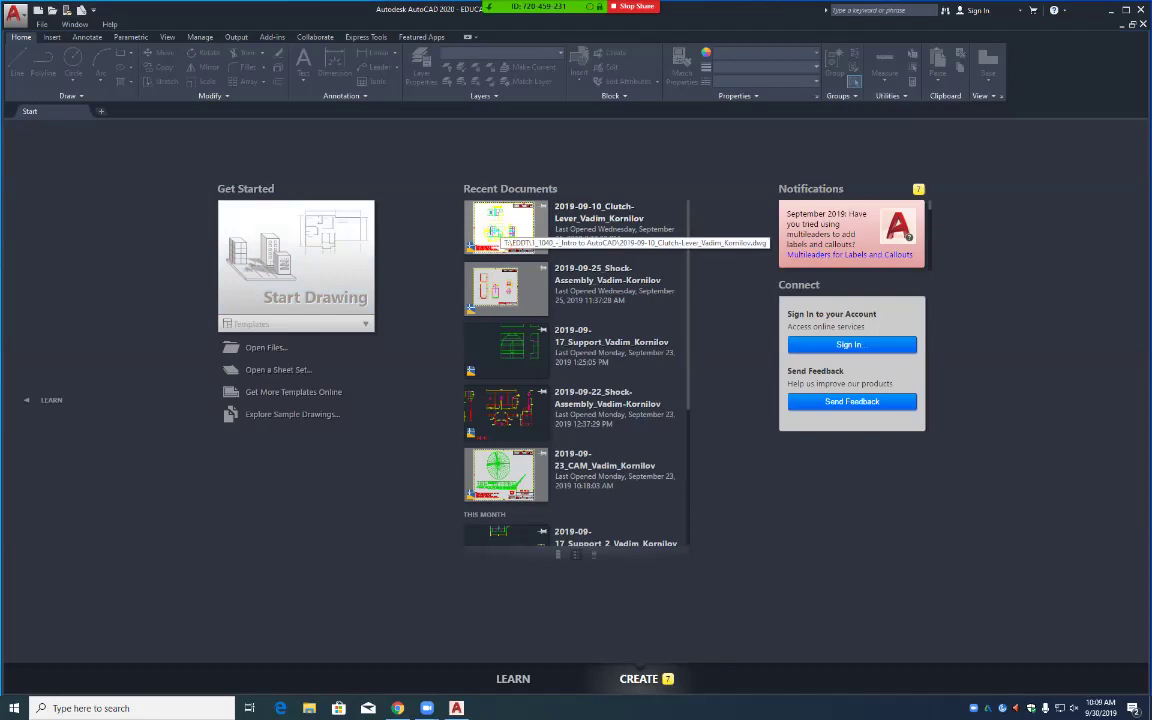
# Step: Open the recent 2019-09-10 Clutch-Lever drawing and activate the viewport on its 11 X 17 layout
pyautogui.click(500, 224)
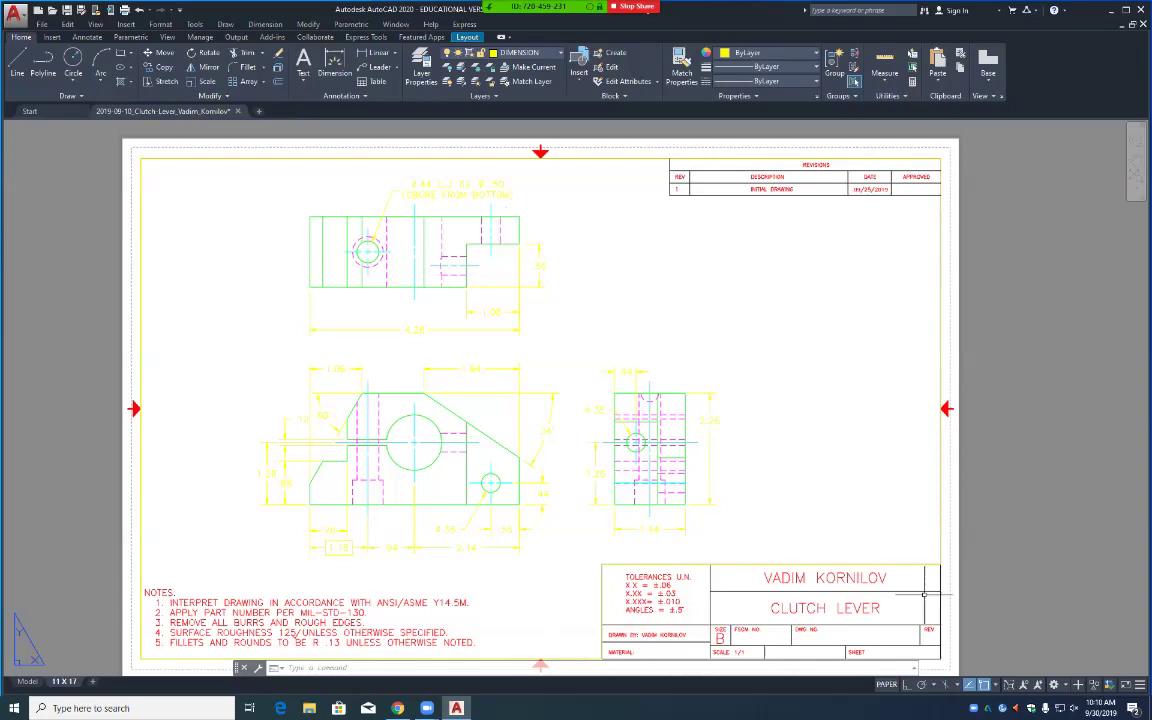
pyautogui.doubleClick(798, 431)
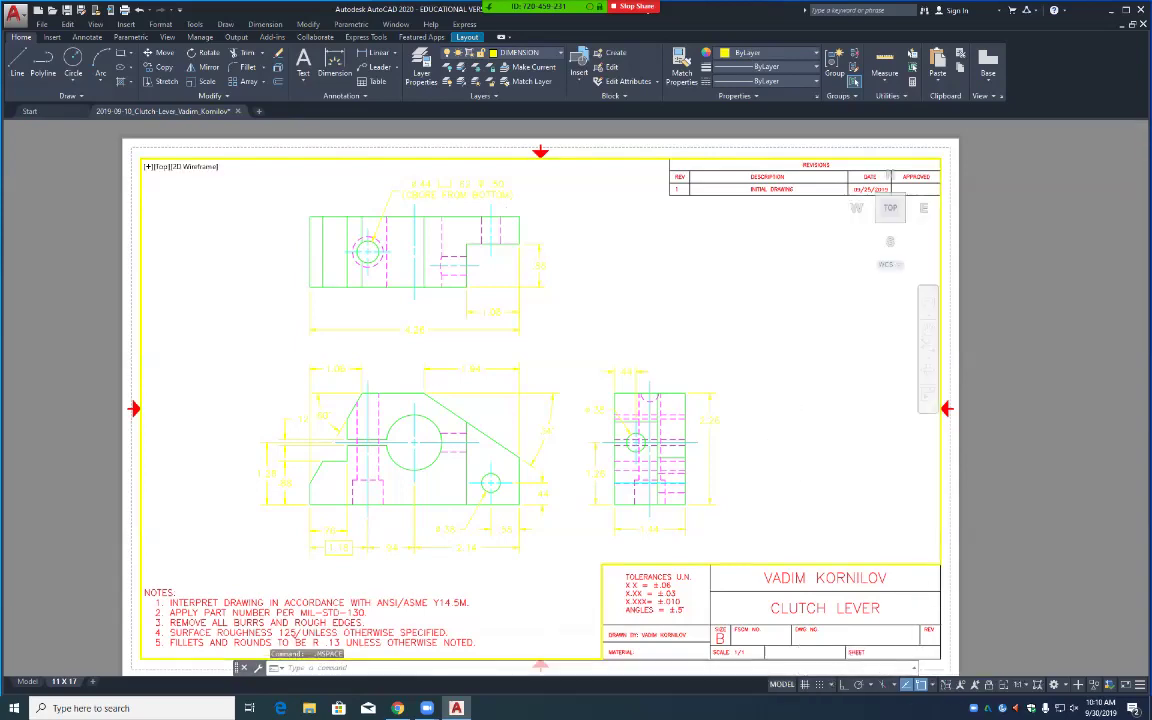
# Step: Move the side view with its dimensions horizontally farther right from the front view, using Ortho, and save the drawing
pyautogui.write('m')
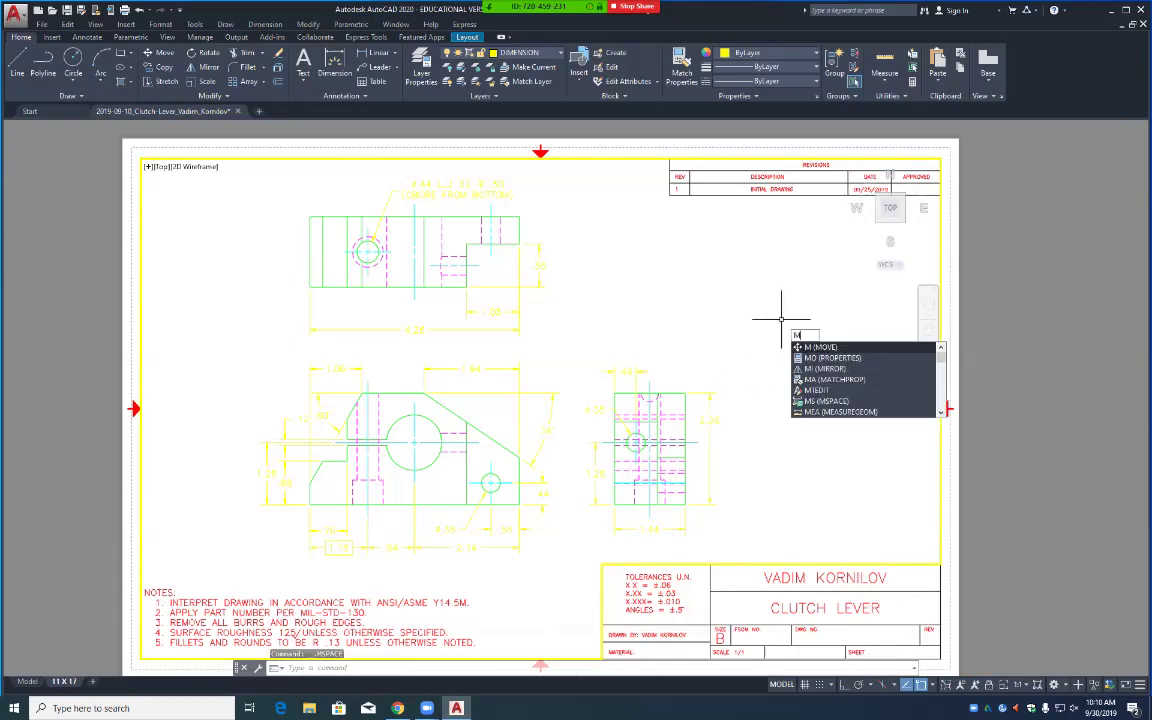
pyautogui.press('Return')
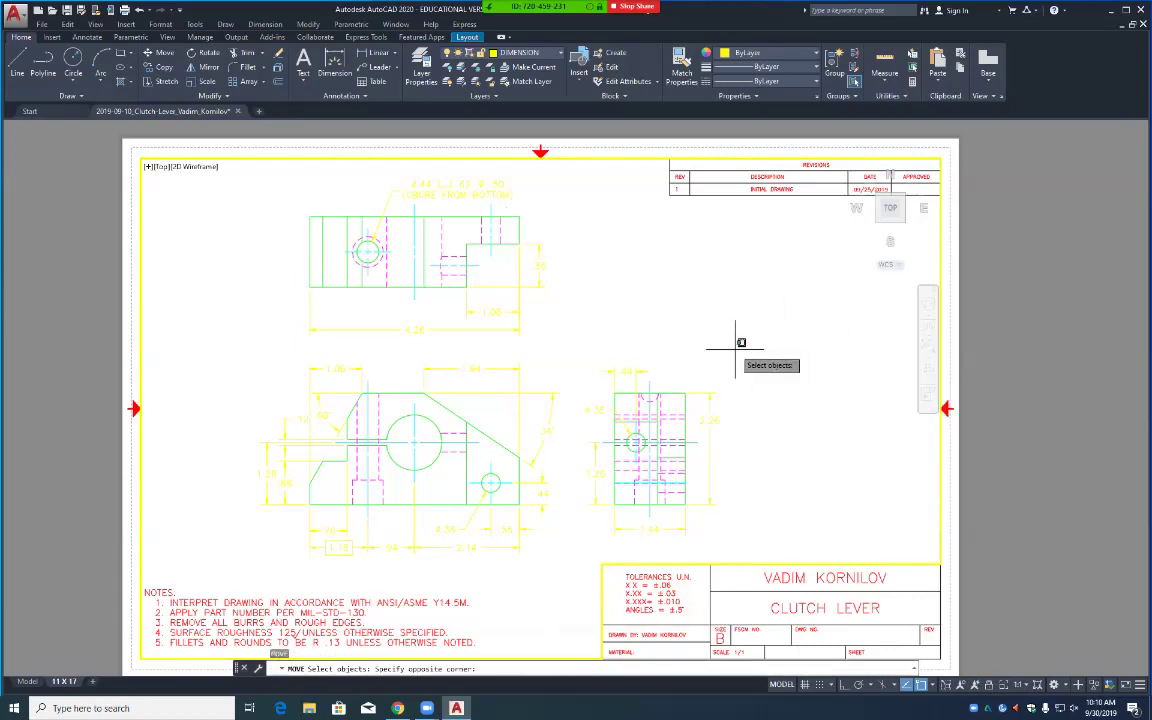
pyautogui.click(735, 349)
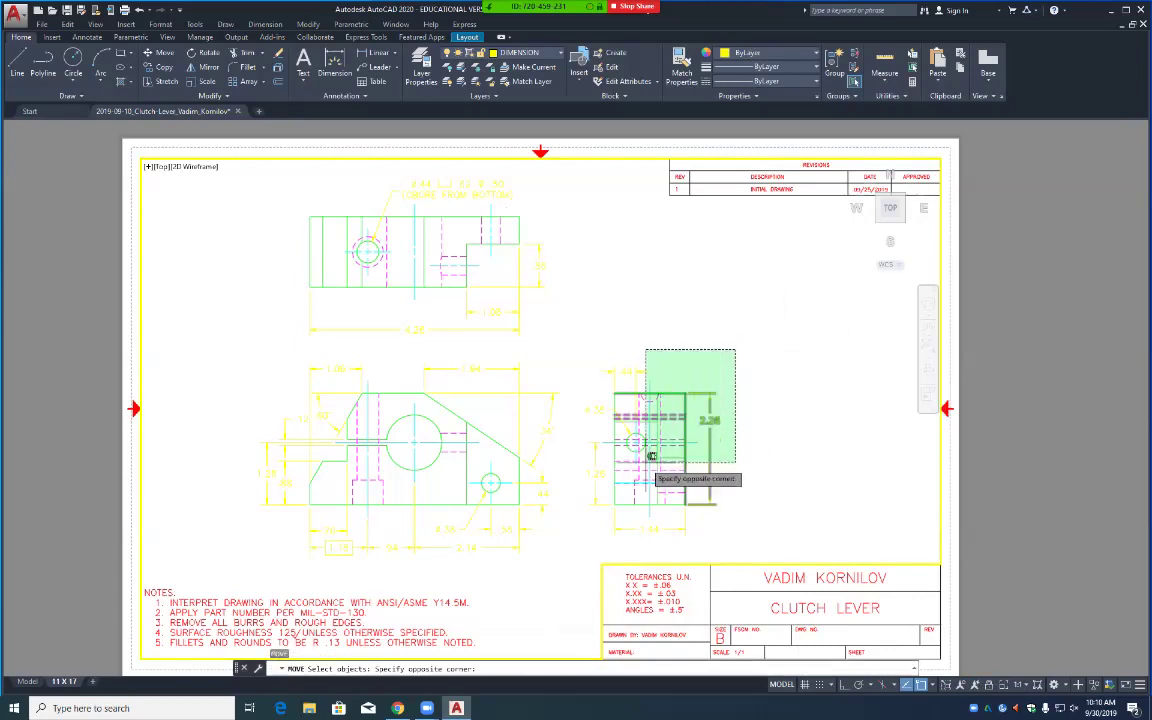
pyautogui.click(573, 550)
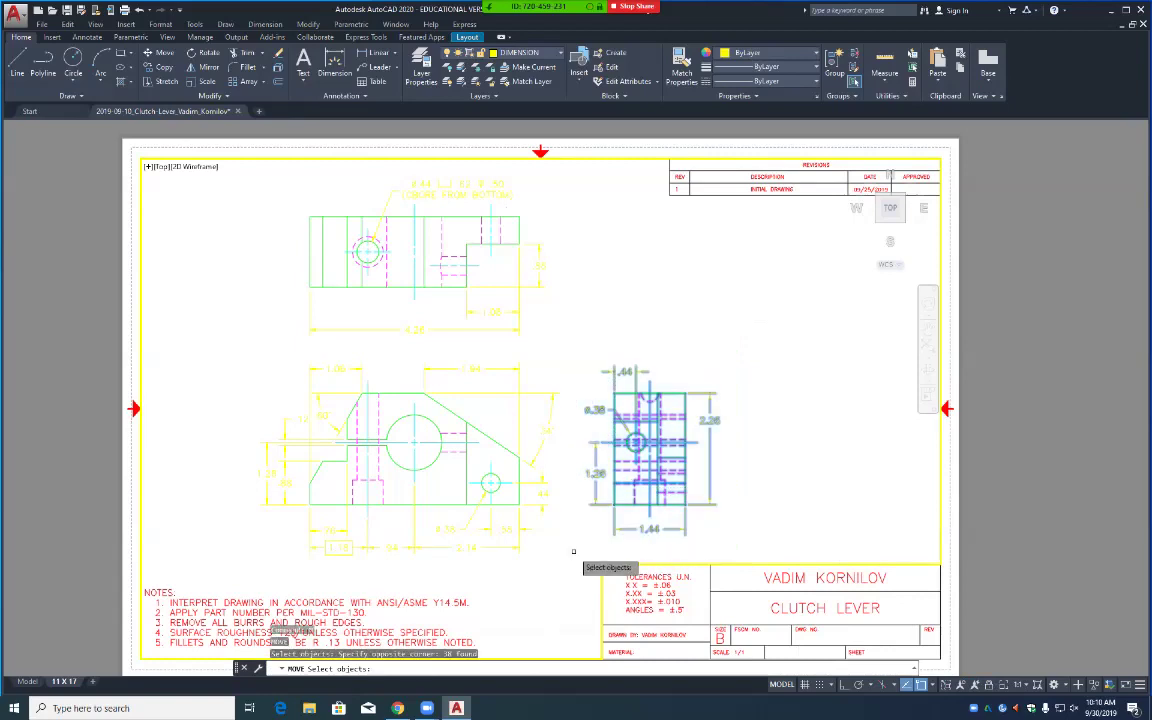
pyautogui.press('Return')
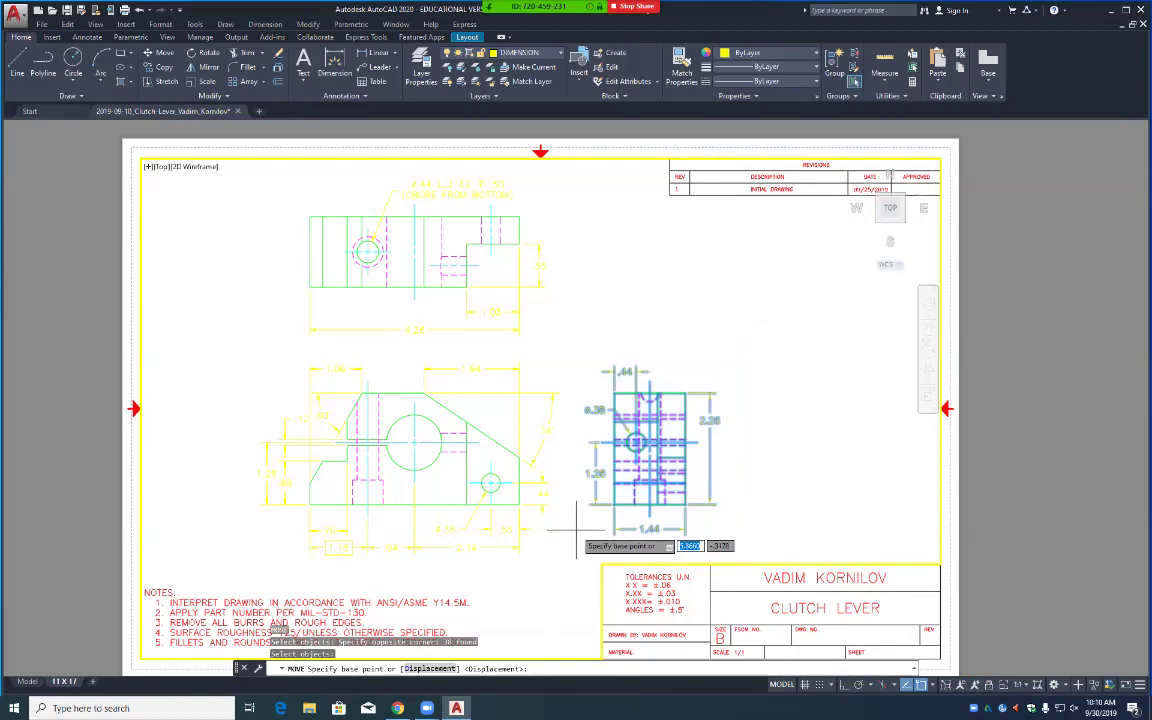
pyautogui.click(556, 524)
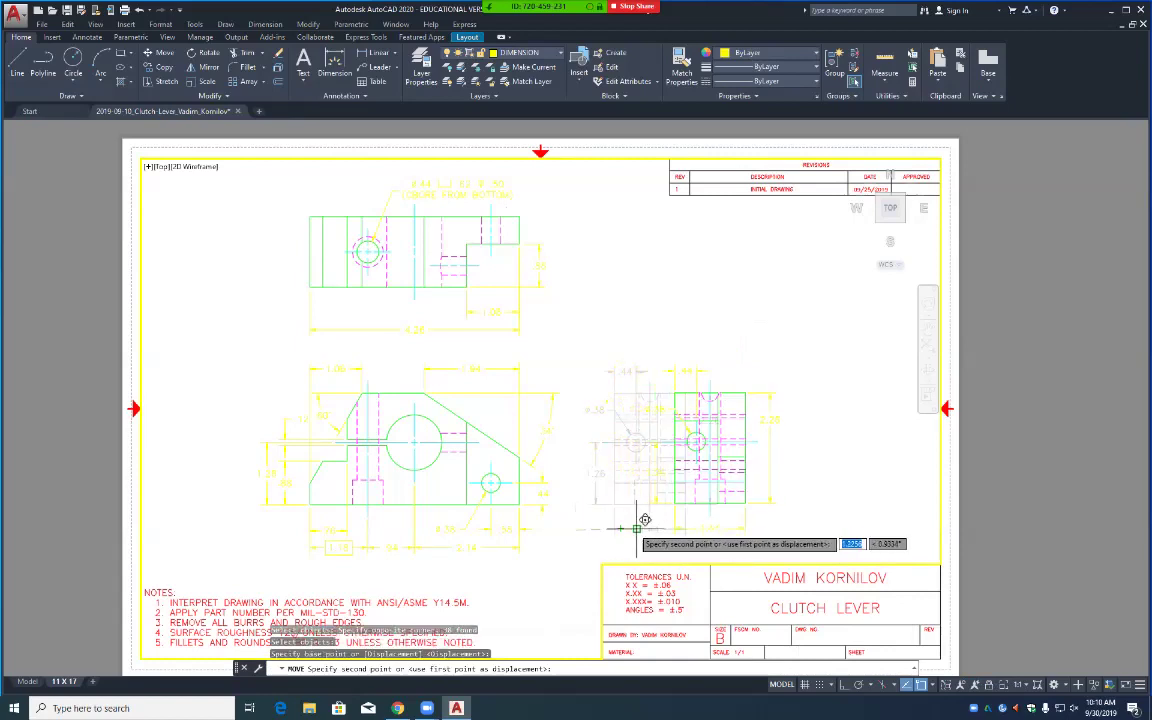
pyautogui.press('F8')
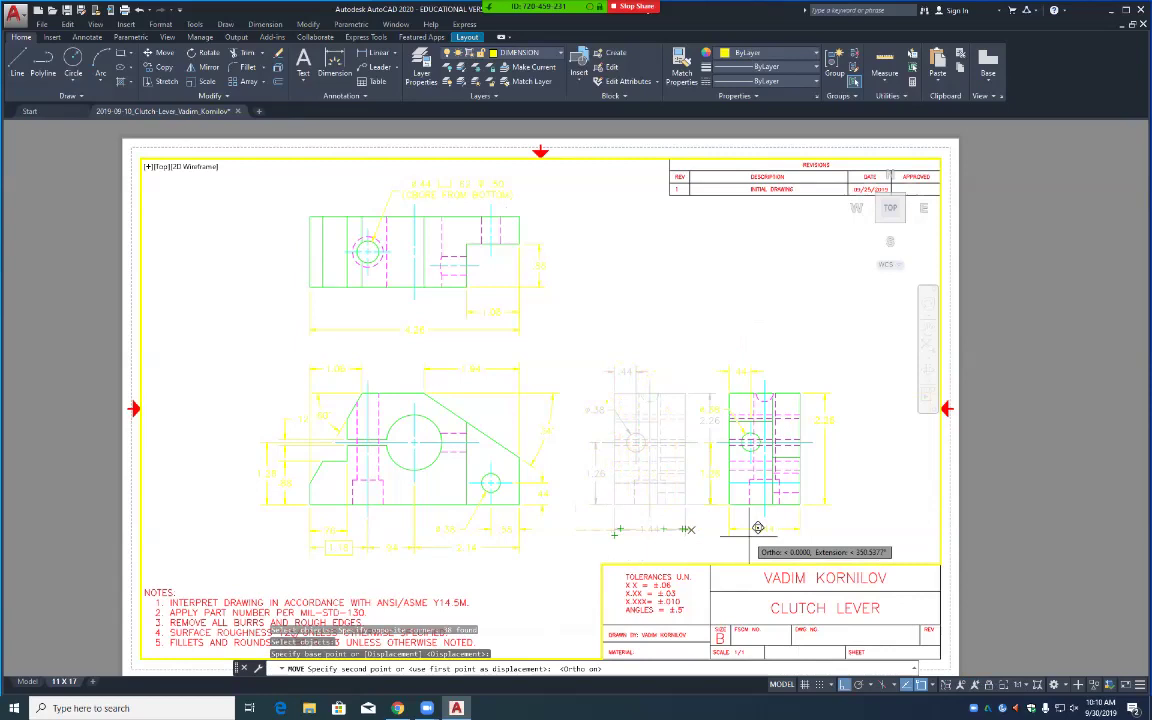
pyautogui.click(757, 527)
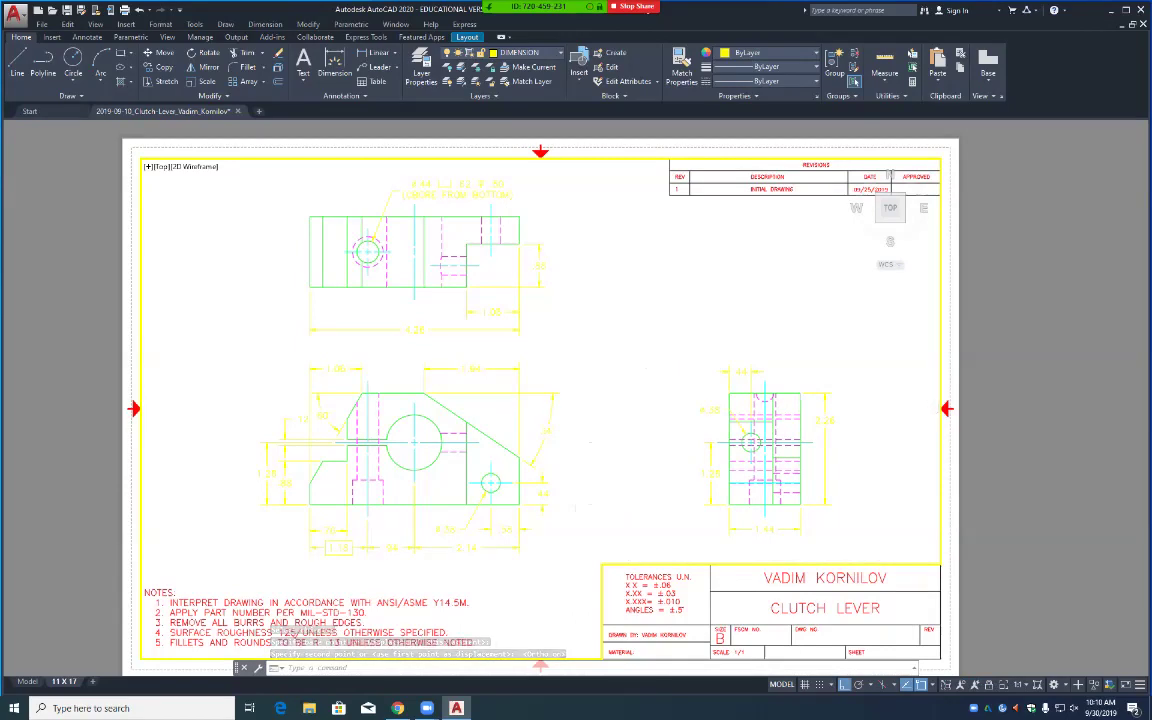
pyautogui.hotkey('ctrl', 's')
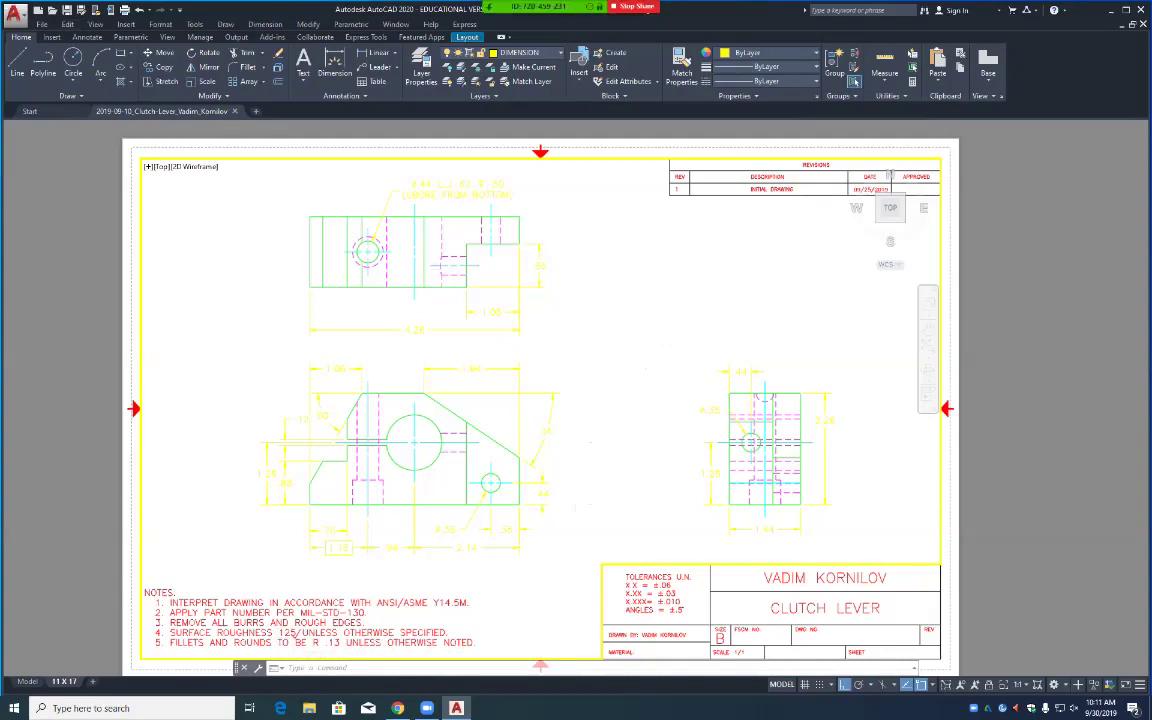
# Step: Plot the clutch lever's 11 X 17 layout to the WTEC-220-HPm712 printer on 11x17 paper
pyautogui.click(14, 14)
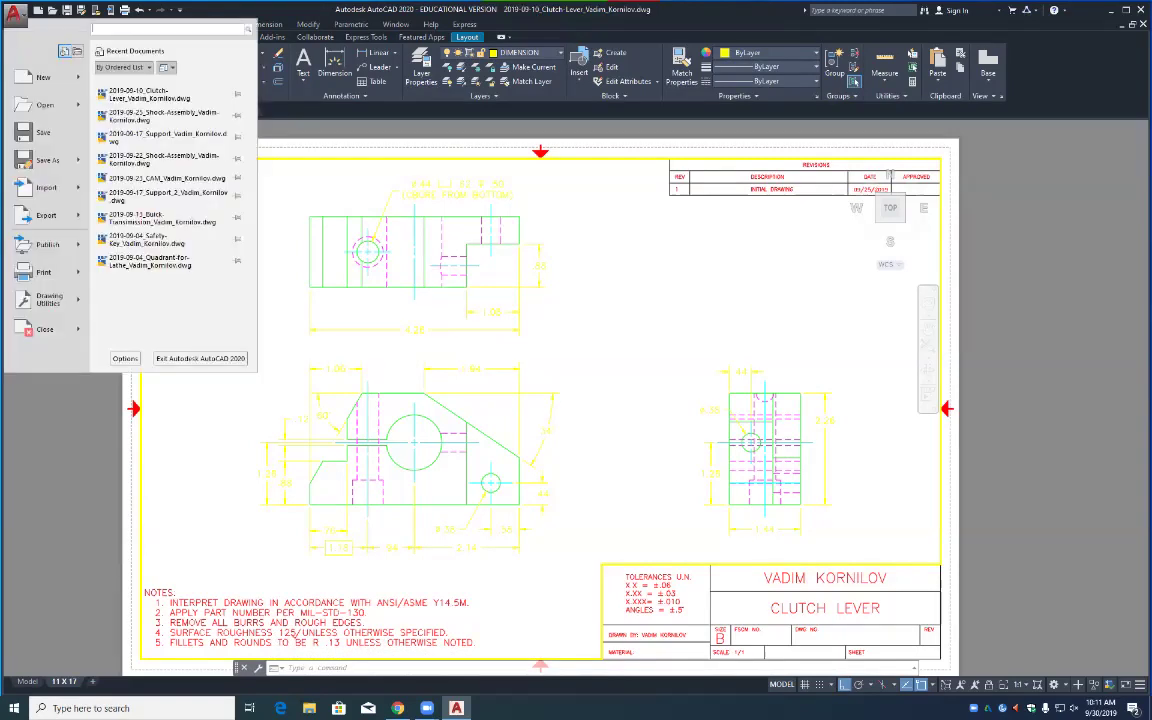
pyautogui.moveTo(44, 272)
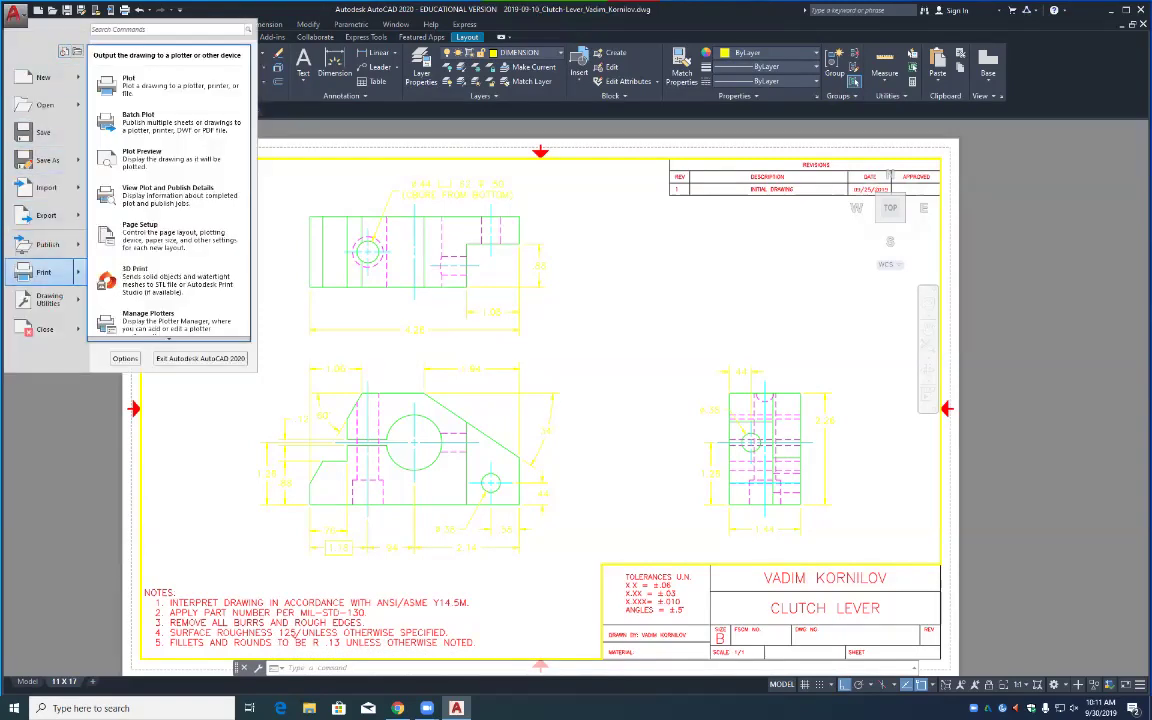
pyautogui.click(128, 84)
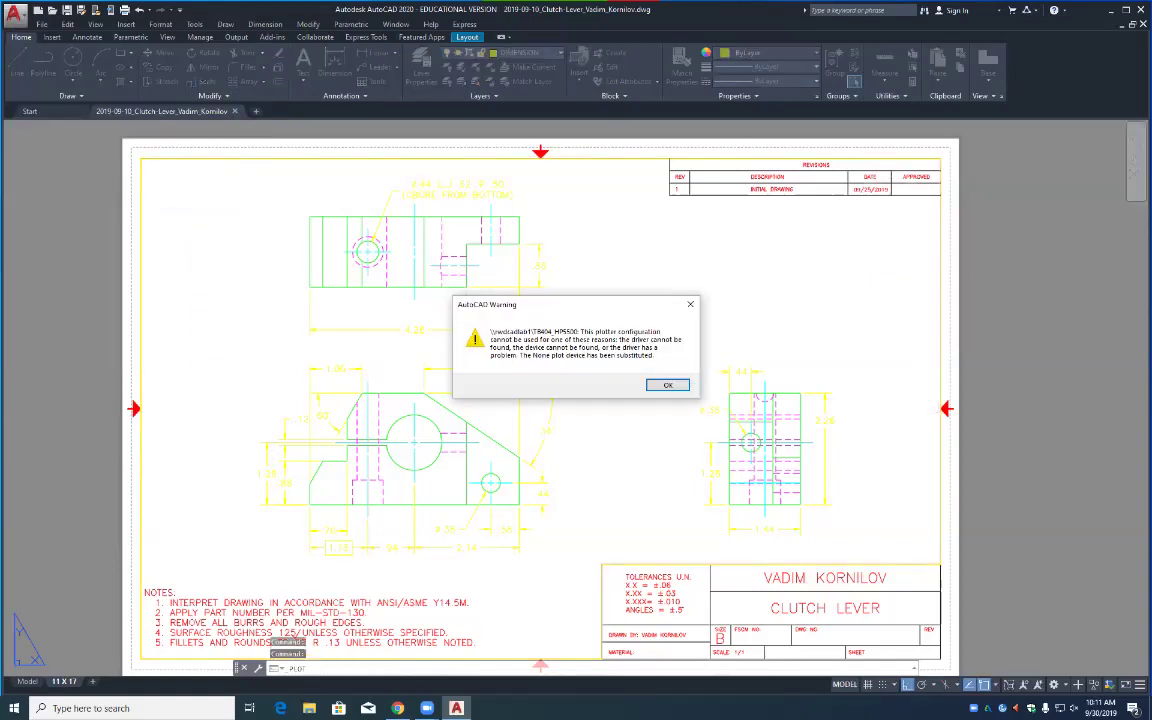
pyautogui.press('Return')
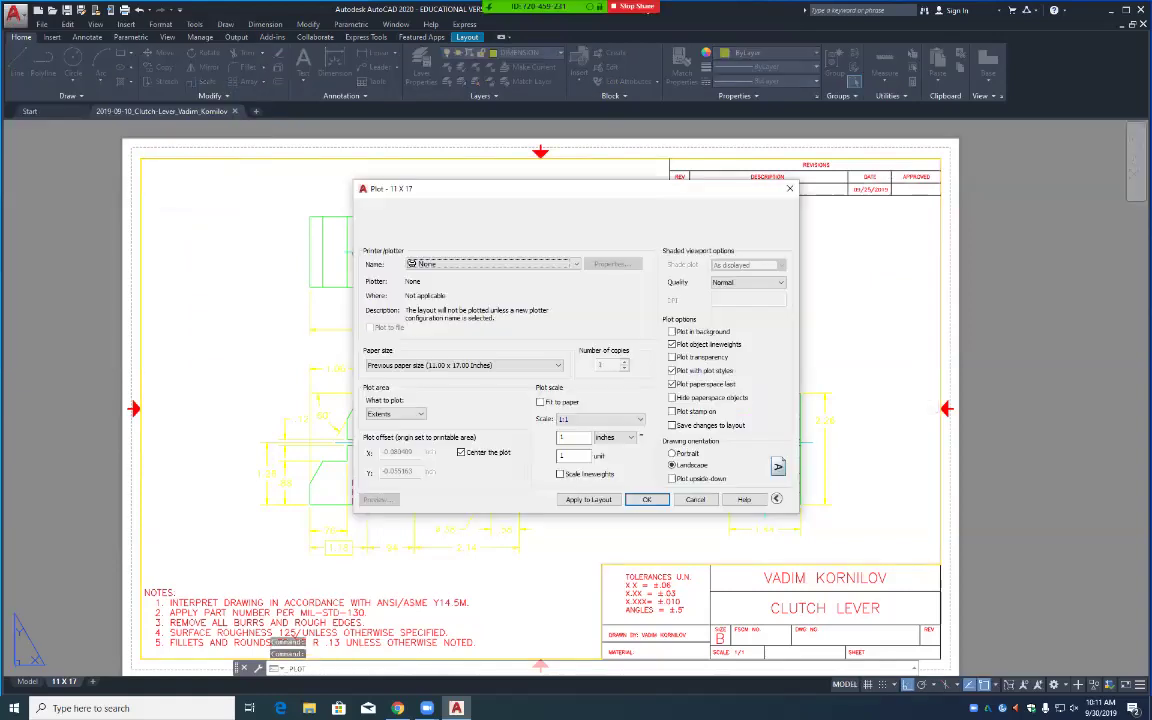
pyautogui.click(490, 264)
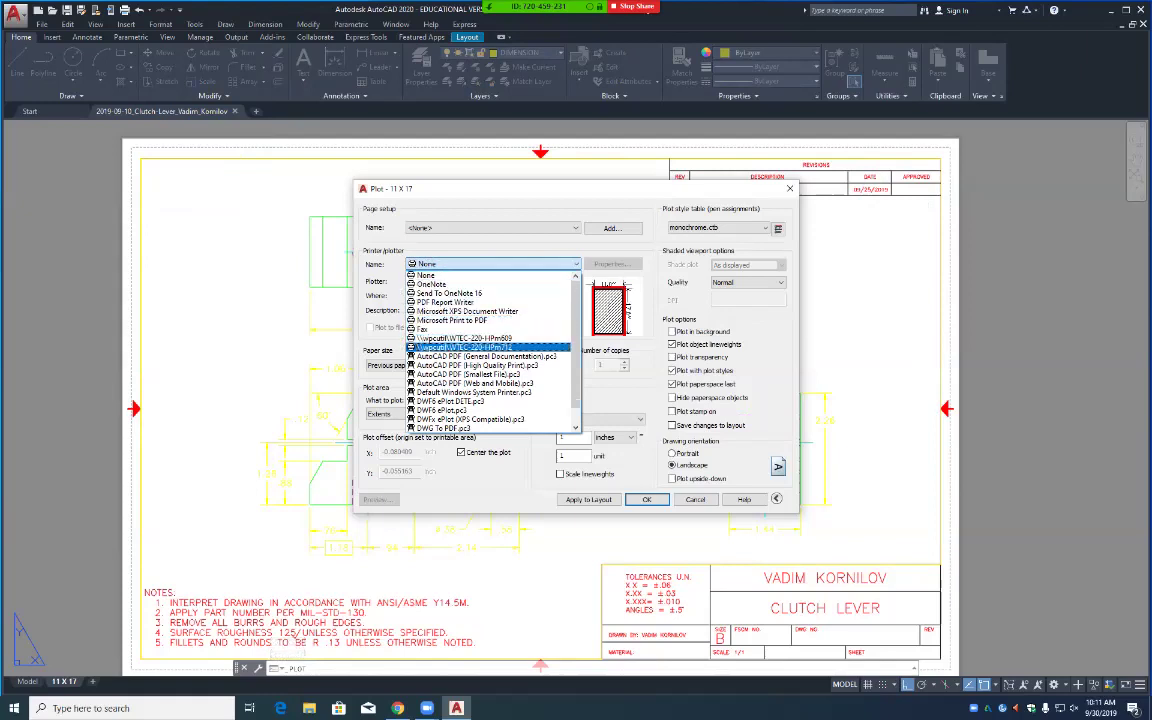
pyautogui.click(460, 347)
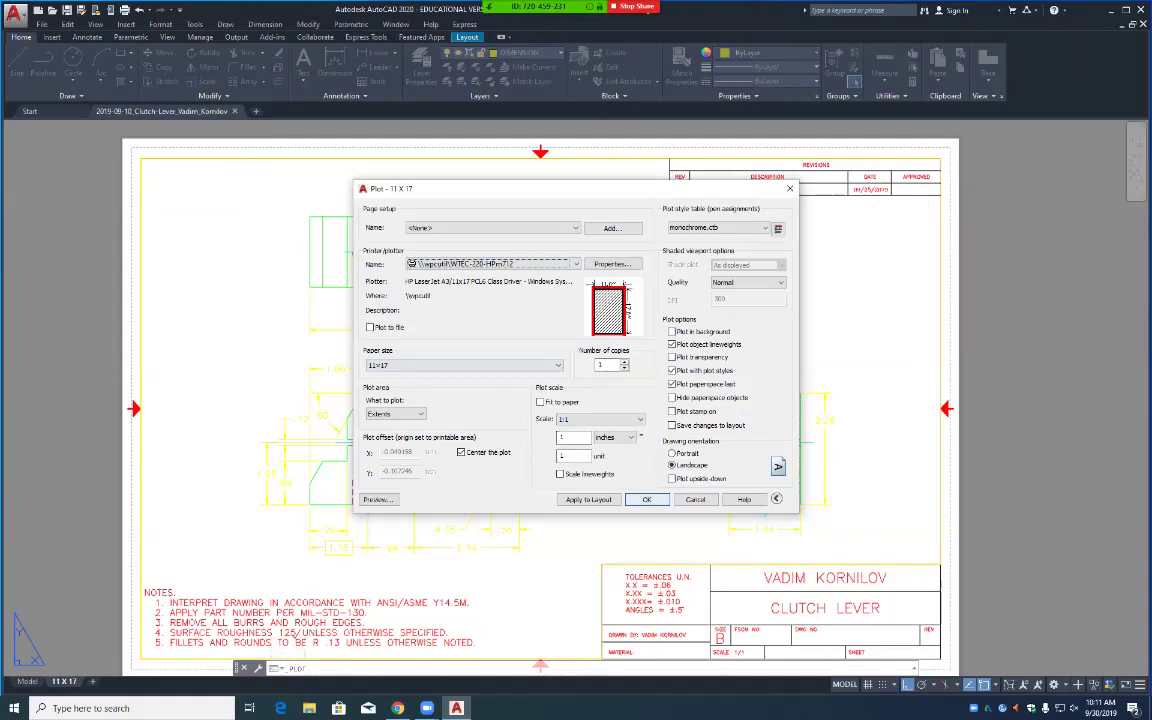
pyautogui.click(646, 499)
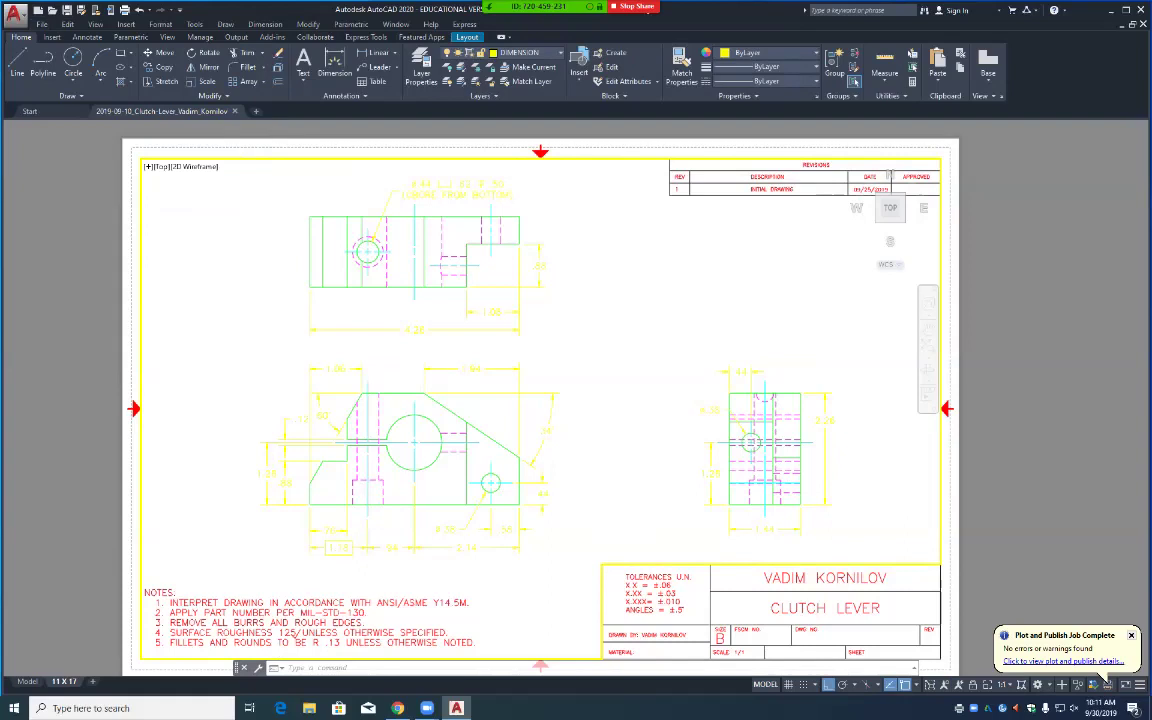
# Step: Open the 2019-09-17 Support_2 drawing from the 1_1040_-_Intro to AutoCAD folder
pyautogui.click(14, 14)
pyautogui.moveTo(60, 104)
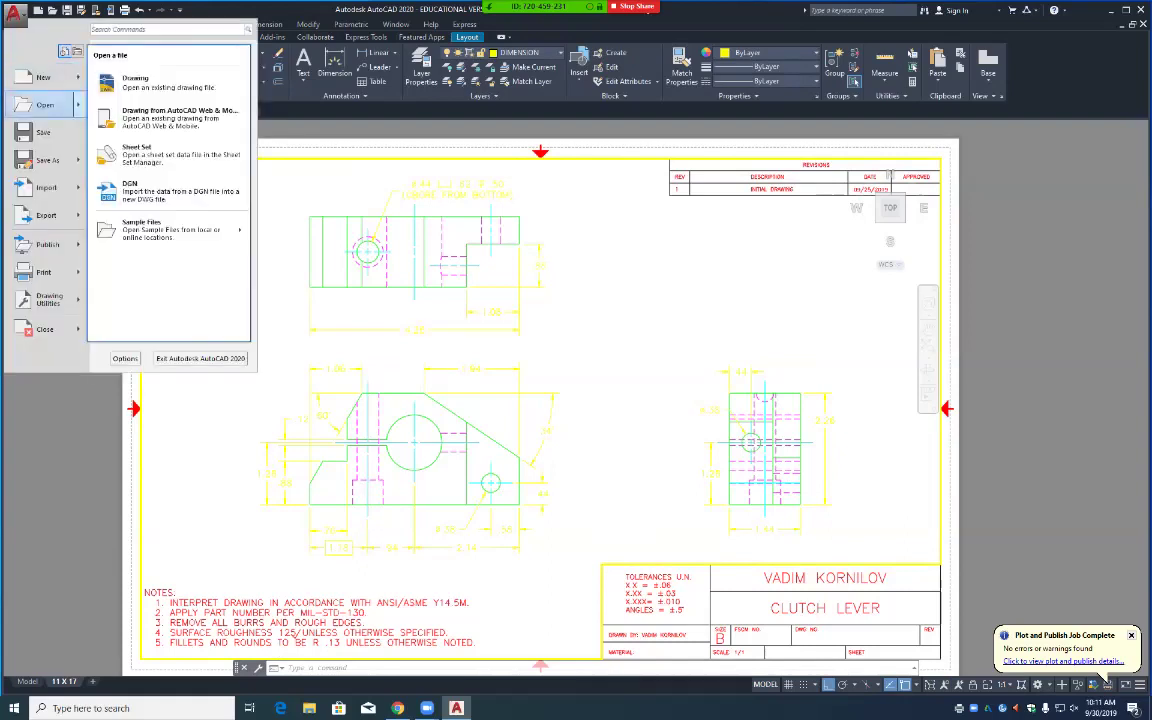
pyautogui.click(150, 82)
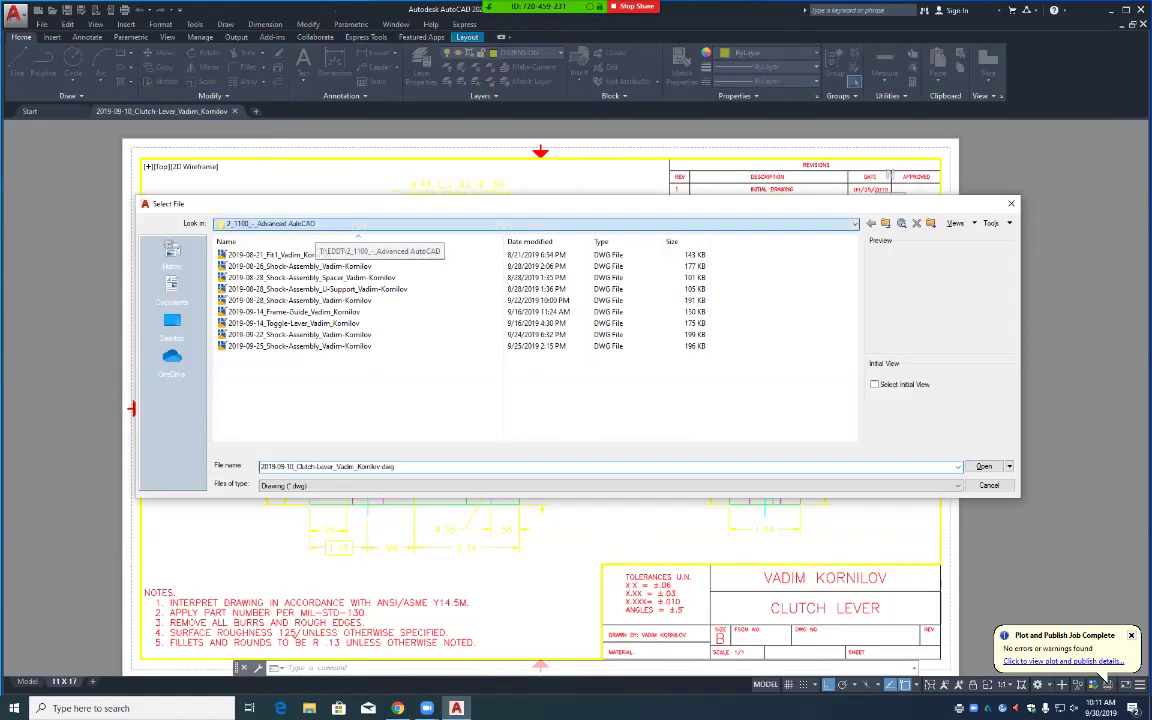
pyautogui.click(290, 223)
pyautogui.click(262, 302)
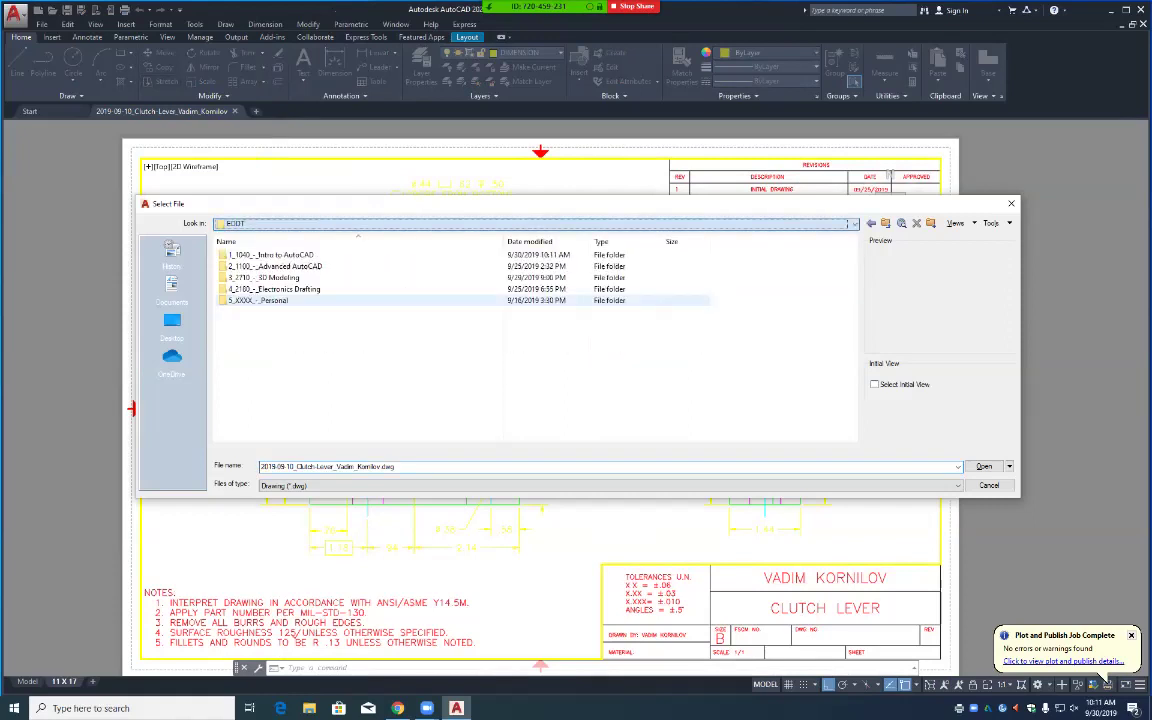
pyautogui.doubleClick(270, 255)
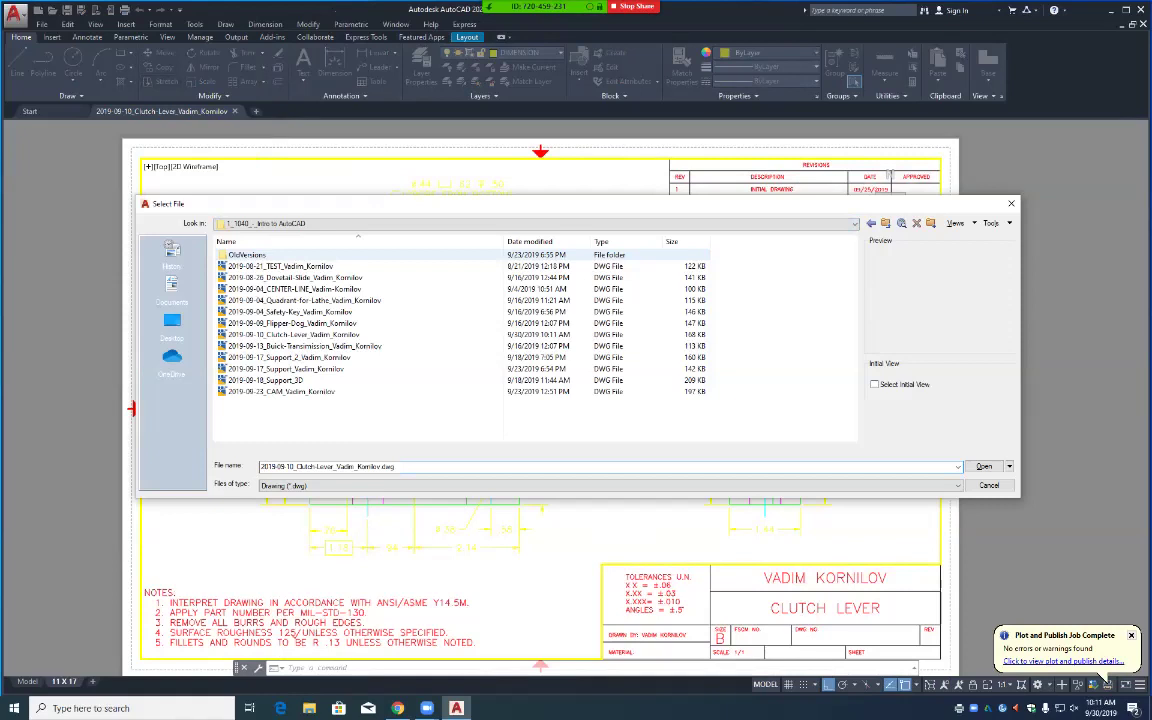
pyautogui.doubleClick(290, 357)
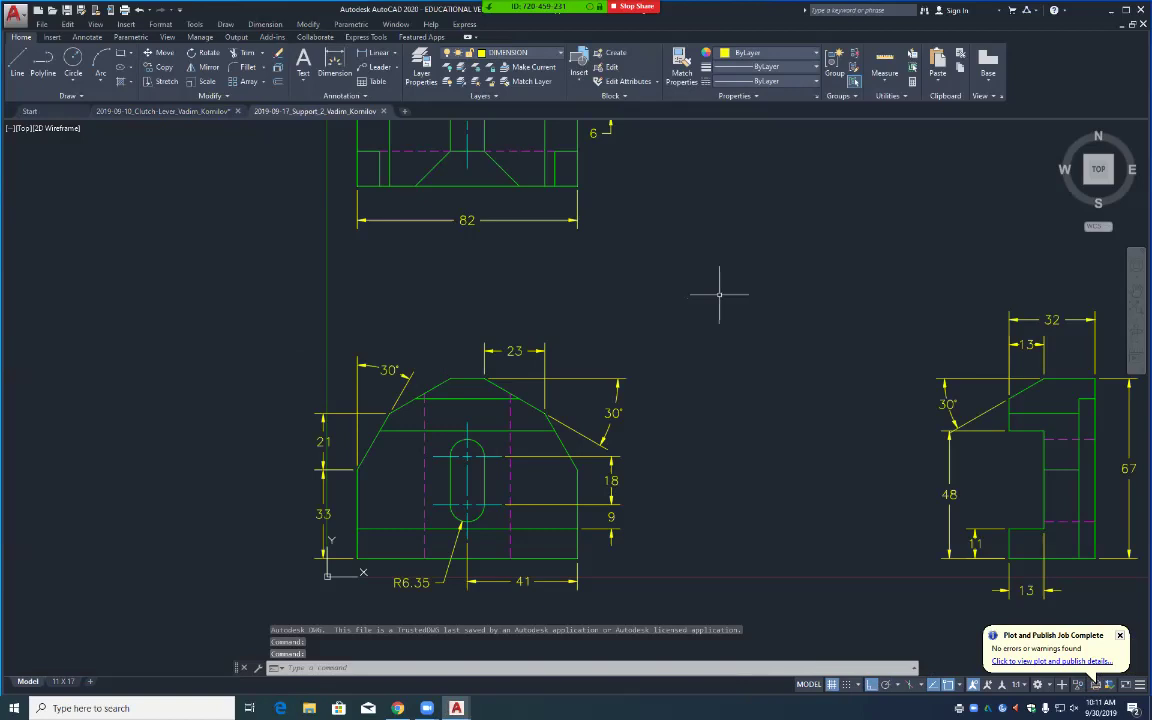
# Step: Review the support's three dimensioned views in model space and switch to the 11 X 17 layout
pyautogui.scroll(1, 718, 294)
pyautogui.scroll(-4, 720, 295)
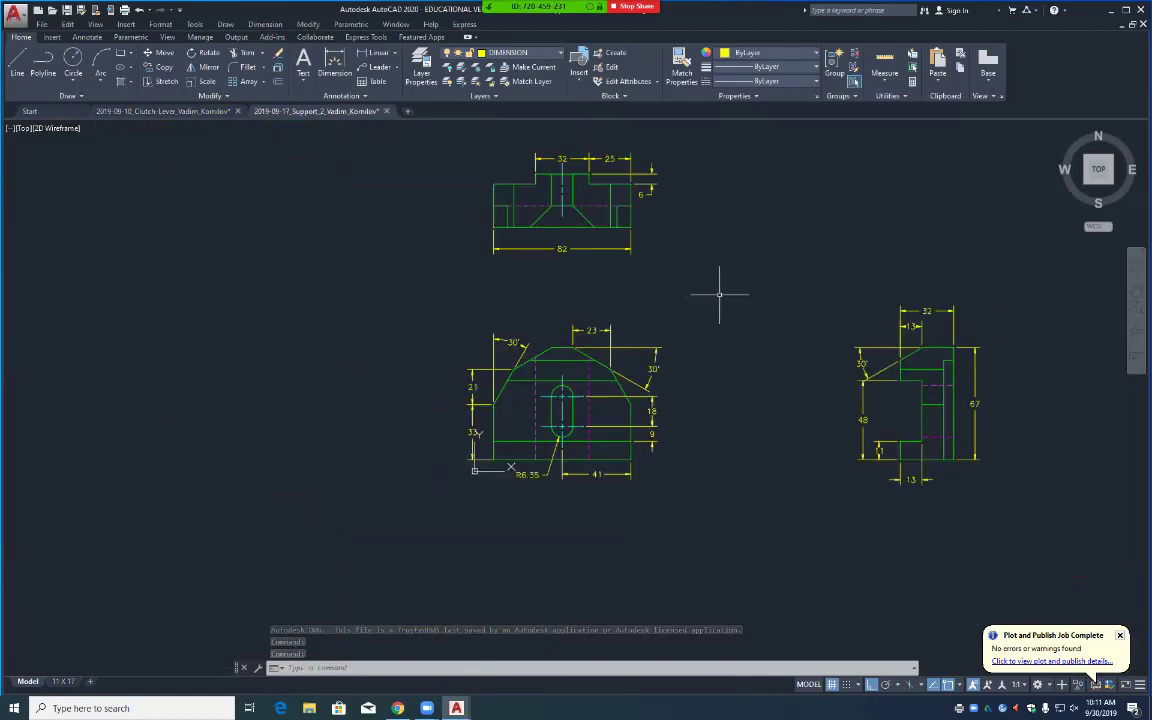
pyautogui.moveTo(759, 291)
pyautogui.mouseDown(button='middle')
pyautogui.moveTo(594, 337)
pyautogui.moveTo(560, 329)
pyautogui.mouseUp(button='middle')
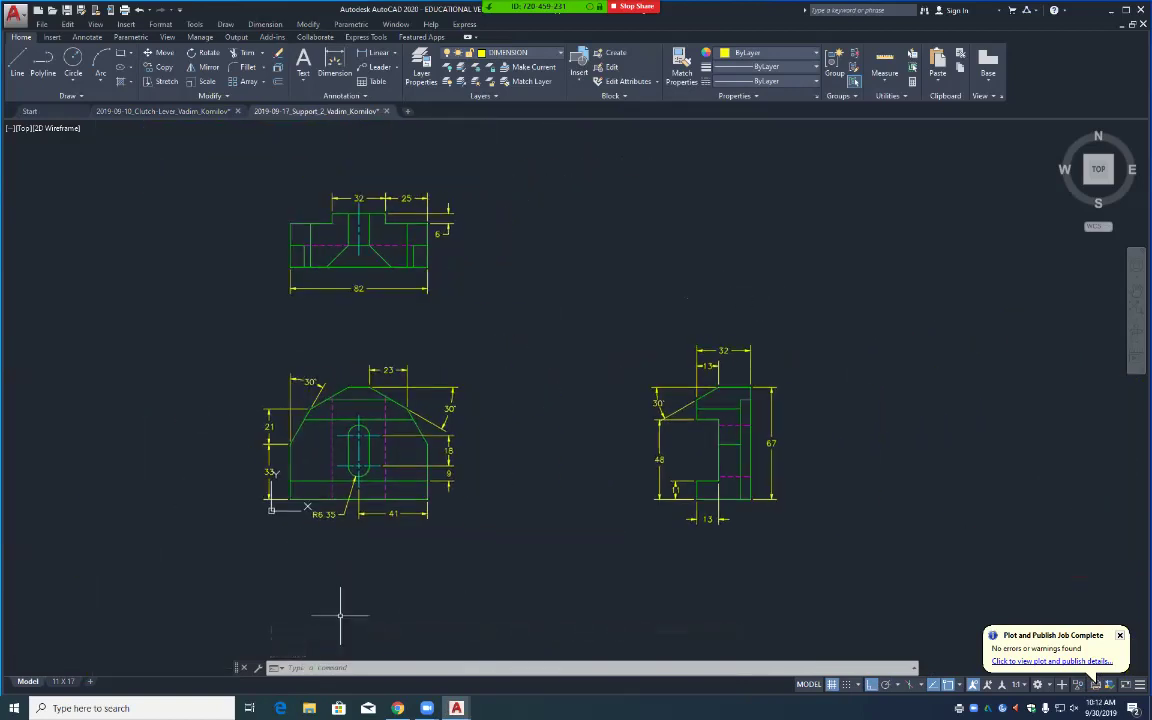
pyautogui.write('tilemode')
pyautogui.press('Return')
pyautogui.write('0')
pyautogui.press('Return')
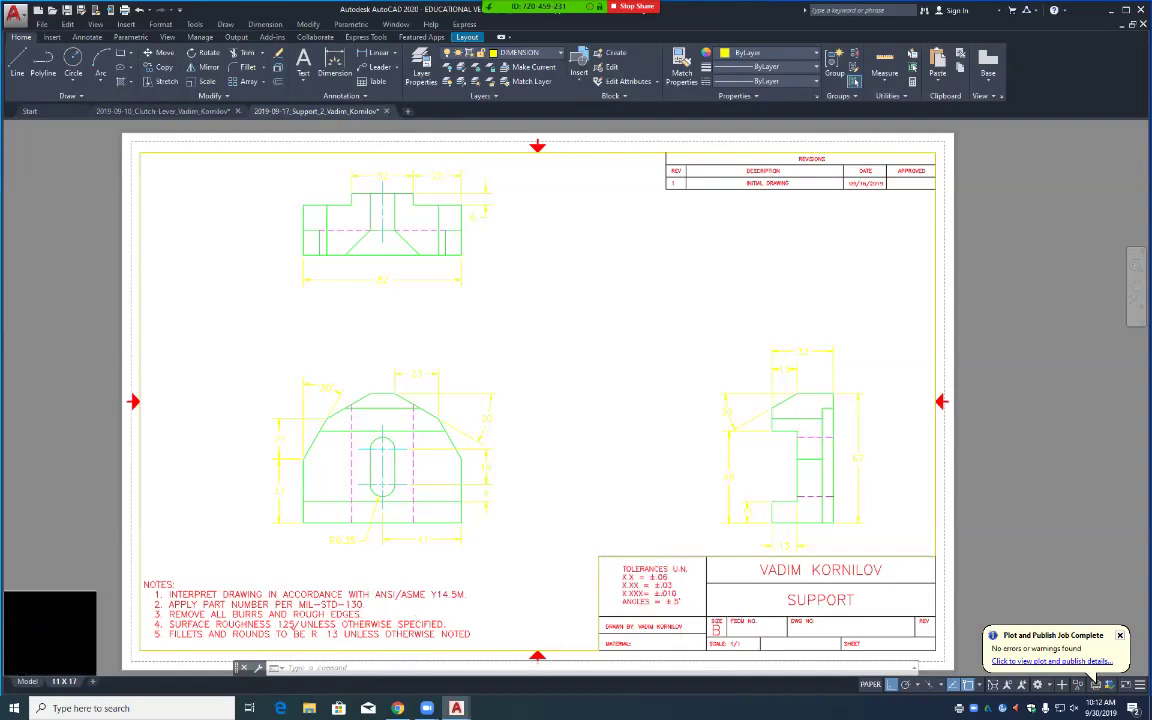
pyautogui.click(27, 681)
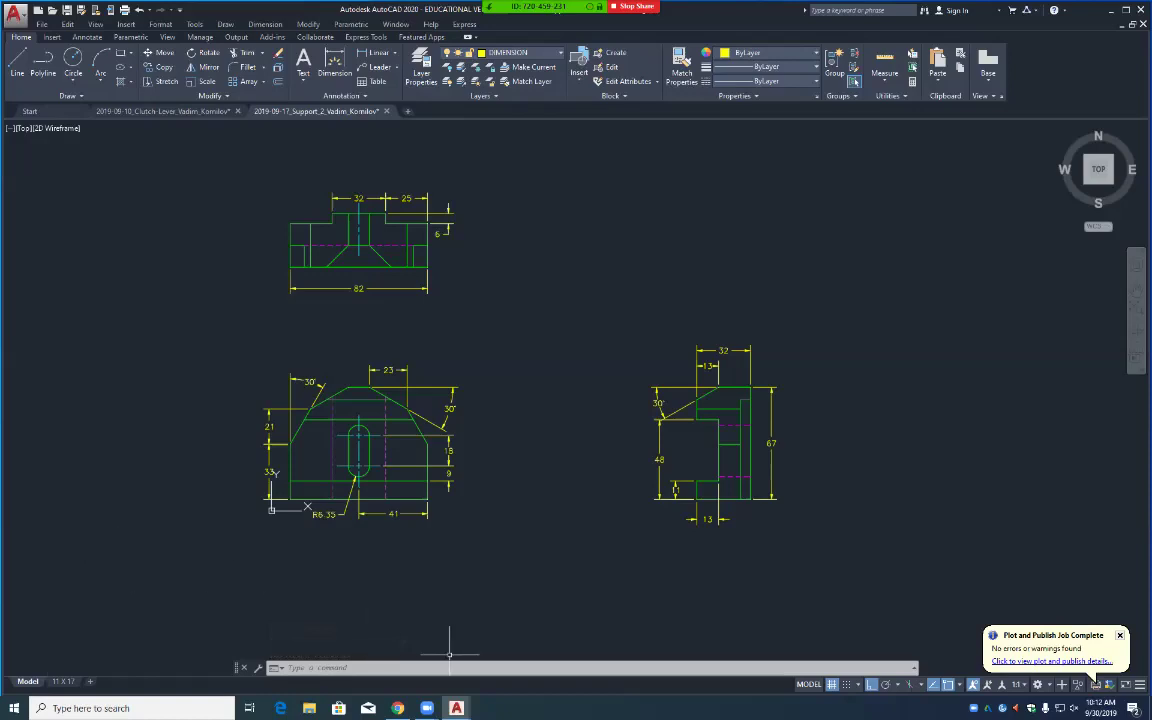
pyautogui.hotkey('ctrl', 'pagedown')
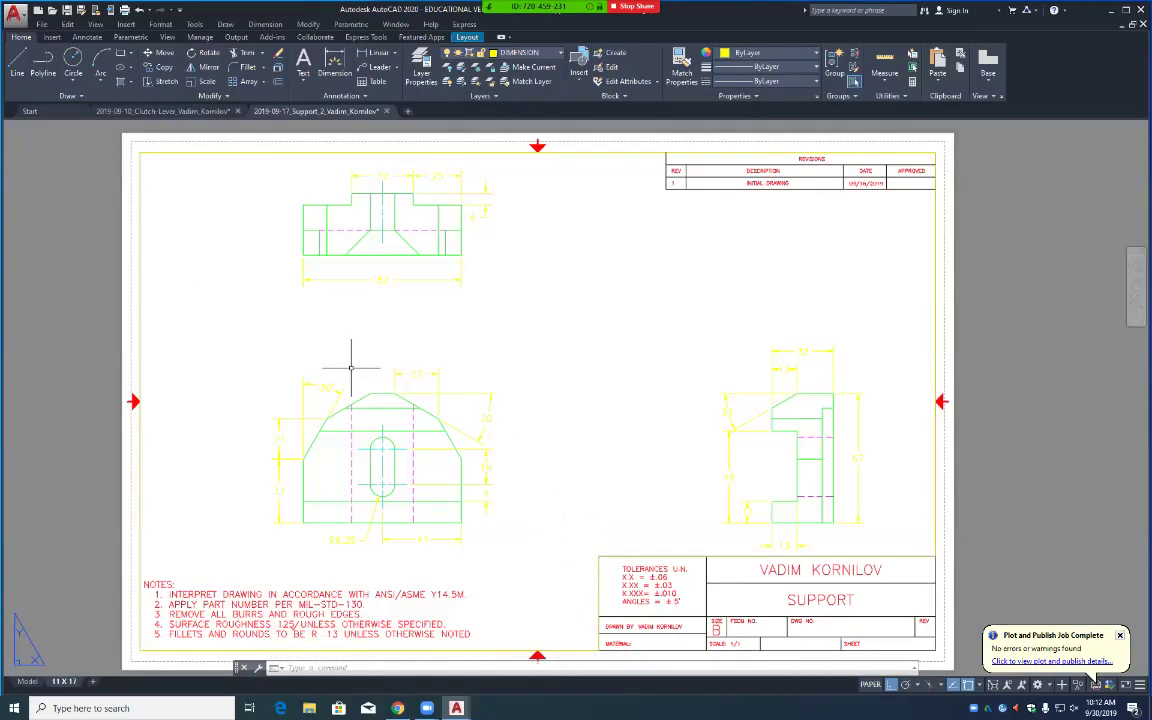
# Step: Plot the support's 11 X 17 layout as a single sheet to the WTEC-220-HPm712 printer on 11x17 paper
pyautogui.click(14, 14)
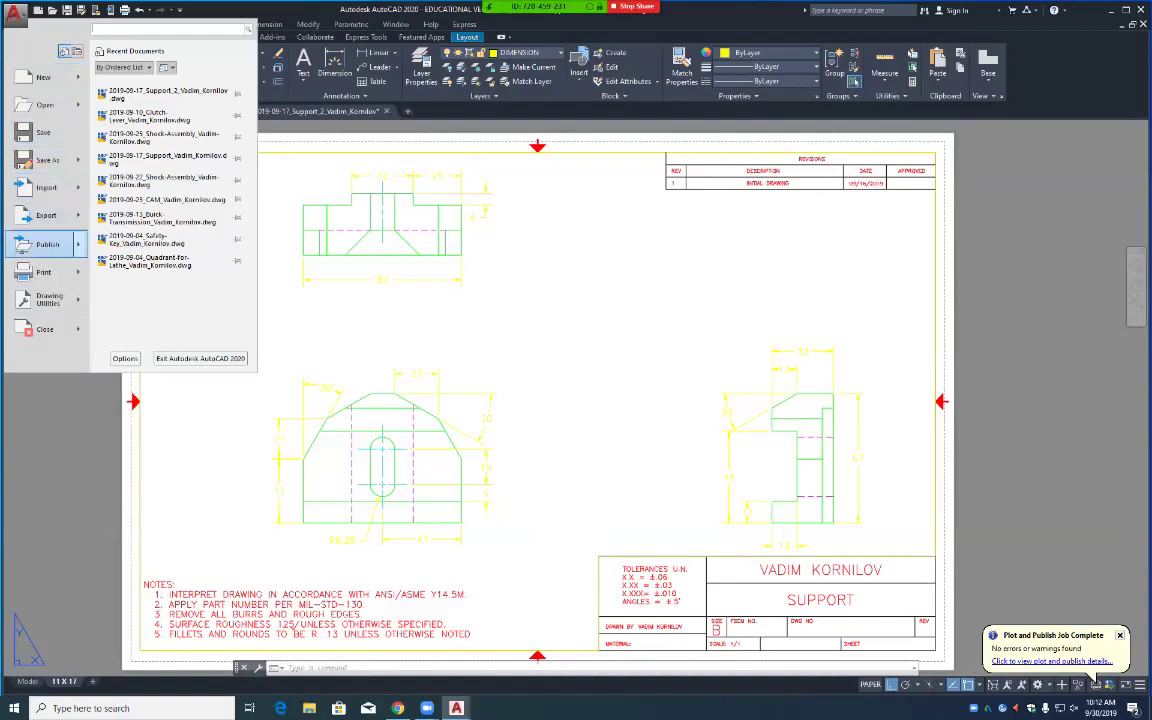
pyautogui.click(44, 272)
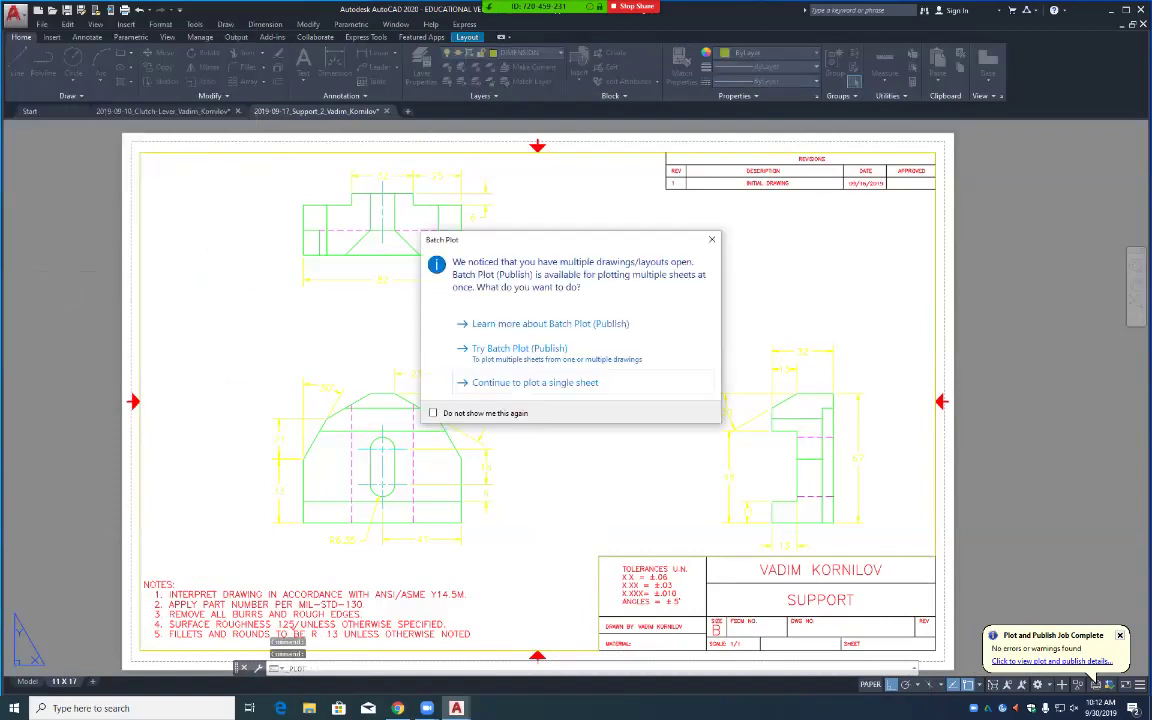
pyautogui.click(535, 382)
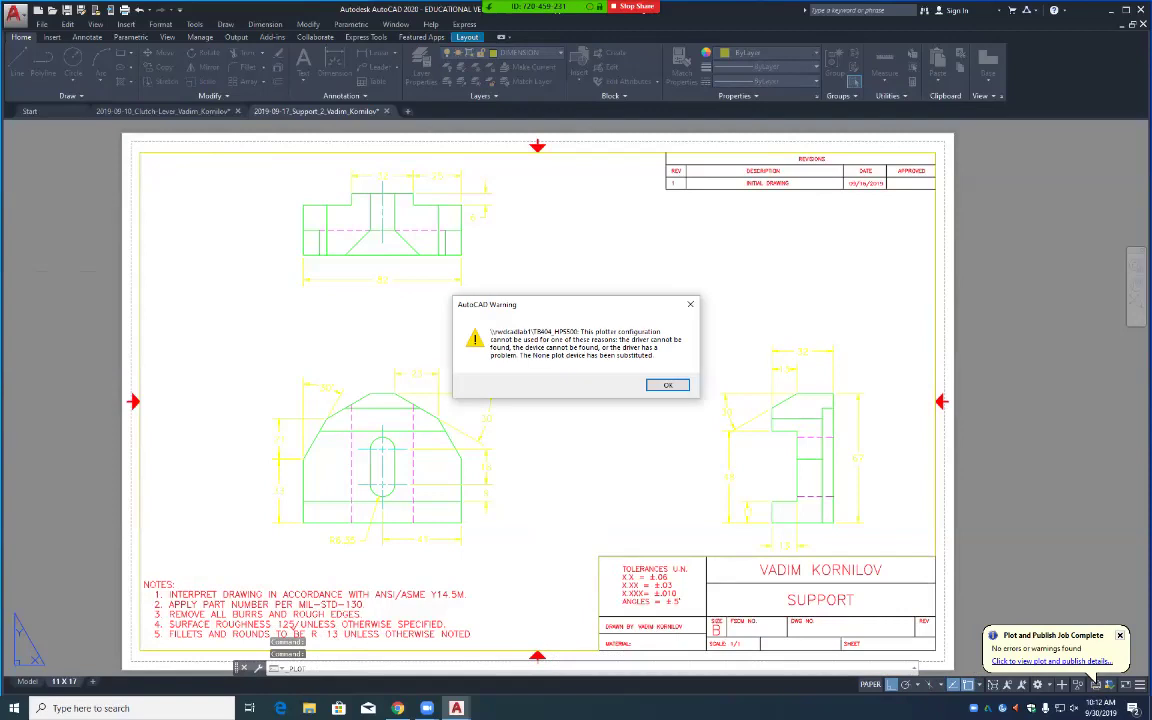
pyautogui.press('Return')
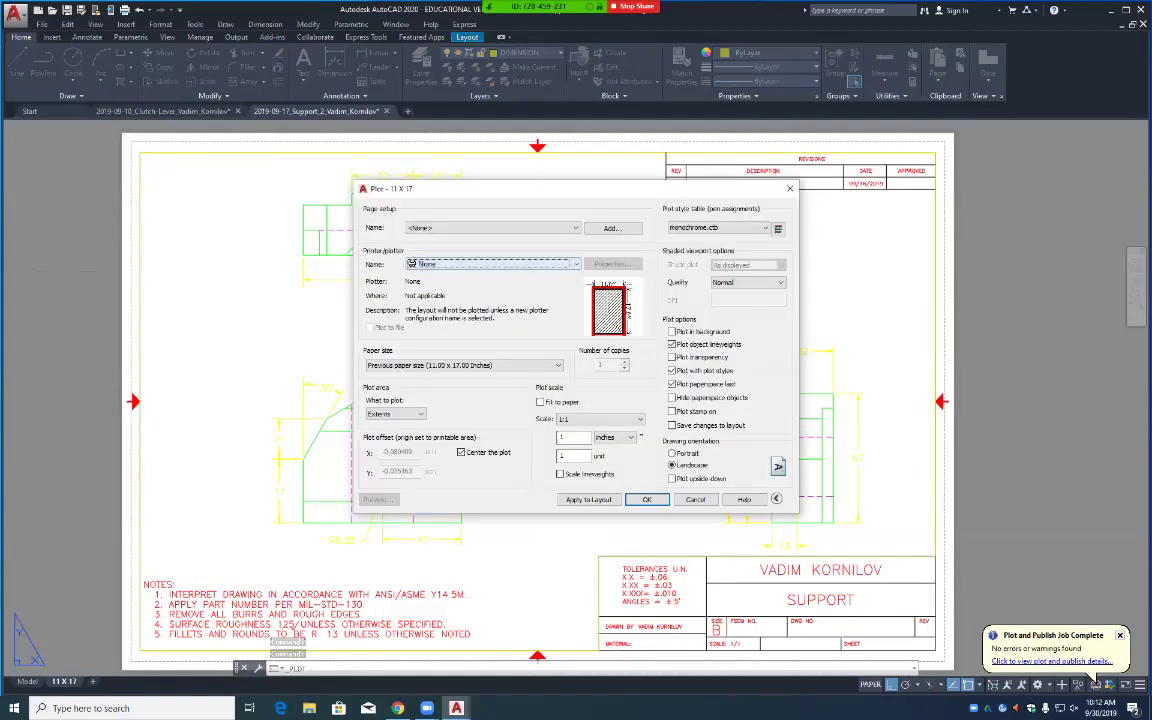
pyautogui.click(490, 264)
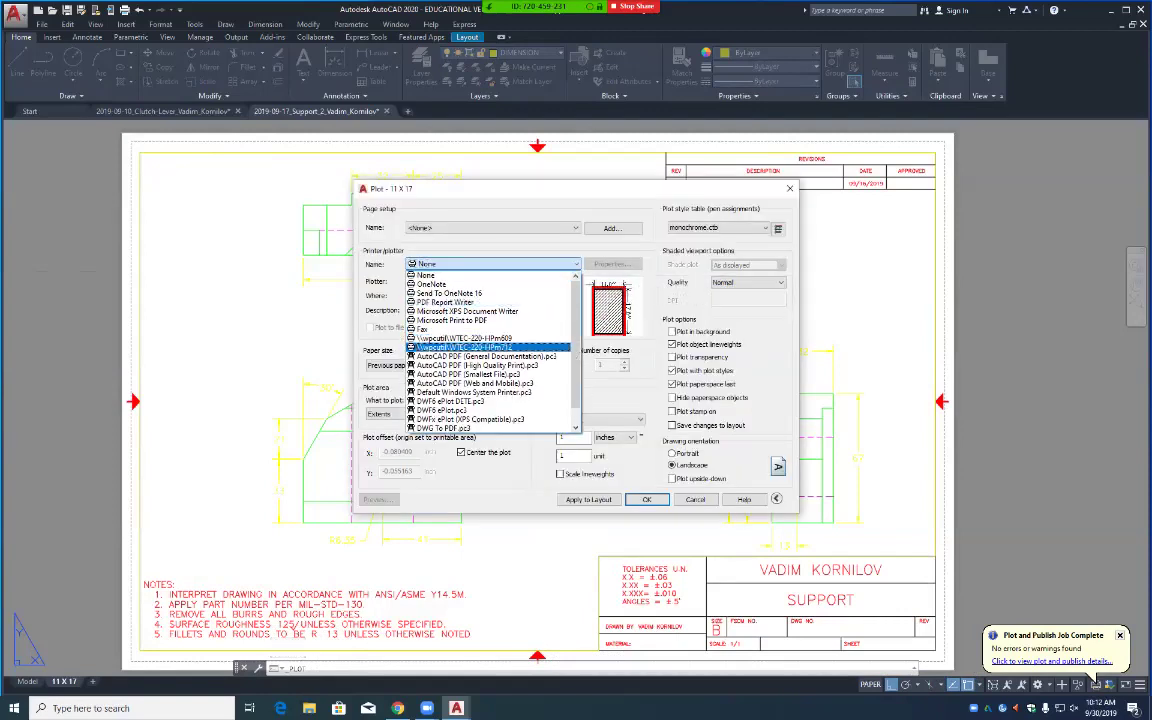
pyautogui.press('Return')
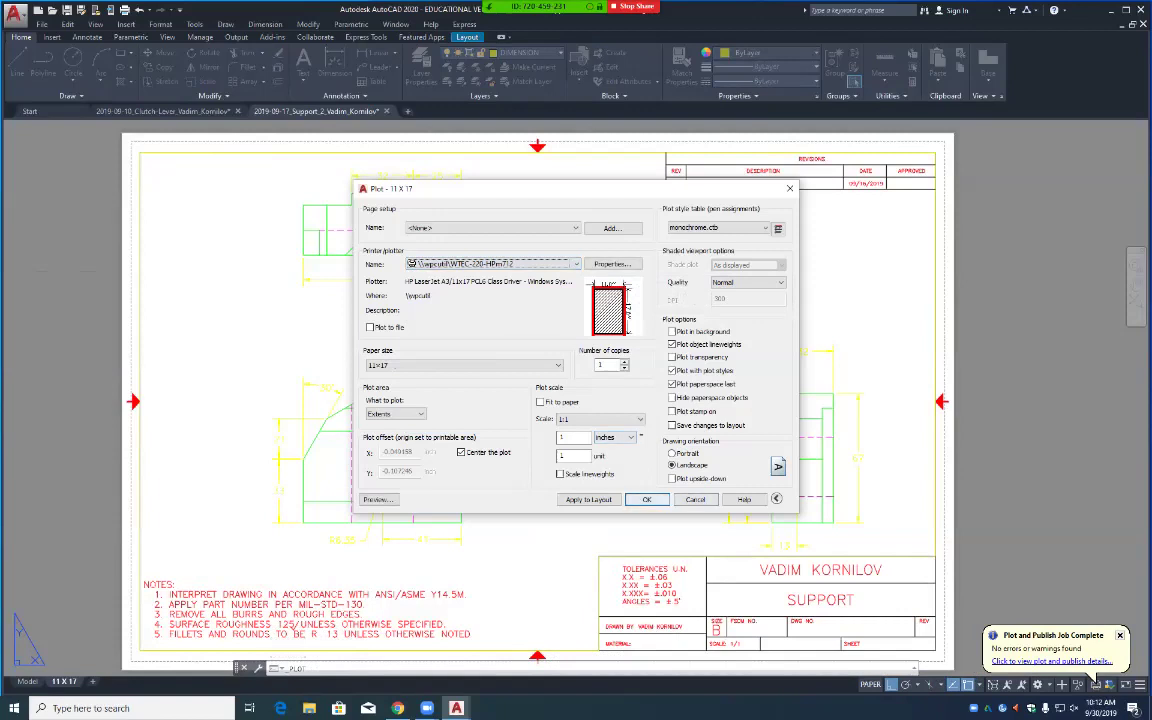
pyautogui.click(646, 499)
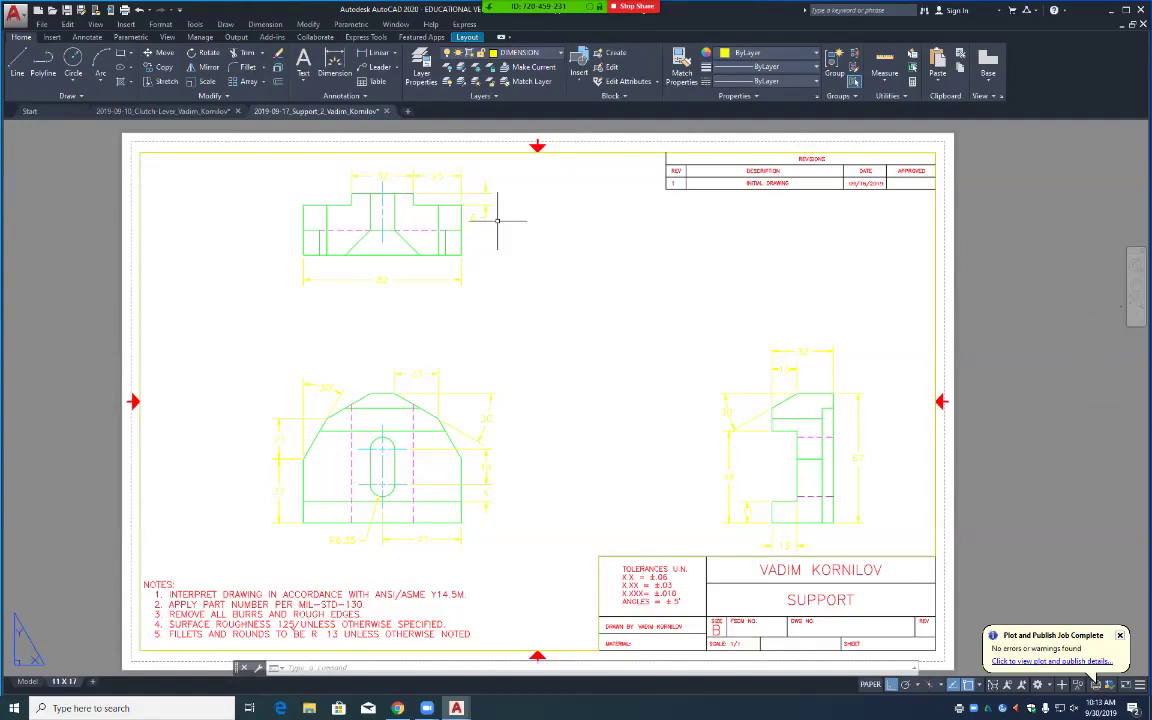
# Step: Save the support drawing
pyautogui.hotkey('ctrl', 's')
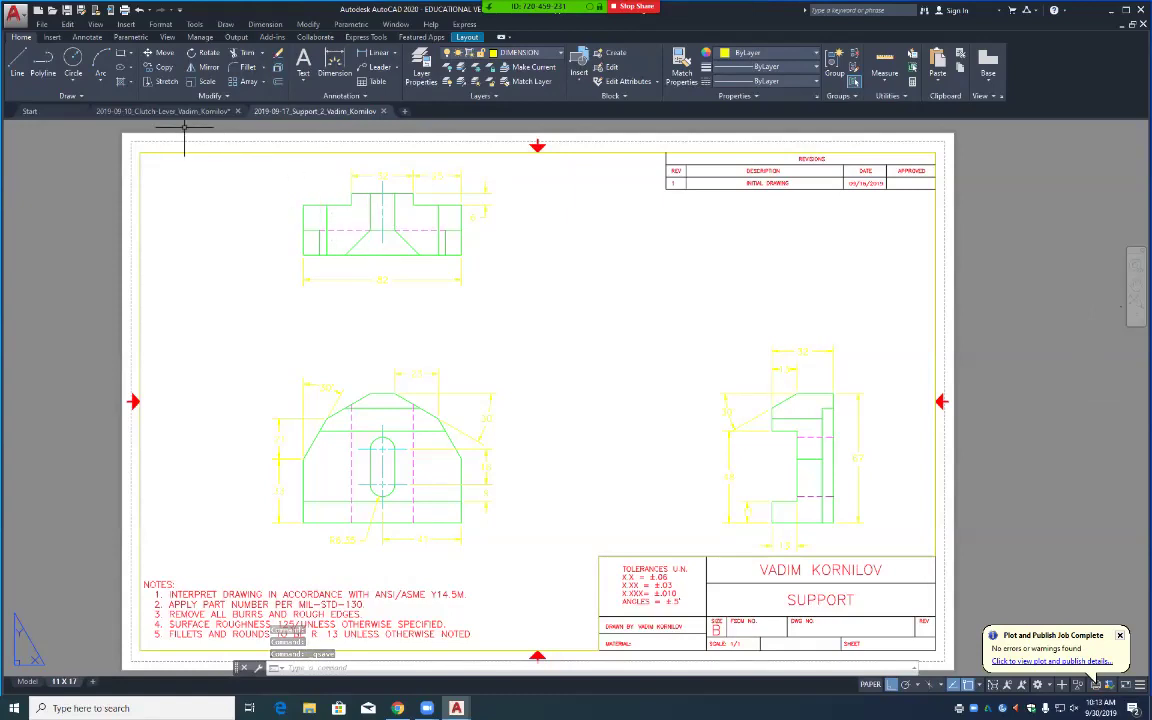
pyautogui.moveTo(180, 111)
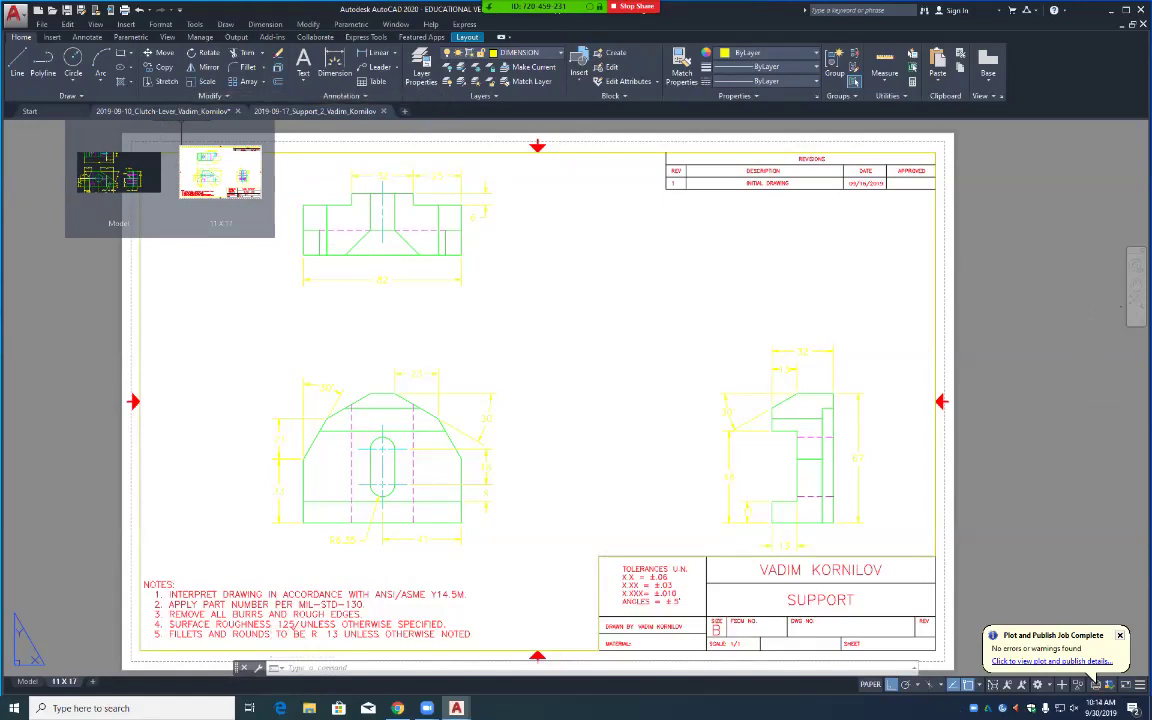
pyautogui.moveTo(320, 111)
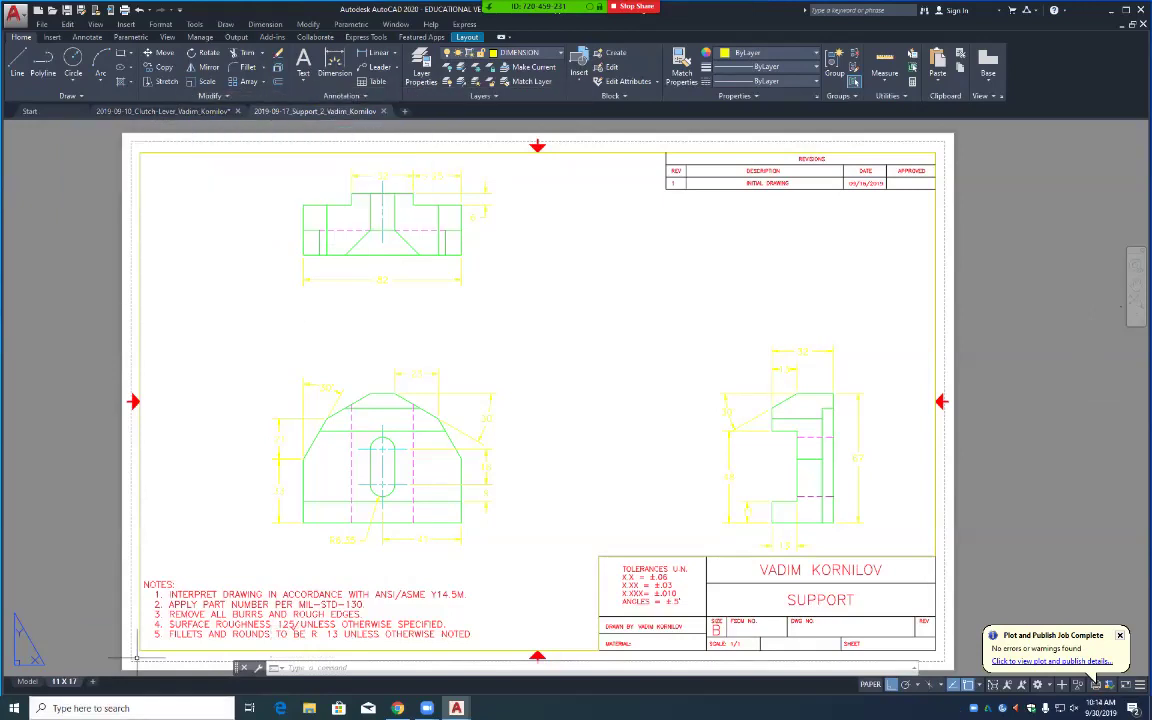
# Step: Erase all three support views and their dimensions from model space
pyautogui.click(27, 681)
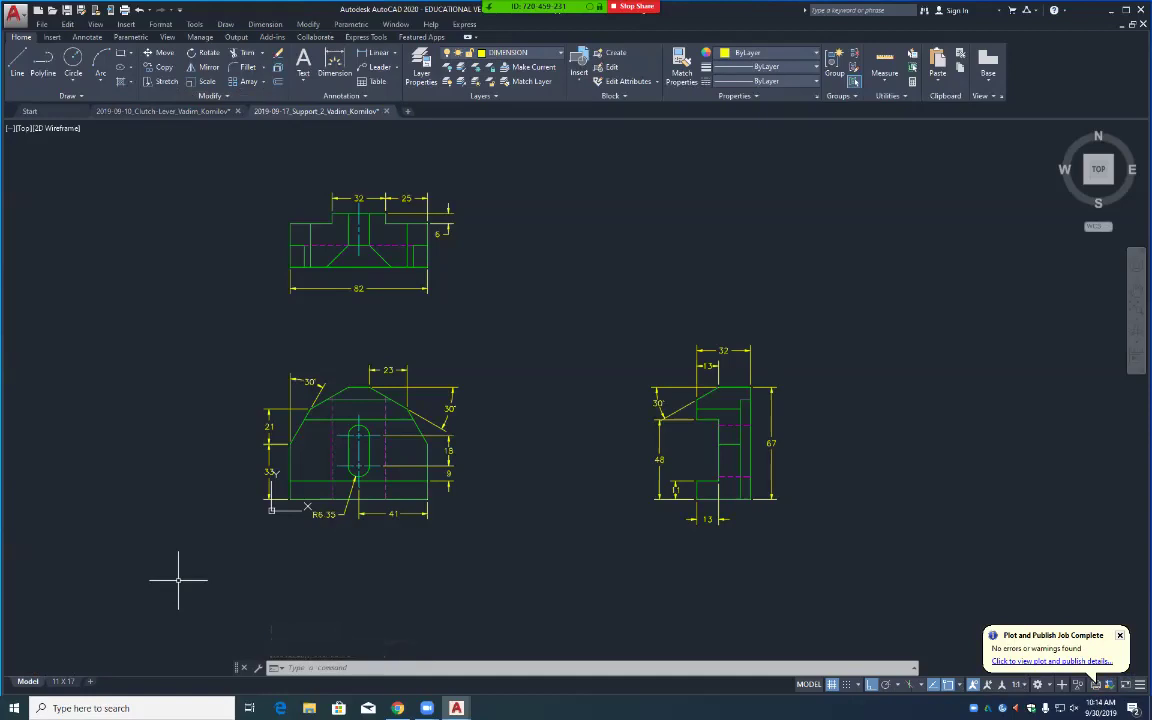
pyautogui.write('E')
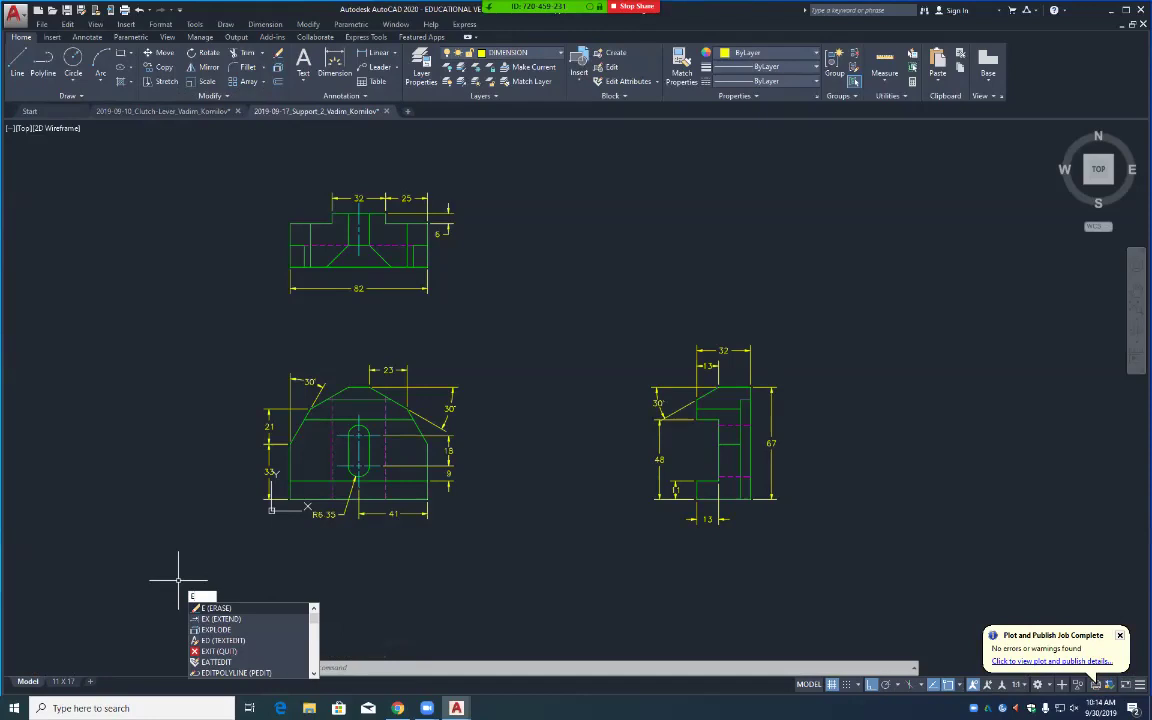
pyautogui.press('Return')
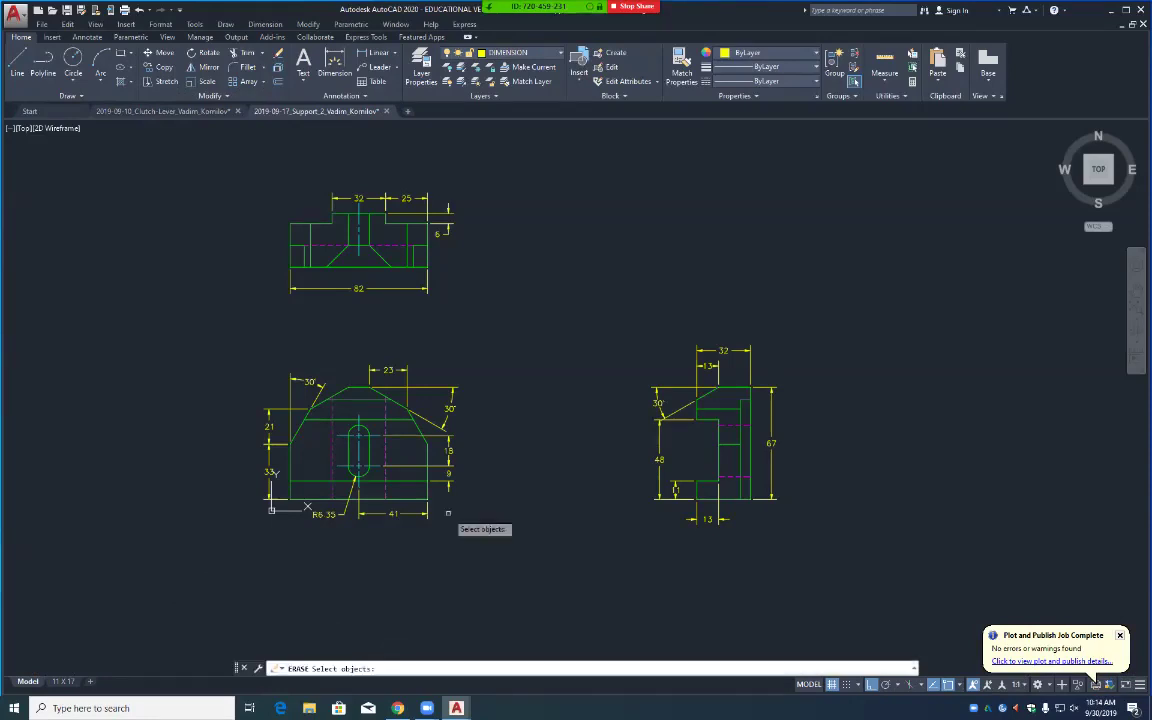
pyautogui.click(209, 156)
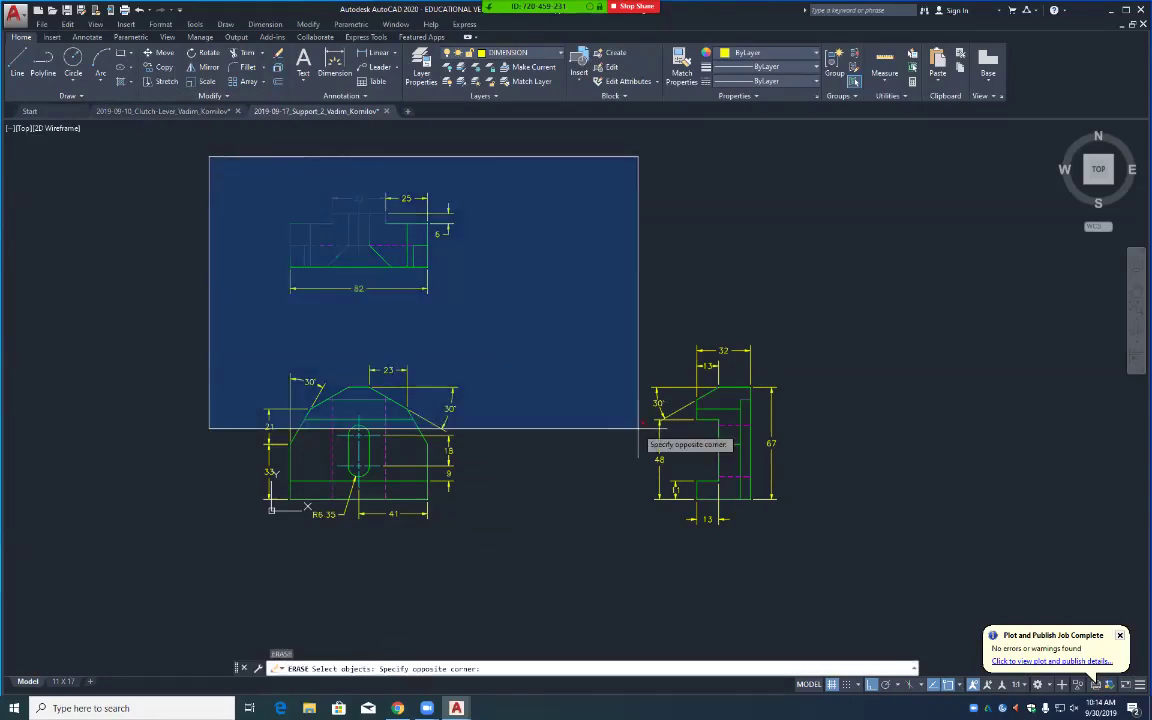
pyautogui.click(843, 573)
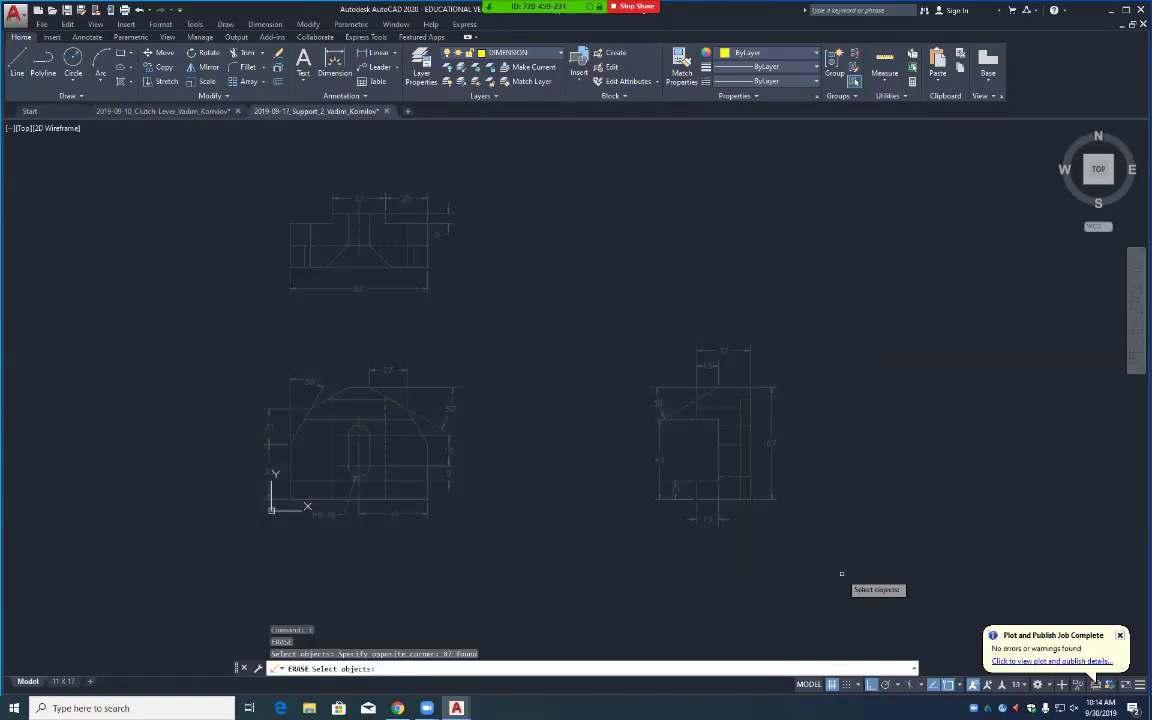
pyautogui.press('Return')
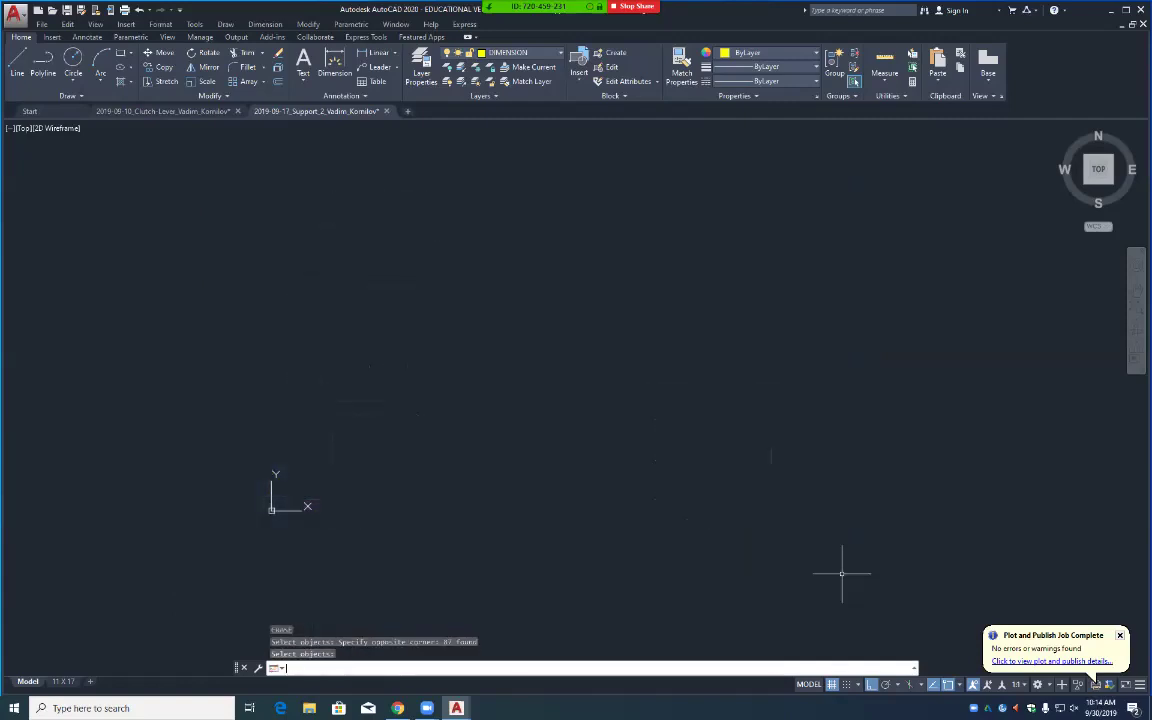
# Step: Begin saving the emptied drawing under a new name in the same folder, changing the file name's date to 2019-09-30
pyautogui.click(14, 14)
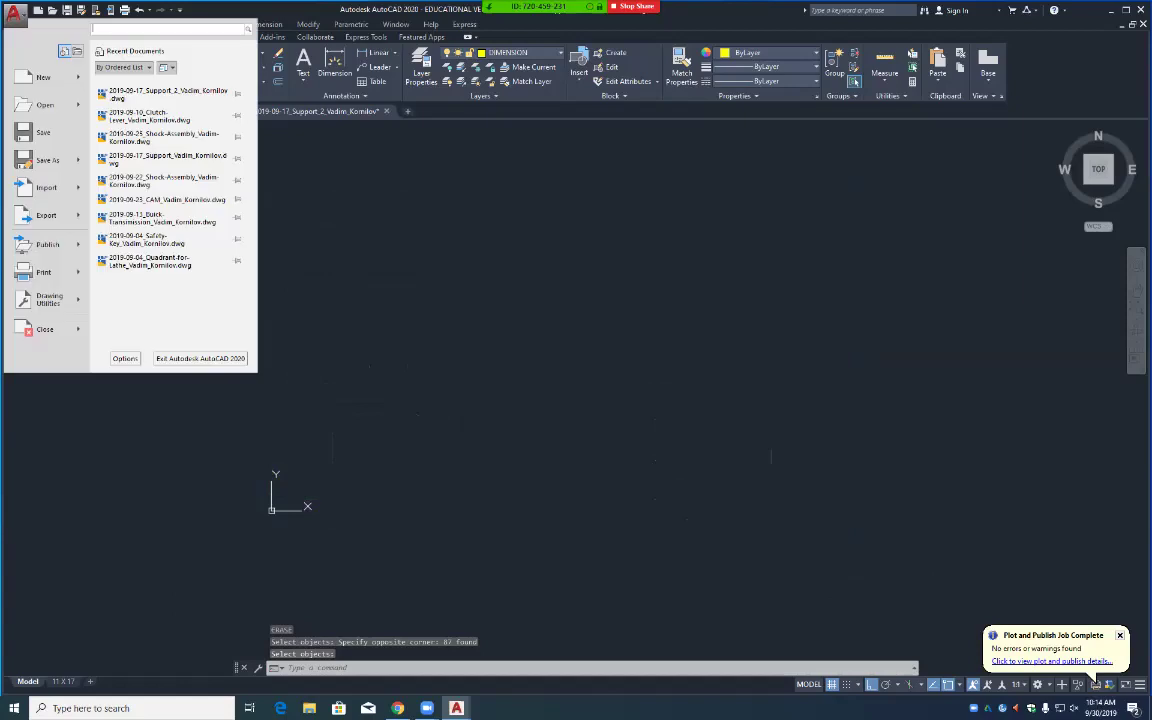
pyautogui.moveTo(45, 160)
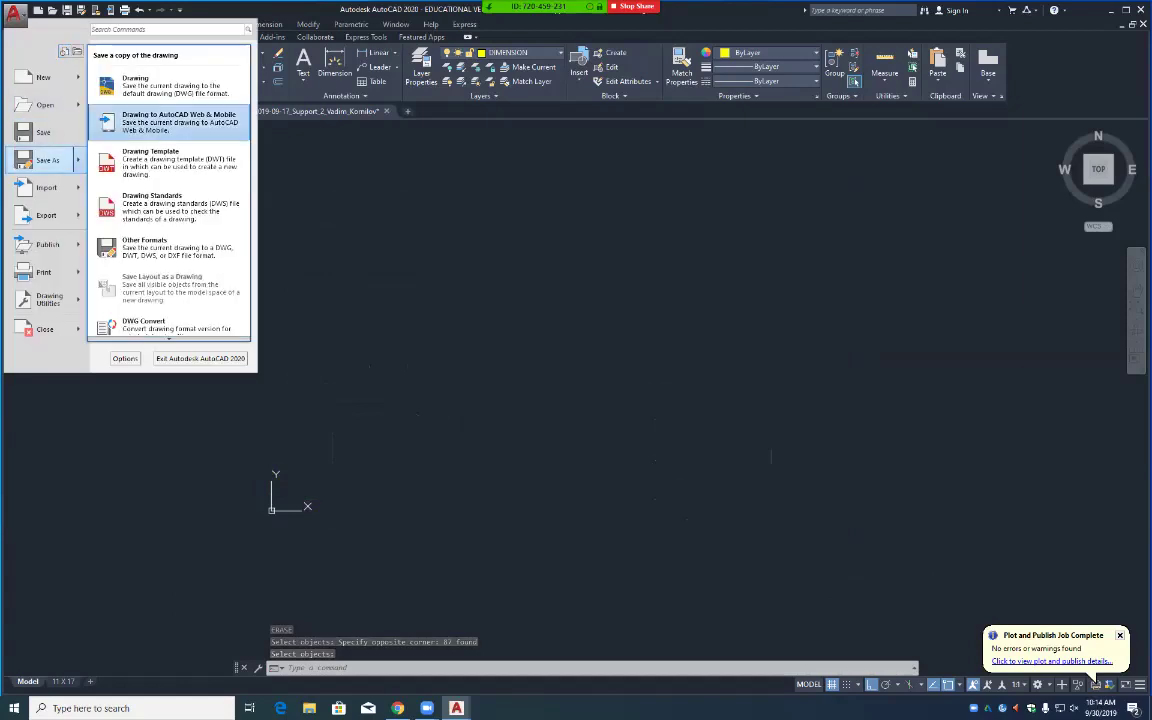
pyautogui.click(135, 84)
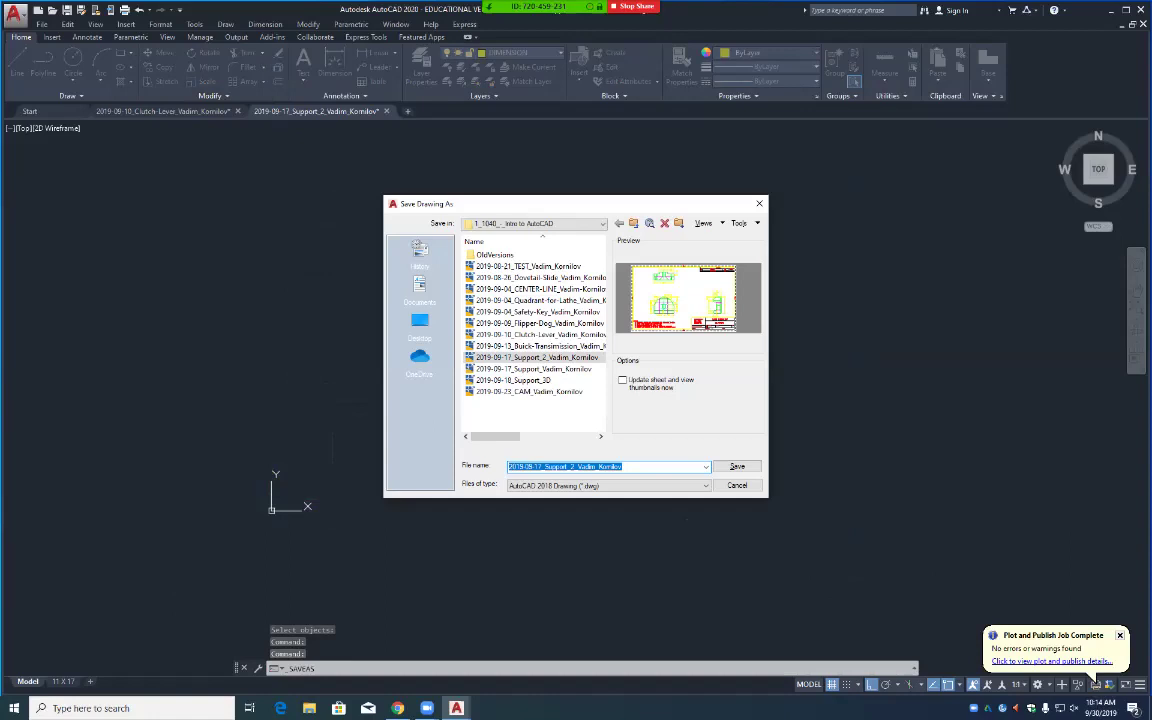
pyautogui.doubleClick(575, 466)
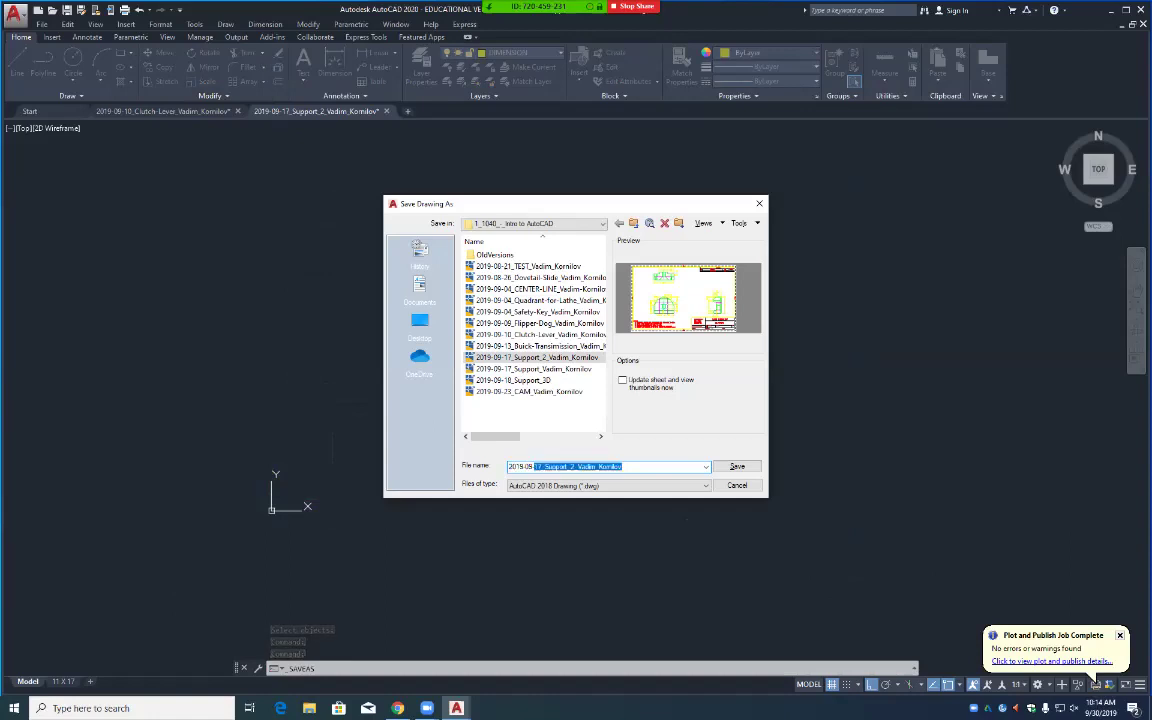
pyautogui.click(541, 466)
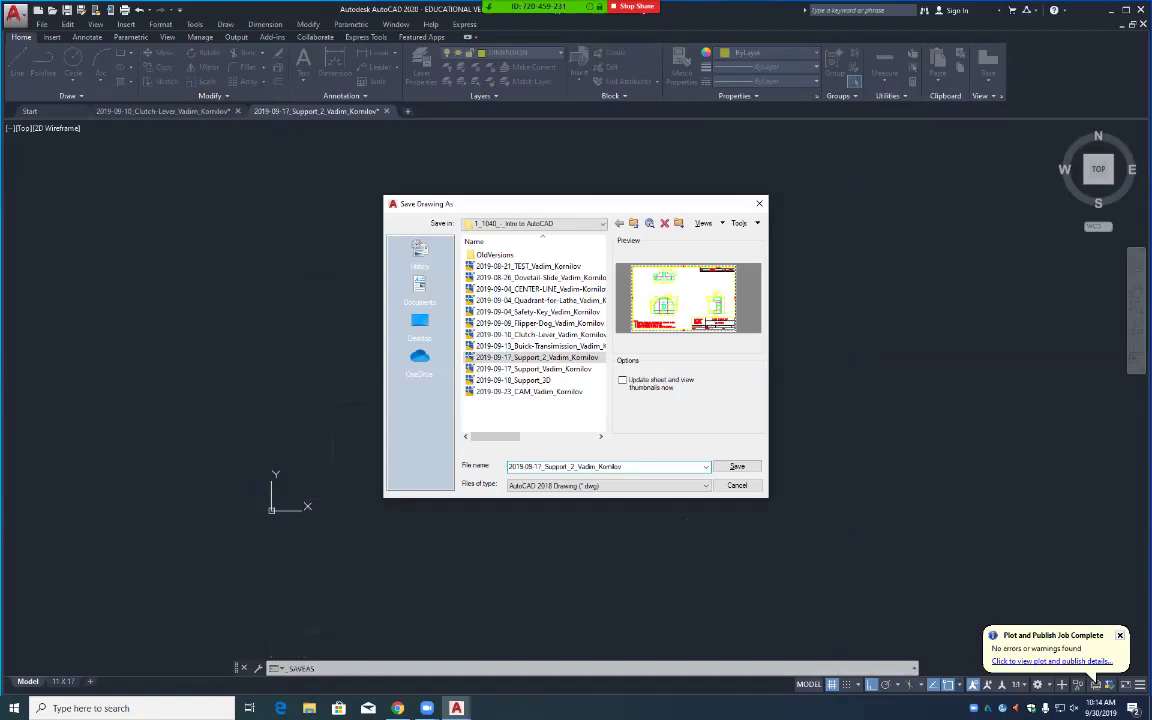
pyautogui.press('BackSpace')
pyautogui.press('BackSpace')
pyautogui.write('30')
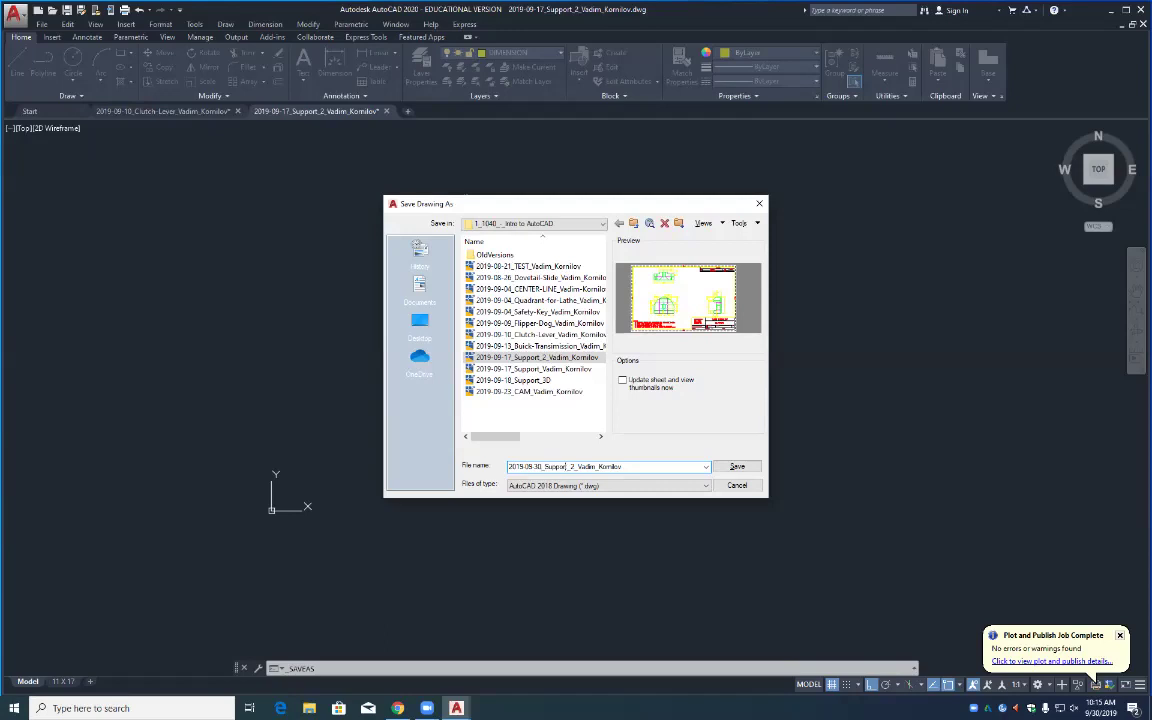
# Step: Replace Support_2 with Shifter_Block in the new file name and save the drawing as an AutoCAD 2018 file
pyautogui.press('BackSpace')
pyautogui.press('BackSpace')
pyautogui.press('BackSpace')
pyautogui.press('BackSpace')
pyautogui.press('BackSpace')
pyautogui.press('BackSpace')
pyautogui.press('BackSpace')
pyautogui.press('BackSpace')
pyautogui.press('BackSpace')
pyautogui.press('BackSpace')
pyautogui.write('_')
pyautogui.write('SHI')
pyautogui.write('F')
pyautogui.press('BackSpace')
pyautogui.press('BackSpace')
pyautogui.press('BackSpace')
pyautogui.write('hifu')
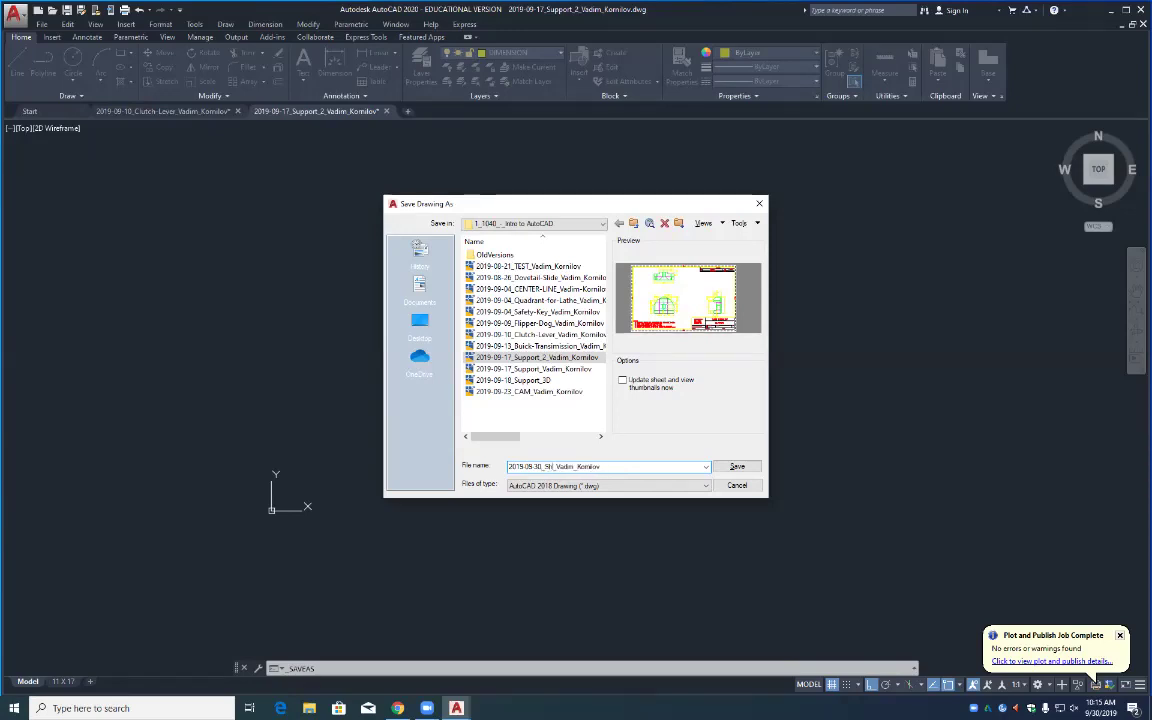
pyautogui.write('r')
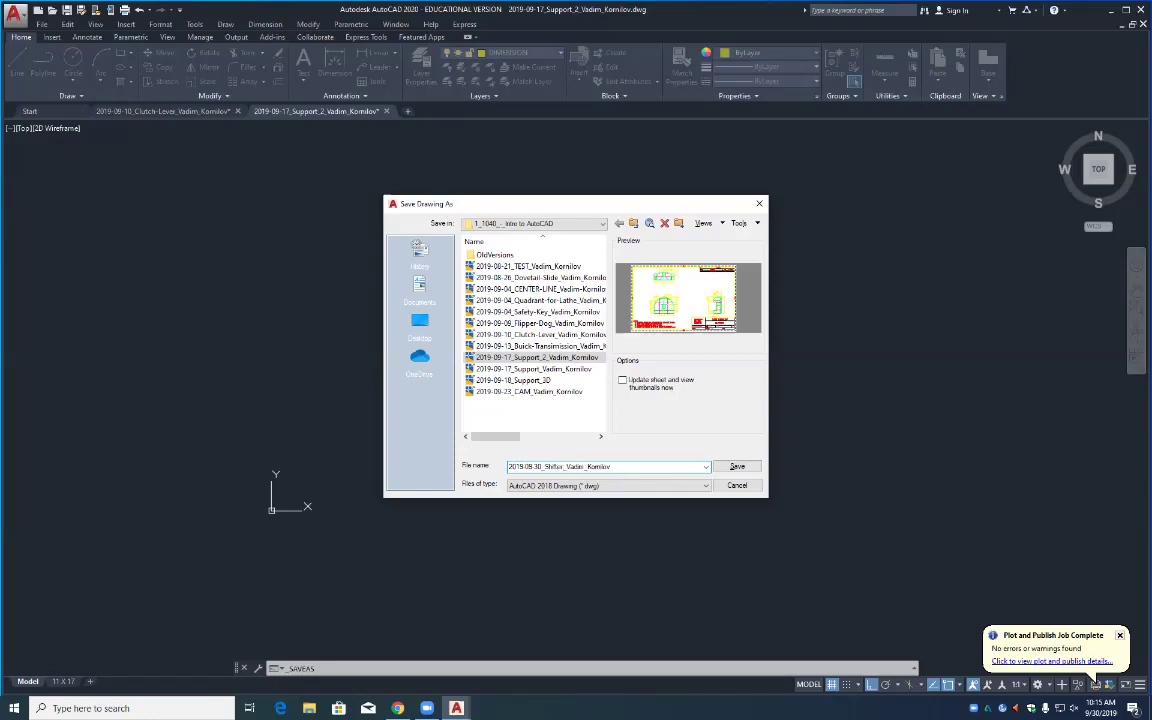
pyautogui.write('_Block_')
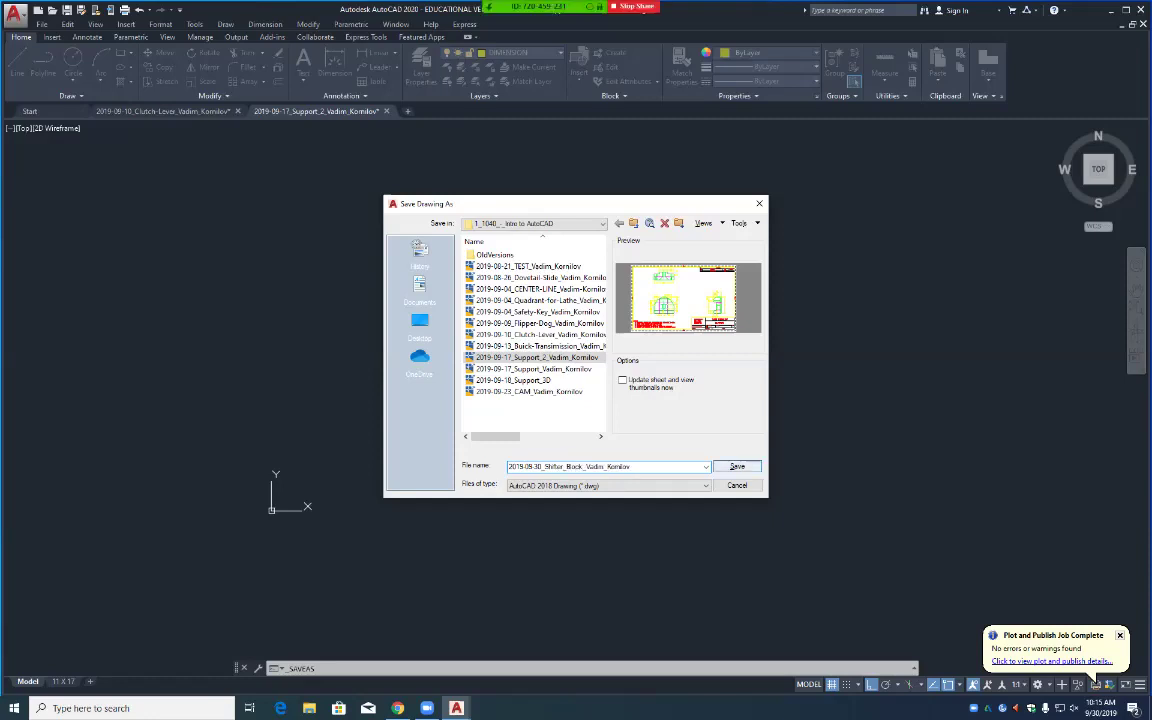
pyautogui.press('Return')
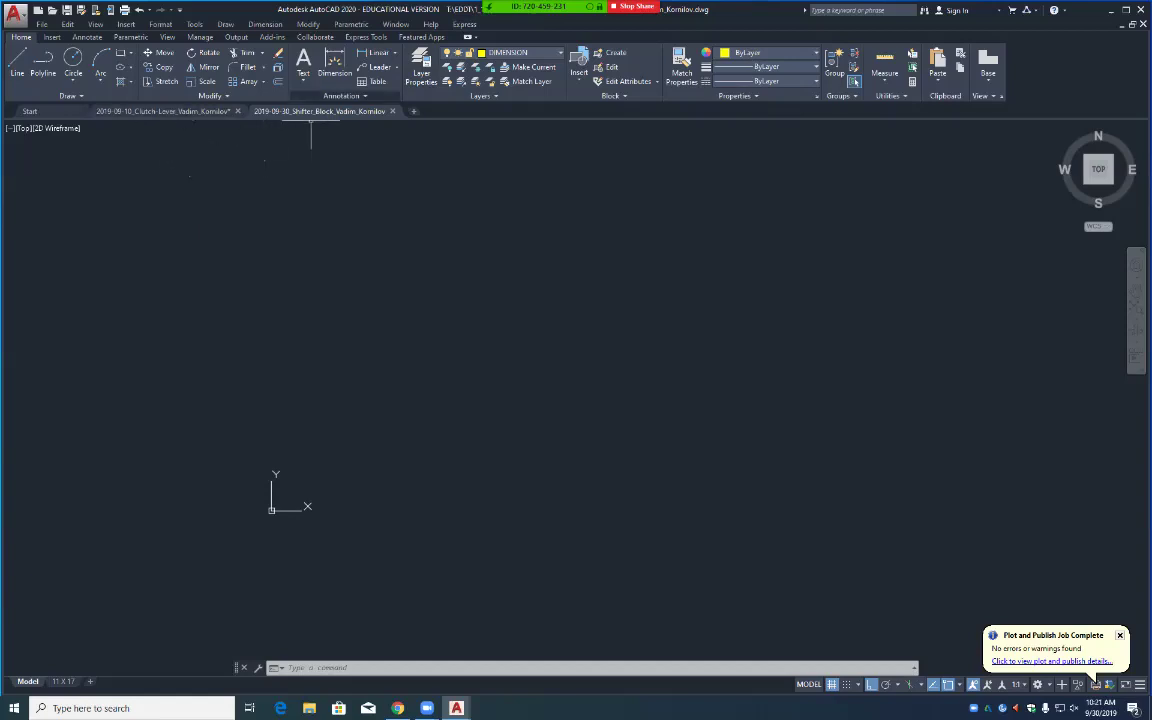
# Step: Create a new layer named CUTTING in the Layer Properties Manager
pyautogui.click(341, 95)
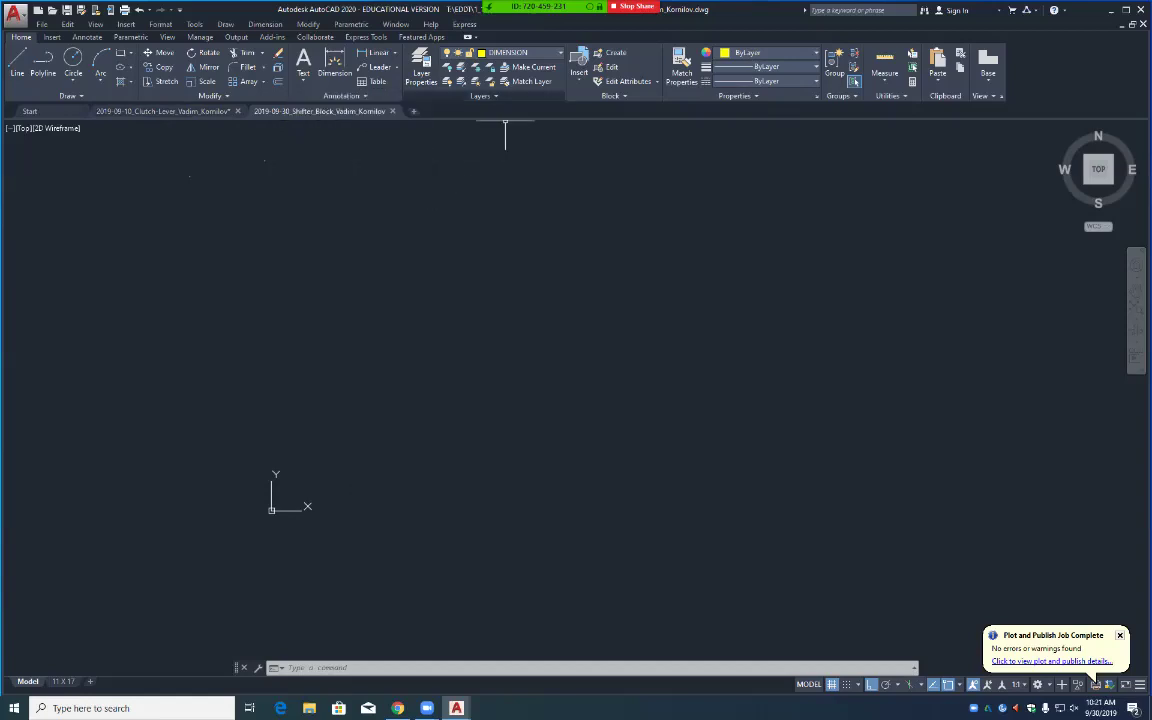
pyautogui.click(480, 95)
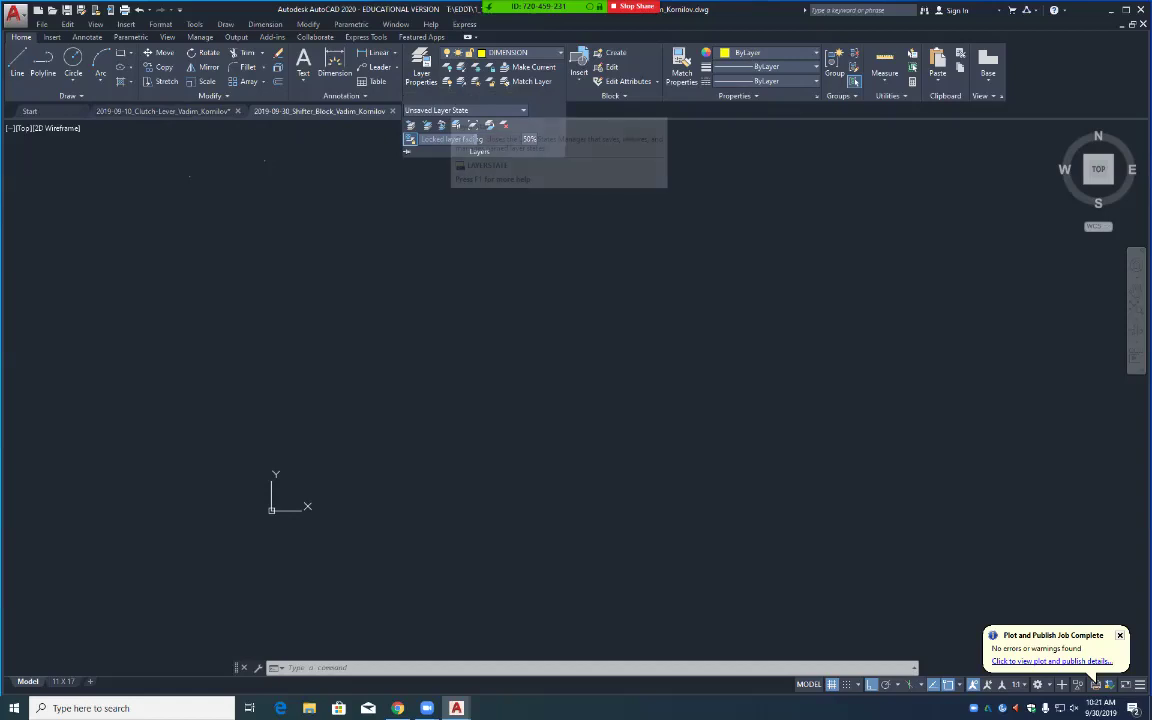
pyautogui.click(421, 70)
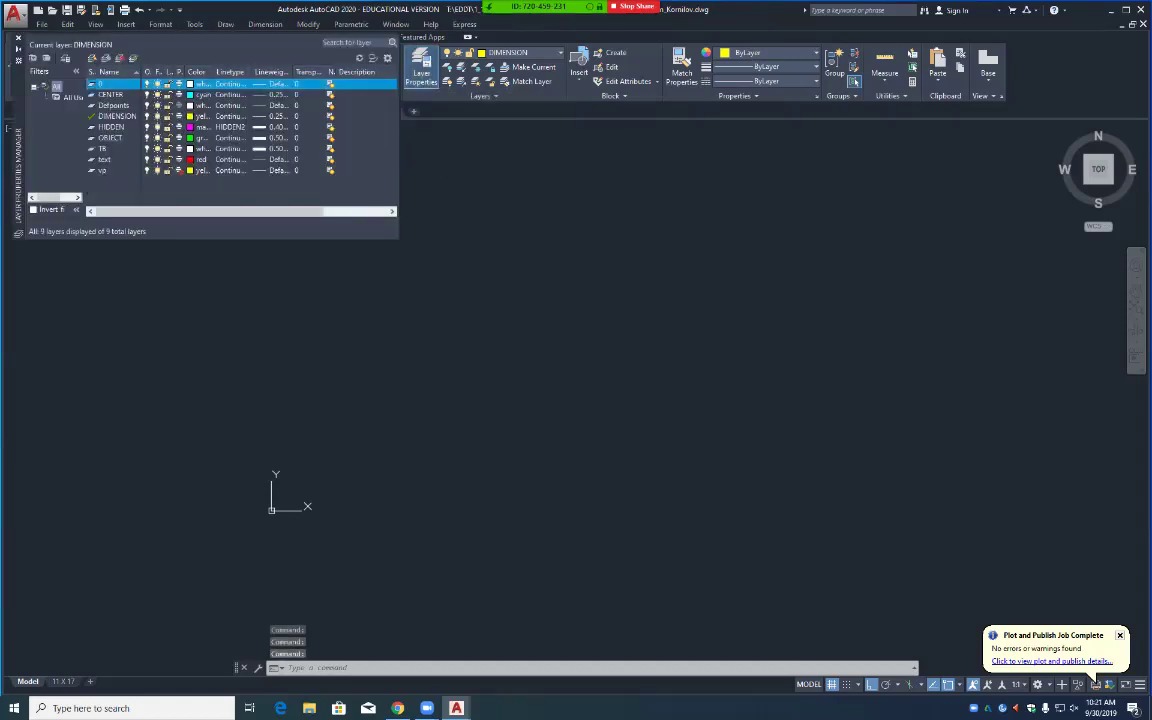
pyautogui.moveTo(17, 150)
pyautogui.mouseDown()
pyautogui.moveTo(128, 276)
pyautogui.moveTo(190, 371)
pyautogui.moveTo(267, 336)
pyautogui.mouseUp()
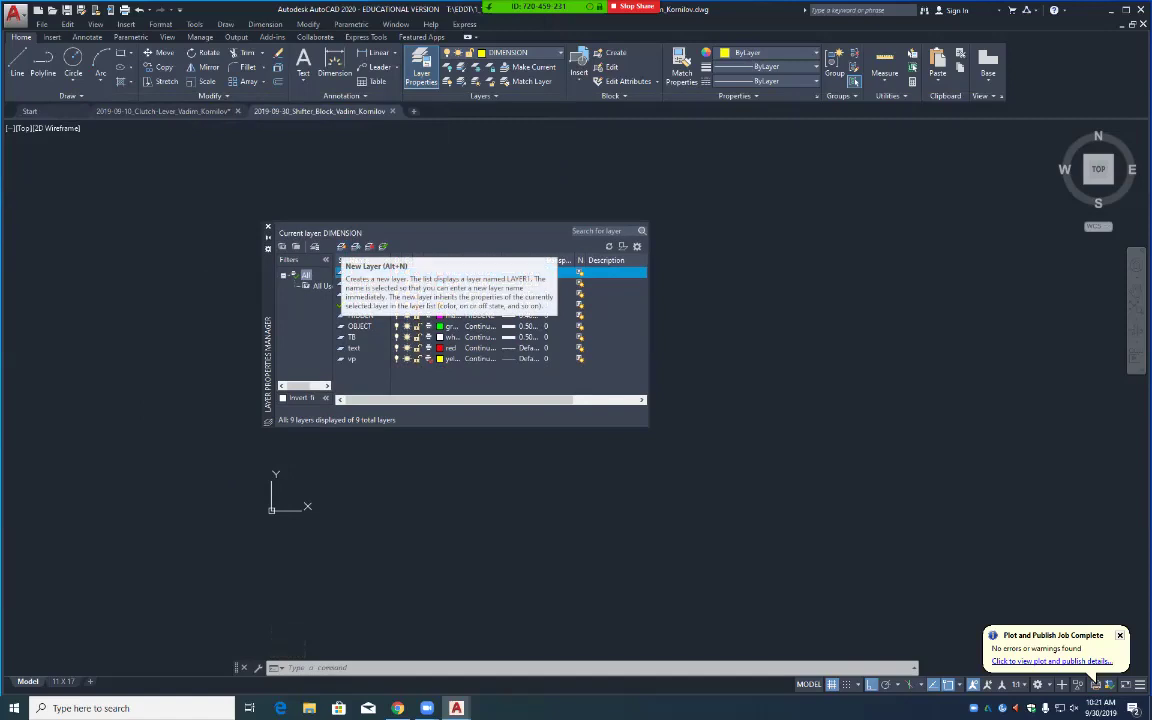
pyautogui.click(341, 247)
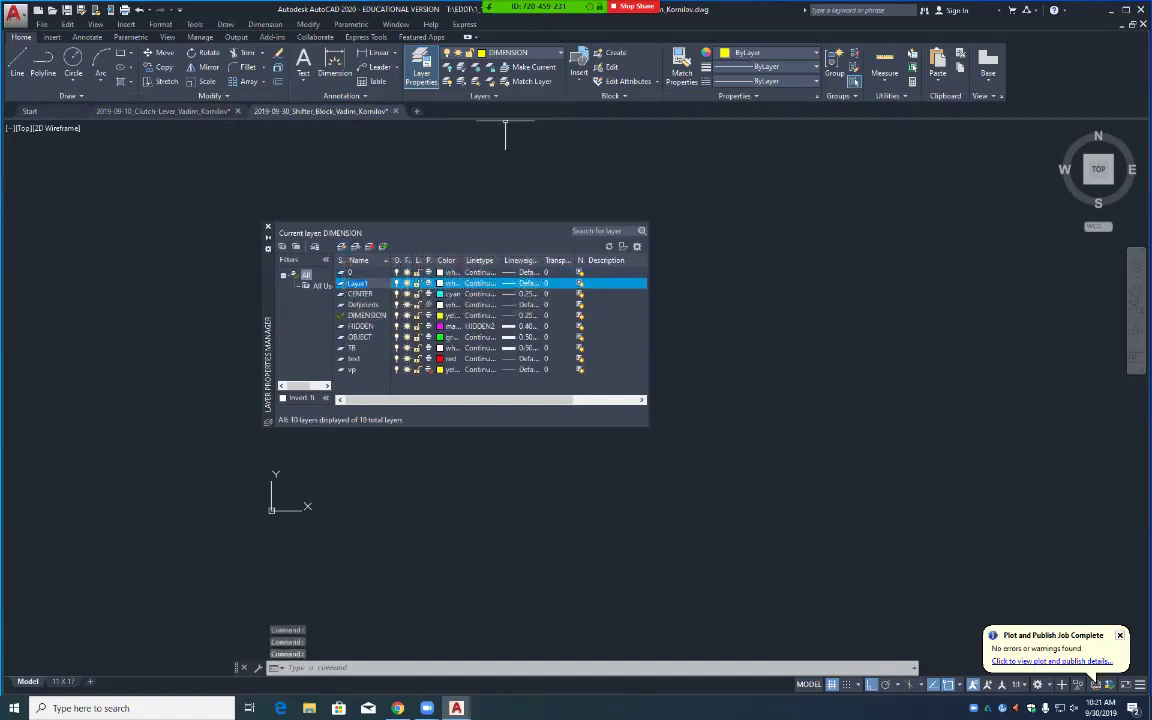
pyautogui.write('CUTTING')
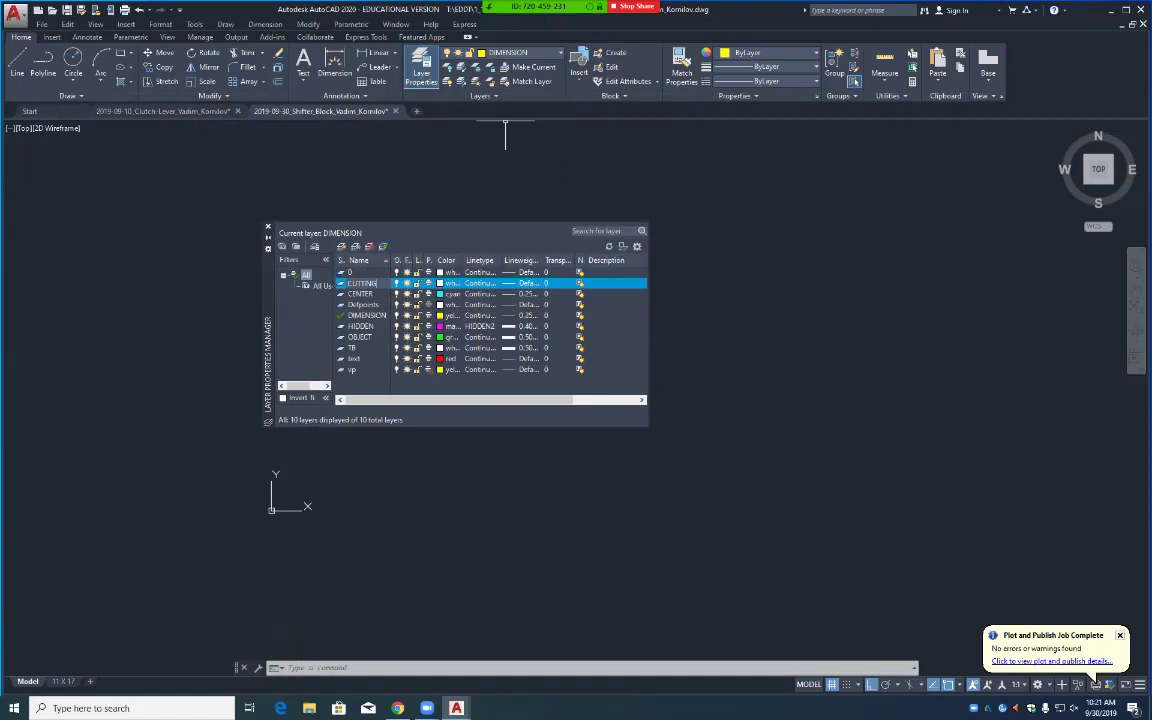
# Step: Load the HIDDEN linetype from acad.lin and assign it to the CUTTING layer
pyautogui.click(479, 283)
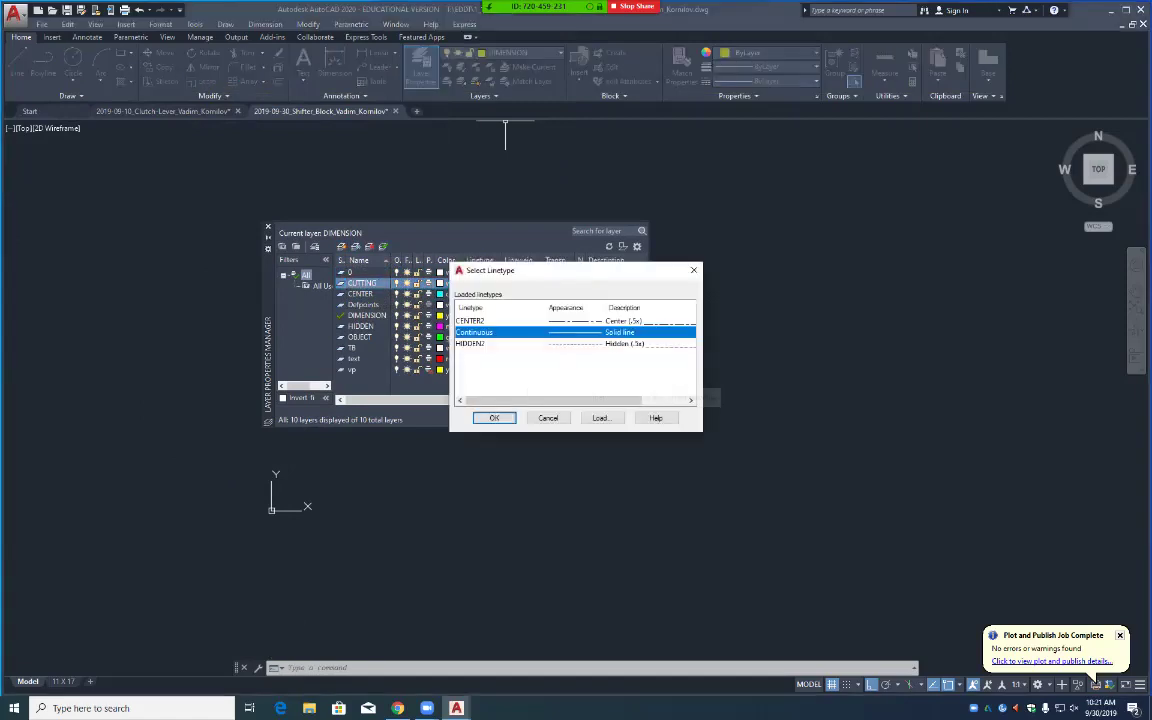
pyautogui.click(600, 418)
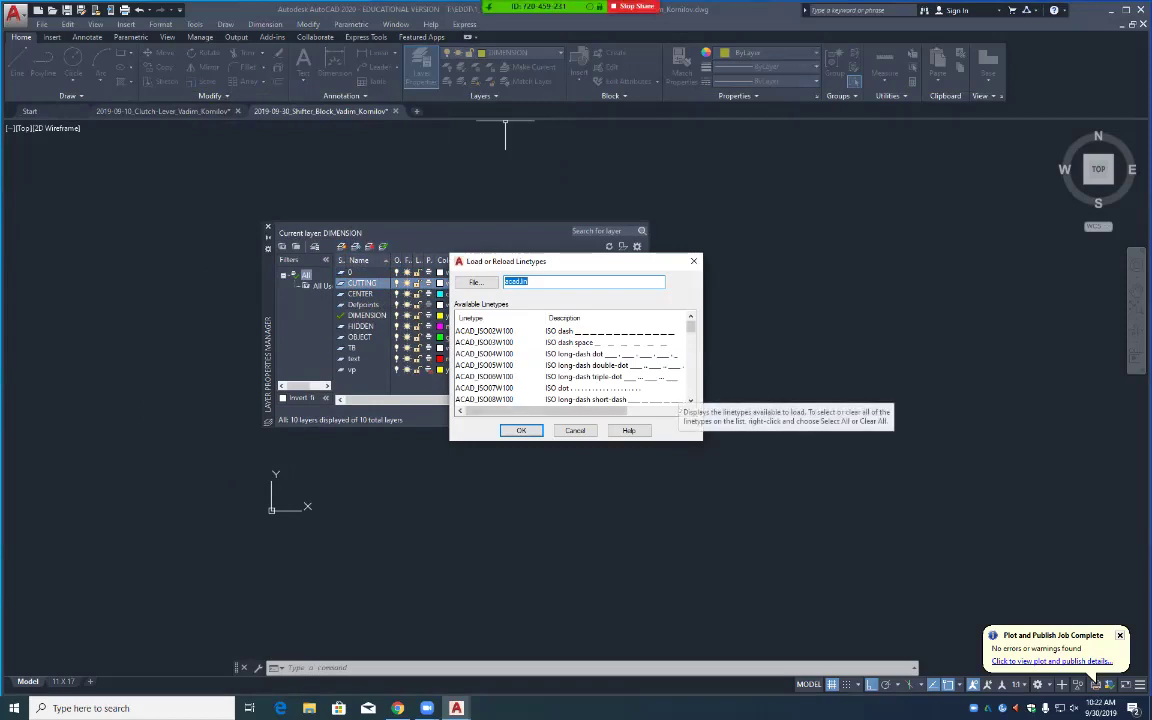
pyautogui.scroll(-5, 570, 360)
pyautogui.scroll(-7, 570, 360)
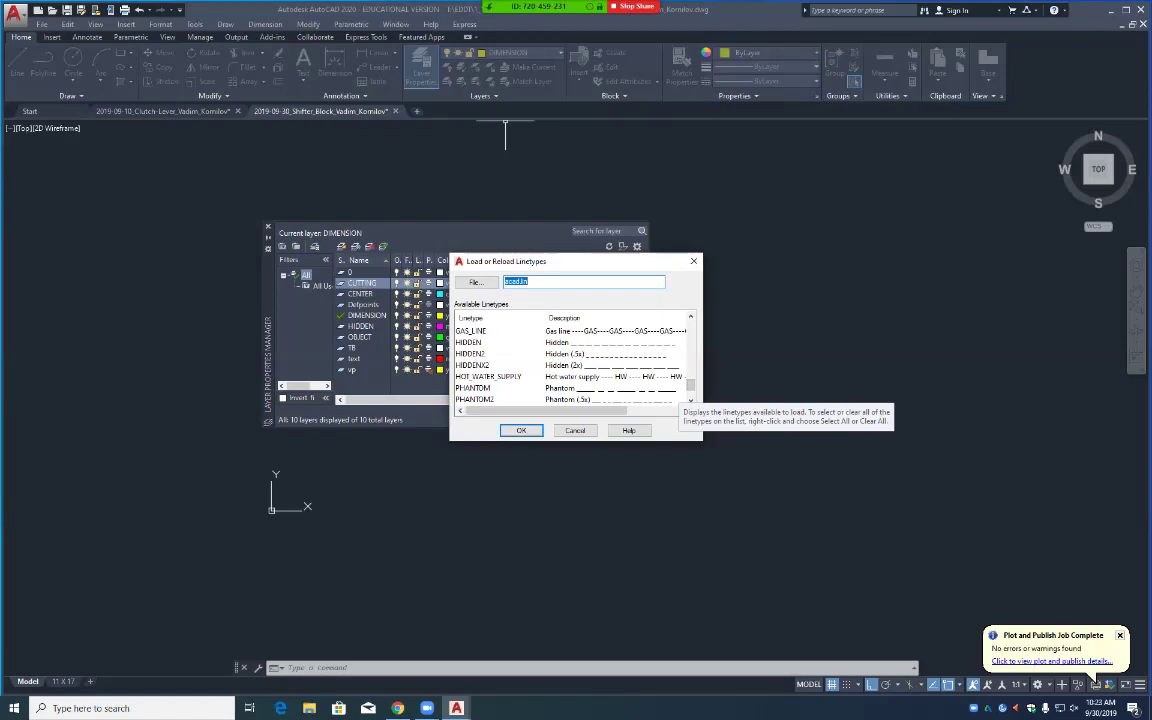
pyautogui.click(620, 343)
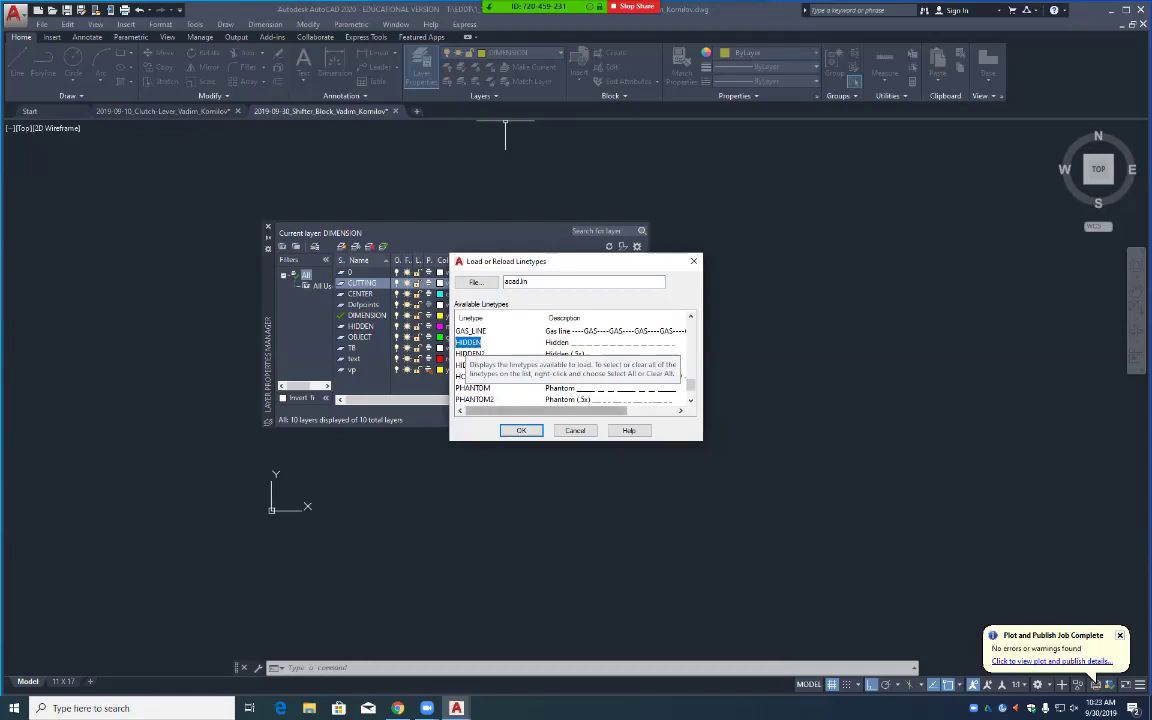
pyautogui.press('Return')
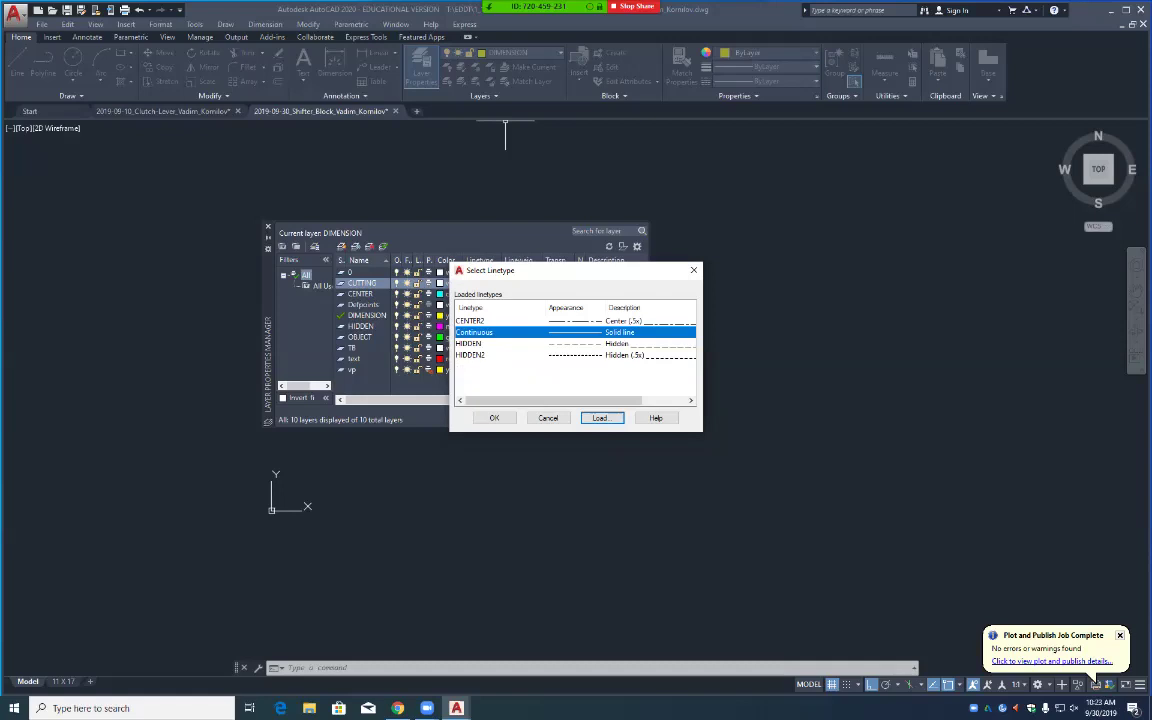
pyautogui.click(470, 343)
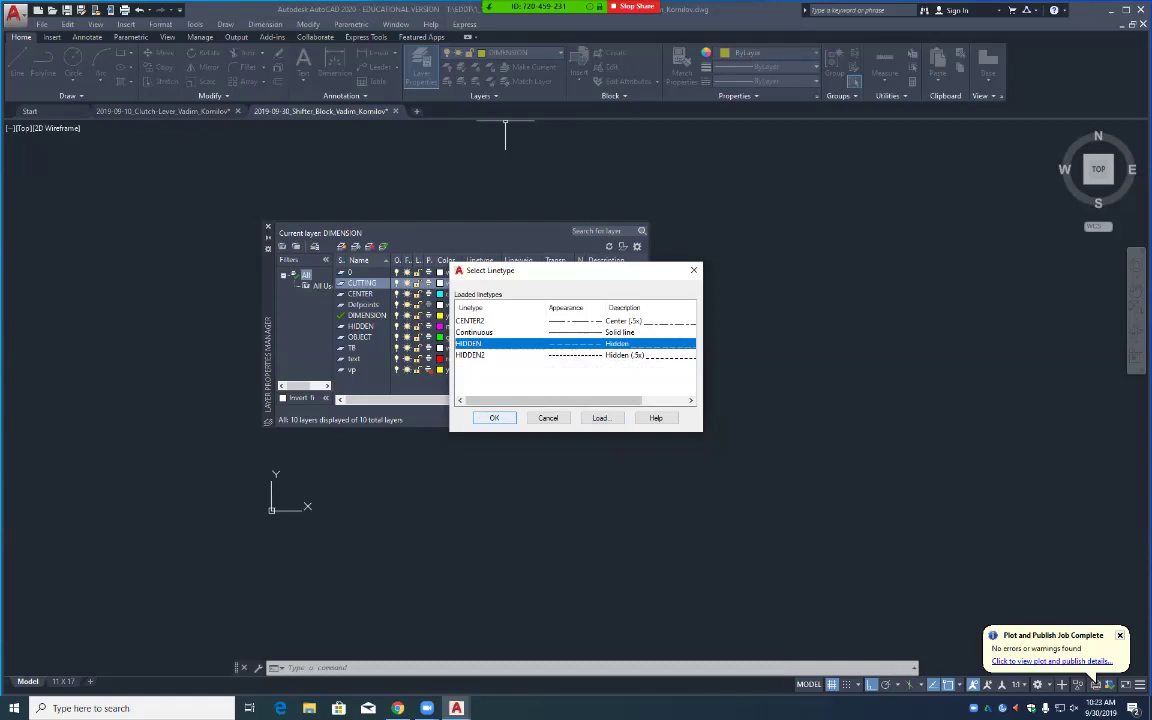
pyautogui.press('Return')
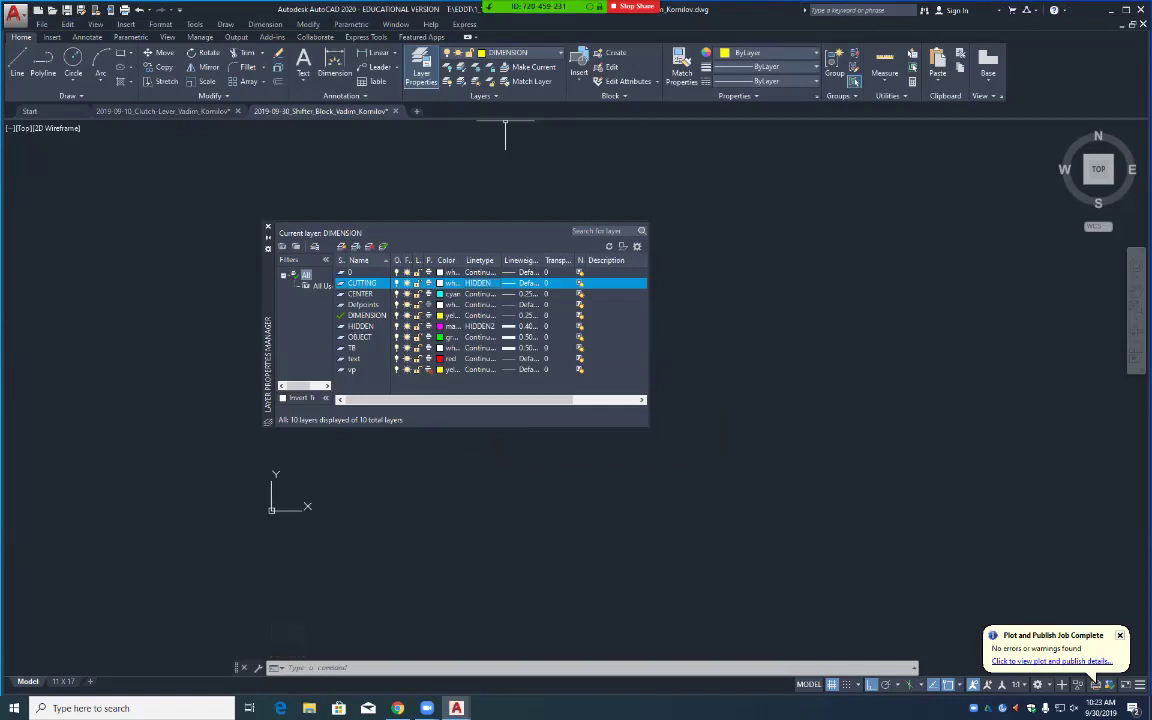
# Step: Widen the layer list to show full columns and set the CUTTING layer's lineweight to 0.60 mm
pyautogui.moveTo(651, 337); pyautogui.dragTo(910, 337)
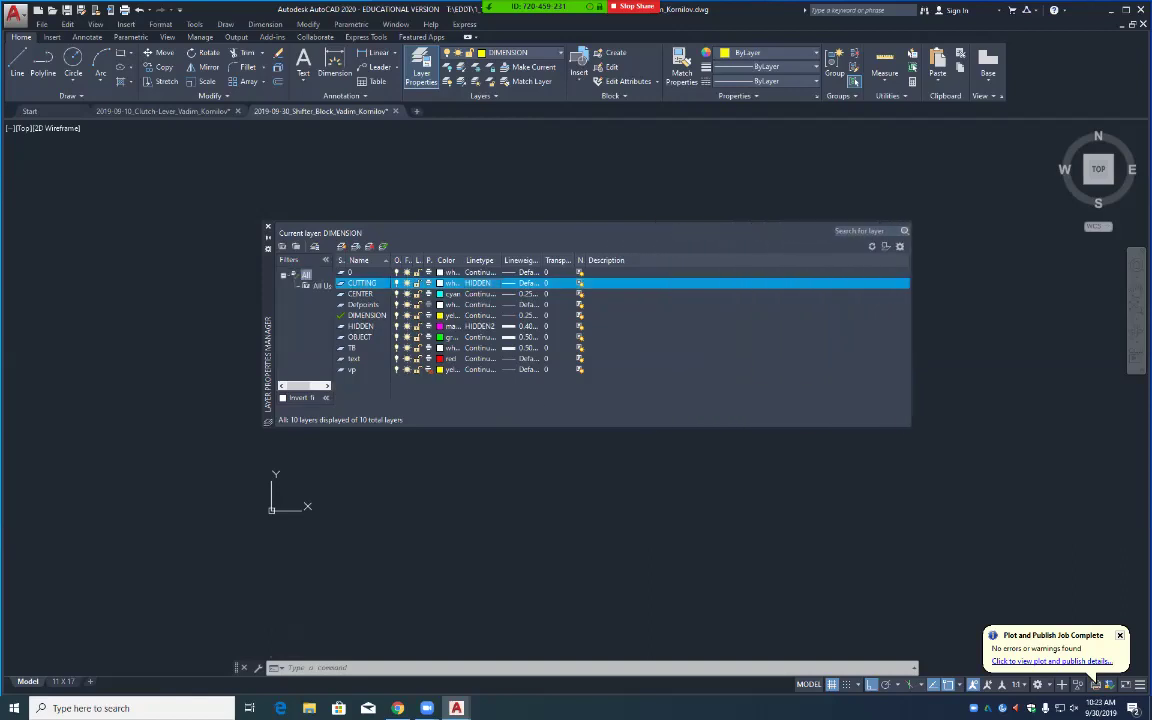
pyautogui.moveTo(543, 260); pyautogui.dragTo(553, 260)
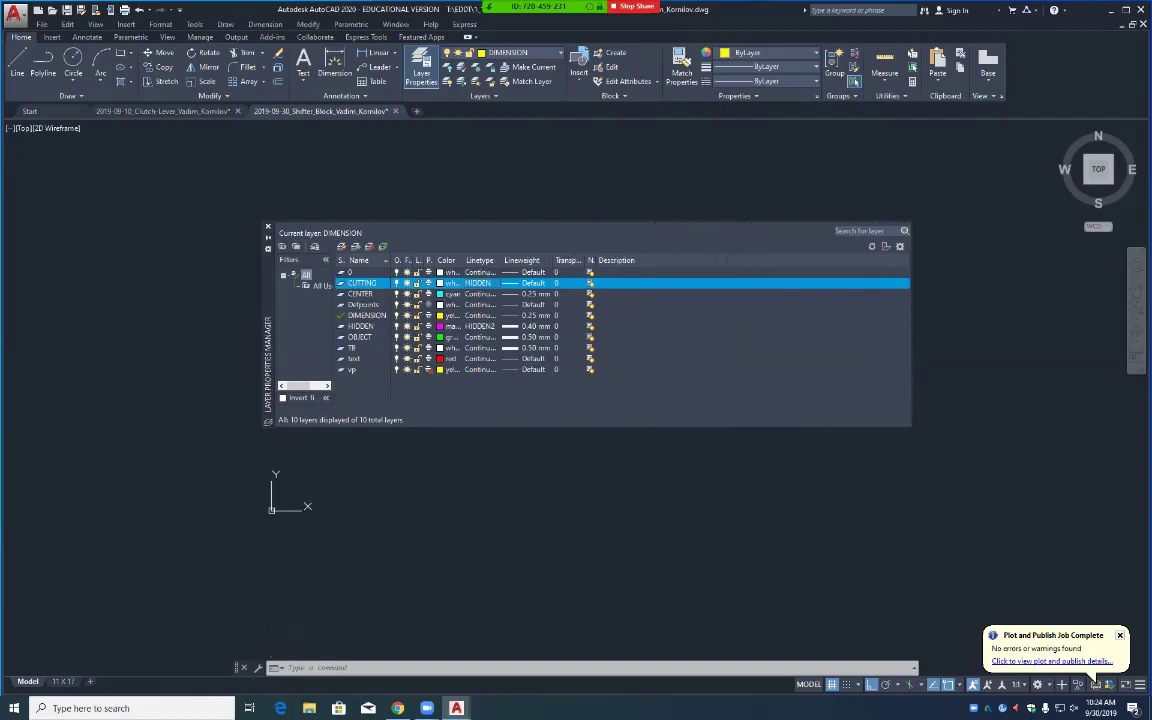
pyautogui.click(533, 283)
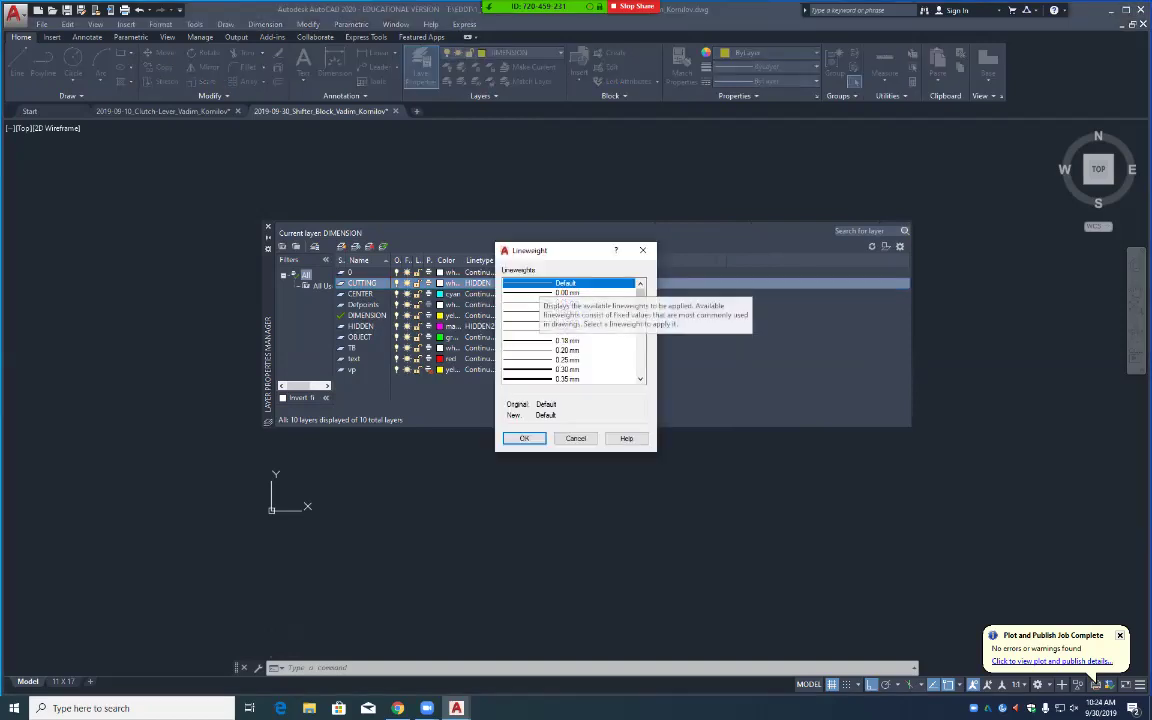
pyautogui.scroll(-3, 570, 330)
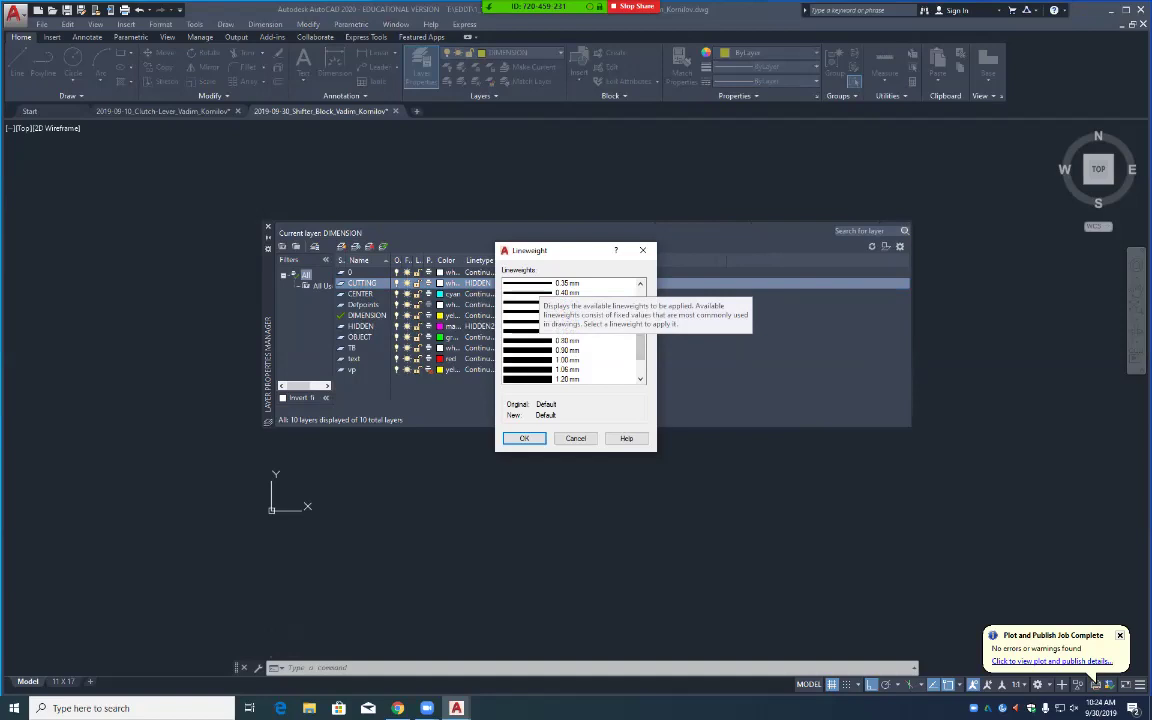
pyautogui.click(567, 321)
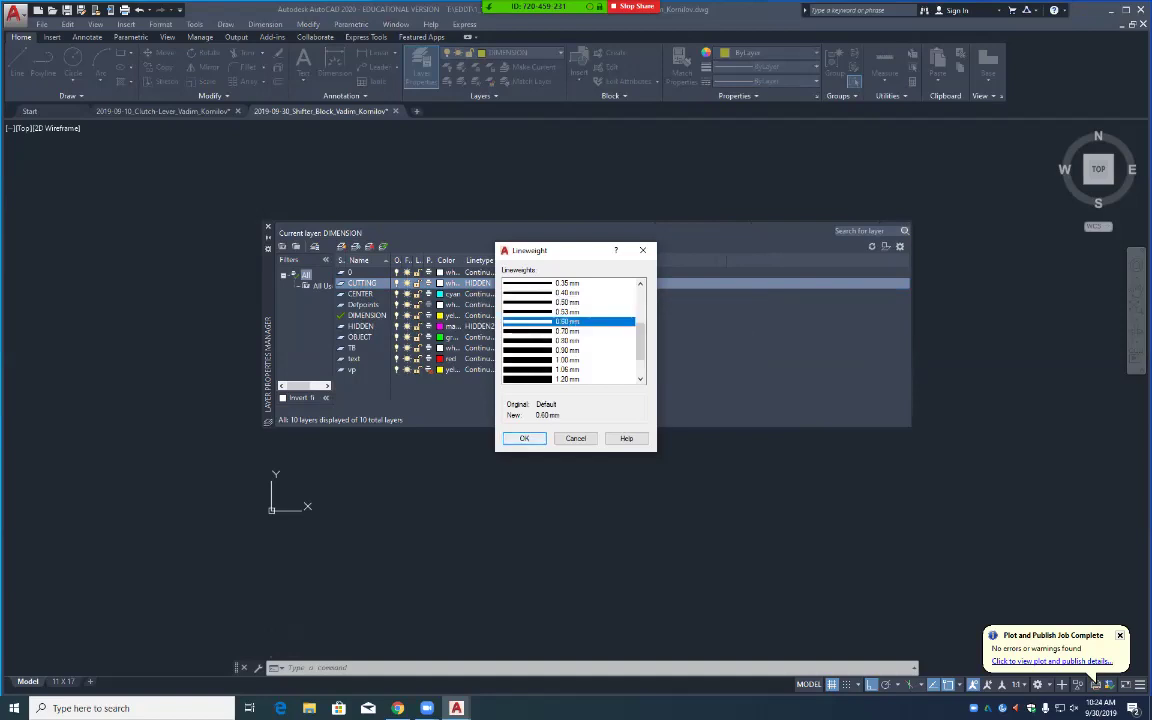
pyautogui.click(524, 438)
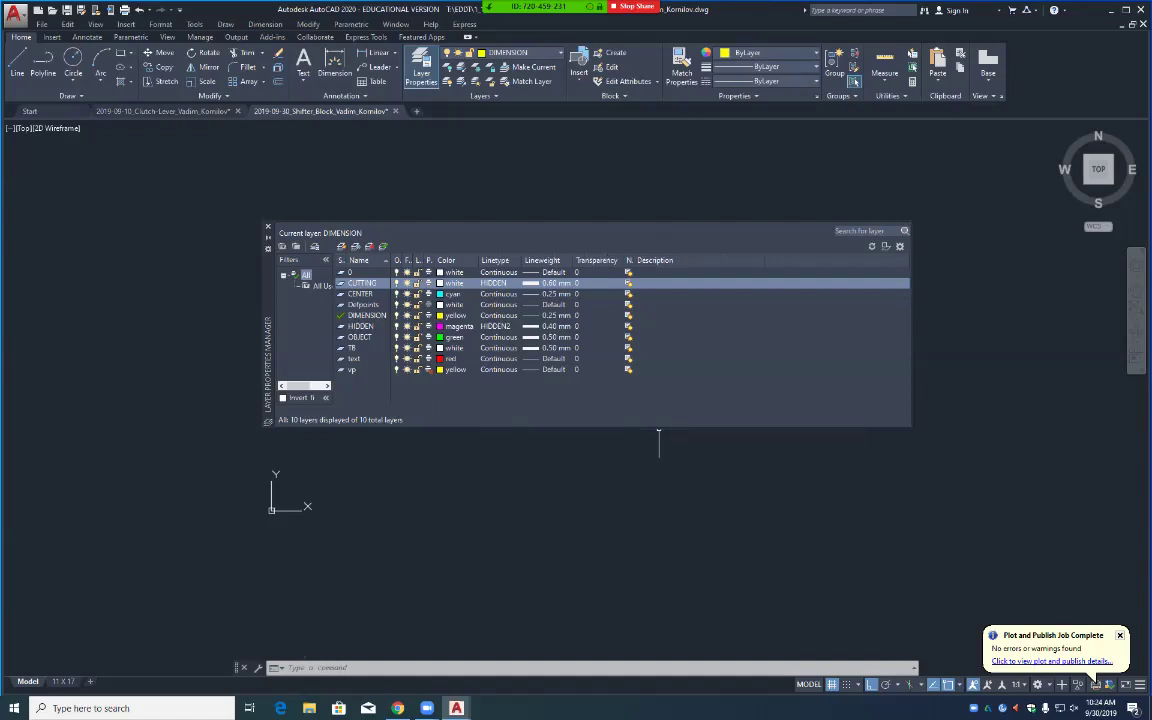
# Step: Set the CUTTING layer's color to blue and close the Layer Properties Manager
pyautogui.click(452, 283)
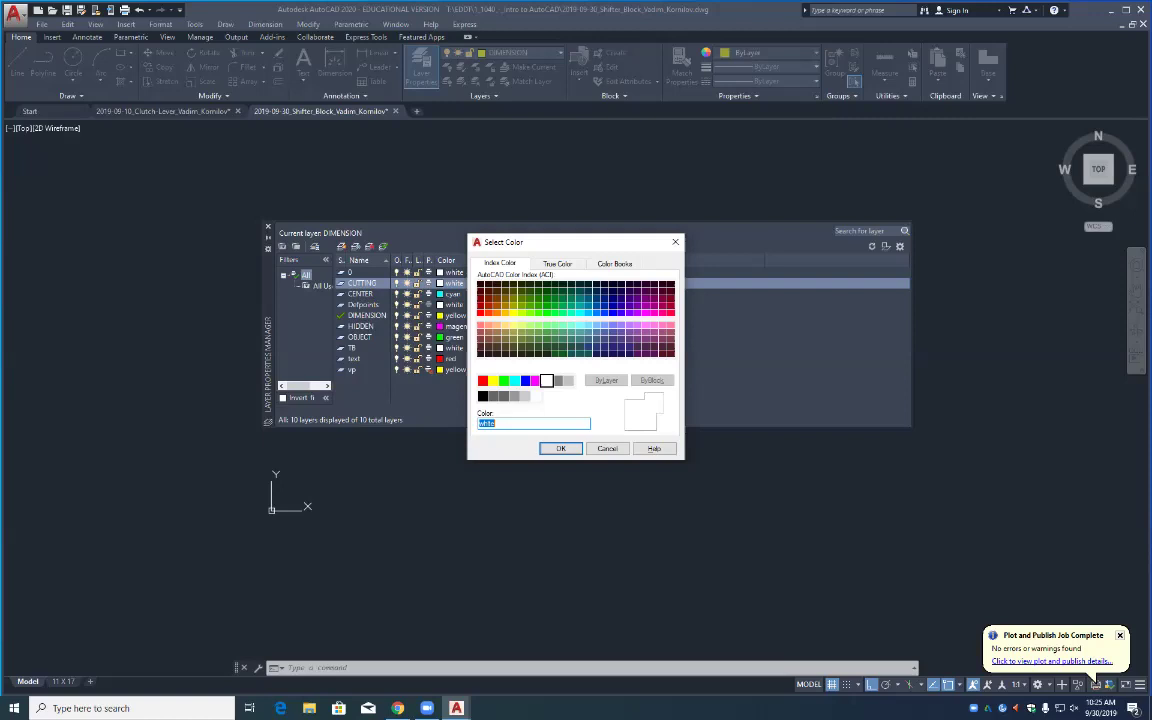
pyautogui.moveTo(548, 246); pyautogui.dragTo(710, 328)
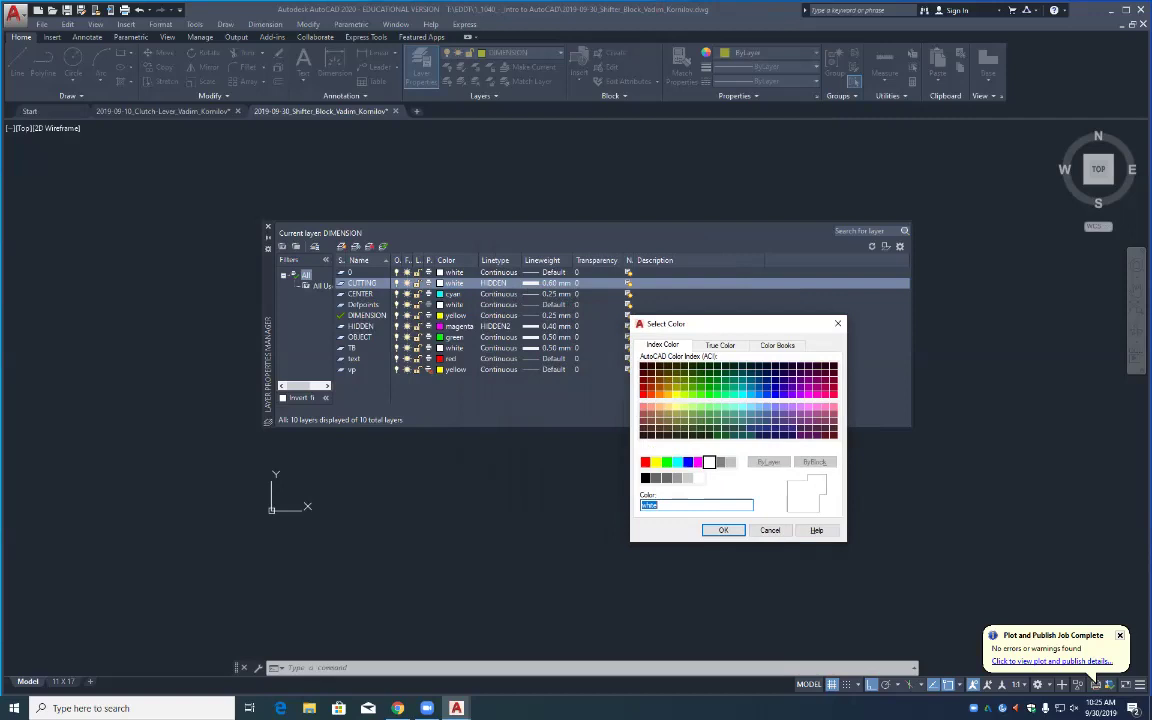
pyautogui.click(688, 462)
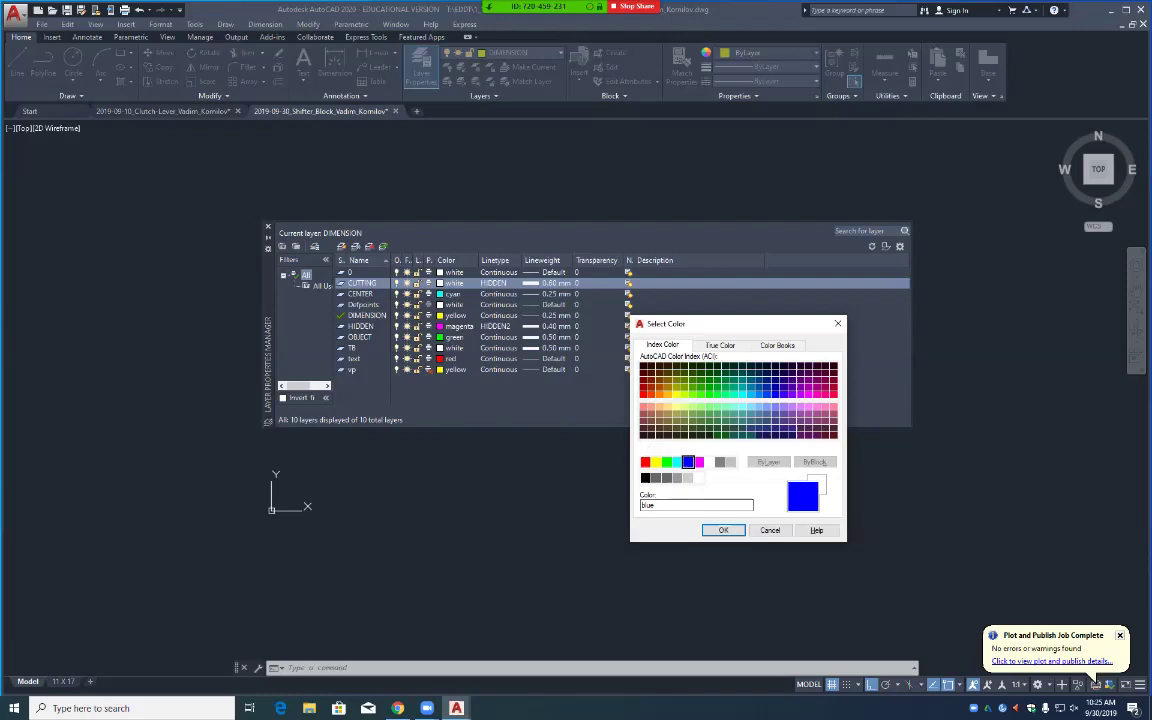
pyautogui.click(724, 530)
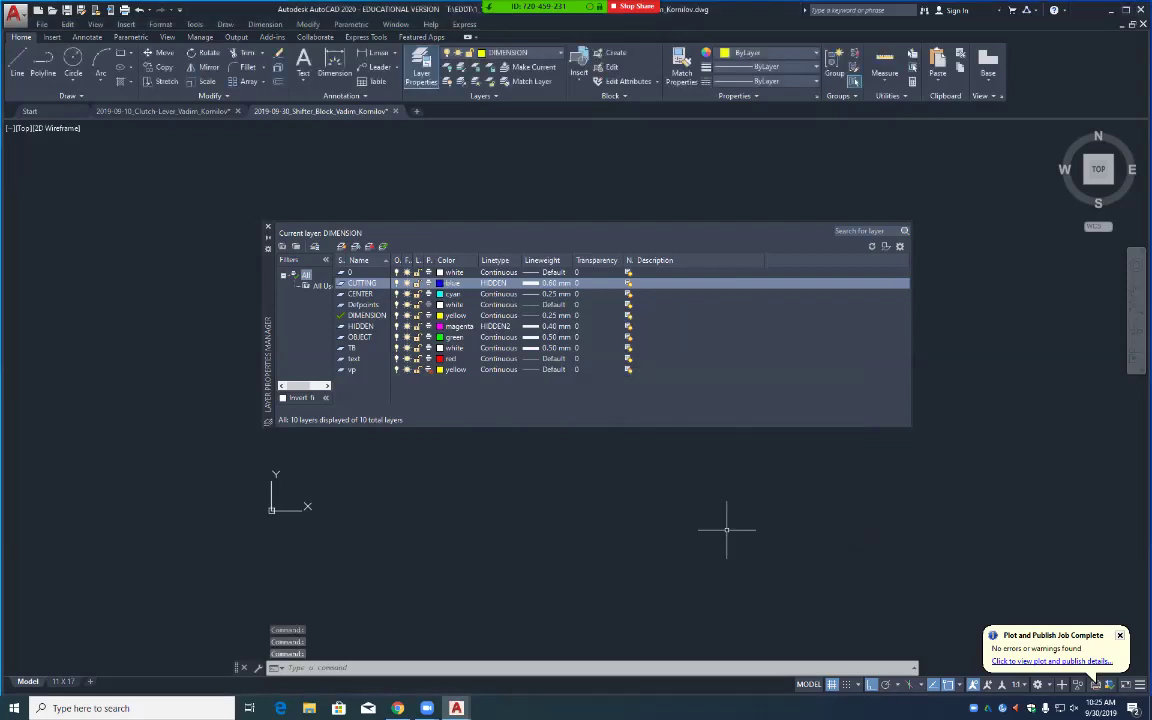
pyautogui.click(267, 227)
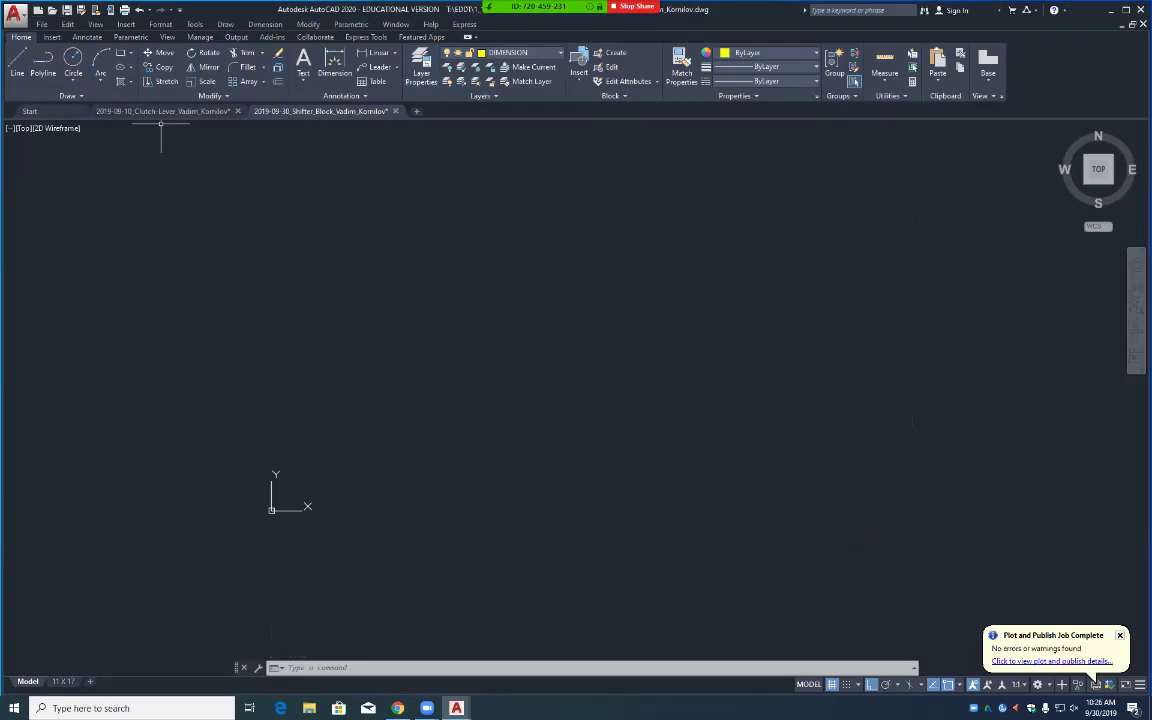
# Step: Begin saving a copy of the drawing with the AutoCAD Drawing Template (*.dwt) file type
pyautogui.click(14, 12)
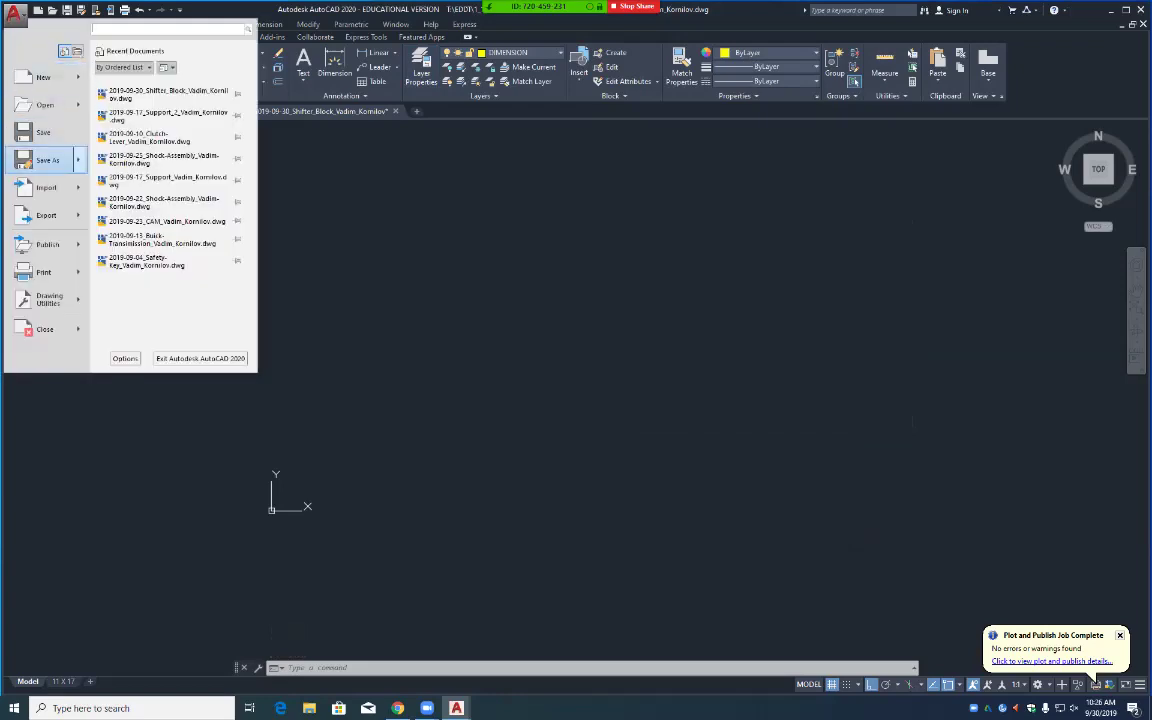
pyautogui.moveTo(47, 160)
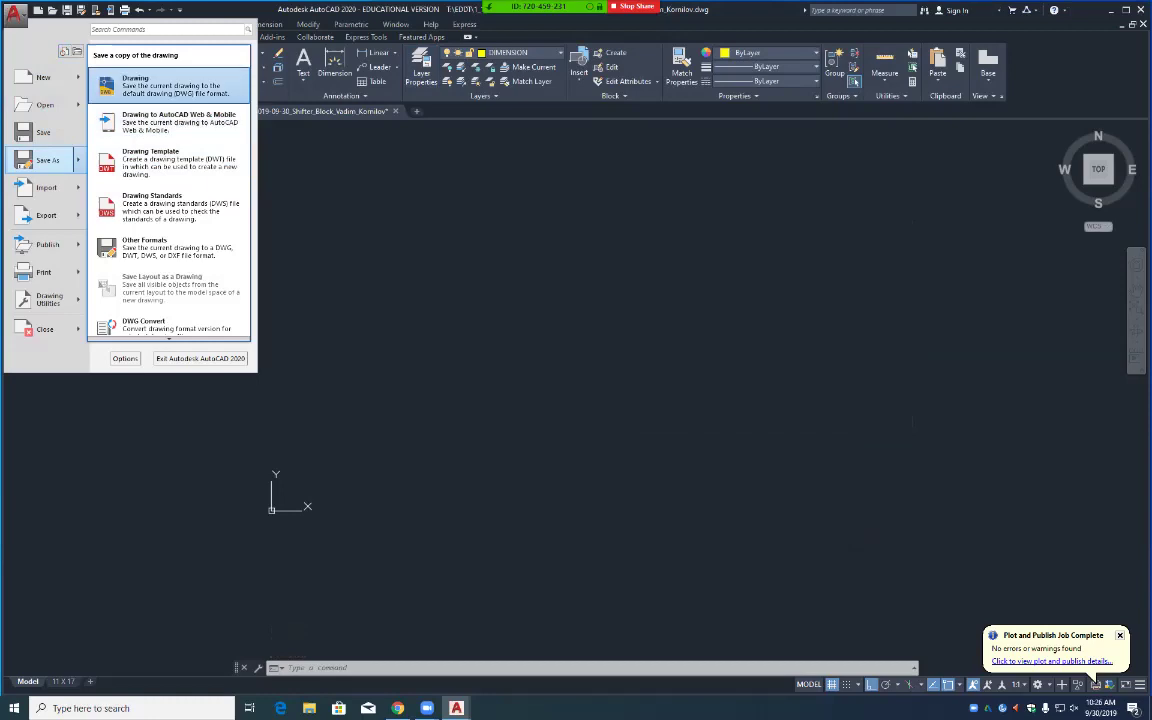
pyautogui.click(170, 85)
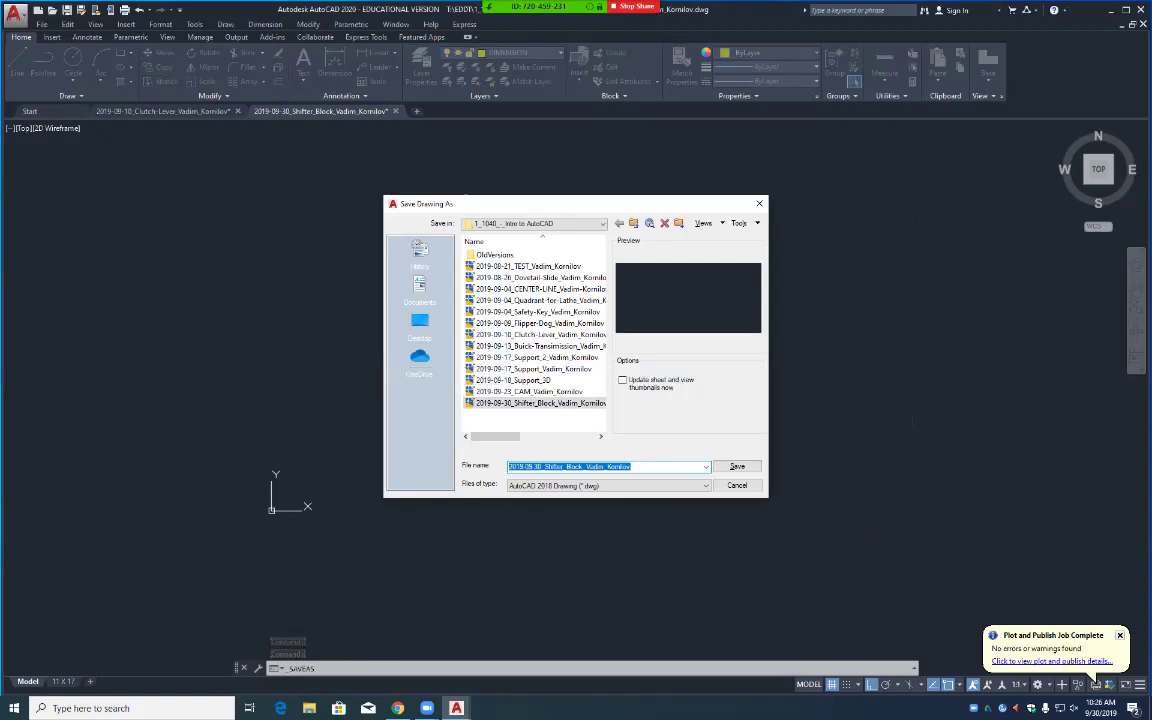
pyautogui.moveTo(768, 362); pyautogui.dragTo(911, 367)
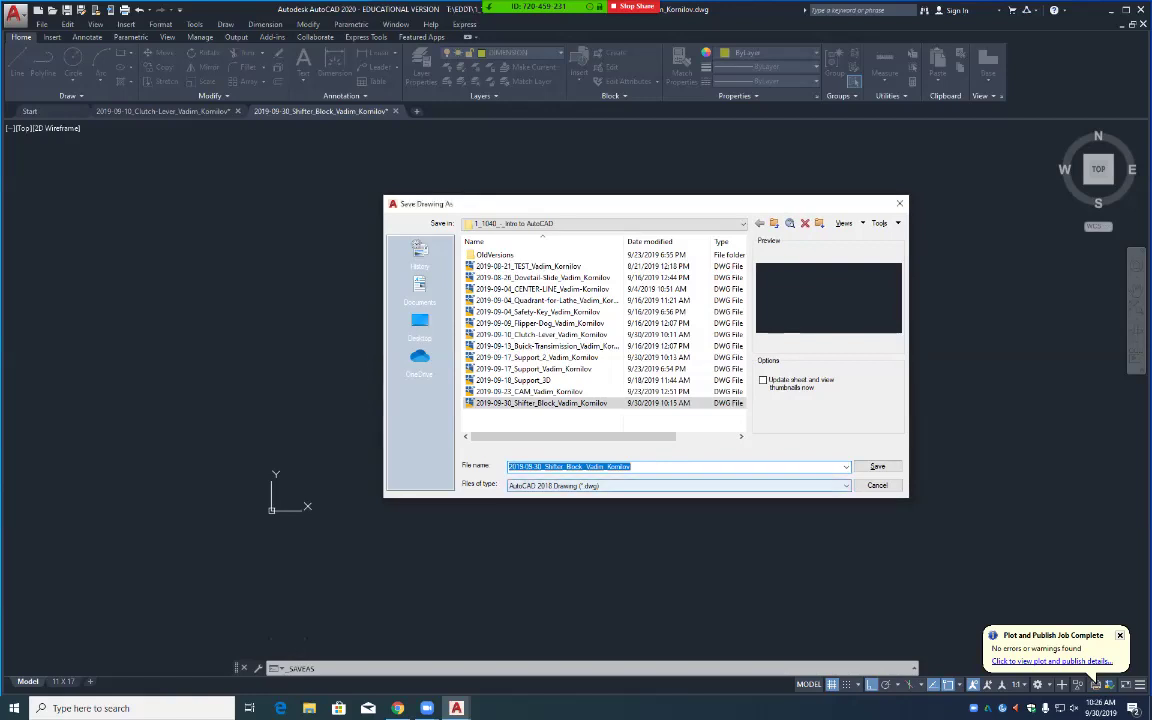
pyautogui.click(680, 485)
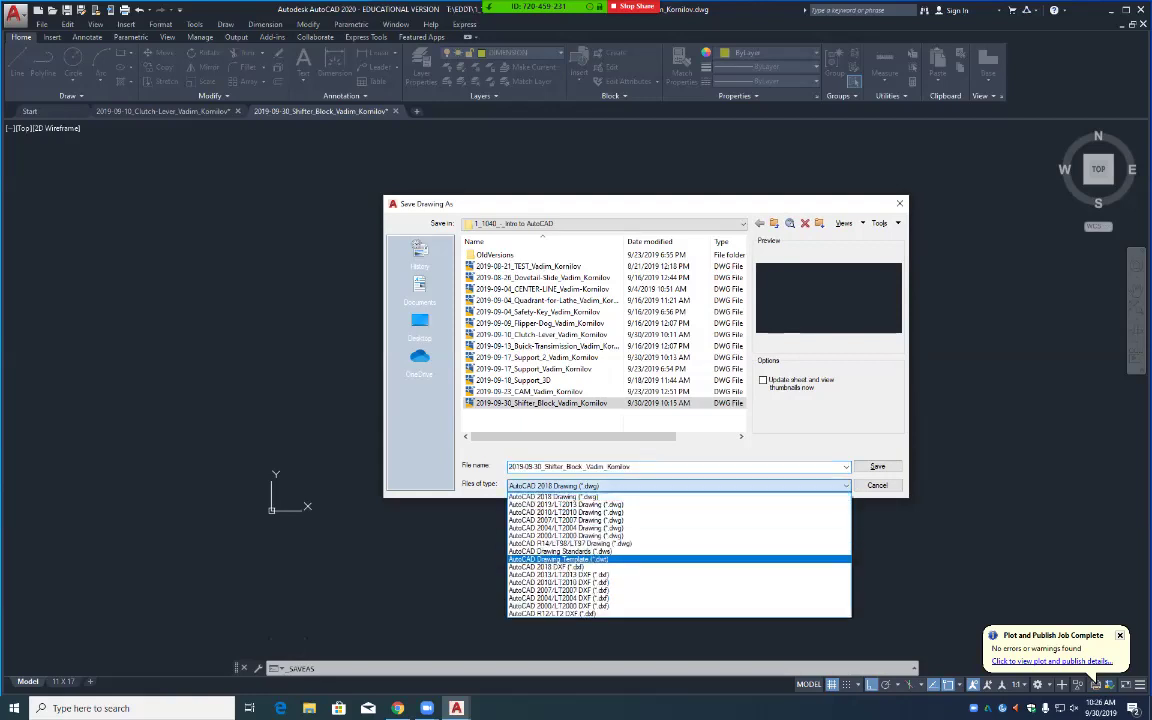
pyautogui.click(560, 559)
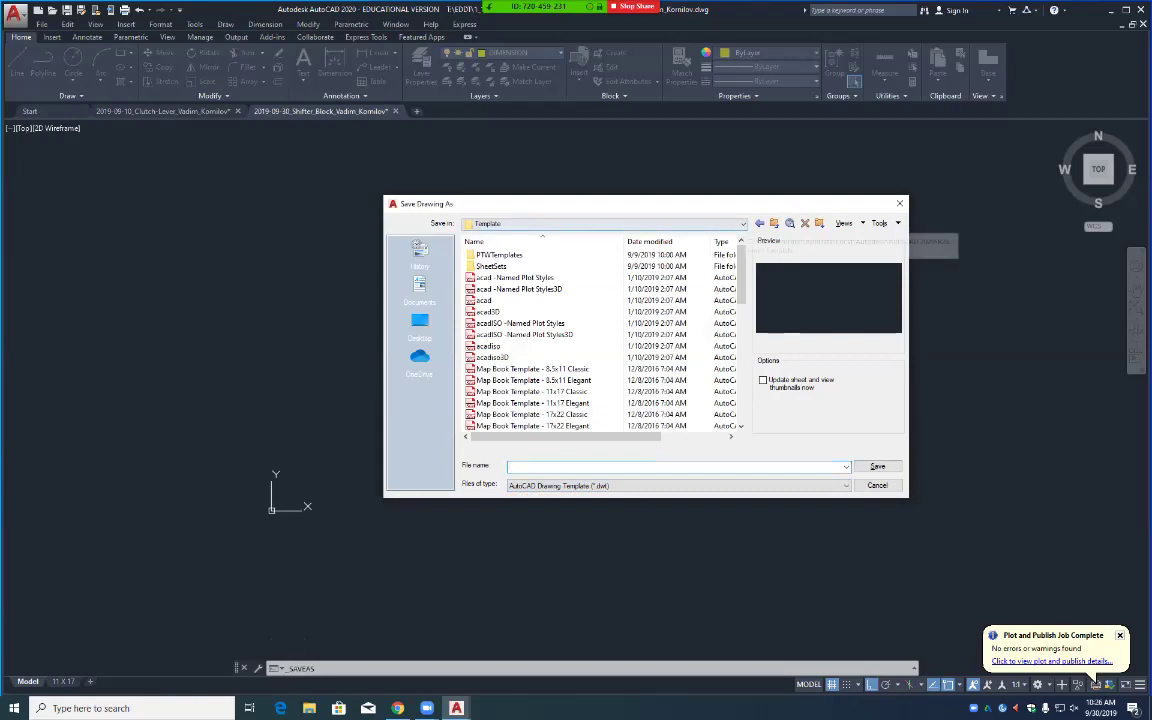
# Step: Browse to the Intro to AutoCAD folder inside EDDT on the T: drive and pick the 2019-08-26 B_SIZE_FORMAT template's name
pyautogui.click(742, 223)
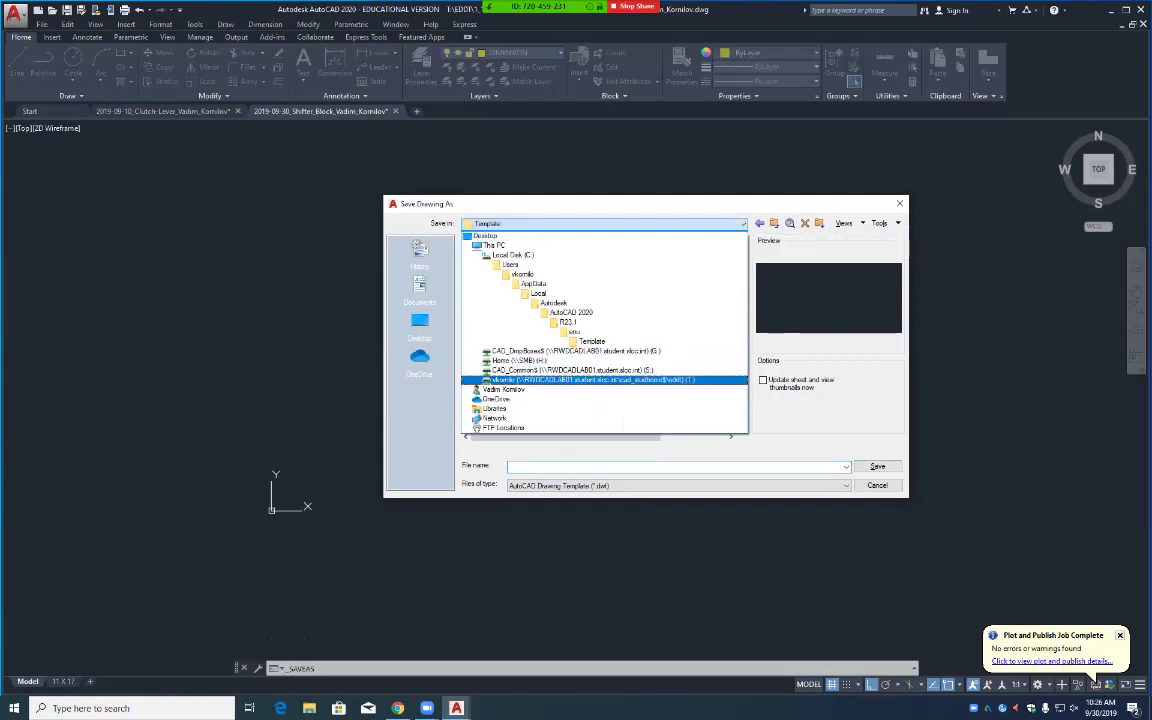
pyautogui.press('Escape')
pyautogui.press('Return')
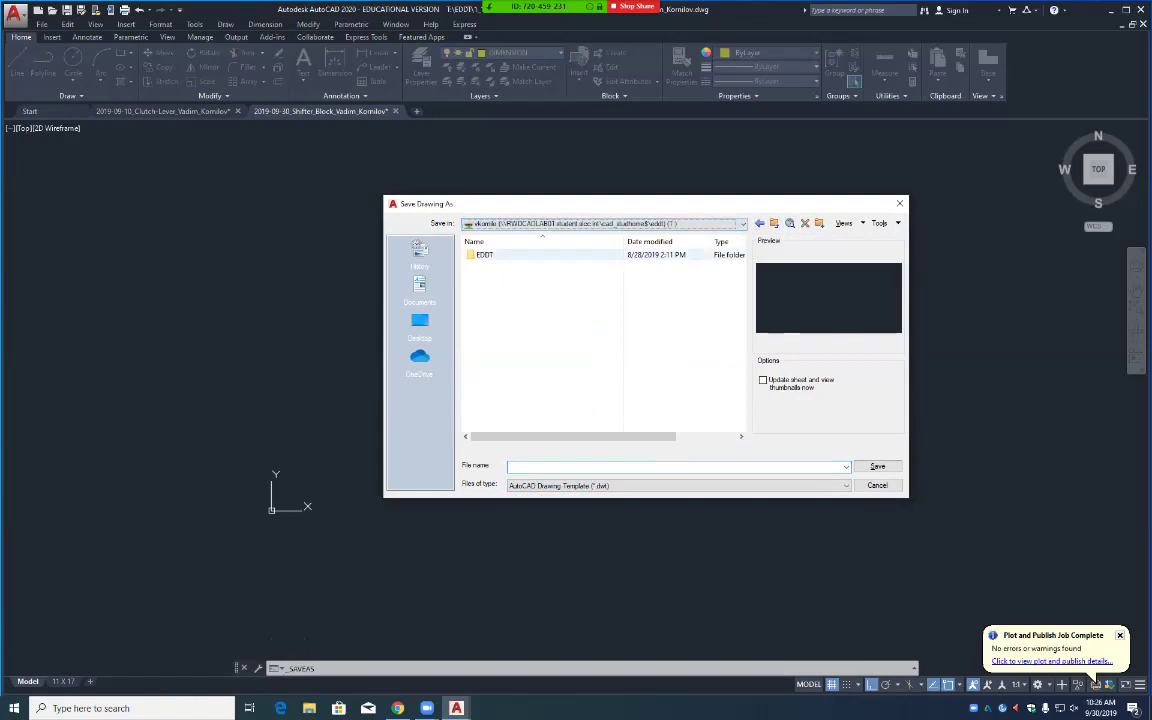
pyautogui.press('Down')
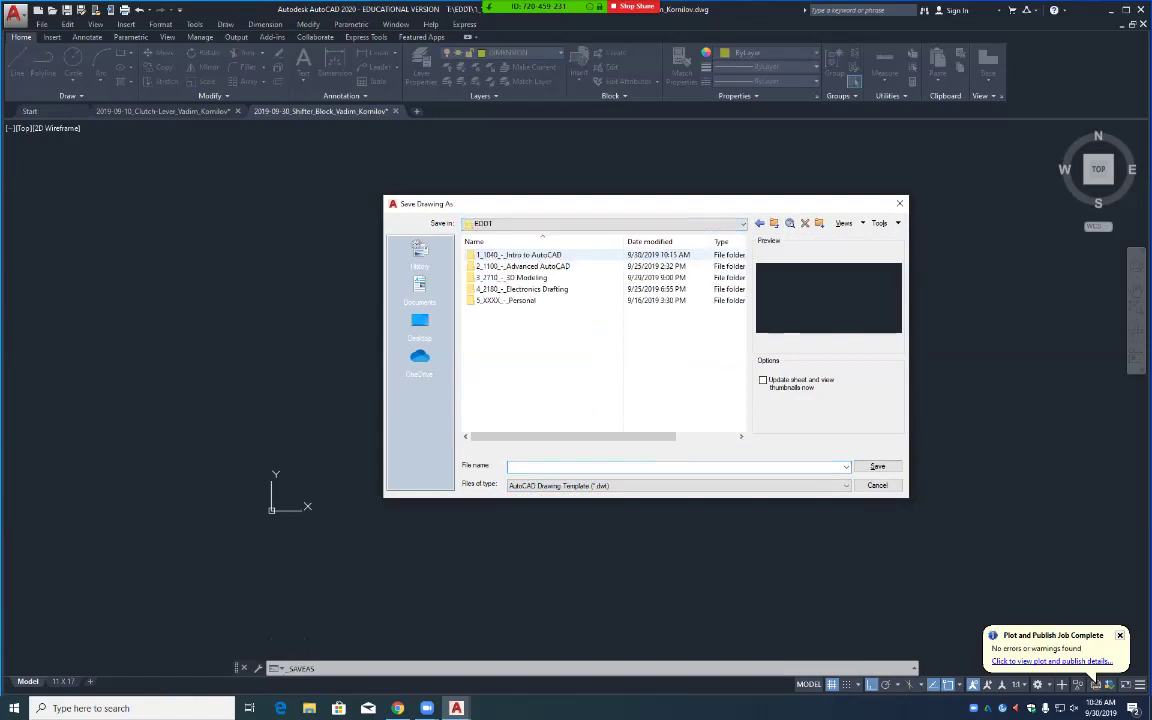
pyautogui.press('Down')
pyautogui.press('Return')
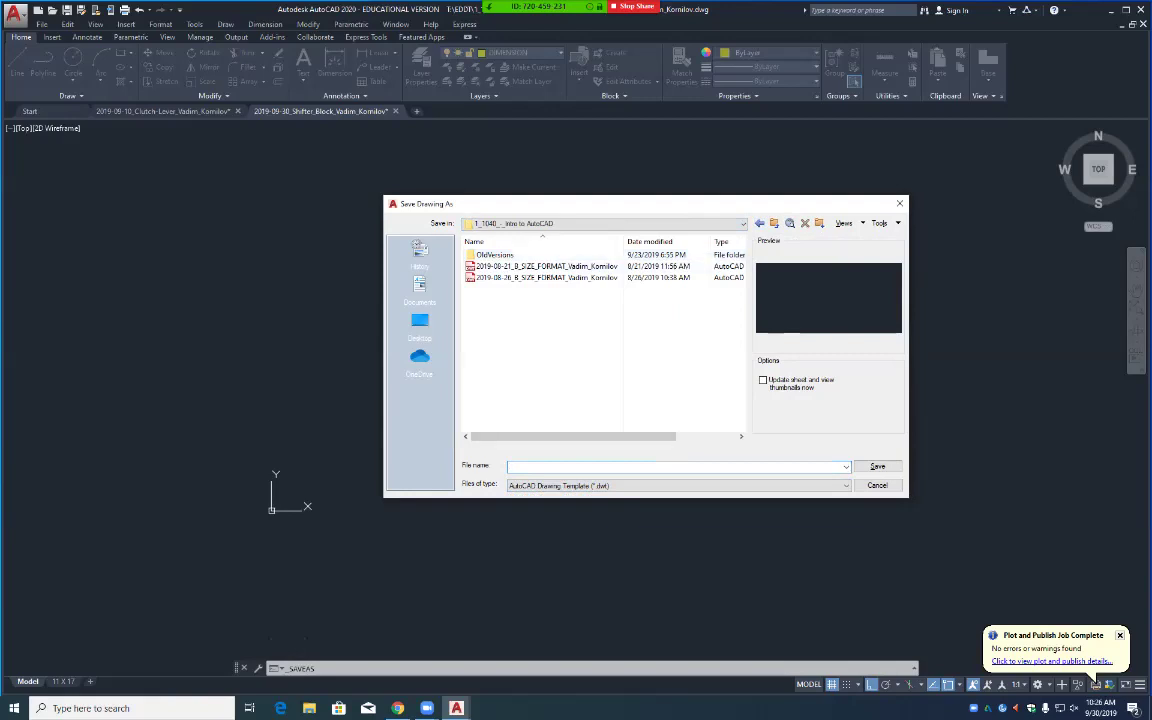
pyautogui.press('Down')
pyautogui.press('Down')
pyautogui.press('Down')
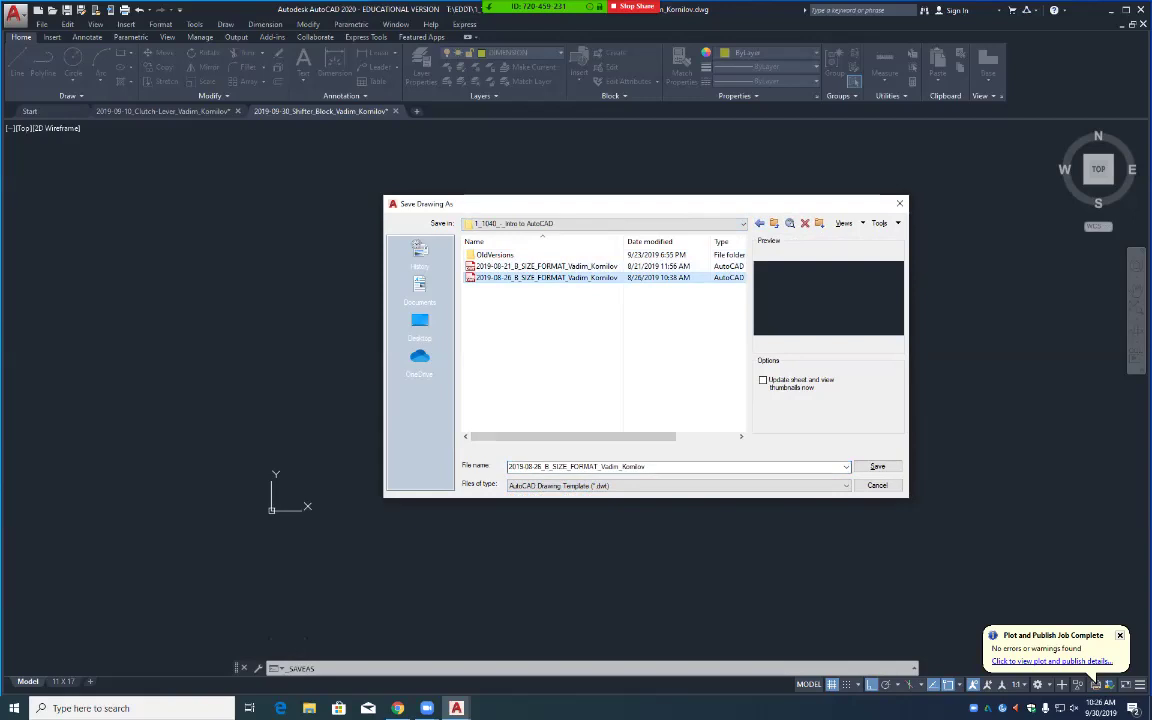
# Step: Change the date in the template's file name to 2019-09-30 and save it with the default template options
pyautogui.press('Tab')
pyautogui.press('Home')
pyautogui.press('Right')
pyautogui.press('Right')
pyautogui.press('Right')
pyautogui.press('Right')
pyautogui.press('Right')
pyautogui.press('Right')
pyautogui.press('Right')
pyautogui.press('Right')
pyautogui.press('Right')
pyautogui.press('Right')
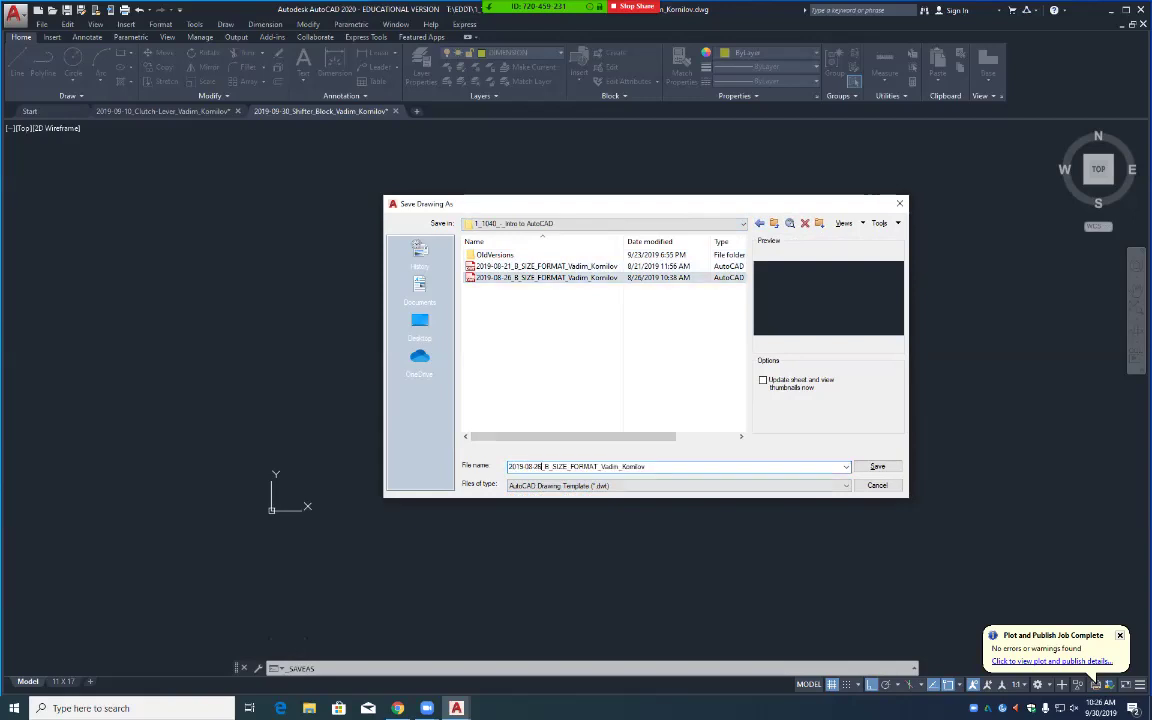
pyautogui.press('BackSpace')
pyautogui.press('BackSpace')
pyautogui.write('30')
pyautogui.press('Left')
pyautogui.press('Left')
pyautogui.press('BackSpace')
pyautogui.write('9')
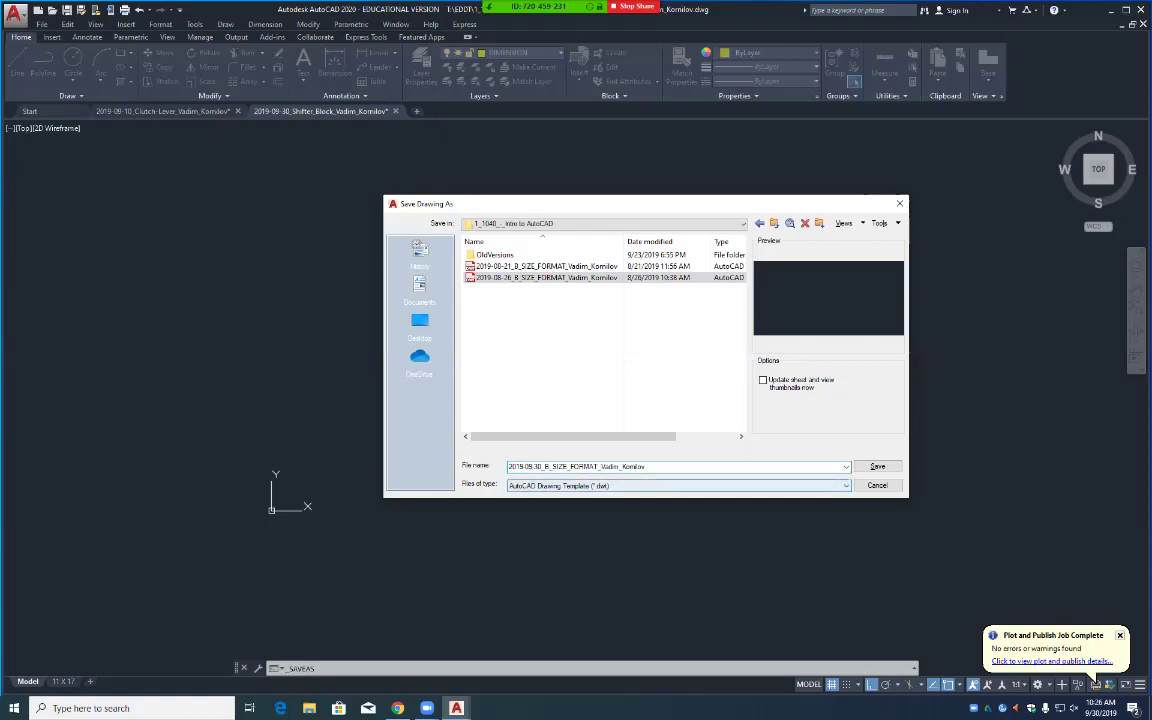
pyautogui.click(877, 466)
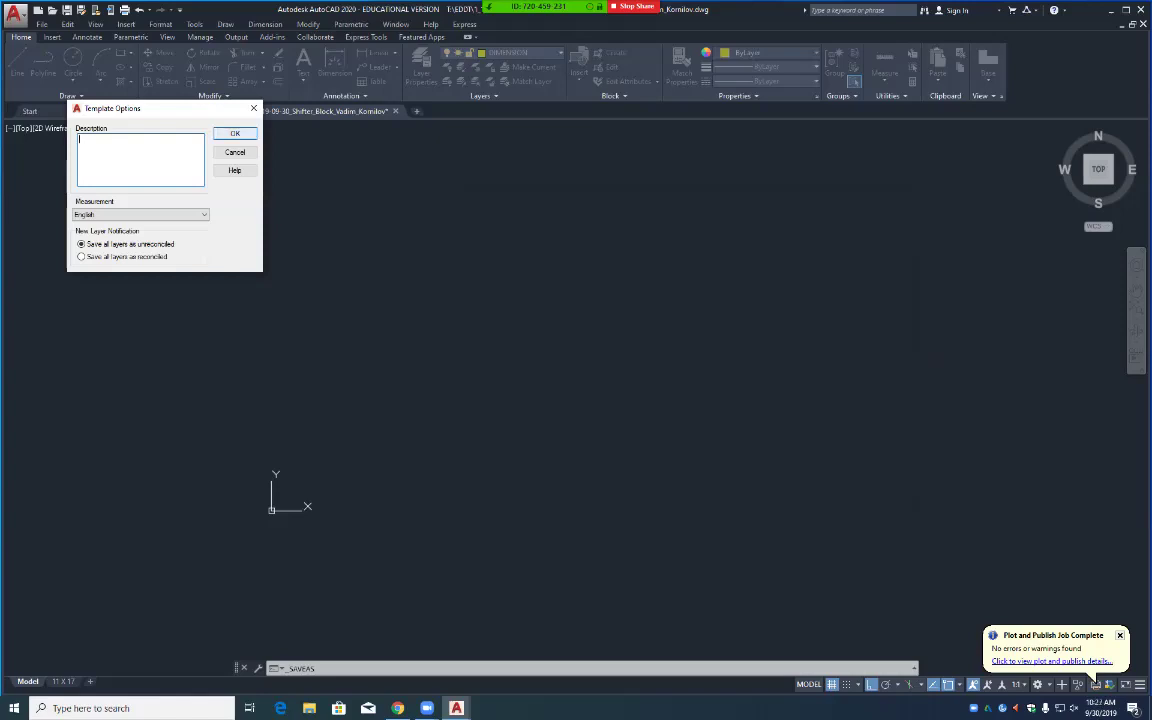
pyautogui.press('Return')
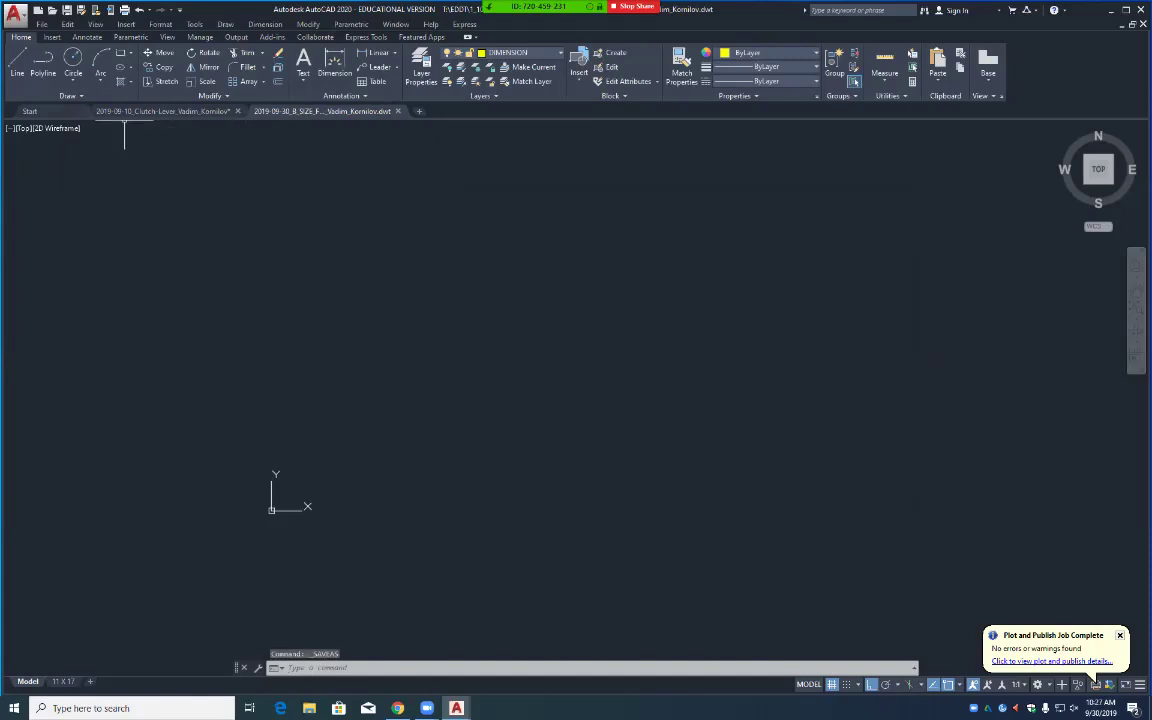
# Step: Begin saving the open template as a drawing again, with AutoCAD 2018 Drawing (*.dwg) as the file type
pyautogui.hotkey('alt', 'f')
pyautogui.press('Down')
pyautogui.press('Down')
pyautogui.press('Down')
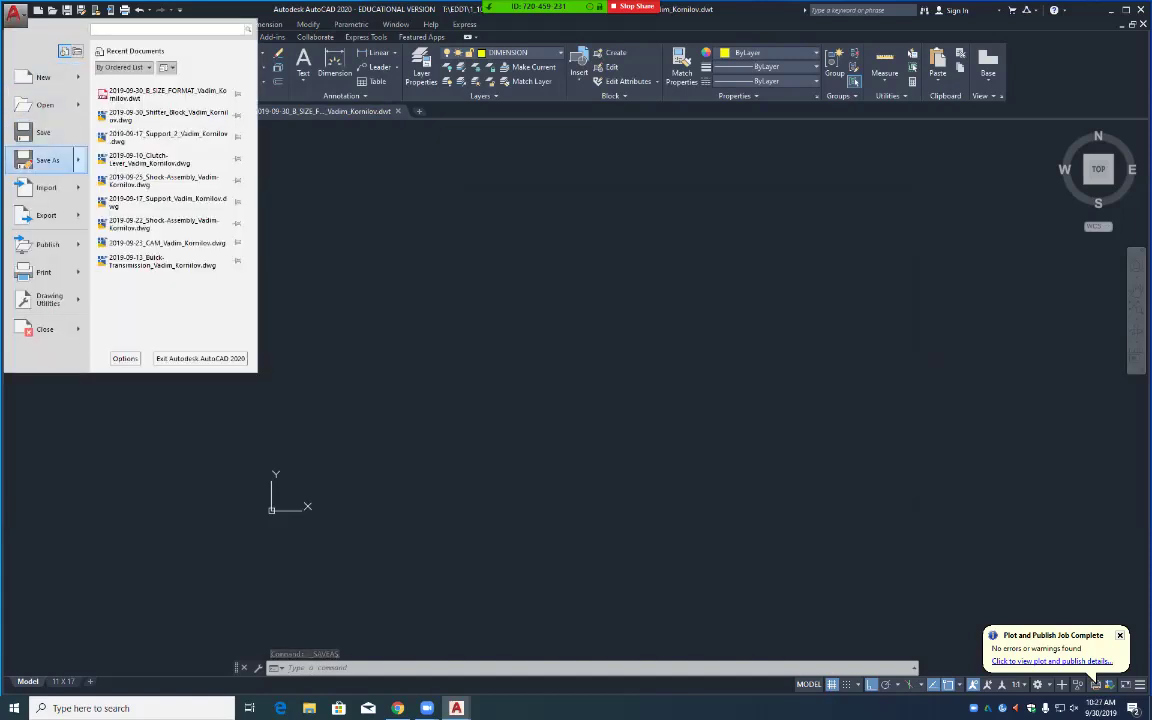
pyautogui.press('Right')
pyautogui.press('Down')
pyautogui.press('Up')
pyautogui.press('Return')
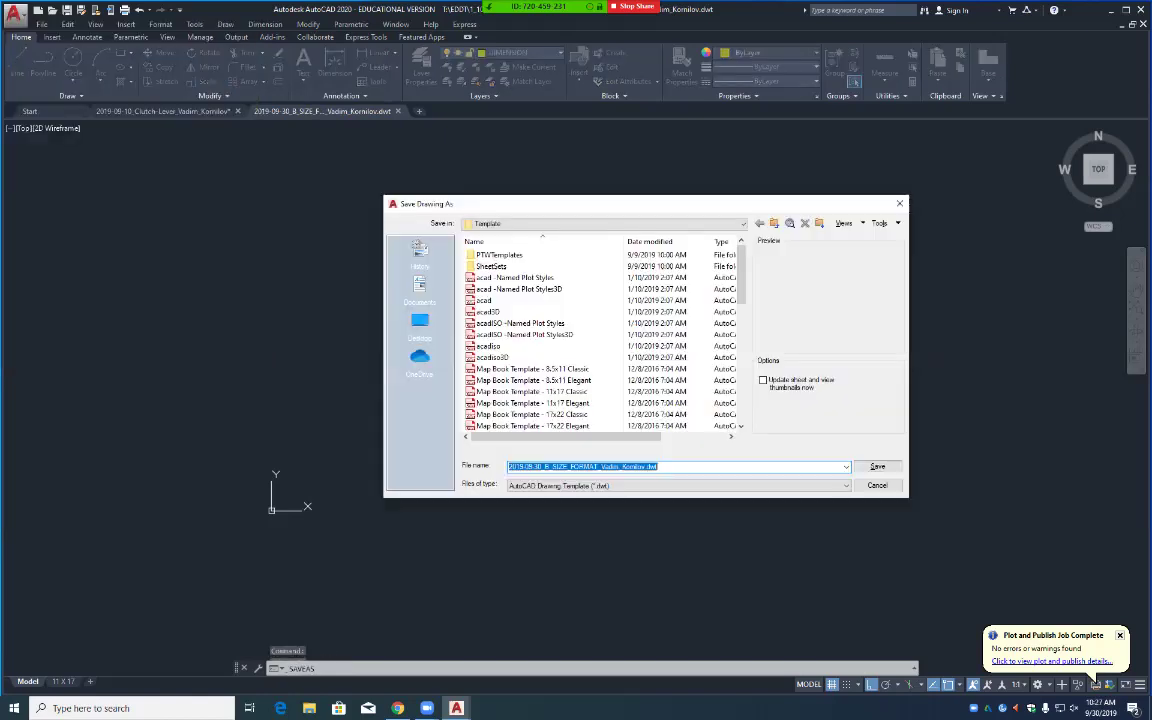
pyautogui.press('Tab')
pyautogui.hotkey('alt', 'Down')
pyautogui.press('Home')
pyautogui.press('Return')
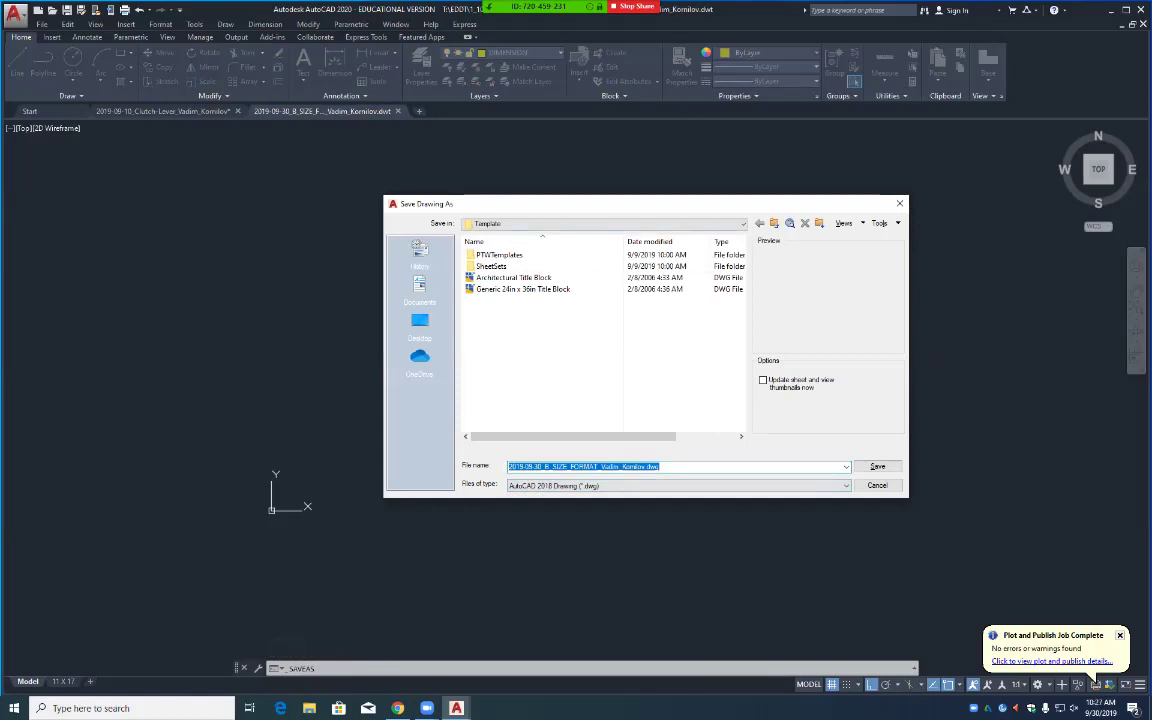
# Step: Save the drawing over the existing 2019-09-30 Shifter_Block file in EDDT's Intro to AutoCAD folder, replacing it
pyautogui.click(606, 224)
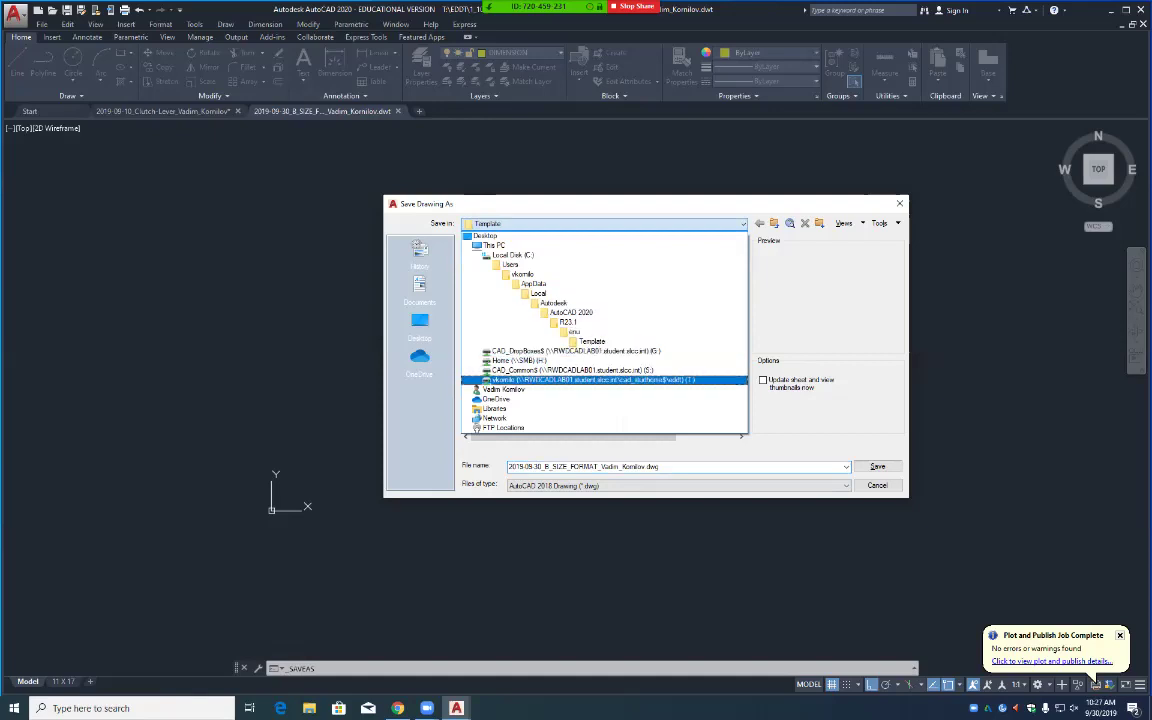
pyautogui.click(590, 380)
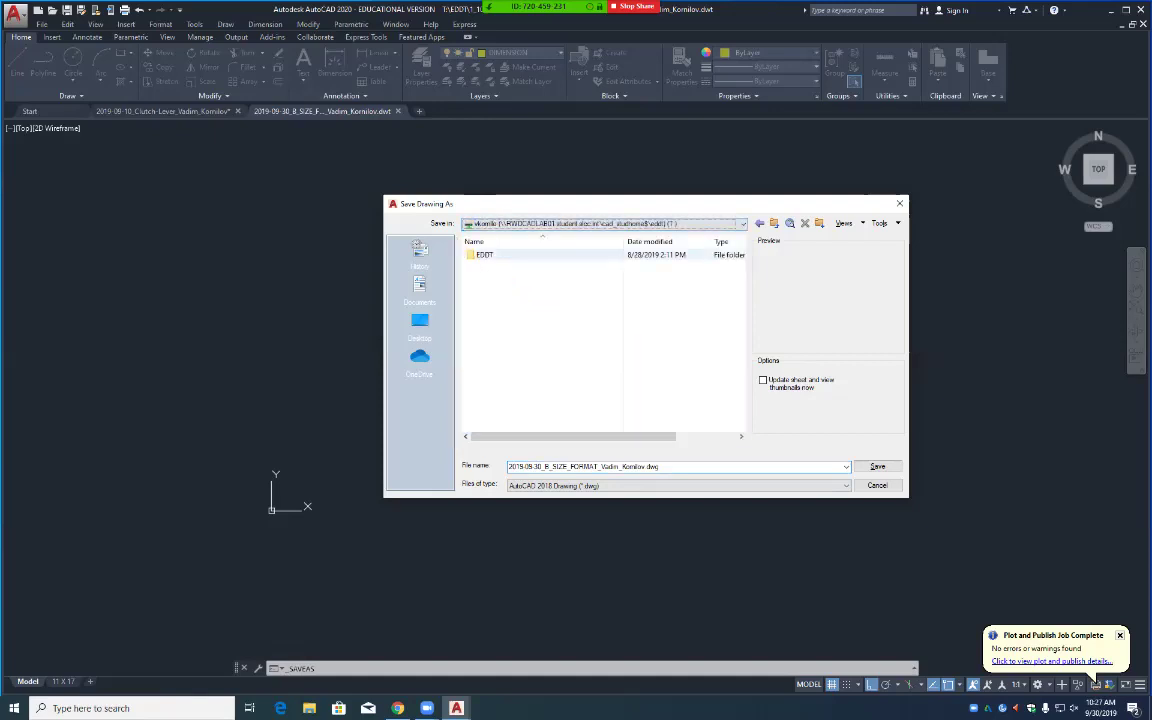
pyautogui.doubleClick(484, 254)
pyautogui.doubleClick(500, 254)
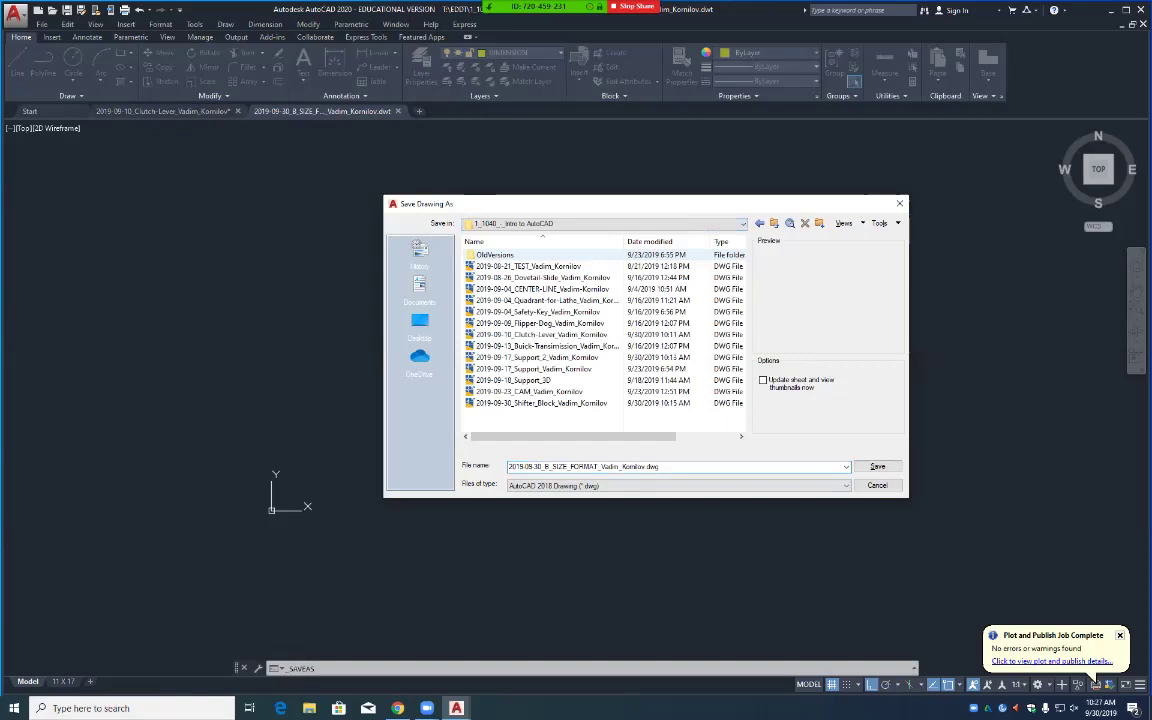
pyautogui.click(540, 402)
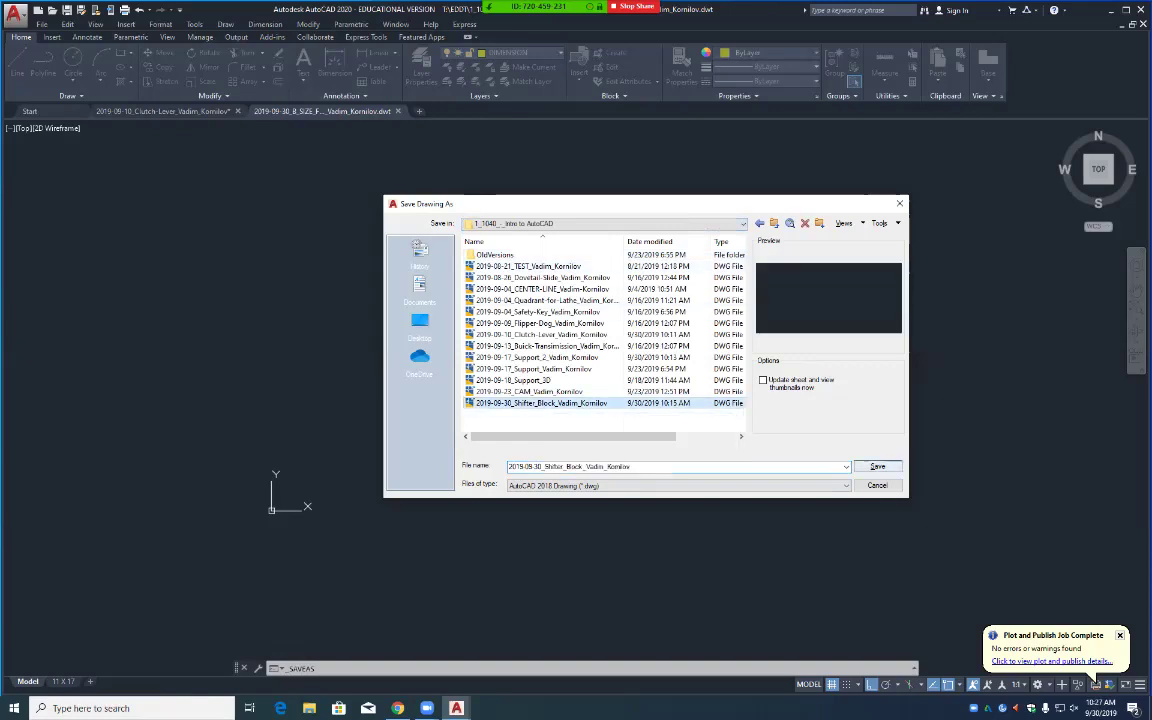
pyautogui.click(878, 467)
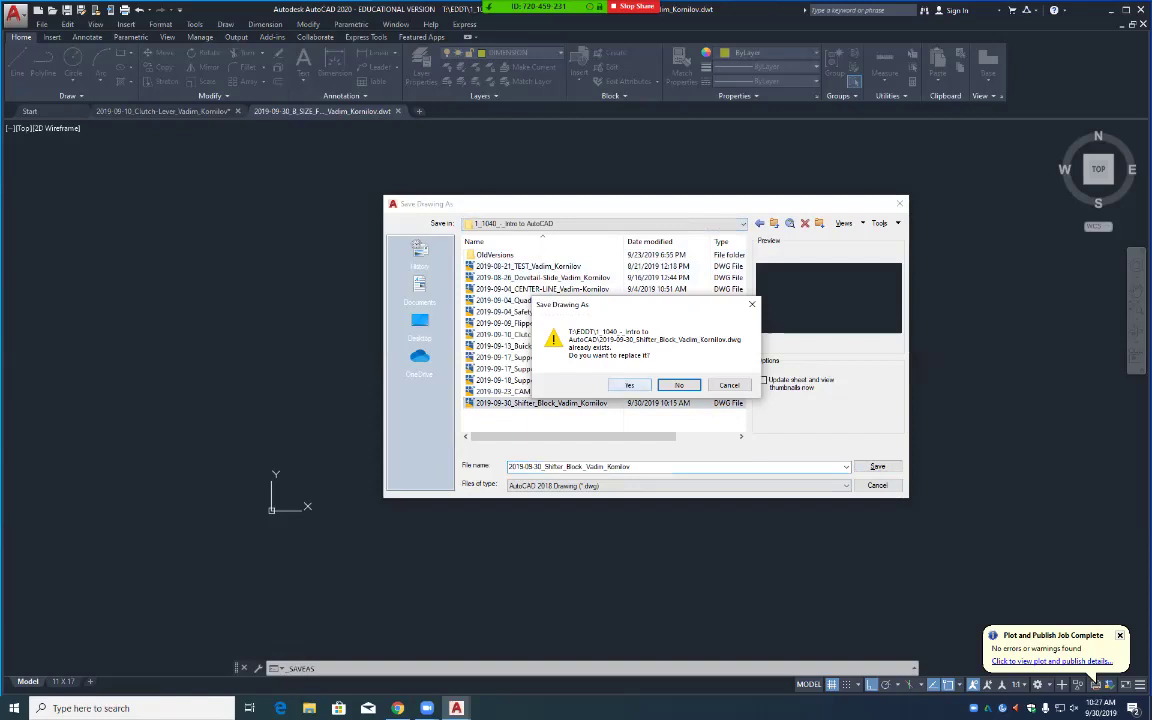
pyautogui.press('y')
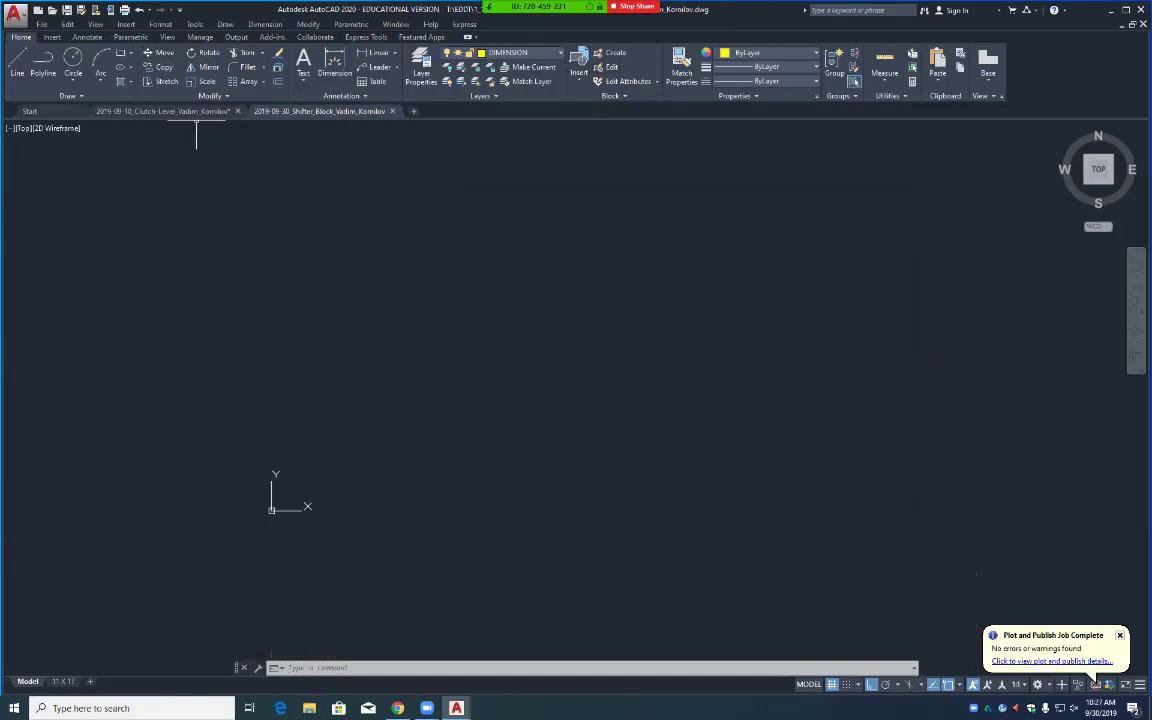
# Step: Make OBJECT the current layer and draw a large rectangle above and beside the origin
pyautogui.click(520, 52)
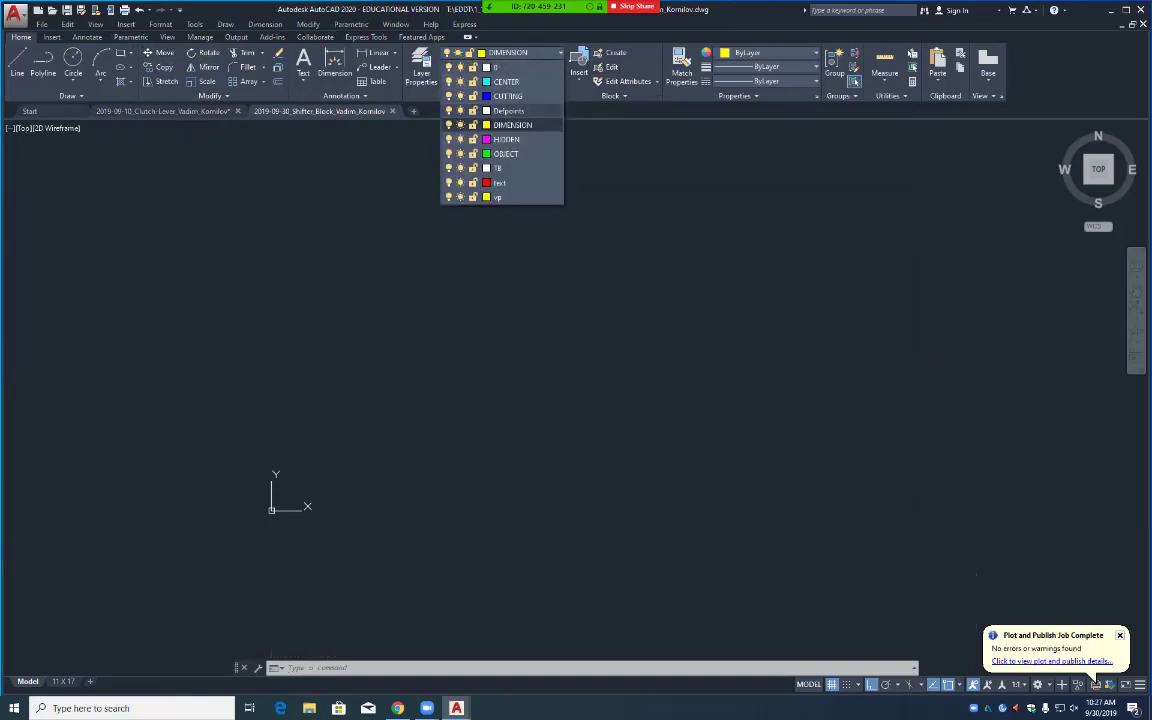
pyautogui.click(505, 153)
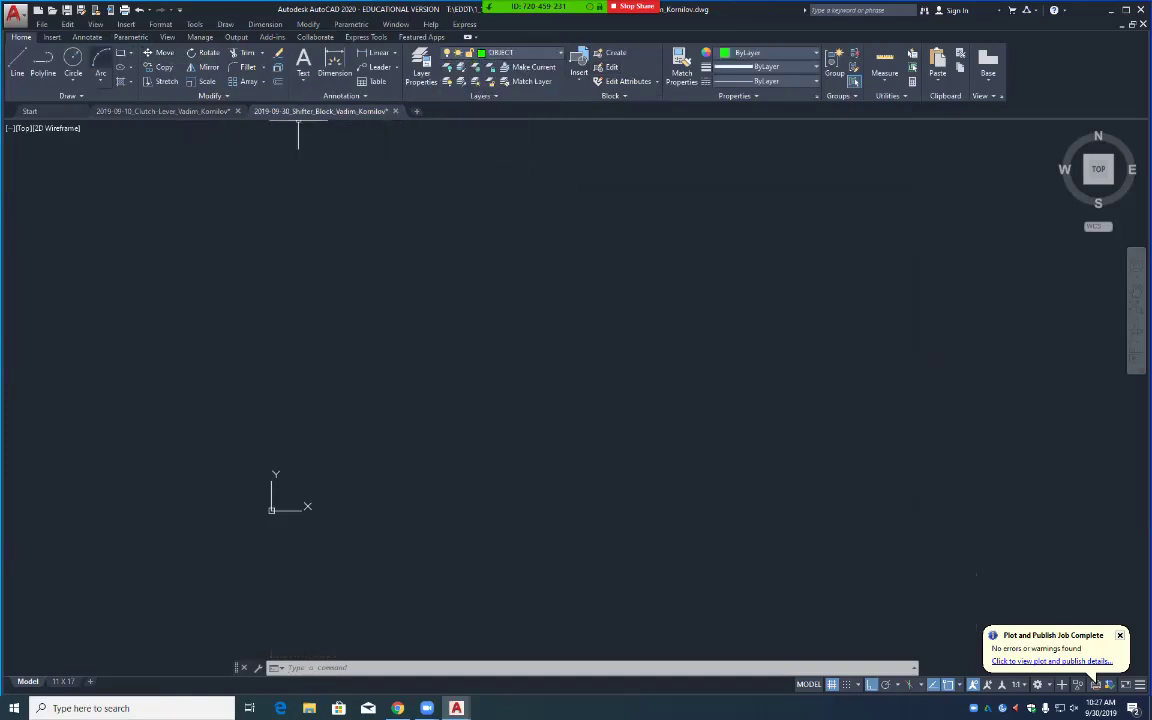
pyautogui.write('rec')
pyautogui.press('Return')
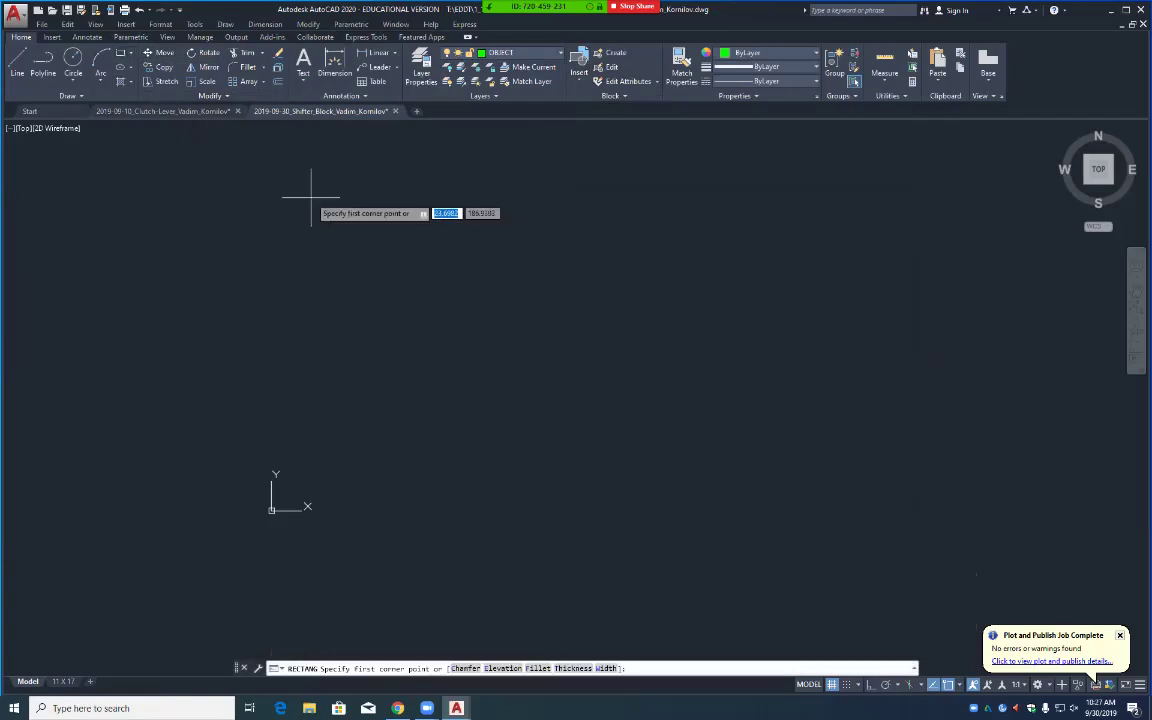
pyautogui.click(298, 200)
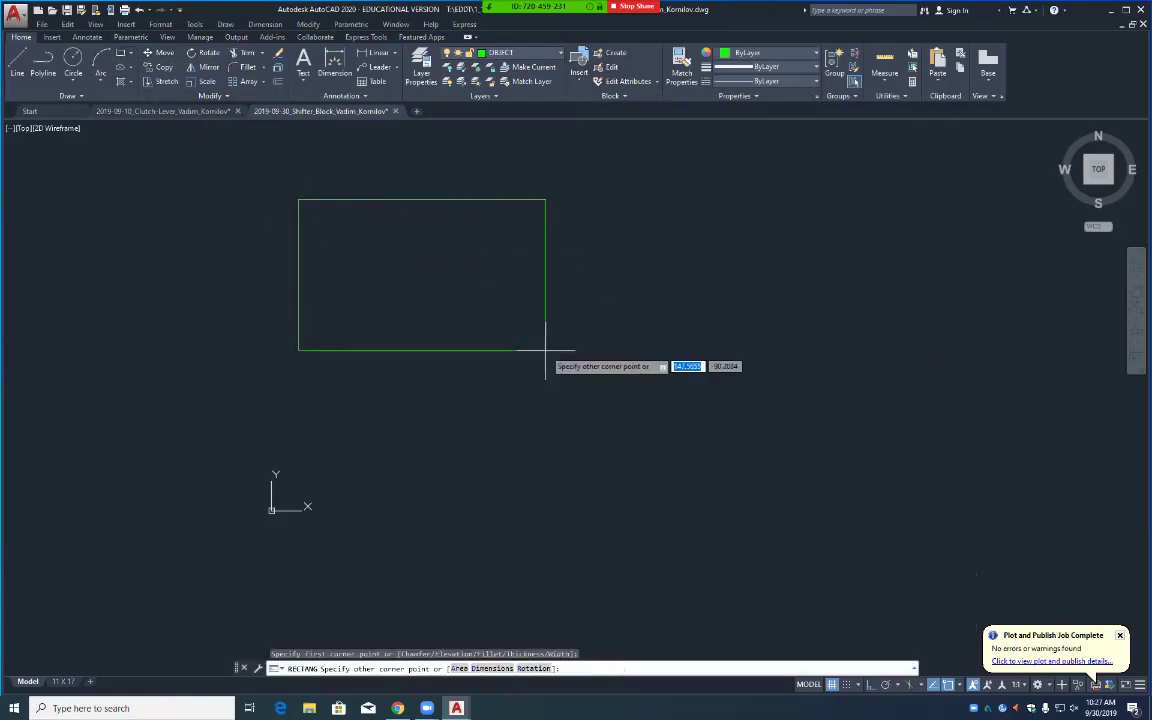
pyautogui.click(775, 497)
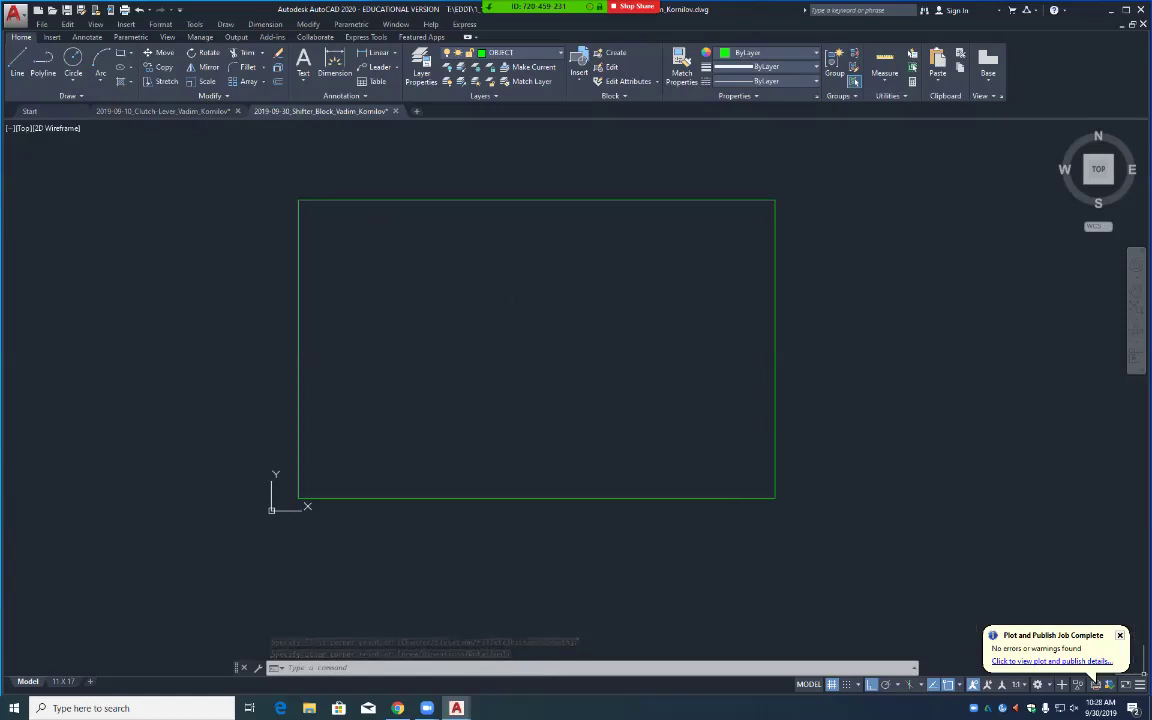
# Step: Customize the status bar to include Coordinates, LineWeight and Units
pyautogui.click(1094, 680)
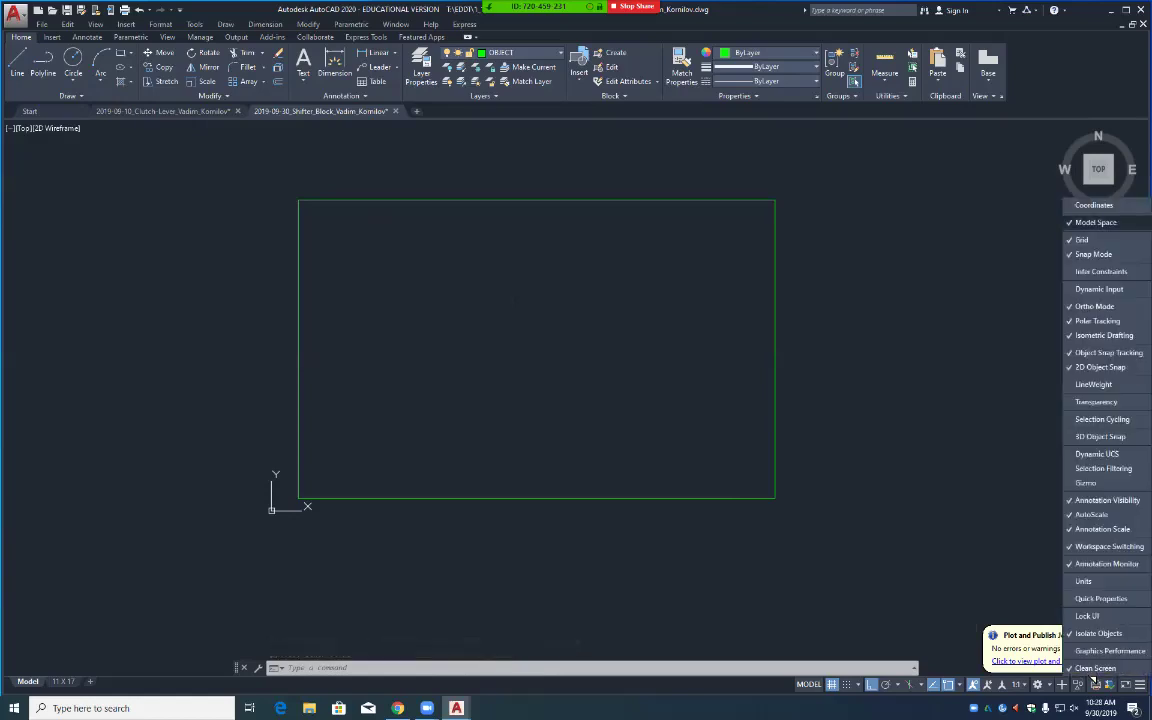
pyautogui.click(1094, 205)
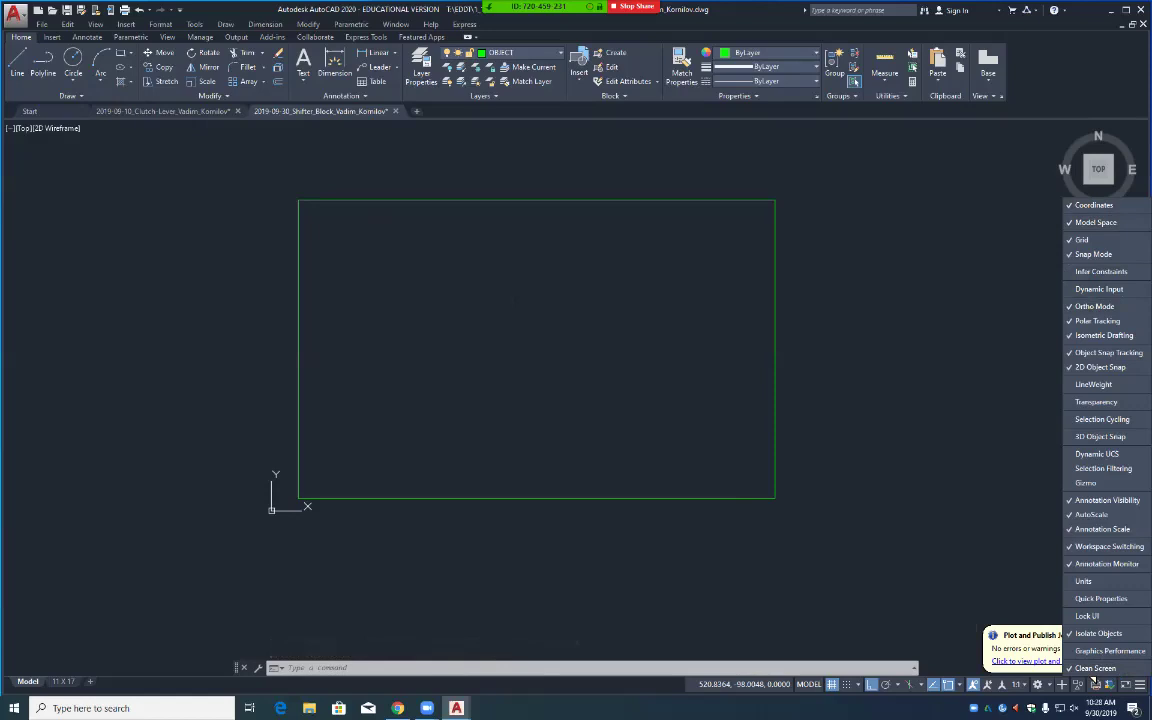
pyautogui.click(1094, 680)
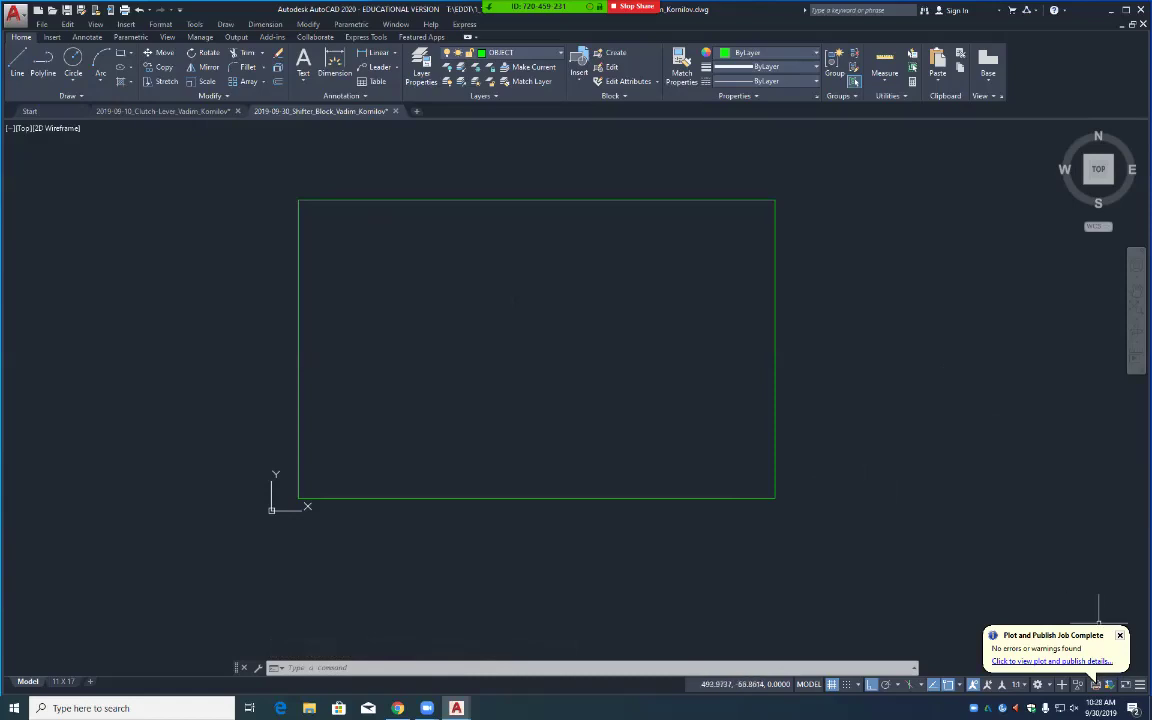
pyautogui.click(1139, 684)
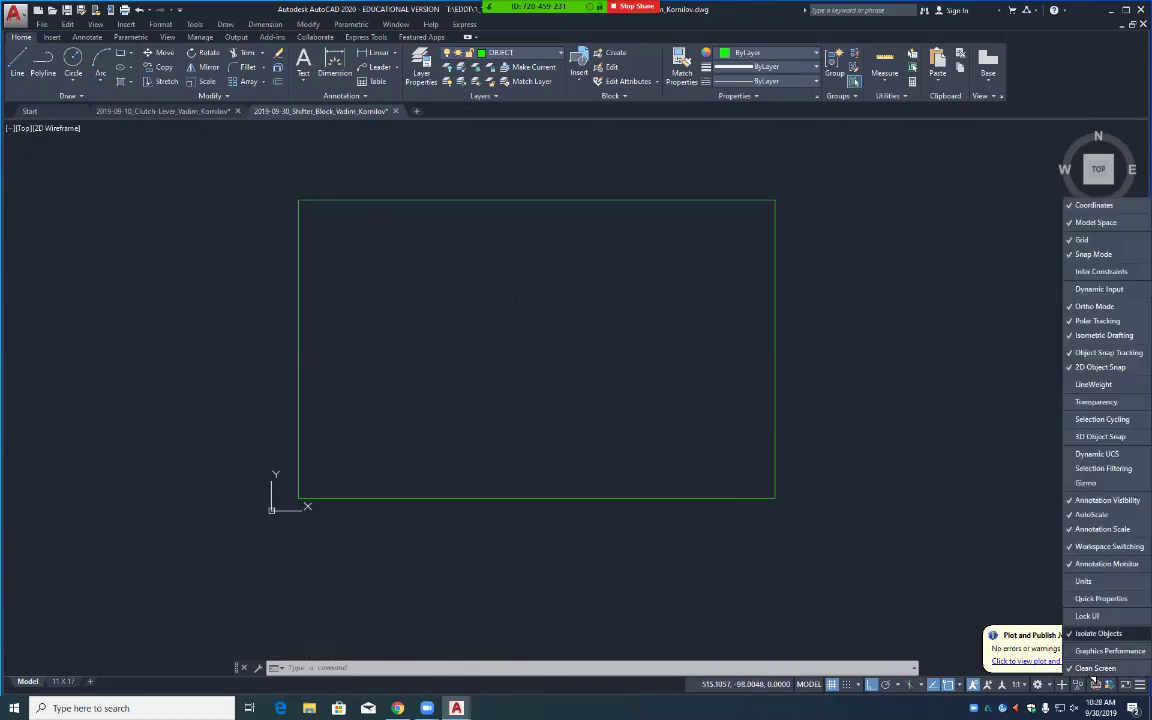
pyautogui.click(1094, 384)
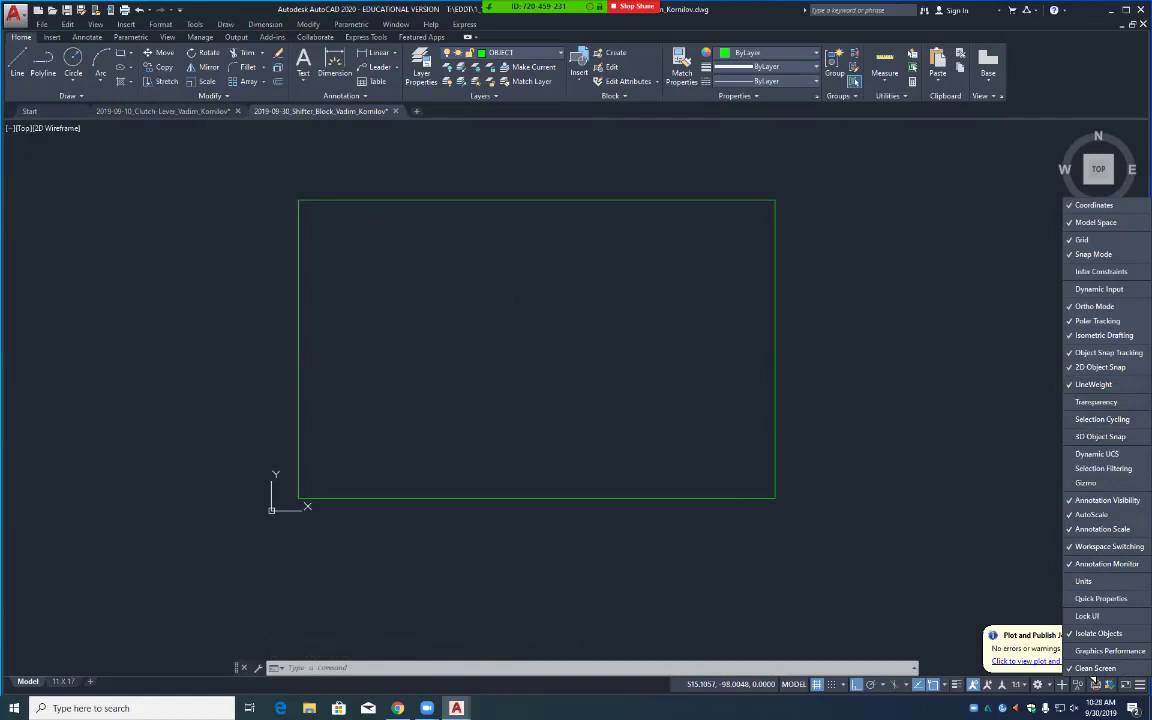
pyautogui.click(983, 482)
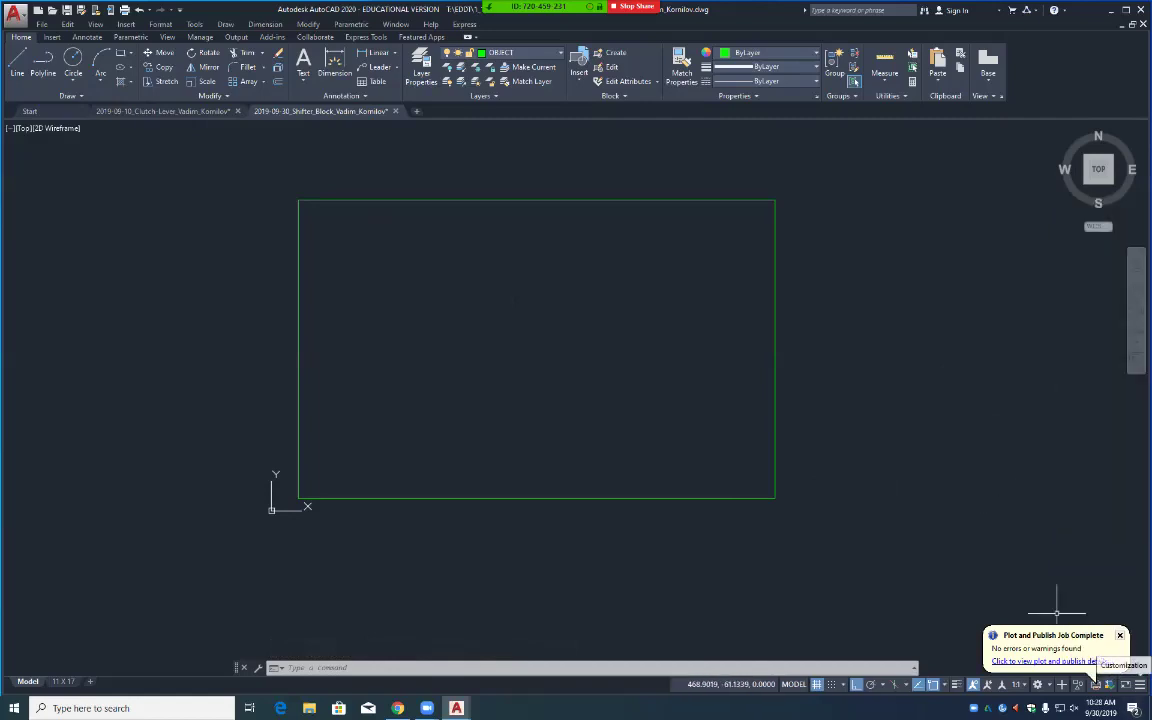
pyautogui.click(1139, 684)
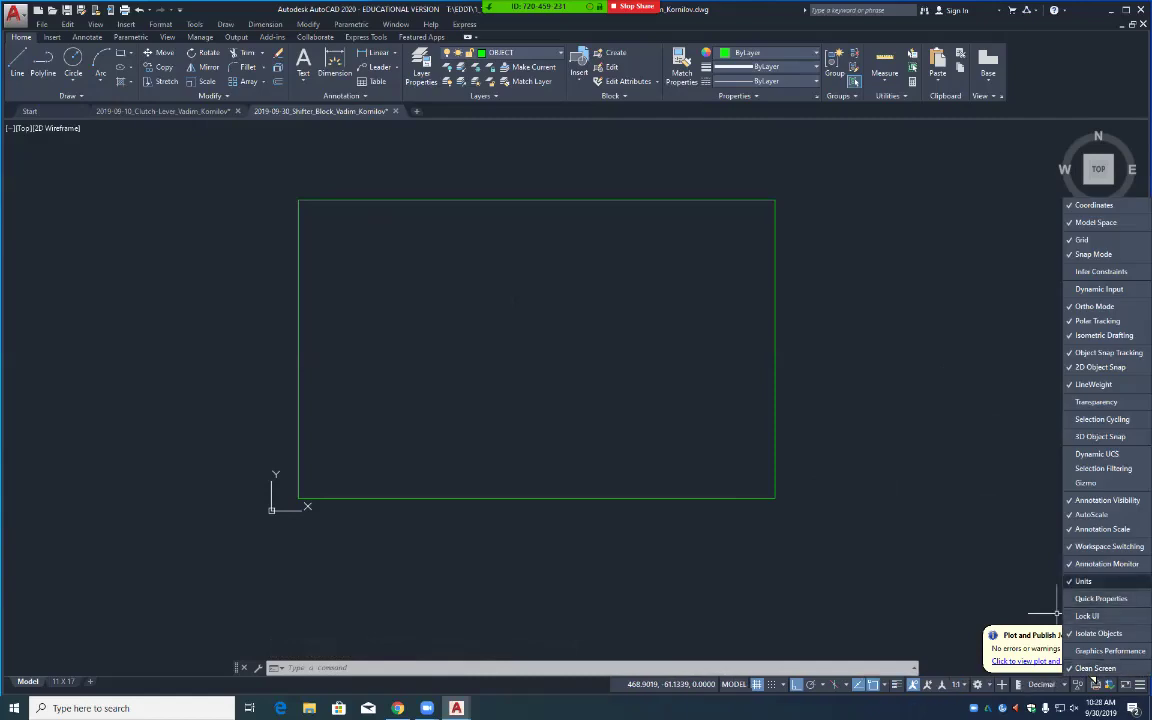
pyautogui.click(1083, 581)
pyautogui.click(1003, 571)
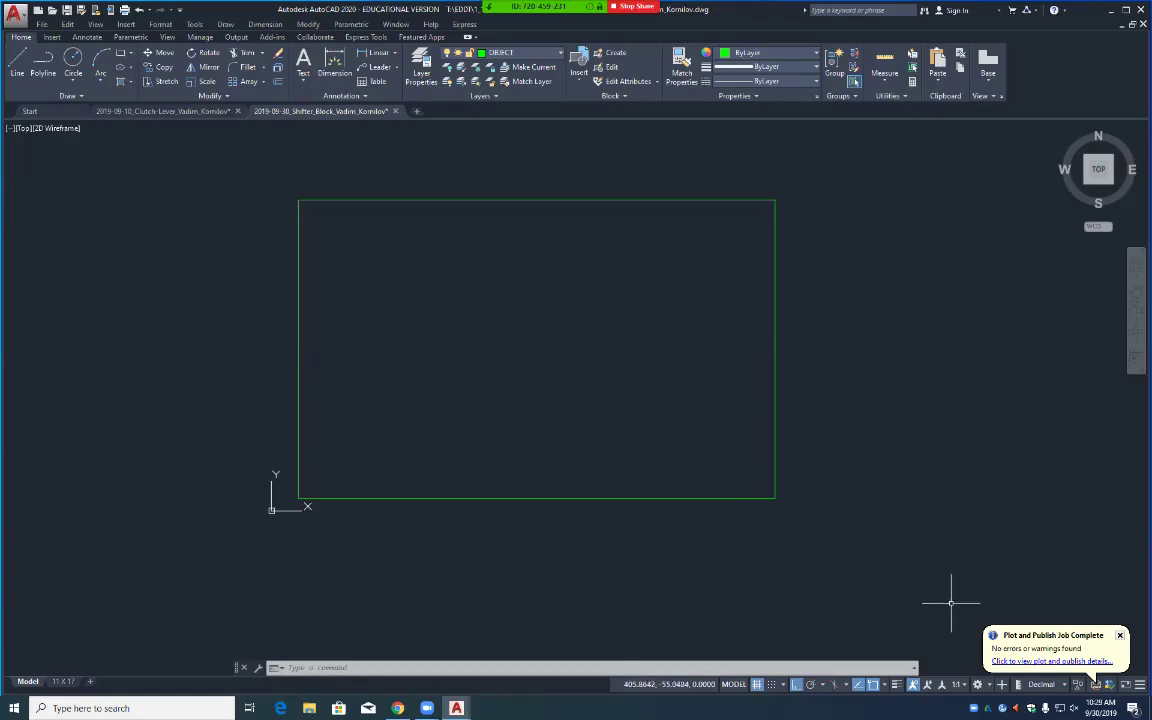
# Step: Turn lineweight display on for the rectangle and switch it back off
pyautogui.click(897, 684)
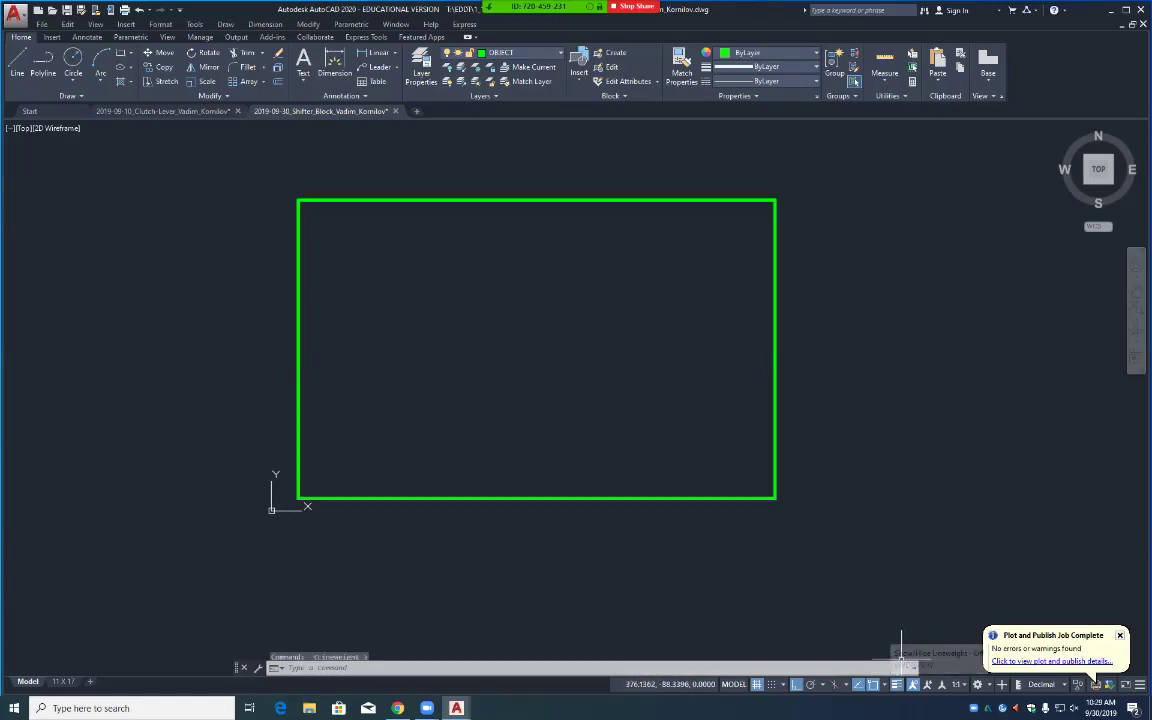
pyautogui.click(897, 684)
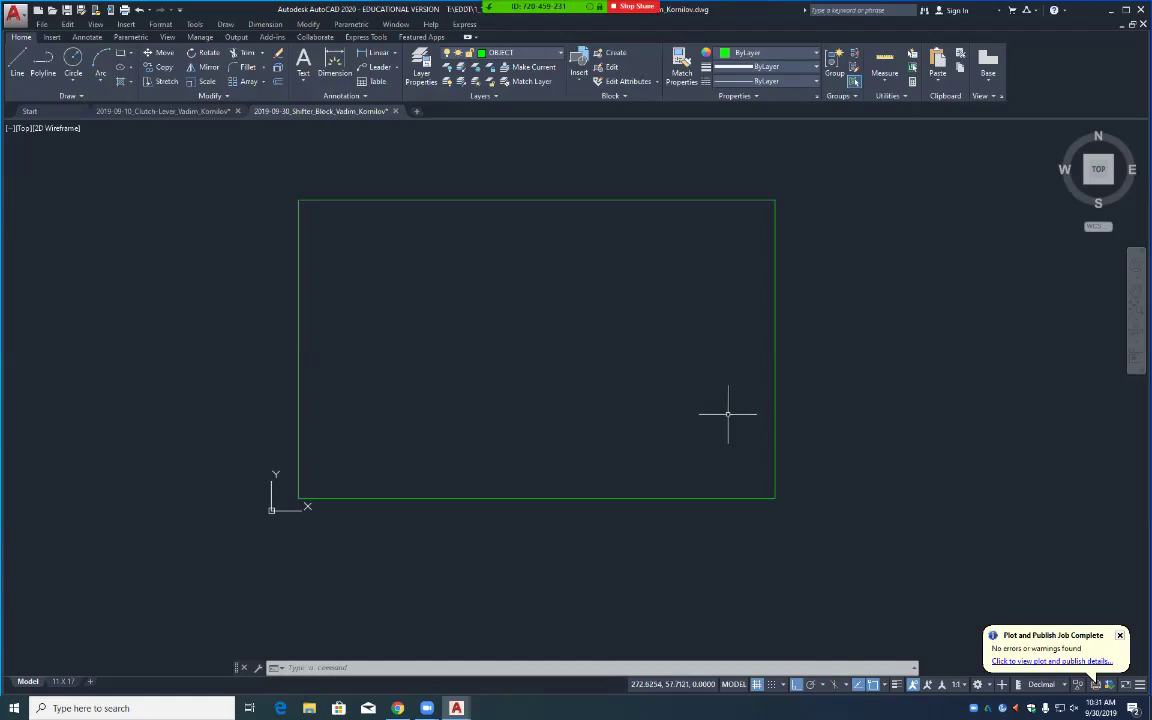
# Step: Explode the rectangle into separate lines
pyautogui.write('EX')
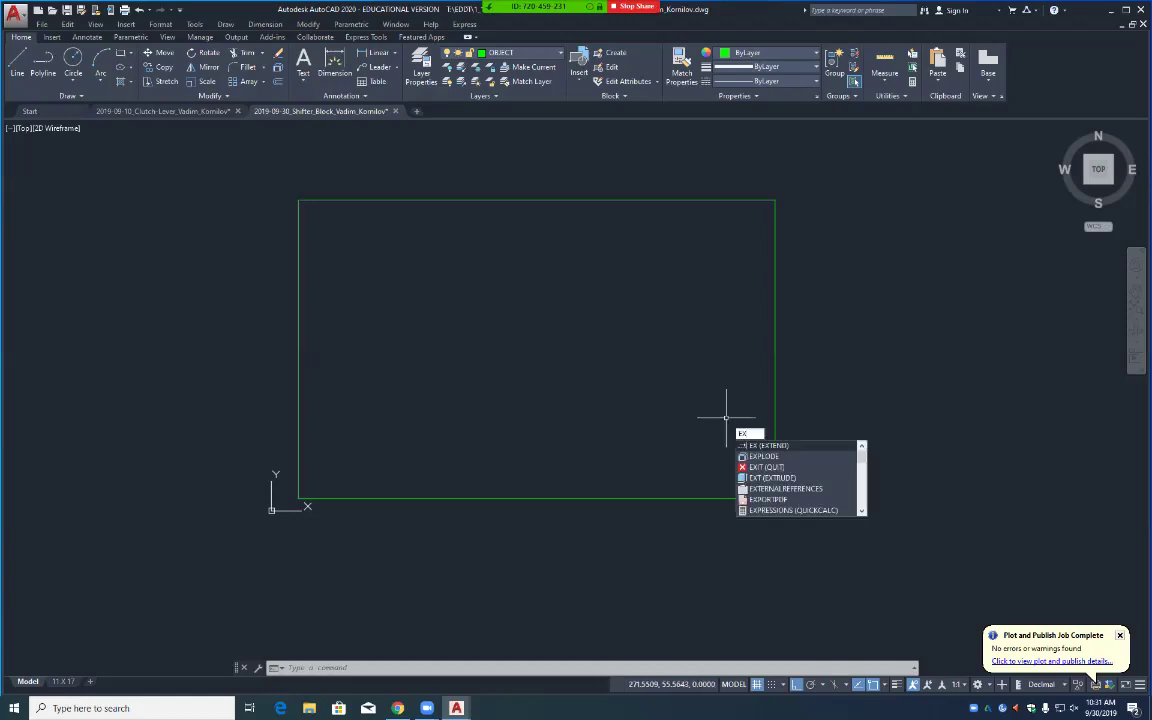
pyautogui.click(755, 456)
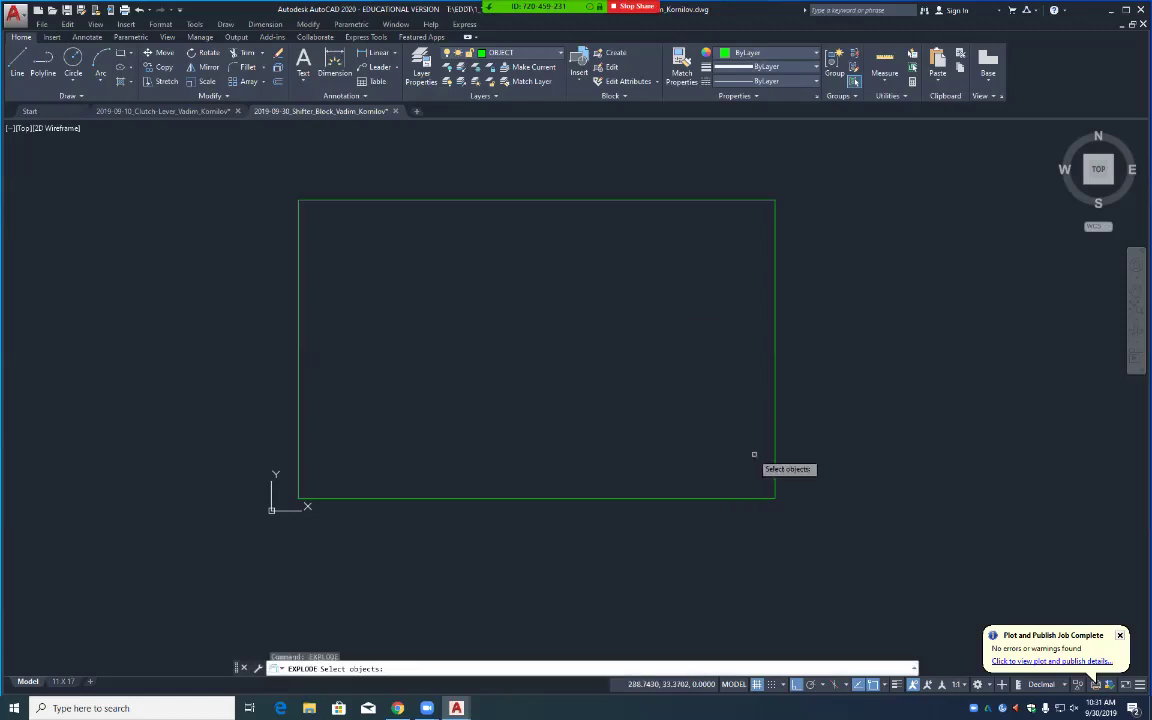
pyautogui.click(607, 199)
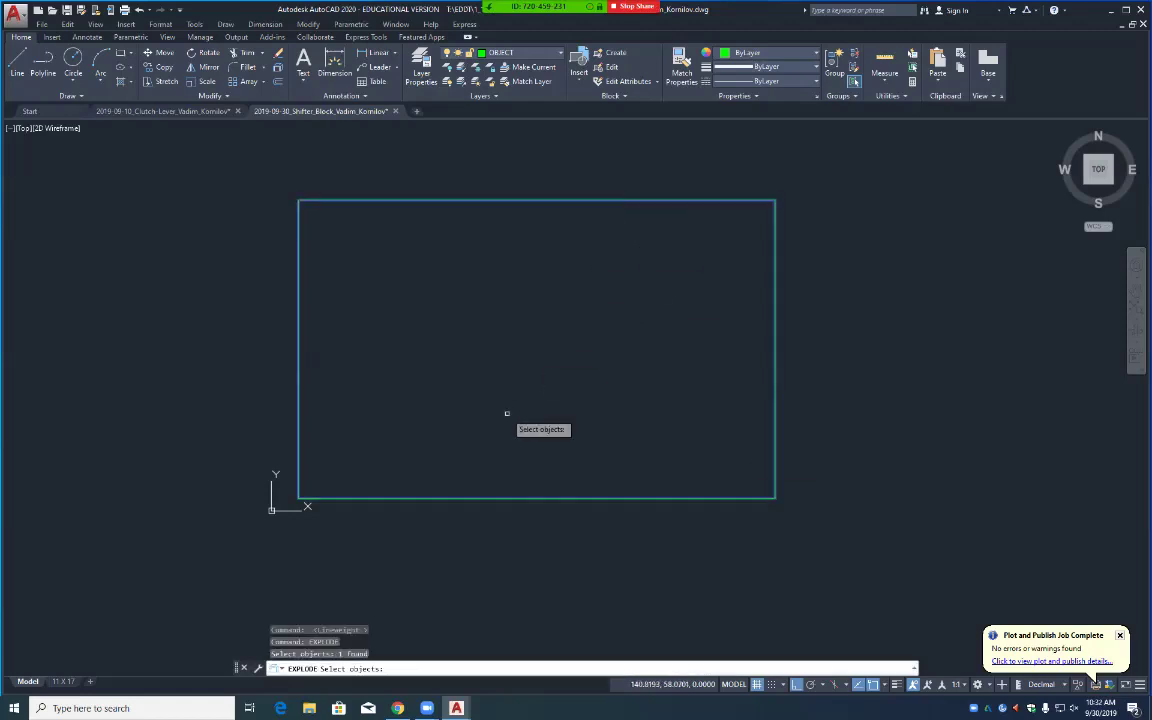
pyautogui.press('Return')
# Step: Offset the rectangle's bottom edge inward by 1.88 and its left edge inward by 1.38
pyautogui.write('o')
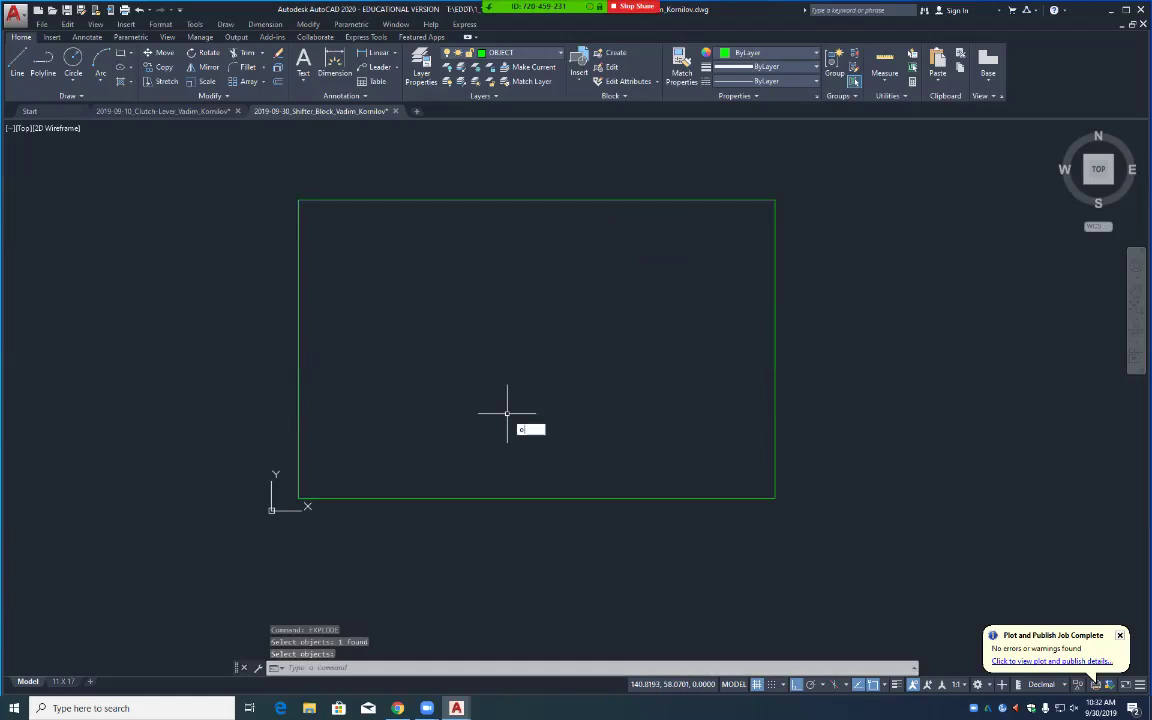
pyautogui.press('Return')
pyautogui.write('1.88')
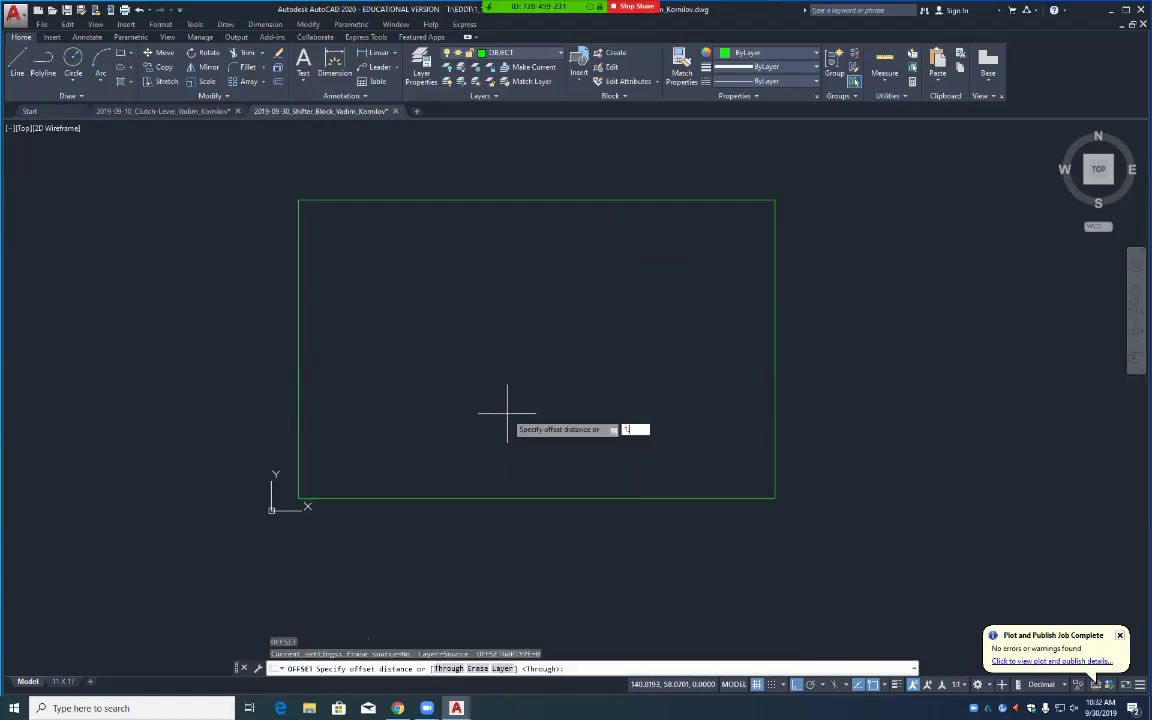
pyautogui.press('Return')
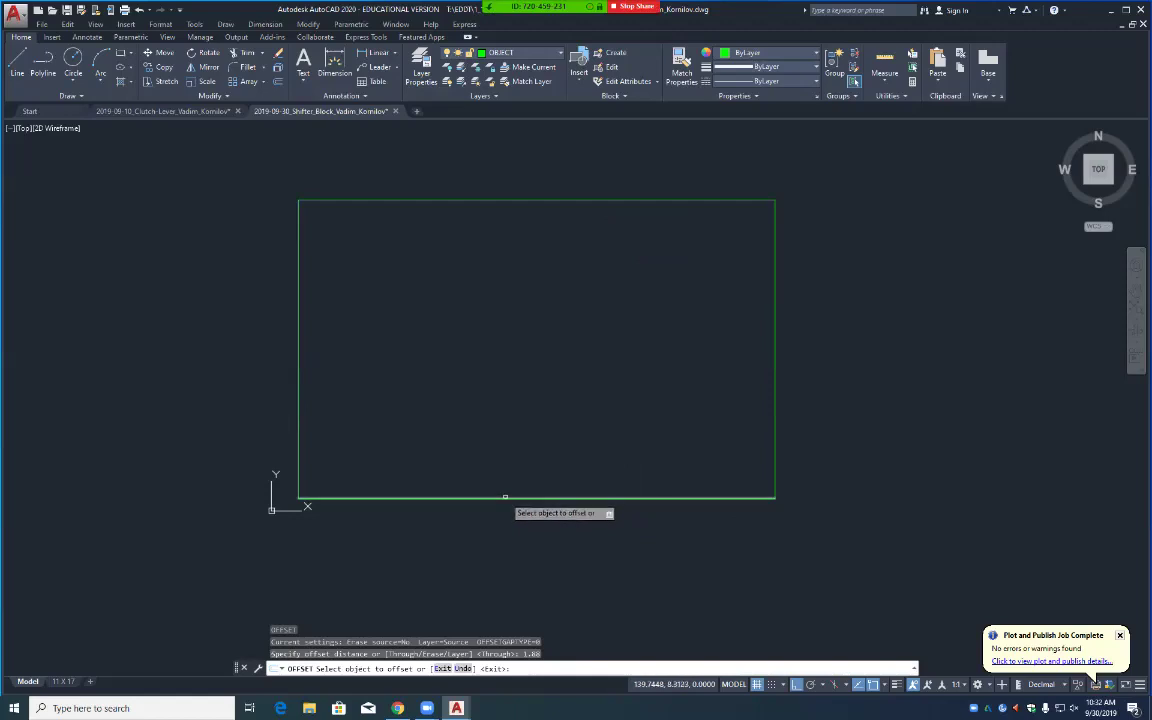
pyautogui.click(505, 496)
pyautogui.click(505, 436)
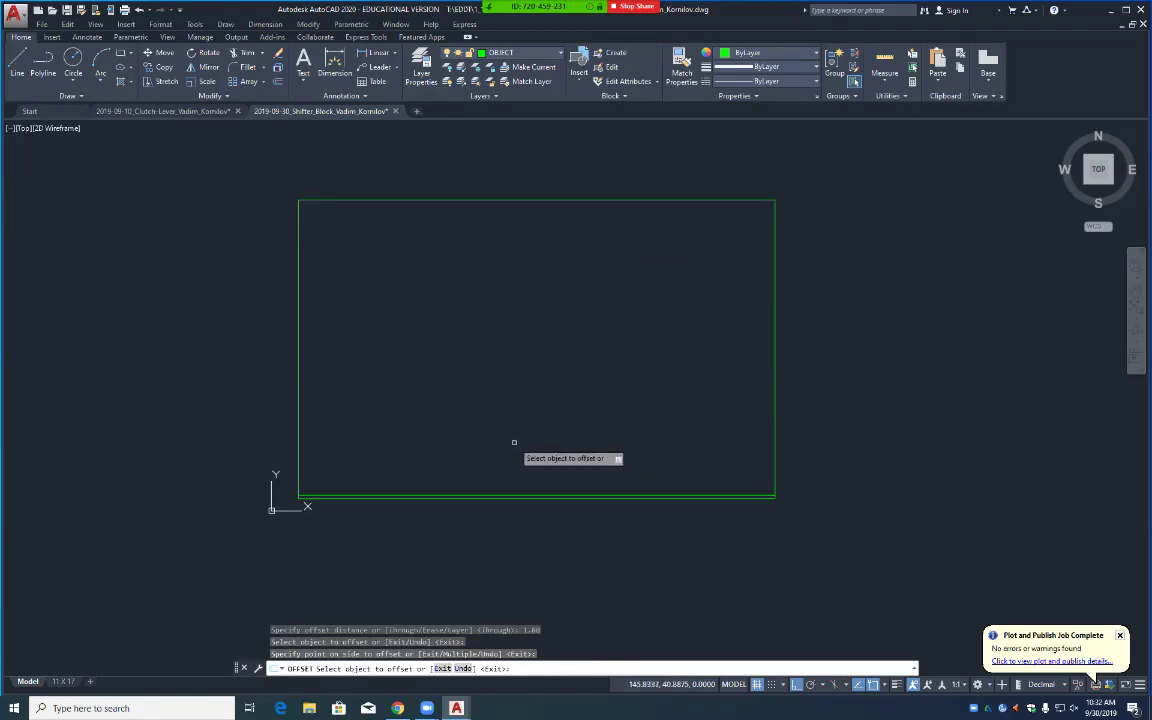
pyautogui.click(298, 398)
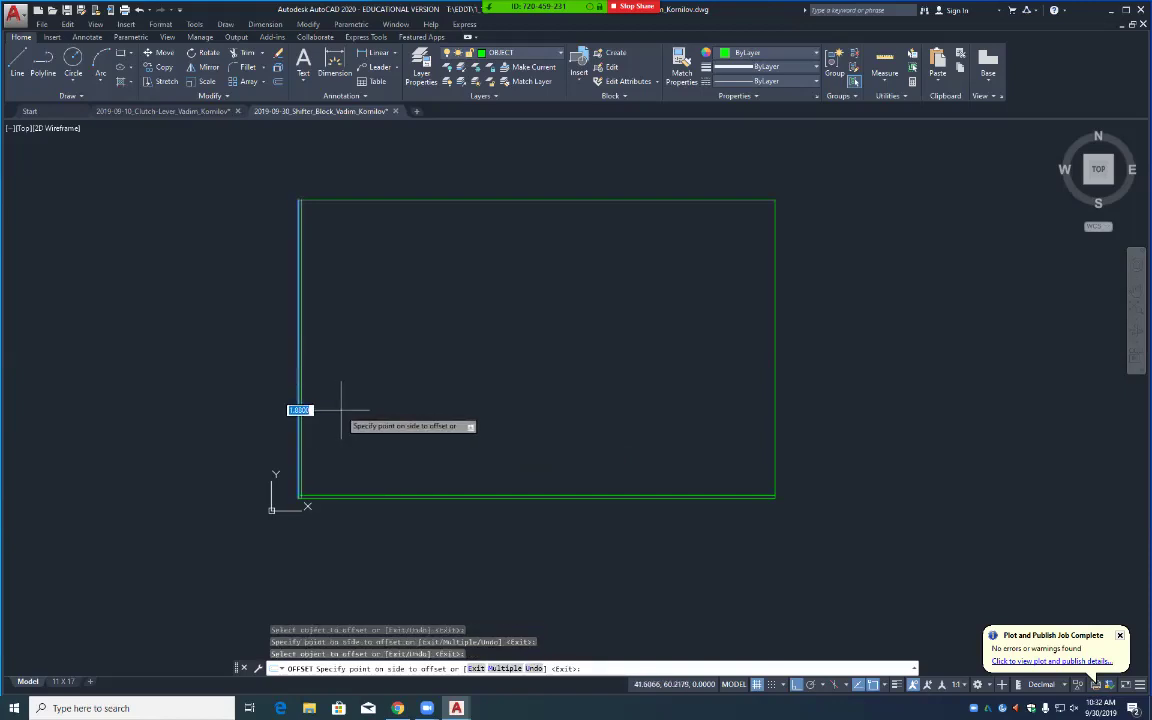
pyautogui.write('1.38')
pyautogui.press('Return')
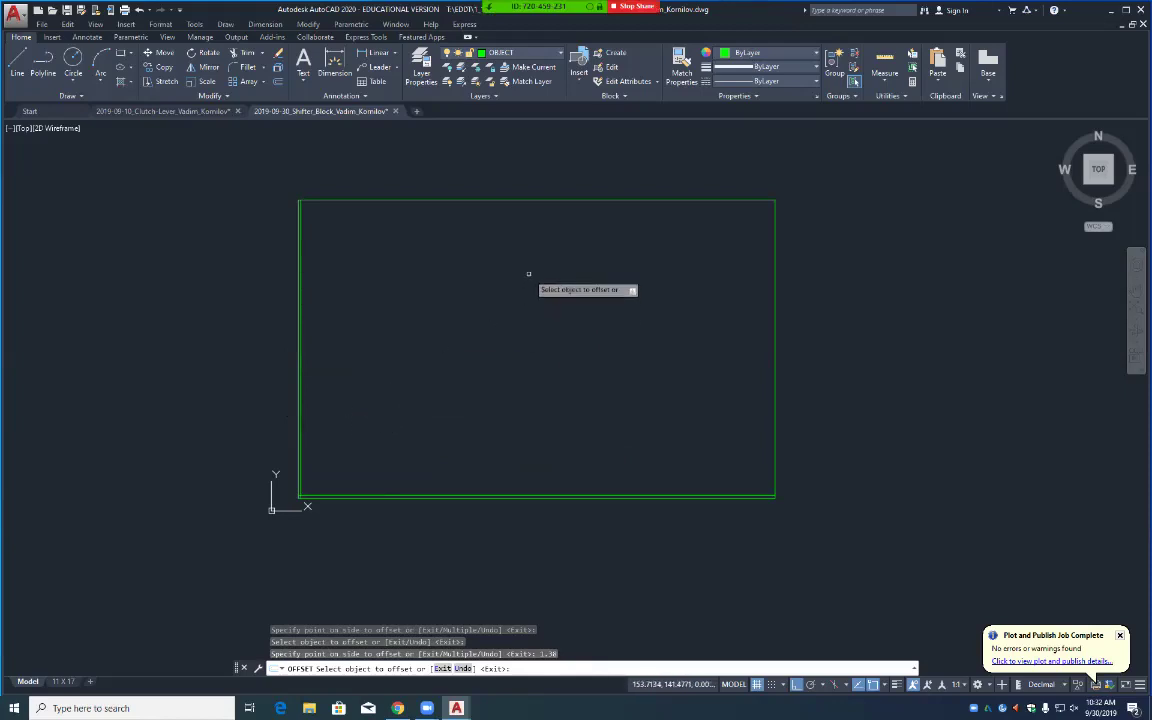
# Step: Offset the rectangle's top and right edges inward by 2.63 each and finish the Offset command
pyautogui.click(520, 200)
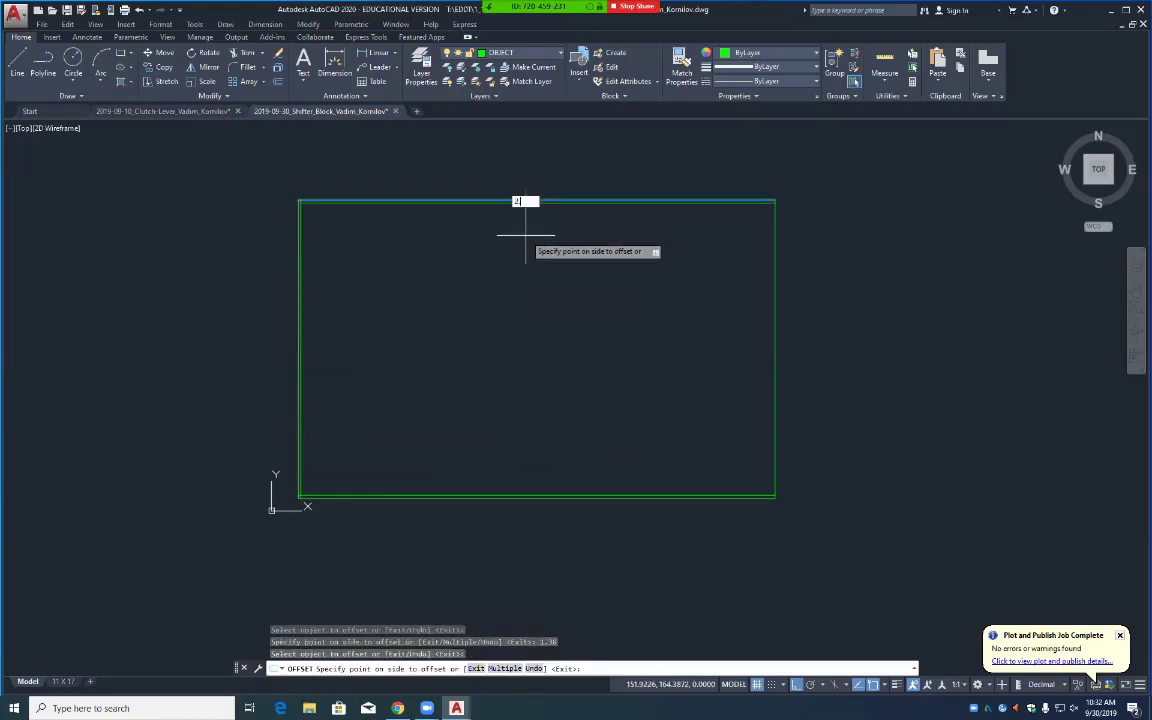
pyautogui.click(525, 237)
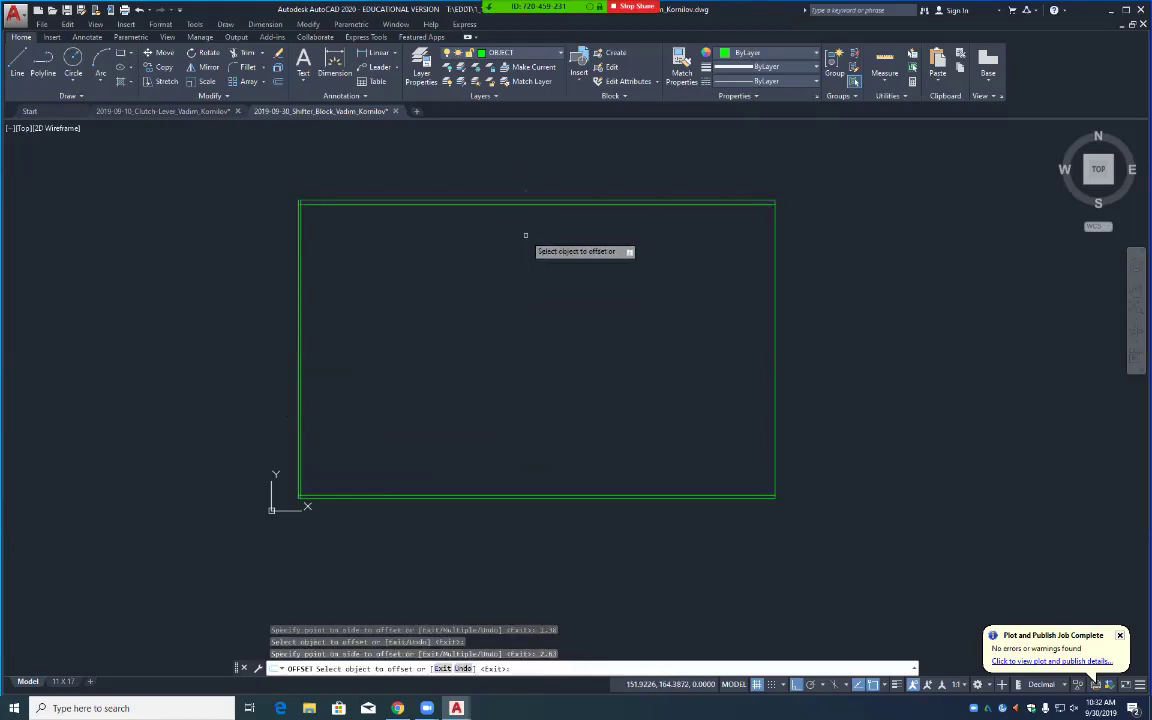
pyautogui.click(774, 326)
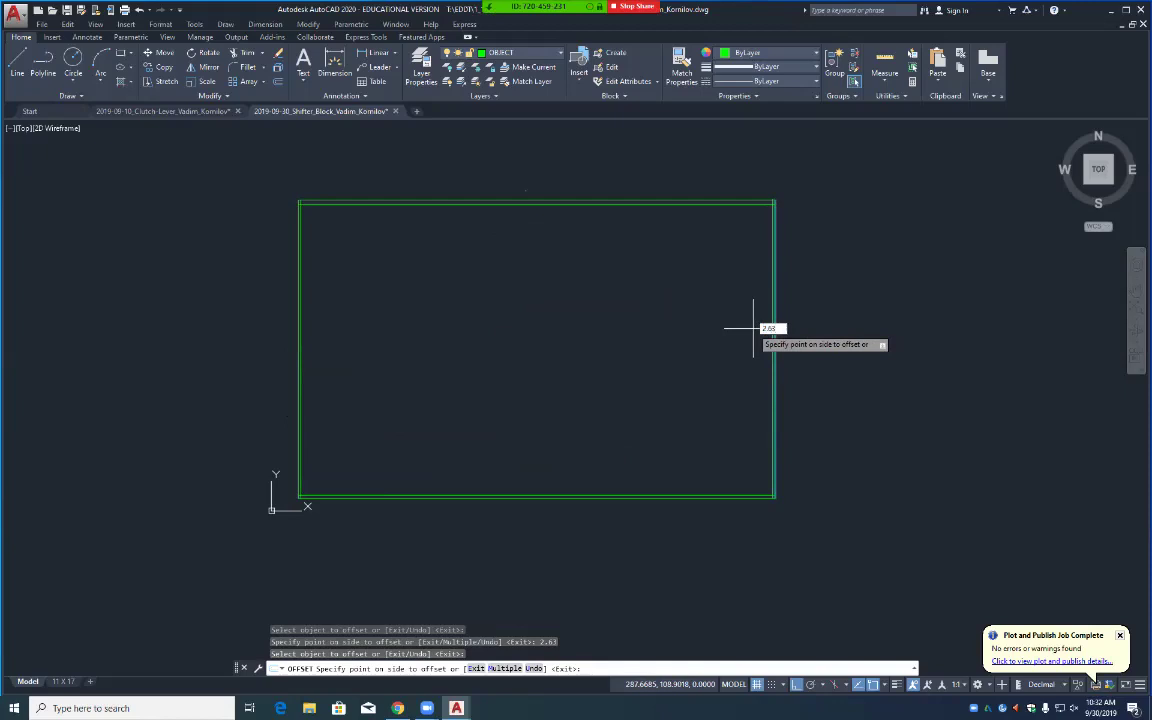
pyautogui.click(753, 328)
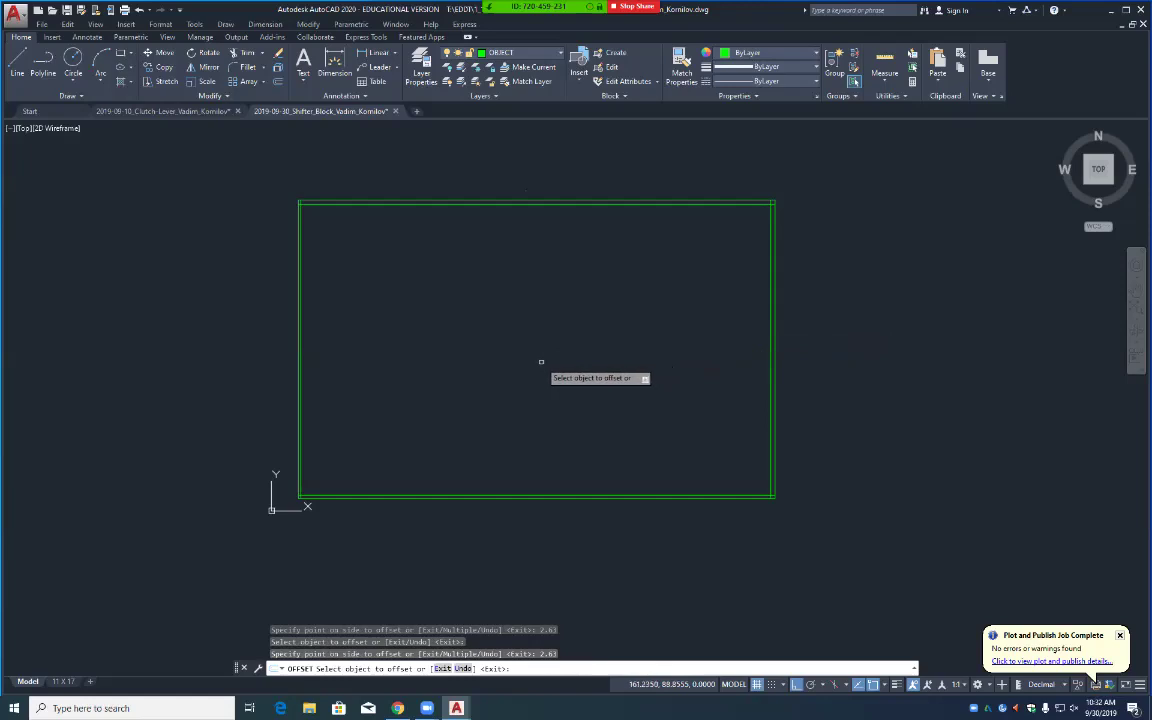
pyautogui.press('Return')
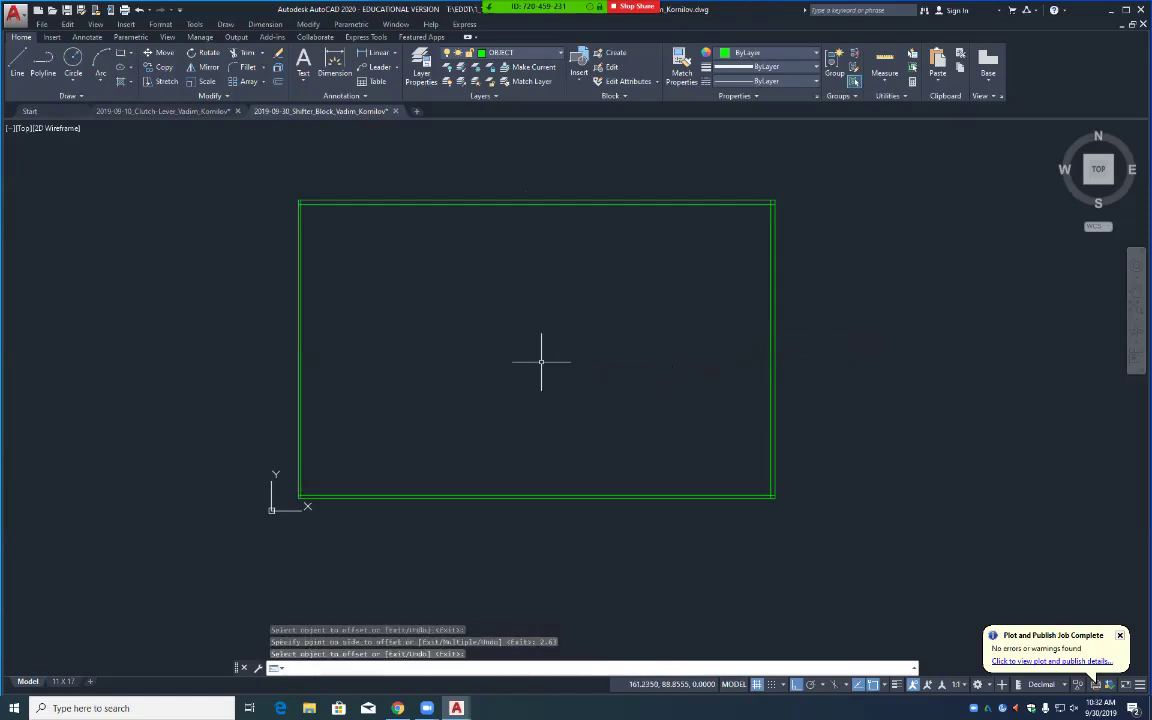
# Step: Trim away the long line segments between the corners of the offset rectangle, leaving four small corner boxes
pyautogui.write('TR')
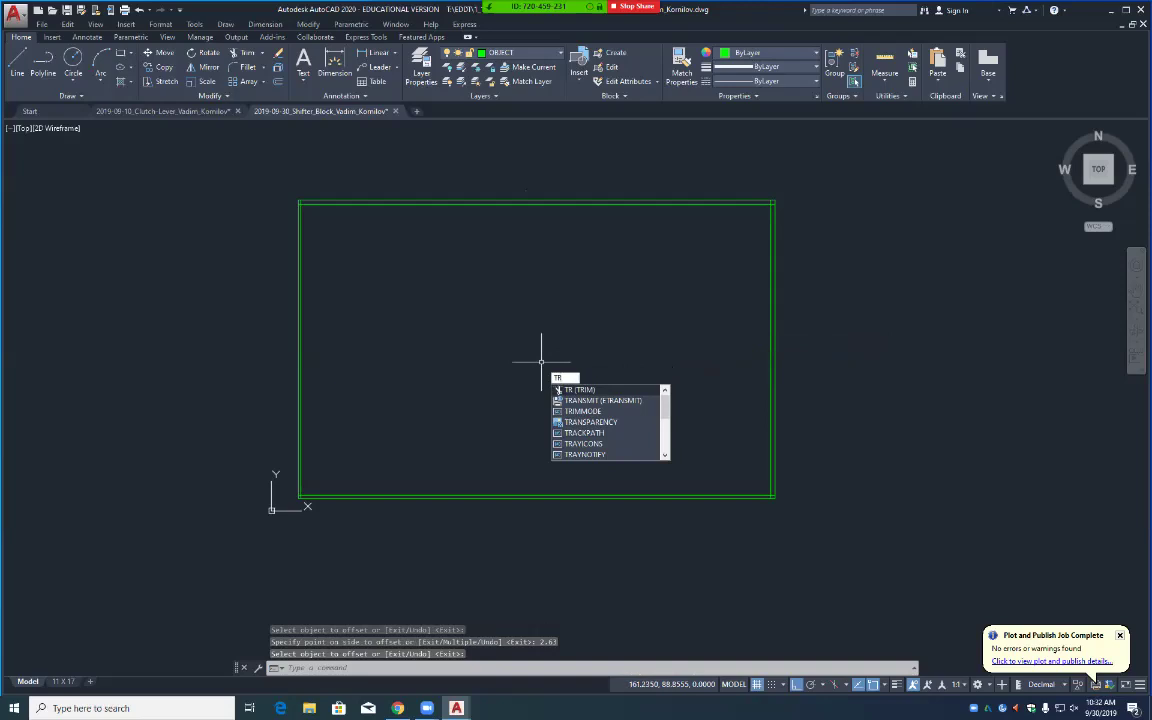
pyautogui.press('Return')
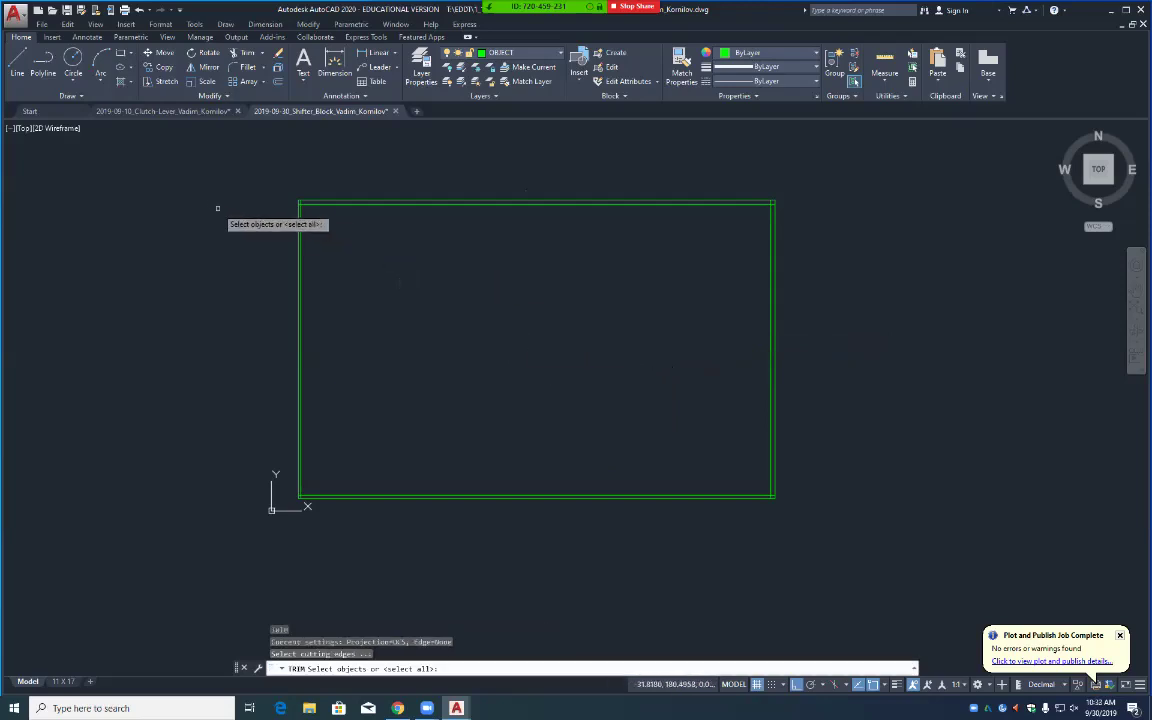
pyautogui.click(281, 187)
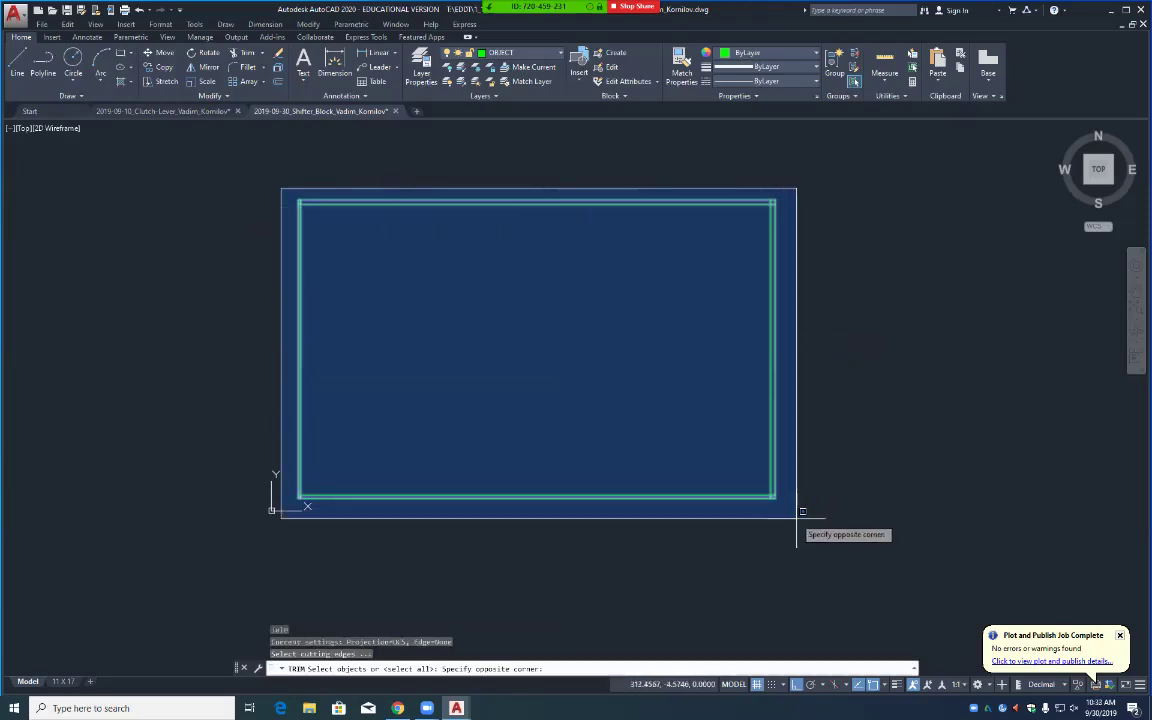
pyautogui.click(794, 514)
pyautogui.press('Return')
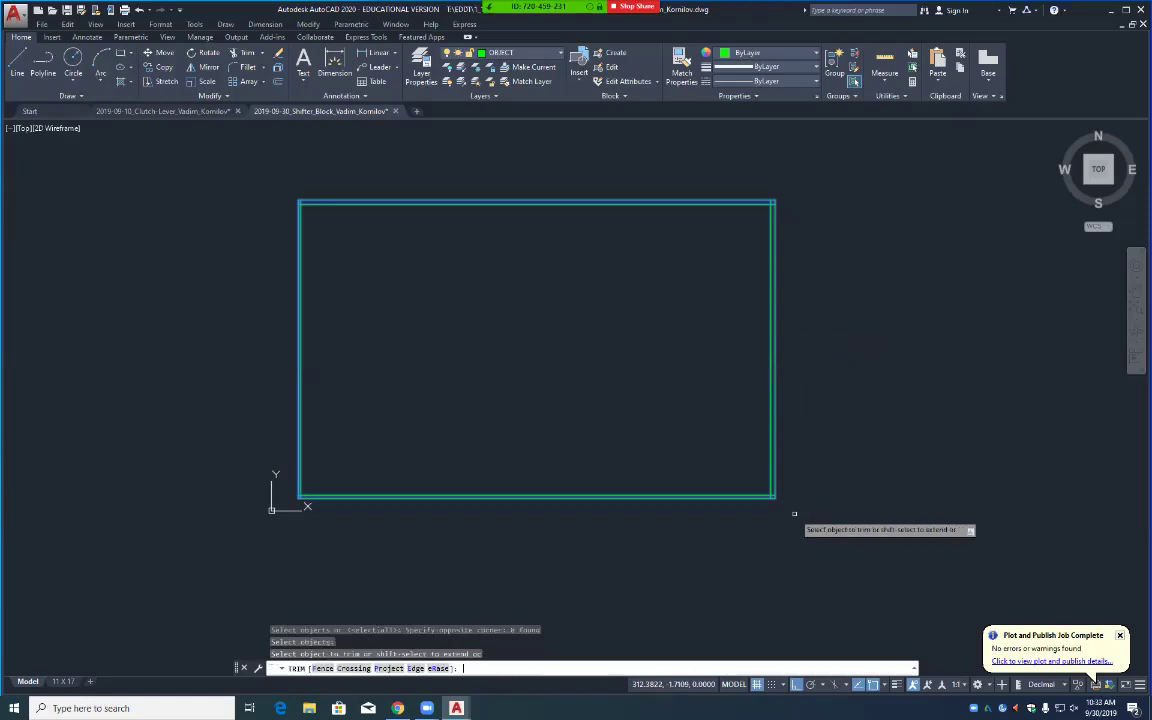
pyautogui.click(475, 167)
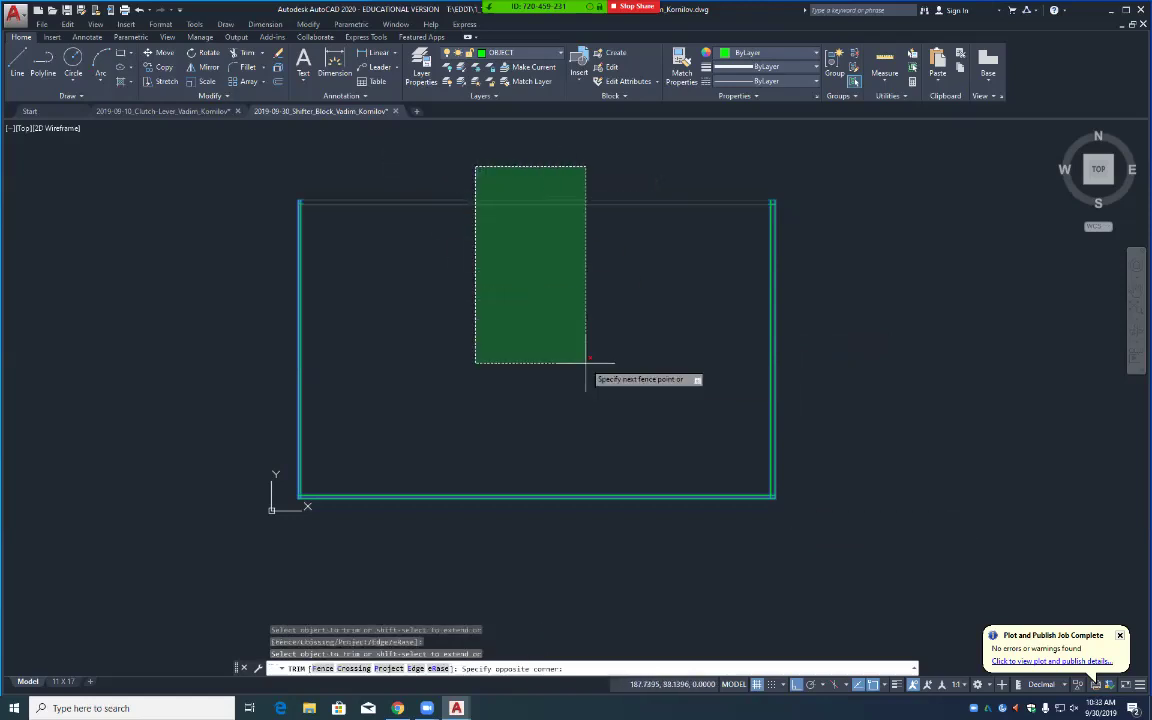
pyautogui.click(581, 537)
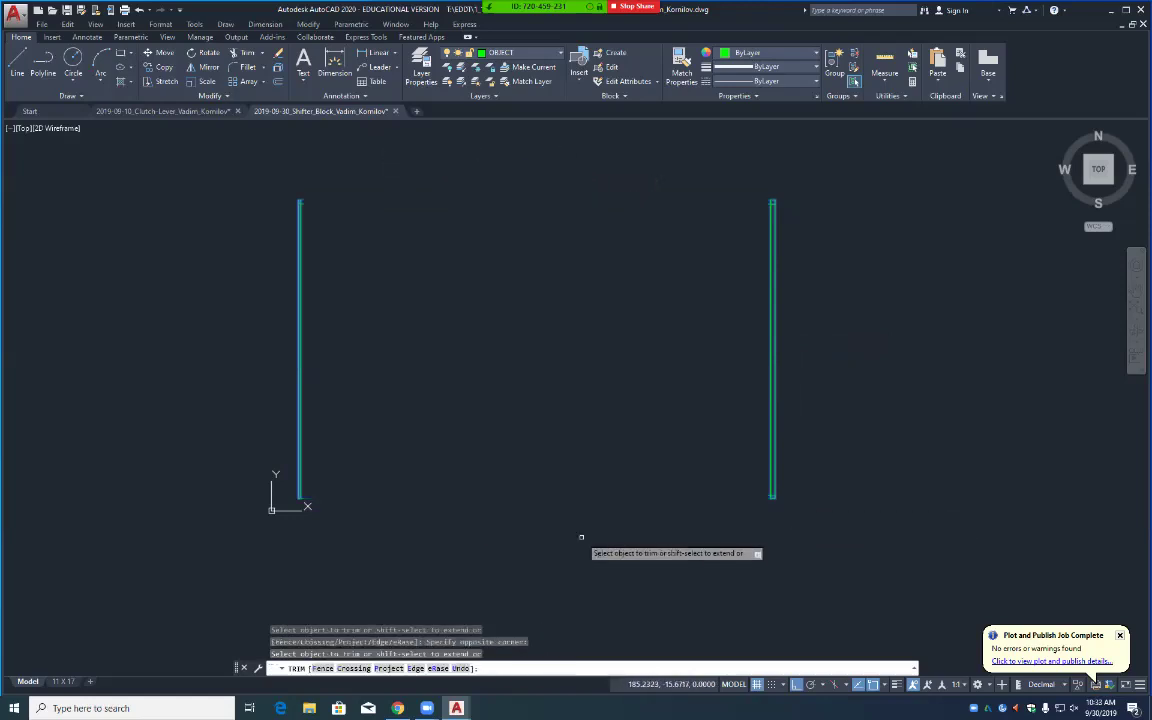
pyautogui.click(298, 351)
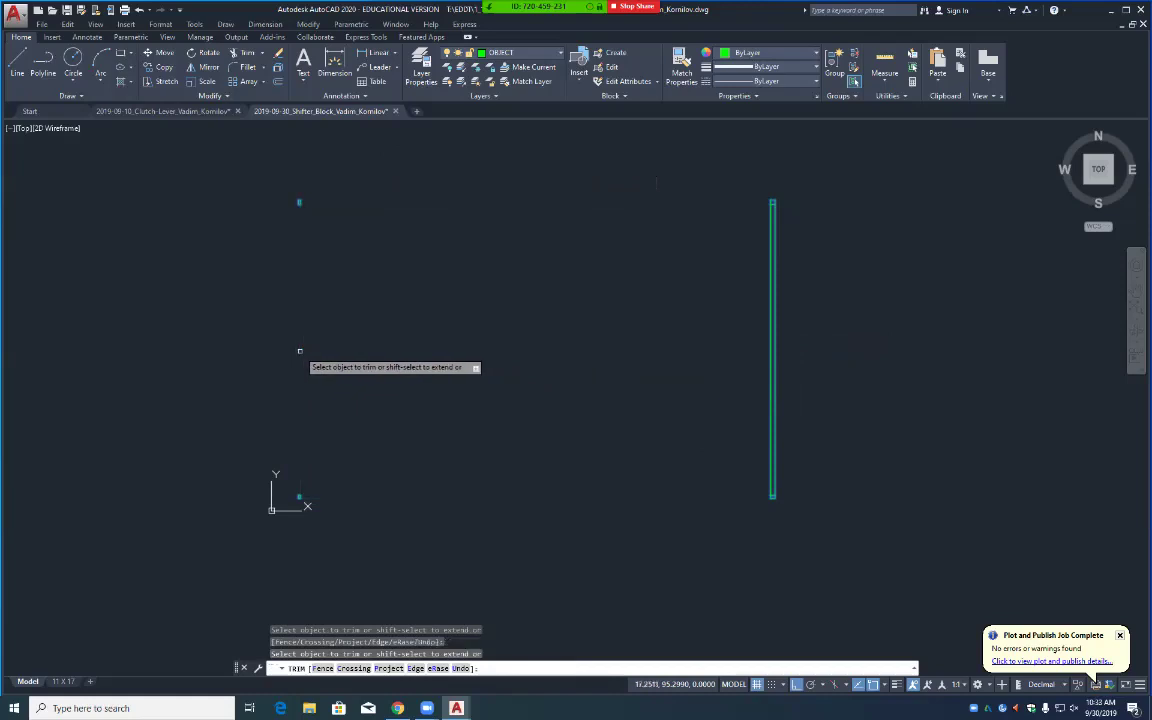
pyautogui.click(770, 374)
pyautogui.press('Return')
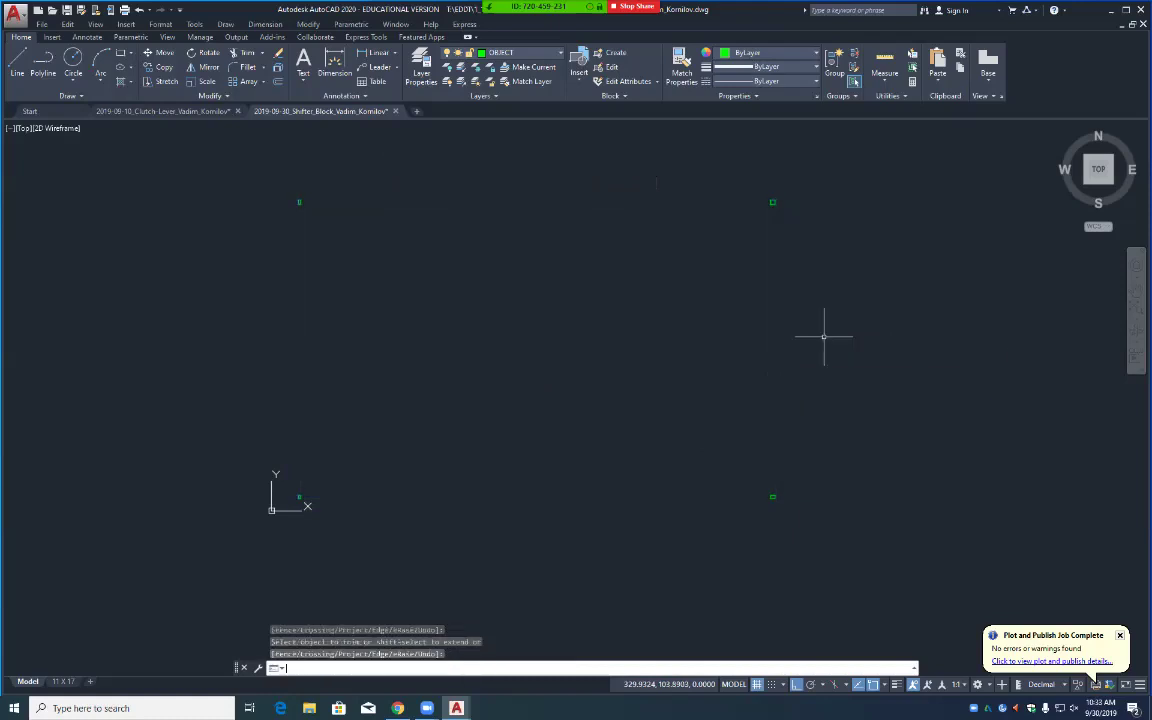
# Step: Move the two right-hand corner boxes horizontally until they sit just beside the left-hand pair
pyautogui.write('m')
pyautogui.press('Return')
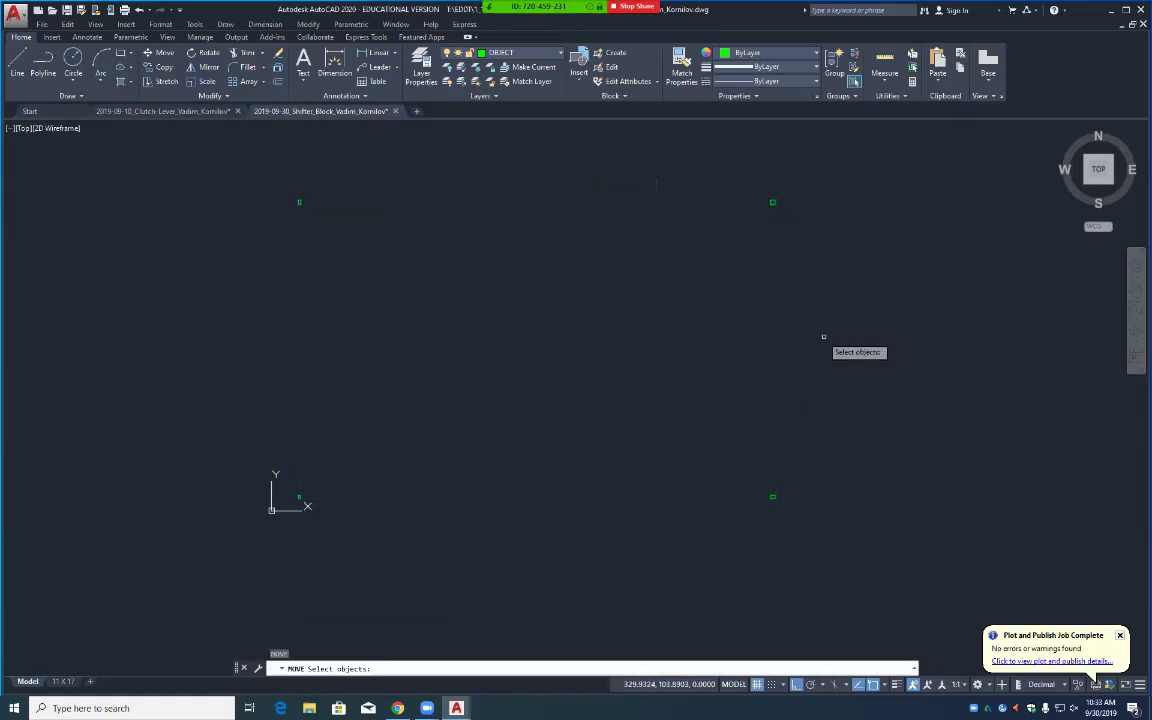
pyautogui.click(756, 176)
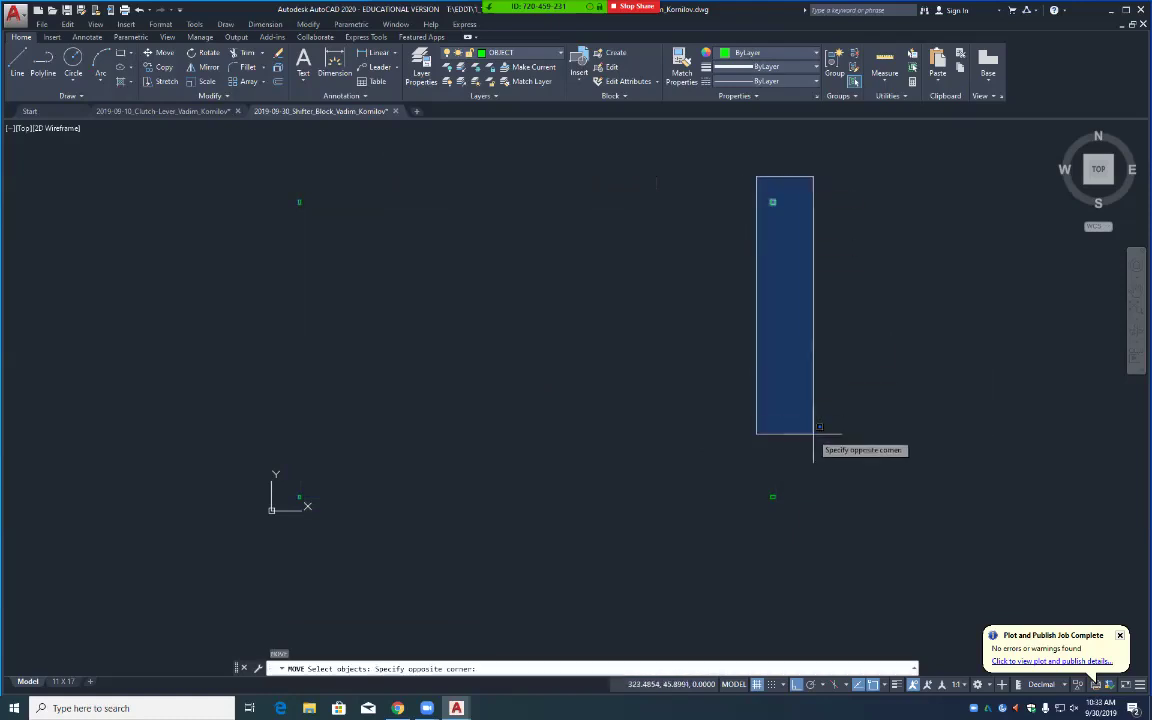
pyautogui.click(816, 530)
pyautogui.press('Return')
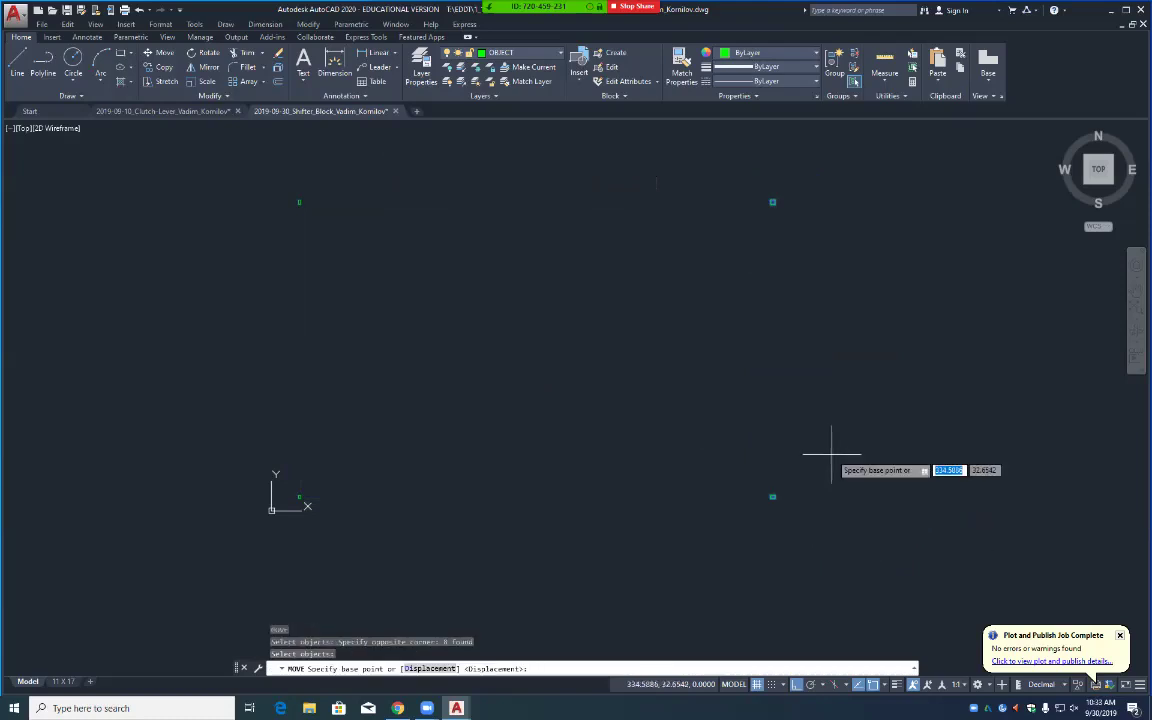
pyautogui.click(826, 412)
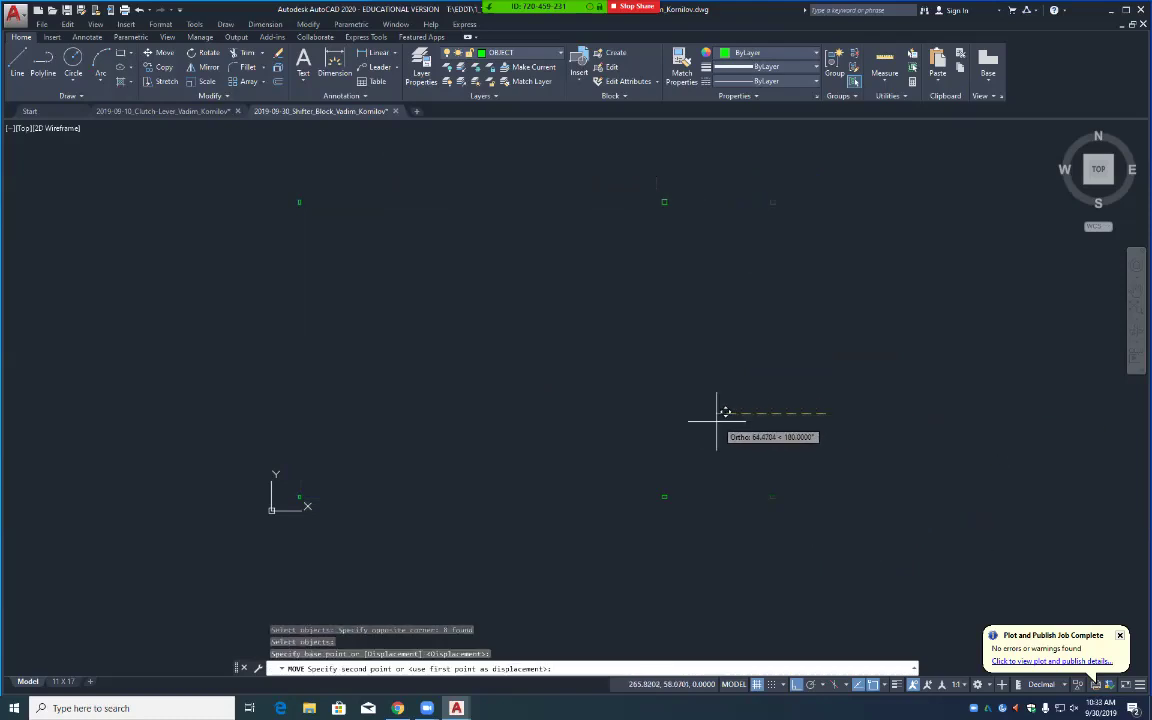
pyautogui.click(361, 423)
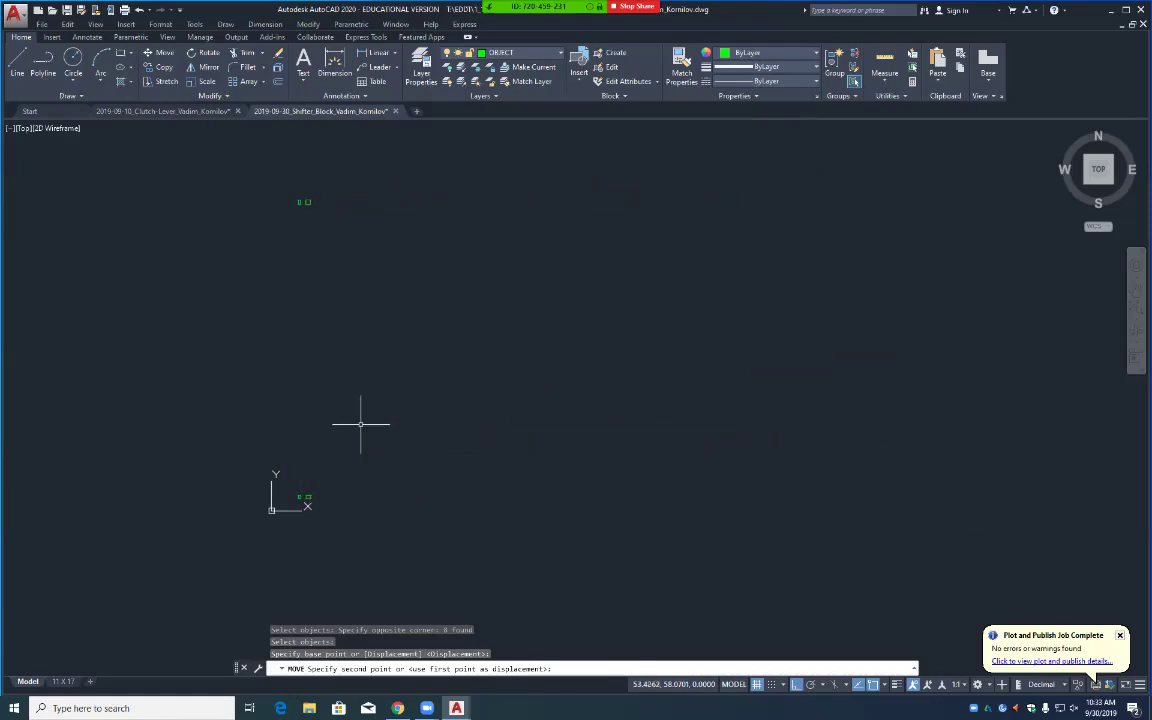
# Step: Move the two upper corner boxes straight down until they sit just above the lower pair
pyautogui.write('m')
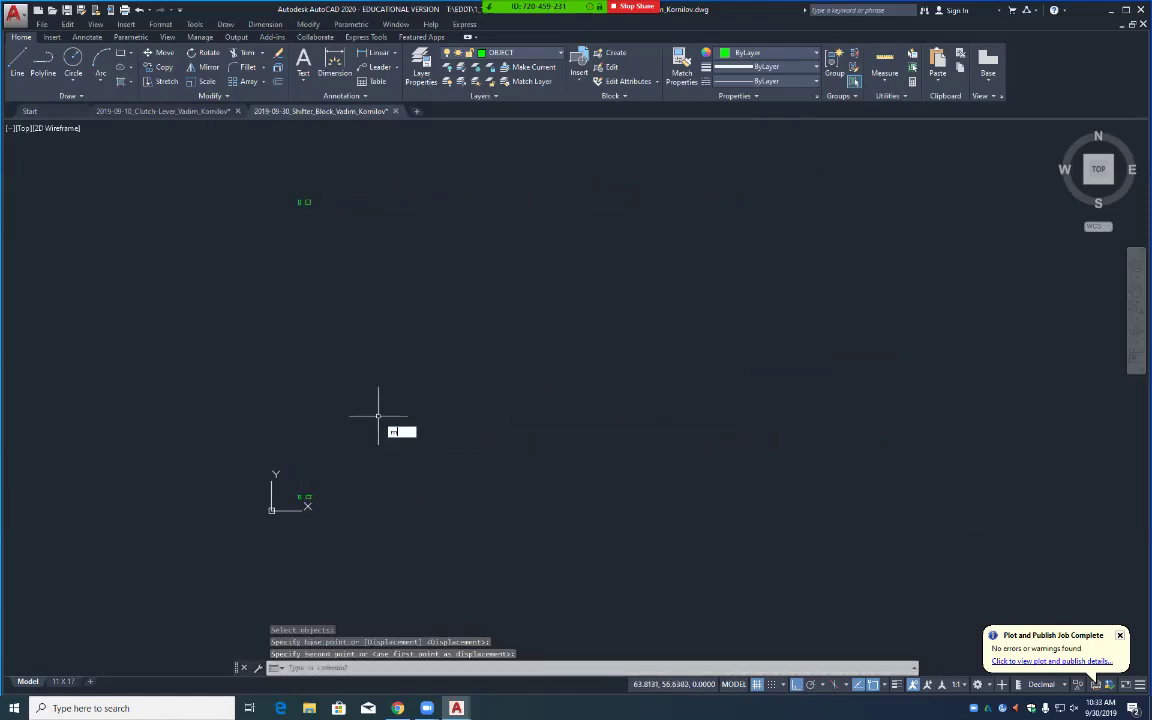
pyautogui.press('Return')
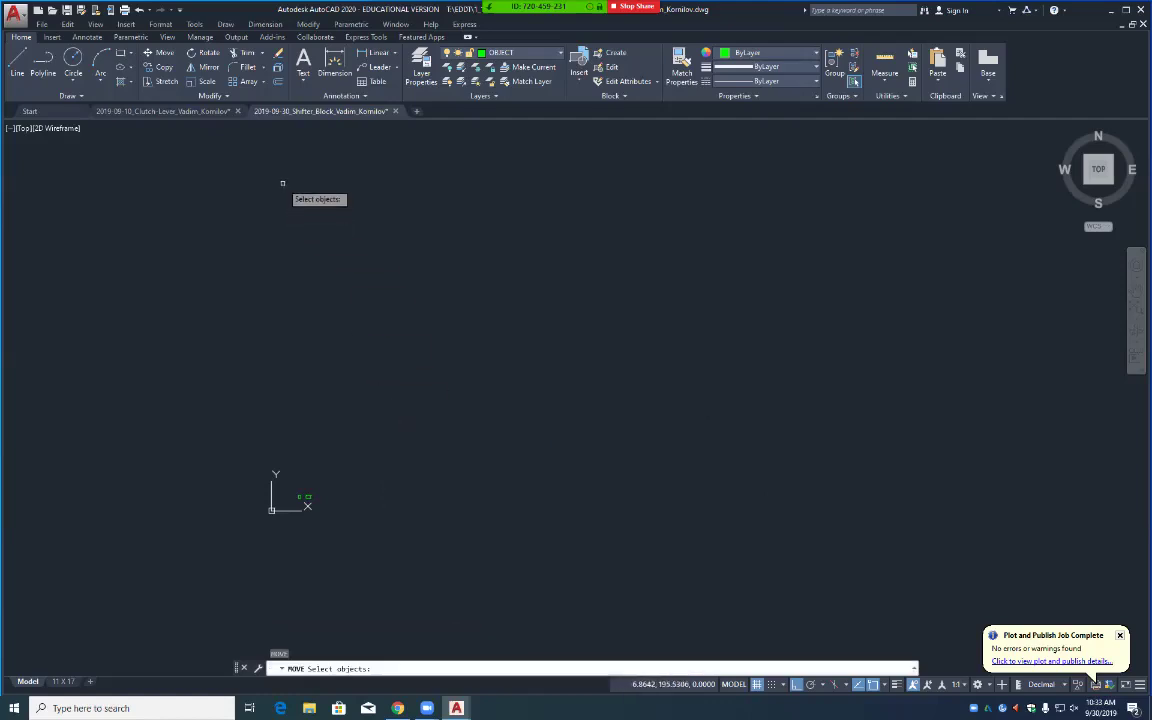
pyautogui.click(284, 184)
pyautogui.click(337, 229)
pyautogui.press('Return')
pyautogui.click(338, 214)
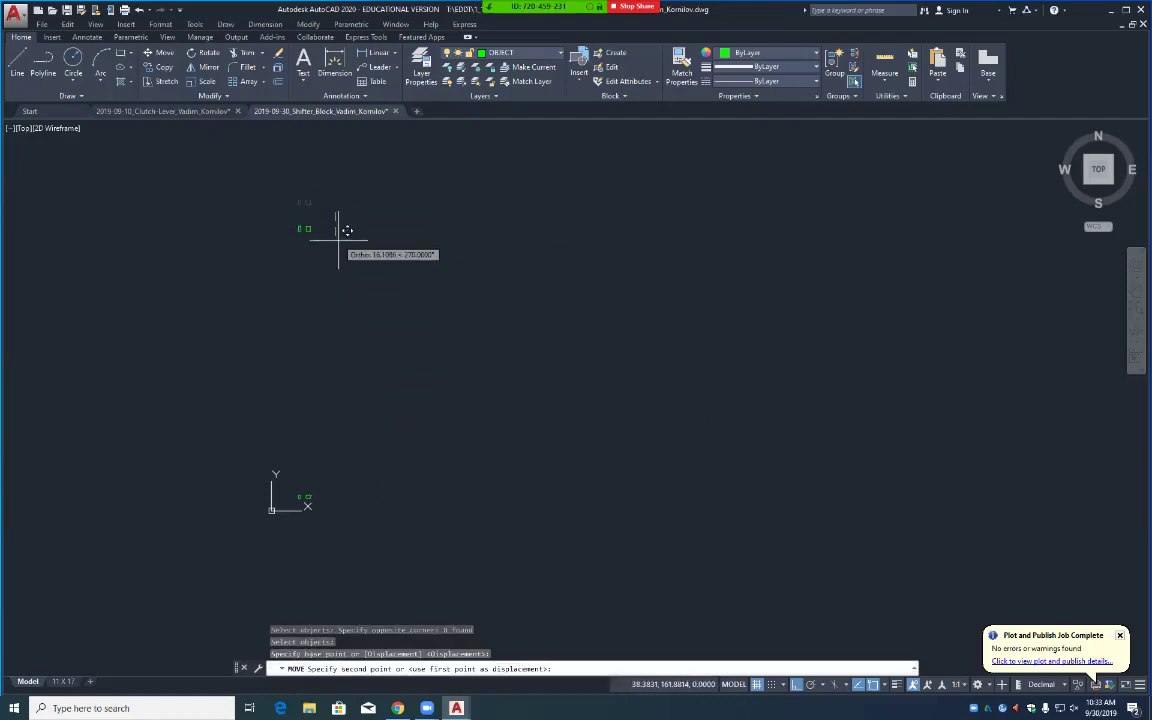
pyautogui.click(389, 491)
# Step: Move the two larger right-hand boxes a short distance left to narrow the gap between the columns
pyautogui.scroll(2, 378, 474)
pyautogui.moveTo(193, 553)
pyautogui.mouseDown(button='middle')
pyautogui.moveTo(830, 329)
pyautogui.moveTo(611, 479)
pyautogui.moveTo(581, 450)
pyautogui.mouseUp(button='middle')
pyautogui.scroll(10, 581, 450)
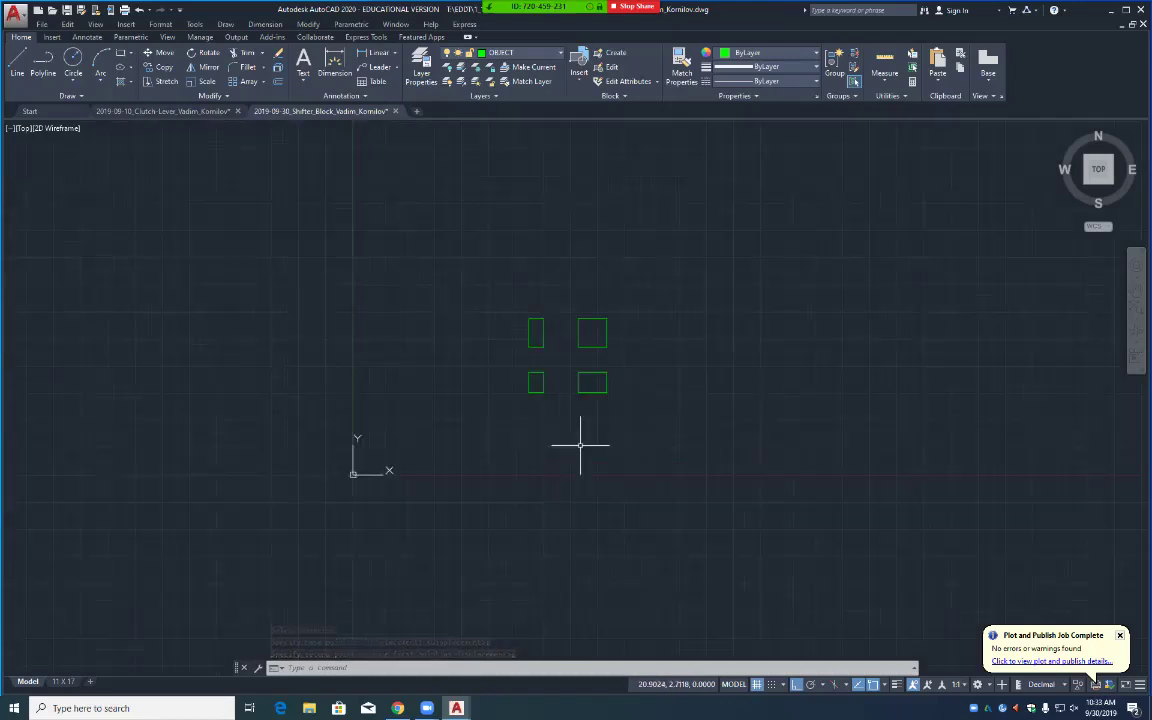
pyautogui.moveTo(522, 297)
pyautogui.mouseDown(button='middle')
pyautogui.moveTo(579, 486)
pyautogui.moveTo(568, 555)
pyautogui.mouseUp(button='middle')
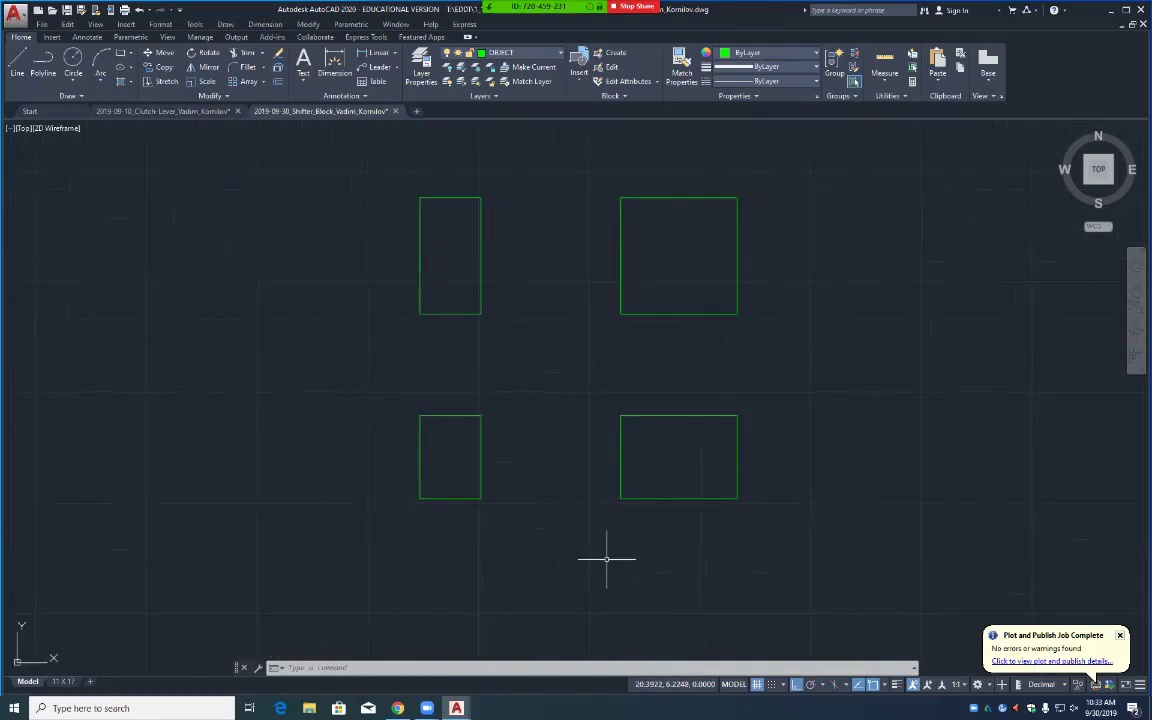
pyautogui.press('Return')
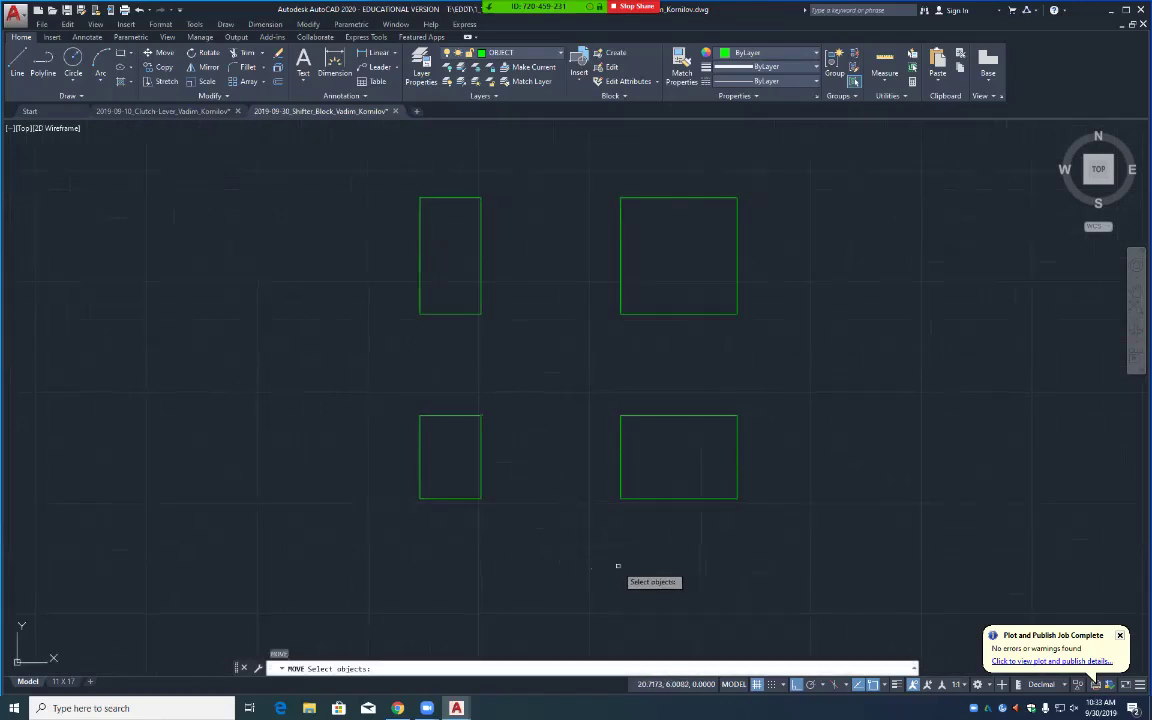
pyautogui.click(761, 181)
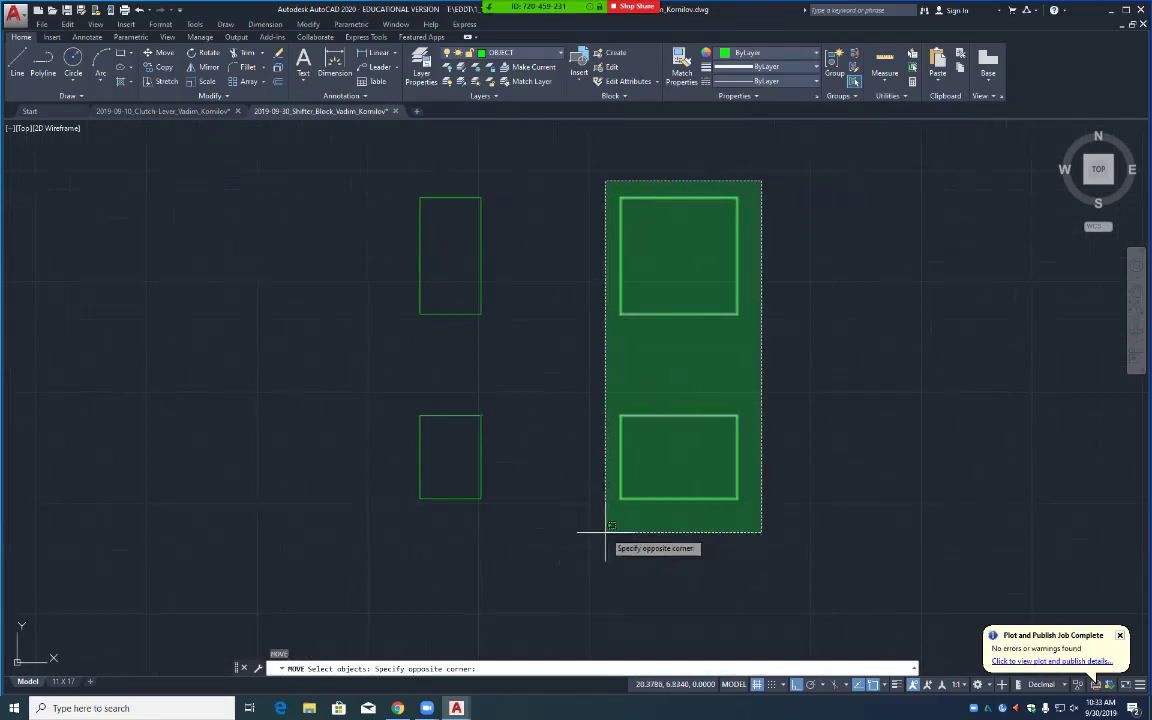
pyautogui.click(612, 536)
pyautogui.press('Return')
pyautogui.click(672, 531)
pyautogui.click(572, 532)
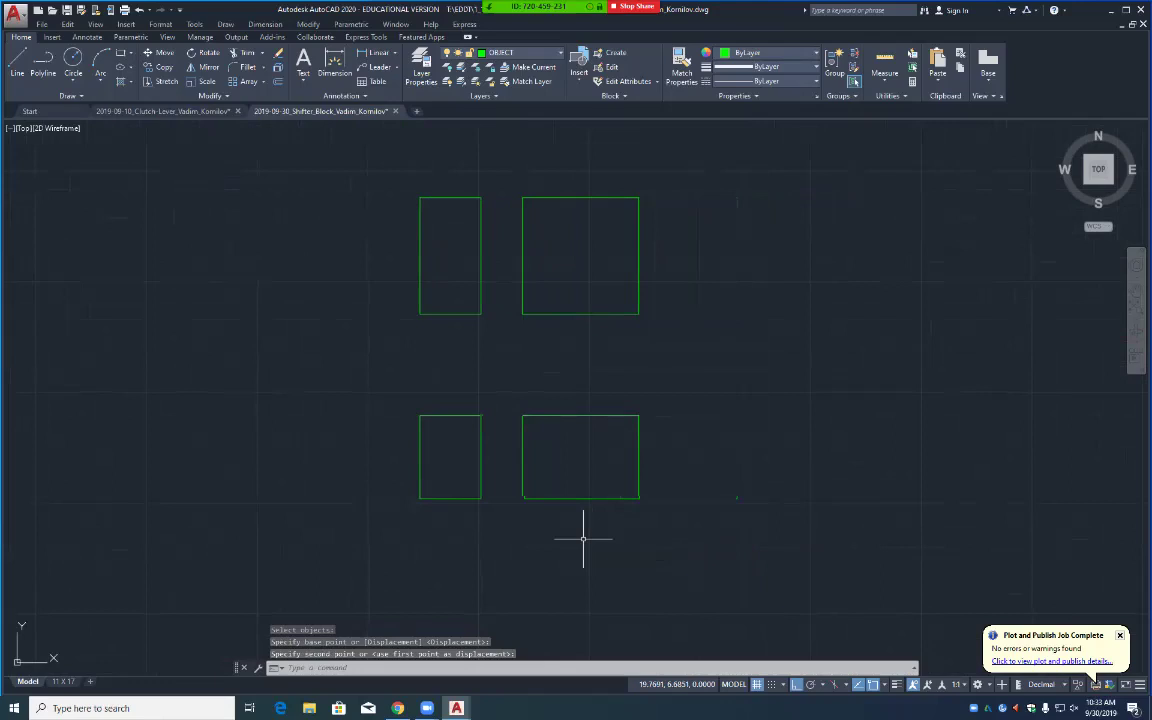
pyautogui.press('Return')
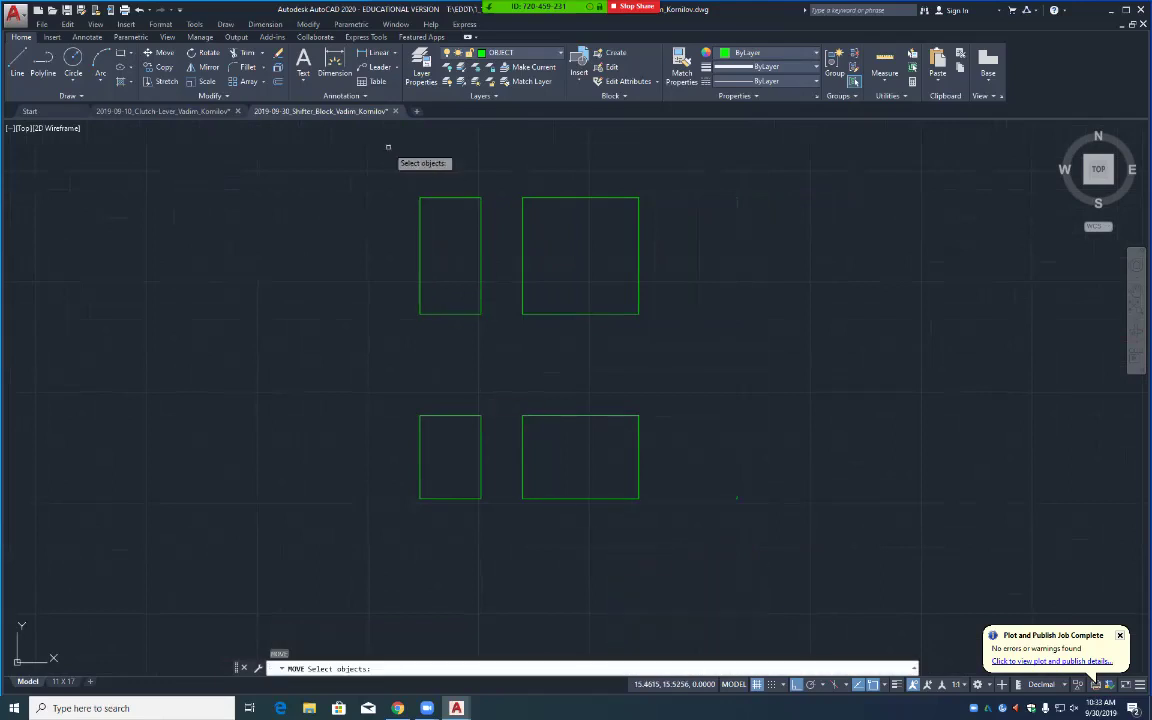
pyautogui.click(398, 188)
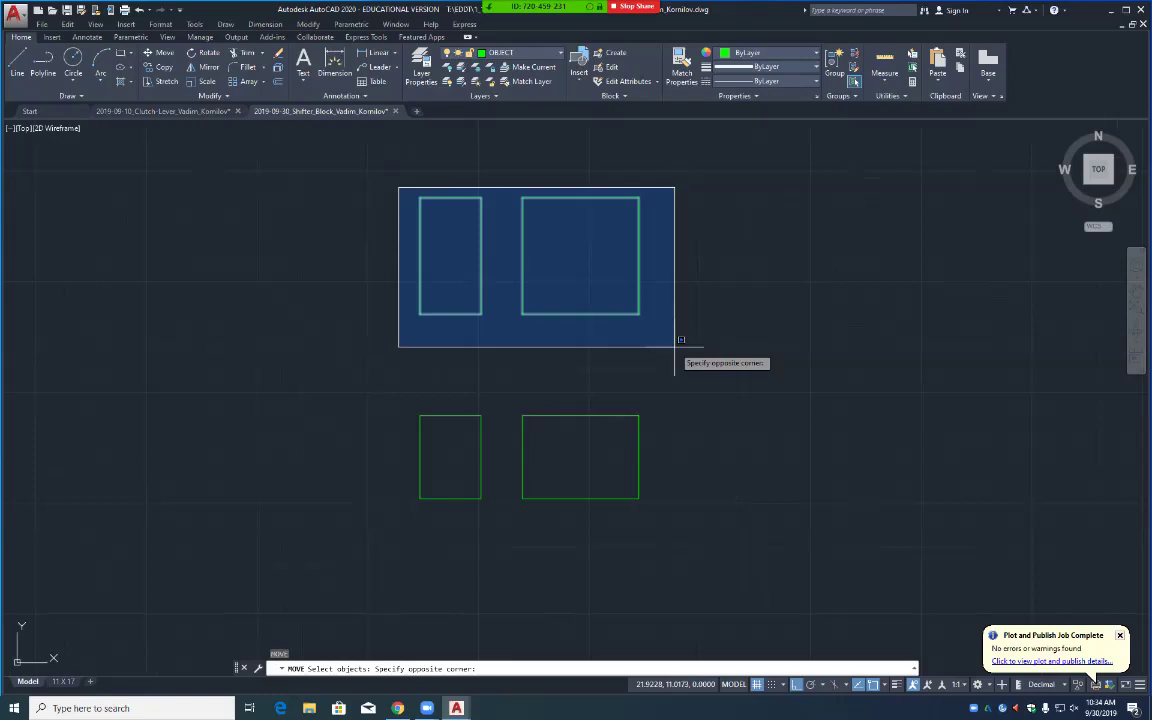
pyautogui.click(681, 341)
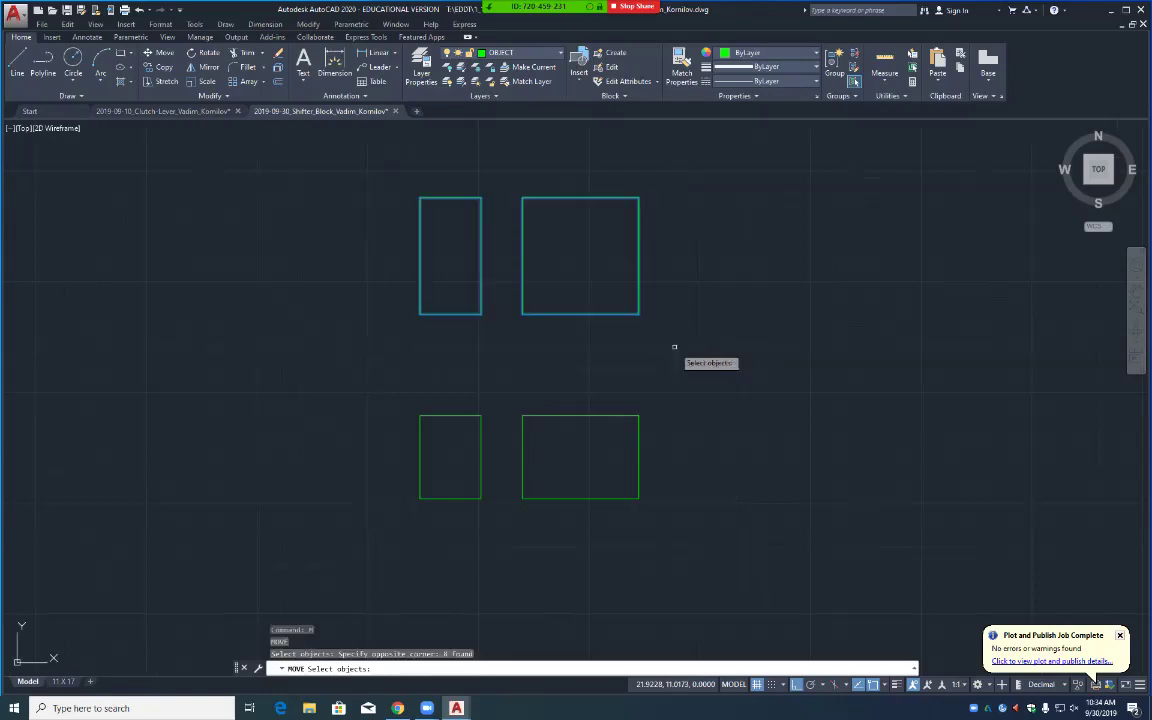
pyautogui.press('Escape')
pyautogui.press('Escape')
# Step: Erase all four boxes from the drawing
pyautogui.write('e')
pyautogui.press('Return')
pyautogui.click(399, 180)
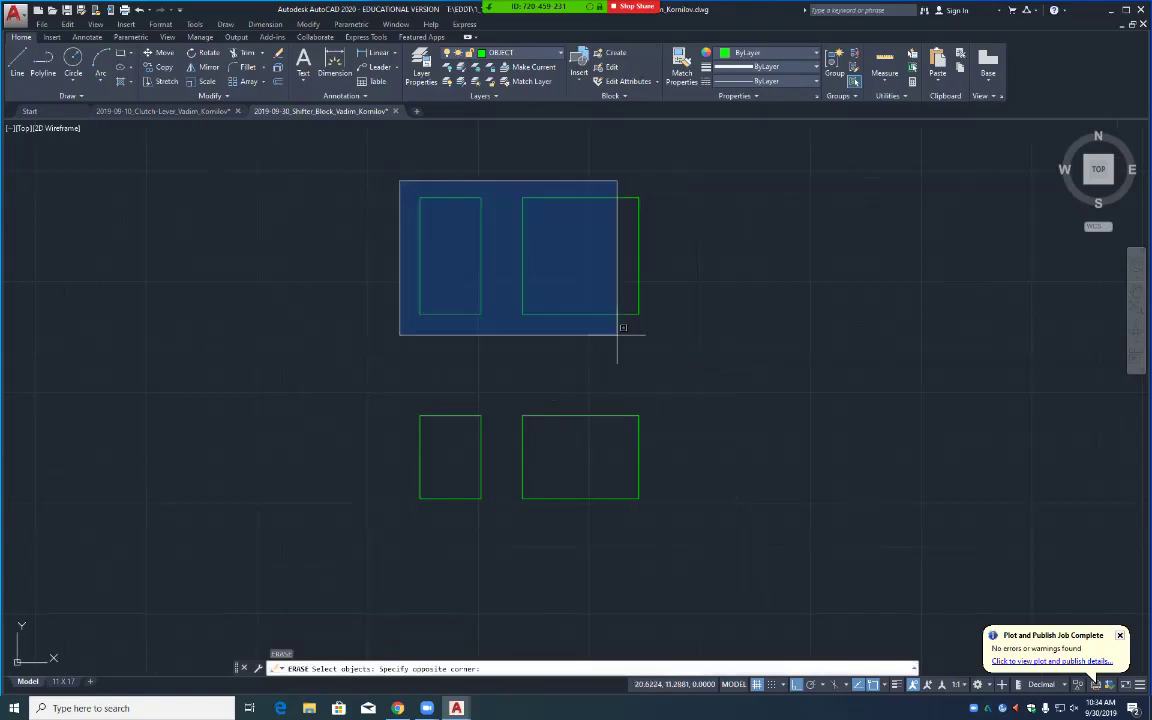
pyautogui.click(686, 527)
pyautogui.press('Return')
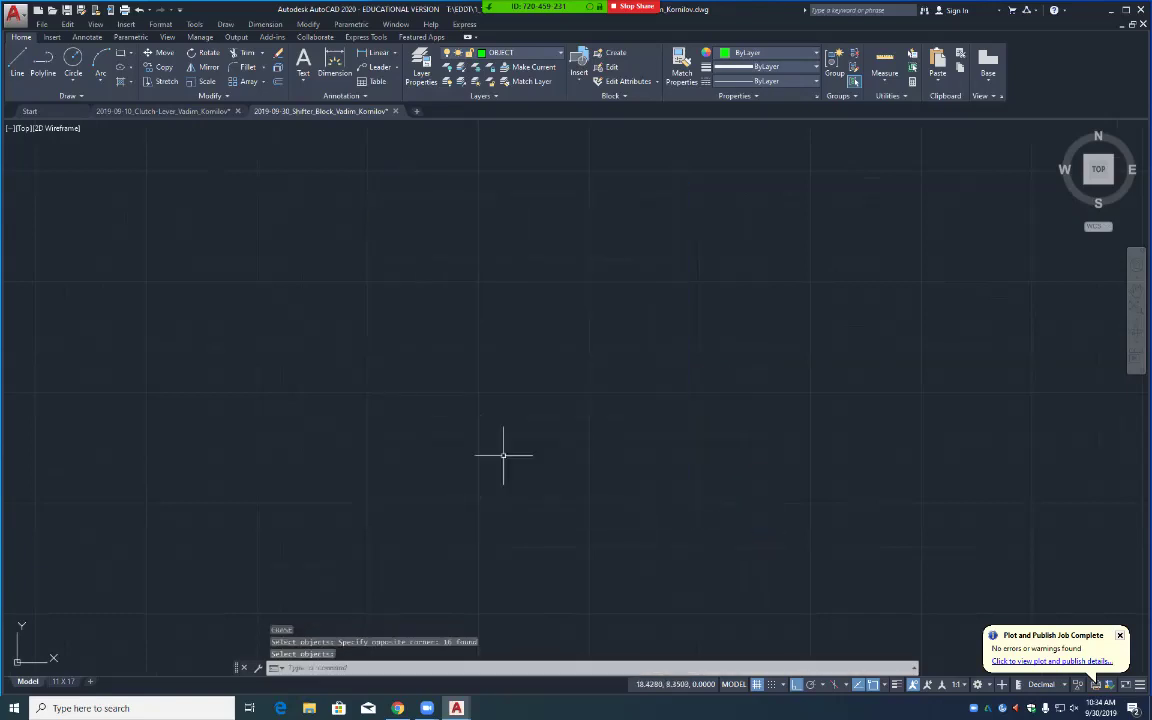
# Step: Draw a large freehand rectangle in the empty drawing area
pyautogui.write('rec')
pyautogui.press('Return')
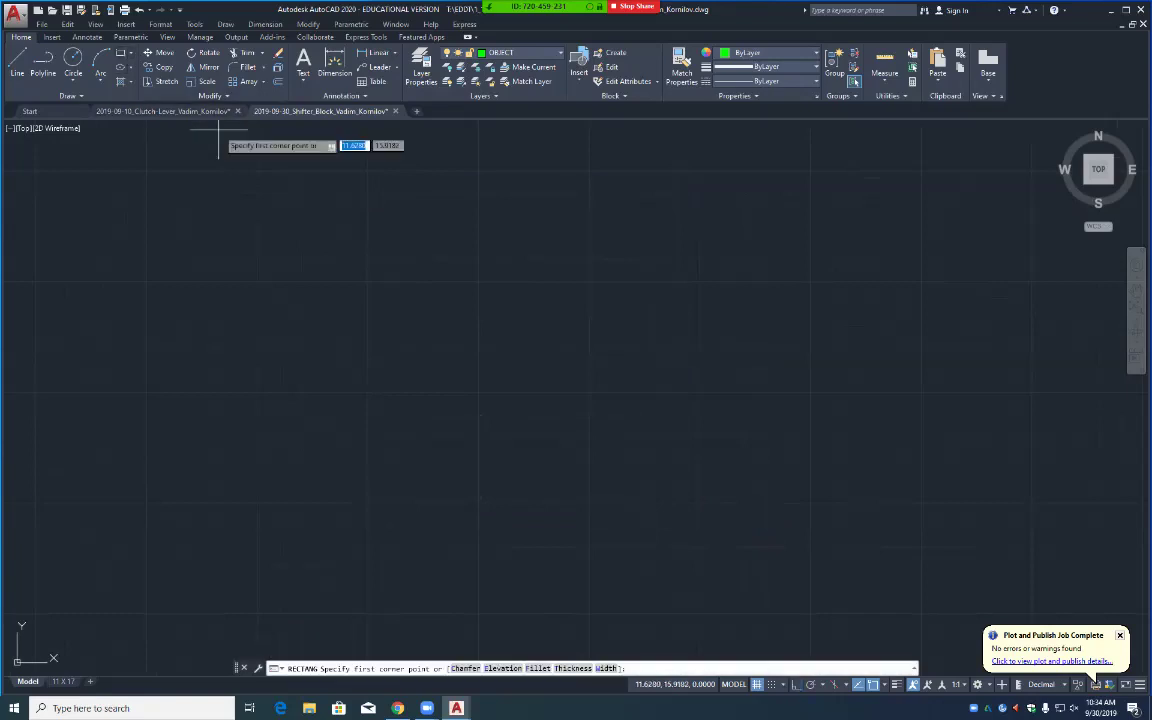
pyautogui.click(57, 231)
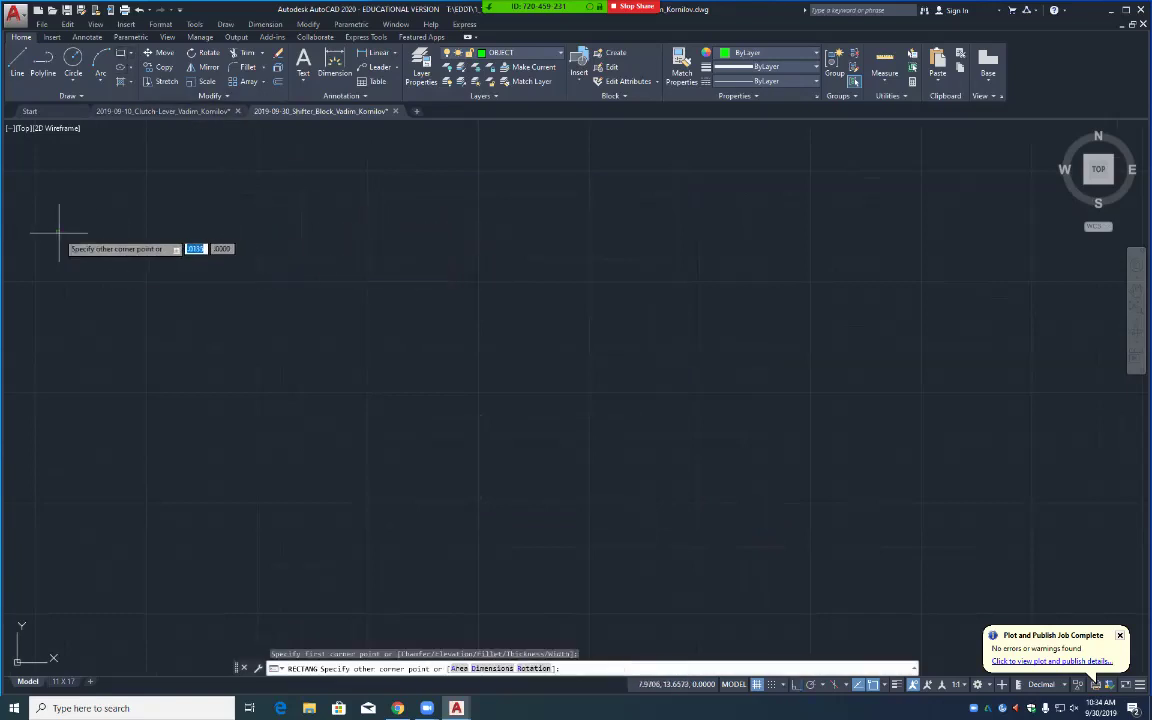
pyautogui.click(549, 614)
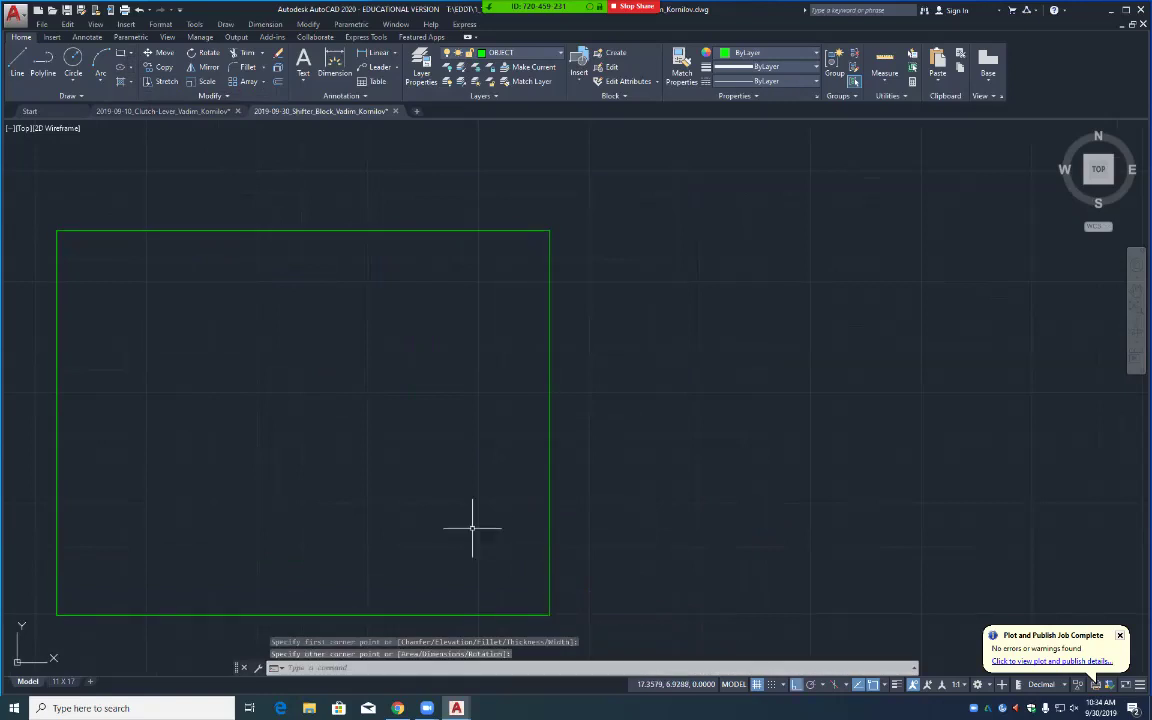
pyautogui.press('Return')
pyautogui.press('Return')
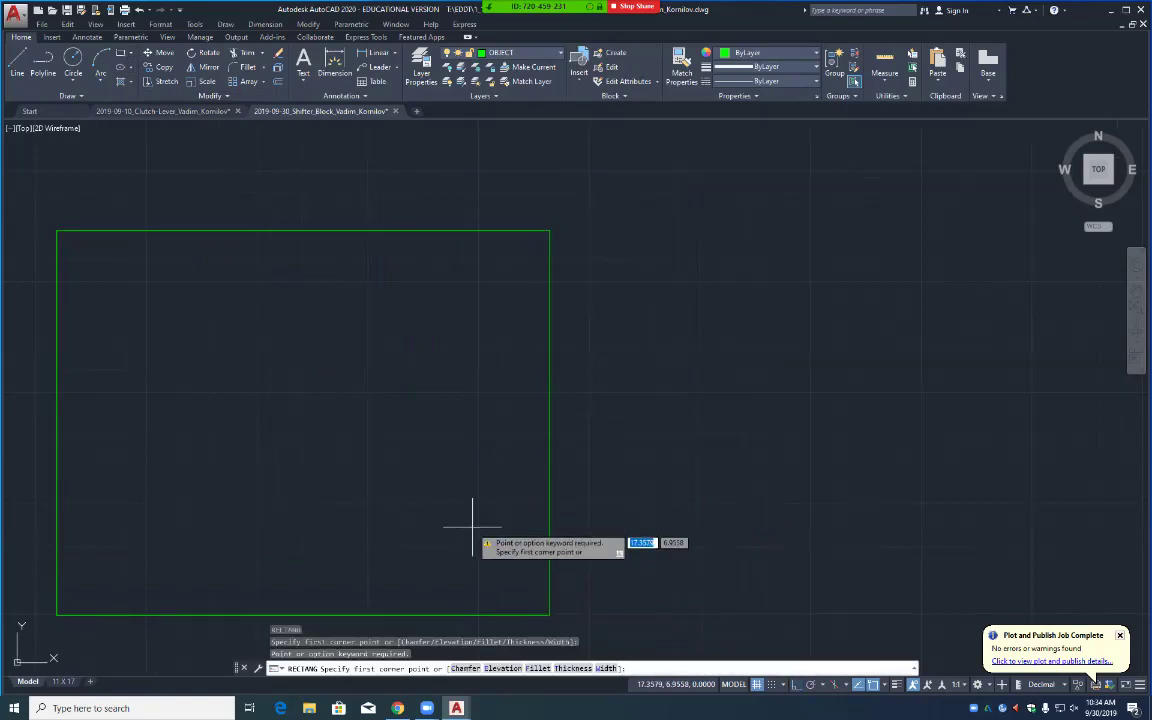
pyautogui.press('Escape')
pyautogui.press('Escape')
# Step: Explode the new rectangle into separate lines
pyautogui.write('explode')
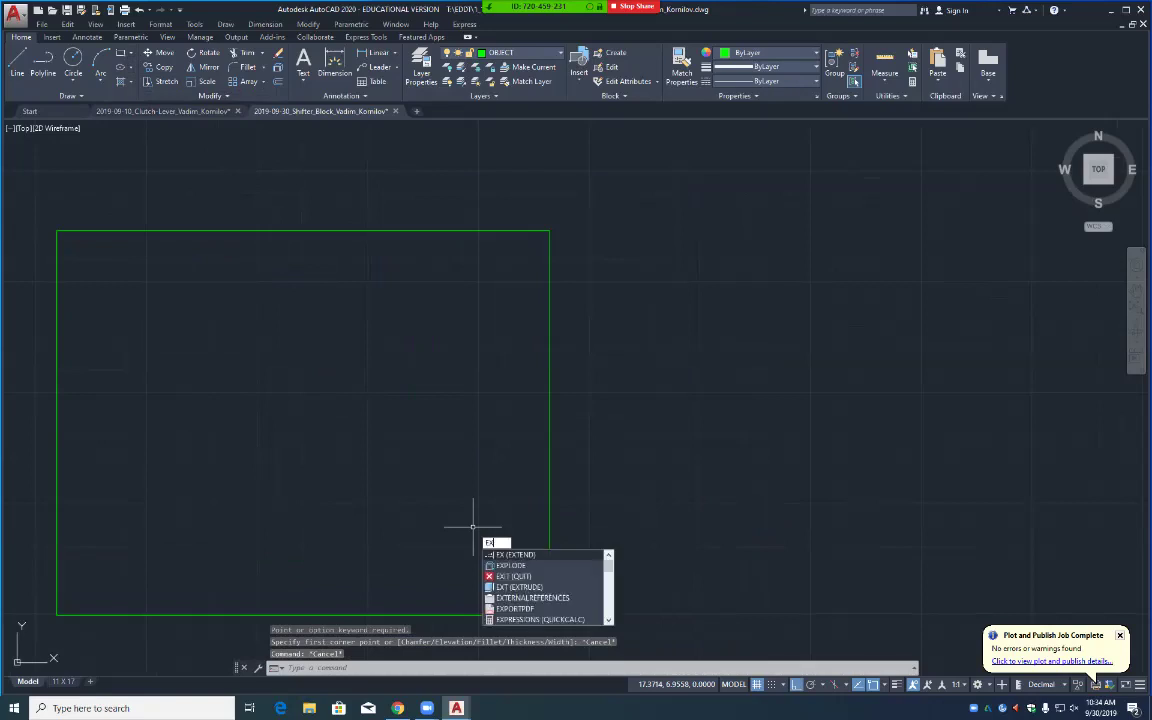
pyautogui.press('Return')
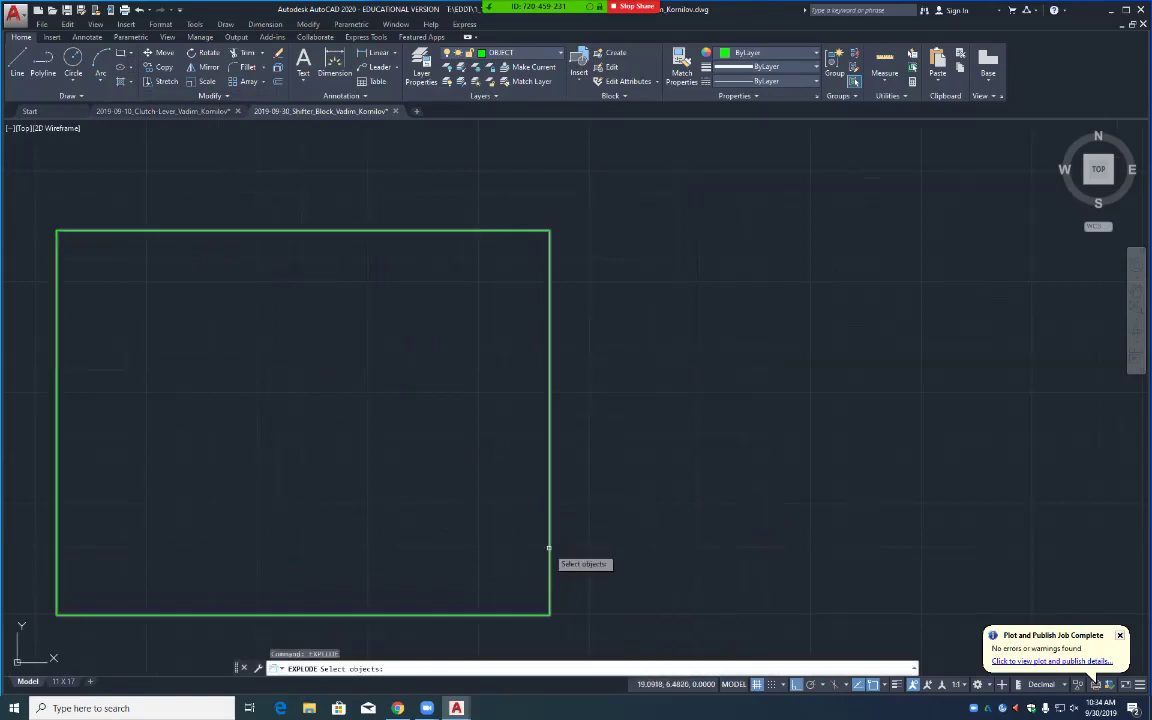
pyautogui.click(548, 548)
pyautogui.press('Return')
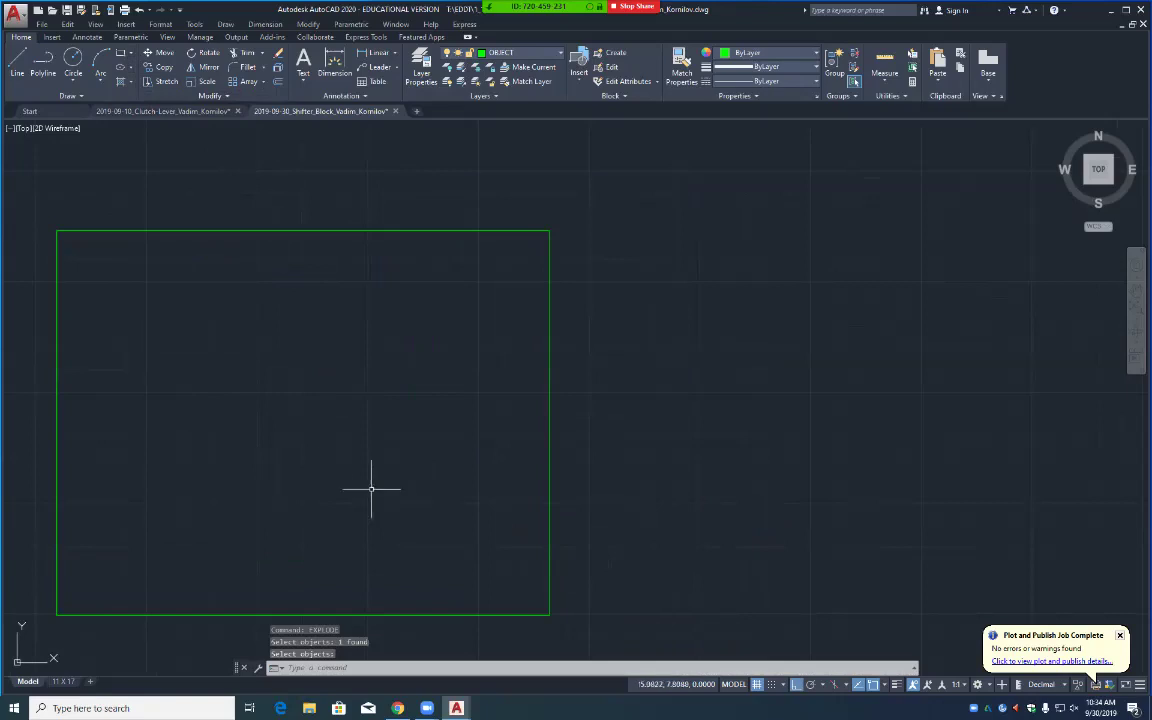
# Step: Offset the rectangle's left edge 4.38 inward
pyautogui.moveTo(267, 453)
pyautogui.mouseDown(button='middle')
pyautogui.moveTo(342, 427)
pyautogui.moveTo(544, 407)
pyautogui.mouseUp(button='middle')
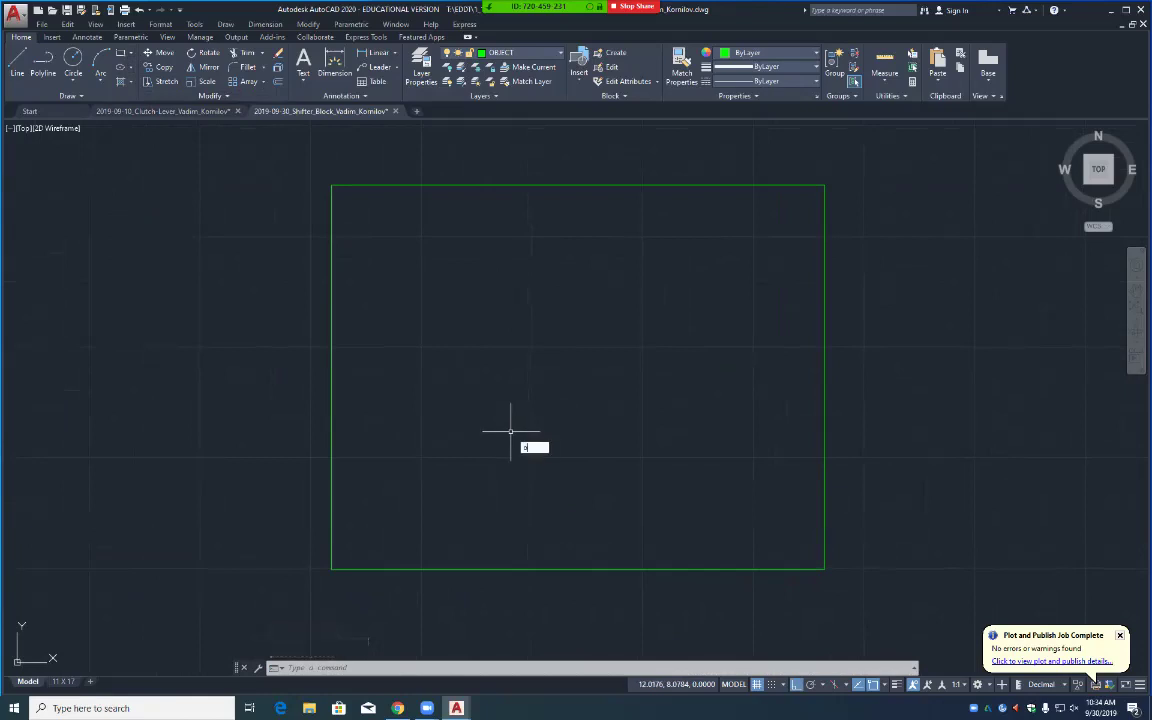
pyautogui.press('Return')
pyautogui.write('4.38')
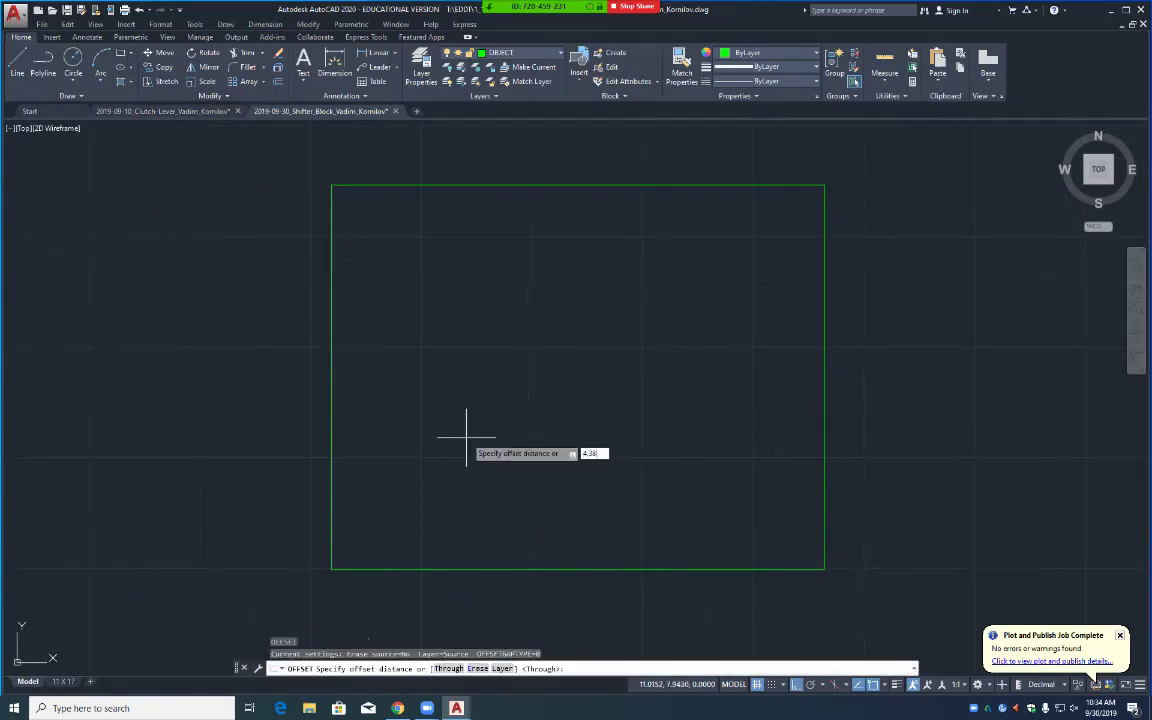
pyautogui.press('Return')
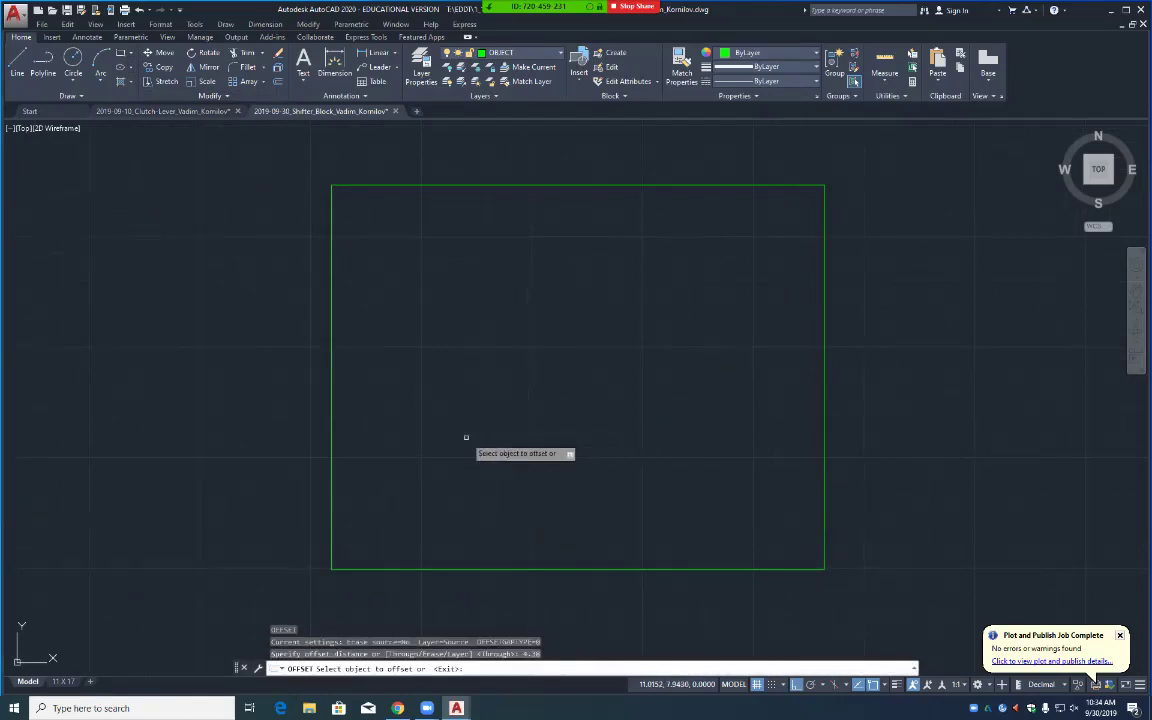
pyautogui.click(331, 444)
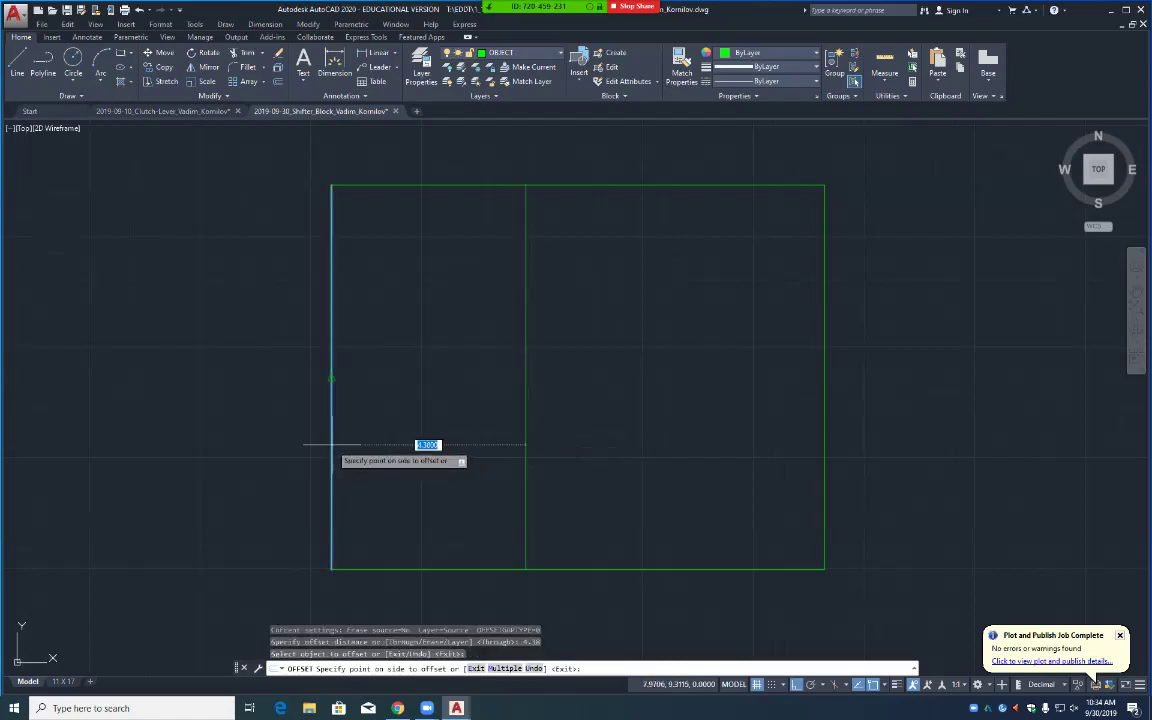
pyautogui.click(506, 454)
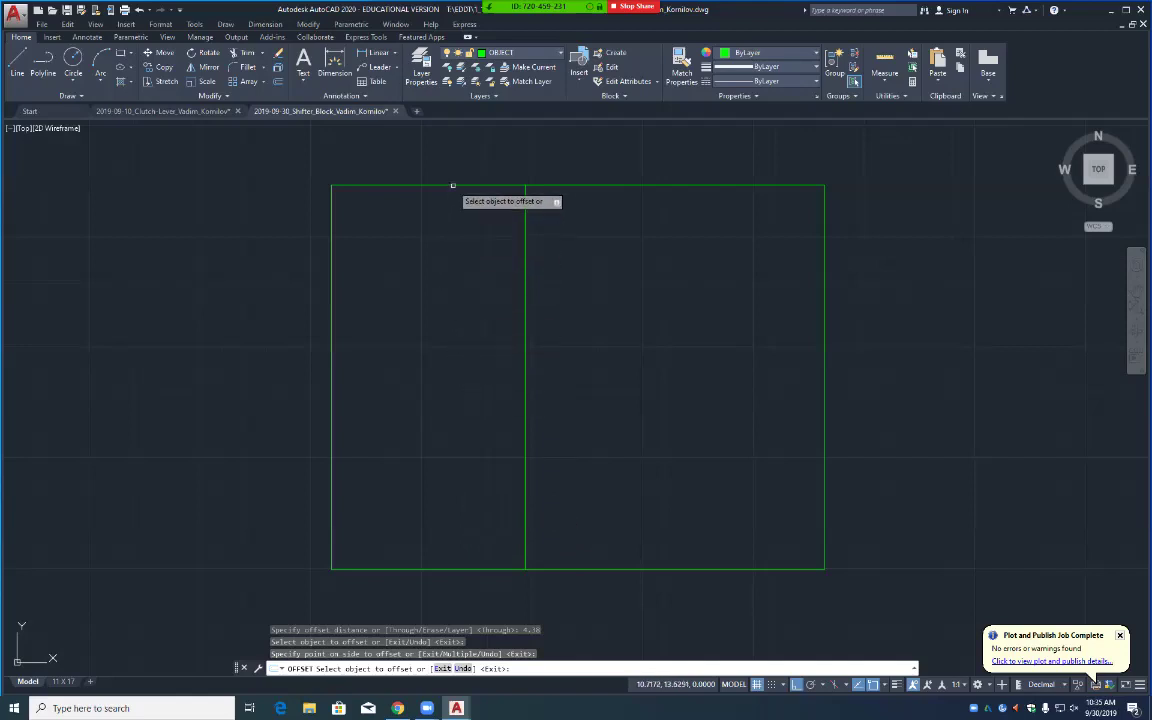
# Step: Offset the rectangle's top edge 2.63 downward and its bottom edge 1.88 upward
pyautogui.click(453, 185)
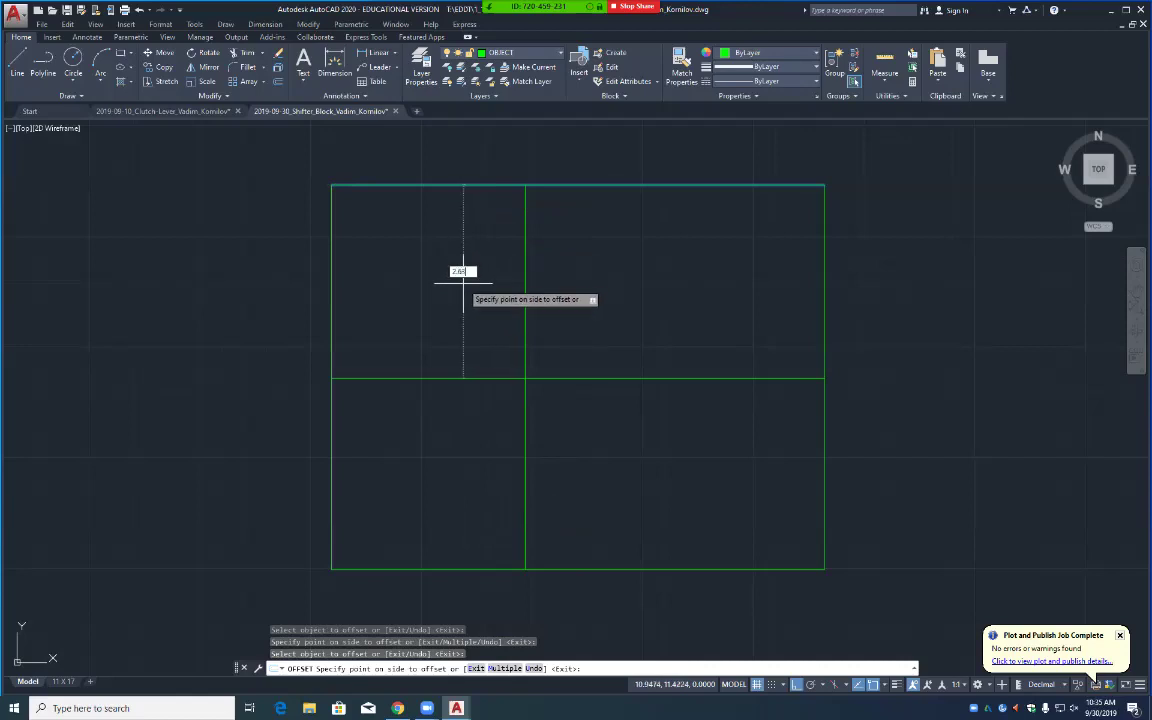
pyautogui.press('Return')
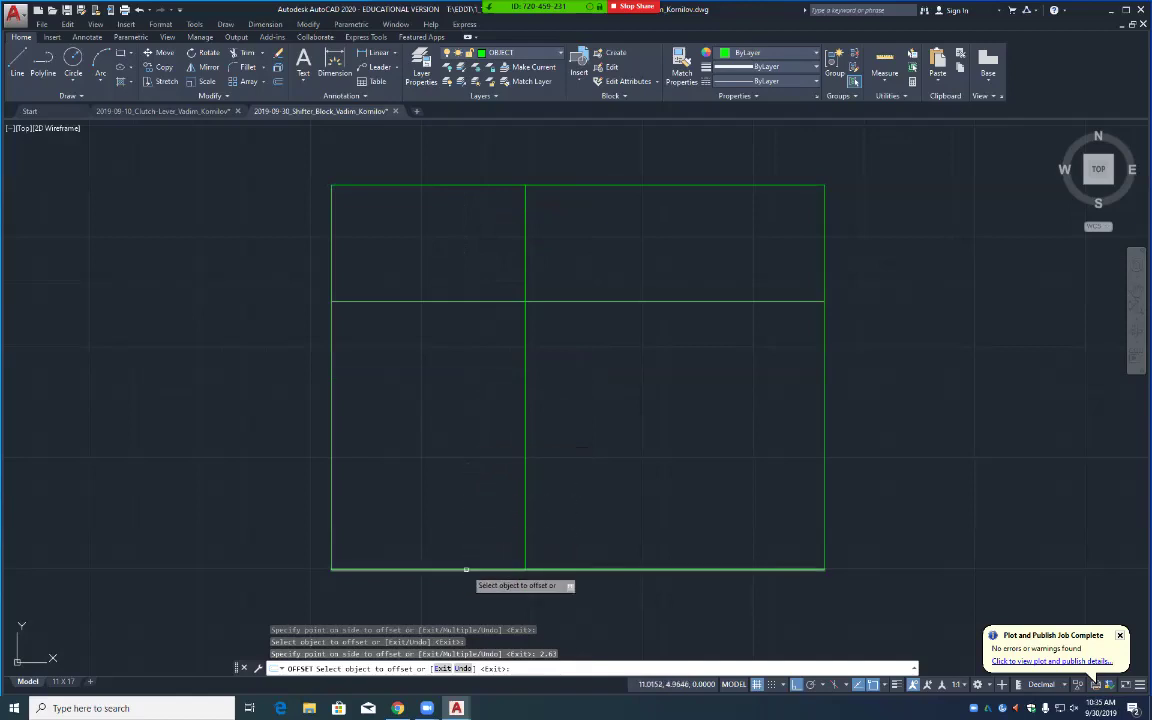
pyautogui.click(466, 570)
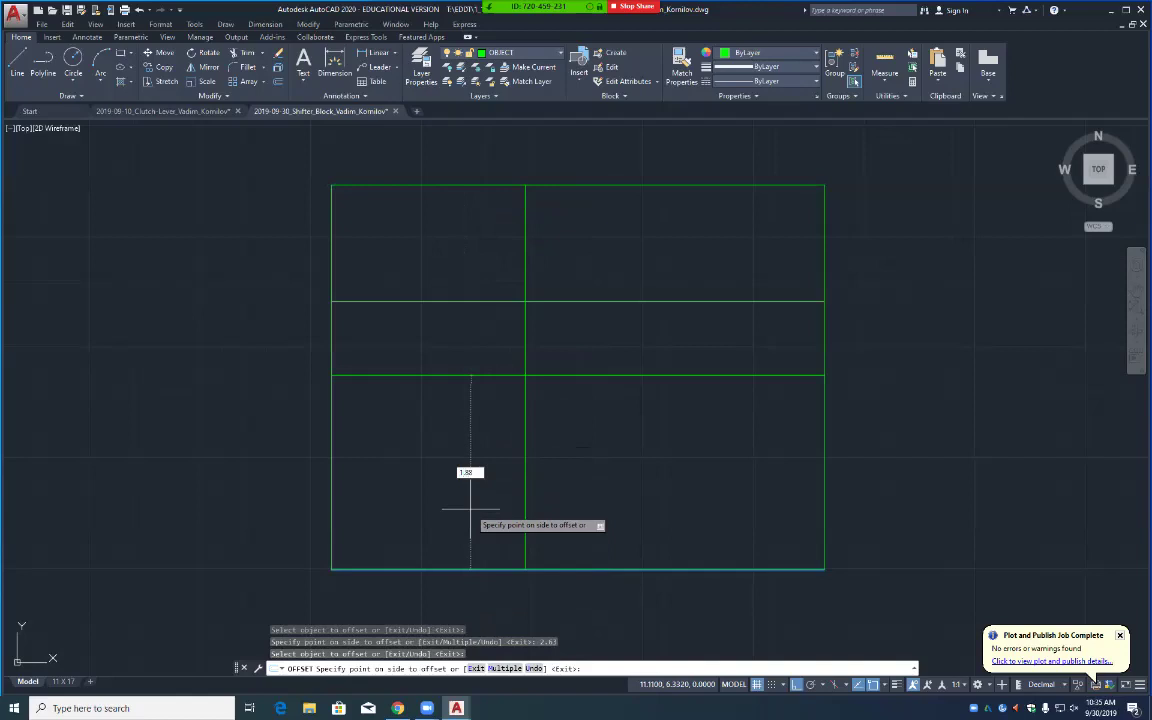
pyautogui.click(470, 509)
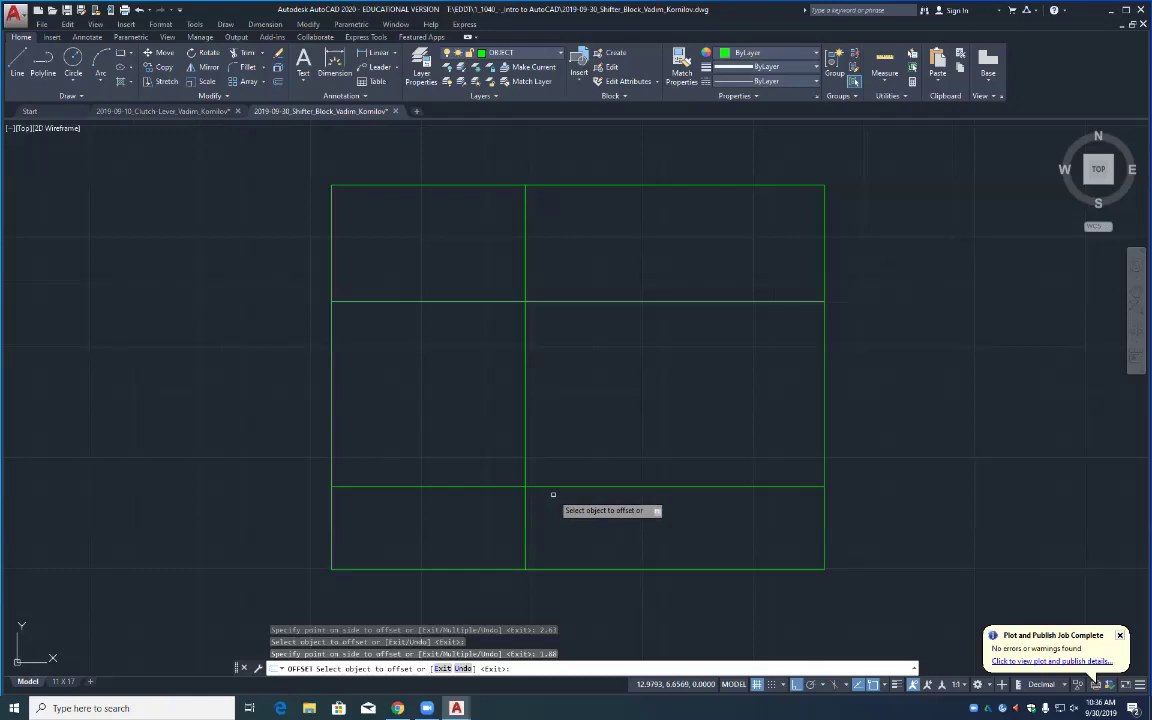
# Step: Offset the rectangle's right edge 2.62 inward
pyautogui.click(825, 428)
pyautogui.write('2.62')
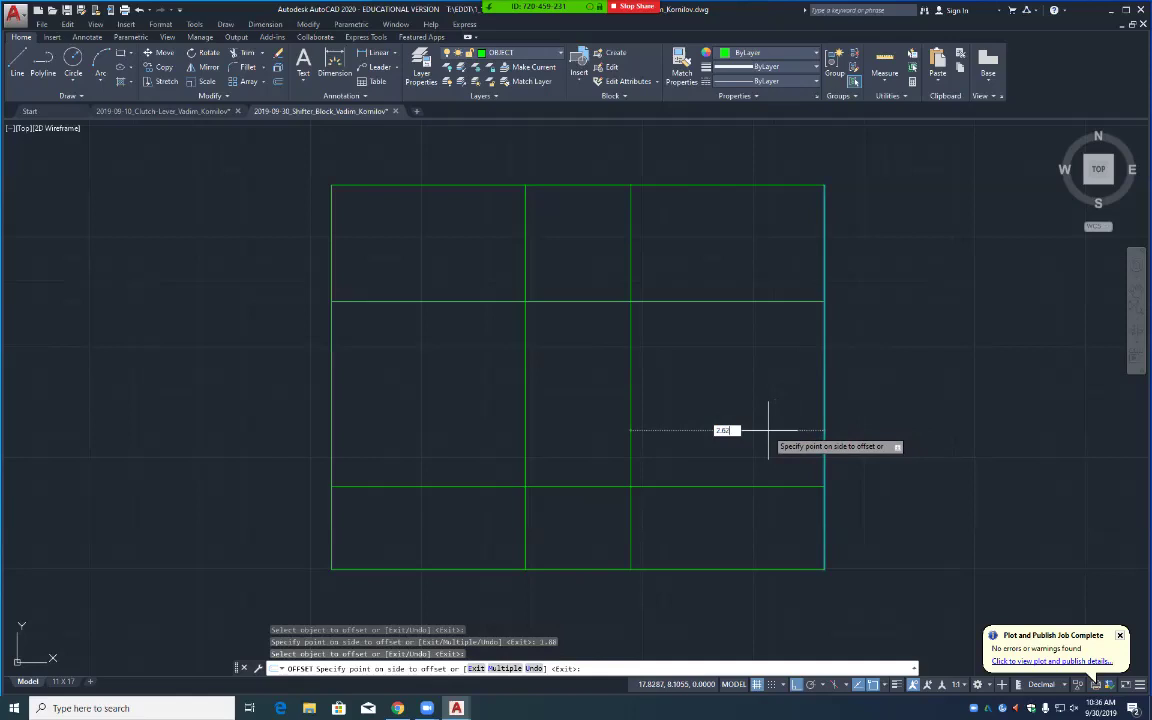
pyautogui.press('Return')
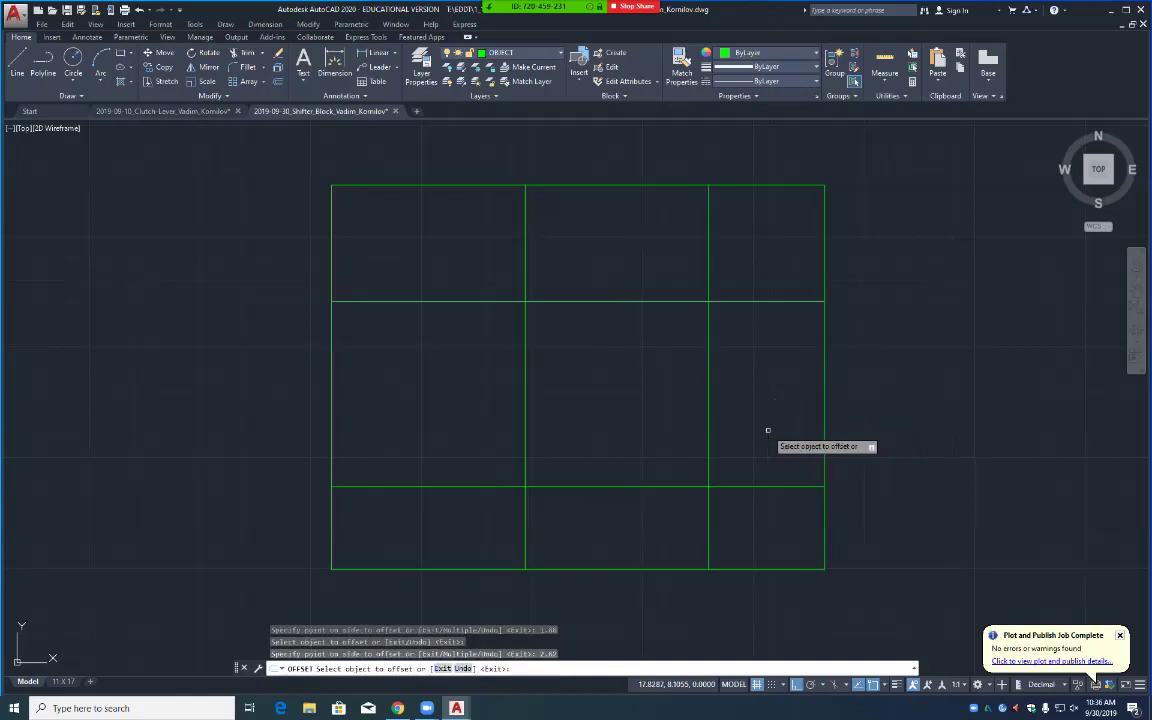
pyautogui.press('Return')
# Step: Trim away all four horizontal line segments between the two inner vertical lines, using every line as a cutting edge
pyautogui.write('tr')
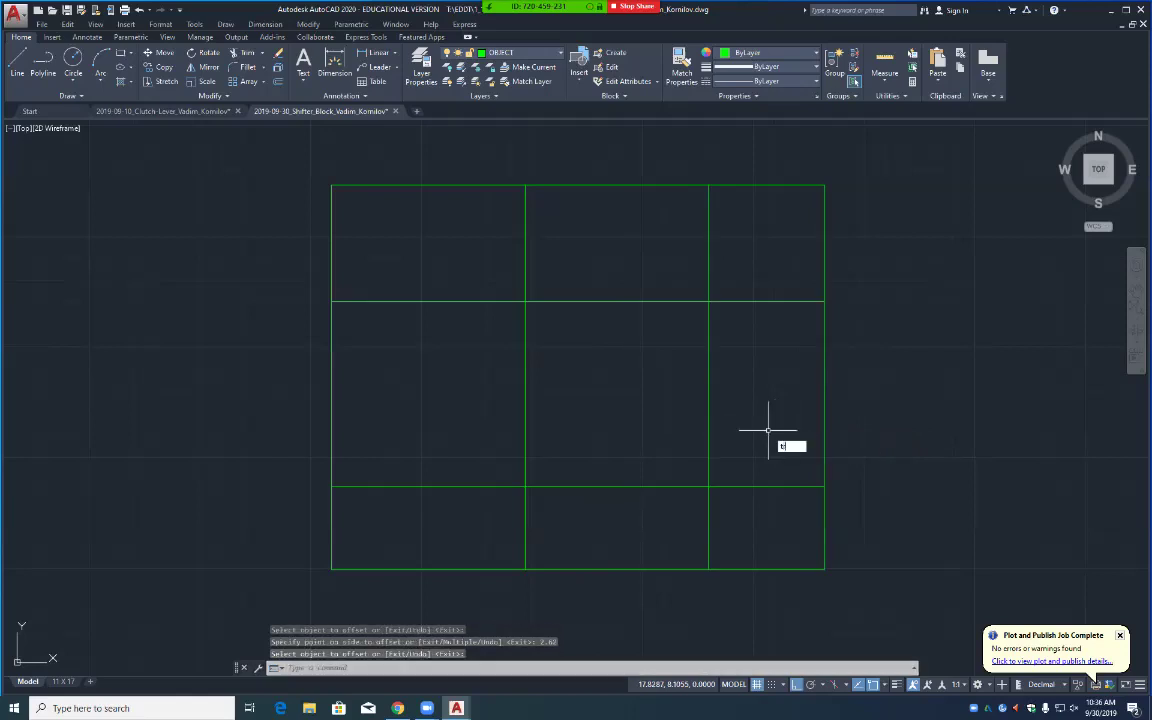
pyautogui.press('Return')
pyautogui.click(309, 162)
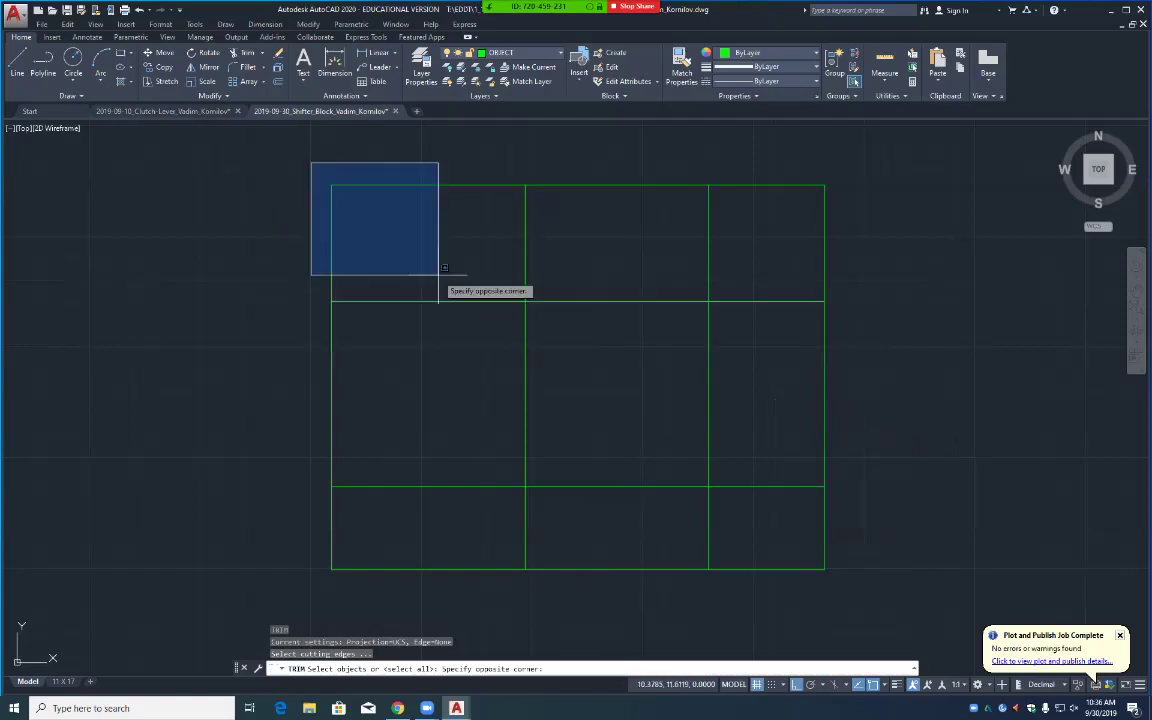
pyautogui.click(858, 593)
pyautogui.press('Return')
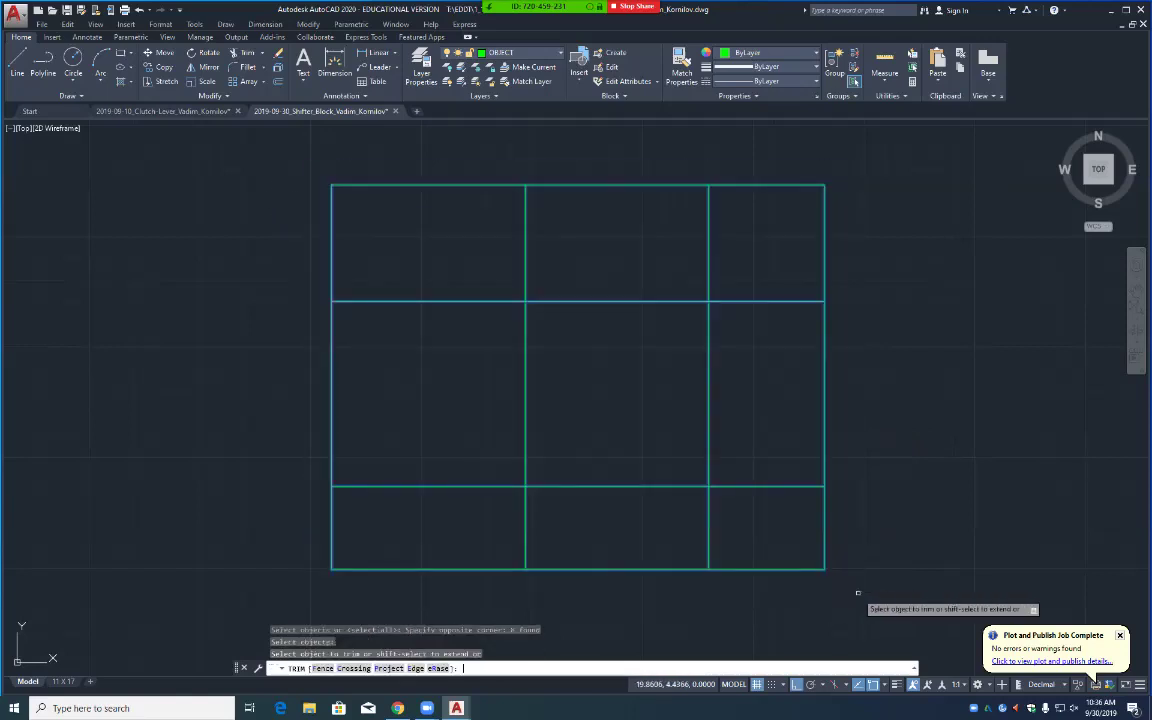
pyautogui.click(580, 161)
pyautogui.click(665, 597)
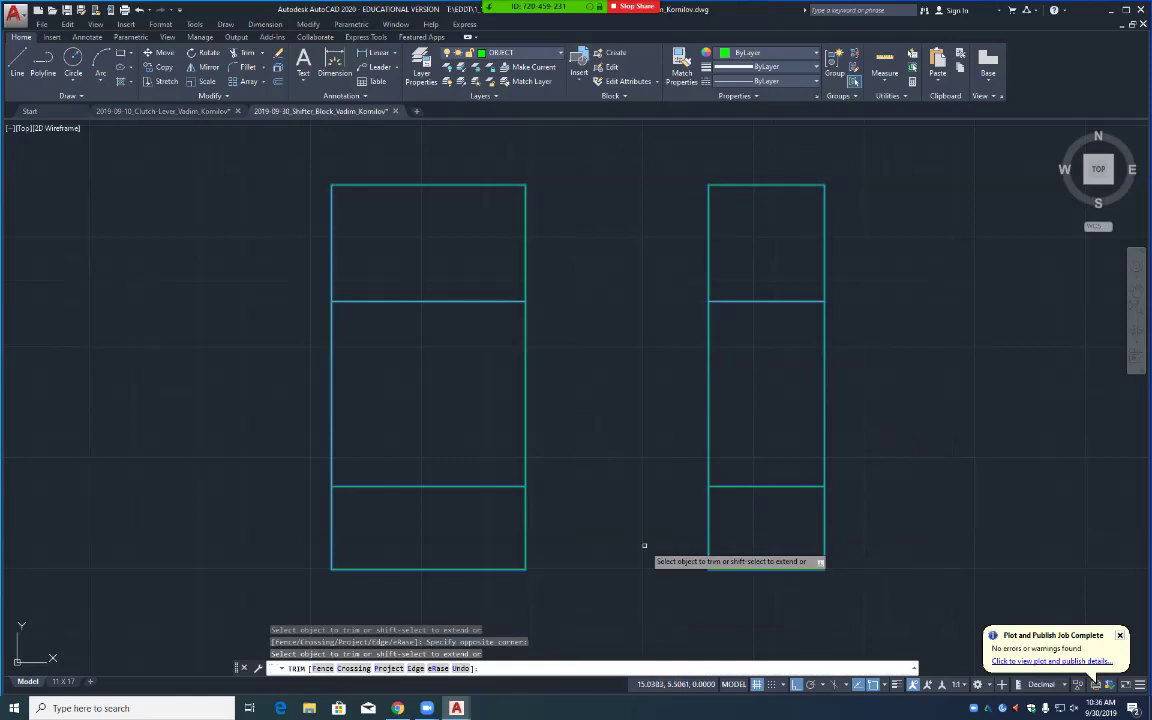
# Step: Trim the four vertical line segments between the inner horizontal lines, leaving four separate boxes
pyautogui.click(331, 392)
pyautogui.click(525, 393)
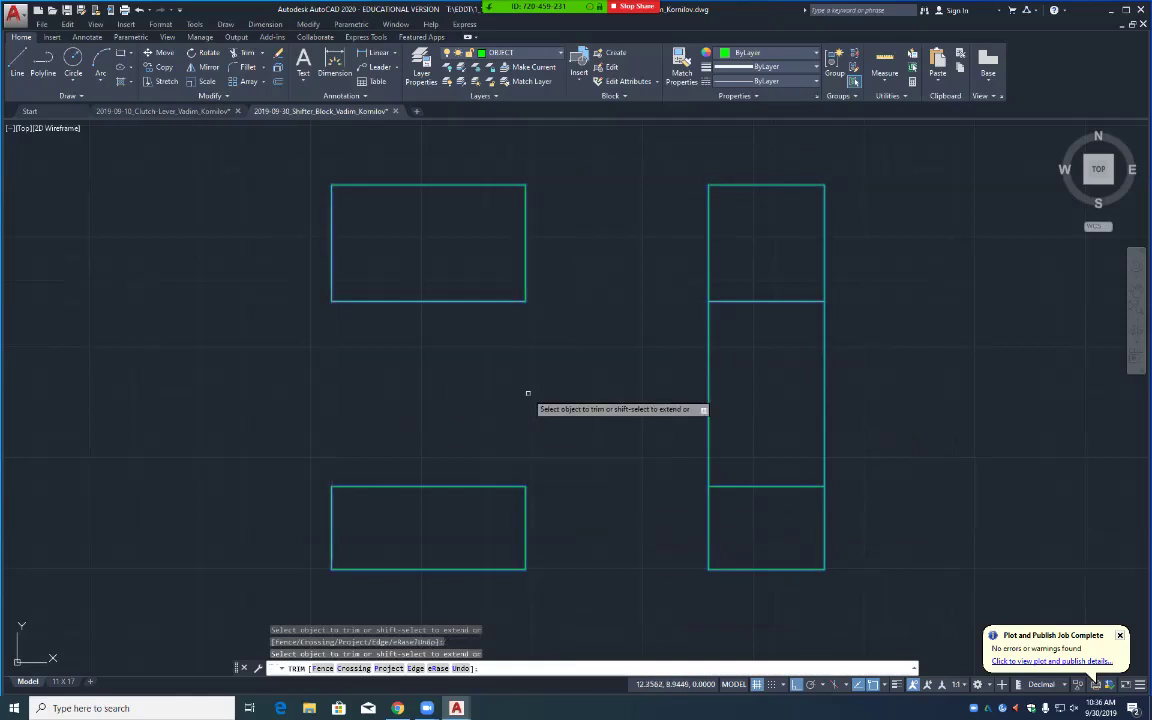
pyautogui.click(708, 396)
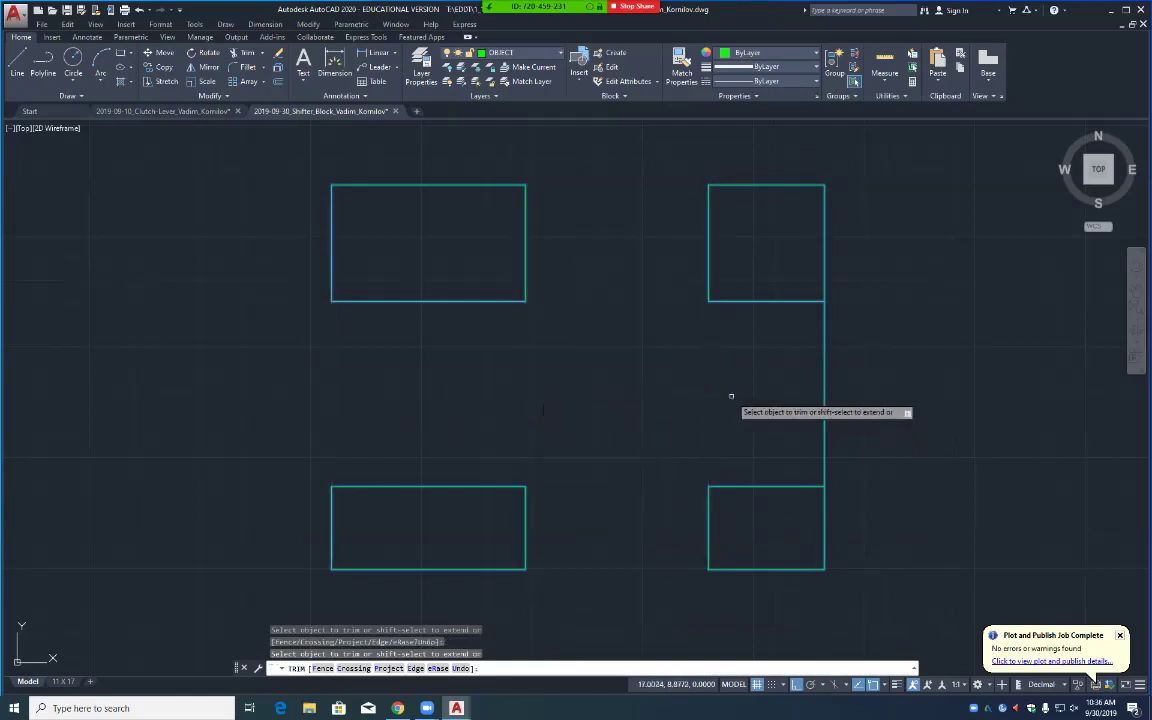
pyautogui.click(824, 403)
pyautogui.press('Escape')
# Step: Move the two right-hand boxes horizontally left, leaving a narrow gap beside the left-hand boxes
pyautogui.write('m')
pyautogui.press('Return')
pyautogui.click(692, 160)
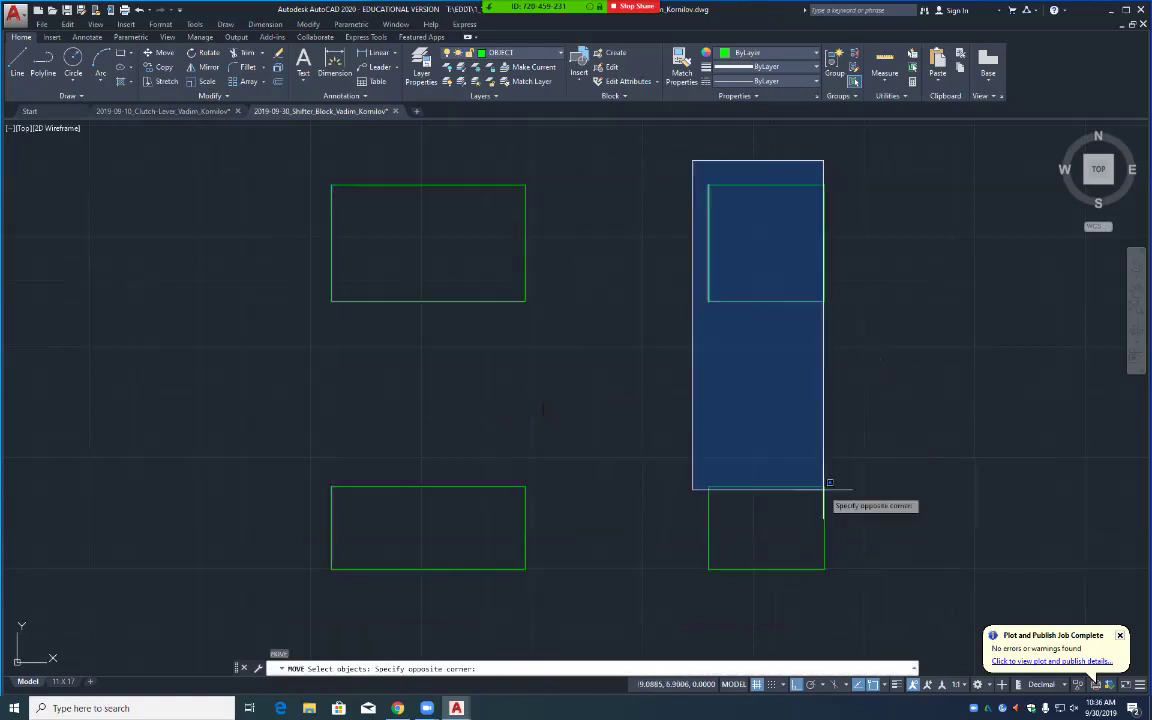
pyautogui.click(877, 591)
pyautogui.press('Return')
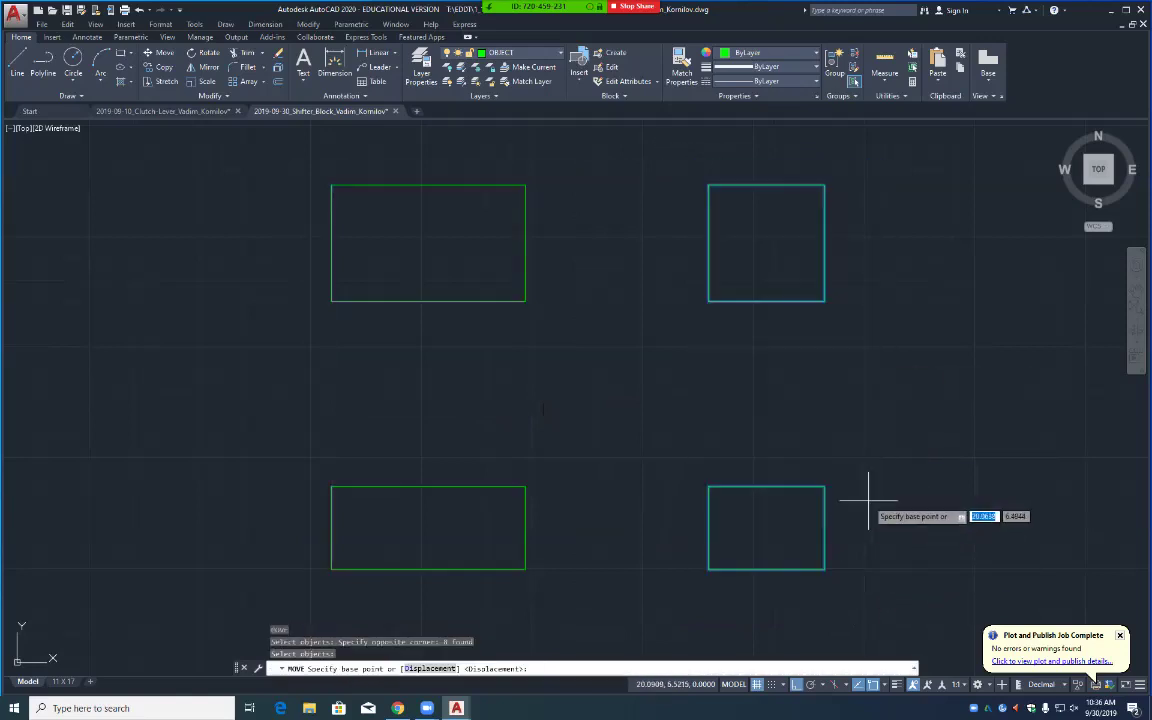
pyautogui.click(870, 497)
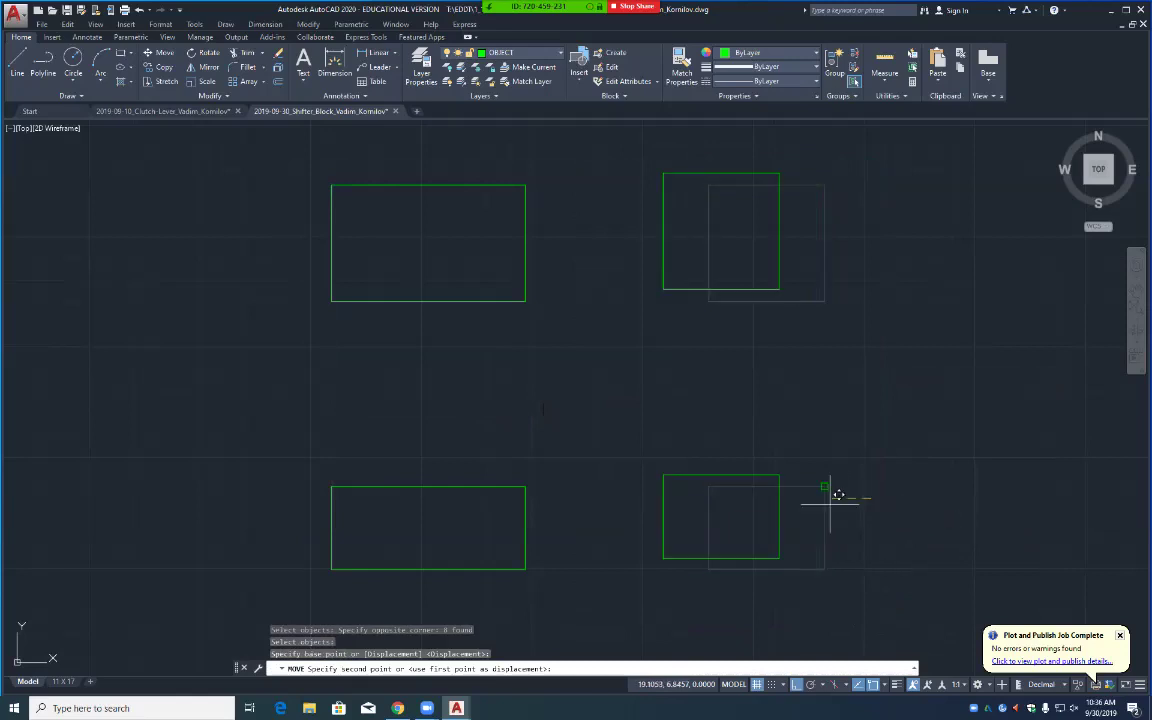
pyautogui.click(725, 497)
# Step: Move the two upper boxes straight down, leaving a narrow gap above the lower boxes
pyautogui.press('Return')
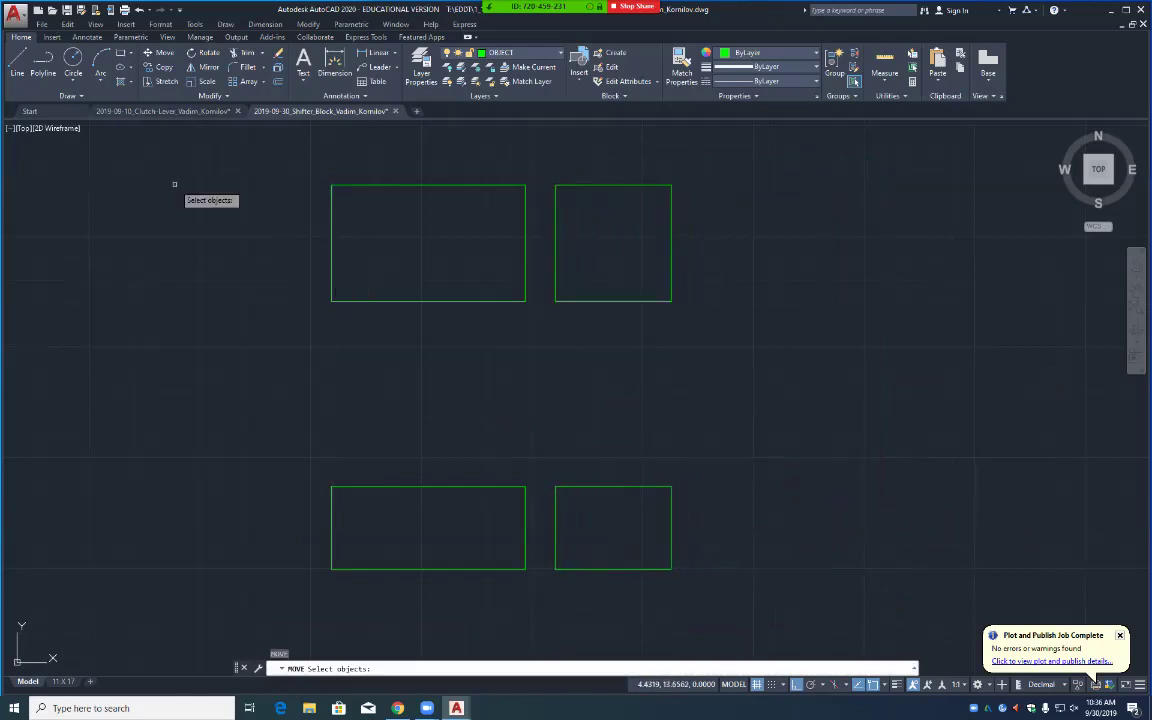
pyautogui.click(313, 161)
pyautogui.click(709, 329)
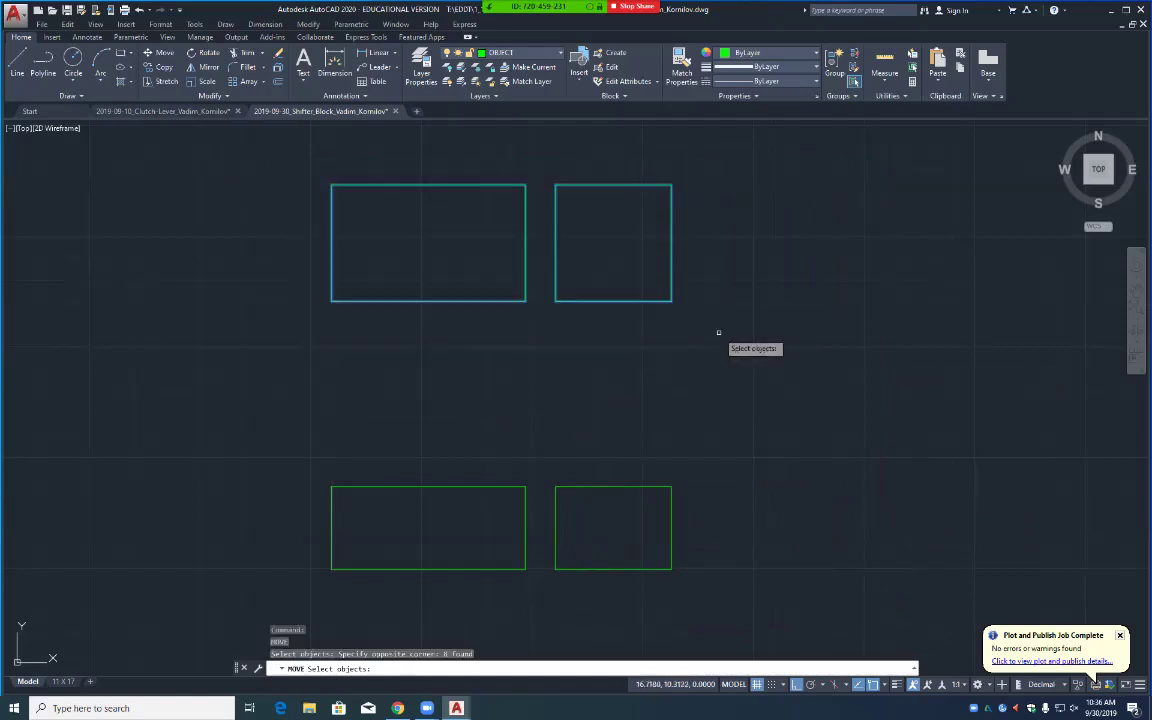
pyautogui.press('Return')
pyautogui.click(710, 312)
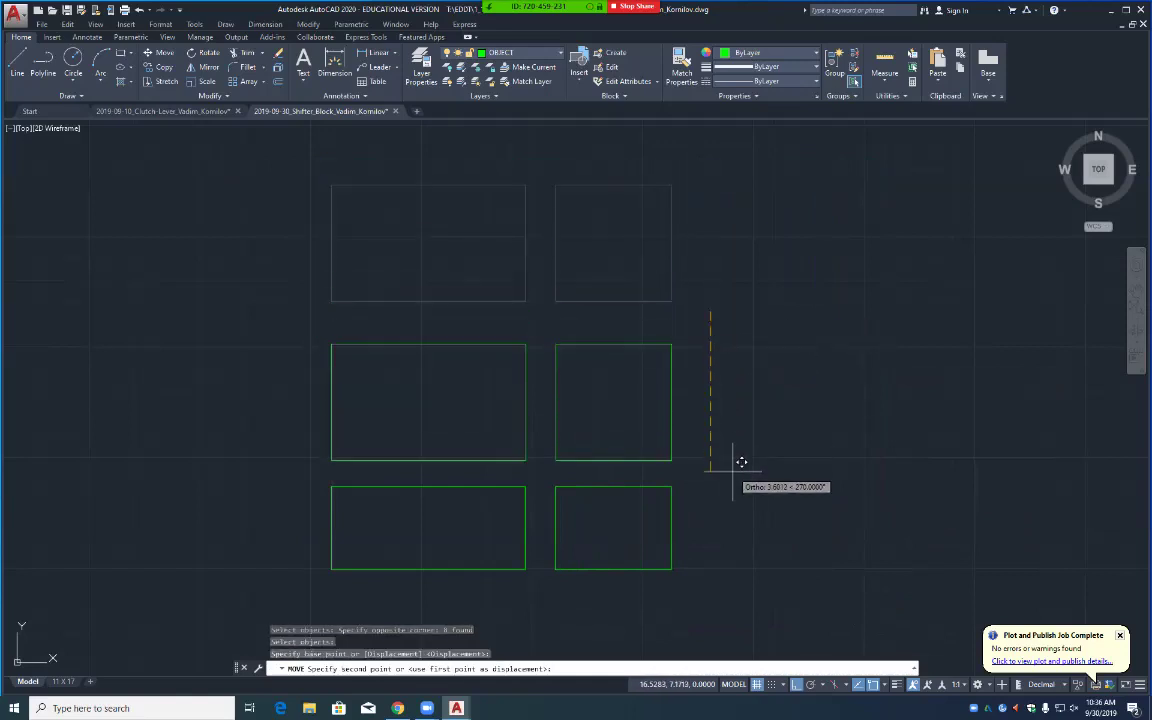
pyautogui.click(739, 473)
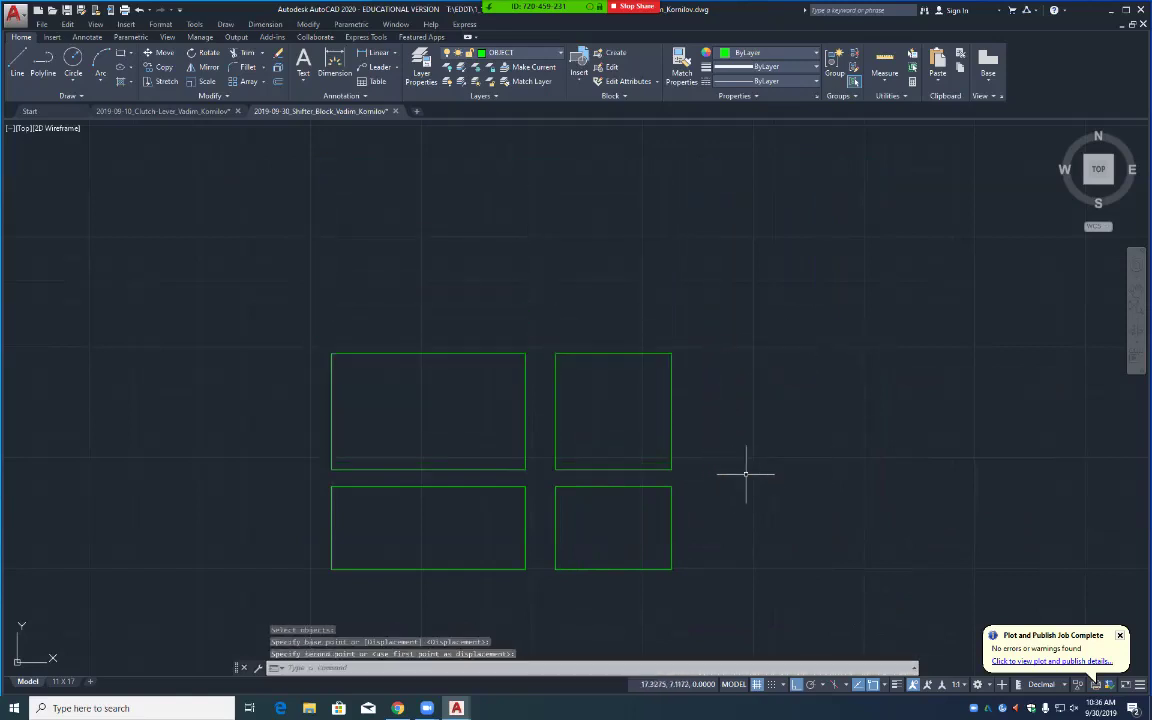
pyautogui.press('Return')
pyautogui.press('Escape')
# Step: Offset the upper-left box's left edge 1.38 to the right, inside the box
pyautogui.scroll(2, 694, 522)
pyautogui.moveTo(400, 522)
pyautogui.mouseDown(button='middle')
pyautogui.moveTo(530, 450)
pyautogui.moveTo(576, 455)
pyautogui.mouseUp(button='middle')
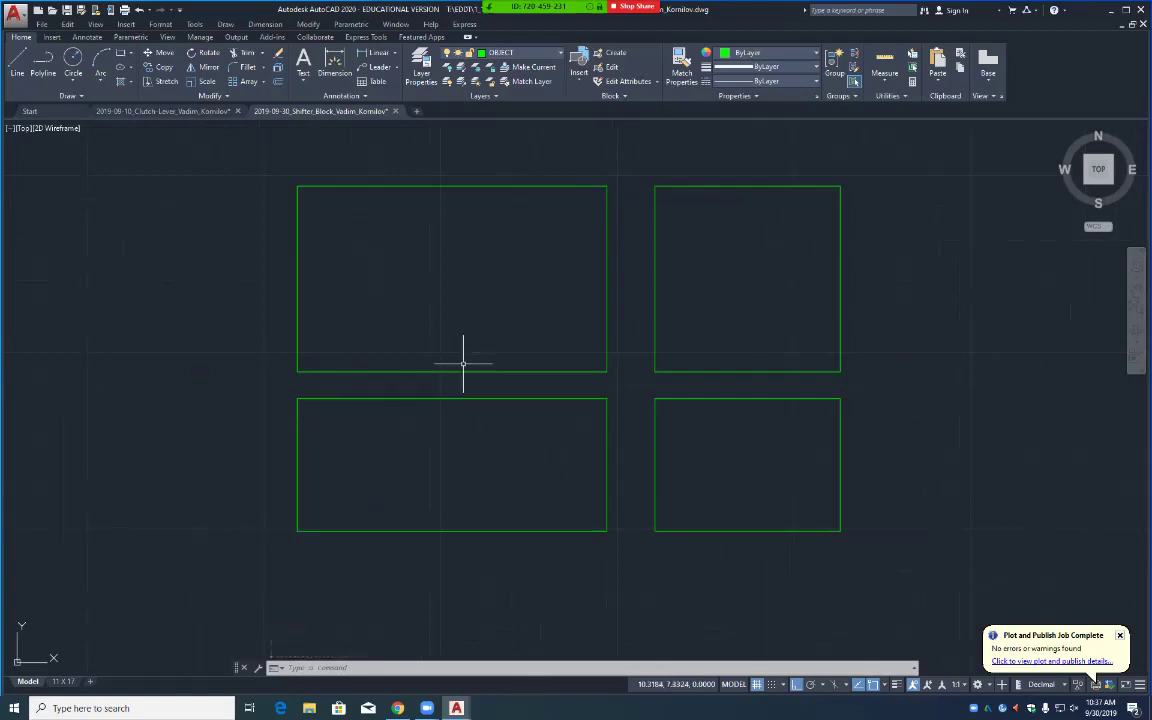
pyautogui.write('O')
pyautogui.press('Return')
pyautogui.write('1.3')
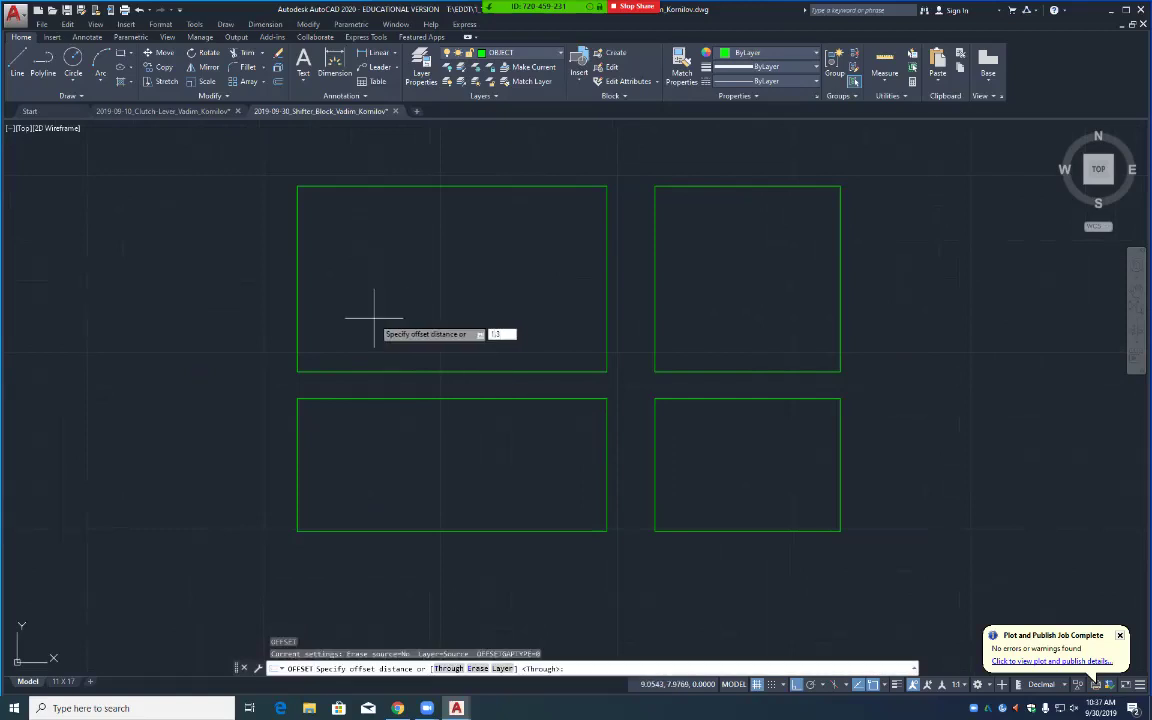
pyautogui.write('8')
pyautogui.press('Return')
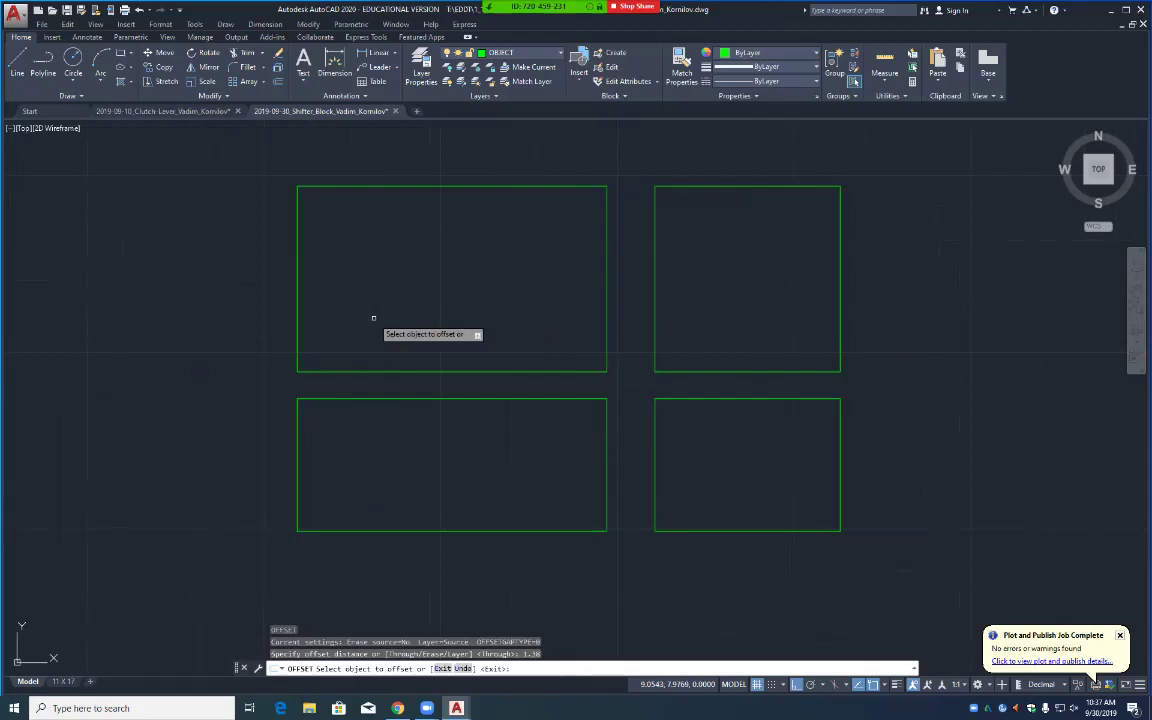
pyautogui.click(297, 315)
pyautogui.click(352, 295)
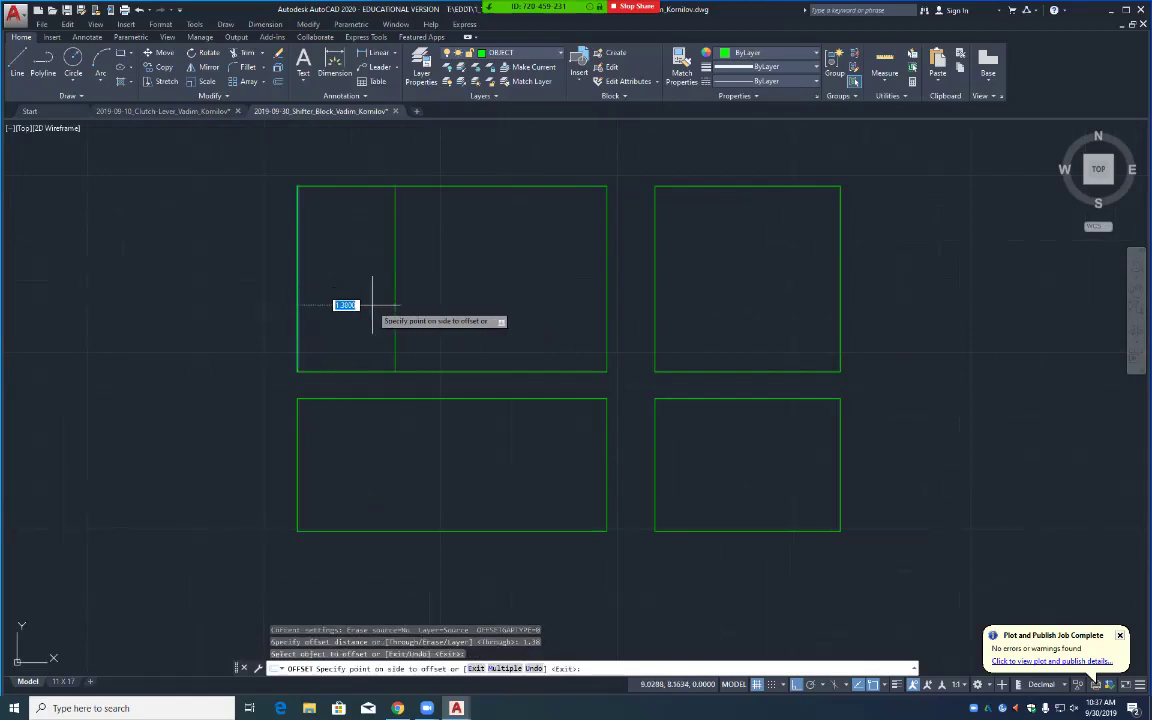
pyautogui.write('1')
pyautogui.press('Return')
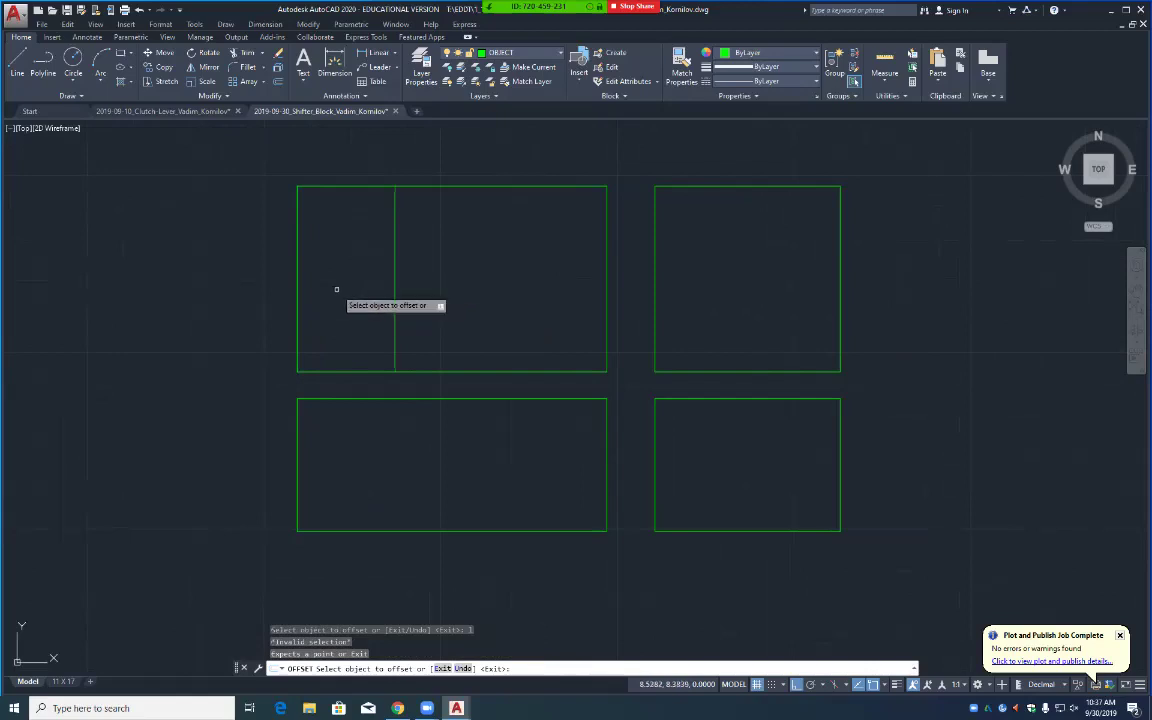
pyautogui.press('Escape')
pyautogui.press('Escape')
# Step: Draw a horizontal line across the upper-left box from the midpoint of its left edge to the midpoint of its right edge
pyautogui.write('l')
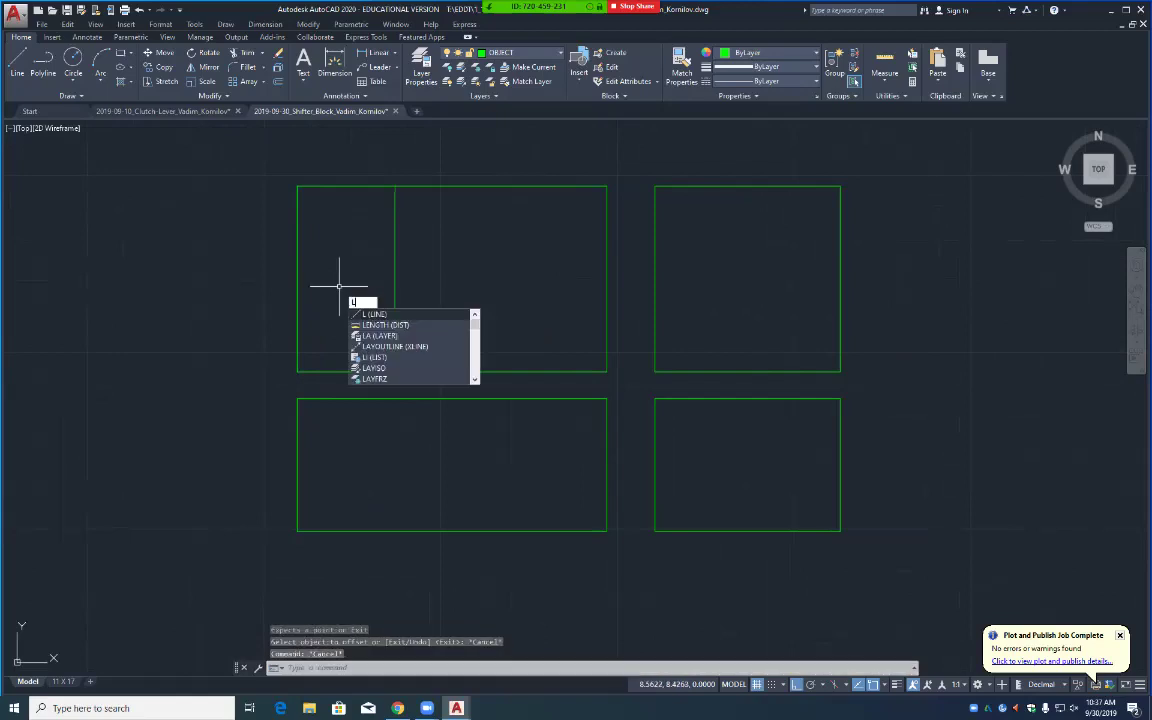
pyautogui.press('Return')
pyautogui.write('mid')
pyautogui.press('Return')
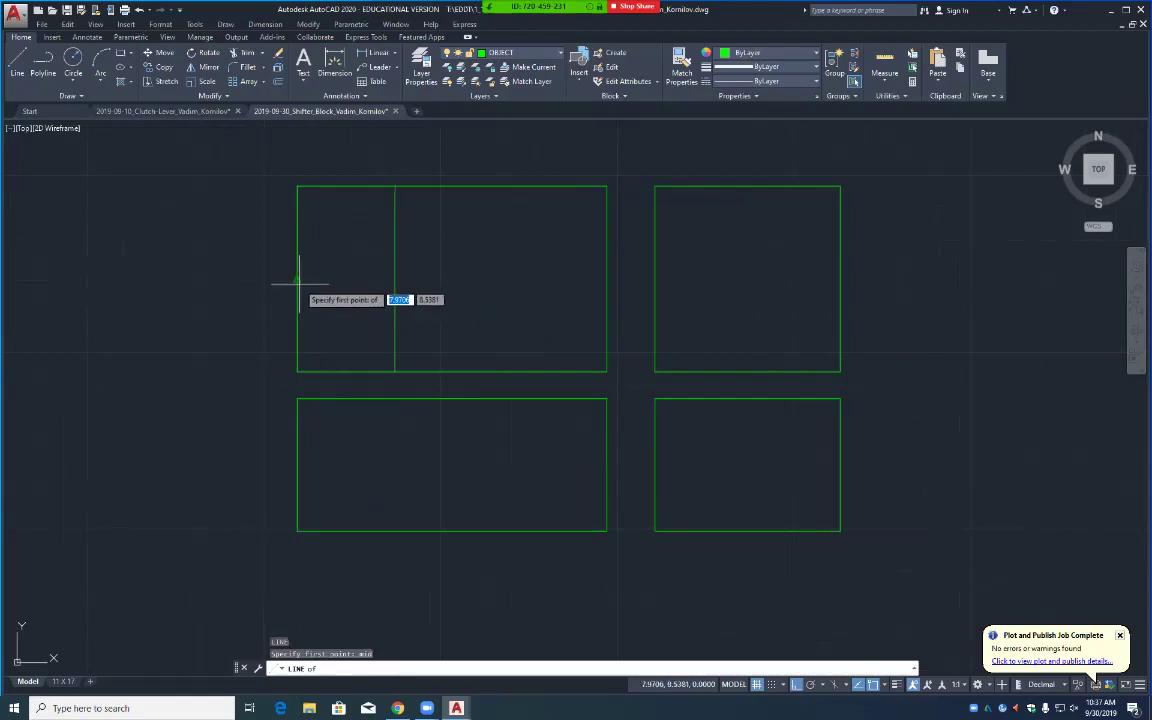
pyautogui.click(297, 278)
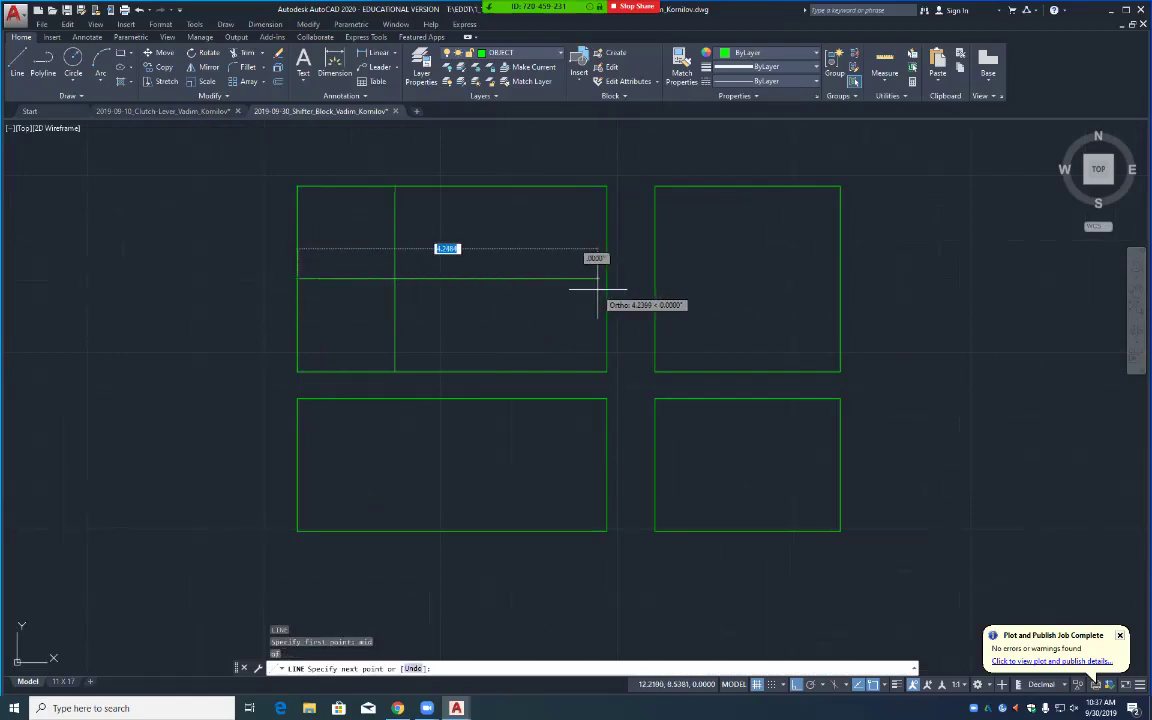
pyautogui.write('mid')
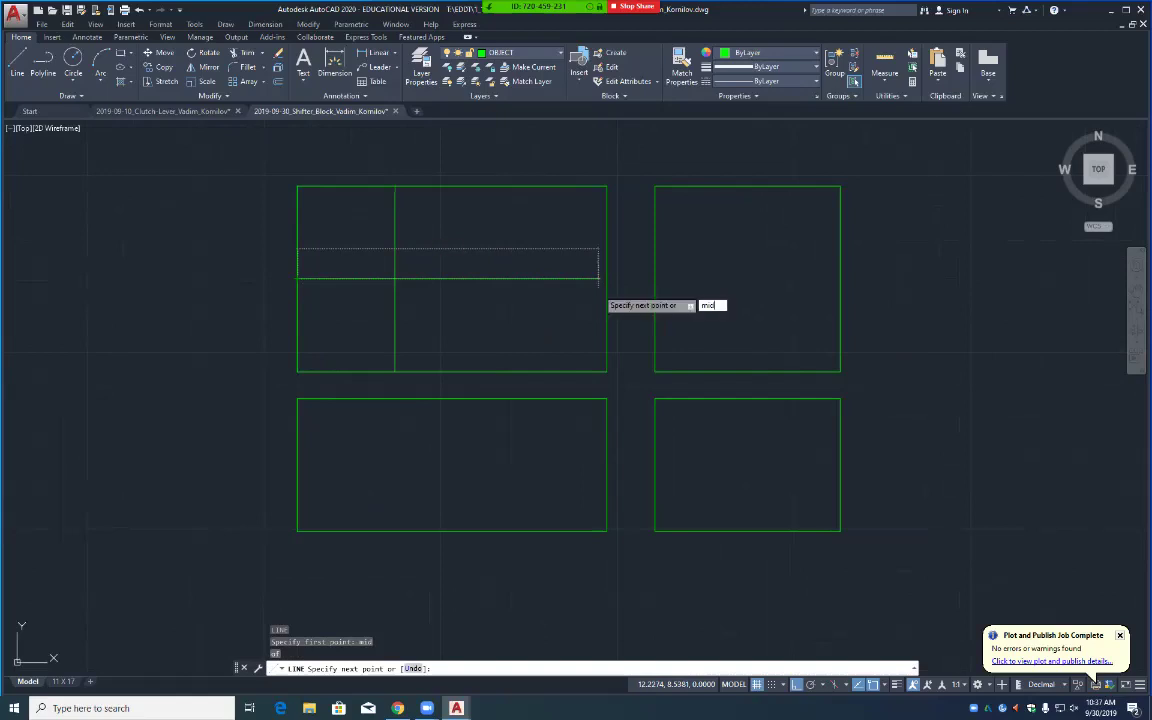
pyautogui.press('Return')
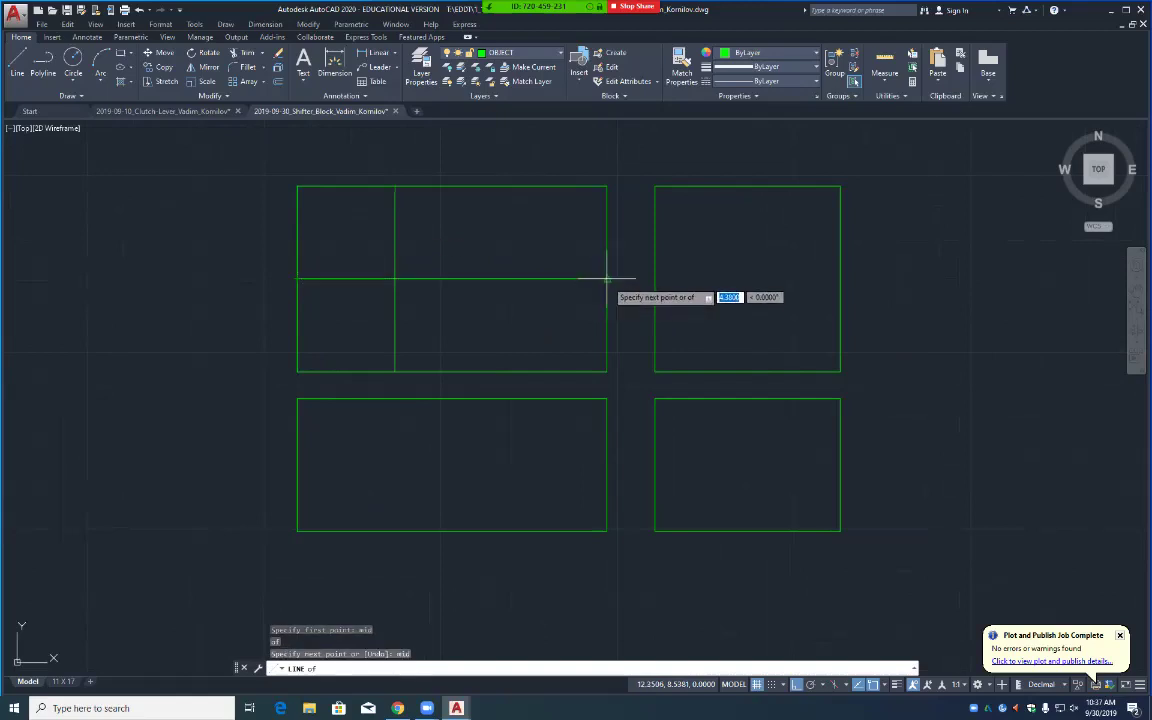
pyautogui.click(605, 279)
pyautogui.press('Return')
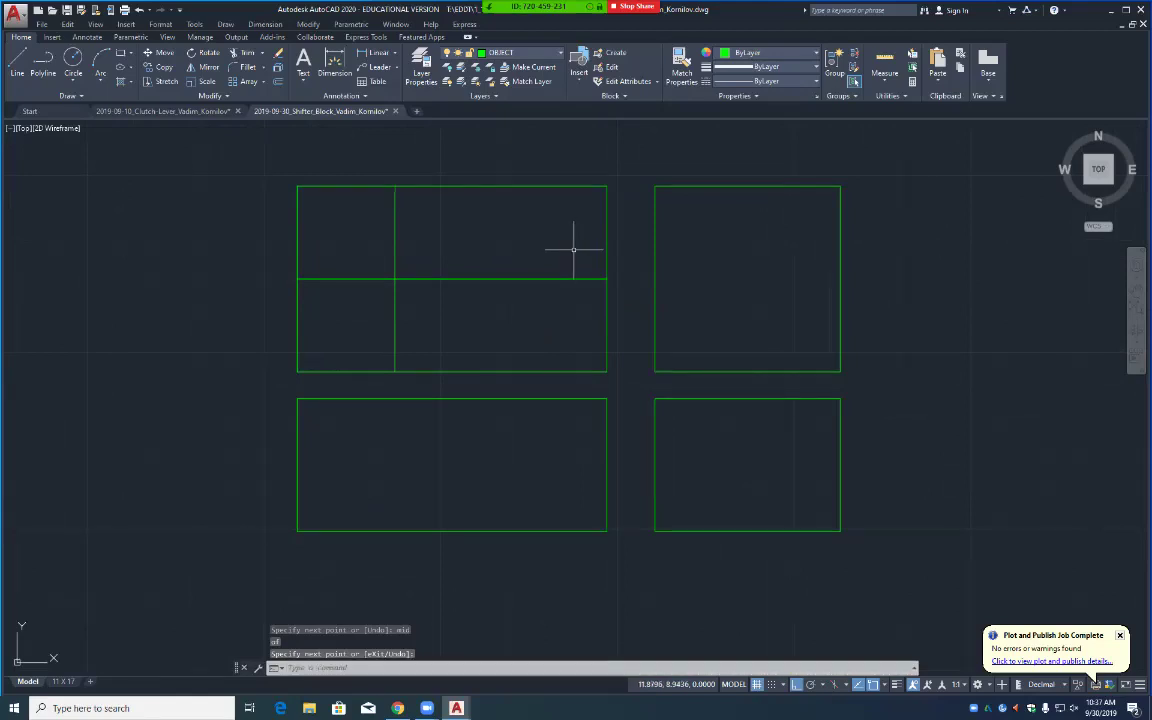
# Step: Try a circle of radius 1.375 centred on the intersection of the upper-left box's interior lines, and erase it
pyautogui.click(73, 62)
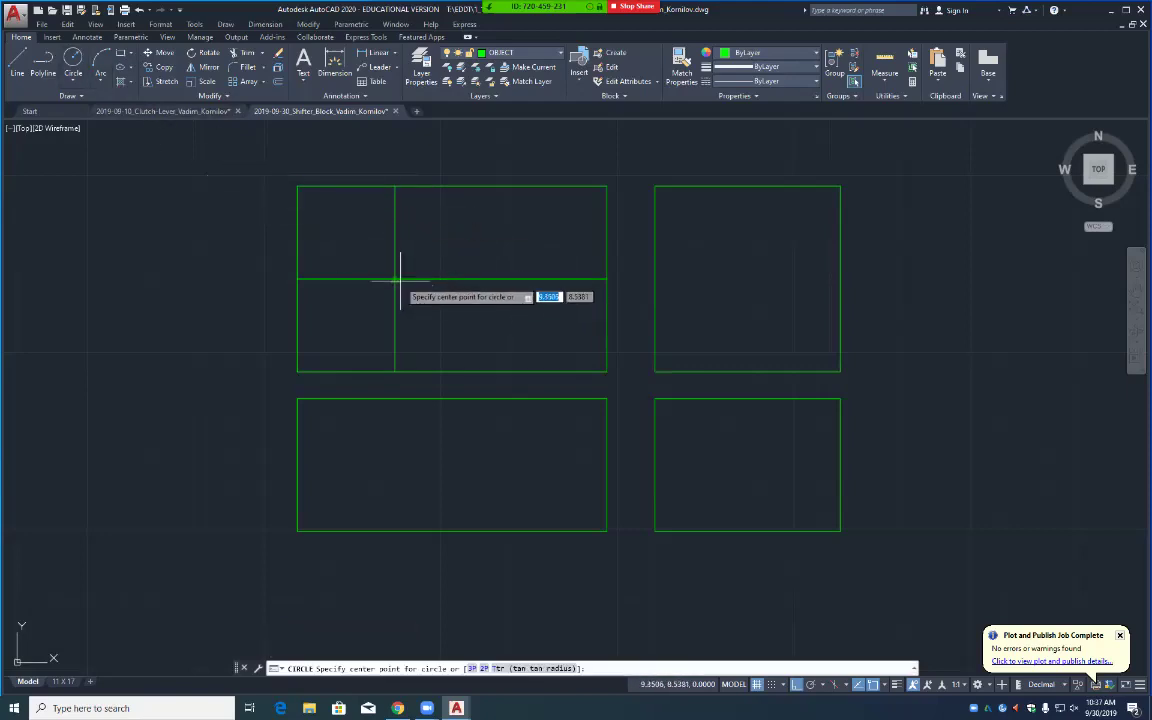
pyautogui.write('int')
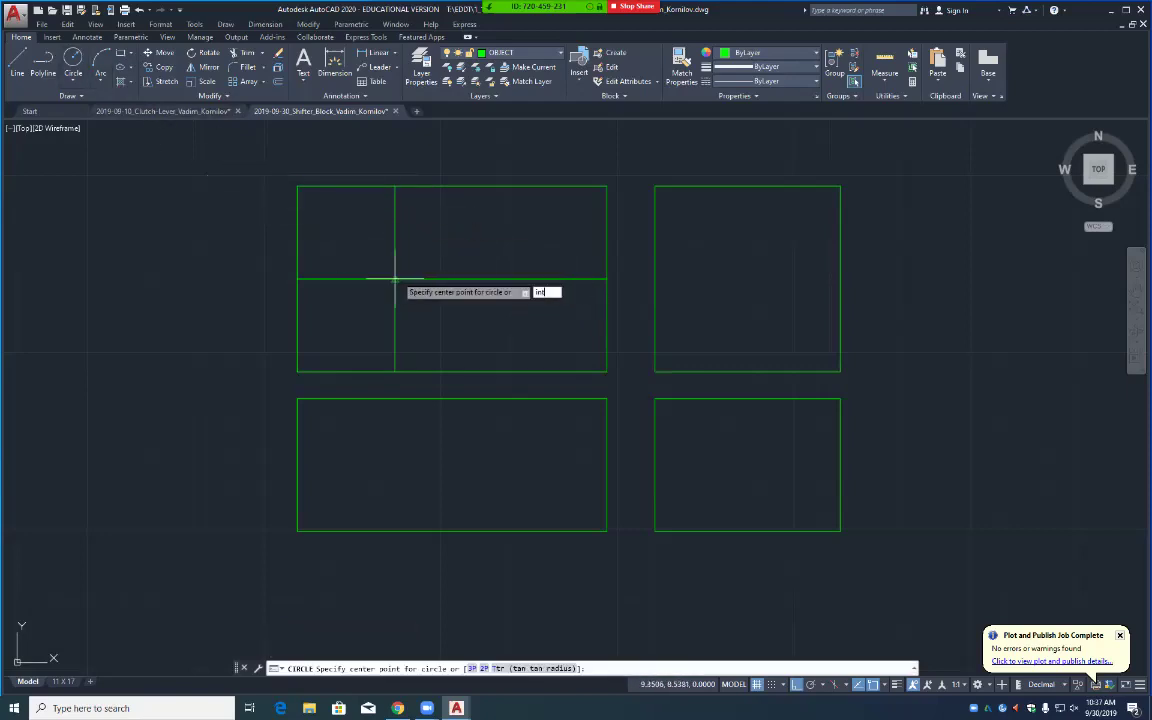
pyautogui.press('Return')
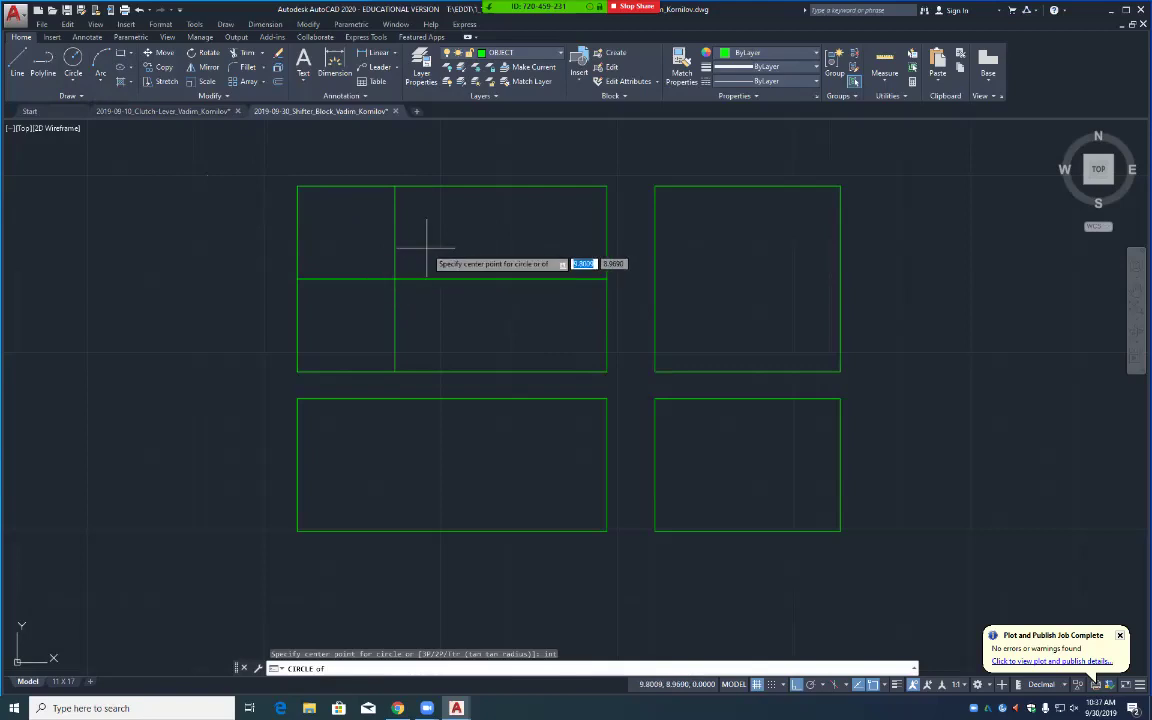
pyautogui.click(395, 279)
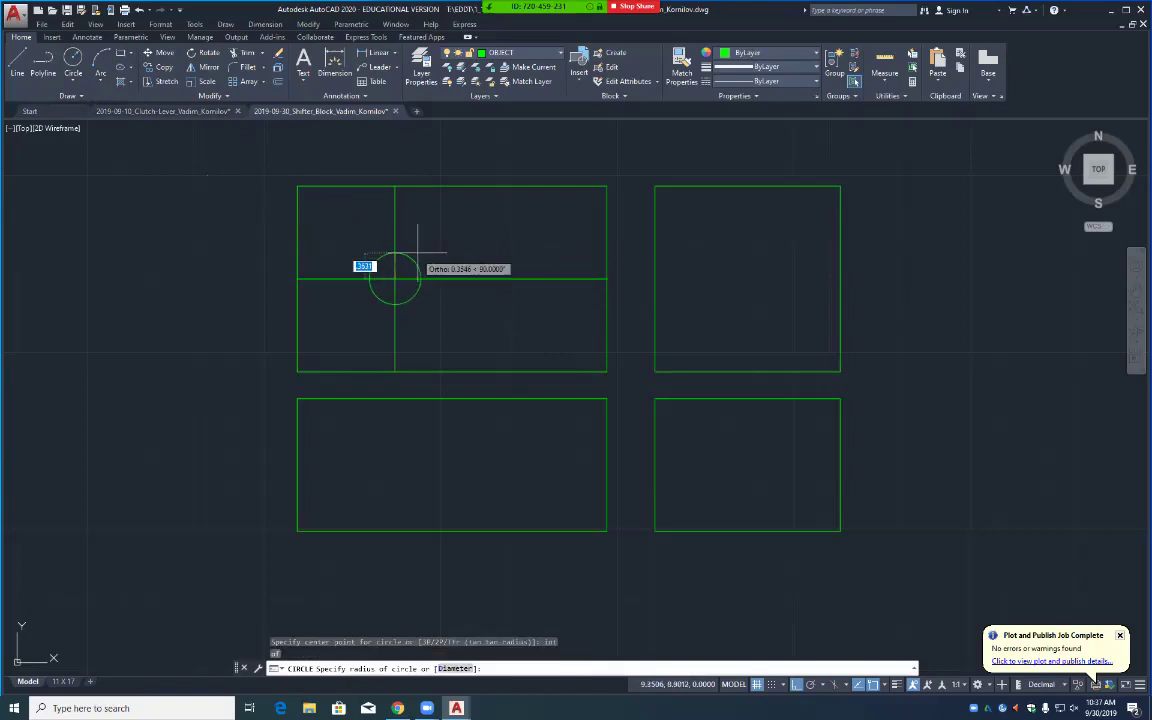
pyautogui.write('1.375')
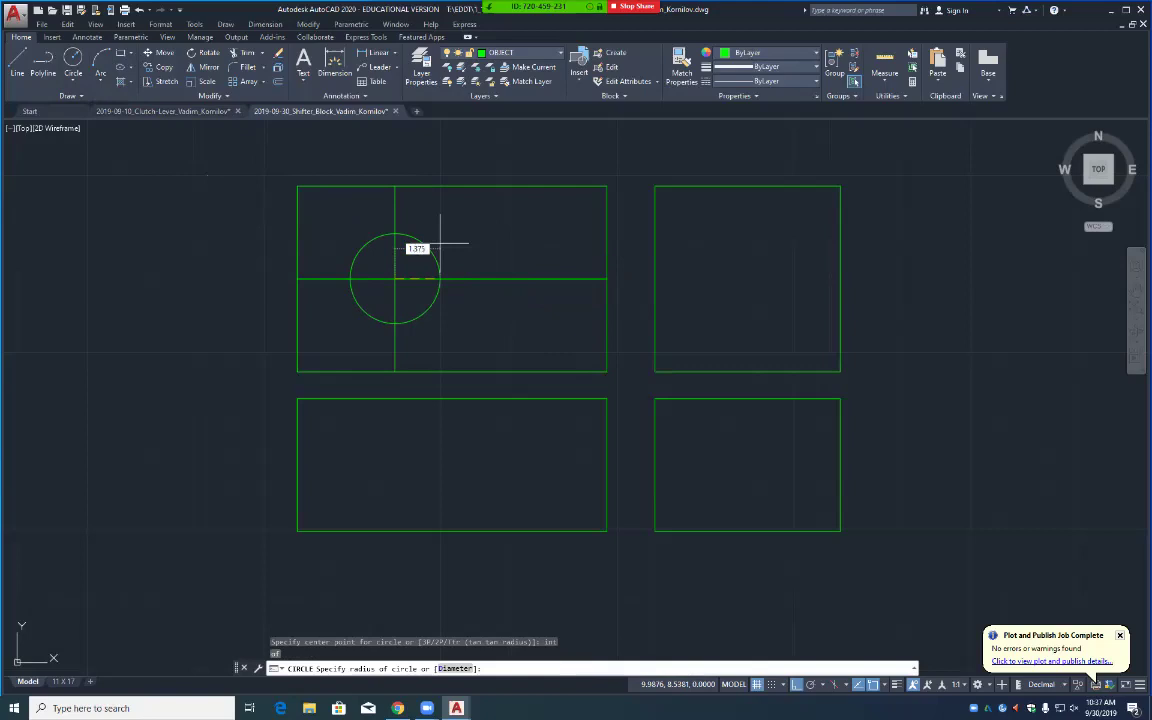
pyautogui.press('Return')
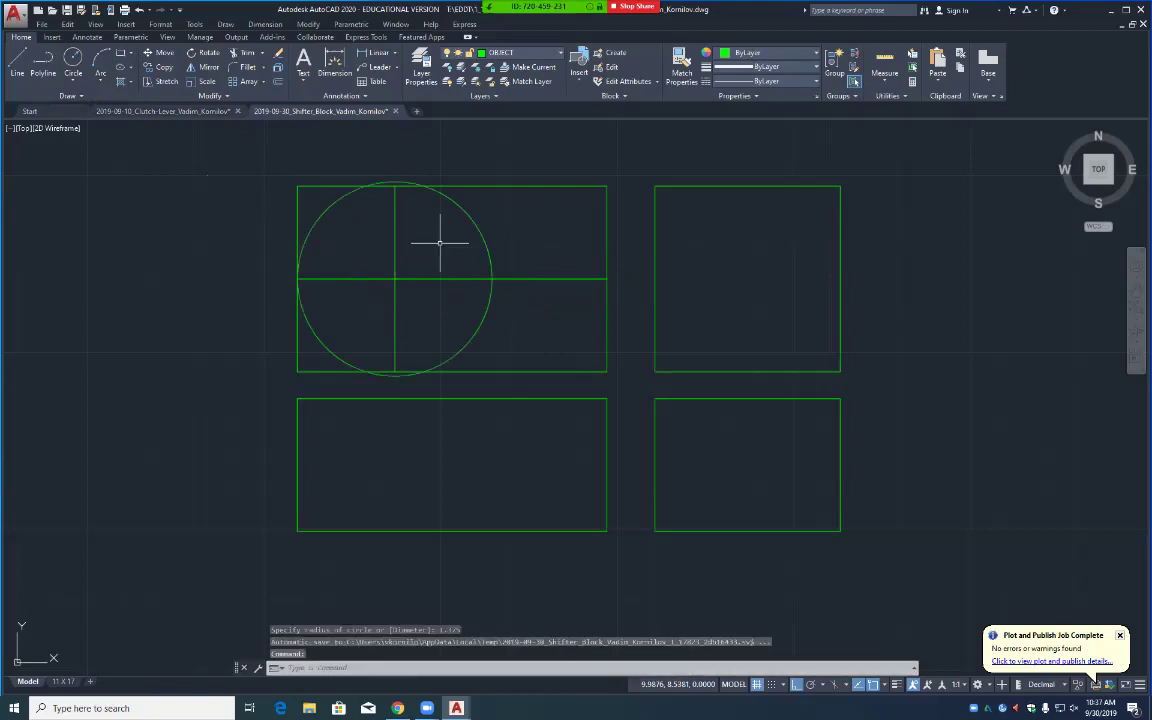
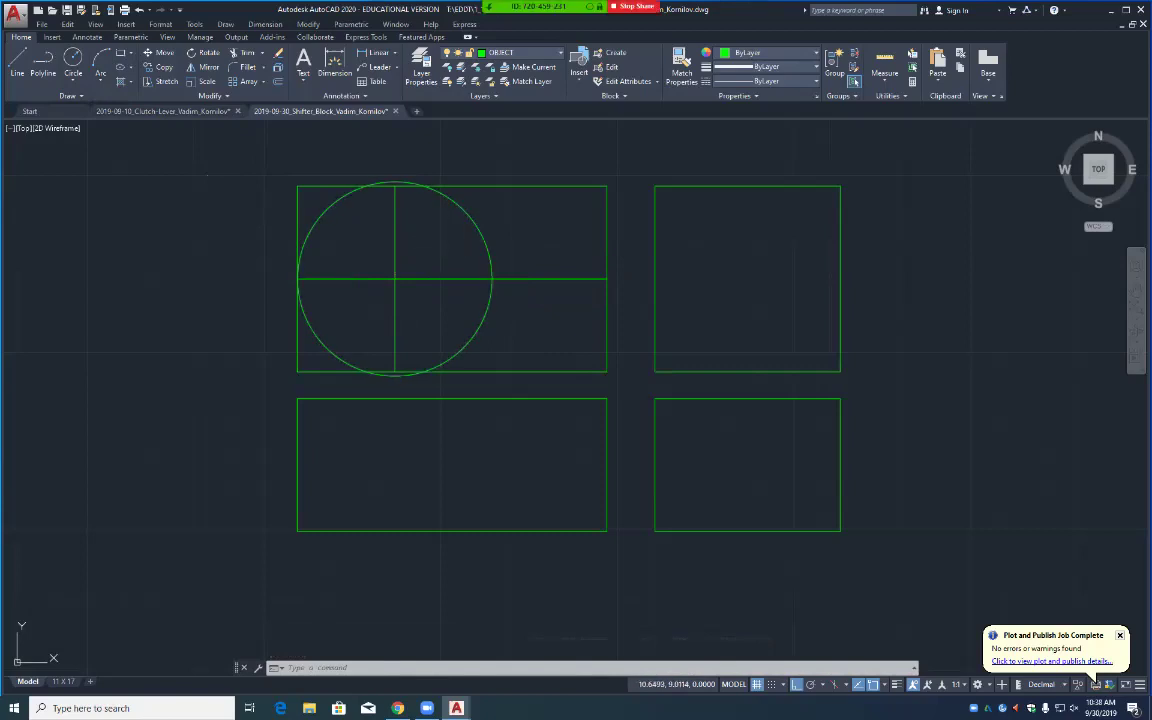
pyautogui.click(487, 243)
pyautogui.press('Delete')
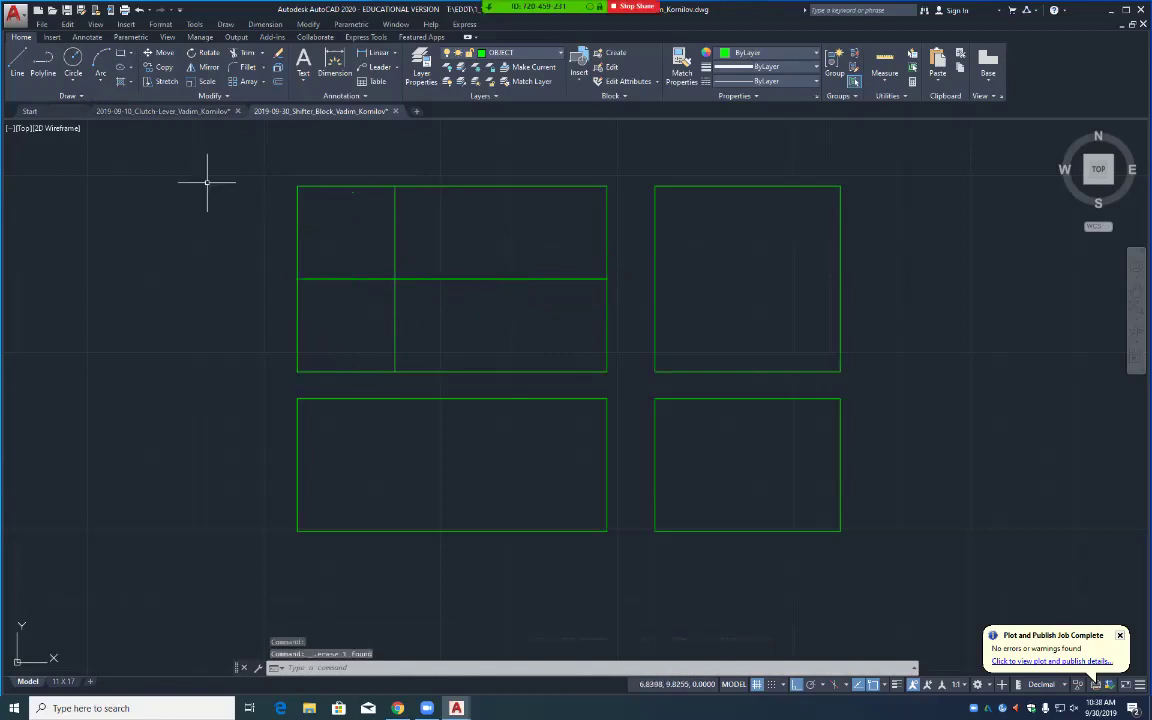
# Step: Draw a circle of diameter 1.375 centred on the intersection of the upper-left box's interior lines
pyautogui.click(73, 80)
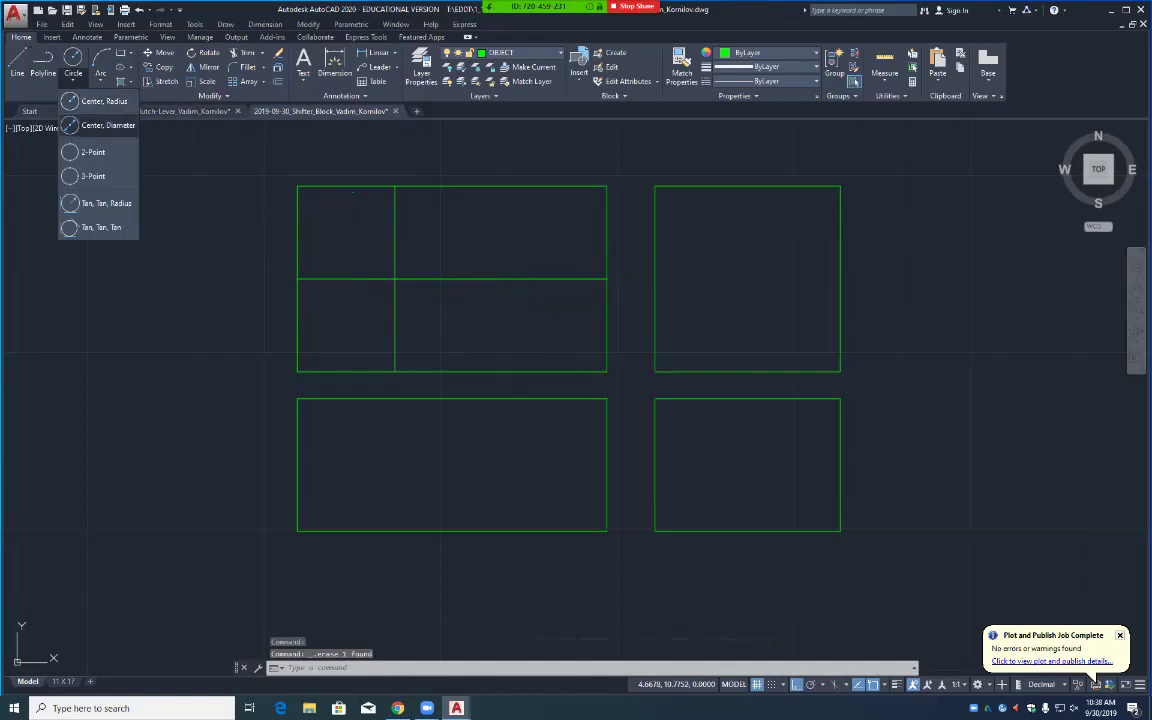
pyautogui.click(90, 92)
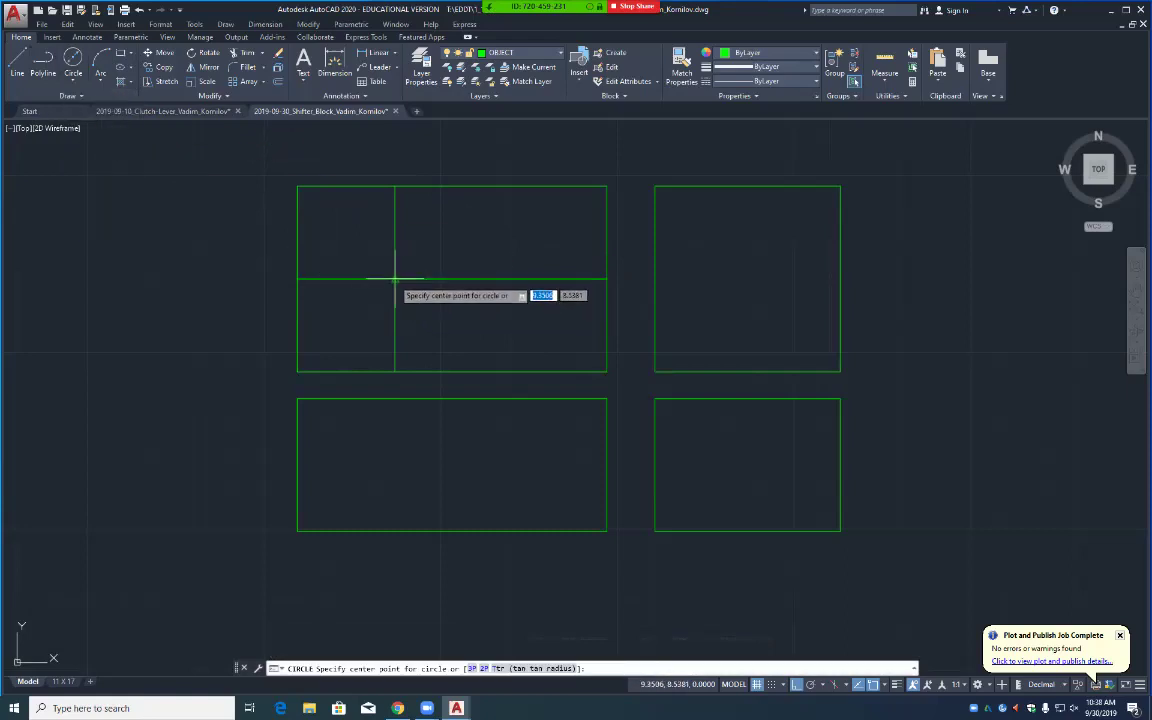
pyautogui.write('int')
pyautogui.press('Return')
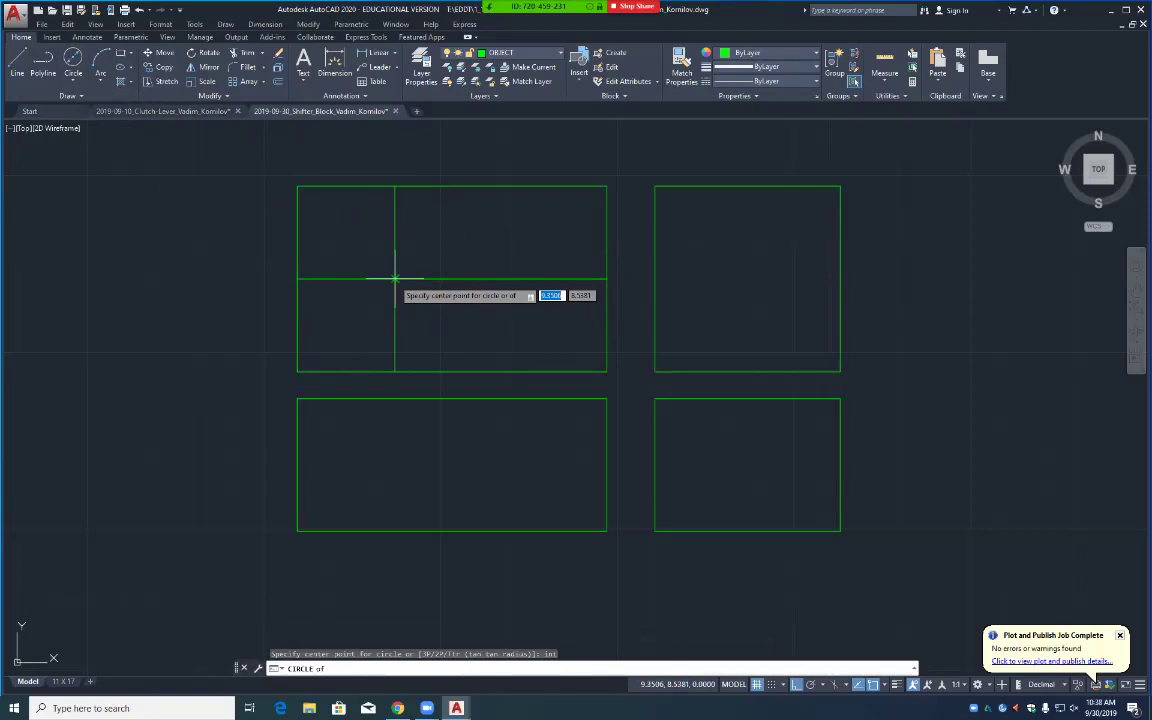
pyautogui.click(394, 279)
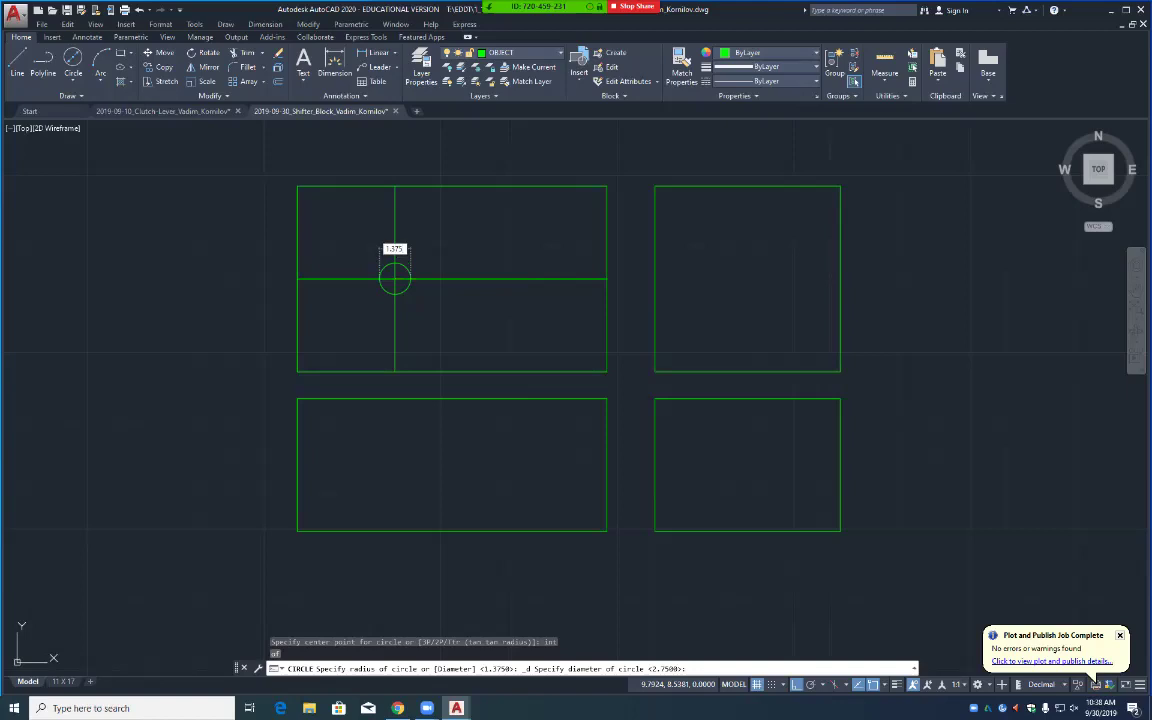
pyautogui.press('Return')
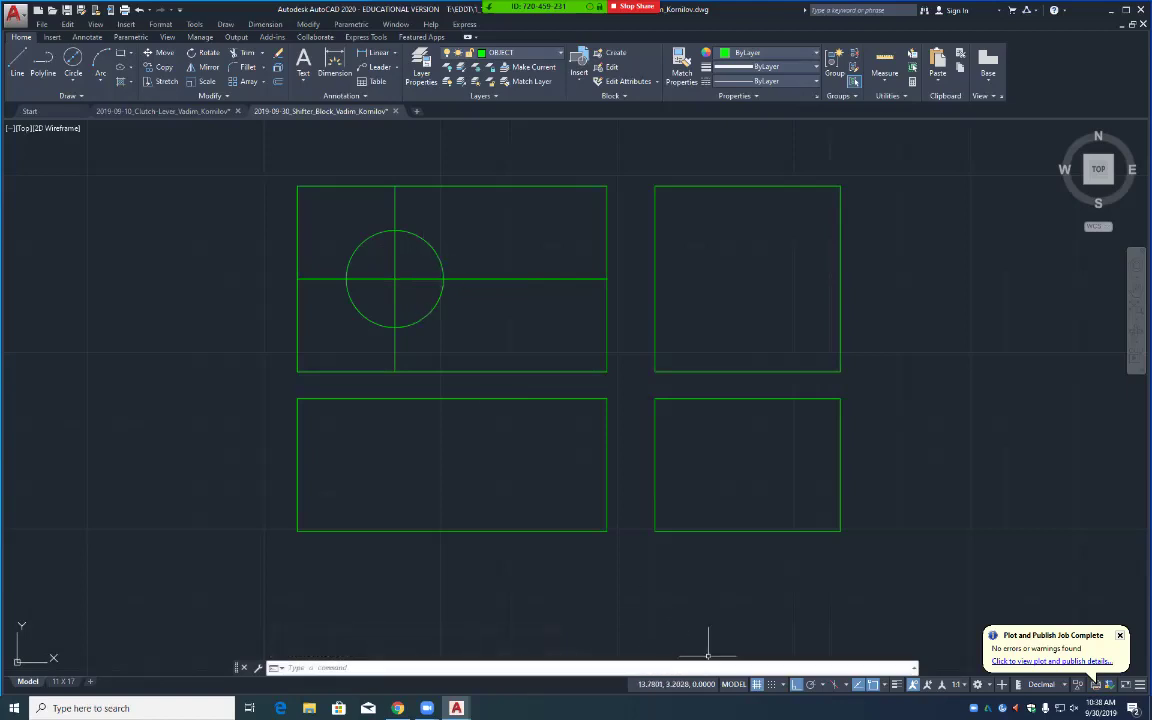
# Step: Set the running object snaps to endpoint, midpoint, center, quadrant, intersection and perpendicular
pyautogui.click(783, 684)
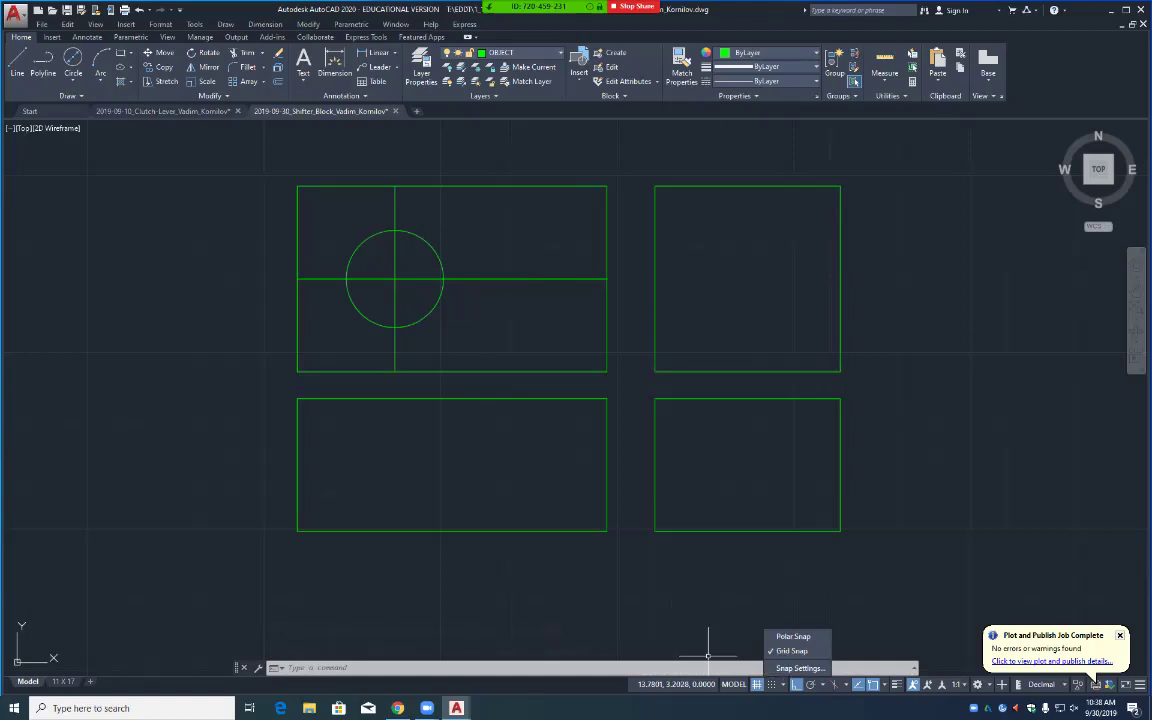
pyautogui.click(798, 668)
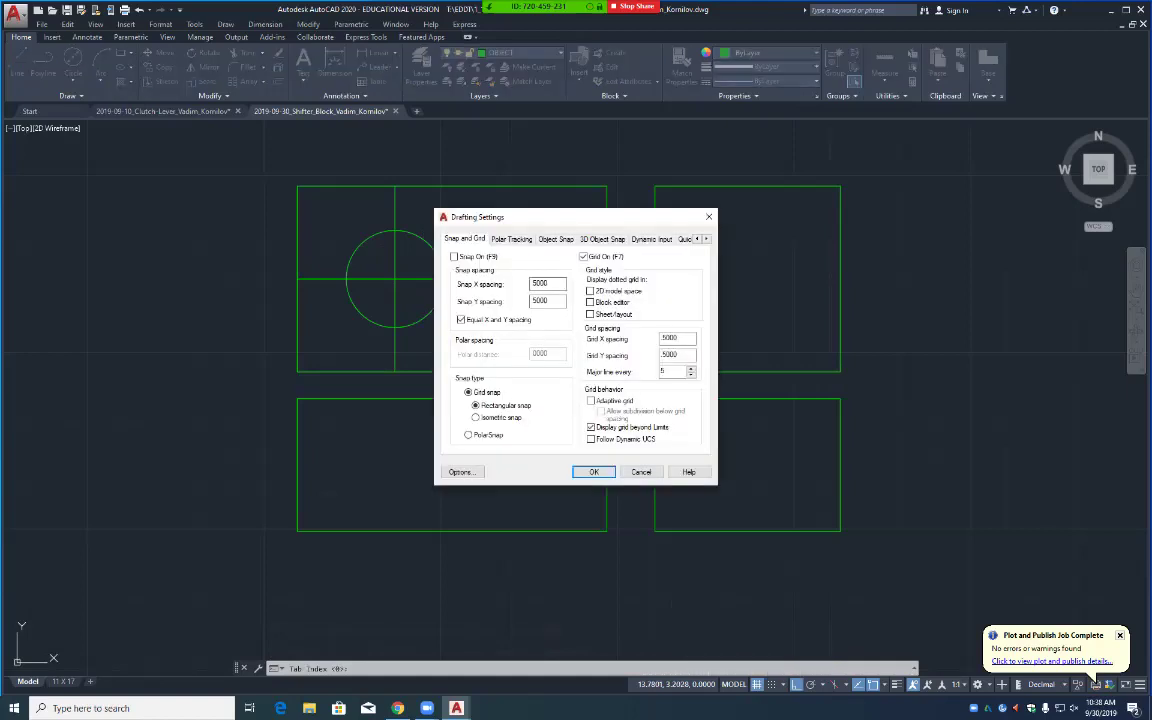
pyautogui.hotkey('ctrl', 'Tab')
pyautogui.hotkey('ctrl', 'Tab')
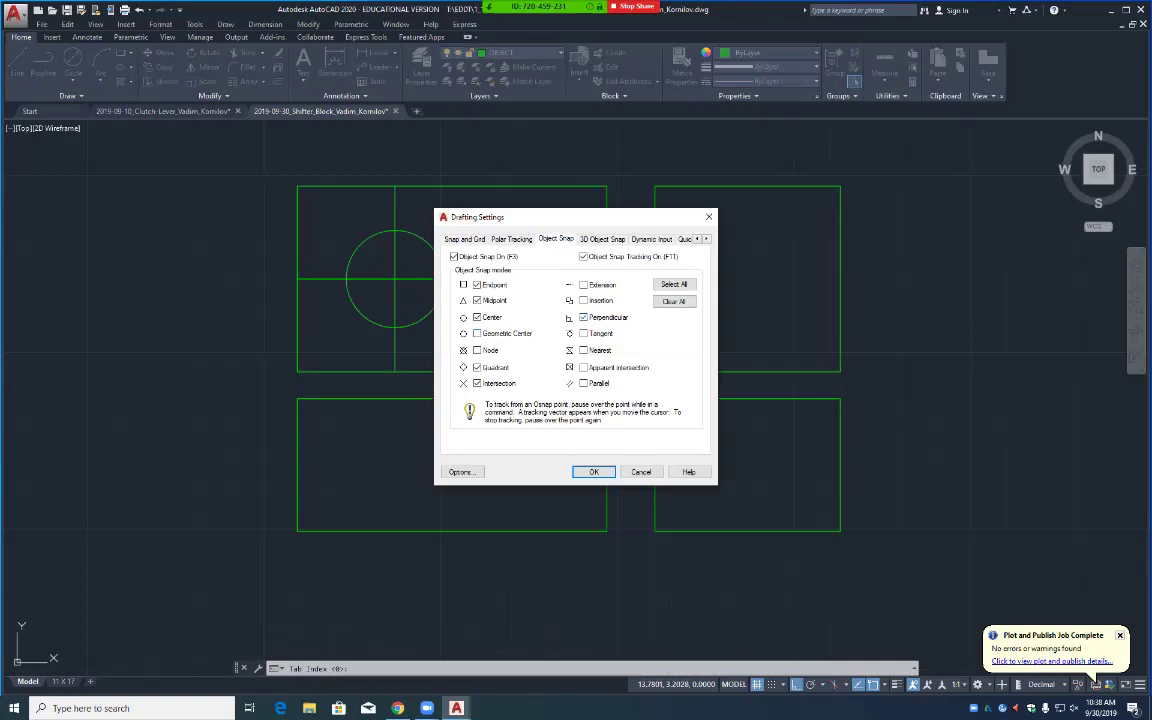
pyautogui.press('Return')
# Step: Draw vertical projection lines from the circle's left and right quadrants down to the lower-left box's bottom edge
pyautogui.write('l')
pyautogui.press('Return')
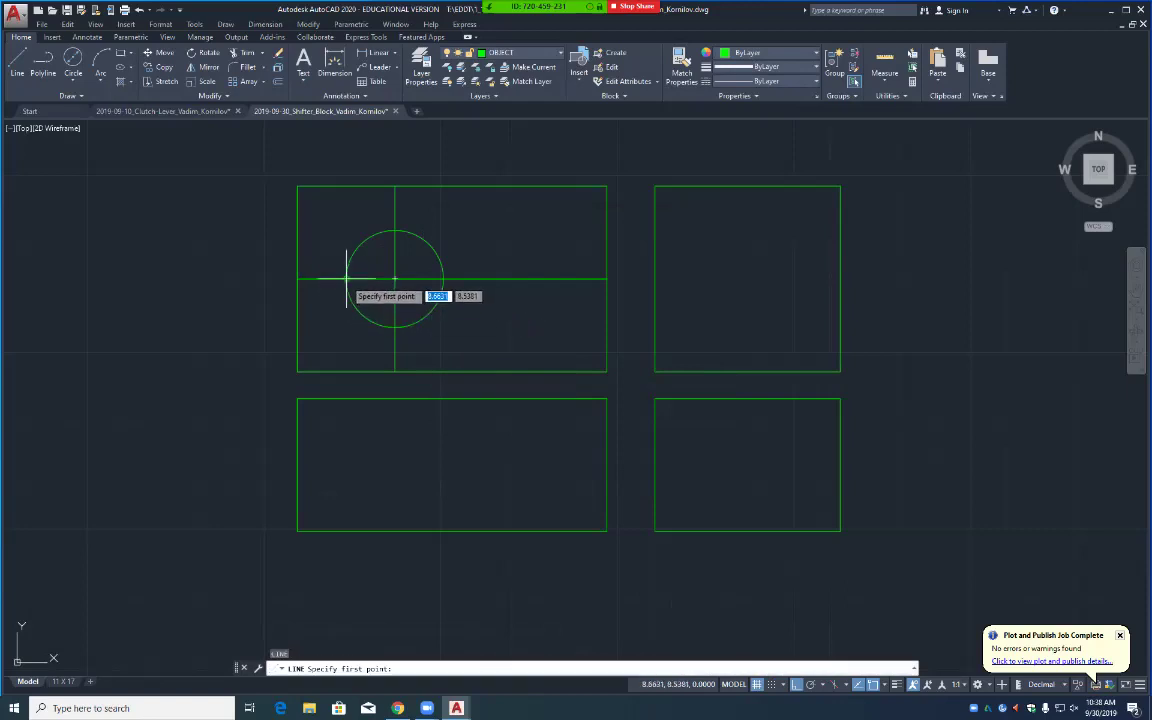
pyautogui.click(346, 281)
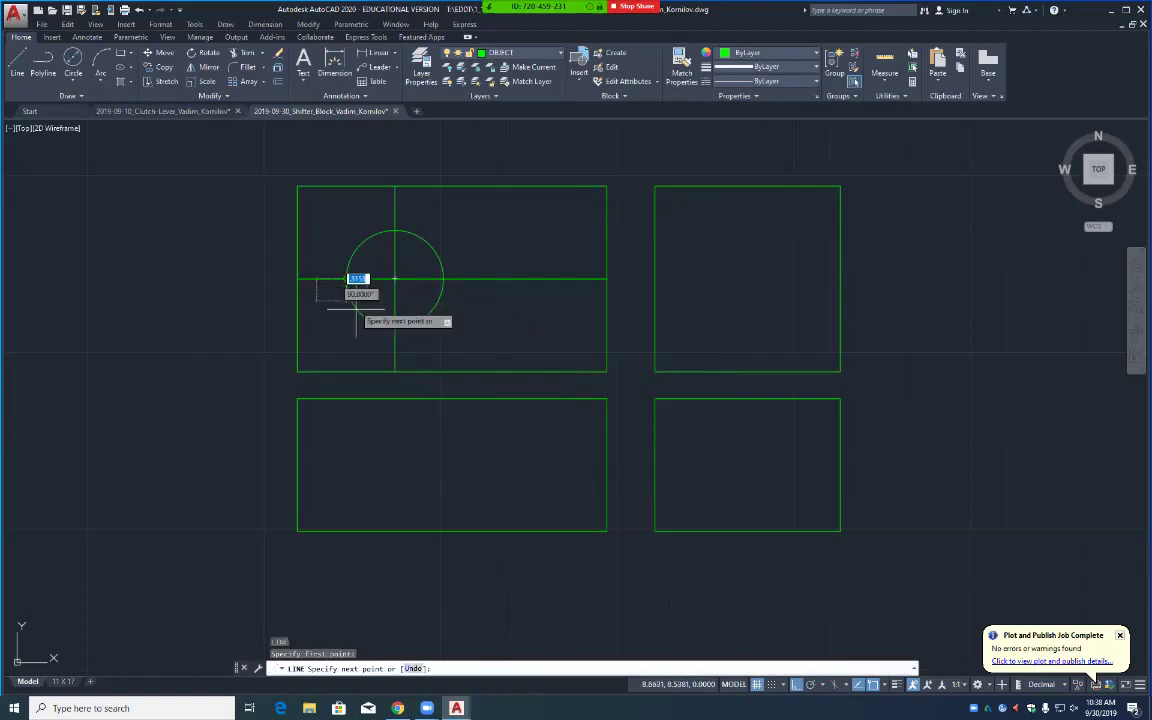
pyautogui.click(346, 531)
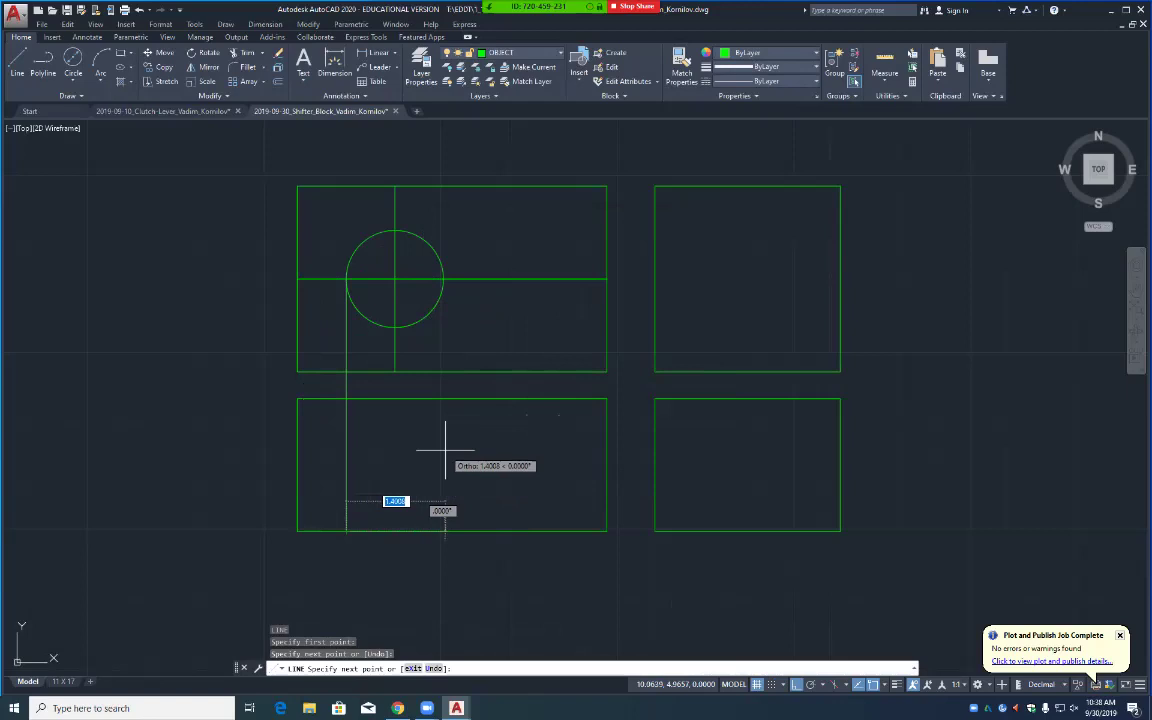
pyautogui.press('Return')
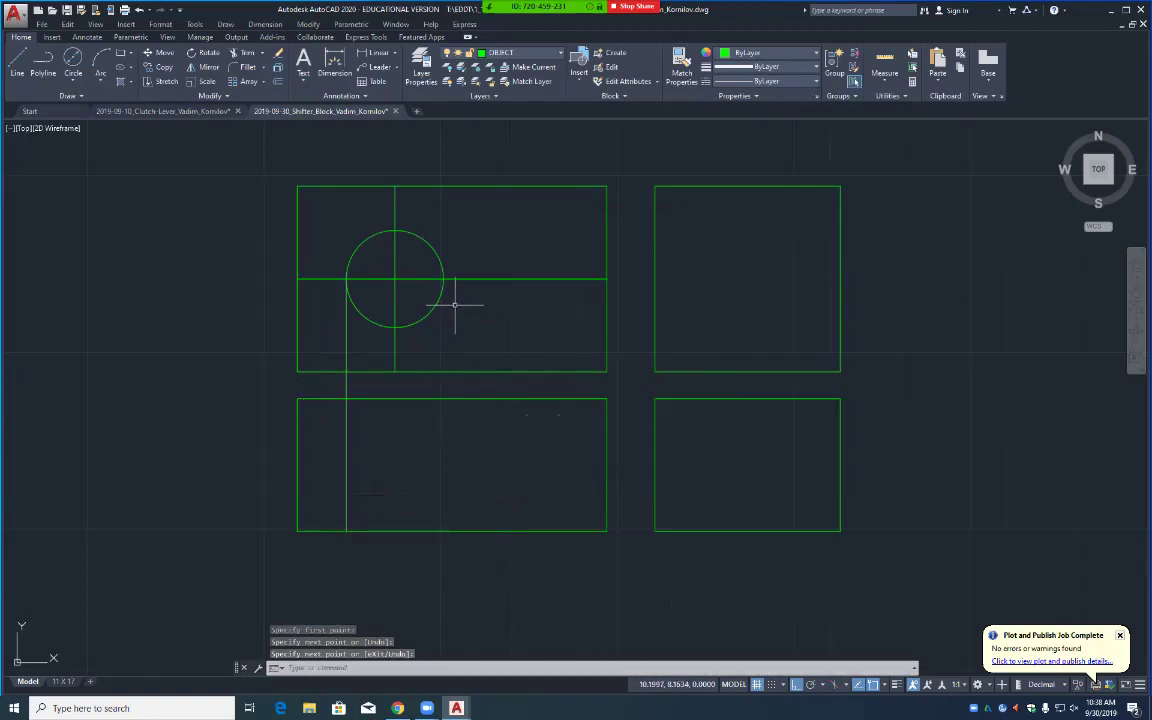
pyautogui.press('space')
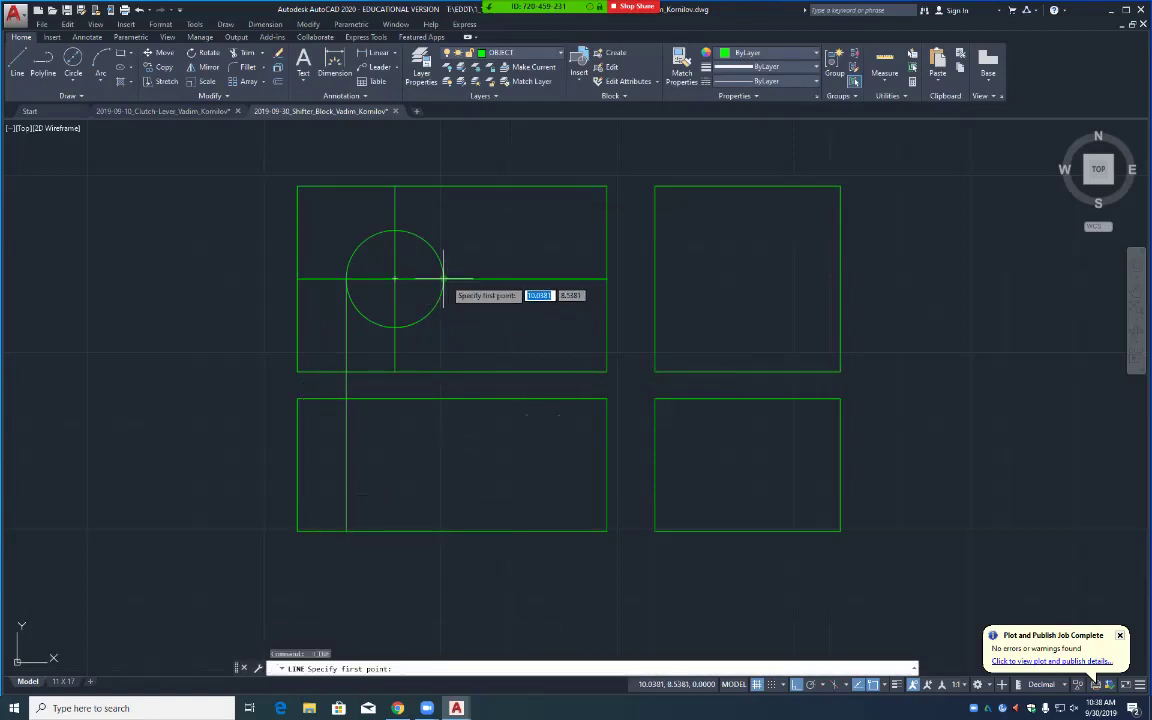
pyautogui.click(414, 280)
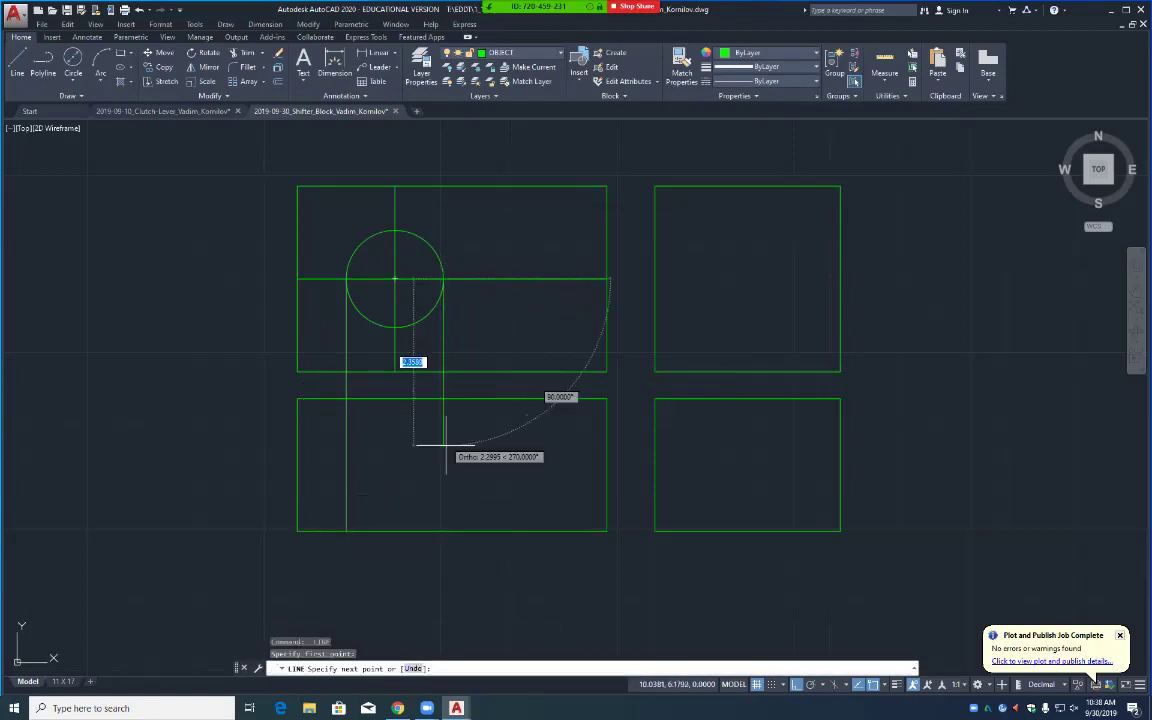
pyautogui.click(443, 531)
pyautogui.press('Return')
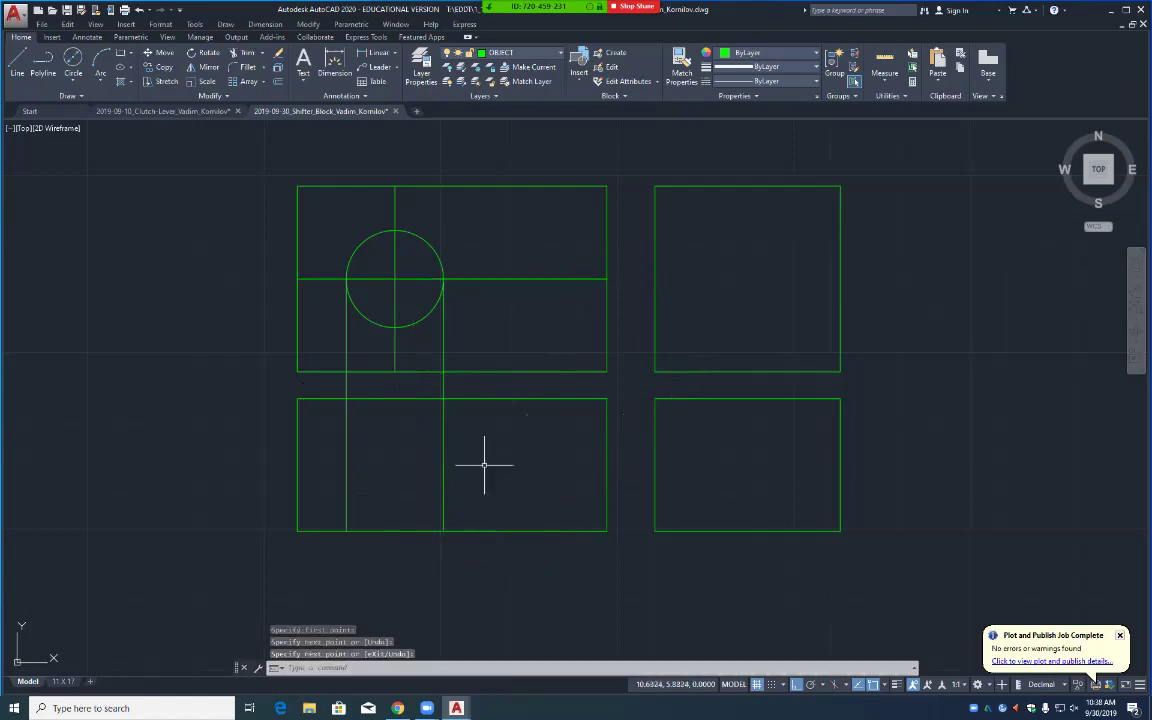
# Step: Draw a diagonal line across the upper-right box from its lower-left corner to its upper-right corner
pyautogui.press('space')
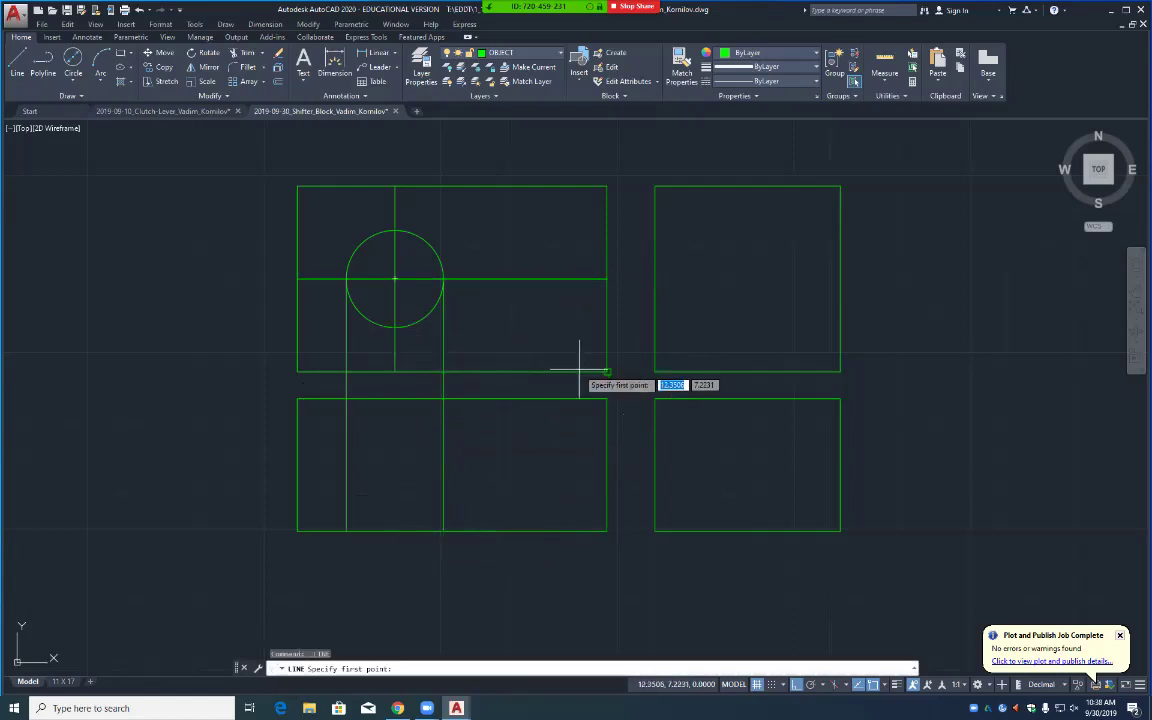
pyautogui.click(655, 371)
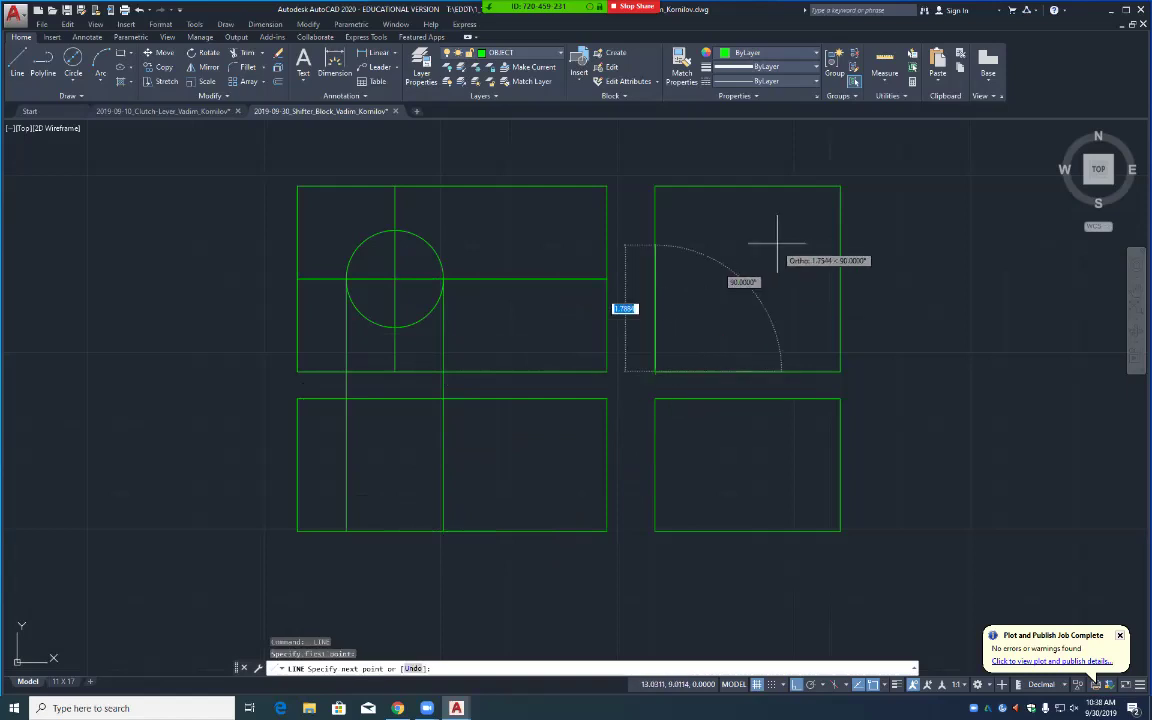
pyautogui.click(840, 187)
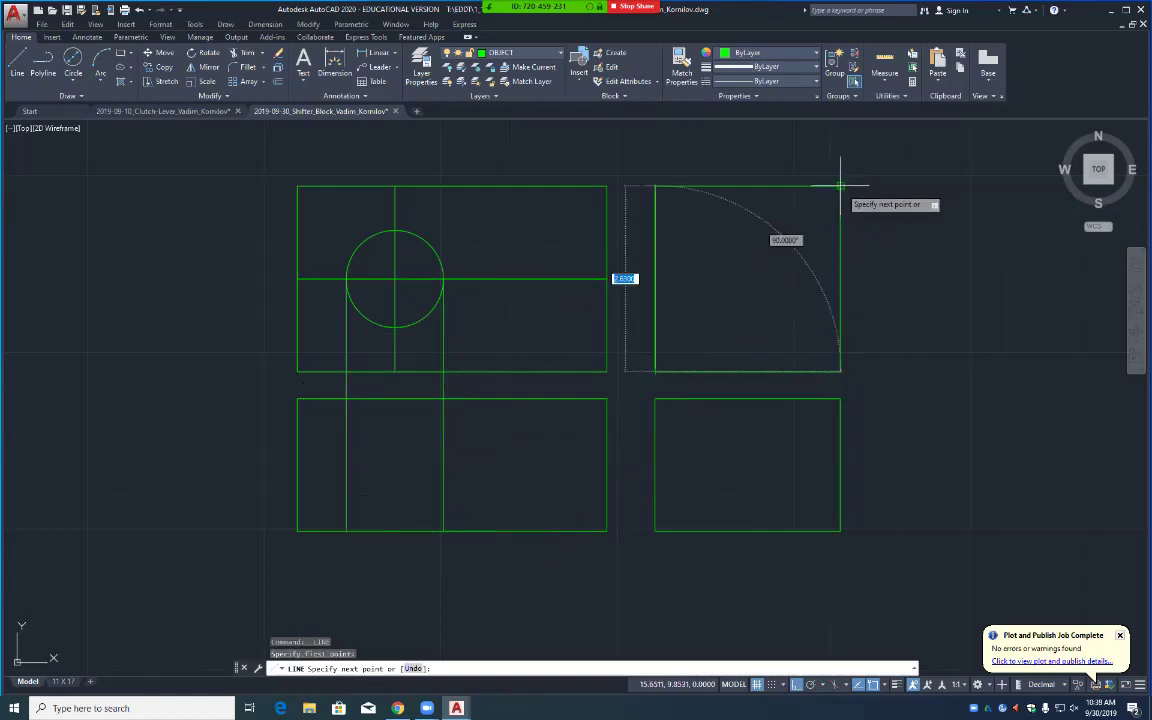
pyautogui.press('space')
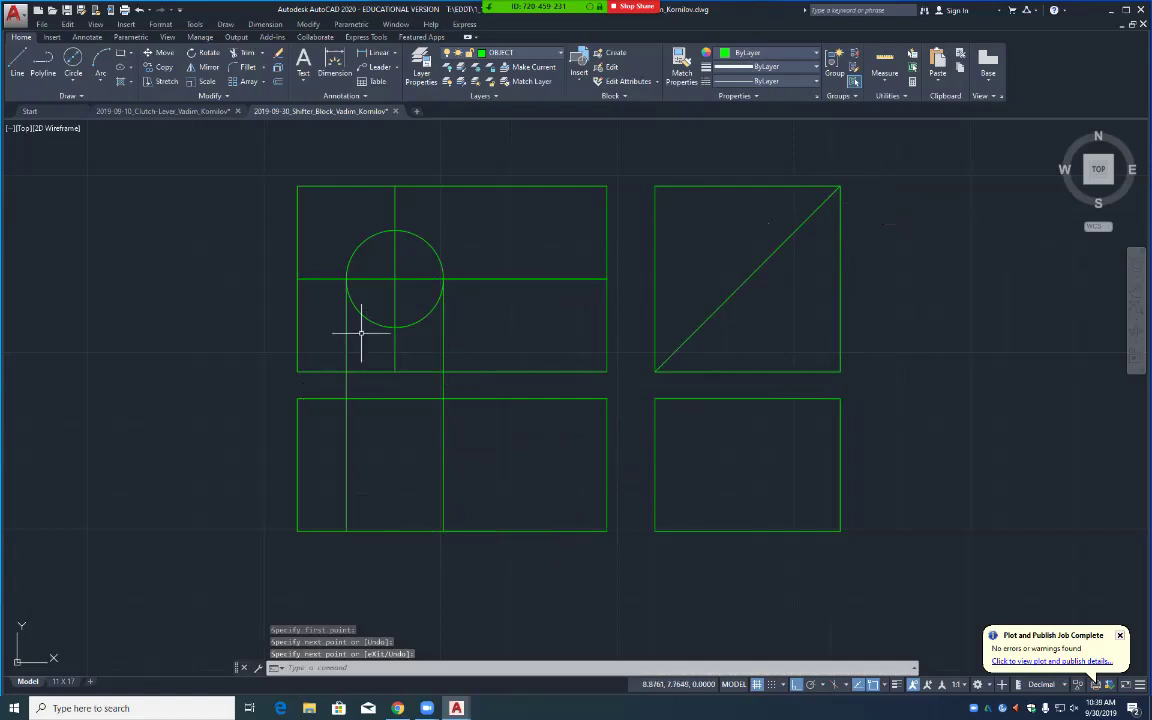
# Step: Draw horizontal projection lines from the circle's bottom and top quadrants rightward, past the diagonal in the upper-right box
pyautogui.press('space')
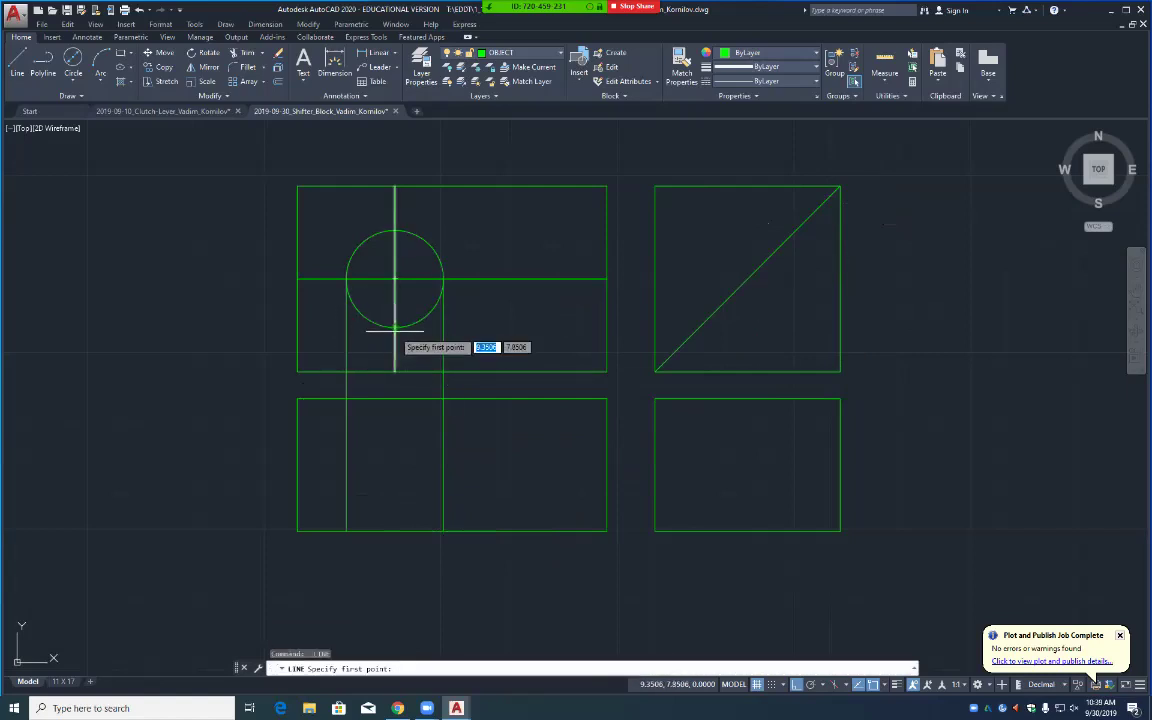
pyautogui.click(395, 326)
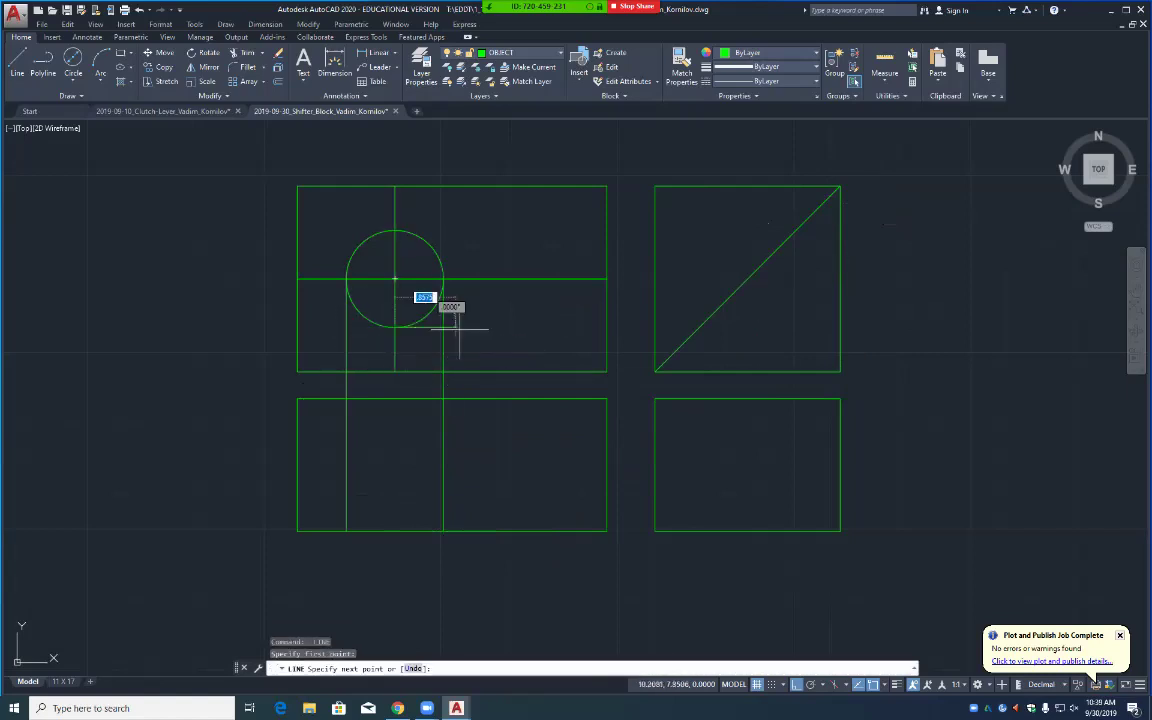
pyautogui.click(751, 327)
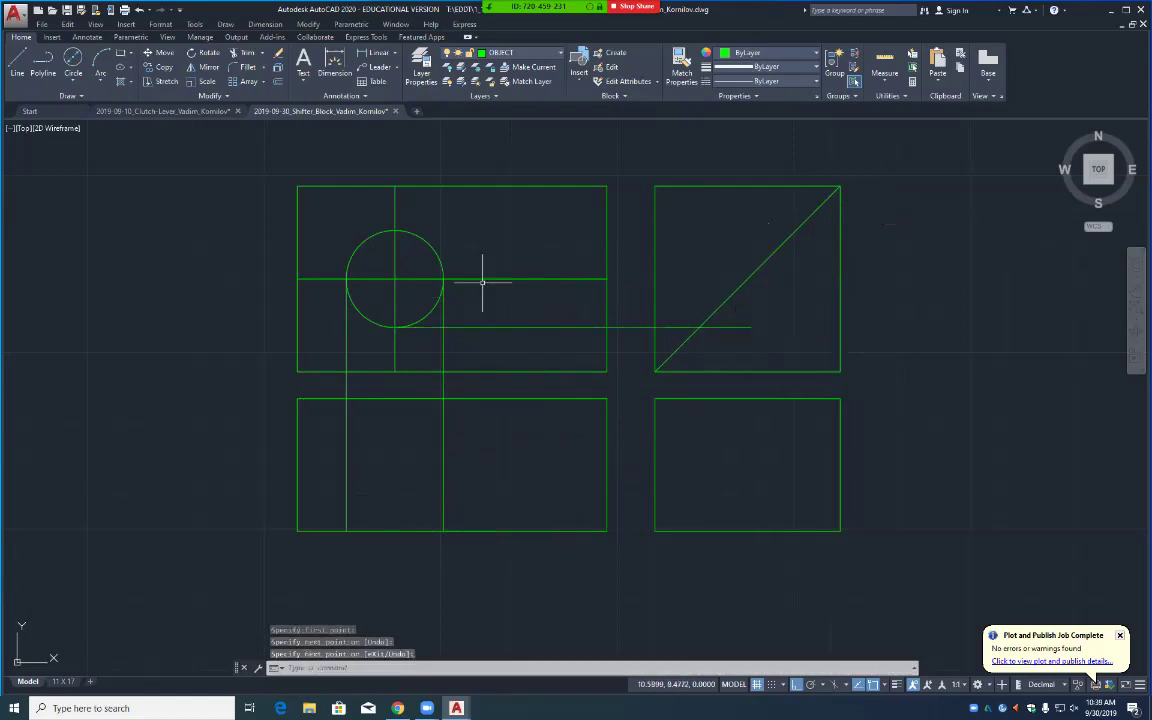
pyautogui.press('Return')
pyautogui.press('Return')
pyautogui.click(395, 230)
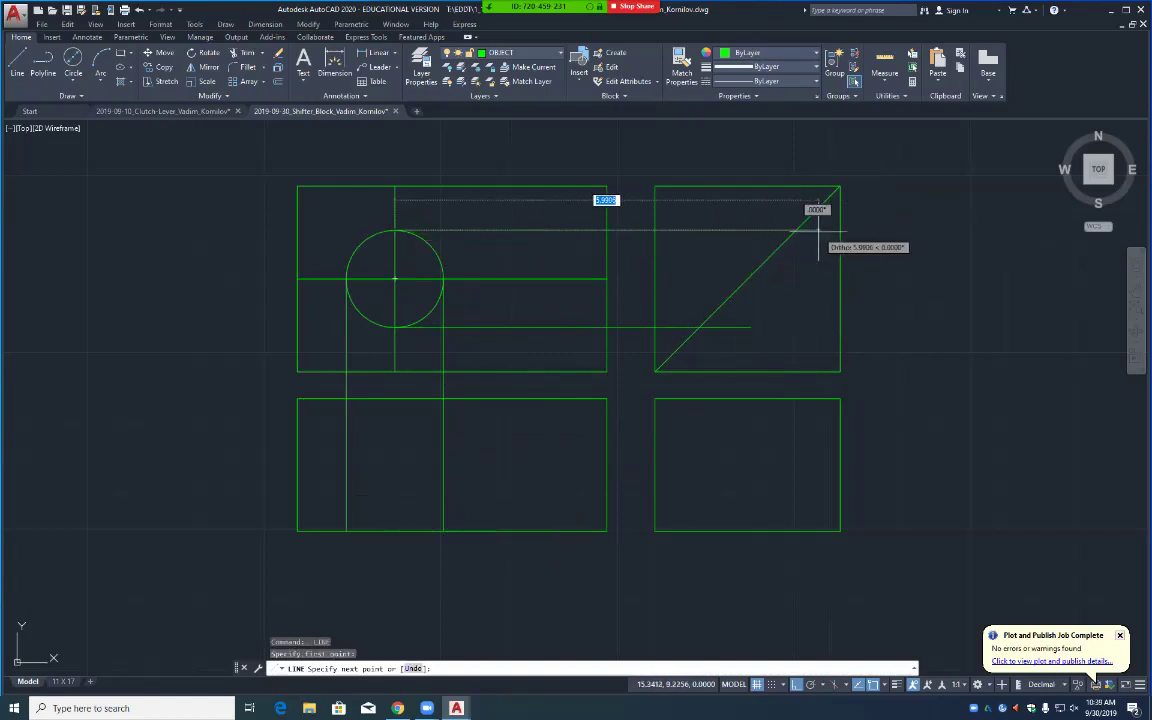
pyautogui.click(820, 231)
pyautogui.press('Return')
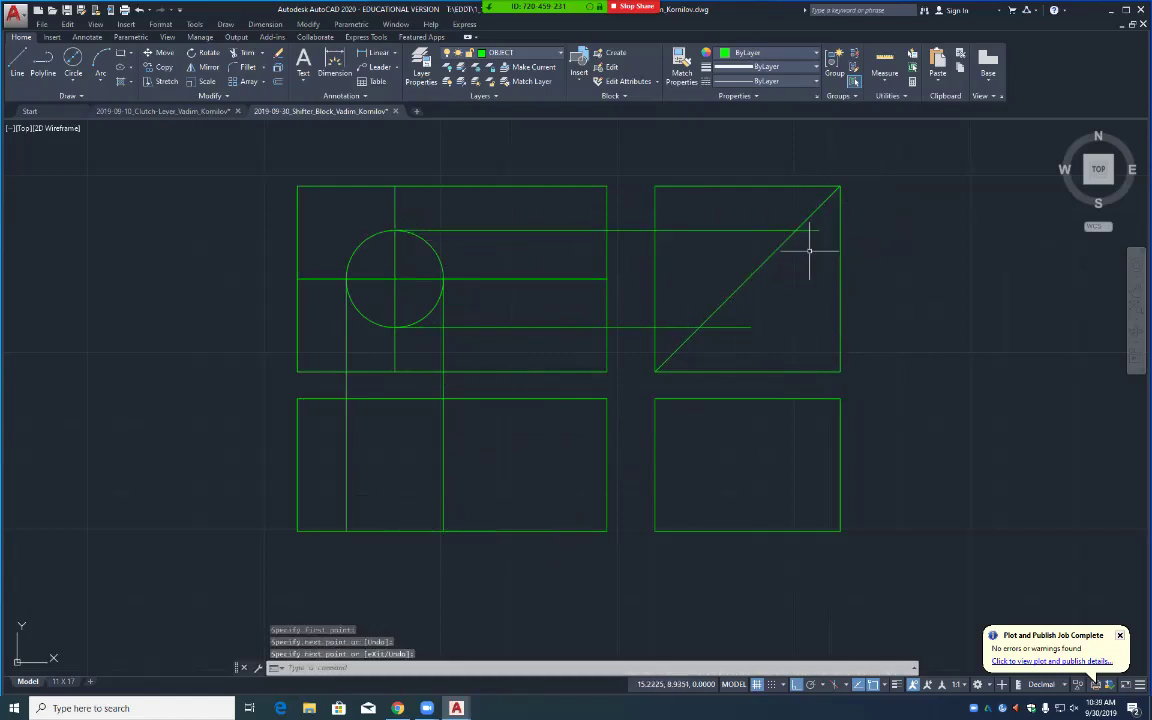
# Step: Draw vertical projection lines from the diagonal's two intersections with the horizontal projection lines down to the lower-right box's bottom edge
pyautogui.press('Return')
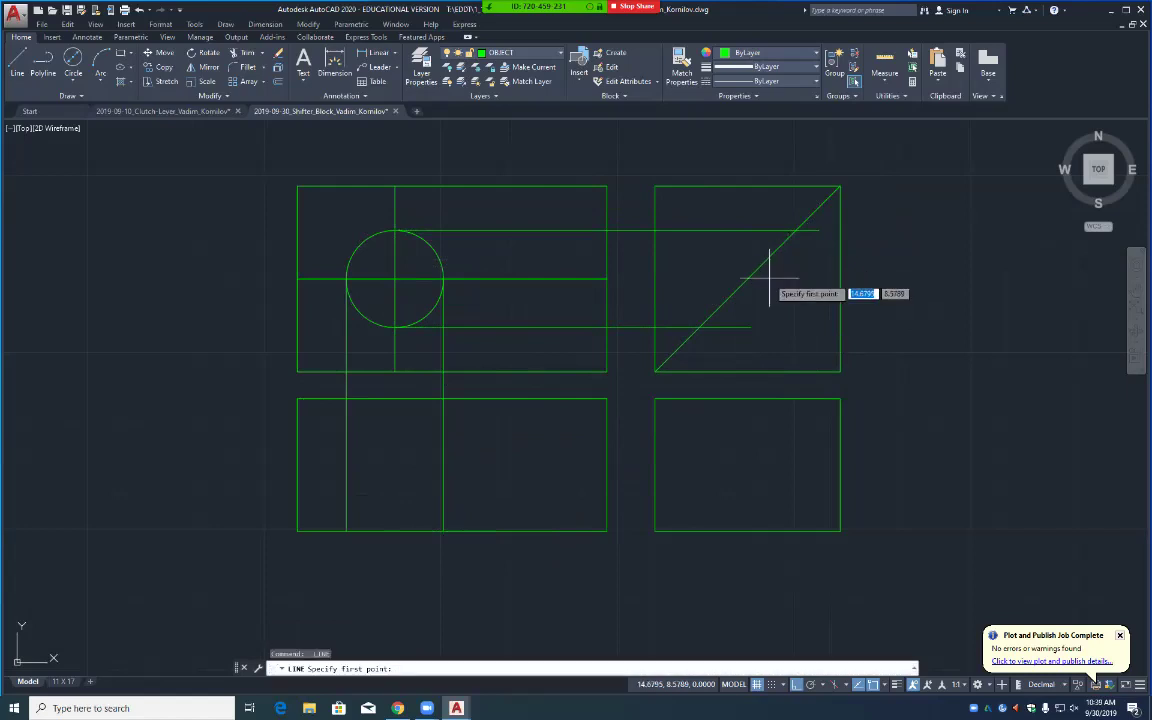
pyautogui.click(699, 326)
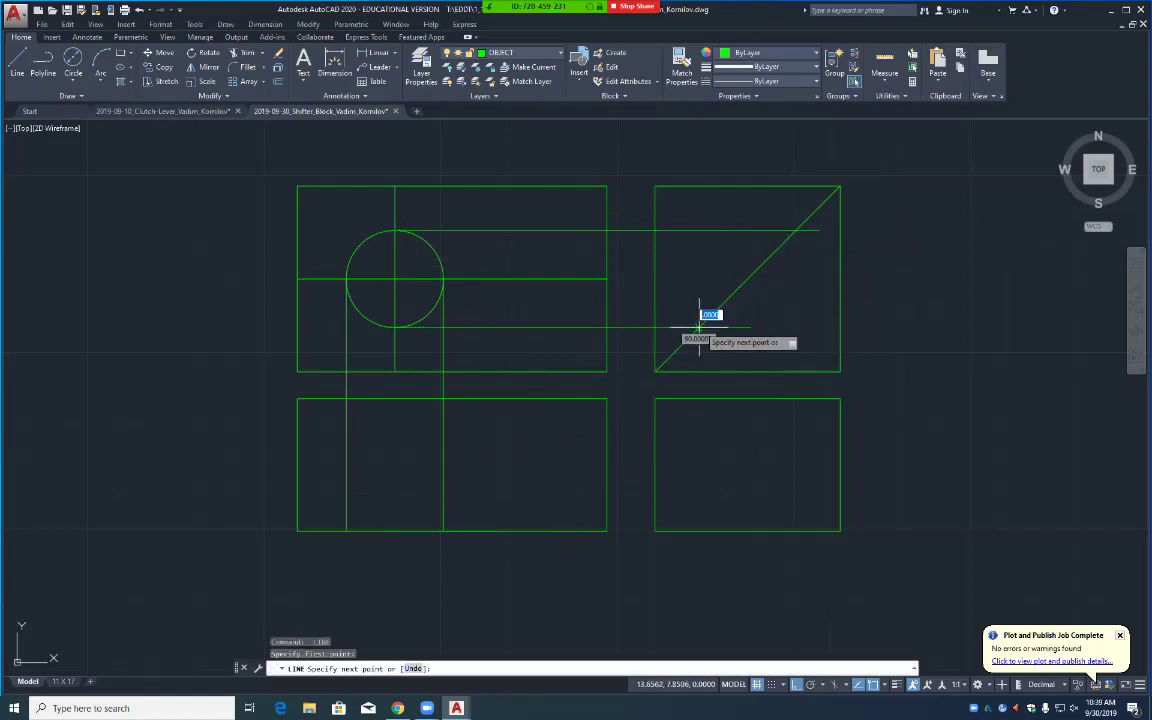
pyautogui.click(699, 520)
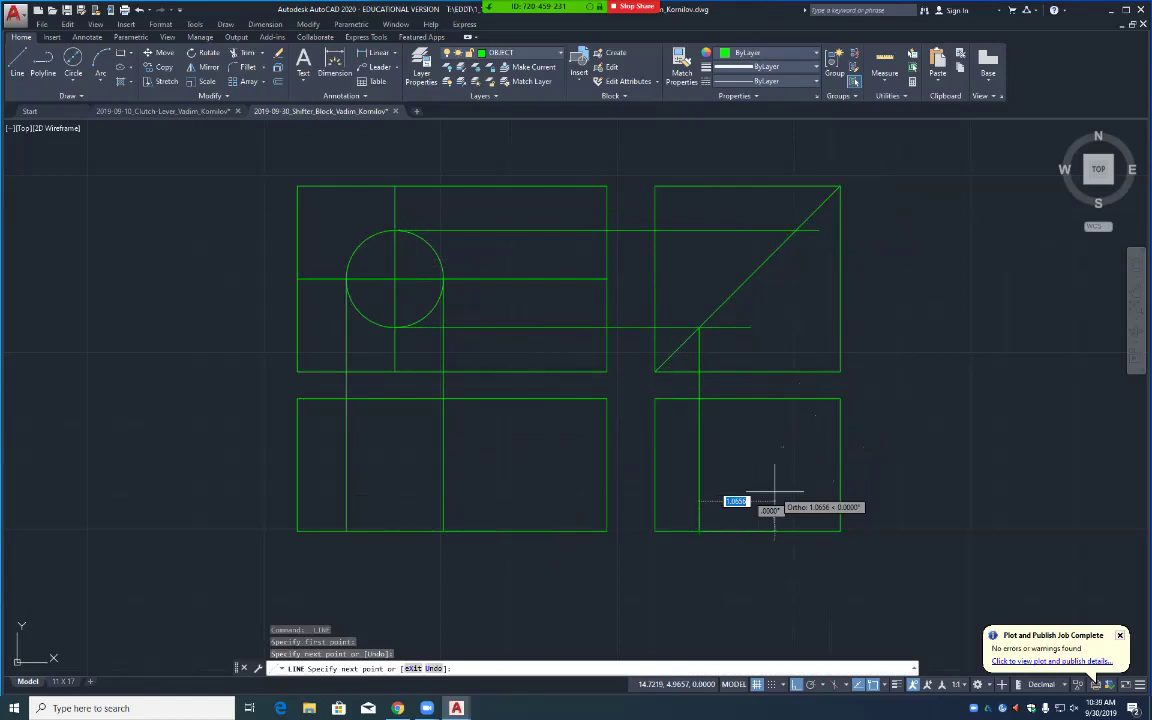
pyautogui.press('Return')
pyautogui.press('Return')
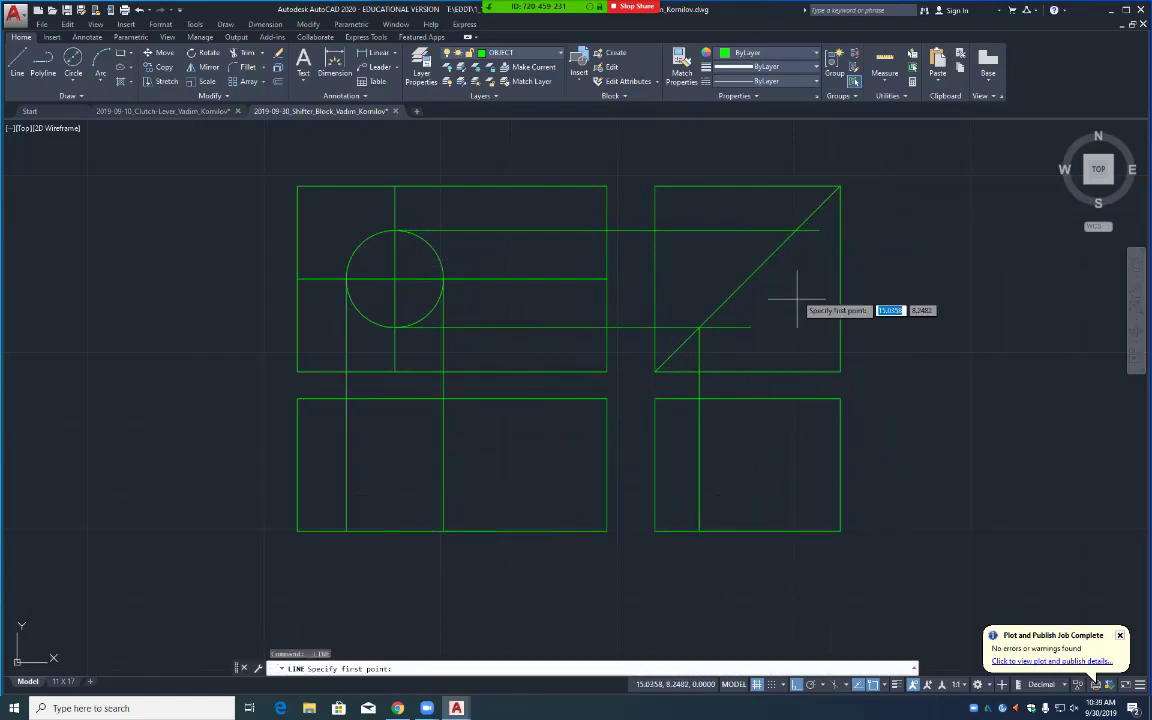
pyautogui.click(797, 231)
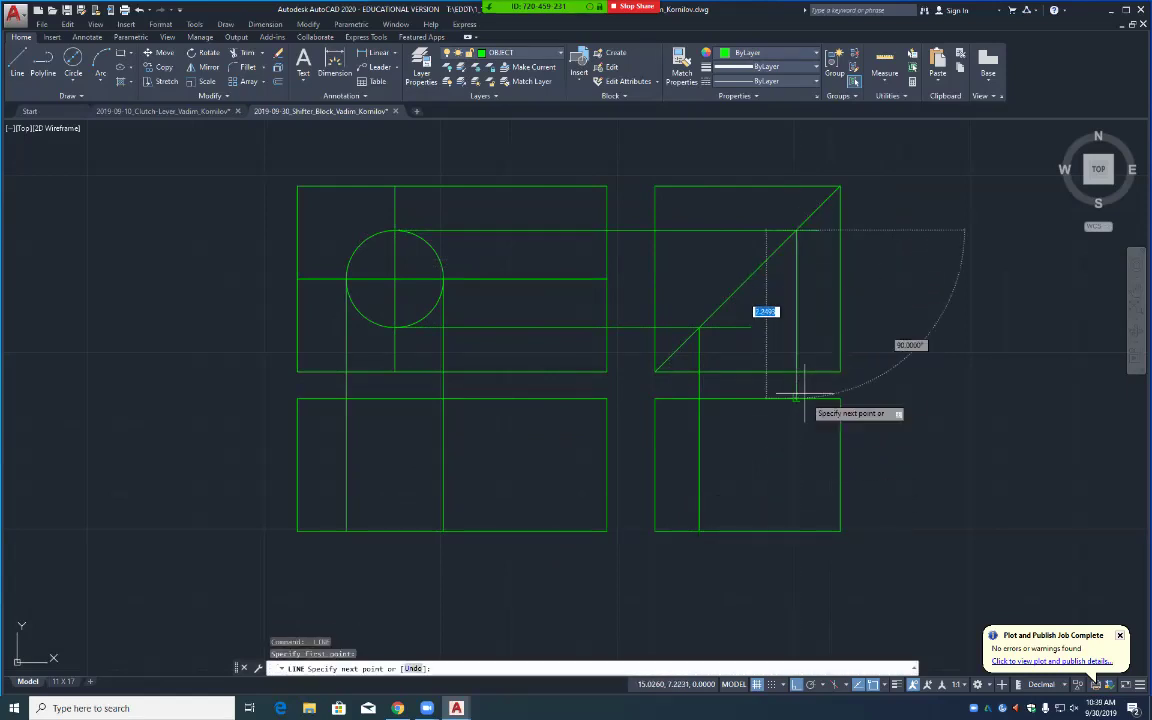
pyautogui.click(797, 531)
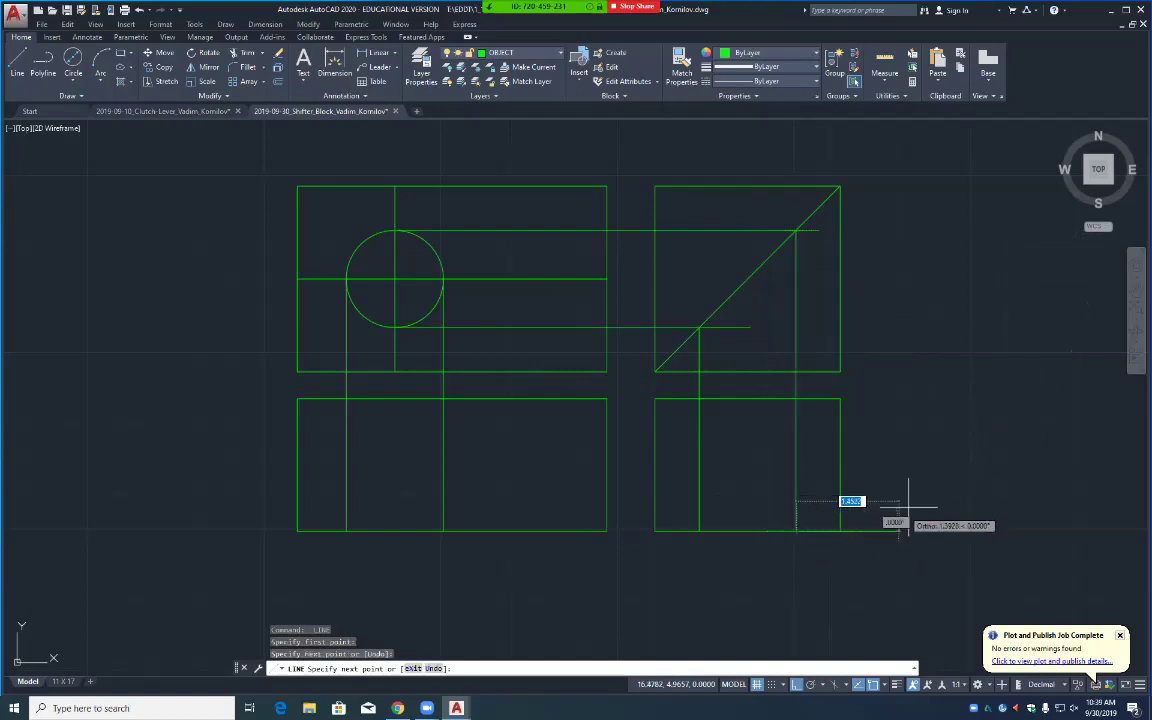
pyautogui.press('Return')
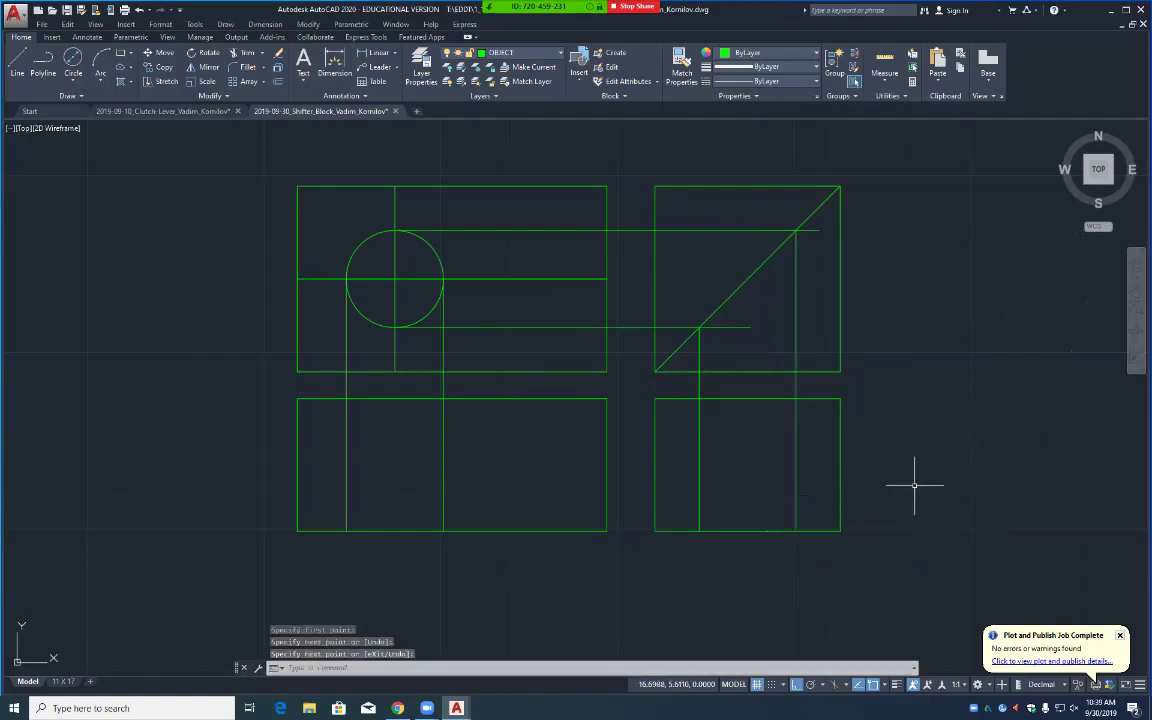
# Step: Trim both vertical projection lines between the diagonal and the lower-right box's top edge
pyautogui.write('tr')
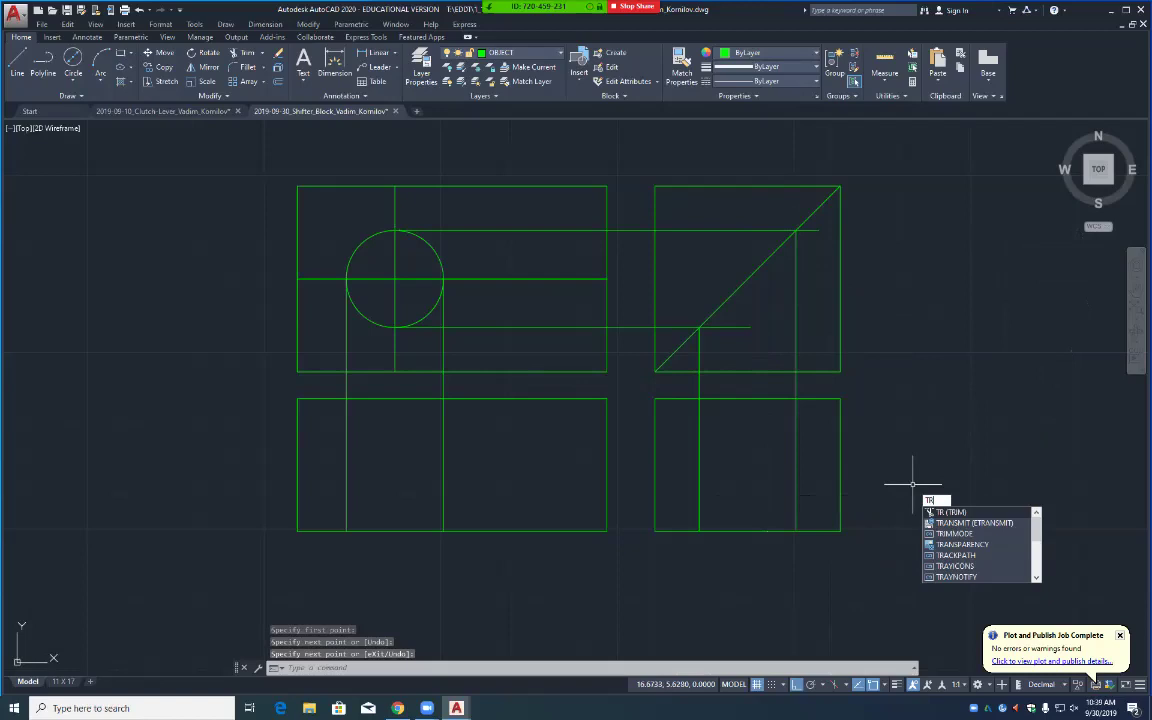
pyautogui.press('Return')
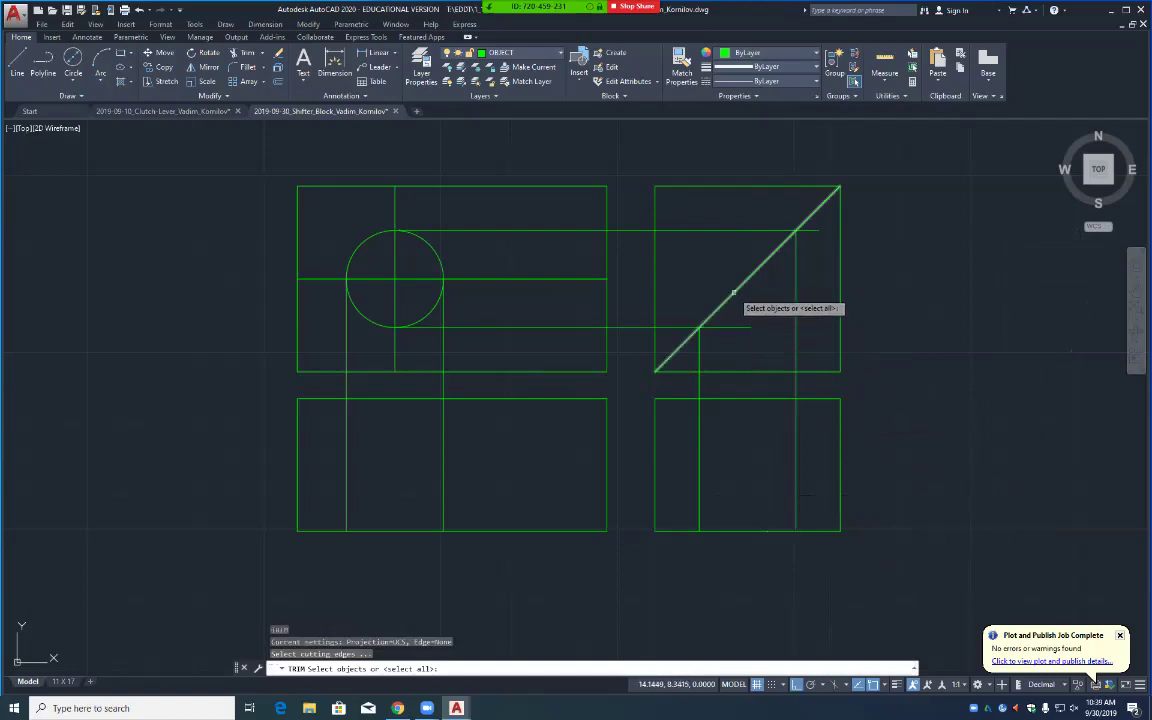
pyautogui.click(749, 399)
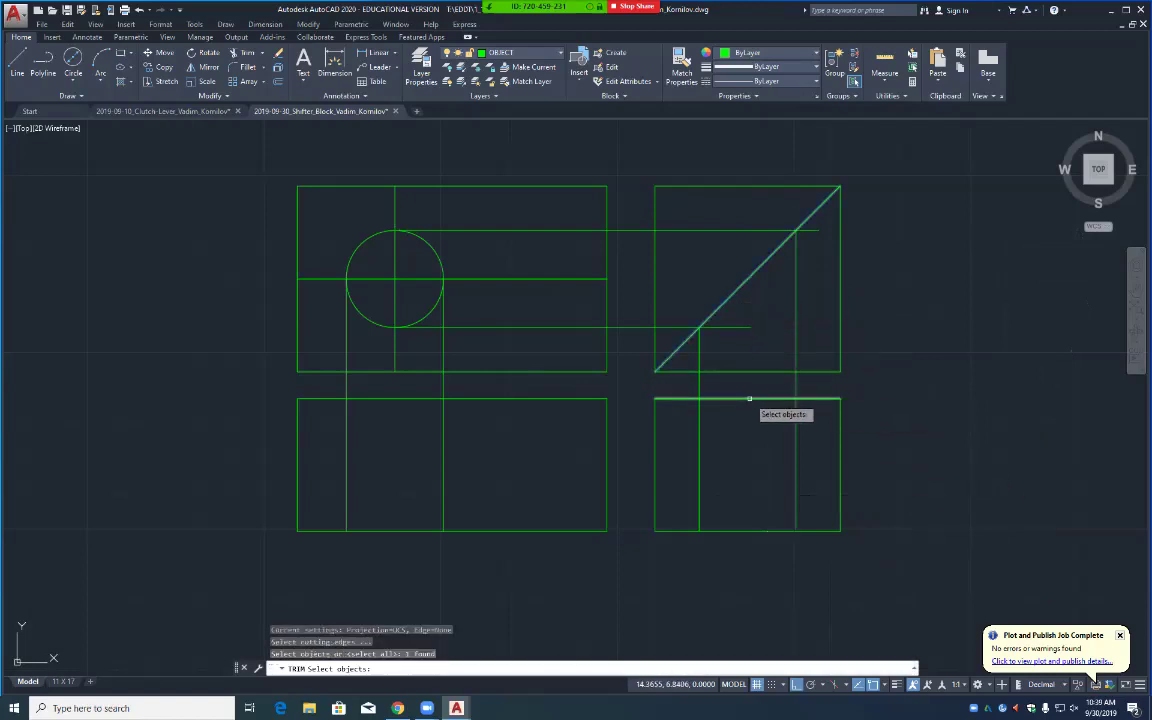
pyautogui.click(749, 399)
pyautogui.press('Return')
pyautogui.click(686, 381)
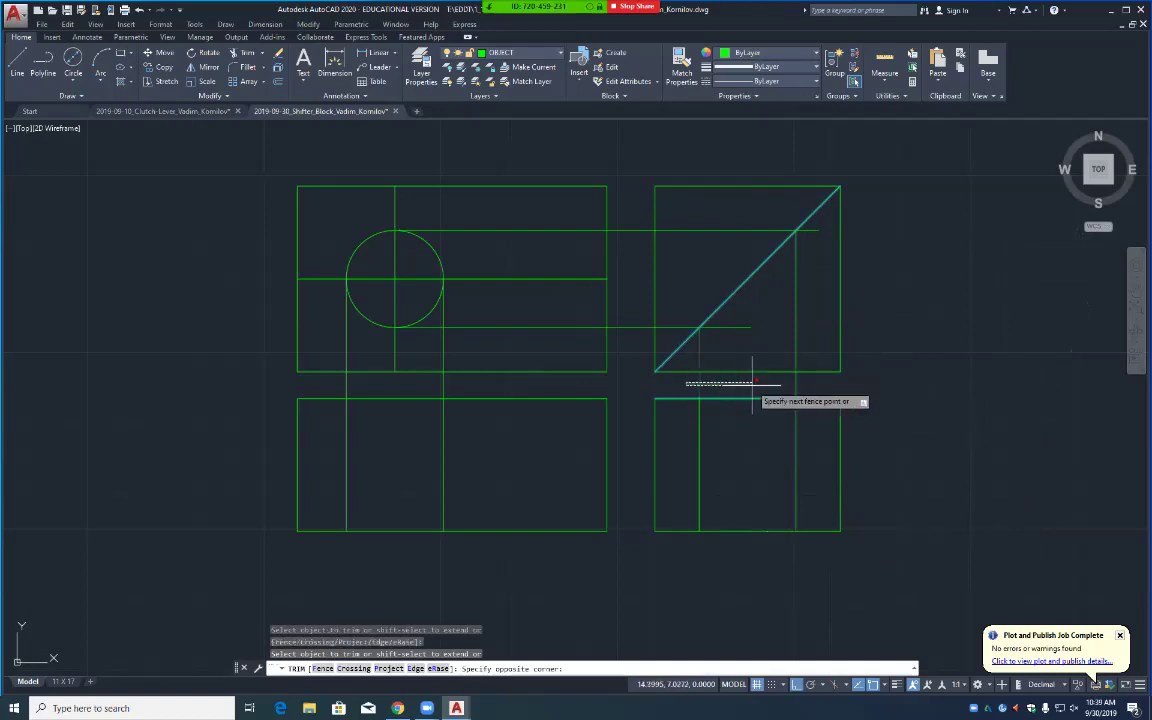
pyautogui.click(814, 390)
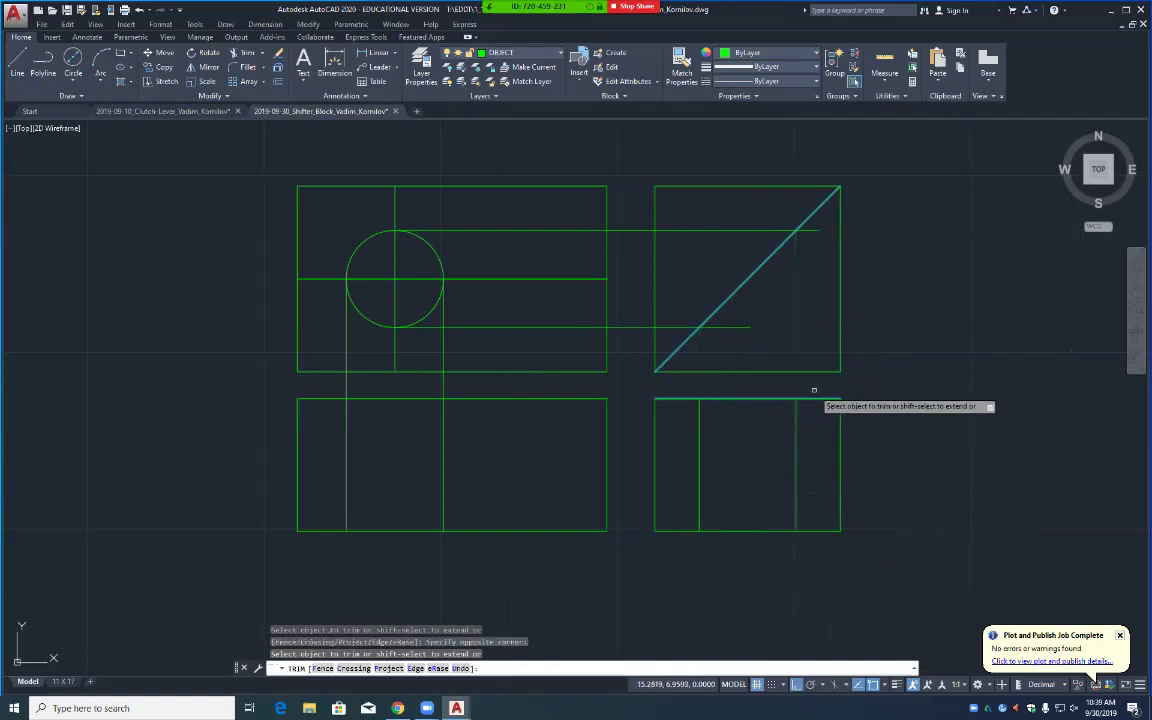
pyautogui.press('Return')
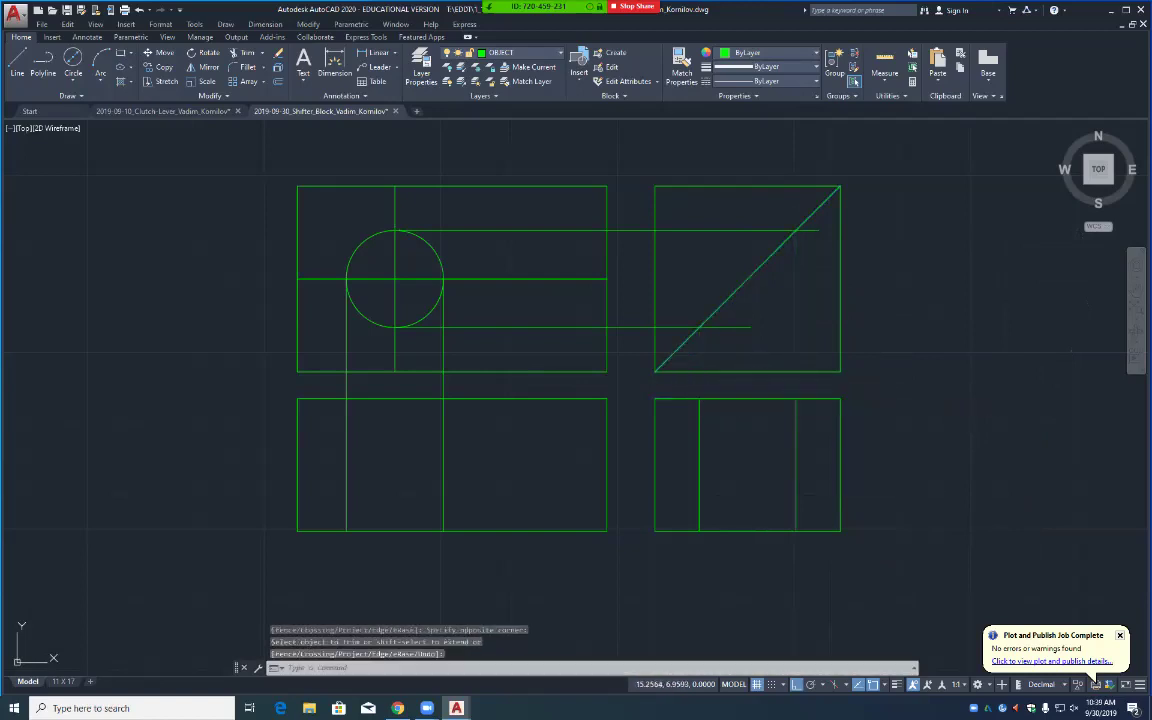
# Step: Trim the two vertical projection lines between the circle and the lower-left box's top edge
pyautogui.press('Return')
pyautogui.click(373, 321)
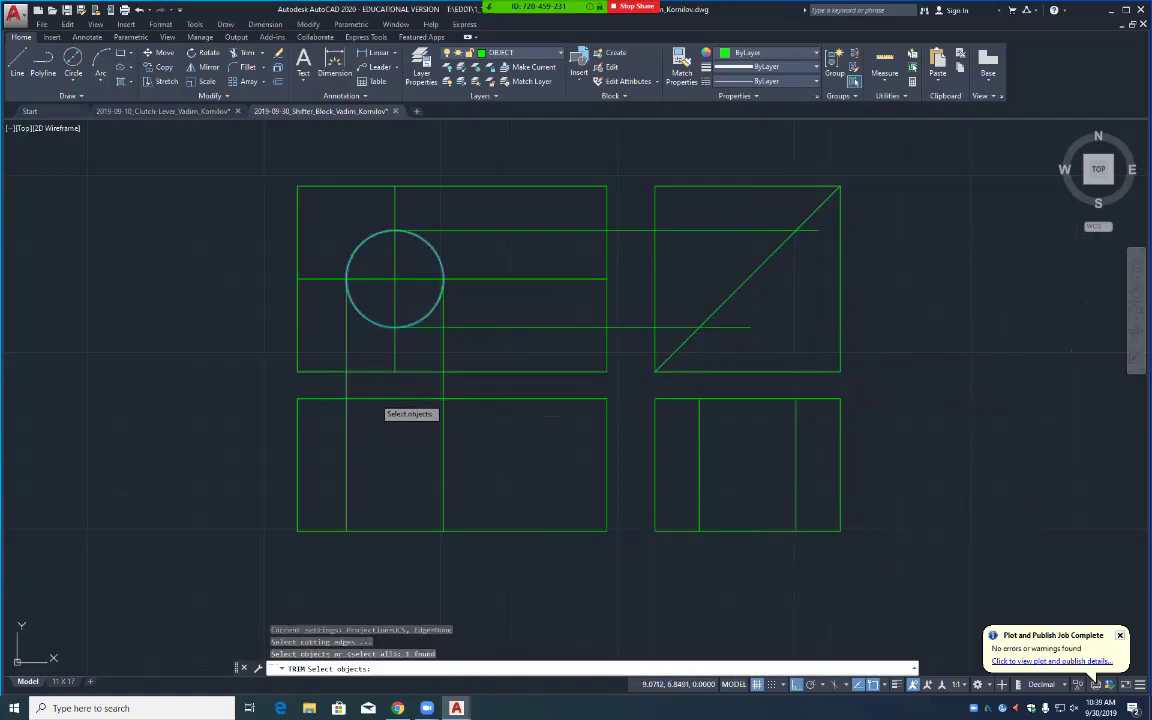
pyautogui.press('Return')
pyautogui.moveTo(333, 381); pyautogui.dragTo(519, 387)
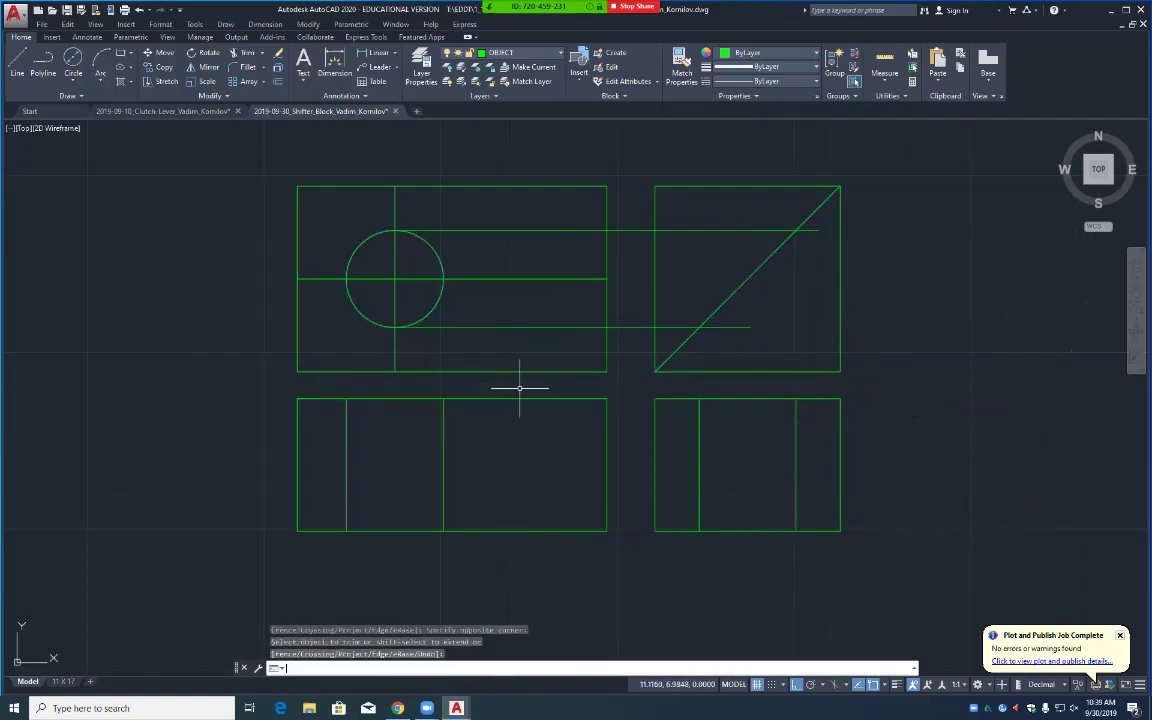
pyautogui.press('Return')
pyautogui.press('Return')
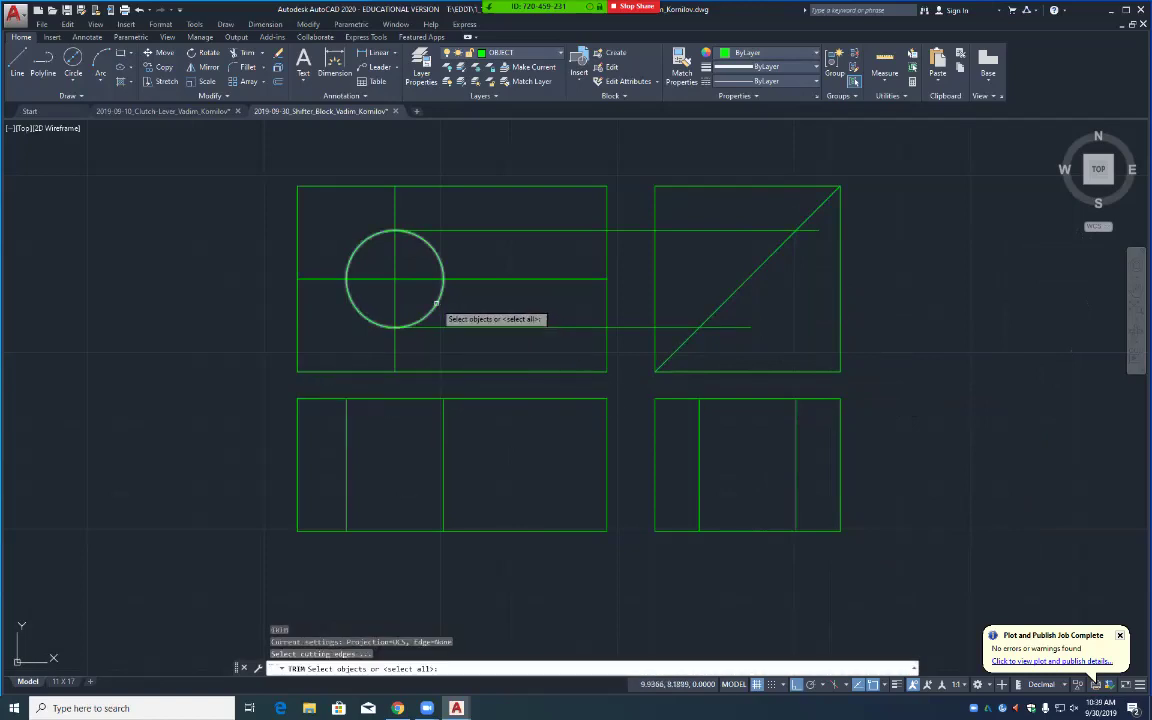
pyautogui.click(436, 303)
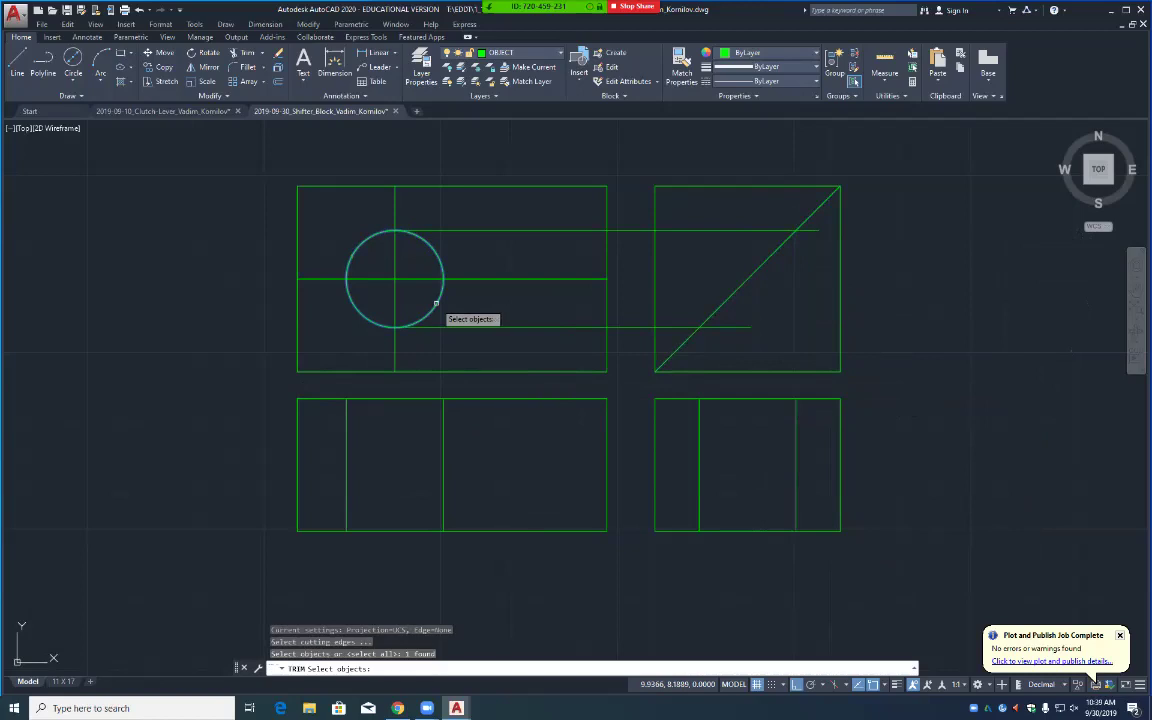
pyautogui.click(716, 312)
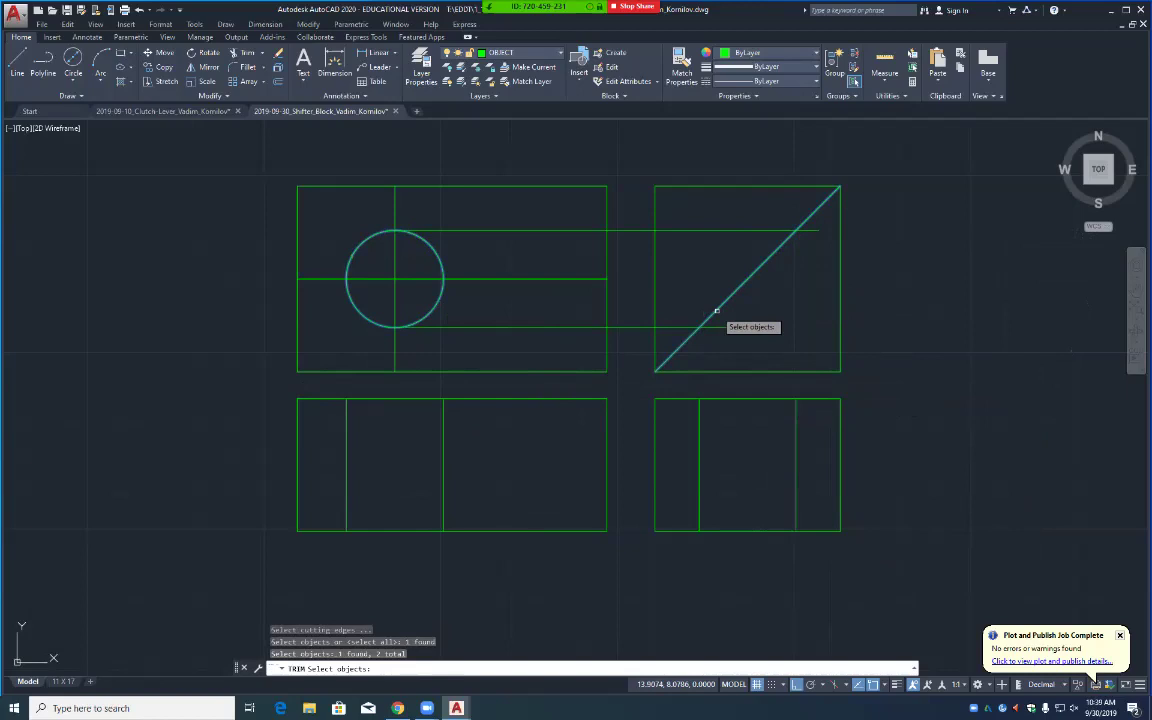
pyautogui.press('Escape')
pyautogui.press('Escape')
# Step: Erase the two horizontal projection lines running from the circle across to the upper-right box
pyautogui.write('e')
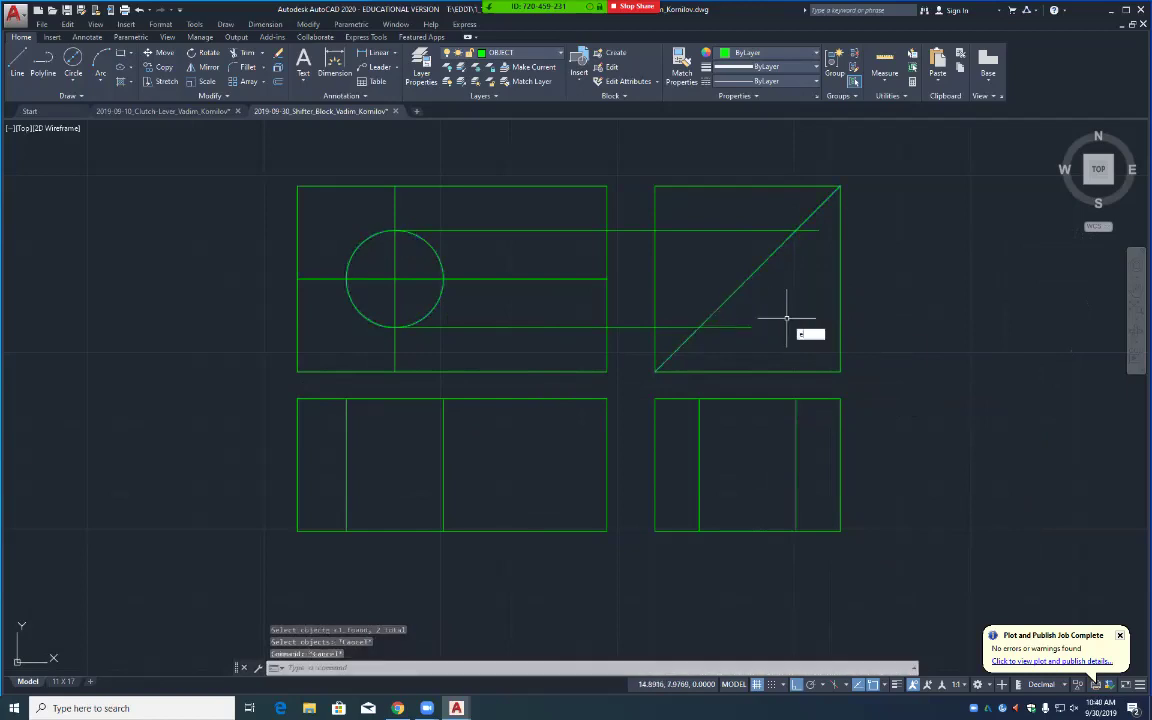
pyautogui.press('Return')
pyautogui.click(571, 231)
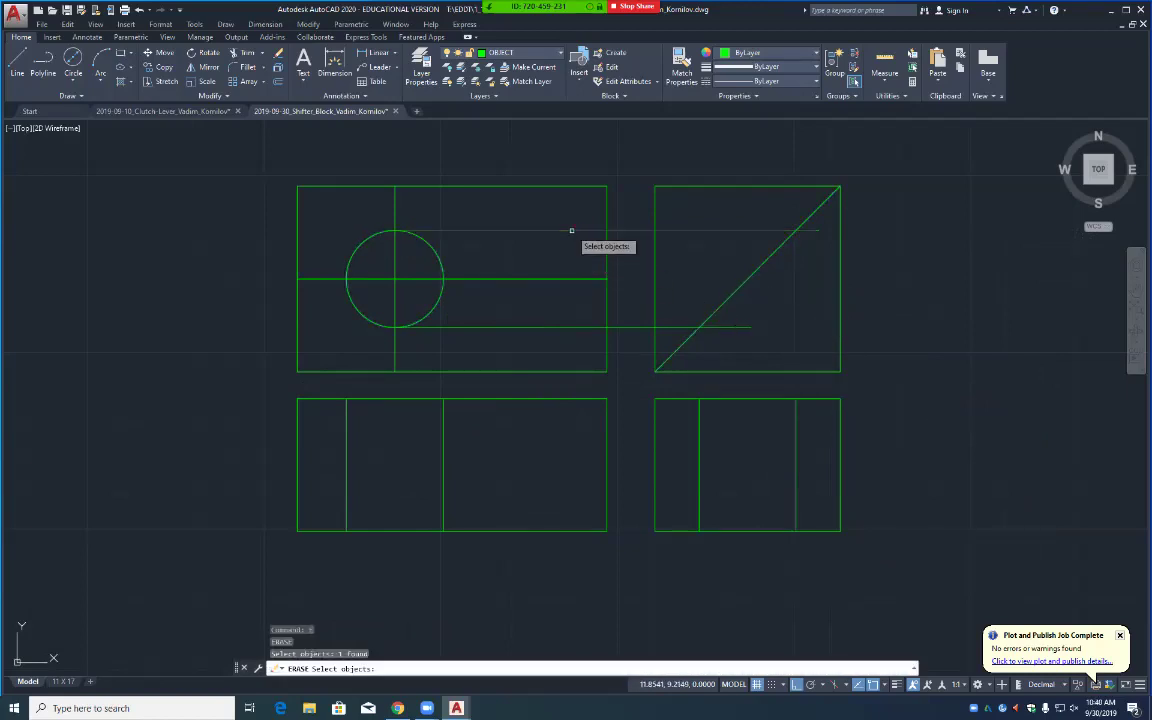
pyautogui.click(589, 327)
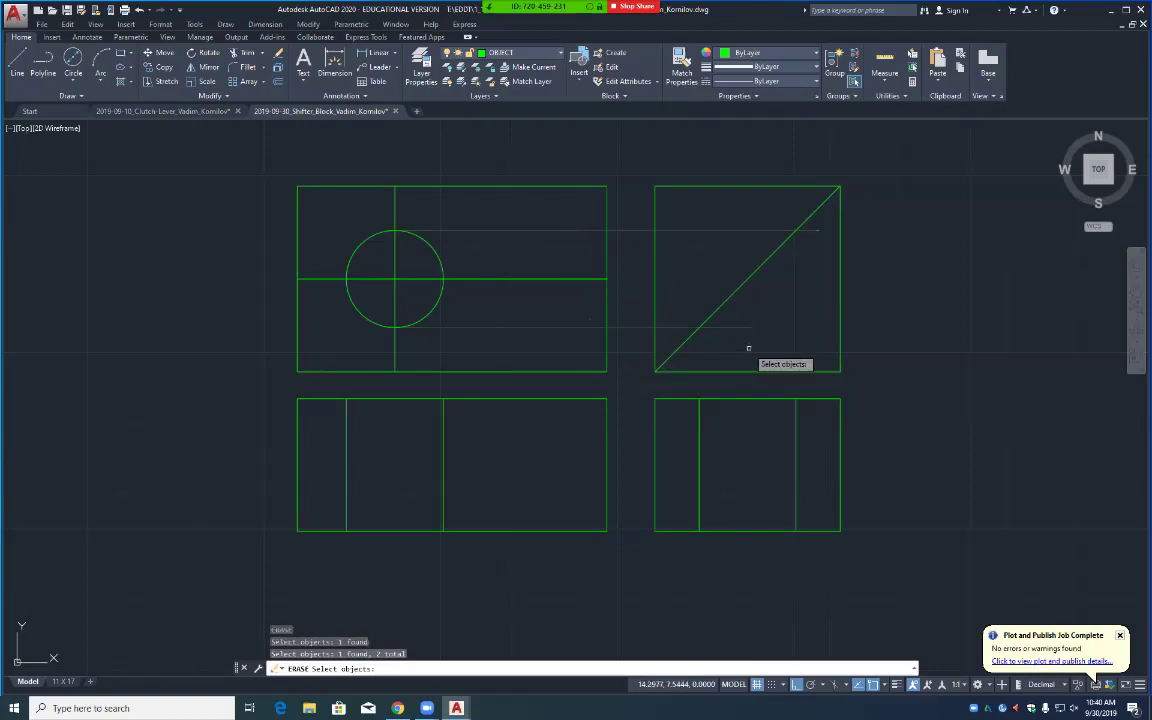
pyautogui.press('Return')
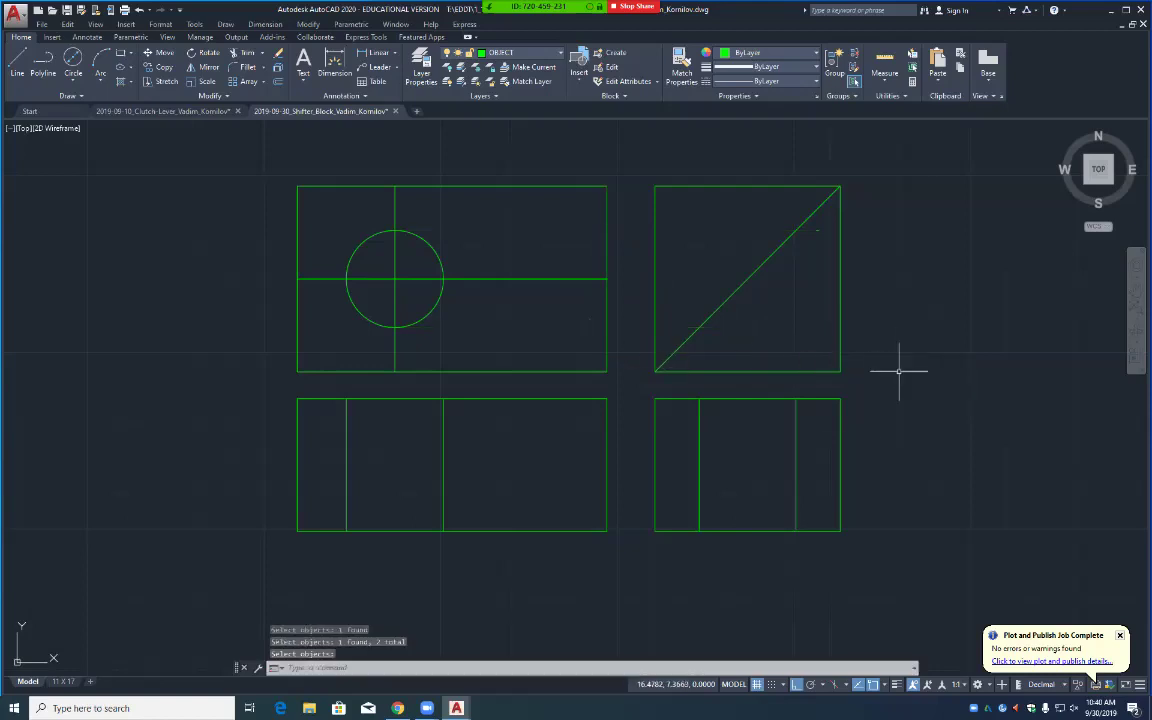
pyautogui.click(346, 484)
pyautogui.click(443, 483)
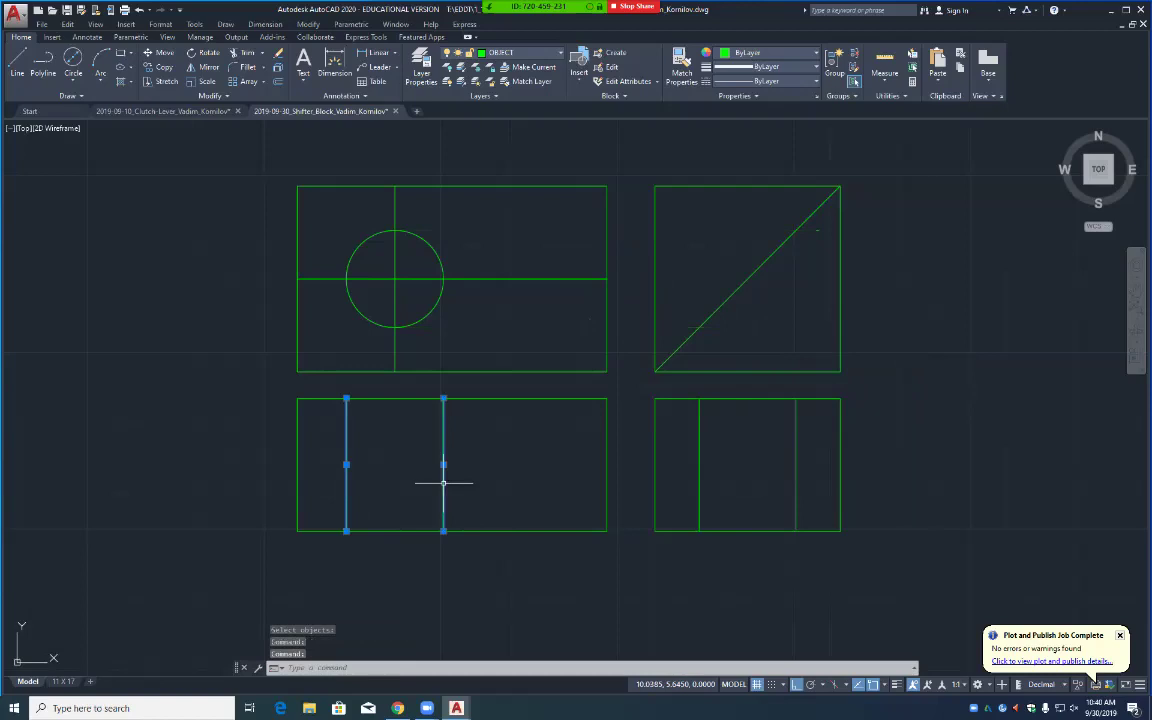
pyautogui.click(699, 466)
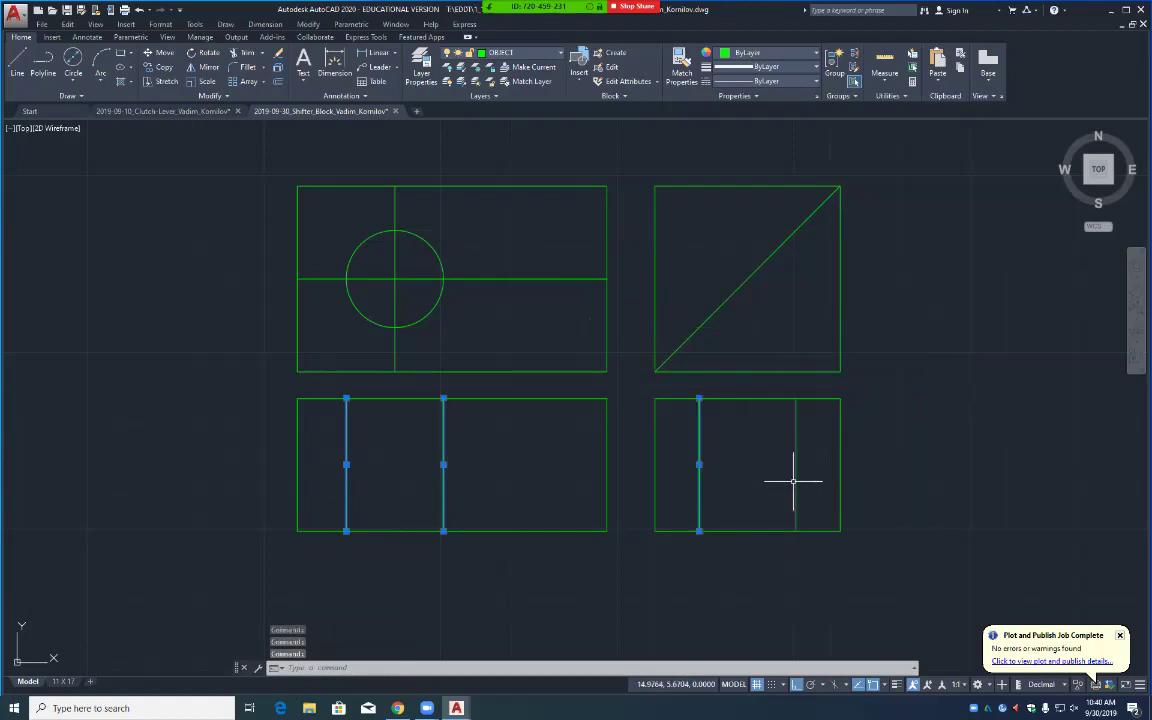
pyautogui.click(796, 482)
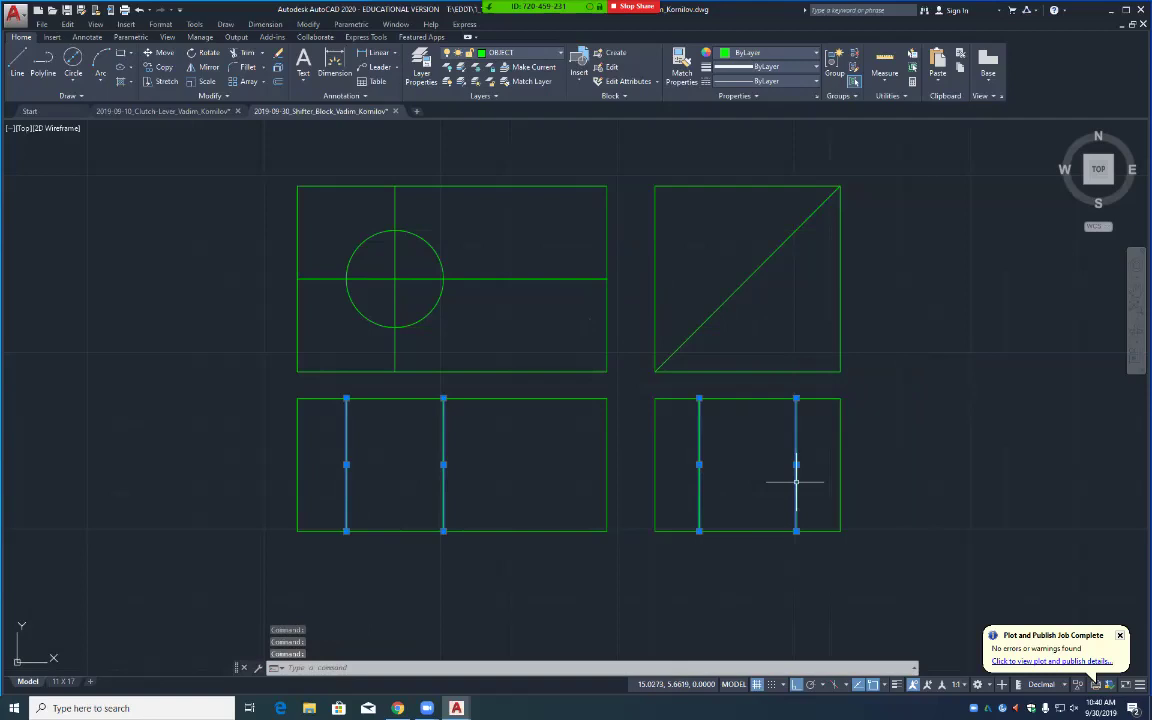
pyautogui.press('Escape')
pyautogui.press('Escape')
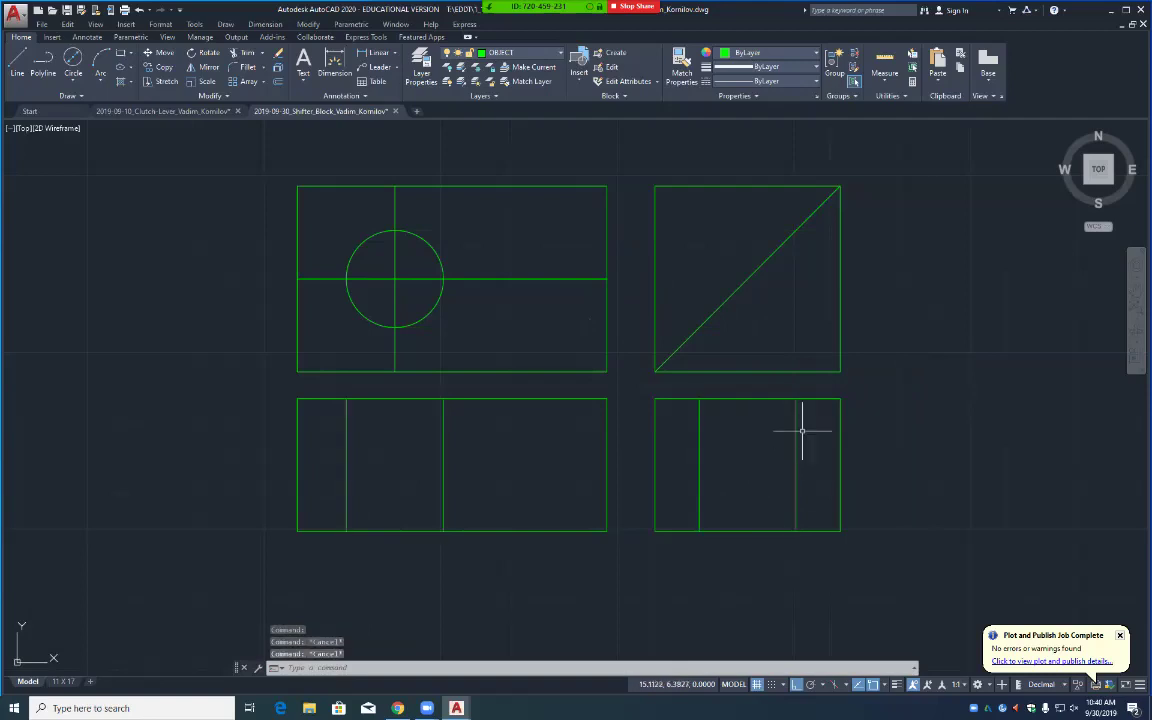
# Step: Move the four vertical hole-edge lines in the lower-left and lower-right boxes to the HIDDEN layer
pyautogui.click(812, 412)
pyautogui.click(675, 510)
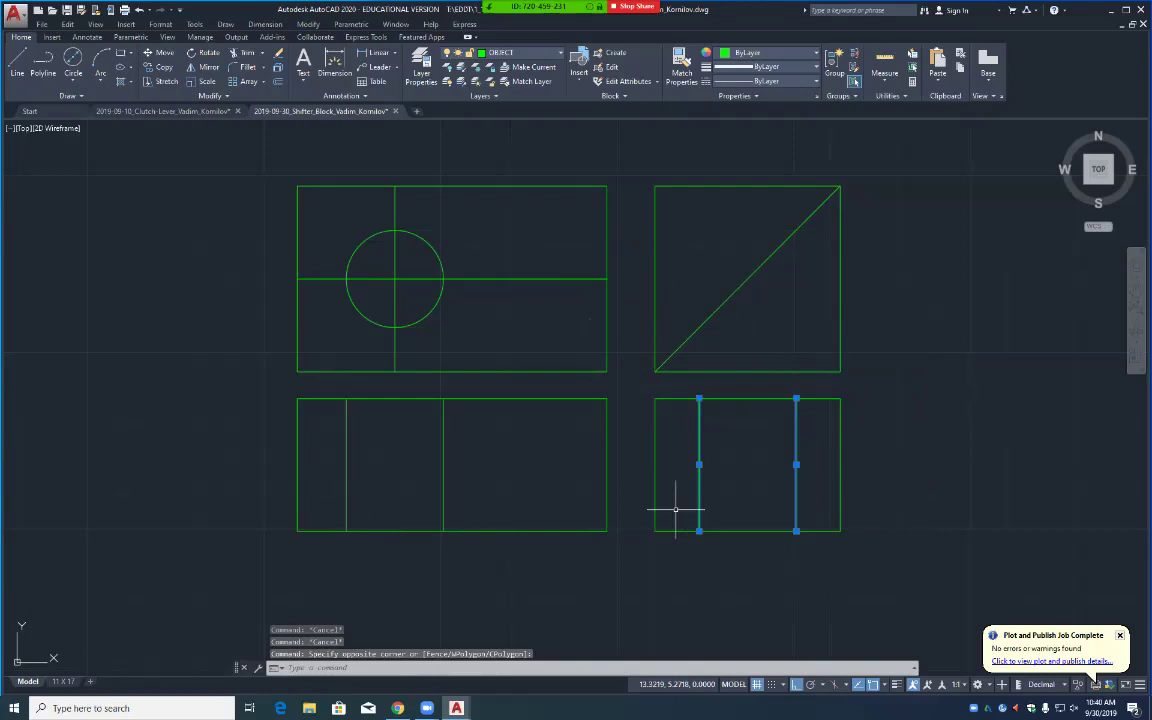
pyautogui.click(462, 423)
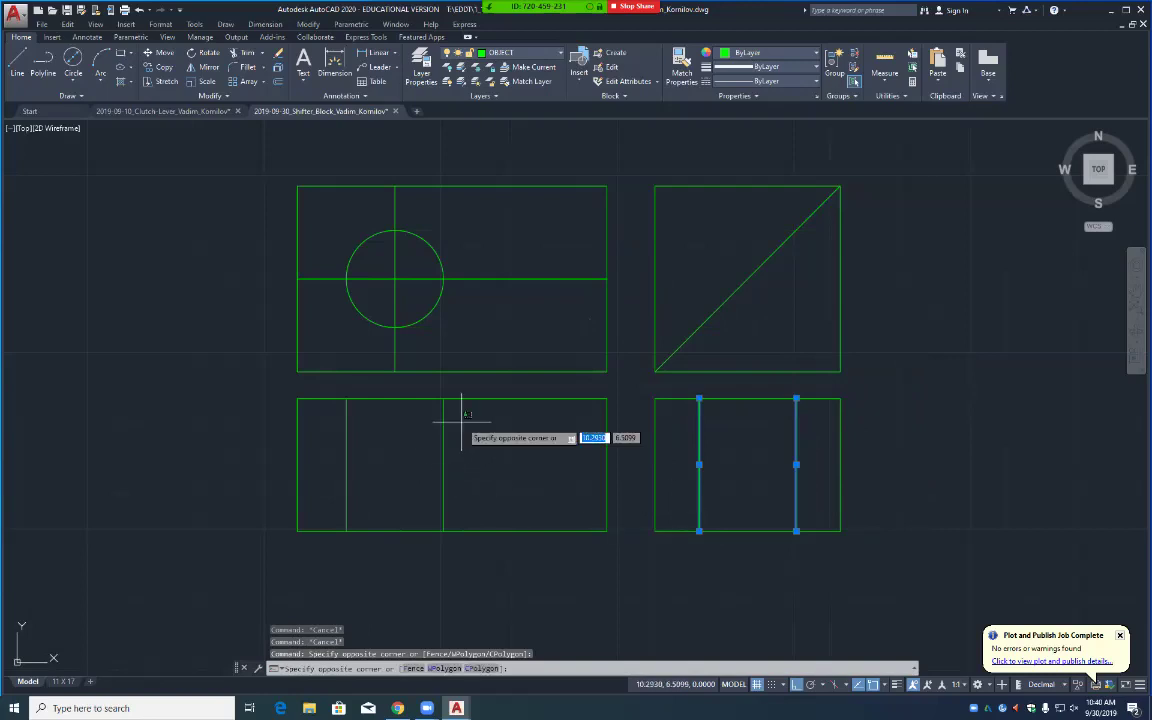
pyautogui.click(318, 500)
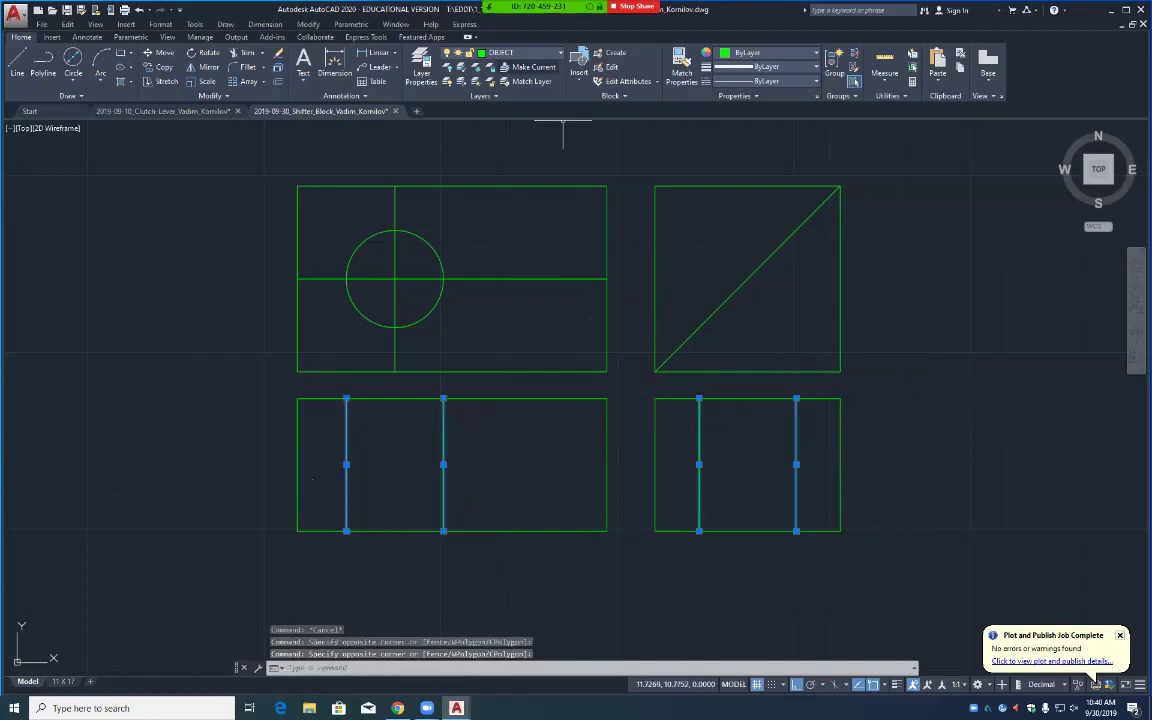
pyautogui.click(500, 52)
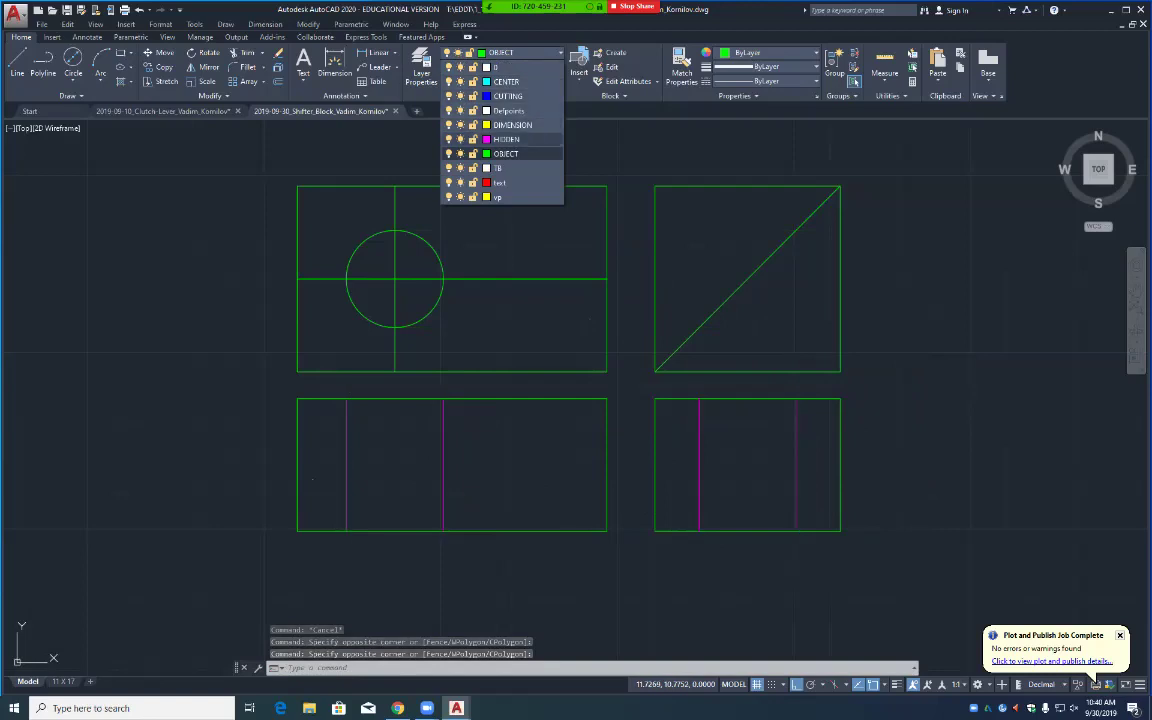
pyautogui.click(505, 139)
pyautogui.press('Escape')
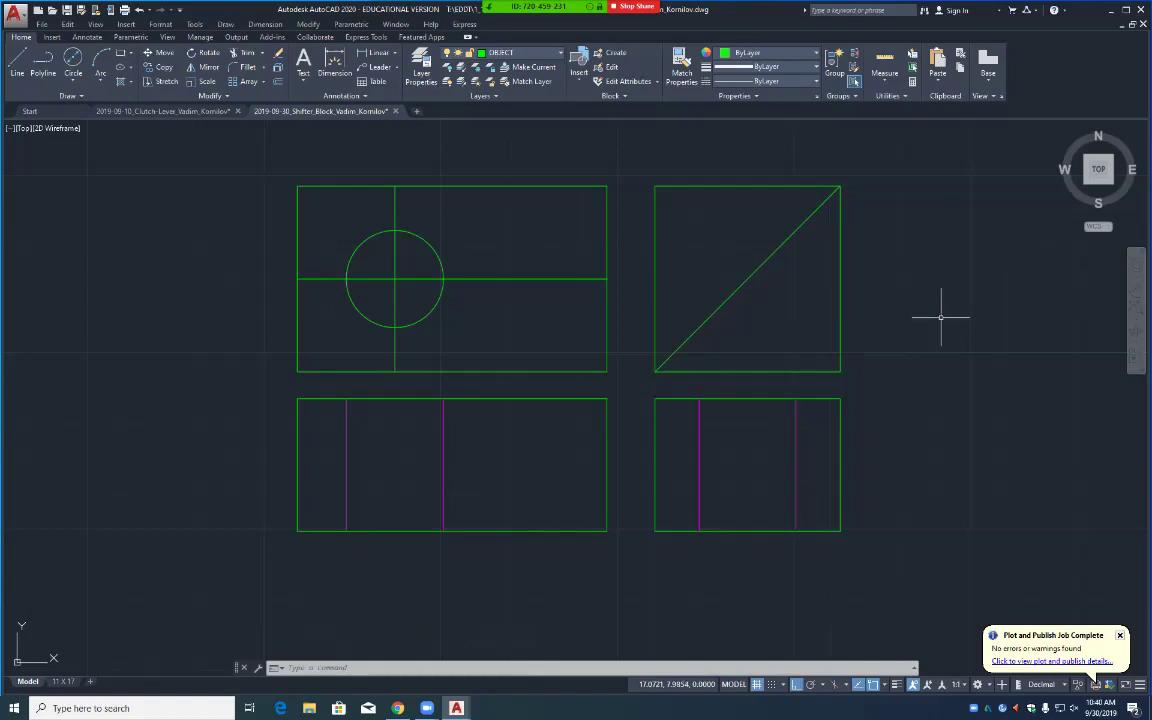
# Step: Set the global linetype scale (LTSCALE) to 1 and save the drawing
pyautogui.write('LTSCA')
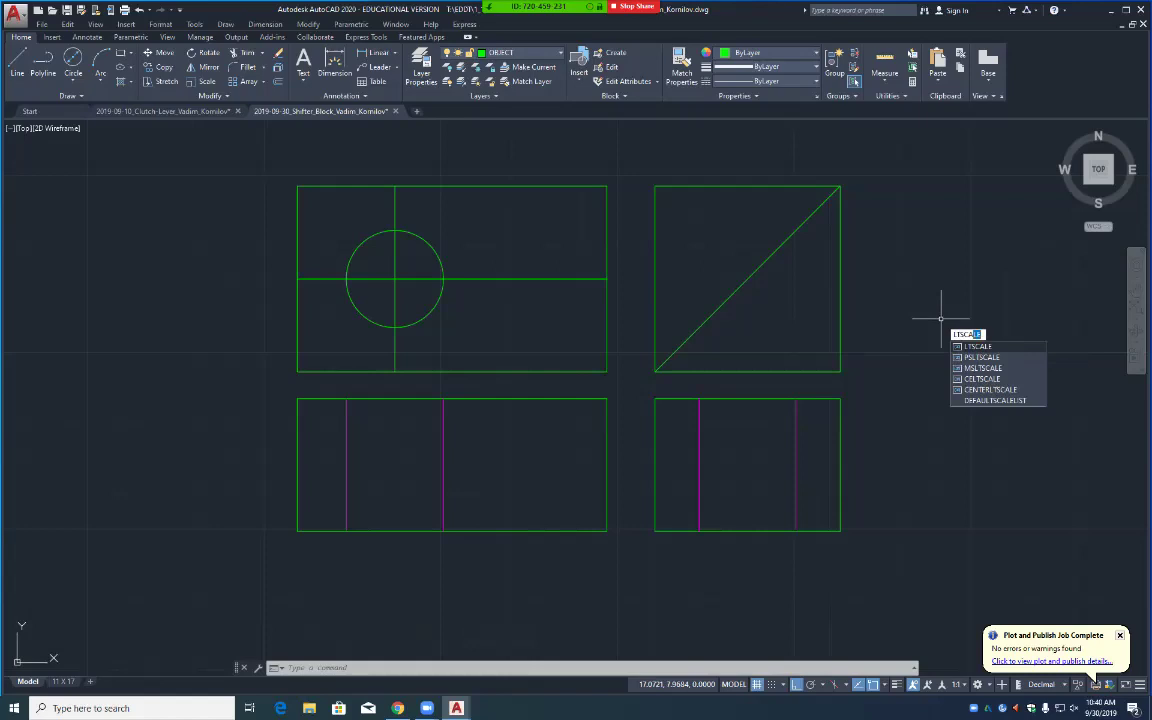
pyautogui.press('Return')
pyautogui.write('1')
pyautogui.press('Return')
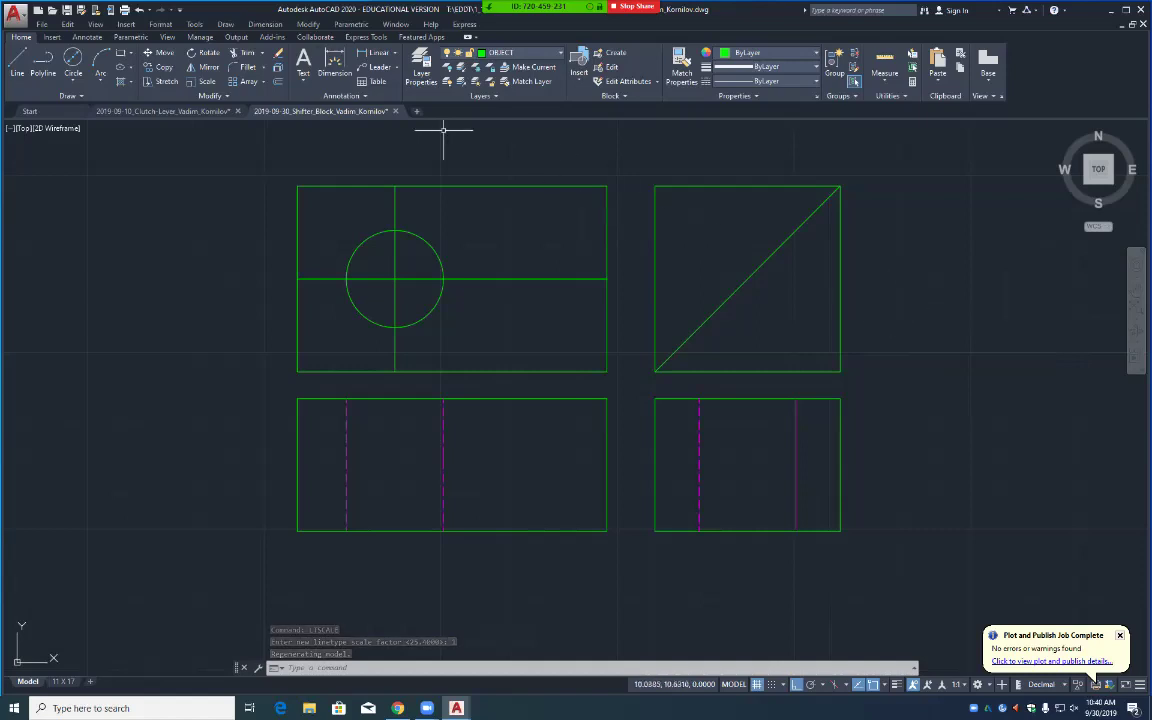
pyautogui.click(285, 668)
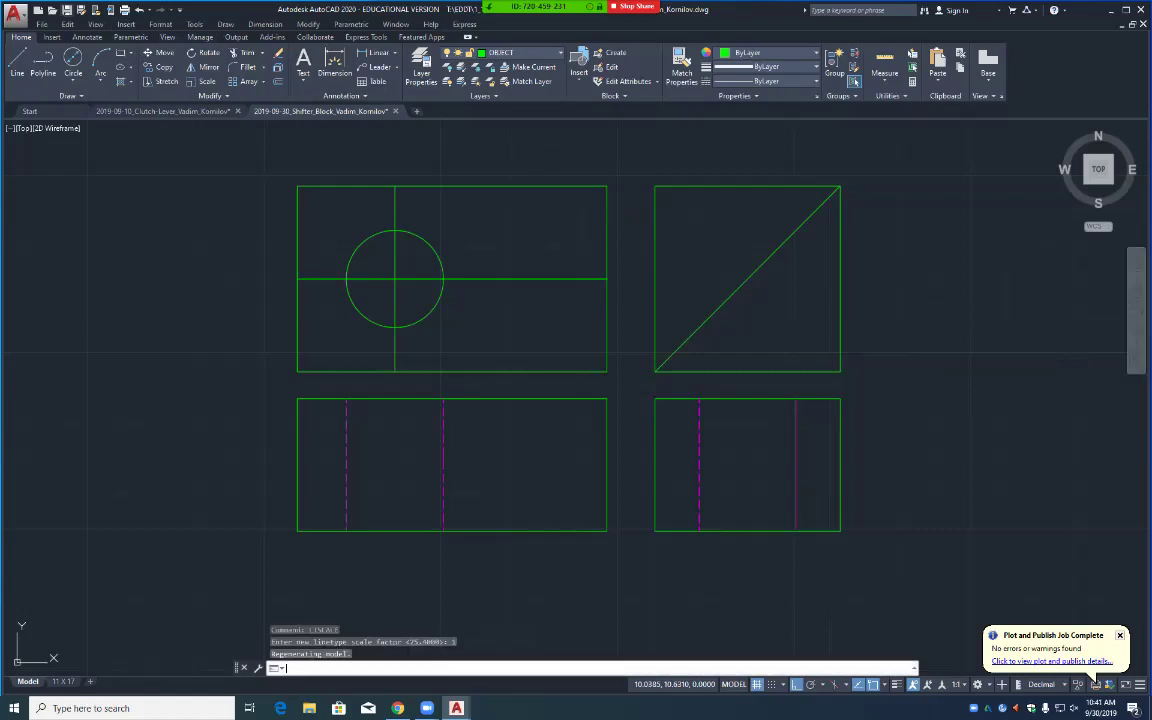
pyautogui.hotkey('ctrl', 's')
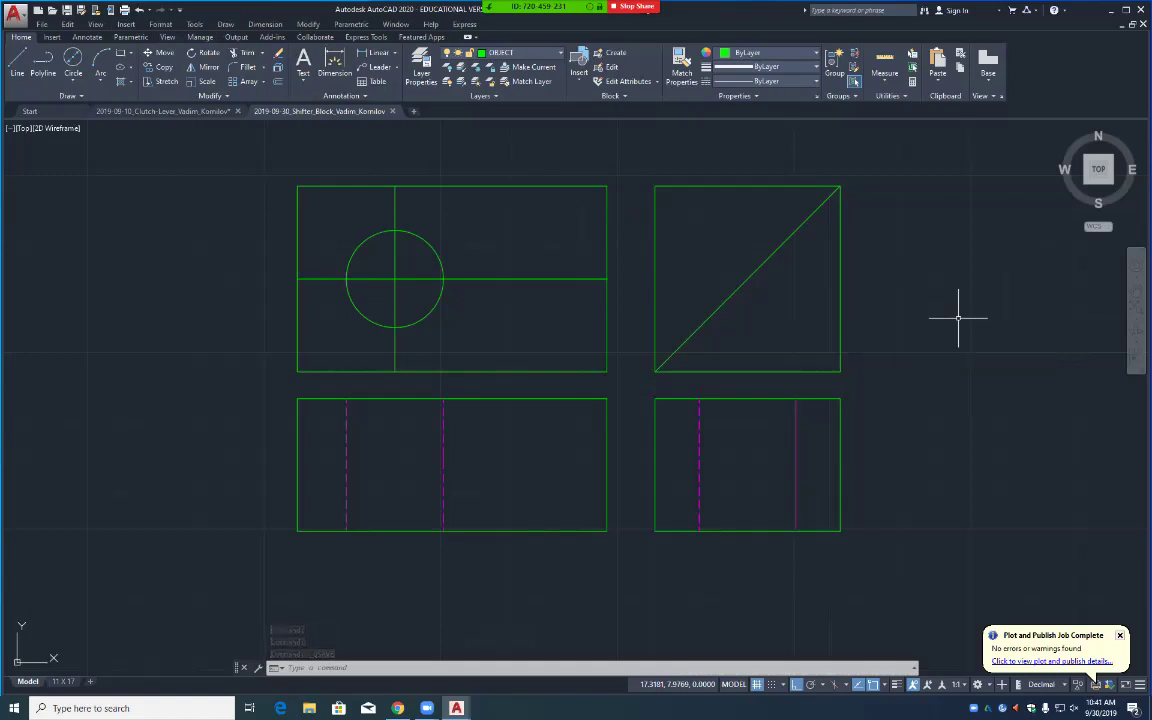
# Step: Offset the horizontal centre line in the upper-left box by 0.5 to both sides, above and below
pyautogui.write('o')
pyautogui.press('Return')
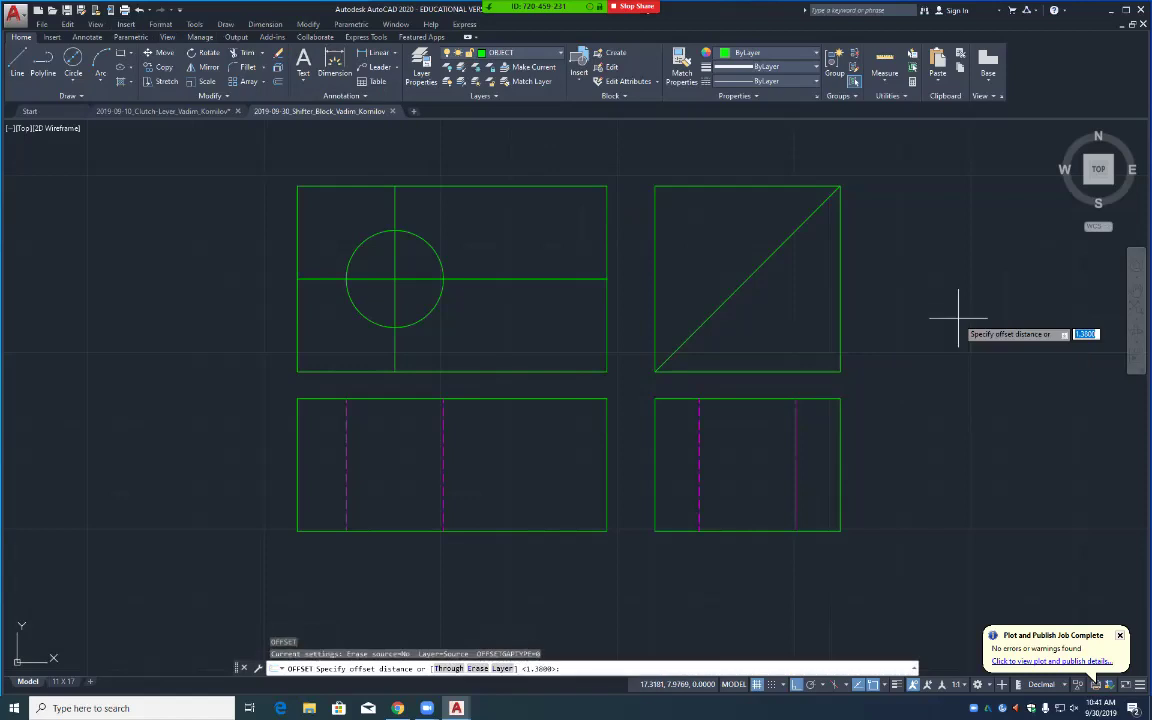
pyautogui.write('.5')
pyautogui.press('Return')
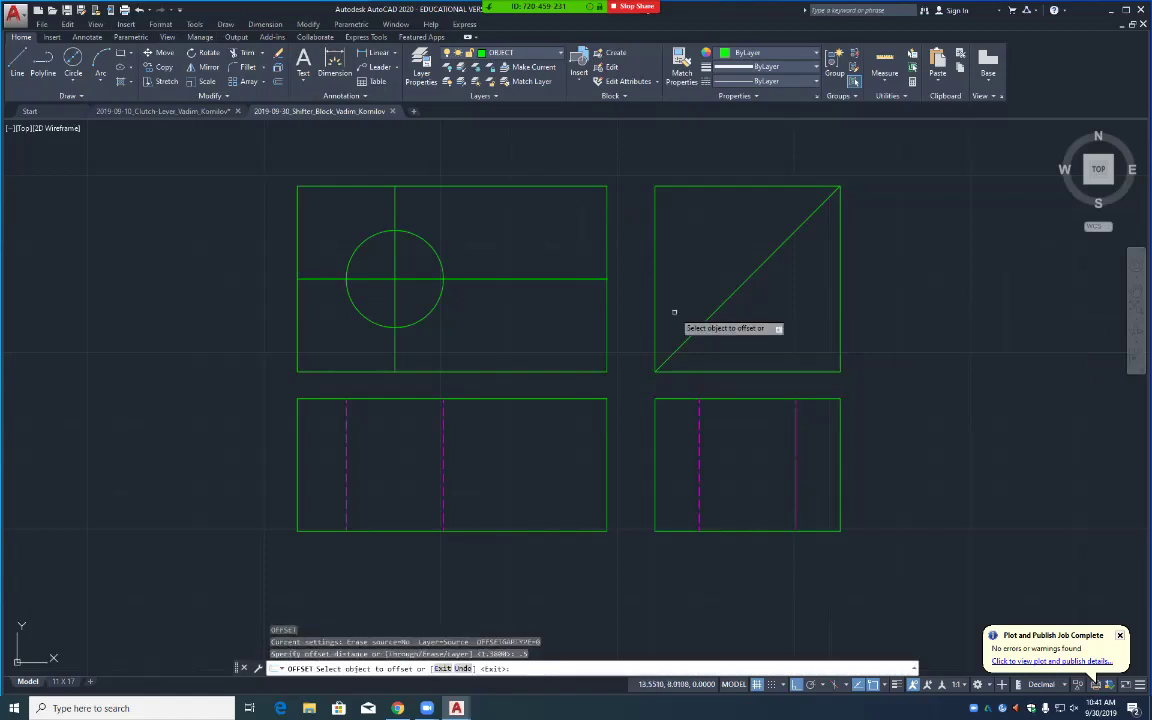
pyautogui.click(542, 279)
pyautogui.click(544, 262)
pyautogui.click(548, 279)
pyautogui.click(542, 311)
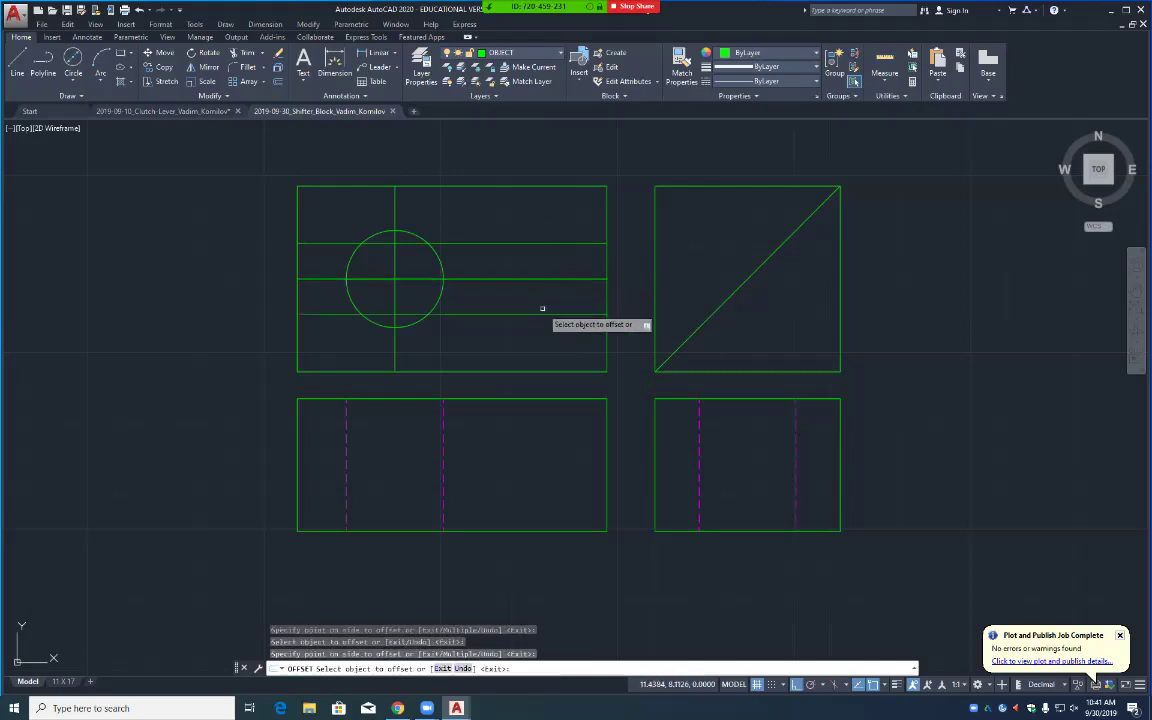
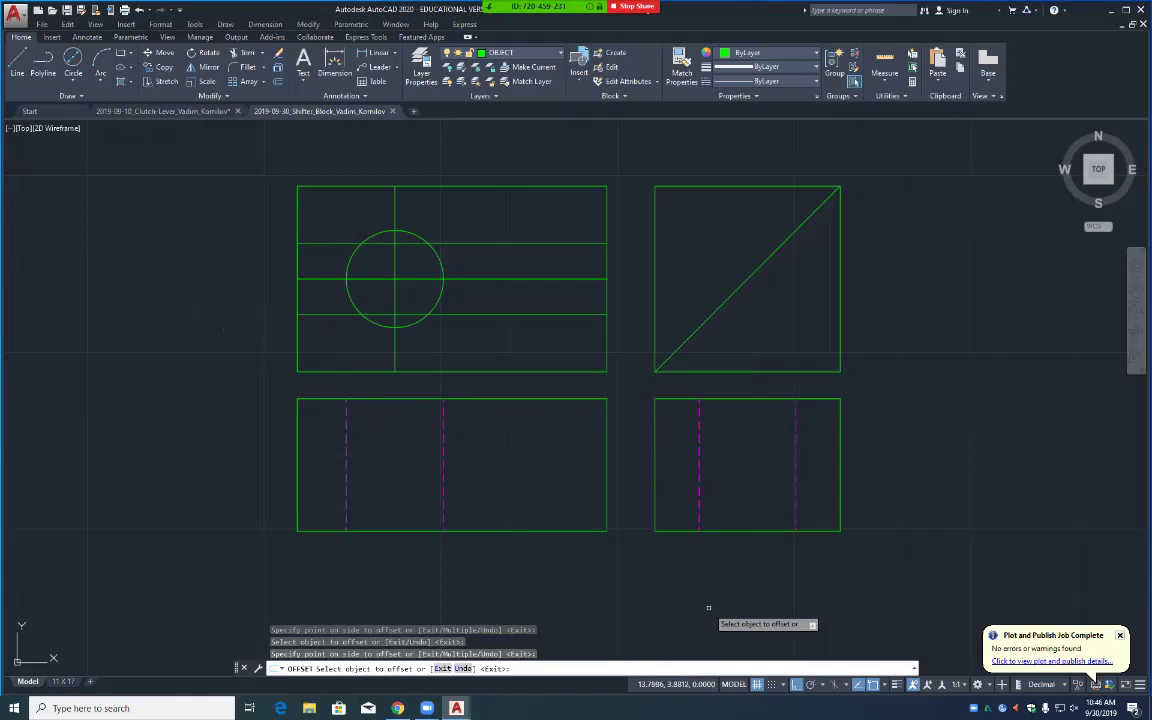
pyautogui.press('Escape')
# Step: Switch to the 11 X 17 layout, activate its viewport and set the viewport scale to 1:1
pyautogui.click(734, 684)
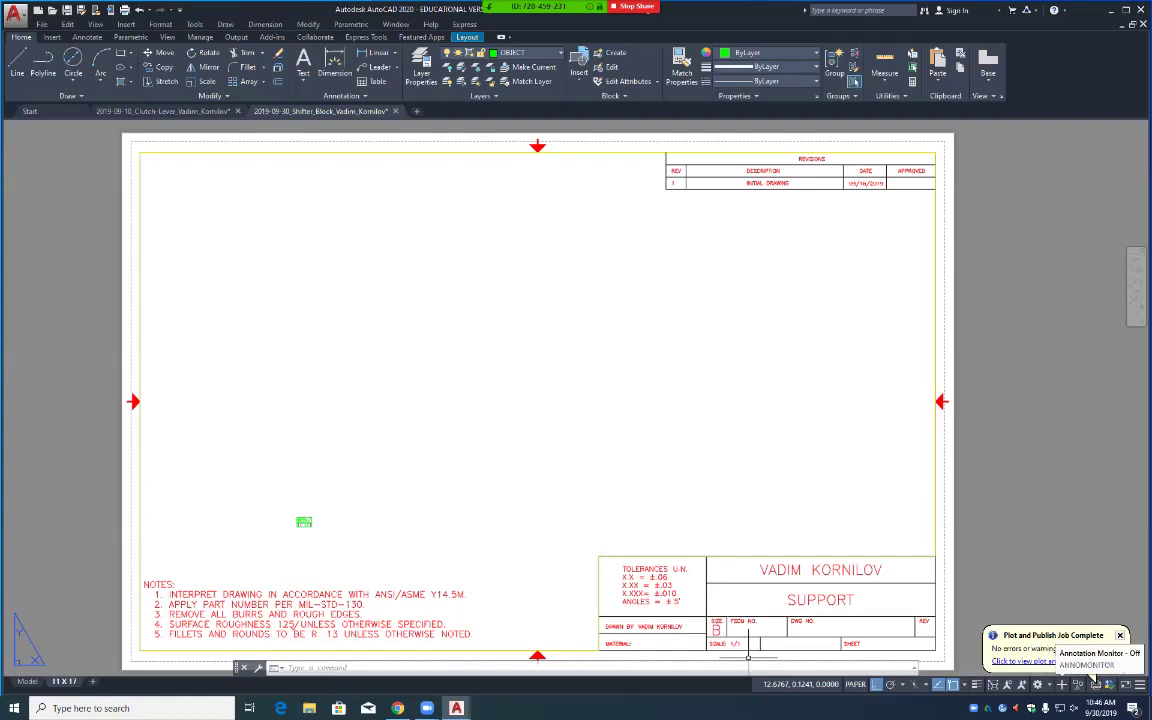
pyautogui.click(855, 684)
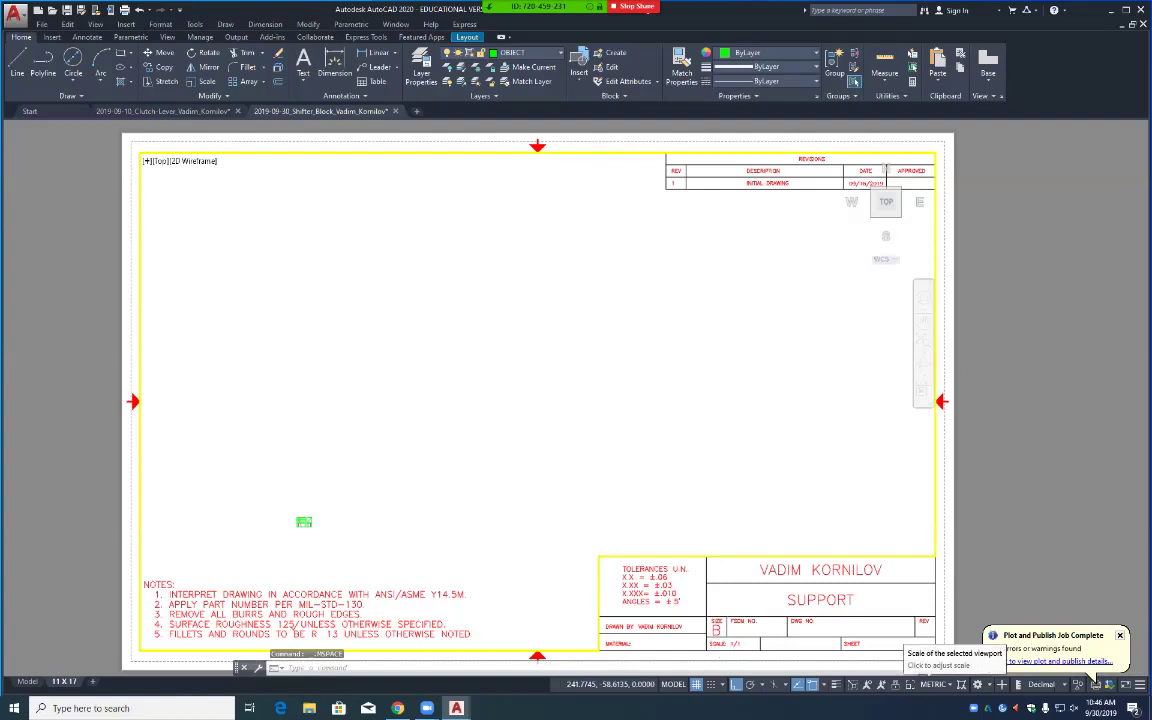
pyautogui.click(909, 684)
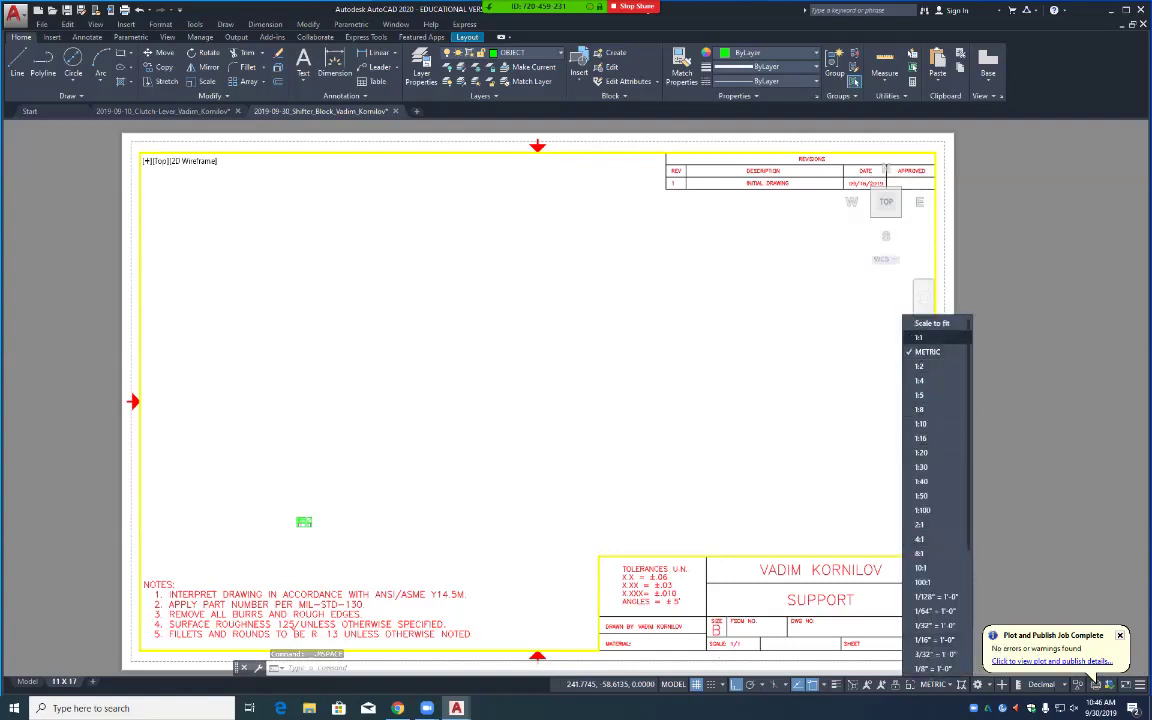
pyautogui.click(919, 337)
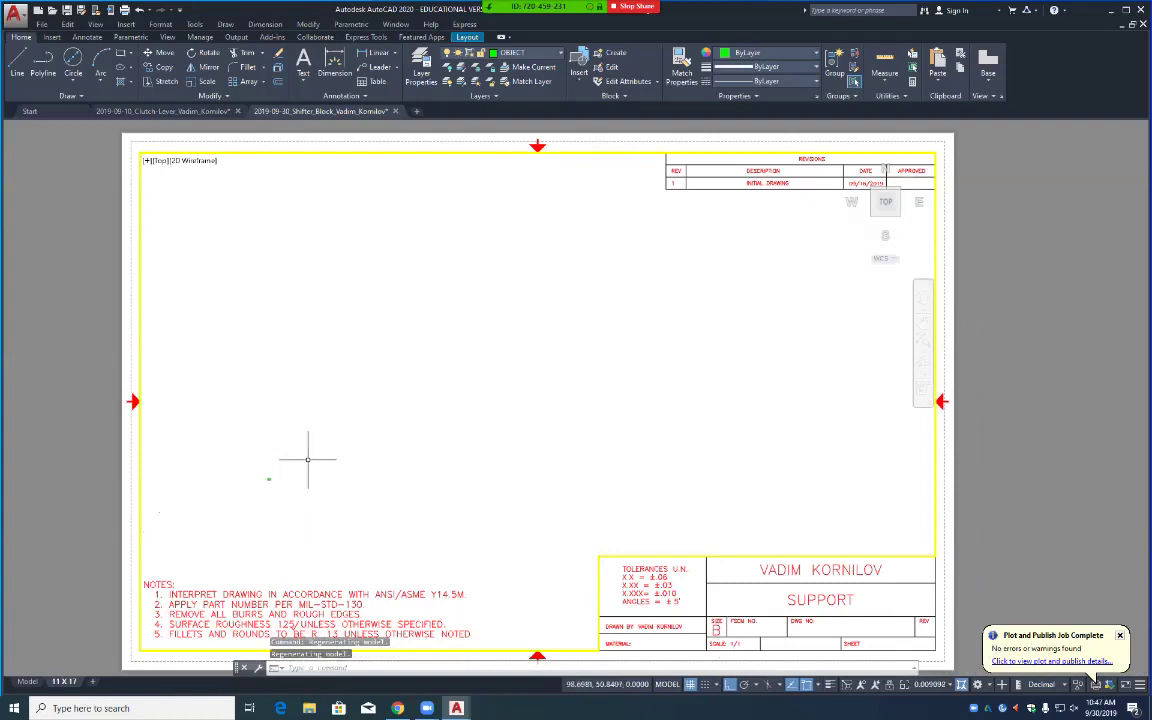
# Step: Centre the four views inside the layout viewport at an exact 1:1 scale and return to paper space
pyautogui.moveTo(305, 466); pyautogui.dragTo(501, 411, button='middle')
pyautogui.scroll(5, 509, 419)
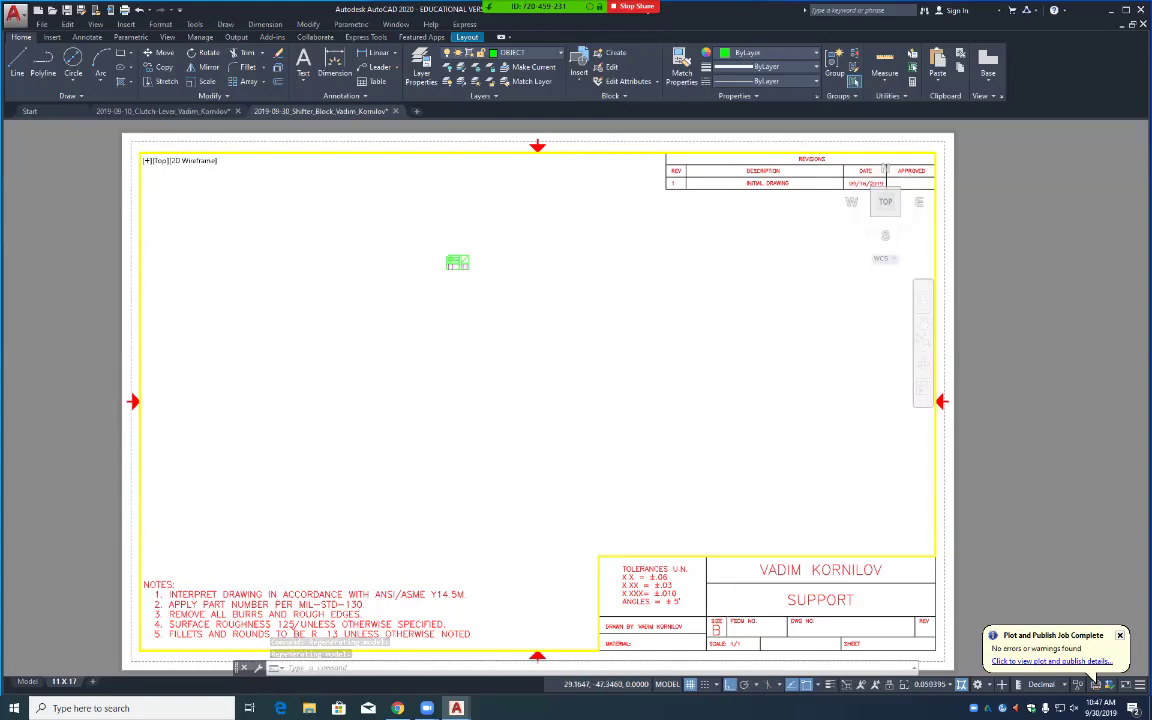
pyautogui.scroll(2, 510, 425)
pyautogui.moveTo(427, 224); pyautogui.dragTo(473, 451, button='middle')
pyautogui.scroll(6, 473, 451)
pyautogui.moveTo(458, 314); pyautogui.dragTo(478, 494, button='middle')
pyautogui.scroll(4, 478, 496)
pyautogui.moveTo(494, 442); pyautogui.dragTo(481, 540, button='middle')
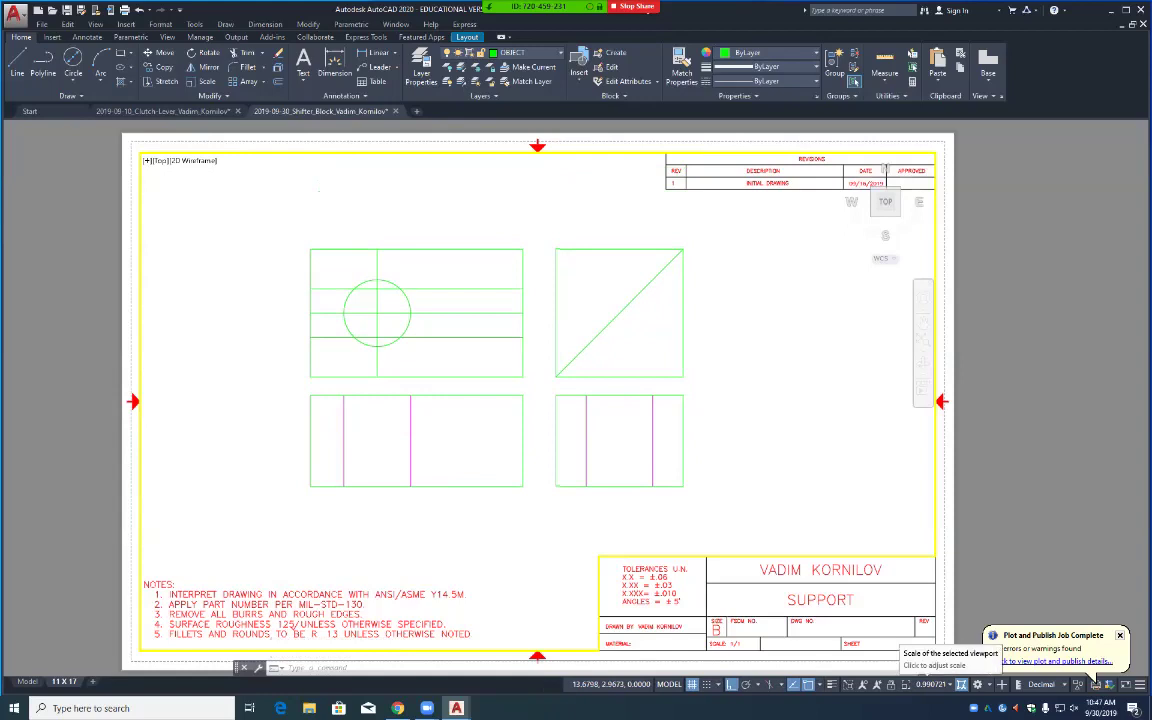
pyautogui.click(931, 684)
pyautogui.click(922, 334)
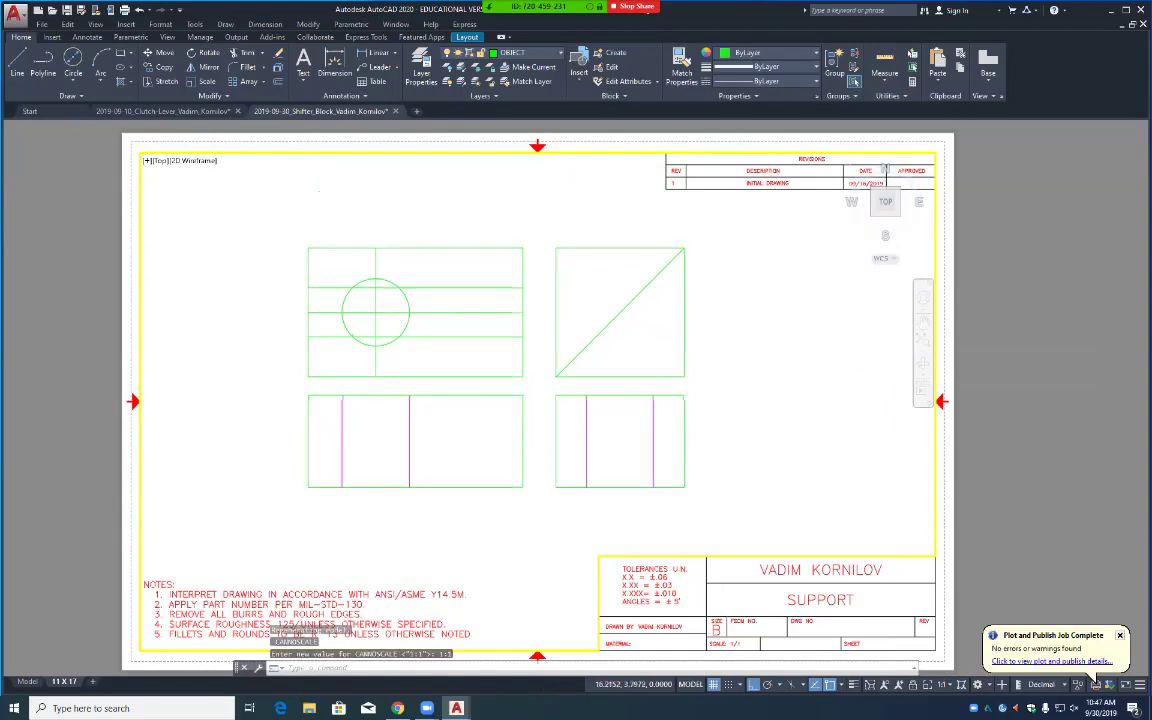
pyautogui.doubleClick(884, 172)
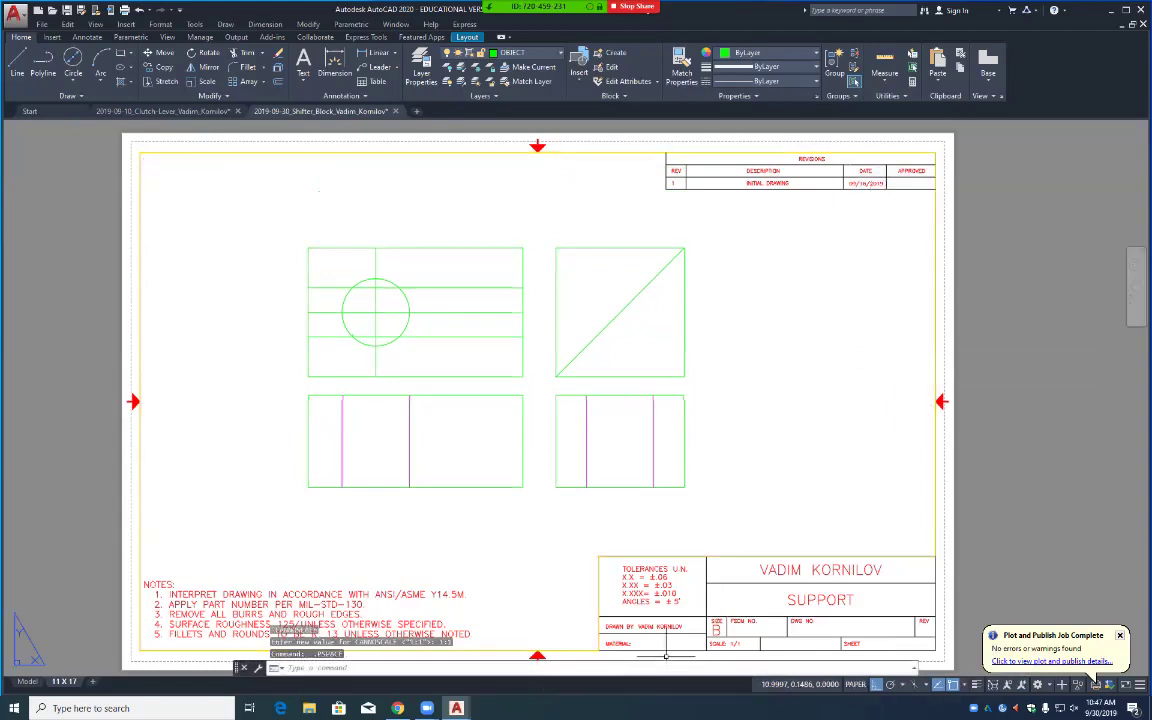
# Step: Change the date of the initial drawing entry in the revisions table to 09/30/2019
pyautogui.doubleClick(866, 183)
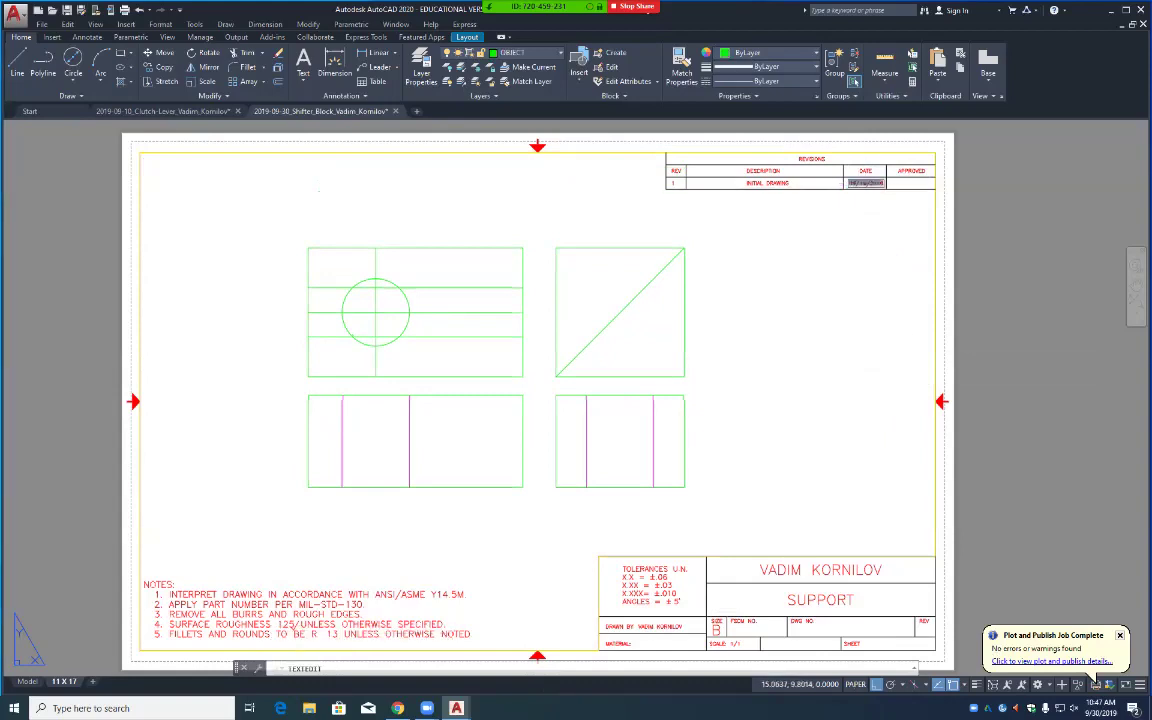
pyautogui.click(866, 183)
pyautogui.press('BackSpace')
pyautogui.press('BackSpace')
pyautogui.write('30')
pyautogui.press('Return')
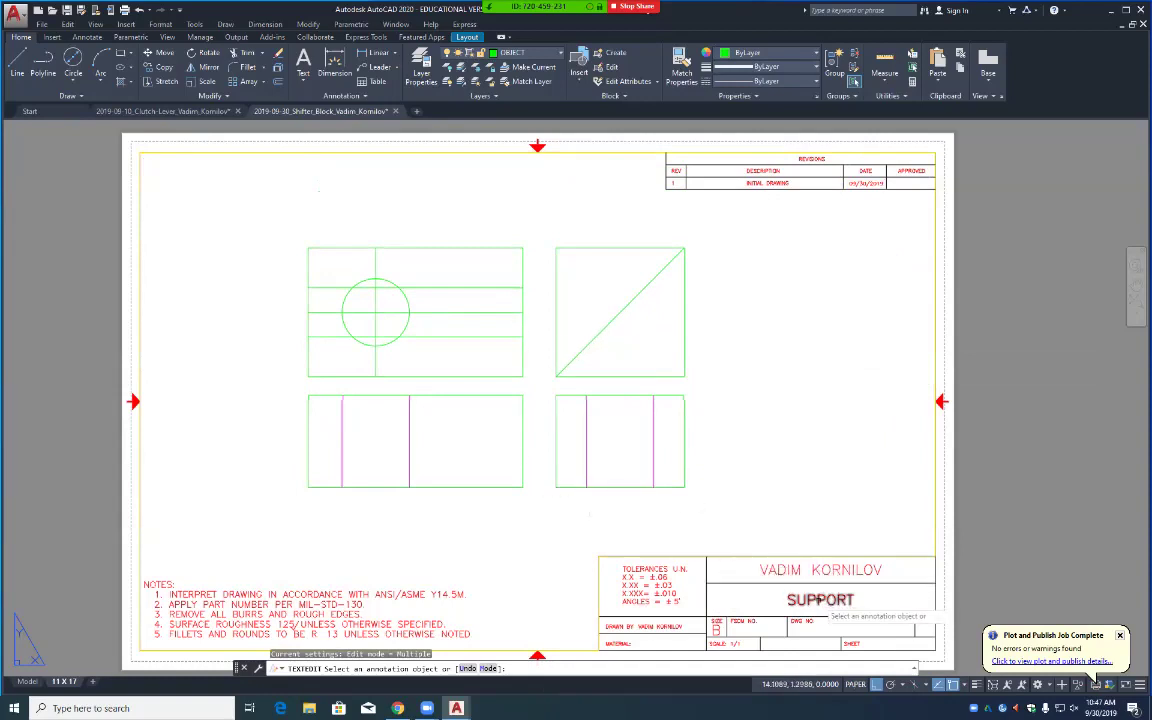
pyautogui.press('Escape')
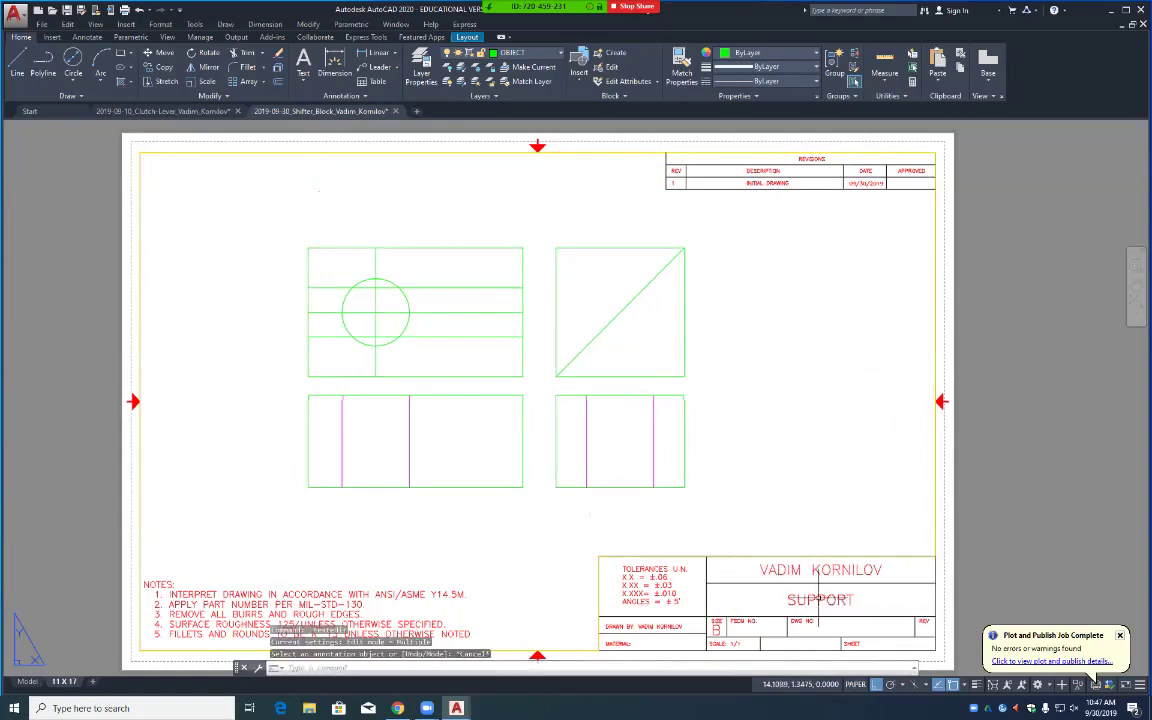
# Step: Change the drawing title in the title block to SHIFTER BLOCK and save the drawing
pyautogui.doubleClick(818, 597)
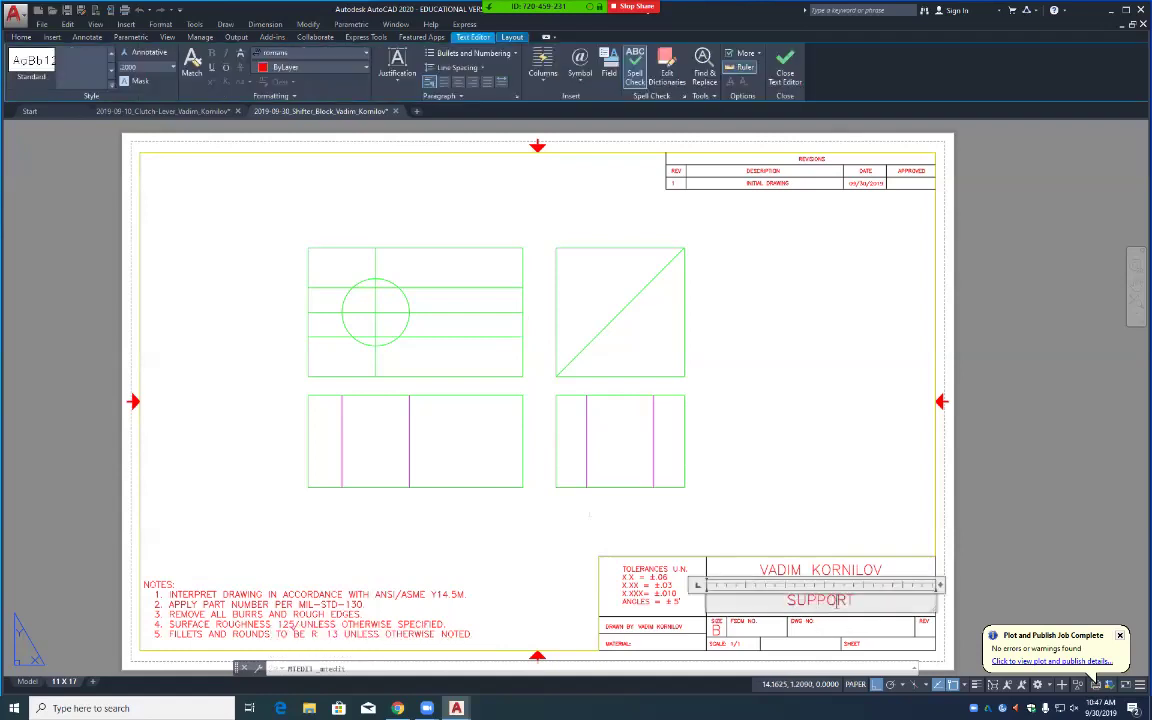
pyautogui.write('SHIFTER BLOCK')
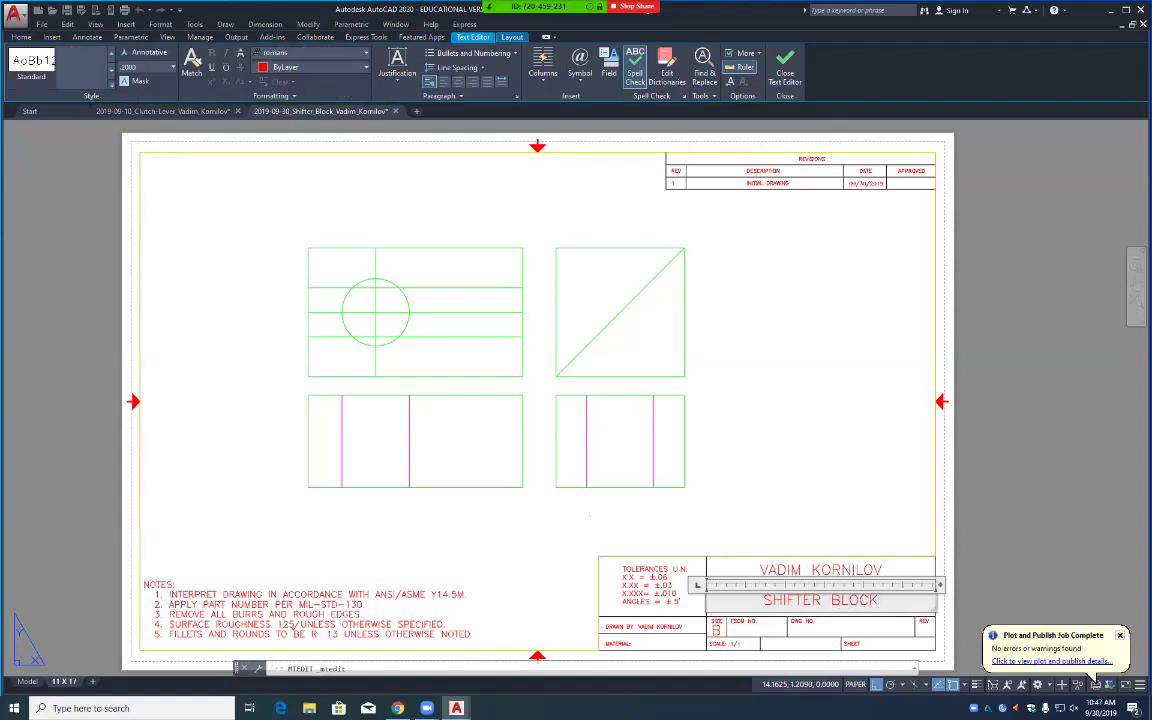
pyautogui.press('Escape')
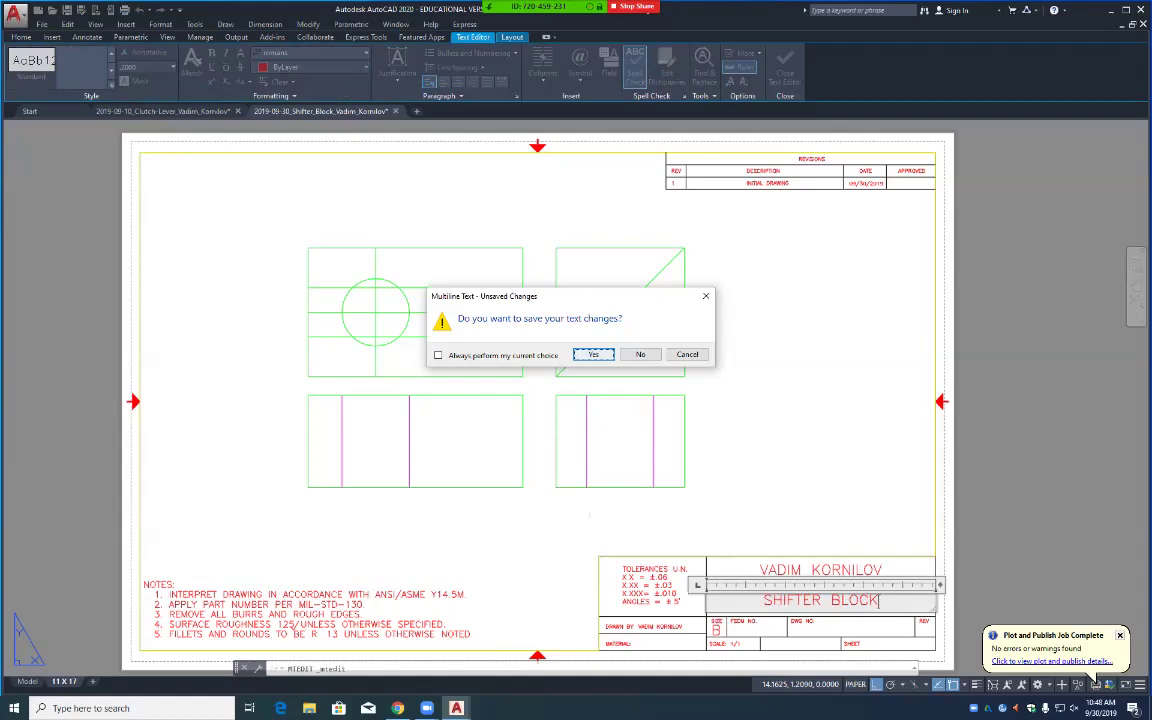
pyautogui.click(593, 354)
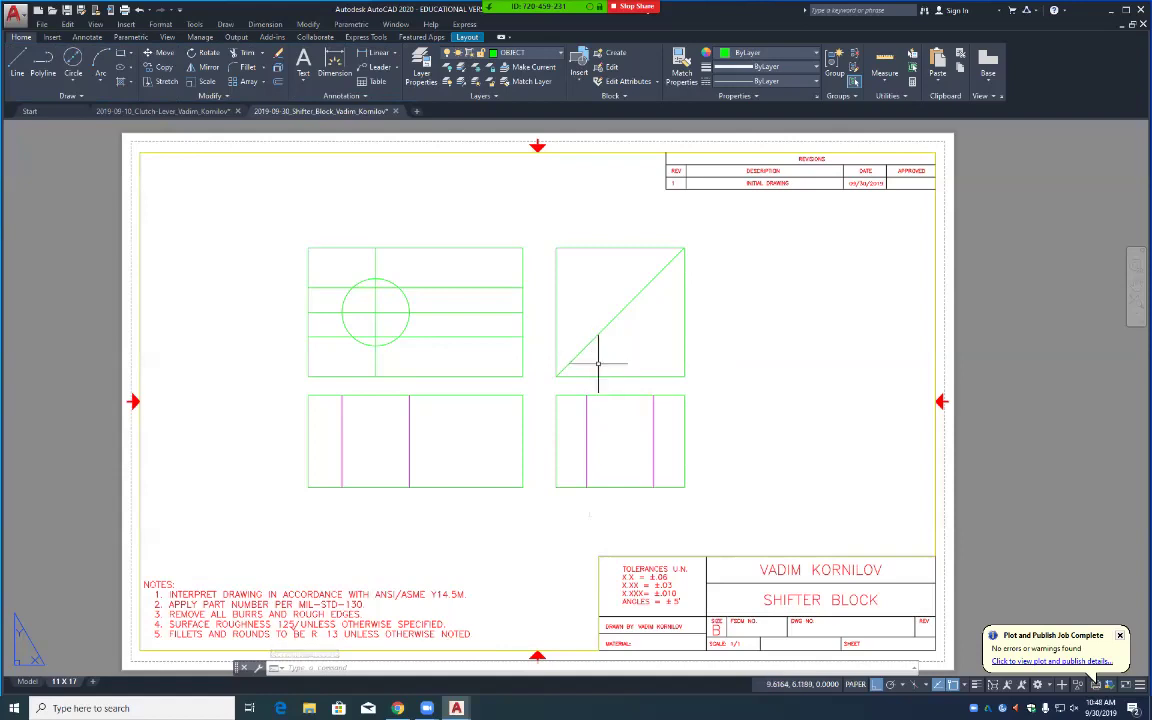
pyautogui.hotkey('ctrl', 's')
# Step: In model space, trim the portions of the two offset lines inside the circle, using the circle as cutting edge
pyautogui.click(27, 681)
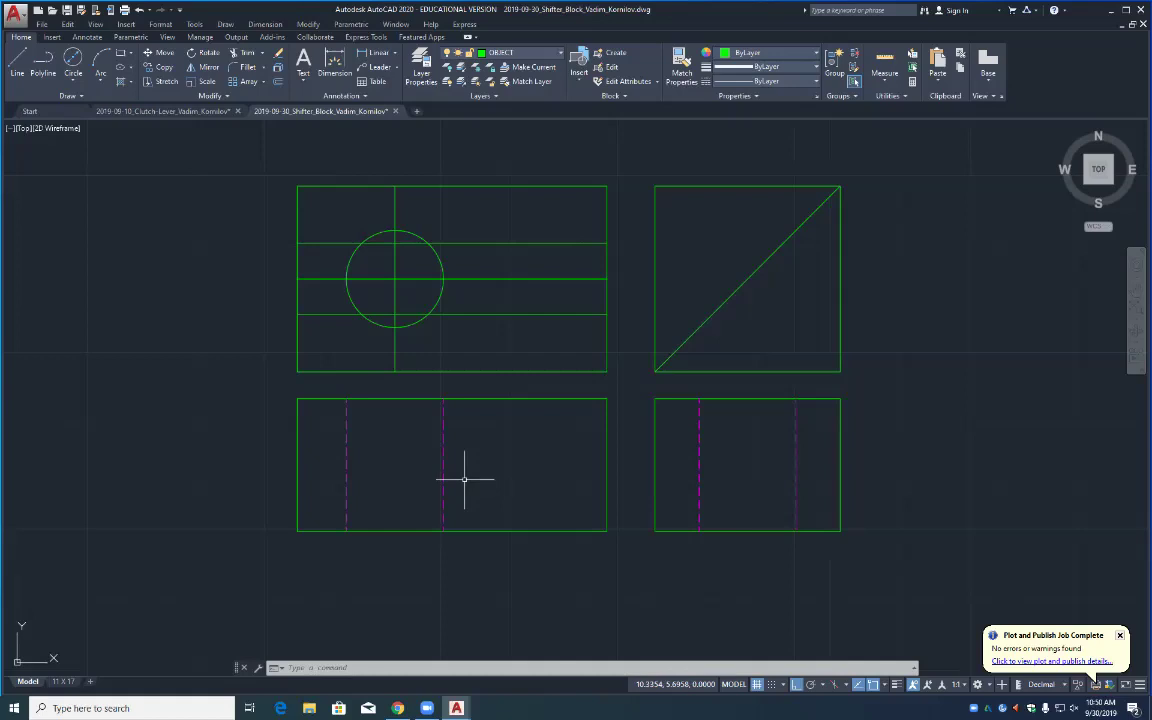
pyautogui.write('TR')
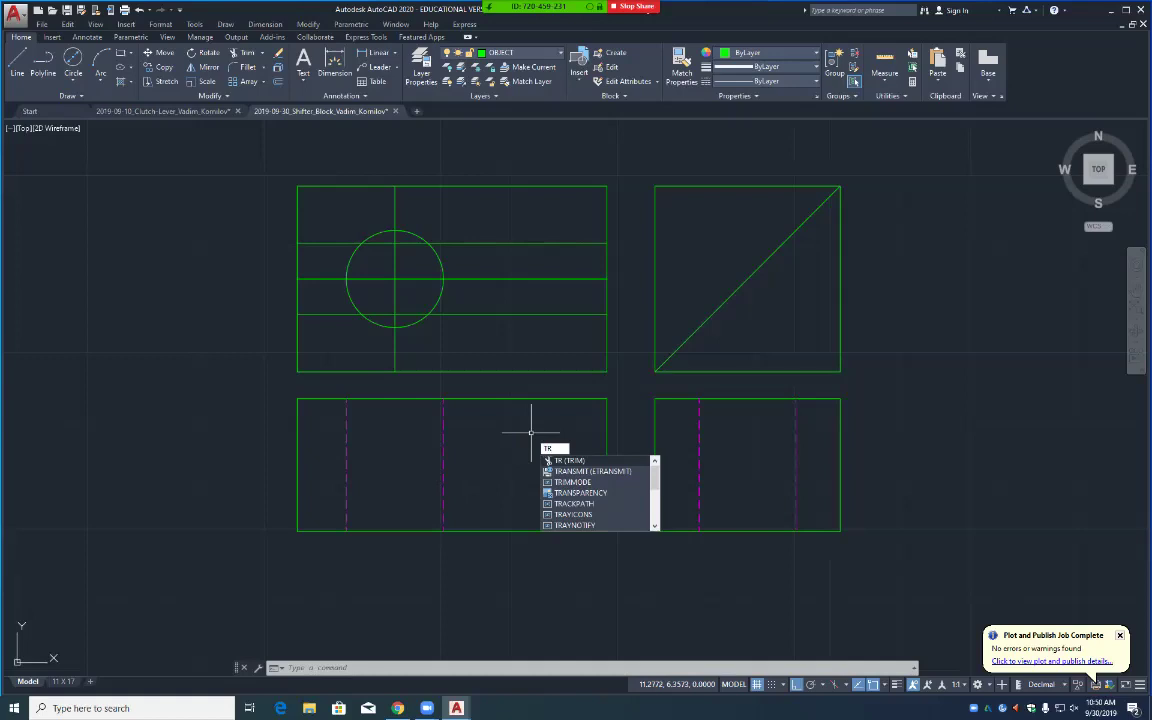
pyautogui.press('Return')
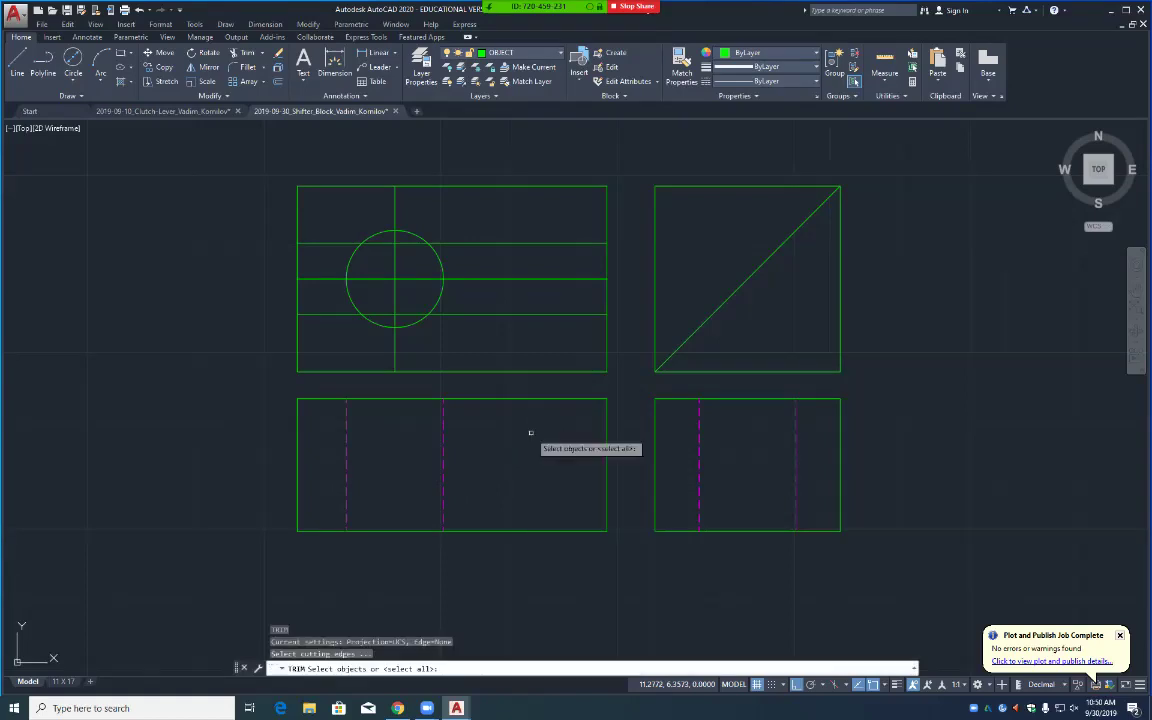
pyautogui.click(445, 260)
pyautogui.press('Return')
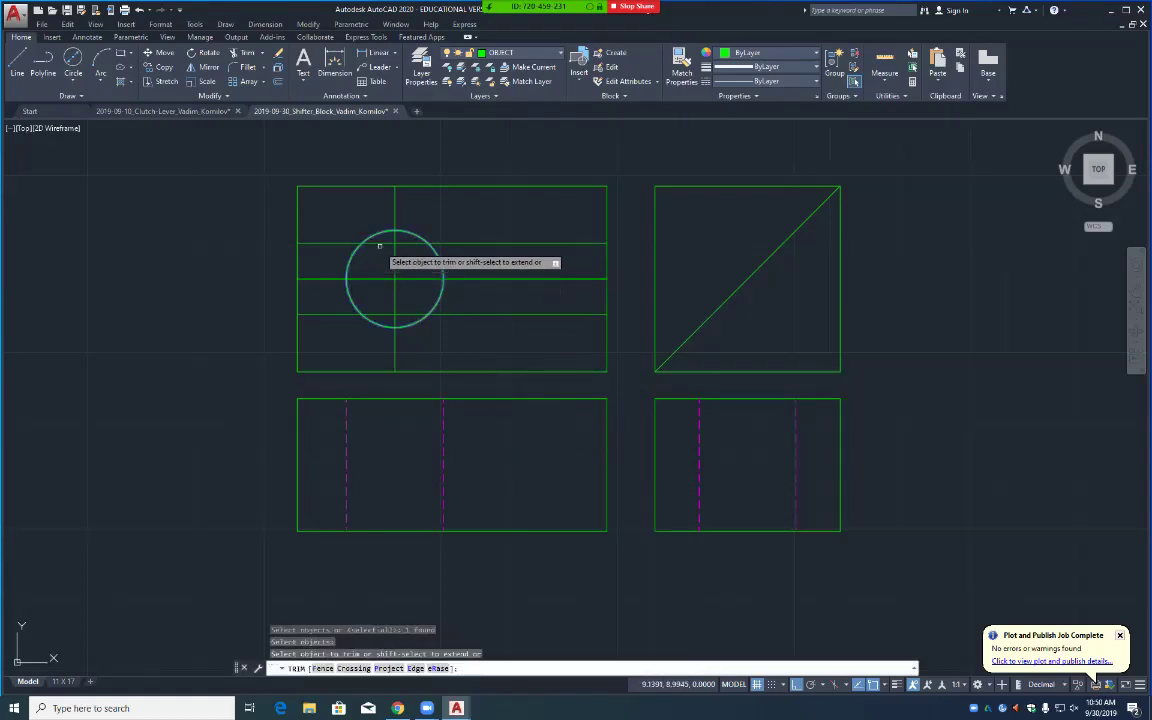
pyautogui.click(382, 244)
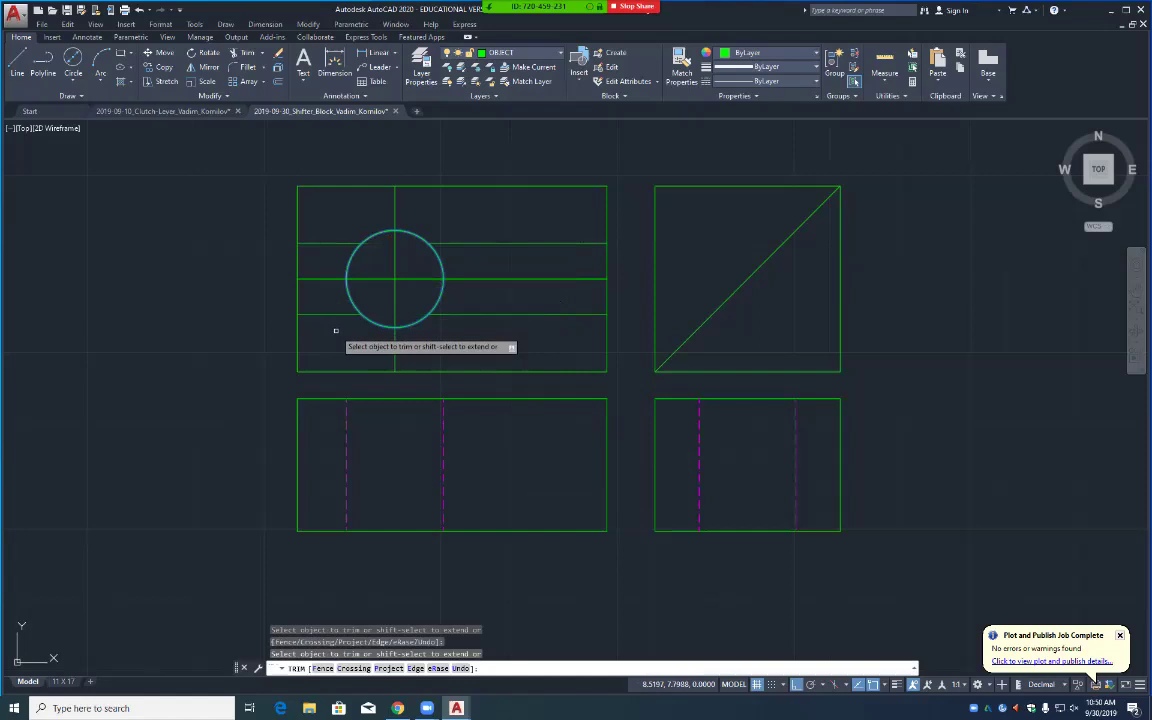
pyautogui.press('Return')
pyautogui.write('tr')
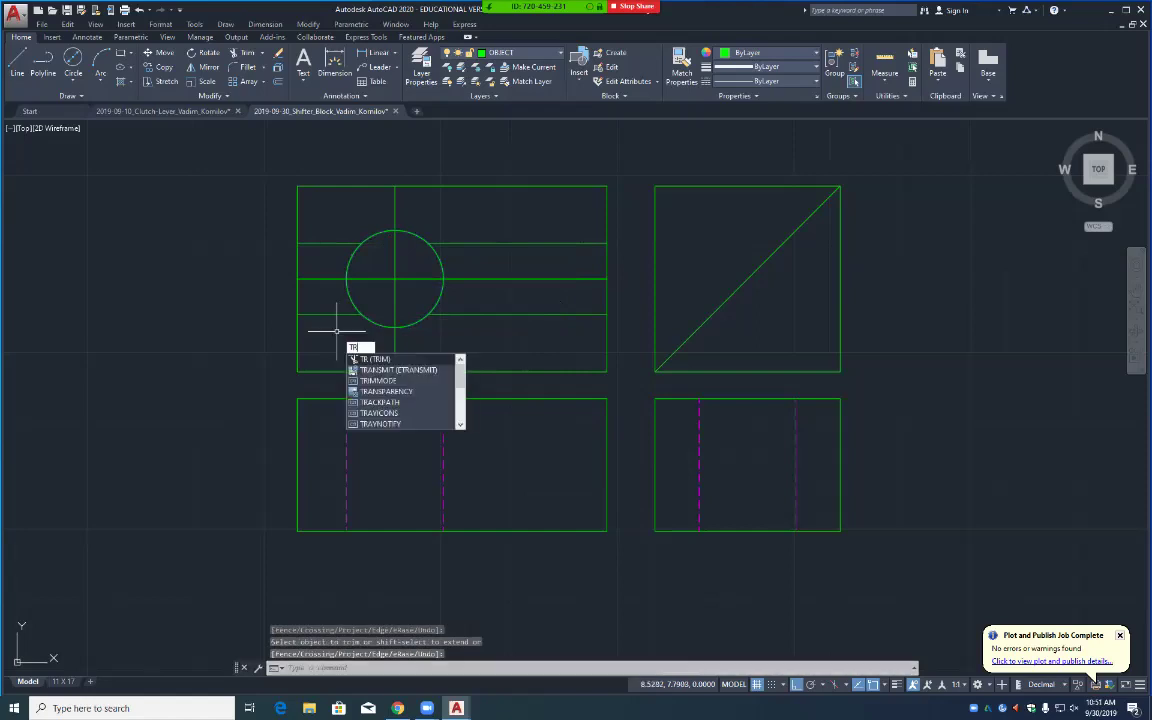
pyautogui.press('Return')
pyautogui.click(351, 299)
pyautogui.press('Return')
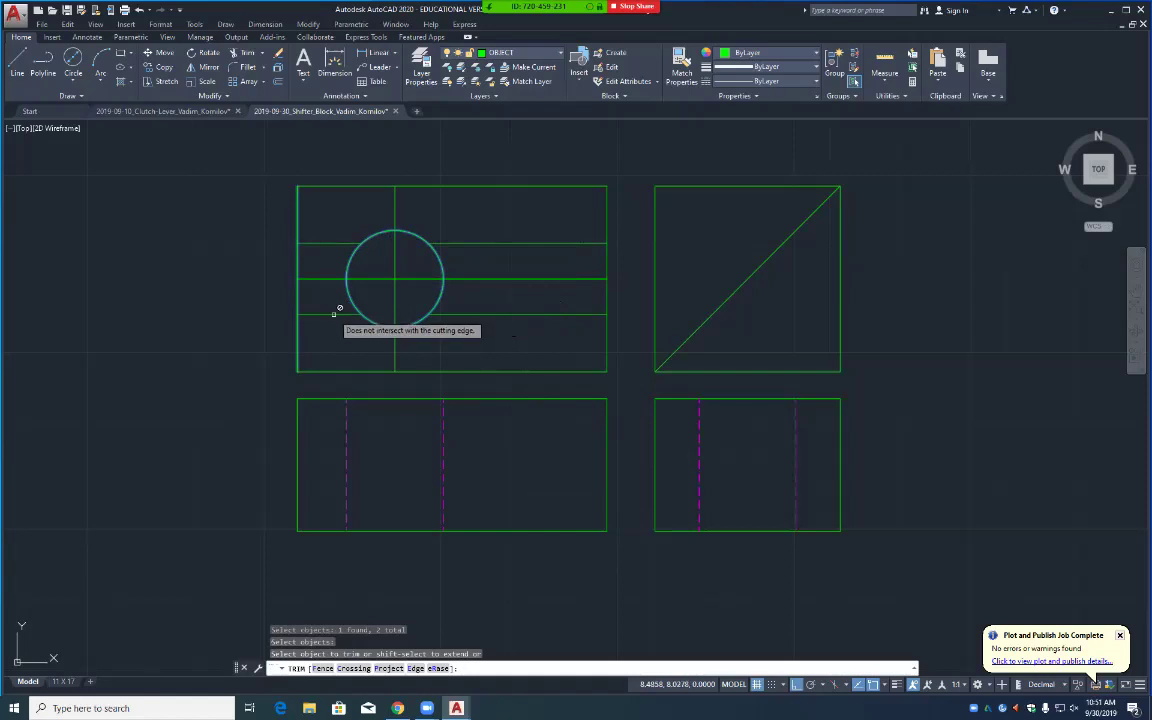
pyautogui.press('Return')
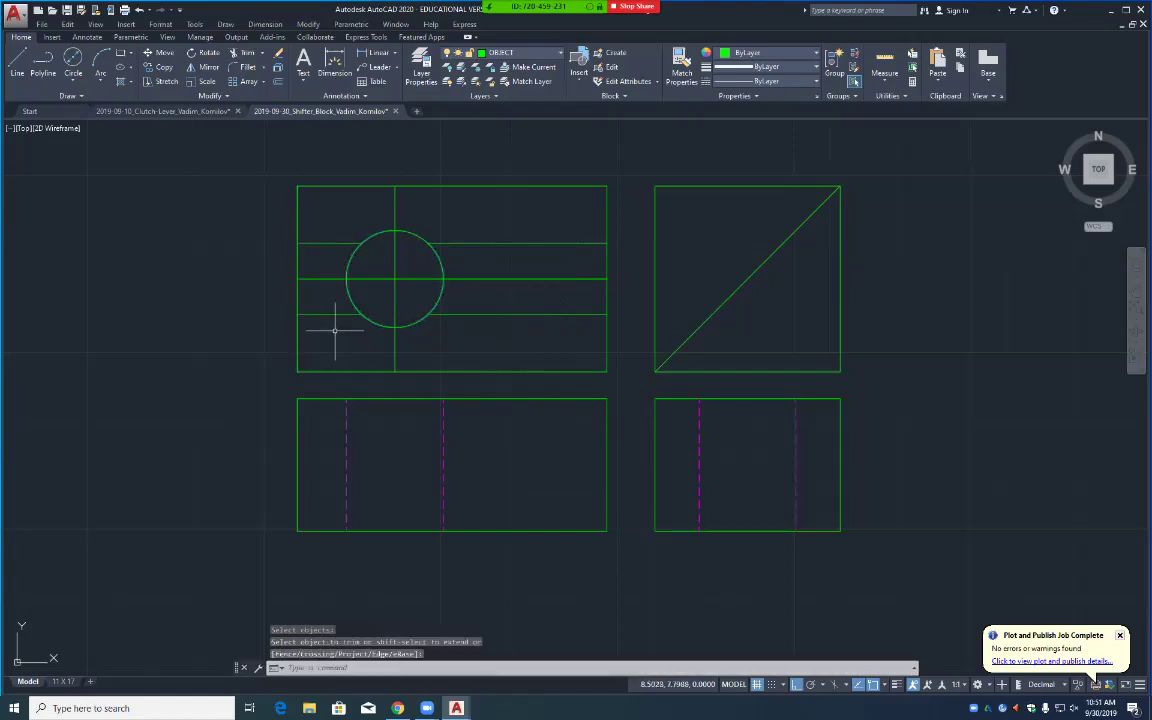
# Step: Erase the two short offset line segments between the upper-left box's left edge and the circle
pyautogui.write('e')
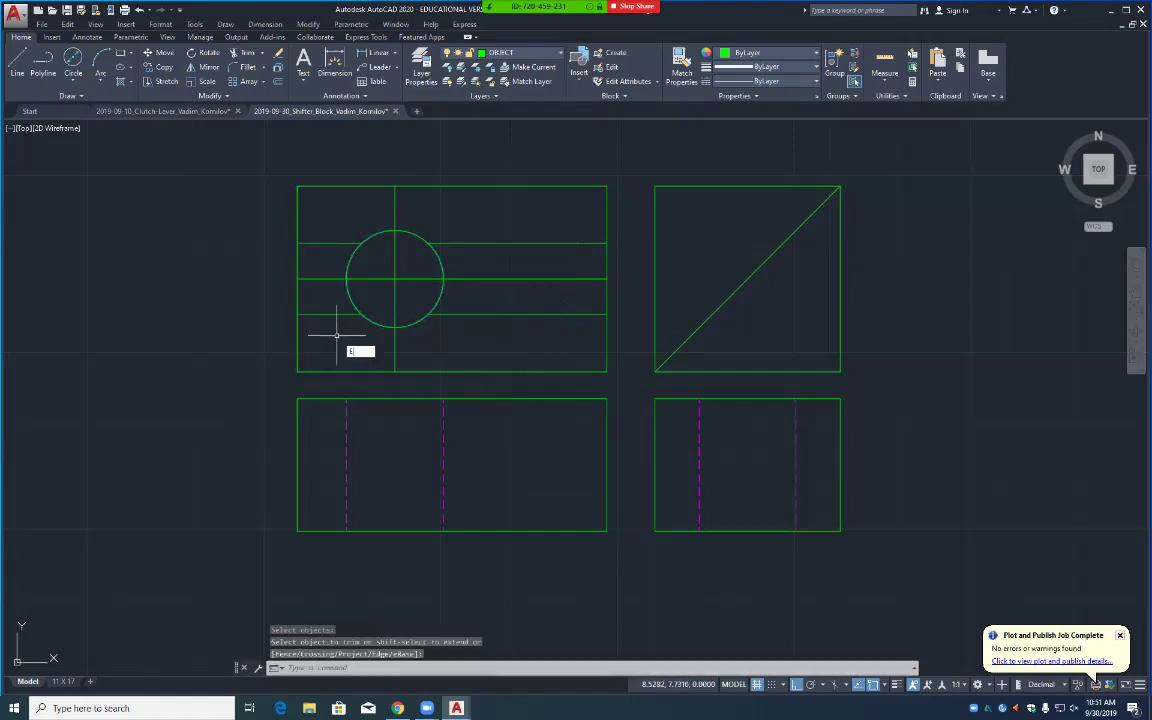
pyautogui.press('Return')
pyautogui.click(330, 314)
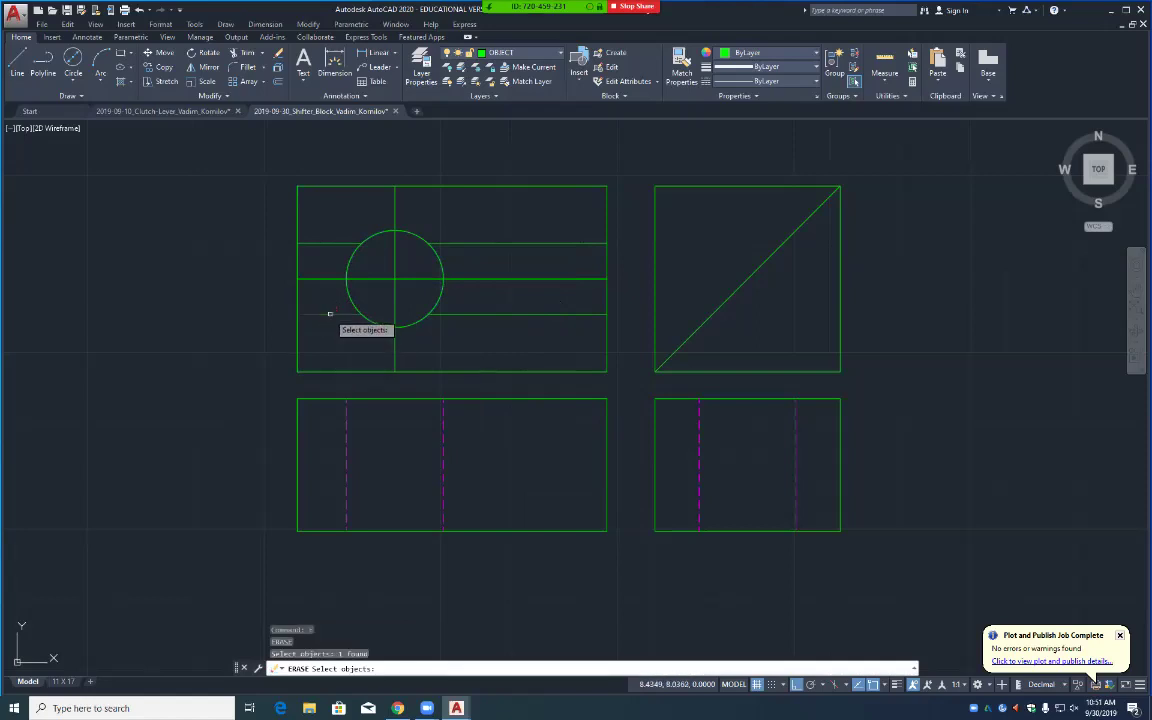
pyautogui.click(331, 243)
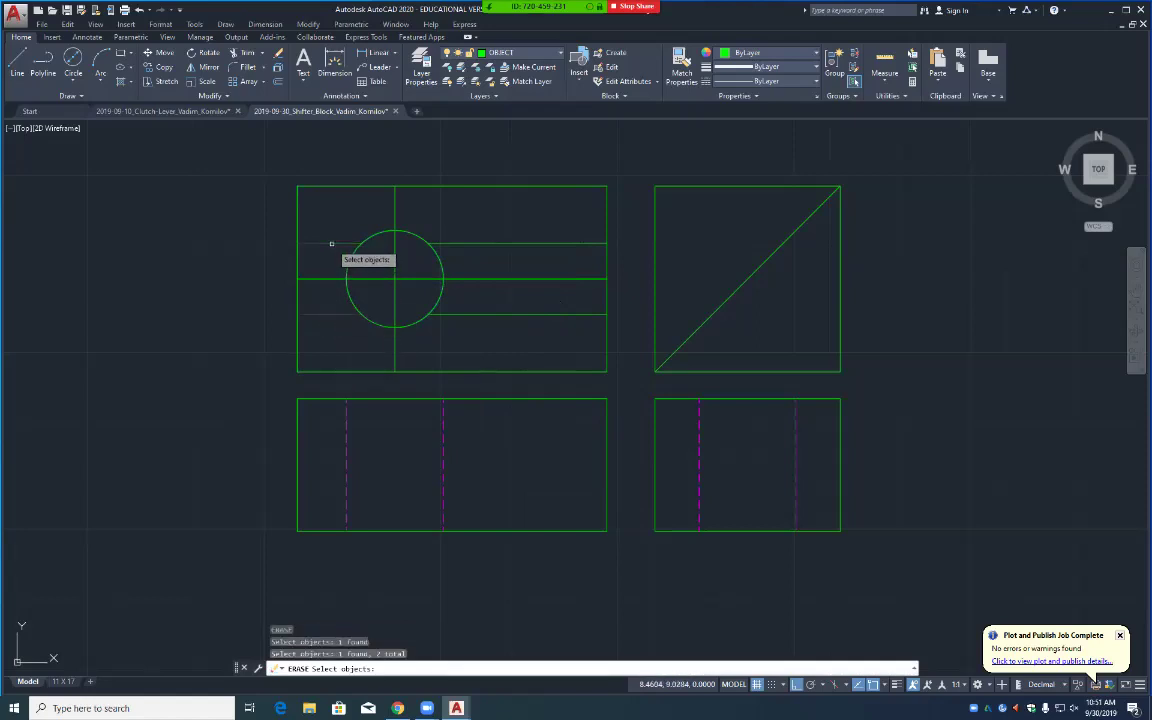
pyautogui.press('Return')
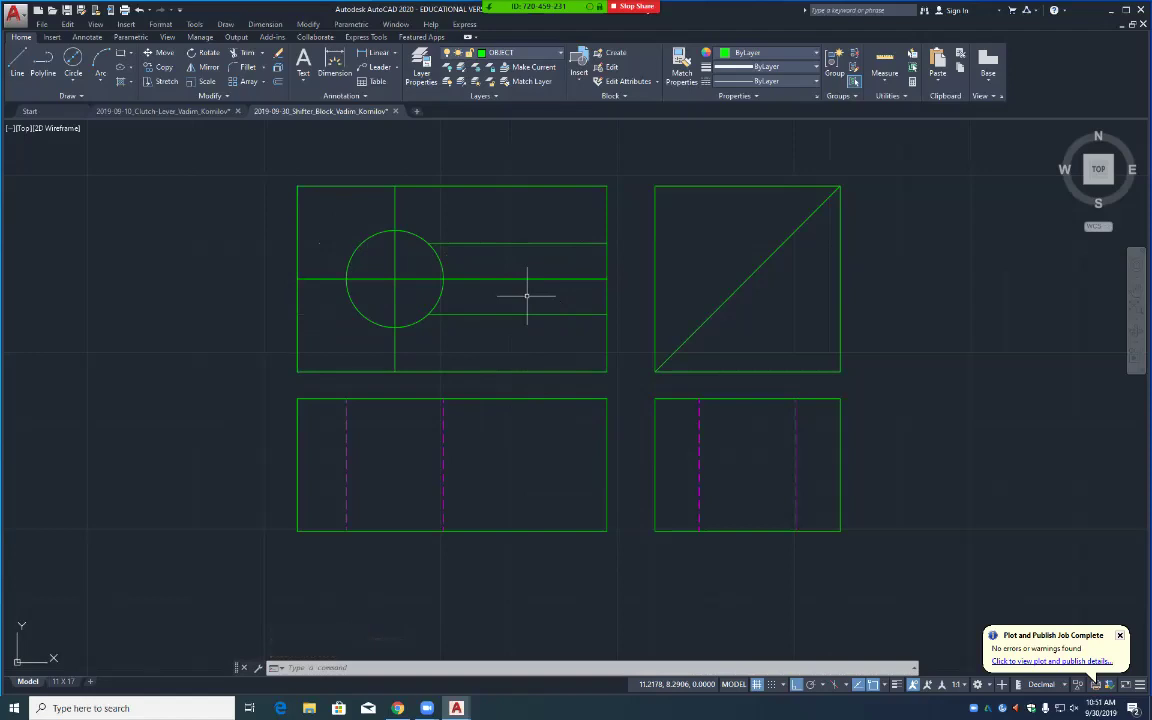
# Step: Stretch the lower slot line's right end past the diagonal in the upper-right box and erase that line
pyautogui.click(584, 314)
pyautogui.click(608, 314)
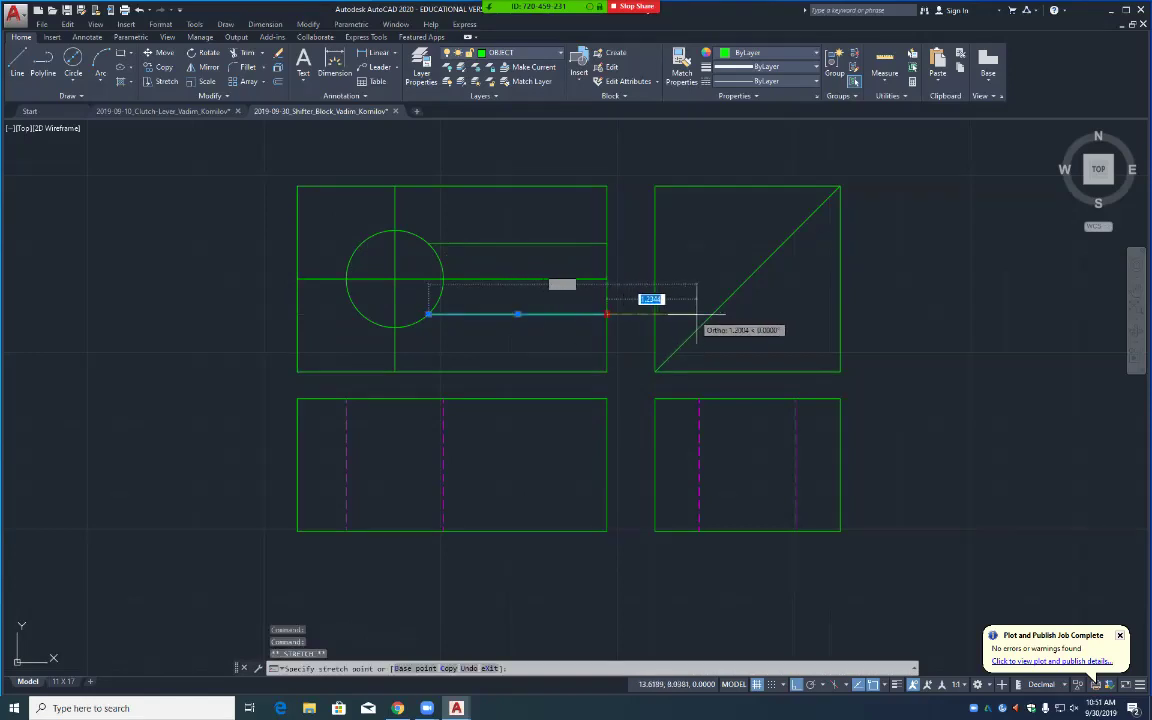
pyautogui.click(750, 316)
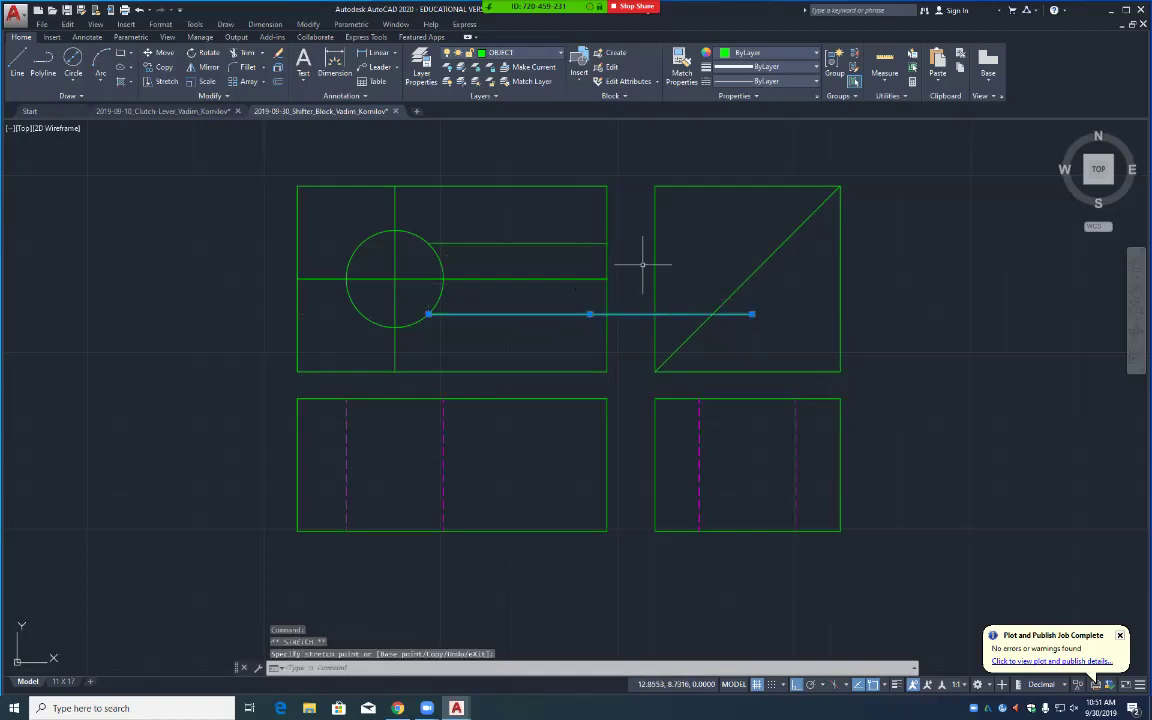
pyautogui.press('Delete')
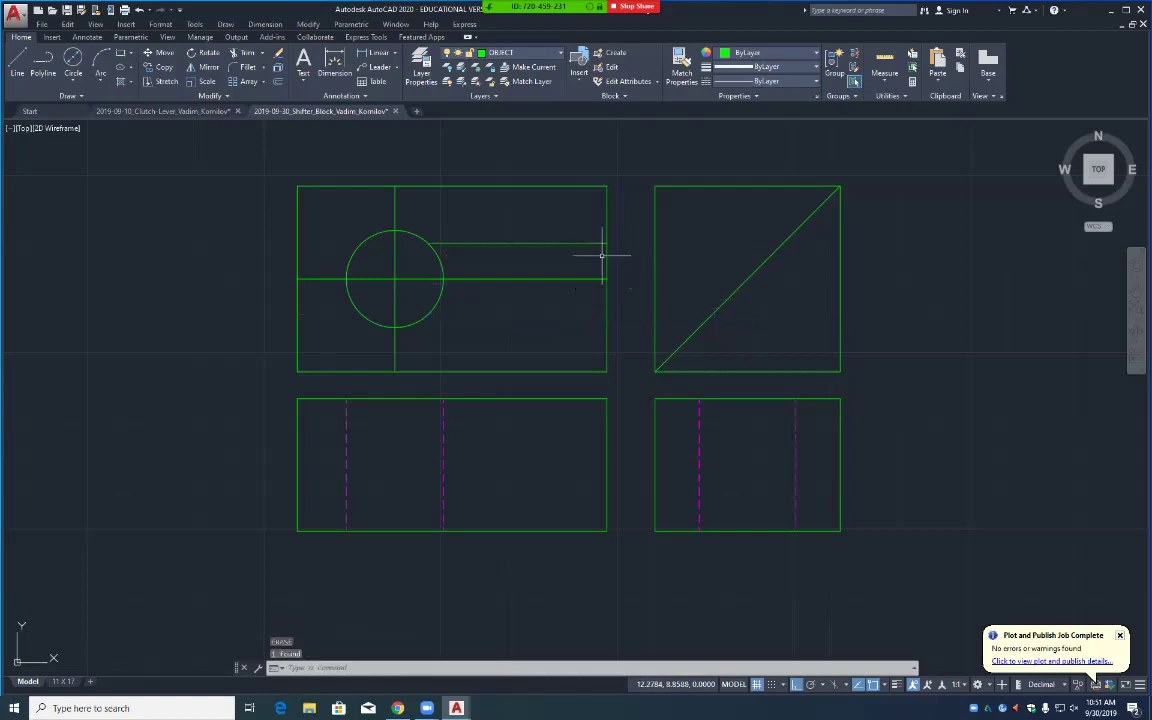
pyautogui.press('Escape')
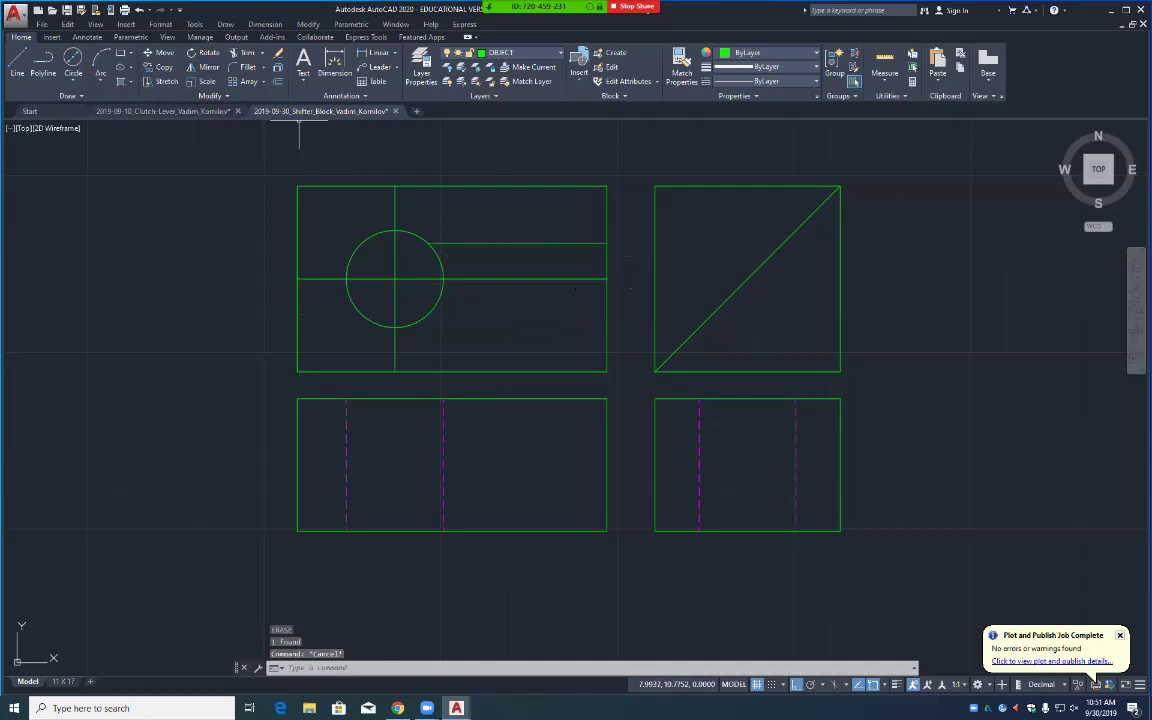
# Step: Undo the erasure of the lower slot line and stretch the upper slot line's right end past the diagonal in the upper-right box
pyautogui.hotkey('ctrl', 'z')
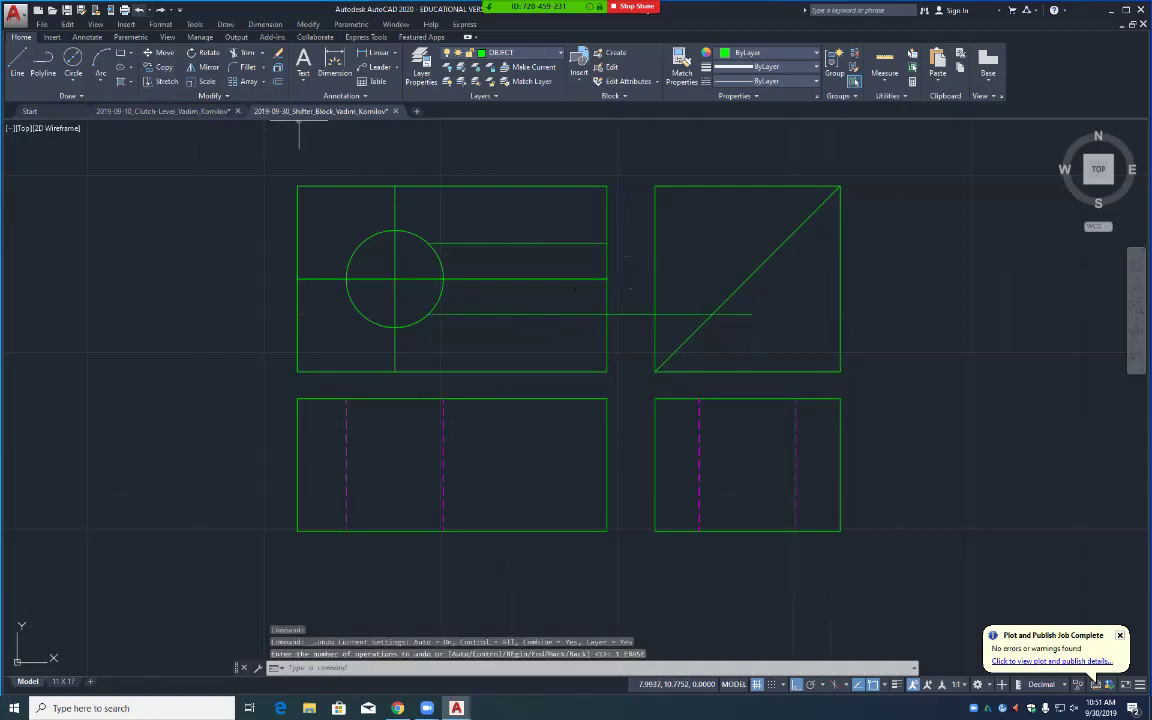
pyautogui.click(543, 243)
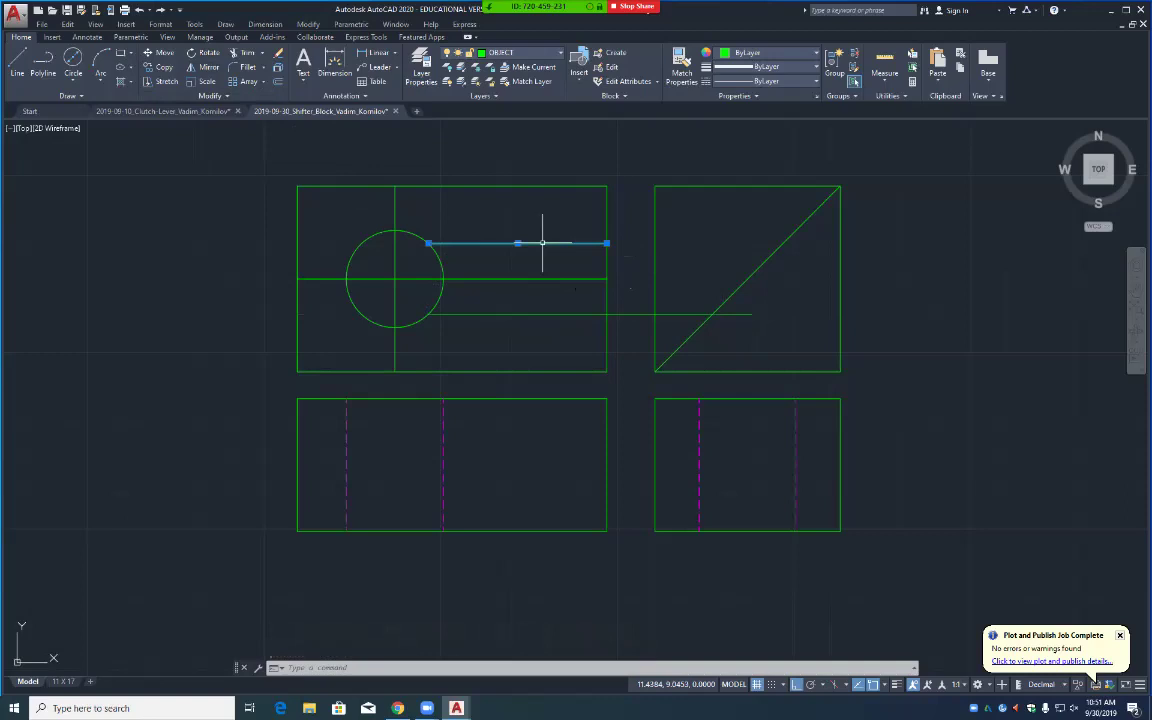
pyautogui.click(607, 243)
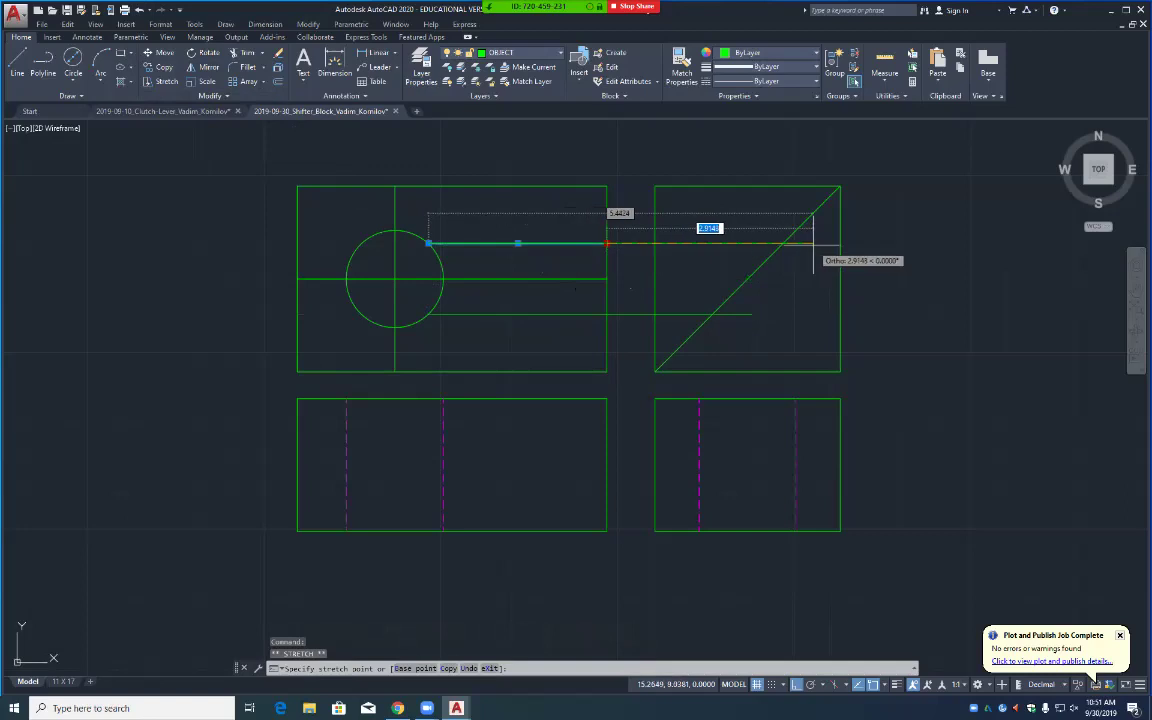
pyautogui.click(813, 243)
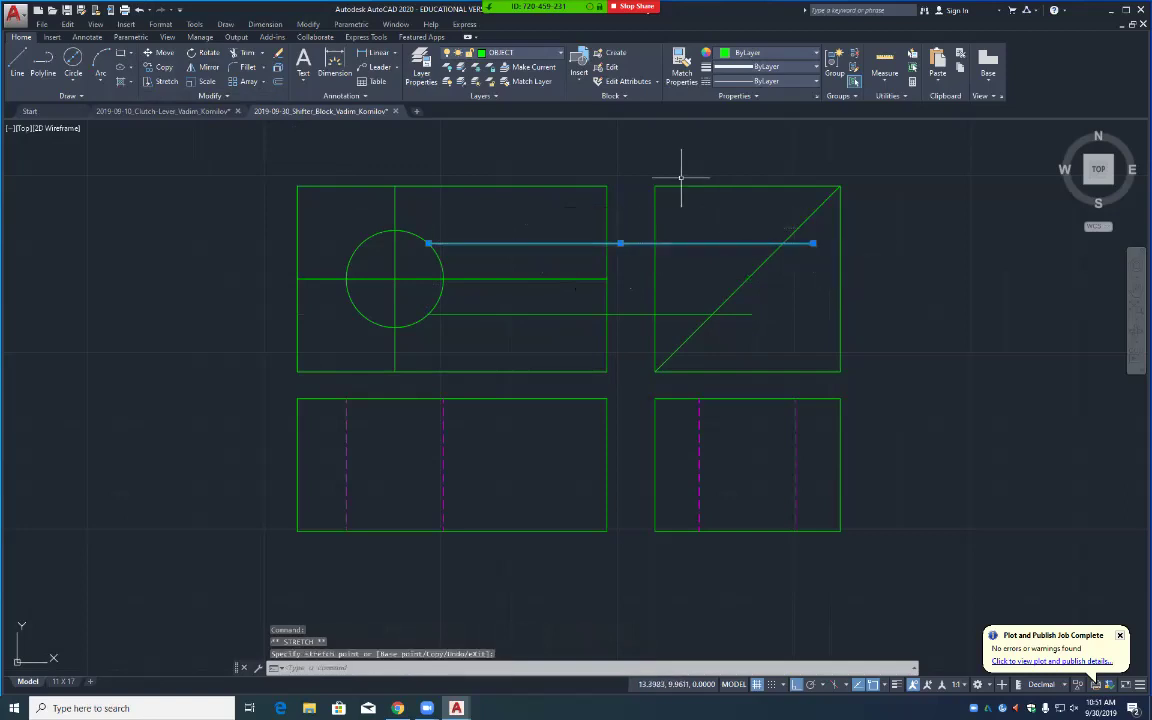
pyautogui.press('Escape')
# Step: Draw vertical lines from the two slot lines' intersections with the diagonal down to the lower-right box's bottom edge
pyautogui.press('l')
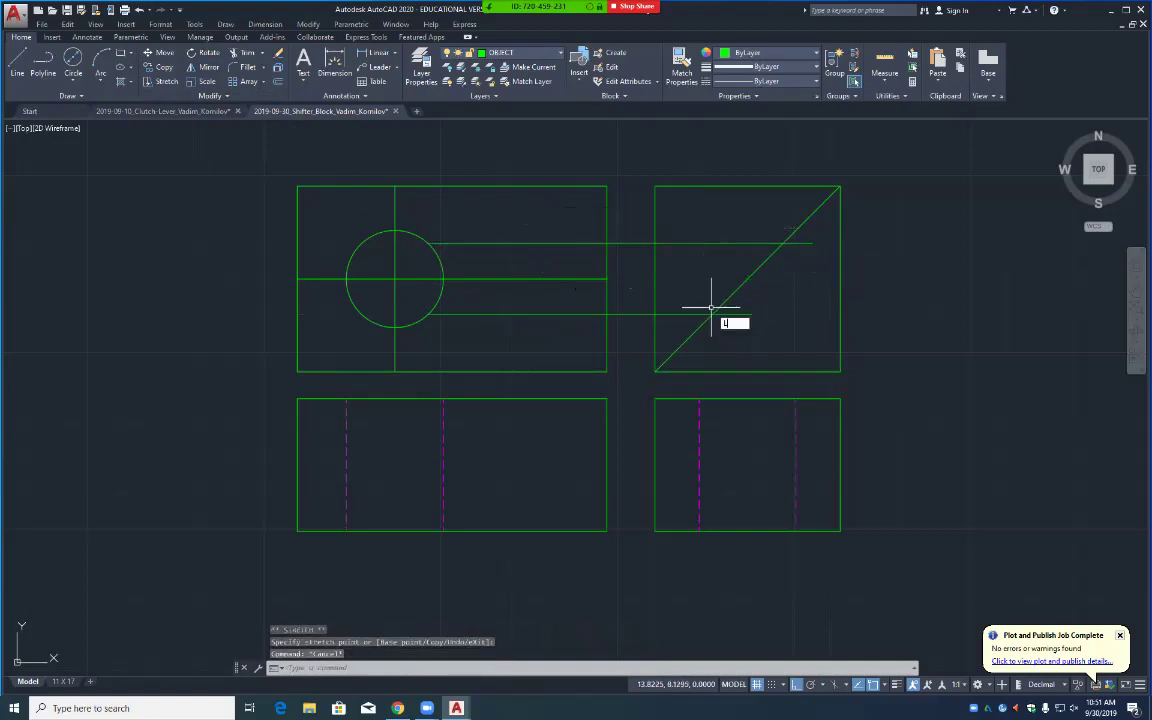
pyautogui.press('Return')
pyautogui.click(712, 314)
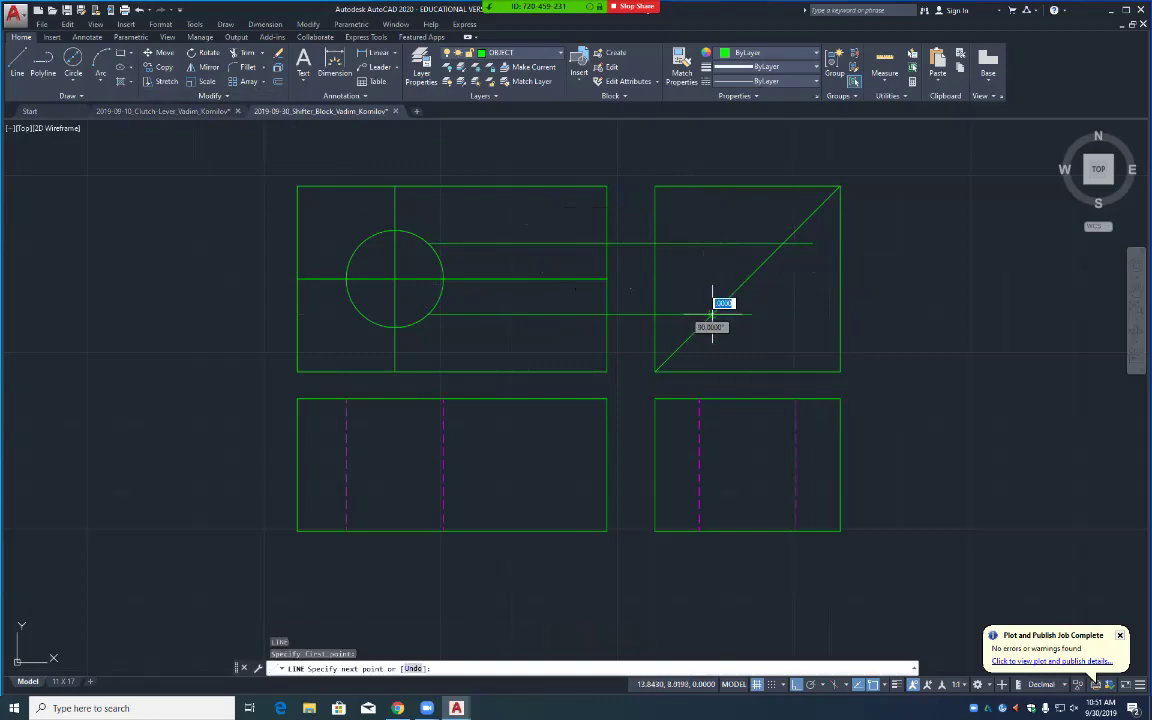
pyautogui.click(712, 530)
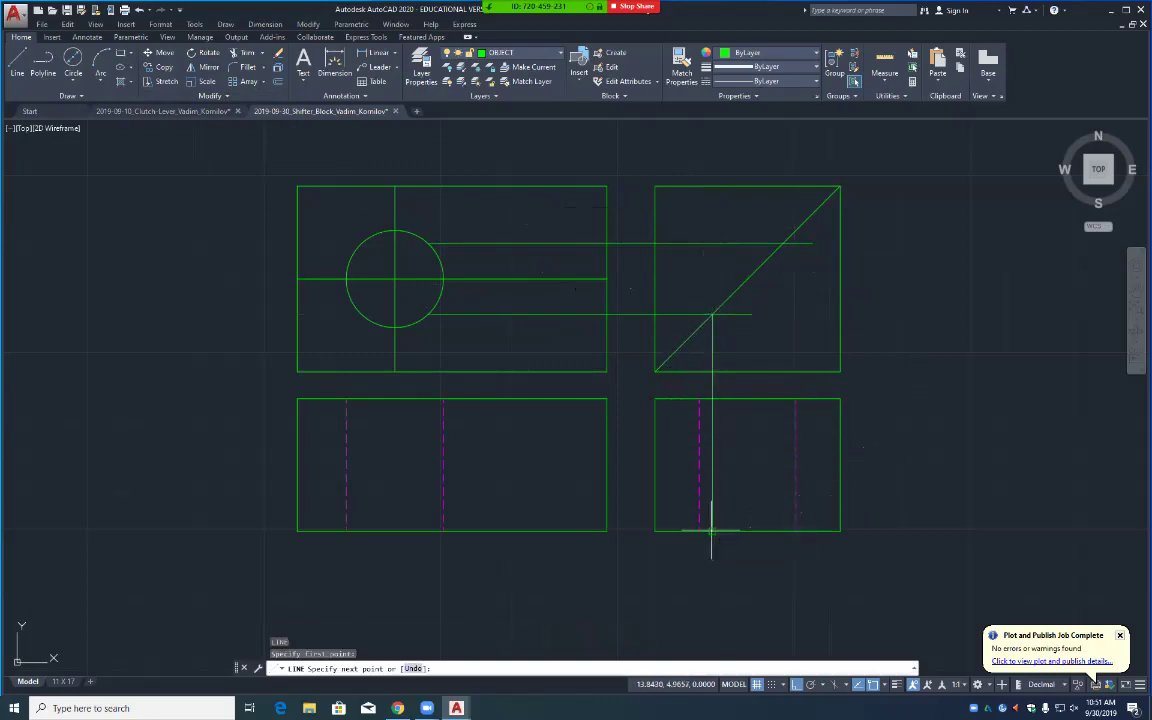
pyautogui.press('Return')
pyautogui.press('Return')
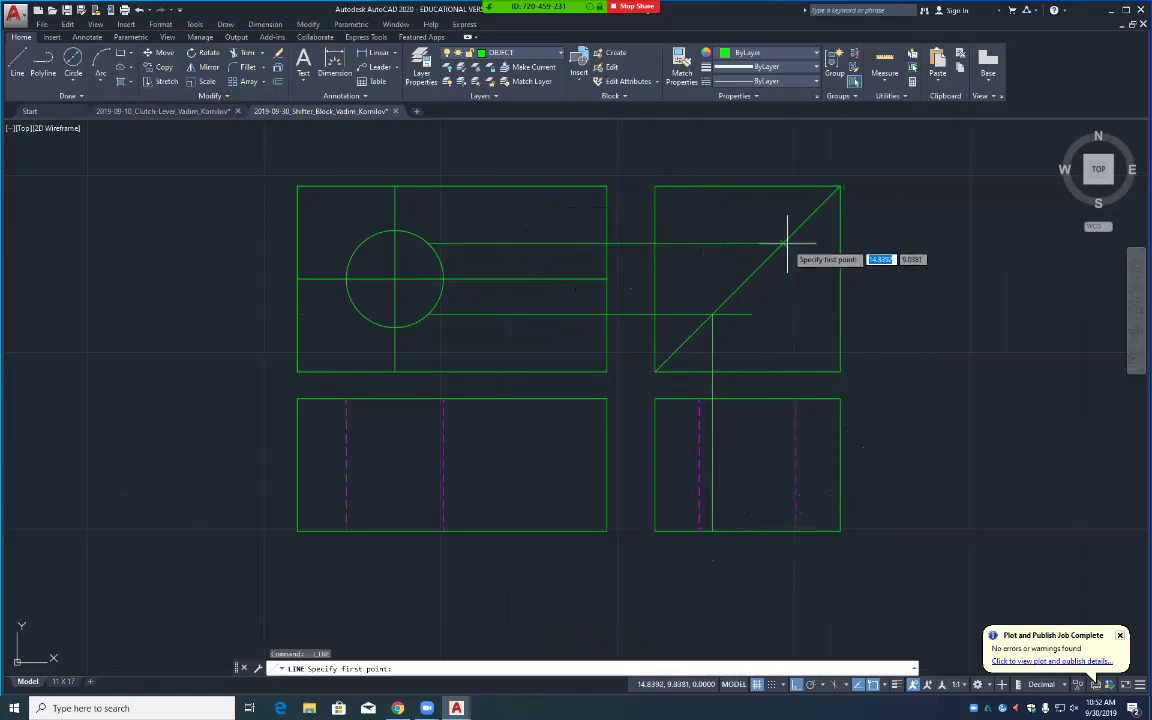
pyautogui.click(783, 242)
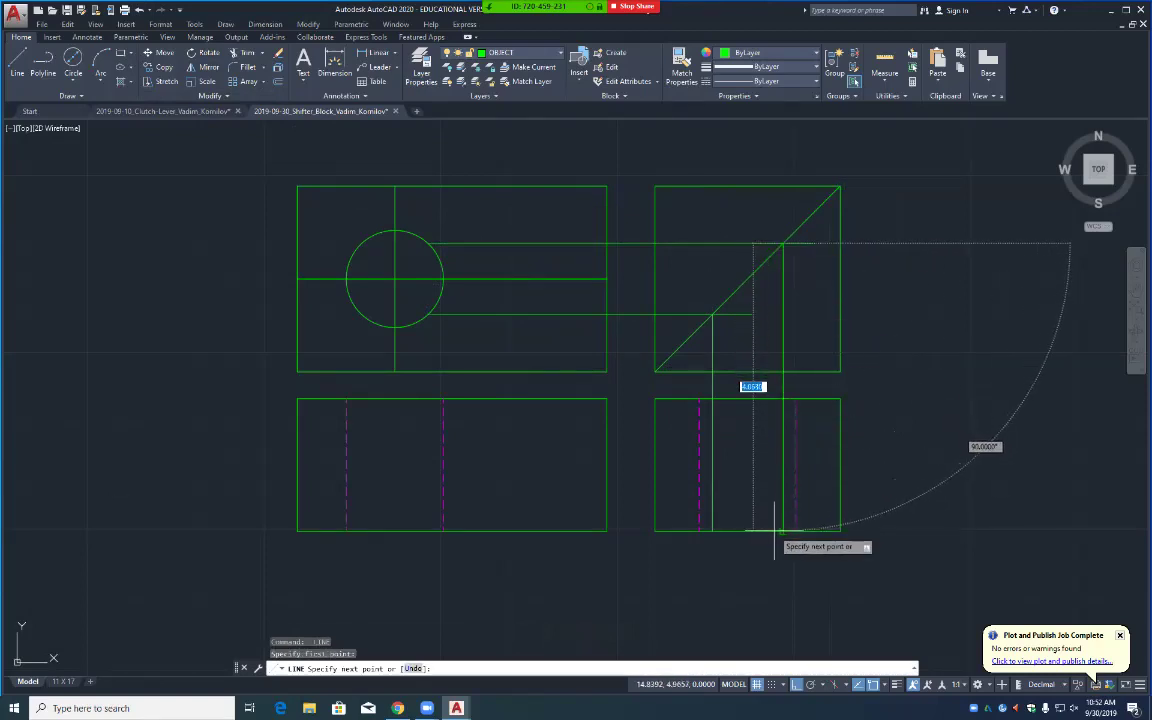
pyautogui.click(781, 530)
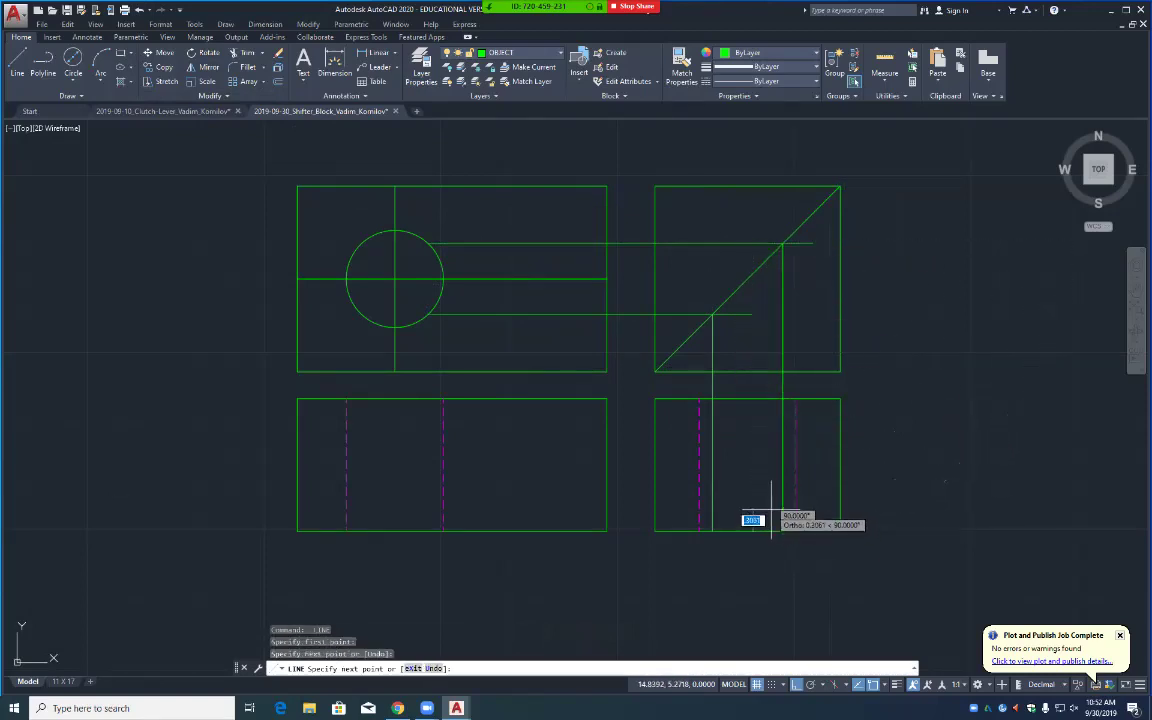
pyautogui.press('Return')
# Step: Offset the lower-right box's bottom edge upward by .63
pyautogui.write('o')
pyautogui.press('Return')
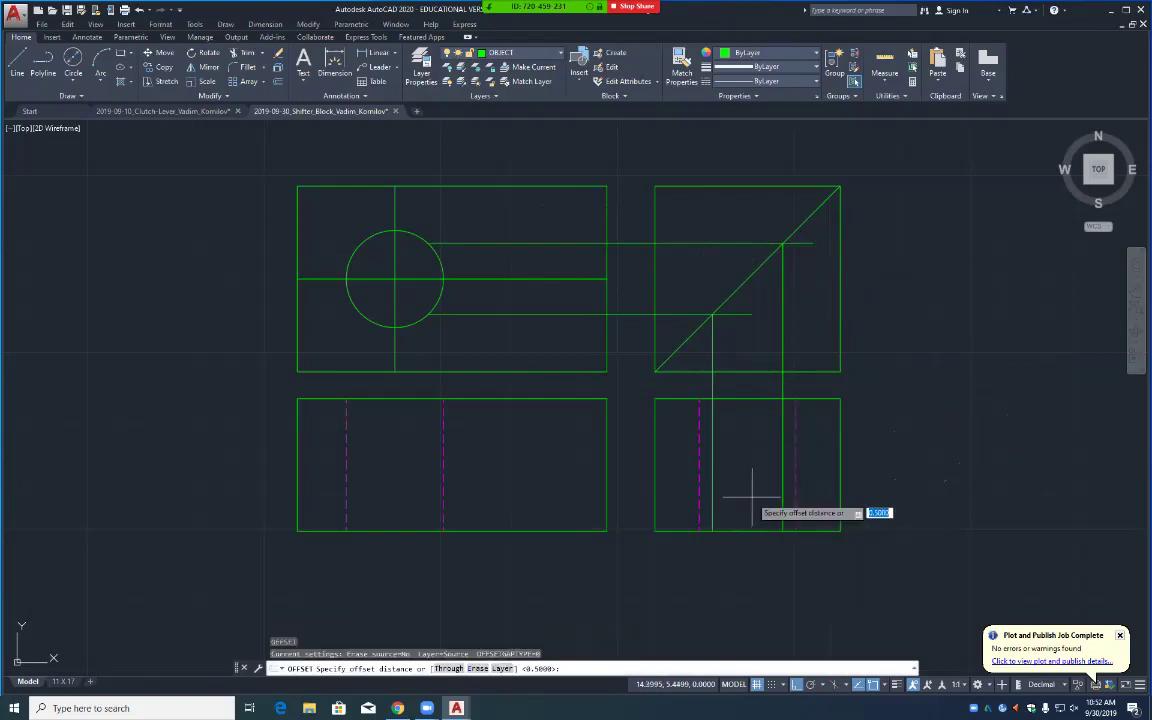
pyautogui.write('.63')
pyautogui.press('Return')
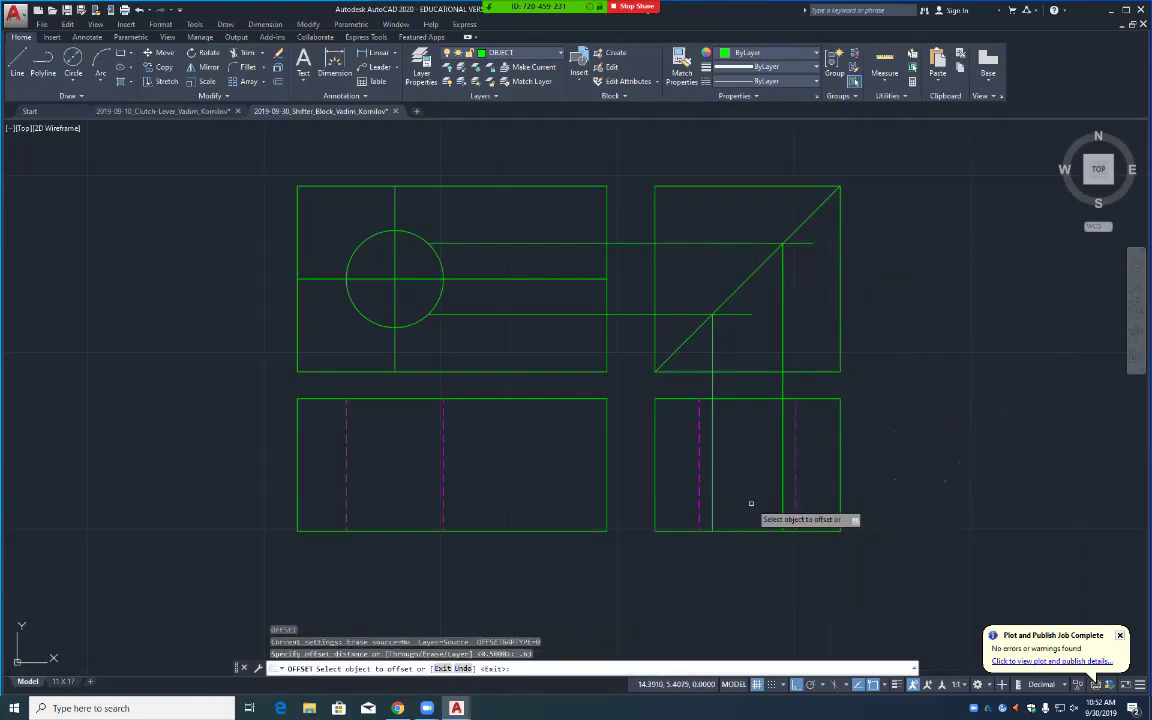
pyautogui.click(745, 529)
pyautogui.click(746, 495)
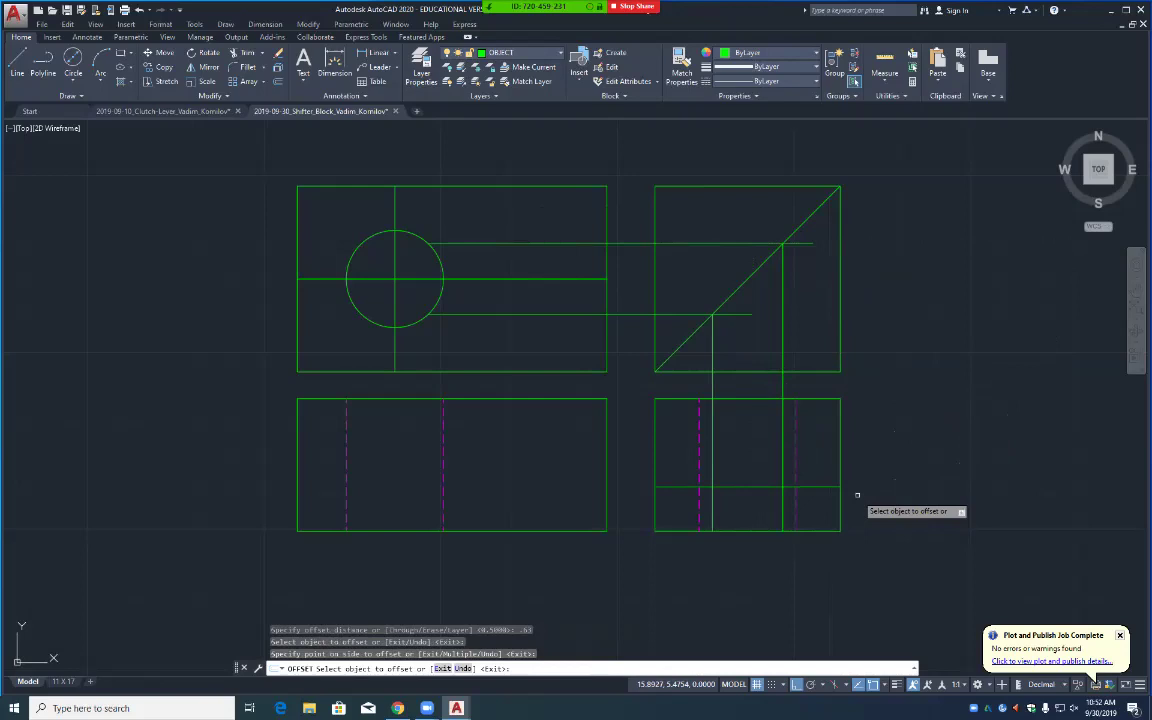
pyautogui.press('Return')
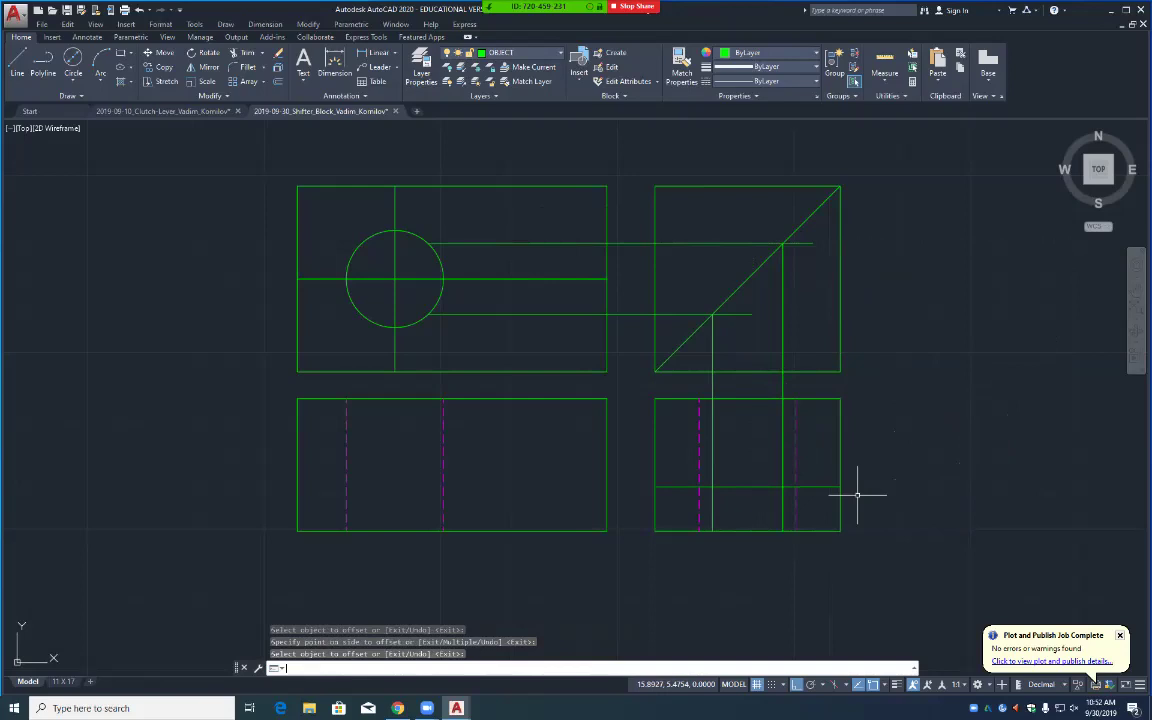
# Step: Fillet the offset line with both vertical projection lines at radius 0 to form the slot's square bottom corners
pyautogui.write('f')
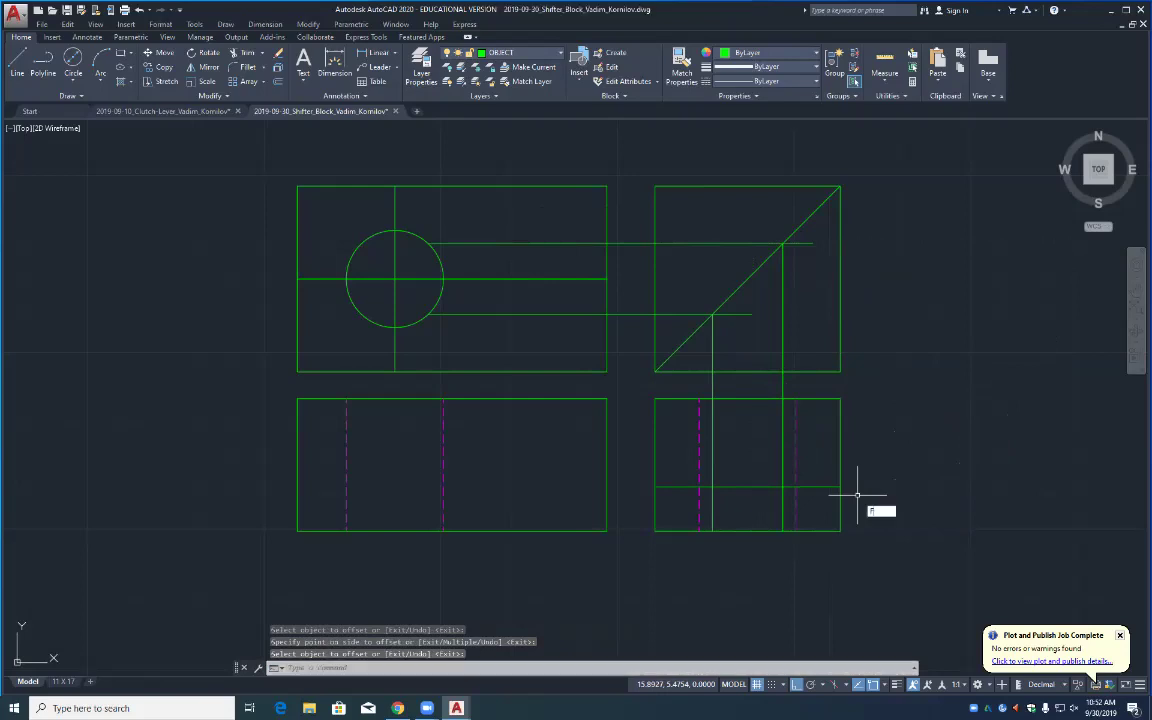
pyautogui.press('Return')
pyautogui.write('r')
pyautogui.press('Return')
pyautogui.write('0')
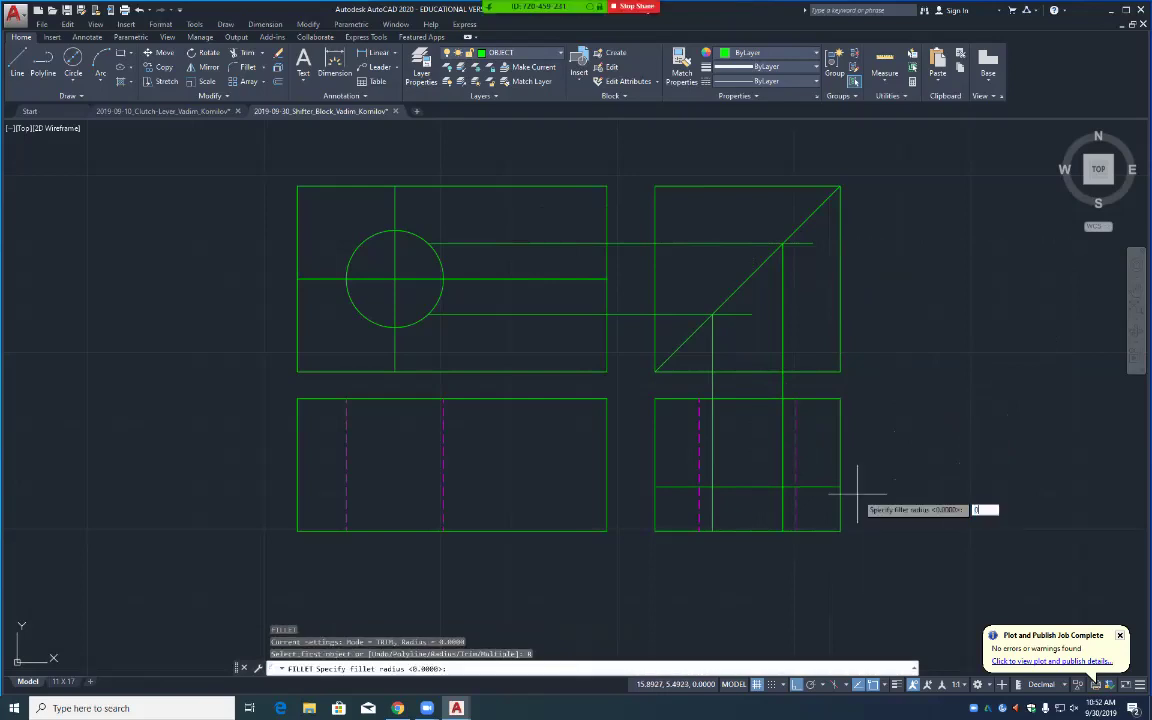
pyautogui.press('Return')
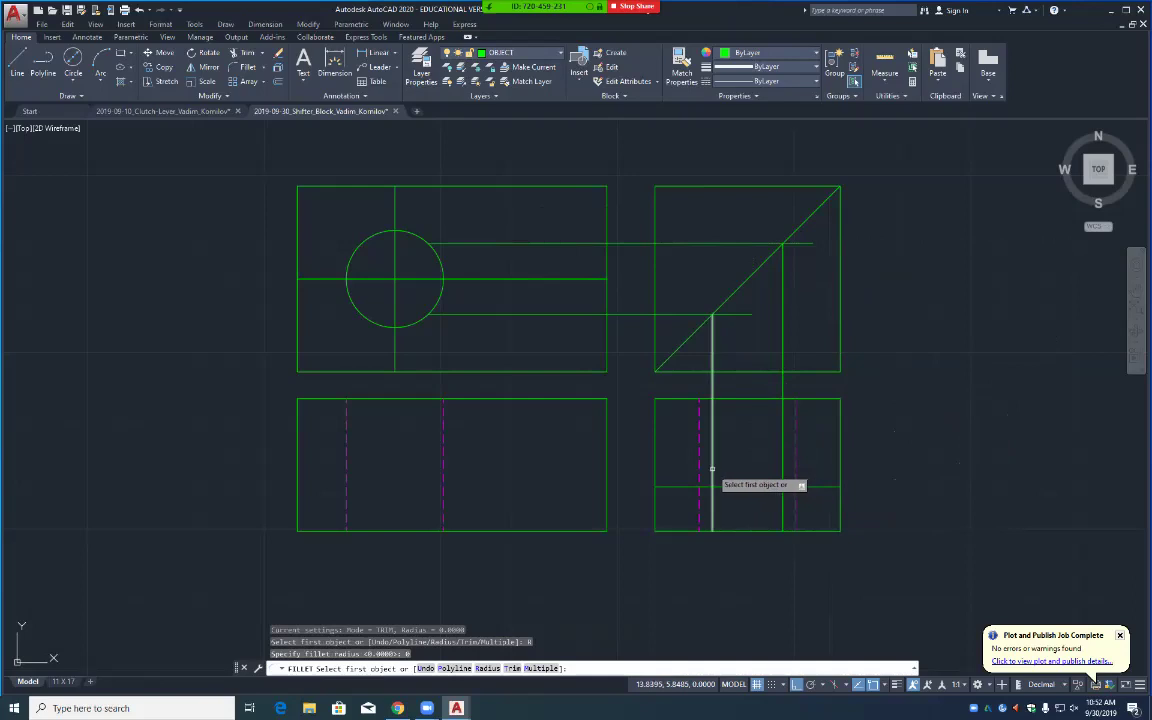
pyautogui.click(712, 468)
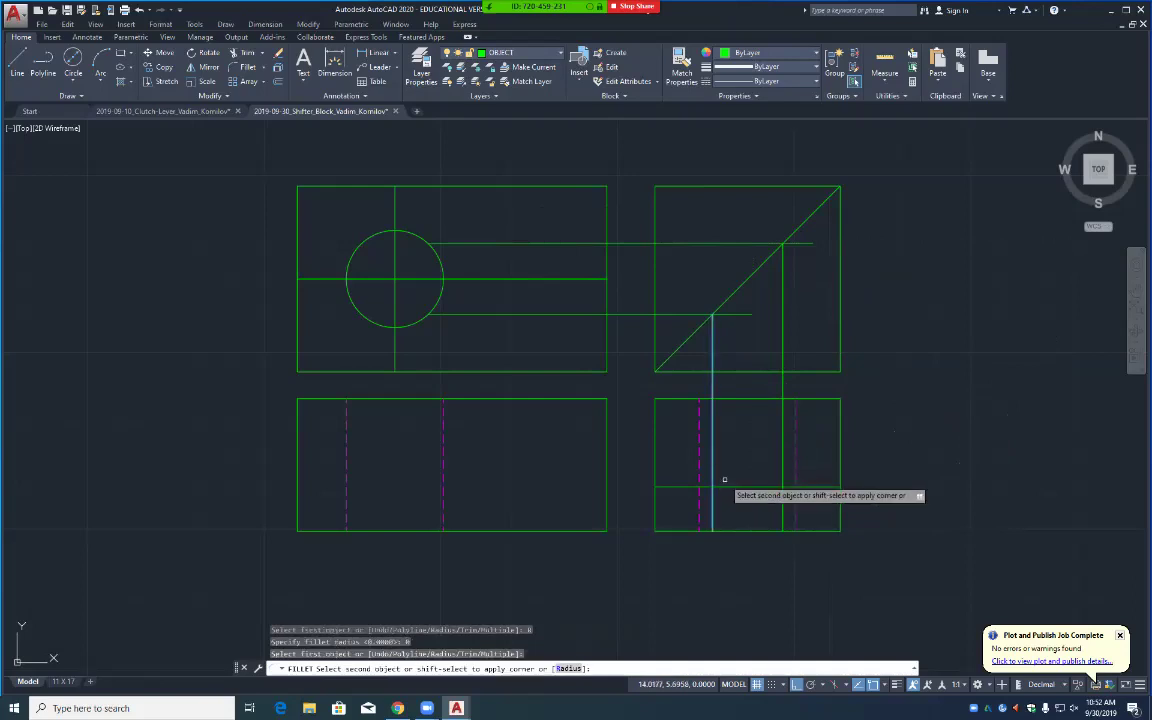
pyautogui.click(730, 486)
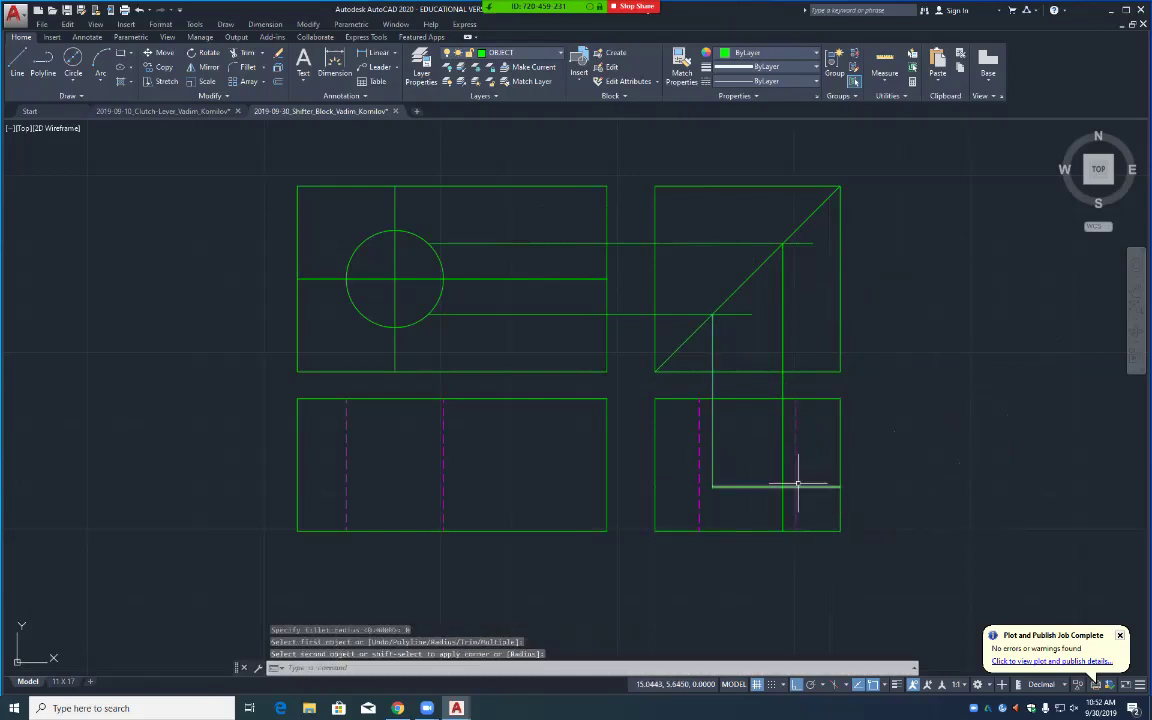
pyautogui.click(784, 480)
pyautogui.press('Return')
pyautogui.click(782, 465)
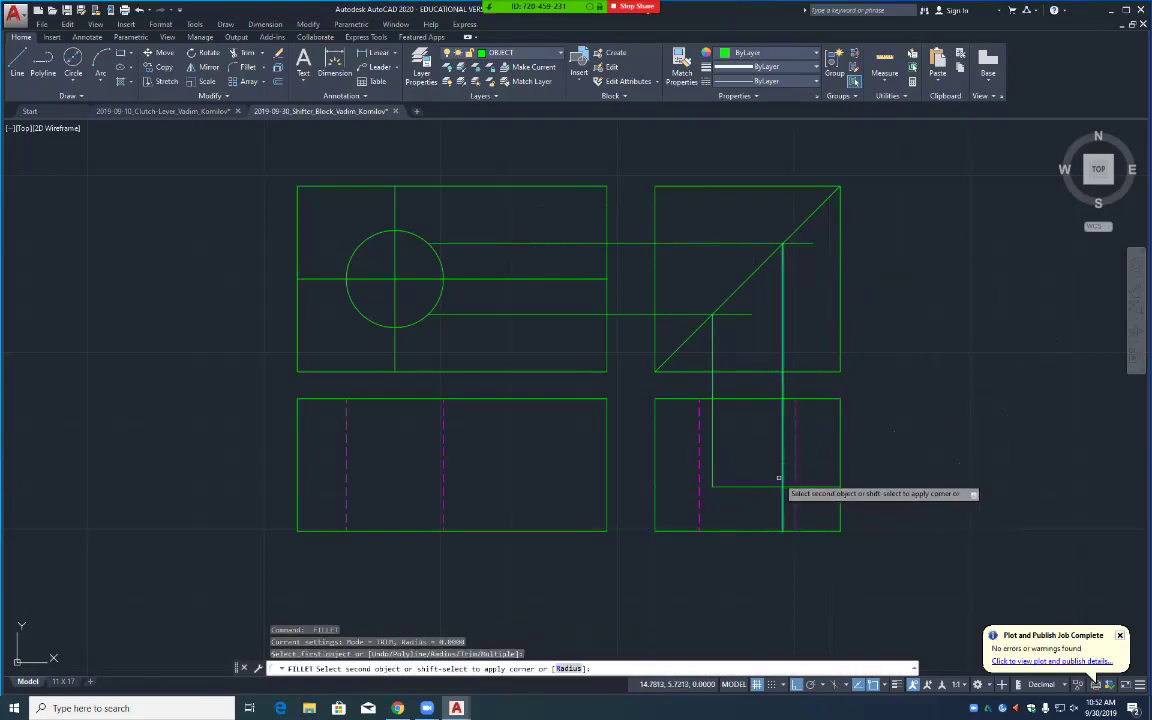
pyautogui.click(771, 486)
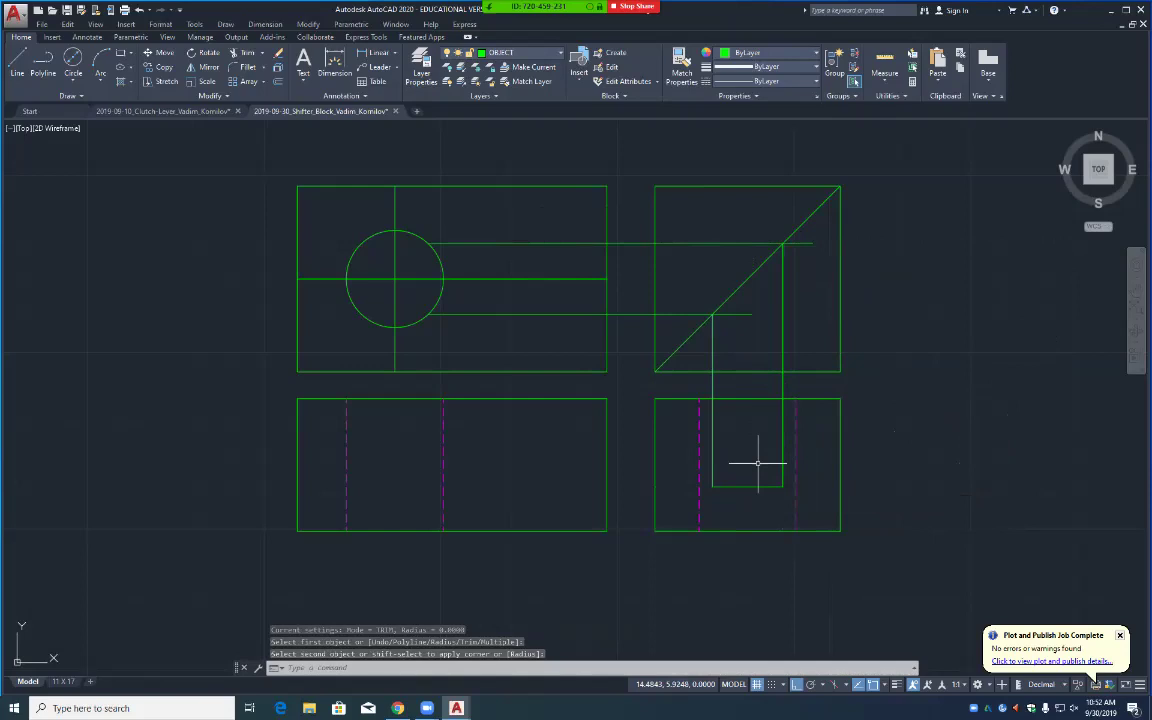
# Step: Trim the vertical projection lines between the diagonal and the lower-right box's top edge, using both as cutting edges
pyautogui.write('tr')
pyautogui.press('Return')
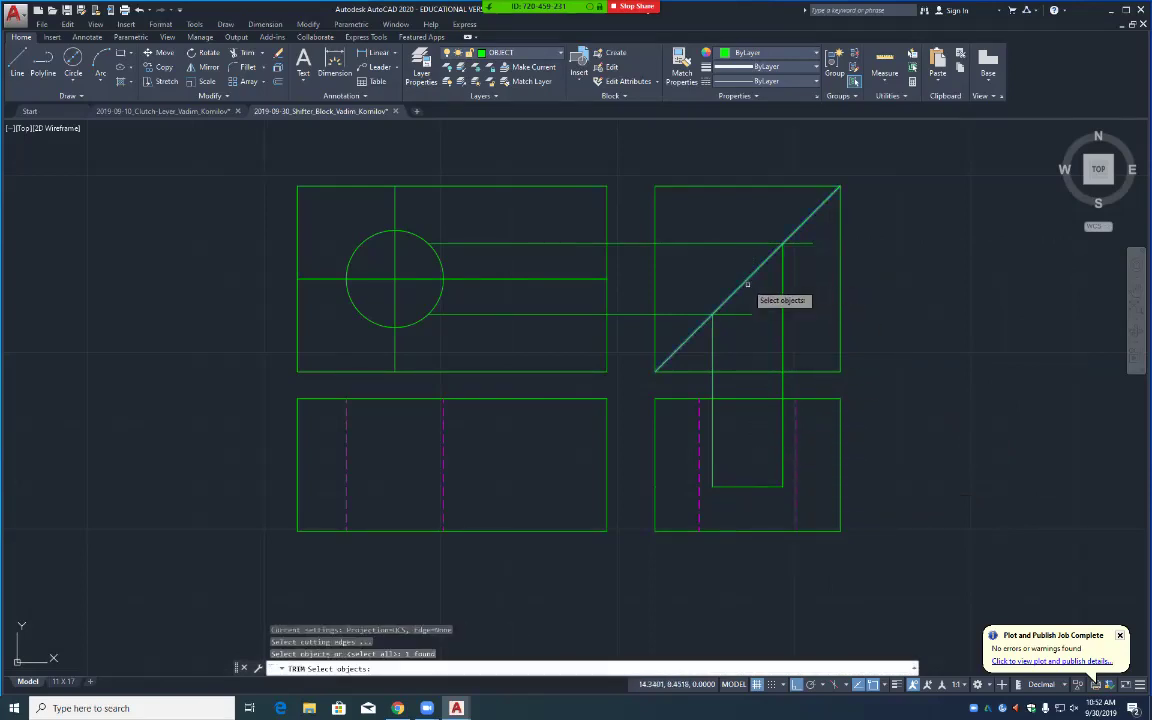
pyautogui.click(752, 398)
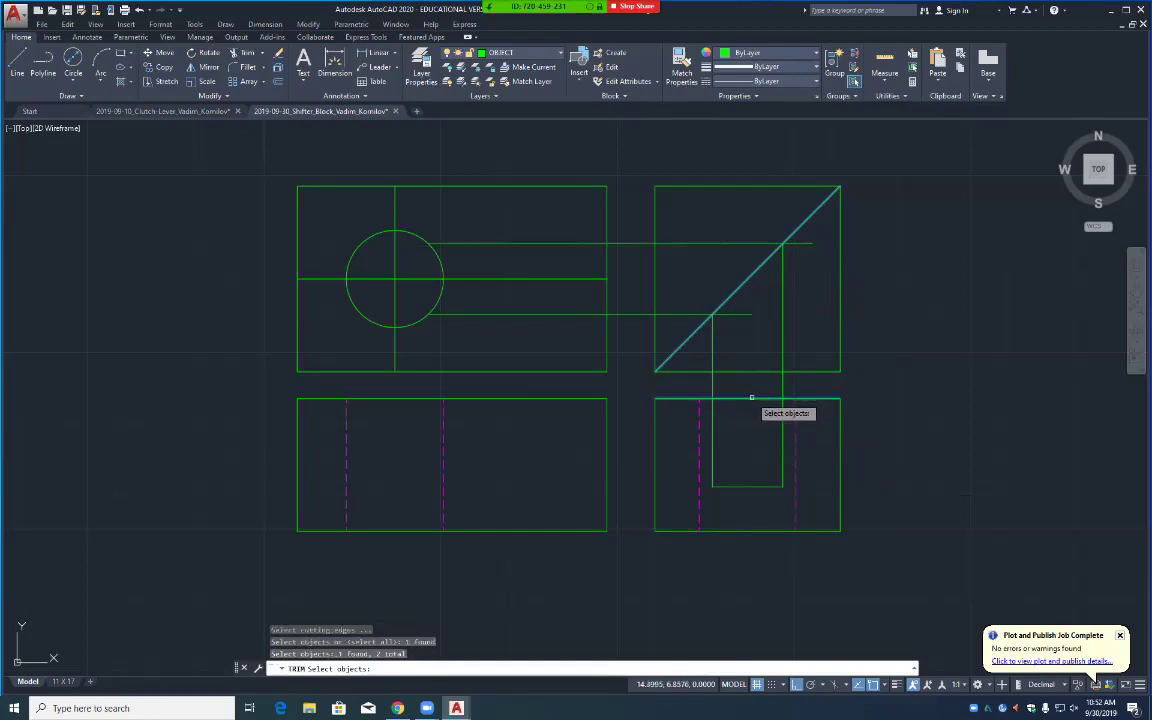
pyautogui.press('Return')
pyautogui.click(707, 377)
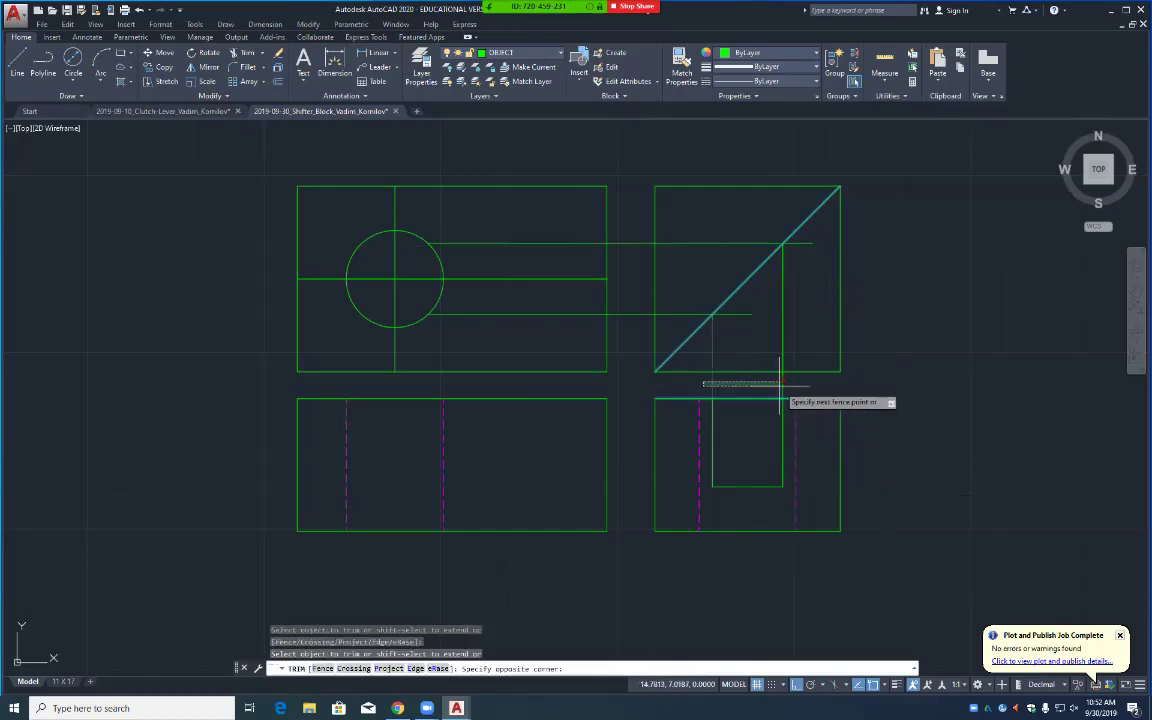
pyautogui.click(790, 384)
pyautogui.press('Return')
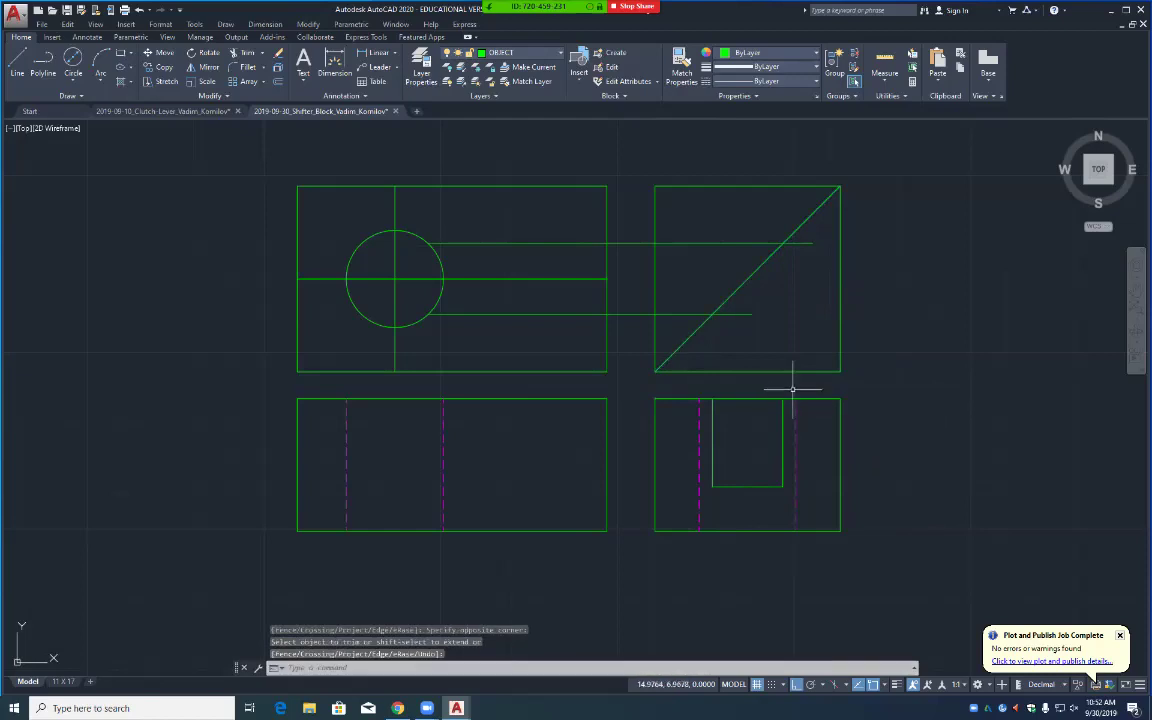
# Step: Trim both slot lines beyond the upper-left box's right edge, using that edge as the cutting edge
pyautogui.write('tr')
pyautogui.press('Return')
pyautogui.click(607, 347)
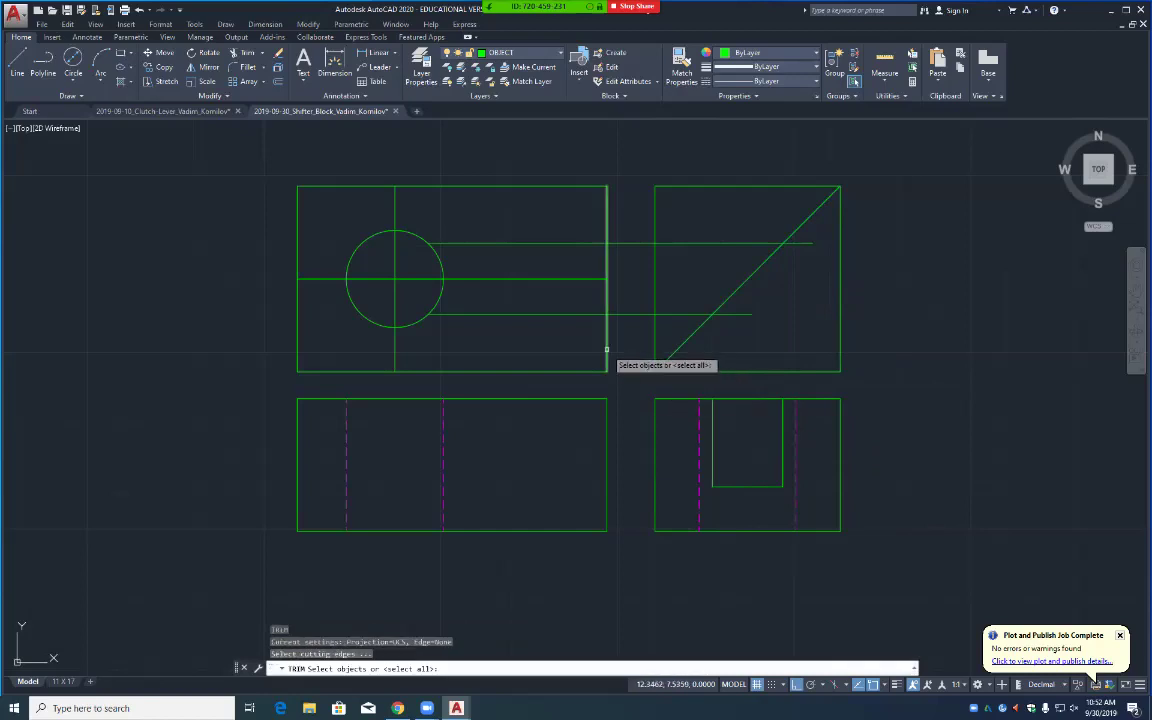
pyautogui.press('Return')
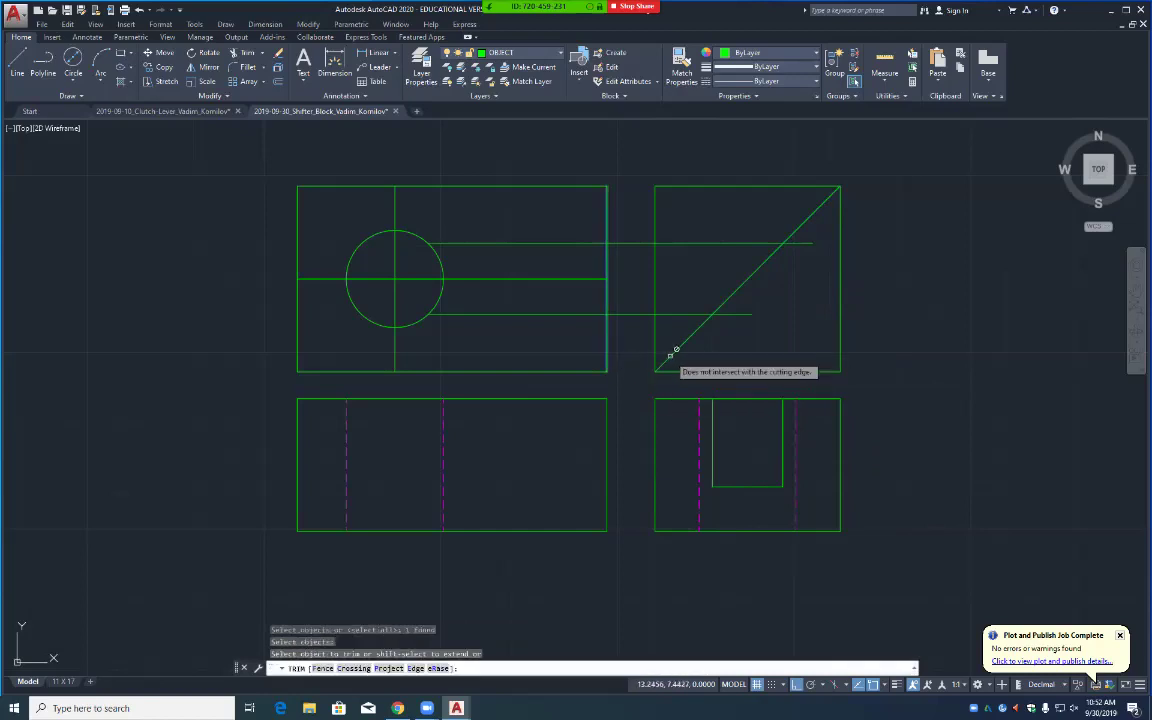
pyautogui.click(637, 314)
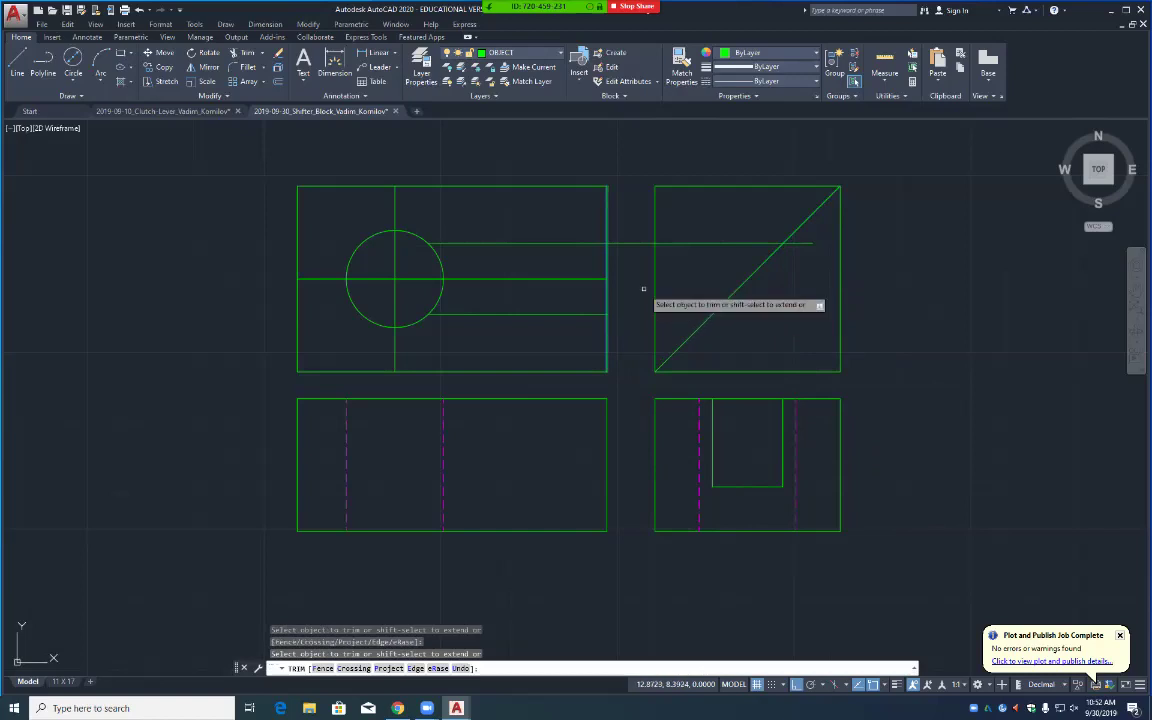
pyautogui.click(643, 243)
pyautogui.press('Return')
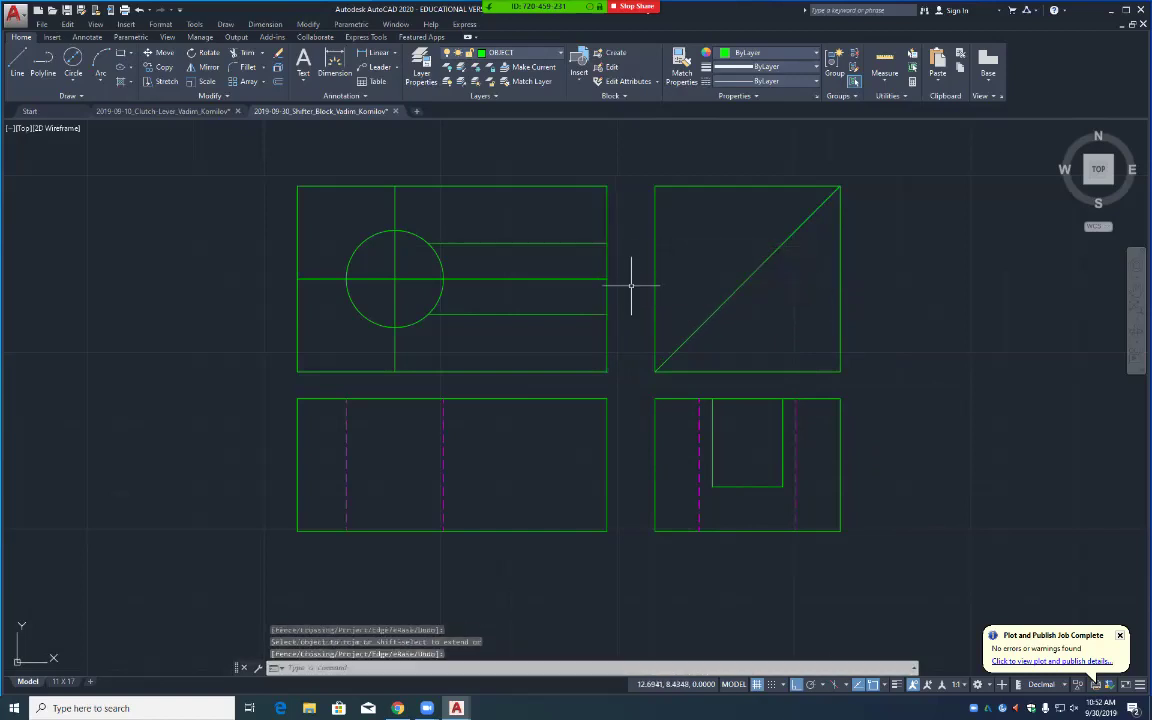
pyautogui.write('l')
pyautogui.press('Return')
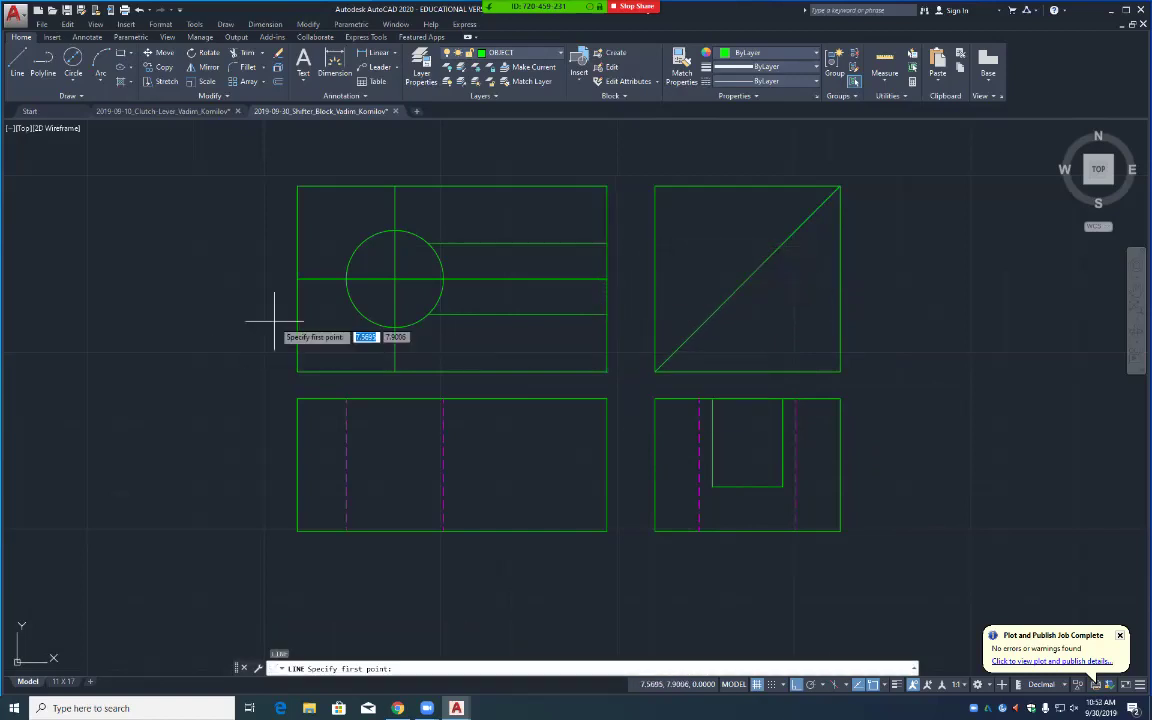
pyautogui.click(346, 279)
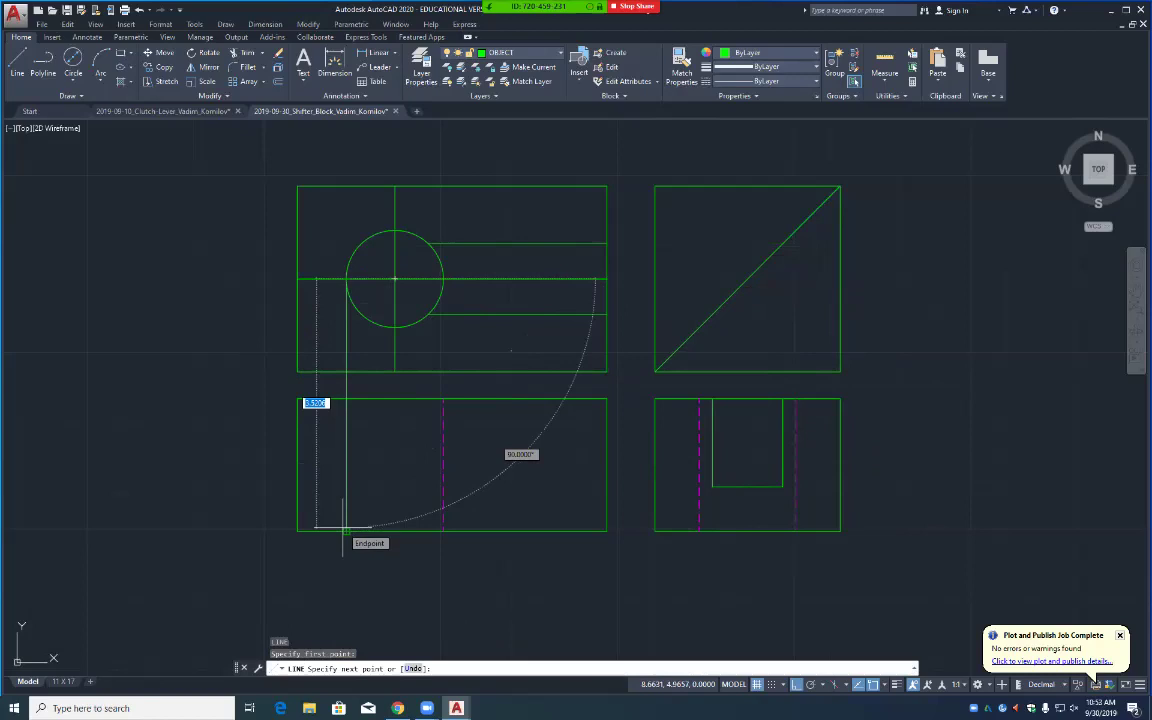
pyautogui.press('Escape')
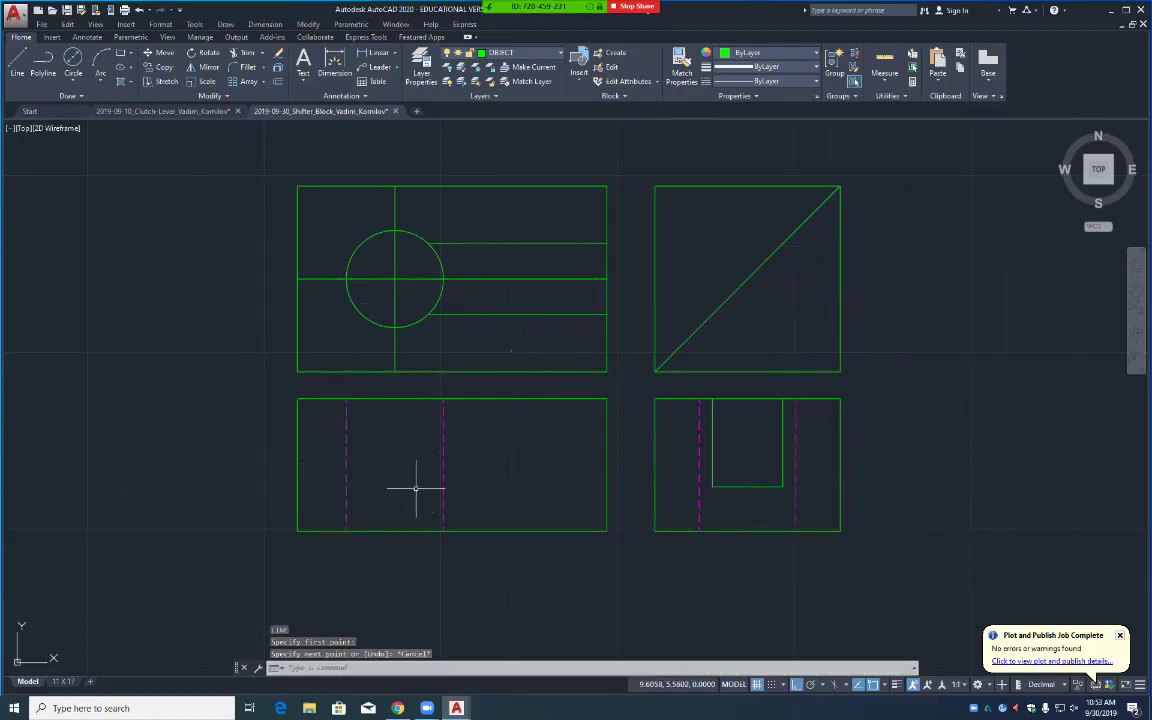
# Step: Draw a vertical line from the lower slot line's intersection with the circle down to the lower-left box's bottom edge
pyautogui.write('l')
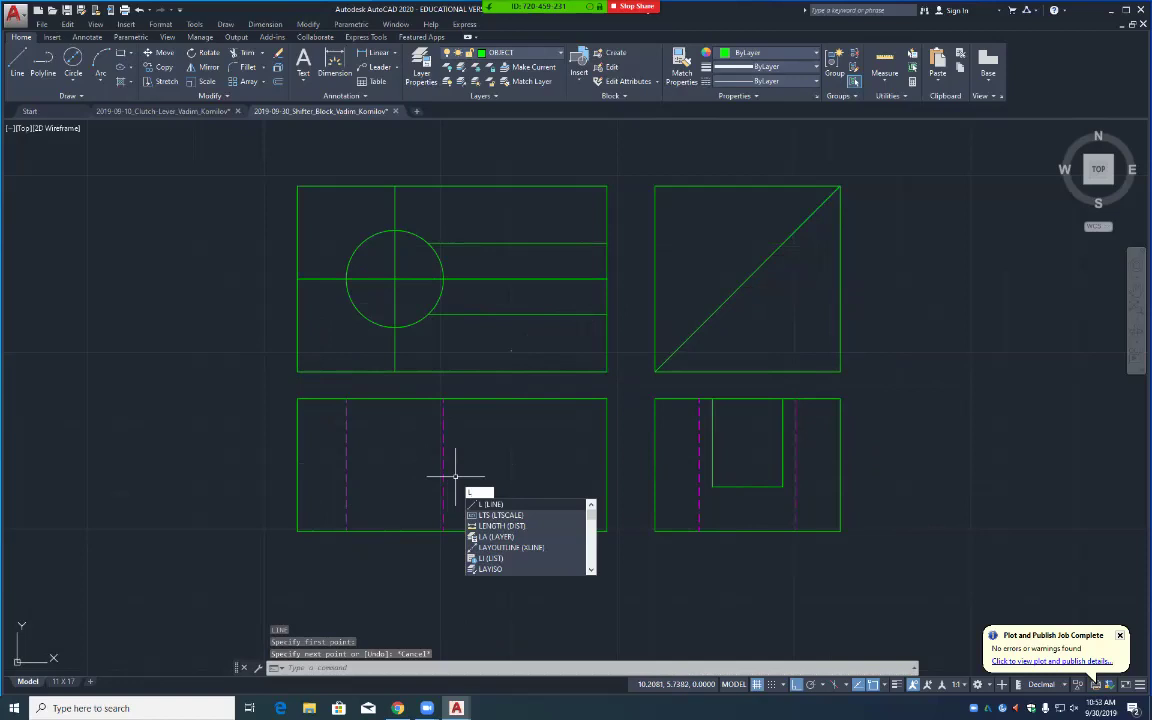
pyautogui.press('Return')
pyautogui.click(429, 314)
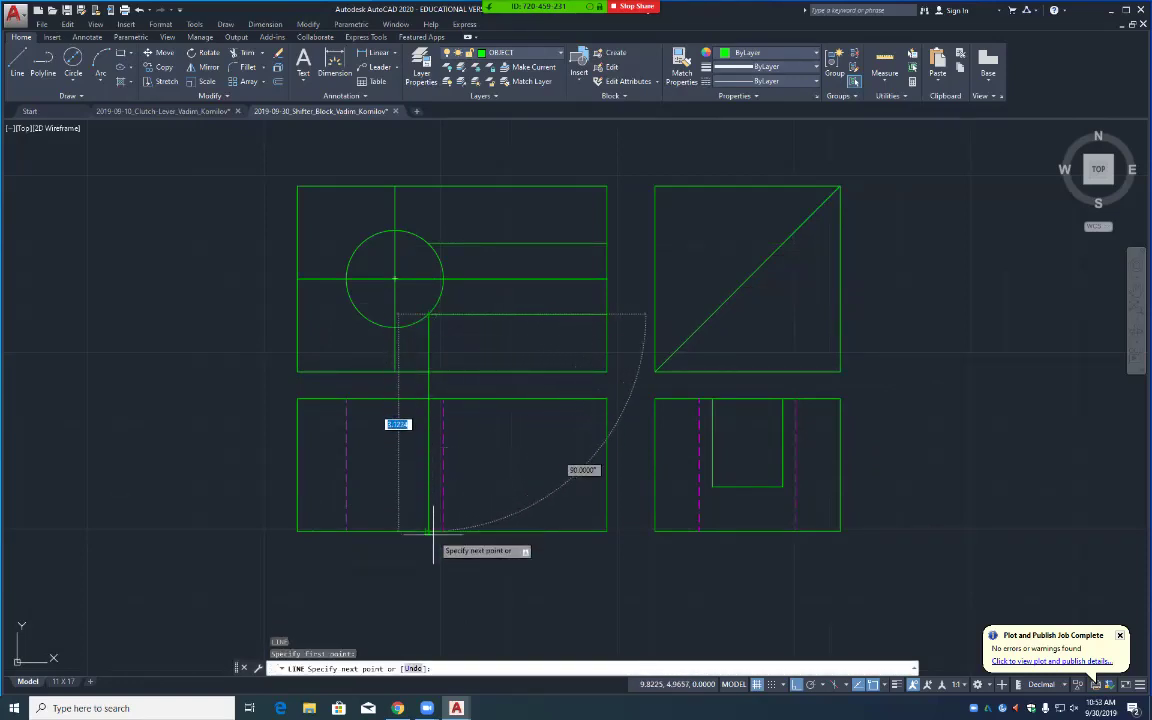
pyautogui.click(429, 531)
pyautogui.press('Return')
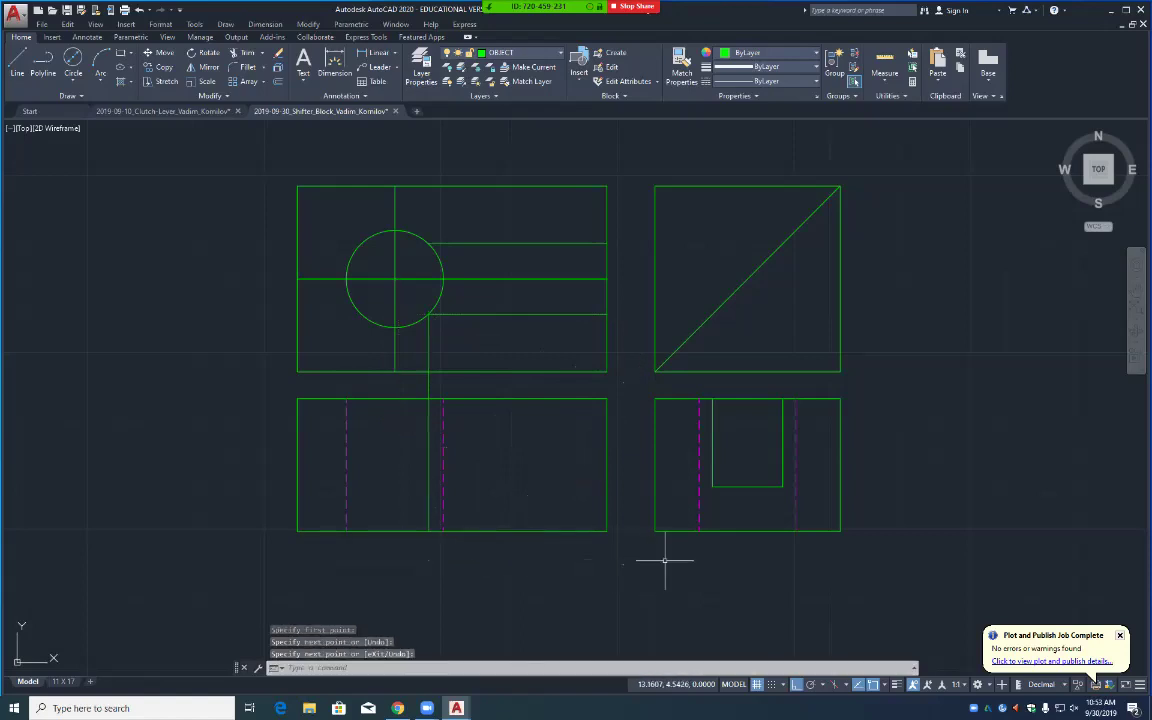
# Step: Draw a horizontal line from the slot's lower-left corner in the side view to the vertical projection line in the front view
pyautogui.write('l')
pyautogui.press('Return')
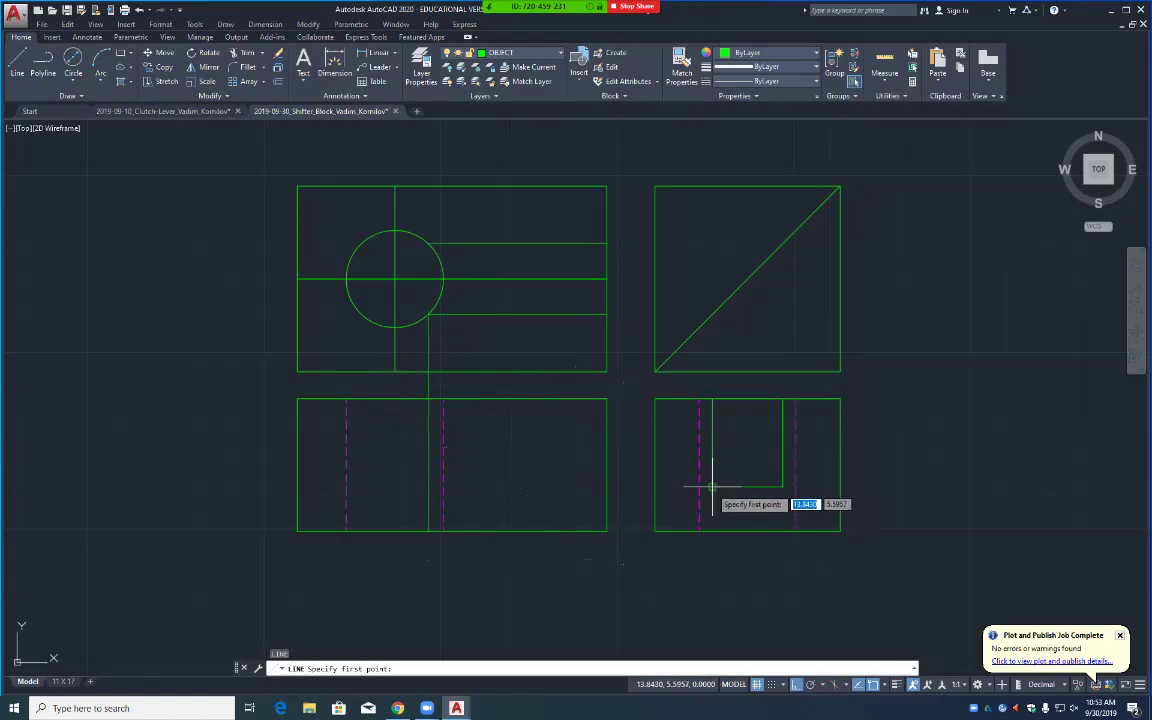
pyautogui.click(712, 487)
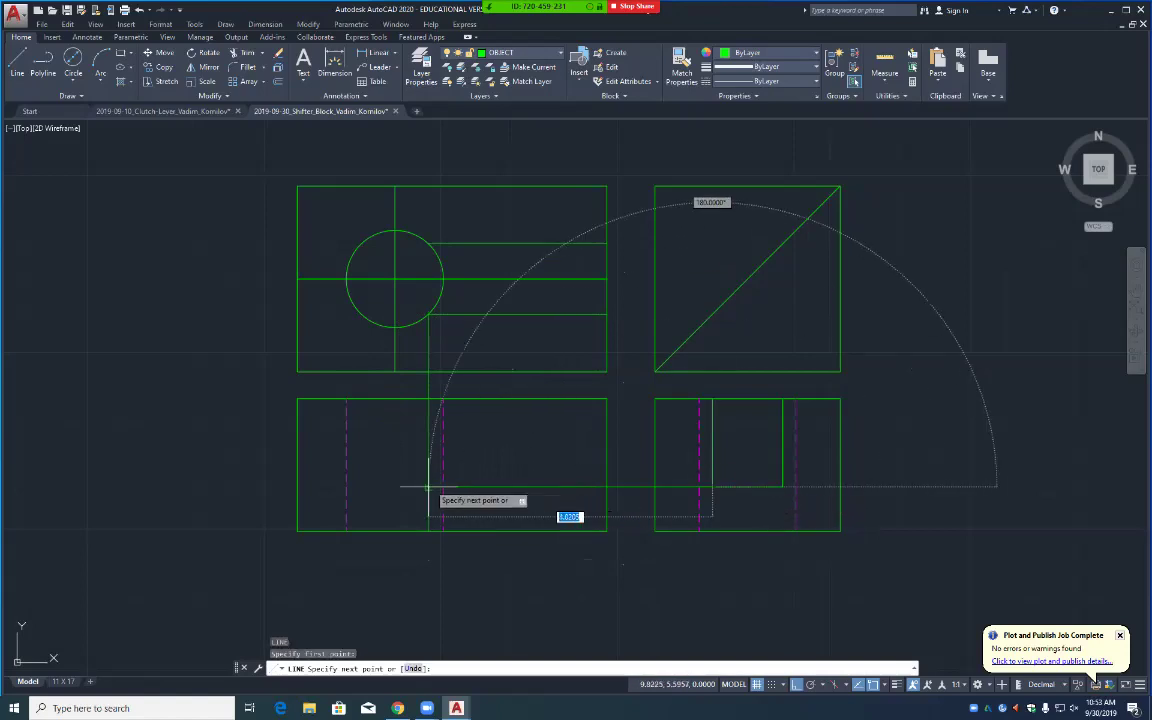
pyautogui.click(429, 487)
pyautogui.press('Return')
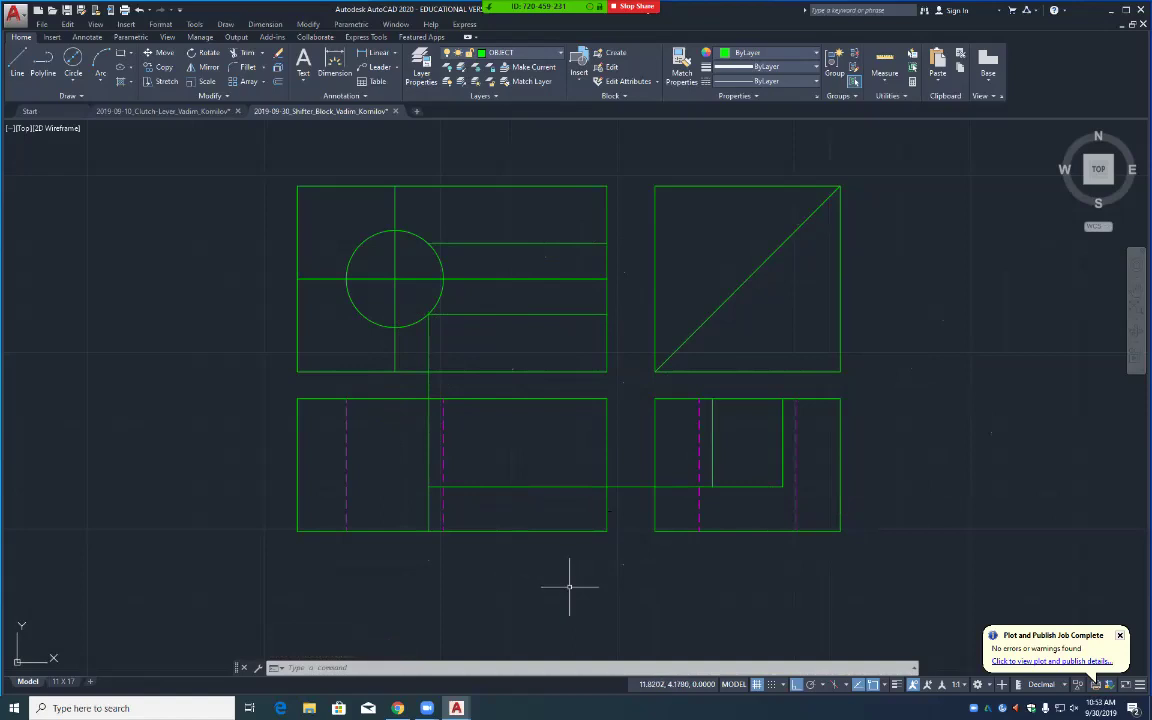
# Step: Fillet the front view's vertical projection line with the horizontal slot-floor line at radius 0 to form a square corner
pyautogui.write('t')
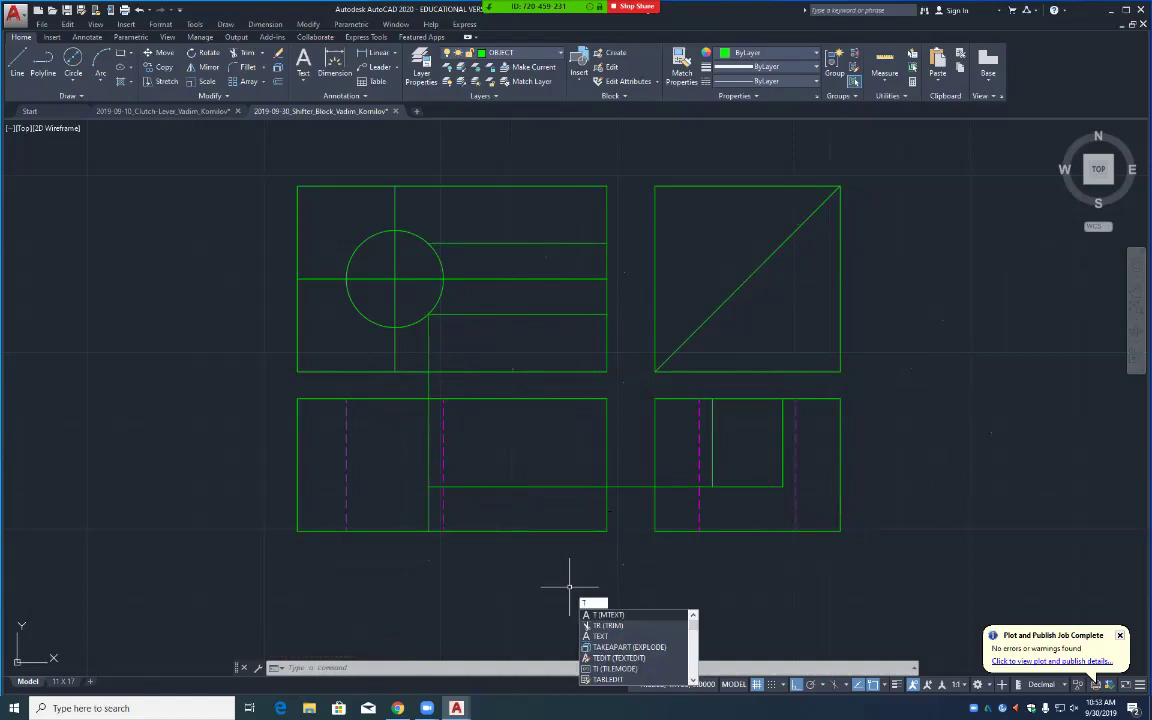
pyautogui.press('BackSpace')
pyautogui.write('f')
pyautogui.press('Return')
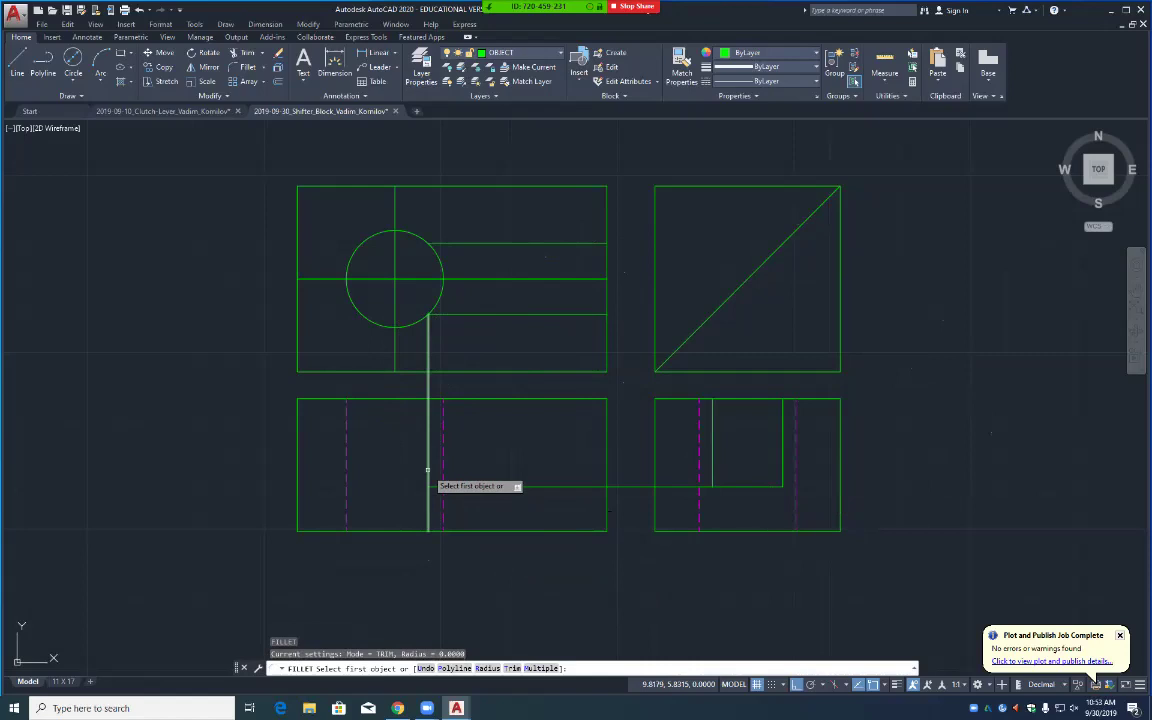
pyautogui.click(428, 469)
pyautogui.click(463, 487)
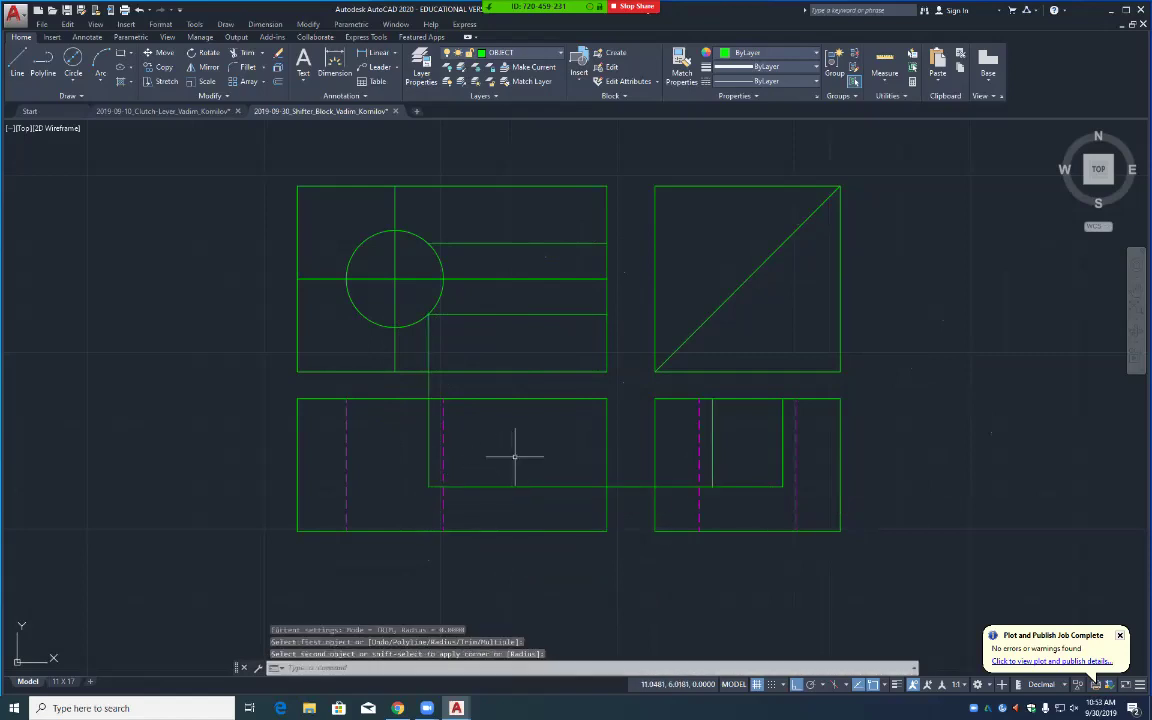
# Step: Trim the vertical projection line between the circle and the lower-left box's top edge, using both as cutting edges
pyautogui.write('tr')
pyautogui.press('Return')
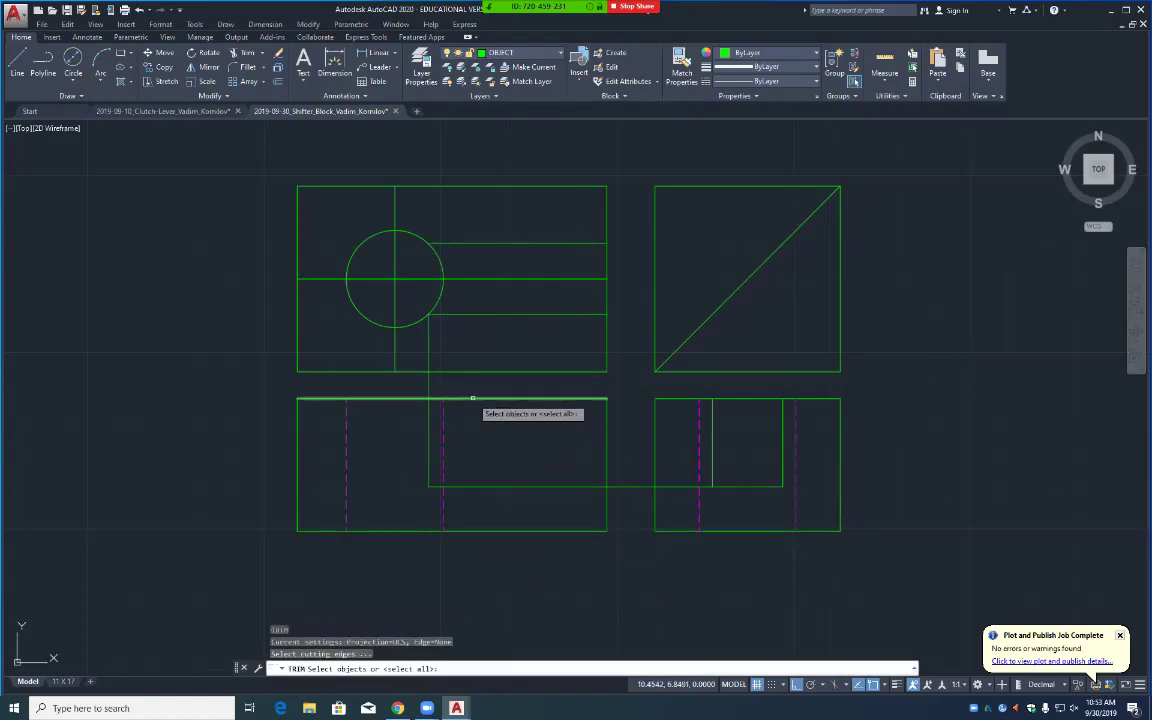
pyautogui.click(473, 398)
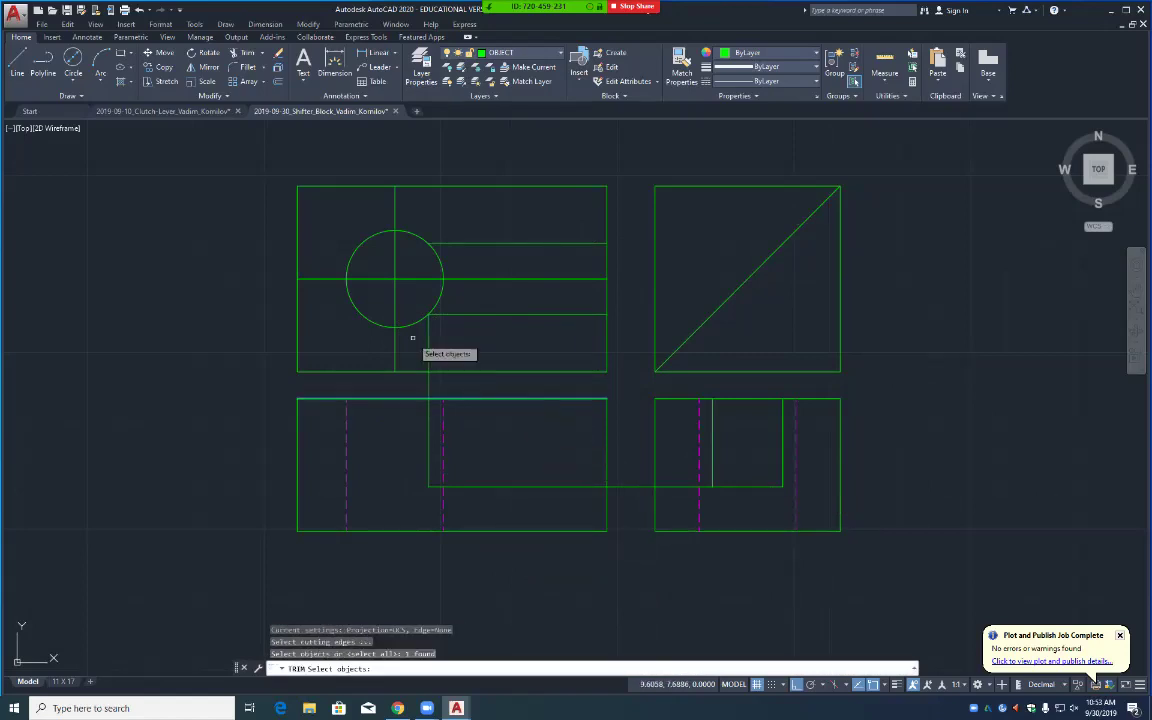
pyautogui.click(411, 323)
pyautogui.press('Return')
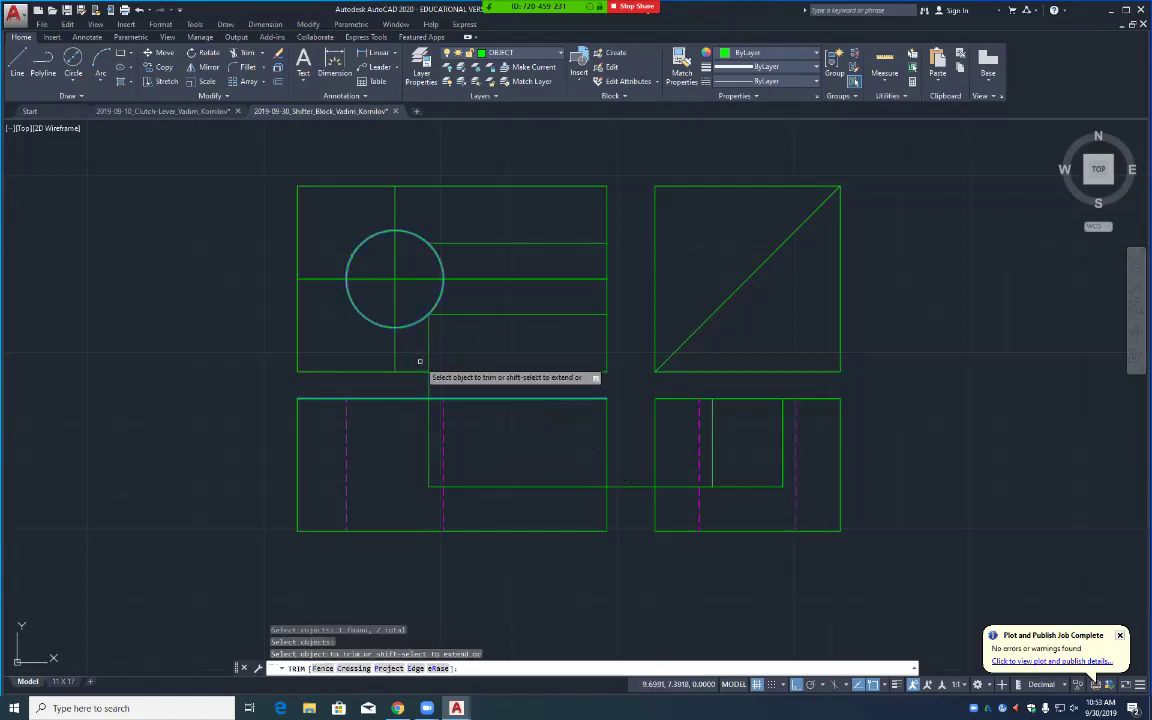
pyautogui.click(428, 384)
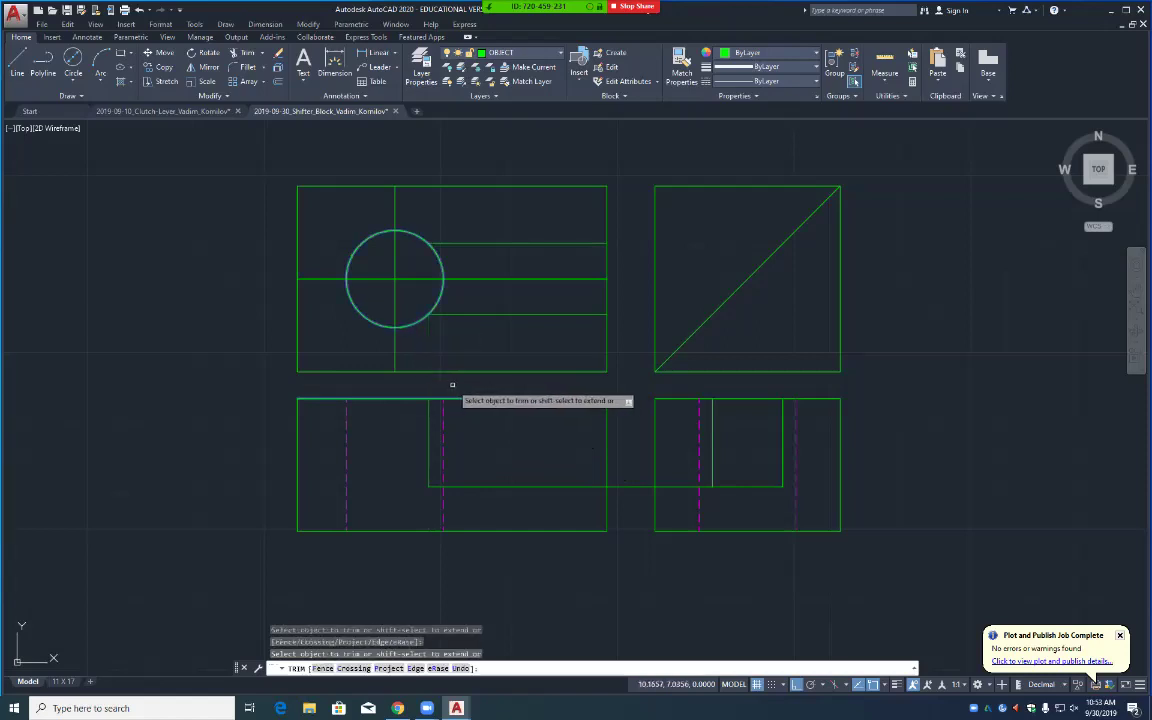
pyautogui.press('Return')
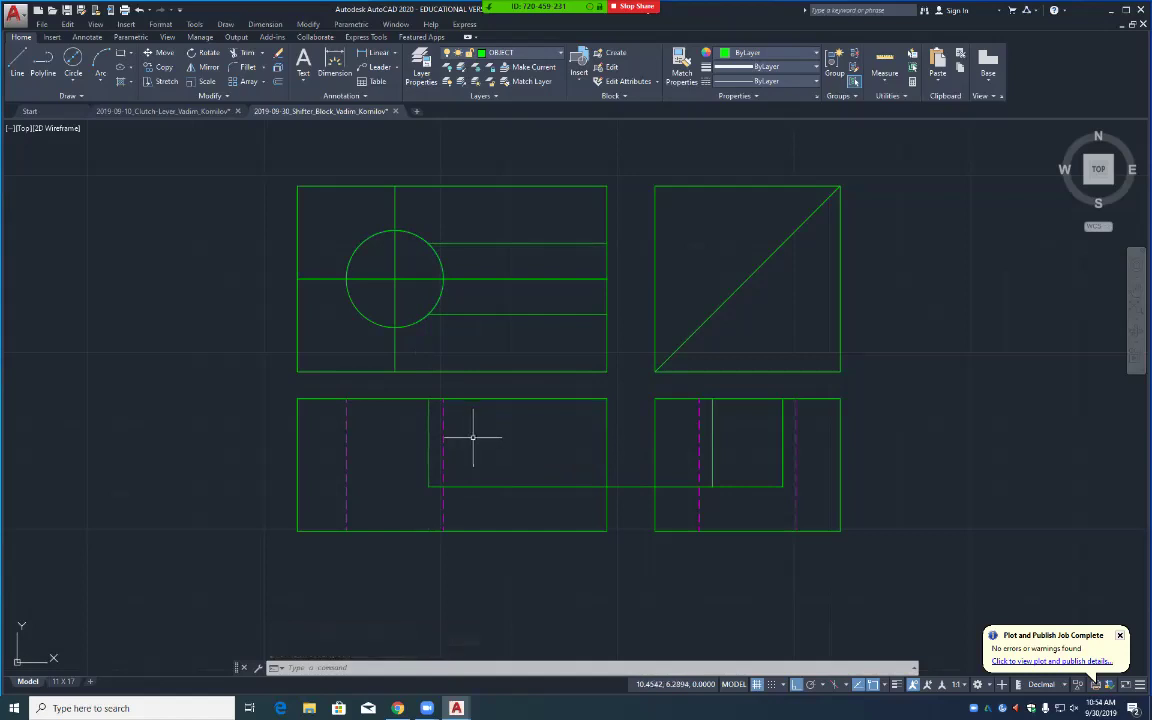
# Step: Trim the front view's right-hand dashed hole line between the box's top edge and the slot-floor line
pyautogui.write('tr')
pyautogui.press('Return')
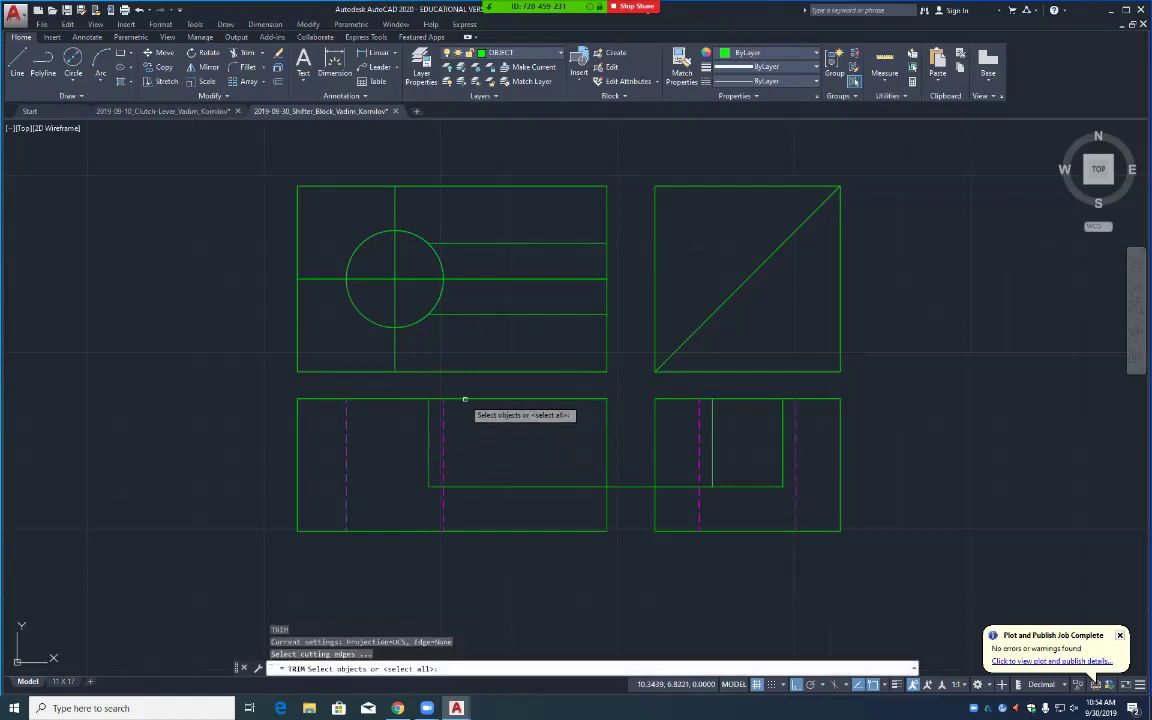
pyautogui.click(465, 398)
pyautogui.click(475, 486)
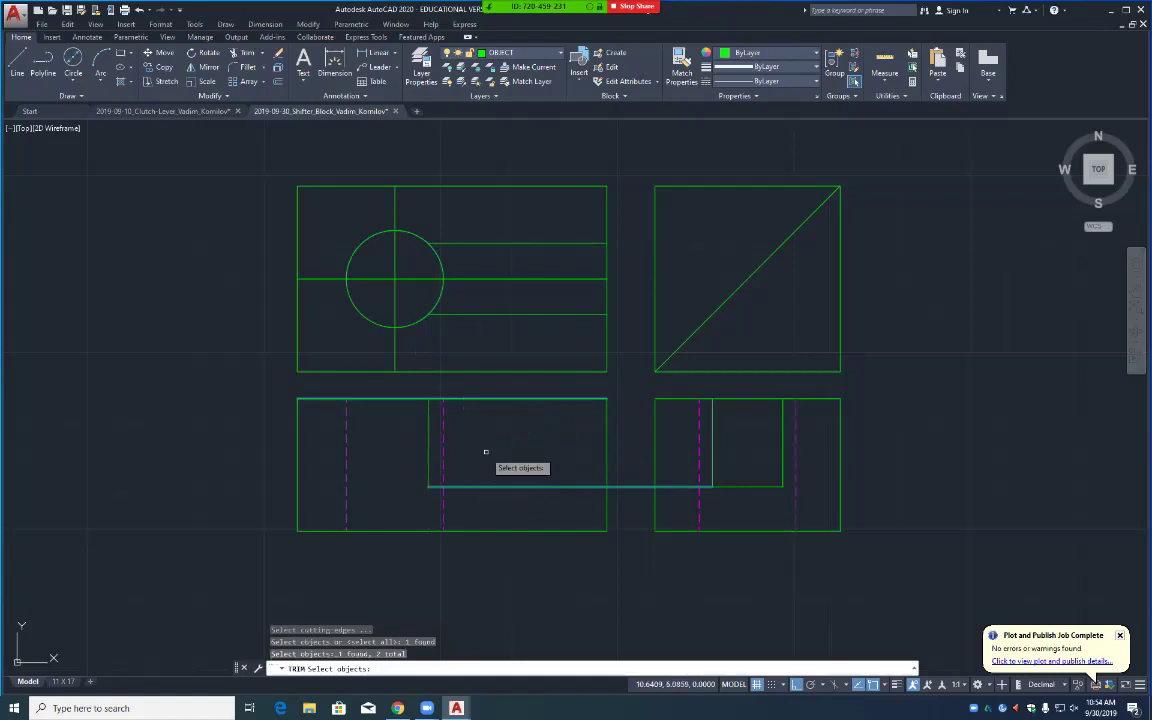
pyautogui.press('Return')
pyautogui.click(442, 456)
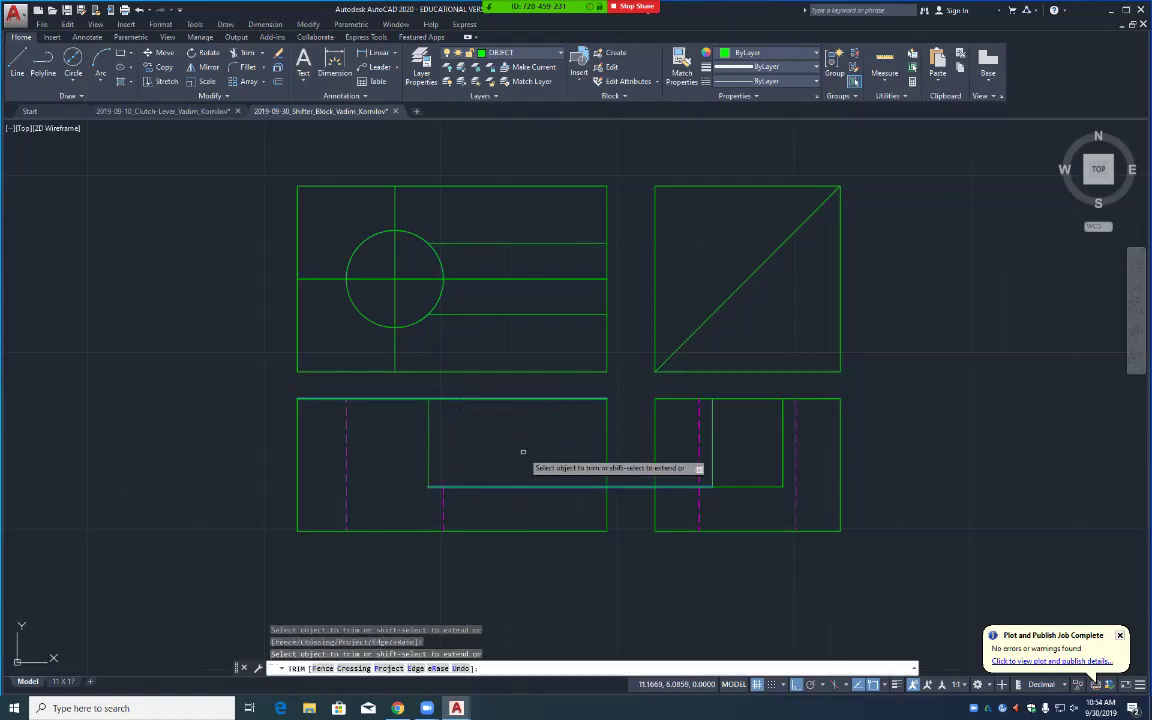
pyautogui.press('Return')
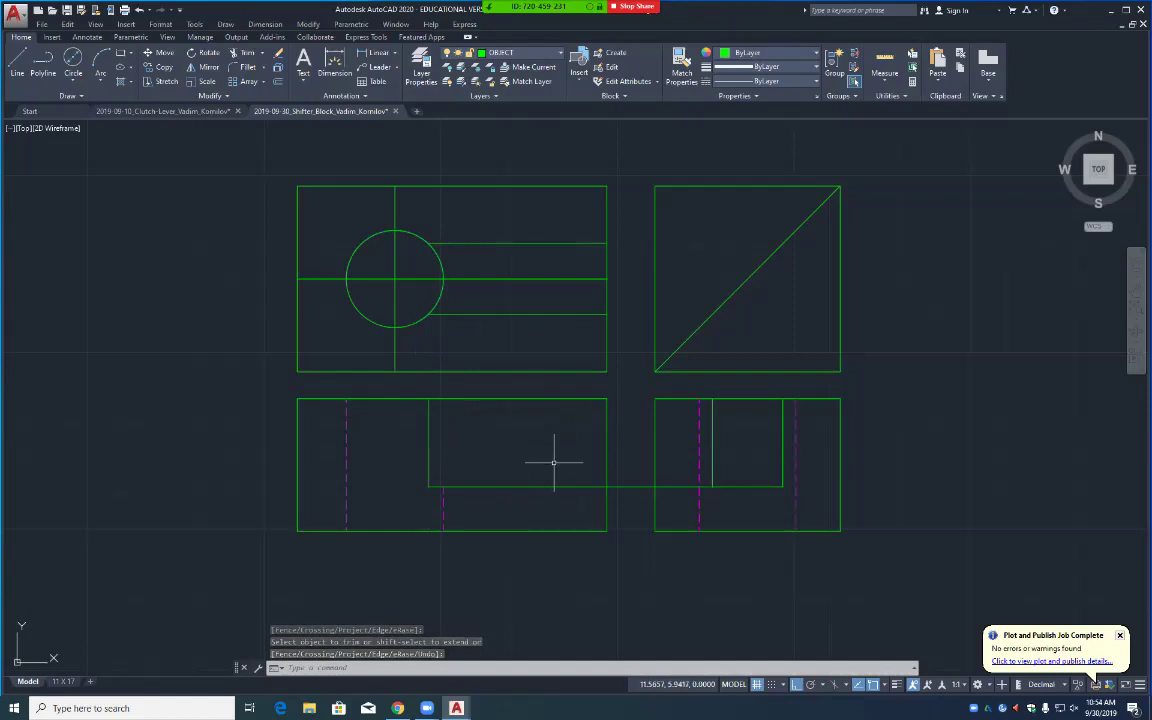
# Step: Trim the slot-floor line between the lower-left box's right edge and the left side of the slot in the side view
pyautogui.write('tr')
pyautogui.press('Return')
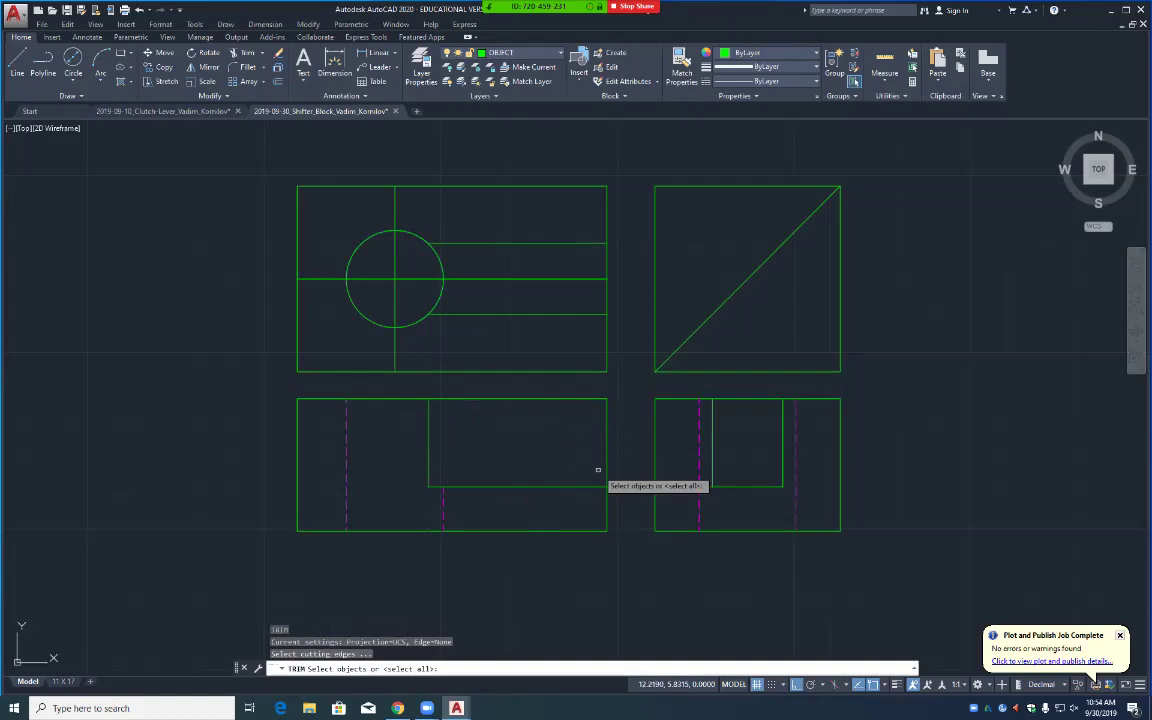
pyautogui.click(606, 471)
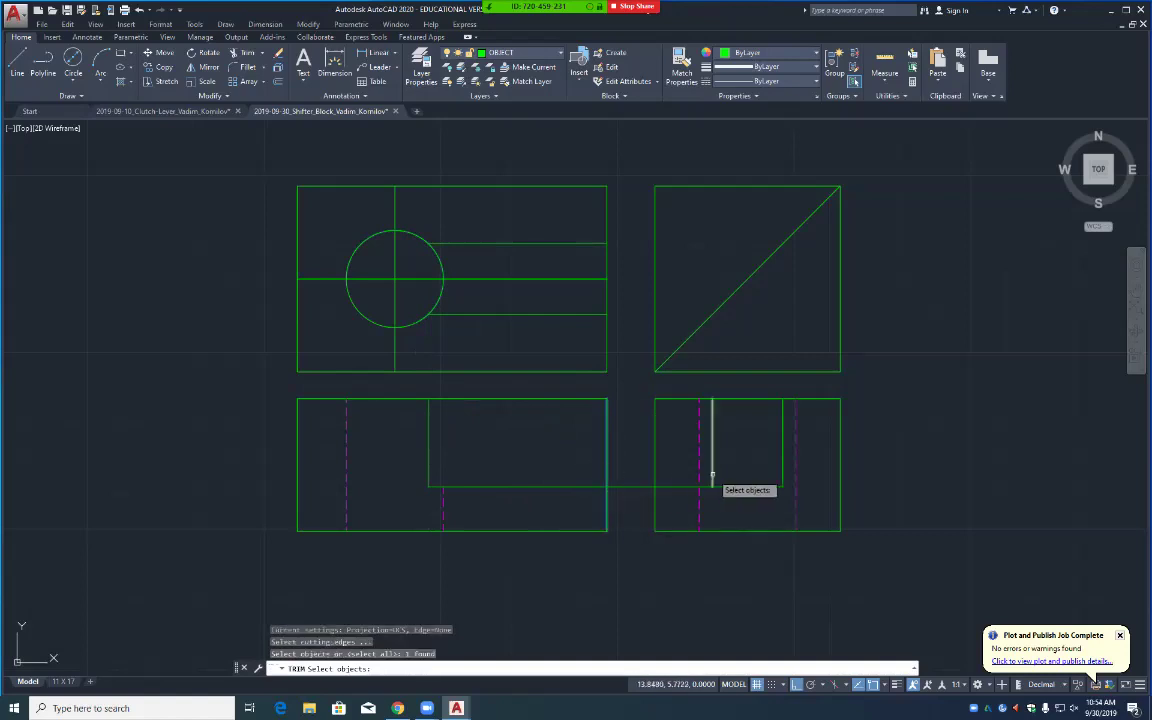
pyautogui.click(712, 472)
pyautogui.press('Return')
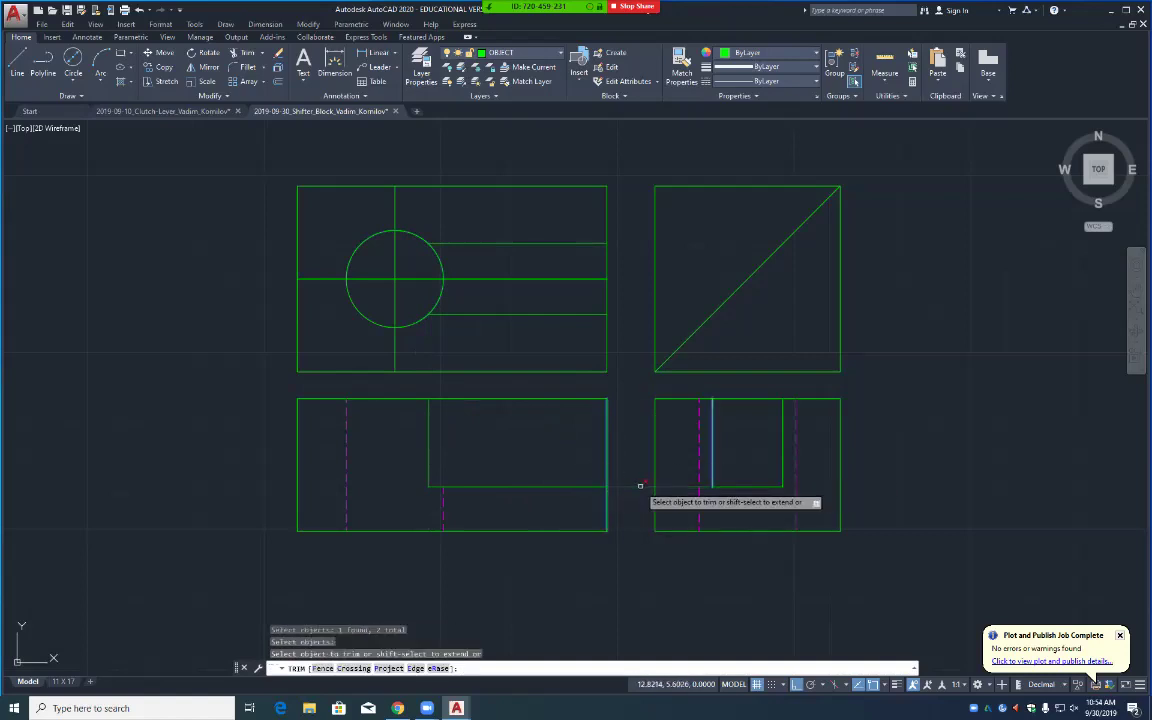
pyautogui.press('Return')
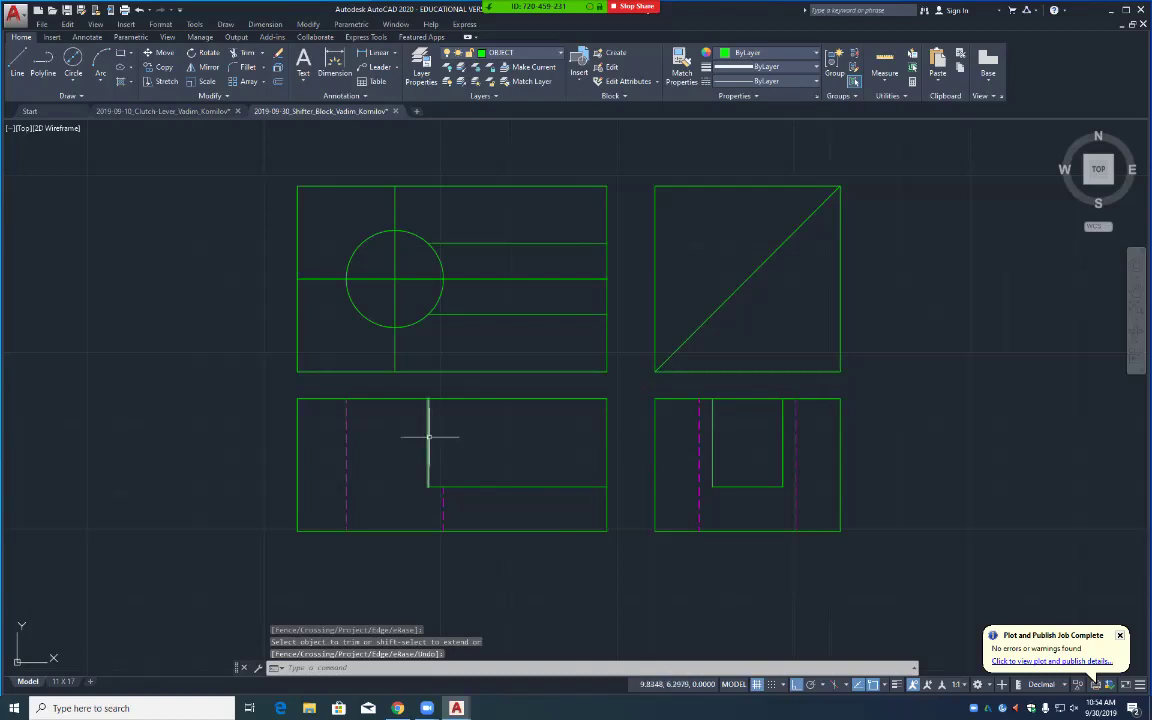
# Step: Move the front view's vertical and horizontal slot lines to the HIDDEN layer and save the drawing
pyautogui.click(429, 438)
pyautogui.click(513, 483)
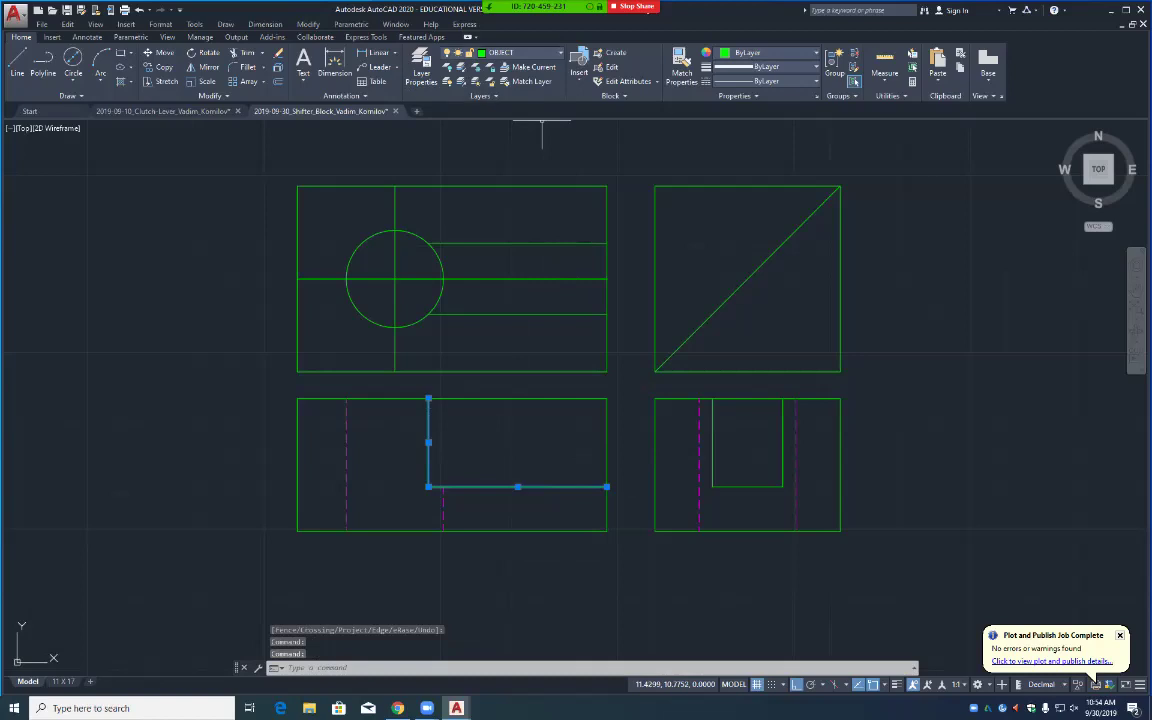
pyautogui.click(500, 52)
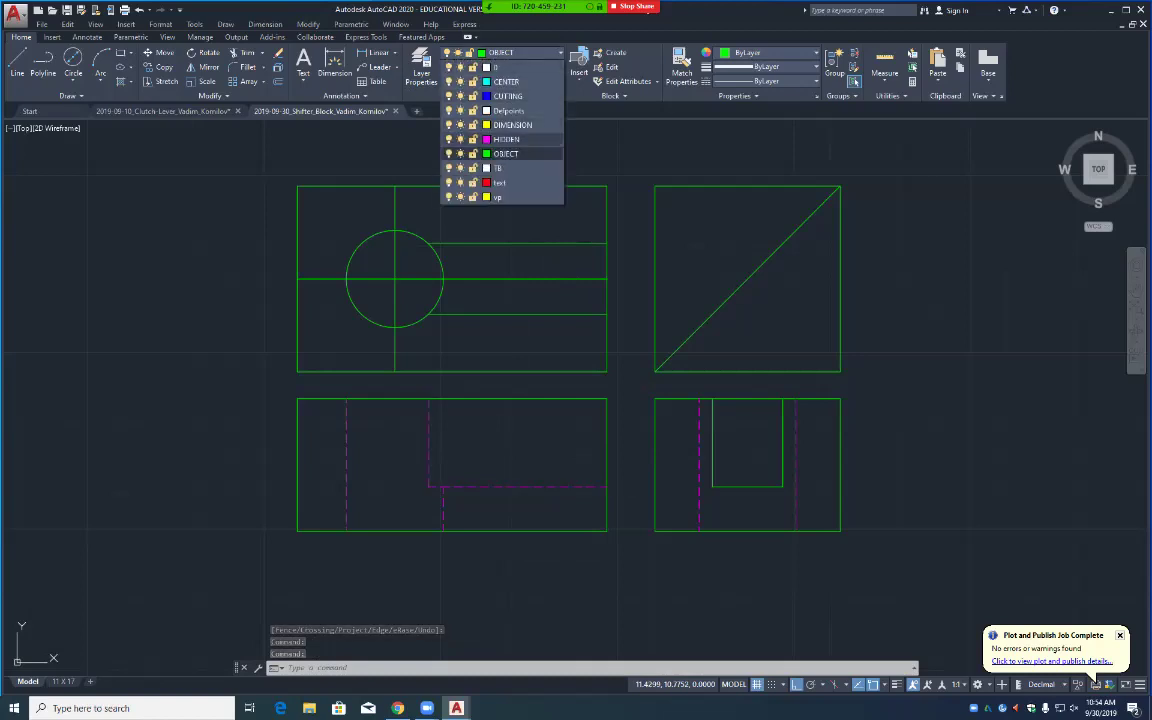
pyautogui.click(460, 125)
pyautogui.press('Escape')
pyautogui.hotkey('ctrl', 's')
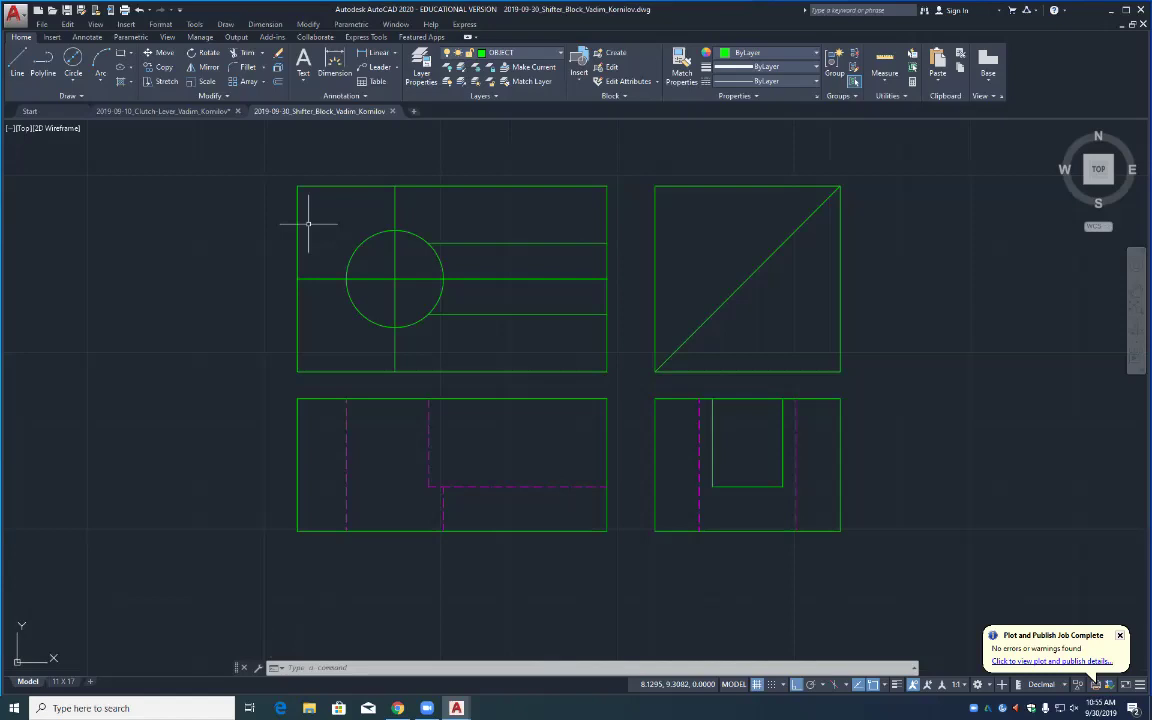
# Step: Draw a short vertical line upward from the circle's left quadrant point in the top view
pyautogui.scroll(4, 391, 292)
pyautogui.moveTo(301, 249)
pyautogui.mouseDown(button='middle')
pyautogui.moveTo(414, 334)
pyautogui.moveTo(436, 366)
pyautogui.mouseUp(button='middle')
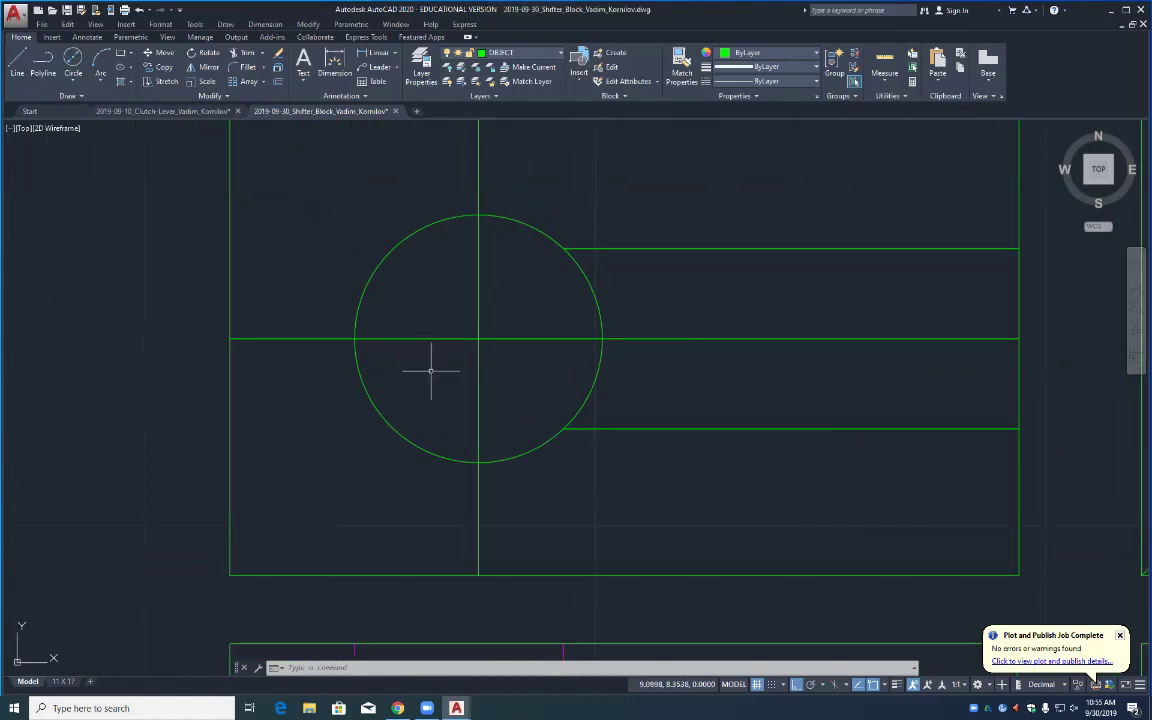
pyautogui.write('l')
pyautogui.press('Return')
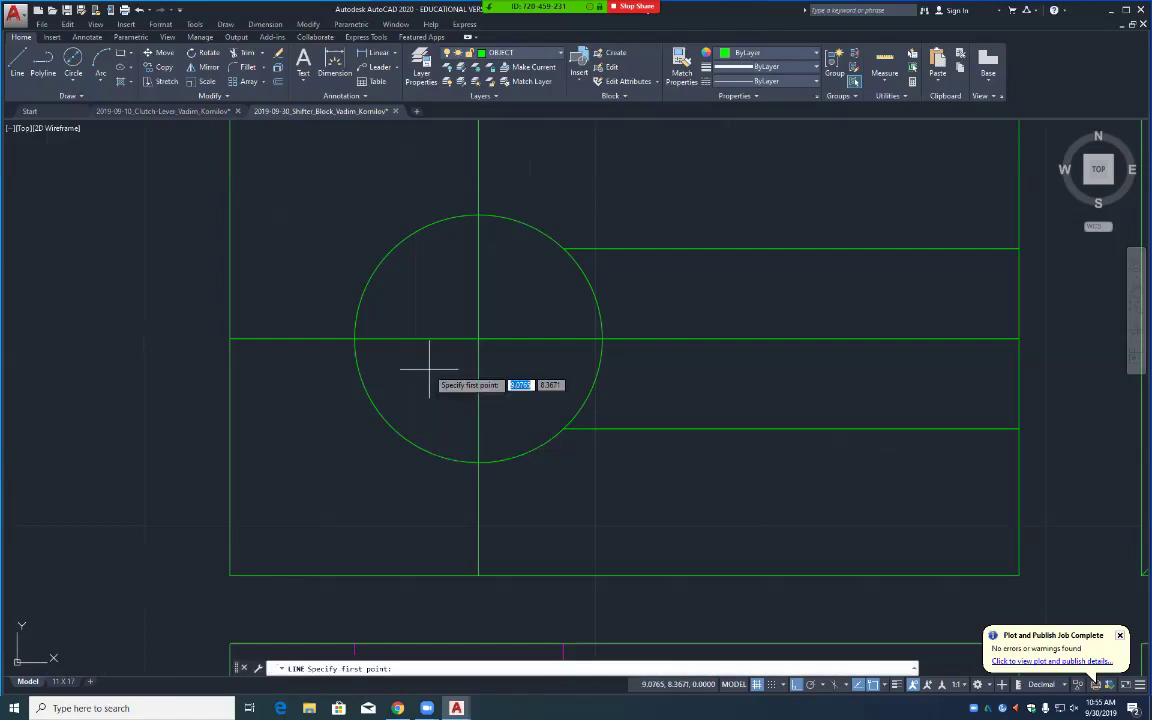
pyautogui.click(355, 338)
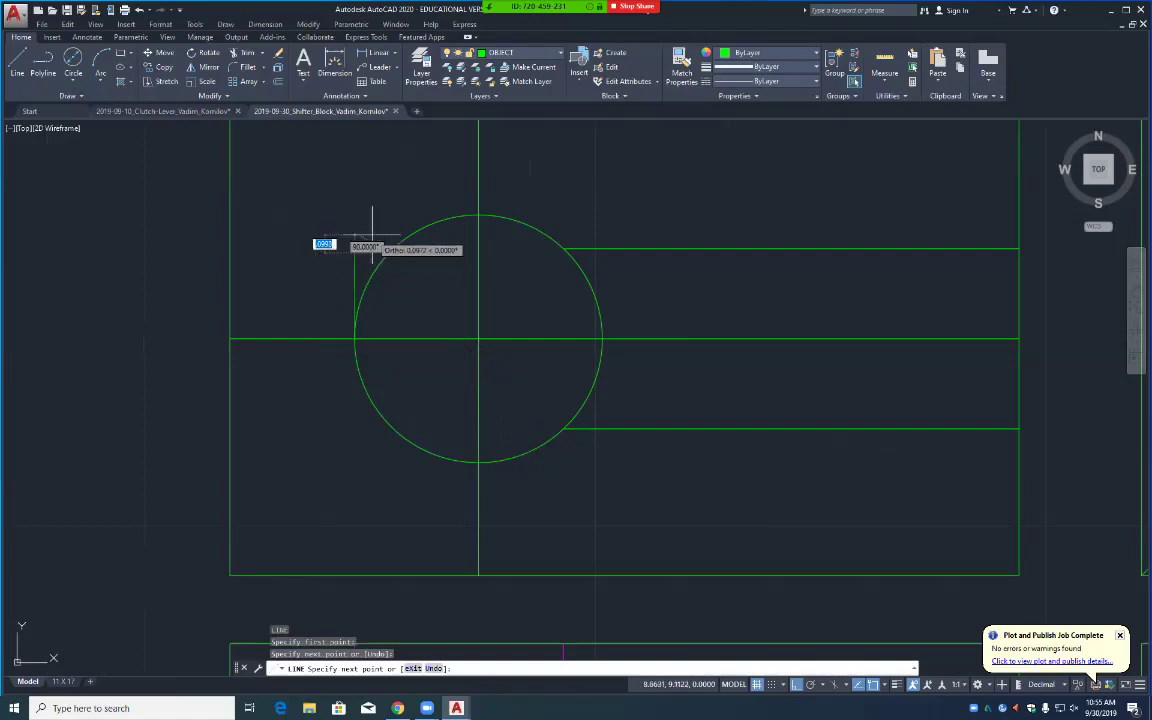
pyautogui.click(366, 253)
pyautogui.press('Escape')
# Step: Offset the short vertical line at the circle's left quadrant by .22 toward the box's left edge
pyautogui.write('o')
pyautogui.press('Return')
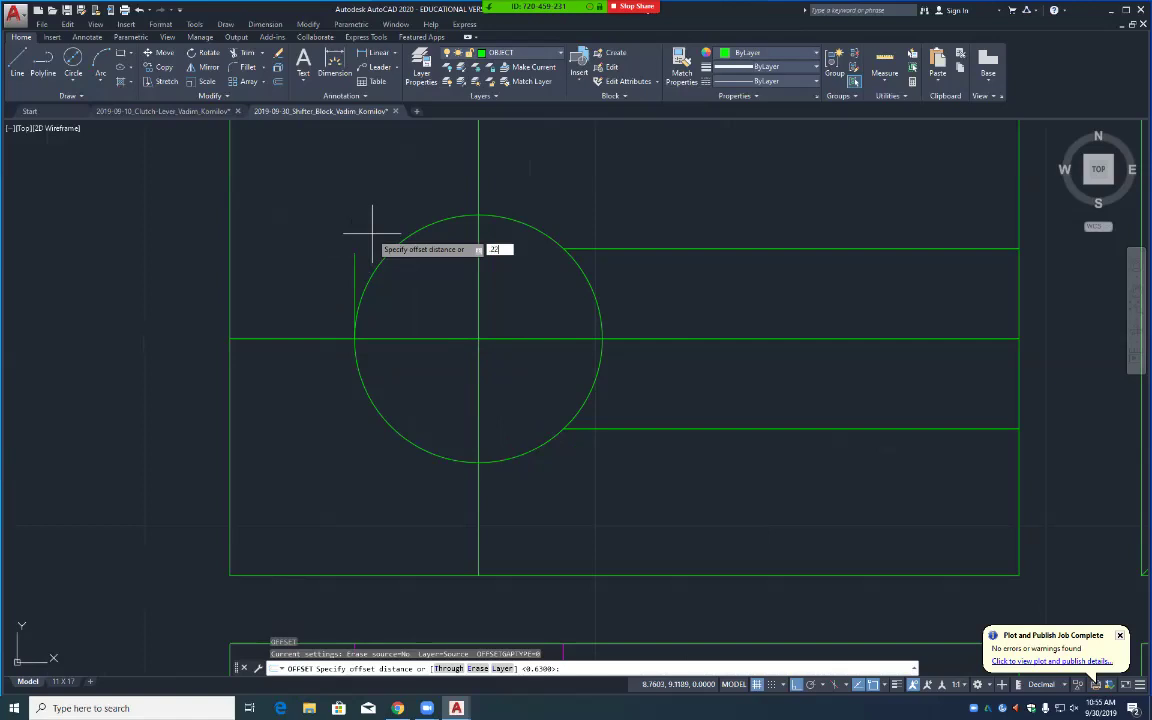
pyautogui.press('Return')
pyautogui.click(354, 272)
pyautogui.click(340, 262)
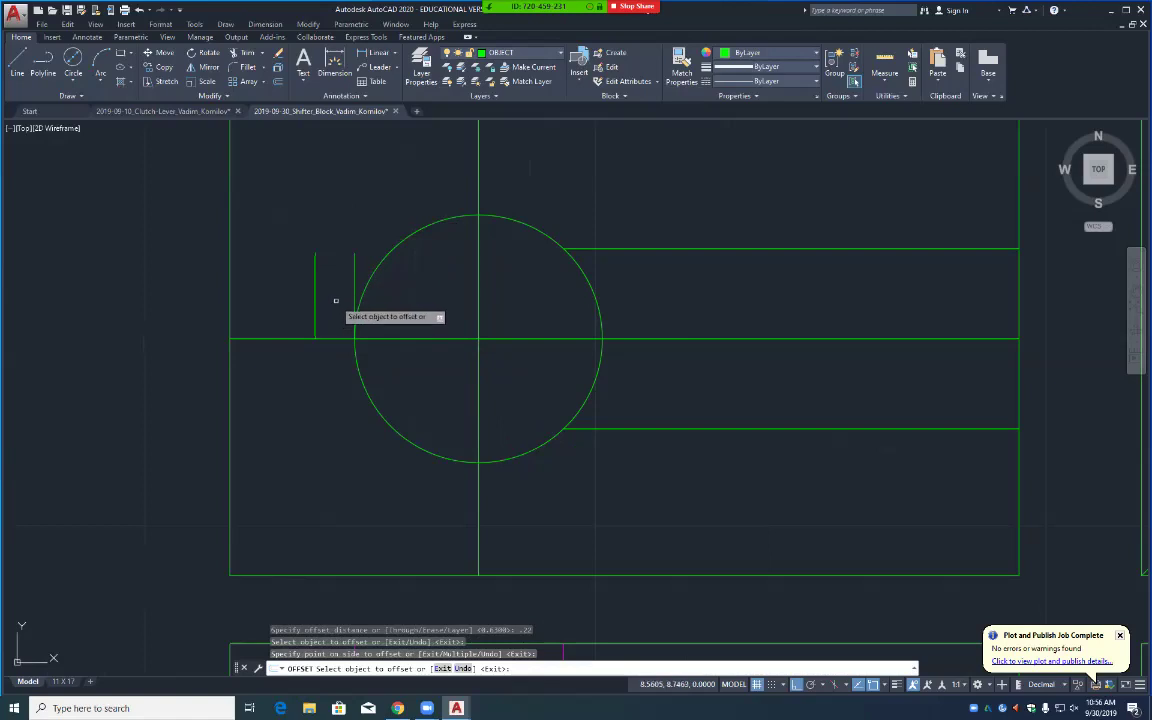
pyautogui.write('0')
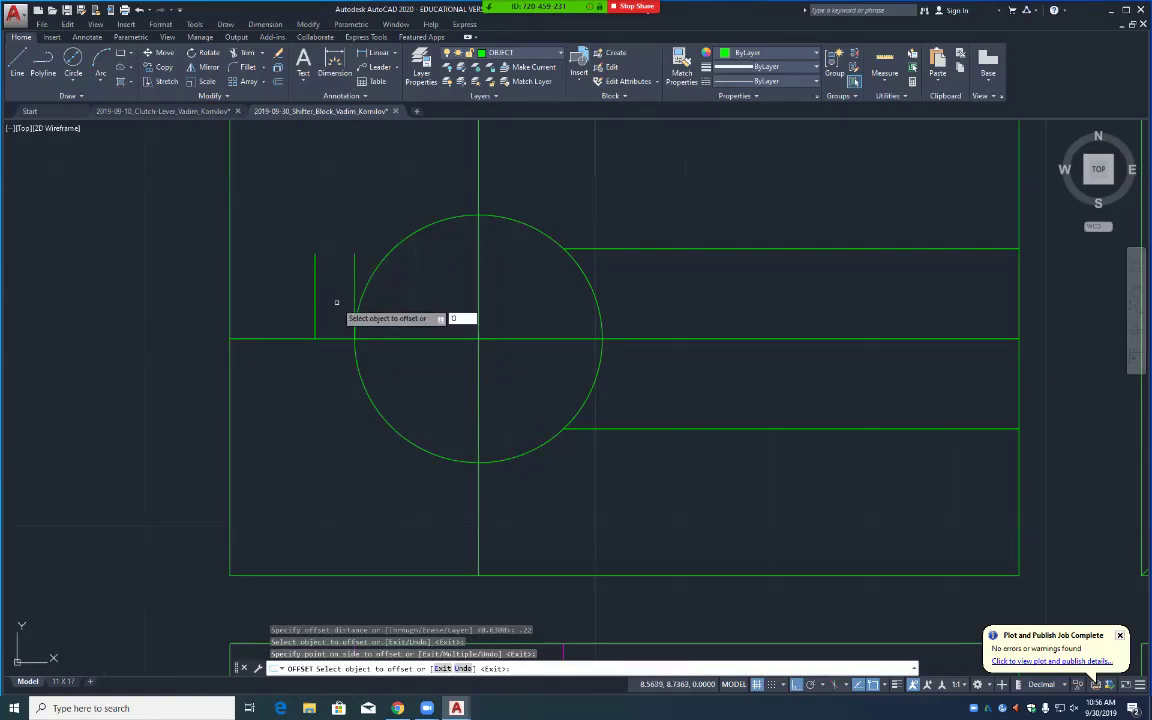
# Step: Offset the circle's horizontal centerline 0.22 above and 0.22 below
pyautogui.press('Escape')
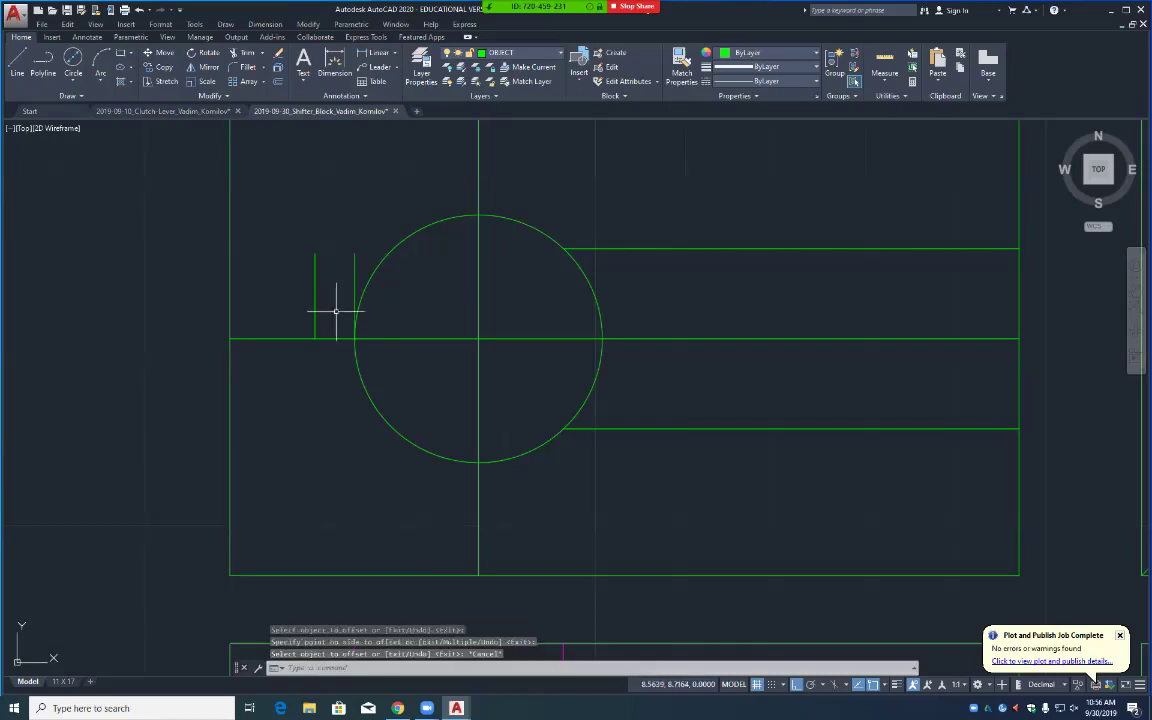
pyautogui.click(336, 338)
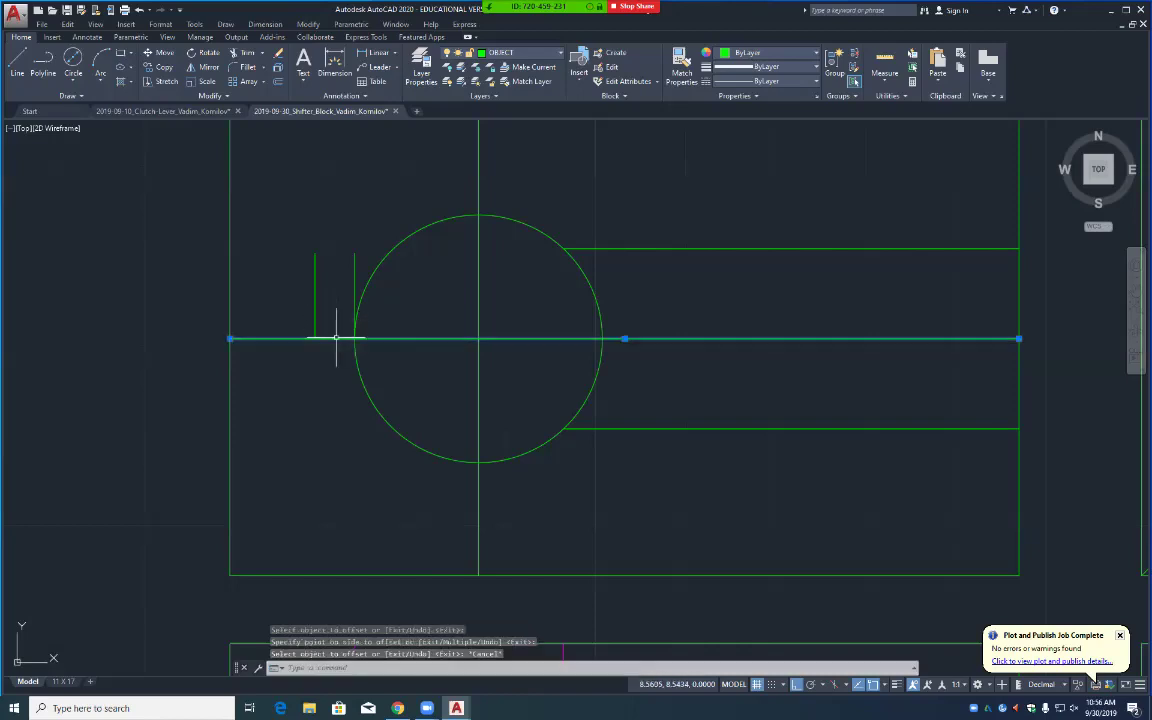
pyautogui.press('Escape')
pyautogui.write('o')
pyautogui.press('Return')
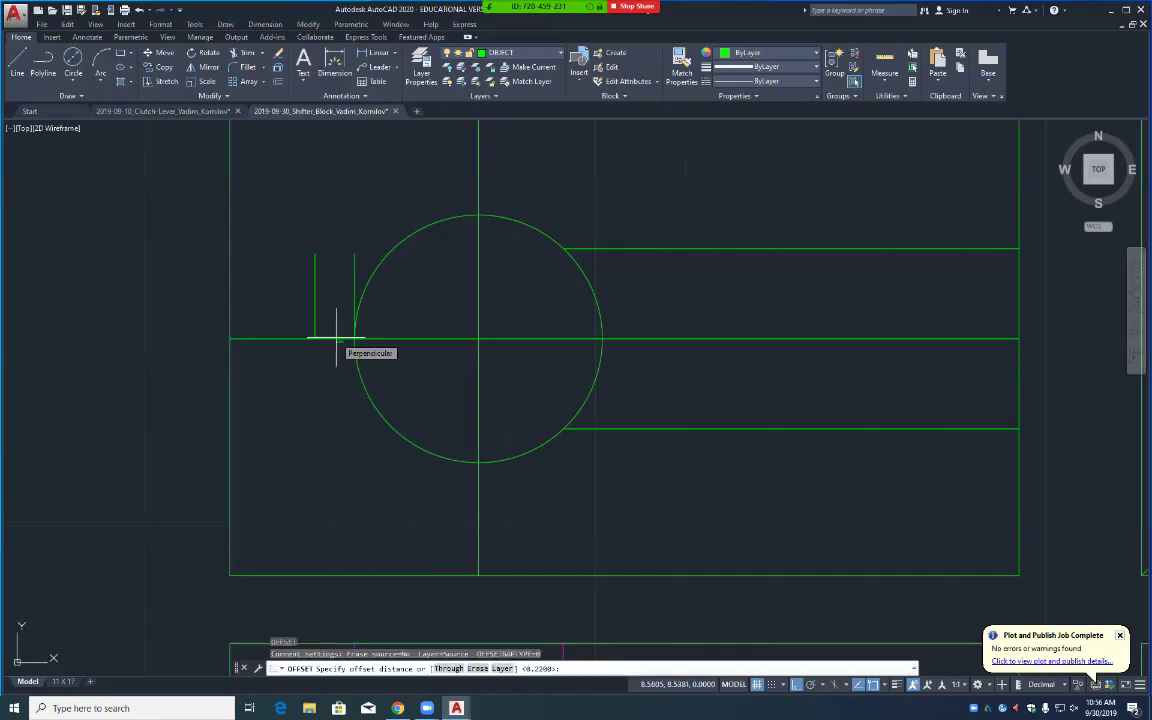
pyautogui.press('Return')
pyautogui.click(334, 337)
pyautogui.click(337, 318)
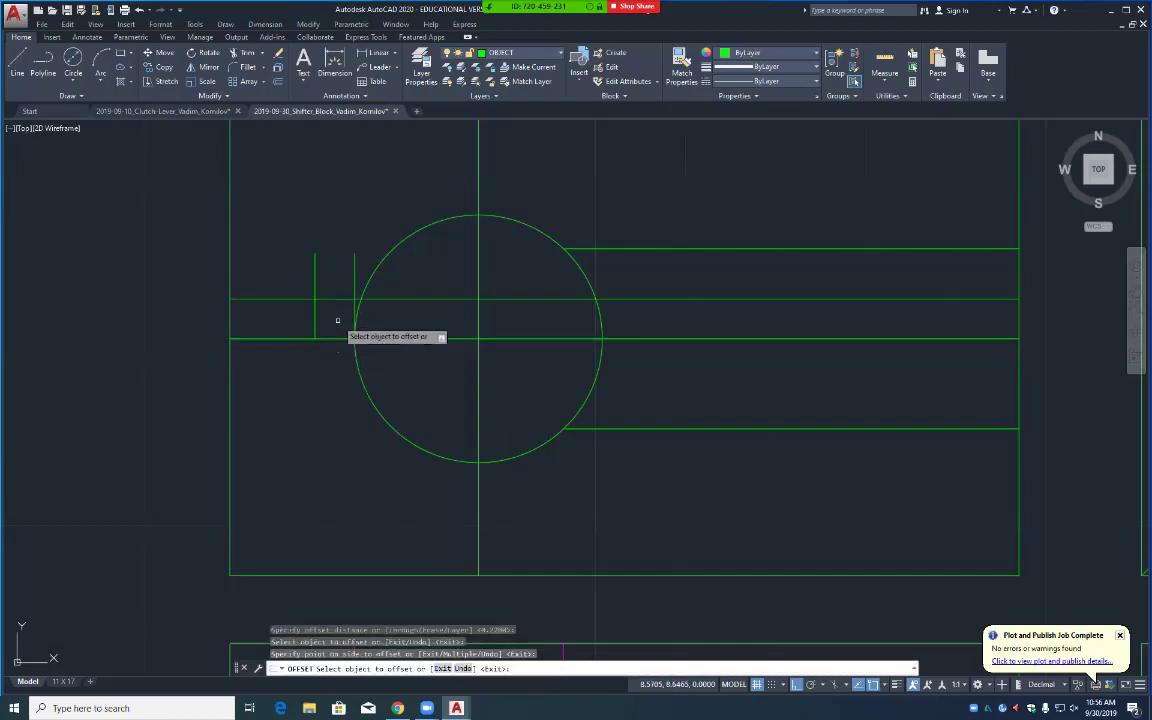
pyautogui.click(334, 338)
pyautogui.click(332, 368)
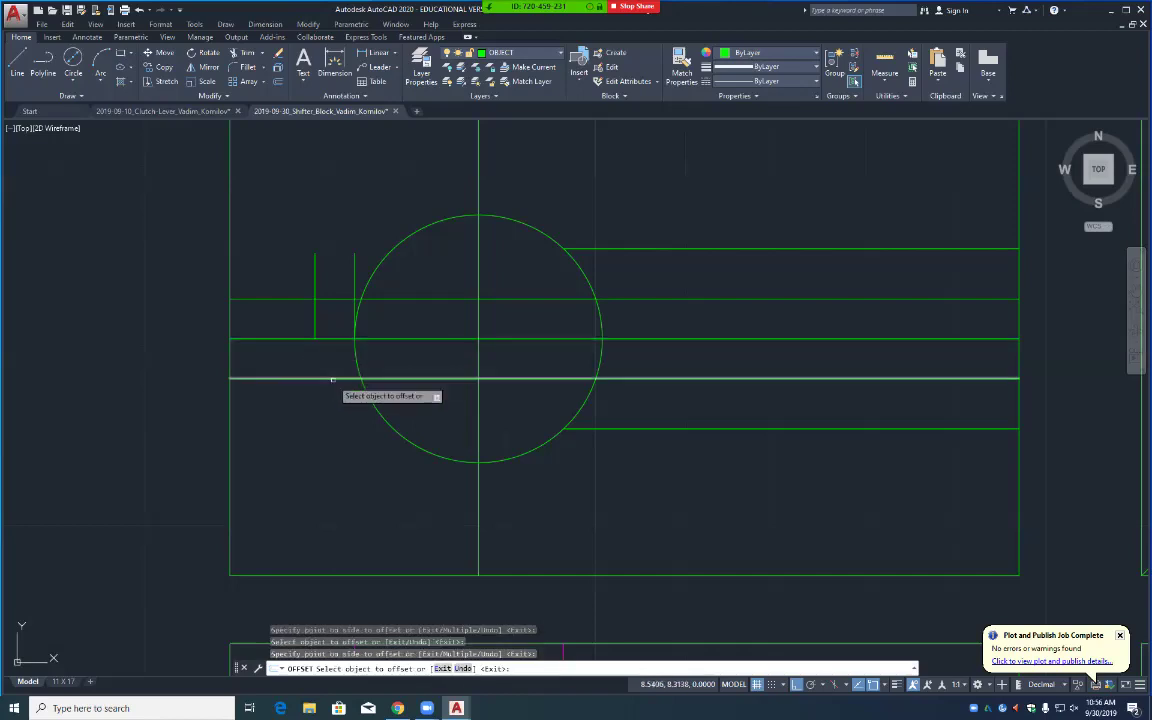
pyautogui.press('Return')
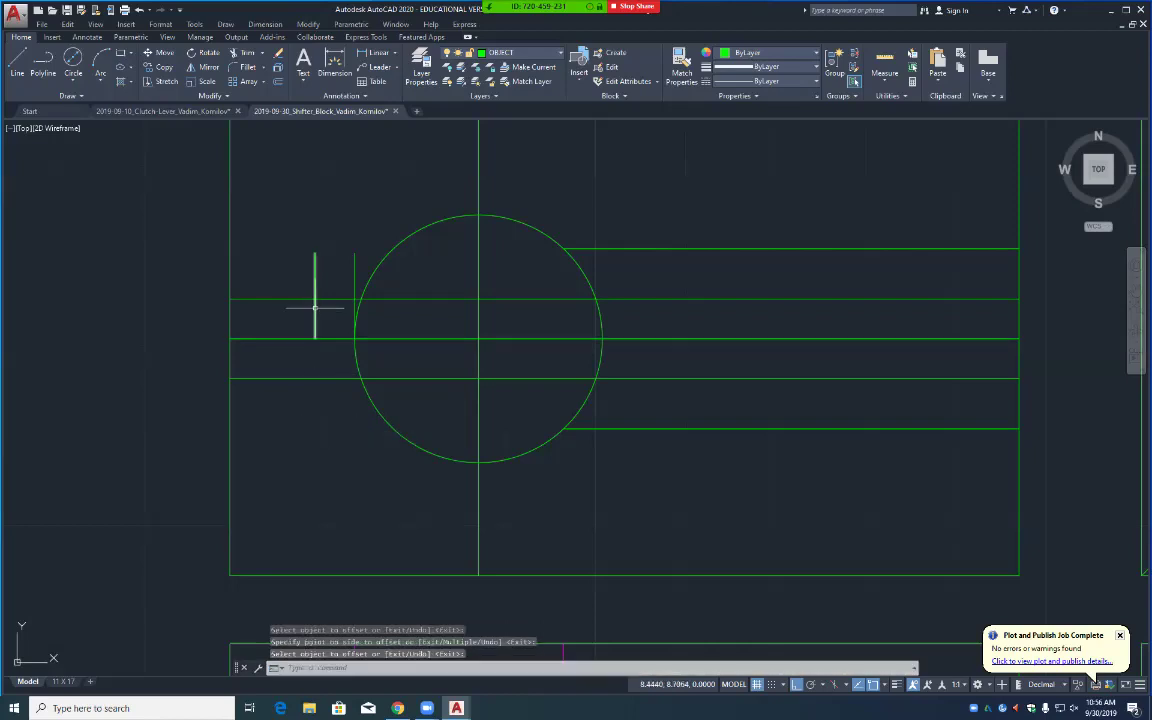
# Step: Stretch the outer short vertical line down to the lower offset line and erase the short vertical line touching the circle
pyautogui.click(315, 312)
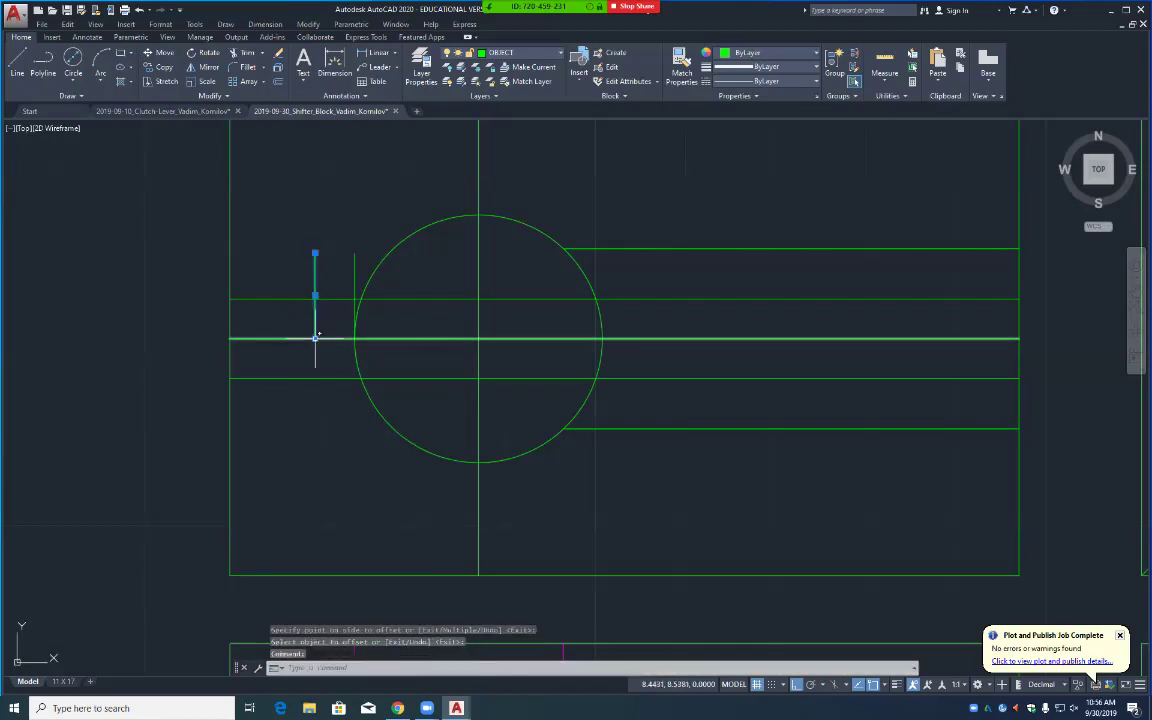
pyautogui.click(315, 338)
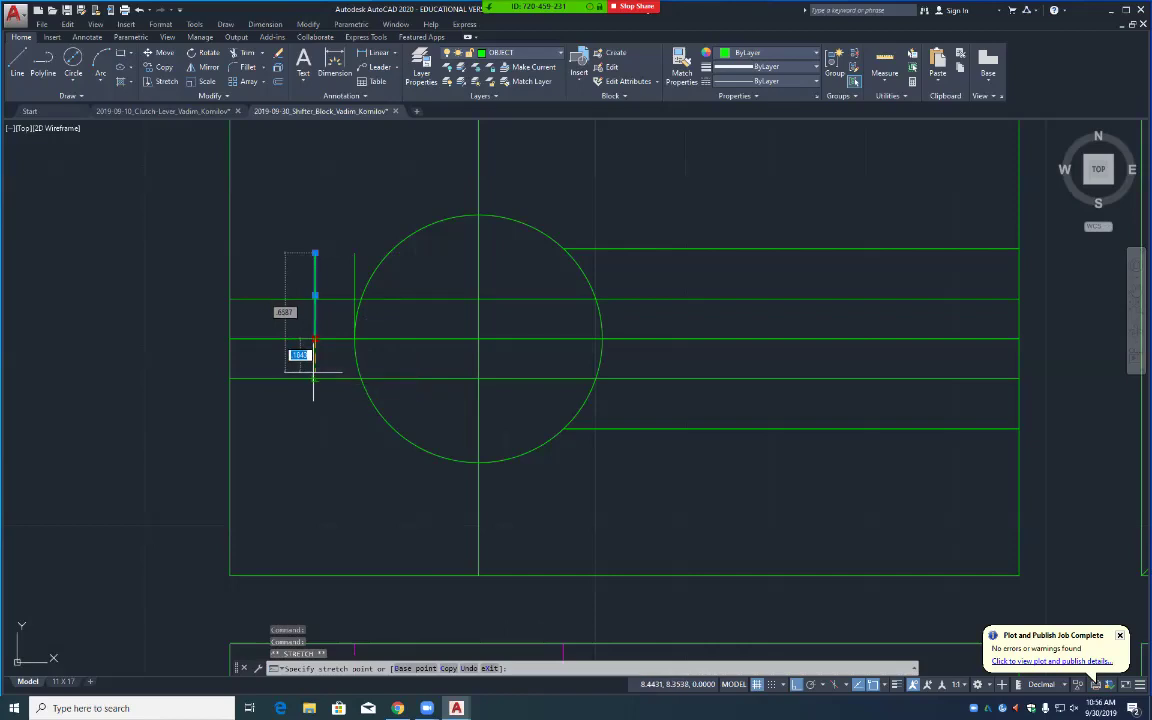
pyautogui.moveTo(315, 378)
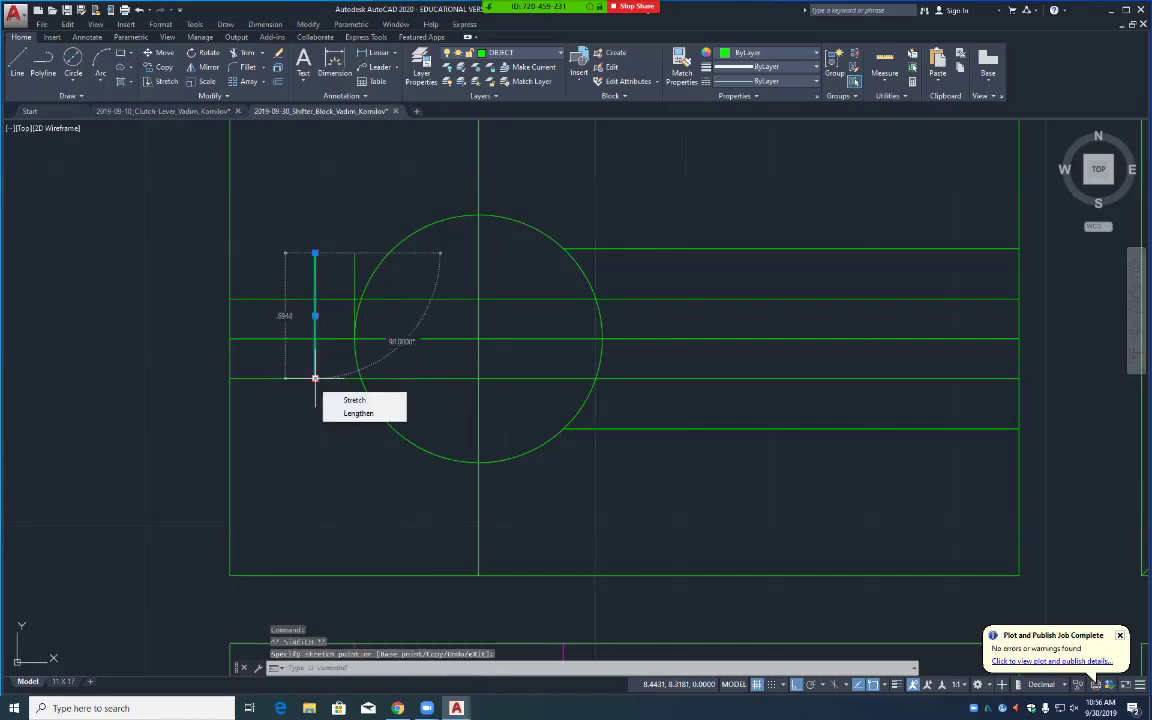
pyautogui.press('Escape')
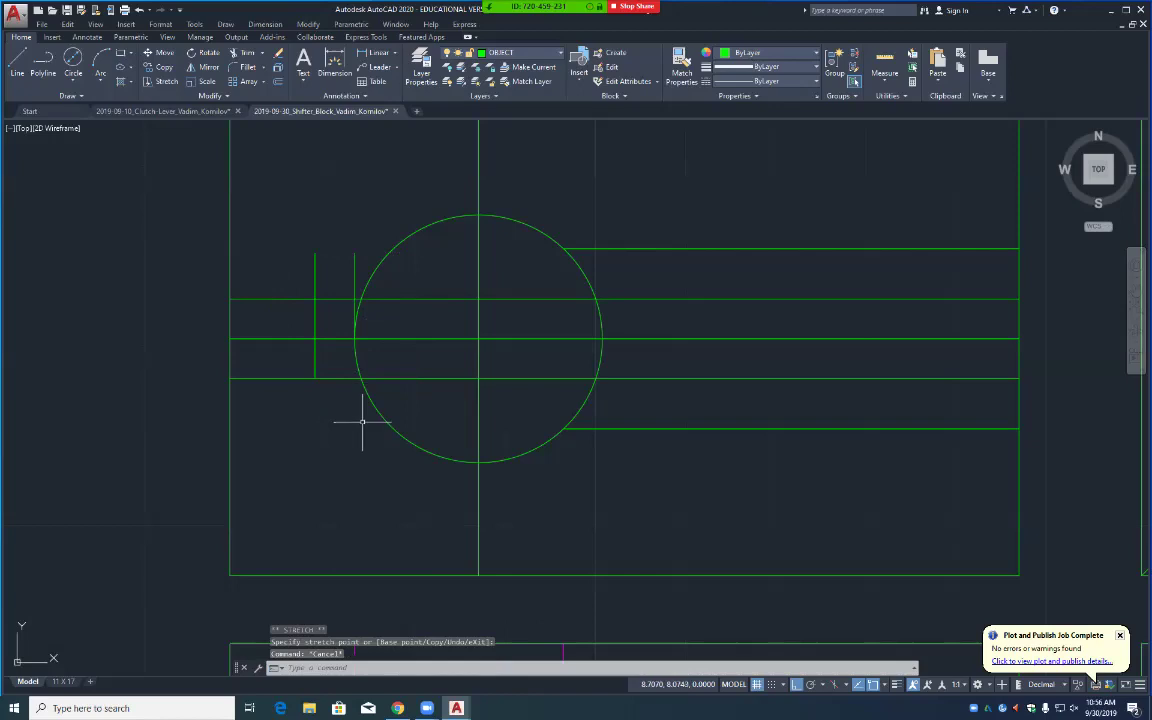
pyautogui.click(354, 268)
pyautogui.press('Delete')
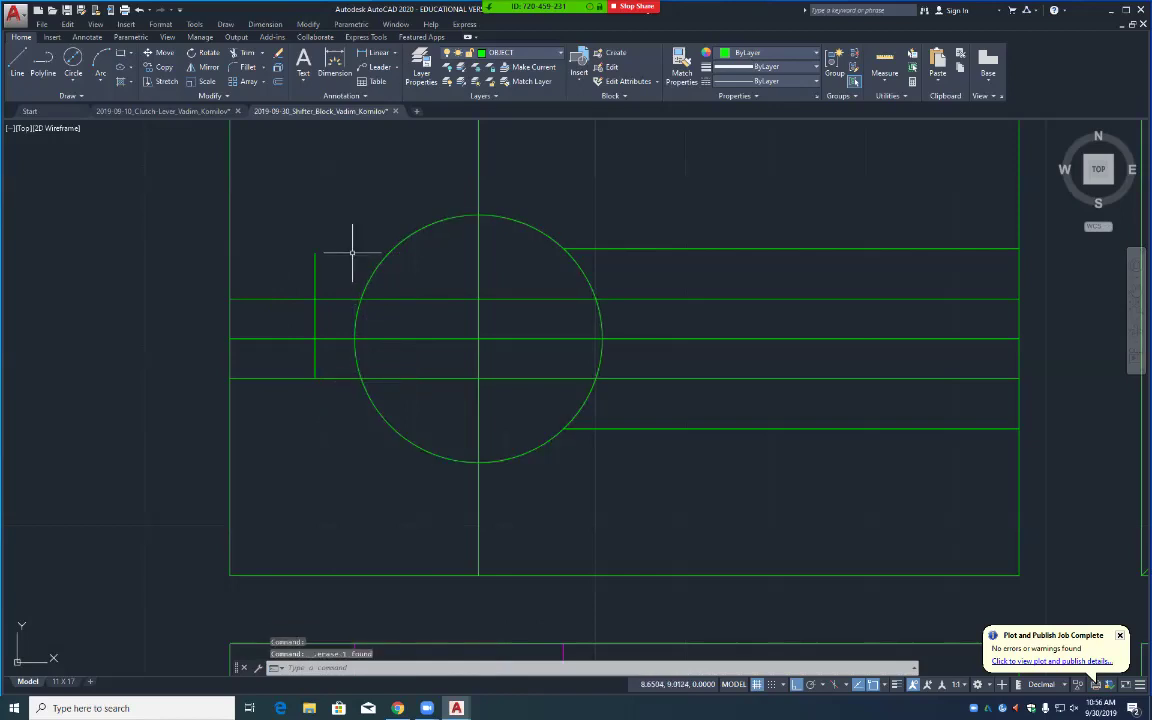
# Step: Fillet the short vertical line with the upper and lower offset lines at radius 0 to form the keyway's square corners
pyautogui.write('f')
pyautogui.press('Return')
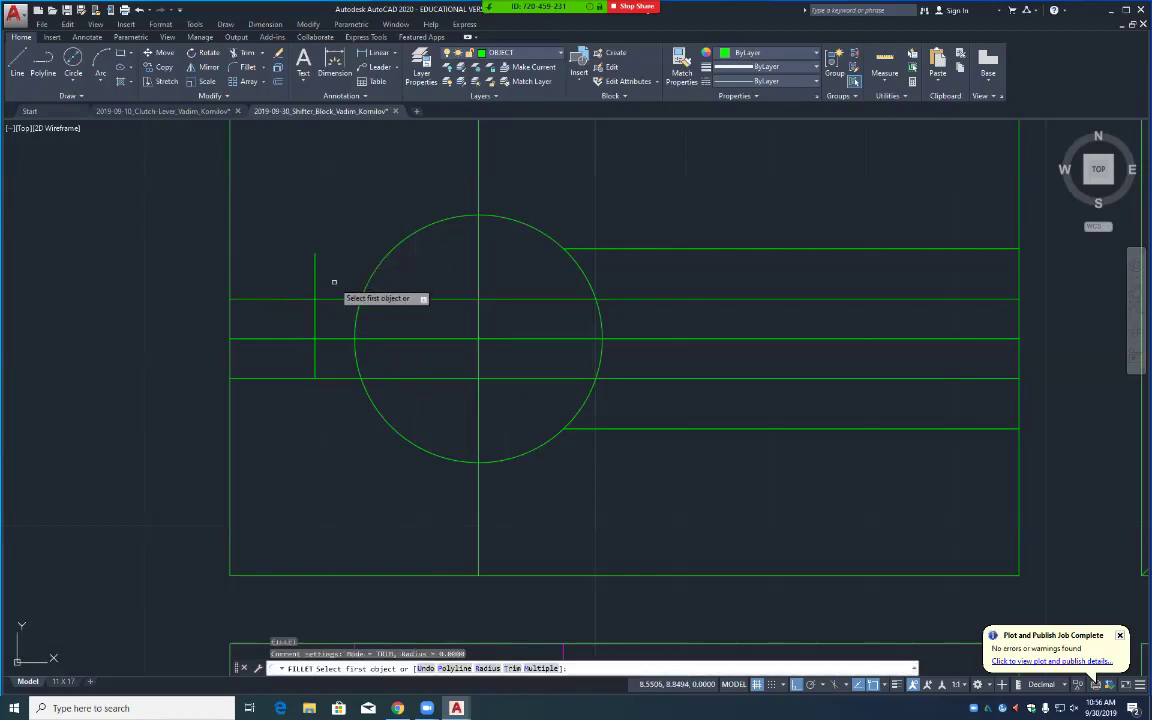
pyautogui.click(326, 299)
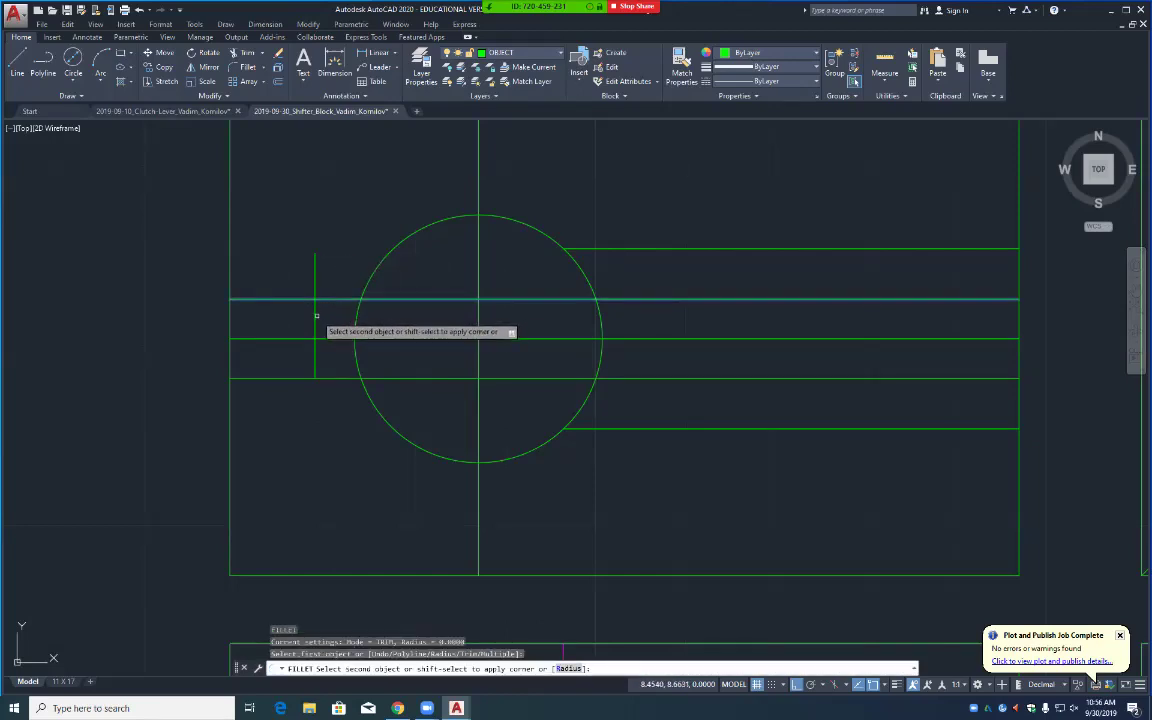
pyautogui.click(315, 315)
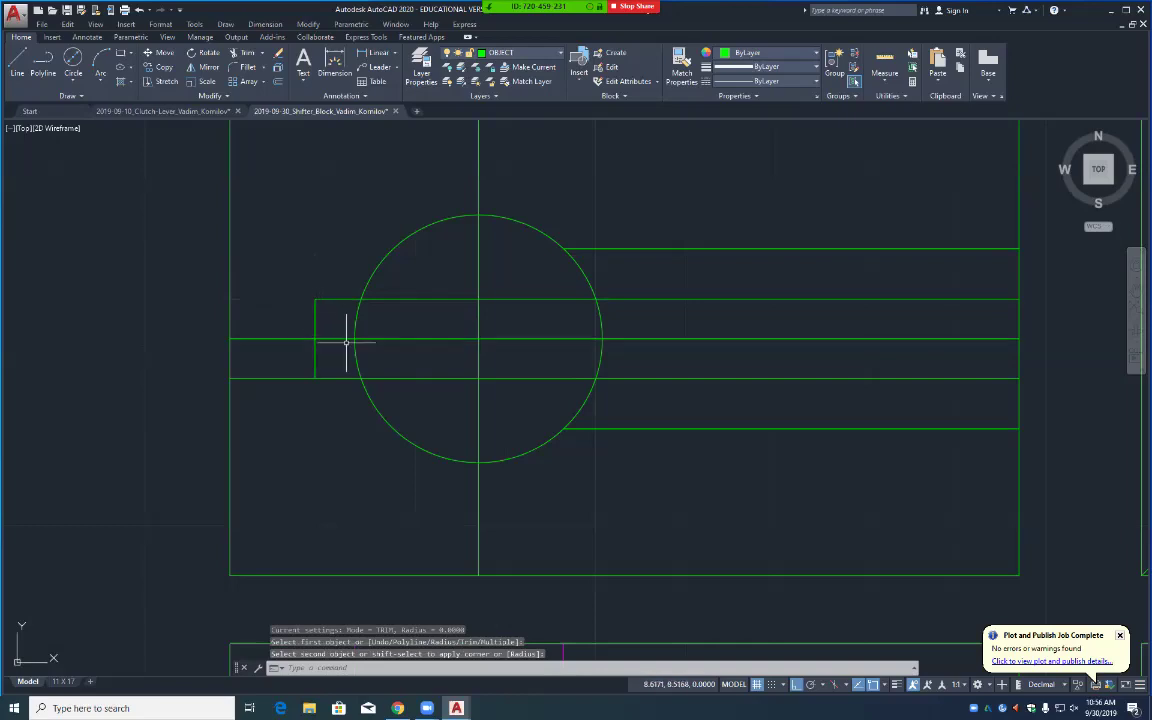
pyautogui.press('Return')
pyautogui.click(340, 378)
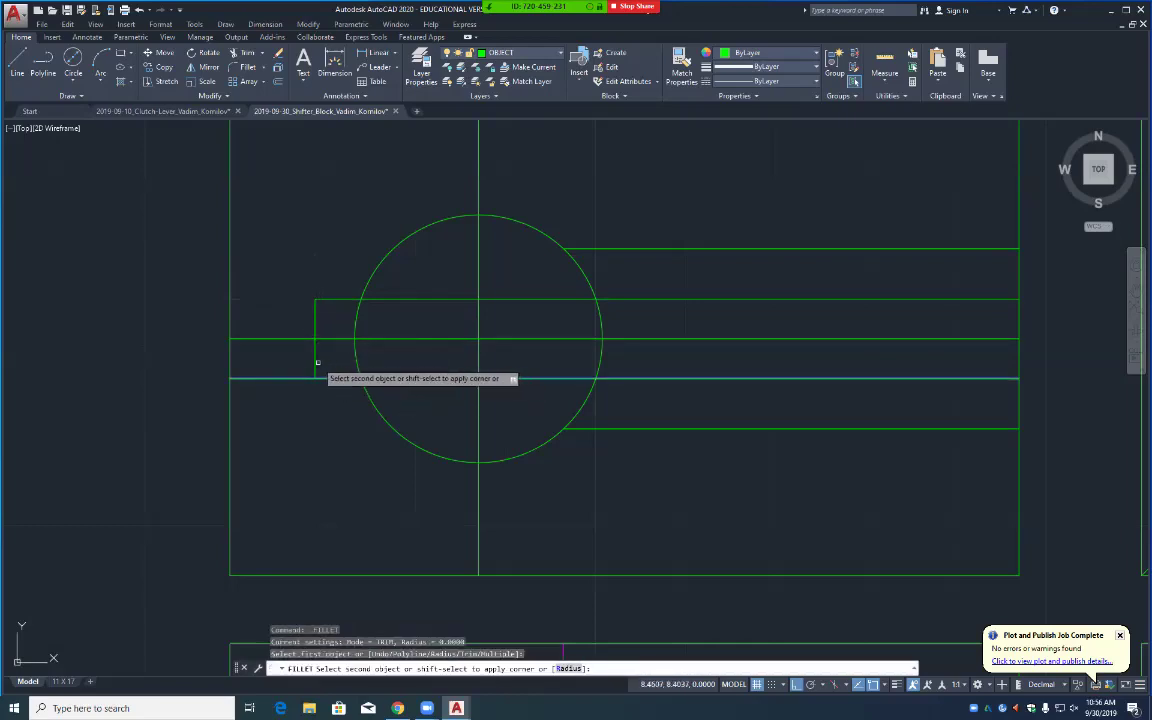
pyautogui.click(315, 362)
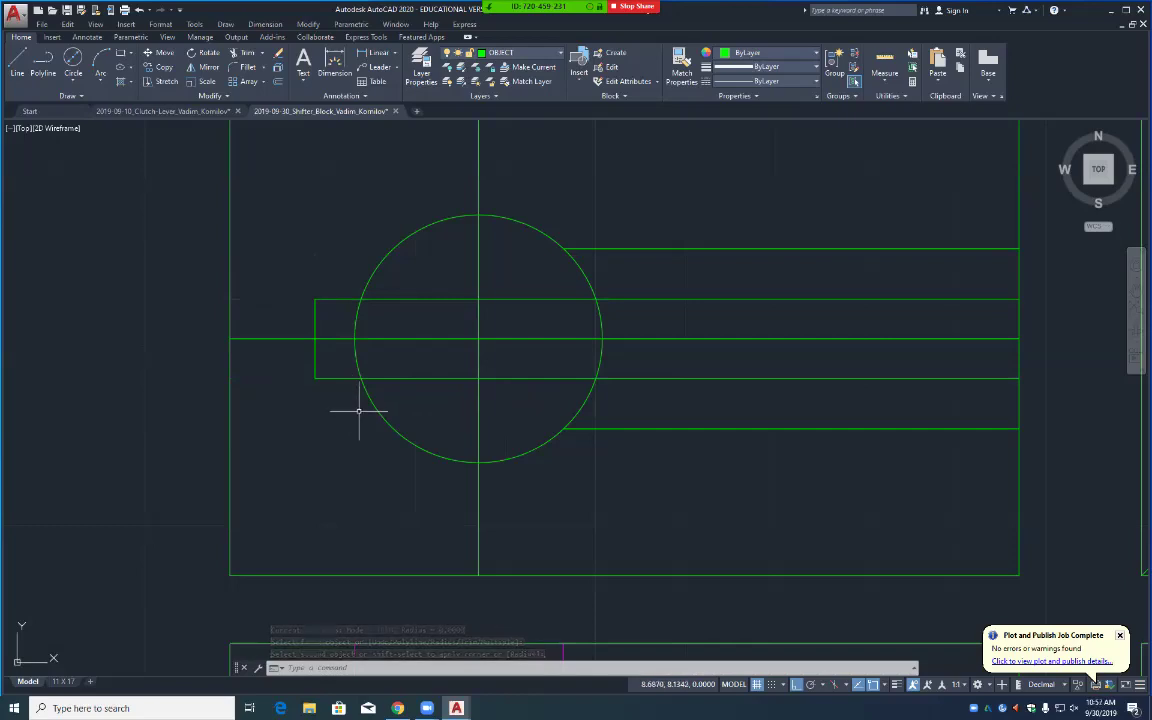
# Step: Trim the circle's arc across the keyway opening and the two offset lines inside the circle
pyautogui.write('tr')
pyautogui.press('Return')
pyautogui.click(360, 360)
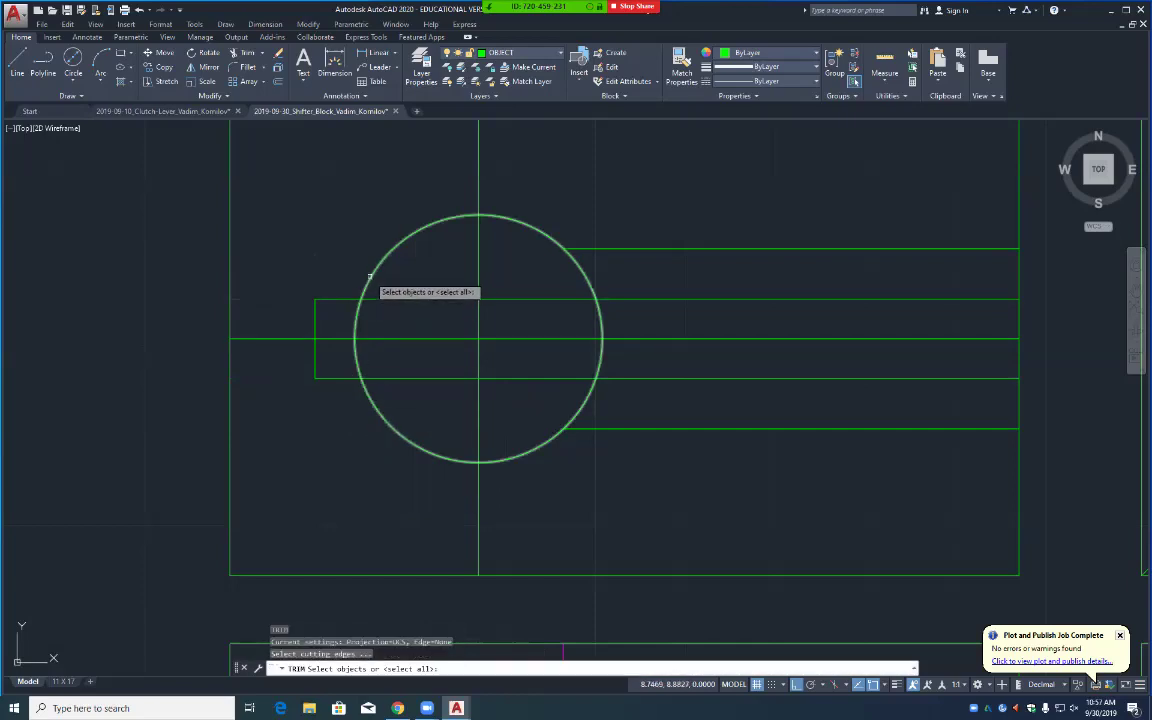
pyautogui.click(370, 278)
pyautogui.click(341, 298)
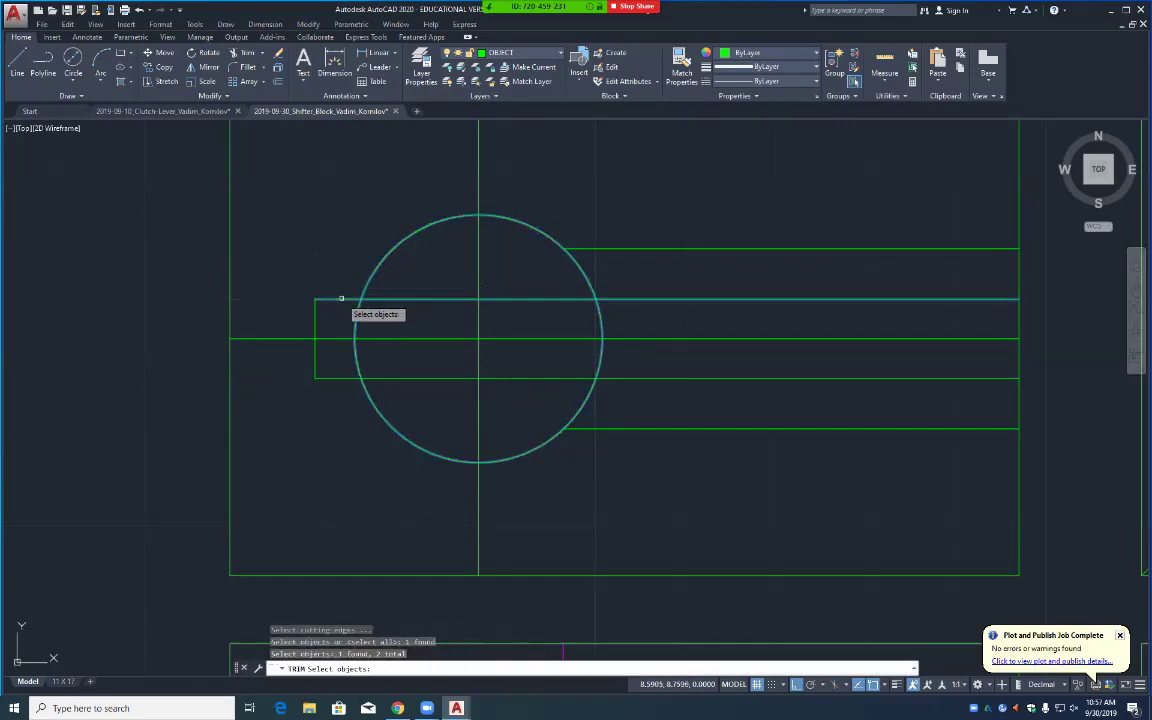
pyautogui.click(342, 378)
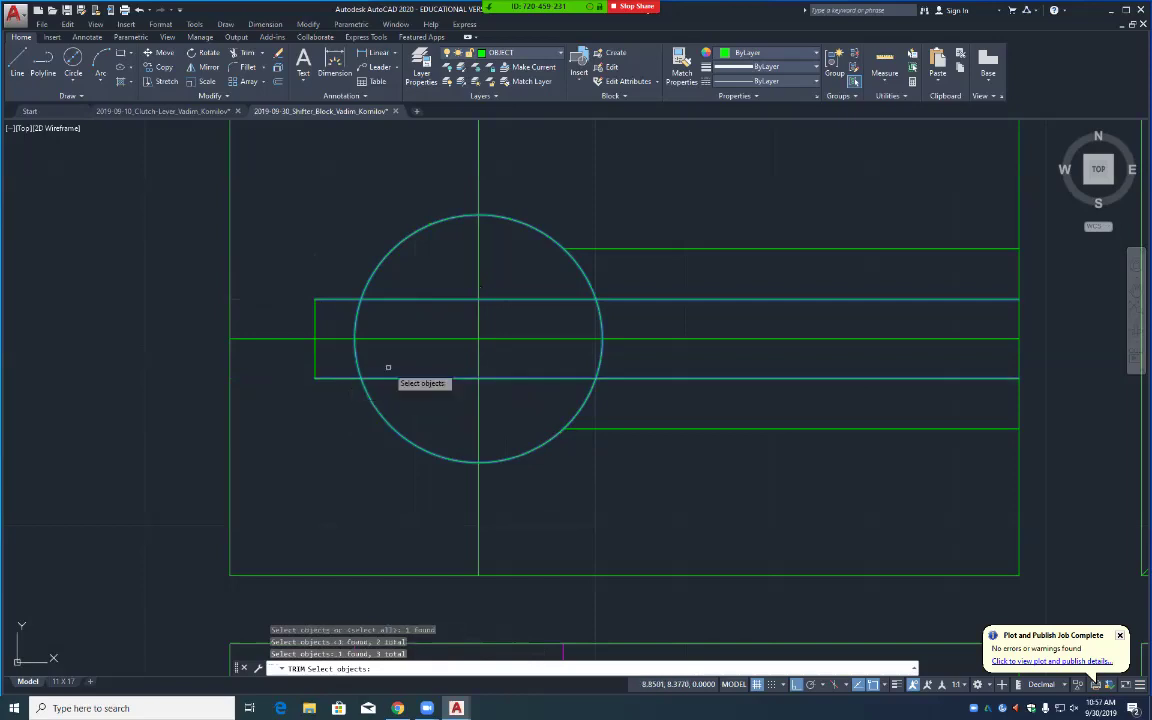
pyautogui.press('Return')
pyautogui.click(354, 320)
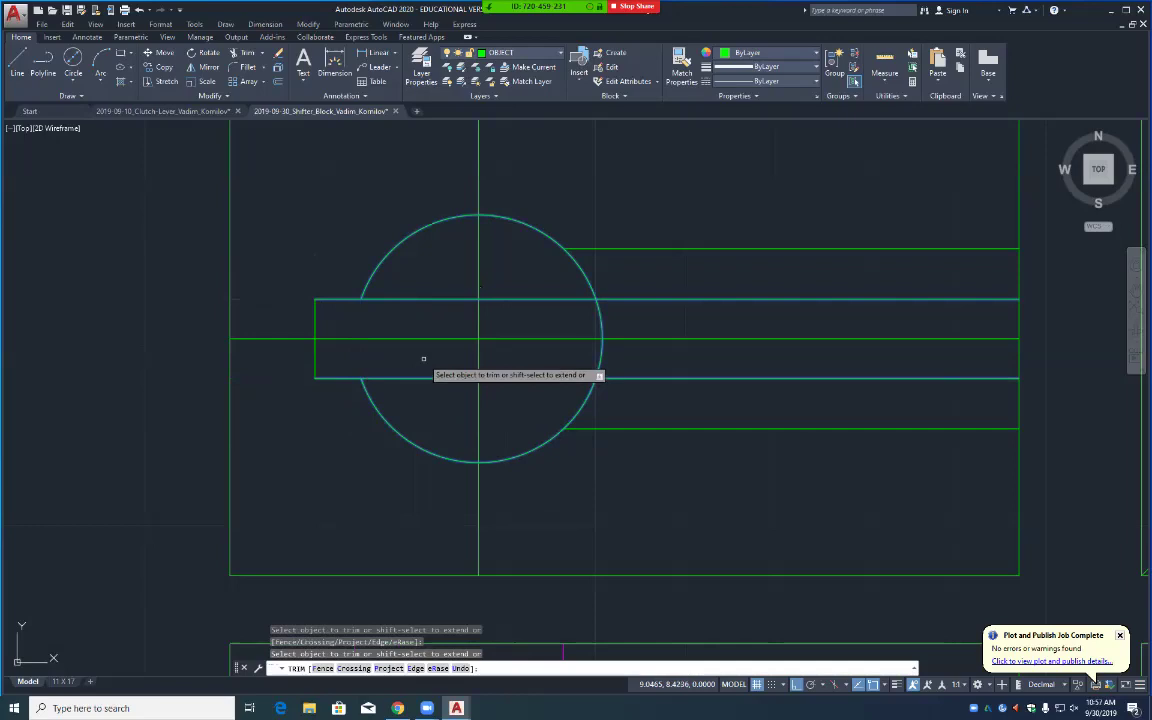
pyautogui.click(431, 298)
pyautogui.click(432, 378)
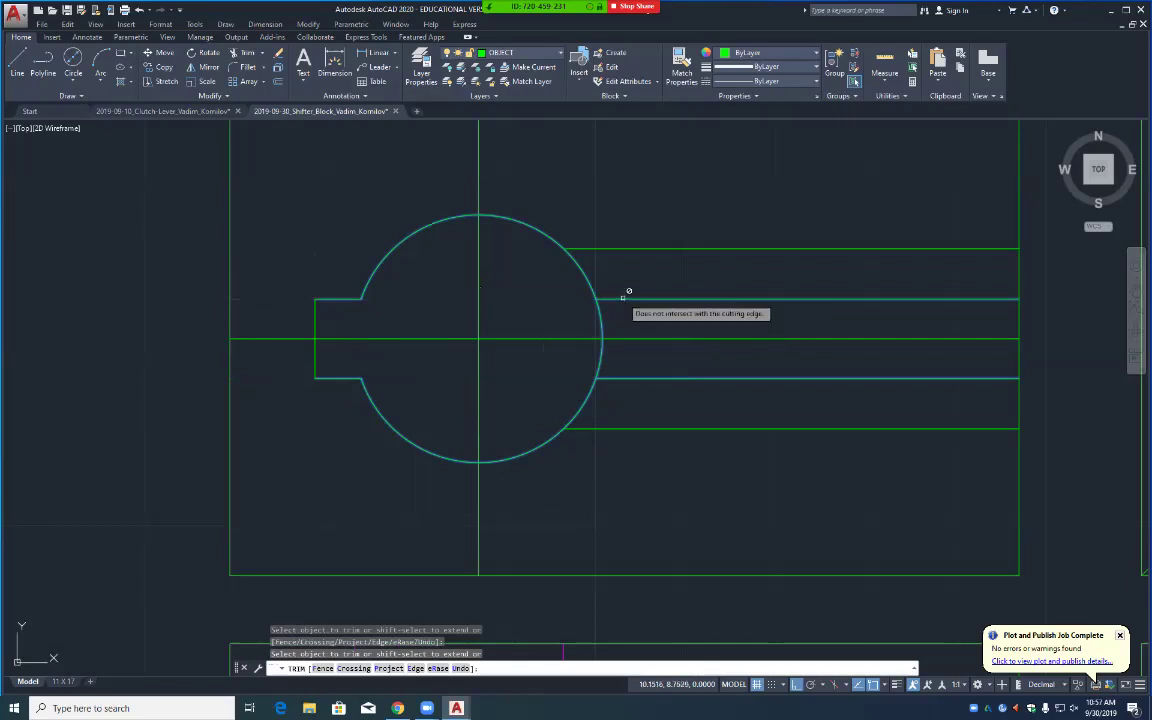
pyautogui.press('Return')
# Step: Erase the two leftover offset line segments between the circle and the block's right edge
pyautogui.write('e')
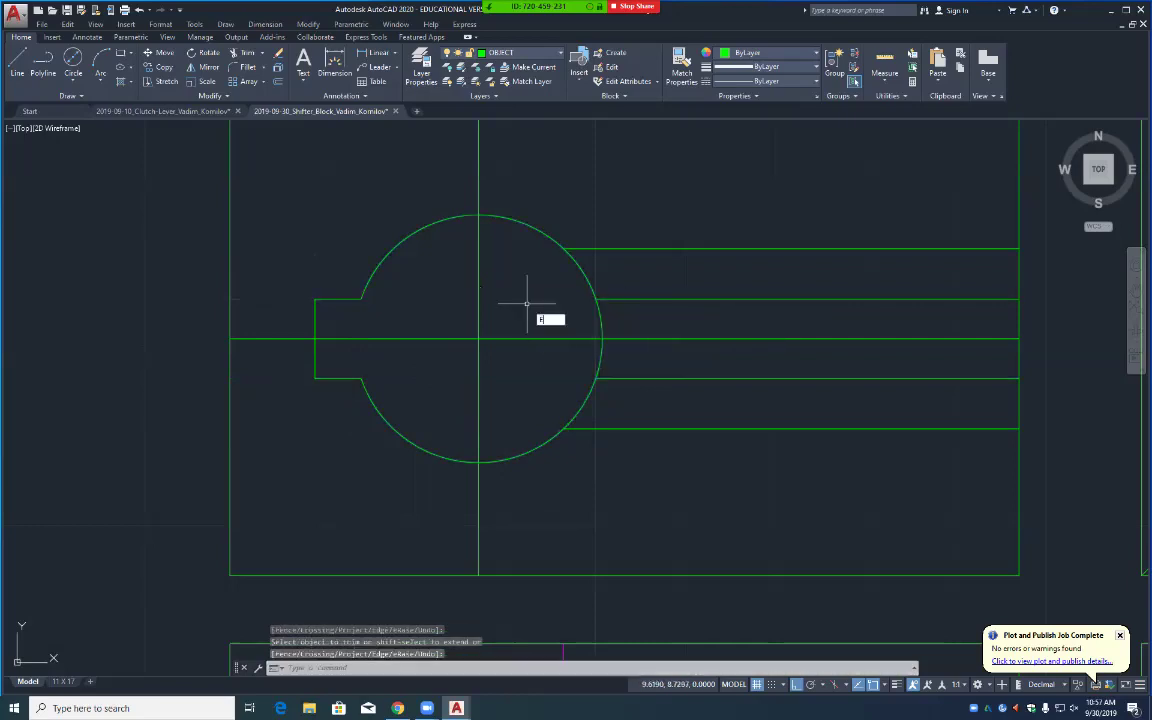
pyautogui.press('Return')
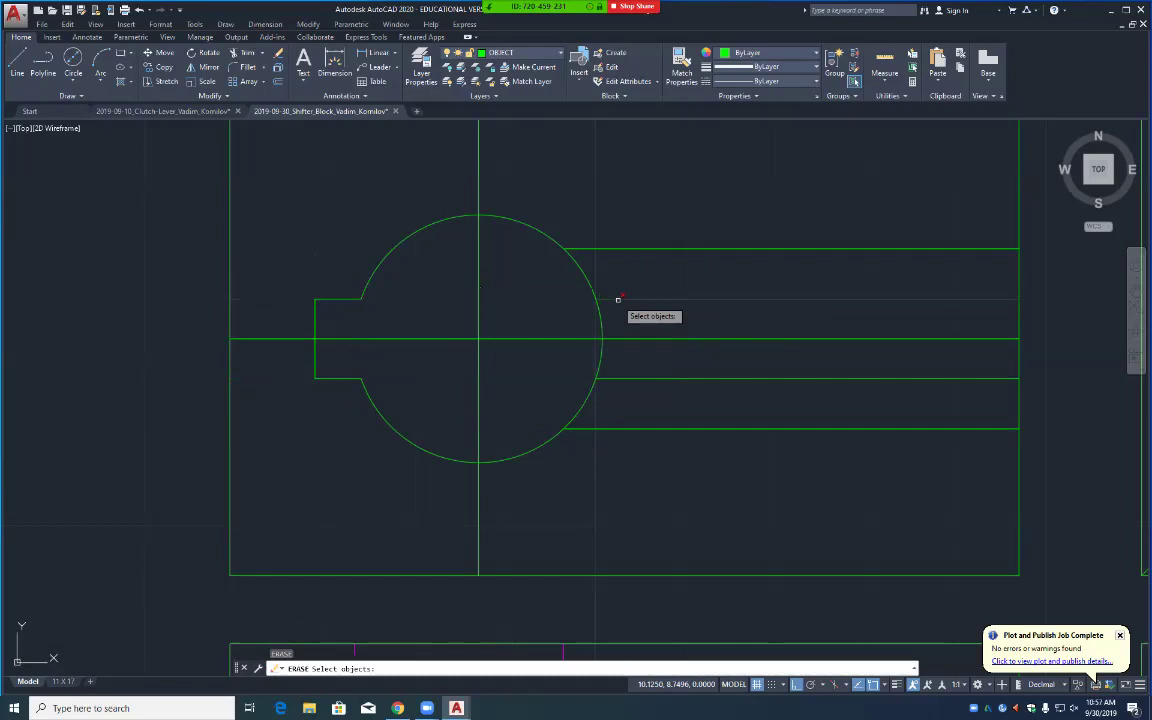
pyautogui.click(651, 378)
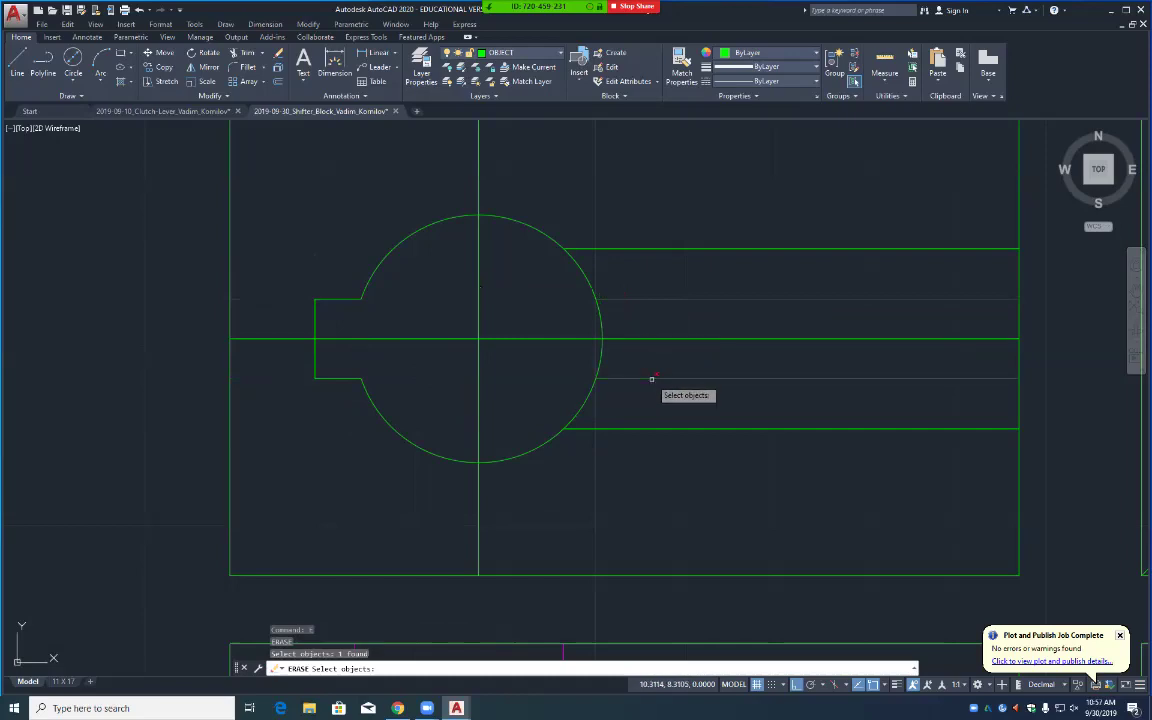
pyautogui.click(660, 358)
pyautogui.press('Return')
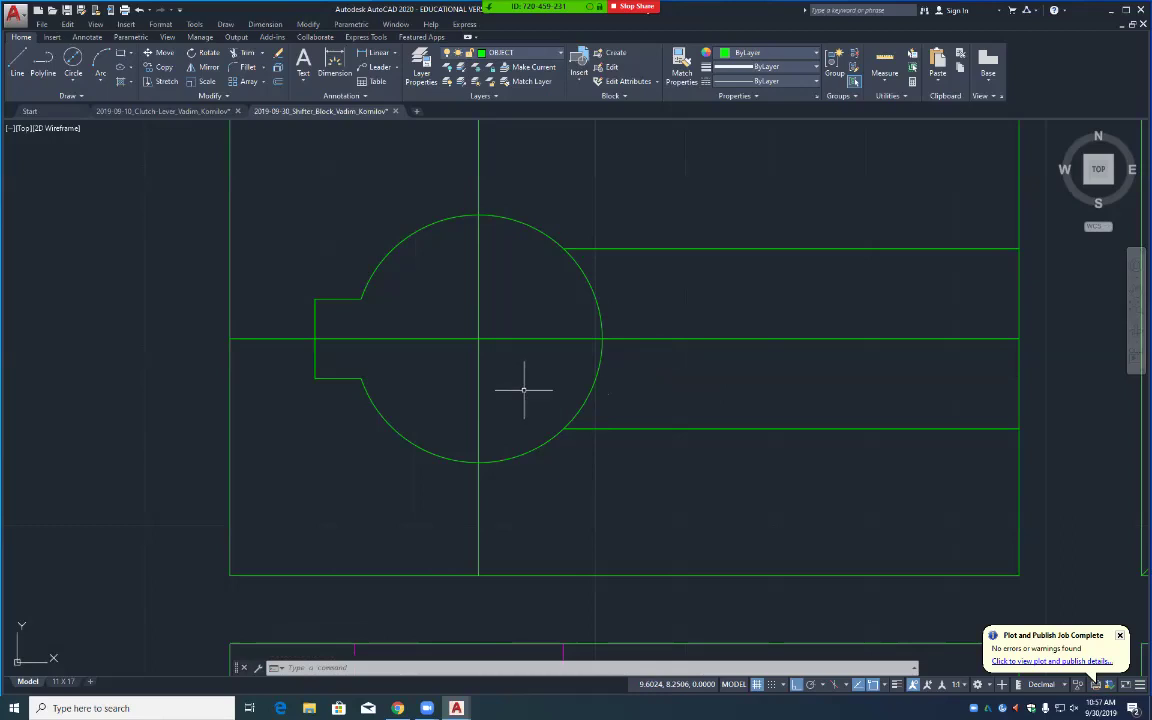
# Step: Draw a vertical projection line from the lower keyway-circle intersection down to the front view's bottom edge
pyautogui.write('l')
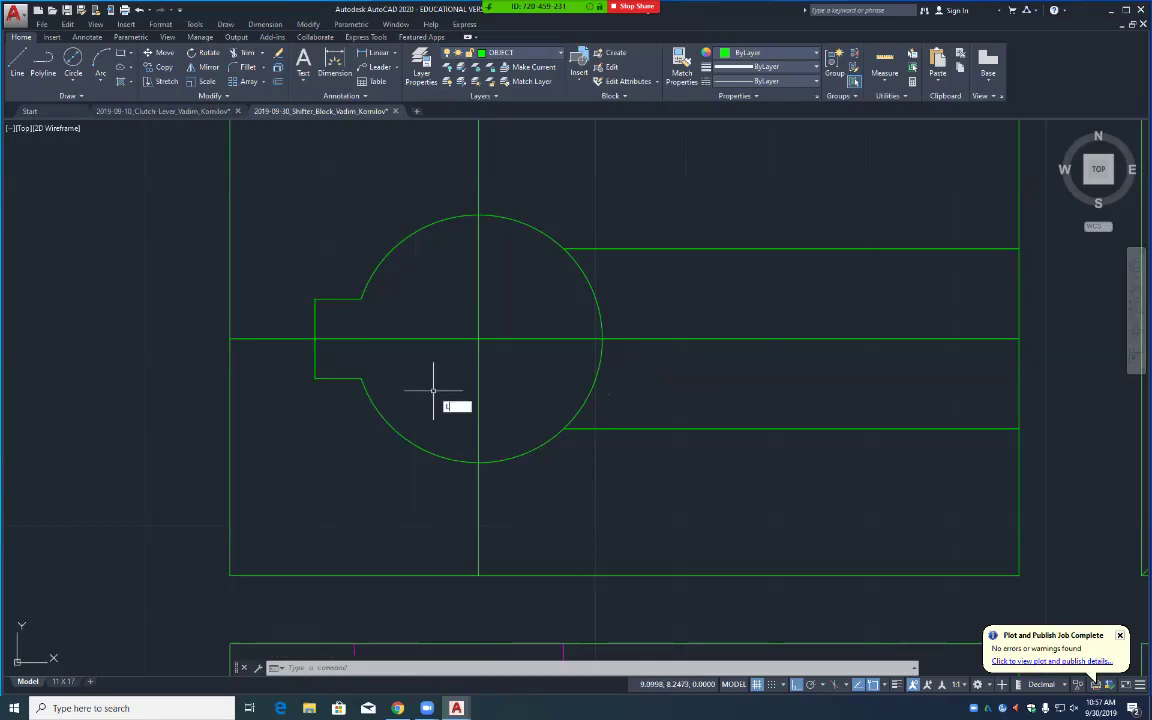
pyautogui.scroll(2, 433, 388)
pyautogui.scroll(-5, 432, 390)
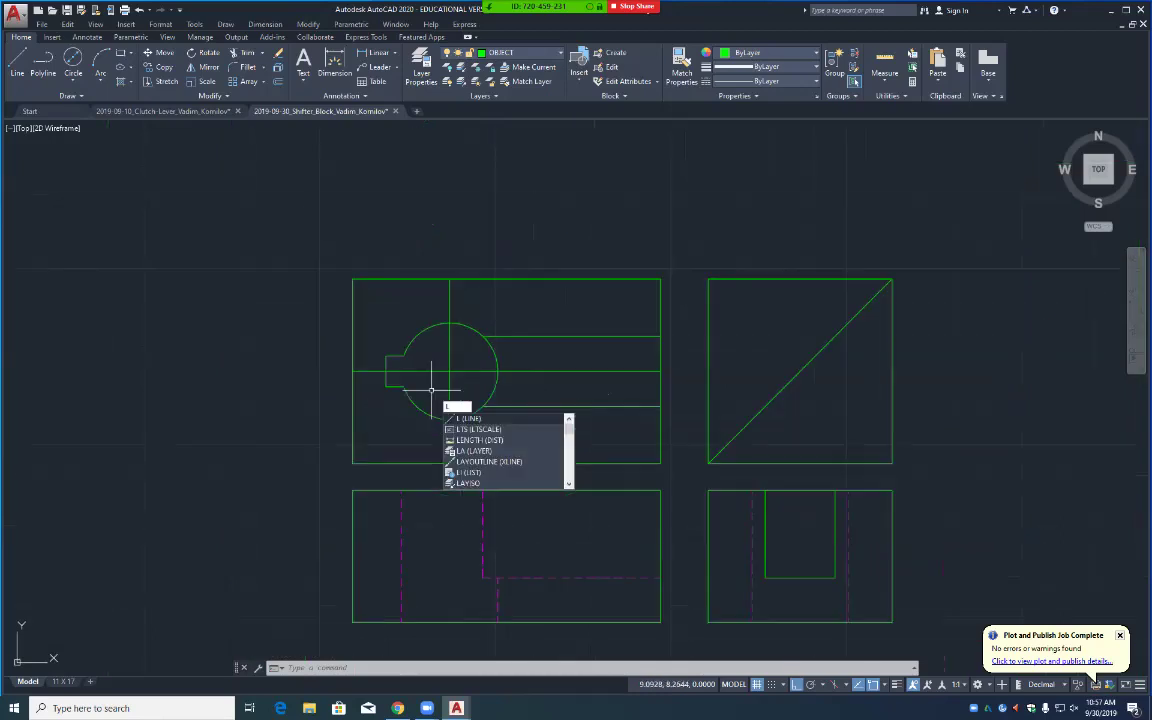
pyautogui.press('Return')
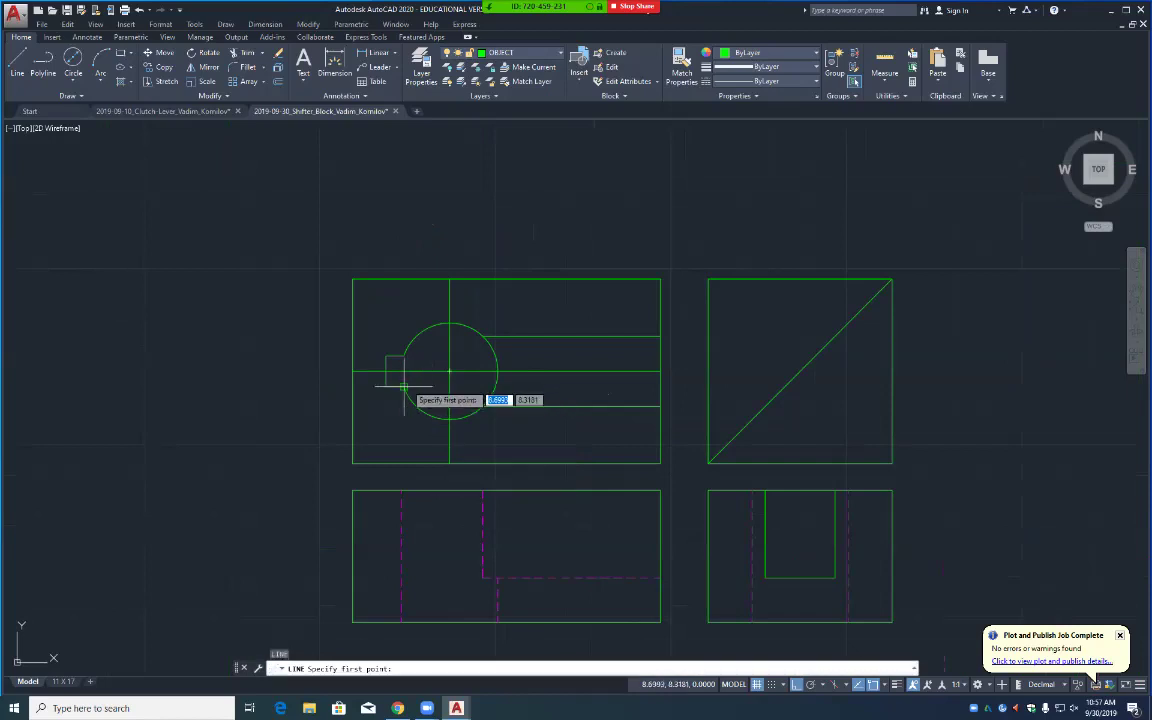
pyautogui.click(404, 386)
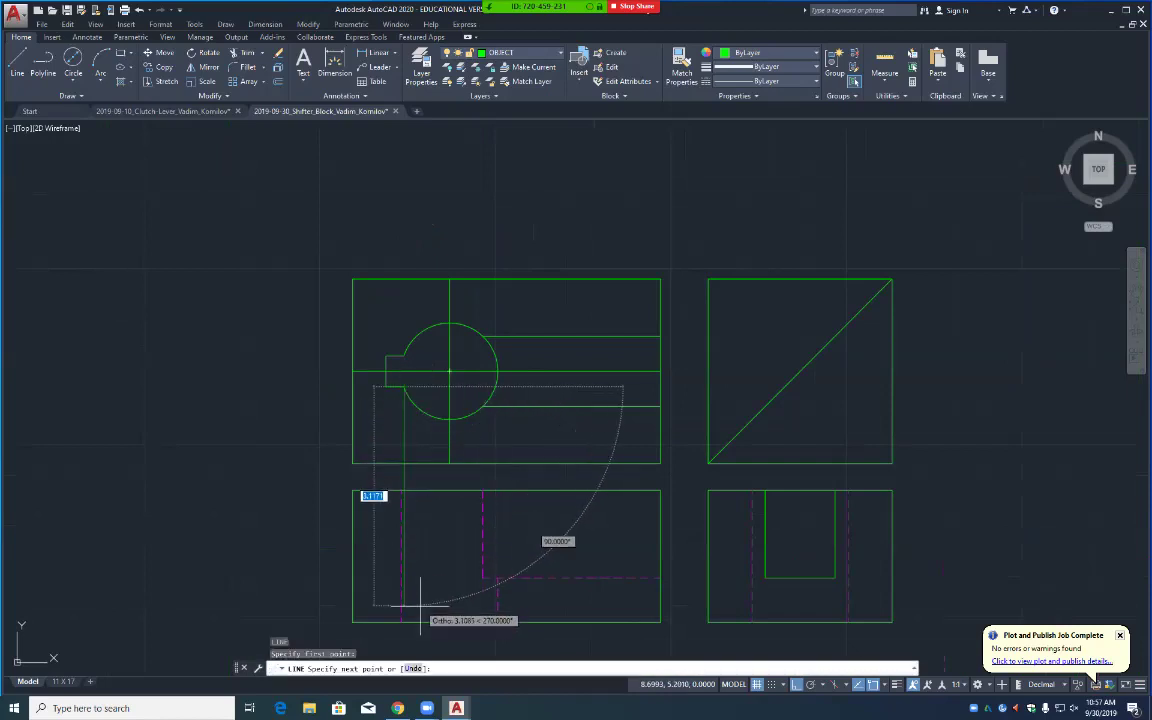
pyautogui.click(404, 490)
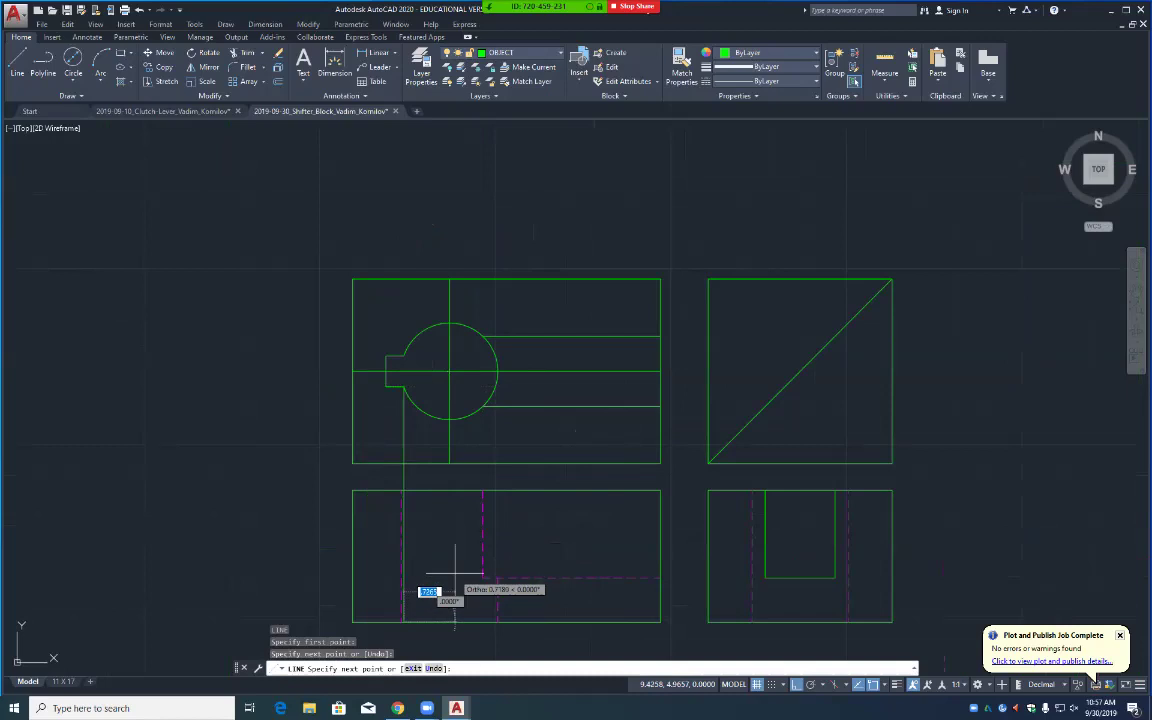
pyautogui.press('Return')
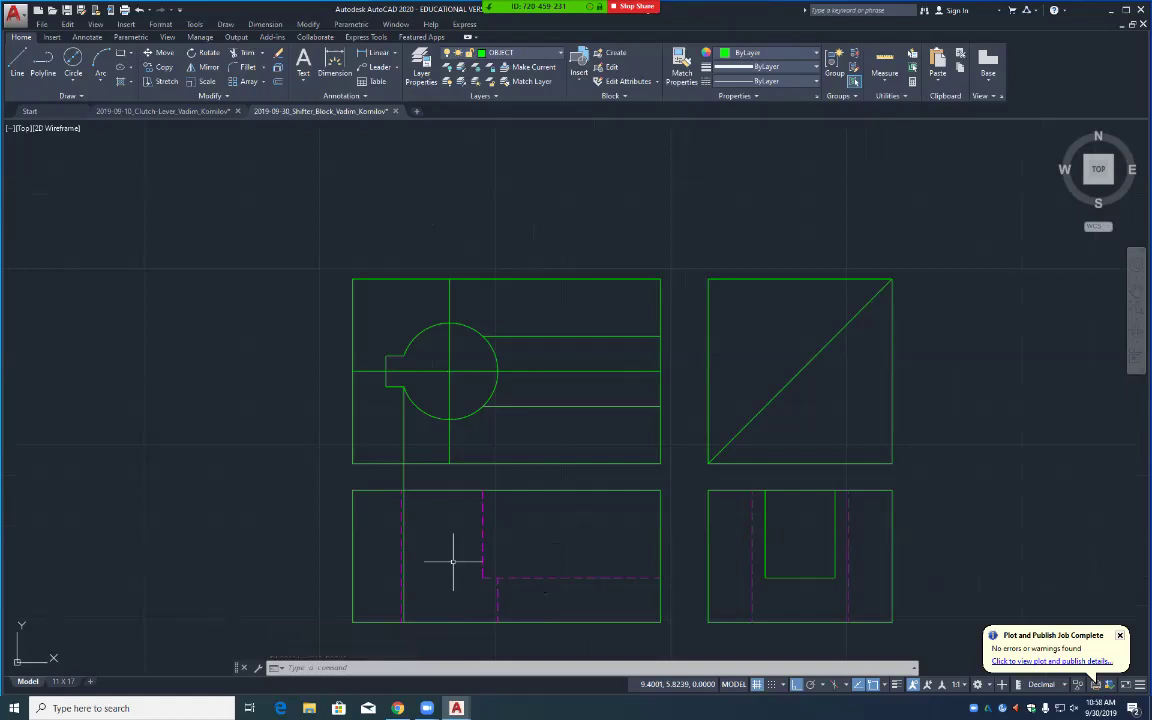
# Step: Move the front view's leftmost hidden line onto the vertical projection line, and erase that projection line
pyautogui.scroll(6, 453, 562)
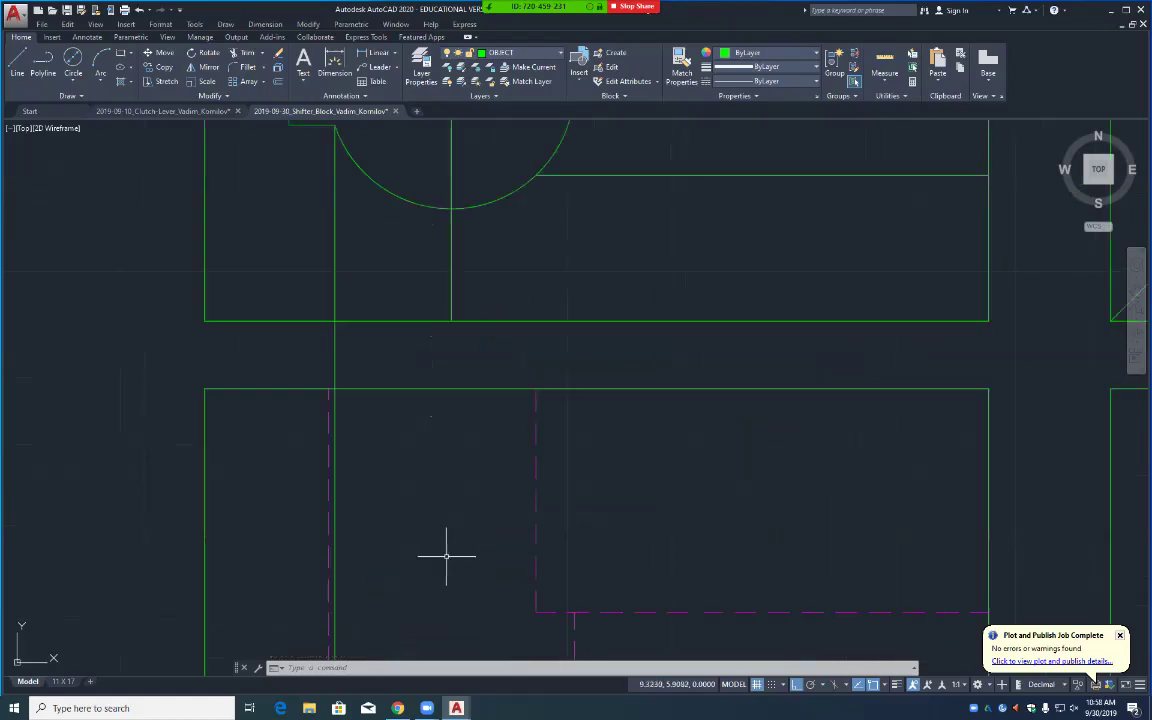
pyautogui.write('m')
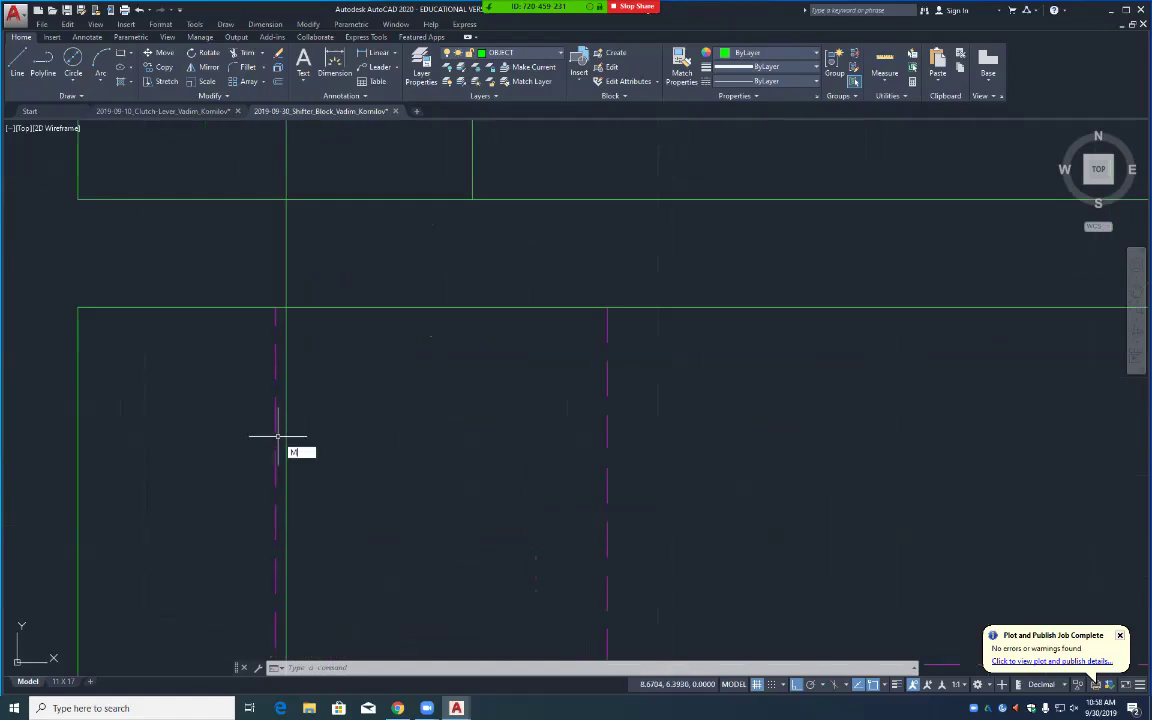
pyautogui.press('Return')
pyautogui.click(275, 428)
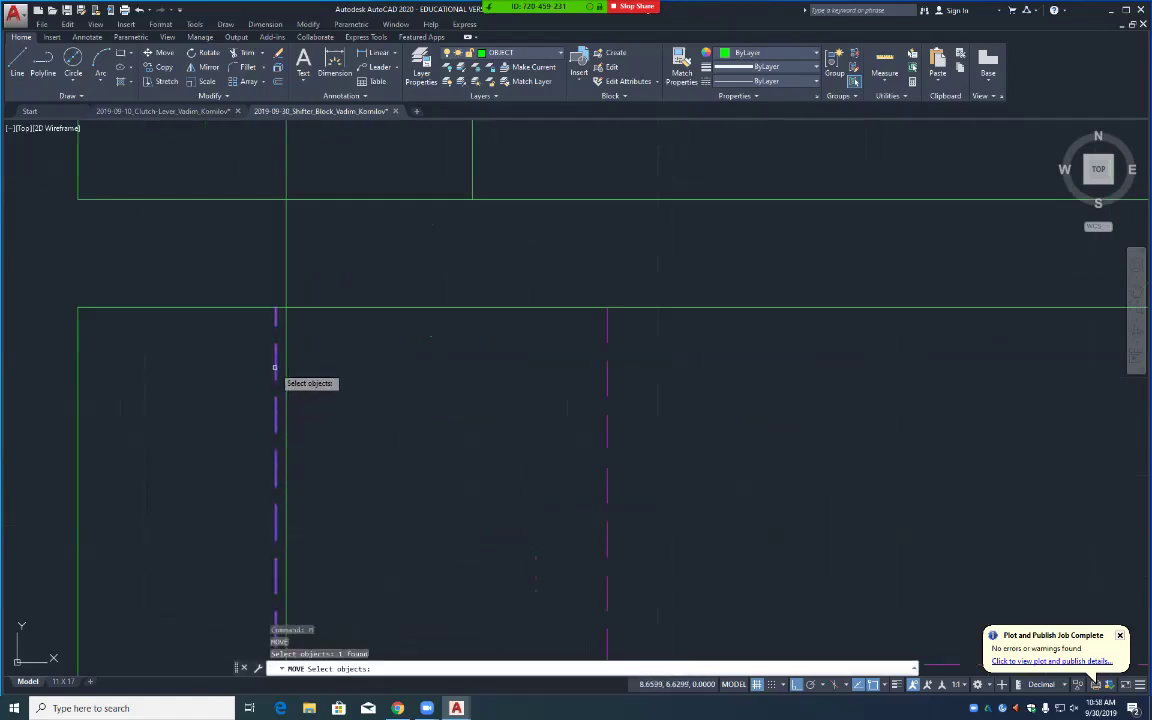
pyautogui.press('Return')
pyautogui.click(277, 310)
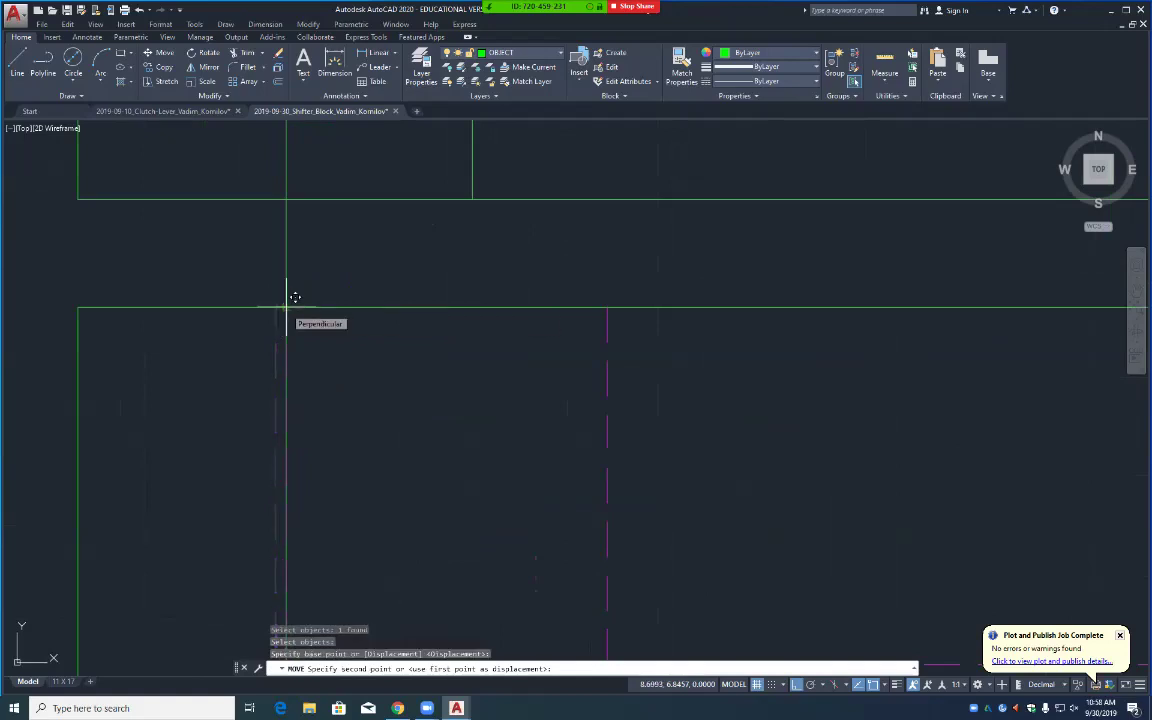
pyautogui.click(295, 297)
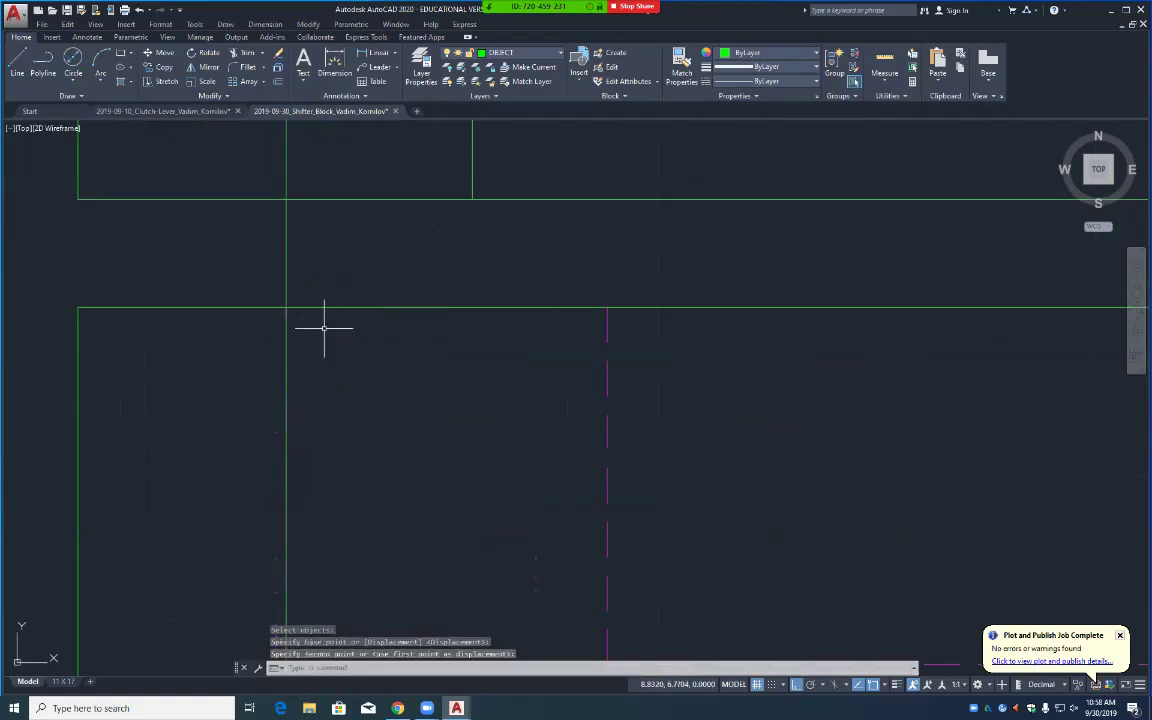
pyautogui.click(286, 267)
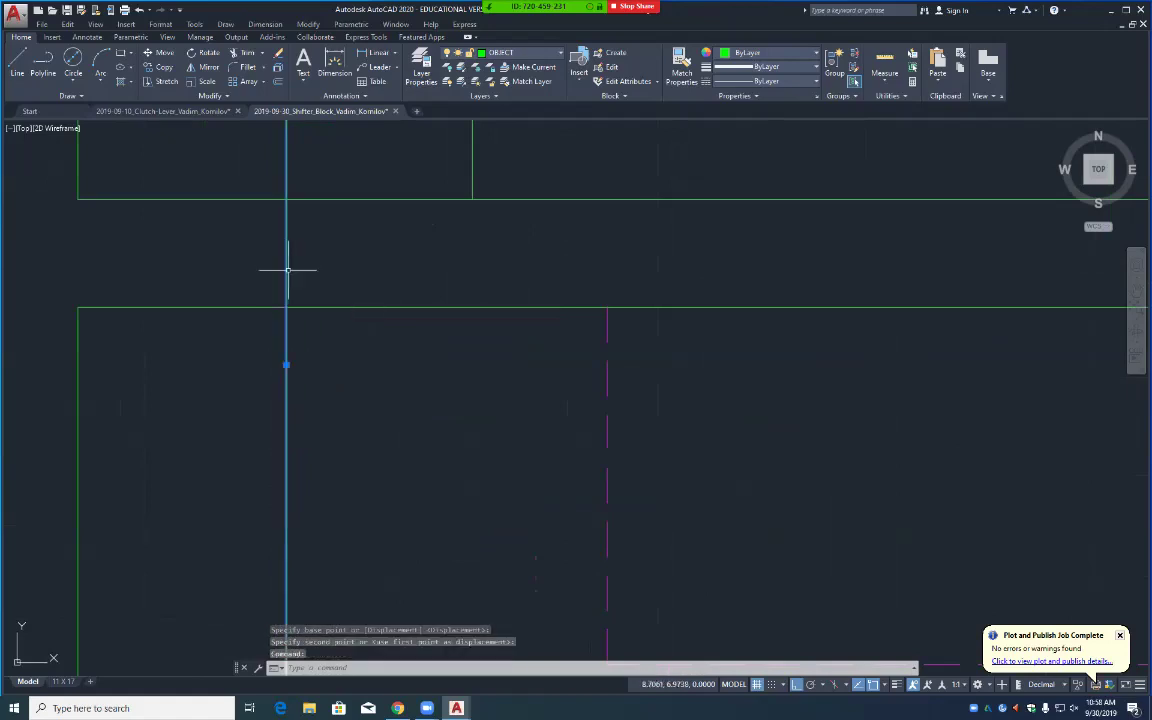
pyautogui.press('Delete')
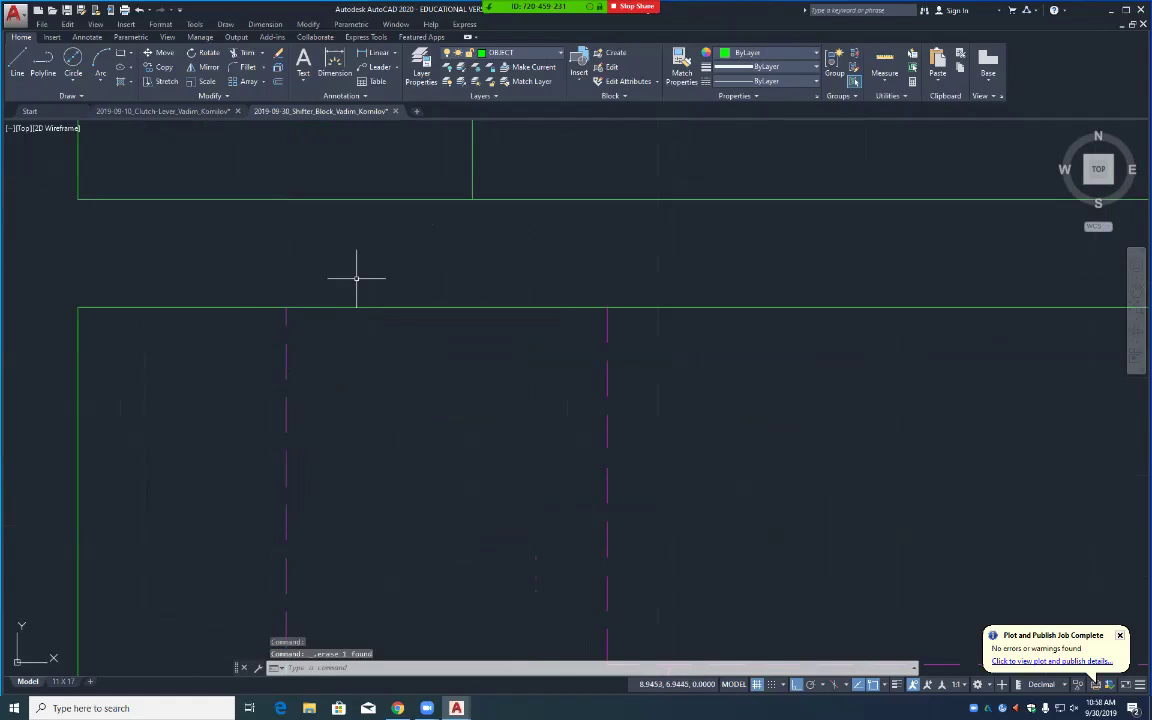
# Step: Draw a vertical projection line from the keyway's lower-left corner in the top view down to the front view's bottom edge
pyautogui.scroll(-3, 309, 268)
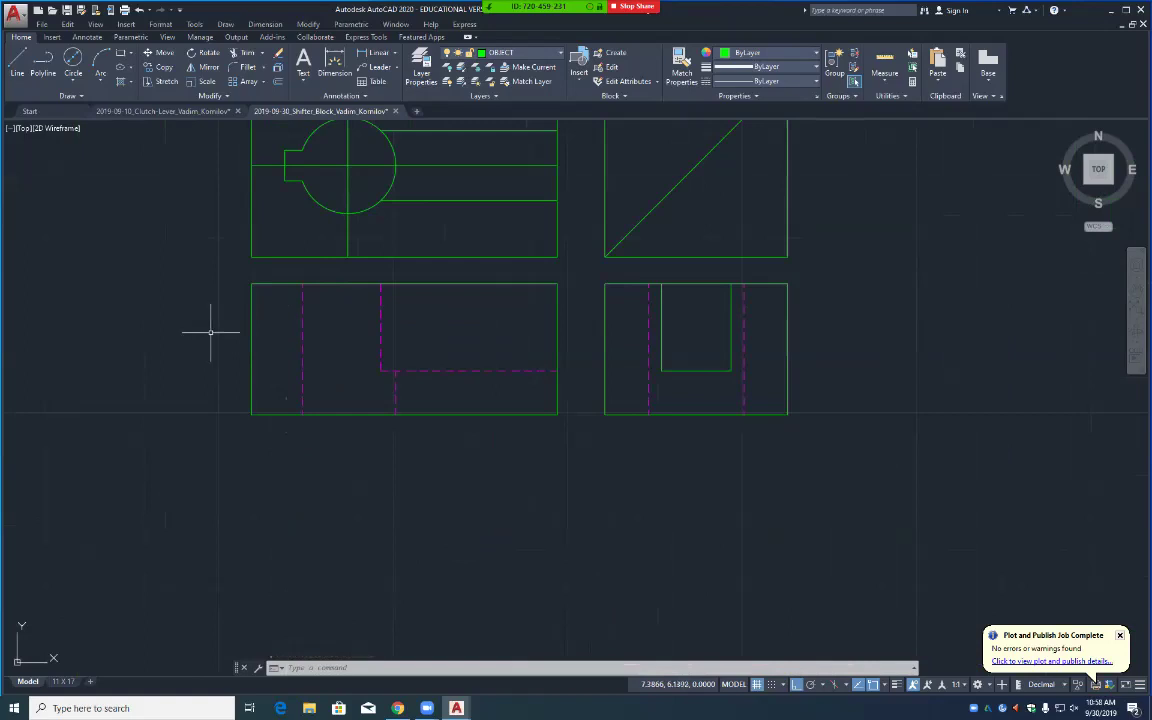
pyautogui.write('l')
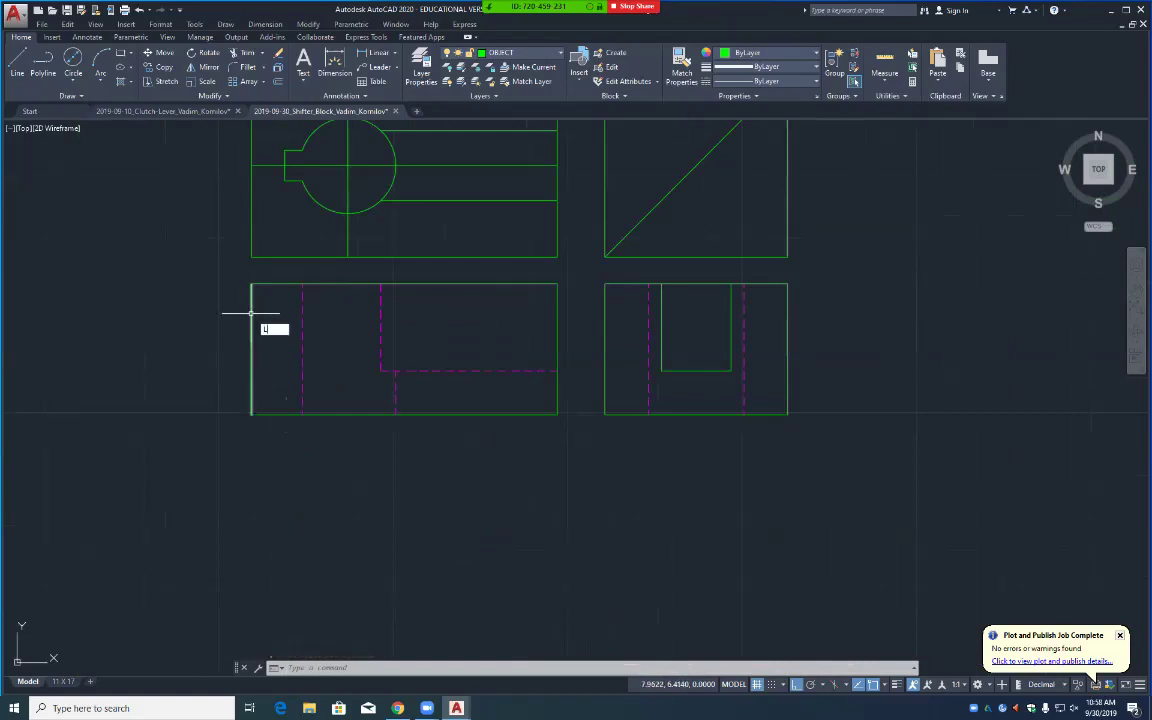
pyautogui.press('Return')
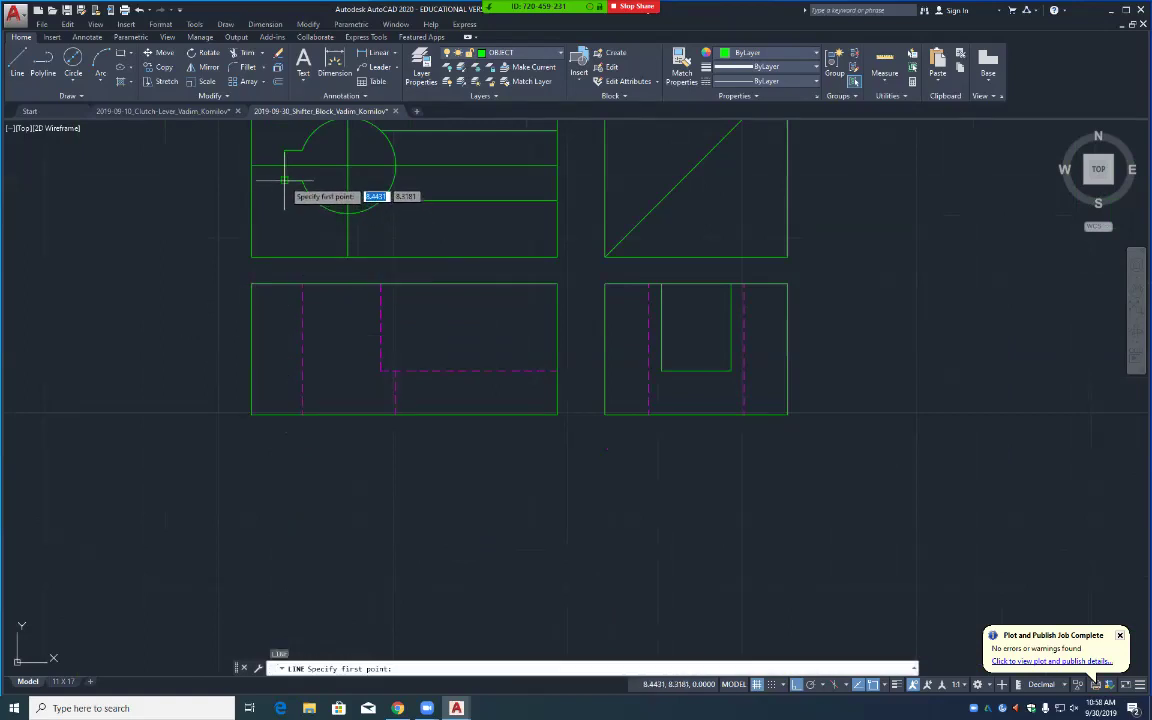
pyautogui.click(285, 182)
pyautogui.click(285, 413)
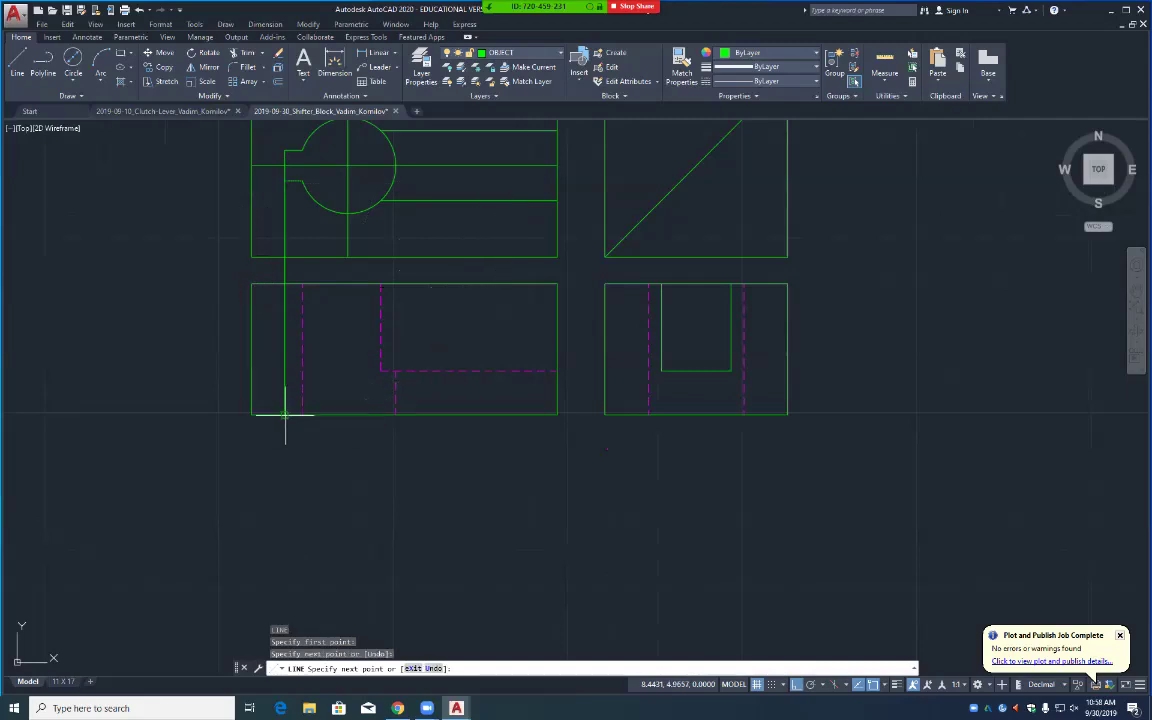
pyautogui.press('Return')
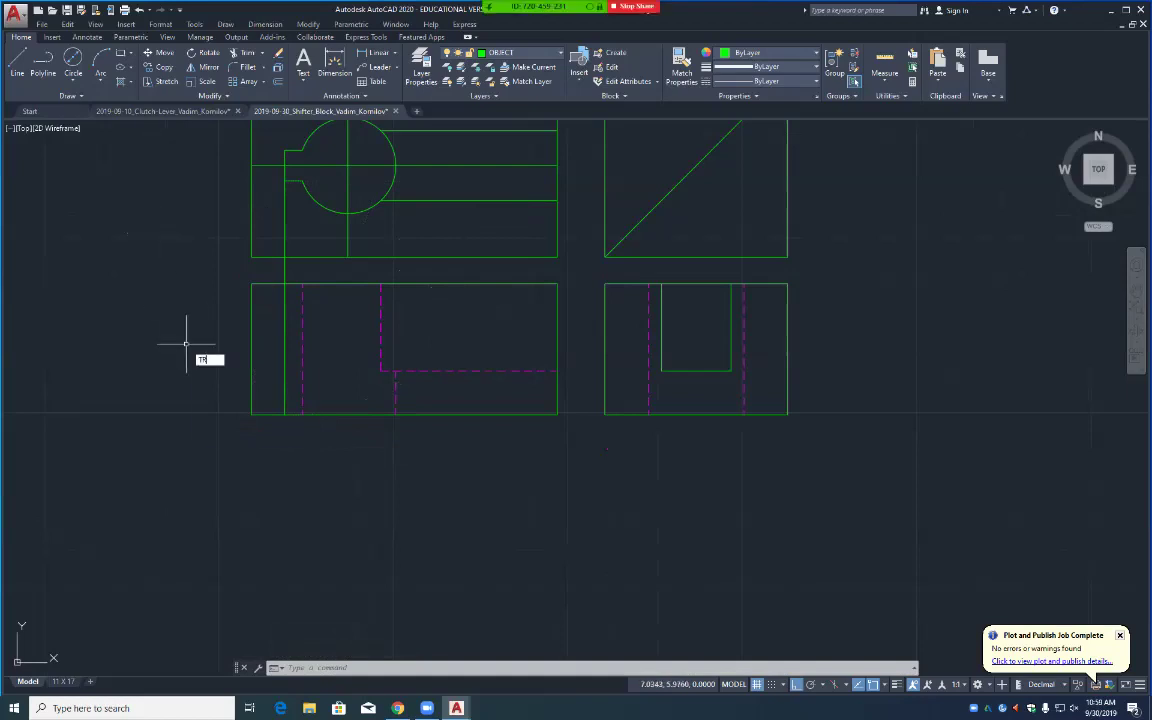
# Step: Trim away the projection line between the keyway's lower edge and the front view's top edge
pyautogui.write('r')
pyautogui.press('Return')
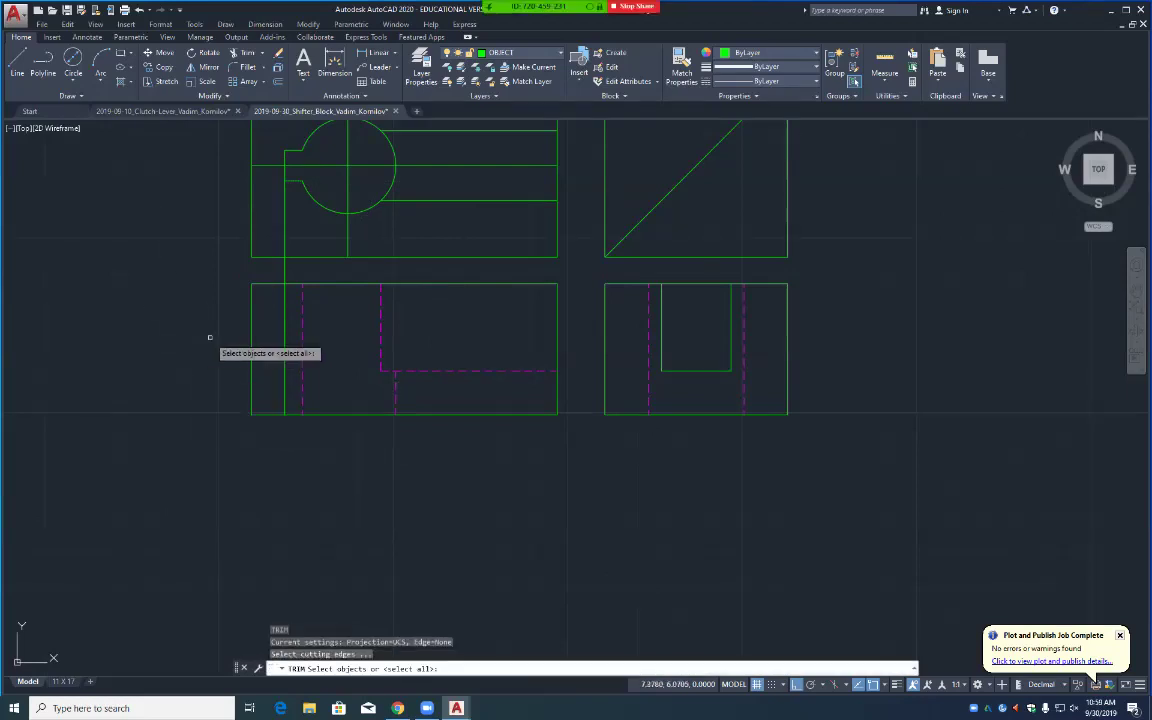
pyautogui.click(290, 181)
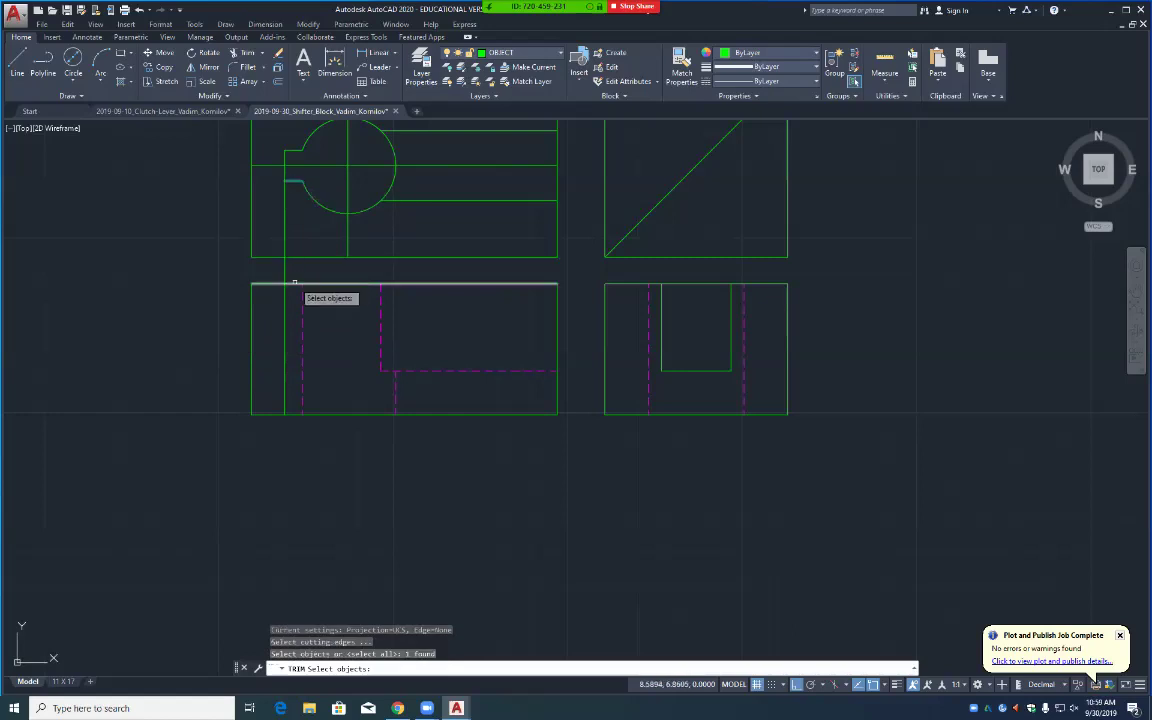
pyautogui.click(296, 284)
pyautogui.press('Return')
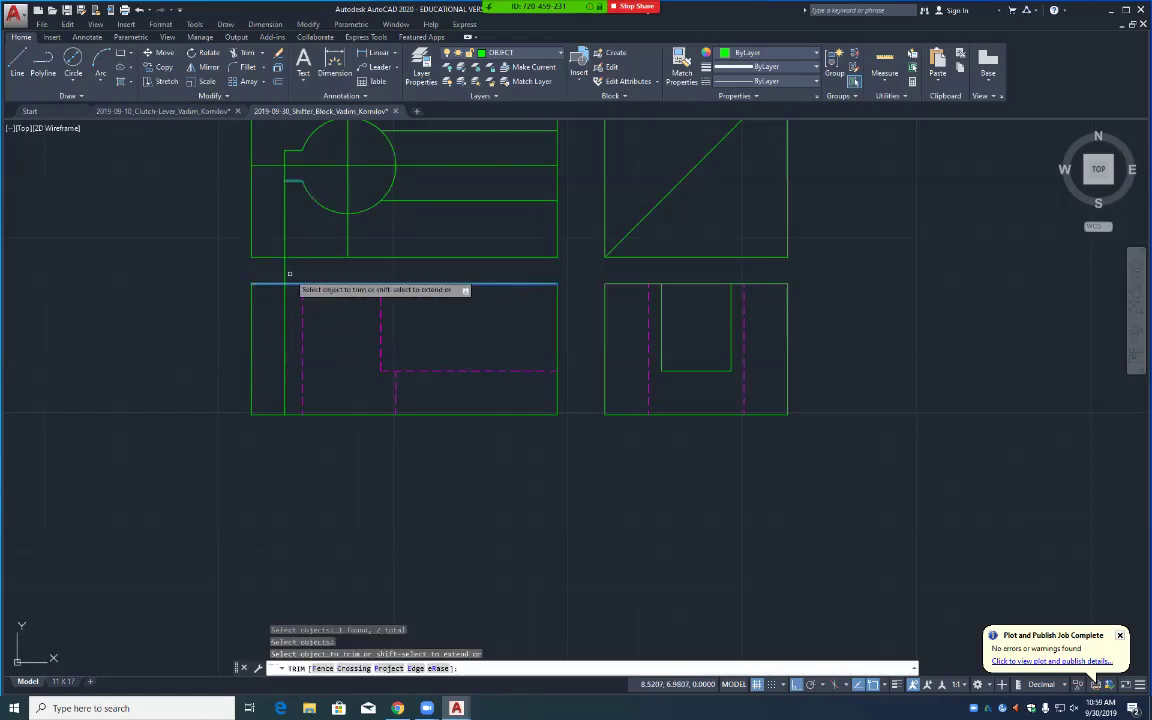
pyautogui.press('Escape')
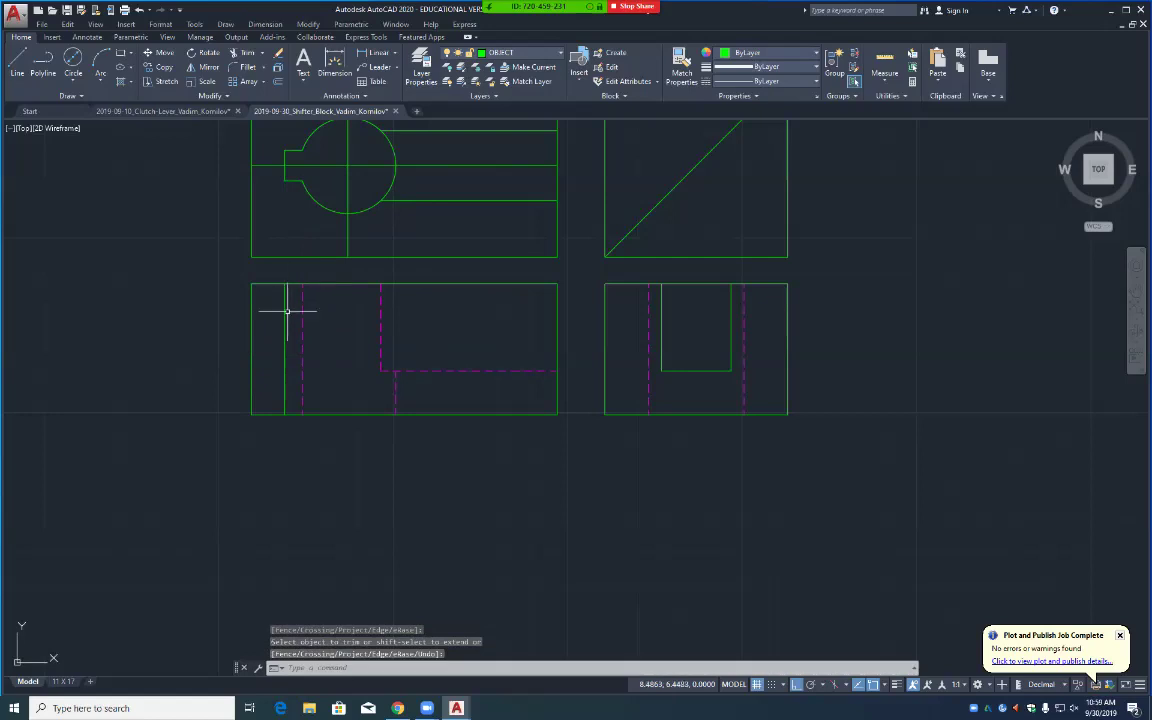
# Step: Put the remaining vertical keyway line in the front view on the HIDDEN layer and save the drawing
pyautogui.click(286, 318)
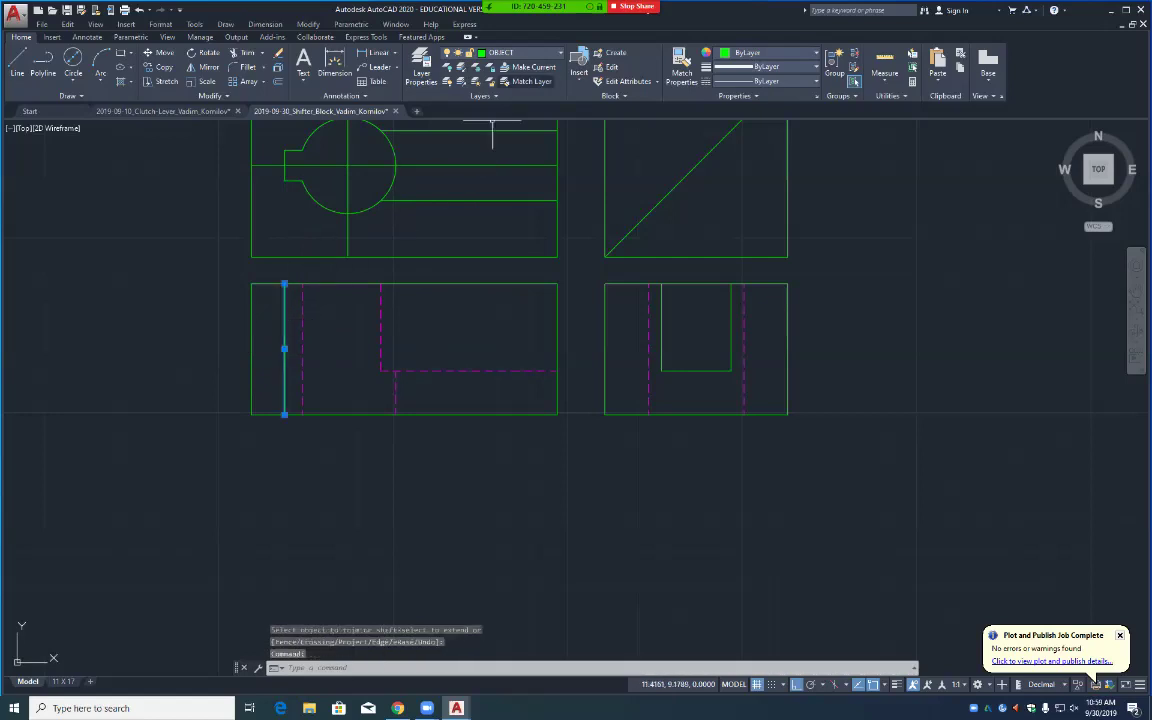
pyautogui.click(520, 52)
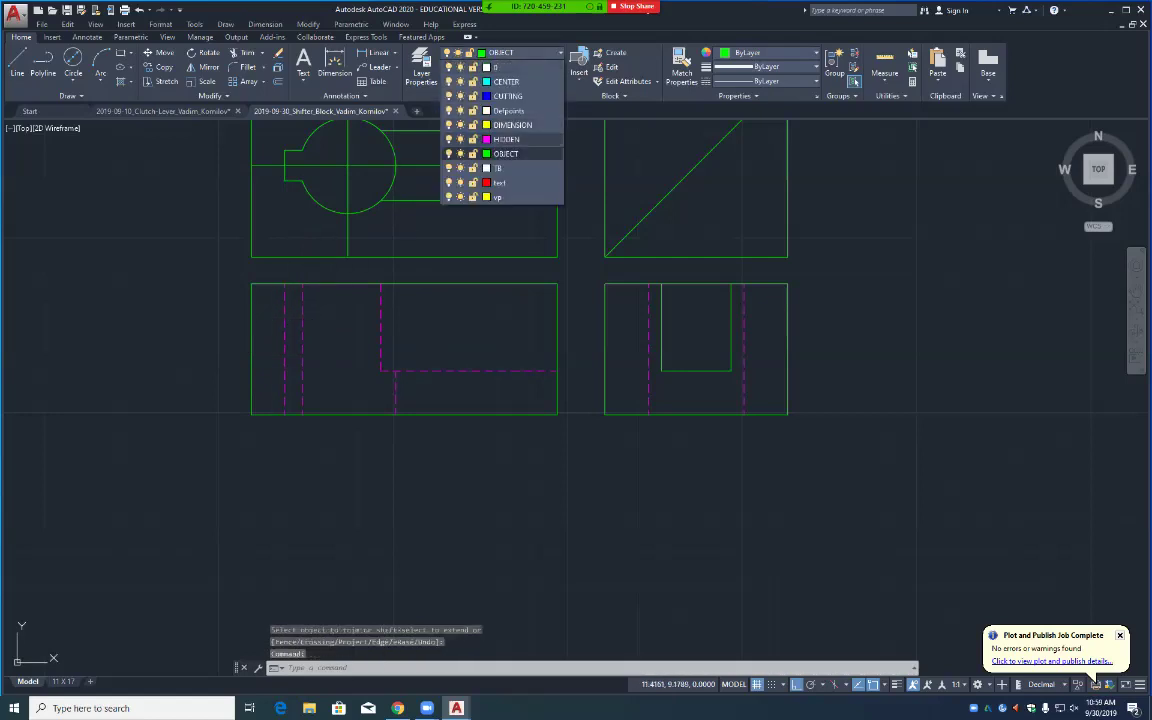
pyautogui.click(508, 139)
pyautogui.press('Escape')
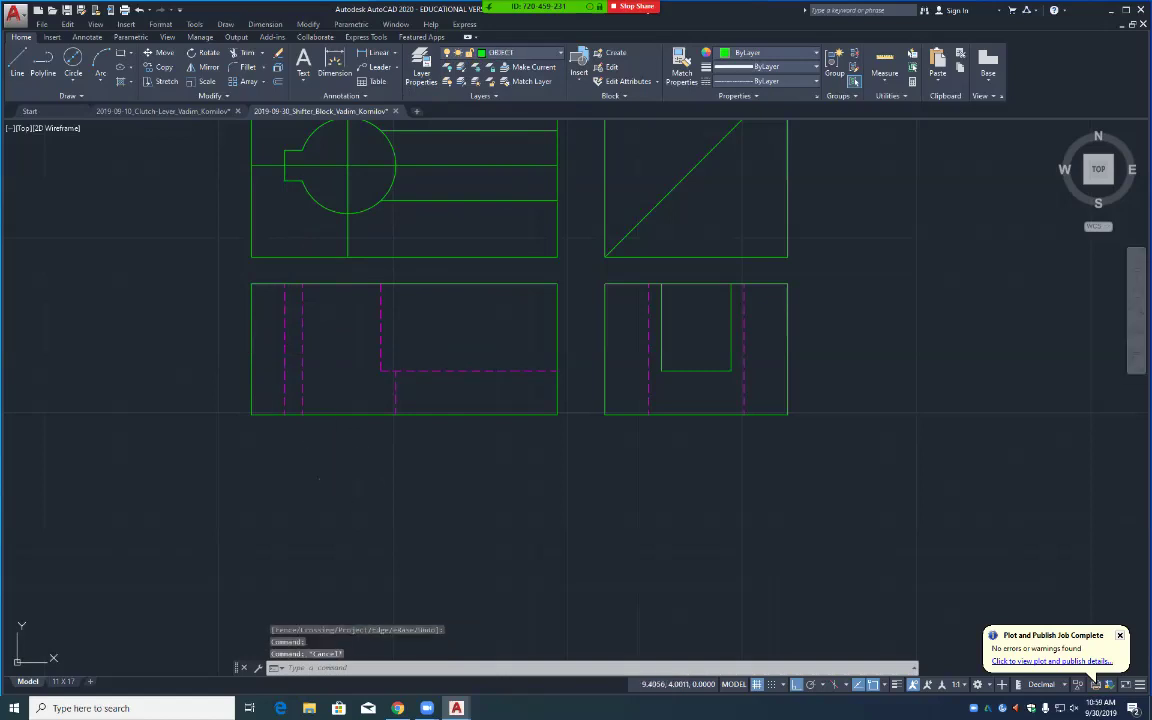
pyautogui.hotkey('ctrl', 's')
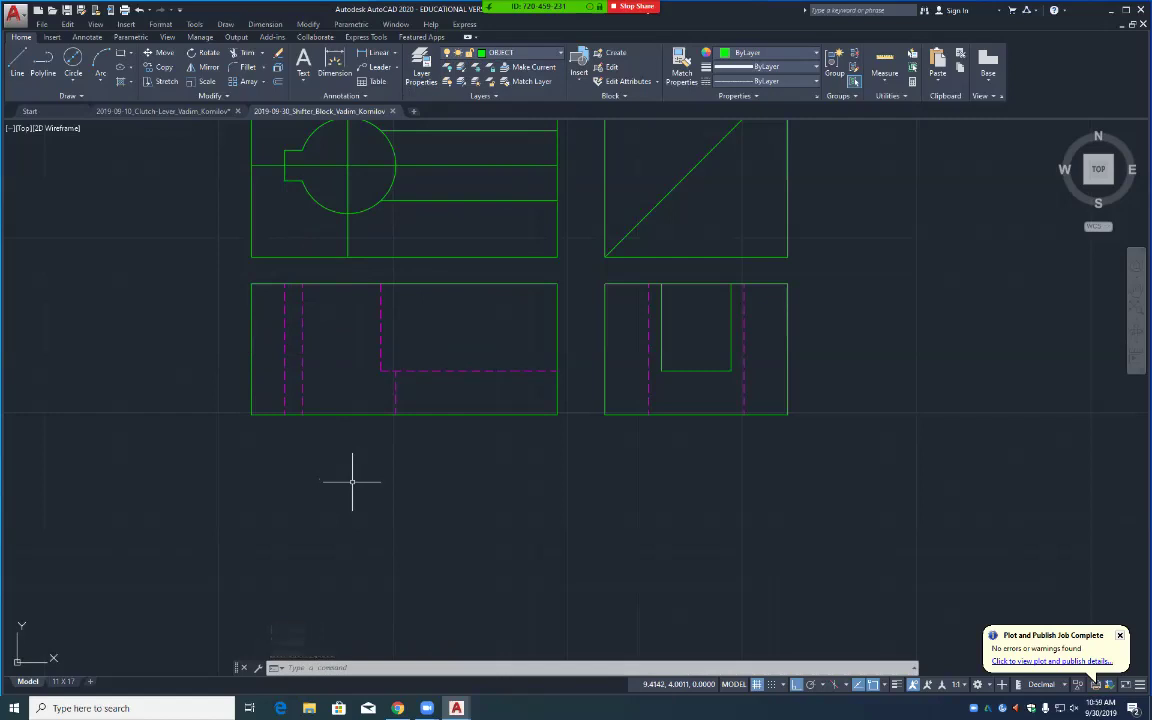
# Step: Draw horizontal projection lines from the keyway's upper and lower edges in the top view across to just past the diagonal miter line
pyautogui.moveTo(200, 244)
pyautogui.mouseDown(button='middle')
pyautogui.moveTo(224, 399)
pyautogui.moveTo(242, 406)
pyautogui.moveTo(244, 381)
pyautogui.mouseUp(button='middle')
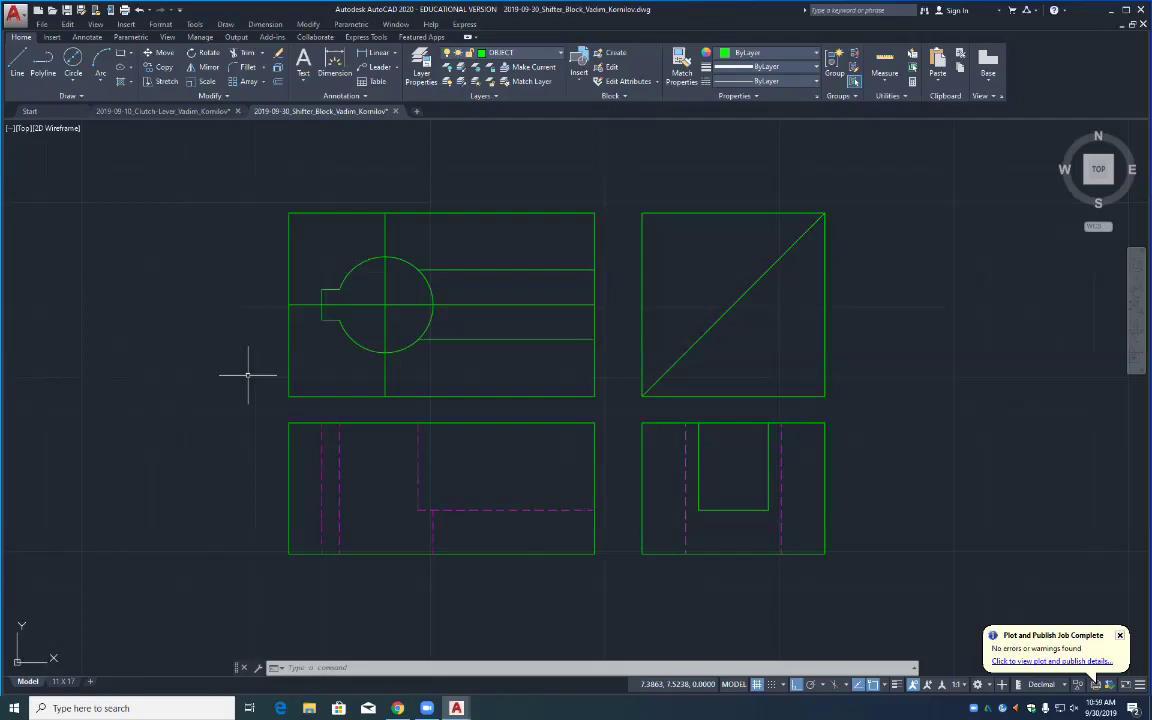
pyautogui.write('l')
pyautogui.press('Return')
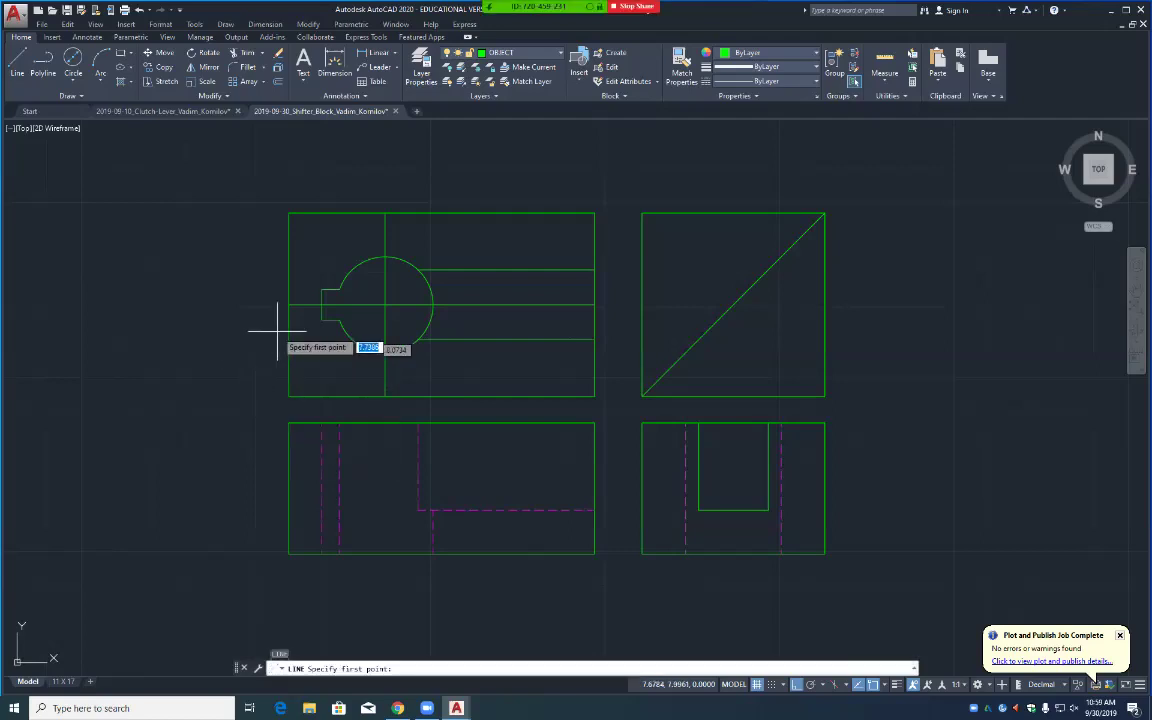
pyautogui.click(339, 290)
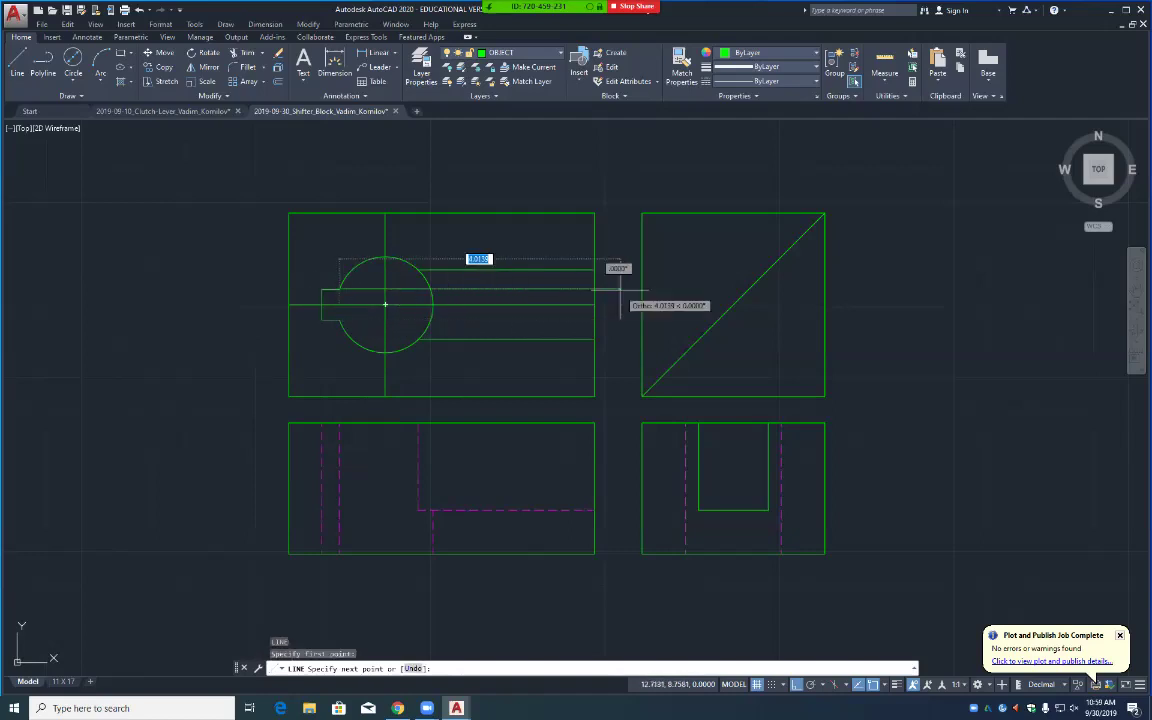
pyautogui.click(771, 290)
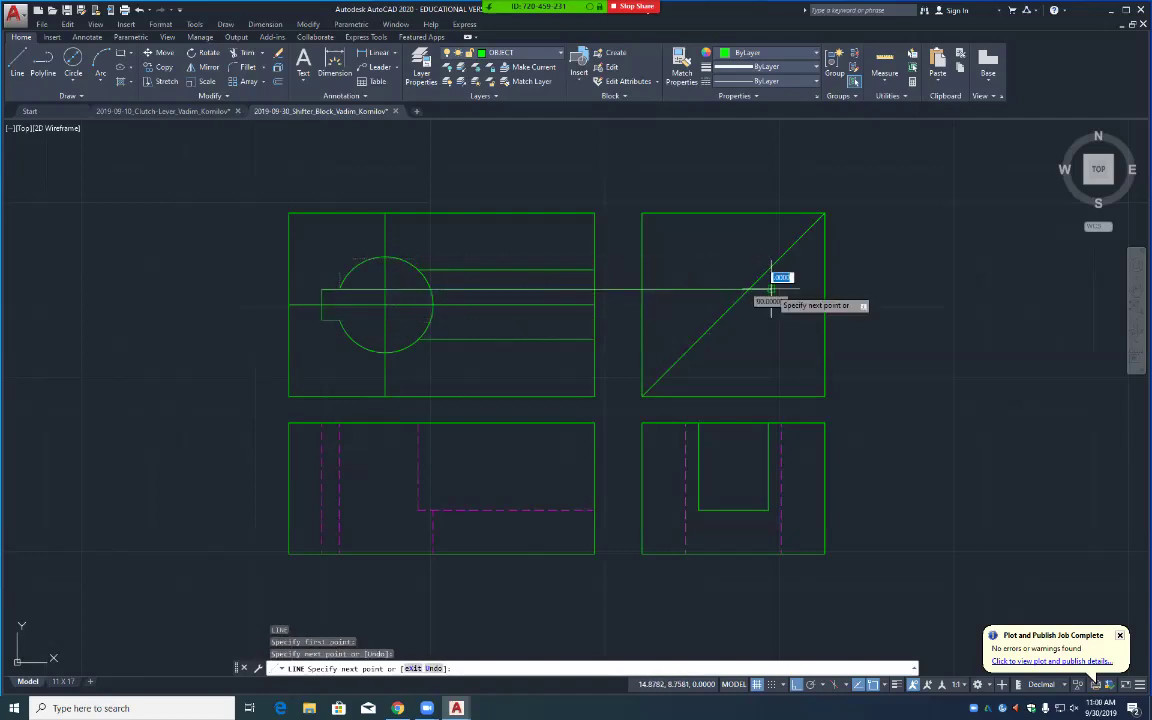
pyautogui.press('Return')
pyautogui.press('Return')
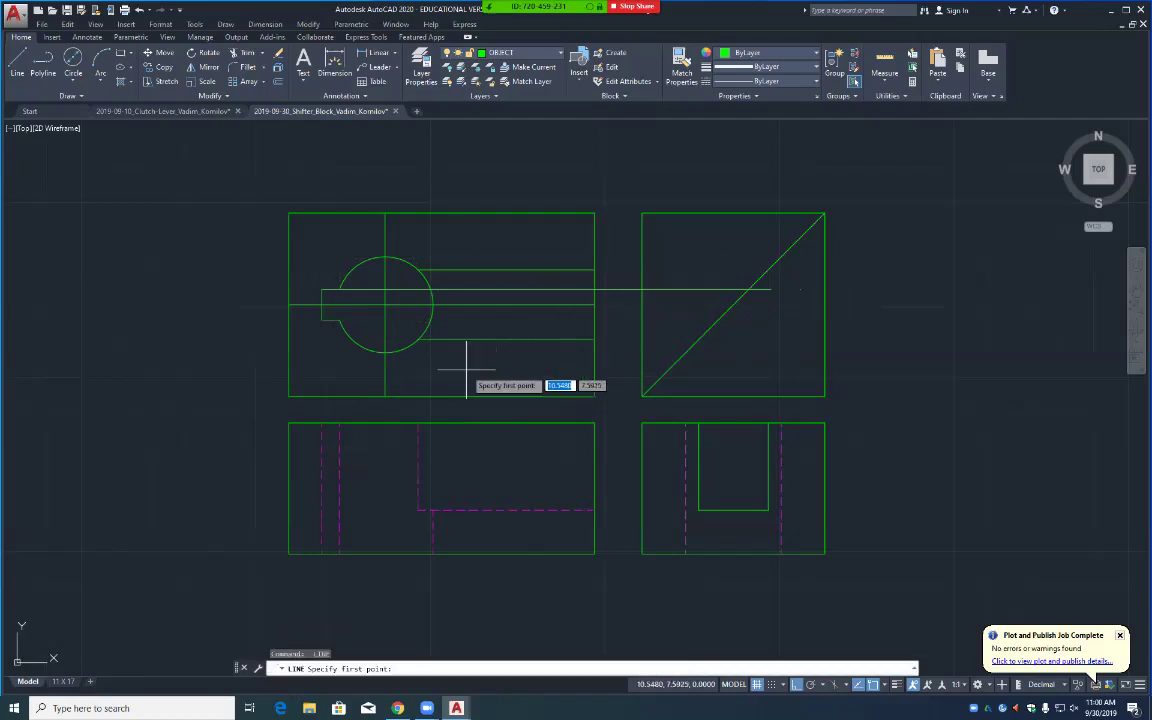
pyautogui.click(333, 320)
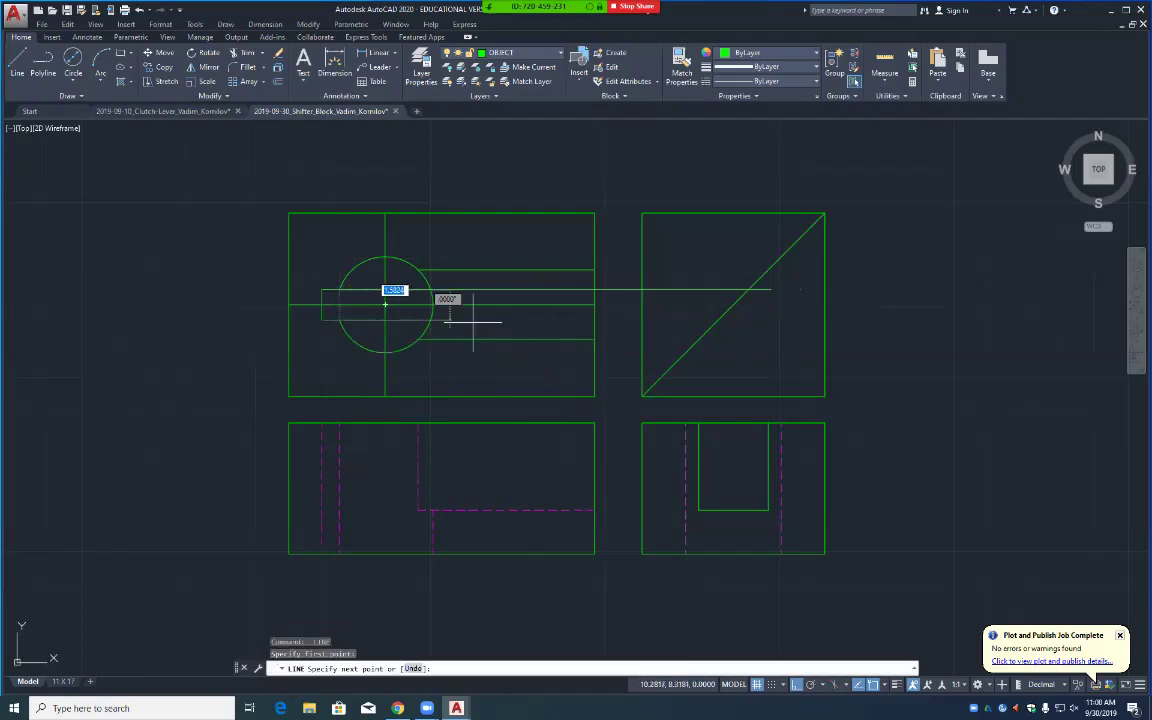
pyautogui.click(748, 328)
pyautogui.press('Return')
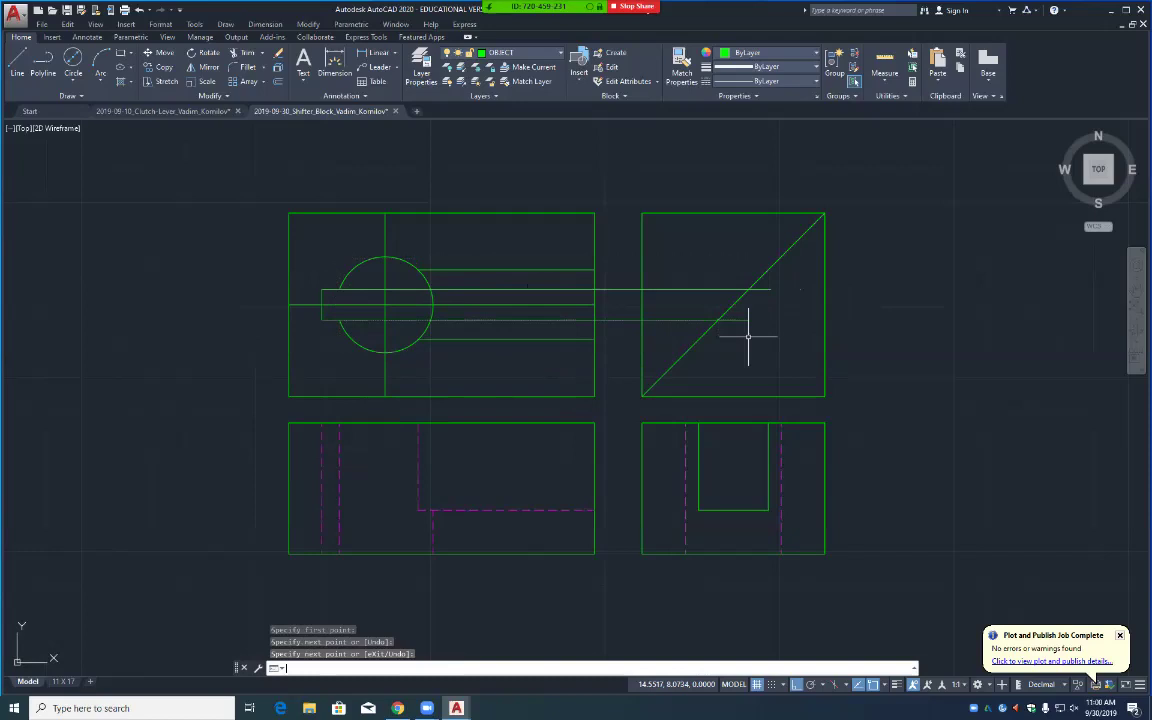
# Step: Draw vertical lines from the two projection-line intersections on the miter diagonal down to the side view's bottom edge
pyautogui.press('Return')
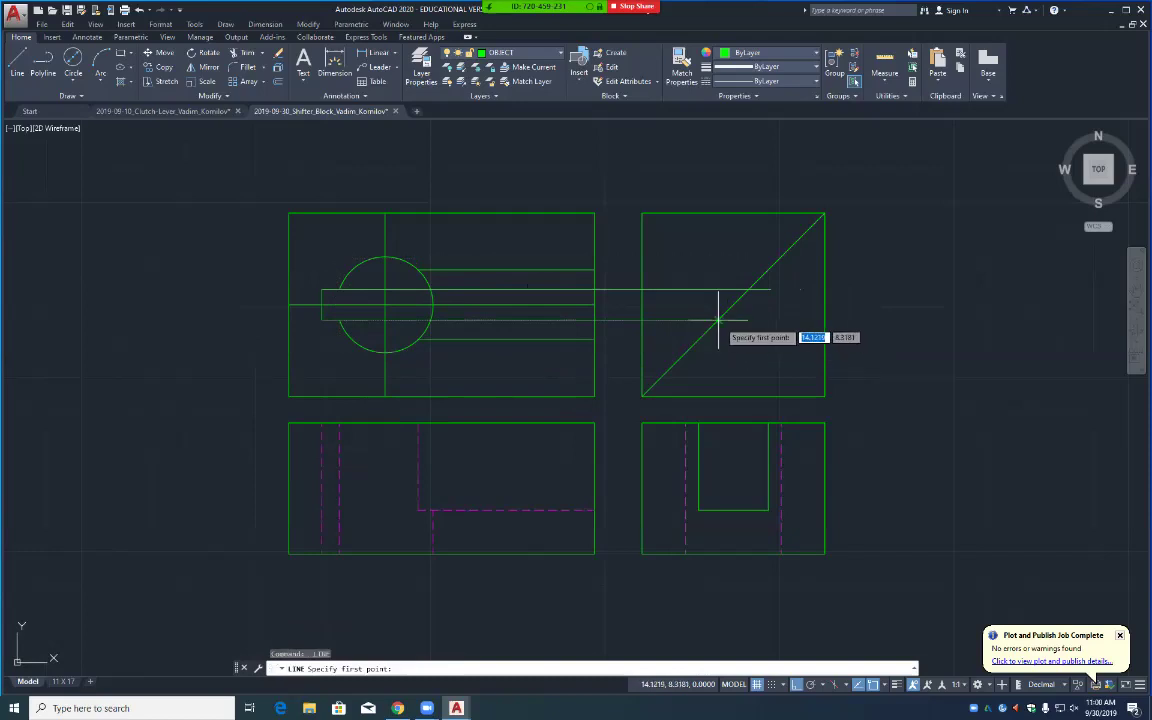
pyautogui.click(718, 320)
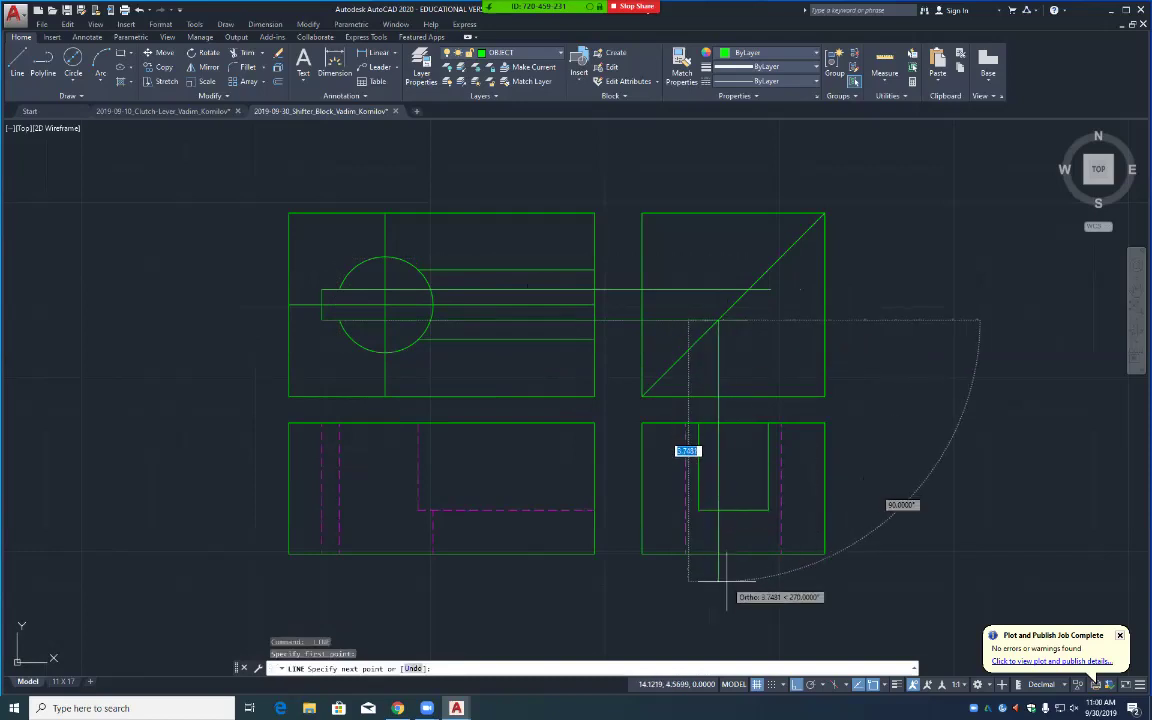
pyautogui.click(718, 552)
pyautogui.press('Return')
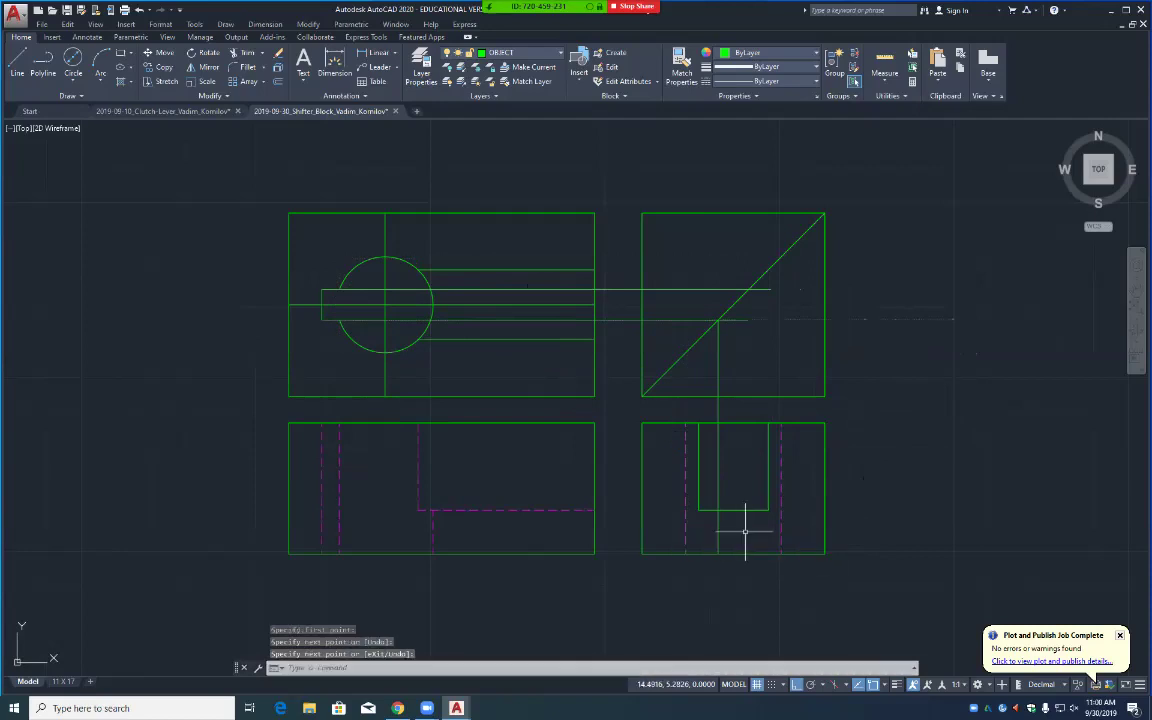
pyautogui.press('Return')
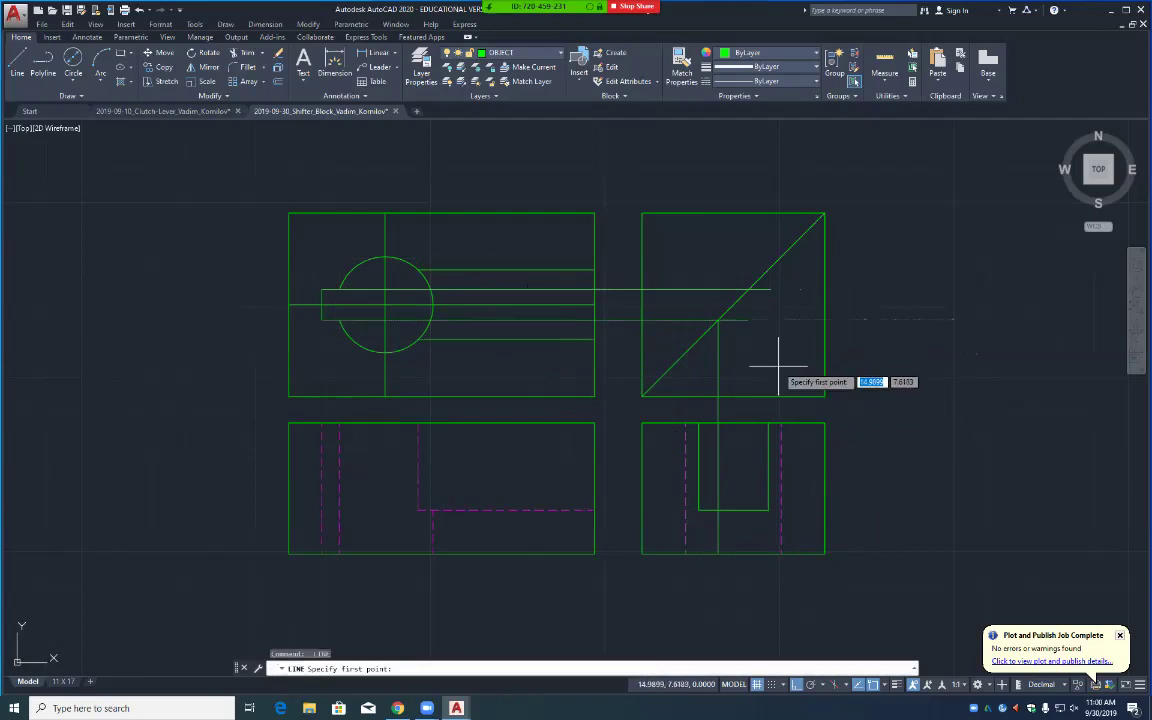
pyautogui.click(748, 289)
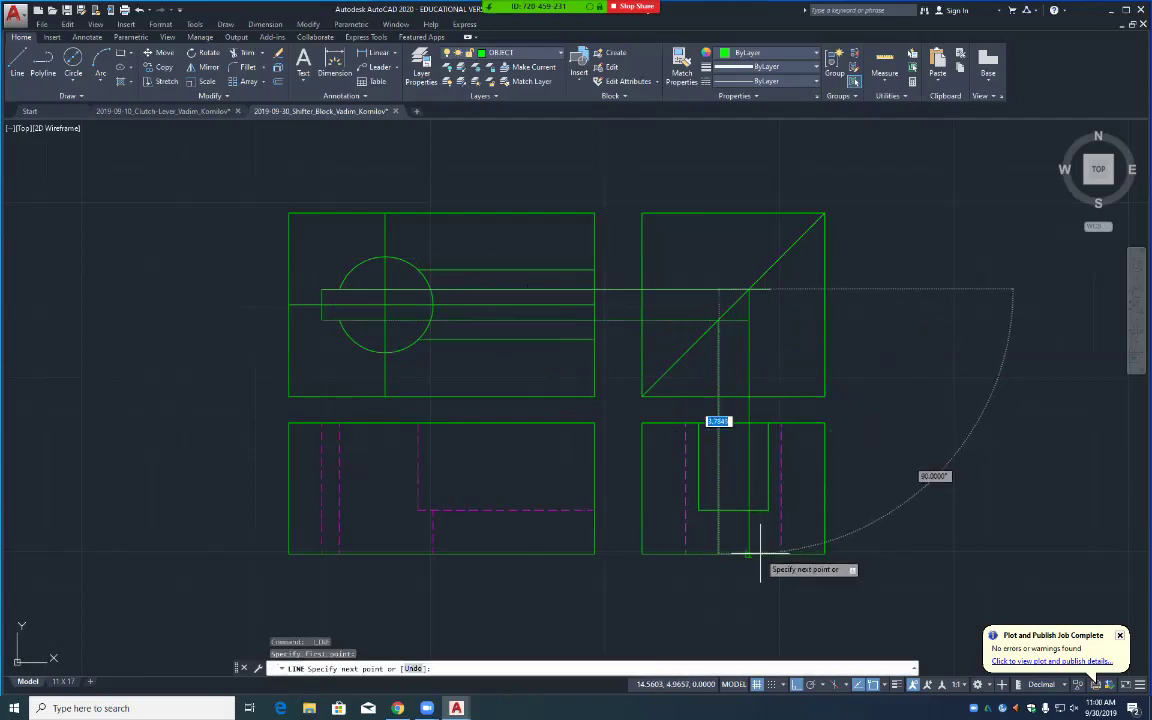
pyautogui.click(748, 553)
pyautogui.press('Return')
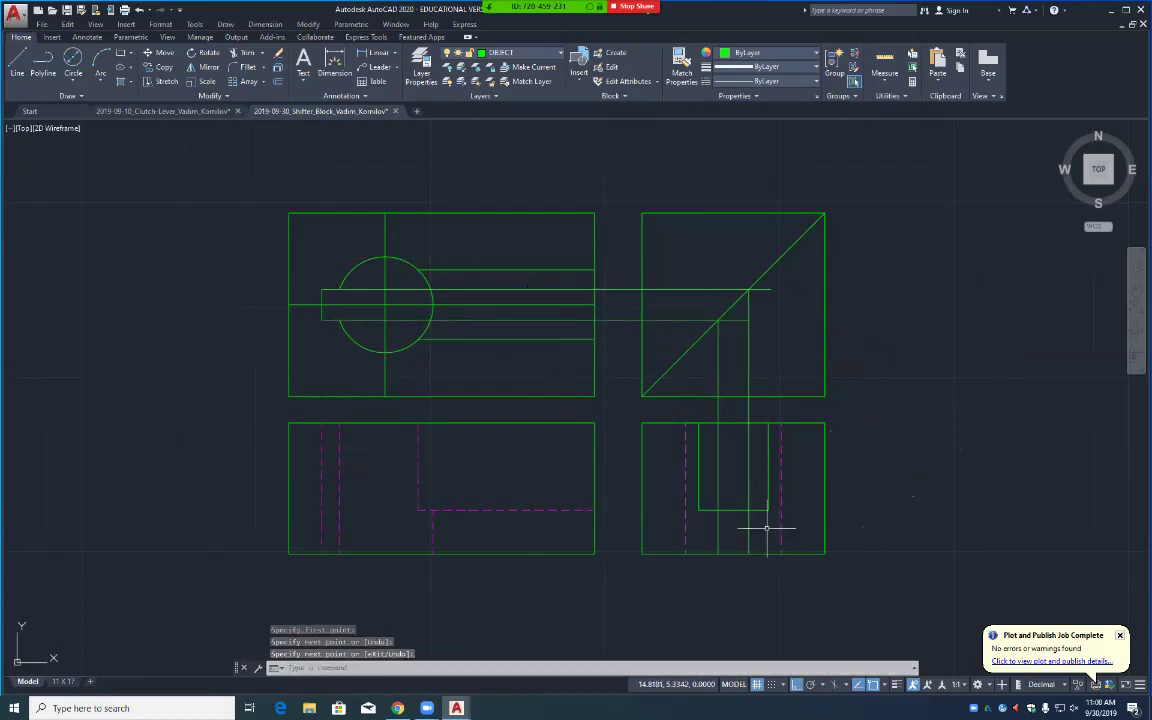
# Step: Erase the two horizontal projection lines between the keyway and the miter diagonal
pyautogui.click(686, 289)
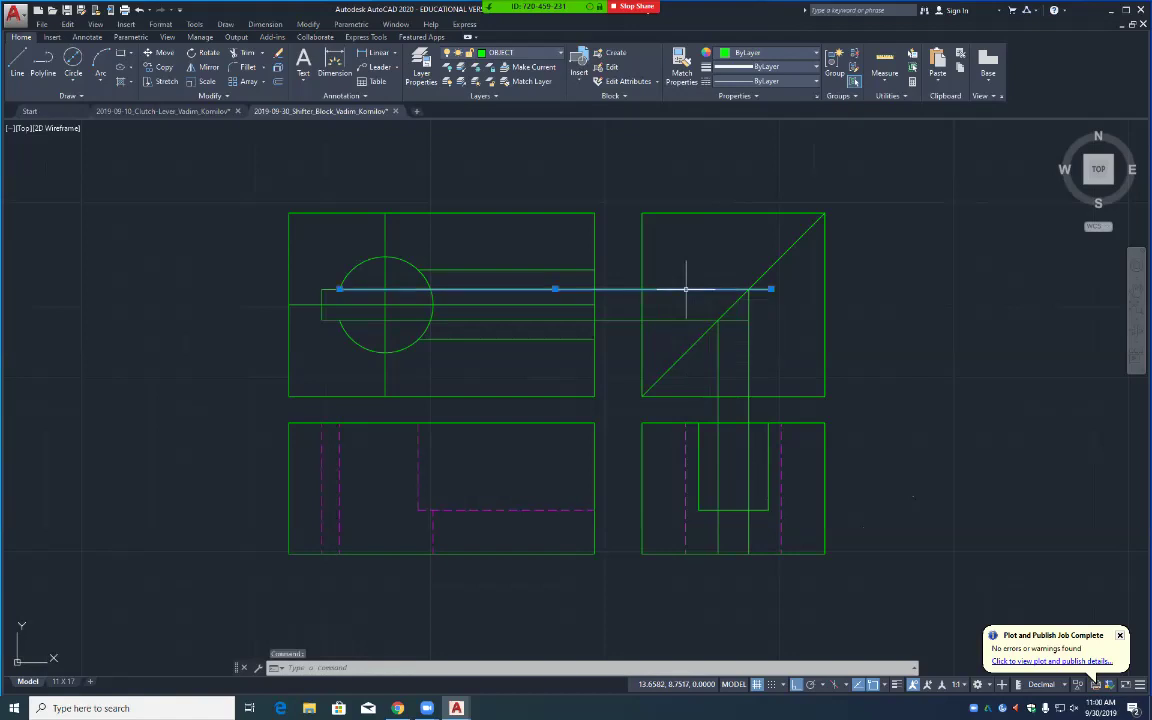
pyautogui.press('Delete')
pyautogui.click(684, 320)
pyautogui.press('Delete')
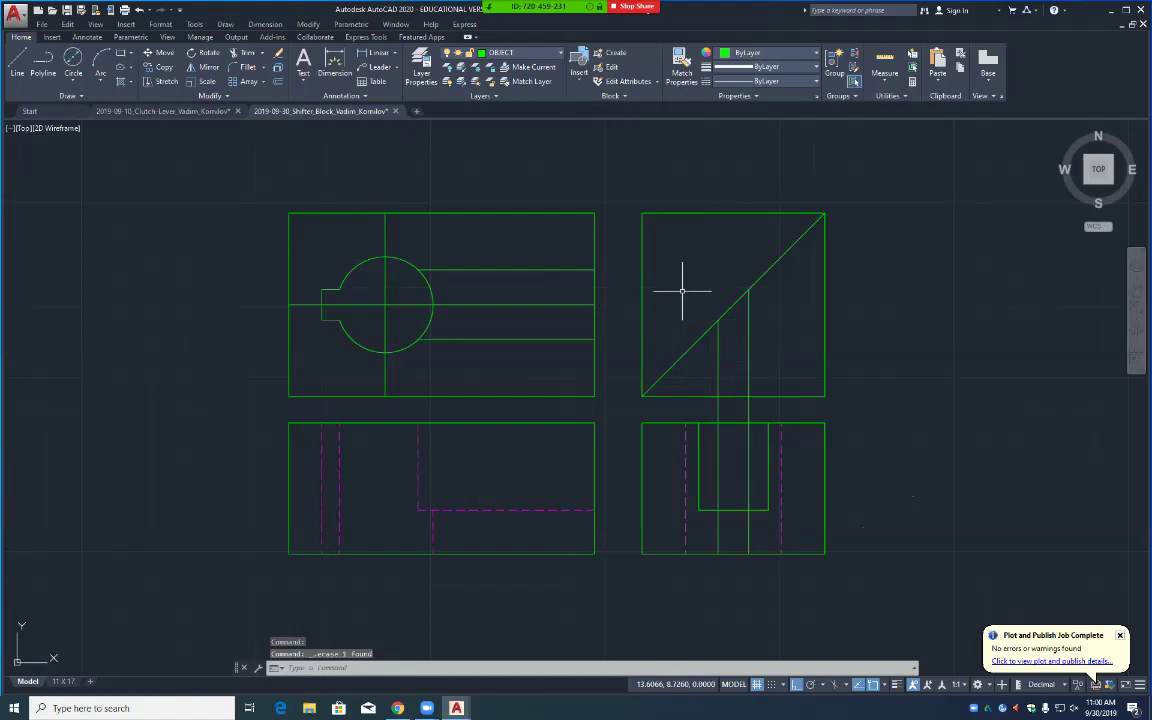
# Step: Trim the two vertical keyway projection lines between the miter diagonal and the side view's top edge
pyautogui.write('TR')
pyautogui.press('Return')
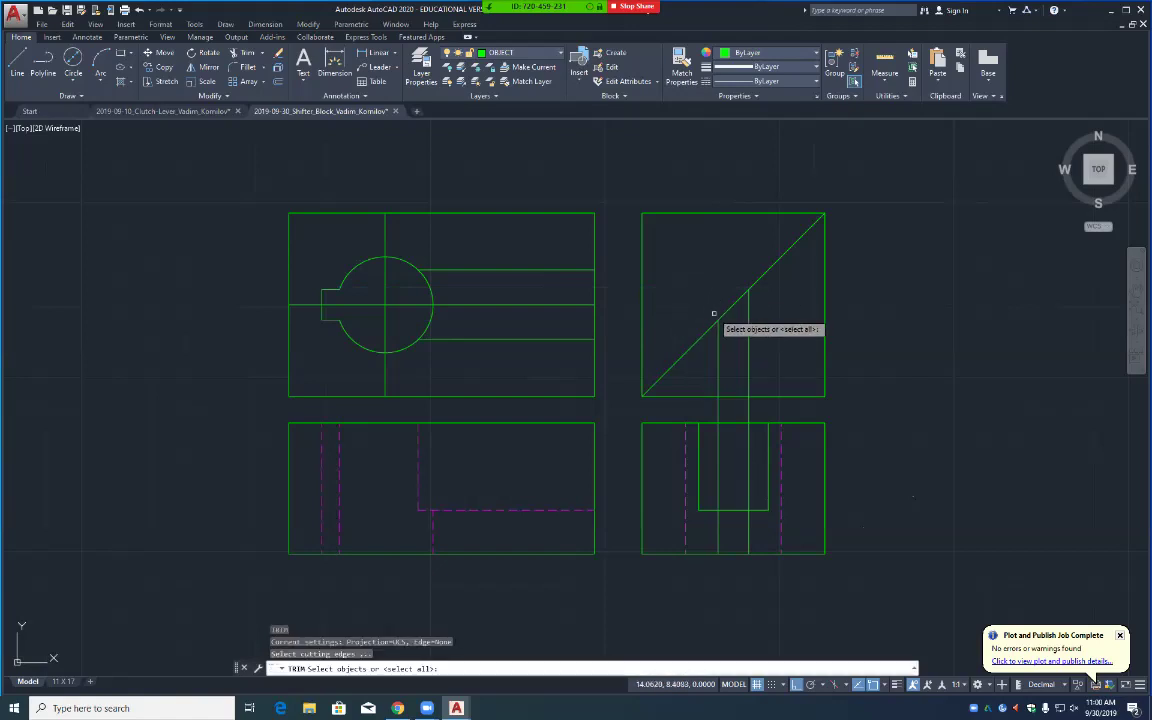
pyautogui.click(723, 314)
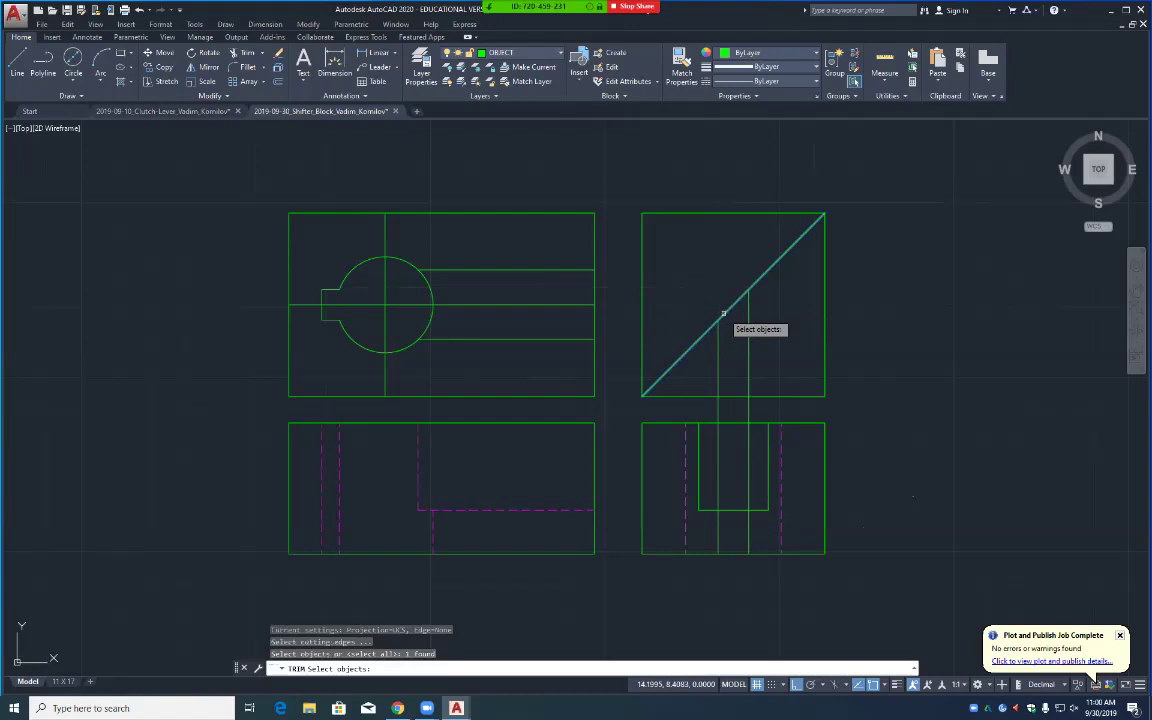
pyautogui.click(733, 424)
pyautogui.press('Return')
pyautogui.moveTo(698, 405); pyautogui.dragTo(764, 406)
pyautogui.press('Return')
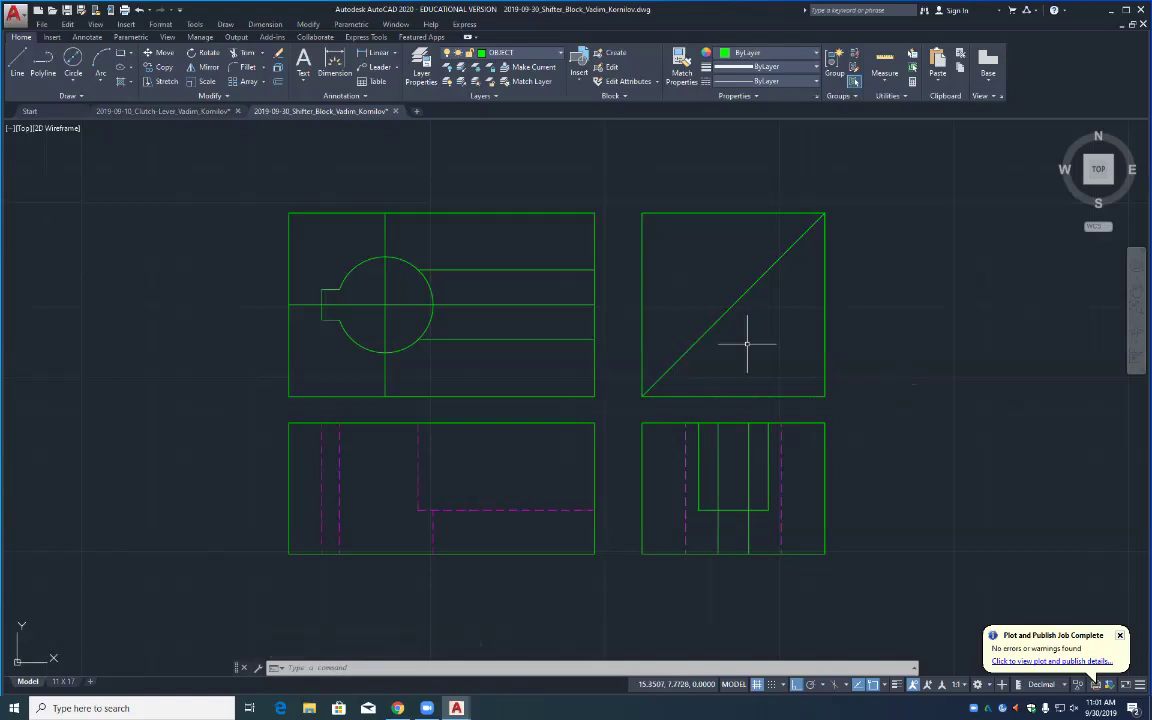
# Step: Break the left vertical keyway line in the side view at its intersection with the slot's bottom edge
pyautogui.click(211, 96)
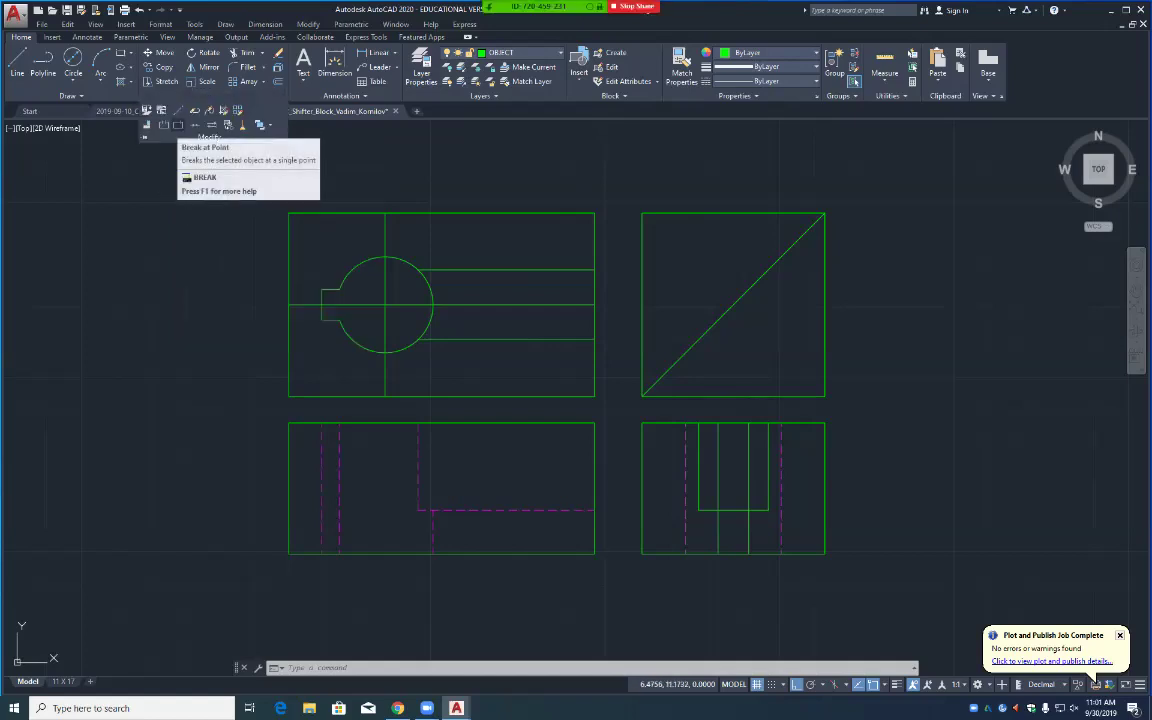
pyautogui.click(178, 125)
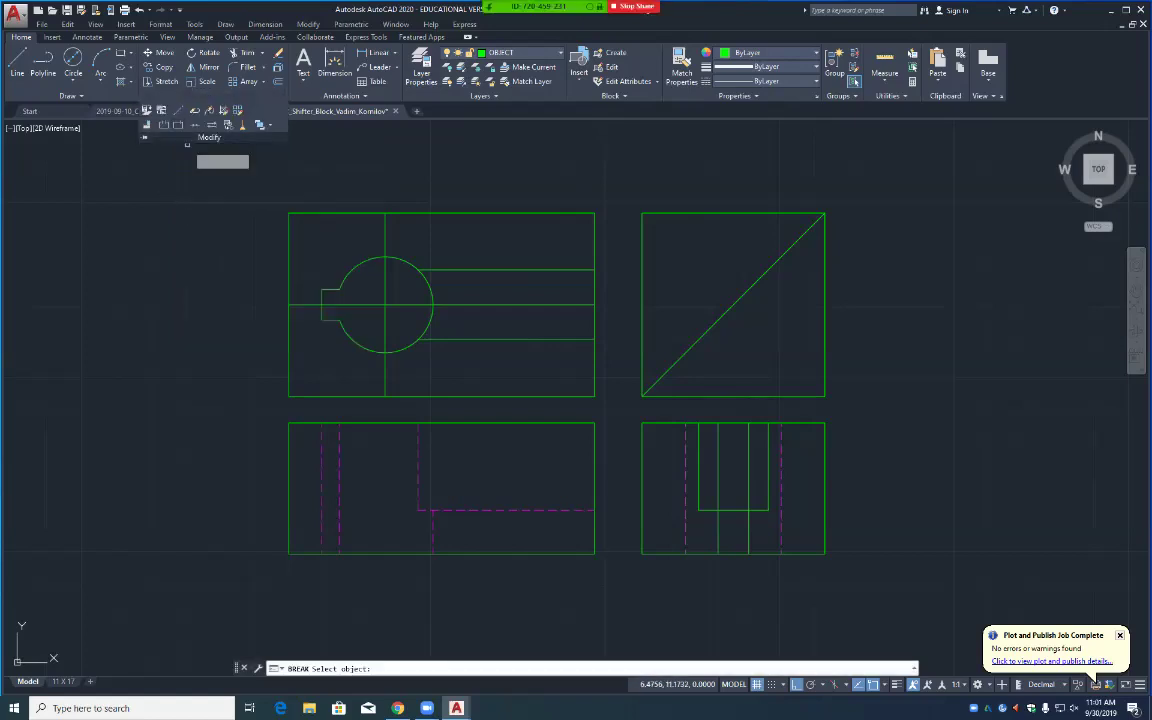
pyautogui.click(717, 490)
pyautogui.click(717, 510)
pyautogui.write('@')
pyautogui.press('Return')
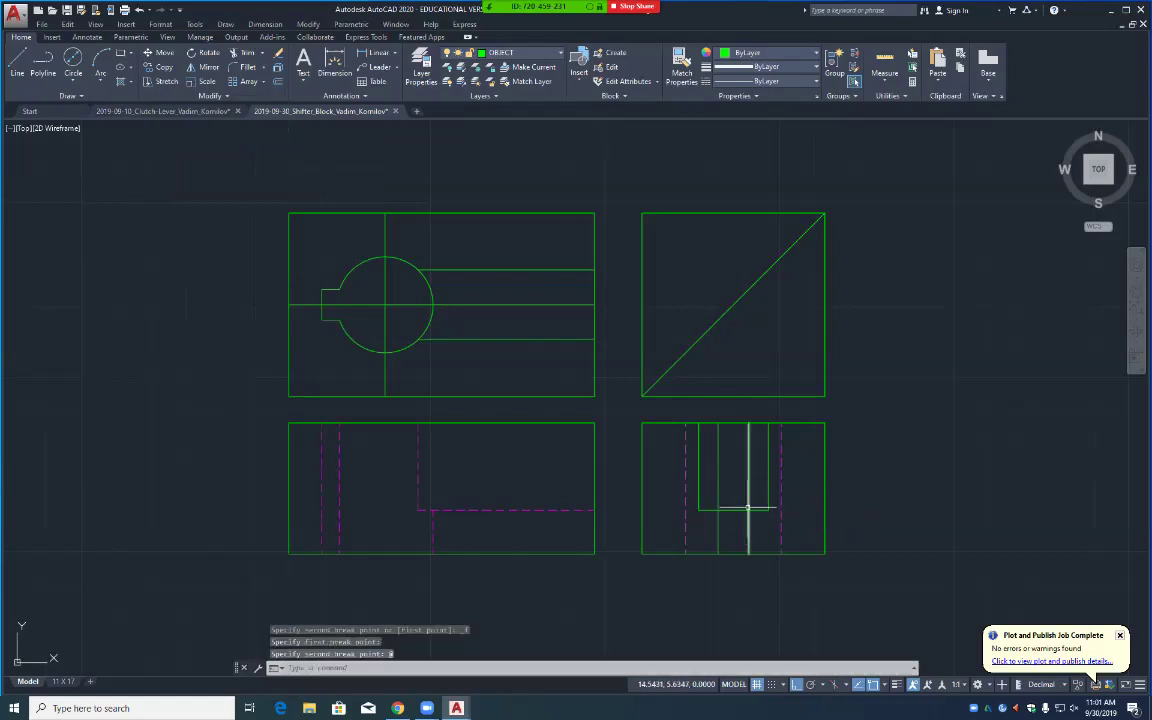
pyautogui.press('Return')
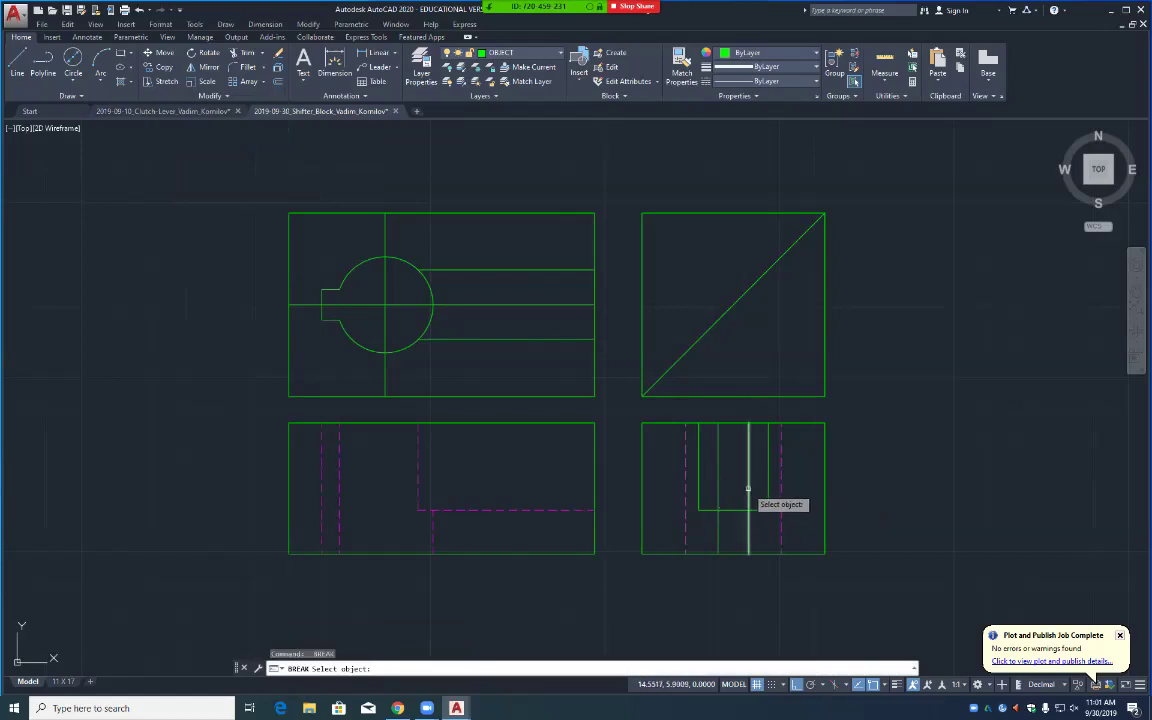
pyautogui.click(750, 497)
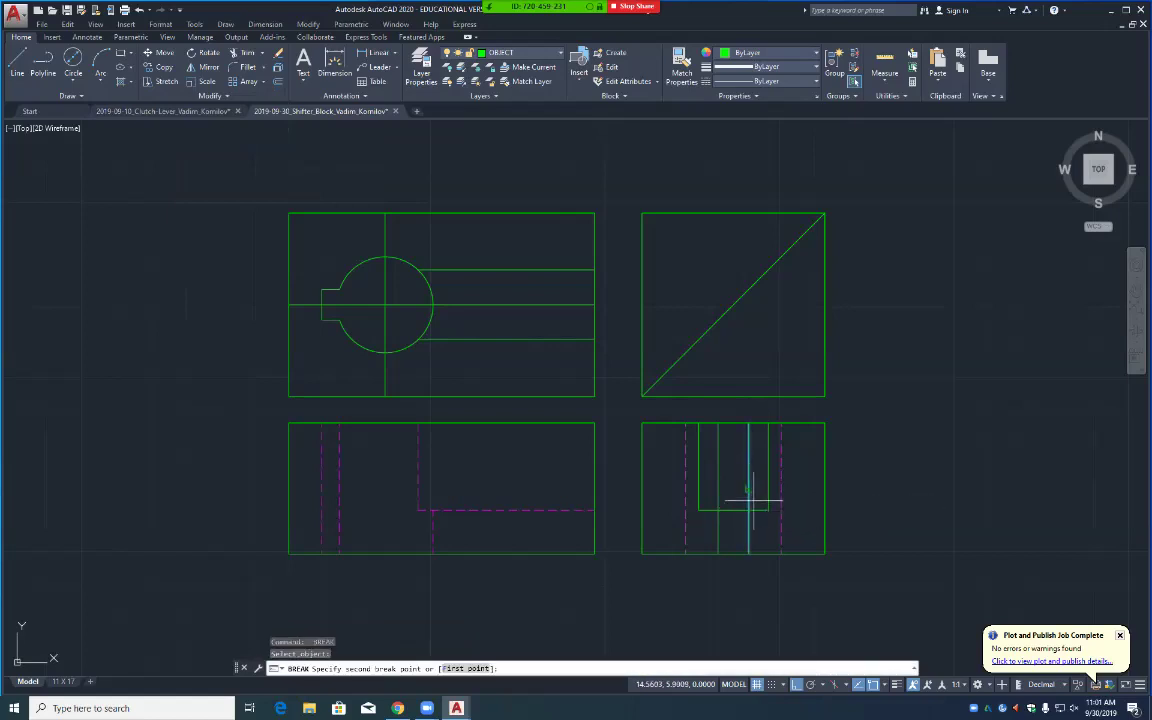
pyautogui.press('Return')
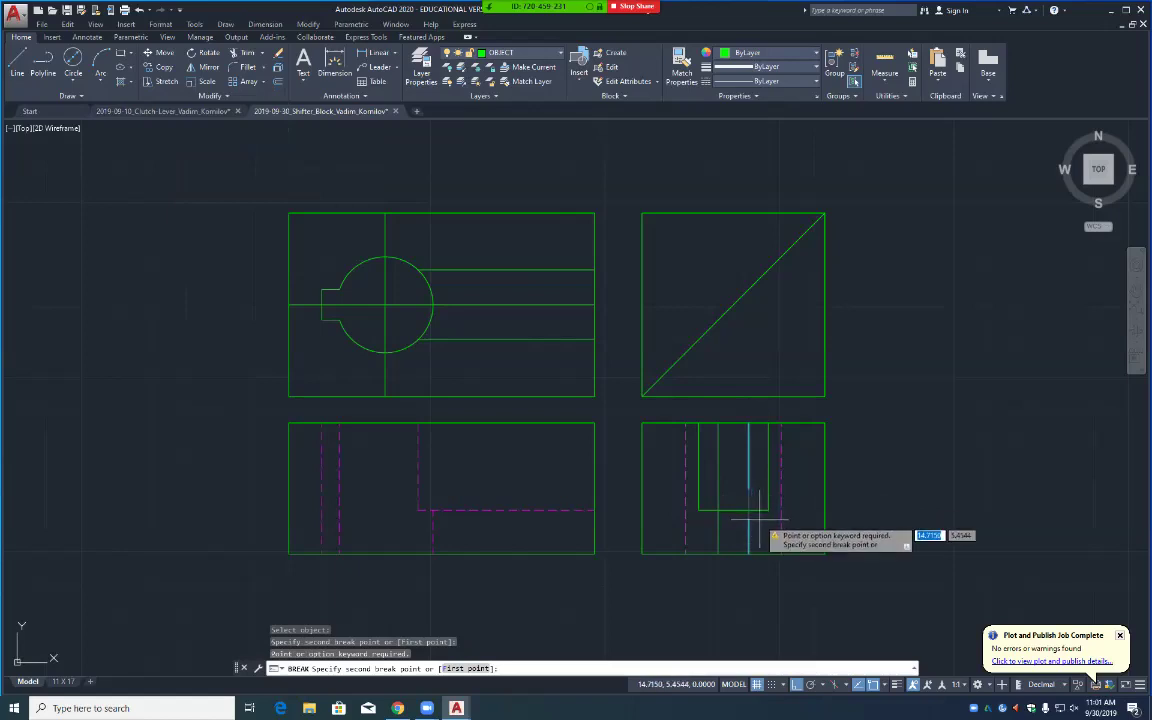
pyautogui.press('Escape')
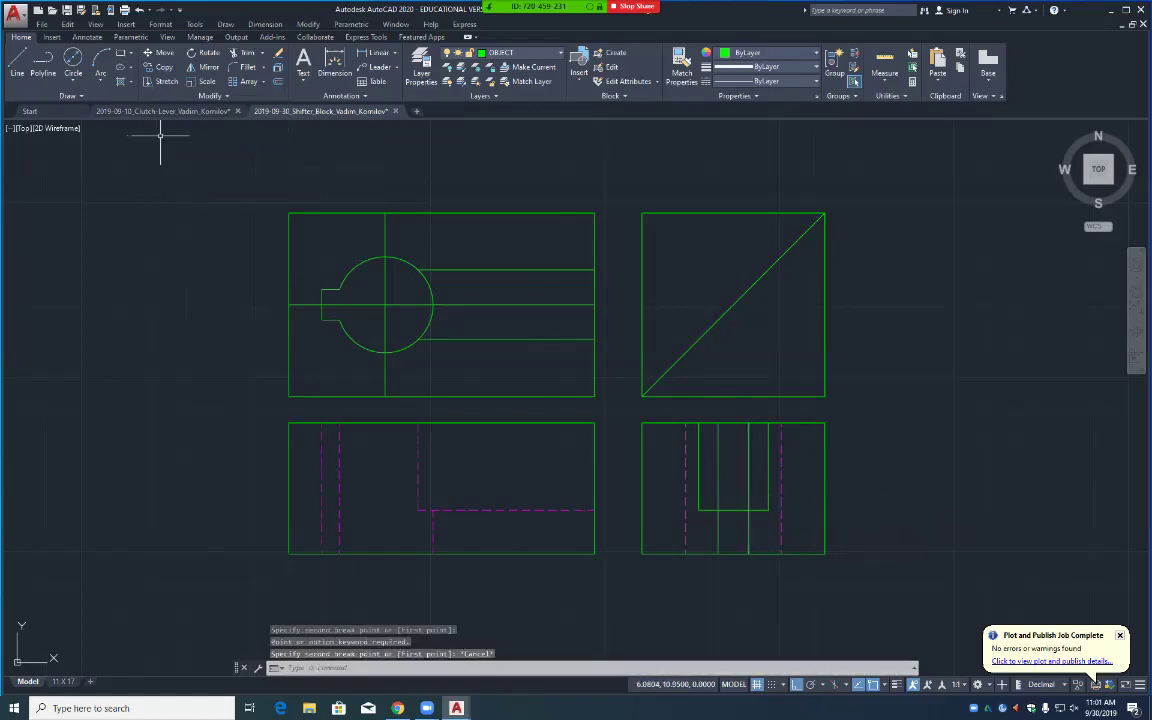
# Step: Break the right vertical keyway line in the side view at its intersection with the slot's bottom edge
pyautogui.click(213, 96)
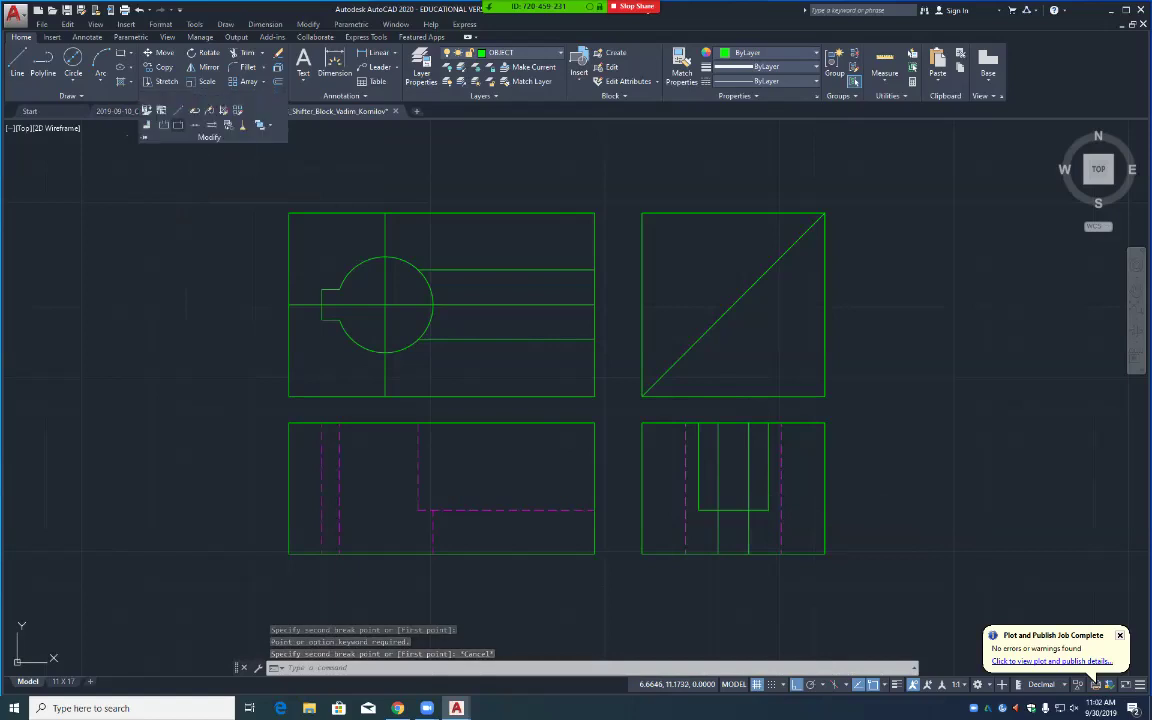
pyautogui.click(160, 111)
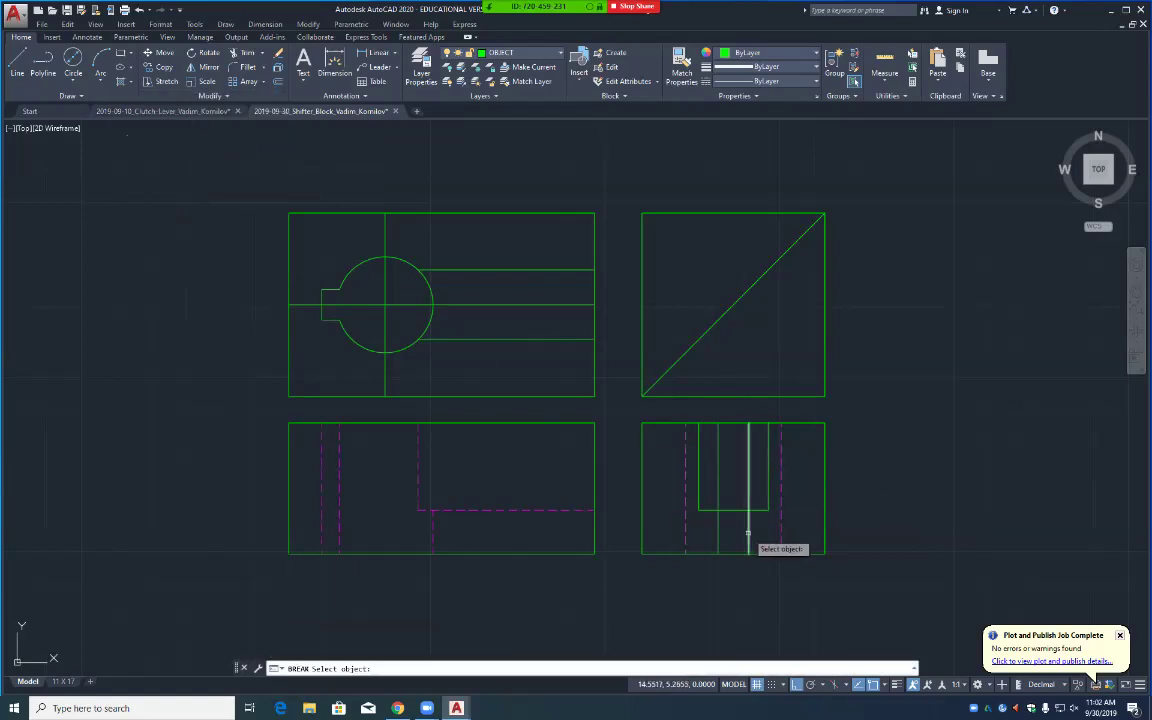
pyautogui.click(748, 537)
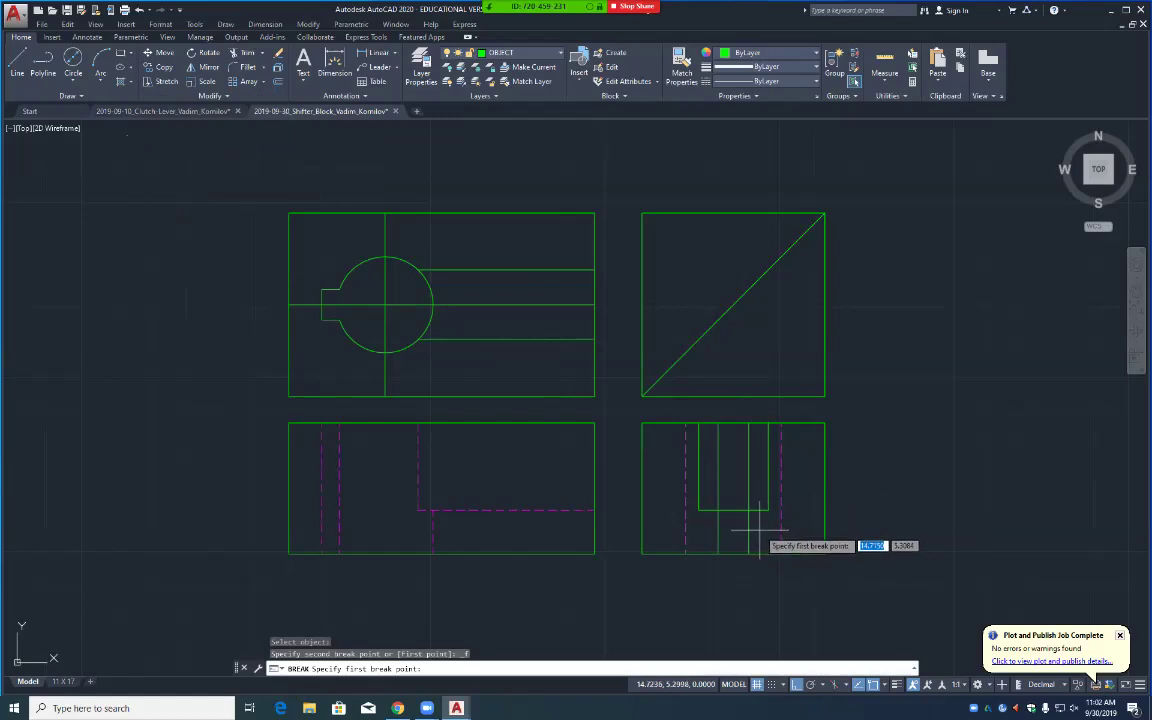
pyautogui.press('Return')
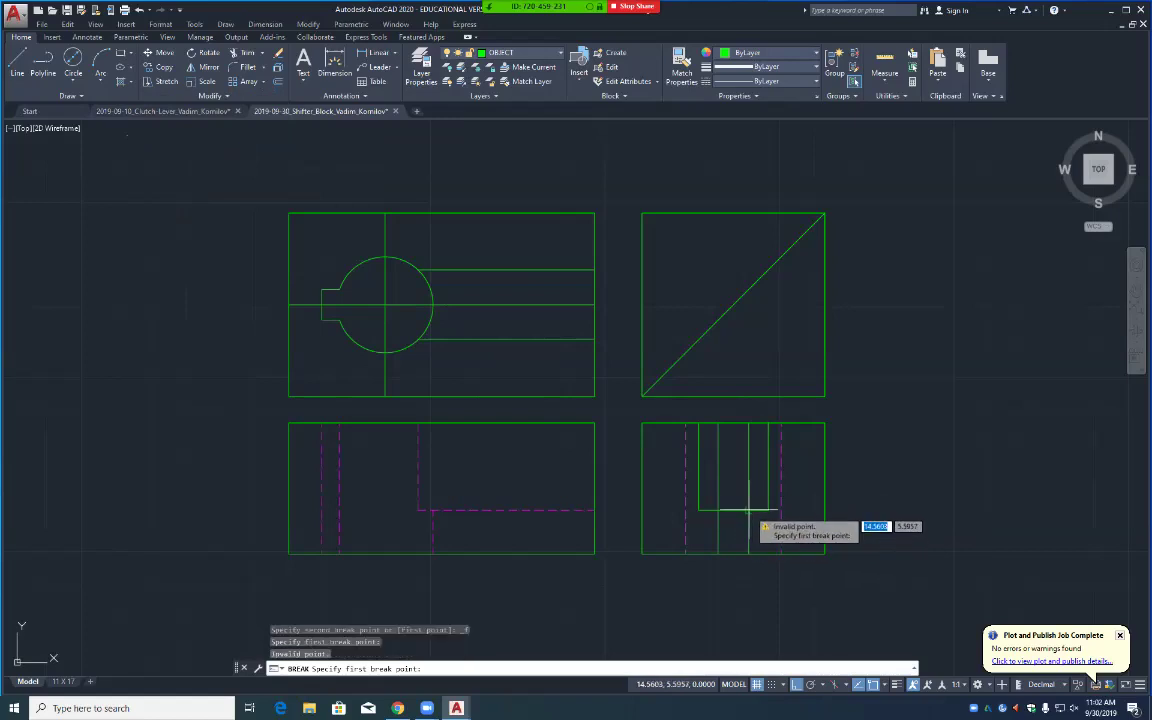
pyautogui.click(748, 514)
pyautogui.press('Return')
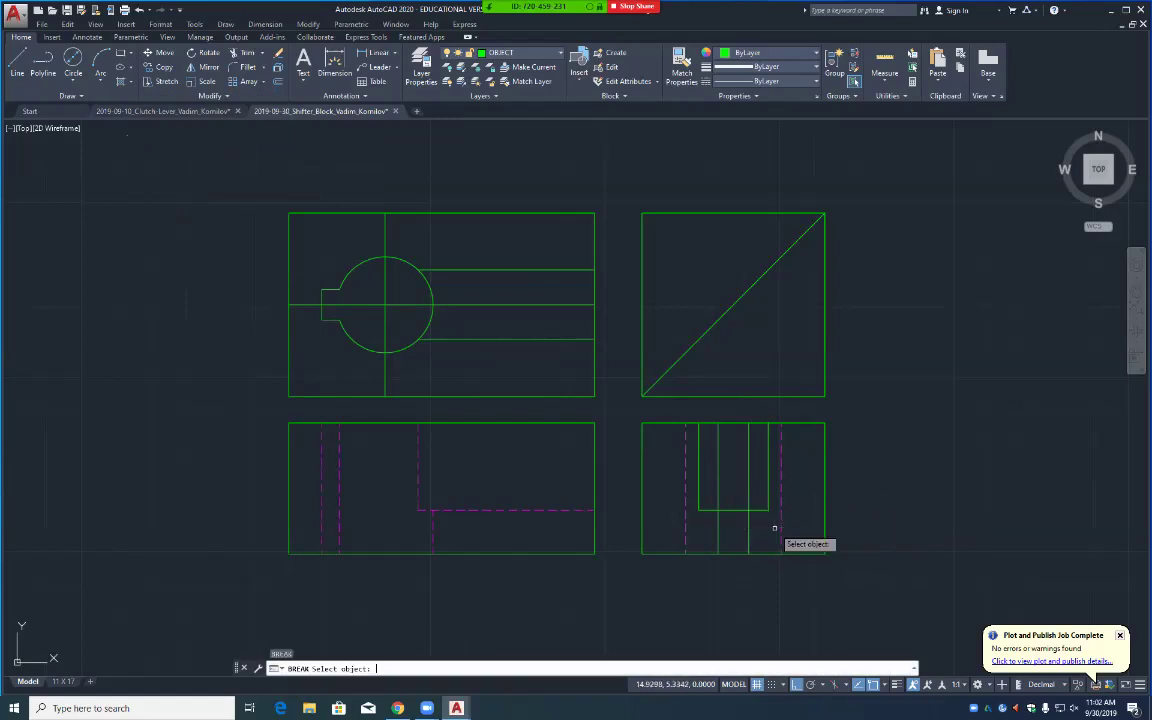
pyautogui.click(749, 531)
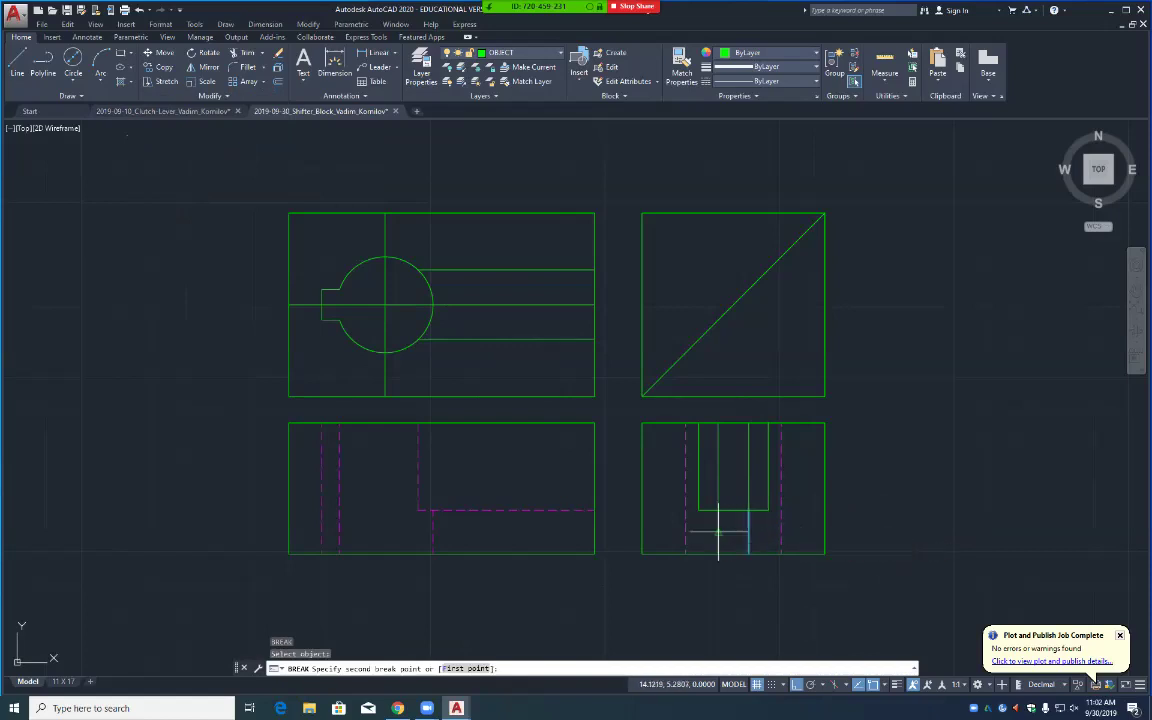
pyautogui.press('Escape')
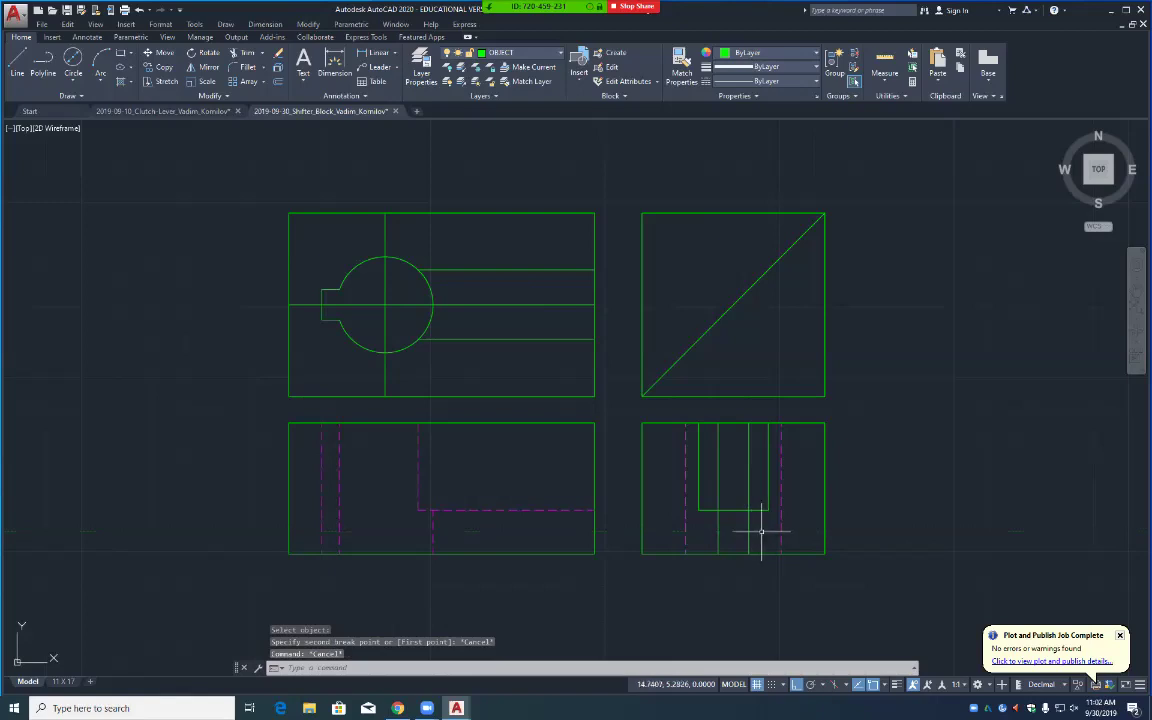
# Step: Put the two keyway line segments below the slot in the side view on the HIDDEN layer and save the drawing
pyautogui.click(765, 527)
pyautogui.click(705, 538)
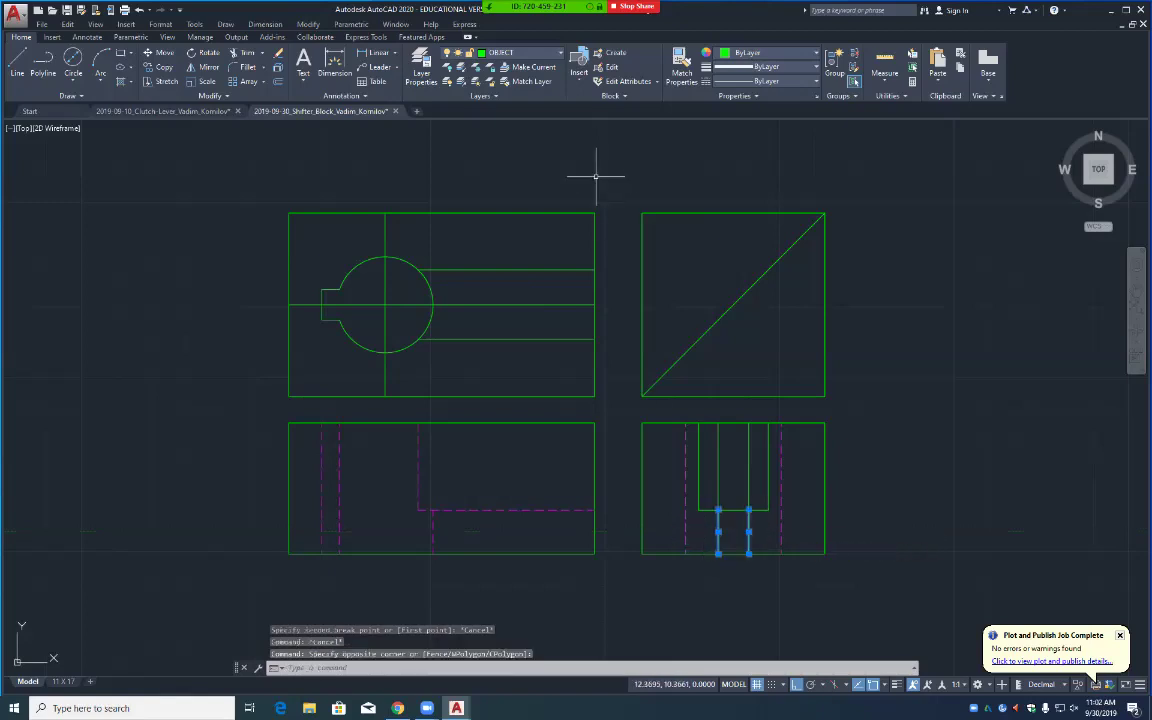
pyautogui.click(500, 52)
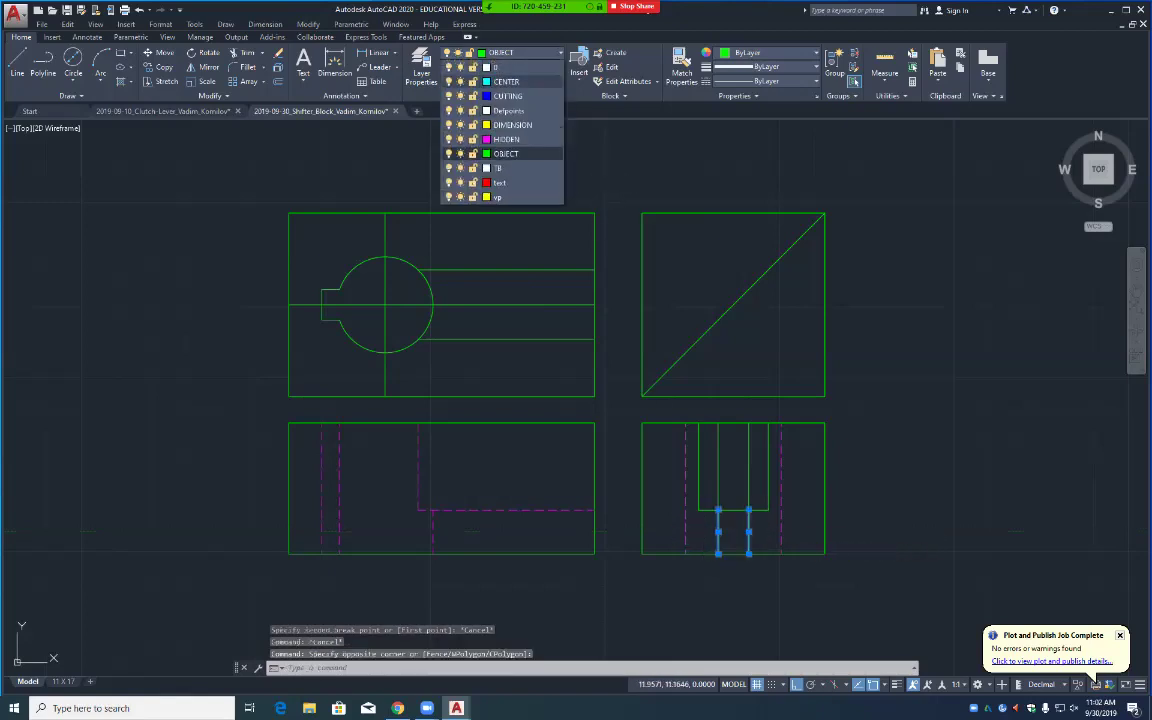
pyautogui.click(470, 125)
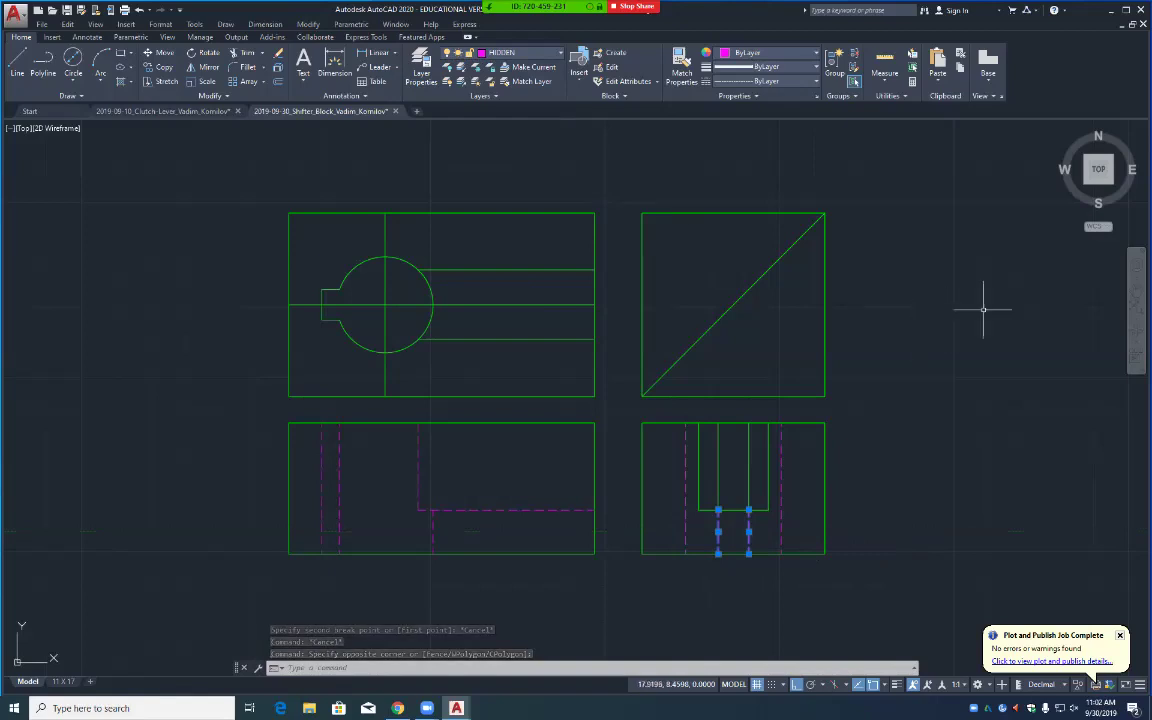
pyautogui.press('Escape')
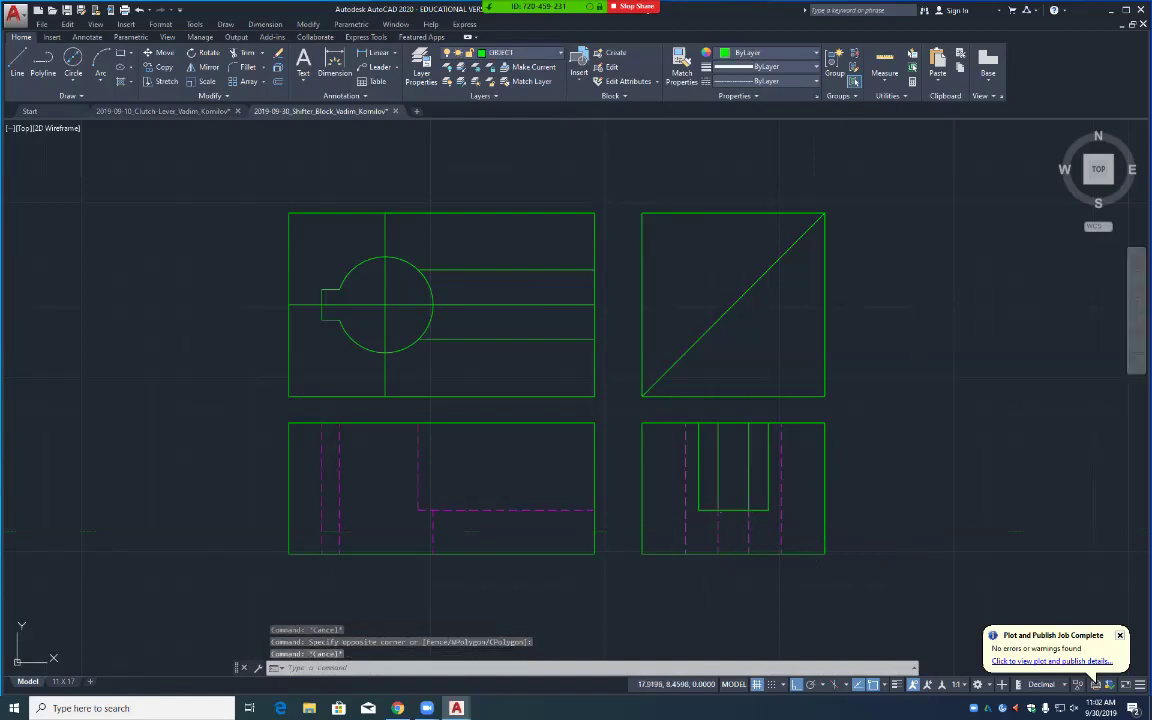
pyautogui.hotkey('ctrl', 's')
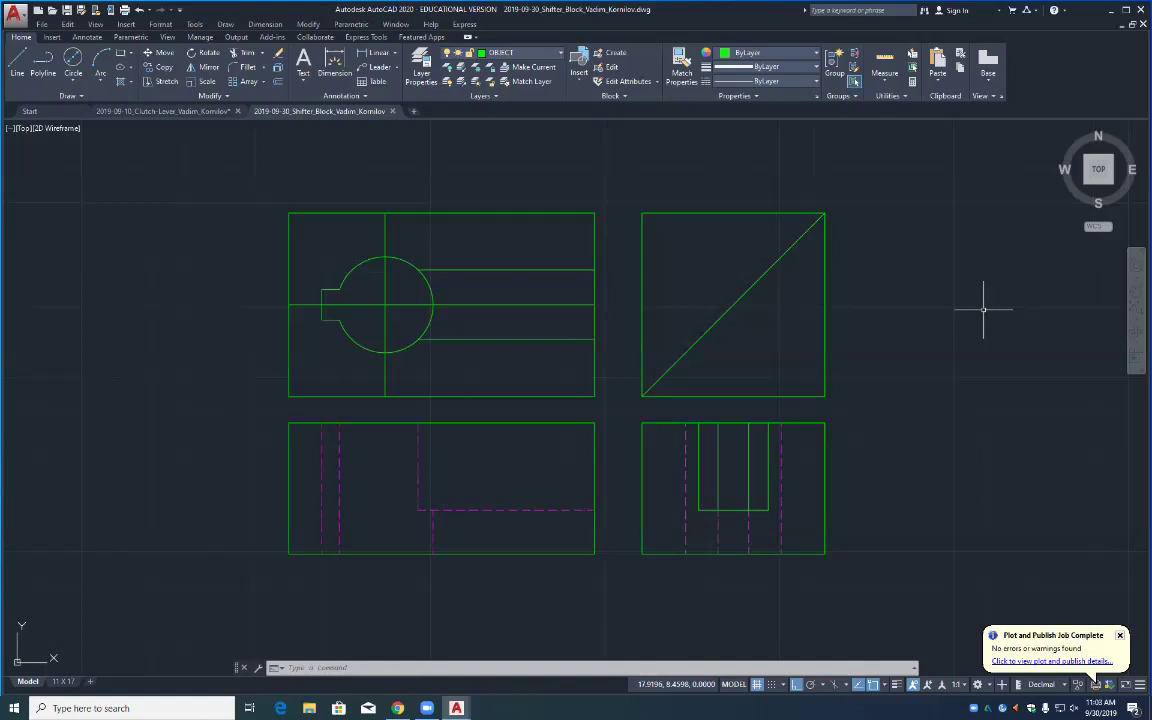
# Step: Offset the side view's left edge 1.31 inward to create a vertical centre construction line
pyautogui.write('o')
pyautogui.press('Return')
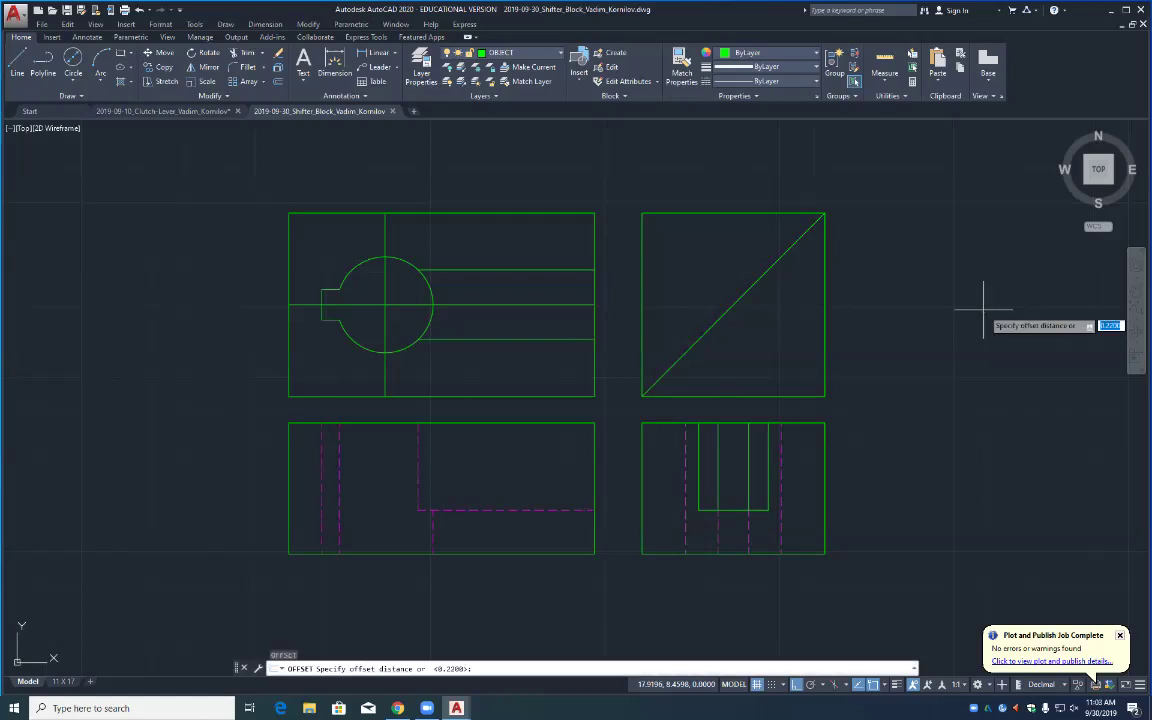
pyautogui.write('1.31')
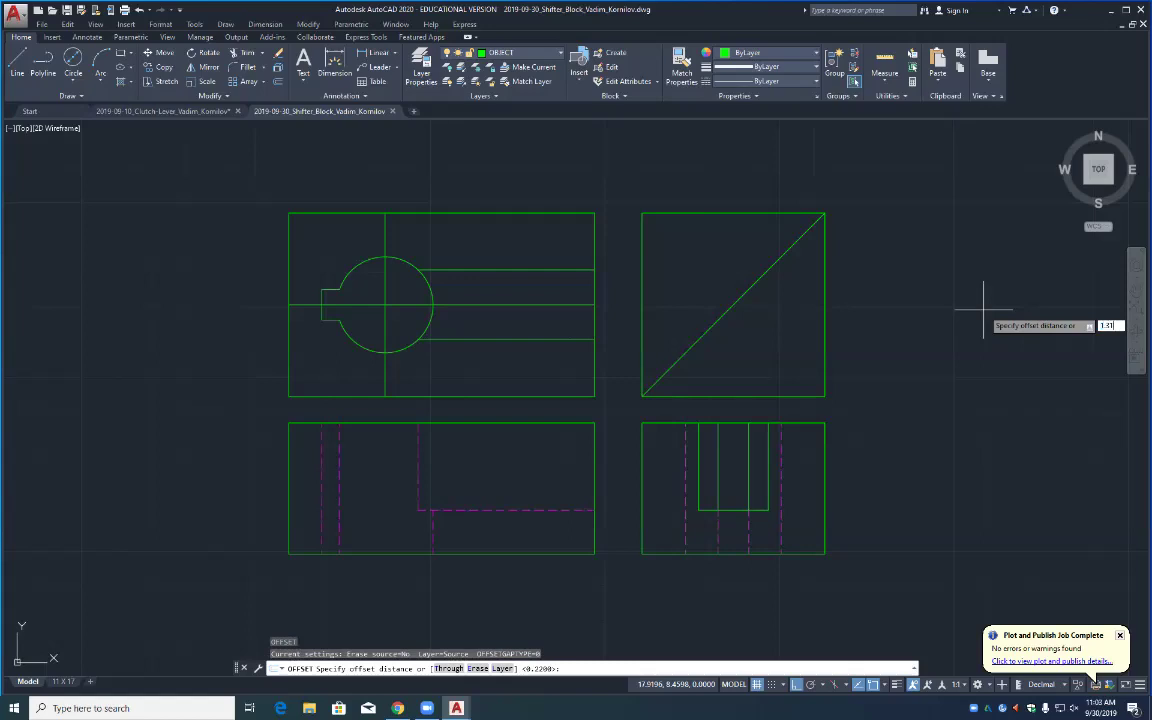
pyautogui.press('Return')
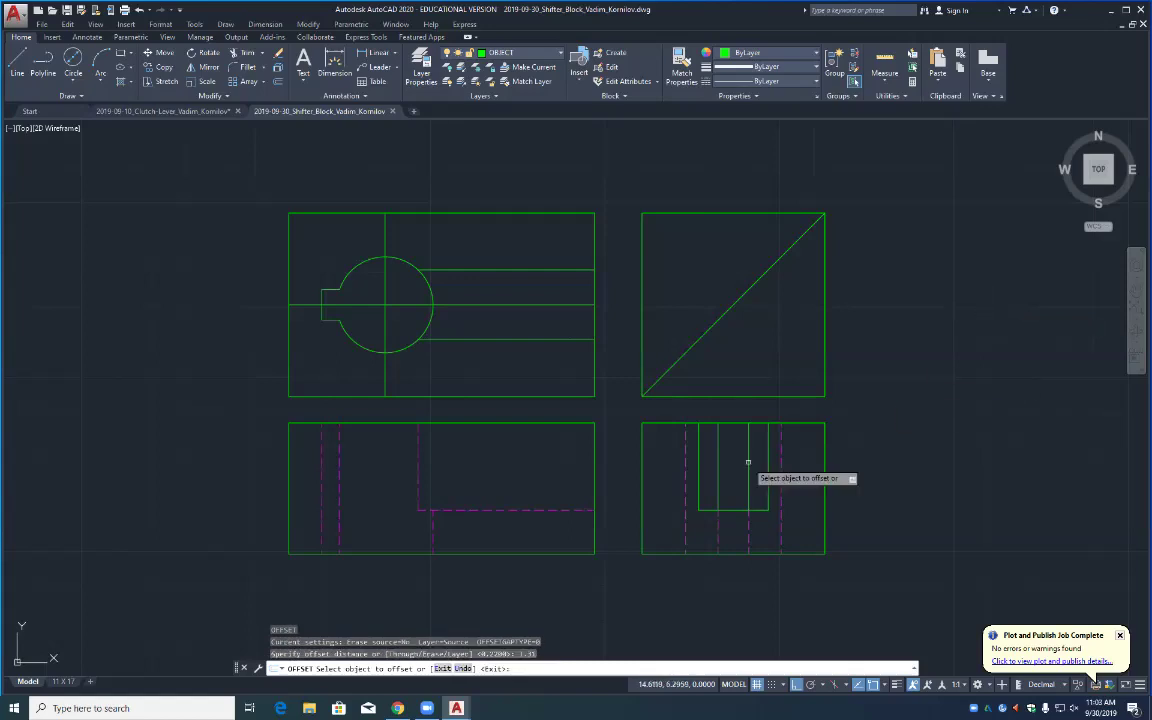
pyautogui.click(641, 491)
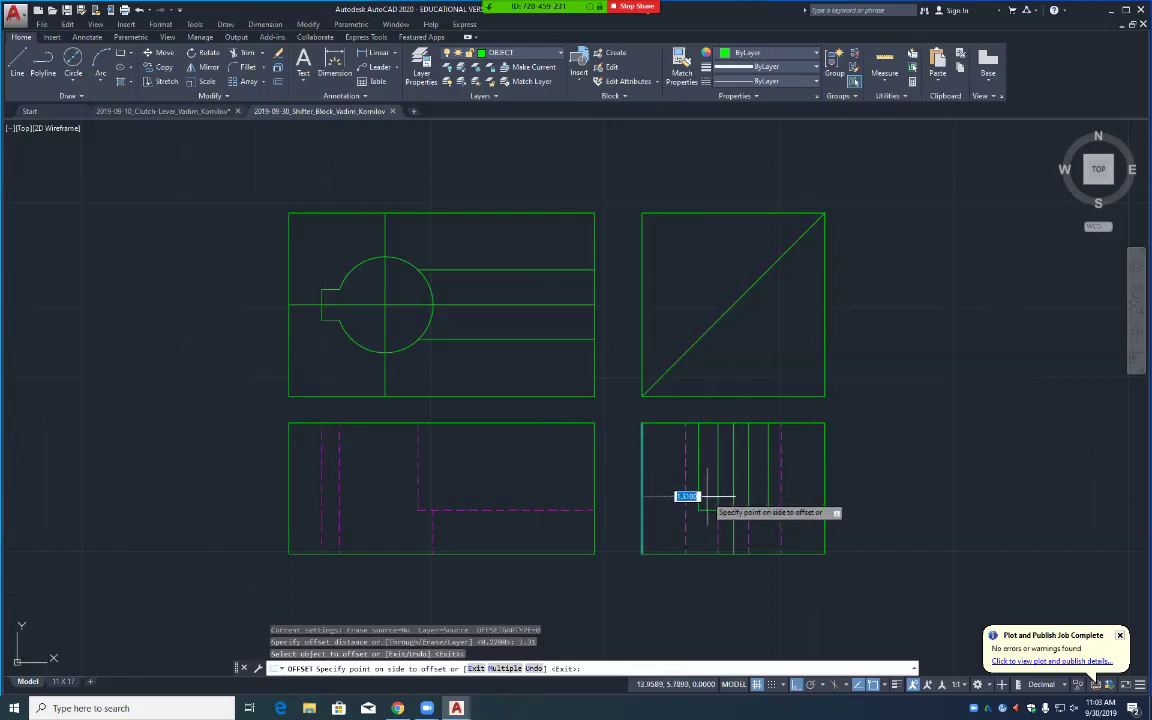
pyautogui.click(733, 497)
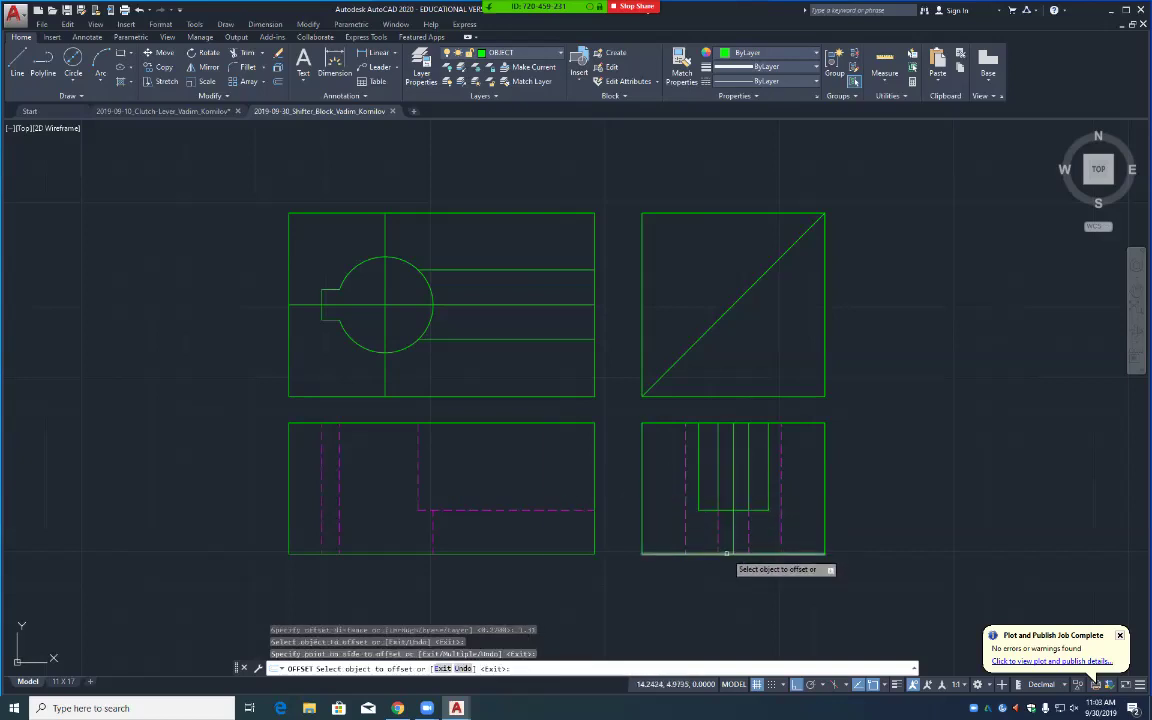
# Step: Offset the side view's bottom edge 1.12 upward to create a horizontal construction line
pyautogui.click(728, 553)
pyautogui.write('1')
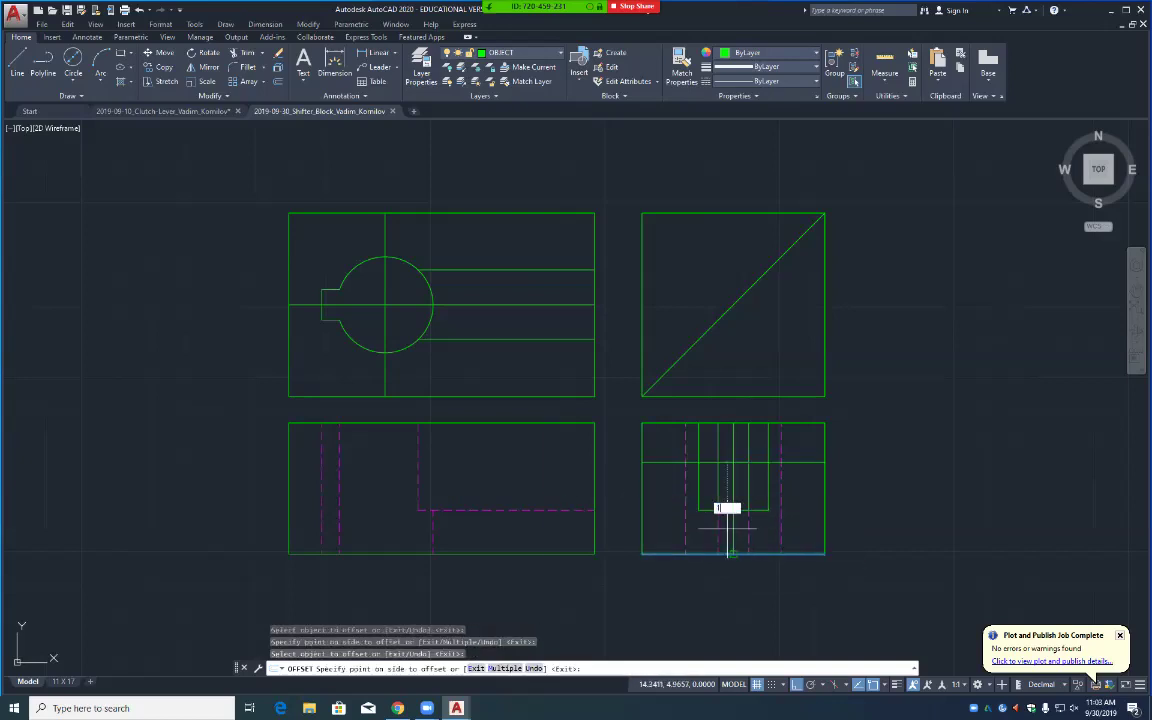
pyautogui.write('.12')
pyautogui.press('Return')
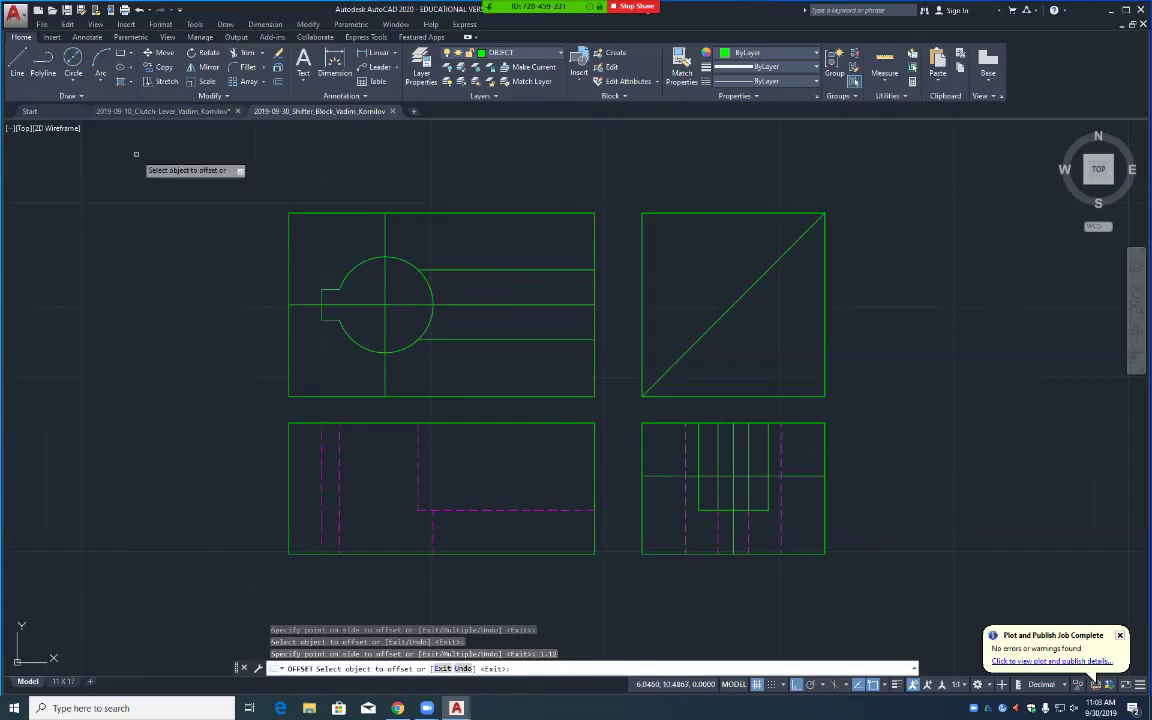
# Step: Draw a .44 diameter circle in the side view centred on the intersection of the two offset construction lines
pyautogui.click(73, 82)
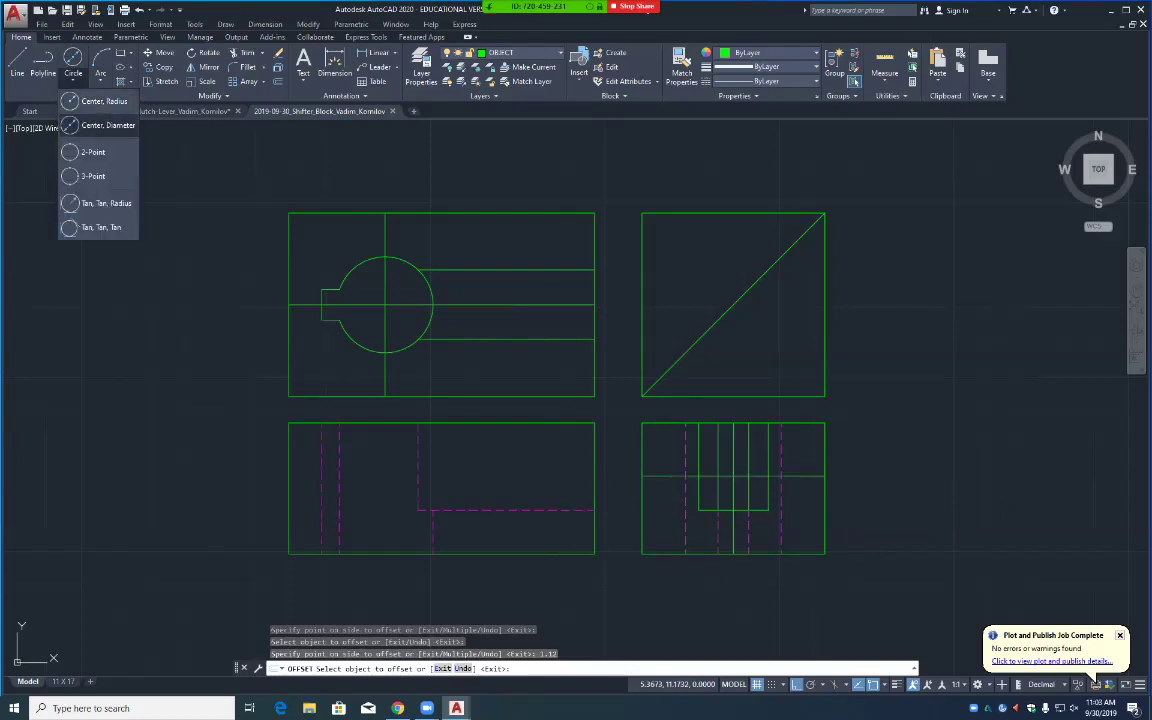
pyautogui.click(100, 125)
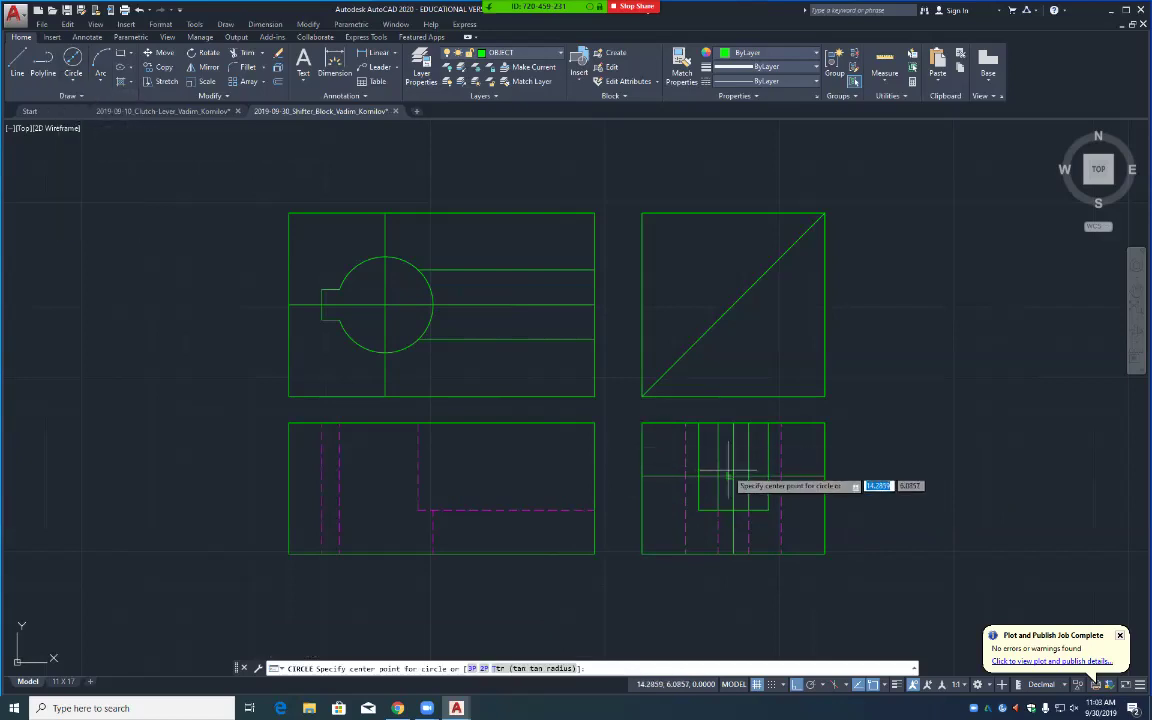
pyautogui.scroll(5, 727, 478)
pyautogui.write('int')
pyautogui.press('Return')
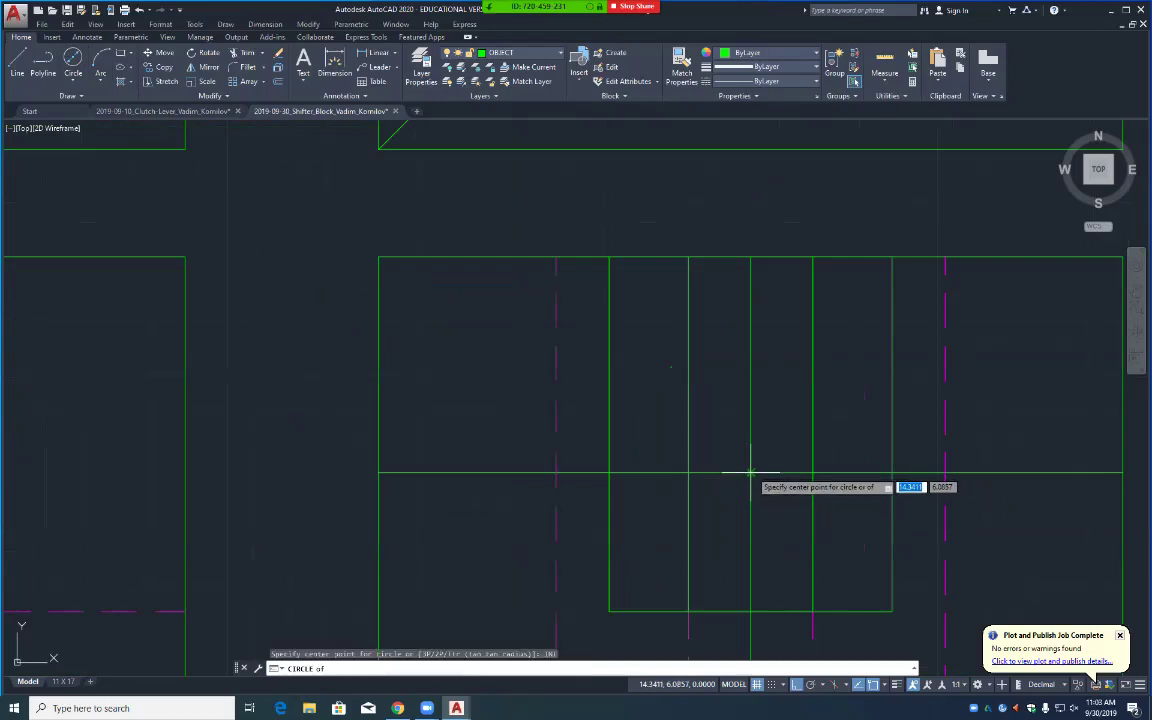
pyautogui.click(750, 472)
pyautogui.write('d')
pyautogui.press('Return')
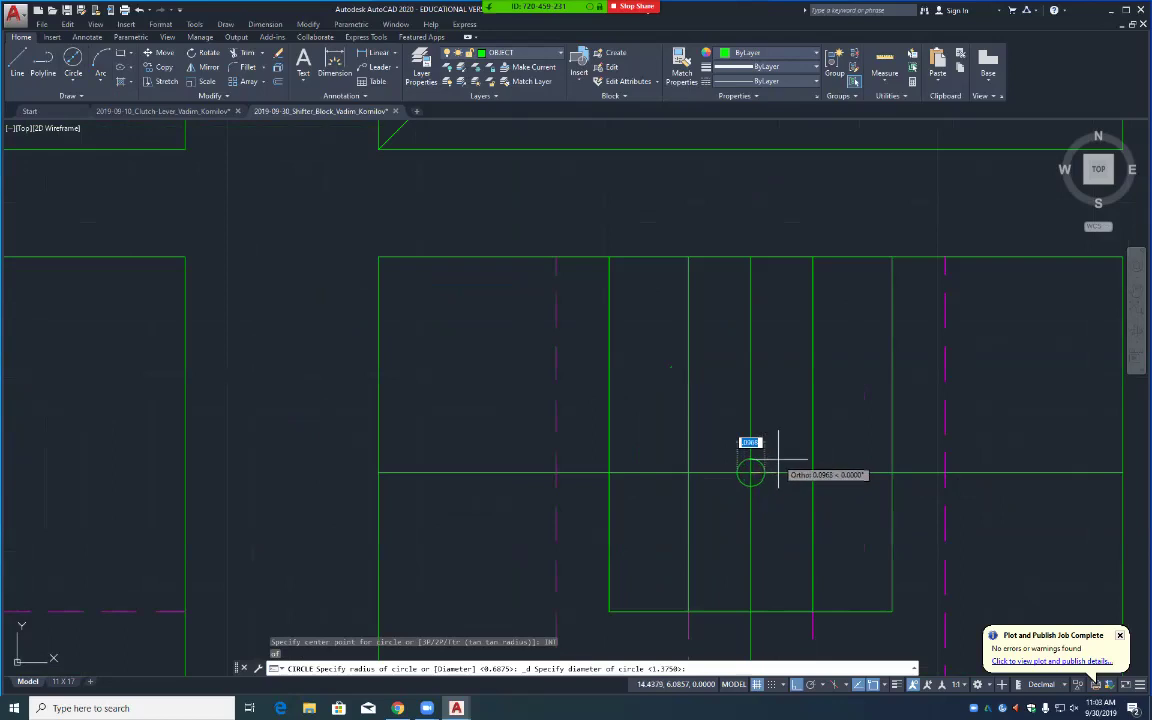
pyautogui.write('.44')
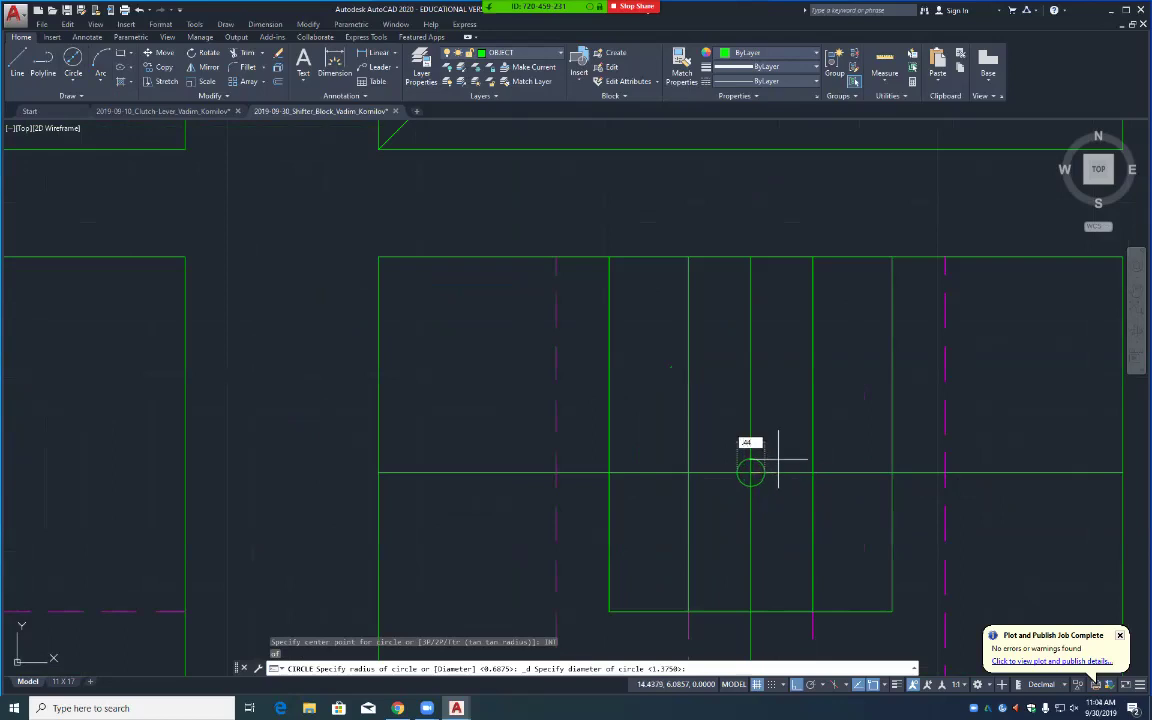
pyautogui.press('Return')
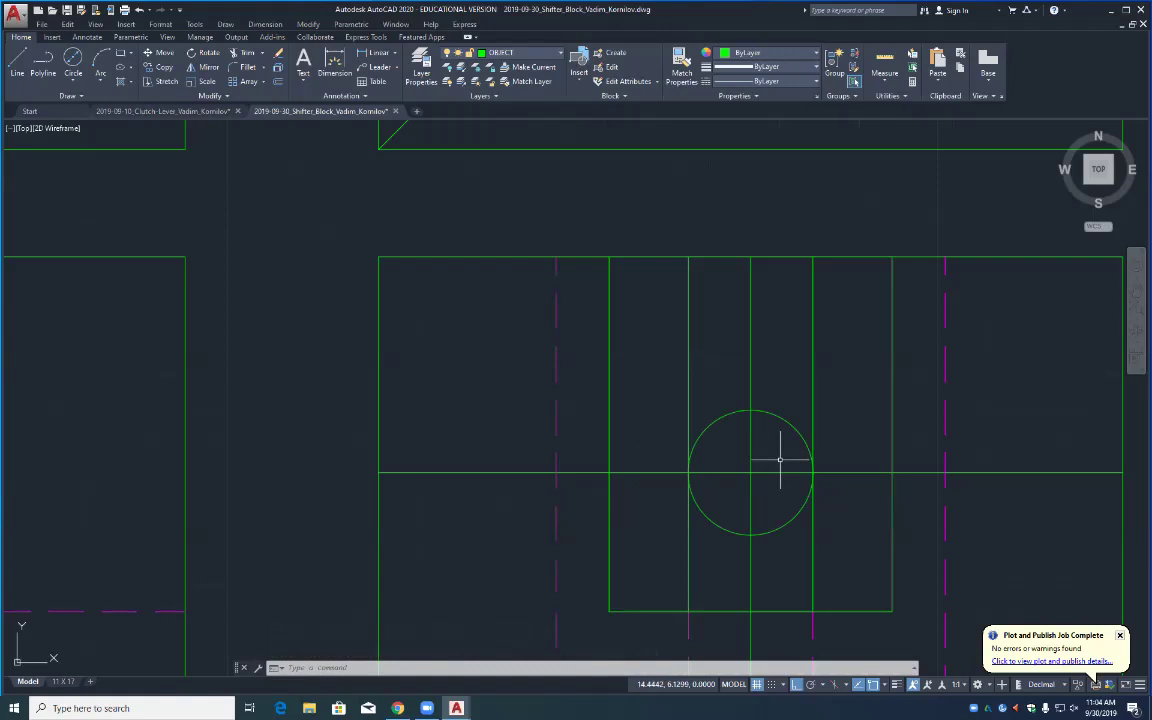
pyautogui.scroll(5, 780, 460)
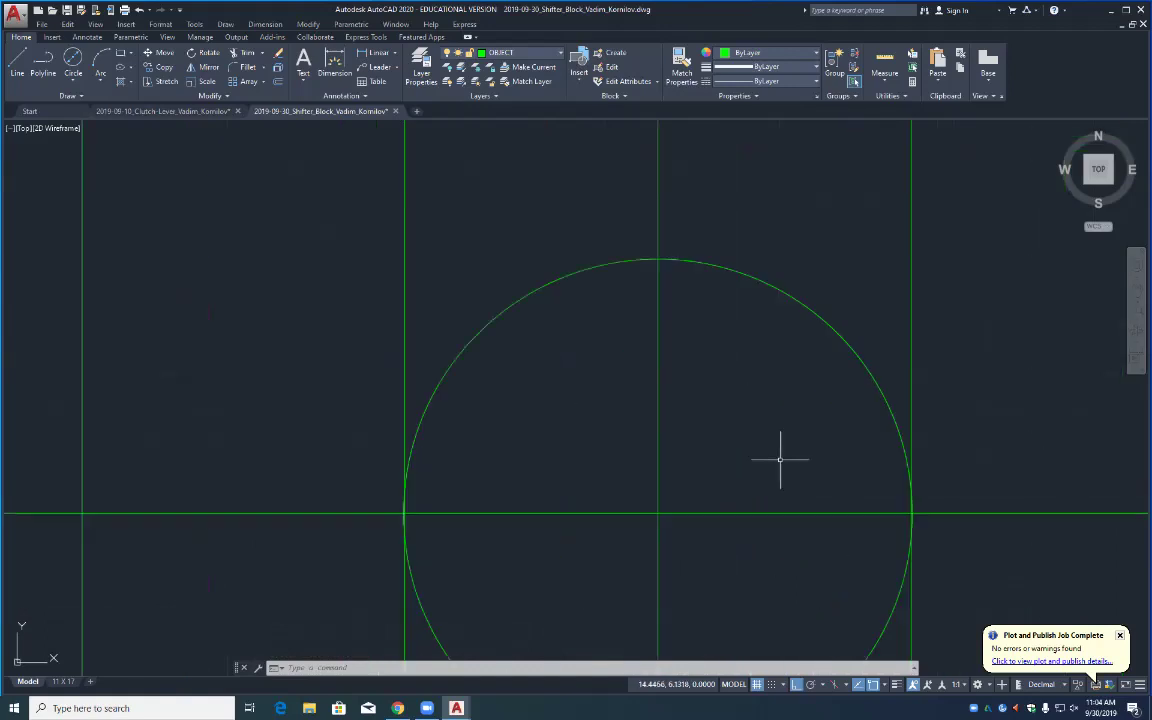
pyautogui.moveTo(740, 570); pyautogui.dragTo(697, 445, button='middle')
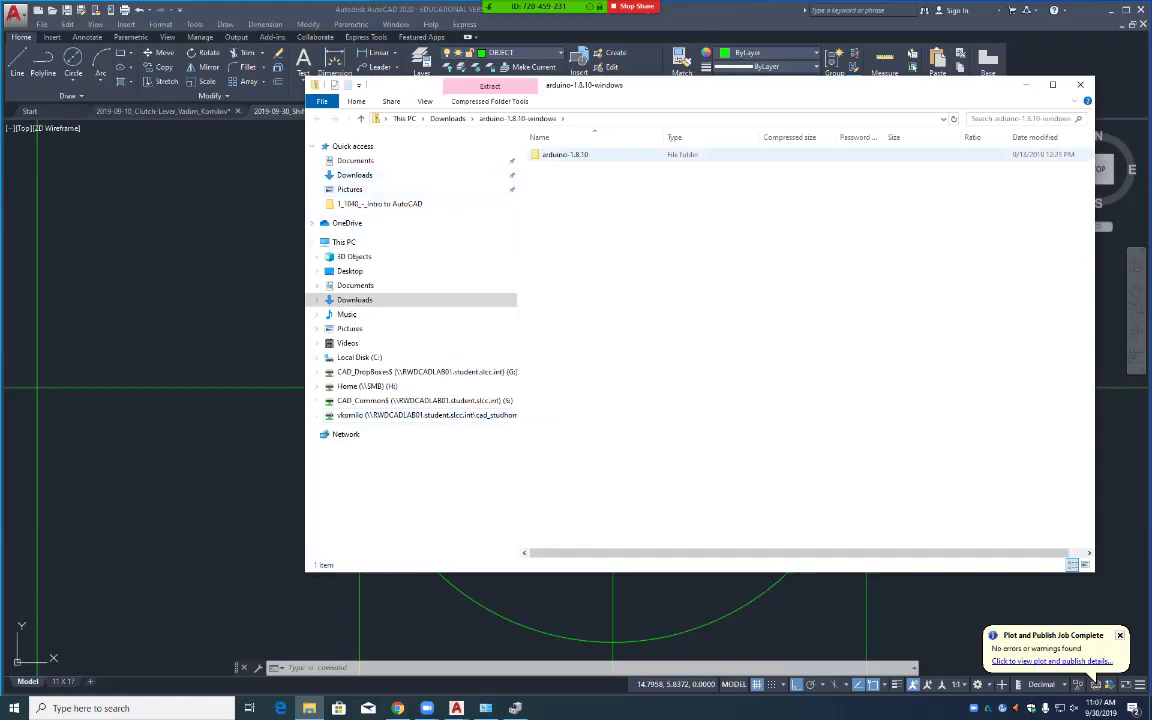
pyautogui.doubleClick(600, 155)
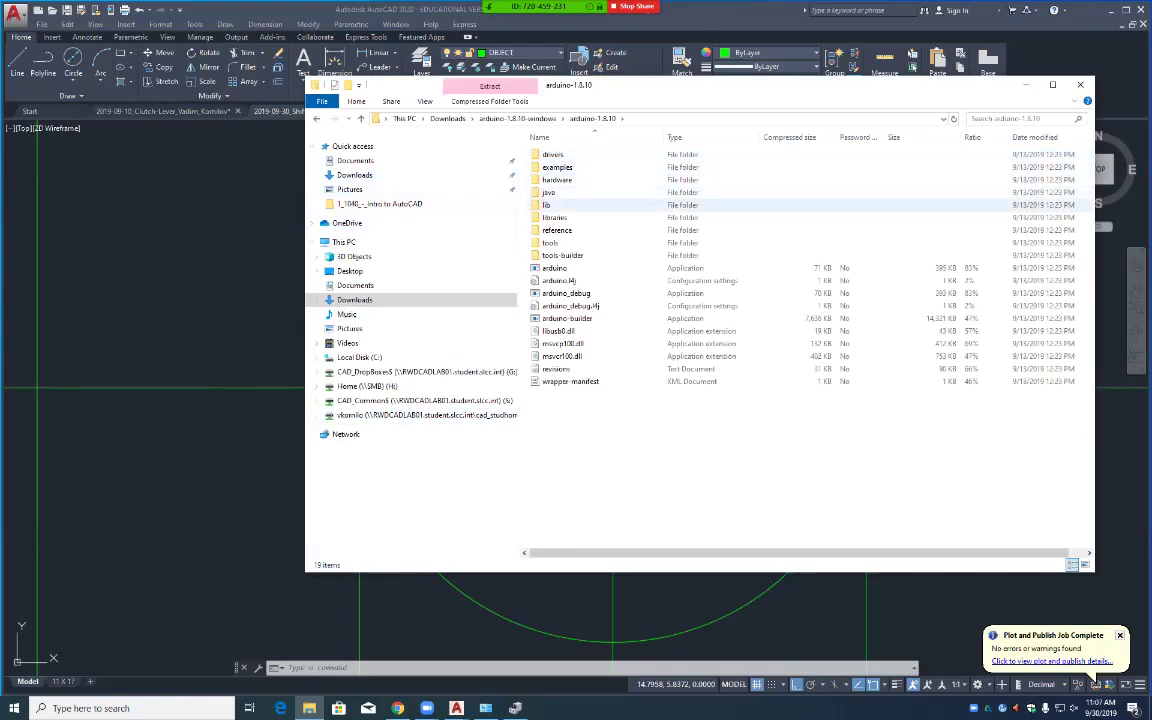
pyautogui.doubleClick(556, 268)
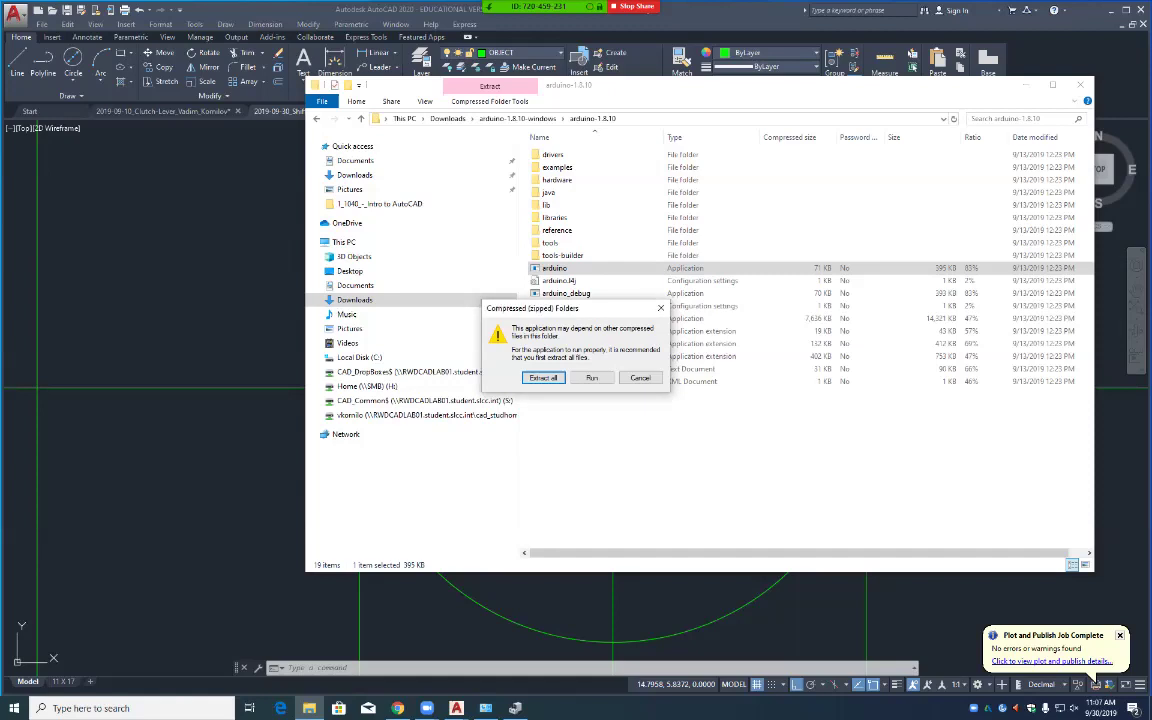
pyautogui.press('Escape')
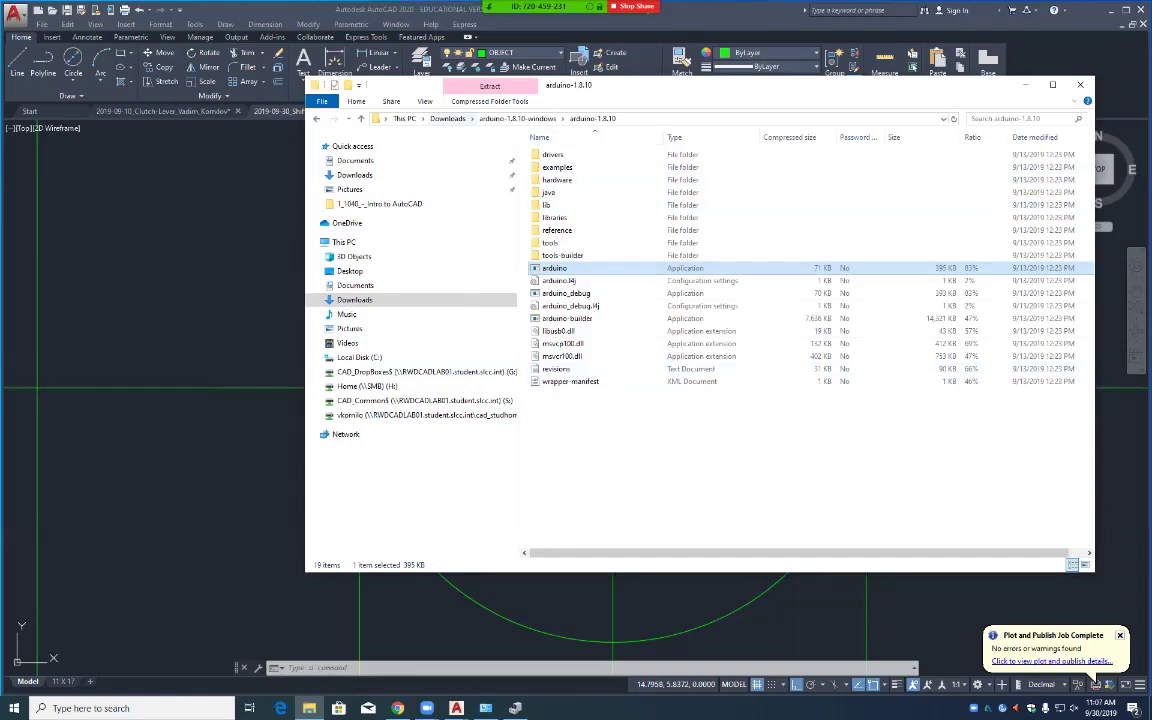
# Step: Extract the arduino-1.8.10-windows archive into a folder of the same name in Downloads
pyautogui.hotkey('alt', 'Left')
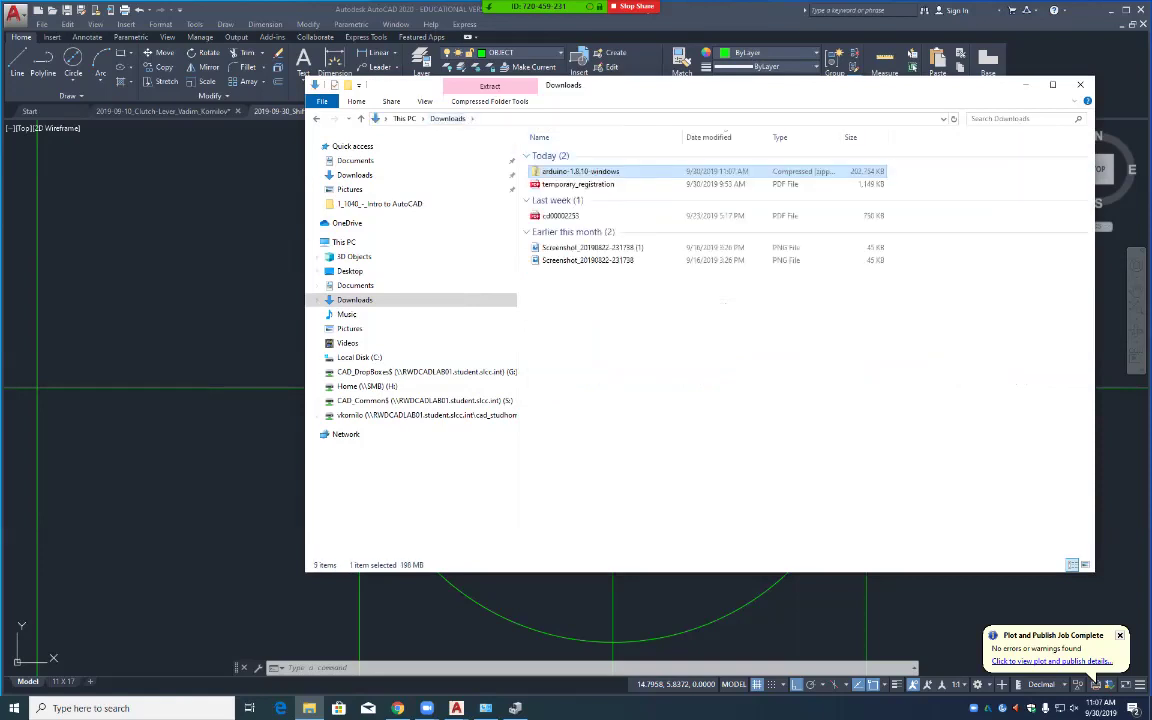
pyautogui.hotkey('shift', 'F10')
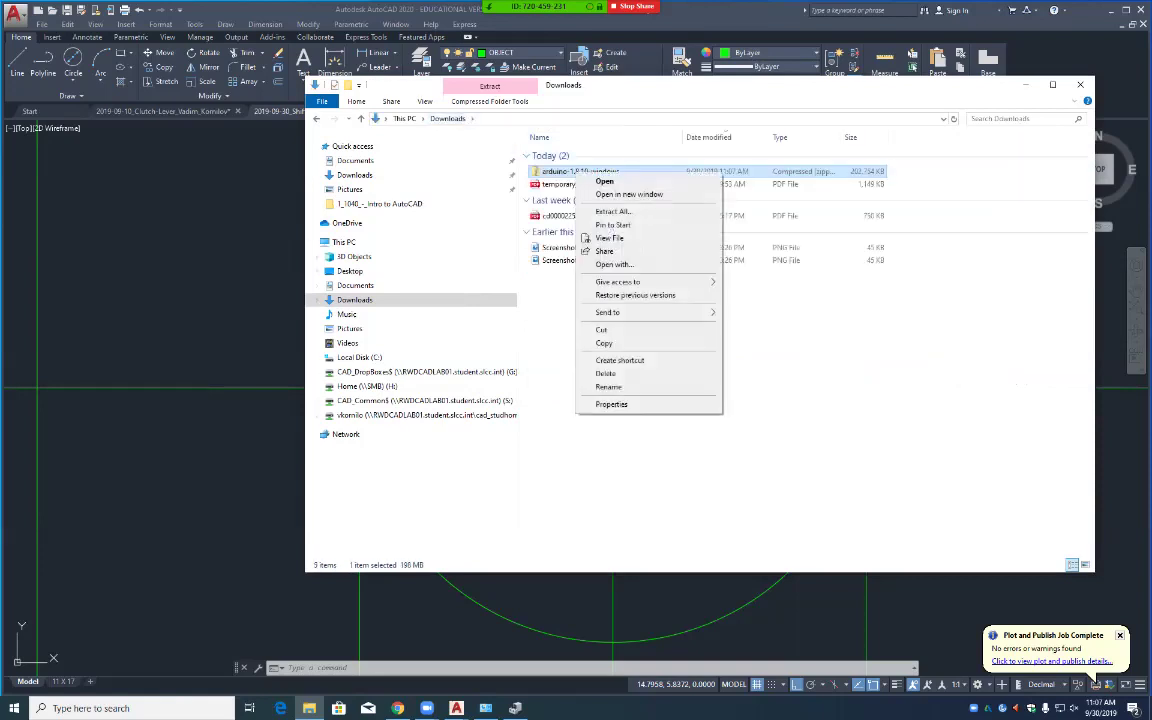
pyautogui.press('t')
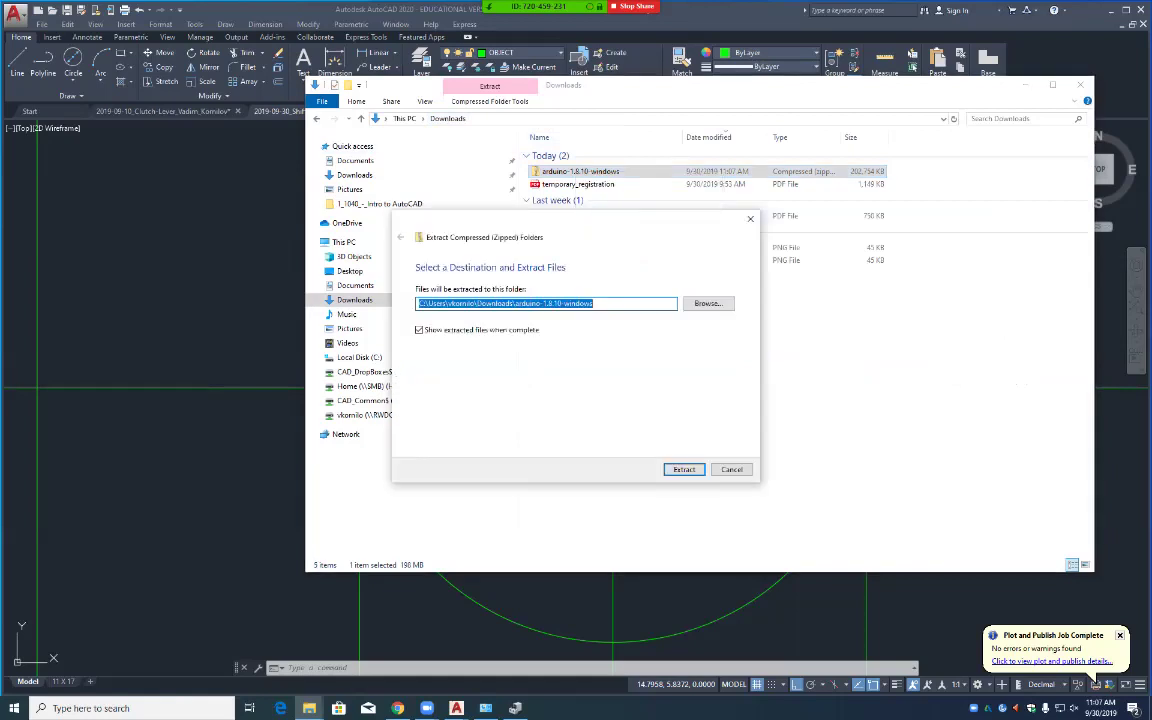
pyautogui.press('Return')
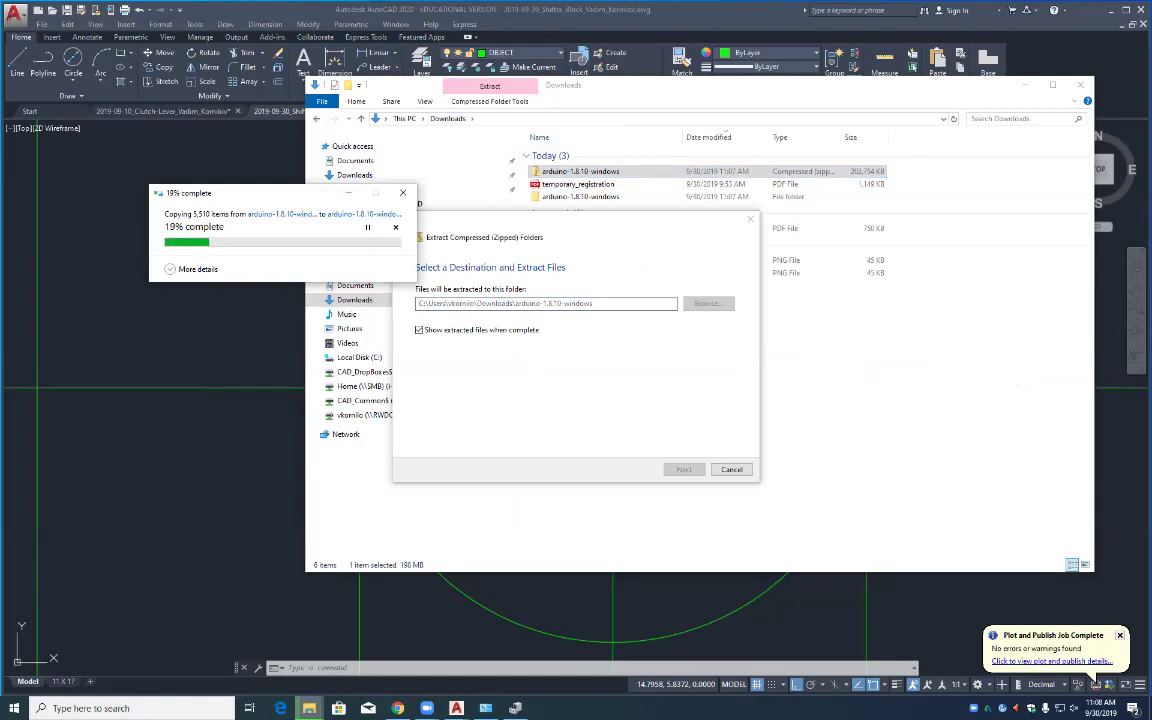
# Step: Switch back to AutoCAD and examine how the side view's circle meets the adjacent vertical lines and the offset centre lines
pyautogui.click(1095, 679)
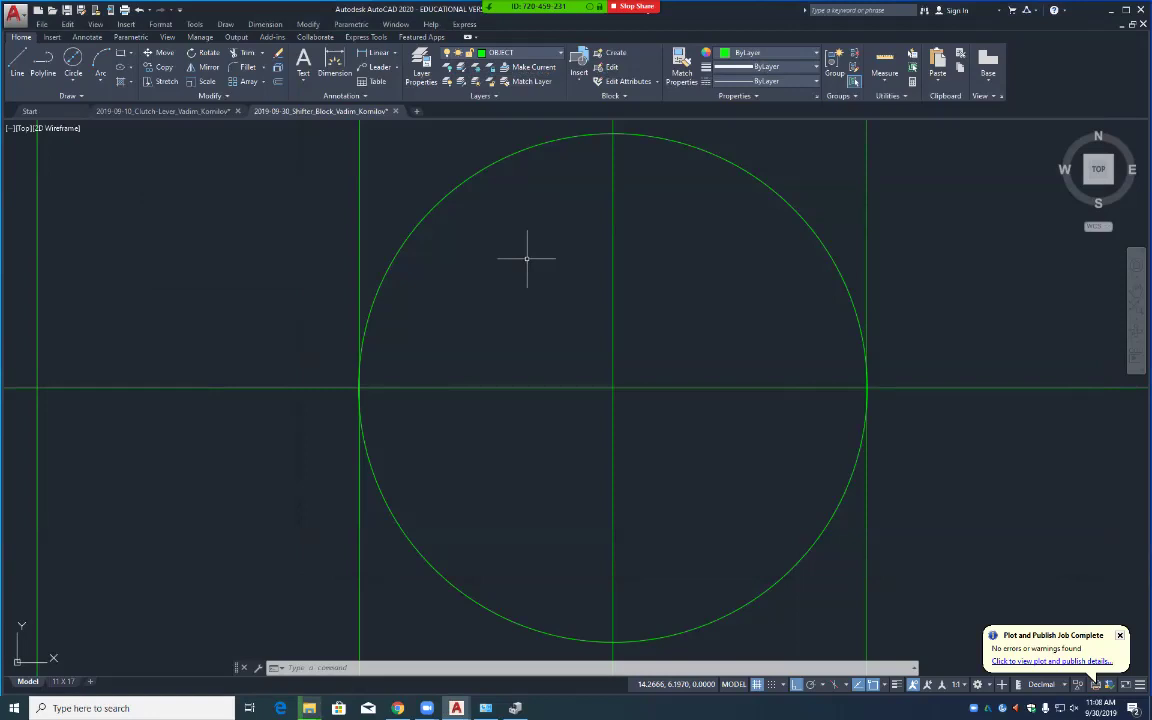
pyautogui.scroll(4, 501, 405)
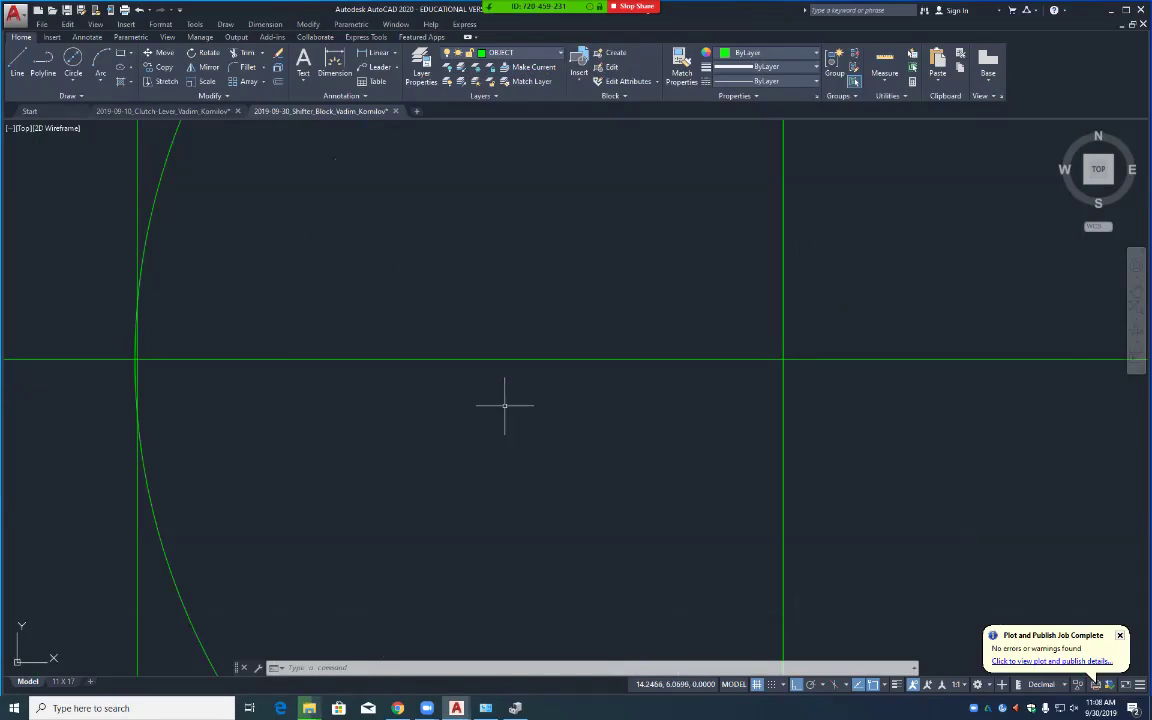
pyautogui.scroll(-2, 504, 405)
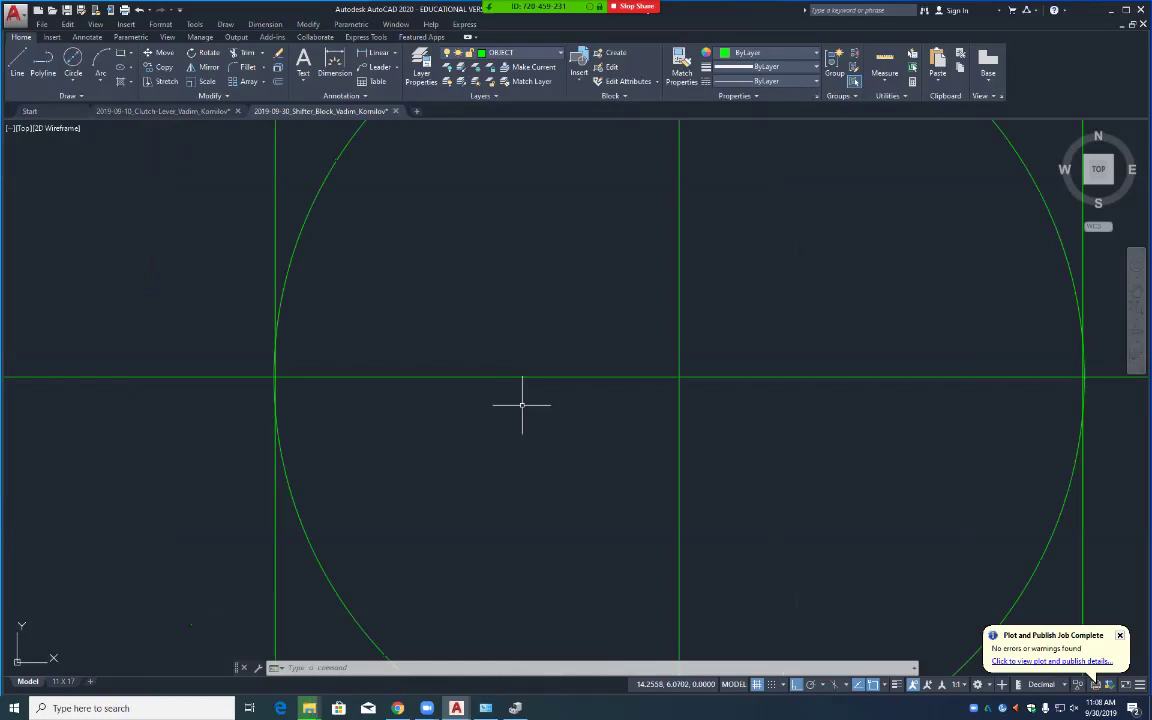
pyautogui.scroll(2, 521, 405)
pyautogui.scroll(-4, 521, 405)
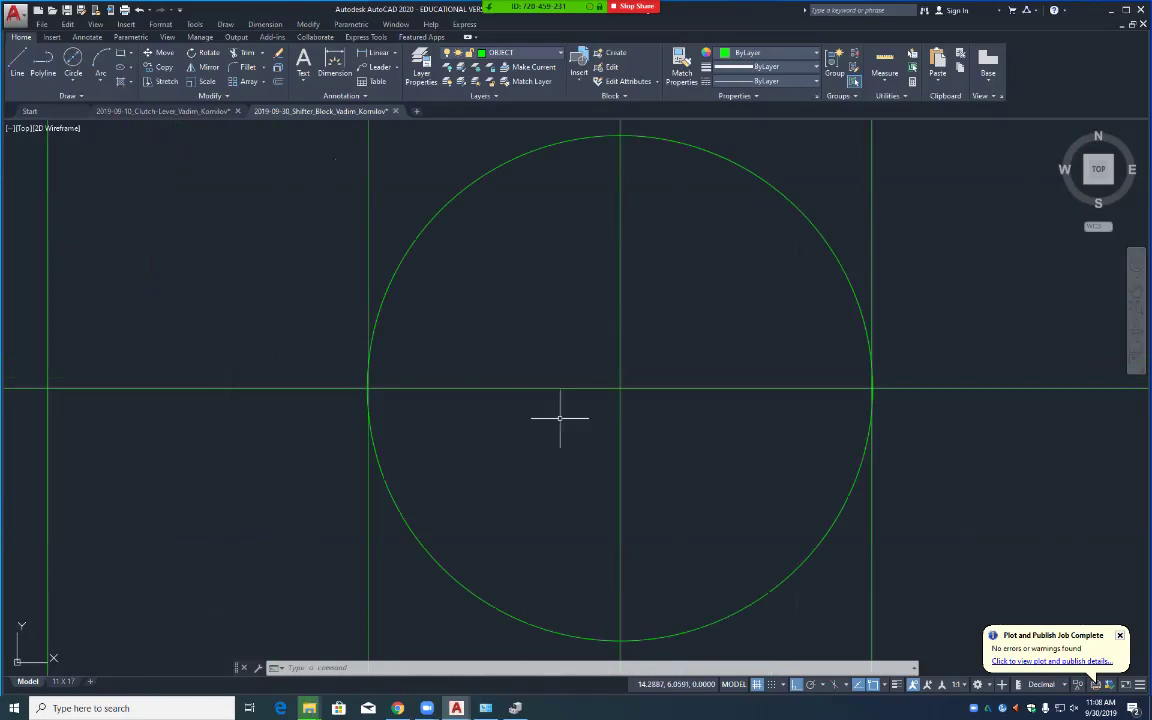
pyautogui.scroll(-4, 560, 418)
pyautogui.scroll(-4, 560, 418)
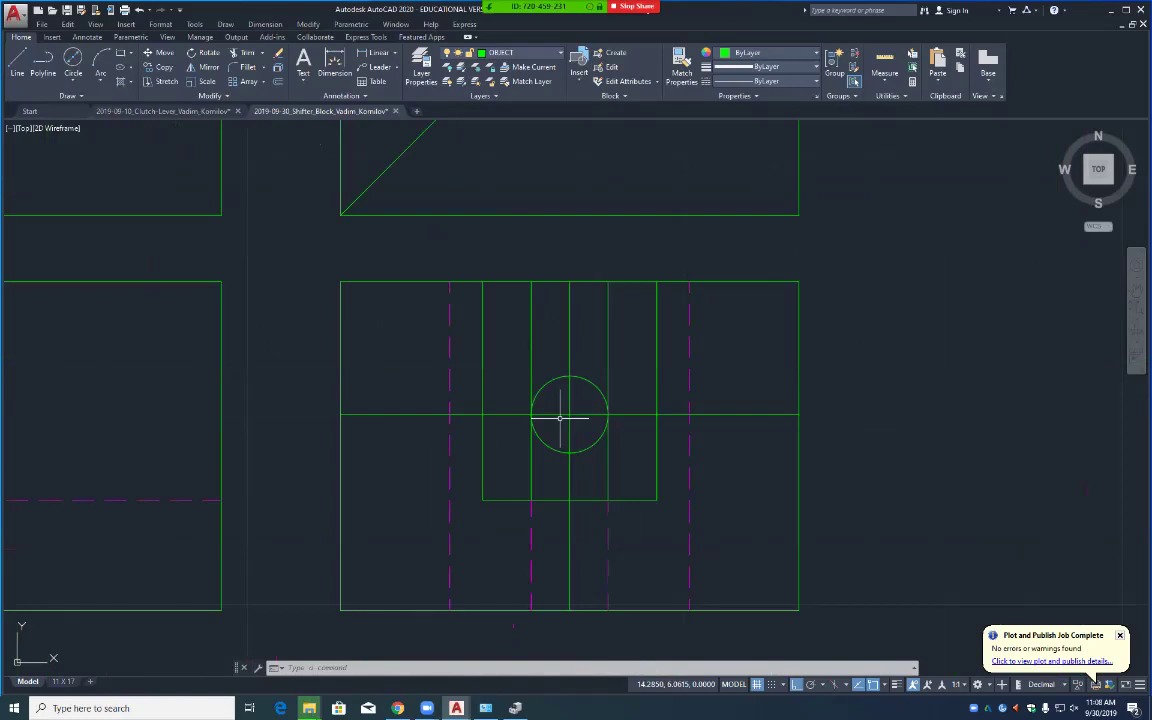
pyautogui.scroll(10, 560, 418)
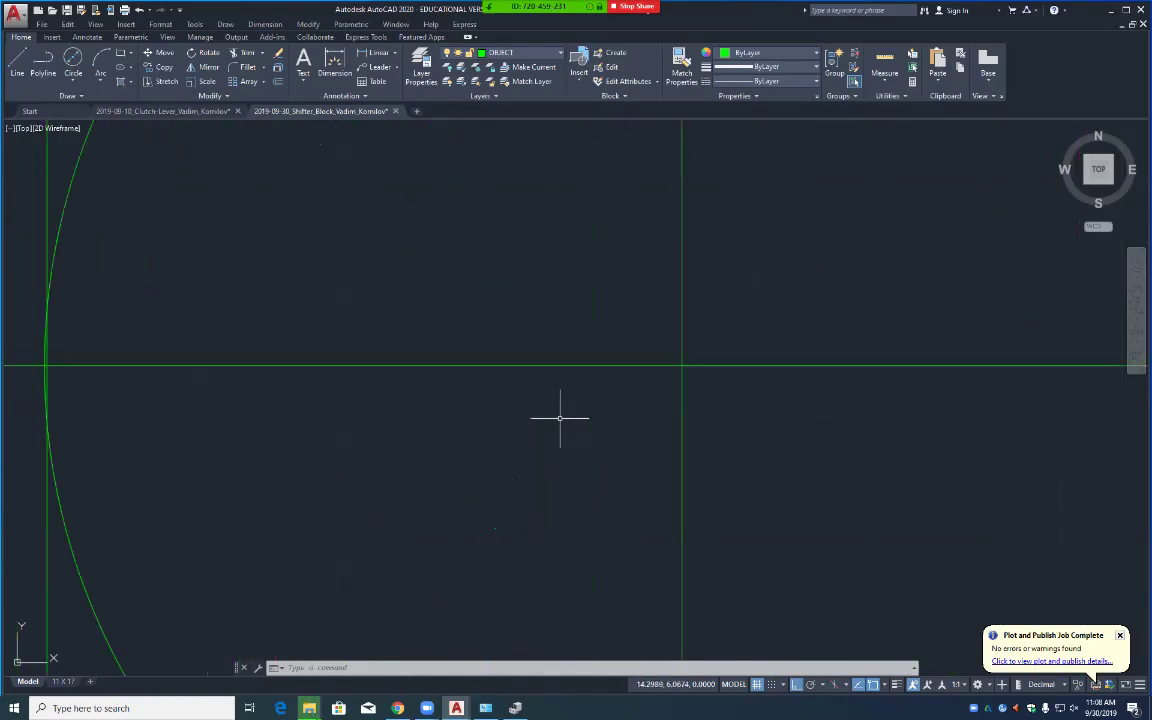
pyautogui.scroll(-2, 560, 418)
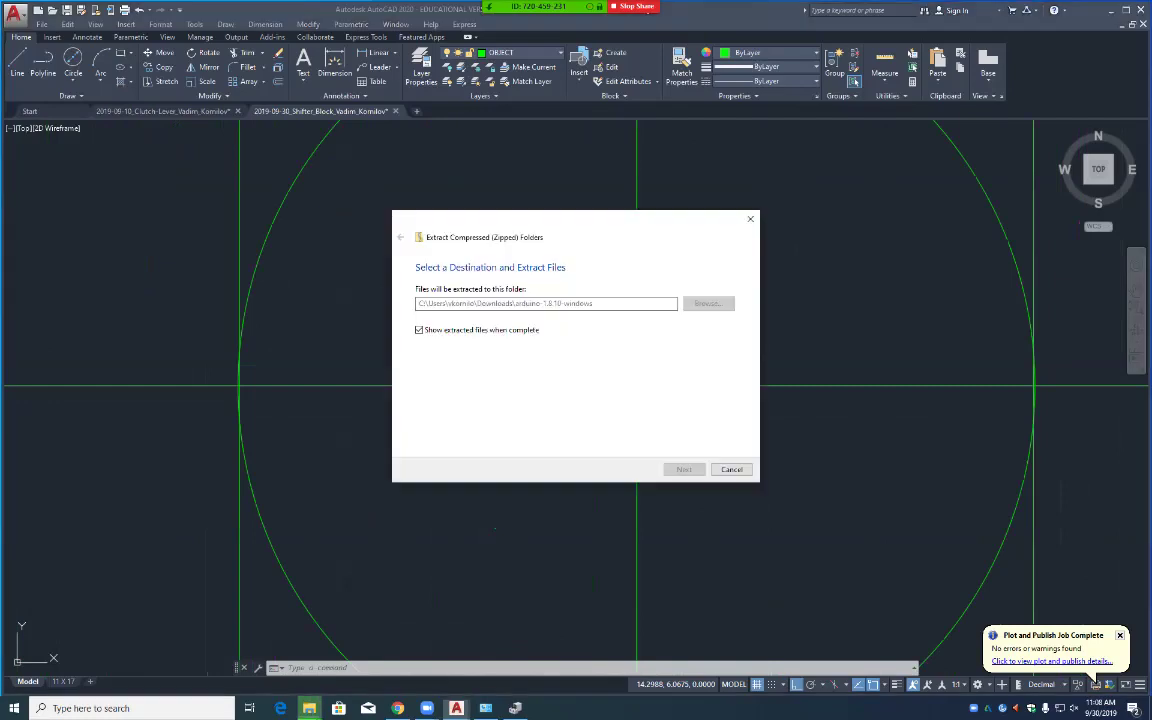
# Step: Put the extracted folder window away and allow Arduino's Java(TM) Platform SE binary through the firewall on domain networks
pyautogui.press('Return')
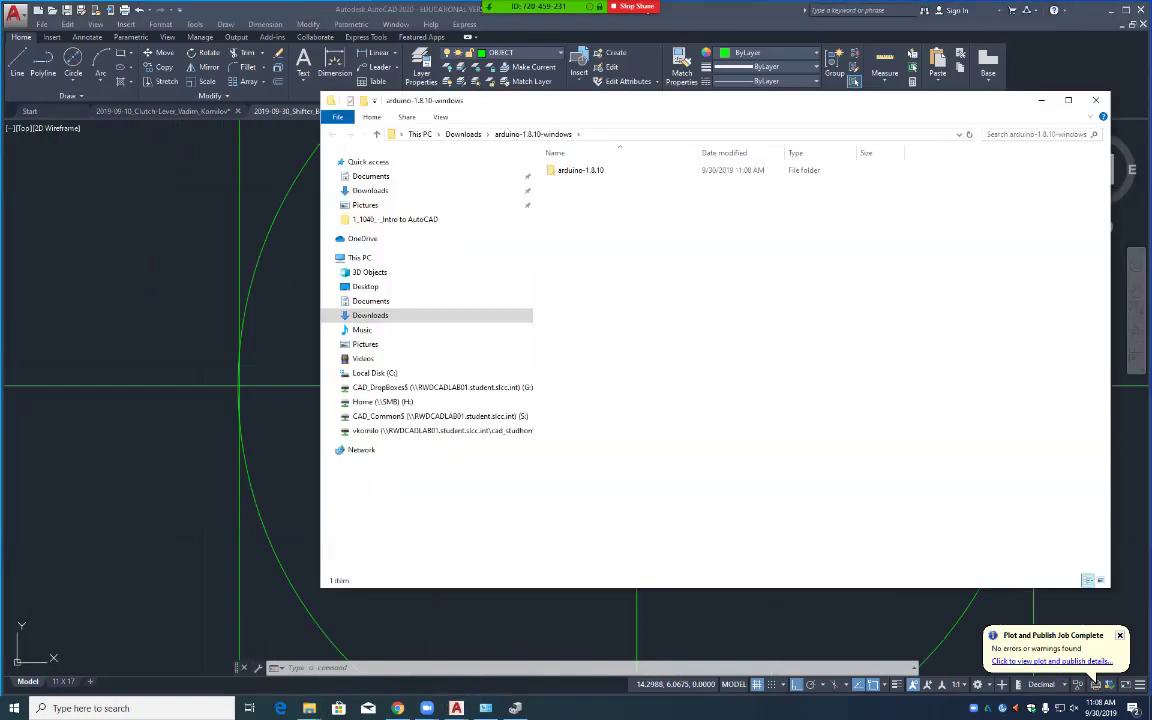
pyautogui.press('super+Down')
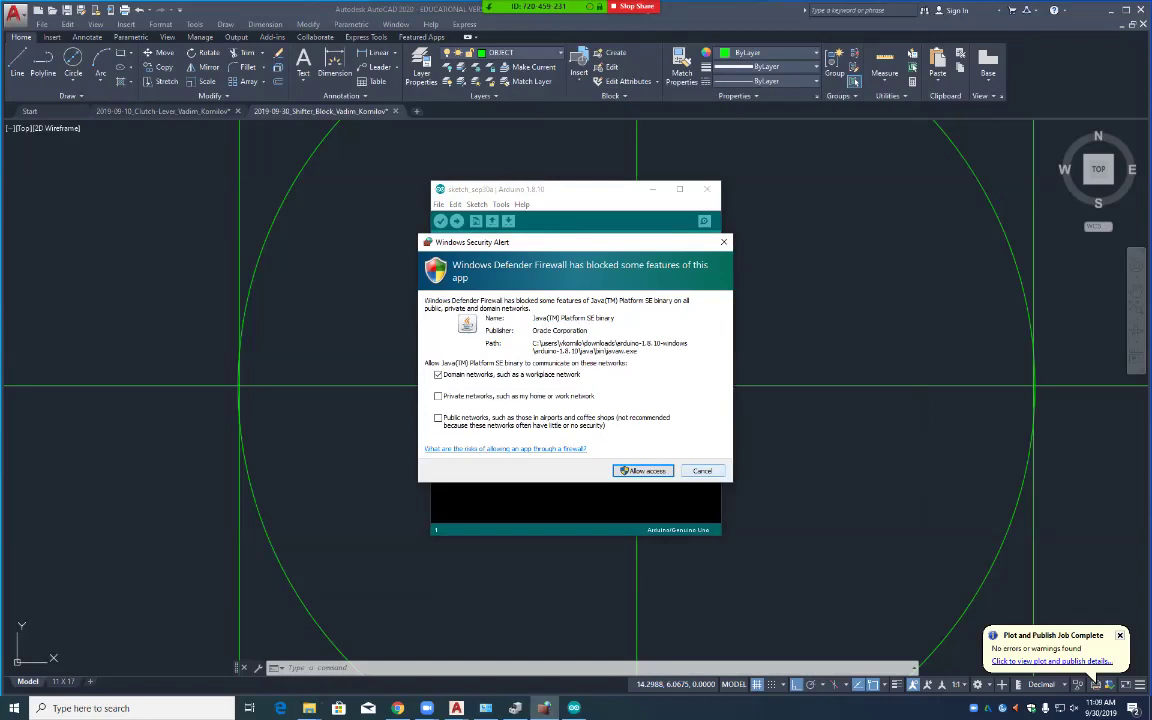
pyautogui.press('Return')
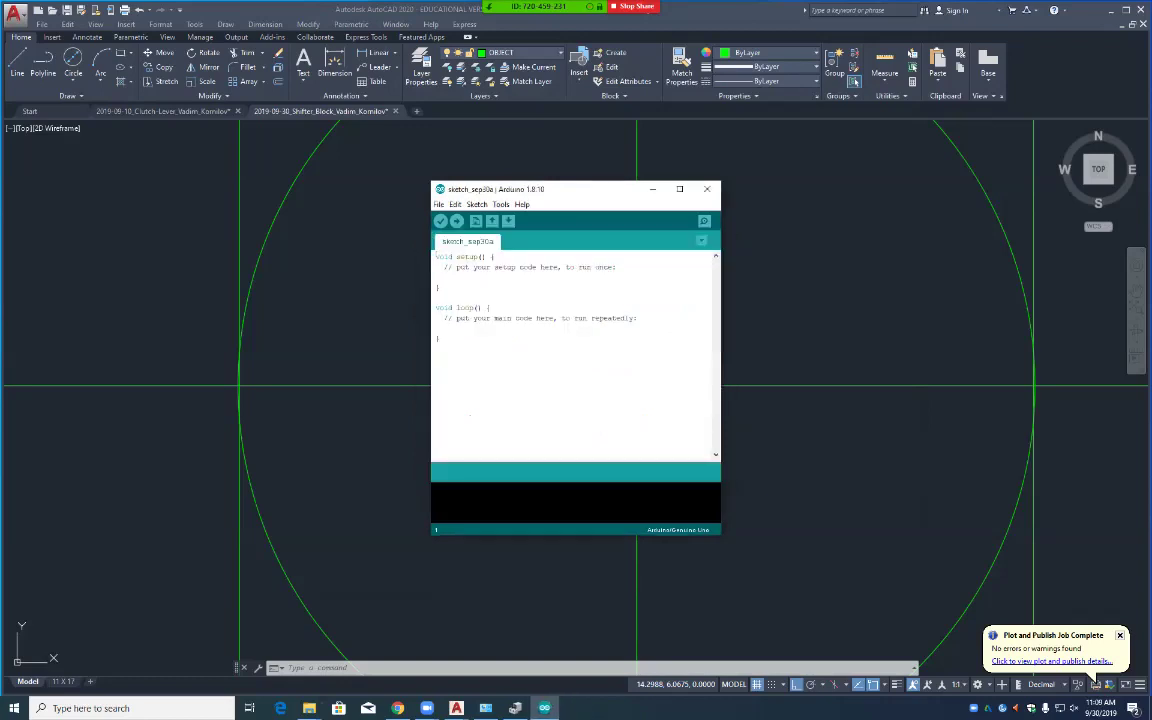
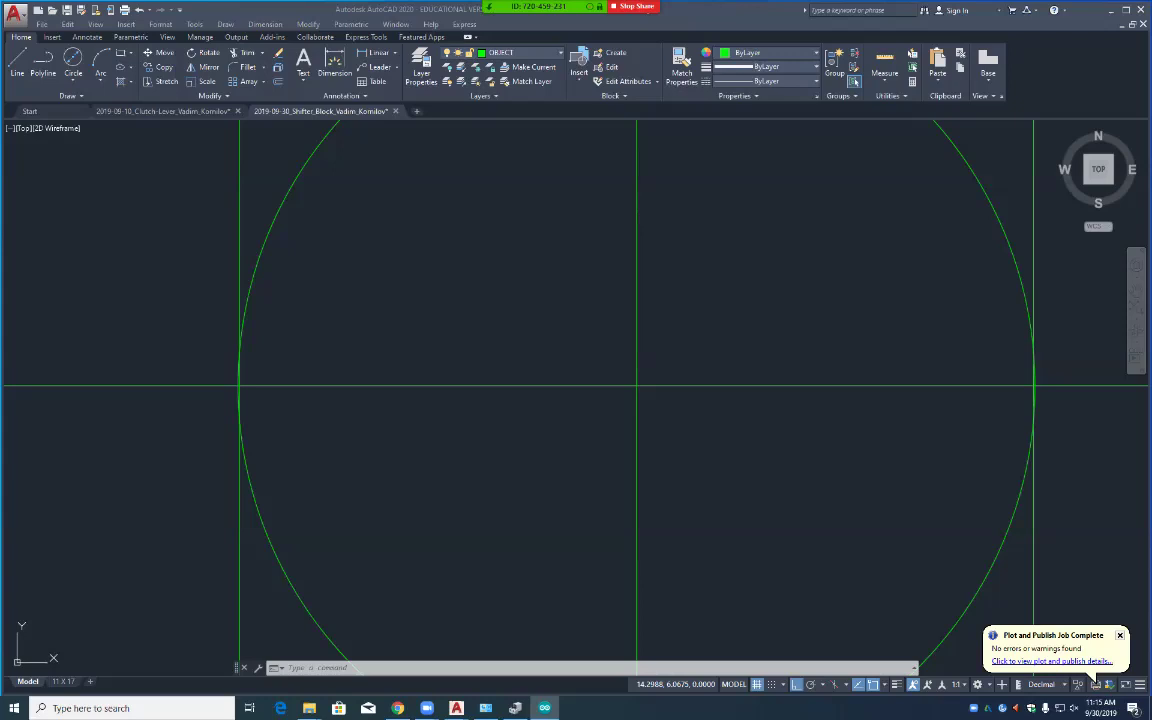
# Step: Add a linear dimension from the midpoint of the keyway's end edge to its upper corner, placed well outside the top view
pyautogui.scroll(2, 630, 463)
pyautogui.scroll(-6, 629, 461)
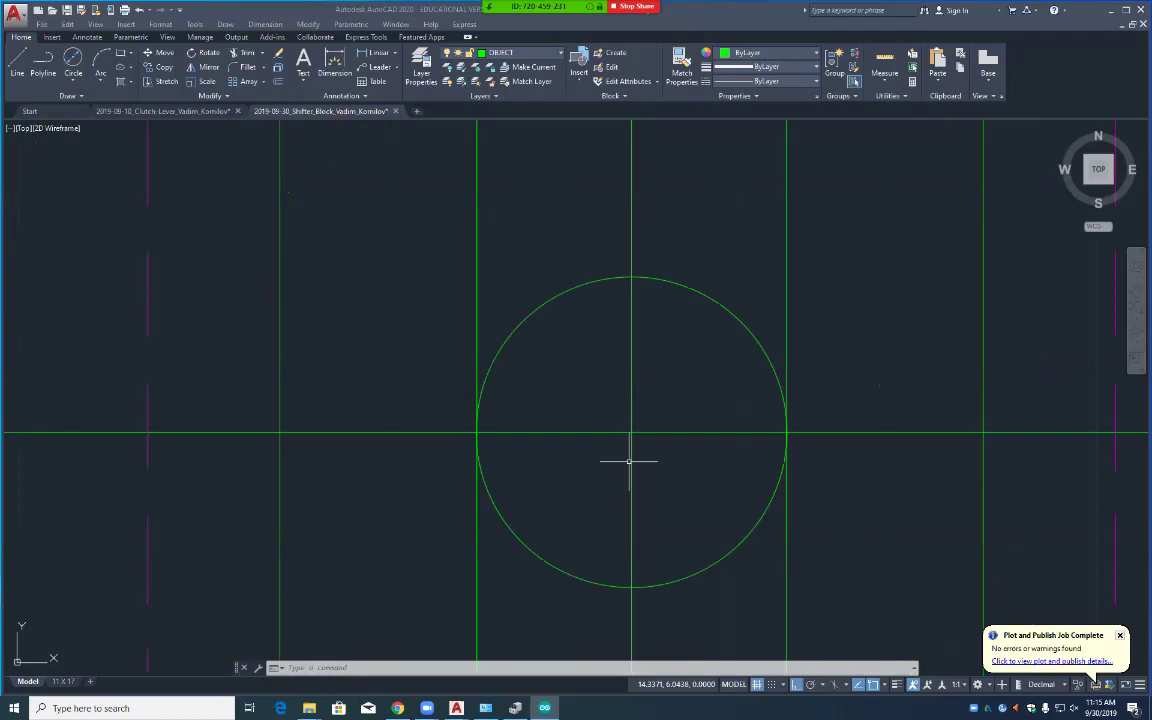
pyautogui.scroll(-8, 46, 540)
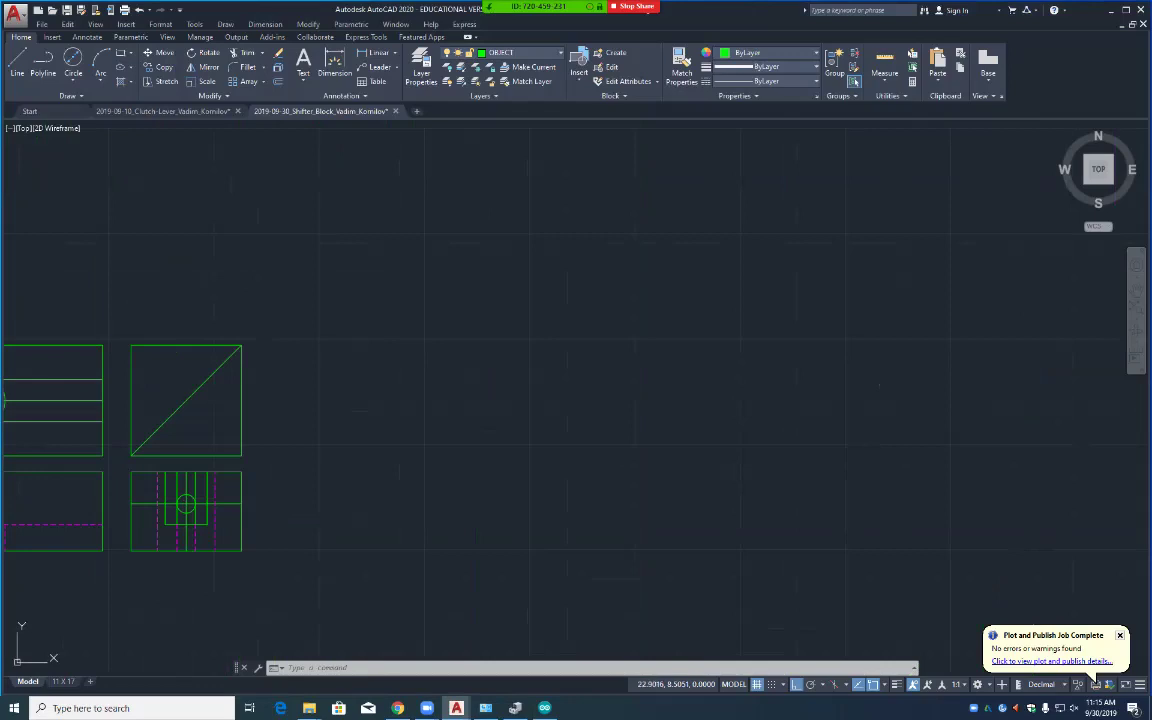
pyautogui.moveTo(227, 380); pyautogui.dragTo(746, 420, button='middle')
pyautogui.scroll(8, 487, 443)
pyautogui.moveTo(463, 411); pyautogui.dragTo(779, 393, button='middle')
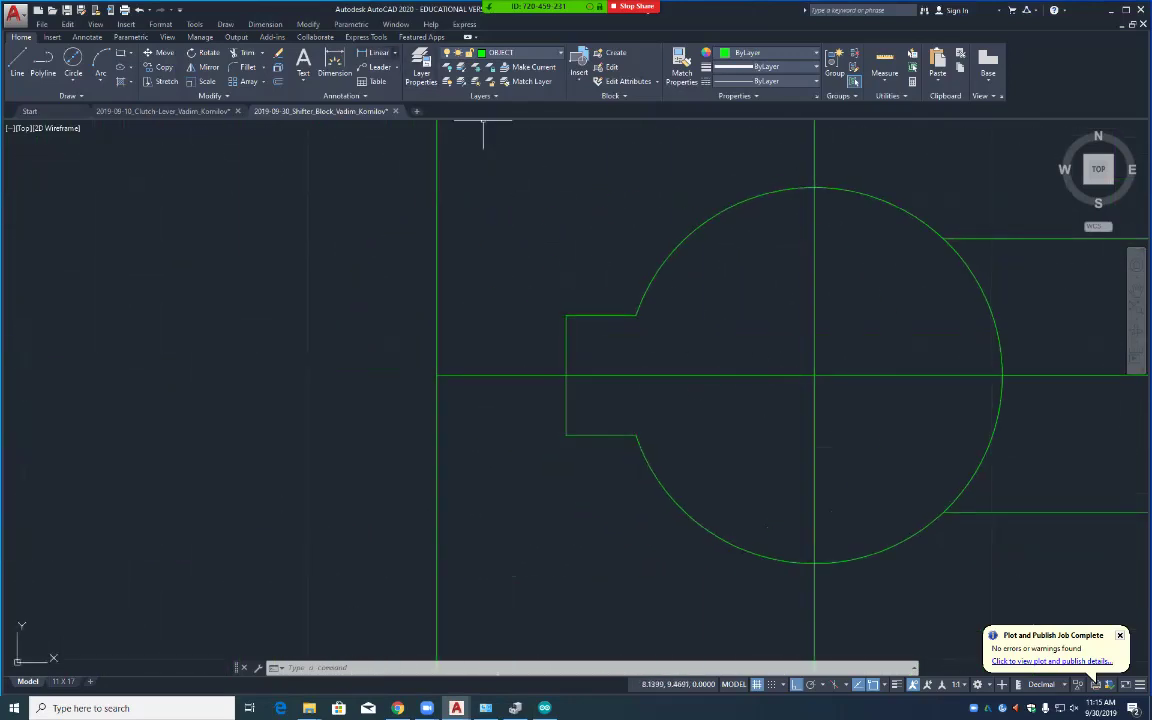
pyautogui.click(378, 52)
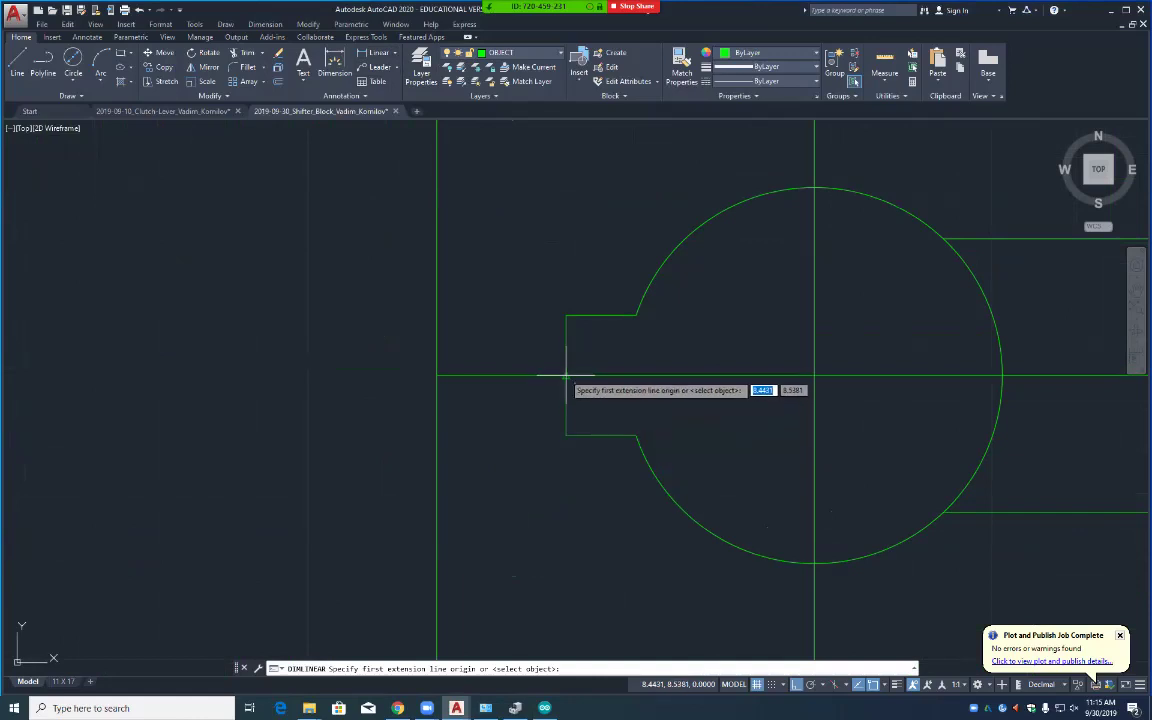
pyautogui.click(566, 377)
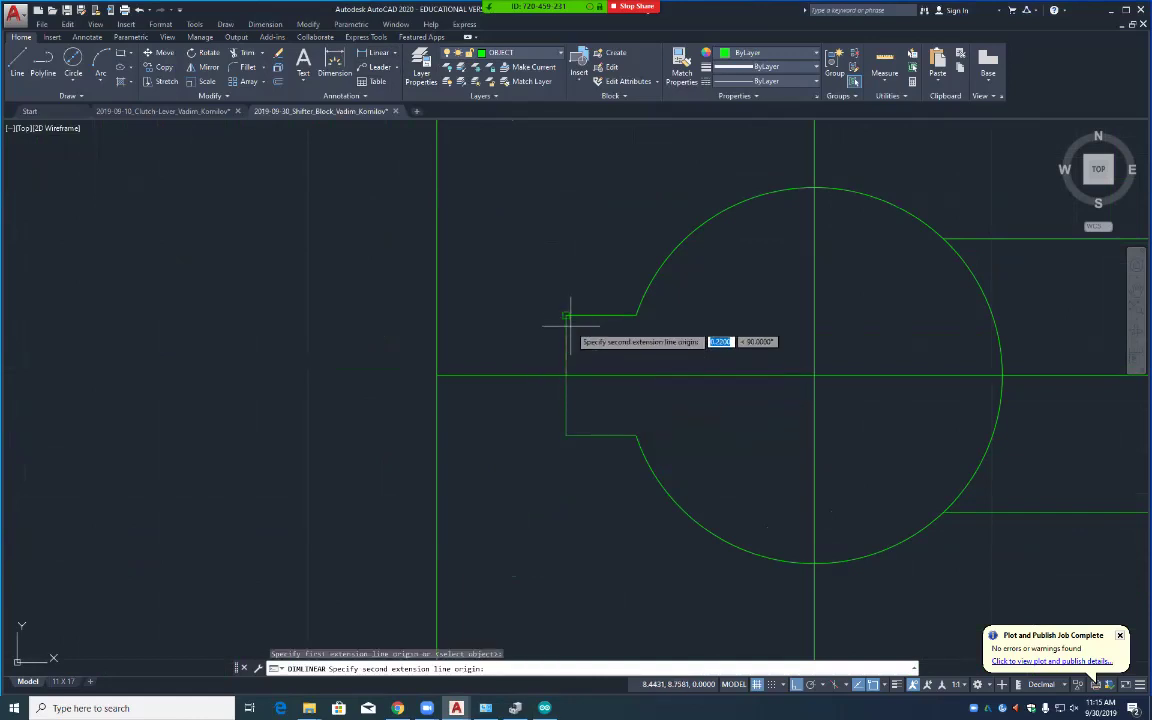
pyautogui.click(564, 317)
pyautogui.scroll(-8, 460, 355)
pyautogui.scroll(-5, 438, 368)
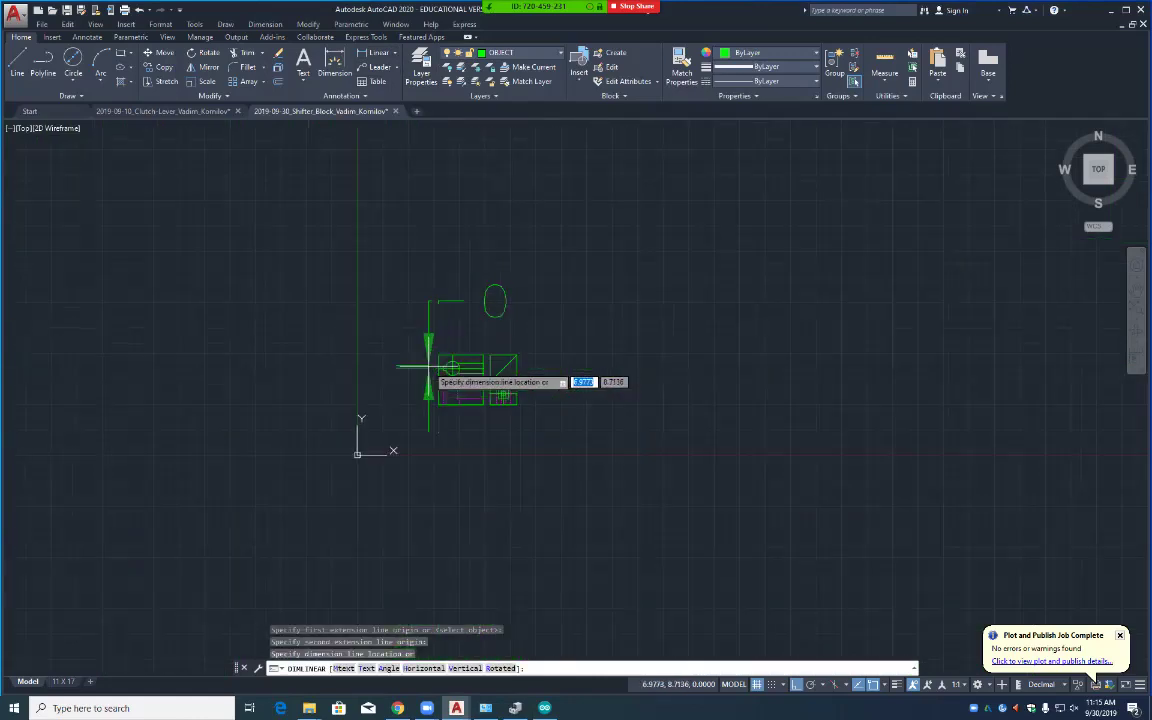
pyautogui.click(279, 365)
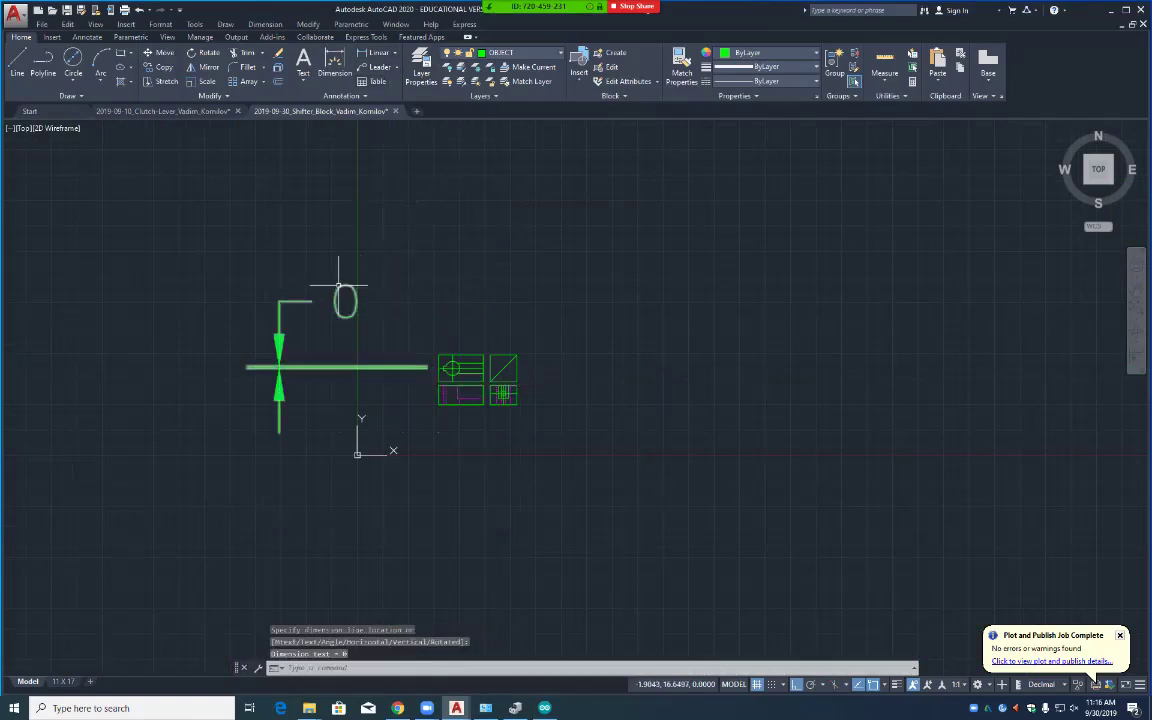
# Step: Set the primary unit precision of the keyway half-height dimension to 0.000 in its properties
pyautogui.click(343, 300)
pyautogui.rightClick(340, 288)
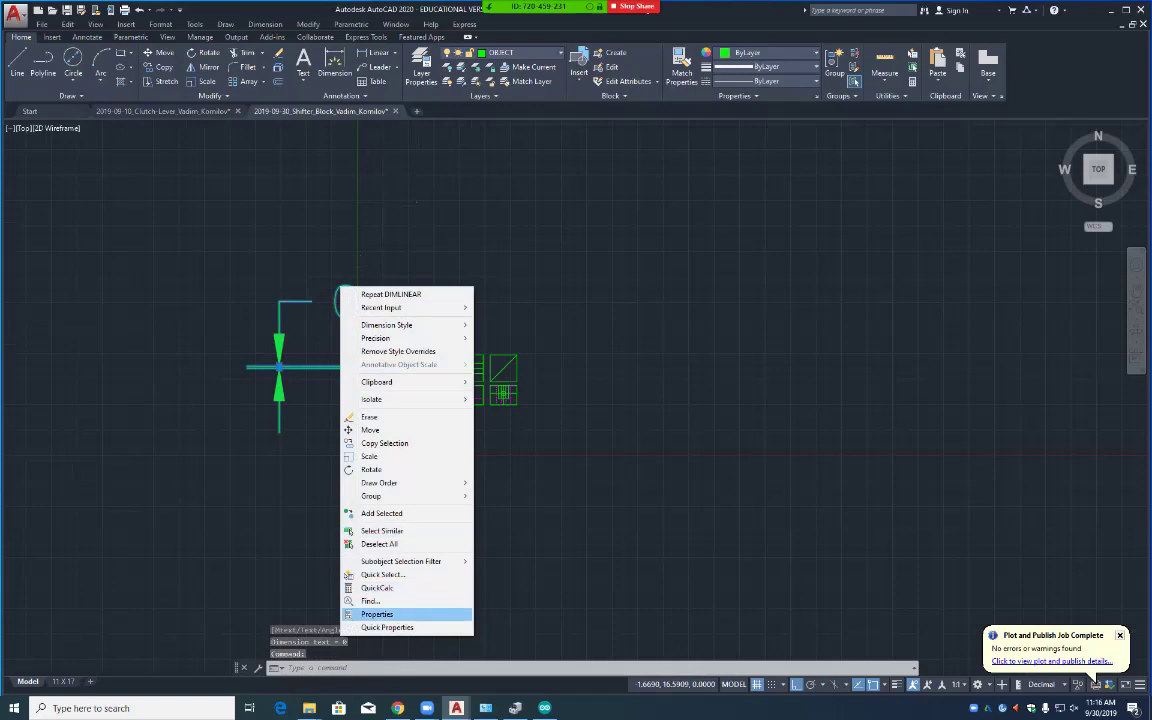
pyautogui.click(377, 614)
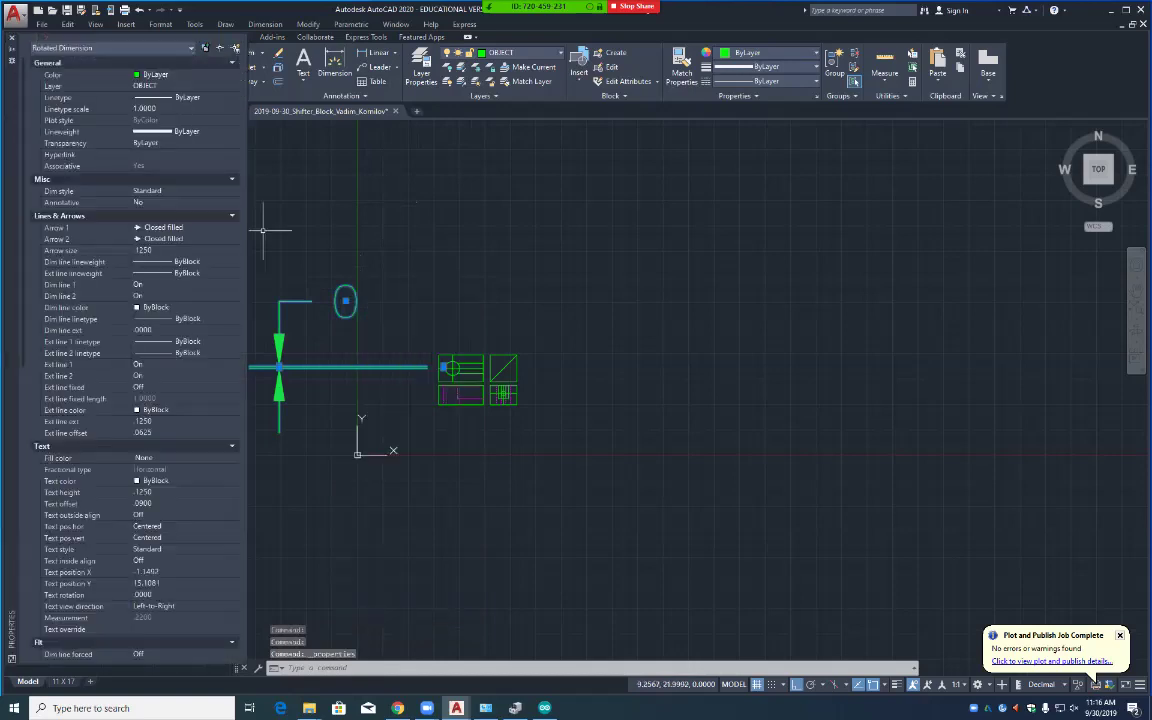
pyautogui.scroll(-10, 135, 350)
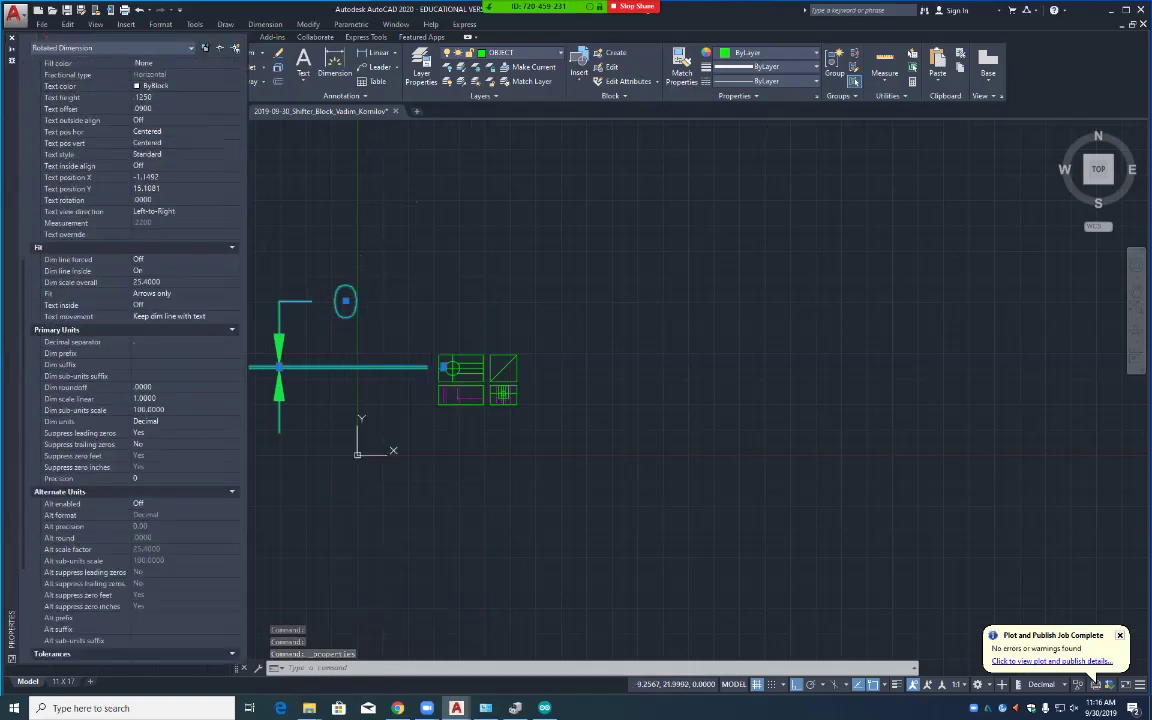
pyautogui.click(180, 478)
pyautogui.click(233, 478)
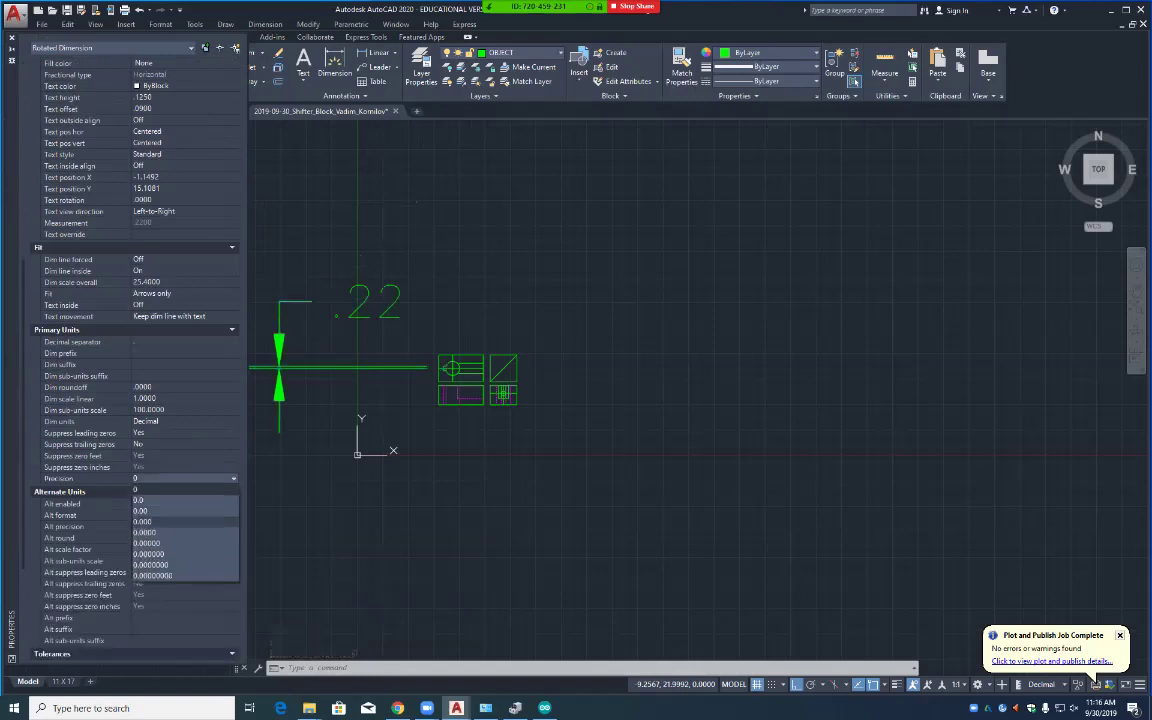
pyautogui.click(142, 521)
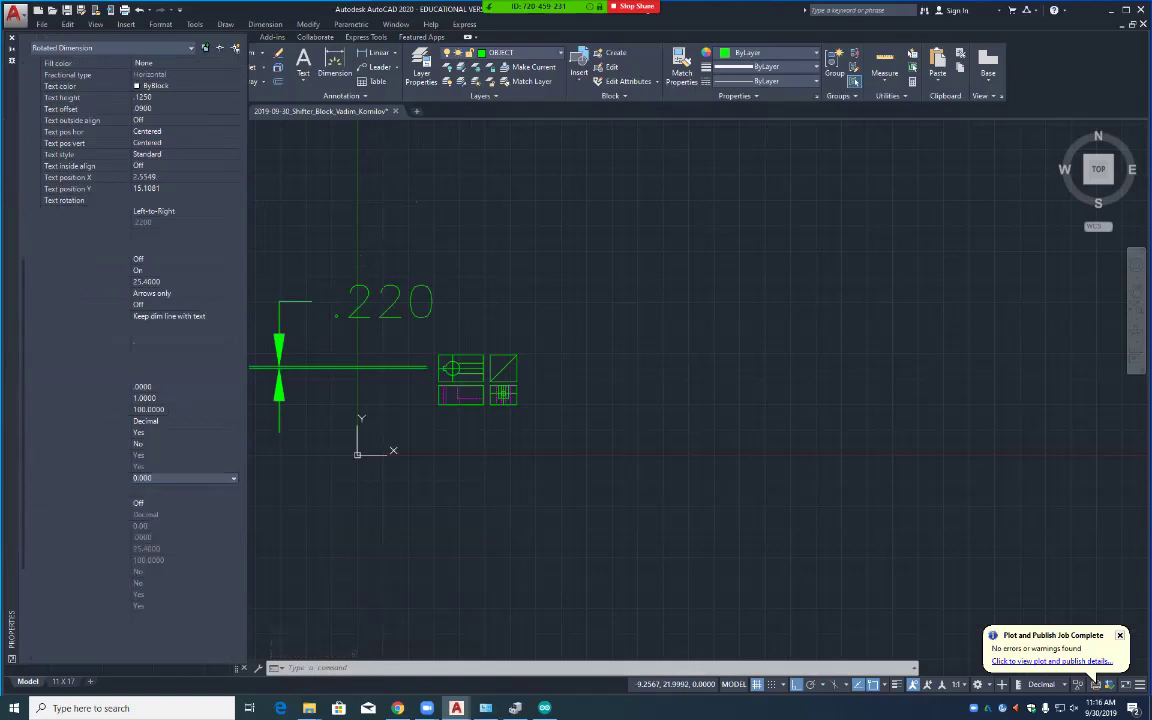
pyautogui.click(12, 38)
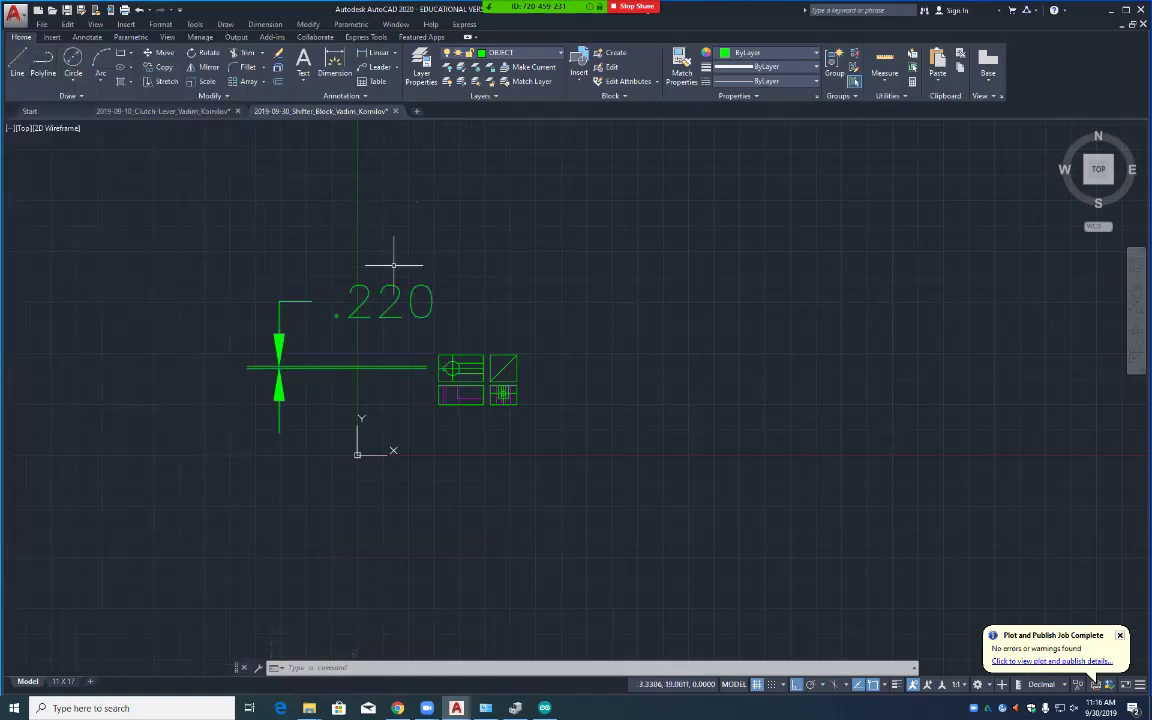
# Step: Add a vertical linear dimension between the keyway's upper and lower end corners, placed well outside the top view
pyautogui.scroll(-2, 398, 398)
pyautogui.scroll(6, 429, 401)
pyautogui.scroll(2, 429, 401)
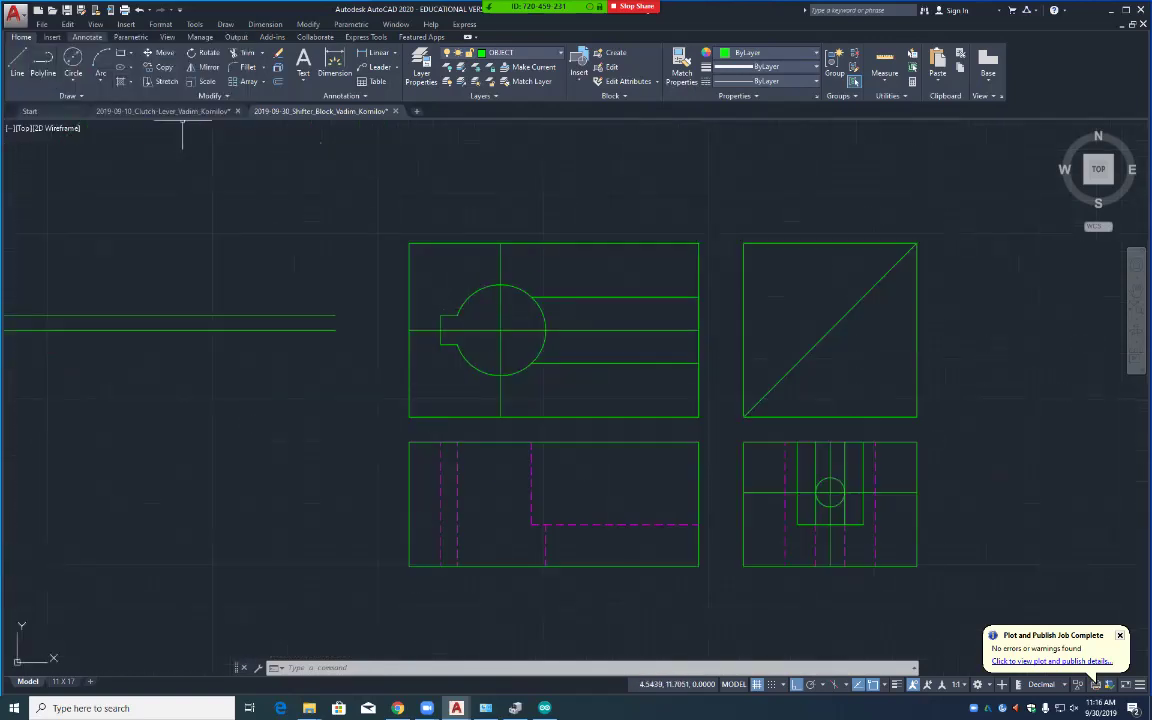
pyautogui.click(375, 52)
pyautogui.click(441, 315)
pyautogui.click(433, 353)
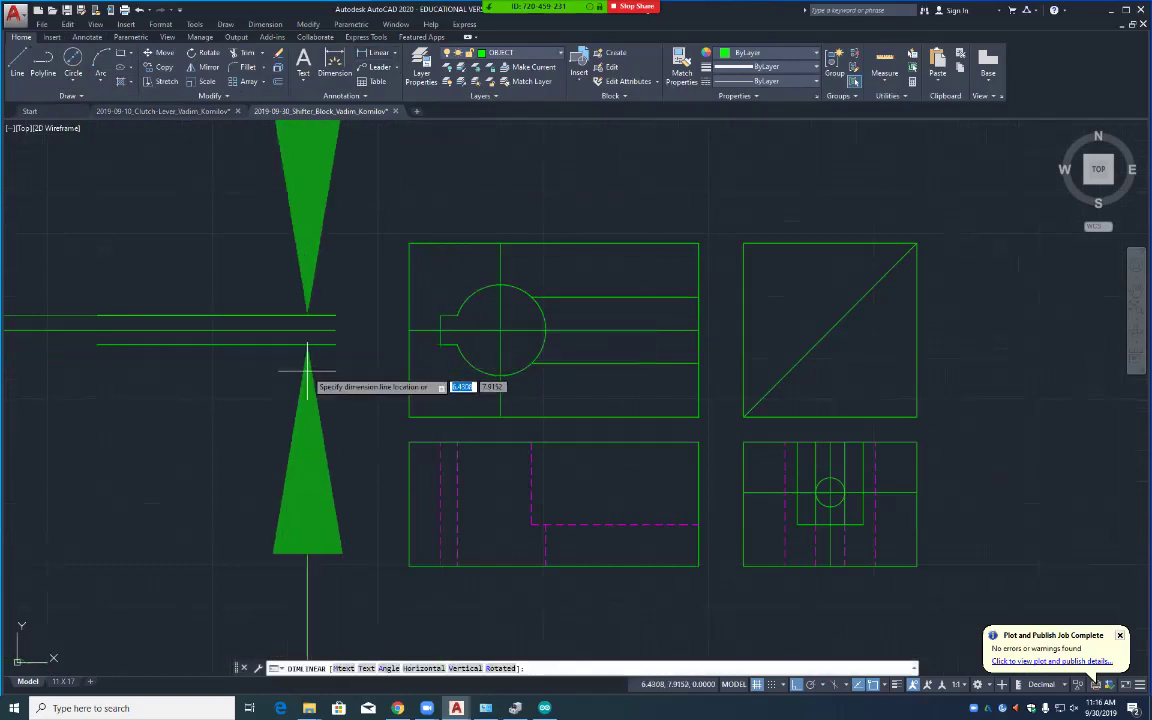
pyautogui.scroll(-5, 300, 383)
pyautogui.click(100, 432)
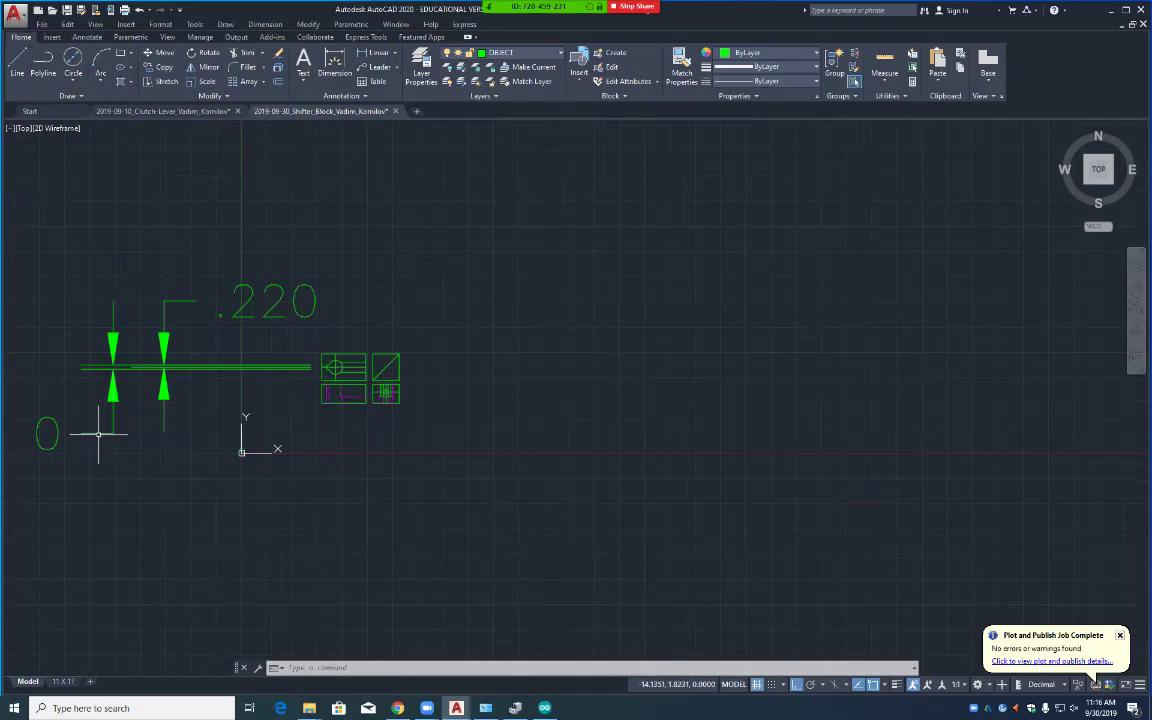
# Step: Set the primary unit precision of the keyway's full-height dimension to 0.000 in its properties
pyautogui.click(100, 432)
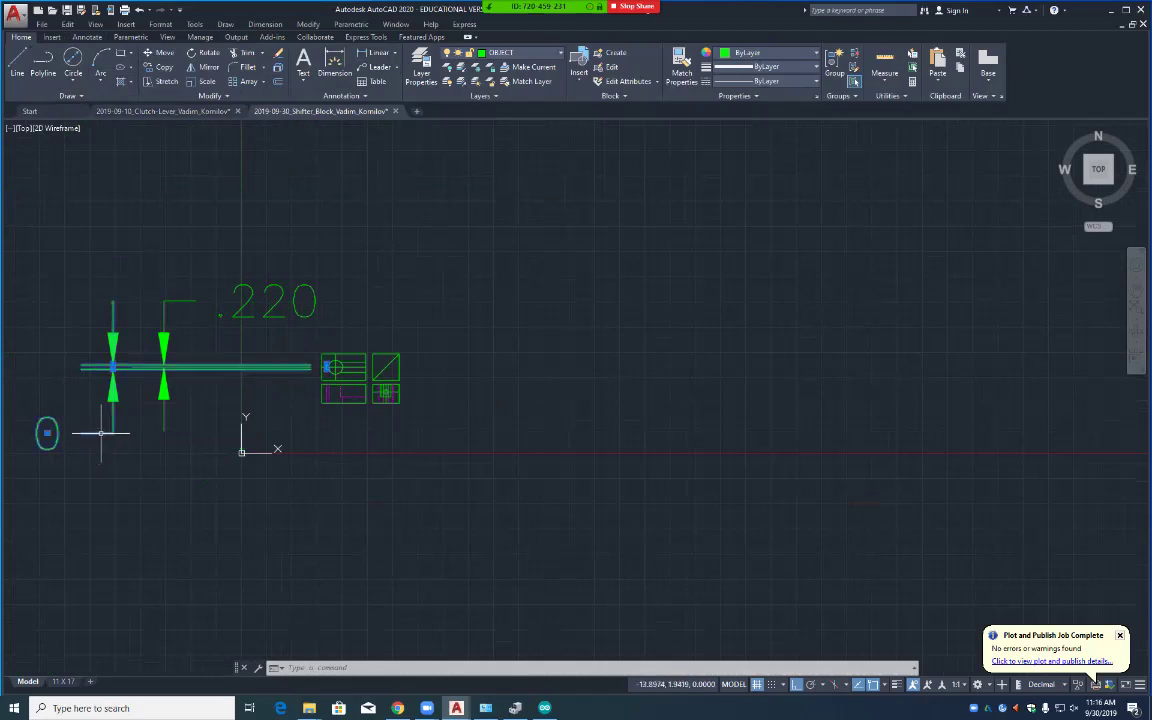
pyautogui.rightClick(101, 432)
pyautogui.click(137, 412)
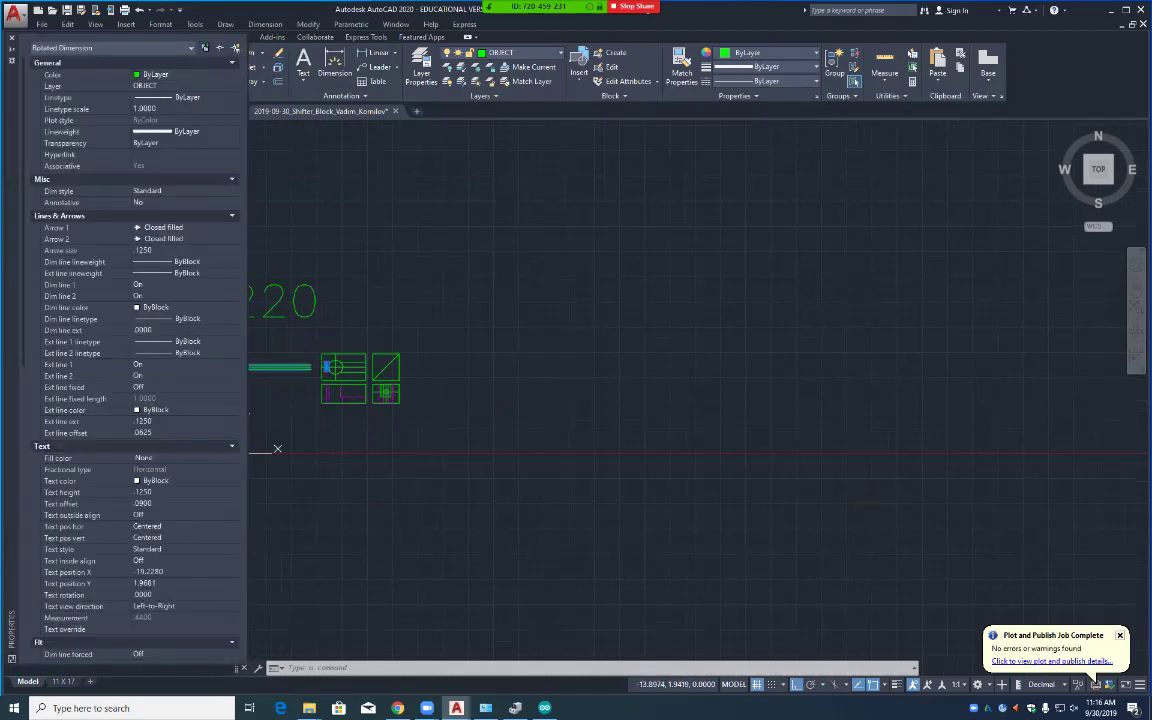
pyautogui.scroll(-15, 130, 360)
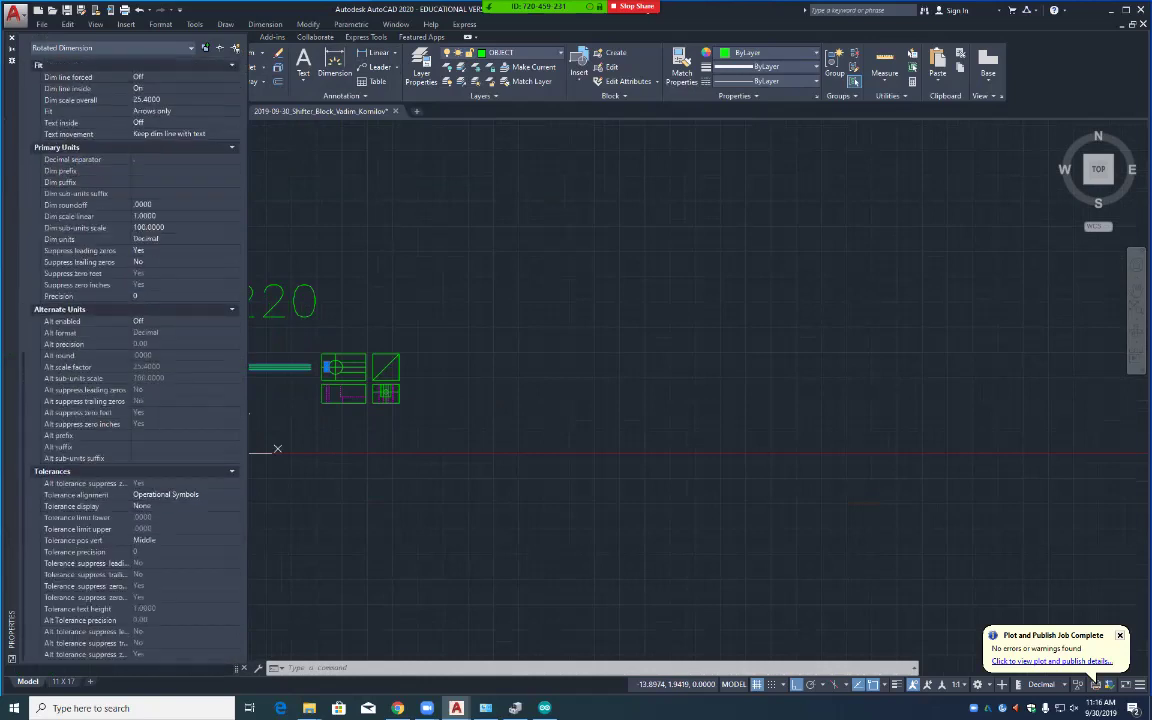
pyautogui.click(160, 296)
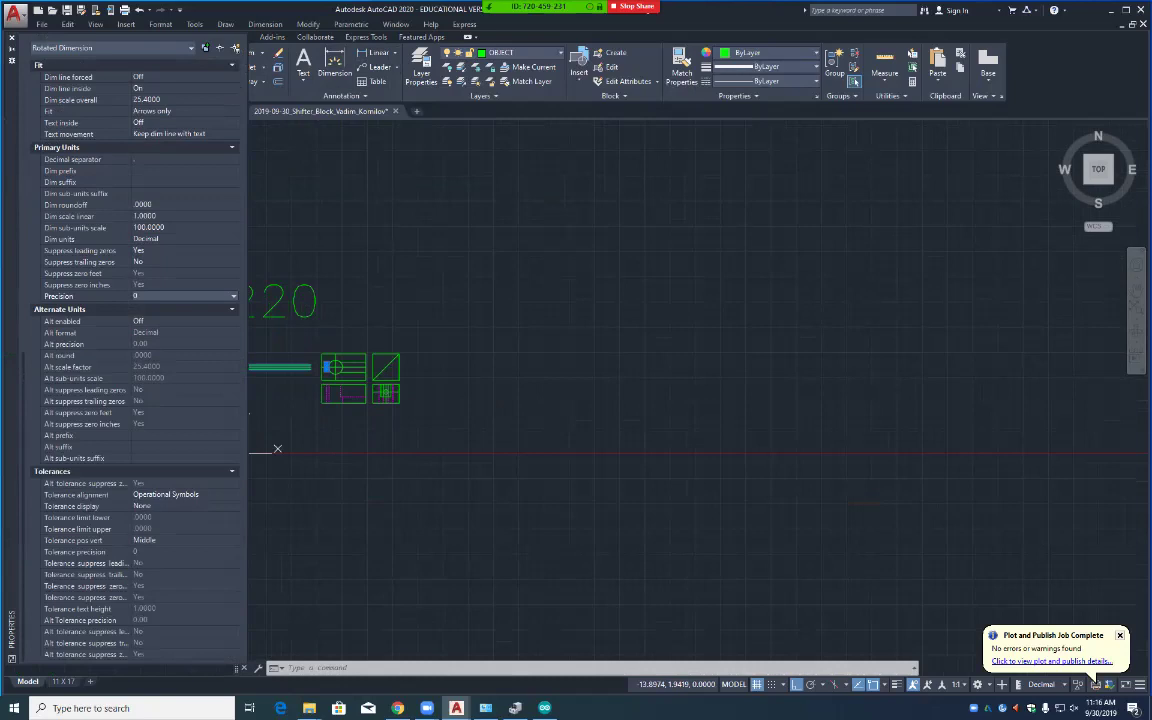
pyautogui.click(233, 296)
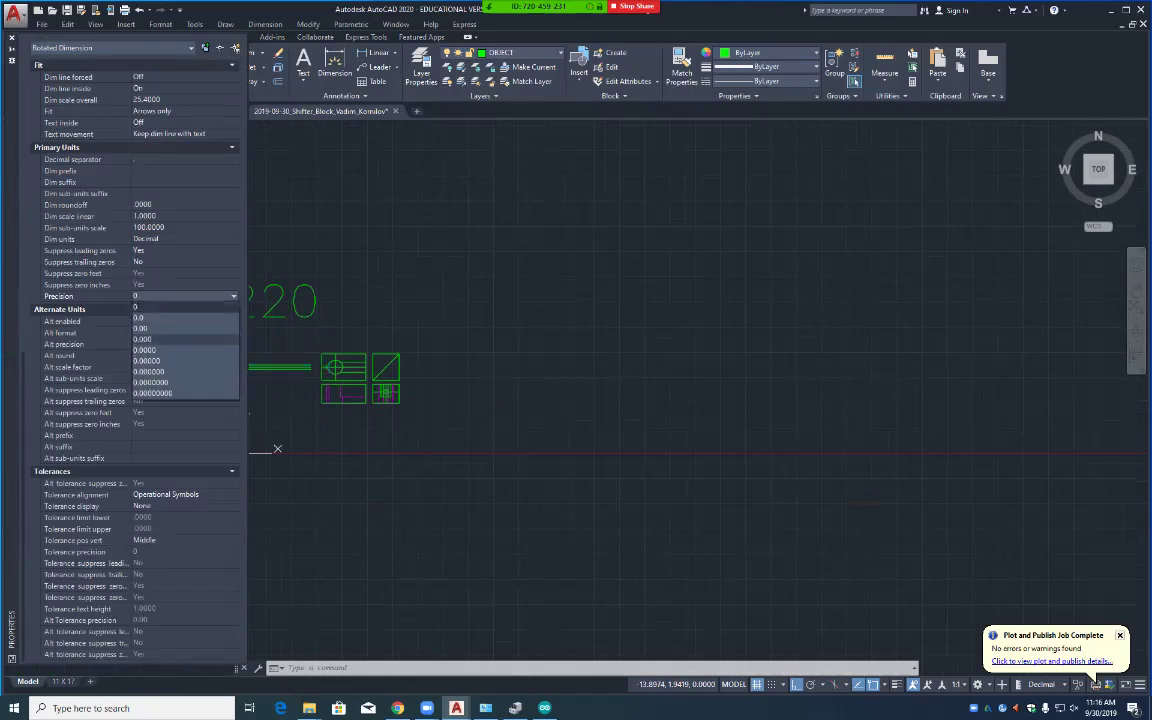
pyautogui.press('Return')
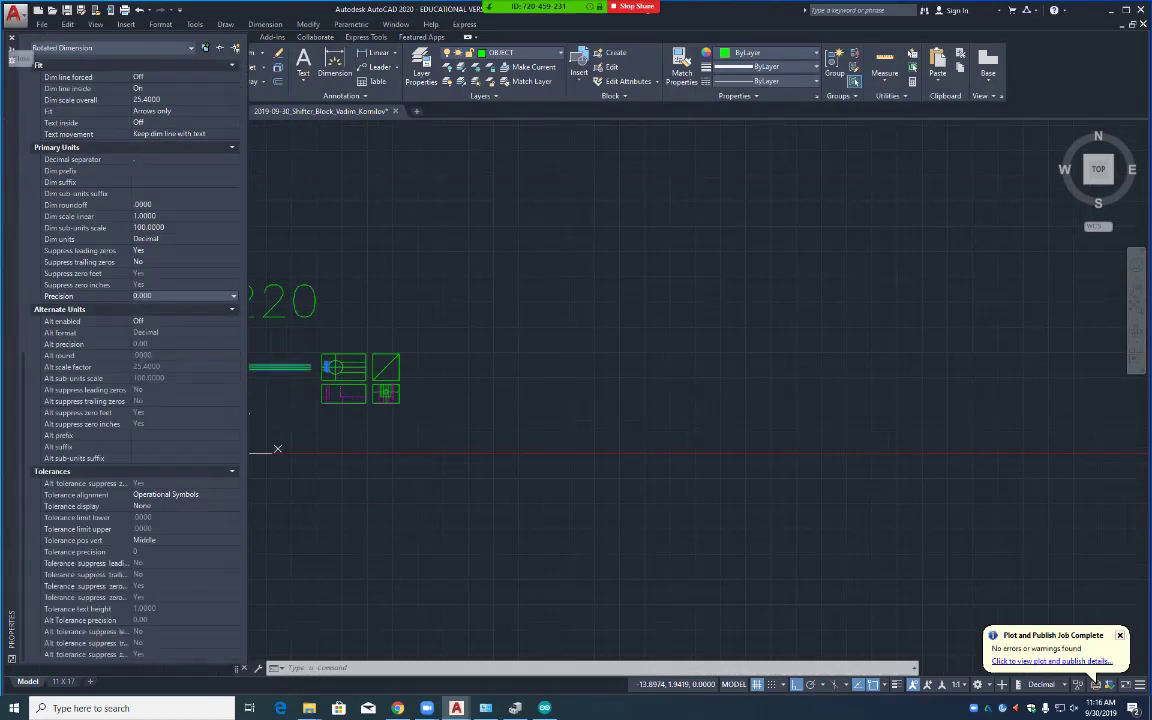
pyautogui.click(11, 38)
# Step: Draw horizontal projection lines from the keyway's end corners in the top view across and past the mitre line
pyautogui.scroll(3, 396, 431)
pyautogui.scroll(-4, 396, 431)
pyautogui.moveTo(494, 411)
pyautogui.mouseDown(button='middle')
pyautogui.moveTo(378, 398)
pyautogui.moveTo(424, 395)
pyautogui.mouseUp(button='middle')
pyautogui.scroll(6, 342, 398)
pyautogui.write('l')
pyautogui.press('Return')
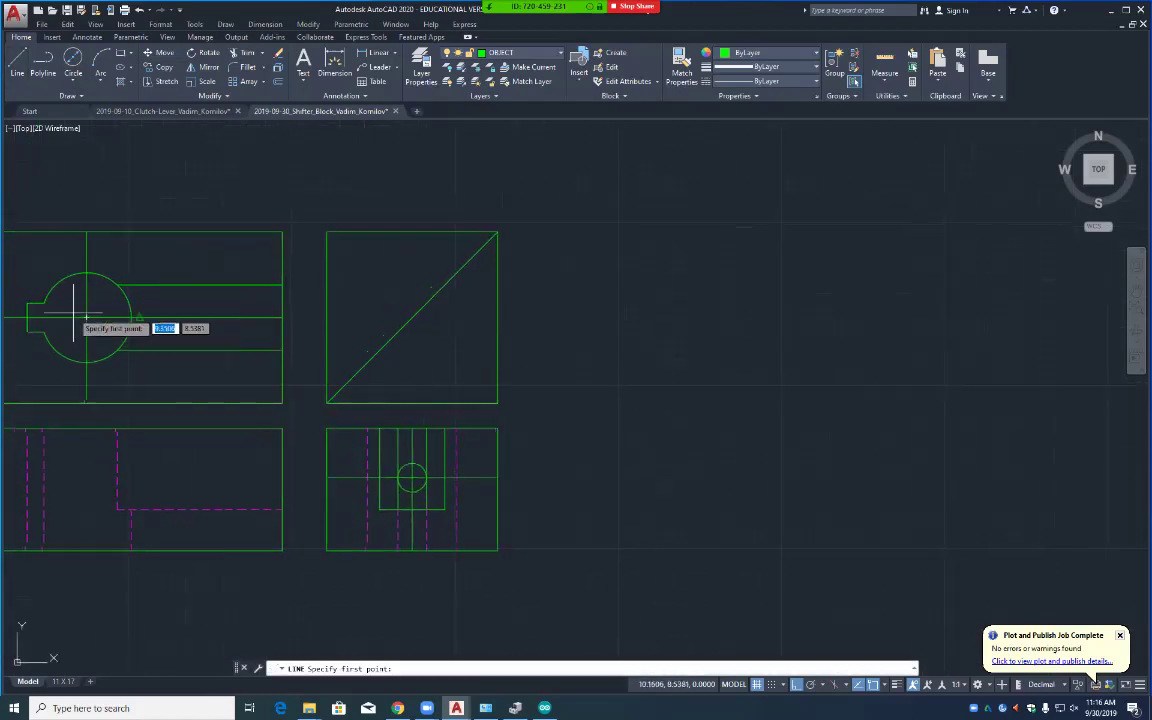
pyautogui.click(28, 302)
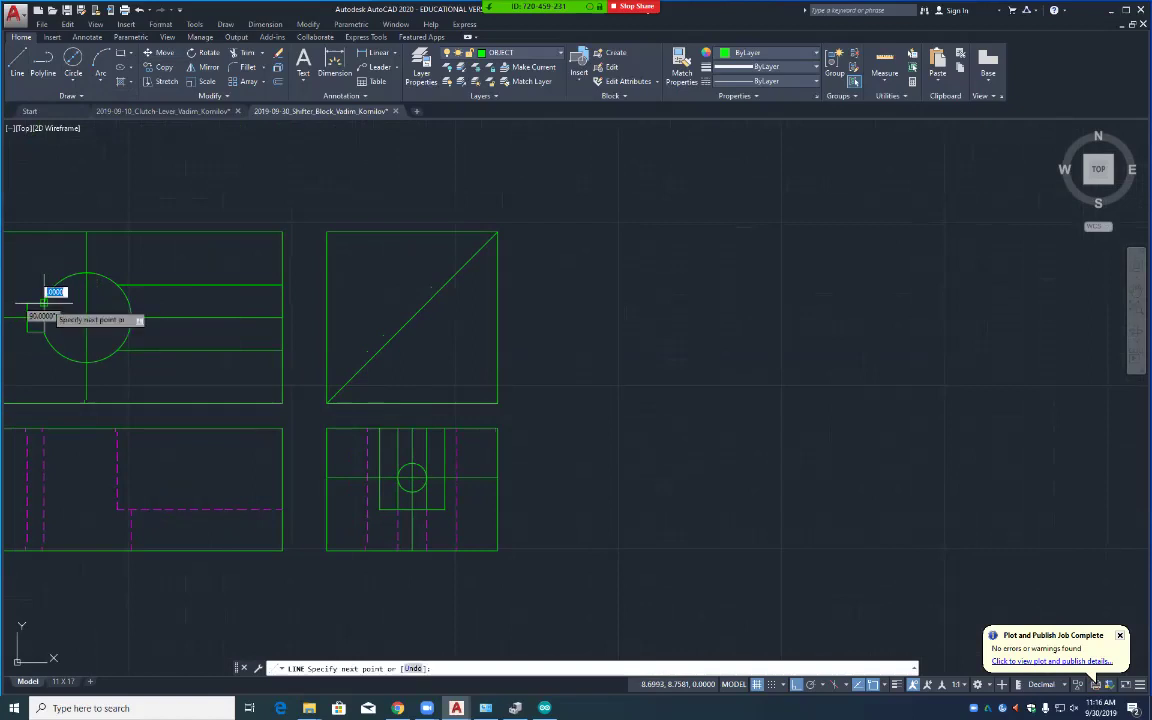
pyautogui.click(548, 348)
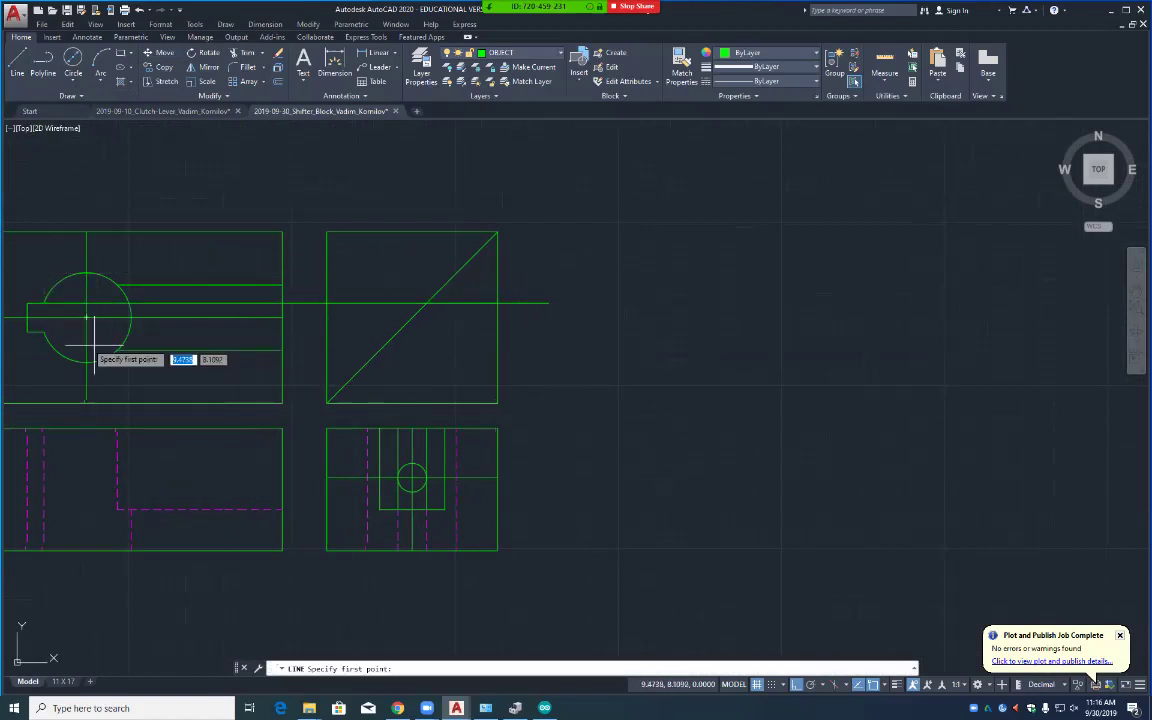
# Step: Draw vertical lines from where the keyway projections cross the mitre line down through and past the side view
pyautogui.click(398, 331)
pyautogui.click(398, 580)
pyautogui.press('Return')
pyautogui.press('Return')
pyautogui.click(427, 300)
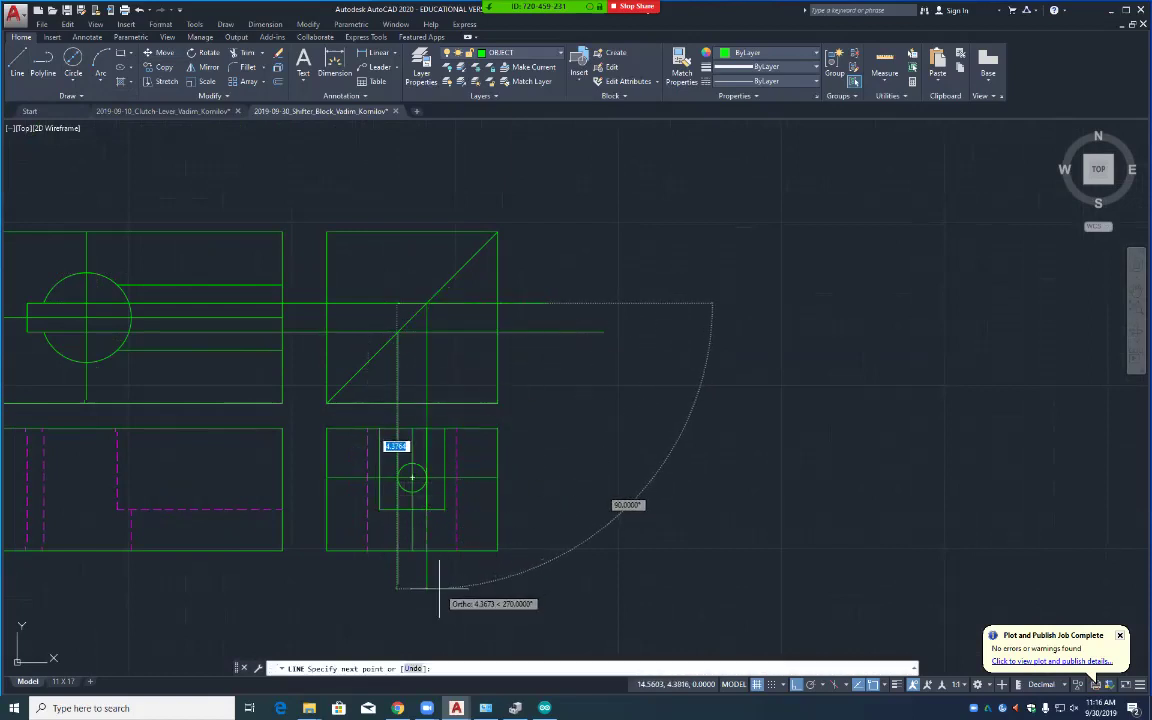
pyautogui.press('Escape')
# Step: Examine closely how the side view's circle meets the vertical keyway projection lines on both sides
pyautogui.scroll(10, 411, 545)
pyautogui.moveTo(421, 535); pyautogui.dragTo(527, 612, button='middle')
pyautogui.scroll(-4, 486, 360)
pyautogui.moveTo(486, 360); pyautogui.dragTo(478, 398, button='middle')
pyautogui.scroll(4, 446, 195)
pyautogui.moveTo(411, 193); pyautogui.dragTo(386, 360, button='middle')
pyautogui.scroll(4, 340, 332)
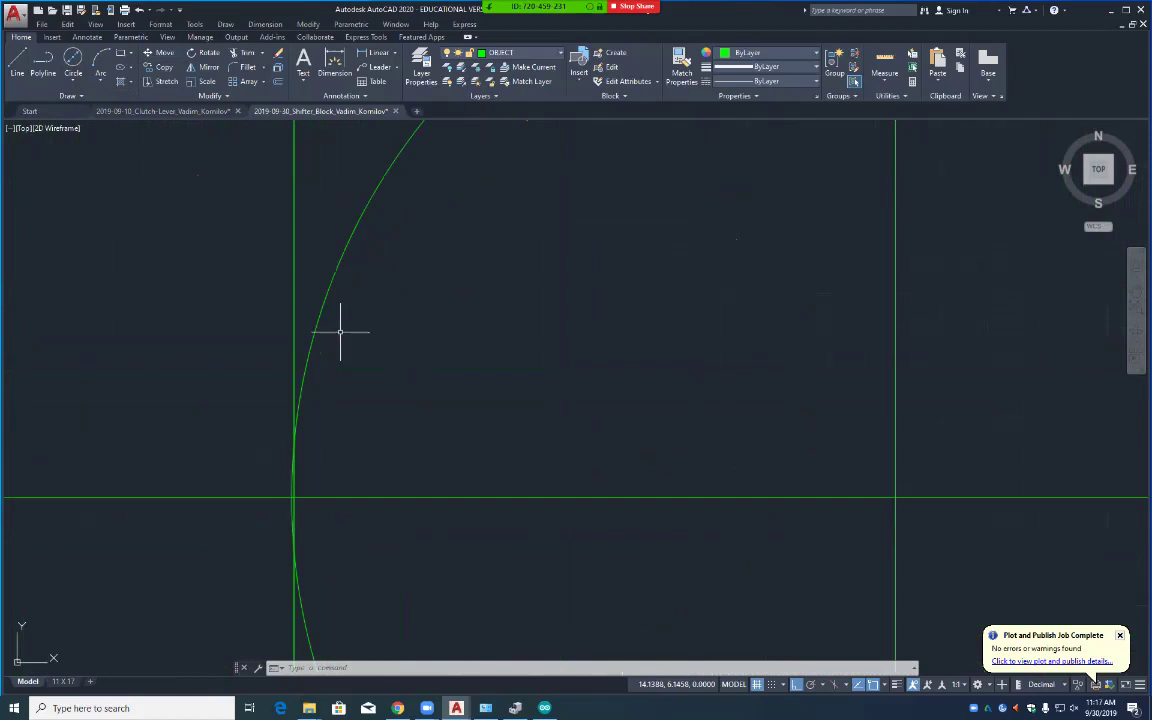
pyautogui.scroll(-2, 568, 391)
pyautogui.moveTo(735, 456); pyautogui.dragTo(401, 475, button='middle')
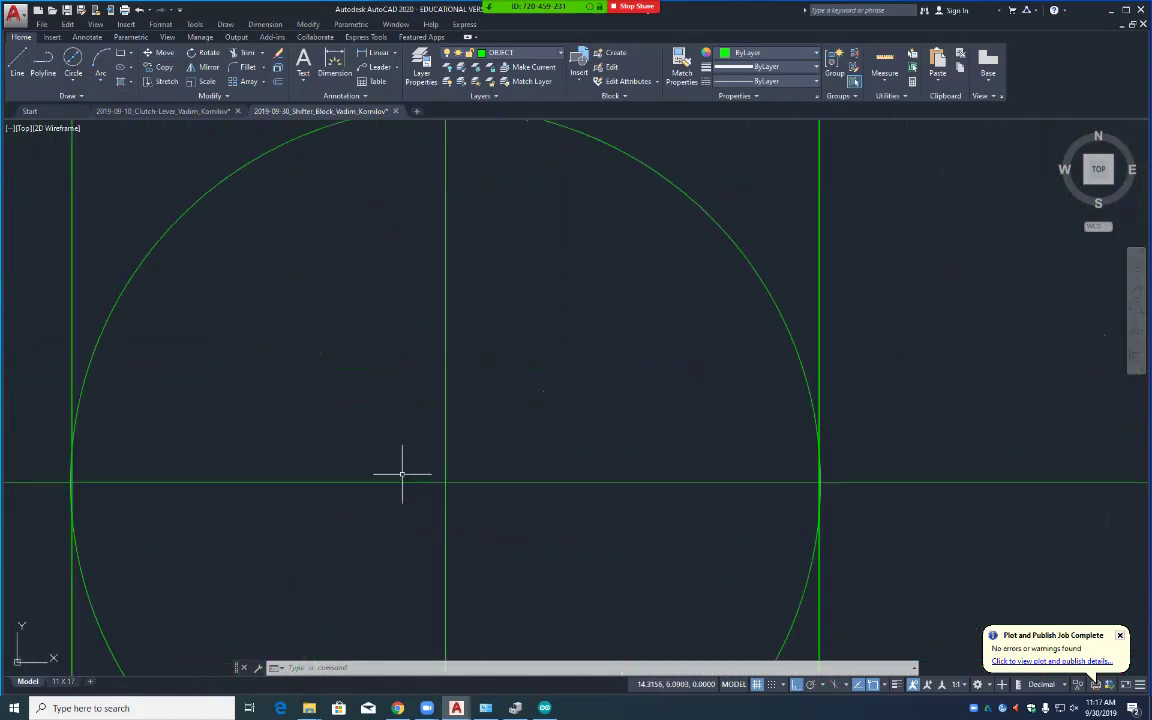
pyautogui.press('Escape')
pyautogui.press('Escape')
# Step: Add a diameter dimension to the side view's circle, placed outside the view
pyautogui.scroll(-5, 620, 370)
pyautogui.moveTo(638, 354); pyautogui.dragTo(498, 360, button='middle')
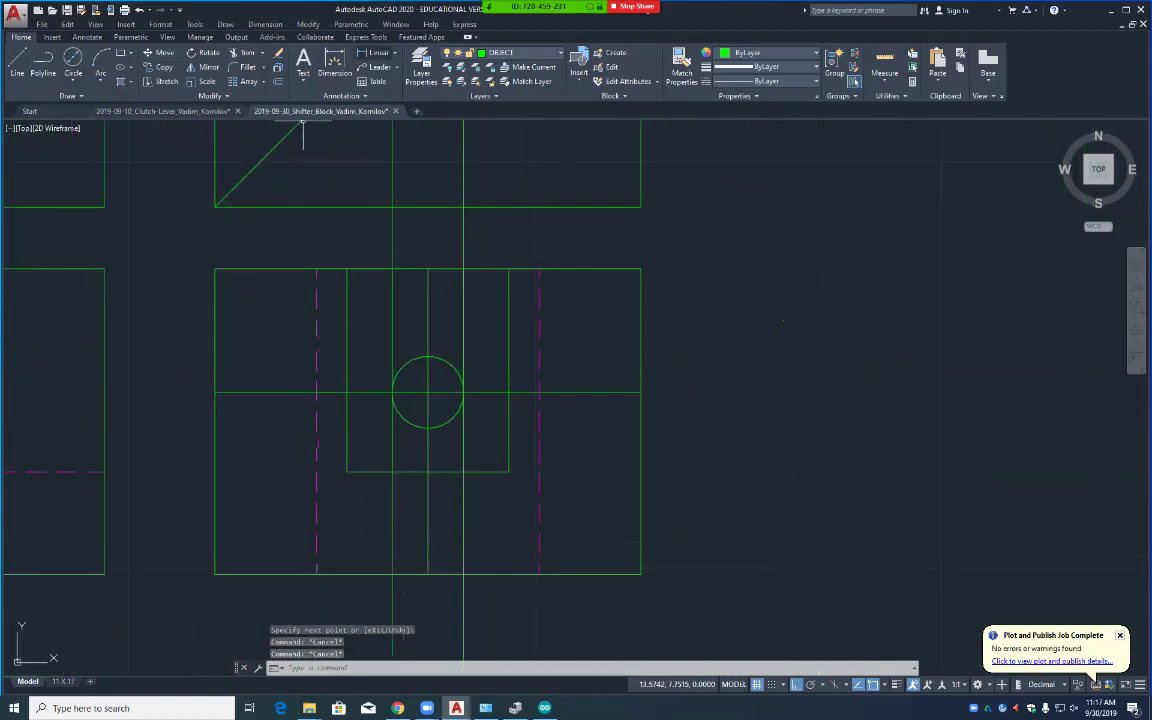
pyautogui.click(393, 52)
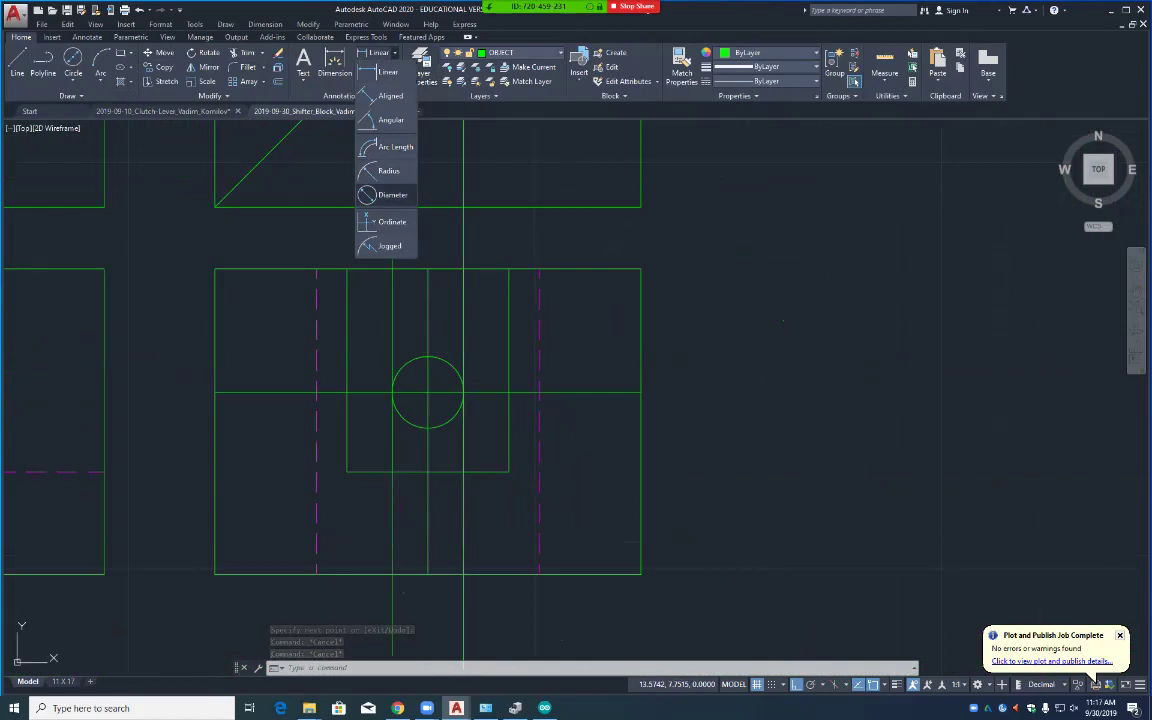
pyautogui.click(348, 199)
pyautogui.click(445, 365)
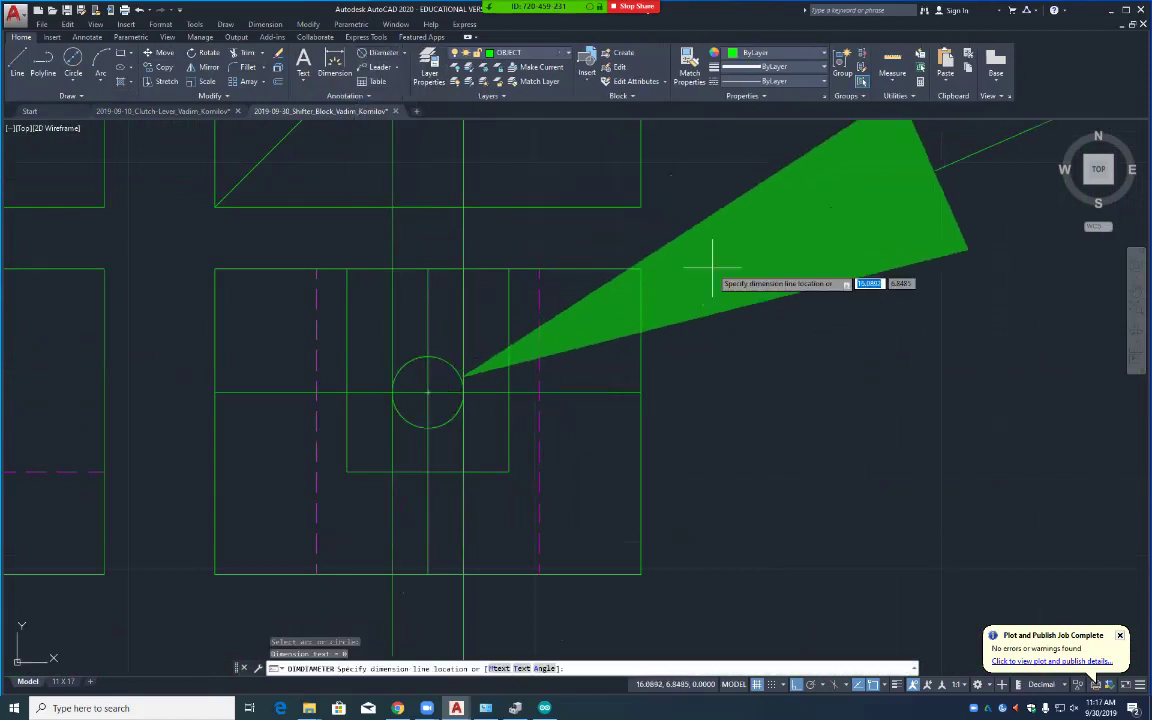
pyautogui.click(797, 292)
# Step: Set the primary unit precision of the circle's diameter dimension to 0.0000 in its properties
pyautogui.scroll(-5, 797, 292)
pyautogui.scroll(6, 751, 321)
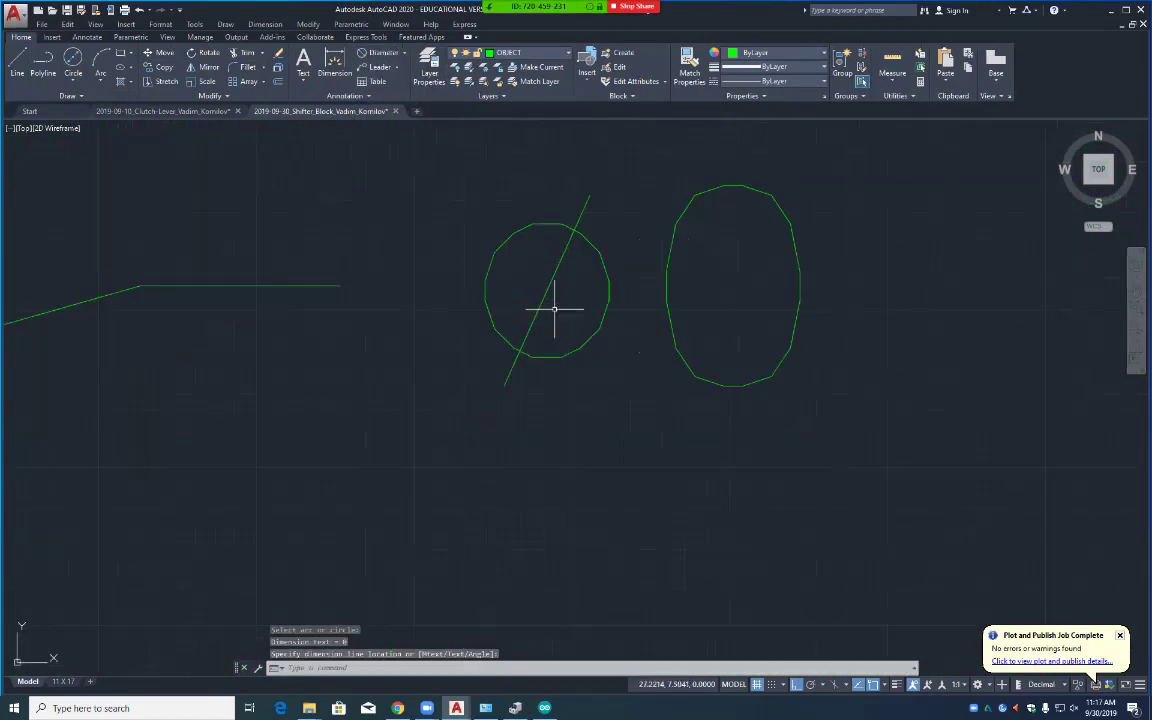
pyautogui.click(701, 193)
pyautogui.rightClick(701, 193)
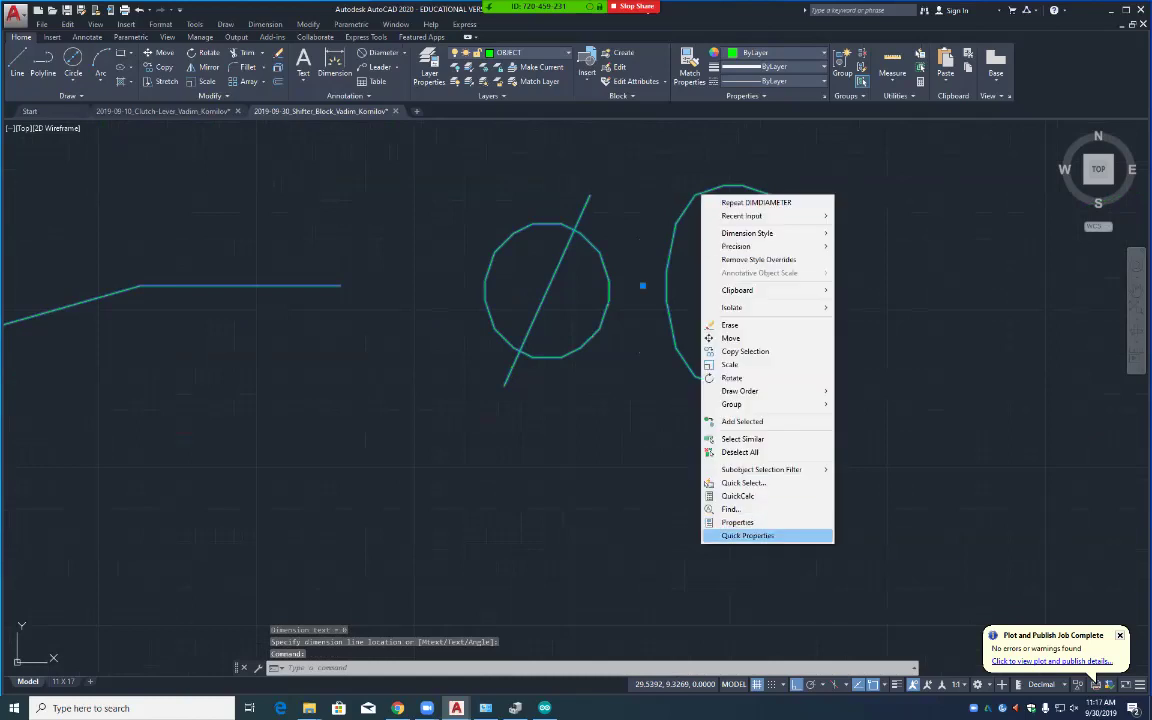
pyautogui.click(740, 519)
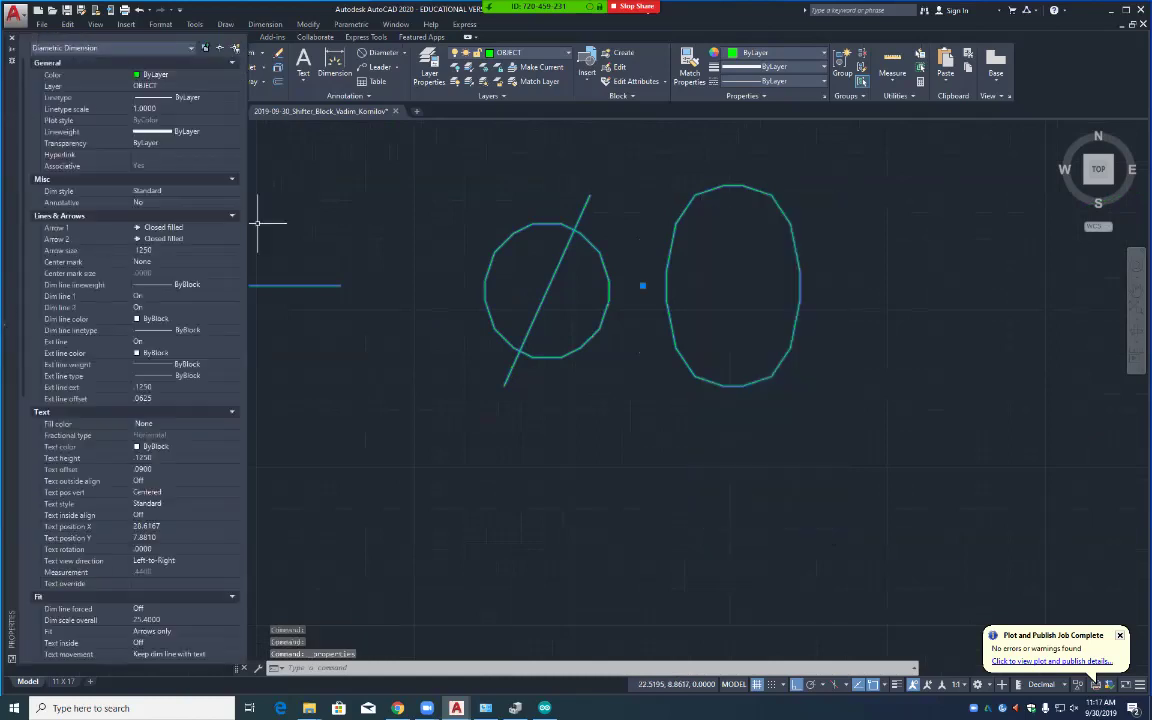
pyautogui.scroll(-10, 130, 350)
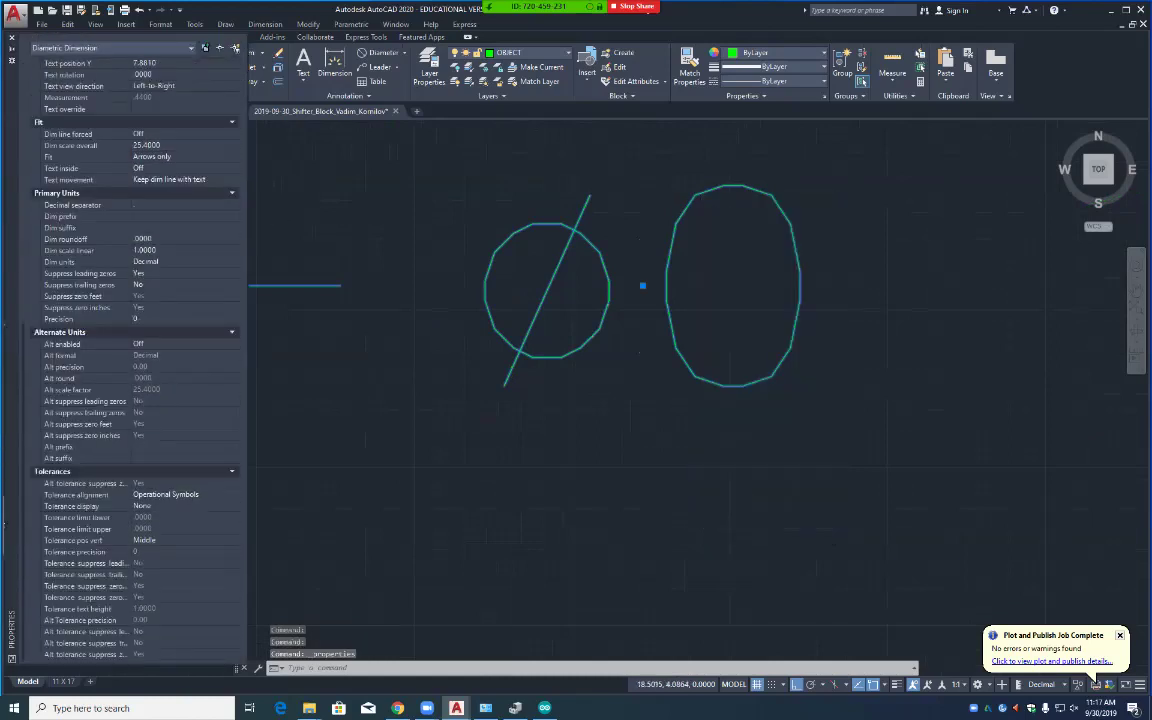
pyautogui.click(180, 319)
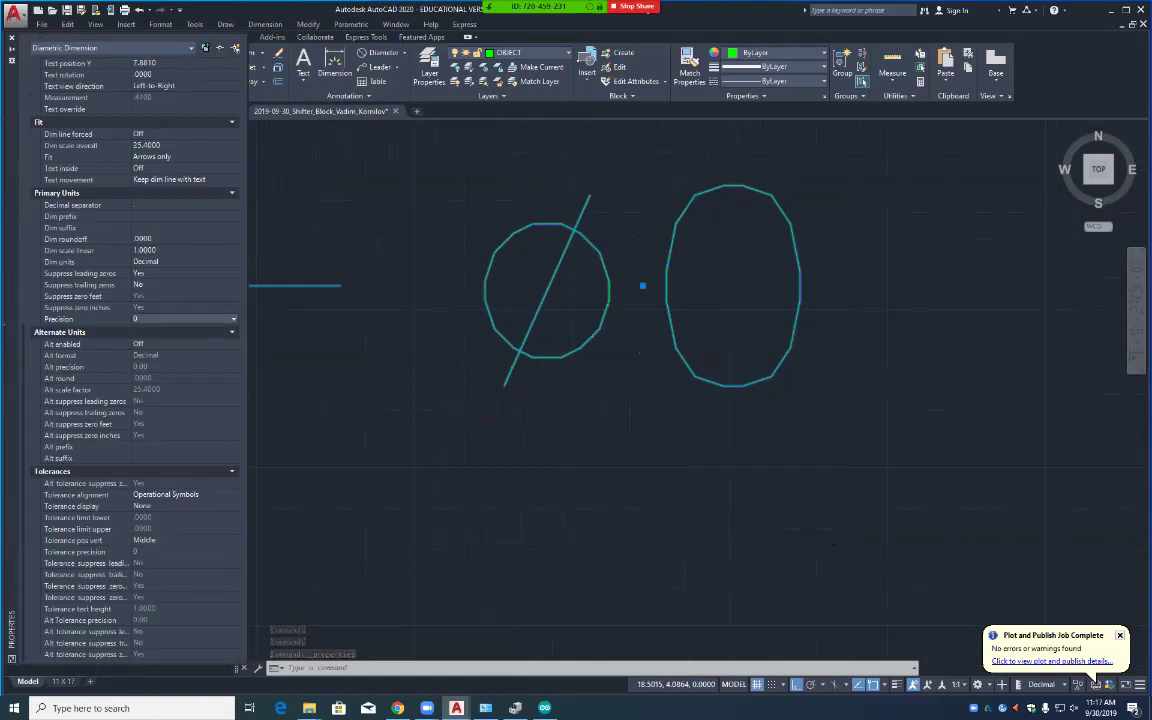
pyautogui.click(180, 319)
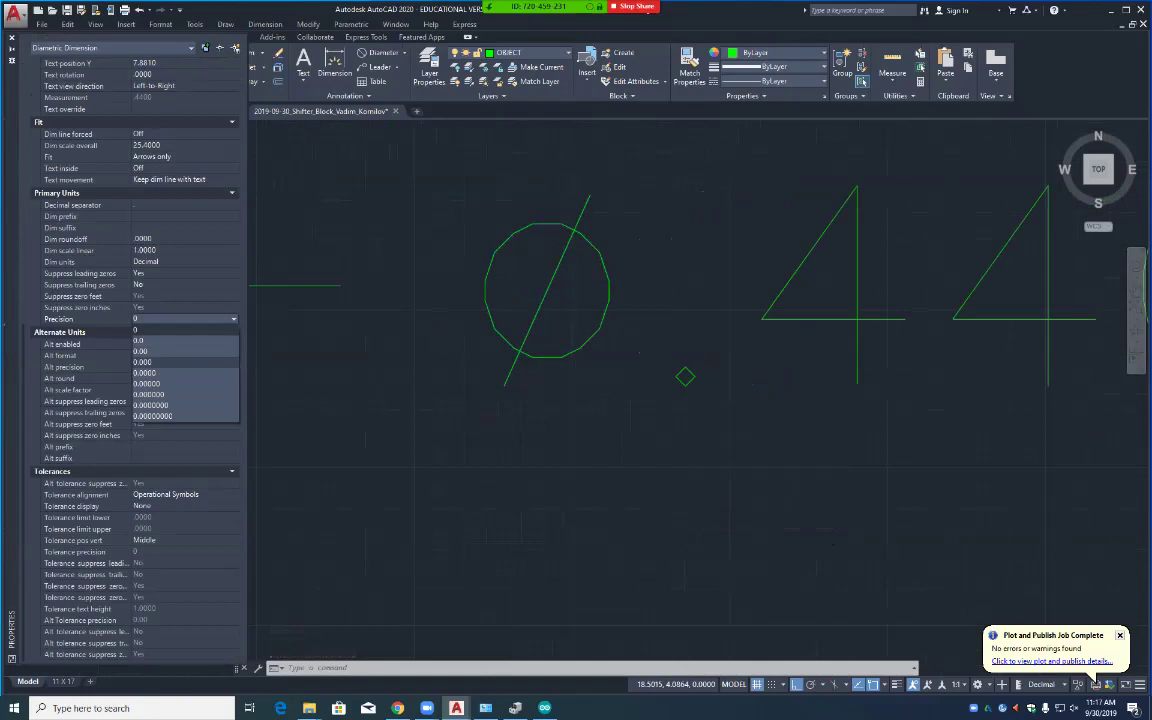
pyautogui.click(150, 372)
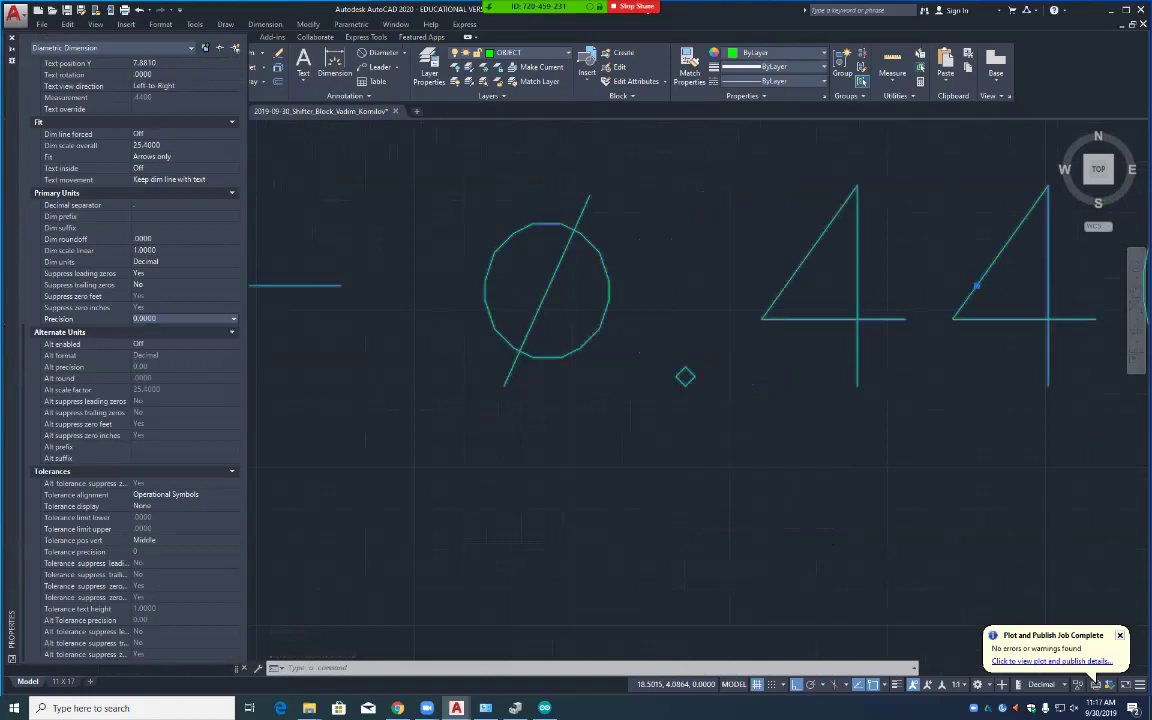
pyautogui.hotkey('ctrl', '1')
pyautogui.press('Escape')
# Step: Compare the dimensioned circle in the side view with the two vertical projection lines beside it
pyautogui.scroll(-6, 586, 386)
pyautogui.scroll(8, 510, 398)
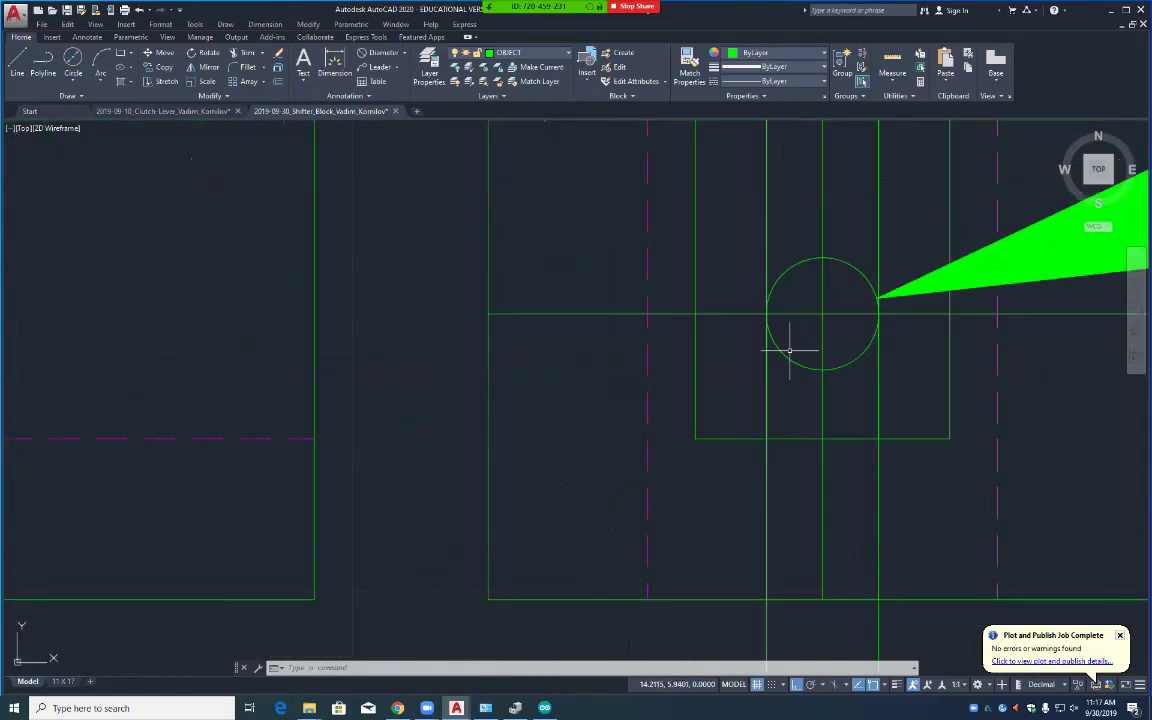
pyautogui.scroll(5, 789, 350)
pyautogui.scroll(-5, 754, 281)
pyautogui.scroll(-5, 760, 285)
pyautogui.scroll(5, 625, 386)
pyautogui.moveTo(599, 404); pyautogui.dragTo(588, 288, button='middle')
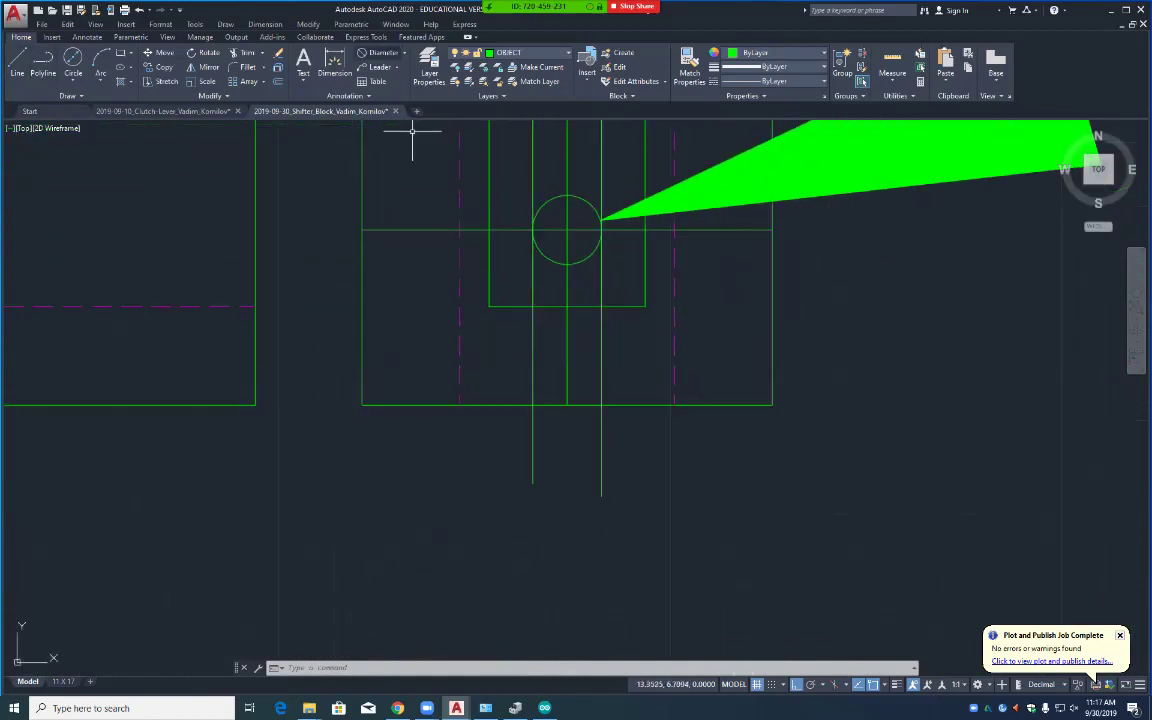
# Step: Add a horizontal linear dimension across the side view's bottom edge, placed below the view
pyautogui.click(404, 52)
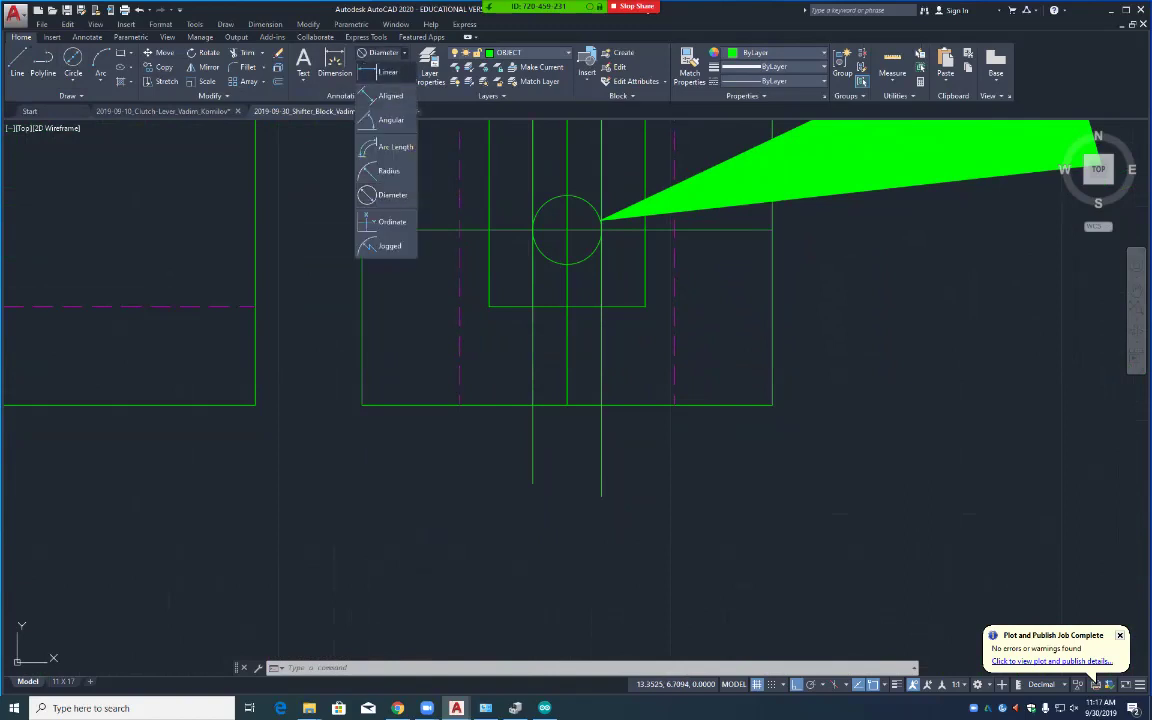
pyautogui.click(370, 64)
pyautogui.click(362, 405)
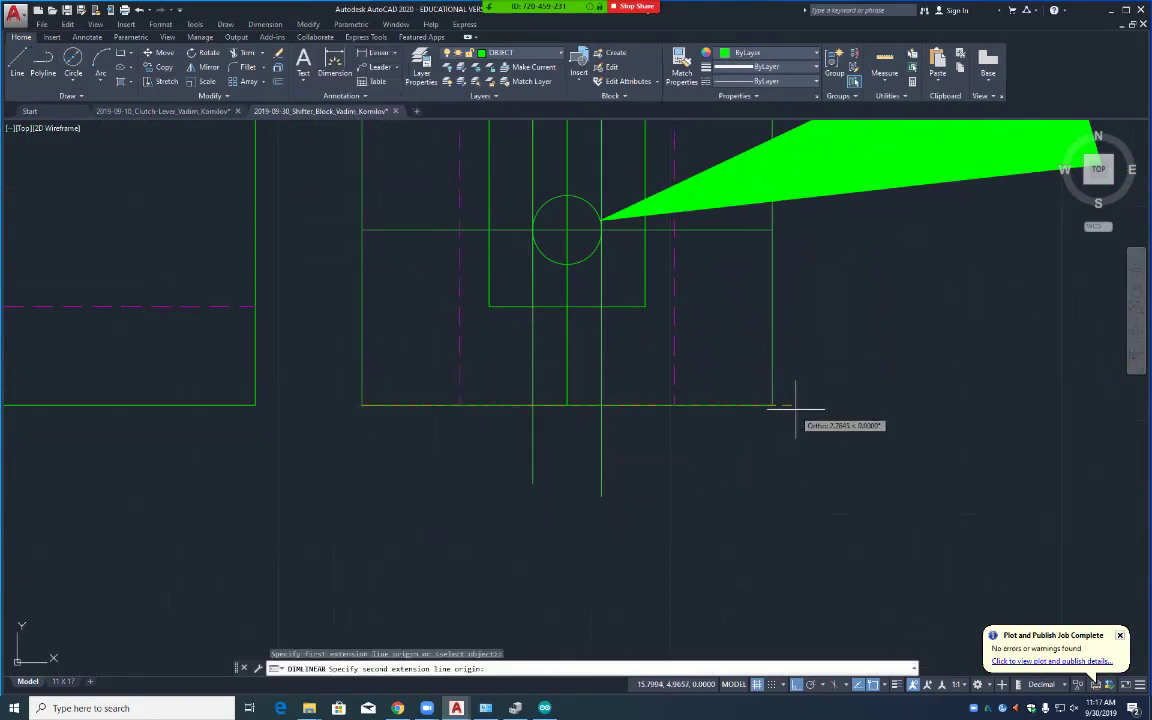
pyautogui.click(772, 405)
pyautogui.scroll(-5, 630, 535)
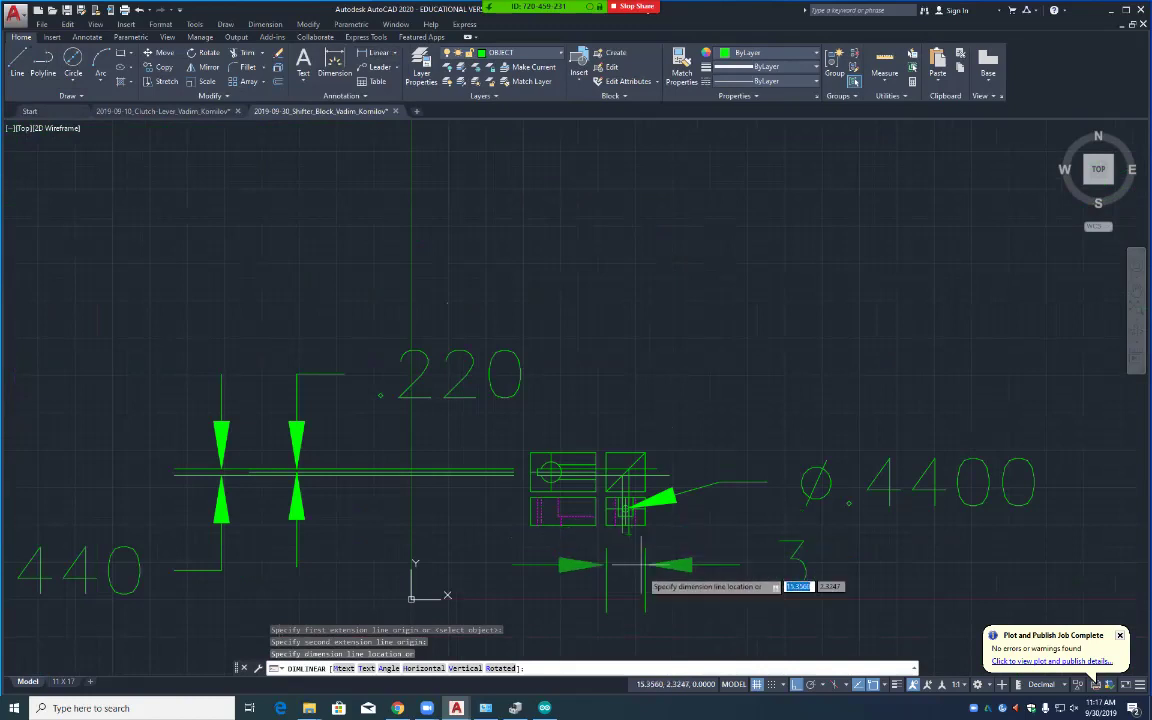
pyautogui.click(645, 585)
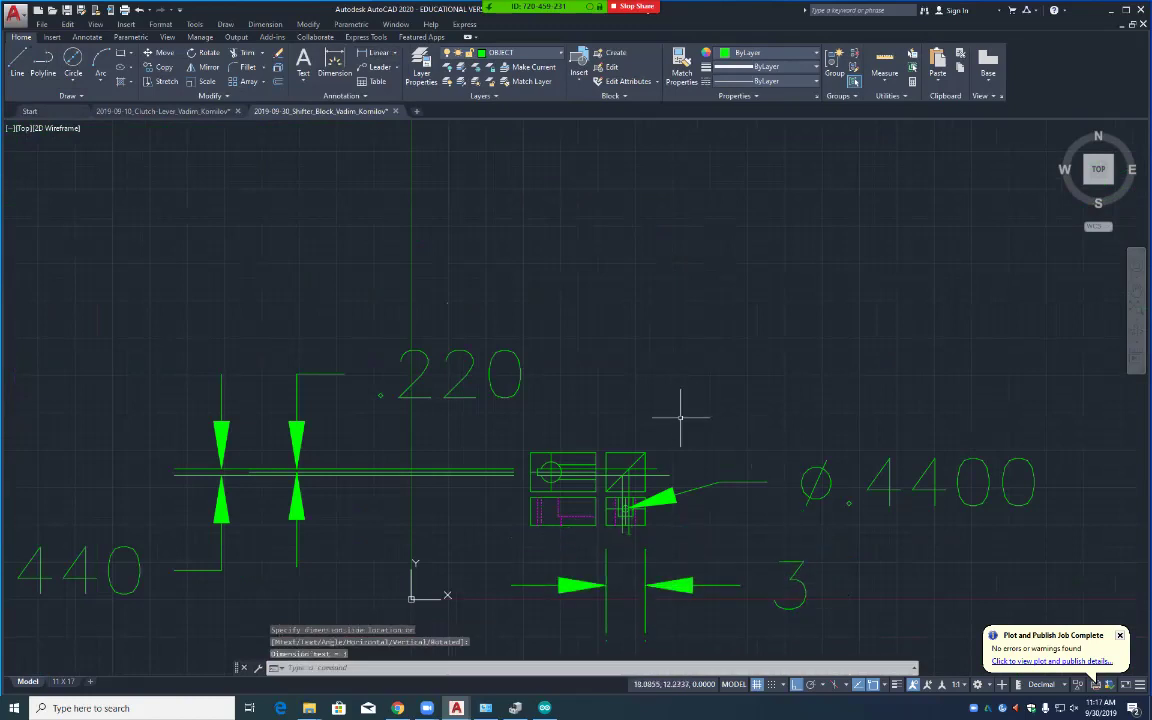
pyautogui.press('Return')
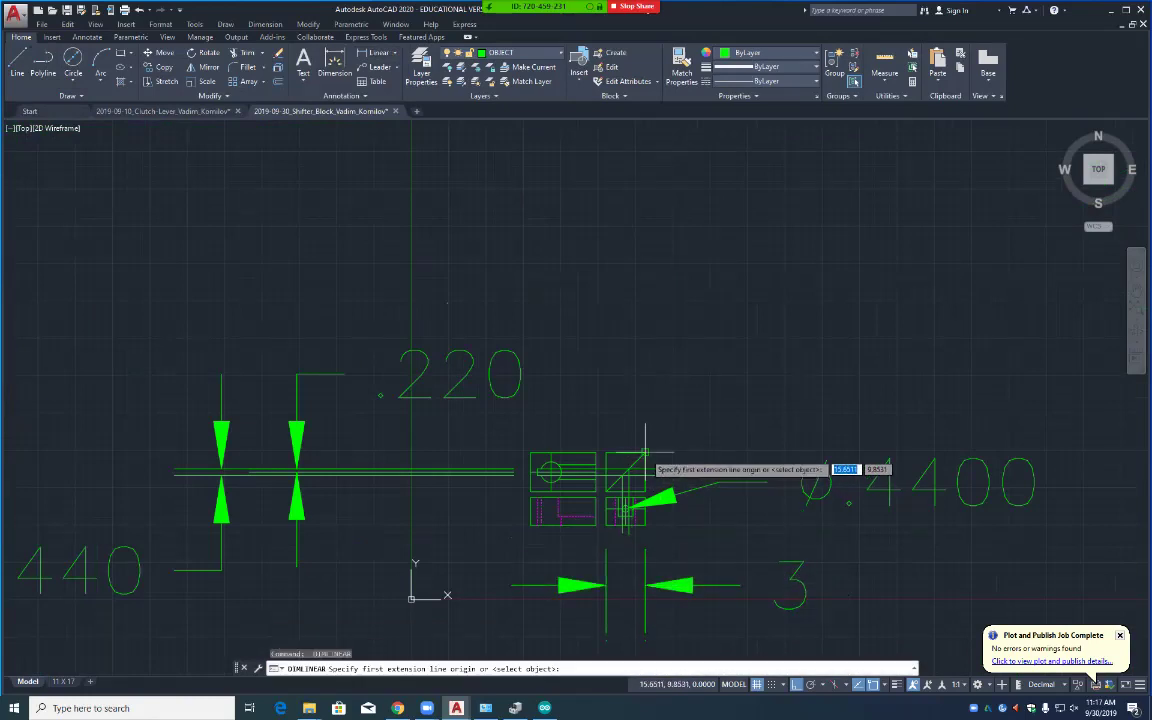
pyautogui.scroll(2, 644, 460)
pyautogui.click(644, 456)
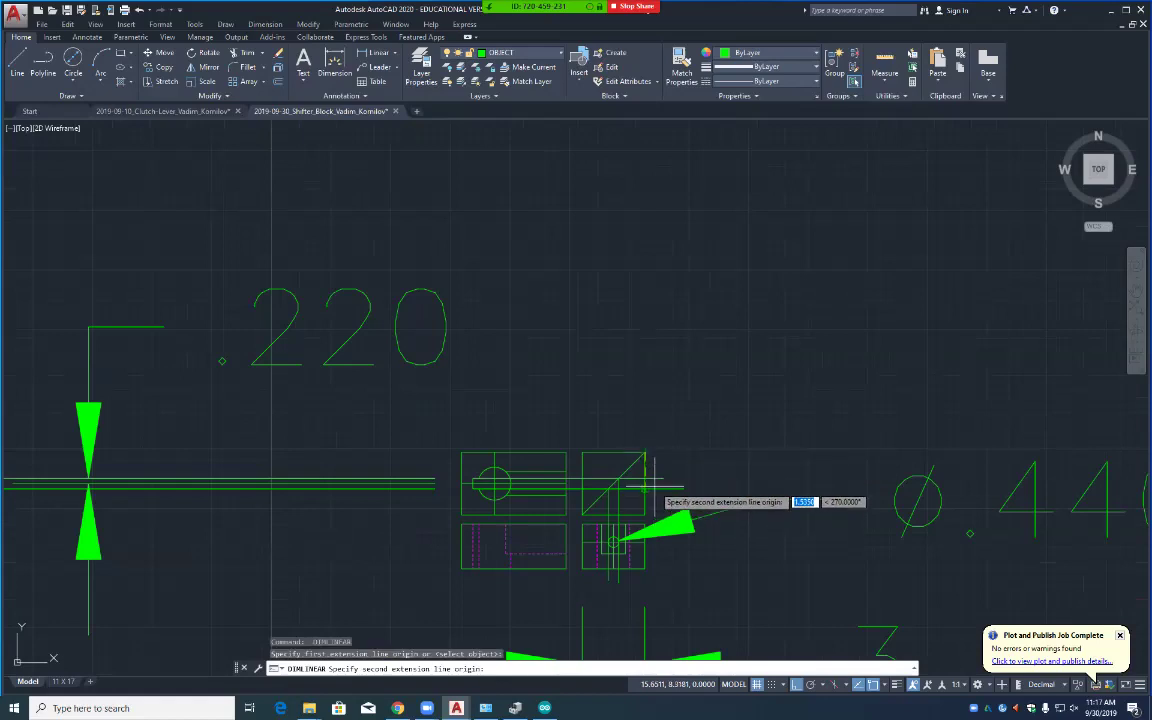
pyautogui.press('Escape')
# Step: Add a vertical linear dimension along the top view's left edge, placed to the left of the view
pyautogui.press('Return')
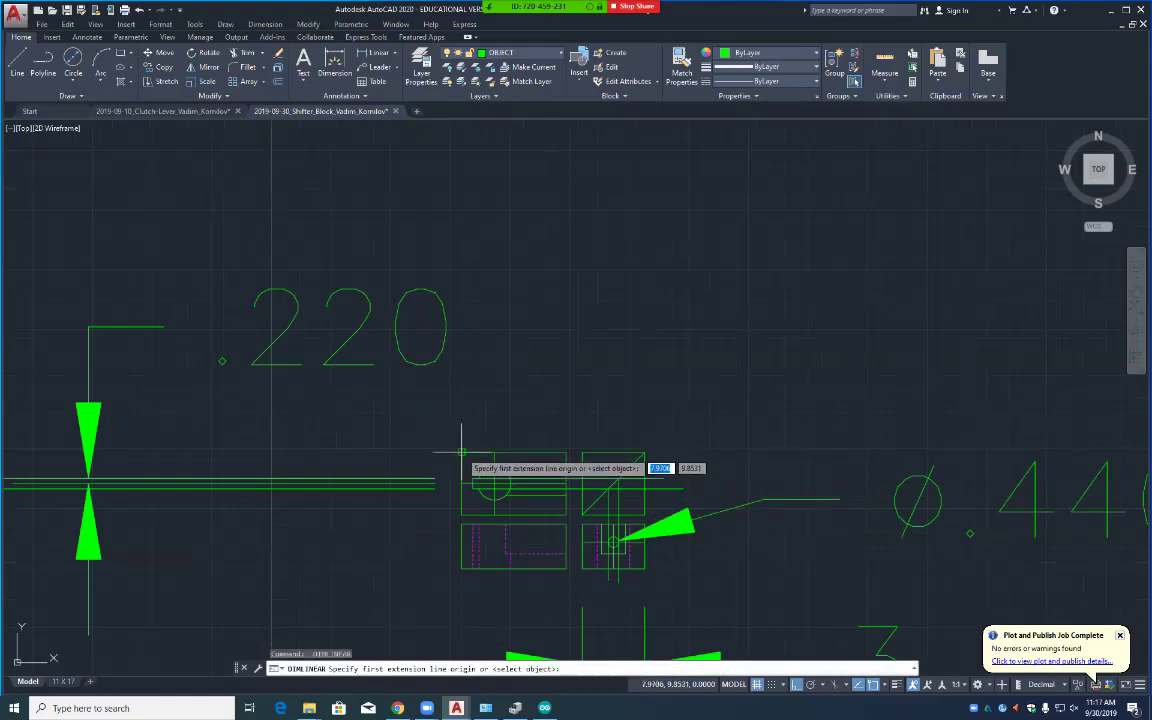
pyautogui.click(461, 453)
pyautogui.click(462, 515)
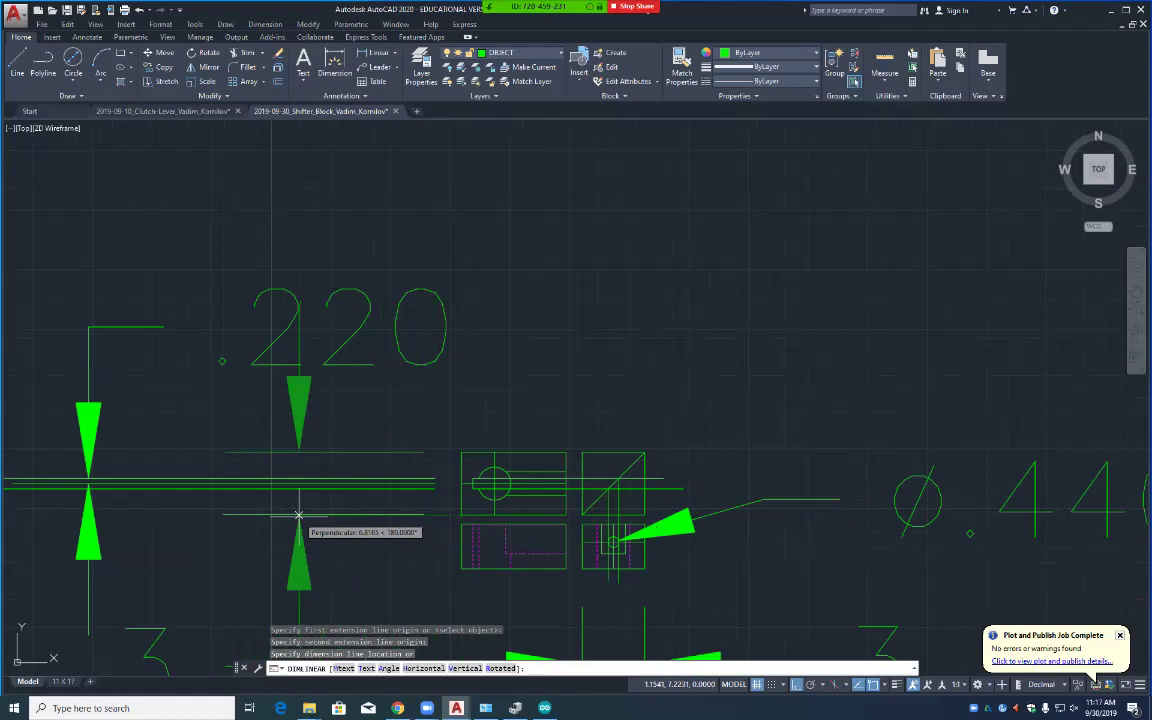
pyautogui.click(298, 518)
# Step: Set the primary unit precision of the top view's height dimension and the side view's width dimension to 0.0000
pyautogui.scroll(-5, 342, 526)
pyautogui.click(380, 445)
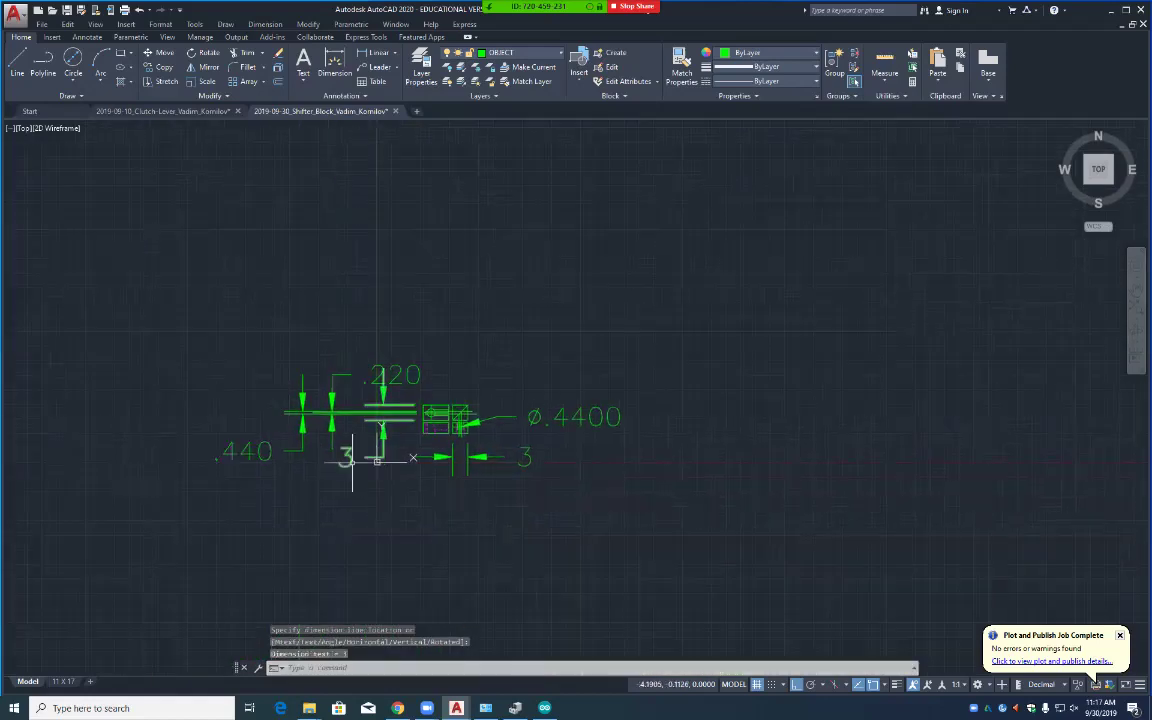
pyautogui.click(526, 457)
pyautogui.rightClick(529, 450)
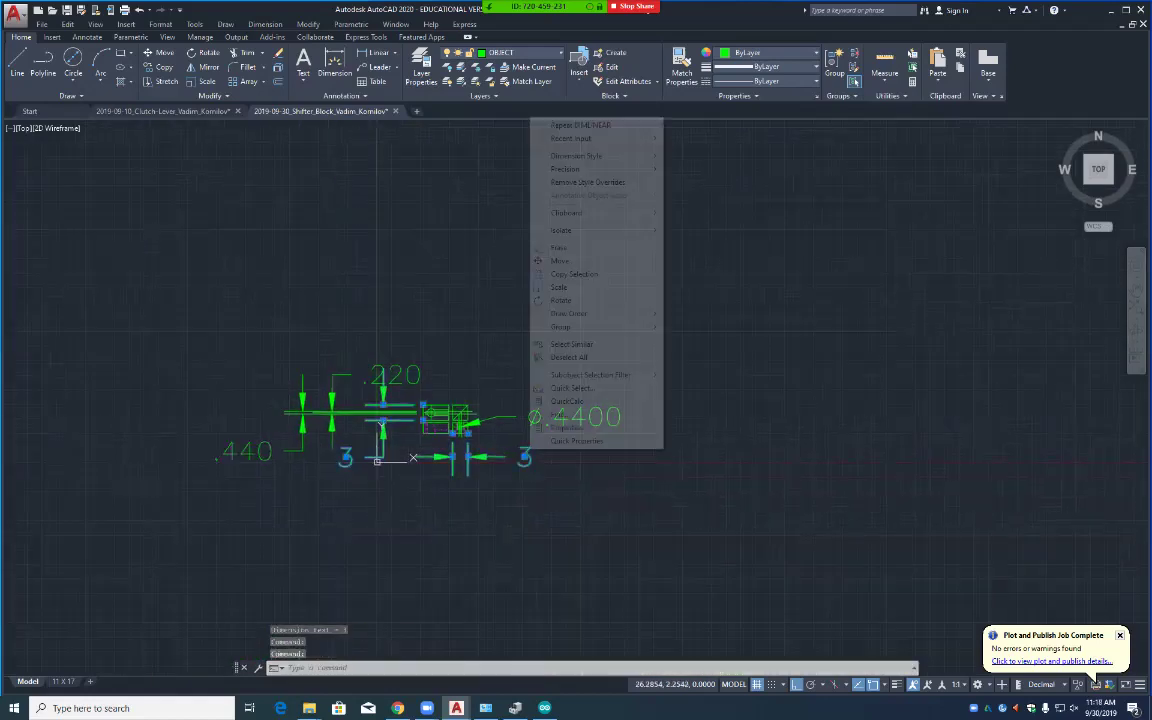
pyautogui.click(566, 427)
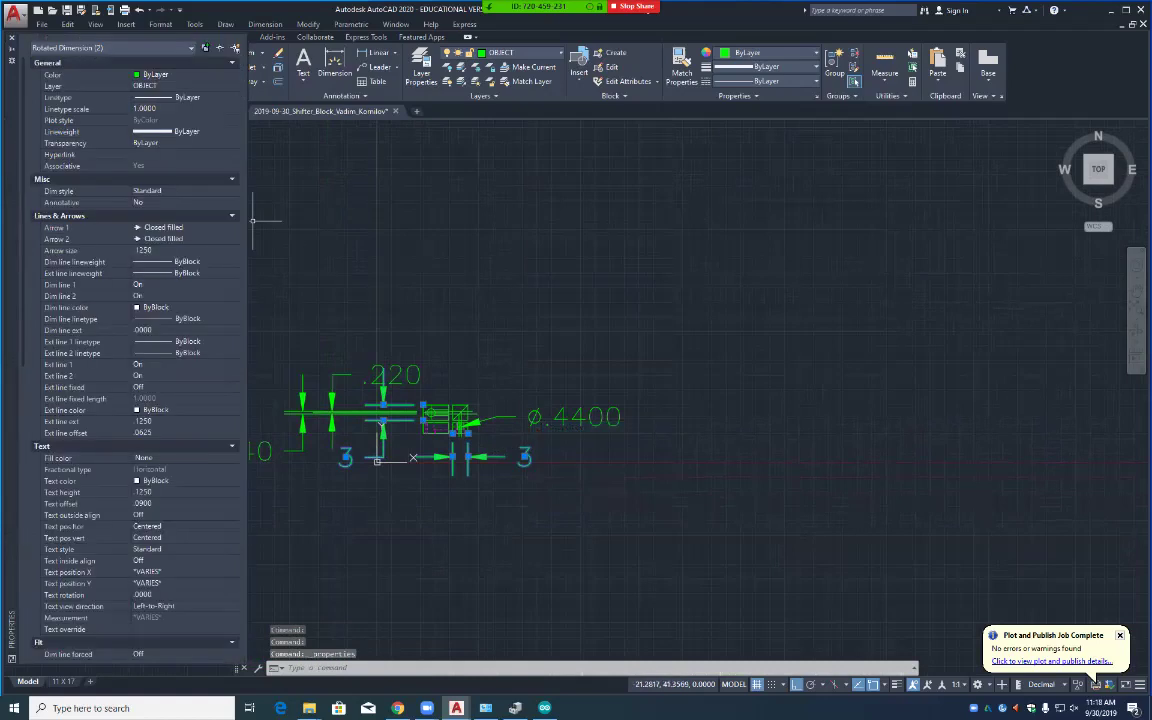
pyautogui.scroll(-15, 130, 350)
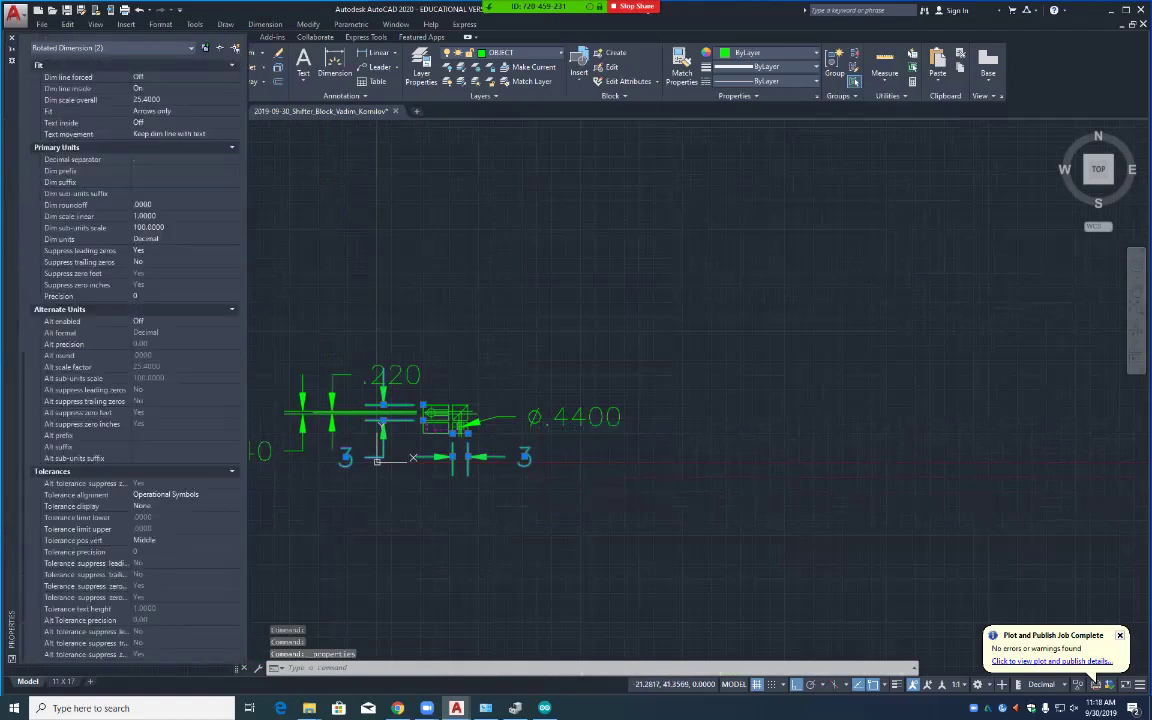
pyautogui.click(185, 296)
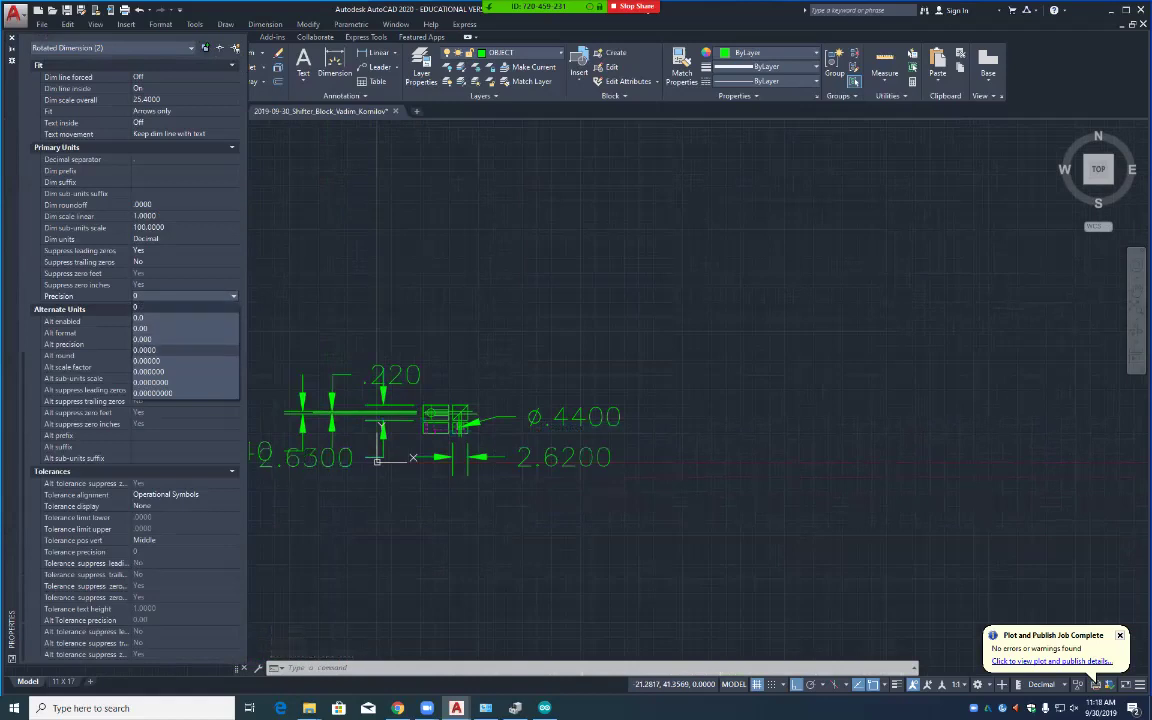
pyautogui.click(150, 350)
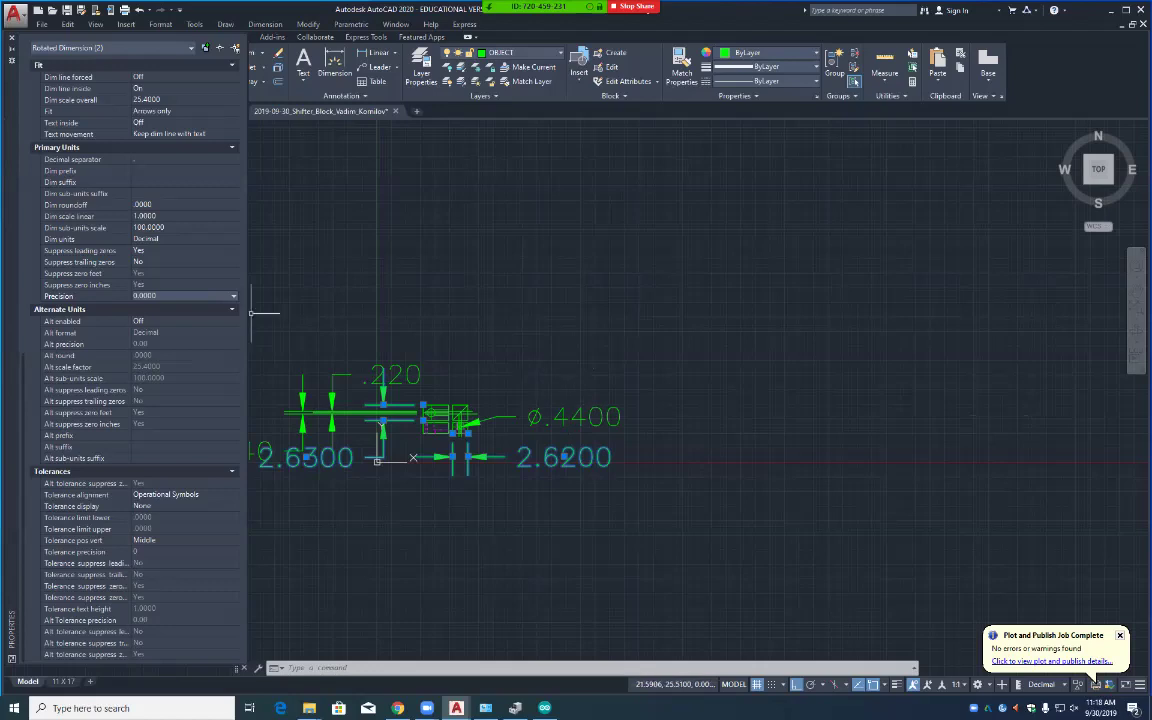
pyautogui.click(12, 48)
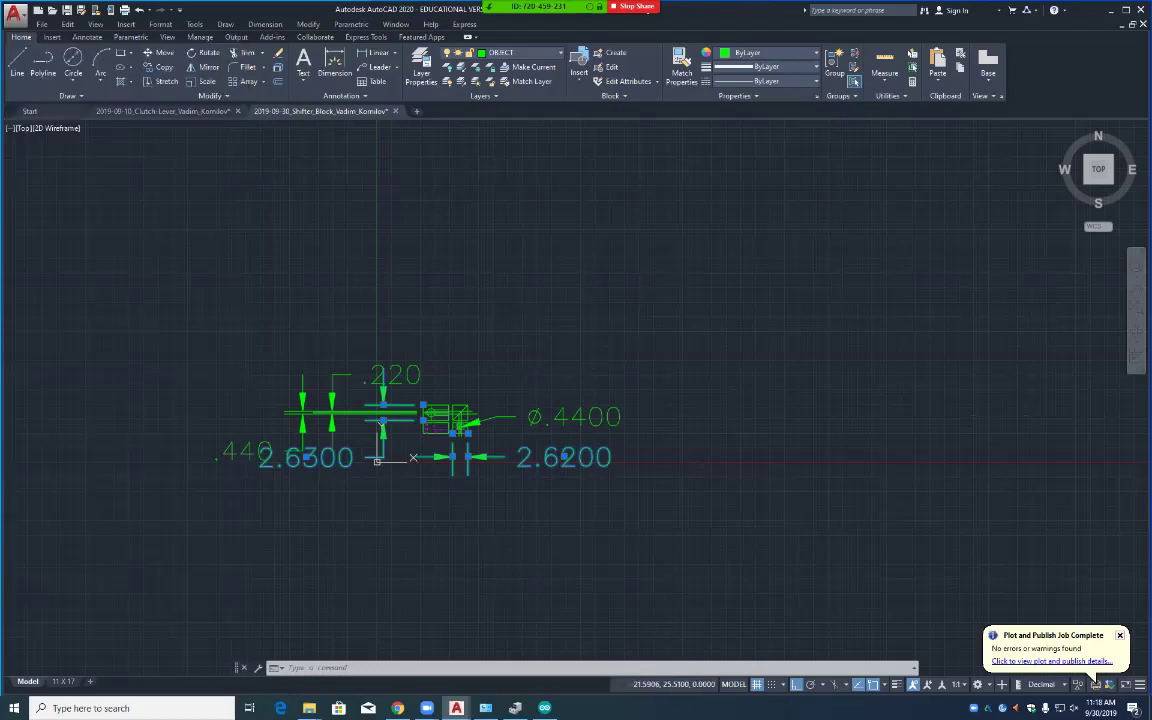
# Step: Modify the Standard dimension style to use an overall scale of 1 for dimension features
pyautogui.scroll(5, 463, 505)
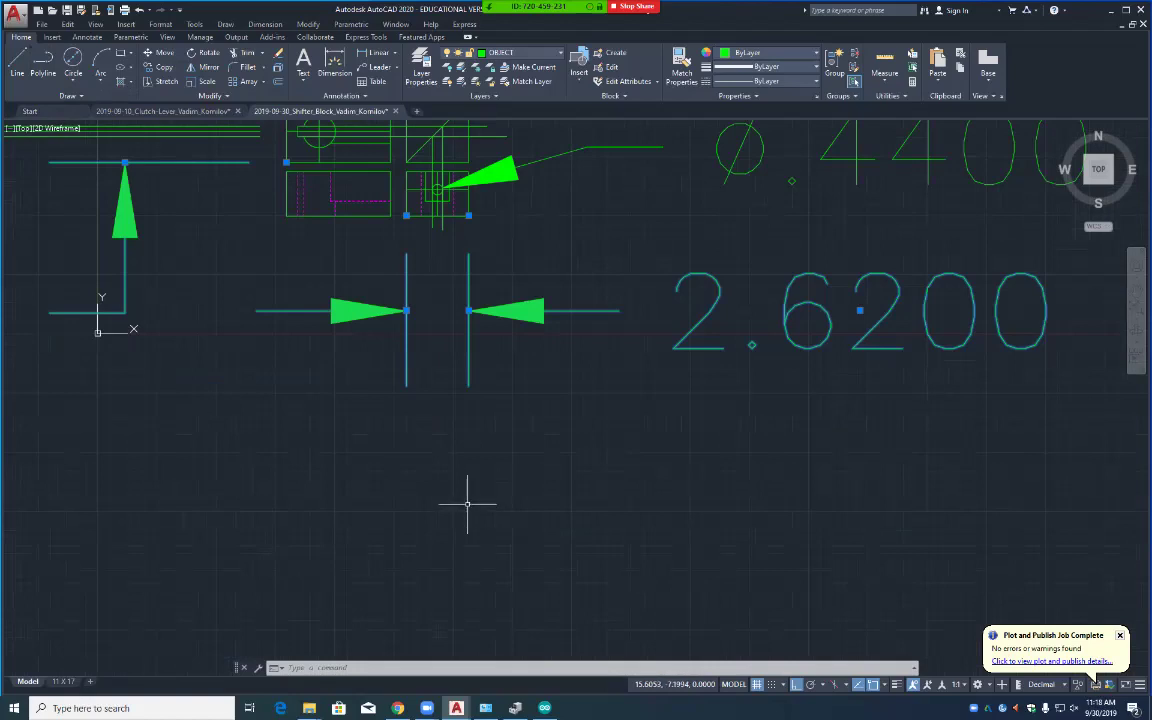
pyautogui.moveTo(444, 370)
pyautogui.mouseDown(button='middle')
pyautogui.moveTo(452, 437)
pyautogui.moveTo(506, 527)
pyautogui.mouseUp(button='middle')
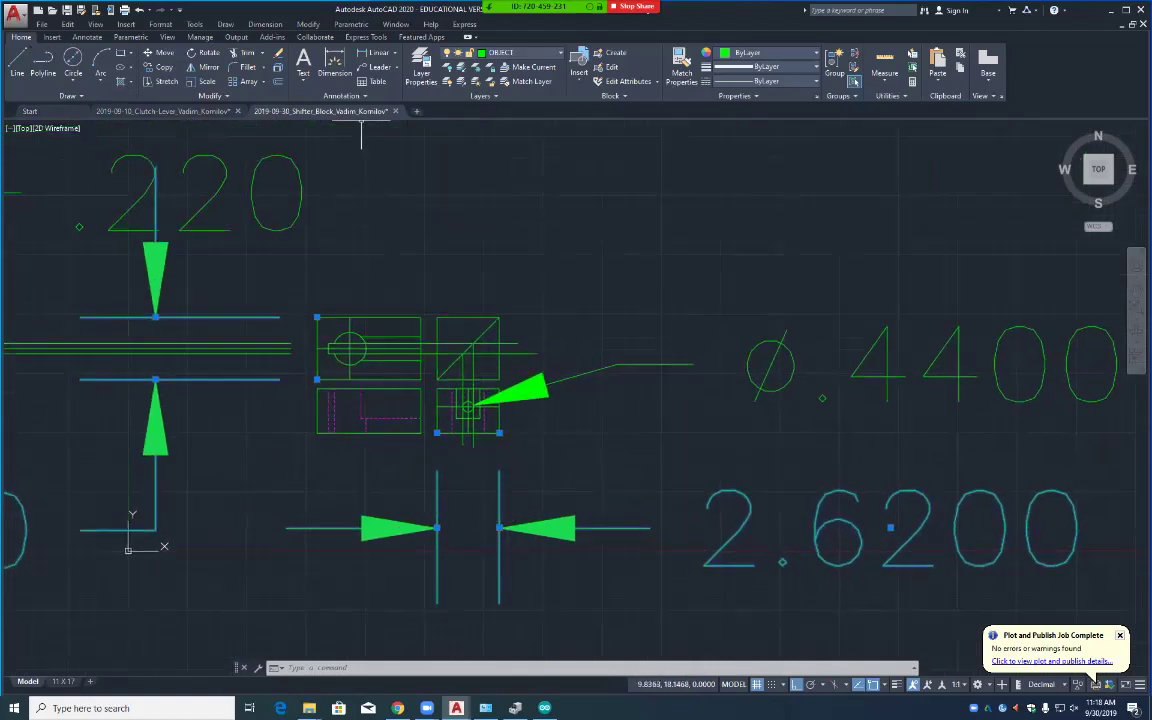
pyautogui.click(345, 96)
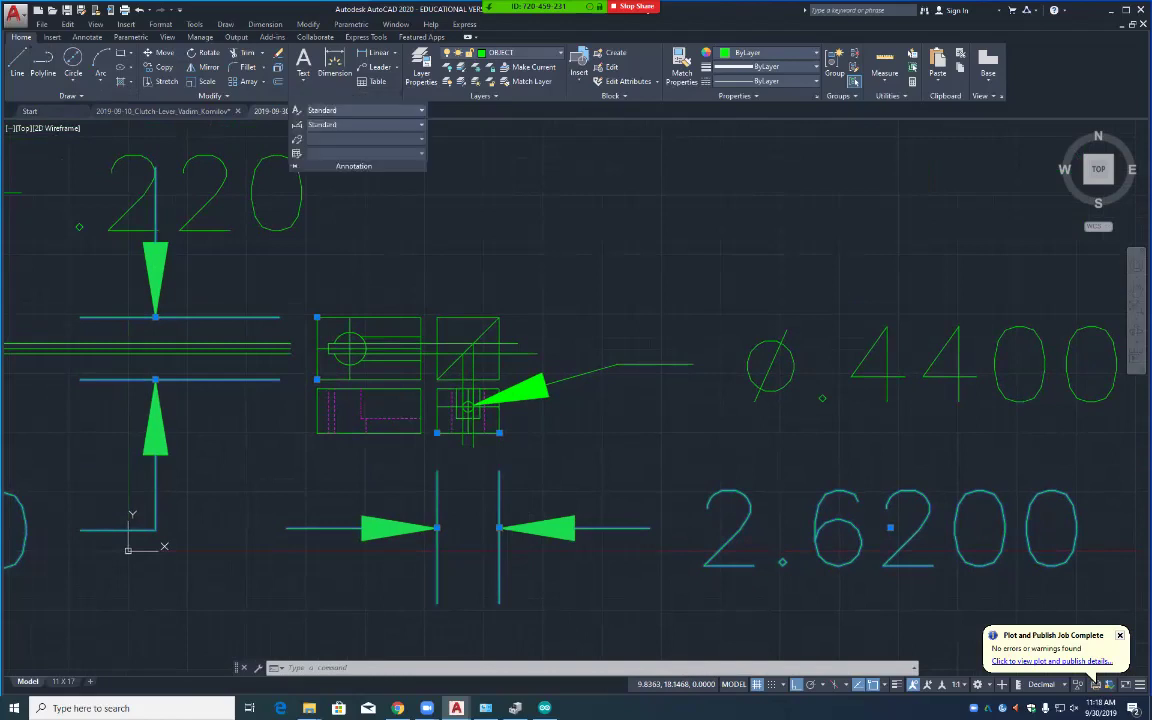
pyautogui.click(296, 124)
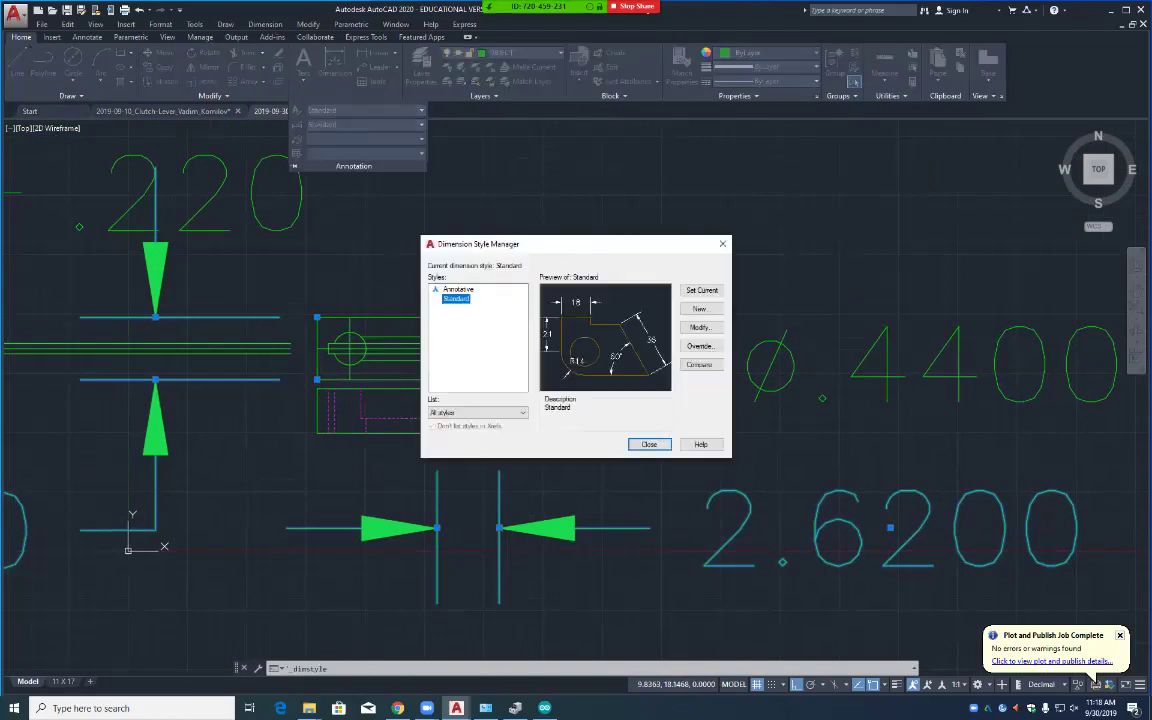
pyautogui.click(699, 327)
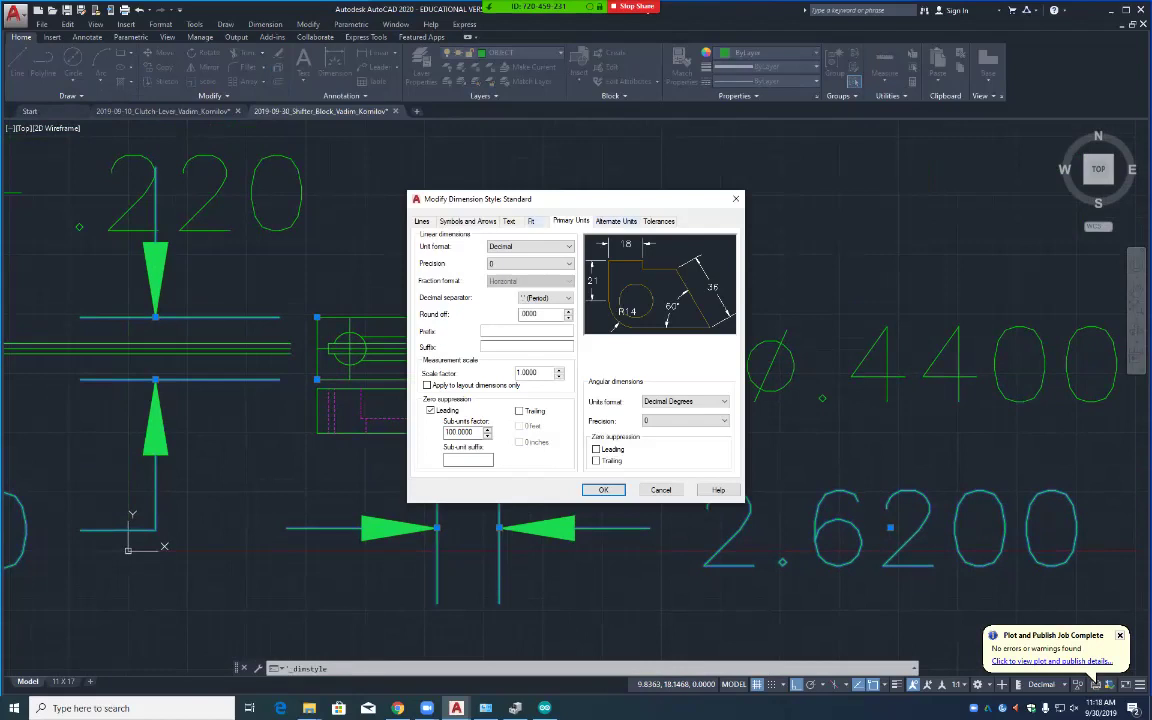
pyautogui.click(531, 221)
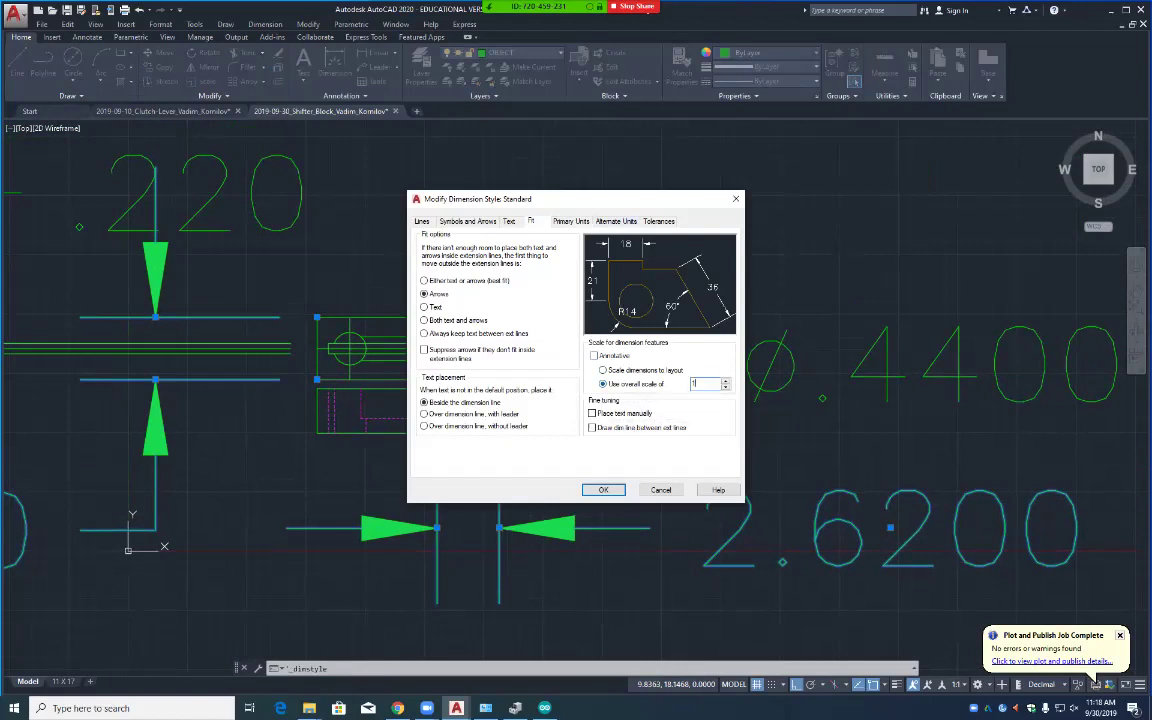
pyautogui.press('Return')
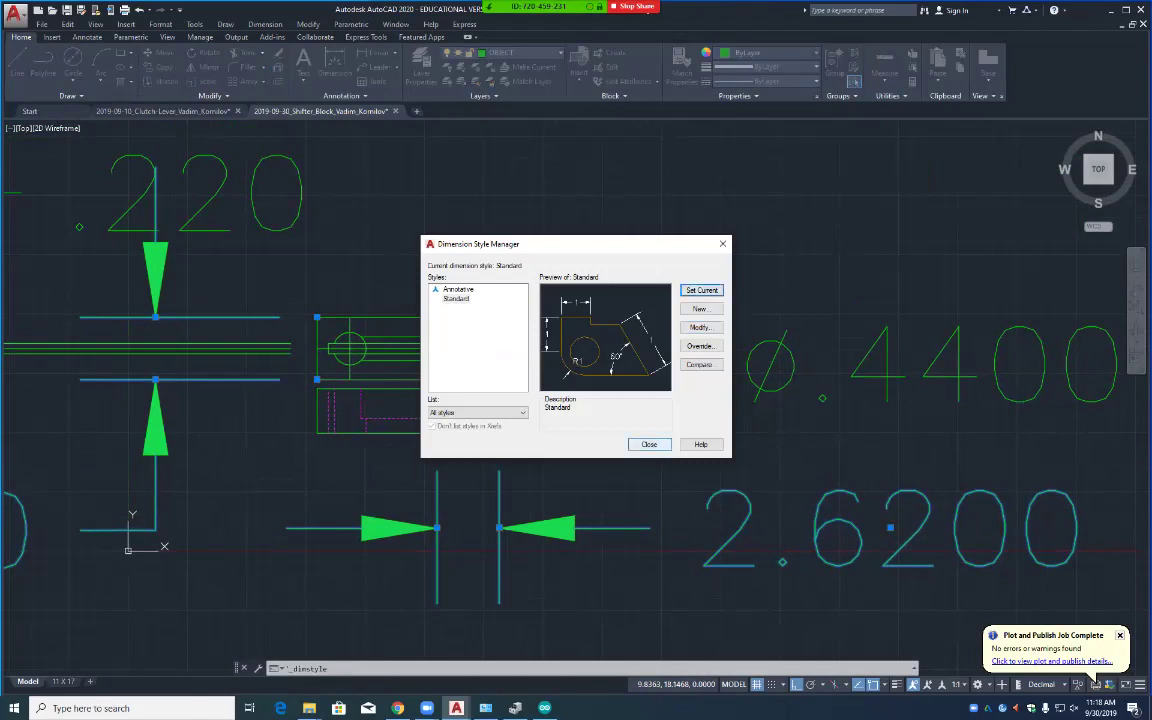
pyautogui.click(649, 444)
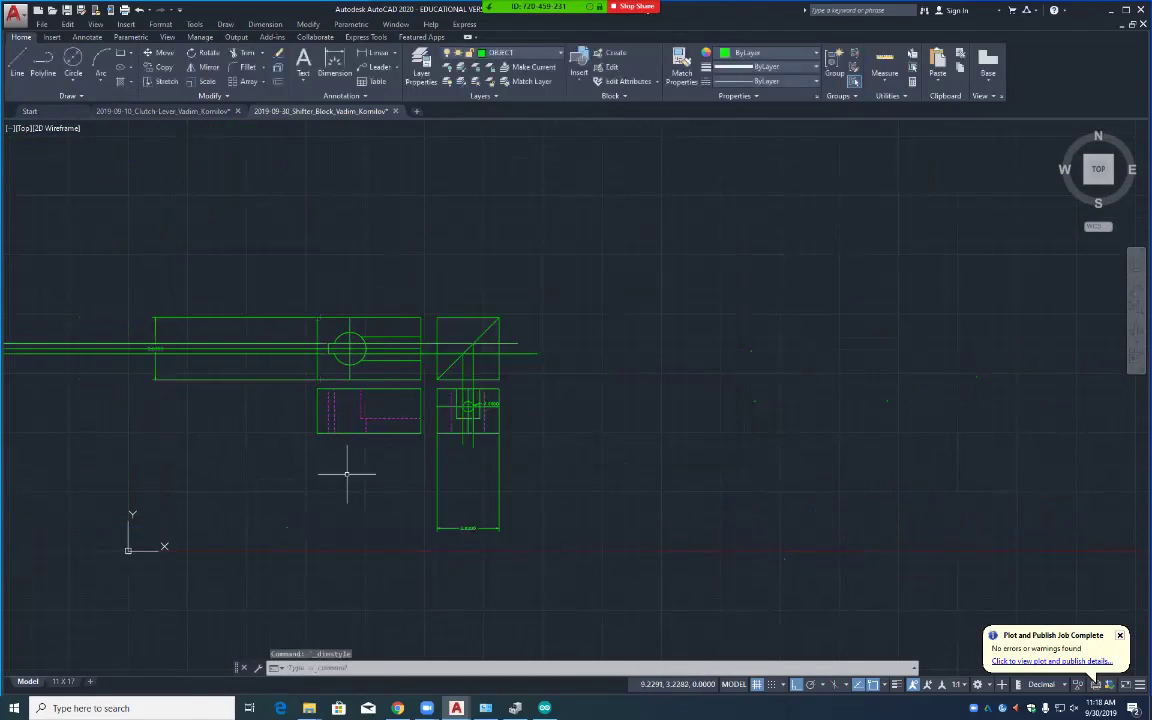
# Step: Examine how the keyway edges project from the top view through the miter line to the side view's circle
pyautogui.moveTo(314, 480)
pyautogui.mouseDown(button='middle')
pyautogui.moveTo(434, 425)
pyautogui.moveTo(463, 388)
pyautogui.mouseUp(button='middle')
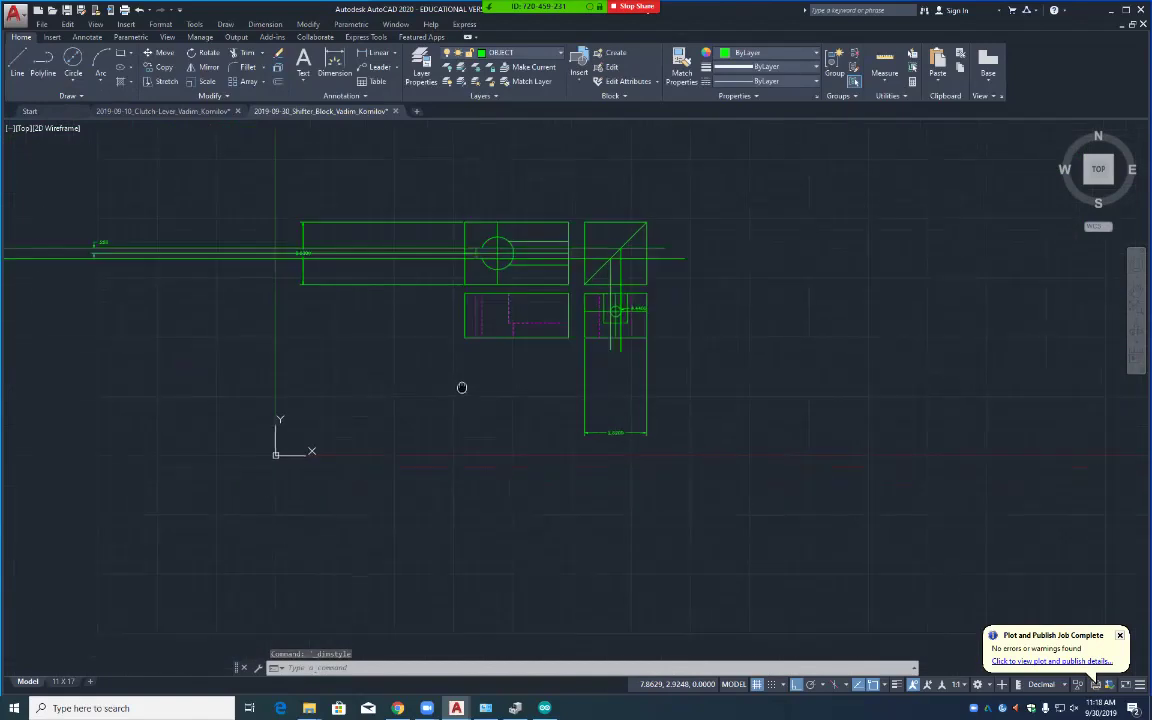
pyautogui.scroll(5, 504, 418)
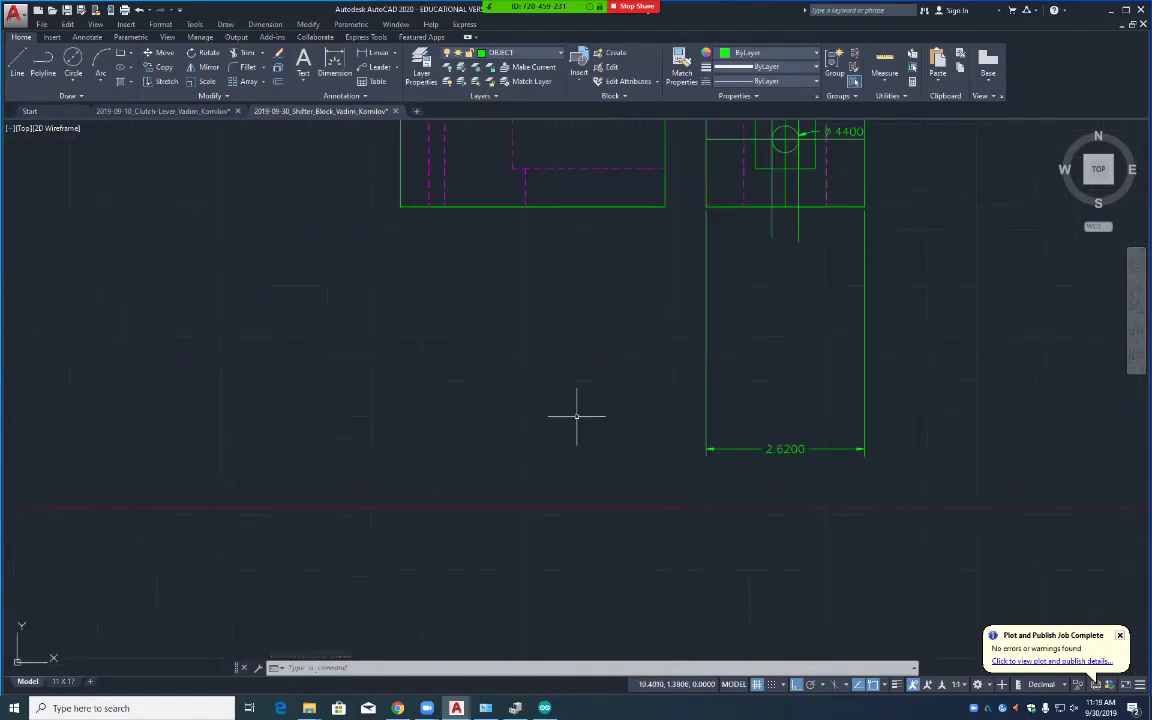
pyautogui.moveTo(771, 329)
pyautogui.mouseDown(button='middle')
pyautogui.moveTo(537, 465)
pyautogui.moveTo(511, 494)
pyautogui.mouseUp(button='middle')
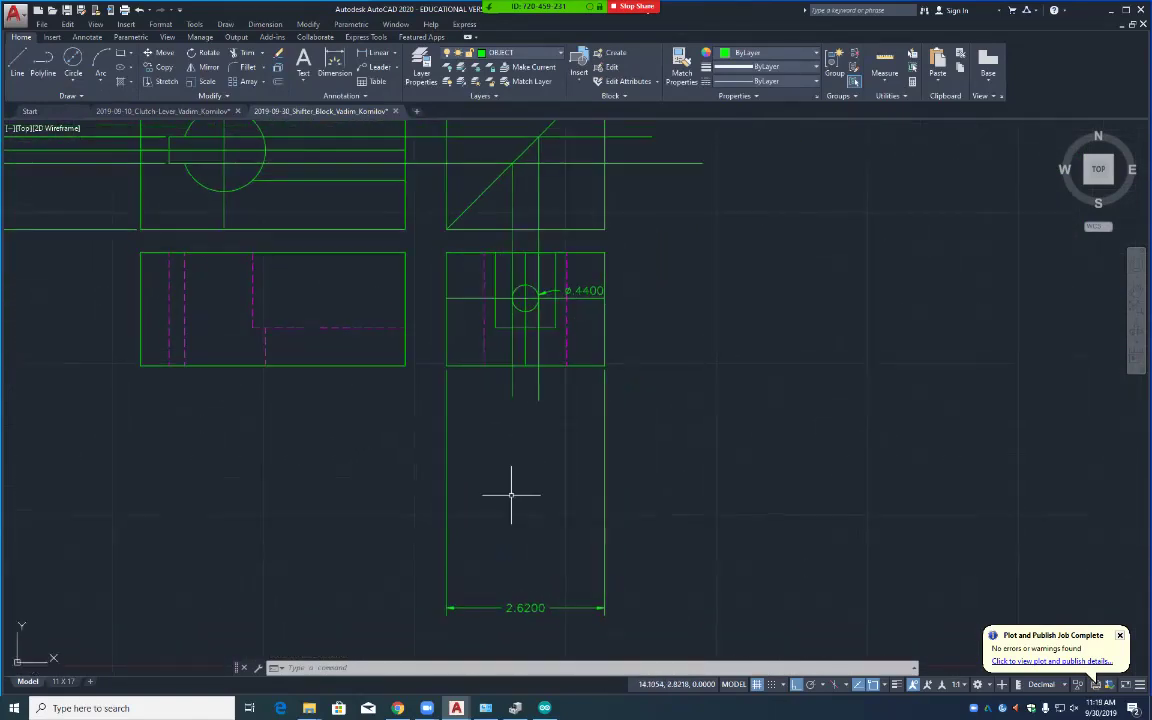
pyautogui.scroll(2, 511, 494)
pyautogui.moveTo(573, 419); pyautogui.dragTo(561, 530, button='middle')
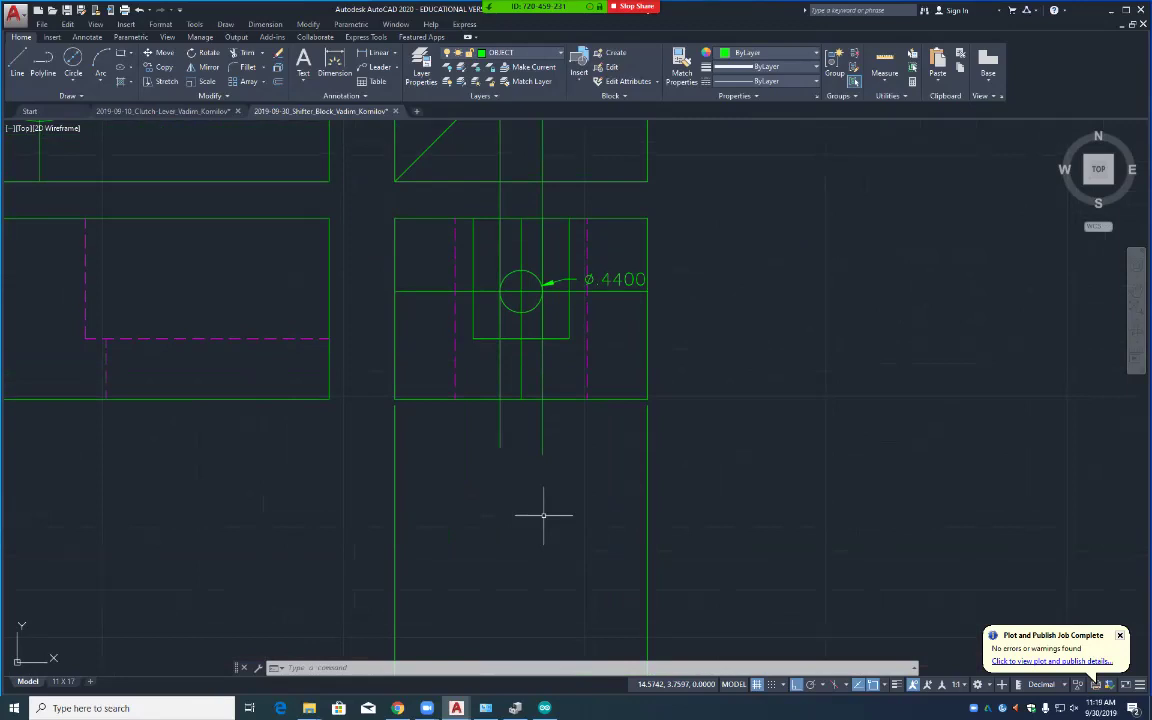
pyautogui.moveTo(543, 515)
pyautogui.mouseDown(button='middle')
pyautogui.moveTo(559, 334)
pyautogui.moveTo(555, 522)
pyautogui.mouseUp(button='middle')
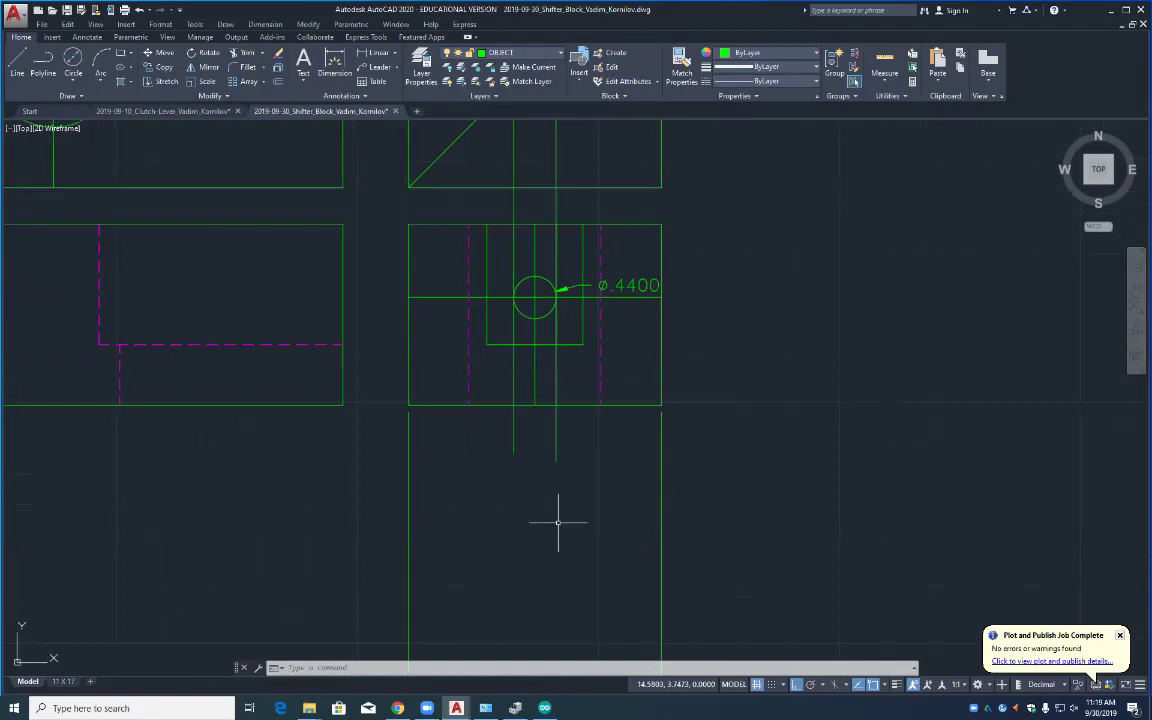
pyautogui.moveTo(224, 442); pyautogui.dragTo(551, 634, button='middle')
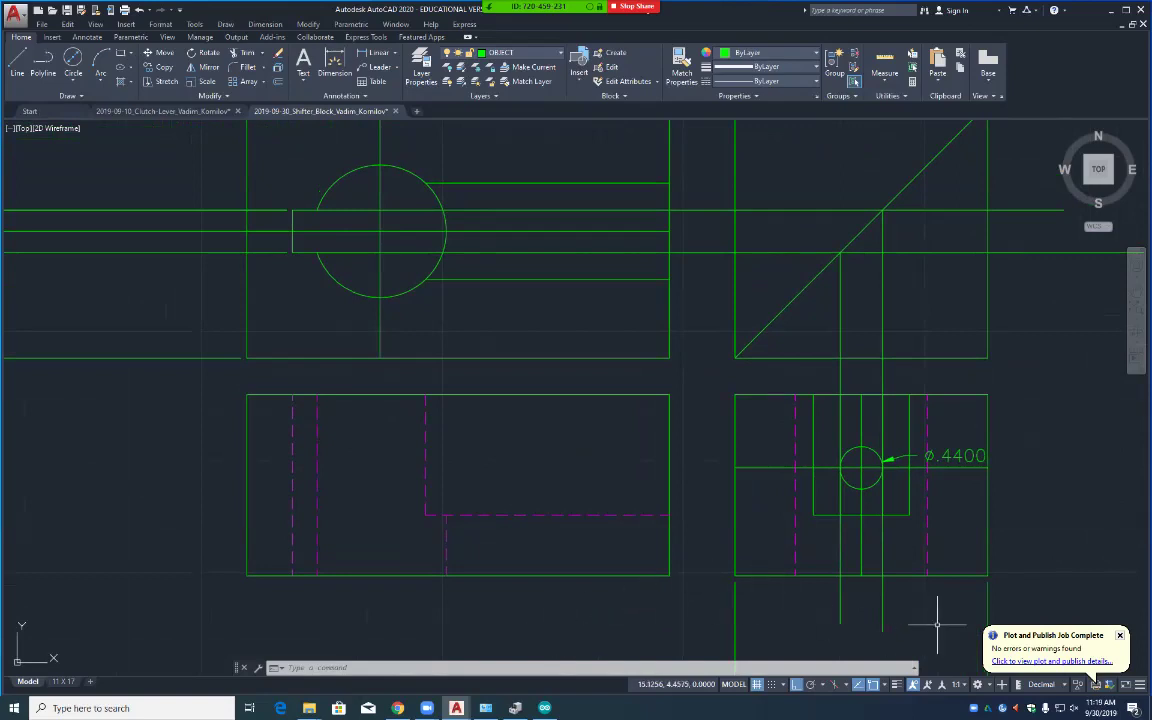
pyautogui.moveTo(902, 609); pyautogui.dragTo(700, 508, button='middle')
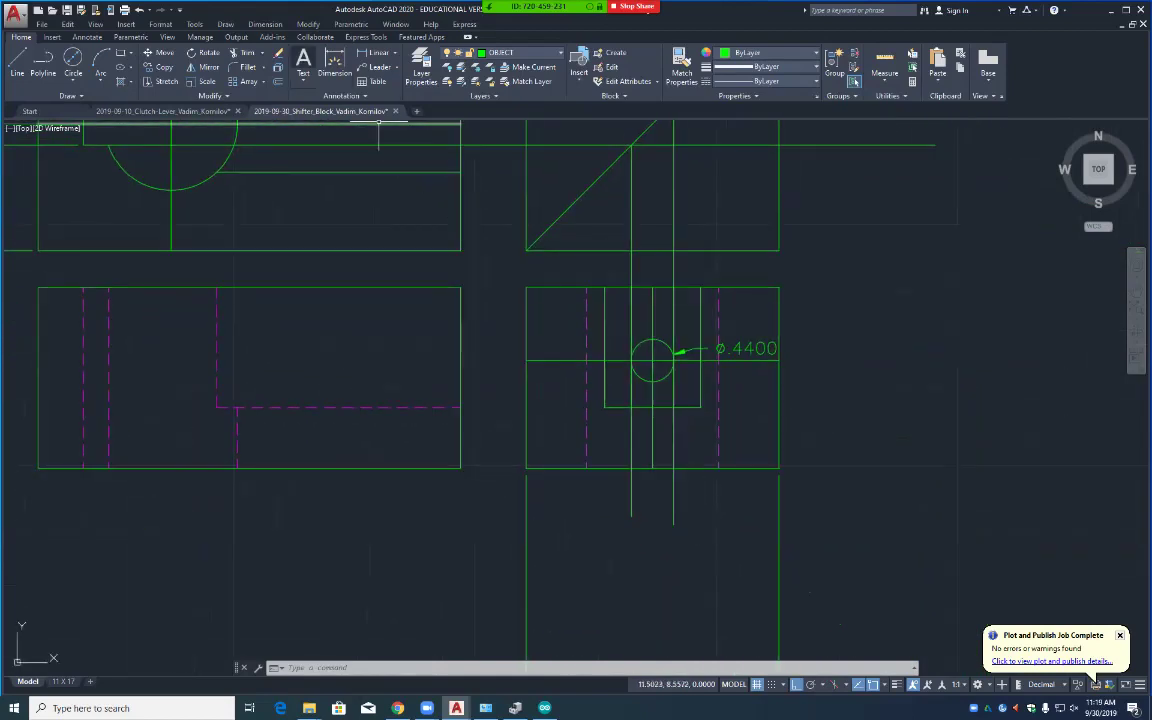
# Step: Dimension the horizontal distance between the lower ends of the two vertical projection lines, placed below the side view
pyautogui.click(334, 70)
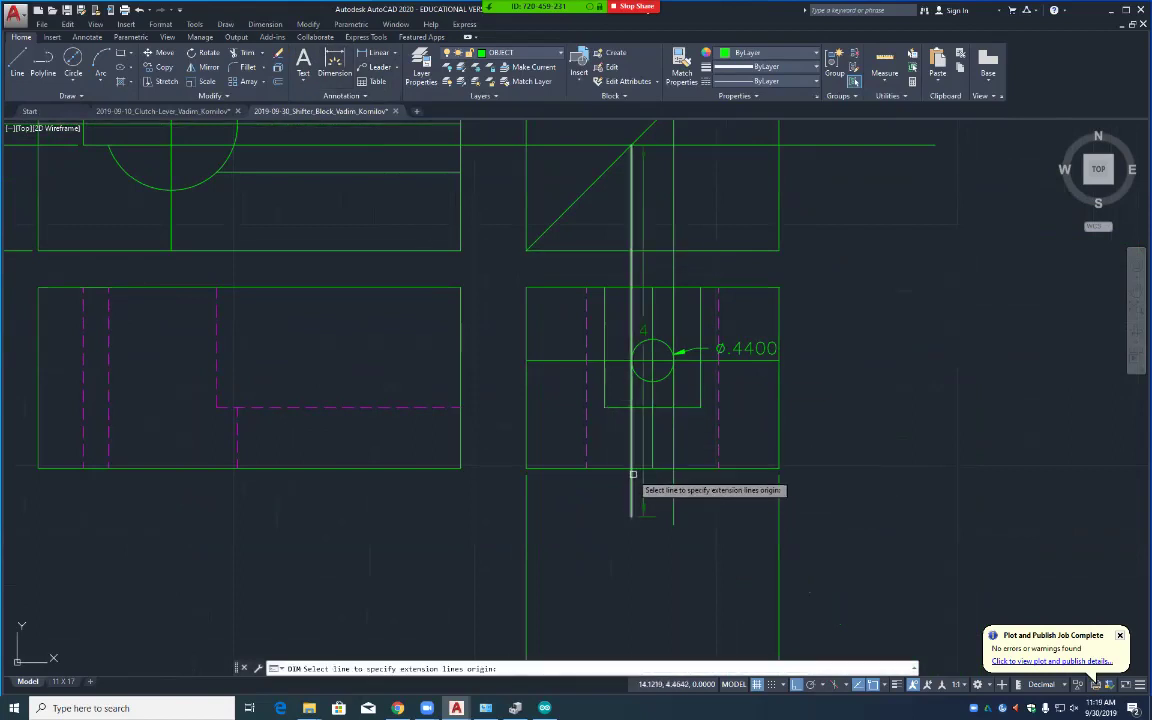
pyautogui.click(631, 513)
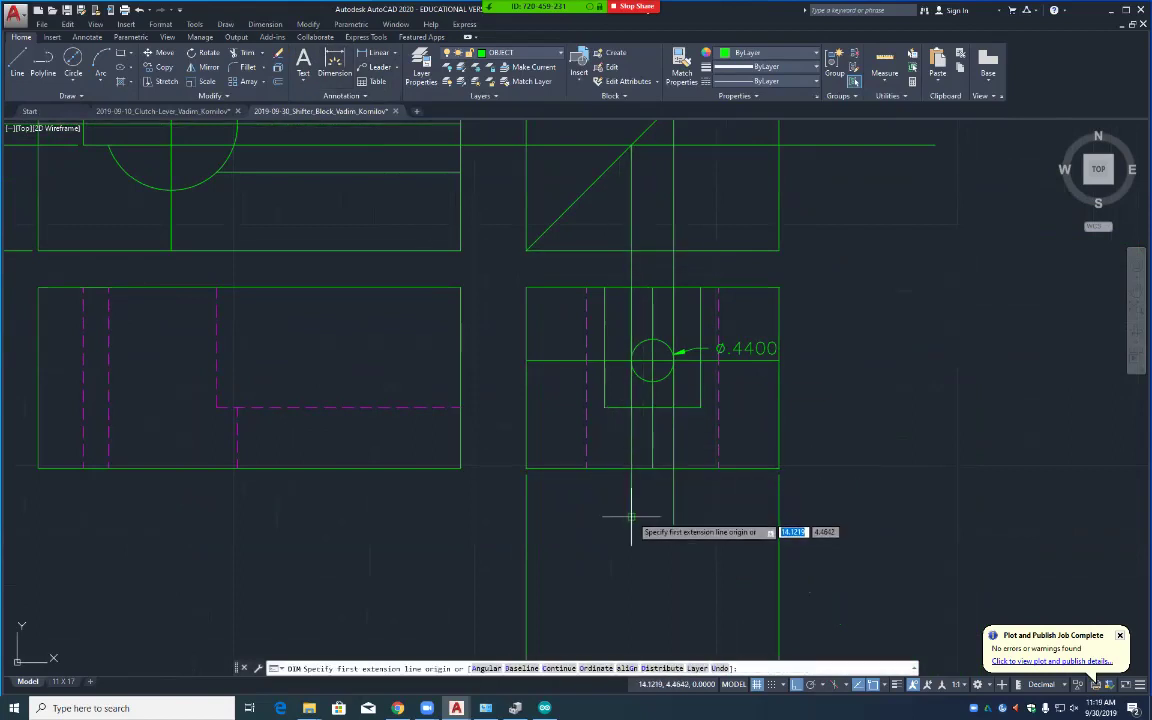
pyautogui.click(668, 514)
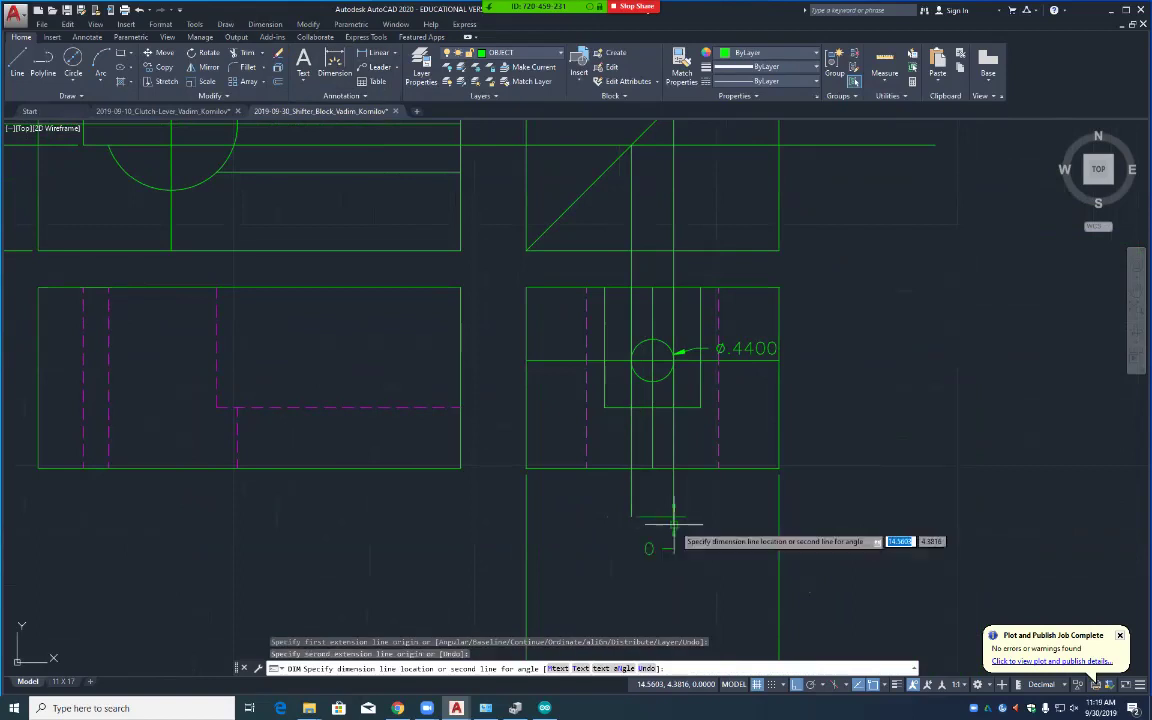
pyautogui.click(662, 558)
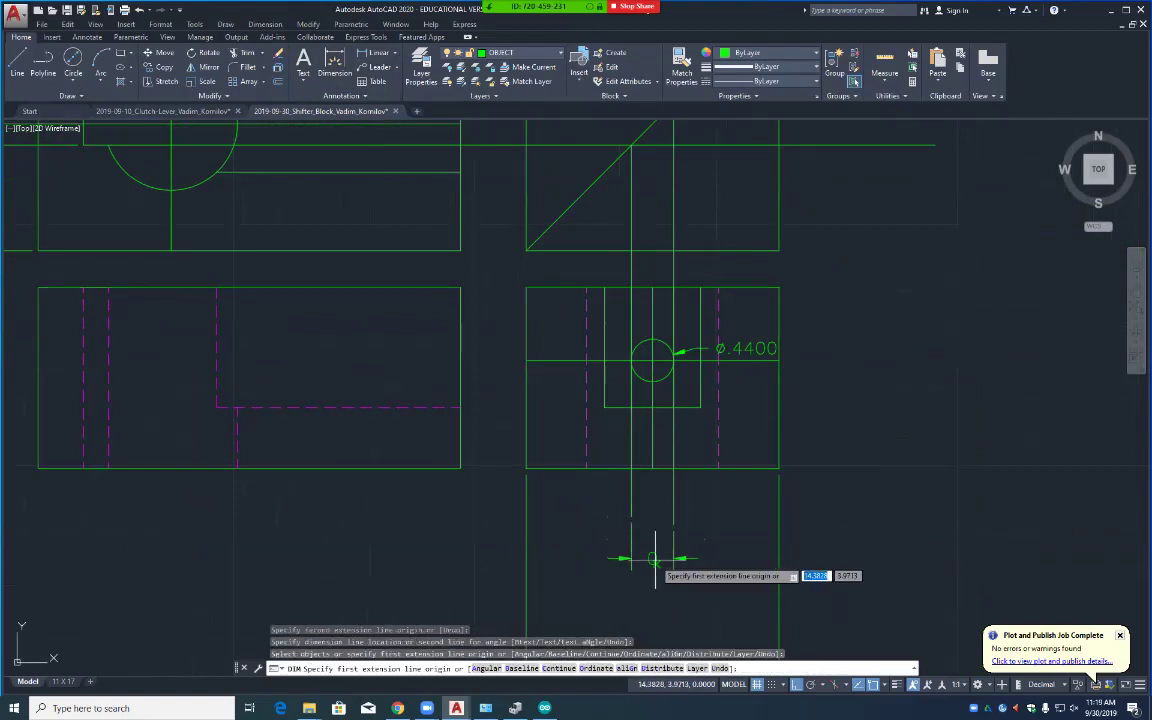
pyautogui.rightClick(656, 560)
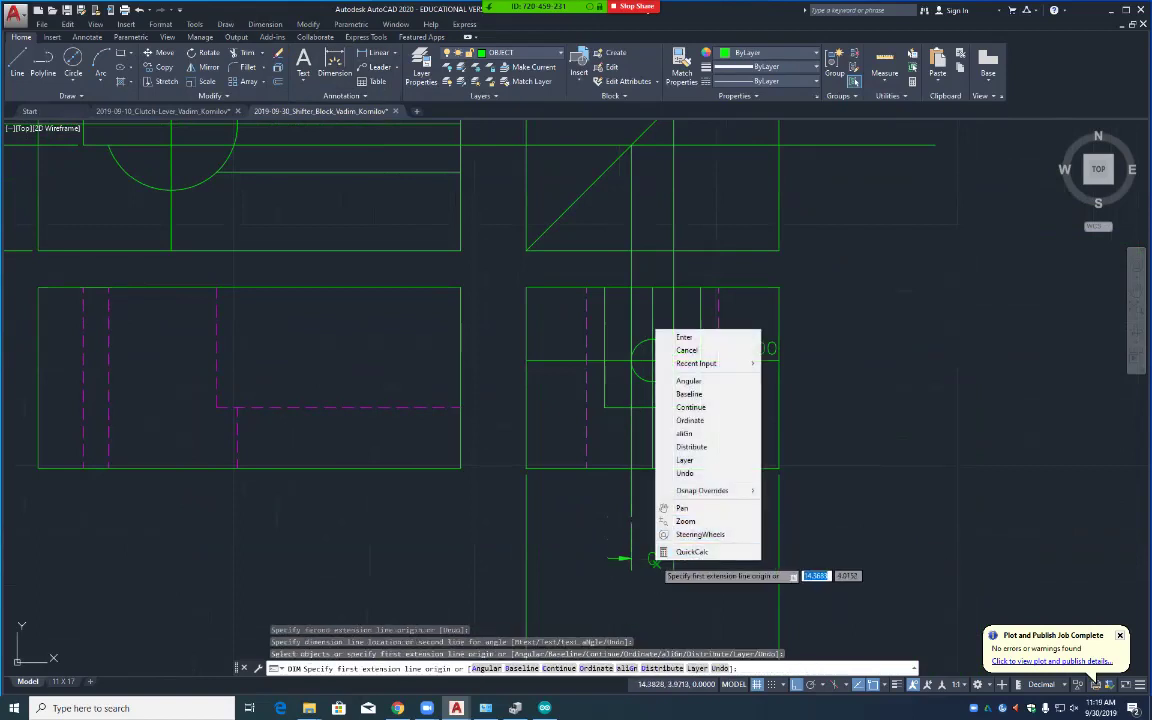
pyautogui.click(651, 560)
pyautogui.rightClick(650, 562)
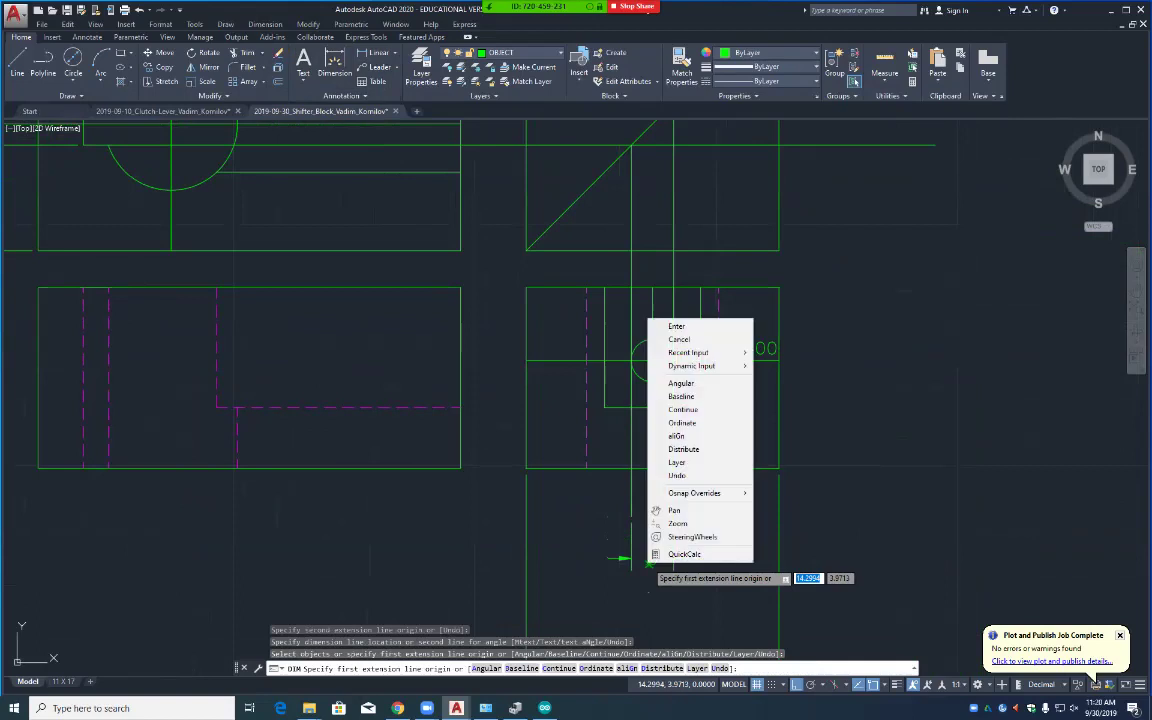
pyautogui.press('Return')
# Step: Set the primary unit precision of the dimension between the projection lines to 0.000 in its properties
pyautogui.click(652, 558)
pyautogui.rightClick(652, 560)
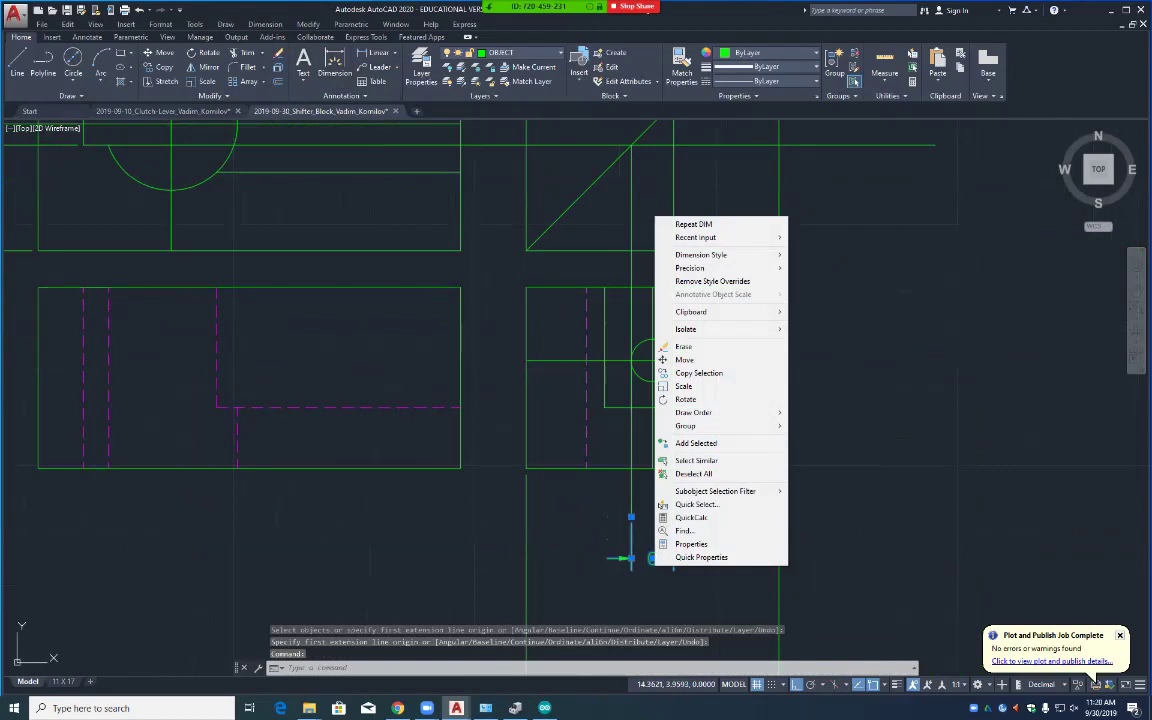
pyautogui.click(680, 543)
pyautogui.scroll(-10, 130, 360)
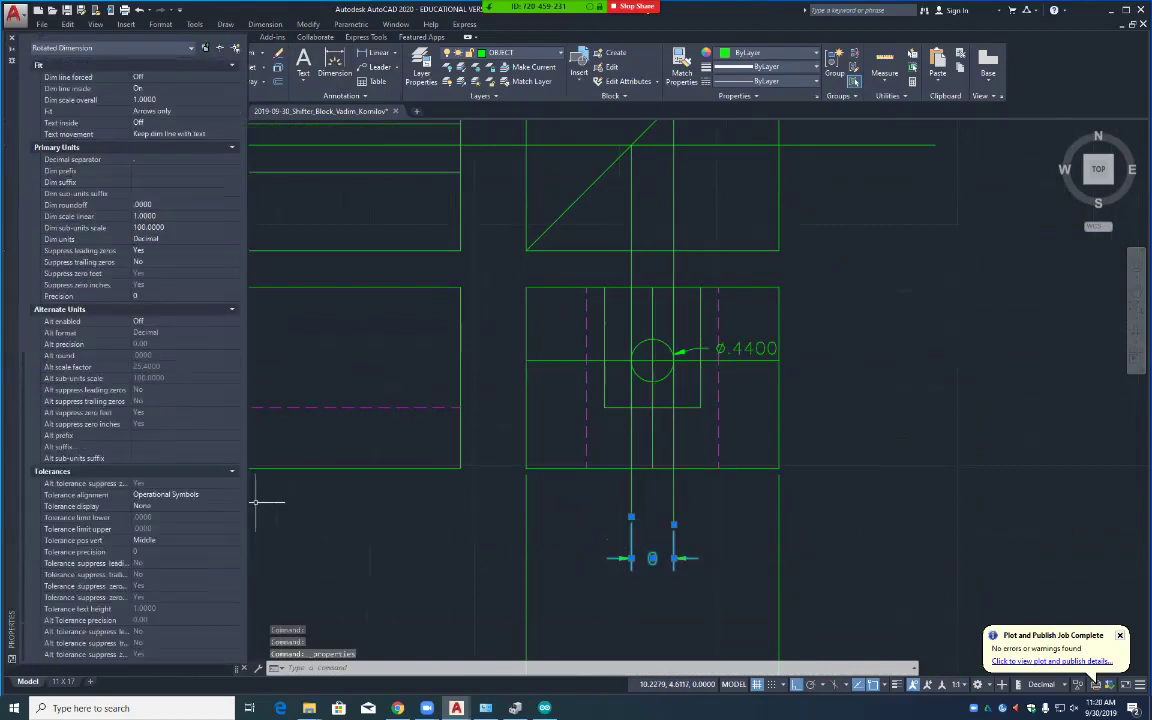
pyautogui.click(180, 296)
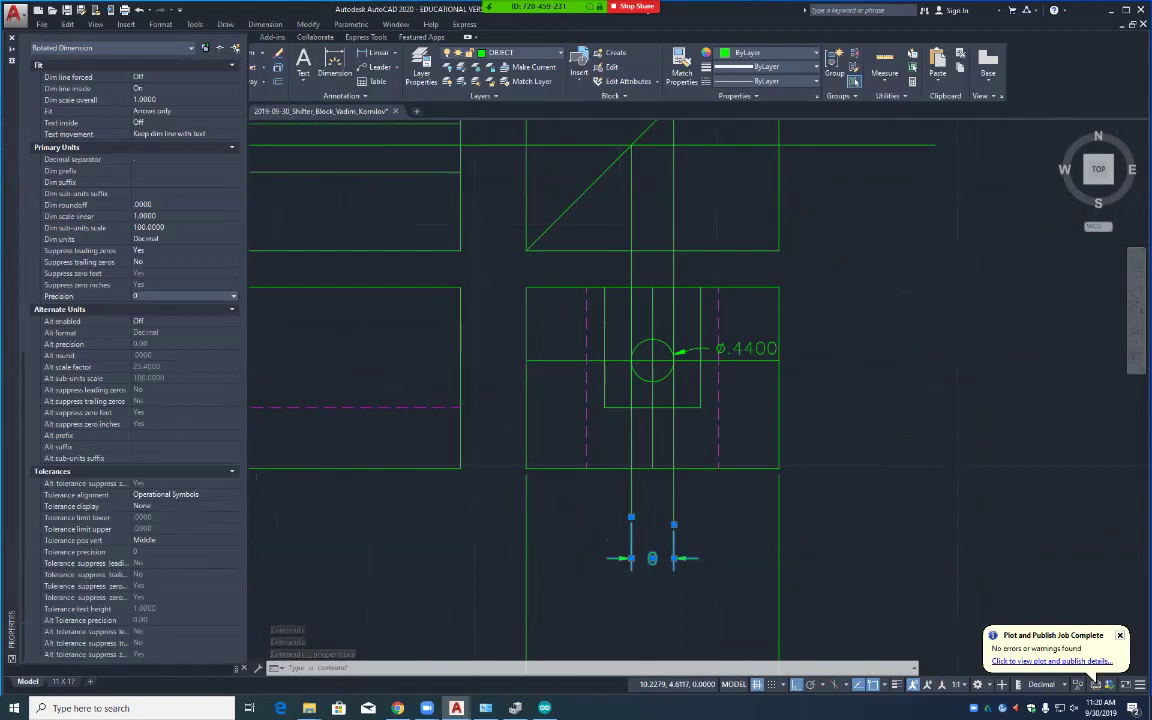
pyautogui.click(180, 296)
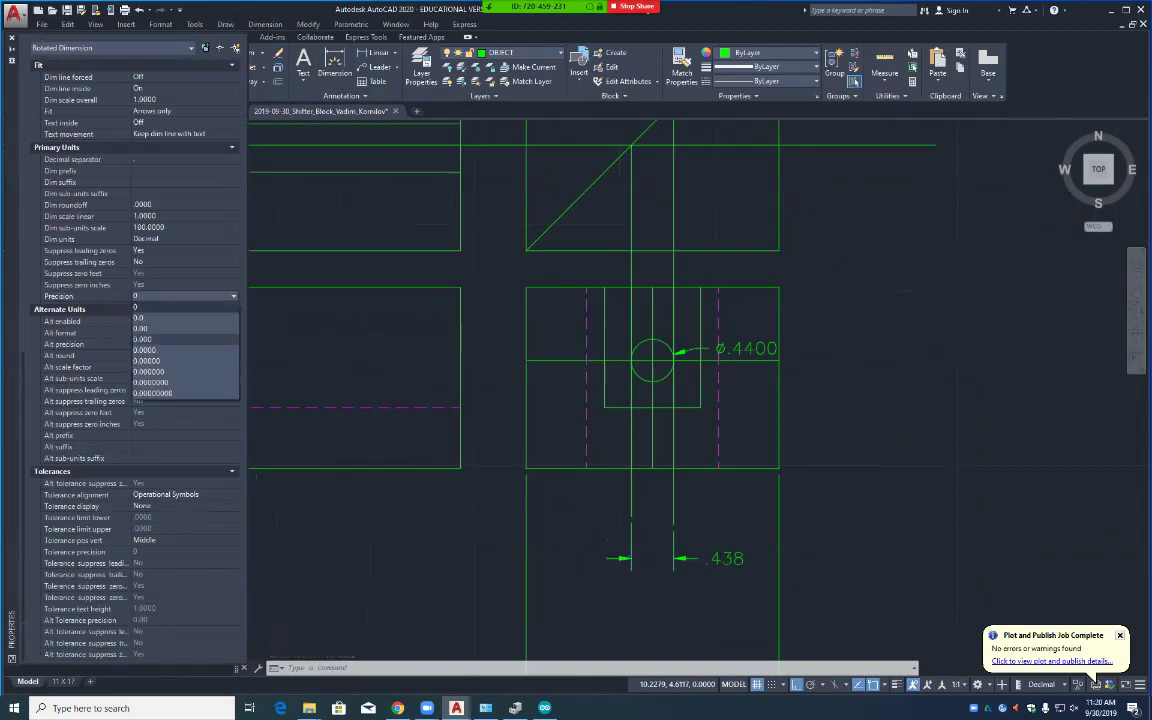
pyautogui.click(142, 339)
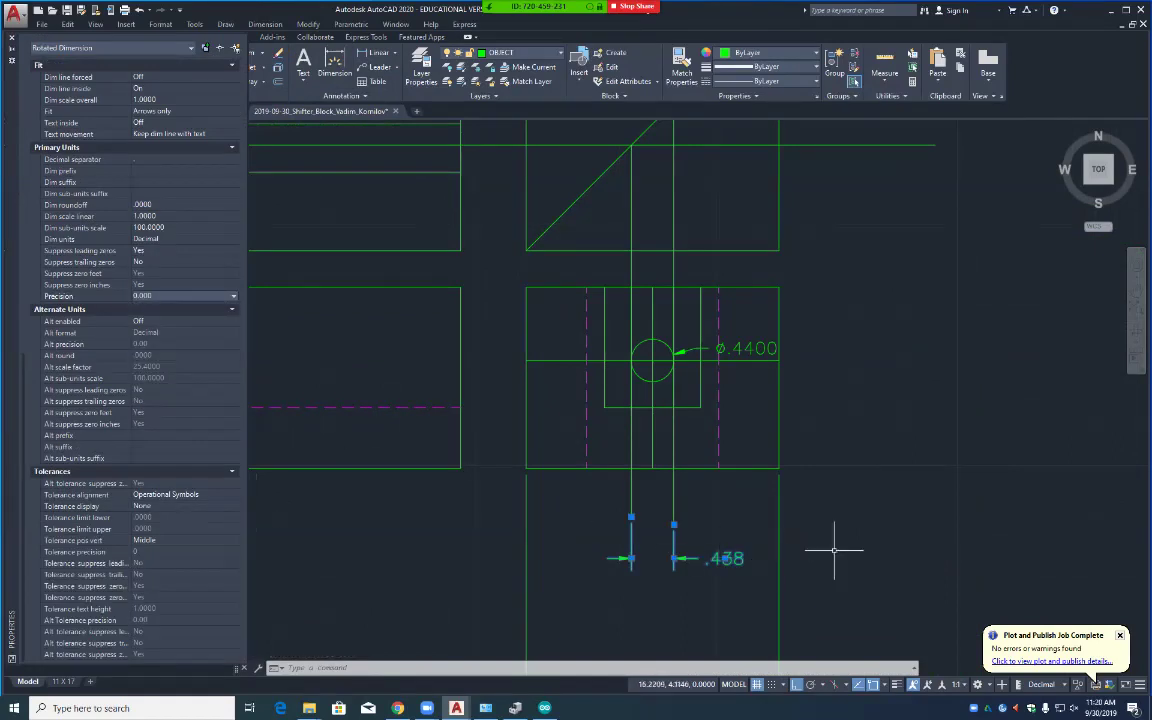
# Step: Examine the top view's overall height dimension and its projections across the miter square to the side view
pyautogui.press('Escape')
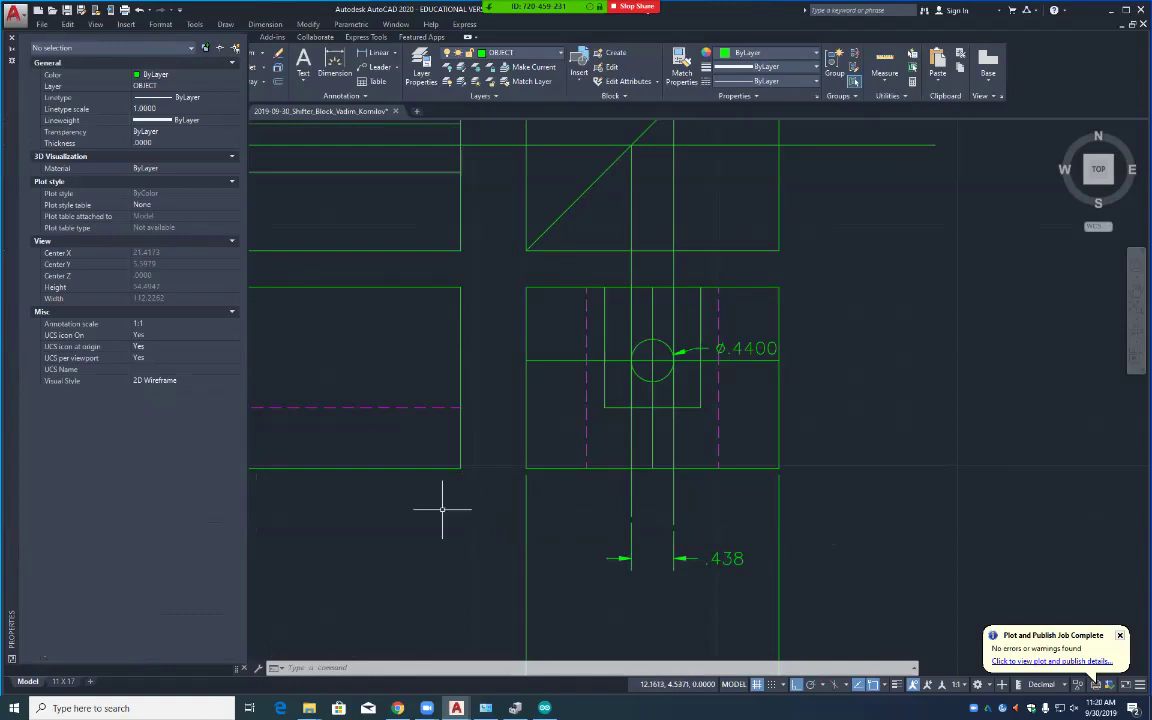
pyautogui.moveTo(484, 373)
pyautogui.mouseDown(button='middle')
pyautogui.moveTo(586, 532)
pyautogui.moveTo(722, 617)
pyautogui.moveTo(741, 614)
pyautogui.mouseUp(button='middle')
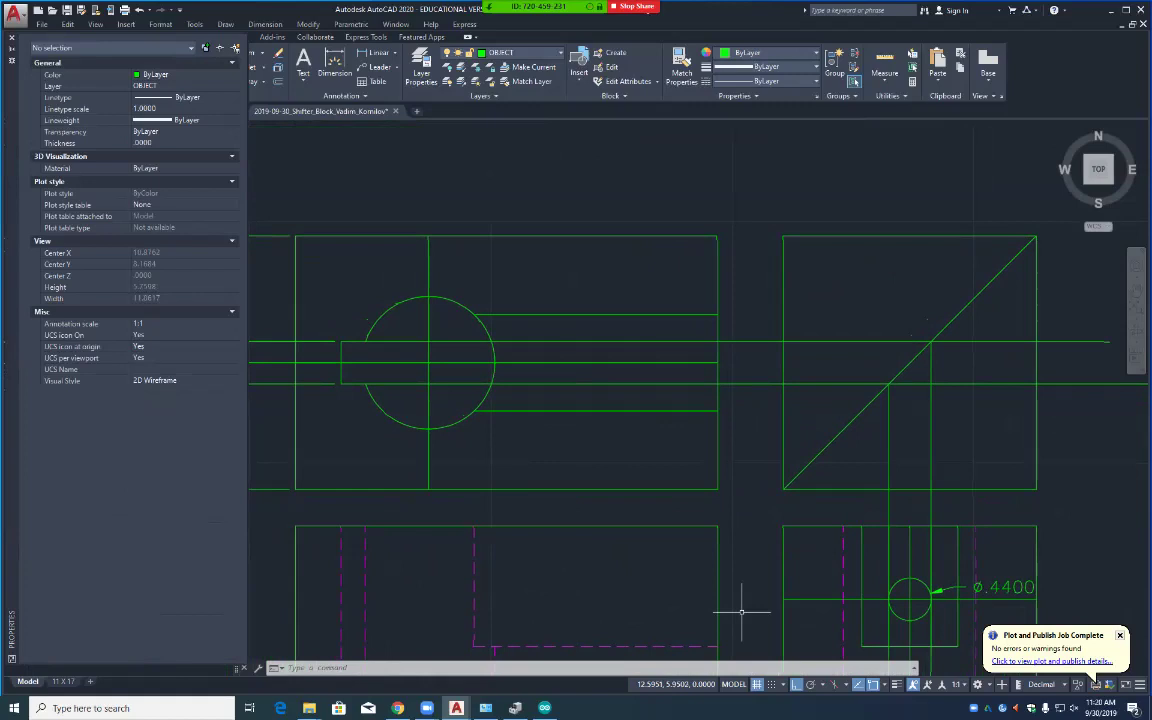
pyautogui.moveTo(305, 444)
pyautogui.mouseDown(button='middle')
pyautogui.moveTo(586, 477)
pyautogui.moveTo(836, 432)
pyautogui.moveTo(1008, 430)
pyautogui.mouseUp(button='middle')
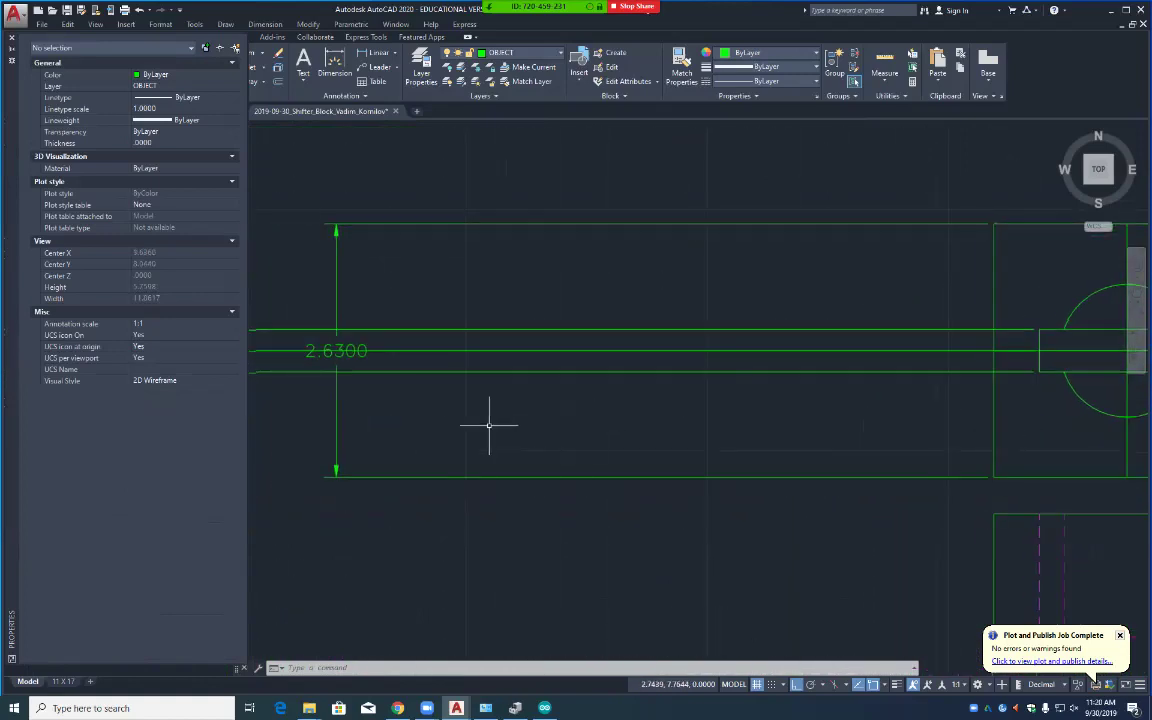
pyautogui.moveTo(425, 420)
pyautogui.mouseDown(button='middle')
pyautogui.moveTo(1147, 420)
pyautogui.moveTo(638, 429)
pyautogui.moveTo(1103, 381)
pyautogui.moveTo(669, 442)
pyautogui.mouseUp(button='middle')
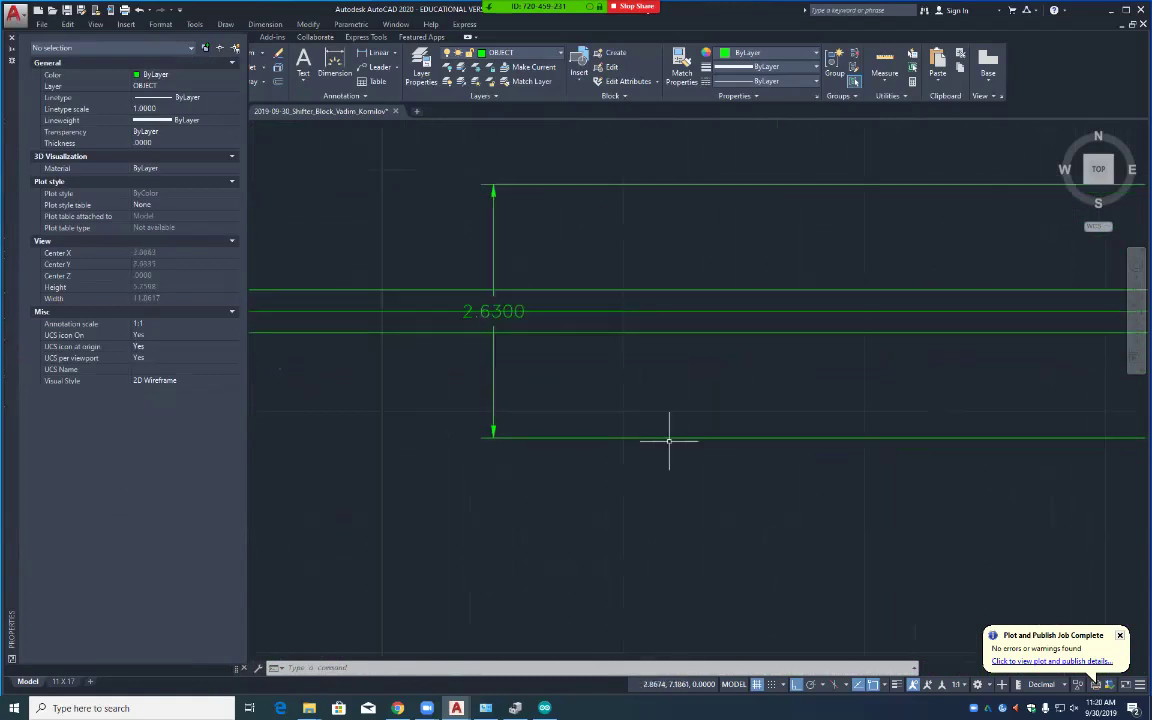
pyautogui.scroll(-4, 948, 405)
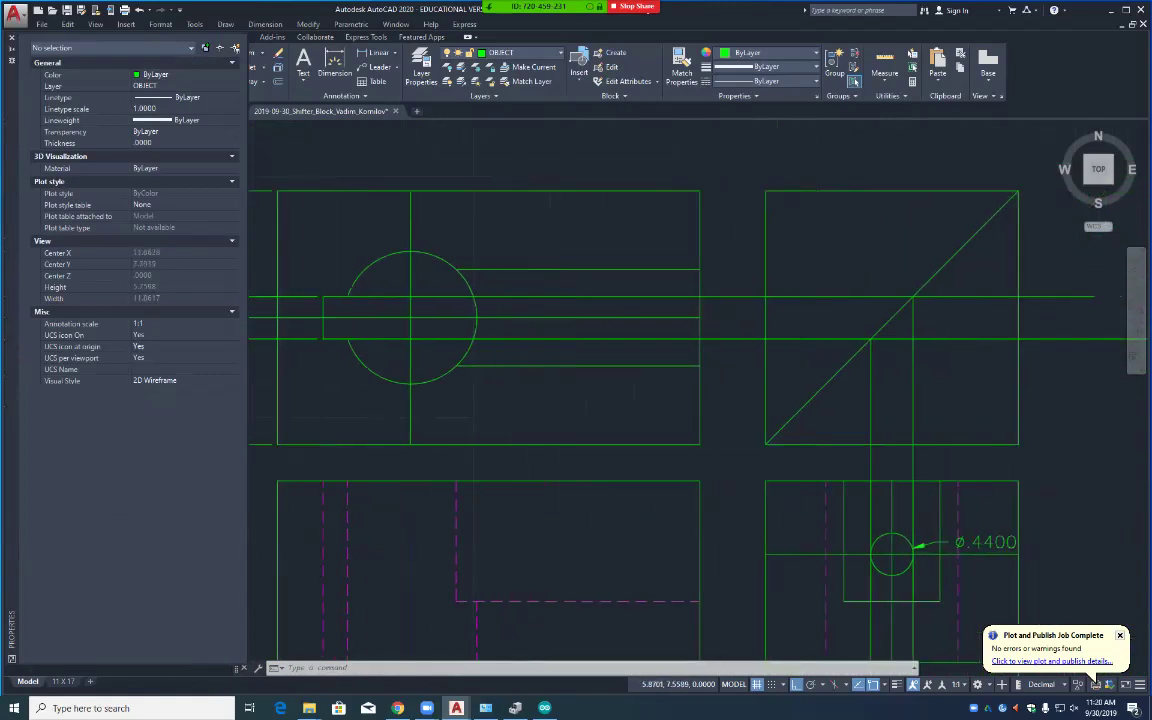
pyautogui.moveTo(1111, 500)
pyautogui.mouseDown(button='middle')
pyautogui.moveTo(1090, 498)
pyautogui.moveTo(848, 334)
pyautogui.mouseUp(button='middle')
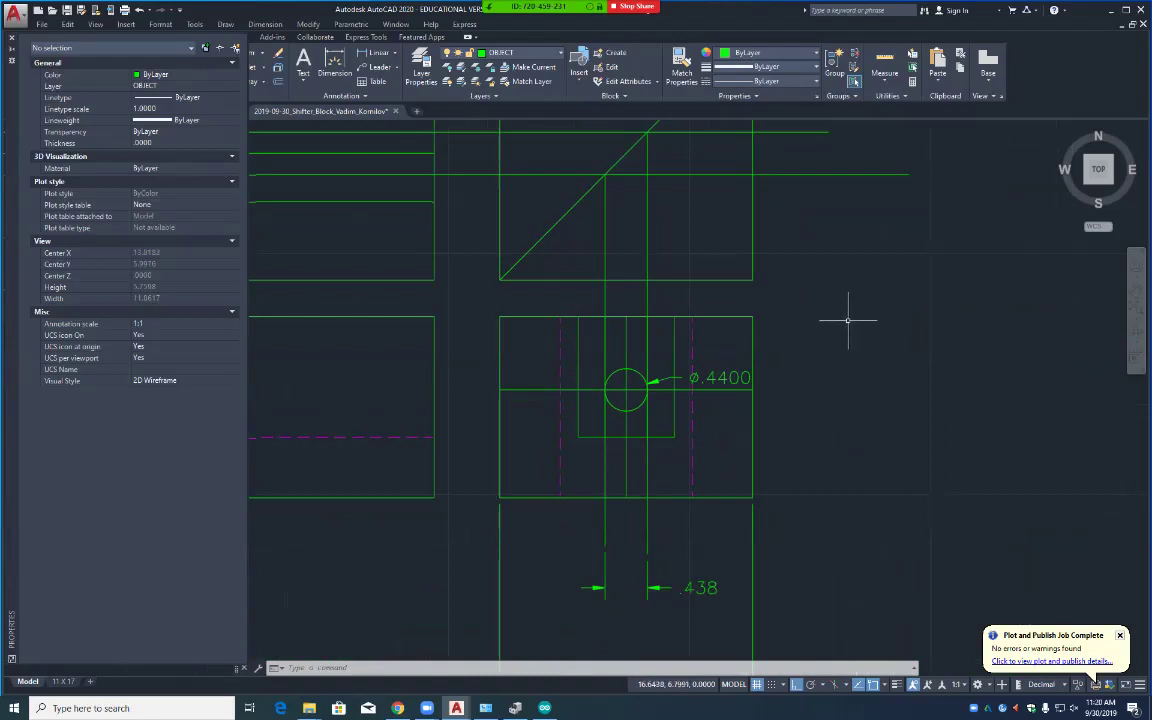
# Step: Offset the left and right edges of the miter square outward by .005
pyautogui.moveTo(825, 273); pyautogui.dragTo(906, 433, button='middle')
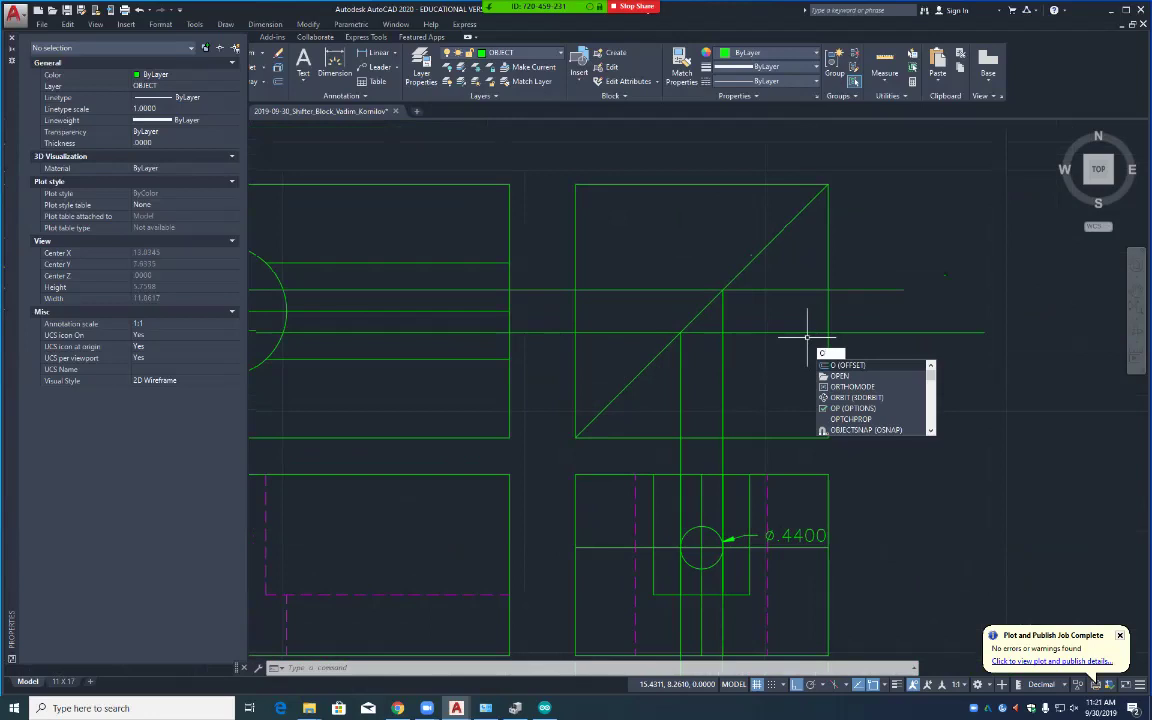
pyautogui.press('Return')
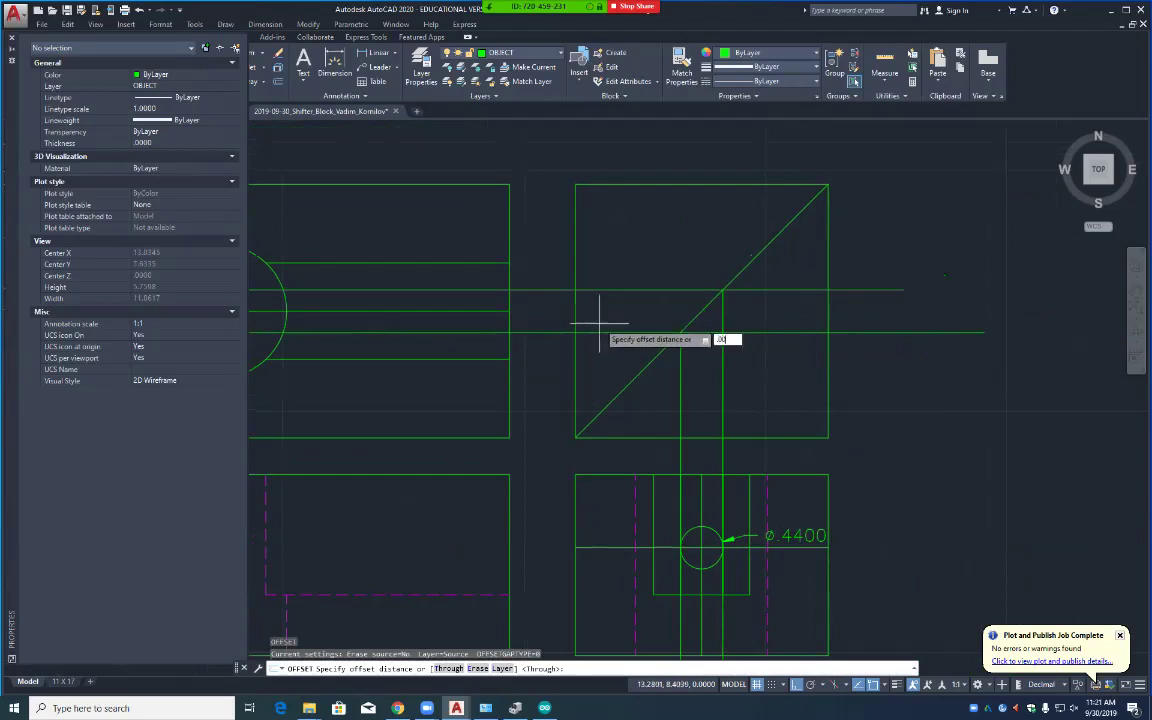
pyautogui.press('Return')
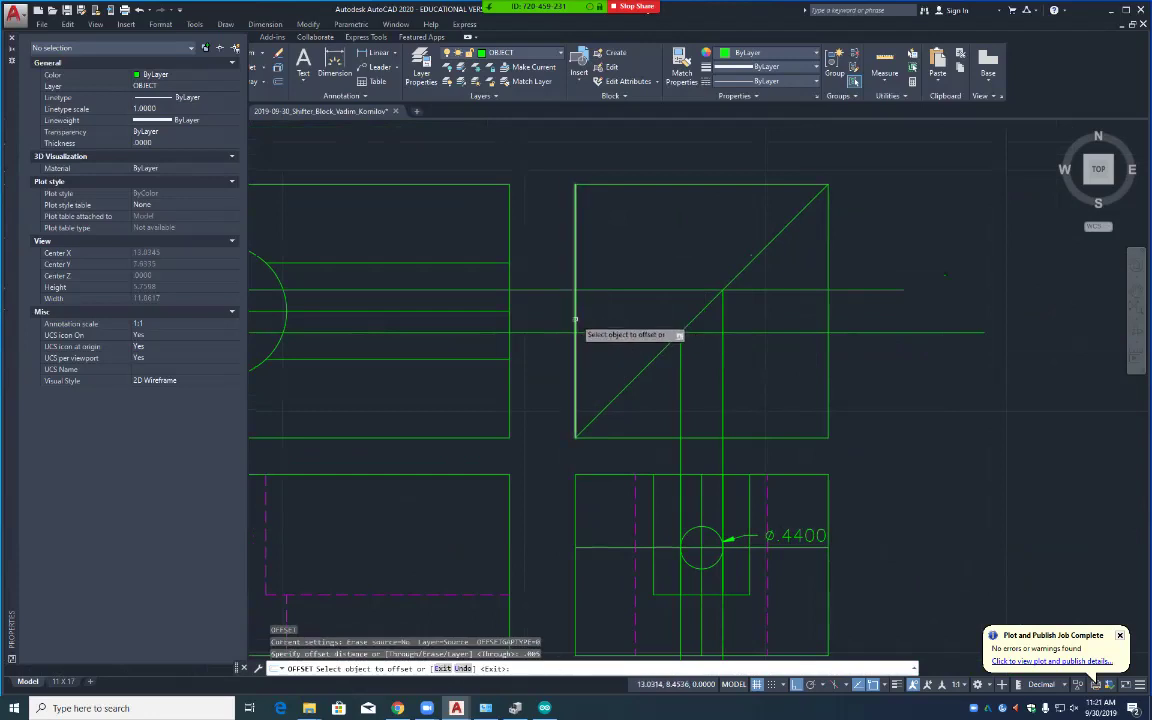
pyautogui.click(575, 318)
pyautogui.click(569, 318)
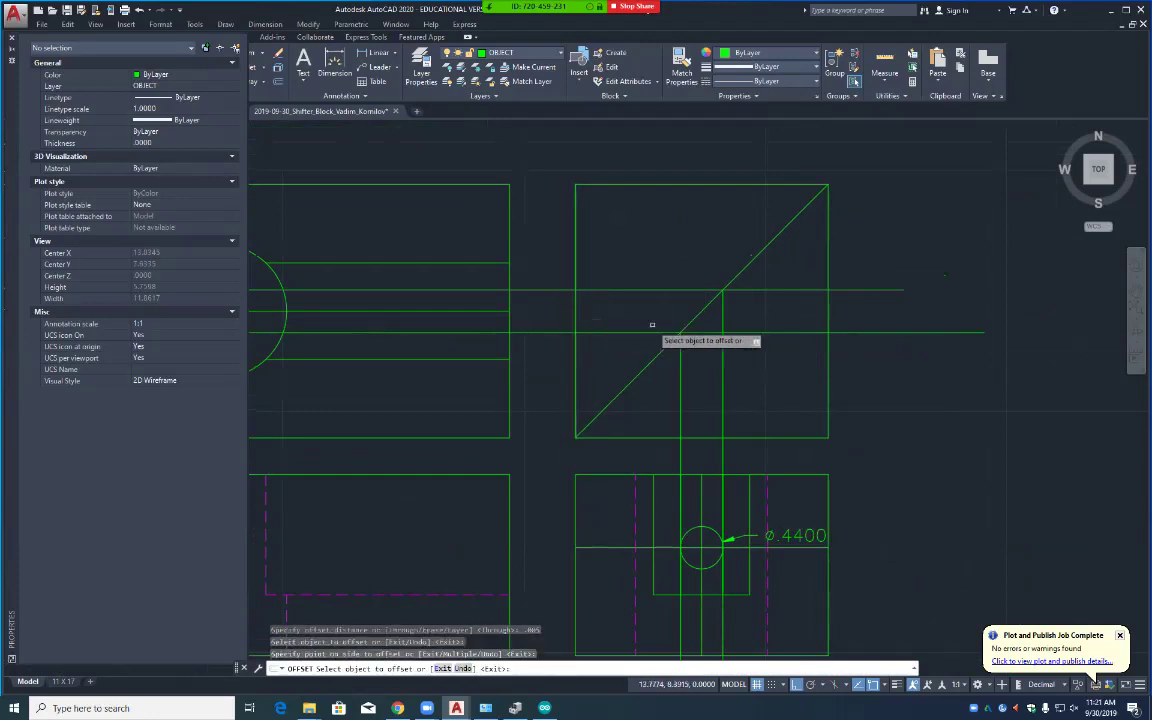
pyautogui.click(827, 314)
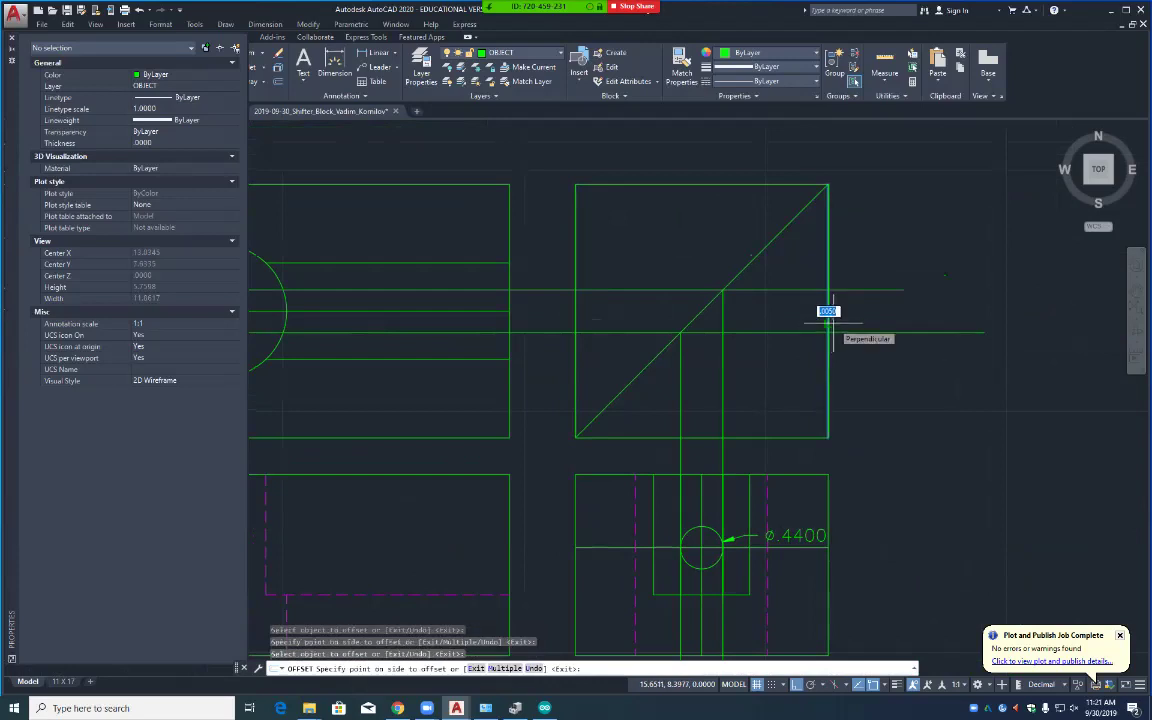
pyautogui.click(834, 322)
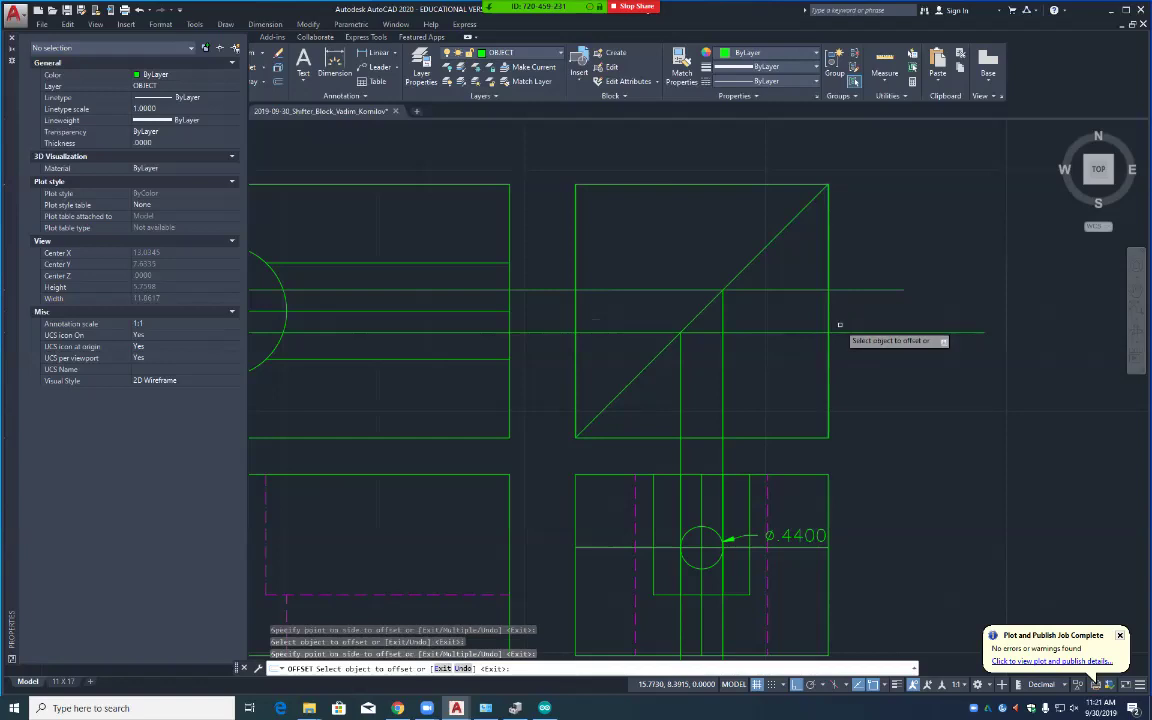
# Step: Erase the miter square's original left and right edges beside their .005 offset copies
pyautogui.scroll(4, 831, 327)
pyautogui.scroll(5, 833, 328)
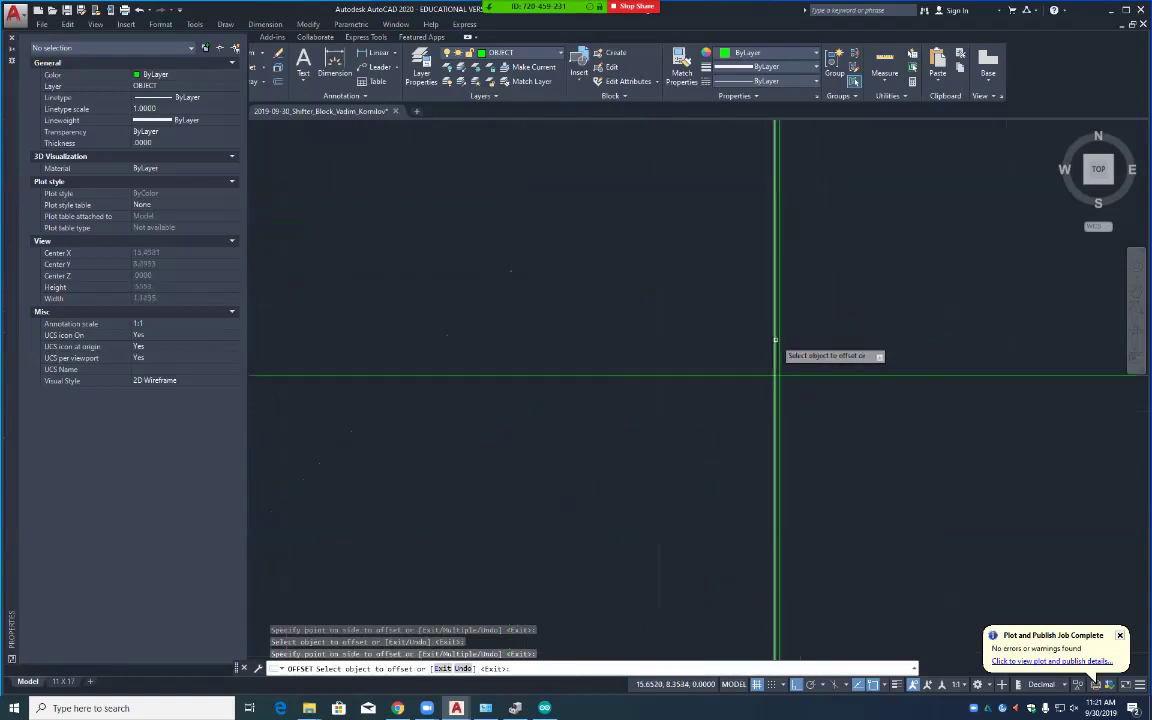
pyautogui.click(775, 332)
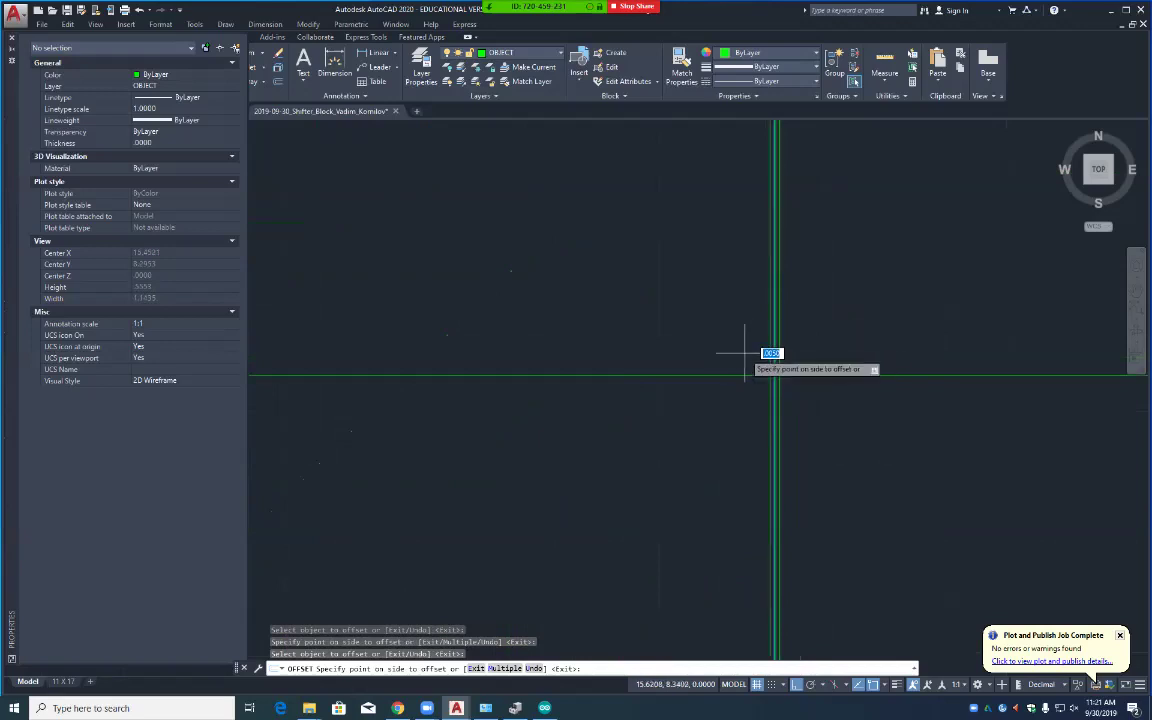
pyautogui.press('Escape')
pyautogui.click(778, 358)
pyautogui.press('Delete')
pyautogui.middleClick(417, 432)
pyautogui.middleClick(417, 432)
pyautogui.moveTo(382, 408)
pyautogui.mouseDown(button='middle')
pyautogui.moveTo(946, 404)
pyautogui.moveTo(342, 450)
pyautogui.moveTo(428, 435)
pyautogui.moveTo(1000, 458)
pyautogui.mouseUp(button='middle')
pyautogui.moveTo(311, 478); pyautogui.dragTo(689, 406, button='middle')
pyautogui.moveTo(700, 452)
pyautogui.mouseDown(button='middle')
pyautogui.moveTo(718, 424)
pyautogui.moveTo(470, 411)
pyautogui.mouseUp(button='middle')
pyautogui.click(424, 402)
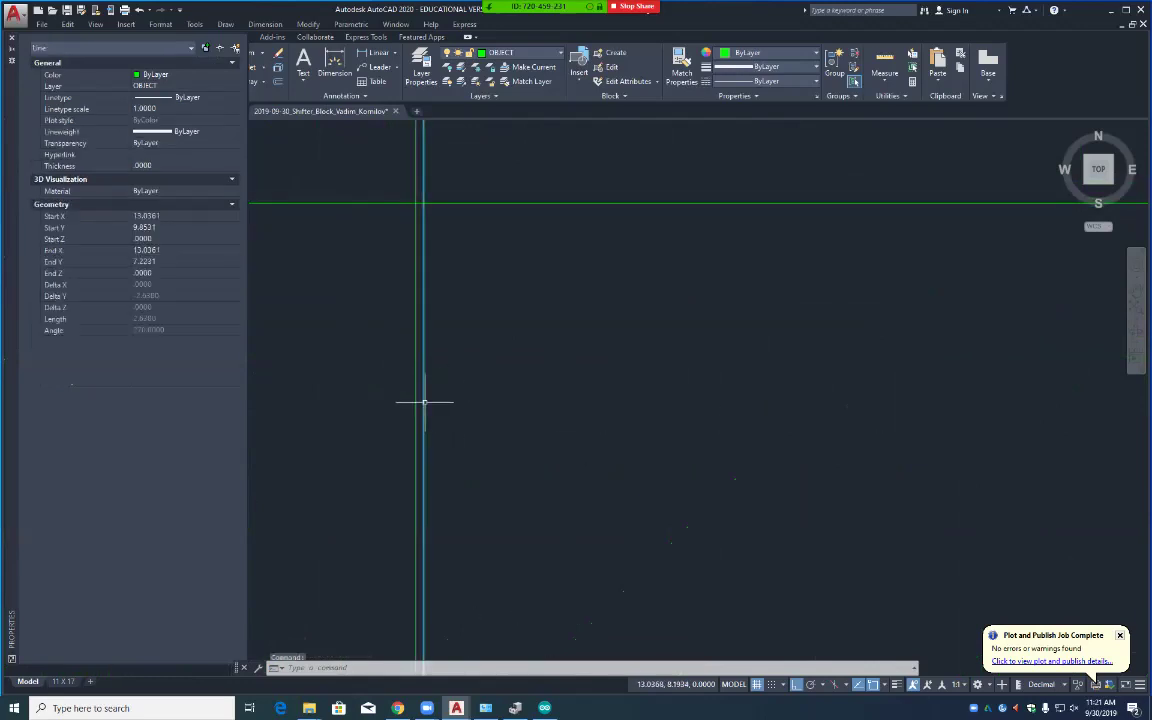
pyautogui.press('Delete')
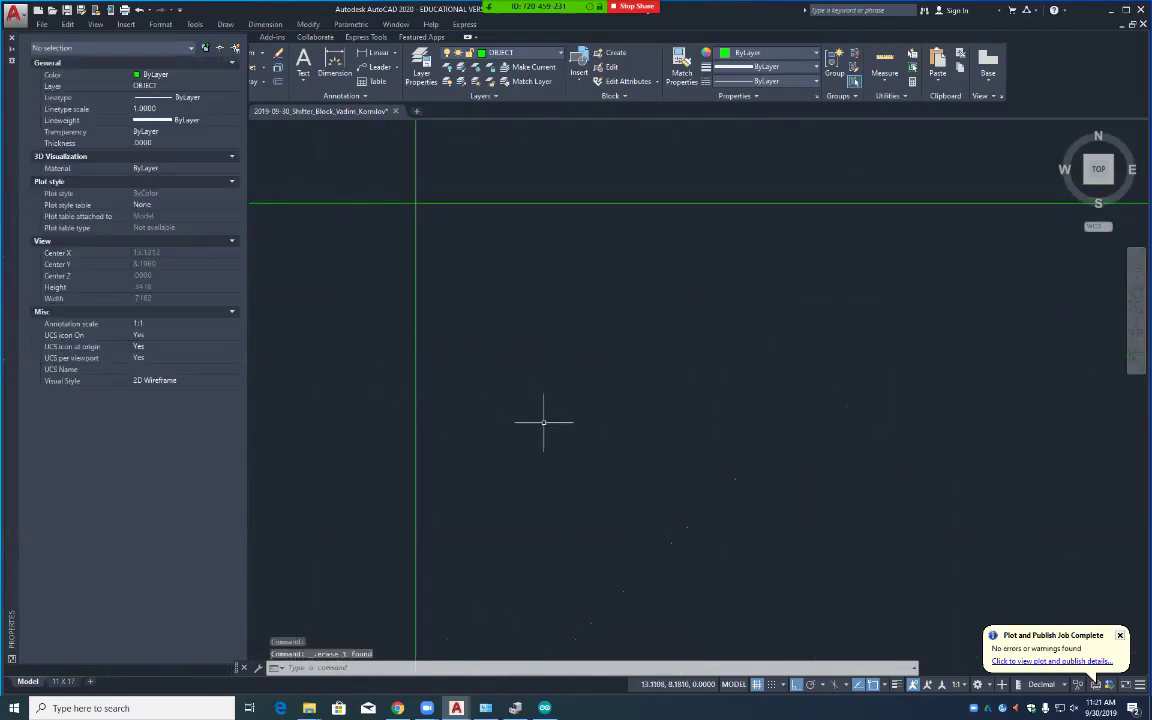
# Step: Try to extend the miter square's top edge to its left edge at the upper-left corner
pyautogui.scroll(-3, 544, 422)
pyautogui.scroll(-3, 544, 422)
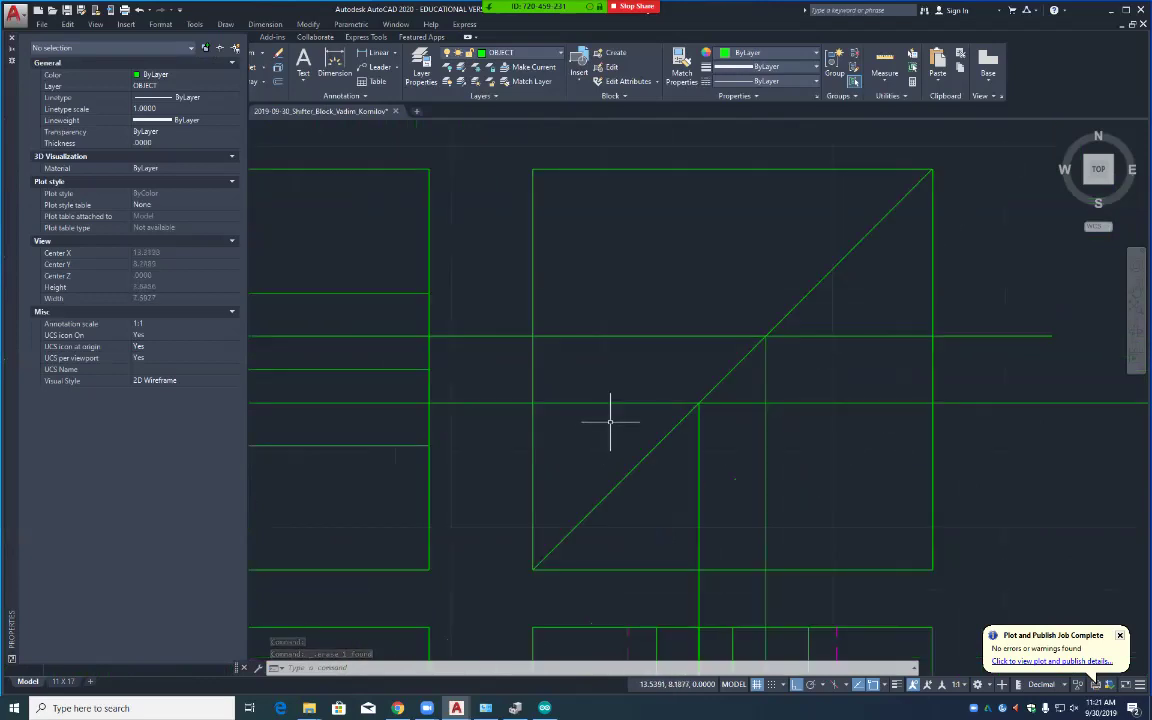
pyautogui.moveTo(533, 171); pyautogui.dragTo(582, 299, button='middle')
pyautogui.scroll(8, 645, 440)
pyautogui.scroll(2, 586, 398)
pyautogui.moveTo(375, 232); pyautogui.dragTo(461, 396, button='middle')
pyautogui.scroll(5, 462, 394)
pyautogui.moveTo(327, 262); pyautogui.dragTo(640, 501, button='middle')
pyautogui.scroll(2, 625, 470)
pyautogui.moveTo(442, 332); pyautogui.dragTo(607, 507, button='middle')
pyautogui.scroll(2, 615, 508)
pyautogui.scroll(2, 612, 503)
pyautogui.scroll(2, 545, 447)
pyautogui.scroll(-4, 527, 431)
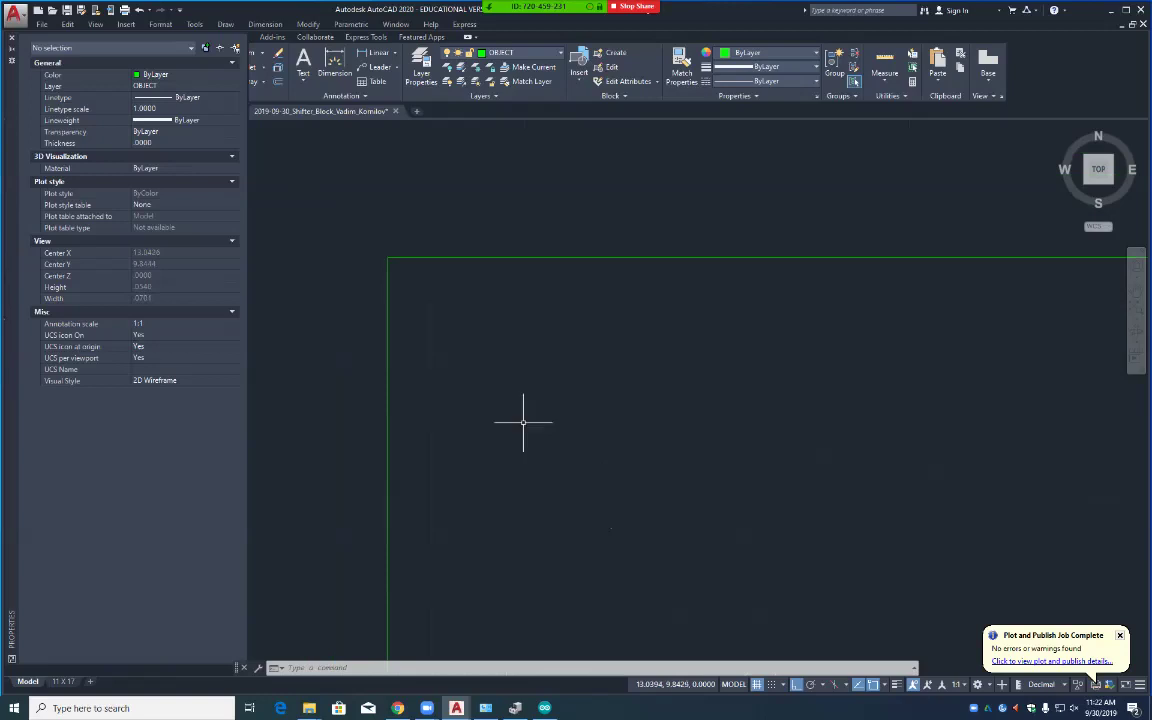
pyautogui.press('Return')
pyautogui.click(388, 393)
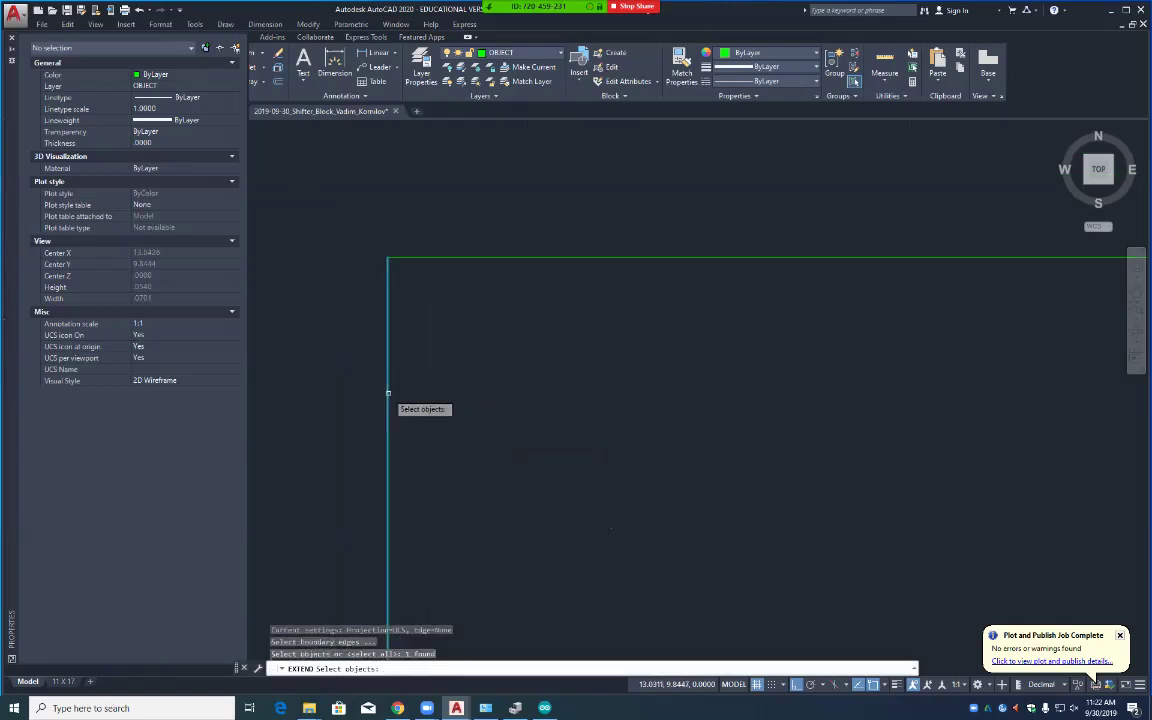
pyautogui.press('Return')
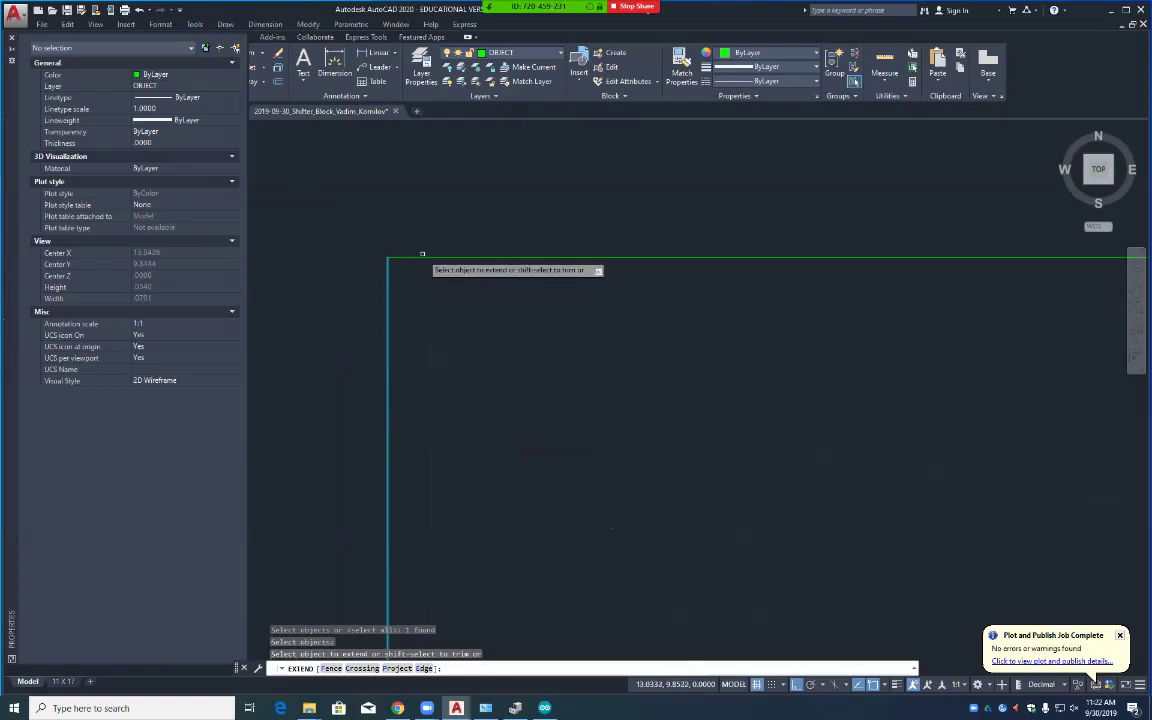
pyautogui.press('Return')
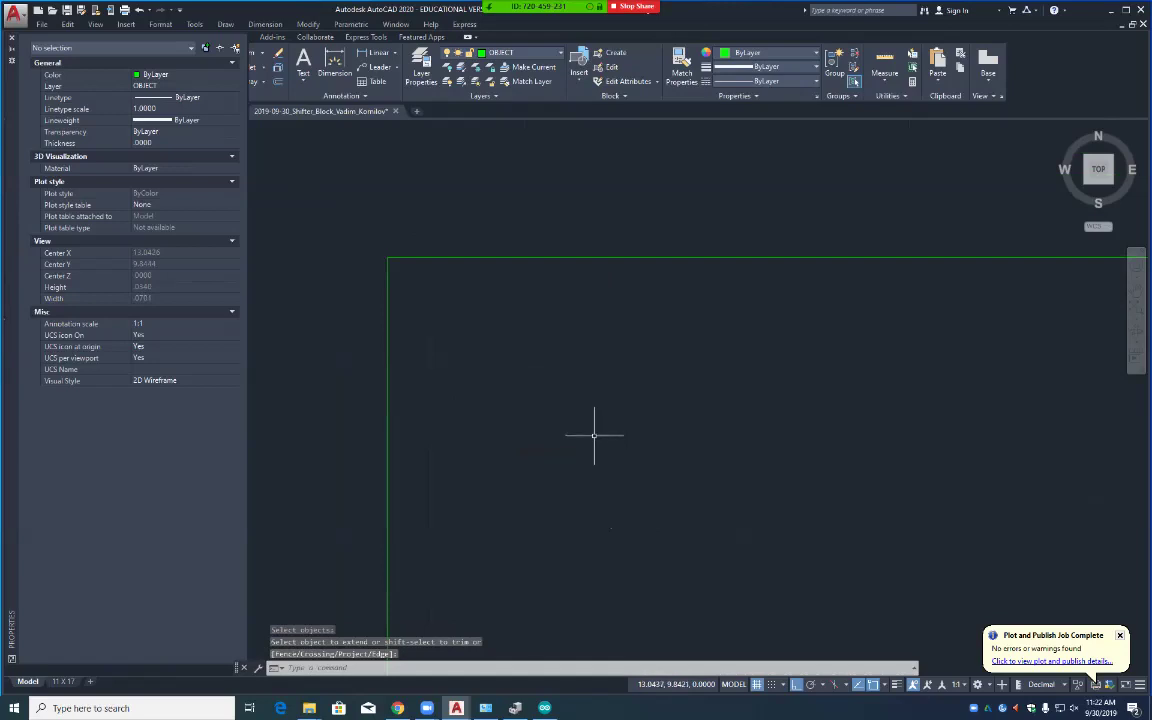
# Step: Erase the diameter dimension of the hole in the side view
pyautogui.moveTo(707, 491); pyautogui.dragTo(587, 289, button='middle')
pyautogui.scroll(3, 587, 289)
pyautogui.scroll(3, 566, 272)
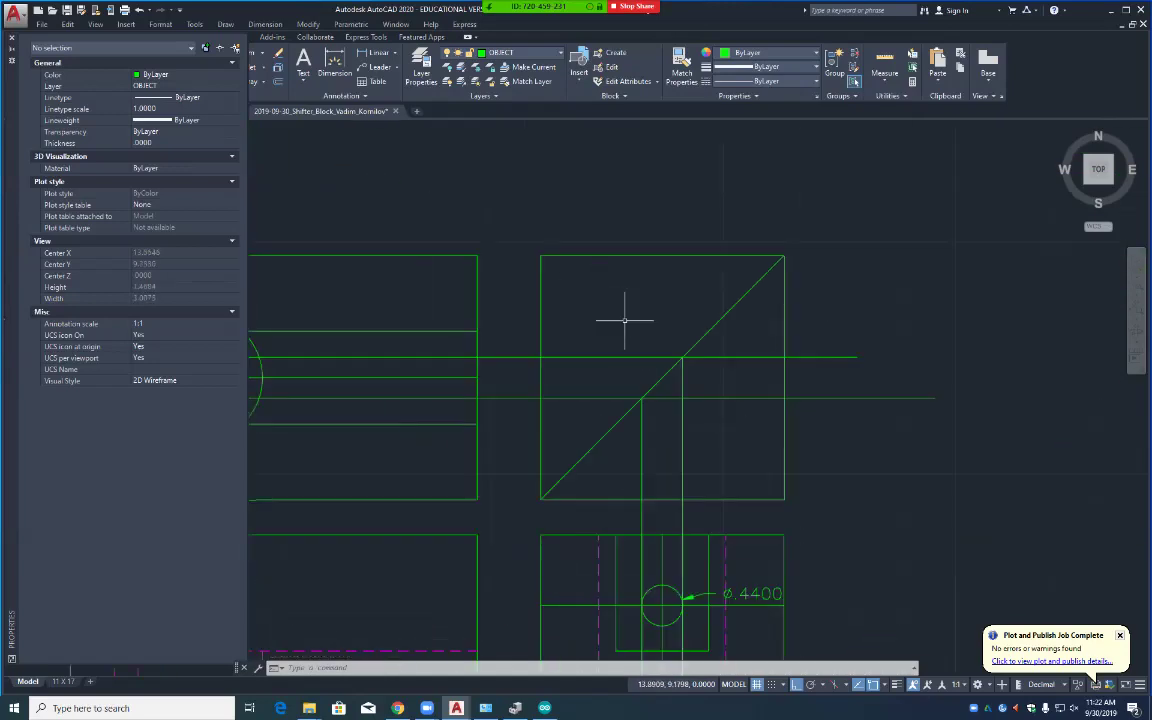
pyautogui.moveTo(771, 496); pyautogui.dragTo(689, 311, button='middle')
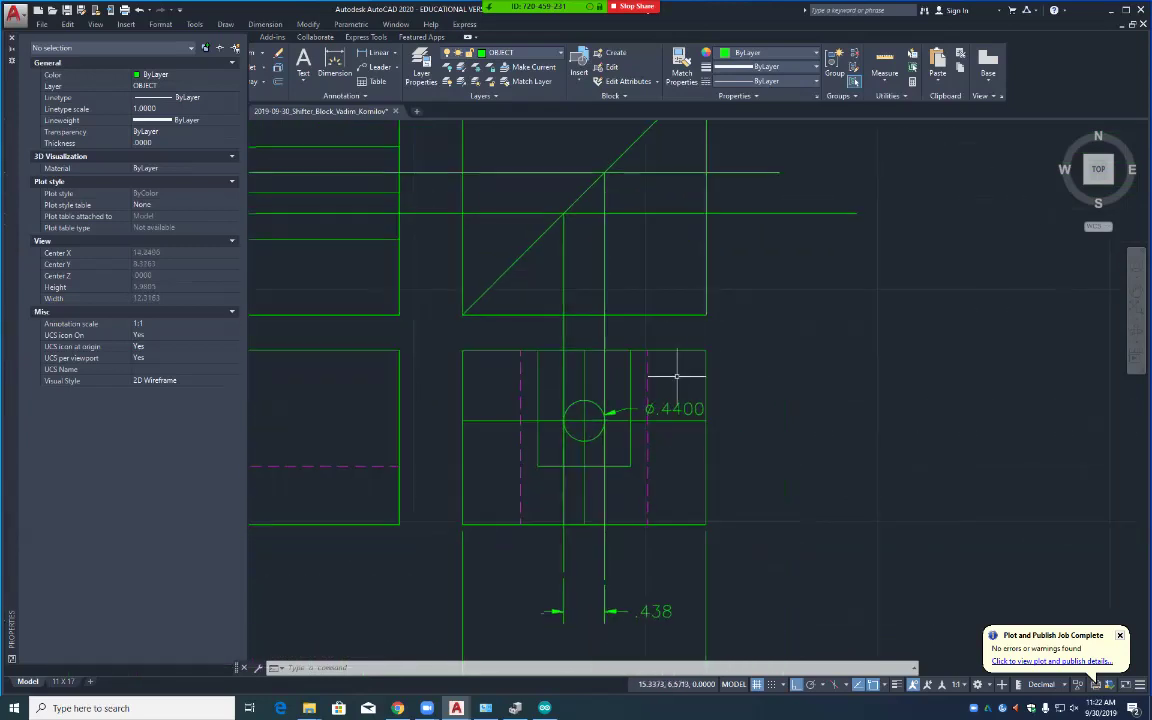
pyautogui.moveTo(679, 411)
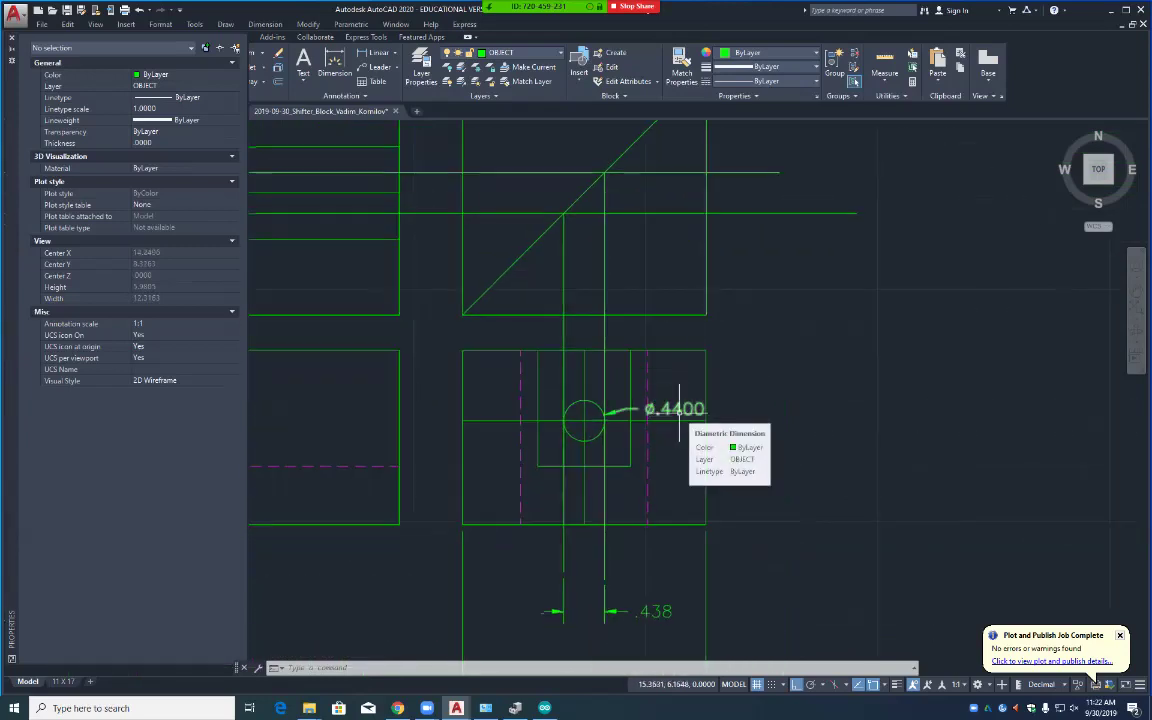
pyautogui.click(679, 411)
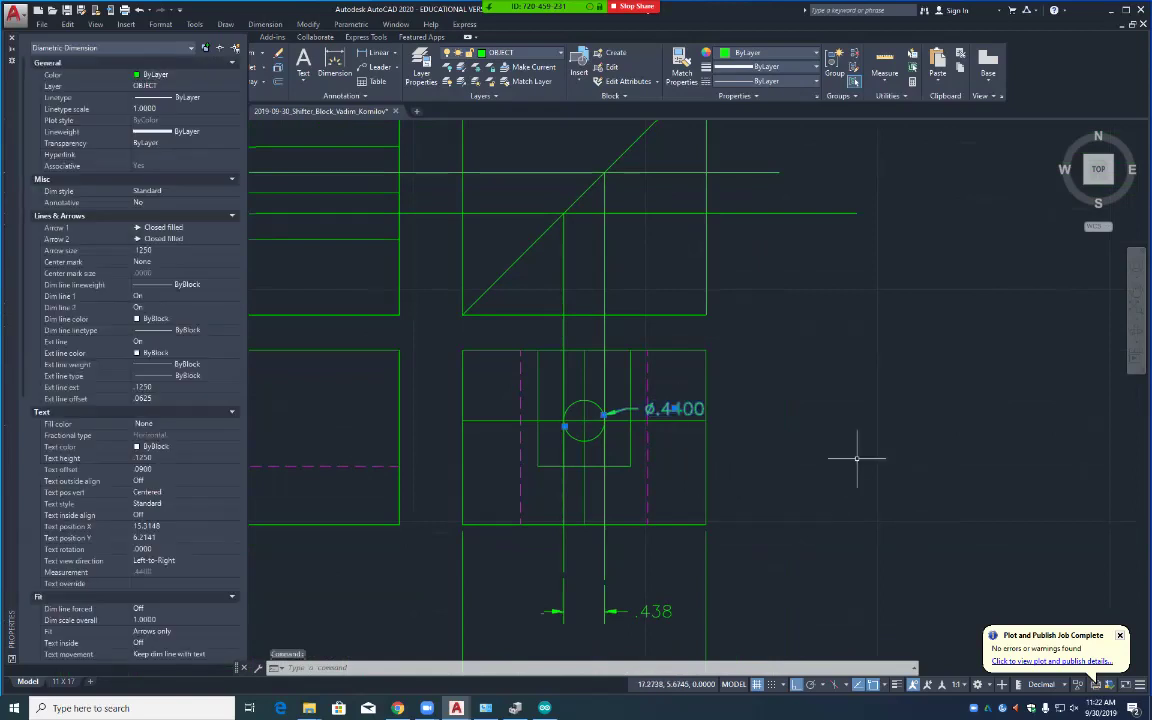
pyautogui.press('Delete')
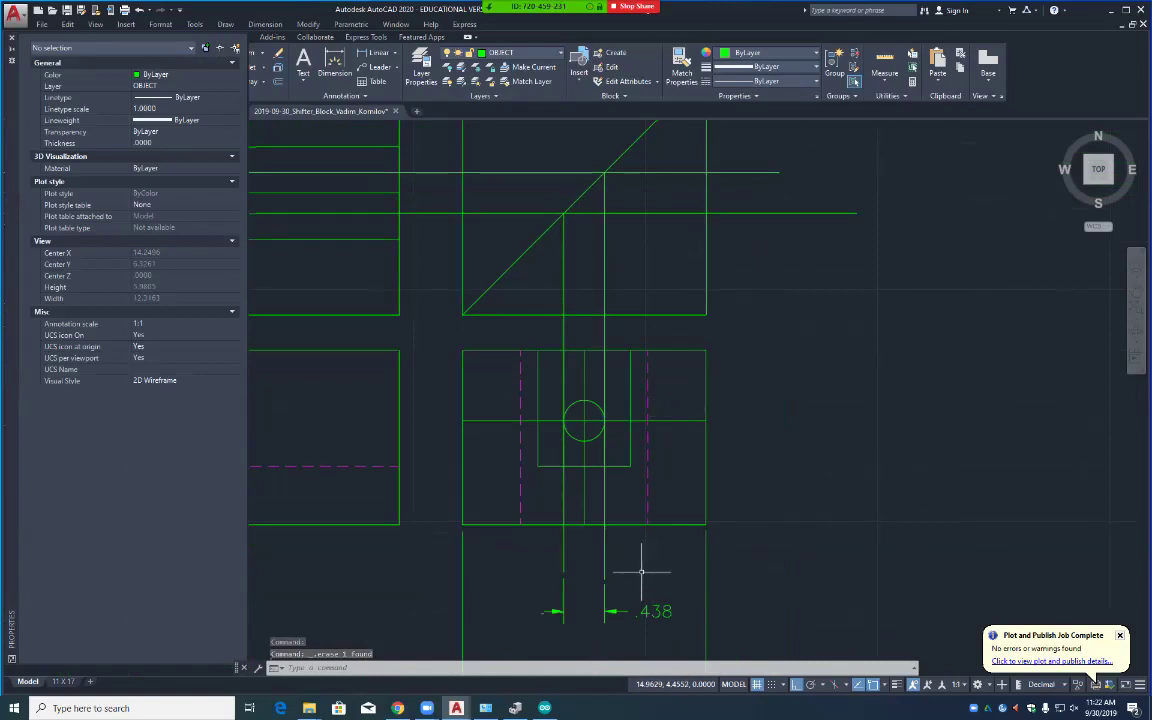
# Step: Erase the two vertical projection lines running from the miter line down through the side view
pyautogui.click(604, 568)
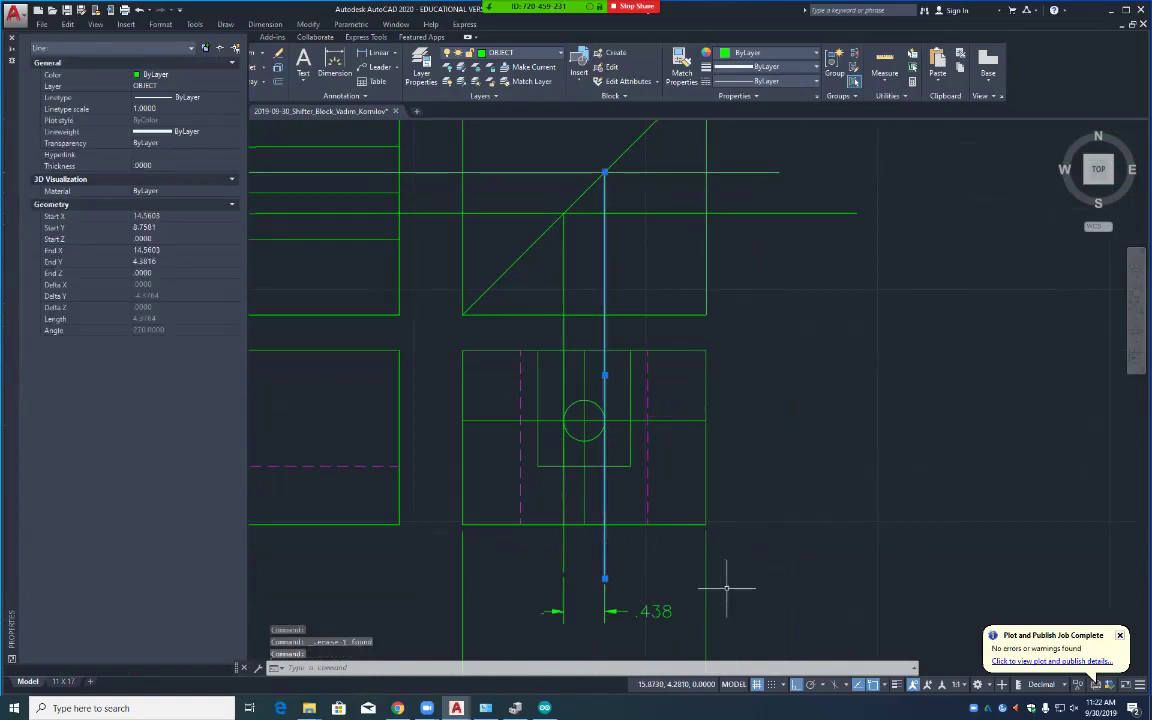
pyautogui.press('Delete')
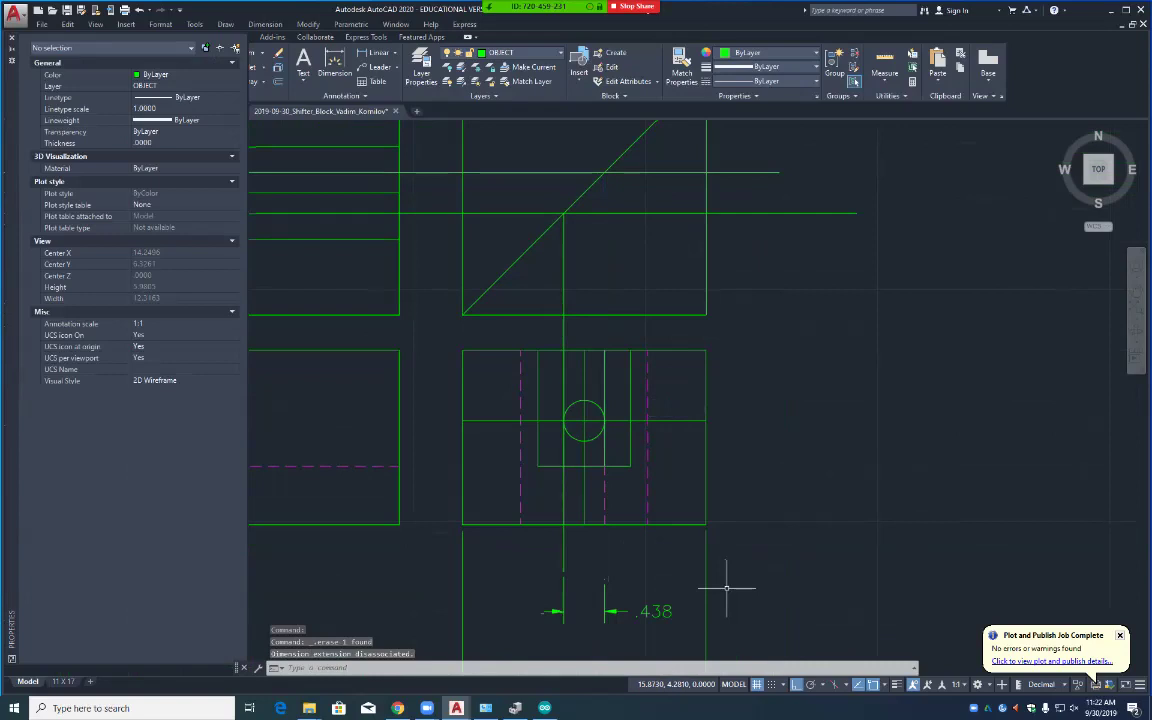
pyautogui.click(564, 556)
pyautogui.press('Delete')
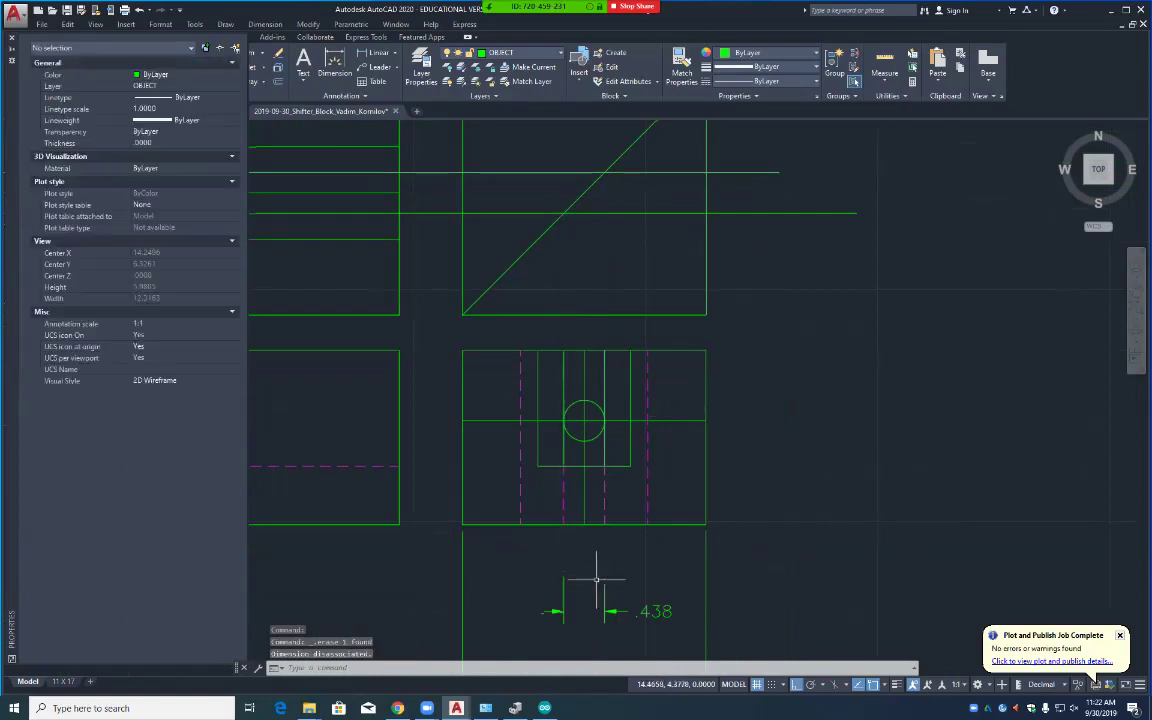
# Step: Erase the horizontal dimension between the former projection lines and the overall width dimension below the side view
pyautogui.click(604, 594)
pyautogui.press('Delete')
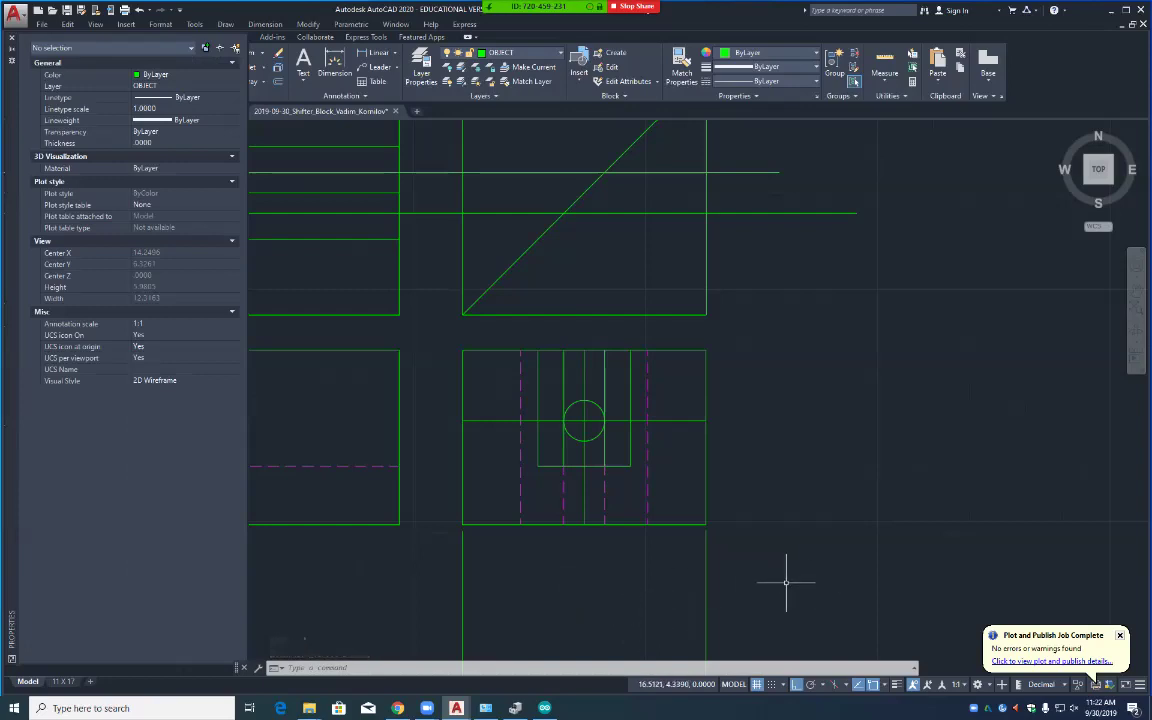
pyautogui.scroll(-3, 785, 582)
pyautogui.scroll(1, 779, 573)
pyautogui.moveTo(779, 571)
pyautogui.mouseDown(button='middle')
pyautogui.moveTo(789, 478)
pyautogui.moveTo(727, 222)
pyautogui.mouseUp(button='middle')
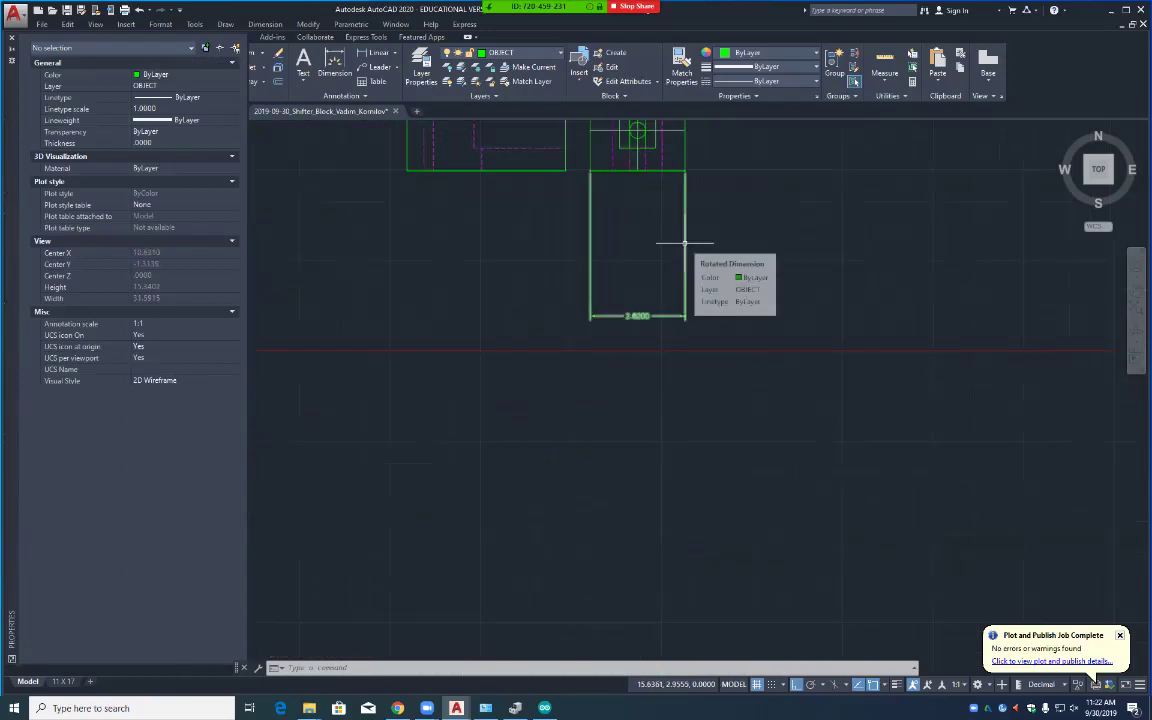
pyautogui.click(686, 246)
pyautogui.press('Delete')
# Step: Offset the side view's left and right vertical edges outward by .005
pyautogui.scroll(-3, 715, 247)
pyautogui.scroll(3, 715, 243)
pyautogui.moveTo(663, 231); pyautogui.dragTo(663, 527, button='middle')
pyautogui.scroll(2, 668, 523)
pyautogui.scroll(4, 670, 524)
pyautogui.moveTo(571, 355); pyautogui.dragTo(660, 585, button='middle')
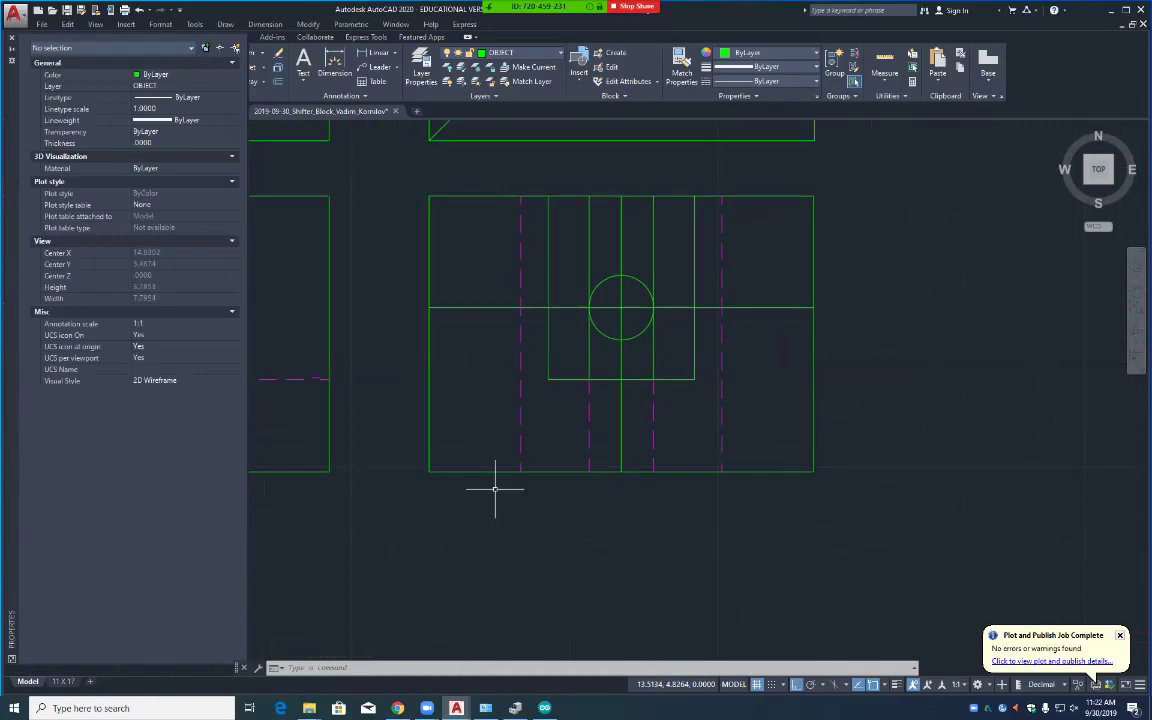
pyautogui.press('Return')
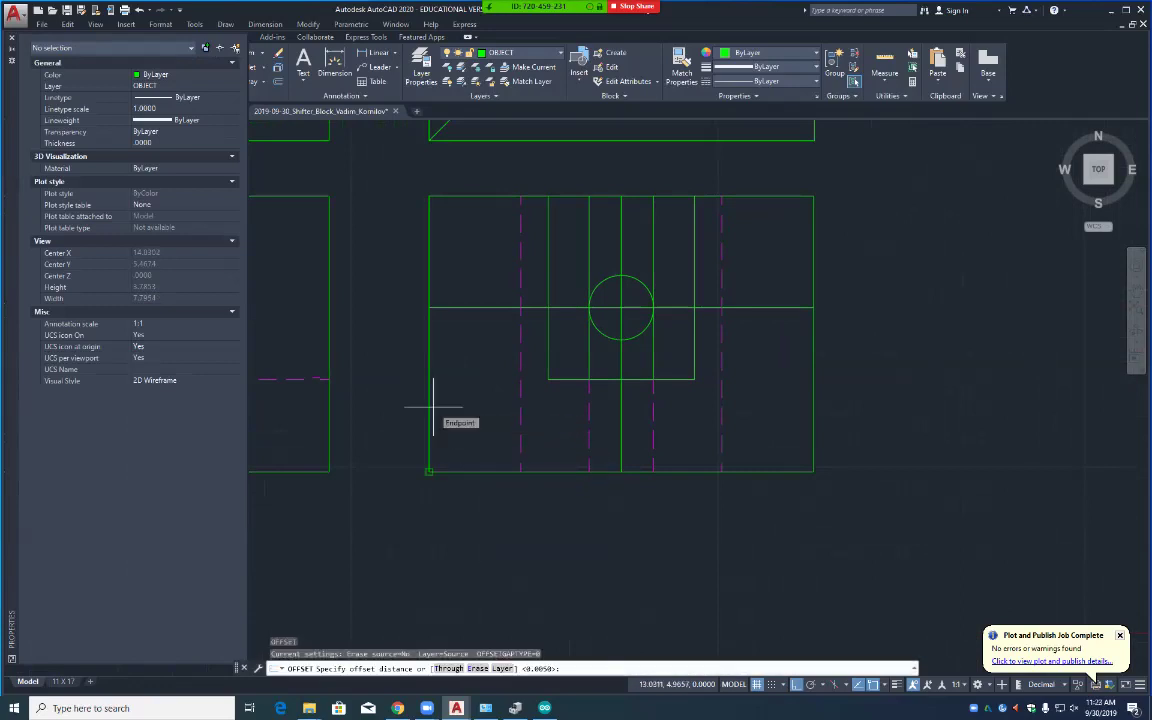
pyautogui.press('Return')
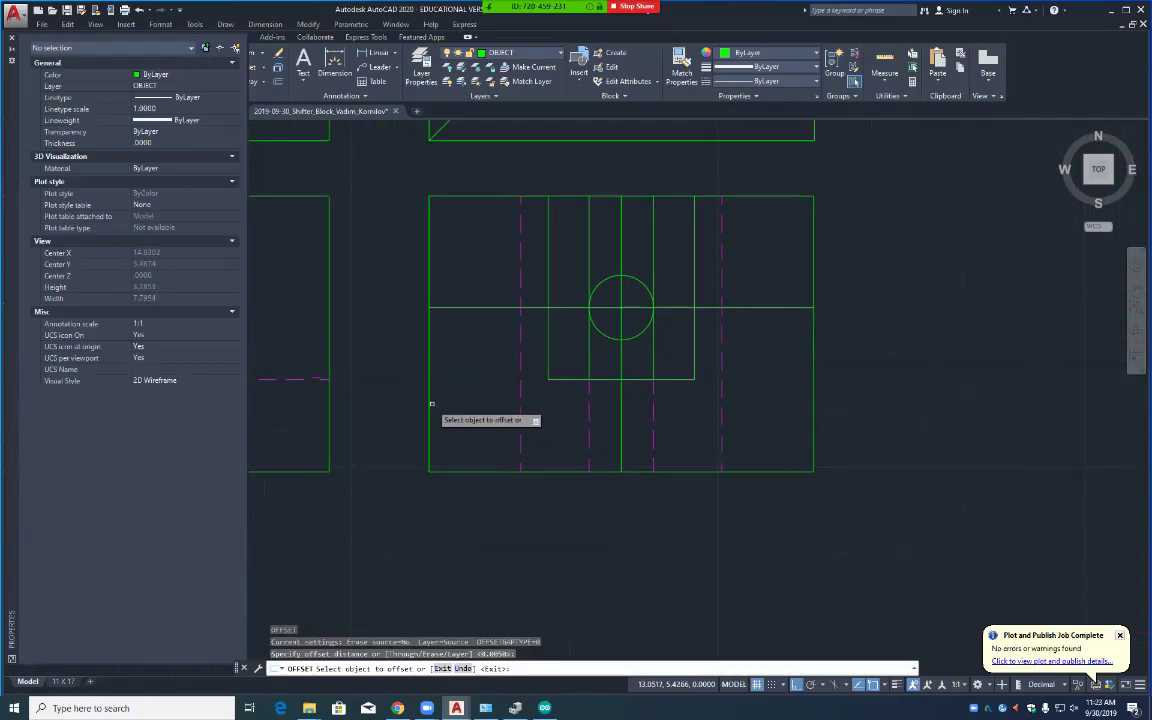
pyautogui.click(430, 404)
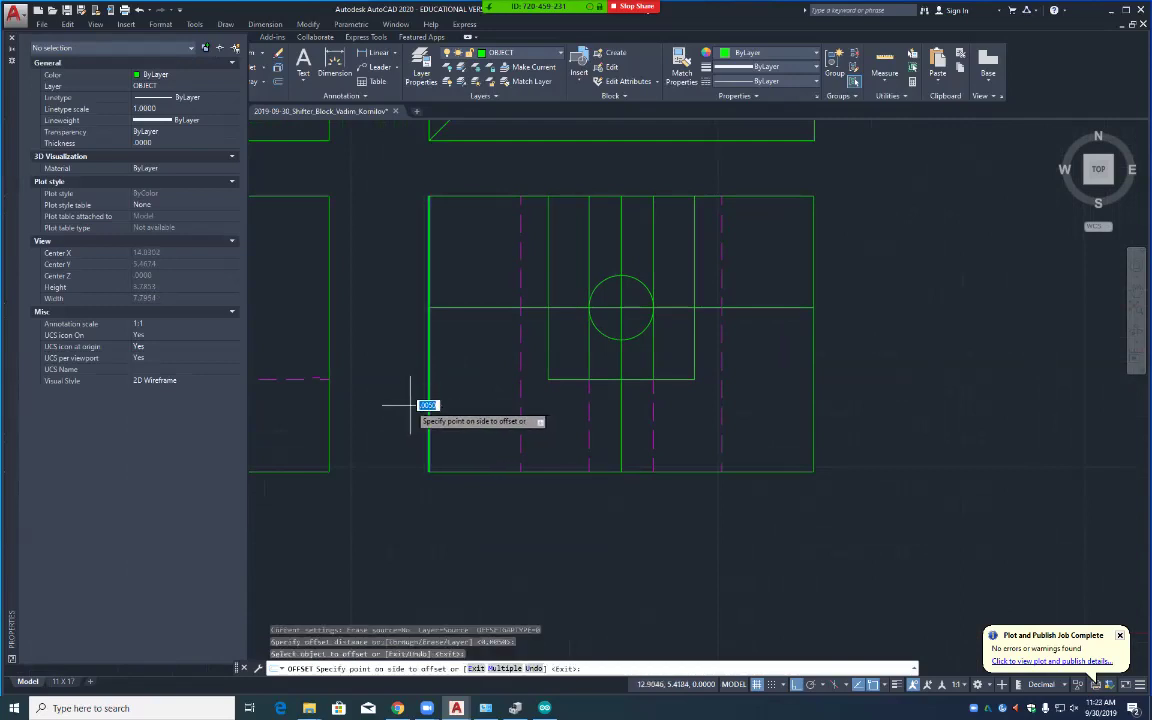
pyautogui.click(410, 405)
pyautogui.click(813, 432)
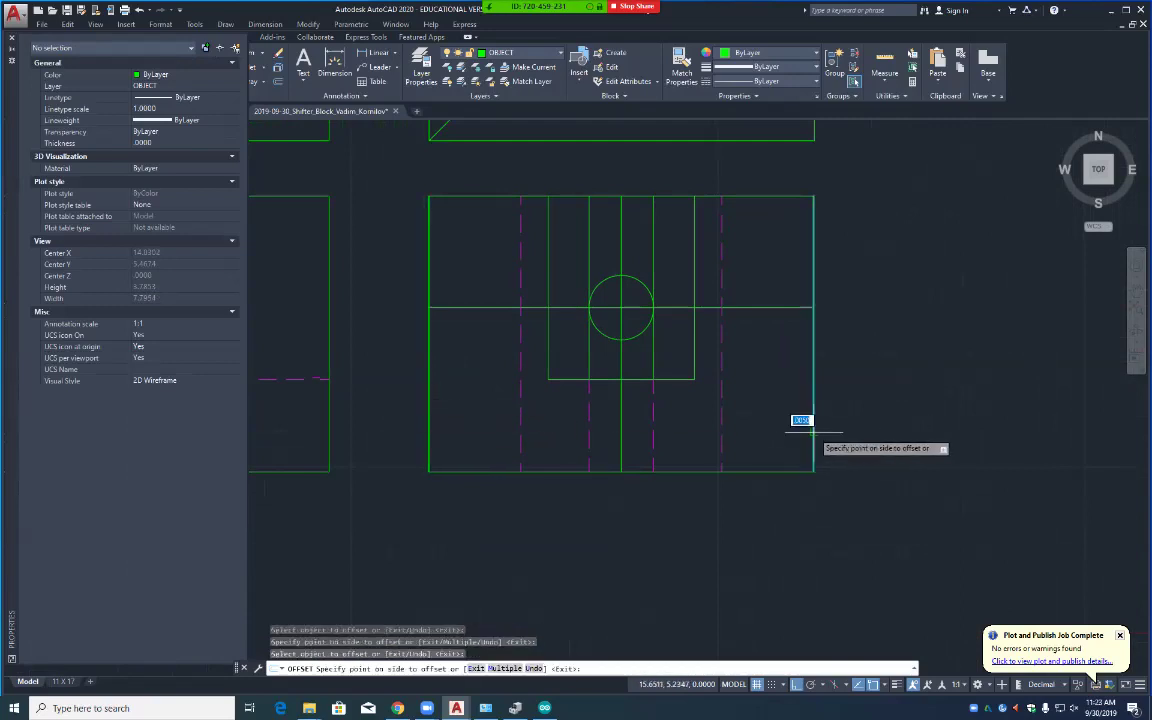
pyautogui.click(884, 418)
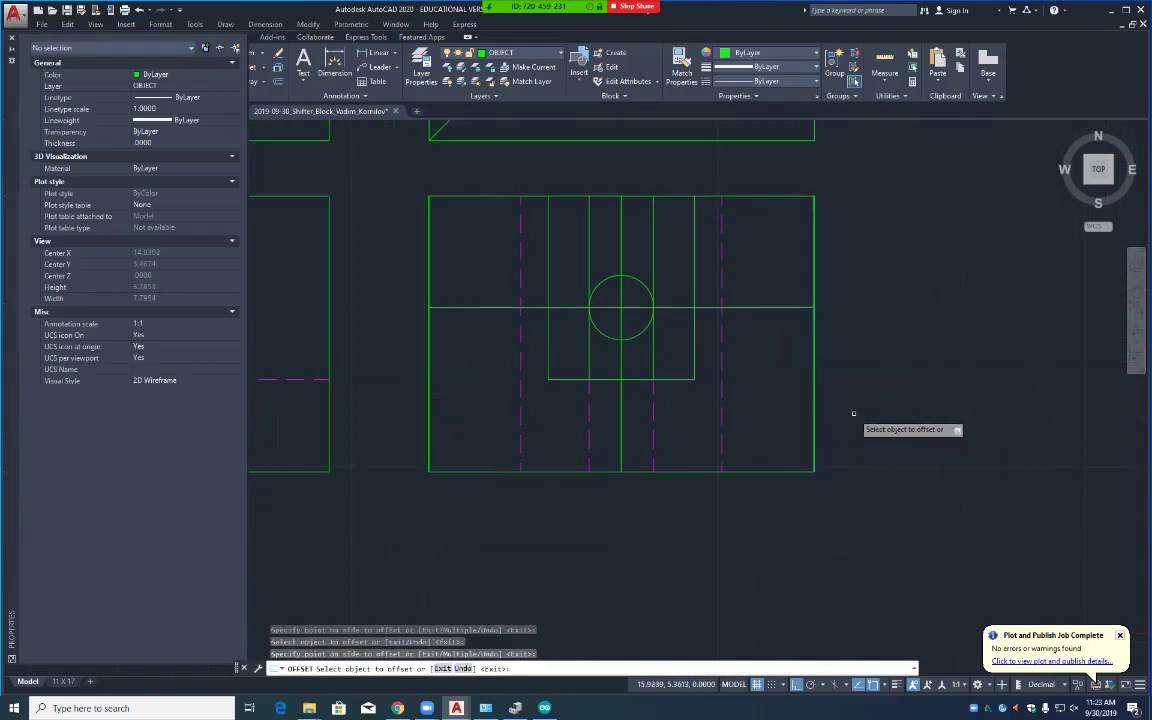
pyautogui.press('Return')
# Step: Erase the original inner right and left edges of the side view, keeping the outer offset lines
pyautogui.scroll(5, 848, 413)
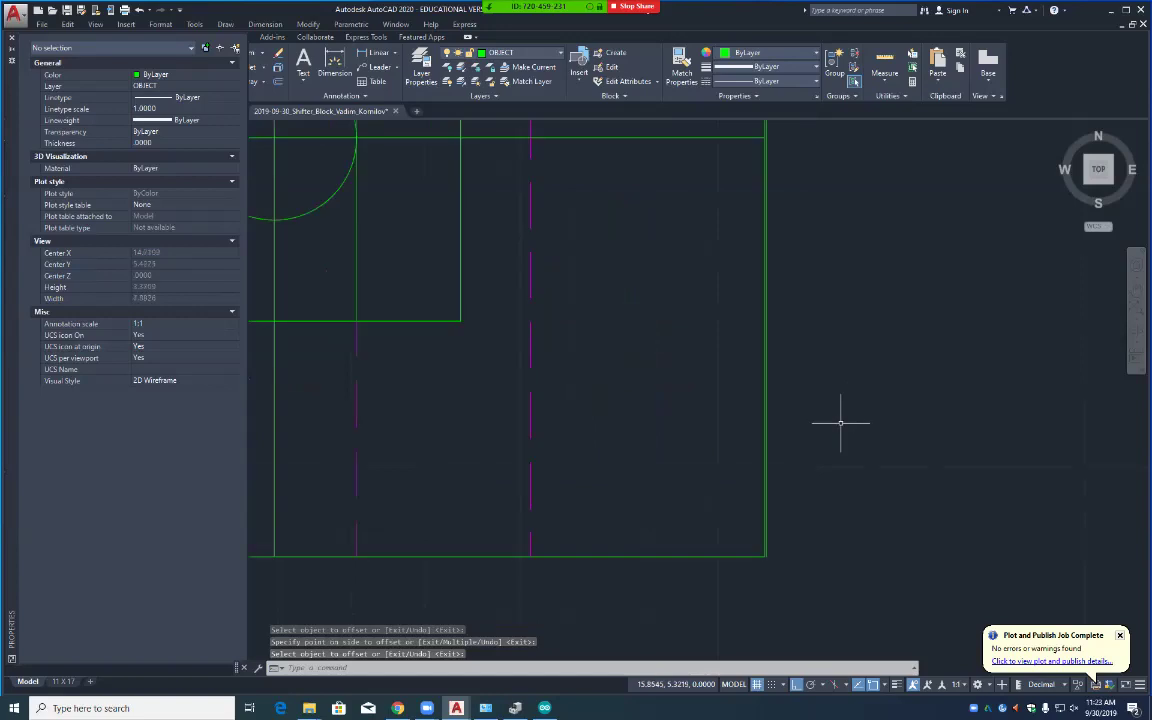
pyautogui.click(717, 429)
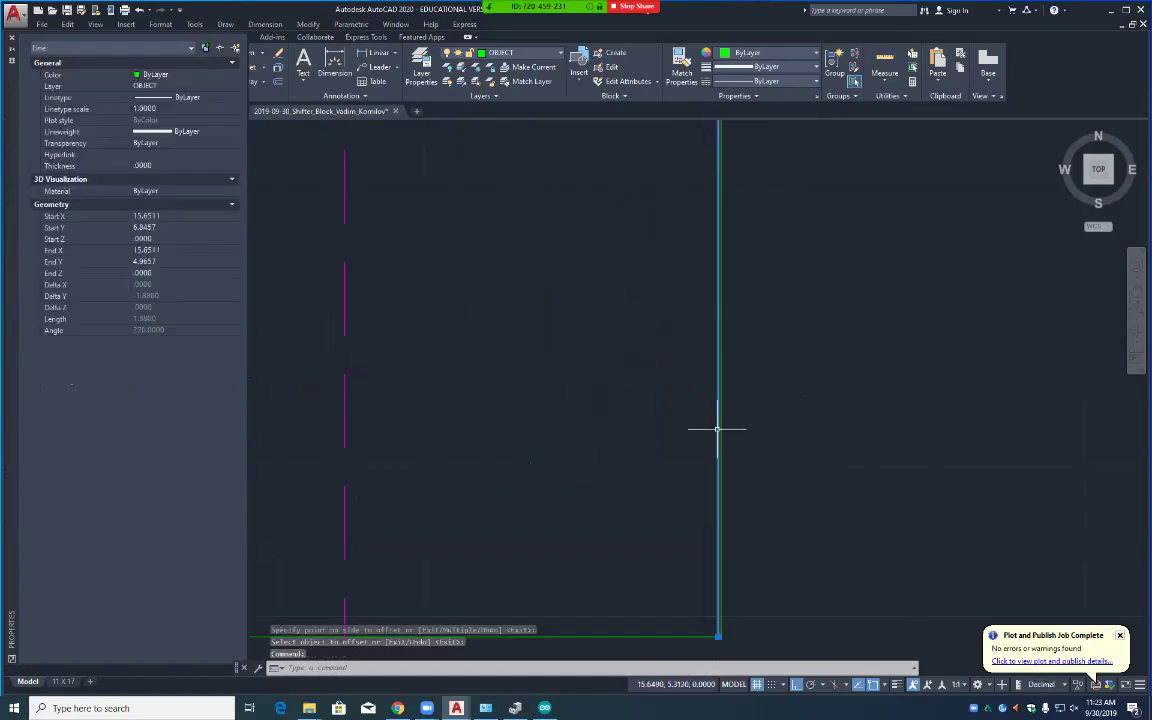
pyautogui.press('Delete')
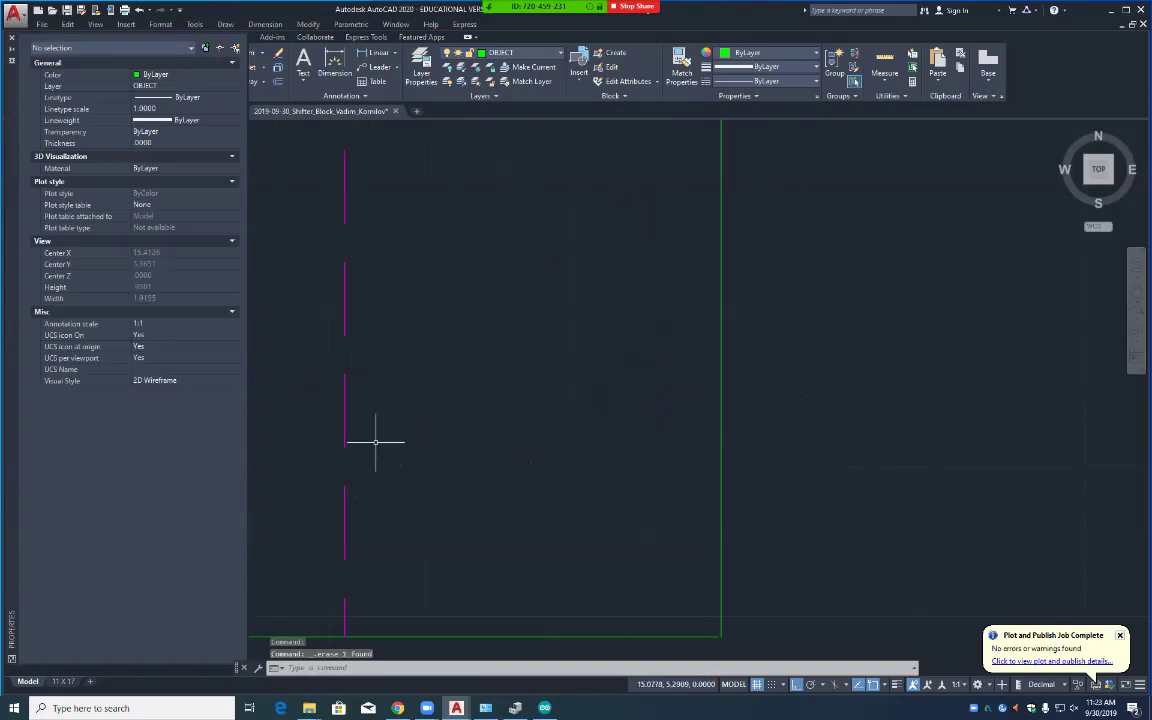
pyautogui.scroll(-2, 375, 441)
pyautogui.moveTo(316, 437); pyautogui.dragTo(1115, 459, button='middle')
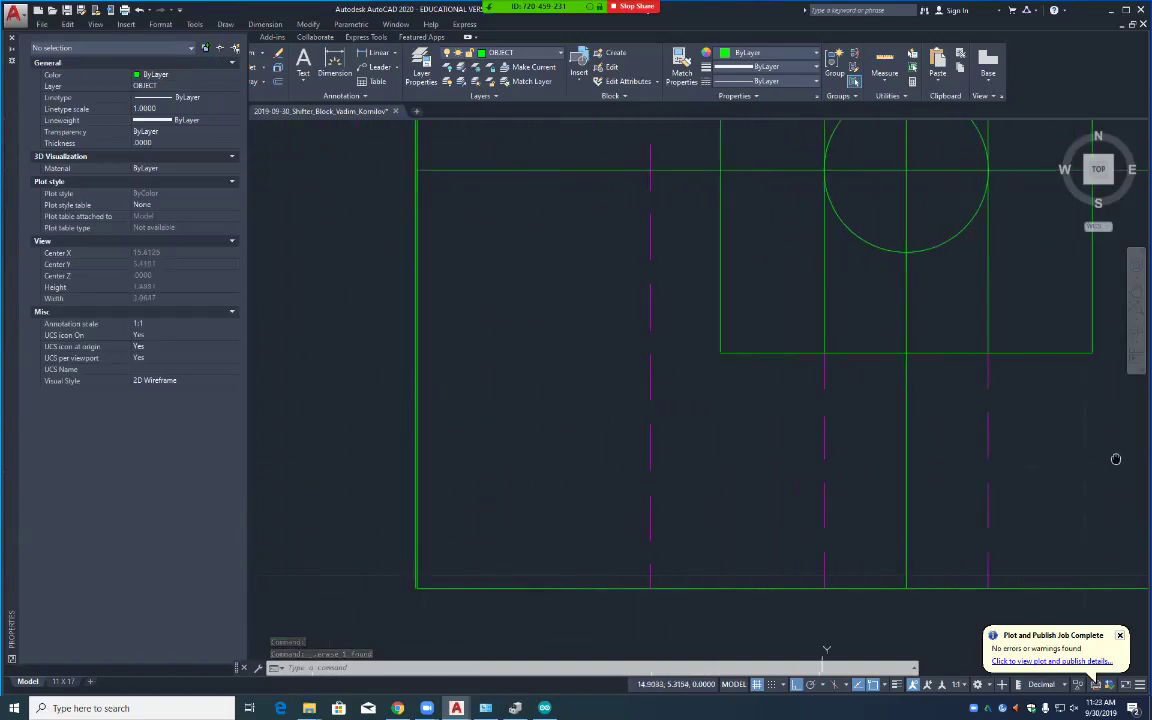
pyautogui.click(418, 457)
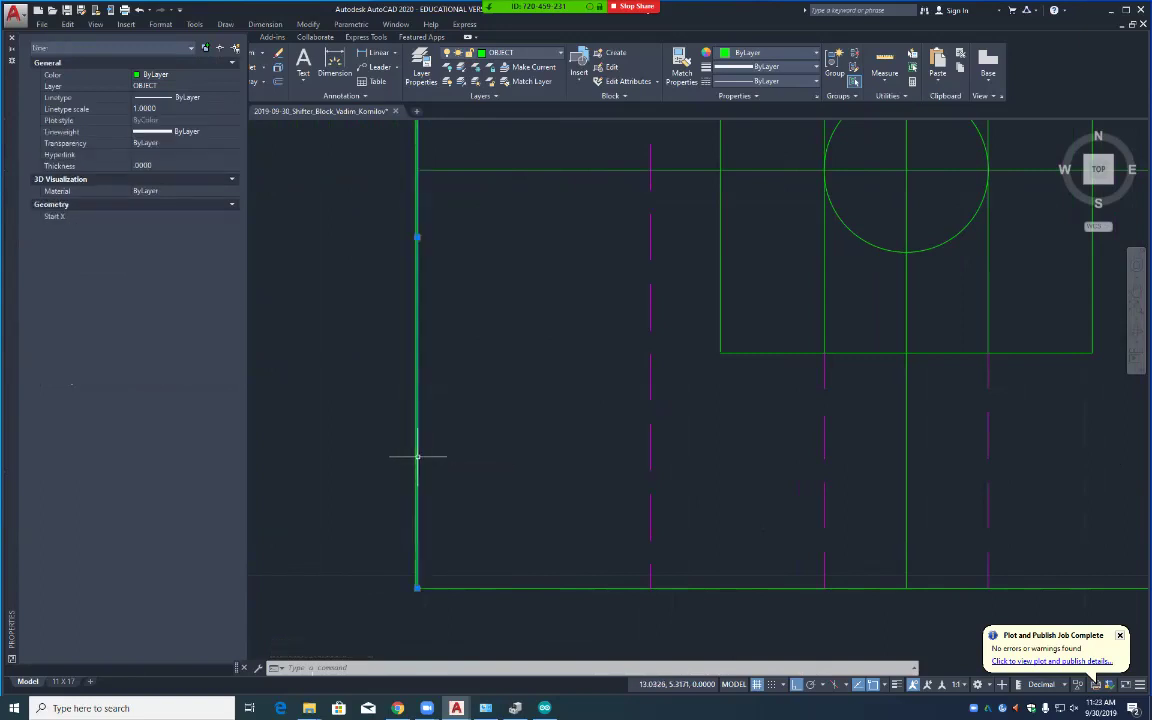
pyautogui.press('Delete')
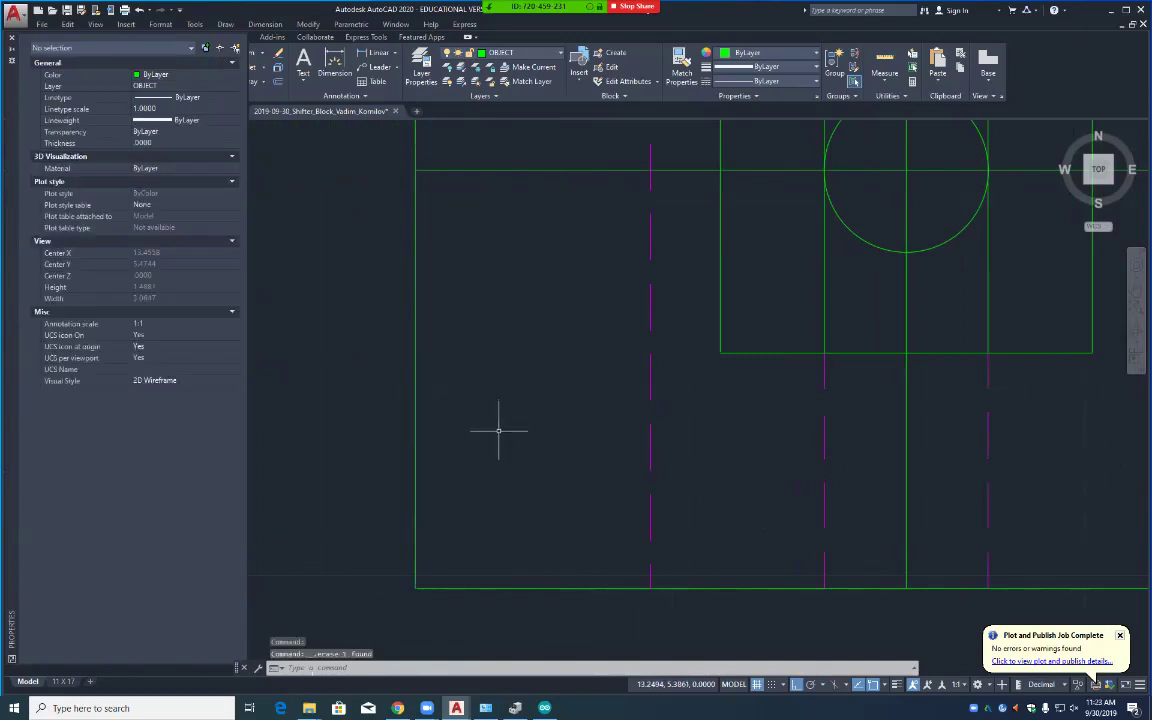
# Step: Extend the side view's bottom and top edges to its new left edge
pyautogui.write('x')
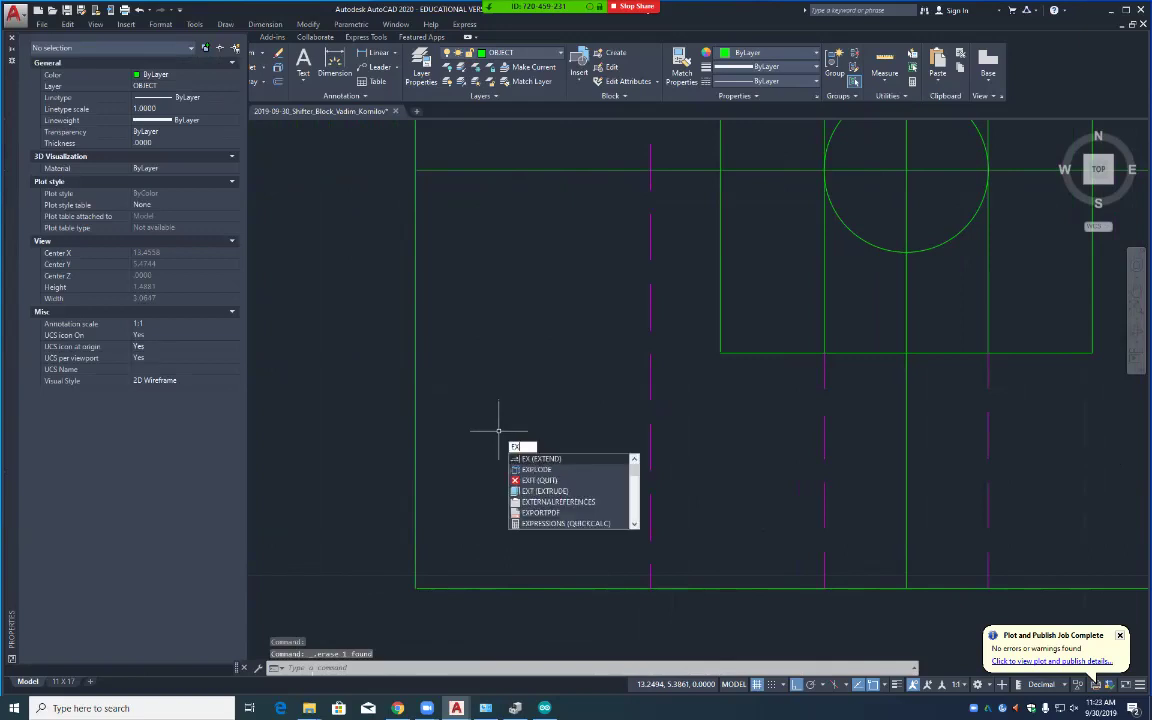
pyautogui.press('Return')
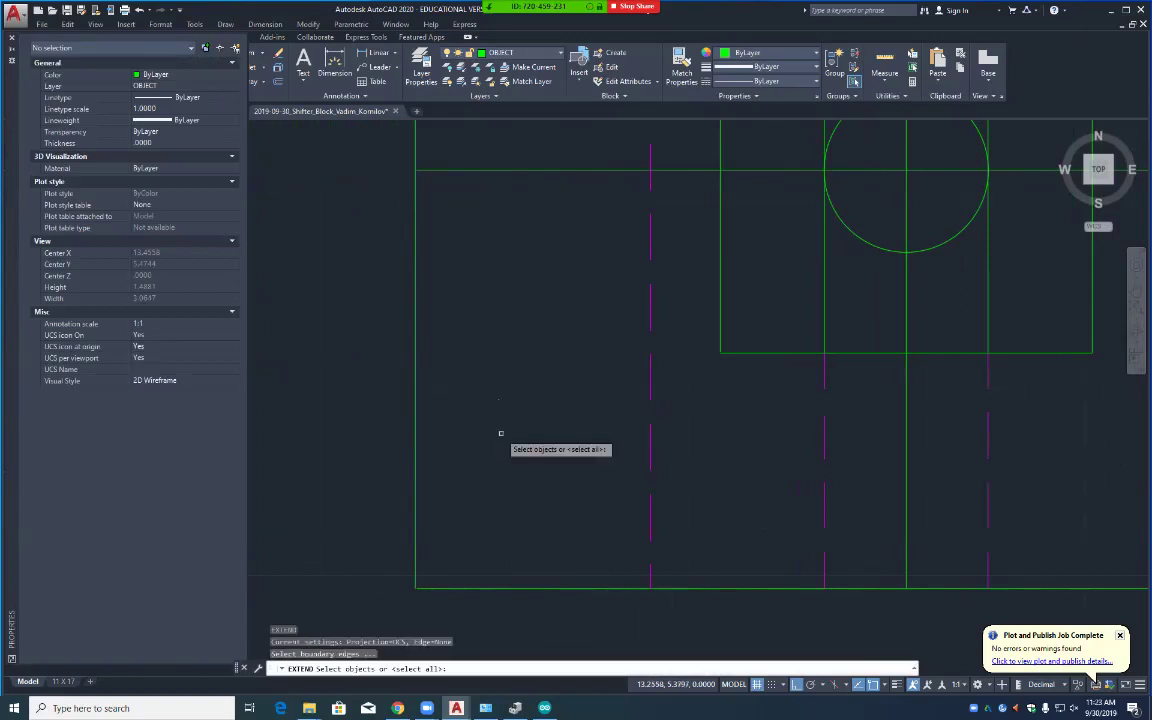
pyautogui.click(416, 472)
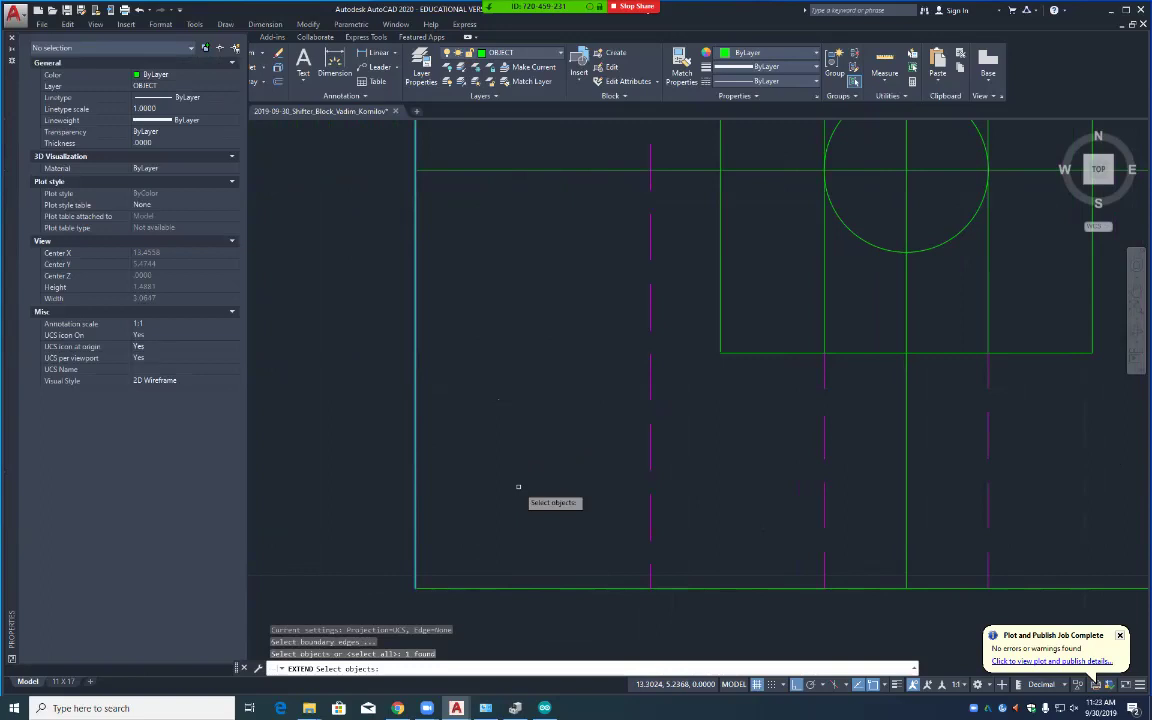
pyautogui.press('Return')
pyautogui.moveTo(504, 400)
pyautogui.mouseDown(button='middle')
pyautogui.moveTo(504, 450)
pyautogui.moveTo(508, 425)
pyautogui.moveTo(508, 439)
pyautogui.moveTo(462, 638)
pyautogui.mouseUp(button='middle')
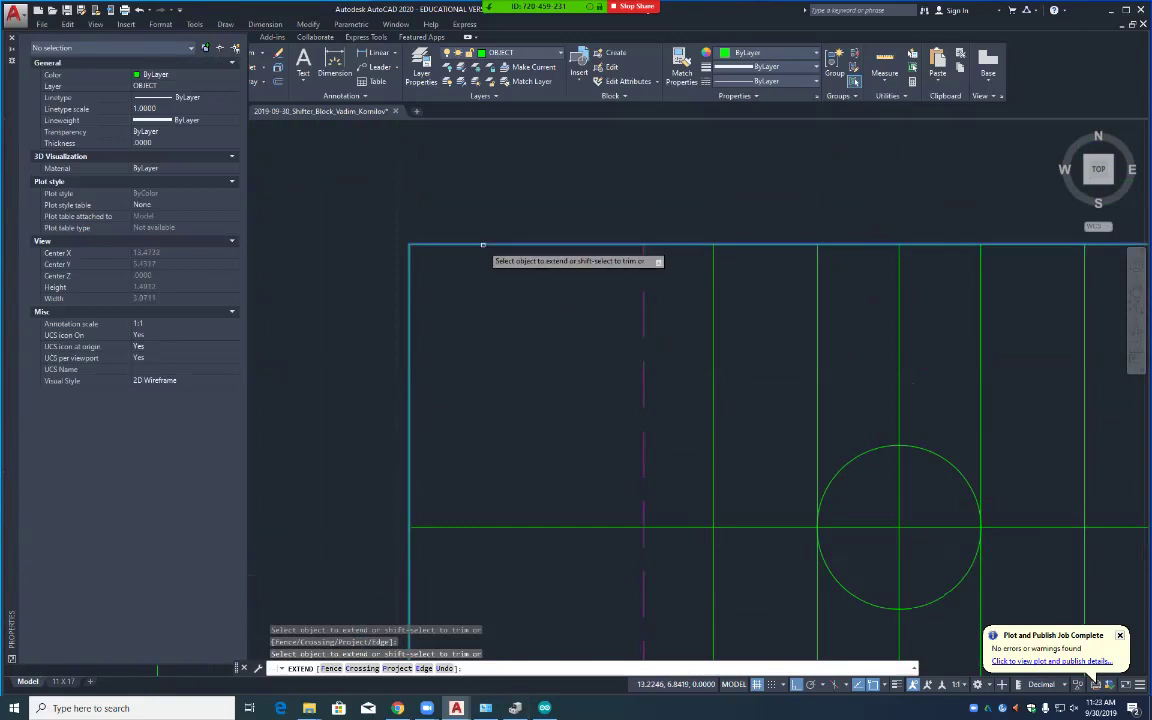
pyautogui.press('Return')
# Step: Extend the side view's top and bottom edges to its new right edge
pyautogui.moveTo(920, 418)
pyautogui.mouseDown(button='middle')
pyautogui.moveTo(571, 440)
pyautogui.moveTo(391, 372)
pyautogui.mouseUp(button='middle')
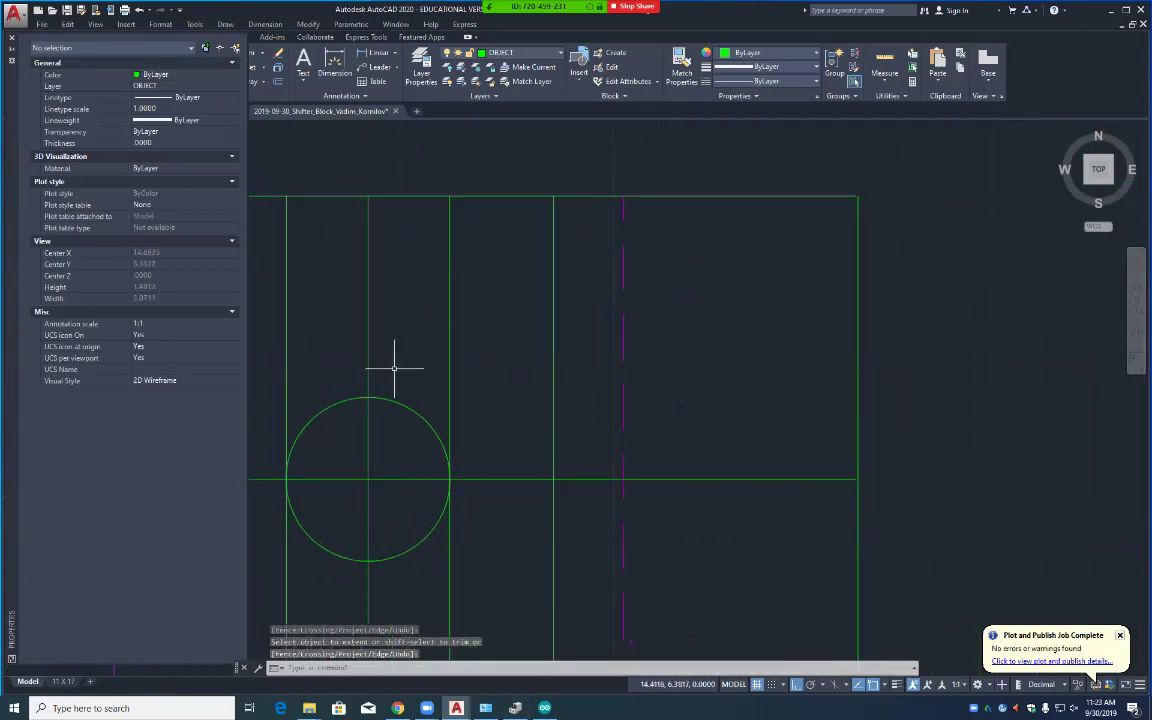
pyautogui.press('Return')
pyautogui.click(857, 350)
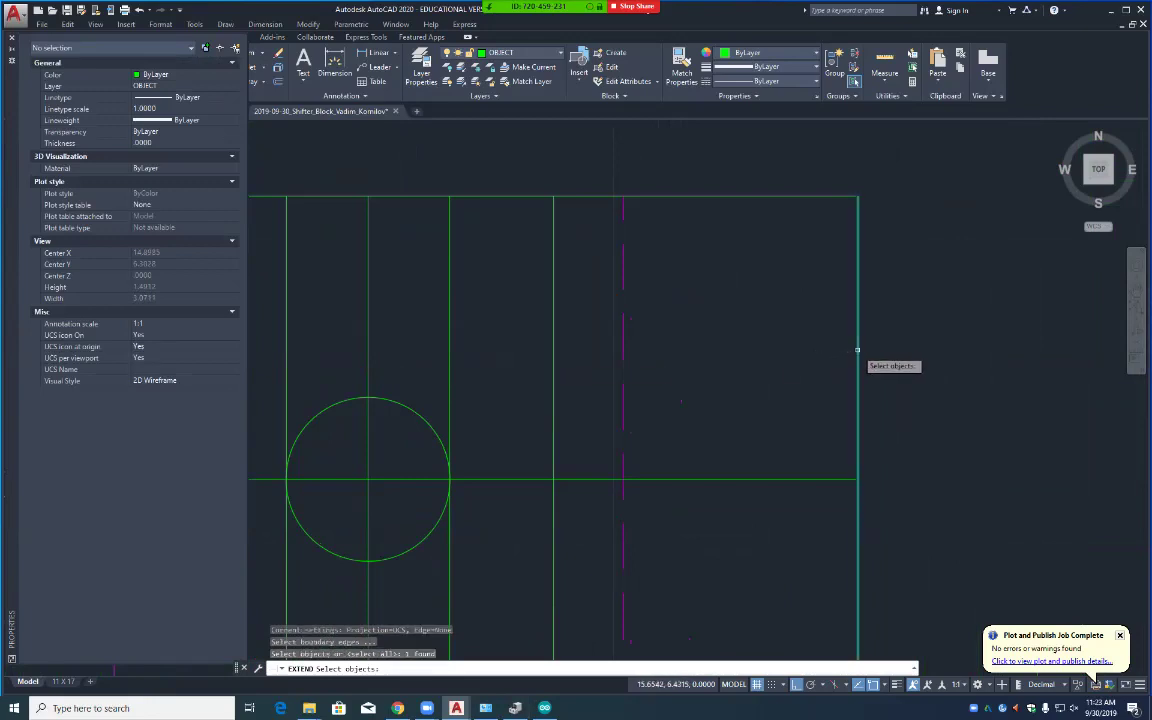
pyautogui.press('Return')
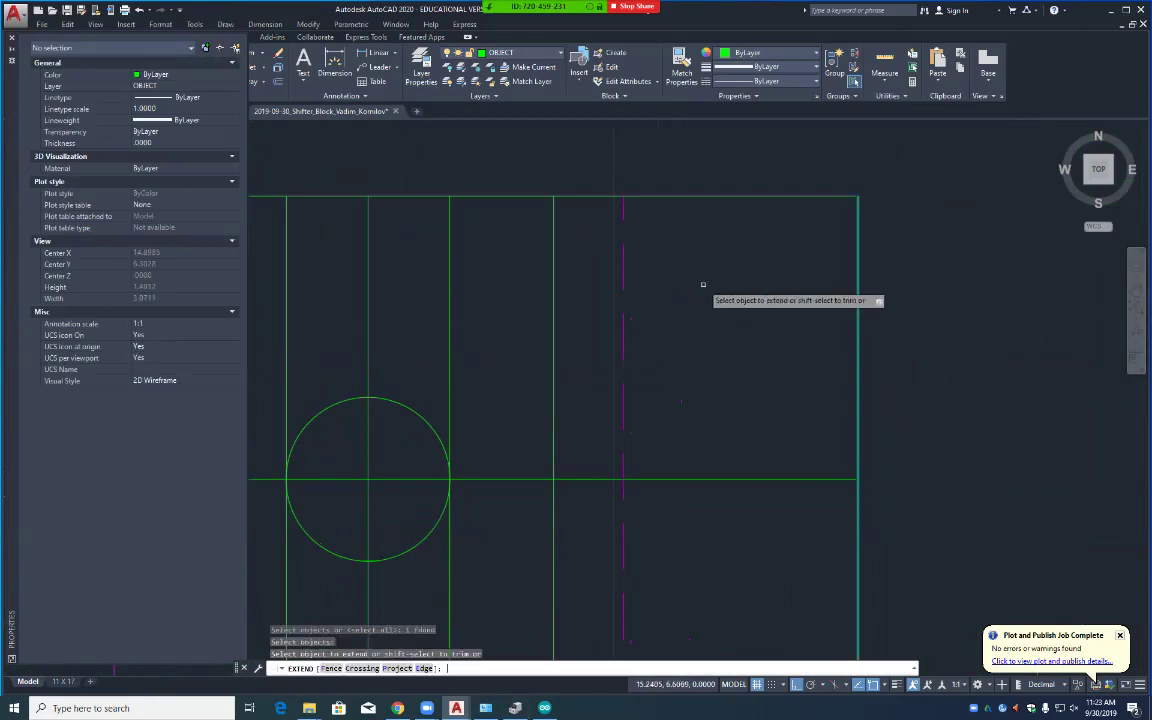
pyautogui.click(755, 196)
pyautogui.moveTo(784, 543)
pyautogui.mouseDown(button='middle')
pyautogui.moveTo(788, 292)
pyautogui.moveTo(788, 410)
pyautogui.mouseUp(button='middle')
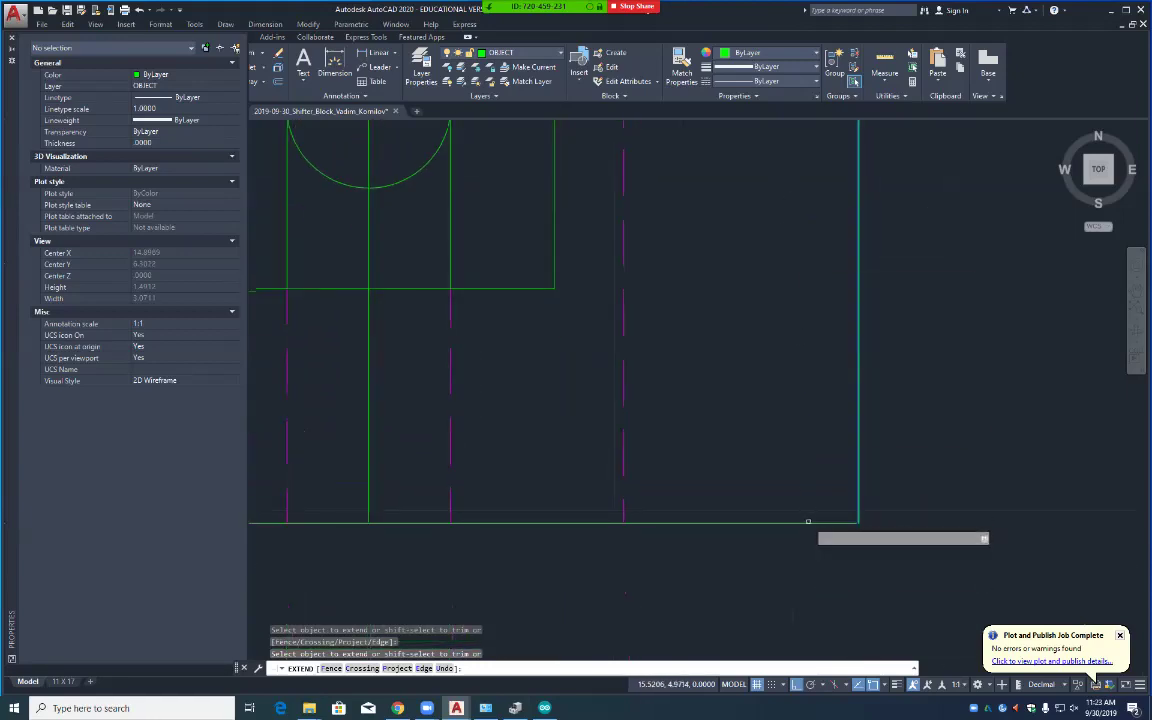
pyautogui.click(808, 522)
pyautogui.press('Return')
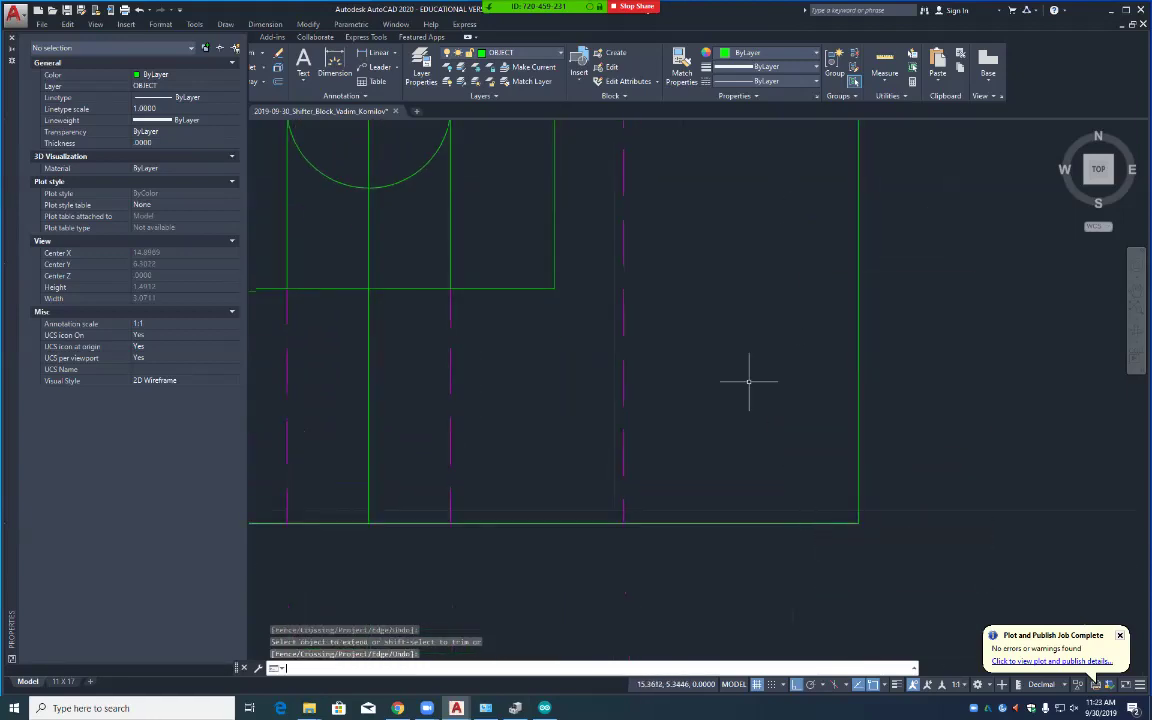
# Step: Offset the vertical line through the side view's hole center by .005 to the right
pyautogui.moveTo(699, 378)
pyautogui.mouseDown(button='middle')
pyautogui.moveTo(820, 468)
pyautogui.moveTo(932, 523)
pyautogui.mouseUp(button='middle')
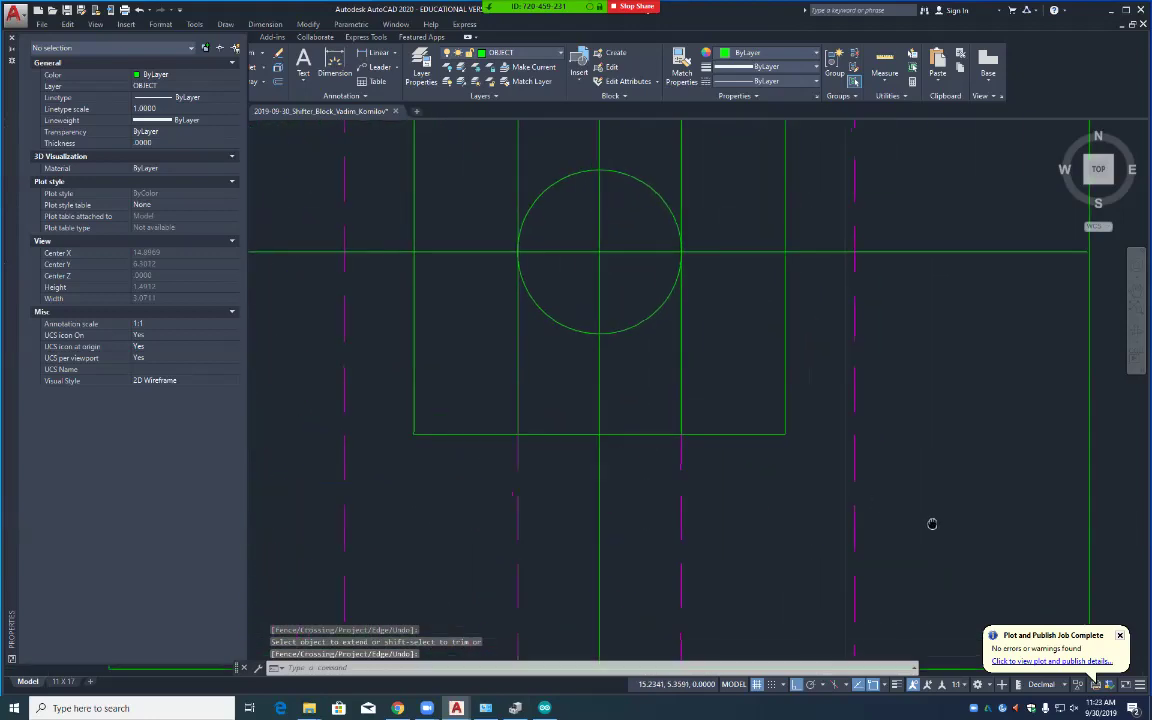
pyautogui.moveTo(753, 530)
pyautogui.mouseDown(button='middle')
pyautogui.moveTo(848, 452)
pyautogui.moveTo(959, 540)
pyautogui.moveTo(923, 452)
pyautogui.moveTo(902, 532)
pyautogui.moveTo(892, 495)
pyautogui.mouseUp(button='middle')
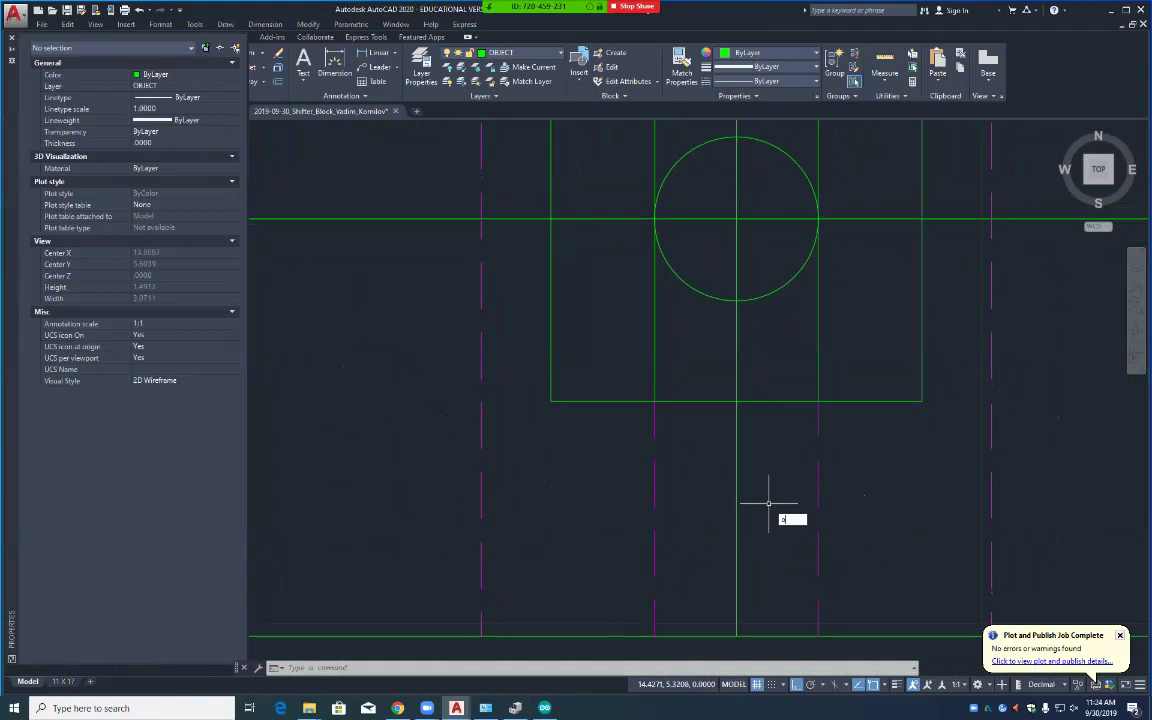
pyautogui.press('Return')
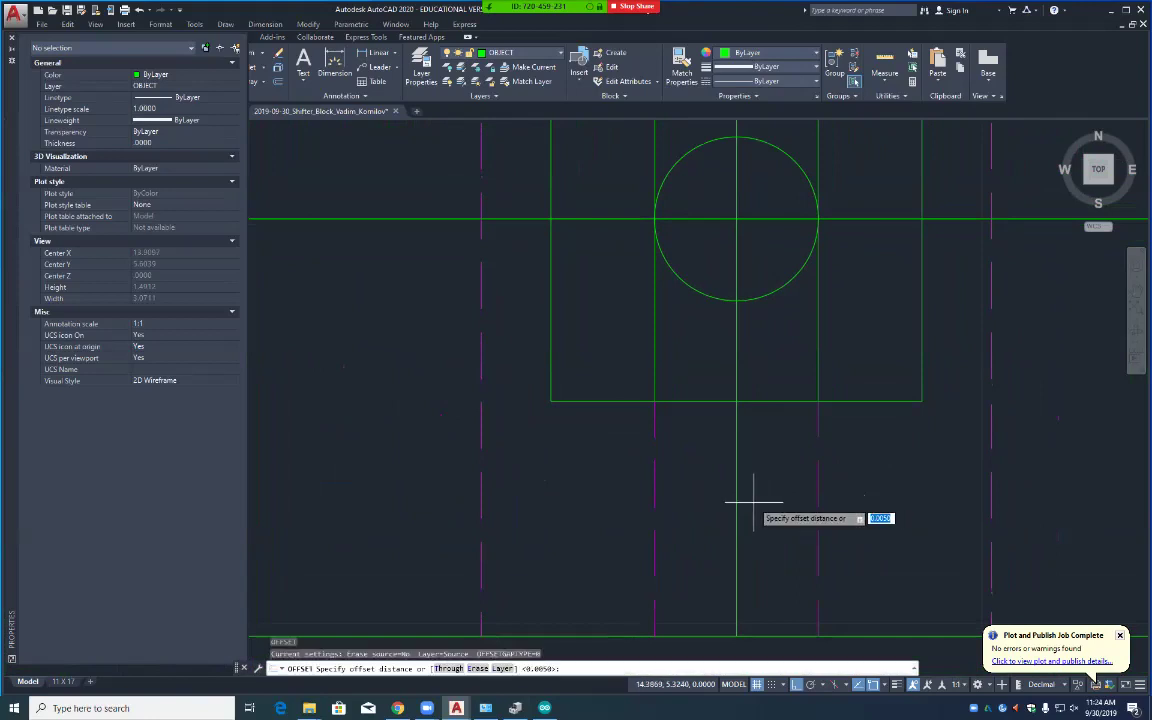
pyautogui.press('Return')
pyautogui.click(738, 502)
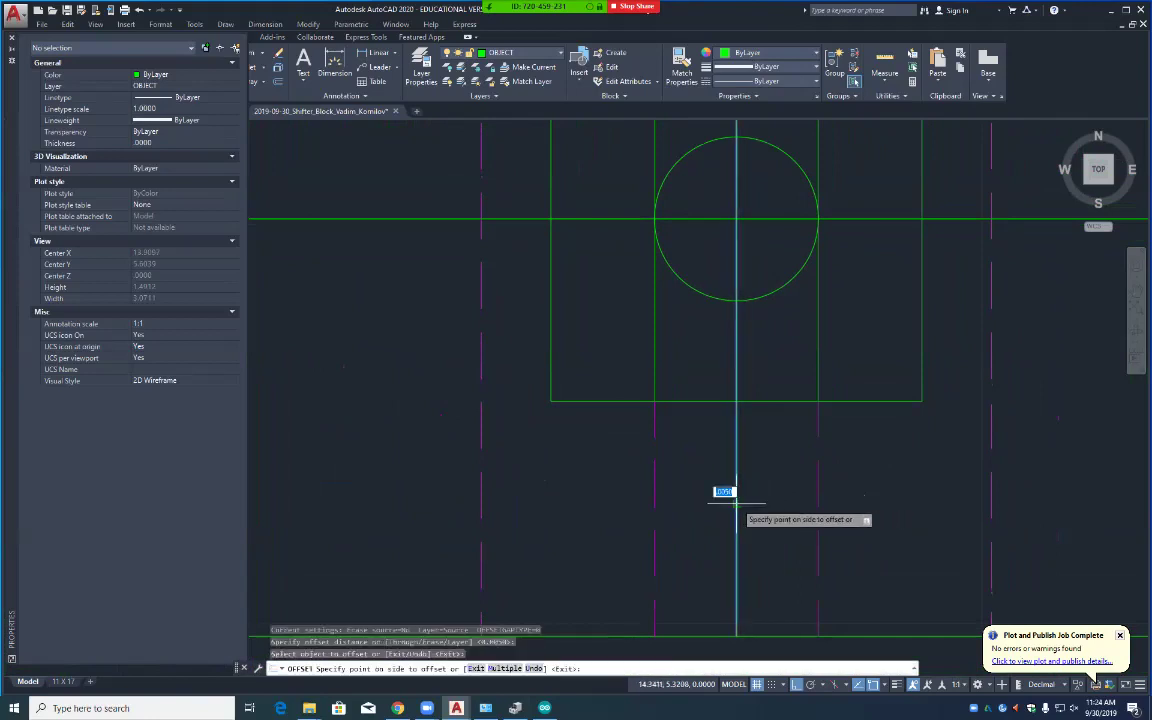
pyautogui.click(759, 503)
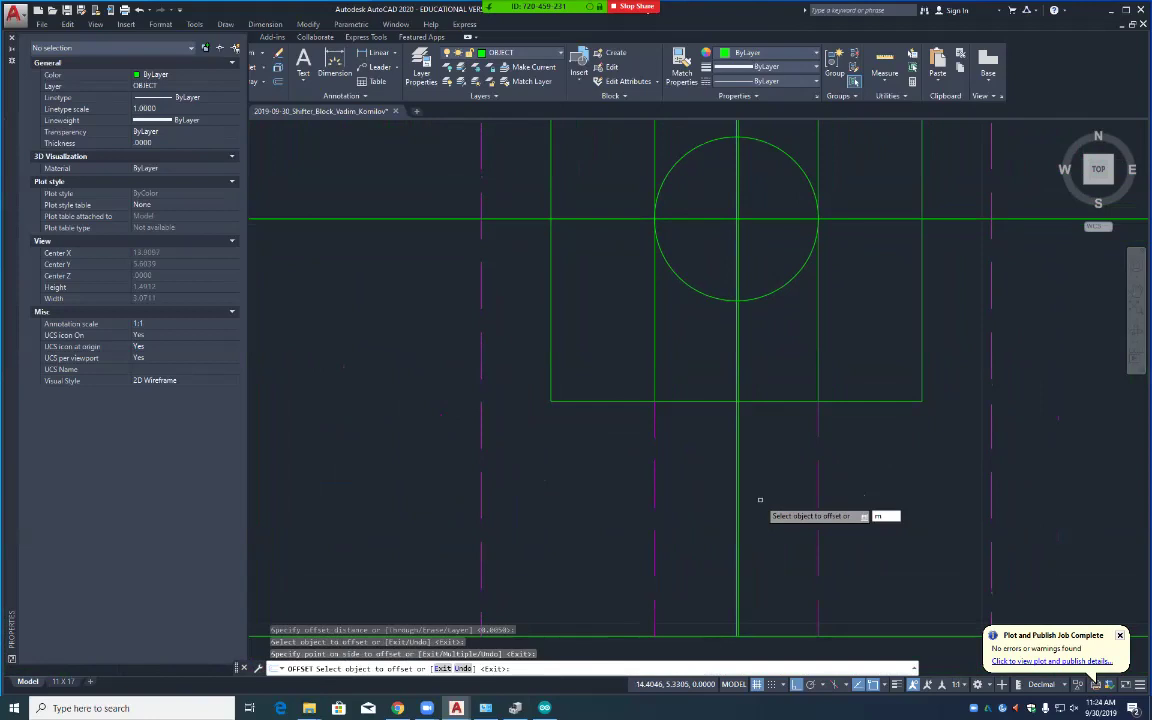
pyautogui.press('Return')
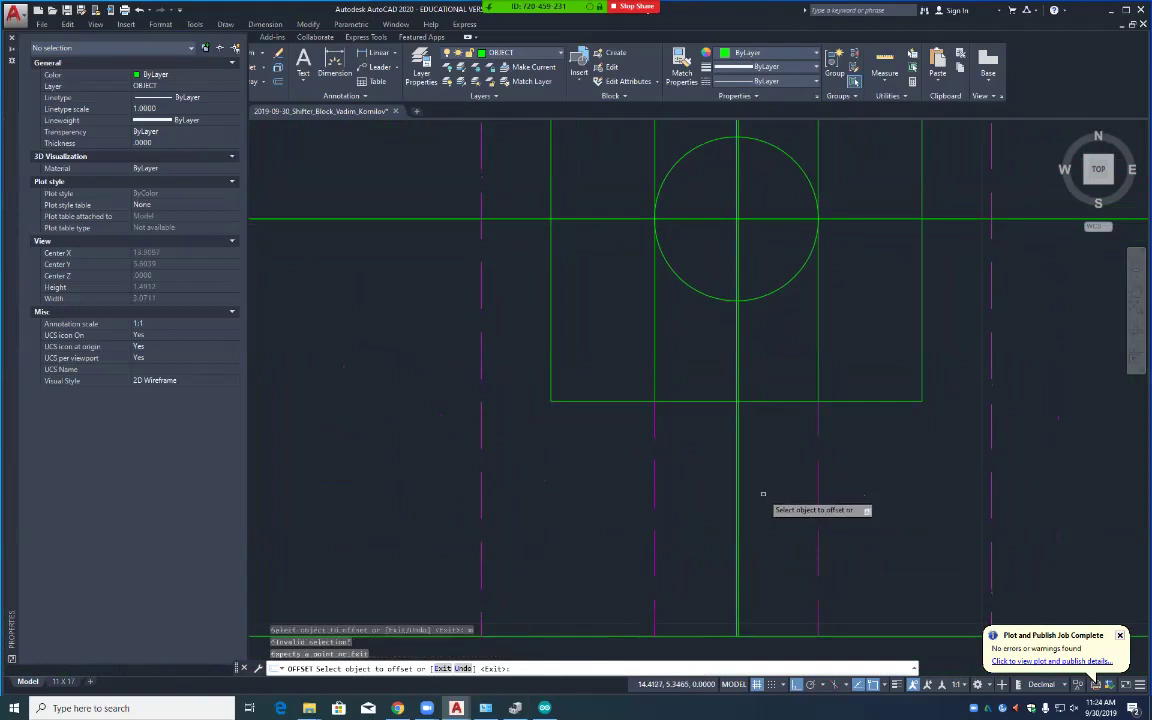
pyautogui.press('Escape')
# Step: Move the side view's hole circle from the original center-line intersection to the intersection of the offset vertical line and horizontal line
pyautogui.press('Return')
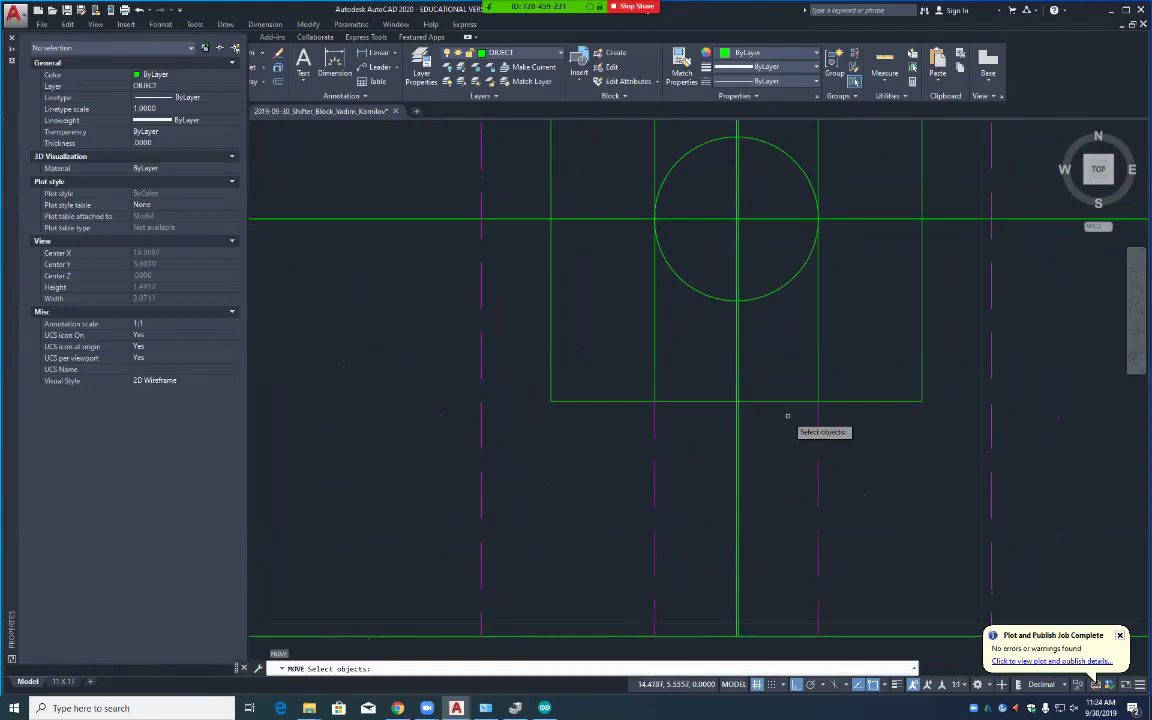
pyautogui.click(760, 297)
pyautogui.scroll(6, 761, 290)
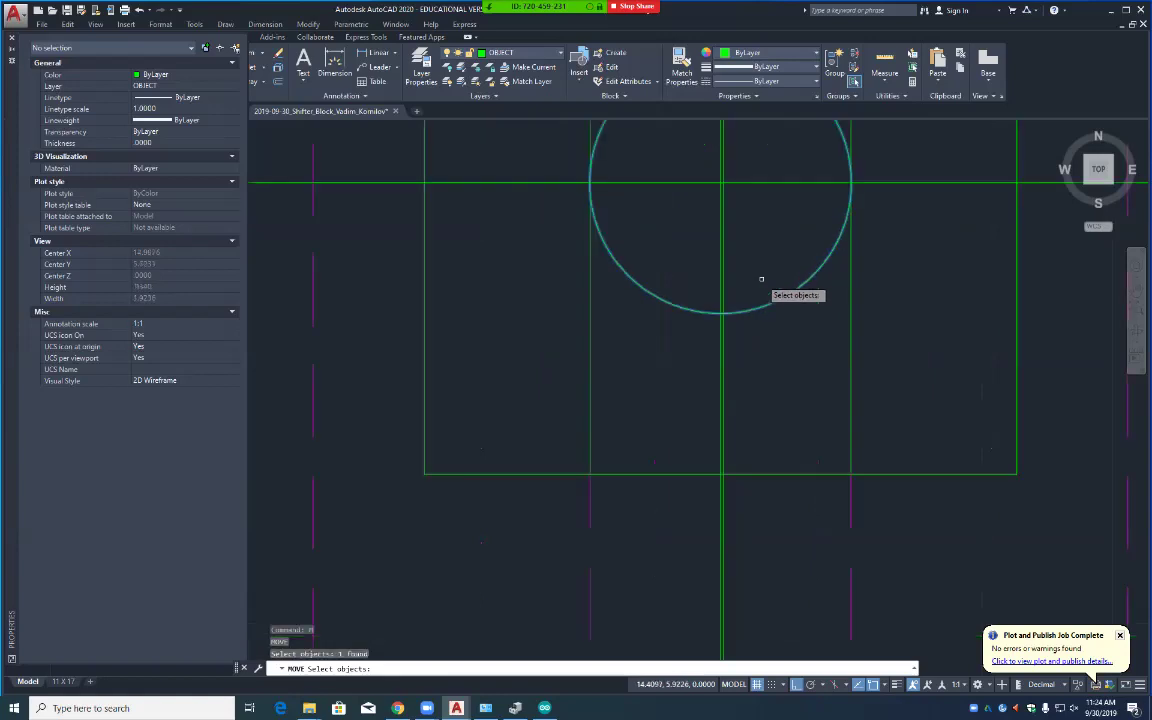
pyautogui.moveTo(726, 191)
pyautogui.mouseDown(button='middle')
pyautogui.moveTo(738, 463)
pyautogui.moveTo(756, 463)
pyautogui.mouseUp(button='middle')
pyautogui.scroll(2, 756, 463)
pyautogui.press('Return')
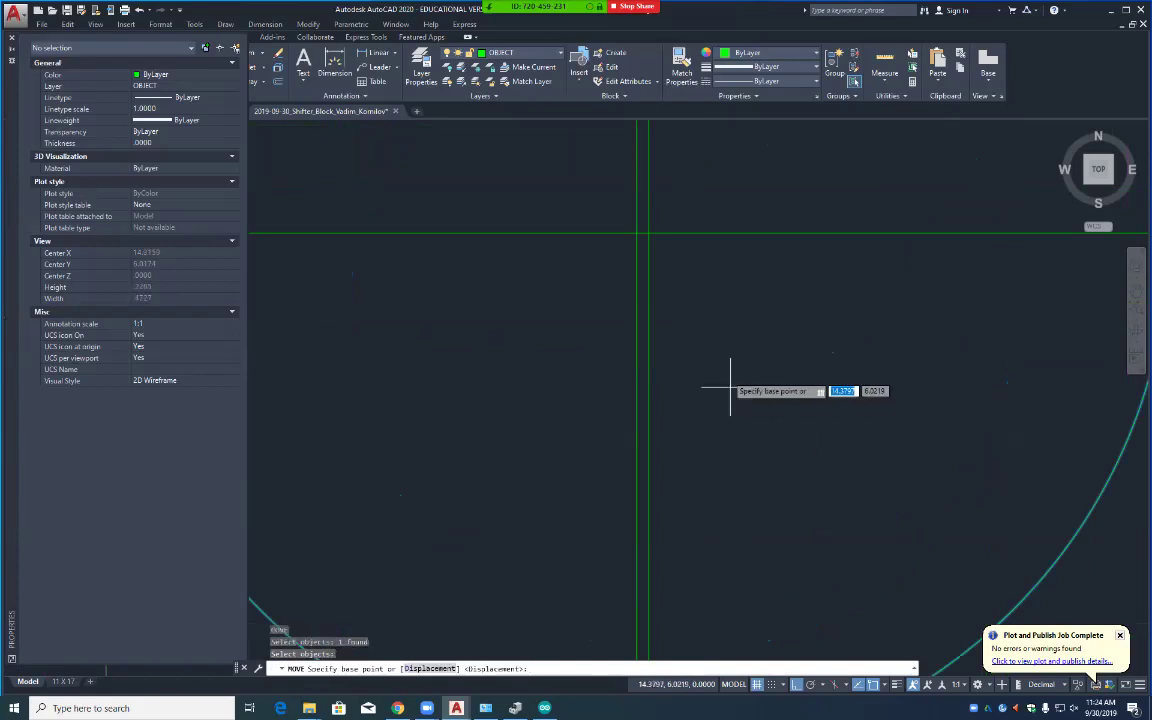
pyautogui.write('0')
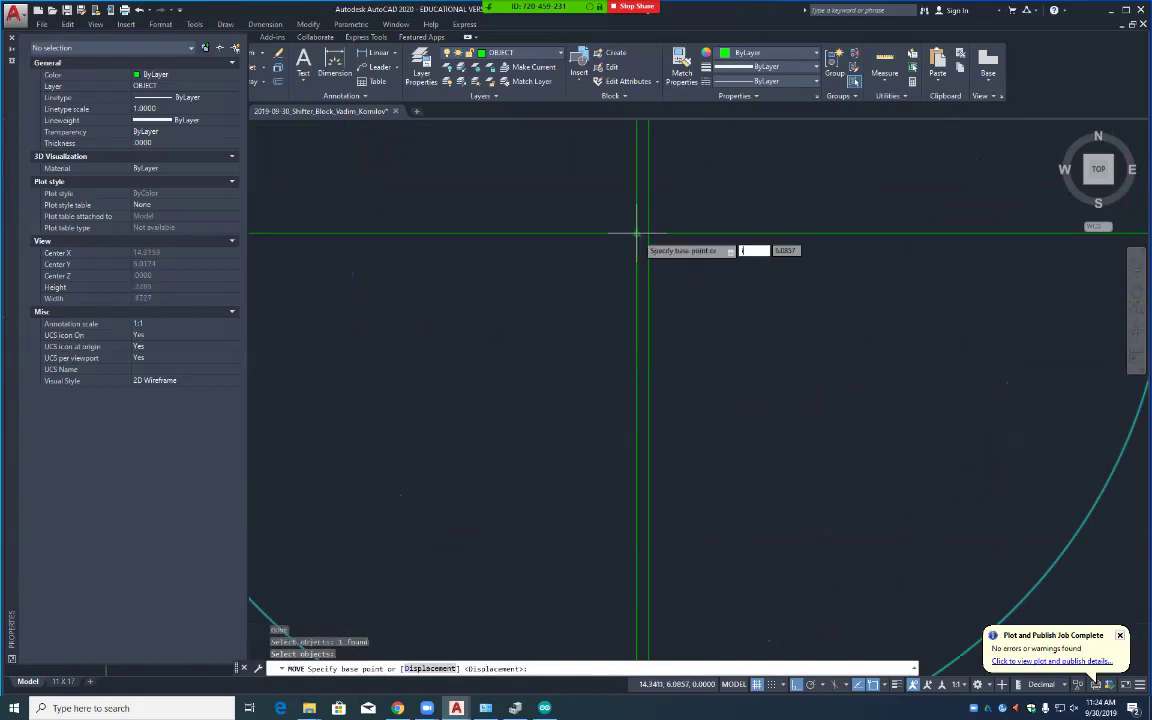
pyautogui.press('Return')
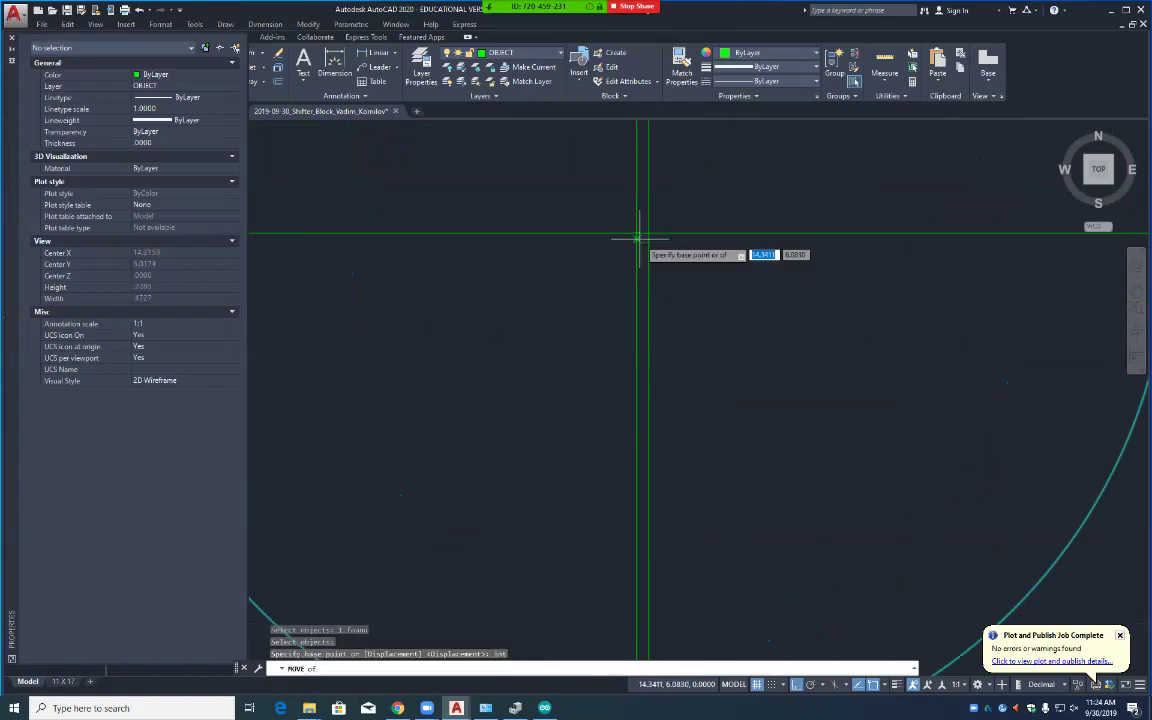
pyautogui.click(644, 228)
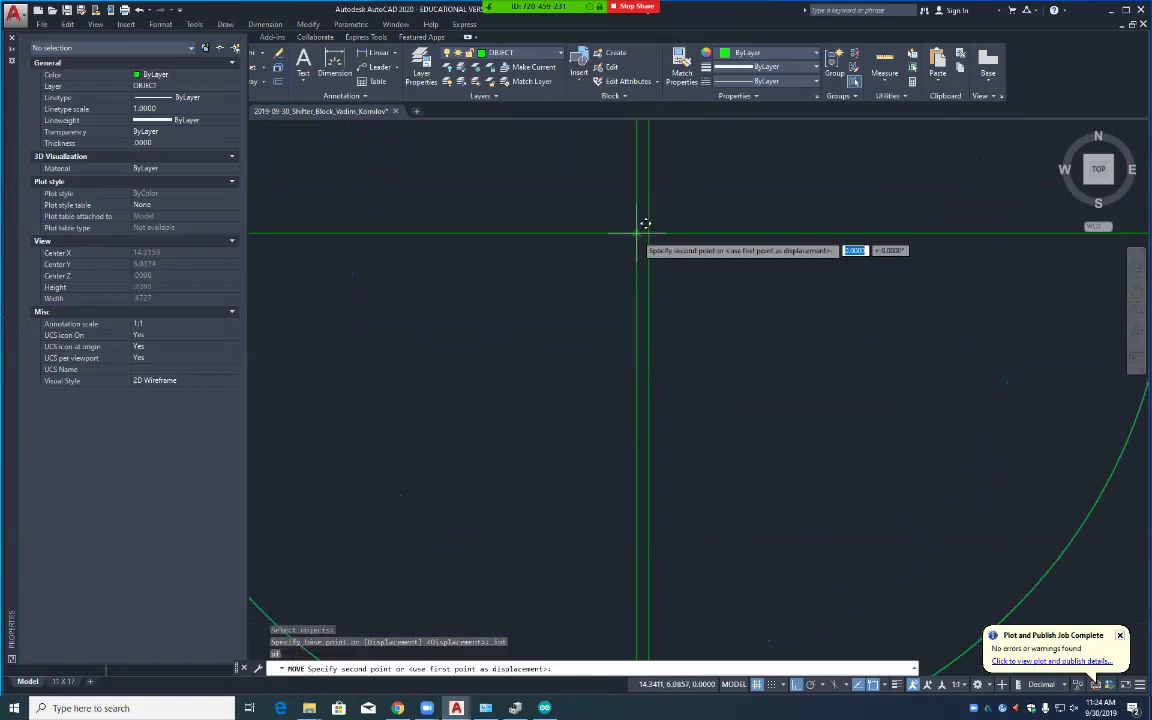
pyautogui.write('0')
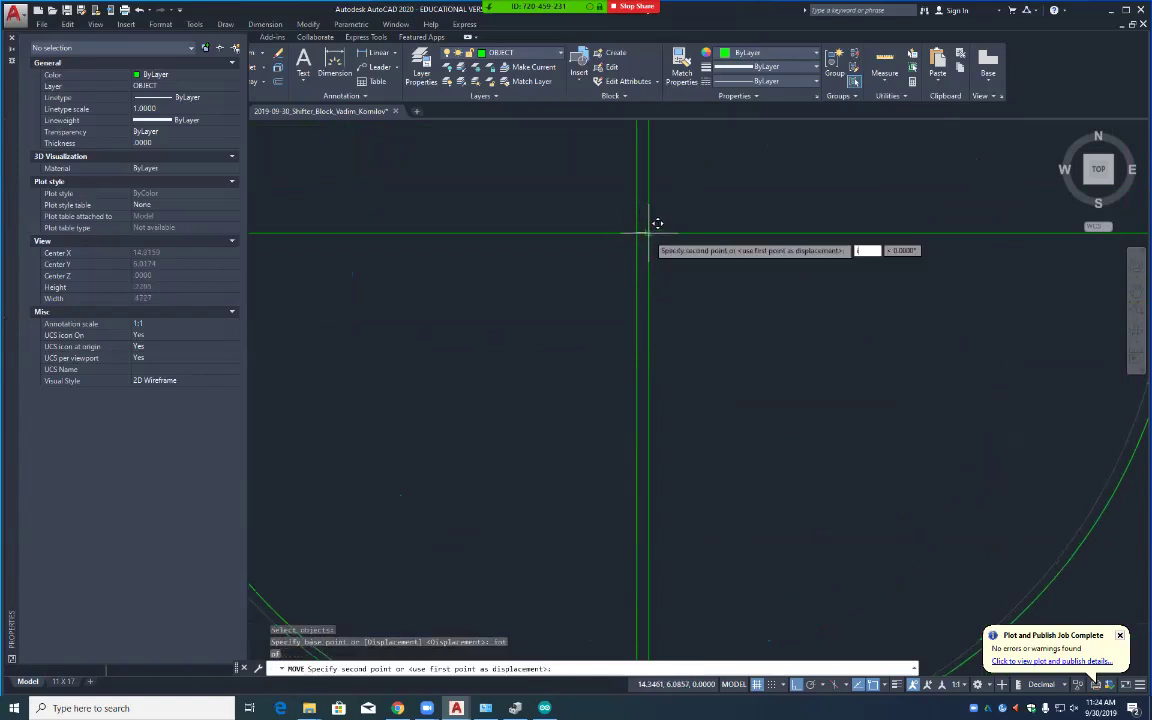
pyautogui.write('nt')
pyautogui.press('Return')
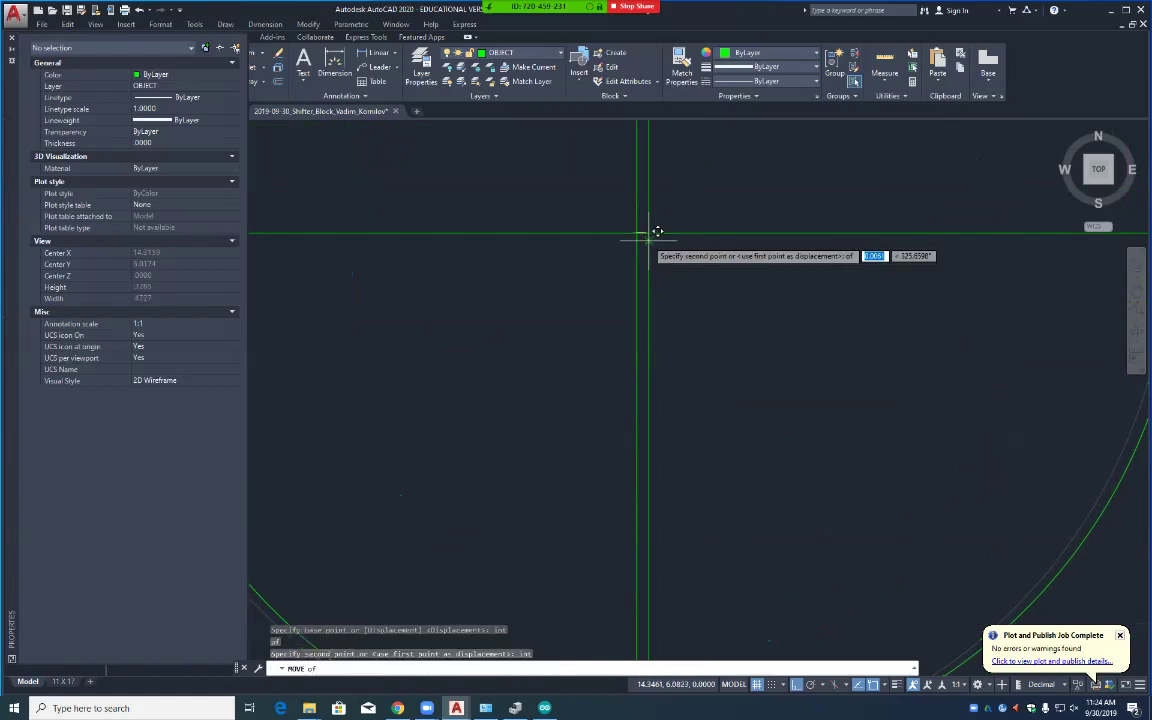
pyautogui.click(648, 234)
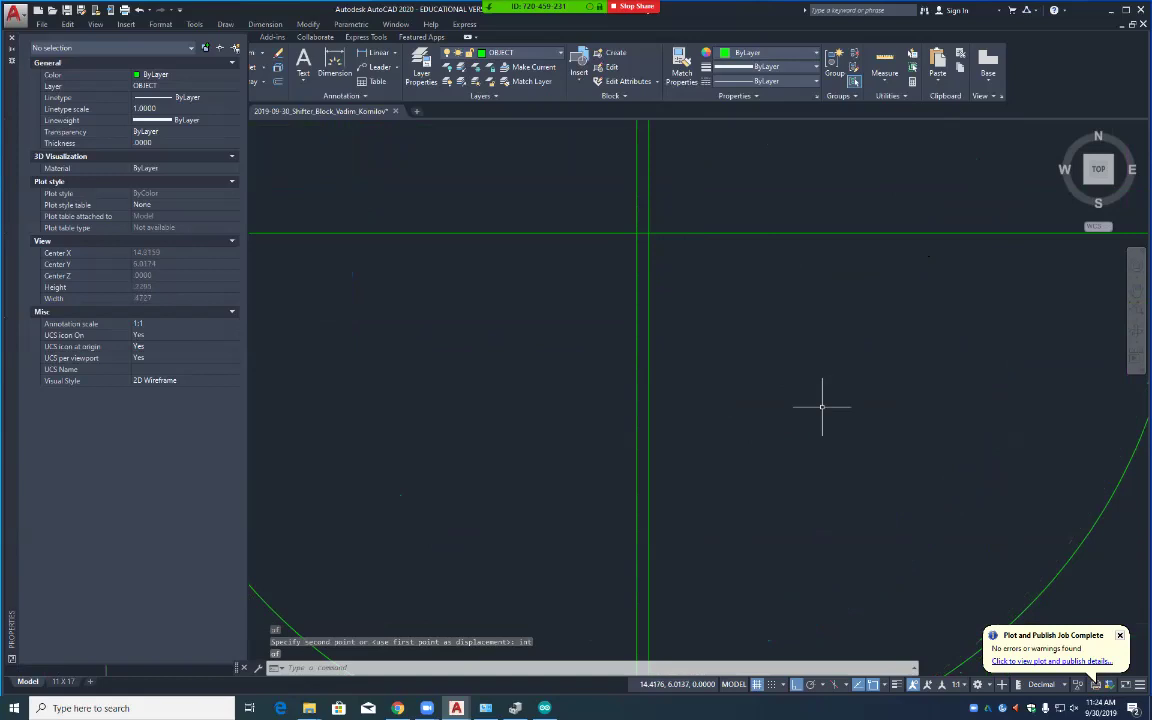
# Step: Erase the original vertical line through the hole, keeping the offset line at the circle's new center
pyautogui.scroll(-6, 822, 405)
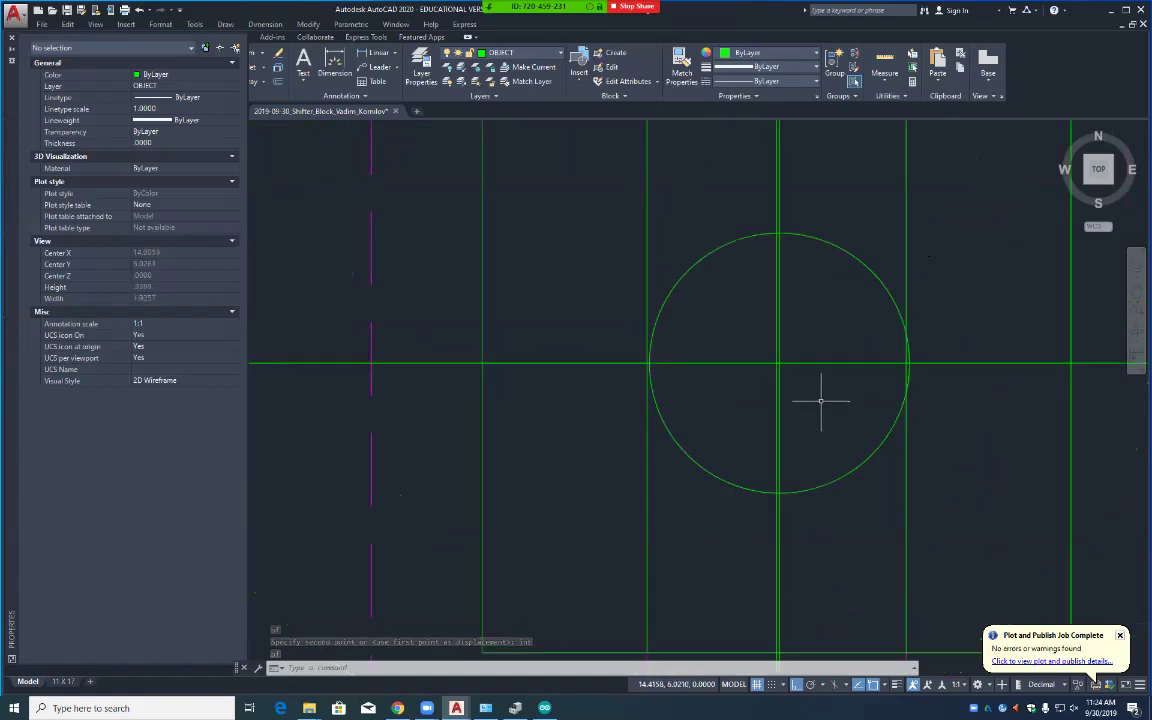
pyautogui.scroll(2, 820, 401)
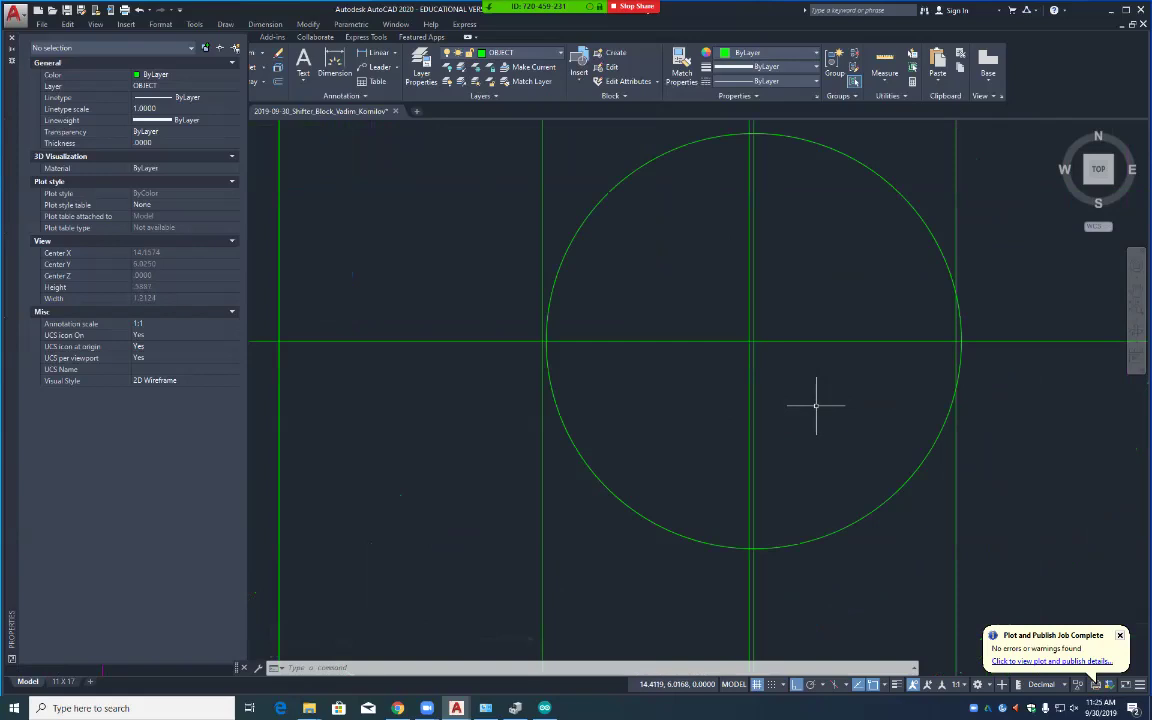
pyautogui.click(749, 408)
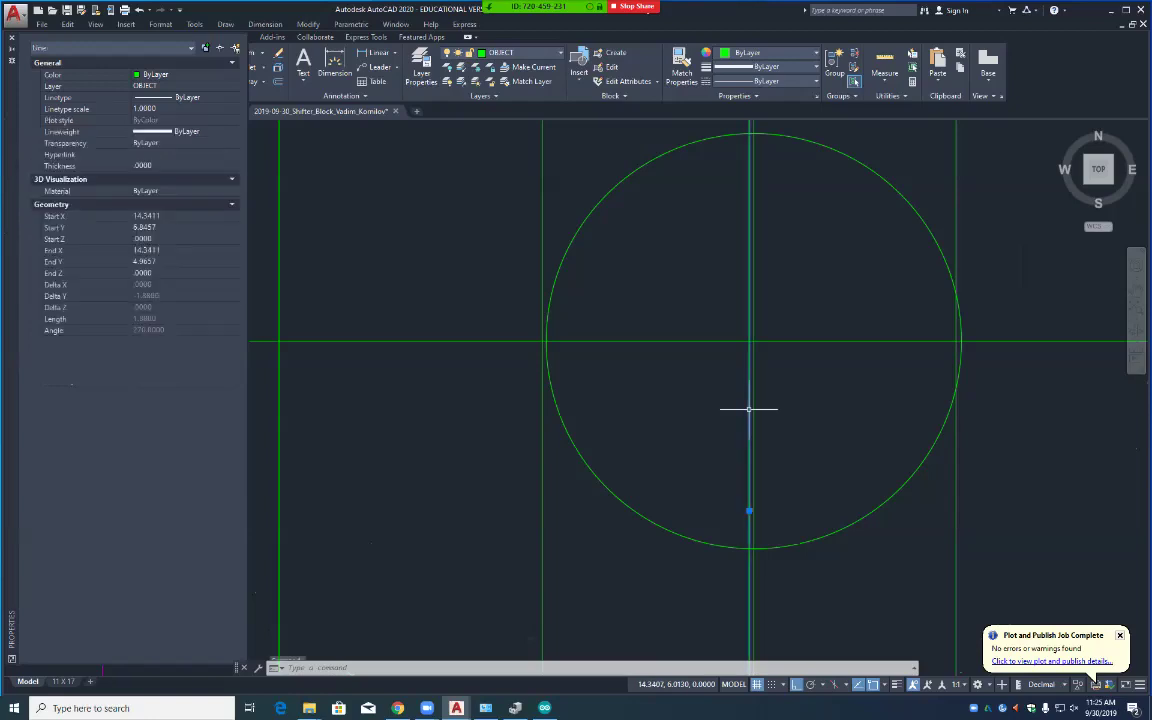
pyautogui.press('Delete')
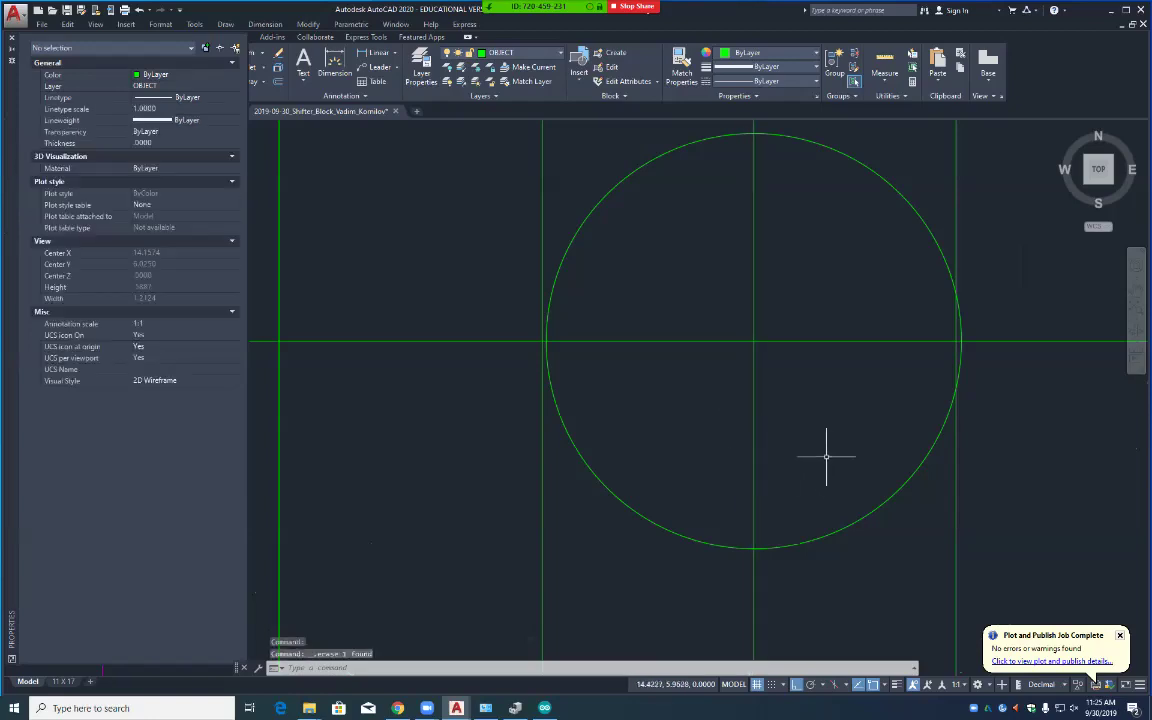
# Step: Move the vertical line beside the circle's left side so it is tangent at the circle's left quadrant
pyautogui.moveTo(812, 434)
pyautogui.mouseDown(button='middle')
pyautogui.moveTo(776, 476)
pyautogui.moveTo(740, 560)
pyautogui.mouseUp(button='middle')
pyautogui.scroll(-2, 743, 555)
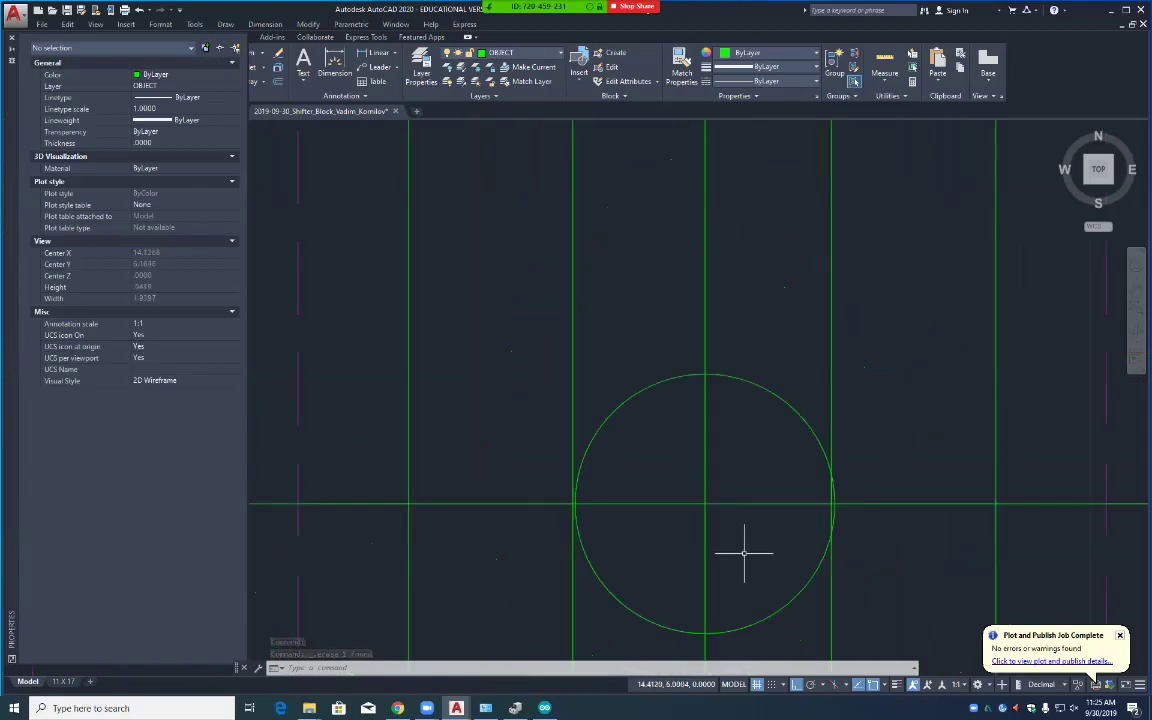
pyautogui.scroll(-2, 748, 534)
pyautogui.scroll(4, 748, 534)
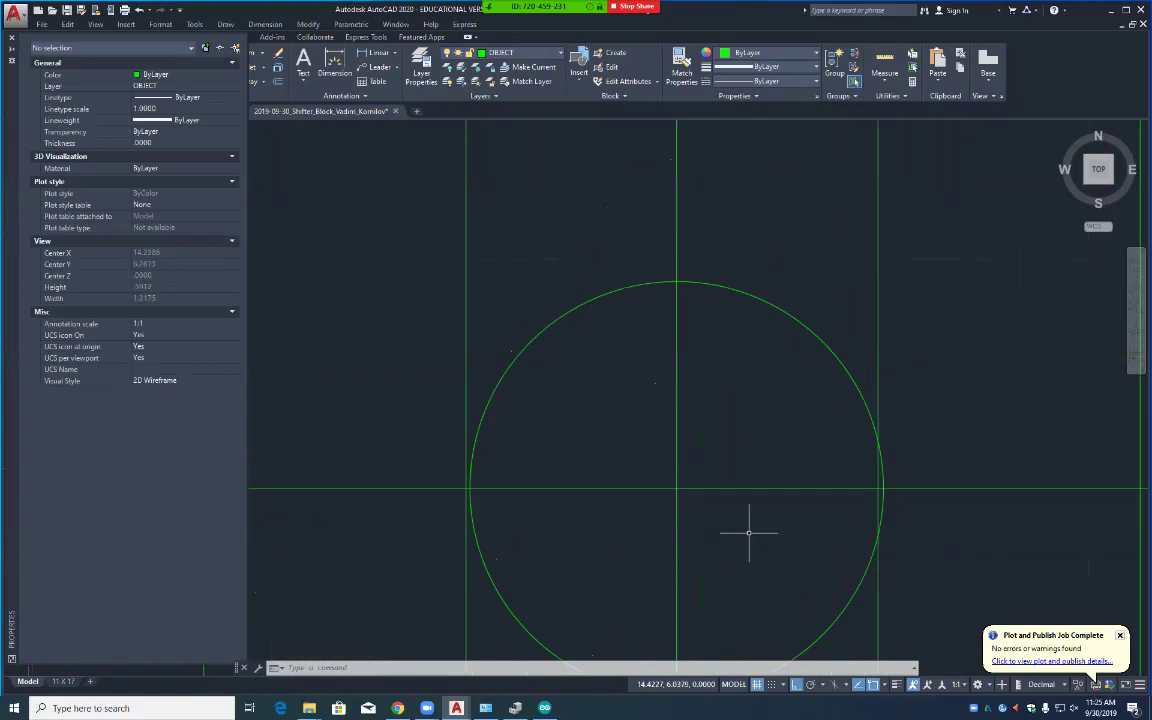
pyautogui.write('M')
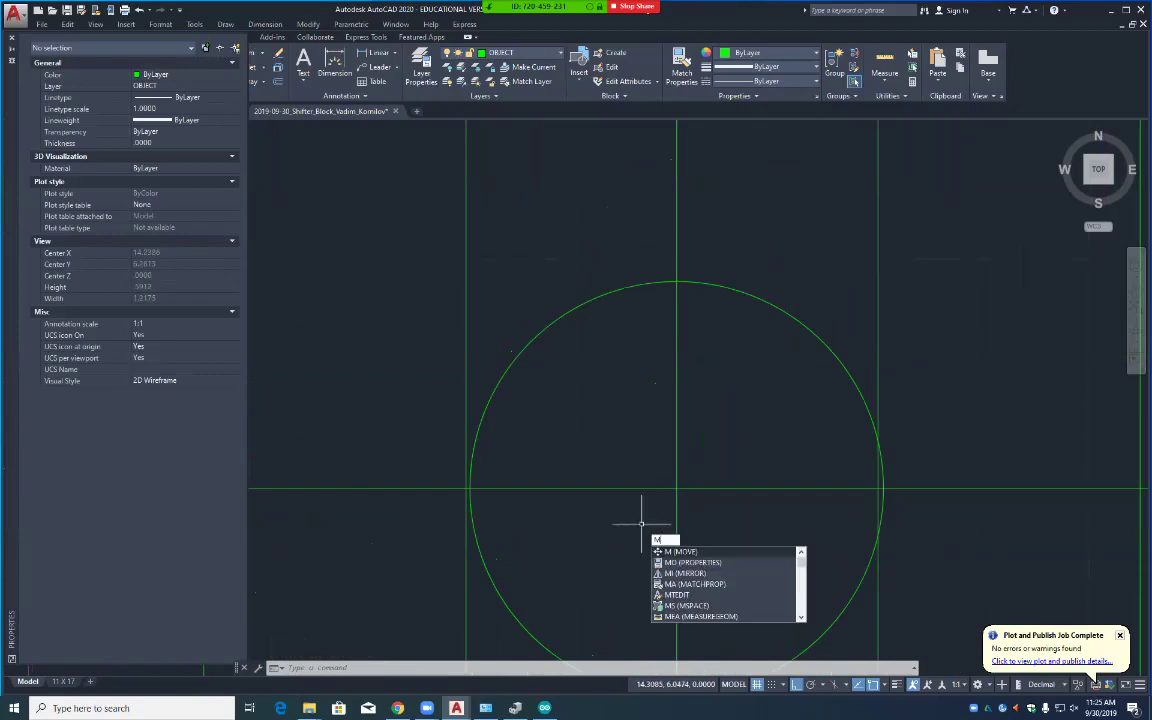
pyautogui.press('Return')
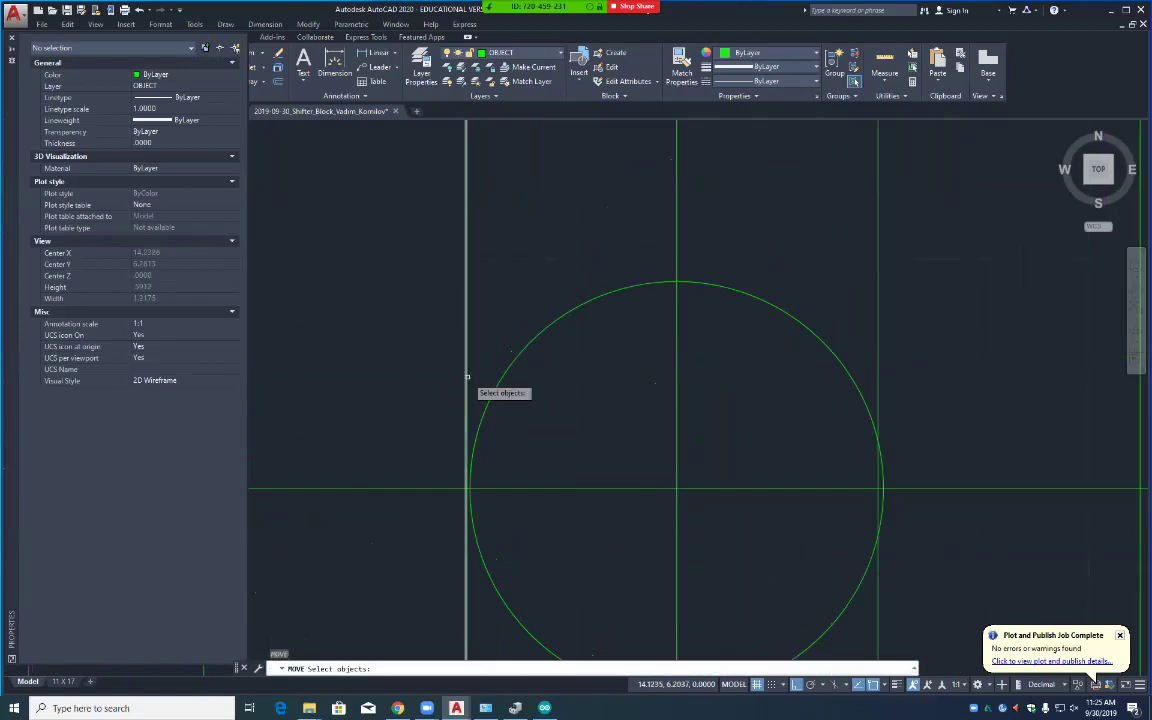
pyautogui.click(467, 377)
pyautogui.press('Return')
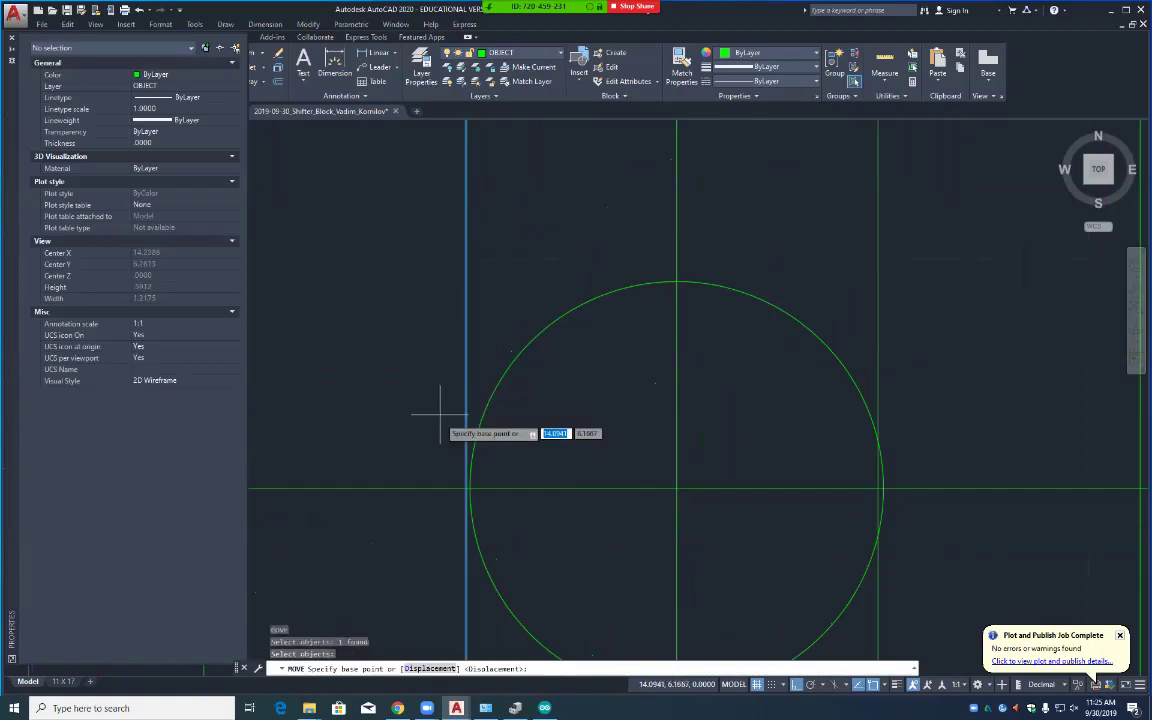
pyautogui.click(466, 489)
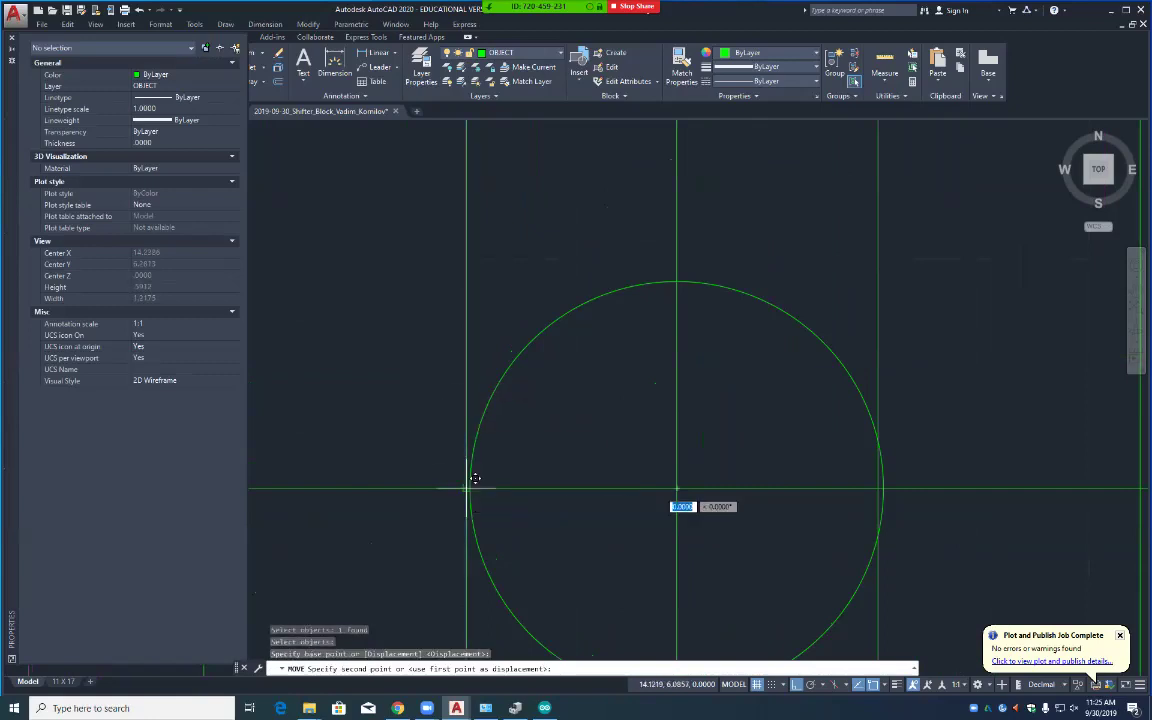
pyautogui.click(472, 484)
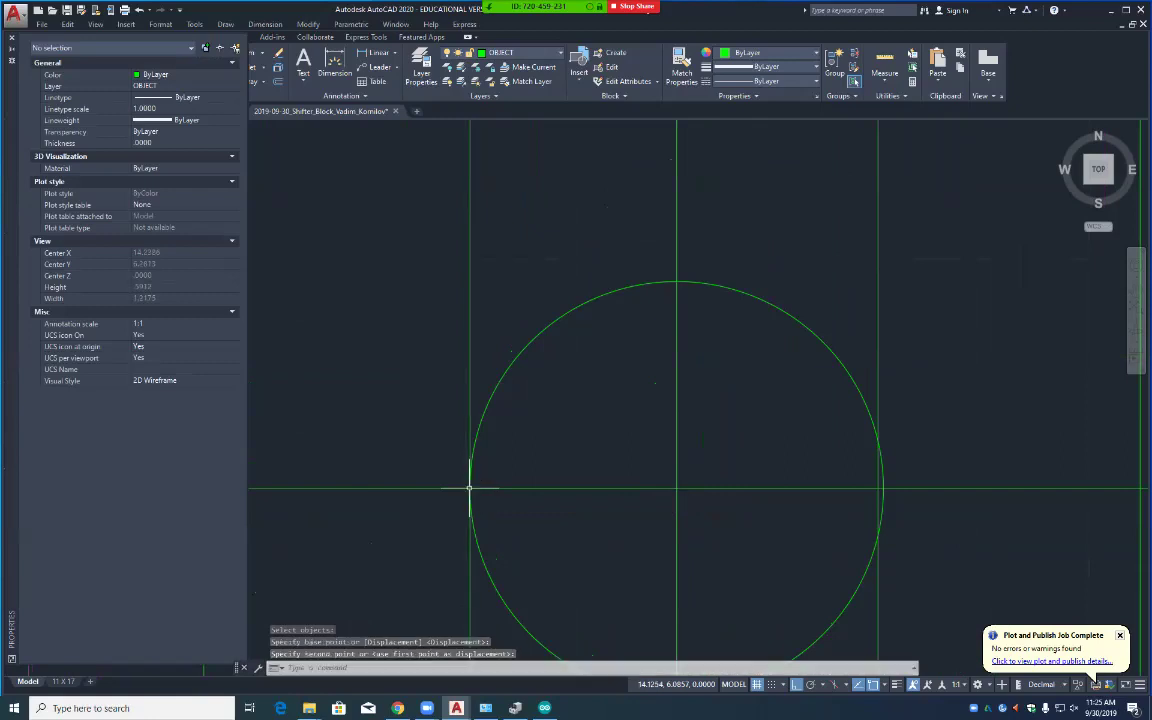
# Step: Move the vertical line at the circle's right side onto the circle's right quadrant
pyautogui.press('Return')
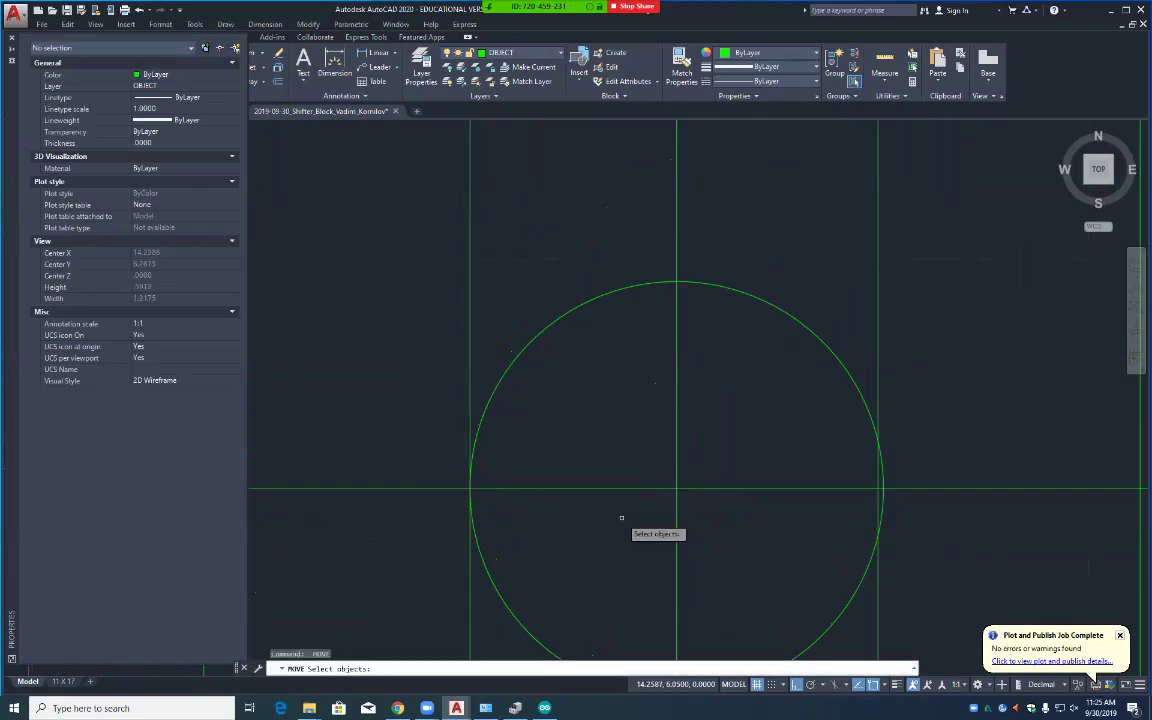
pyautogui.click(877, 355)
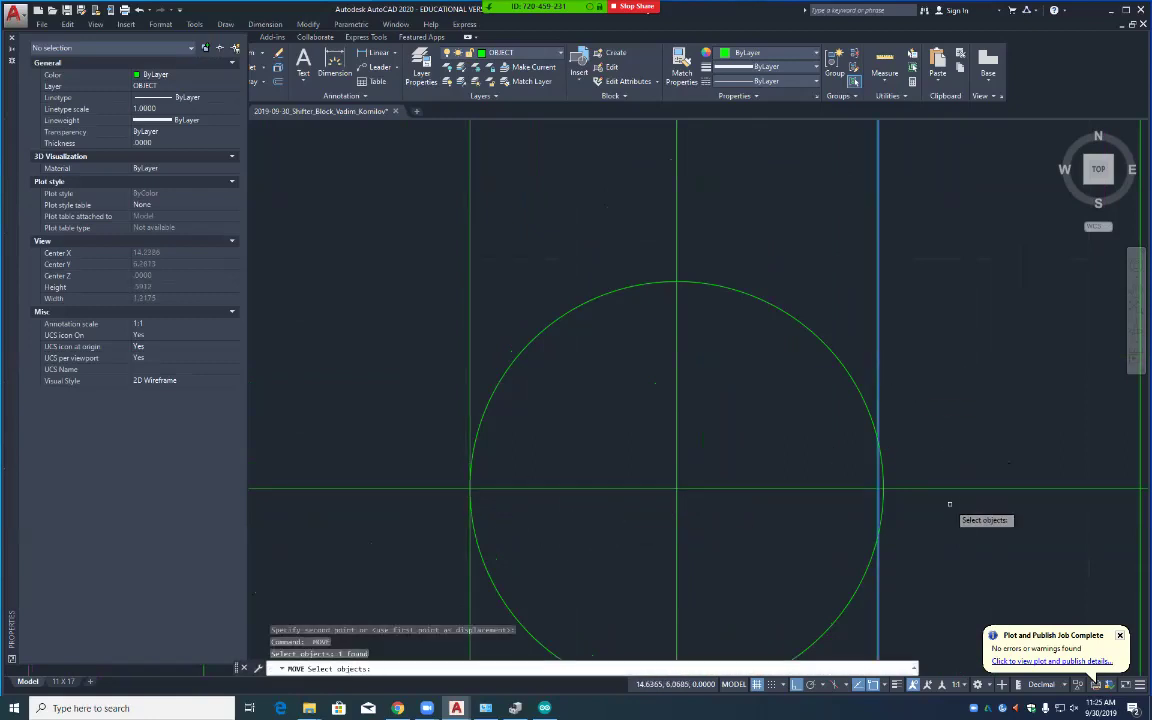
pyautogui.press('Return')
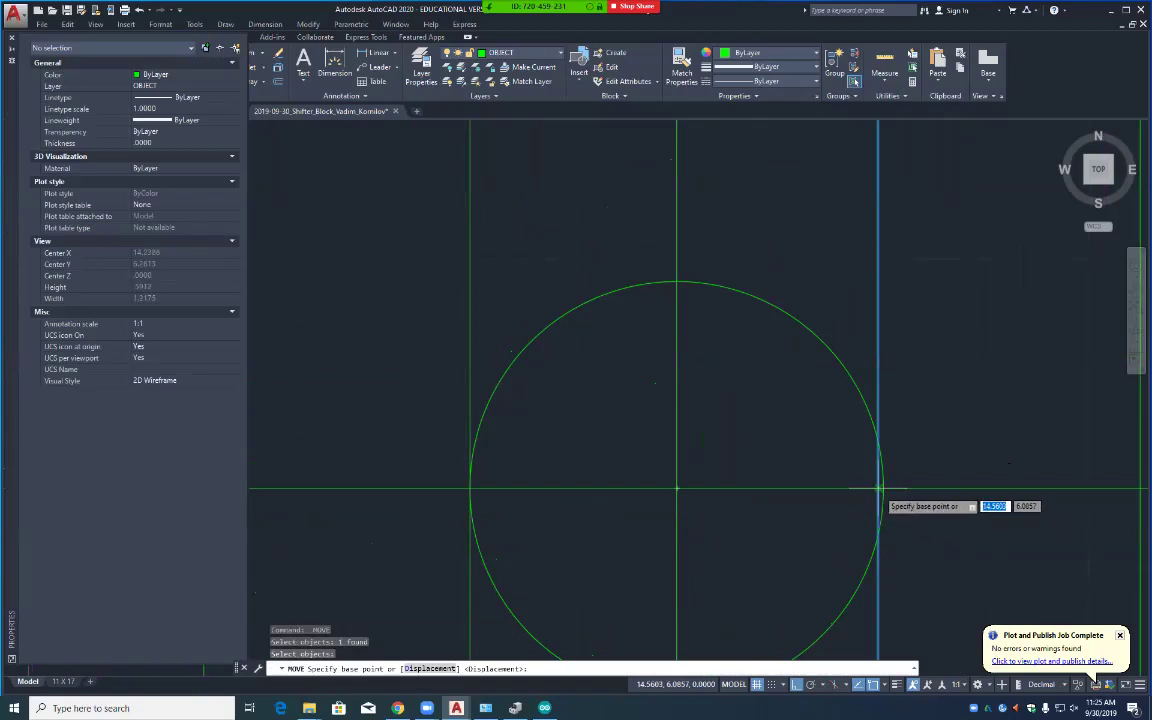
pyautogui.click(879, 489)
pyautogui.click(883, 489)
pyautogui.scroll(-6, 963, 423)
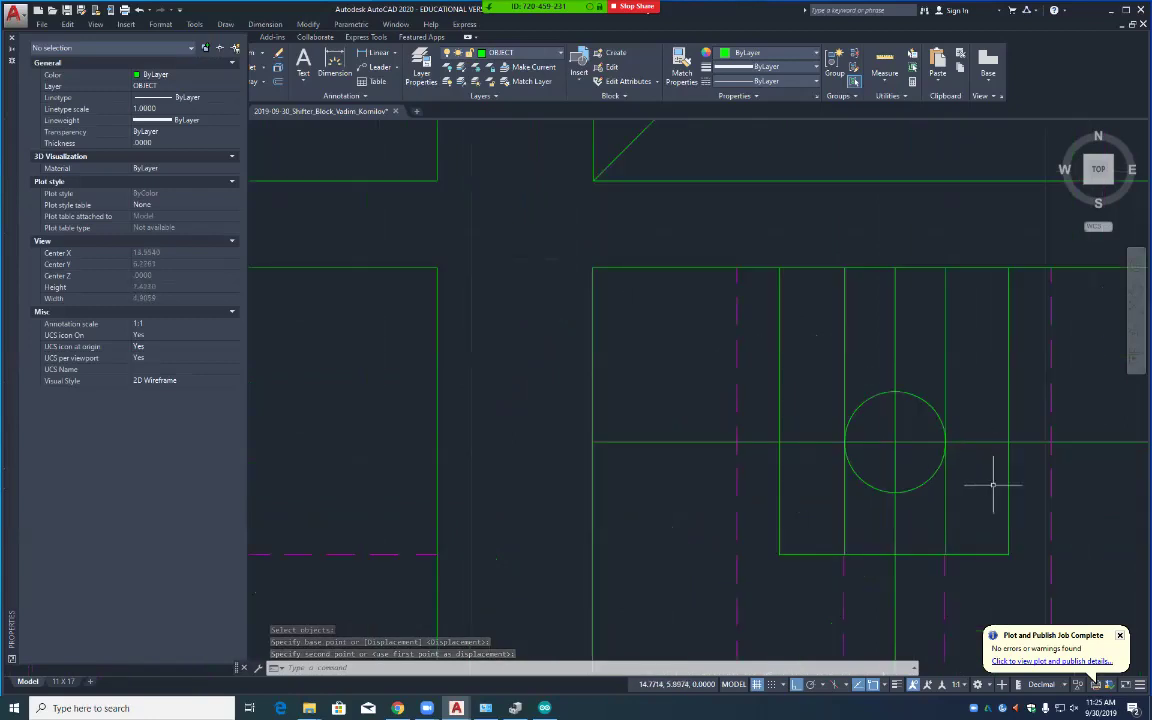
pyautogui.click(1007, 575)
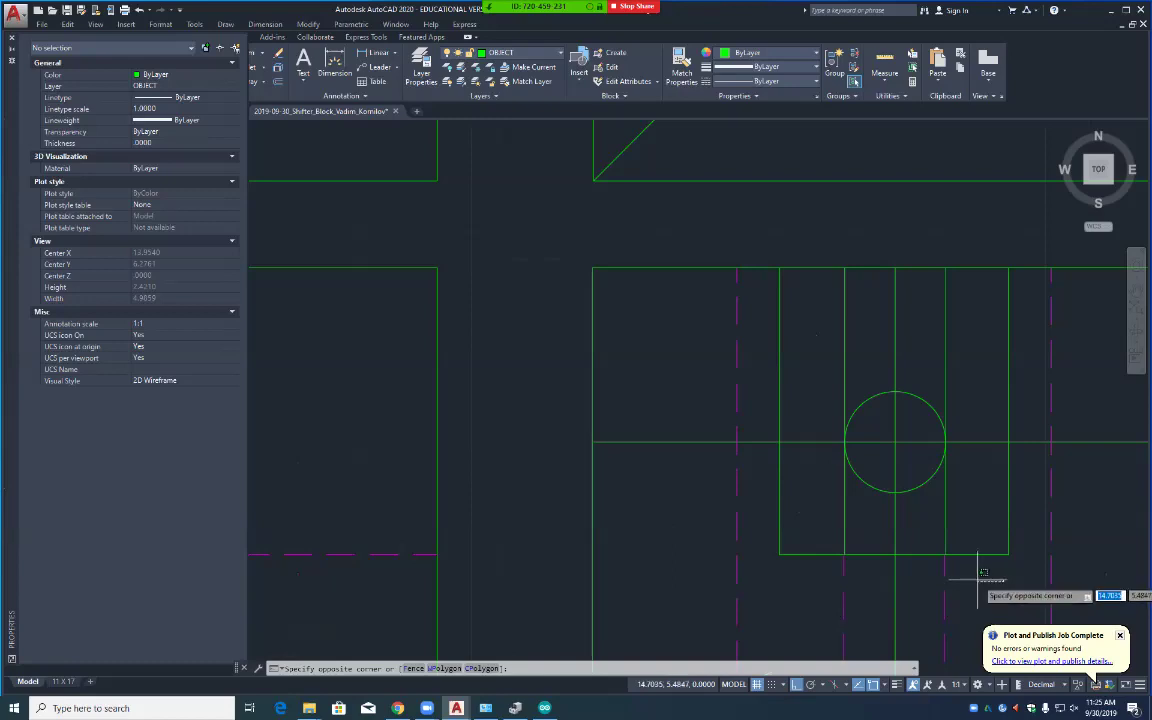
pyautogui.press('Escape')
pyautogui.moveTo(978, 578); pyautogui.dragTo(905, 507)
pyautogui.press('Escape')
# Step: Move the left inner hidden line below the hole so its upper end meets the left tangent line's lower end
pyautogui.moveTo(987, 589)
pyautogui.mouseDown(button='middle')
pyautogui.moveTo(890, 463)
pyautogui.moveTo(848, 437)
pyautogui.mouseUp(button='middle')
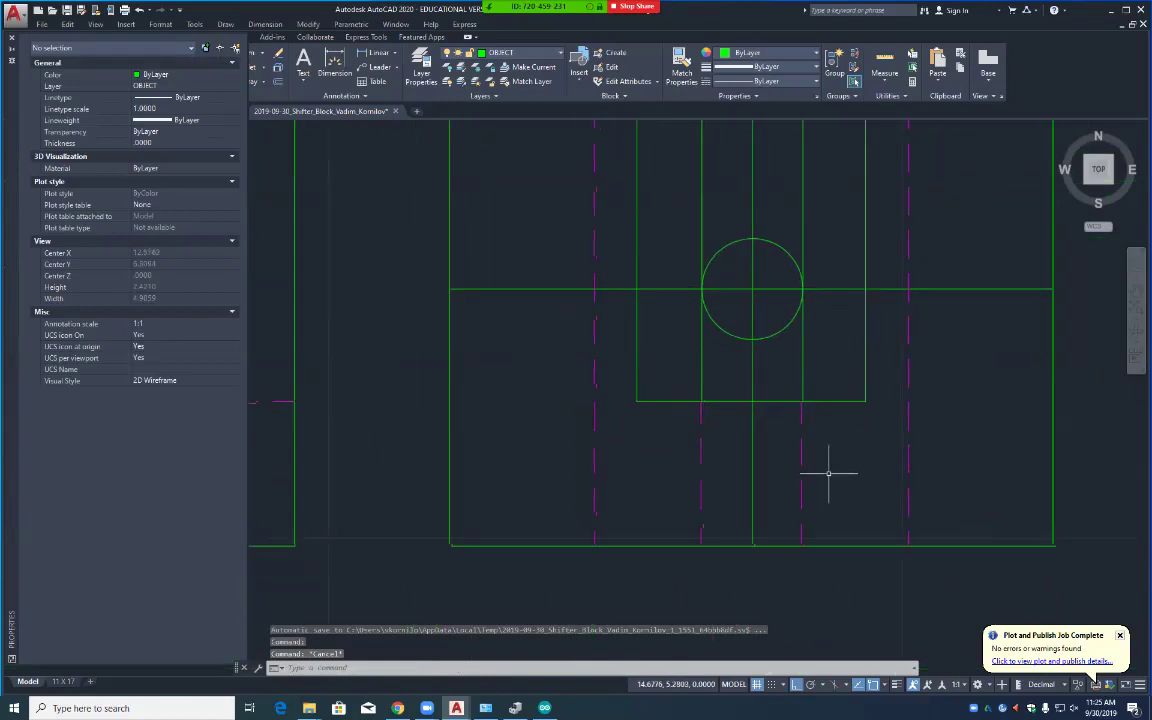
pyautogui.write('m')
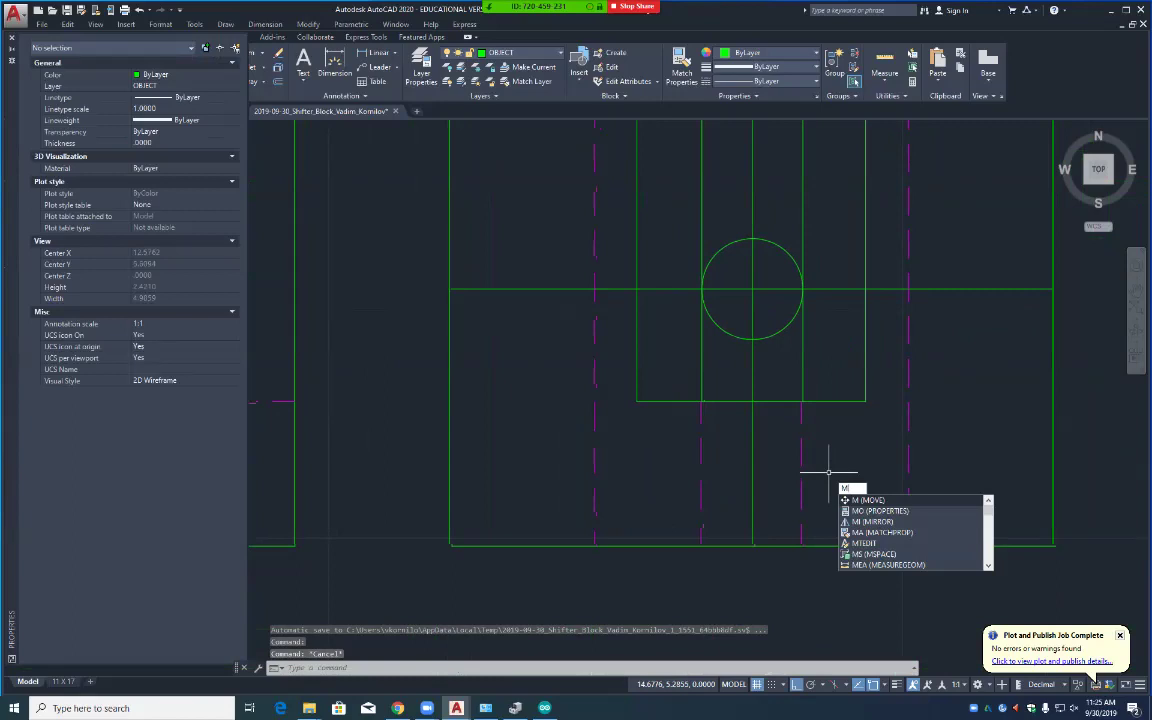
pyautogui.press('Return')
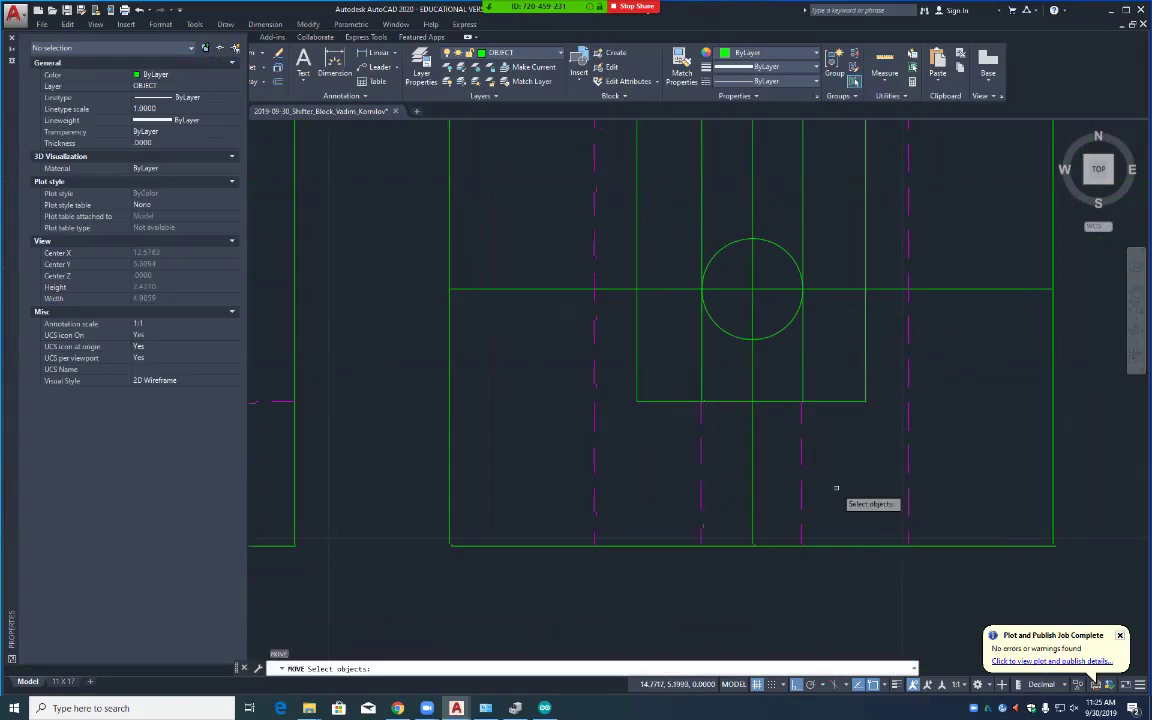
pyautogui.click(701, 456)
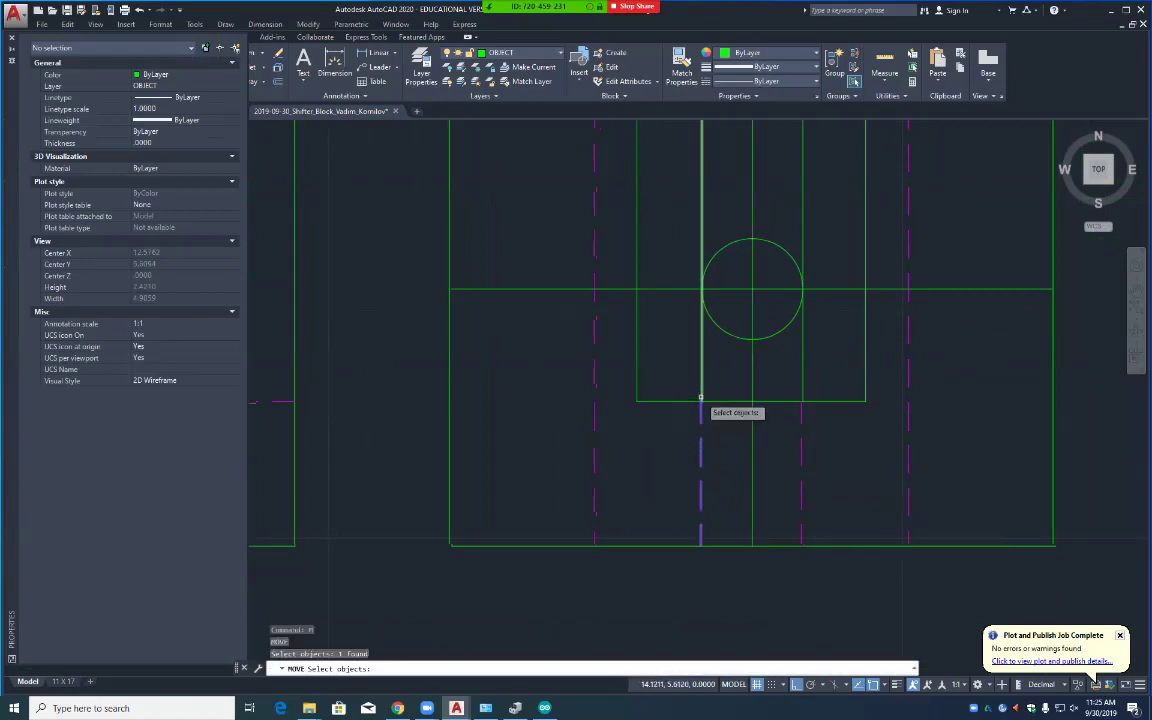
pyautogui.press('Return')
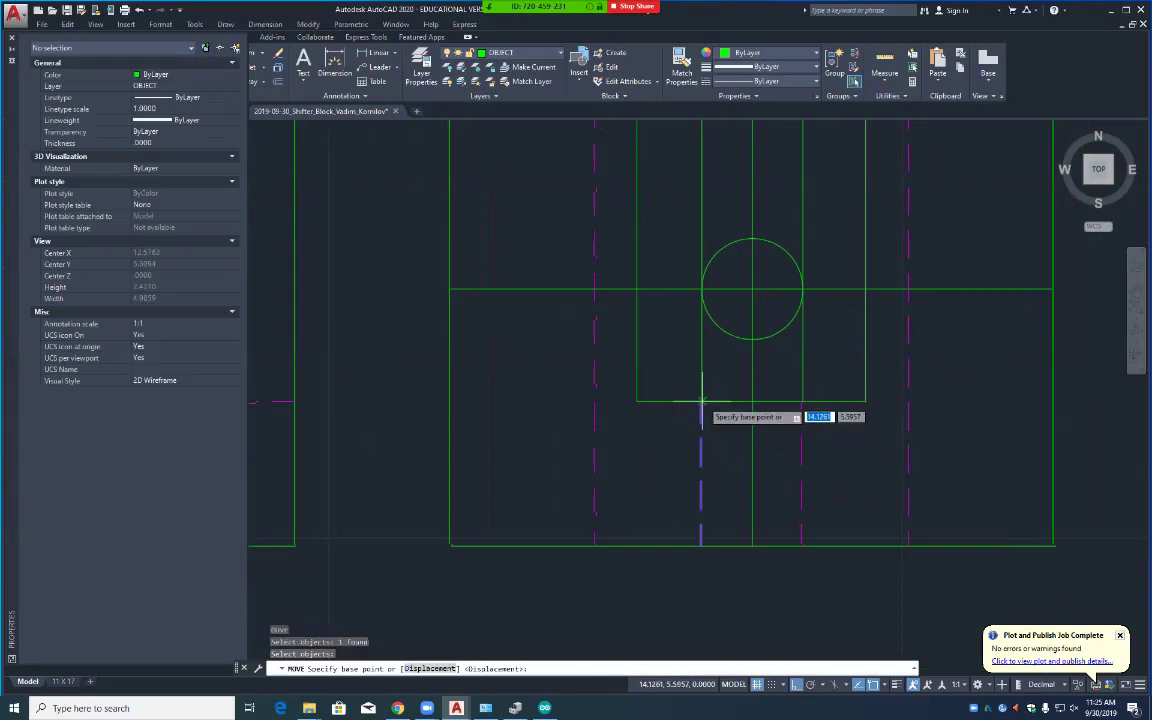
pyautogui.scroll(6, 700, 405)
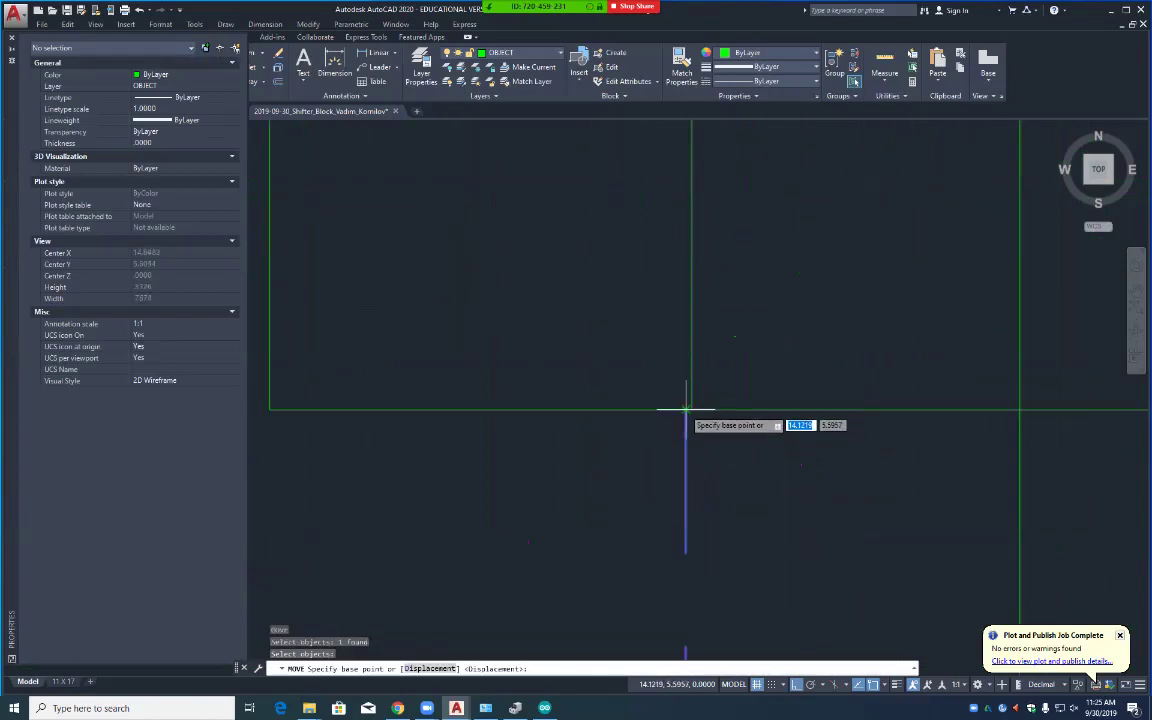
pyautogui.click(686, 408)
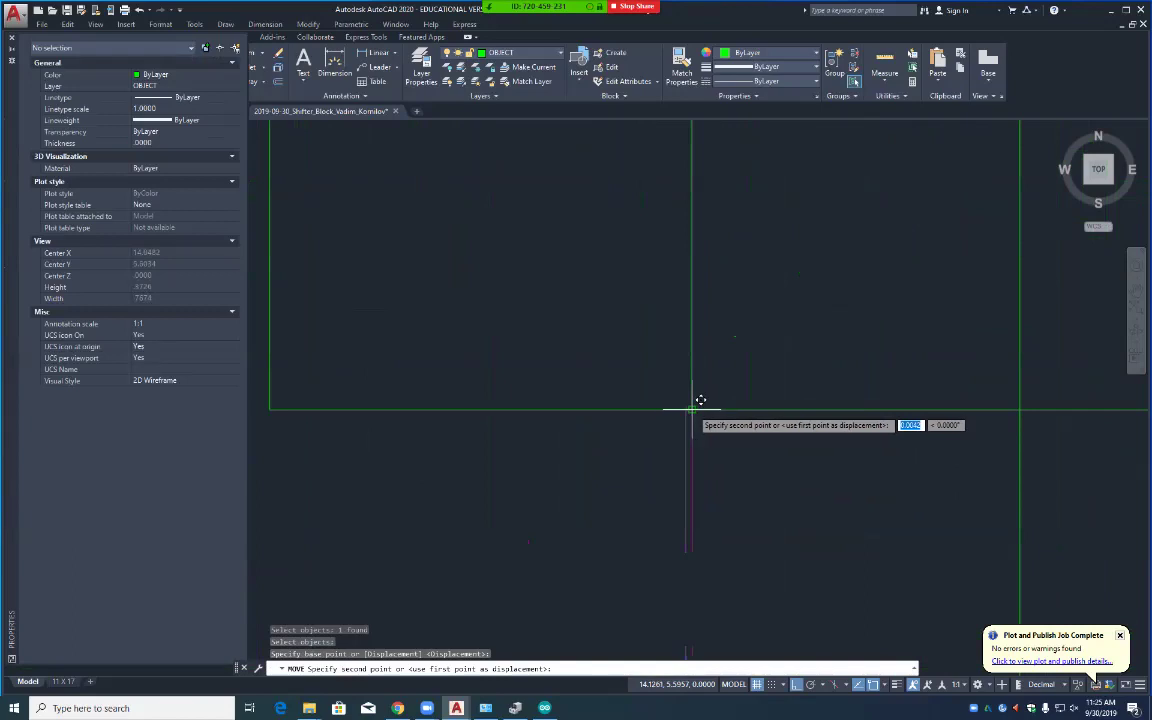
pyautogui.click(691, 408)
# Step: Move the right inner hidden line below the hole so its upper end meets the right tangent line's lower end, and save the drawing
pyautogui.moveTo(915, 477)
pyautogui.mouseDown(button='middle')
pyautogui.moveTo(925, 491)
pyautogui.moveTo(596, 457)
pyautogui.mouseUp(button='middle')
pyautogui.press('Return')
pyautogui.click(940, 470)
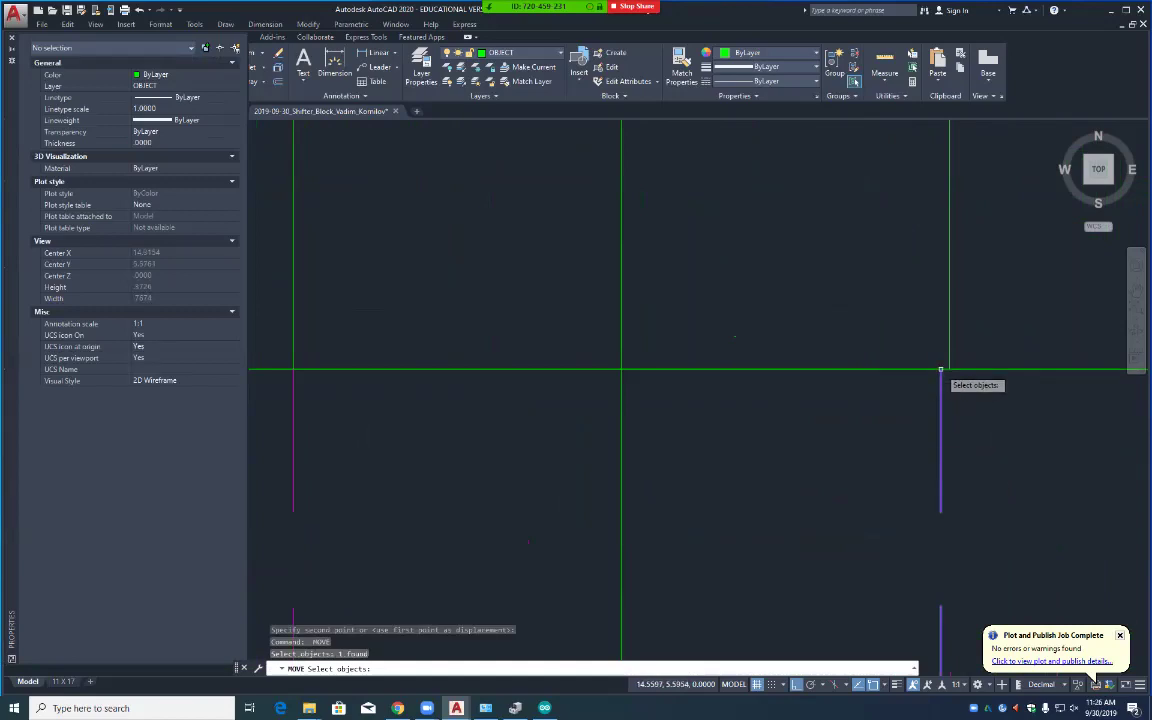
pyautogui.press('Return')
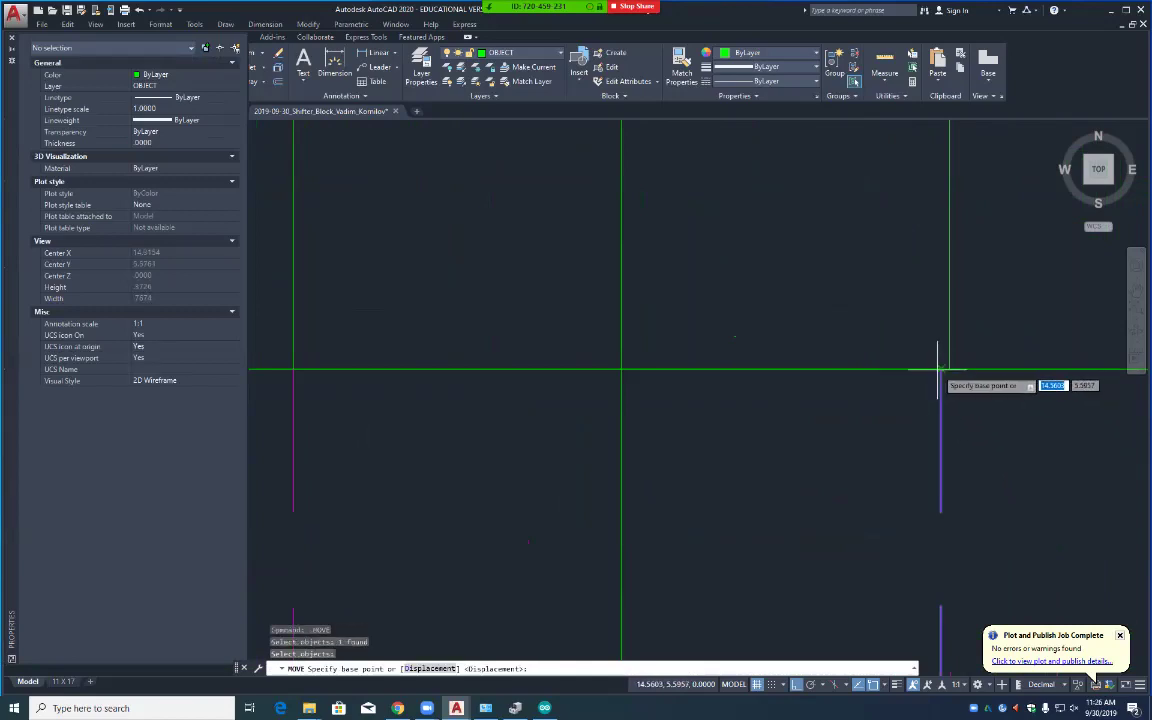
pyautogui.click(940, 371)
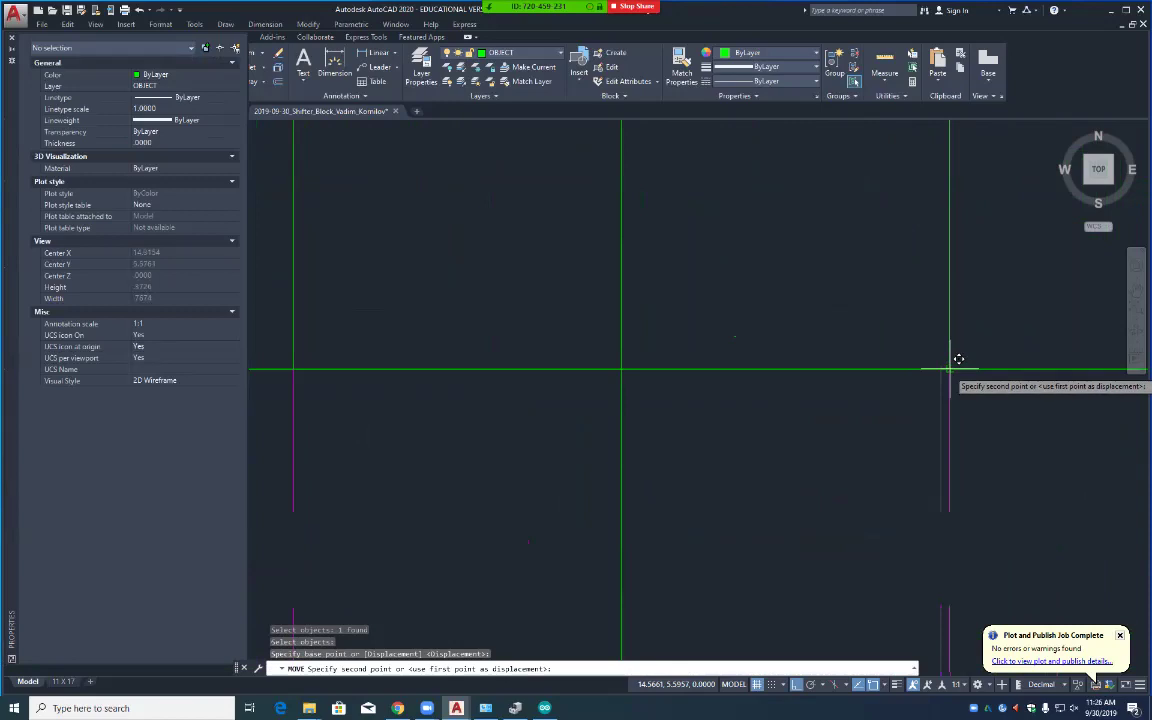
pyautogui.click(956, 364)
pyautogui.scroll(-4, 988, 418)
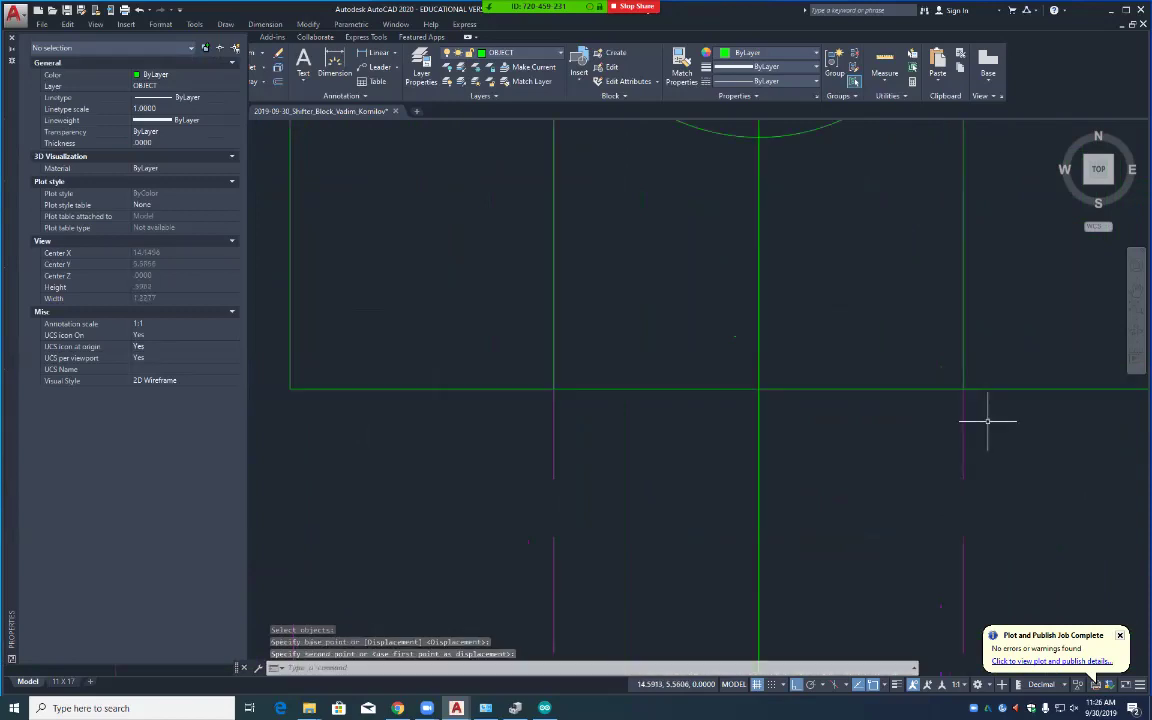
pyautogui.scroll(-2, 988, 420)
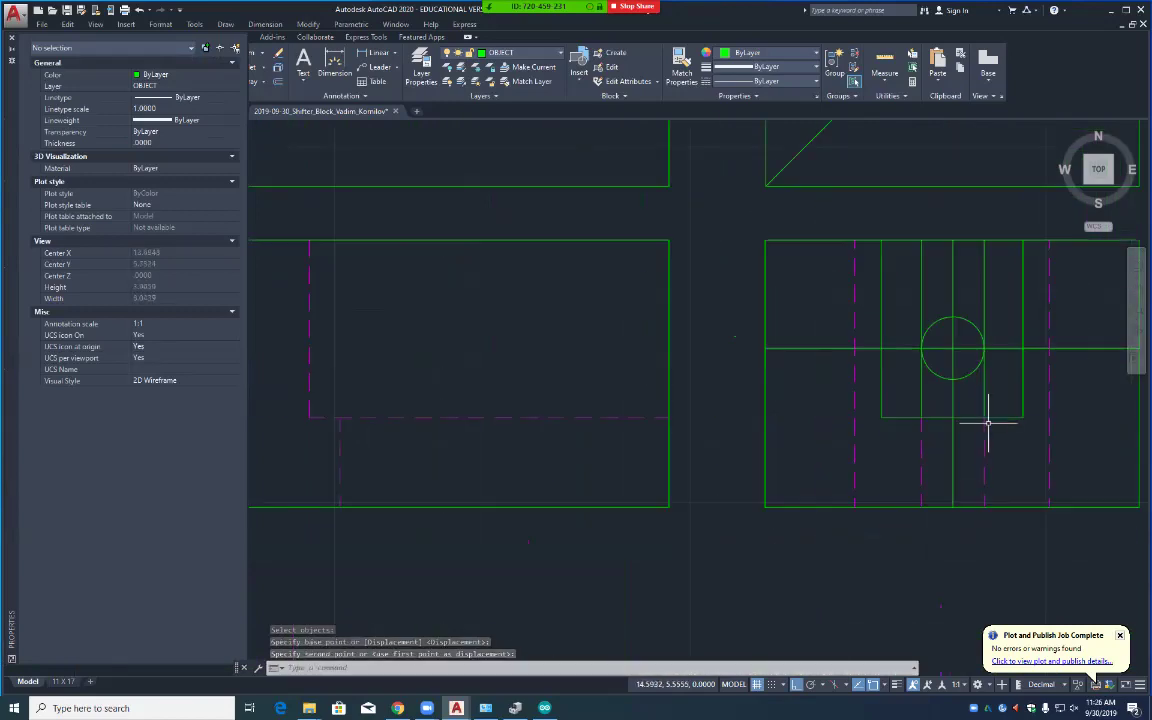
pyautogui.press('Escape')
pyautogui.press('Escape')
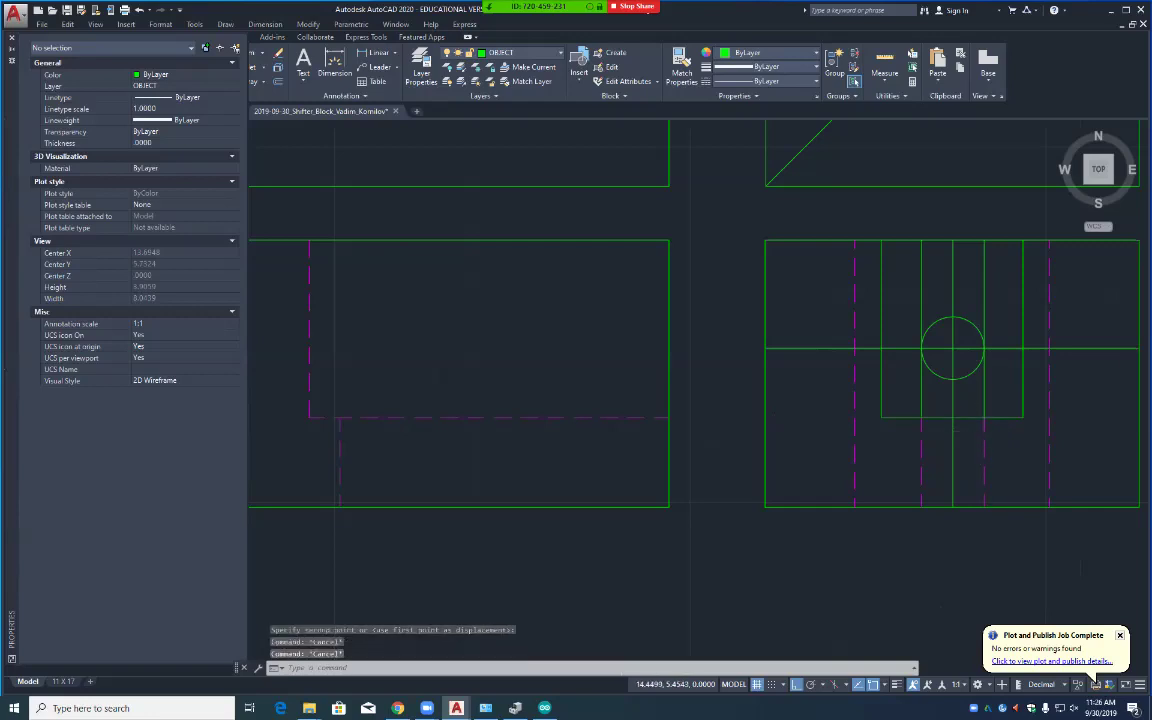
pyautogui.hotkey('ctrl', 's')
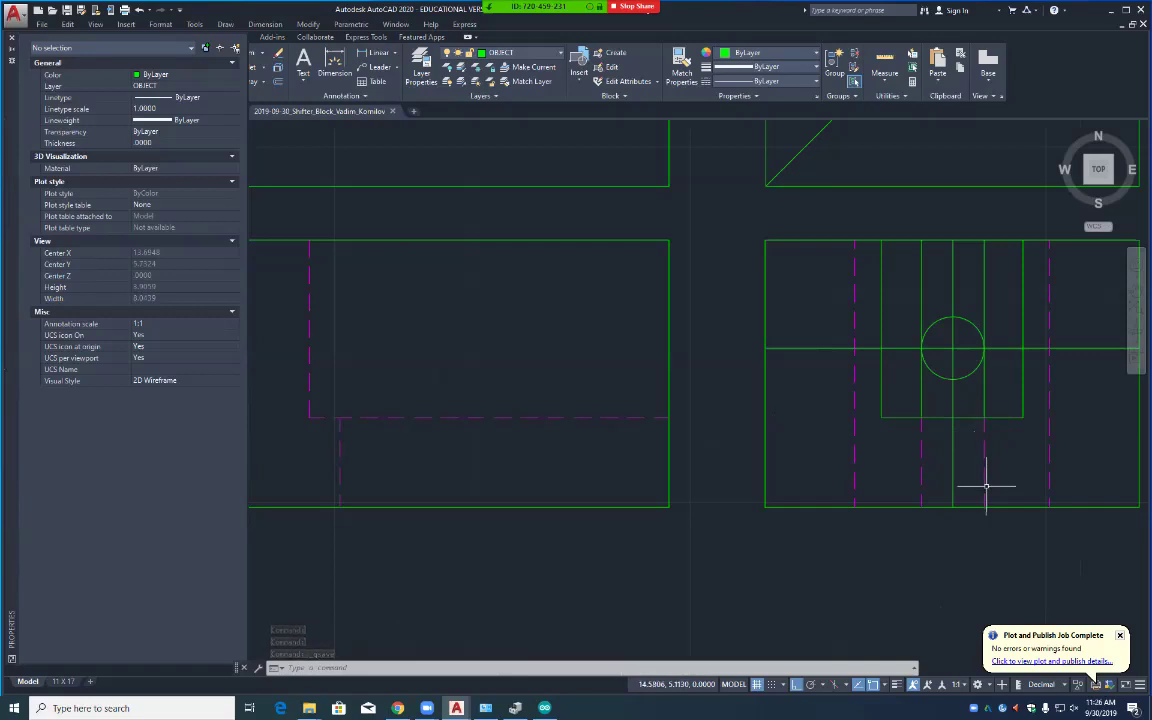
# Step: Delete the three linear dimensions extending from the left side of the top view
pyautogui.scroll(4, 764, 424)
pyautogui.scroll(1, 878, 590)
pyautogui.scroll(-3, 878, 590)
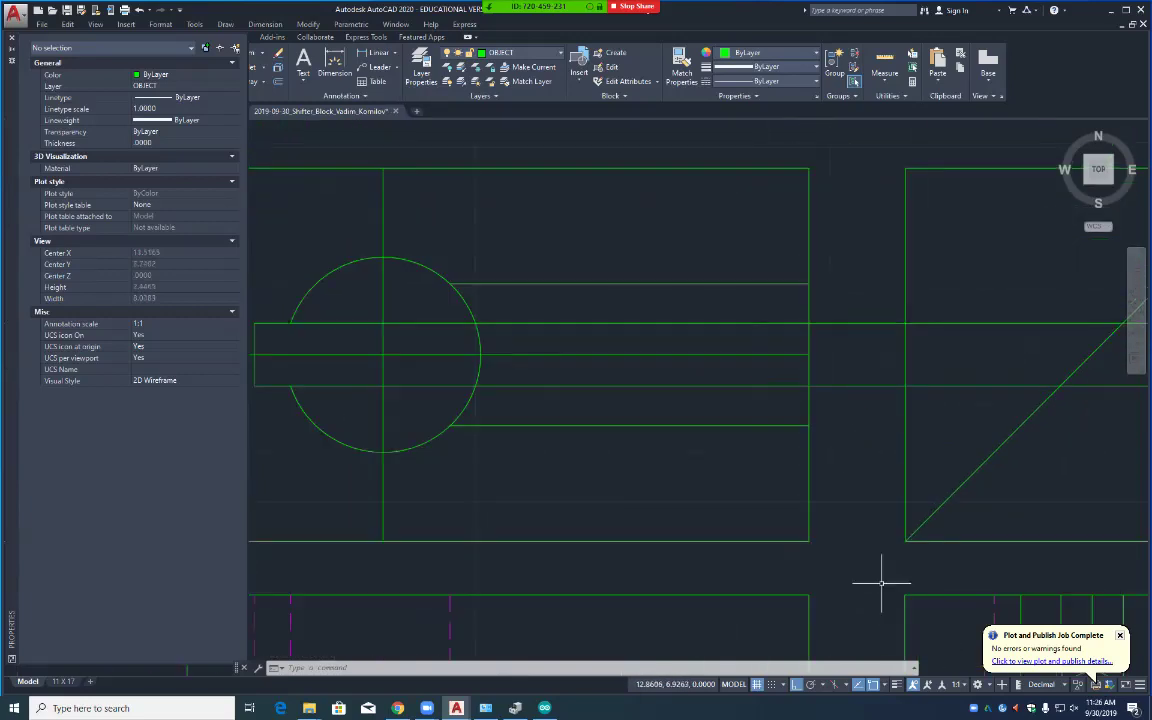
pyautogui.moveTo(872, 543); pyautogui.dragTo(928, 452, button='middle')
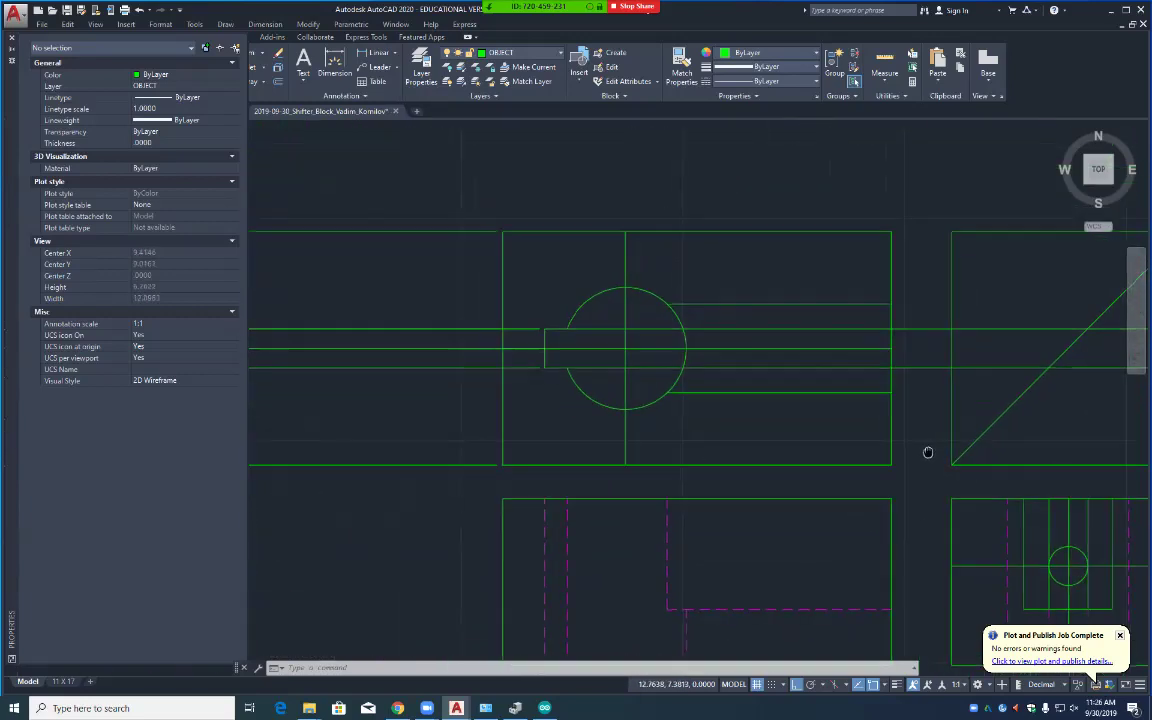
pyautogui.click(461, 229)
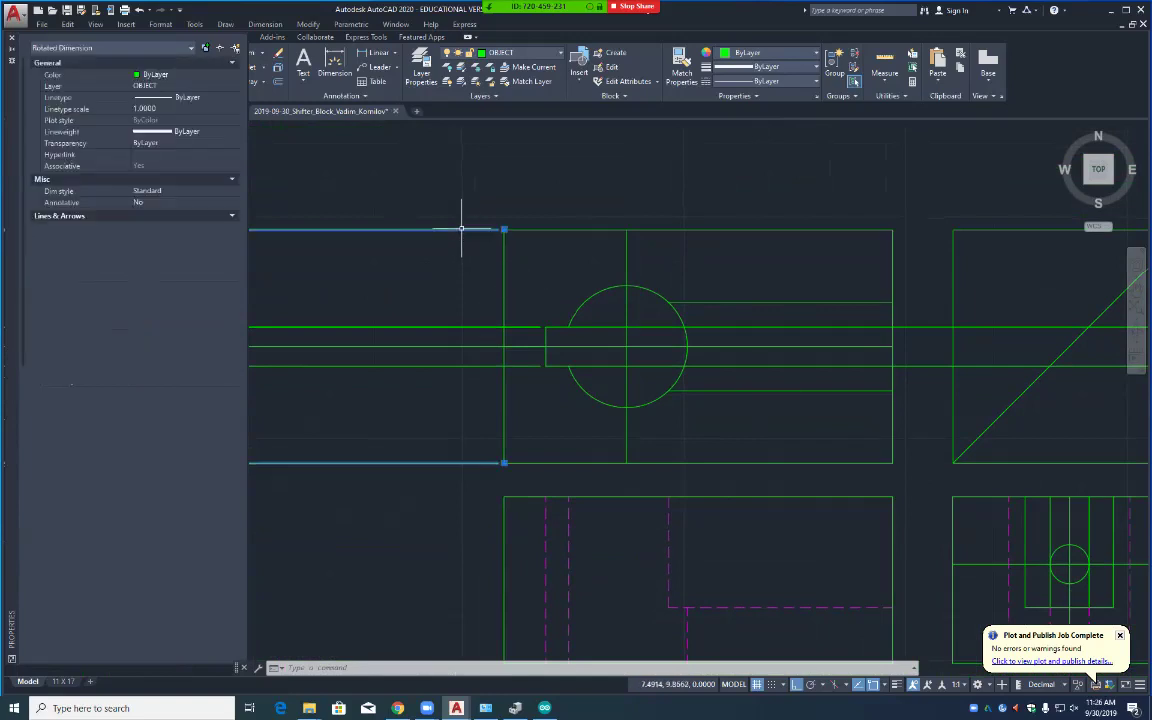
pyautogui.click(470, 327)
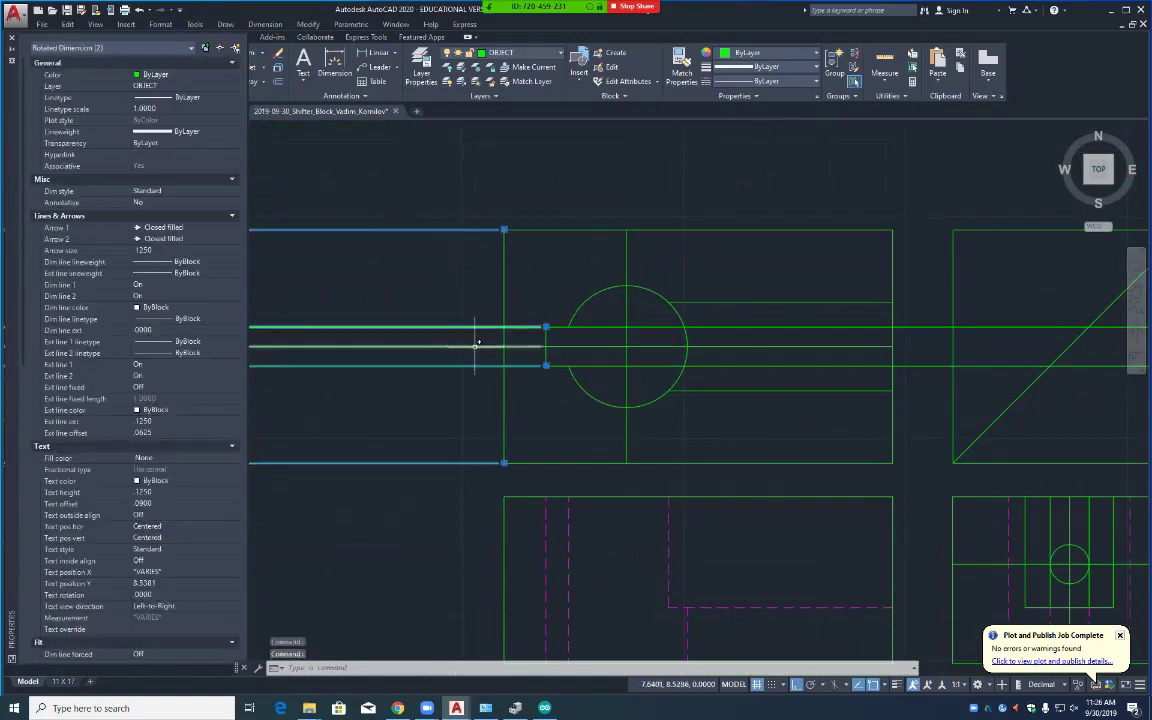
pyautogui.click(475, 347)
pyautogui.press('Delete')
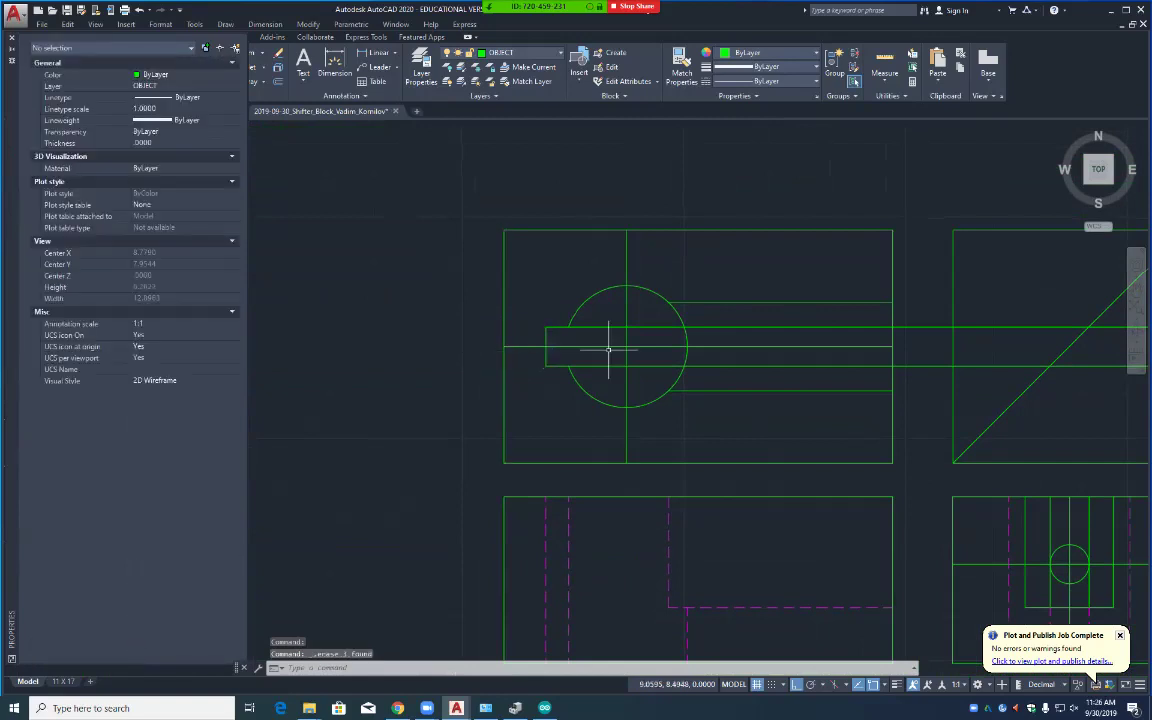
# Step: Delete the two horizontal projection lines running from the keyway in the top view across to the miter-line square
pyautogui.click(935, 326)
pyautogui.click(935, 365)
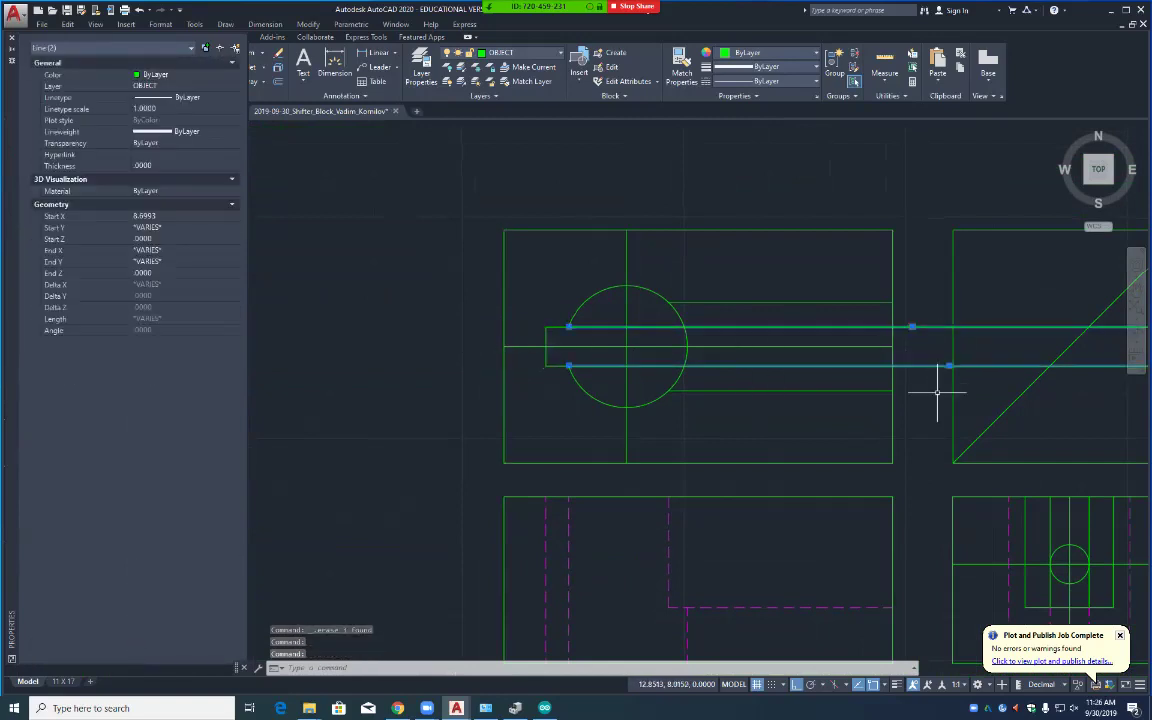
pyautogui.press('Delete')
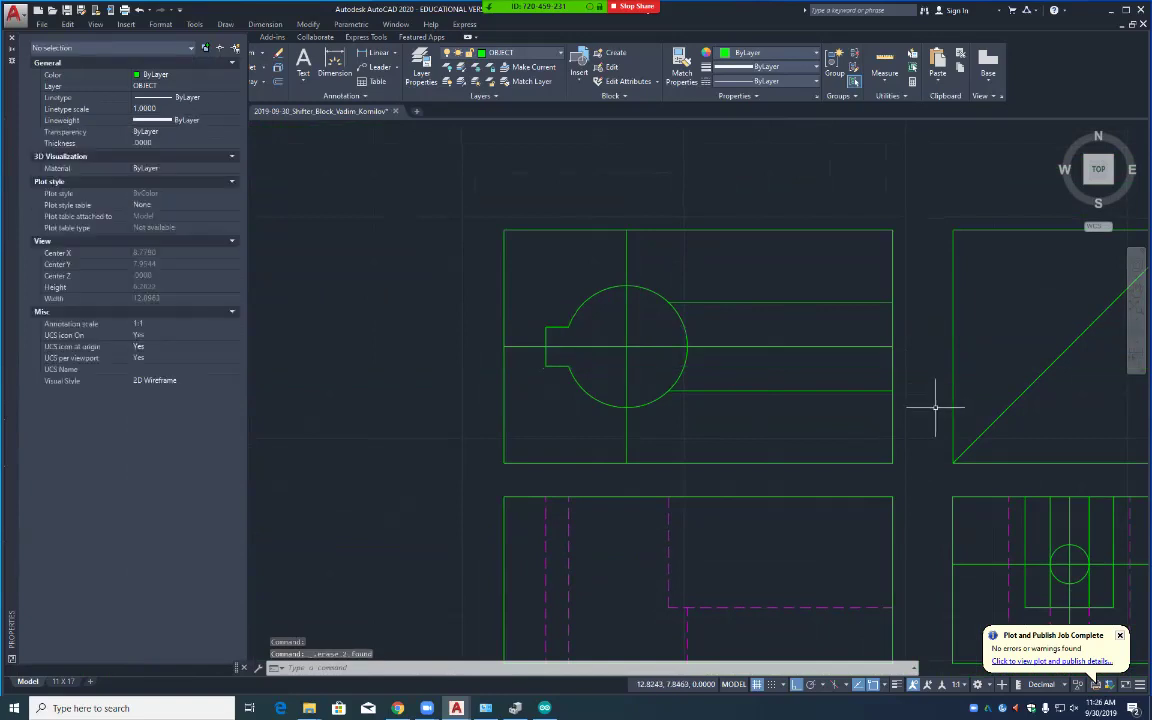
# Step: Offset the top view's right and left vertical edges outward by 5/8
pyautogui.write('o')
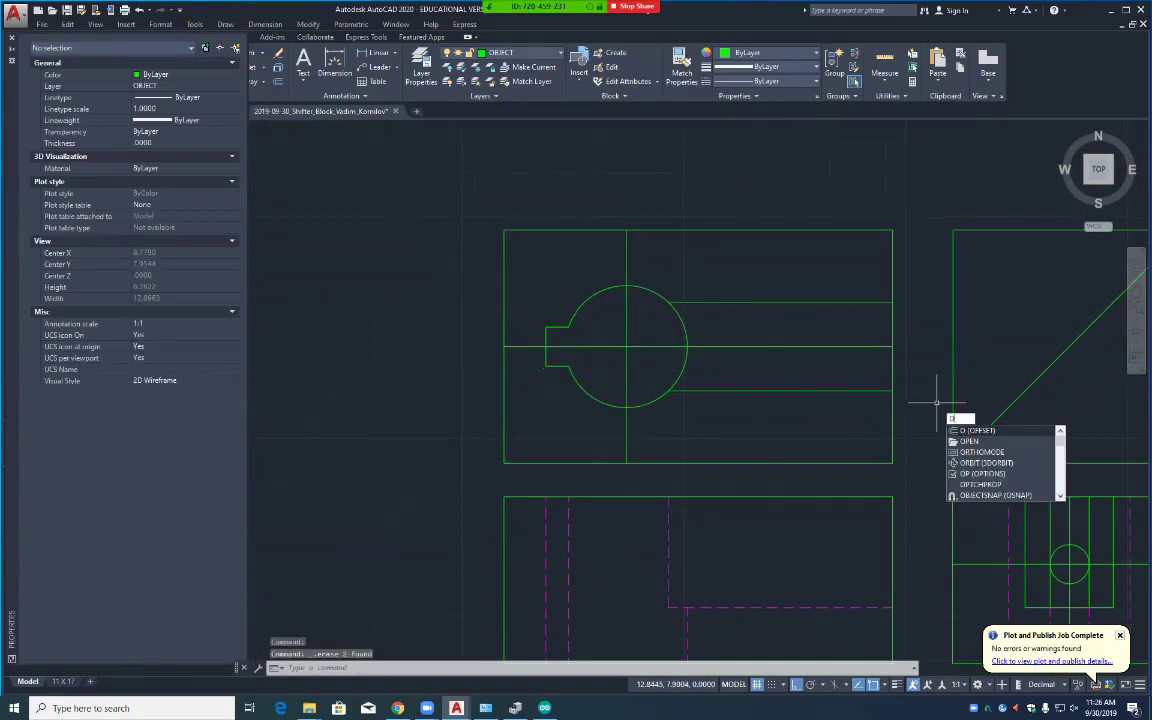
pyautogui.press('Return')
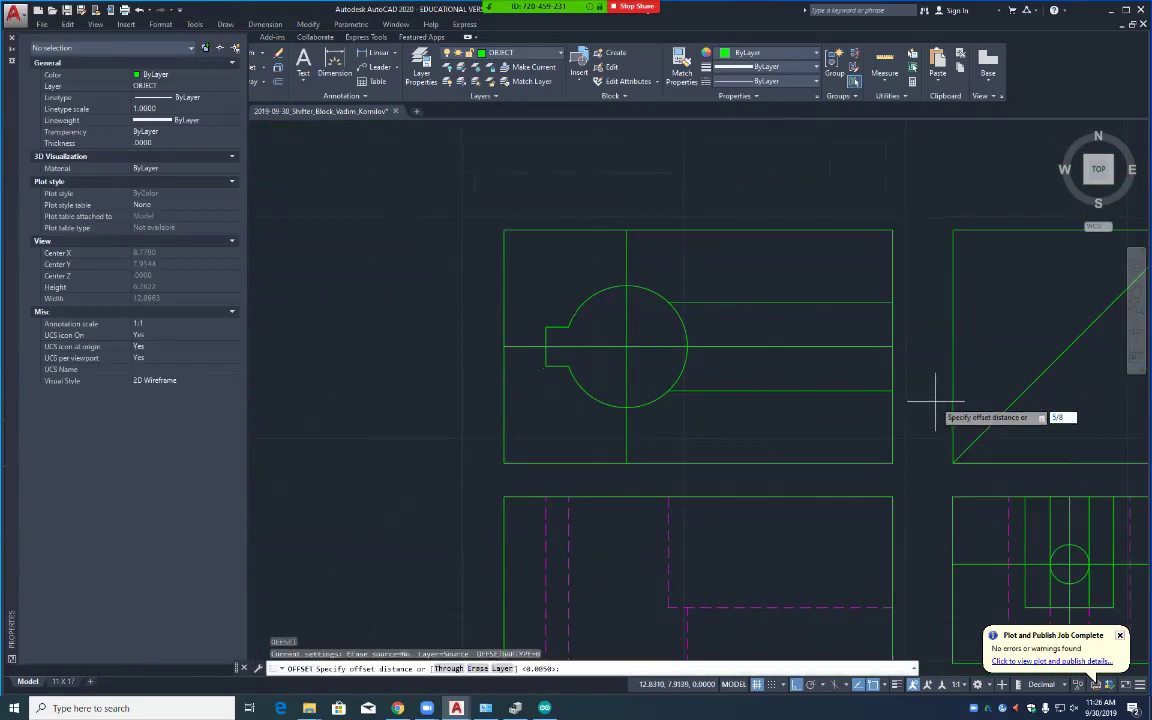
pyautogui.press('Return')
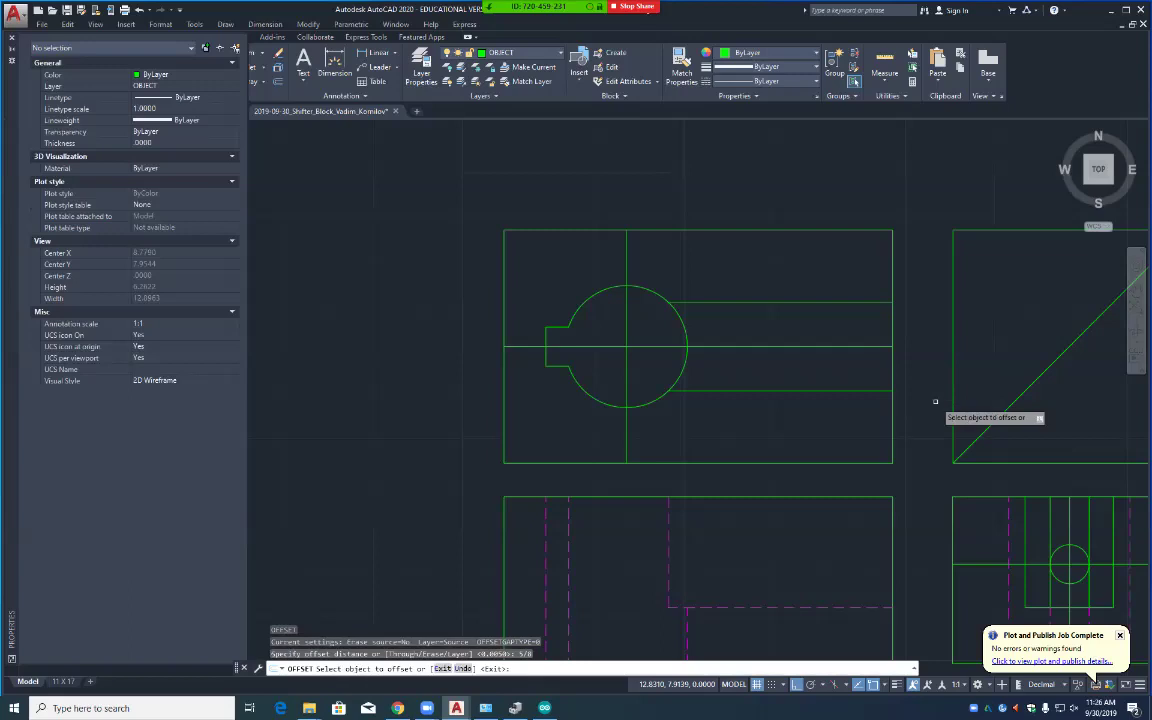
pyautogui.click(893, 365)
pyautogui.click(918, 365)
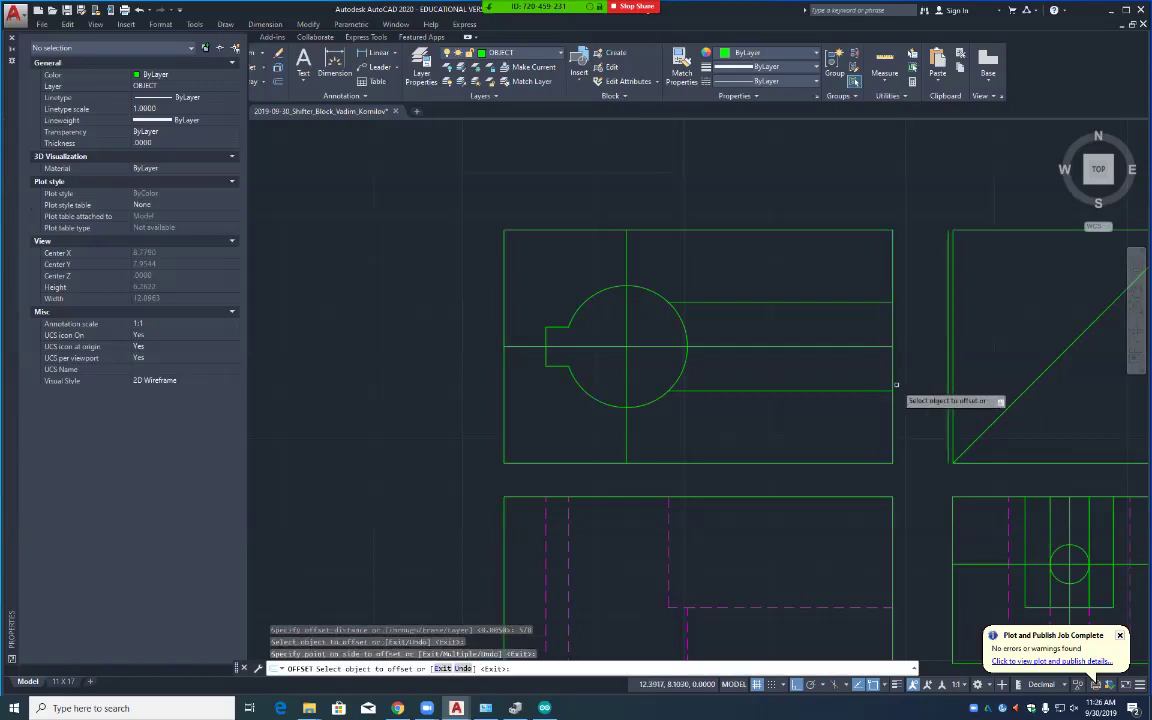
pyautogui.click(504, 368)
pyautogui.click(469, 378)
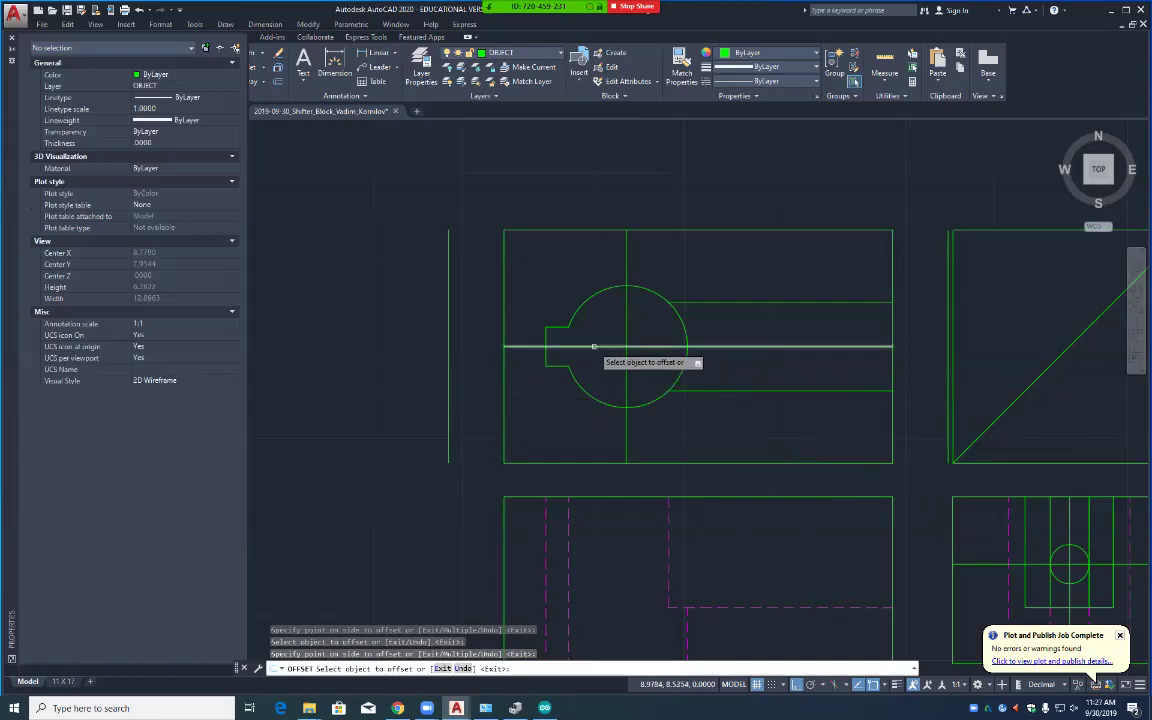
pyautogui.click(597, 347)
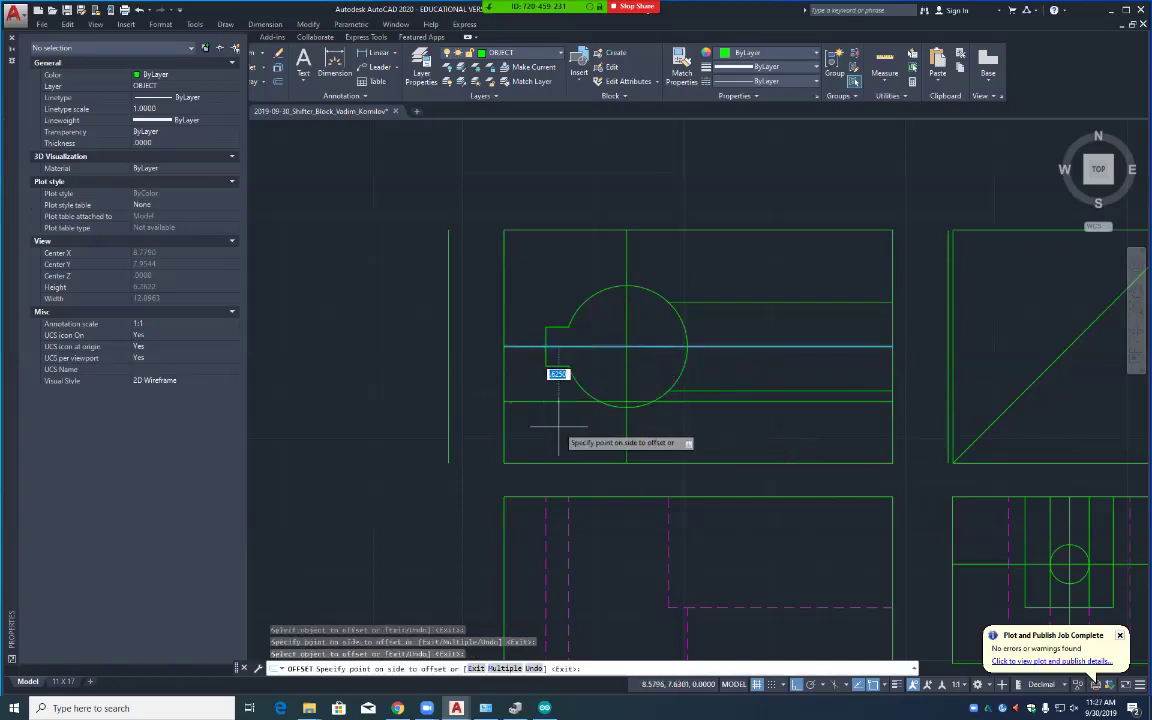
pyautogui.press('Escape')
pyautogui.press('Escape')
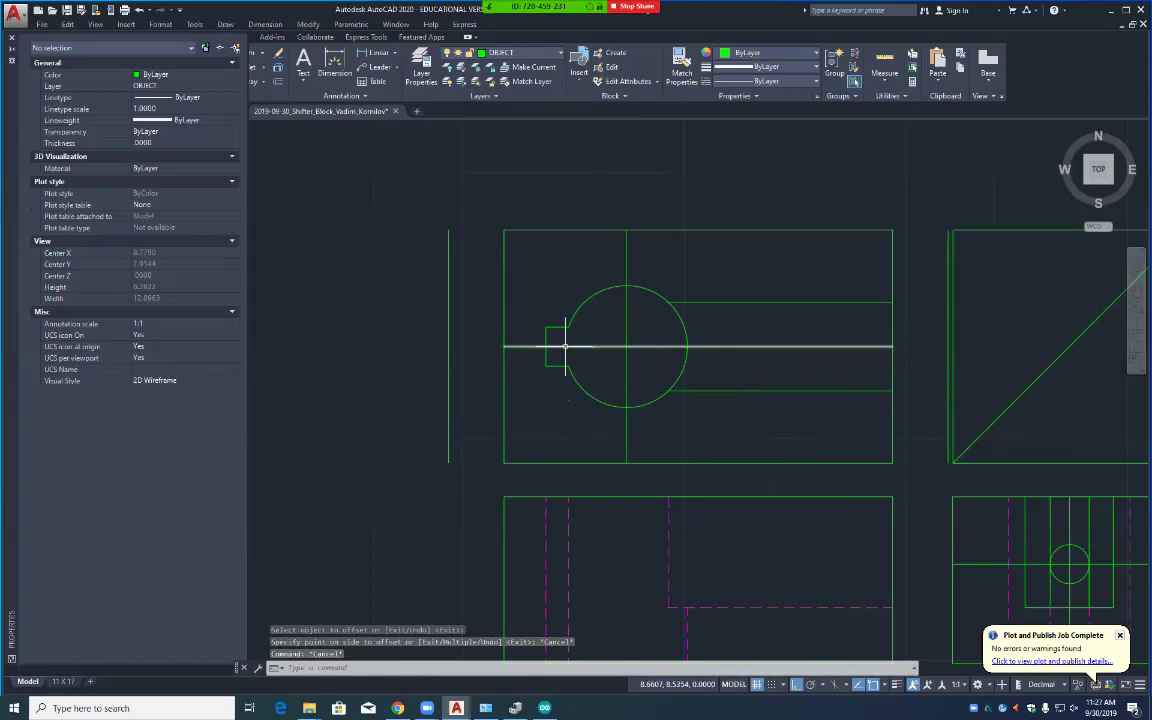
# Step: Stretch both ends of the top view's horizontal center line outward to the left and right offset lines
pyautogui.click(513, 347)
pyautogui.click(504, 347)
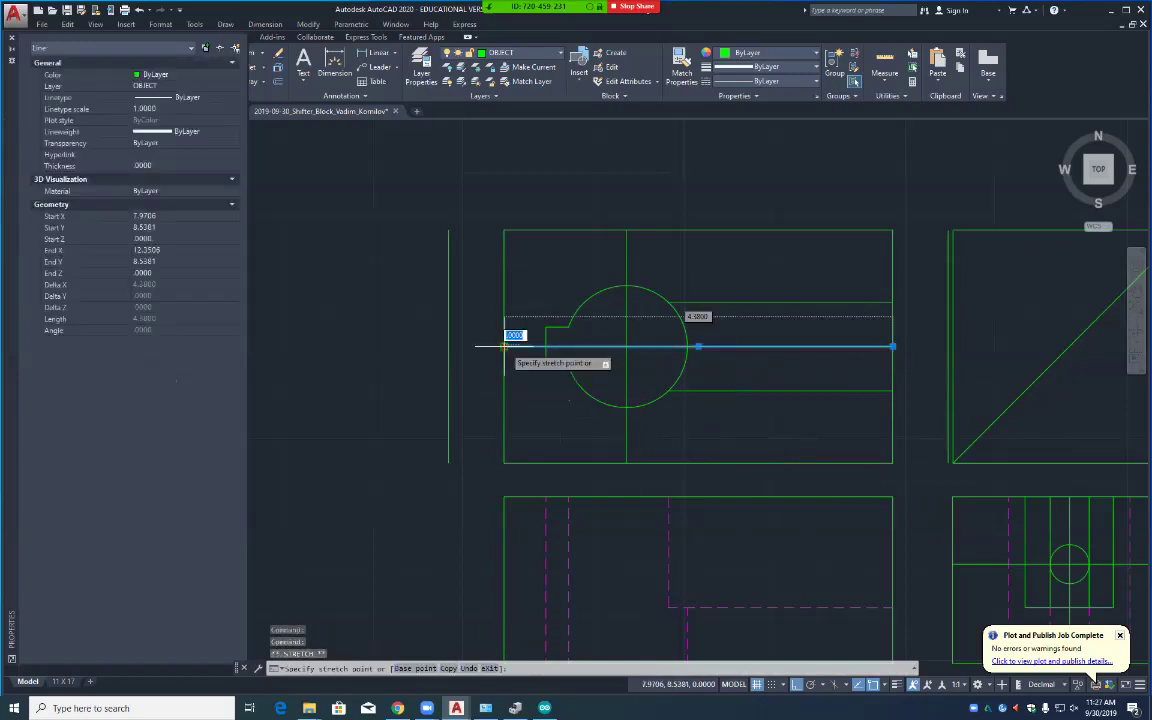
pyautogui.click(449, 347)
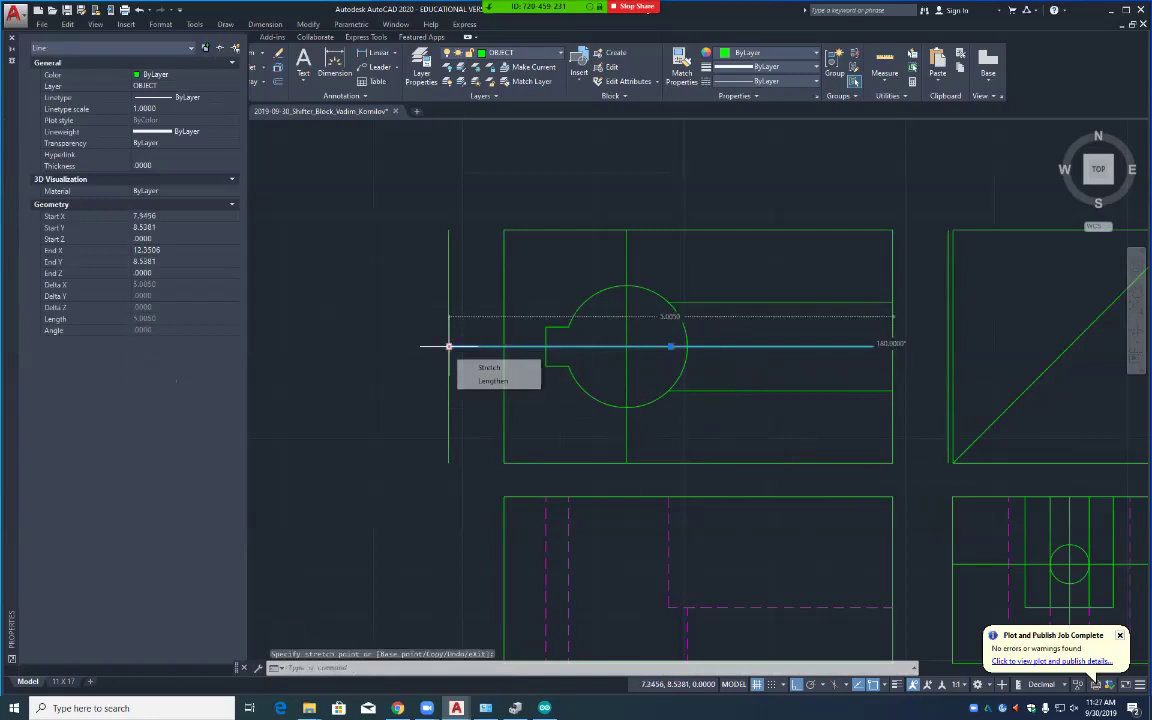
pyautogui.click(892, 347)
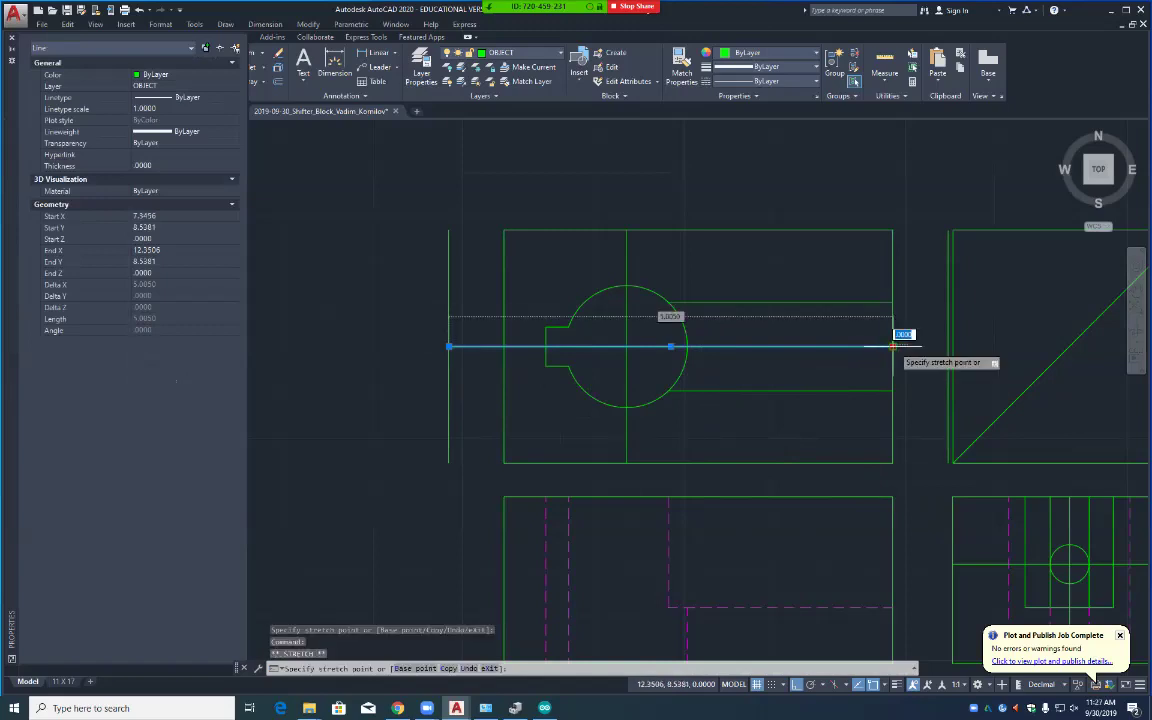
pyautogui.click(948, 347)
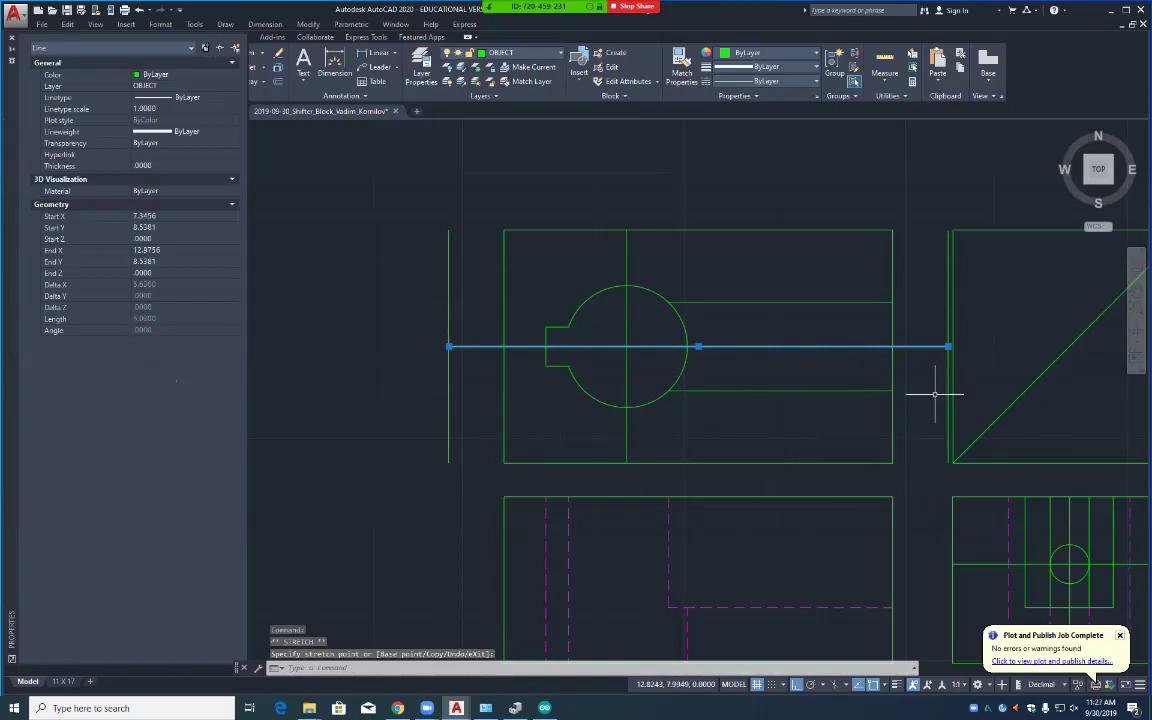
pyautogui.press('Escape')
# Step: Offset the extended horizontal center line upward by 0.6250
pyautogui.write('o')
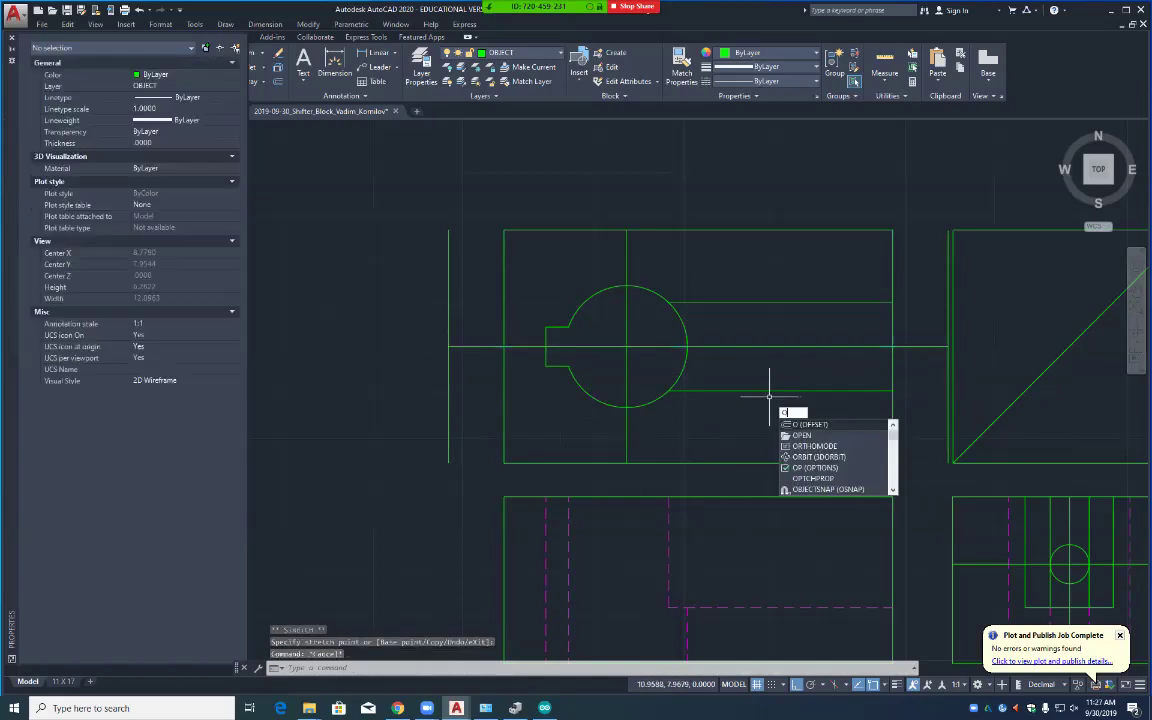
pyautogui.press('Return')
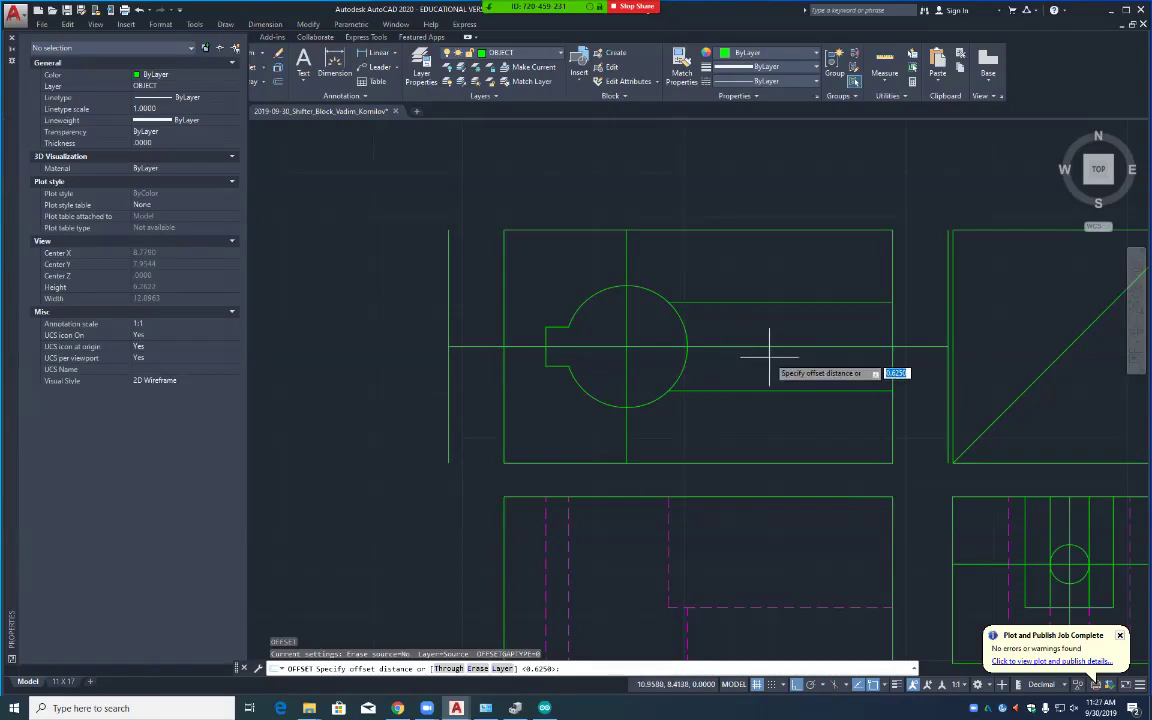
pyautogui.press('Return')
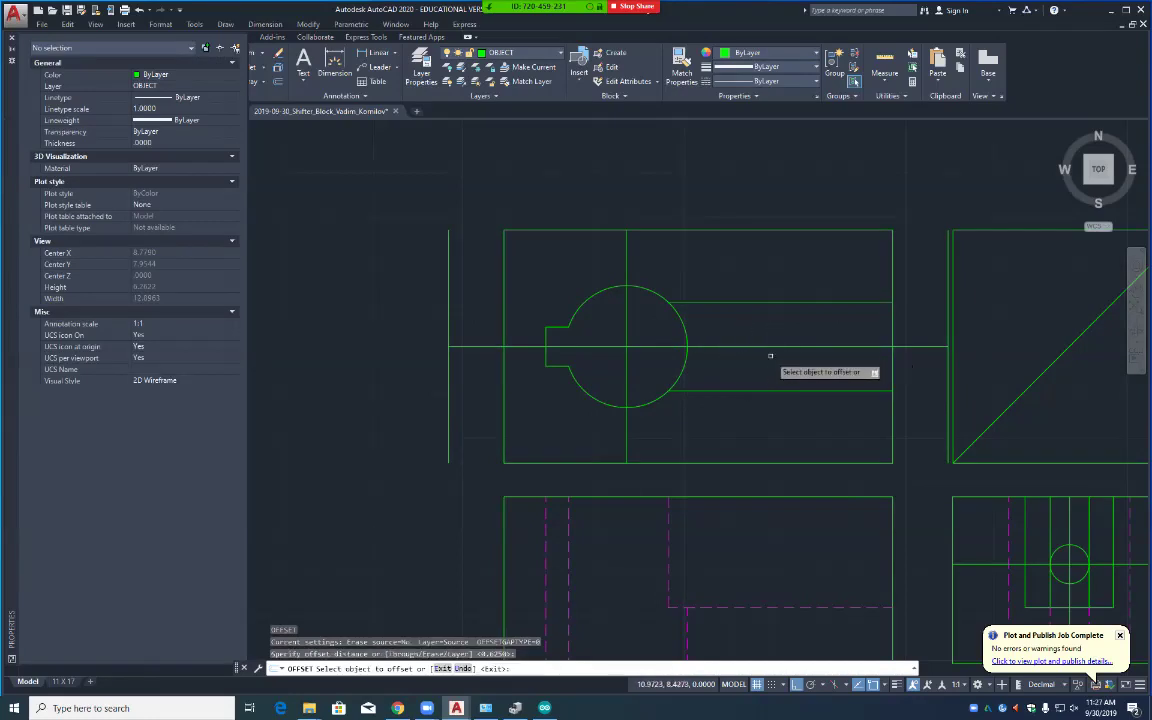
pyautogui.click(763, 346)
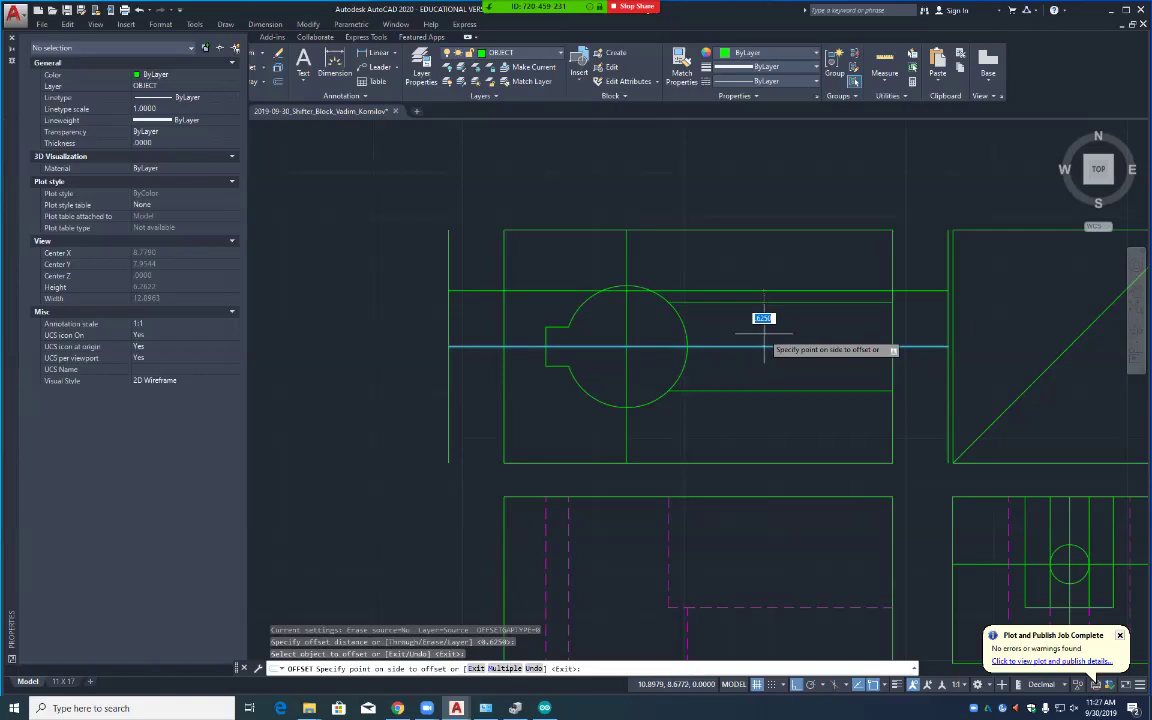
pyautogui.click(763, 334)
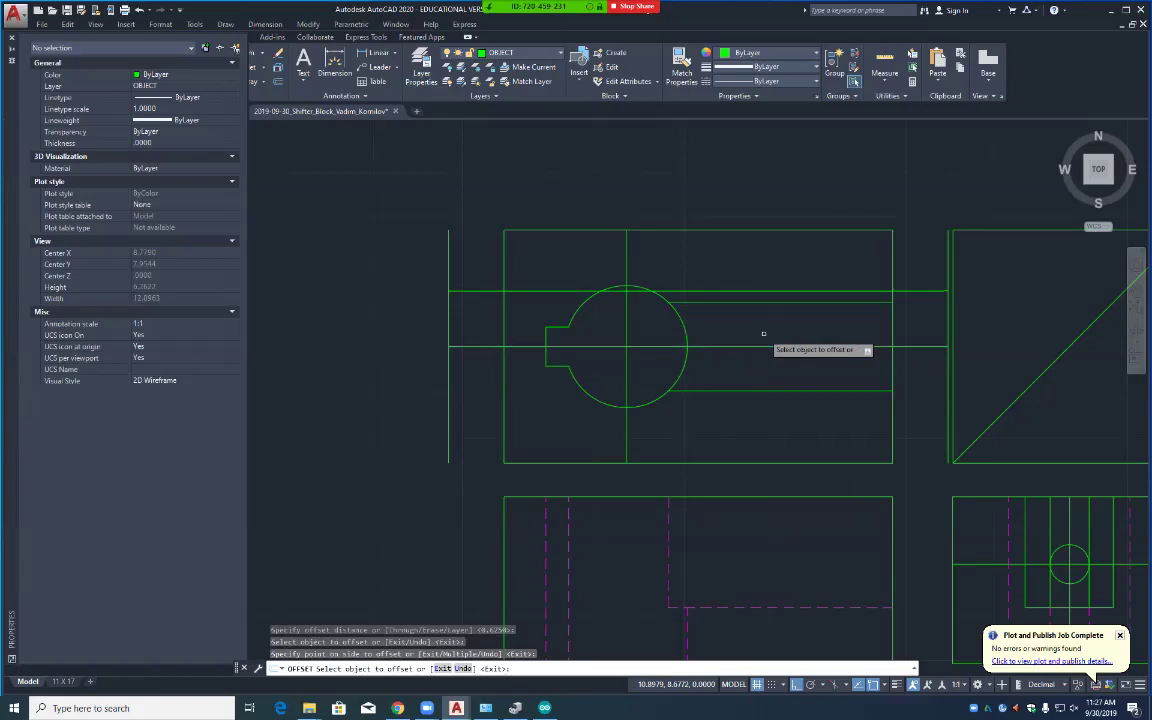
pyautogui.press('Return')
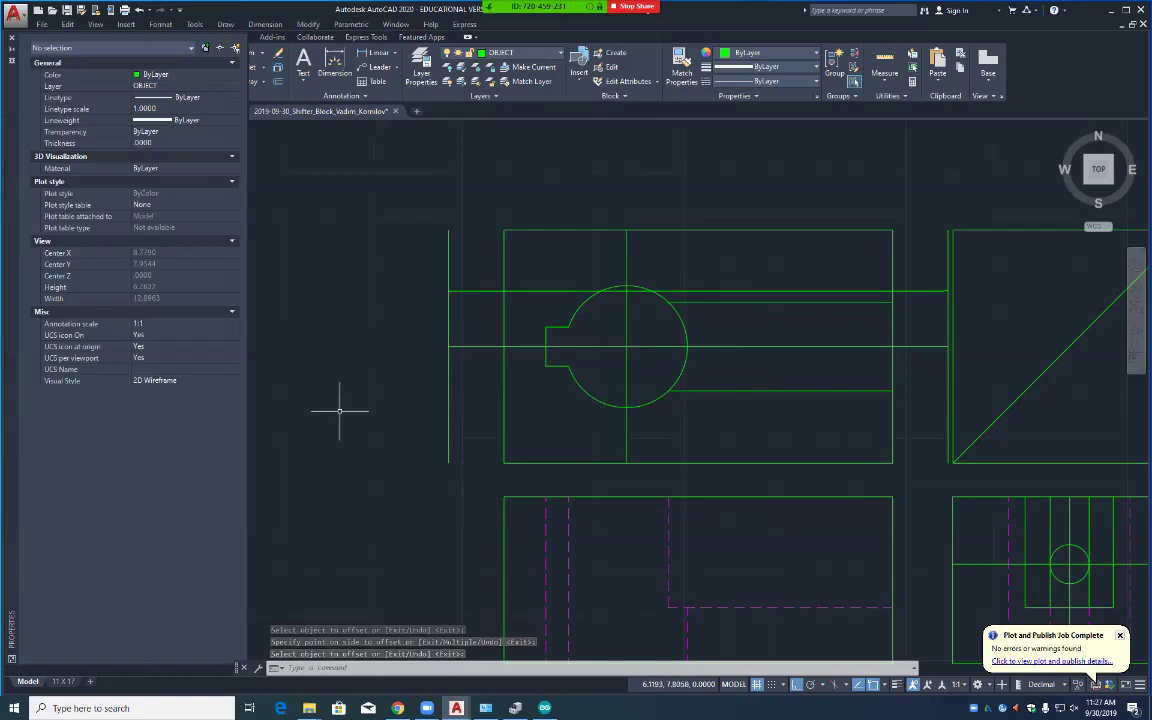
# Step: Fillet the extended horizontal center line at radius 0 with both outer vertical lines, keeping the vertical portions above it
pyautogui.write('f')
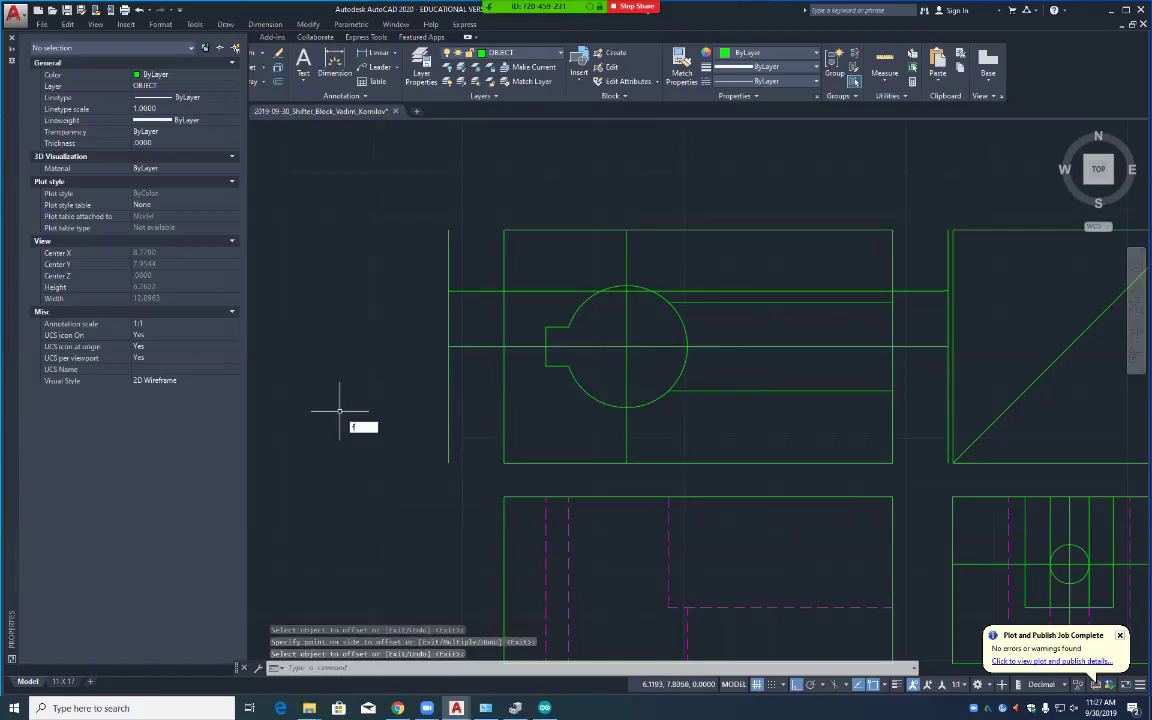
pyautogui.press('Return')
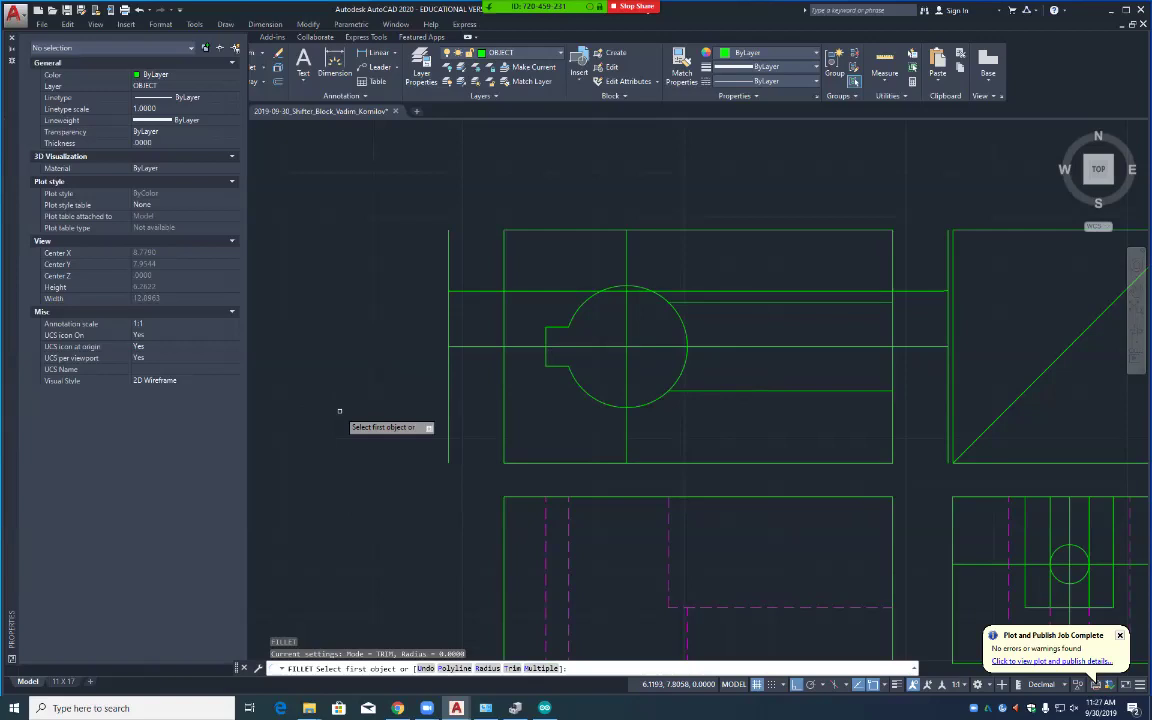
pyautogui.click(472, 345)
pyautogui.click(449, 333)
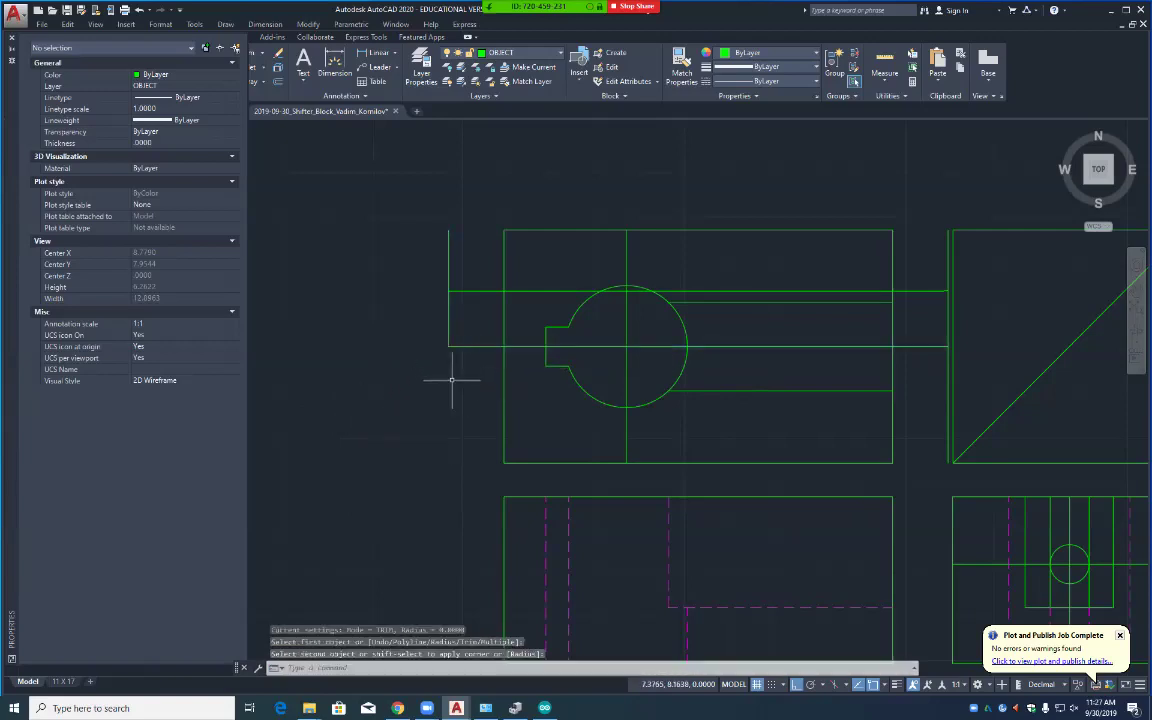
pyautogui.press('Return')
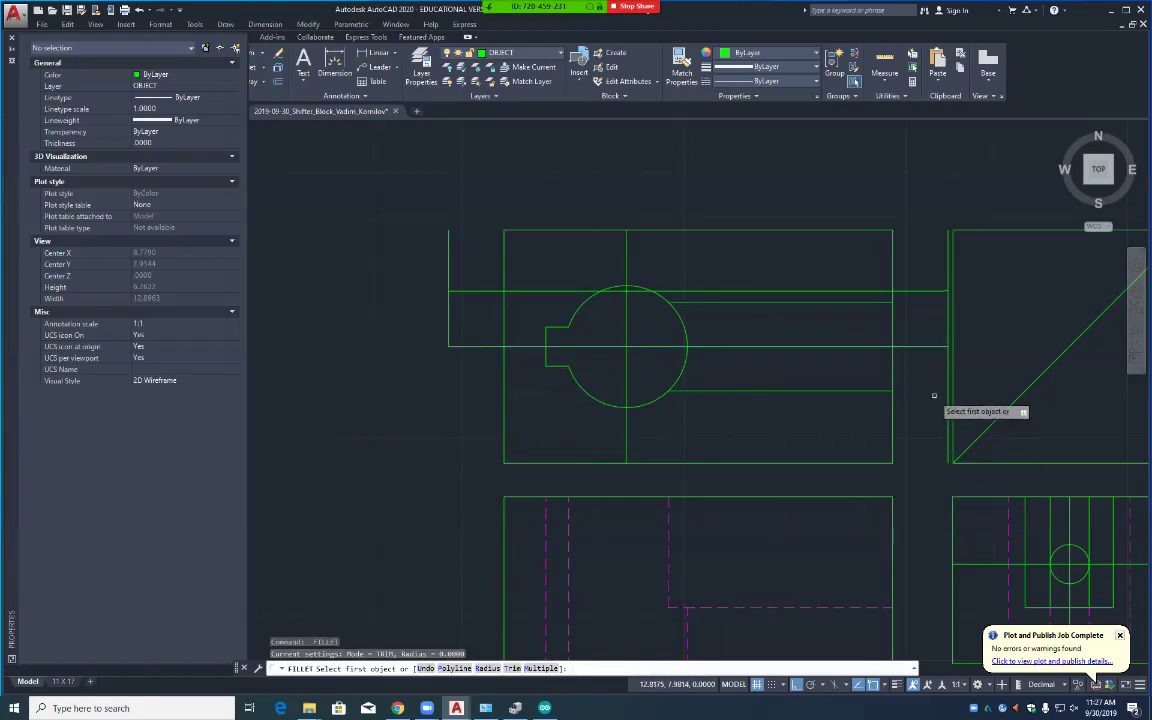
pyautogui.click(923, 346)
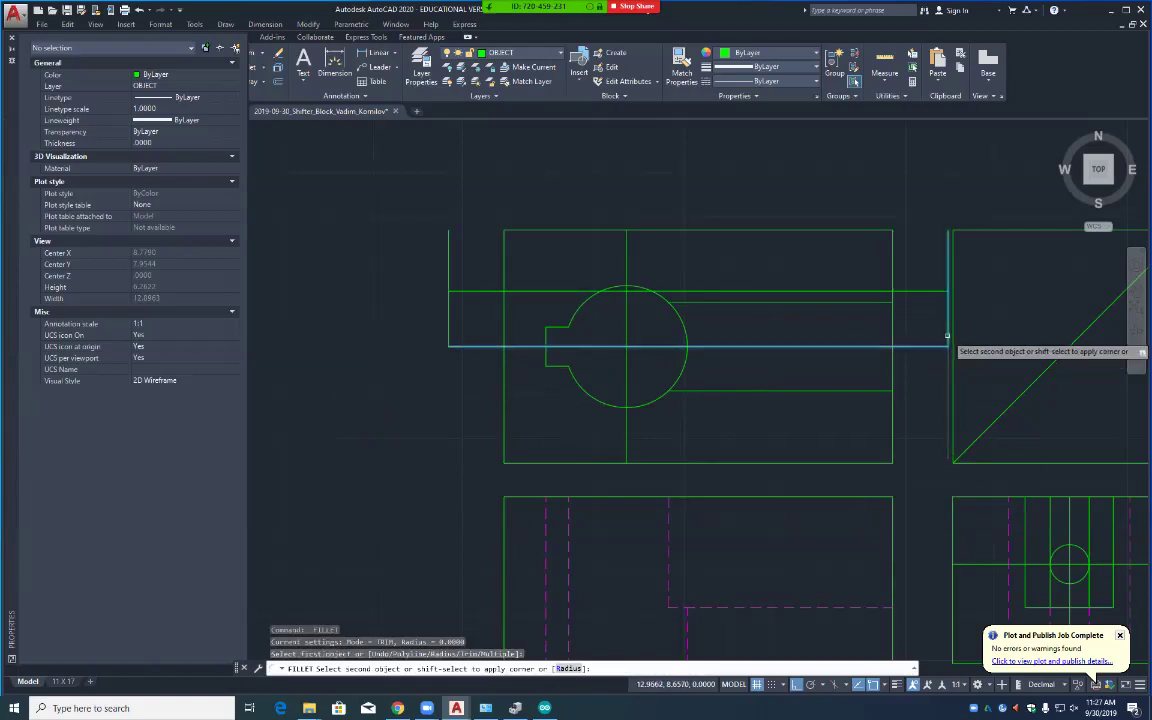
pyautogui.click(948, 336)
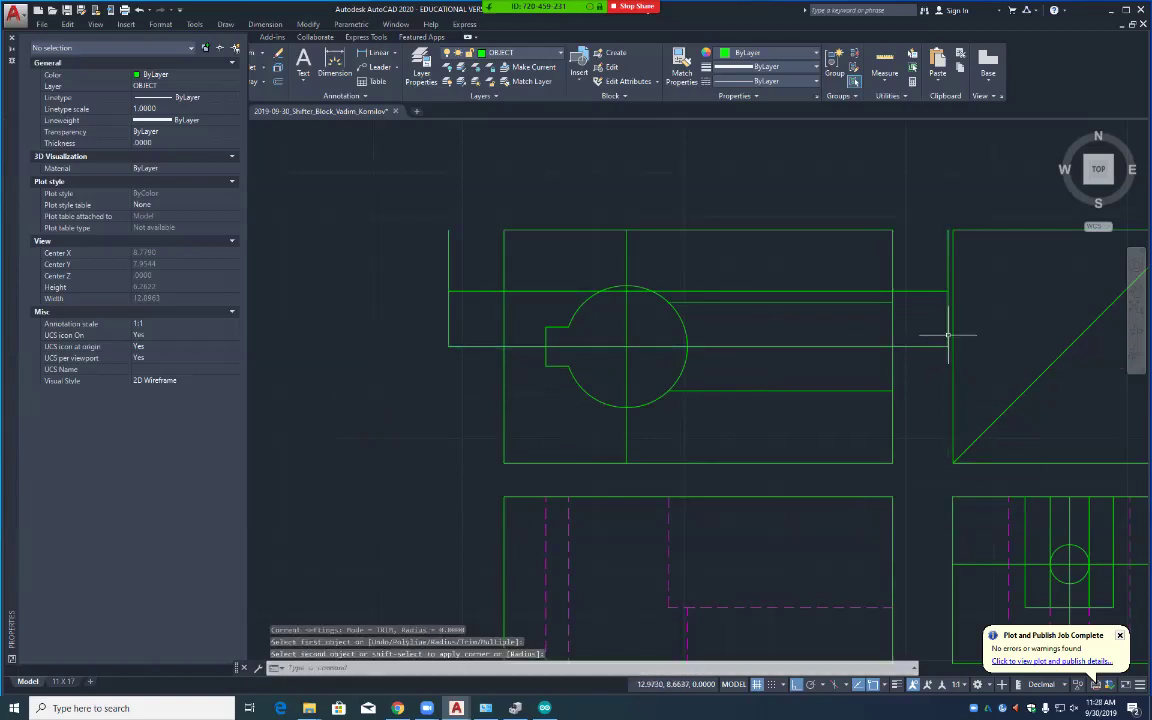
# Step: Delete the upper offset line and offset the top view's extended center line upward again by 0.6250
pyautogui.click(824, 291)
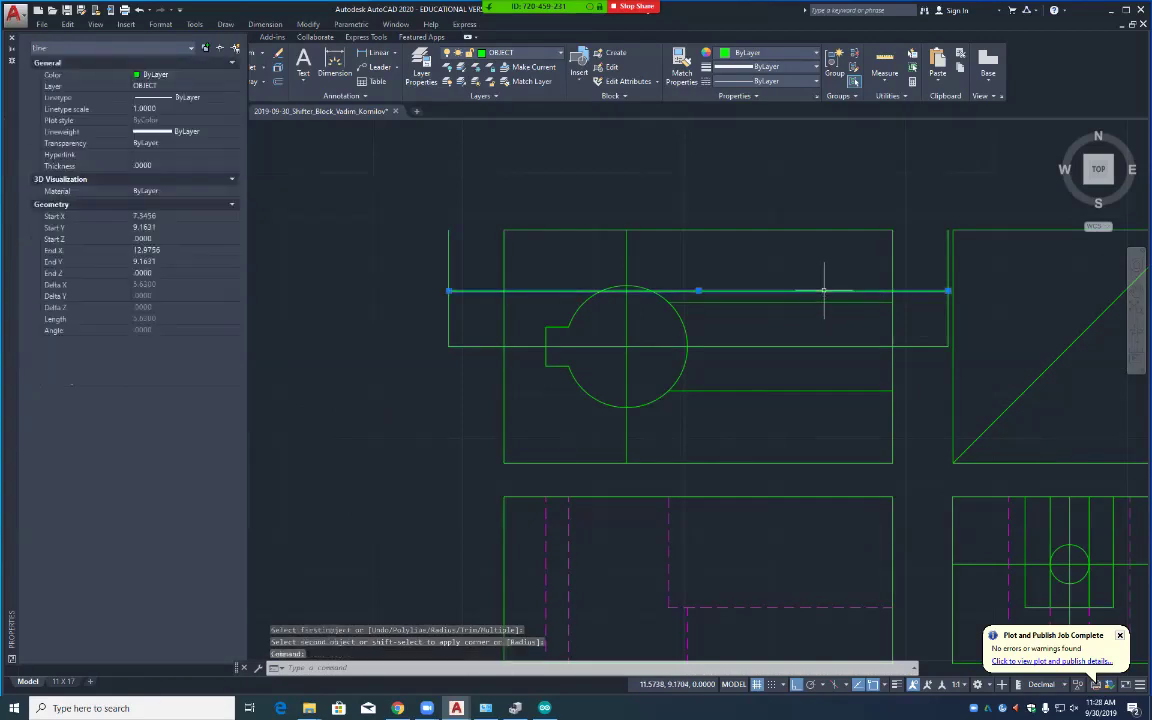
pyautogui.press('Delete')
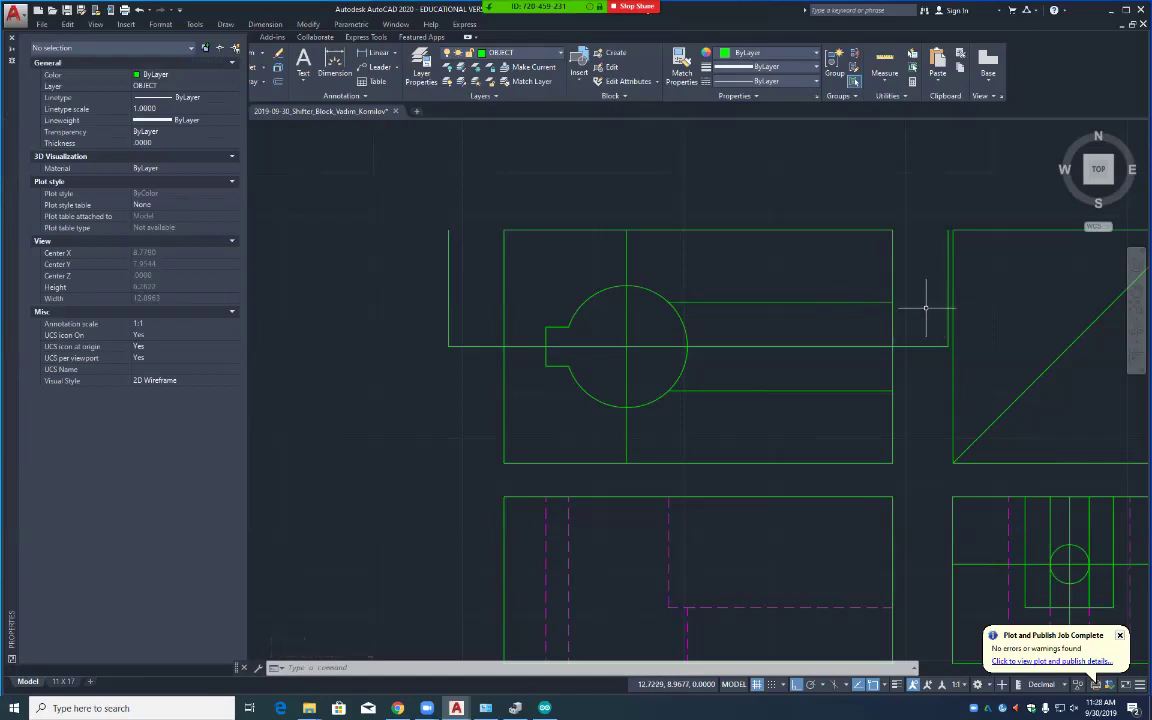
pyautogui.write('o')
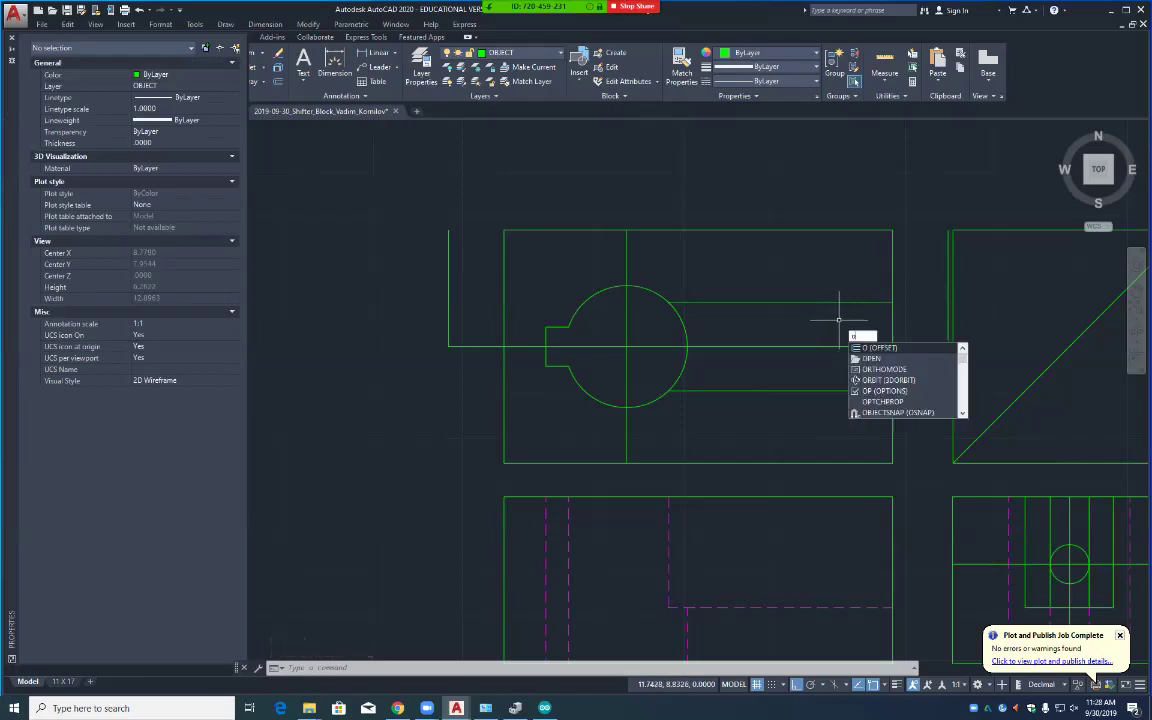
pyautogui.press('Return')
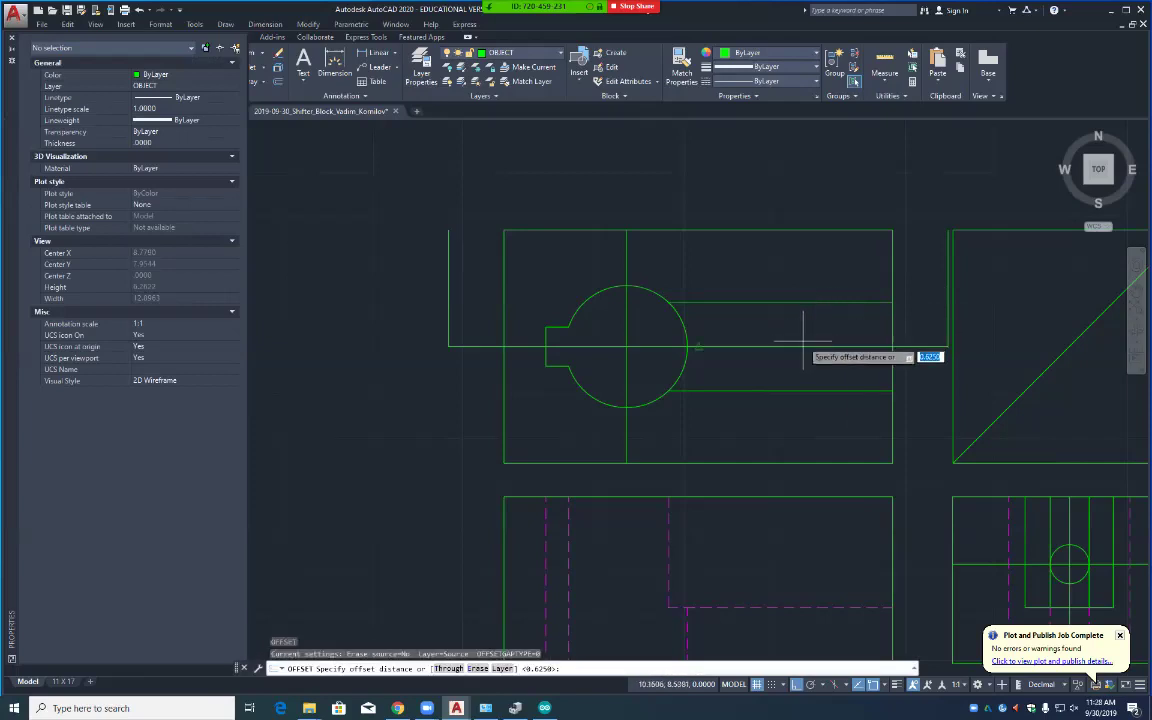
pyautogui.press('Return')
pyautogui.click(805, 346)
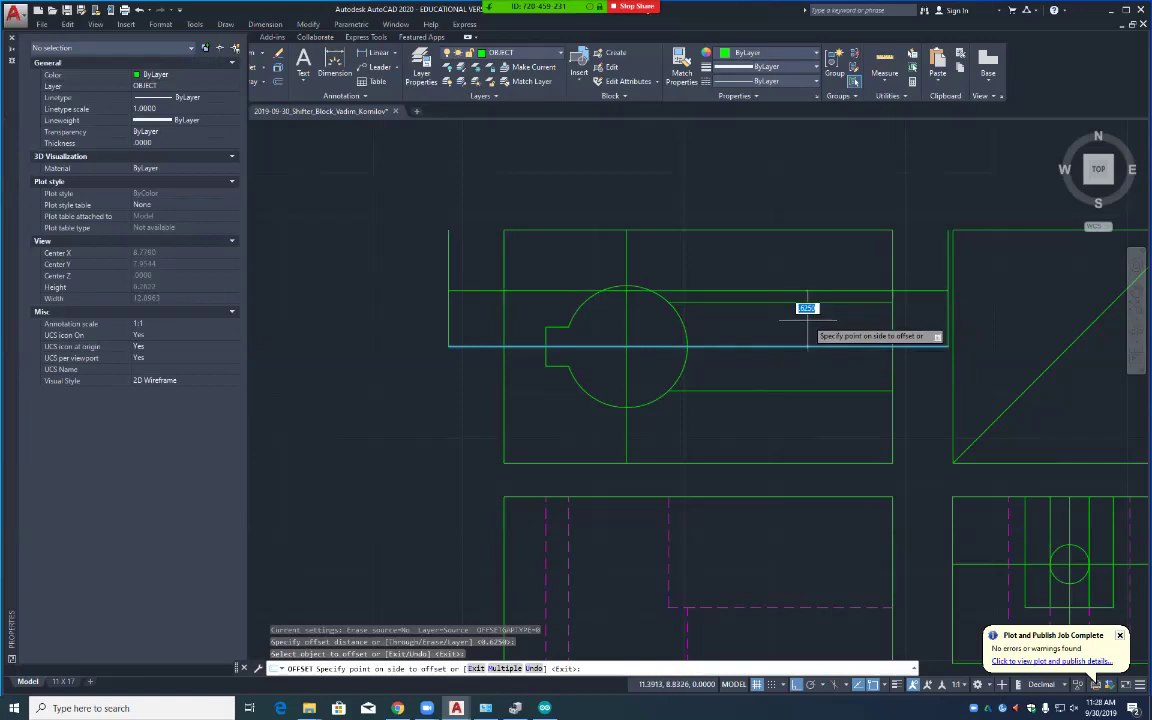
pyautogui.click(807, 316)
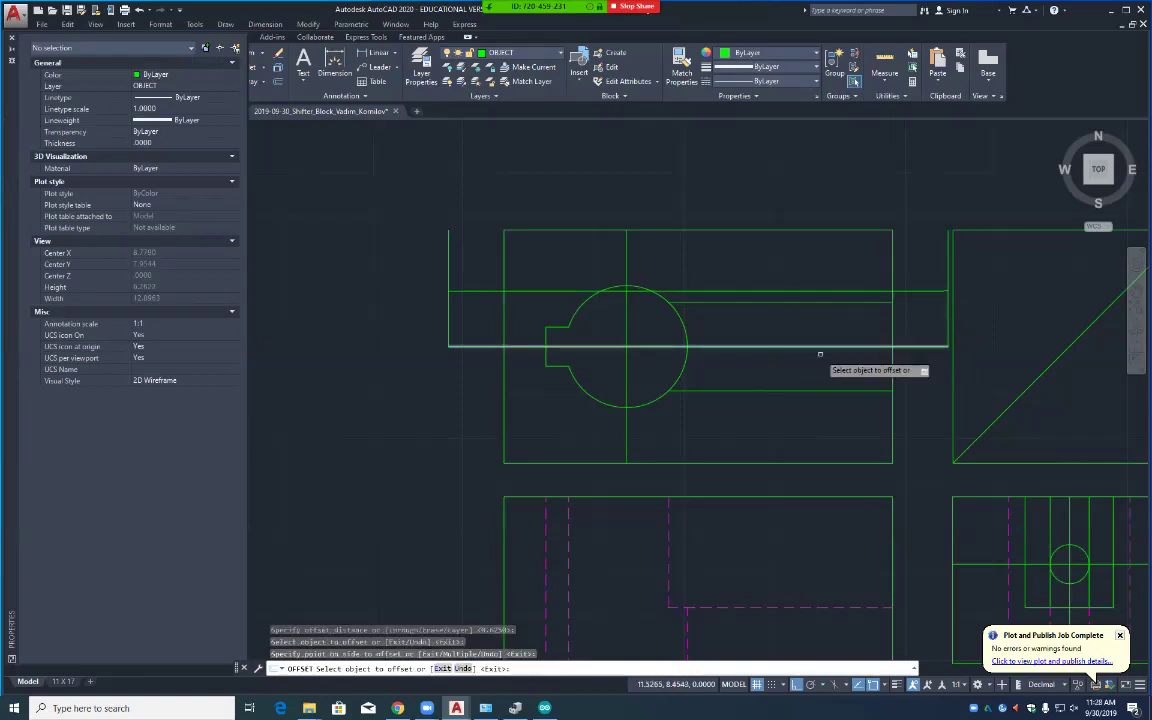
pyautogui.press('Return')
# Step: Trim both outer vertical lines above the upper offset line and erase that horizontal offset line
pyautogui.write('tr')
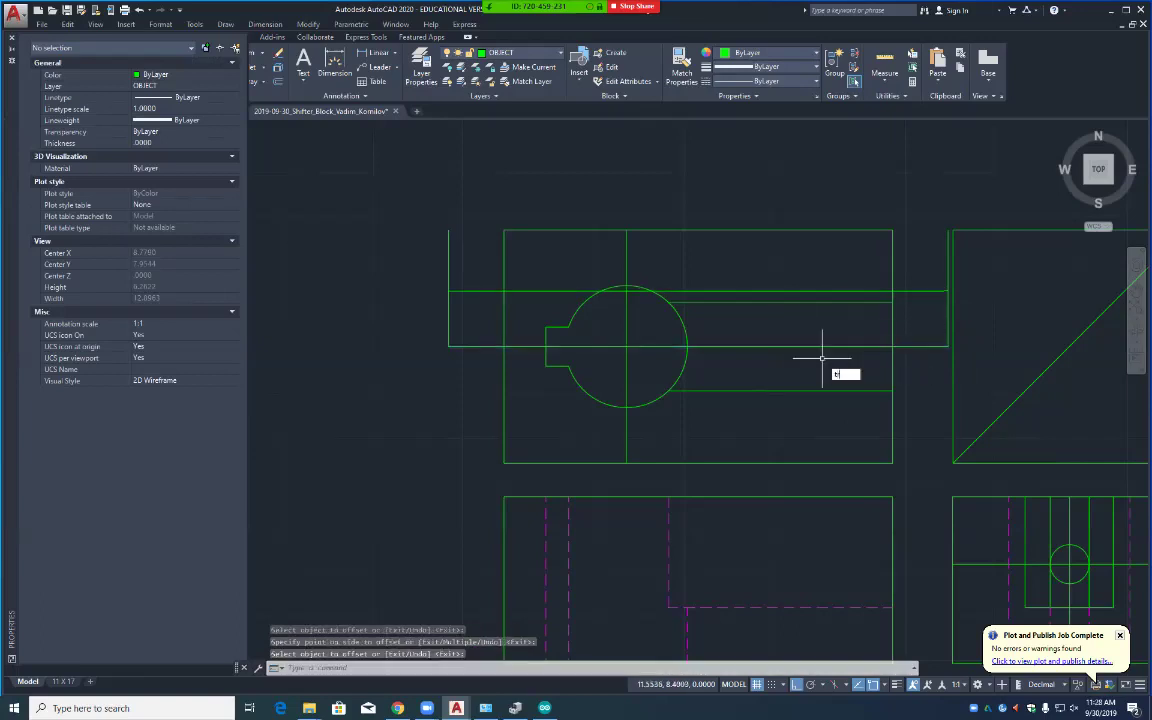
pyautogui.press('Return')
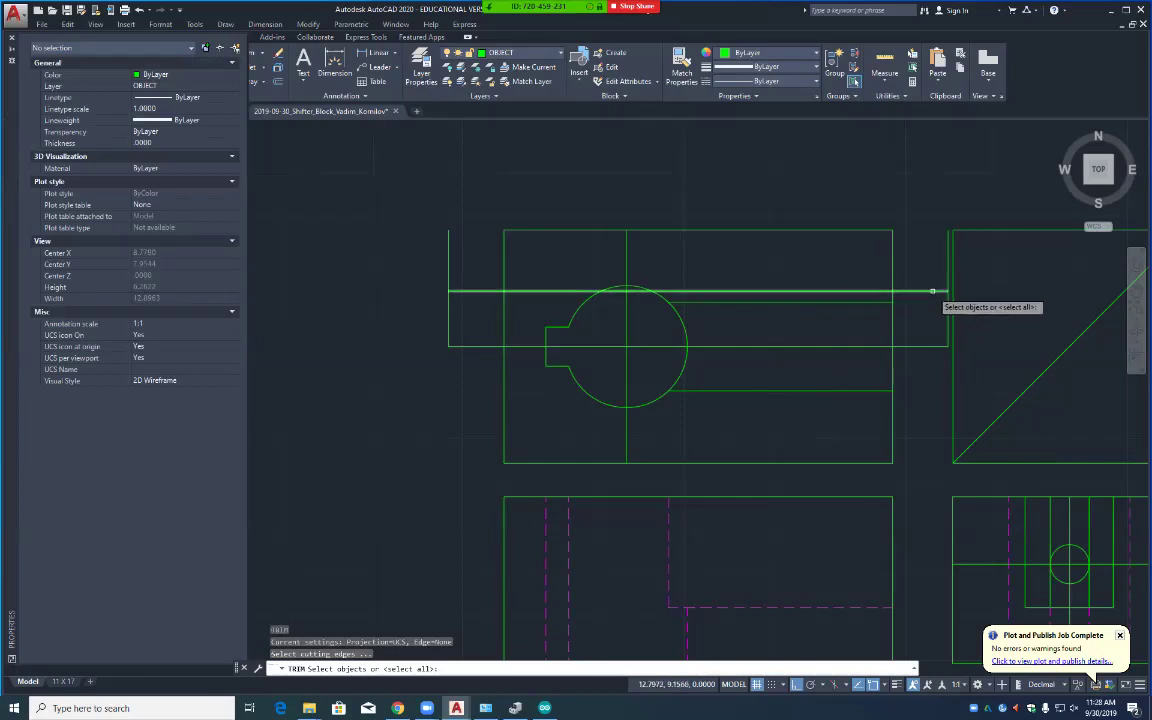
pyautogui.click(932, 291)
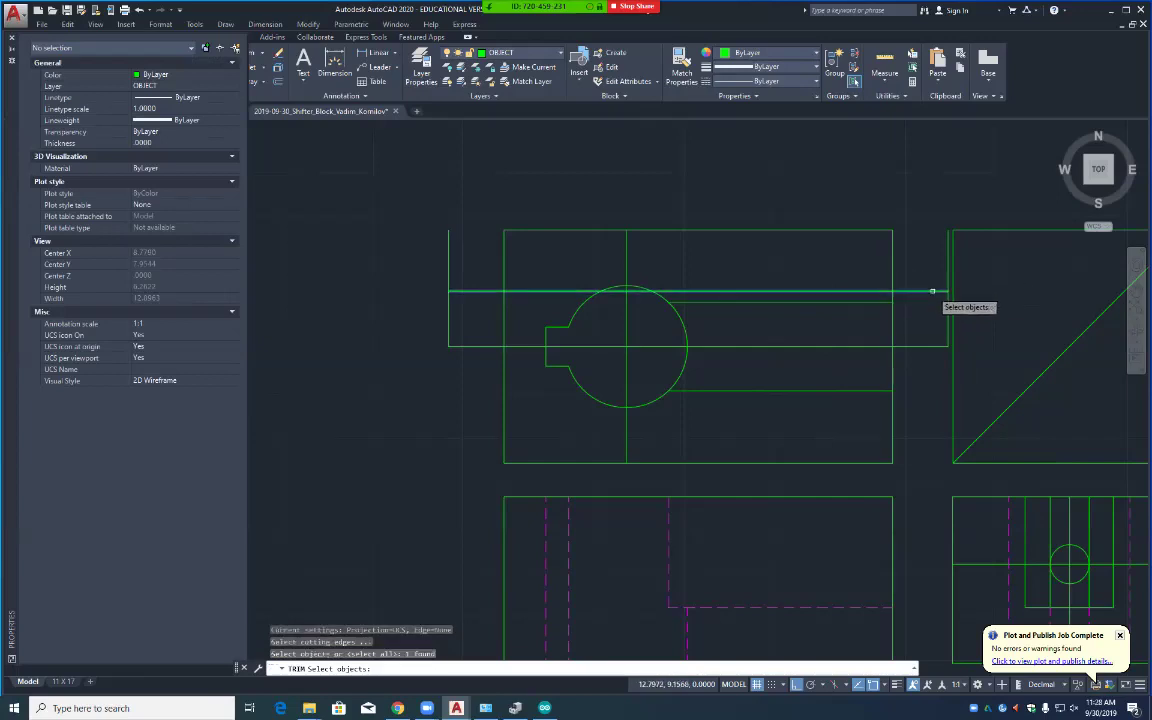
pyautogui.press('Return')
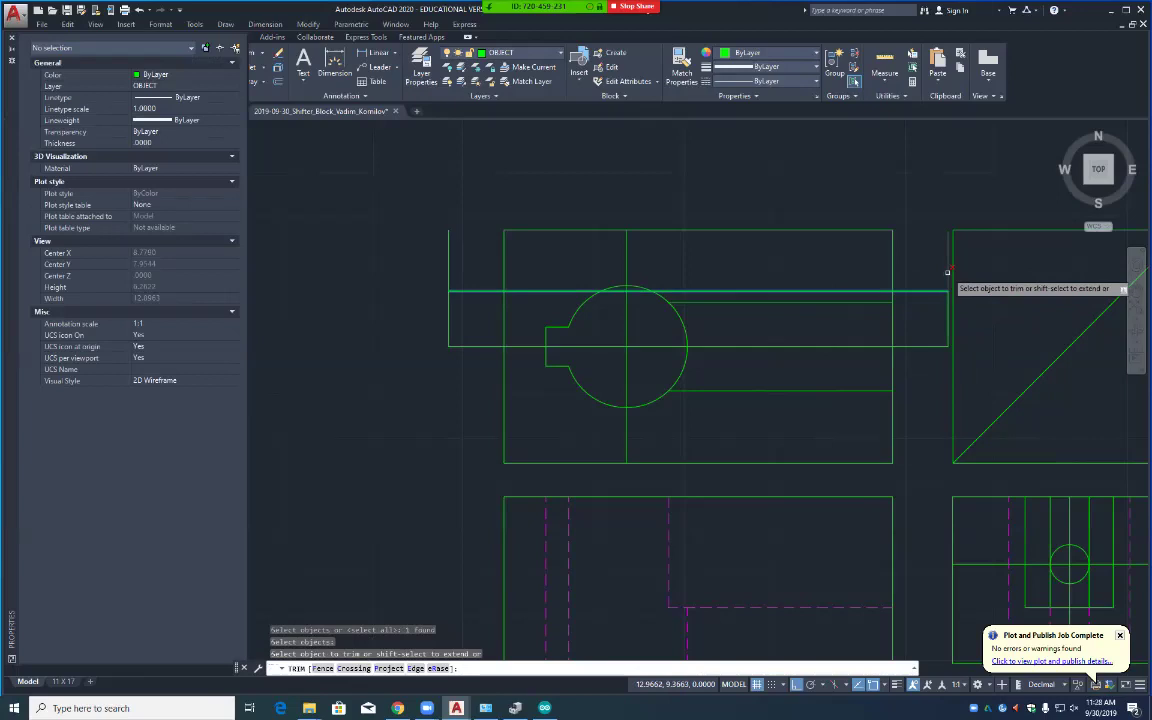
pyautogui.click(947, 271)
pyautogui.click(448, 252)
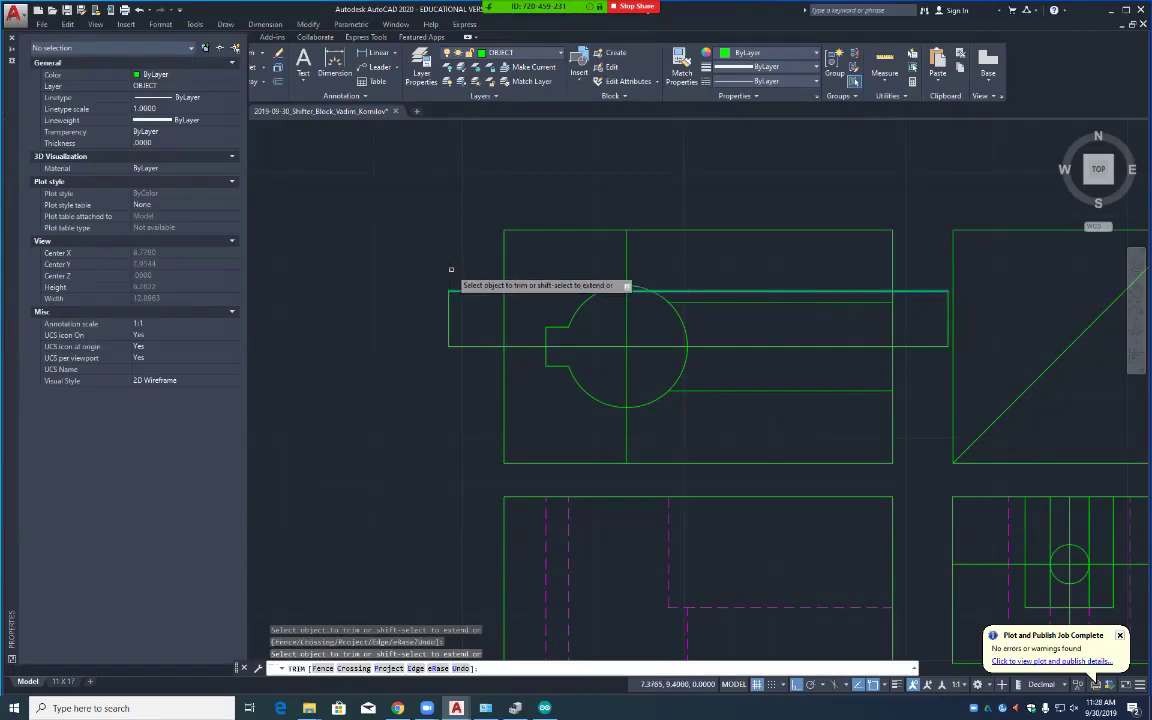
pyautogui.press('Escape')
pyautogui.click(479, 291)
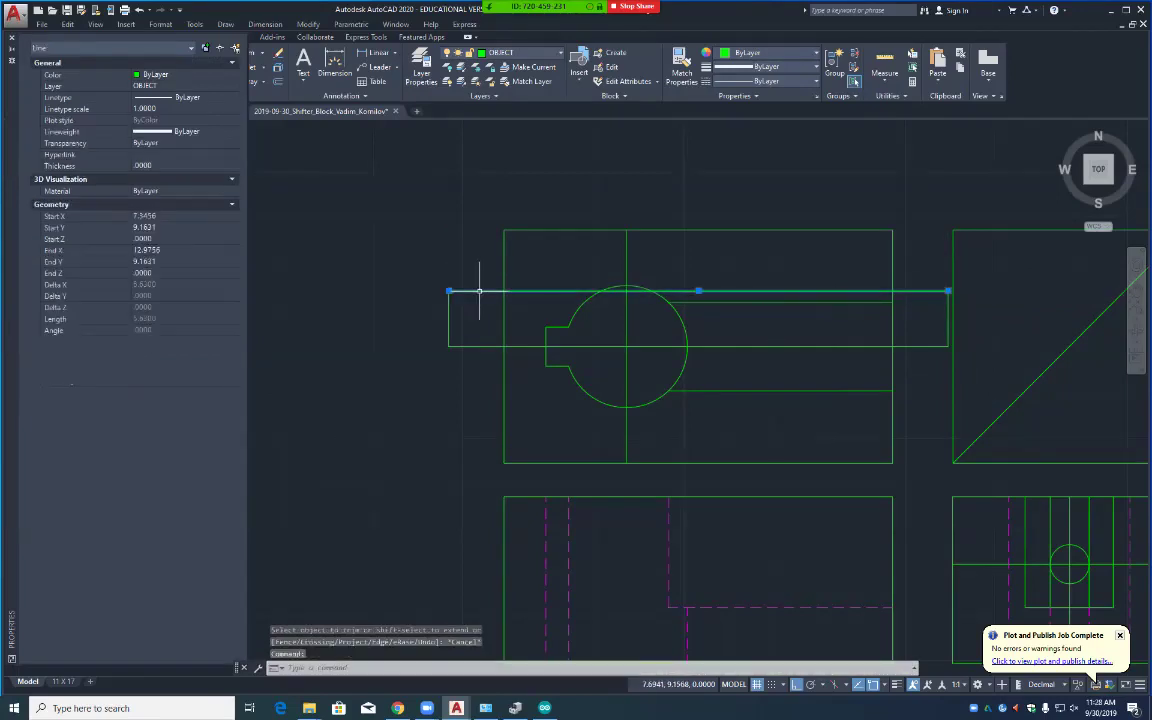
pyautogui.press('Delete')
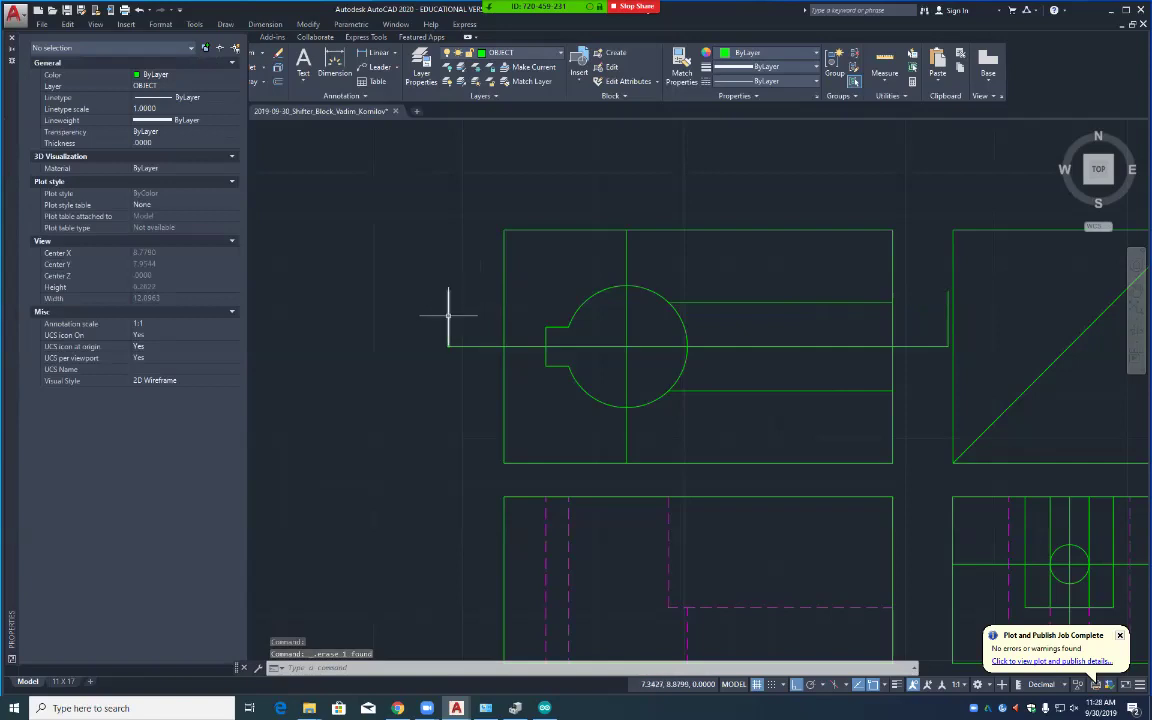
# Step: Assign the extended center line and its two short vertical end lines to the CUTTING layer
pyautogui.click(448, 315)
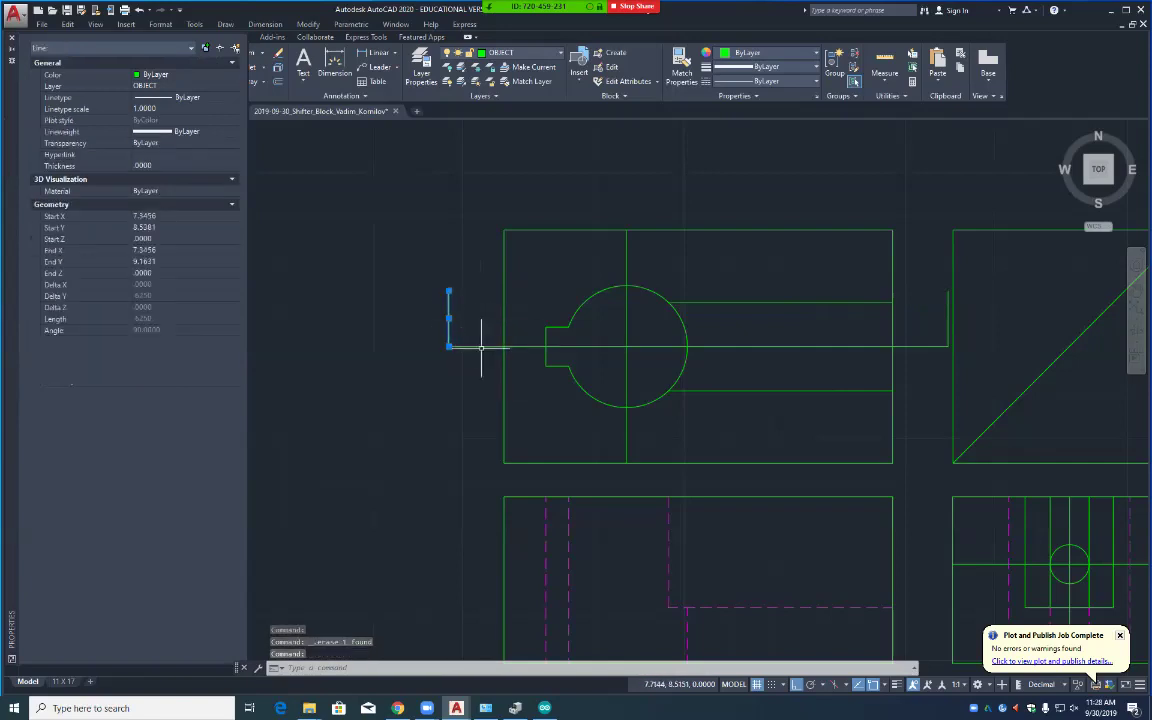
pyautogui.click(481, 347)
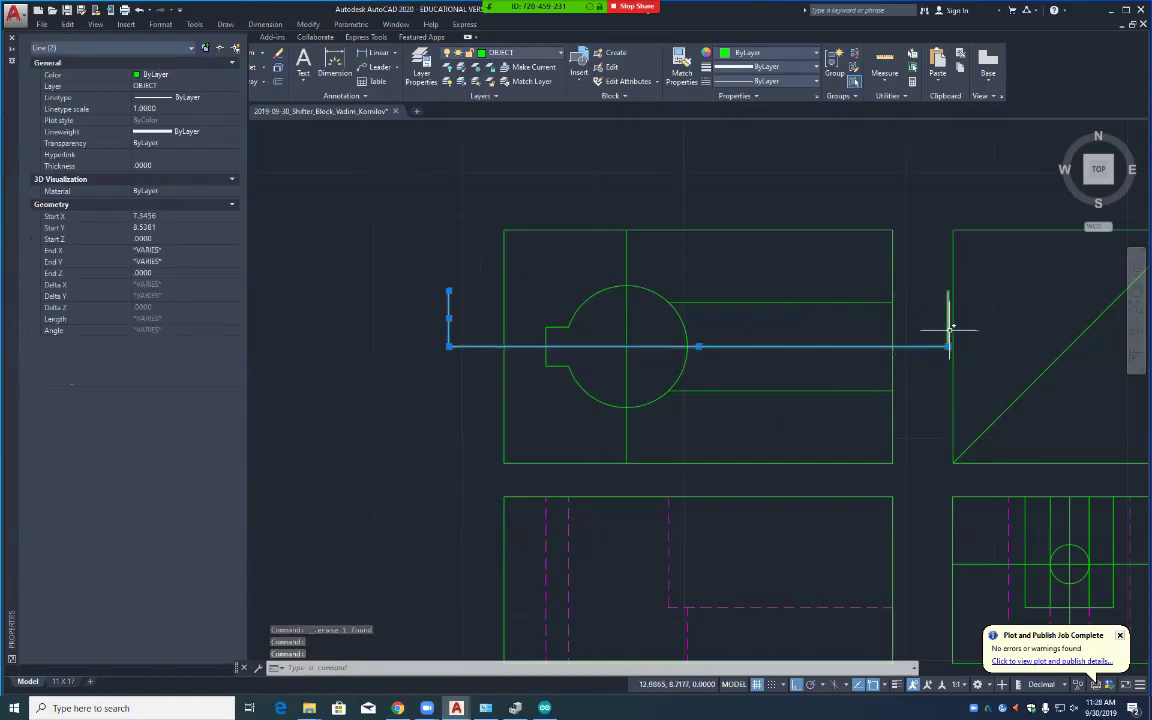
pyautogui.click(949, 322)
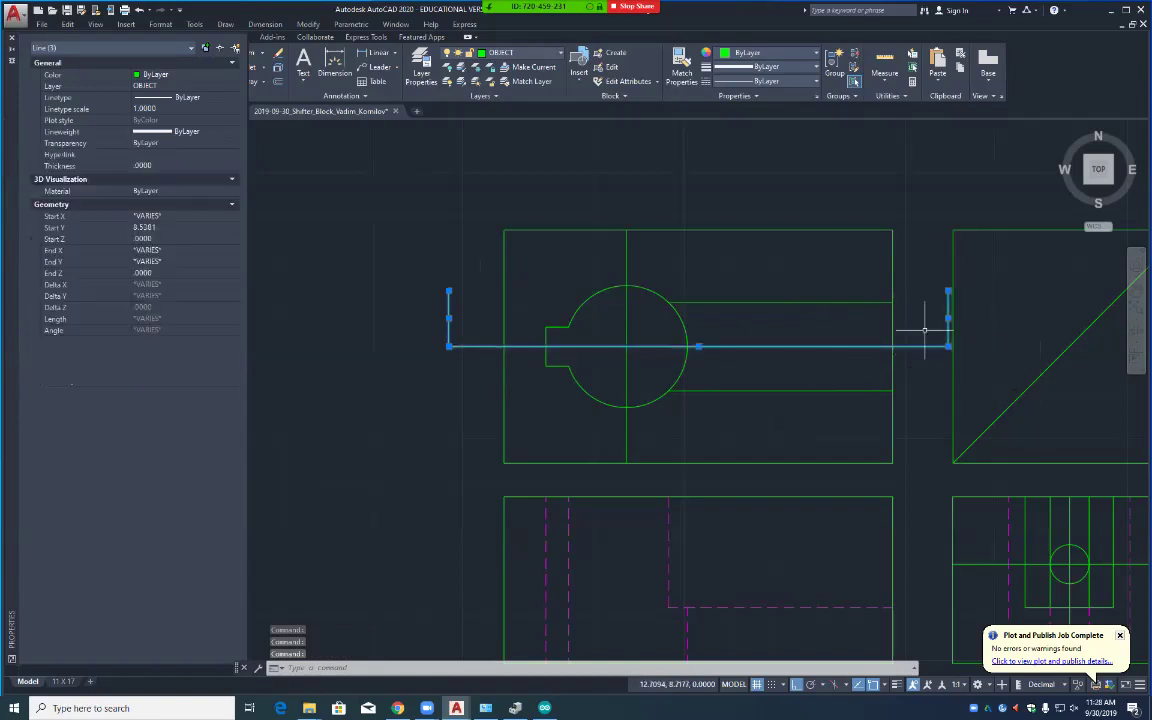
pyautogui.click(520, 52)
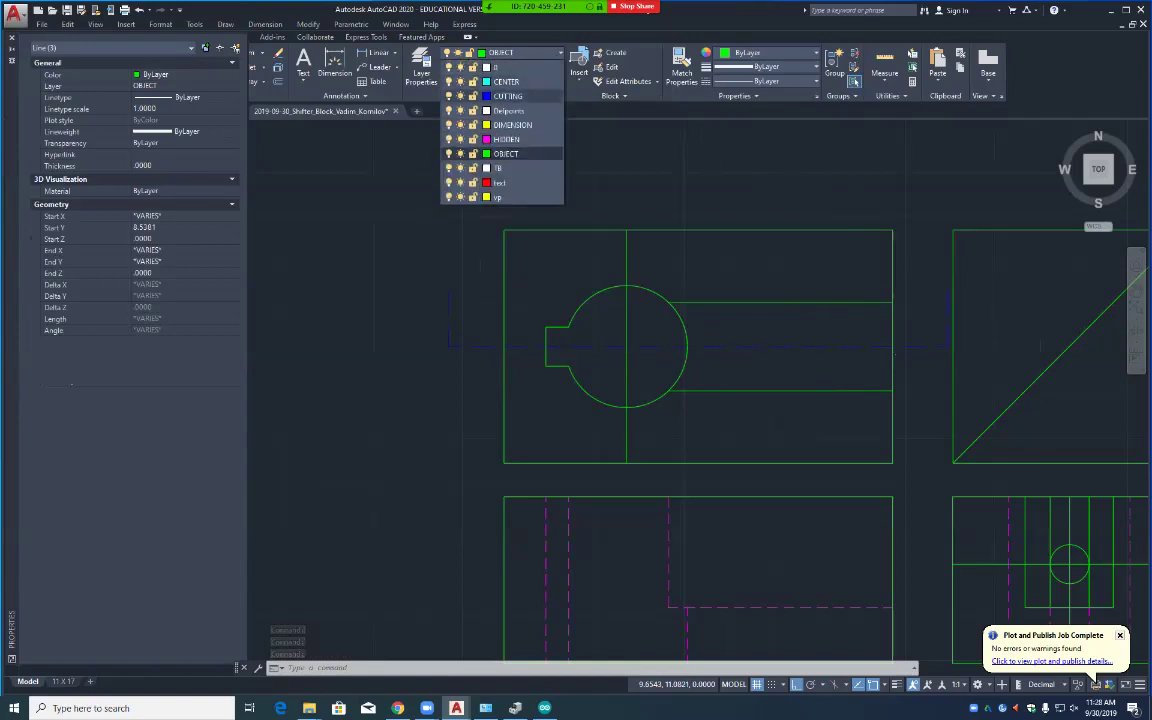
pyautogui.click(508, 96)
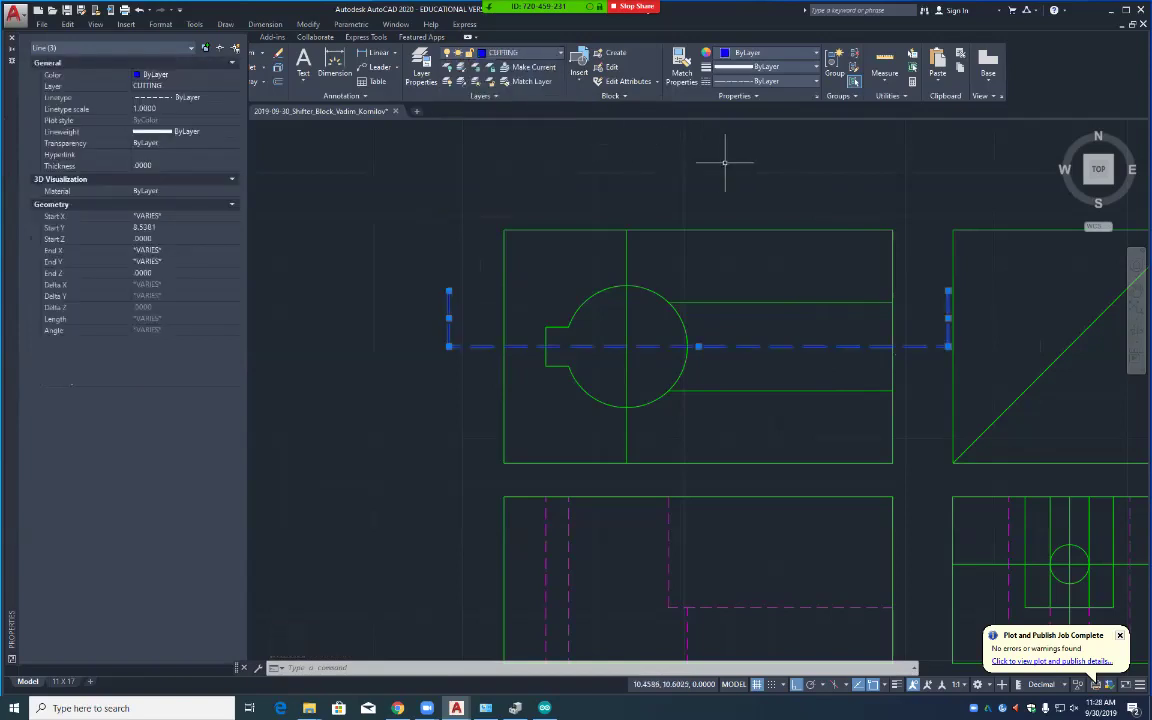
pyautogui.press('Escape')
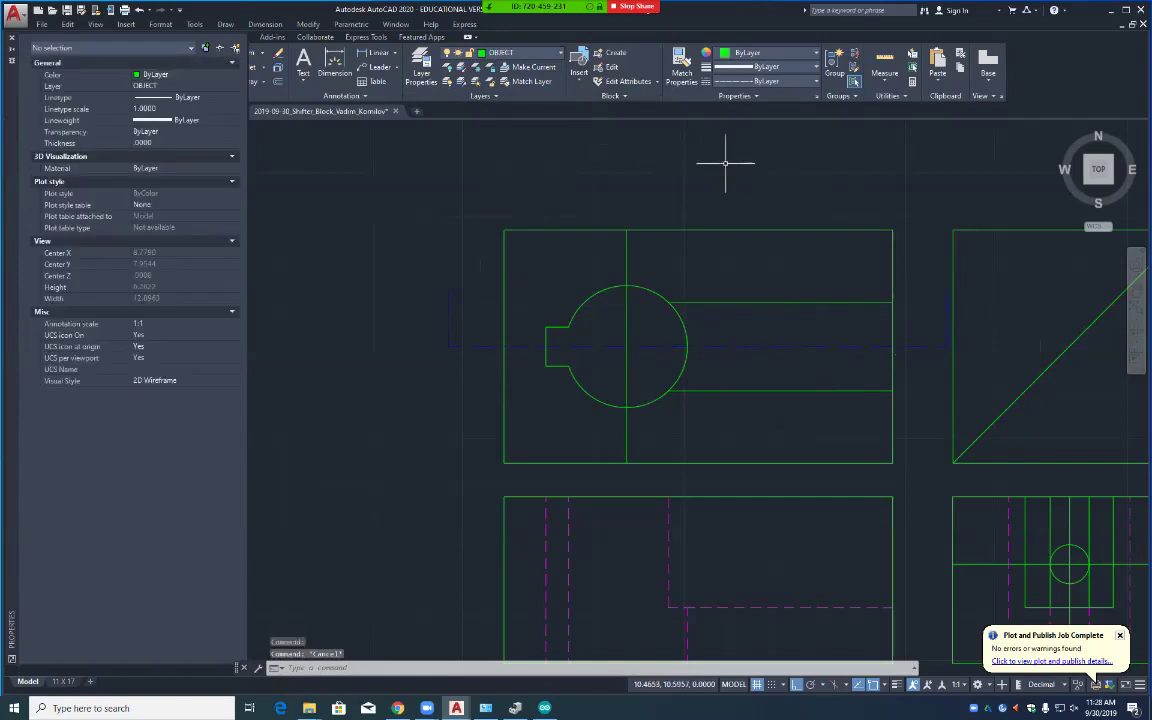
# Step: Save the drawing and close the Properties palette
pyautogui.hotkey('ctrl', 's')
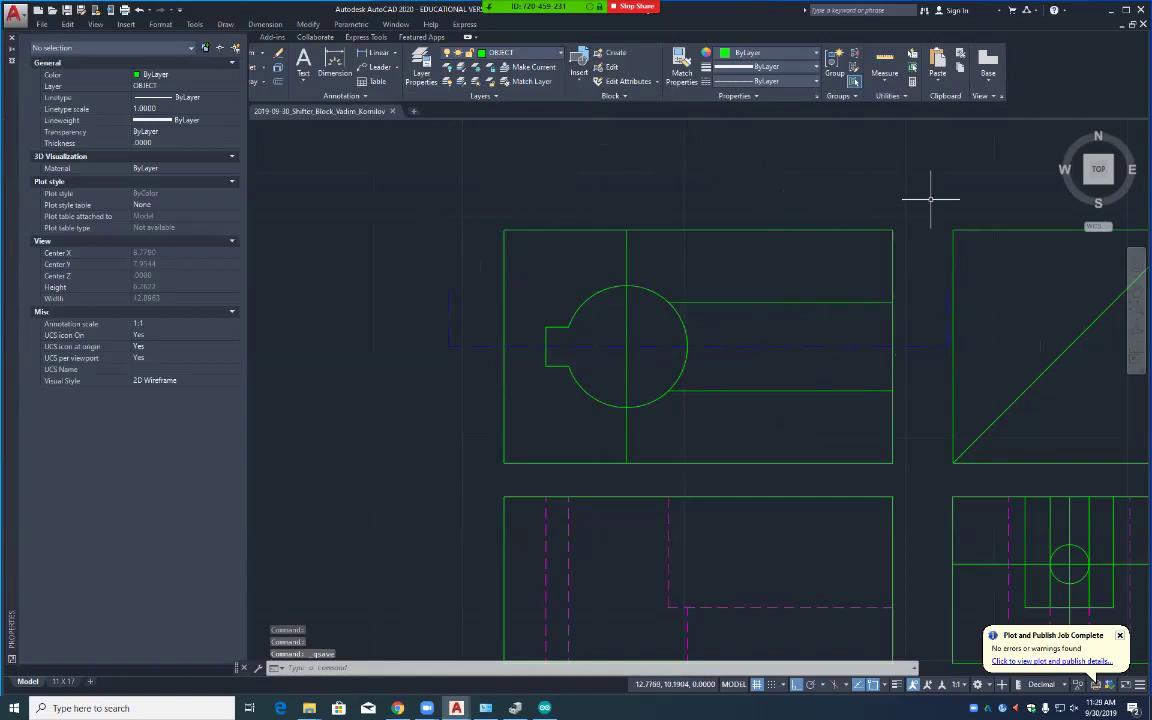
pyautogui.click(12, 37)
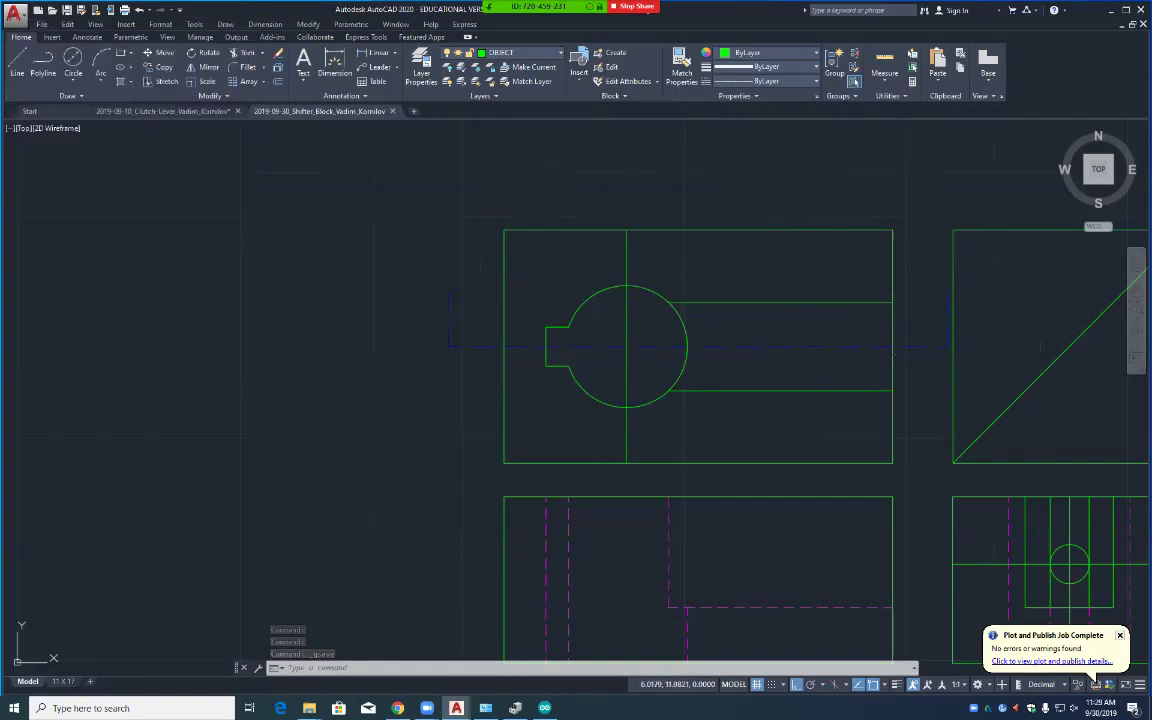
# Step: Move the side view together with the miter-line square above it horizontally to the right, clear of the cutting-plane line
pyautogui.moveTo(936, 222)
pyautogui.mouseDown(button='middle')
pyautogui.moveTo(694, 200)
pyautogui.moveTo(681, 185)
pyautogui.mouseUp(button='middle')
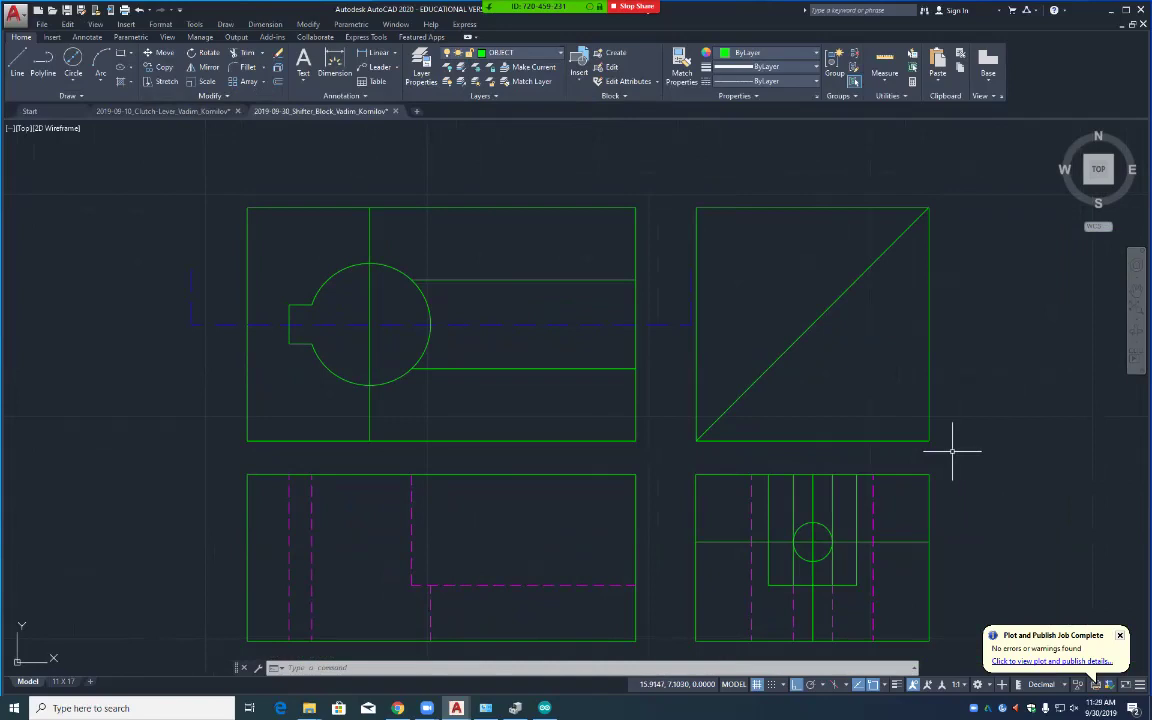
pyautogui.write('M')
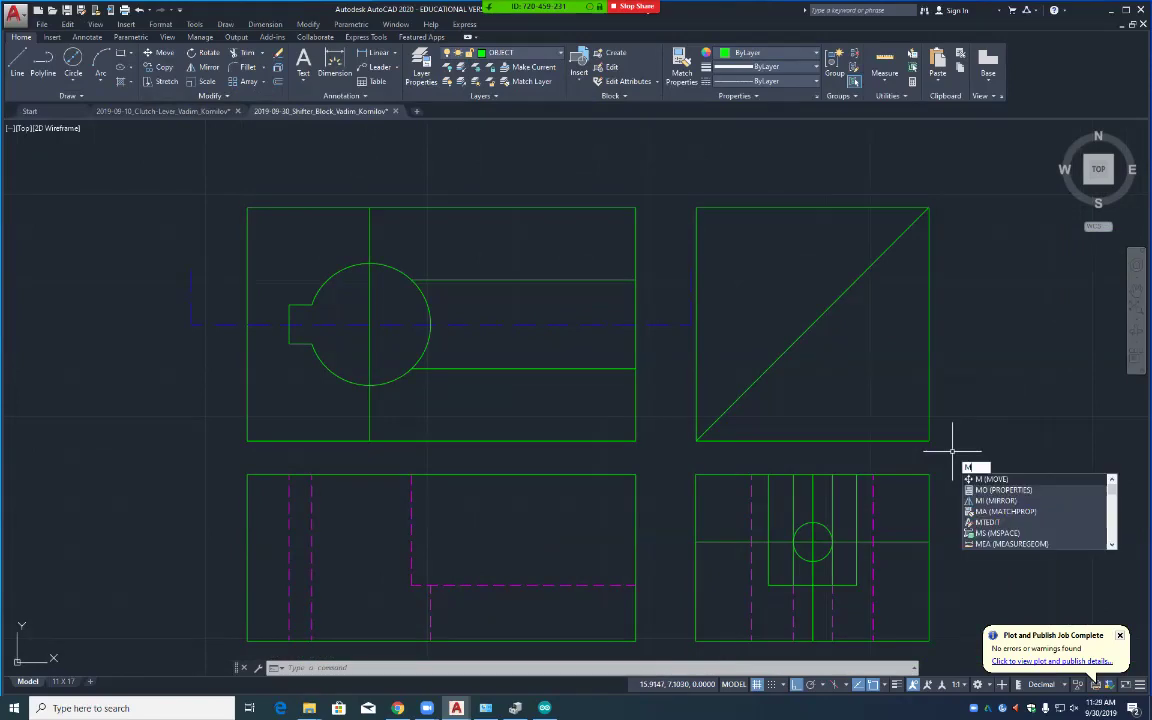
pyautogui.press('Return')
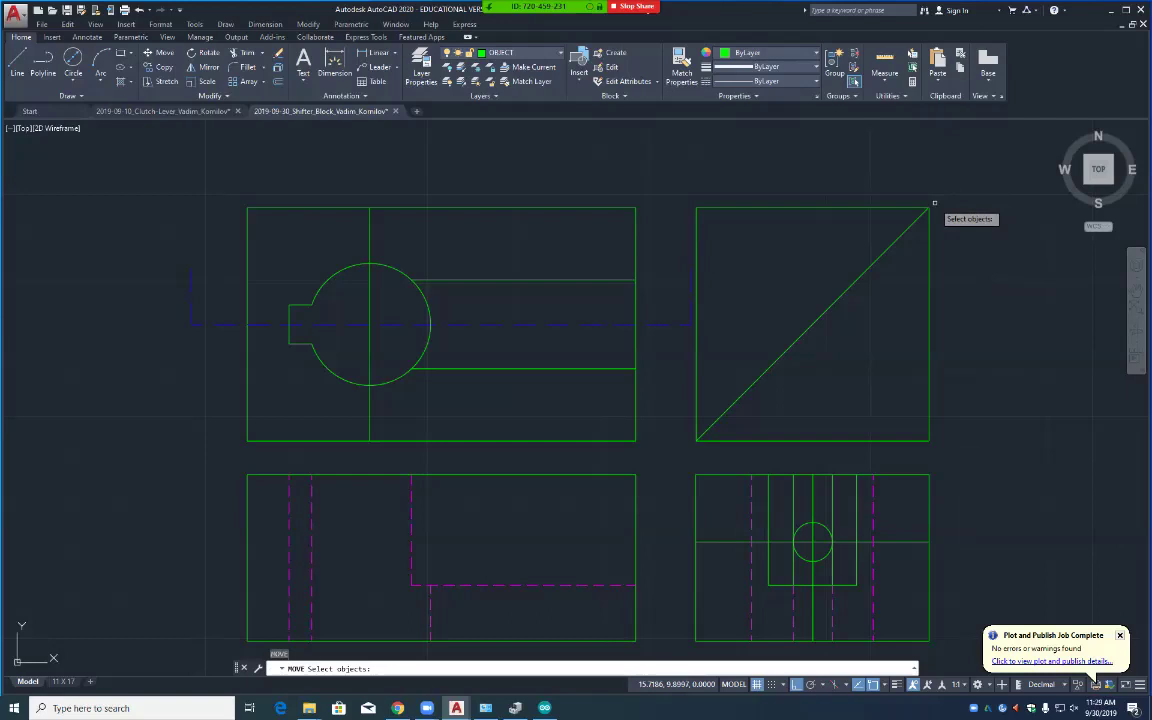
pyautogui.scroll(3, 851, 332)
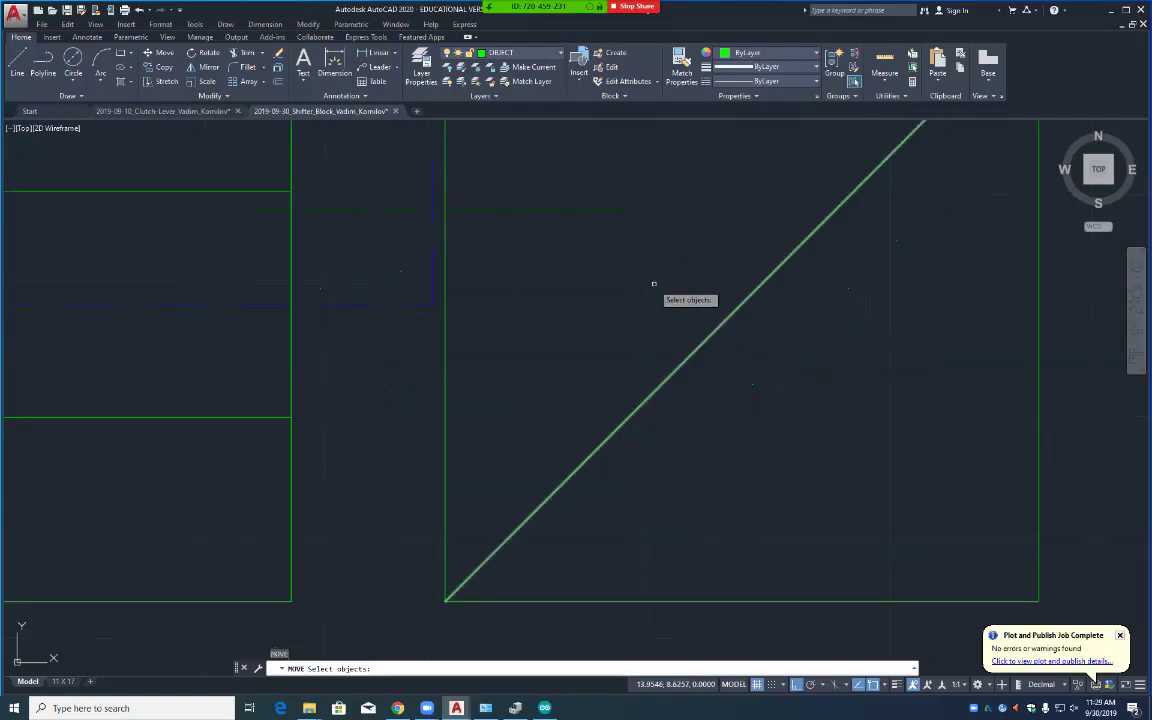
pyautogui.moveTo(617, 262); pyautogui.dragTo(687, 365, button='middle')
pyautogui.moveTo(588, 205); pyautogui.dragTo(635, 334, button='middle')
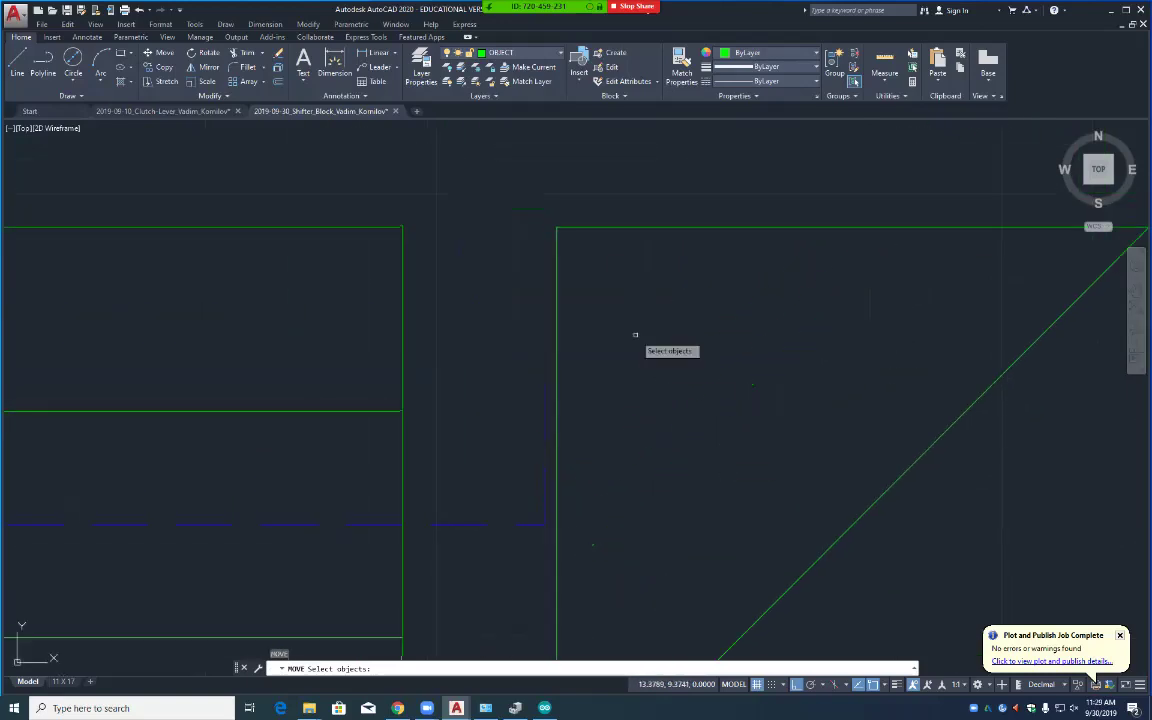
pyautogui.click(553, 223)
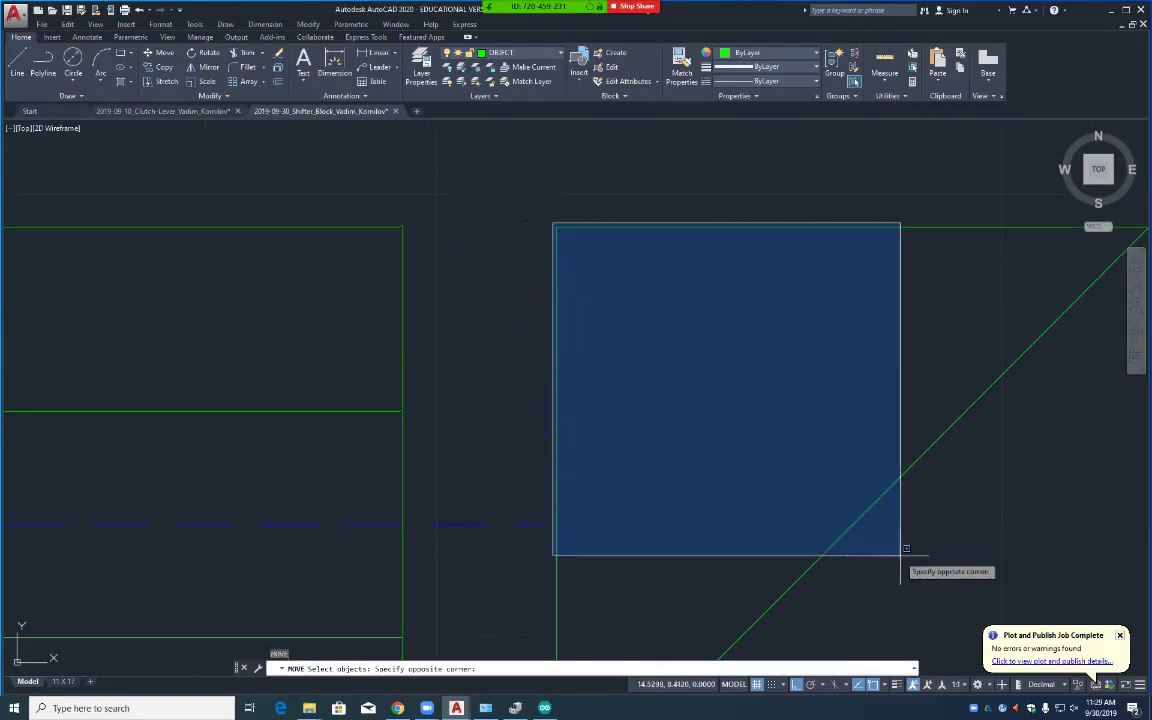
pyautogui.moveTo(990, 593)
pyautogui.mouseDown(button='middle')
pyautogui.moveTo(877, 424)
pyautogui.moveTo(740, 288)
pyautogui.mouseUp(button='middle')
pyautogui.moveTo(913, 550); pyautogui.dragTo(800, 278, button='middle')
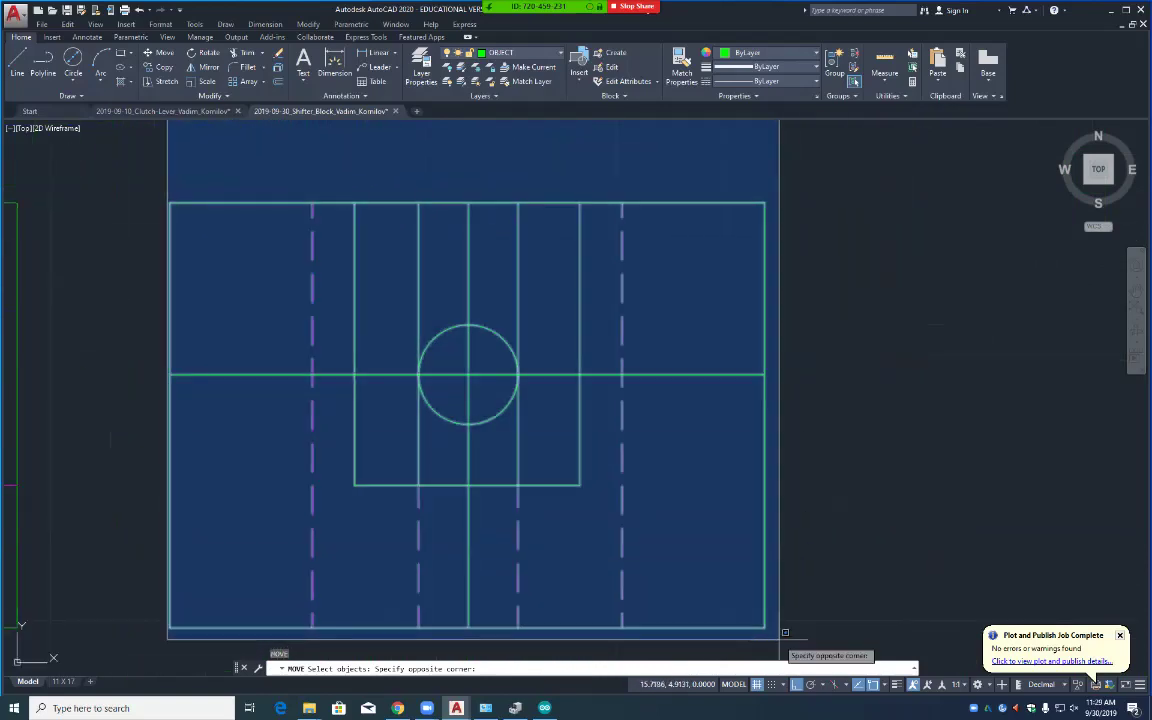
pyautogui.click(781, 634)
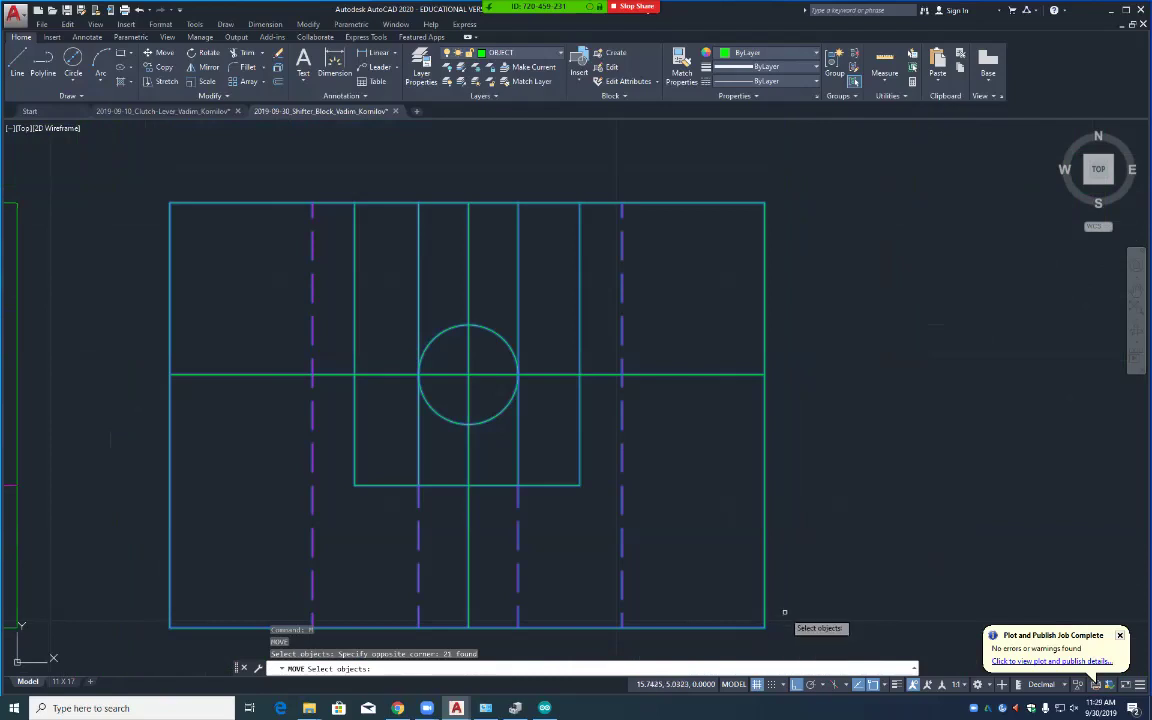
pyautogui.press('Return')
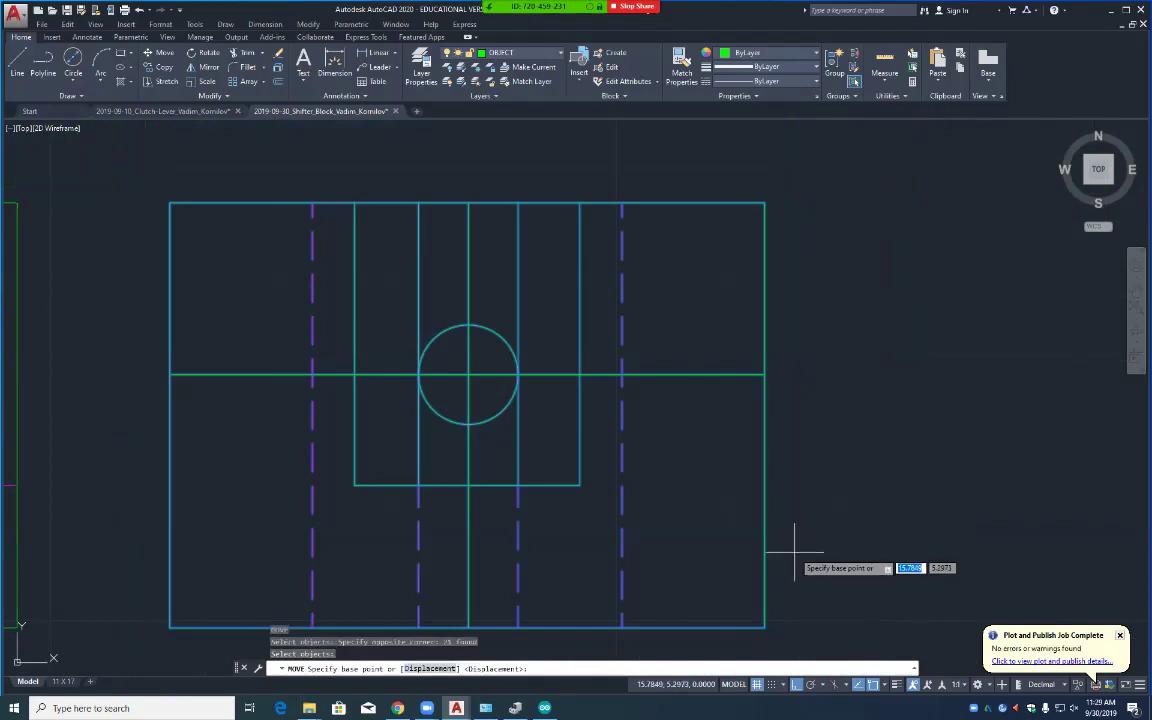
pyautogui.click(806, 529)
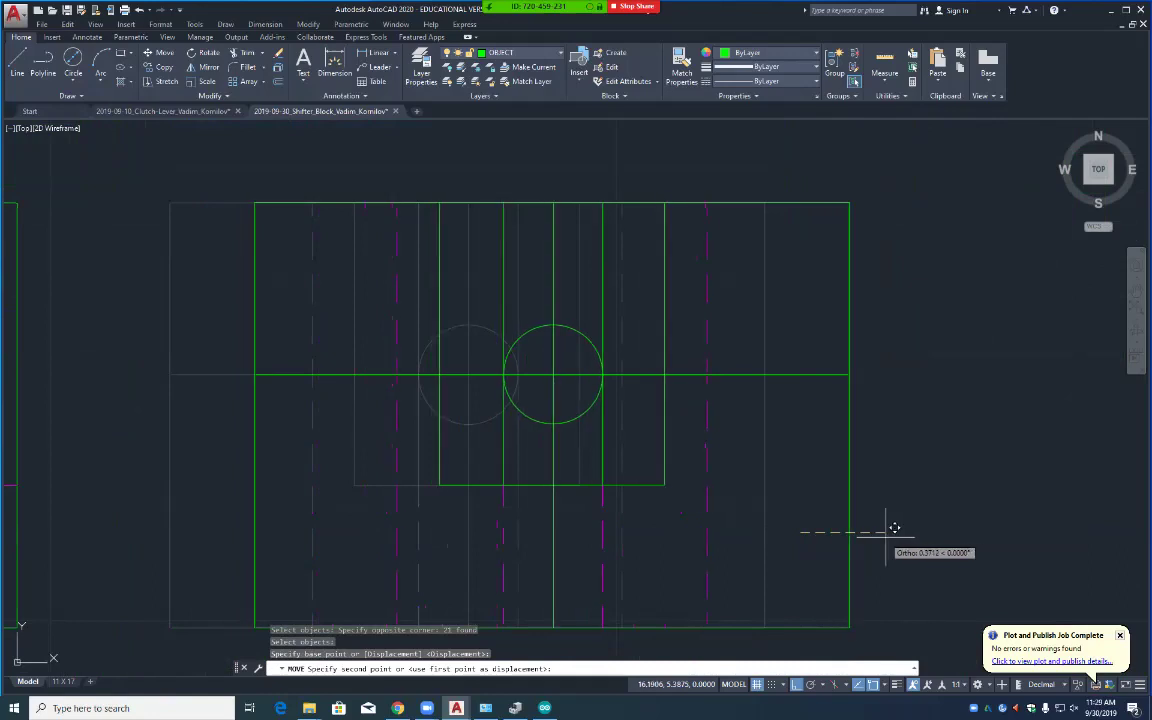
pyautogui.click(976, 529)
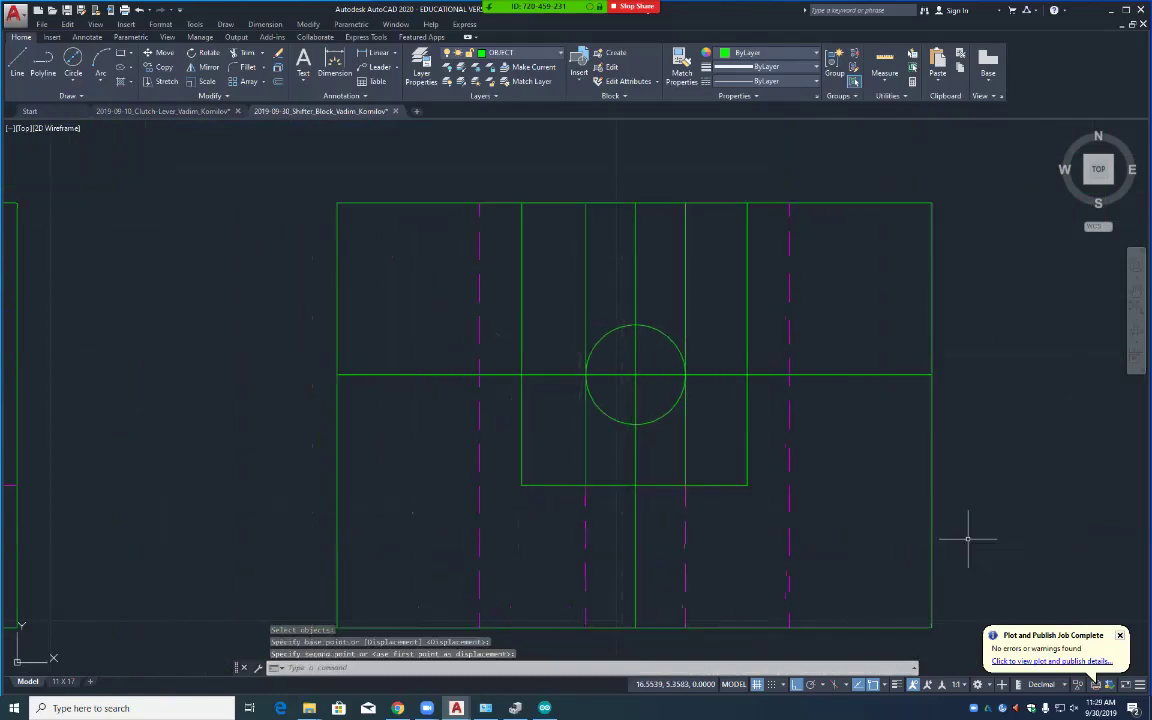
pyautogui.scroll(4, 964, 507)
pyautogui.scroll(-6, 946, 500)
pyautogui.scroll(-4, 946, 500)
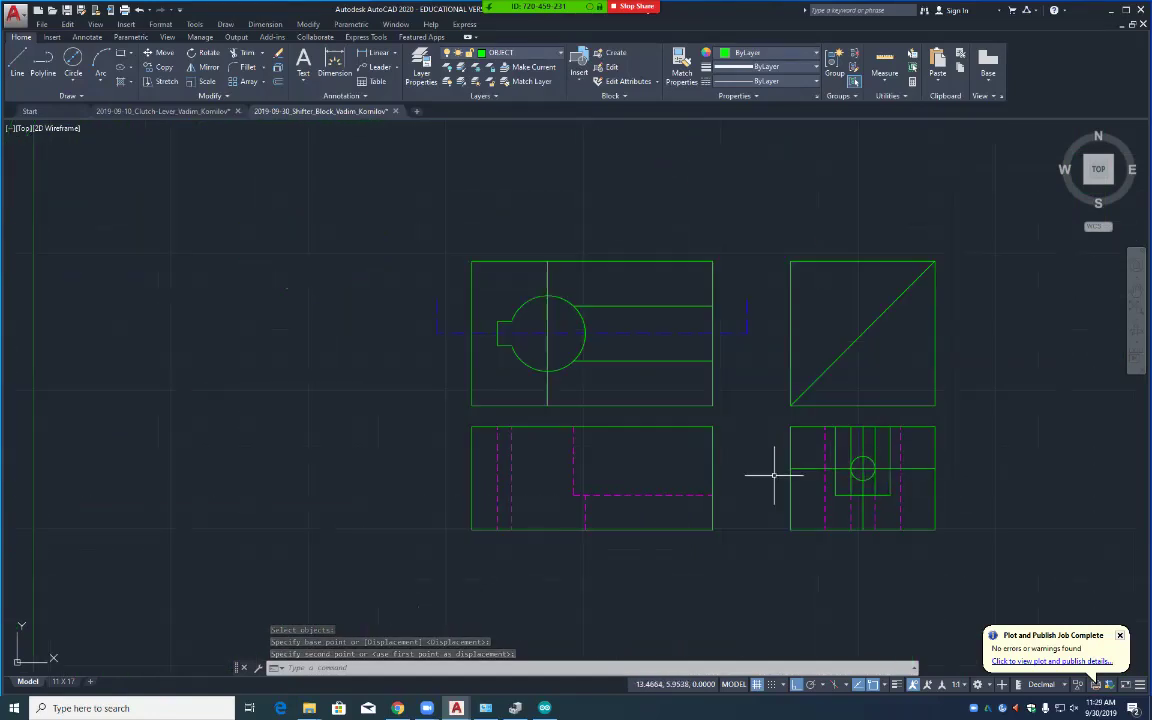
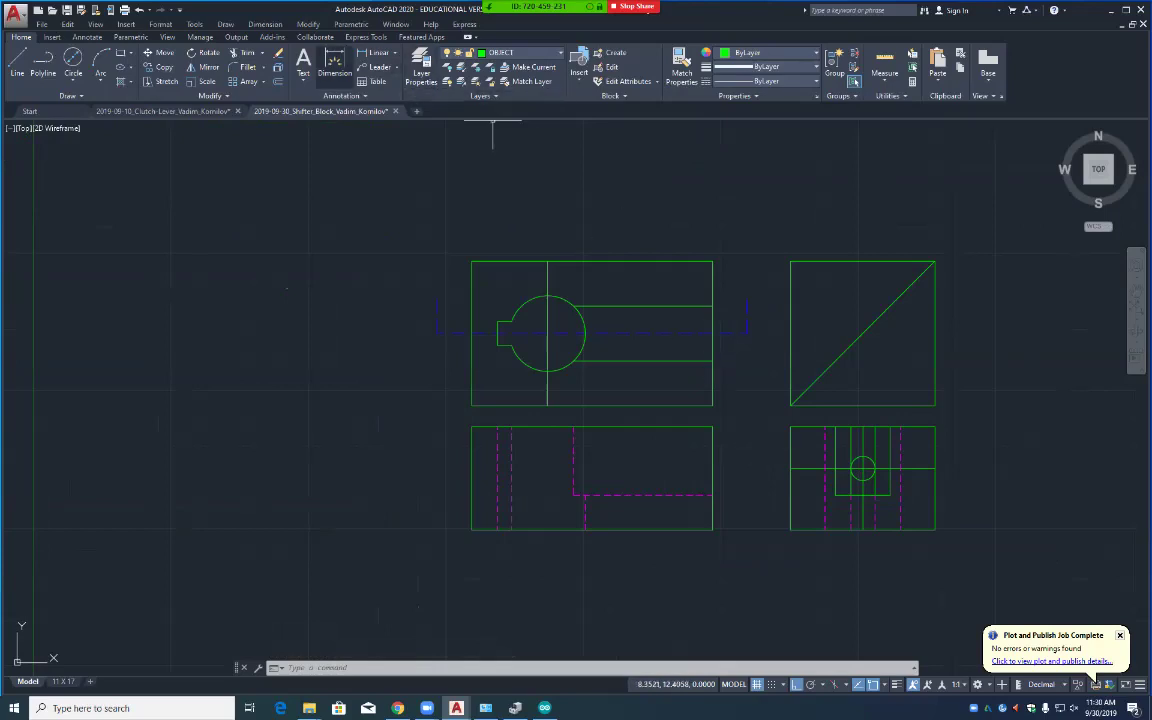
# Step: Add a linear dimension for the top view's height, measured from the lower right corner to the upper right corner
pyautogui.click(335, 62)
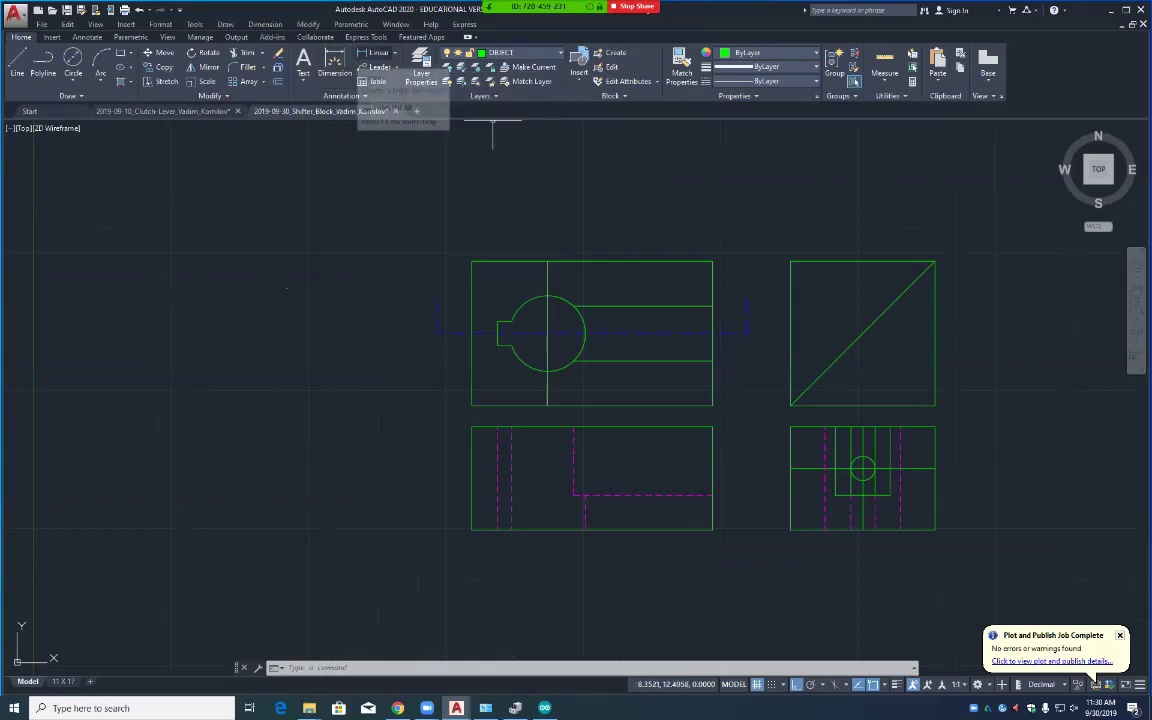
pyautogui.click(712, 406)
pyautogui.click(712, 262)
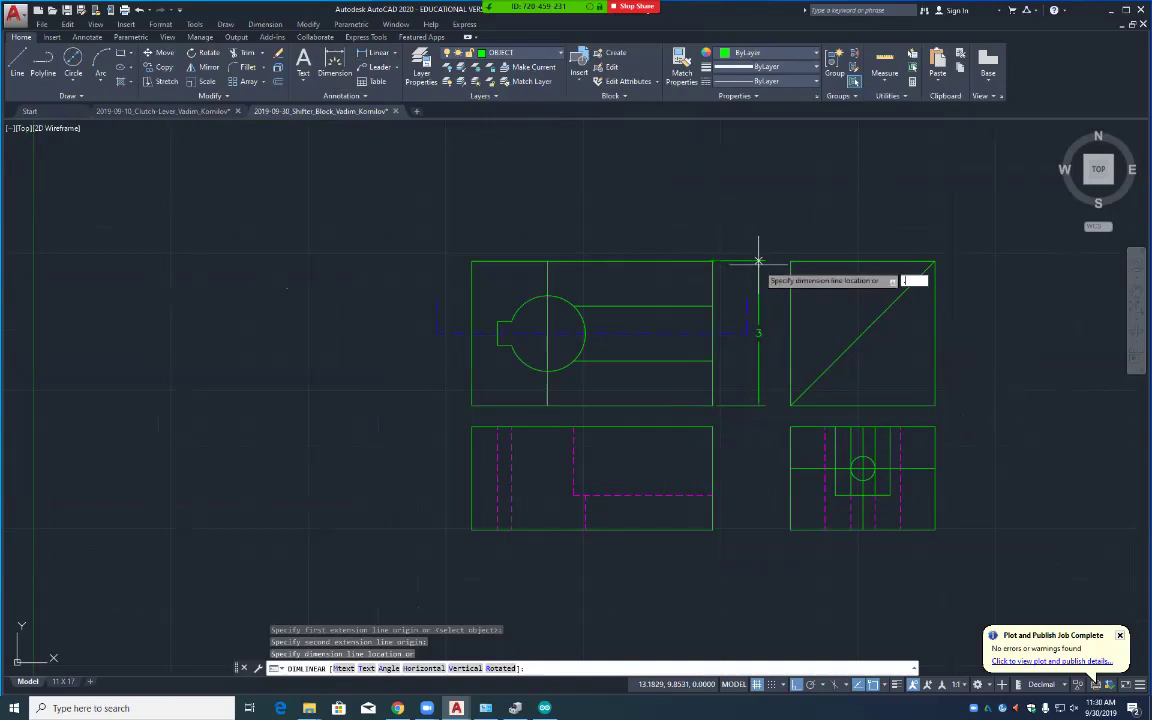
# Step: Place the vertical dimension 0.5 from the top view's right edge, and shift its dimension line farther outward to about X 13.29
pyautogui.click(740, 262)
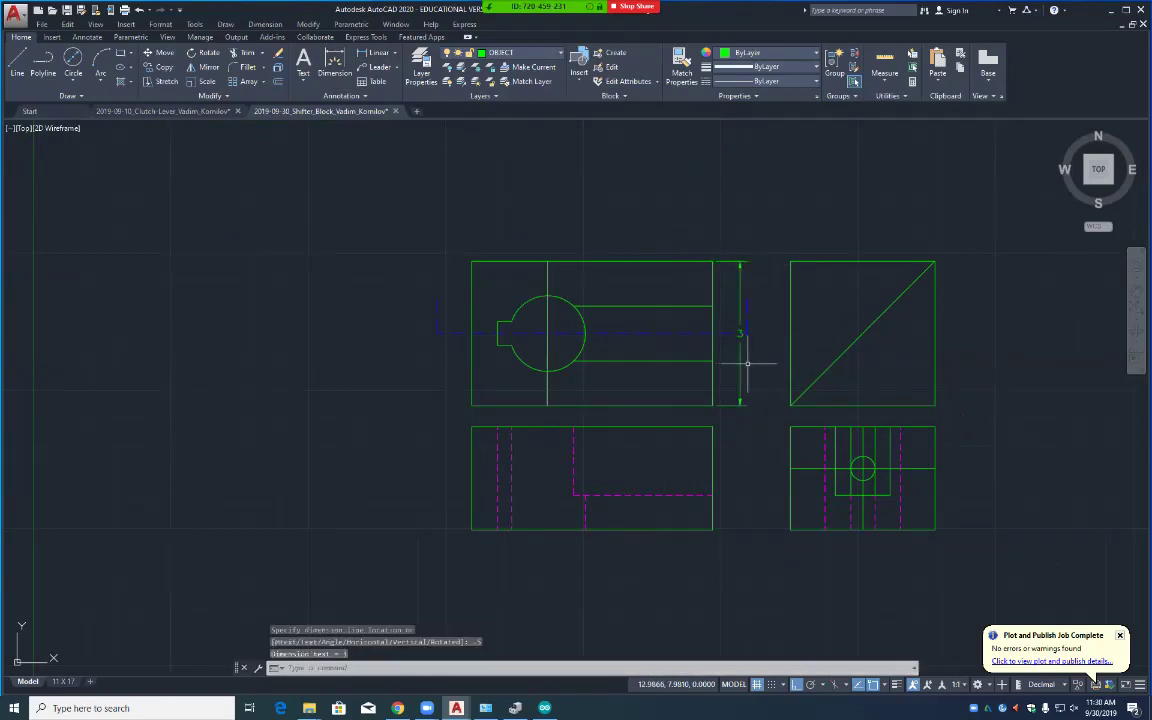
pyautogui.click(740, 365)
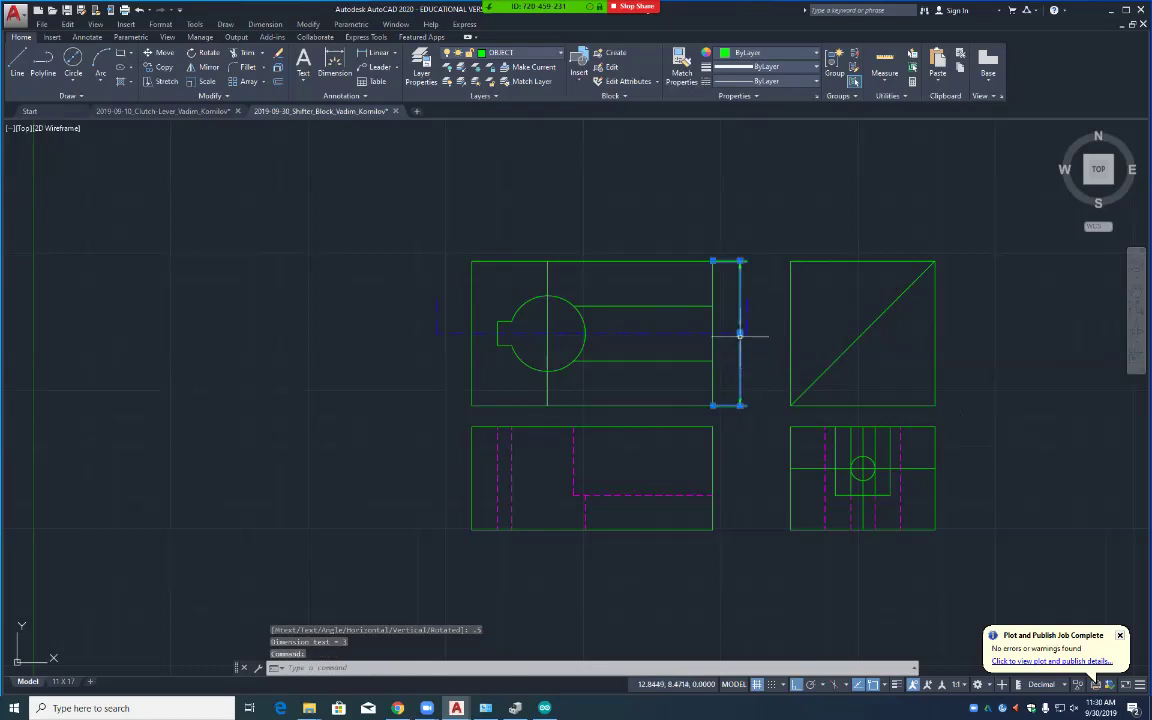
pyautogui.click(740, 333)
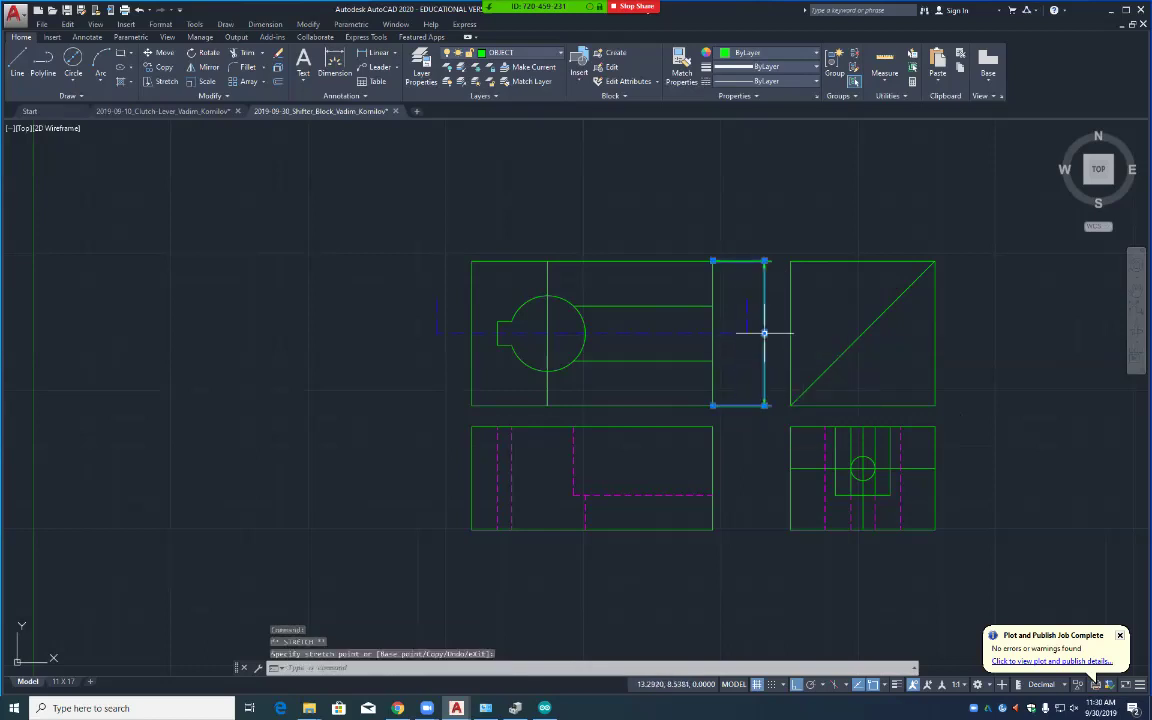
pyautogui.click(764, 333)
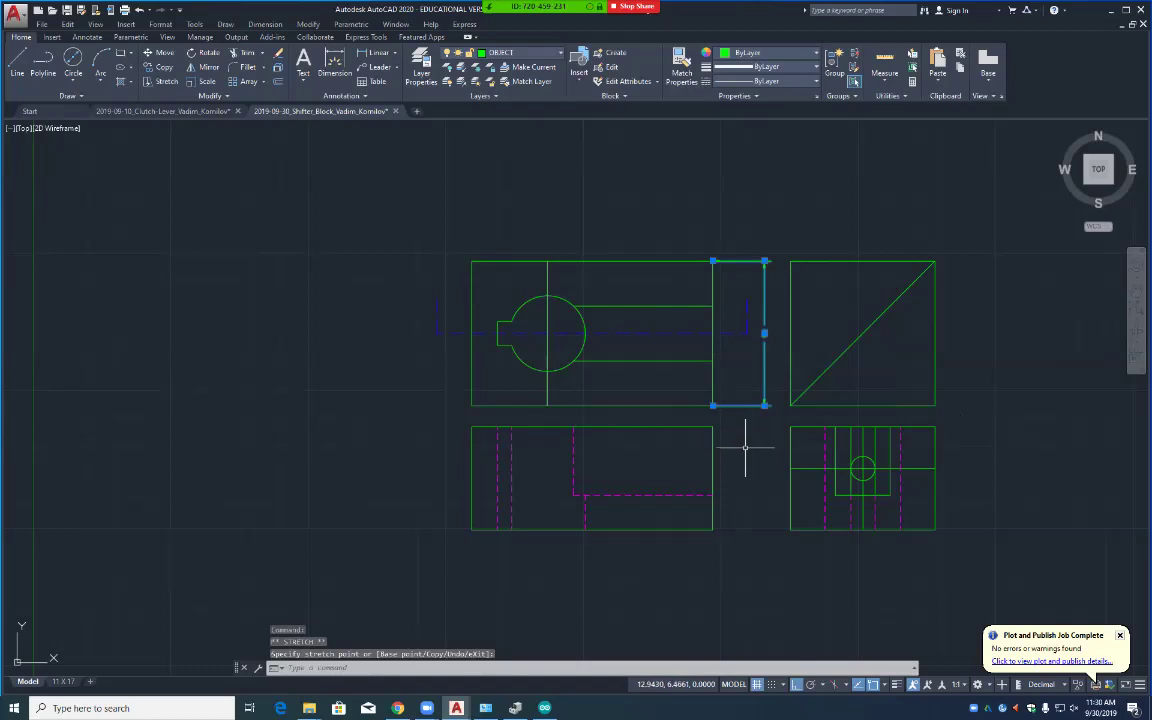
pyautogui.press('Escape')
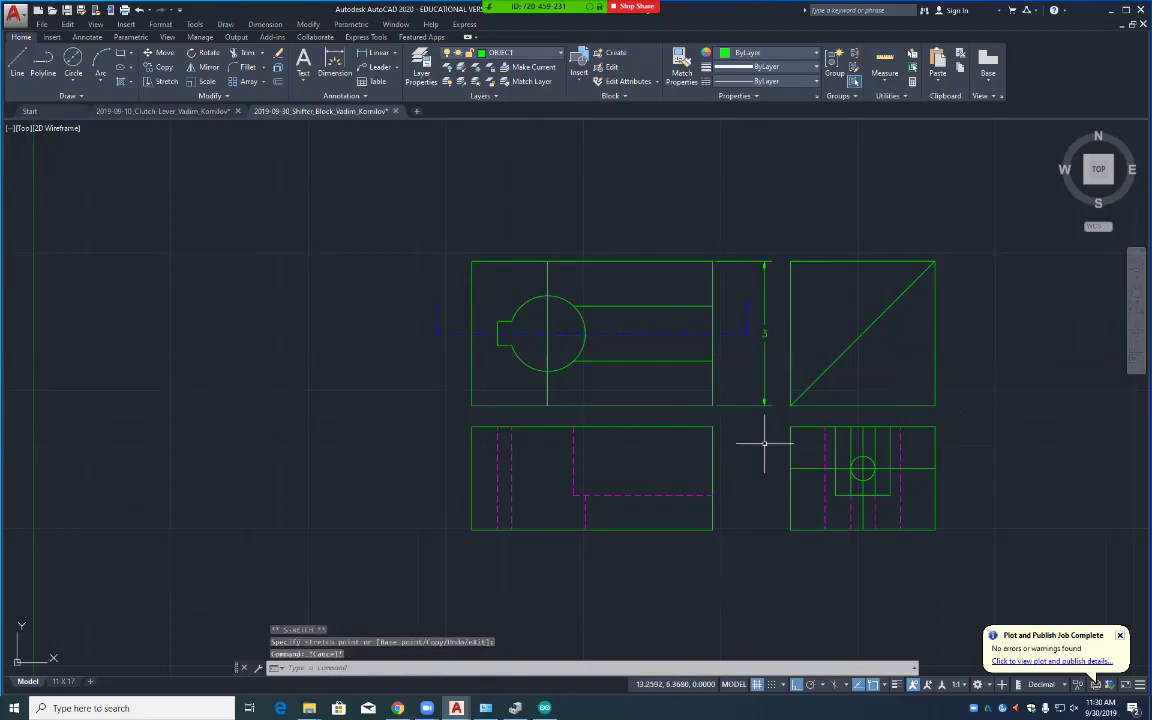
# Step: Set the vertical dimension's primary units precision to 0.00 in its properties
pyautogui.rightClick(764, 334)
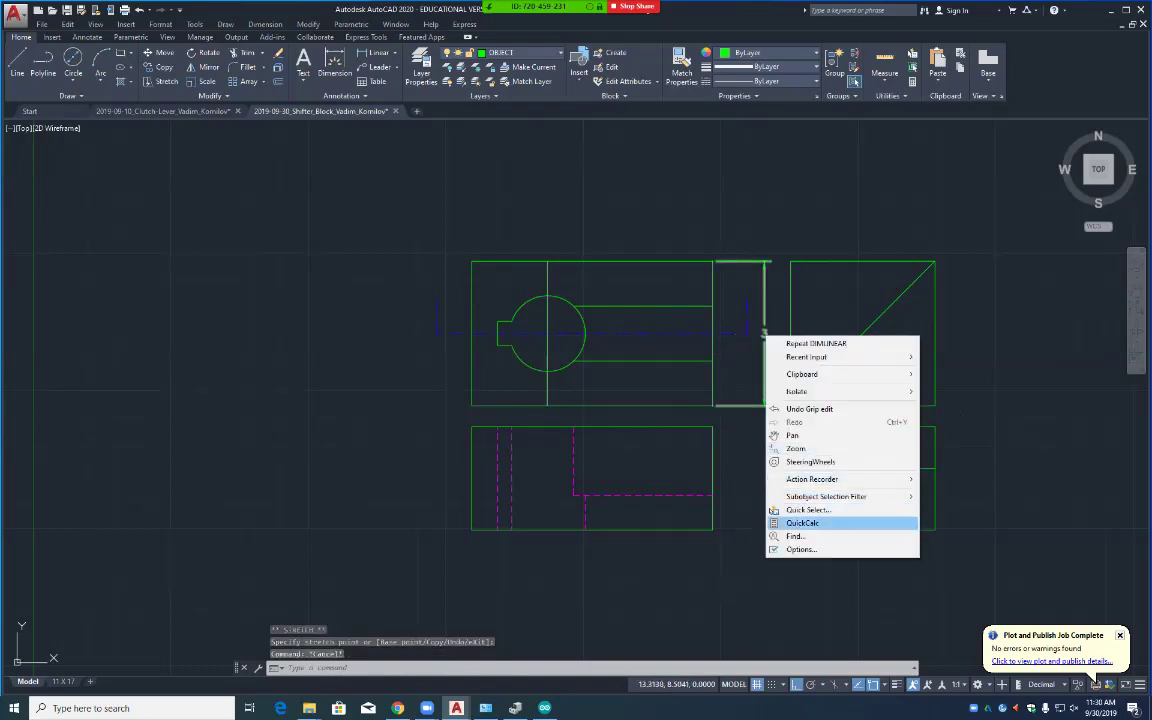
pyautogui.click(743, 487)
pyautogui.click(760, 415)
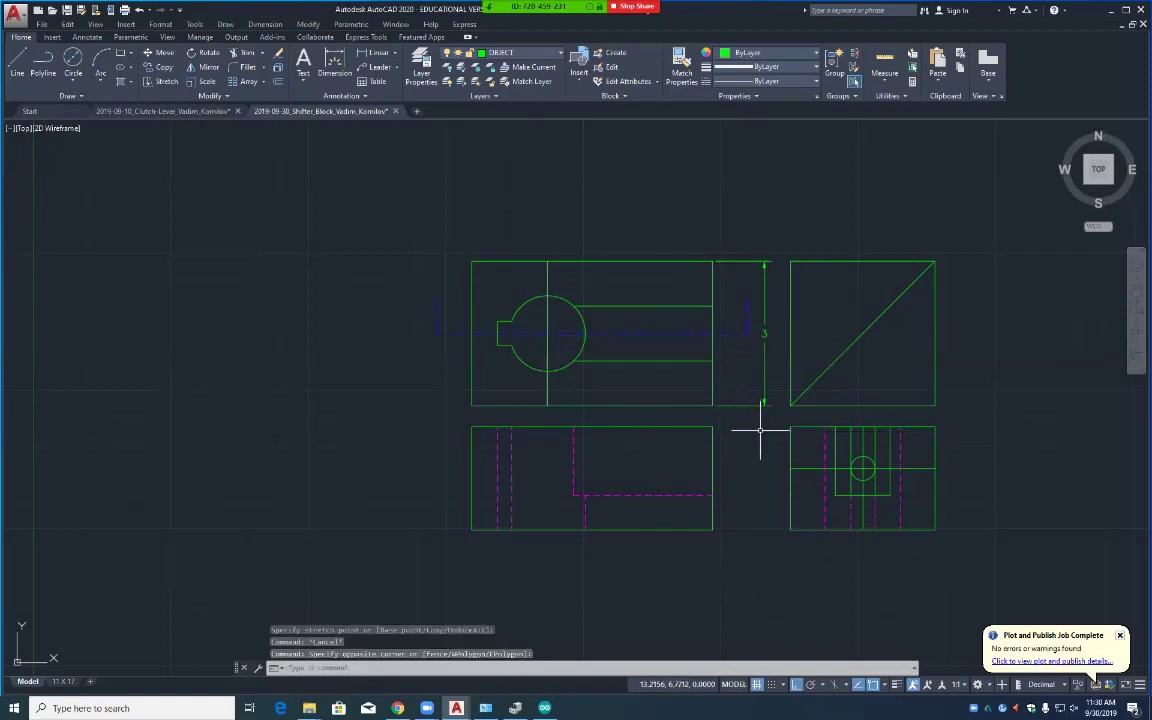
pyautogui.click(760, 405)
pyautogui.rightClick(760, 405)
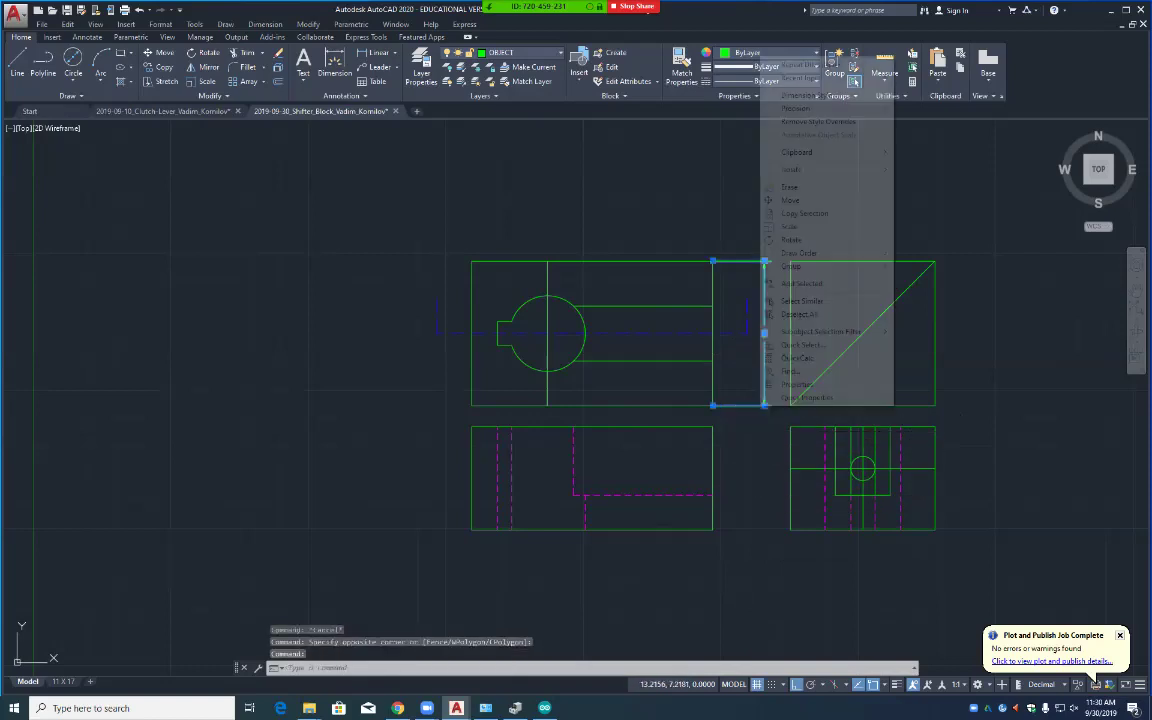
pyautogui.click(780, 384)
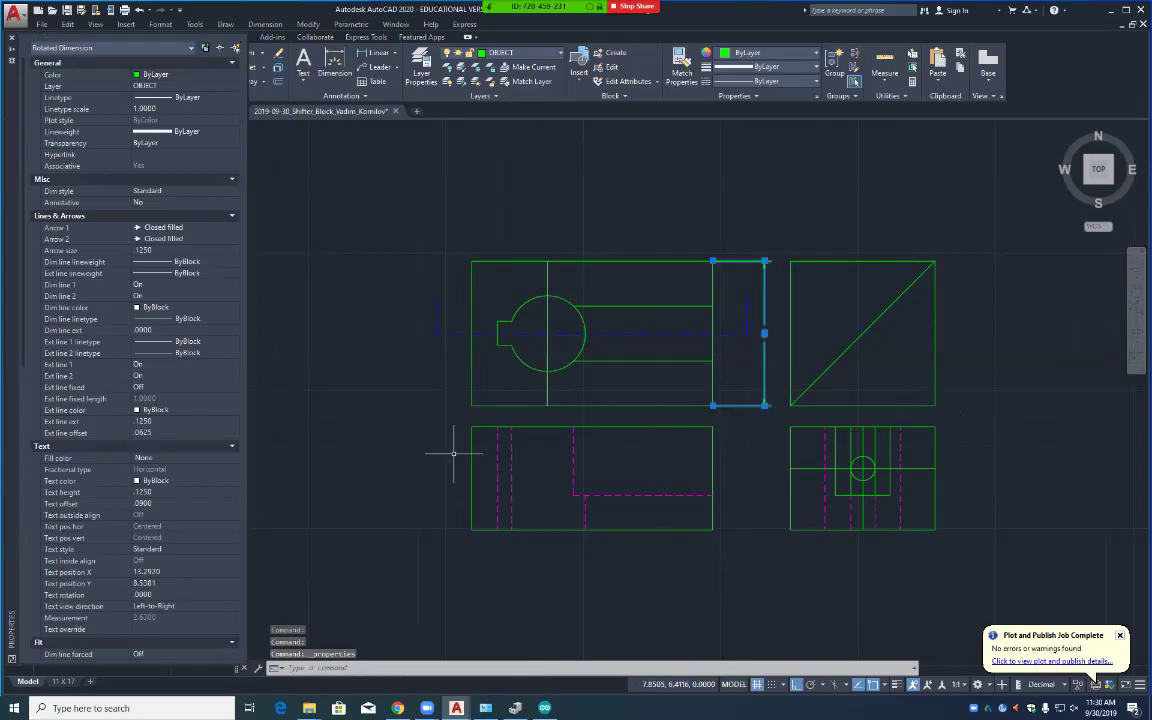
pyautogui.scroll(-10, 250, 505)
pyautogui.scroll(-6, 250, 510)
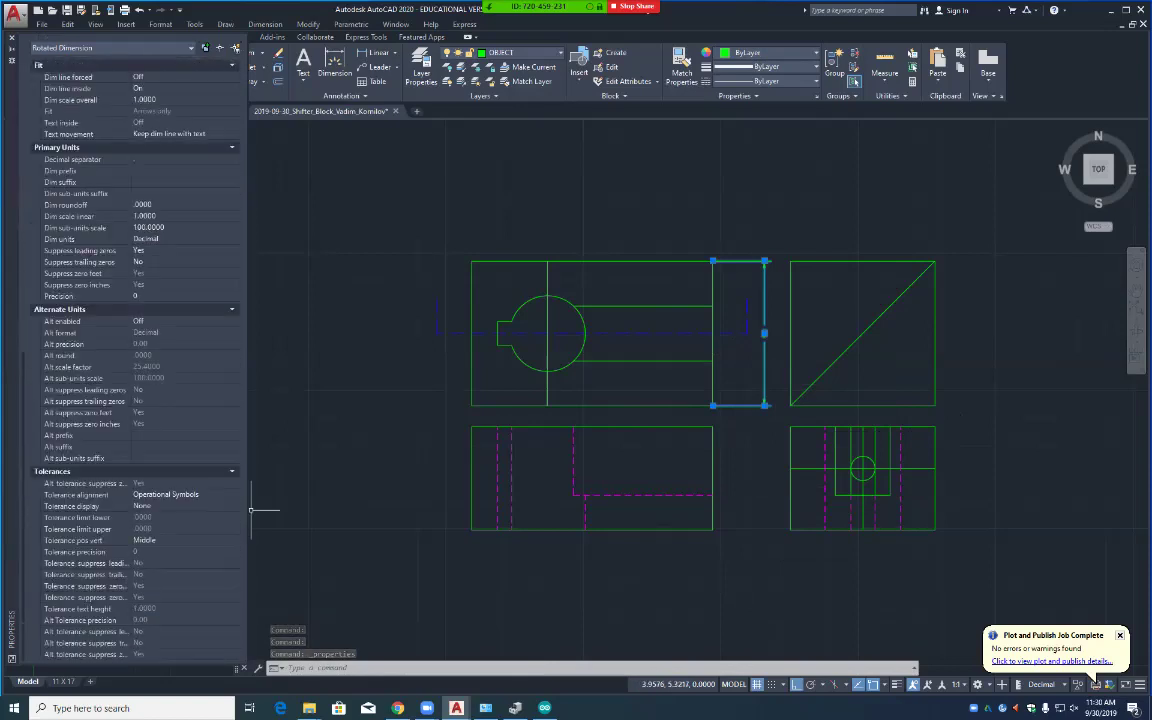
pyautogui.click(150, 296)
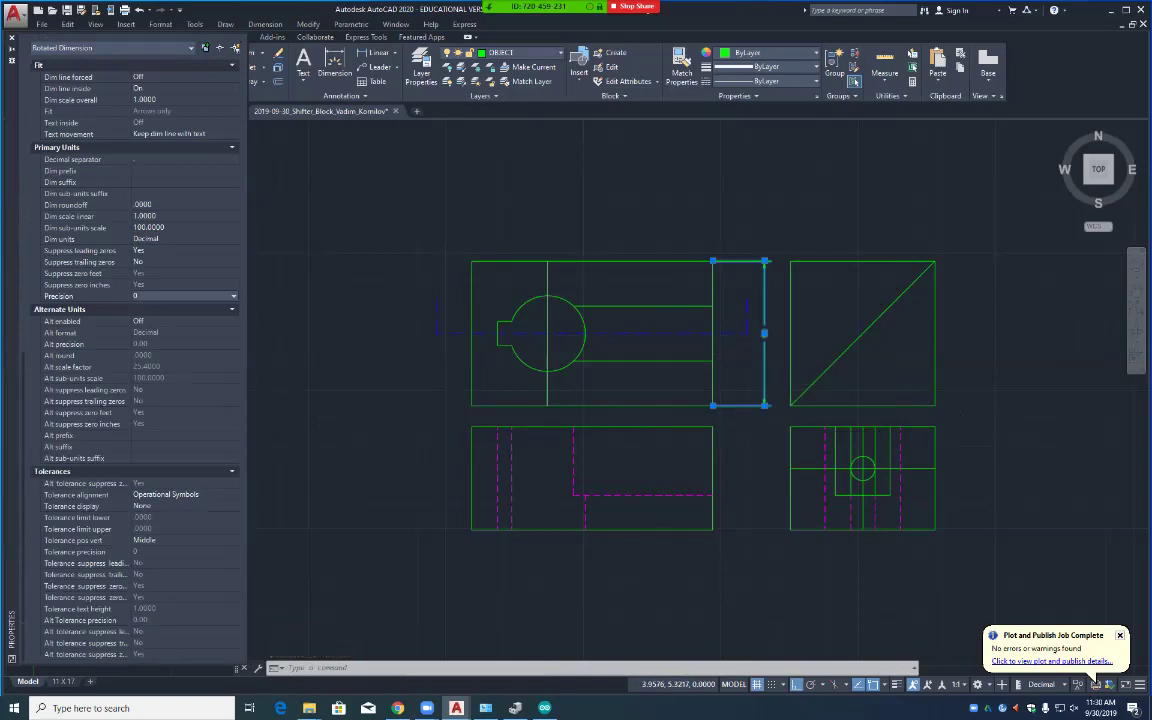
pyautogui.click(233, 296)
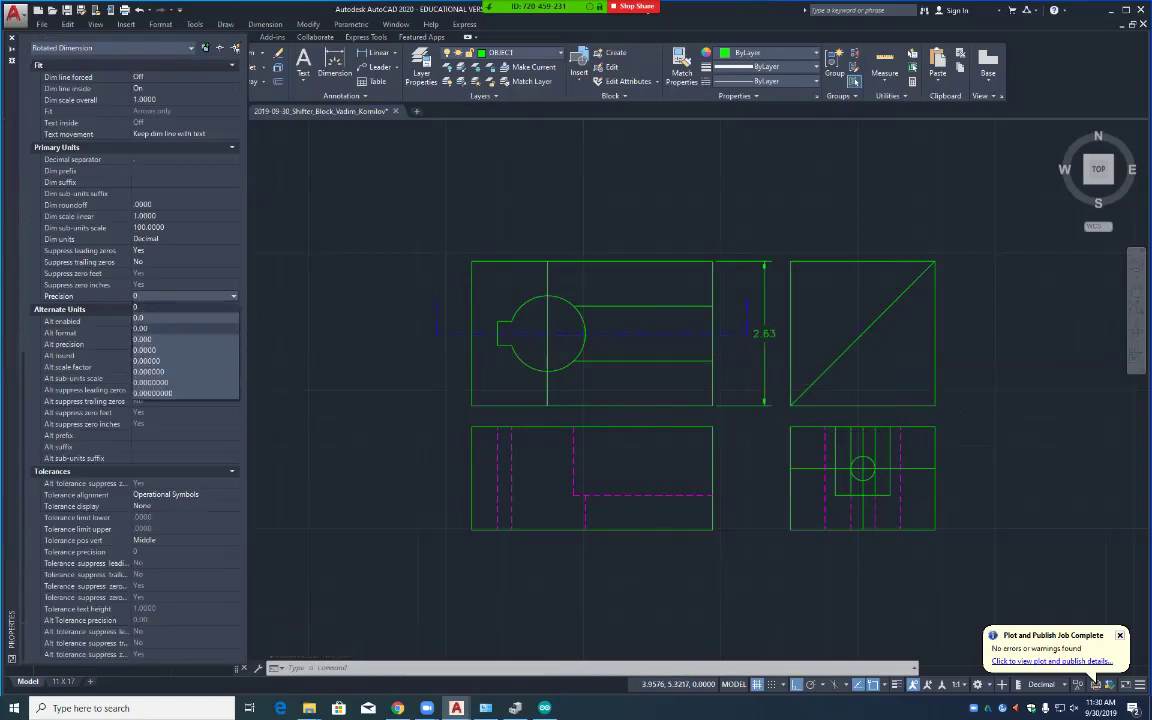
pyautogui.click(145, 328)
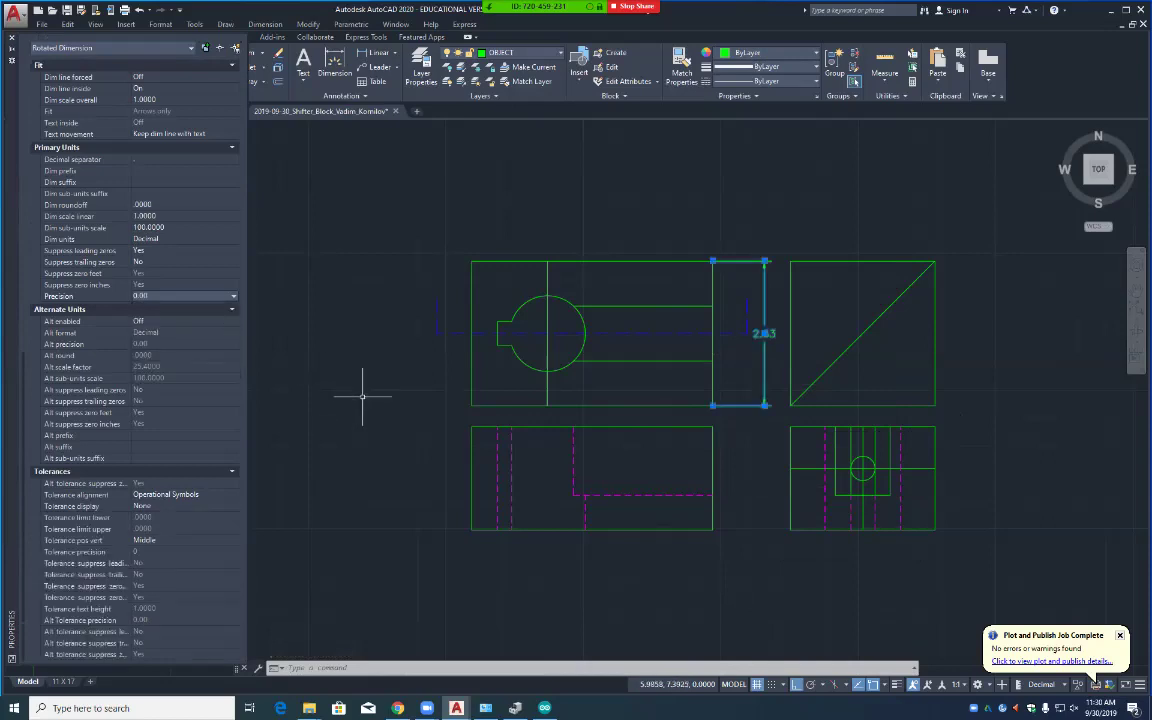
pyautogui.press('Escape')
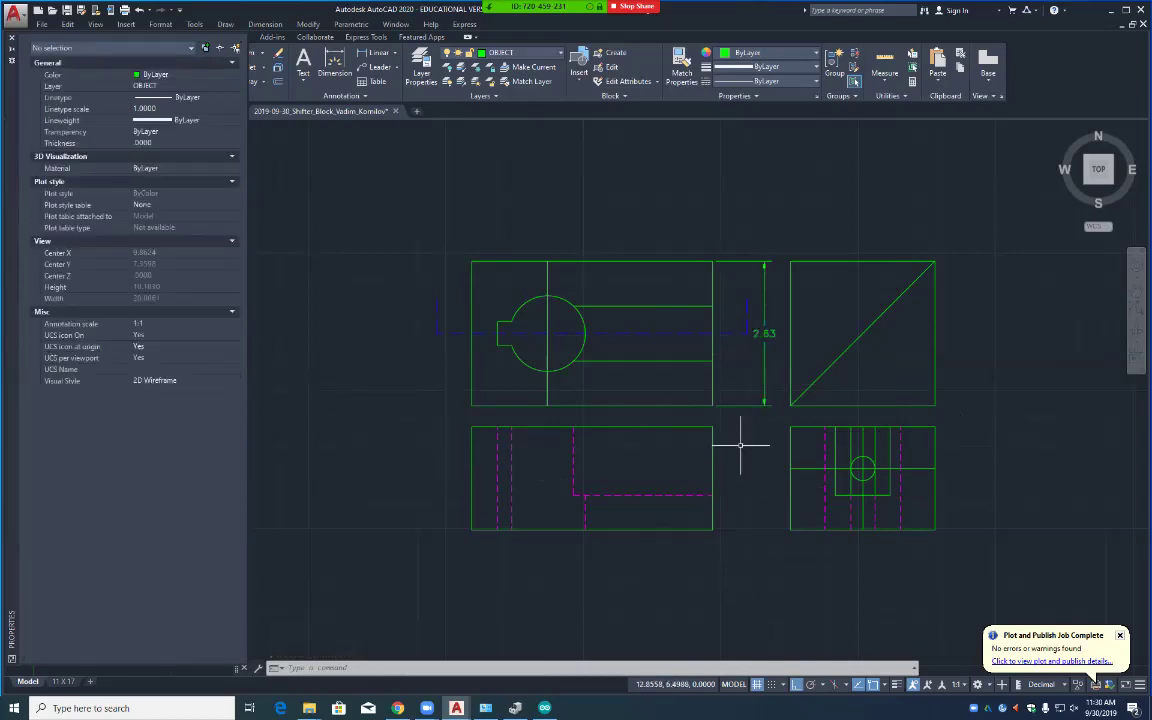
# Step: Change the vertical dimension's layer to CUTTING
pyautogui.click(750, 405)
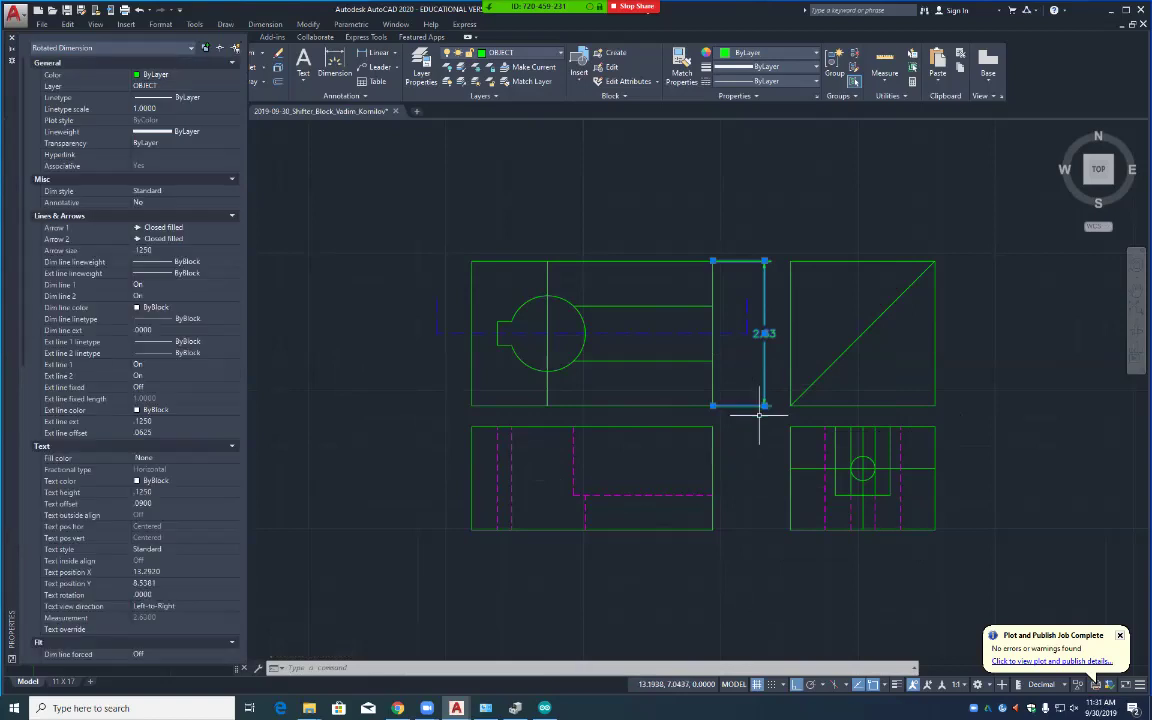
pyautogui.click(520, 52)
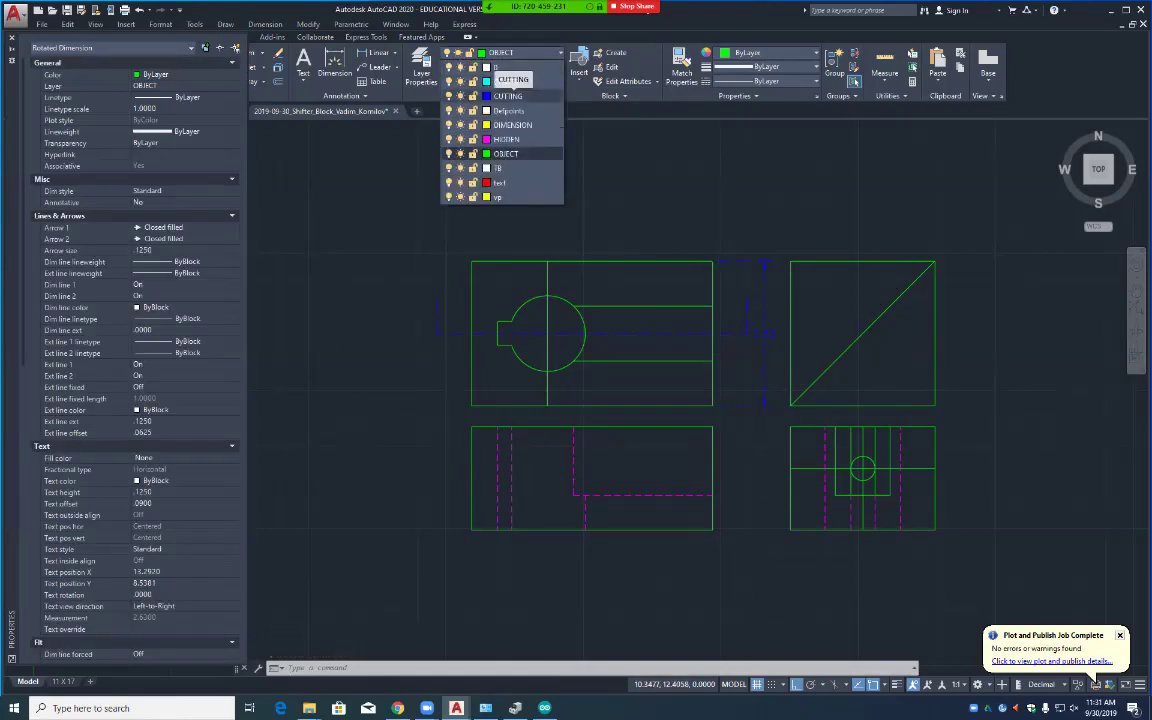
pyautogui.click(507, 96)
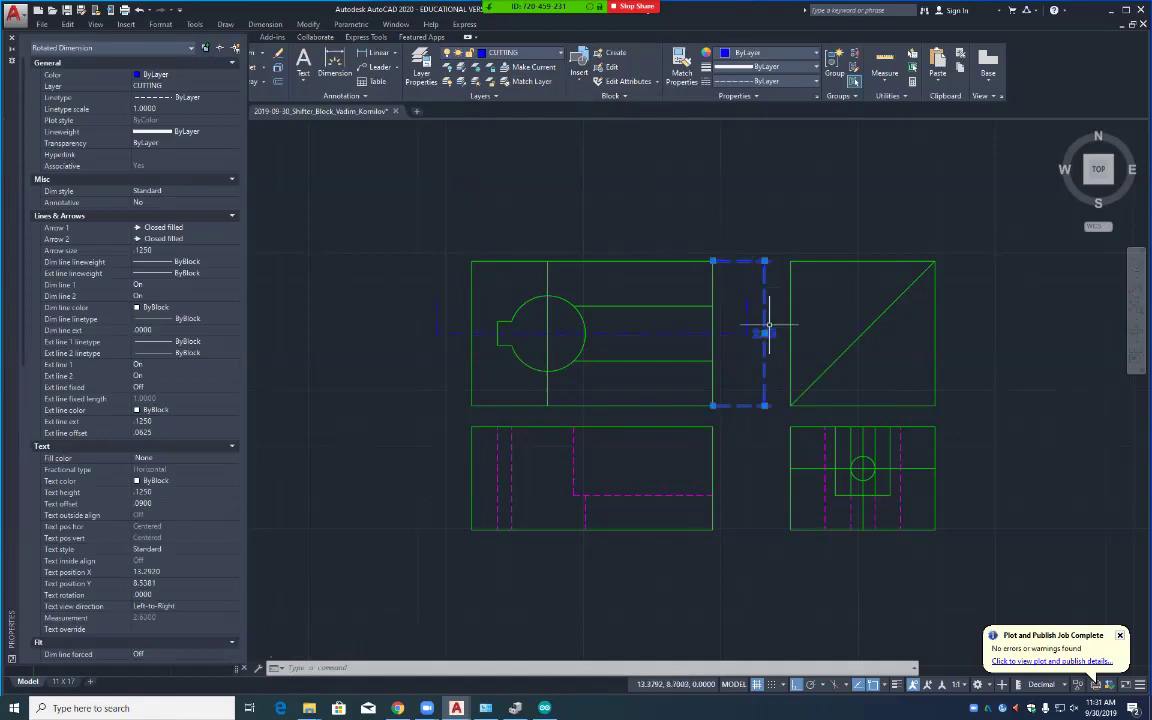
pyautogui.moveTo(764, 333)
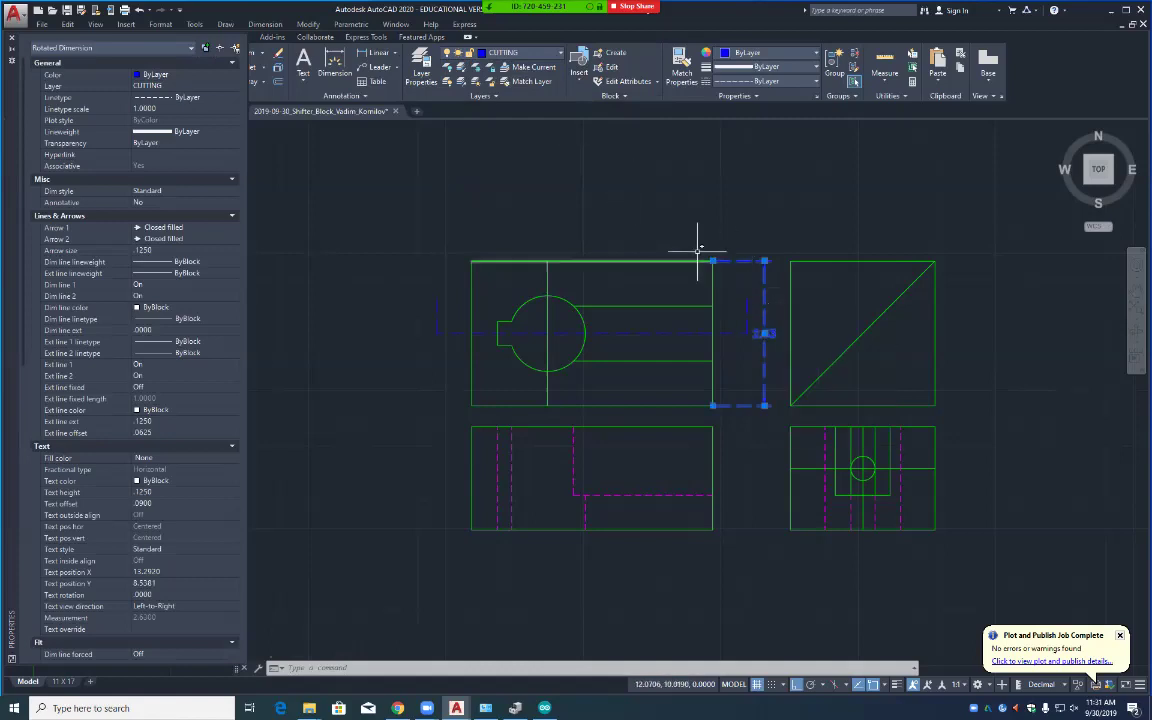
pyautogui.press('Escape')
# Step: Explode the vertical dimension beside the top view and close its properties
pyautogui.write('EX')
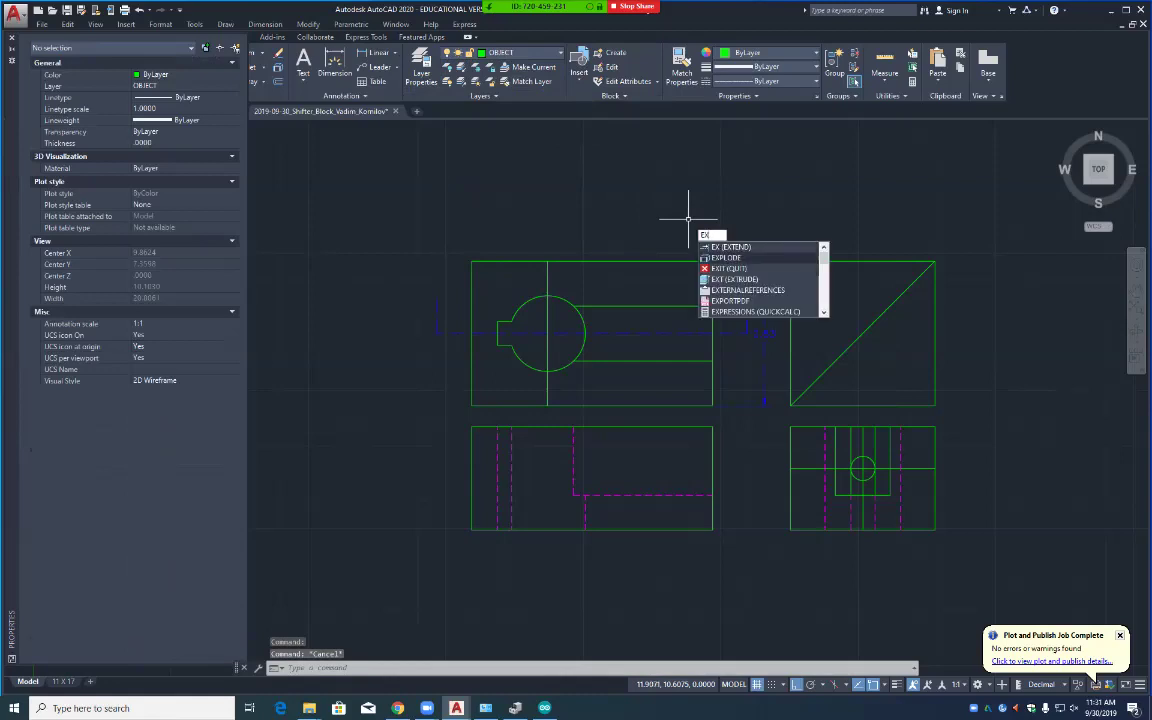
pyautogui.click(726, 257)
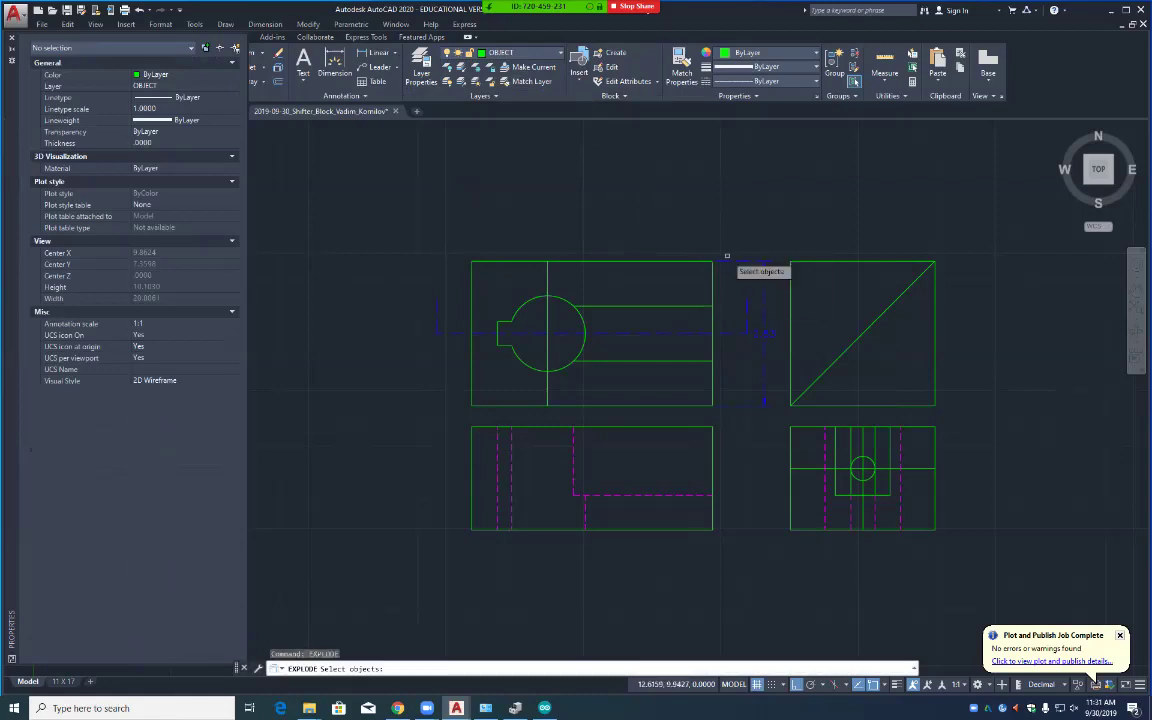
pyautogui.click(762, 333)
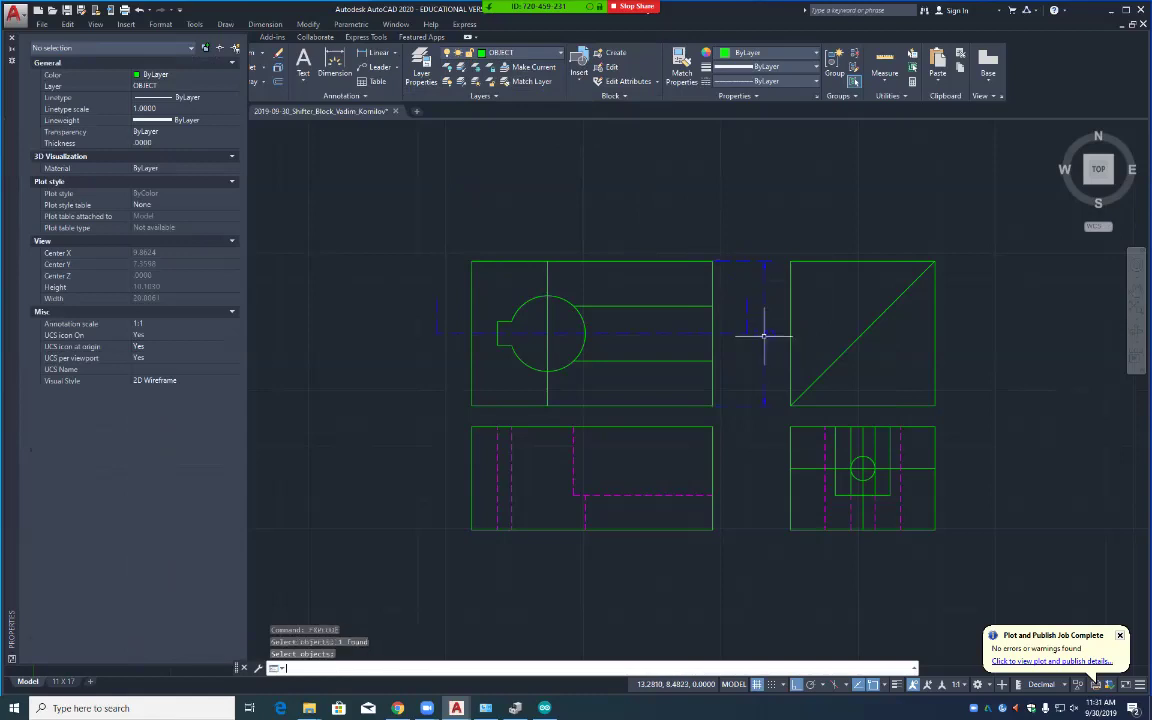
pyautogui.press('Return')
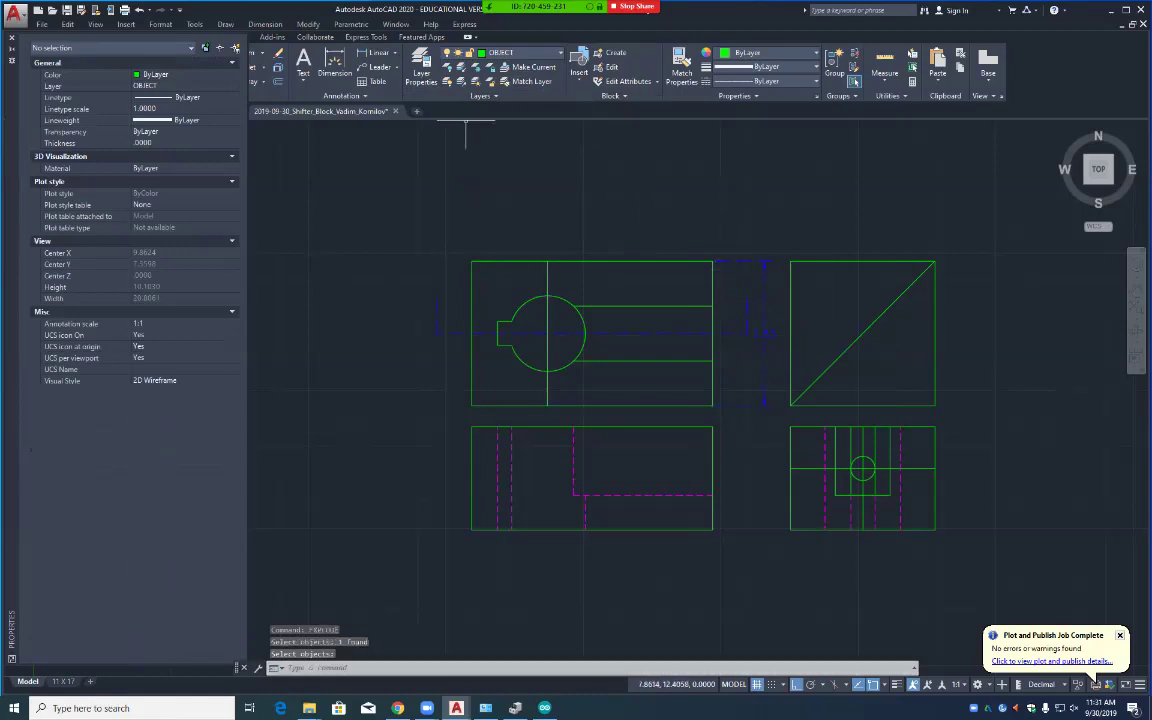
pyautogui.click(11, 38)
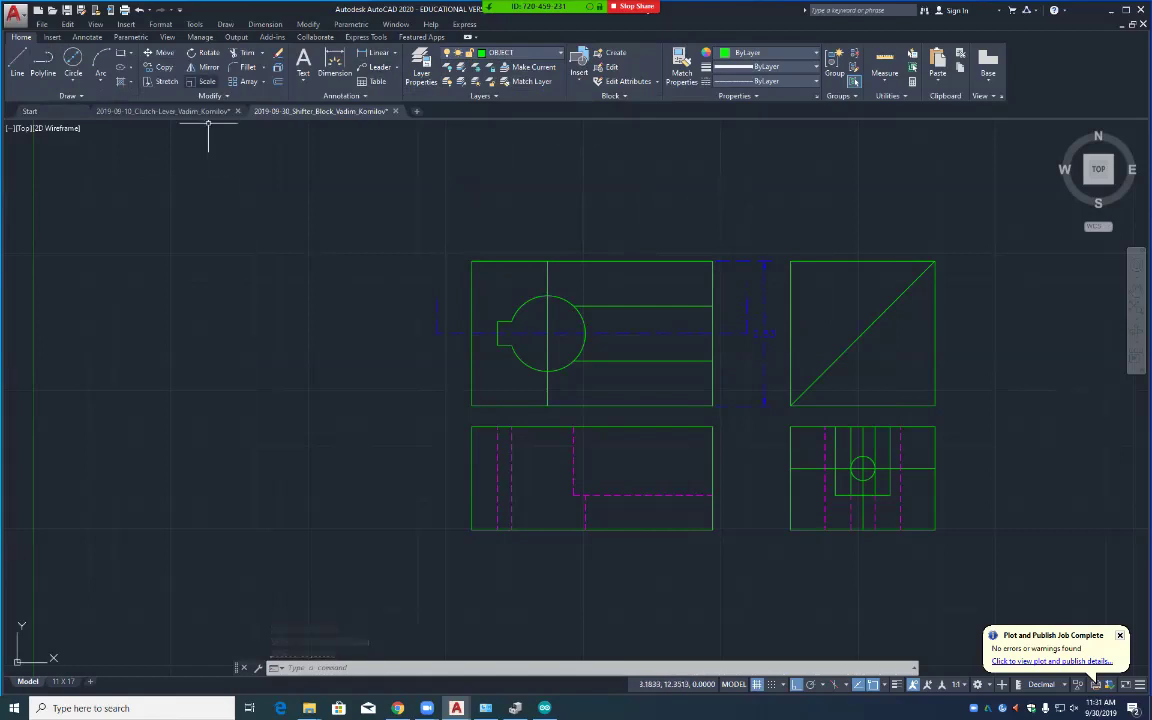
# Step: Try to scale the upper arrowhead of the exploded dimension
pyautogui.click(205, 81)
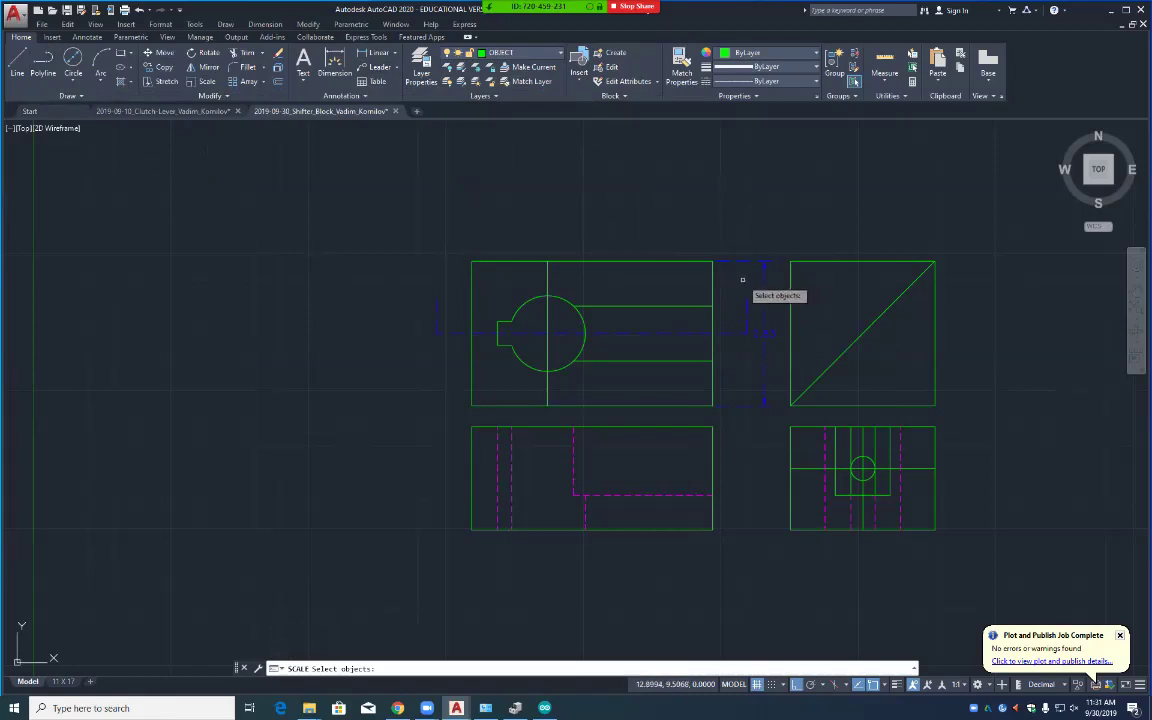
pyautogui.scroll(2, 751, 294)
pyautogui.scroll(4, 752, 294)
pyautogui.moveTo(753, 260); pyautogui.dragTo(592, 299, button='middle')
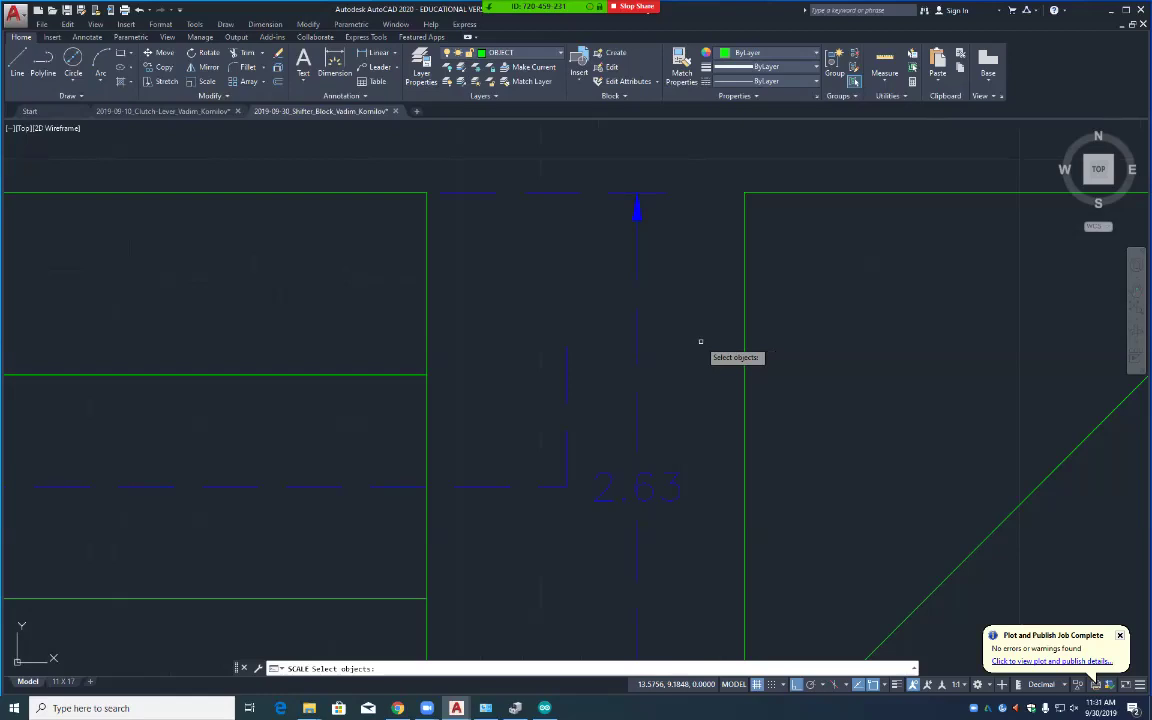
pyautogui.click(638, 211)
pyautogui.scroll(5, 638, 211)
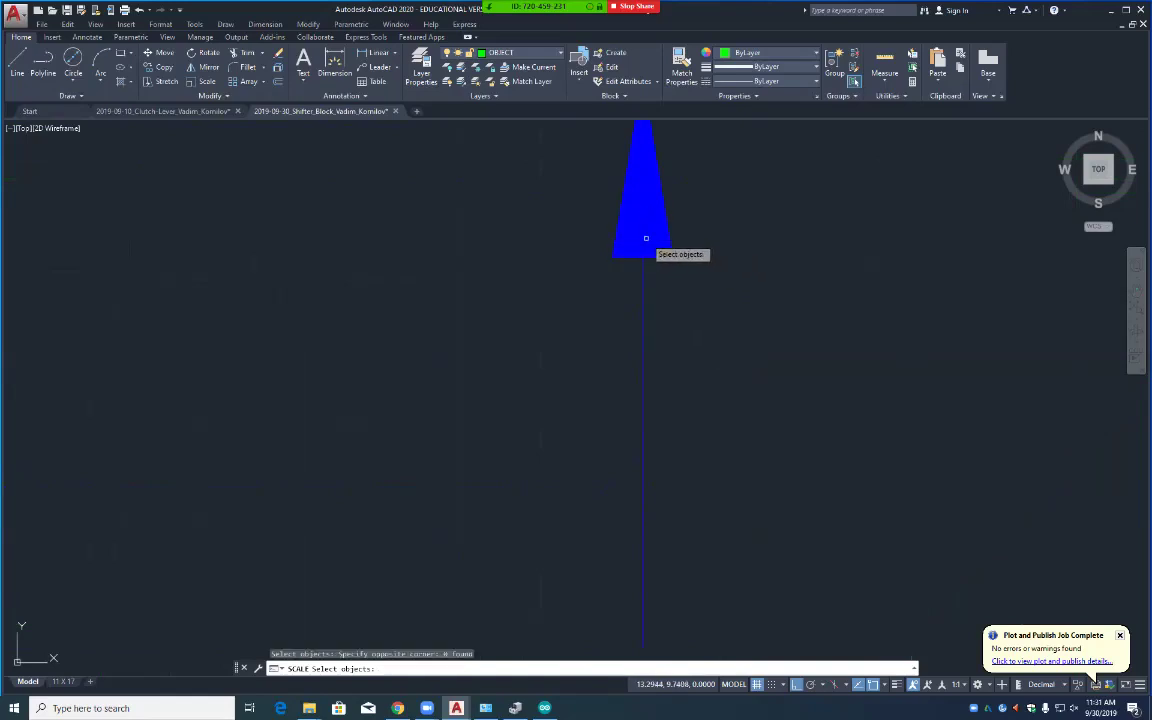
pyautogui.click(650, 214)
pyautogui.click(650, 214)
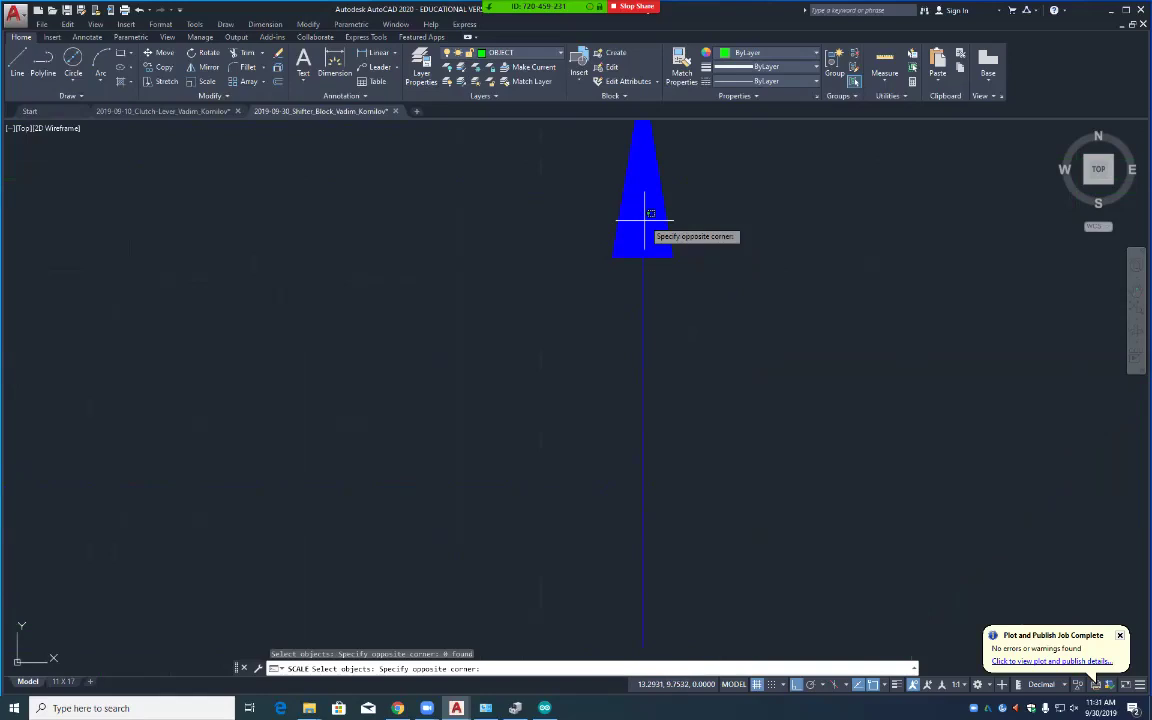
pyautogui.click(648, 215)
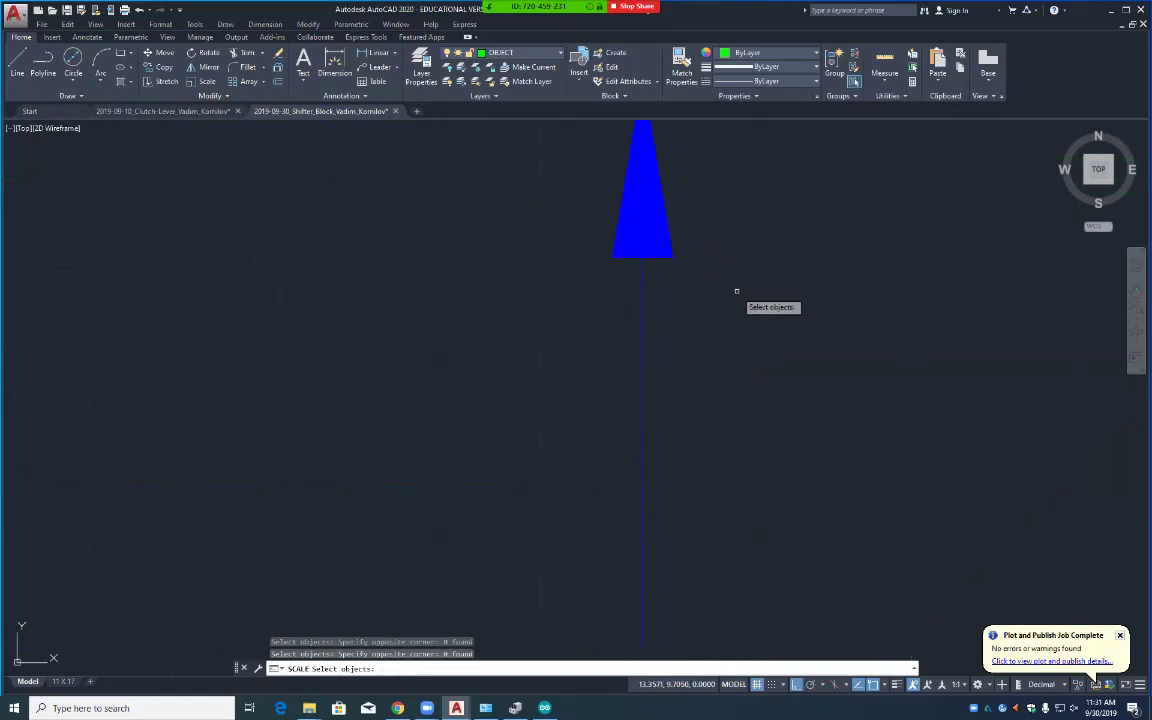
pyautogui.scroll(-4, 719, 309)
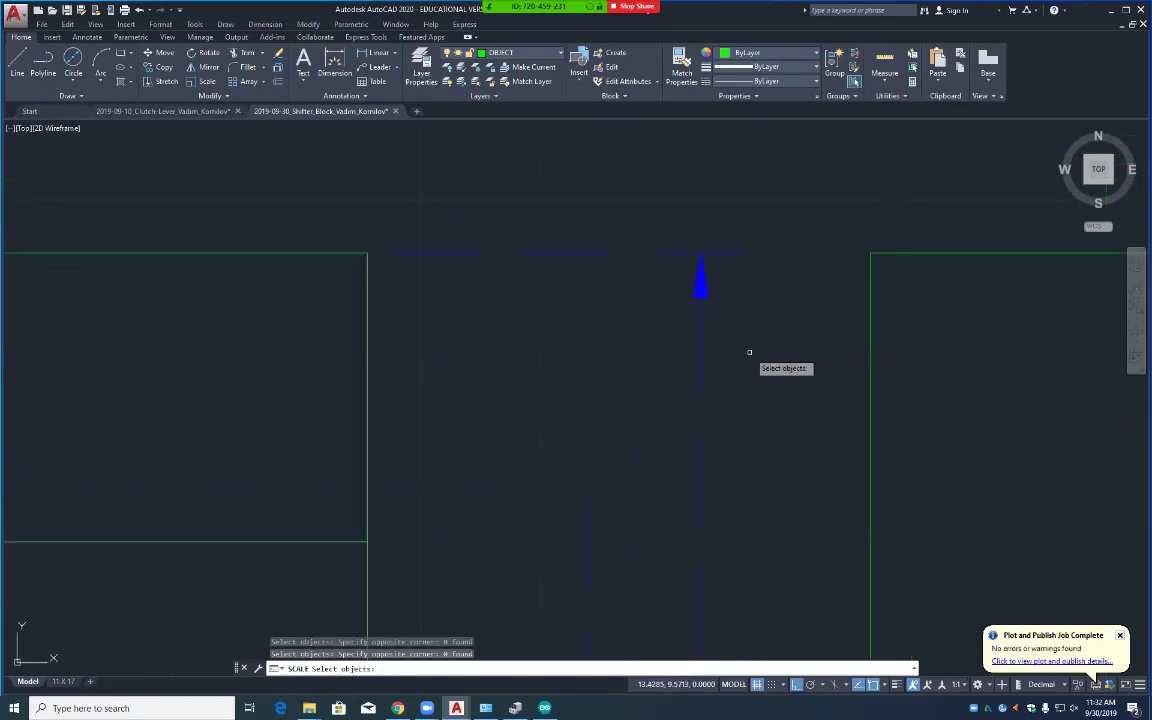
pyautogui.press('Escape')
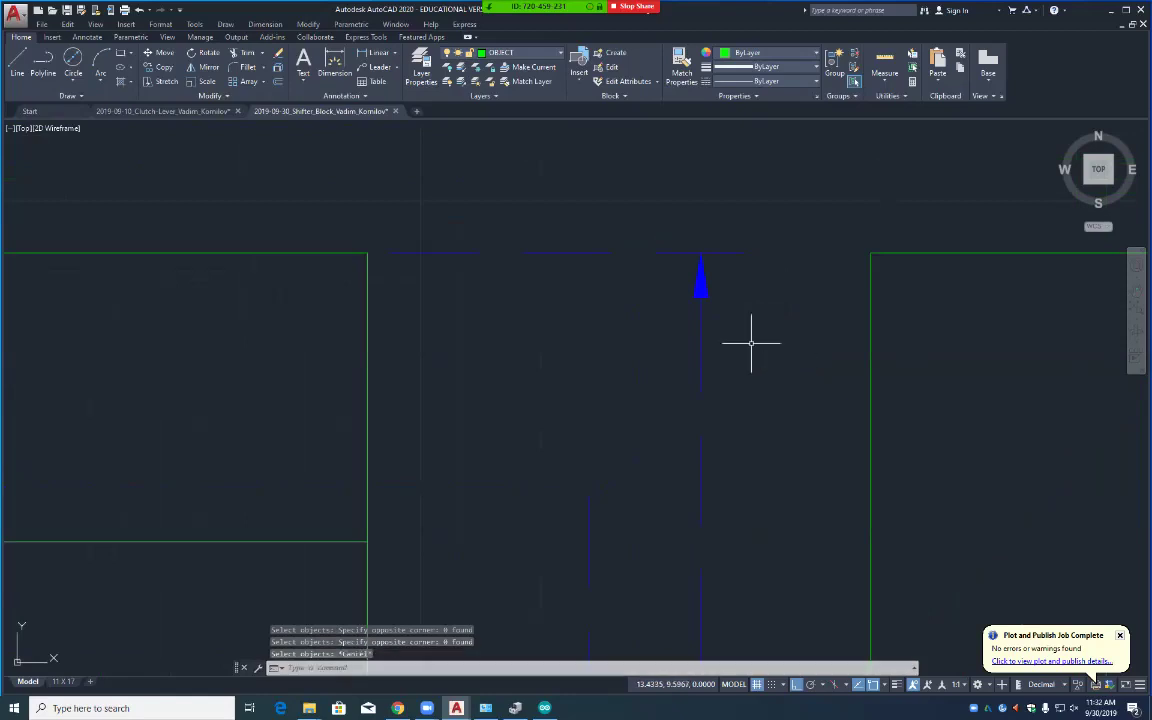
pyautogui.write('EX')
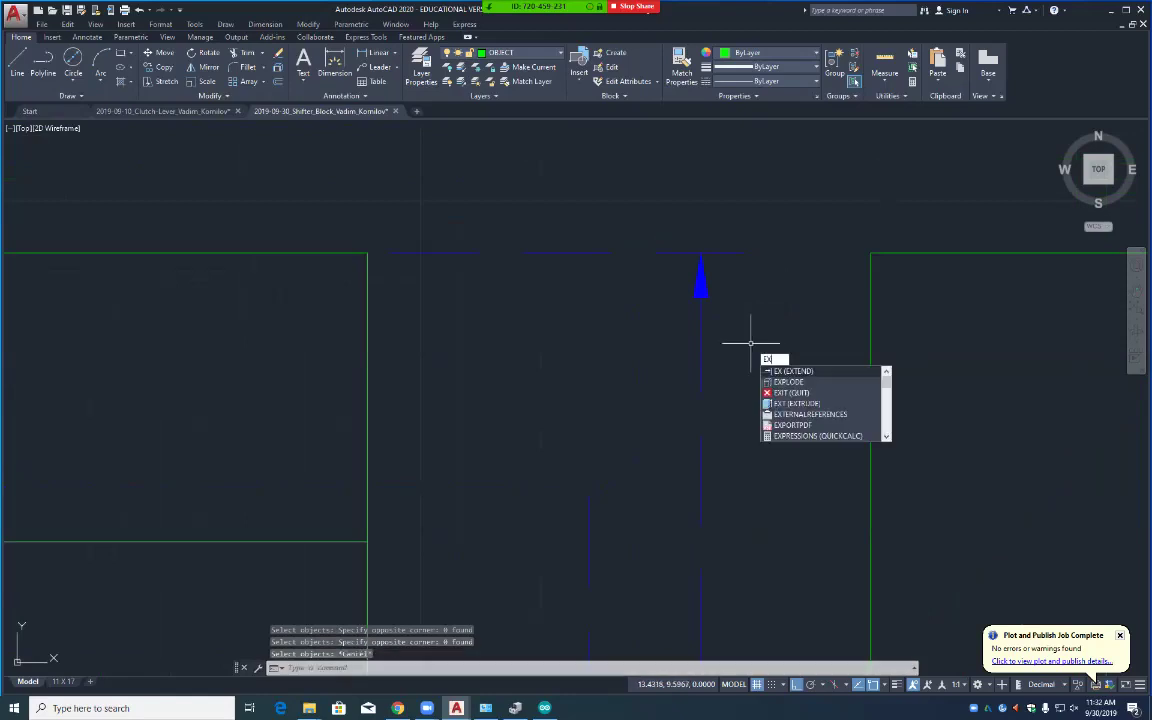
pyautogui.write('PLODE')
pyautogui.press('Return')
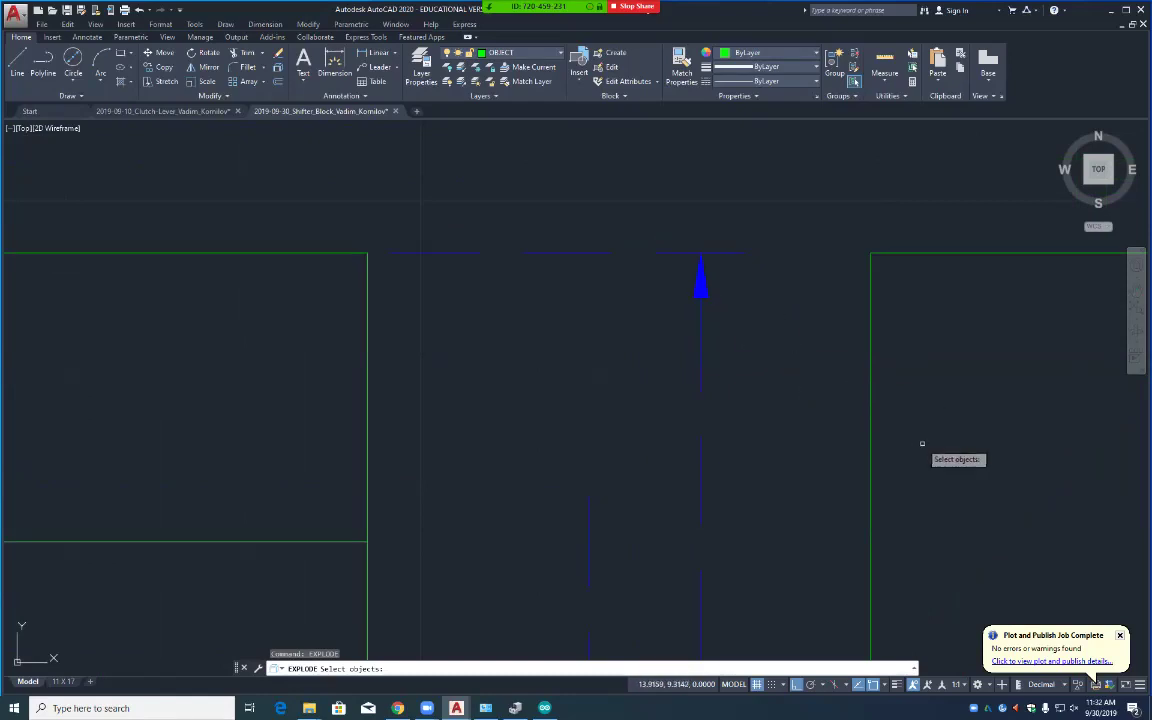
pyautogui.press('Escape')
pyautogui.press('Escape')
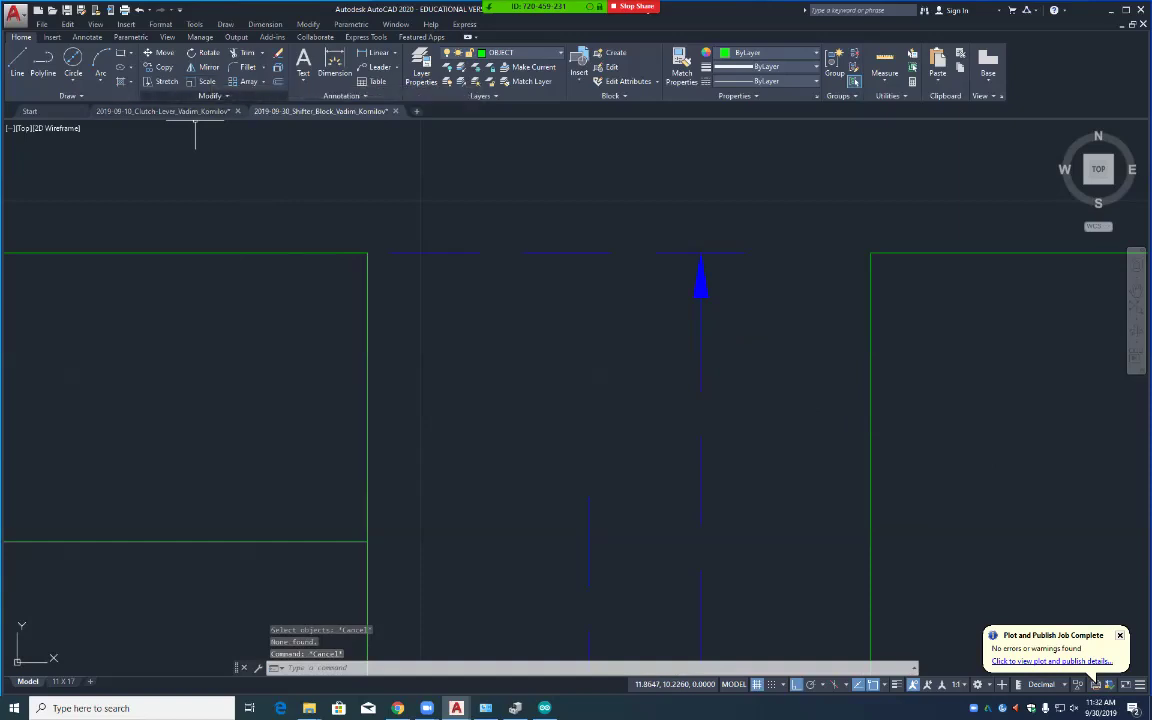
# Step: Scale the exploded dimension's upper arrowhead by a factor of 2 about the midpoint of its base
pyautogui.click(165, 81)
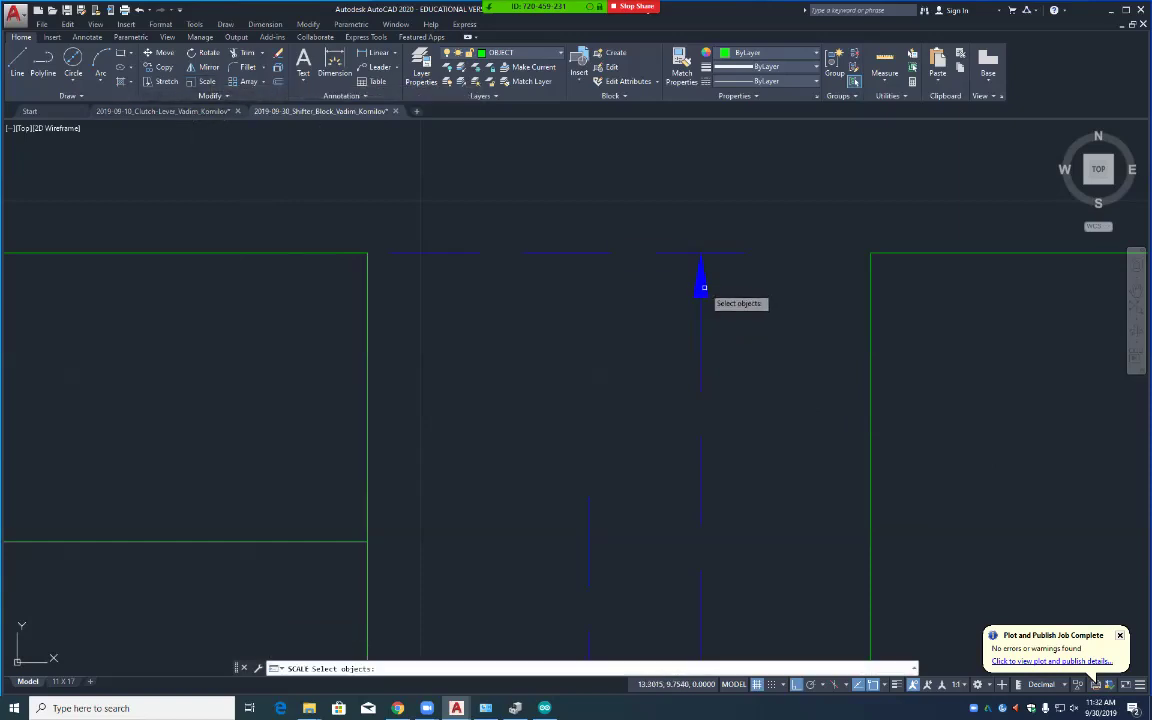
pyautogui.click(713, 271)
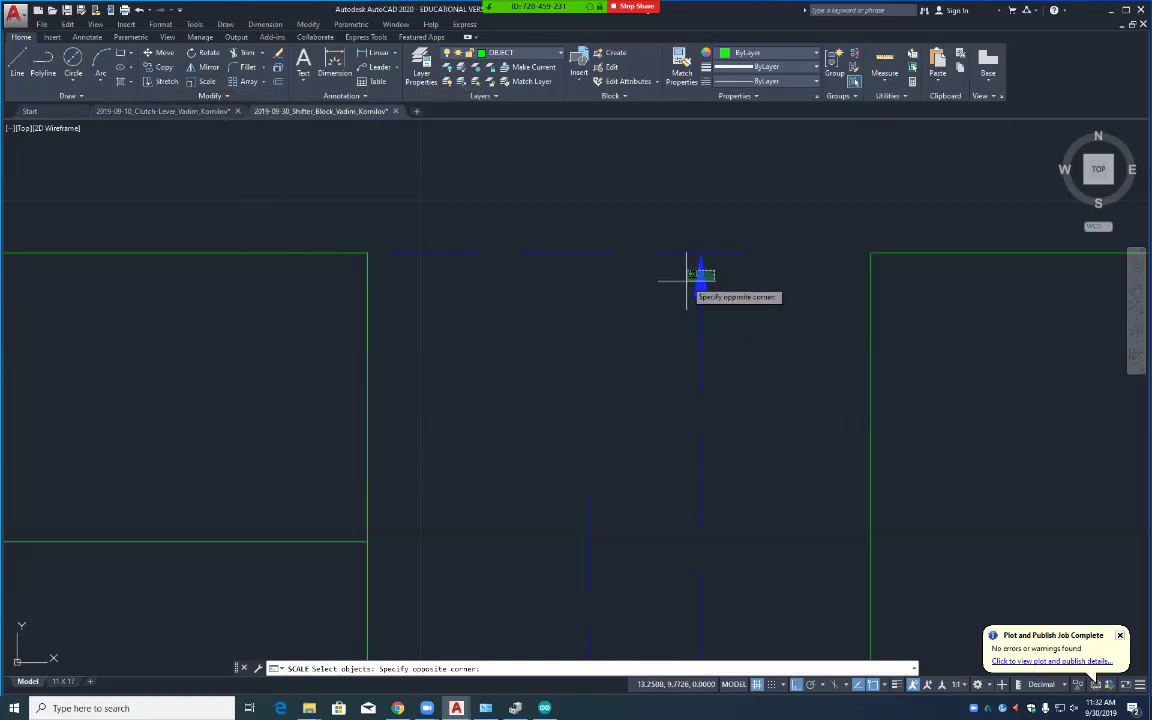
pyautogui.click(686, 281)
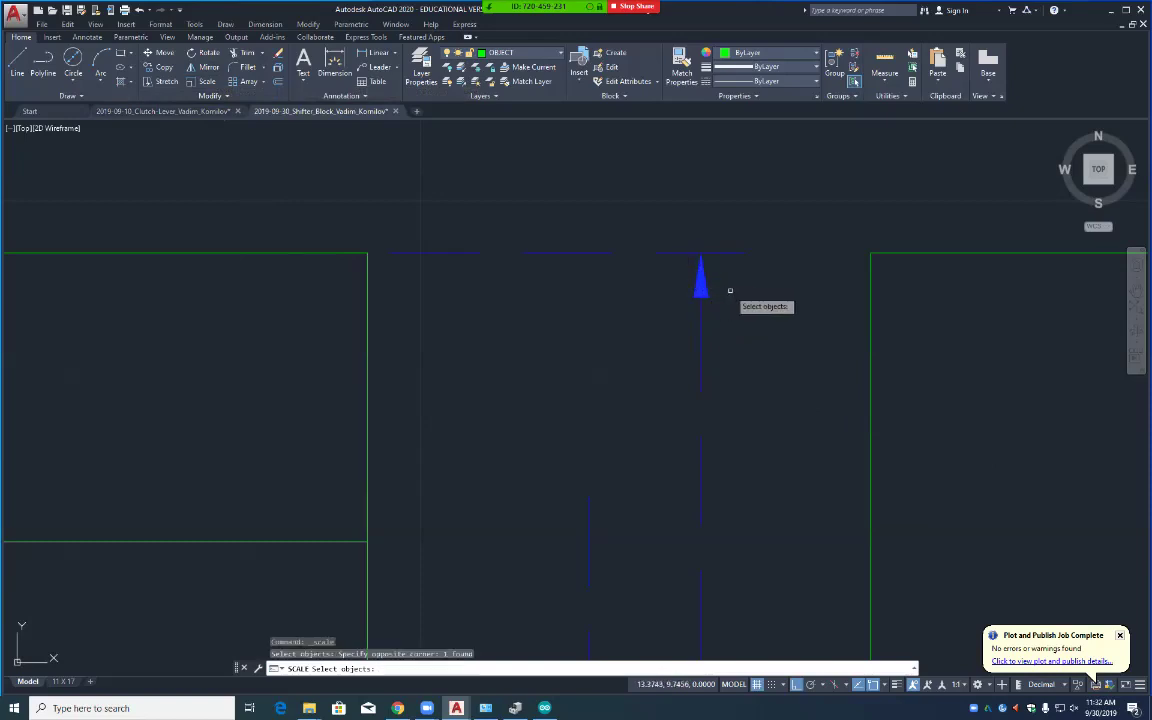
pyautogui.press('Return')
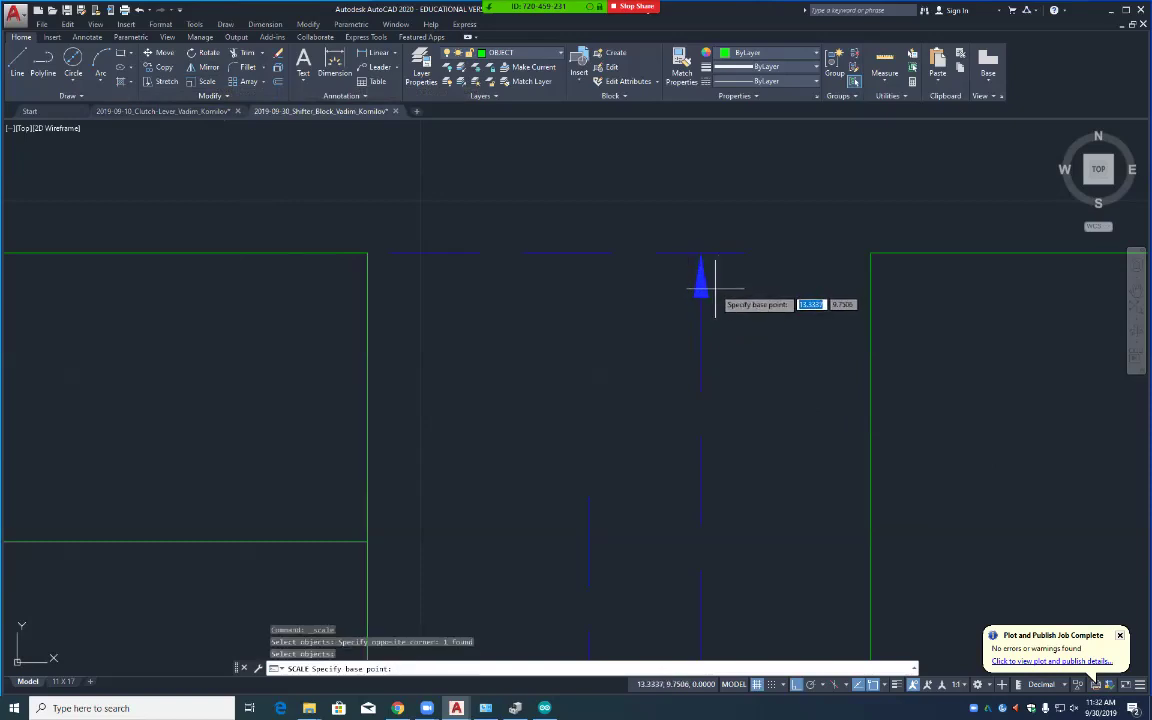
pyautogui.scroll(5, 699, 300)
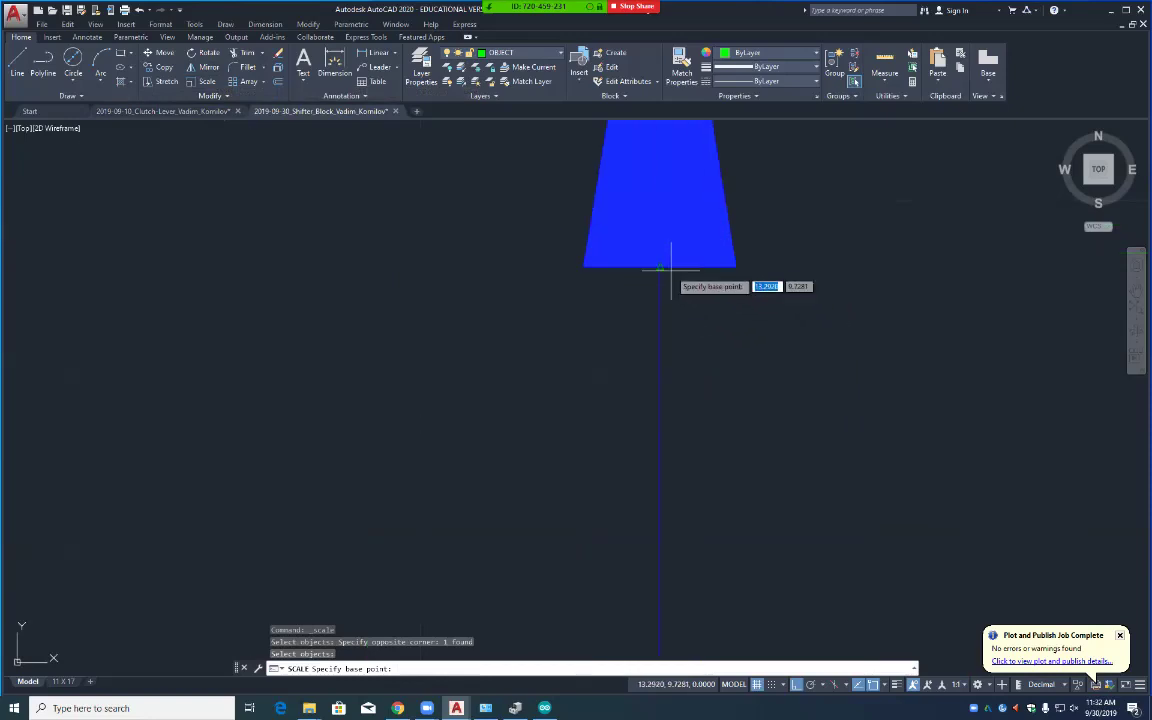
pyautogui.click(659, 267)
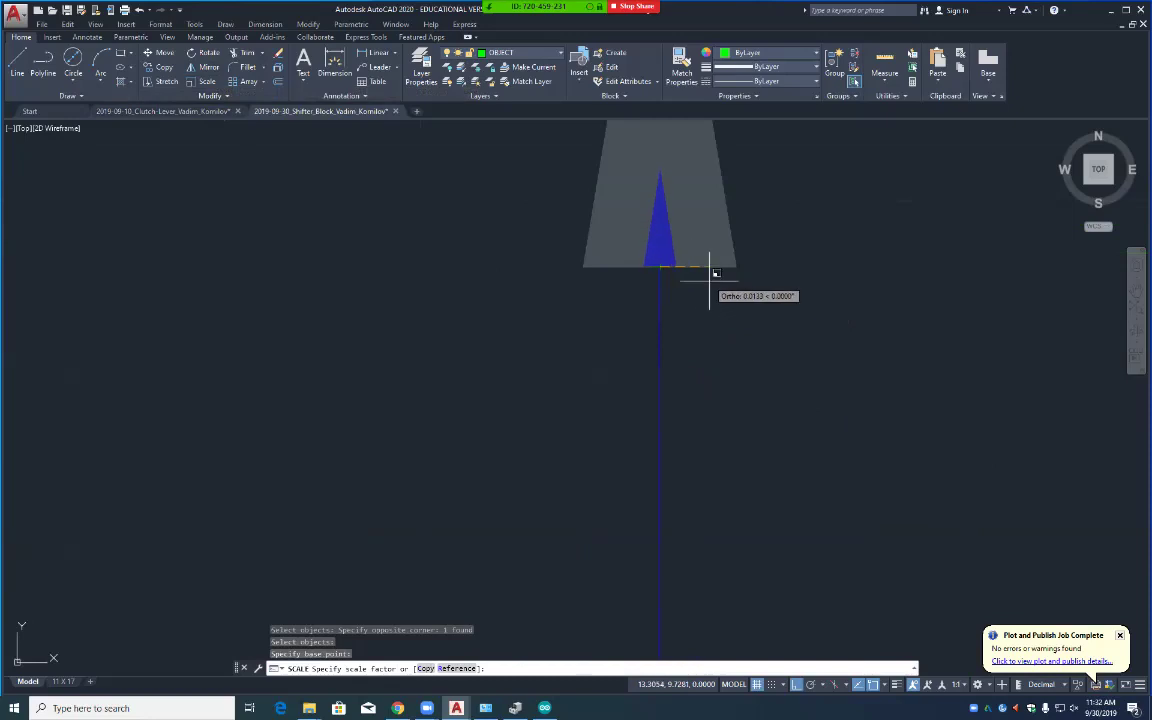
pyautogui.write('2')
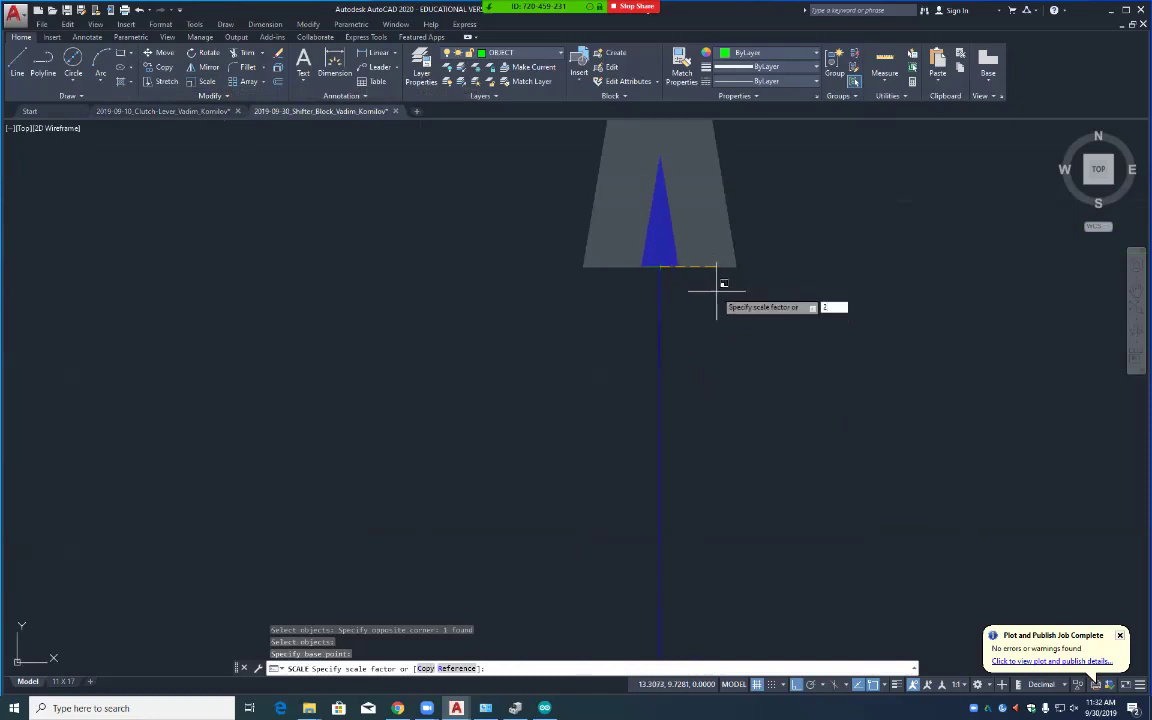
pyautogui.press('Return')
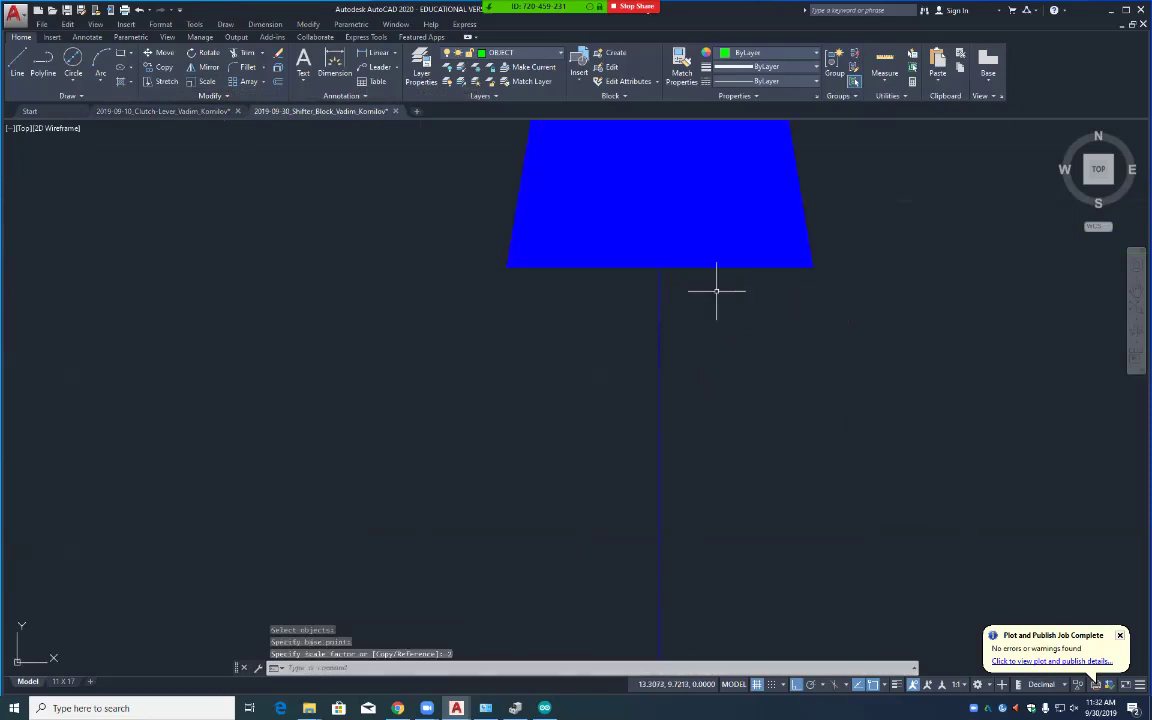
# Step: Copy the enlarged arrowhead from its base midpoint to the upper end of the cutting-plane line's right leg, with Ortho off
pyautogui.scroll(2, 730, 360)
pyautogui.scroll(-5, 730, 360)
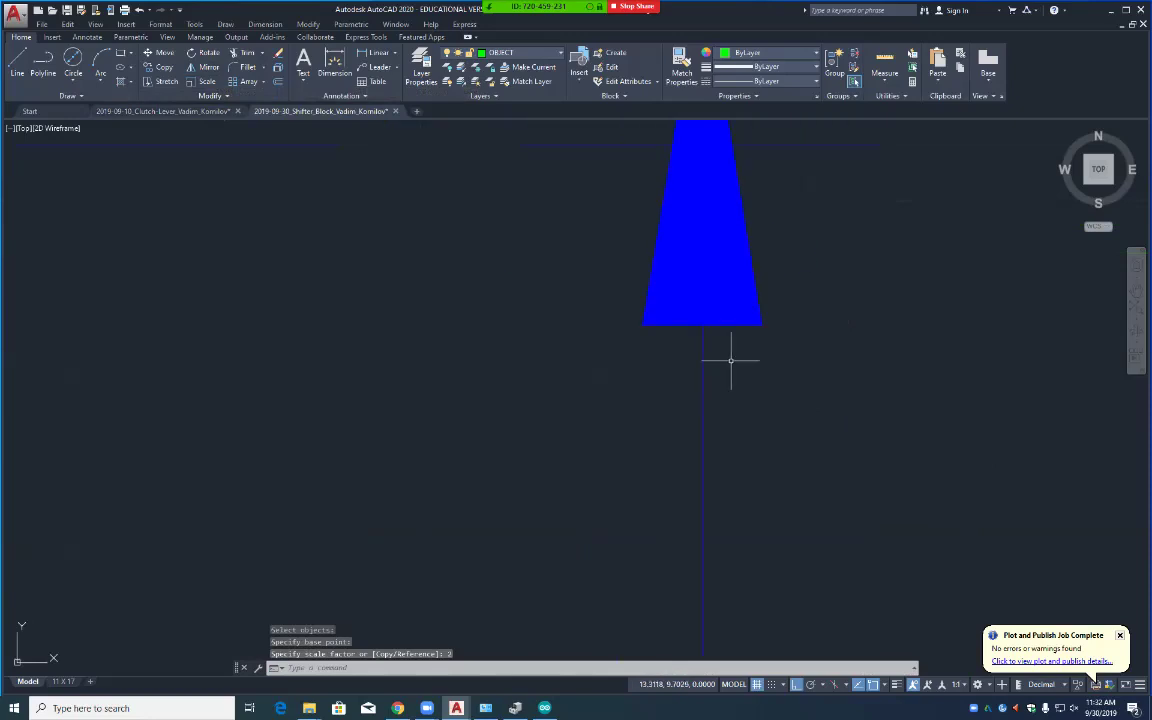
pyautogui.scroll(-2, 740, 370)
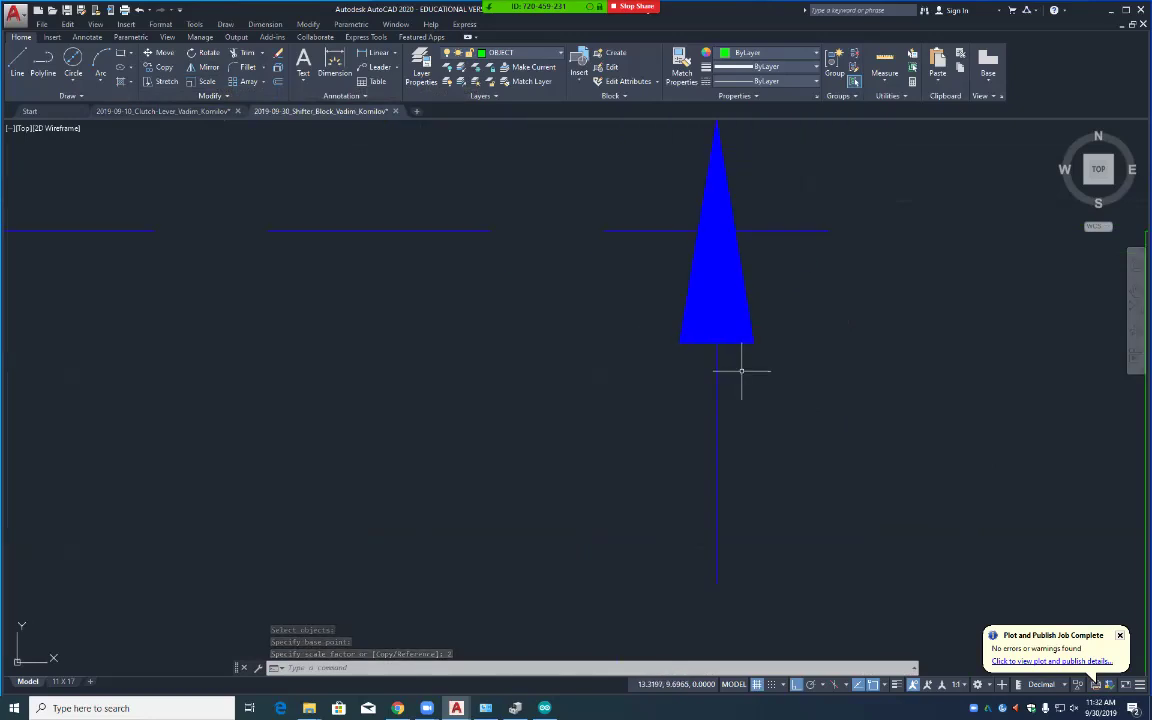
pyautogui.scroll(-2, 741, 371)
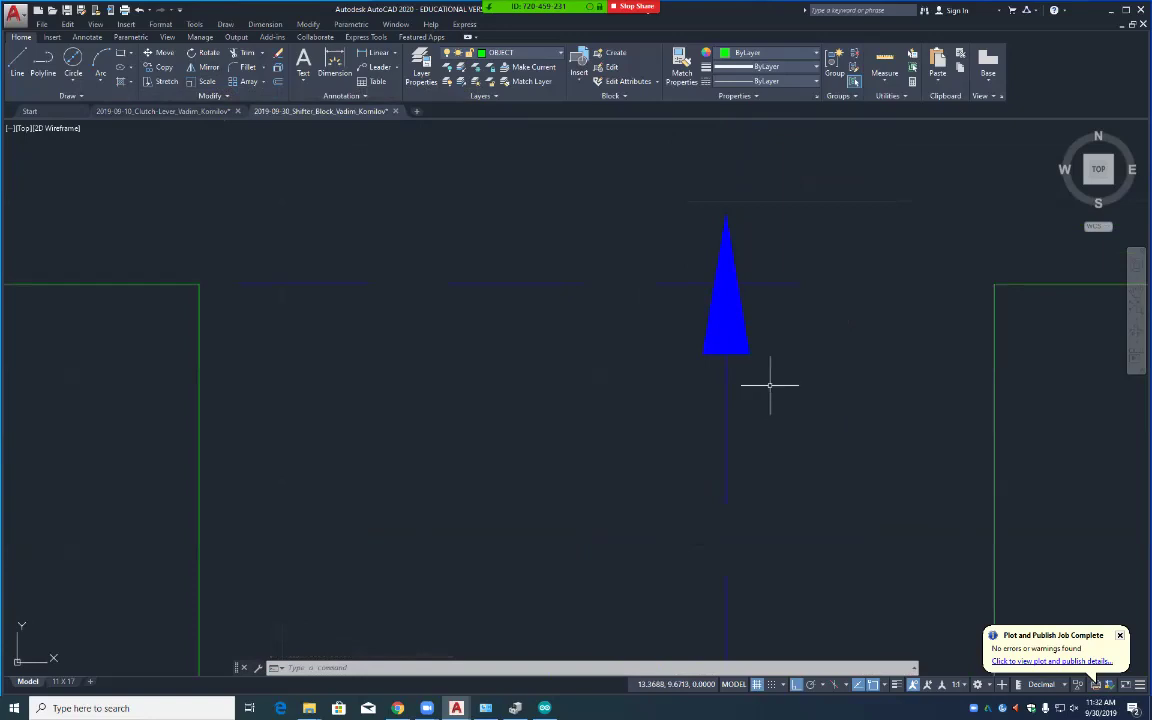
pyautogui.moveTo(812, 496)
pyautogui.mouseDown(button='middle')
pyautogui.moveTo(802, 419)
pyautogui.moveTo(756, 306)
pyautogui.moveTo(765, 385)
pyautogui.mouseUp(button='middle')
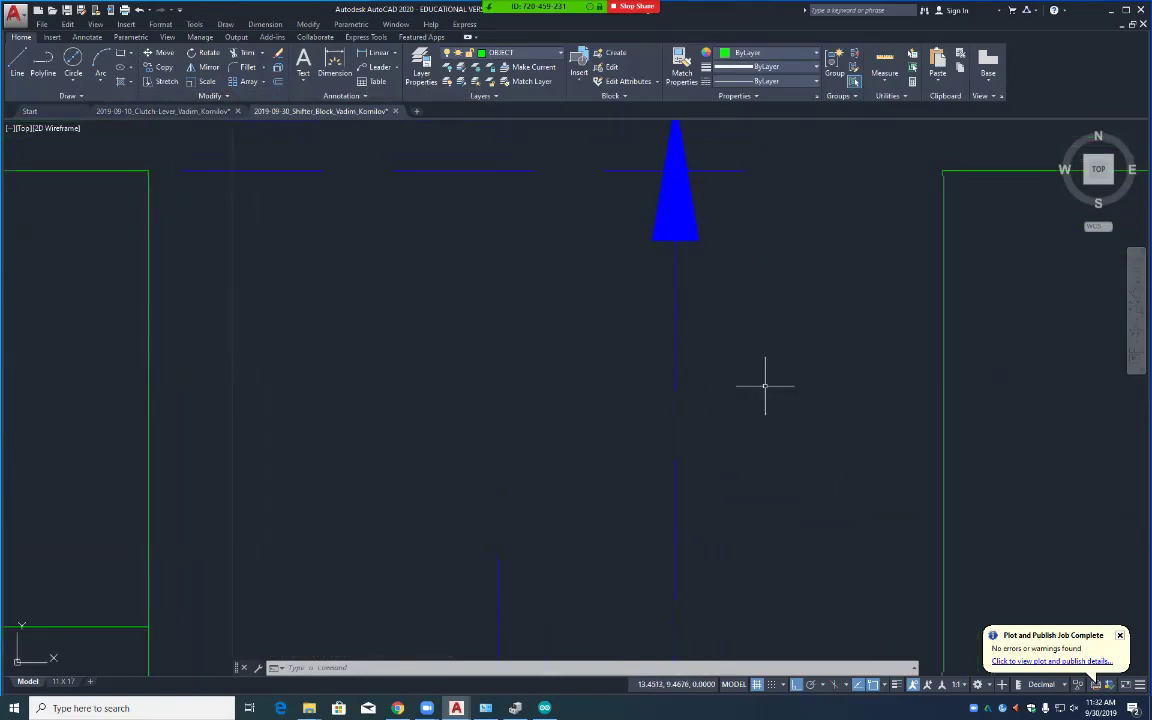
pyautogui.write('o')
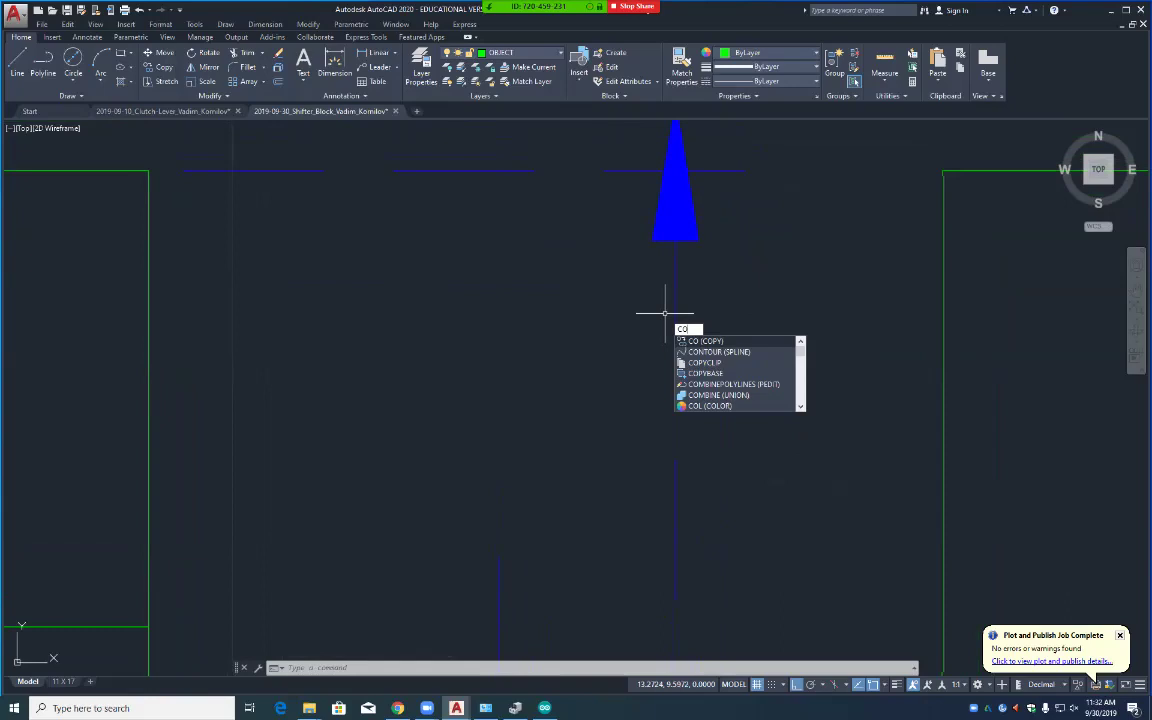
pyautogui.press('Return')
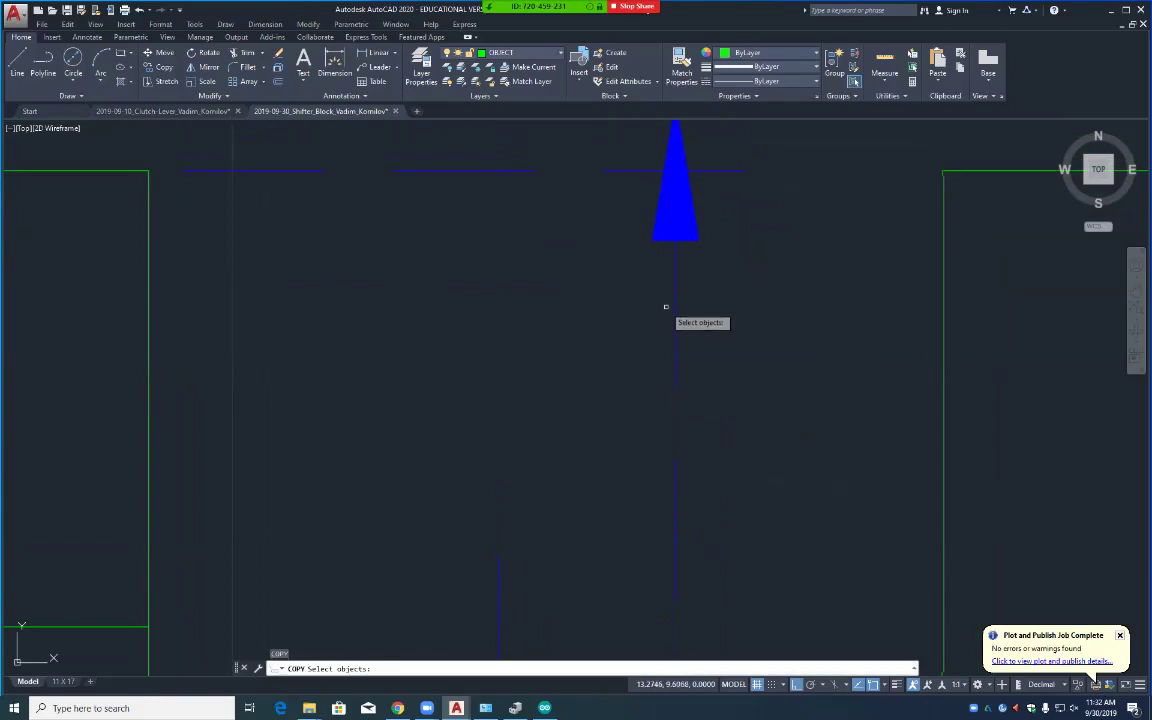
pyautogui.click(695, 188)
pyautogui.click(643, 208)
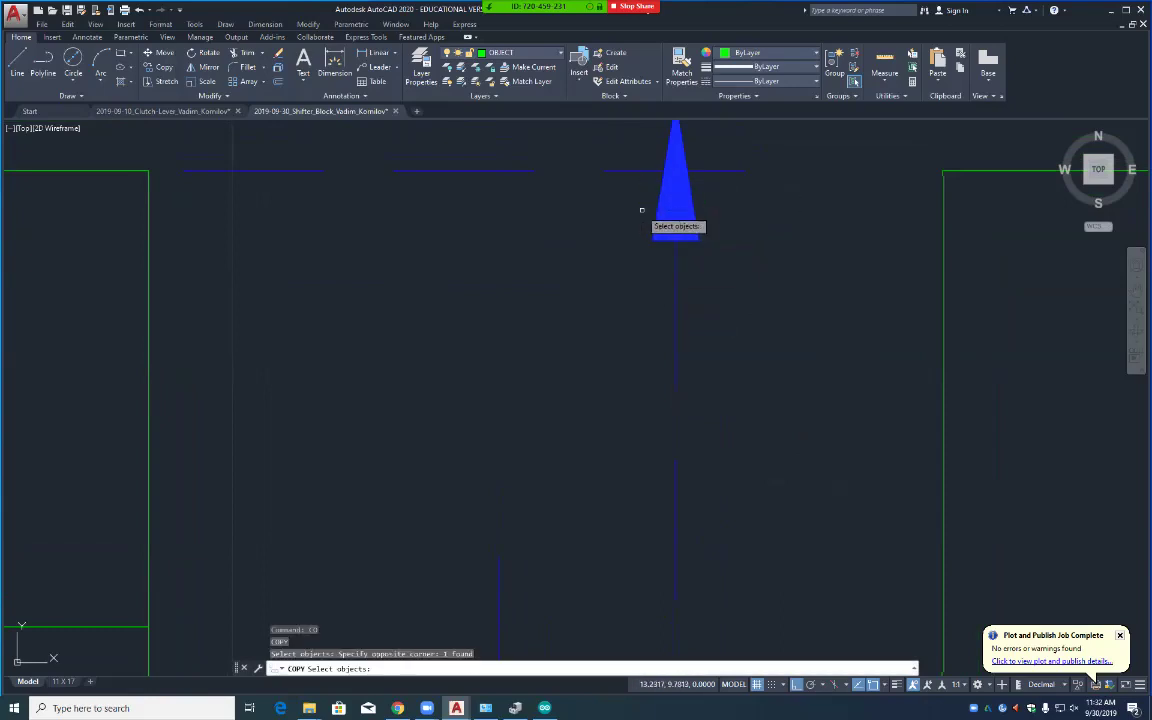
pyautogui.press('Return')
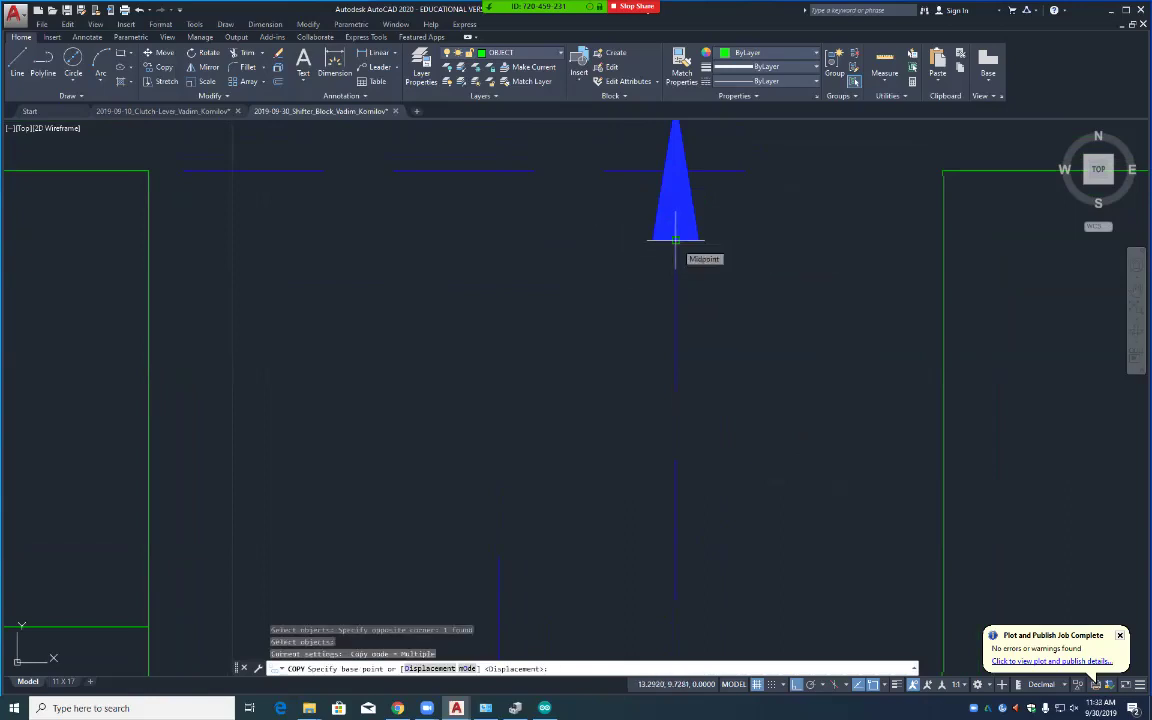
pyautogui.scroll(3, 678, 240)
pyautogui.scroll(4, 678, 244)
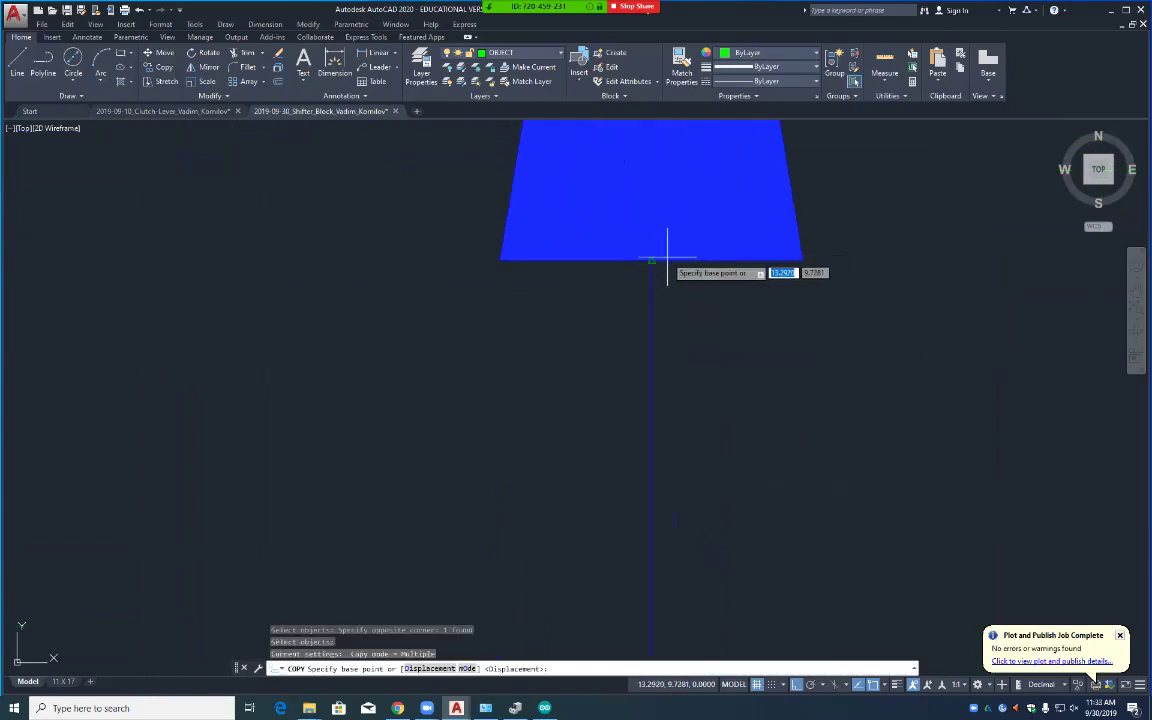
pyautogui.click(653, 259)
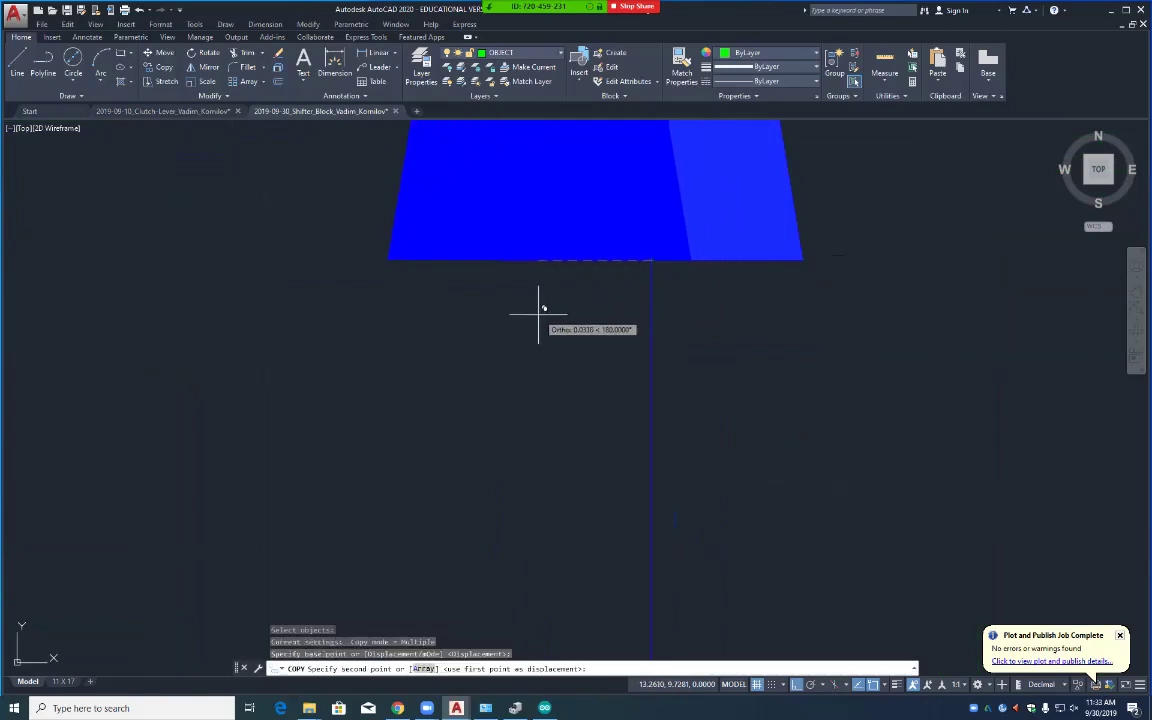
pyautogui.scroll(-4, 507, 350)
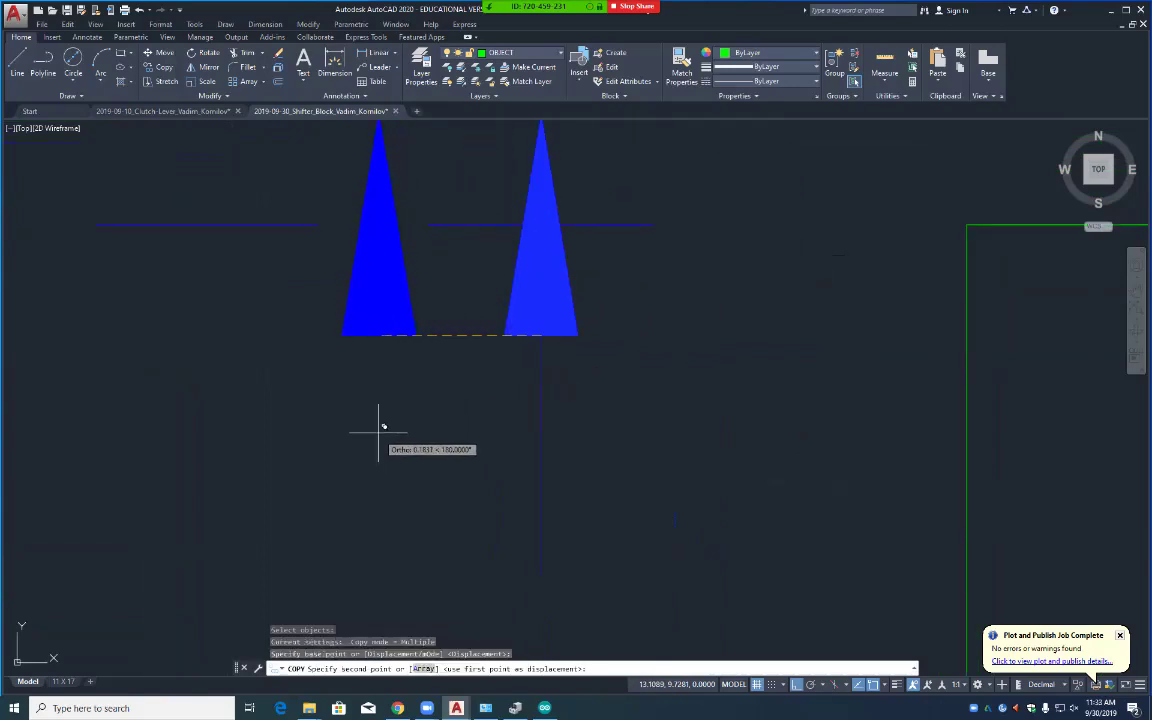
pyautogui.press('F8')
pyautogui.moveTo(373, 455)
pyautogui.mouseDown(button='middle')
pyautogui.moveTo(676, 237)
pyautogui.moveTo(712, 170)
pyautogui.mouseUp(button='middle')
pyautogui.scroll(-3, 564, 381)
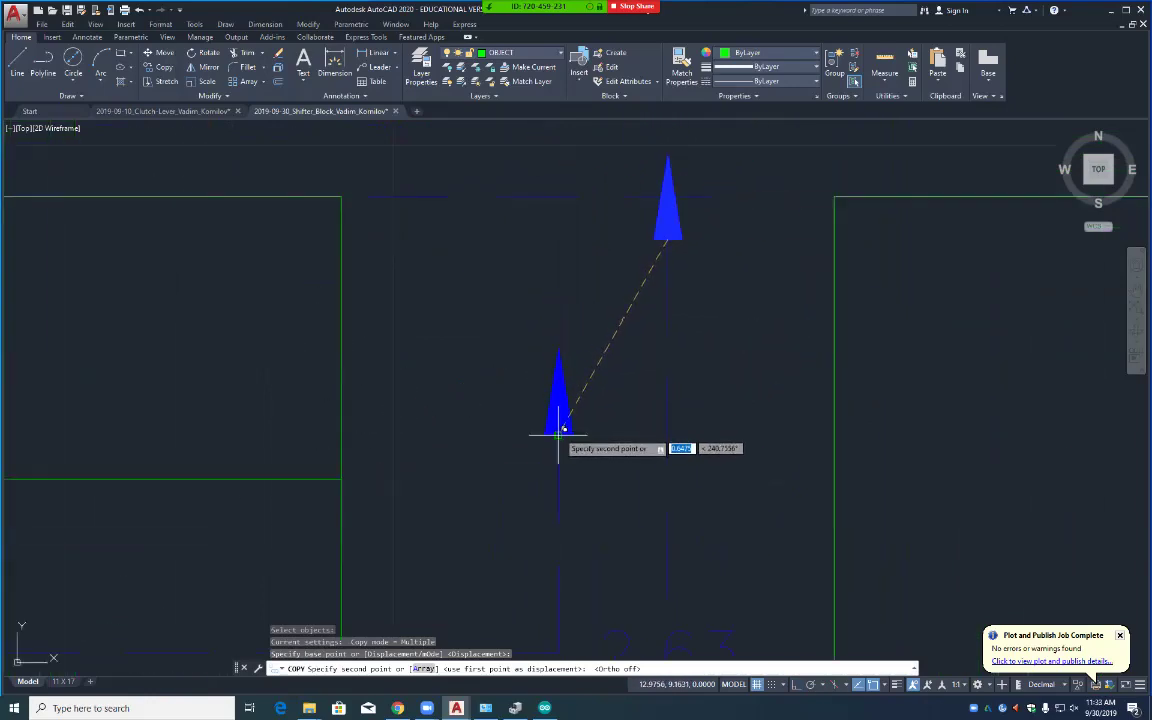
pyautogui.scroll(6, 572, 432)
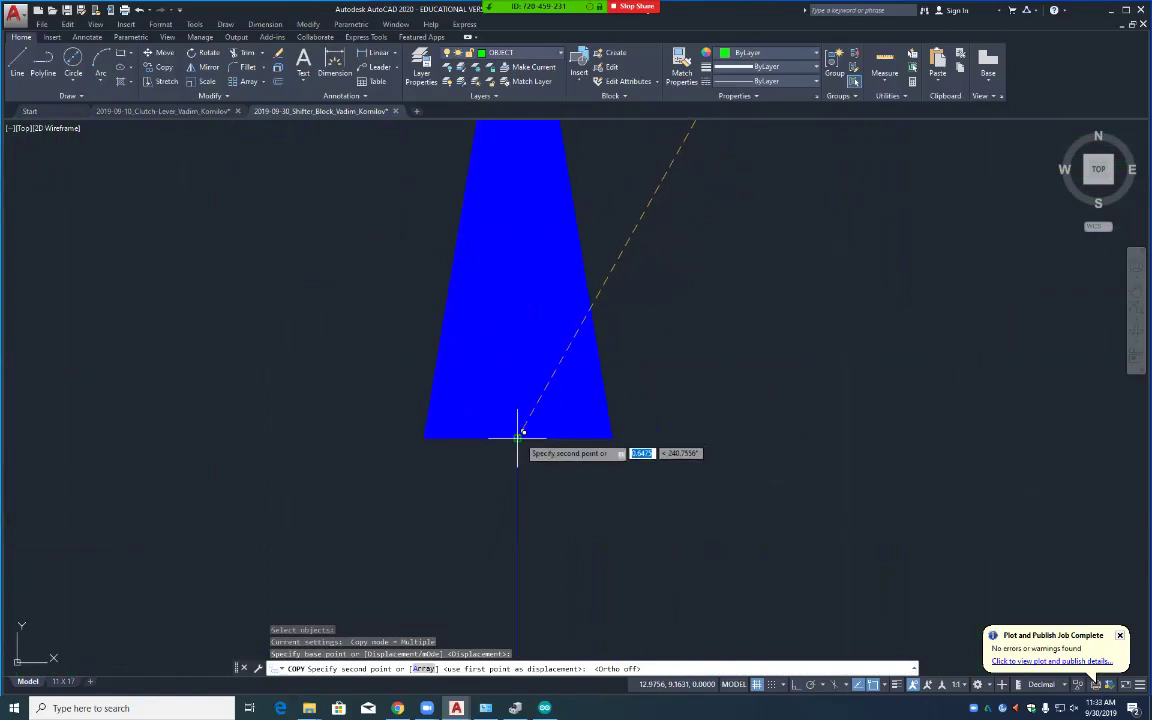
pyautogui.click(517, 437)
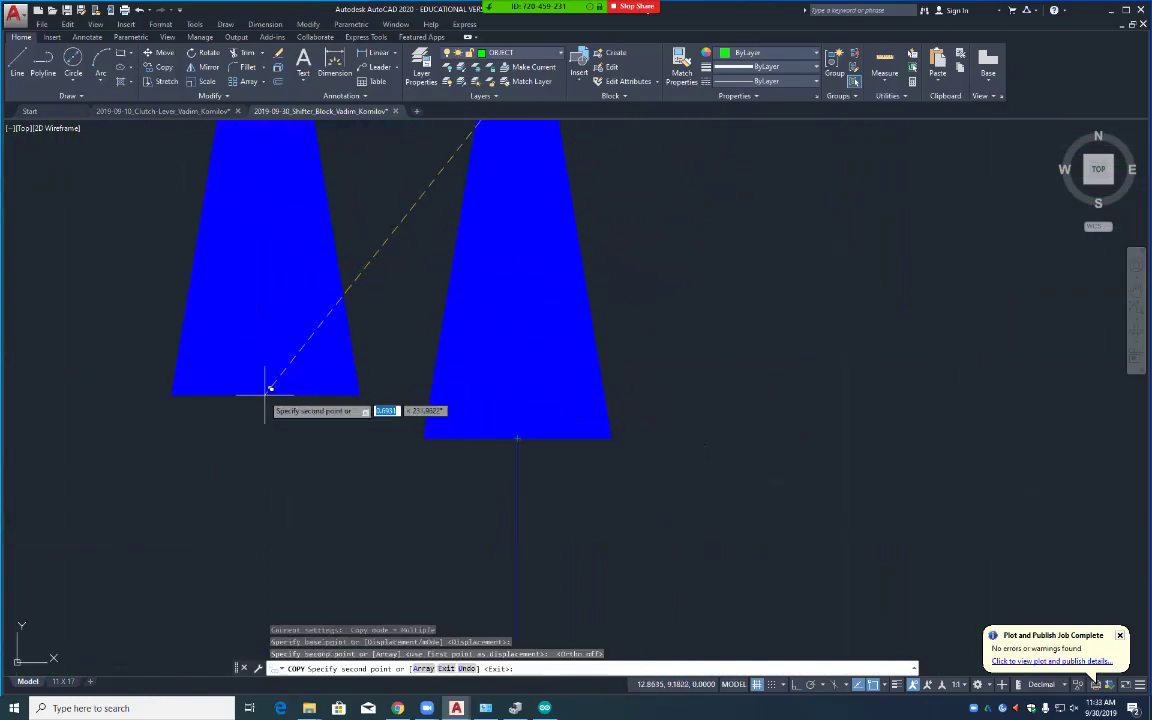
# Step: Place another arrowhead copy on the upper end of the cutting-plane line's left leg and finish copying
pyautogui.scroll(-4, 519, 399)
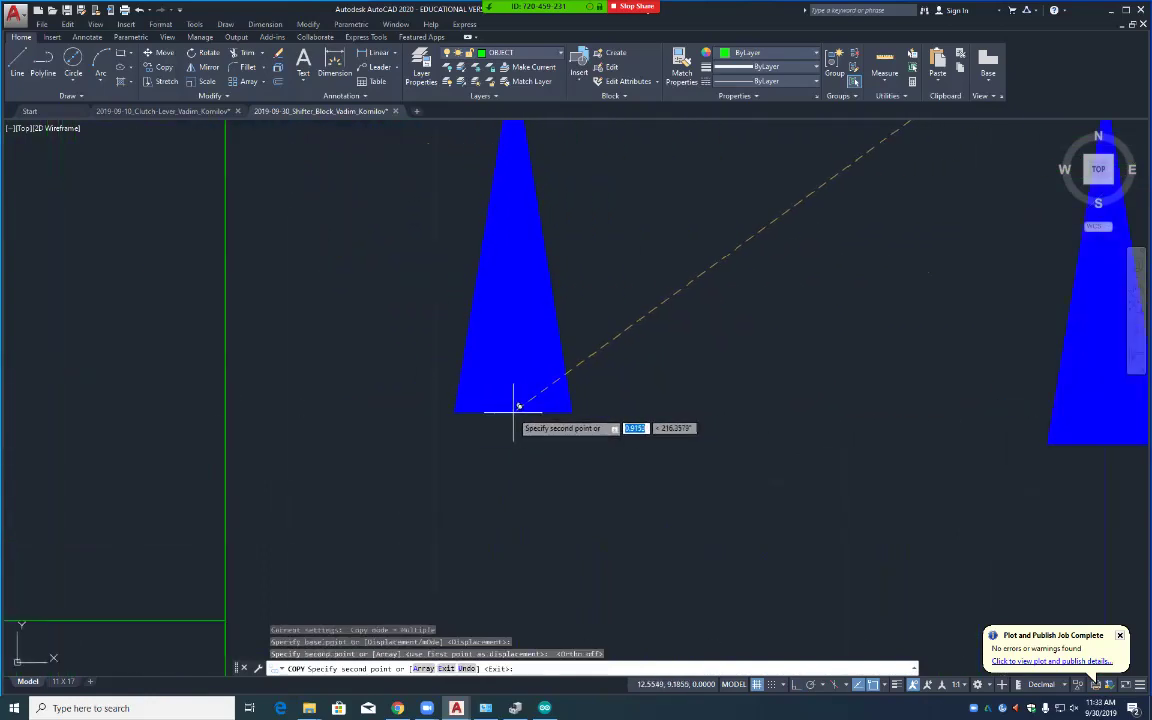
pyautogui.moveTo(455, 404); pyautogui.dragTo(1028, 382, button='middle')
pyautogui.scroll(-2, 212, 356)
pyautogui.scroll(5, 208, 357)
pyautogui.moveTo(206, 352); pyautogui.dragTo(346, 339, button='middle')
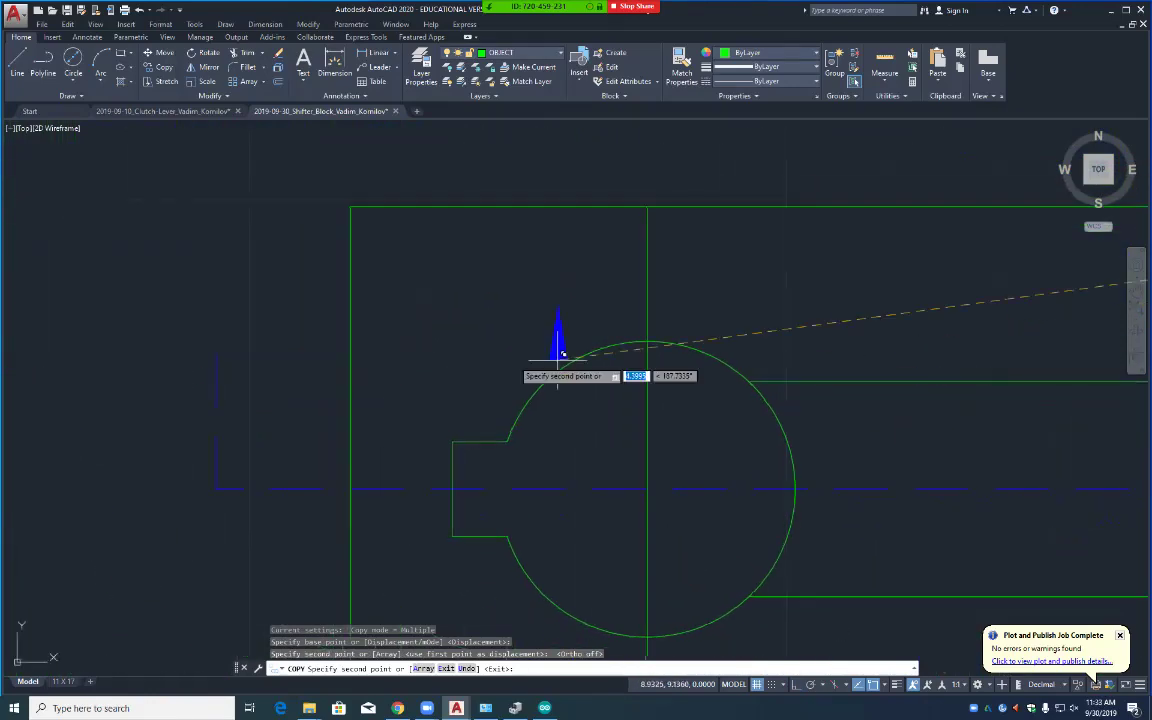
pyautogui.scroll(10, 184, 333)
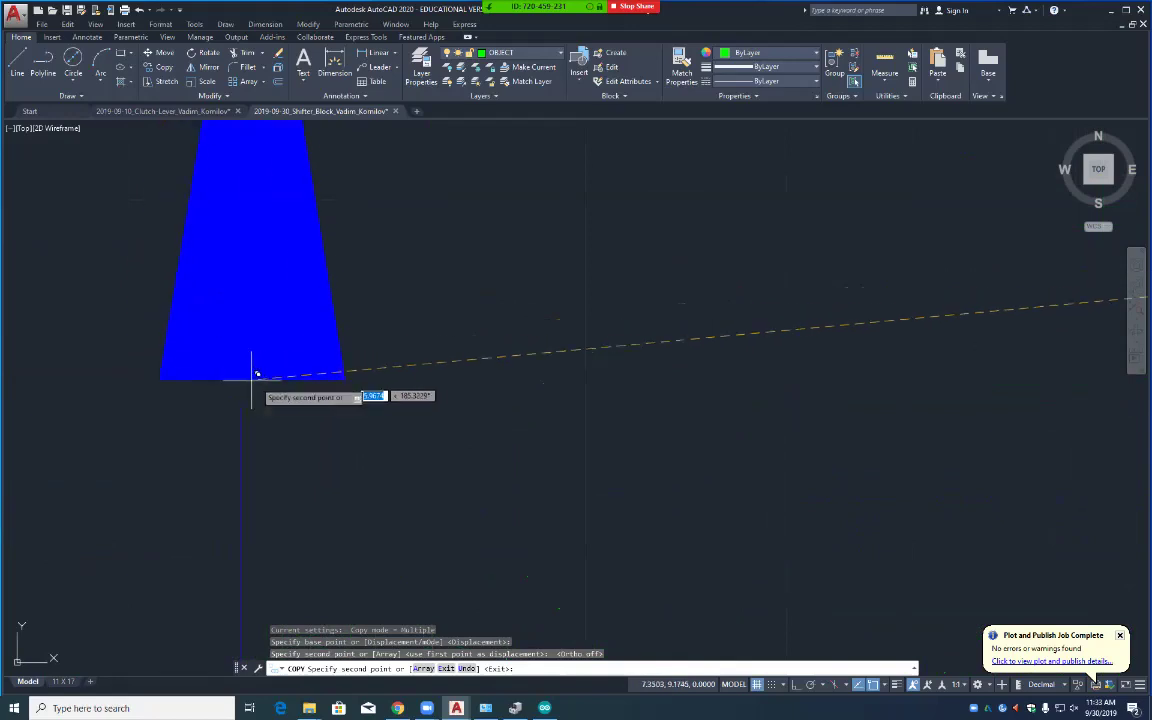
pyautogui.moveTo(254, 385); pyautogui.dragTo(241, 404, button='middle')
pyautogui.click(243, 401)
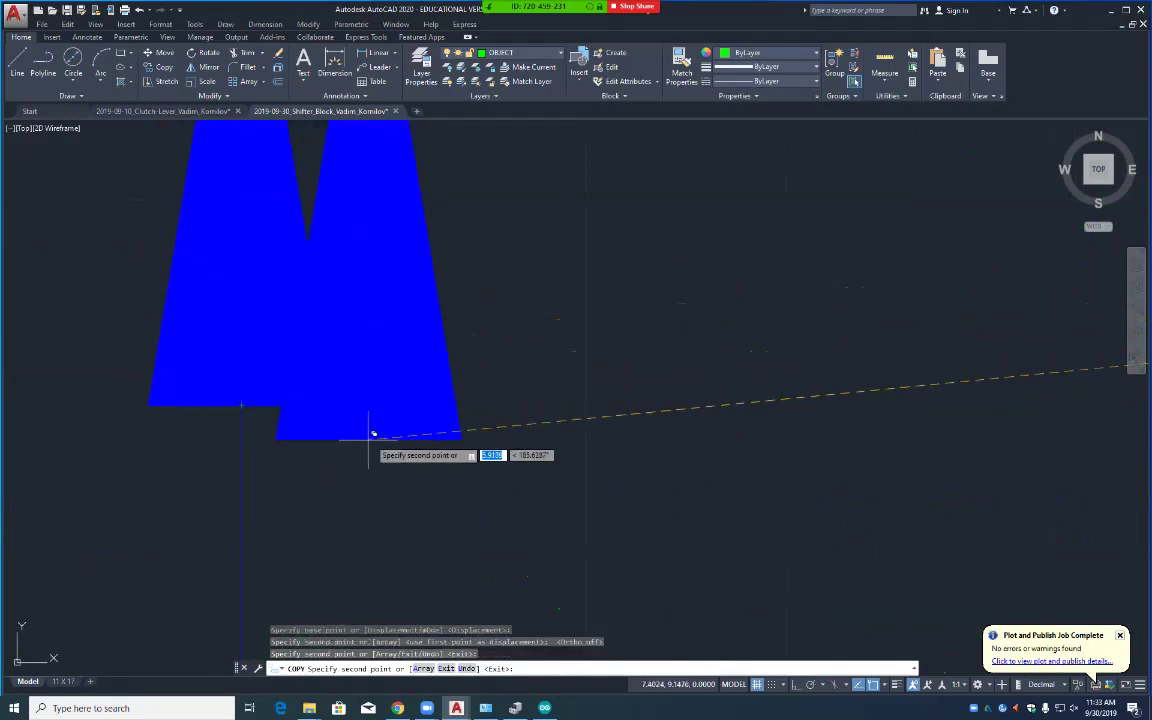
pyautogui.press('Return')
# Step: Erase the leftover lines, text and arrowheads of the exploded dimension beside the top view and save the drawing
pyautogui.scroll(-6, 629, 424)
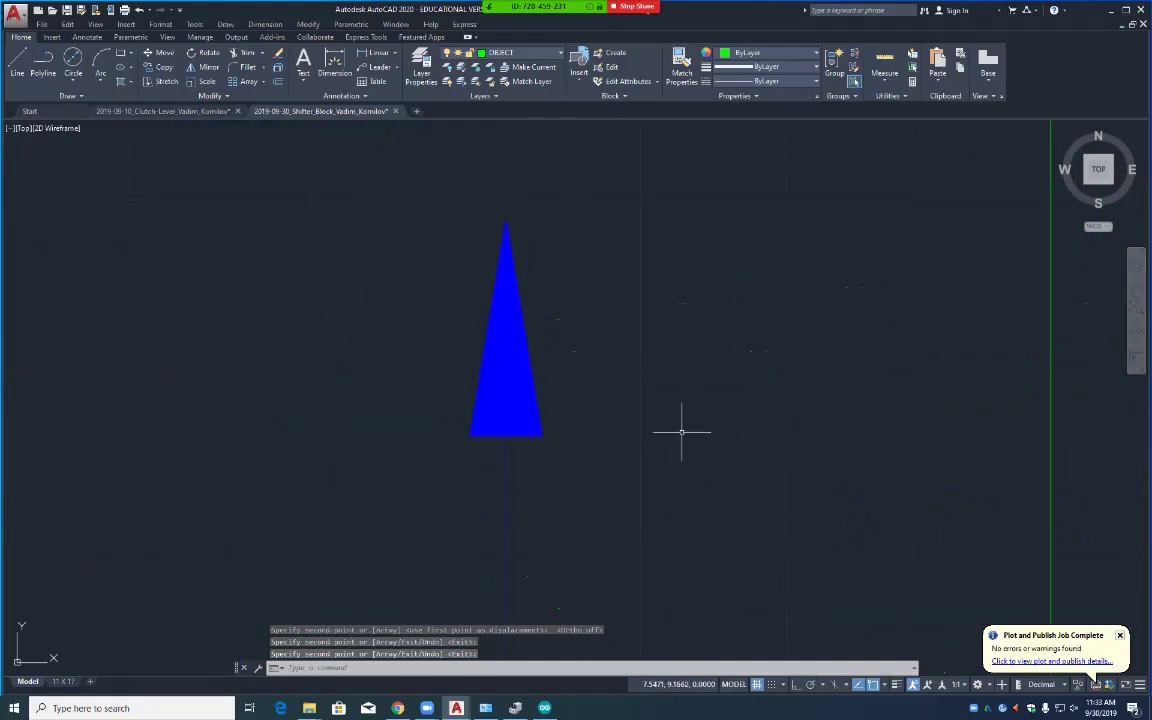
pyautogui.moveTo(974, 437); pyautogui.dragTo(517, 290, button='middle')
pyautogui.scroll(-8, 578, 300)
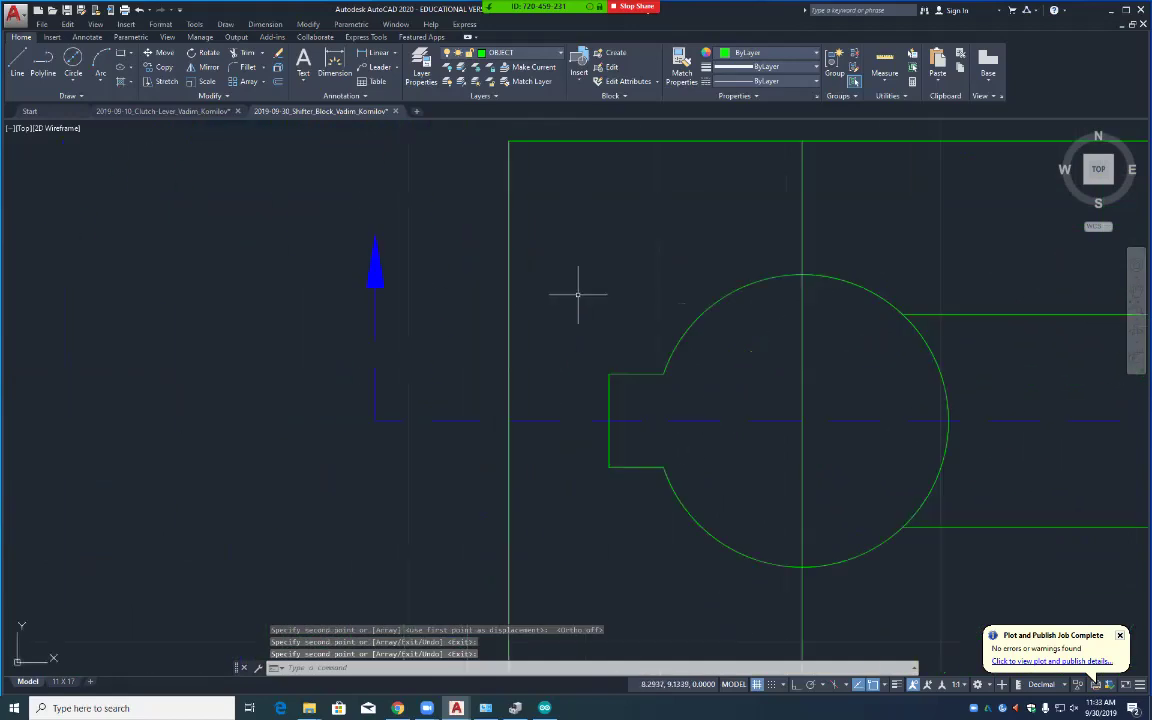
pyautogui.moveTo(798, 352); pyautogui.dragTo(558, 356, button='middle')
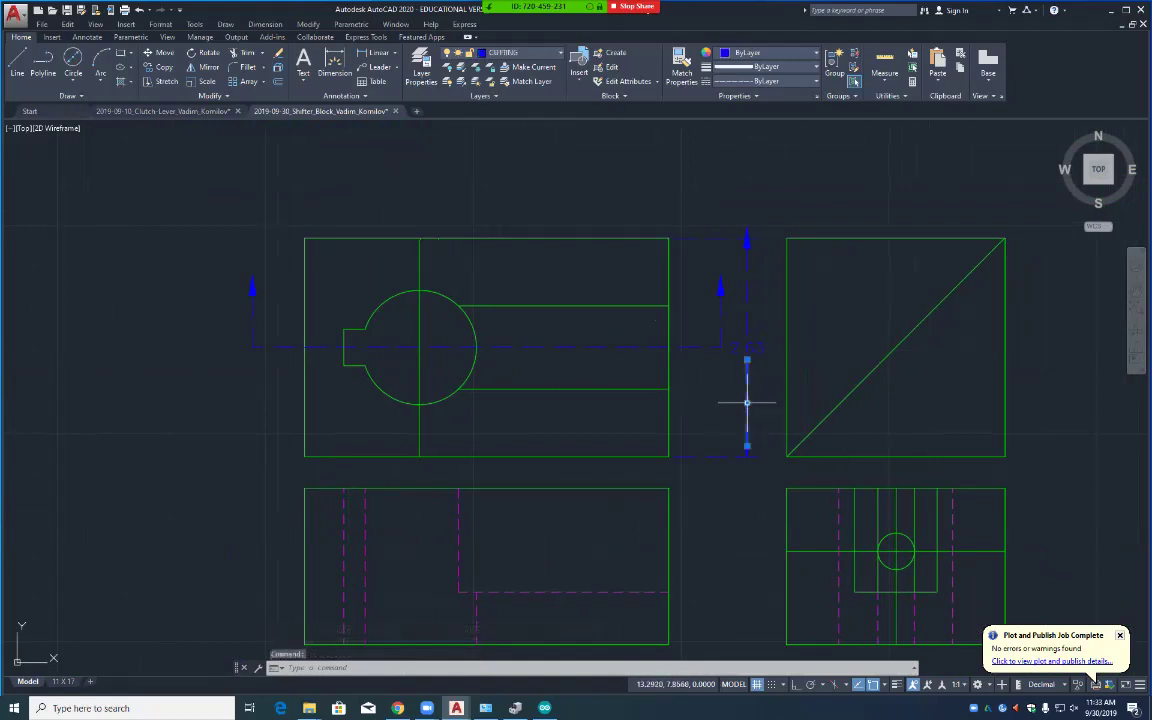
pyautogui.press('Delete')
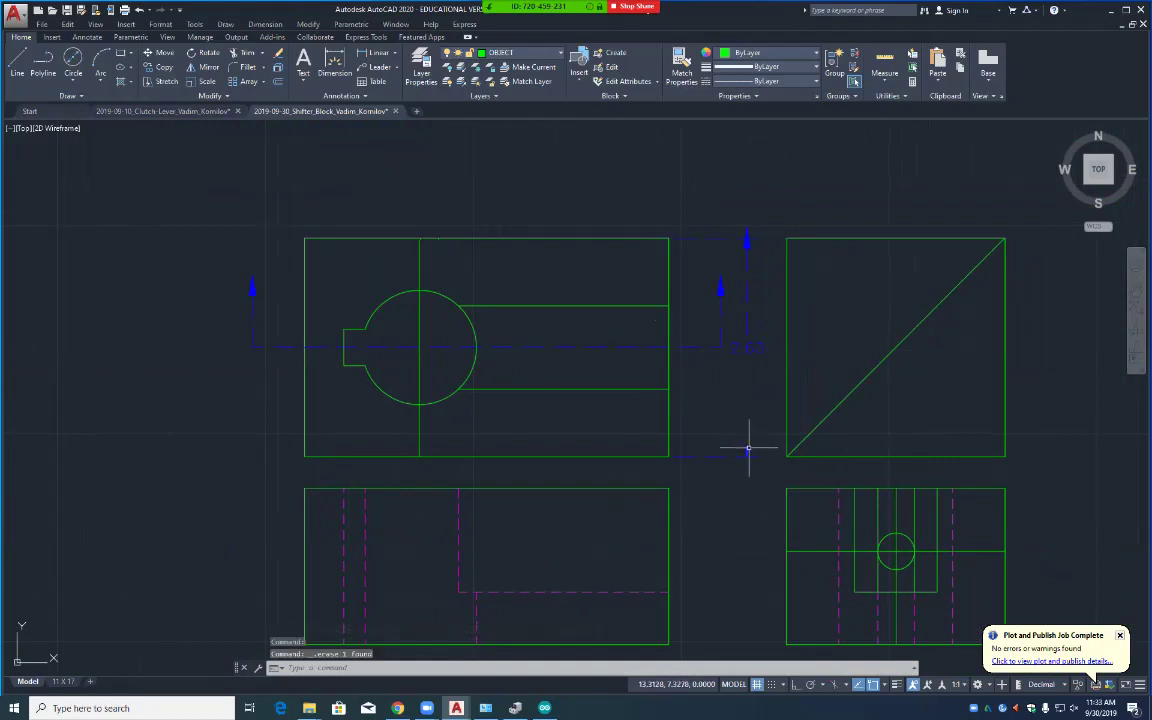
pyautogui.click(723, 456)
pyautogui.press('Delete')
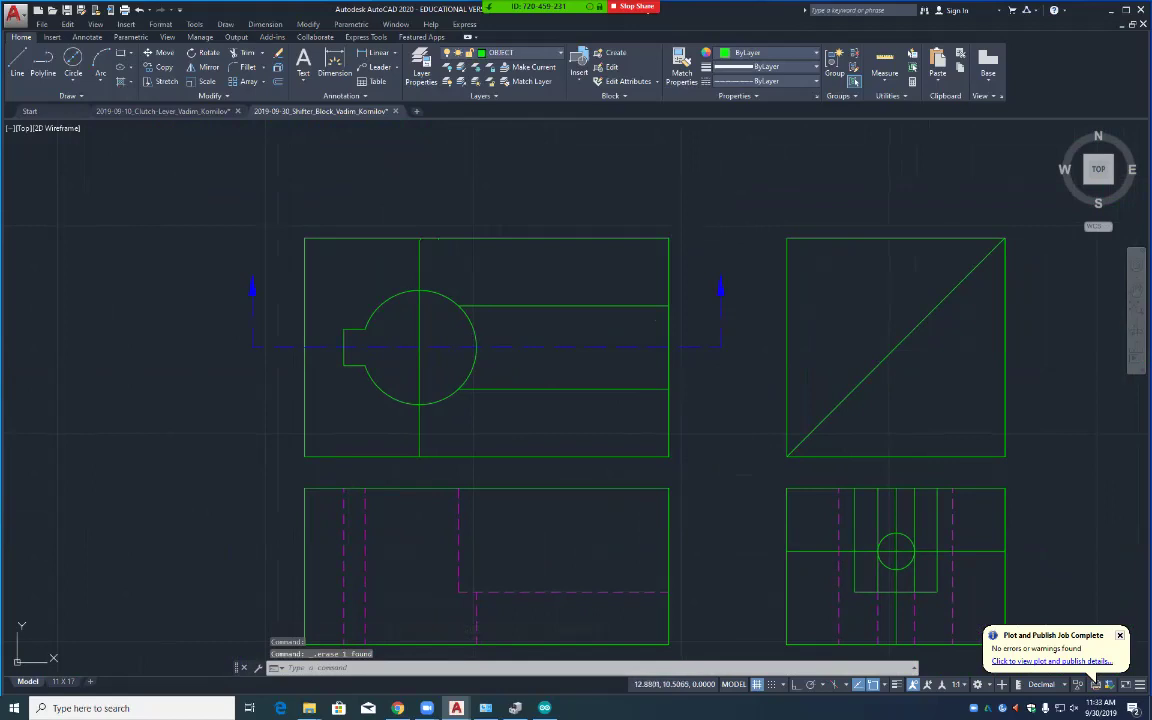
pyautogui.hotkey('ctrl', 's')
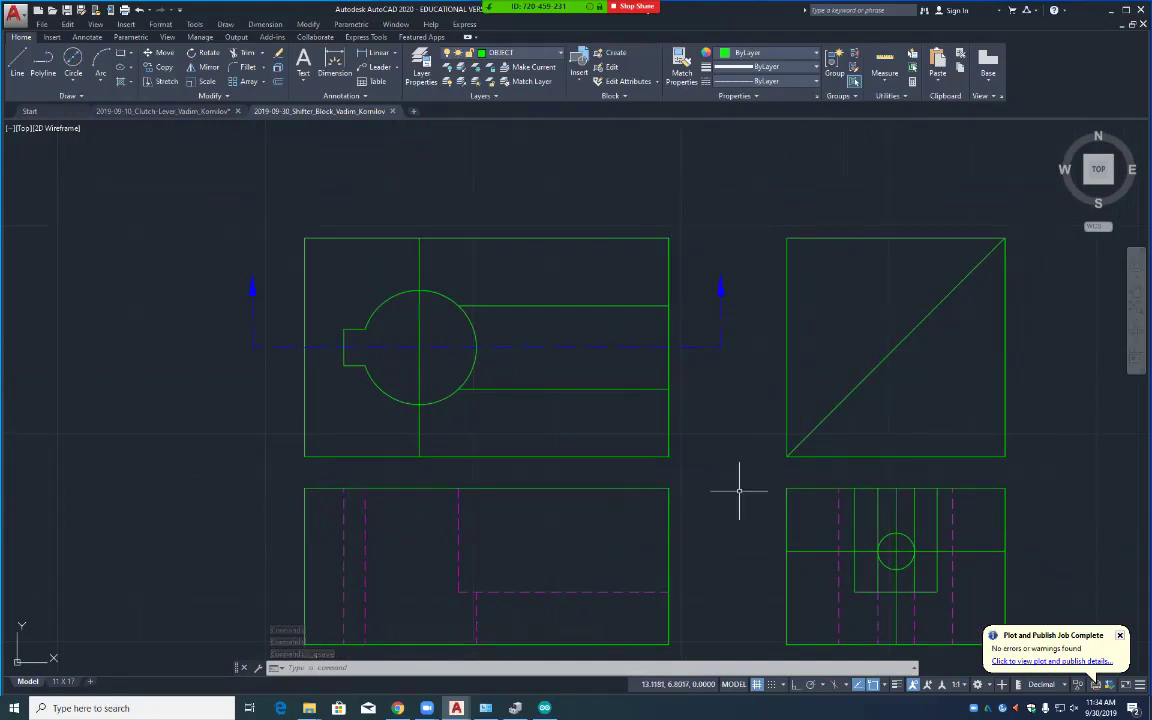
# Step: Draw a horizontal line from the top quadrant of the side view's circle to the front view's left edge
pyautogui.moveTo(746, 484); pyautogui.dragTo(554, 452, button='middle')
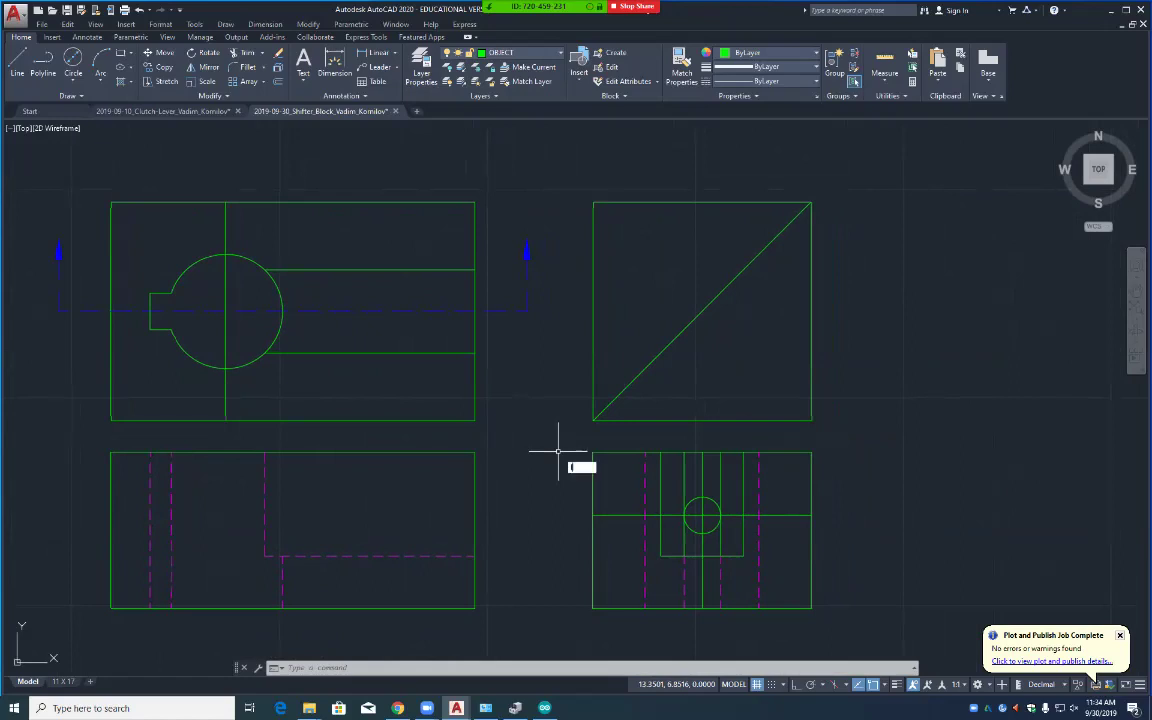
pyautogui.press('Return')
pyautogui.scroll(4, 552, 478)
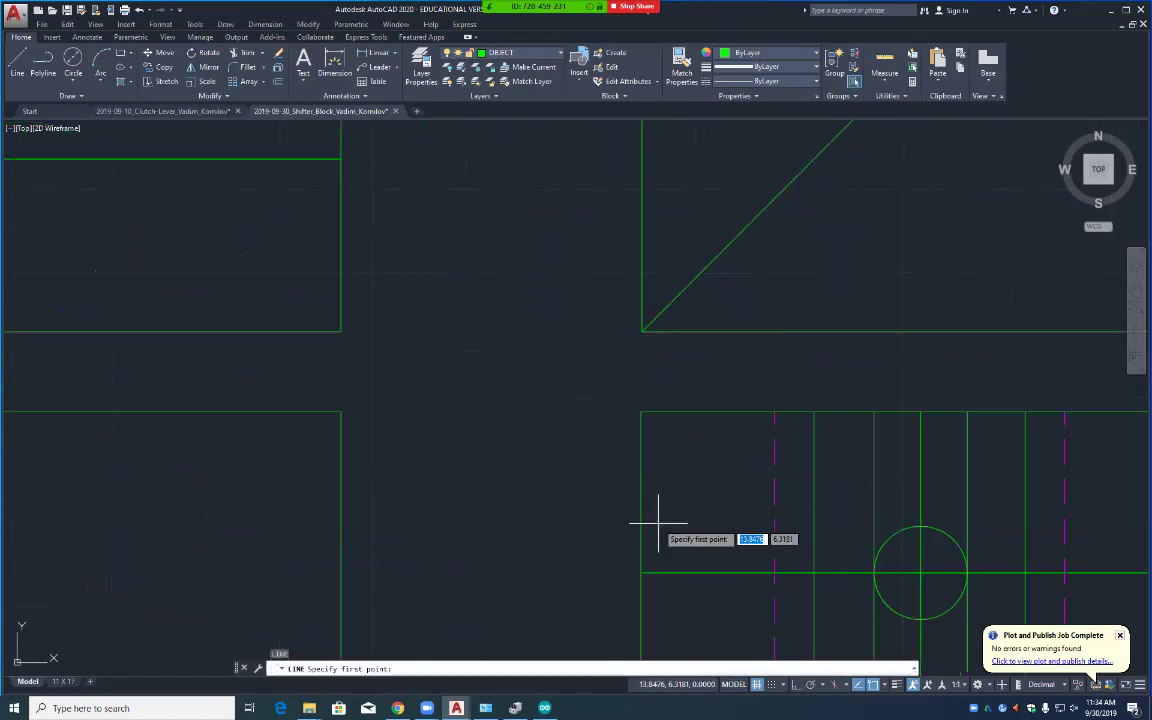
pyautogui.moveTo(761, 561)
pyautogui.mouseDown(button='middle')
pyautogui.moveTo(797, 478)
pyautogui.moveTo(920, 370)
pyautogui.moveTo(950, 363)
pyautogui.mouseUp(button='middle')
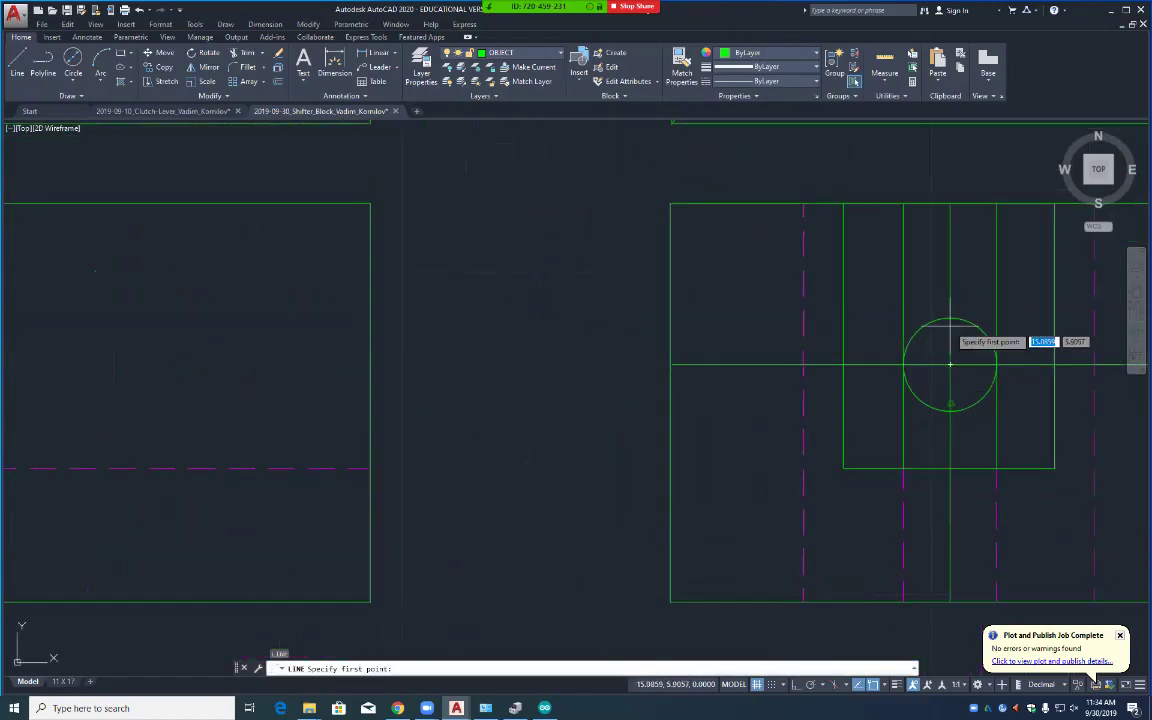
pyautogui.click(950, 318)
pyautogui.moveTo(113, 318); pyautogui.dragTo(691, 319, button='middle')
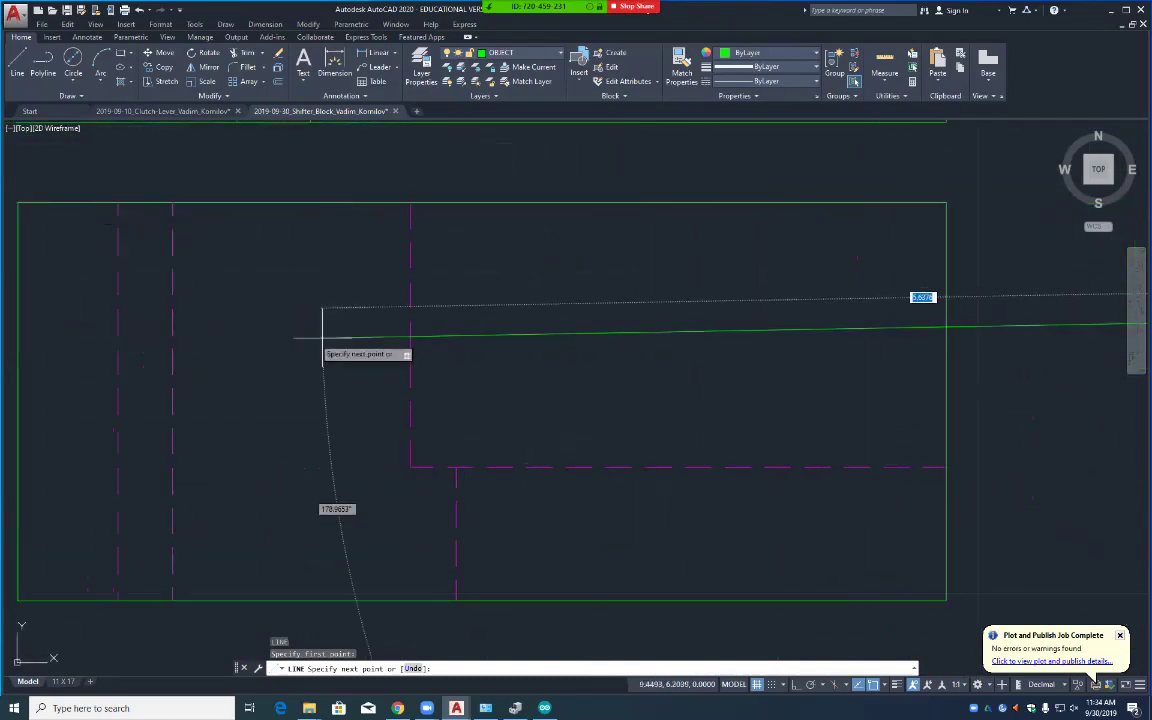
pyautogui.click(18, 318)
pyautogui.press('Return')
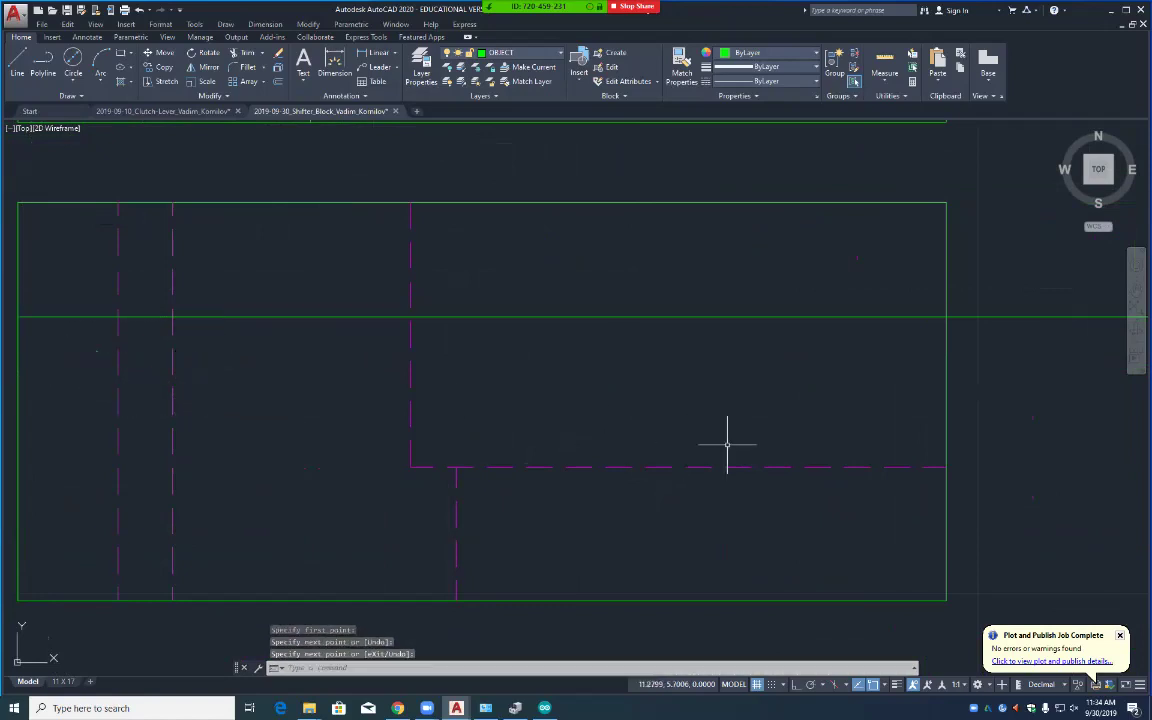
# Step: Draw a second horizontal line from the bottom quadrant of the side view's circle to the front view's left edge
pyautogui.moveTo(1036, 453); pyautogui.dragTo(318, 423, button='middle')
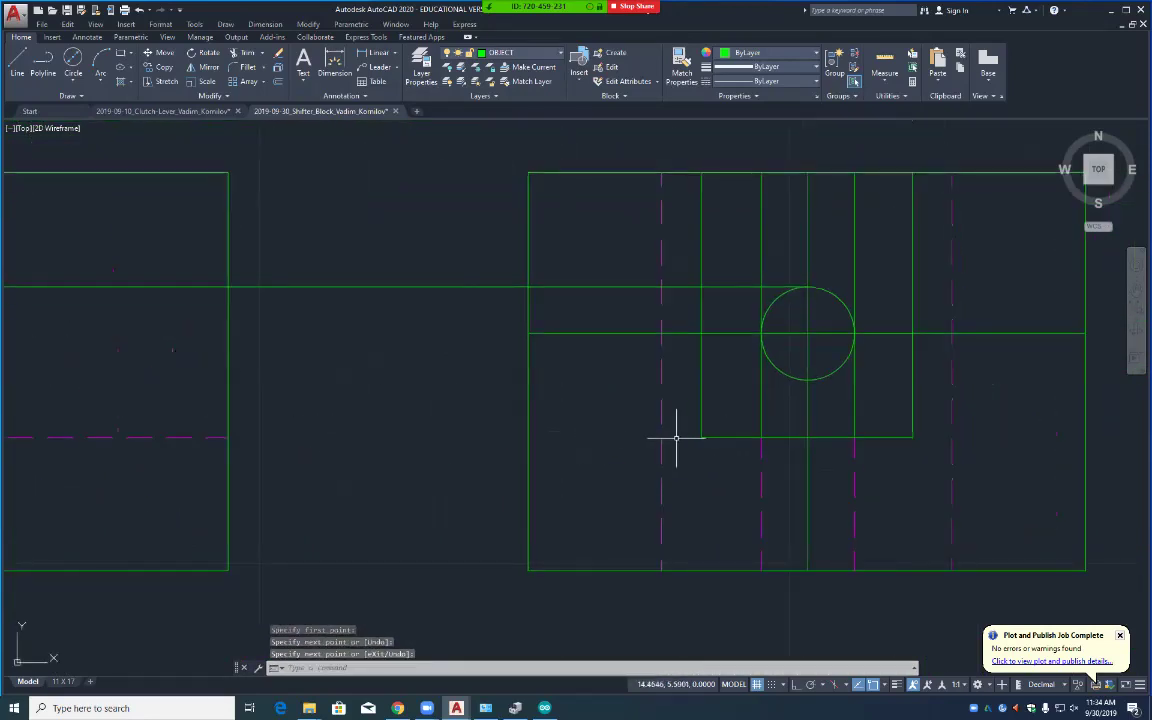
pyautogui.press('Return')
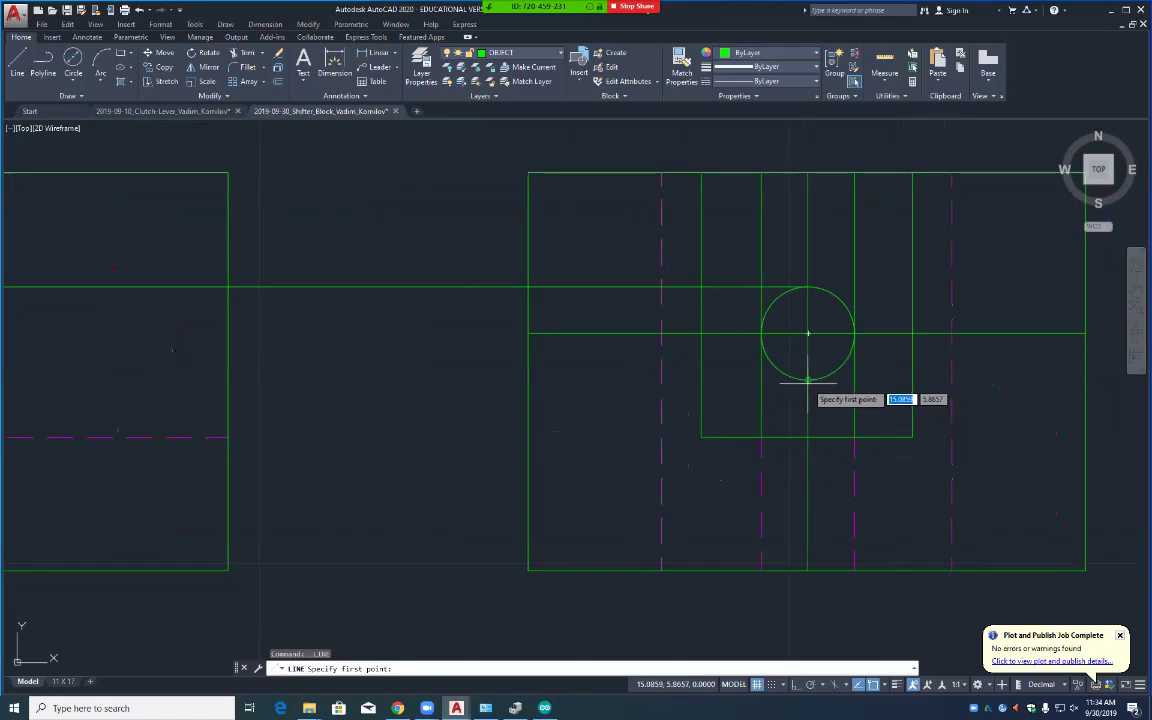
pyautogui.click(808, 380)
pyautogui.moveTo(252, 375); pyautogui.dragTo(980, 375, button='middle')
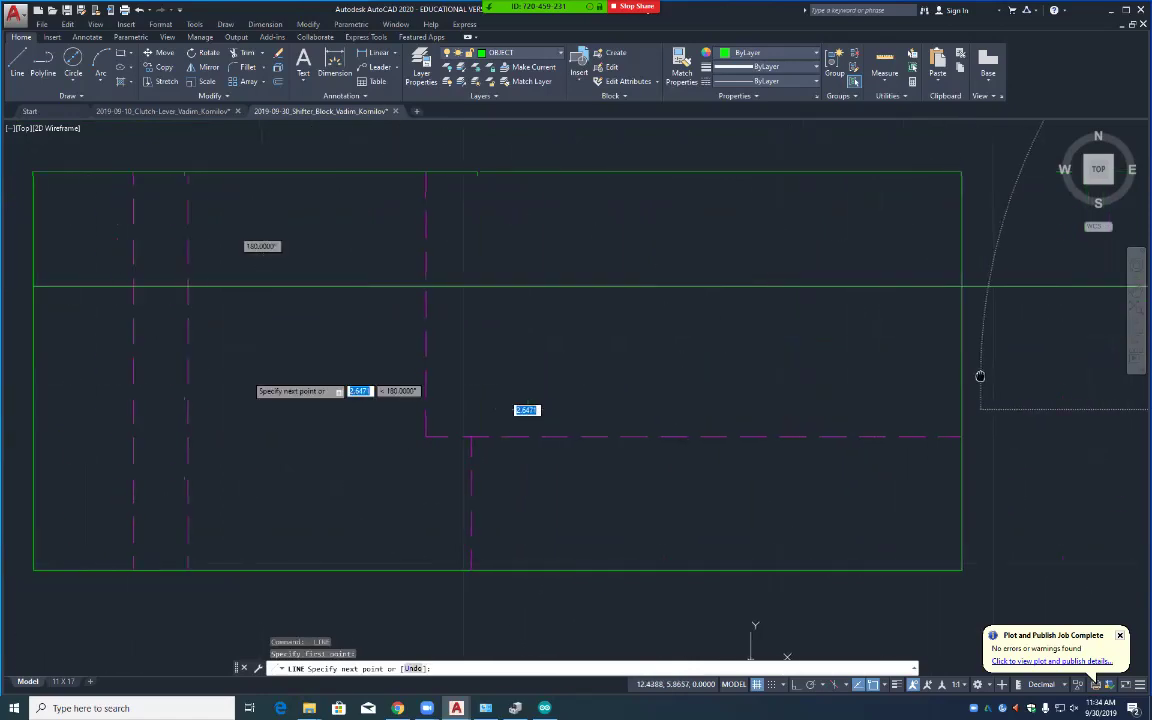
pyautogui.click(33, 380)
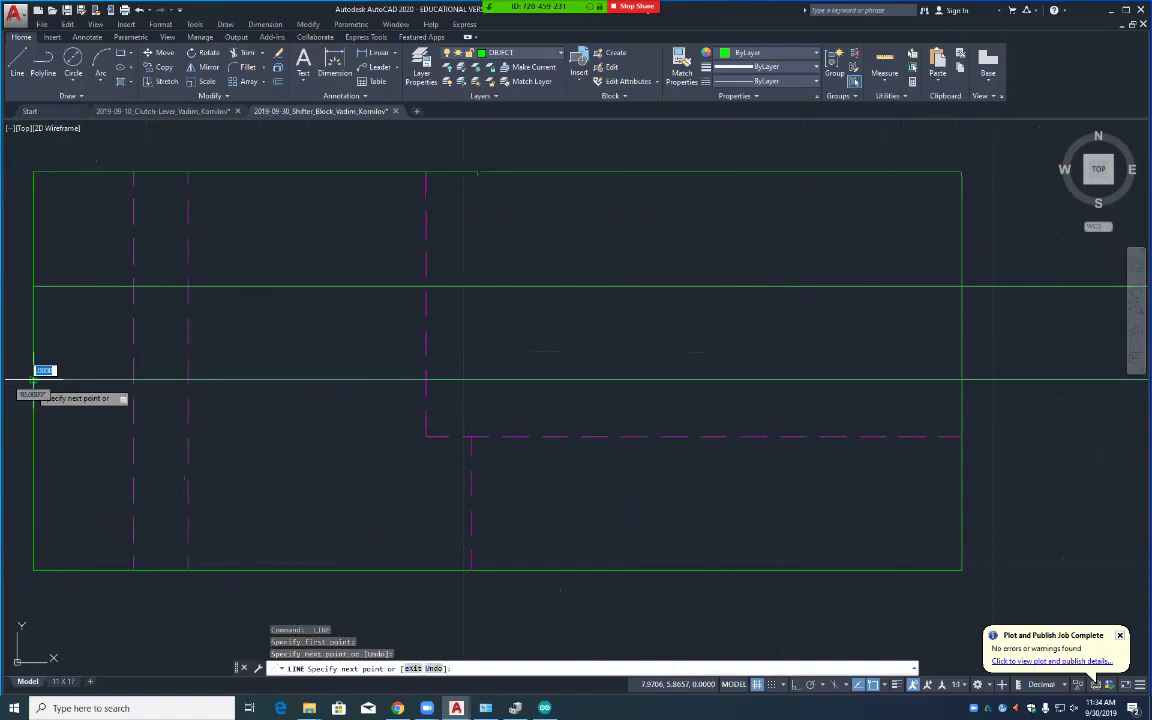
pyautogui.press('Return')
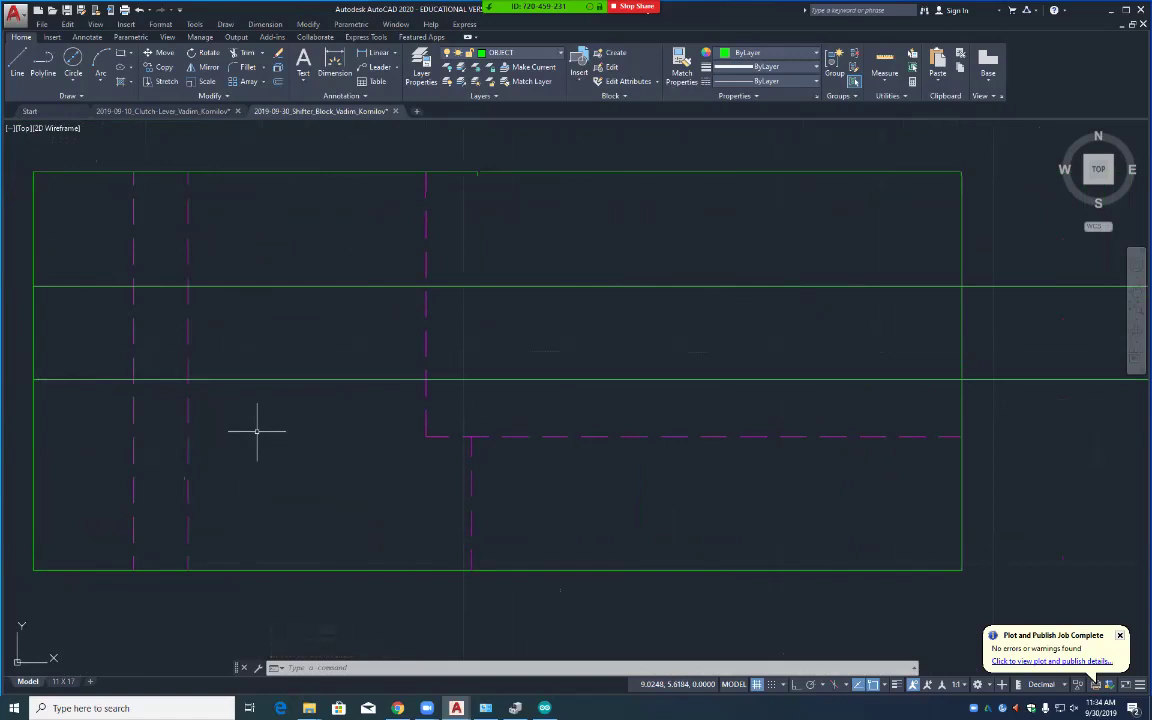
# Step: Trim both projection lines between the front view's leftmost hidden line and the side view's circle, using those two as cutting edges
pyautogui.write('r')
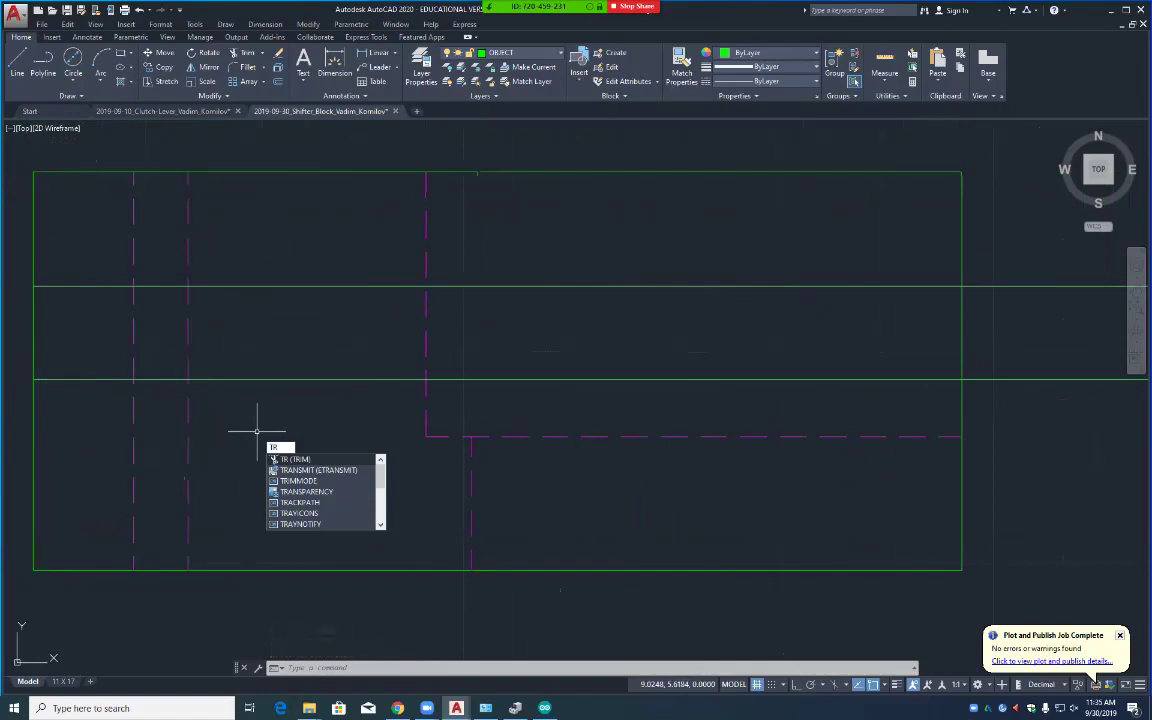
pyautogui.press('Return')
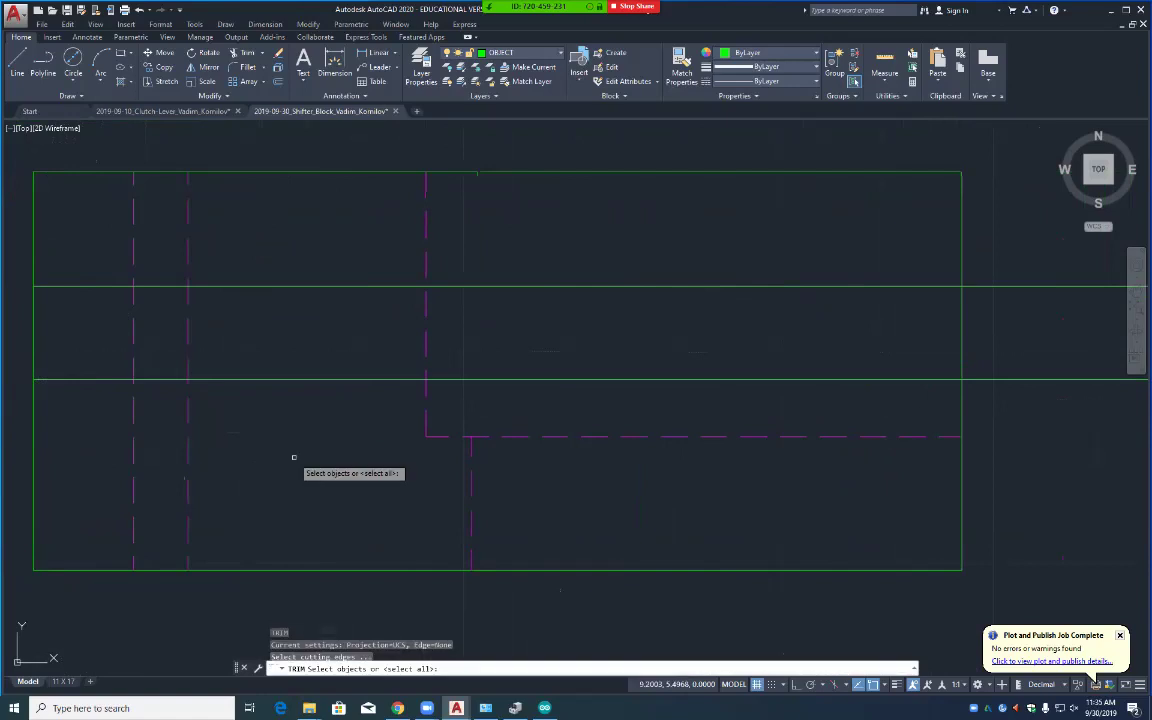
pyautogui.click(134, 334)
pyautogui.moveTo(1046, 470)
pyautogui.mouseDown(button='middle')
pyautogui.moveTo(668, 476)
pyautogui.moveTo(313, 459)
pyautogui.mouseUp(button='middle')
pyautogui.click(814, 356)
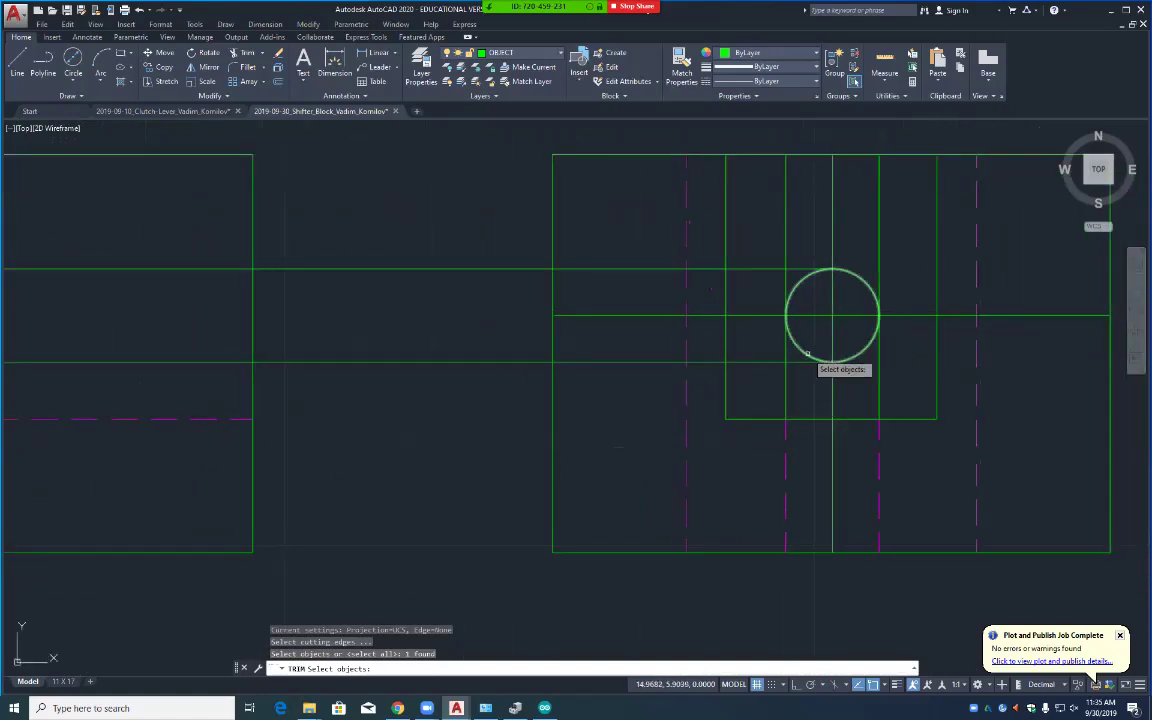
pyautogui.press('Return')
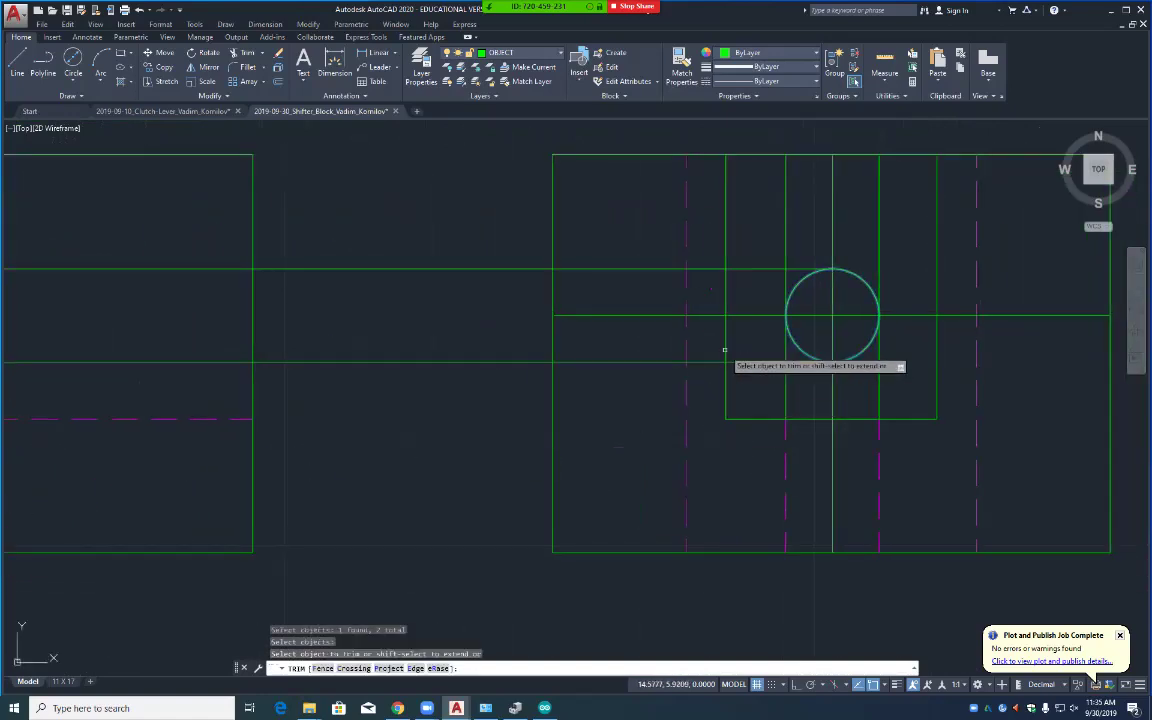
pyautogui.click(347, 239)
pyautogui.click(350, 385)
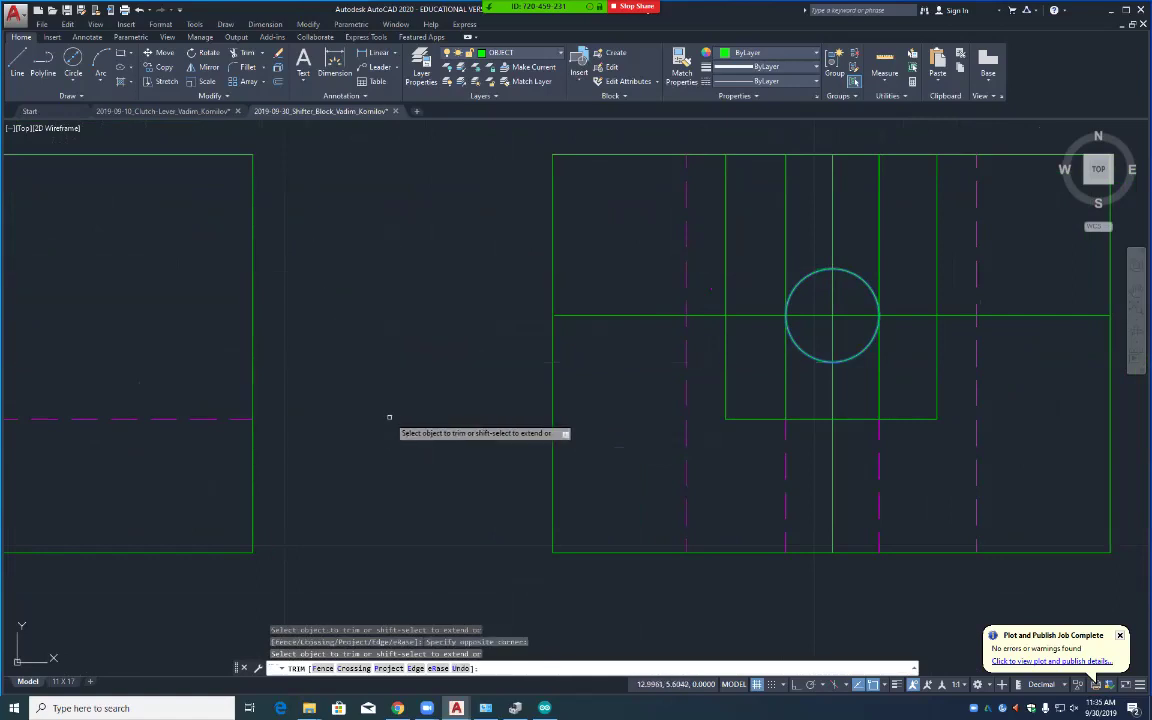
pyautogui.moveTo(389, 417)
pyautogui.mouseDown(button='middle')
pyautogui.moveTo(830, 378)
pyautogui.moveTo(928, 399)
pyautogui.mouseUp(button='middle')
pyautogui.scroll(-2, 929, 403)
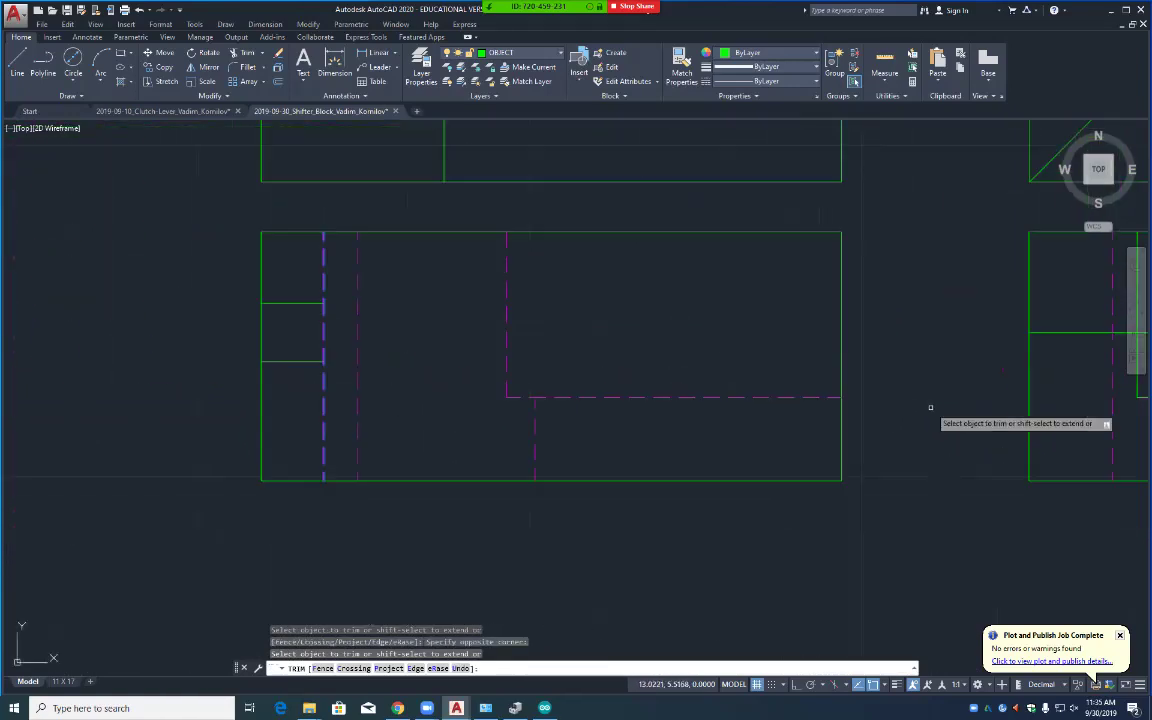
pyautogui.scroll(-2, 928, 406)
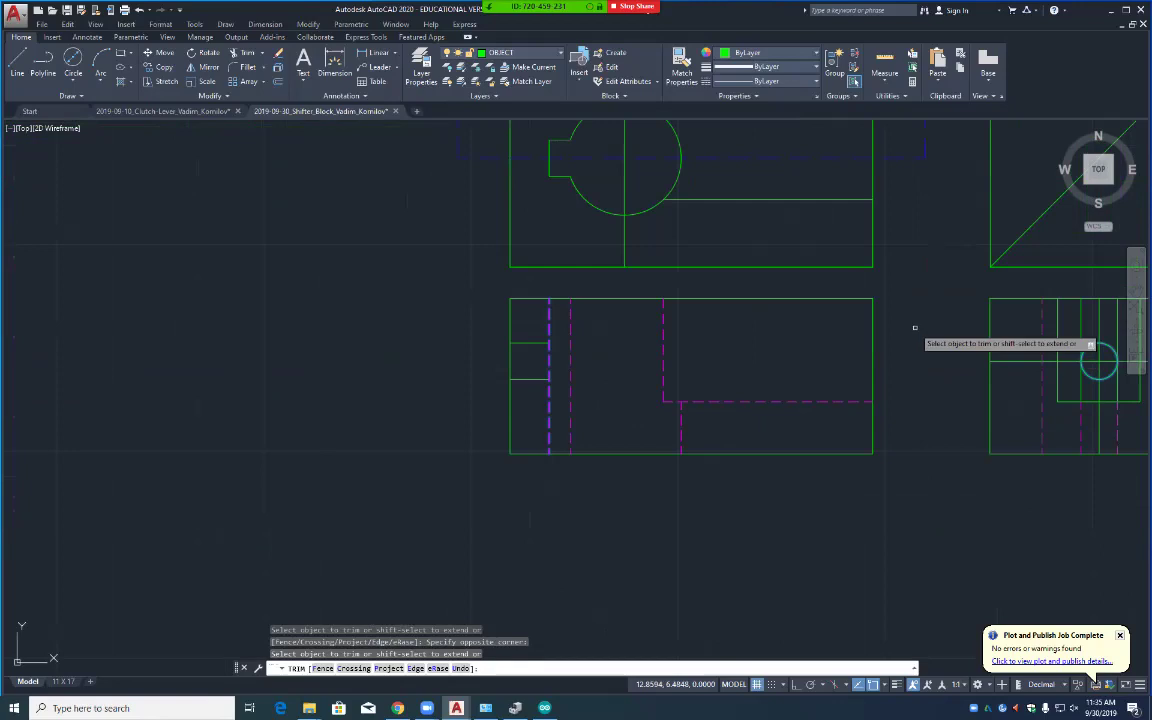
pyautogui.moveTo(913, 327); pyautogui.dragTo(864, 464, button='middle')
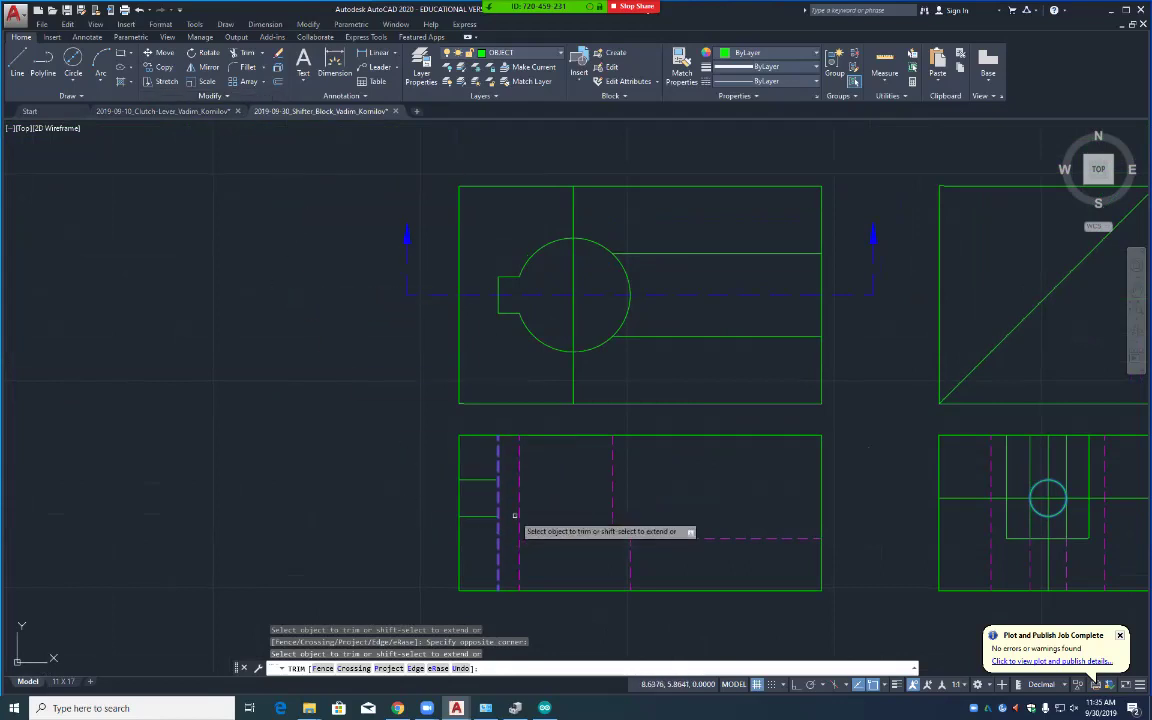
pyautogui.press('Escape')
# Step: Move the two short horizontal hole lines at the front view's left edge to the HIDDEN layer
pyautogui.click(489, 471)
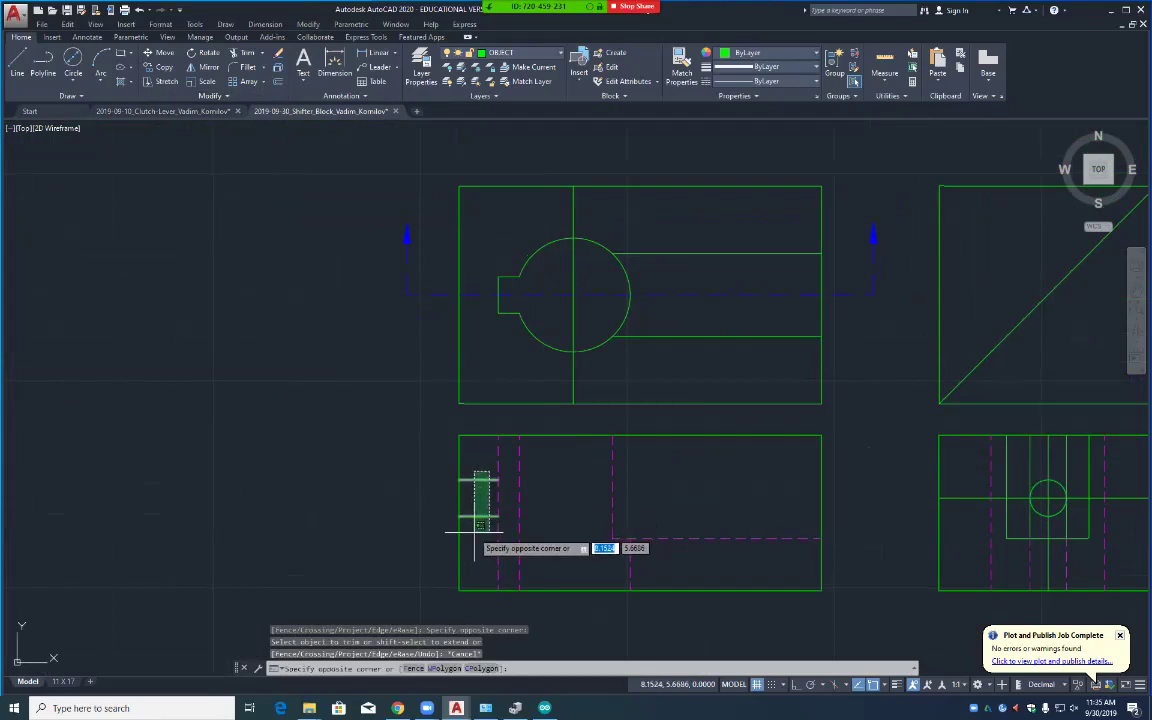
pyautogui.click(476, 522)
pyautogui.click(500, 52)
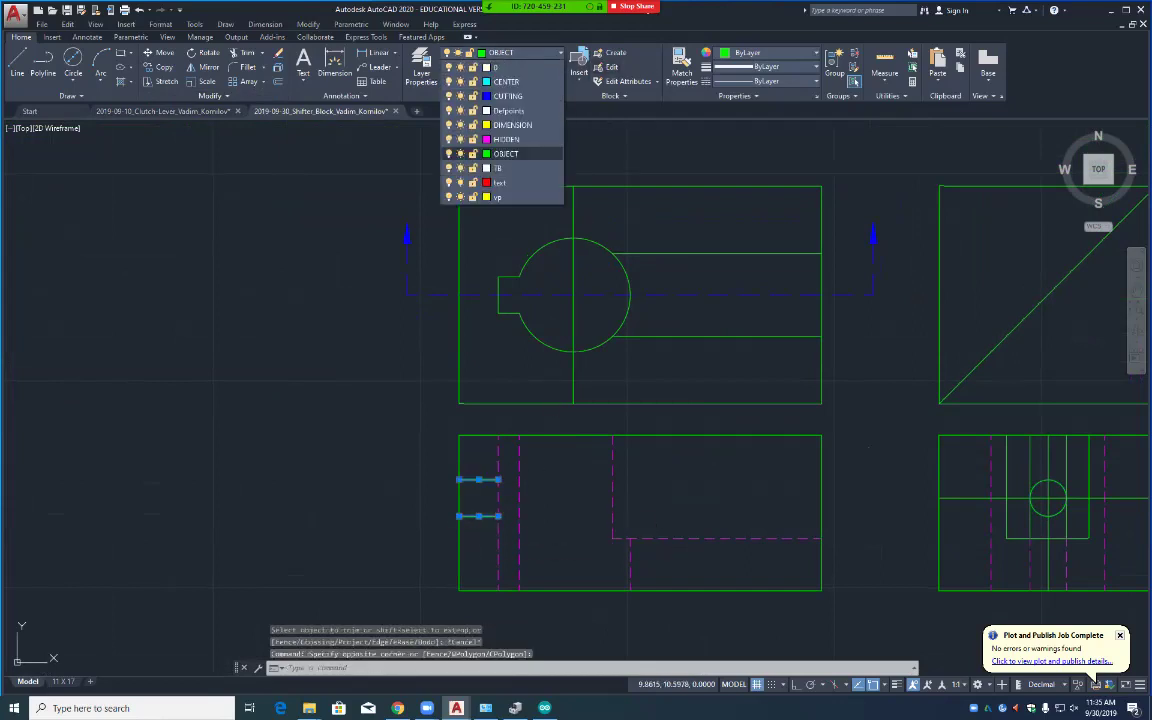
pyautogui.click(470, 124)
pyautogui.press('Escape')
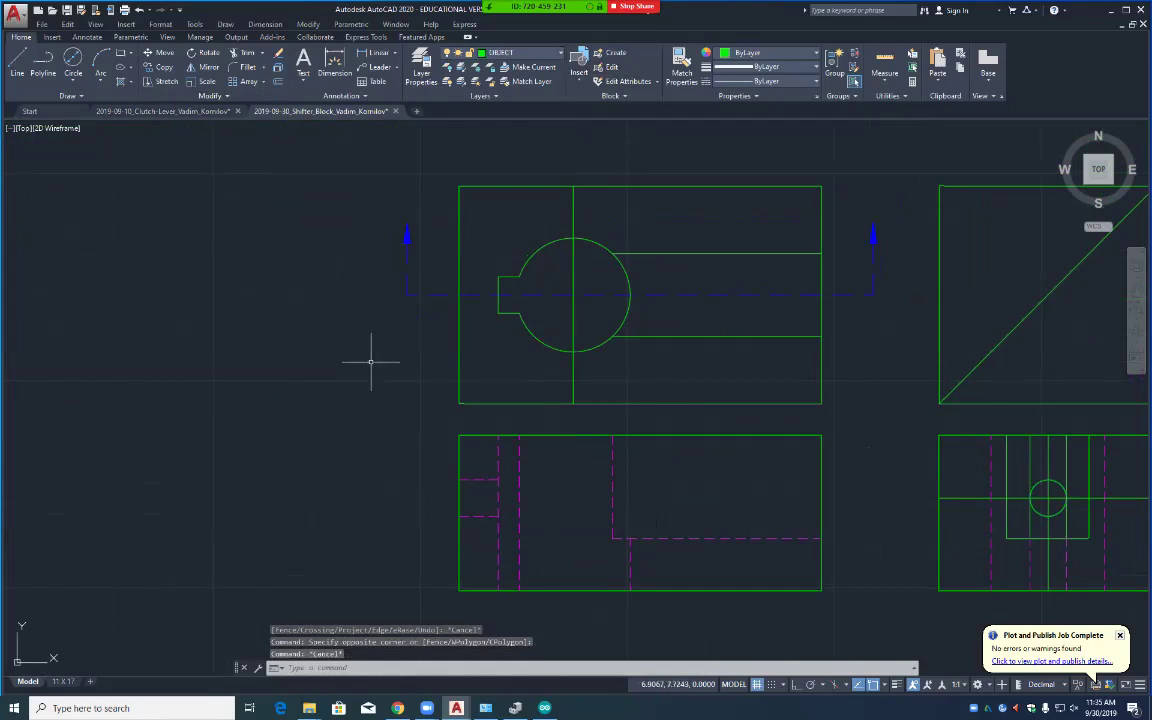
# Step: Change all hidden lines inside the front view to the OBJECT layer and save the drawing
pyautogui.click(811, 443)
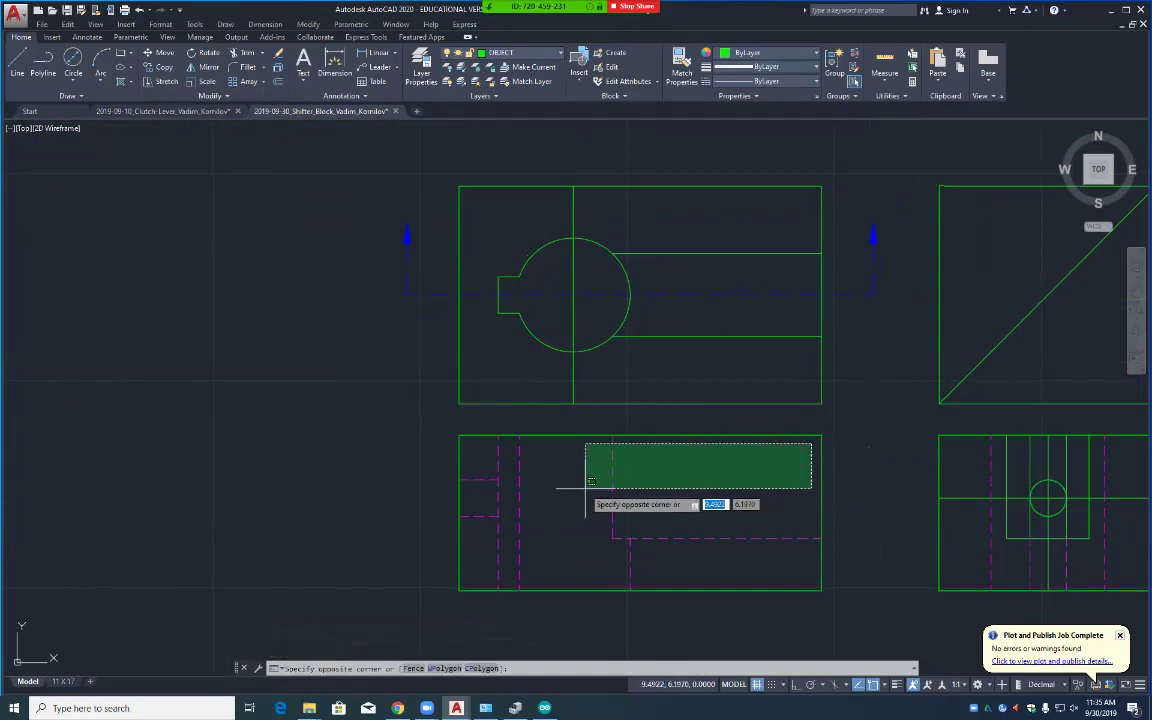
pyautogui.click(471, 577)
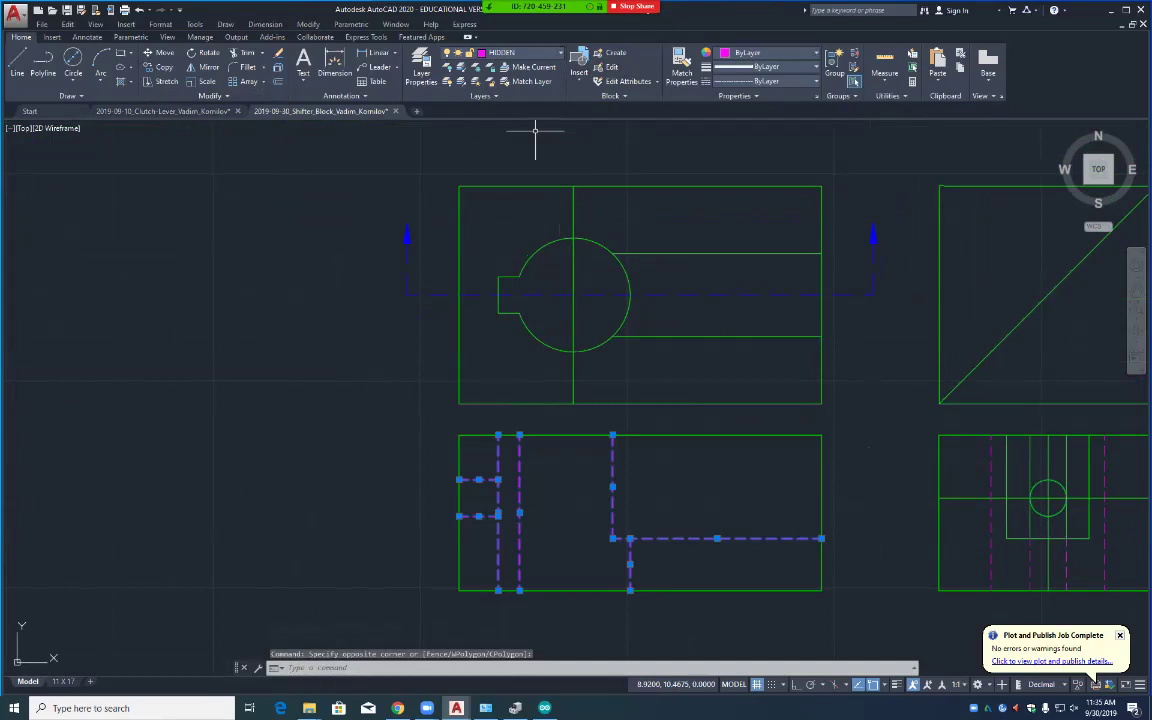
pyautogui.click(520, 52)
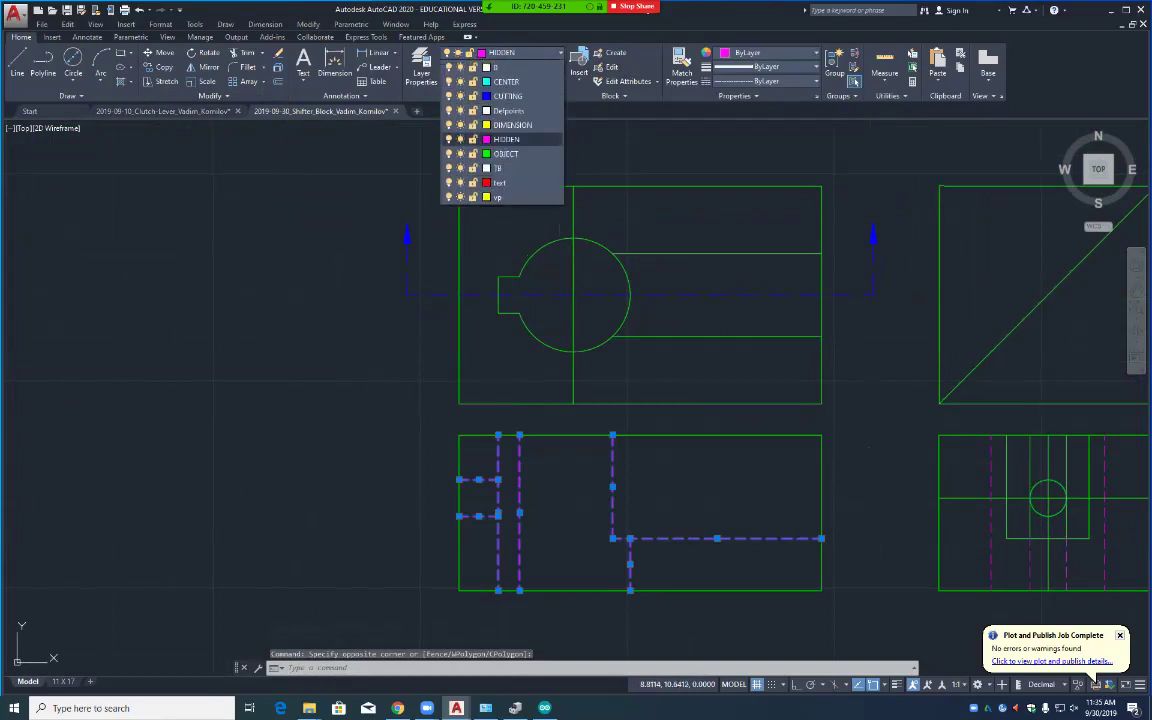
pyautogui.click(506, 153)
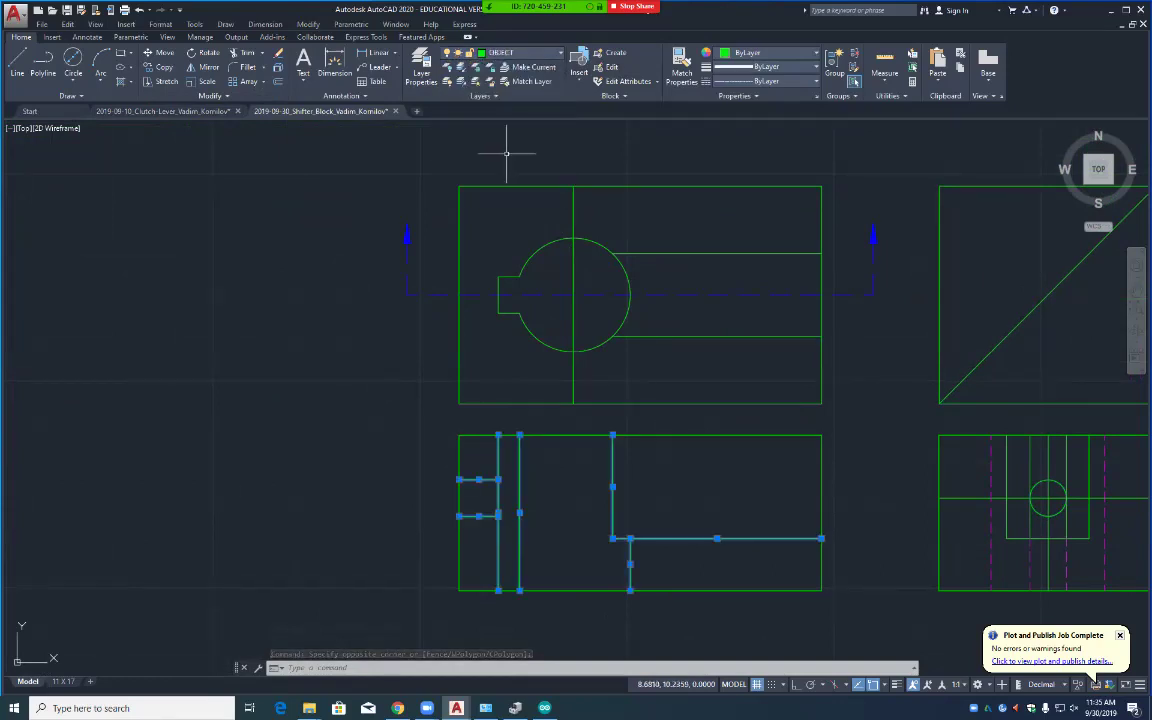
pyautogui.press('Escape')
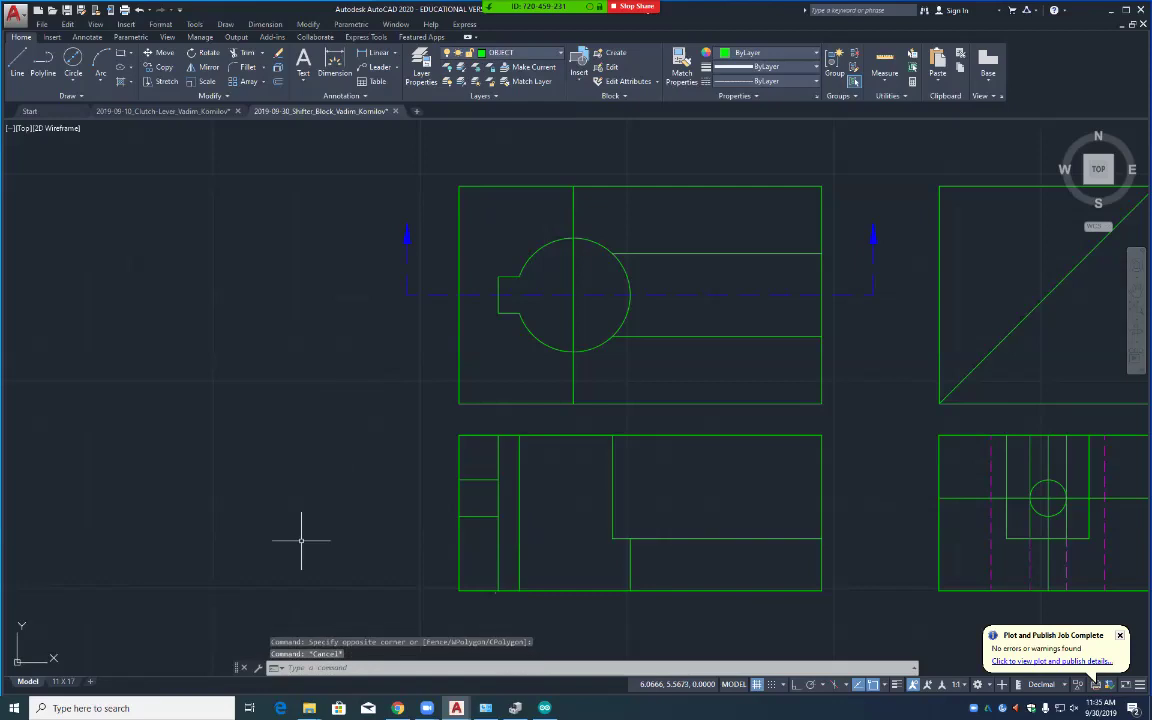
pyautogui.hotkey('ctrl', 's')
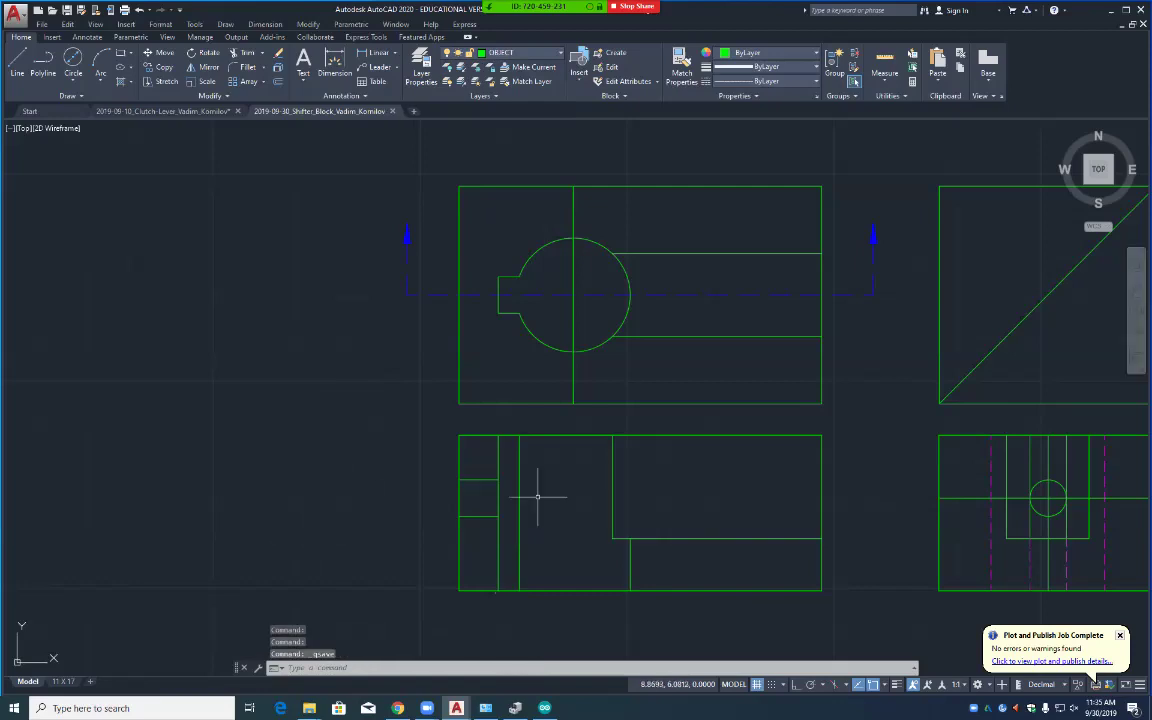
# Step: Erase the vertical line through the circle's center in the top view
pyautogui.click(573, 382)
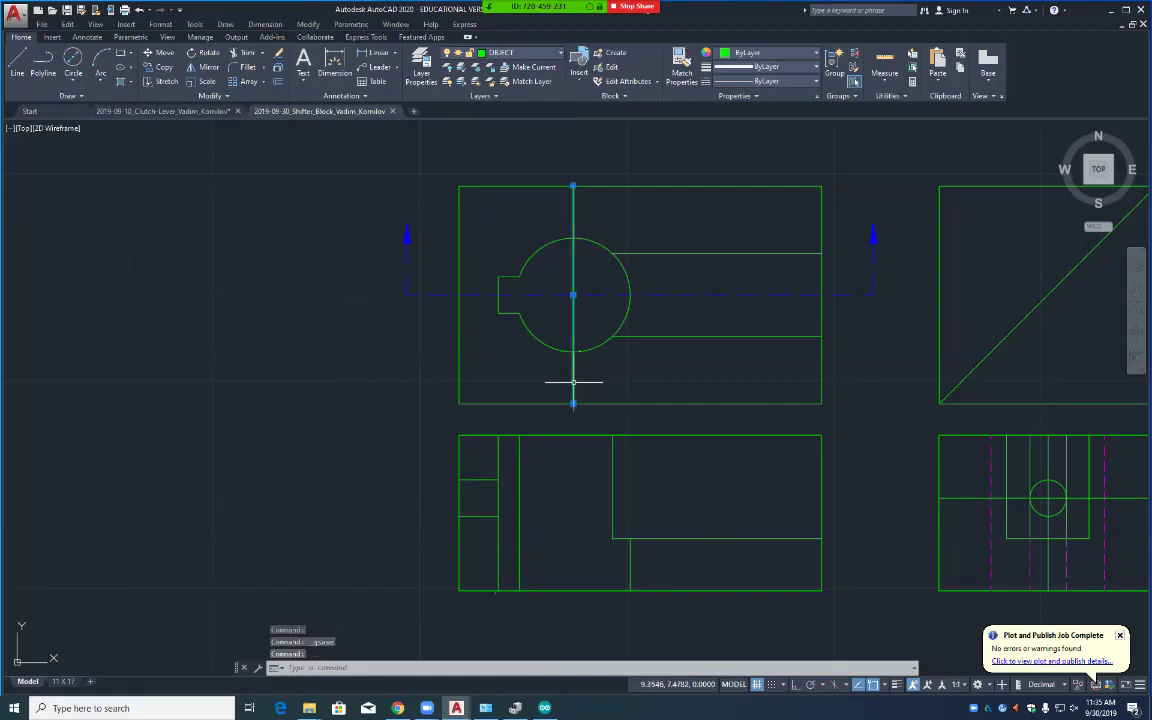
pyautogui.press('Delete')
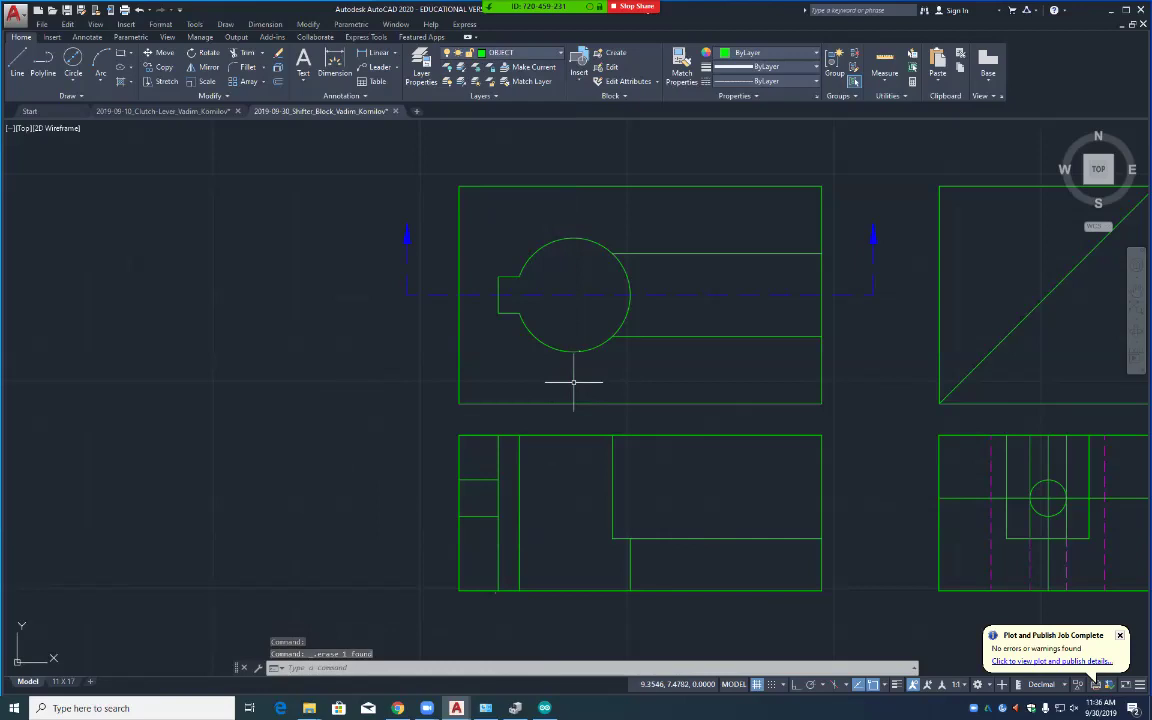
pyautogui.press('Escape')
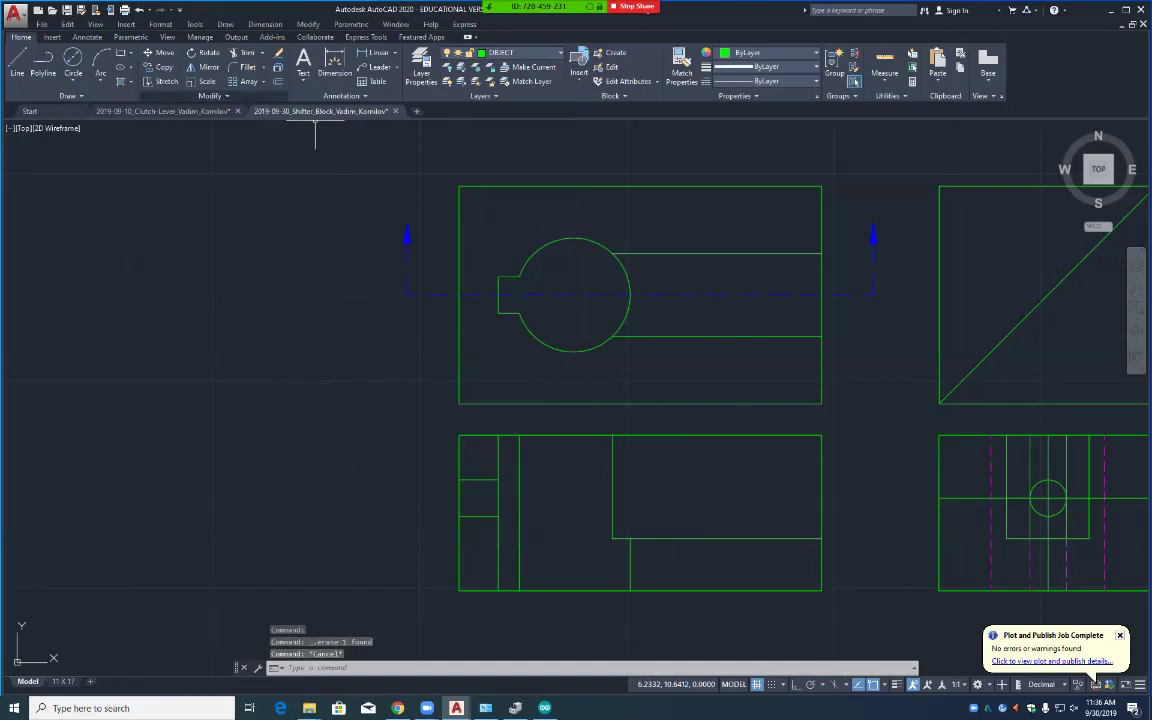
# Step: Chamfer the top view's upper-right corner using the Angle option with length .31 and angle 45
pyautogui.click(263, 67)
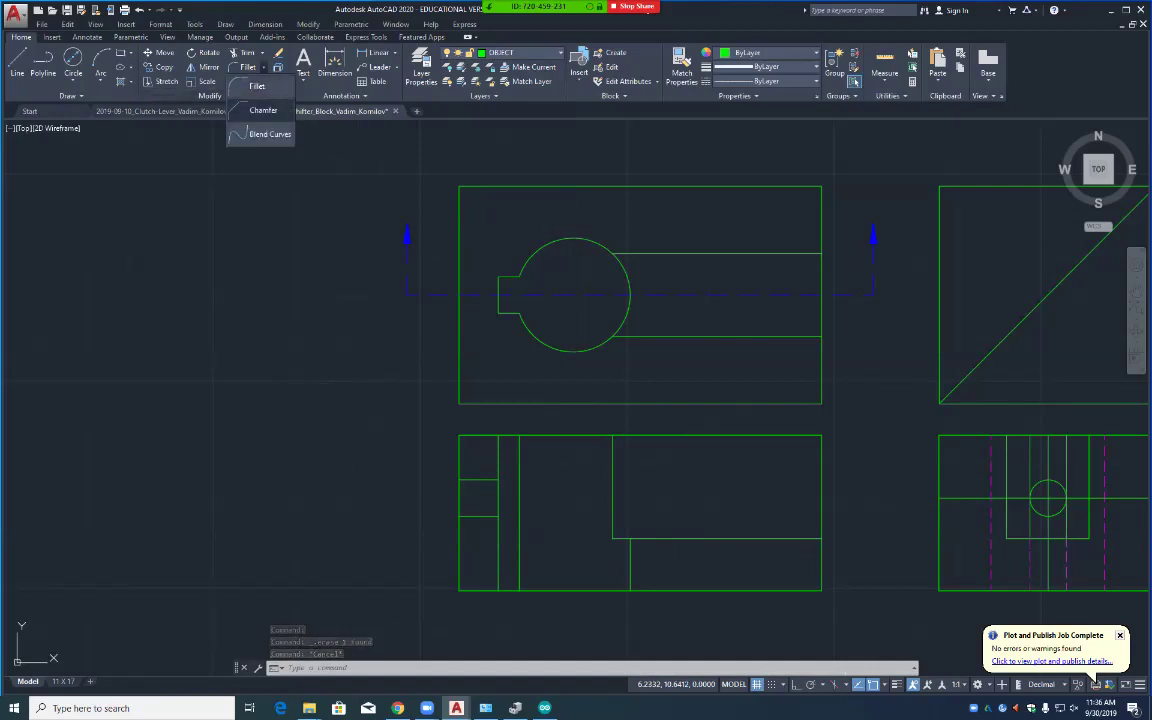
pyautogui.click(263, 110)
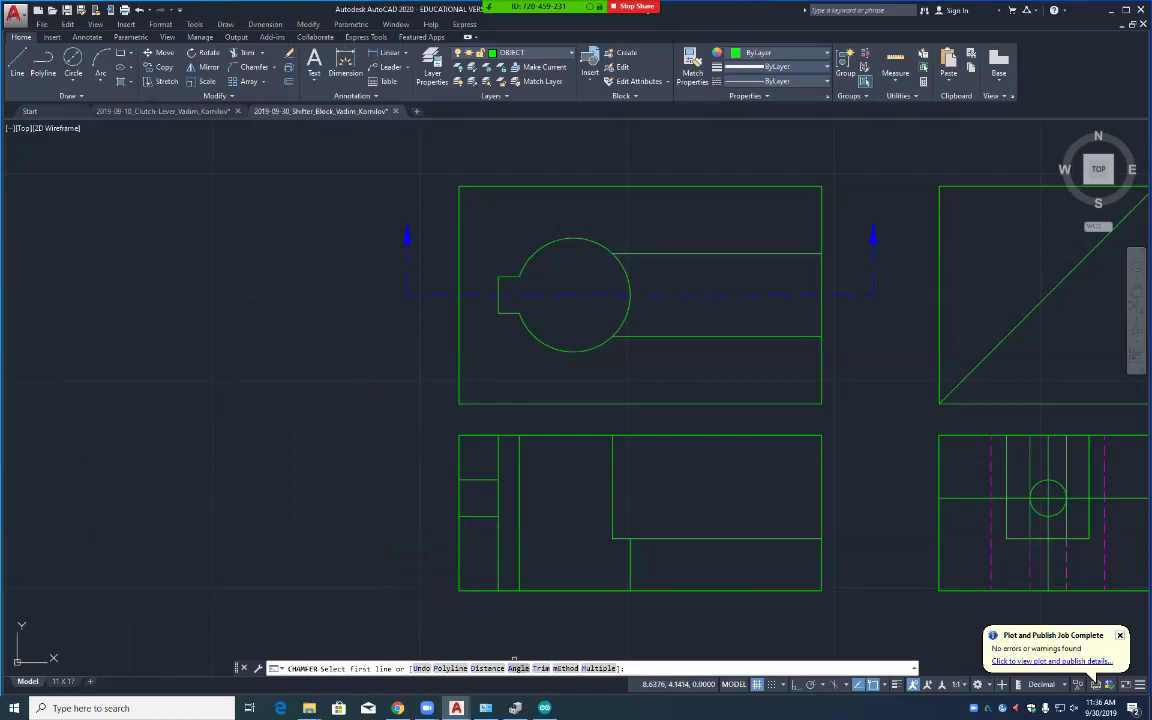
pyautogui.write('a')
pyautogui.press('Return')
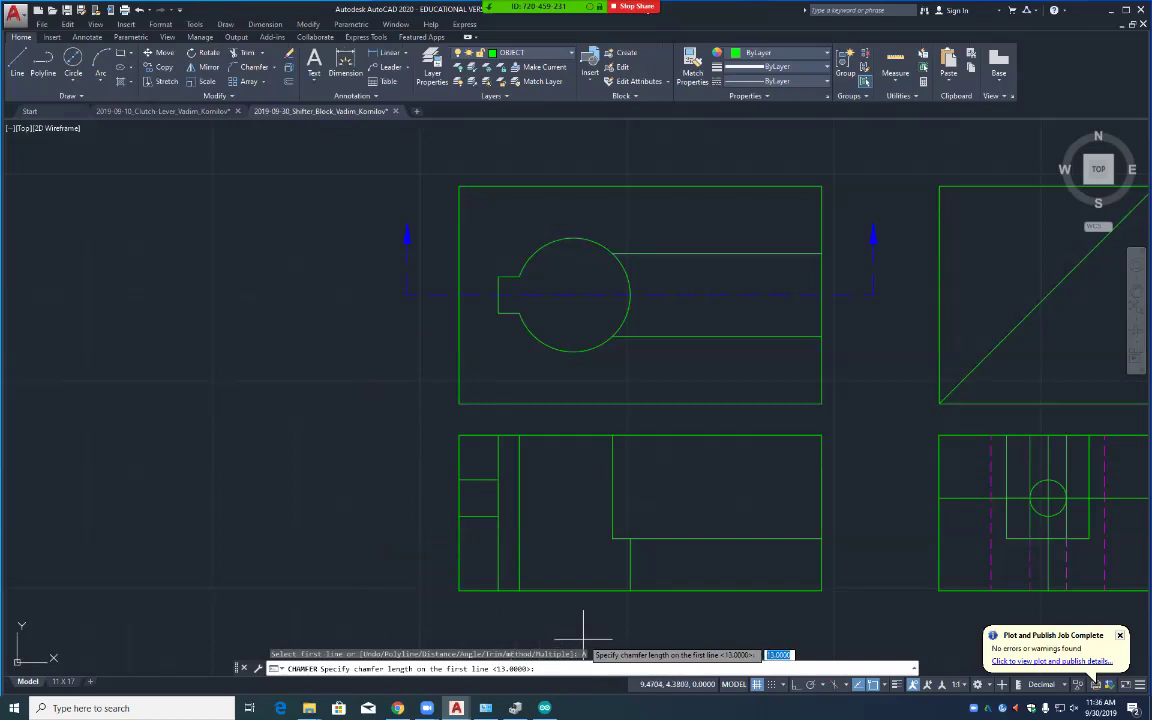
pyautogui.write('31')
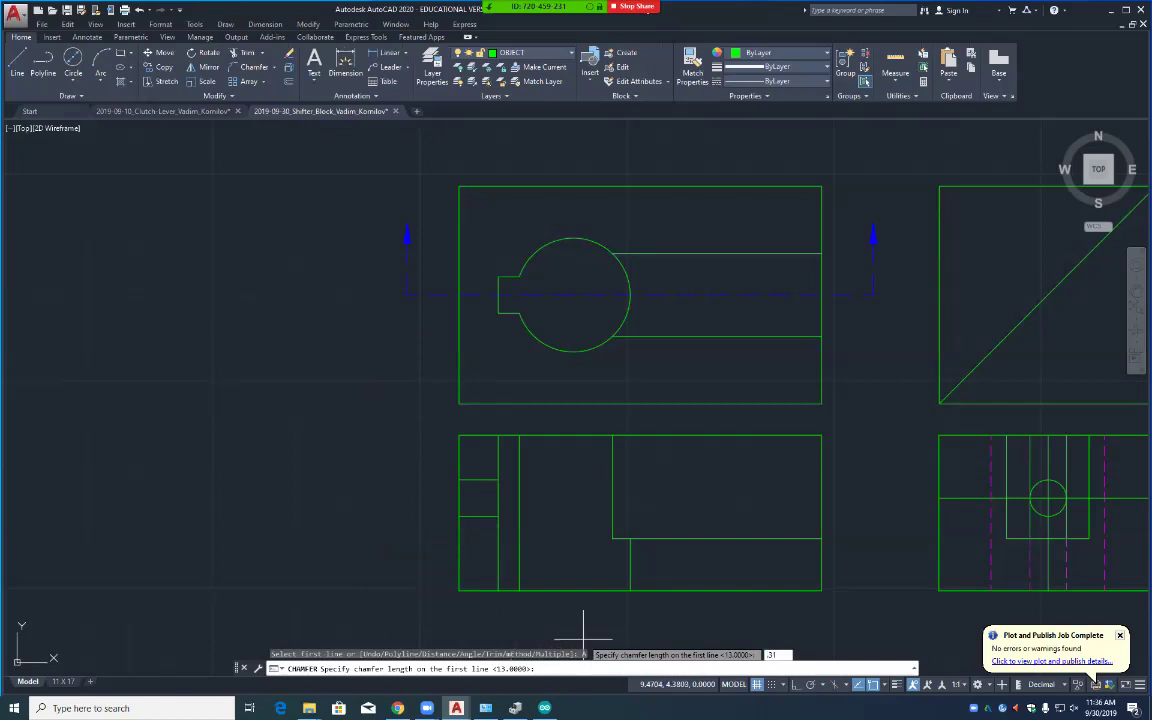
pyautogui.press('Return')
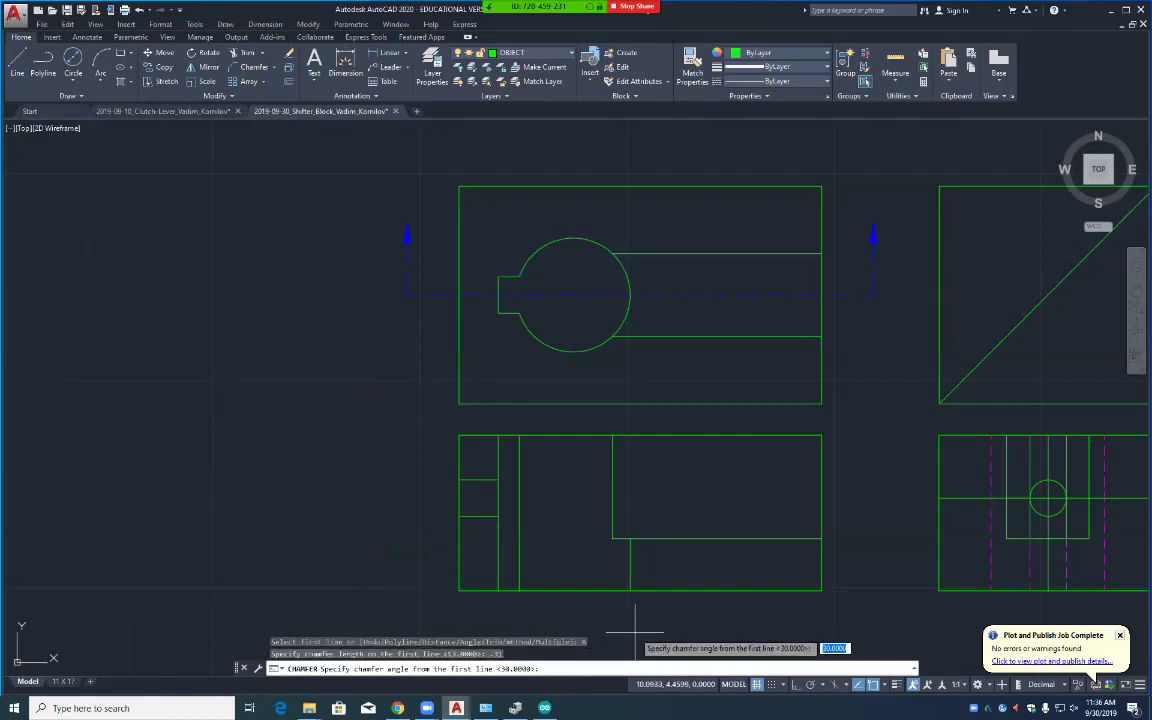
pyautogui.write('45')
pyautogui.press('Return')
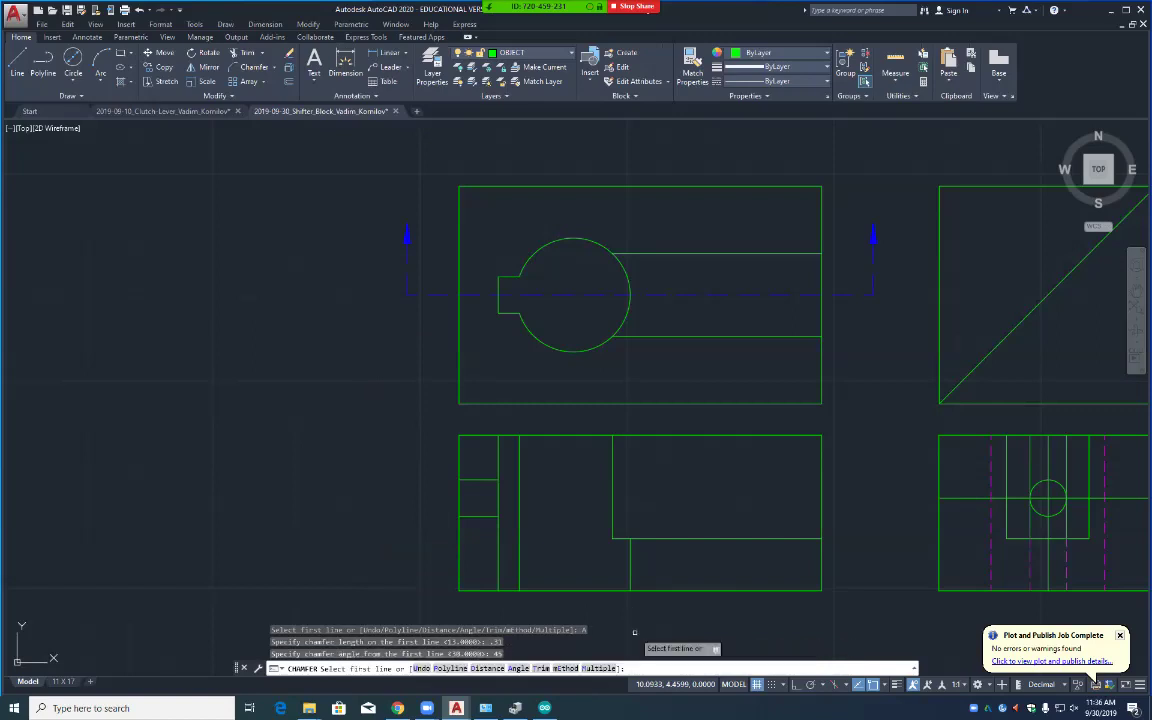
pyautogui.click(779, 186)
pyautogui.click(820, 222)
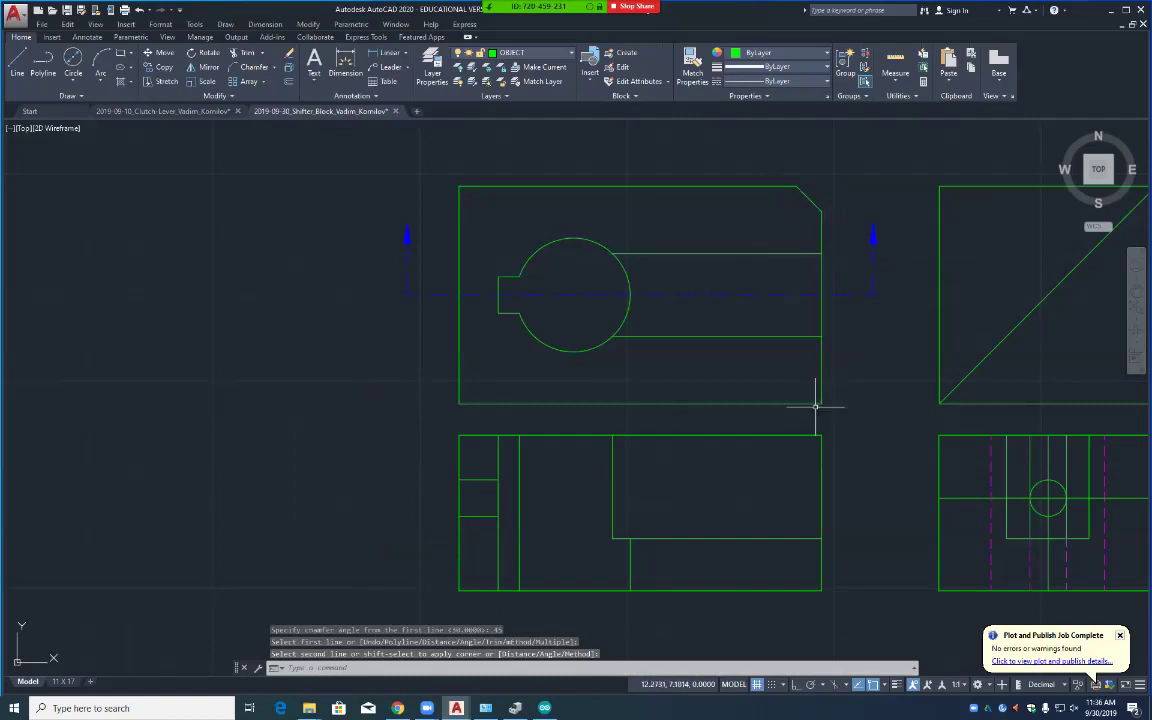
# Step: Chamfer the top view's other three outer corners with the same length and angle
pyautogui.press('Return')
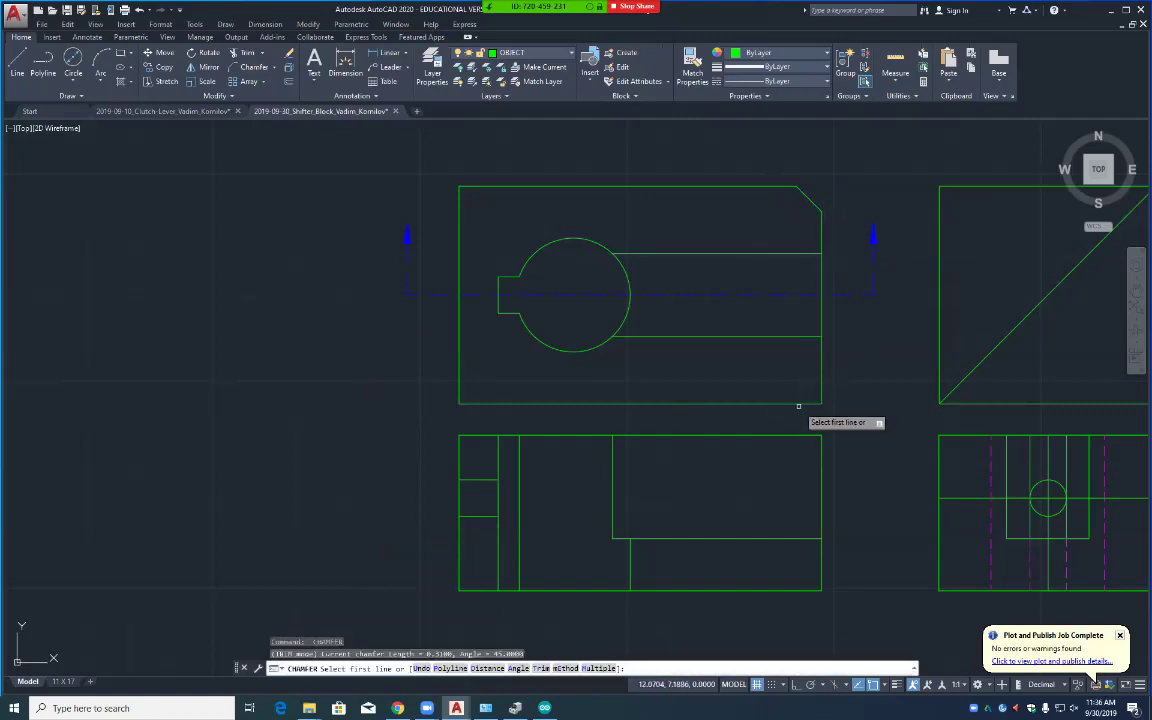
pyautogui.click(797, 404)
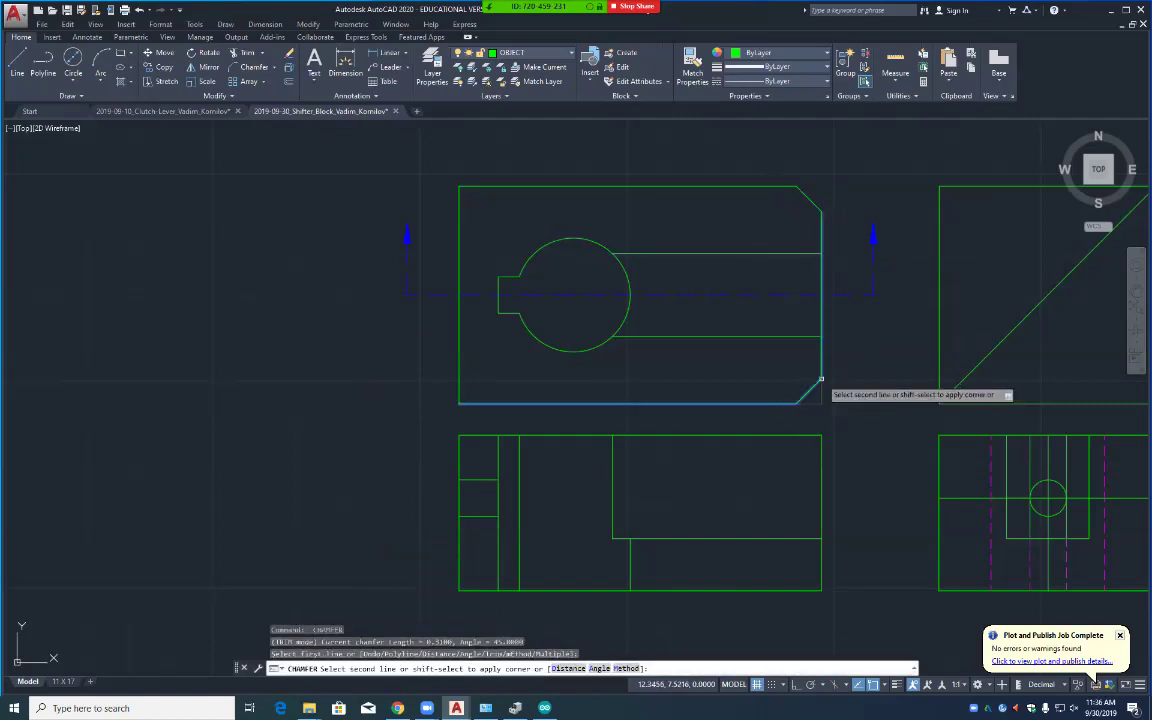
pyautogui.click(820, 379)
pyautogui.press('Return')
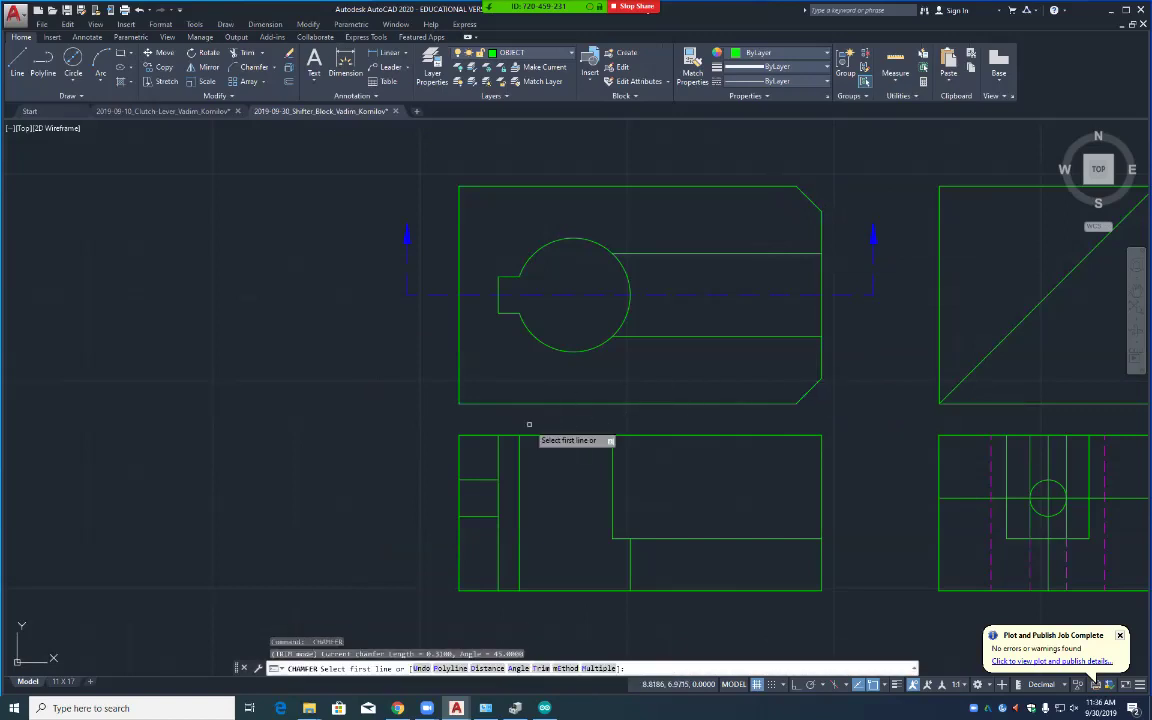
pyautogui.click(487, 403)
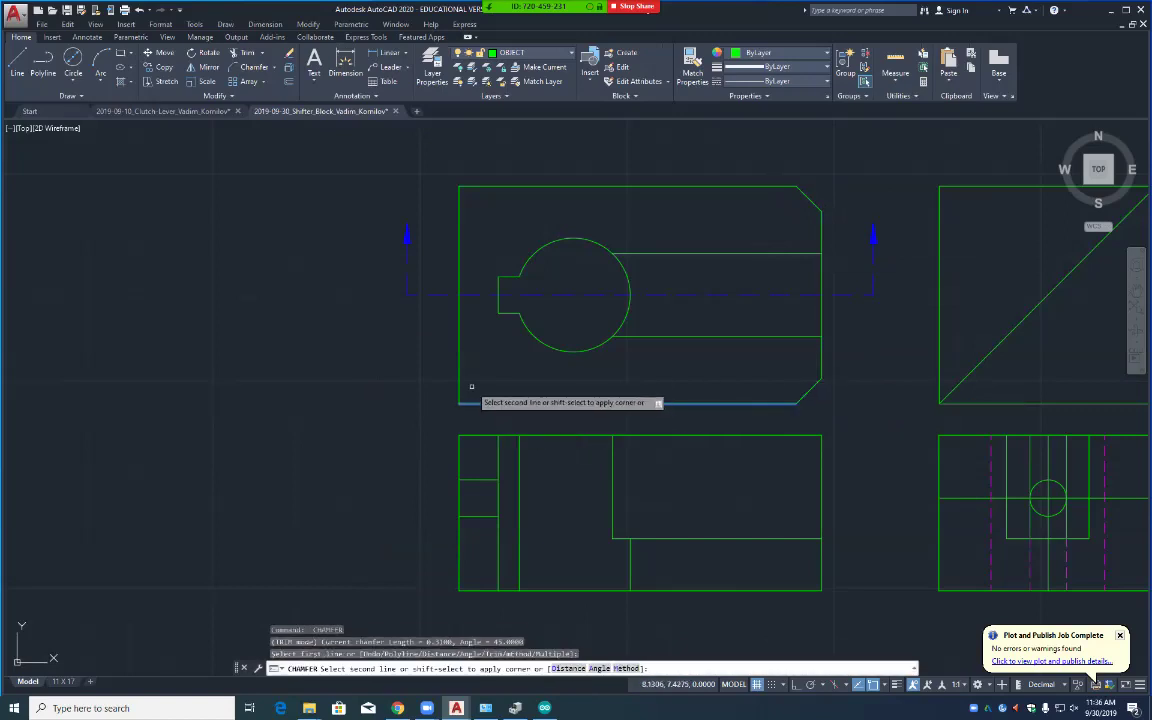
pyautogui.click(459, 372)
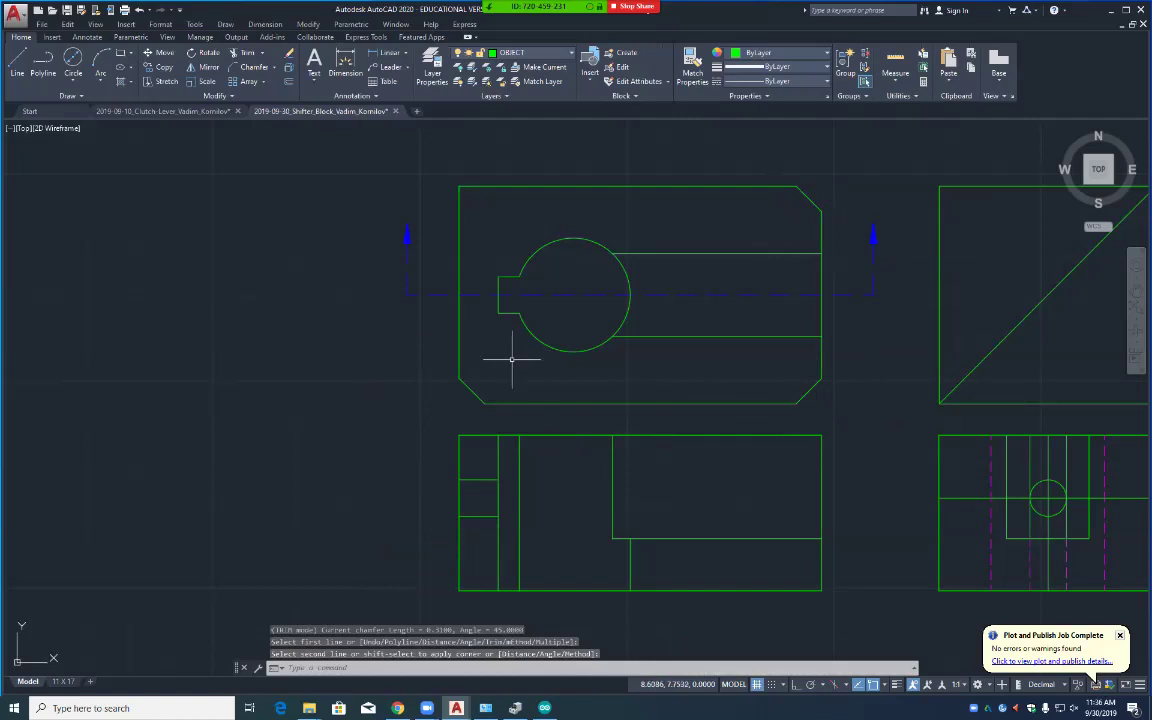
pyautogui.press('Return')
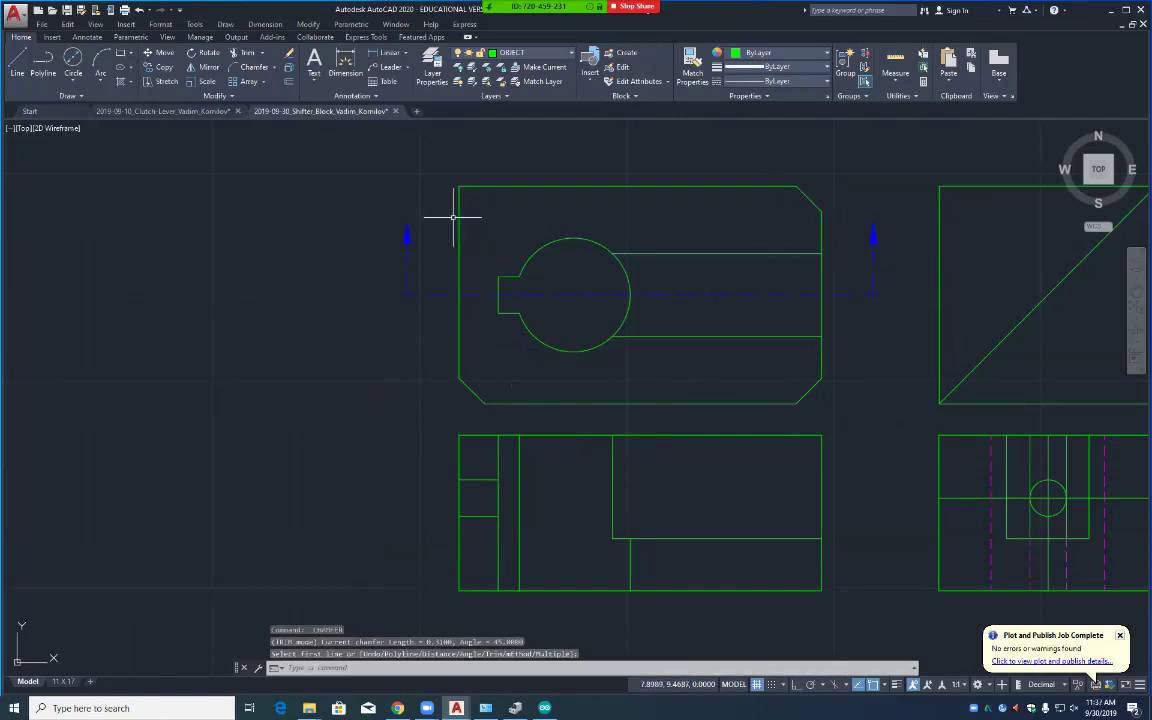
pyautogui.click(494, 186)
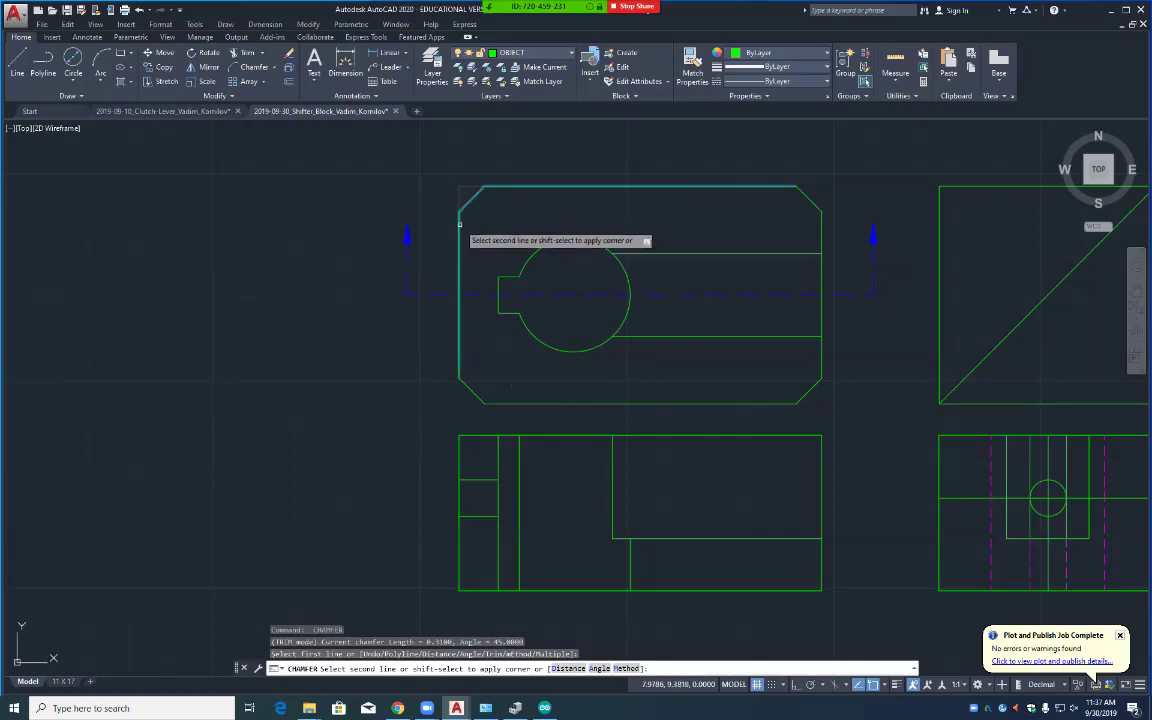
pyautogui.click(460, 225)
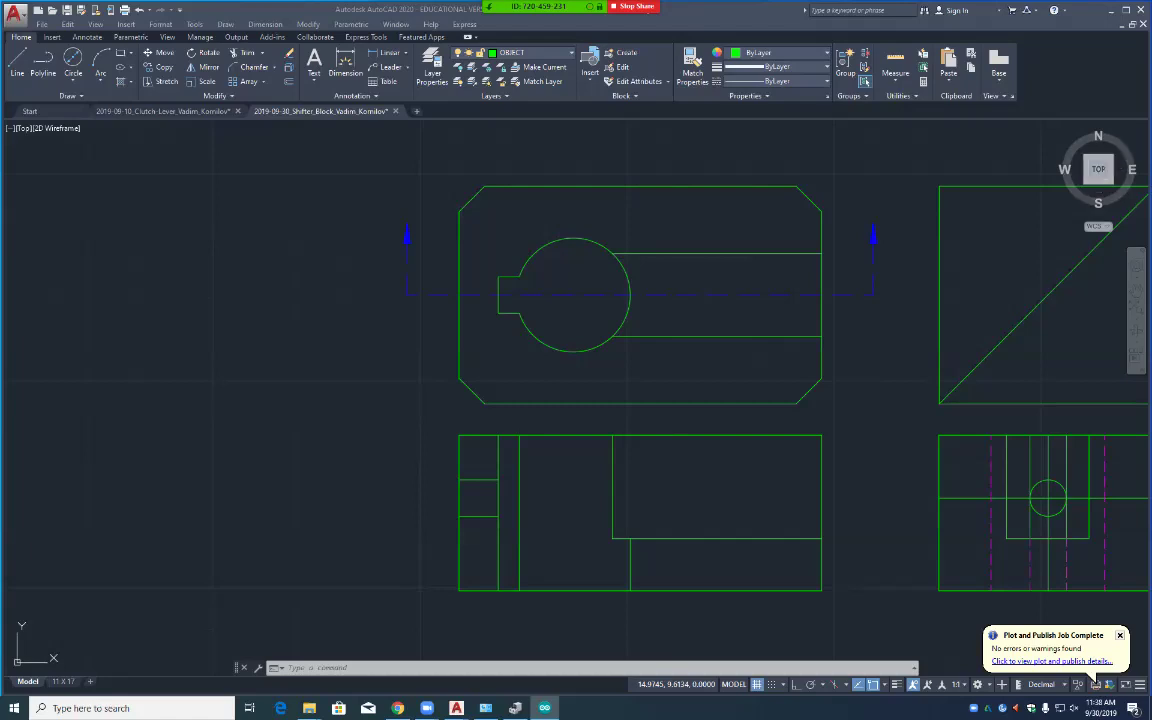
# Step: Hatch the front view's solid areas above and below the side hole and beneath the slot, and save the drawing
pyautogui.click(343, 378)
pyautogui.write('HATCH')
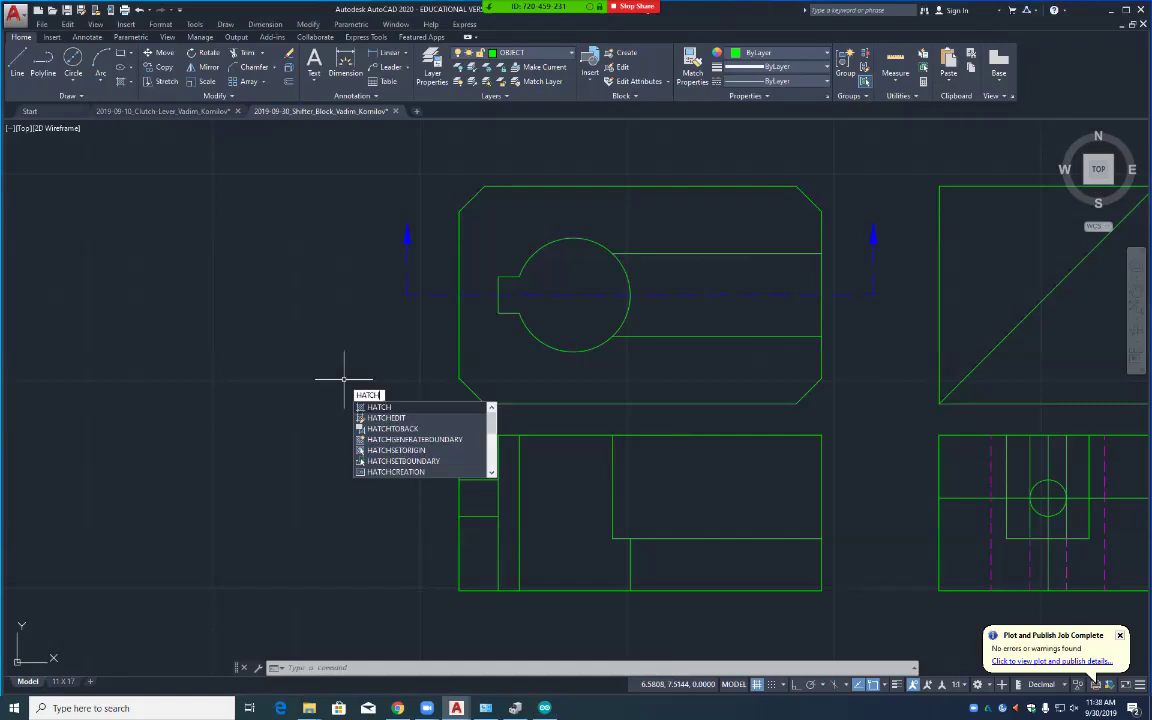
pyautogui.press('Return')
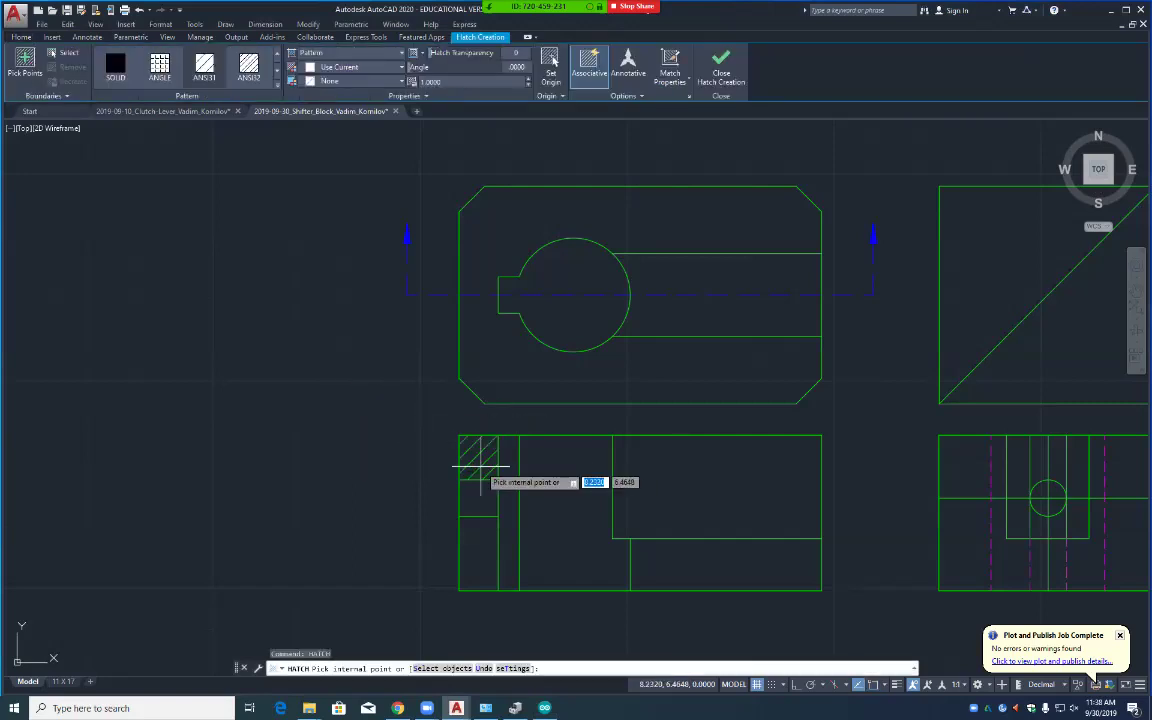
pyautogui.click(480, 465)
pyautogui.click(481, 565)
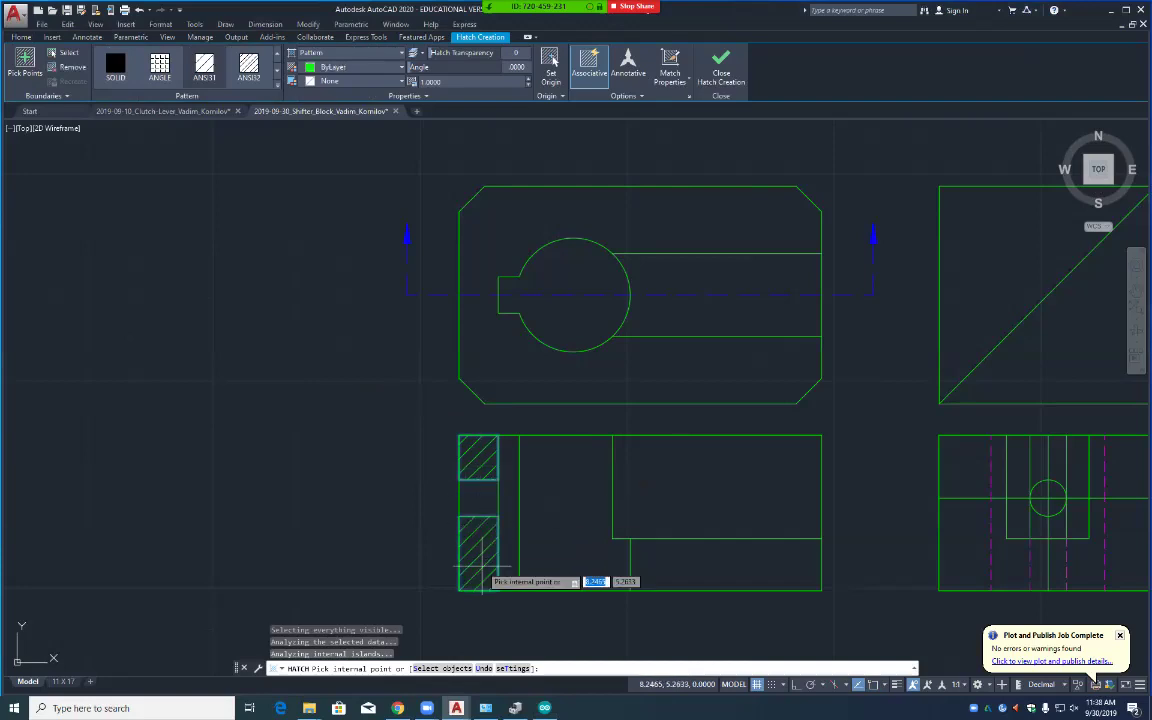
pyautogui.click(709, 578)
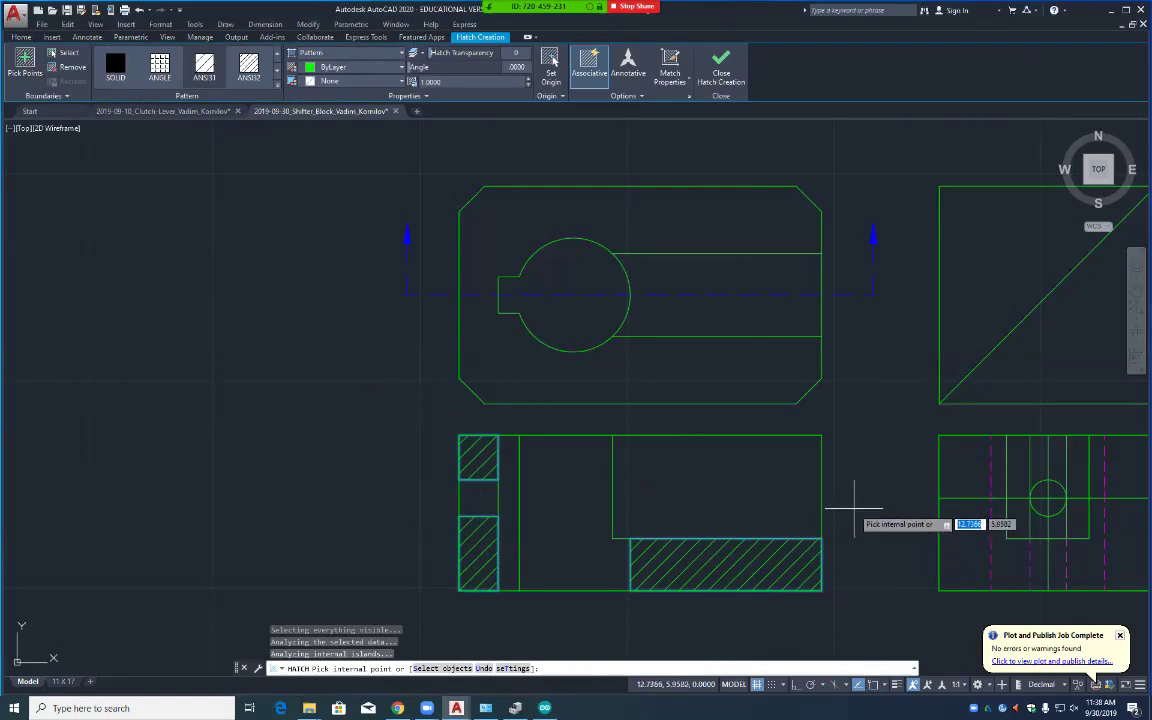
pyautogui.press('Escape')
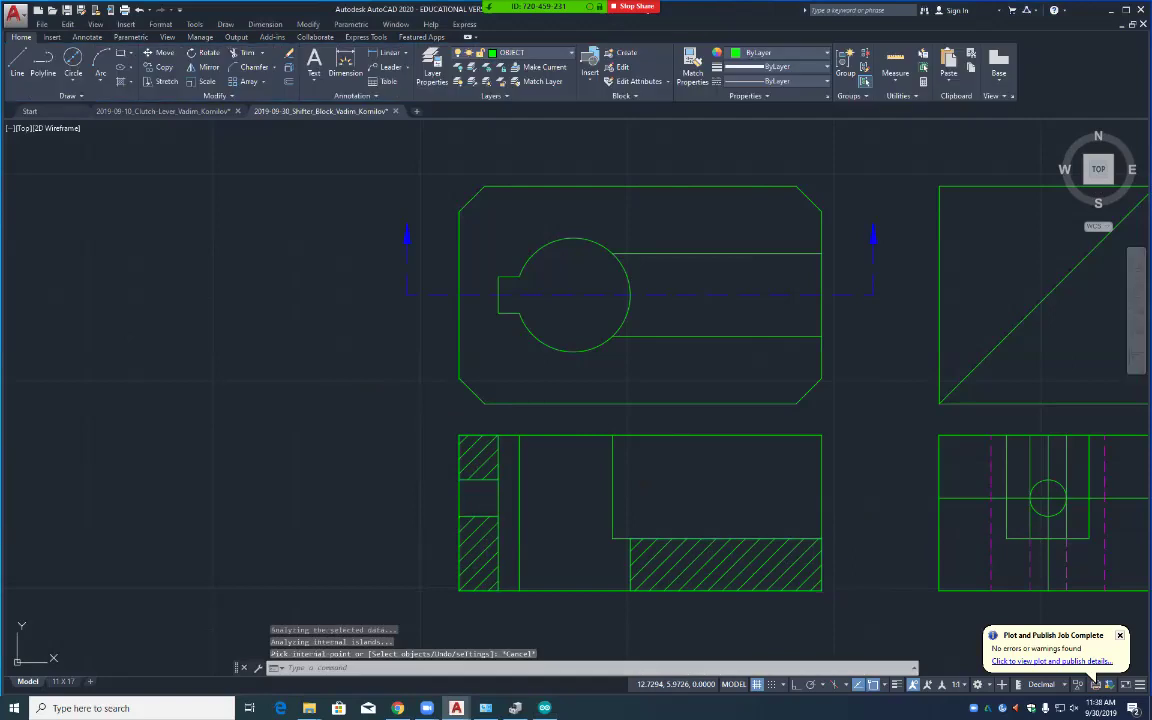
pyautogui.hotkey('ctrl', 's')
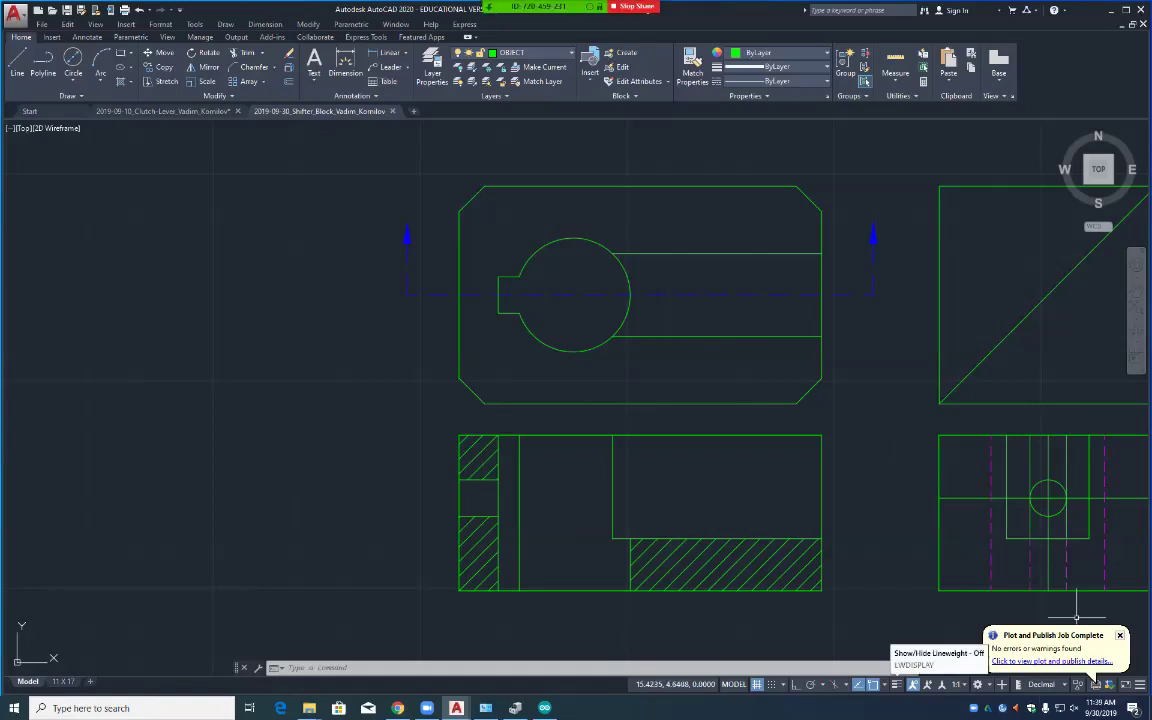
# Step: Check the line thicknesses by switching lineweight display on and back off, and inspect the front view's hatch
pyautogui.click(1095, 683)
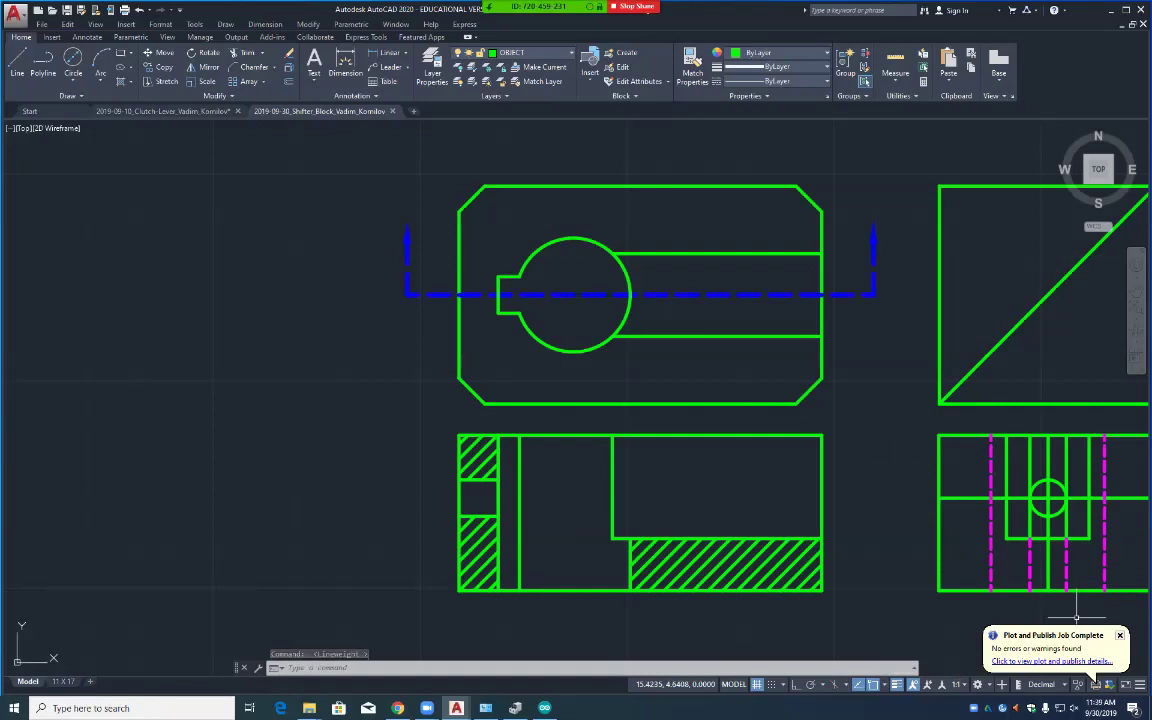
pyautogui.click(1095, 683)
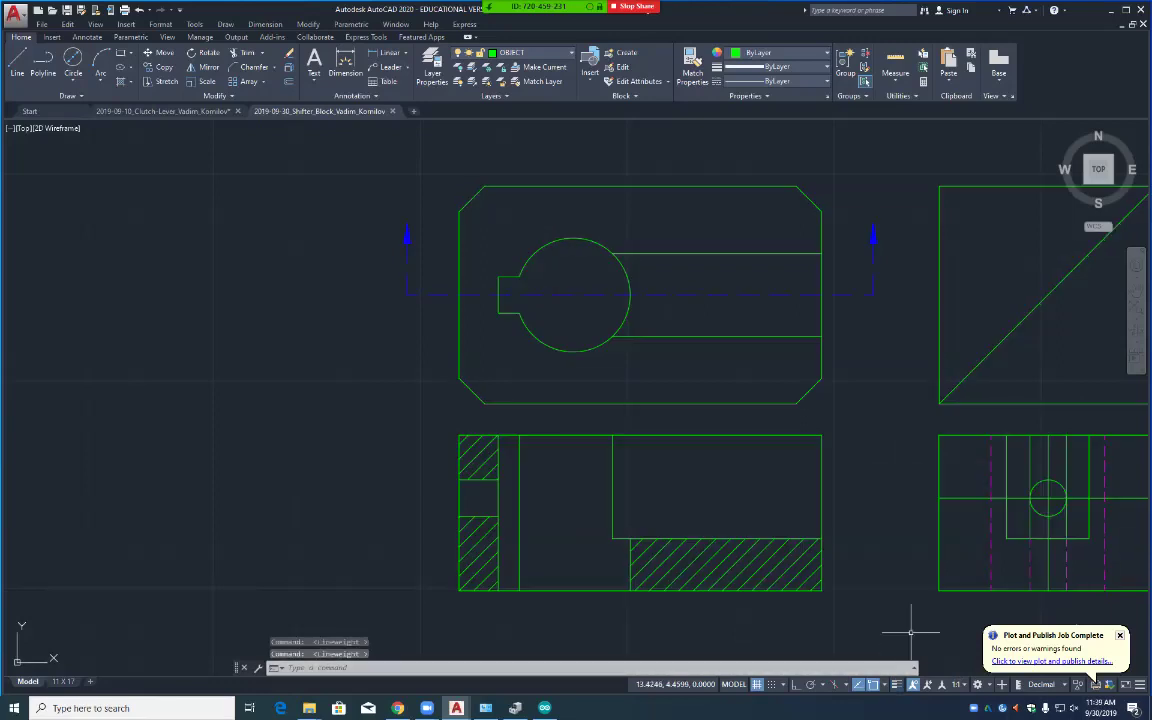
pyautogui.moveTo(910, 613); pyautogui.dragTo(612, 597, button='middle')
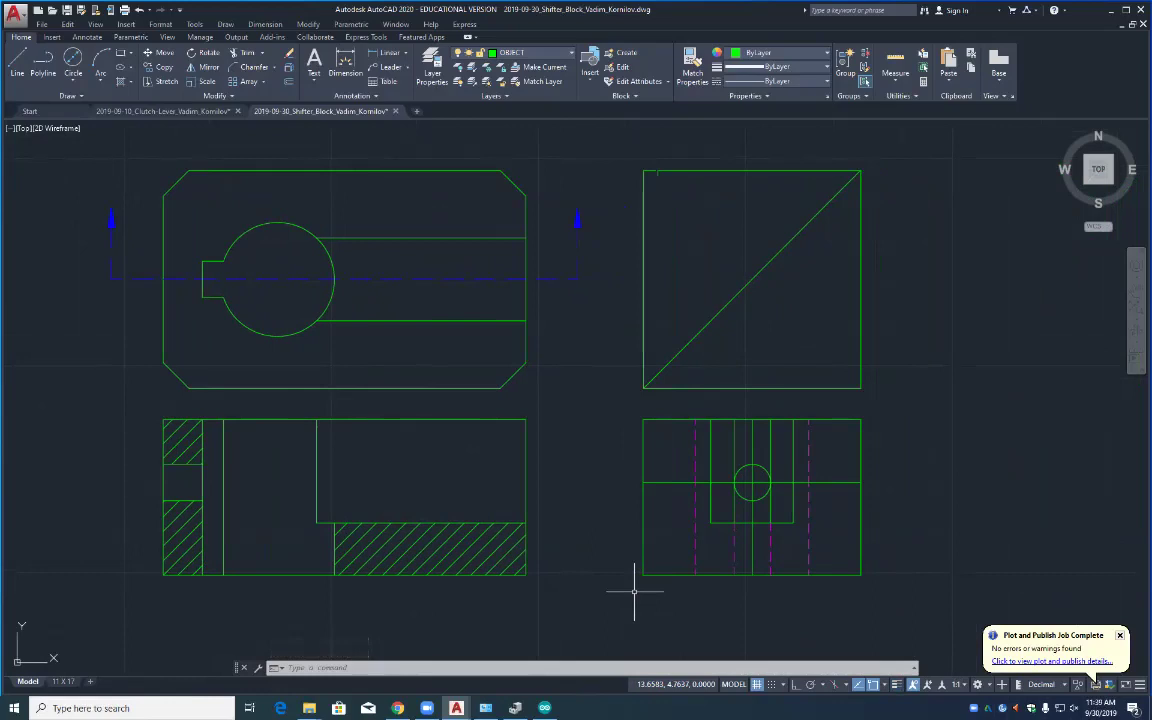
pyautogui.click(471, 546)
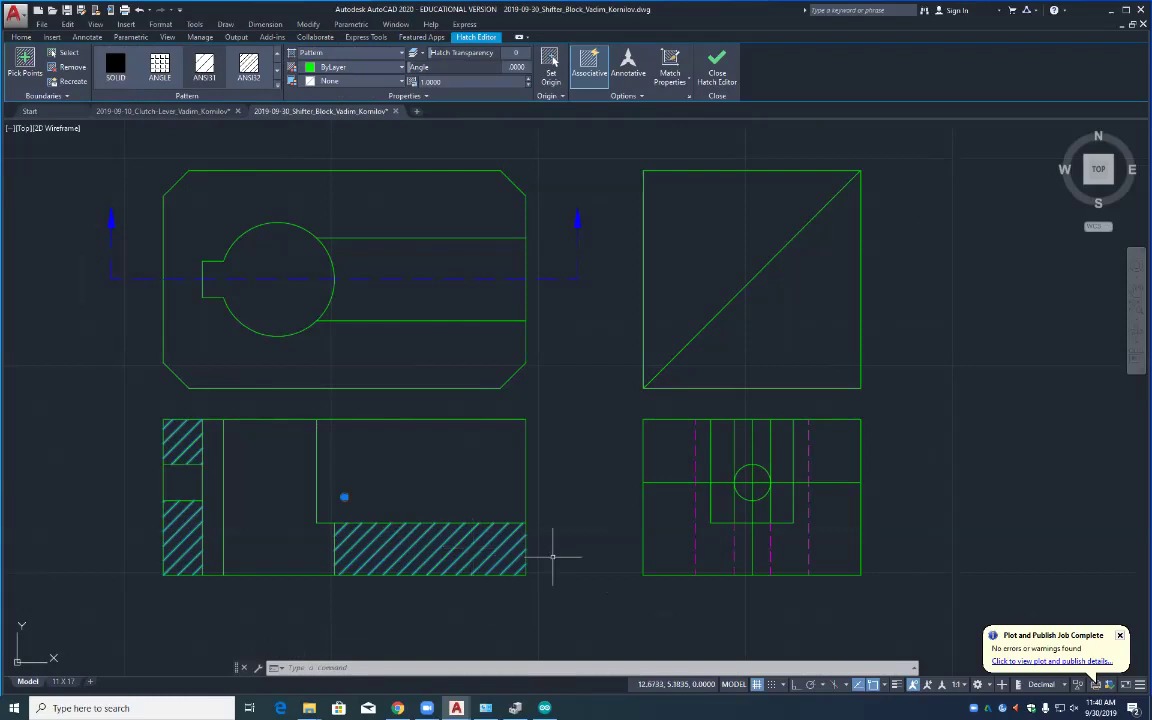
pyautogui.press('Escape')
# Step: Create a new layer named HATCH
pyautogui.write('LAYER')
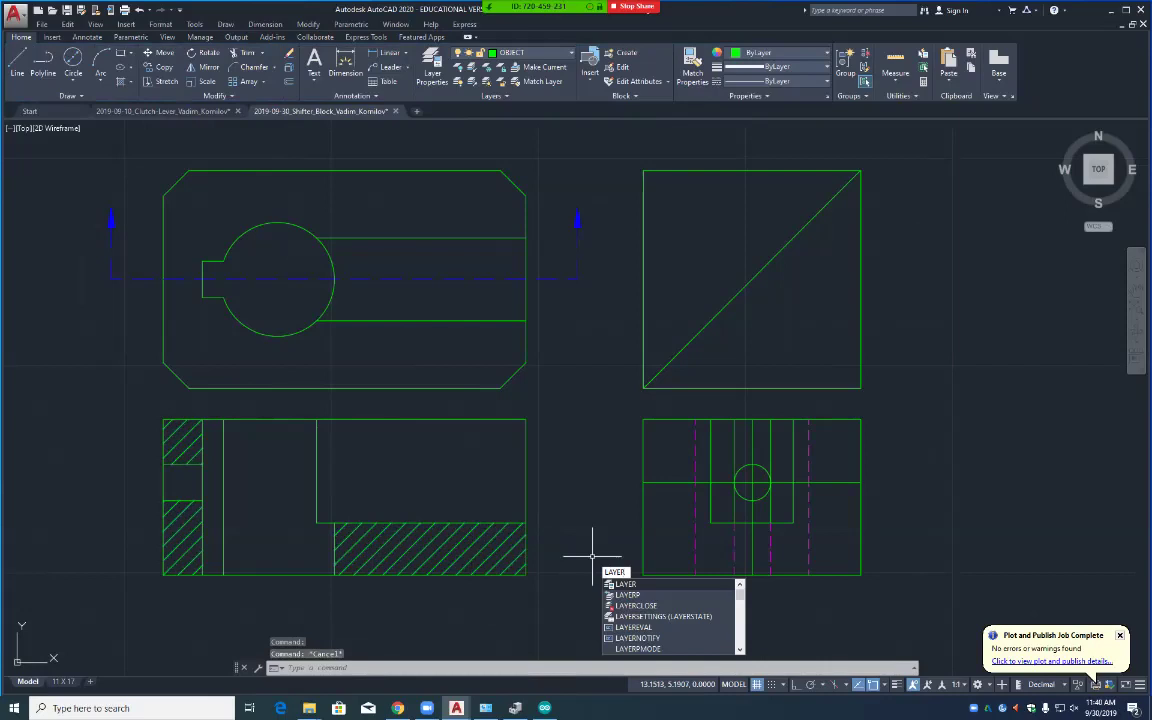
pyautogui.press('Return')
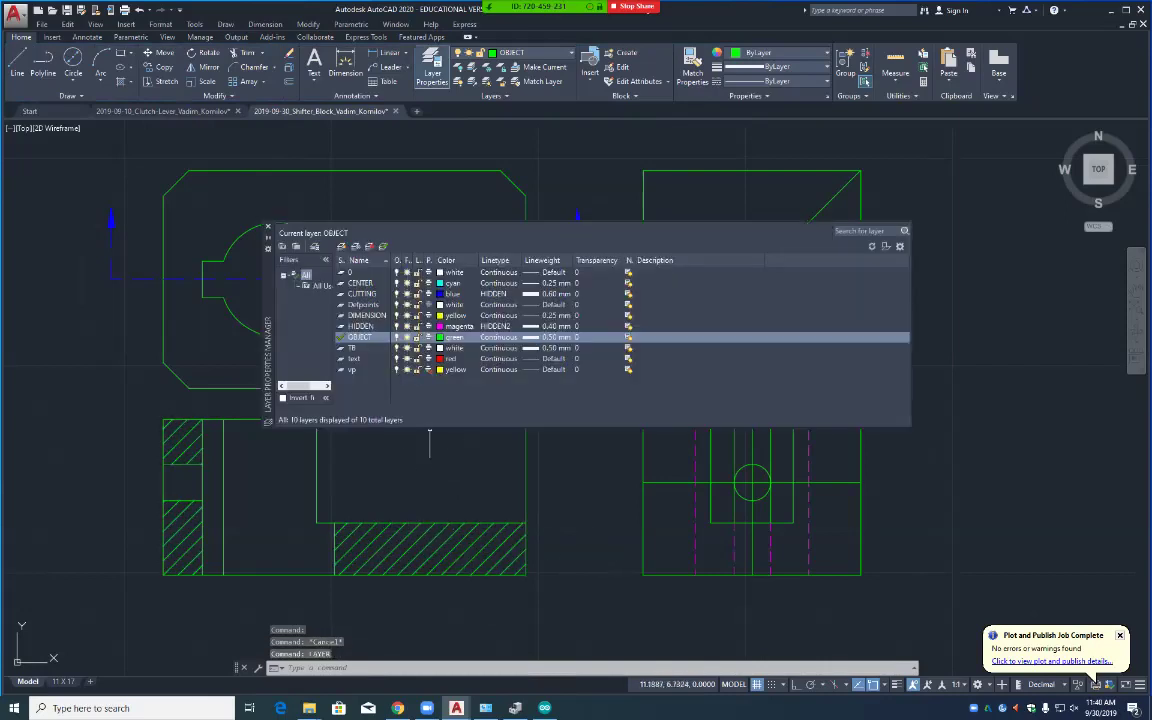
pyautogui.hotkey('alt', 'n')
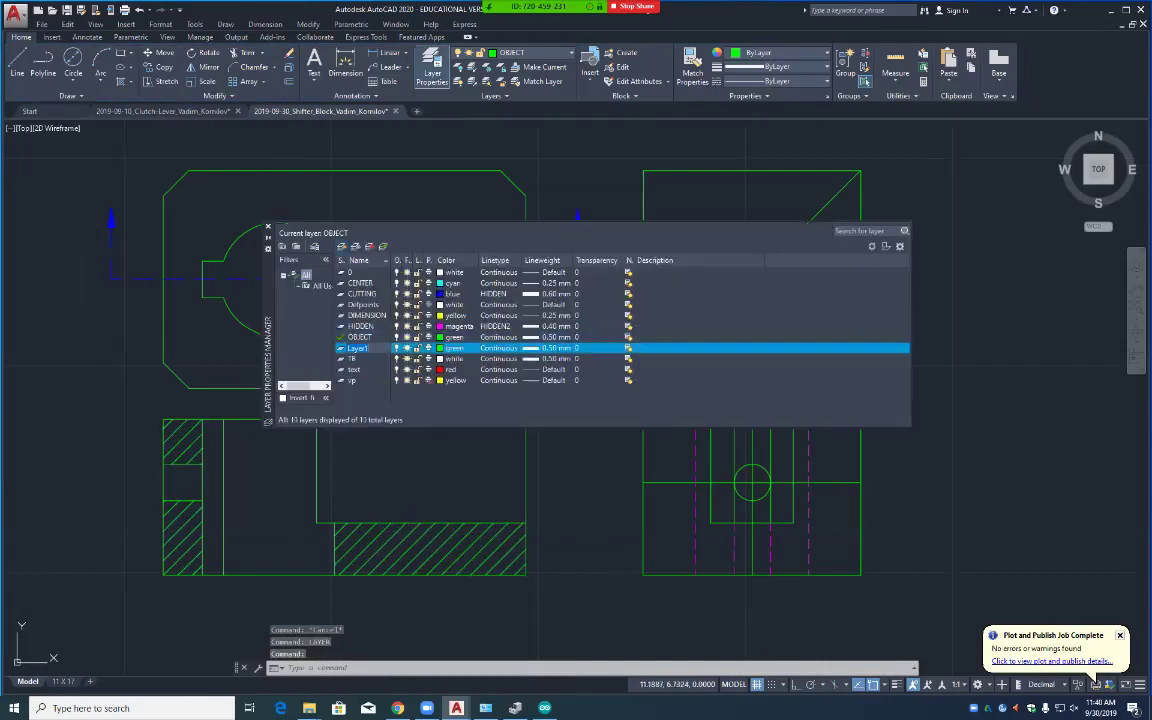
pyautogui.write('ti')
pyautogui.press('Return')
pyautogui.write('CH')
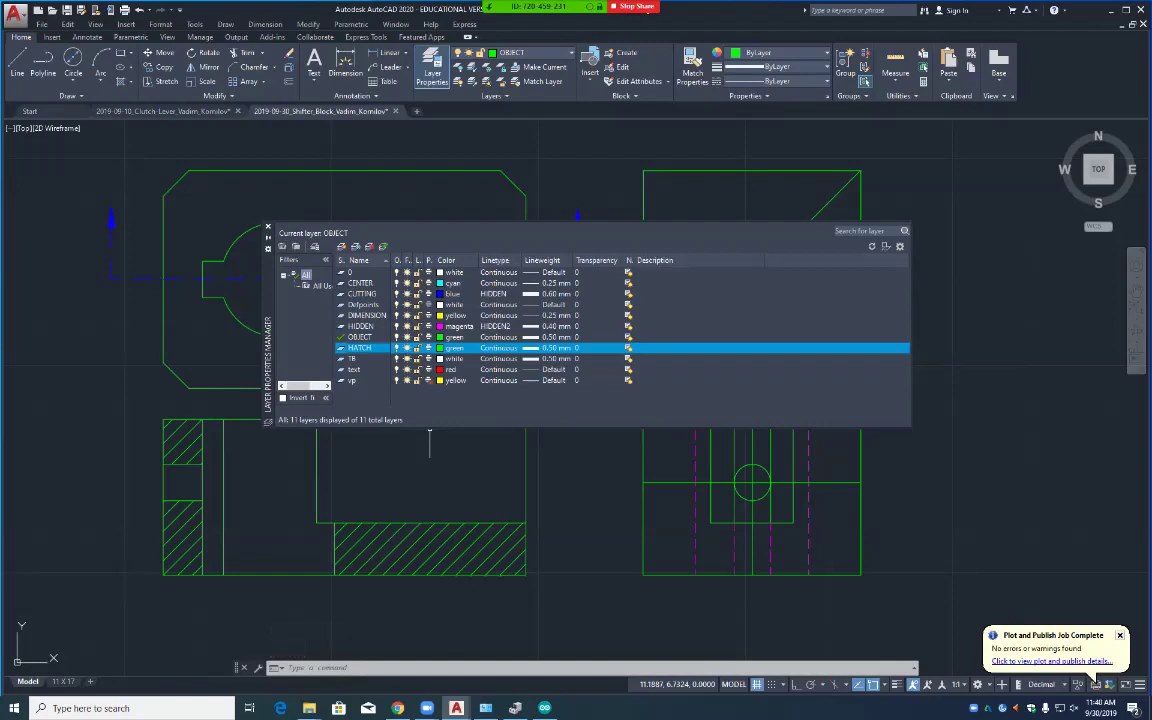
# Step: Set the HATCH layer's color to red and its lineweight to 0.40 mm
pyautogui.click(450, 348)
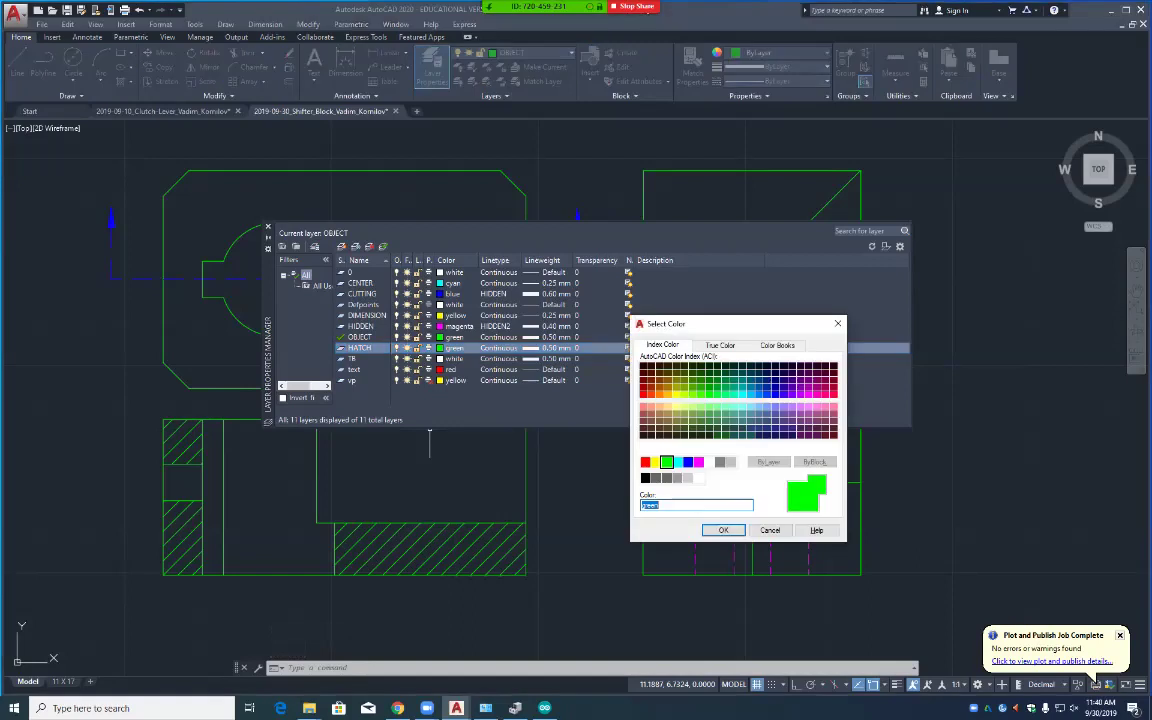
pyautogui.write('red')
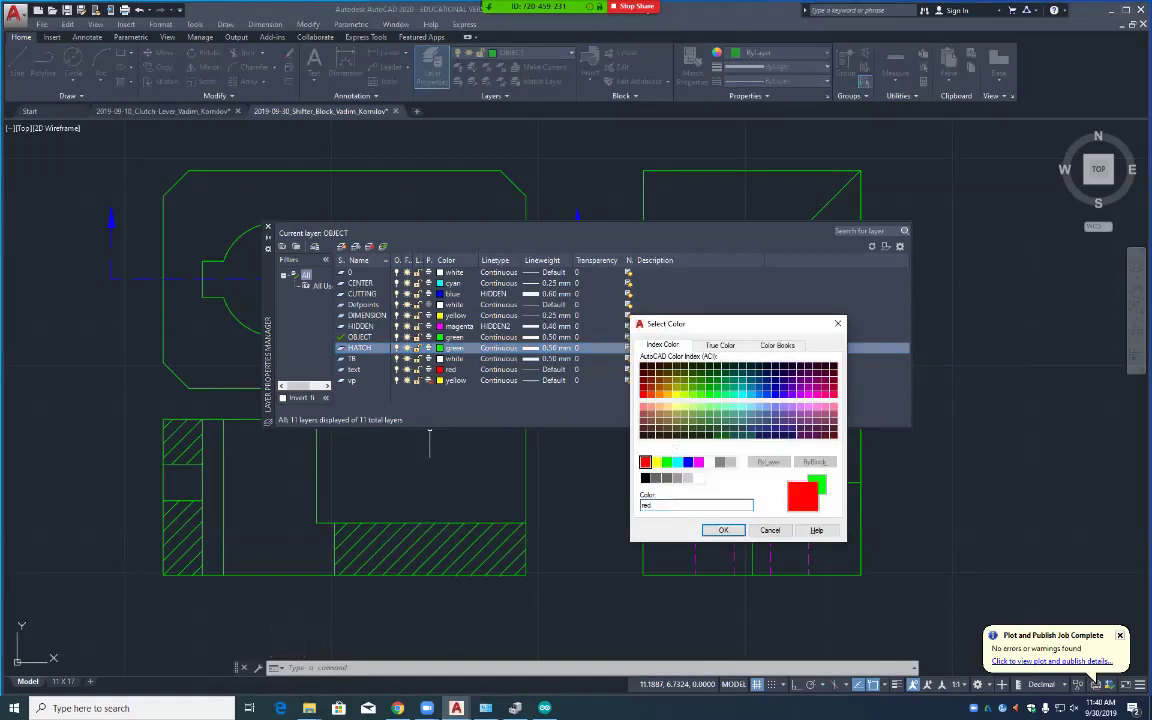
pyautogui.press('Return')
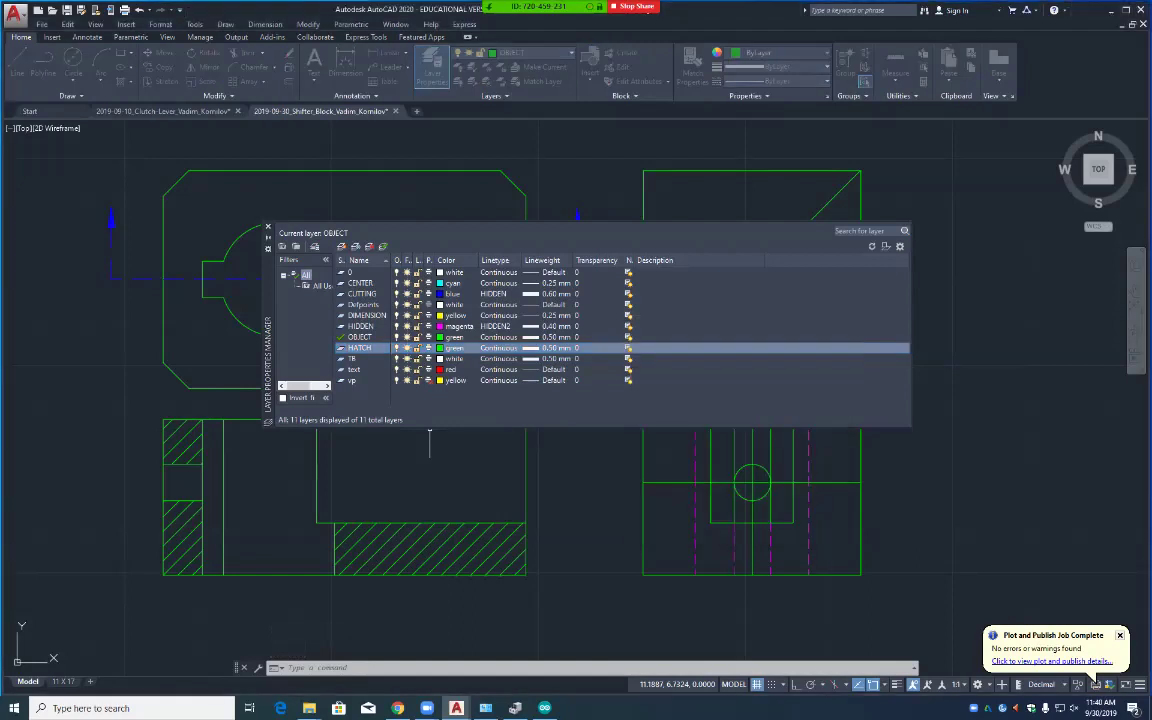
pyautogui.click(552, 348)
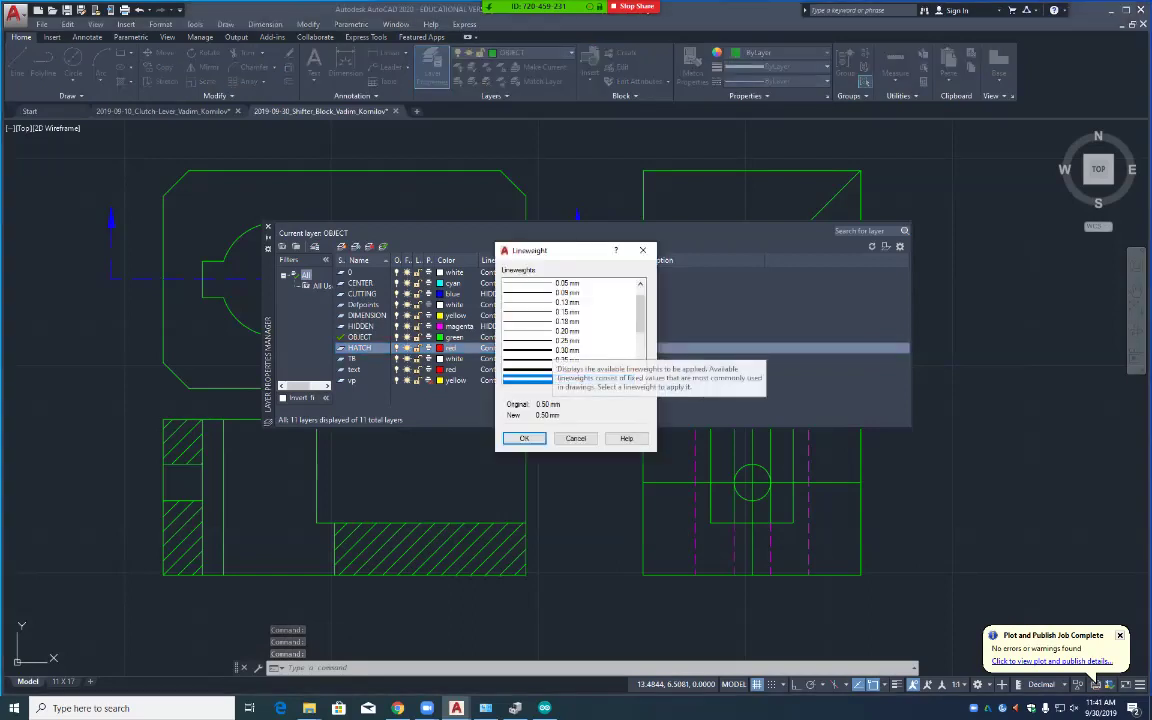
pyautogui.click(545, 368)
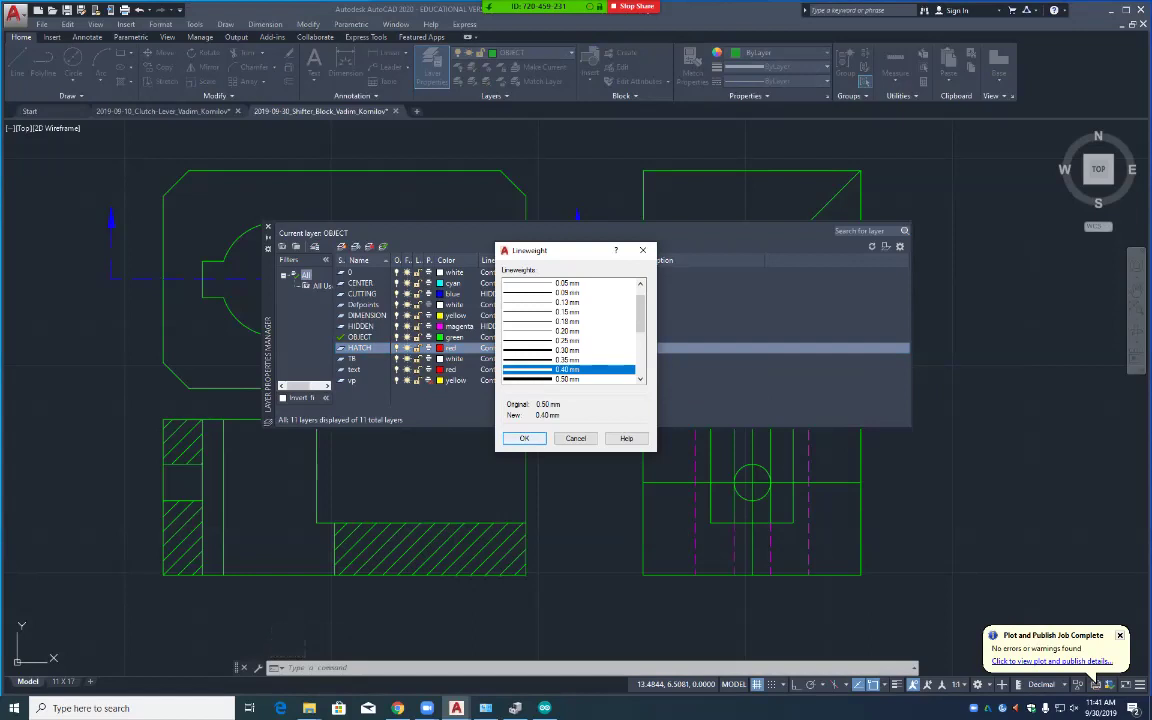
pyautogui.click(524, 438)
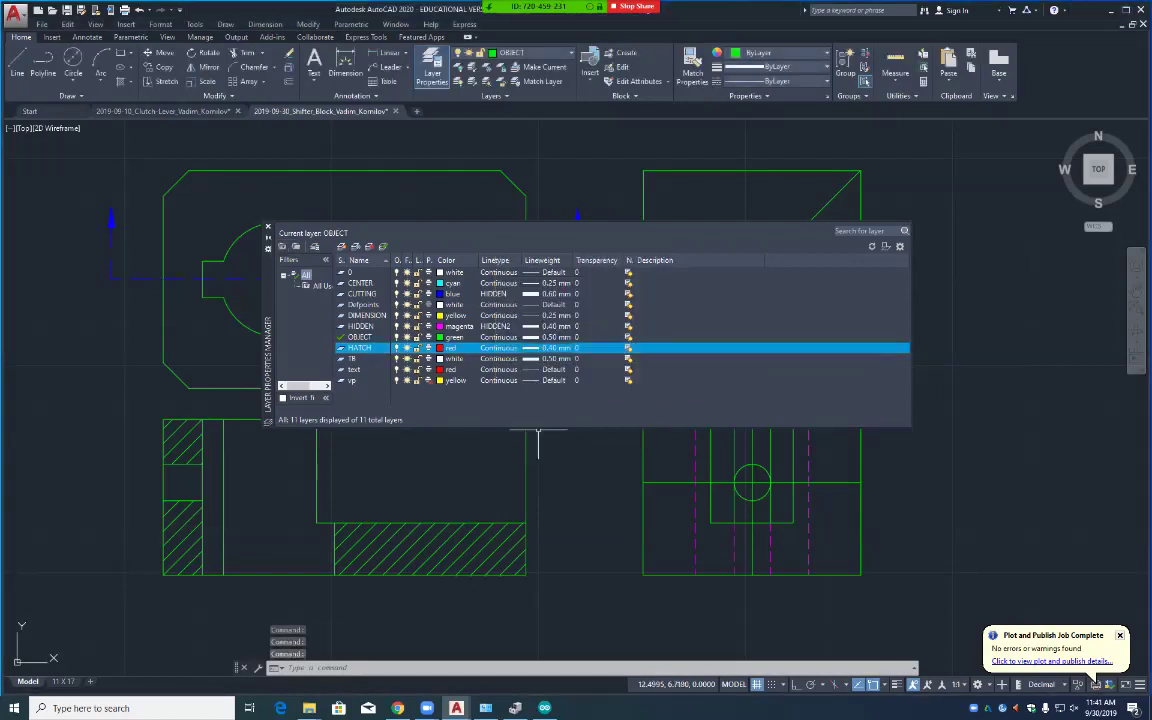
# Step: Move the front view's hatch onto the HATCH layer and check the line thicknesses by toggling lineweight display on and off
pyautogui.click(267, 228)
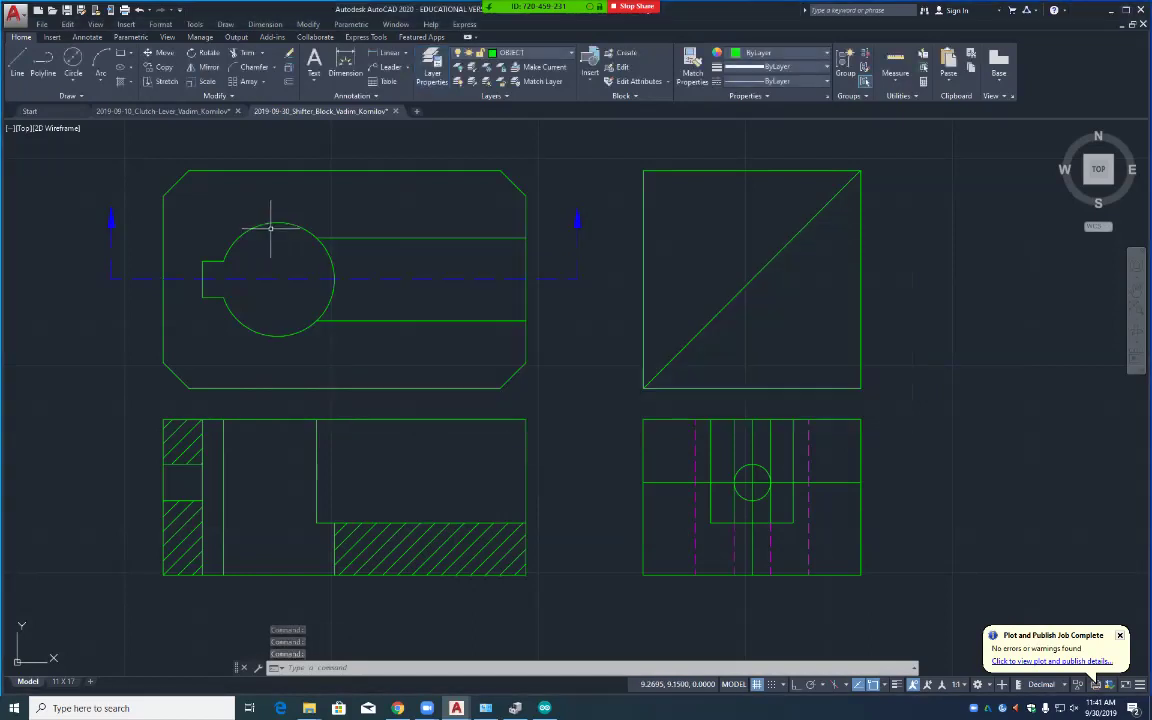
pyautogui.click(191, 440)
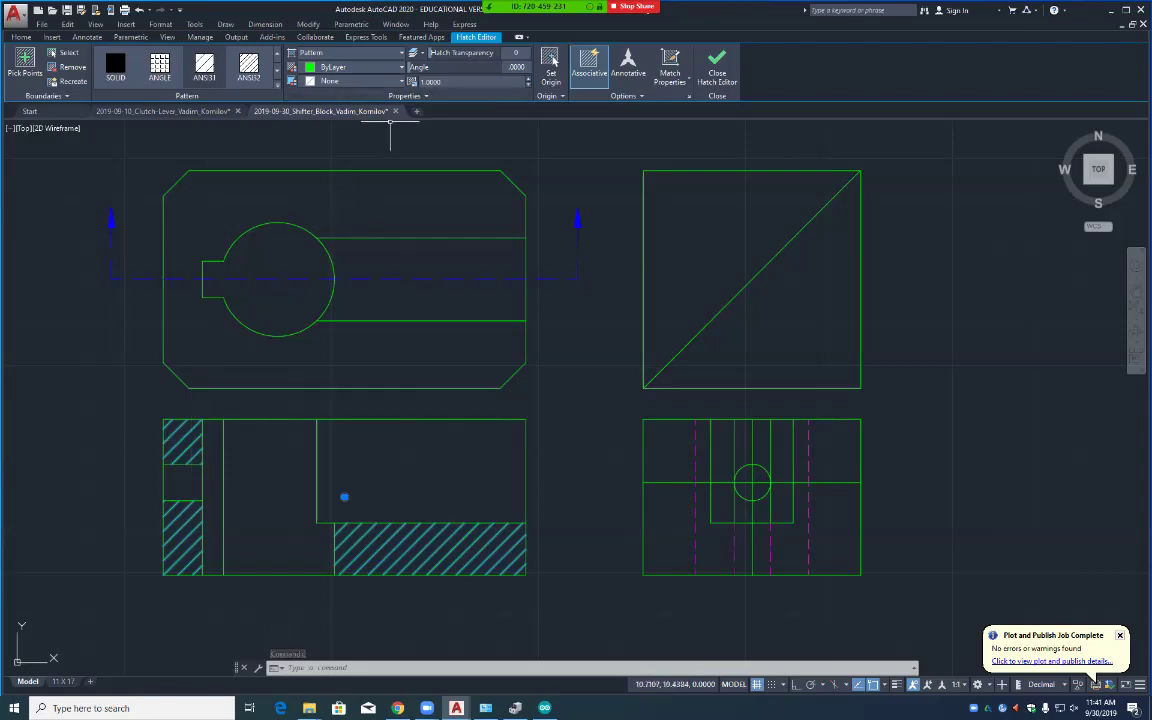
pyautogui.click(355, 67)
pyautogui.press('Escape')
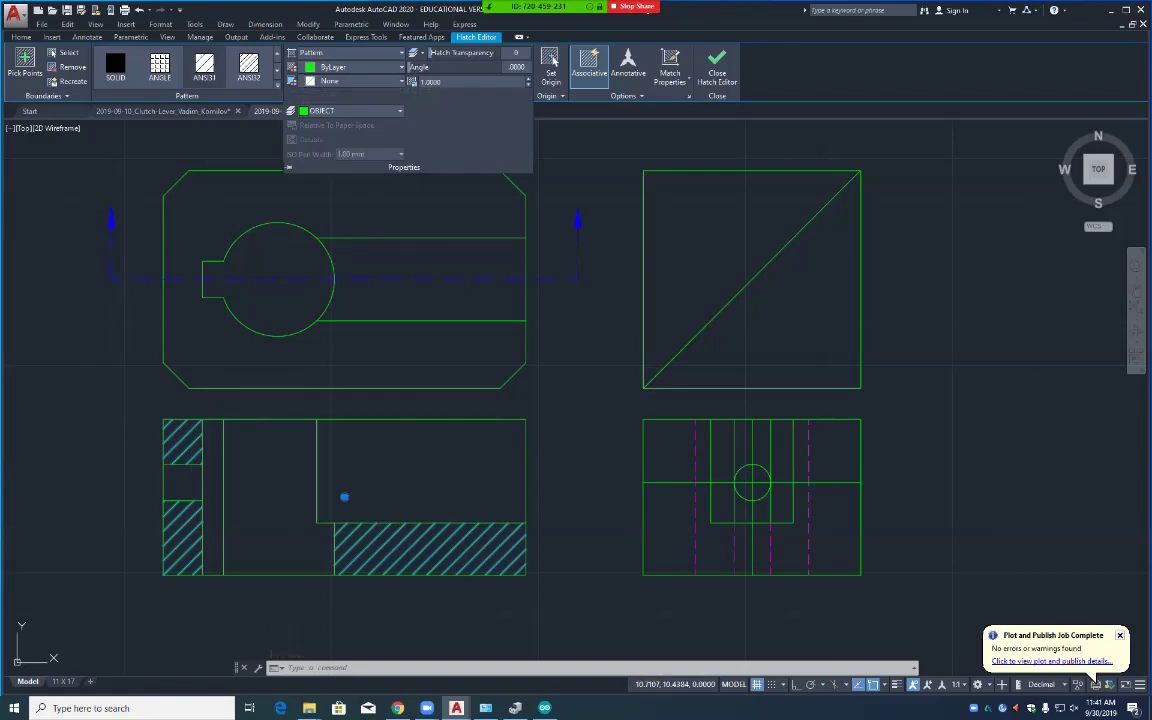
pyautogui.click(350, 110)
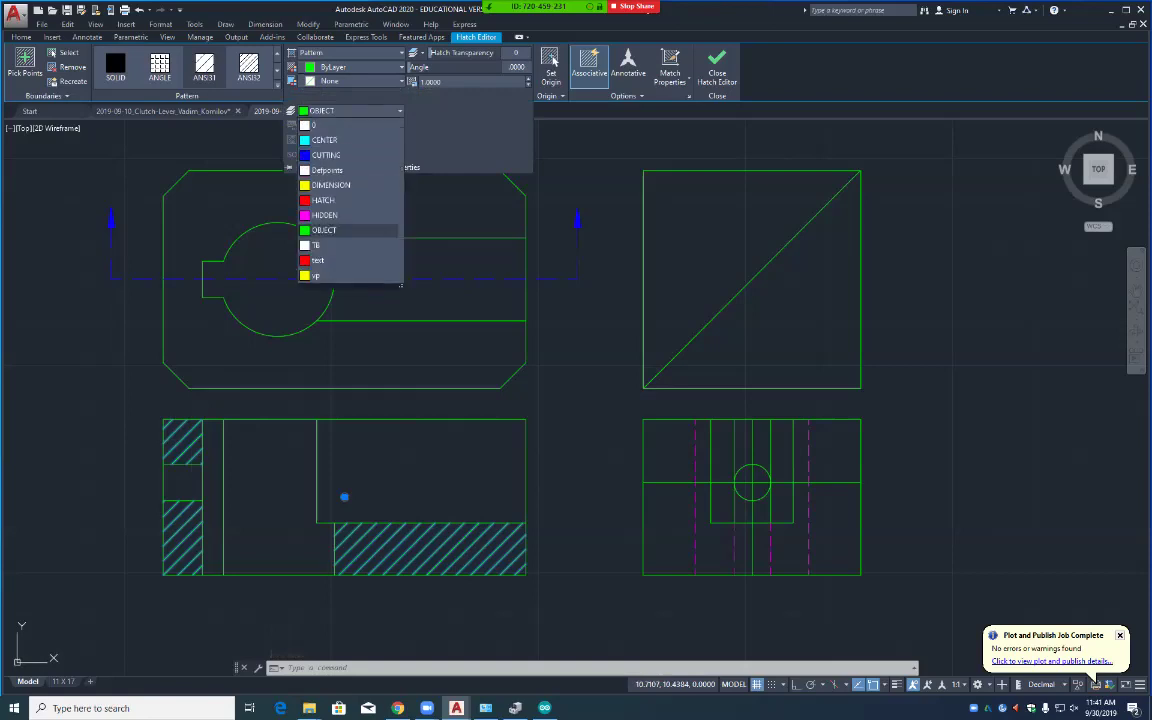
pyautogui.click(323, 200)
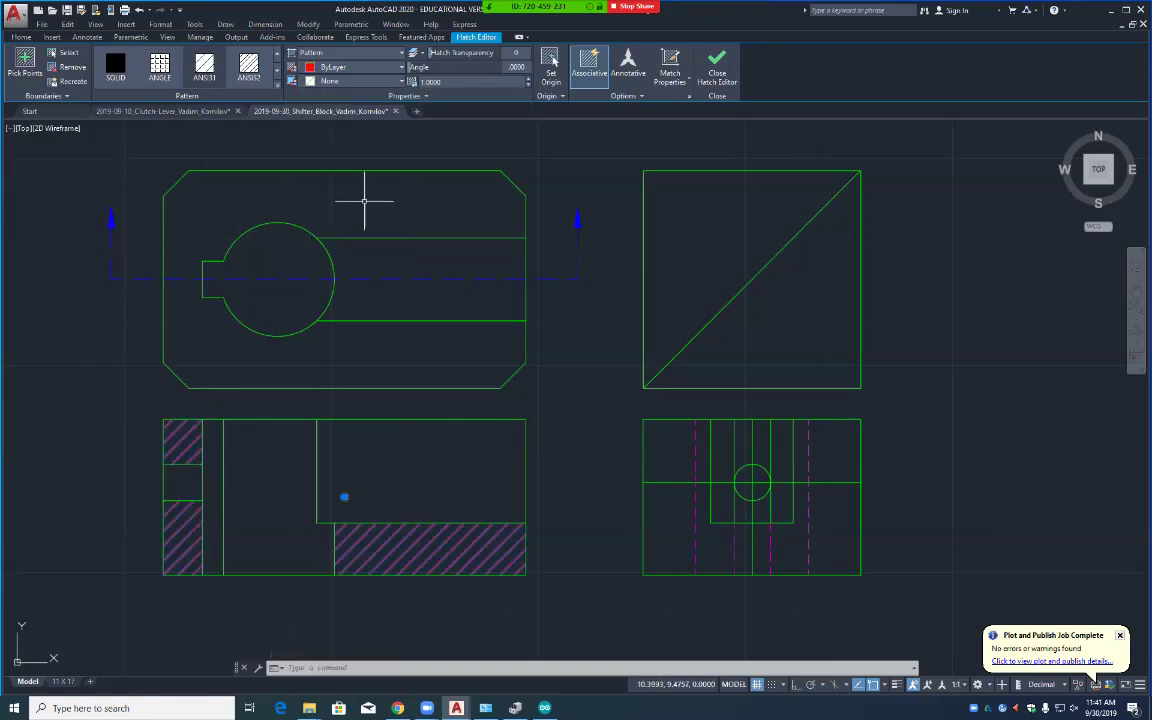
pyautogui.press('Escape')
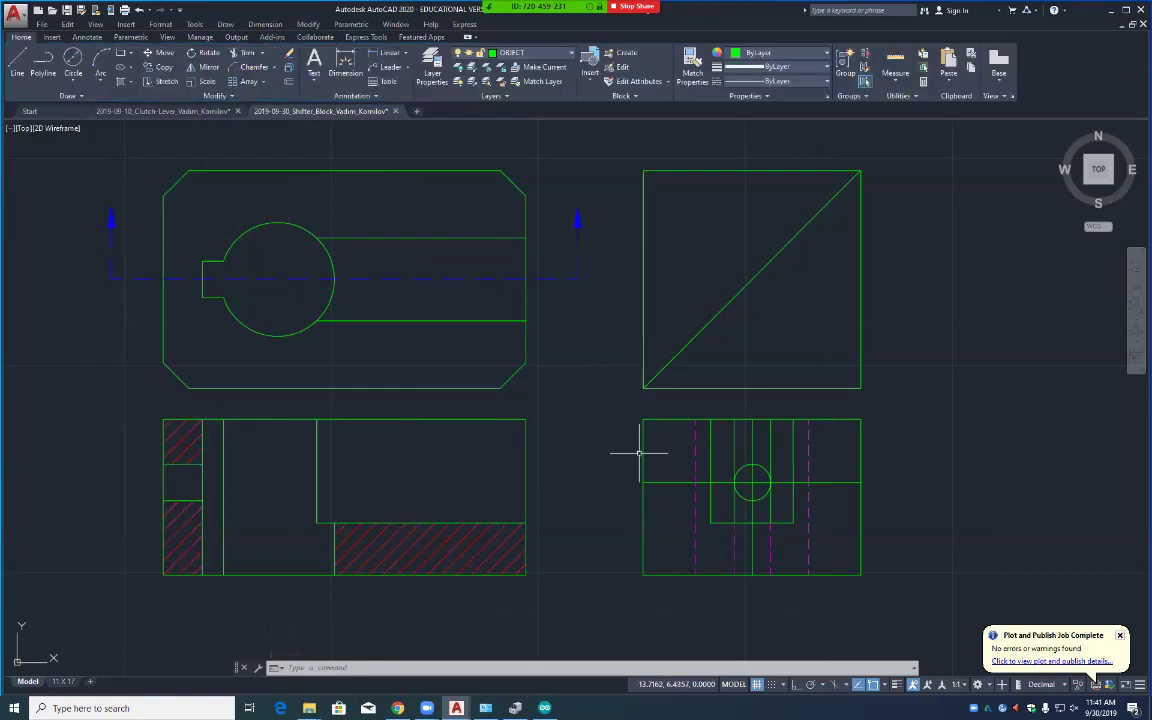
pyautogui.click(897, 684)
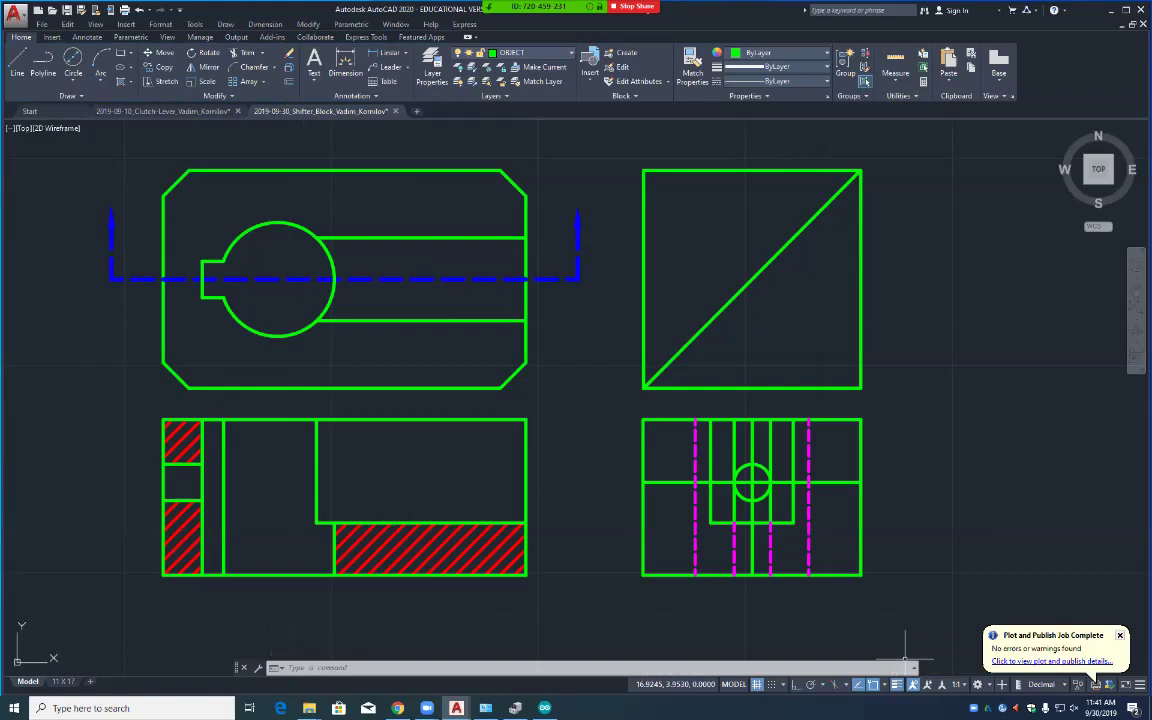
pyautogui.click(897, 684)
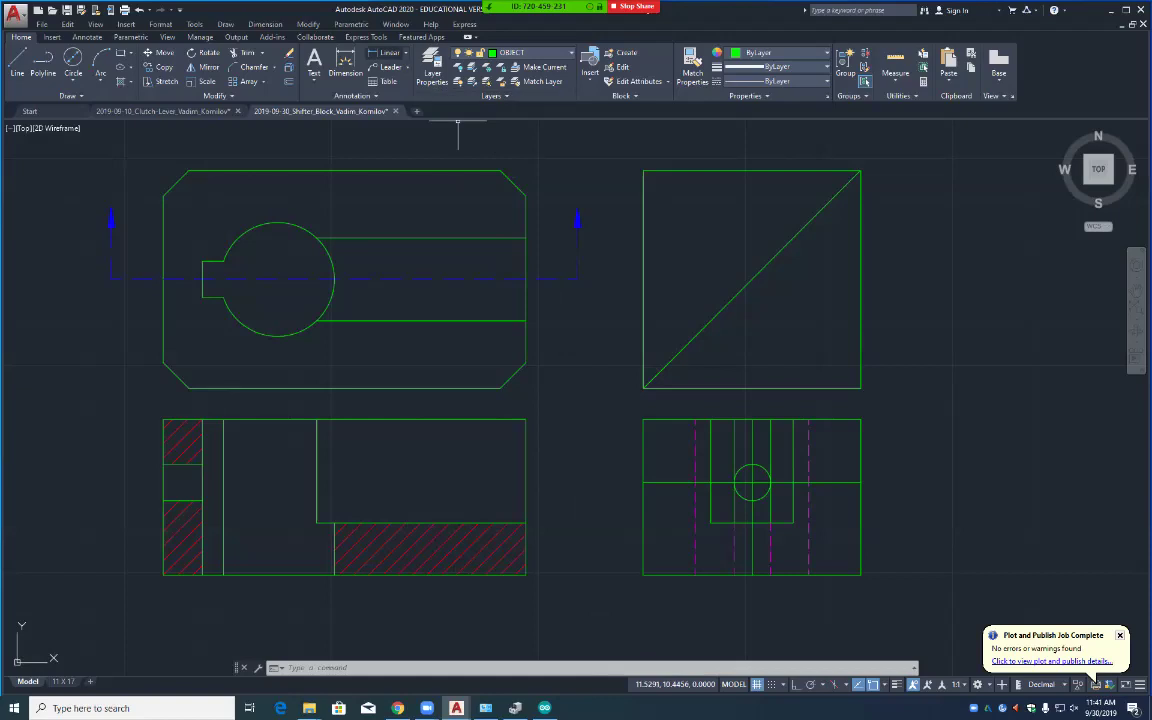
# Step: Add a linear dimension below the side view between the lower ends of its two outermost hidden lines
pyautogui.click(346, 62)
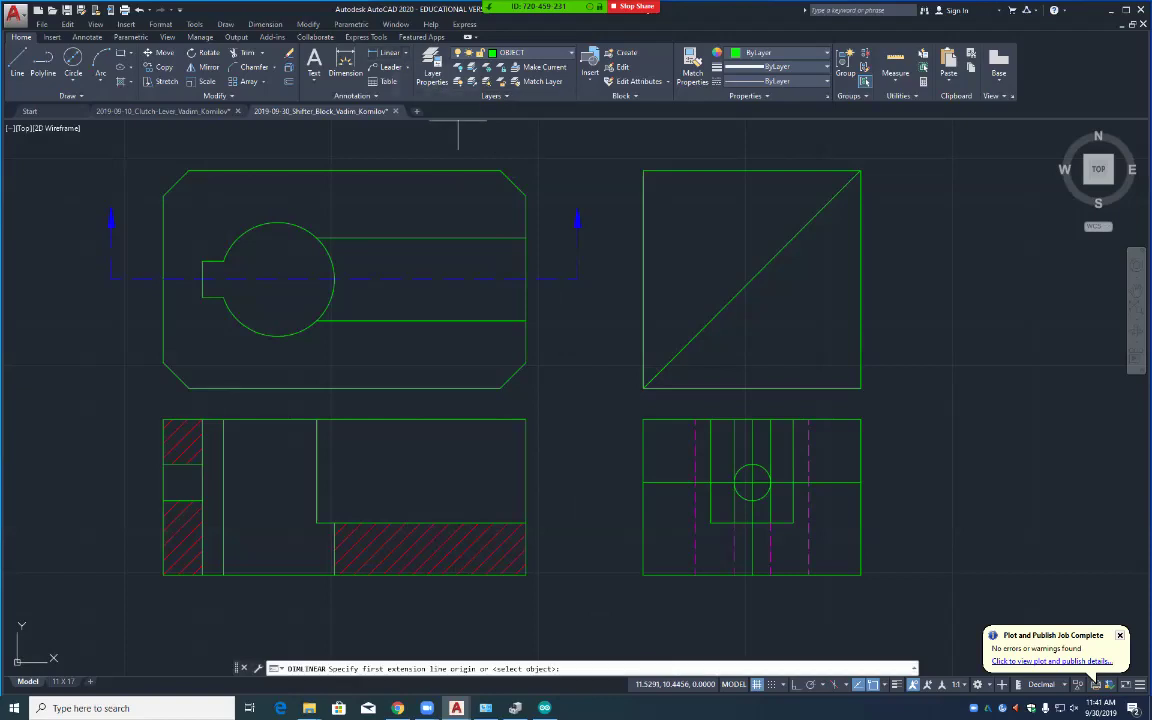
pyautogui.click(695, 575)
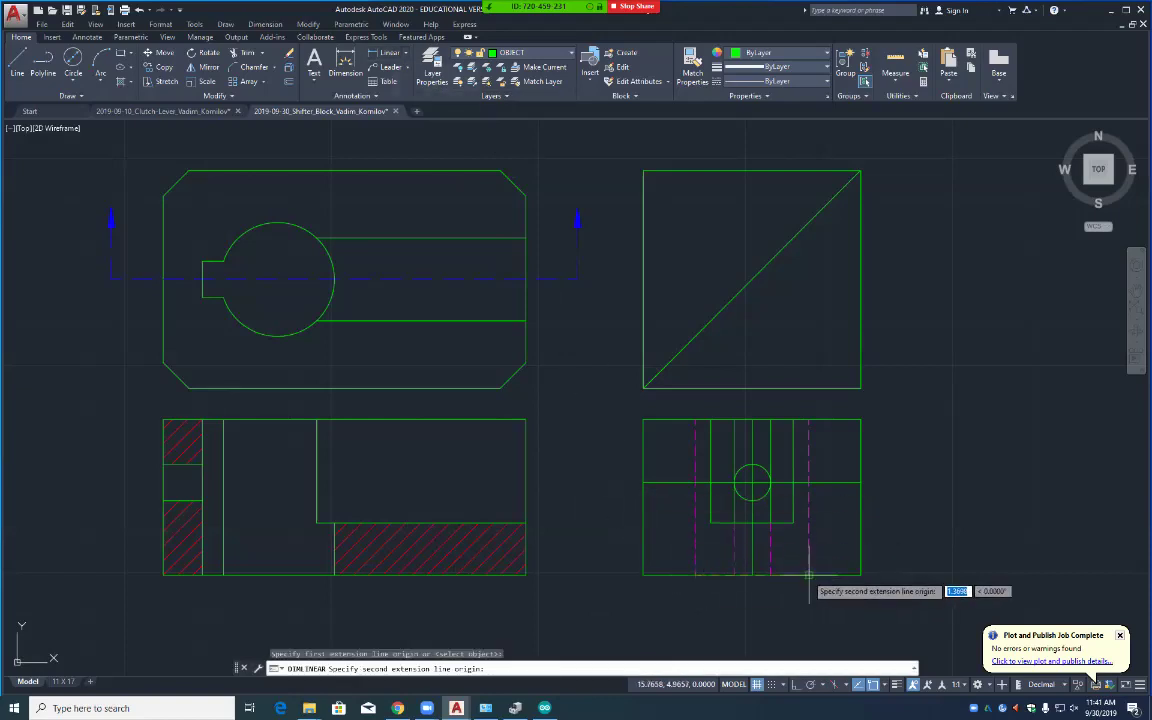
pyautogui.click(808, 575)
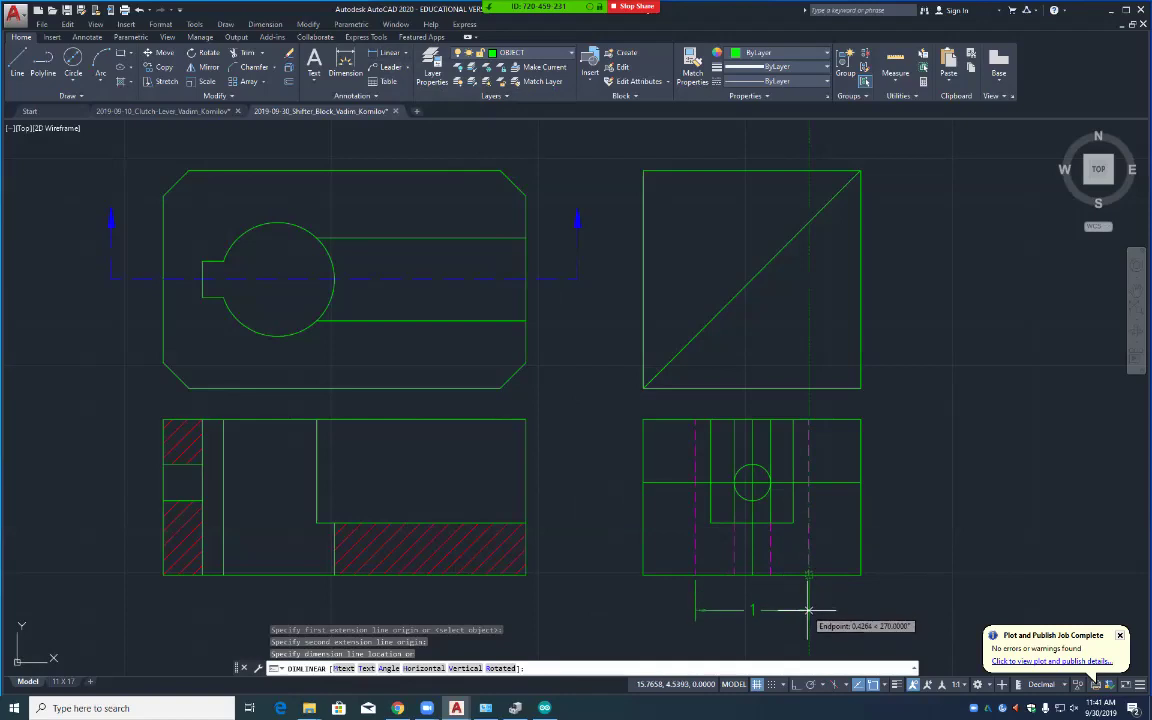
pyautogui.click(808, 609)
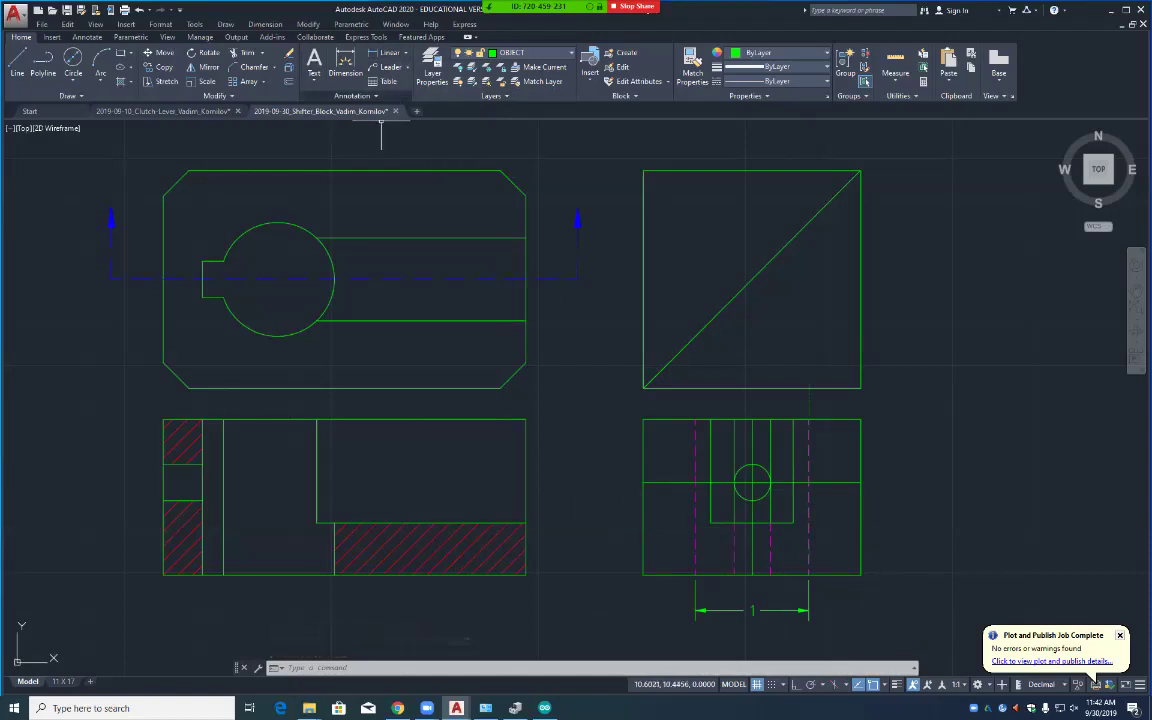
# Step: Modify the Standard dimension style to use a linear primary unit precision of 0.000
pyautogui.click(356, 95)
pyautogui.click(308, 124)
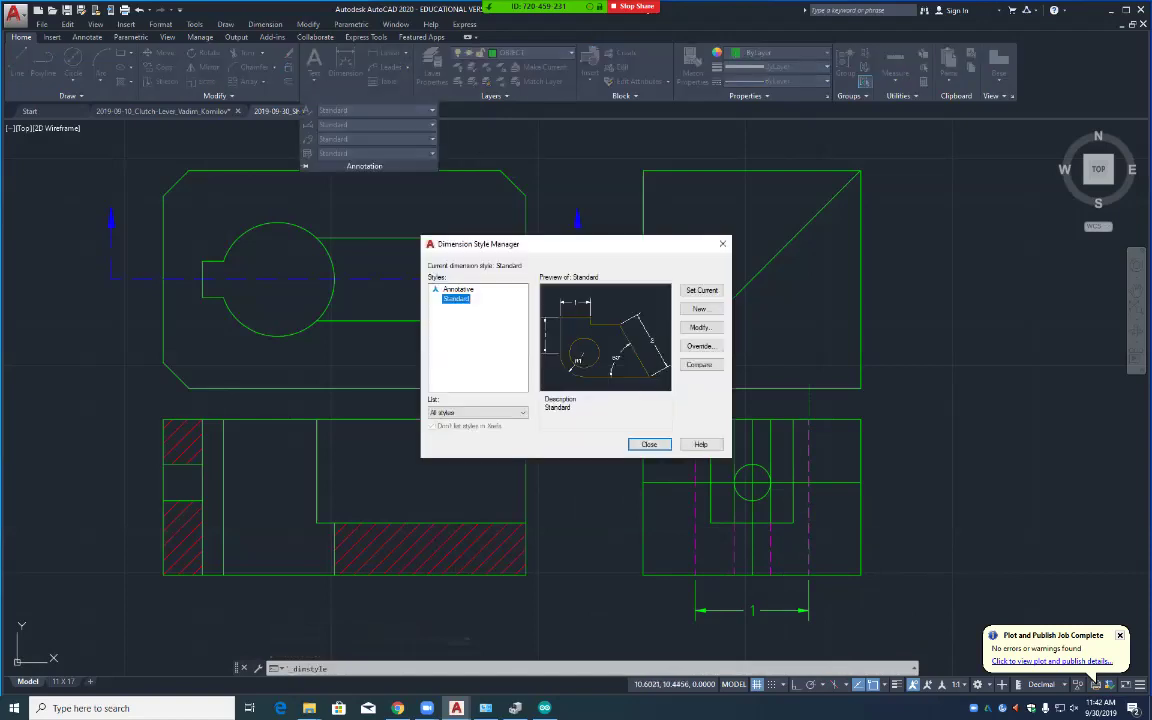
pyautogui.click(699, 327)
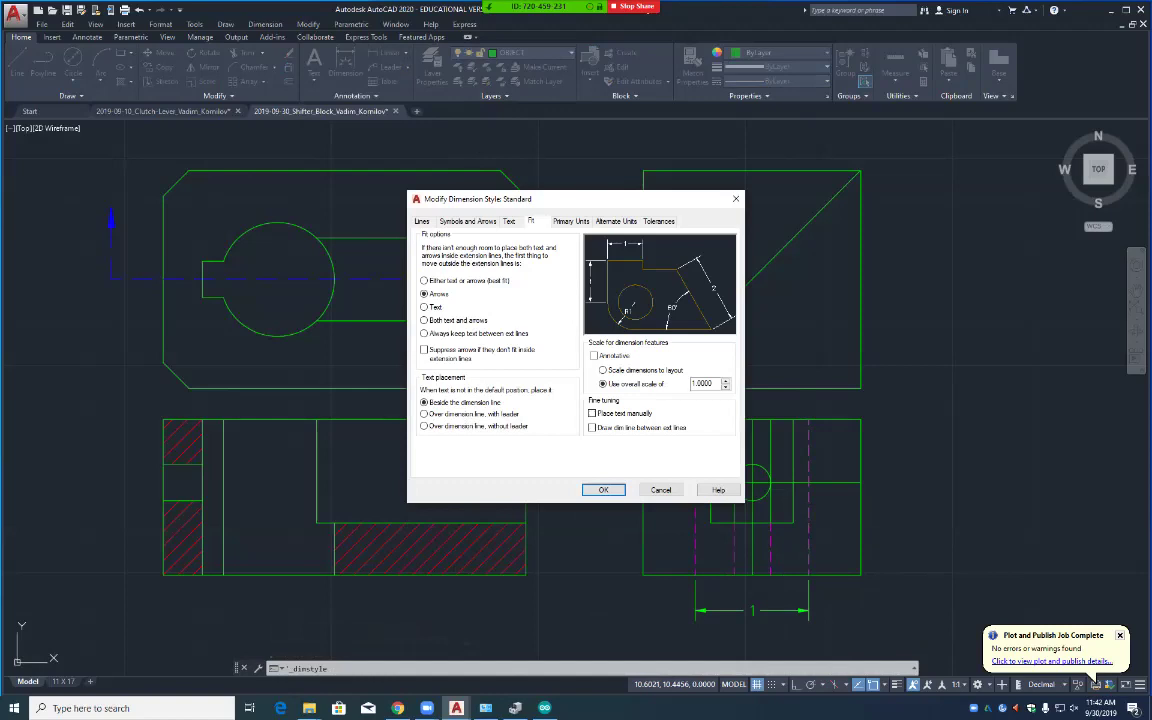
pyautogui.click(571, 221)
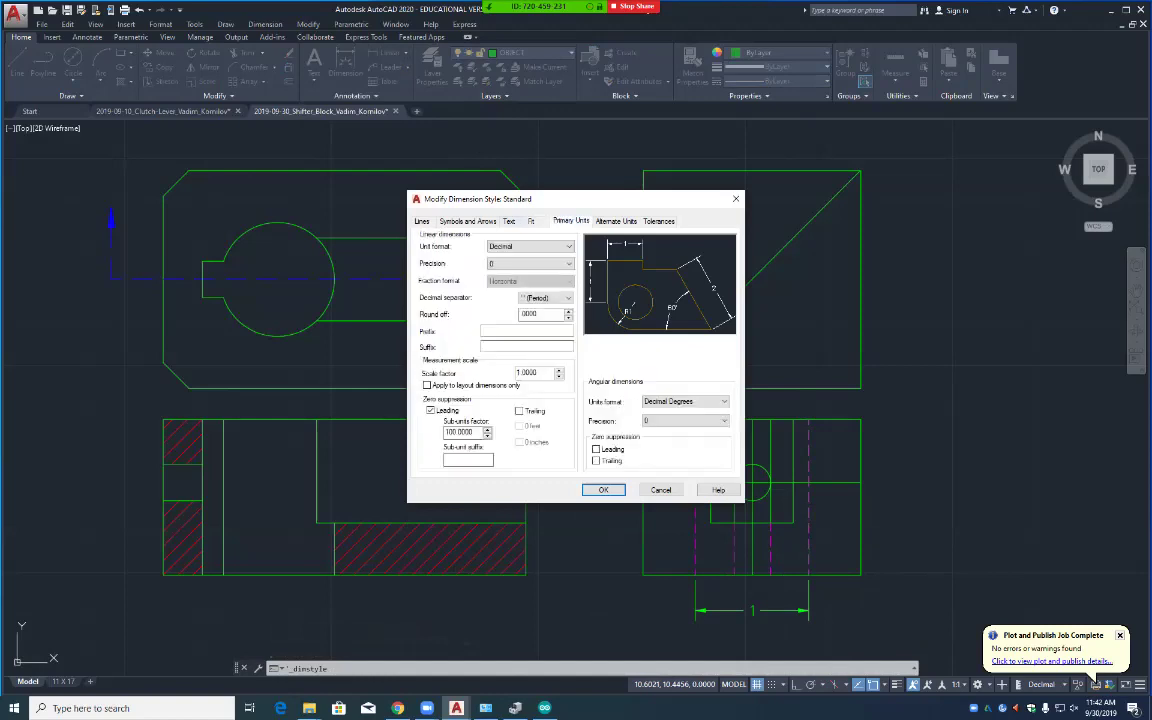
pyautogui.click(530, 263)
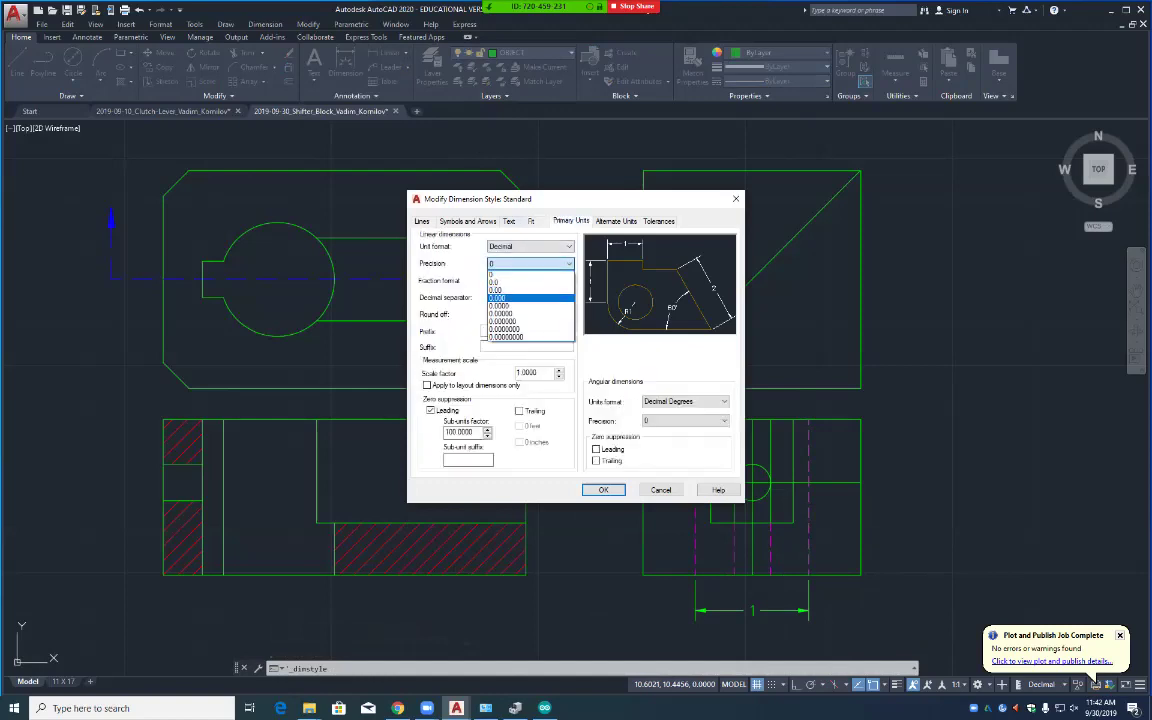
pyautogui.click(500, 297)
pyautogui.click(603, 489)
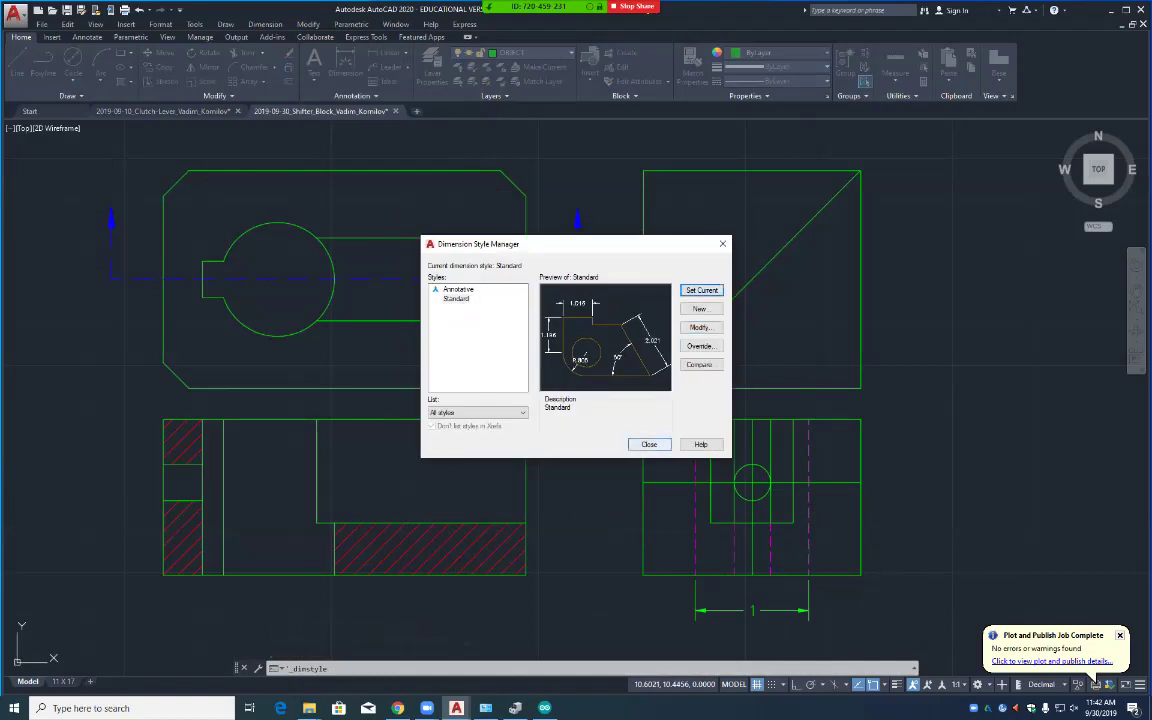
pyautogui.click(649, 444)
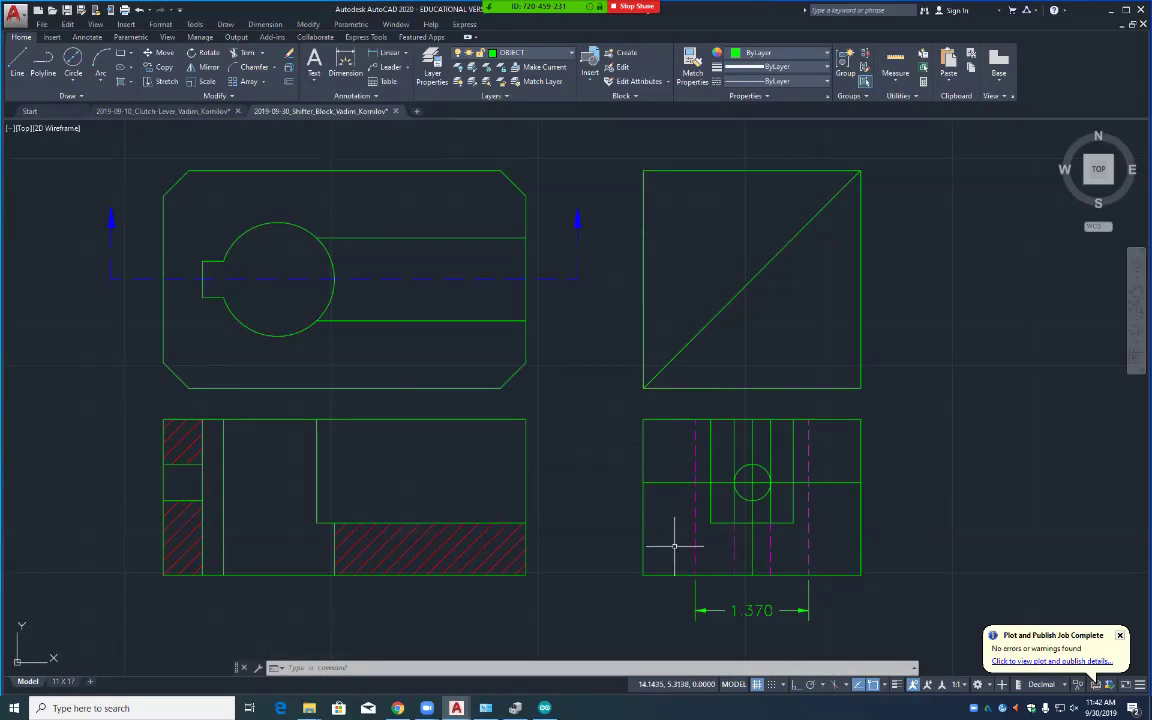
# Step: Offset the side view's two outermost hidden lines outward by 0.0025
pyautogui.write('O')
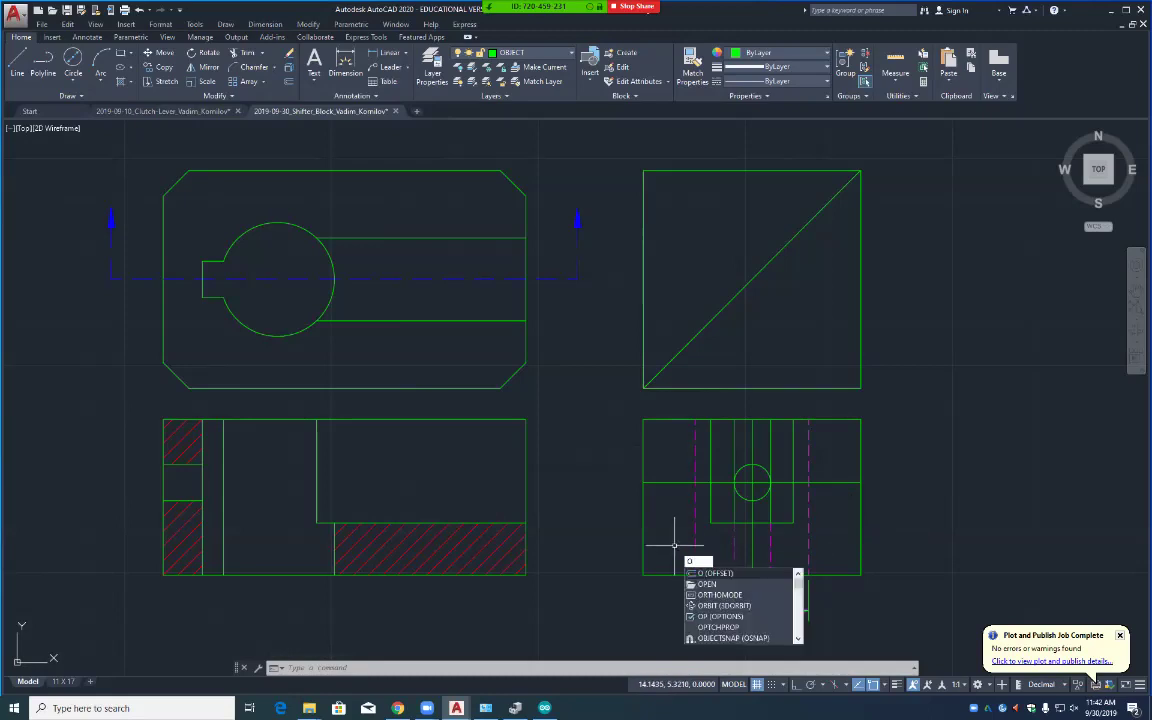
pyautogui.press('Return')
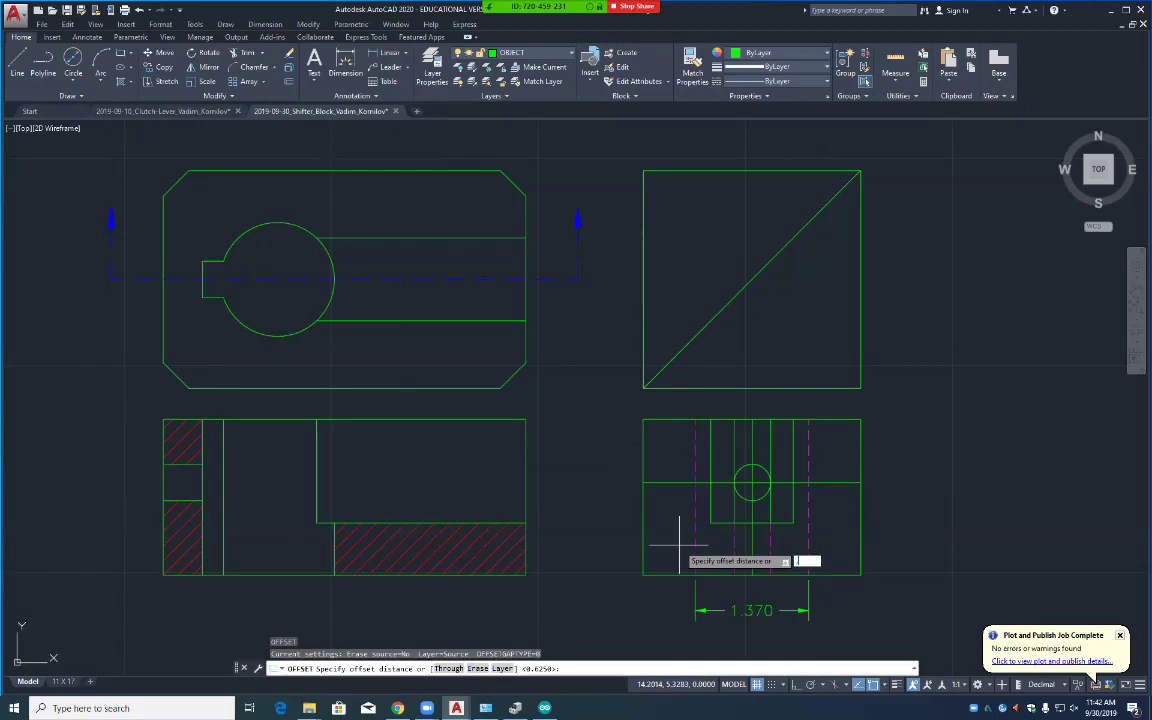
pyautogui.write('.0625')
pyautogui.press('Return')
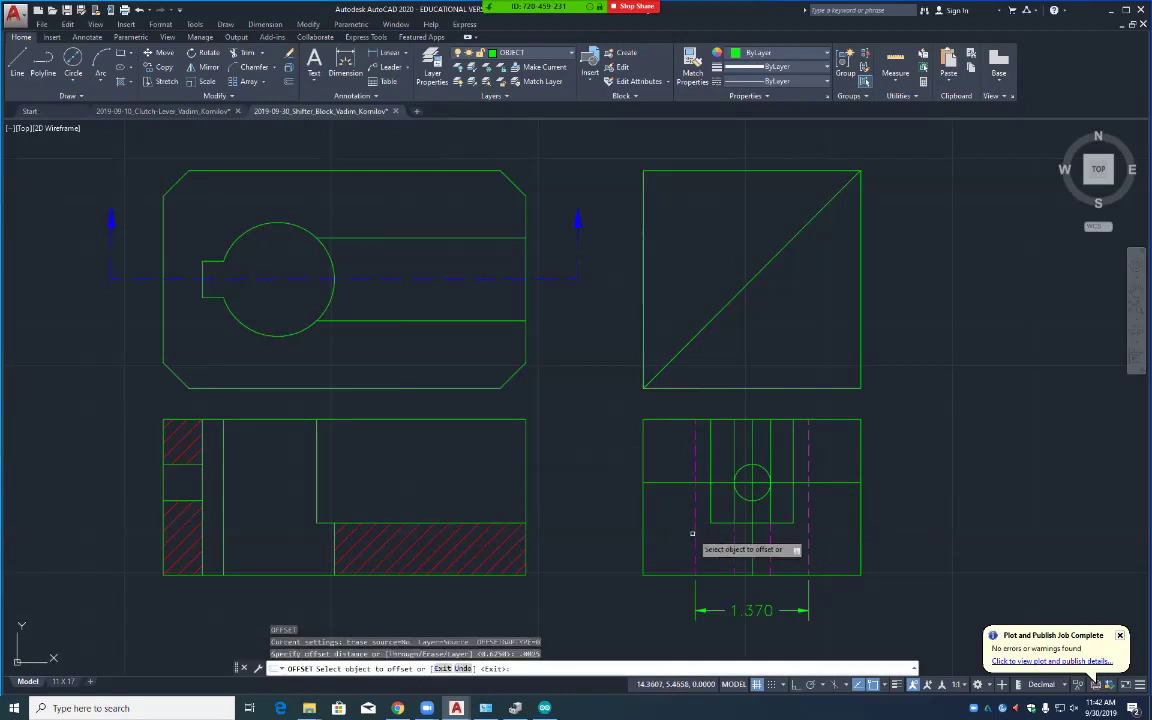
pyautogui.click(697, 531)
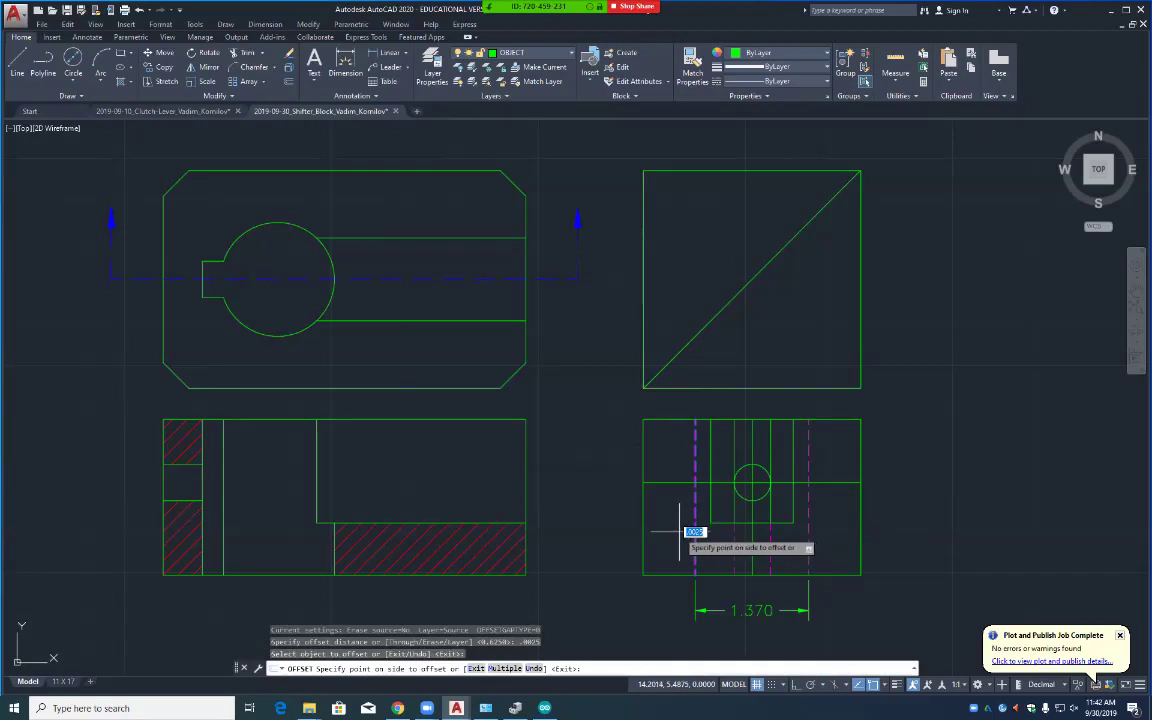
pyautogui.click(677, 531)
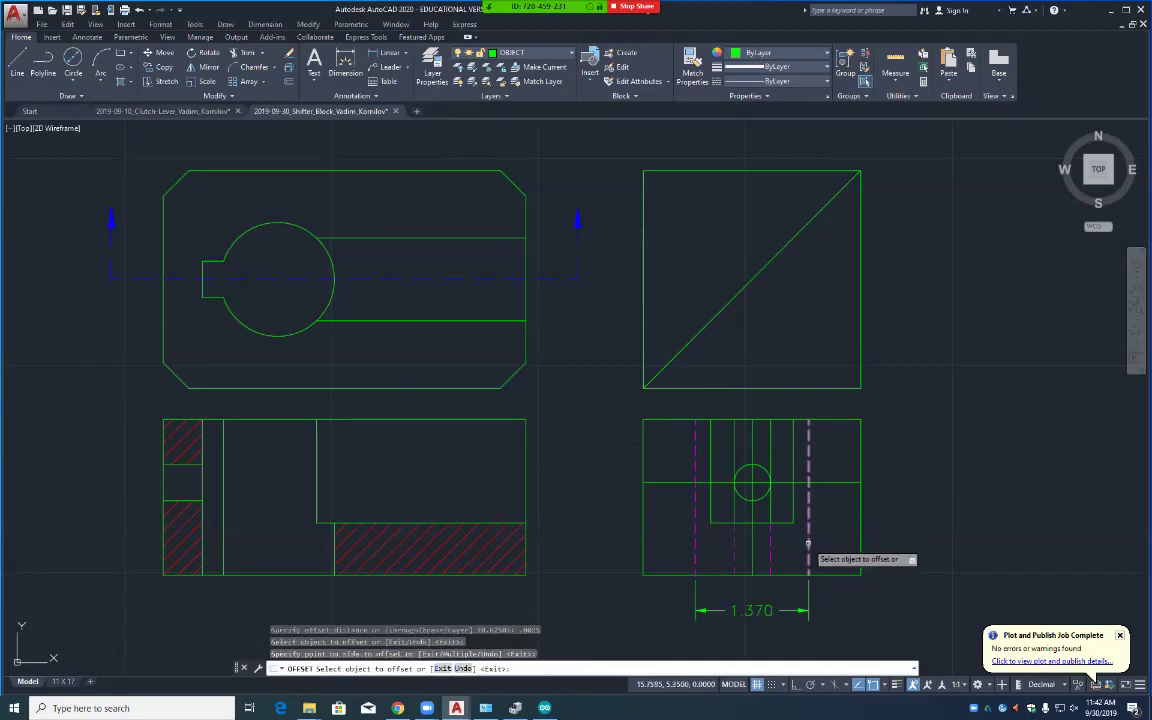
pyautogui.click(808, 542)
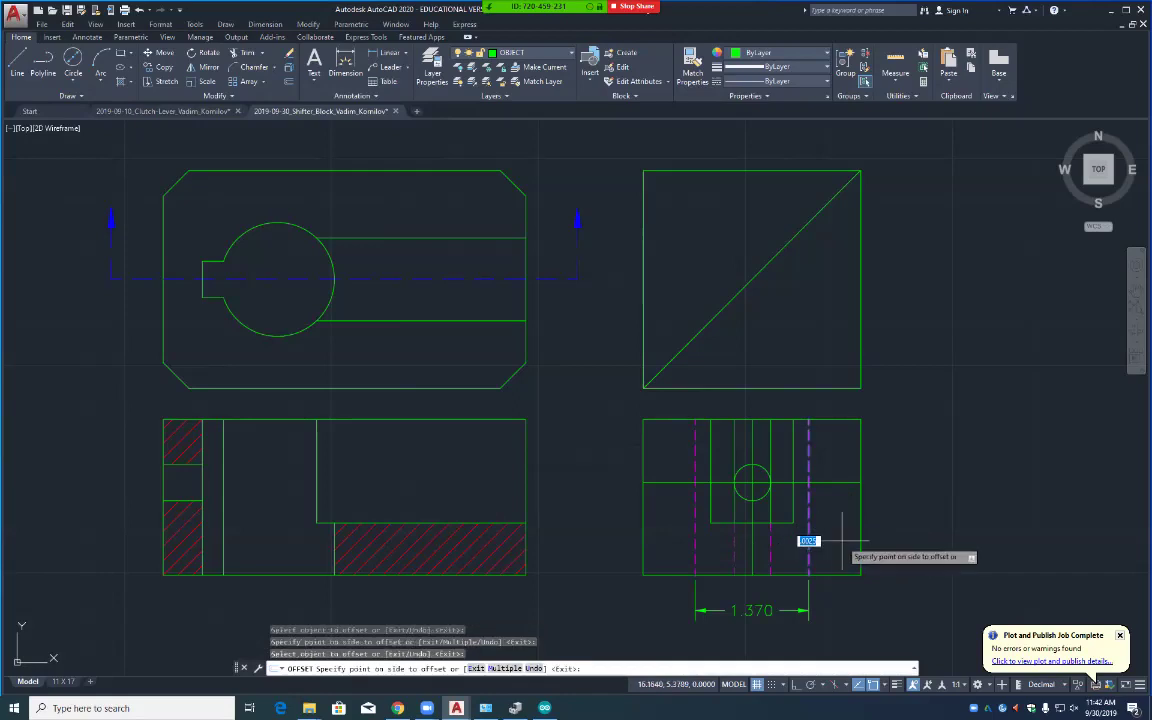
pyautogui.click(843, 541)
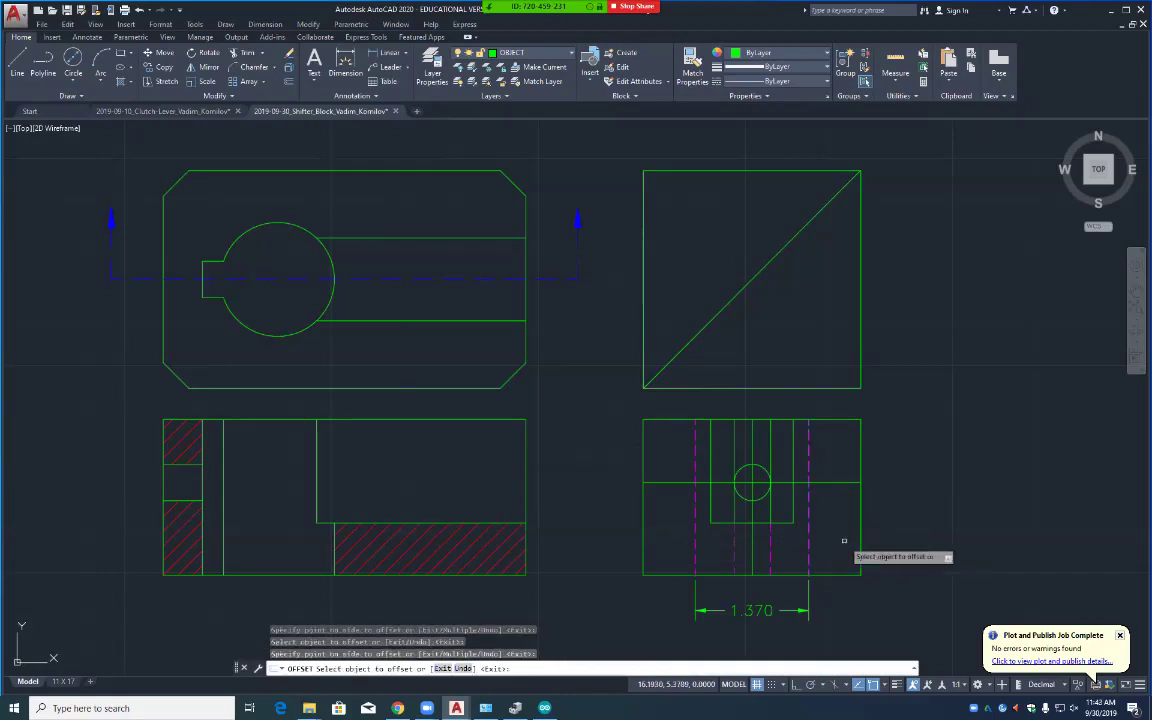
pyautogui.press('Escape')
# Step: Delete the inner line of each closely spaced pair of outer hidden lines in the side view
pyautogui.scroll(12, 810, 538)
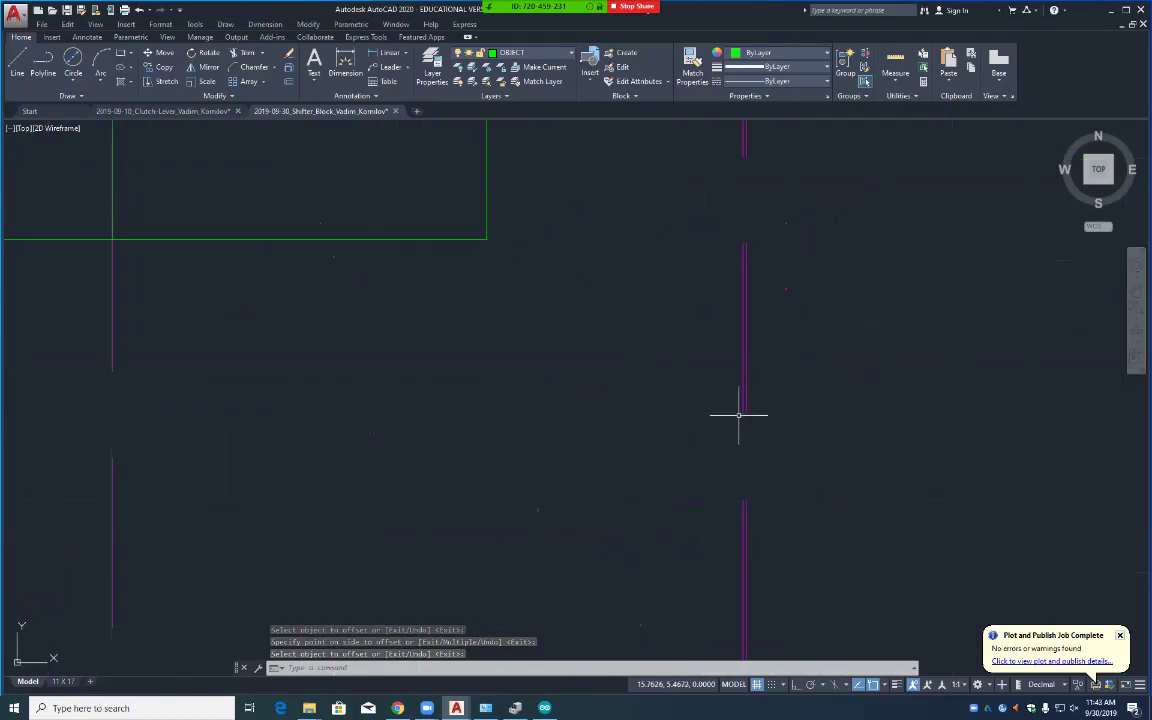
pyautogui.press('Return')
pyautogui.click(741, 412)
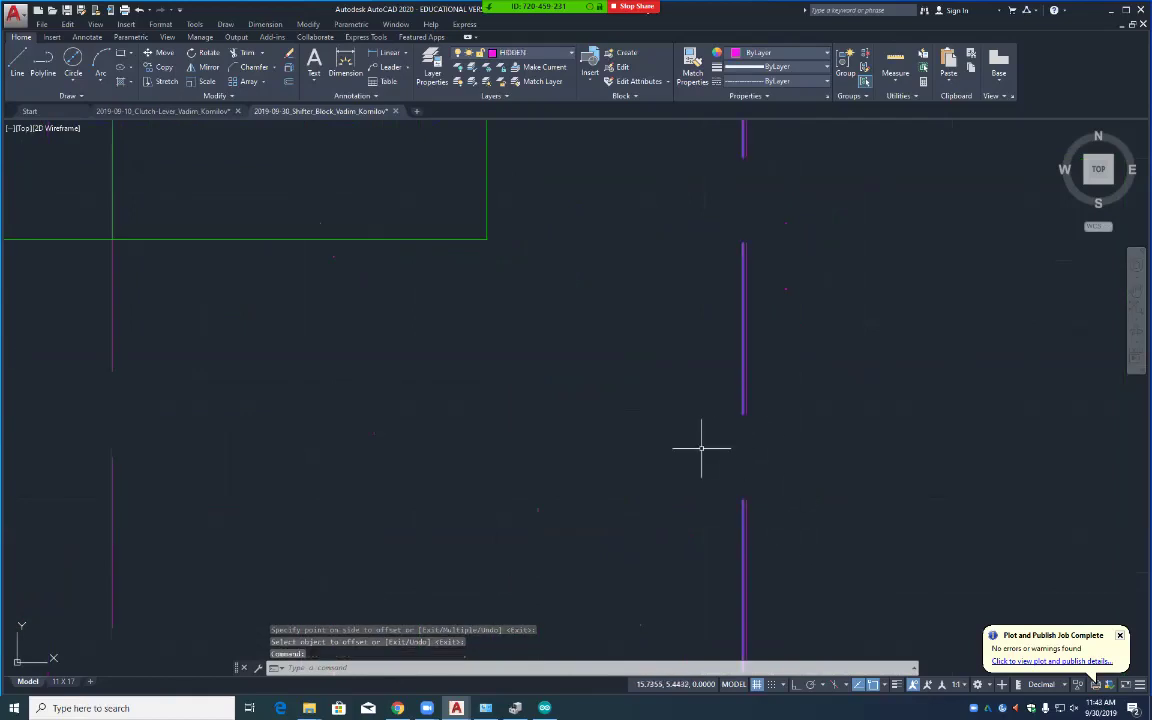
pyautogui.press('Delete')
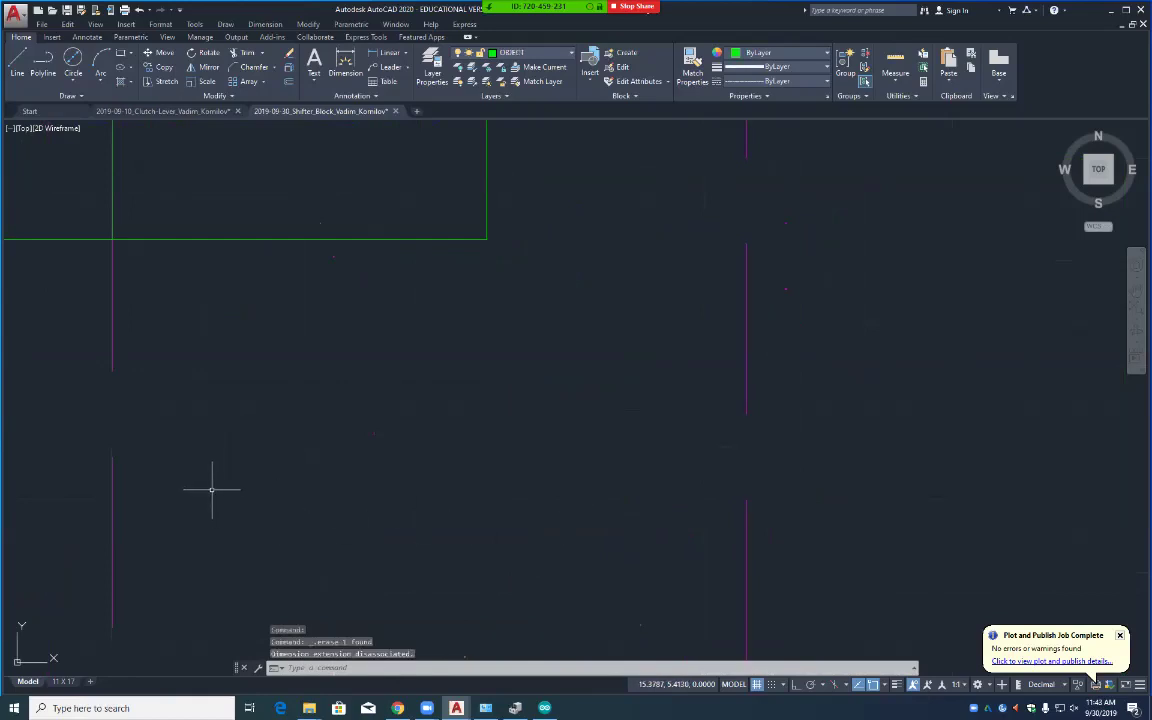
pyautogui.scroll(-4, 212, 490)
pyautogui.moveTo(86, 490)
pyautogui.mouseDown(button='middle')
pyautogui.moveTo(532, 535)
pyautogui.moveTo(720, 482)
pyautogui.mouseUp(button='middle')
pyautogui.scroll(6, 363, 495)
pyautogui.click(91, 527)
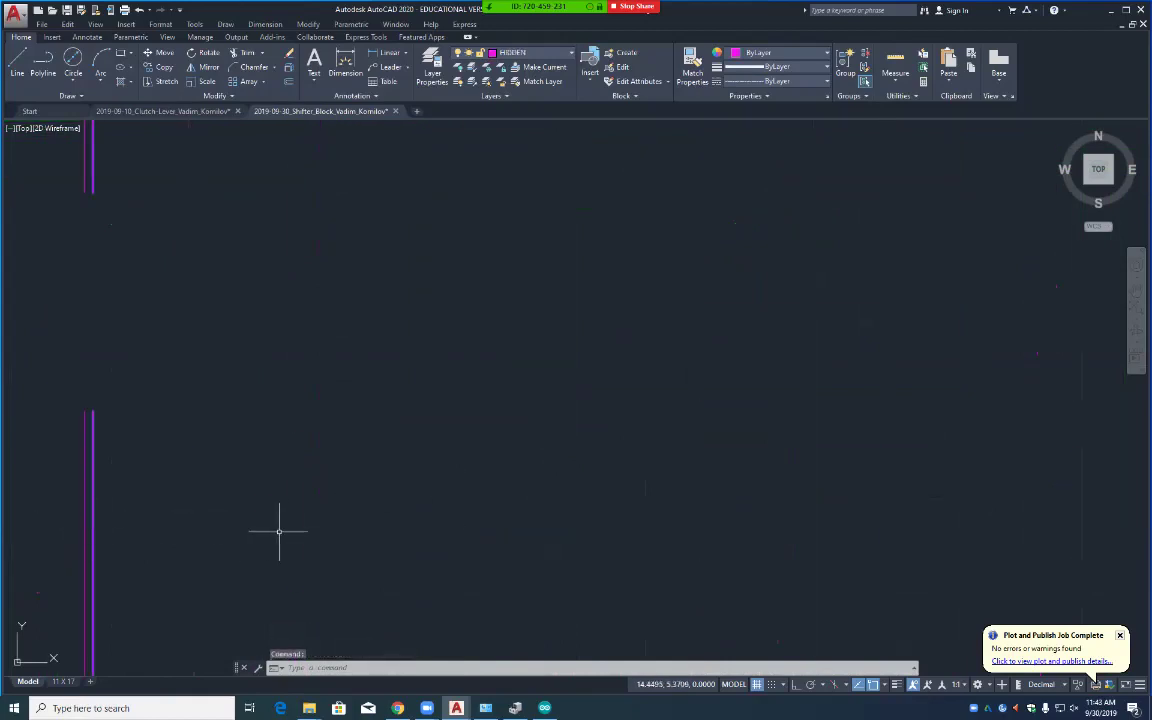
pyautogui.press('Delete')
# Step: Delete the linear dimension below the side view
pyautogui.scroll(-5, 279, 531)
pyautogui.scroll(-2, 279, 530)
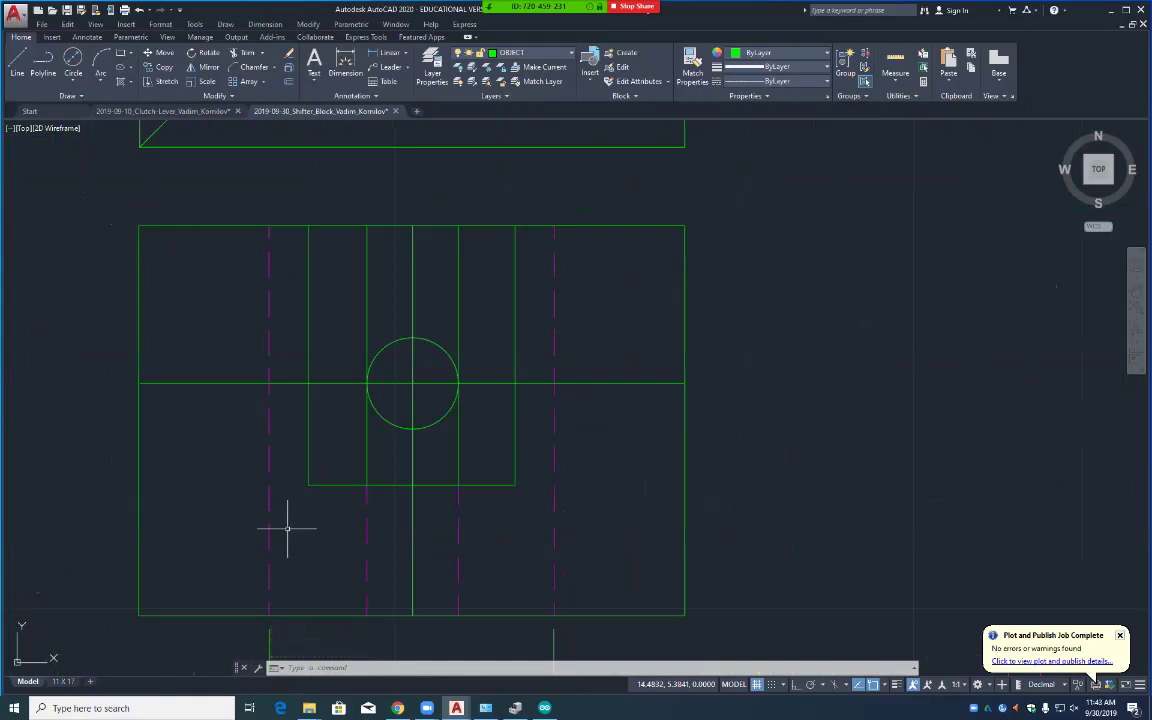
pyautogui.moveTo(327, 560)
pyautogui.mouseDown(button='middle')
pyautogui.moveTo(342, 437)
pyautogui.moveTo(362, 393)
pyautogui.mouseUp(button='middle')
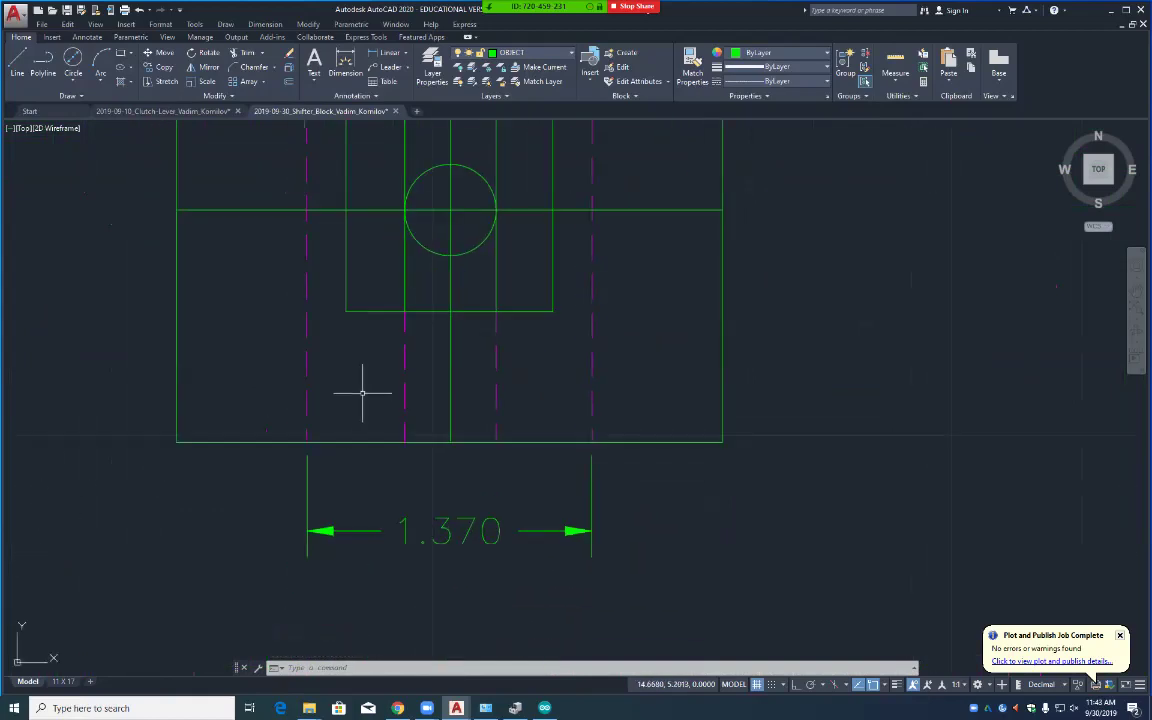
pyautogui.click(306, 491)
pyautogui.press('Delete')
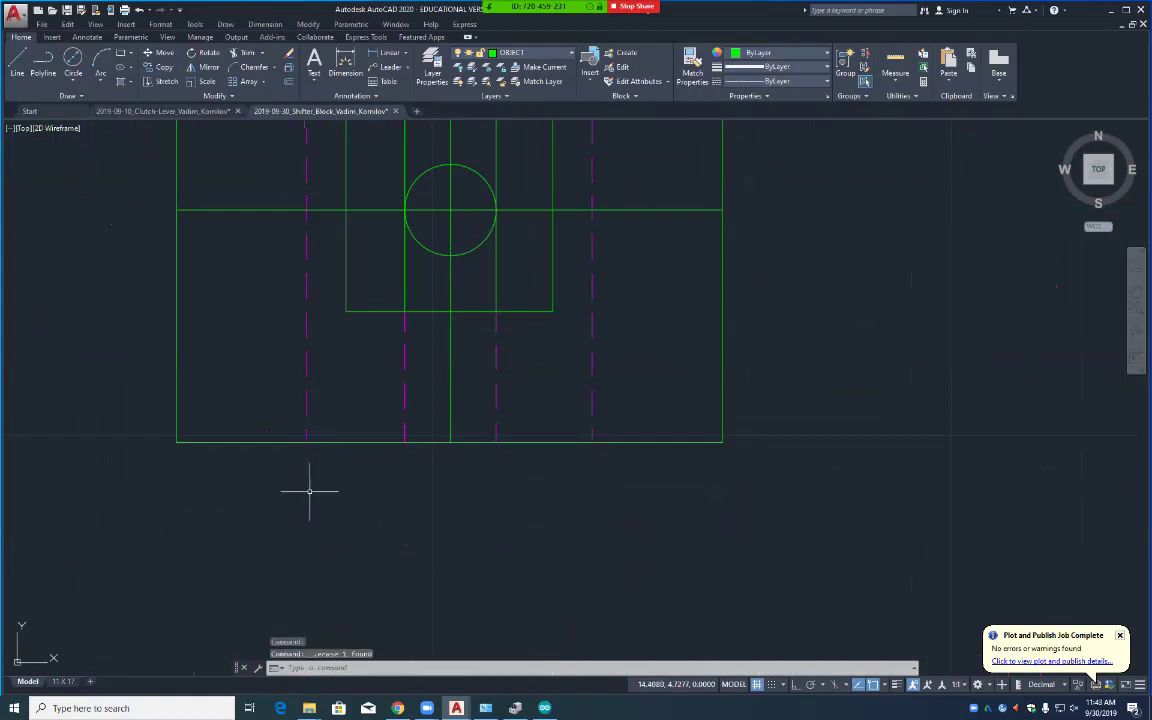
# Step: Add a linear dimension above the side view across the width of the rectangular slot at its upper edge
pyautogui.scroll(1, 456, 543)
pyautogui.scroll(-1, 456, 543)
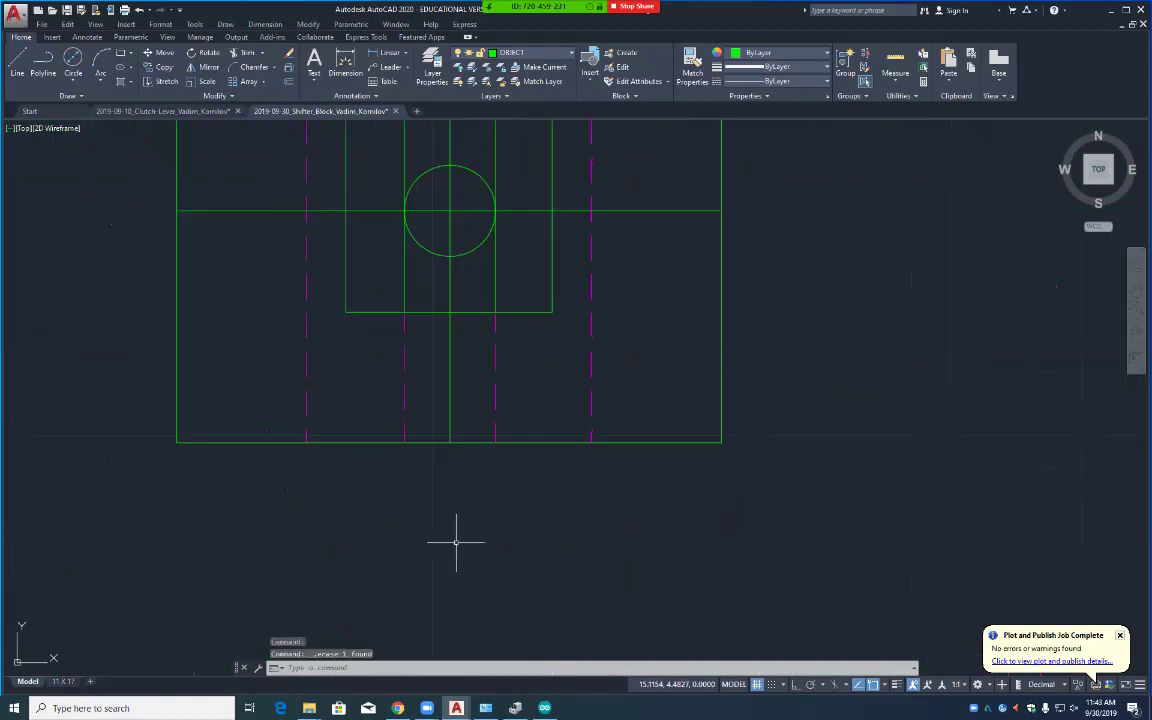
pyautogui.moveTo(473, 507); pyautogui.dragTo(477, 642, button='middle')
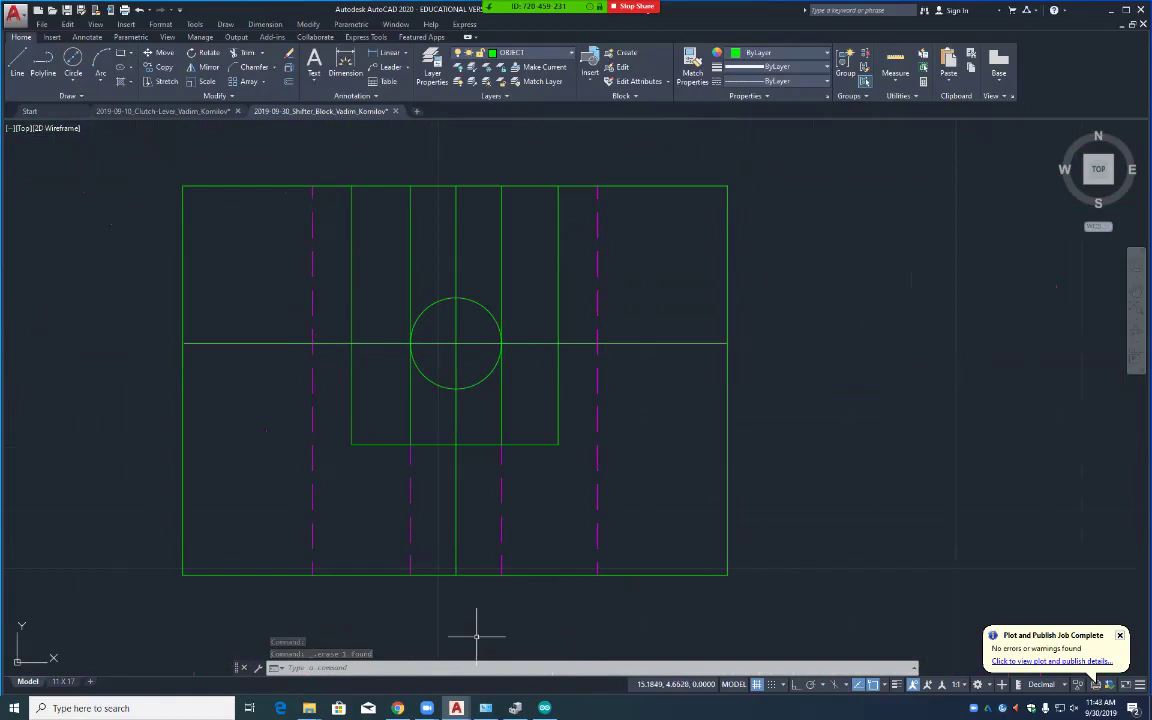
pyautogui.click(385, 52)
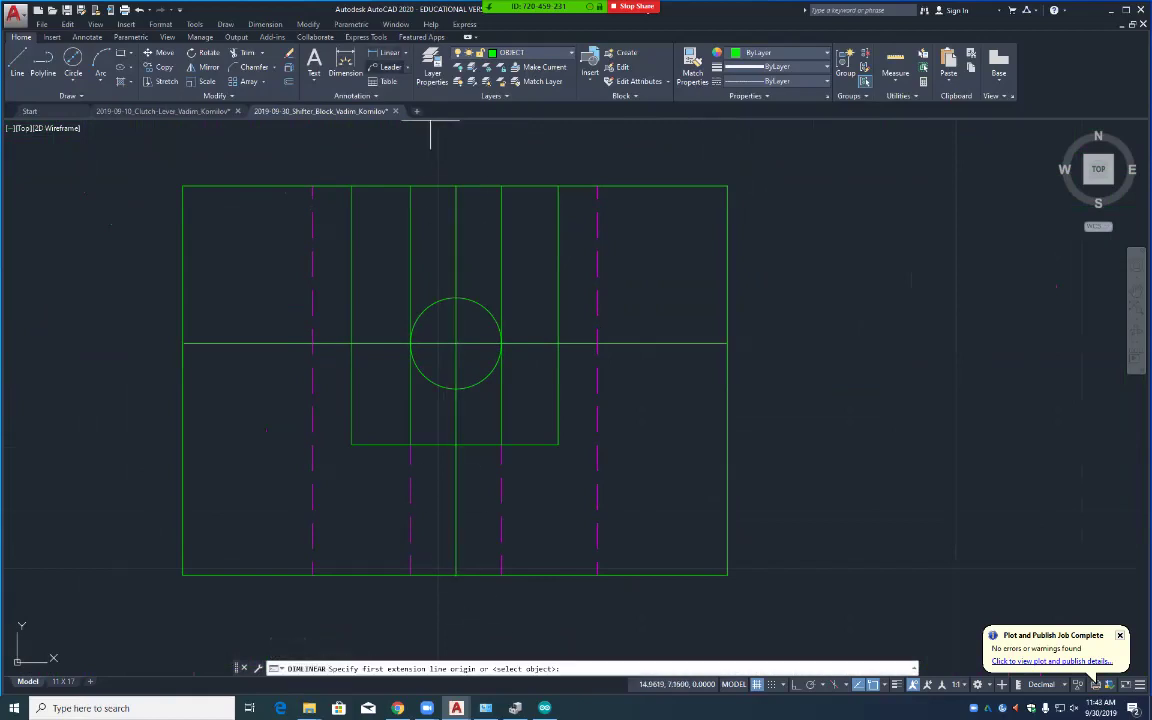
pyautogui.click(351, 186)
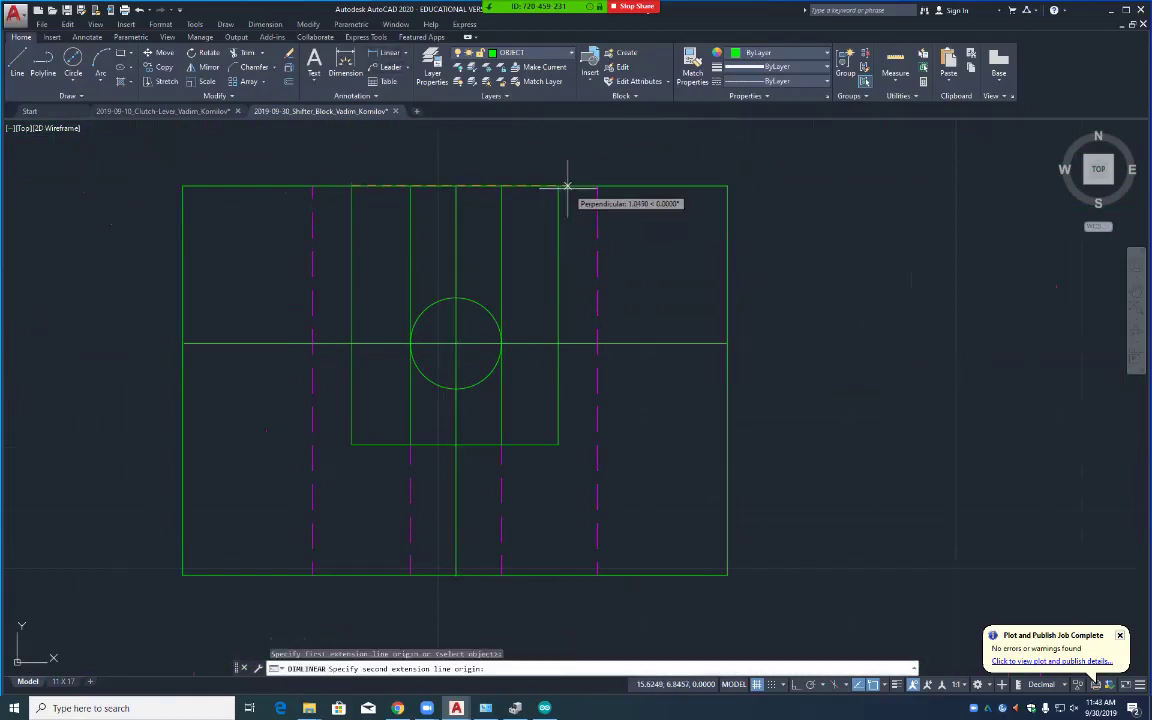
pyautogui.click(558, 186)
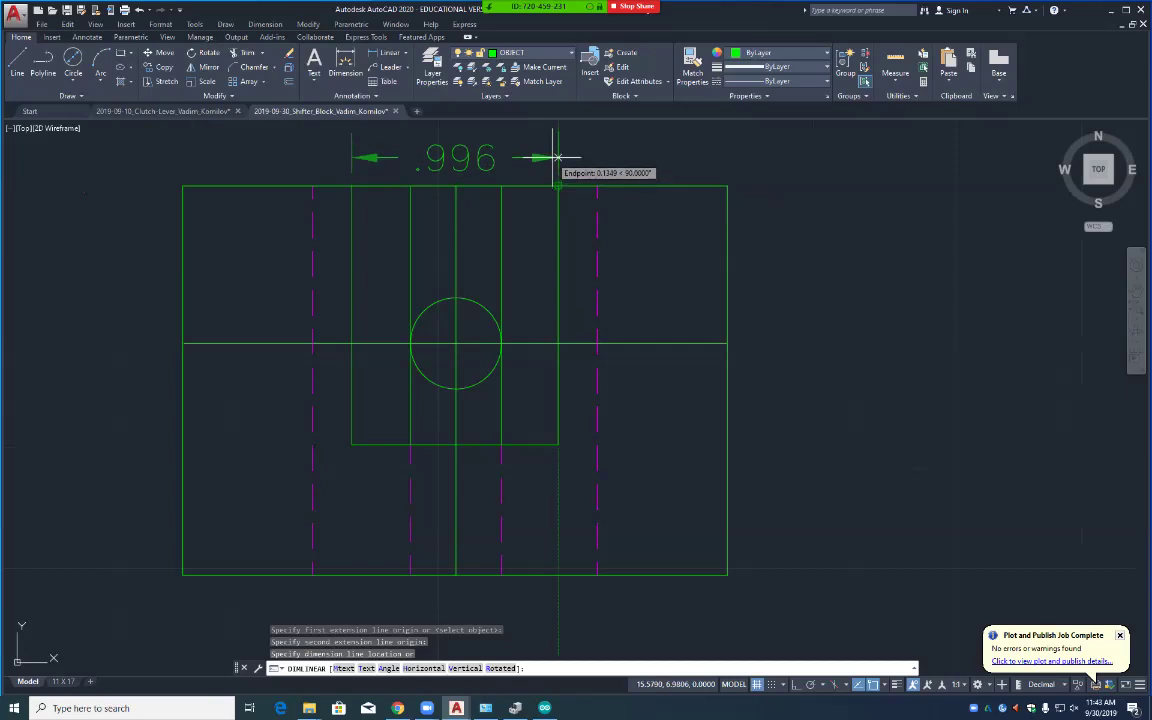
pyautogui.click(557, 157)
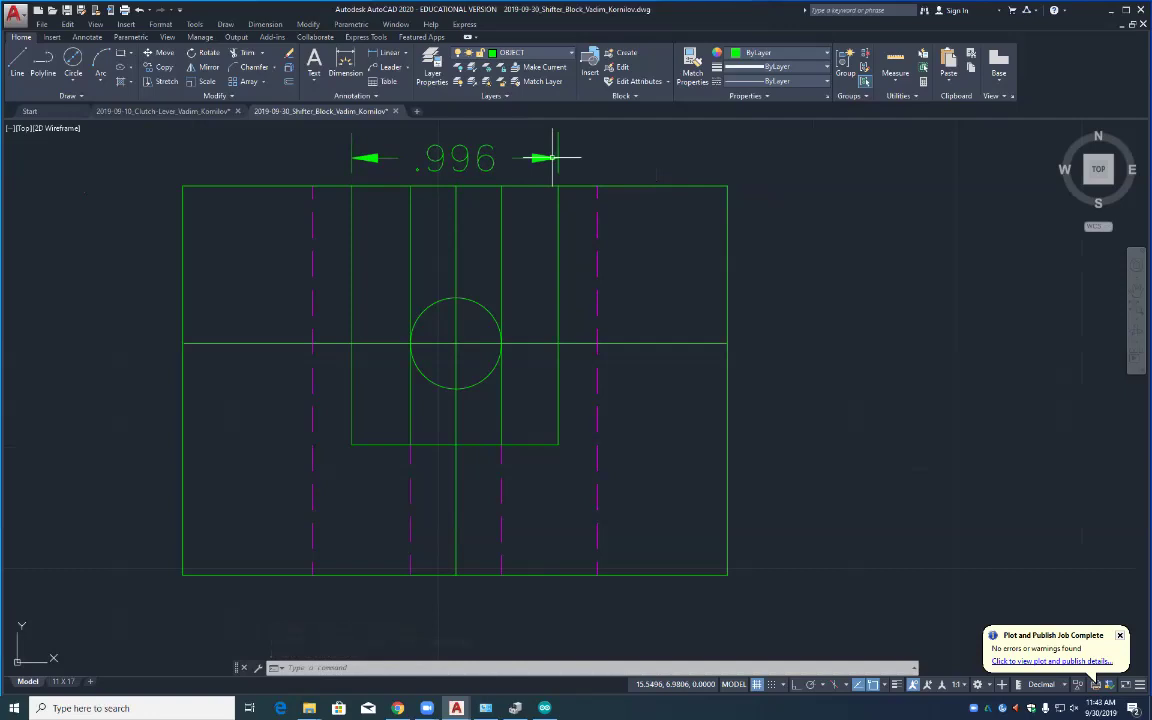
# Step: Set the slot-width dimension's primary unit precision to 0.00000 to read the exact width, and delete the dimension
pyautogui.rightClick(486, 172)
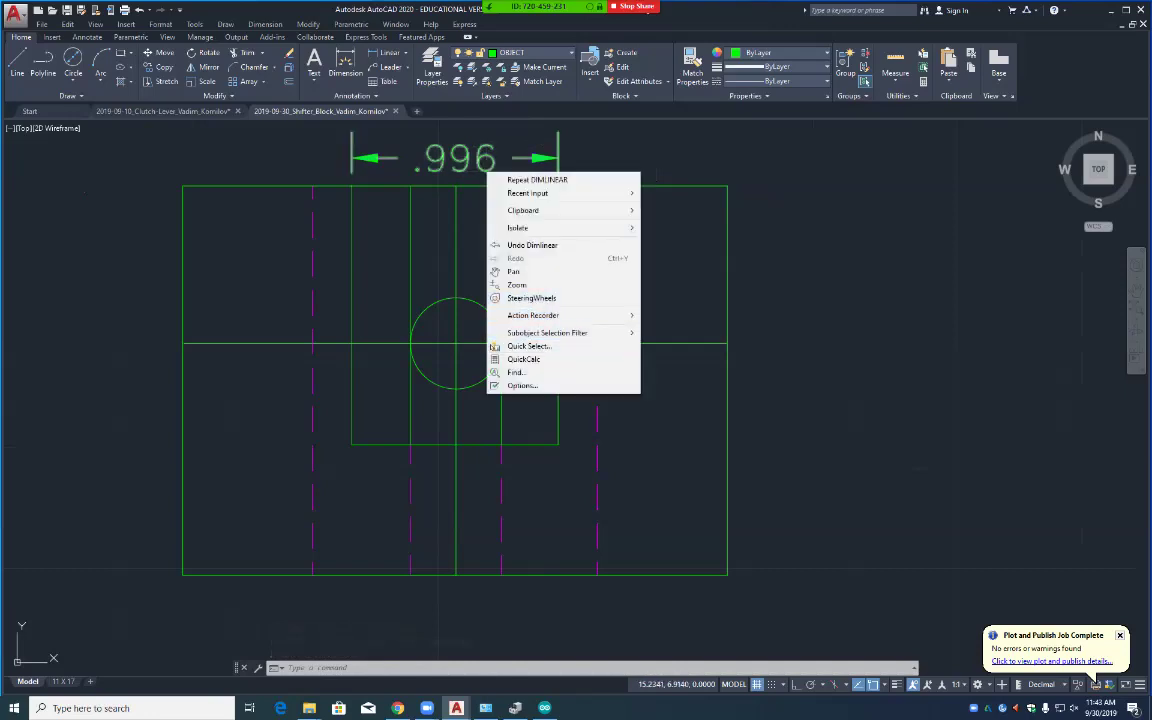
pyautogui.click(674, 136)
pyautogui.press('Escape')
pyautogui.press('Escape')
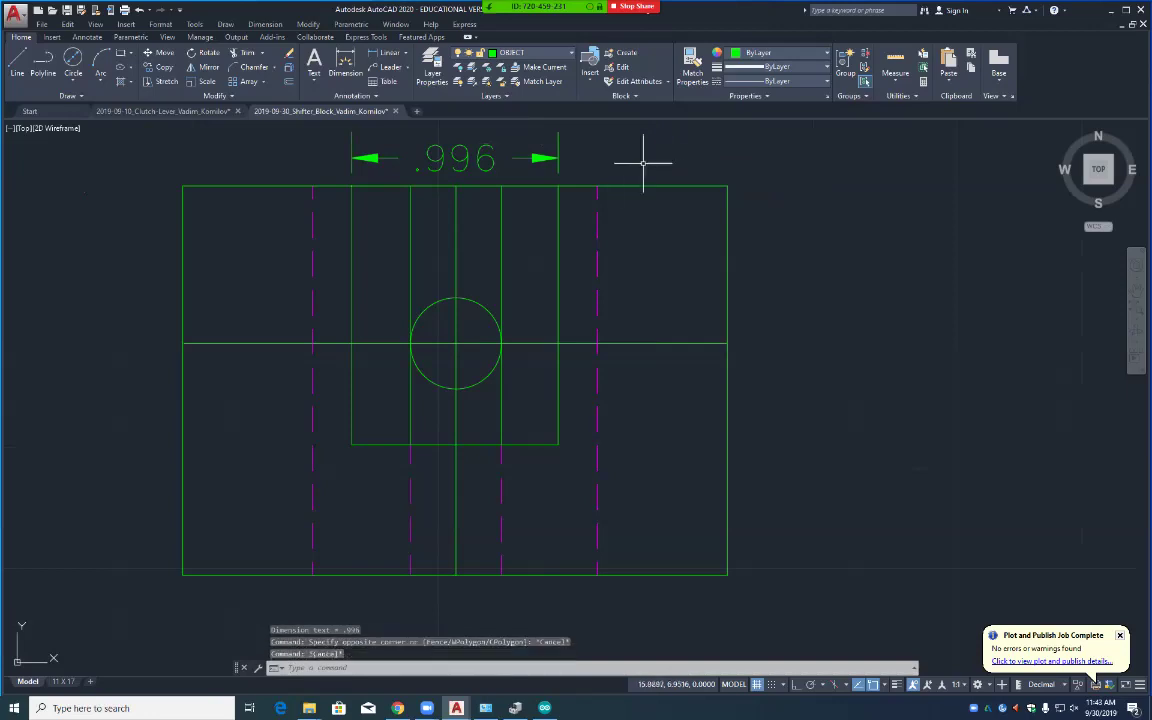
pyautogui.click(450, 157)
pyautogui.rightClick(492, 171)
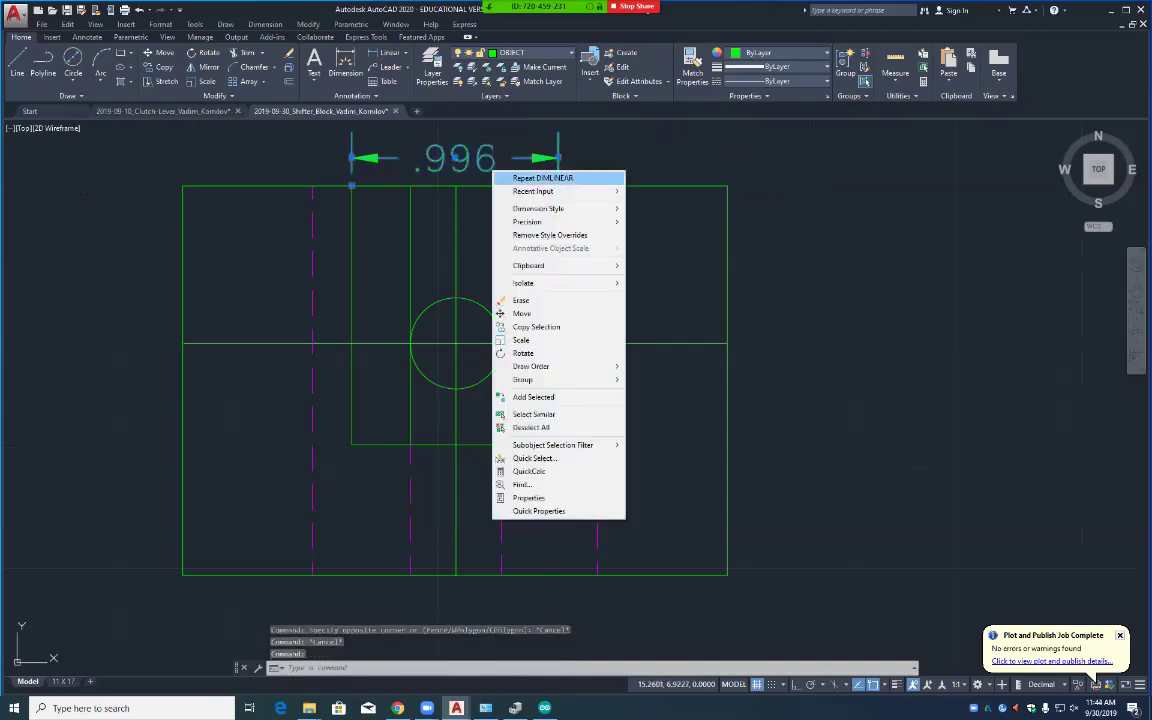
pyautogui.click(530, 497)
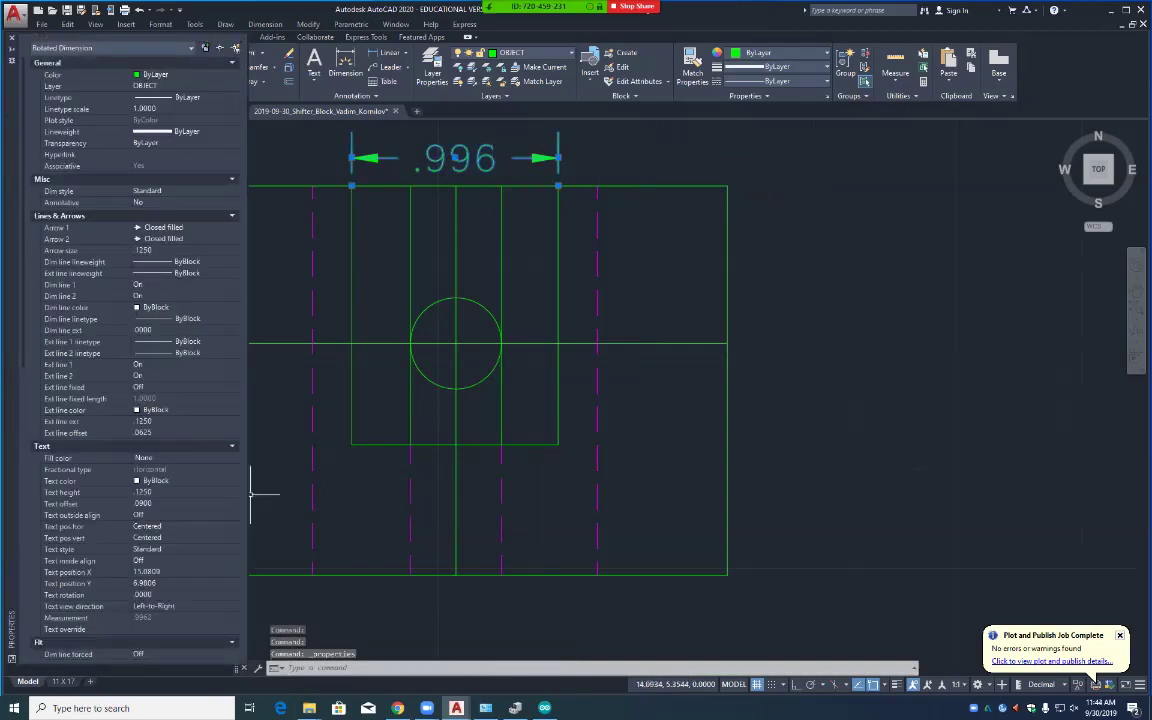
pyautogui.scroll(-10, 135, 400)
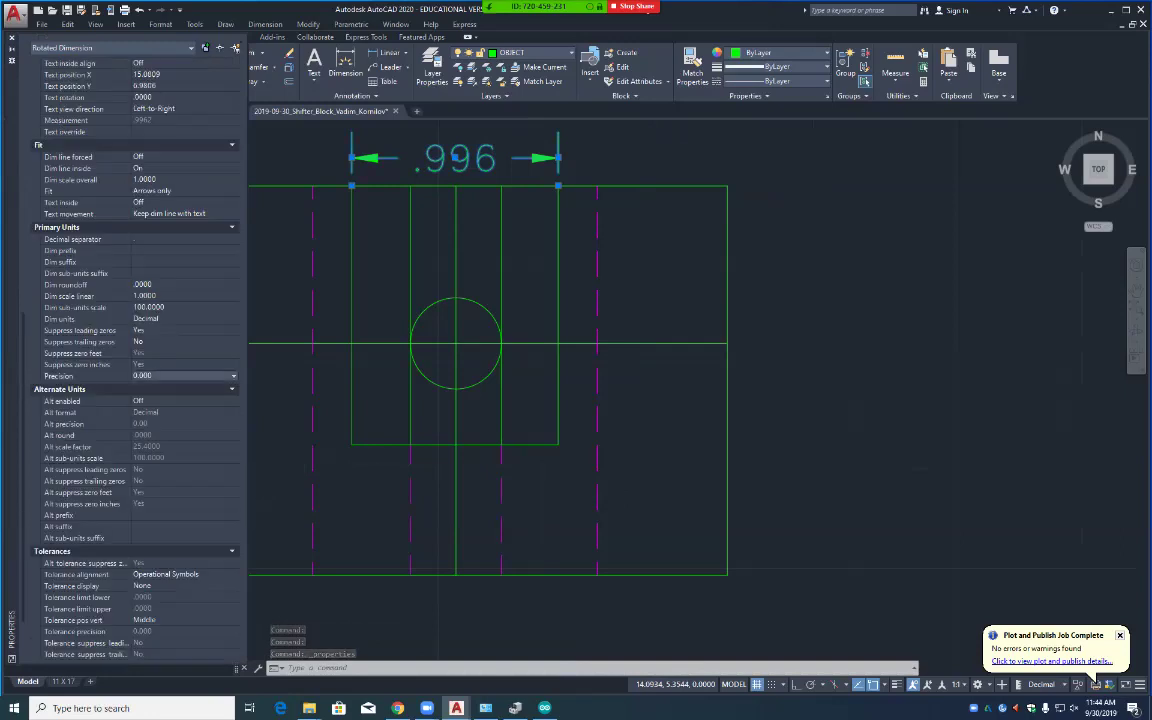
pyautogui.click(185, 375)
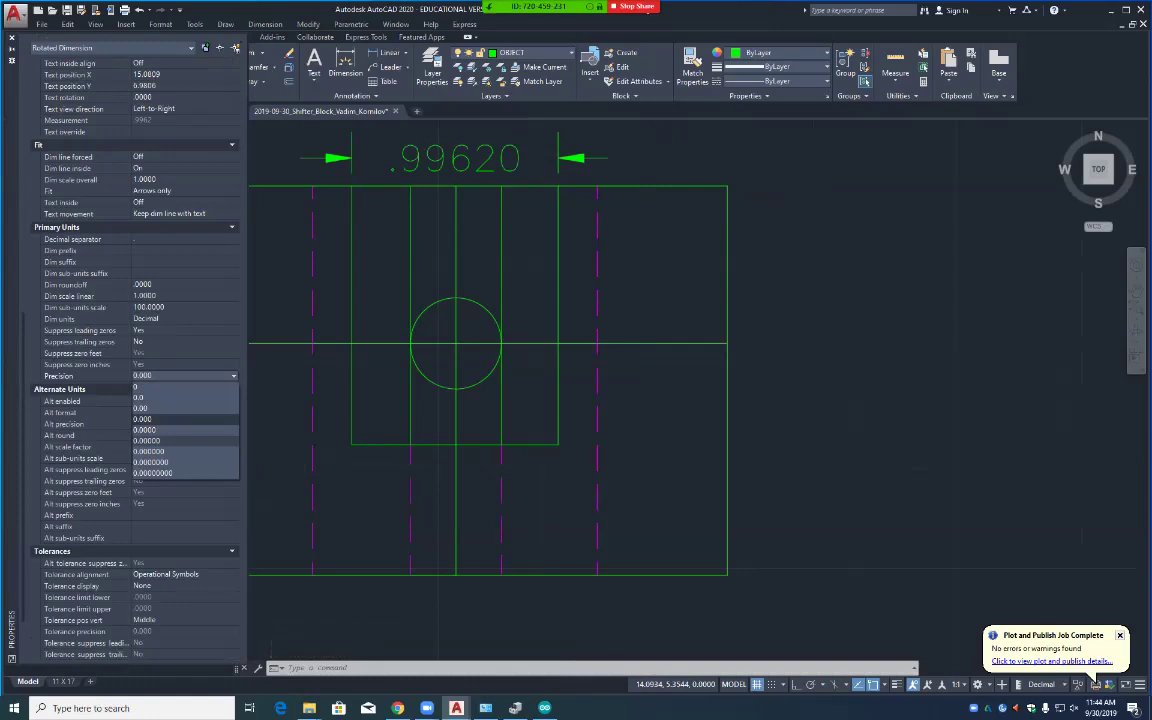
pyautogui.click(150, 441)
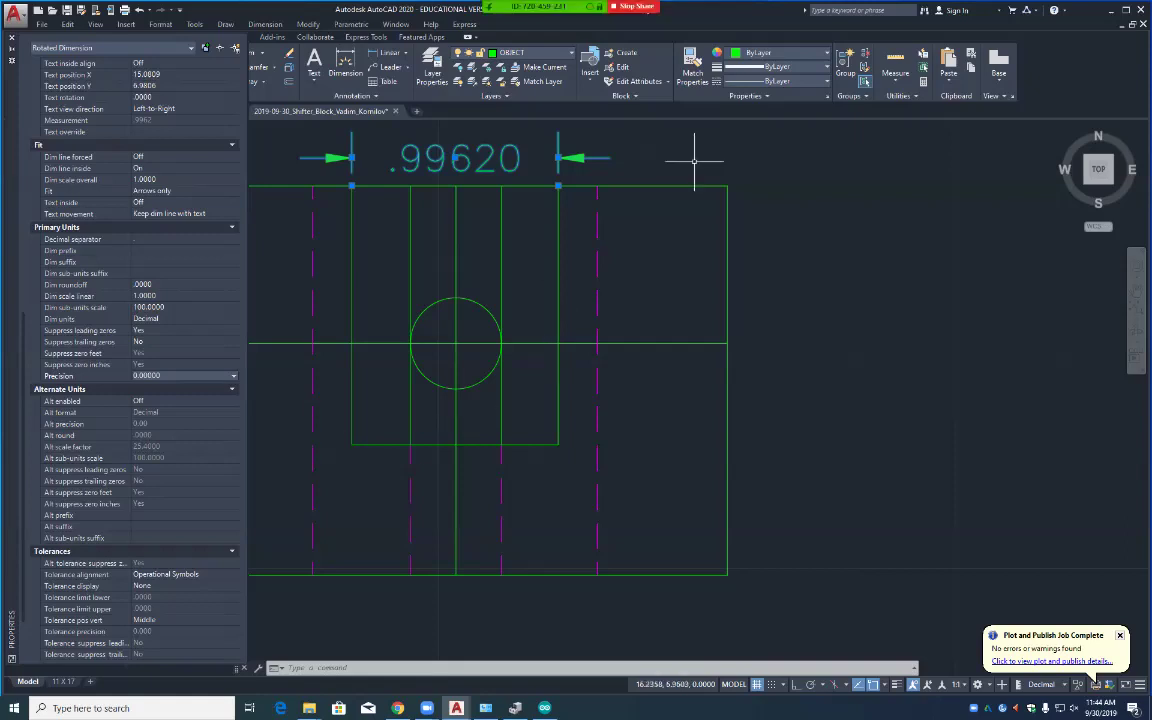
pyautogui.press('Delete')
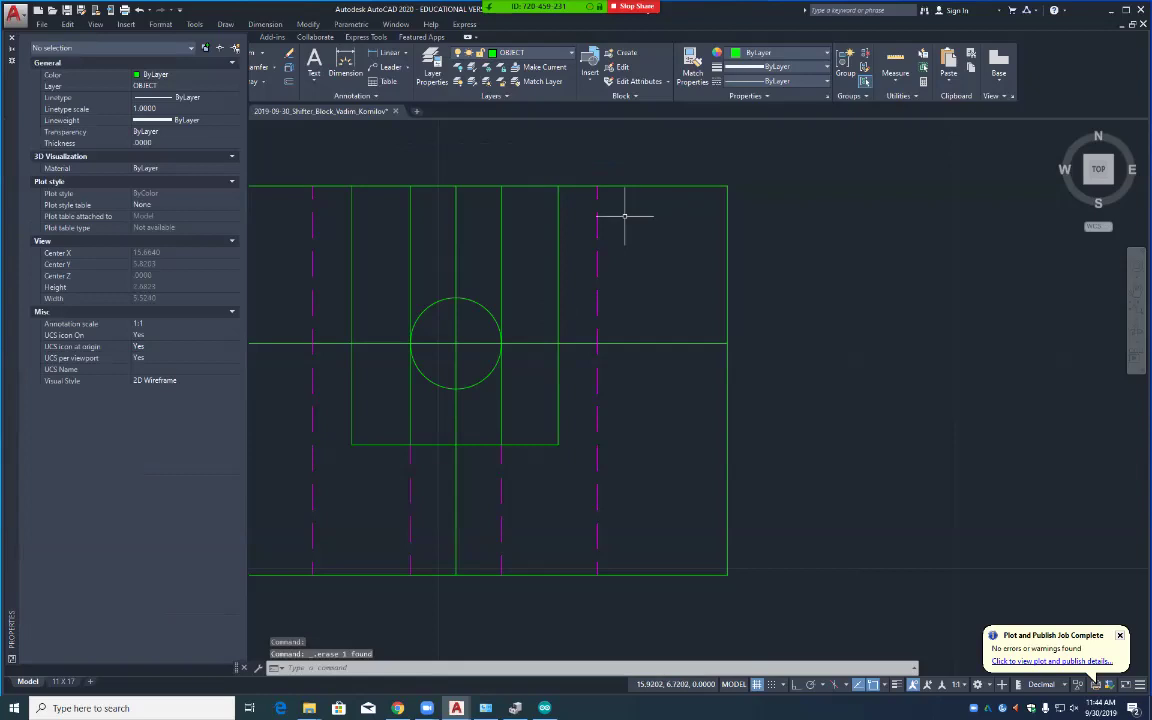
# Step: Offset the slot's two vertical side lines outward by 0.0019 in the side view
pyautogui.write('O')
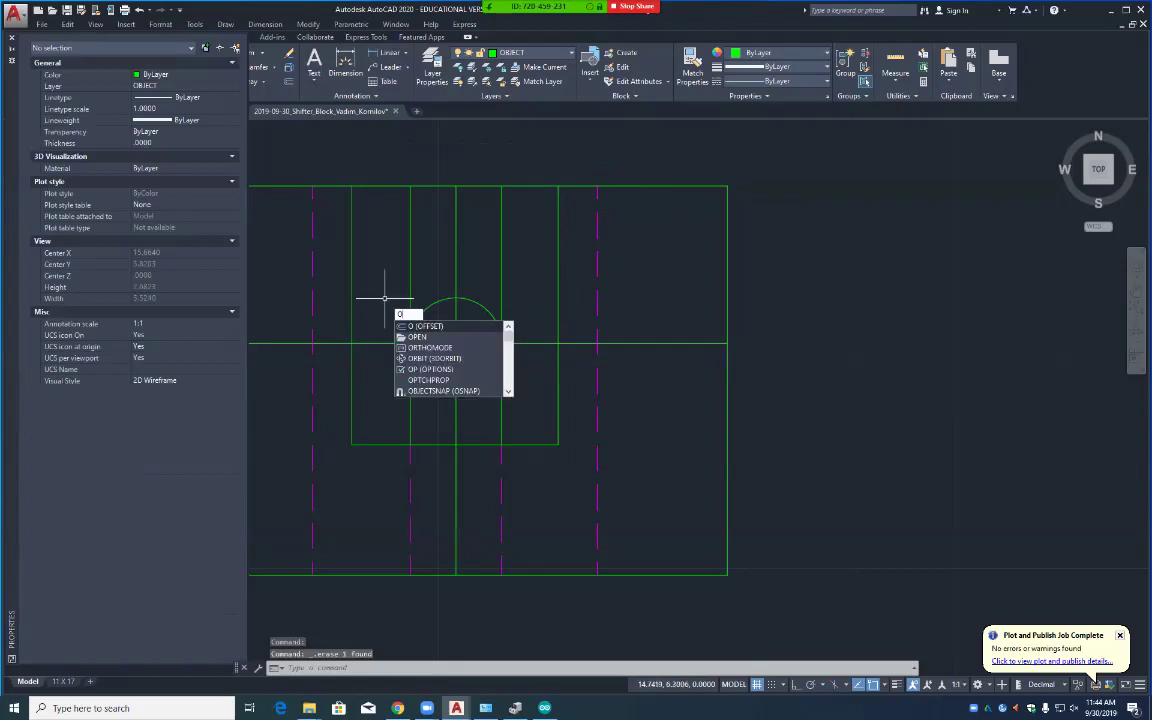
pyautogui.press('Return')
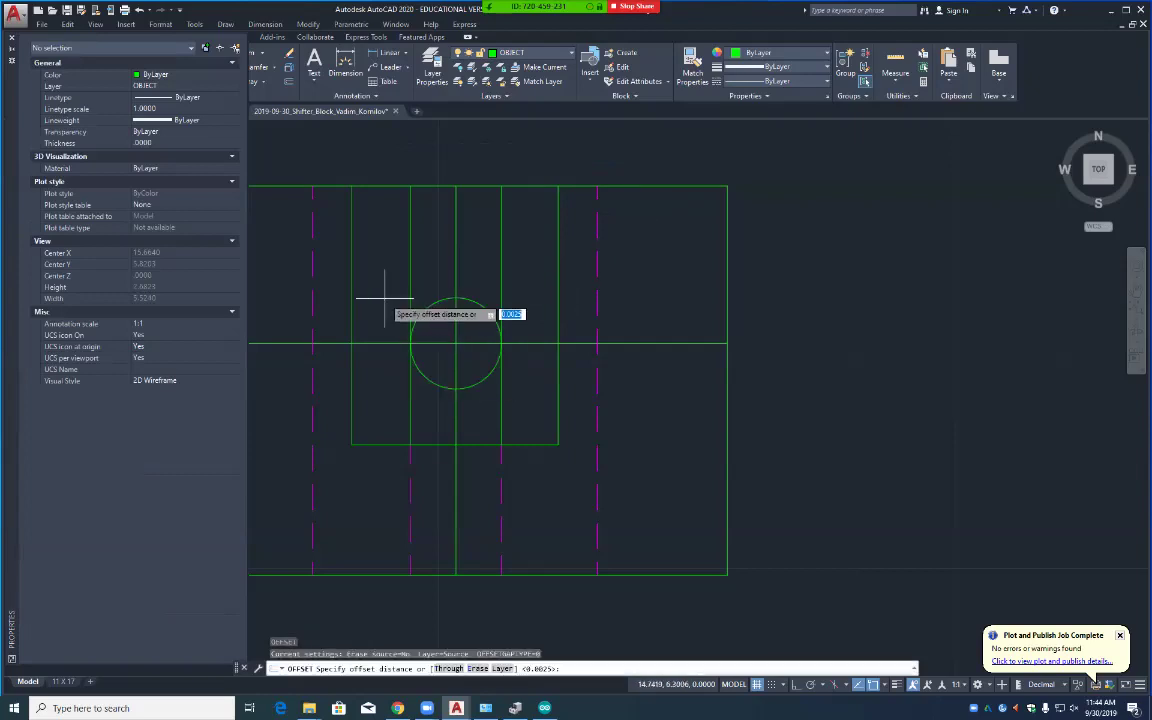
pyautogui.write('.0019')
pyautogui.press('Return')
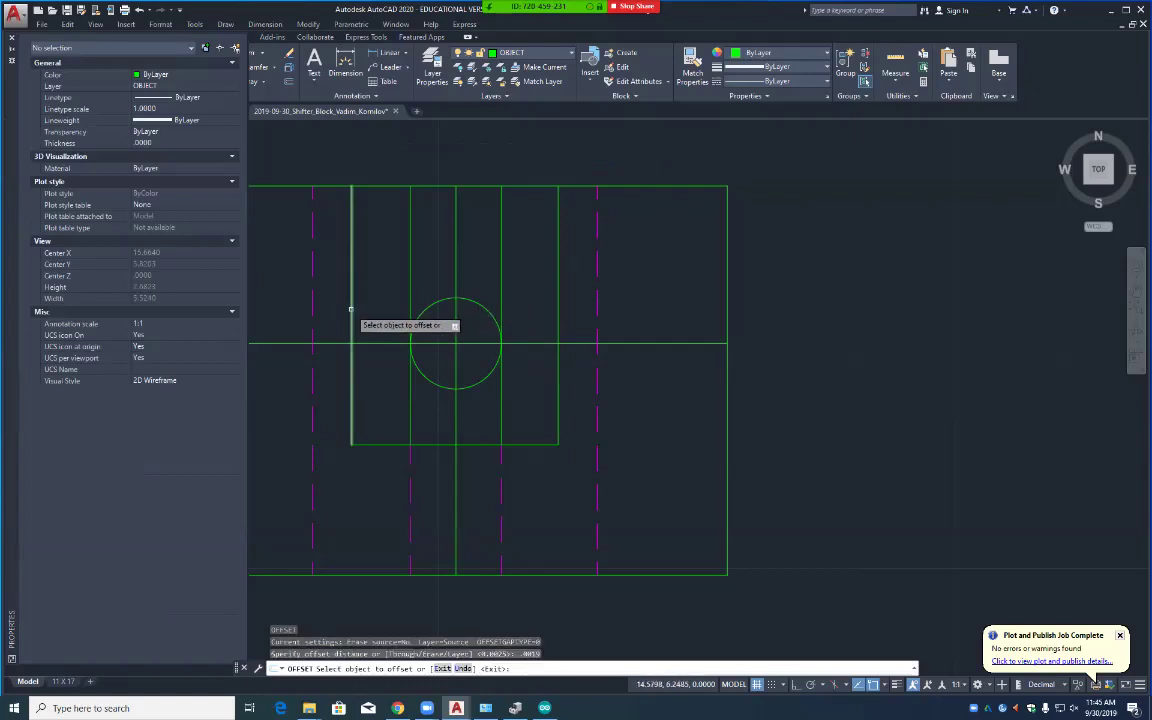
pyautogui.click(351, 311)
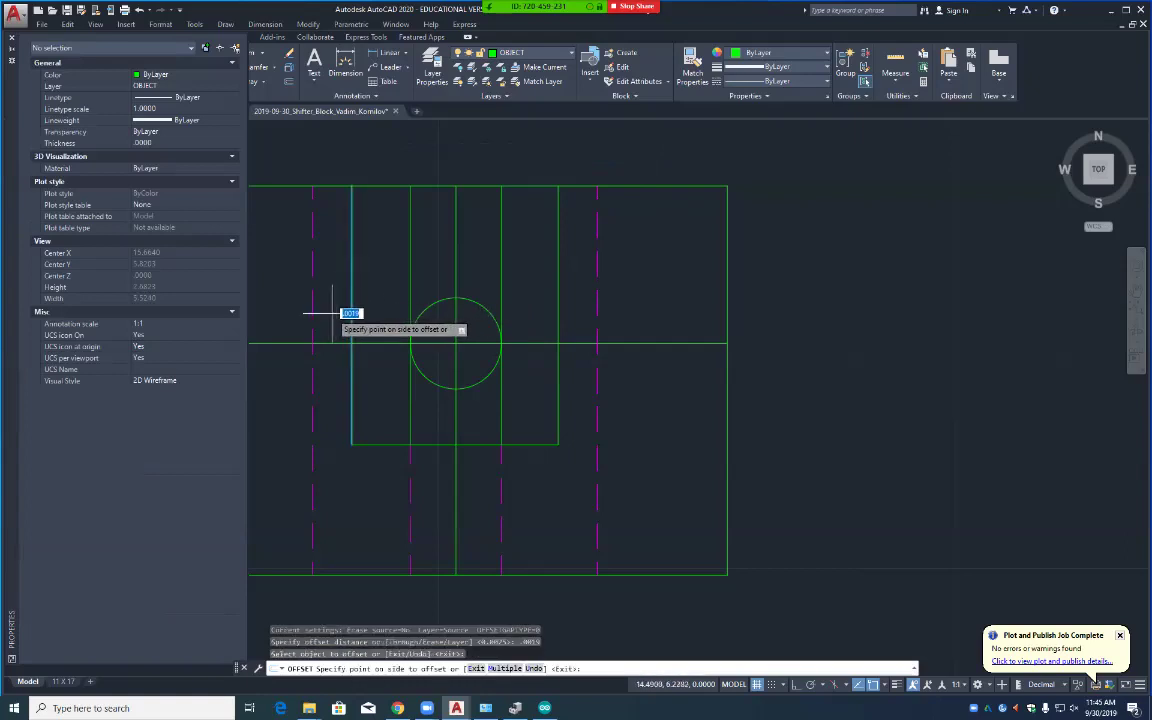
pyautogui.click(330, 313)
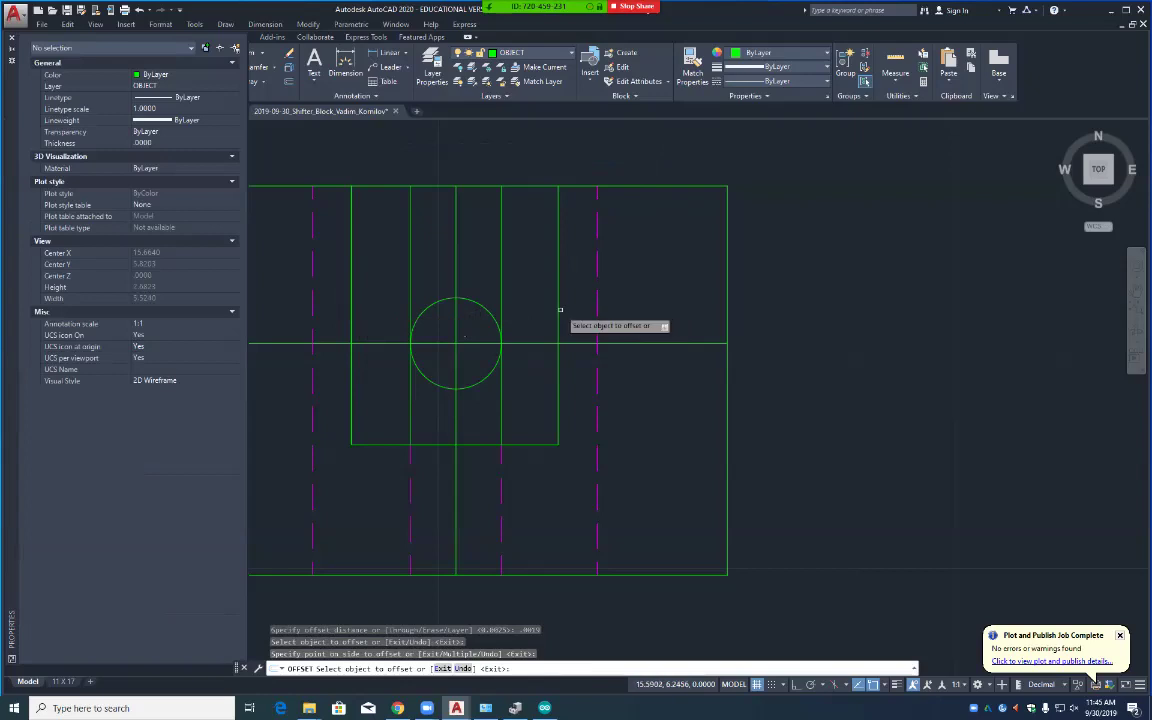
pyautogui.click(558, 310)
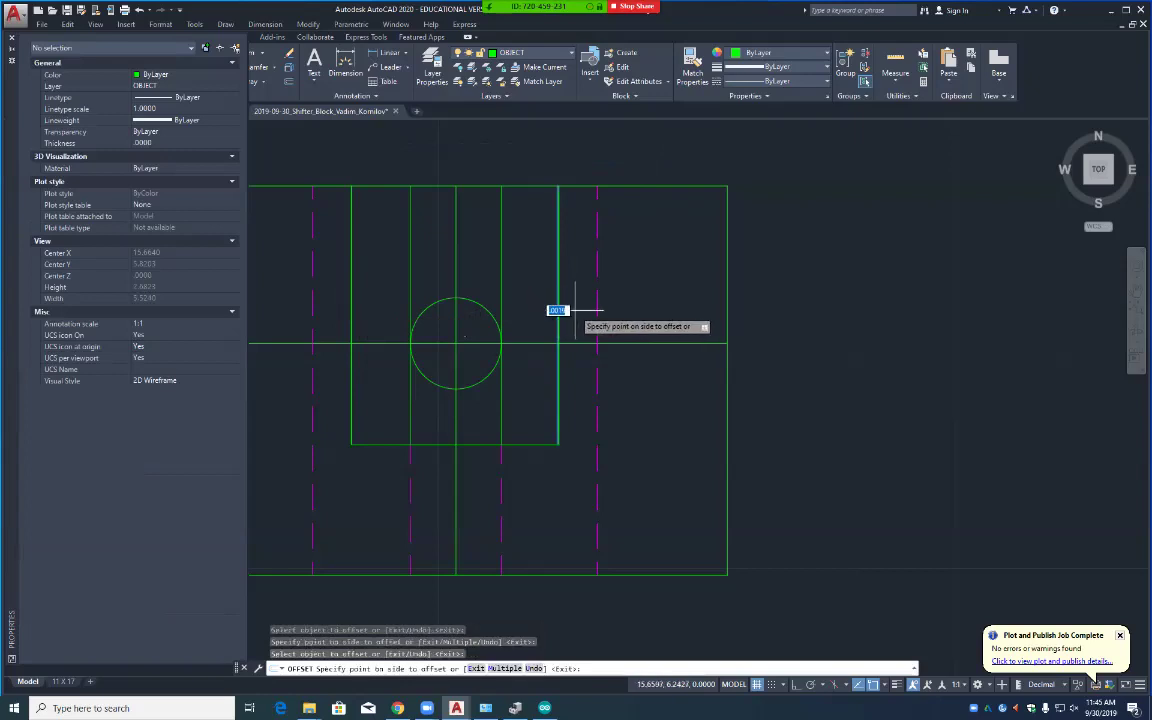
pyautogui.click(575, 310)
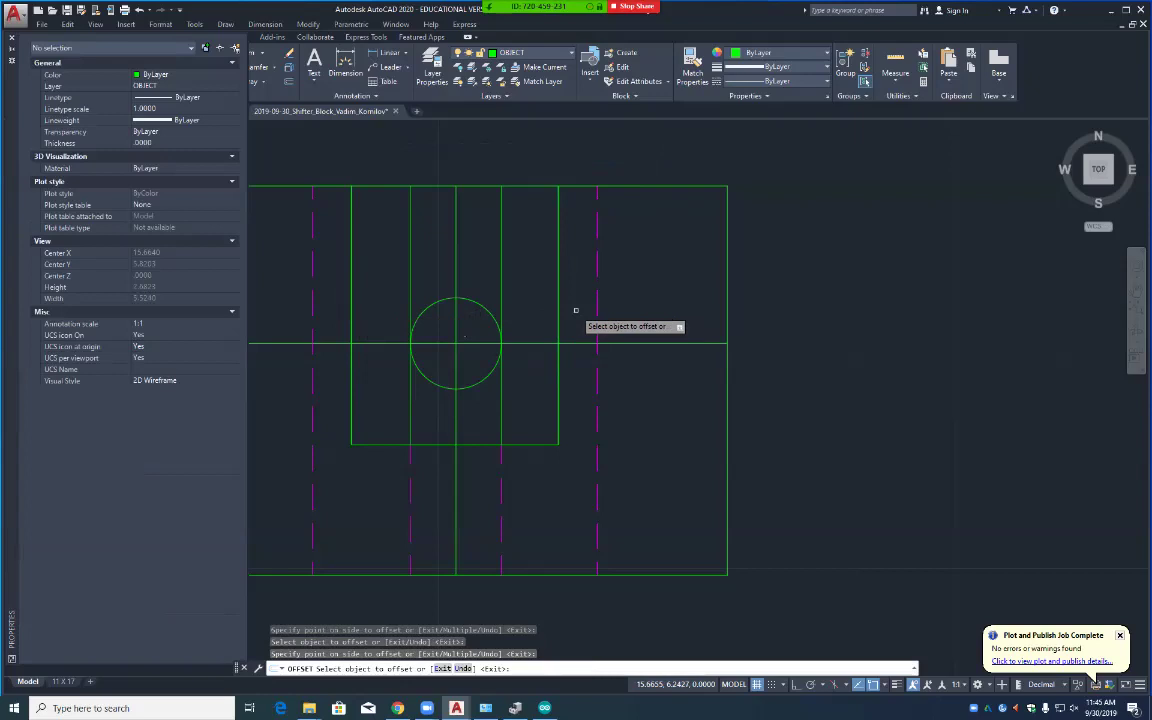
pyautogui.scroll(5, 573, 315)
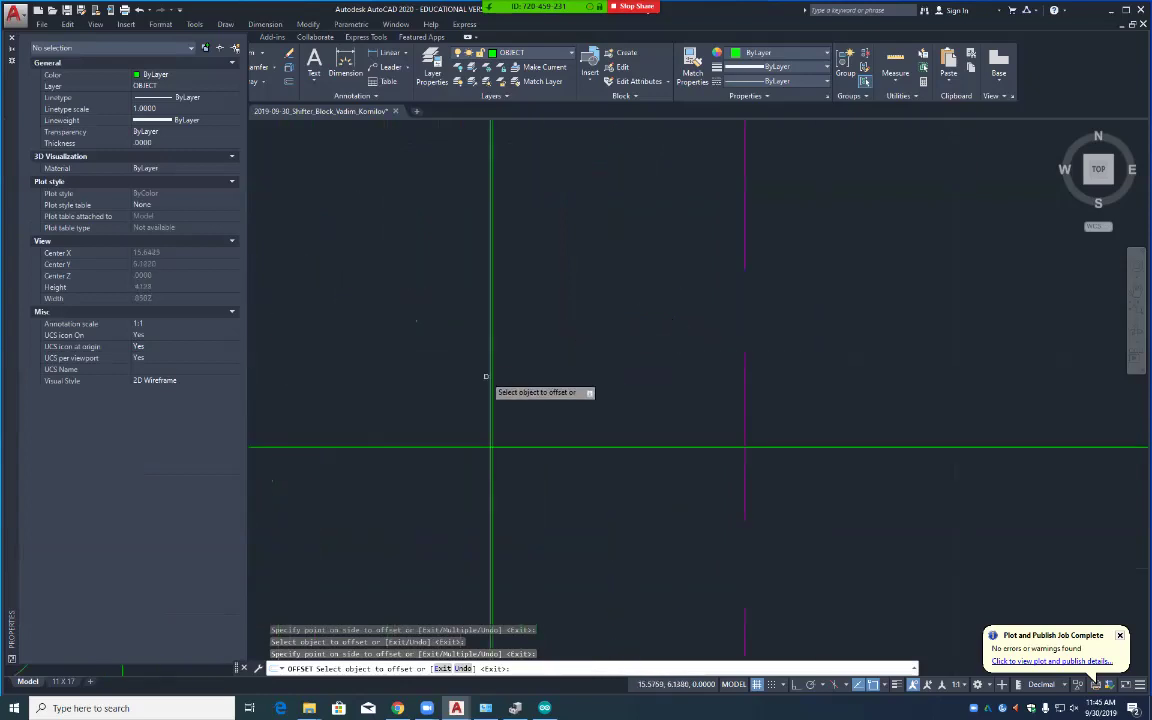
pyautogui.click(491, 378)
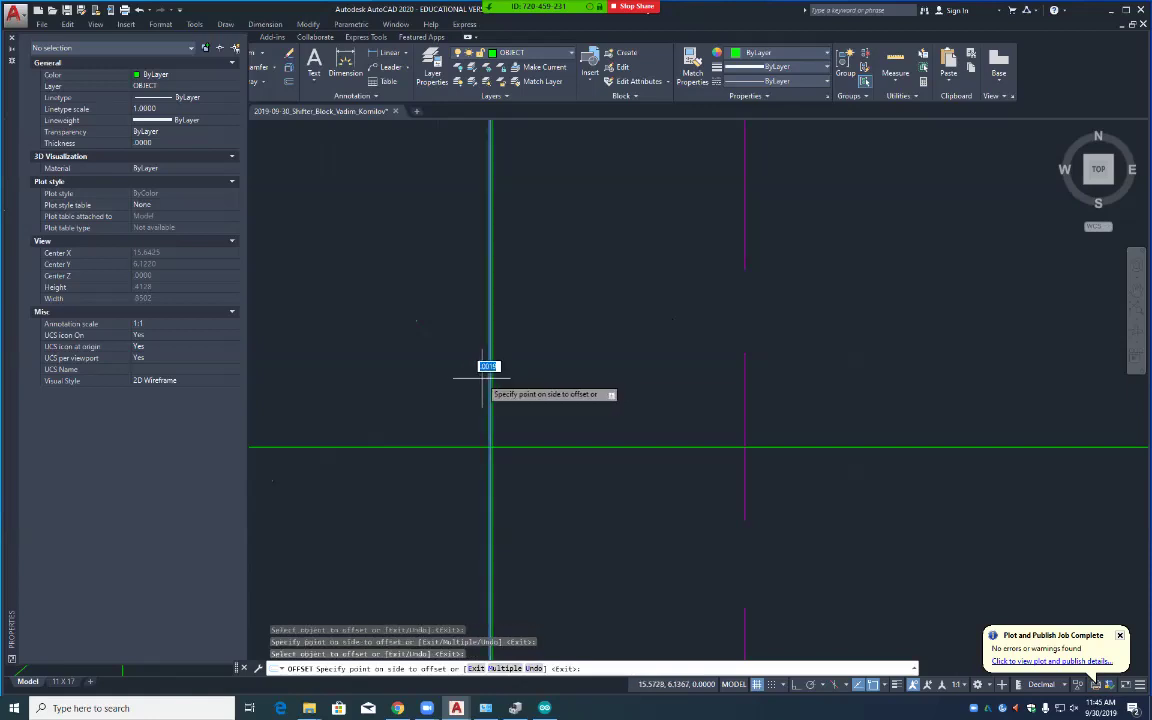
pyautogui.press('Escape')
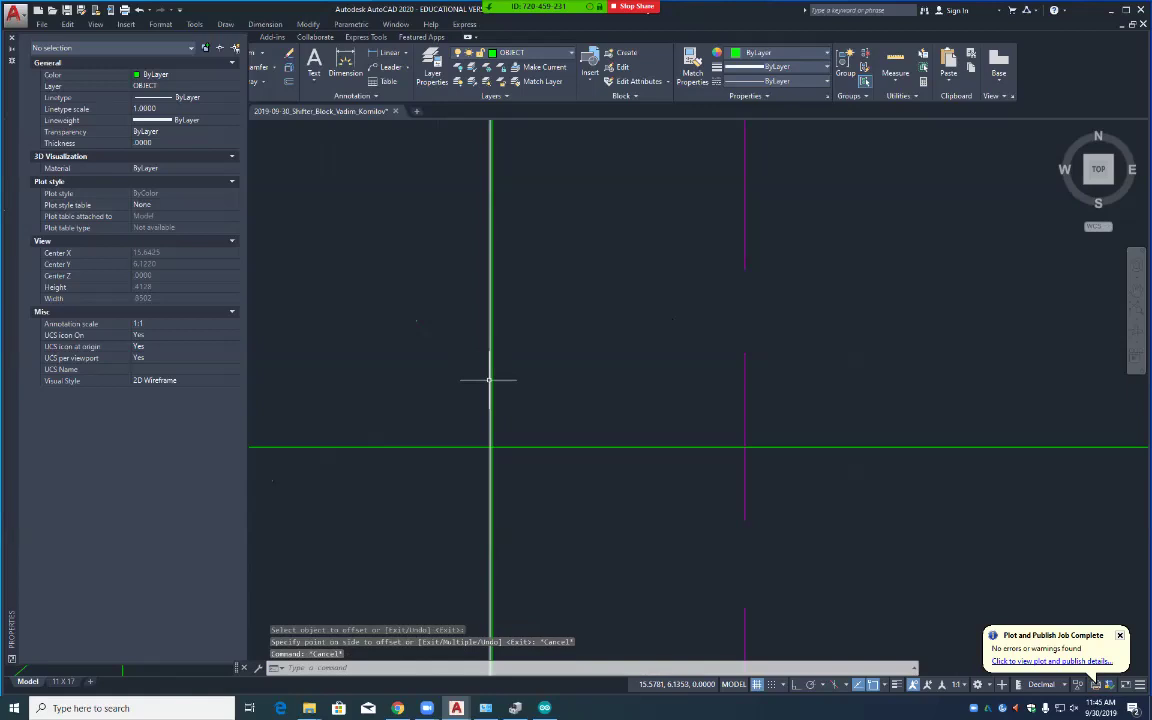
# Step: Delete the inner original line of each closely spaced pair at the slot's two vertical sides
pyautogui.click(489, 379)
pyautogui.press('Delete')
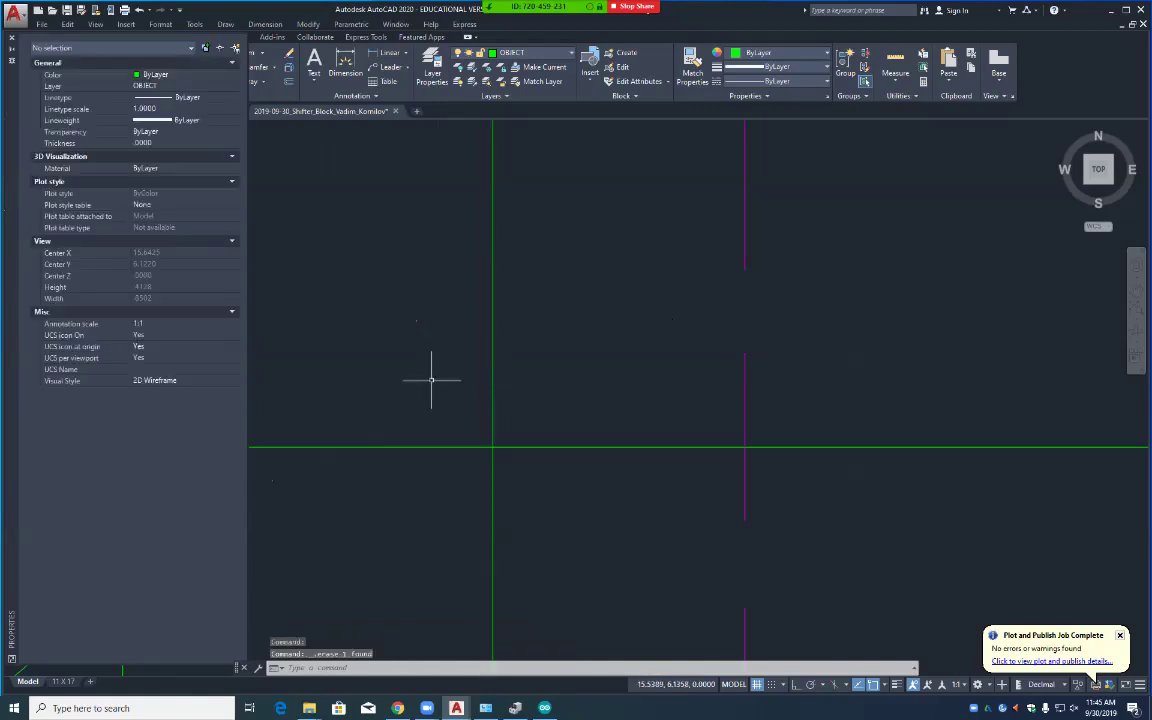
pyautogui.scroll(-4, 383, 386)
pyautogui.moveTo(316, 411); pyautogui.dragTo(545, 419, button='middle')
pyautogui.scroll(5, 463, 442)
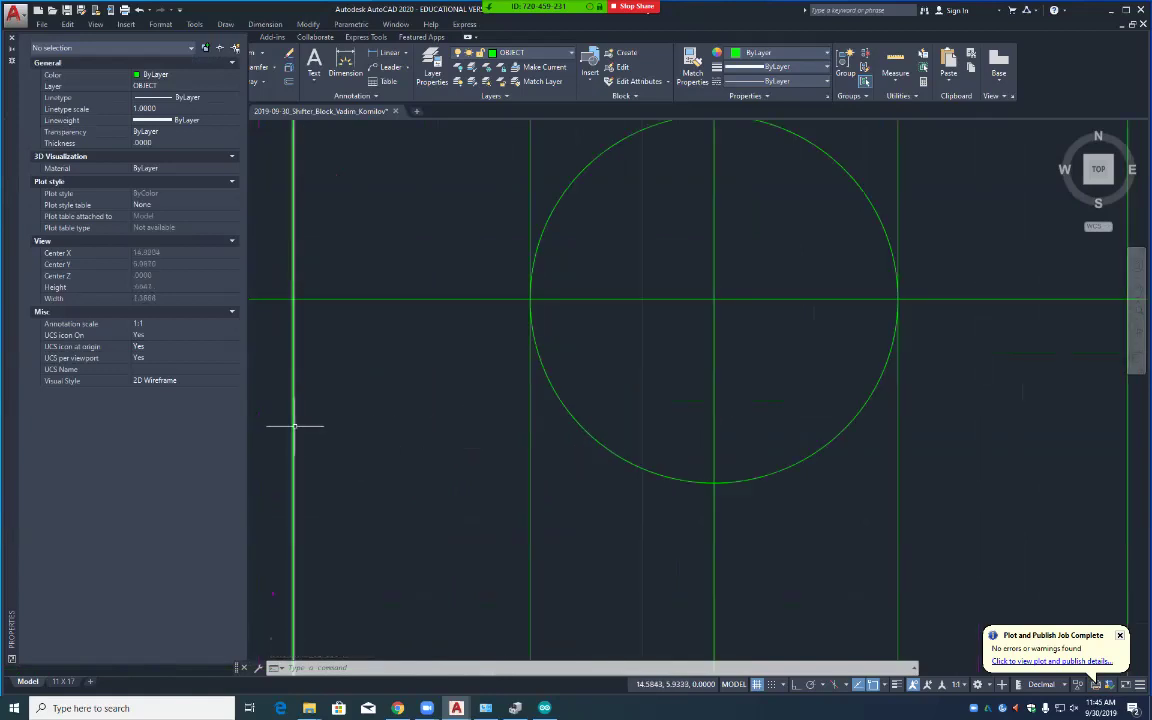
pyautogui.click(294, 425)
pyautogui.press('Delete')
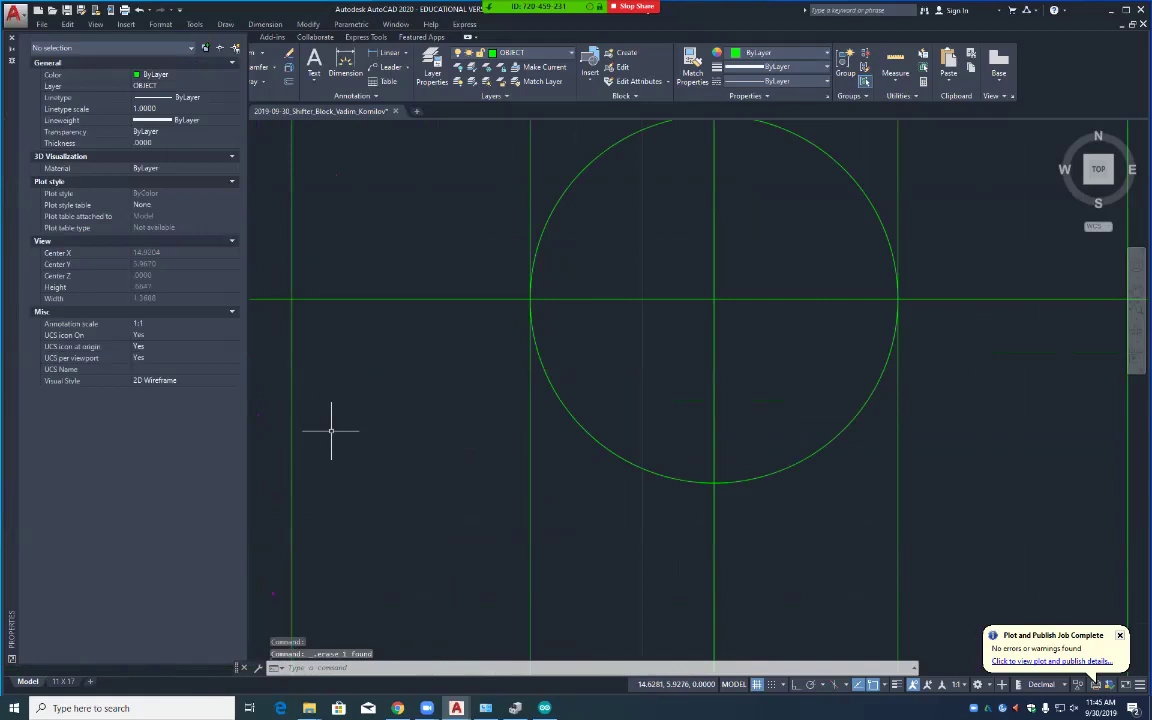
# Step: Extend the slot's bottom line to meet its new left side line
pyautogui.moveTo(358, 547); pyautogui.dragTo(373, 345, button='middle')
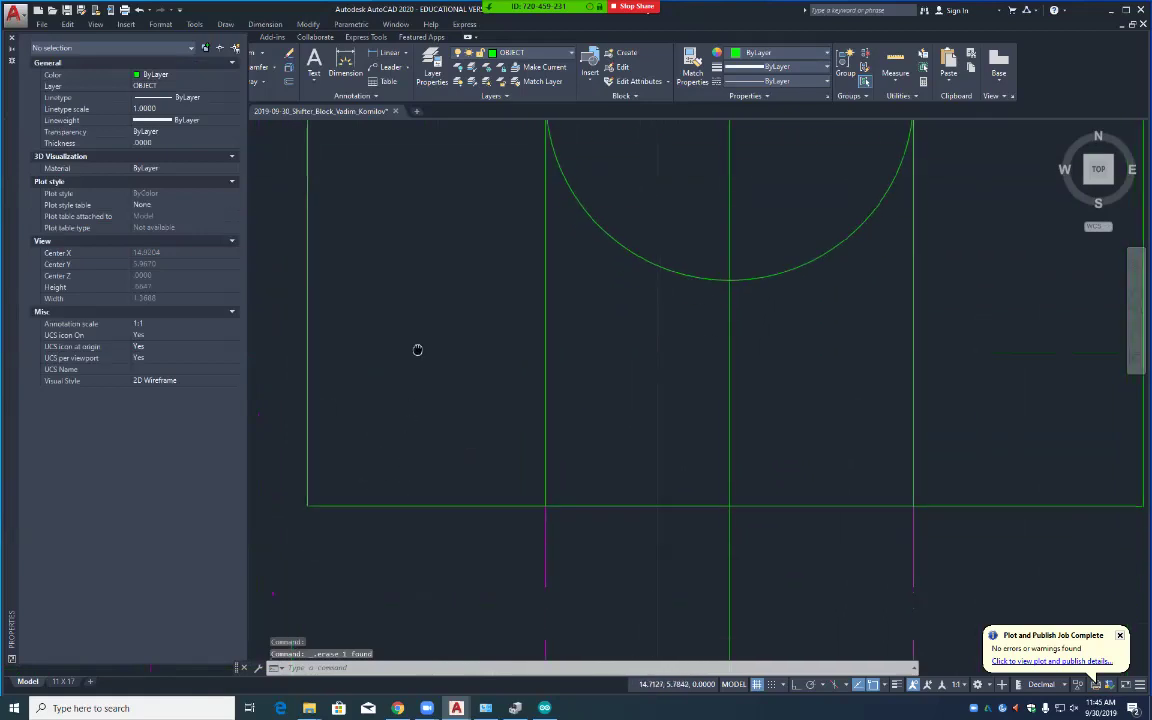
pyautogui.write('EX')
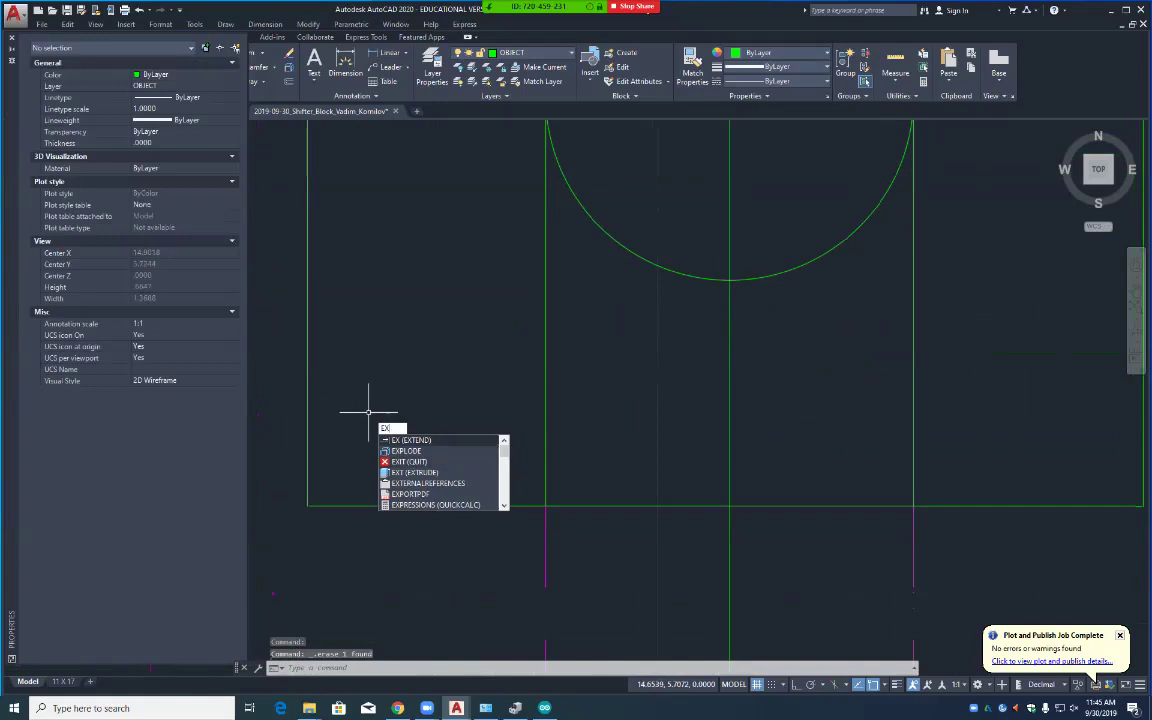
pyautogui.press('Return')
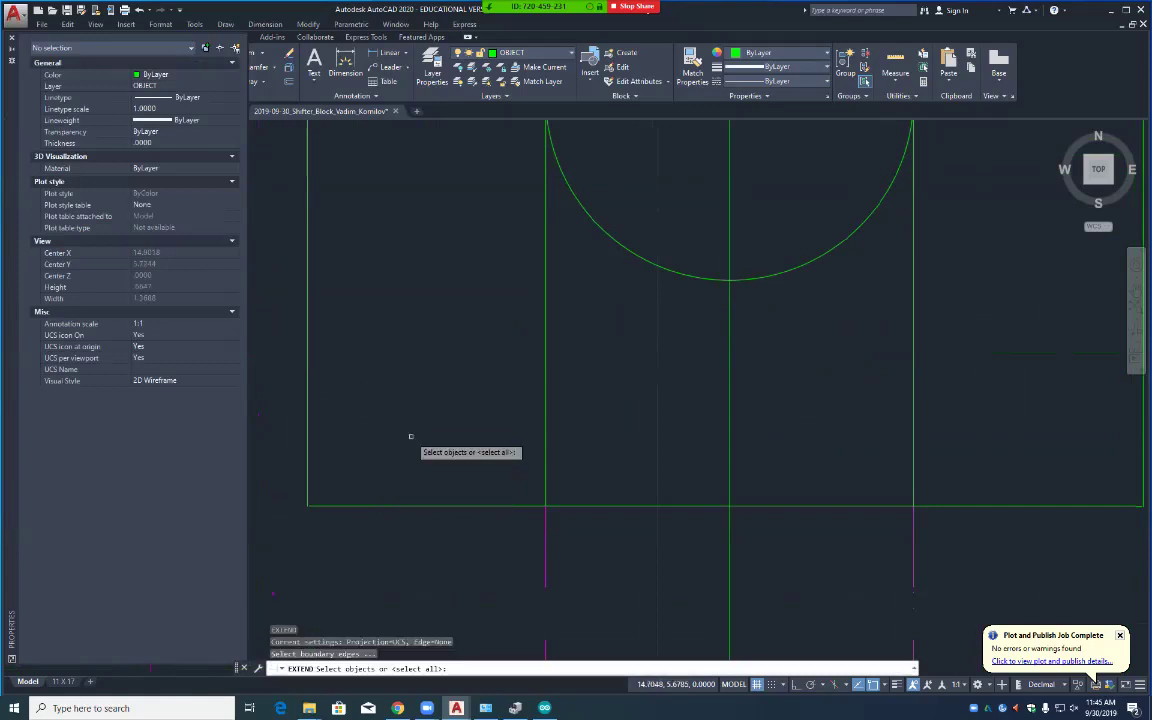
pyautogui.click(307, 437)
pyautogui.click(372, 505)
pyautogui.press('Return')
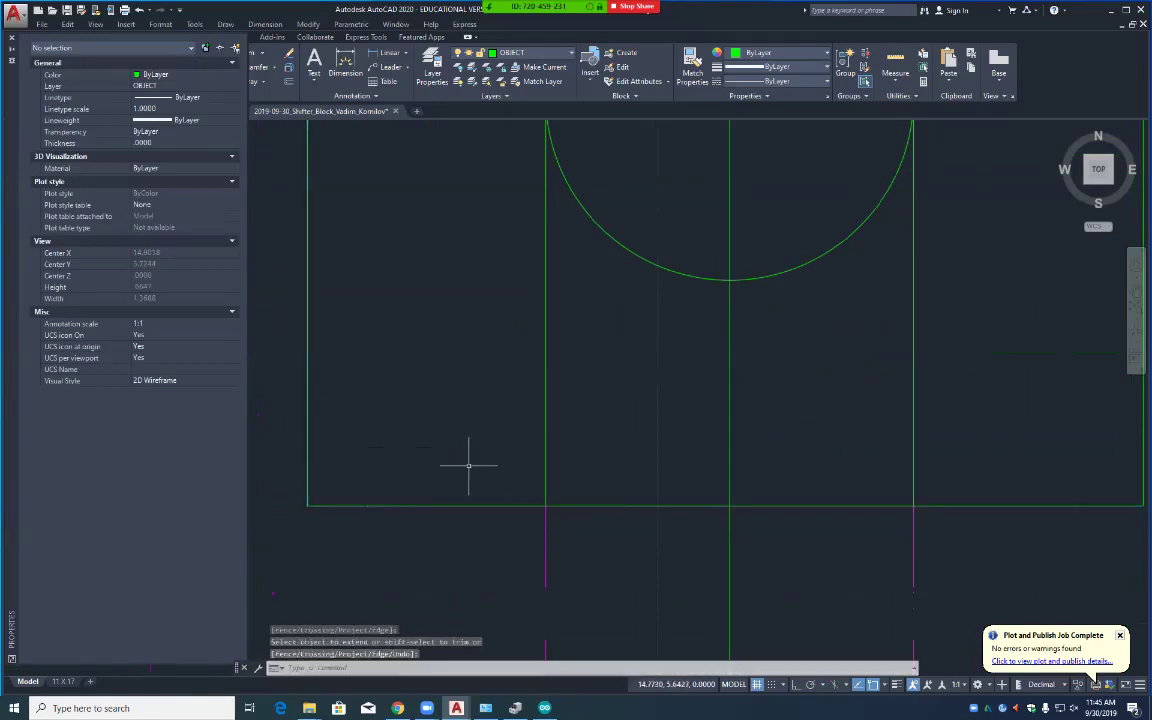
# Step: Extend the slot's bottom line to meet its new right side line
pyautogui.moveTo(1088, 415); pyautogui.dragTo(740, 417, button='middle')
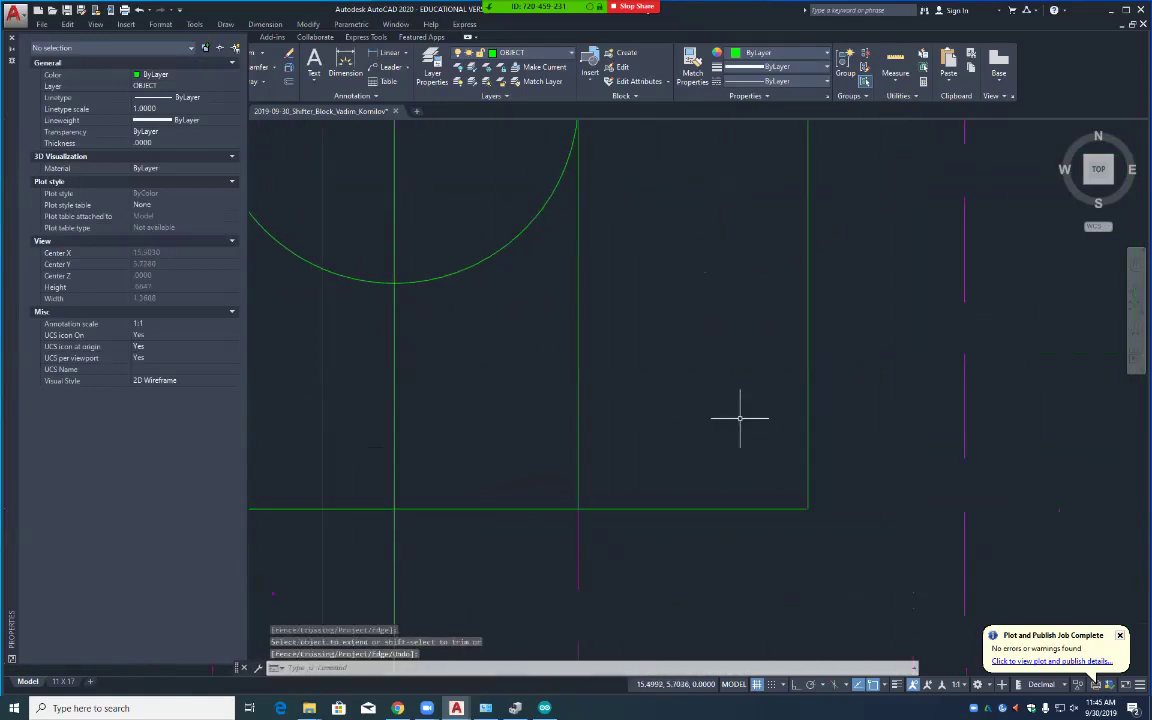
pyautogui.press('Return')
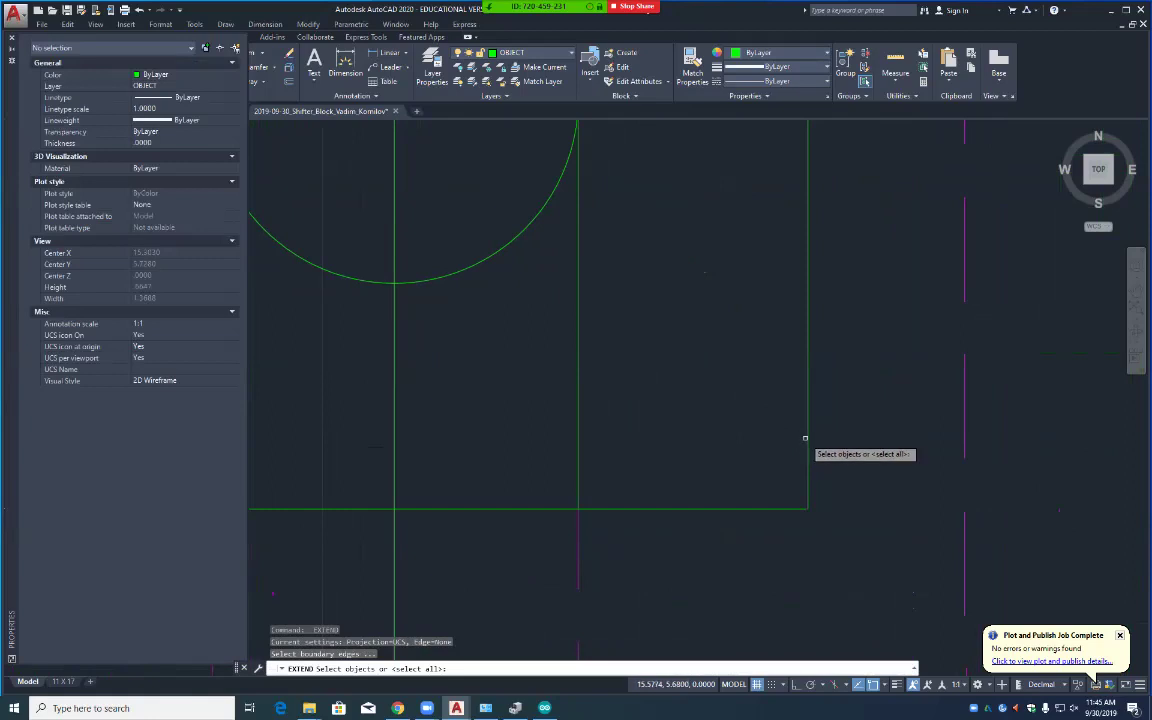
pyautogui.click(807, 443)
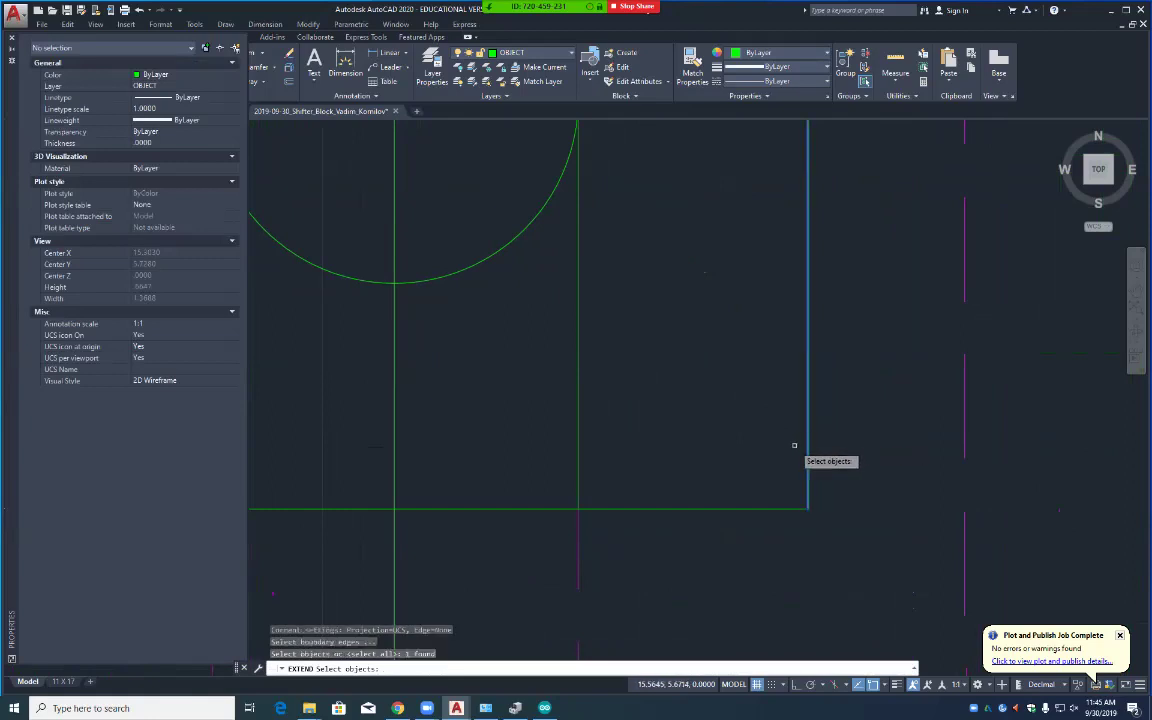
pyautogui.press('Return')
pyautogui.click(784, 507)
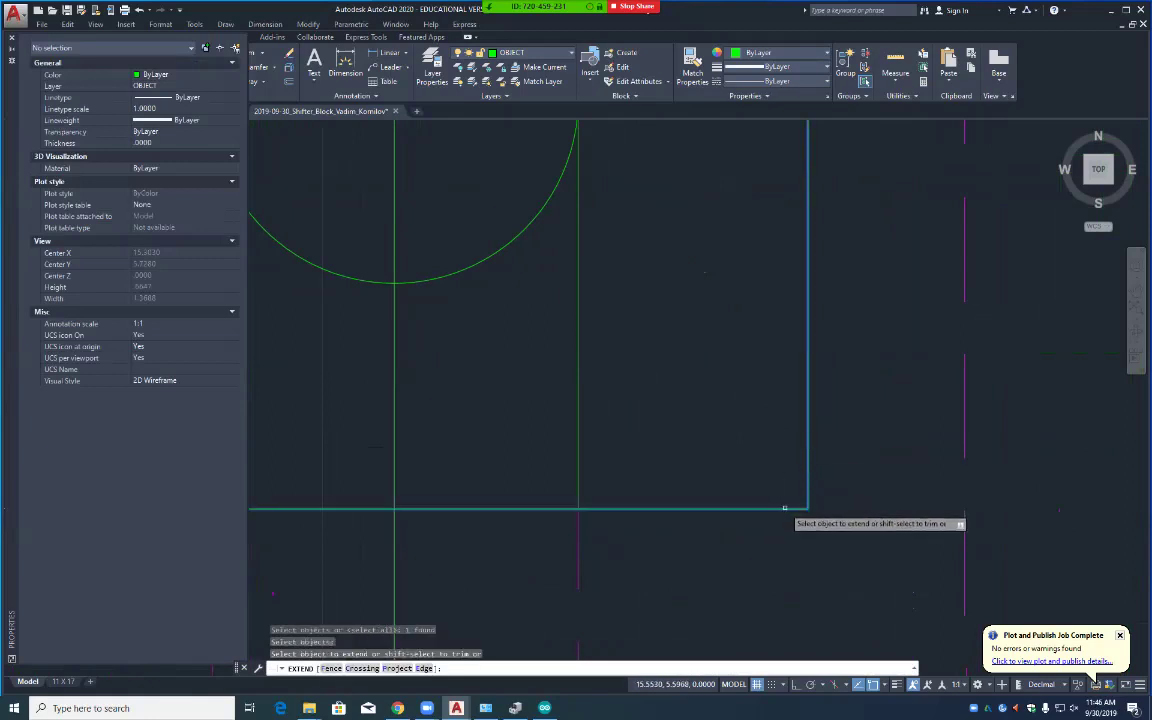
# Step: Delete the vertical and horizontal construction lines crossing at the hole's centre in the side view
pyautogui.press('Return')
pyautogui.scroll(-4, 765, 439)
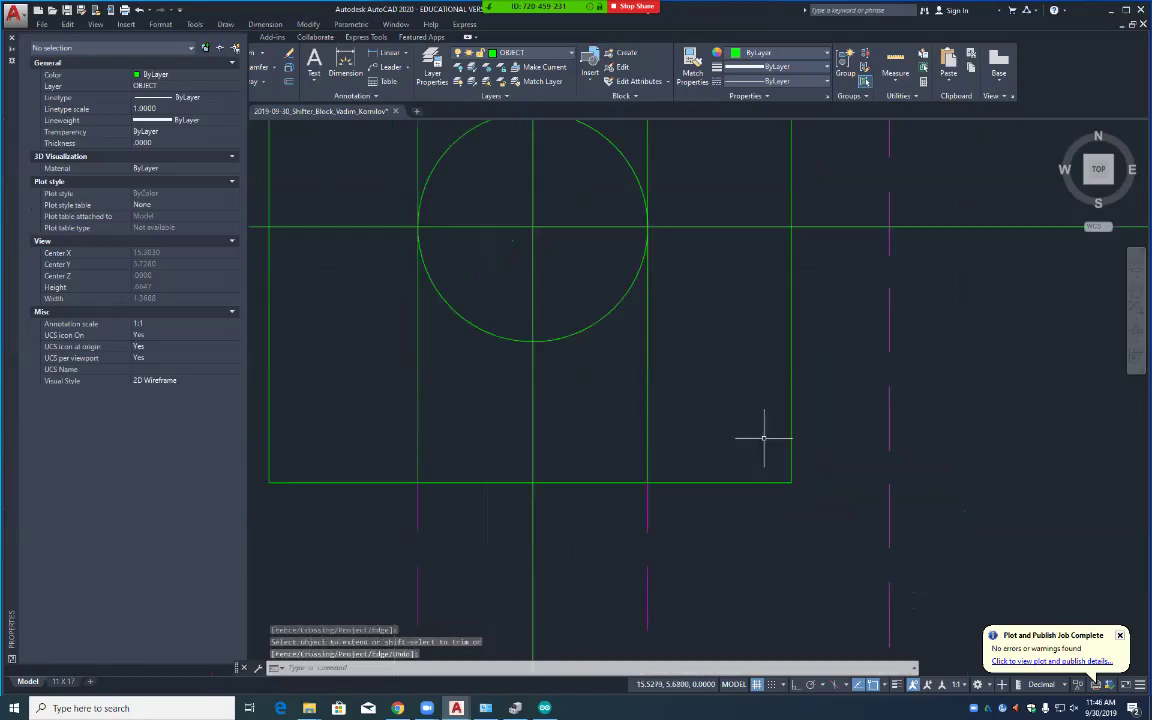
pyautogui.moveTo(746, 381); pyautogui.dragTo(746, 517, button='middle')
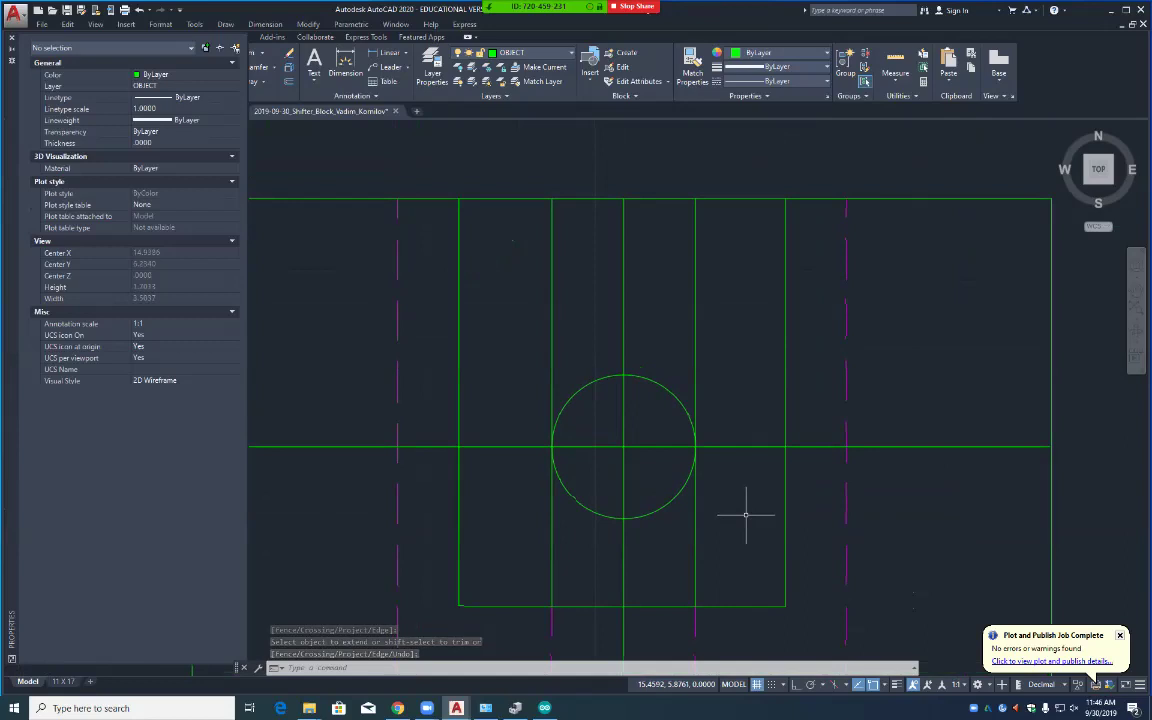
pyautogui.press('Return')
pyautogui.click(623, 338)
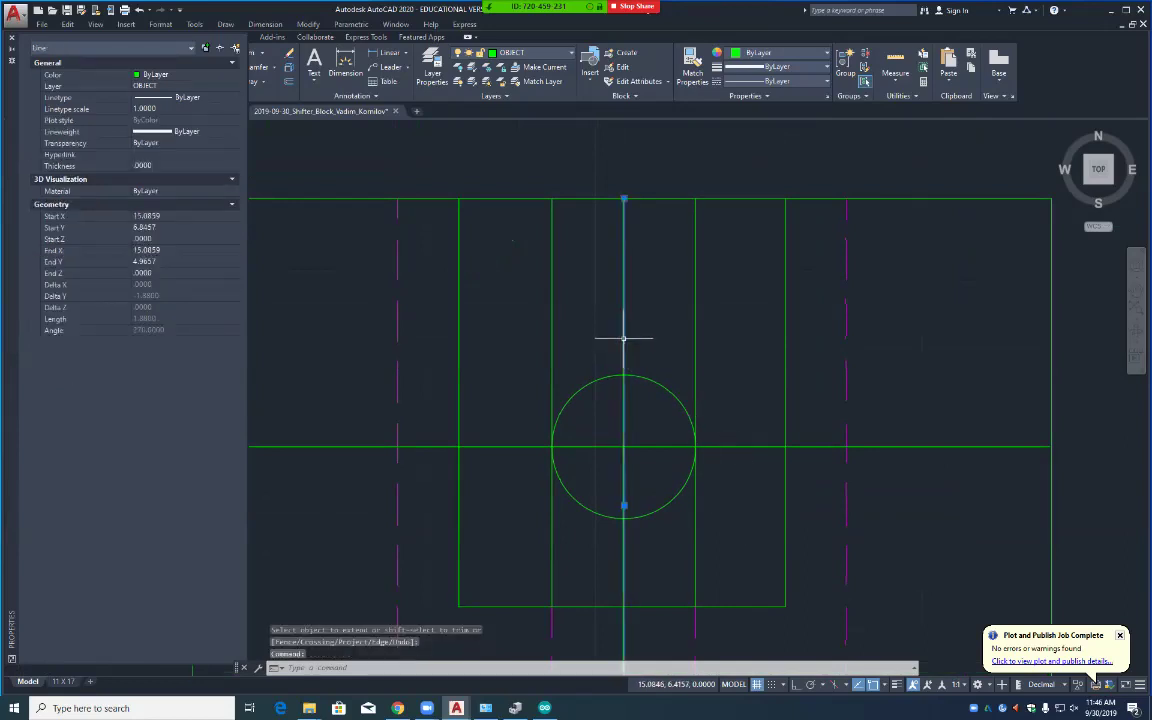
pyautogui.press('Delete')
pyautogui.scroll(-2, 640, 468)
pyautogui.moveTo(627, 514); pyautogui.dragTo(668, 362, button='middle')
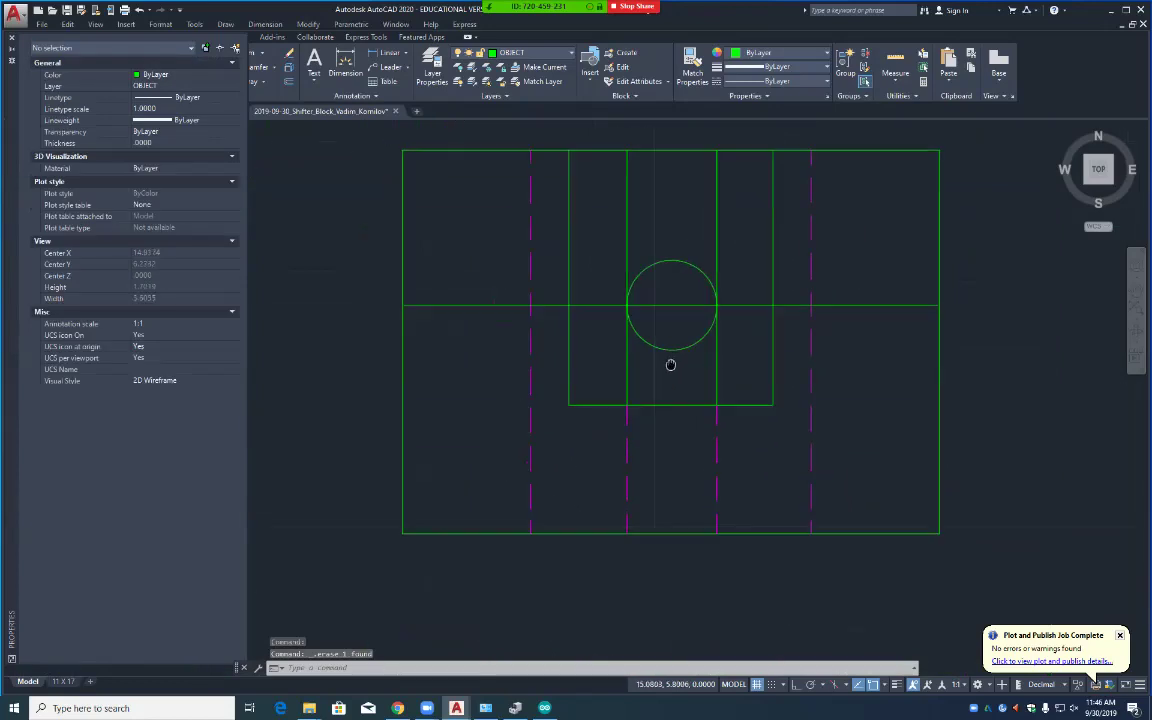
pyautogui.scroll(-2, 484, 389)
pyautogui.scroll(-2, 484, 389)
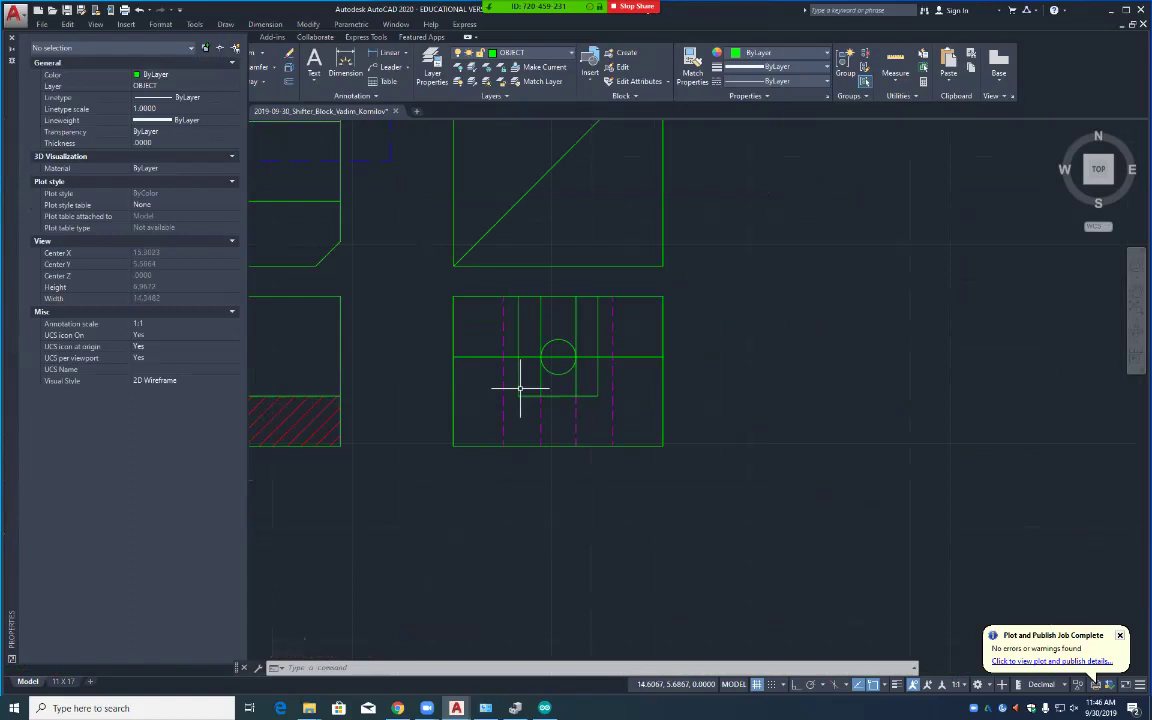
pyautogui.click(561, 356)
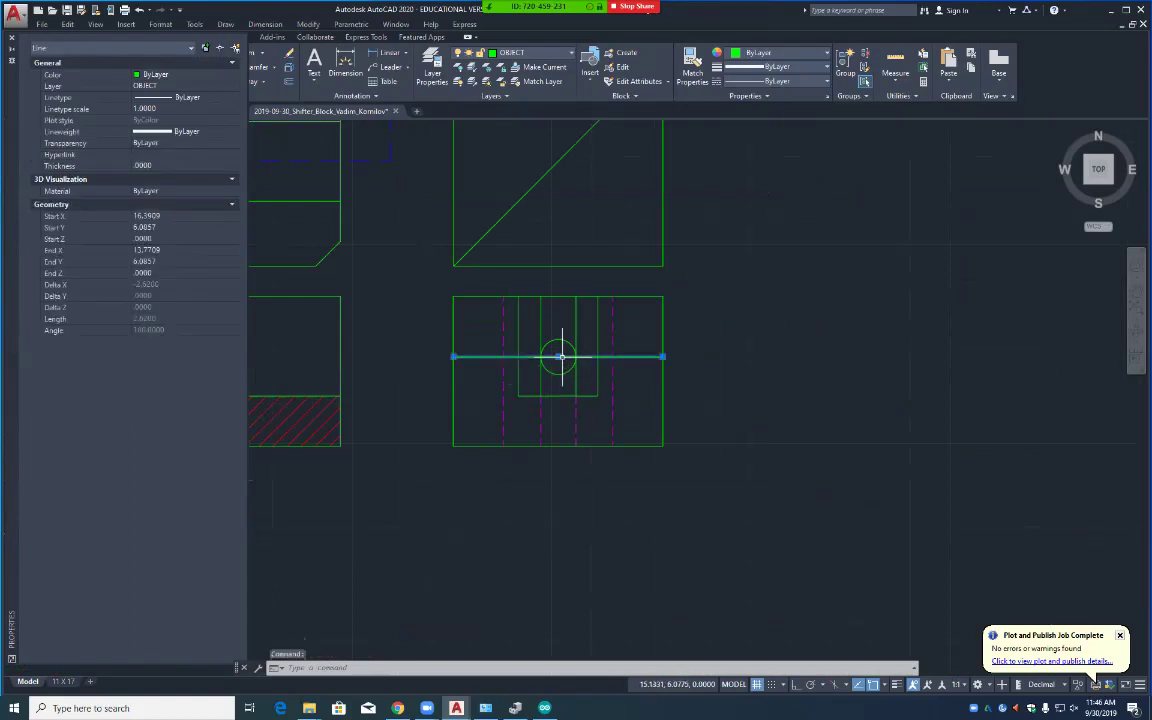
pyautogui.press('Delete')
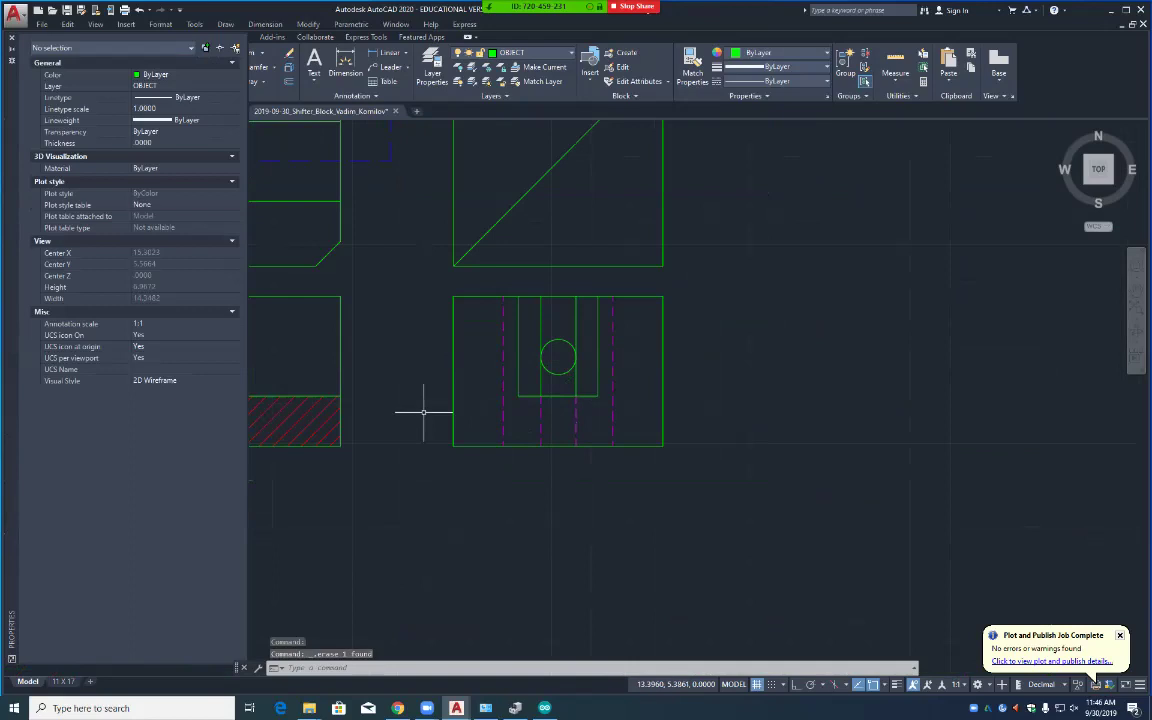
# Step: Close the Properties palette and insert the Center_Line block in the empty area away from the views
pyautogui.scroll(-2, 423, 411)
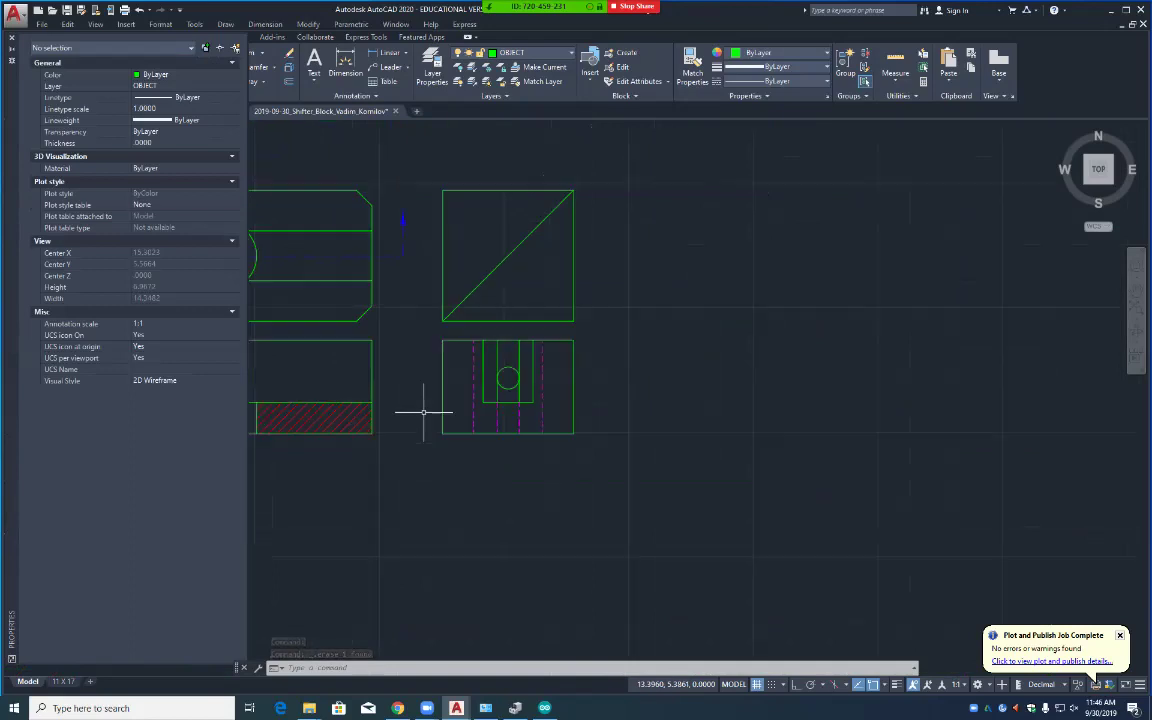
pyautogui.click(11, 53)
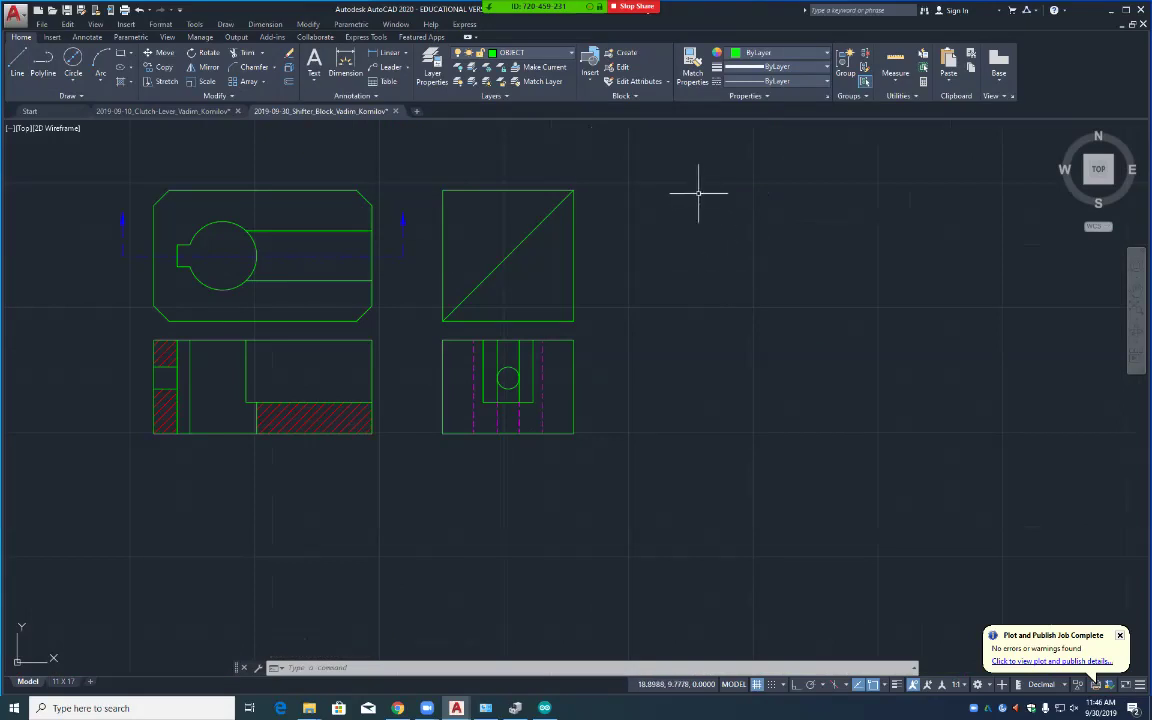
pyautogui.click(590, 68)
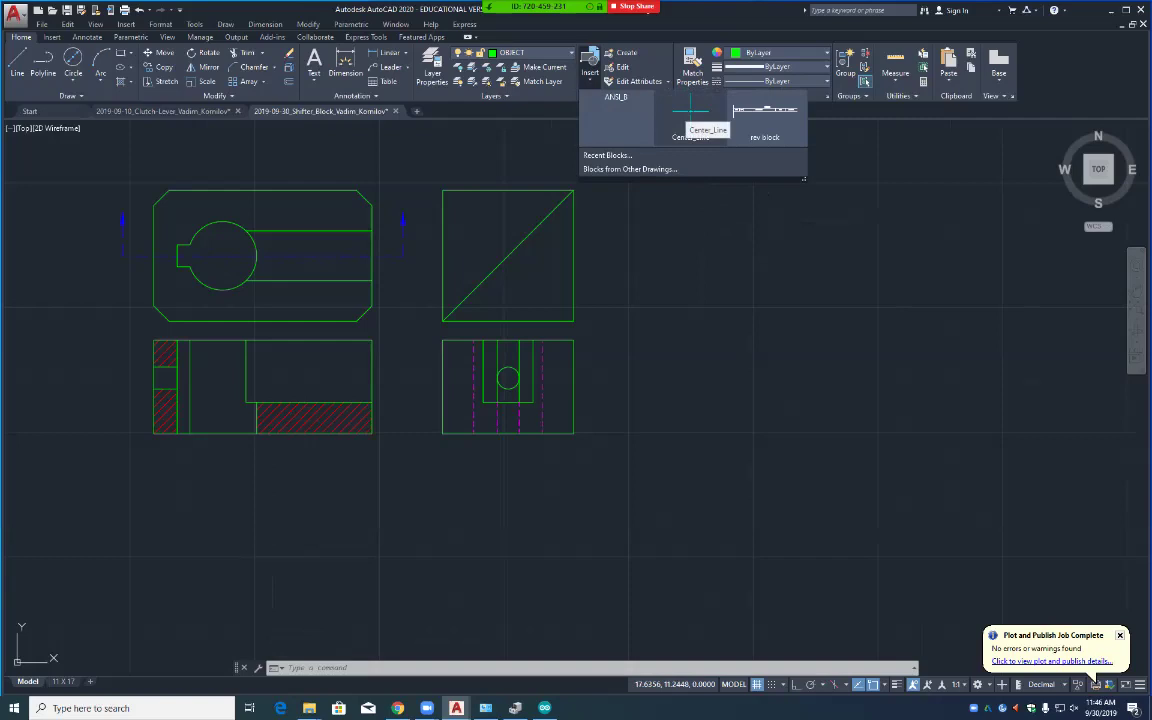
pyautogui.click(692, 122)
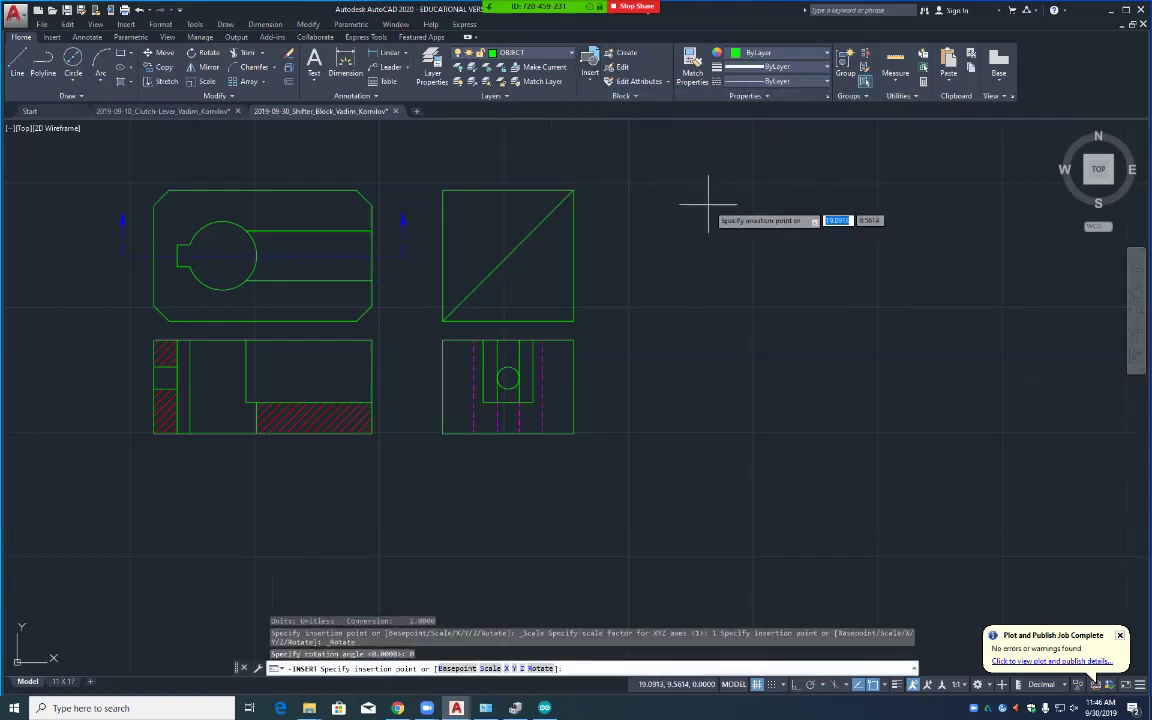
pyautogui.click(625, 378)
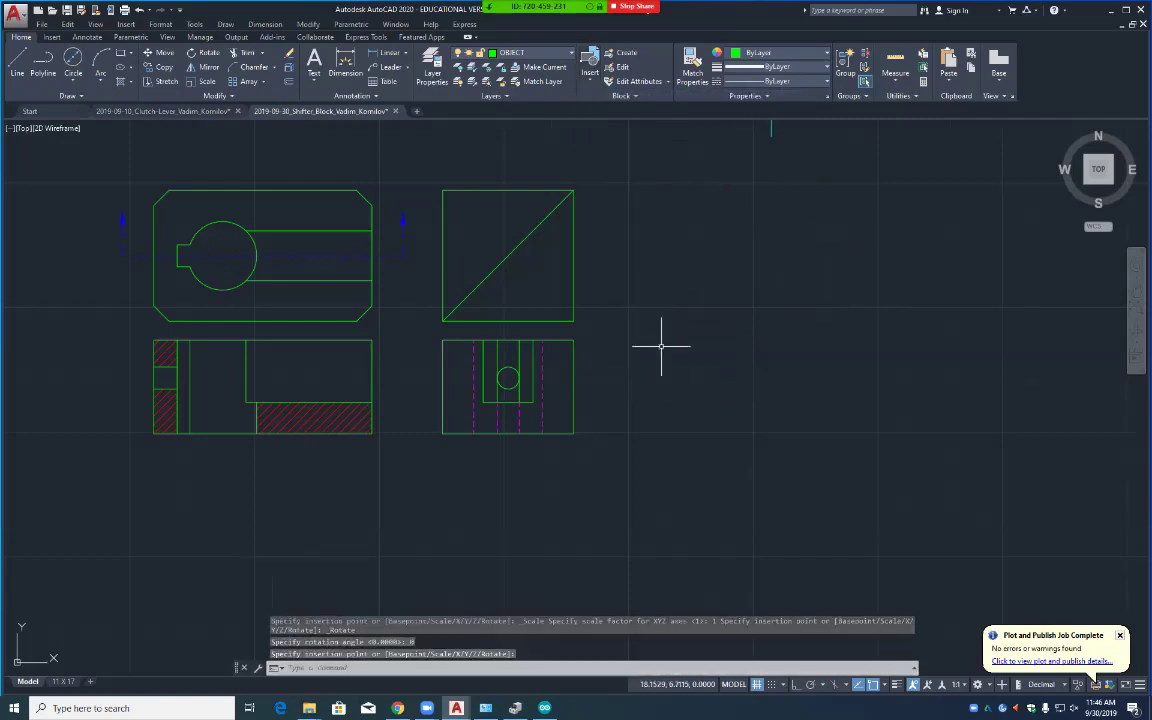
pyautogui.scroll(2, 684, 288)
pyautogui.scroll(-4, 684, 286)
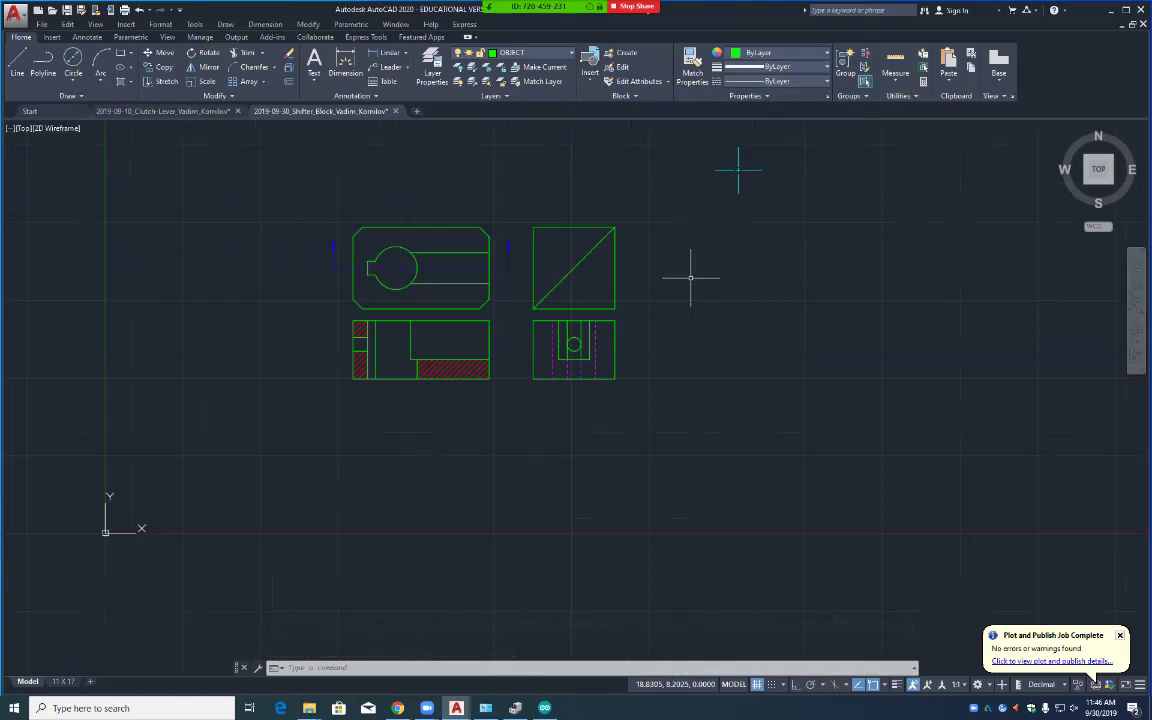
# Step: Move the centre mark block from its line intersection onto the centre of the large keyed hole in the top view
pyautogui.write('m')
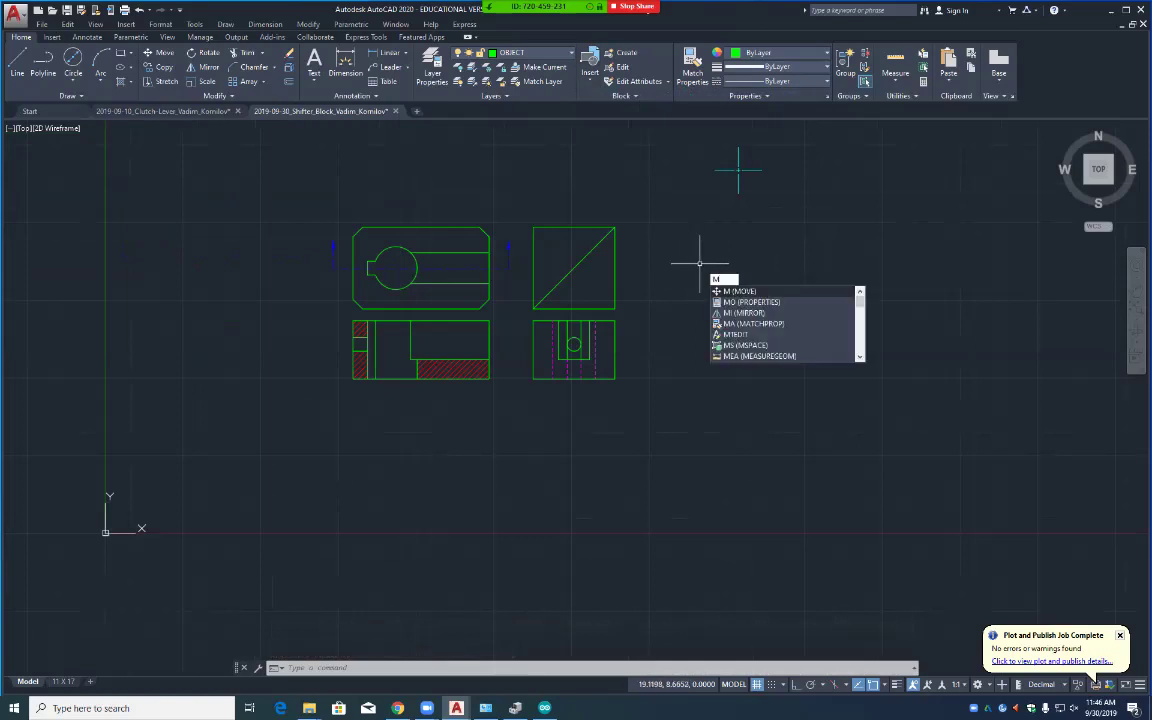
pyautogui.press('Return')
pyautogui.click(700, 134)
pyautogui.click(777, 212)
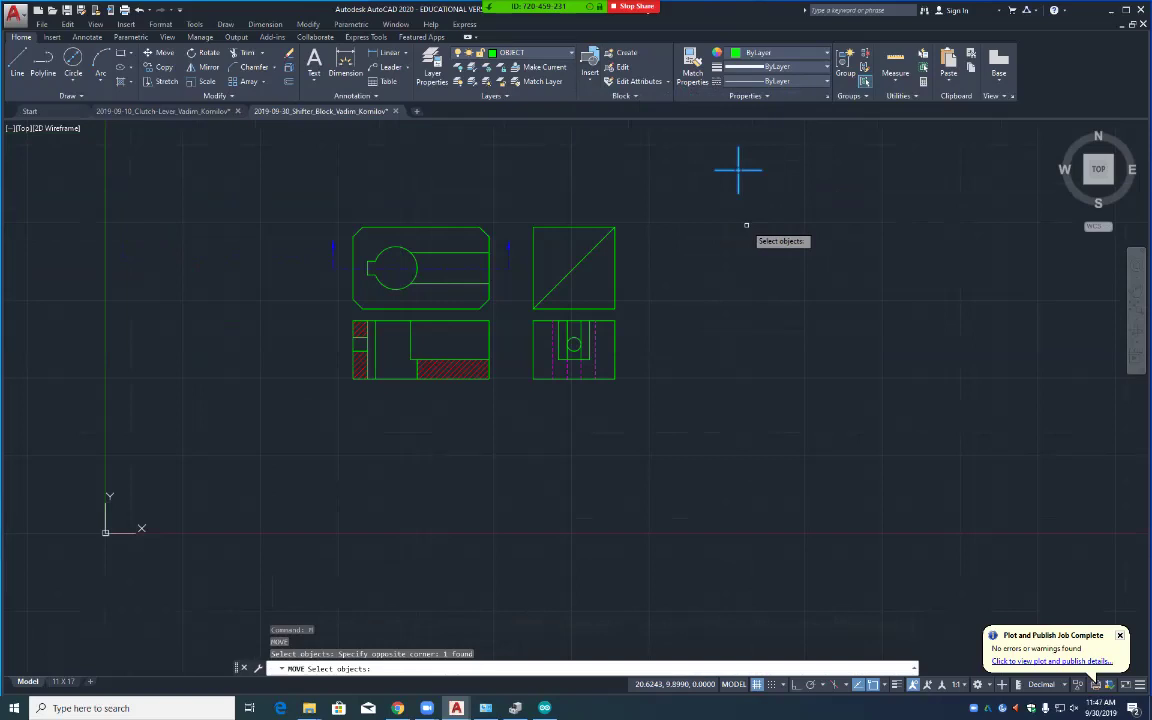
pyautogui.scroll(8, 746, 220)
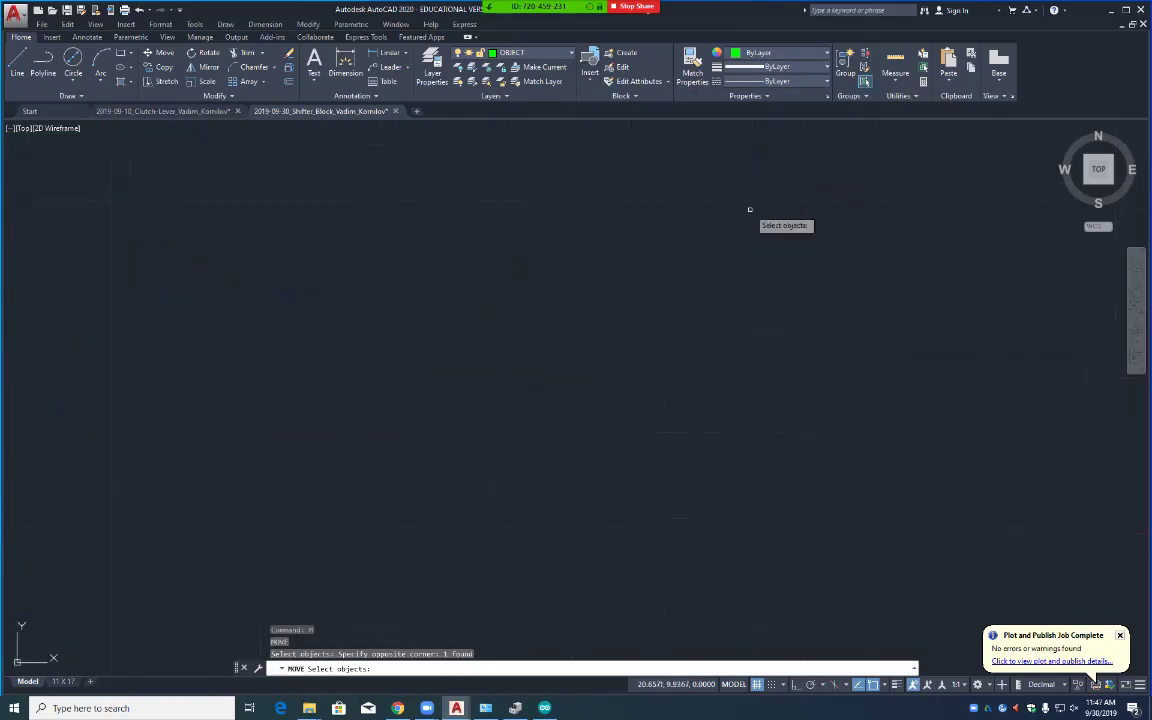
pyautogui.moveTo(761, 298); pyautogui.dragTo(720, 570, button='middle')
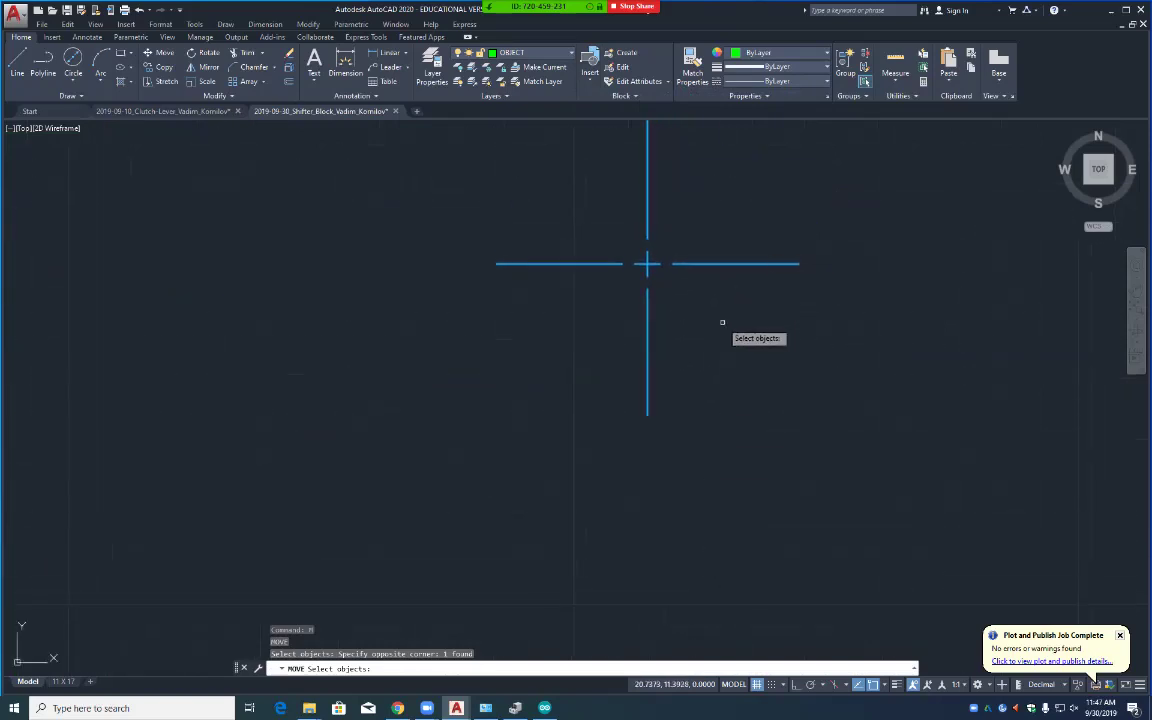
pyautogui.press('Return')
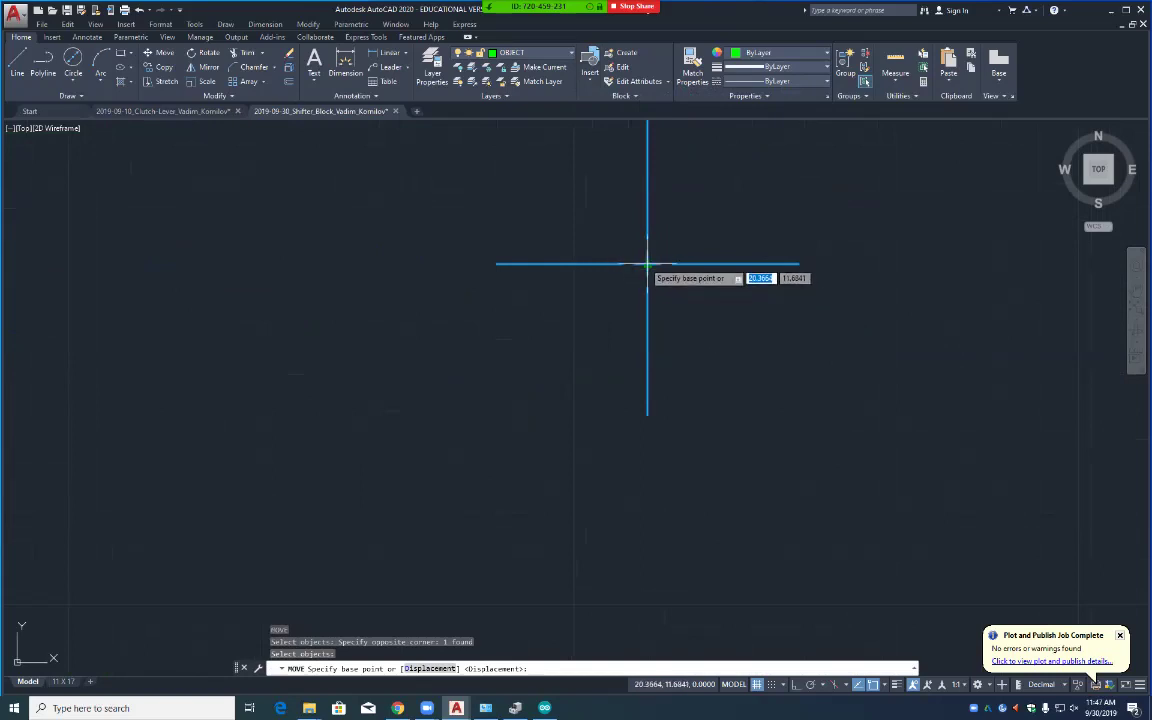
pyautogui.write('INT')
pyautogui.press('Return')
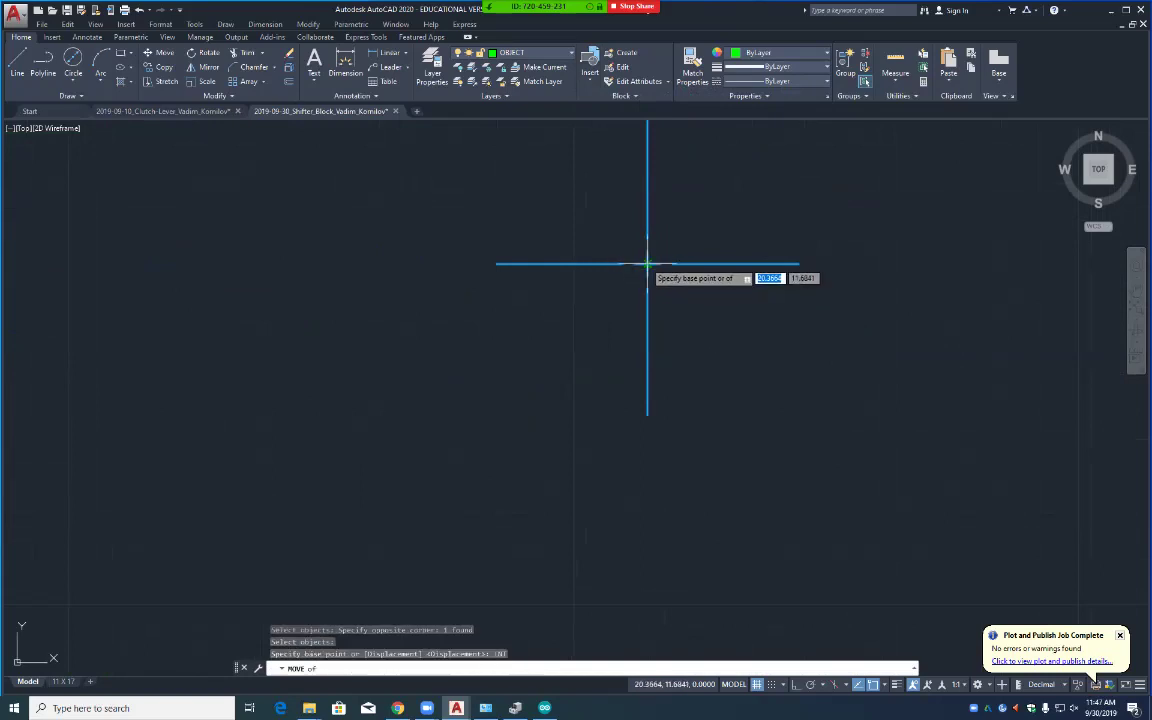
pyautogui.click(647, 264)
pyautogui.scroll(-3, 486, 378)
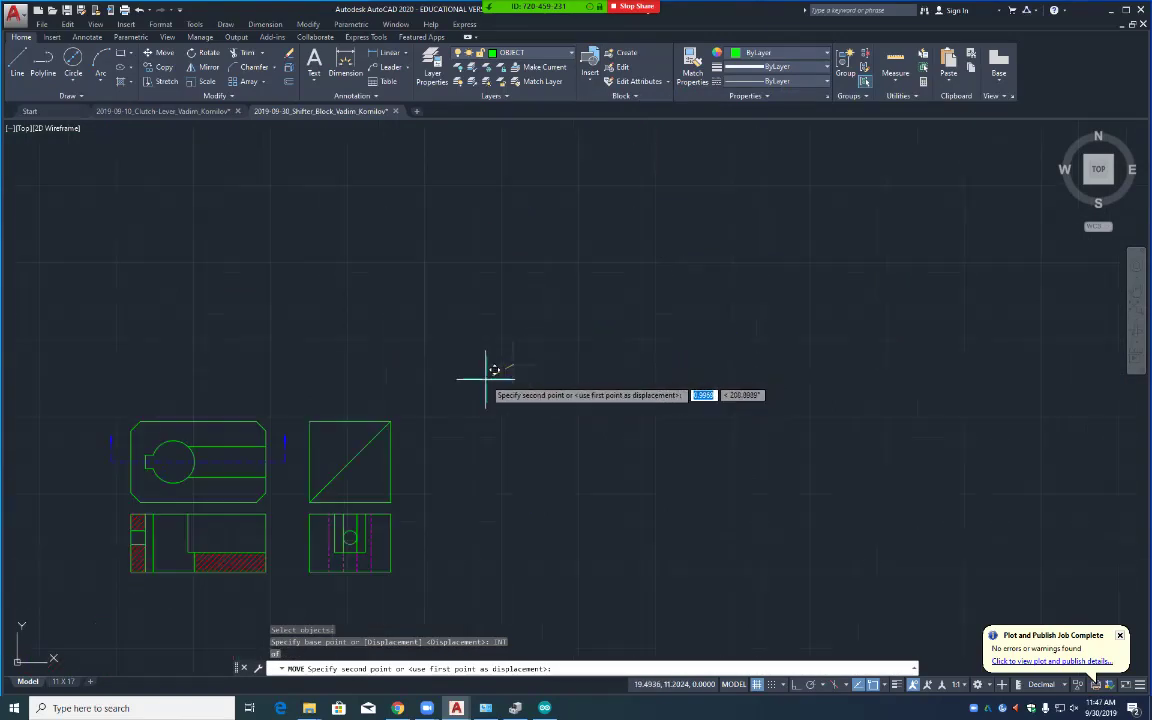
pyautogui.moveTo(176, 465)
pyautogui.mouseDown(button='middle')
pyautogui.moveTo(679, 267)
pyautogui.moveTo(612, 342)
pyautogui.mouseUp(button='middle')
pyautogui.scroll(5, 612, 342)
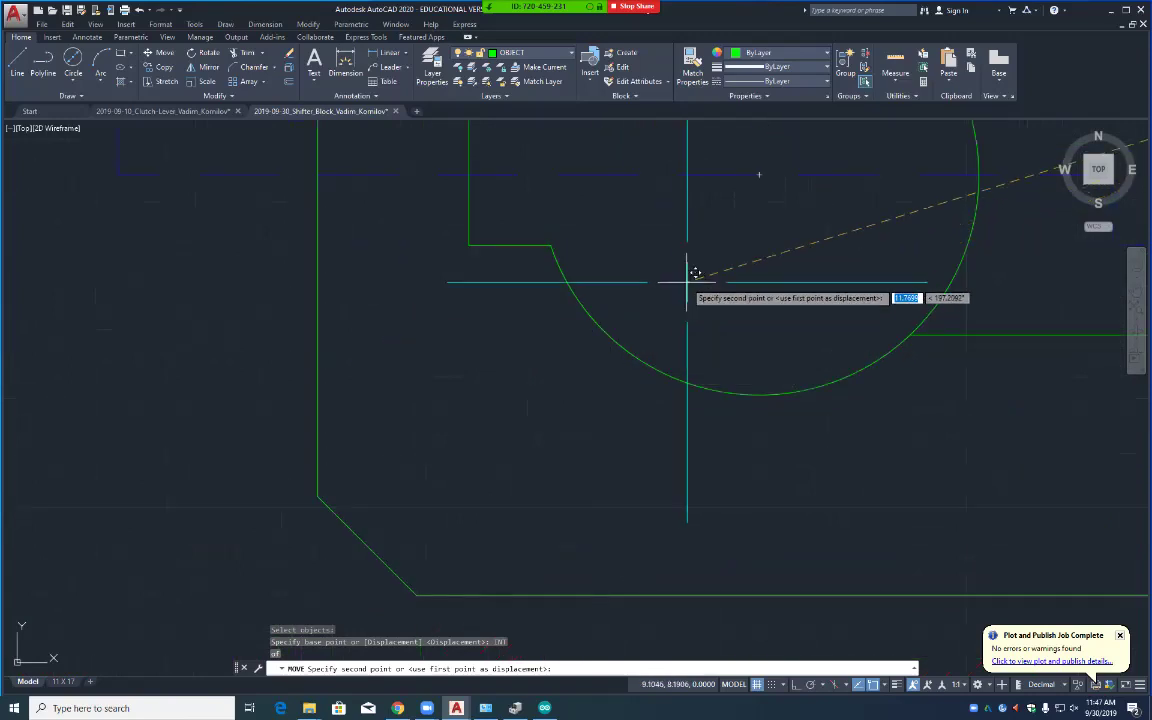
pyautogui.moveTo(758, 237); pyautogui.dragTo(740, 452, button='middle')
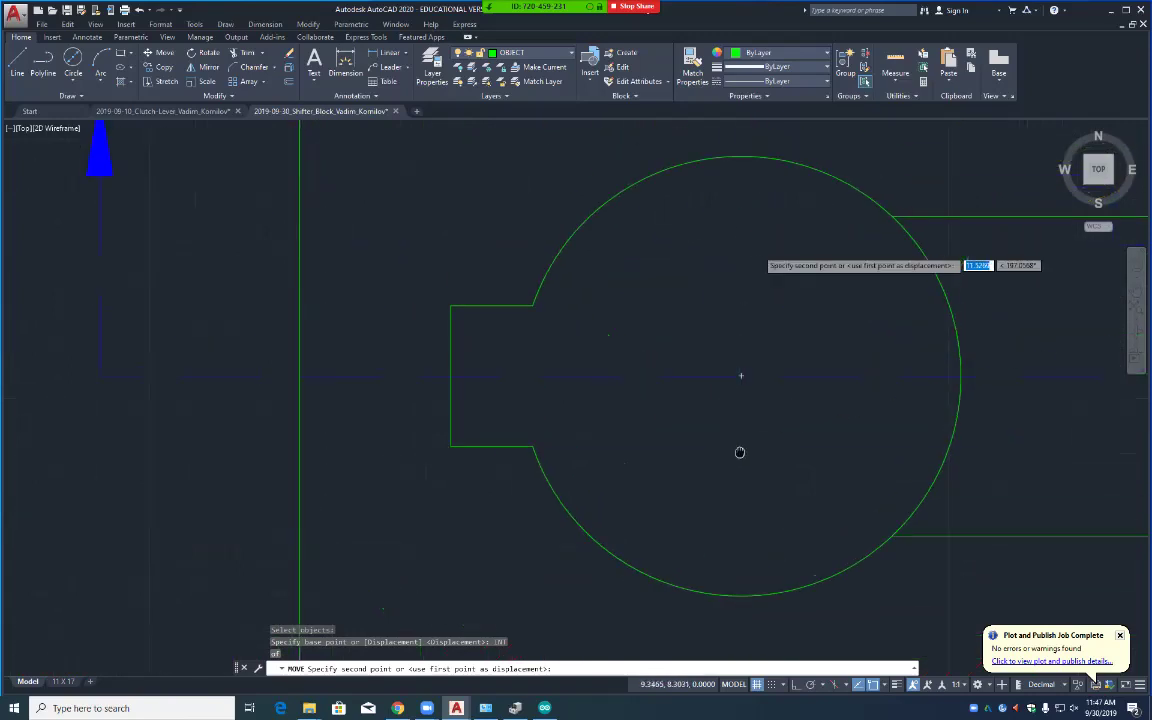
pyautogui.click(742, 370)
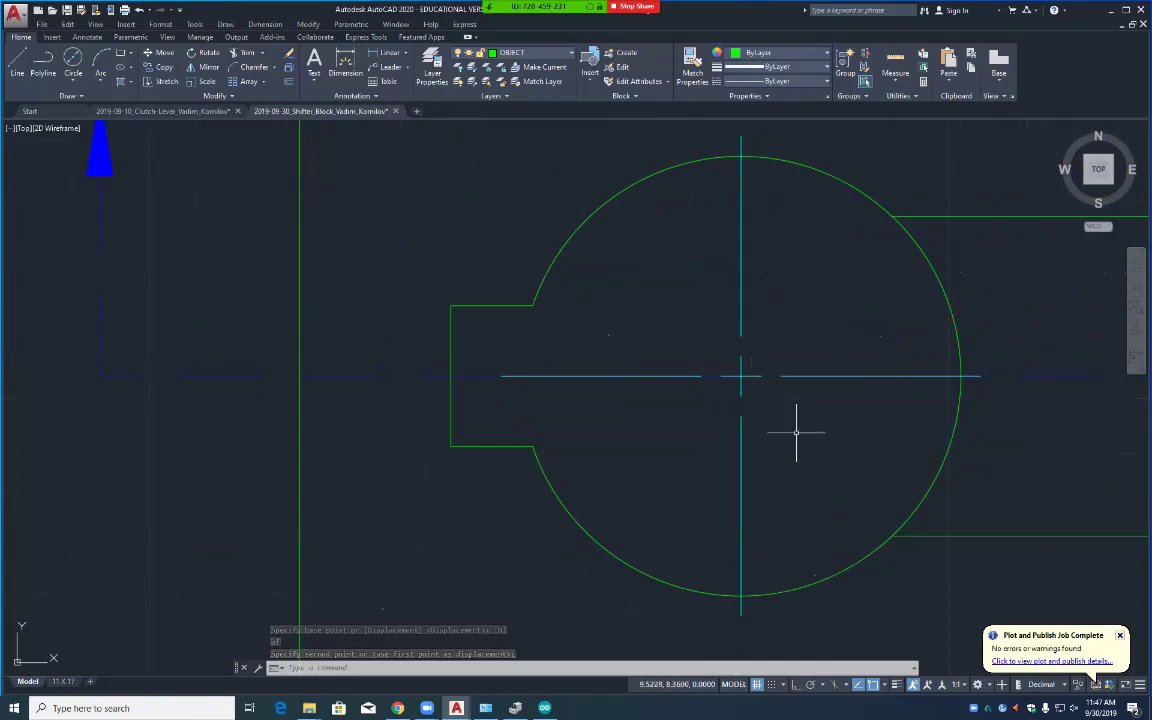
pyautogui.press('Escape')
# Step: Explode the centre mark block at the keyed hole into separate lines
pyautogui.write('E')
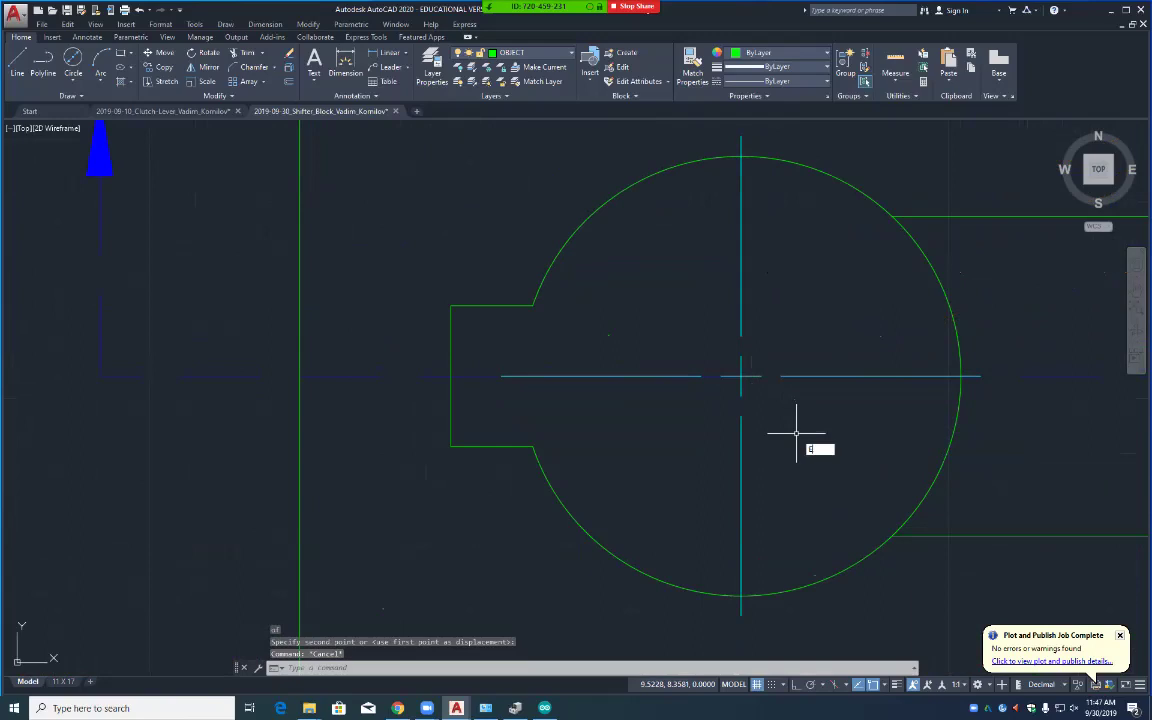
pyautogui.write('X')
pyautogui.click(833, 471)
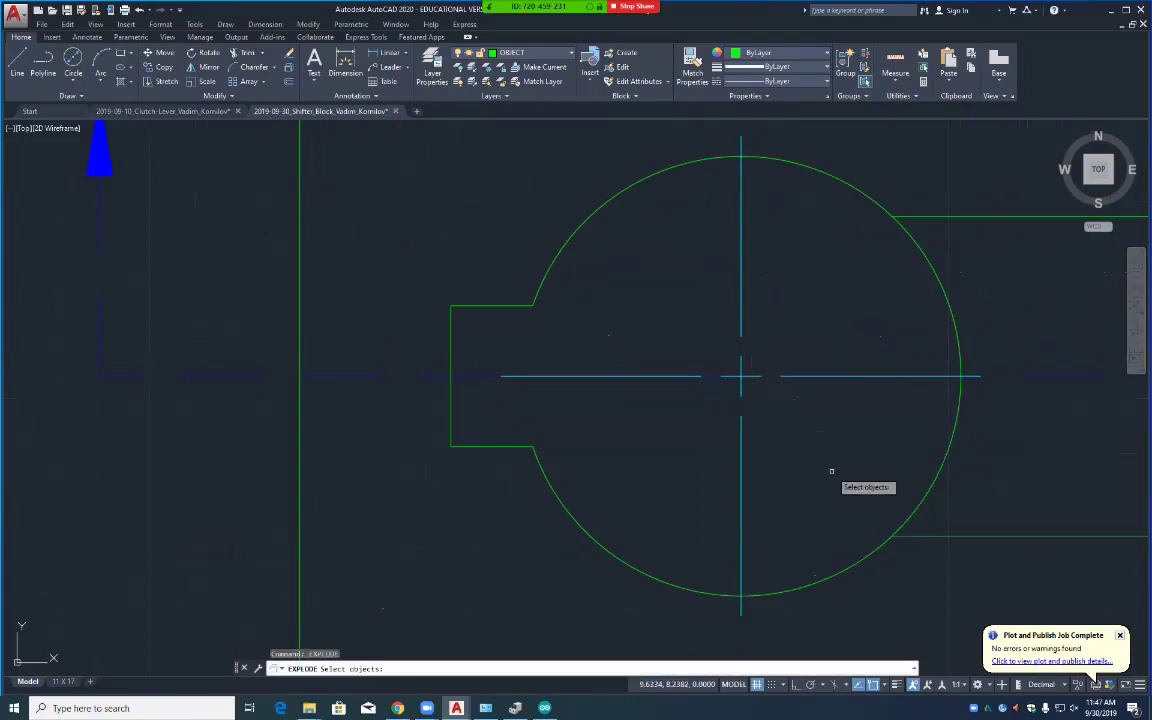
pyautogui.click(740, 495)
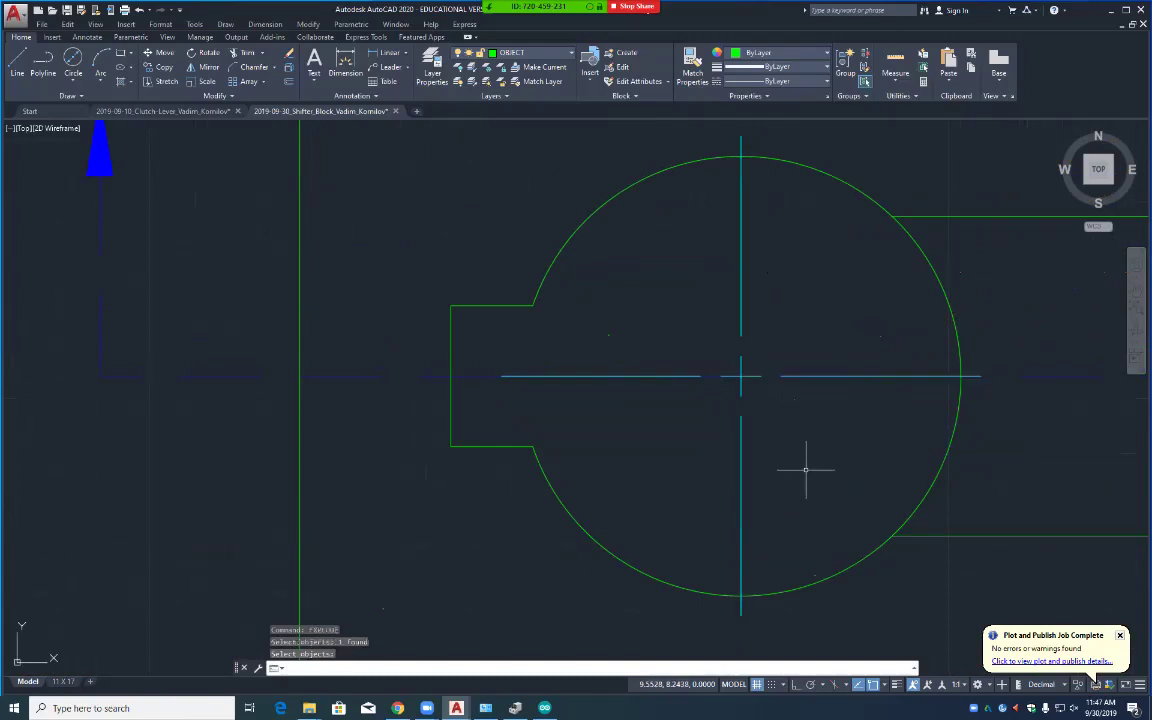
pyautogui.press('Return')
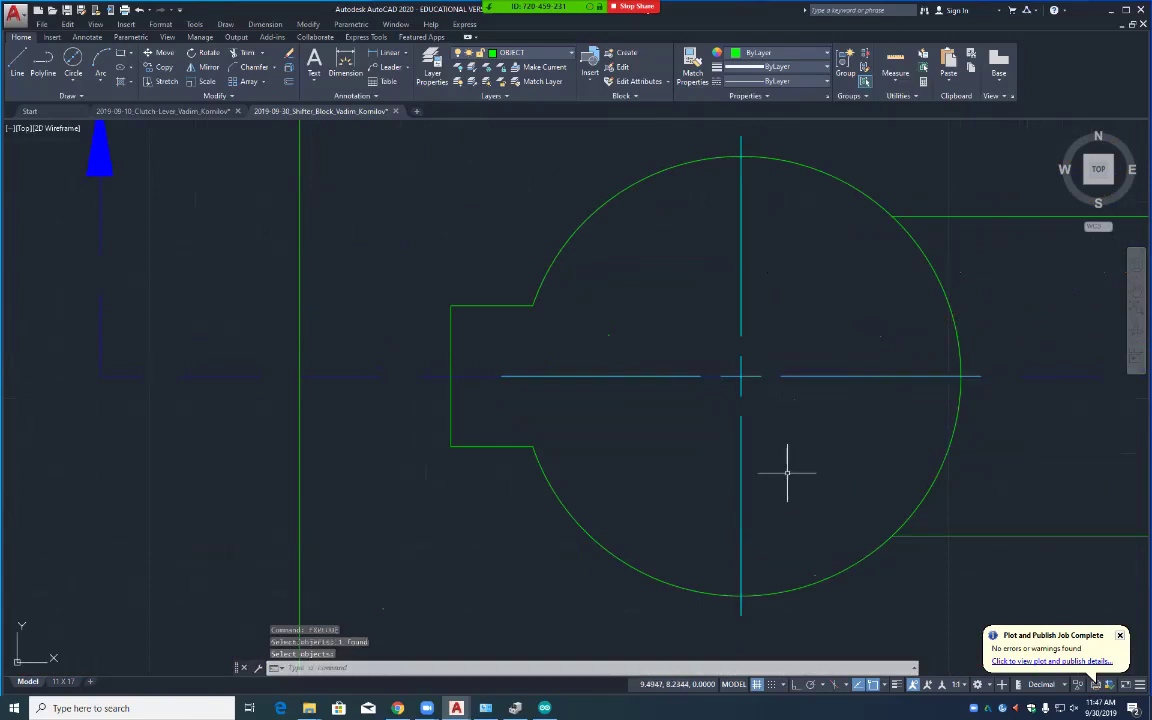
# Step: Delete the centre mark's three horizontal segments that overlap the cutting plane line
pyautogui.click(638, 376)
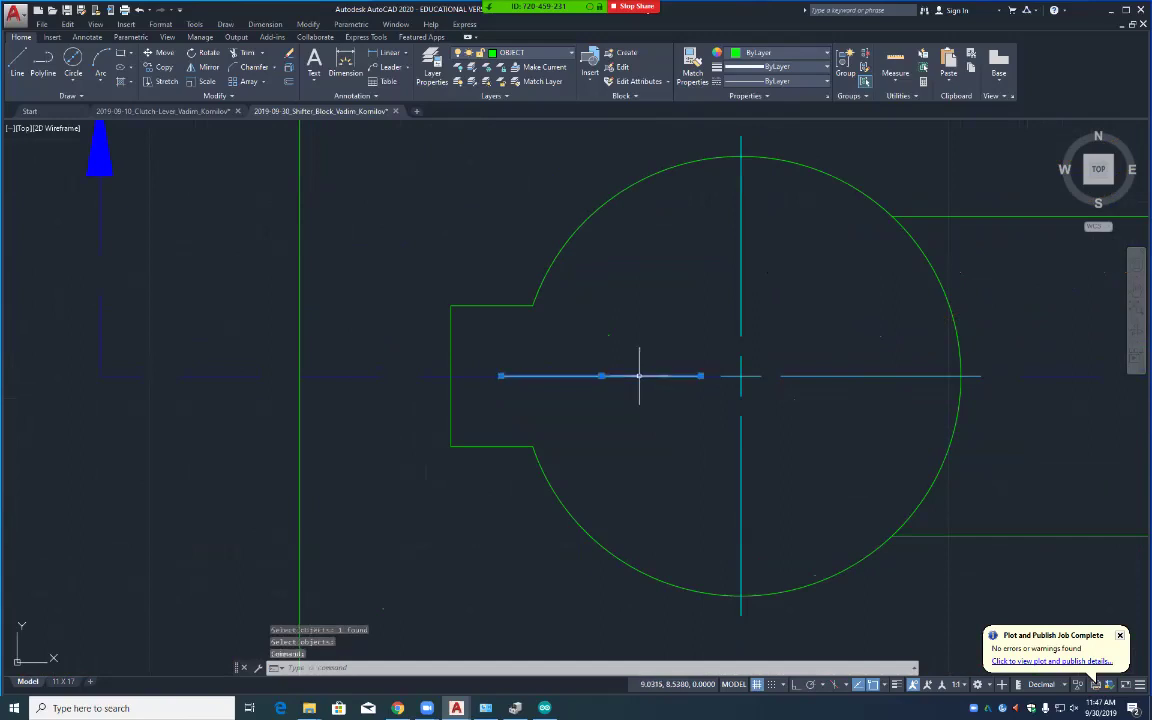
pyautogui.click(750, 376)
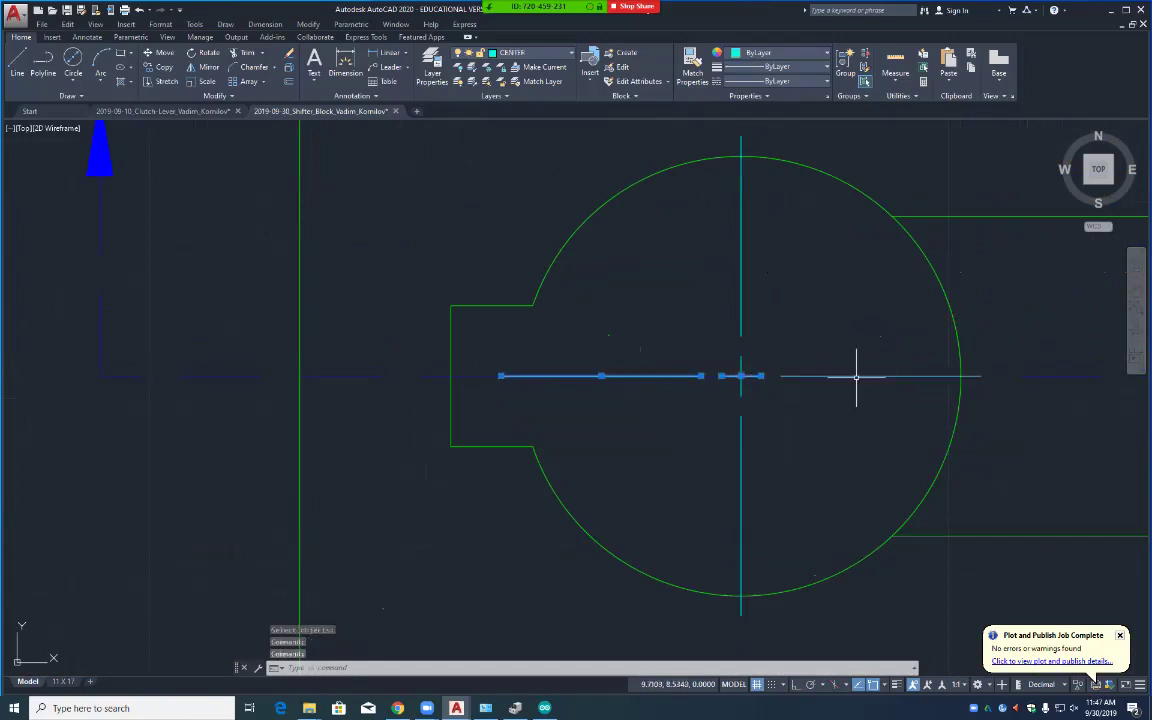
pyautogui.click(894, 377)
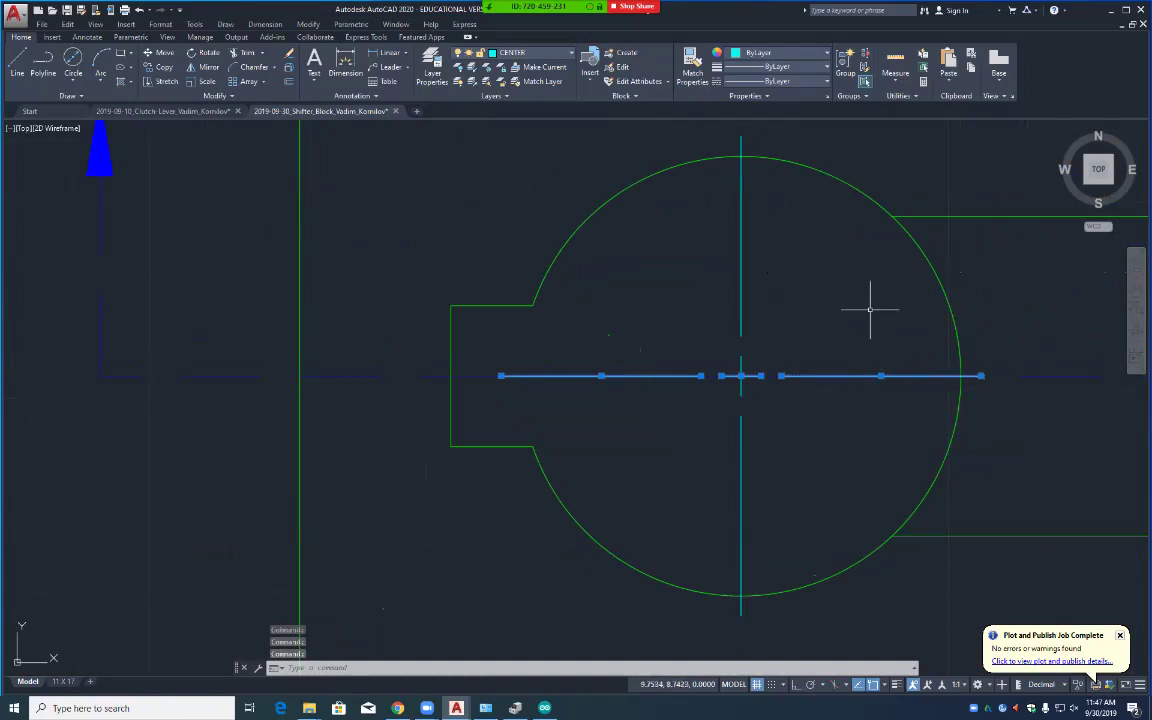
pyautogui.press('Delete')
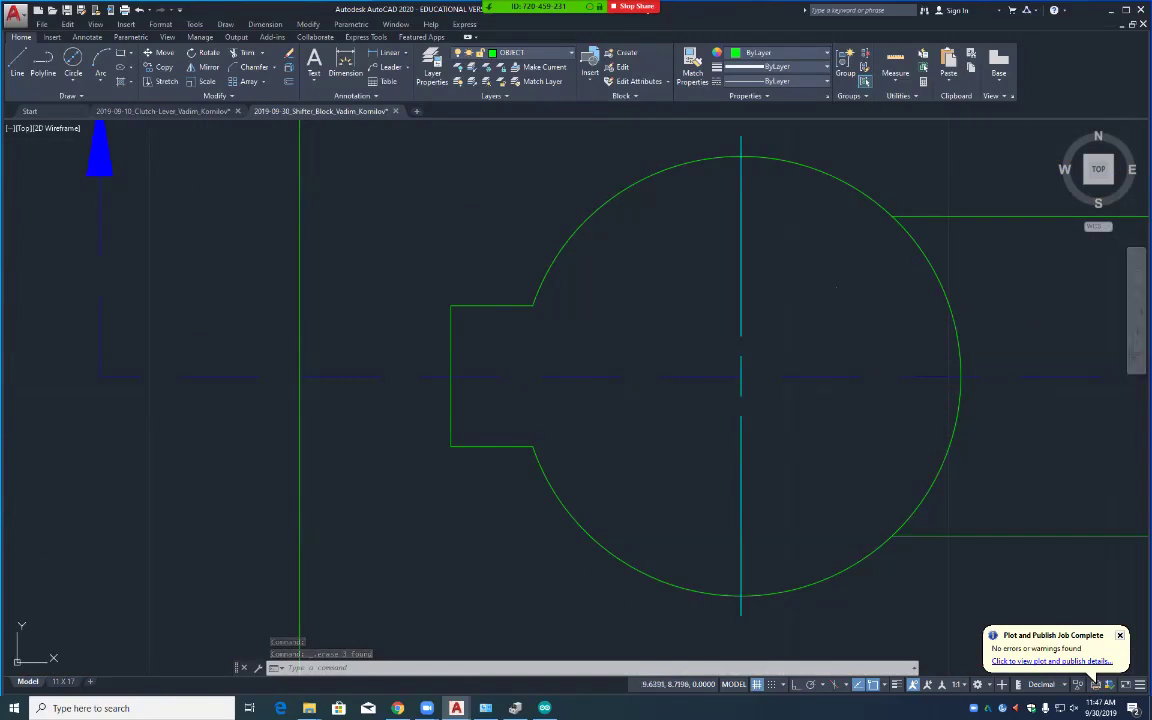
# Step: Save the drawing and make the DIMENSION layer current
pyautogui.hotkey('ctrl', 's')
pyautogui.scroll(-4, 833, 318)
pyautogui.moveTo(1010, 387); pyautogui.dragTo(671, 399, button='middle')
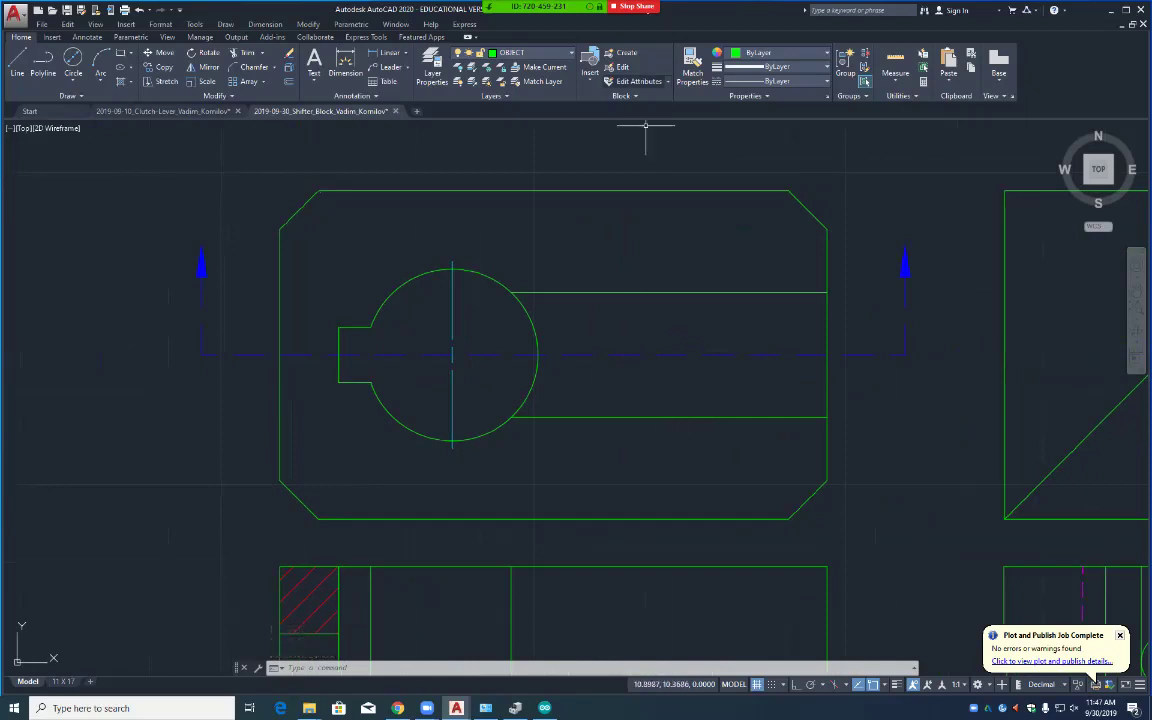
pyautogui.click(530, 52)
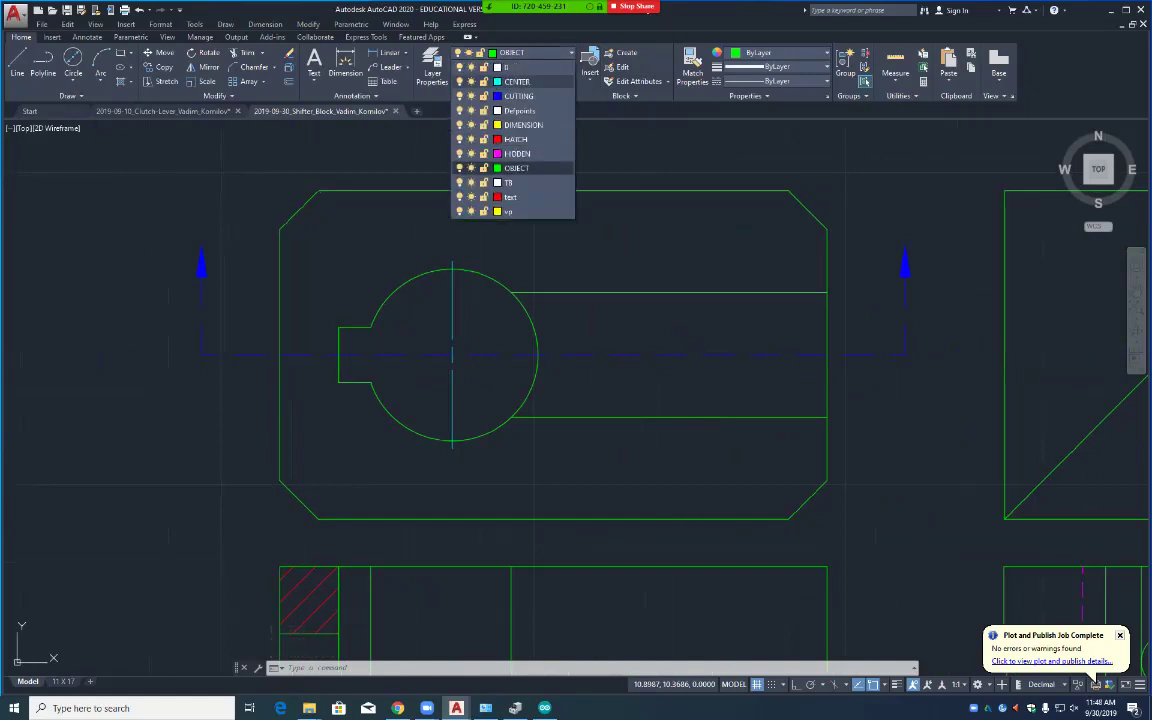
pyautogui.click(544, 122)
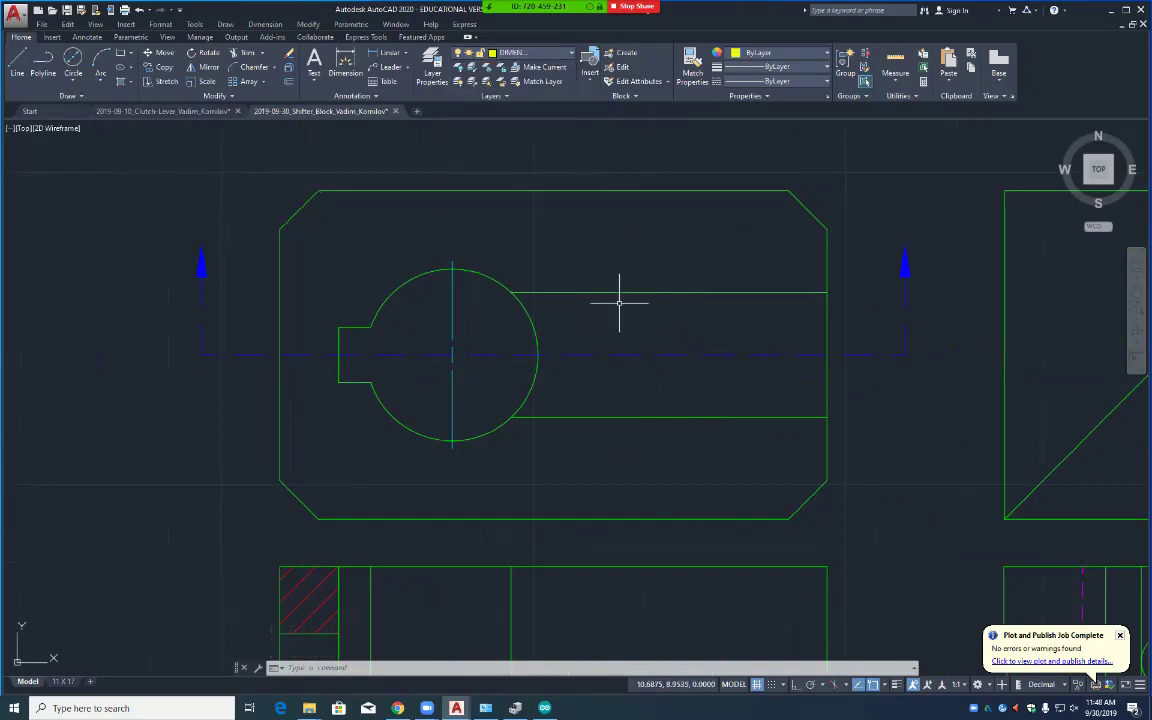
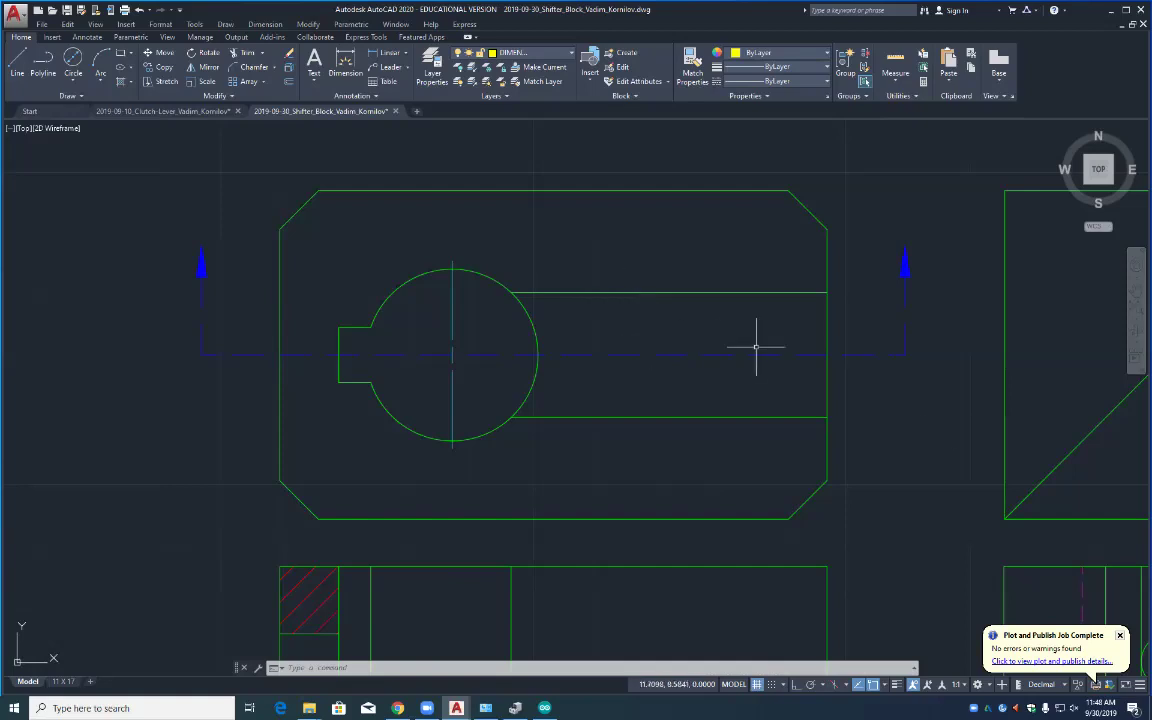
# Step: Move the top view, its cutting plane line and the mitre-line square straight up to widen the gap above the lower views
pyautogui.scroll(-3, 951, 416)
pyautogui.moveTo(951, 416)
pyautogui.mouseDown(button='middle')
pyautogui.moveTo(830, 404)
pyautogui.moveTo(587, 319)
pyautogui.mouseUp(button='middle')
pyautogui.write('m')
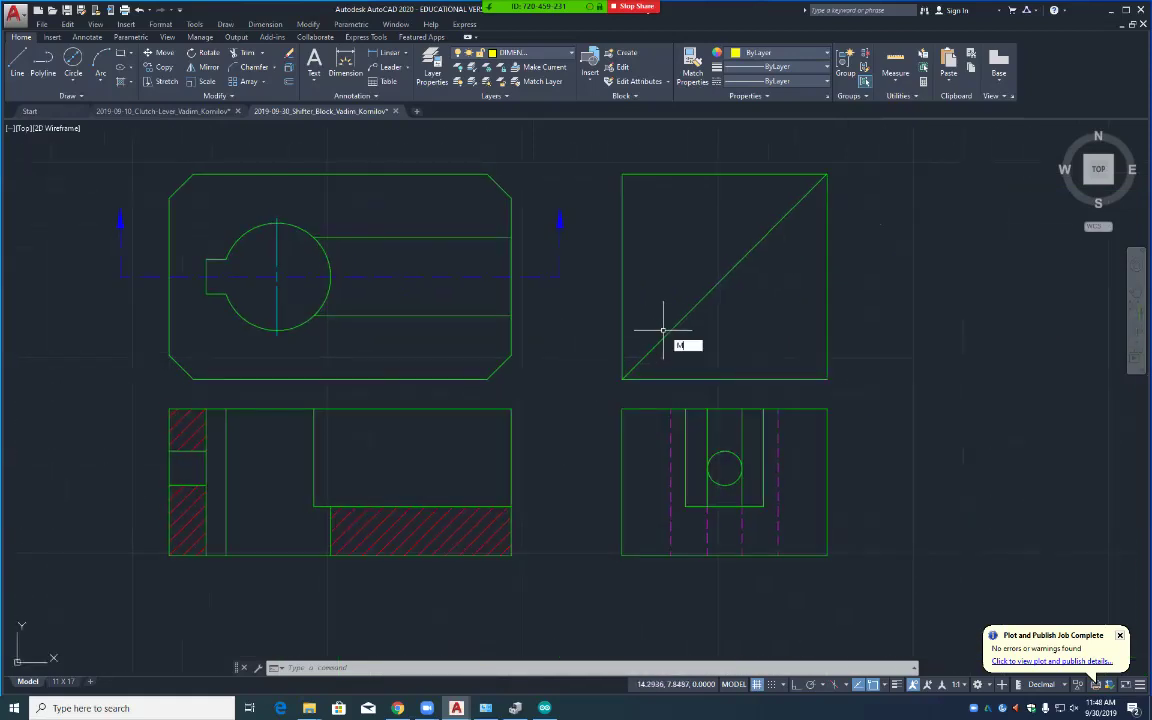
pyautogui.press('Return')
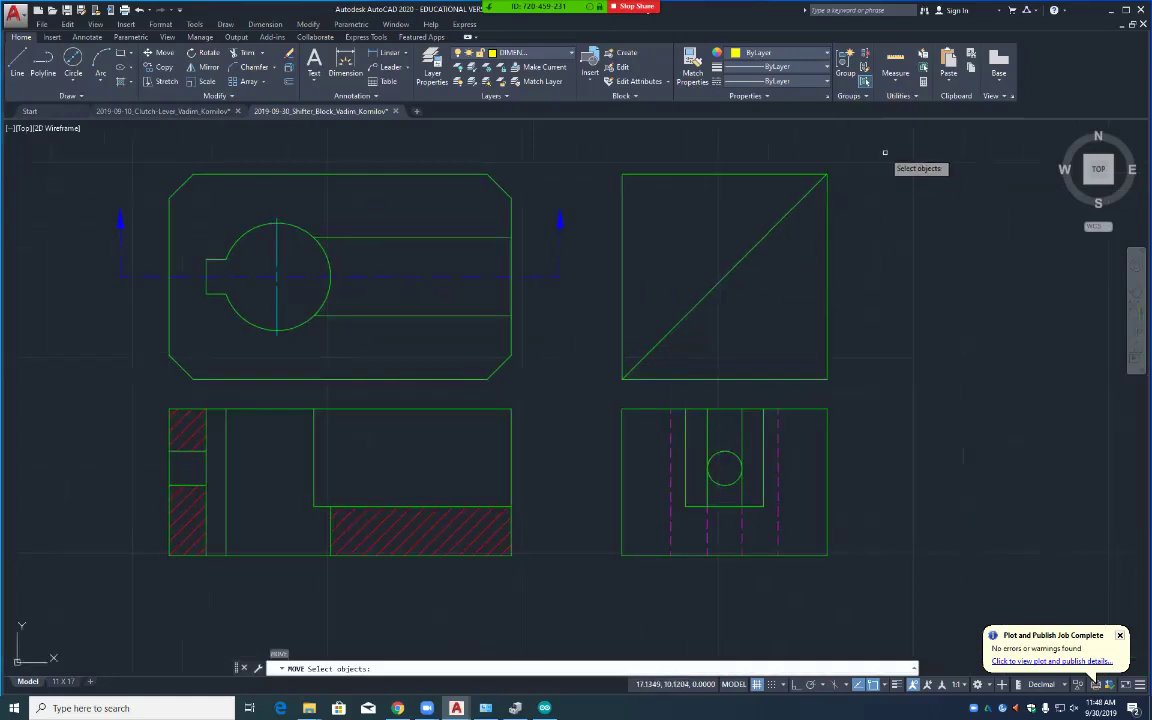
pyautogui.click(860, 152)
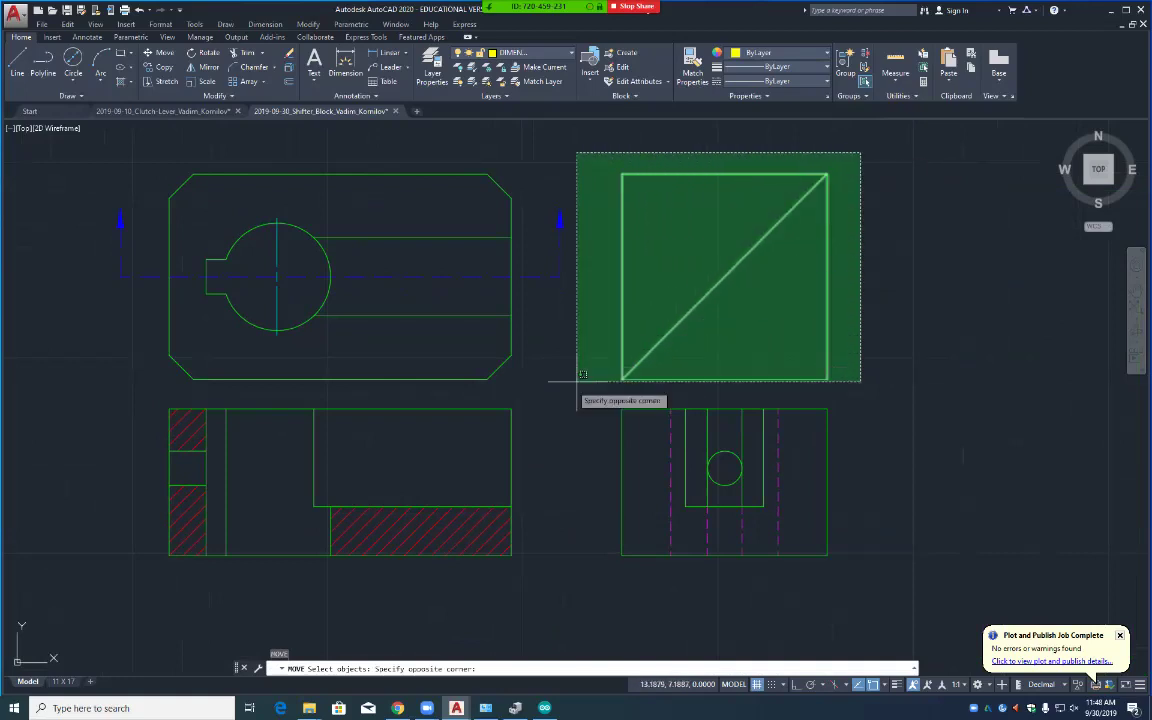
pyautogui.click(99, 393)
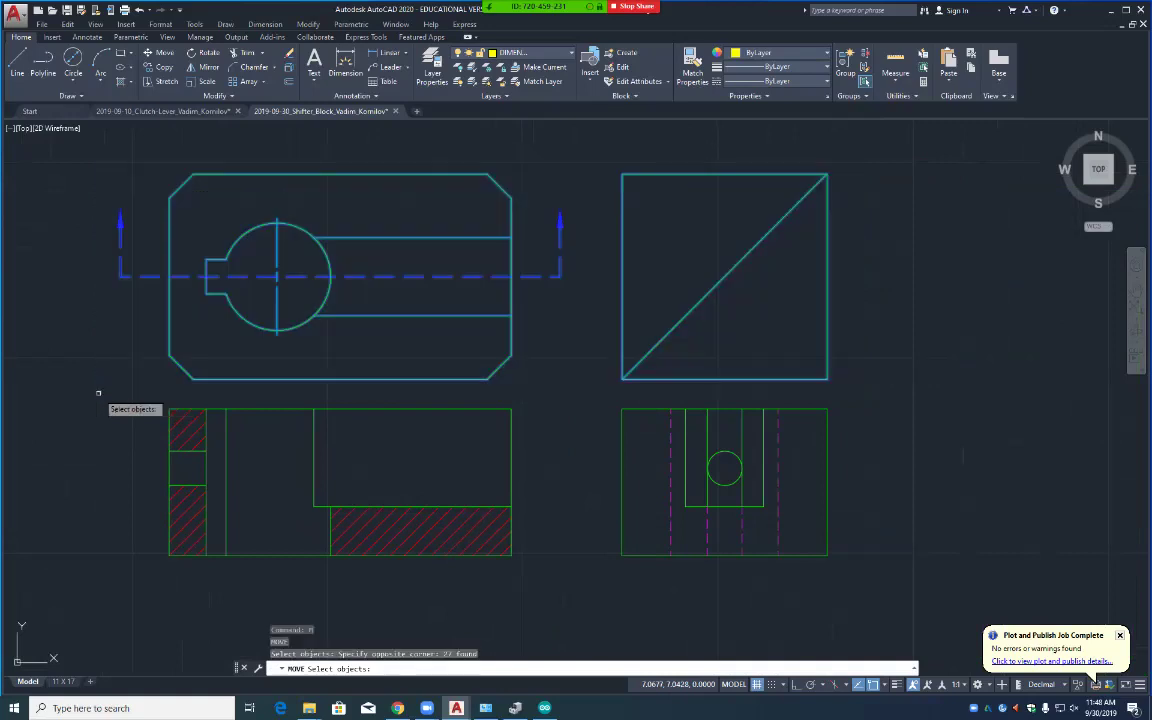
pyautogui.press('Return')
pyautogui.click(100, 369)
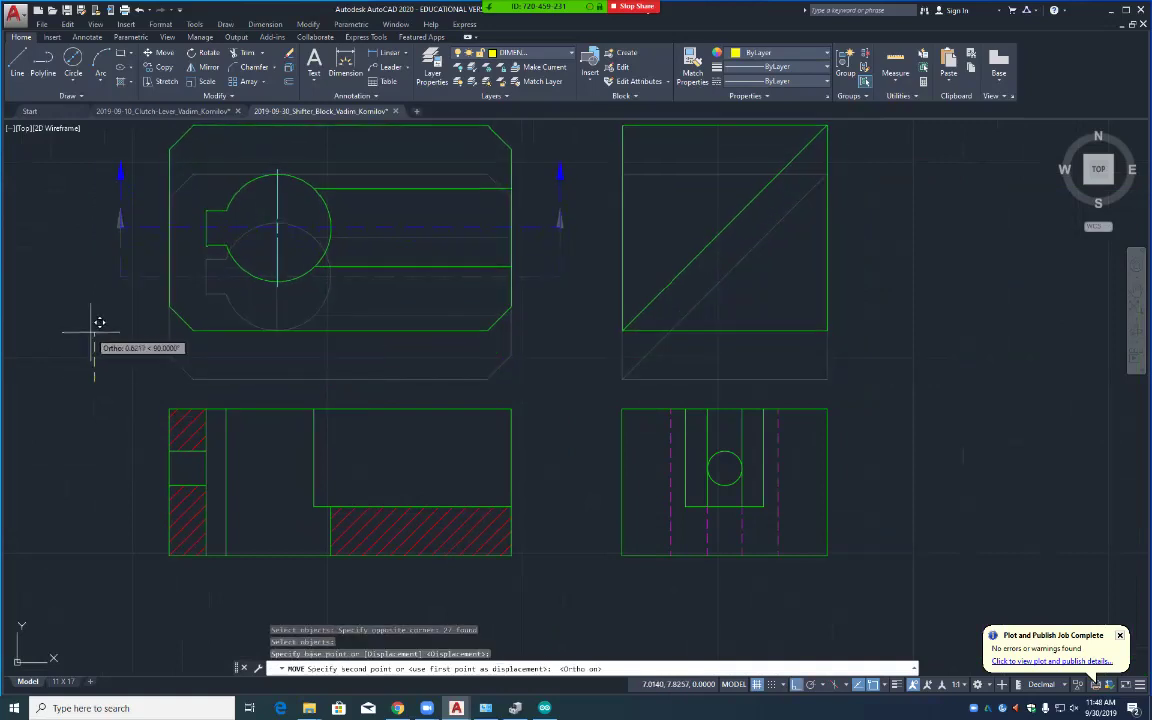
pyautogui.press('F8')
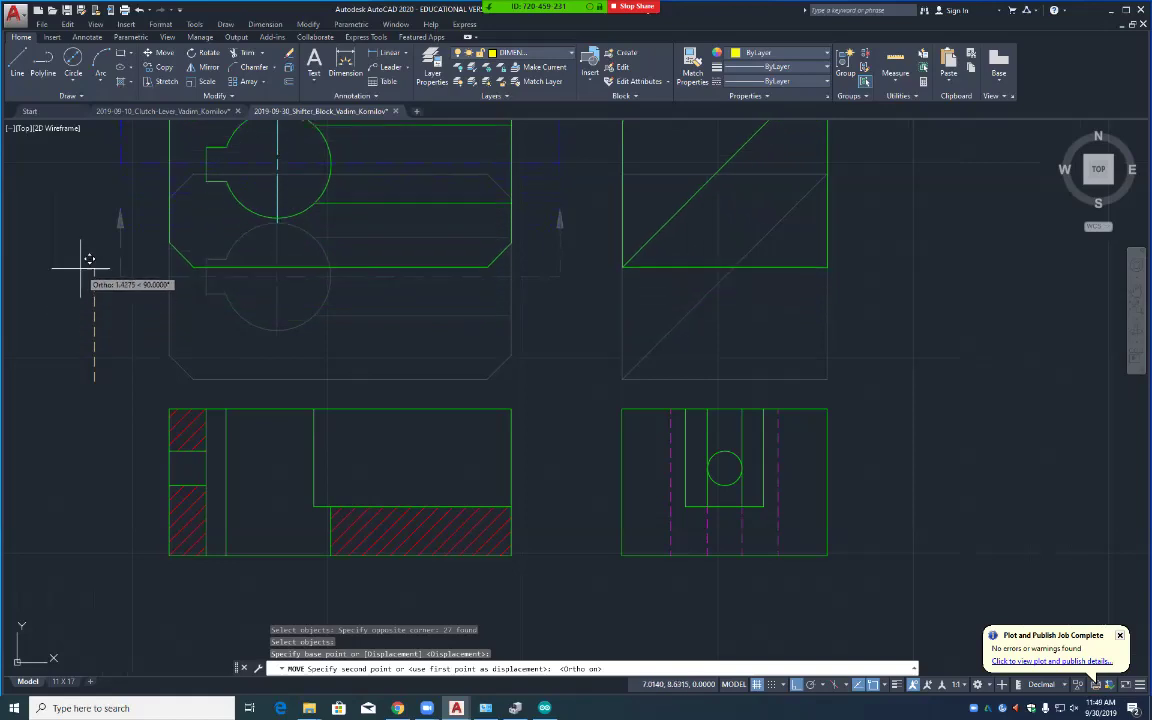
pyautogui.click(82, 244)
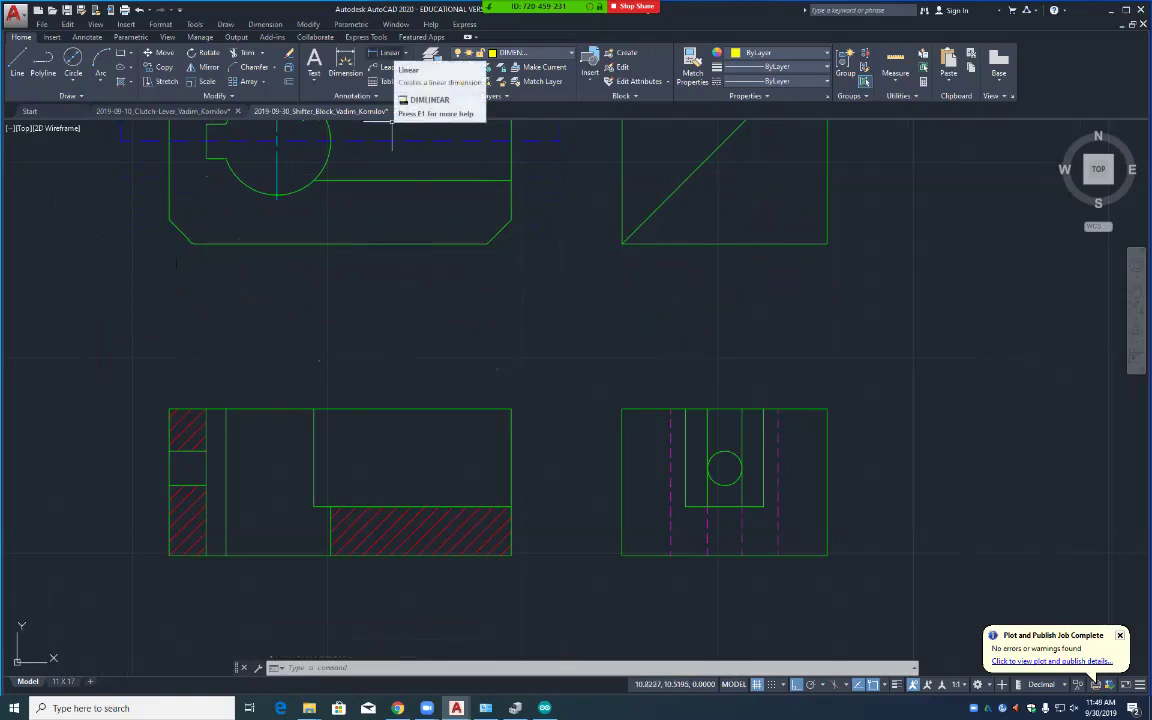
# Step: Offset the keyed hole's arc in the top view outward by .25
pyautogui.moveTo(391, 315); pyautogui.dragTo(394, 421, button='middle')
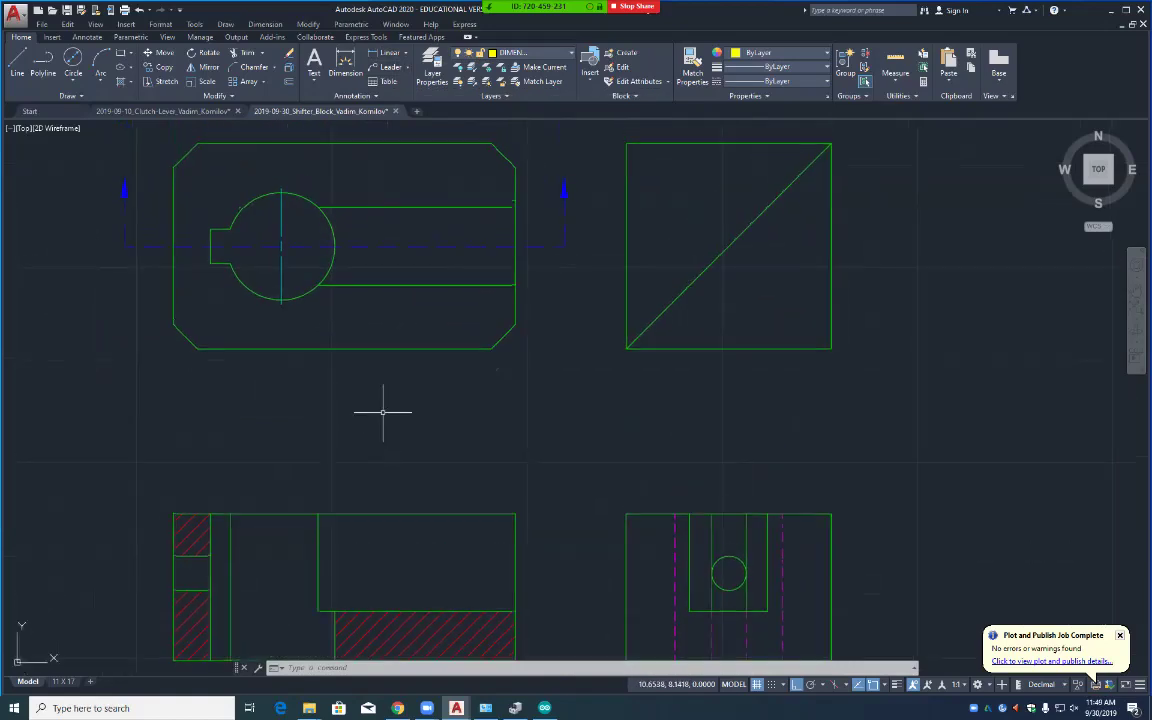
pyautogui.write('o')
pyautogui.press('Return')
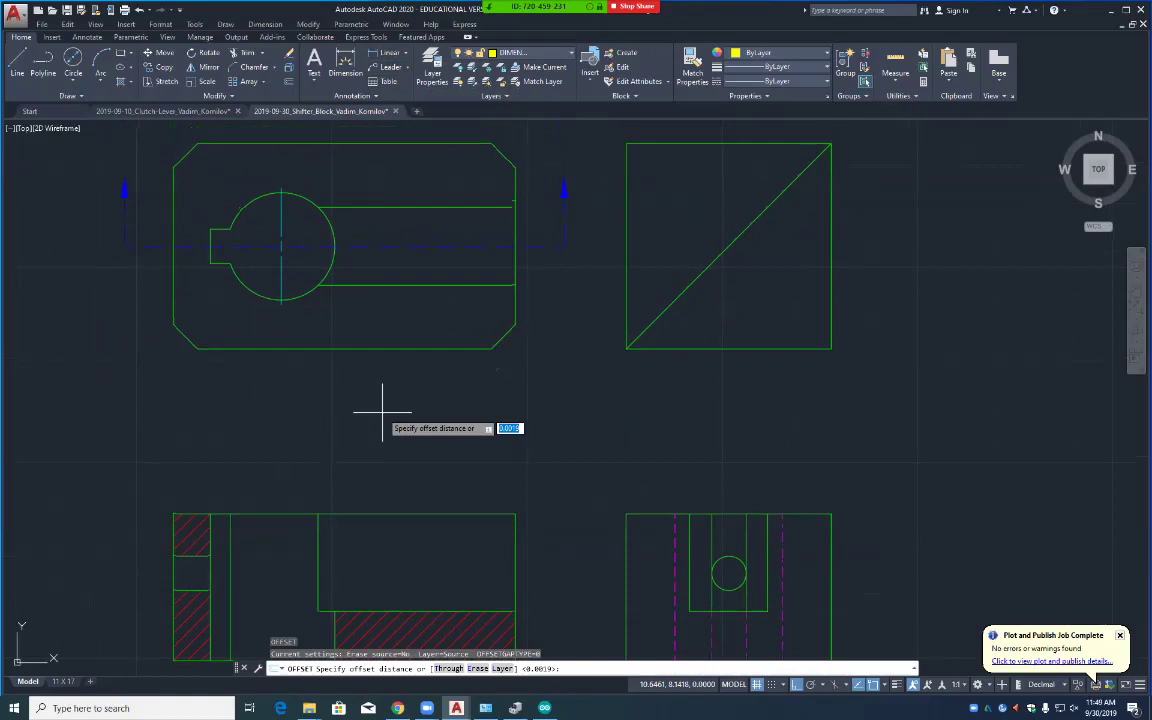
pyautogui.write('3')
pyautogui.press('Return')
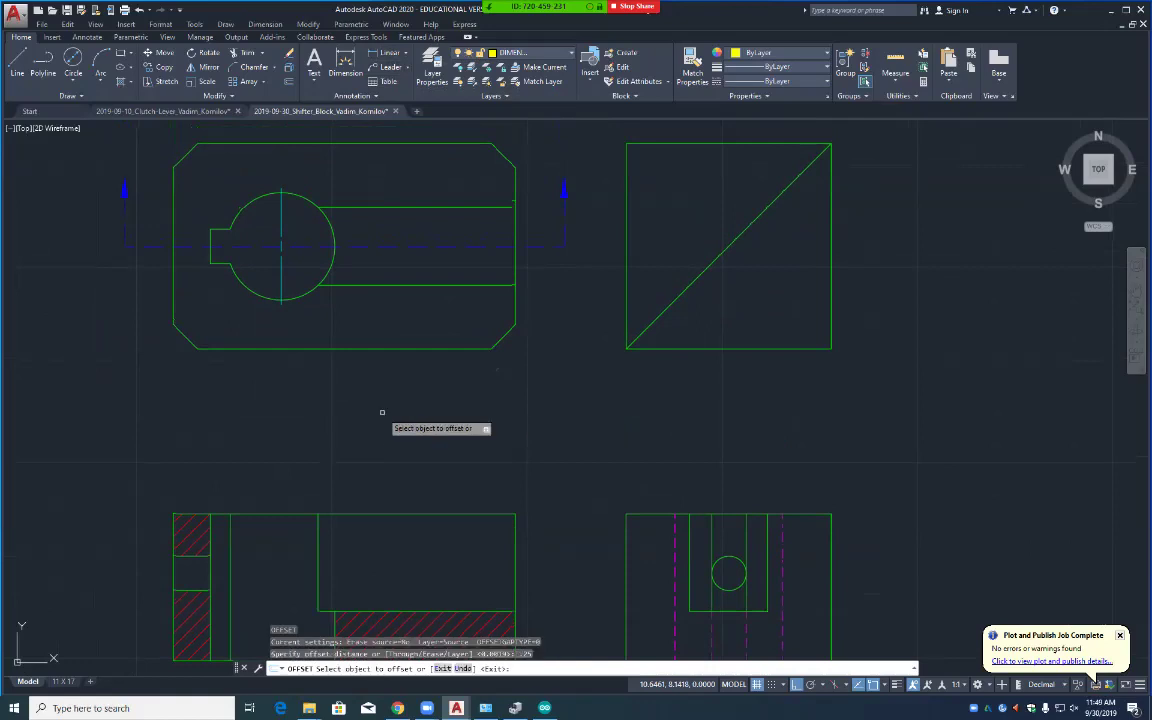
pyautogui.click(304, 295)
pyautogui.click(314, 325)
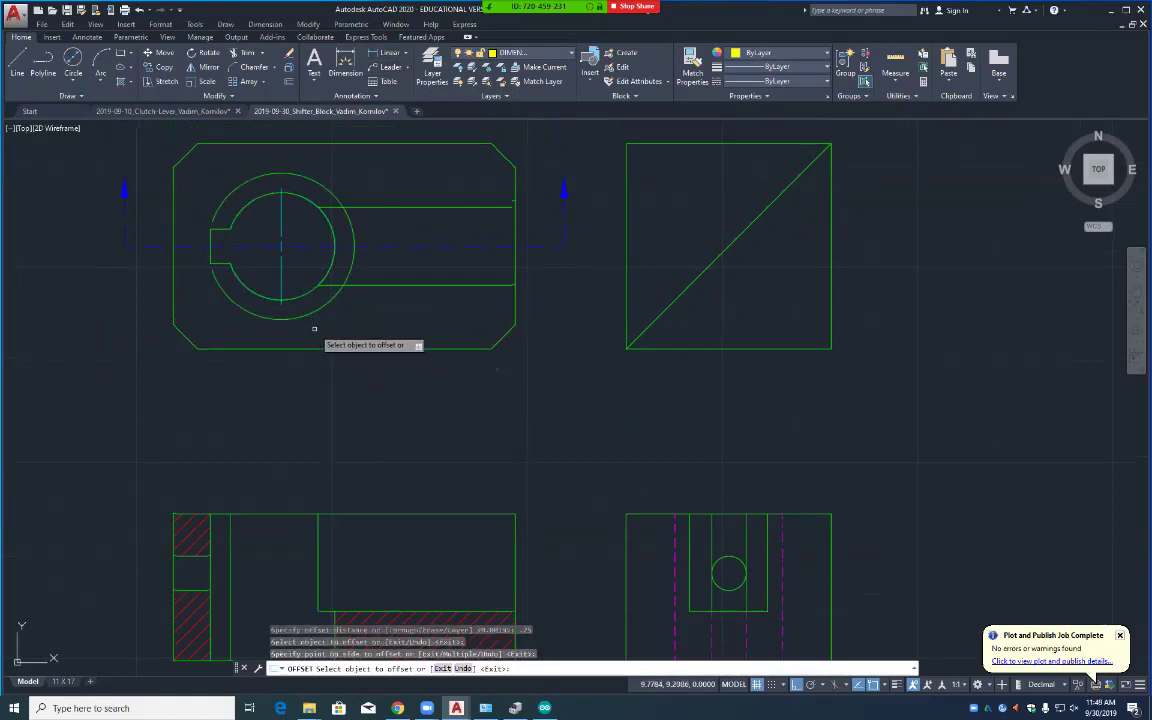
pyautogui.write('ex')
pyautogui.press('Escape')
pyautogui.press('Escape')
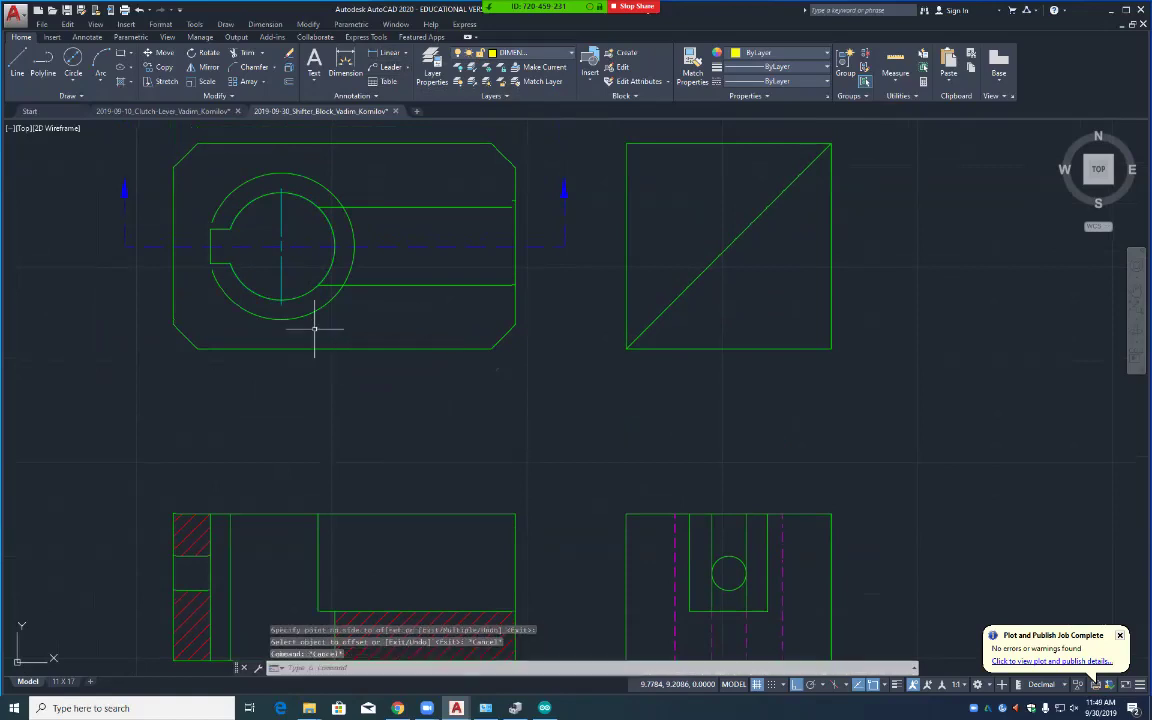
# Step: Extend the hole's vertical centre line to the offset arc at both ends and delete the arc
pyautogui.write('ex')
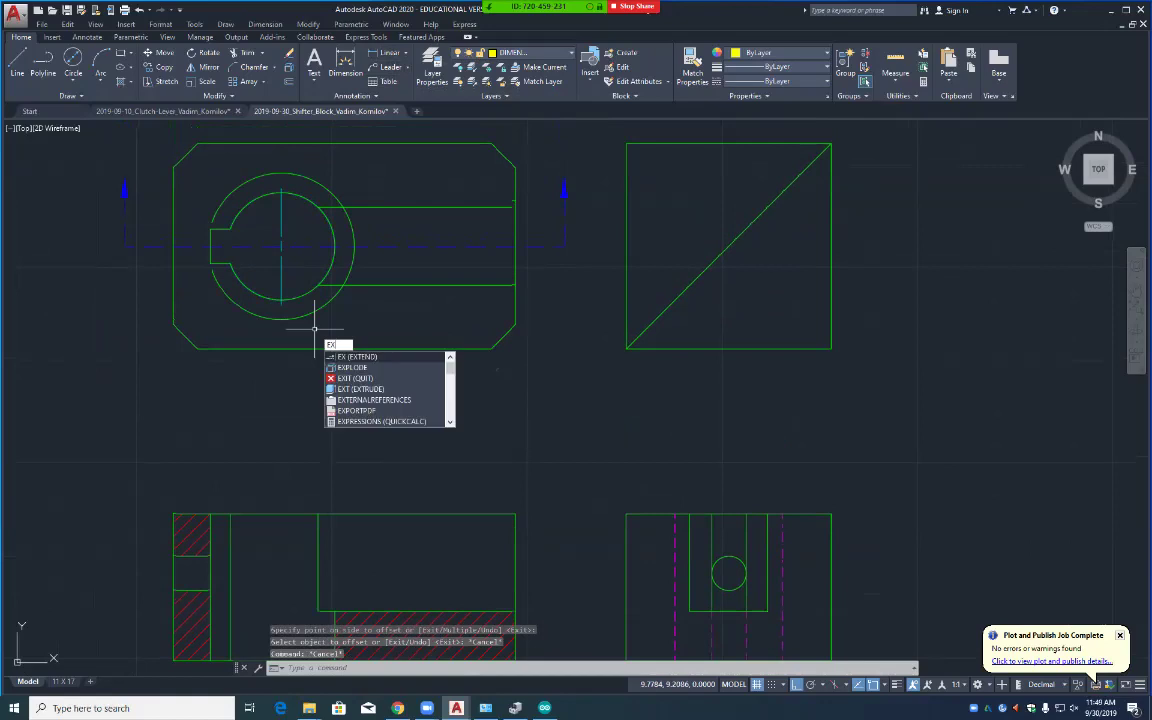
pyautogui.press('Return')
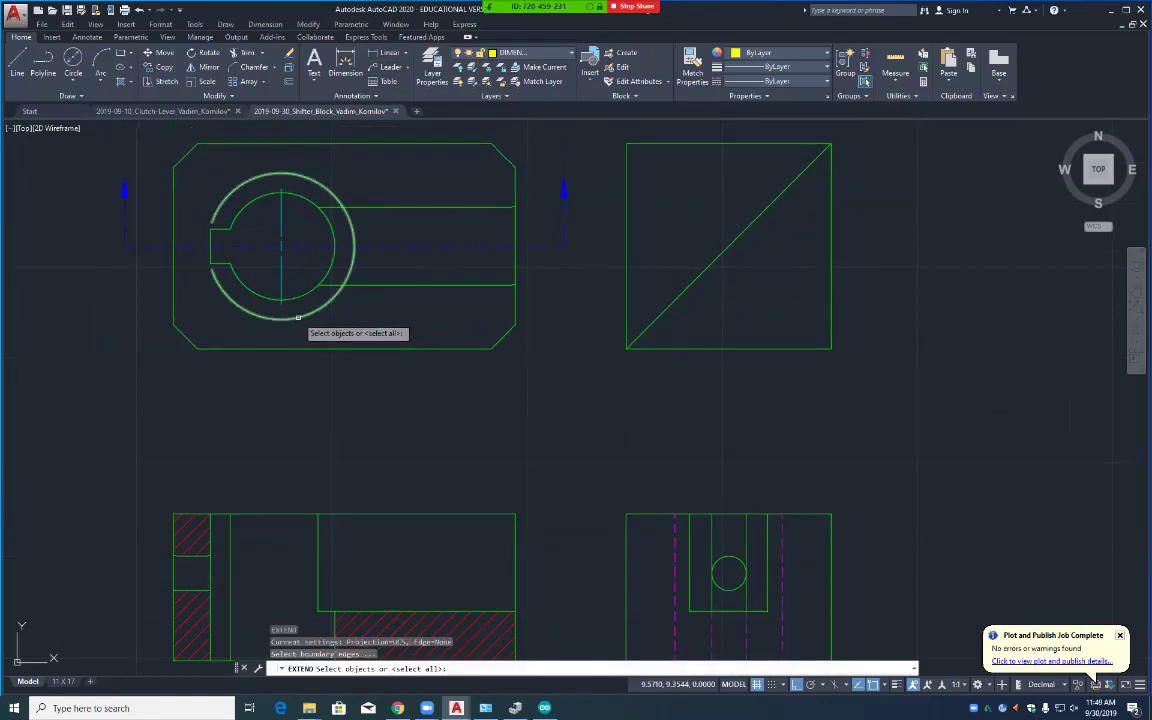
pyautogui.click(298, 317)
pyautogui.press('Return')
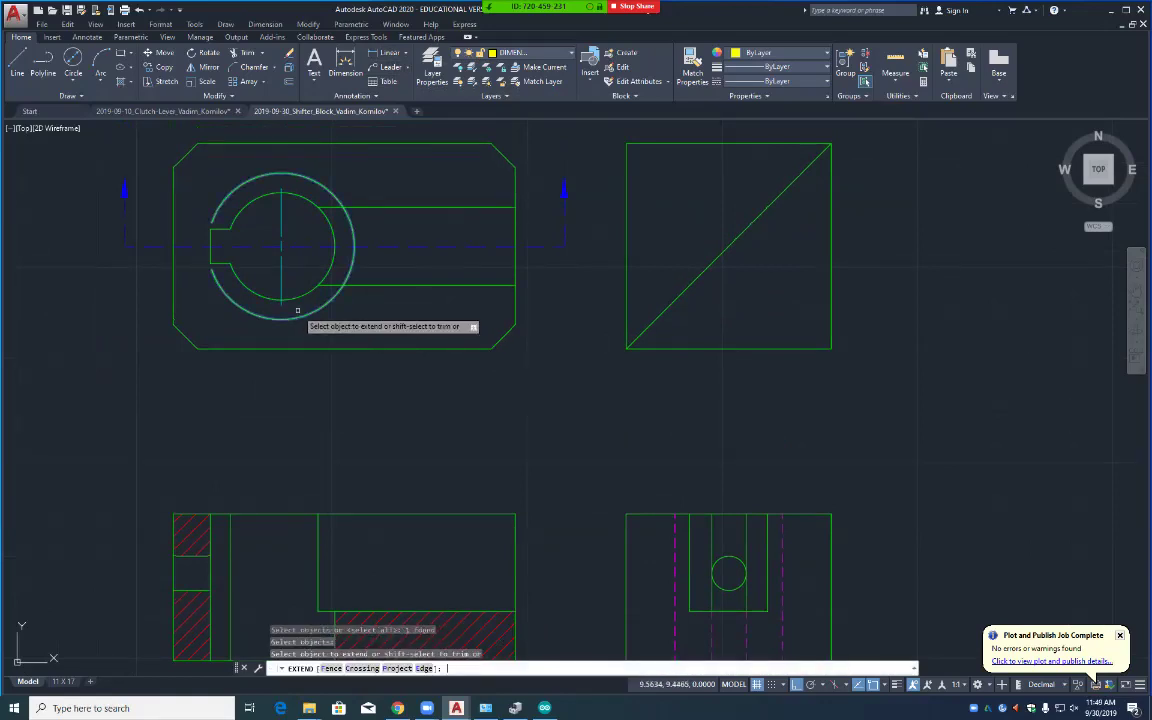
pyautogui.click(284, 306)
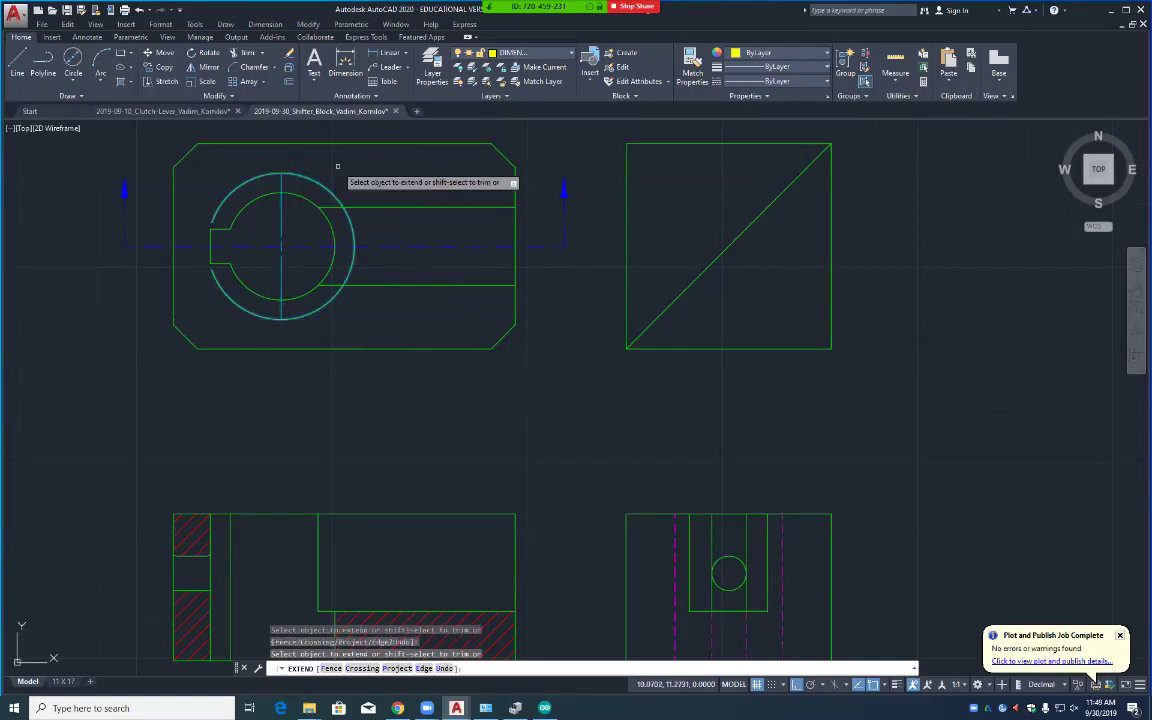
pyautogui.press('Return')
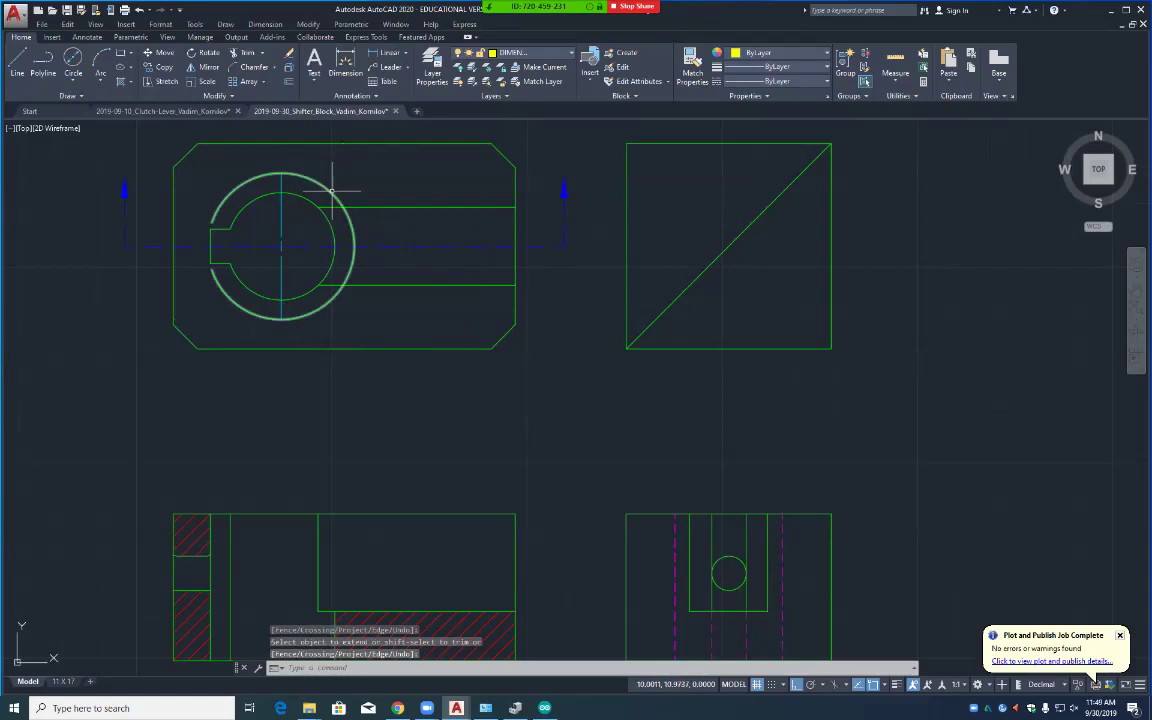
pyautogui.click(331, 190)
pyautogui.press('Delete')
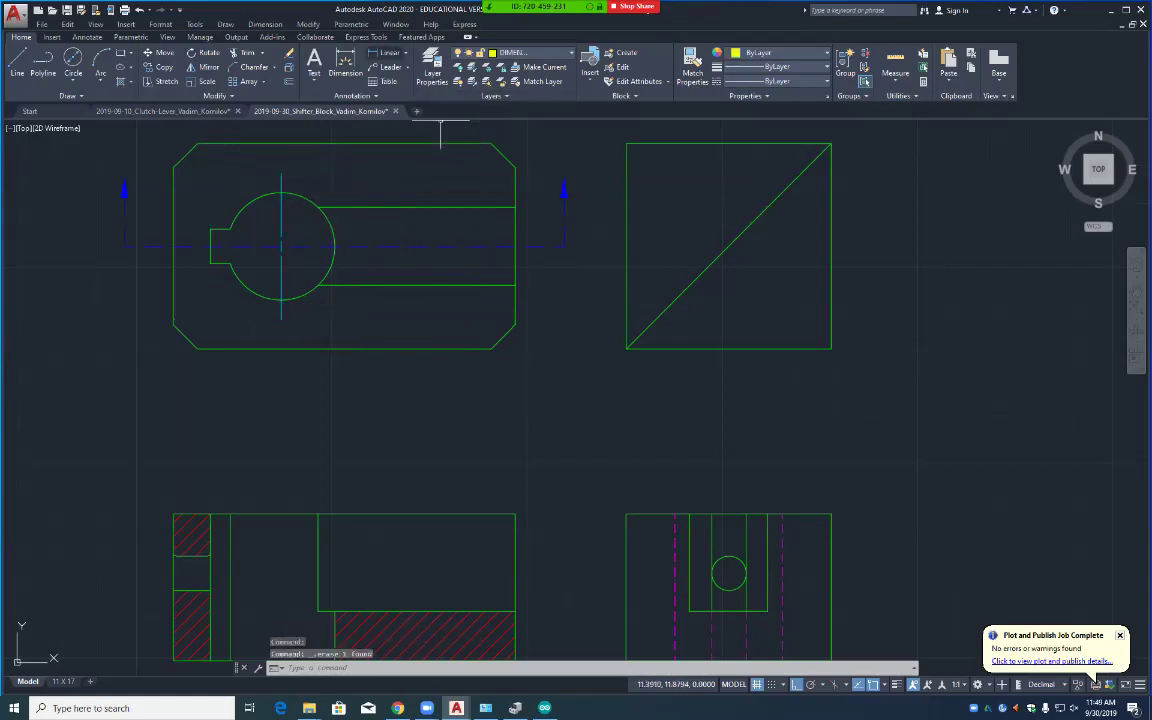
# Step: Try a horizontal dimension from the hole's centre line to the block's left edge, placed on the bottom edge, and delete it
pyautogui.write('dli')
pyautogui.press('Return')
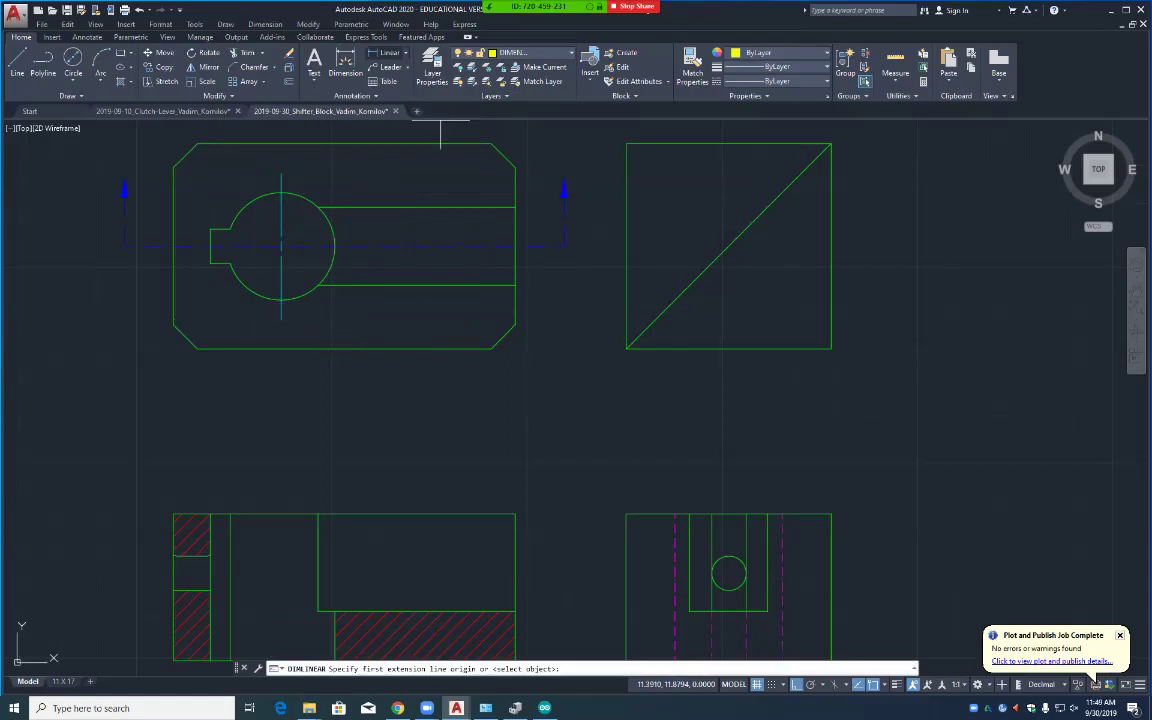
pyautogui.click(281, 318)
pyautogui.click(174, 324)
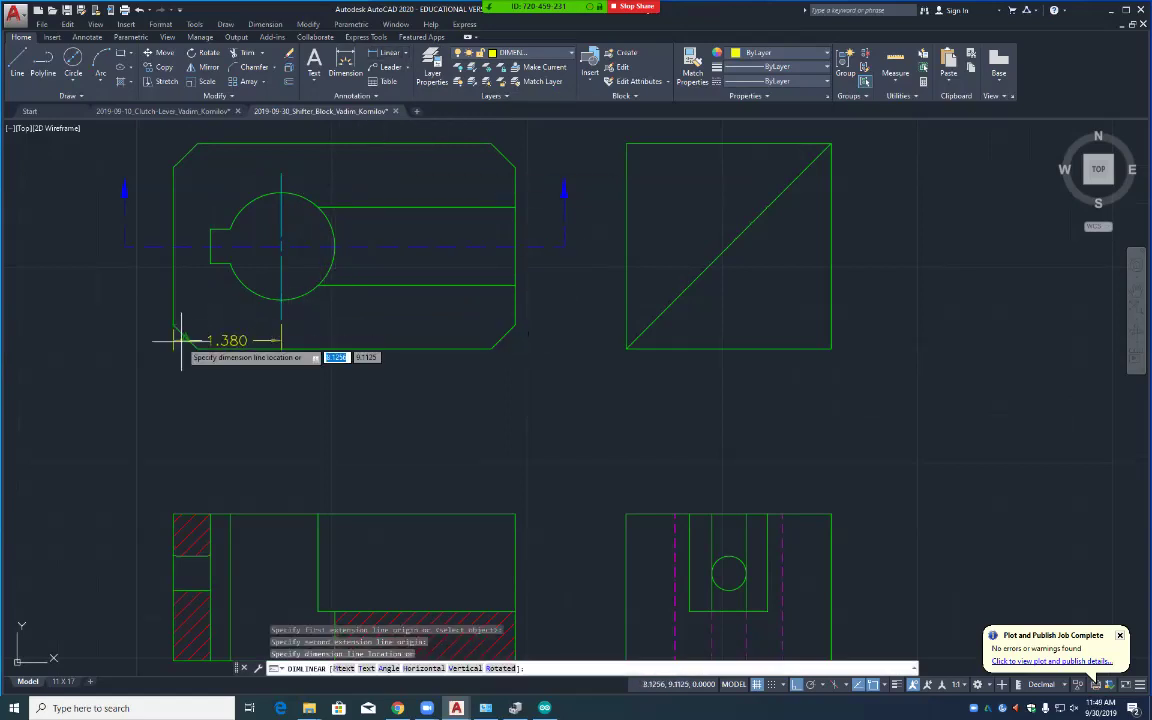
pyautogui.click(198, 348)
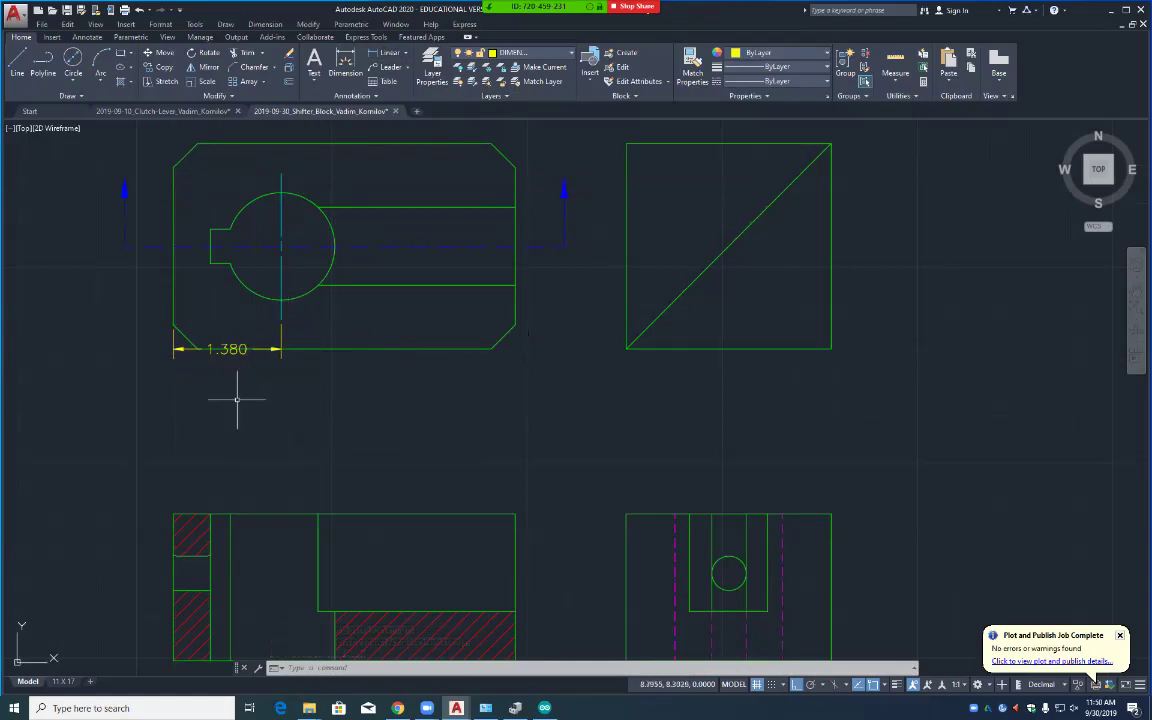
pyautogui.click(176, 350)
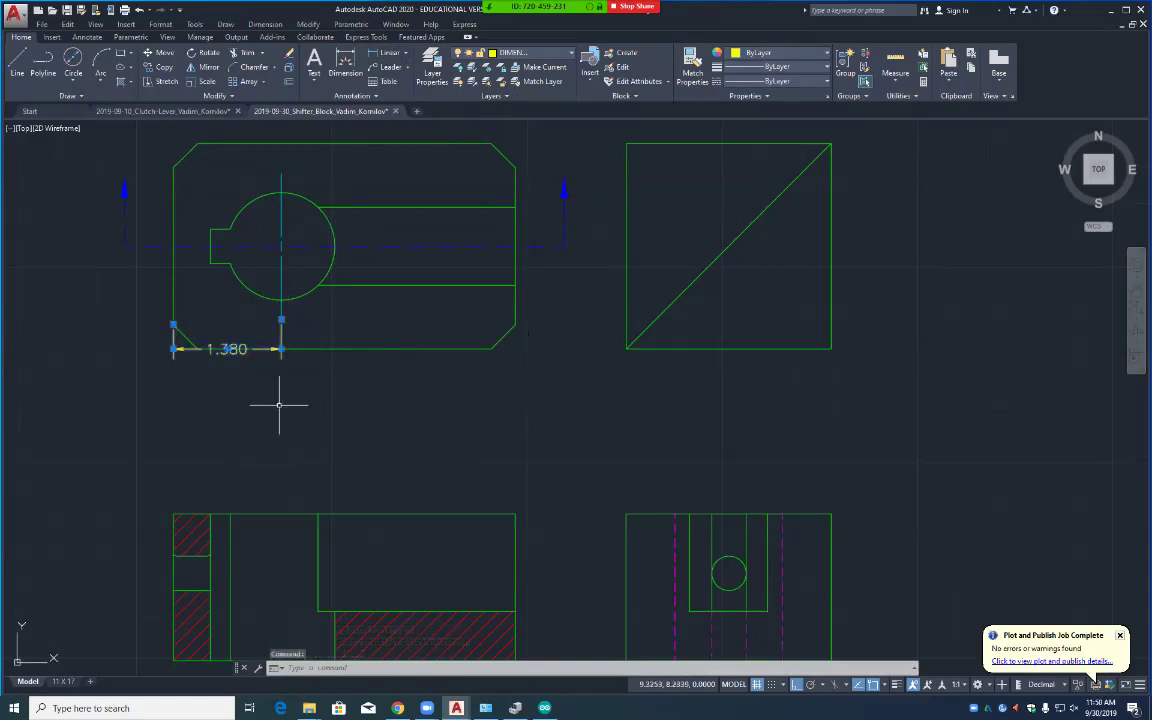
pyautogui.press('Delete')
# Step: Dimension the horizontal distance from the hole's centre line to the block's left edge, with the dimension line below the top view
pyautogui.click(345, 62)
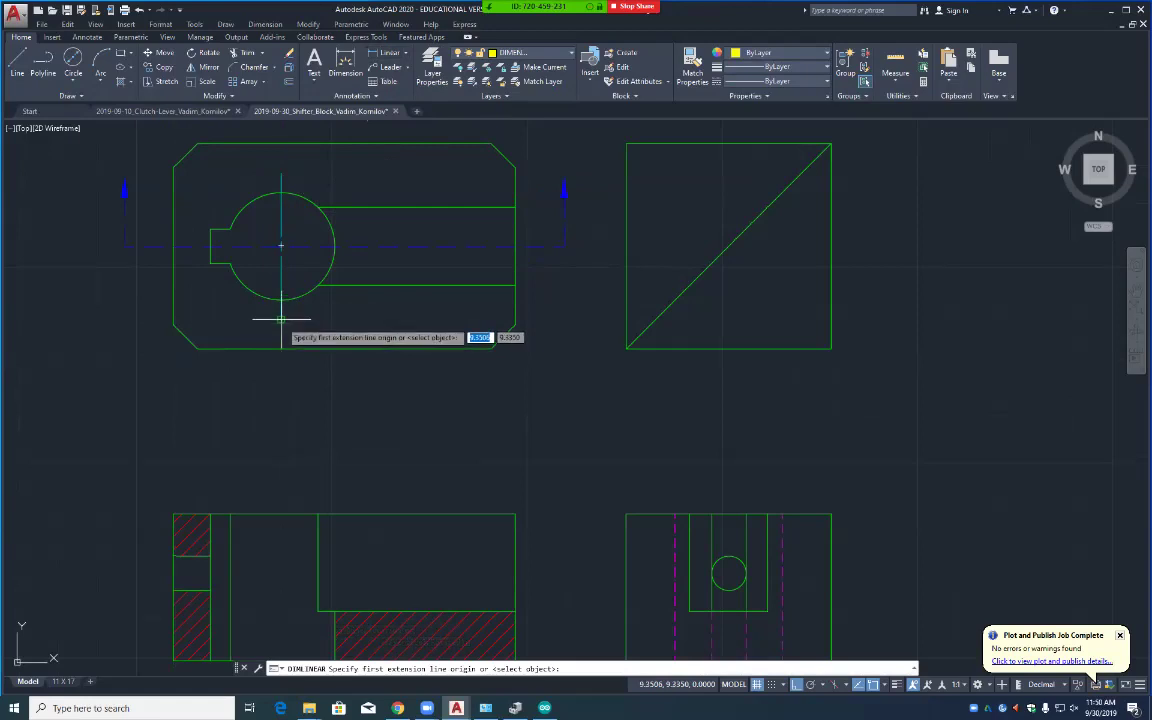
pyautogui.click(281, 319)
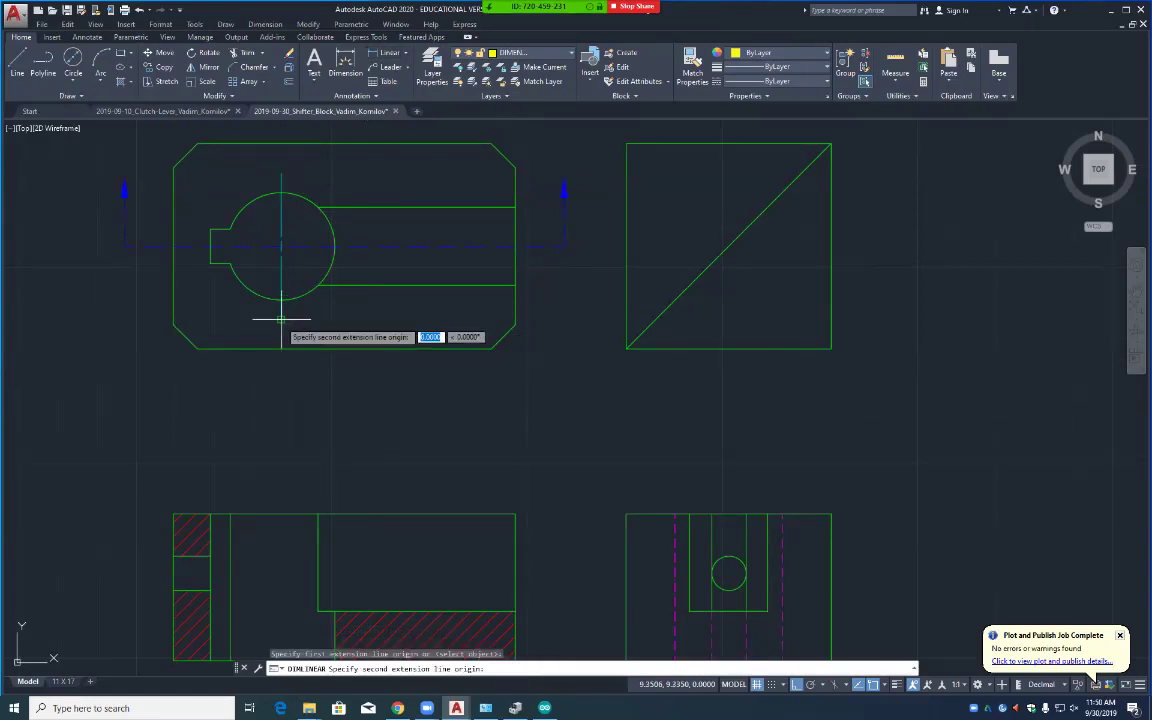
pyautogui.click(173, 323)
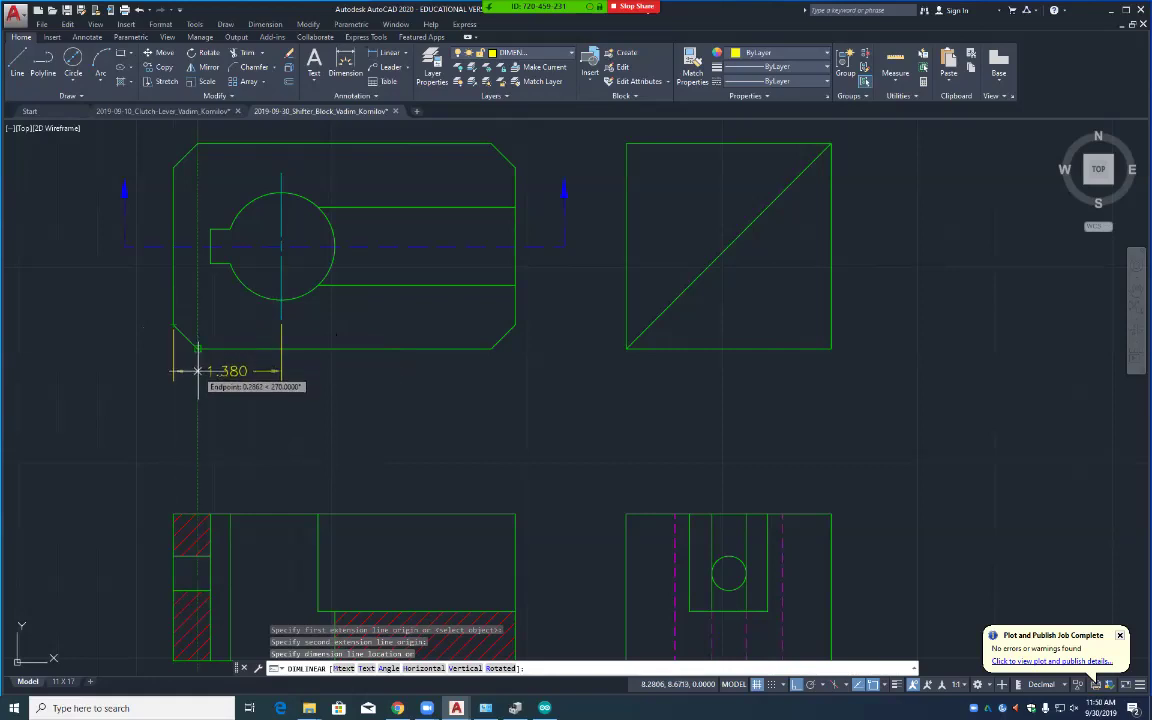
pyautogui.press('Return')
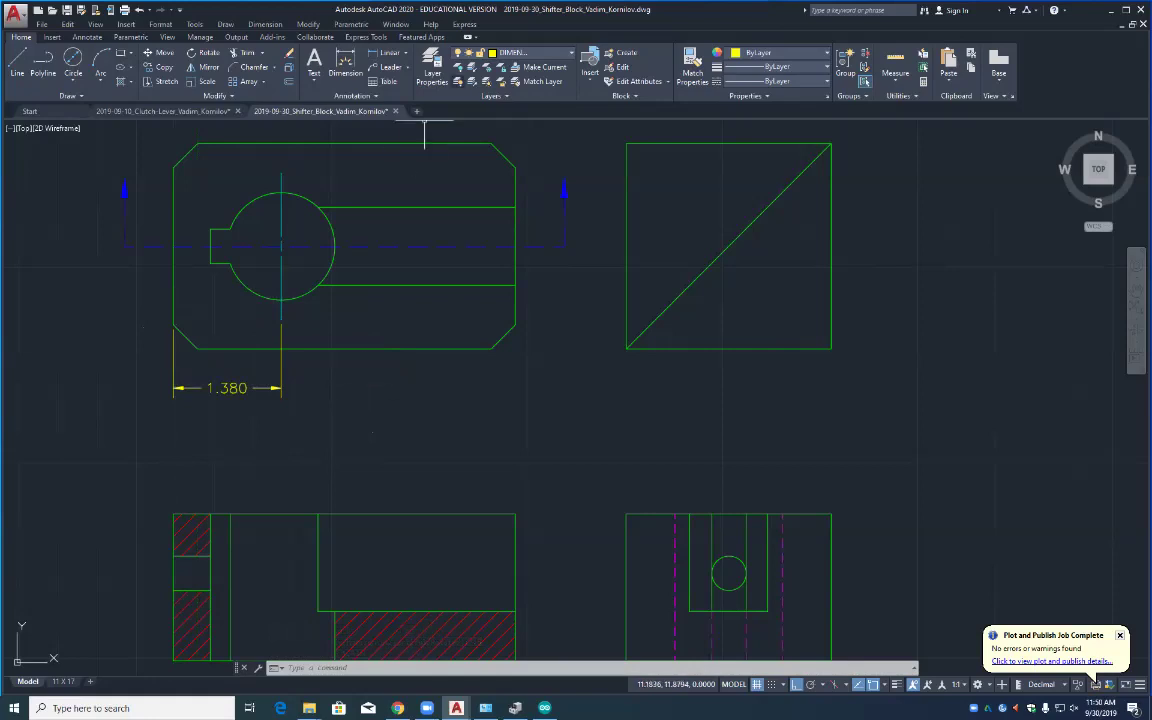
# Step: Dimension the vertical distance from the top view's bottom edge to the cutting plane line, placing the dimension line .5 outside the line's left end
pyautogui.click(385, 52)
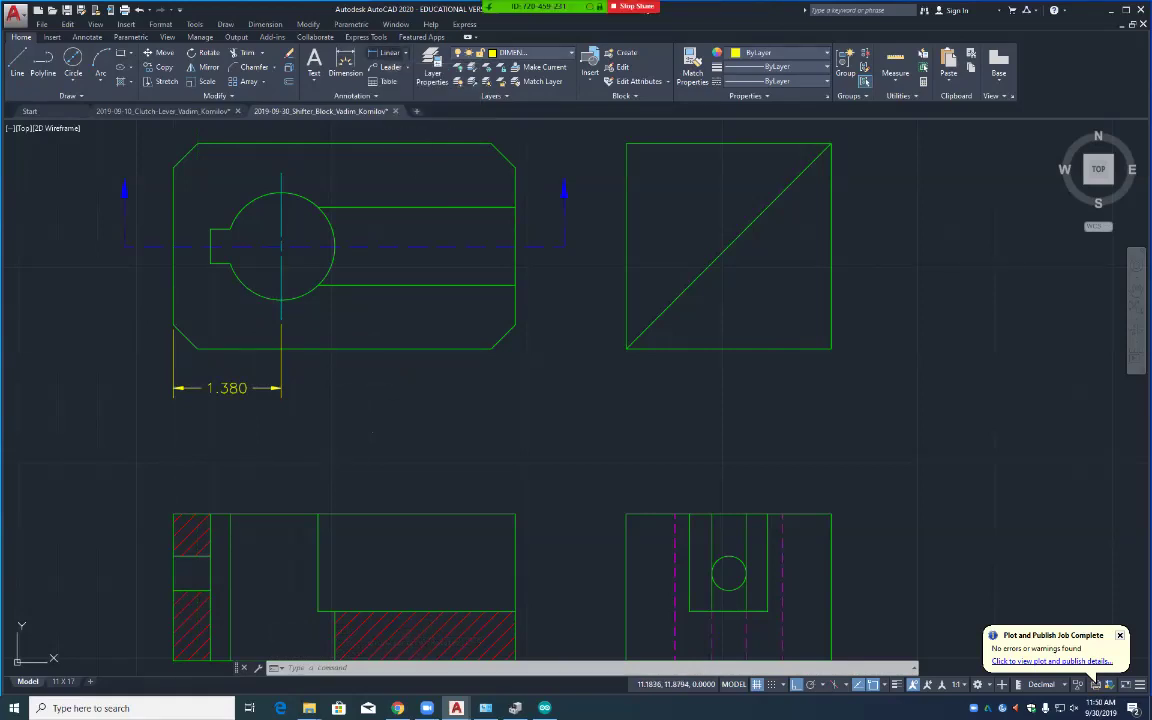
pyautogui.click(190, 340)
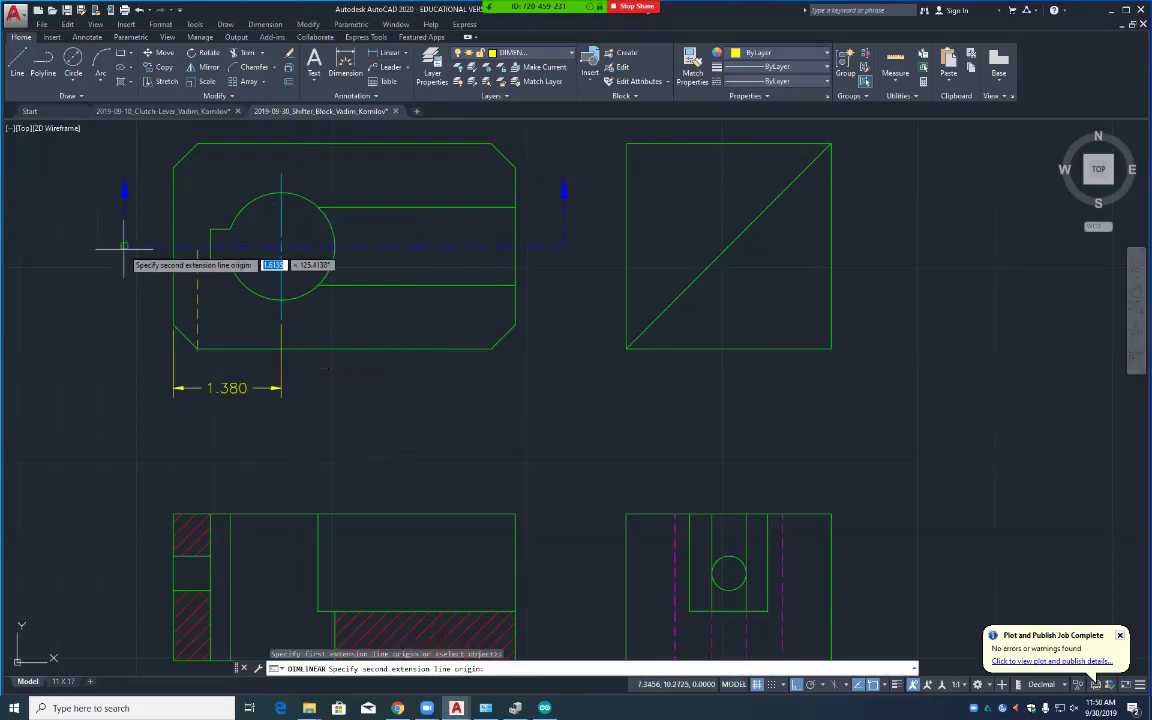
pyautogui.click(115, 245)
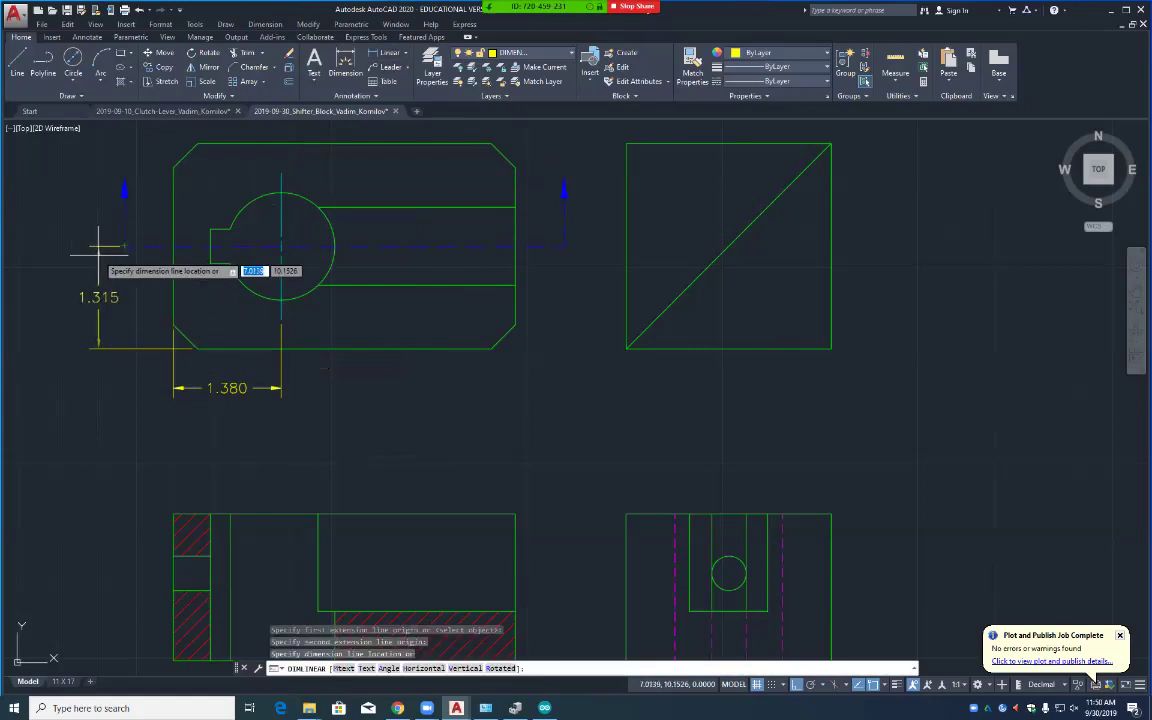
pyautogui.write('.3')
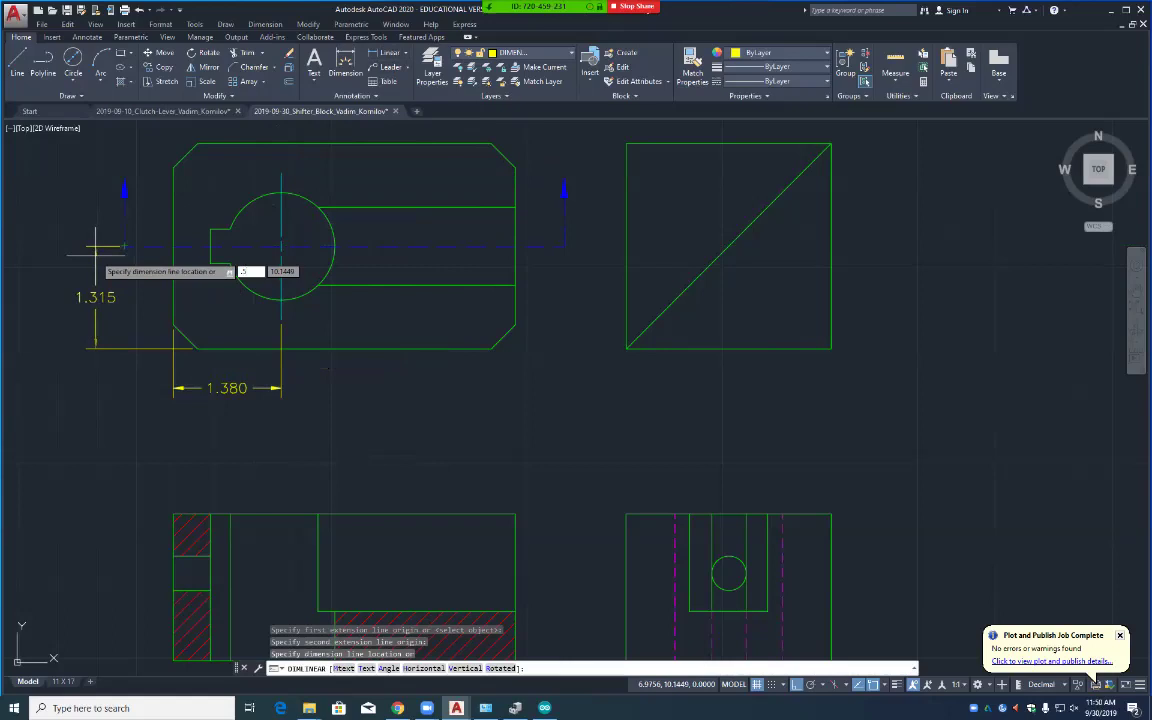
pyautogui.press('Return')
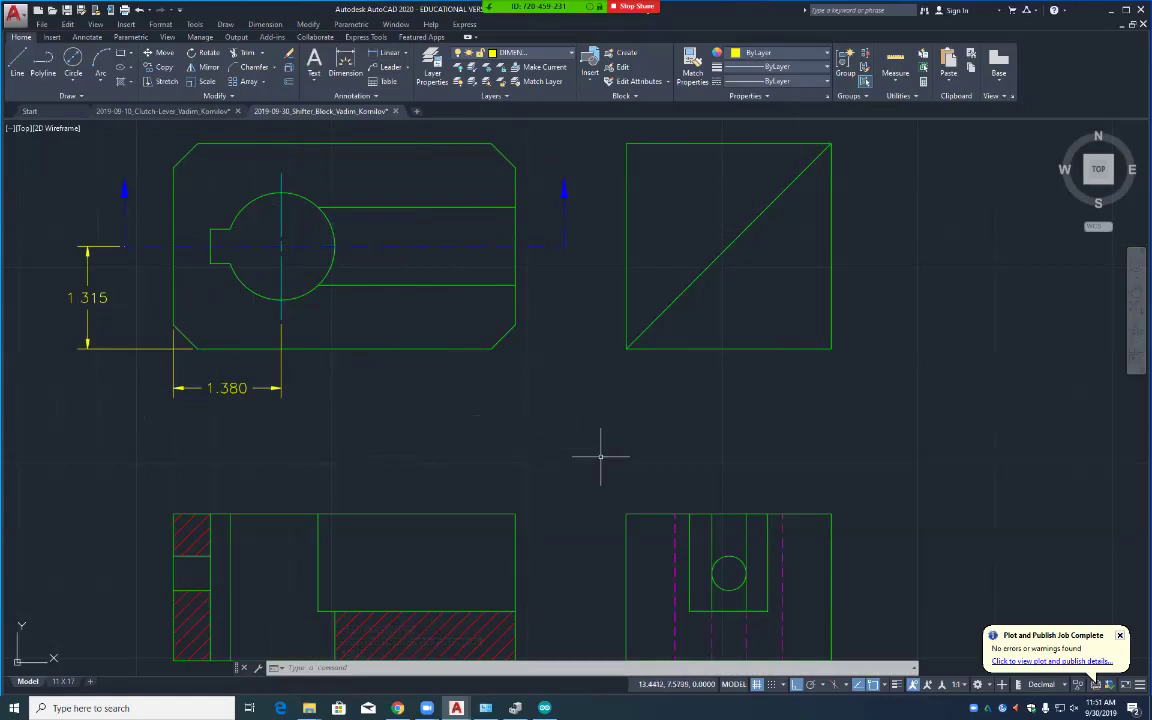
# Step: Measure the horizontal width of the top view's lower-right chamfer with a linear dimension preview, without placing the dimension
pyautogui.moveTo(600, 455)
pyautogui.mouseDown()
pyautogui.moveTo(589, 432)
pyautogui.moveTo(596, 449)
pyautogui.mouseUp()
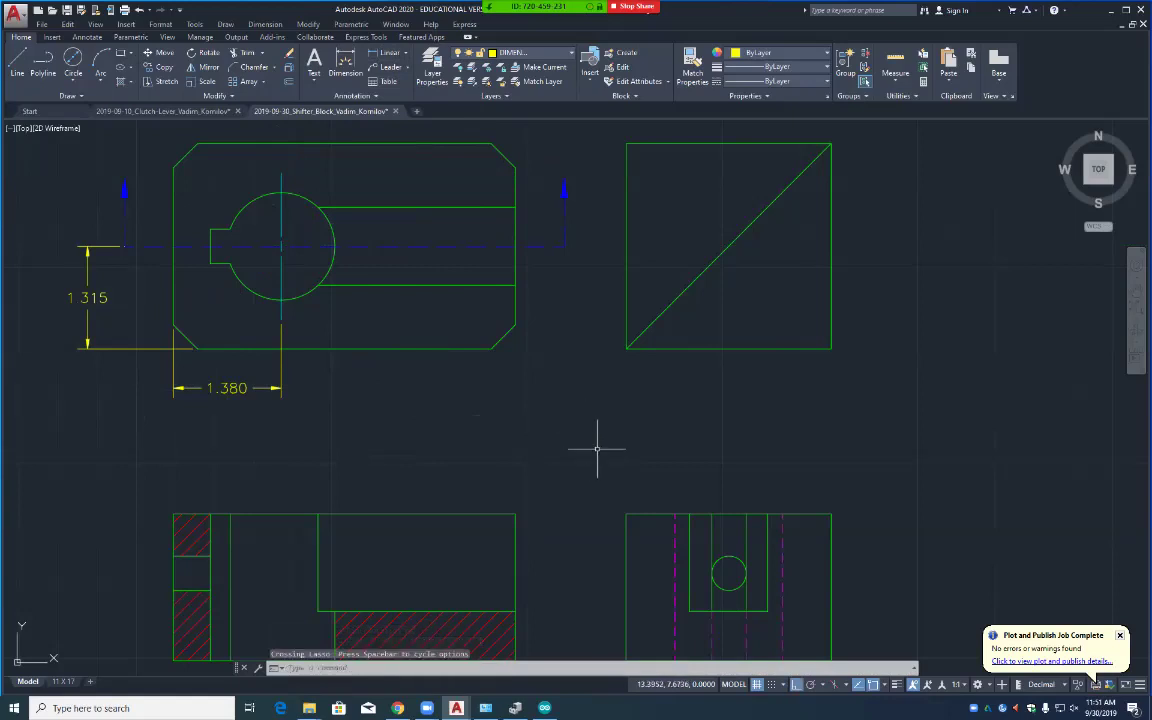
pyautogui.moveTo(594, 445); pyautogui.dragTo(566, 363, button='middle')
pyautogui.scroll(-2, 566, 363)
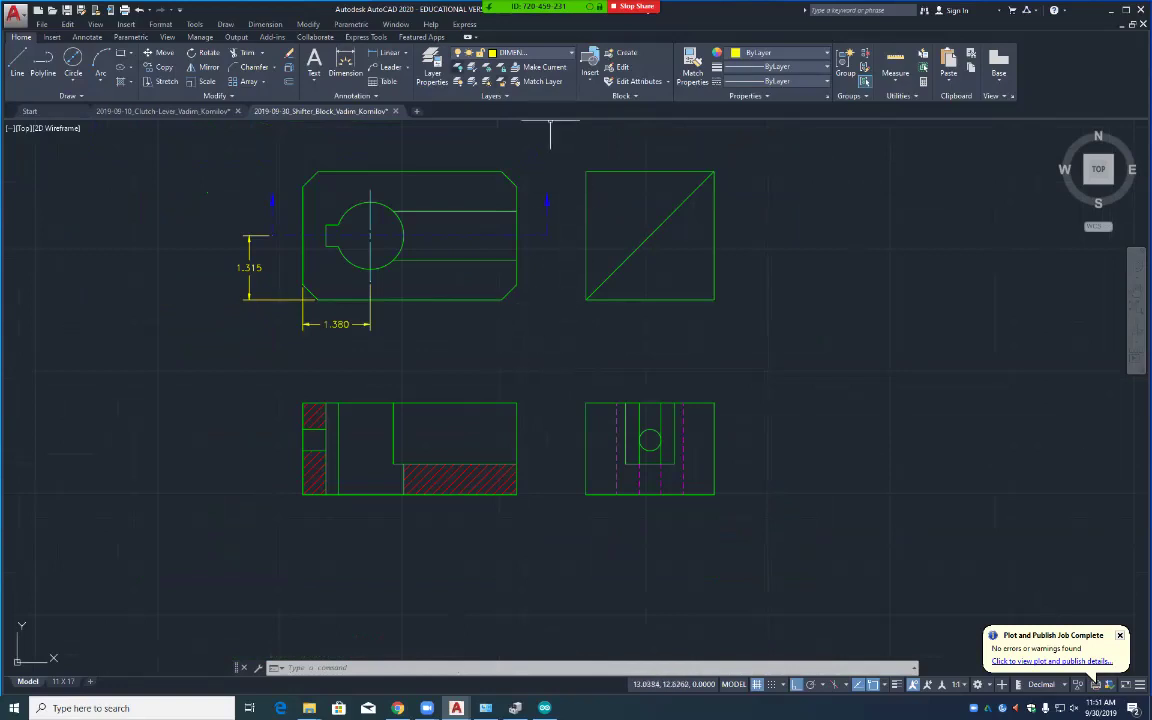
pyautogui.click(385, 52)
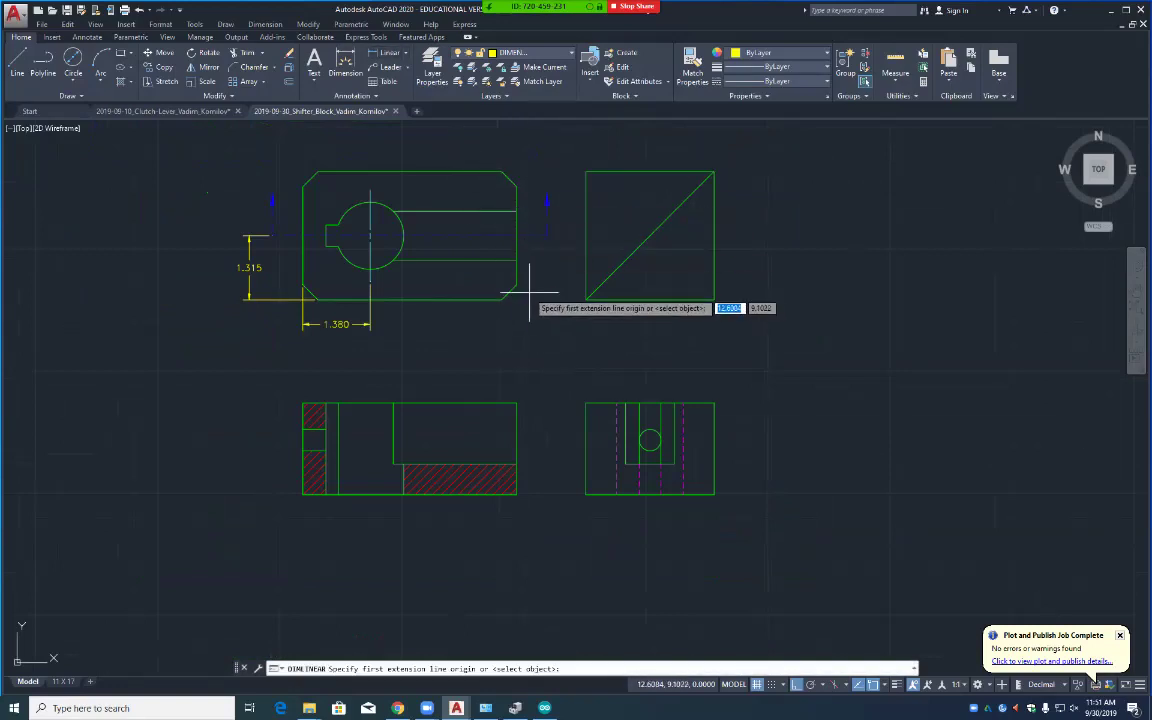
pyautogui.click(516, 289)
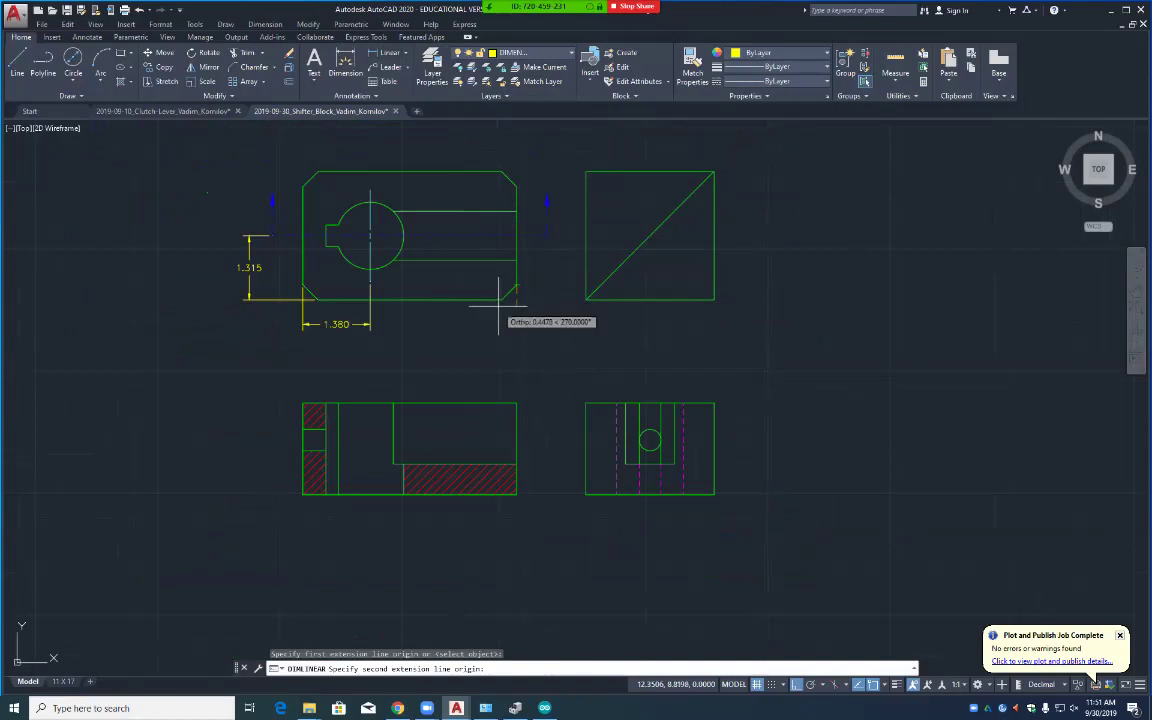
pyautogui.click(501, 299)
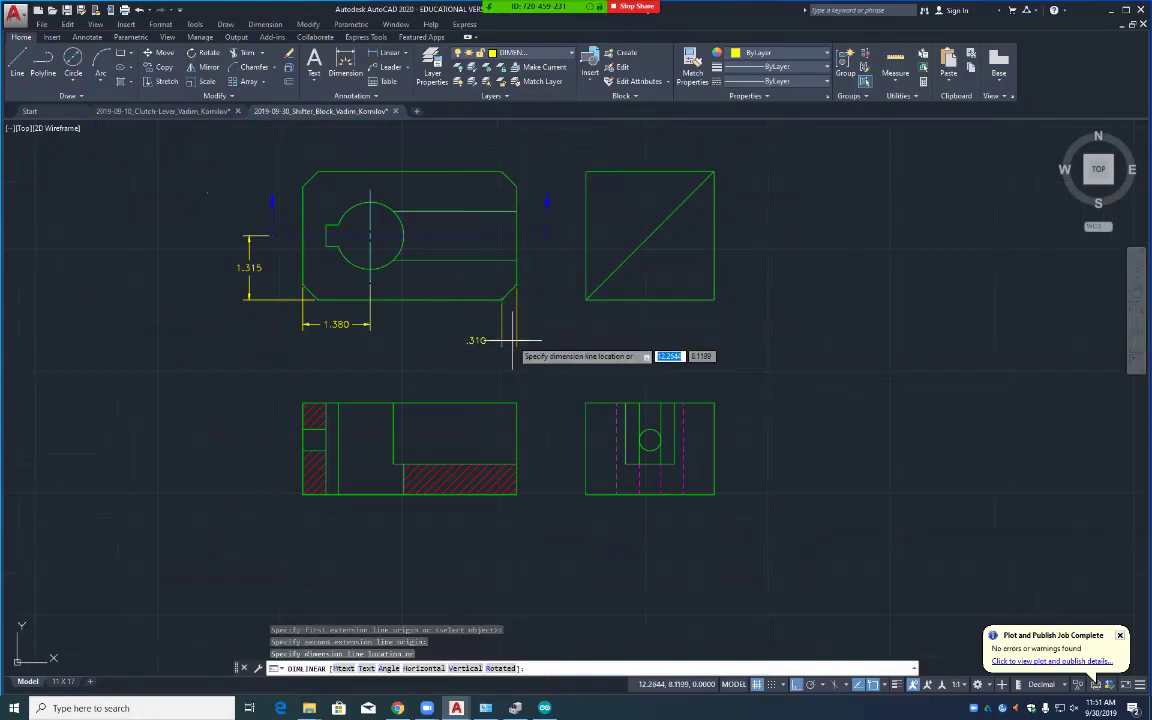
pyautogui.press('Escape')
pyautogui.press('Escape')
pyautogui.press('Escape')
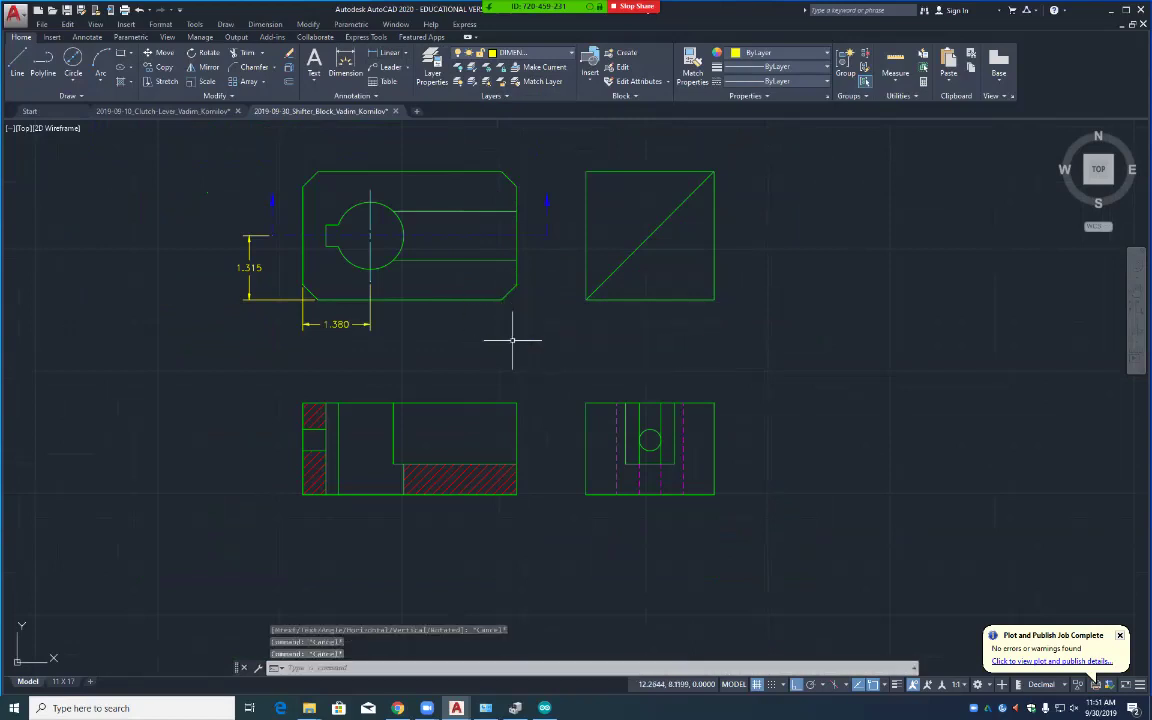
# Step: Offset the side view's left and right vertical edges inward by .31 to show the chamfer edges, and save the drawing
pyautogui.scroll(8, 576, 459)
pyautogui.scroll(-6, 576, 459)
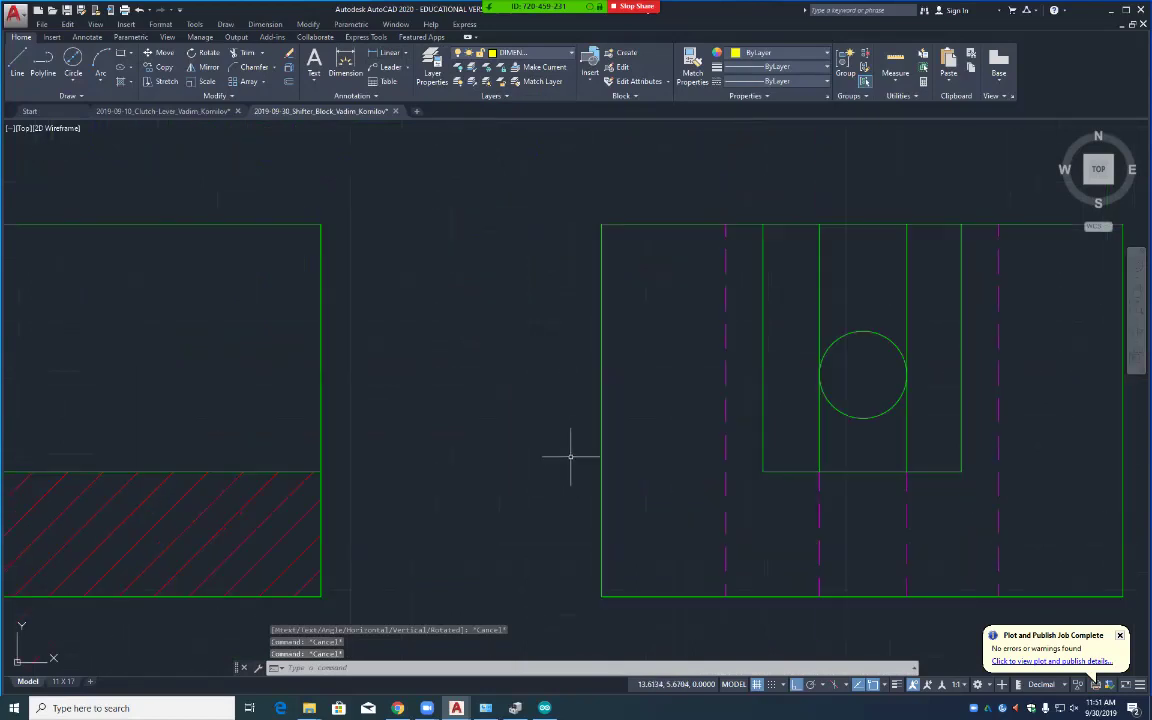
pyautogui.write('c')
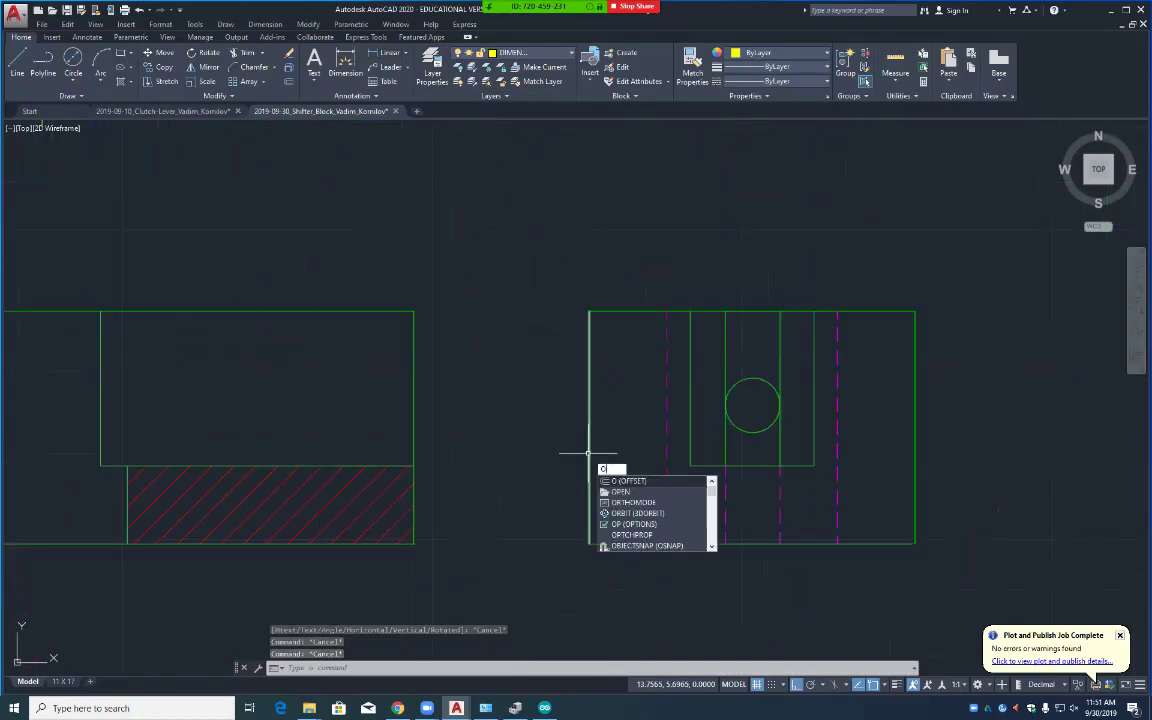
pyautogui.press('Return')
pyautogui.press('BackSpace')
pyautogui.write('31')
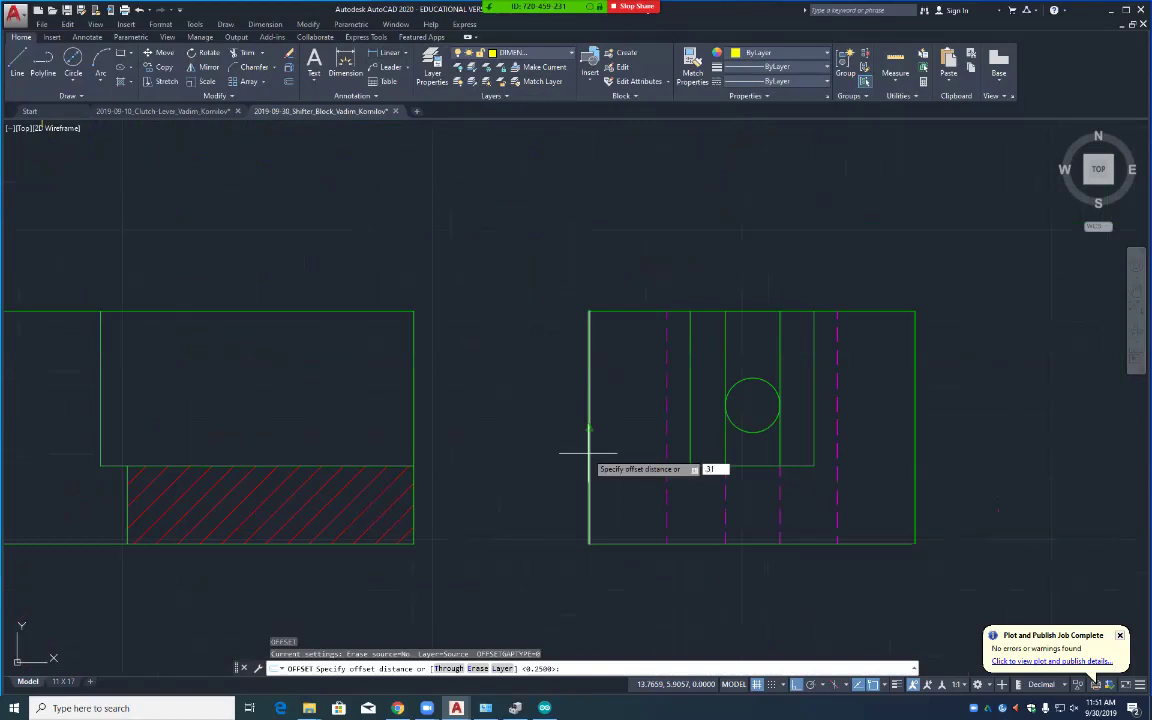
pyautogui.press('Return')
pyautogui.click(589, 455)
pyautogui.click(618, 462)
pyautogui.click(916, 459)
pyautogui.click(890, 450)
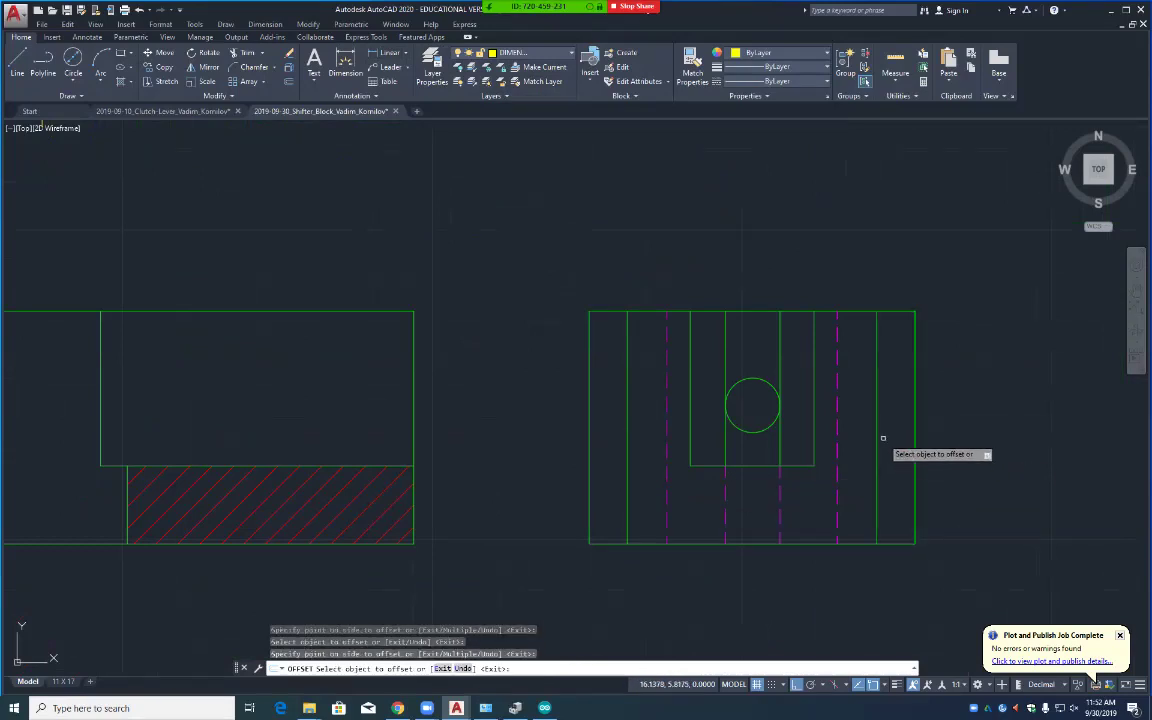
pyautogui.press('Escape')
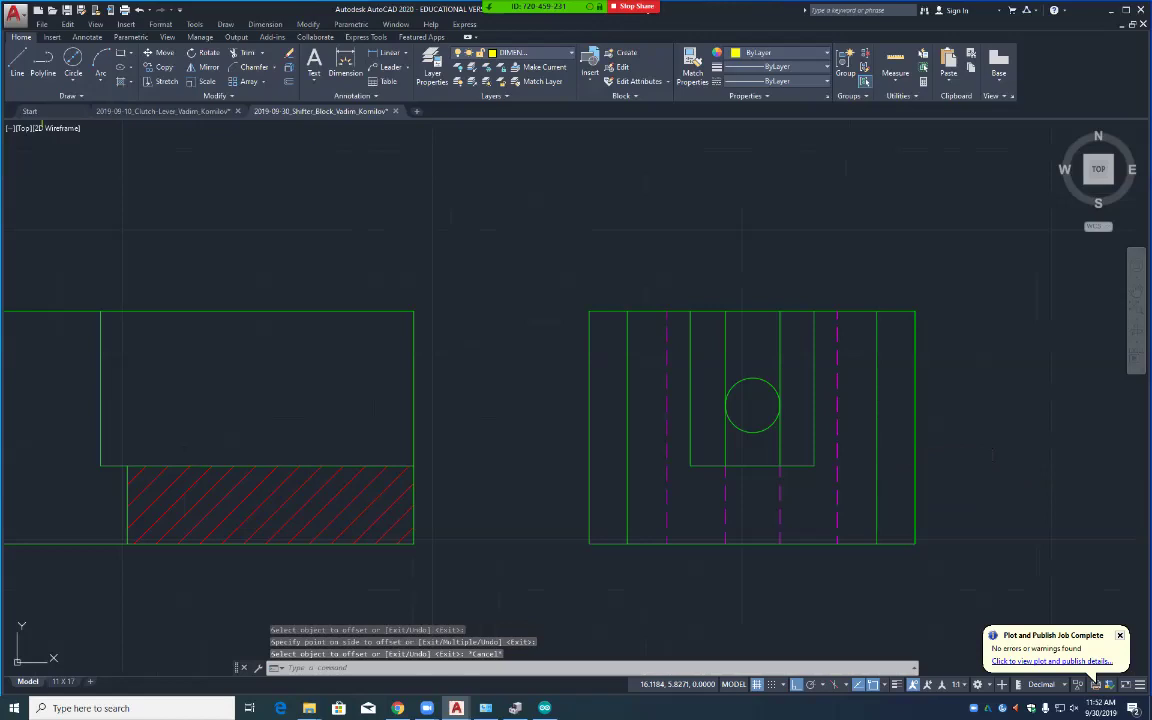
pyautogui.hotkey('ctrl', 's')
# Step: Draw two horizontal lines in the top view from the keyway's left corners to the block's left edge
pyautogui.scroll(-2, 765, 388)
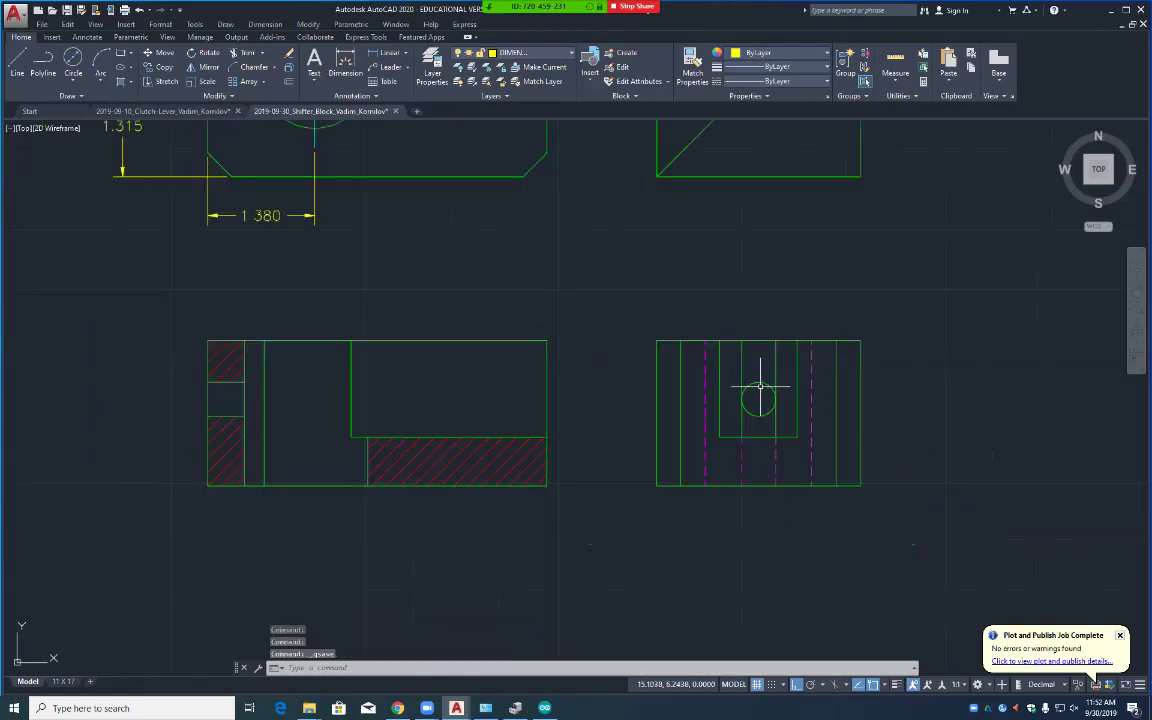
pyautogui.scroll(-2, 760, 386)
pyautogui.moveTo(640, 309); pyautogui.dragTo(712, 406, button='middle')
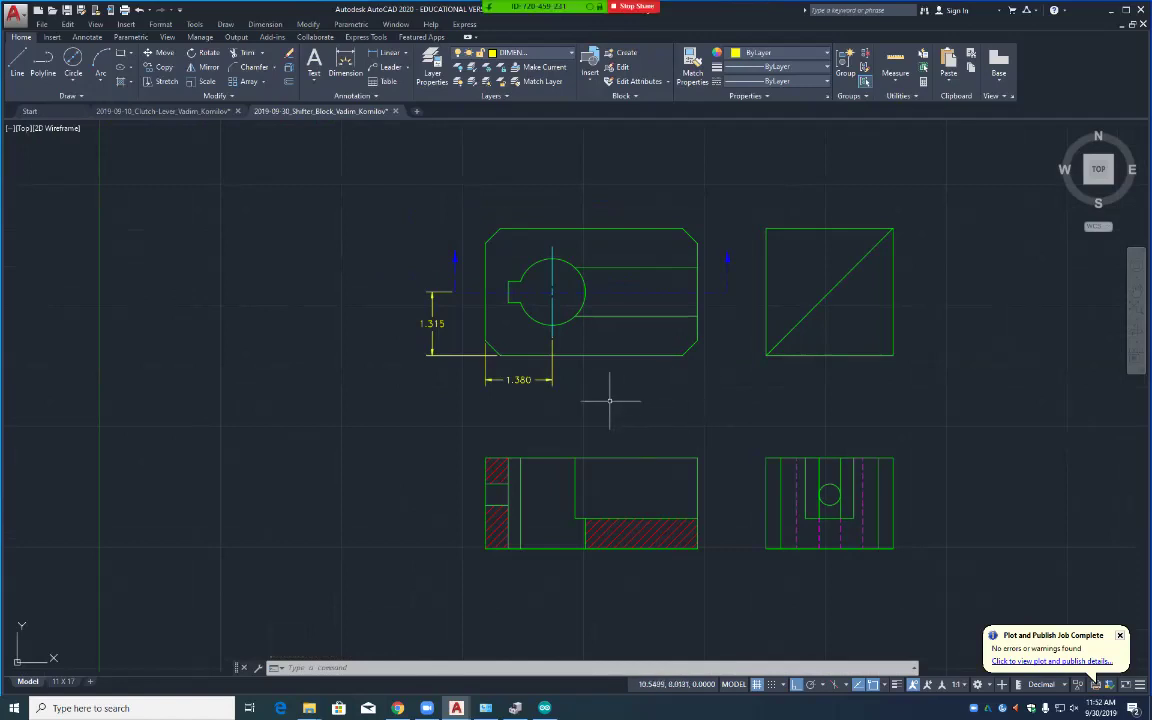
pyautogui.write('l')
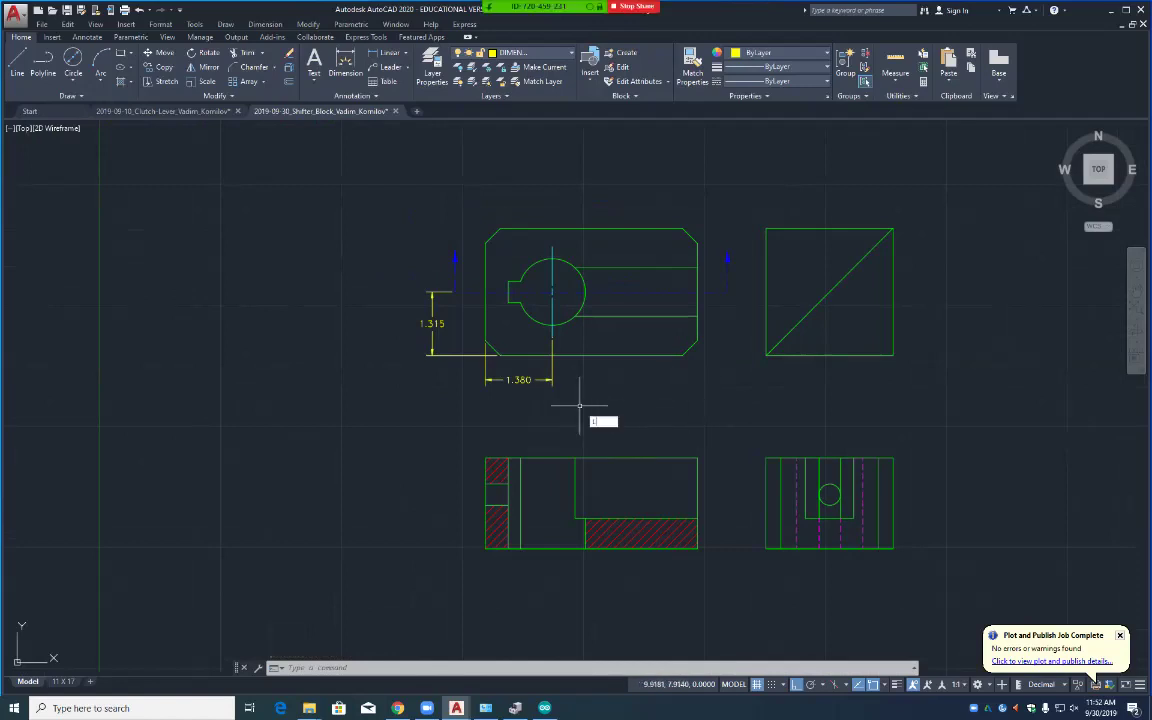
pyautogui.press('Return')
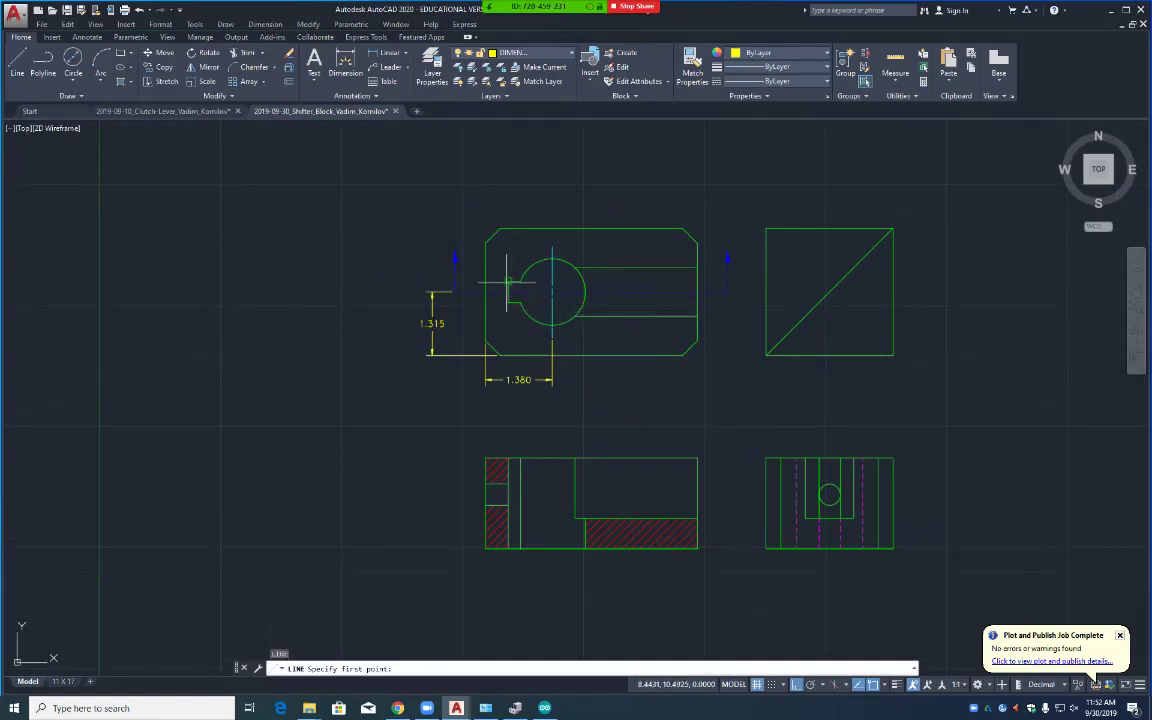
pyautogui.click(505, 285)
pyautogui.click(487, 288)
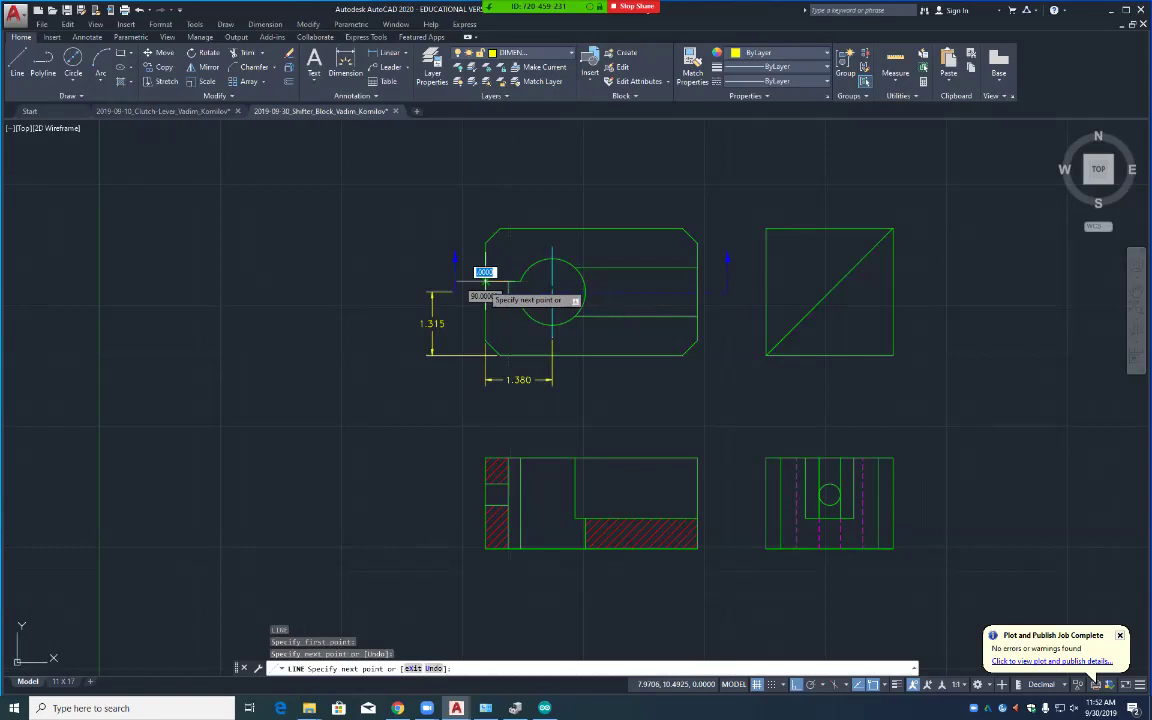
pyautogui.press('Return')
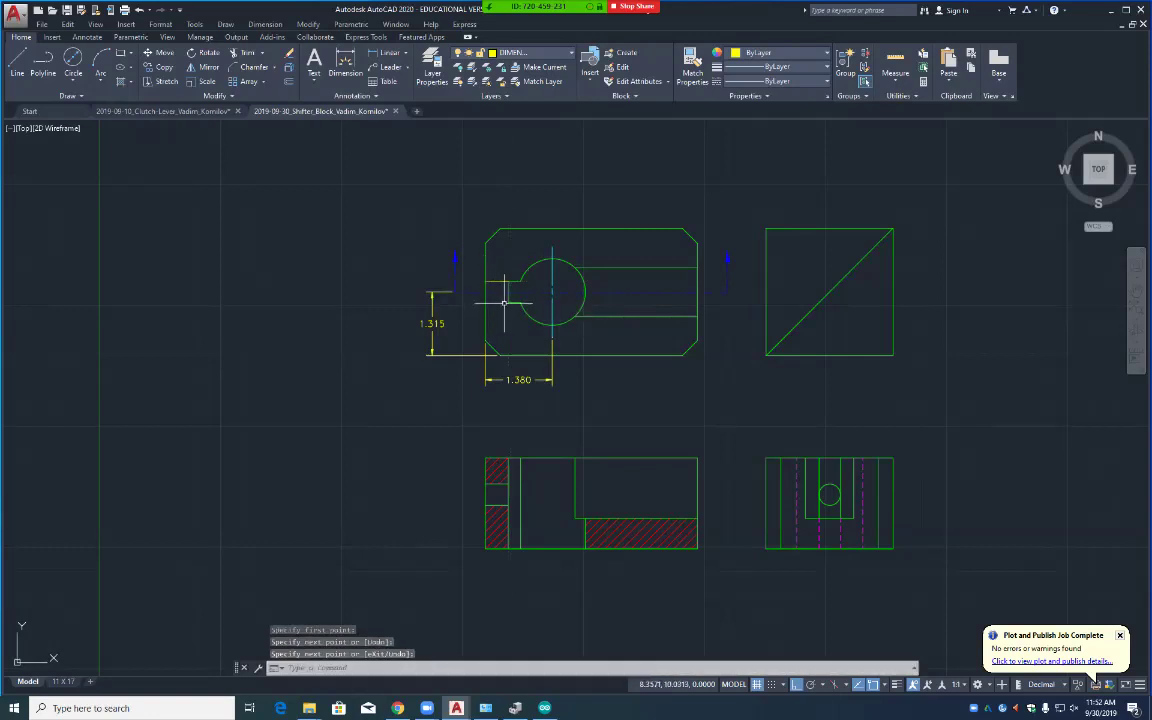
pyautogui.press('Return')
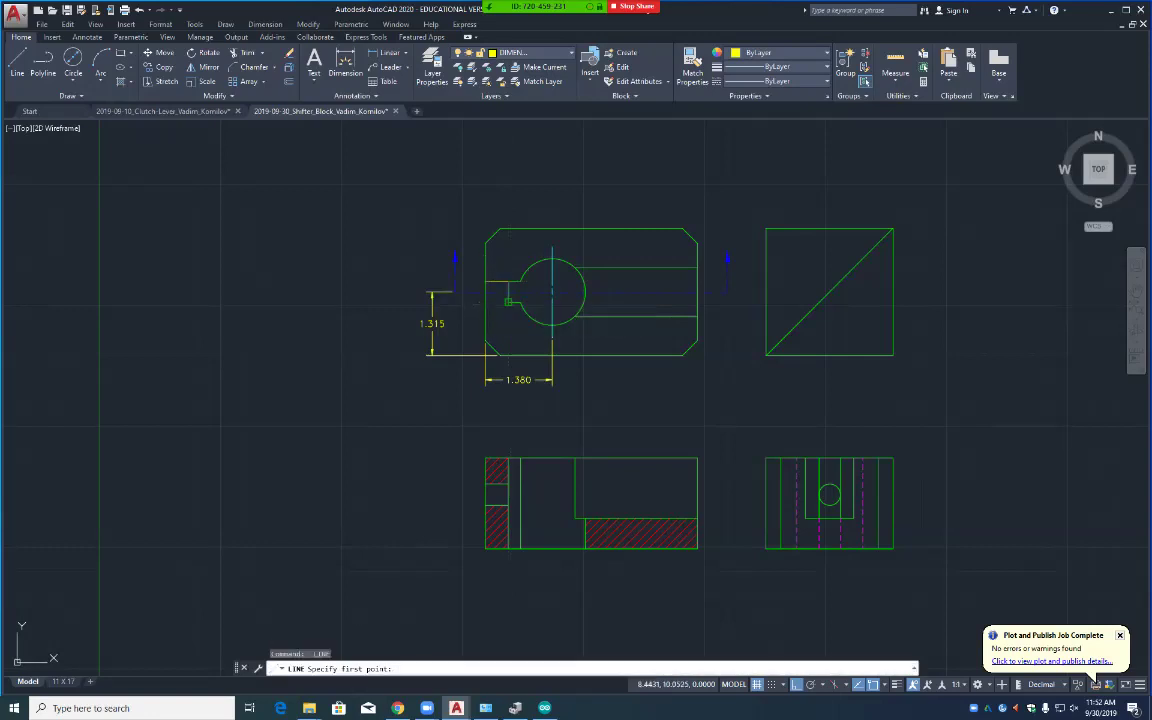
pyautogui.click(508, 300)
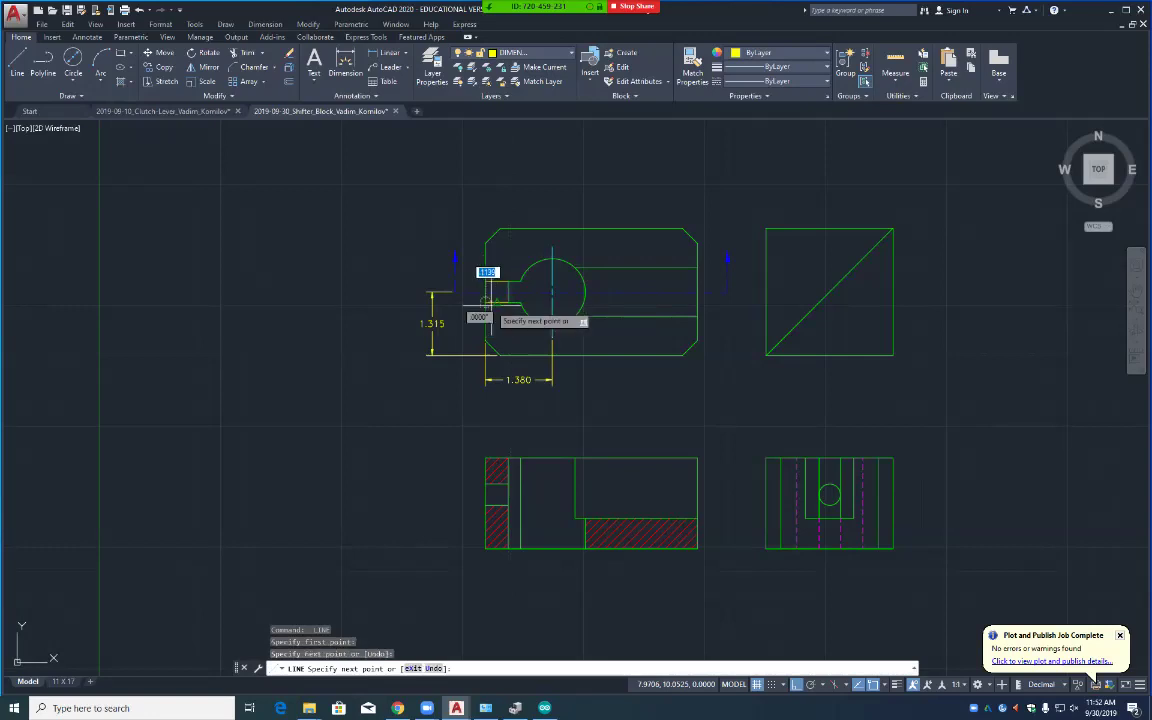
pyautogui.click(505, 284)
pyautogui.press('Return')
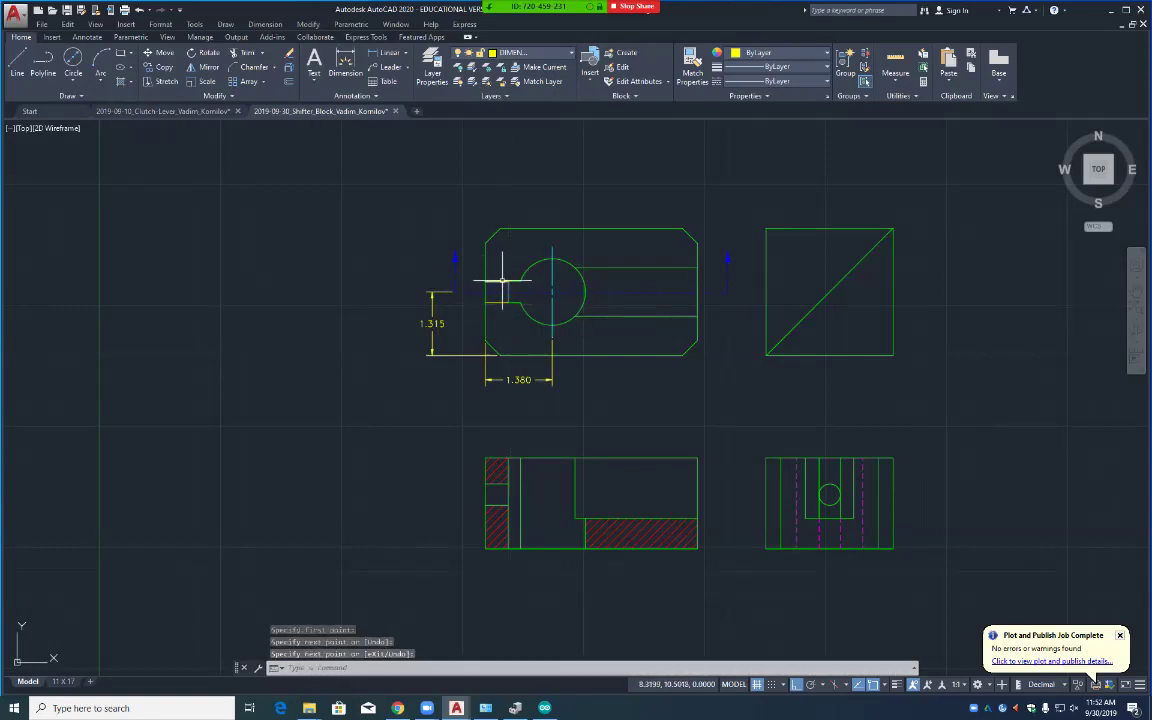
# Step: Move the two new lines left of the keyway to the HIDDEN layer and save the drawing
pyautogui.click(498, 281)
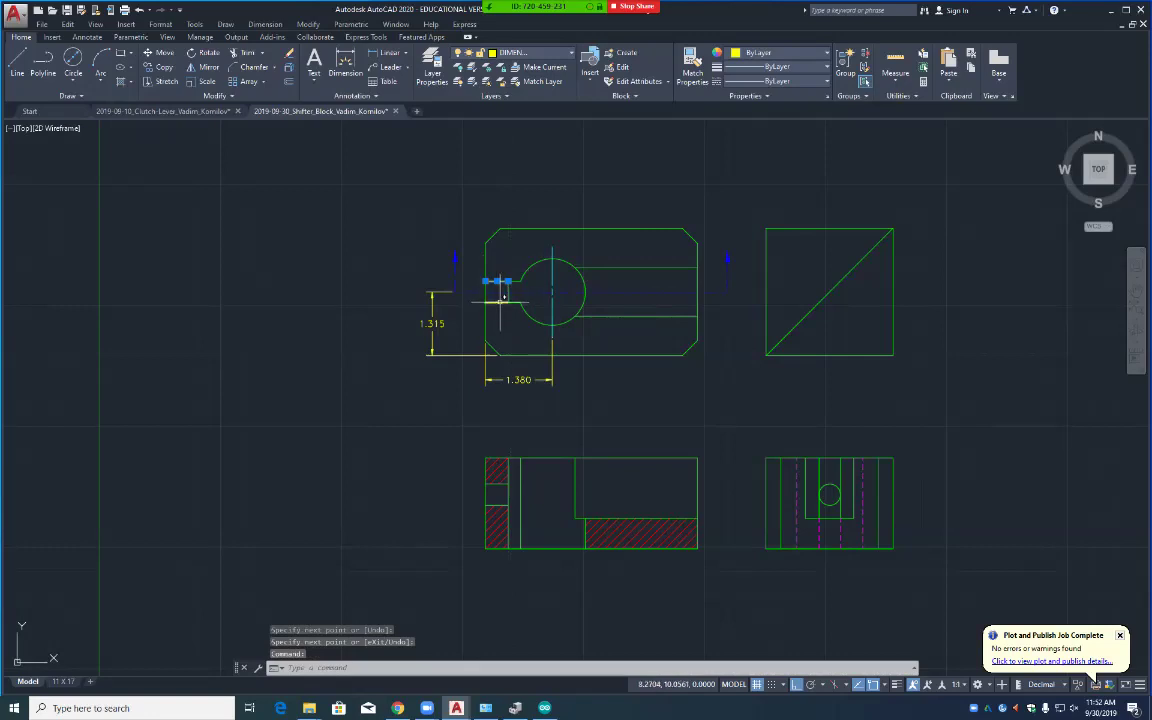
pyautogui.click(499, 301)
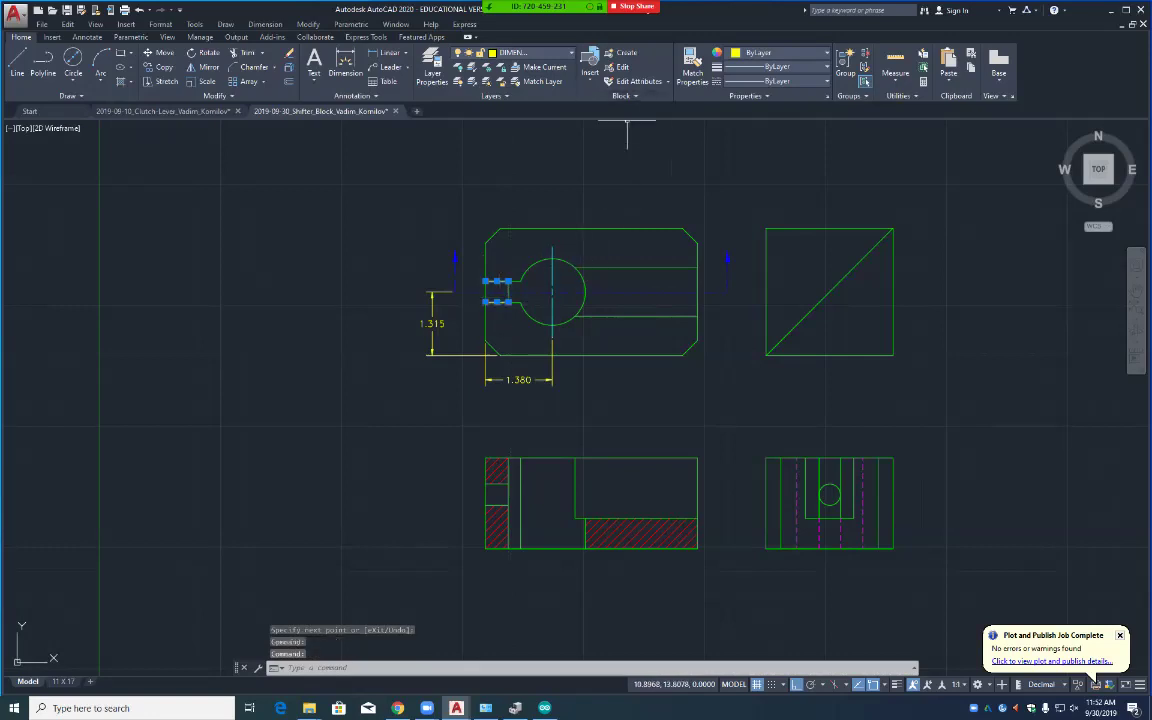
pyautogui.click(530, 52)
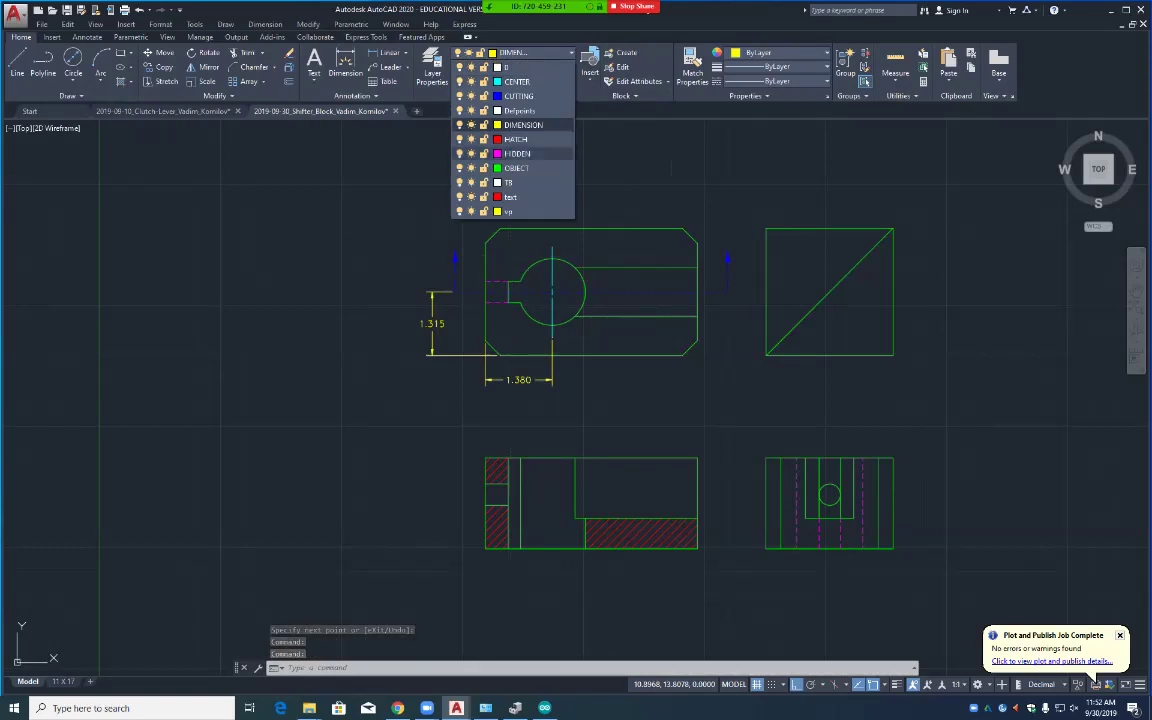
pyautogui.click(517, 153)
pyautogui.press('Escape')
pyautogui.hotkey('ctrl', 's')
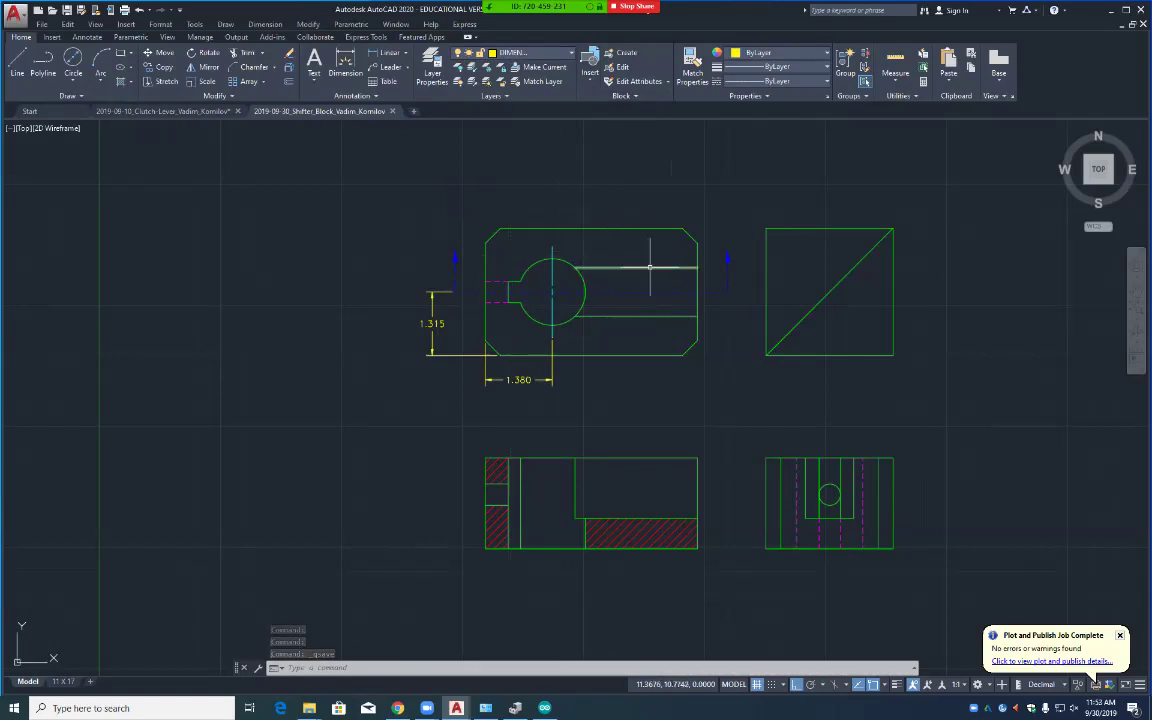
# Step: Review the arrowhead and center mark settings of the Standard dimension style, leaving them as they are
pyautogui.scroll(4, 625, 283)
pyautogui.scroll(2, 620, 290)
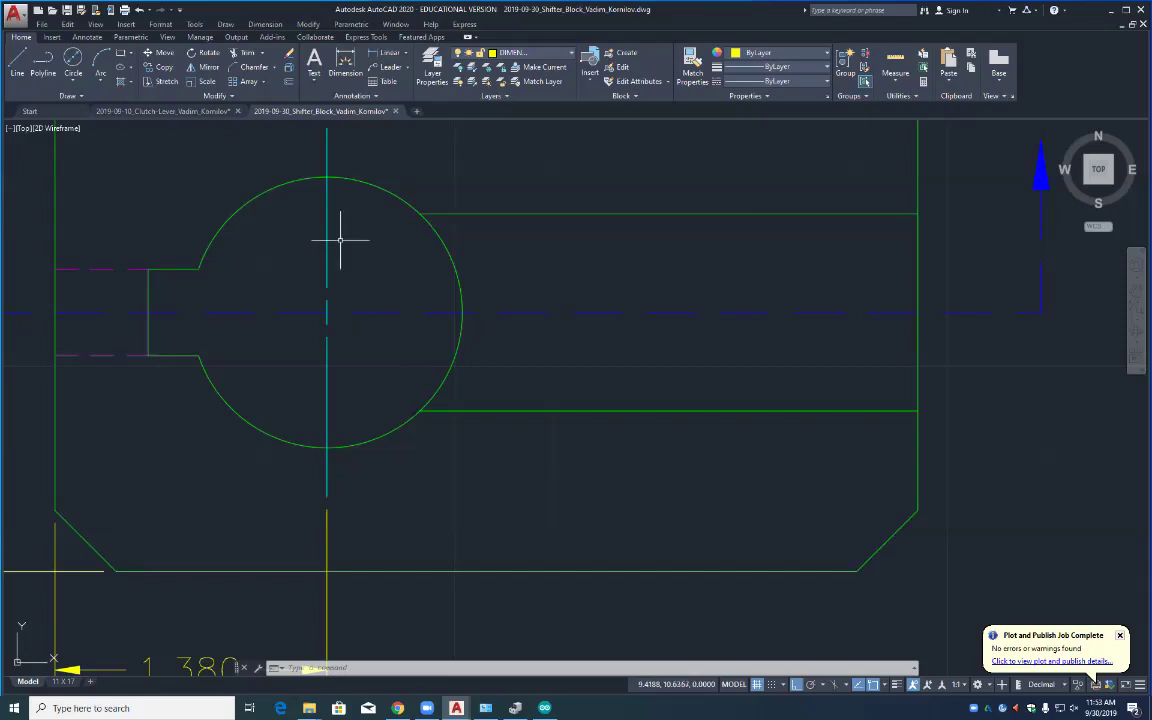
pyautogui.click(356, 96)
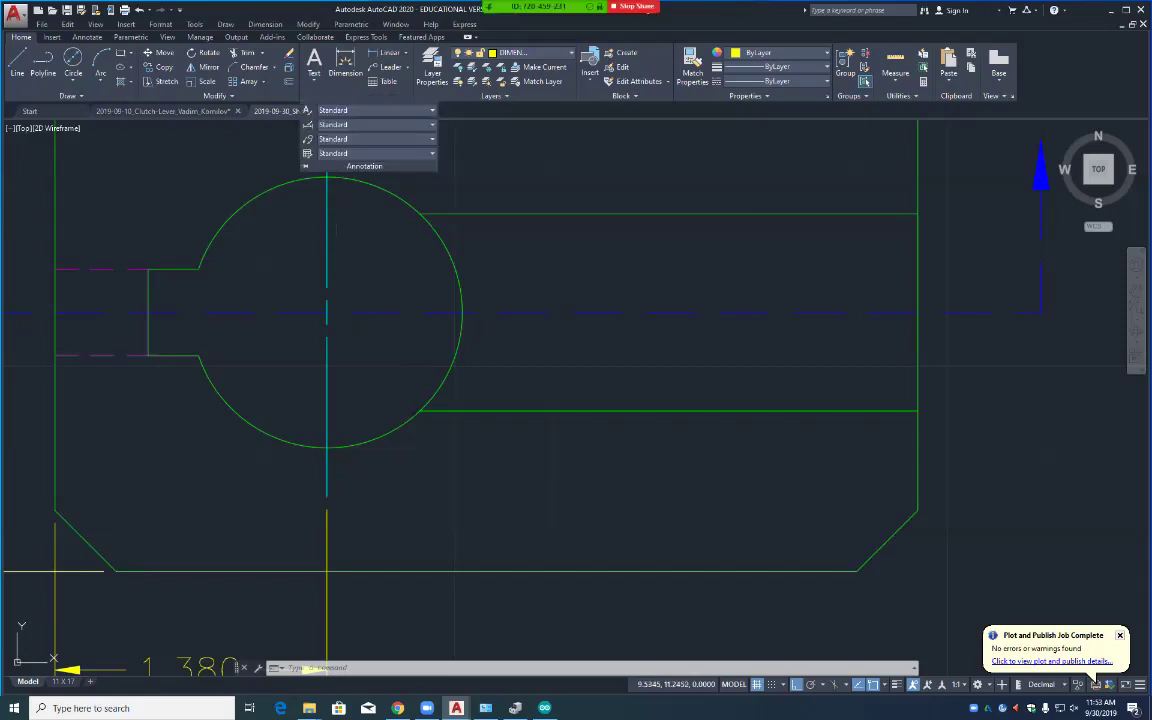
pyautogui.click(308, 124)
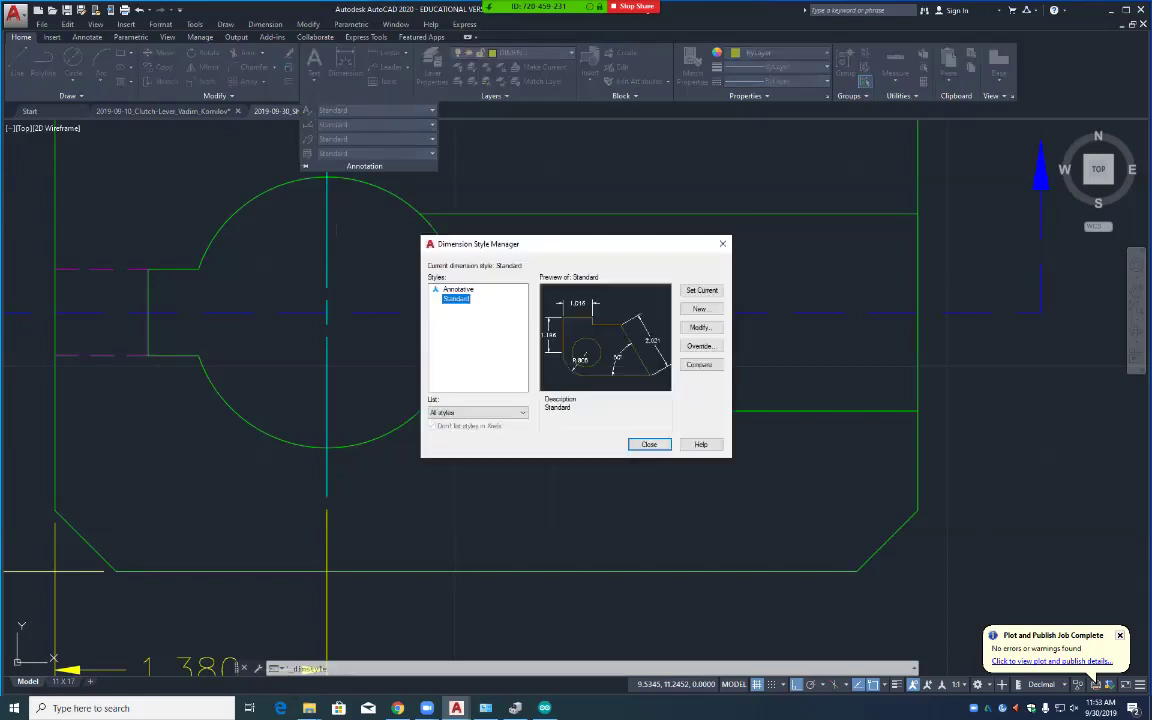
pyautogui.click(699, 327)
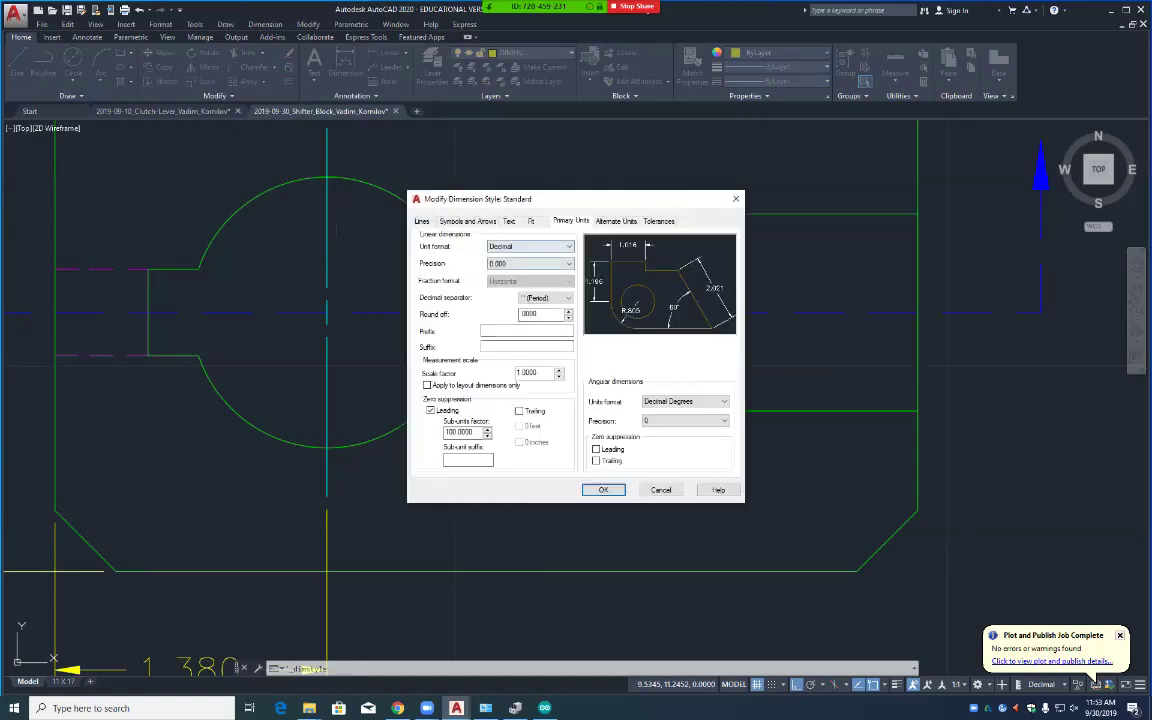
pyautogui.click(468, 221)
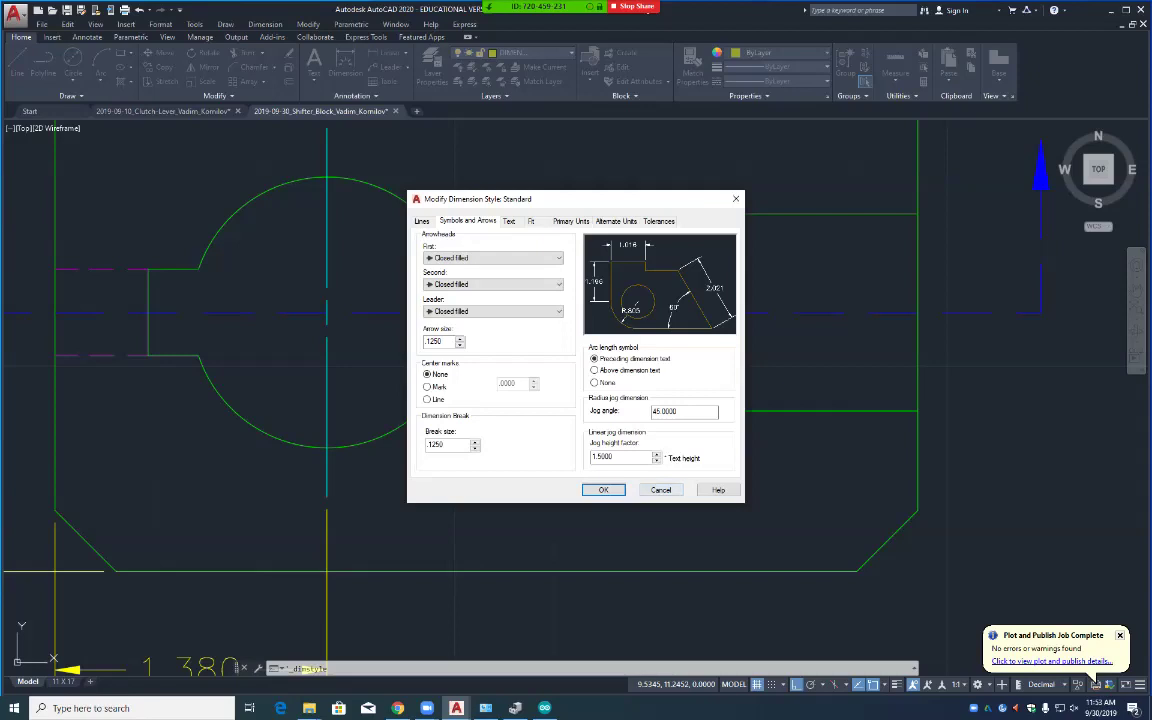
pyautogui.press('Return')
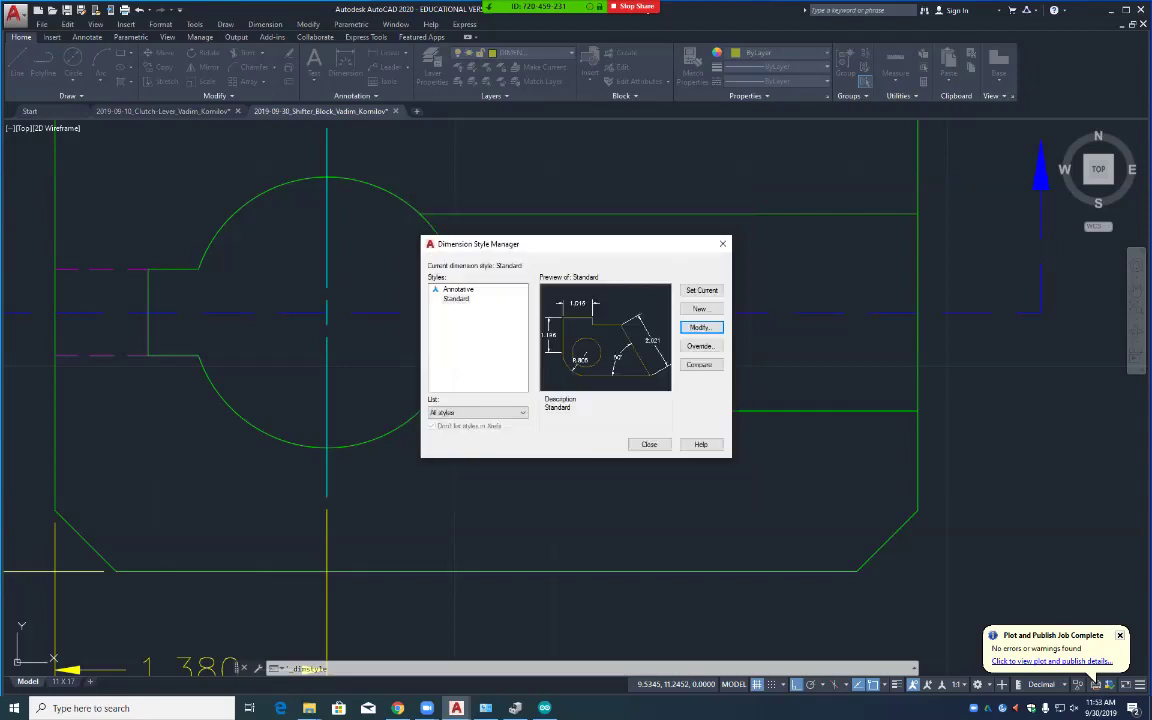
pyautogui.click(647, 443)
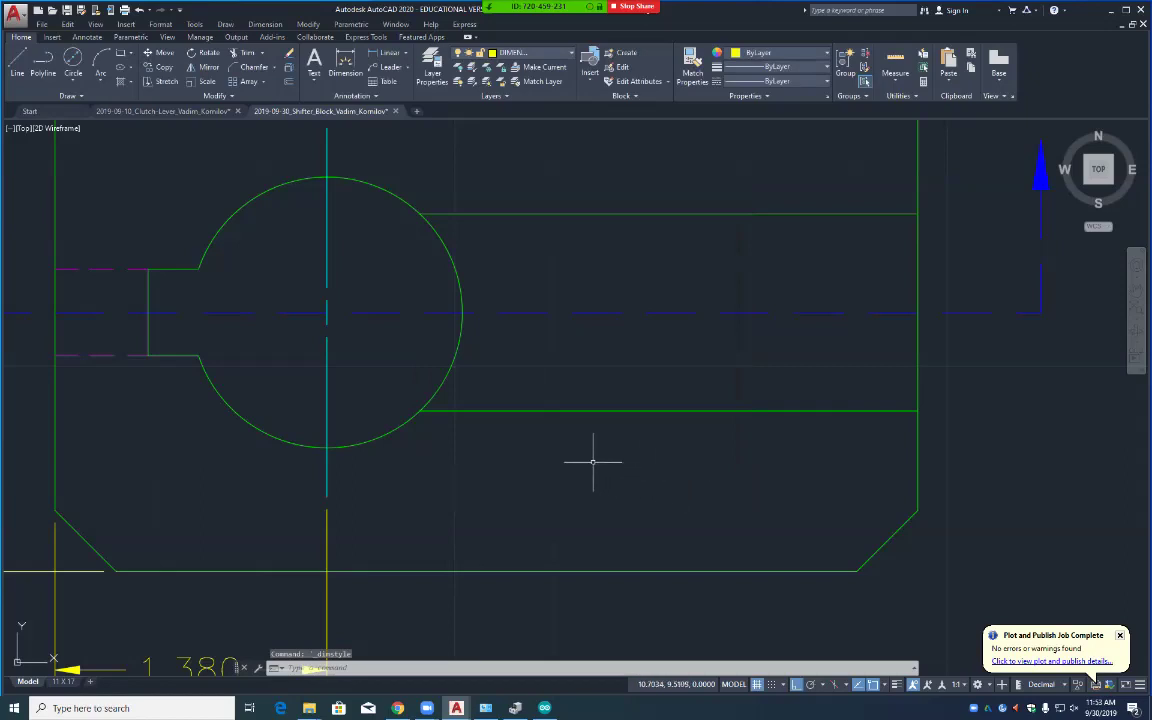
# Step: Add a diameter dimension to the large hole in the top view, placing its text at the hole's center
pyautogui.scroll(-4, 582, 460)
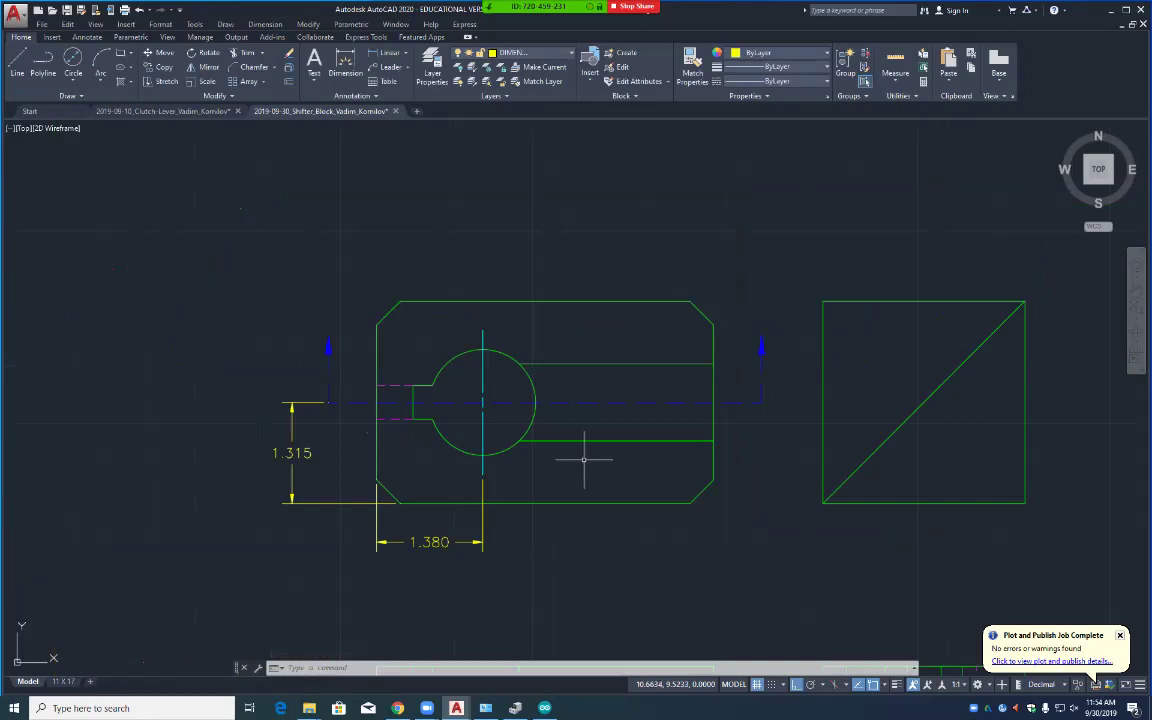
pyautogui.scroll(-2, 761, 514)
pyautogui.moveTo(779, 553); pyautogui.dragTo(692, 405, button='middle')
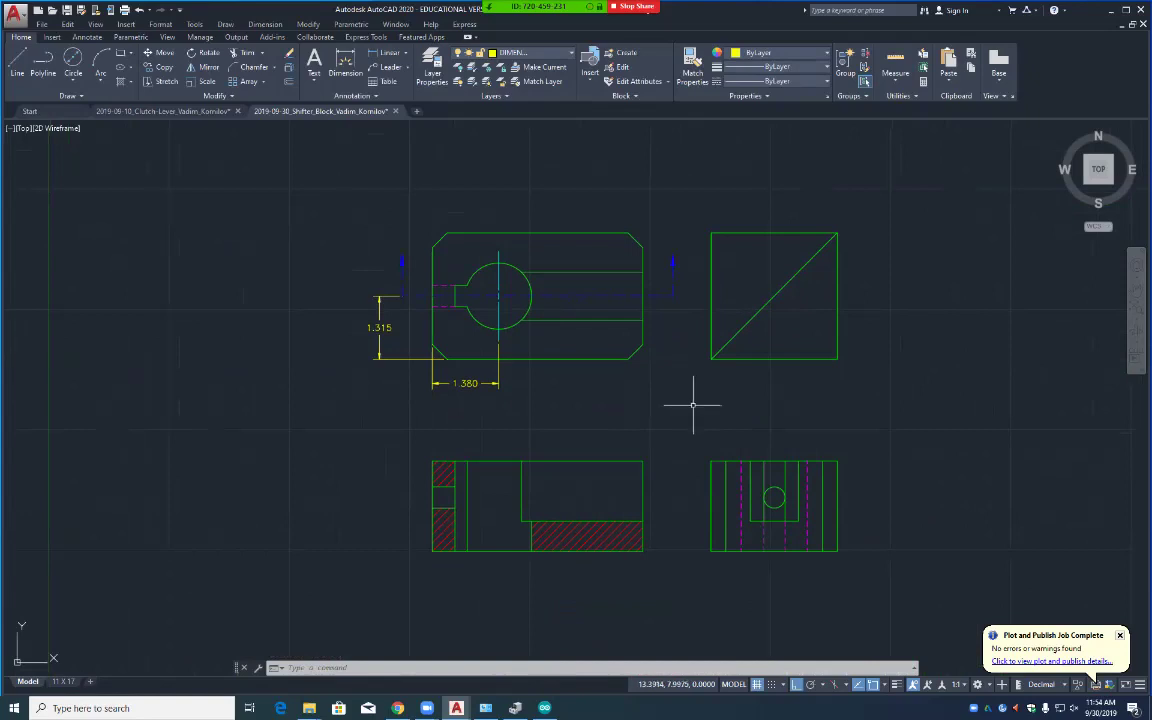
pyautogui.click(405, 53)
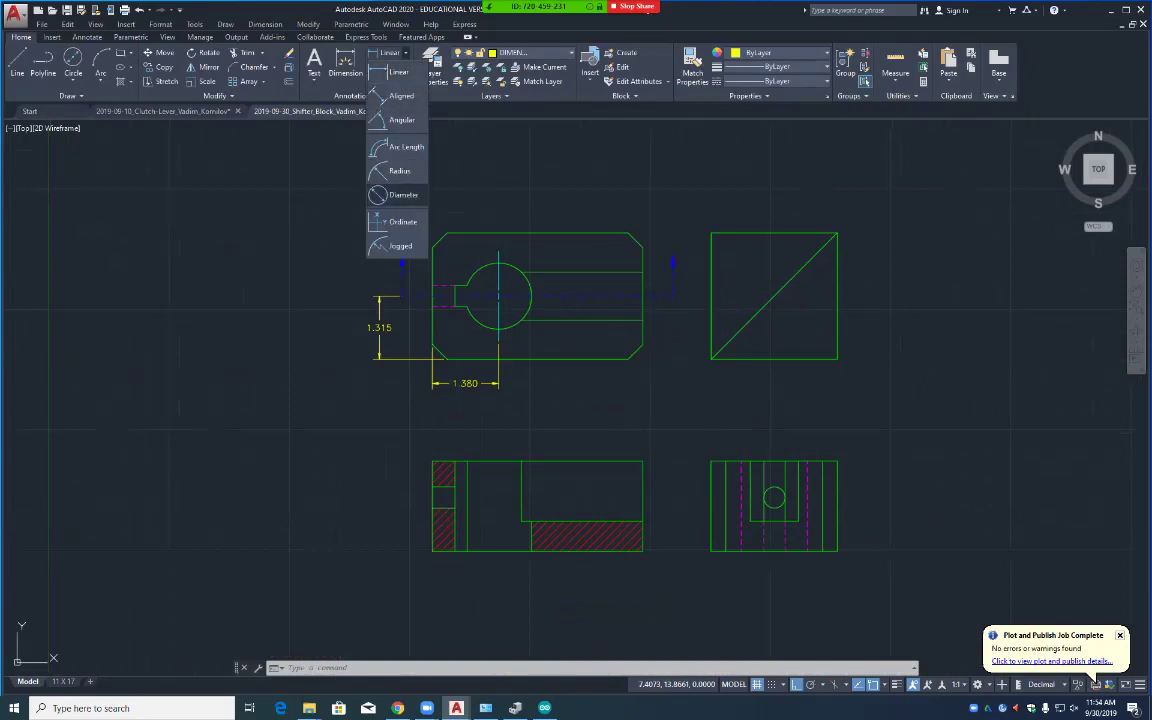
pyautogui.click(403, 194)
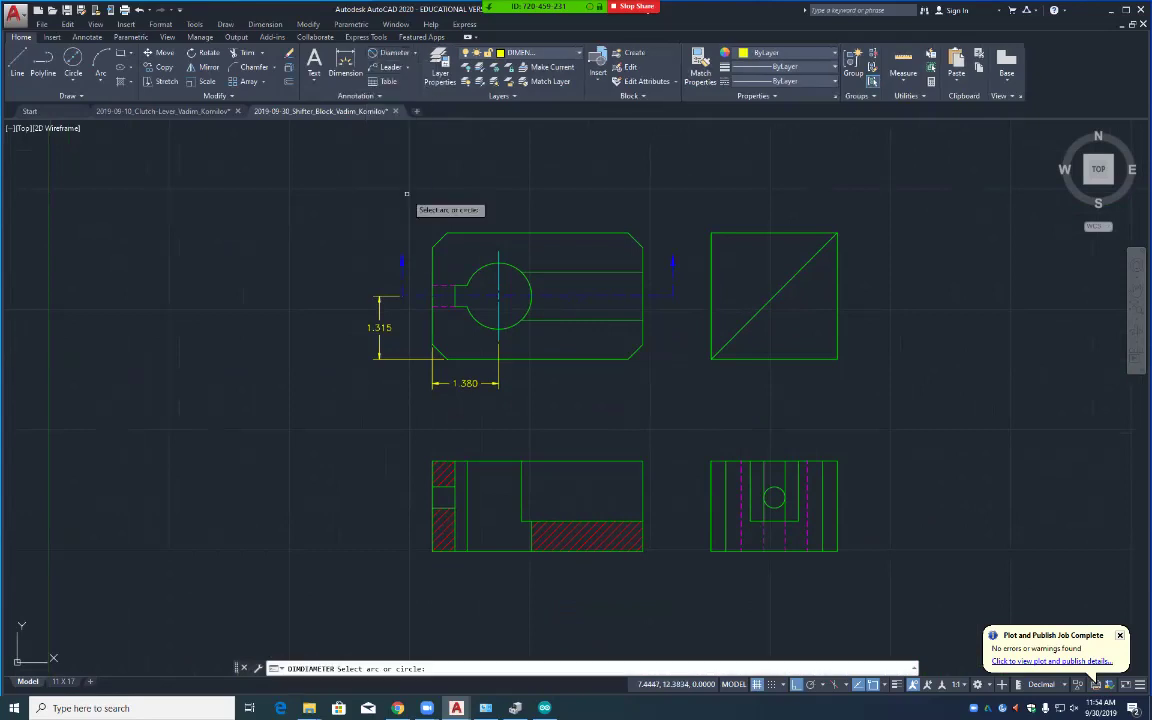
pyautogui.click(507, 265)
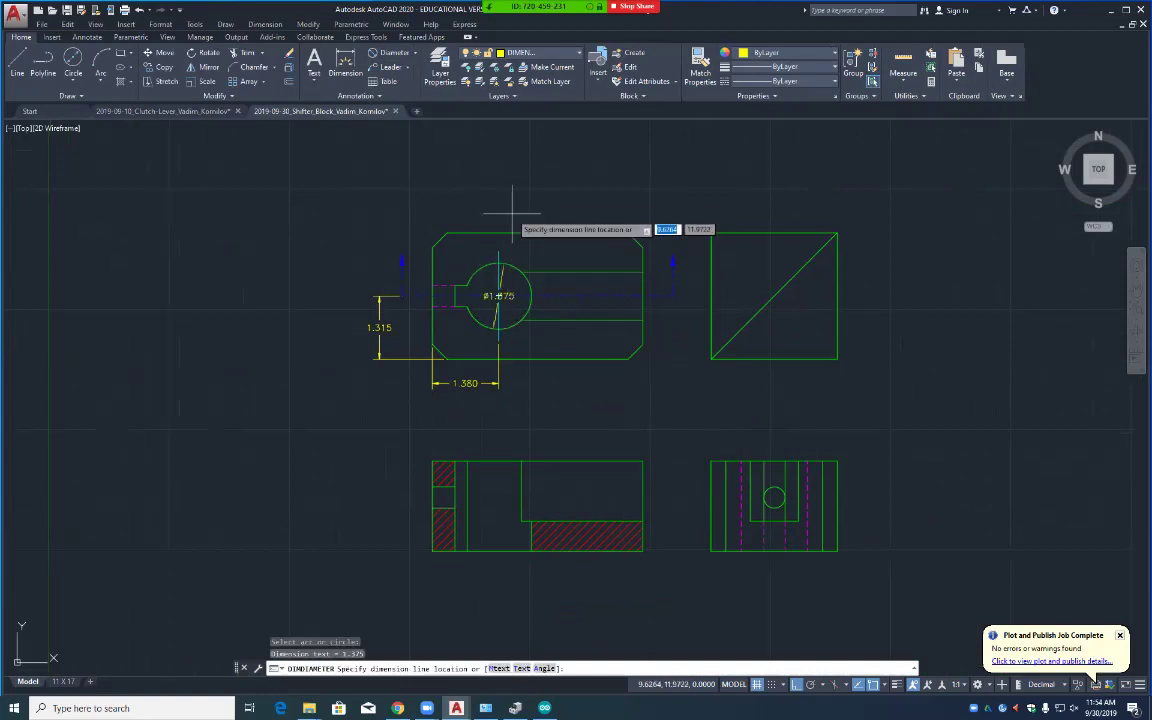
pyautogui.click(498, 295)
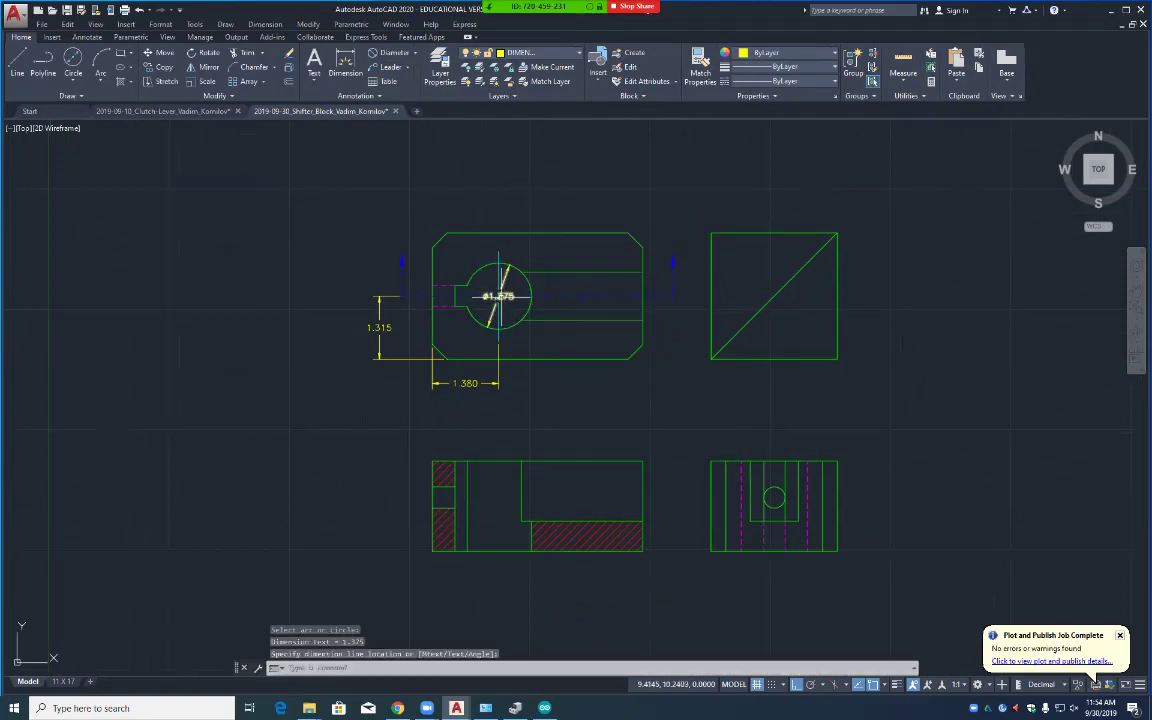
# Step: With Ortho off, move the hole's diameter text outside the block, above and right of the hole, and save the drawing
pyautogui.click(498, 295)
pyautogui.click(498, 296)
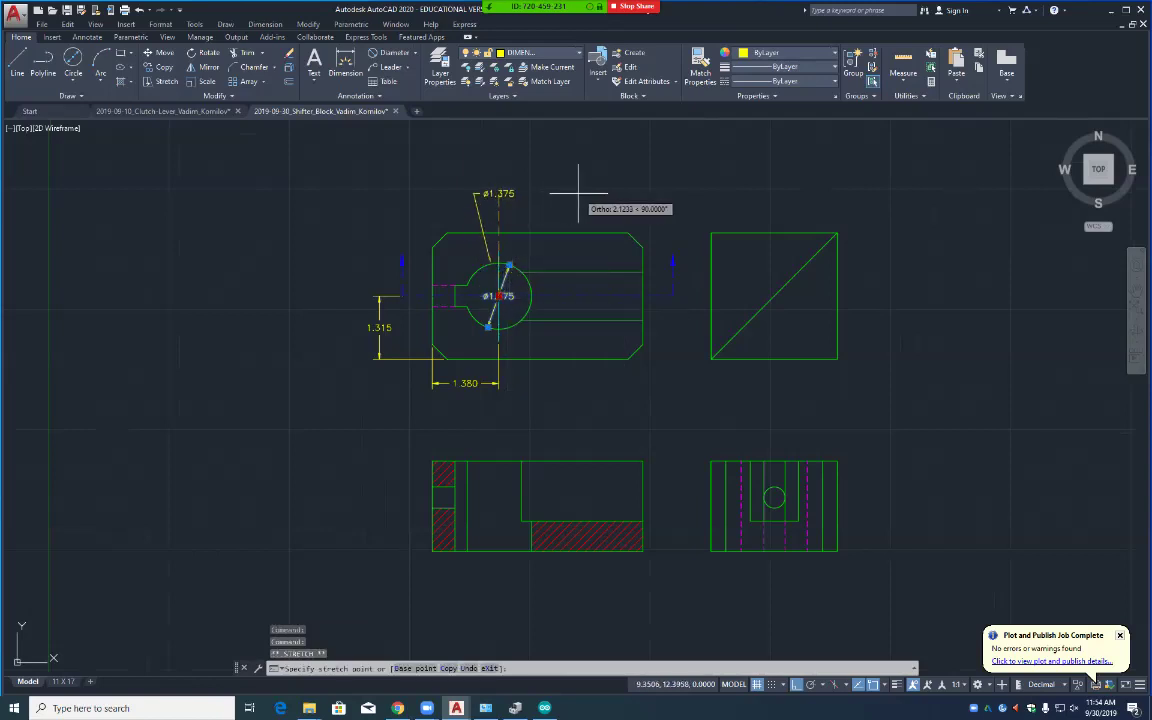
pyautogui.press('F8')
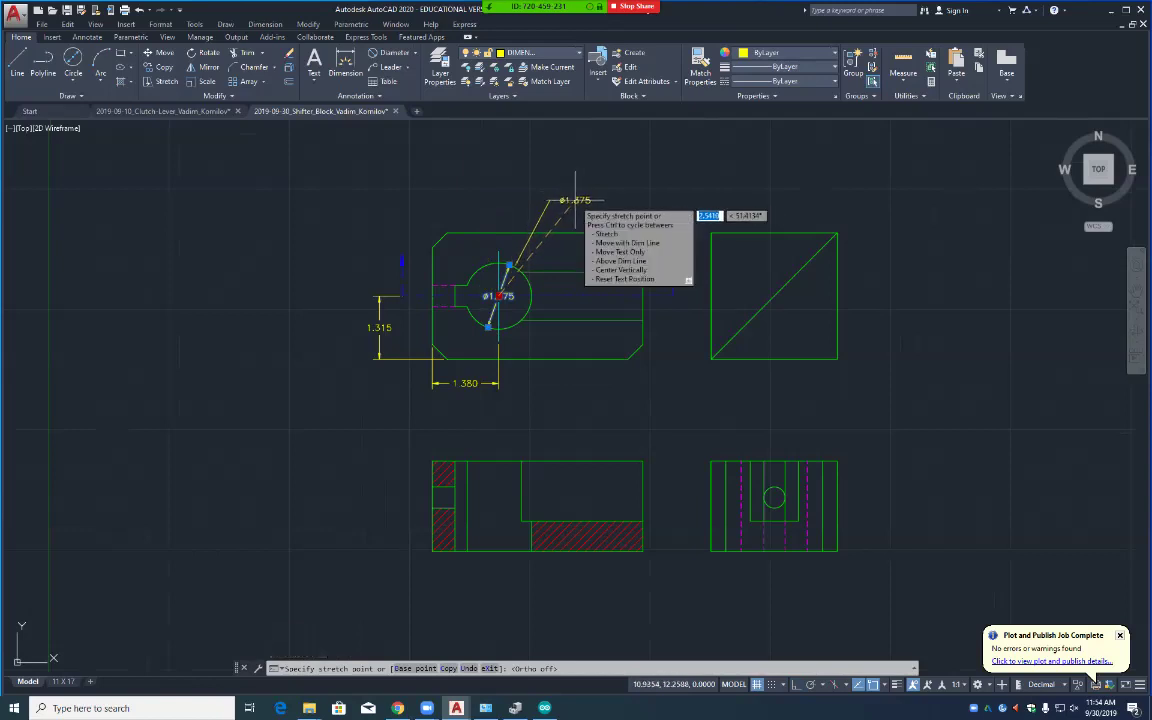
pyautogui.press('Escape')
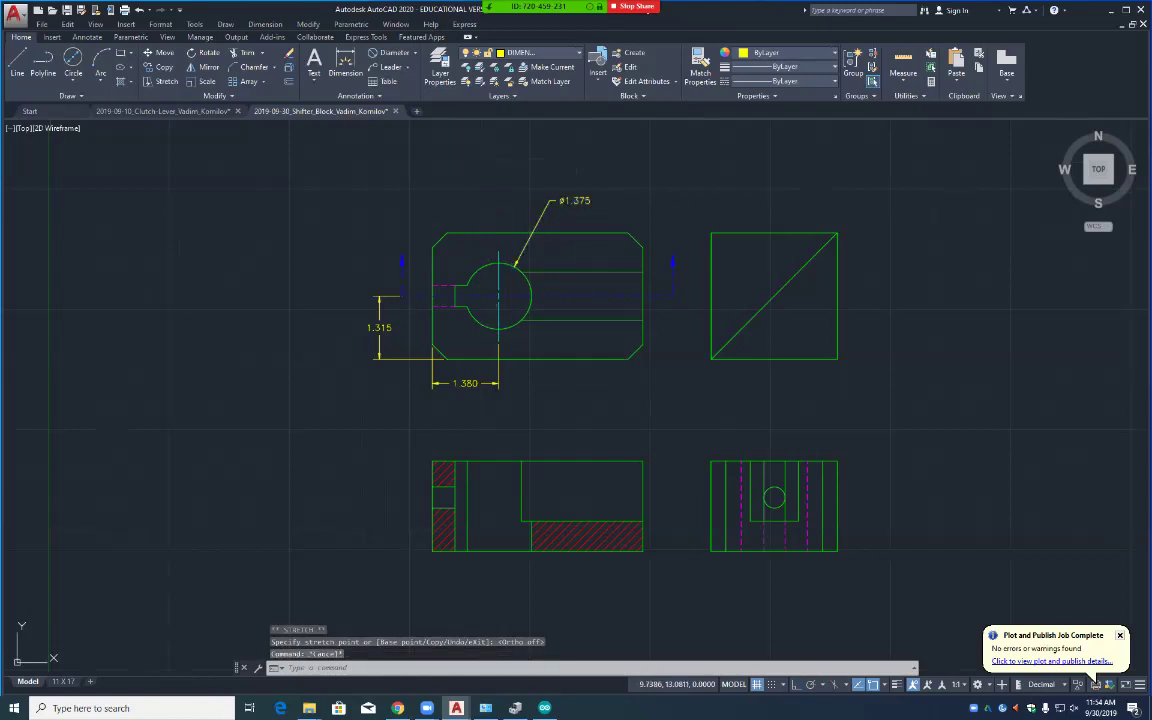
pyautogui.hotkey('ctrl', 's')
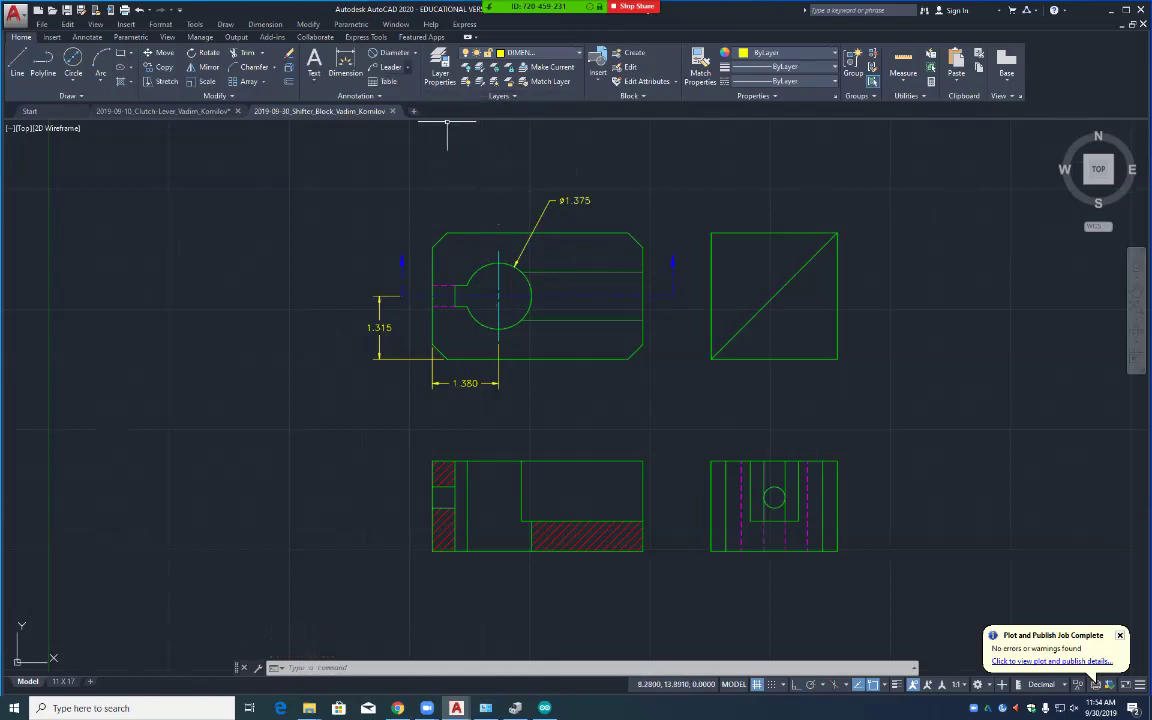
# Step: Place a multileader from the midpoint of the keyway's upper edge to a landing above the block's upper-left corner
pyautogui.click(400, 67)
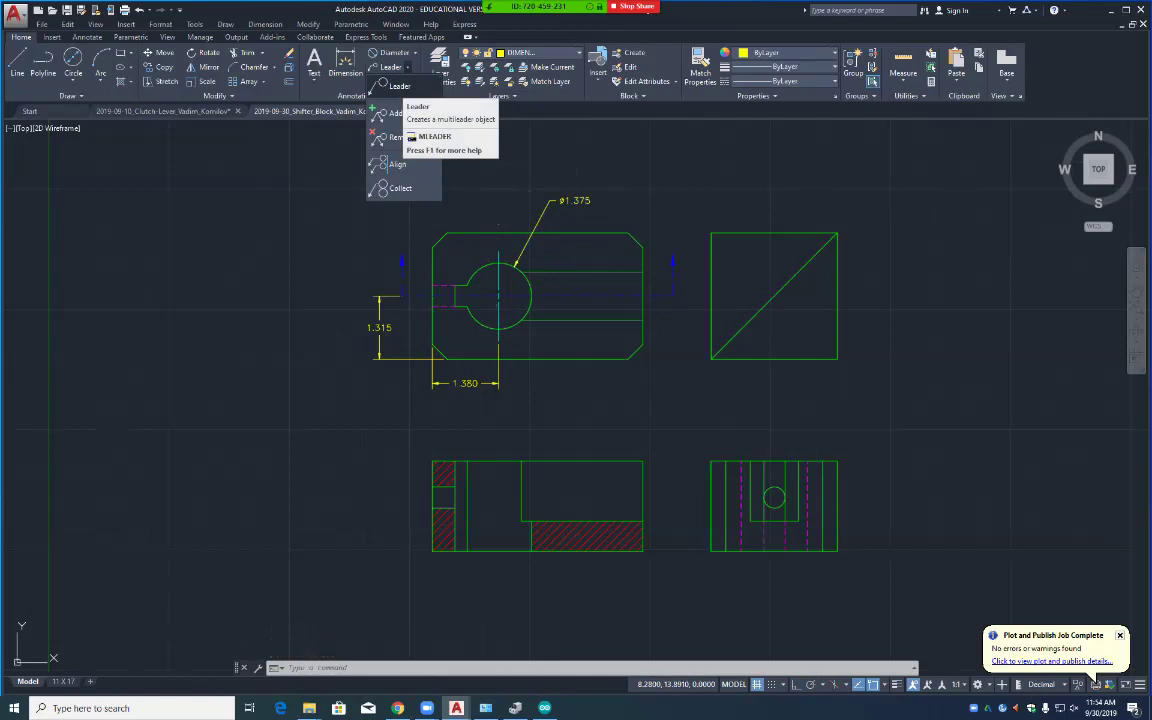
pyautogui.click(392, 86)
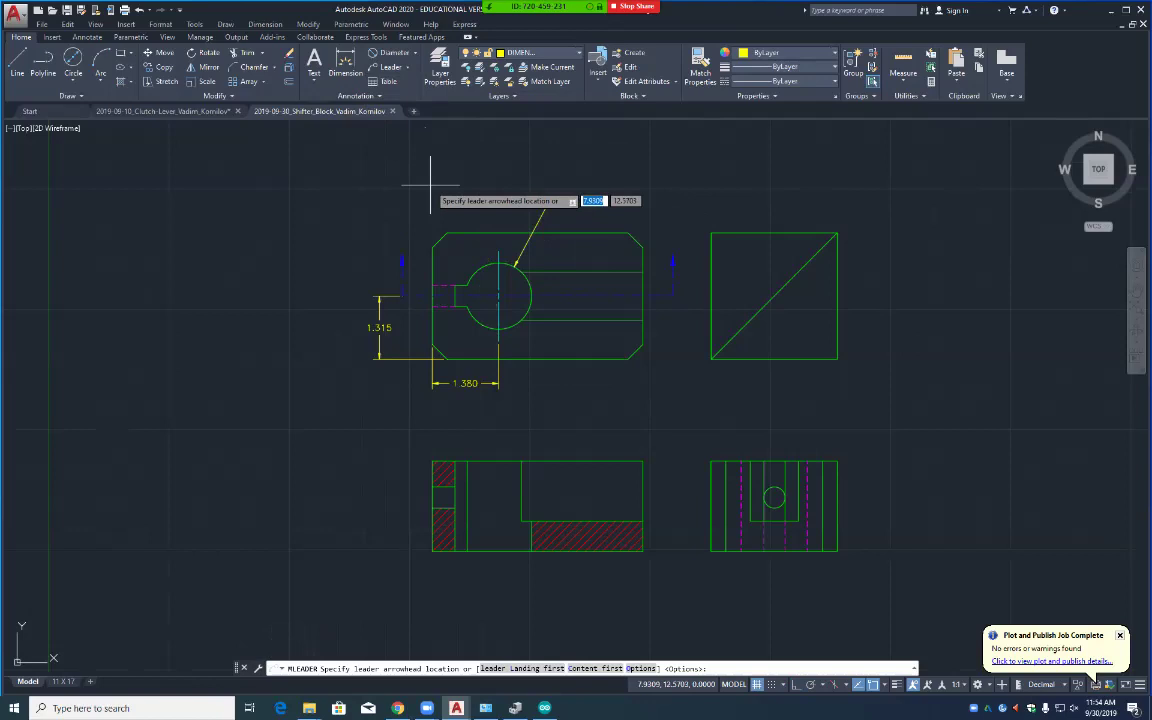
pyautogui.scroll(5, 462, 278)
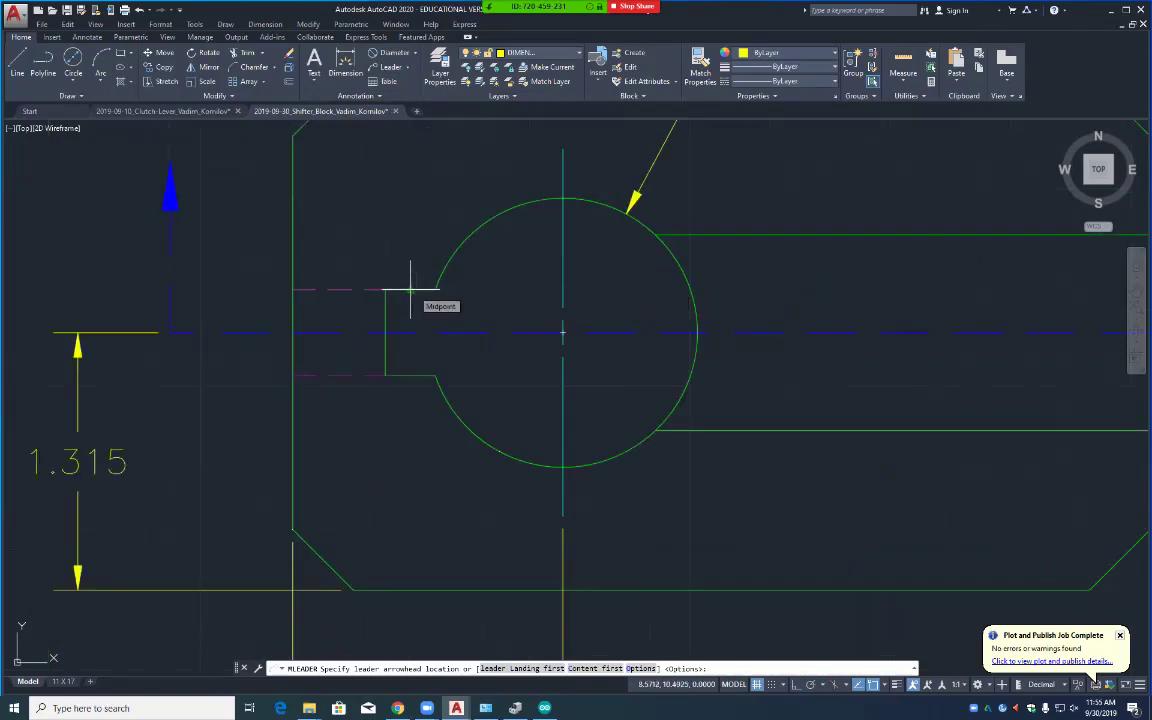
pyautogui.click(410, 289)
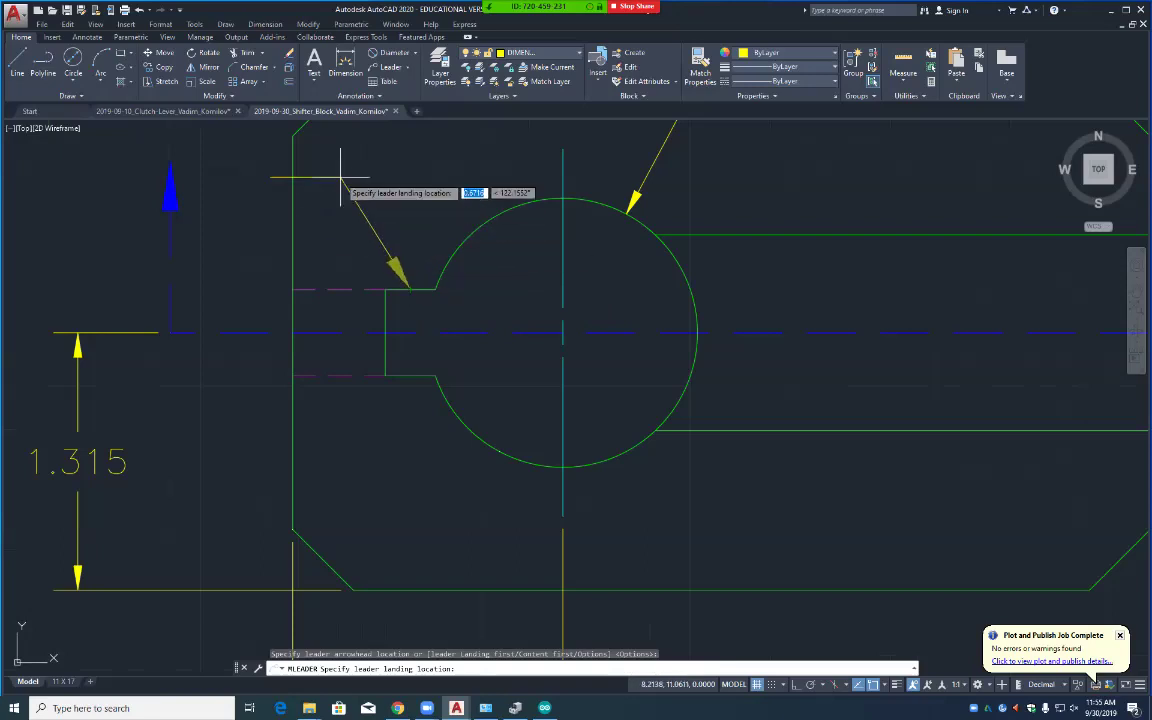
pyautogui.scroll(-4, 330, 152)
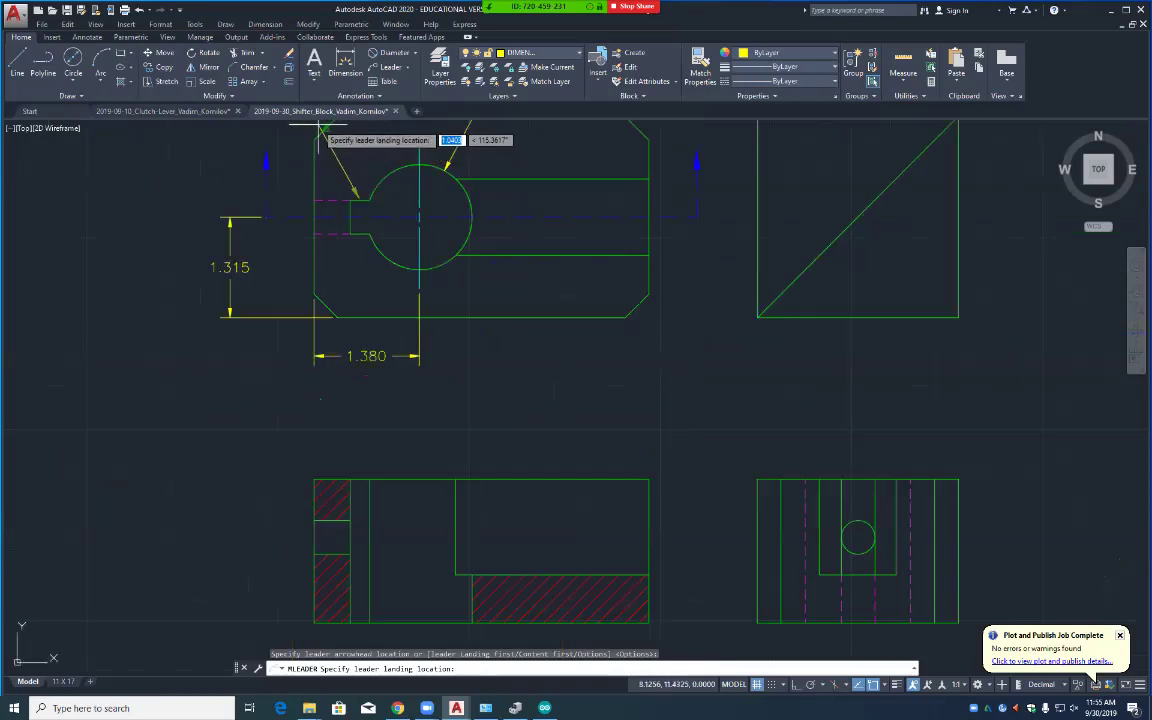
pyautogui.moveTo(298, 128); pyautogui.dragTo(336, 232, button='middle')
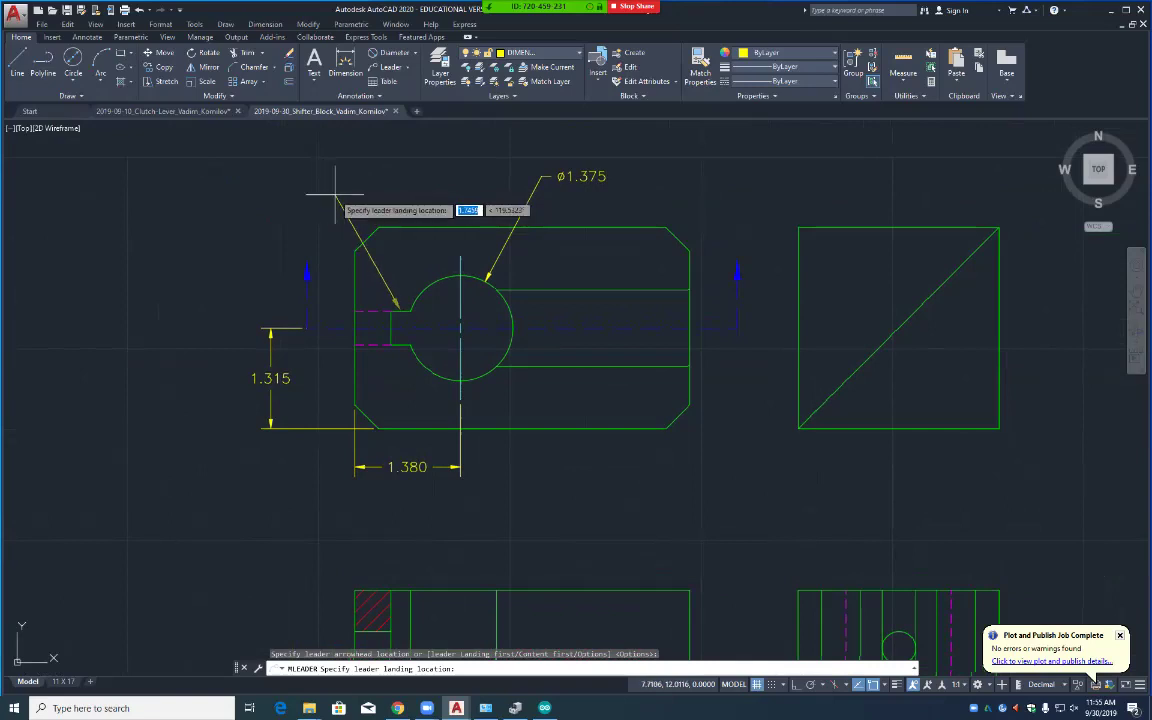
pyautogui.click(332, 195)
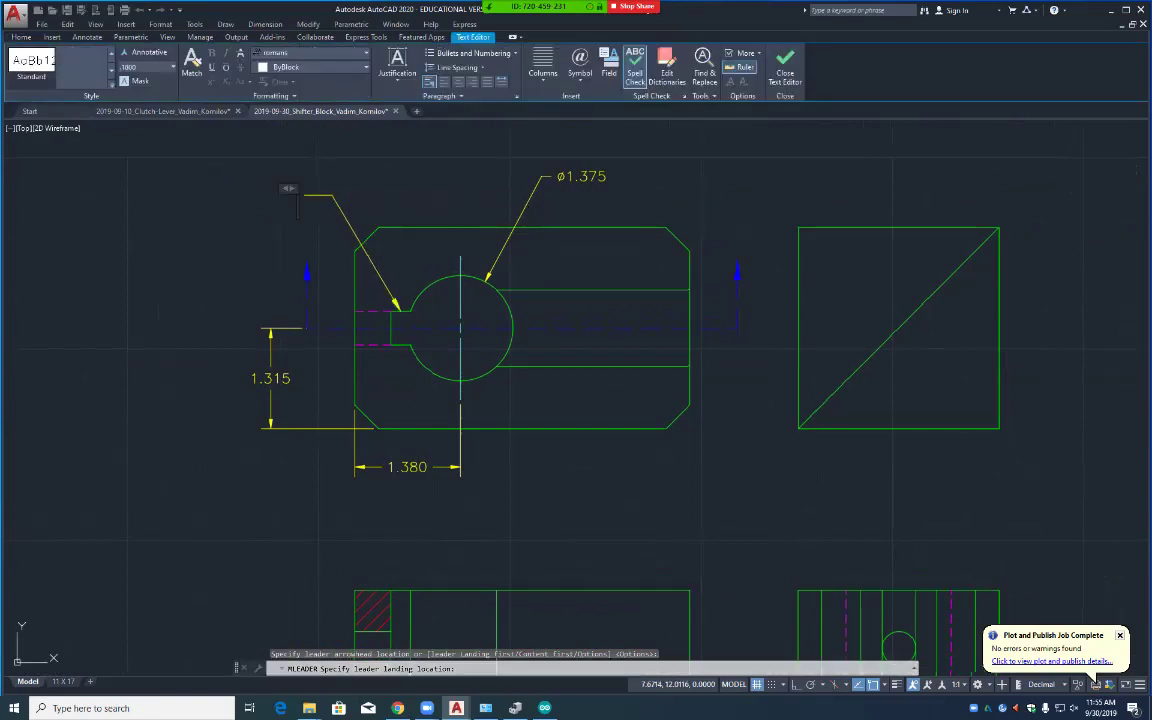
# Step: Enter ".44 X .22 KEYWAY" as the leader's text and keep the text changes
pyautogui.write('.44 X')
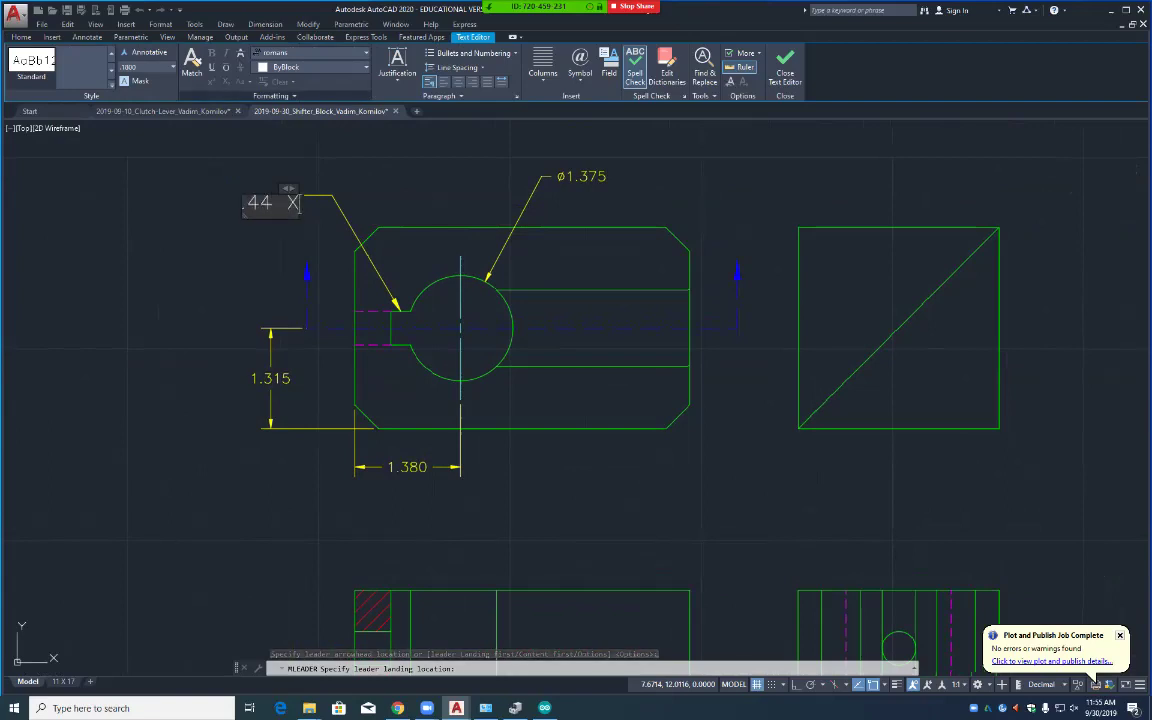
pyautogui.write(' .')
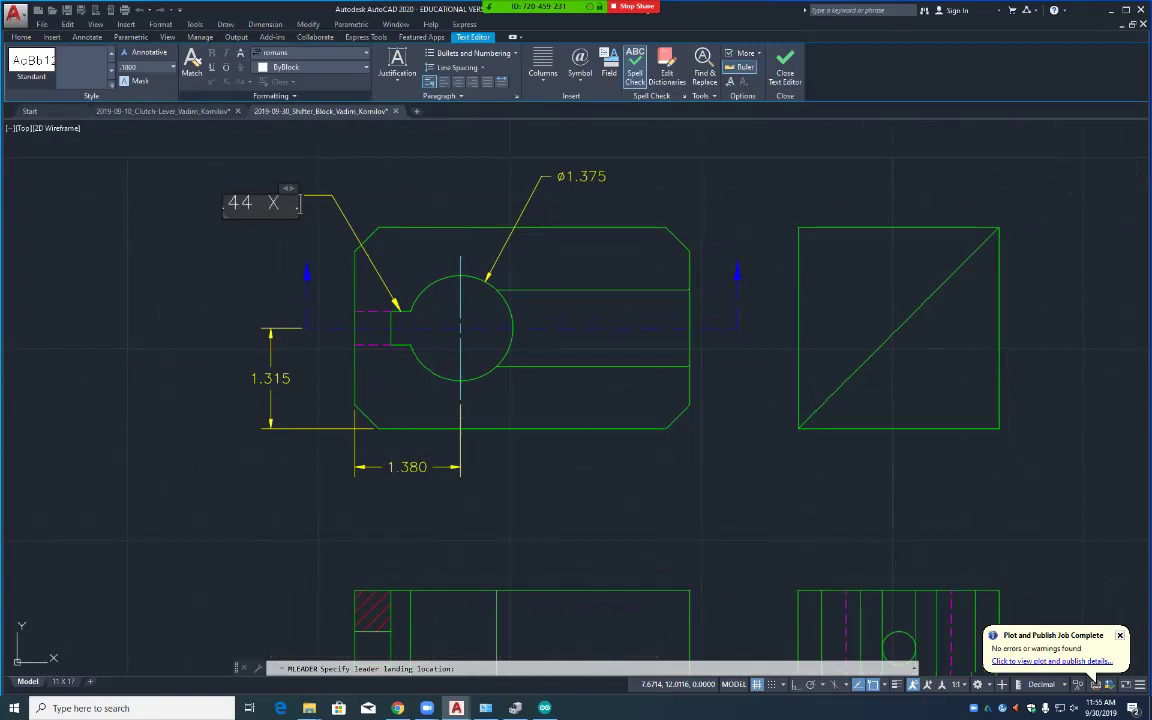
pyautogui.write('22')
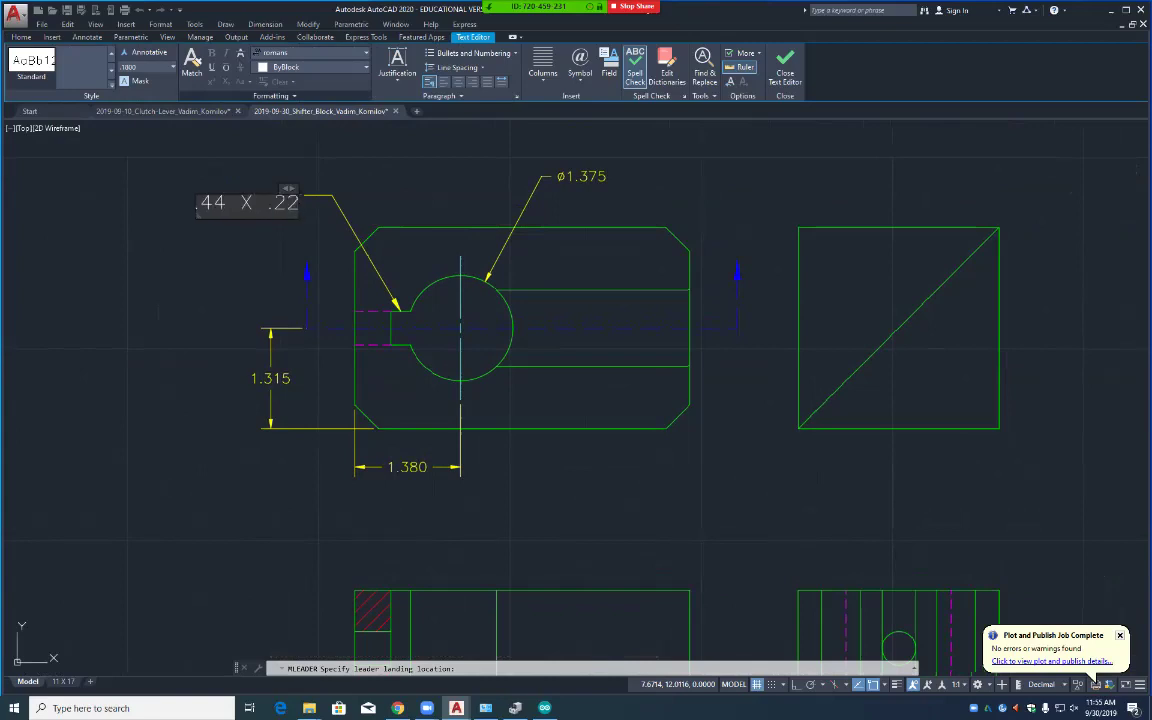
pyautogui.write(' KE')
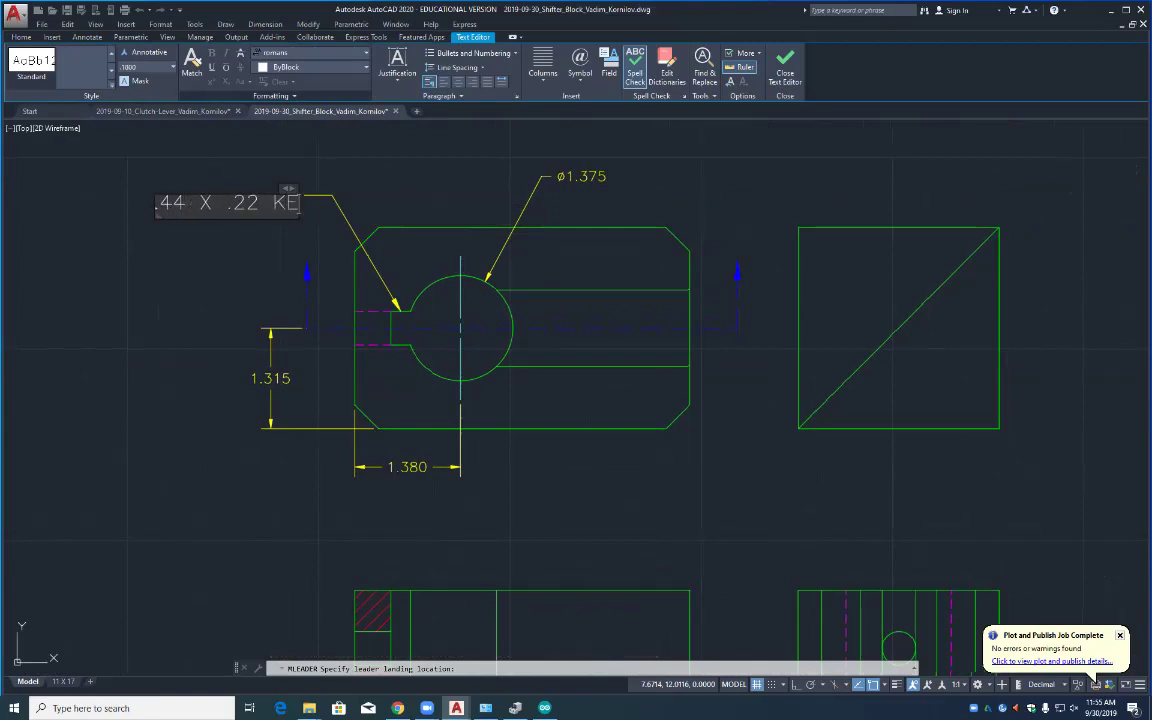
pyautogui.write('YWAY')
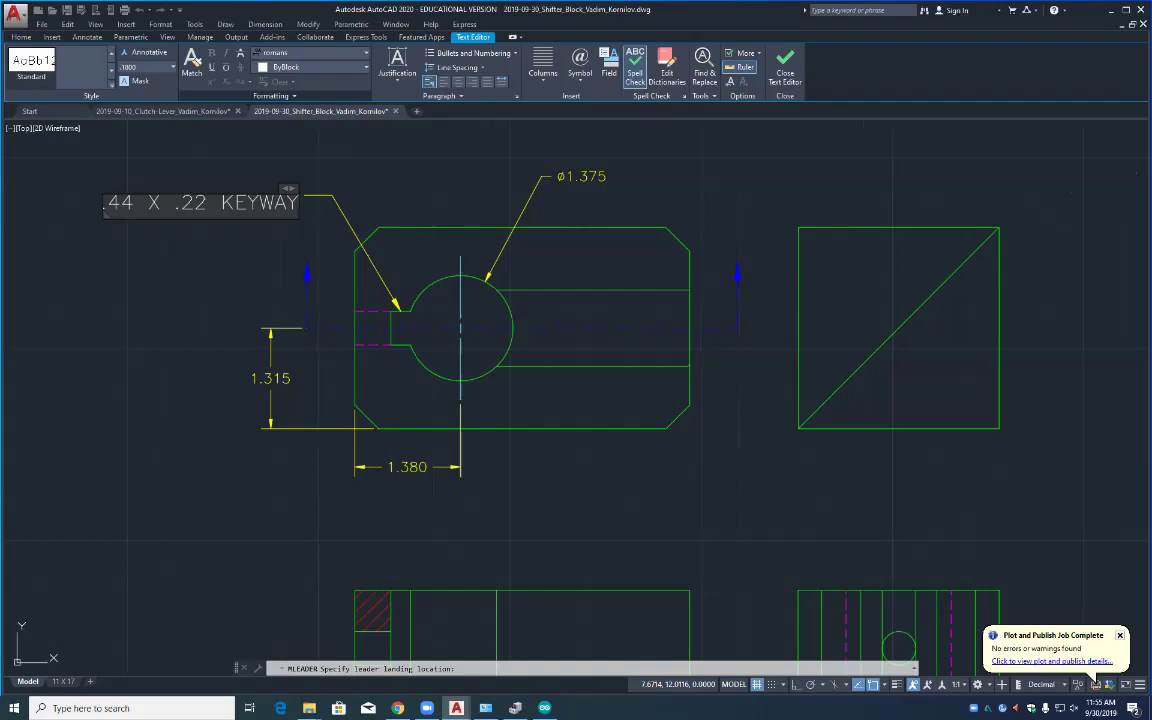
pyautogui.press('Escape')
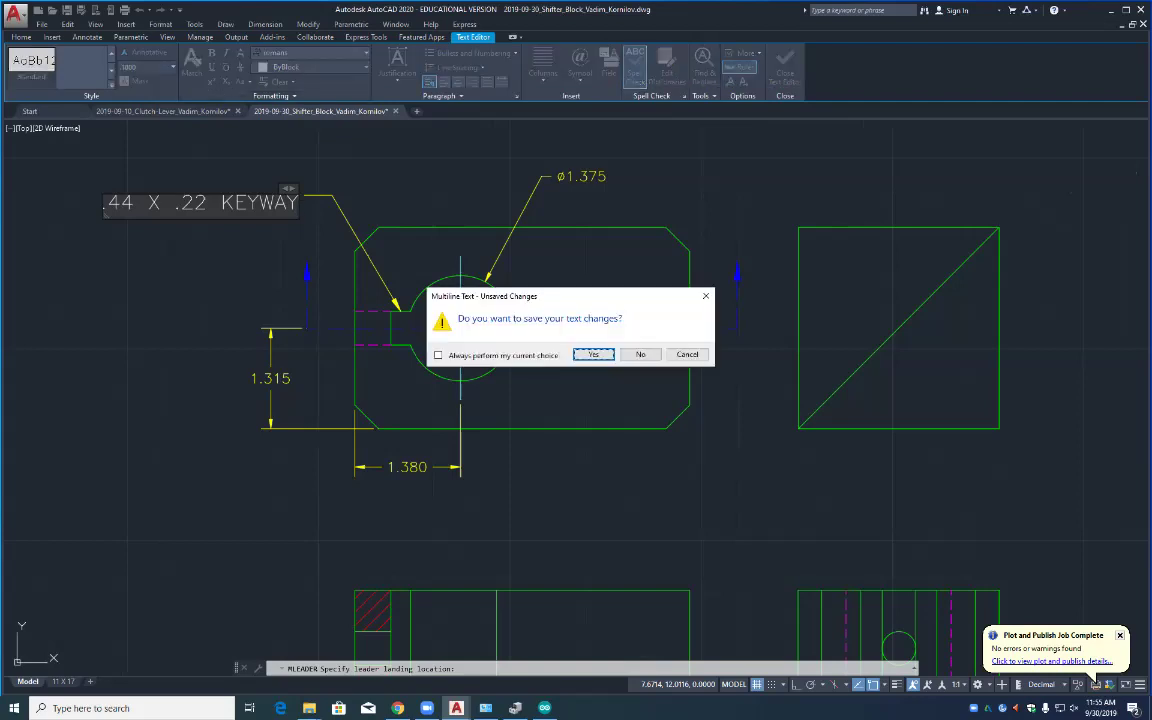
pyautogui.click(593, 354)
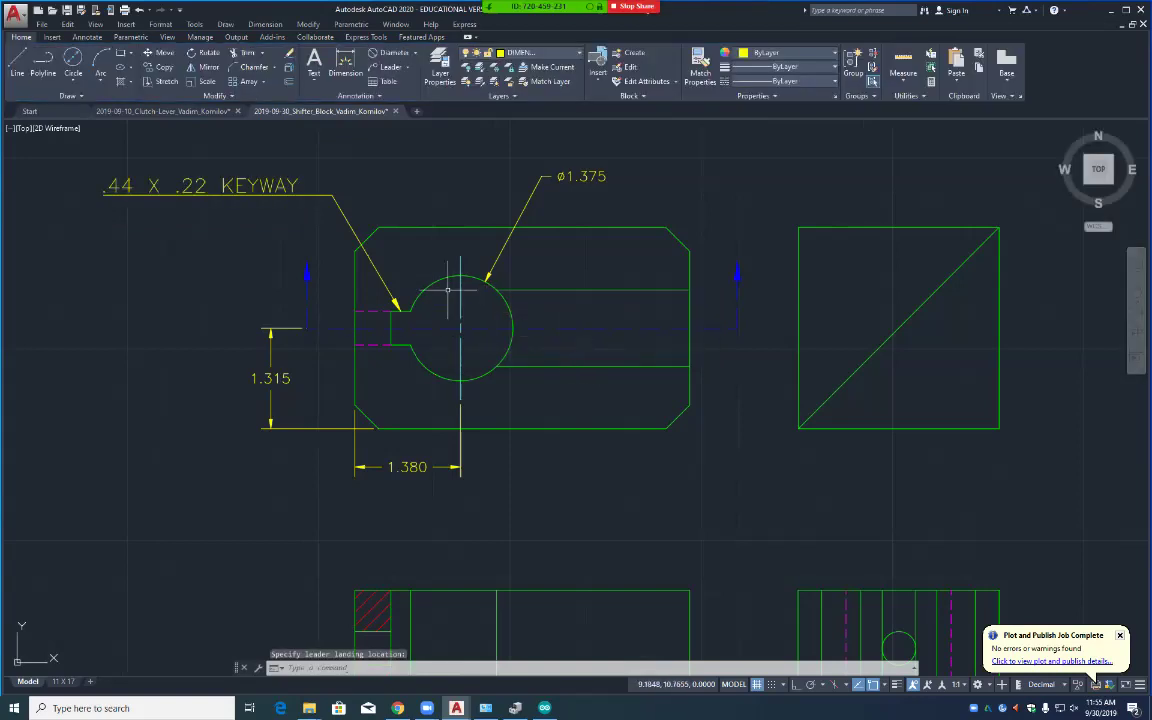
# Step: Open the keyway leader's properties and set its arrowhead size to .125, keeping the straight leader type
pyautogui.rightClick(307, 196)
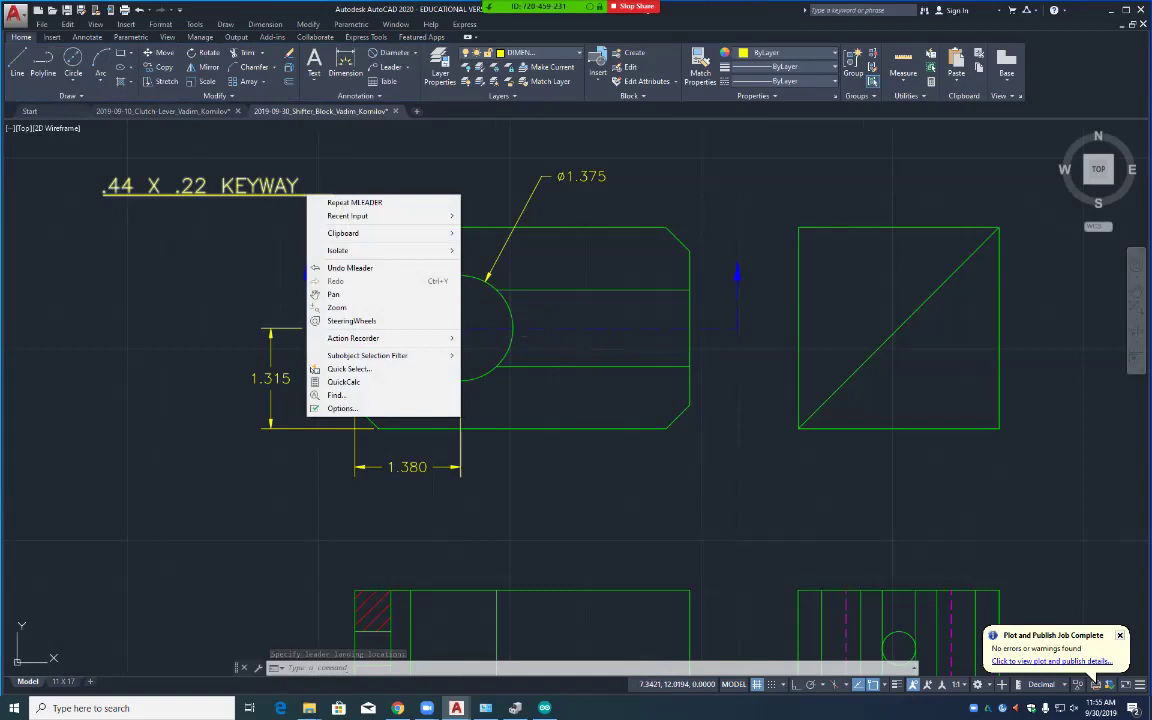
pyautogui.click(254, 212)
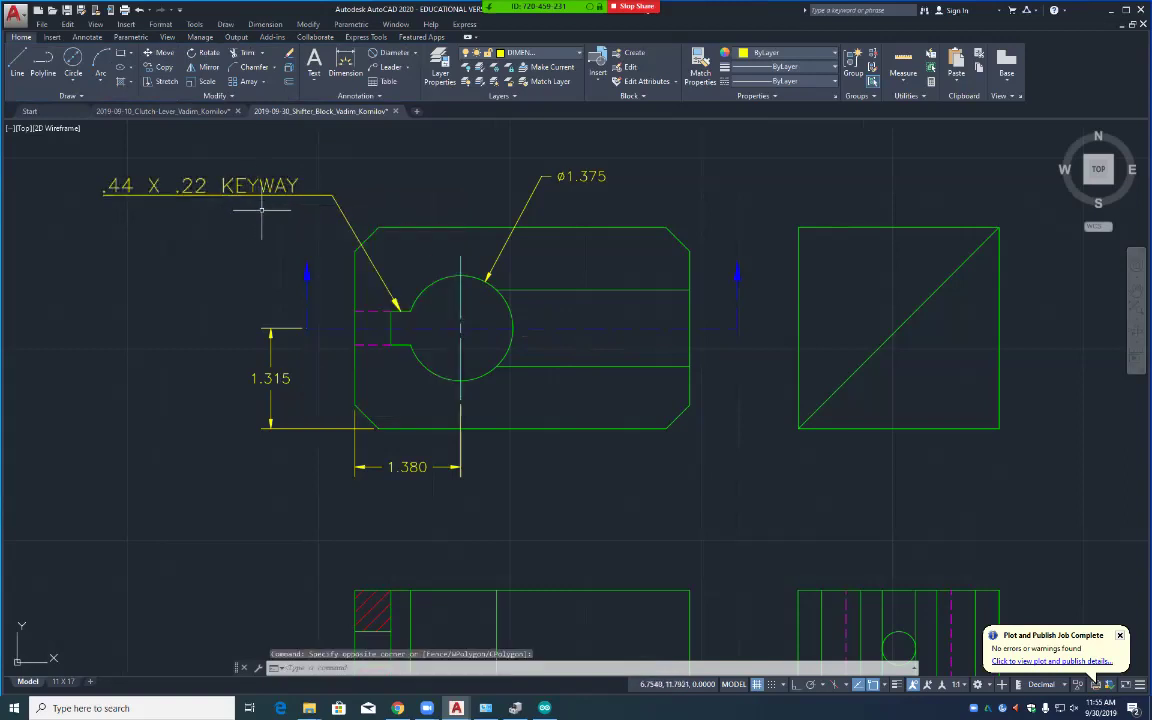
pyautogui.click(211, 152)
pyautogui.rightClick(266, 194)
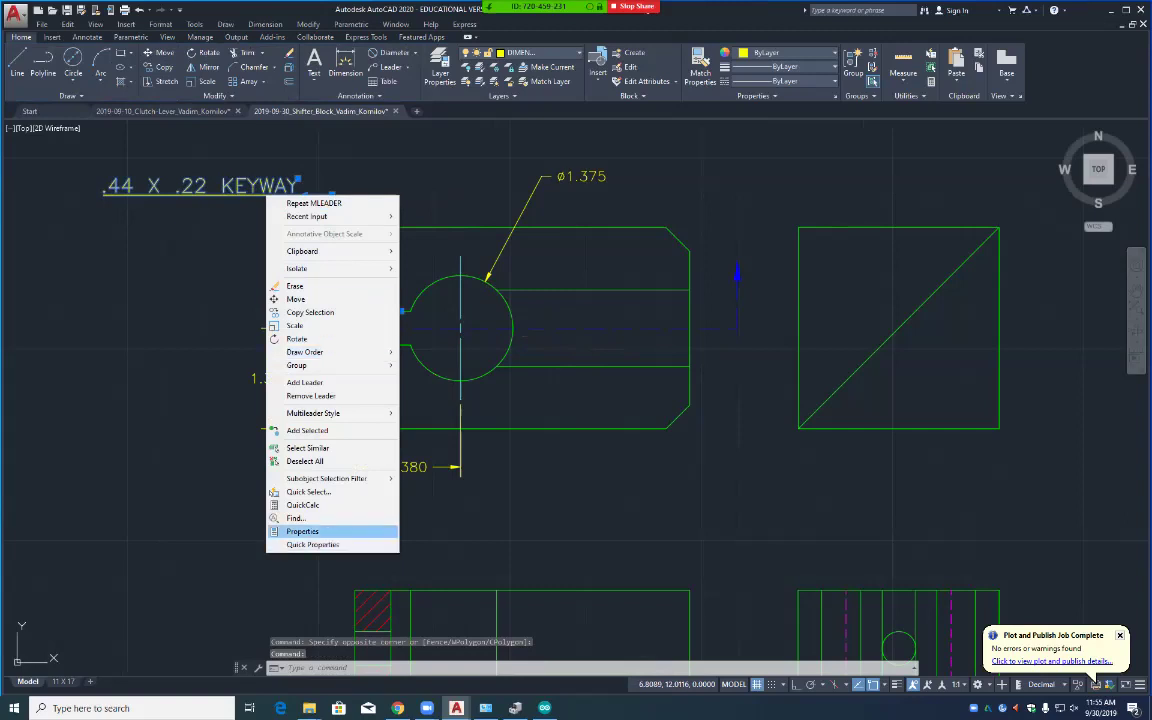
pyautogui.click(302, 531)
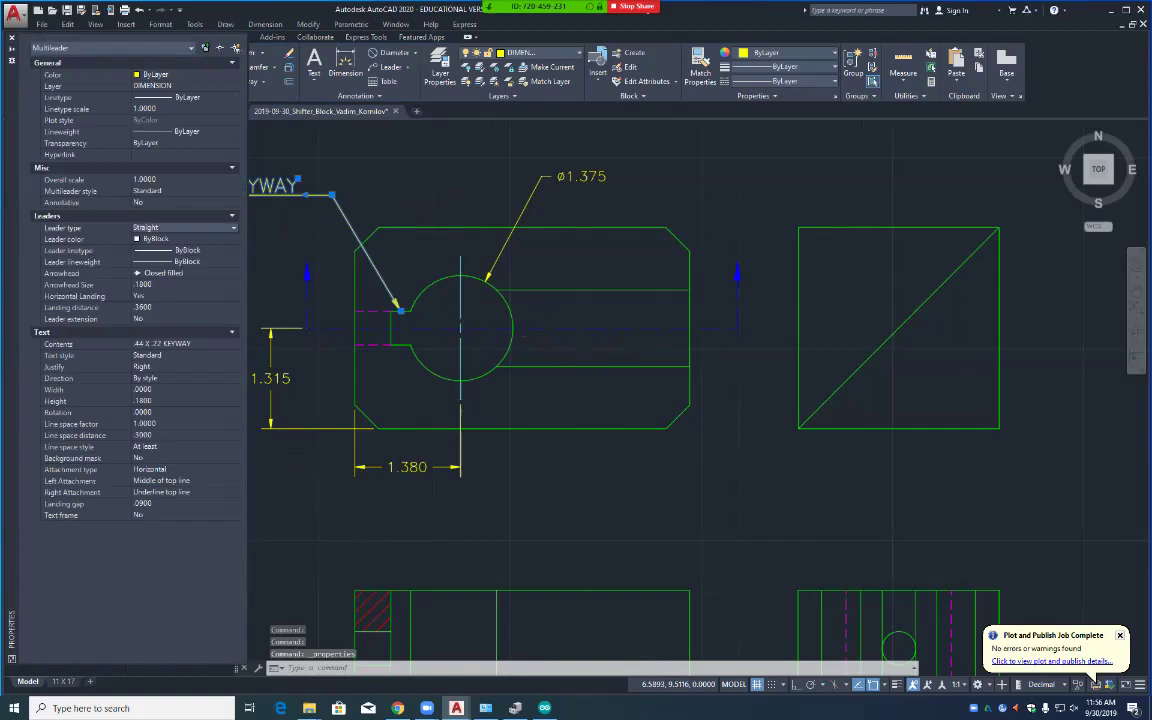
pyautogui.click(185, 228)
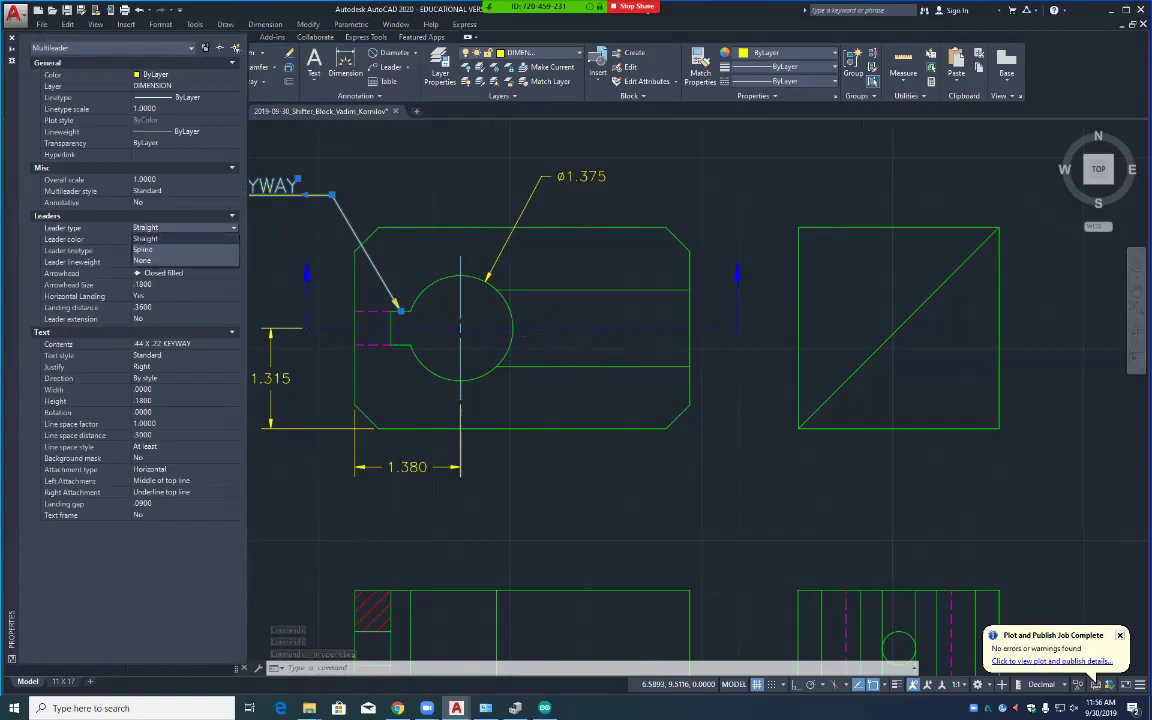
pyautogui.press('Escape')
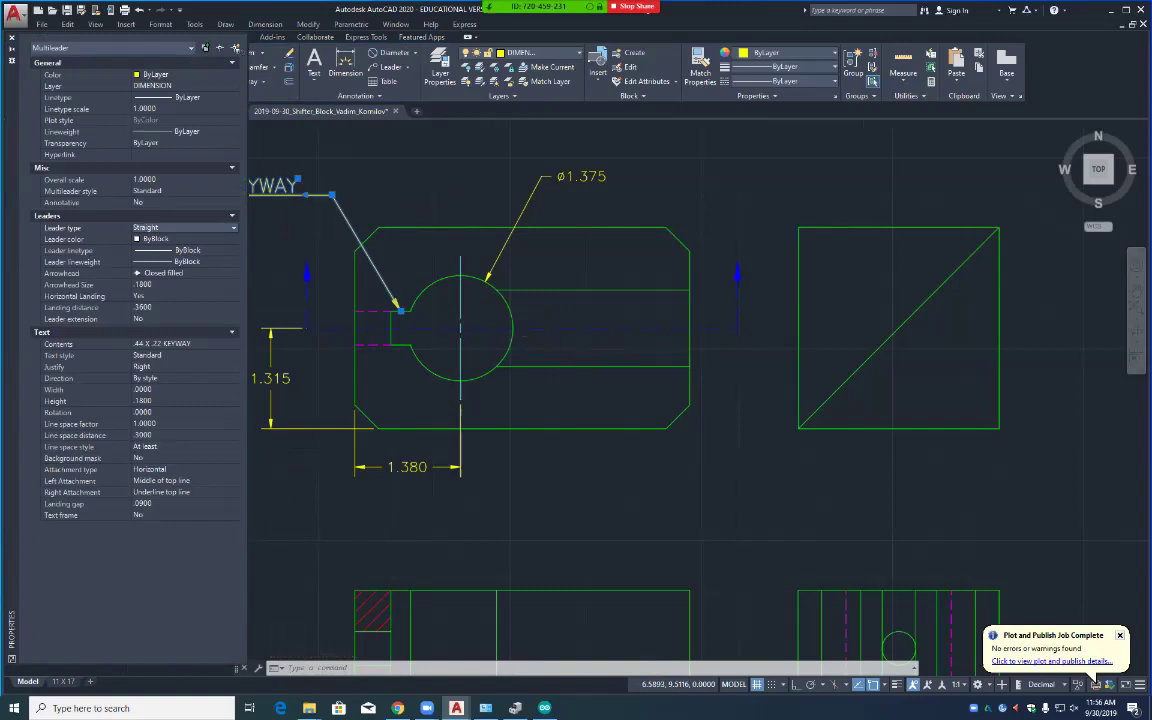
pyautogui.click(180, 285)
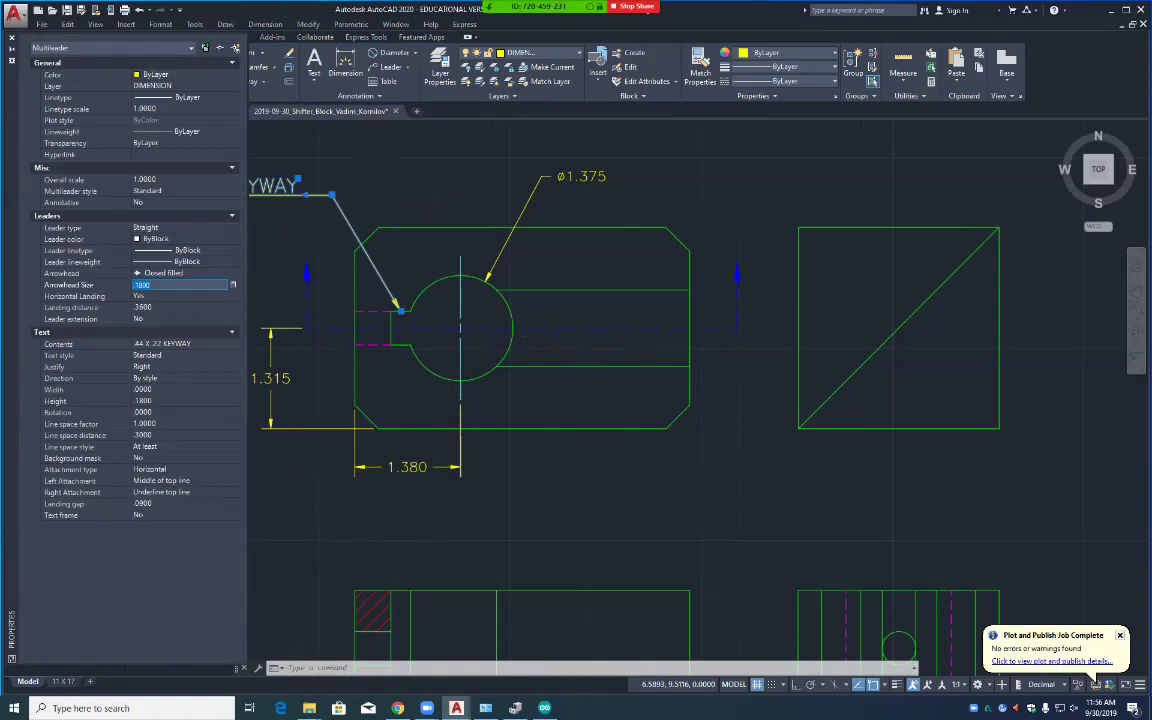
pyautogui.write('.125')
# Step: Set the keyway leader's text justification to Center and its text height to .125
pyautogui.click(185, 366)
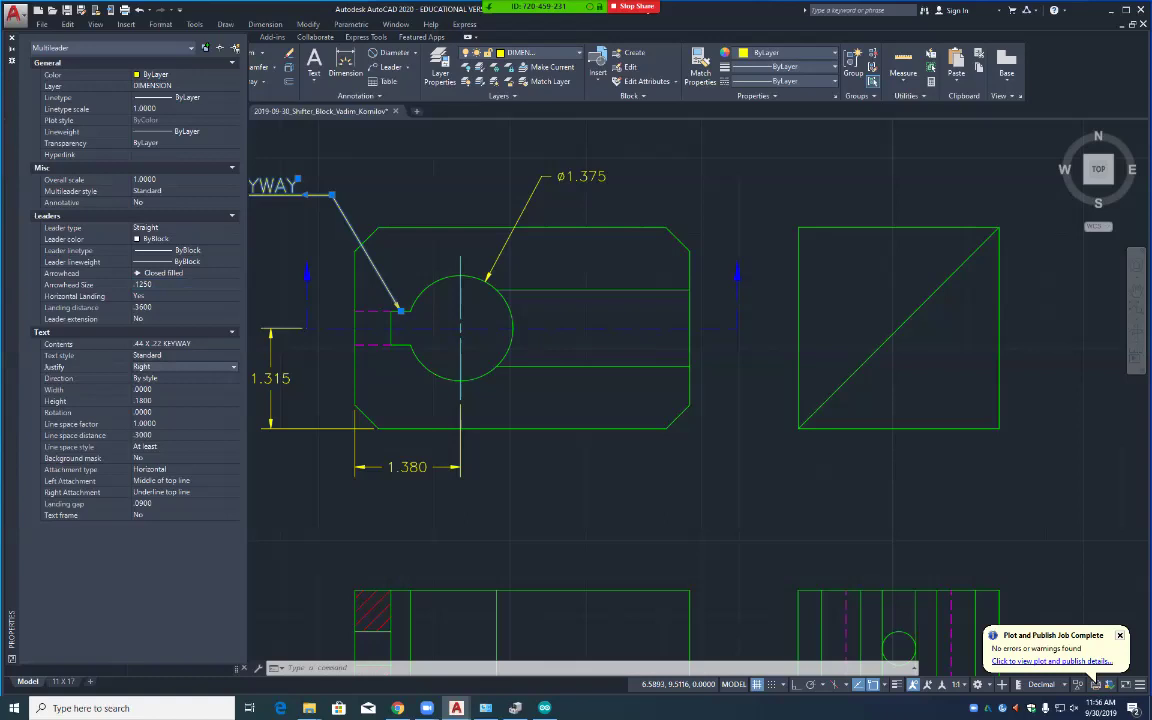
pyautogui.click(185, 366)
pyautogui.click(150, 388)
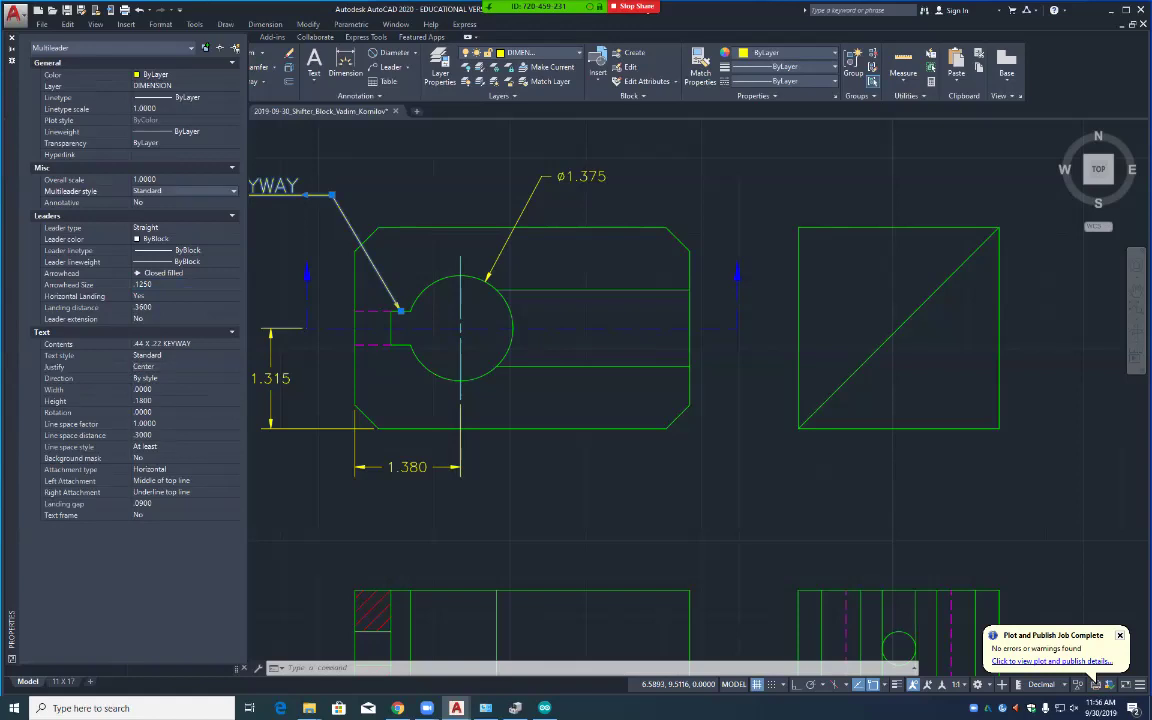
pyautogui.click(185, 190)
pyautogui.press('Escape')
pyautogui.click(170, 401)
pyautogui.write('.125')
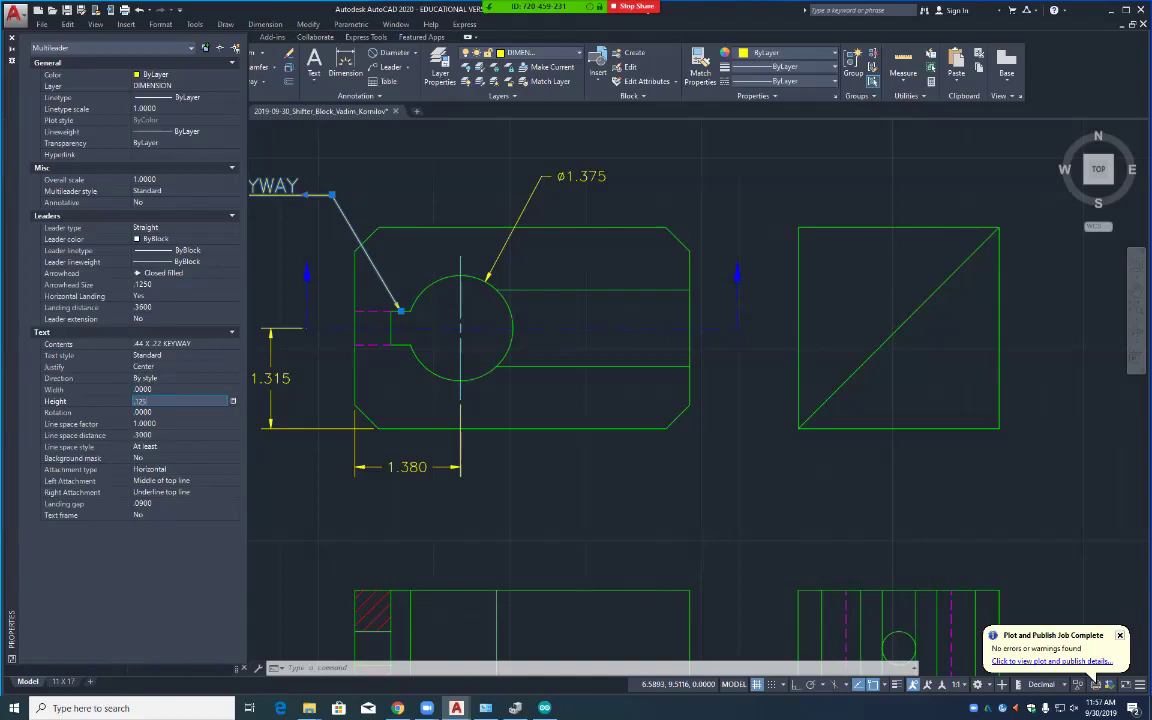
pyautogui.press('Tab')
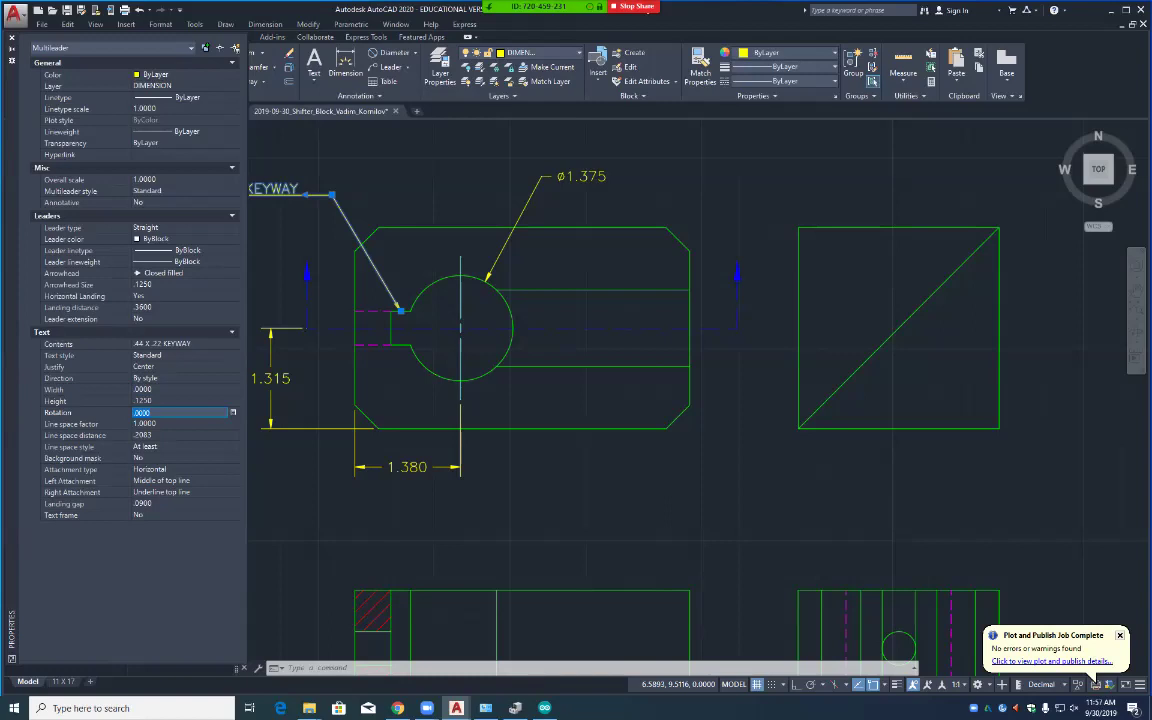
# Step: Set the keyway leader's left and right text attachments to Middle of text, keeping the Horizontal attachment type, and close its properties
pyautogui.click(180, 355)
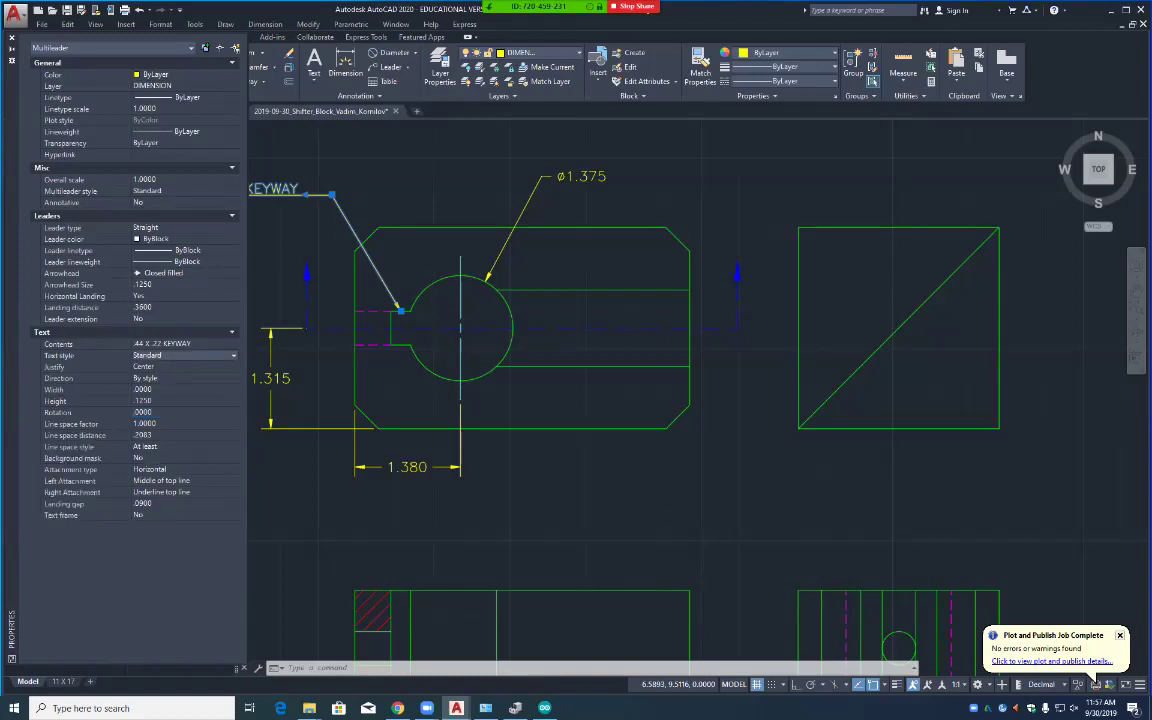
pyautogui.click(180, 355)
pyautogui.press('Escape')
pyautogui.click(180, 469)
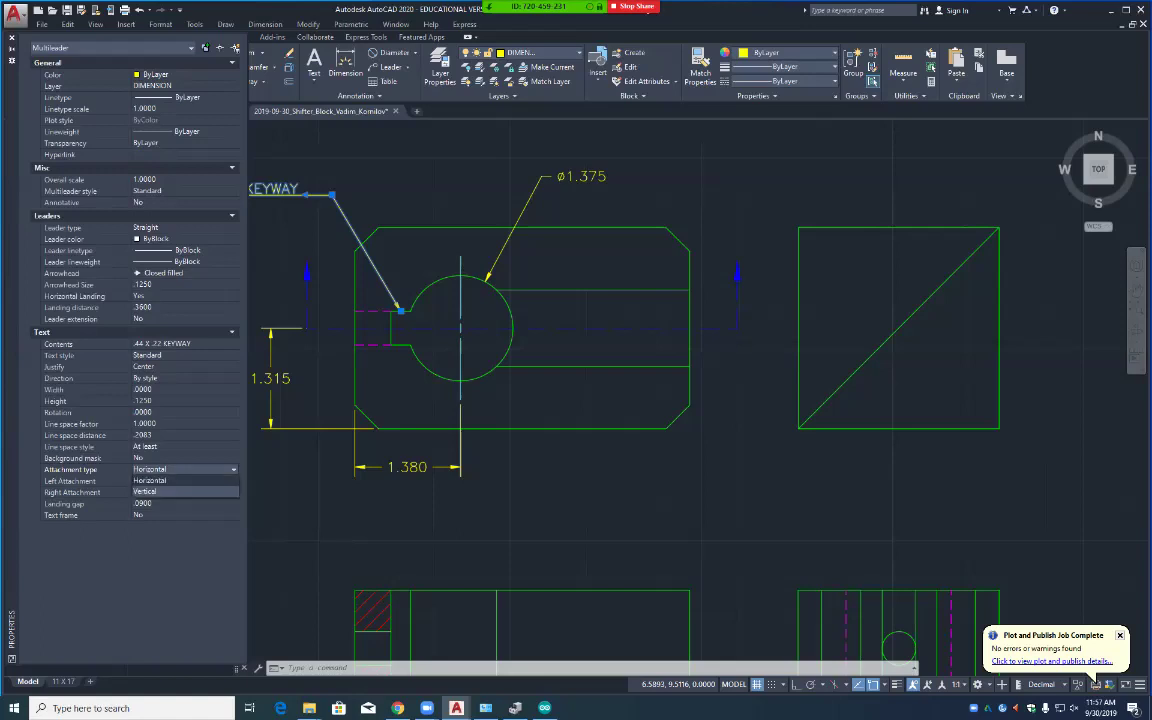
pyautogui.click(180, 480)
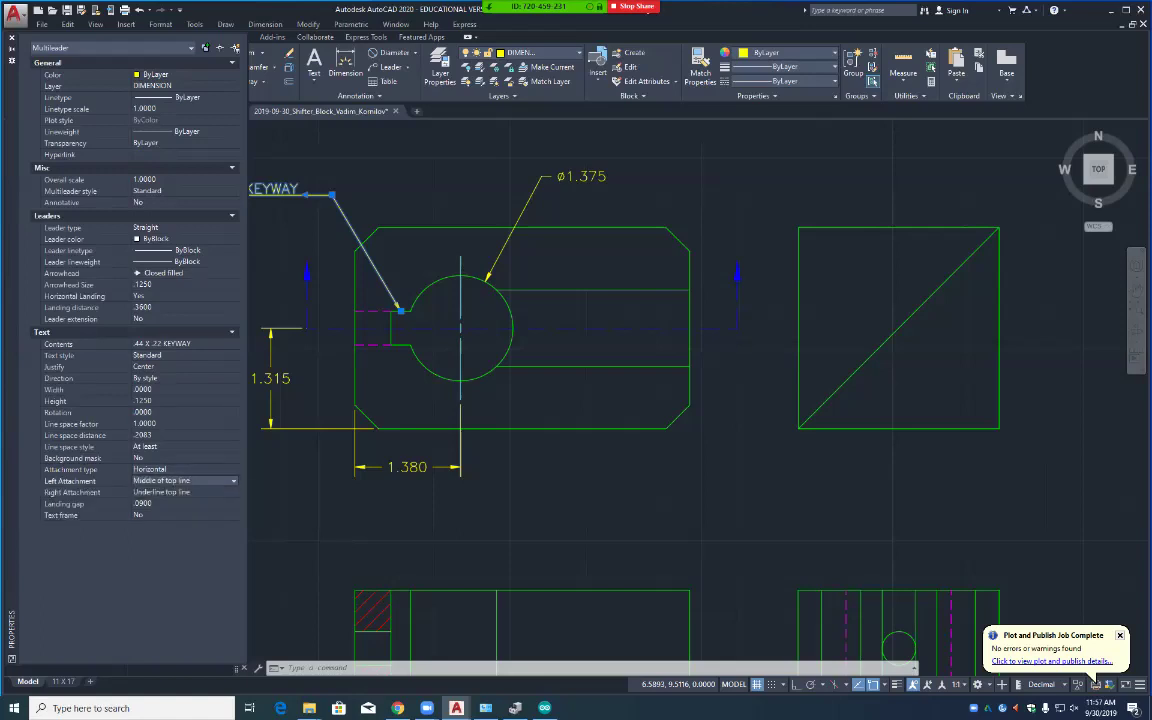
pyautogui.click(180, 480)
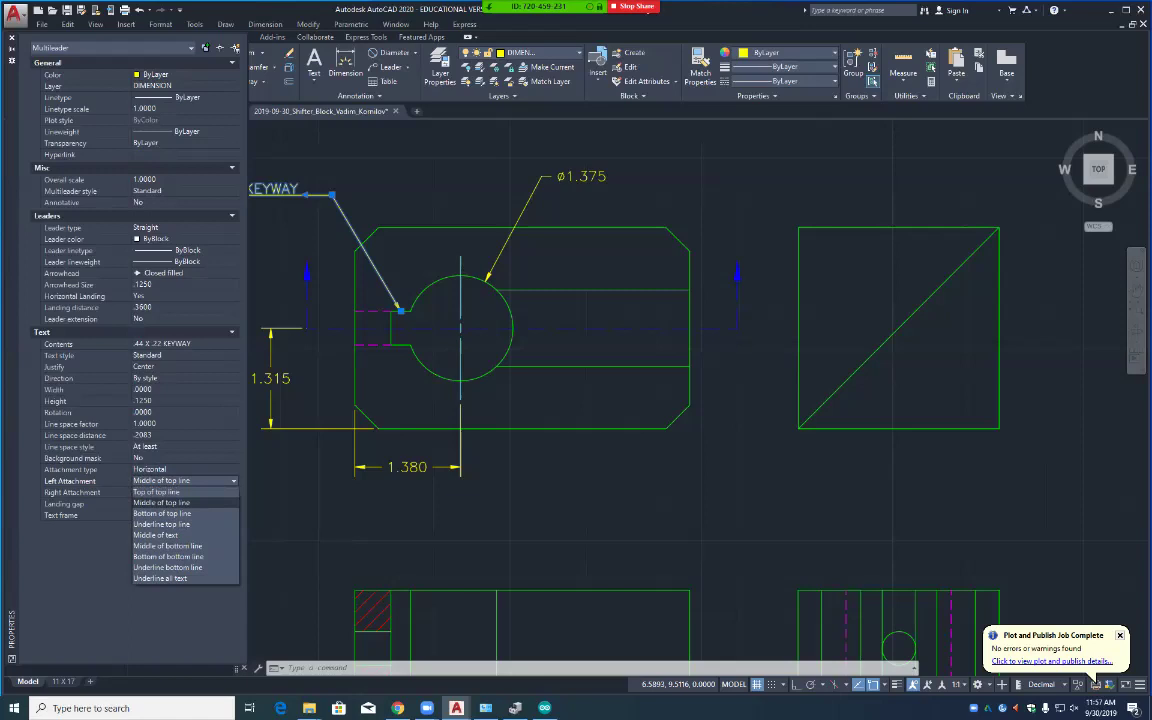
pyautogui.click(156, 535)
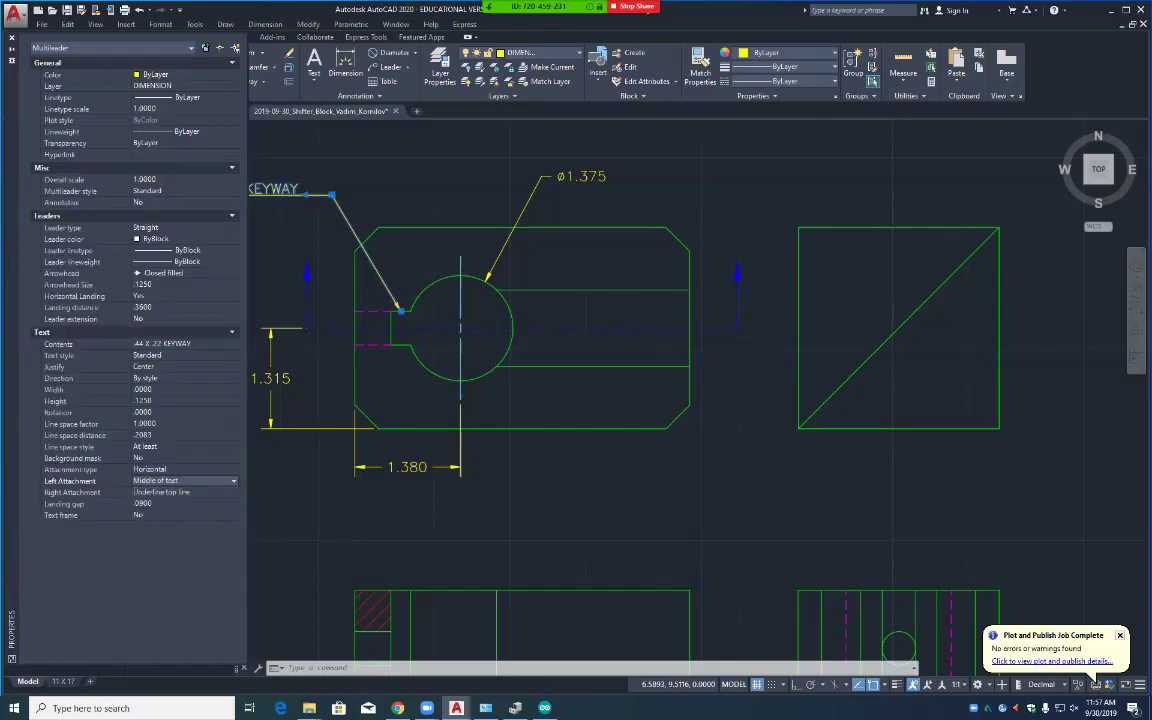
pyautogui.click(180, 492)
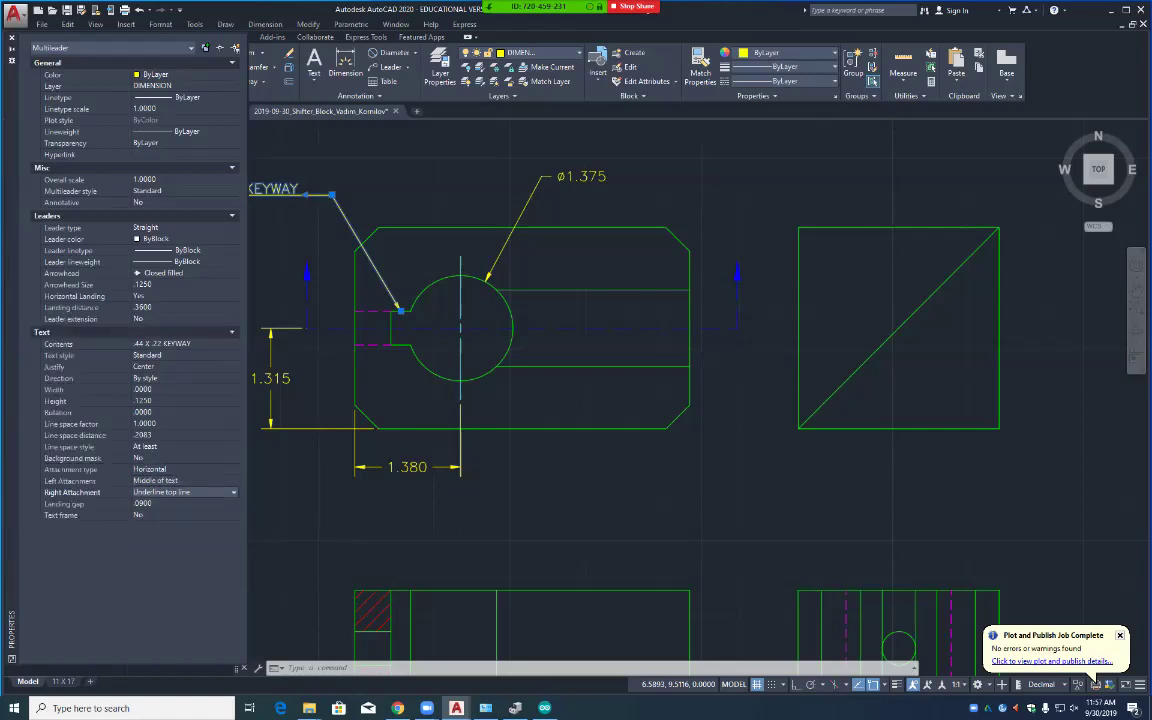
pyautogui.click(185, 492)
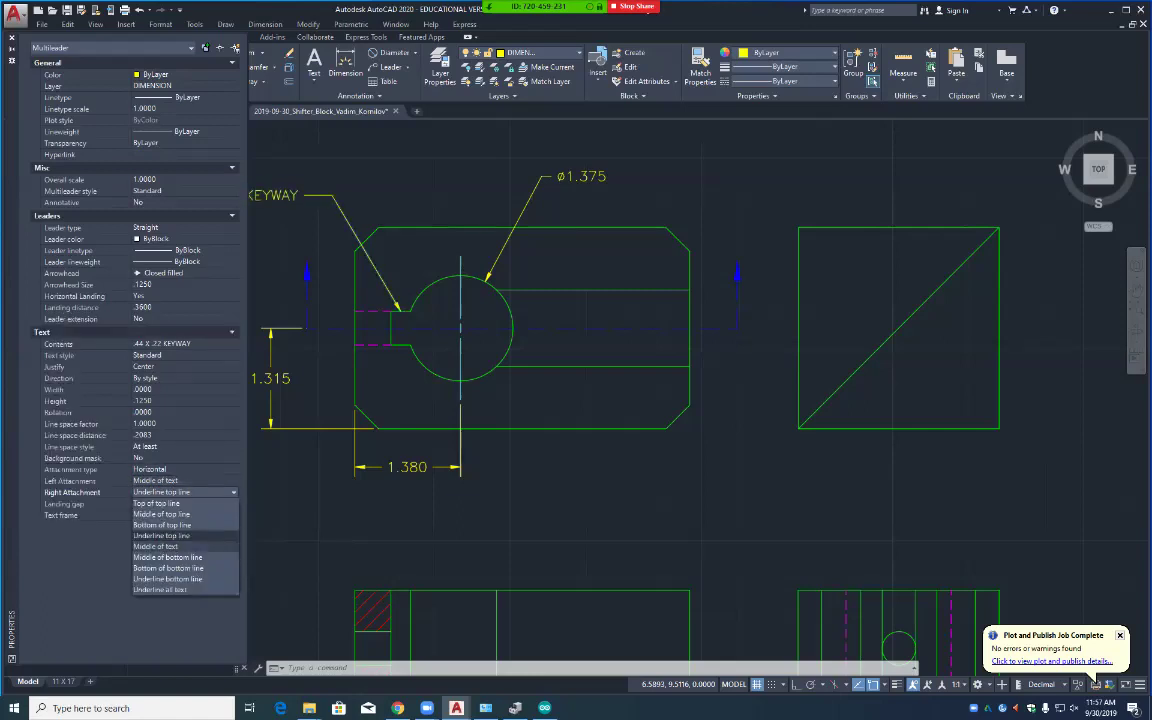
pyautogui.click(156, 546)
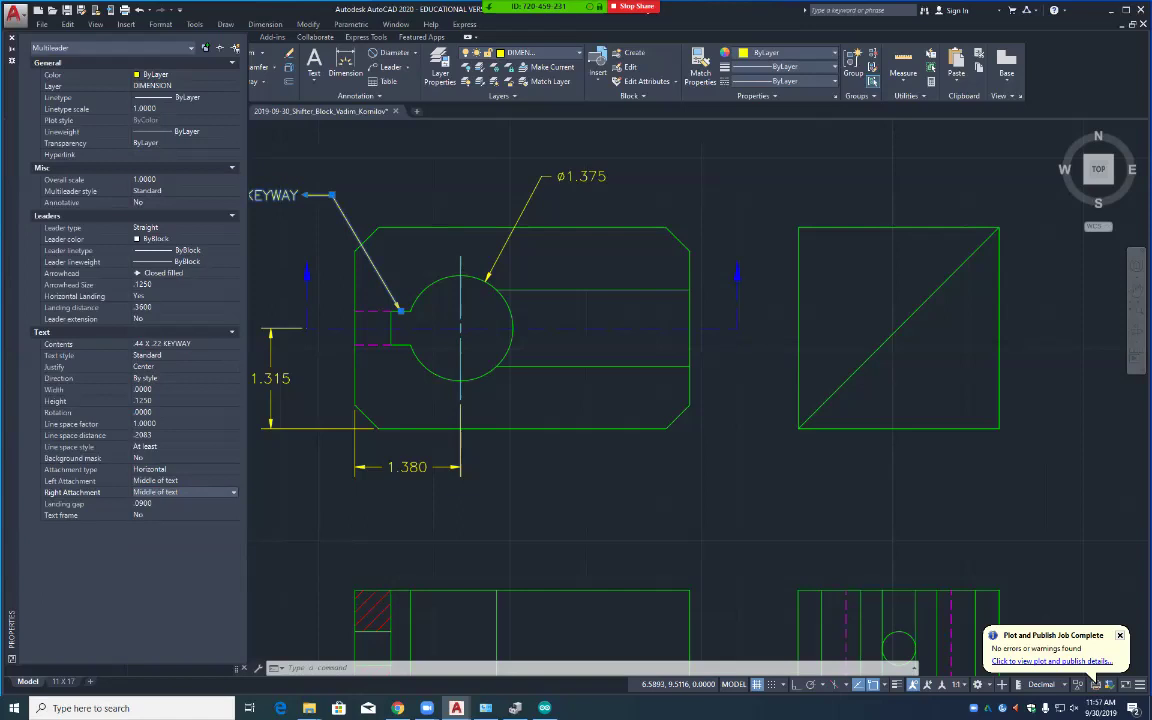
pyautogui.click(12, 37)
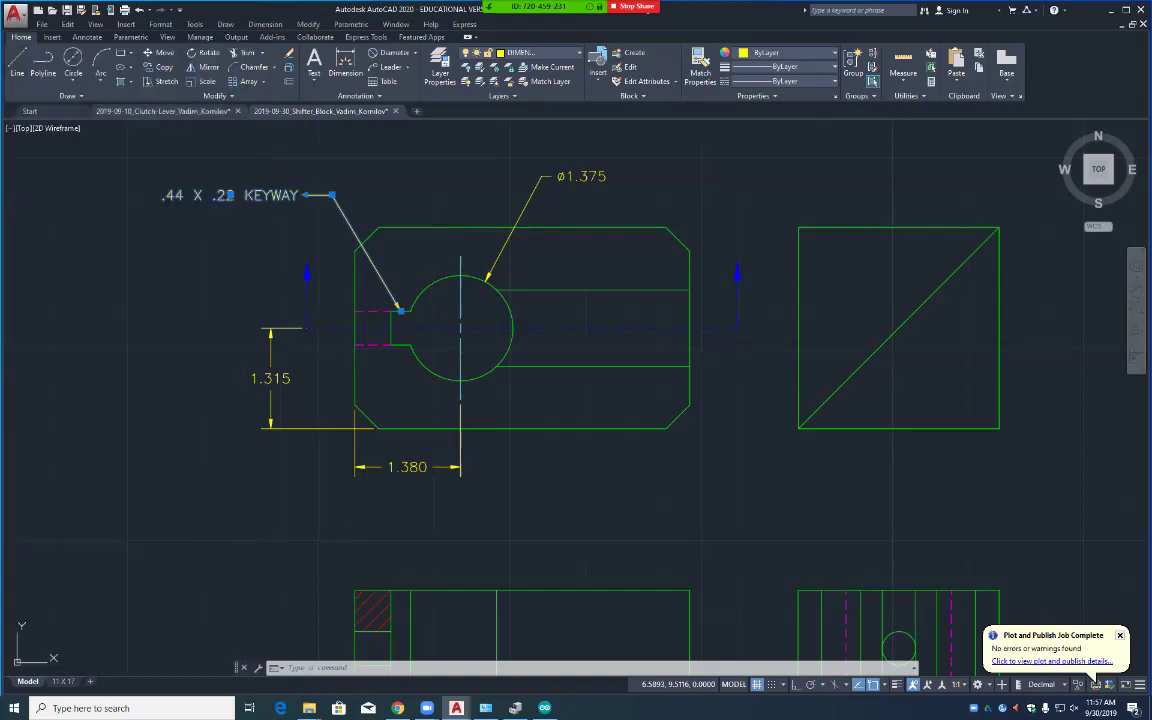
# Step: Modify the Standard multileader style and set its arrowhead size to .125
pyautogui.click(355, 96)
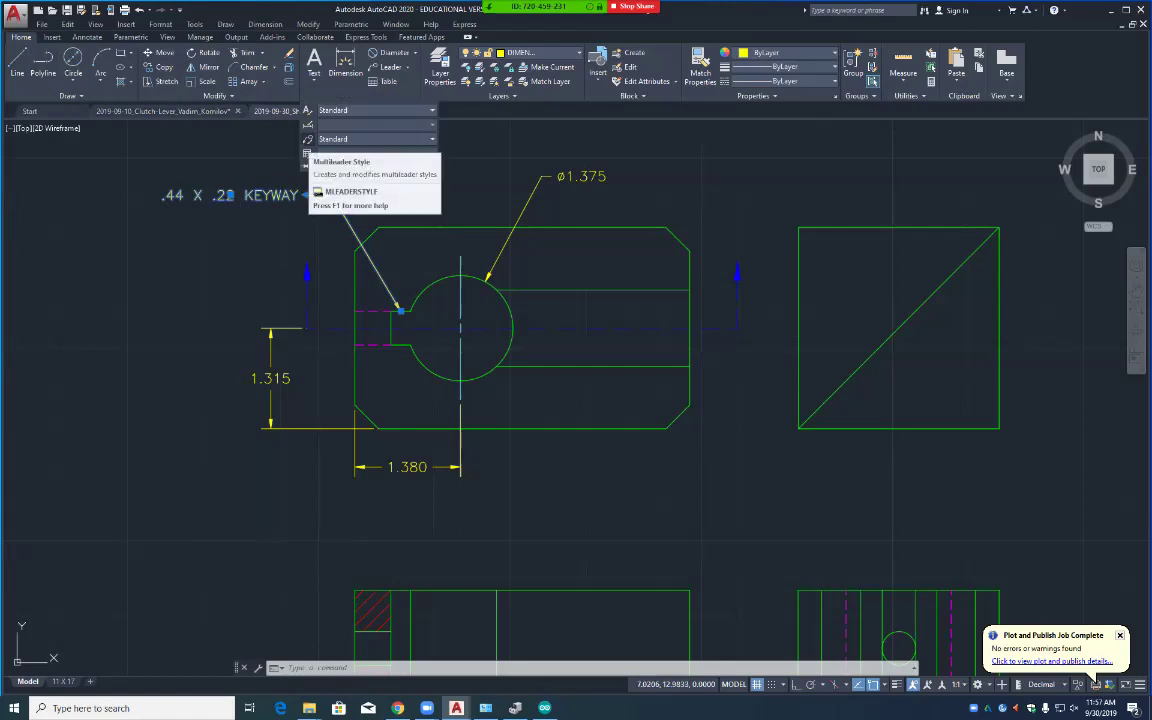
pyautogui.click(307, 153)
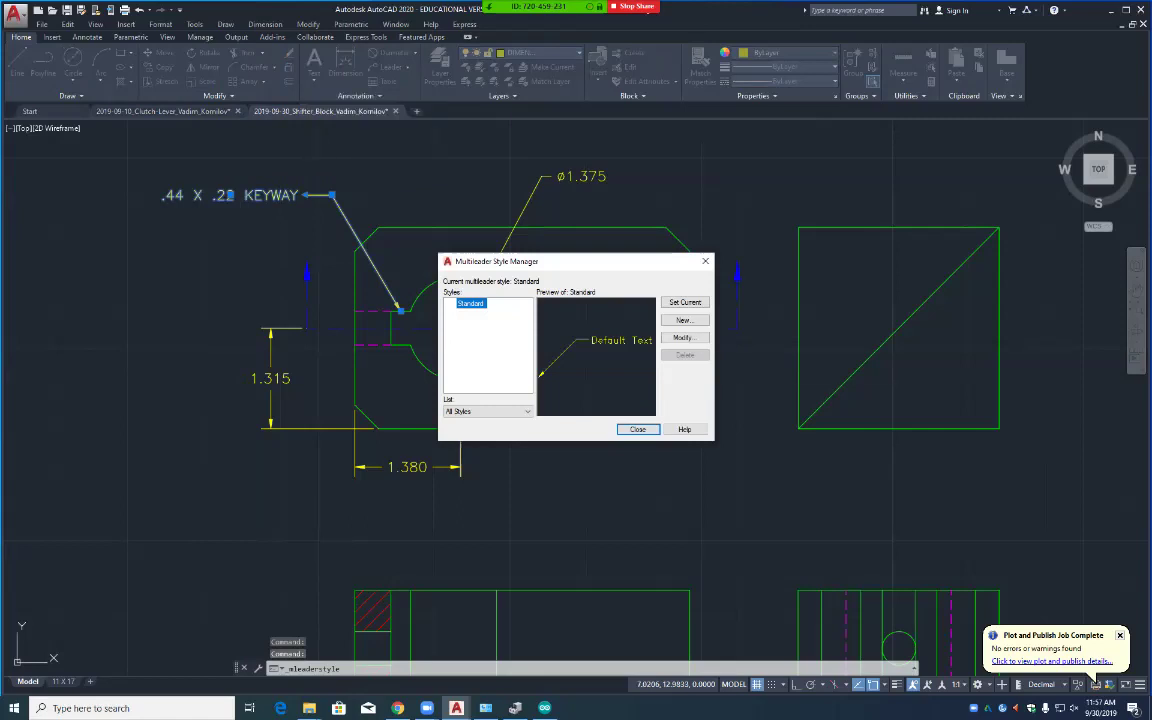
pyautogui.click(684, 337)
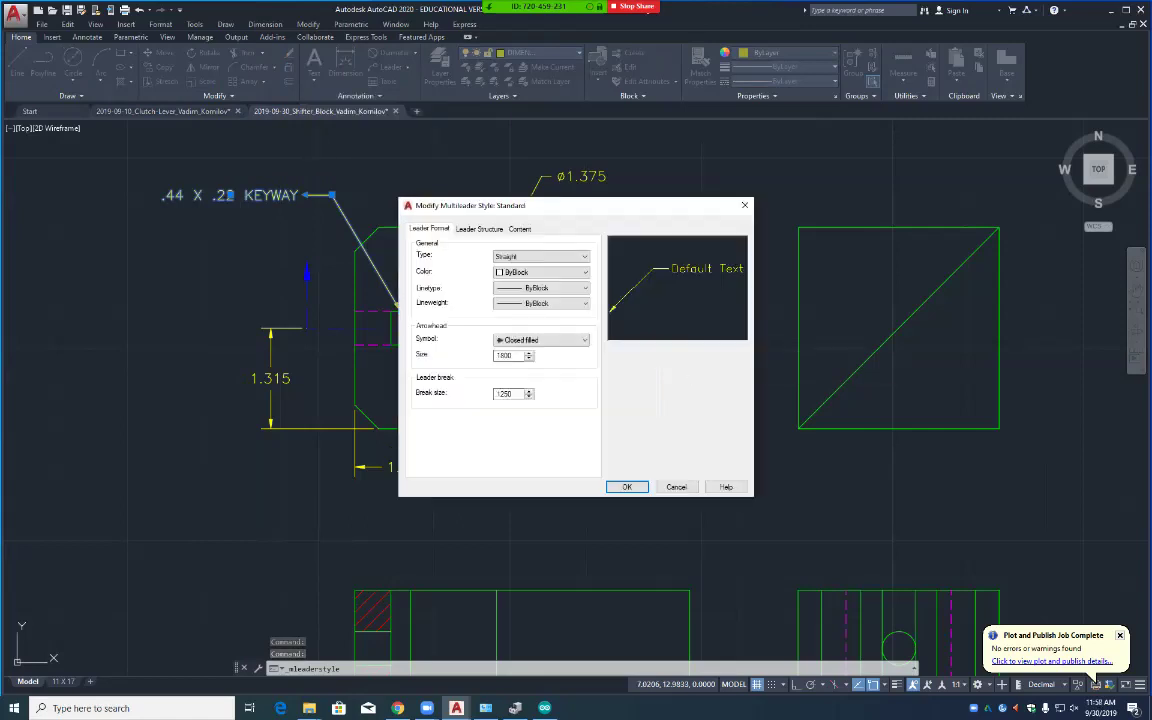
pyautogui.doubleClick(508, 355)
pyautogui.write('.125')
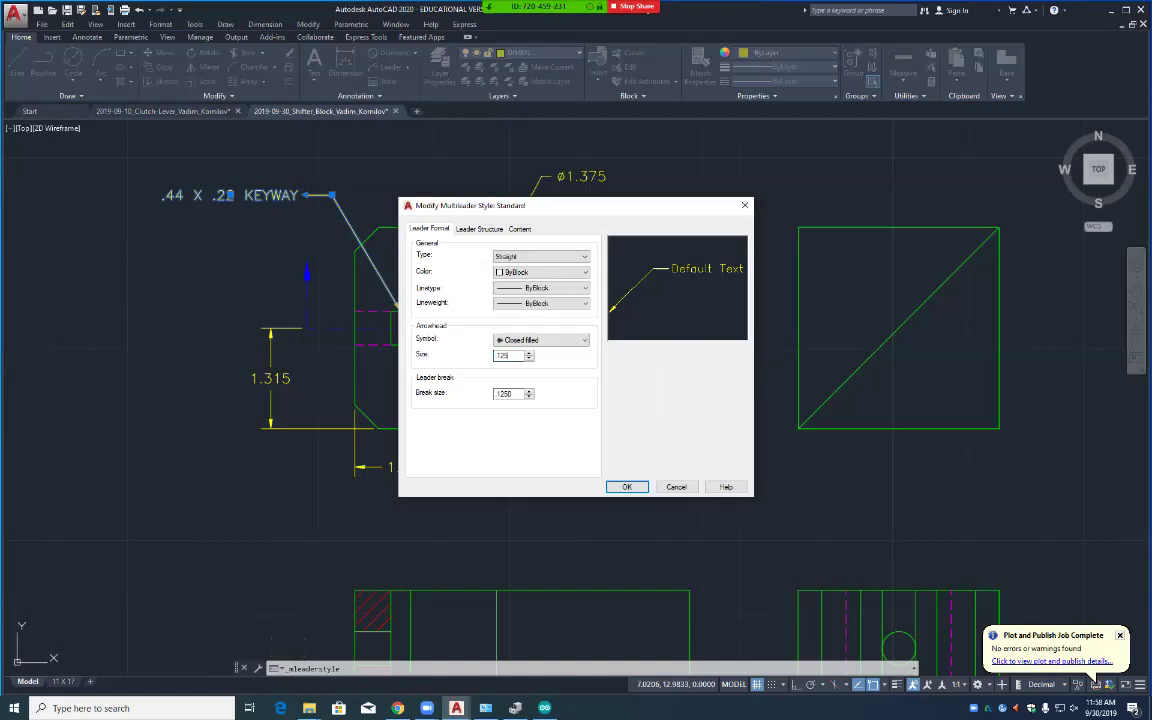
# Step: Set the Standard multileader style's left and right attachments to Middle of text
pyautogui.click(479, 228)
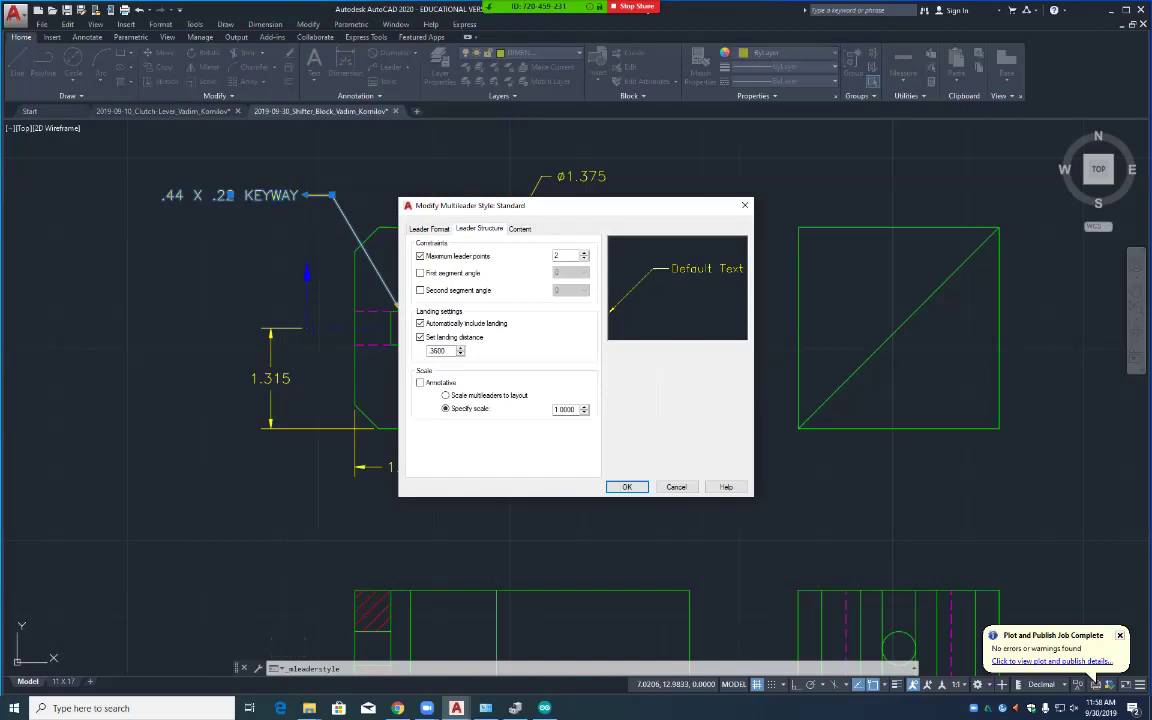
pyautogui.click(519, 228)
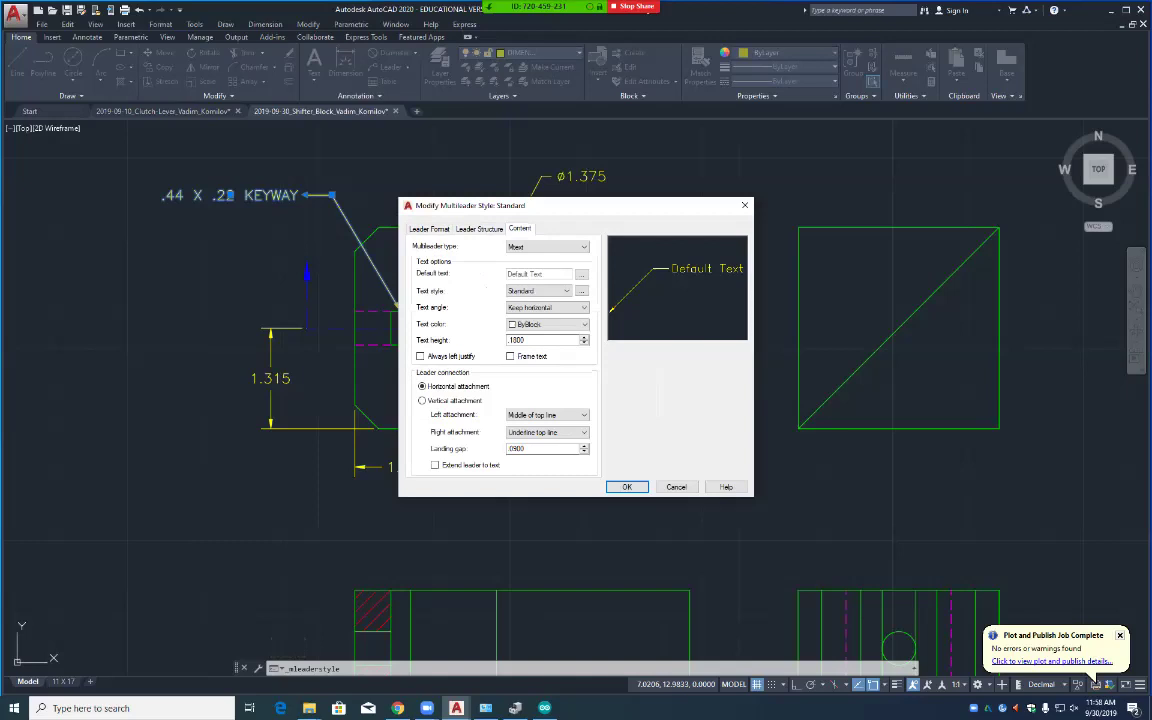
pyautogui.click(547, 414)
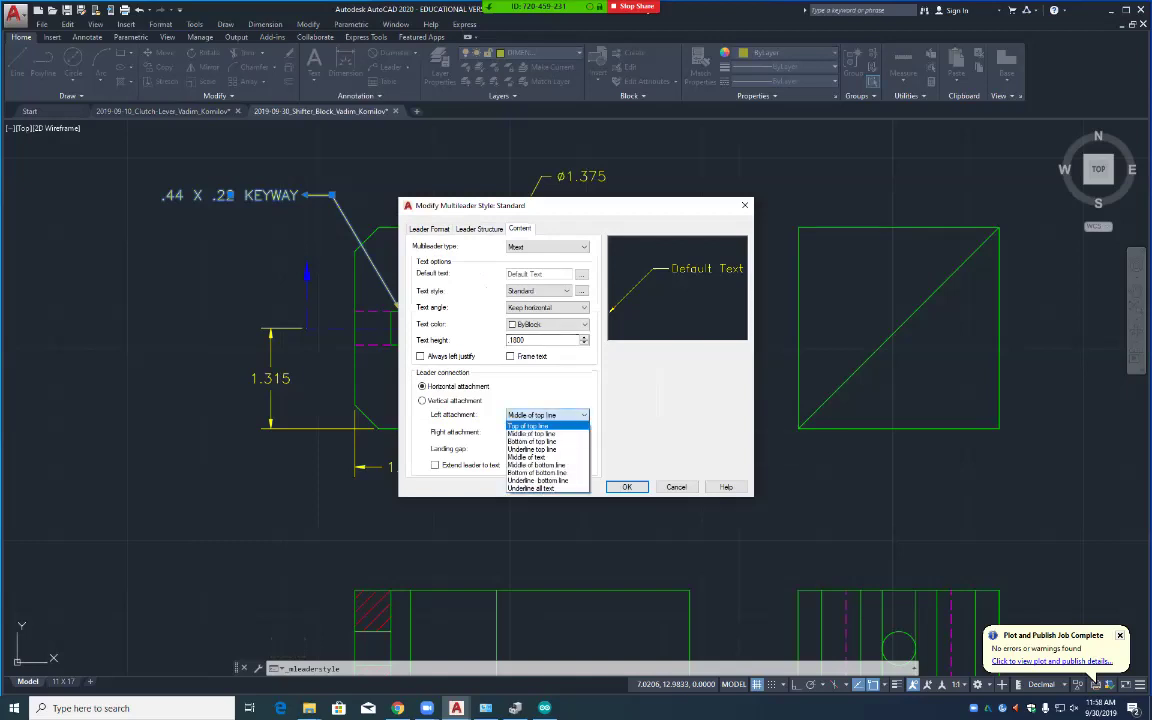
pyautogui.click(530, 457)
pyautogui.click(547, 432)
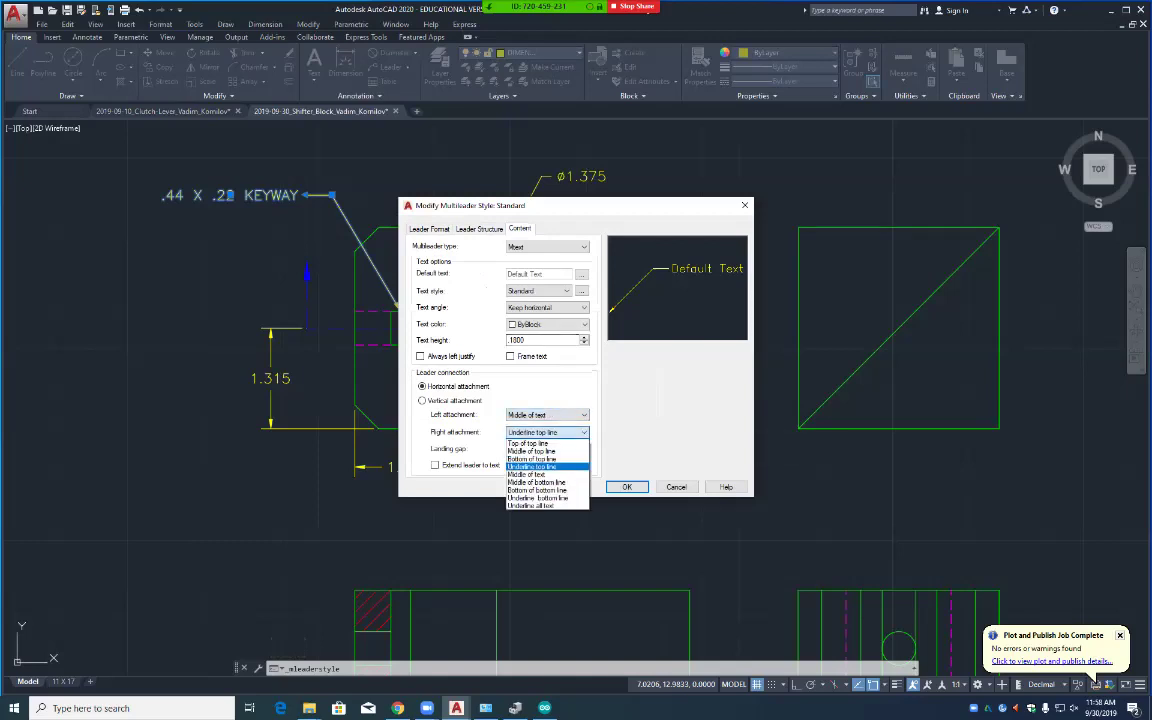
pyautogui.click(530, 474)
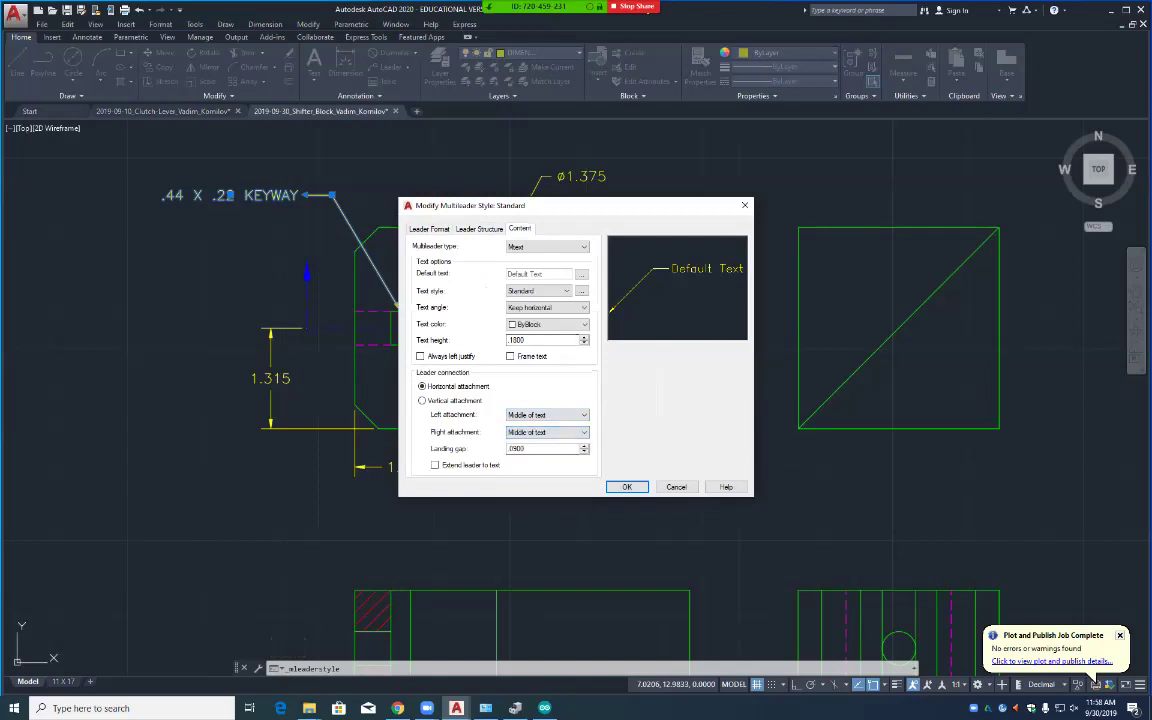
# Step: Set the Standard multileader style's text height to .125 and its landing distance to .25
pyautogui.click(429, 228)
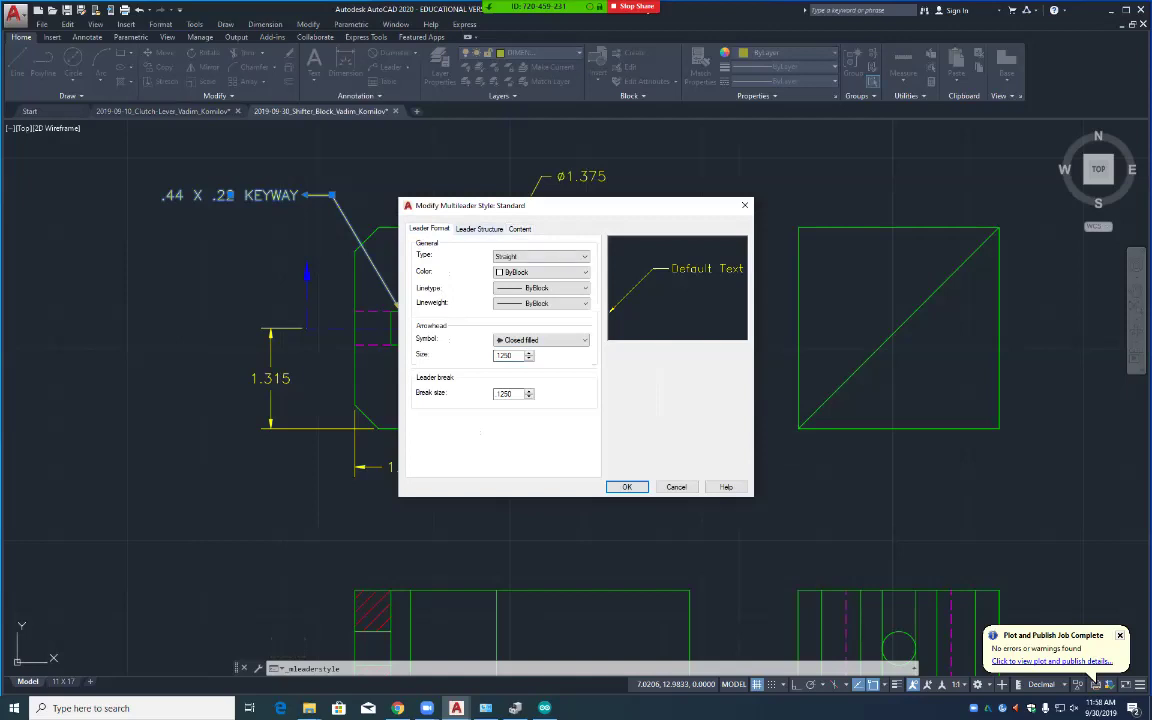
pyautogui.click(479, 228)
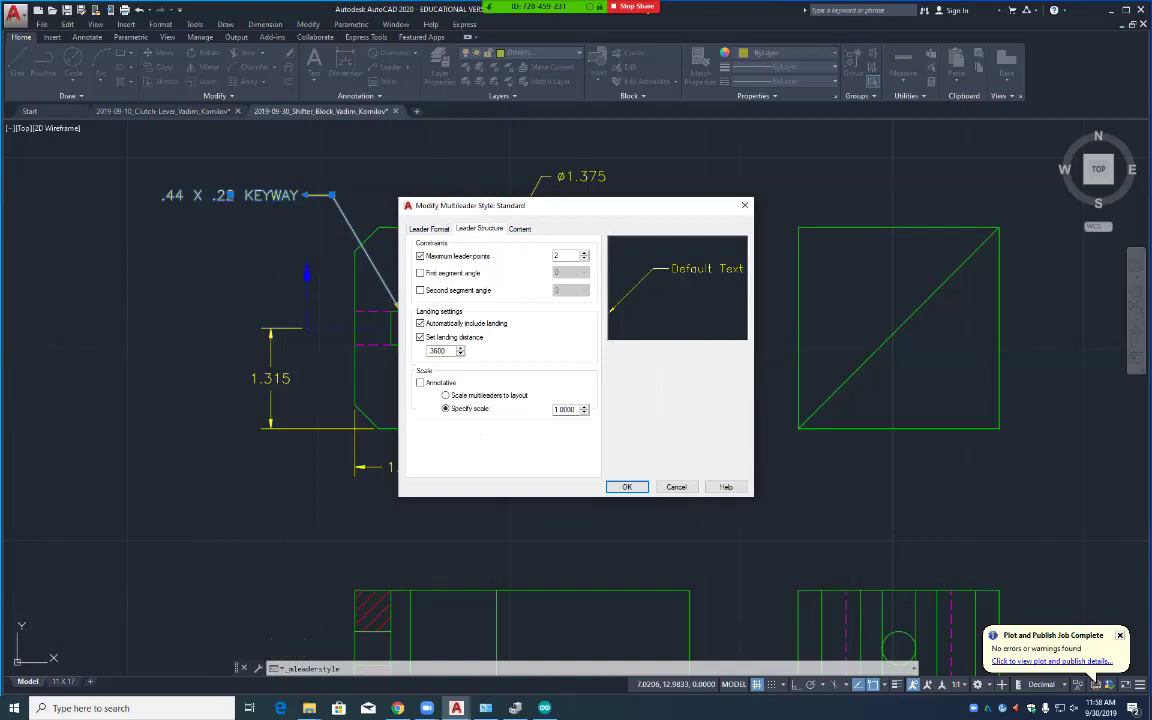
pyautogui.click(519, 228)
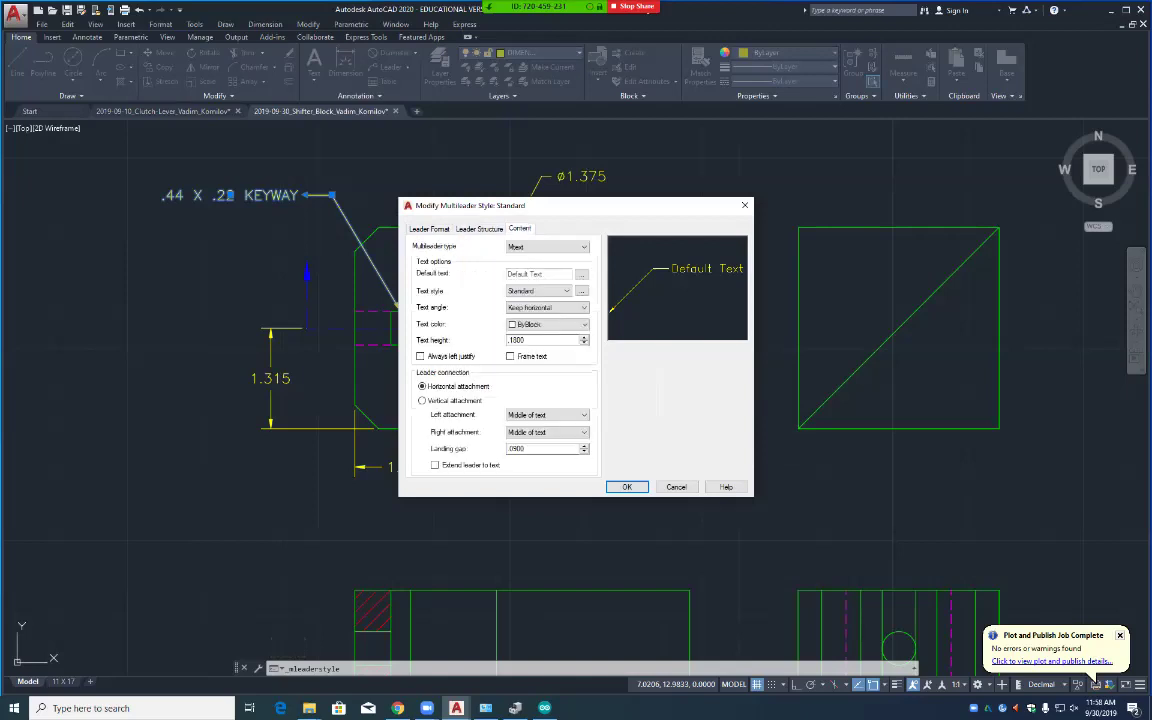
pyautogui.doubleClick(528, 340)
pyautogui.write('.125')
pyautogui.click(479, 228)
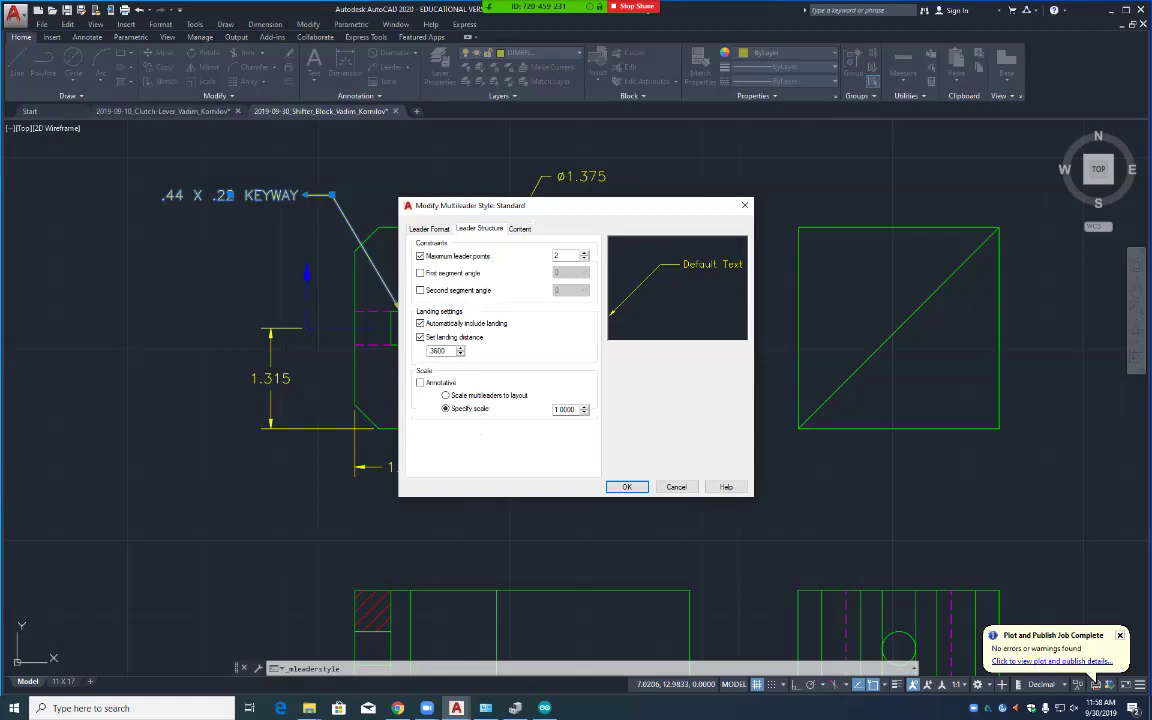
pyautogui.doubleClick(437, 351)
pyautogui.write('25')
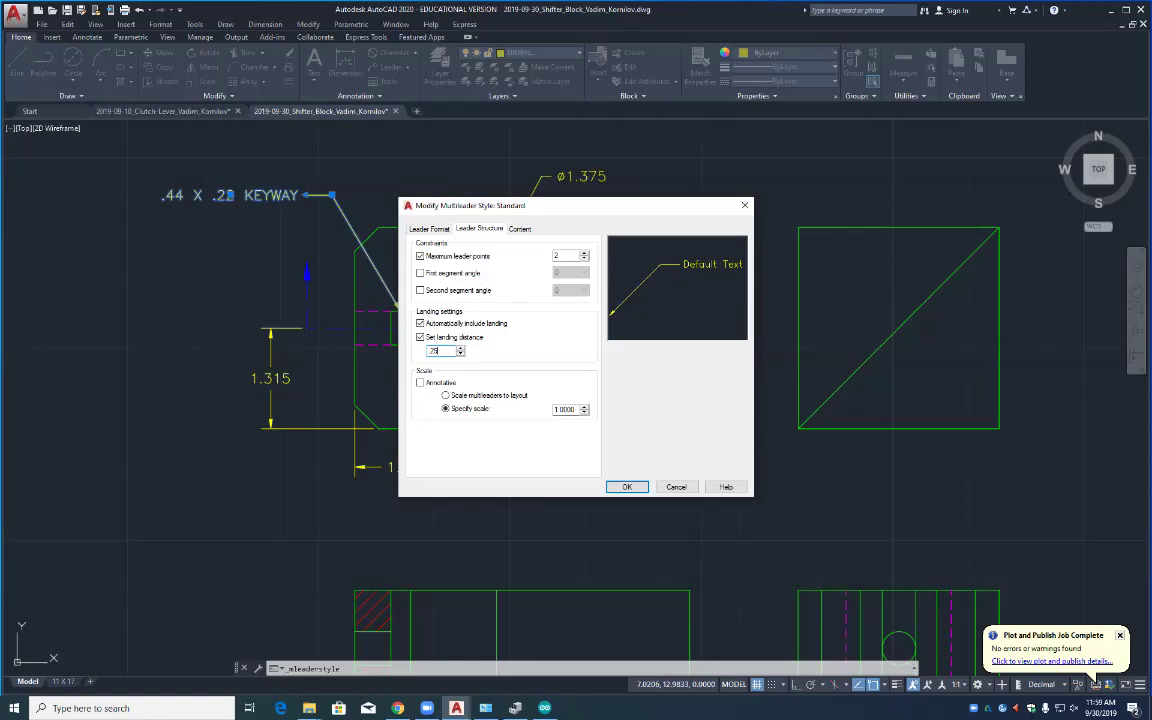
# Step: Set the style's right attachment to Top of top line and left attachment to Middle of top line, and save the style changes
pyautogui.hotkey('ctrl', 'Tab')
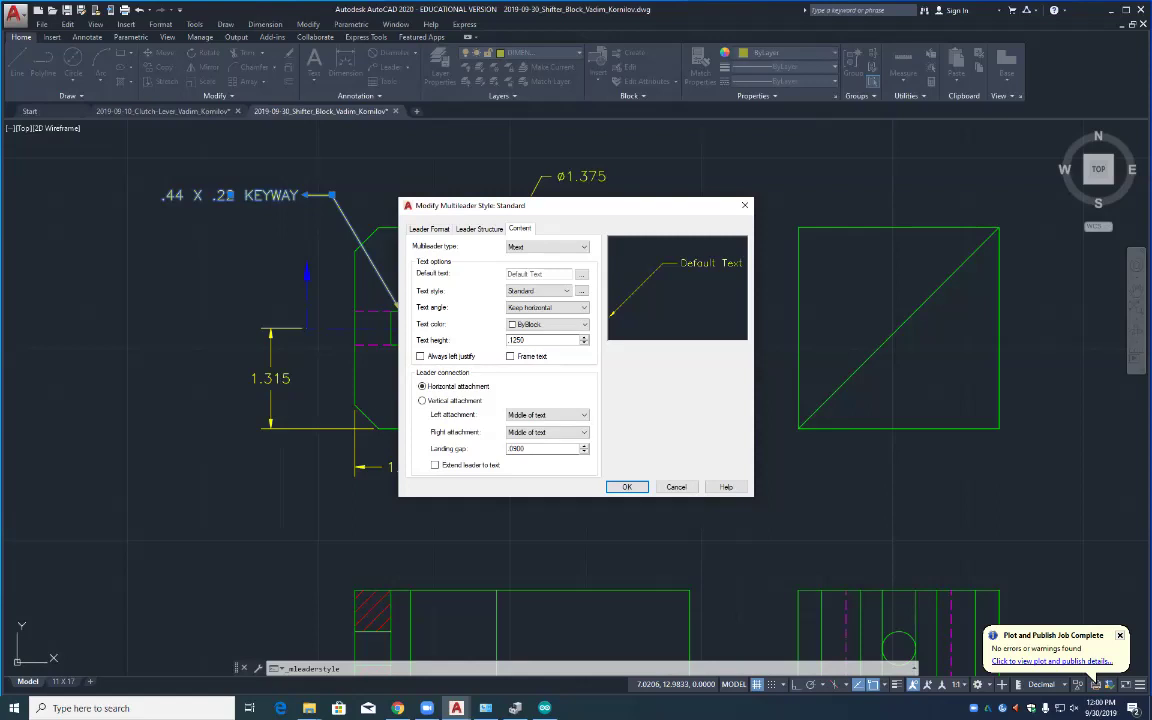
pyautogui.click(547, 432)
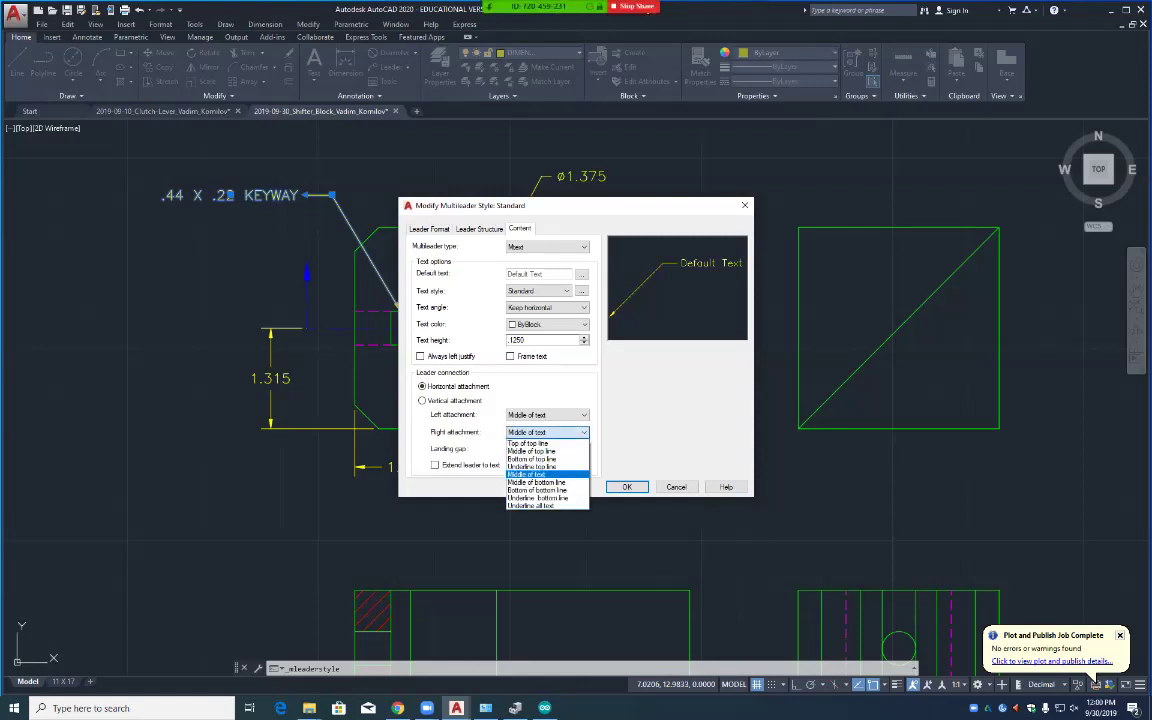
pyautogui.click(528, 443)
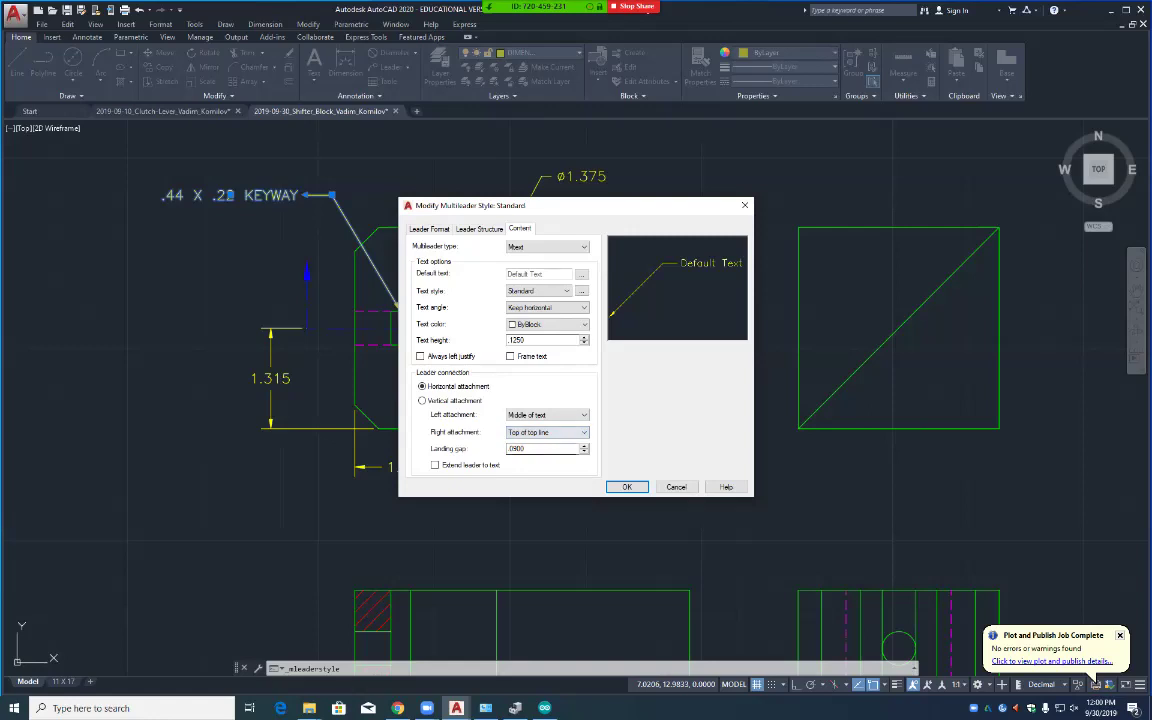
pyautogui.click(547, 414)
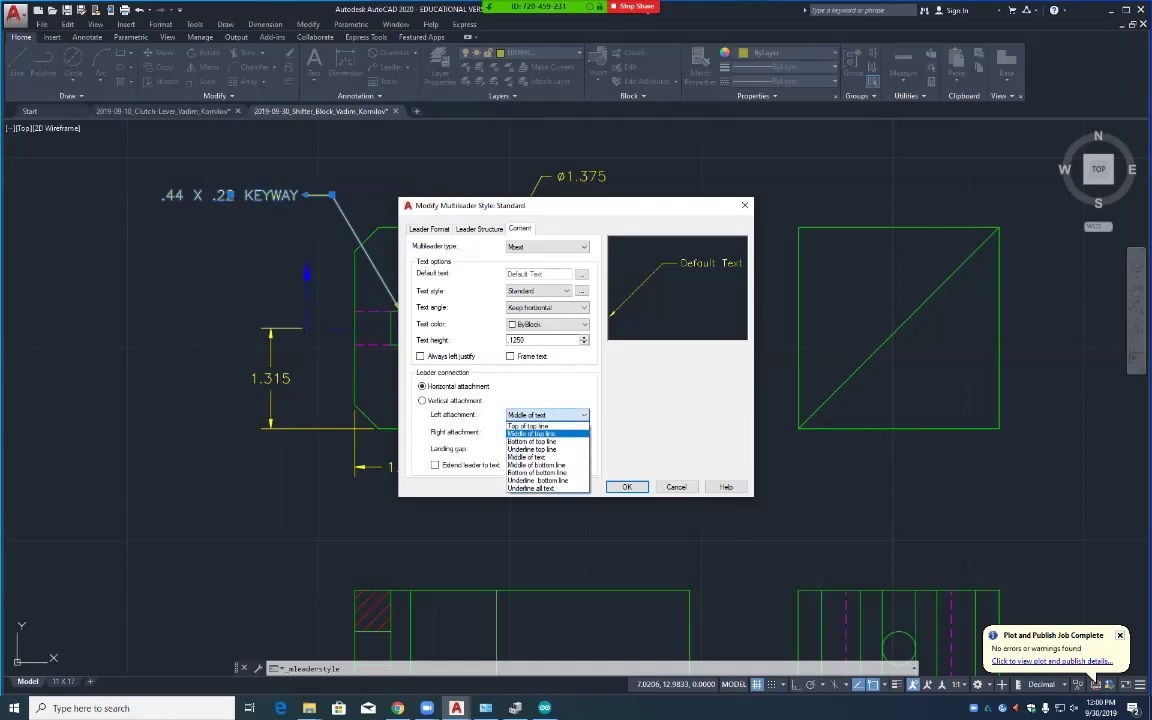
pyautogui.click(531, 433)
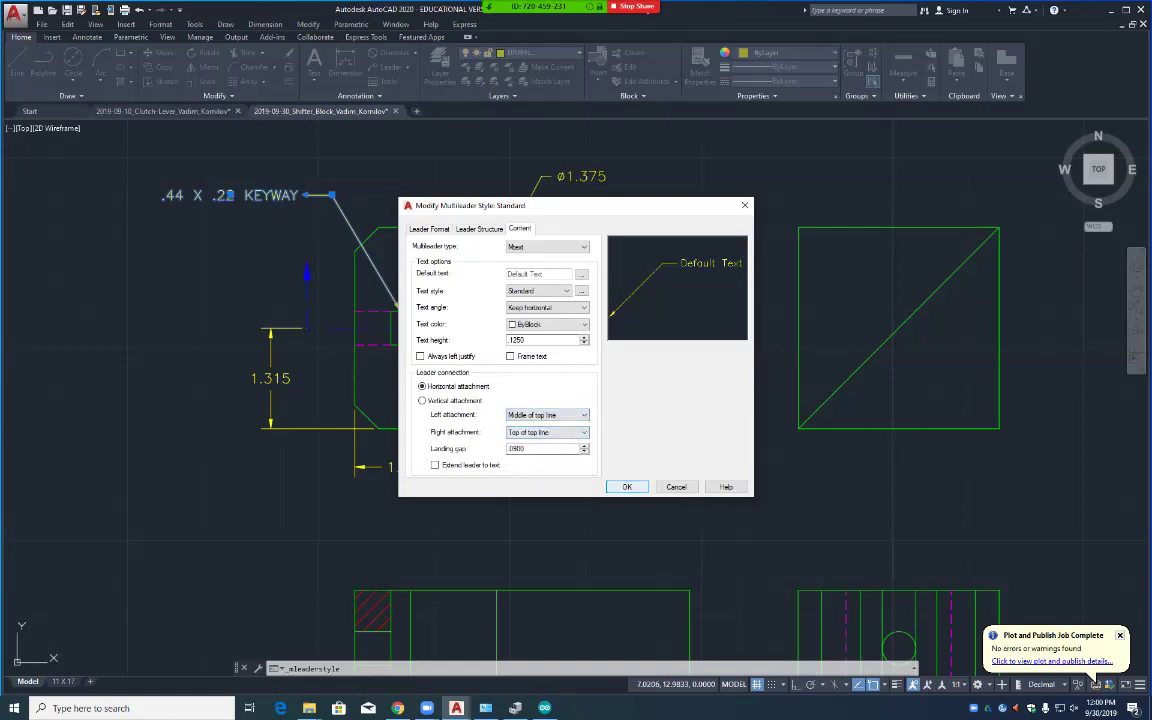
pyautogui.press('Return')
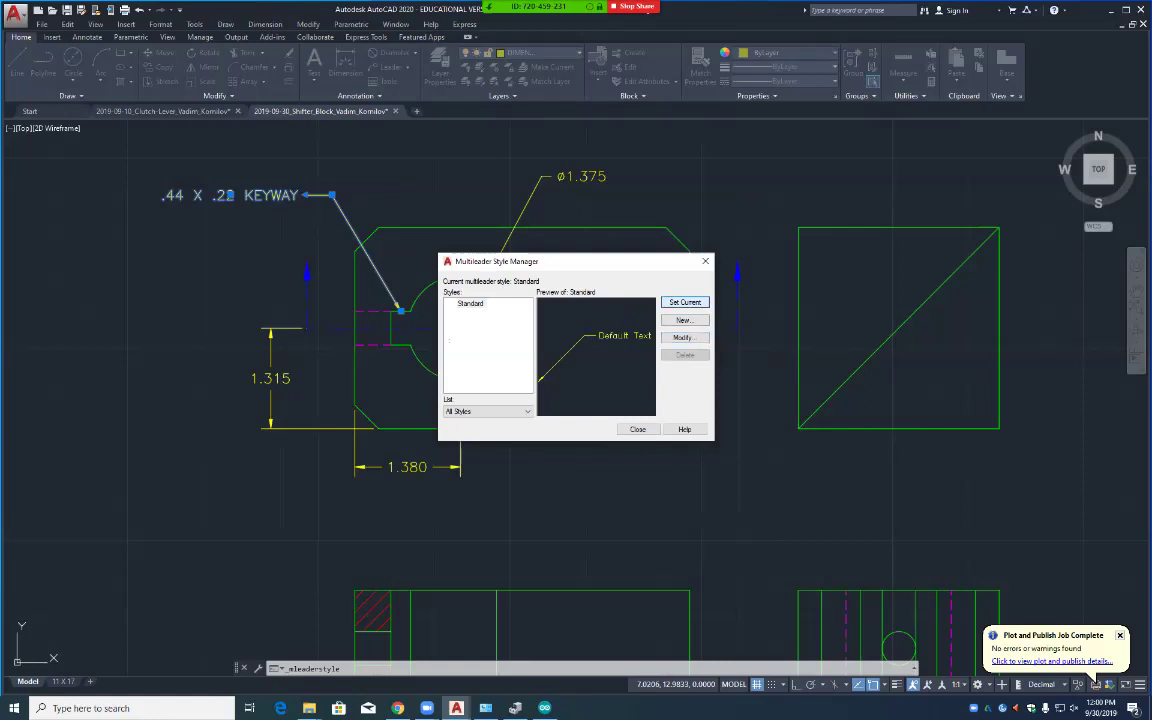
pyautogui.click(638, 429)
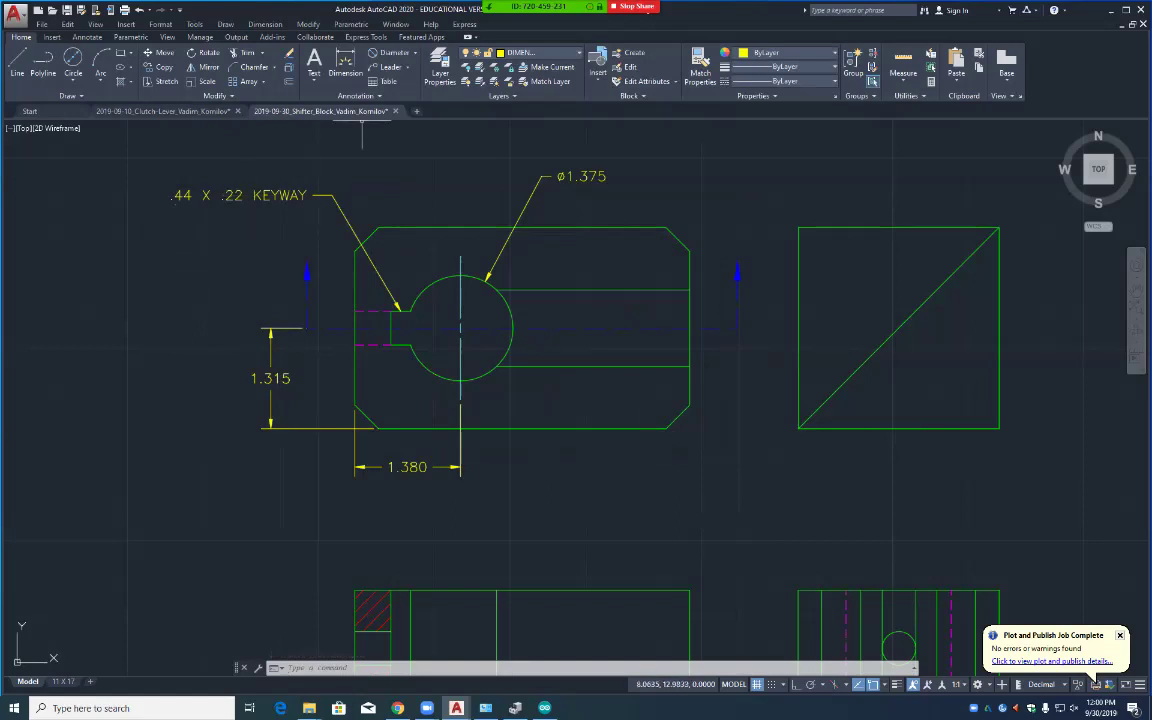
# Step: Reopen the Standard multileader style to review its content settings, and close the style manager
pyautogui.click(370, 95)
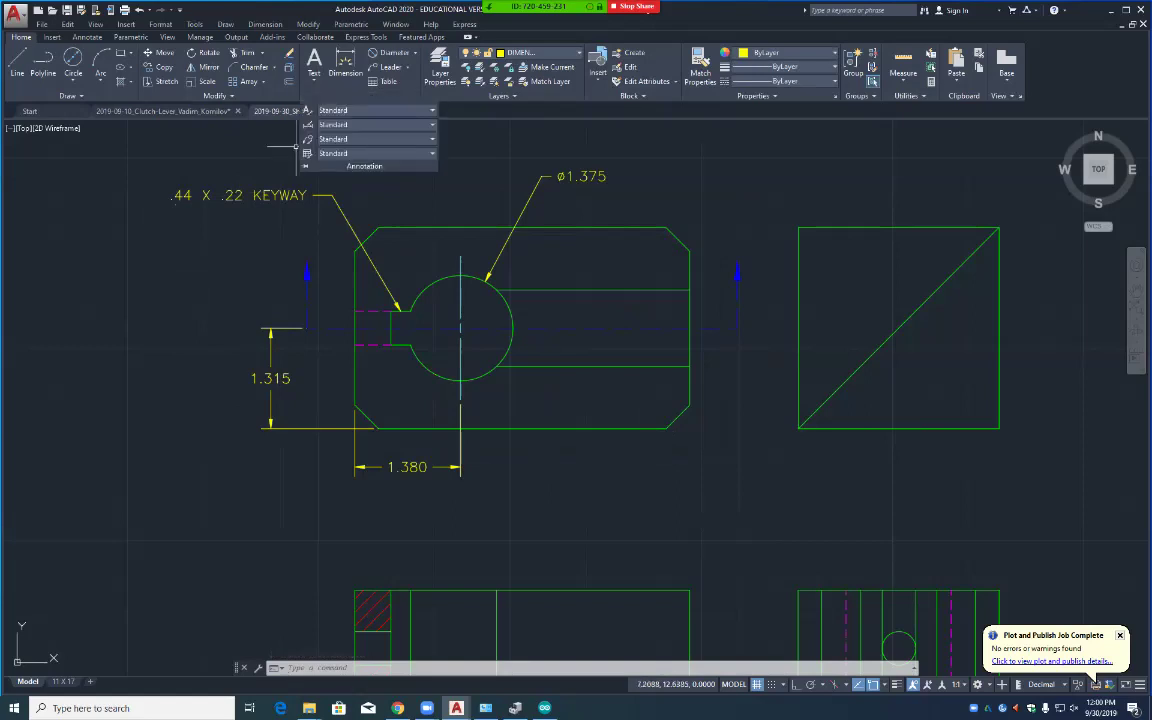
pyautogui.click(307, 138)
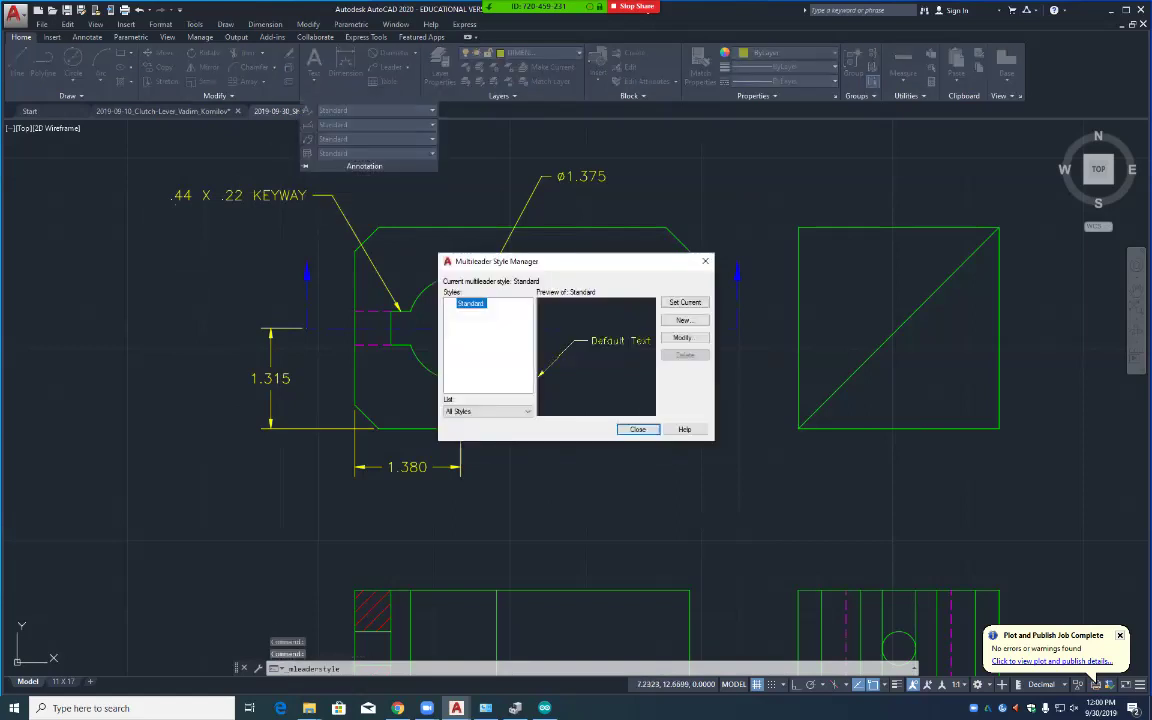
pyautogui.click(683, 337)
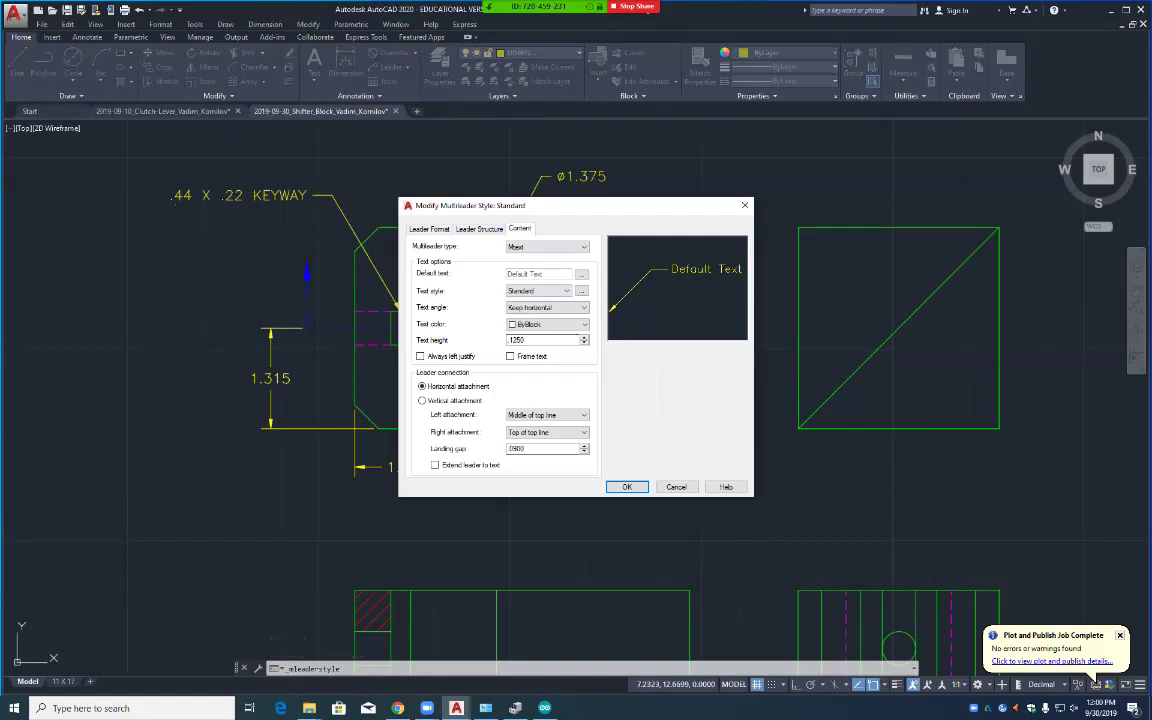
pyautogui.press('Return')
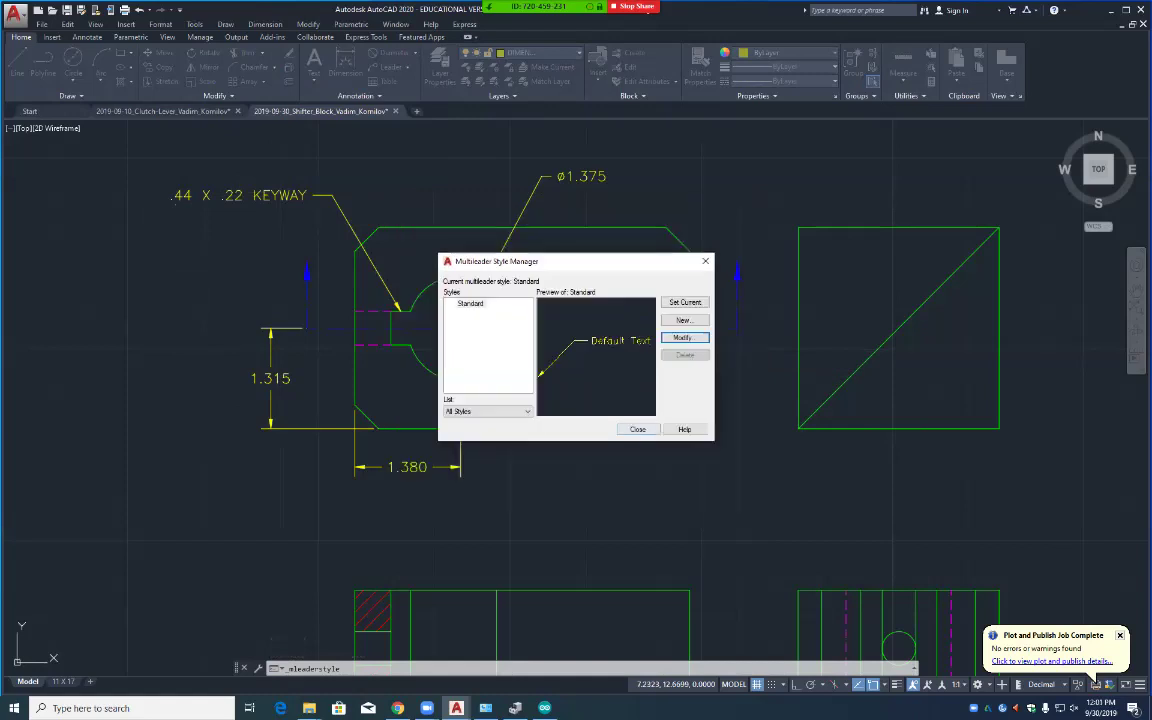
pyautogui.click(637, 429)
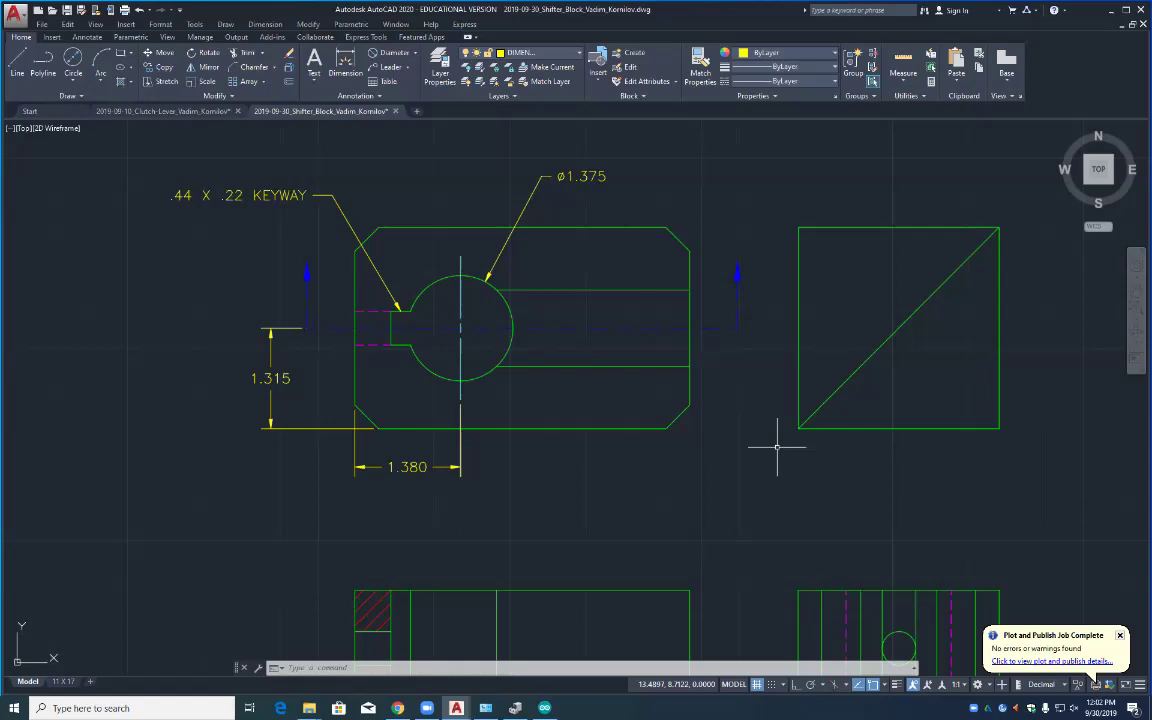
# Step: Select the square and its diagonal line beside the block's top view
pyautogui.click(781, 450)
pyautogui.click(1014, 198)
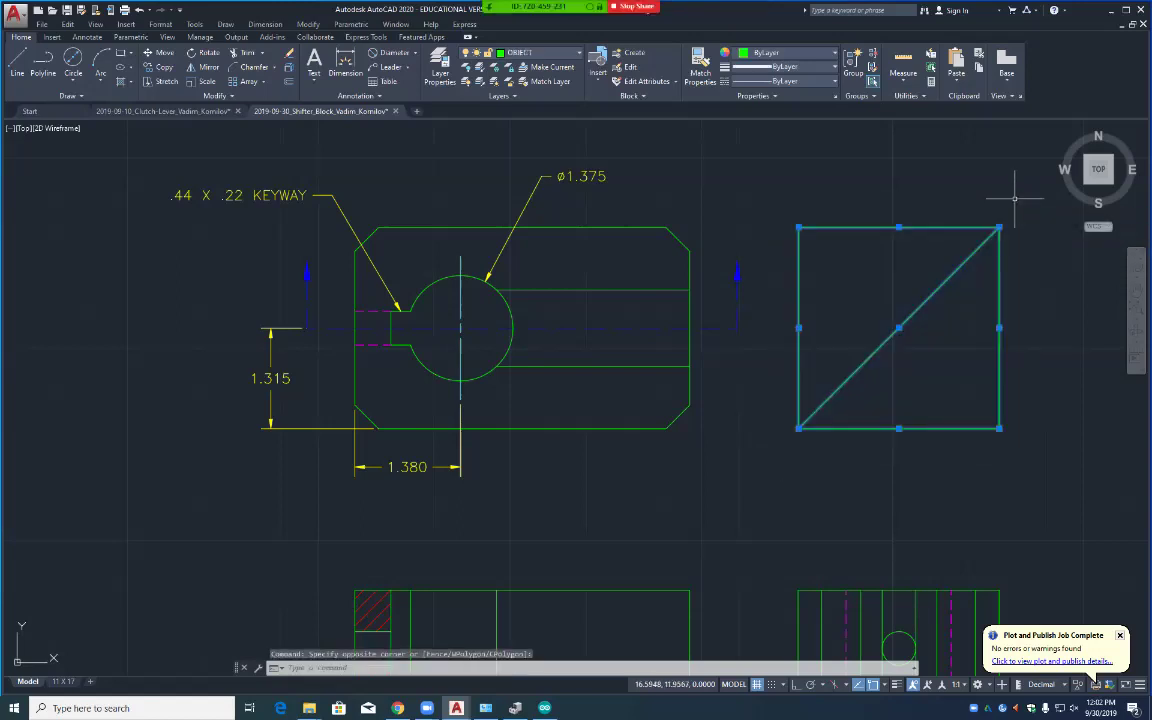
# Step: Erase the selected construction square and its diagonal beside the top view
pyautogui.press('Delete')
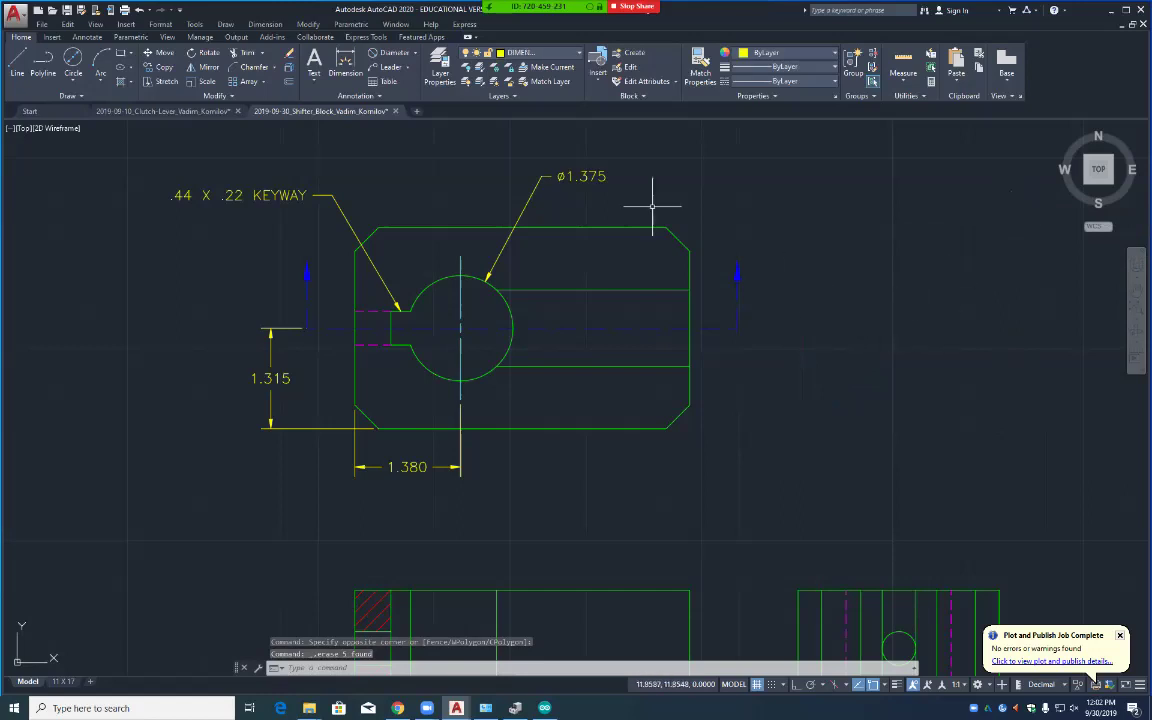
# Step: Place a linear dimension across the slot's open end in the top view, offset .5, and erase it again
pyautogui.click(414, 52)
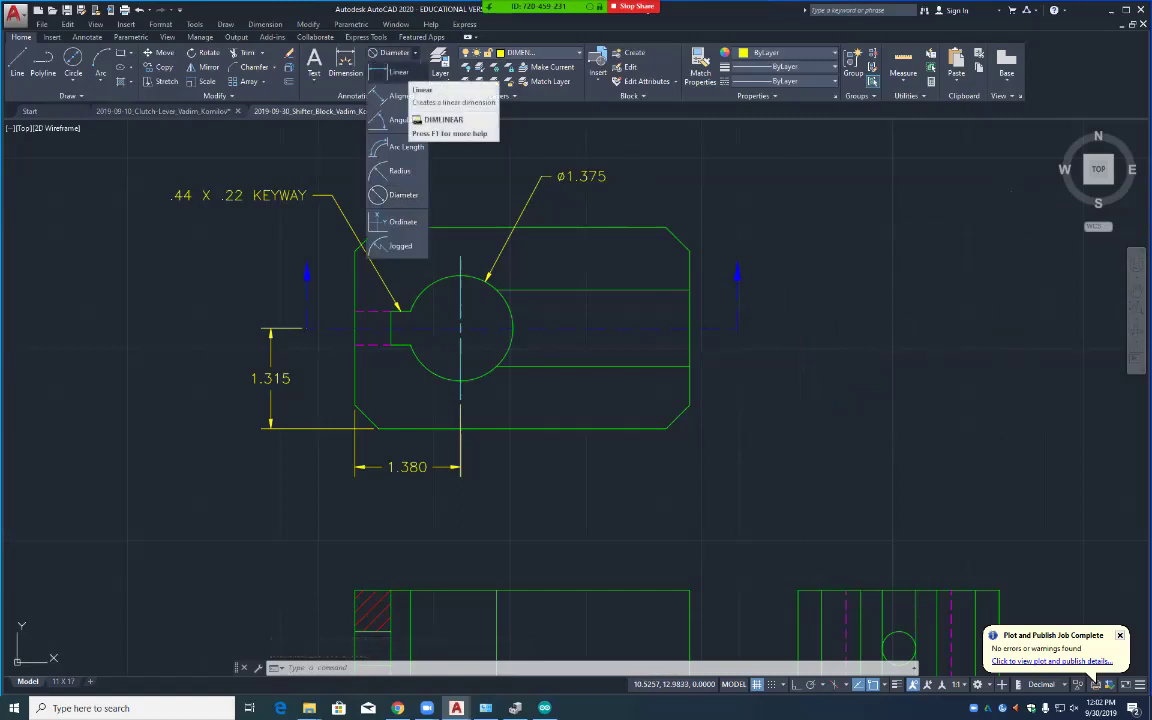
pyautogui.click(400, 73)
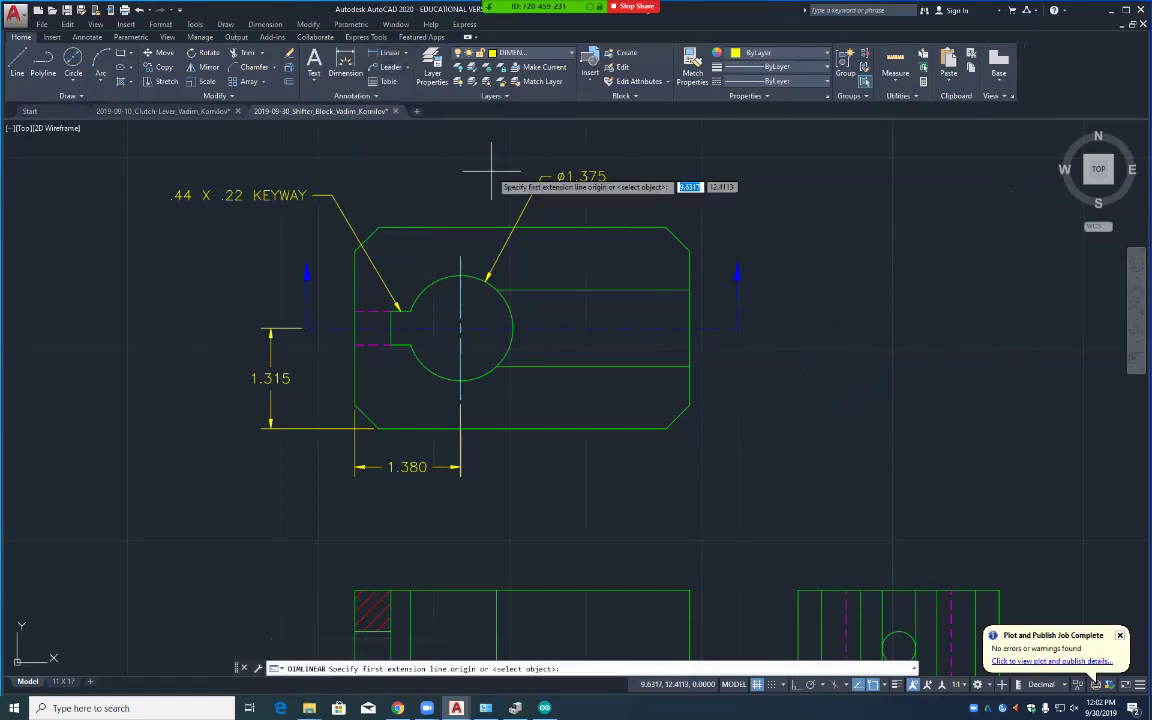
pyautogui.click(689, 289)
pyautogui.click(689, 367)
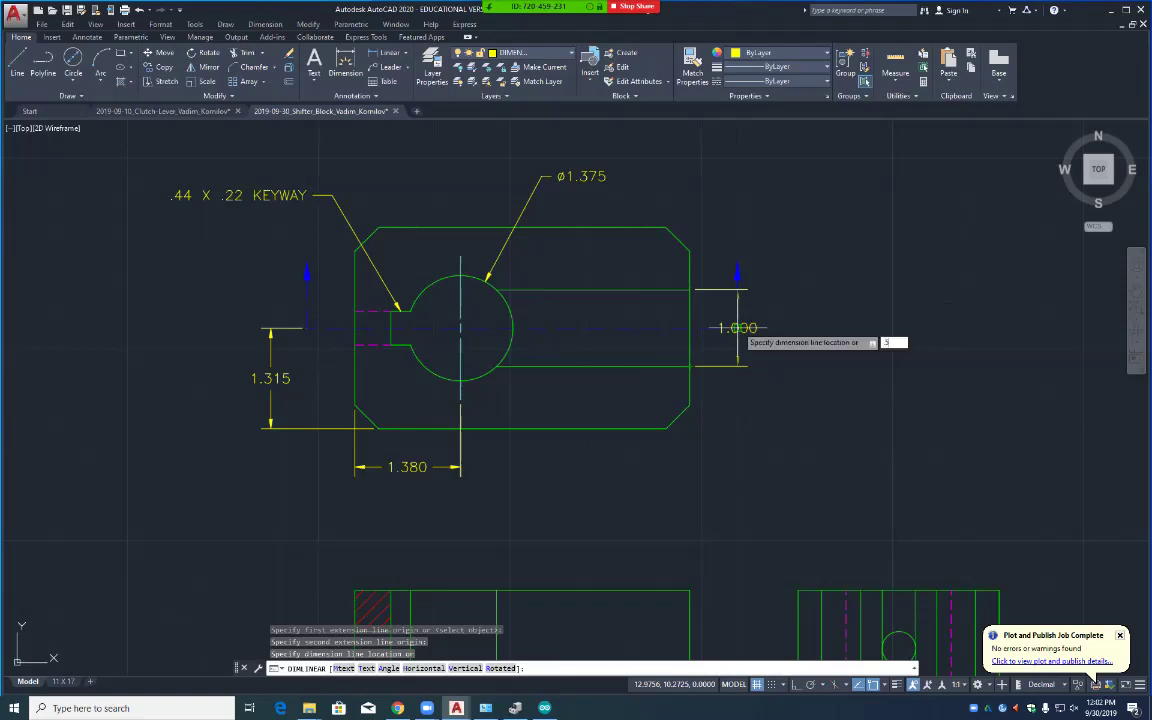
pyautogui.press('Return')
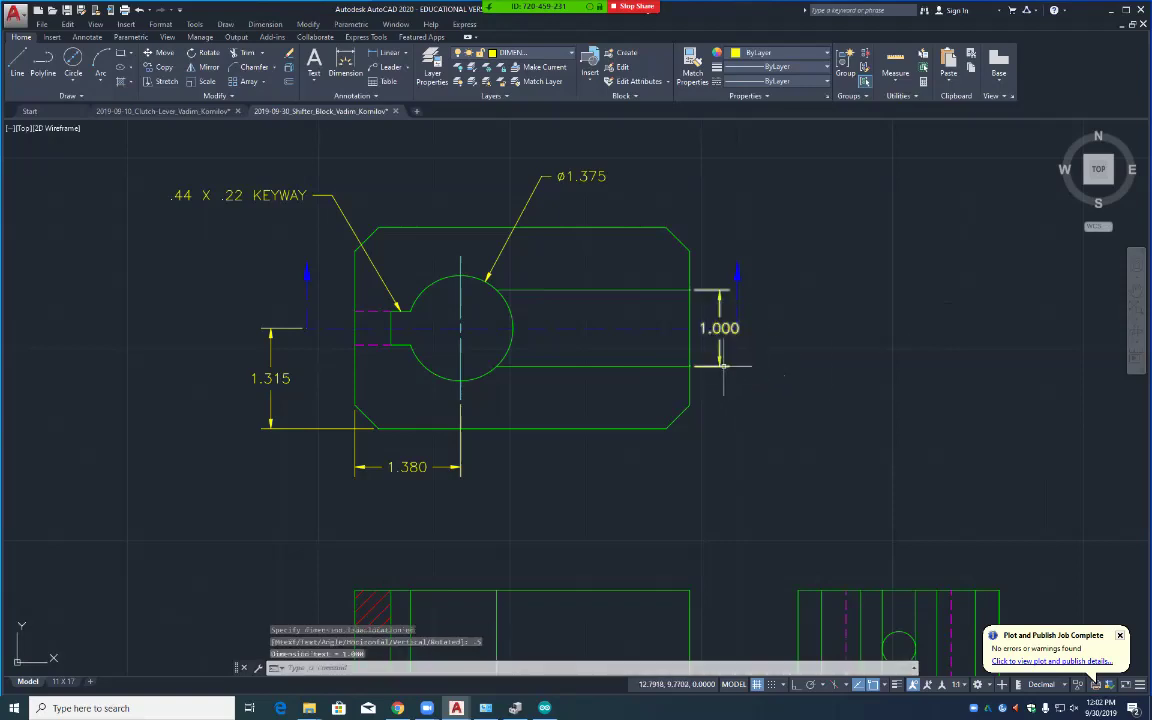
pyautogui.click(723, 366)
pyautogui.press('Delete')
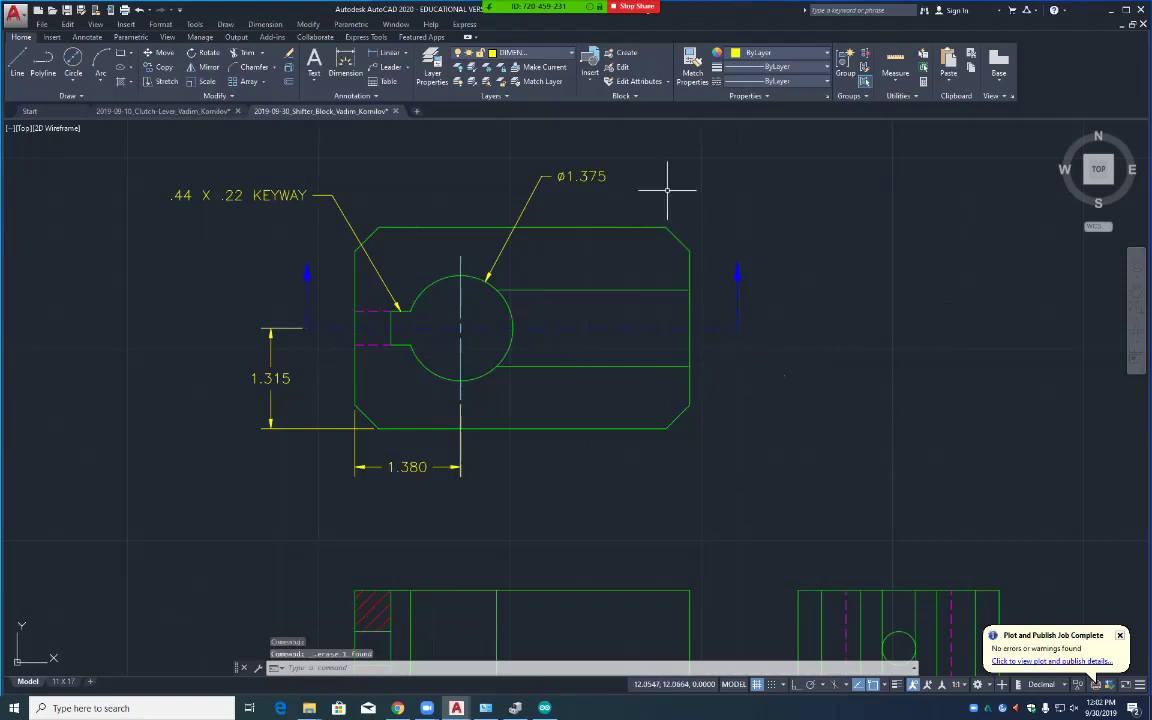
# Step: Add a linear dimension across the slot's open end in the top view, with the dimension line offset .5 from the block's edge
pyautogui.write('dli')
pyautogui.press('Return')
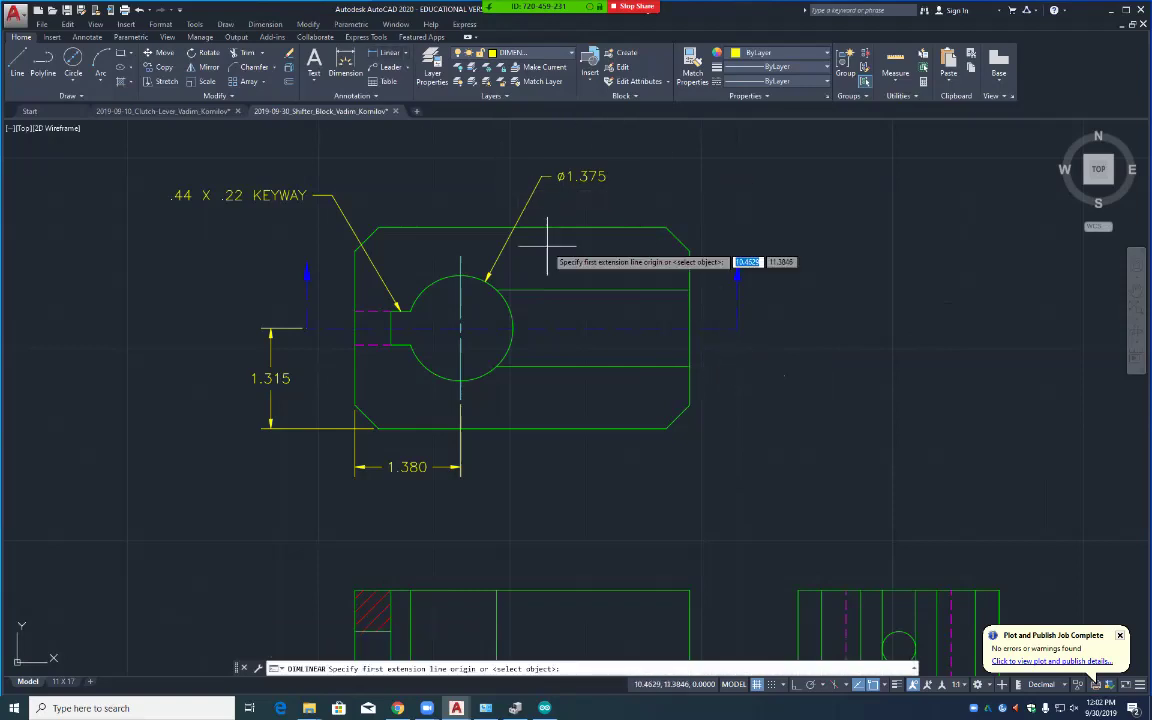
pyautogui.click(690, 290)
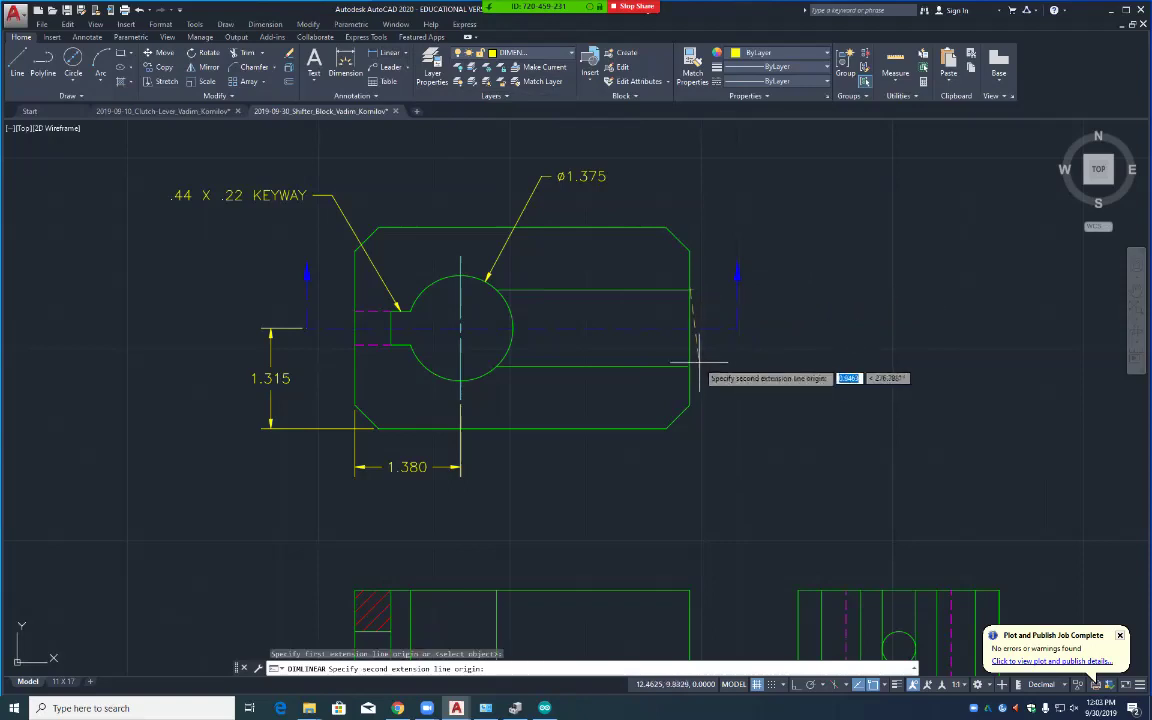
pyautogui.click(690, 366)
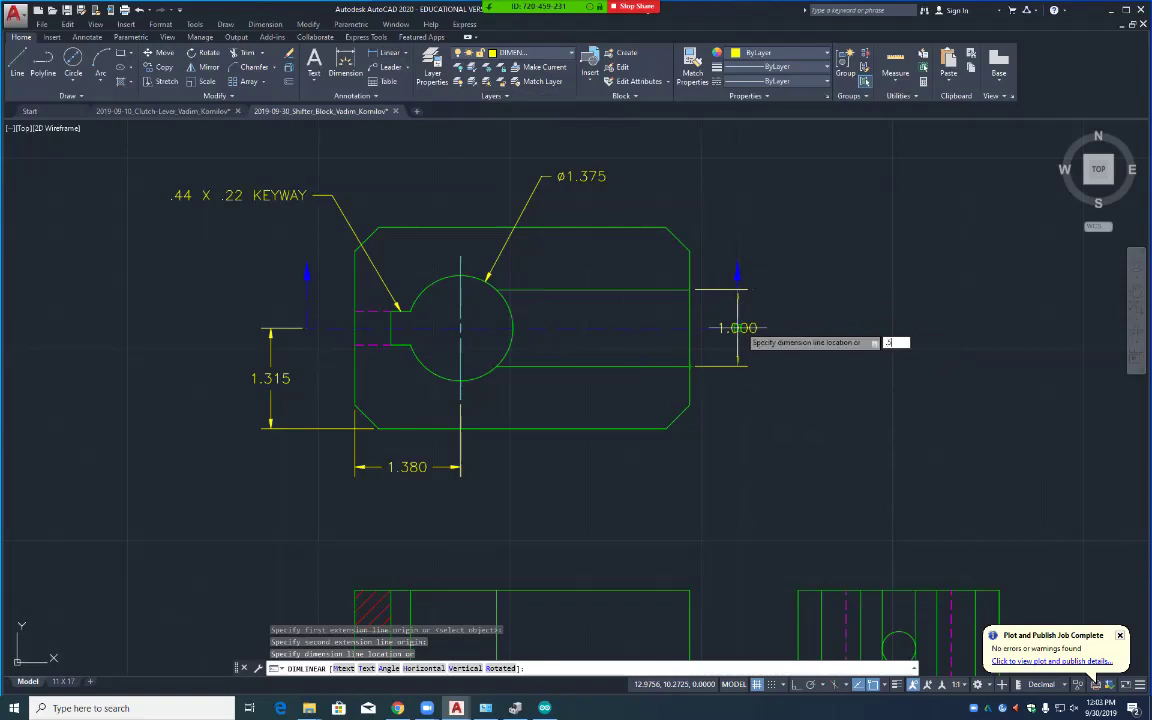
pyautogui.press('Return')
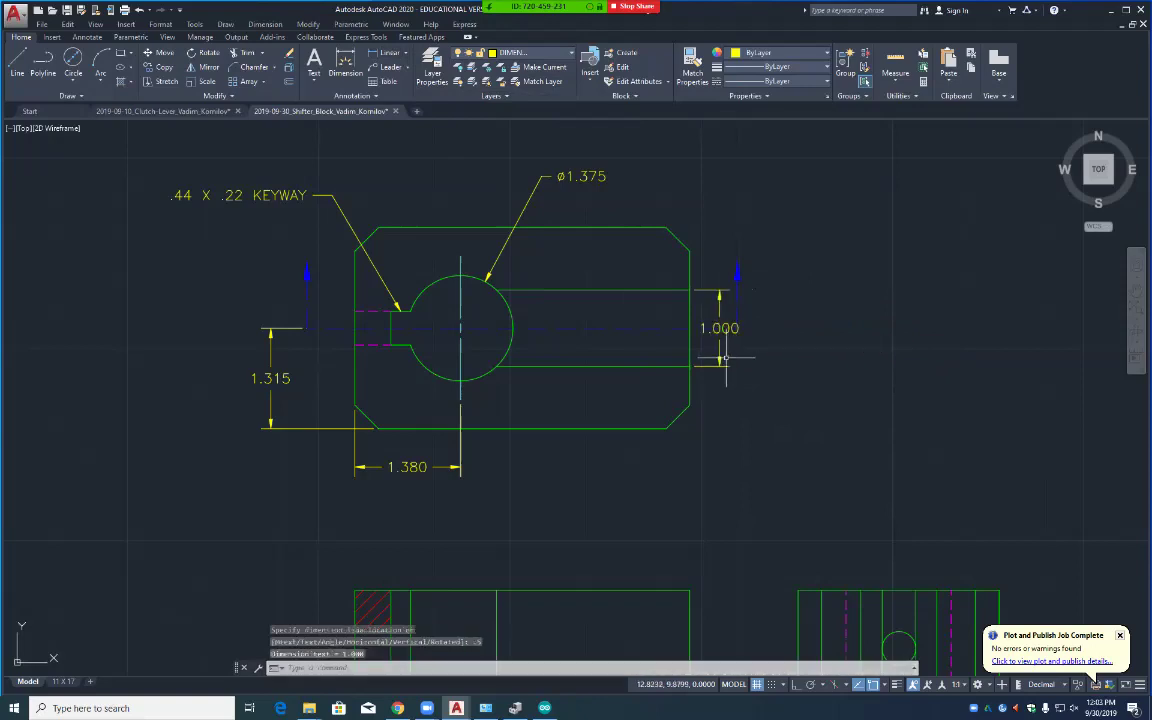
pyautogui.click(719, 366)
pyautogui.moveTo(719, 366)
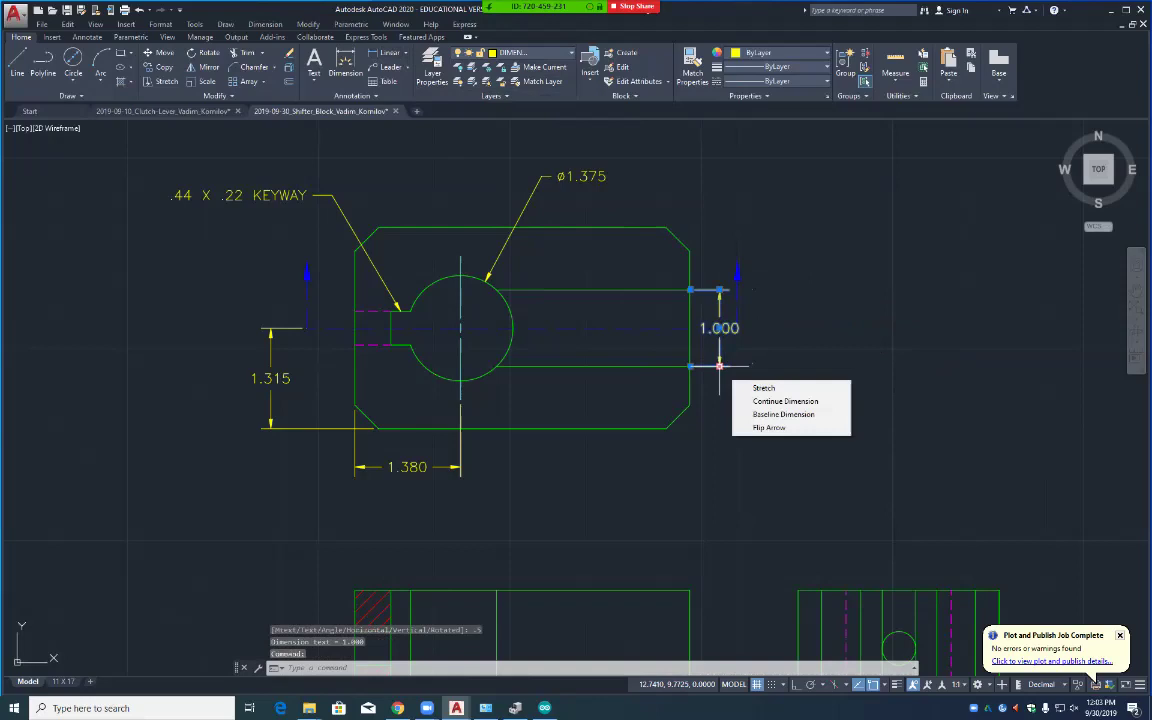
pyautogui.click(775, 360)
pyautogui.press('Escape')
pyautogui.press('Escape')
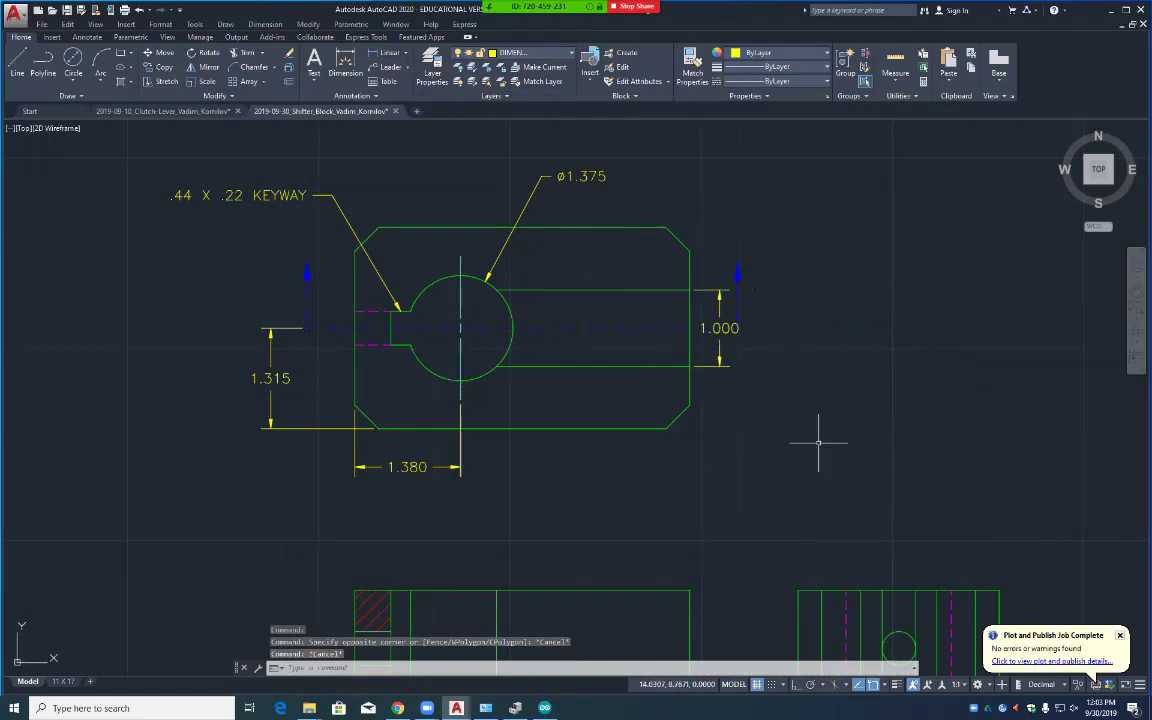
# Step: Insert the Center_Line block in the empty area above the side view, beside the top view
pyautogui.moveTo(880, 494); pyautogui.dragTo(828, 231, button='middle')
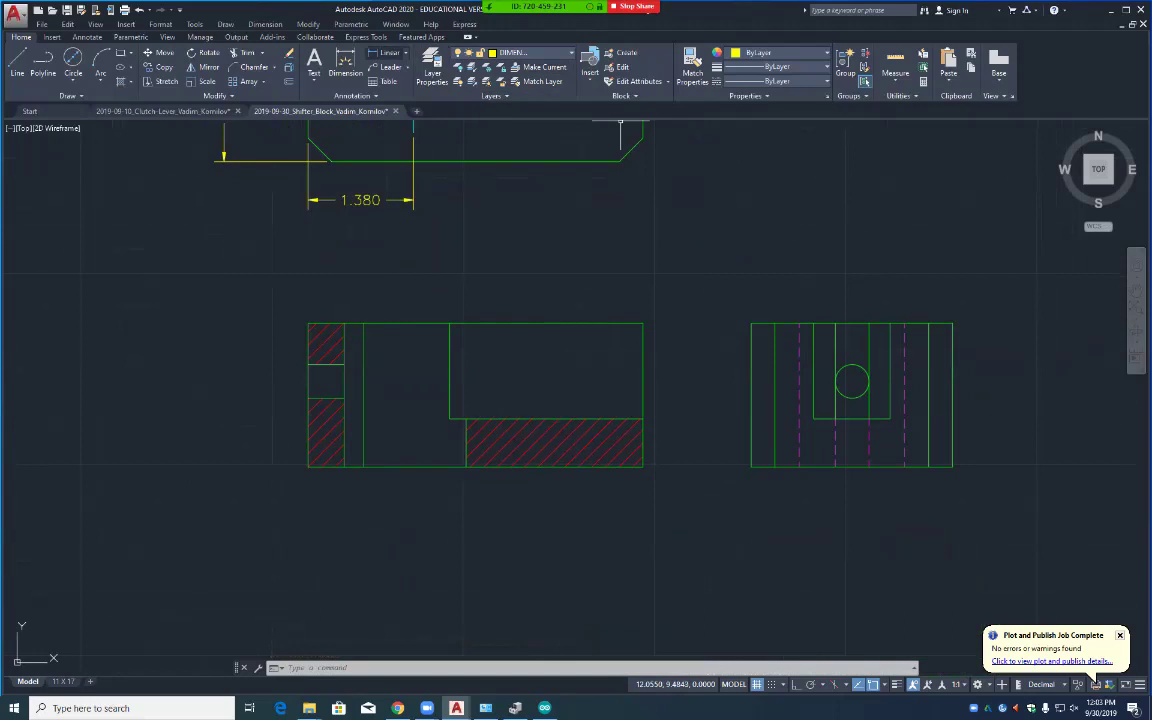
pyautogui.click(385, 52)
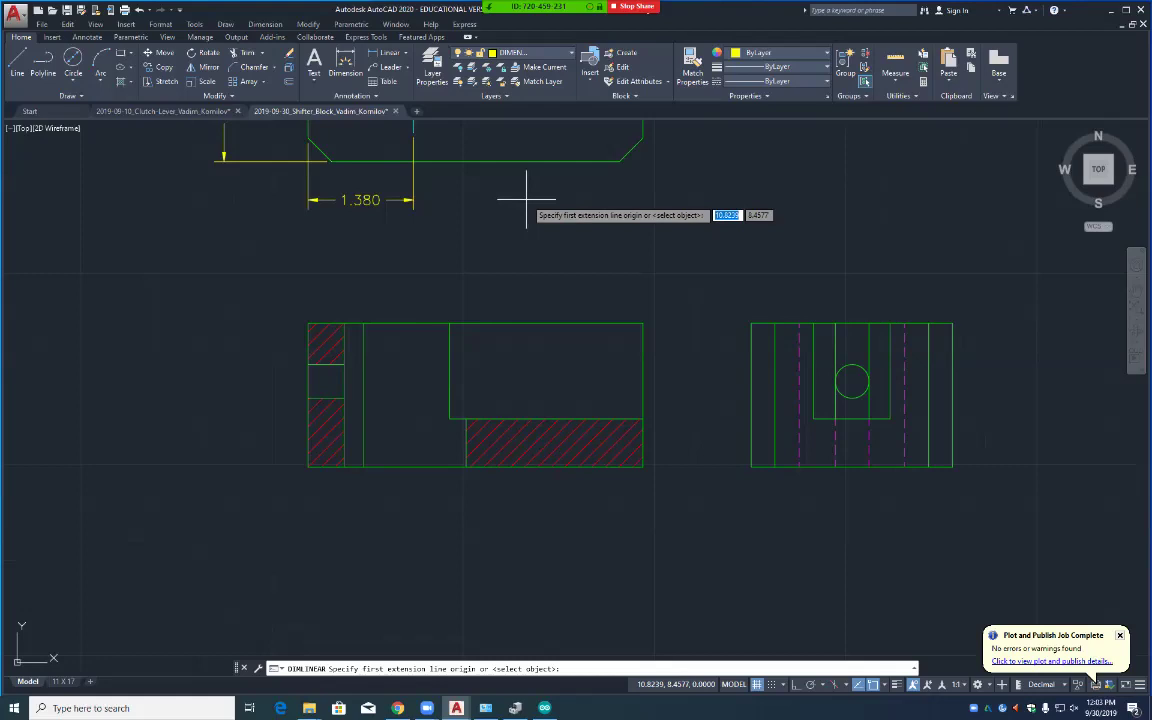
pyautogui.press('Escape')
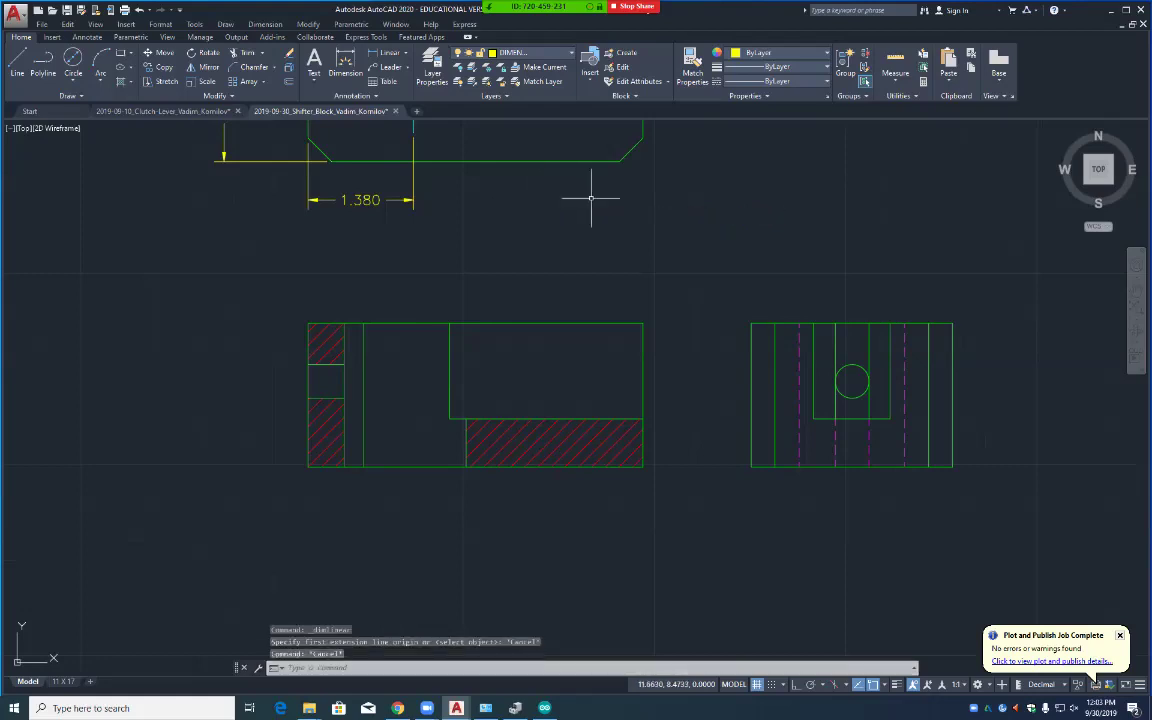
pyautogui.click(590, 72)
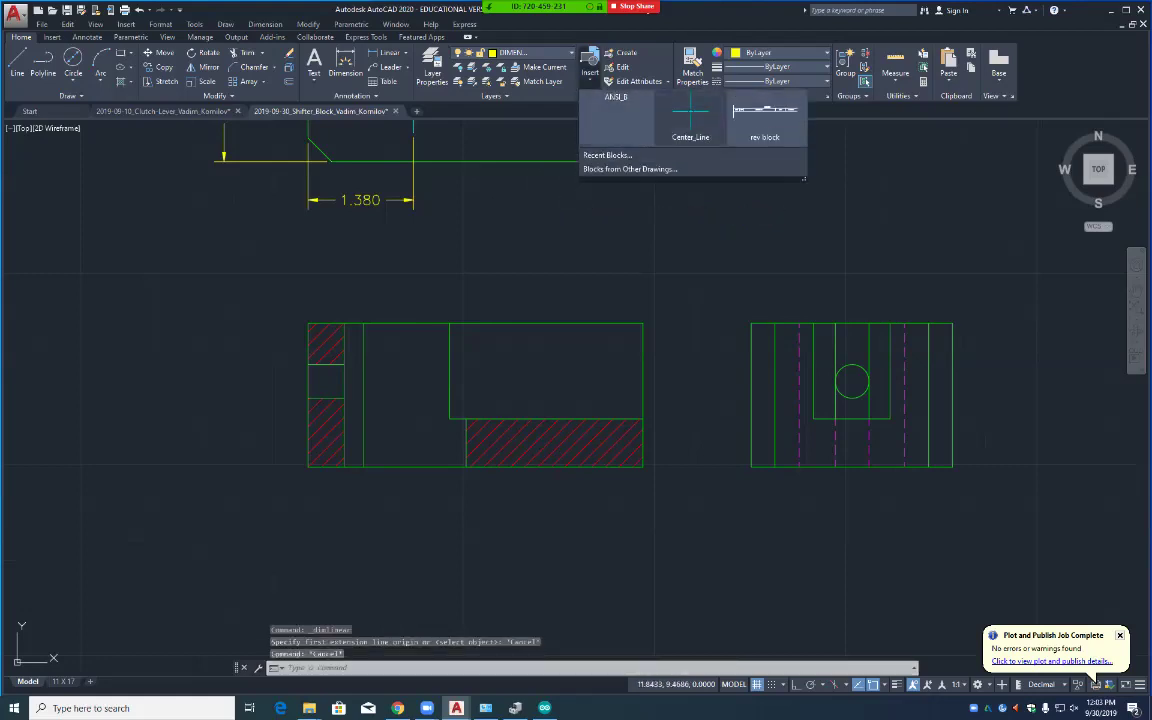
pyautogui.click(690, 110)
pyautogui.click(711, 453)
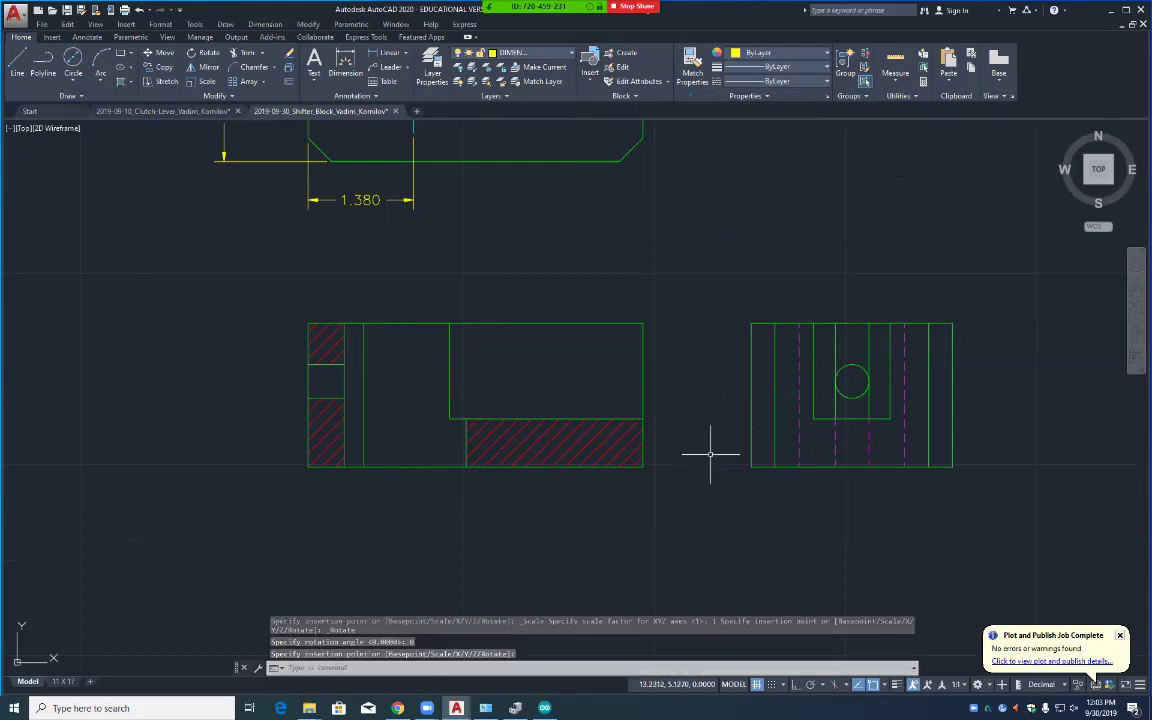
pyautogui.scroll(2, 709, 450)
pyautogui.scroll(-4, 700, 442)
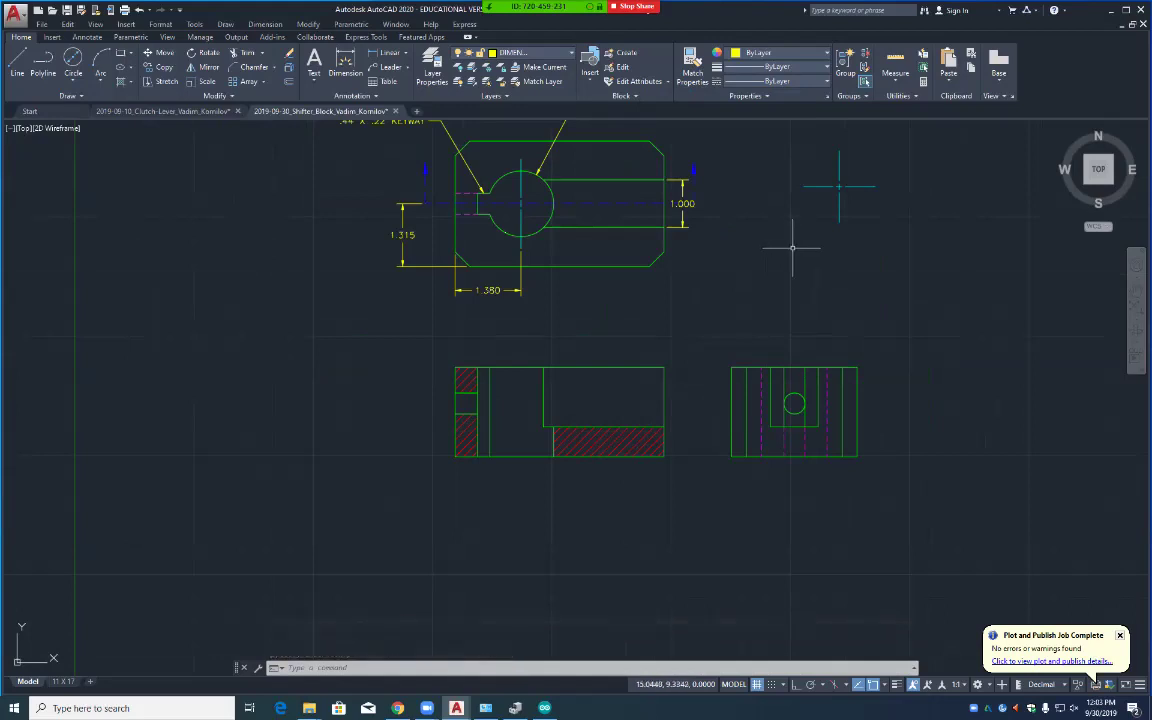
# Step: Copy the inserted centre mark from its line intersection to the centre of the circle in the side view
pyautogui.write('o')
pyautogui.press('Return')
pyautogui.click(783, 139)
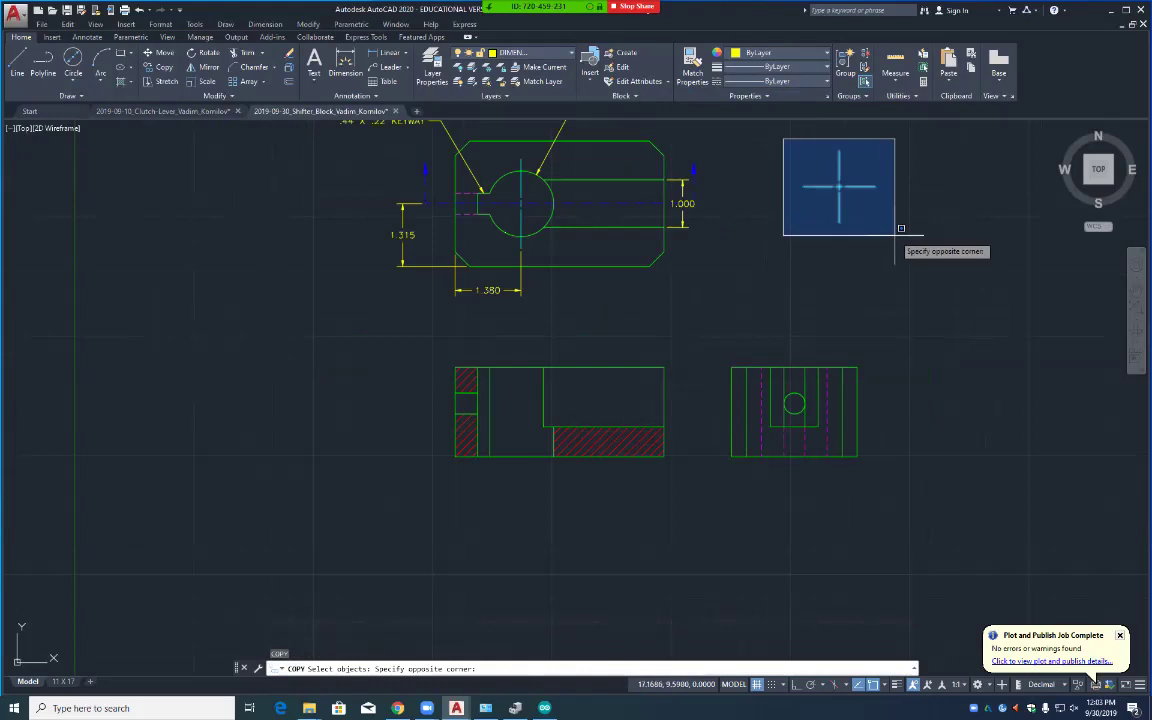
pyautogui.click(893, 233)
pyautogui.scroll(4, 893, 235)
pyautogui.moveTo(803, 181); pyautogui.dragTo(830, 455, button='middle')
pyautogui.scroll(5, 830, 460)
pyautogui.moveTo(715, 303); pyautogui.dragTo(772, 482, button='middle')
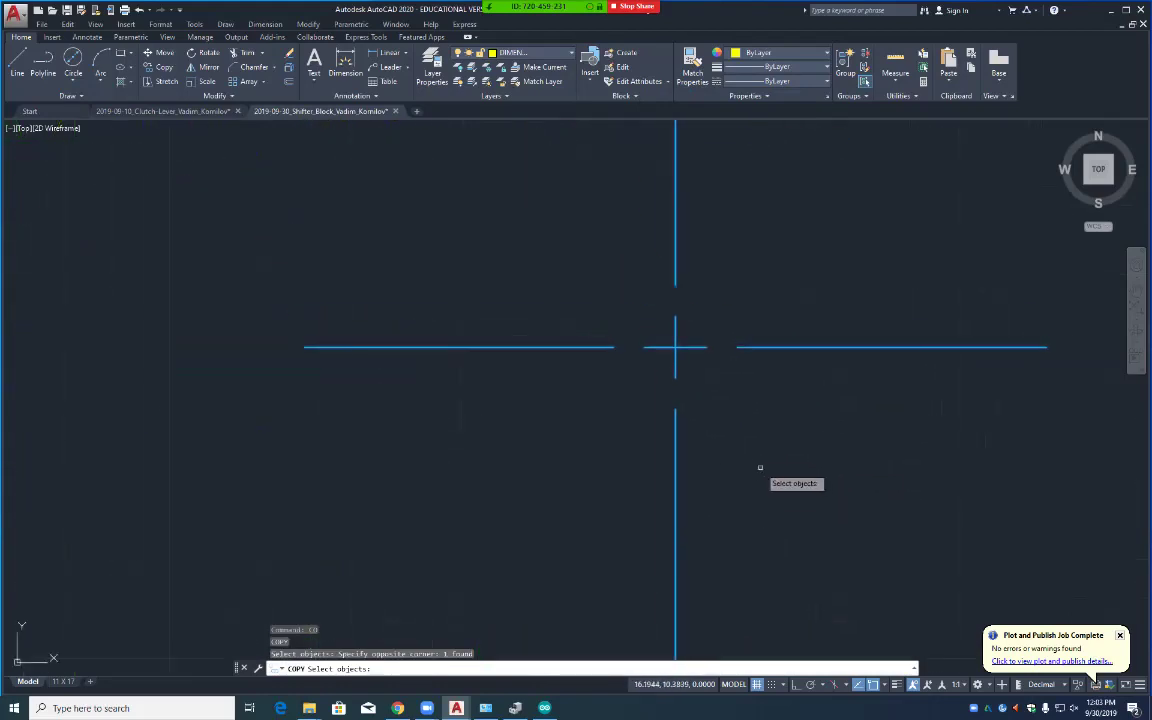
pyautogui.press('Return')
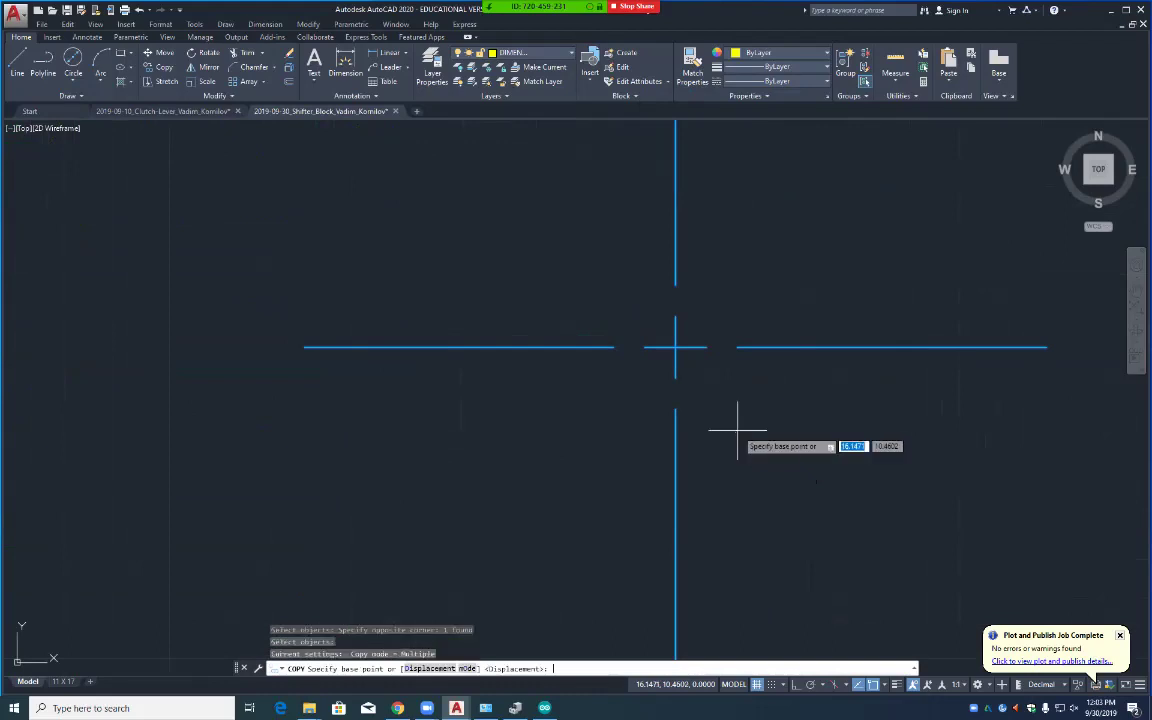
pyautogui.write('INT')
pyautogui.press('Return')
pyautogui.click(676, 347)
pyautogui.scroll(-6, 740, 483)
pyautogui.moveTo(763, 580)
pyautogui.mouseDown(button='middle')
pyautogui.moveTo(733, 576)
pyautogui.moveTo(733, 193)
pyautogui.mouseUp(button='middle')
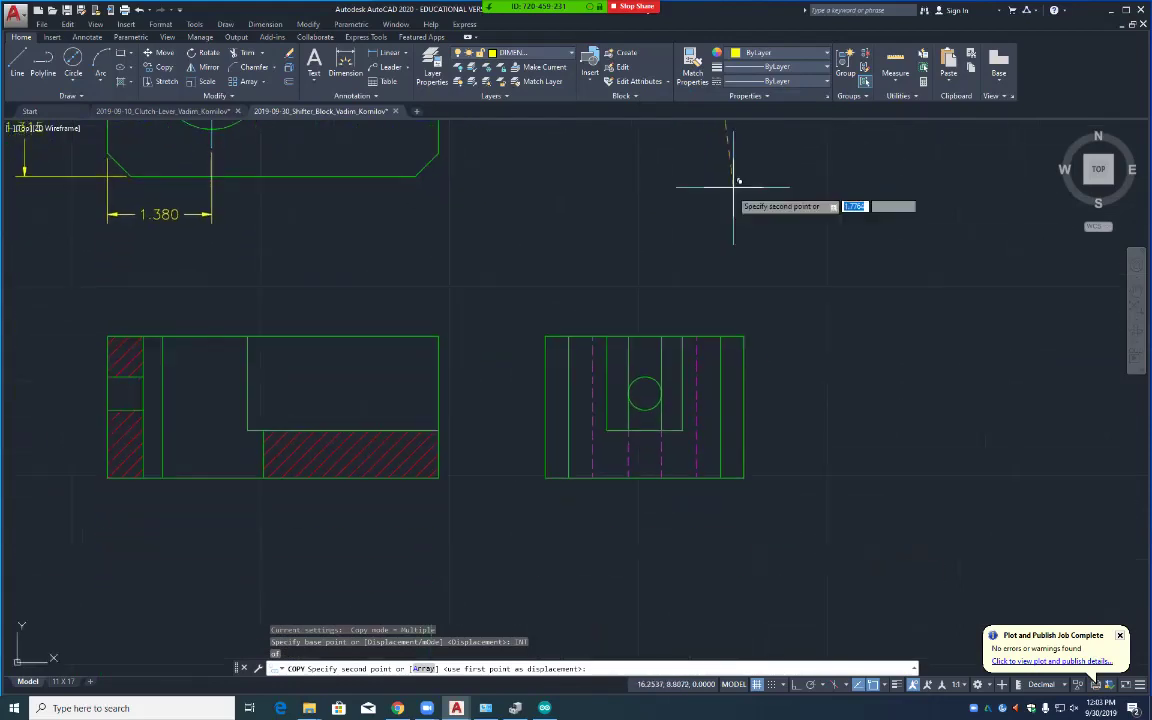
pyautogui.scroll(5, 645, 398)
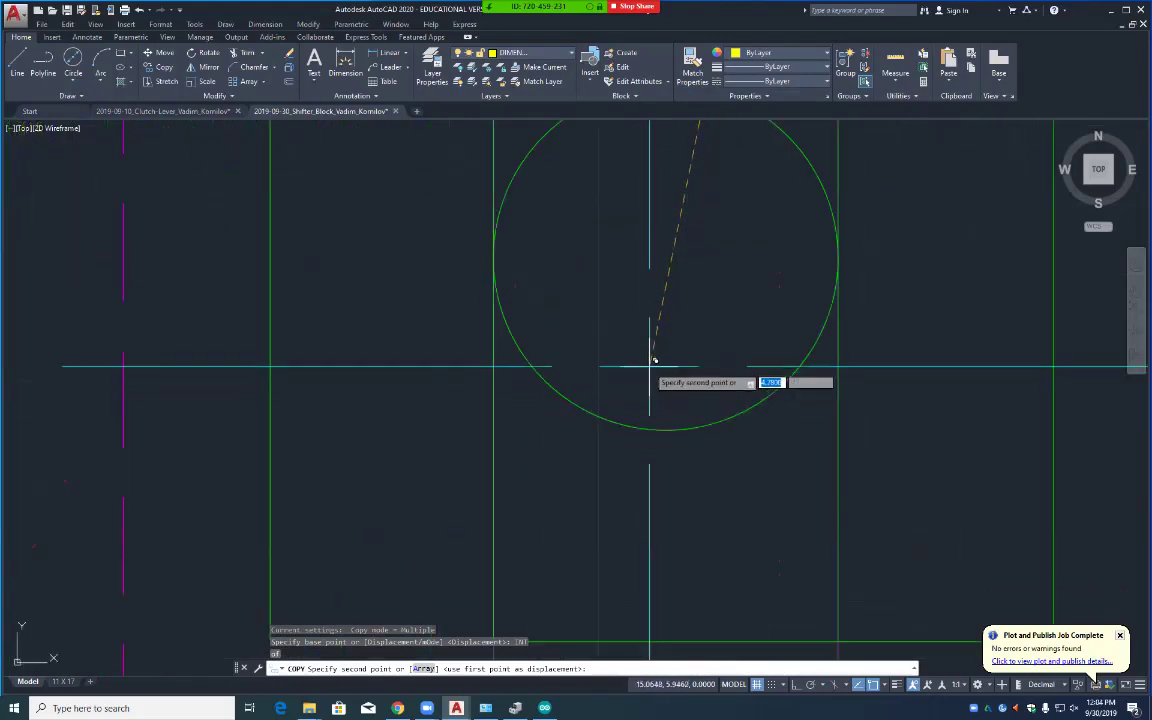
pyautogui.scroll(-4, 690, 270)
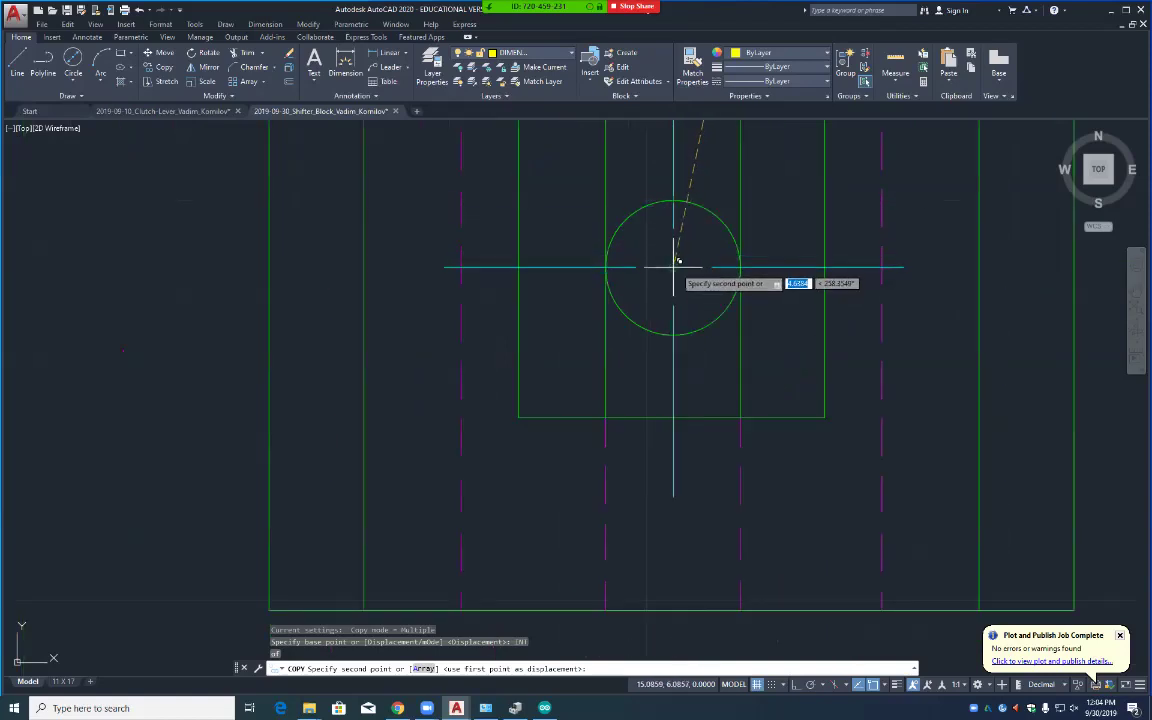
pyautogui.click(677, 262)
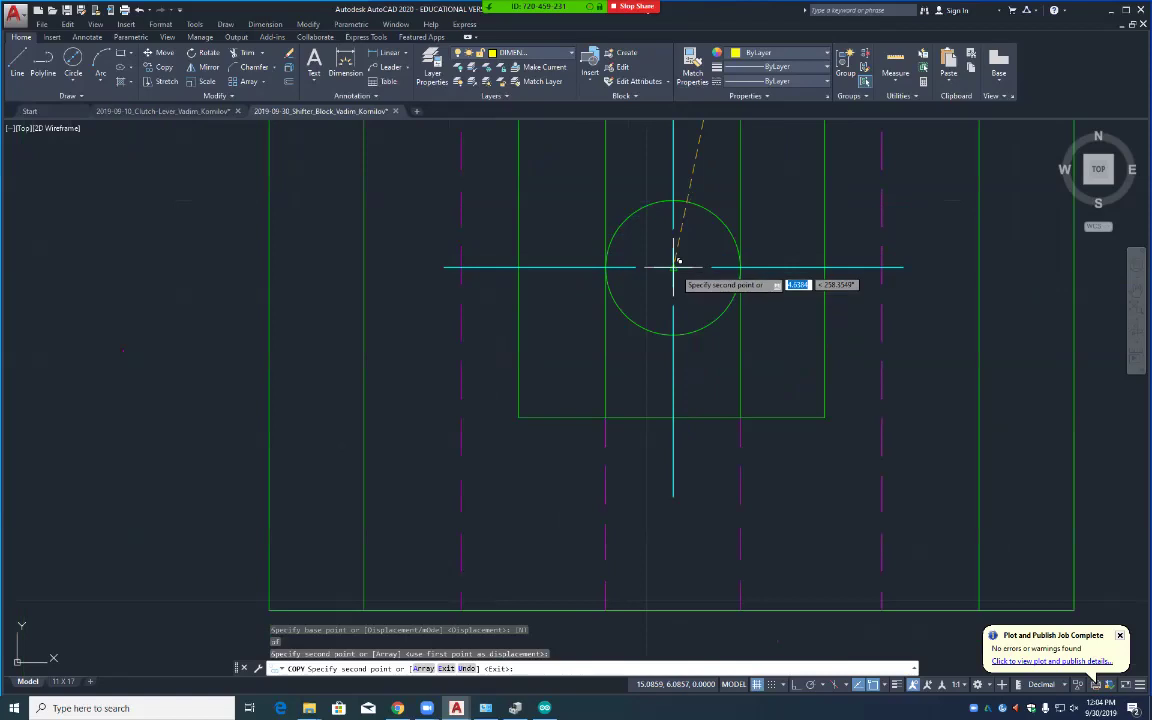
pyautogui.press('Return')
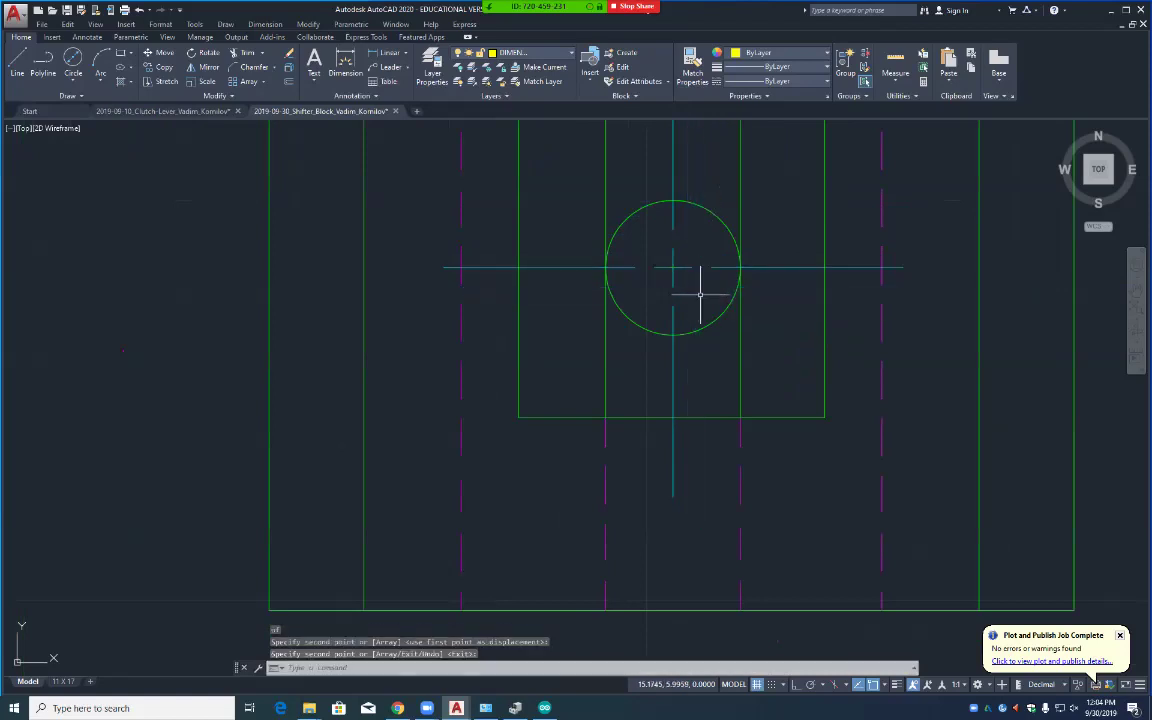
# Step: Explode the centre mark on the side view's circle into separate lines
pyautogui.write('EX')
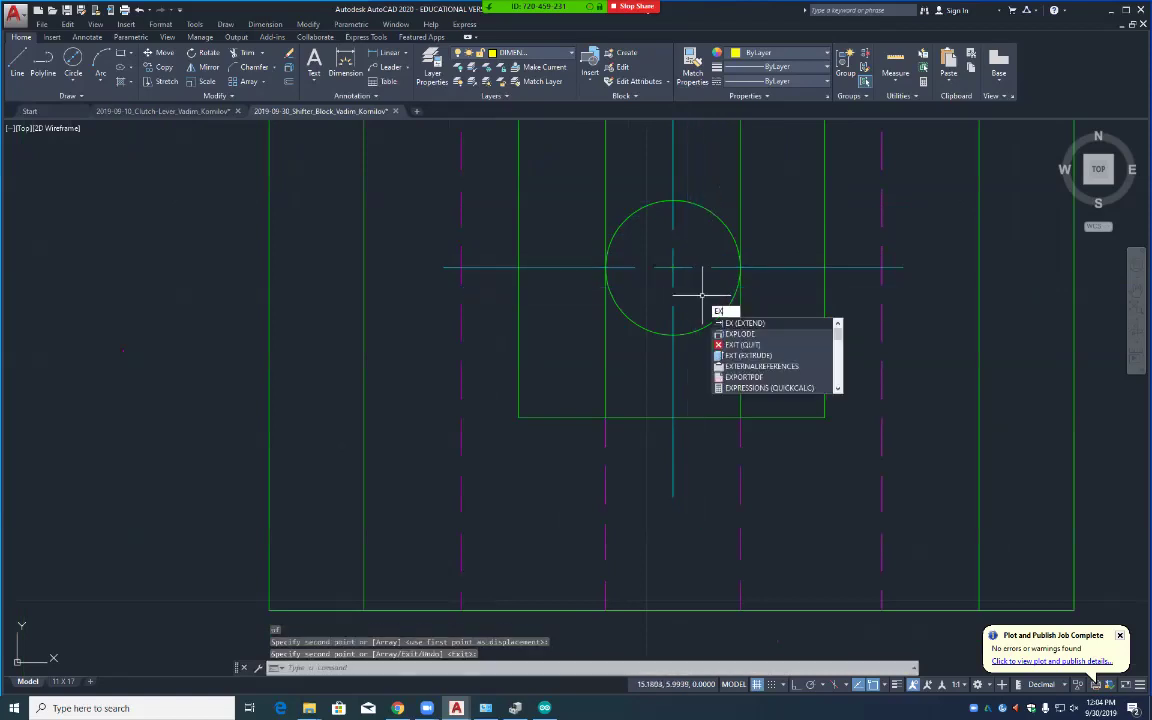
pyautogui.write('PLODE')
pyautogui.press('Return')
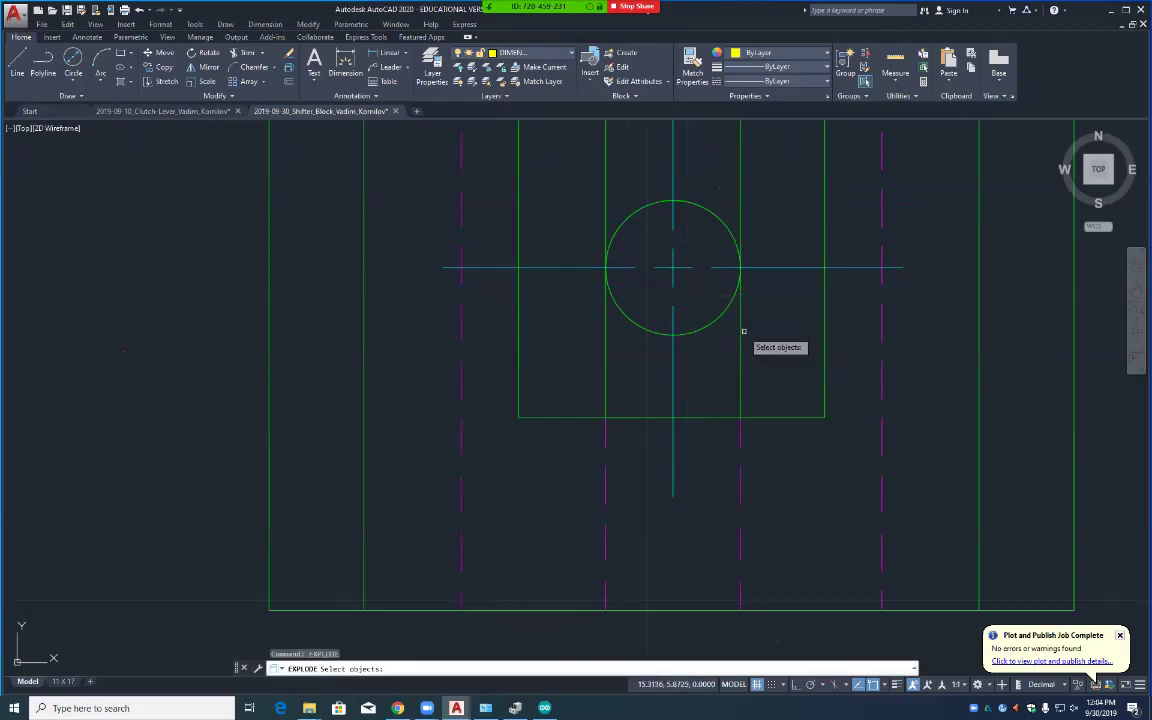
pyautogui.click(772, 267)
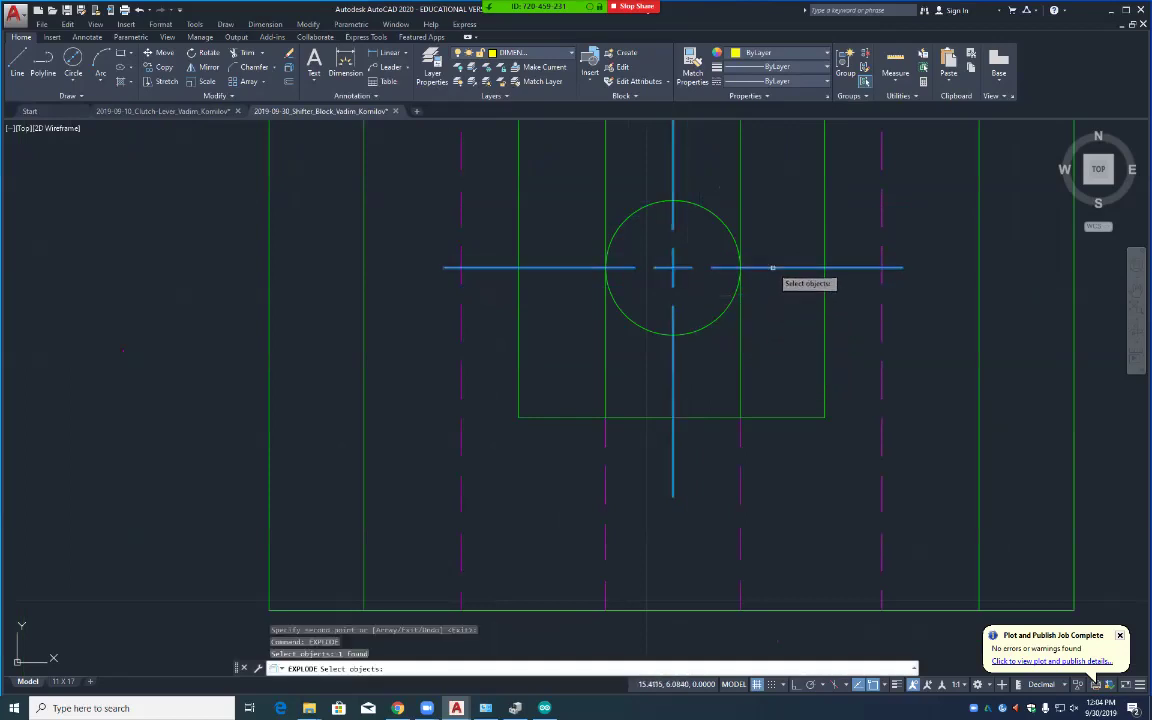
pyautogui.press('Return')
# Step: Offset the side view's circle outward by .25
pyautogui.write('o')
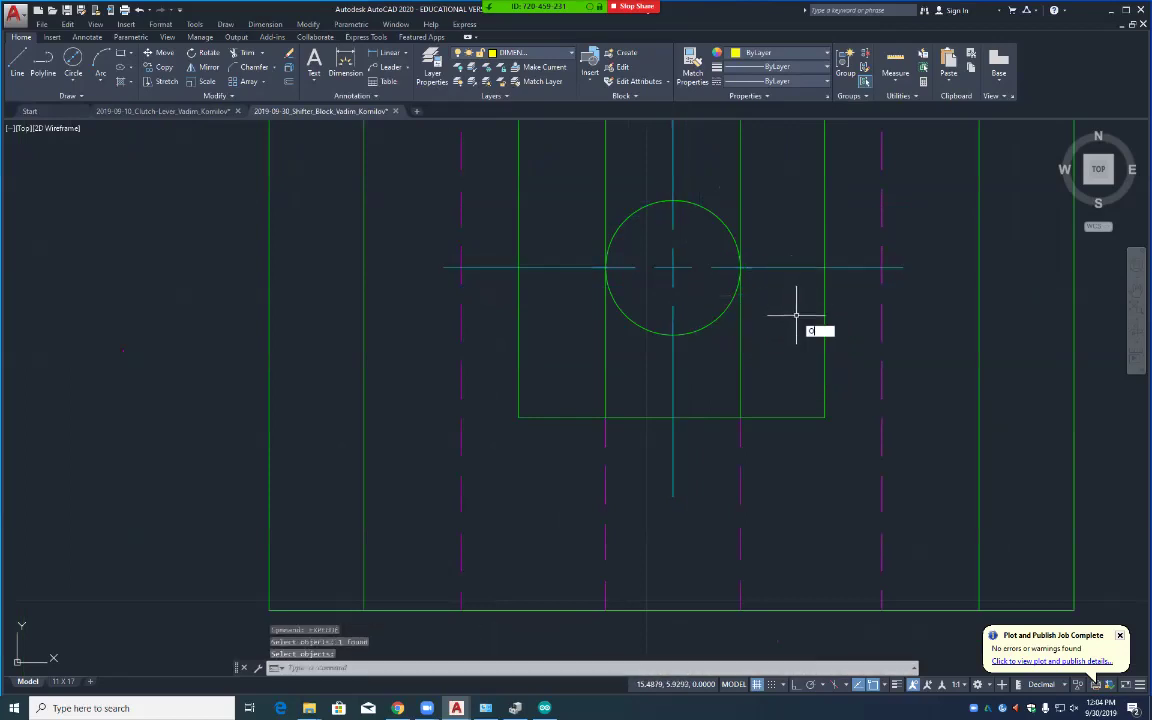
pyautogui.press('Return')
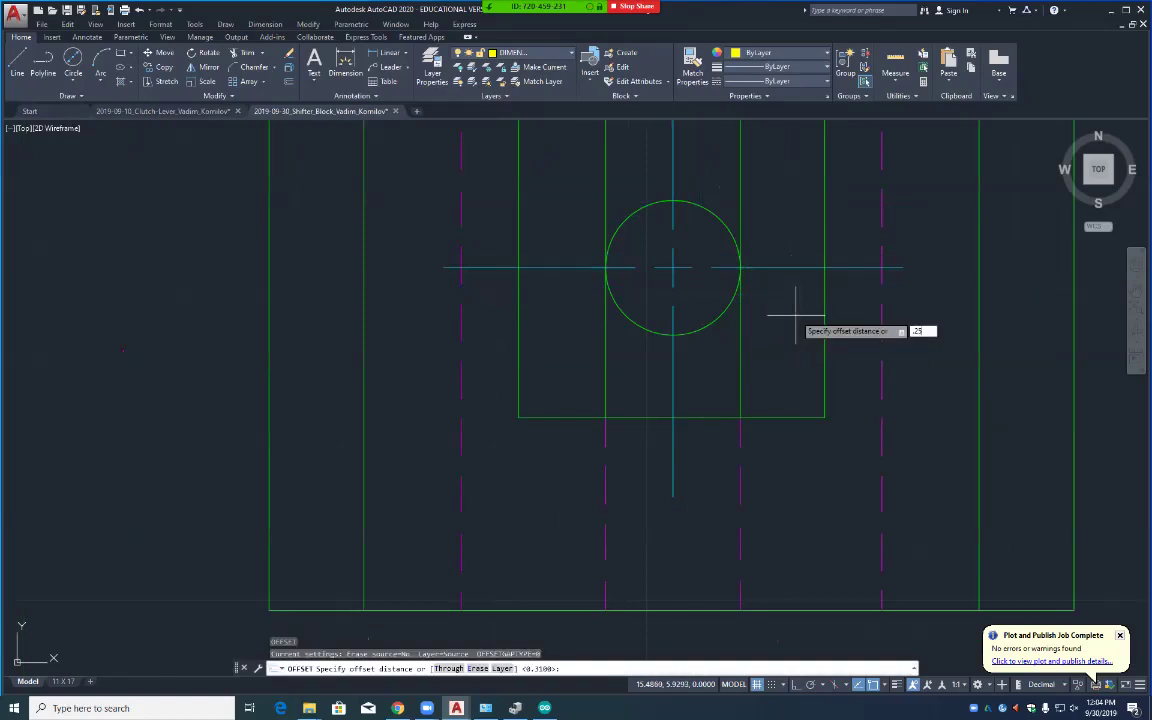
pyautogui.press('Return')
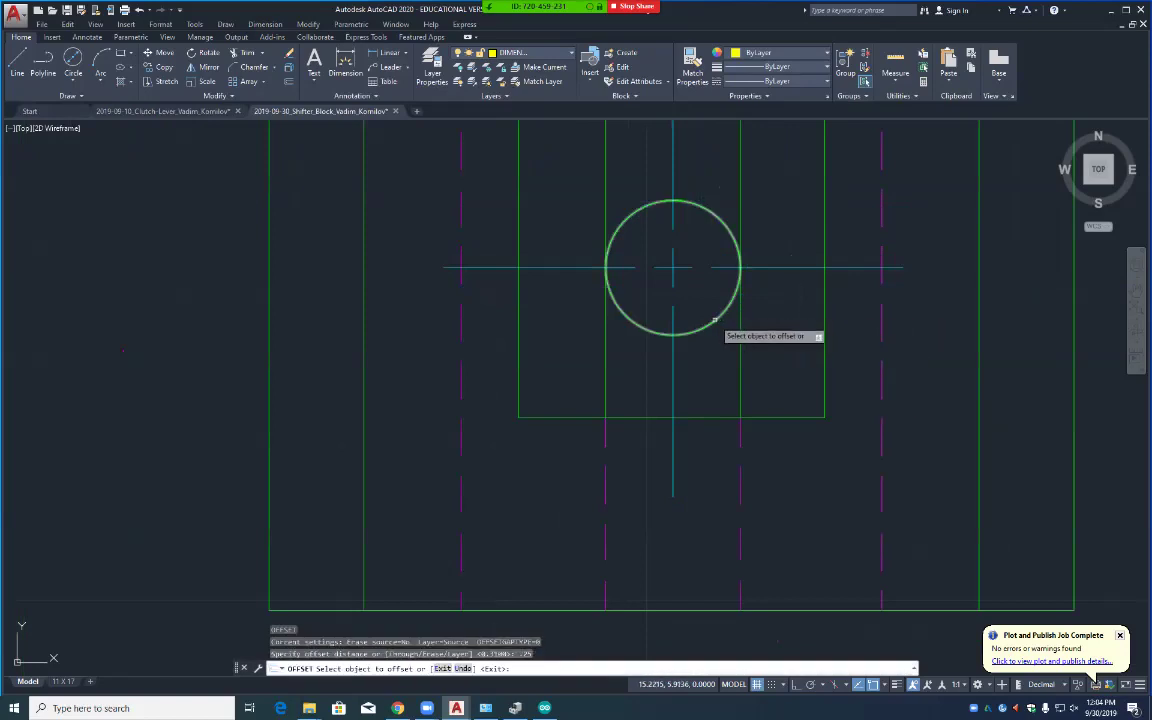
pyautogui.click(714, 320)
pyautogui.click(760, 338)
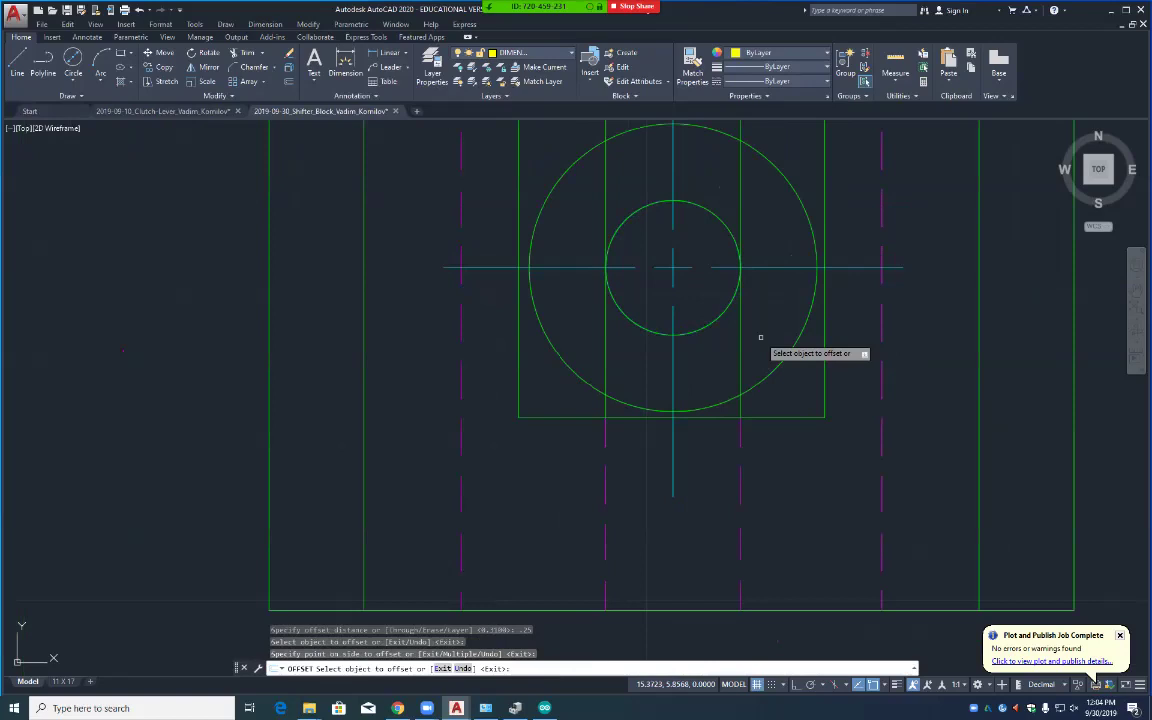
pyautogui.press('Return')
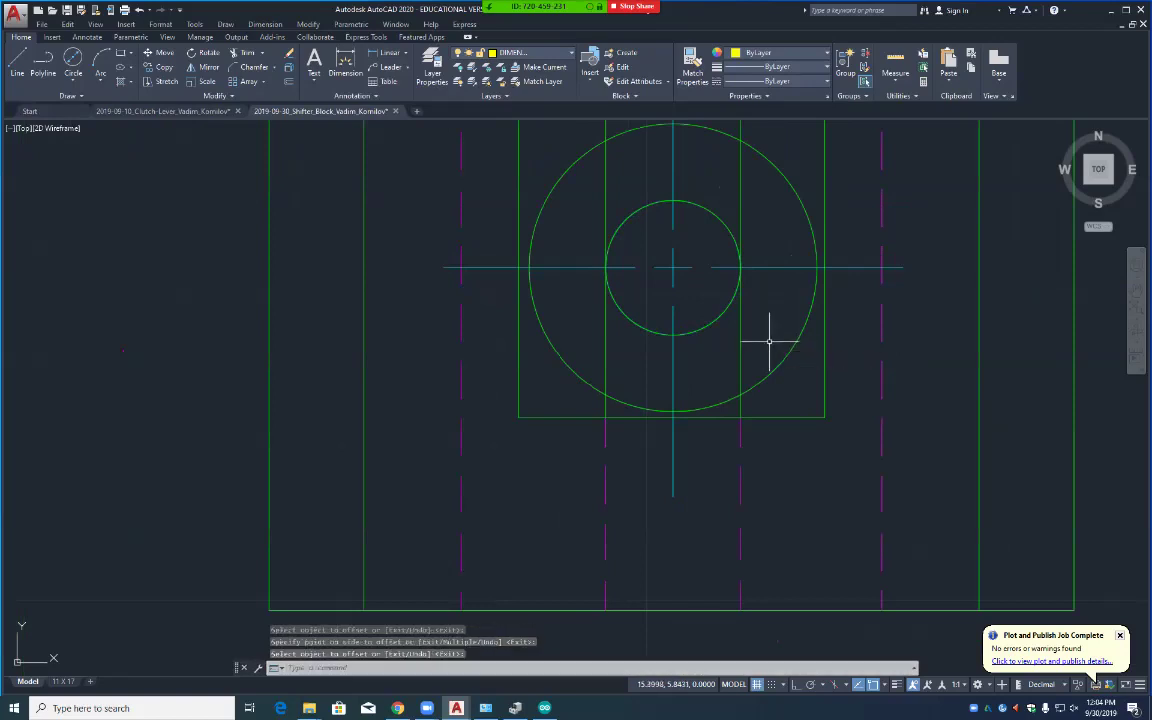
# Step: Trim the centre mark's left, right and lower lines at the outer offset circle in the side view and erase that circle
pyautogui.write('tr')
pyautogui.press('Return')
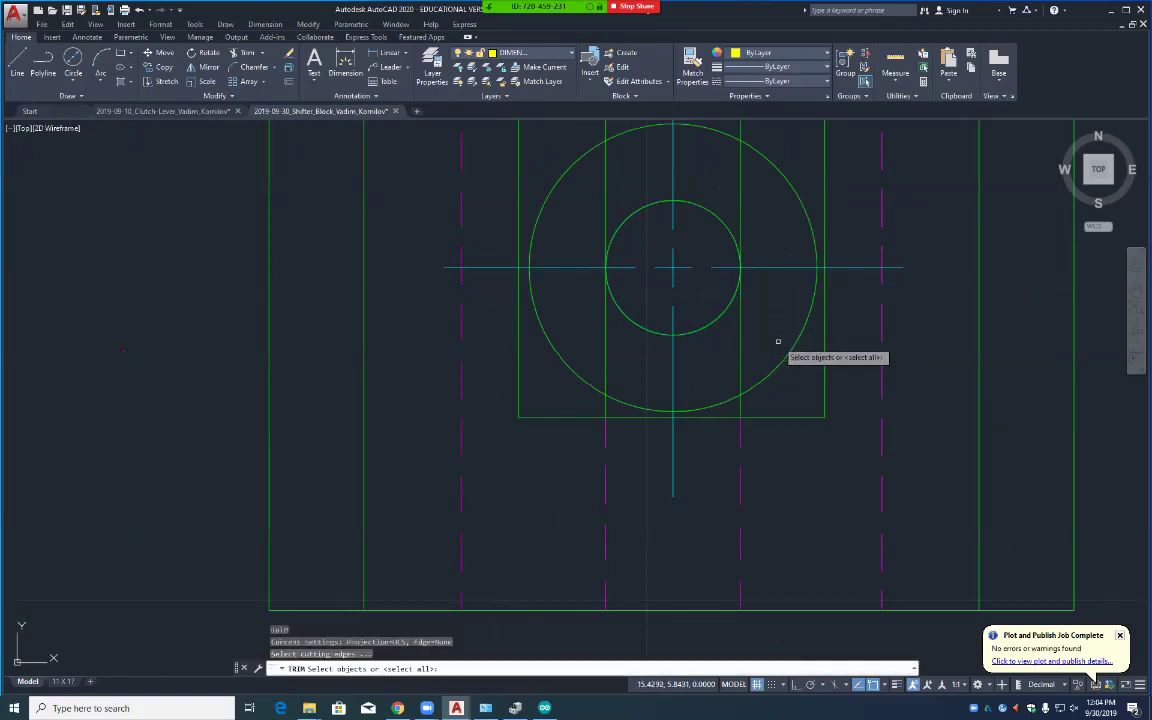
pyautogui.click(806, 349)
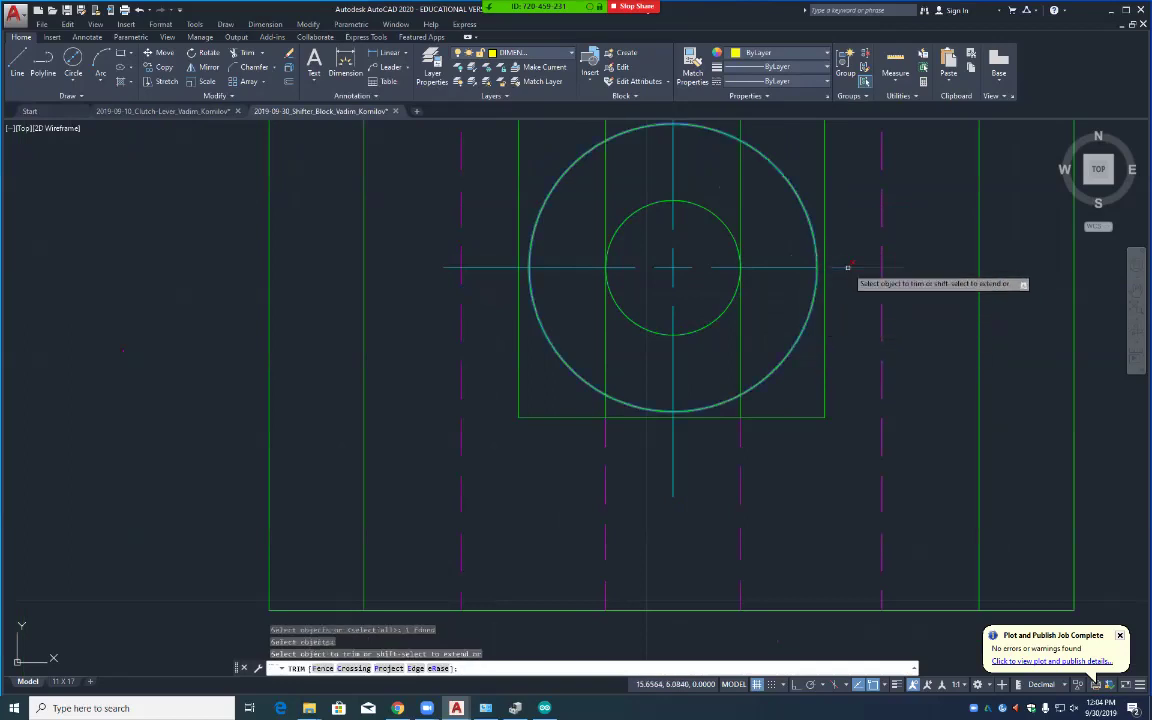
pyautogui.press('Return')
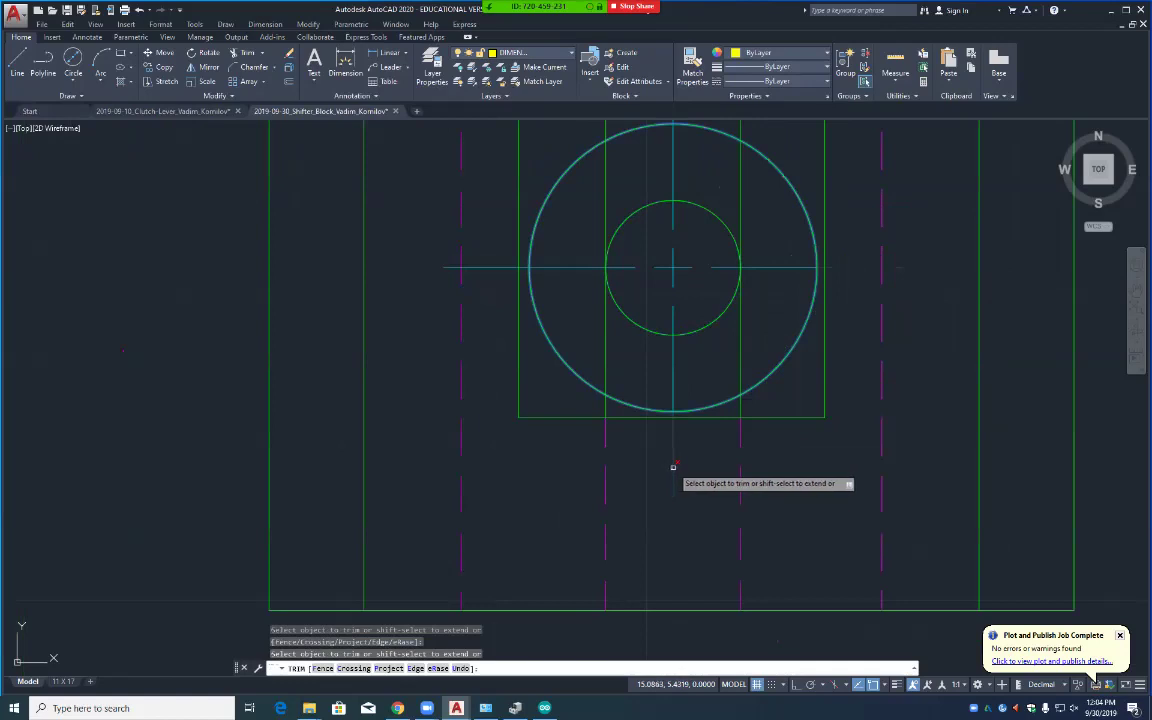
pyautogui.click(483, 267)
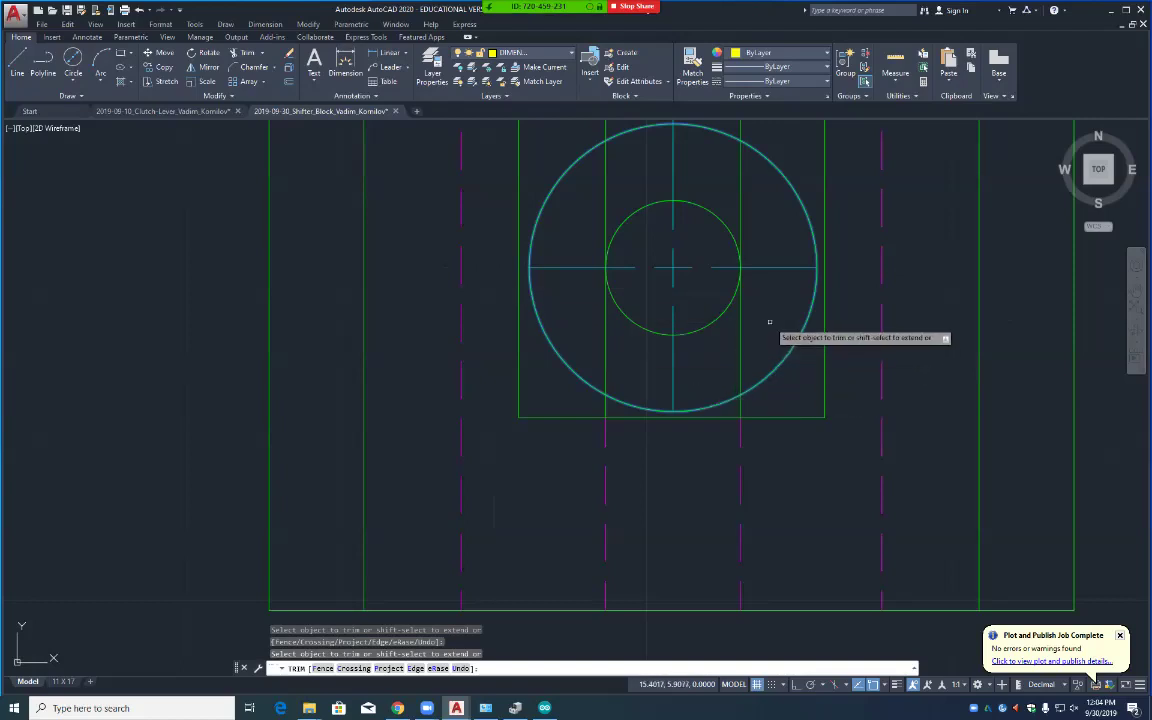
pyautogui.moveTo(769, 321); pyautogui.dragTo(797, 473, button='middle')
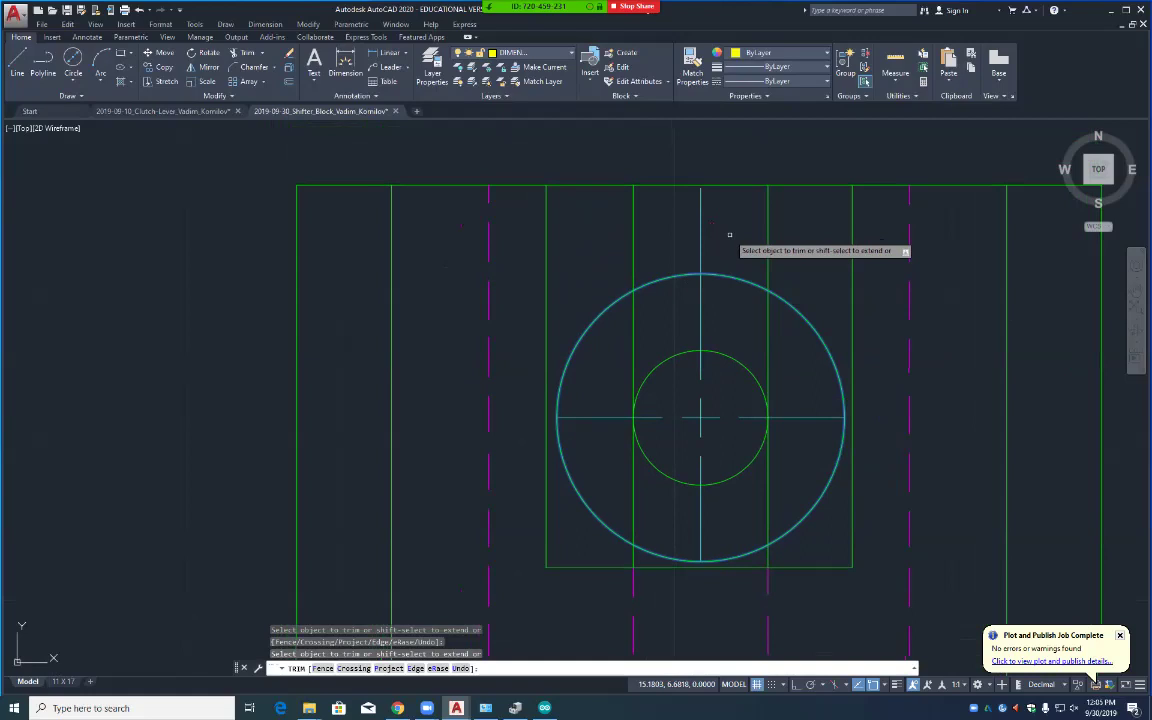
pyautogui.press('Escape')
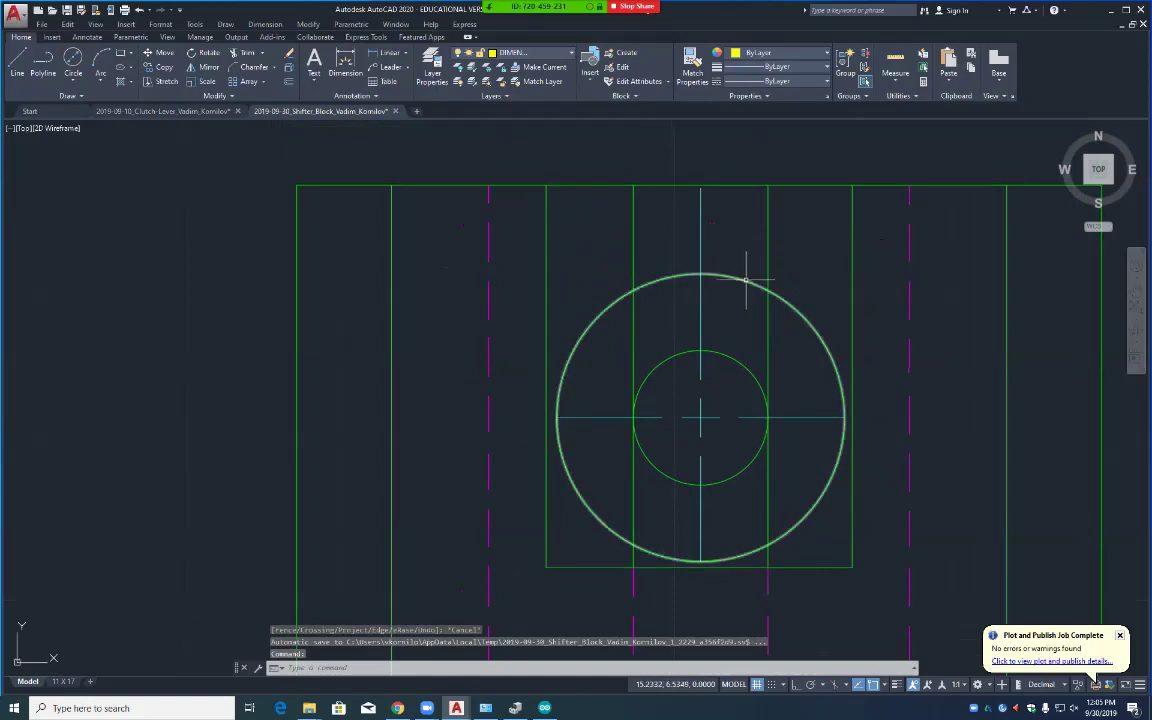
pyautogui.click(748, 281)
pyautogui.press('Delete')
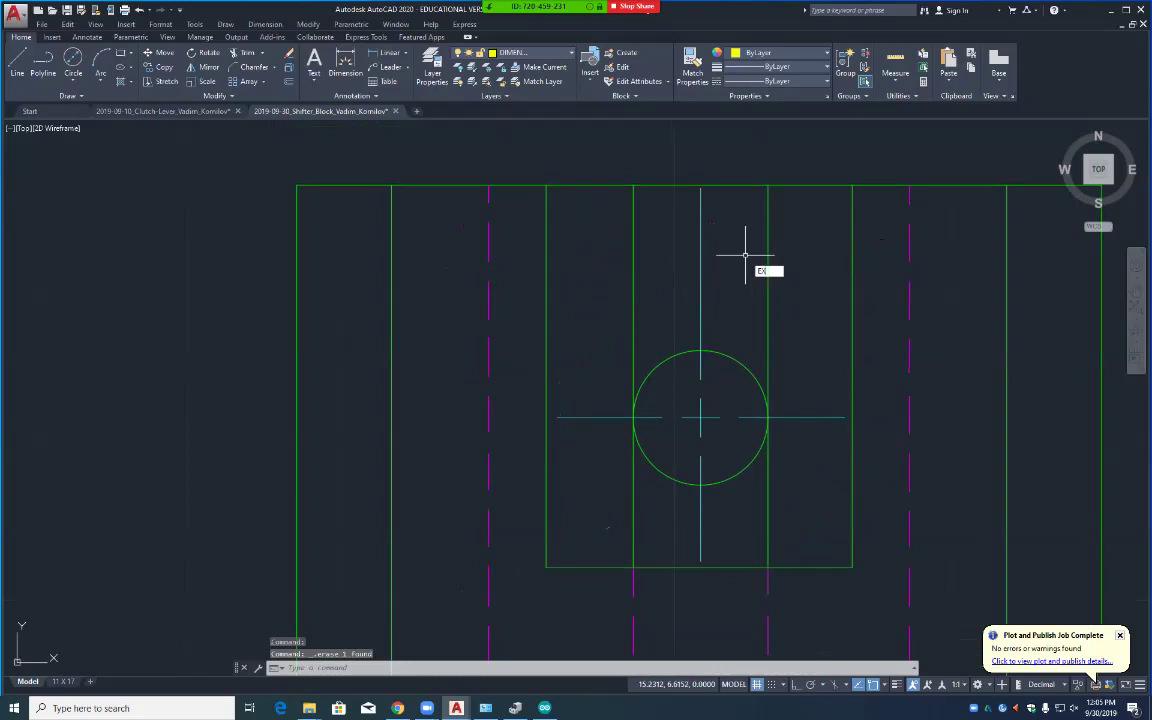
# Step: Offset the side view's top edge upward and its bottom edge downward by .25
pyautogui.press('BackSpace')
pyautogui.press('BackSpace')
pyautogui.write('O')
pyautogui.press('Return')
pyautogui.press('Return')
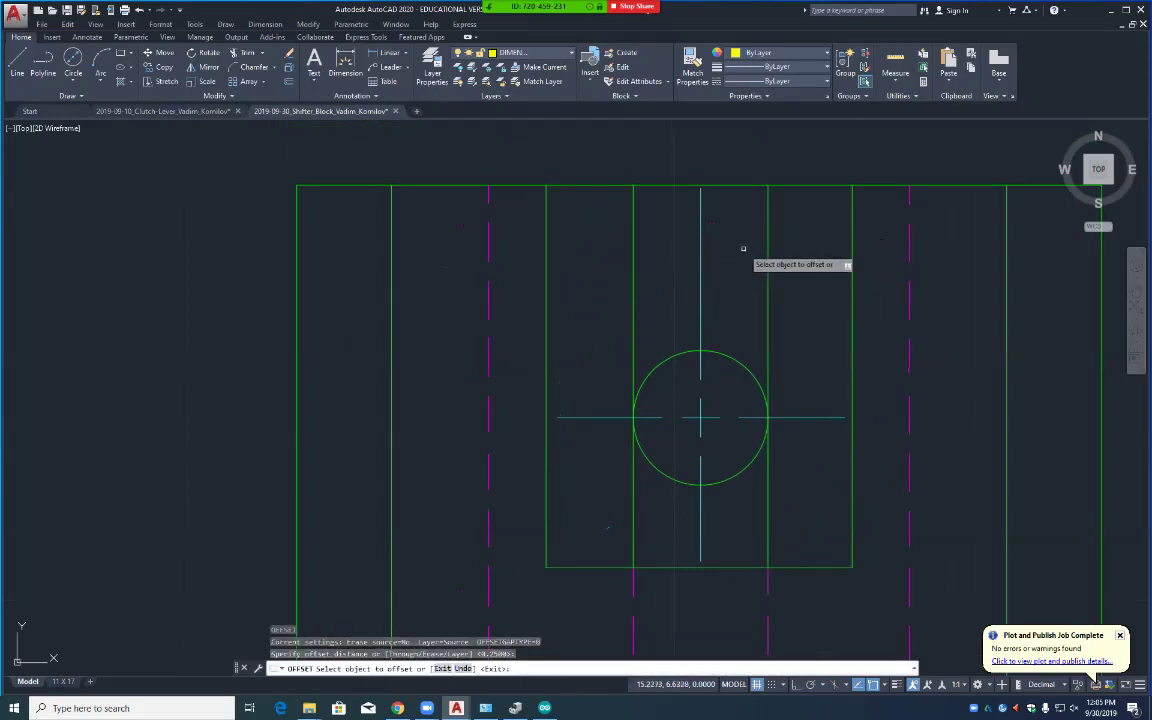
pyautogui.click(732, 185)
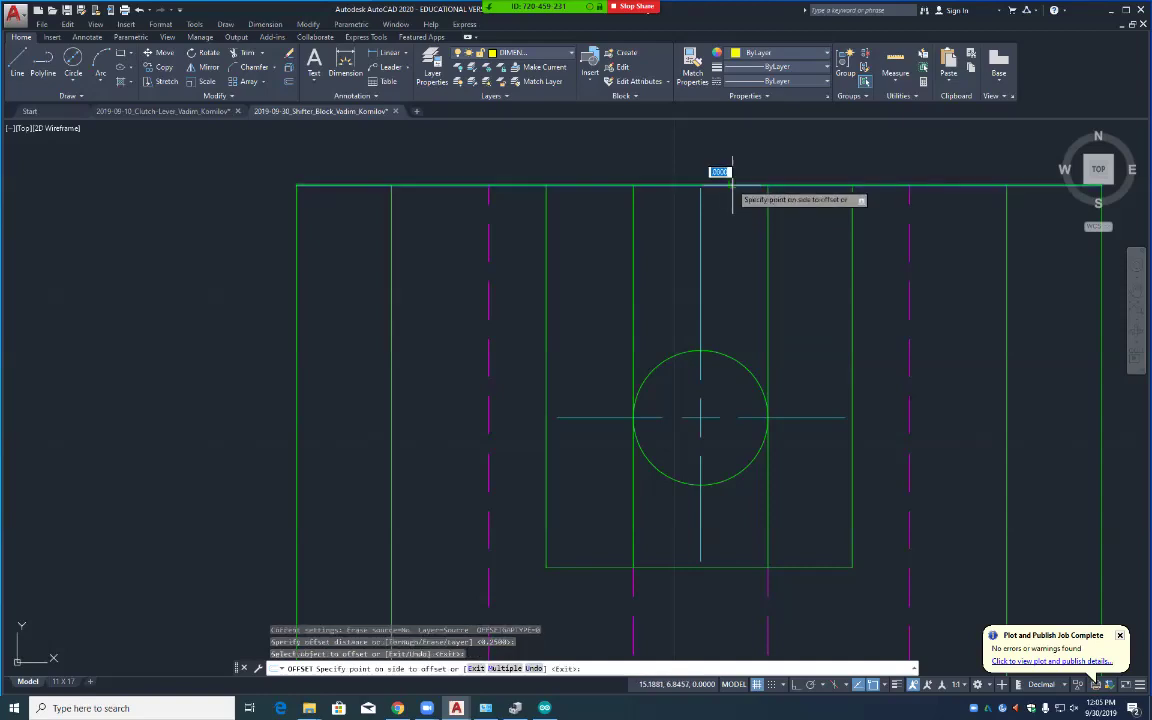
pyautogui.click(735, 152)
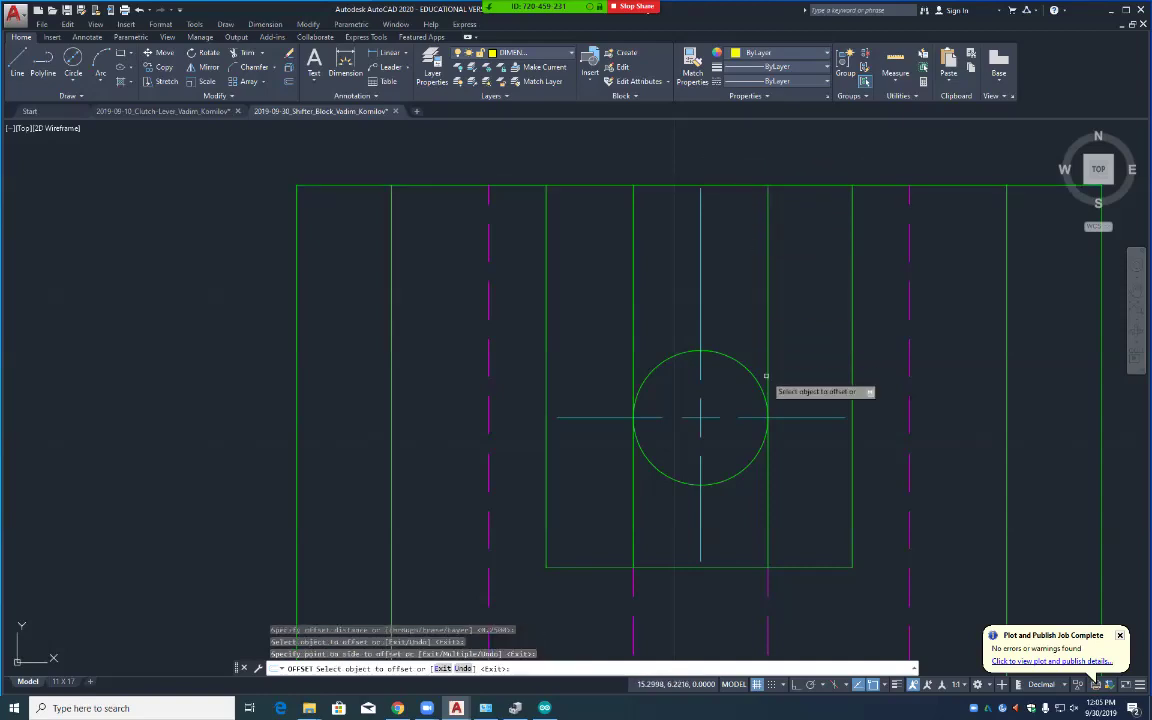
pyautogui.scroll(-2, 766, 376)
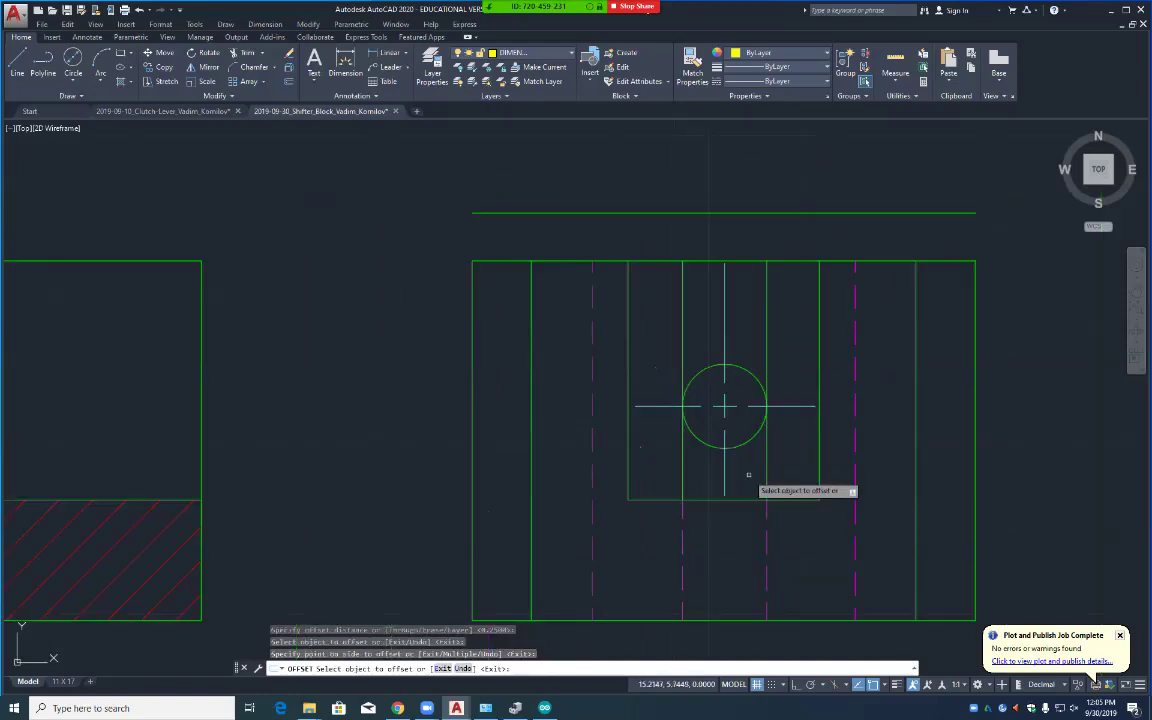
pyautogui.click(743, 620)
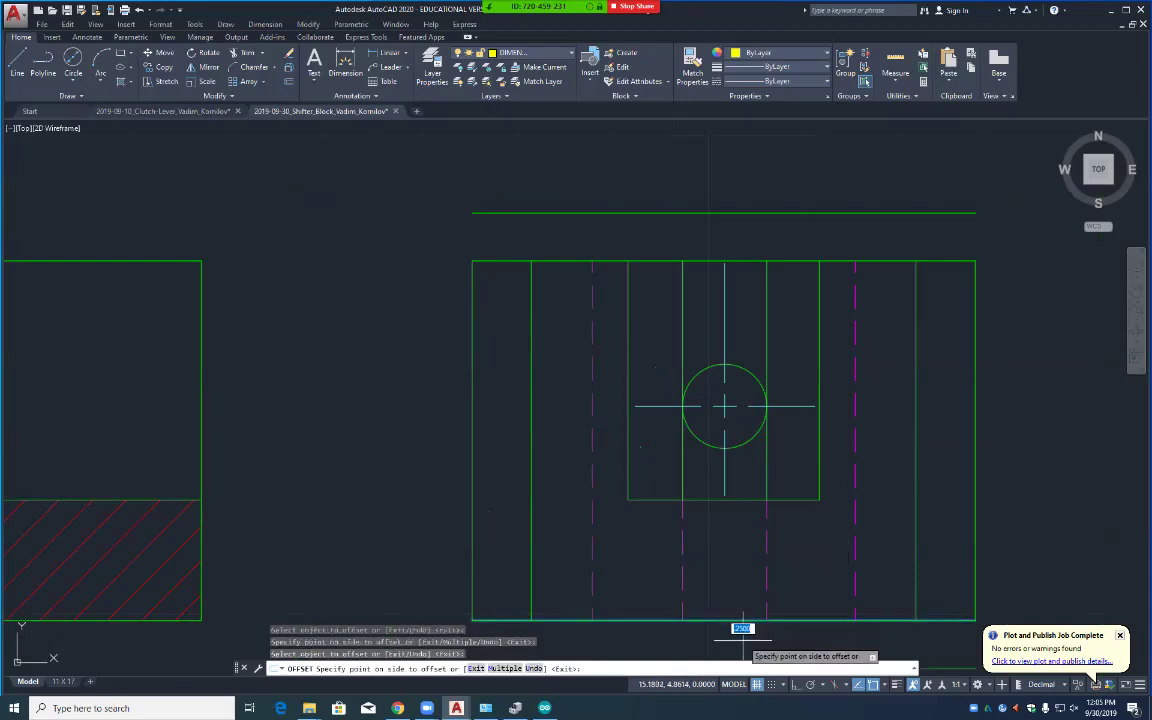
pyautogui.click(742, 630)
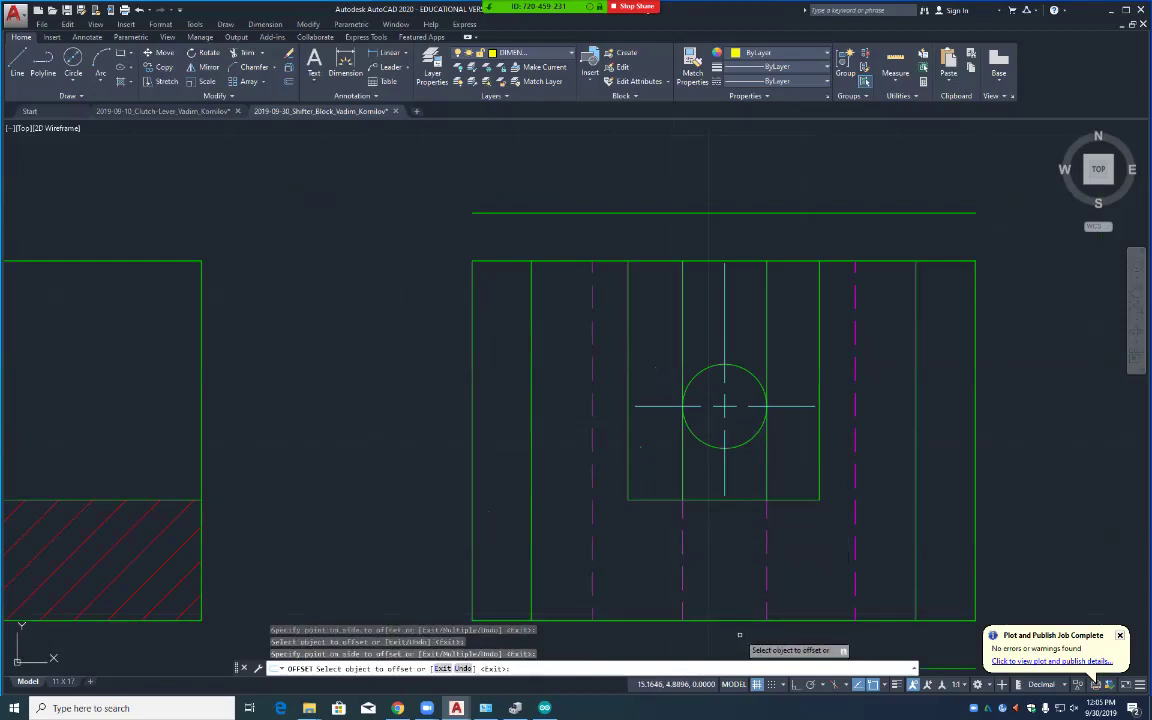
pyautogui.moveTo(738, 632); pyautogui.dragTo(746, 548, button='middle')
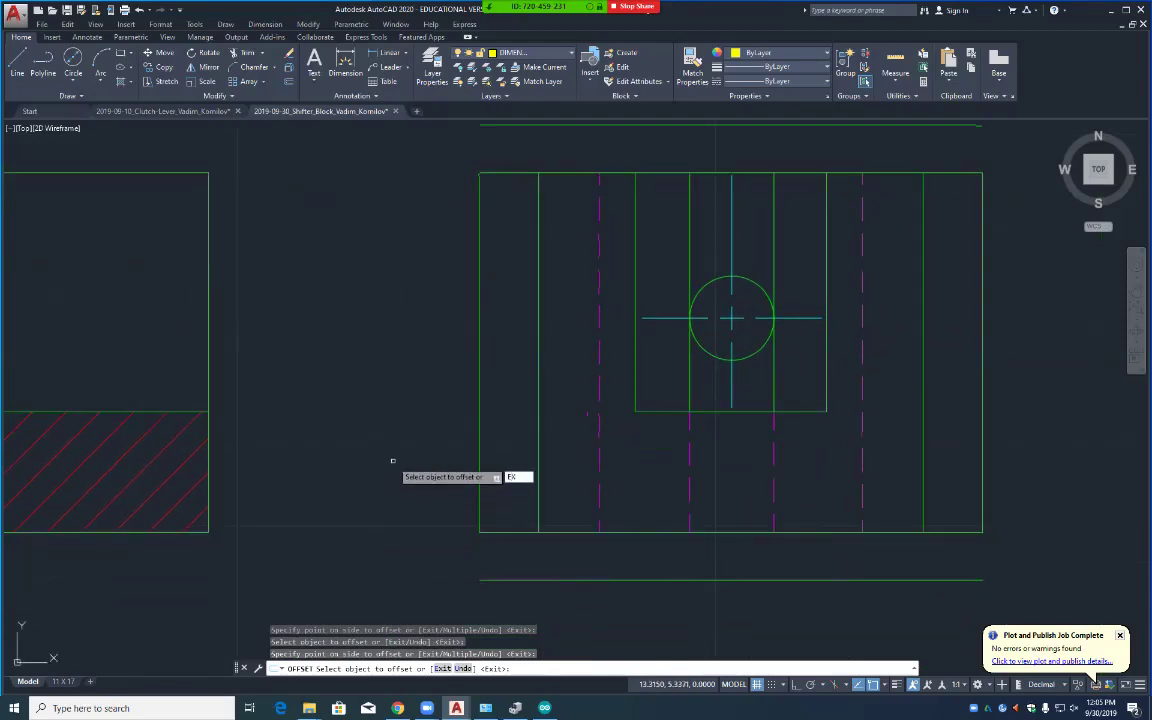
pyautogui.press('Return')
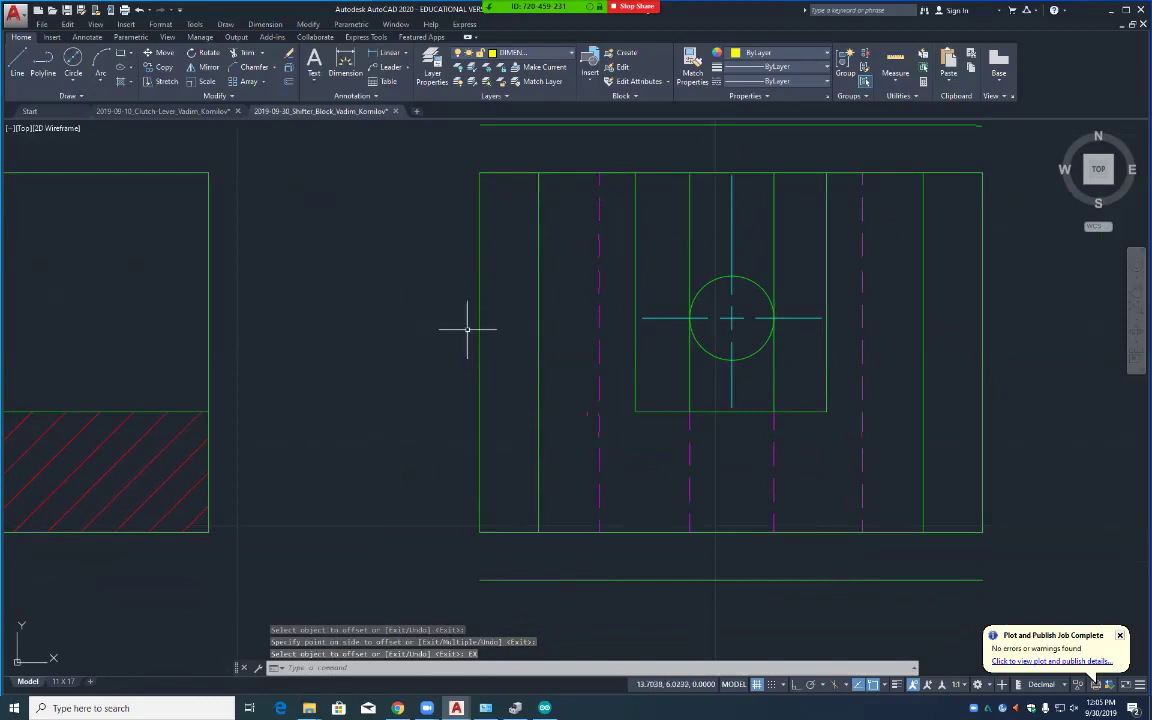
pyautogui.press('Escape')
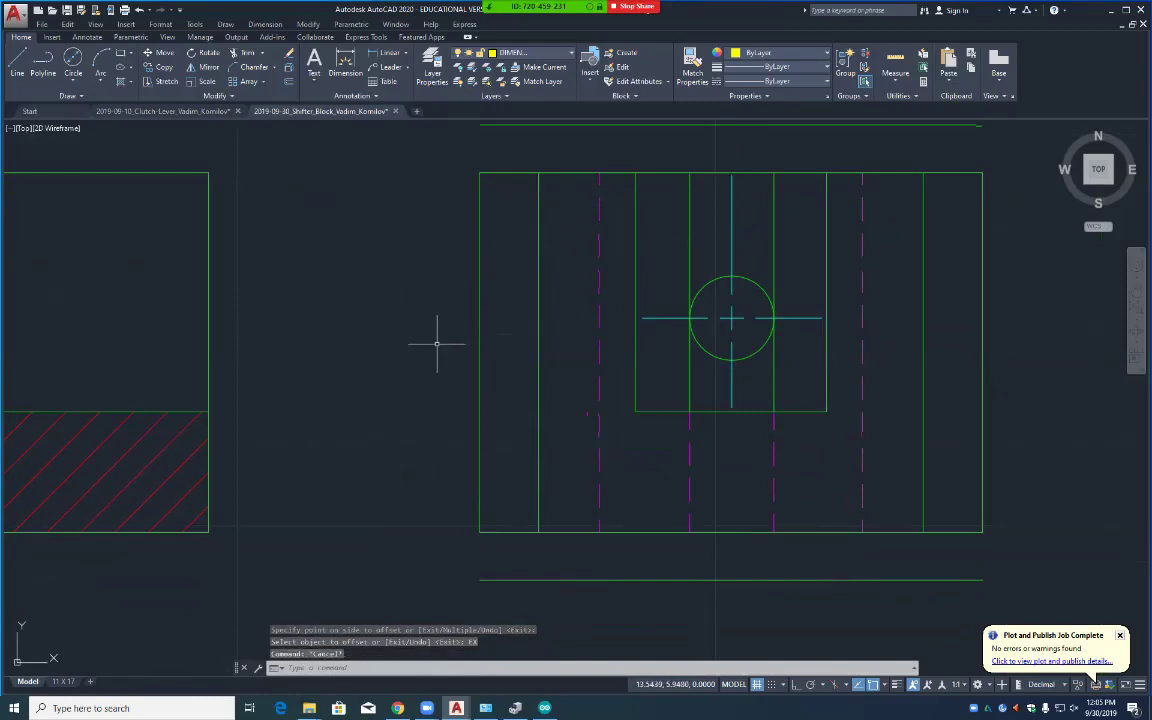
# Step: Extend the centre mark's upper and lower vertical lines to the offset lines above and below the side view
pyautogui.write('EX')
pyautogui.press('Return')
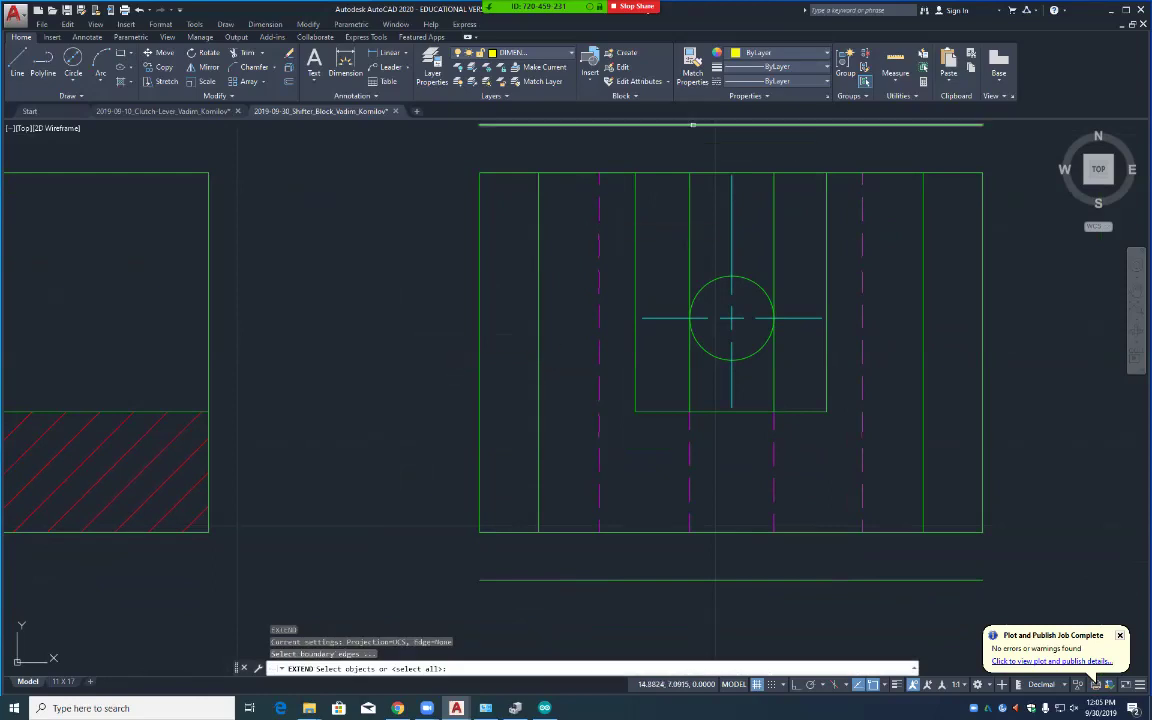
pyautogui.click(716, 126)
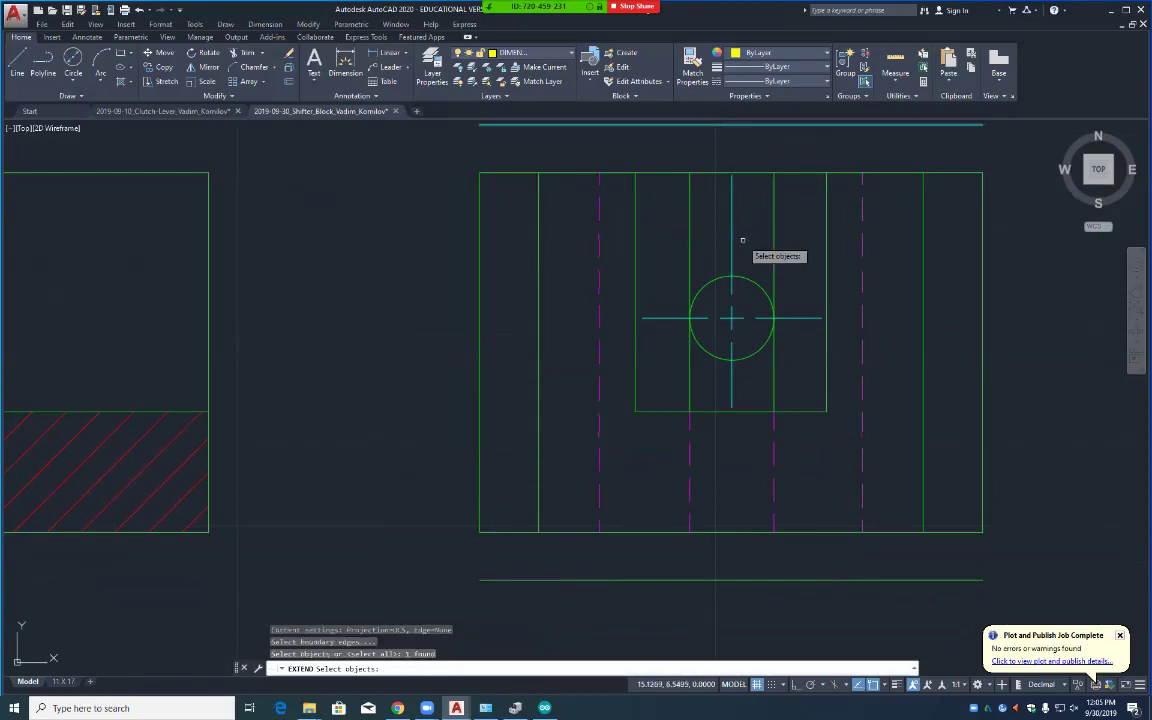
pyautogui.click(753, 580)
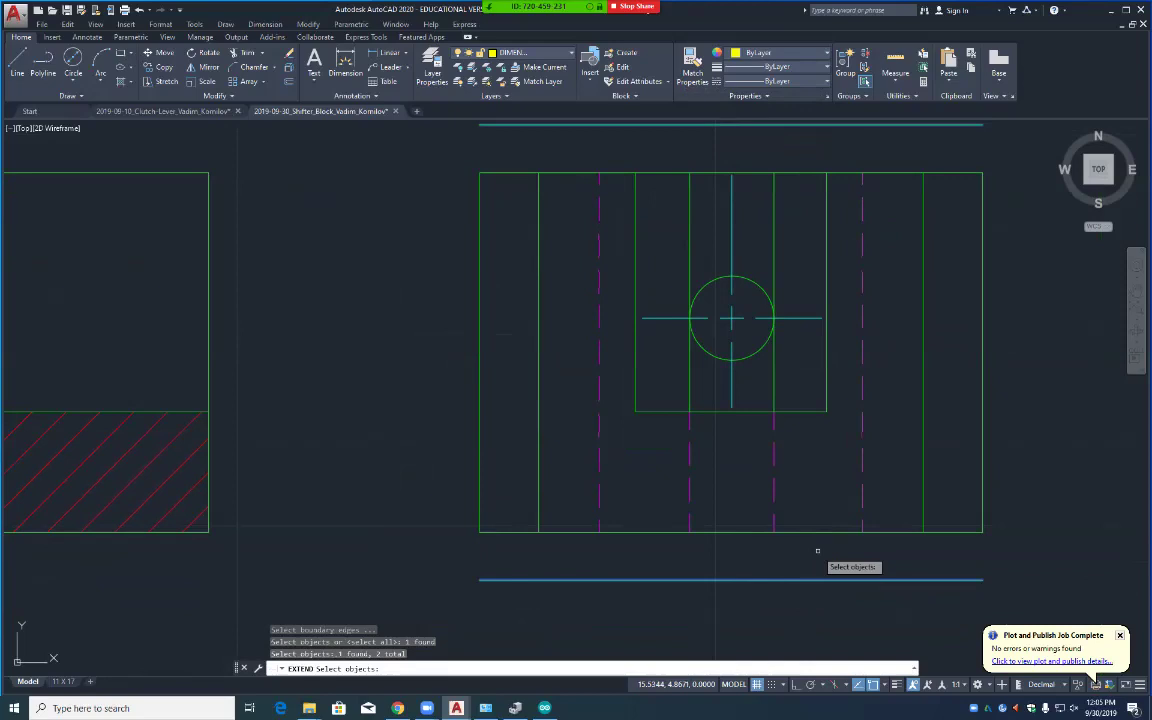
pyautogui.press('Return')
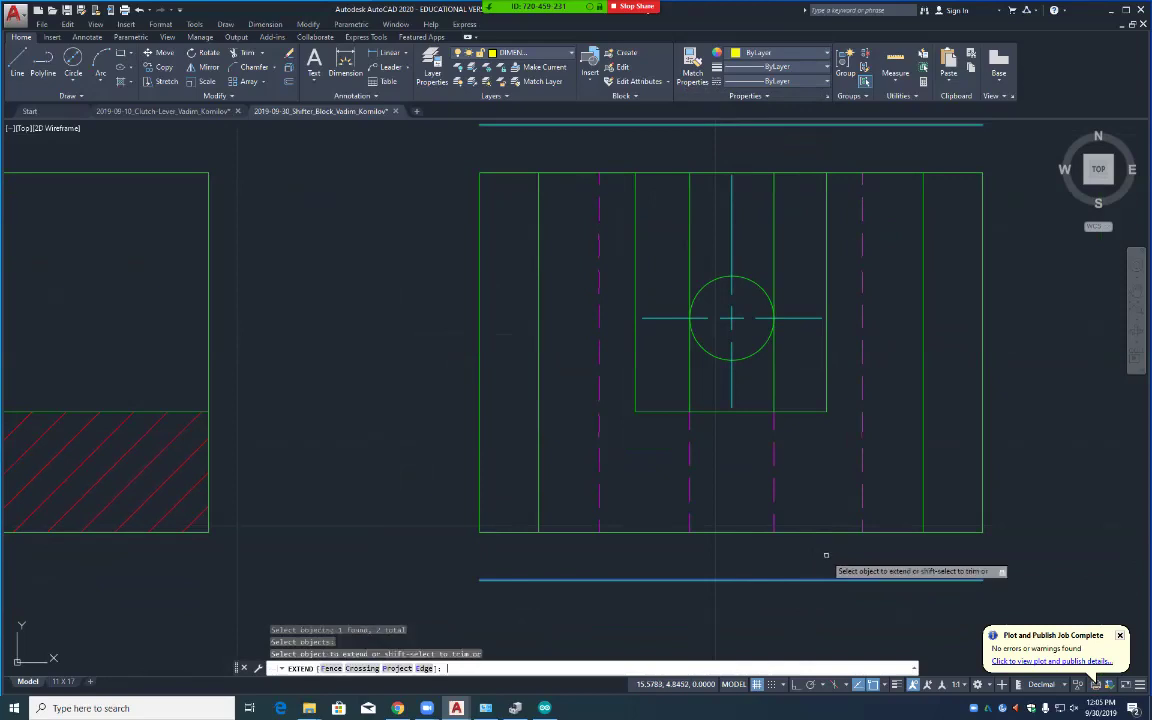
pyautogui.click(732, 399)
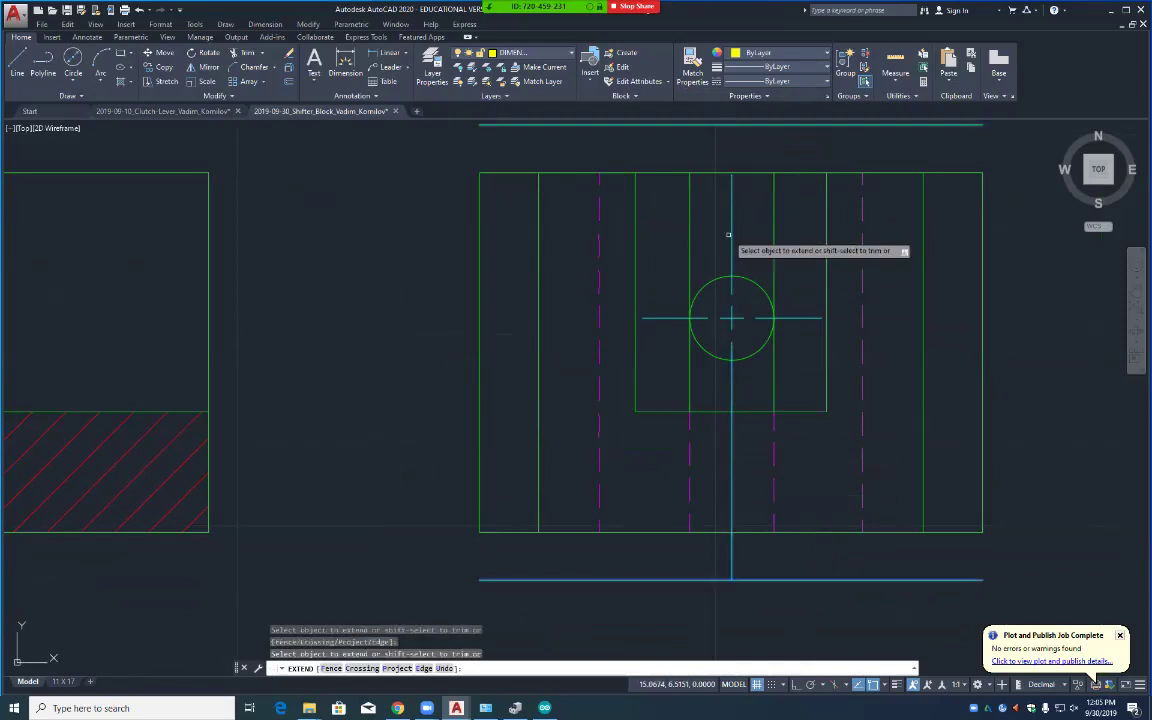
pyautogui.click(732, 232)
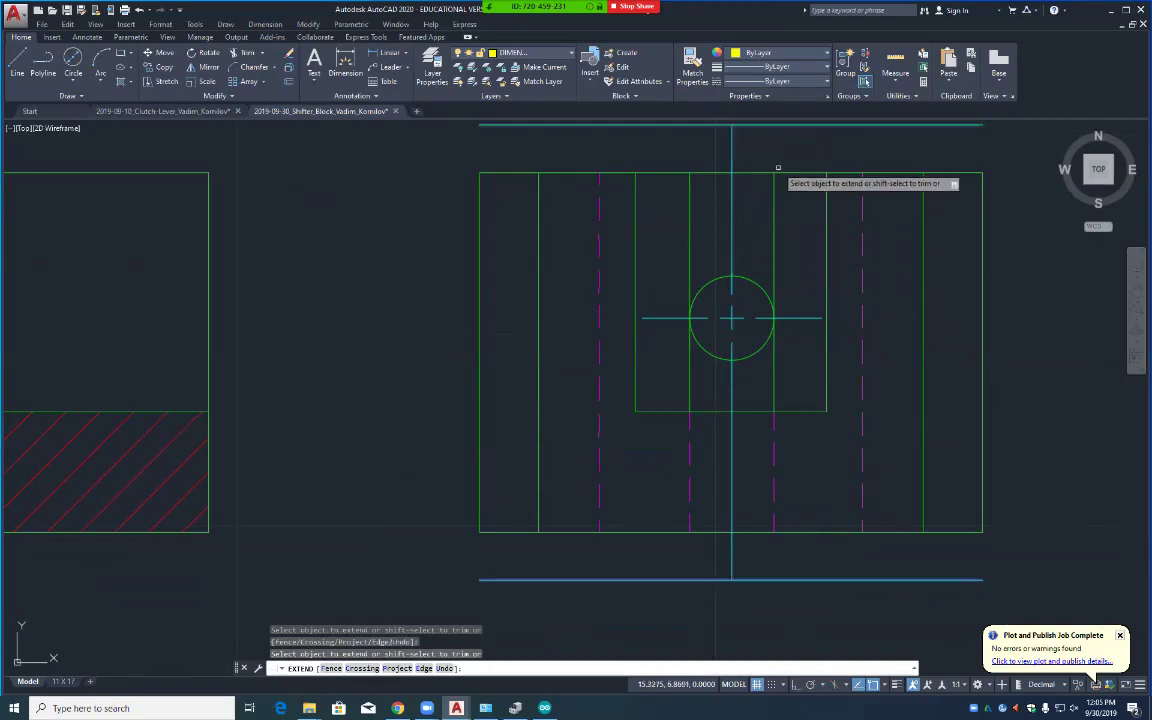
pyautogui.press('Return')
# Step: Erase the two offset helper lines above and below the side view
pyautogui.click(786, 125)
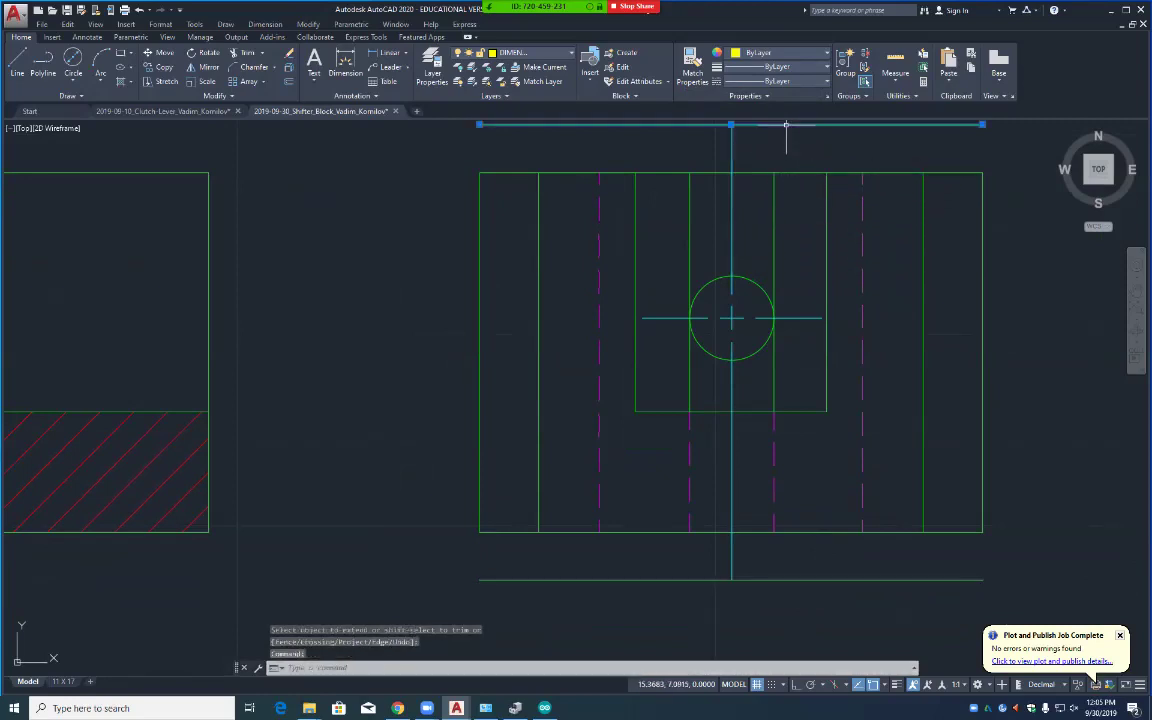
pyautogui.click(789, 580)
pyautogui.press('Delete')
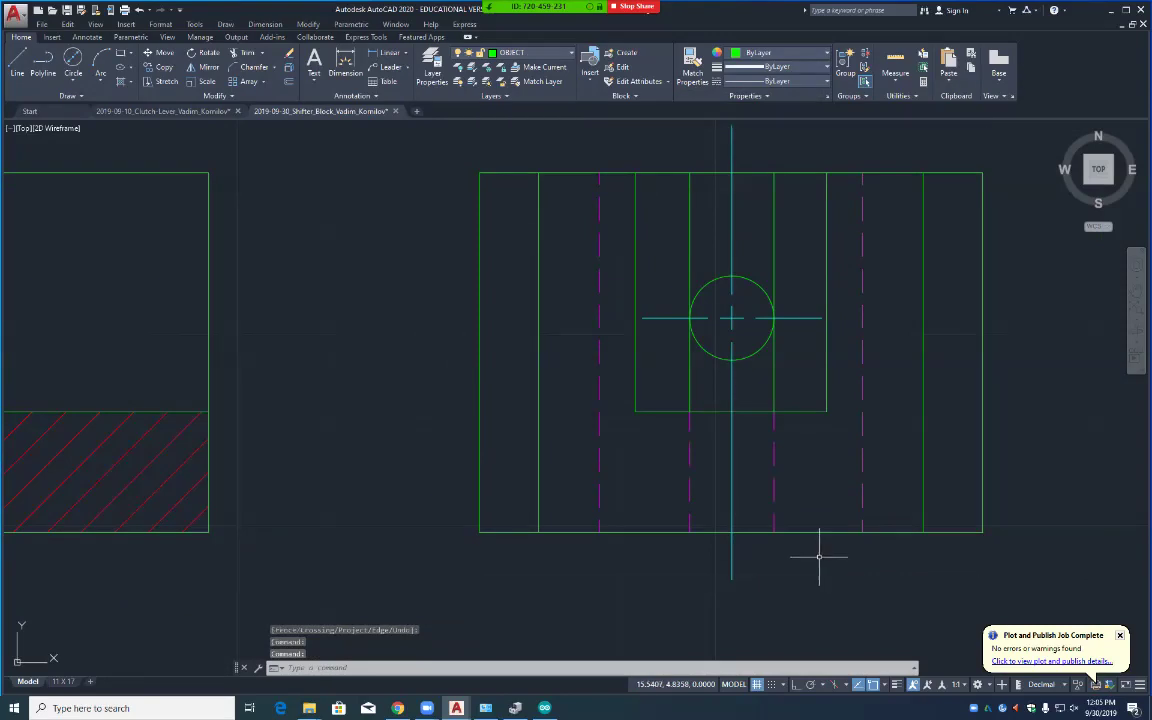
# Step: Dimension the hole centre's height above the side view's bottom edge, placing the vertical dimension .5 left of the view
pyautogui.scroll(-2, 788, 594)
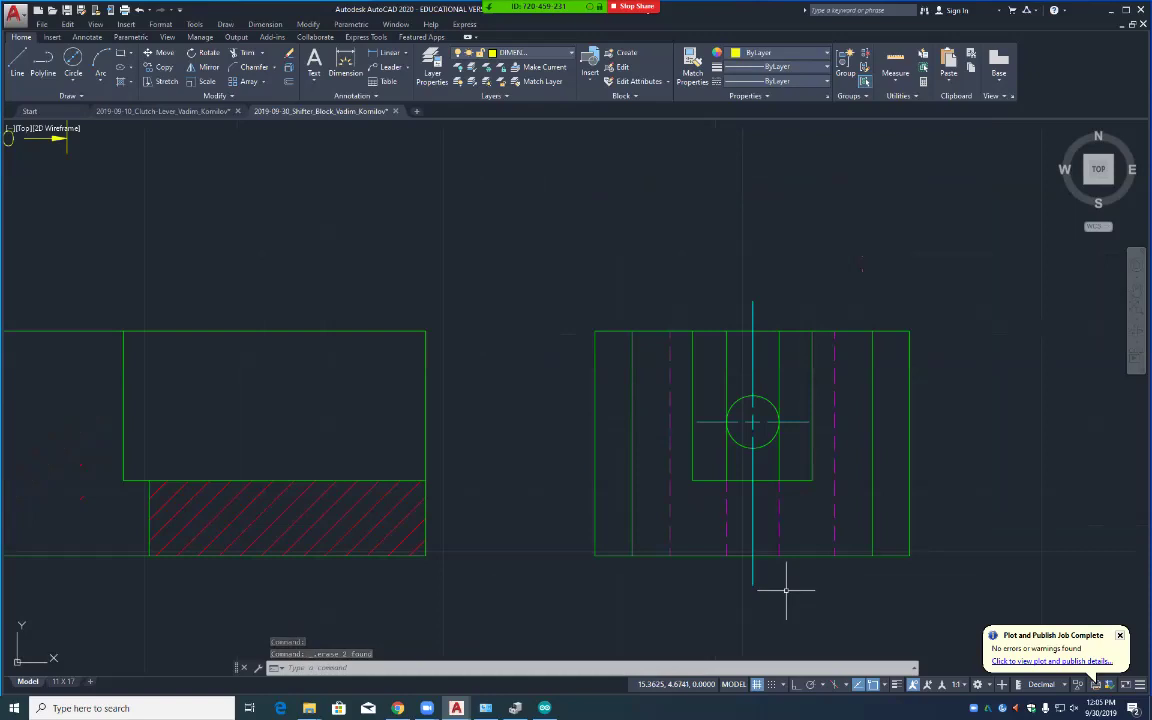
pyautogui.moveTo(786, 590)
pyautogui.mouseDown(button='middle')
pyautogui.moveTo(779, 440)
pyautogui.moveTo(790, 421)
pyautogui.mouseUp(button='middle')
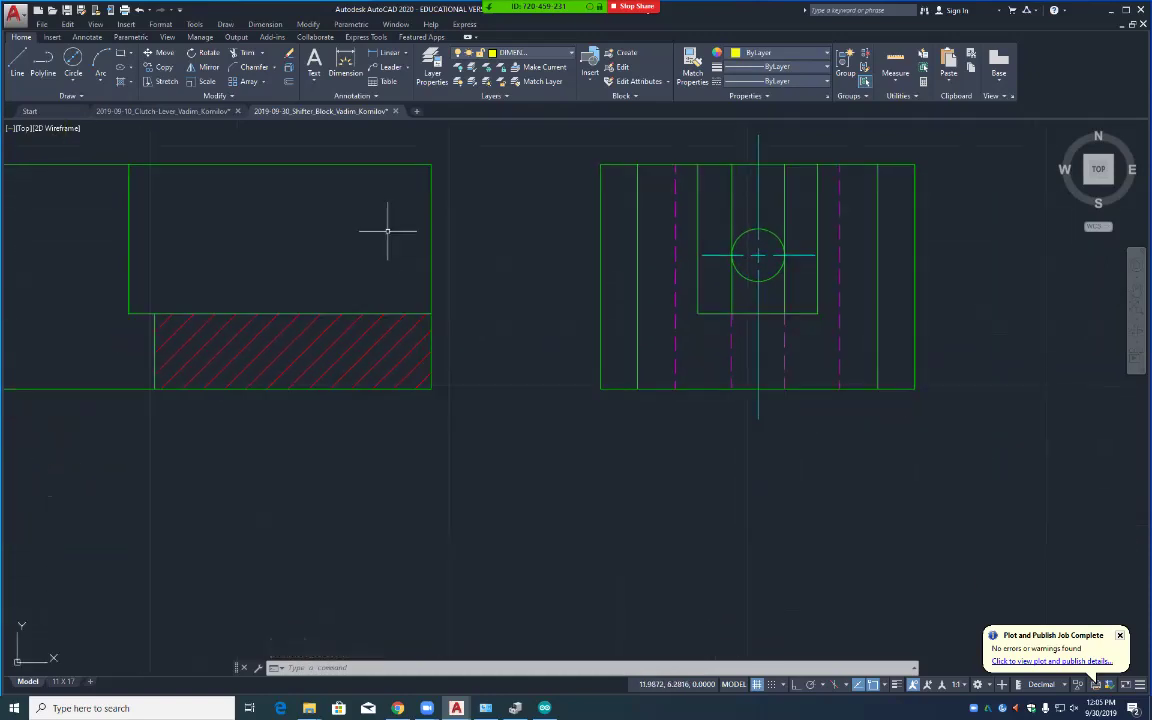
pyautogui.press('space')
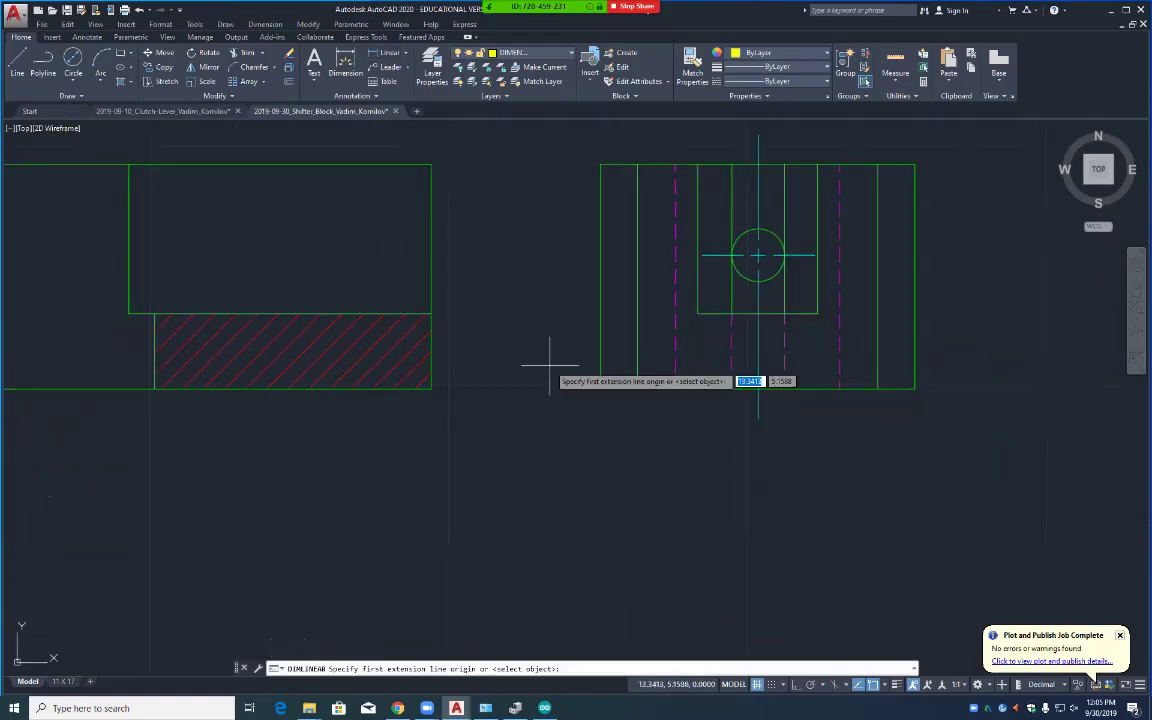
pyautogui.click(702, 256)
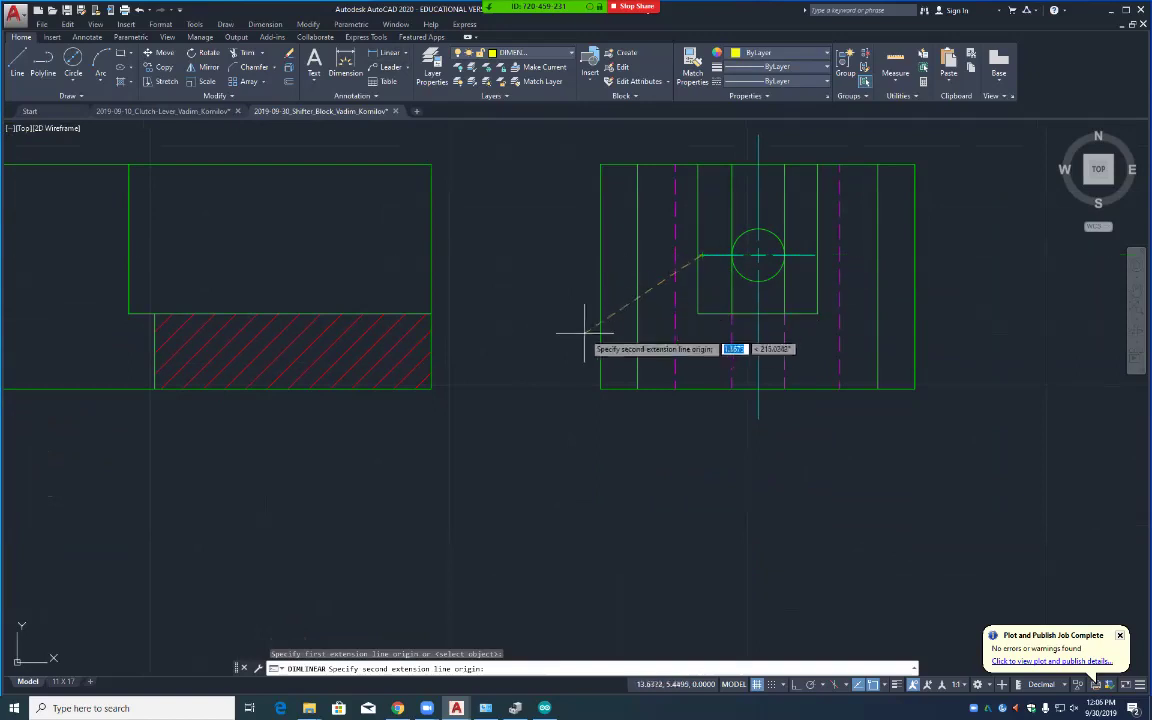
pyautogui.click(600, 389)
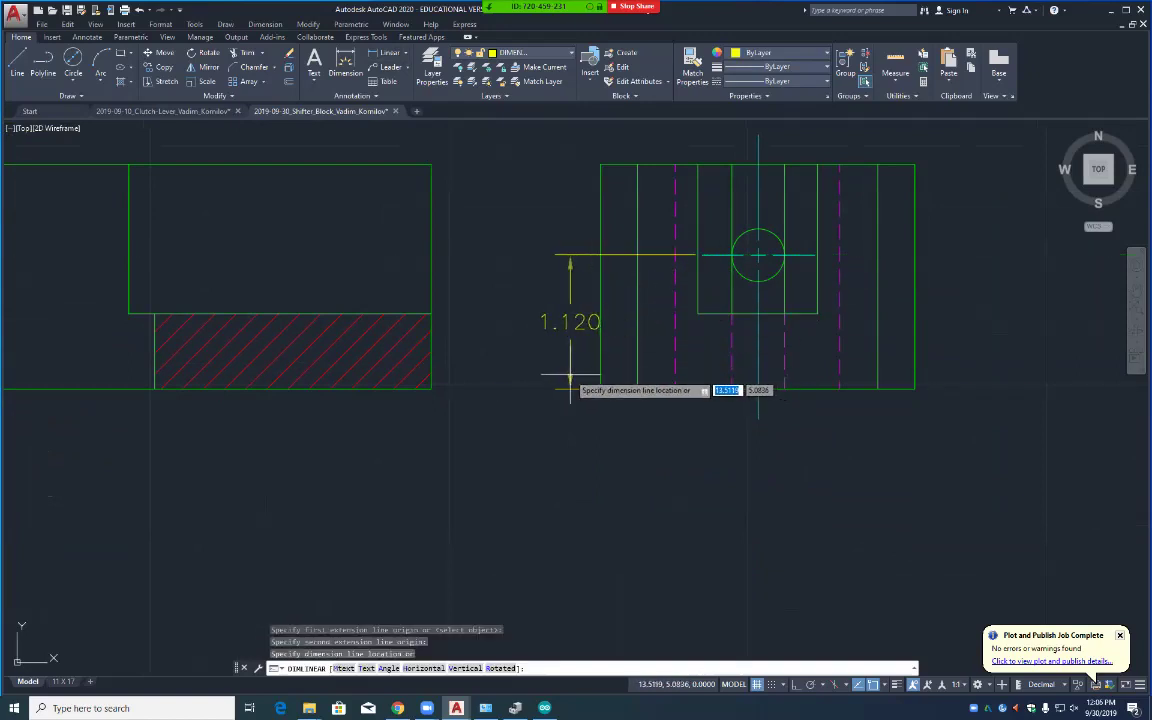
pyautogui.write('.5')
pyautogui.press('Return')
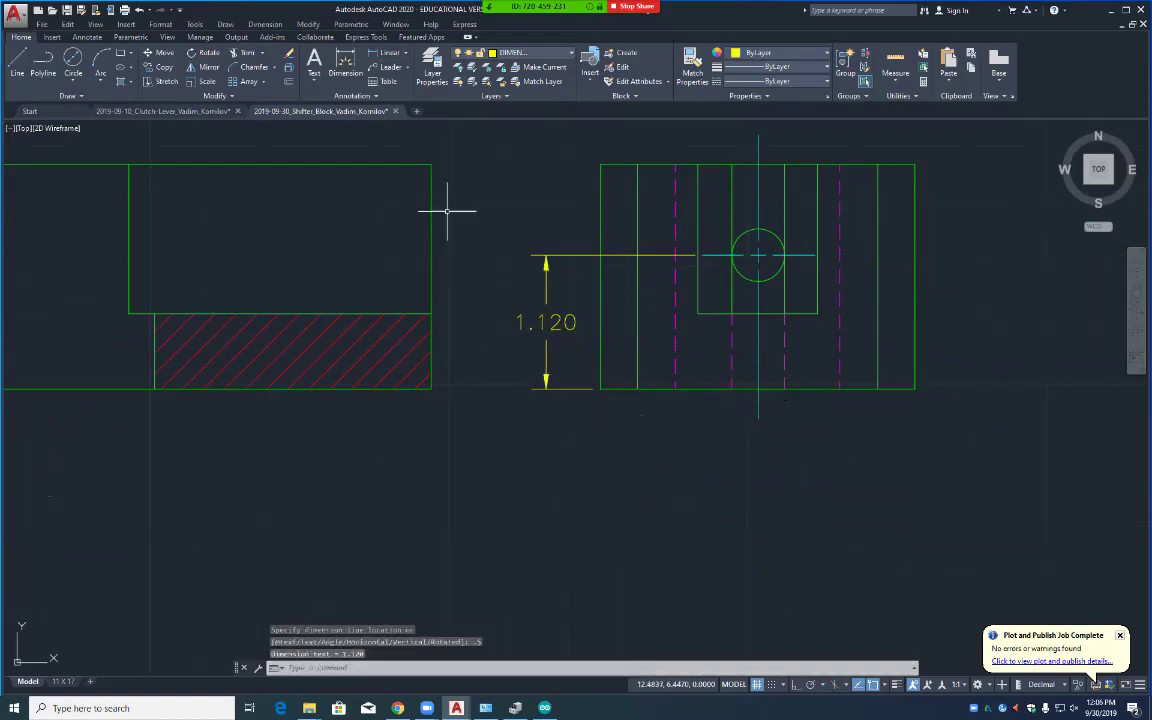
# Step: Dimension the horizontal distance from the side view's lower left corner to the vertical centre line, placing the dimension line with an offset of .5
pyautogui.press('Return')
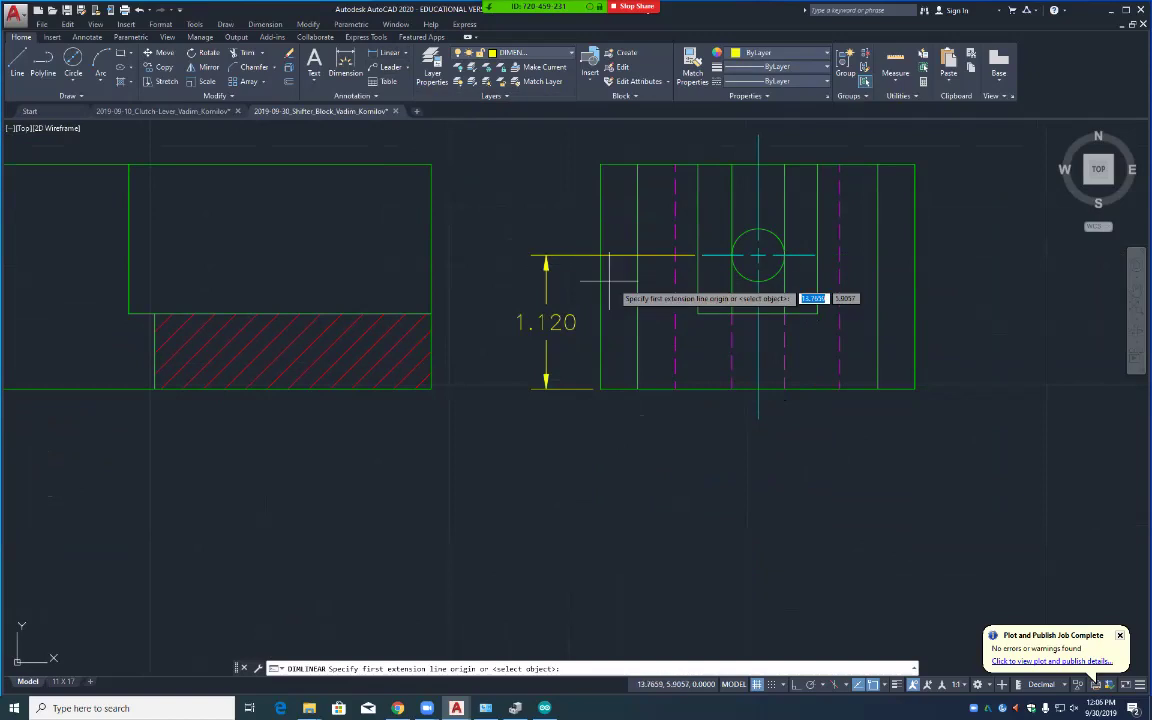
pyautogui.click(600, 389)
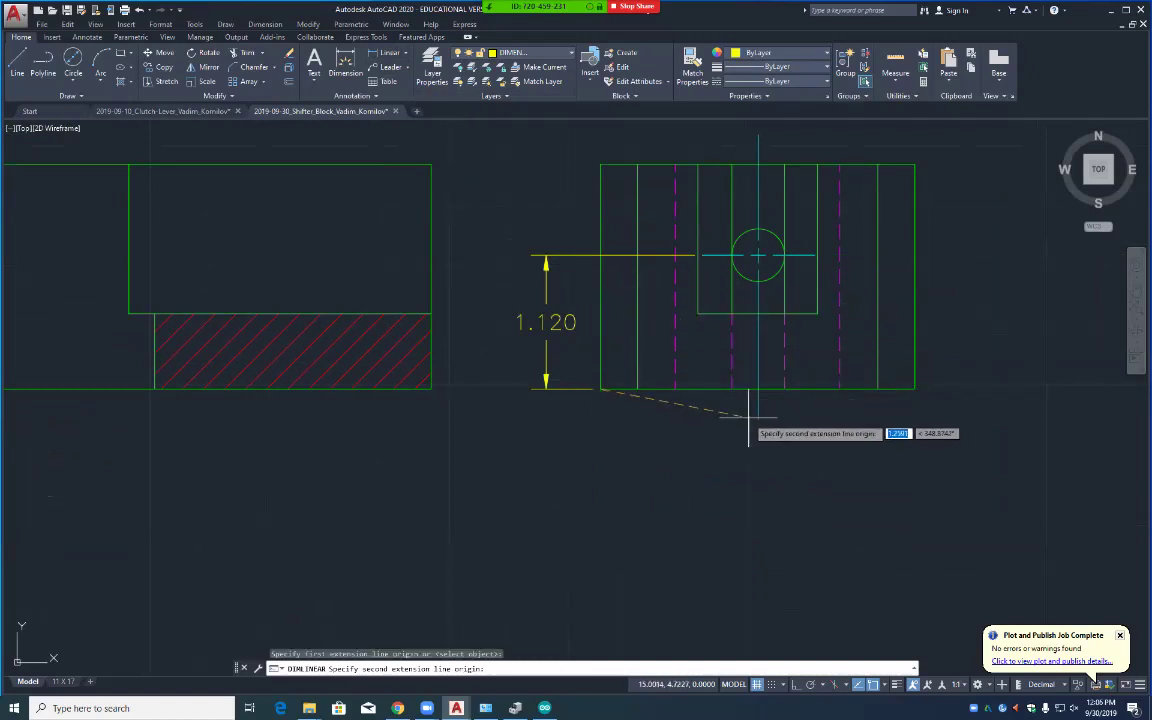
pyautogui.click(757, 418)
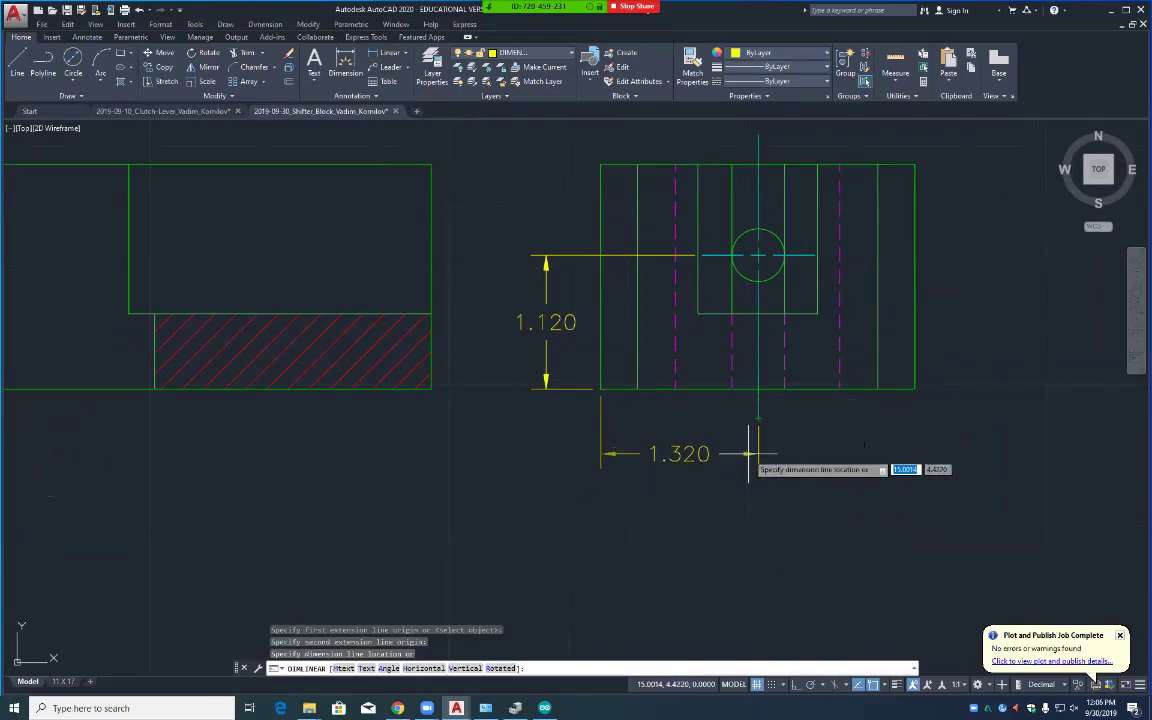
pyautogui.write('.5')
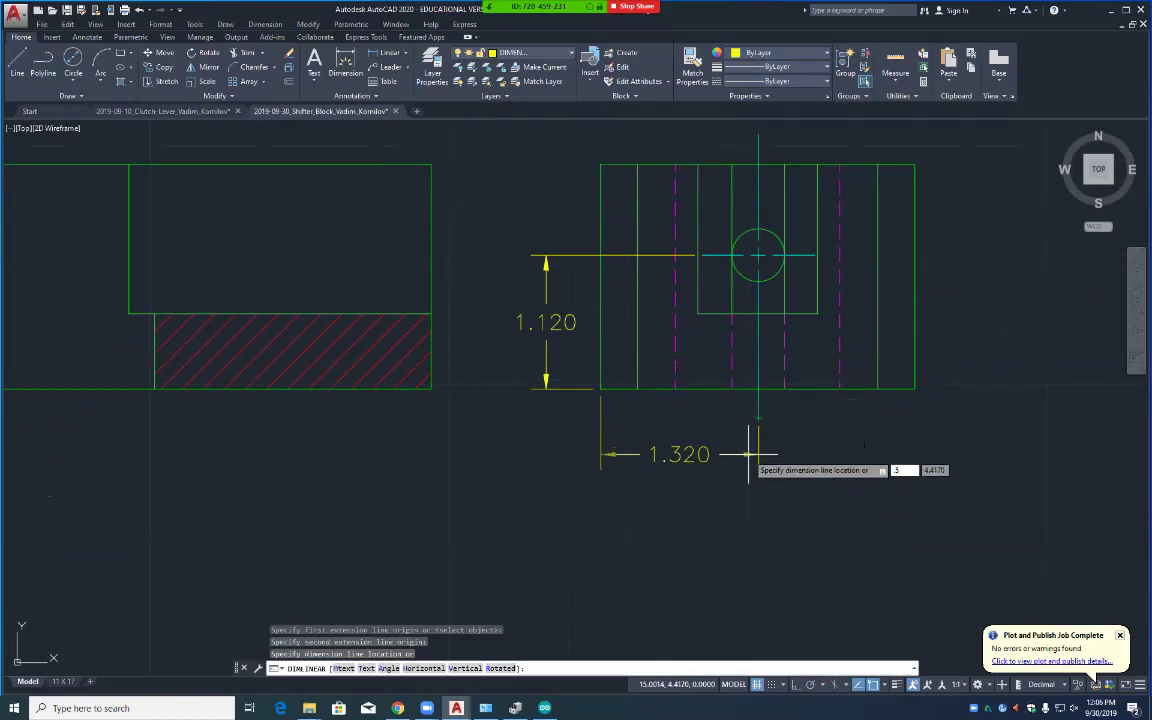
pyautogui.press('Return')
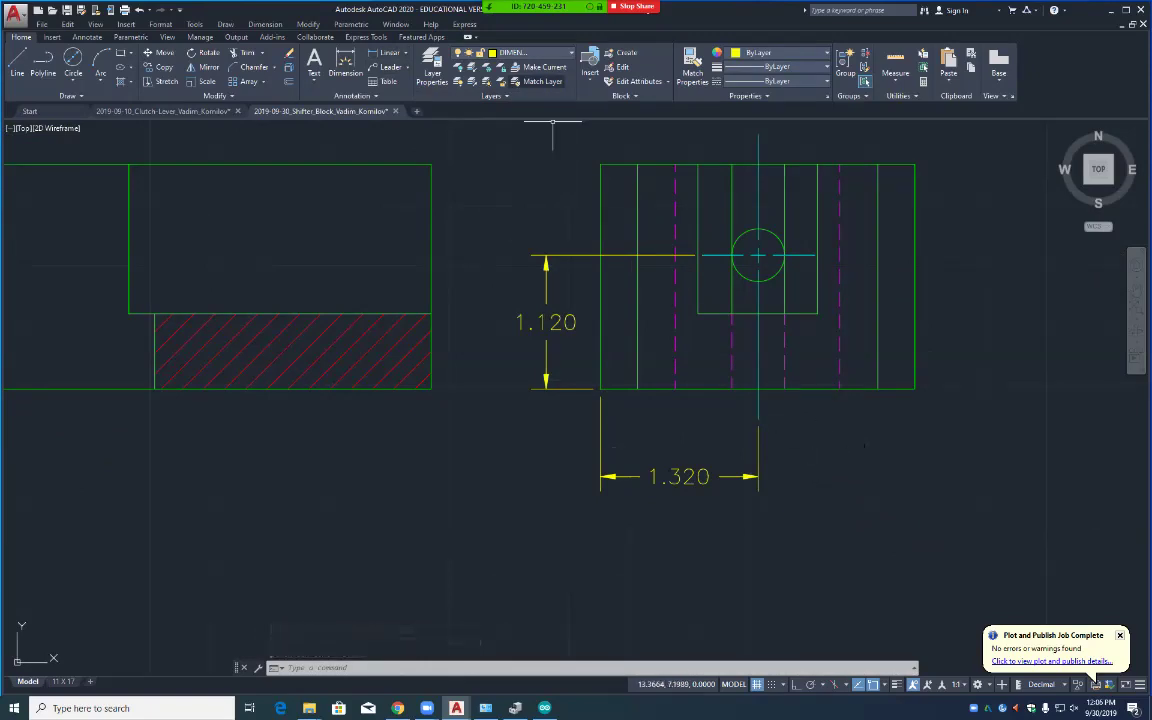
# Step: Add a diameter dimension to the hole in the side view, placing its text above and left of the circle
pyautogui.click(405, 52)
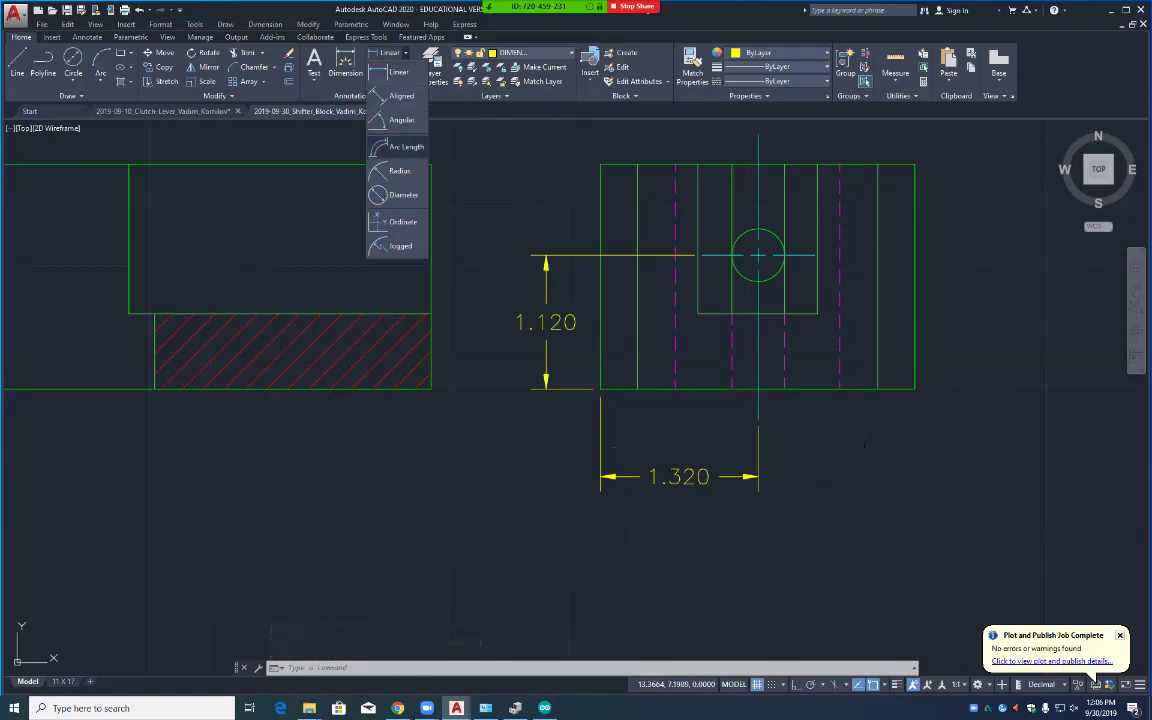
pyautogui.click(403, 195)
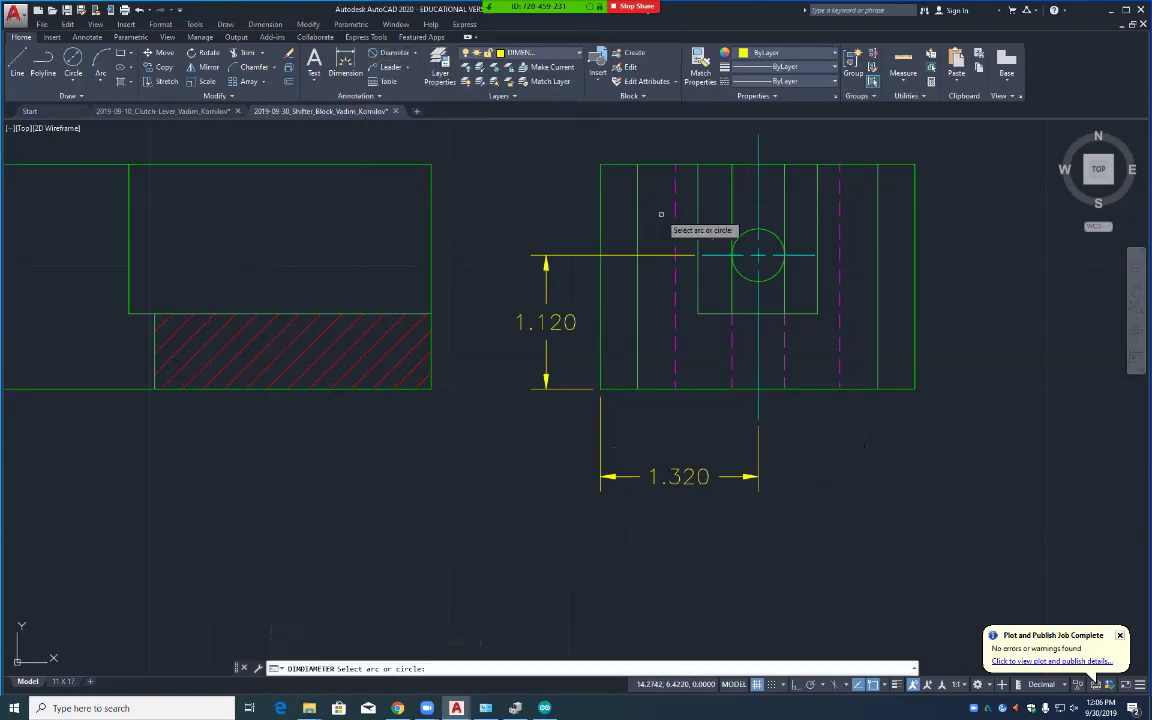
pyautogui.scroll(1, 701, 225)
pyautogui.scroll(-1, 705, 230)
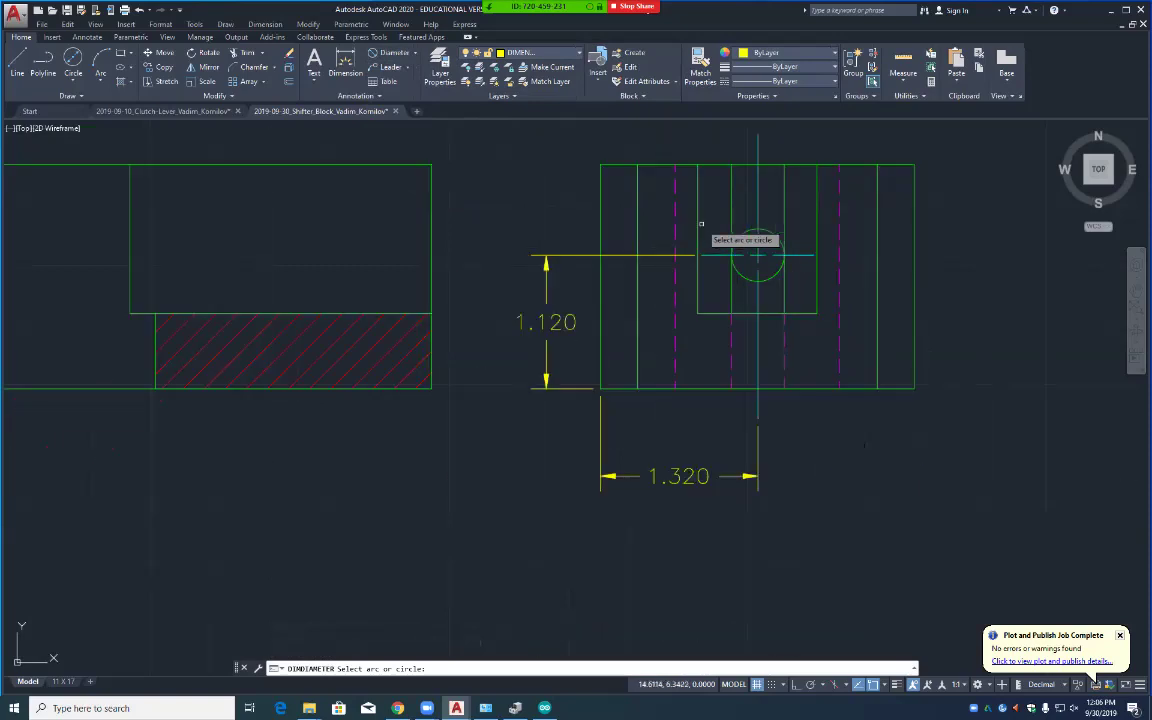
pyautogui.moveTo(700, 226); pyautogui.dragTo(744, 360, button='middle')
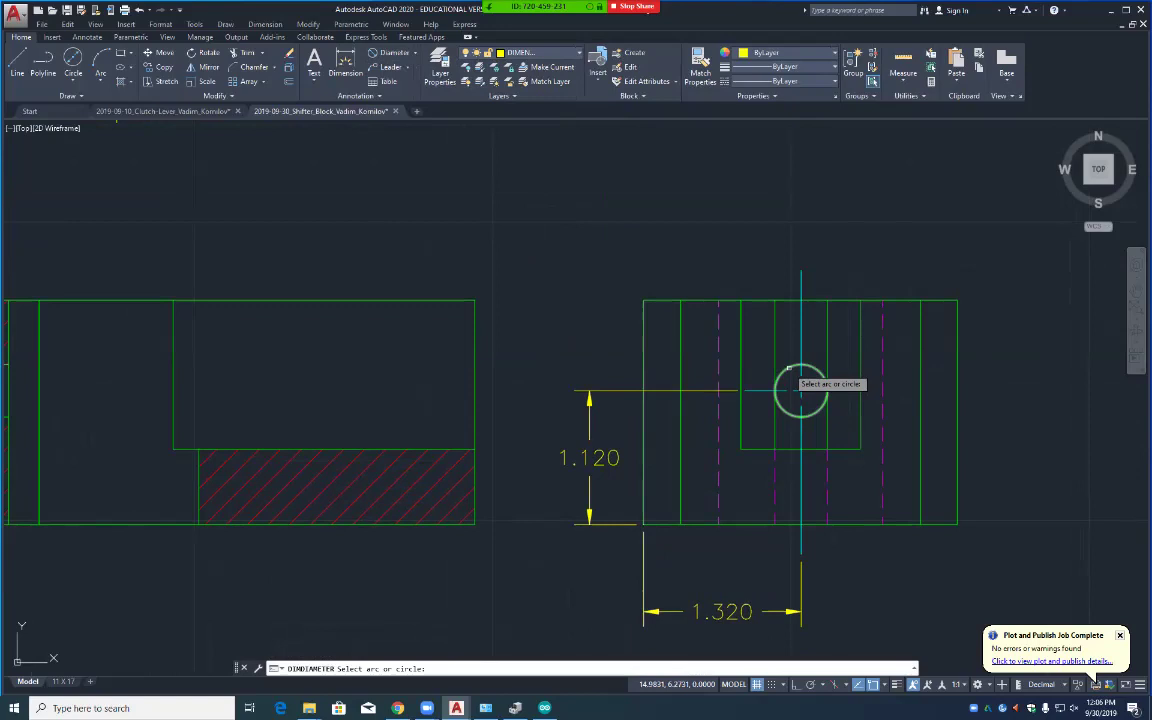
pyautogui.click(789, 368)
pyautogui.click(739, 346)
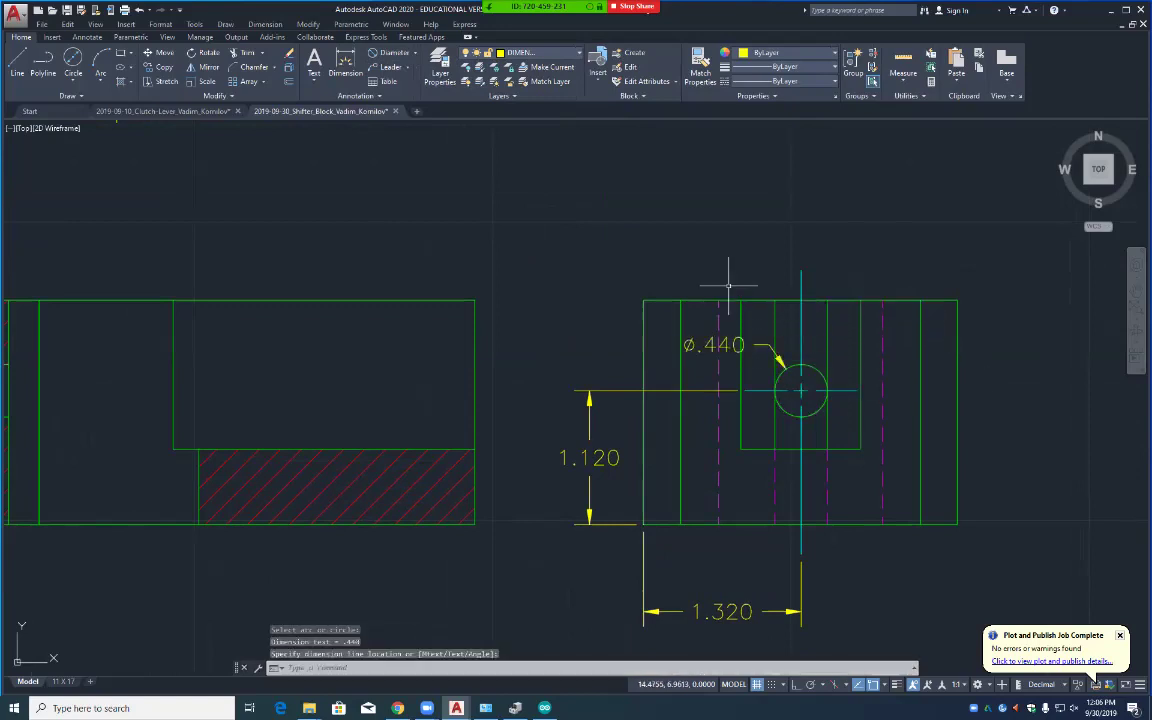
# Step: Move the hole's diameter dimension text outside the side view, above its upper left corner
pyautogui.click(721, 352)
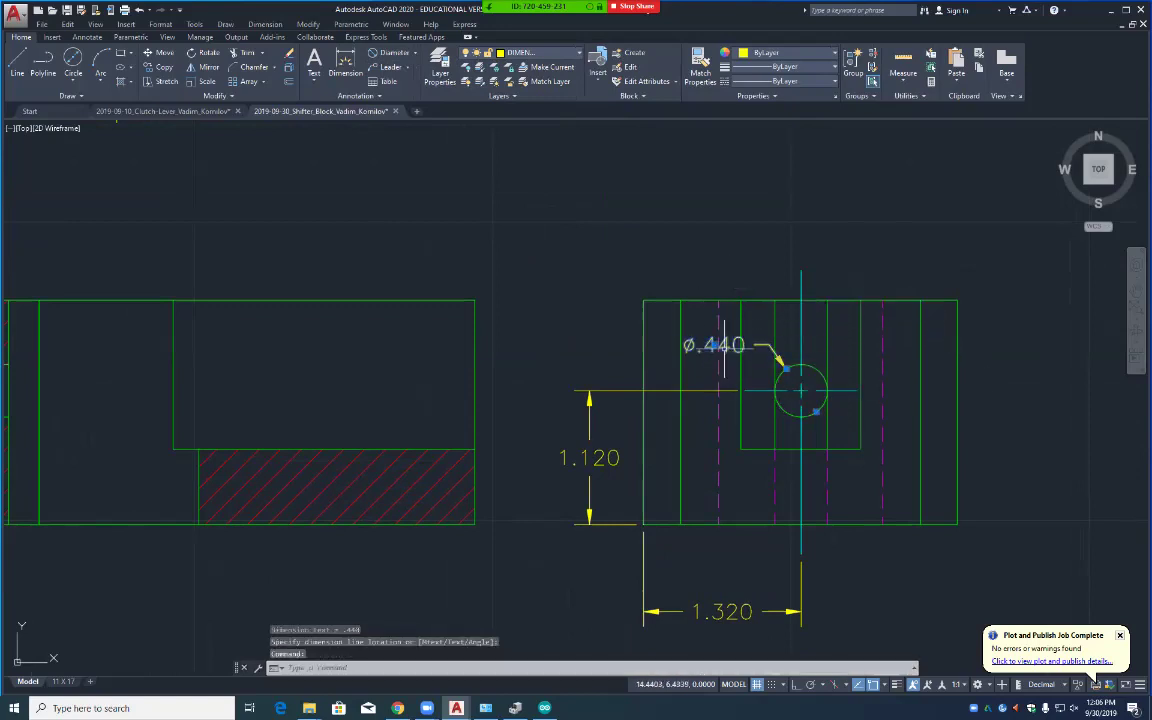
pyautogui.click(715, 345)
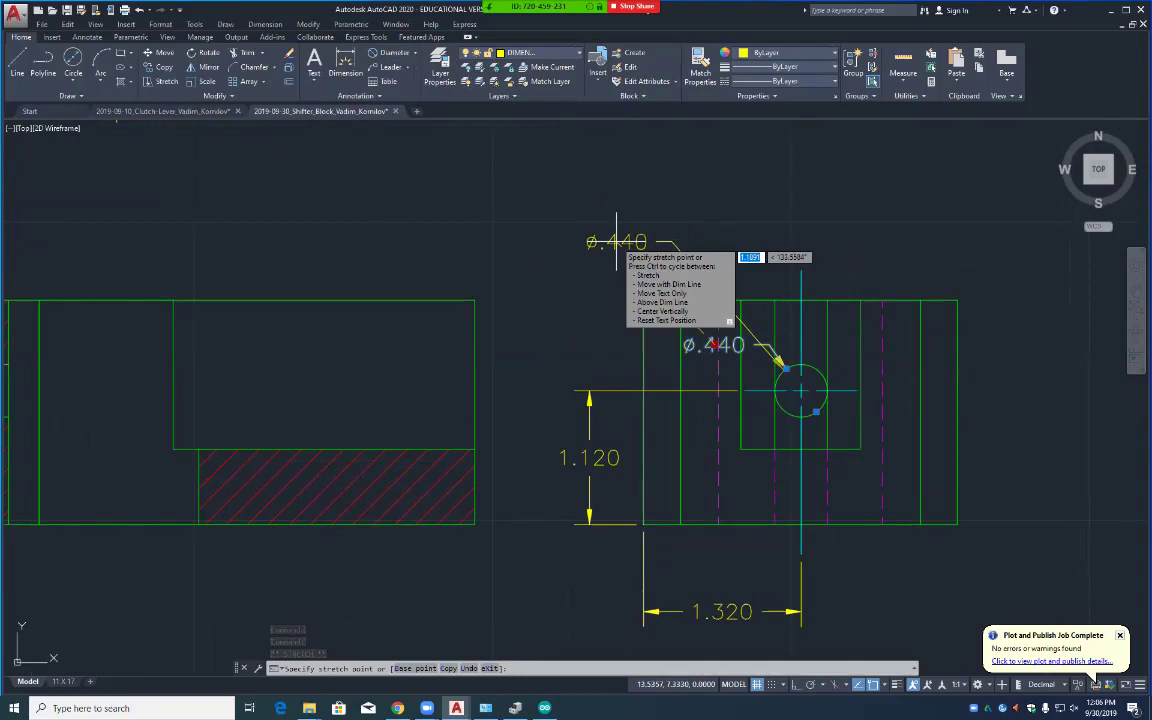
pyautogui.click(616, 242)
pyautogui.press('Escape')
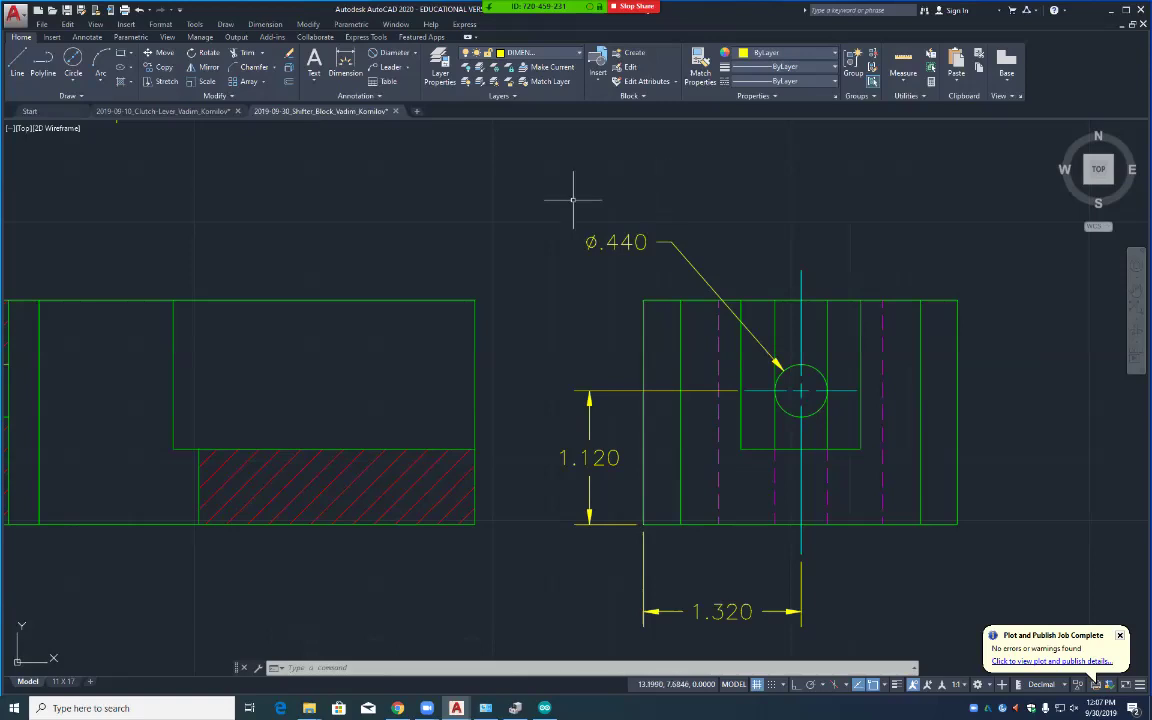
# Step: Modify the Standard dimension style so the linear primary units use a precision of 0.00
pyautogui.scroll(-1, 397, 230)
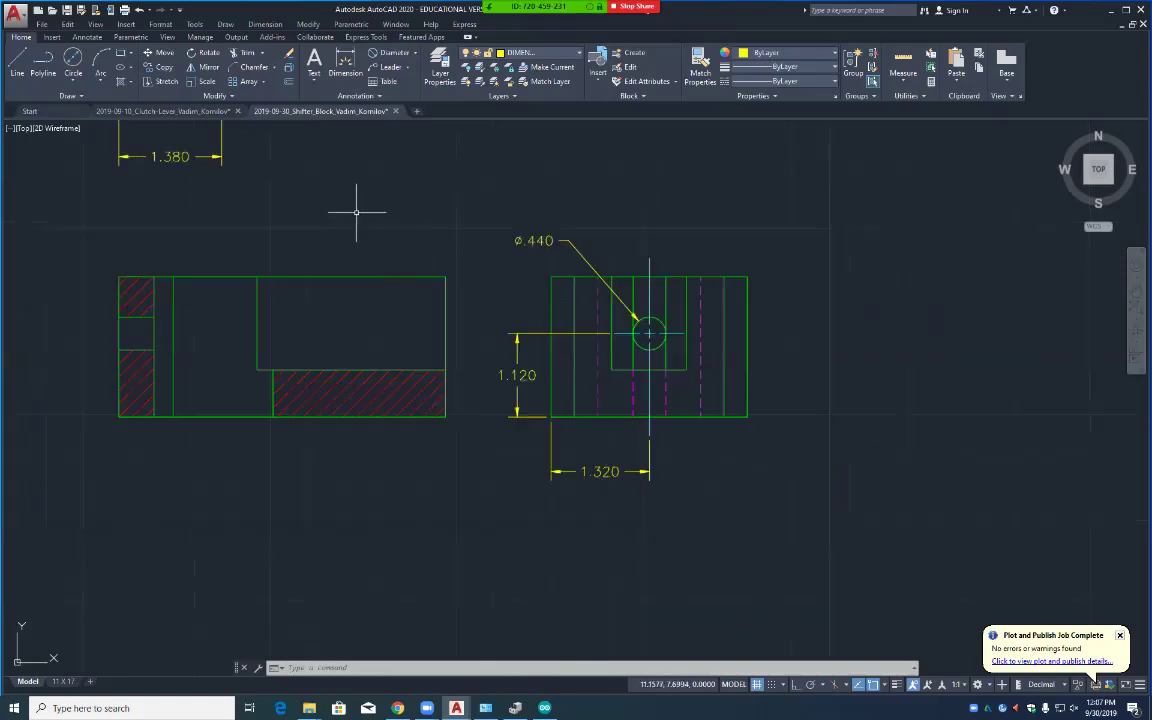
pyautogui.scroll(-1, 357, 216)
pyautogui.moveTo(357, 216)
pyautogui.mouseDown(button='middle')
pyautogui.moveTo(480, 347)
pyautogui.moveTo(501, 397)
pyautogui.mouseUp(button='middle')
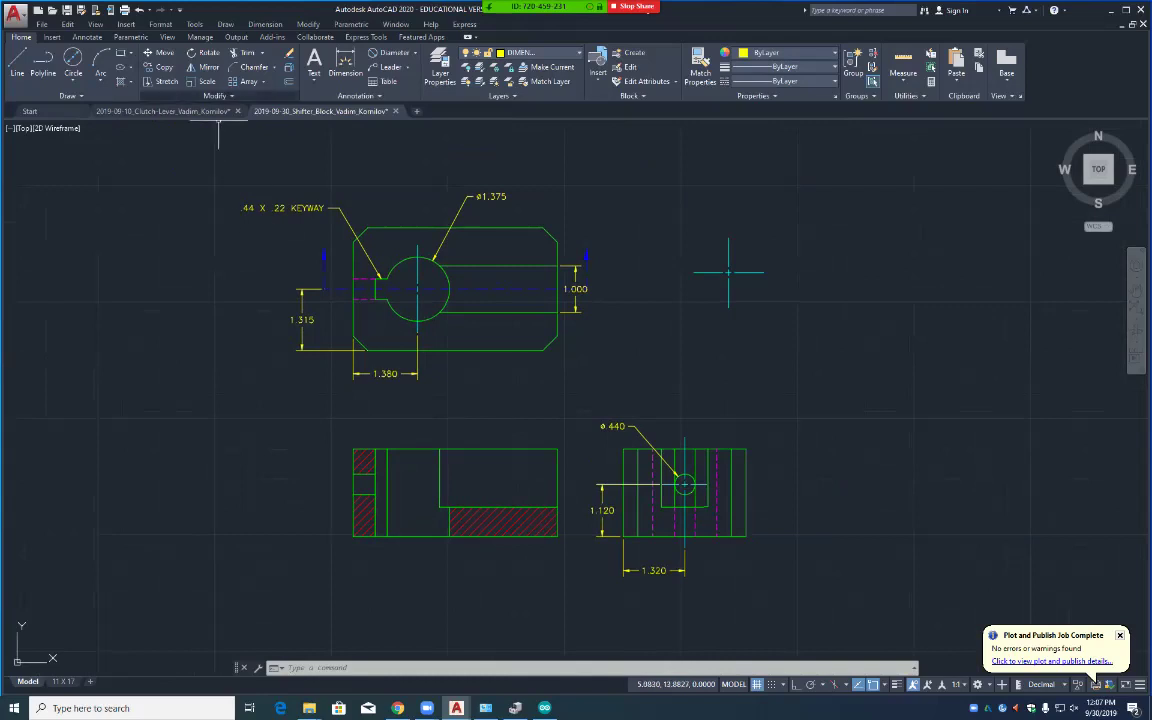
pyautogui.moveTo(300, 111)
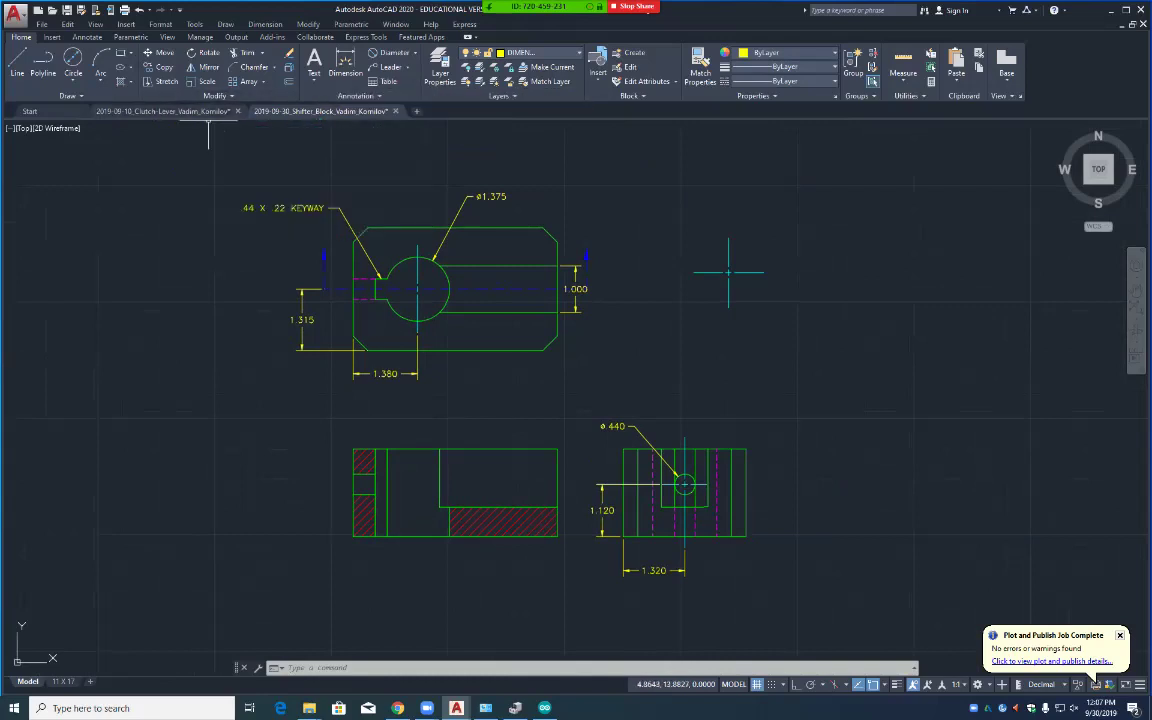
pyautogui.click(215, 96)
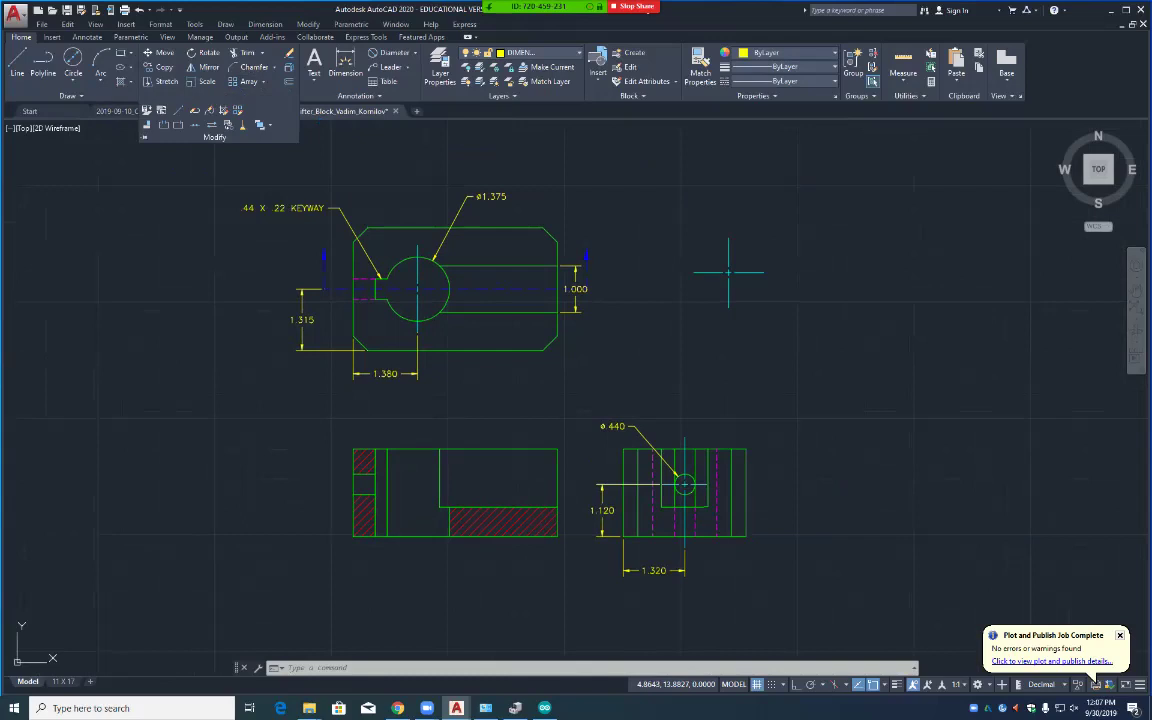
pyautogui.click(355, 96)
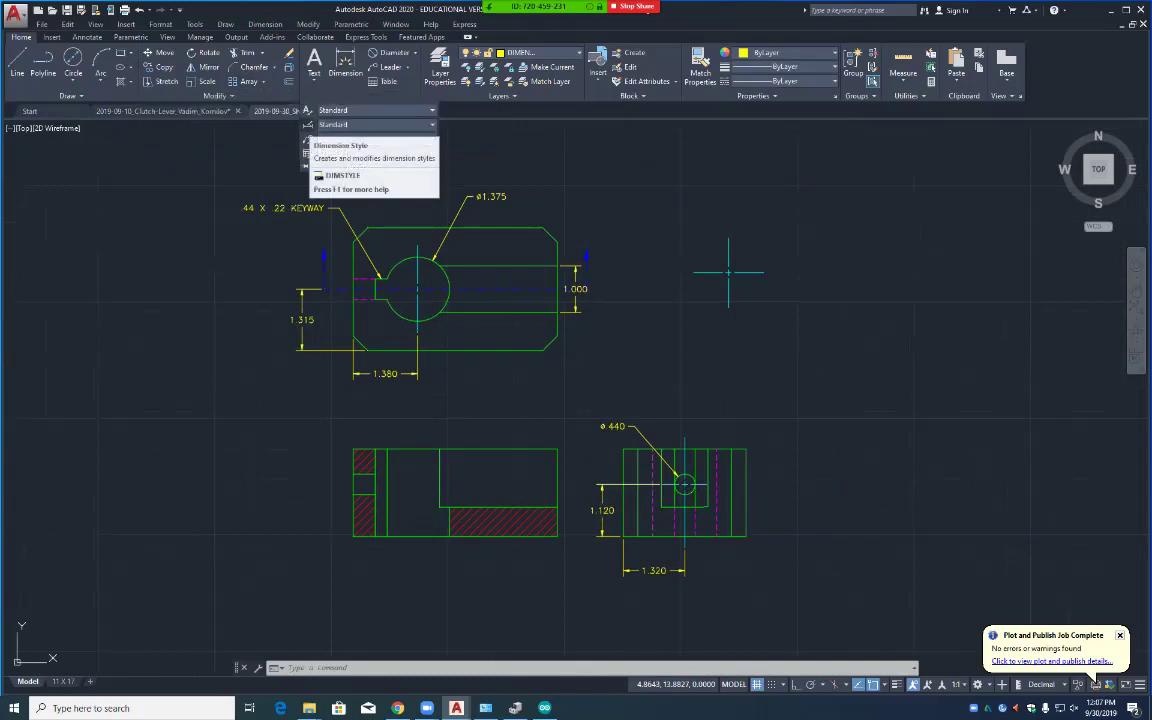
pyautogui.click(307, 139)
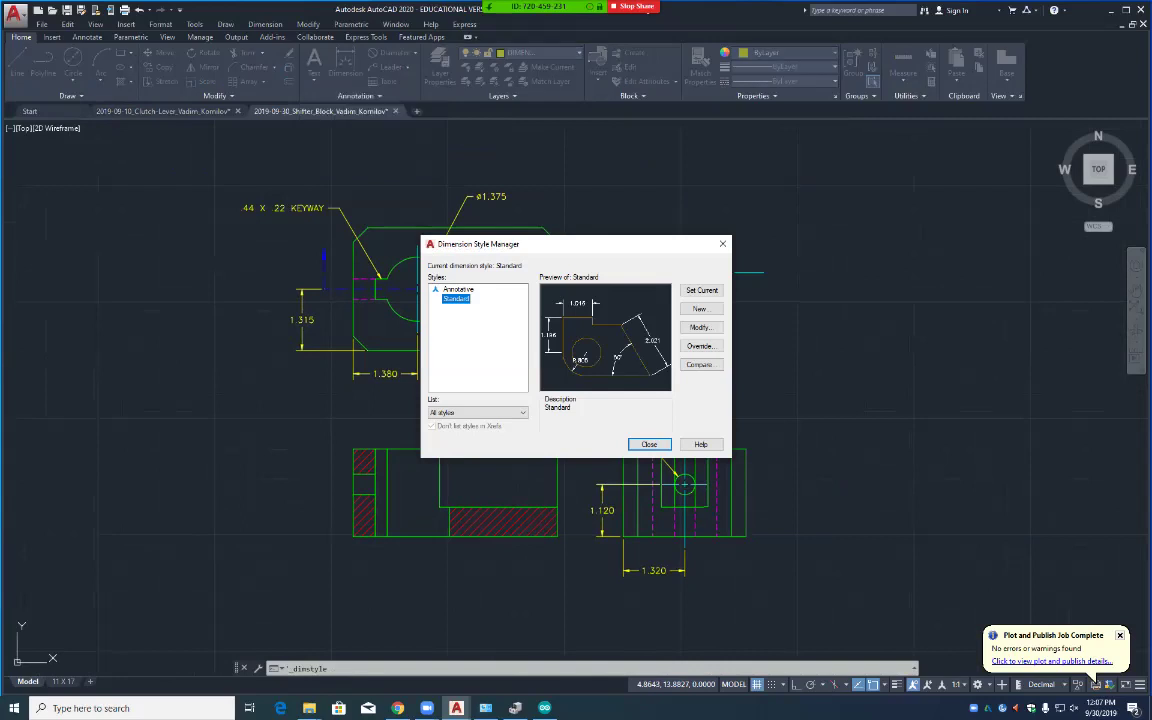
pyautogui.click(699, 327)
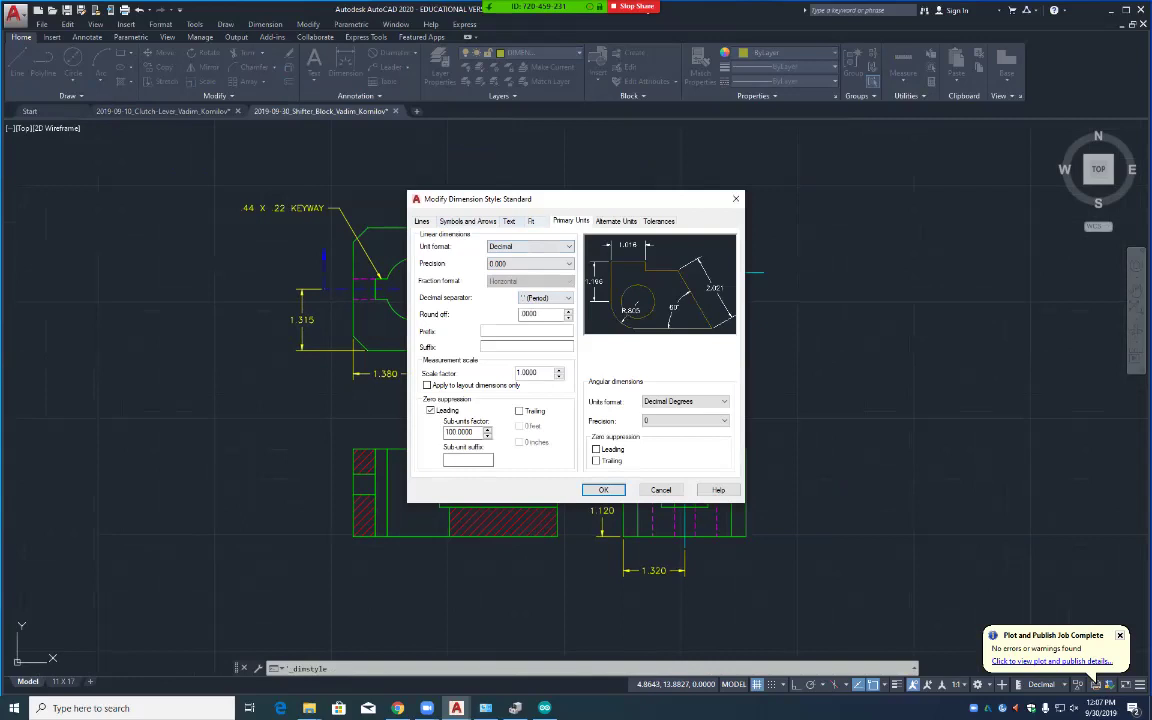
pyautogui.click(530, 263)
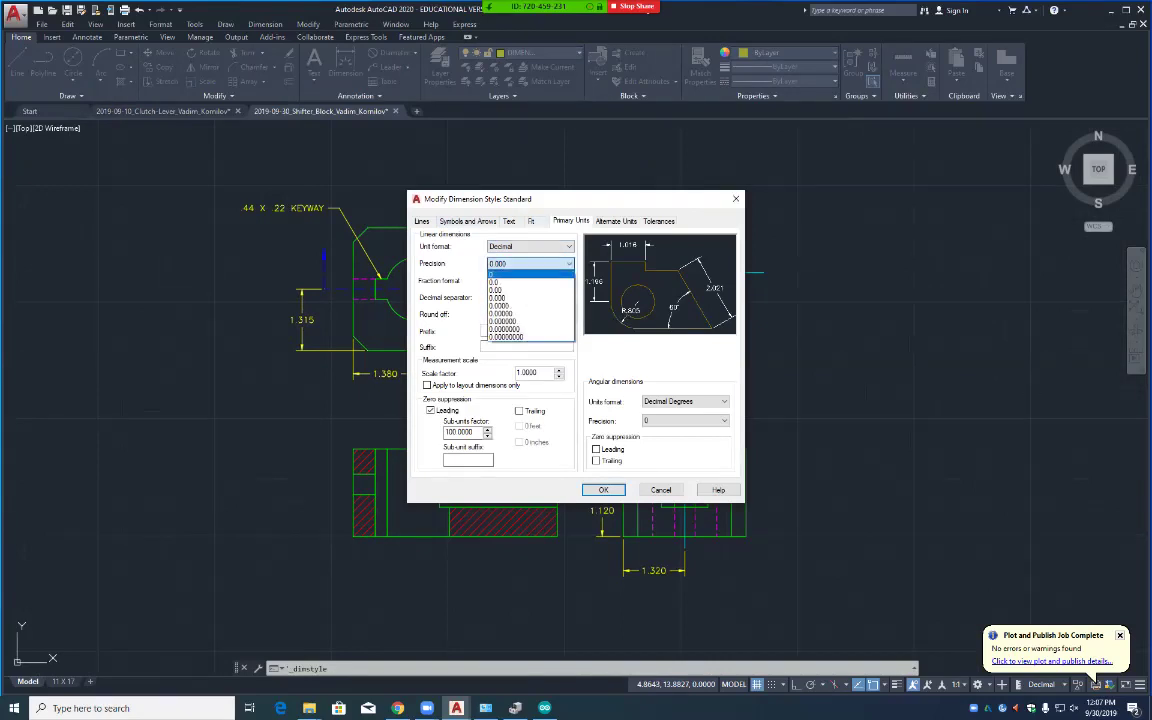
pyautogui.press('Return')
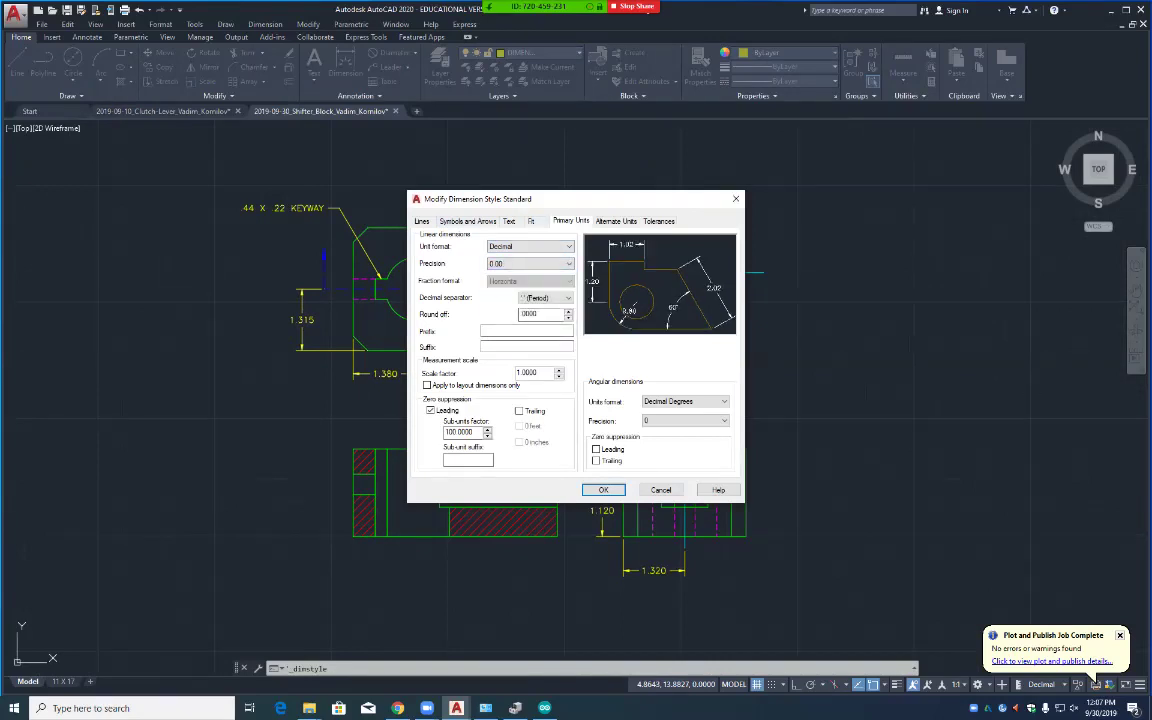
pyautogui.press('Return')
pyautogui.hotkey('shift', 'Tab')
pyautogui.hotkey('shift', 'Tab')
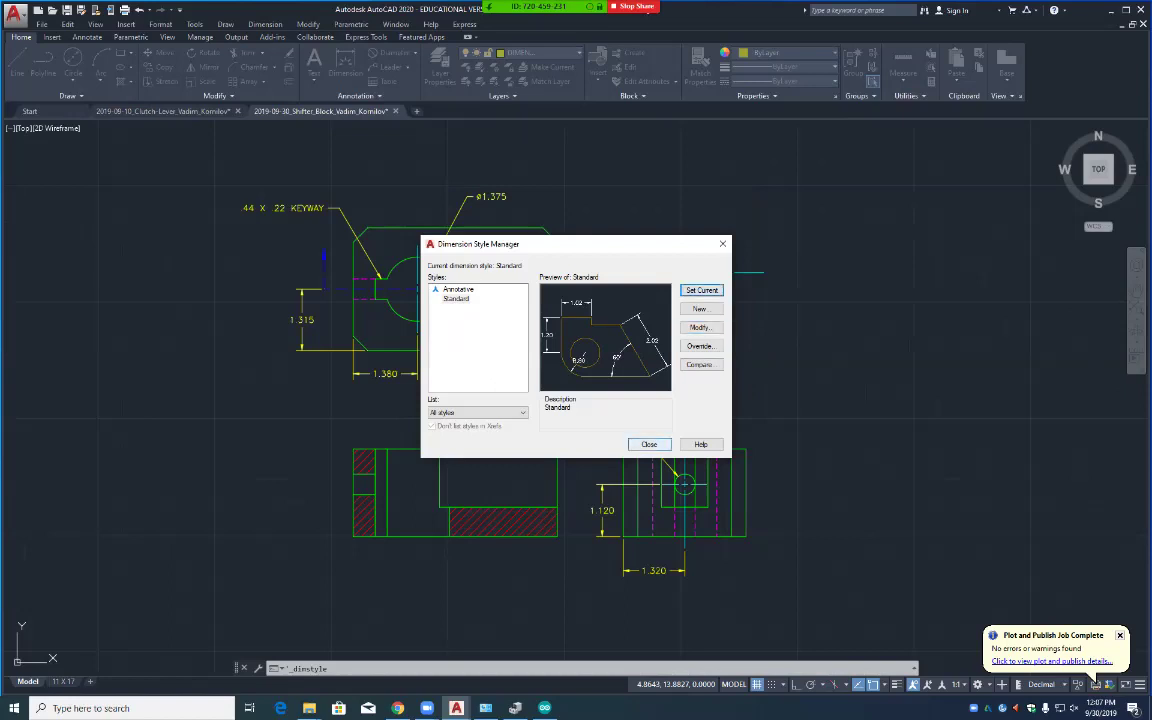
pyautogui.press('Escape')
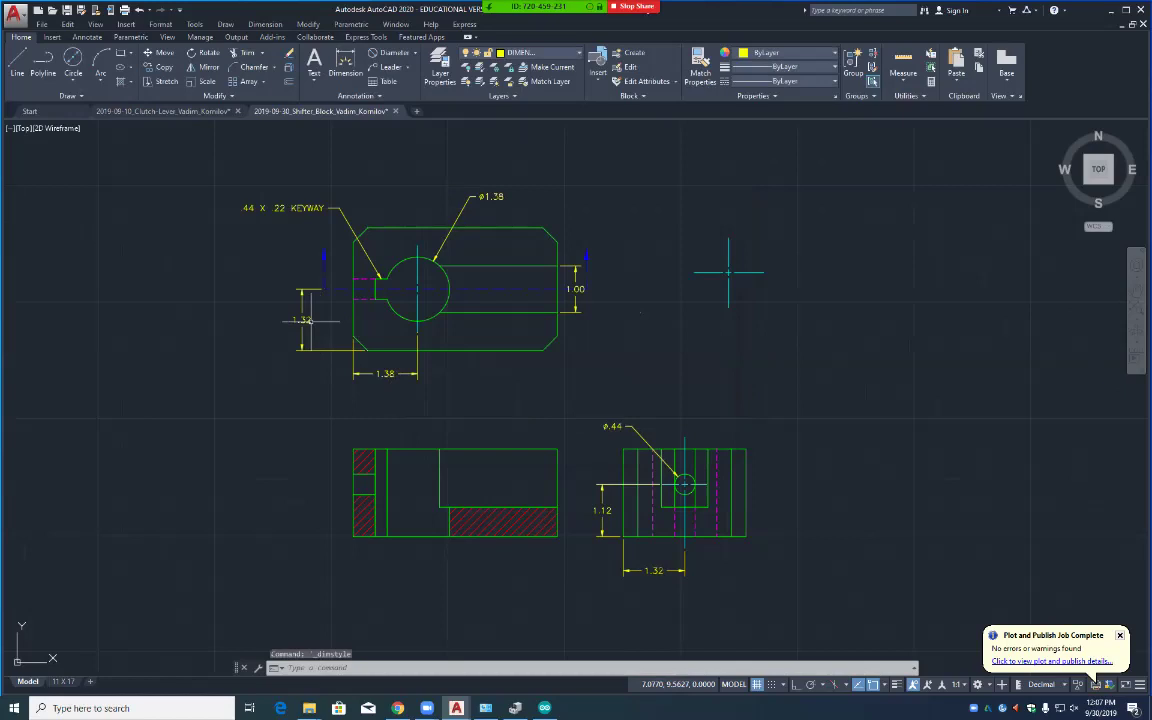
# Step: Set the precision to 0.000 for the top view's large hole diameter and its vertical location dimension
pyautogui.click(302, 320)
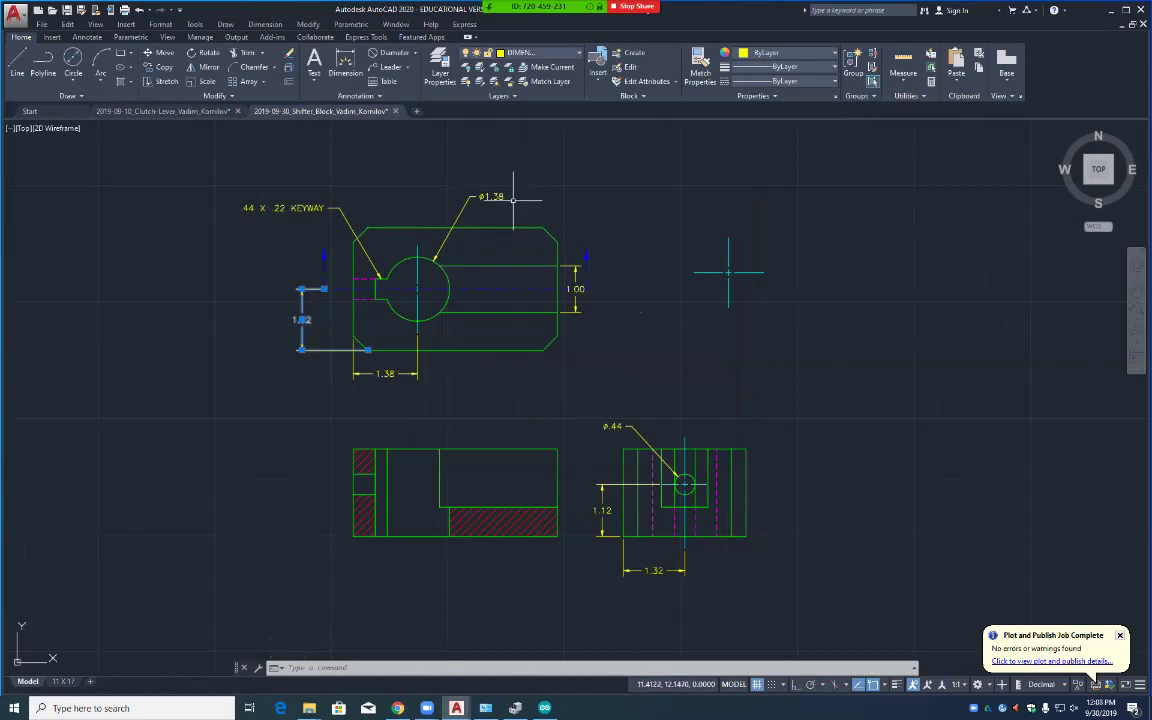
pyautogui.click(497, 197)
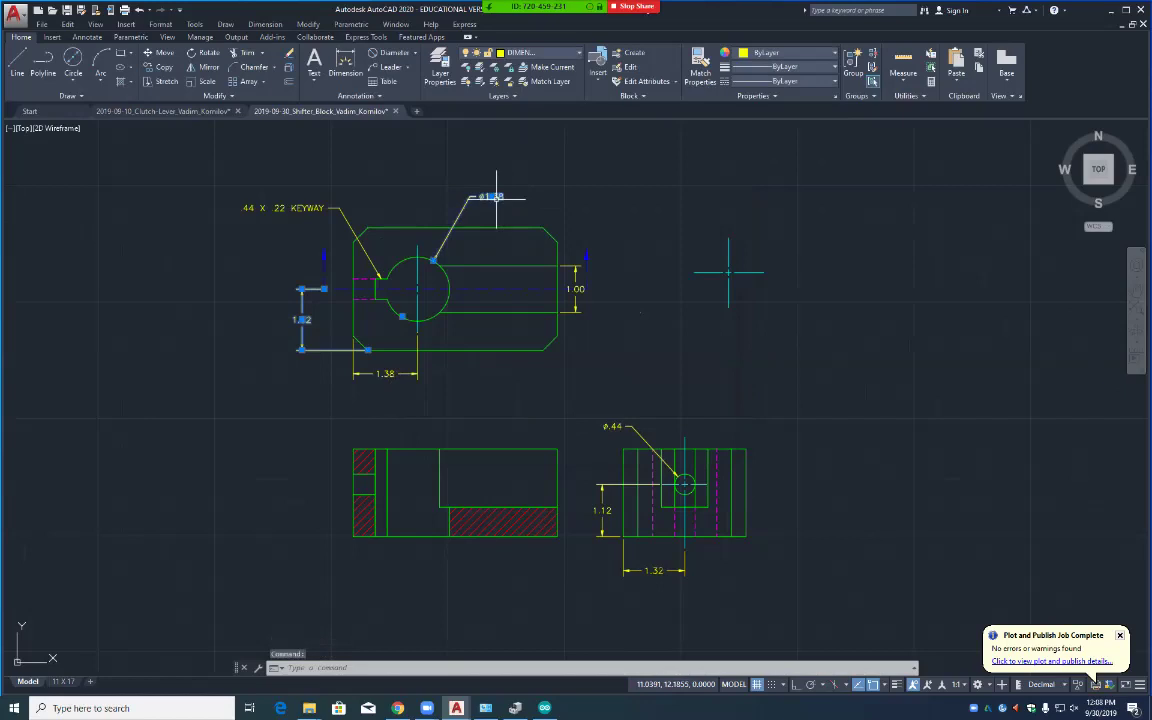
pyautogui.rightClick(497, 197)
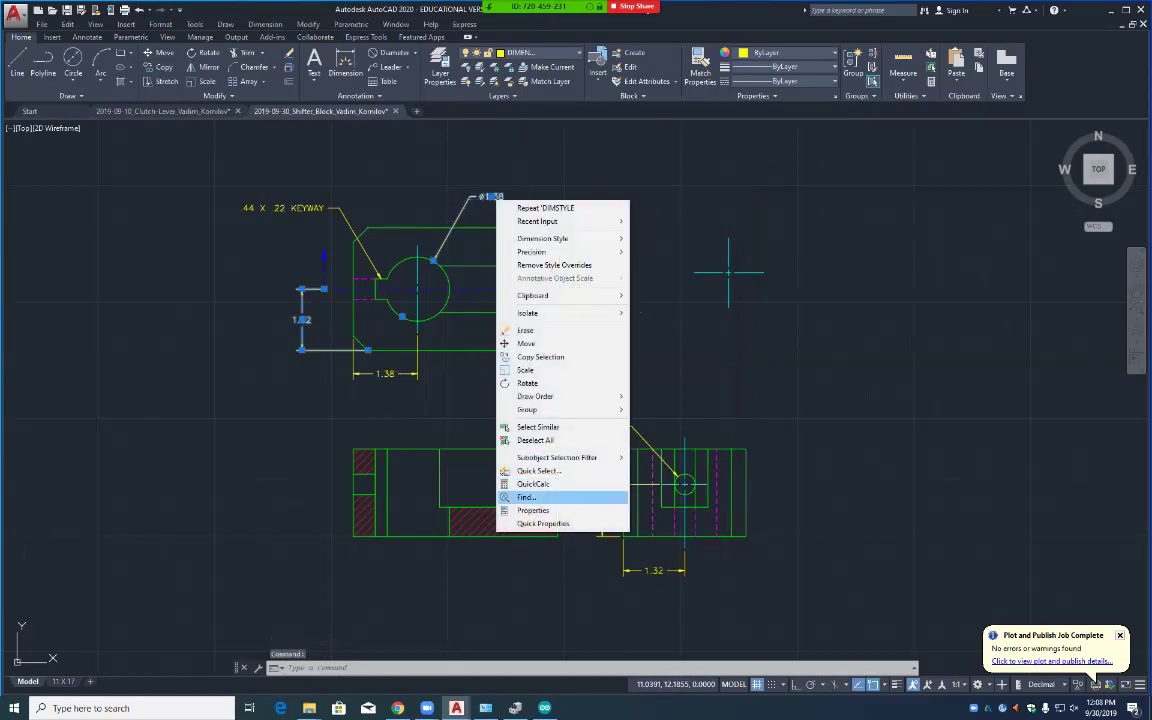
pyautogui.click(533, 510)
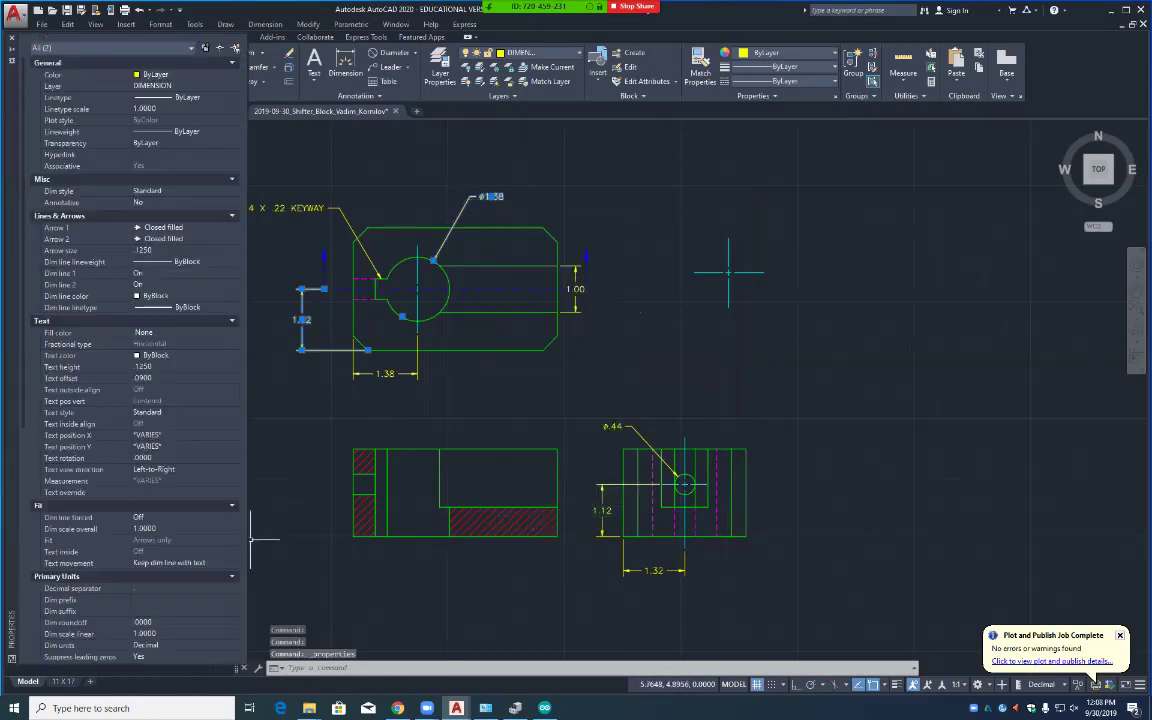
pyautogui.scroll(-5, 251, 540)
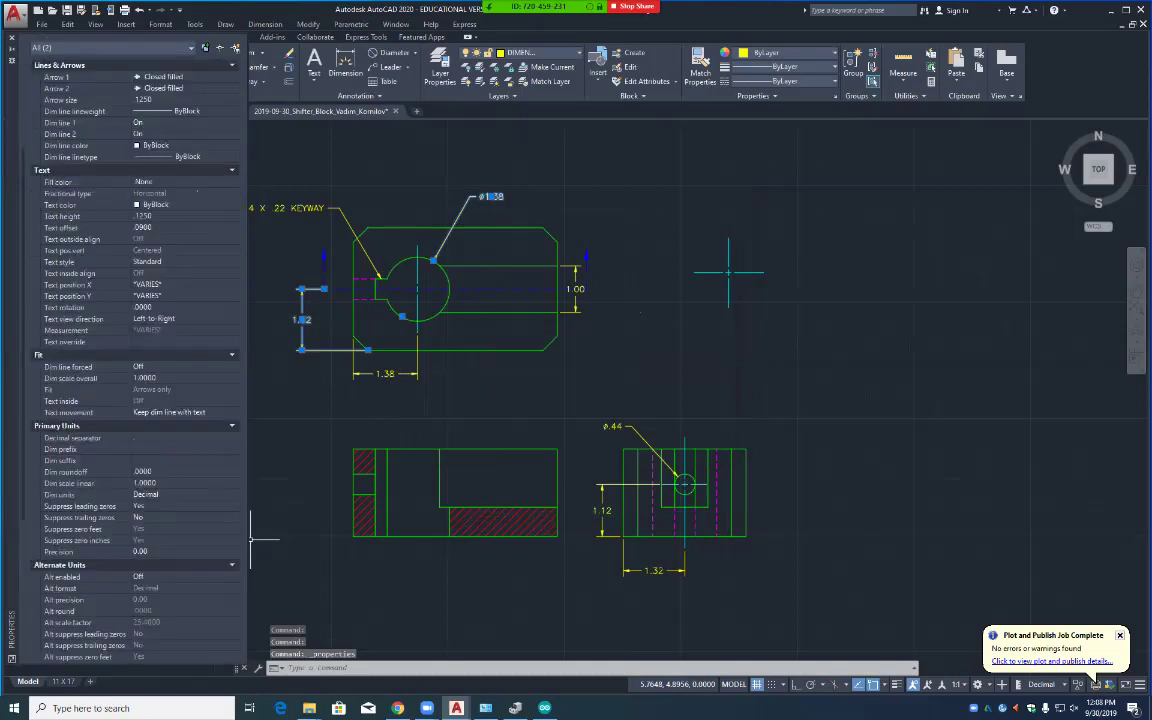
pyautogui.click(185, 551)
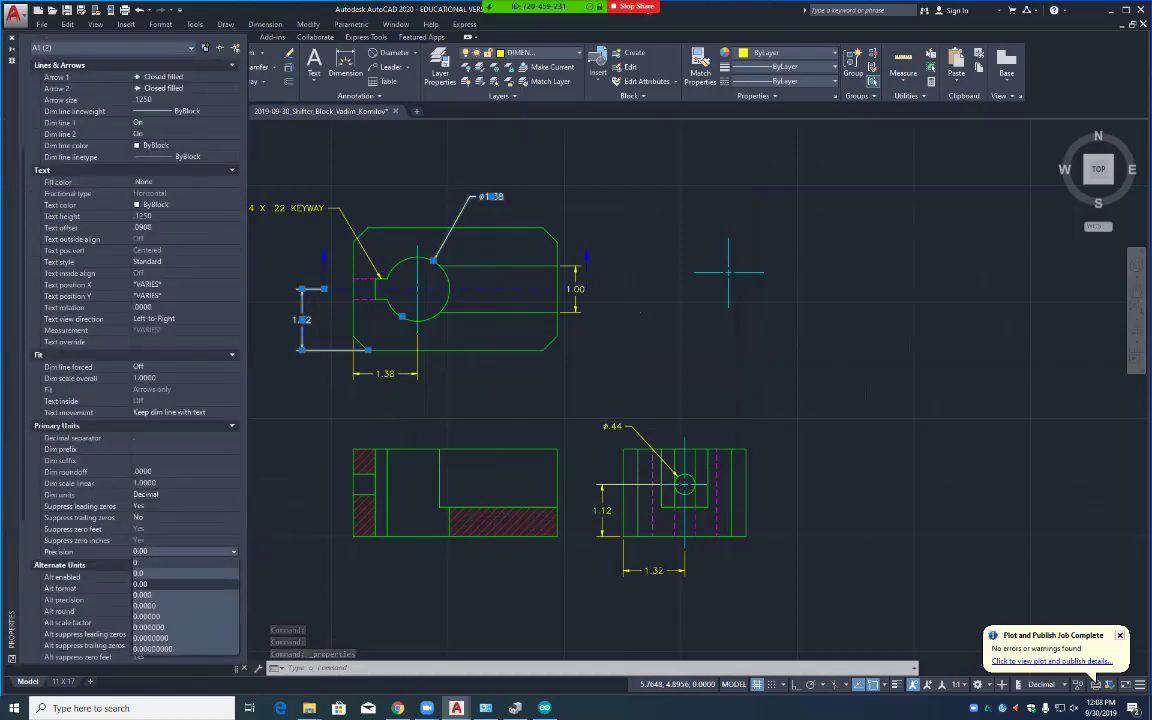
pyautogui.click(150, 594)
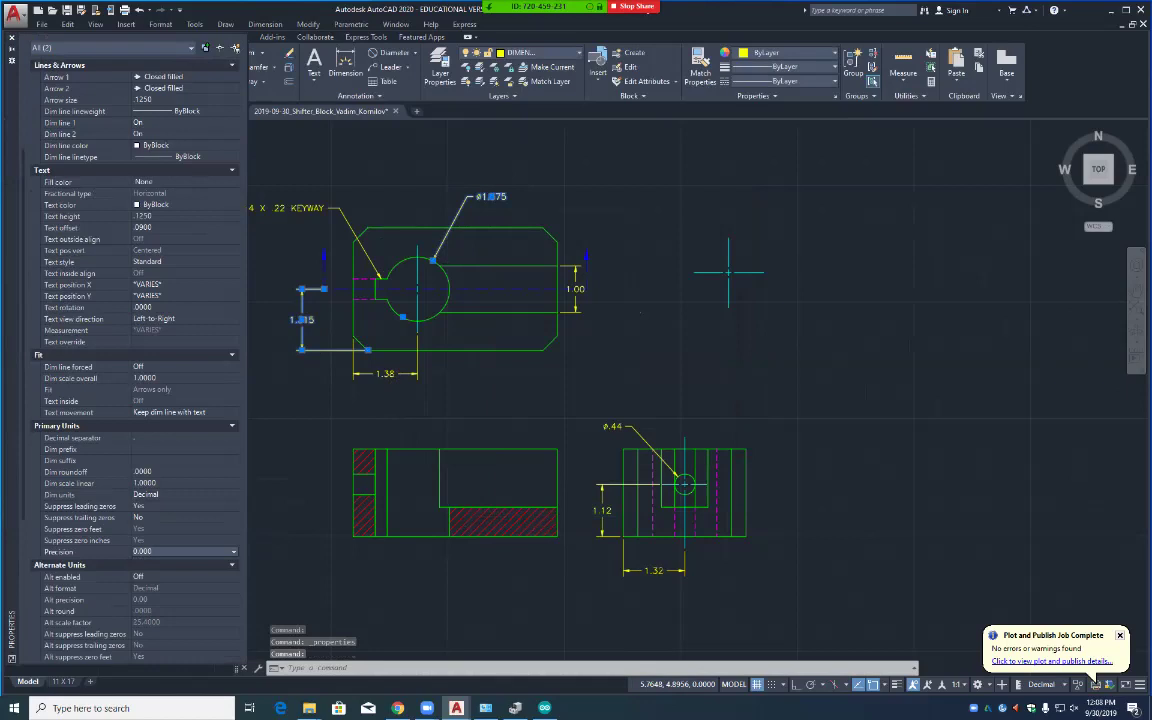
pyautogui.click(12, 40)
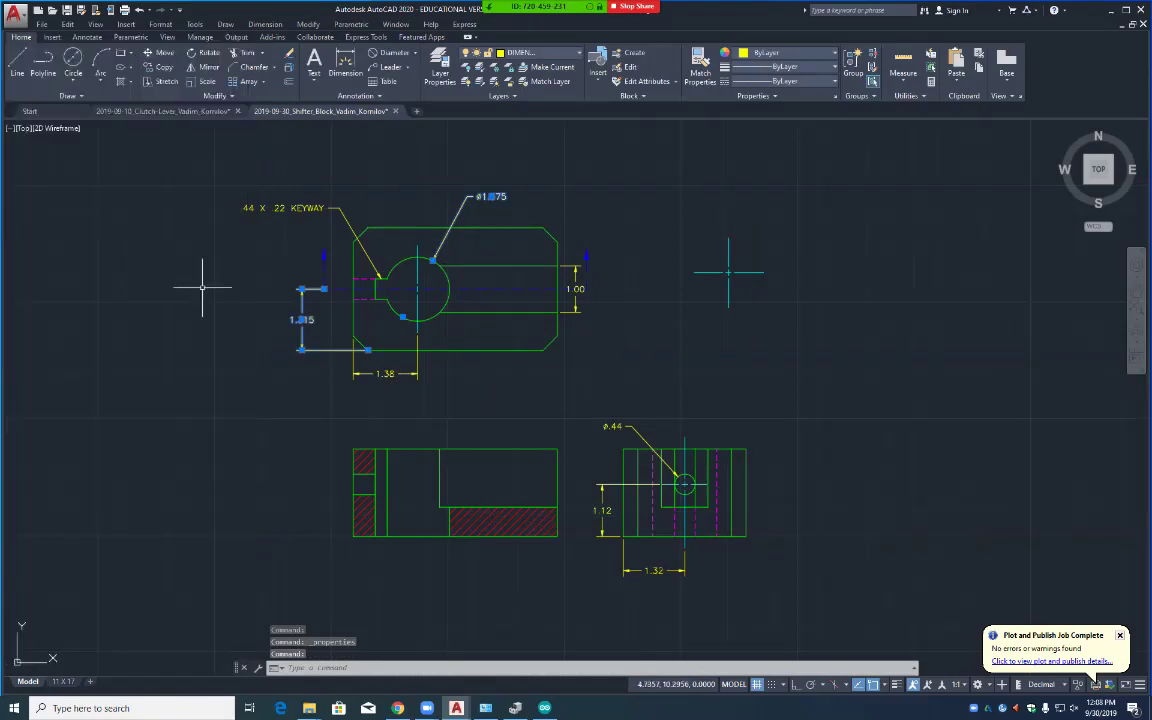
pyautogui.press('Escape')
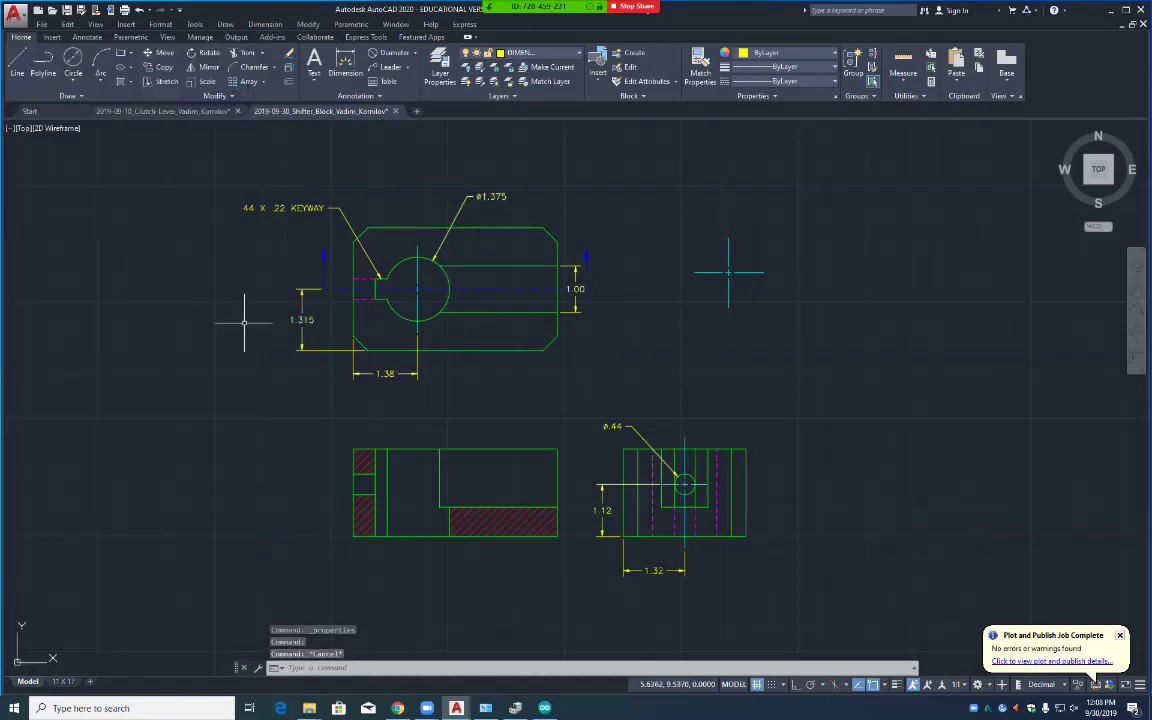
# Step: Erase the stray centre mark in the empty area right of the top view
pyautogui.click(676, 219)
pyautogui.click(802, 330)
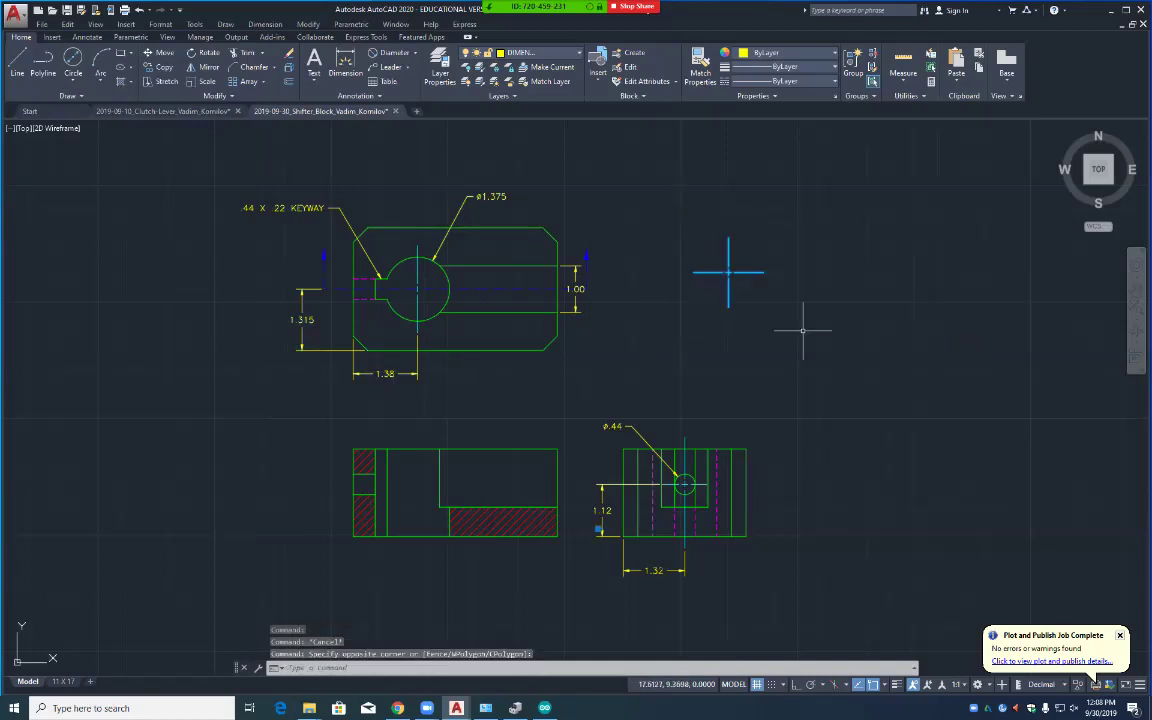
pyautogui.press('Delete')
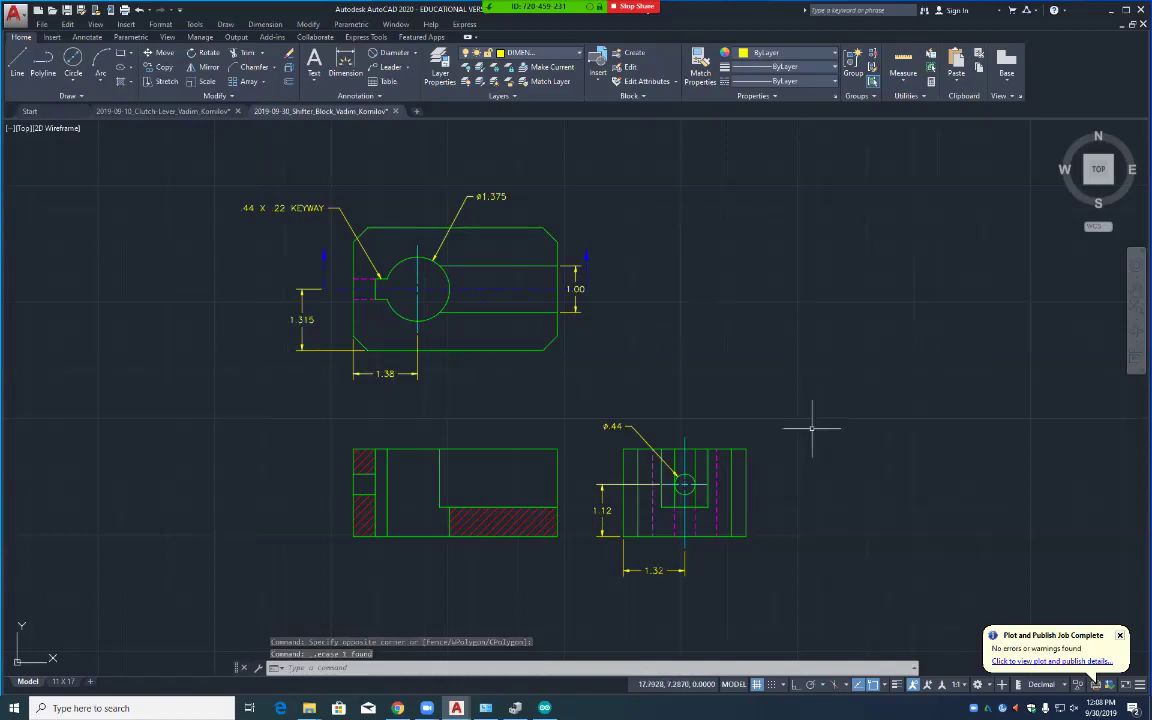
# Step: Add a linear dimension for the side view's overall width, placed below the hole's horizontal location dimension
pyautogui.scroll(-2, 812, 427)
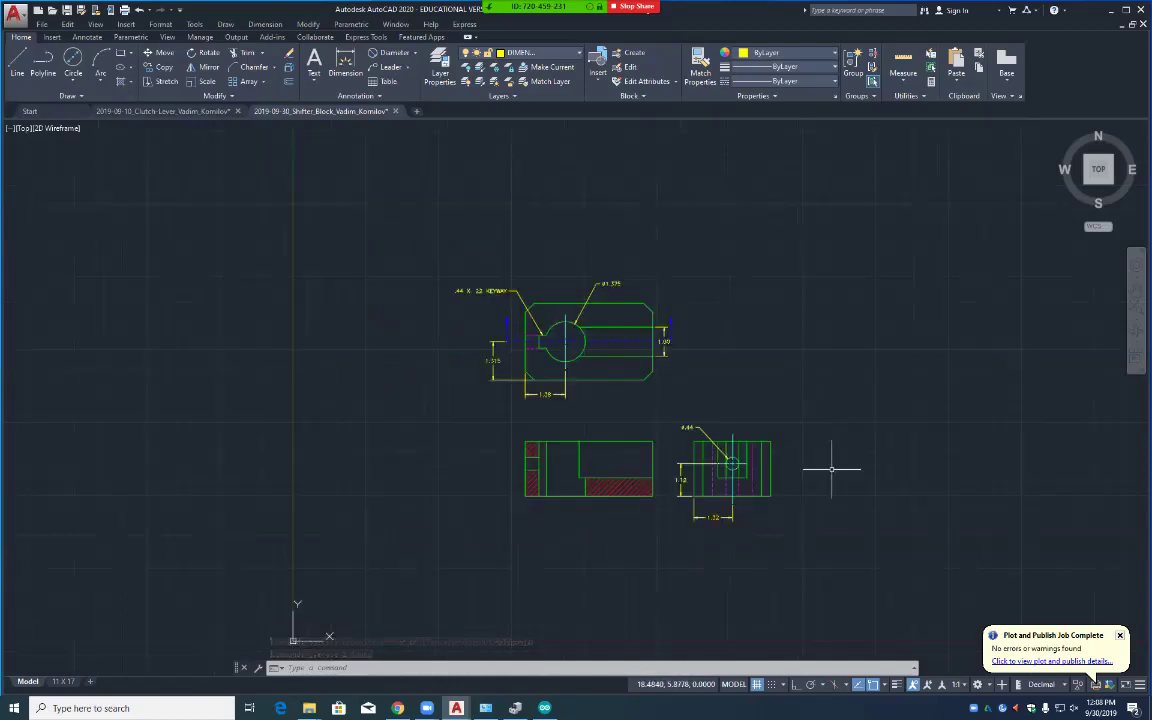
pyautogui.scroll(2, 831, 468)
pyautogui.moveTo(849, 485); pyautogui.dragTo(806, 321, button='middle')
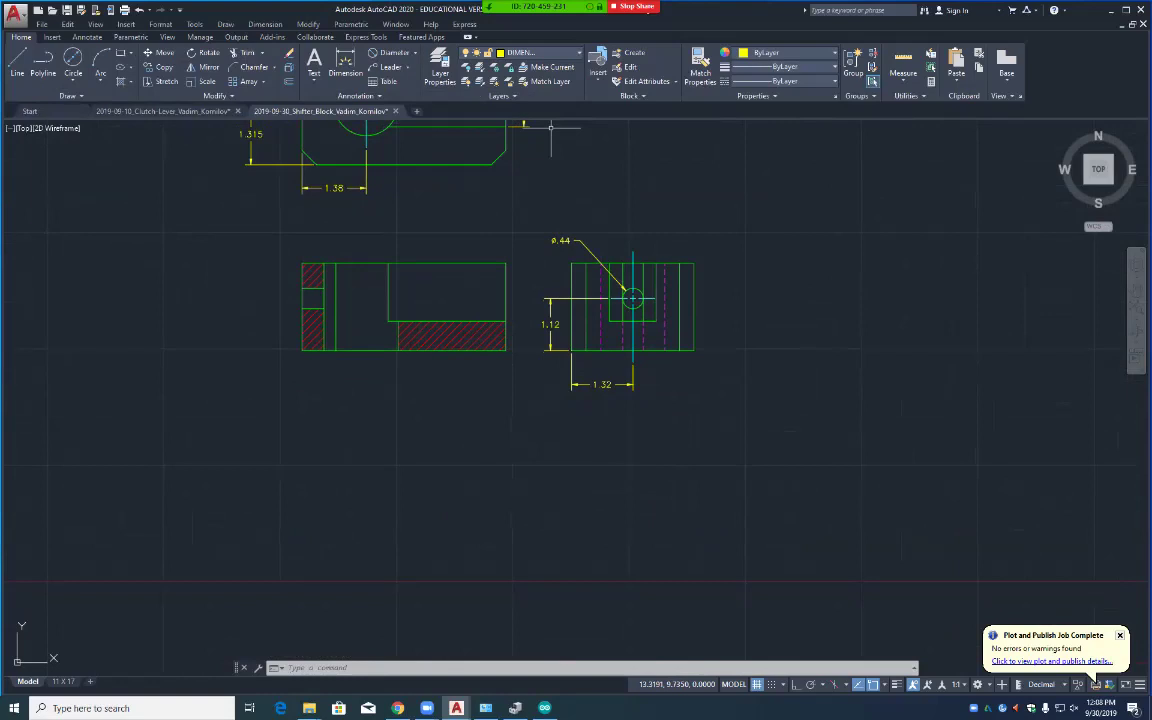
pyautogui.click(414, 52)
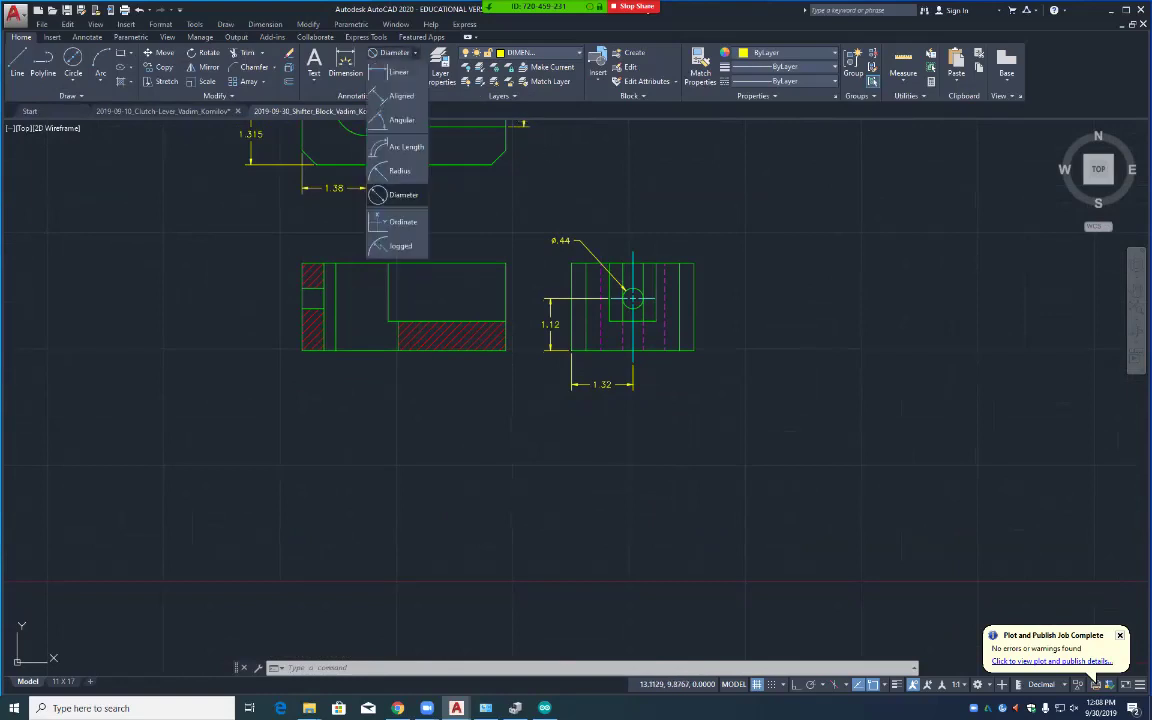
pyautogui.click(398, 72)
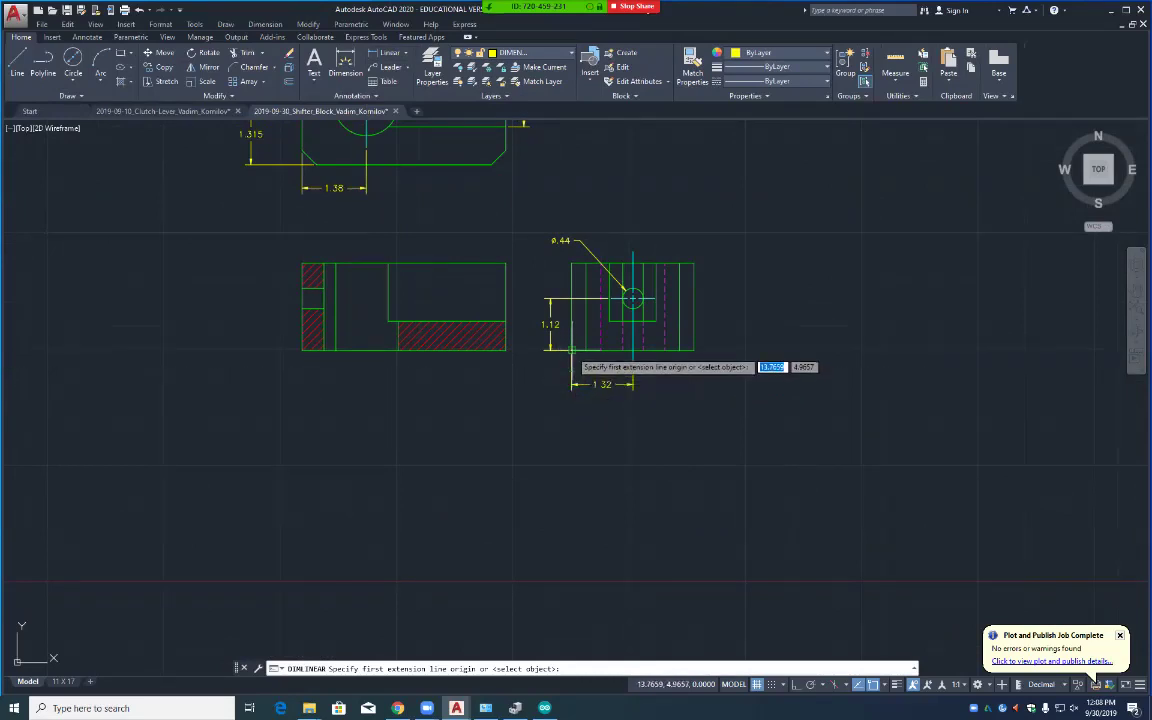
pyautogui.click(571, 349)
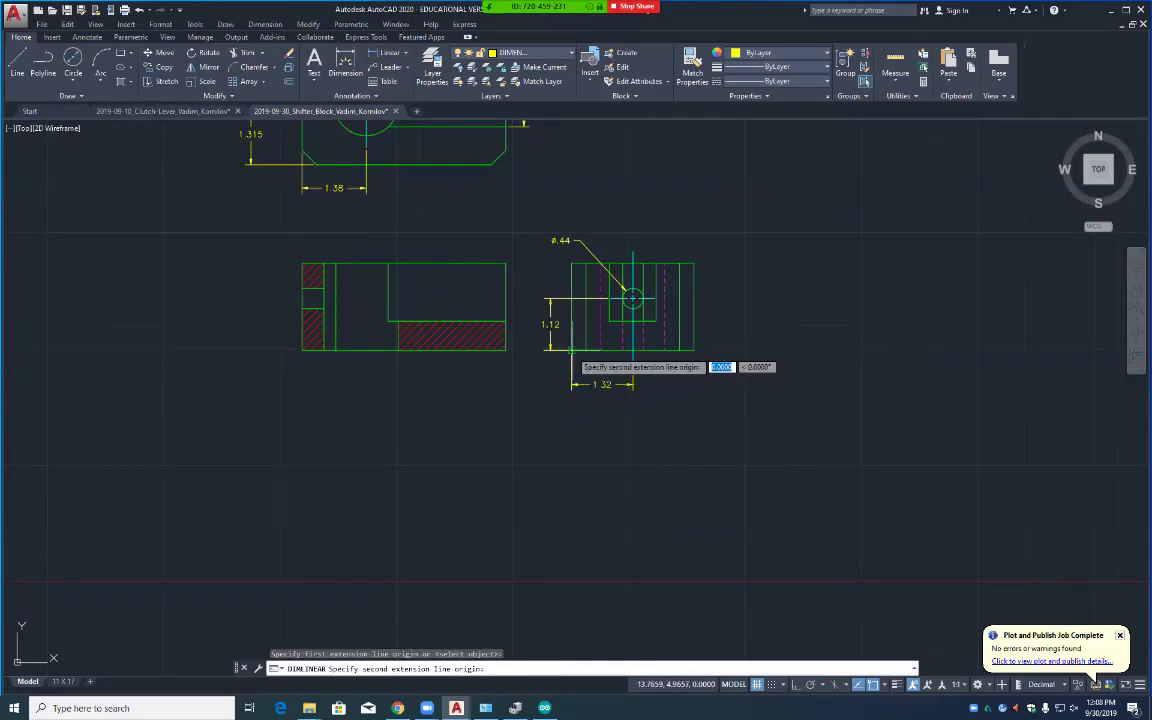
pyautogui.click(694, 350)
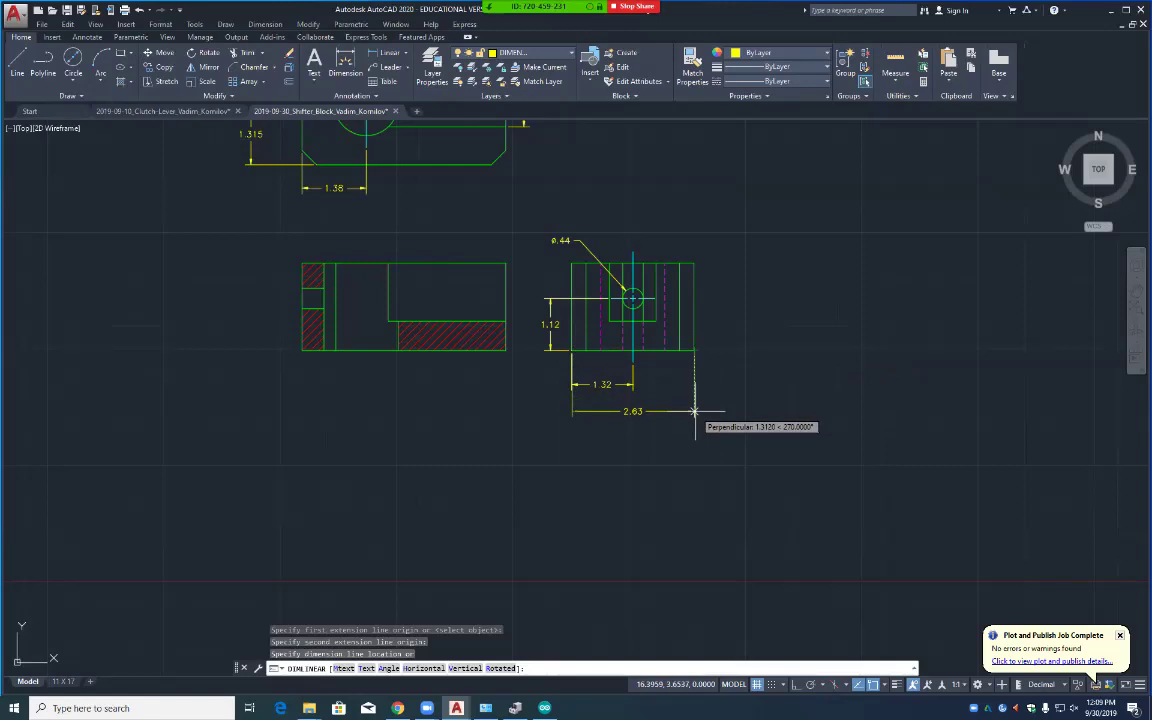
pyautogui.click(694, 411)
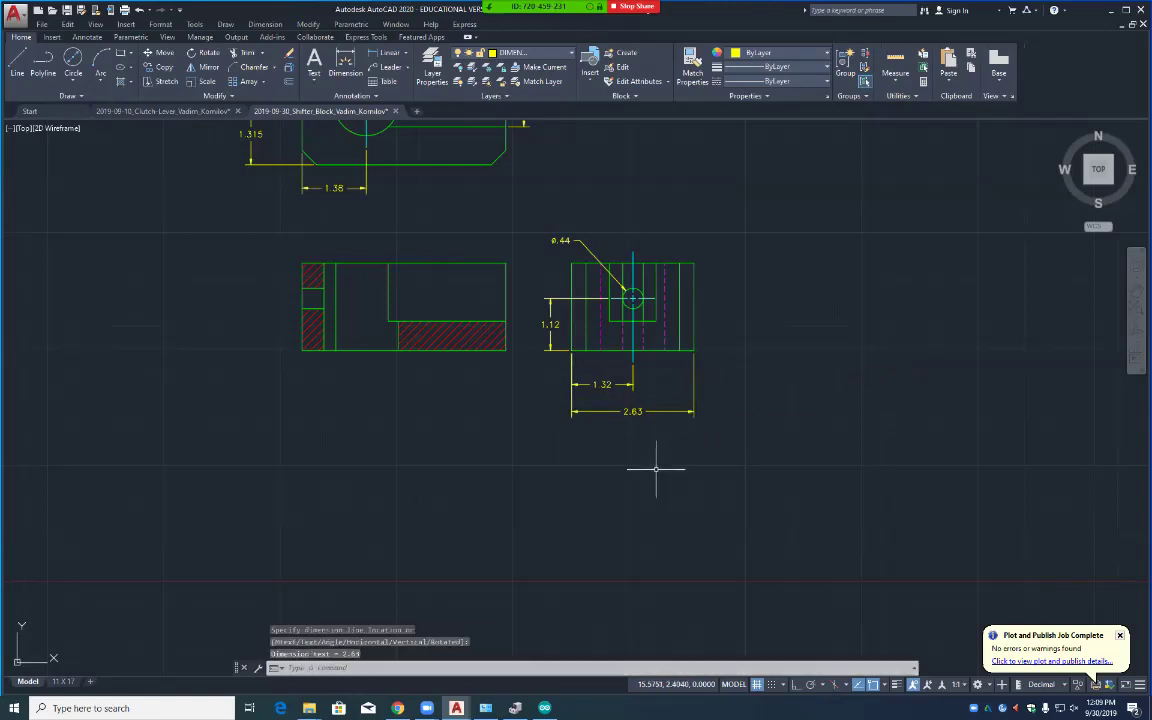
# Step: Dimension the height of the hatched base at the section view's open end, with the dimension line offset .5 outward
pyautogui.scroll(4, 656, 468)
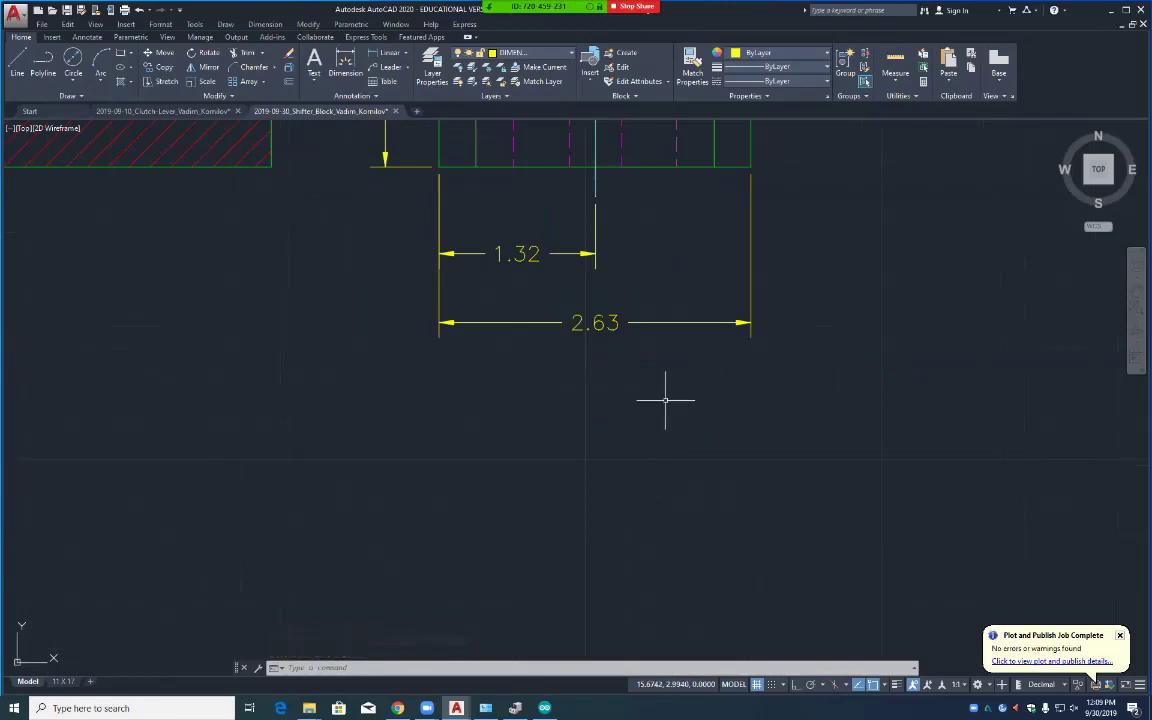
pyautogui.scroll(-4, 665, 400)
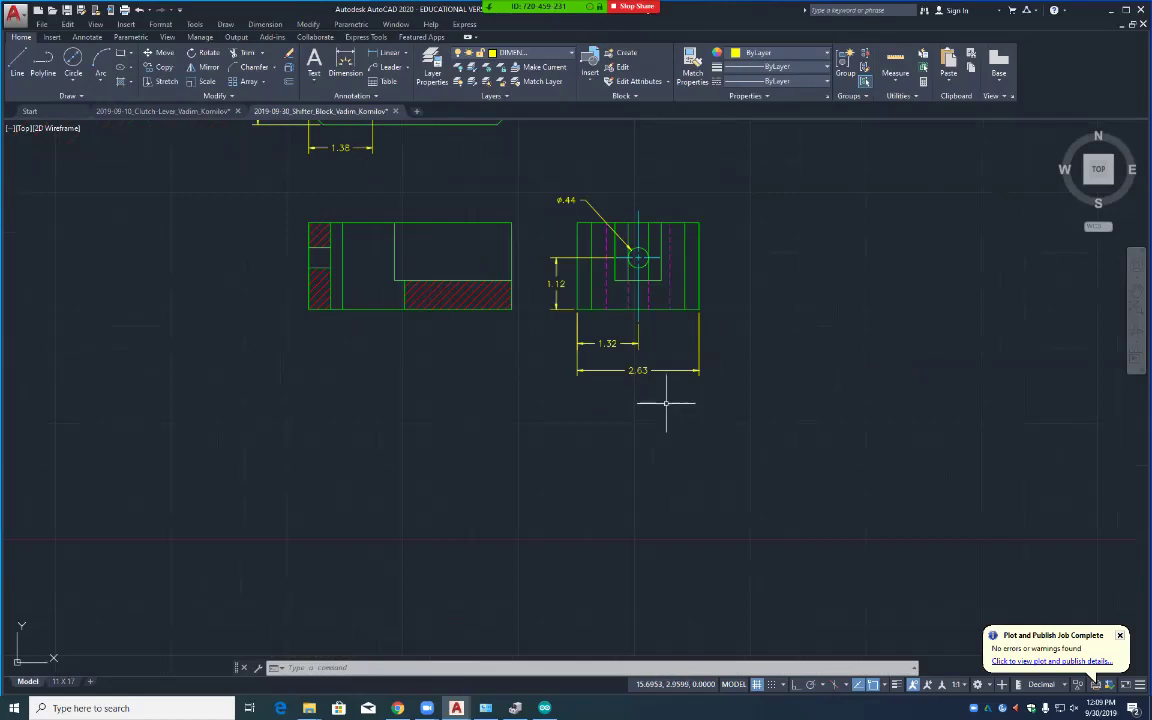
pyautogui.click(381, 52)
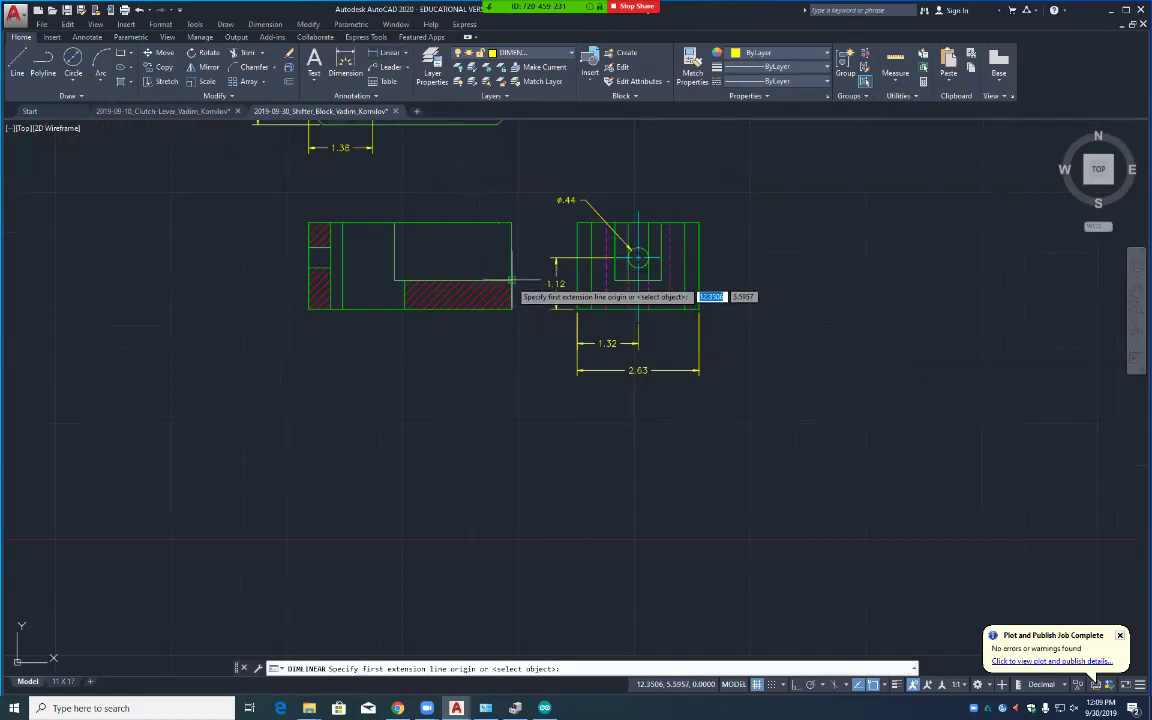
pyautogui.click(511, 281)
pyautogui.click(511, 309)
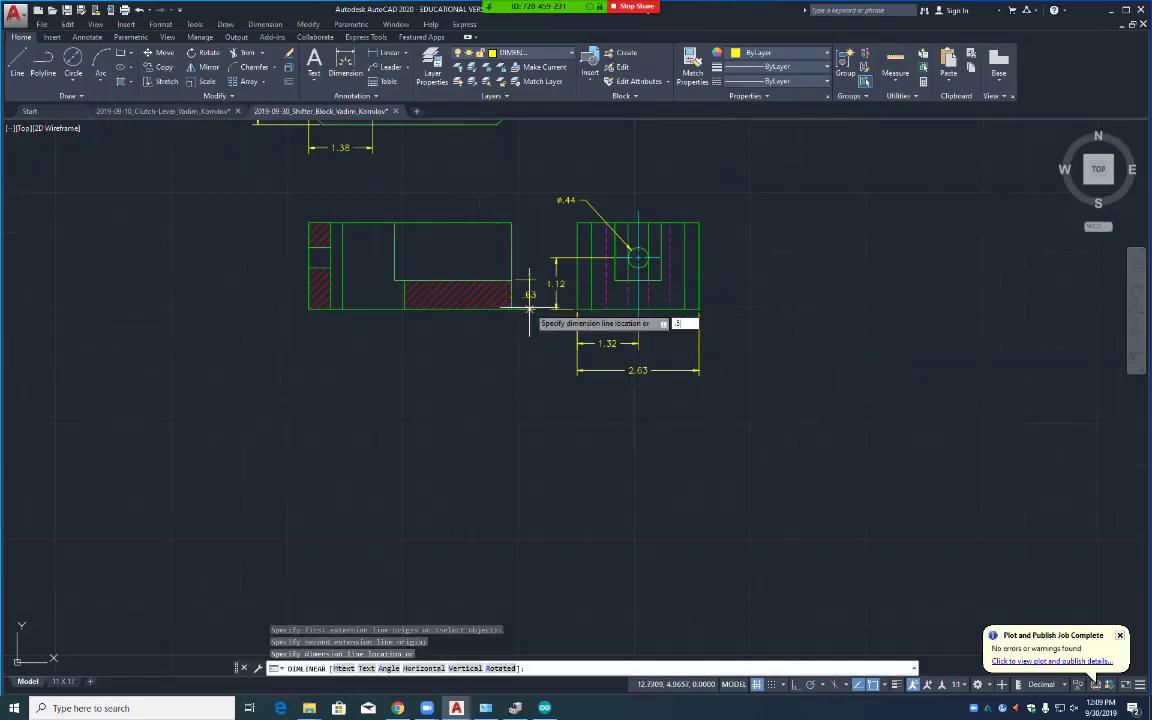
pyautogui.write('.5')
pyautogui.press('Return')
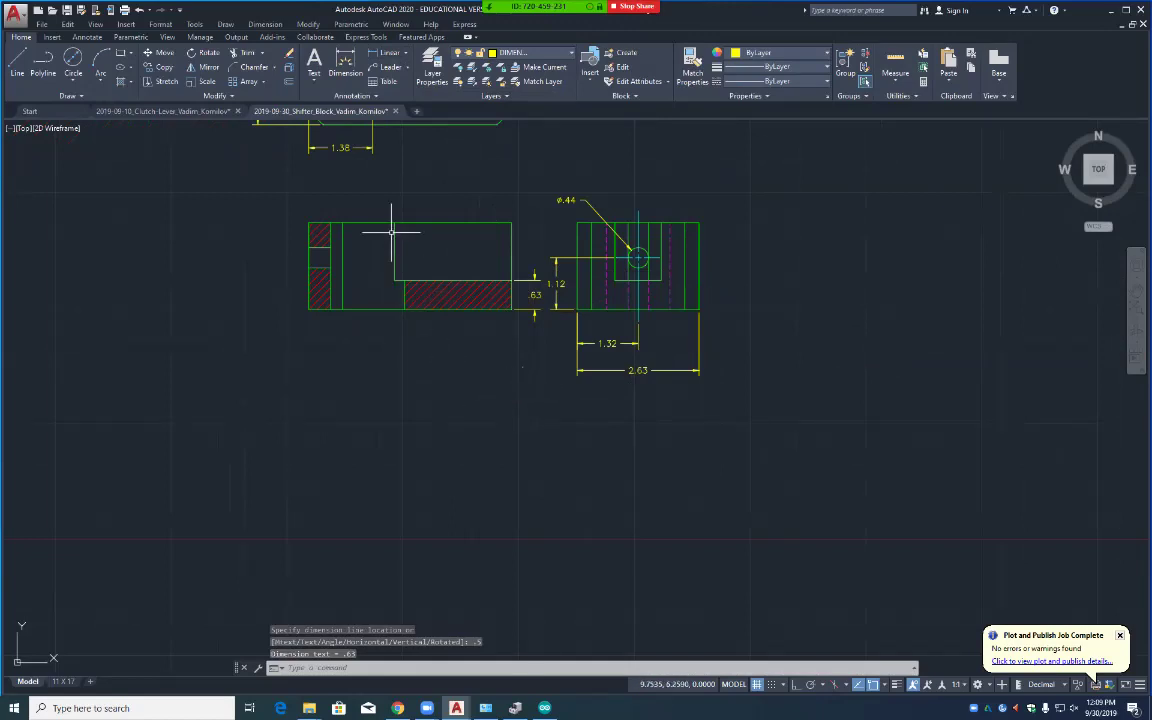
# Step: Dimension the section view's overall length, with the dimension line offset .5 below its bottom edge
pyautogui.press('Return')
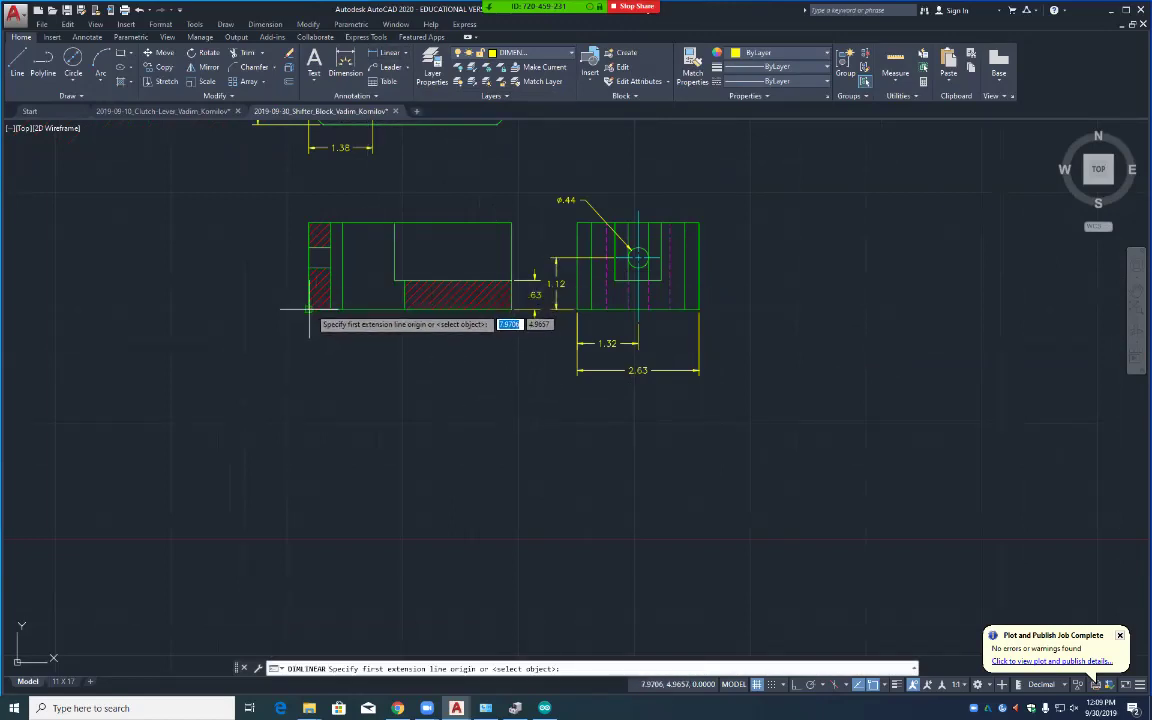
pyautogui.click(309, 309)
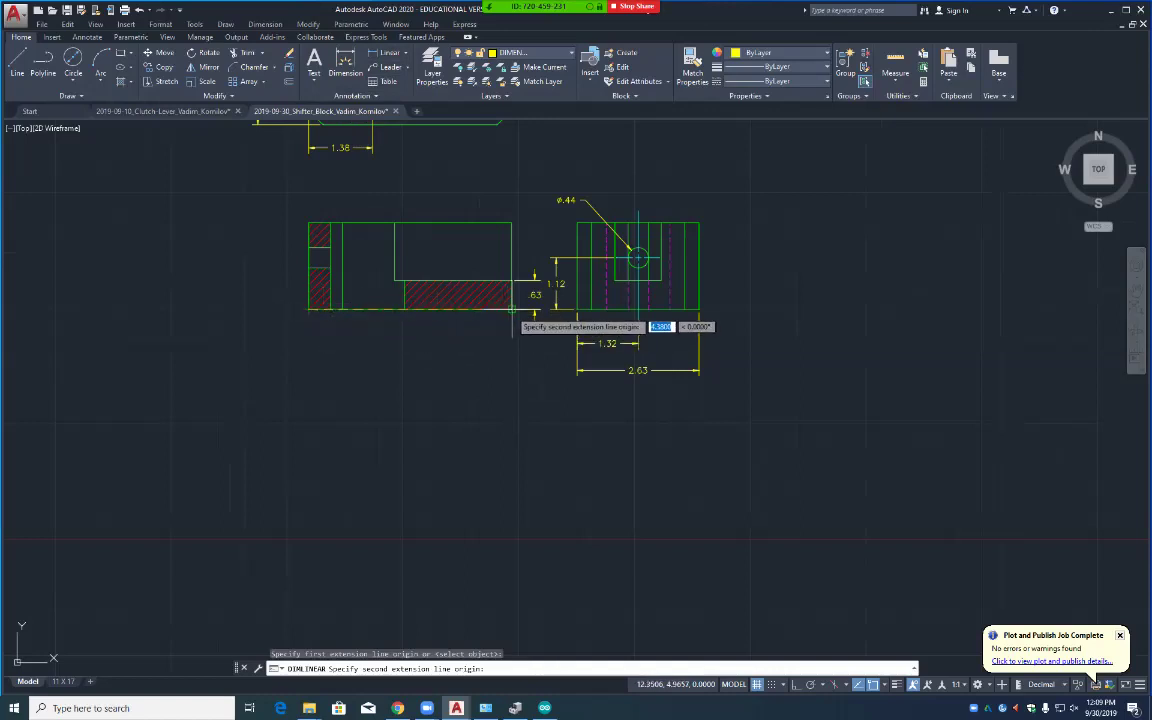
pyautogui.click(511, 309)
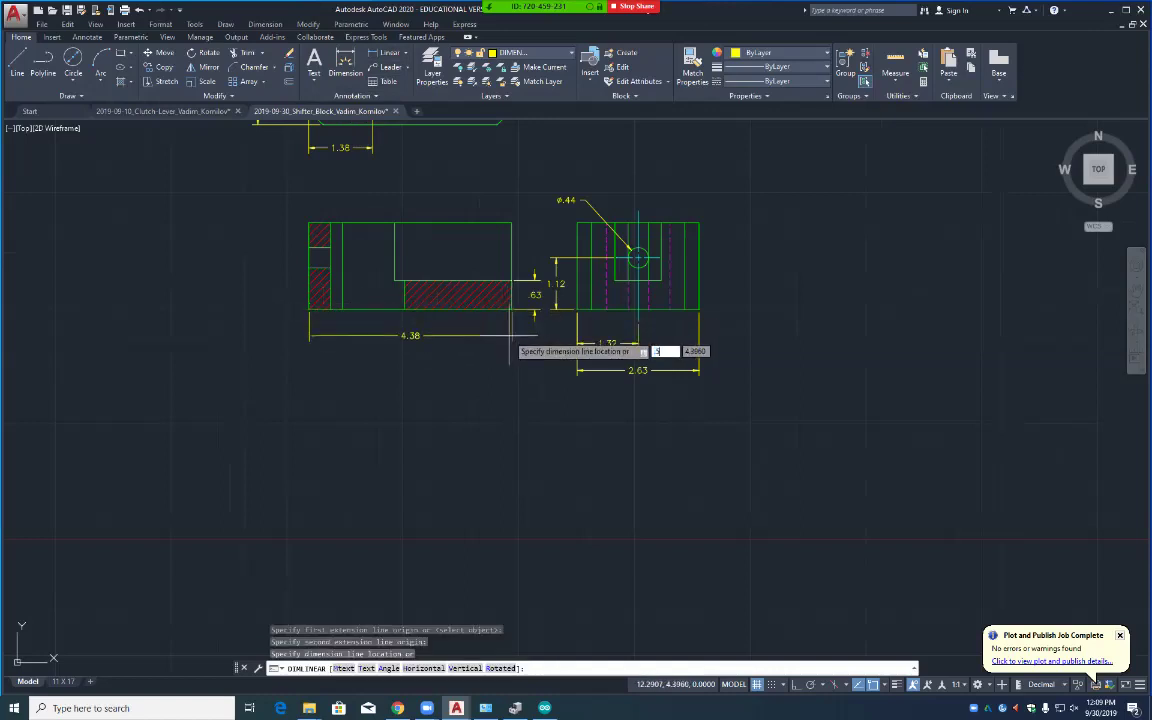
pyautogui.press('Return')
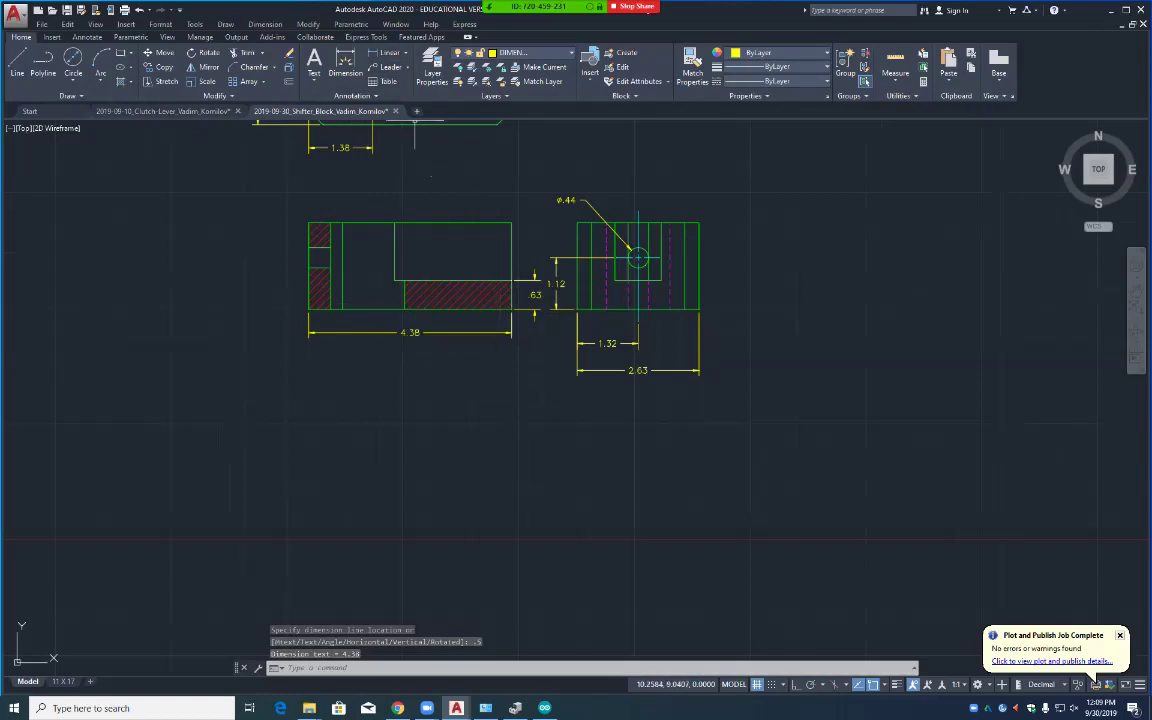
# Step: Dimension the section view's overall height on the keyway side, with the dimension line offset .5 outward
pyautogui.click(345, 62)
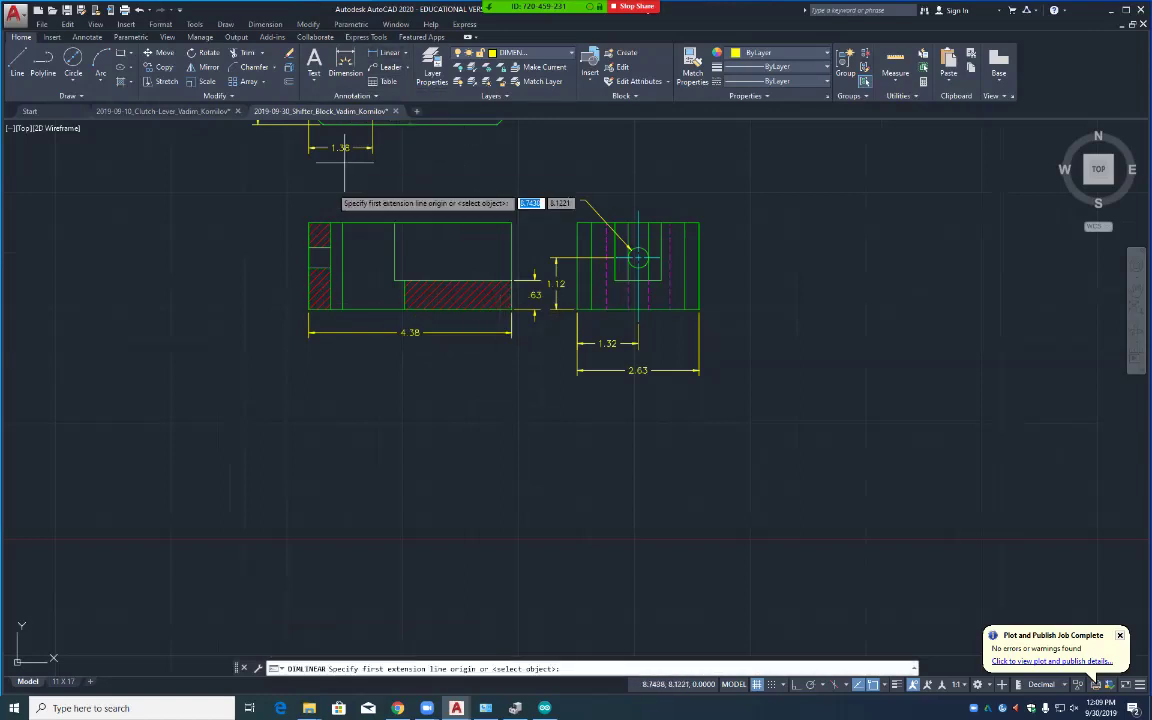
pyautogui.click(308, 222)
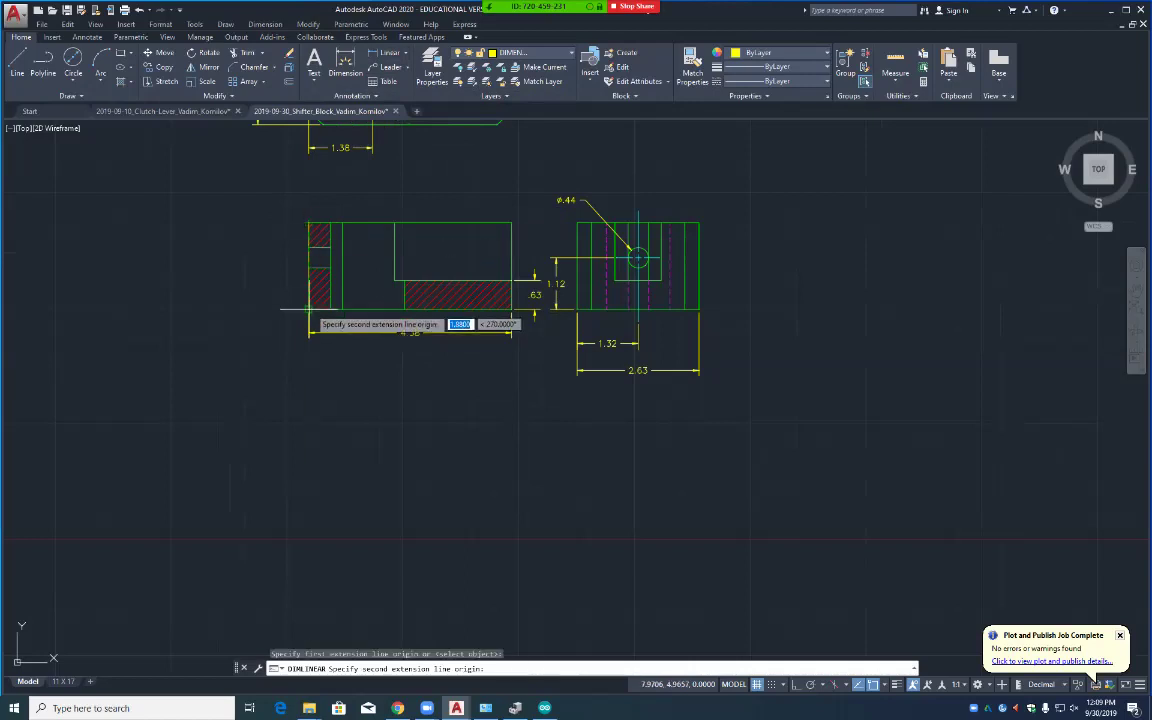
pyautogui.click(309, 308)
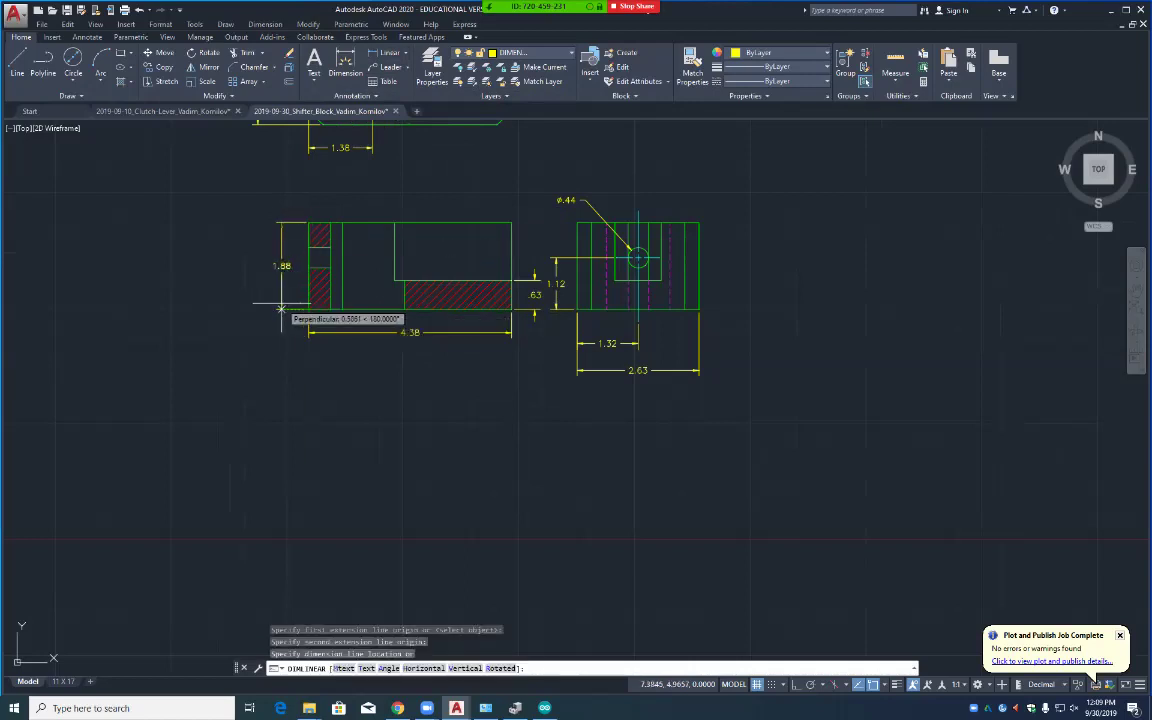
pyautogui.write('.5')
pyautogui.press('Return')
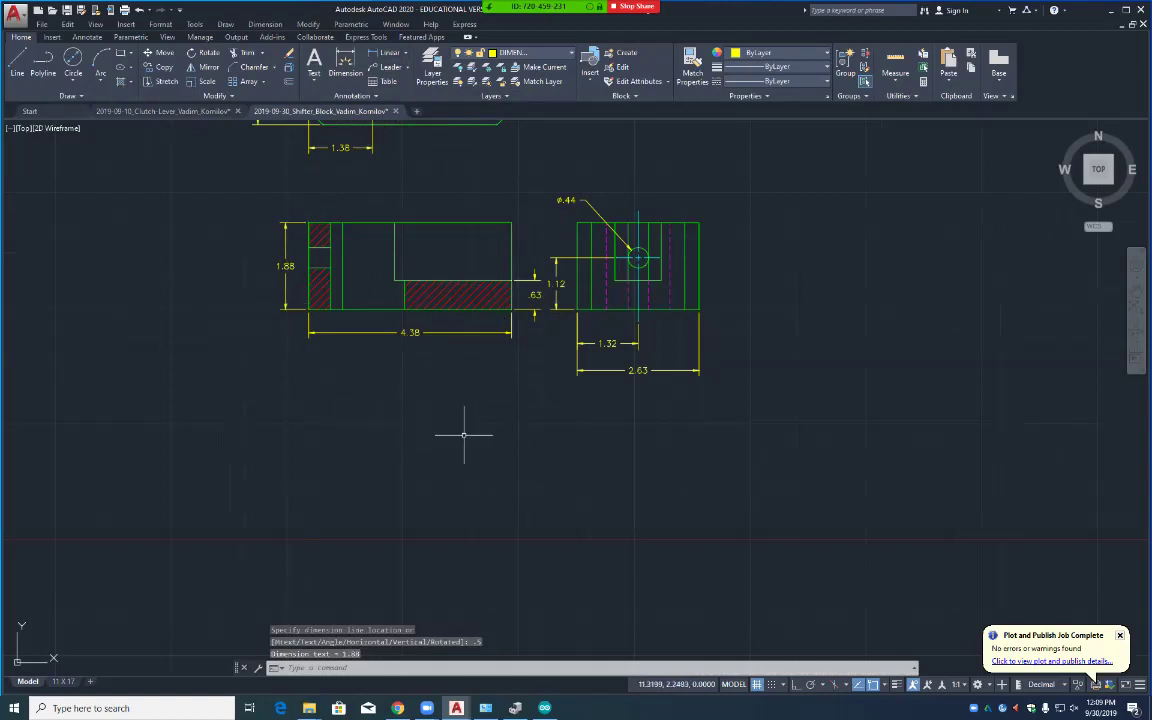
# Step: Erase the slot width dimension at the top view's open end
pyautogui.moveTo(476, 193); pyautogui.dragTo(491, 366, button='middle')
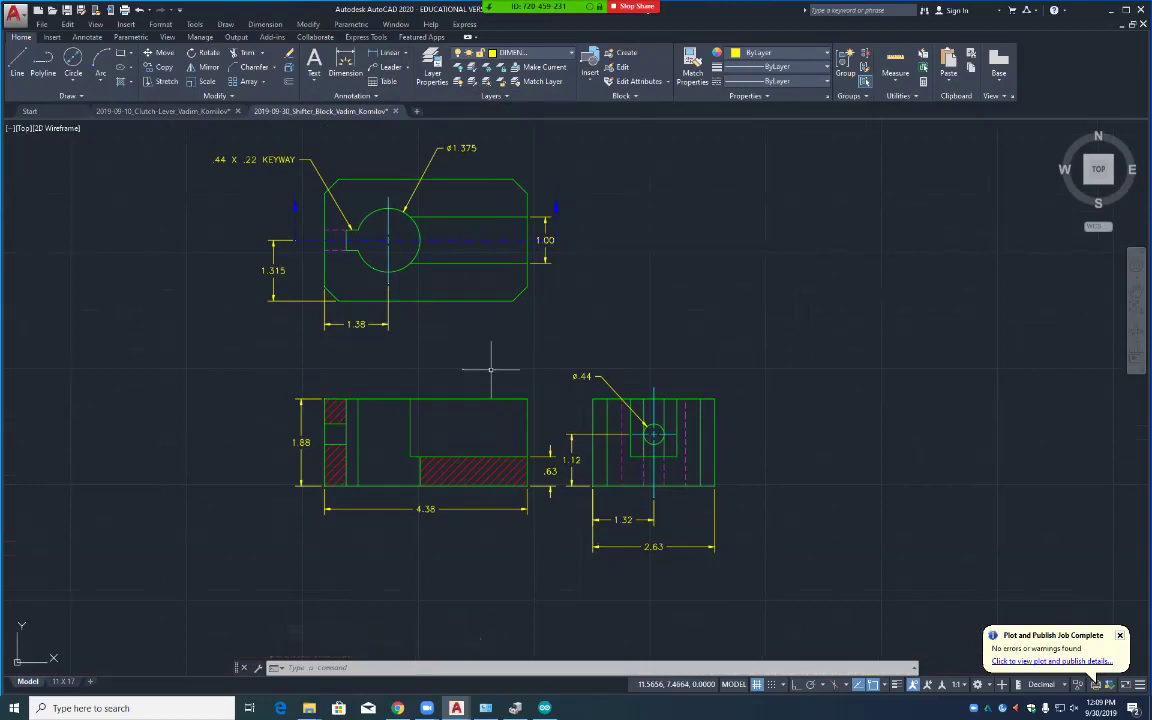
pyautogui.click(543, 250)
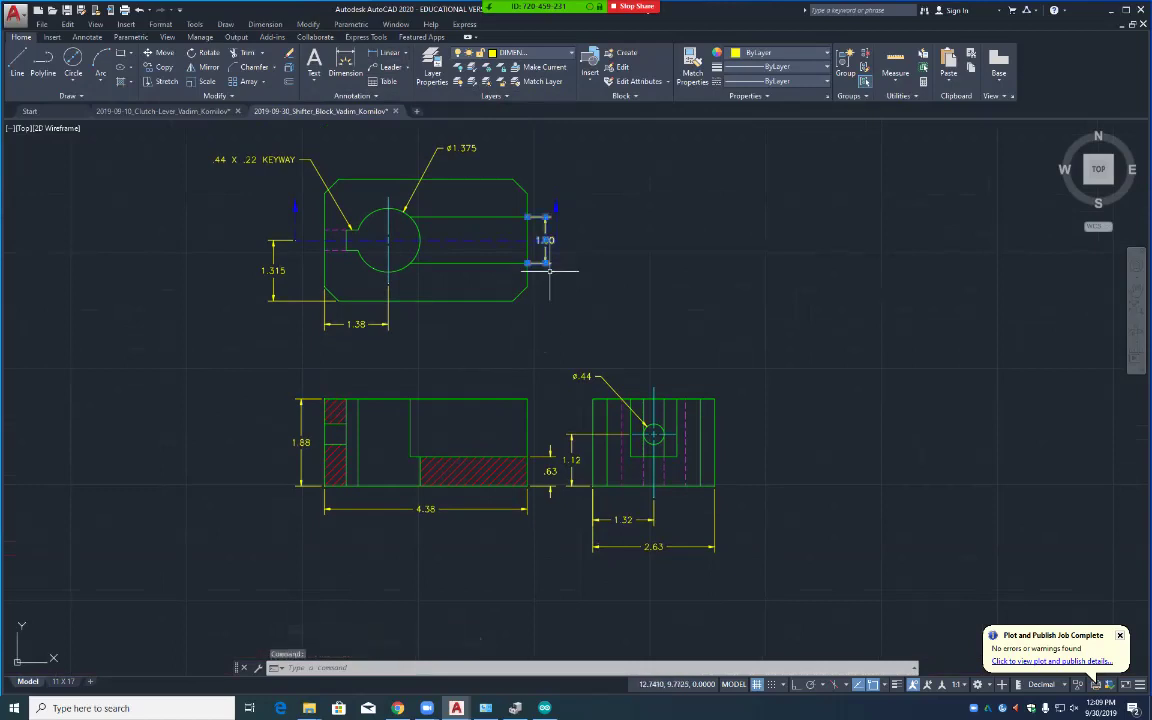
pyautogui.press('Delete')
# Step: Add a linear dimension from the slot's lower edge to the cutting-plane line's end in the top view, offset .5 beyond that end
pyautogui.scroll(2, 565, 292)
pyautogui.scroll(2, 563, 292)
pyautogui.moveTo(537, 252); pyautogui.dragTo(550, 400, button='middle')
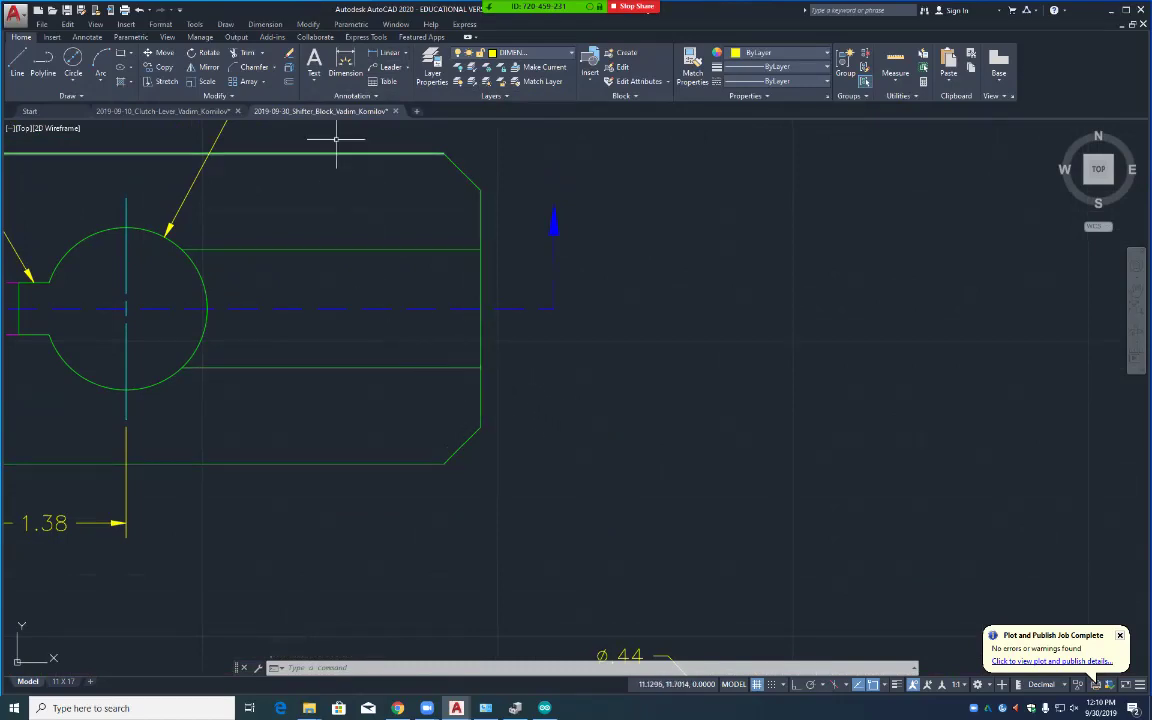
pyautogui.click(387, 52)
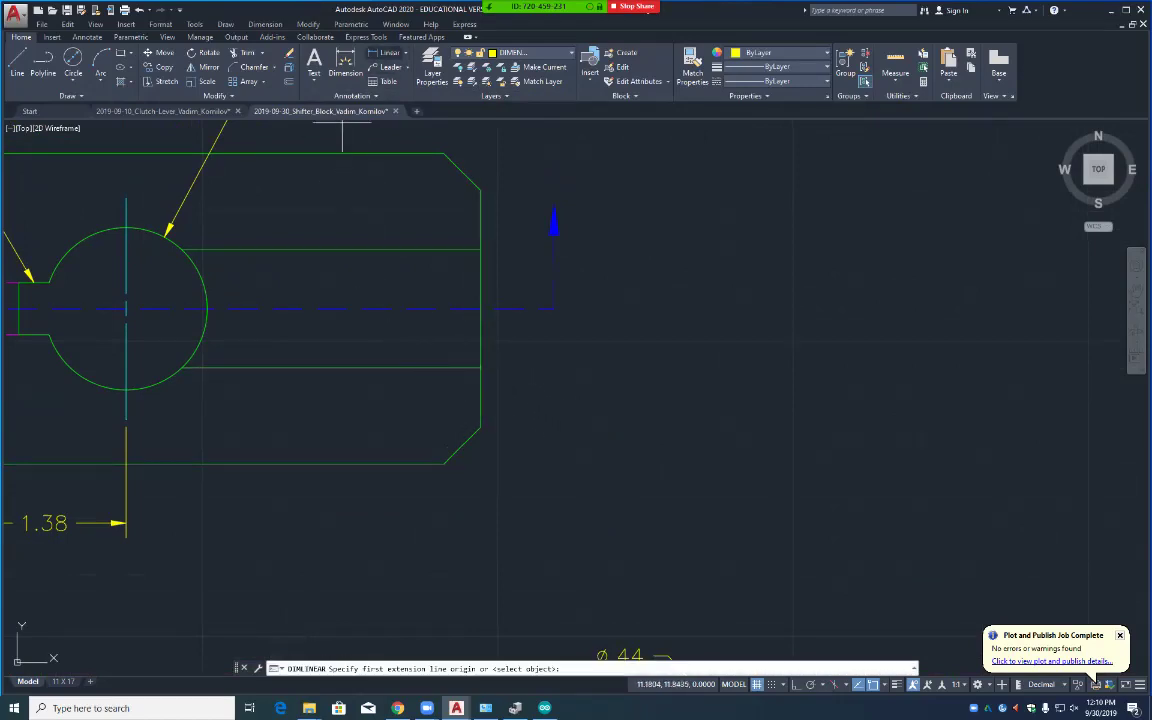
pyautogui.click(480, 367)
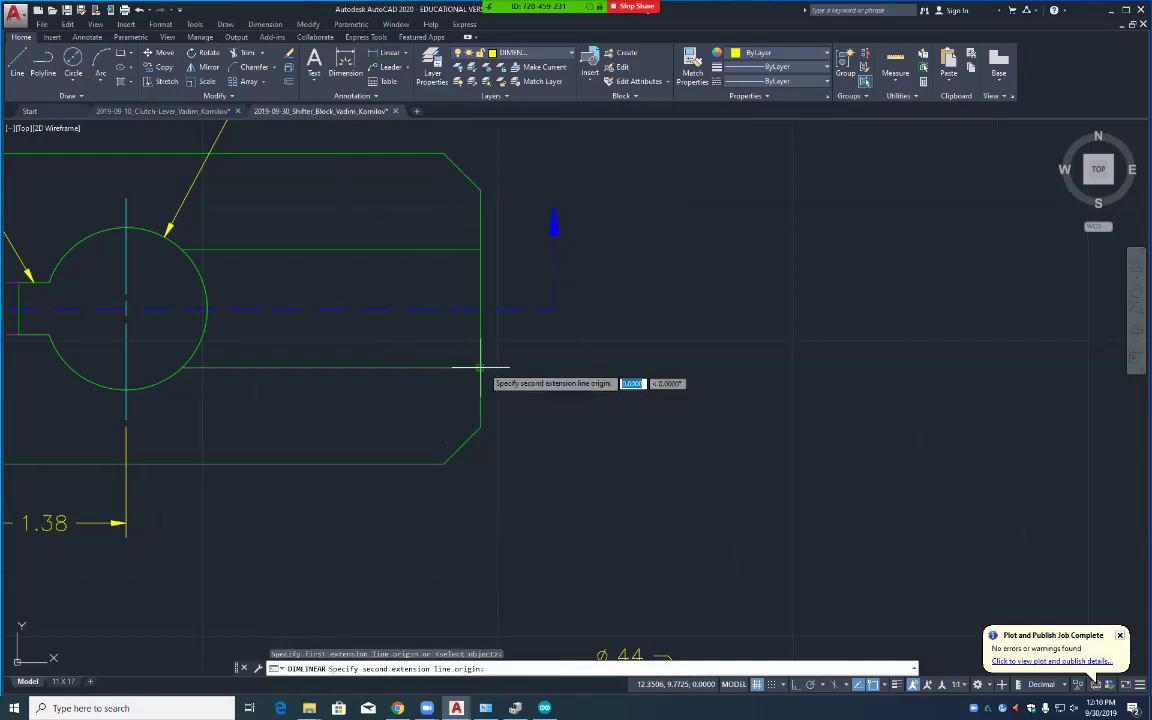
pyautogui.click(554, 309)
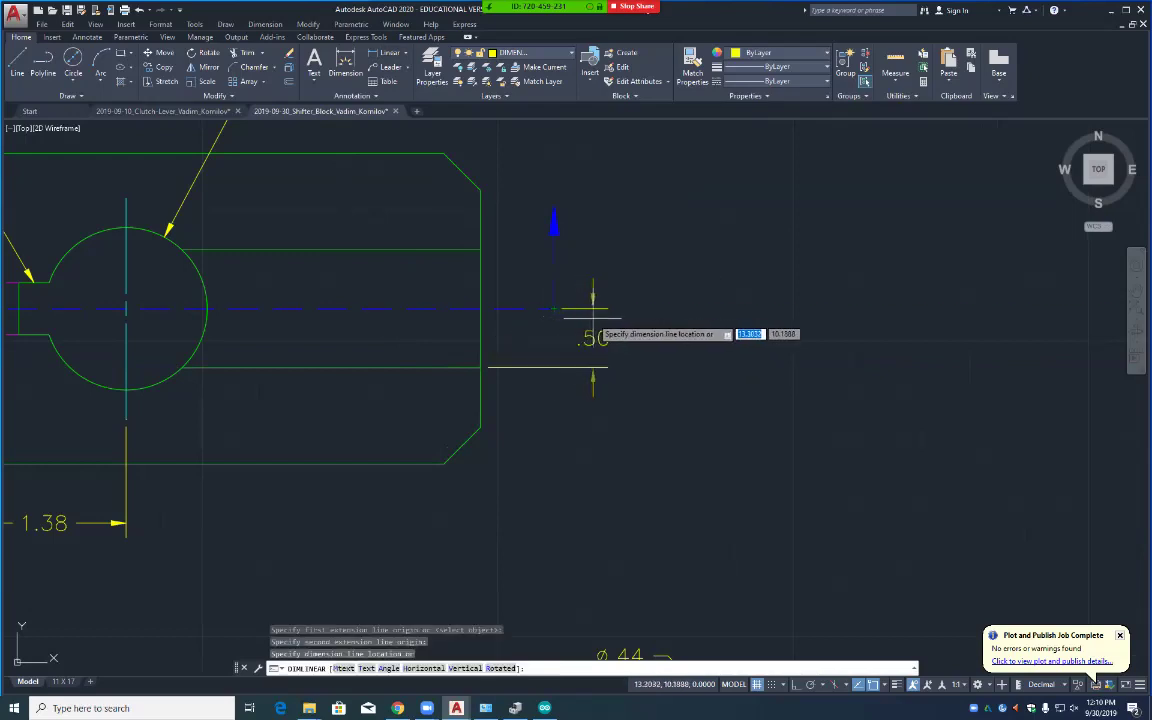
pyautogui.write('.5')
pyautogui.press('Return')
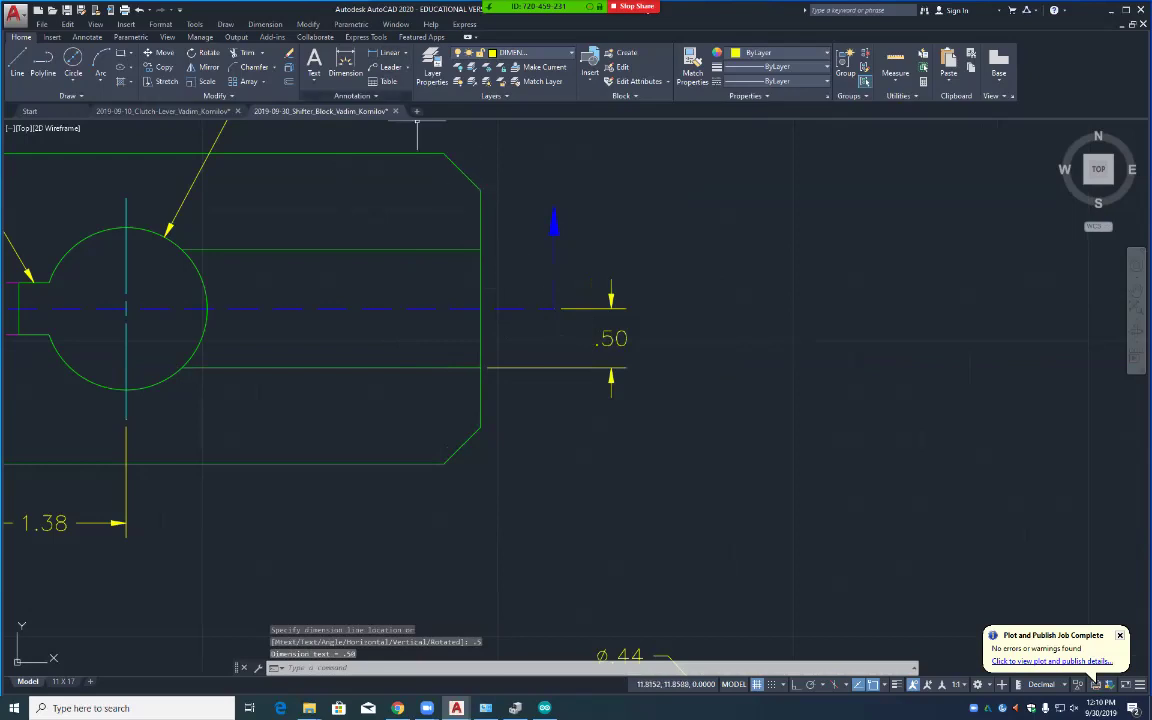
# Step: Dimension the slot's width at the top view's open end, entering .875 for the dimension line location
pyautogui.click(383, 52)
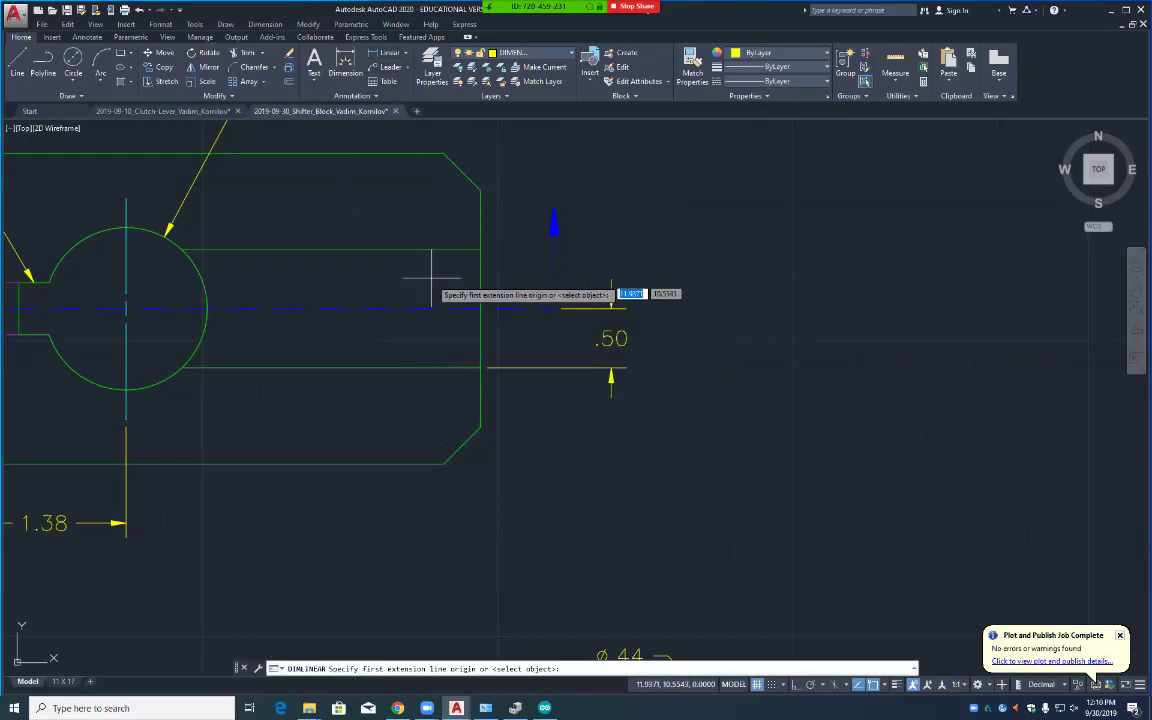
pyautogui.click(481, 368)
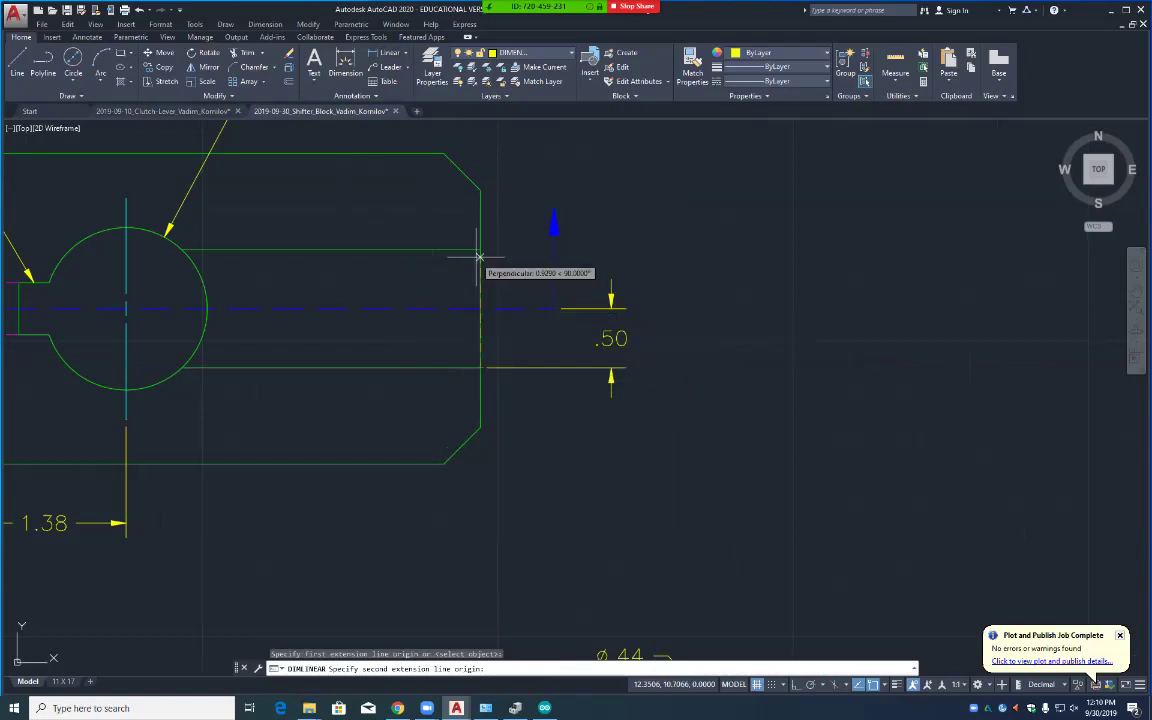
pyautogui.click(481, 249)
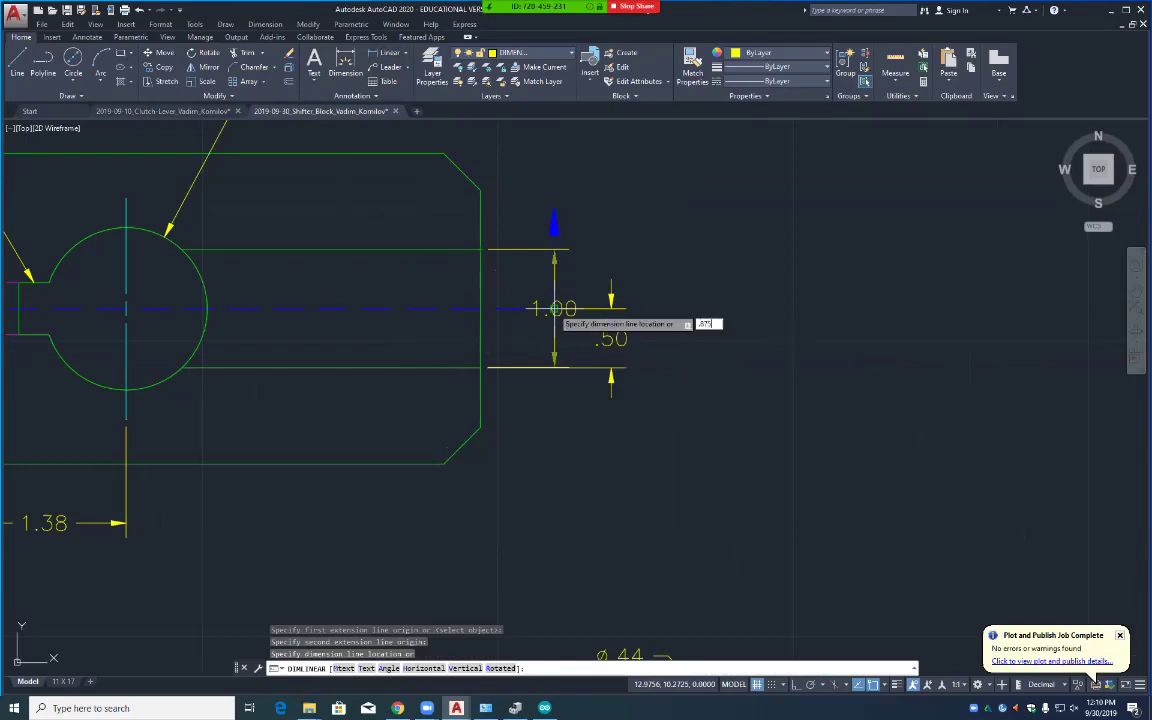
pyautogui.press('Return')
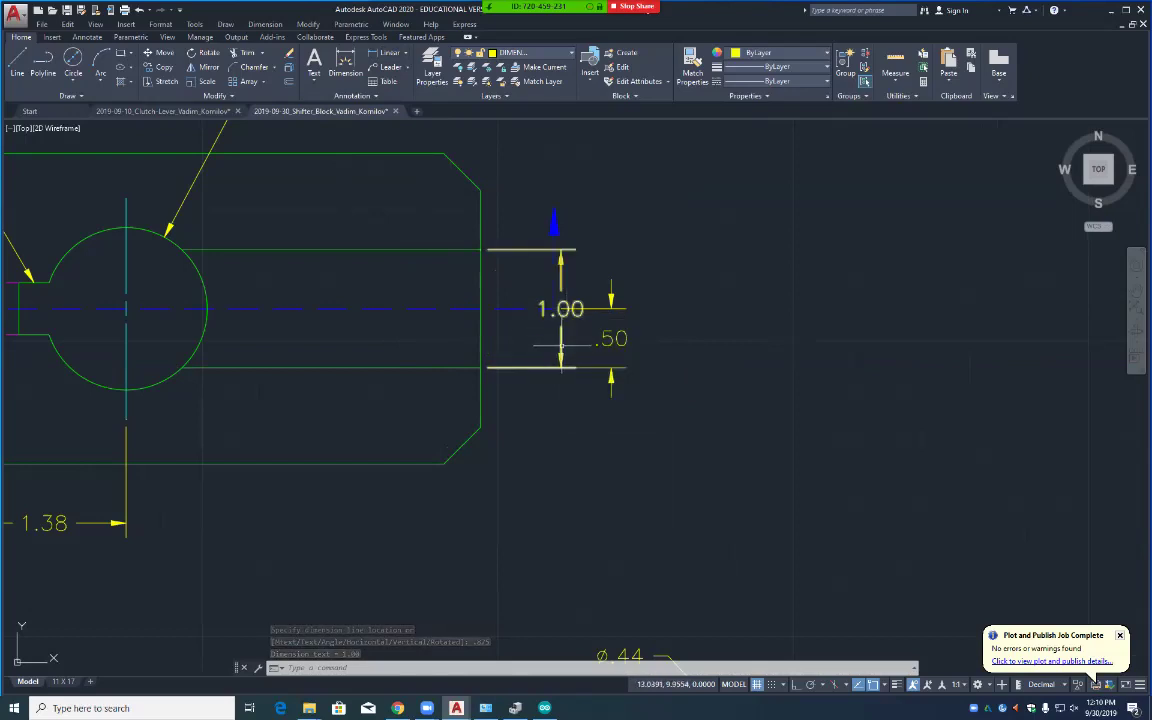
# Step: Move the slot width dimension at the top view's open end farther outward, beyond the .50 dimension
pyautogui.click(562, 308)
pyautogui.click(562, 308)
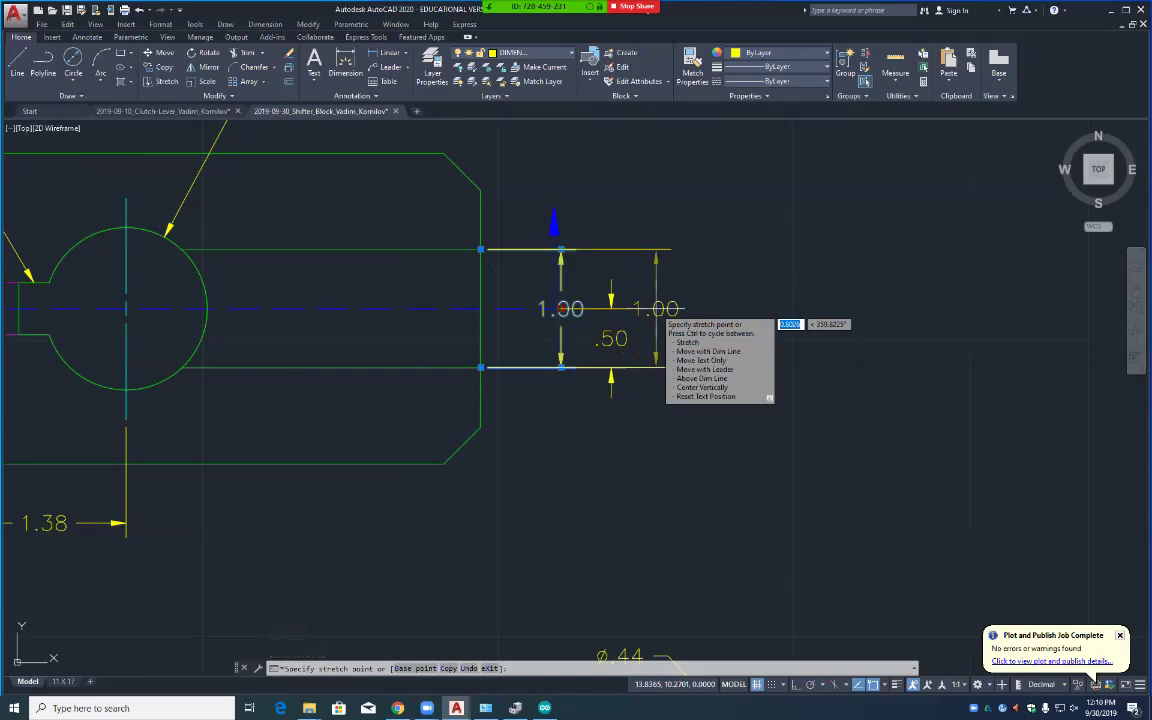
pyautogui.click(655, 309)
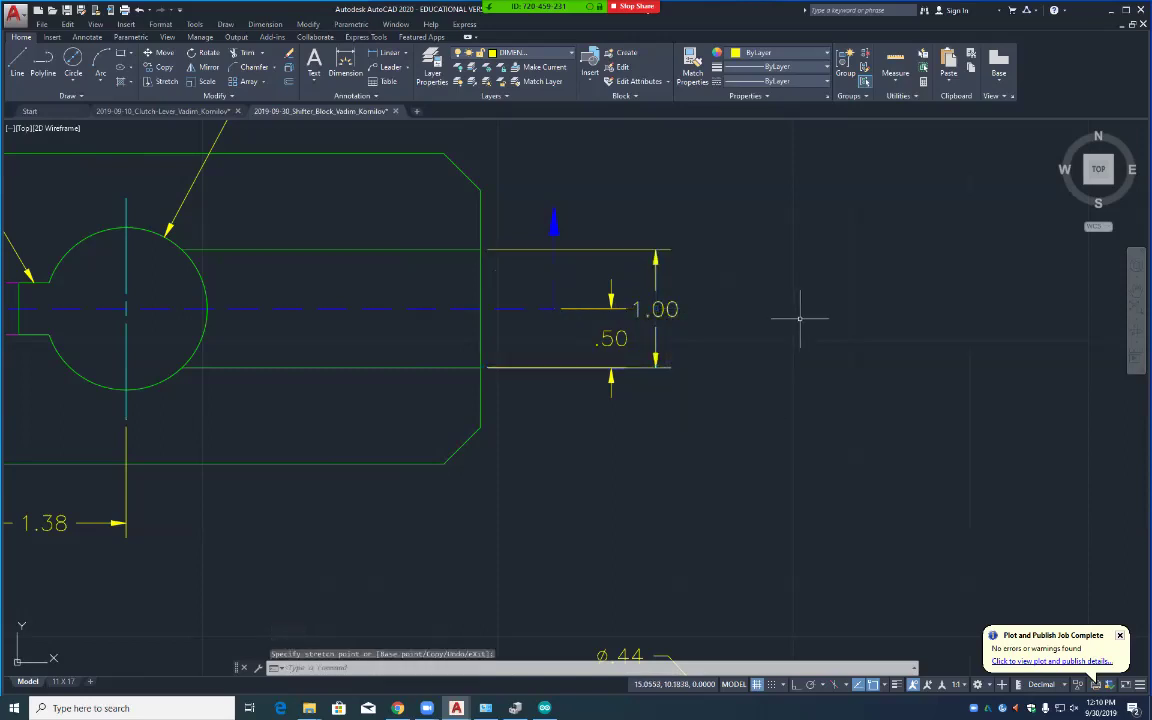
pyautogui.press('Escape')
pyautogui.press('Escape')
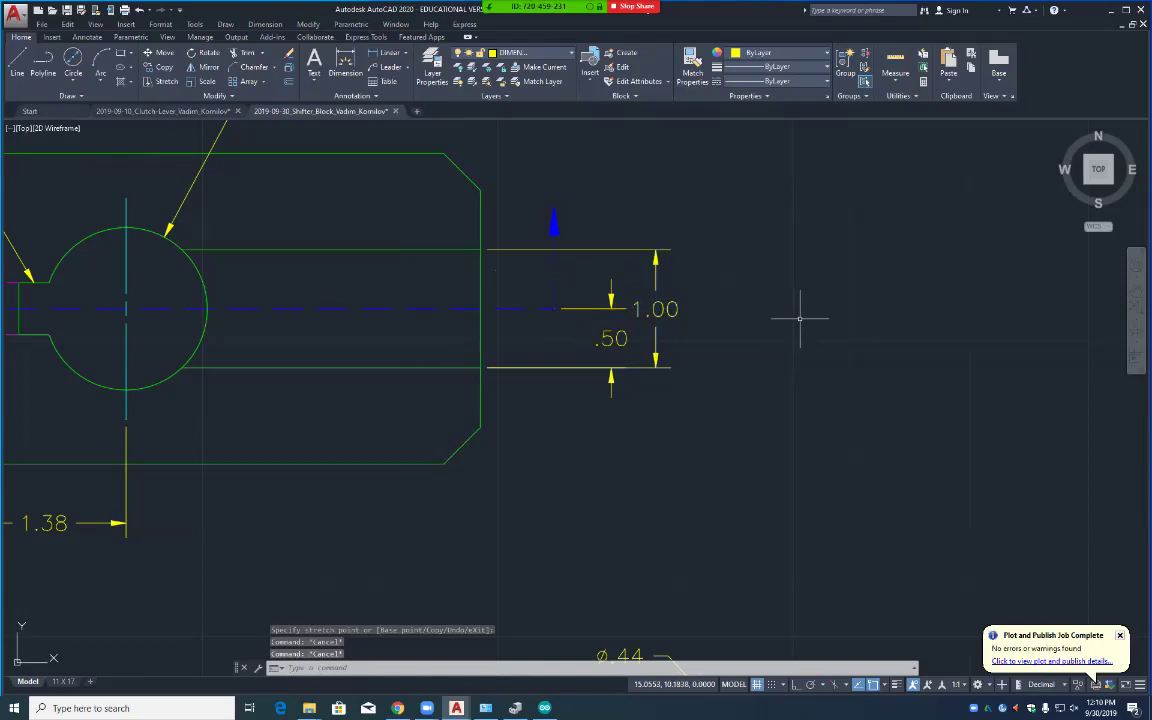
# Step: Shift the slot width dimension's text up along its dimension line, clear of the .50 dimension's extension line
pyautogui.click(658, 310)
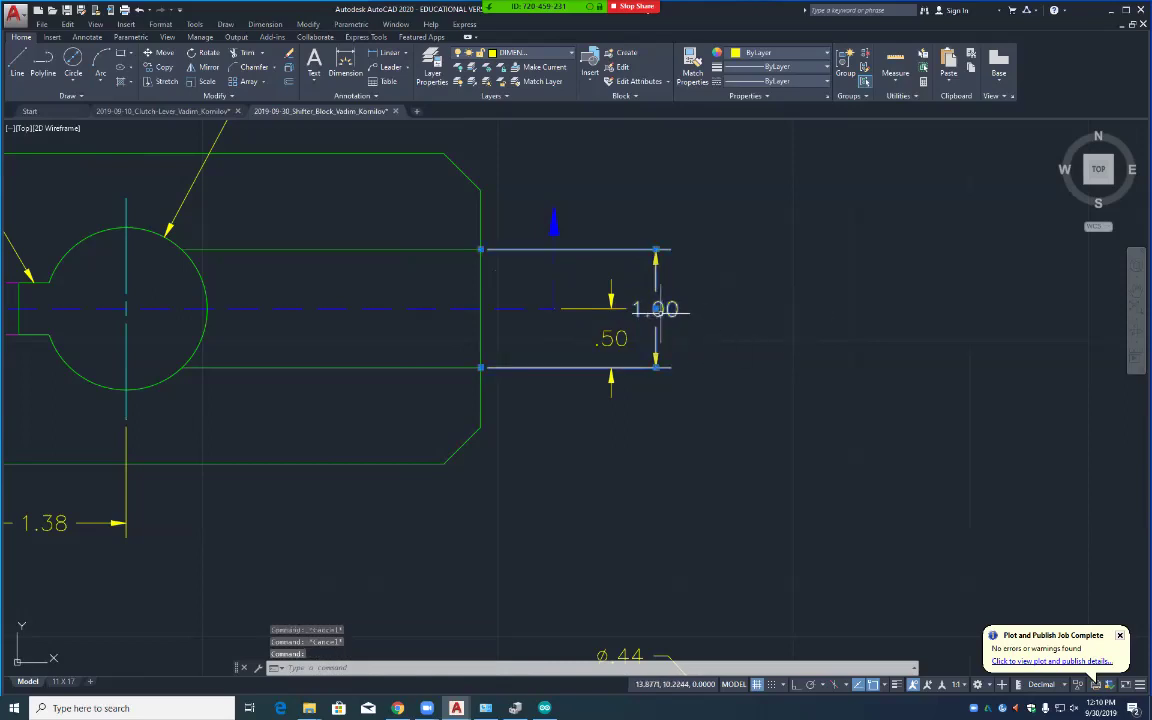
pyautogui.click(660, 312)
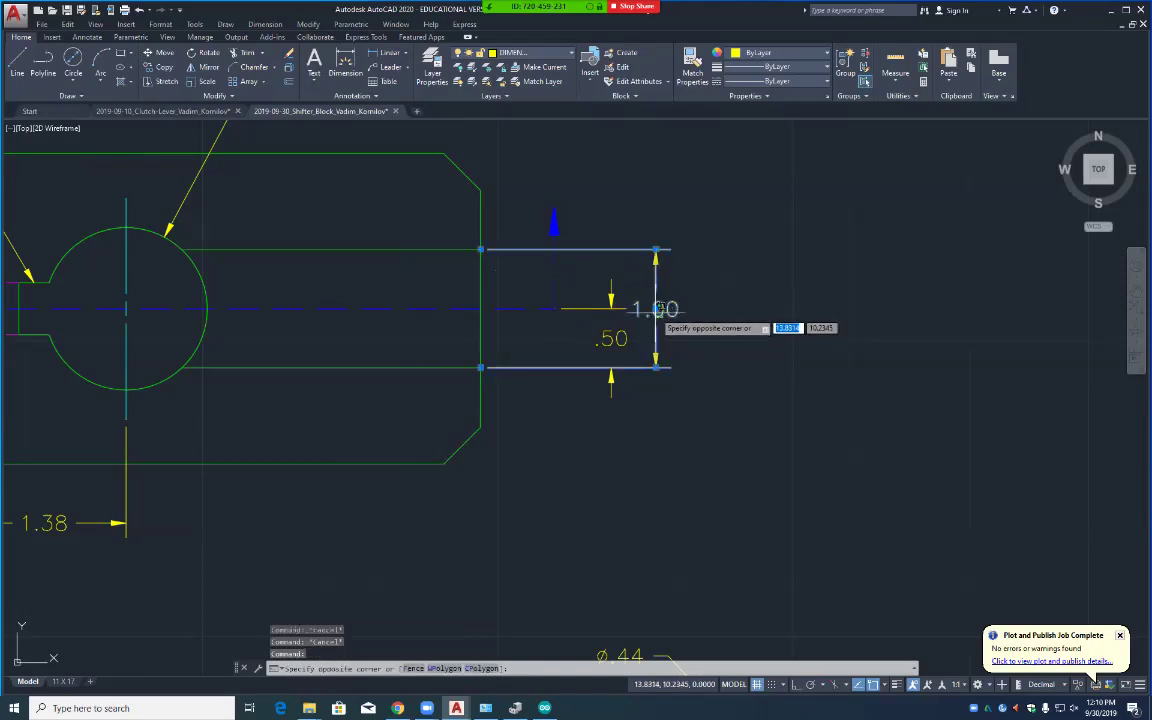
pyautogui.click(692, 337)
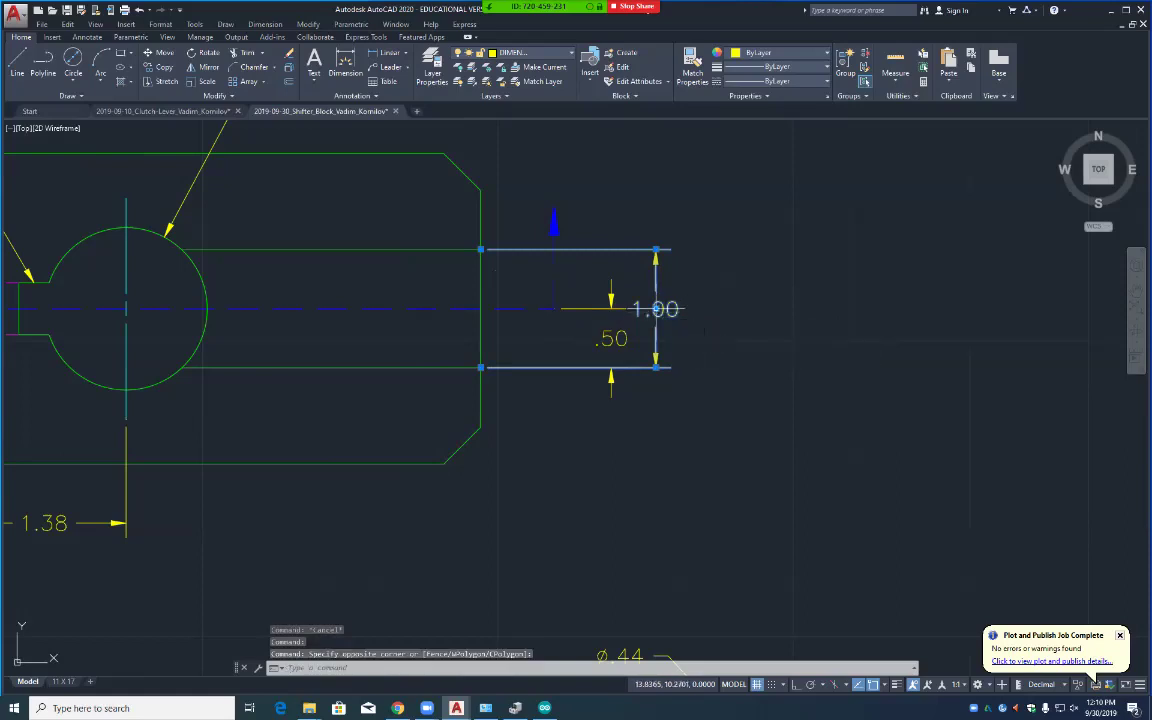
pyautogui.click(655, 309)
pyautogui.rightClick(663, 292)
pyautogui.rightClick(661, 289)
pyautogui.rightClick(661, 290)
pyautogui.rightClick(660, 292)
pyautogui.rightClick(660, 291)
pyautogui.rightClick(660, 291)
pyautogui.rightClick(659, 290)
pyautogui.rightClick(658, 288)
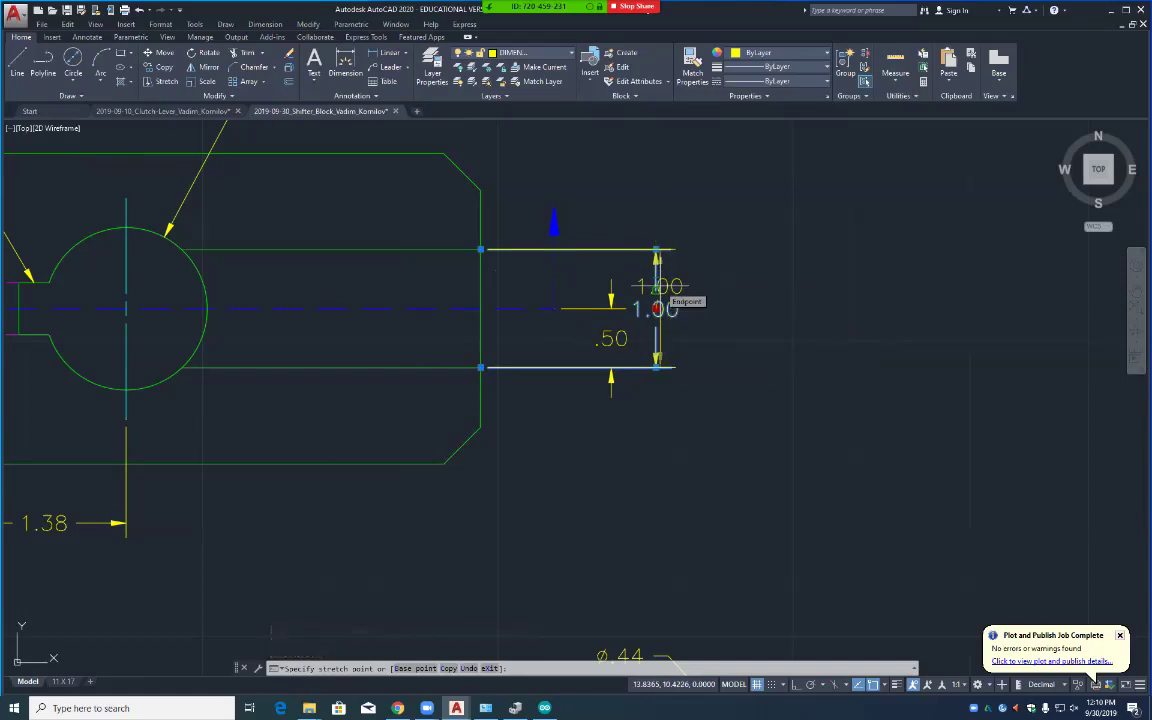
pyautogui.press('Escape')
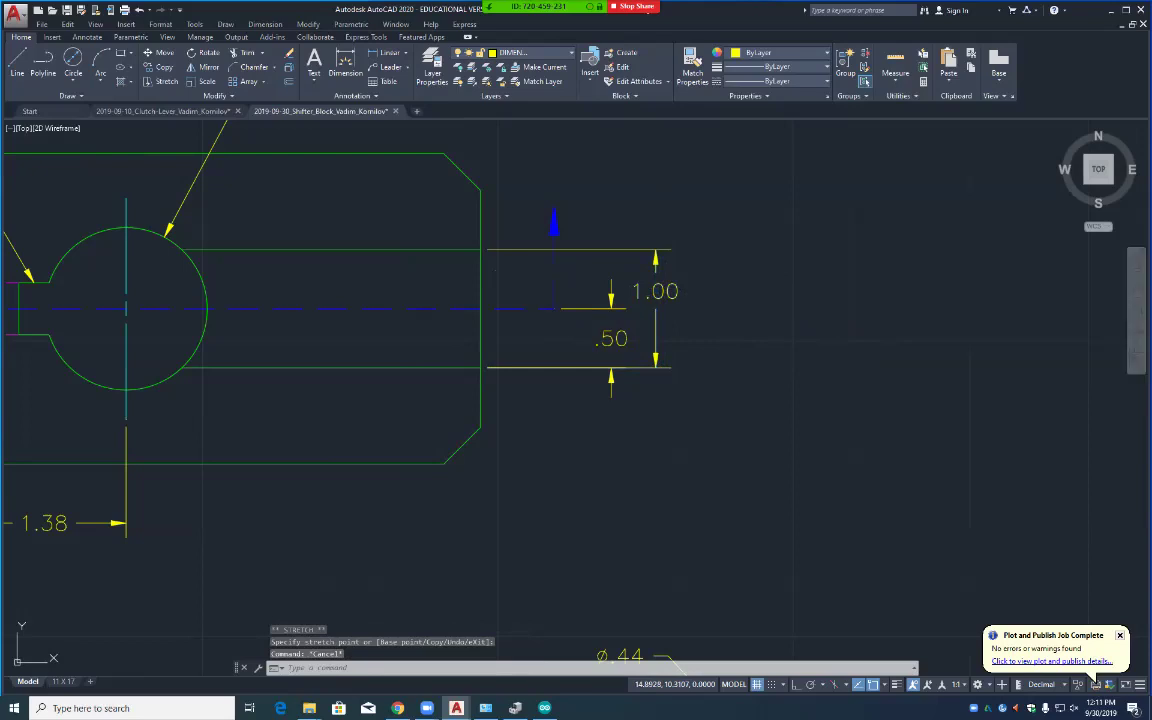
# Step: Save the drawing and check how the dimensioned views fit on the 11 X 17 layout sheet
pyautogui.hotkey('ctrl', 's')
pyautogui.scroll(-2, 700, 308)
pyautogui.scroll(-2, 625, 398)
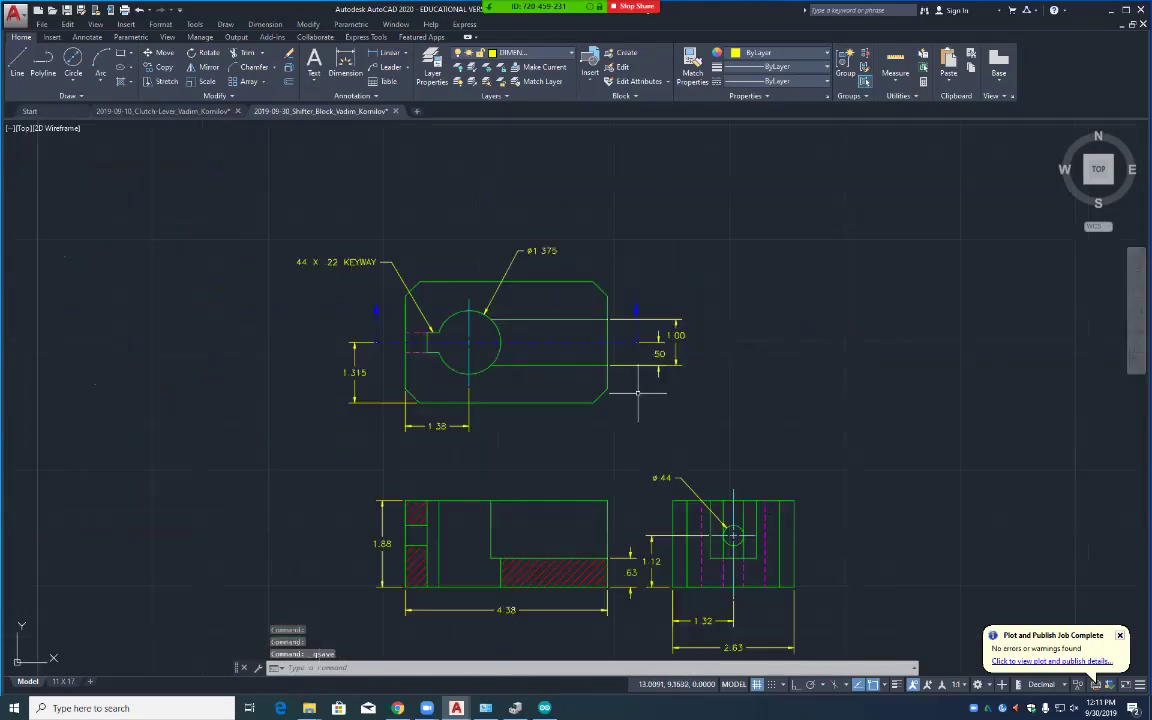
pyautogui.scroll(2, 629, 398)
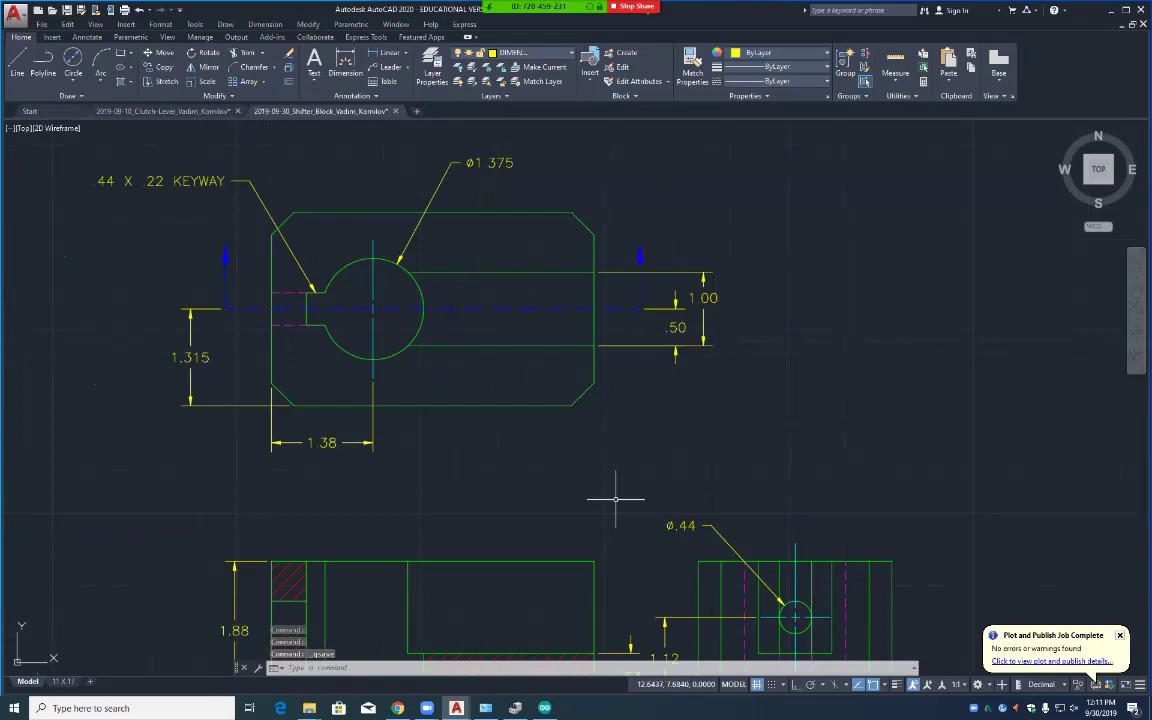
pyautogui.scroll(-3, 612, 494)
pyautogui.scroll(1, 573, 413)
pyautogui.moveTo(573, 413); pyautogui.dragTo(571, 380, button='middle')
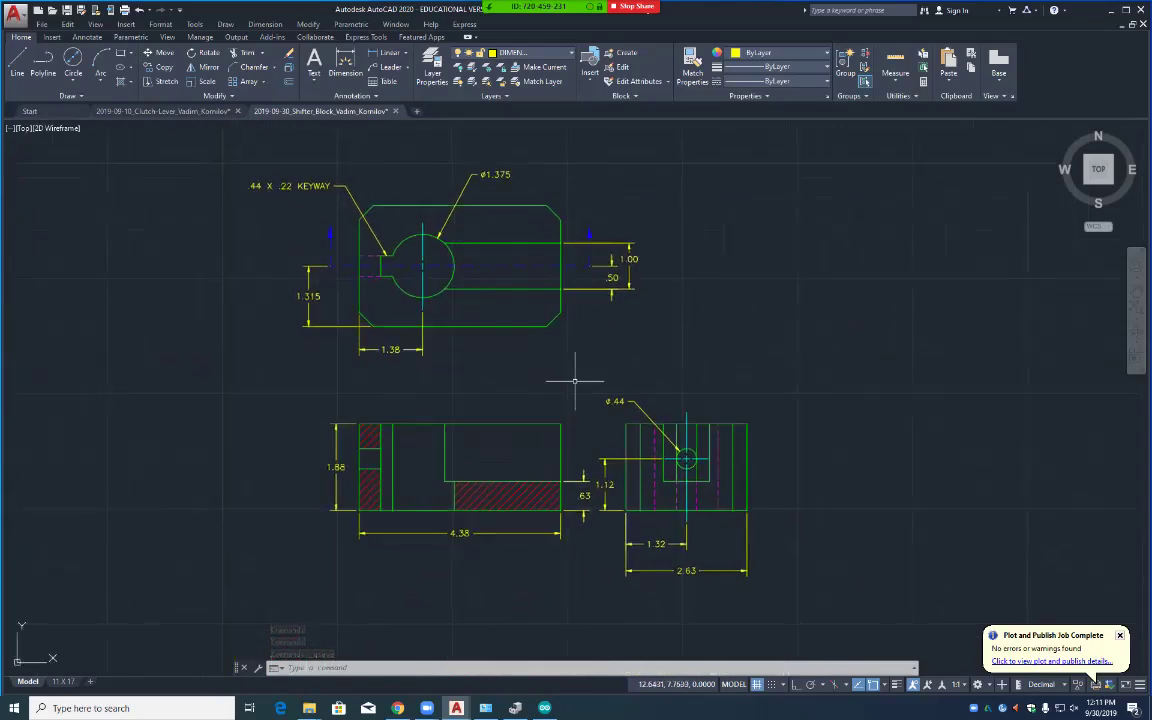
pyautogui.click(734, 684)
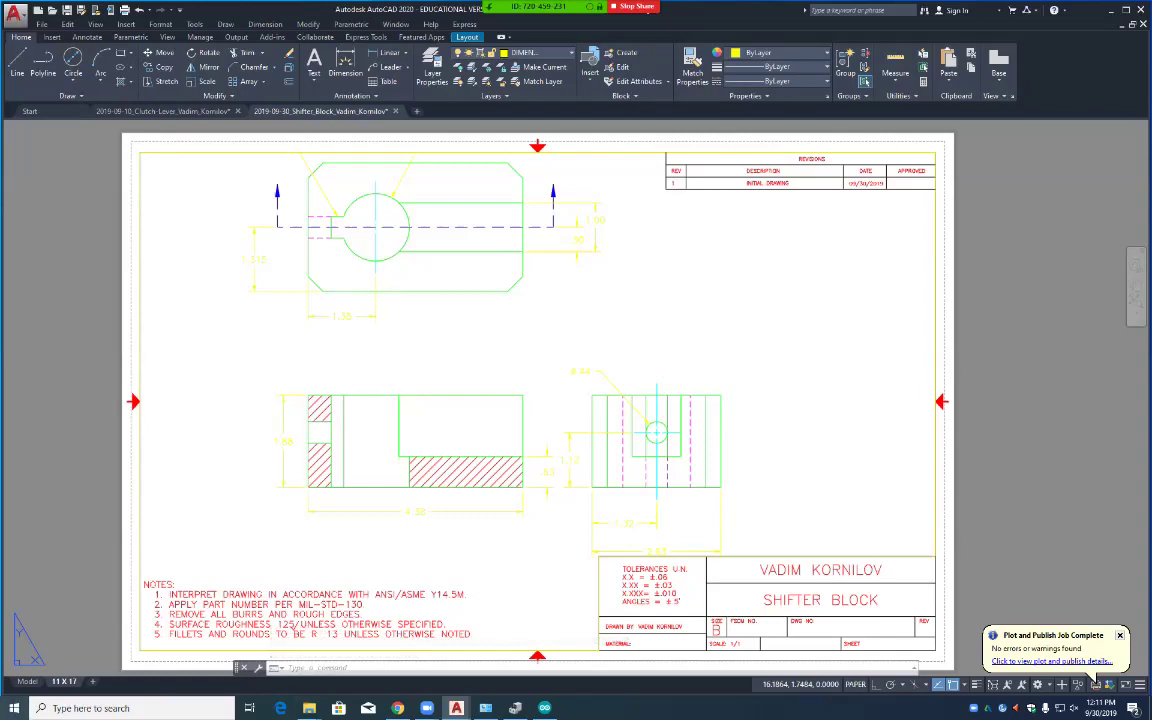
# Step: In model space, move the side view with all its dimensions horizontally away from the section view, using Ortho
pyautogui.click(27, 681)
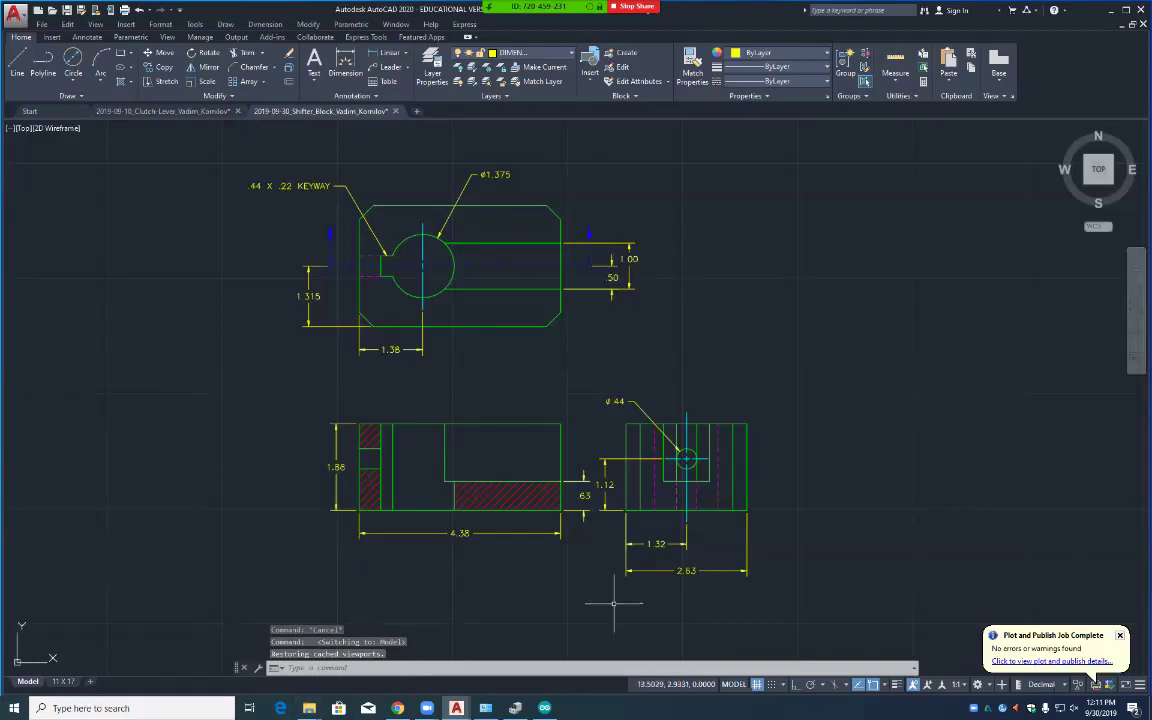
pyautogui.write('m')
pyautogui.press('Return')
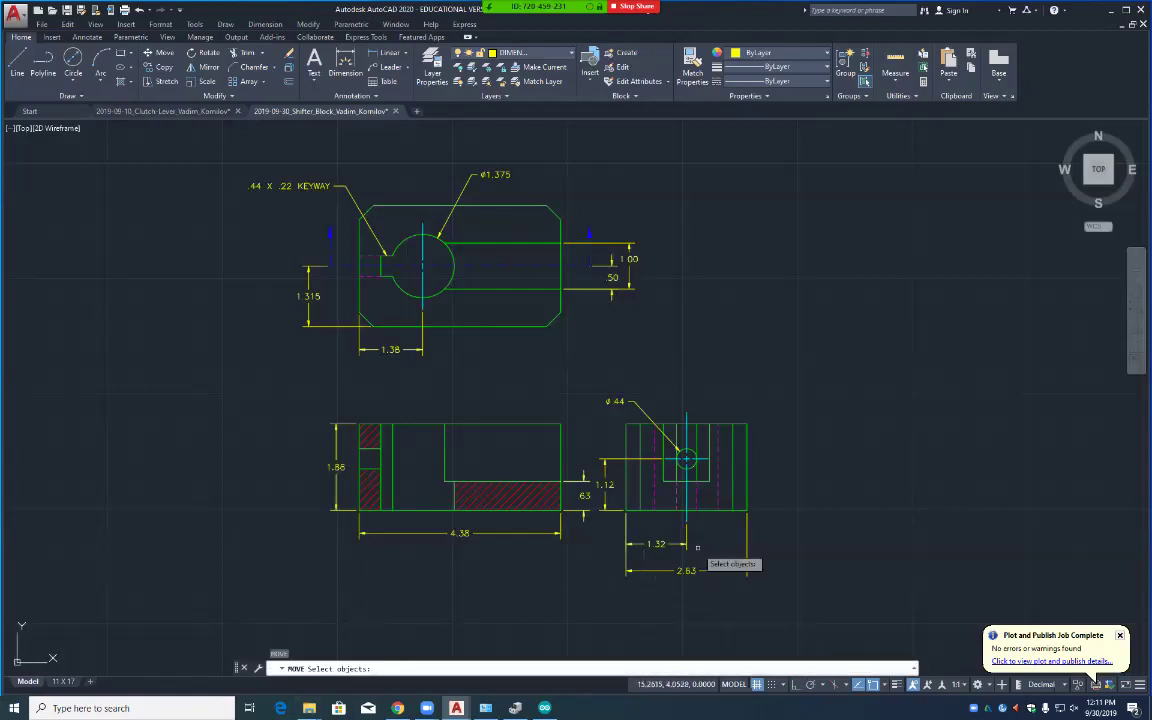
pyautogui.click(782, 379)
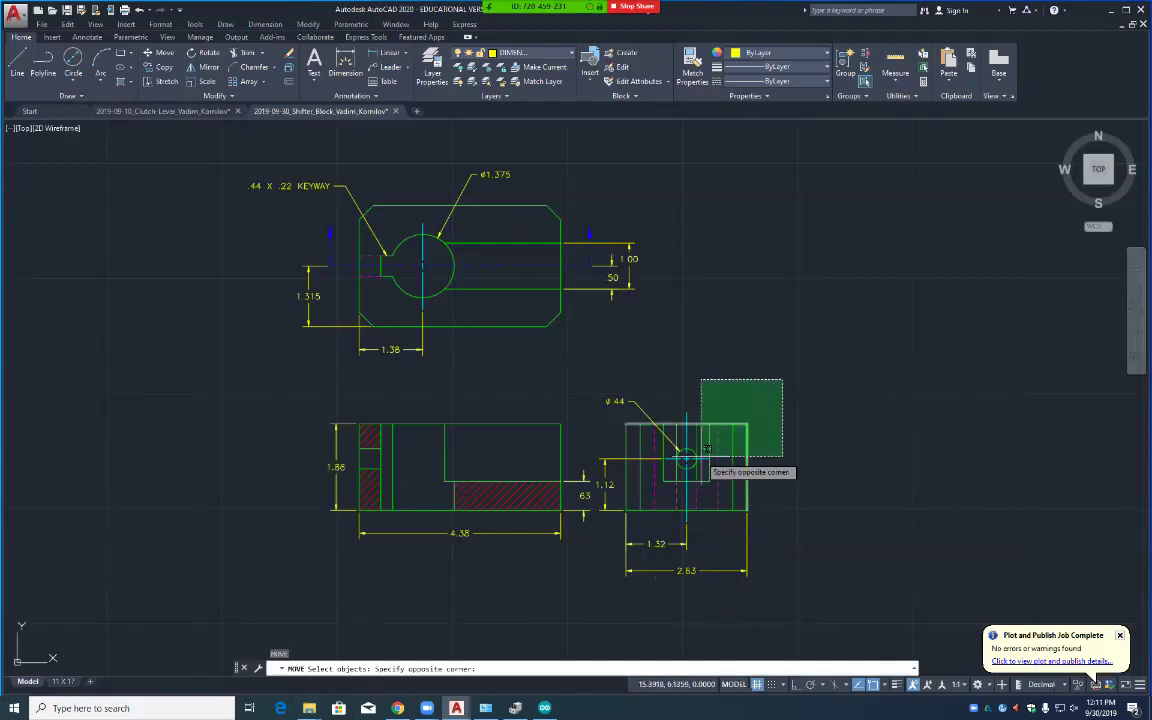
pyautogui.click(605, 583)
pyautogui.press('Return')
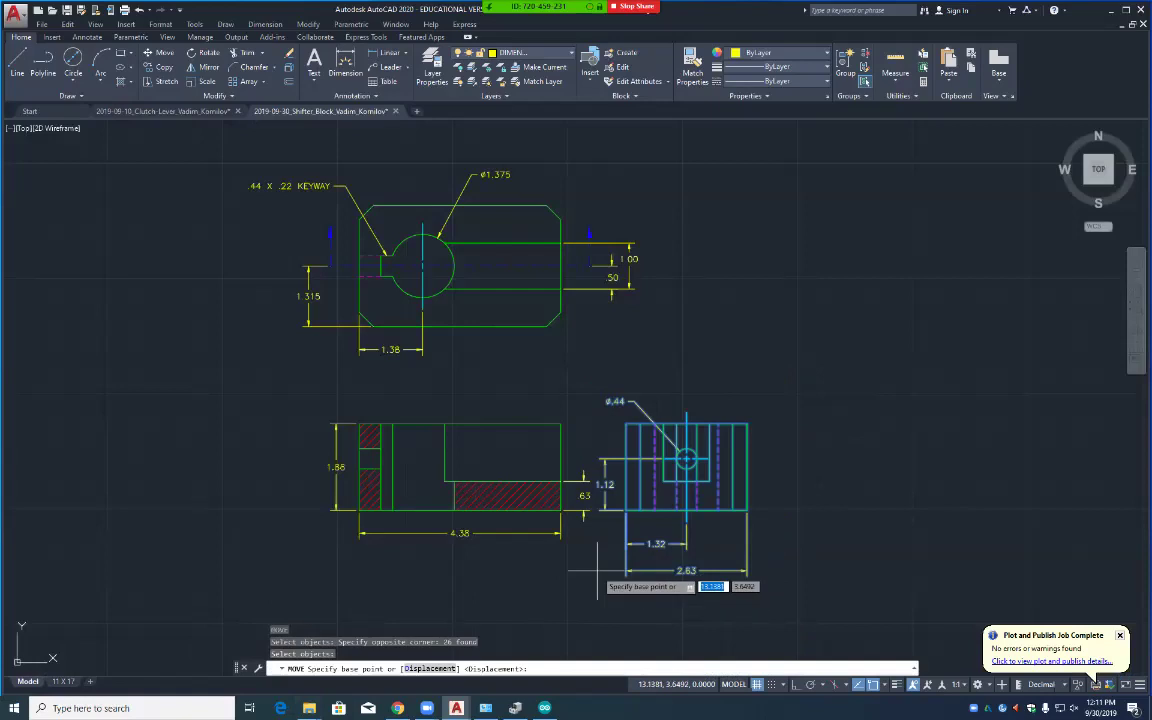
pyautogui.click(600, 571)
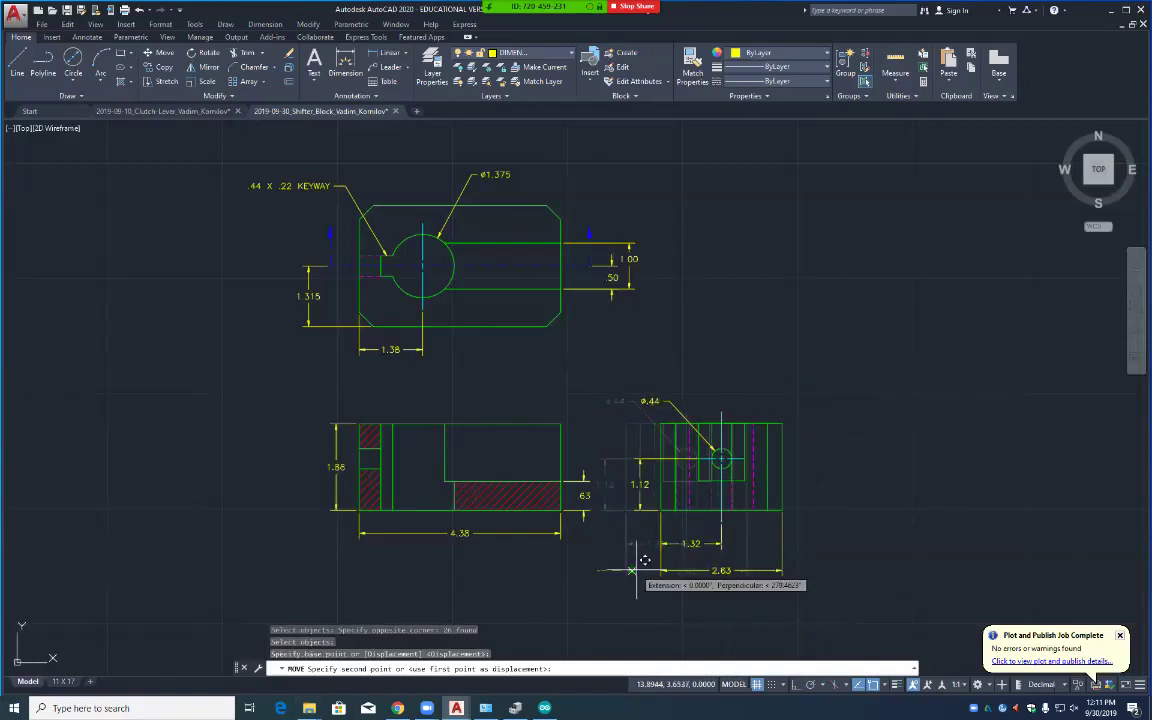
pyautogui.press('F8')
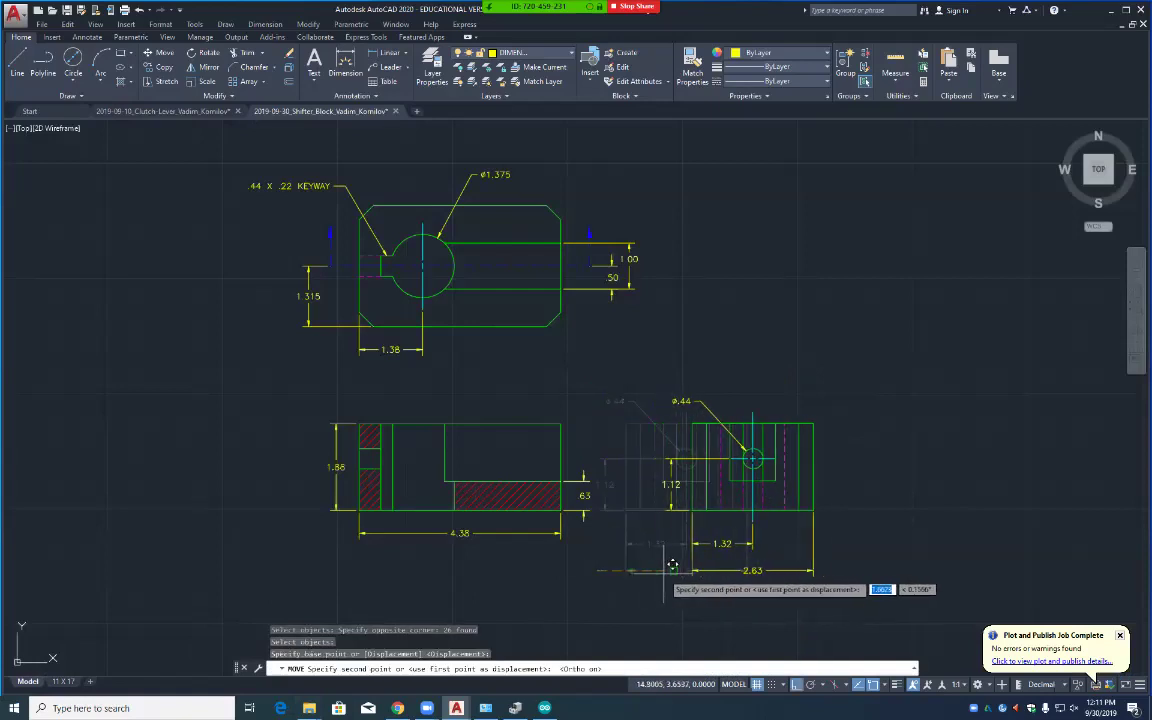
pyautogui.click(682, 566)
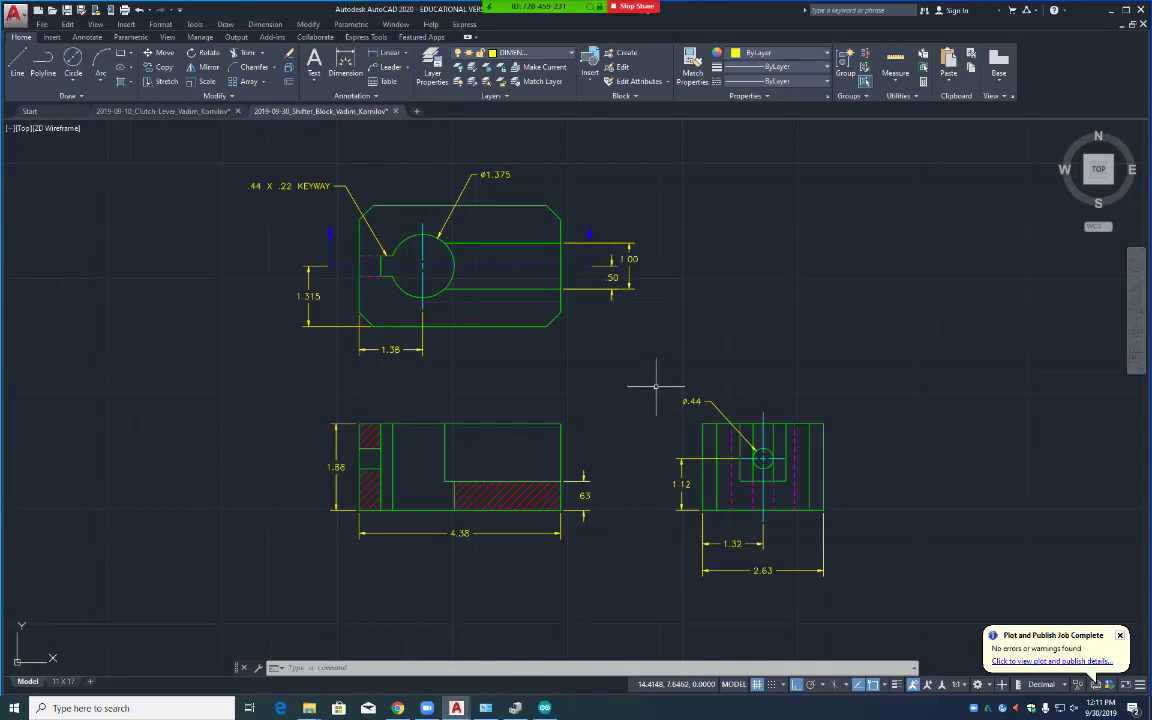
# Step: Move the top view with its dimensions and cutting-plane line straight down about 1 unit toward the section view
pyautogui.press('Return')
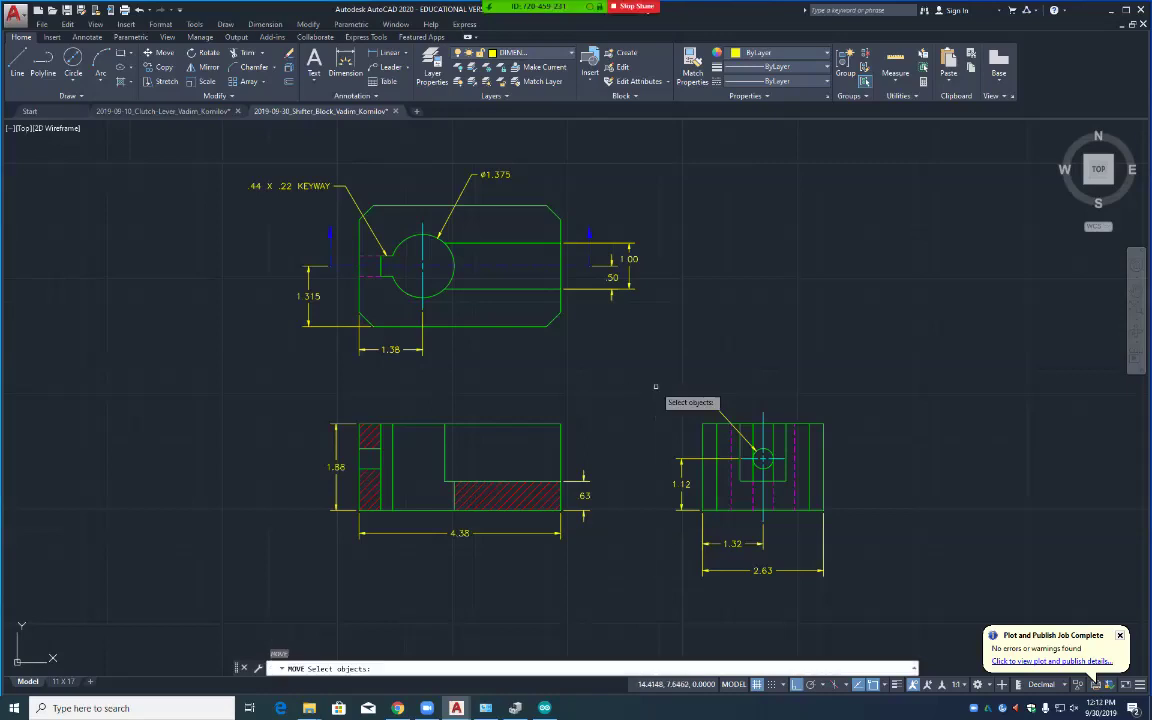
pyautogui.click(701, 152)
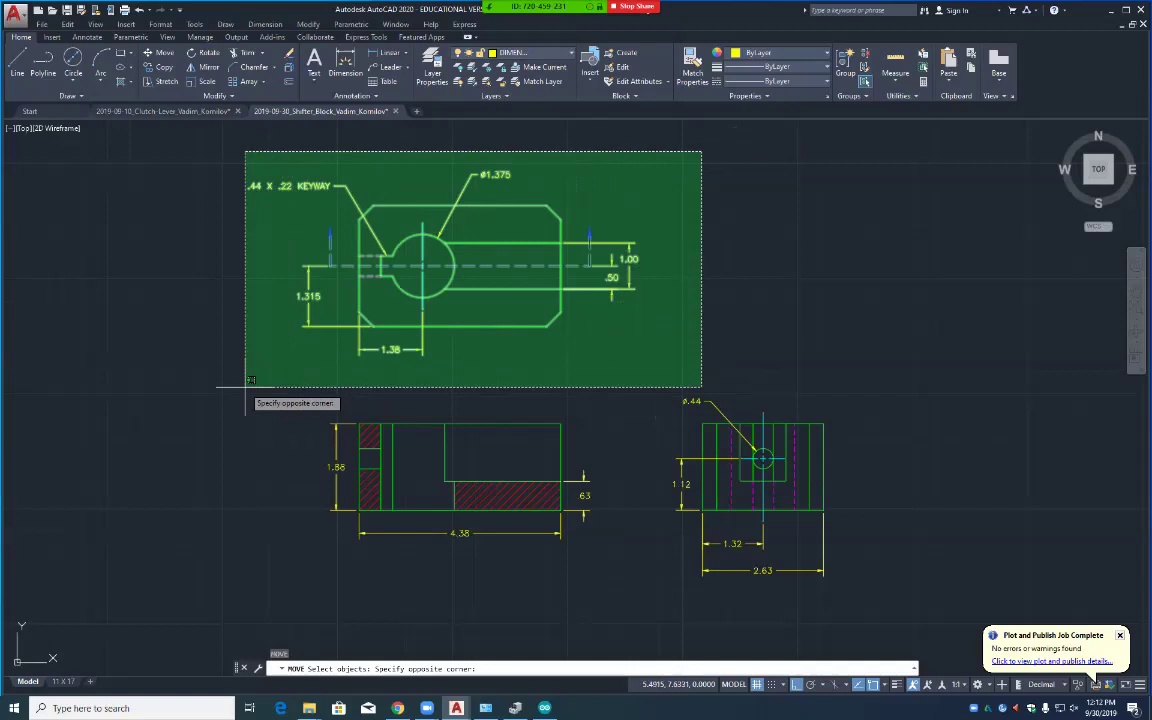
pyautogui.click(242, 380)
pyautogui.press('Return')
pyautogui.click(232, 349)
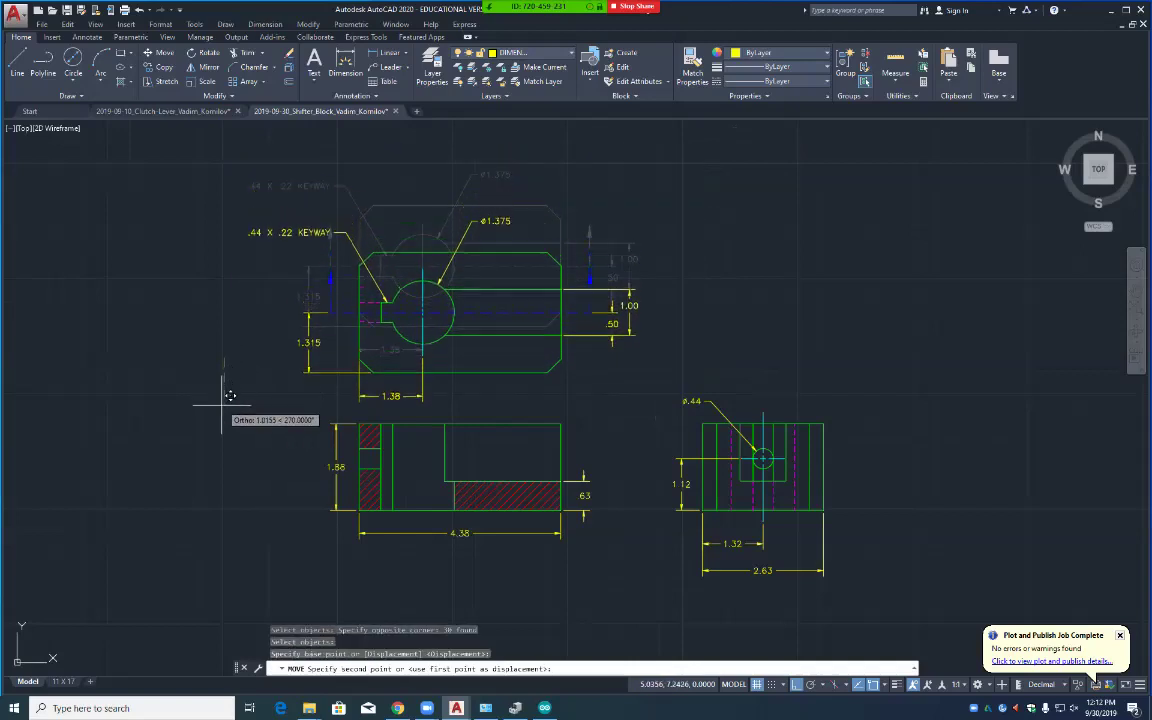
pyautogui.click(230, 396)
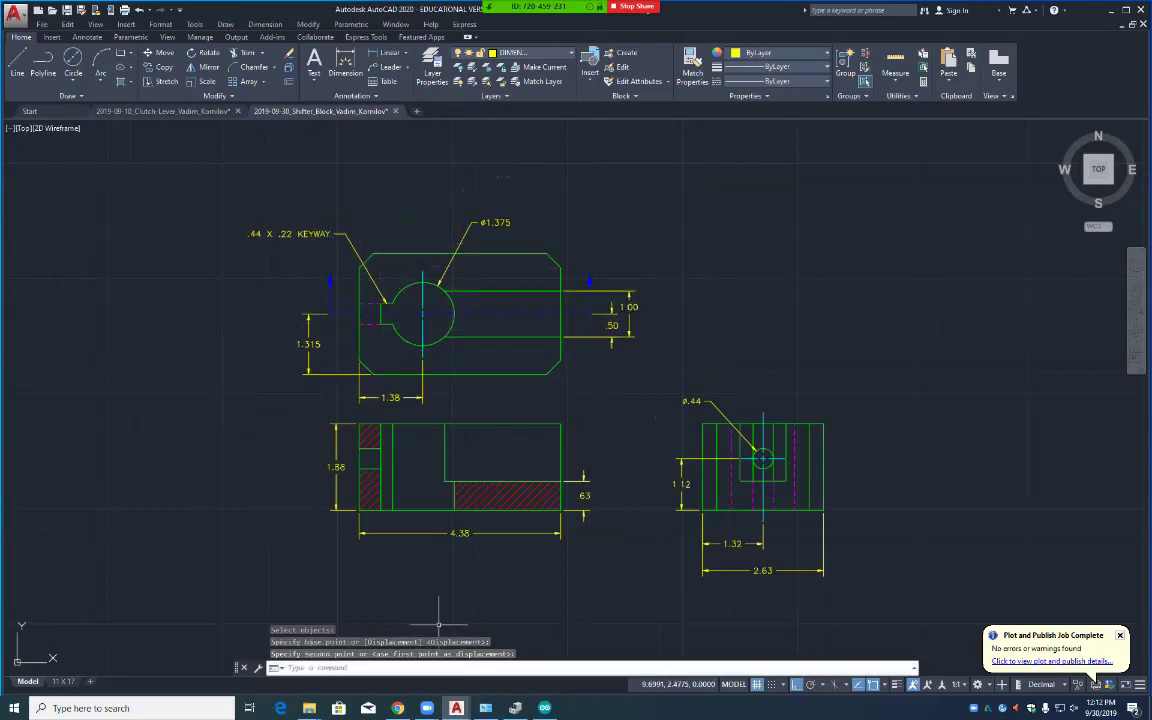
# Step: In the 11 X 17 layout's viewport, shift the views slightly upward so the side view's dimensions clear the title block
pyautogui.hotkey('ctrl', 'pagedown')
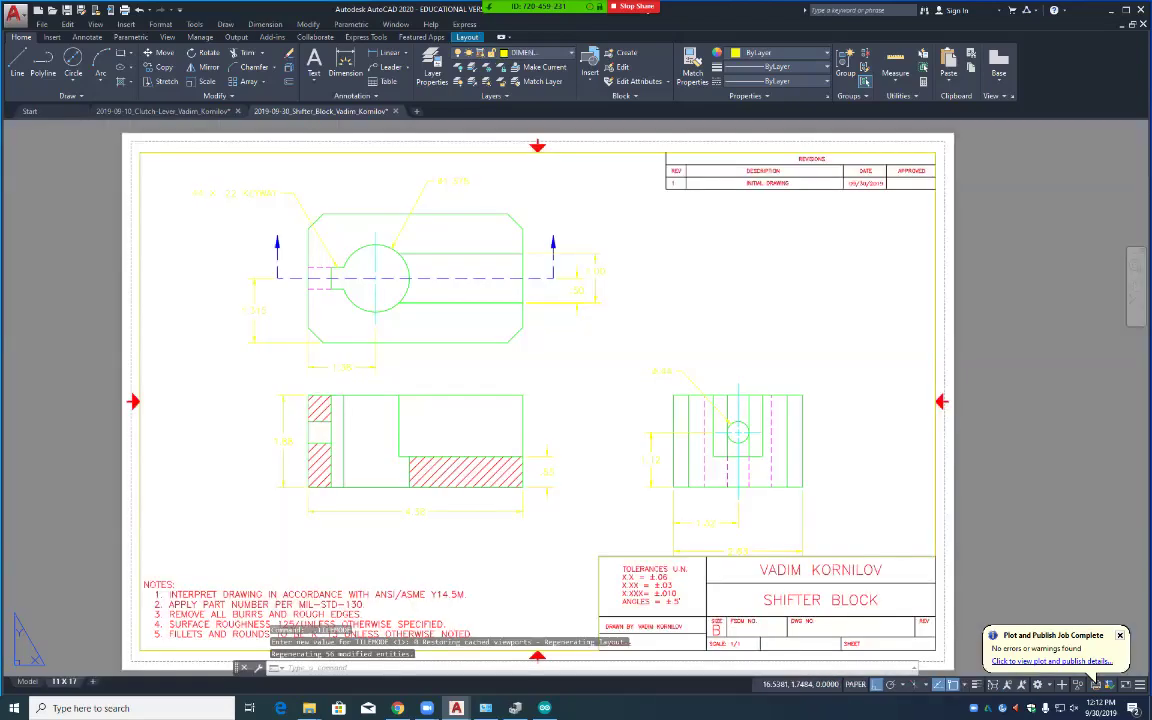
pyautogui.doubleClick(722, 655)
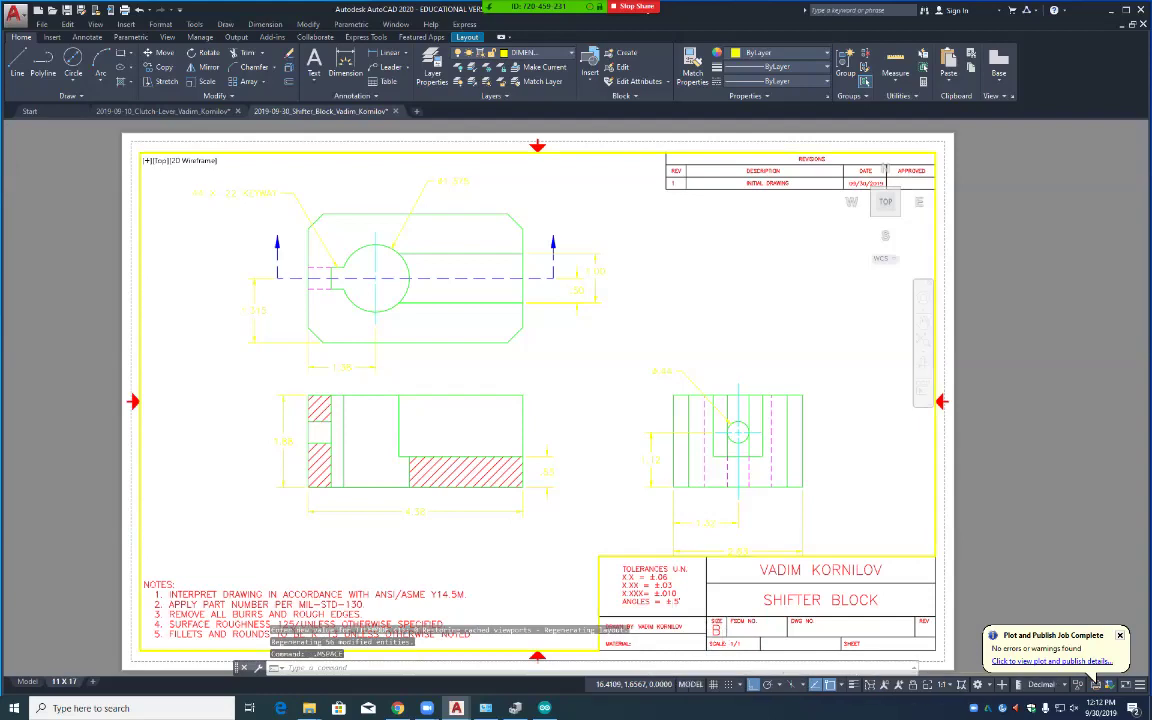
pyautogui.moveTo(597, 437); pyautogui.dragTo(594, 424, button='middle')
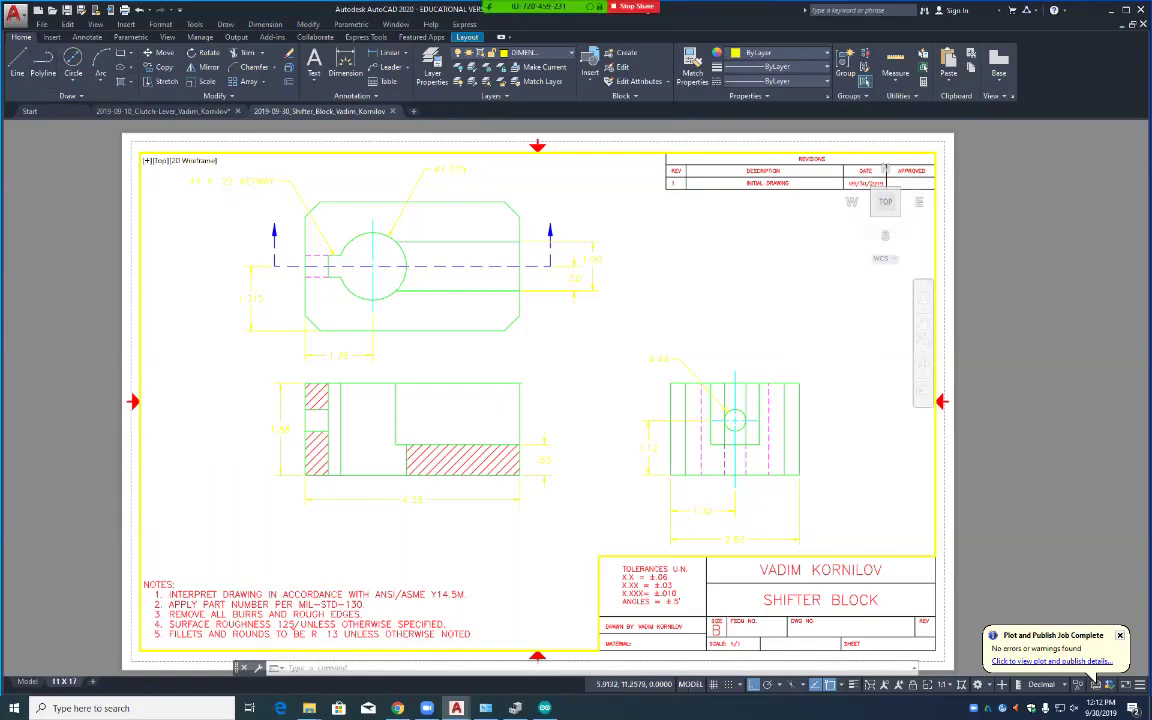
# Step: In model space, erase the side view's hole-location and overall width dimensions below the view
pyautogui.click(27, 681)
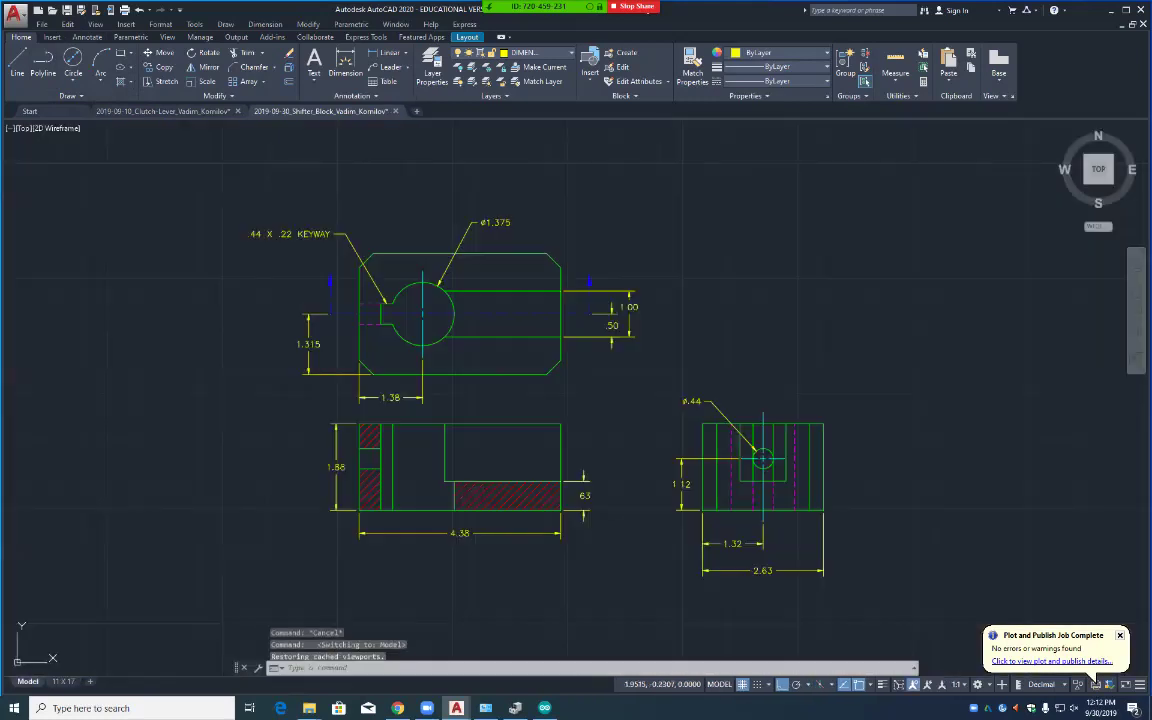
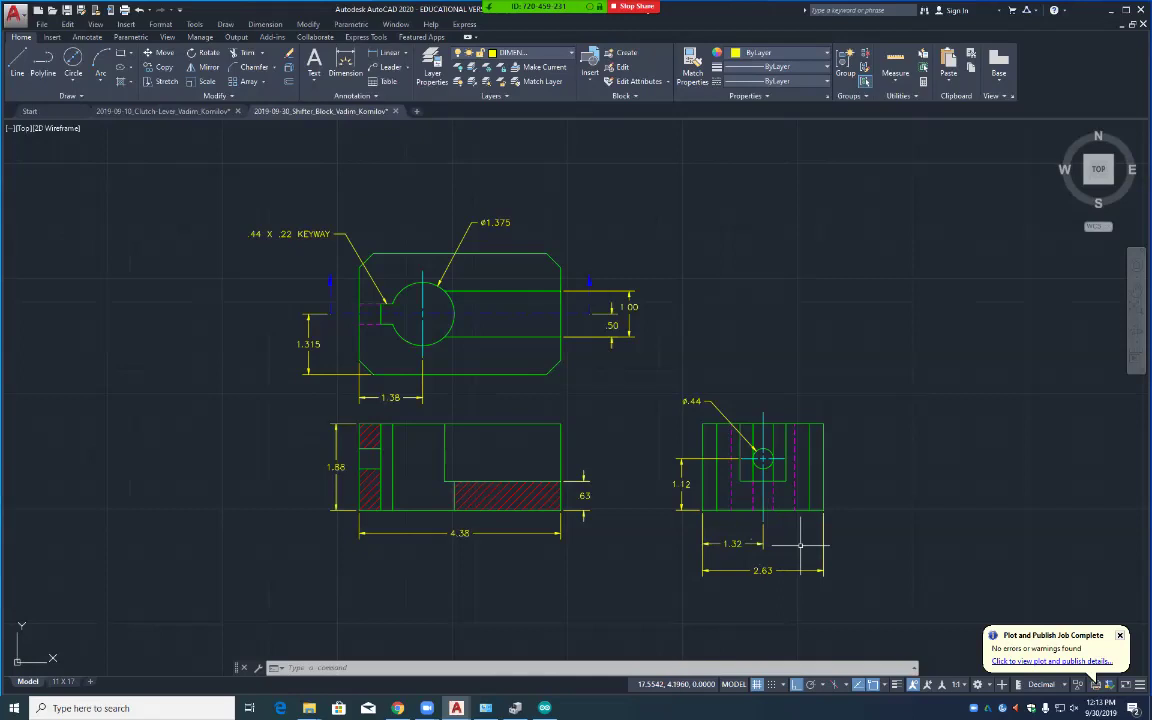
pyautogui.click(735, 543)
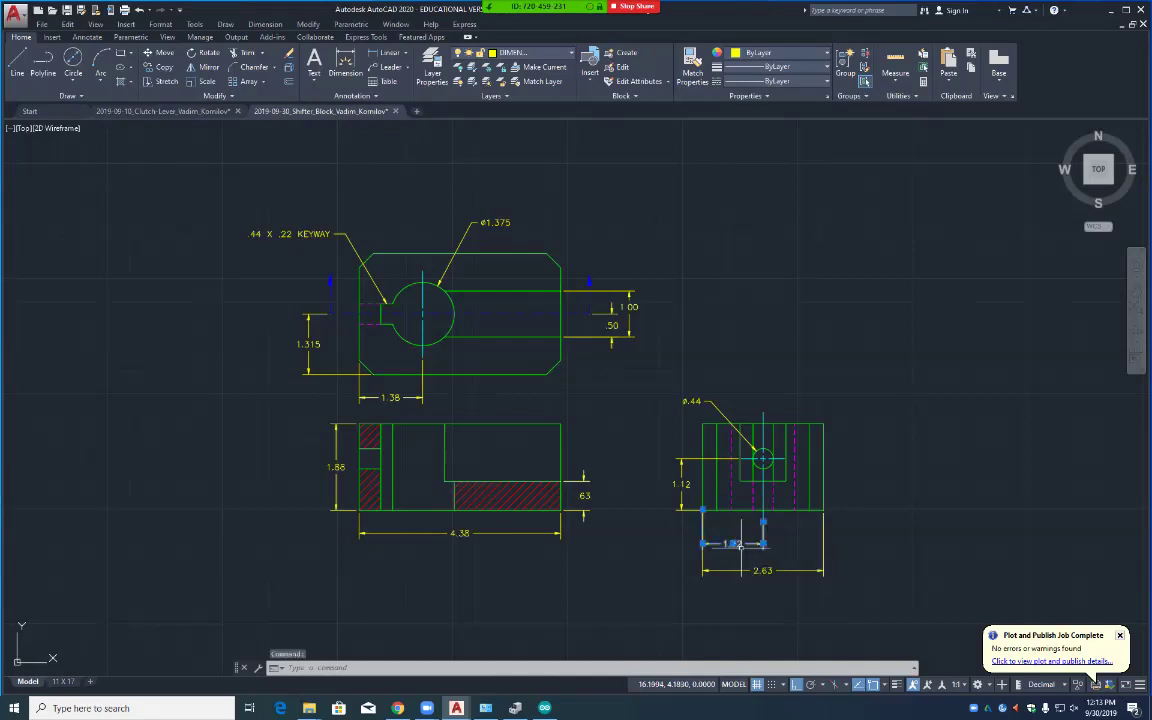
pyautogui.press('Delete')
pyautogui.click(763, 570)
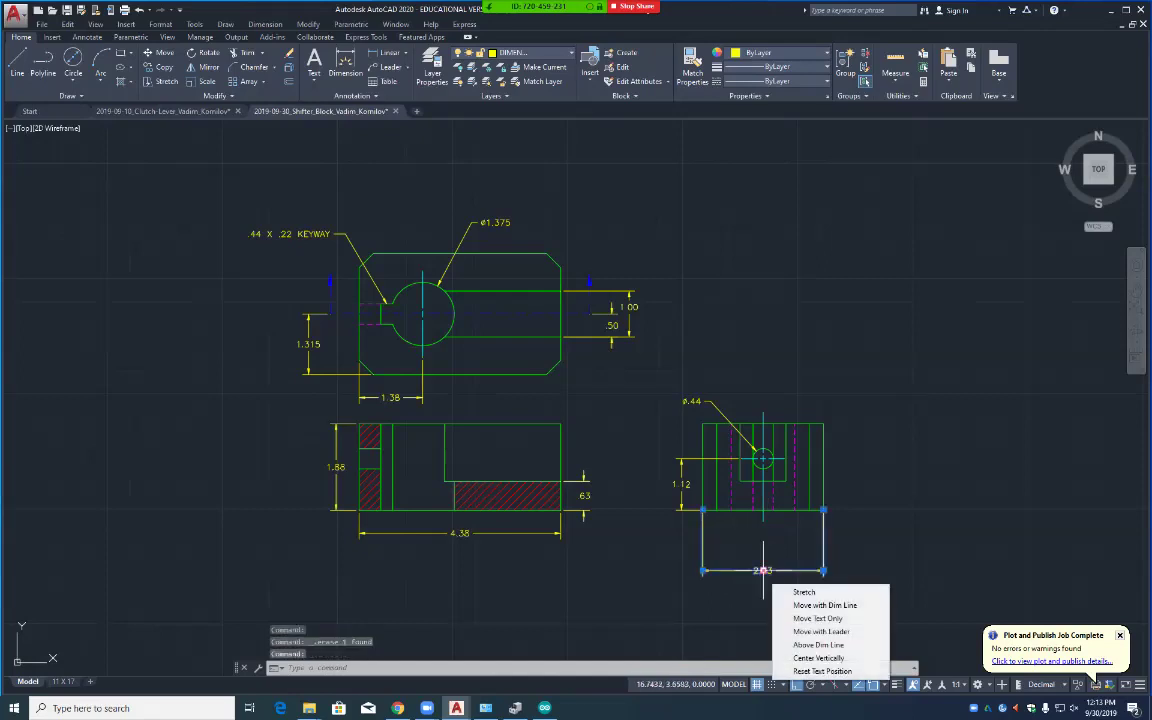
pyautogui.press('Delete')
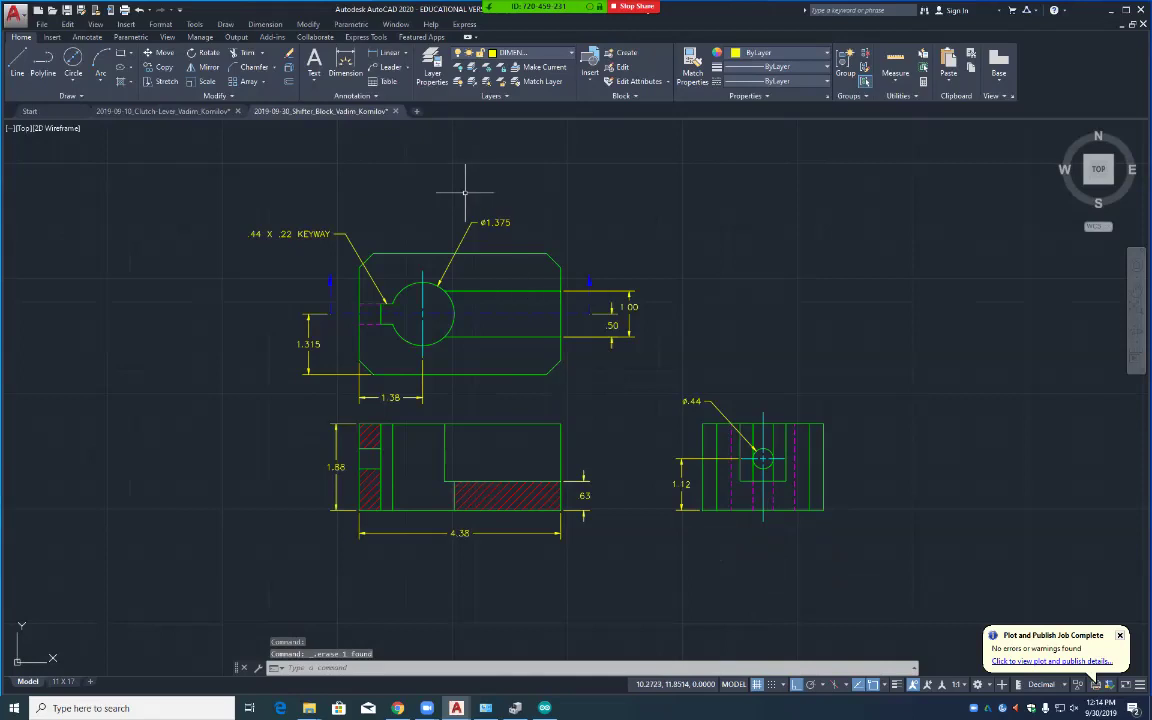
# Step: Add a linear dimension from the side view's vertical centerline to the view's lower-left corner, placing it .5 below the view
pyautogui.click(385, 52)
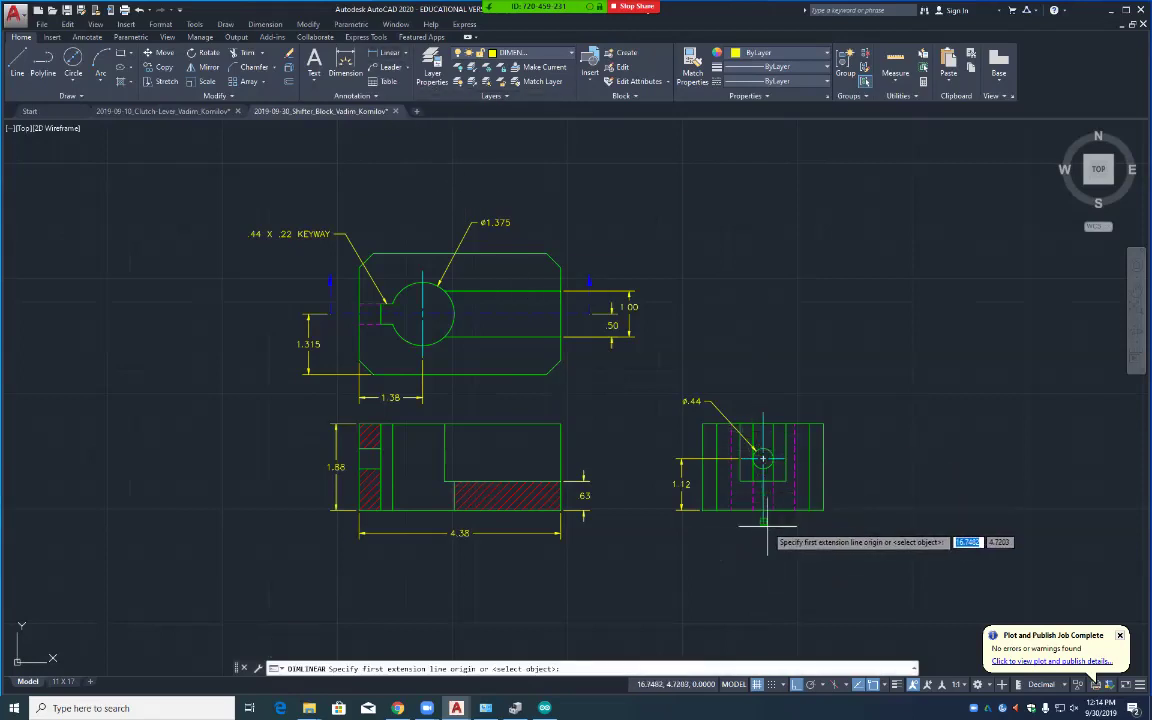
pyautogui.scroll(2, 771, 543)
pyautogui.scroll(4, 771, 543)
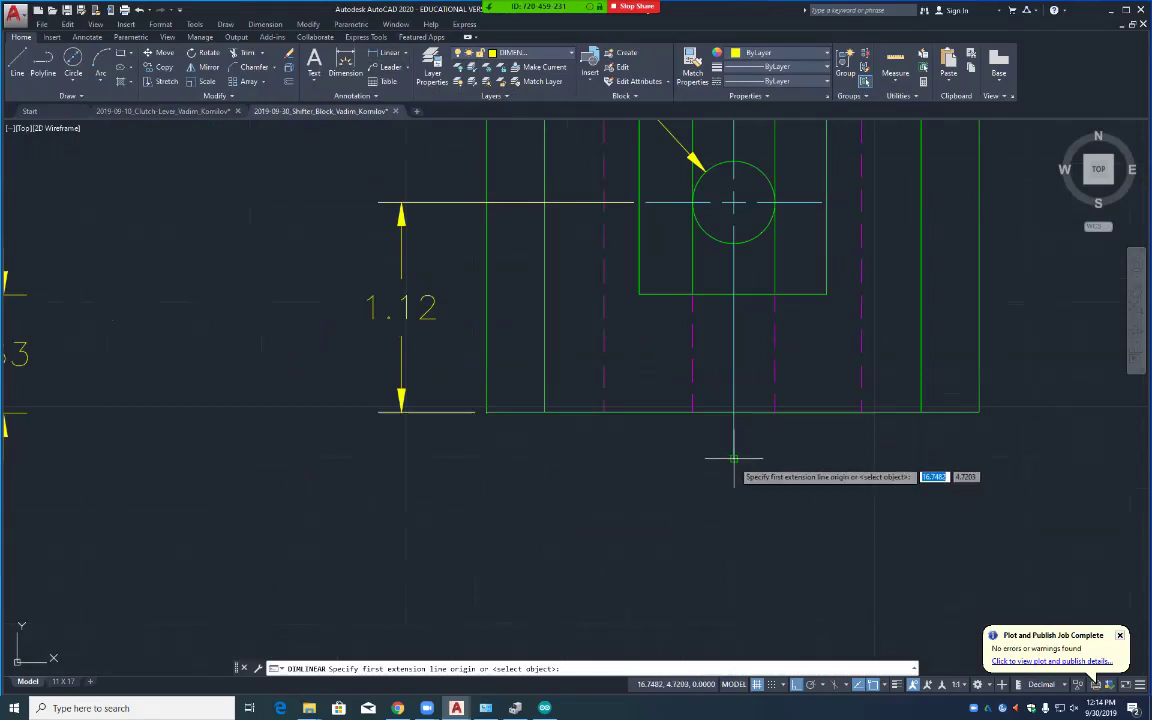
pyautogui.click(720, 461)
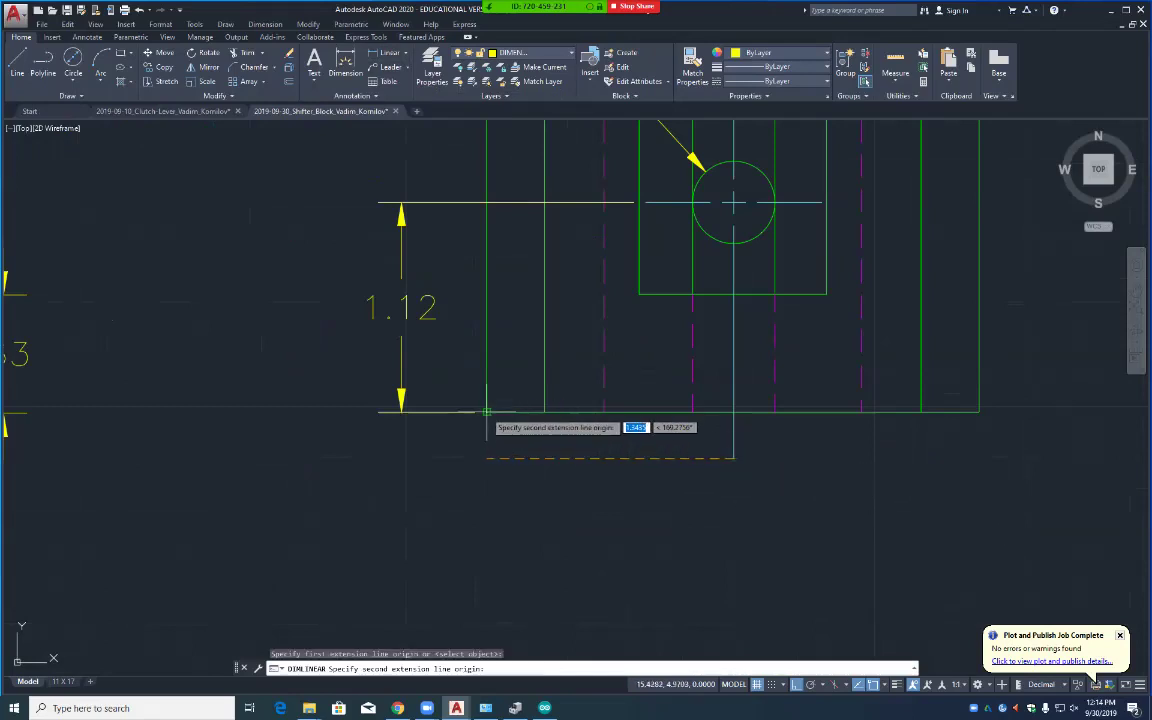
pyautogui.click(487, 411)
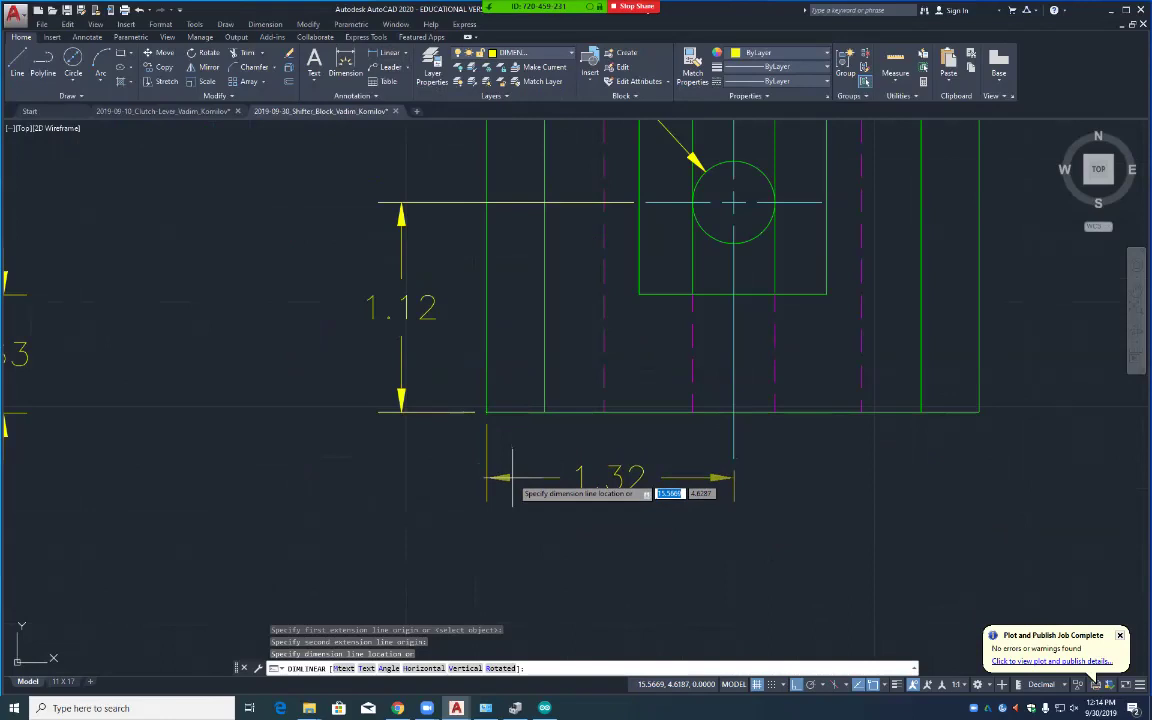
pyautogui.write('.5')
pyautogui.press('Return')
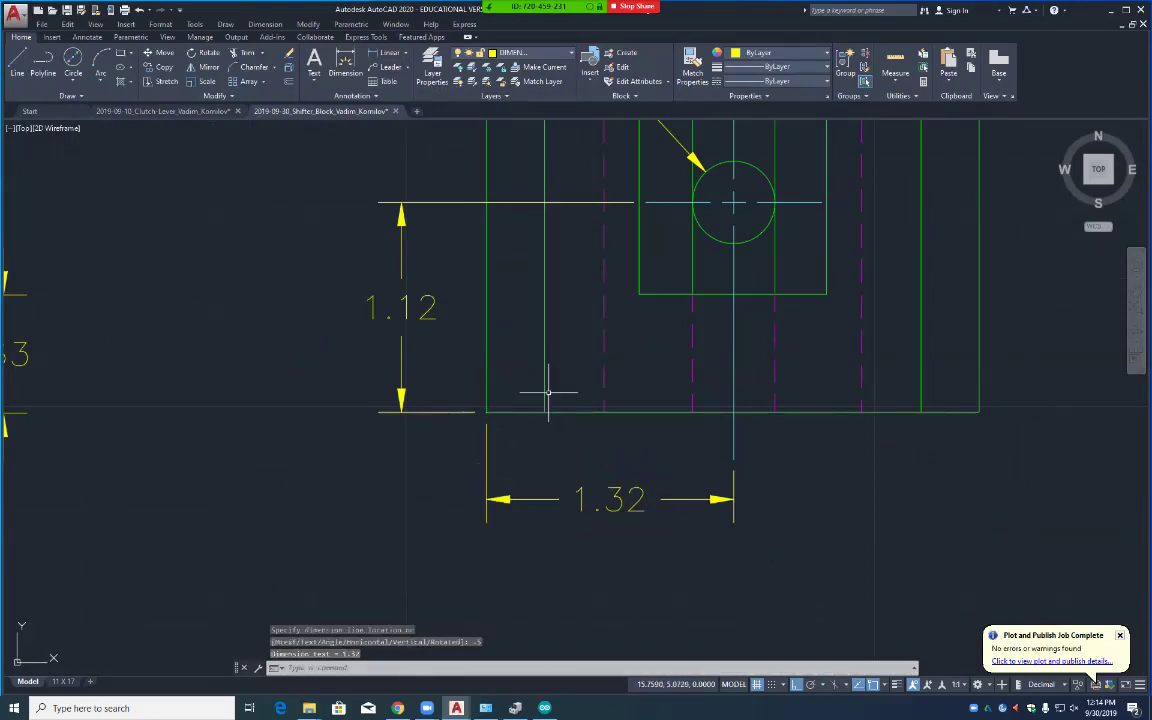
# Step: Dimension the side view's overall width between its two lower corners, placing the dimension line .875 below the bottom edge
pyautogui.press('Return')
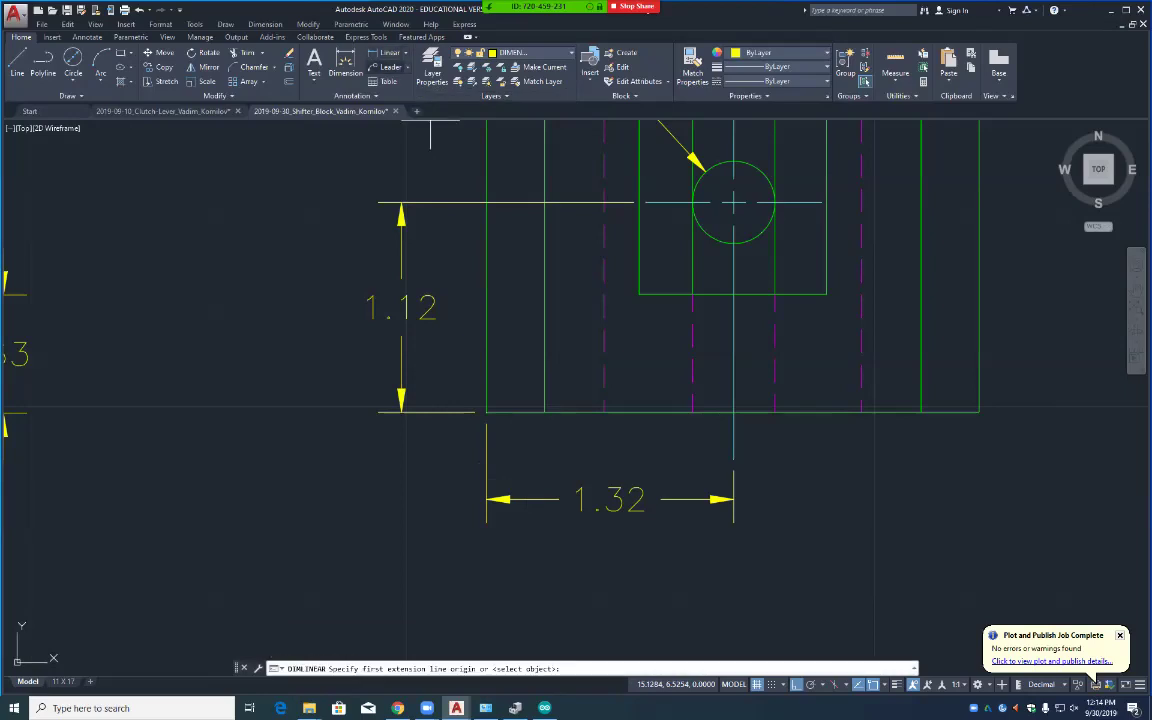
pyautogui.click(979, 411)
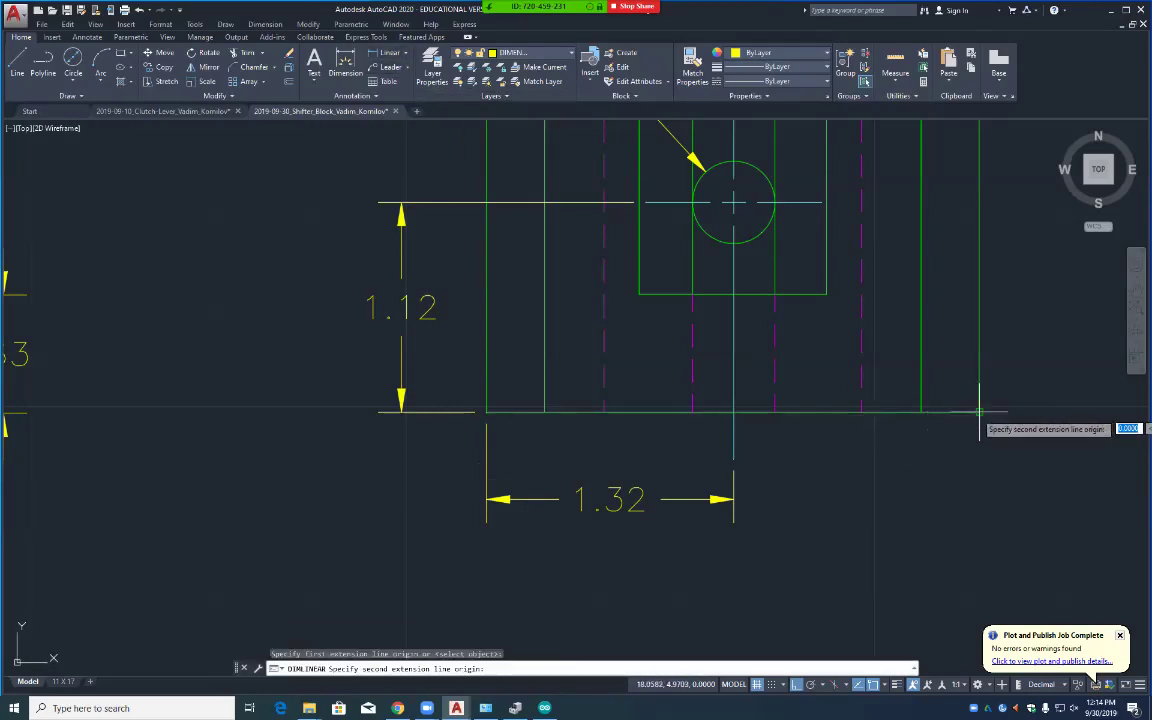
pyautogui.click(486, 411)
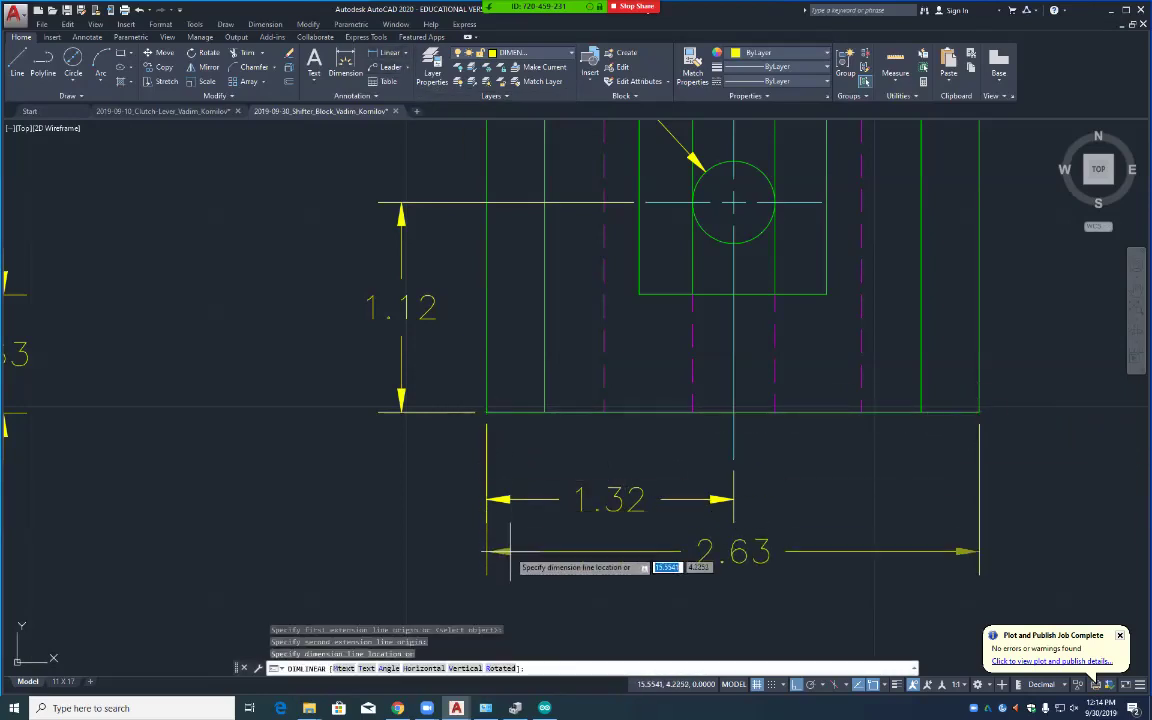
pyautogui.write('.875')
pyautogui.press('Return')
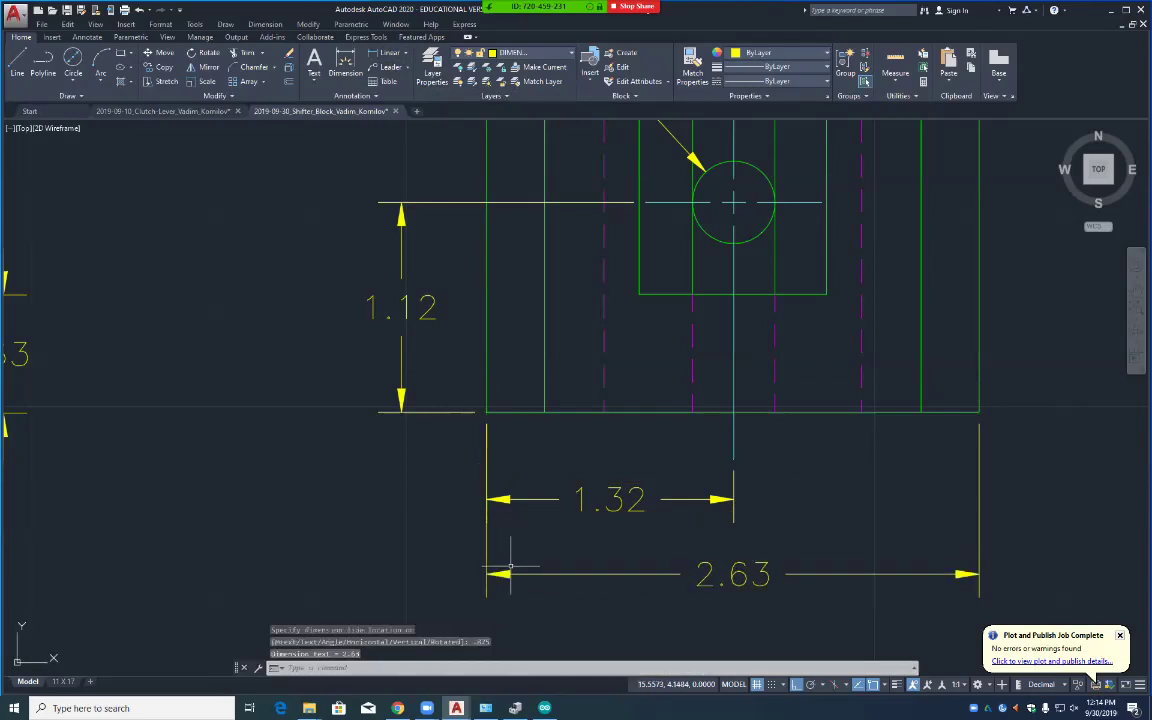
# Step: Save the drawing and check the re-dimensioned side view on the 11 X 17 layout sheet
pyautogui.scroll(-1, 322, 546)
pyautogui.scroll(-1, 315, 539)
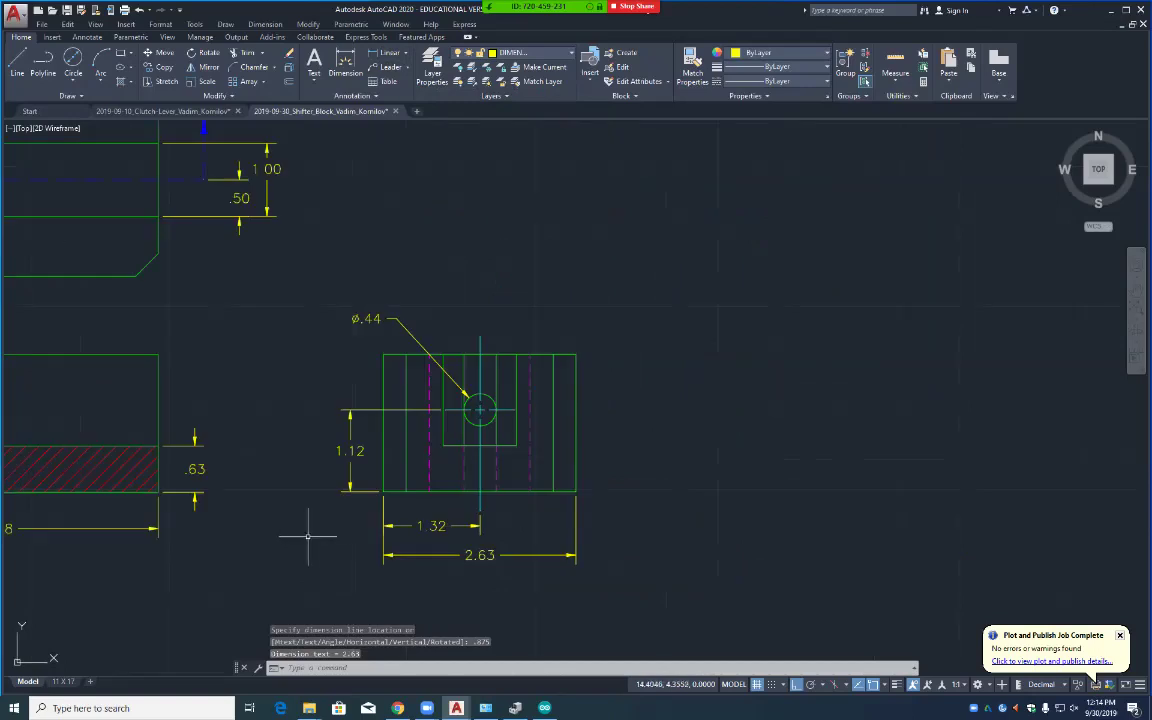
pyautogui.moveTo(267, 540); pyautogui.dragTo(563, 470, button='middle')
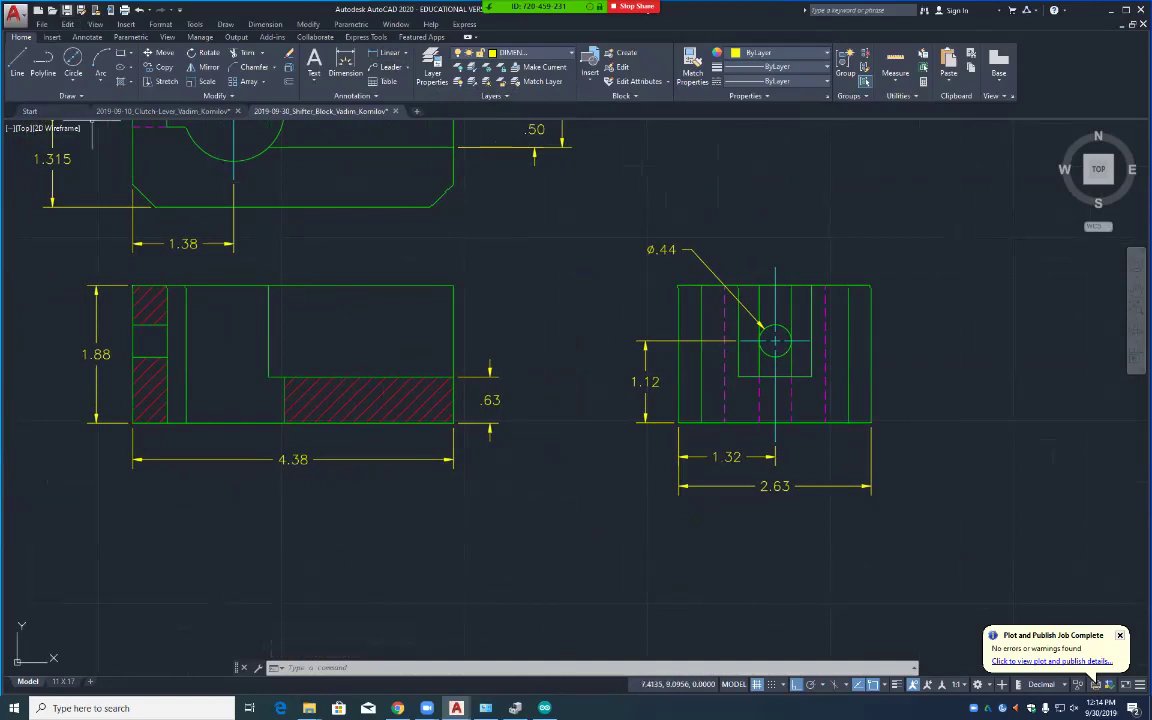
pyautogui.hotkey('ctrl', 's')
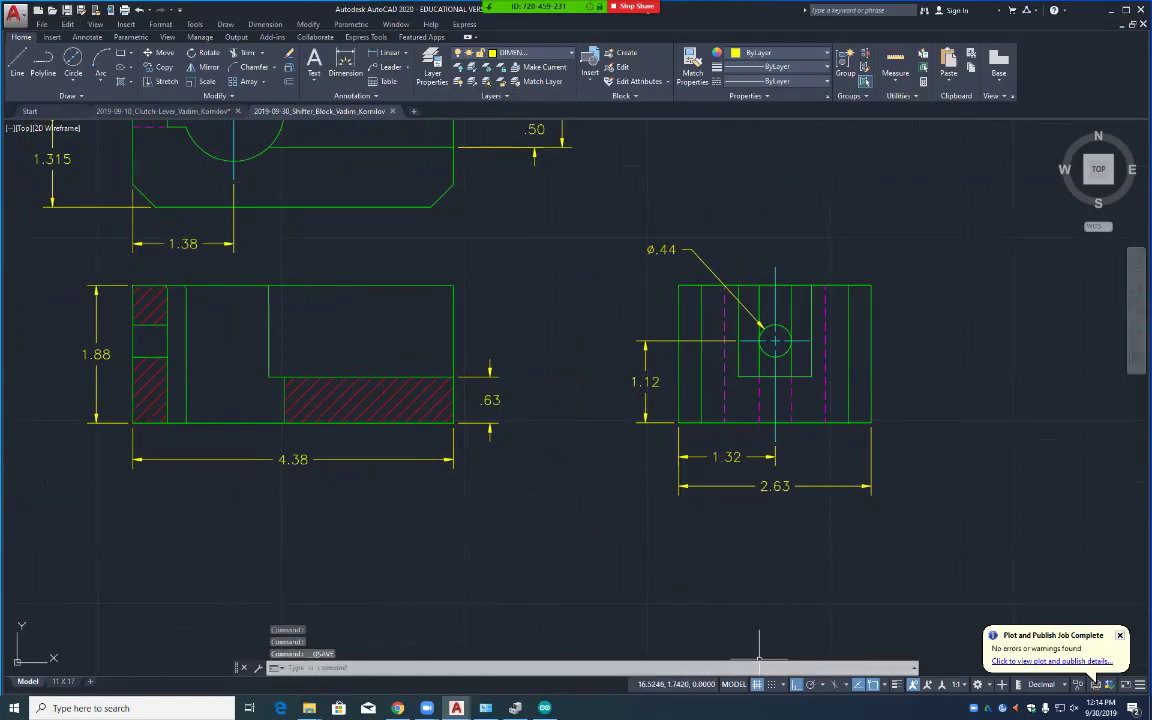
pyautogui.click(733, 684)
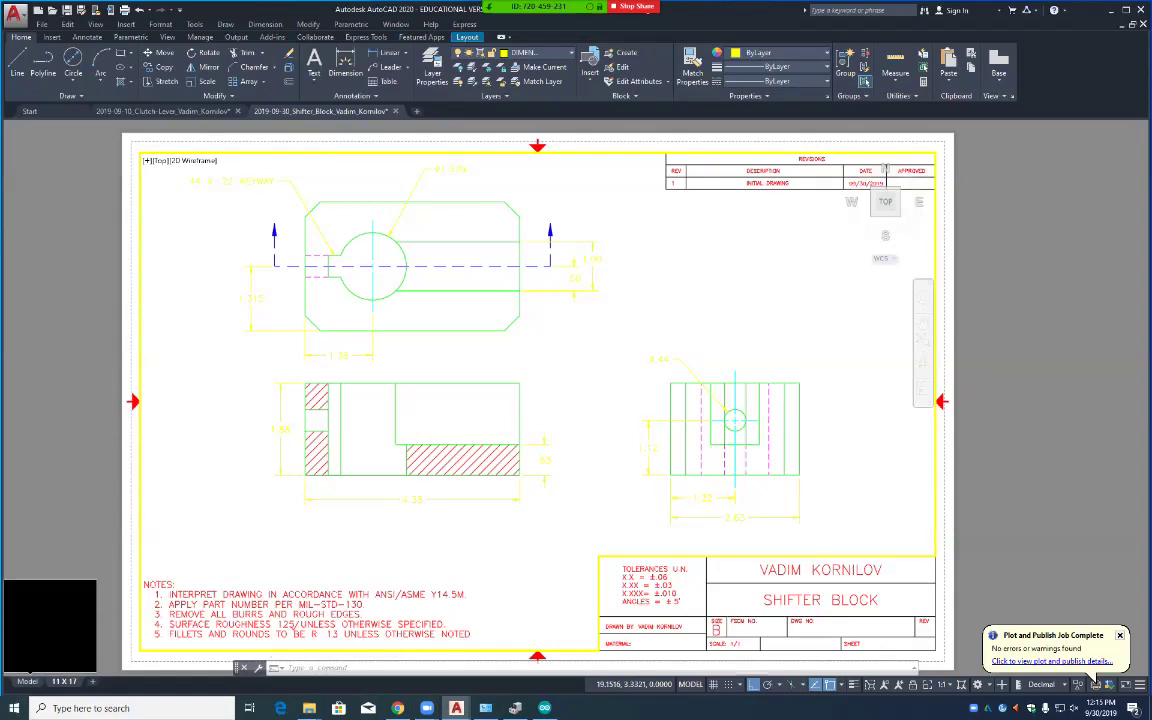
pyautogui.click(27, 681)
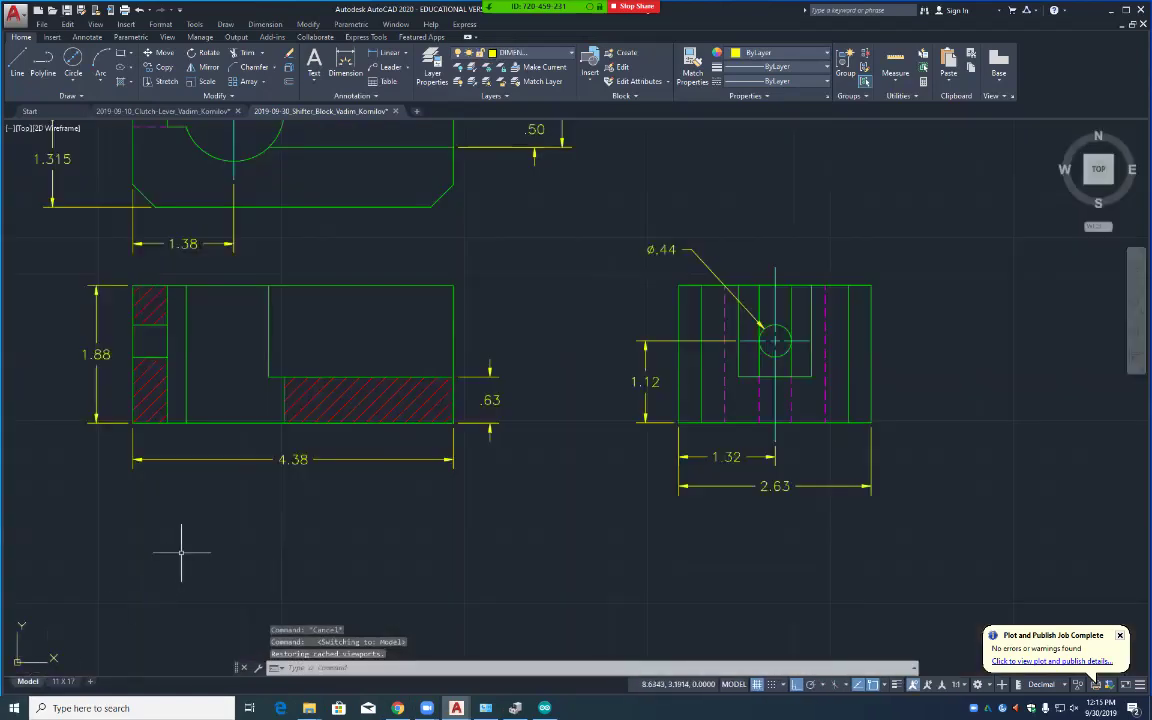
# Step: Inspect the top and section views' dimensions in model space, save the drawing again and show the 11 X 17 layout
pyautogui.moveTo(334, 270); pyautogui.dragTo(386, 355, button='middle')
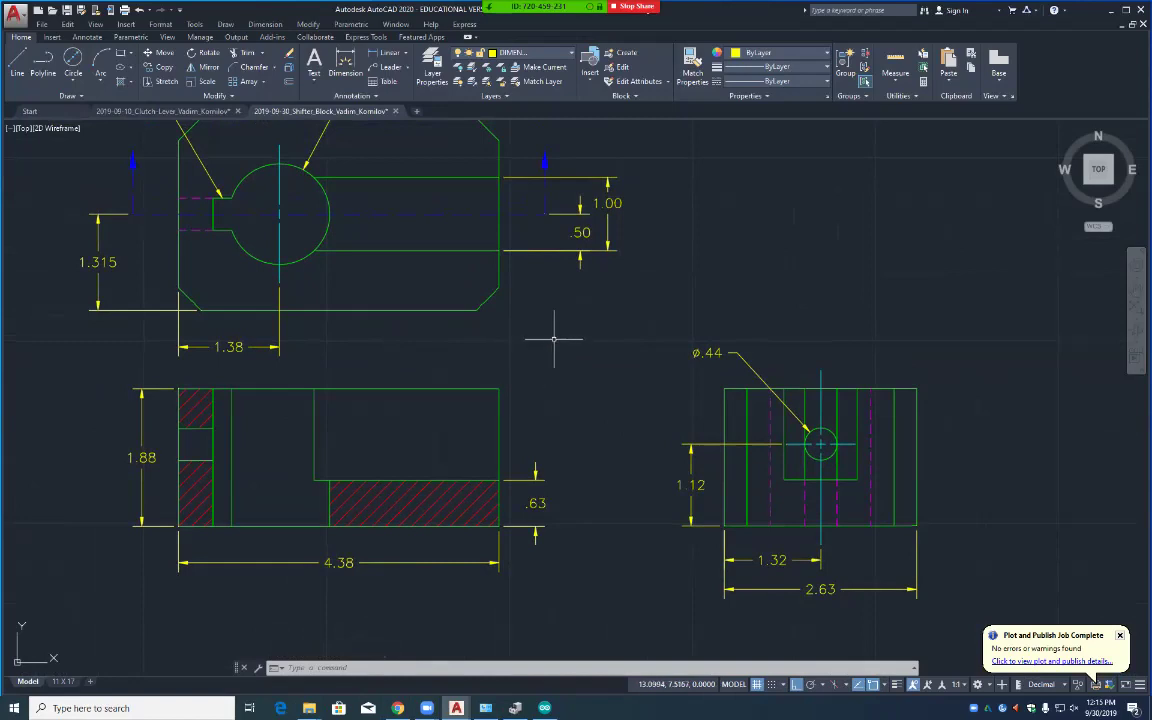
pyautogui.moveTo(558, 334)
pyautogui.mouseDown(button='middle')
pyautogui.moveTo(633, 427)
pyautogui.moveTo(632, 392)
pyautogui.mouseUp(button='middle')
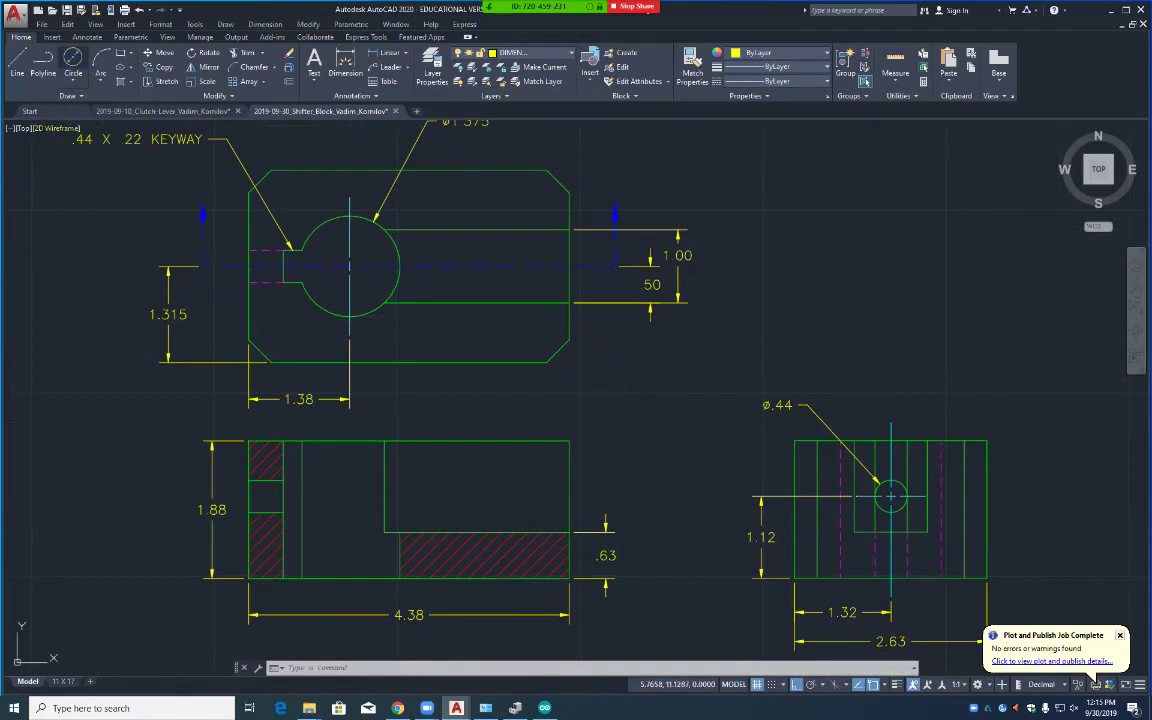
pyautogui.press('Escape')
pyautogui.press('Escape')
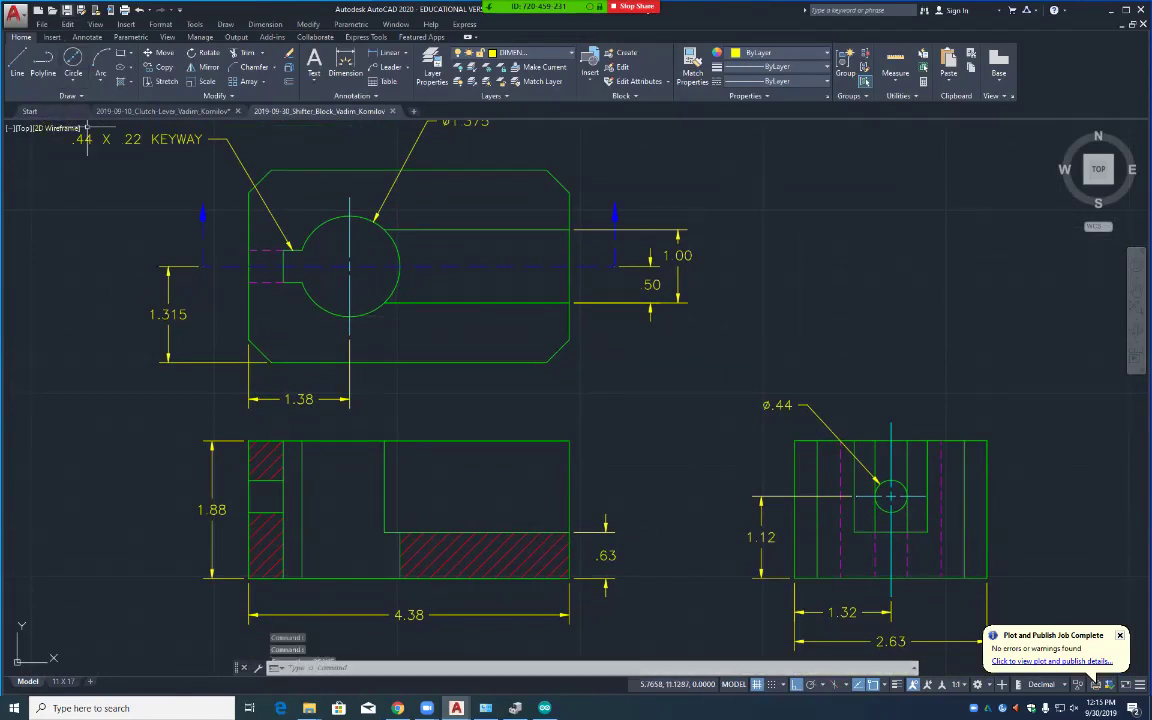
pyautogui.hotkey('ctrl', 's')
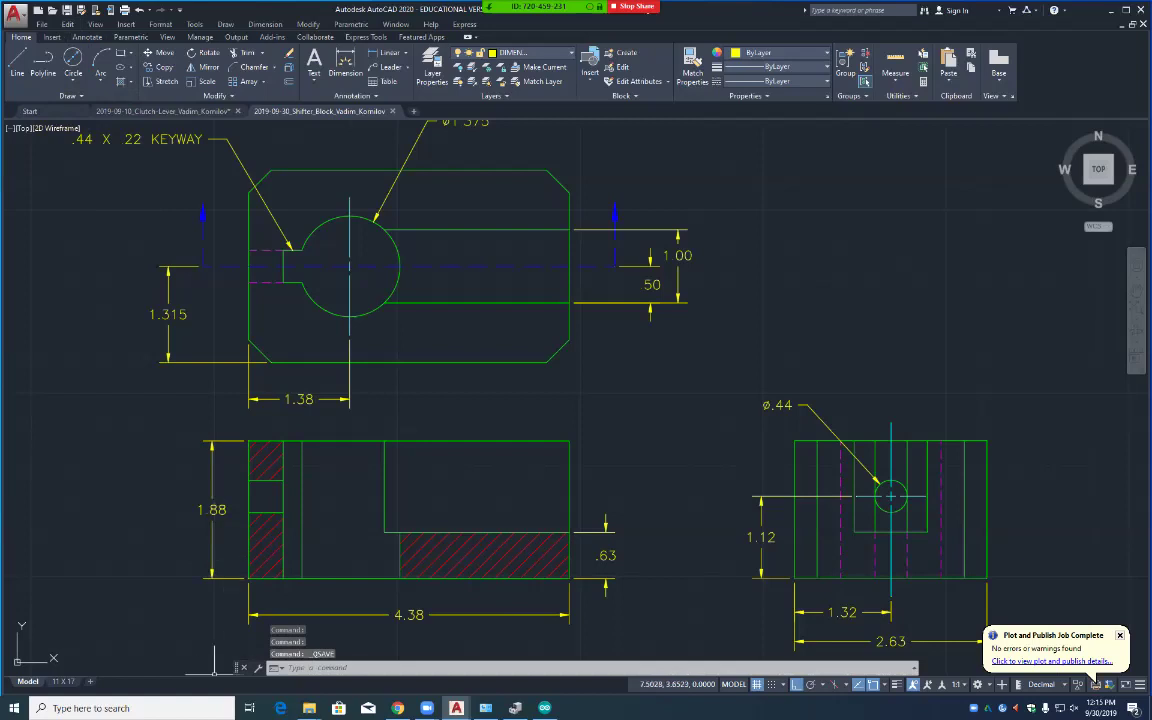
pyautogui.hotkey('ctrl', 'pagedown')
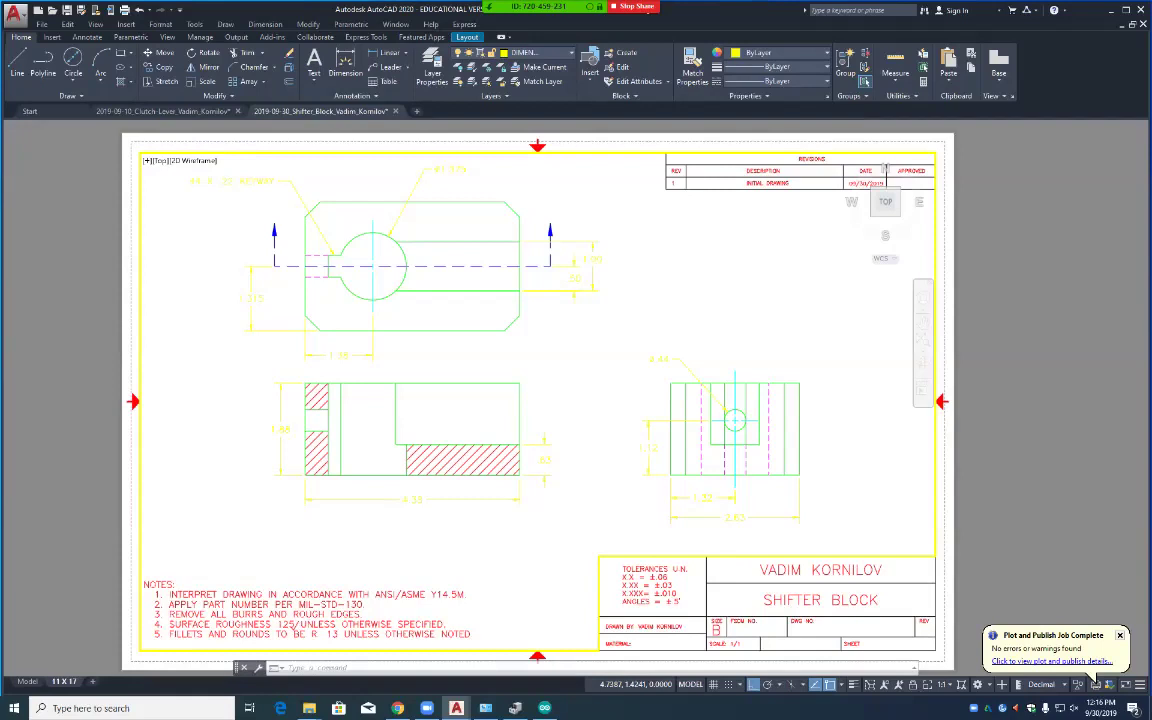
# Step: In model space, dimension the horizontal length of the top view's lower-right chamfer, placing it .5 below the view
pyautogui.click(28, 681)
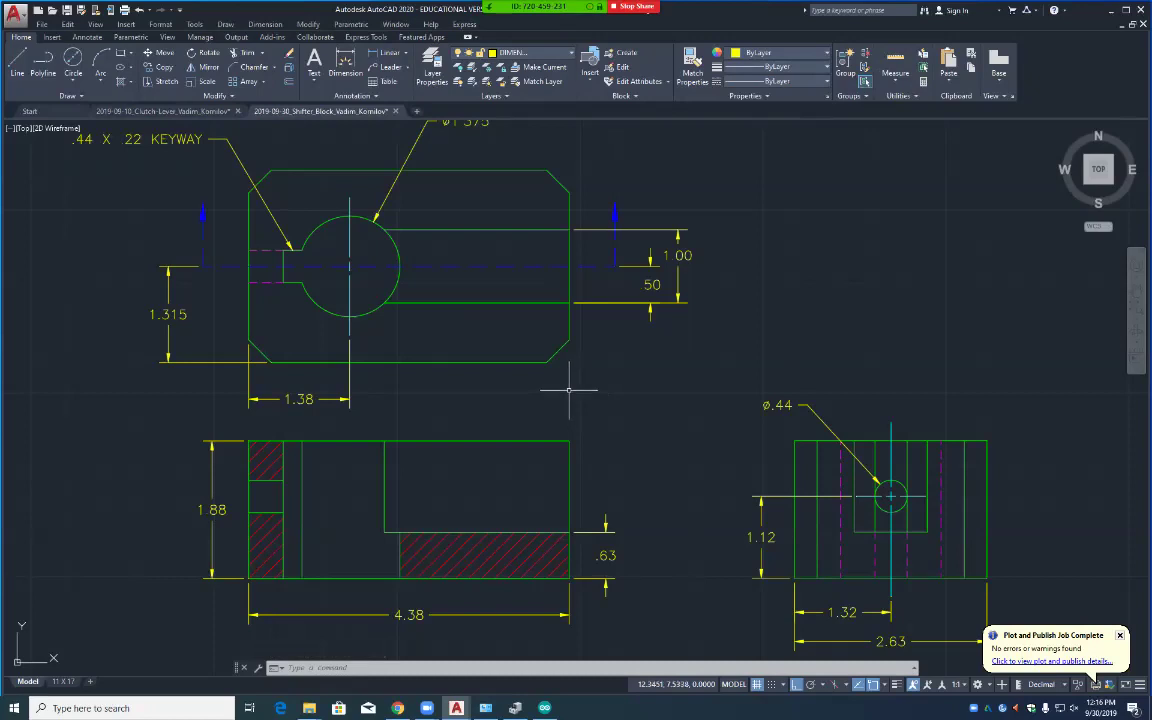
pyautogui.click(376, 52)
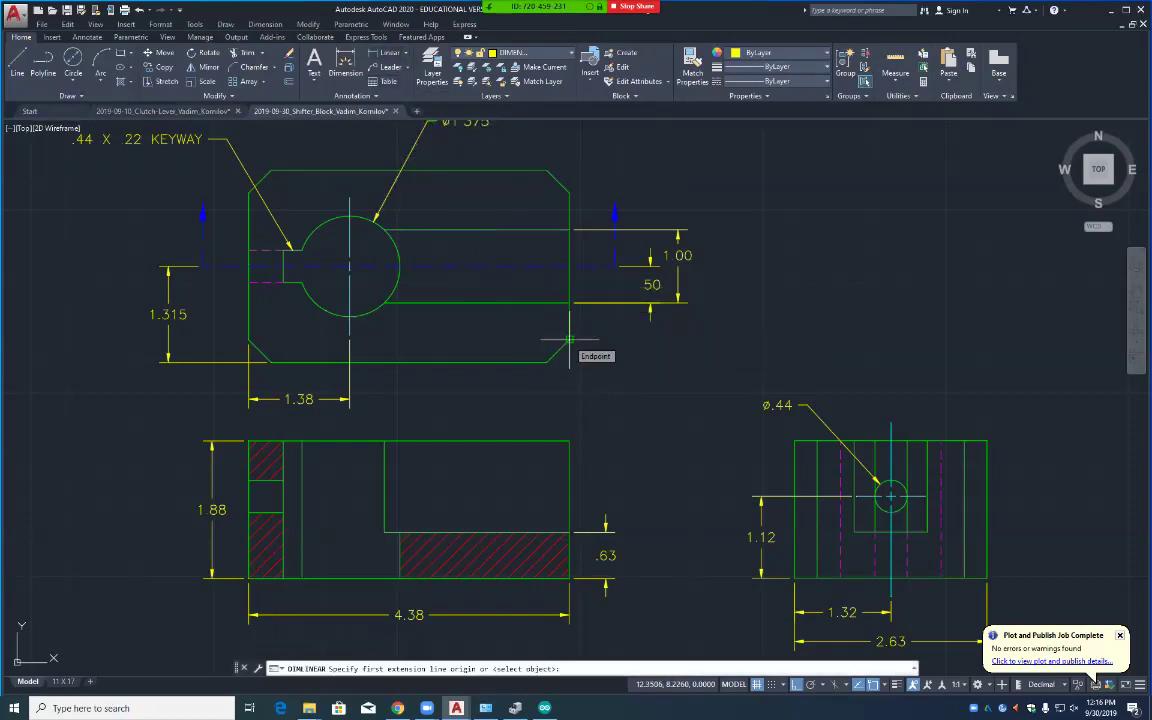
pyautogui.click(569, 340)
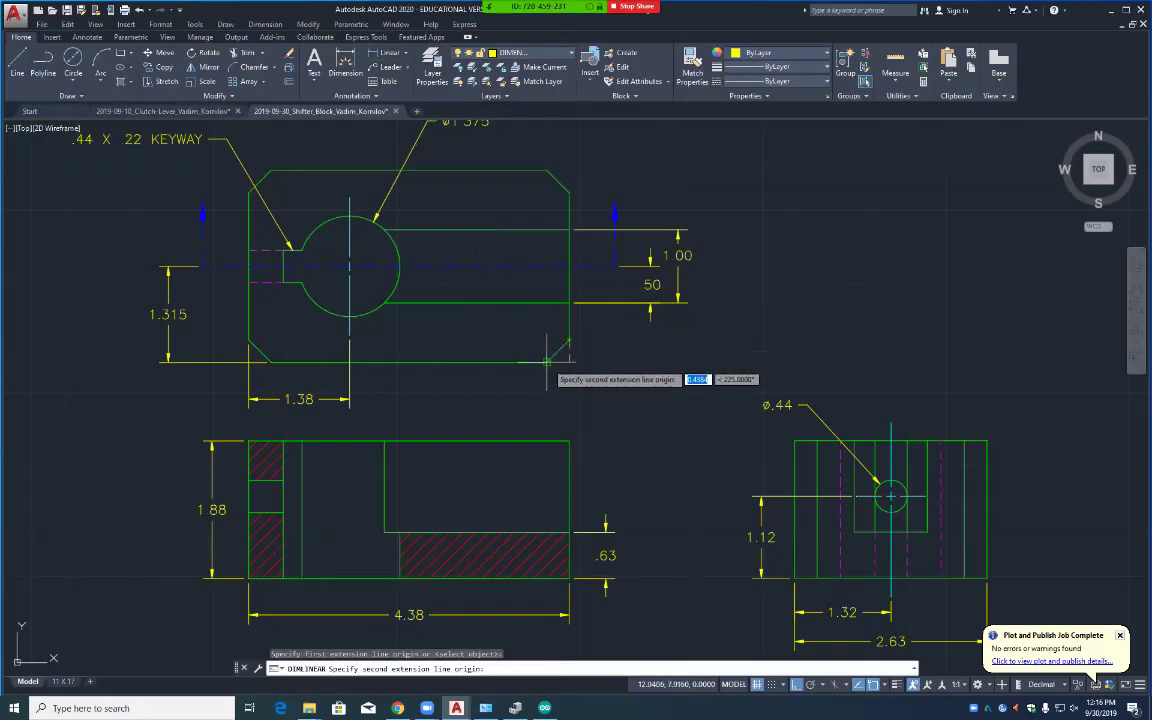
pyautogui.click(548, 362)
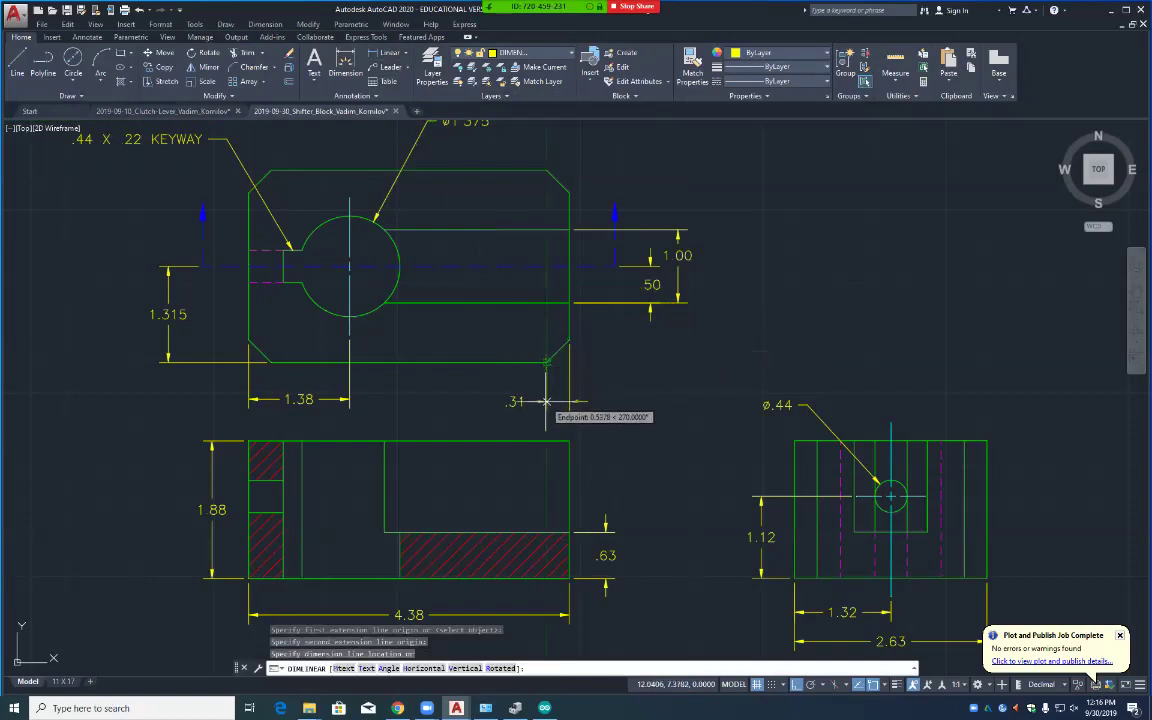
pyautogui.click(547, 400)
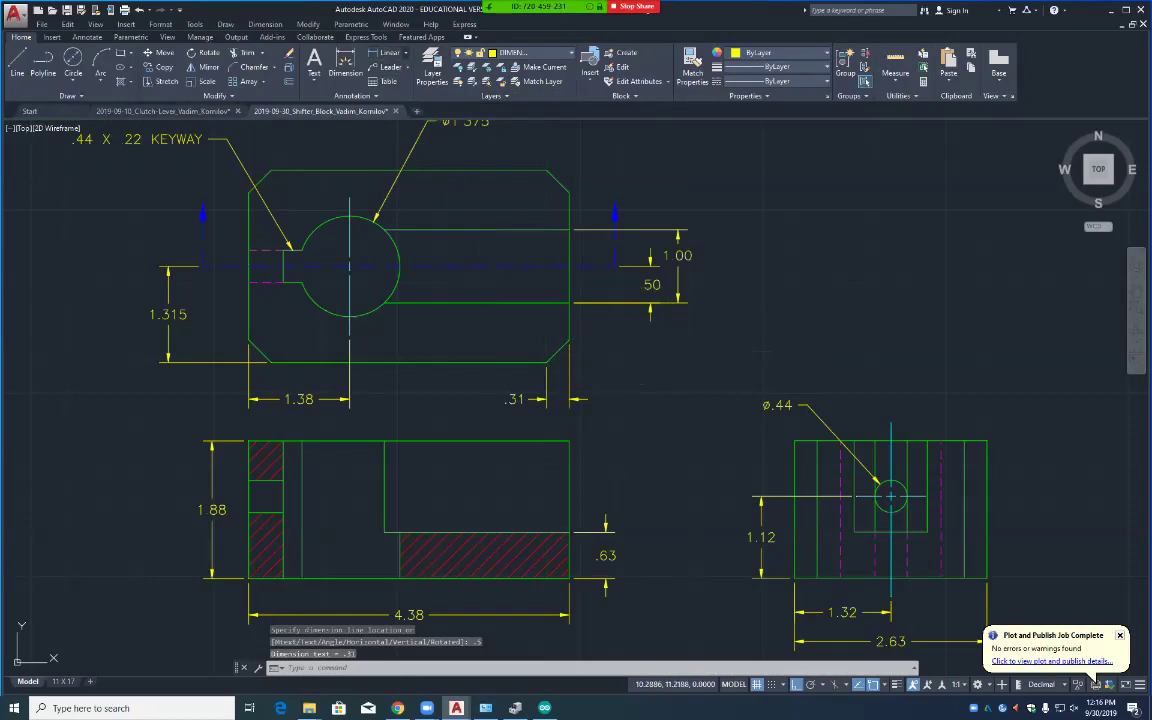
# Step: Add an angular dimension between the top view's bottom edge and its lower-right chamfer, placed just outside the corner
pyautogui.click(400, 52)
pyautogui.click(370, 118)
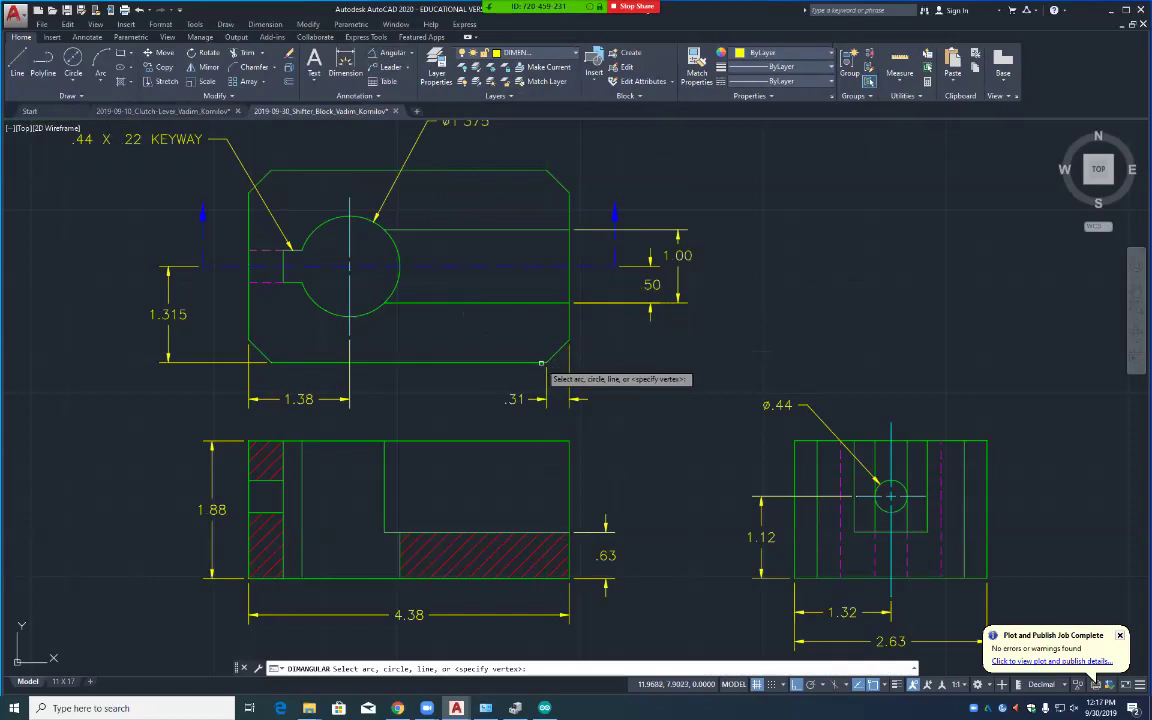
pyautogui.click(541, 362)
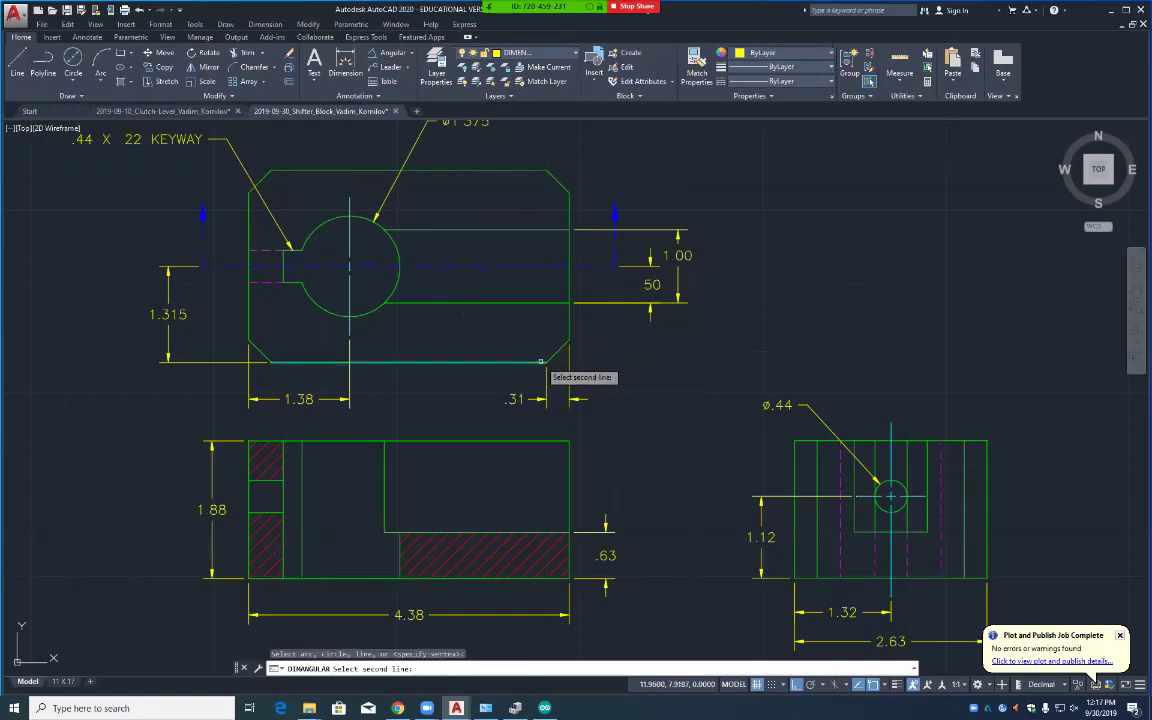
pyautogui.click(555, 353)
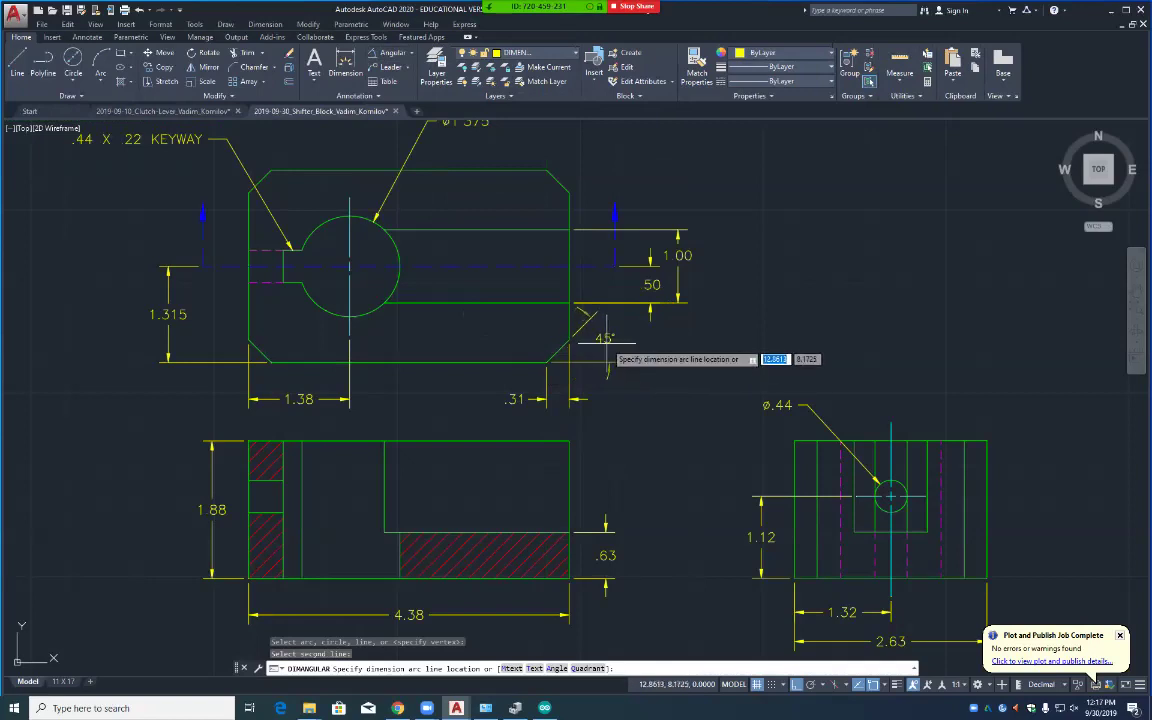
pyautogui.click(607, 350)
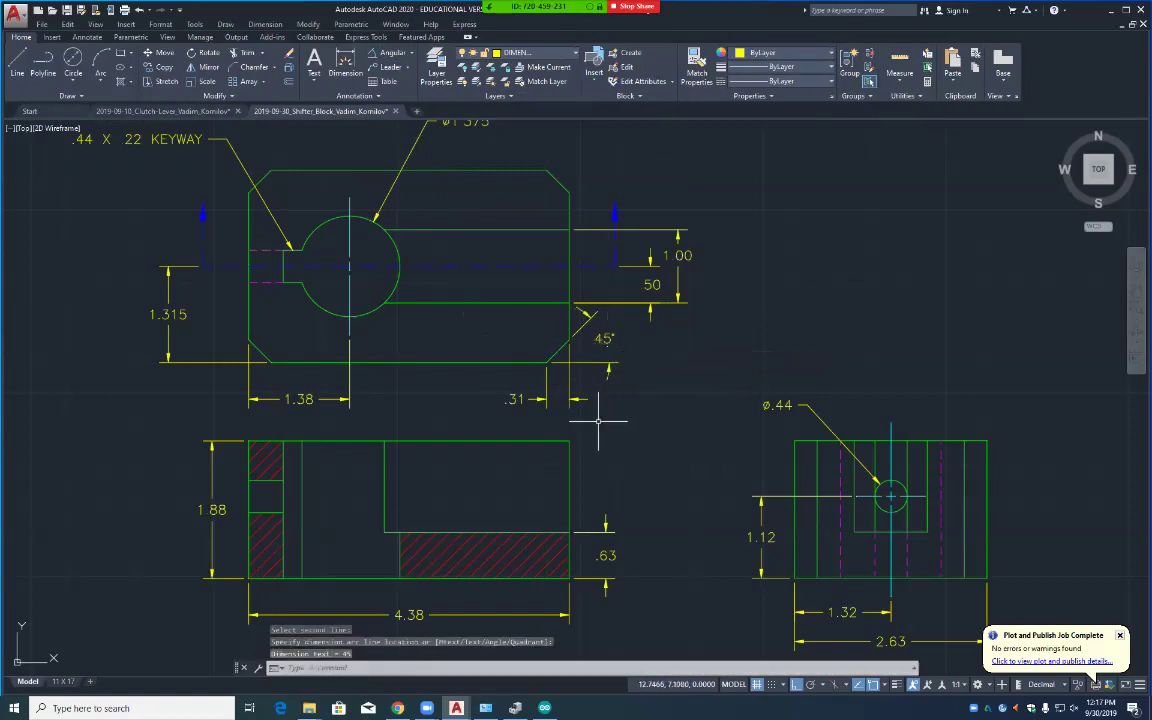
# Step: Append TYP to the chamfer's angular dimension text and save the text change
pyautogui.click(604, 340)
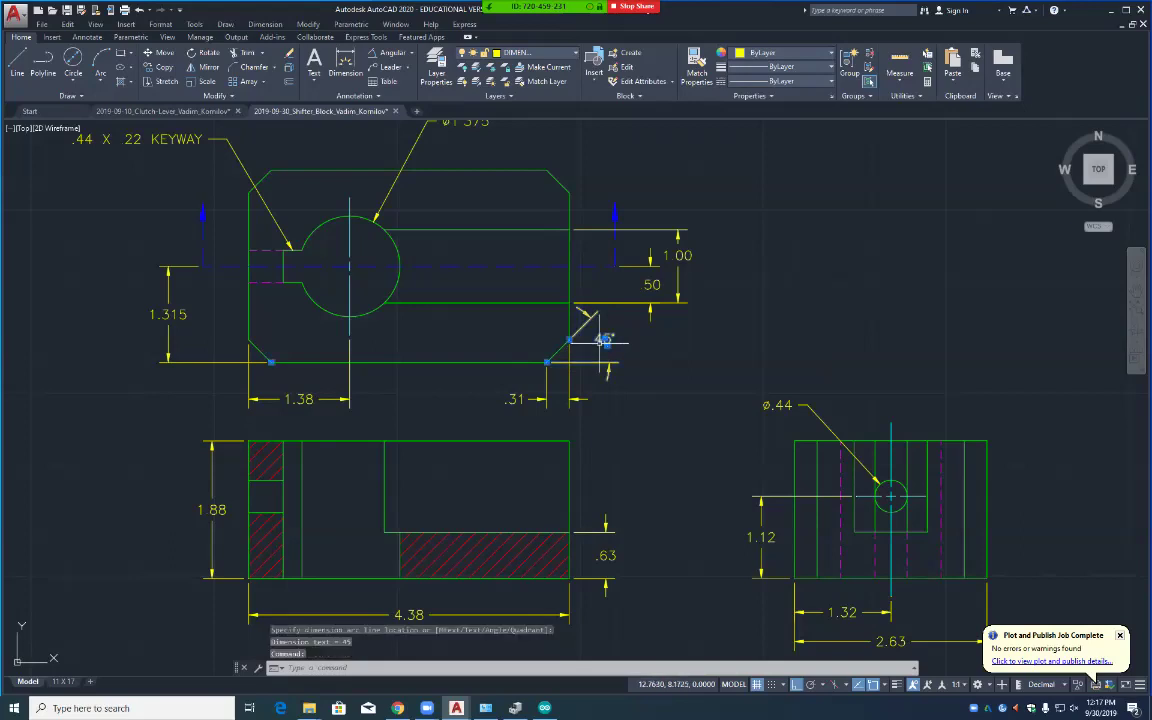
pyautogui.doubleClick(604, 340)
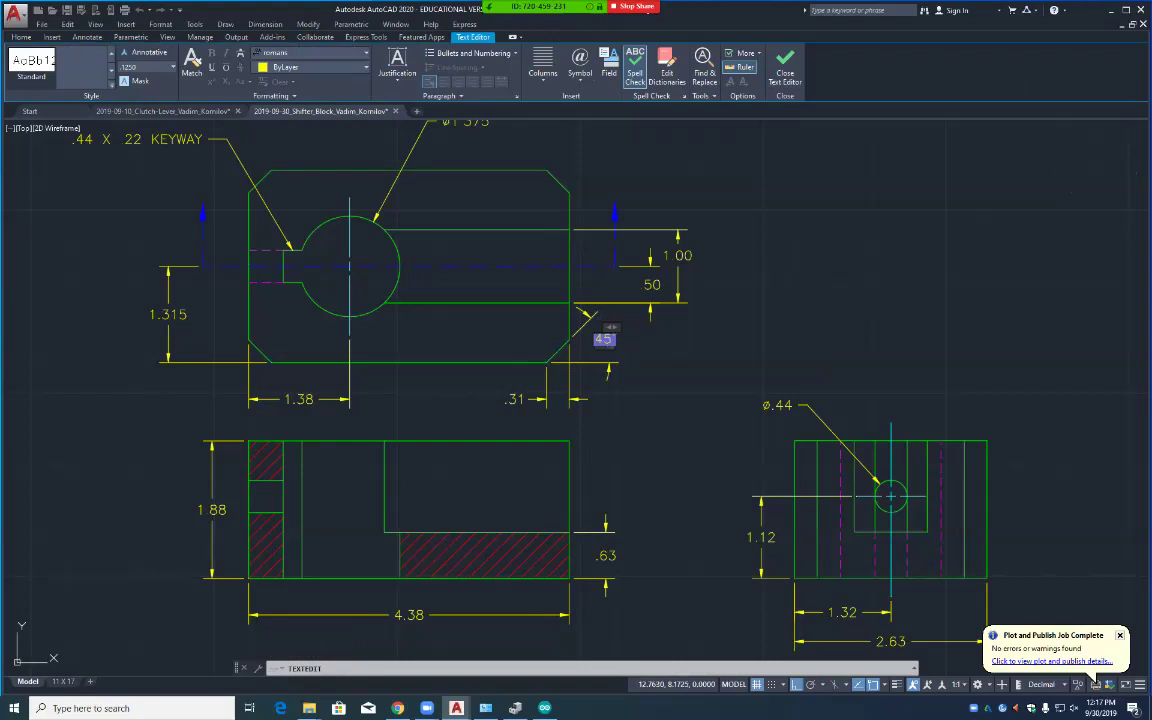
pyautogui.write('TYP')
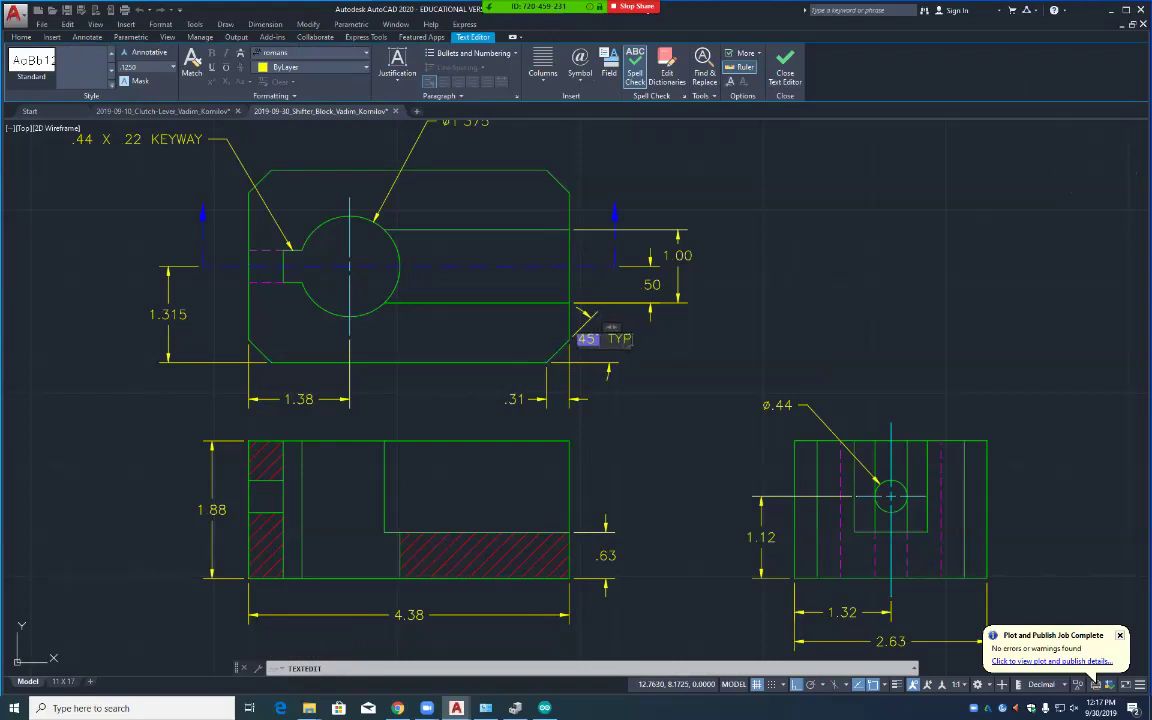
pyautogui.press('Escape')
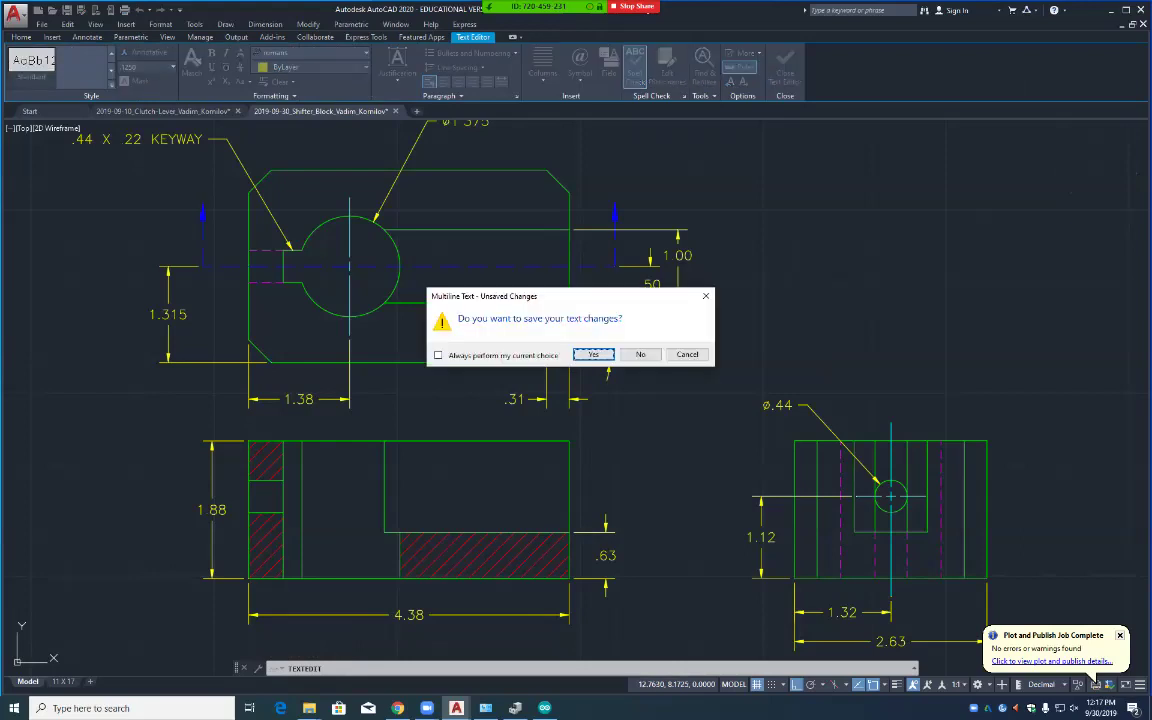
pyautogui.click(593, 354)
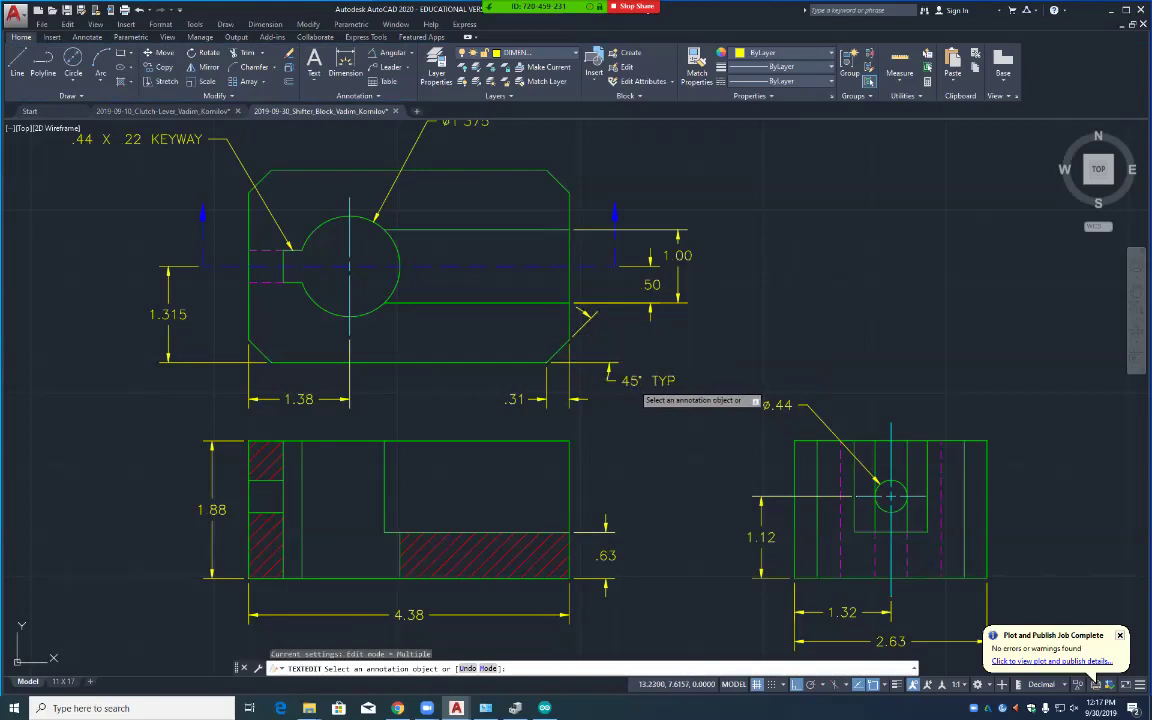
# Step: Show the properties of the chamfer's 45° TYP angular dimension and set its text offset to .0400
pyautogui.click(636, 388)
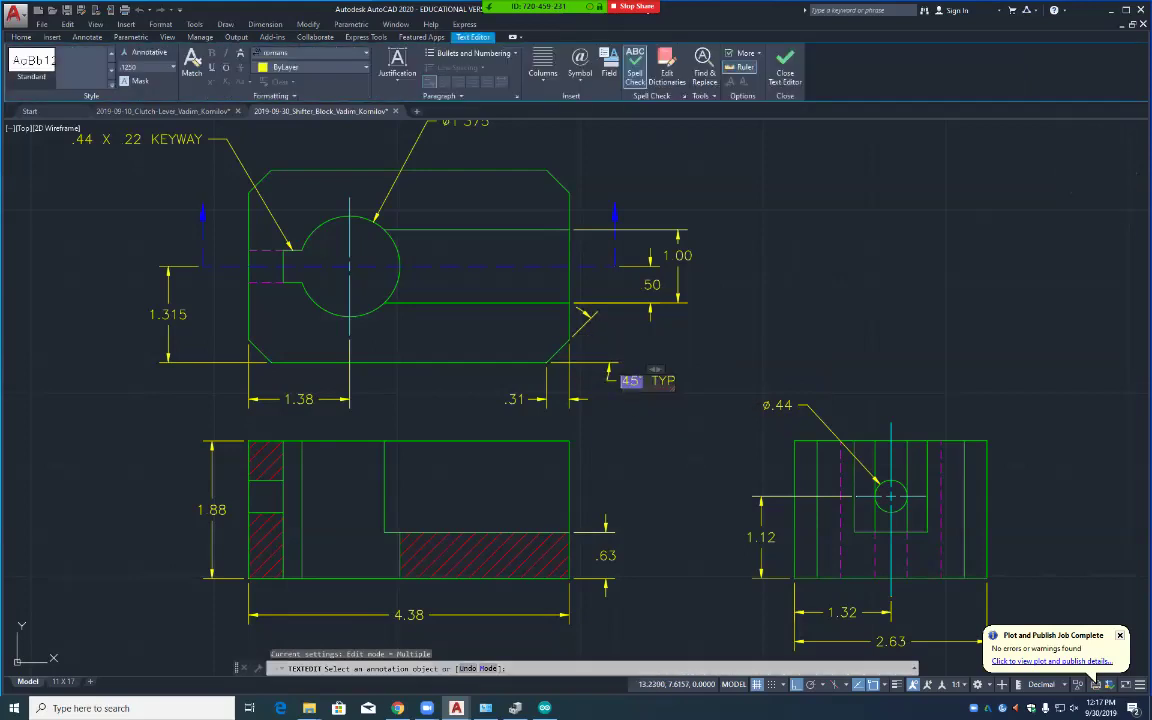
pyautogui.press('Escape')
pyautogui.click(627, 380)
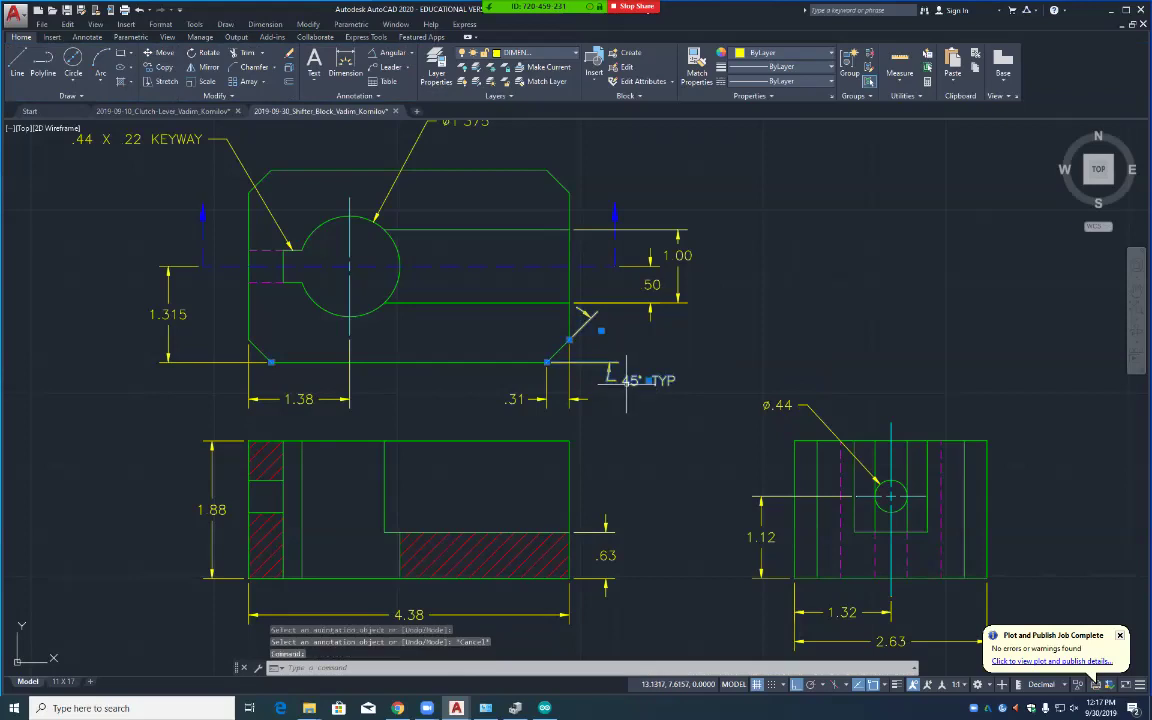
pyautogui.rightClick(646, 381)
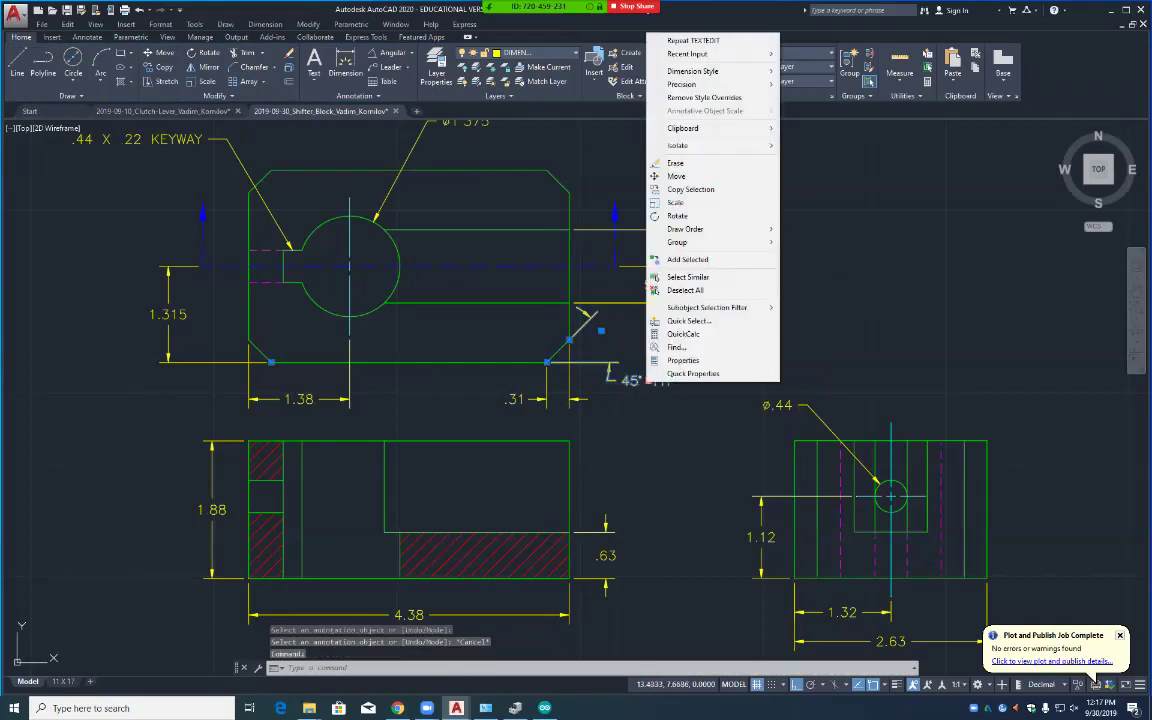
pyautogui.click(683, 360)
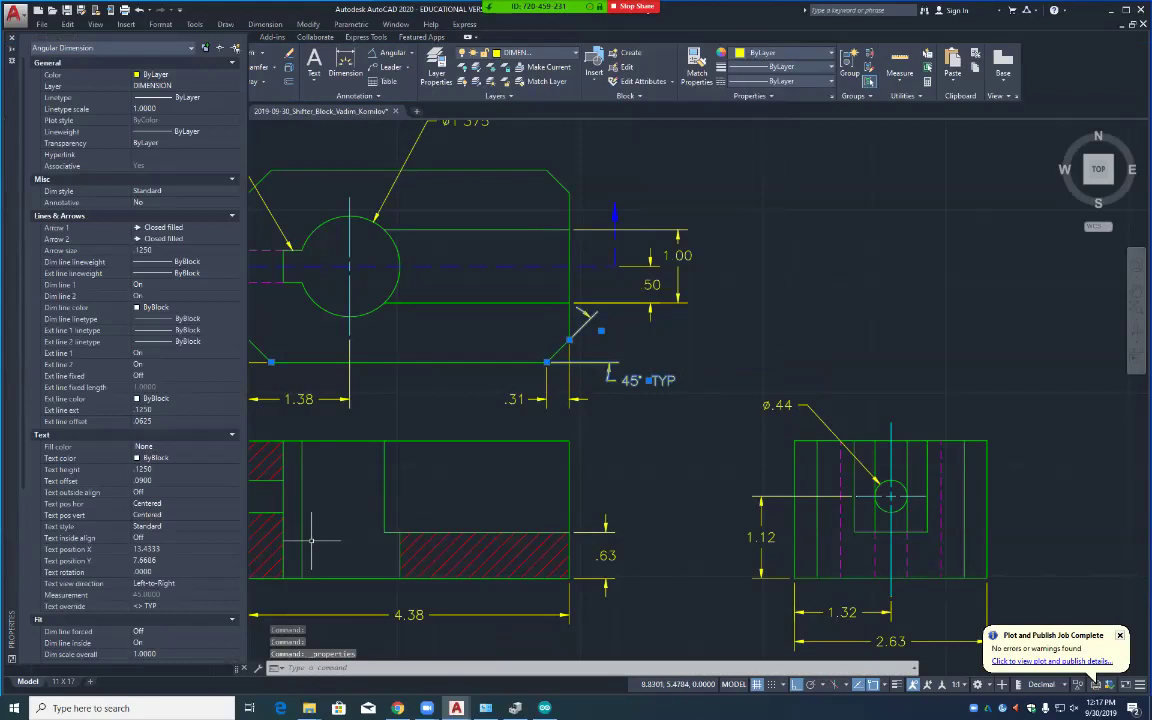
pyautogui.scroll(-5, 245, 545)
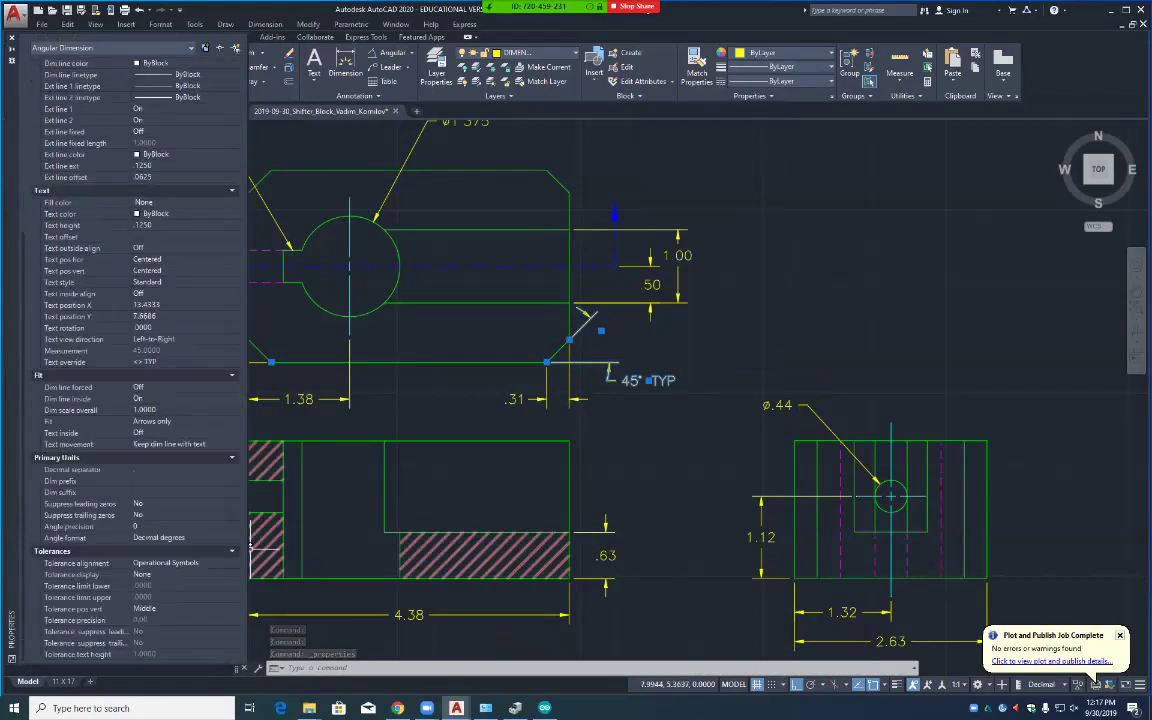
pyautogui.click(175, 236)
pyautogui.write('.0800')
pyautogui.press('Tab')
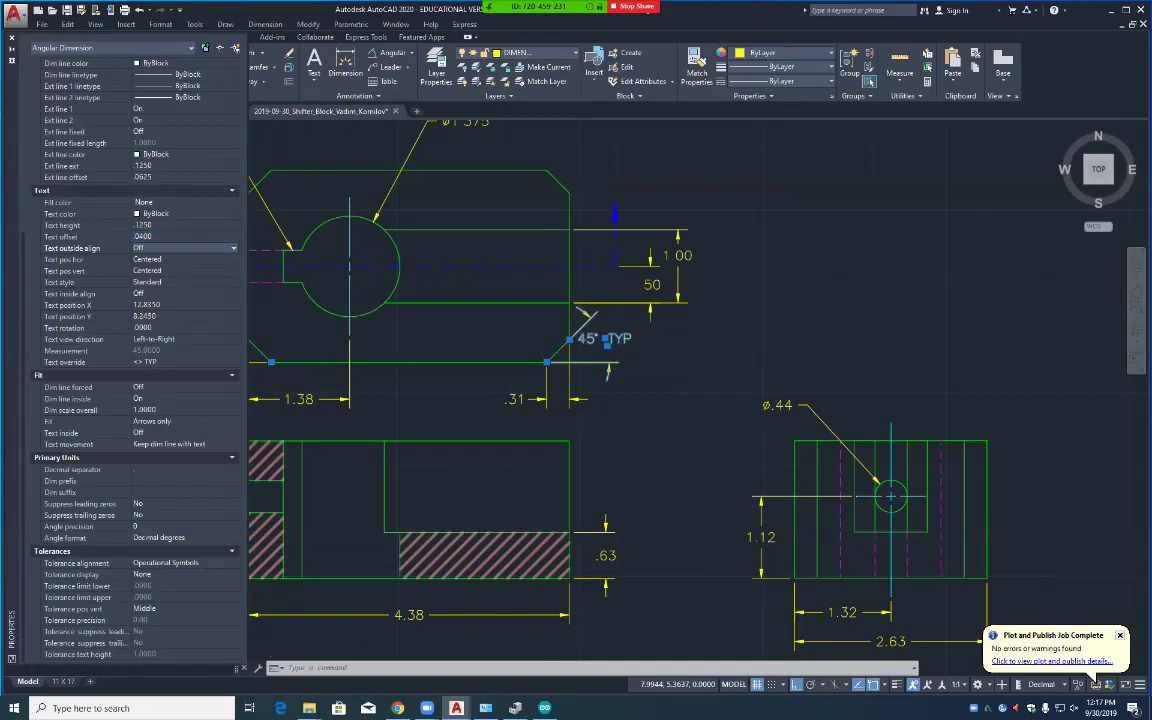
# Step: Reduce the angular dimension's text offset further to .0200 and close its properties
pyautogui.click(180, 236)
pyautogui.write('.0000')
pyautogui.press('Tab')
pyautogui.click(180, 236)
pyautogui.write('.0250')
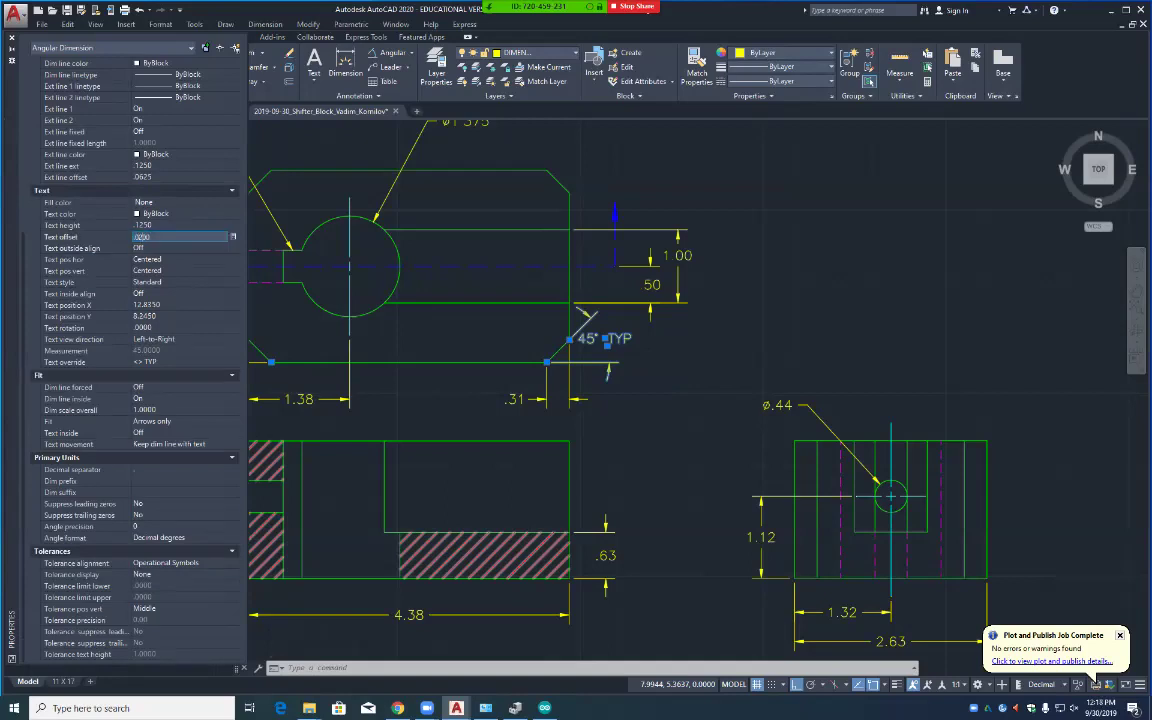
pyautogui.press('Tab')
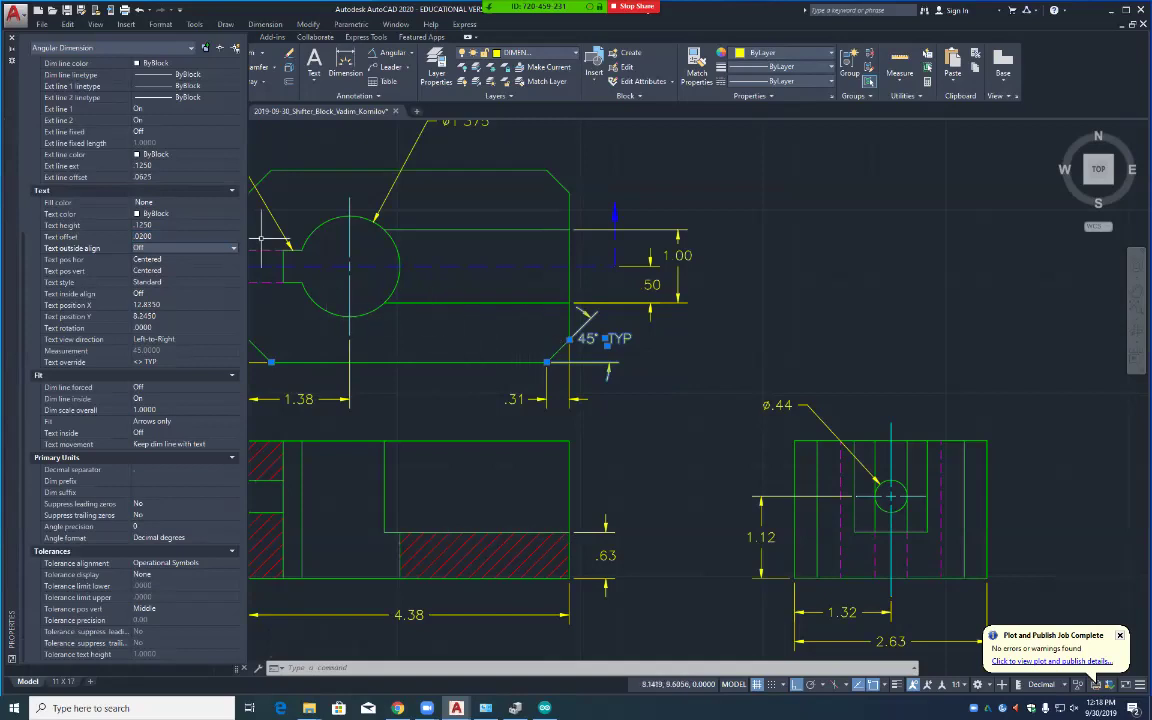
pyautogui.click(12, 39)
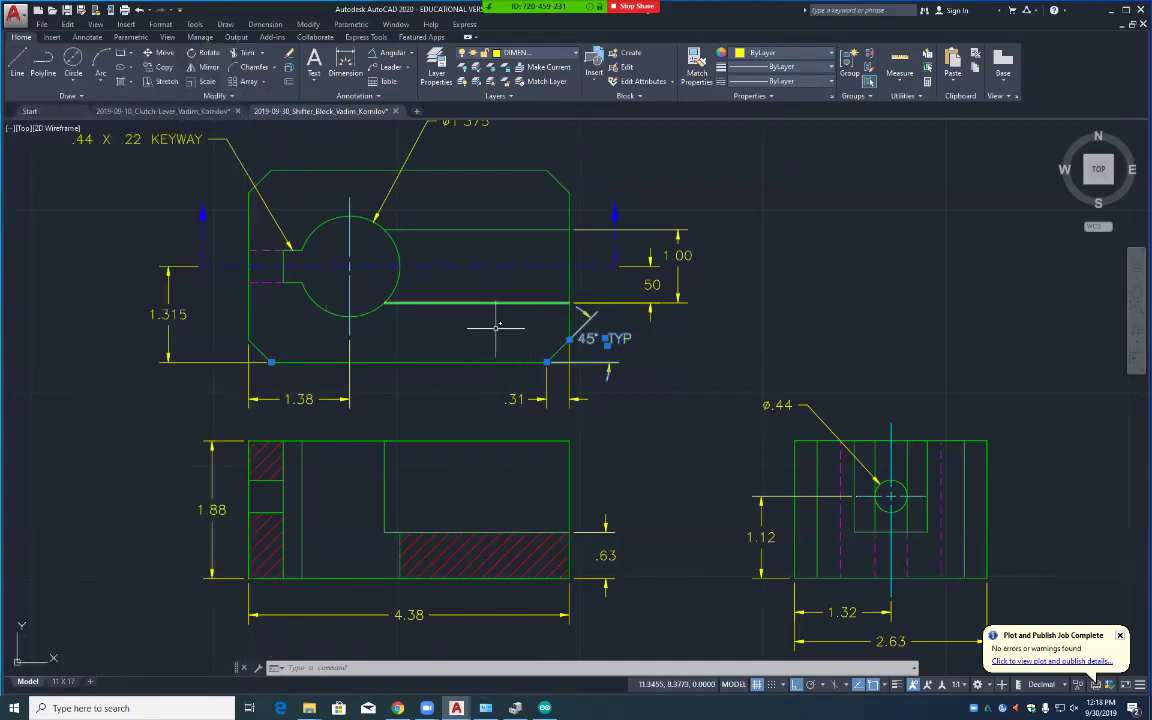
# Step: Erase the angular and .31 linear dimensions from the top view's lower-right chamfer
pyautogui.click(632, 375)
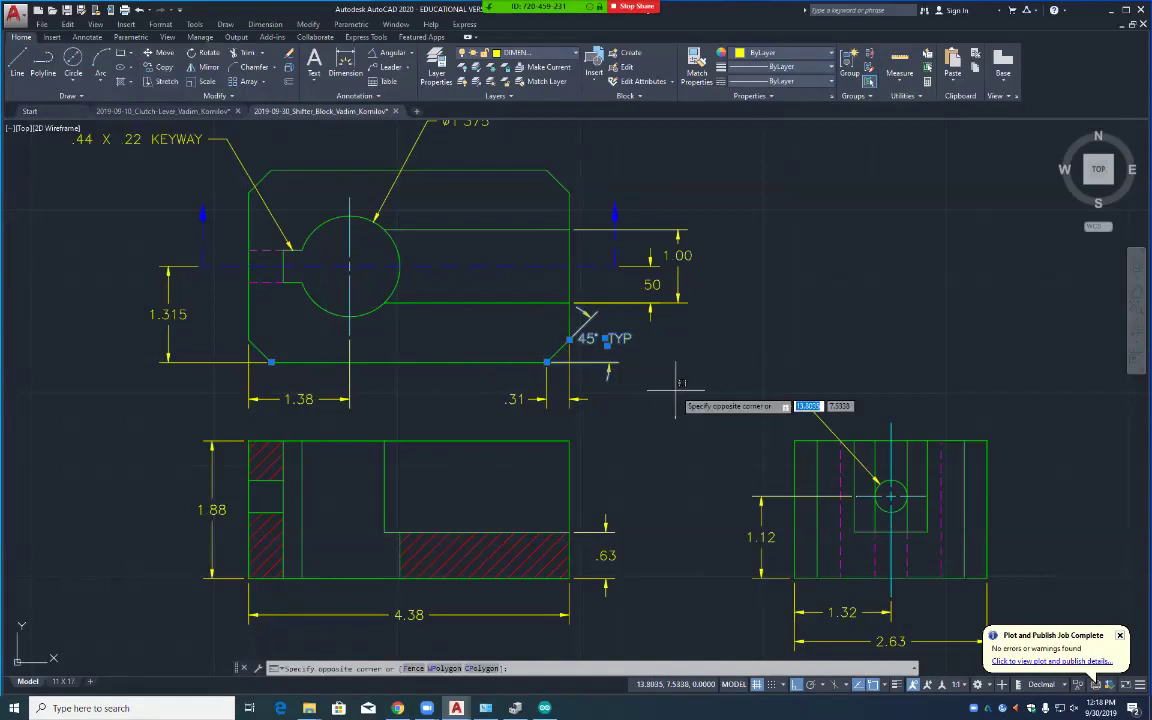
pyautogui.press('Escape')
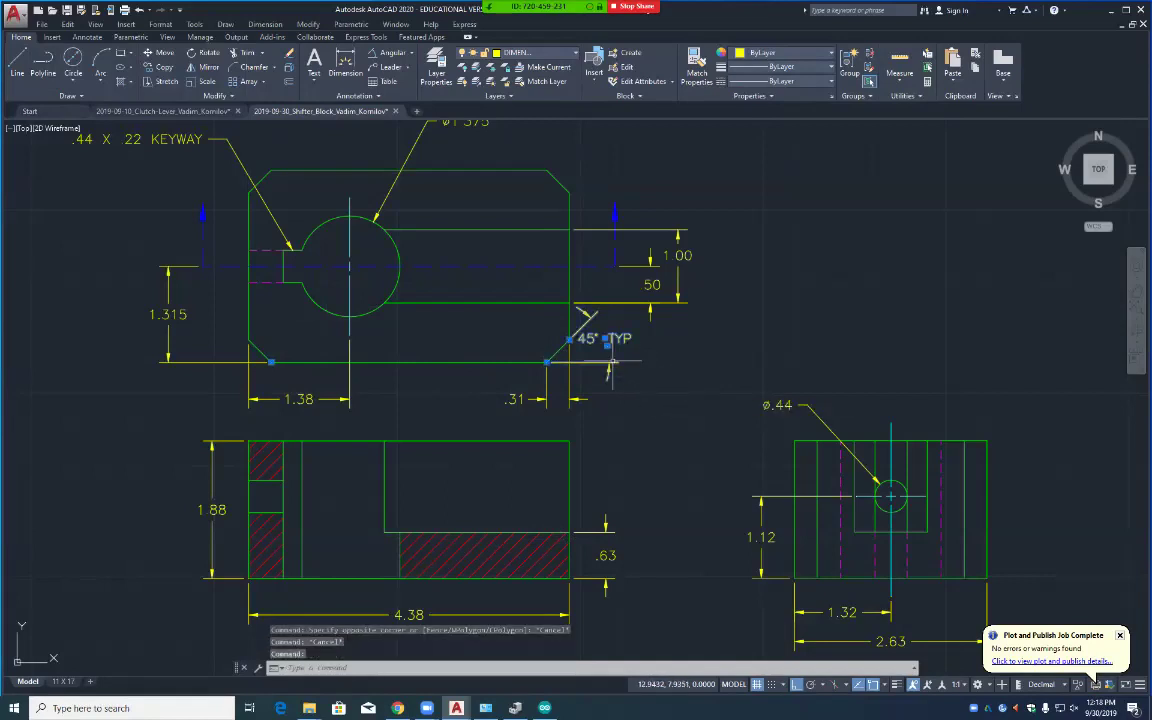
pyautogui.press('Delete')
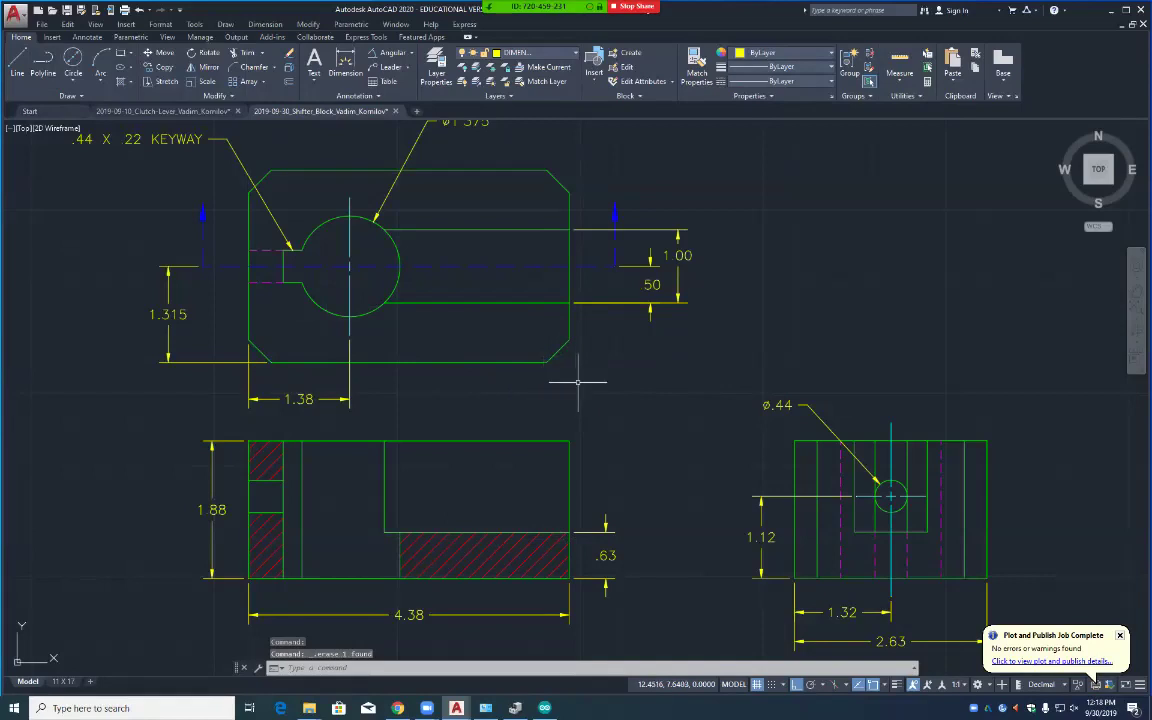
# Step: Add a vertical linear dimension to the top view's upper-right chamfer, placing it .5 to the right of the view
pyautogui.moveTo(617, 334); pyautogui.dragTo(623, 436, button='middle')
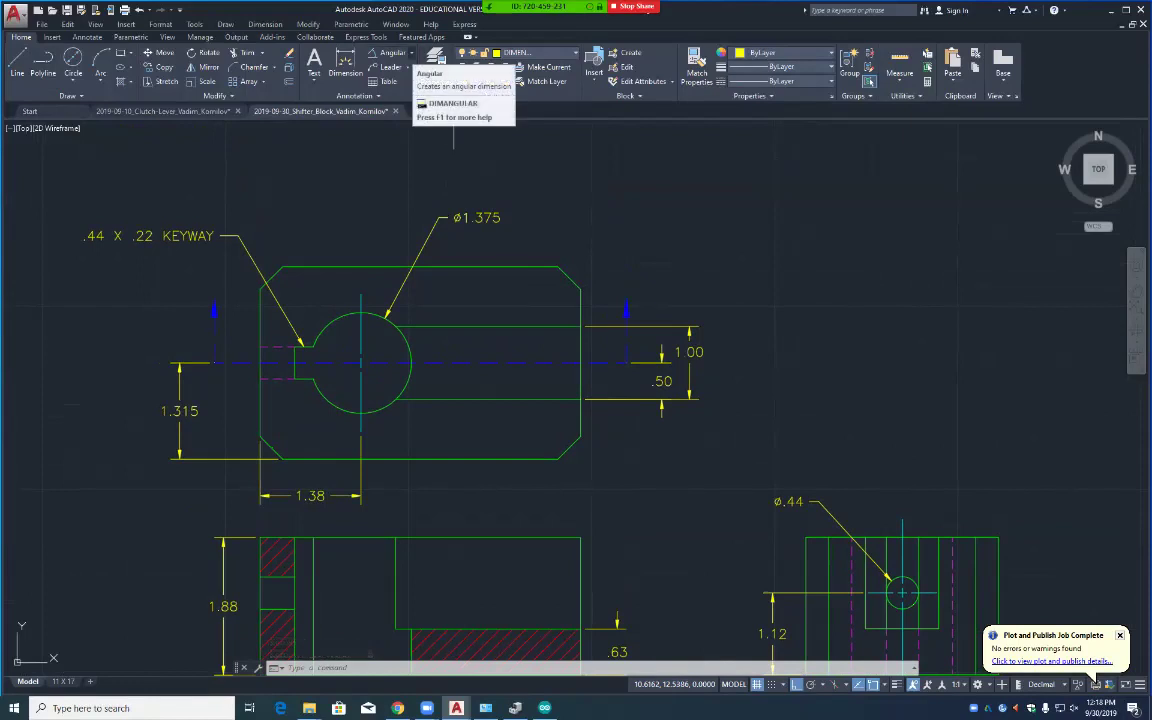
pyautogui.click(411, 52)
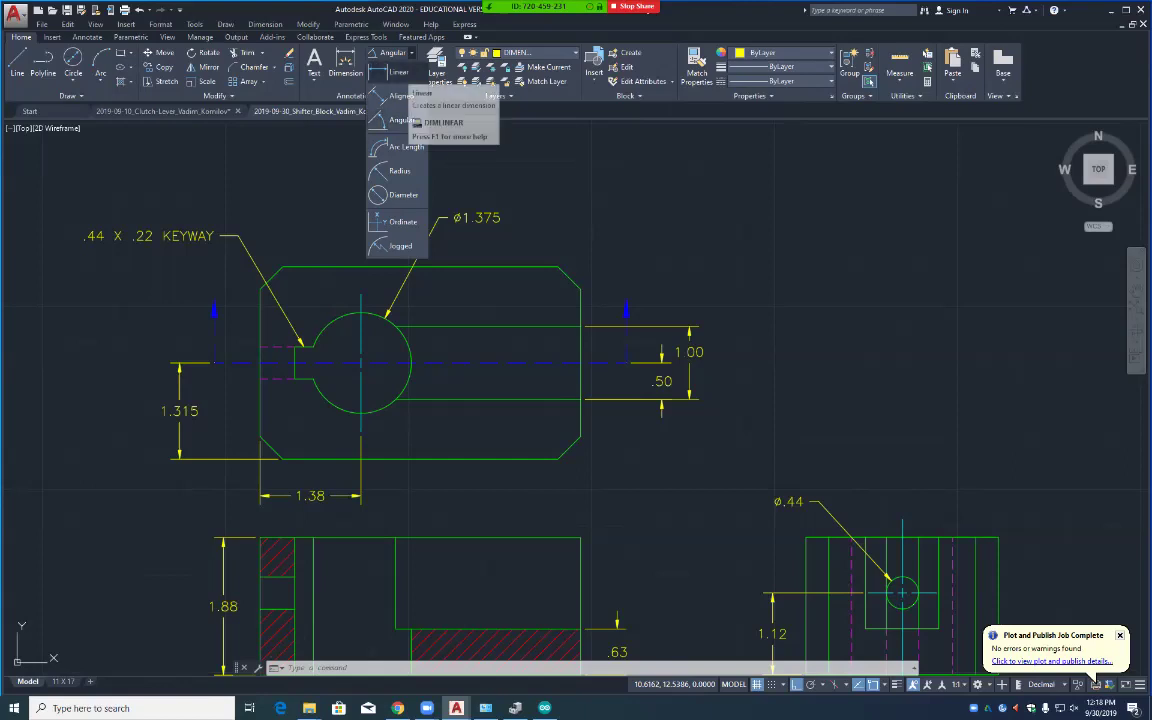
pyautogui.click(398, 72)
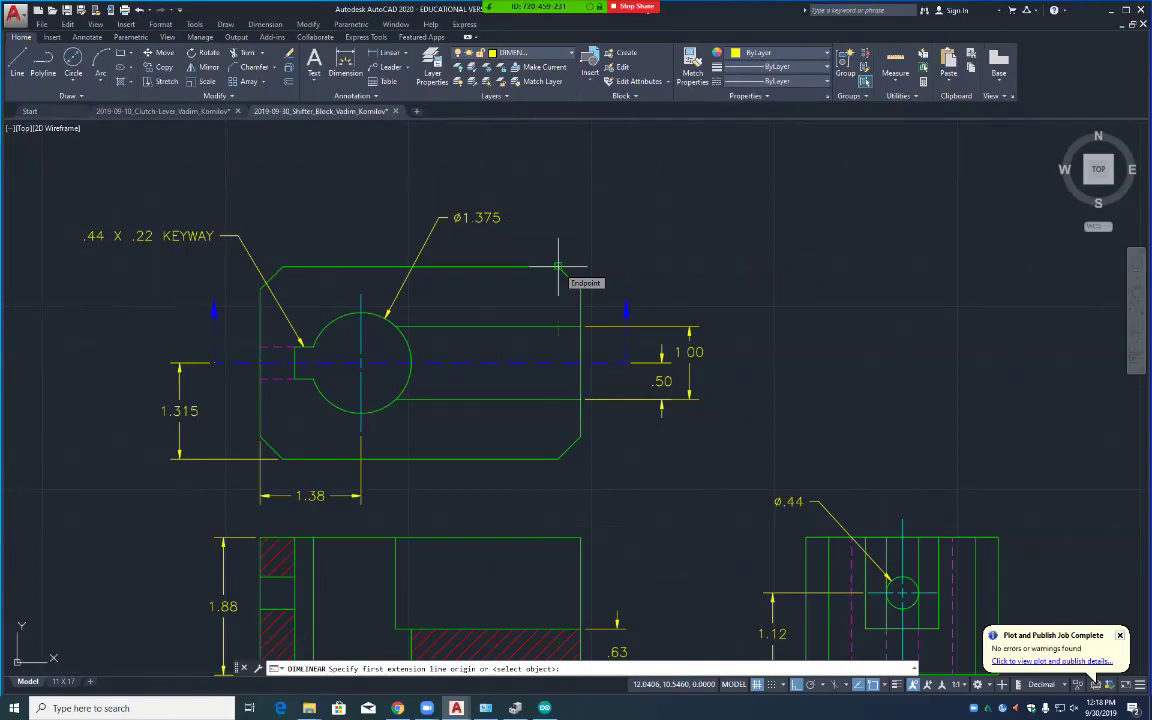
pyautogui.click(558, 267)
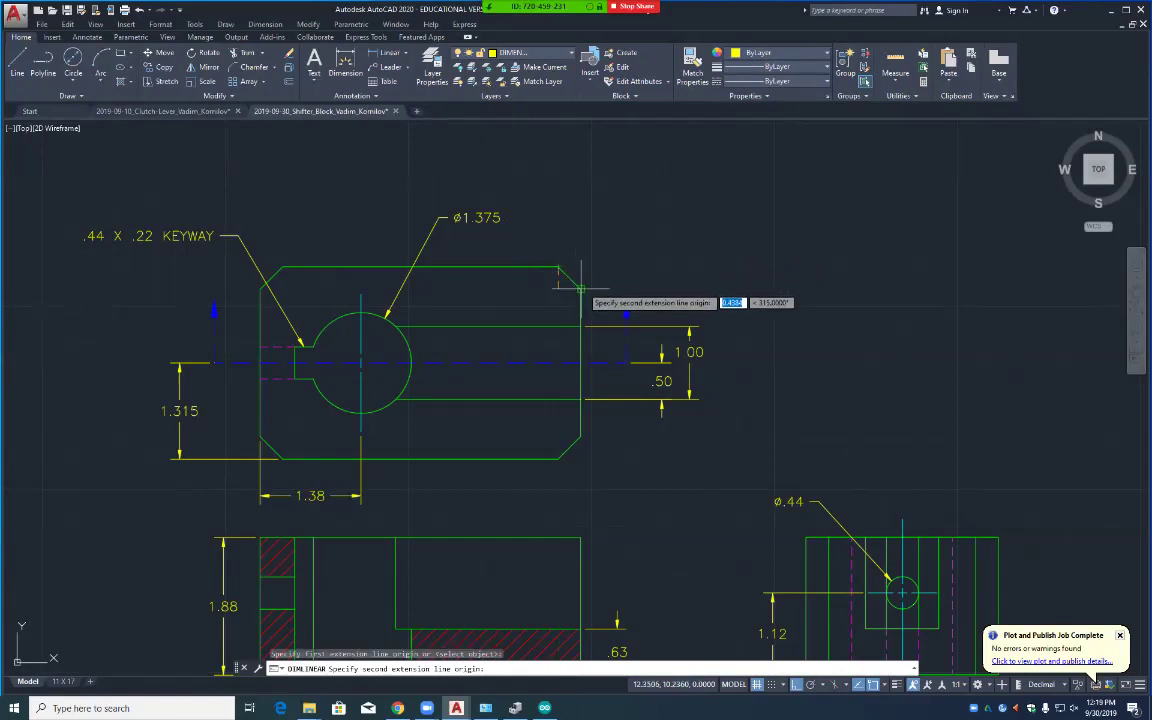
pyautogui.click(580, 289)
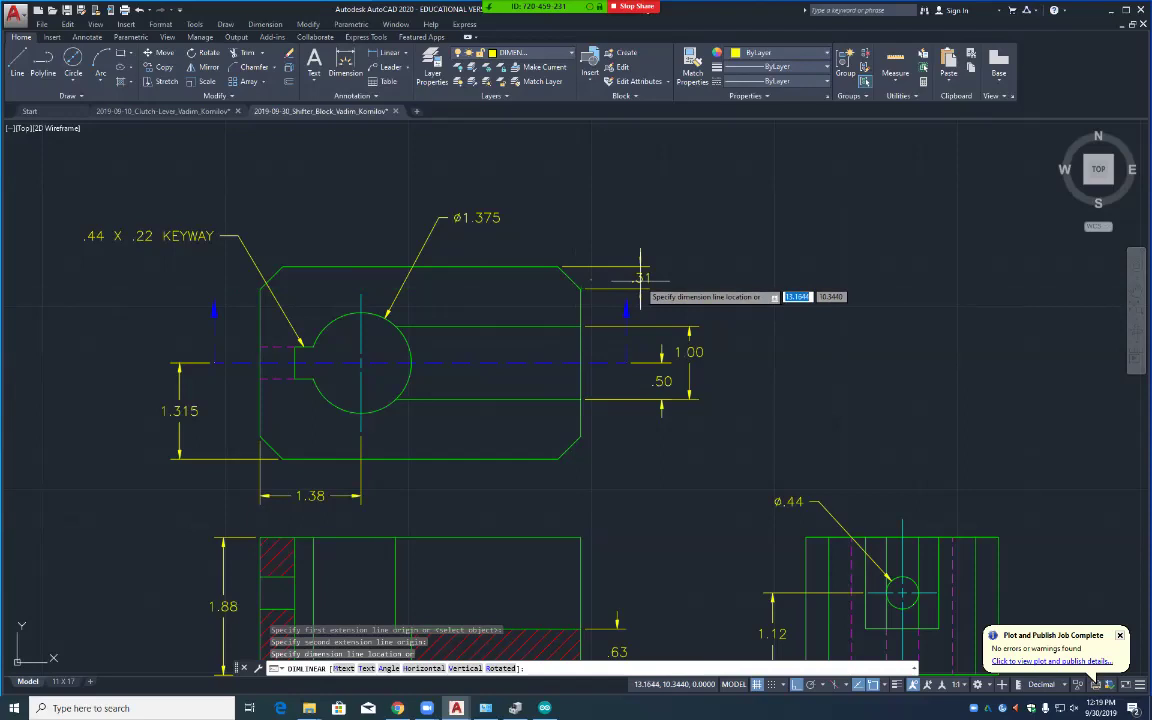
pyautogui.write('.5')
pyautogui.press('Return')
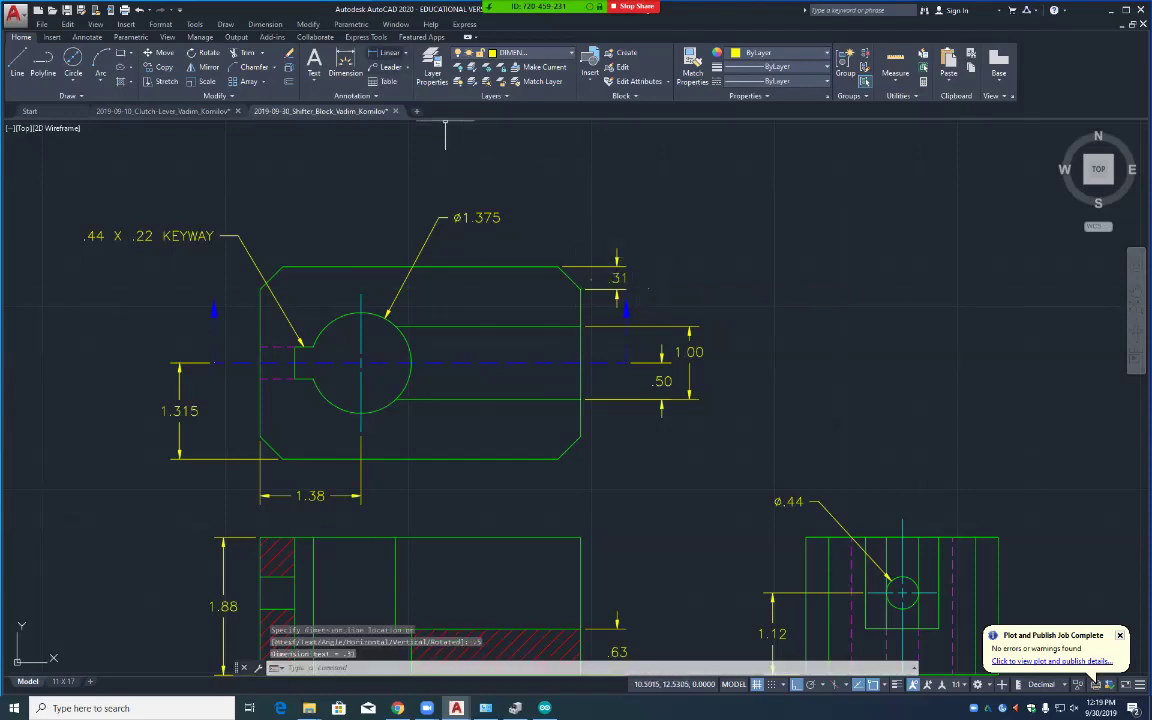
# Step: Add an angular dimension between the top view's right edge and its upper-right chamfer, placed above the corner
pyautogui.click(392, 52)
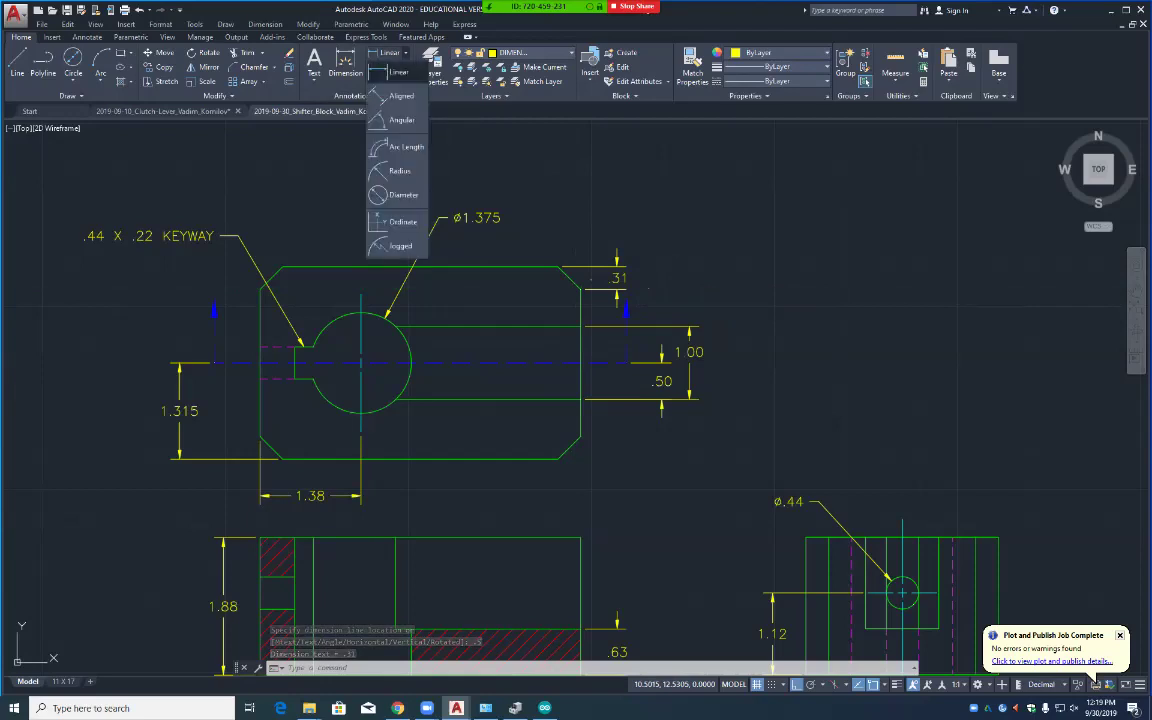
pyautogui.click(572, 281)
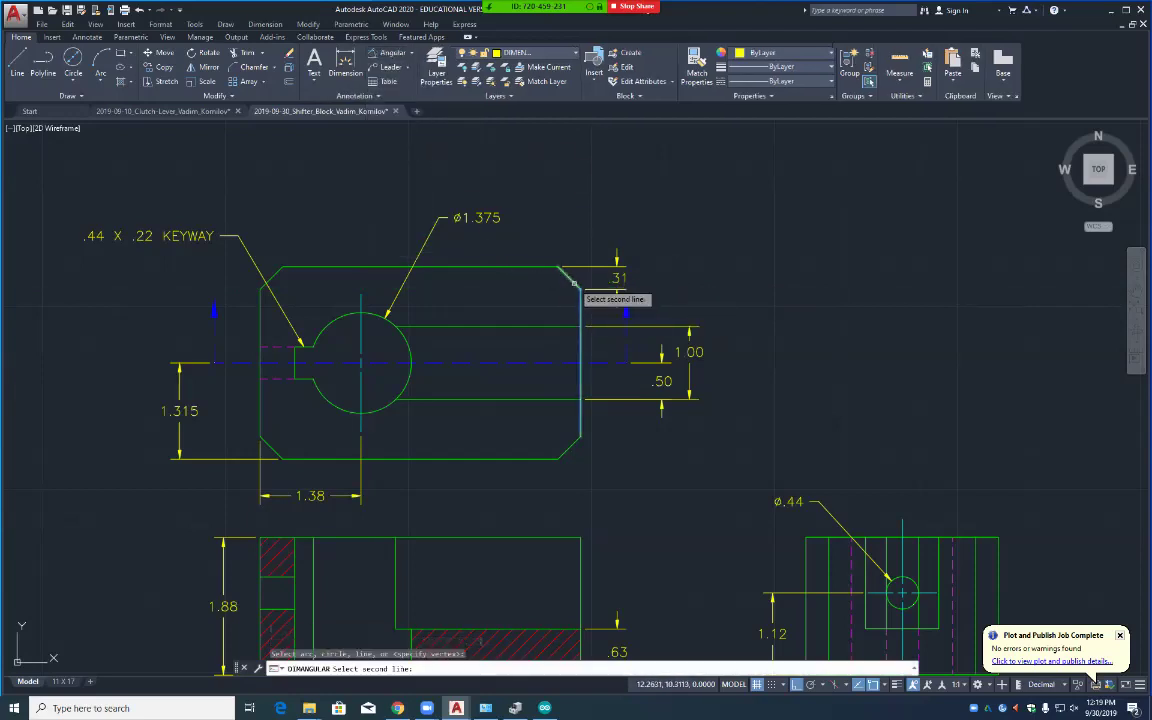
pyautogui.click(575, 285)
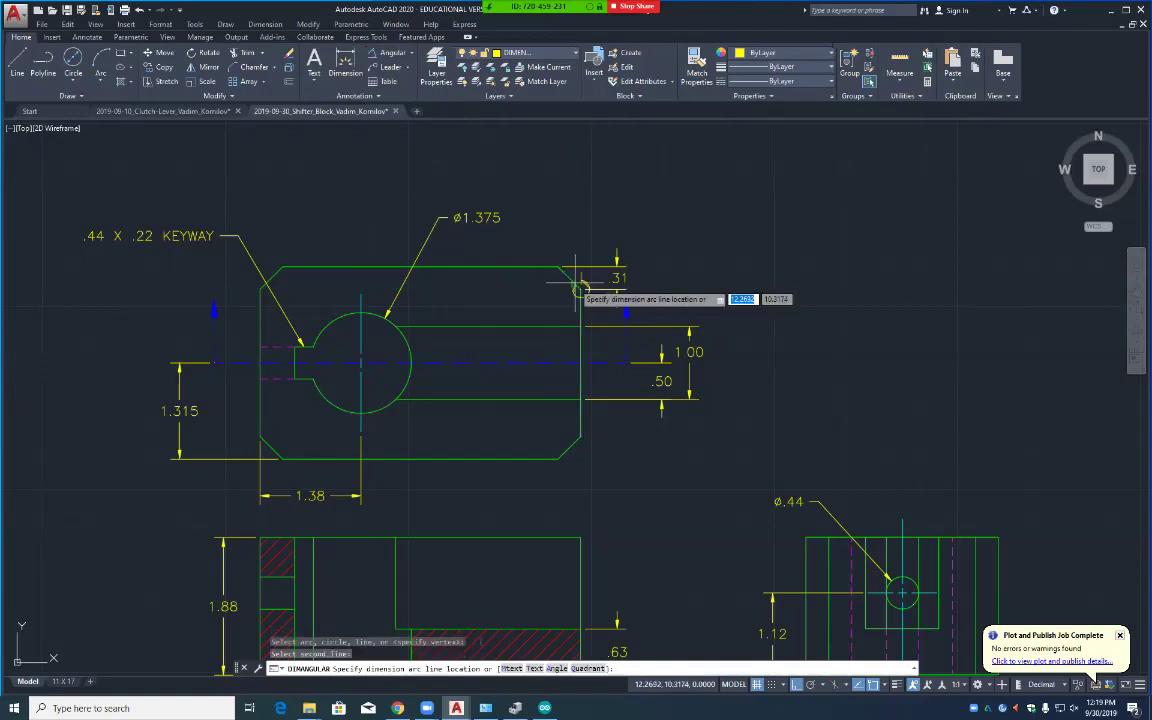
pyautogui.click(541, 217)
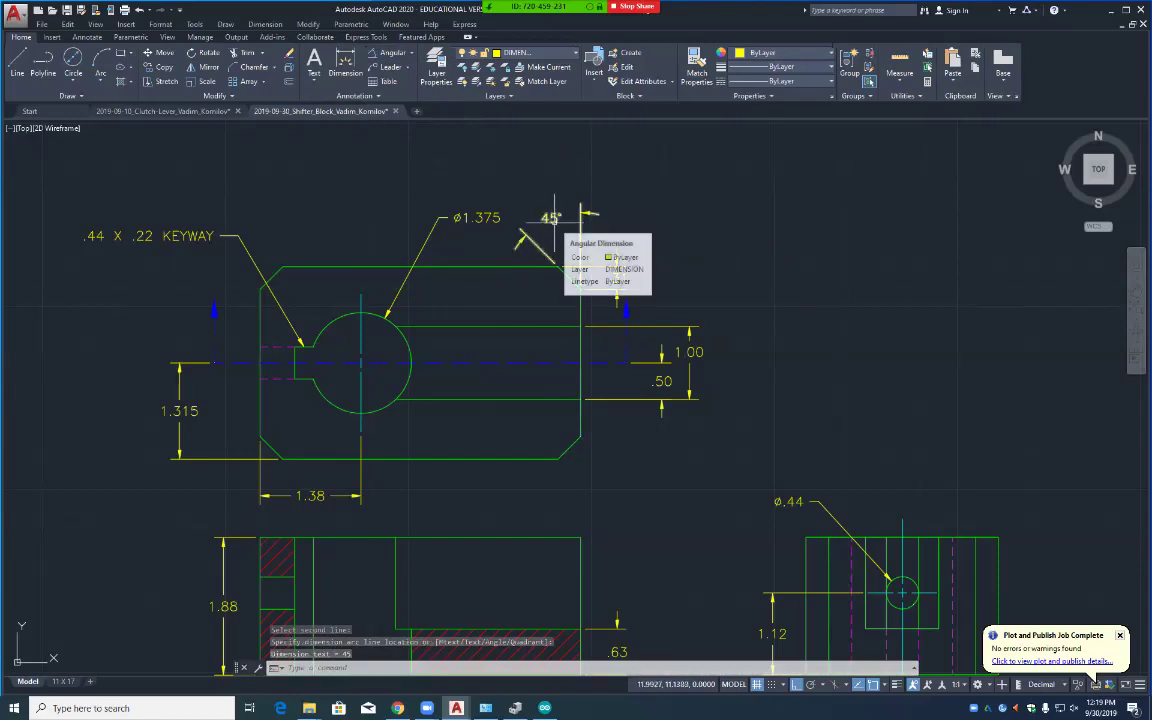
# Step: Move the bore's diameter dimension text about .7 to the left, away from the chamfer's angular dimension
pyautogui.click(458, 217)
pyautogui.click(459, 217)
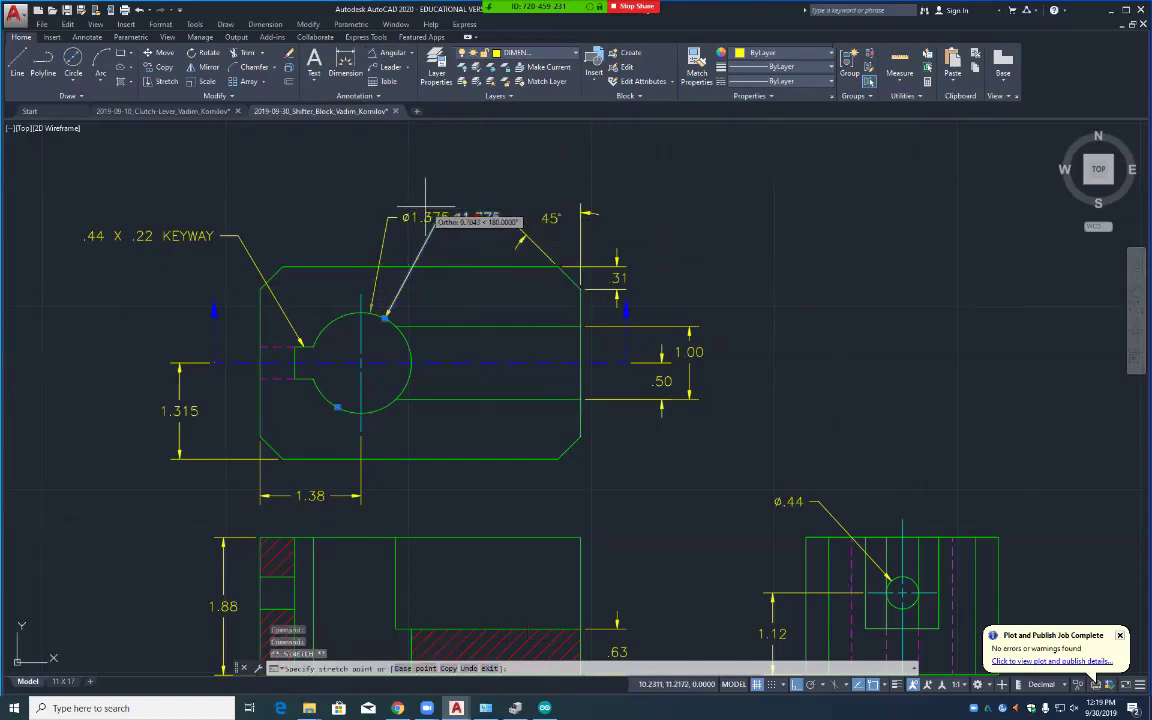
pyautogui.click(424, 209)
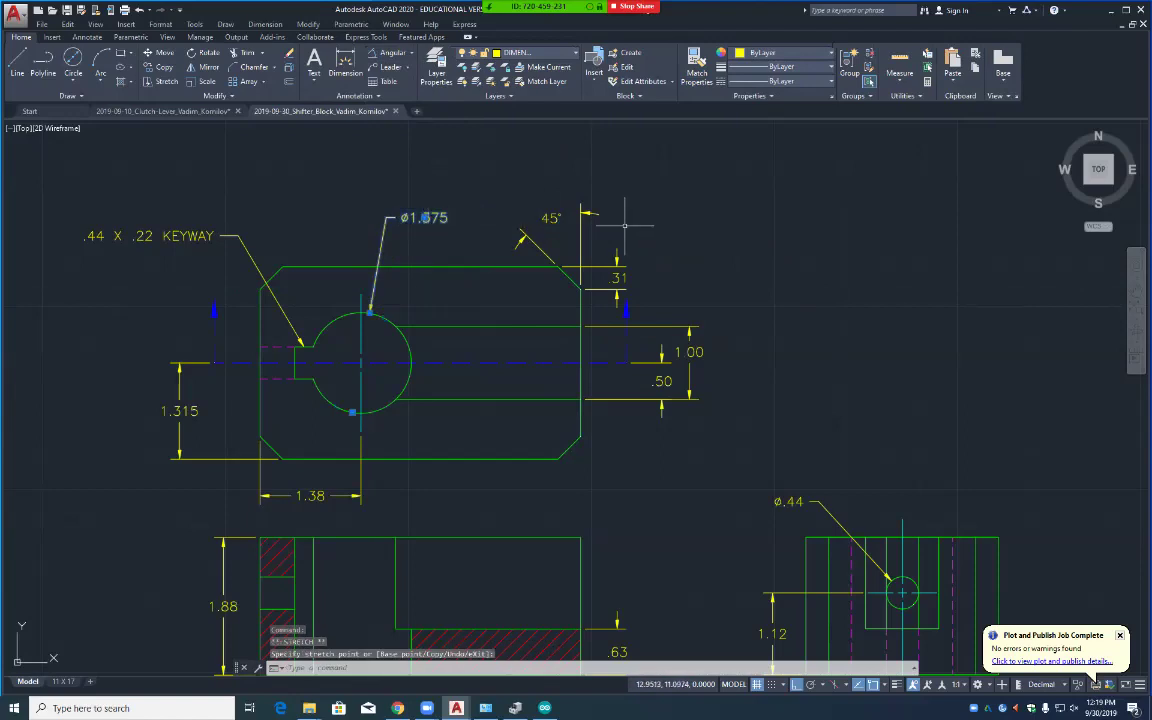
pyautogui.press('Escape')
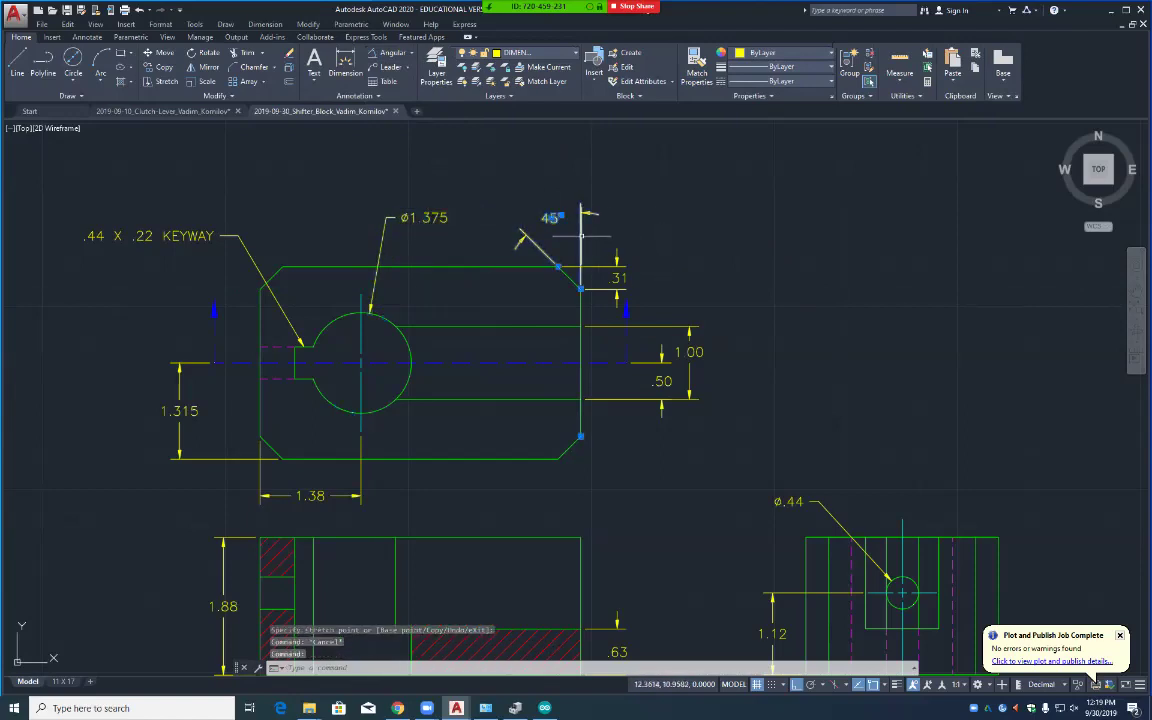
# Step: Move the upper-right chamfer's angular dimension about .25 higher above the top view
pyautogui.click(553, 222)
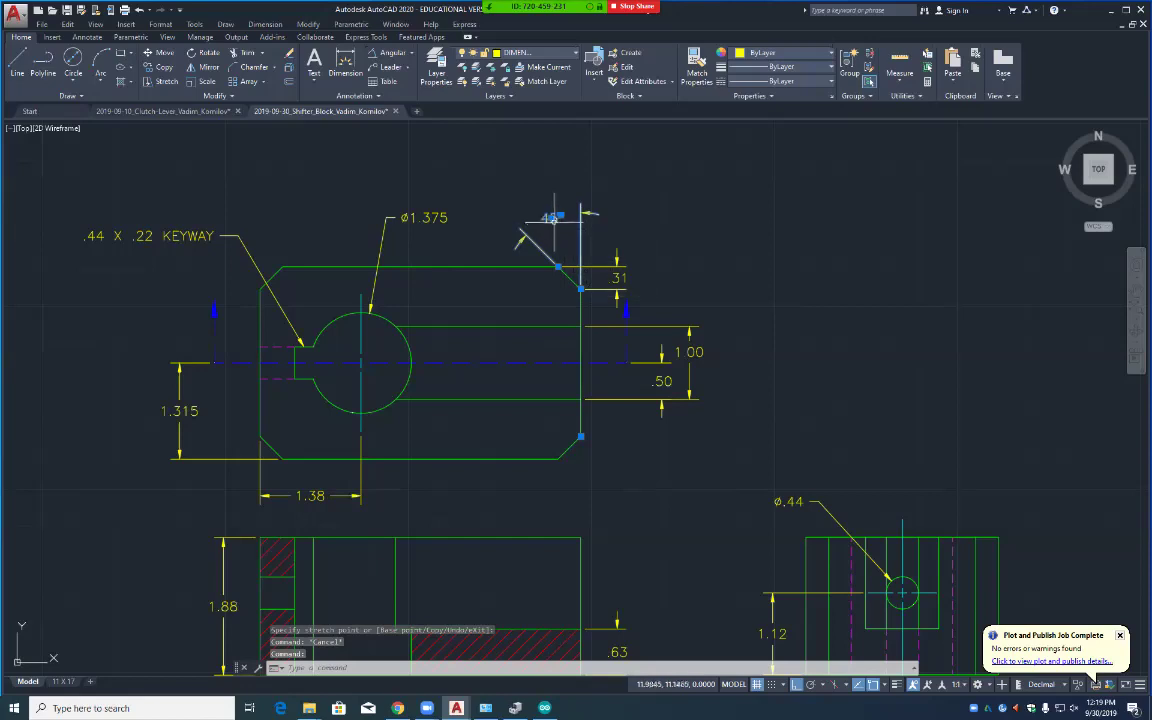
pyautogui.click(551, 218)
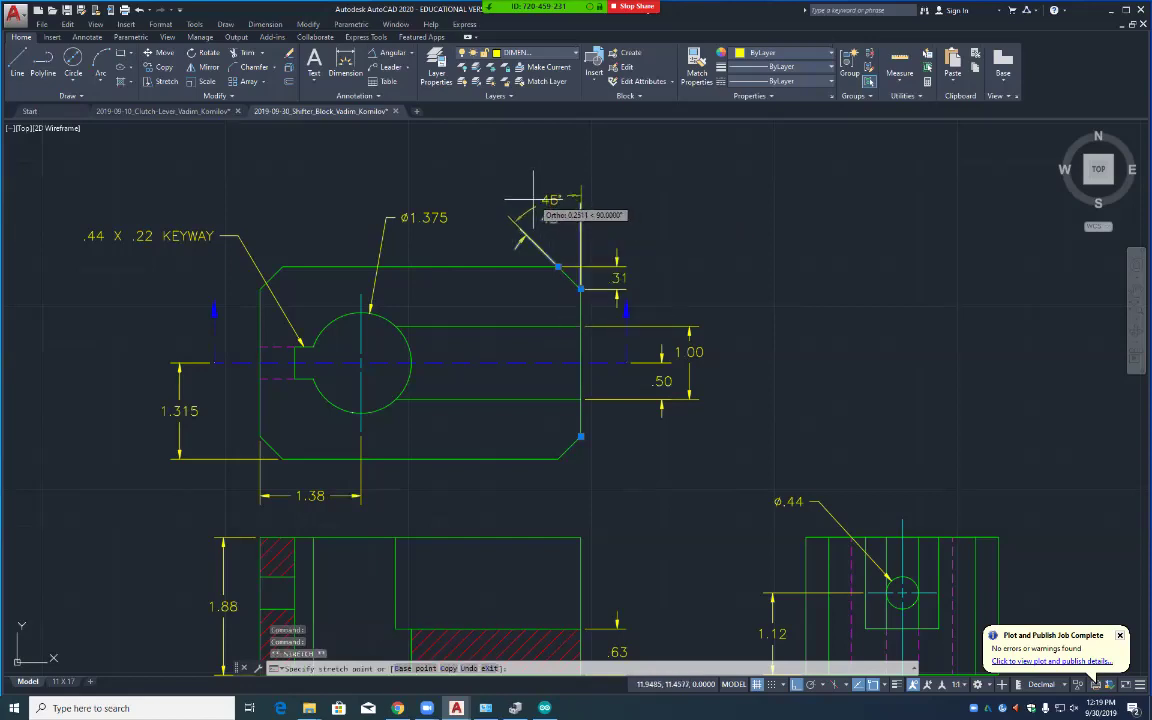
pyautogui.click(535, 200)
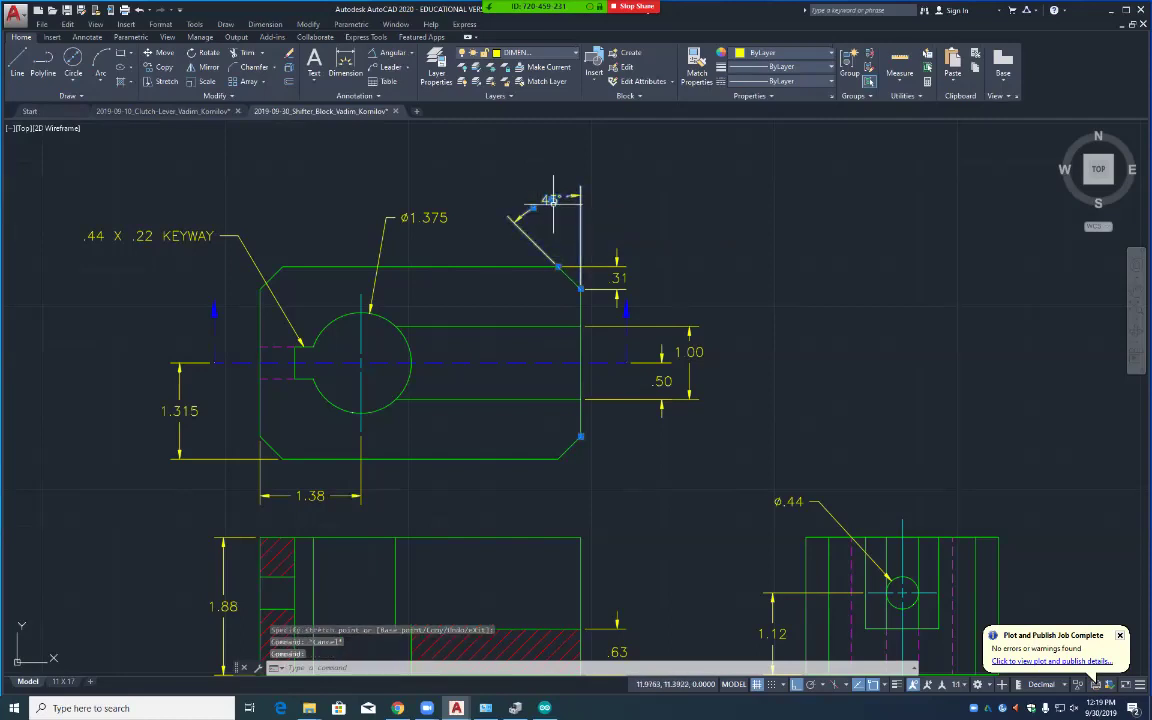
# Step: Append TYP to the upper-right chamfer's angular dimension text and save the text change
pyautogui.doubleClick(550, 200)
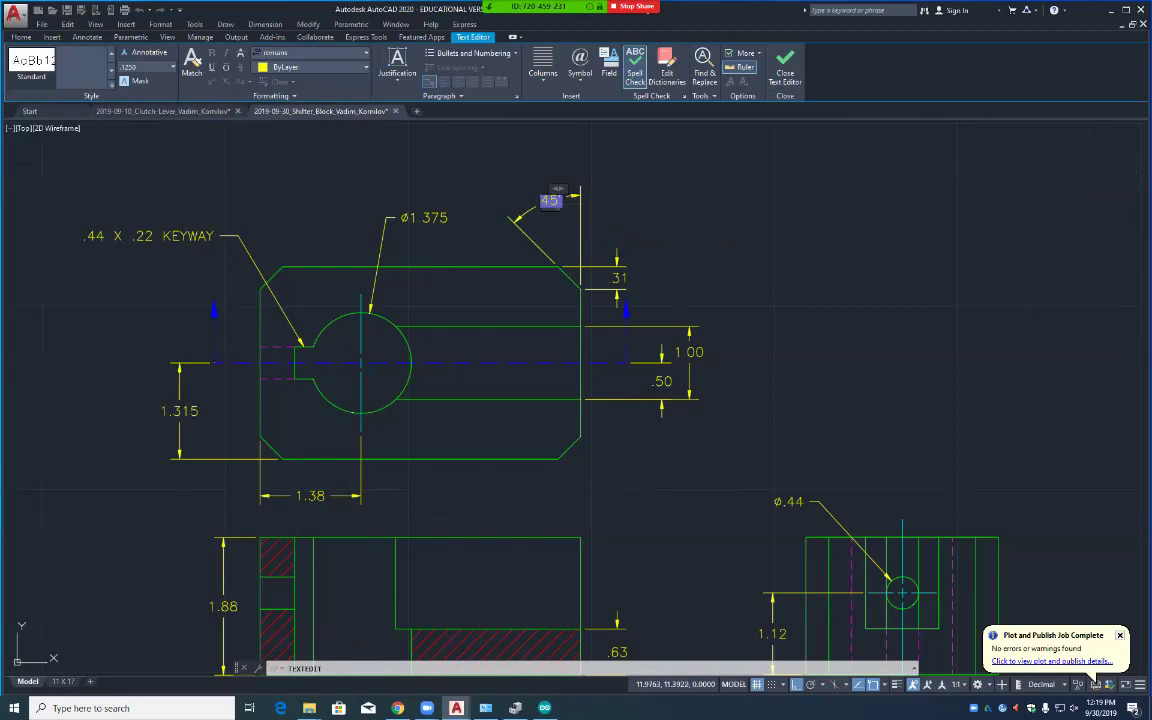
pyautogui.write('TYP')
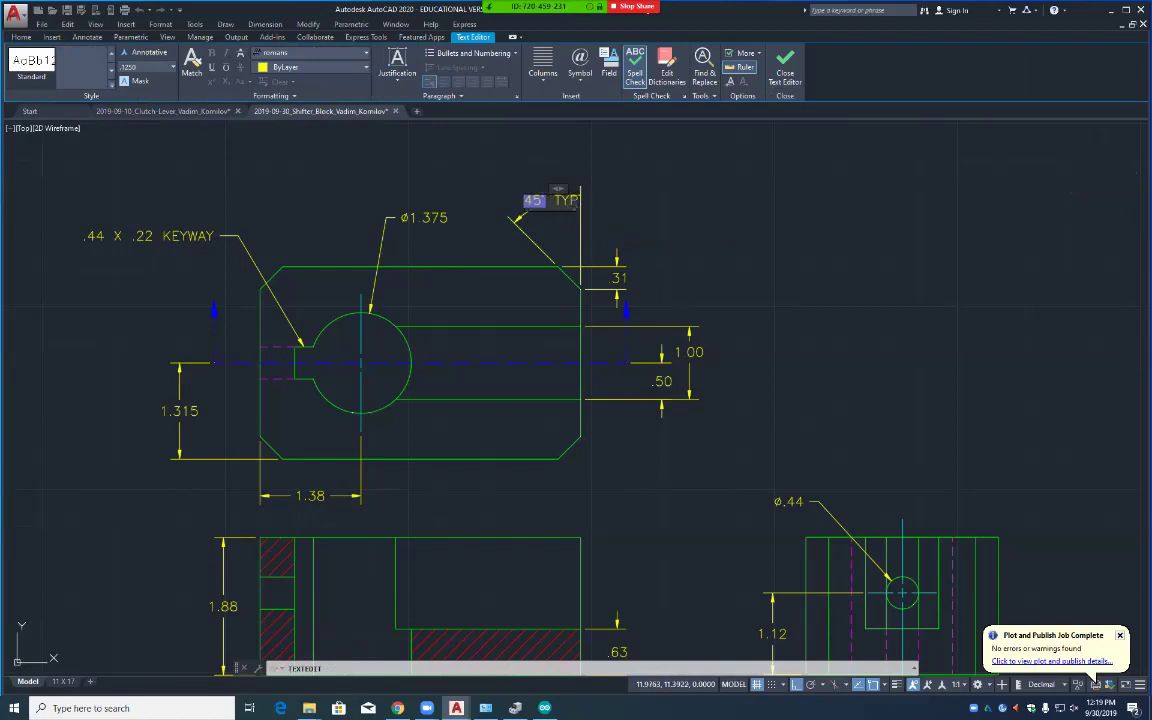
pyautogui.press('Escape')
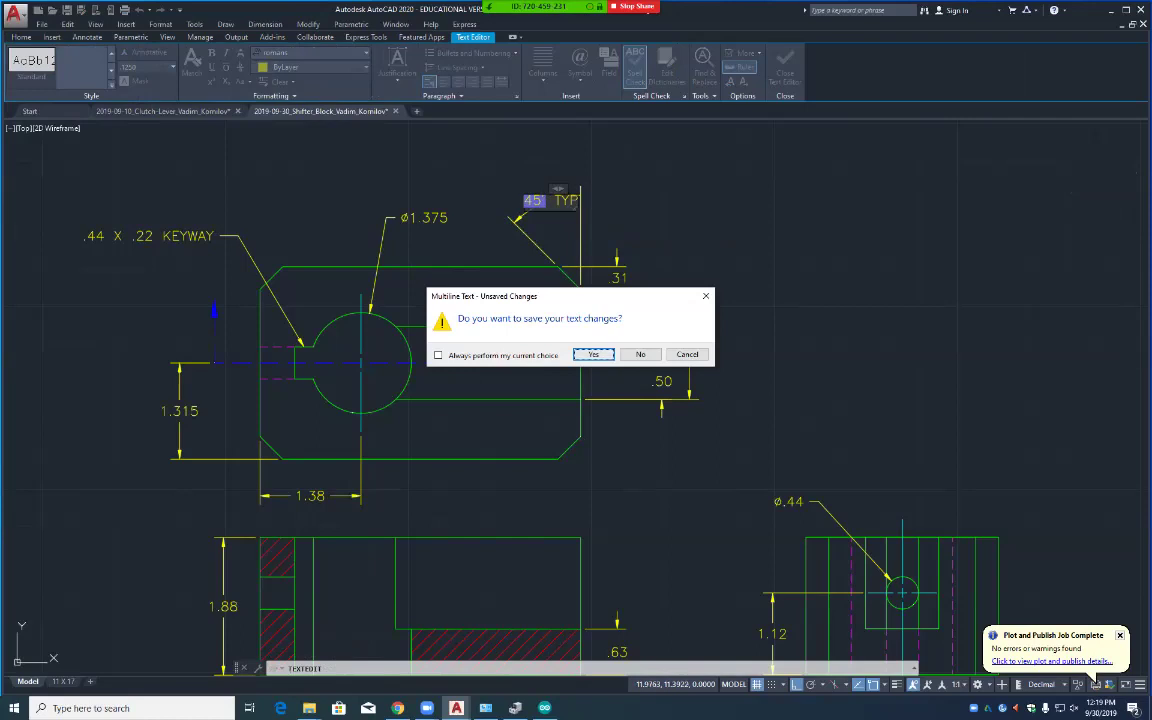
pyautogui.press('Return')
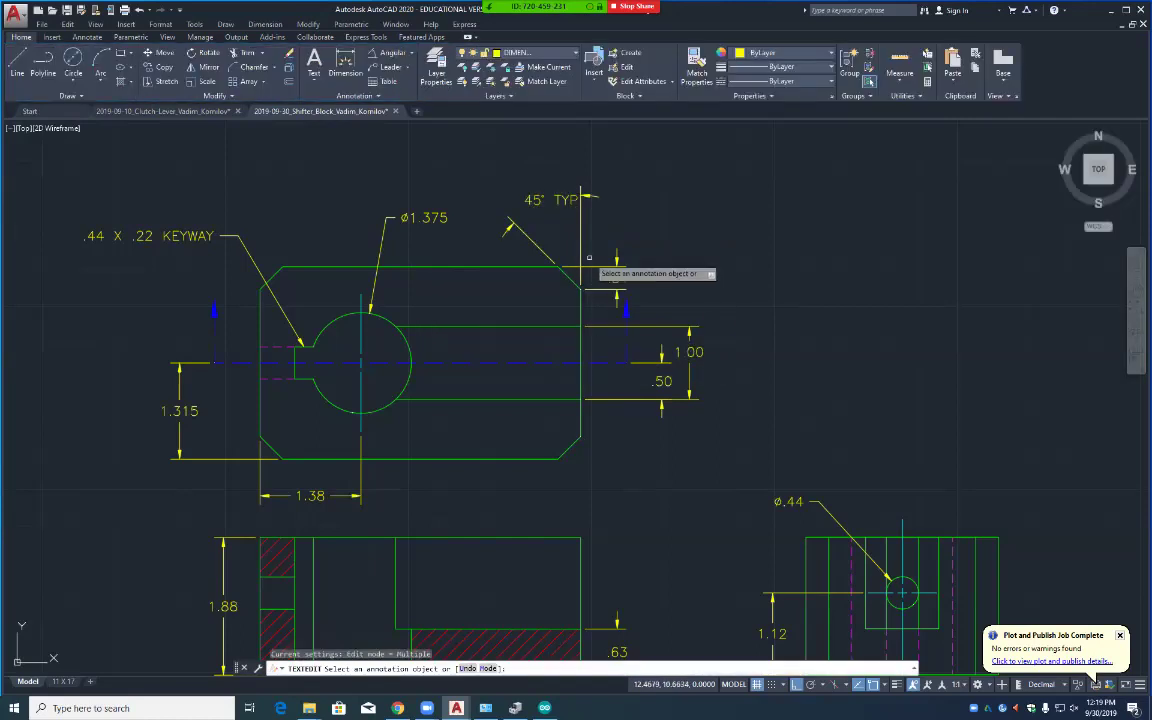
# Step: Remove TYP from the upper-right chamfer's angular dimension text, prefix it with 4X instead, and save the text change
pyautogui.click(580, 198)
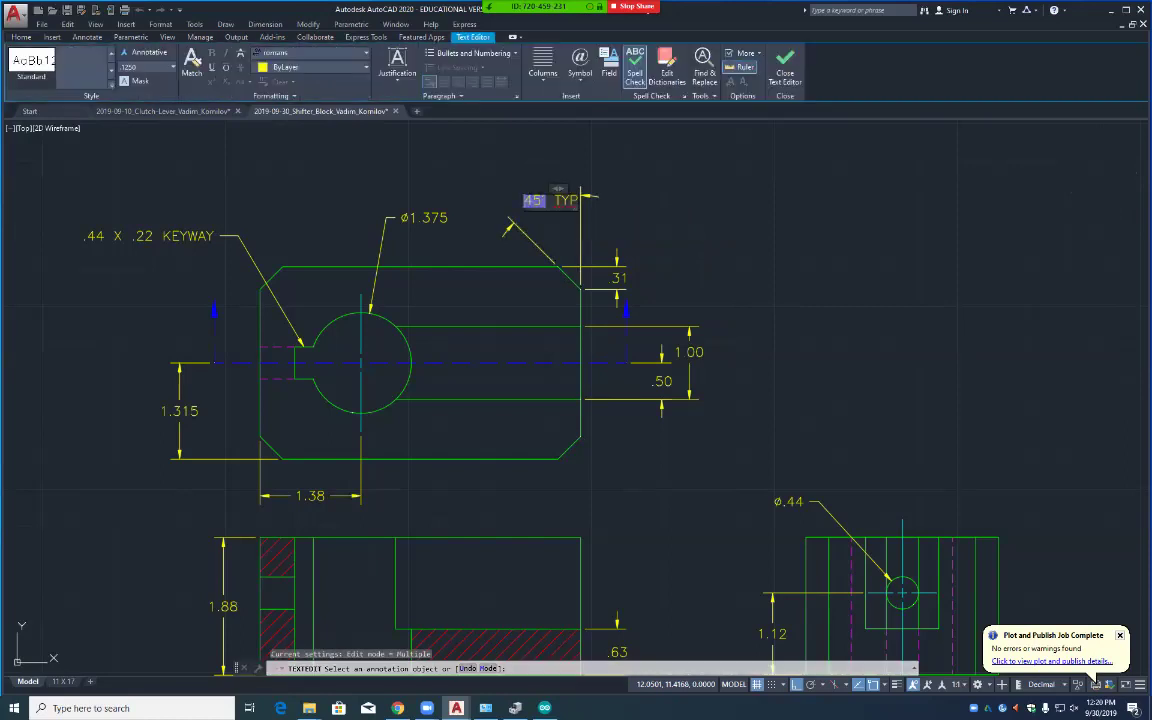
pyautogui.press('Delete')
pyautogui.press('Delete')
pyautogui.press('Delete')
pyautogui.press('Delete')
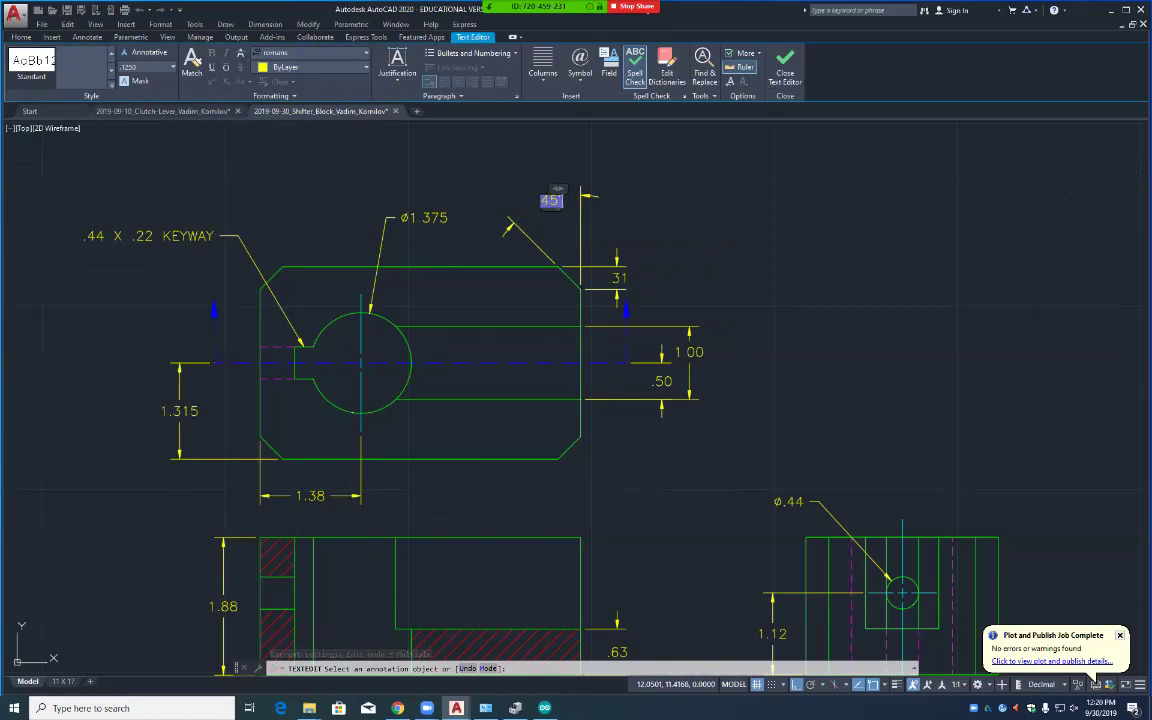
pyautogui.press('Home')
pyautogui.write('4')
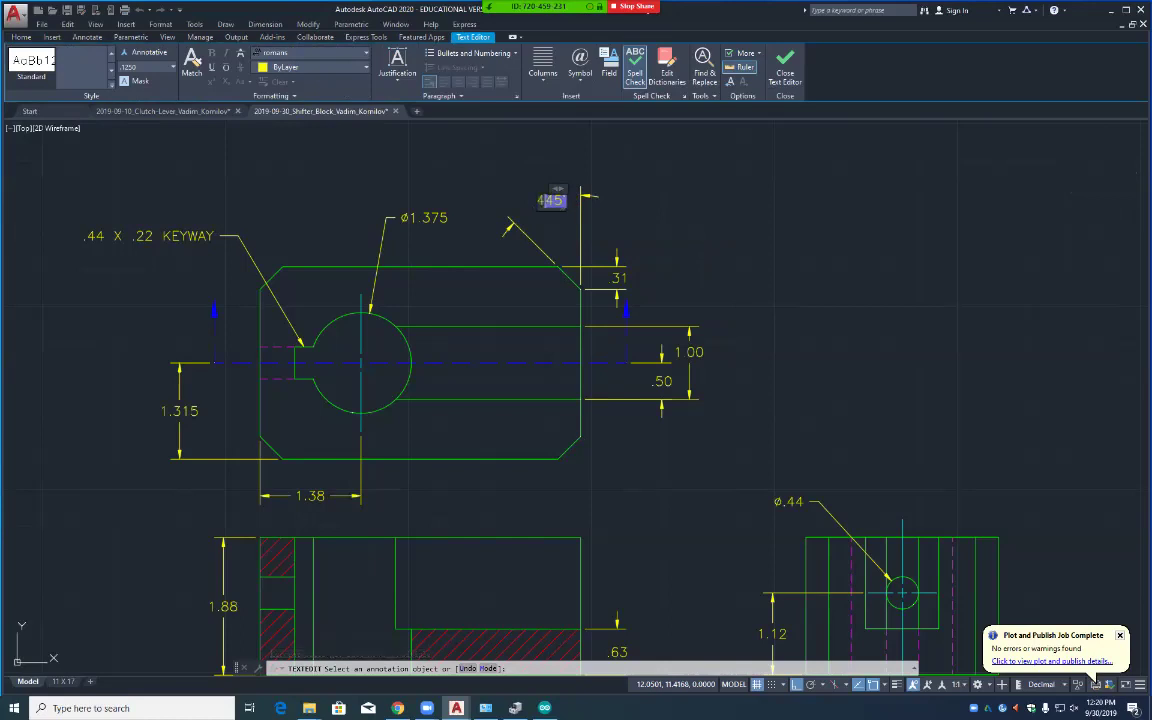
pyautogui.write('x')
pyautogui.press('BackSpace')
pyautogui.write('X')
pyautogui.press('Escape')
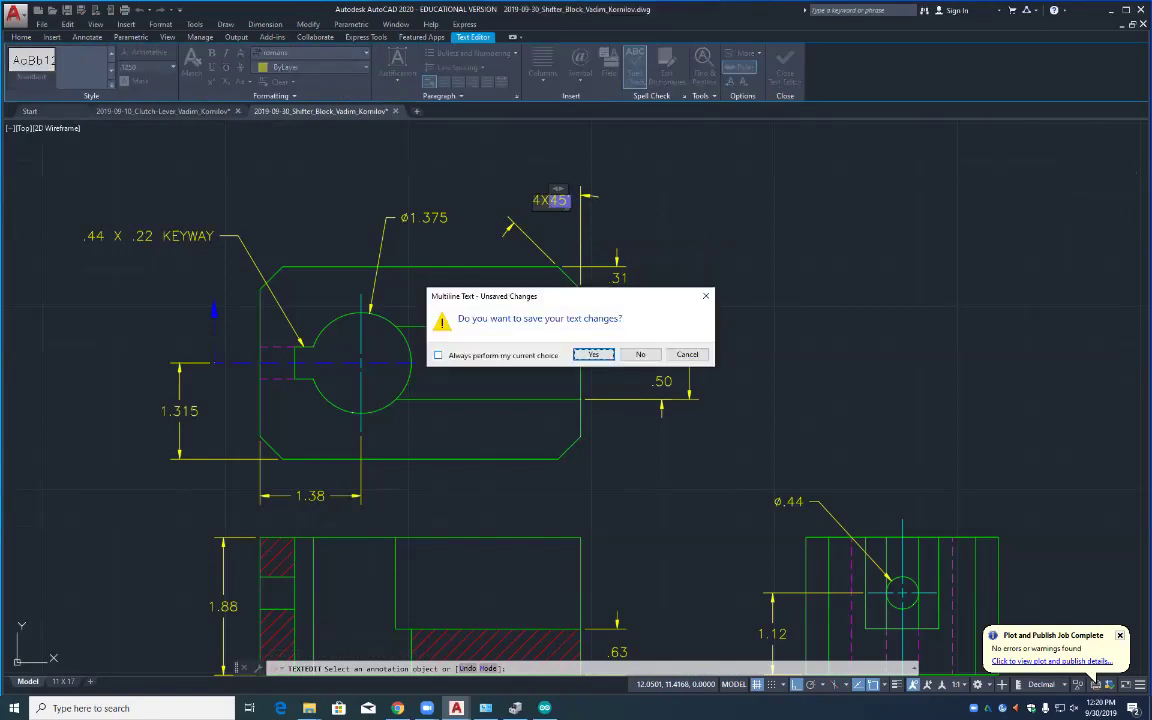
pyautogui.click(594, 354)
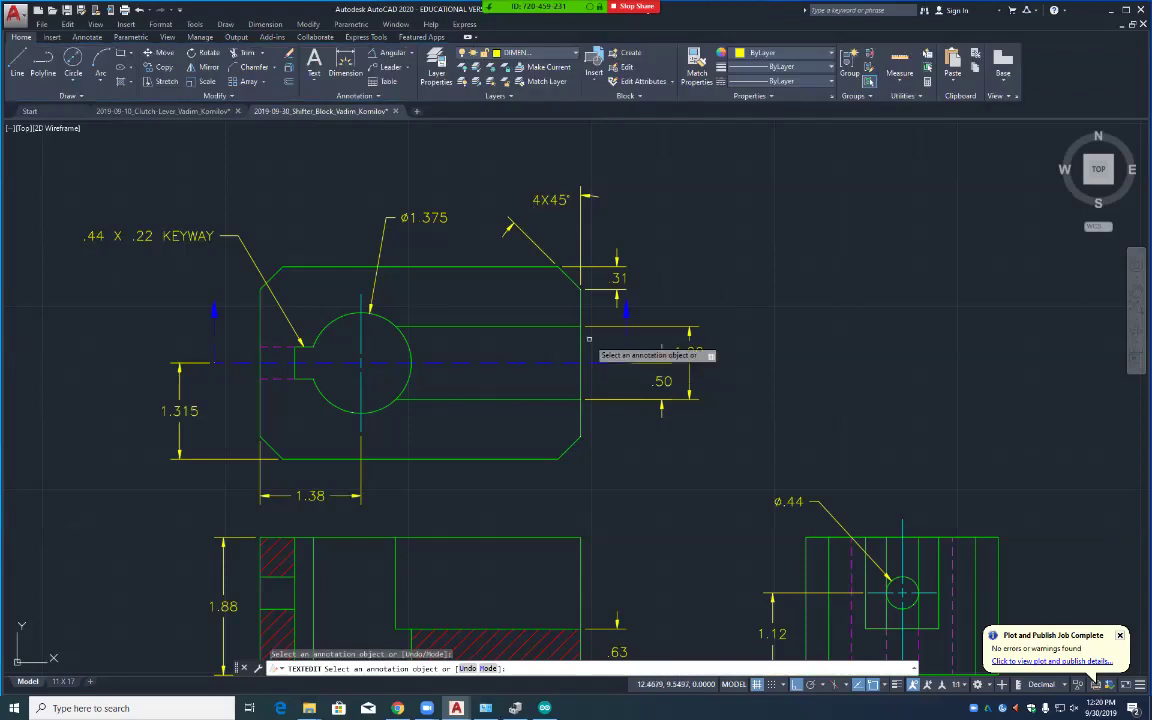
pyautogui.click(550, 200)
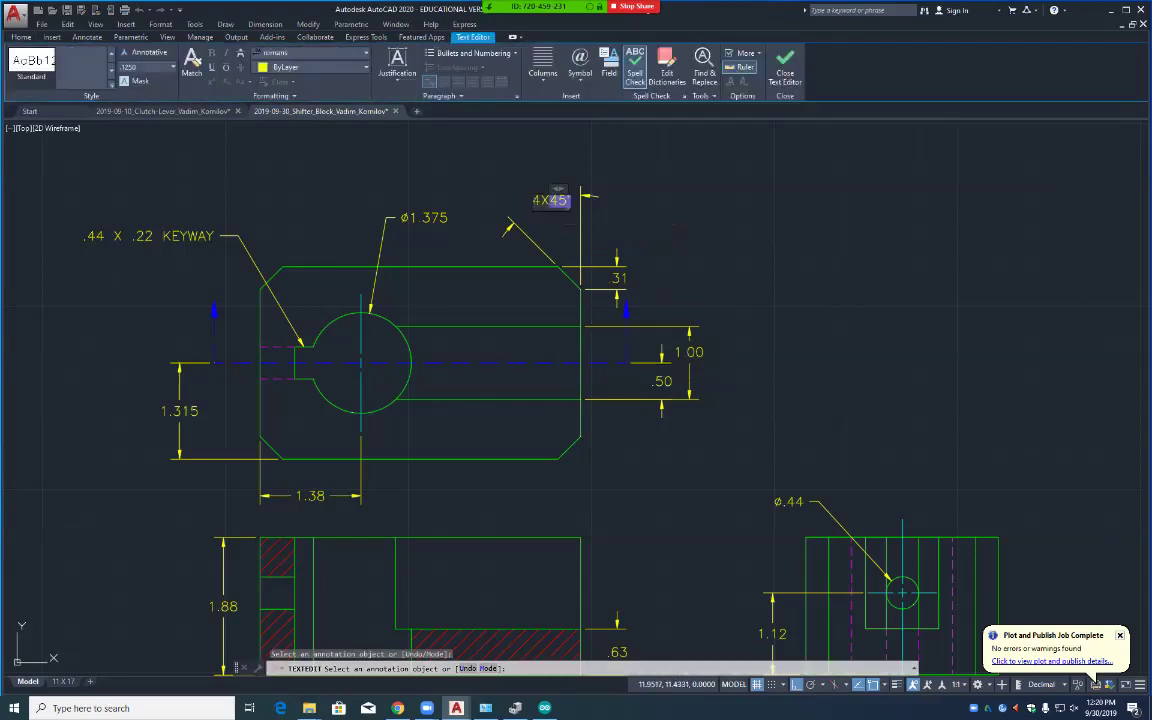
pyautogui.press('Escape')
pyautogui.press('Escape')
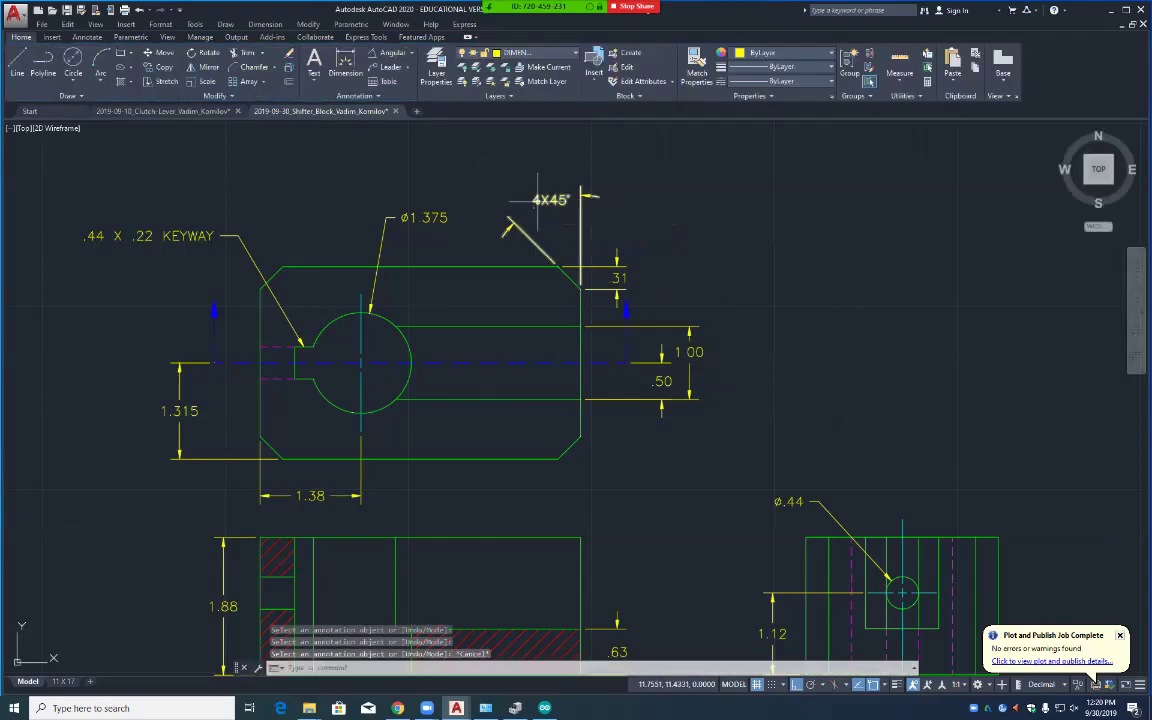
# Step: Set the text offset of the upper-right chamfer's angular dimension to .03 and save the drawing
pyautogui.click(538, 200)
pyautogui.rightClick(549, 200)
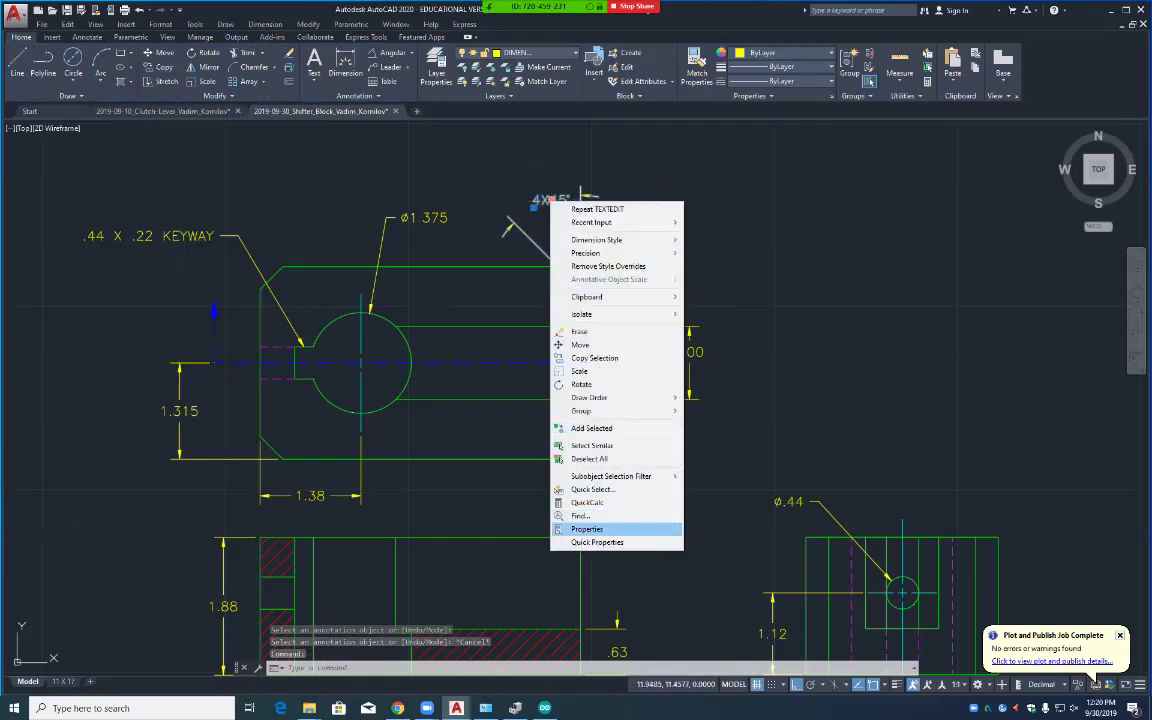
pyautogui.click(590, 529)
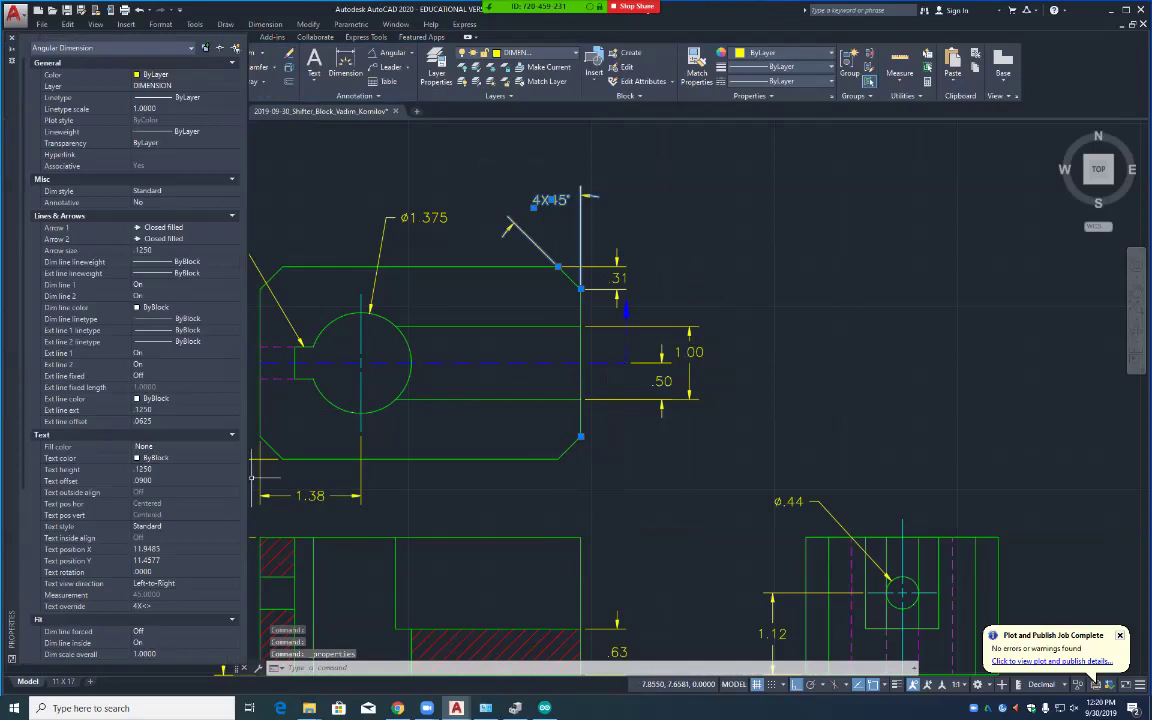
pyautogui.click(165, 481)
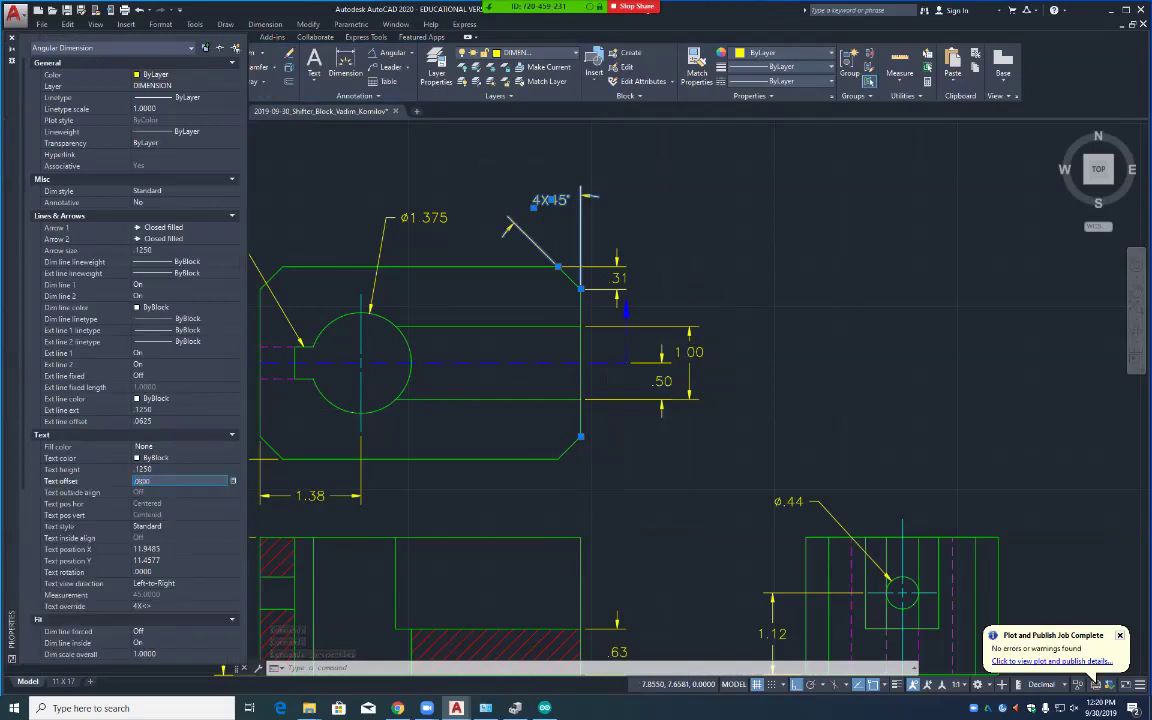
pyautogui.write('.03')
pyautogui.press('Return')
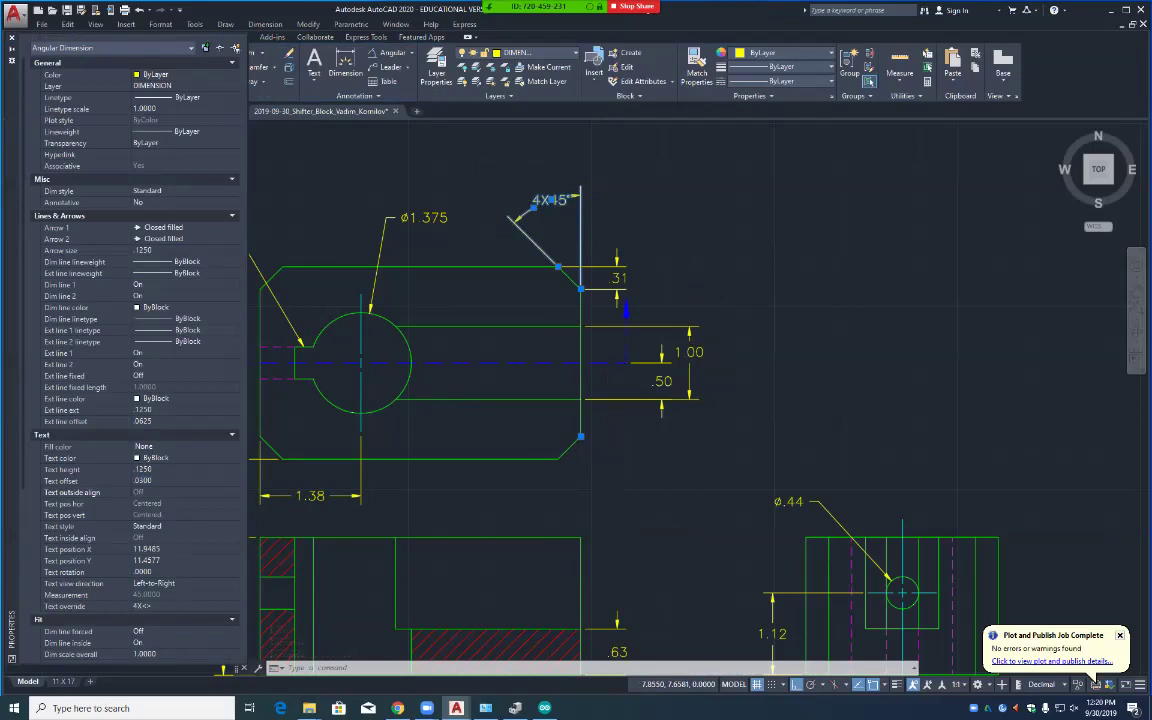
pyautogui.press('Escape')
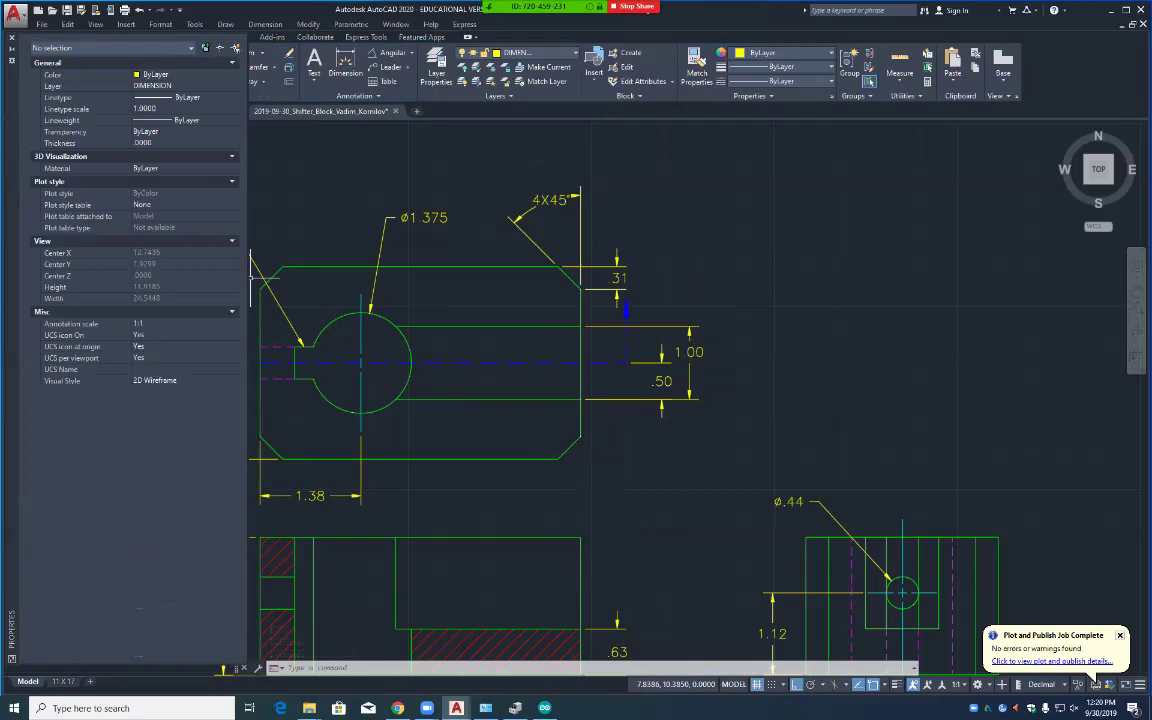
pyautogui.click(11, 38)
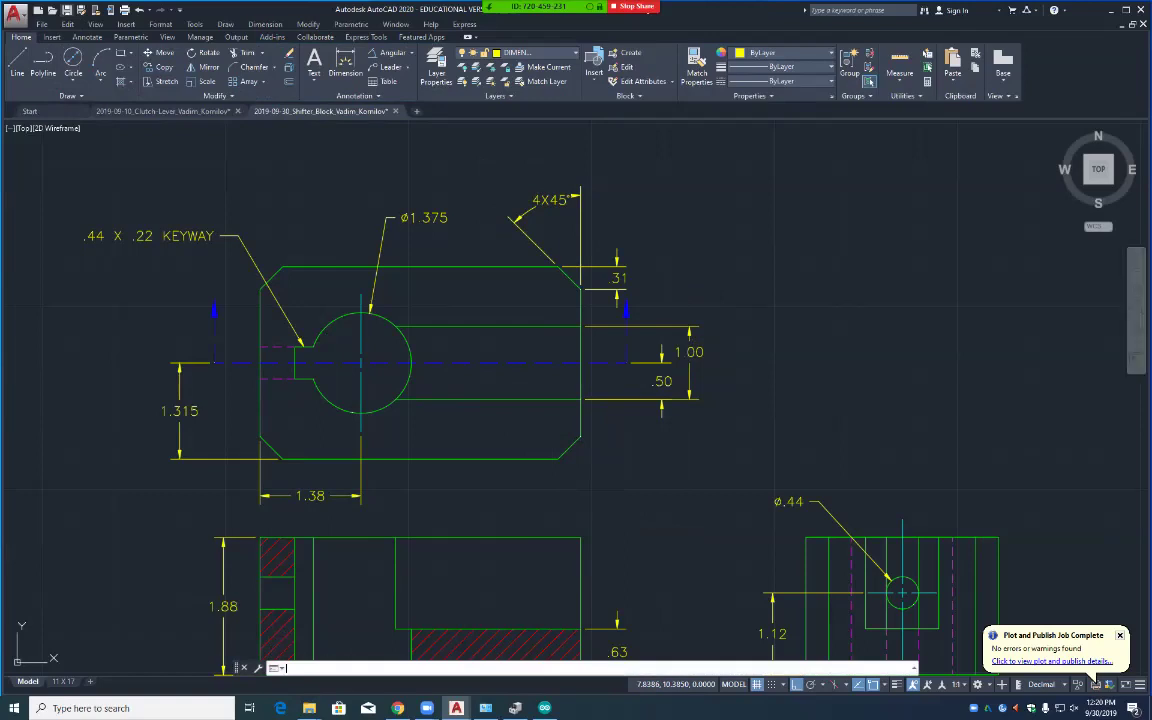
pyautogui.hotkey('ctrl', 's')
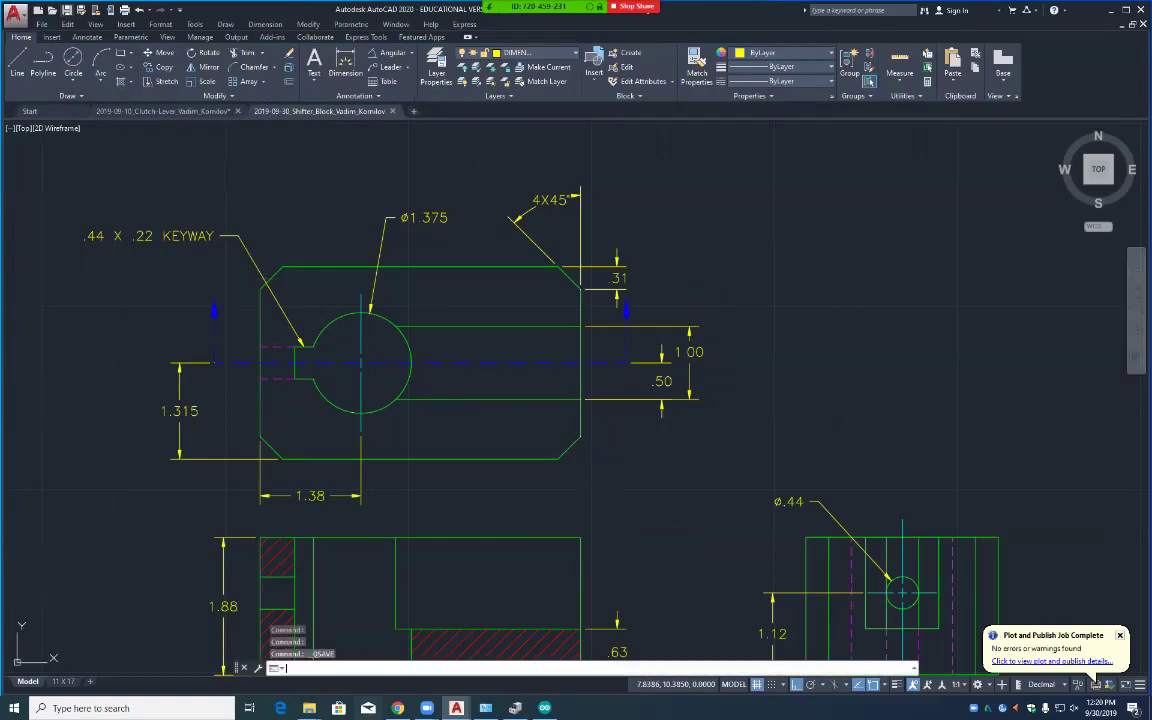
# Step: Shift the three views lower within the 11 X 17 layout's viewport to clear the upper border, and save the drawing
pyautogui.click(734, 684)
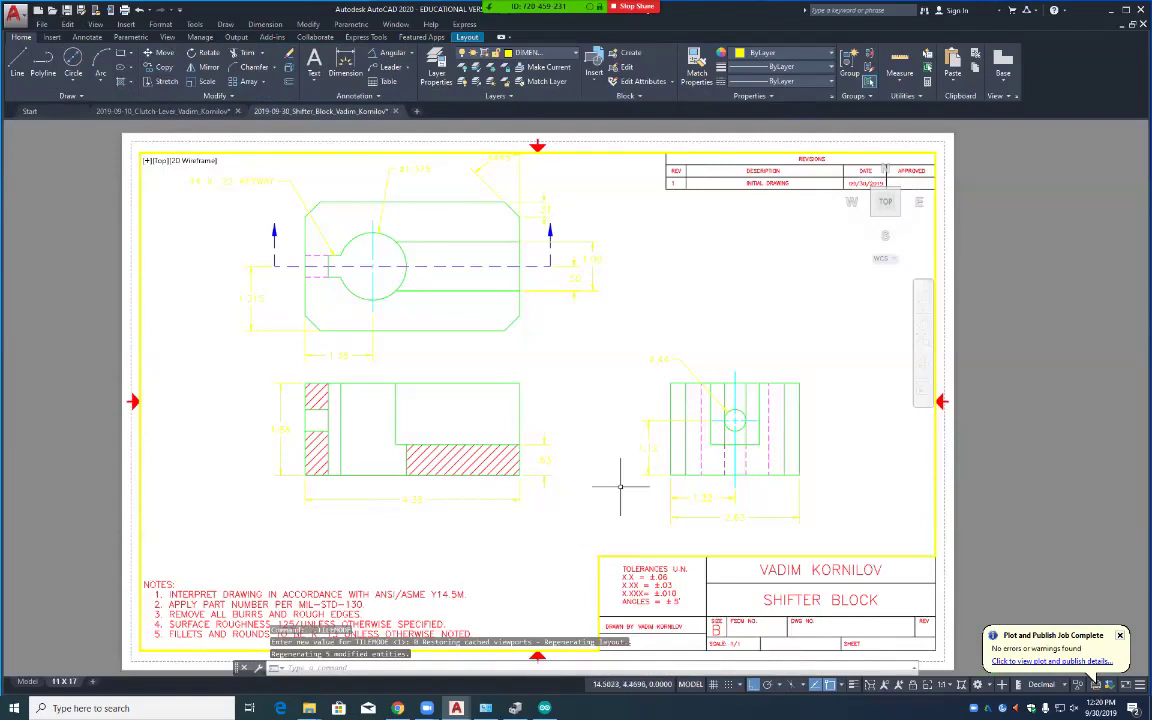
pyautogui.moveTo(589, 360); pyautogui.dragTo(583, 382, button='middle')
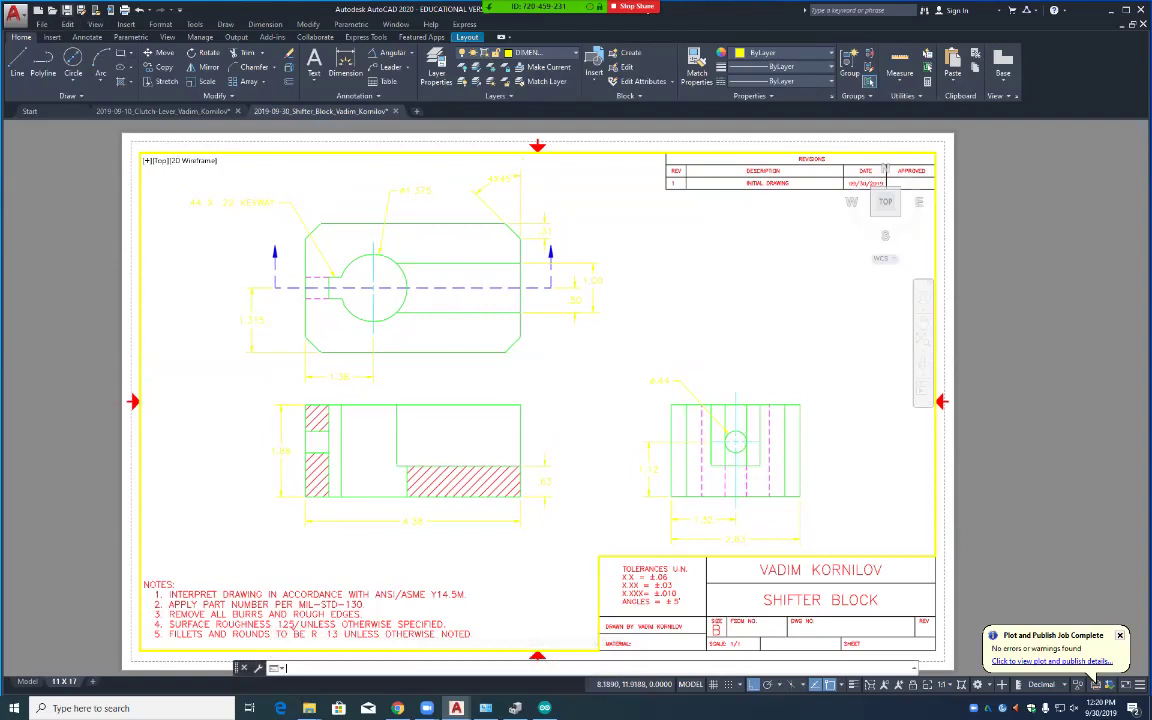
pyautogui.hotkey('ctrl', 's')
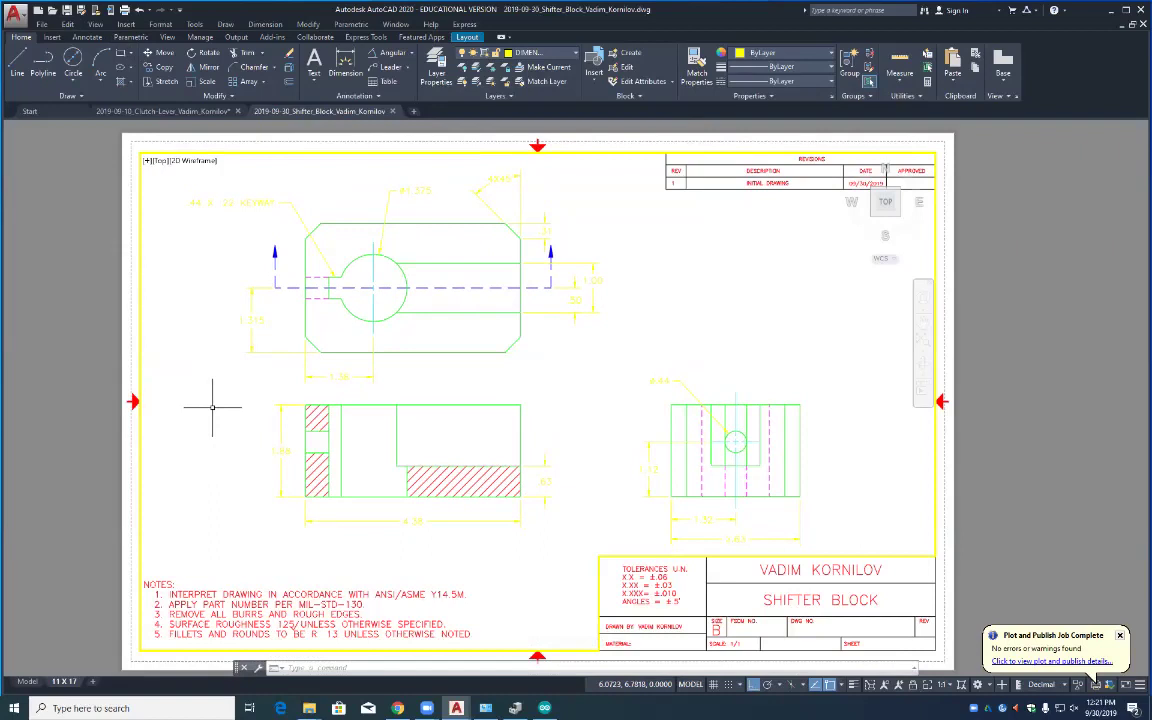
# Step: In model space, draw a diagonal construction line between opposite corners of the small hole in the front section view
pyautogui.hotkey('ctrl', 'pageup')
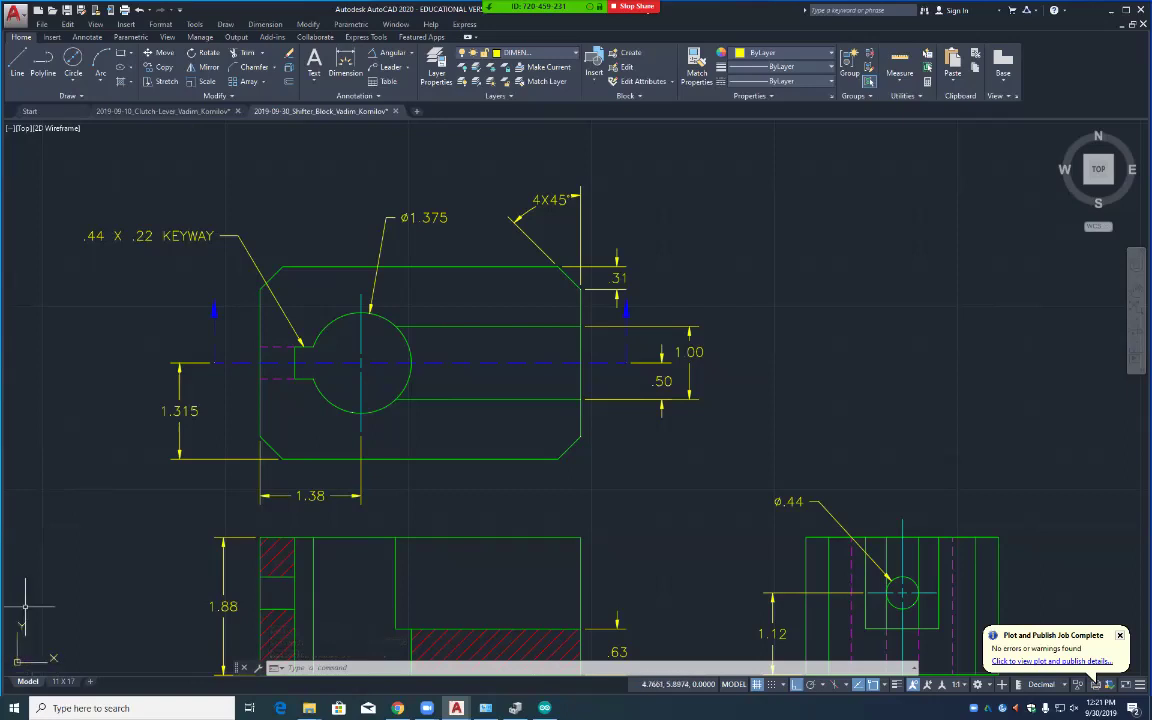
pyautogui.moveTo(149, 638); pyautogui.dragTo(164, 490, button='middle')
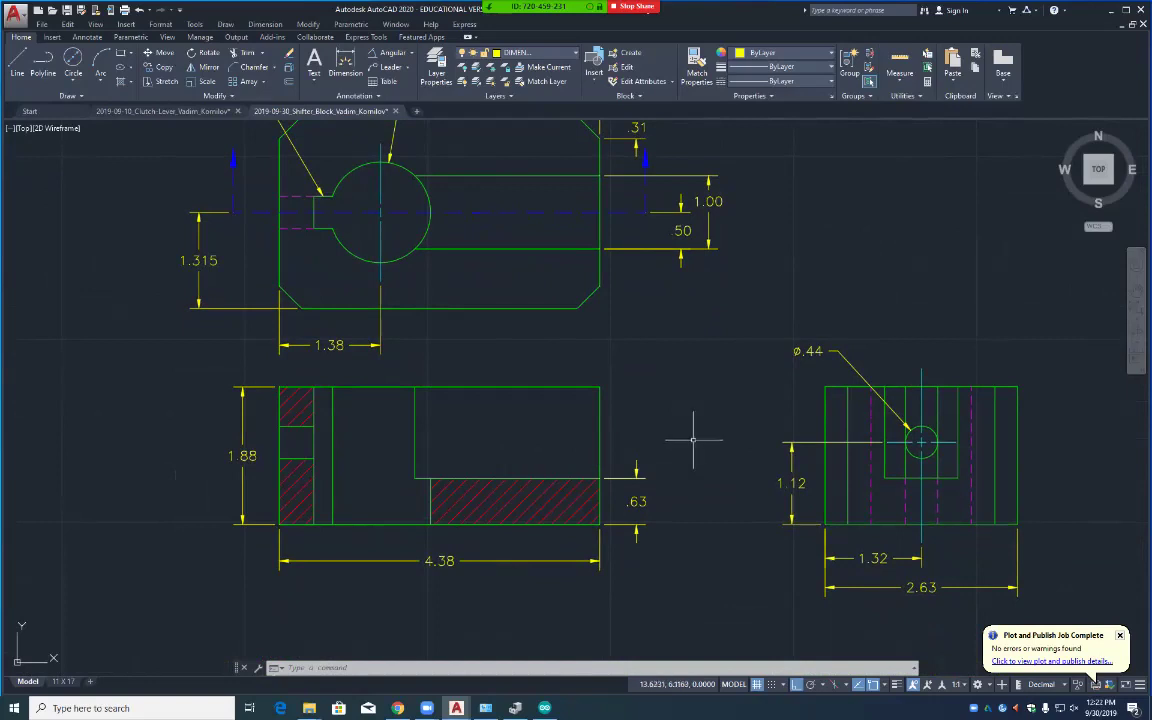
pyautogui.write('l')
pyautogui.press('Return')
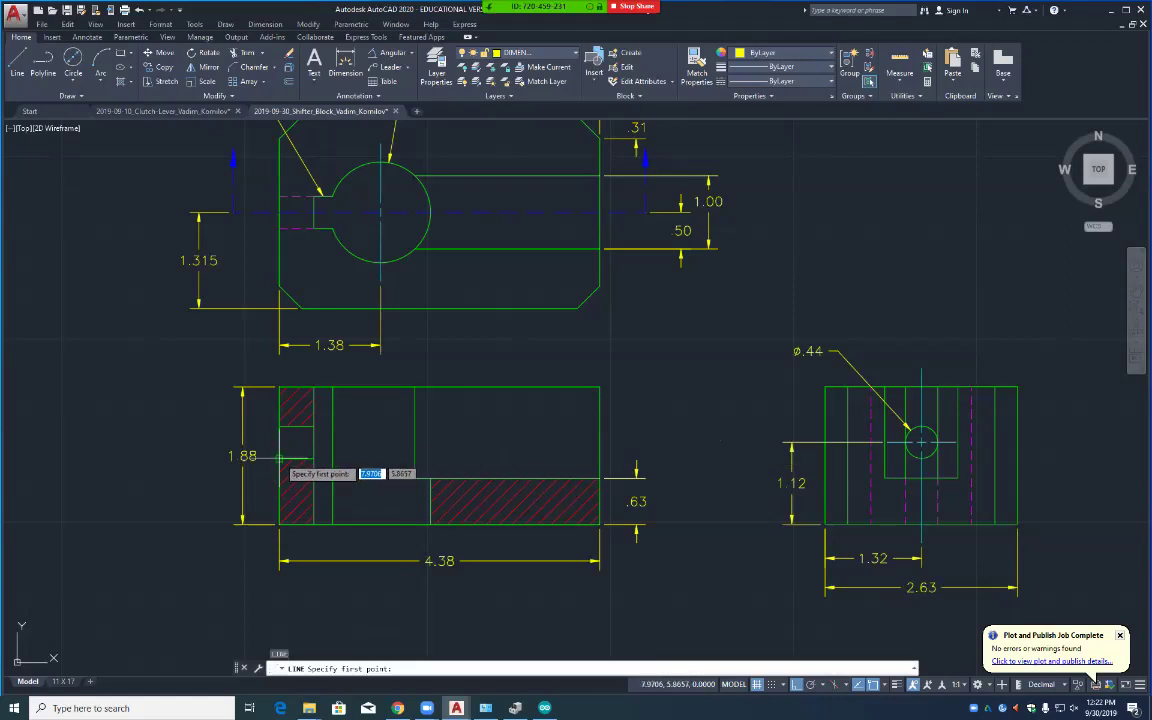
pyautogui.click(314, 426)
pyautogui.click(333, 395)
pyautogui.press('Return')
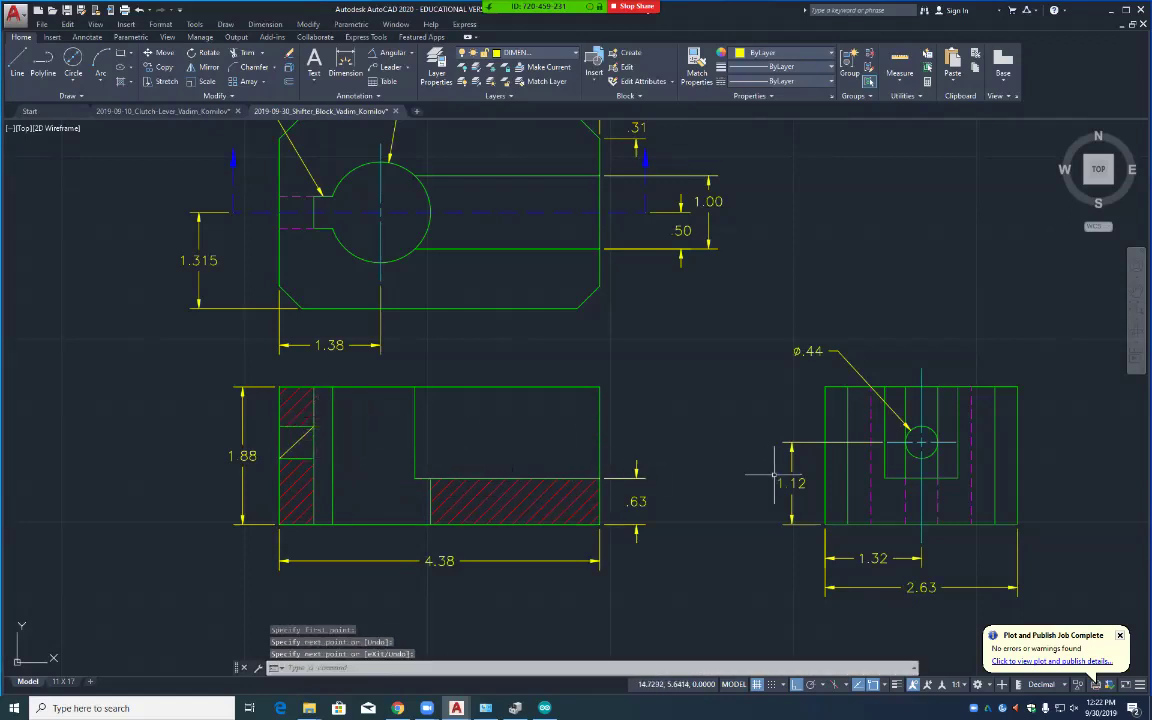
# Step: Copy the three horizontal centerline segments of the .44 hole in the side view from its center to the diagonal's midpoint in the section view
pyautogui.scroll(4, 836, 489)
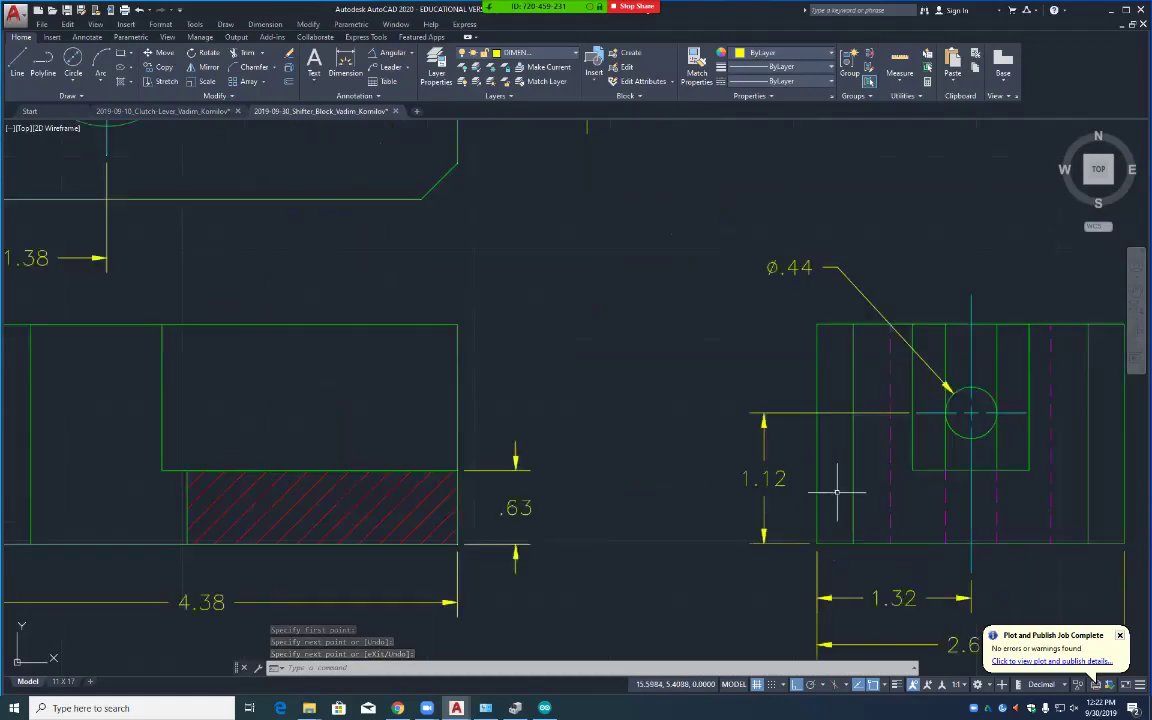
pyautogui.moveTo(975, 445); pyautogui.dragTo(624, 480, button='middle')
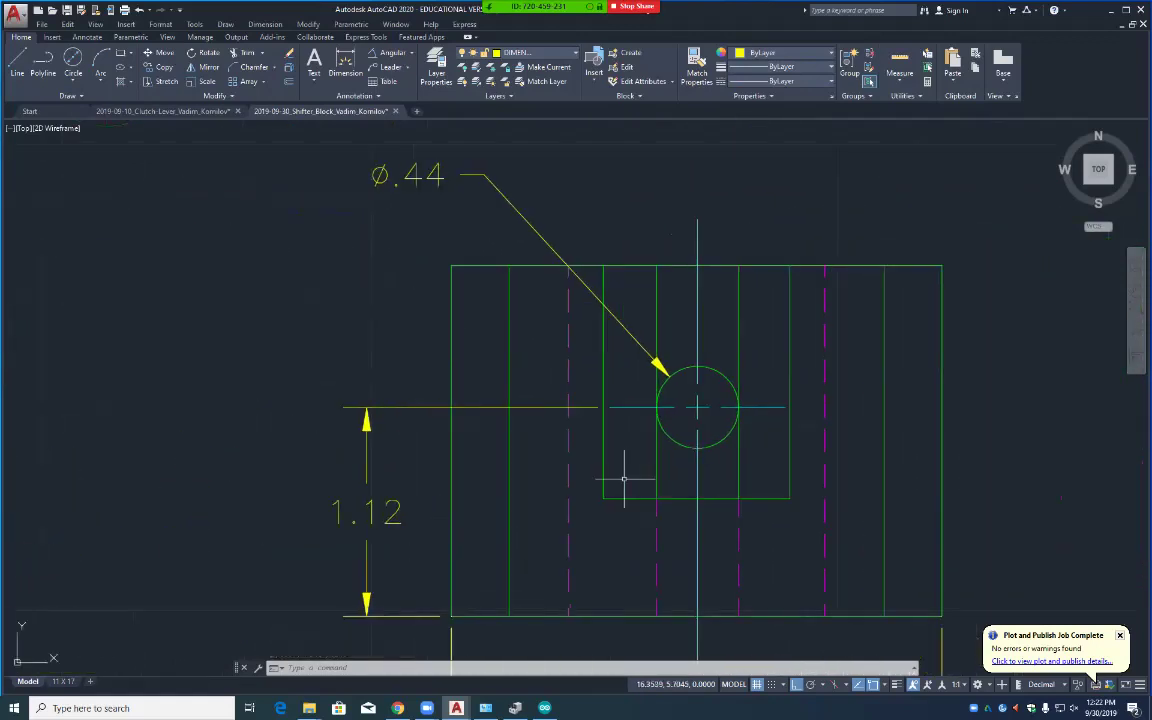
pyautogui.write('c')
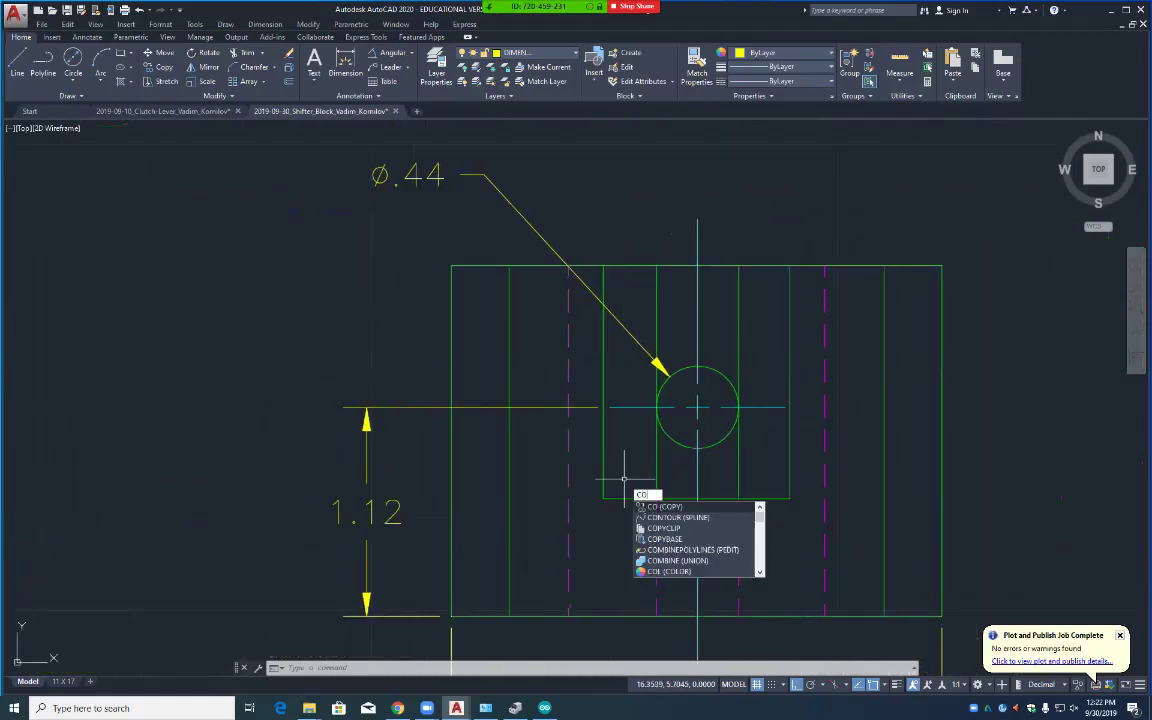
pyautogui.press('Return')
pyautogui.click(635, 407)
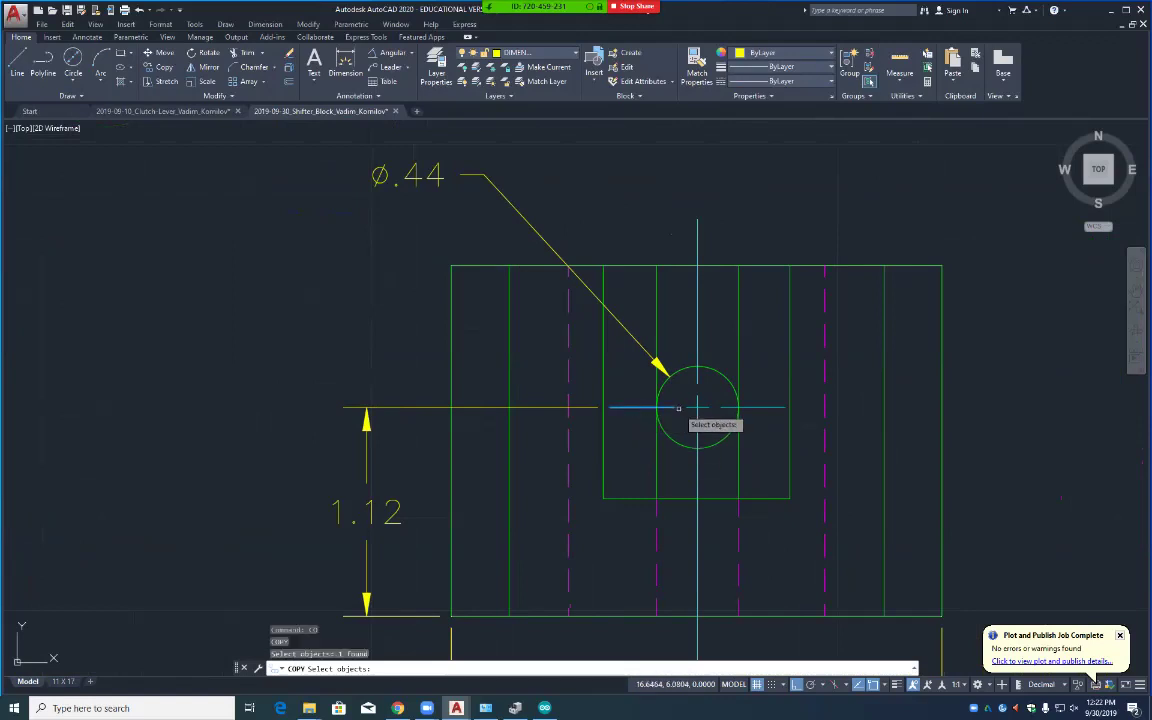
pyautogui.click(690, 406)
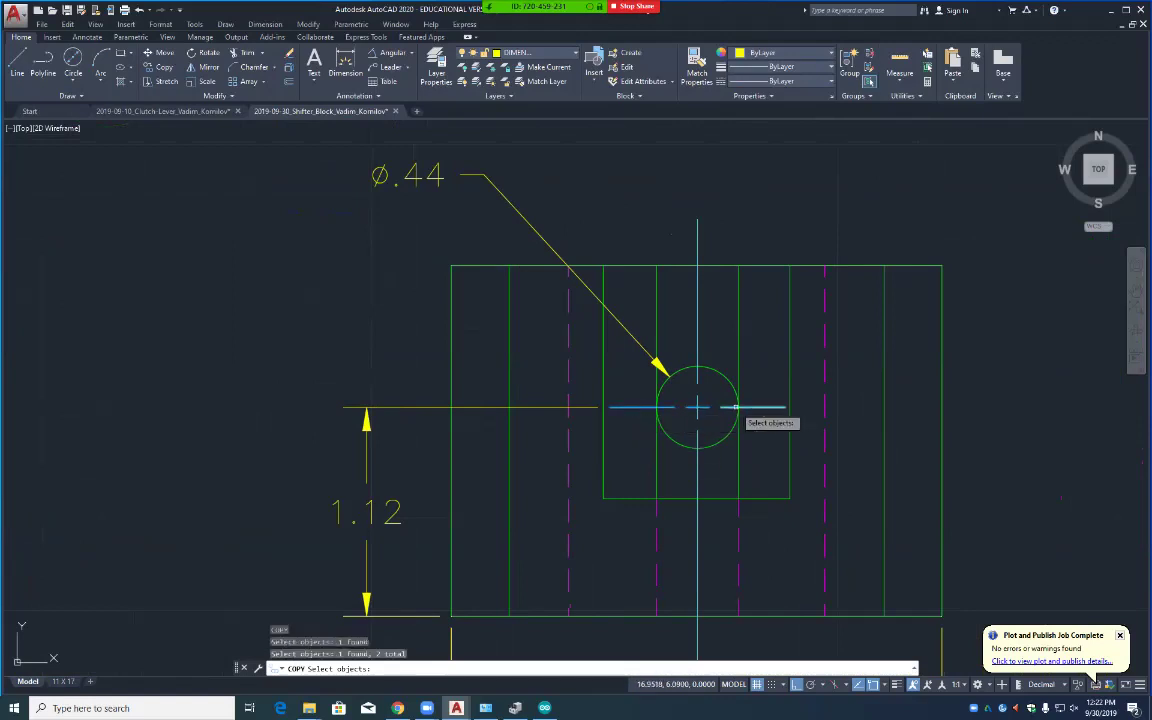
pyautogui.click(706, 407)
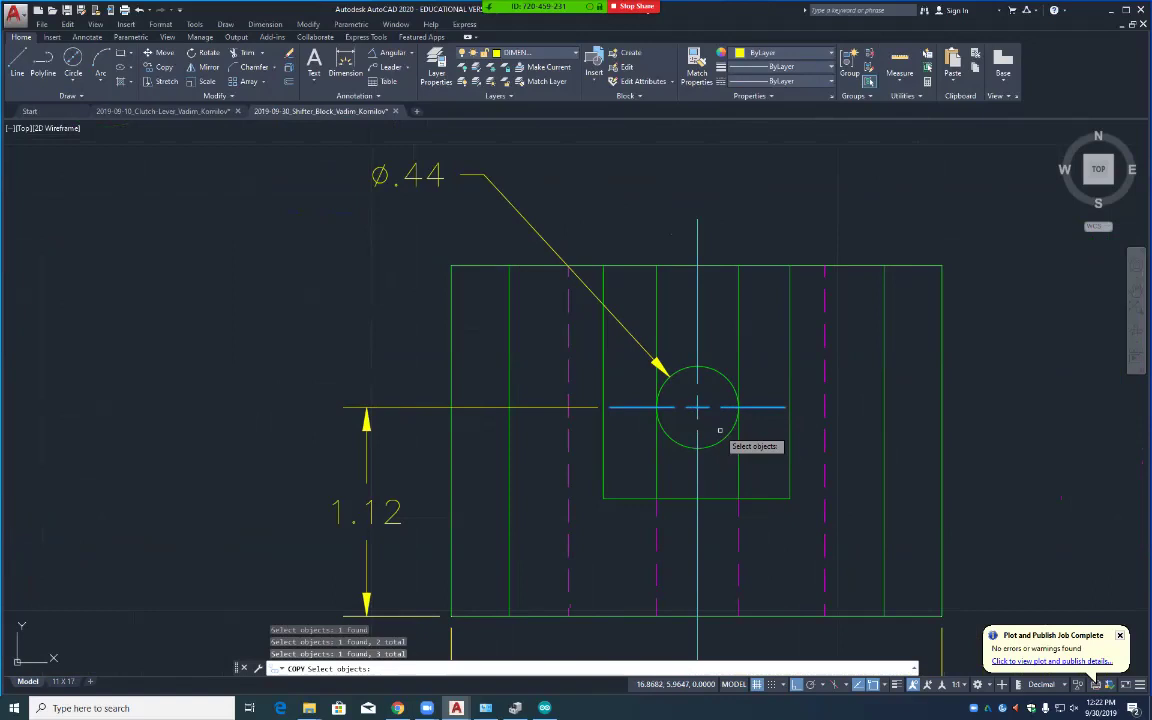
pyautogui.press('Return')
pyautogui.write('cen')
pyautogui.press('Return')
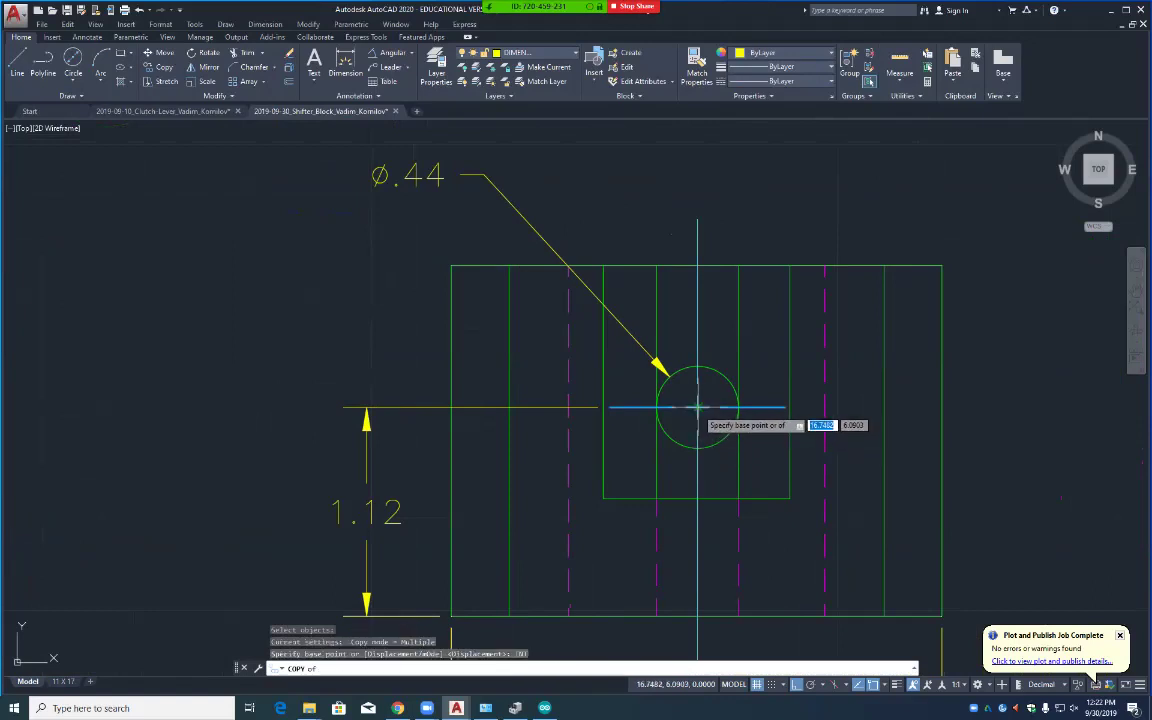
pyautogui.click(697, 407)
pyautogui.moveTo(176, 455)
pyautogui.mouseDown(button='middle')
pyautogui.moveTo(437, 472)
pyautogui.moveTo(762, 457)
pyautogui.mouseUp(button='middle')
pyautogui.moveTo(190, 462)
pyautogui.mouseDown(button='middle')
pyautogui.moveTo(337, 474)
pyautogui.moveTo(689, 411)
pyautogui.mouseUp(button='middle')
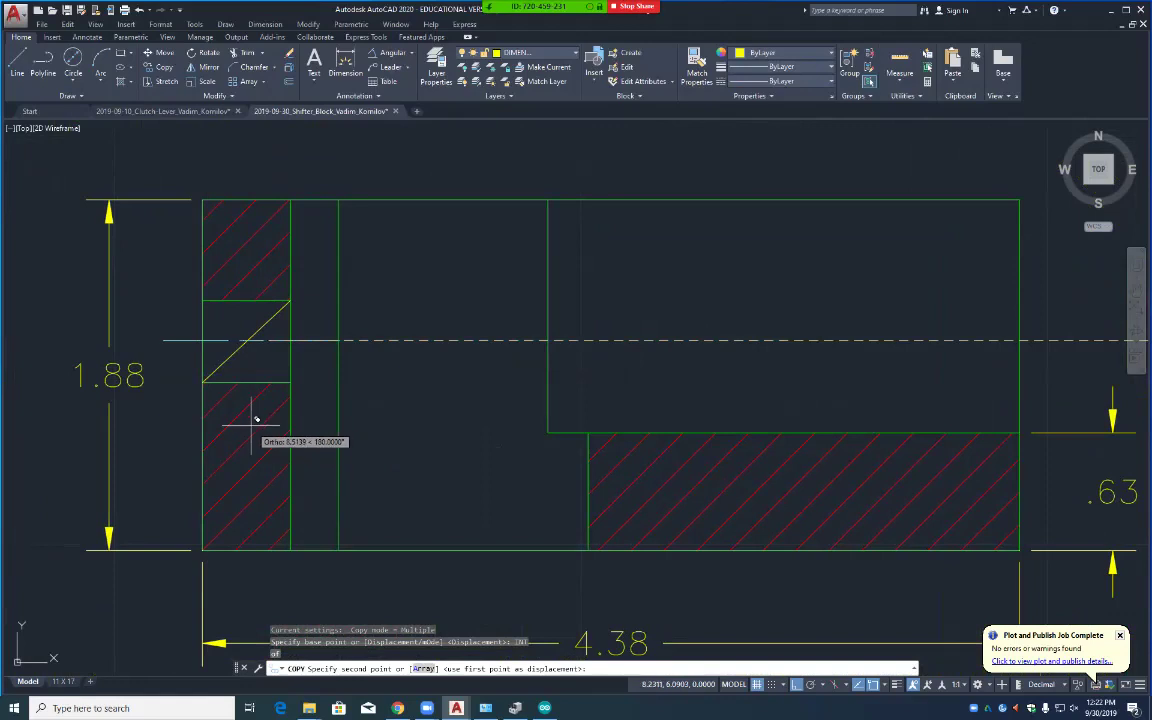
pyautogui.write('M')
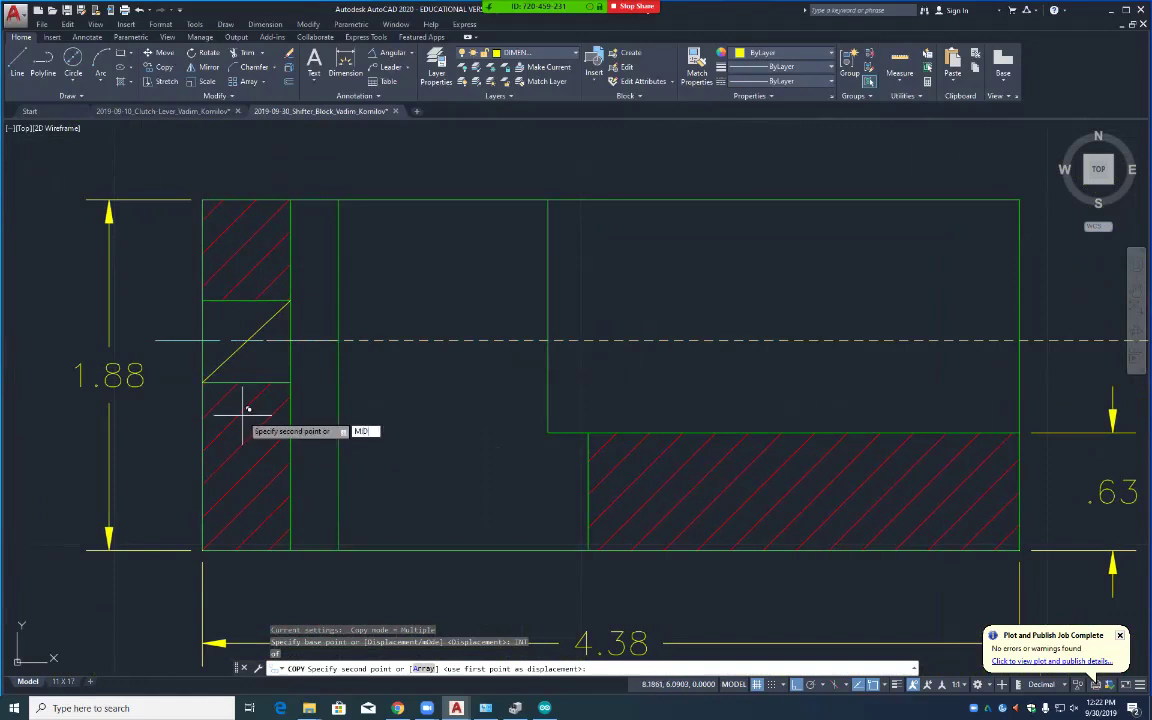
pyautogui.write('ID')
pyautogui.press('Return')
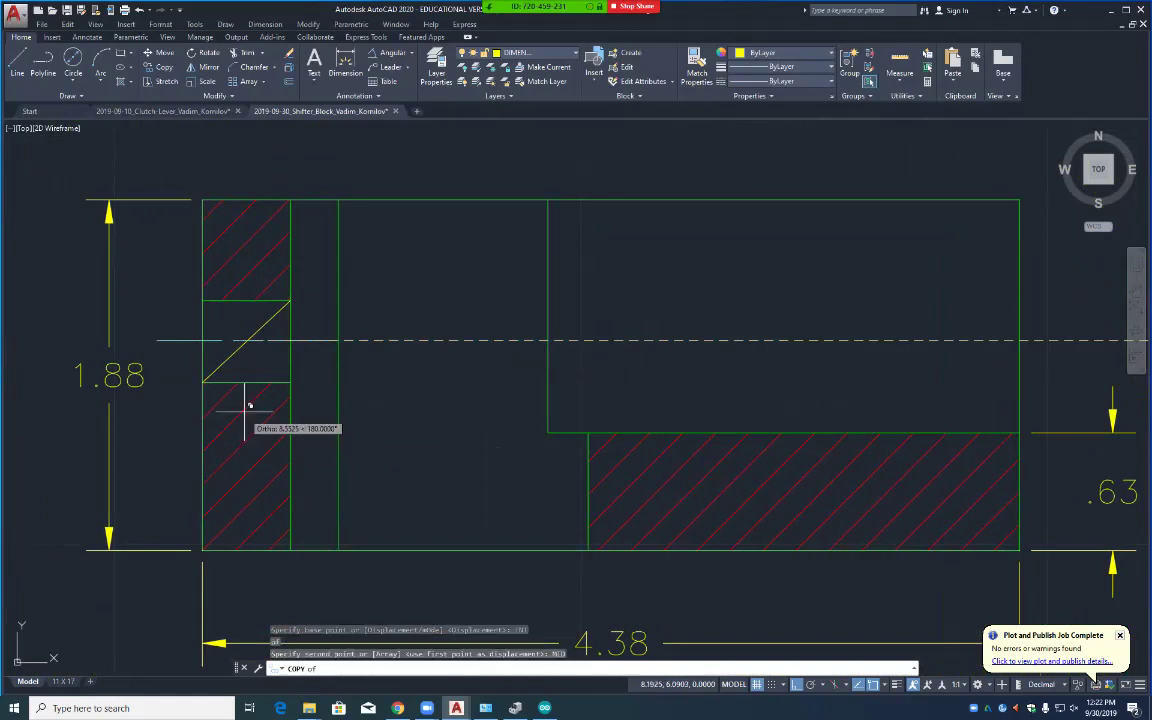
pyautogui.click(246, 341)
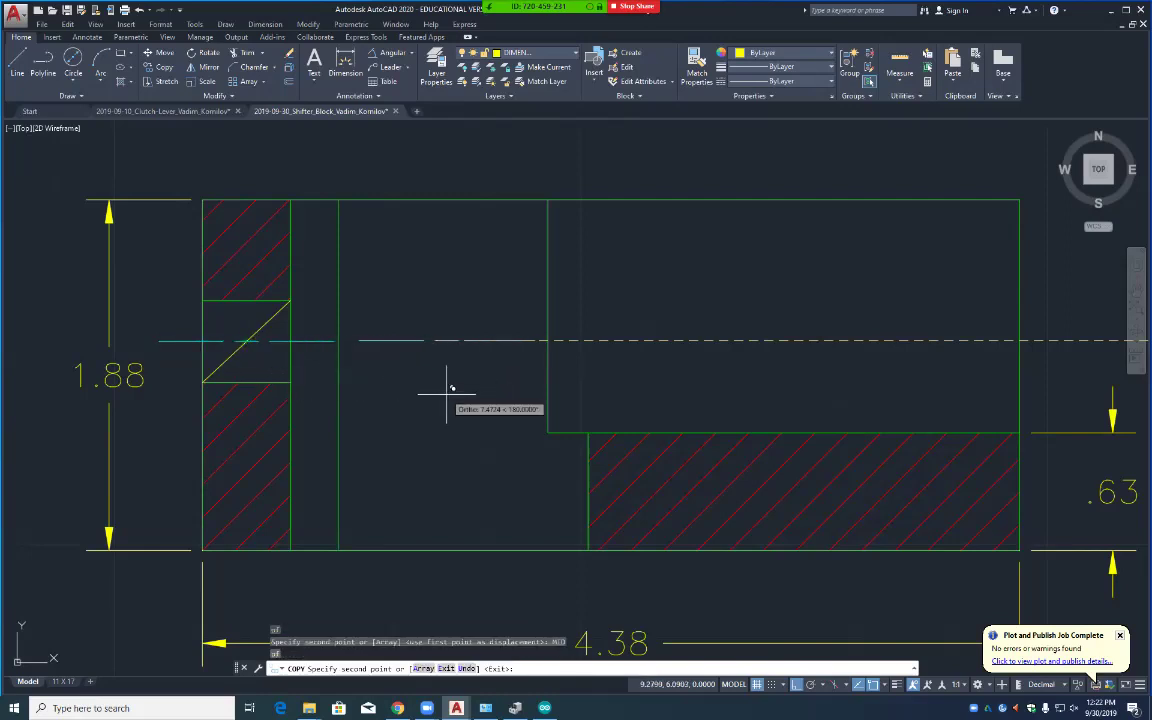
pyautogui.press('Escape')
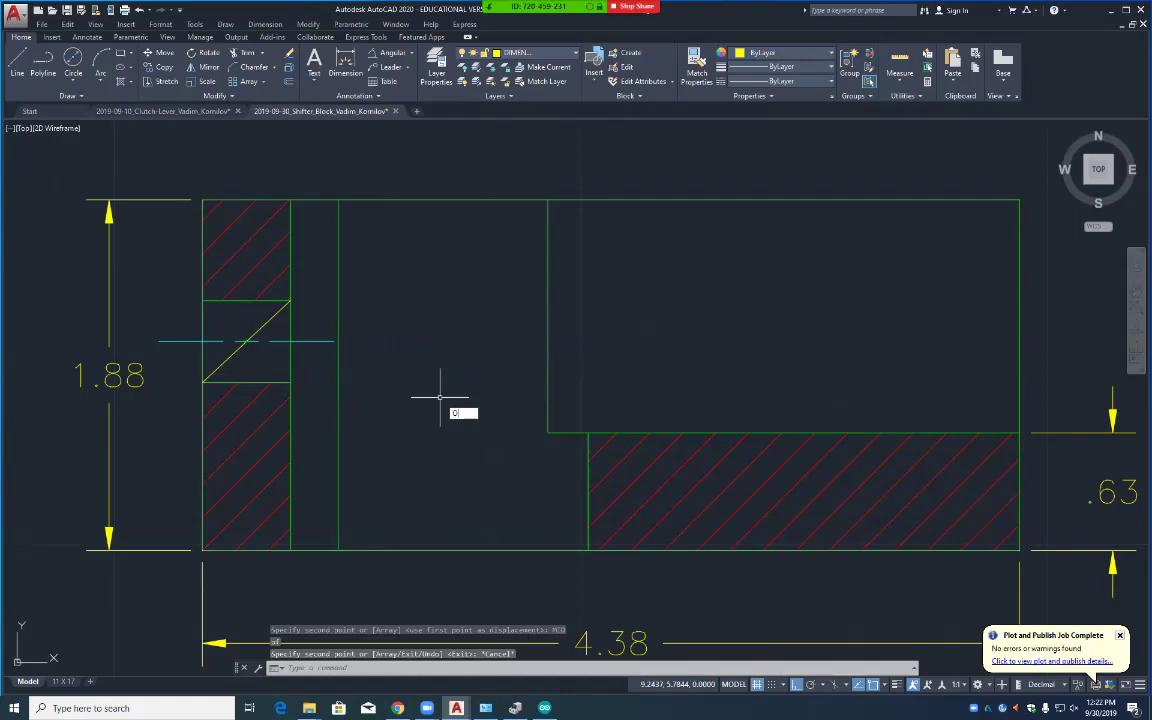
pyautogui.press('Return')
pyautogui.press('Return')
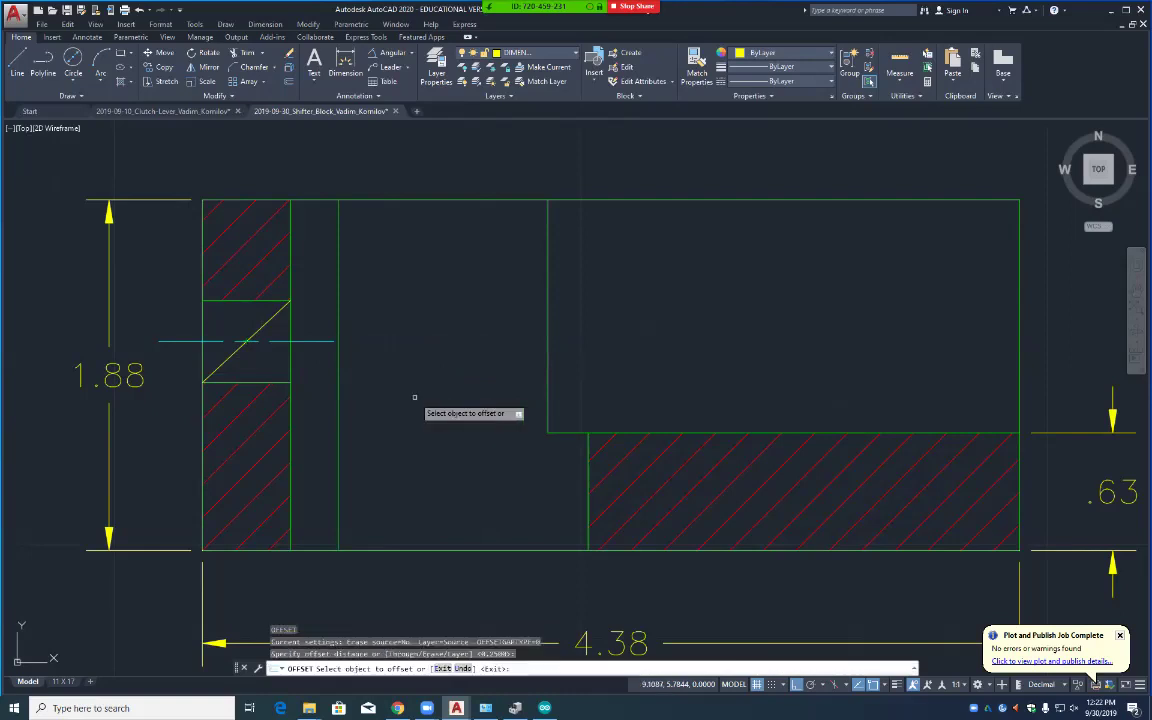
pyautogui.click(291, 371)
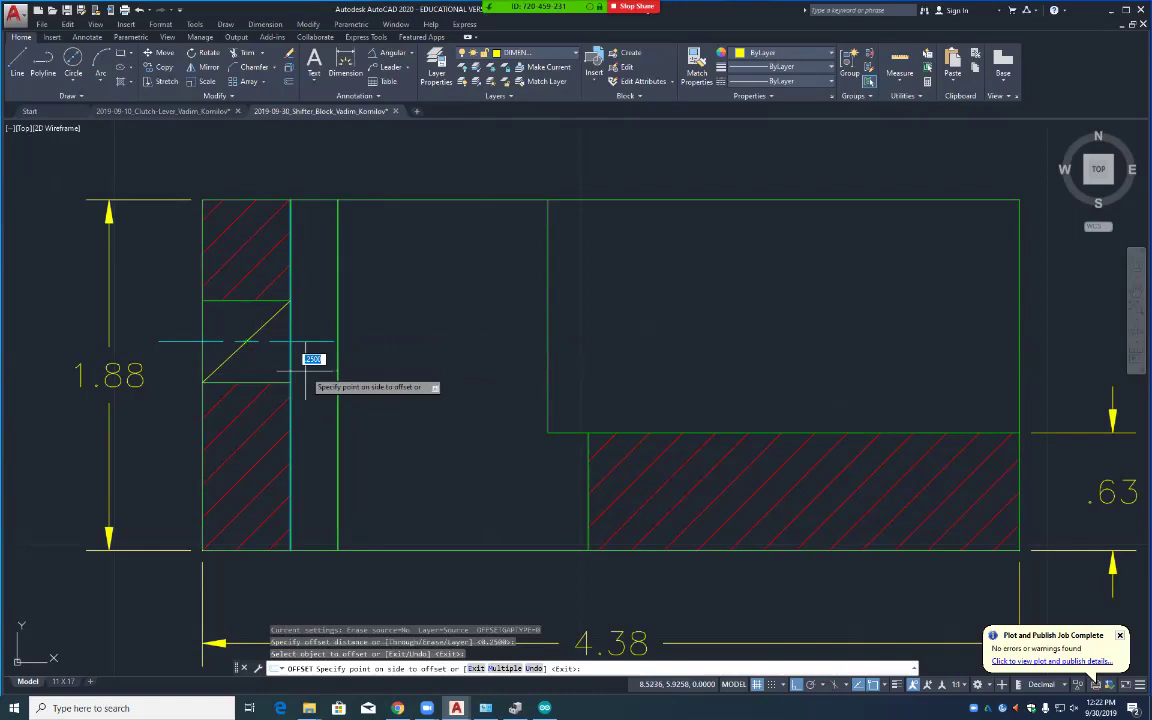
pyautogui.press('Escape')
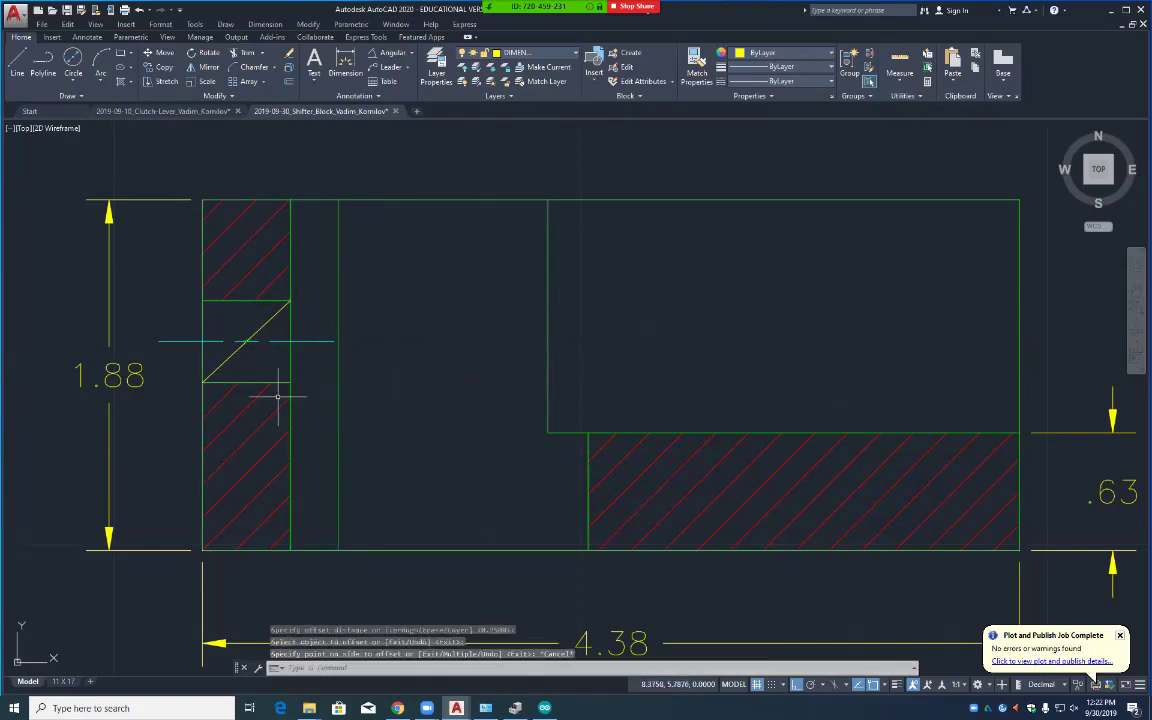
# Step: Offset the left vertical edge of the front section view outward by 0.25 as a boundary for the hole centerline
pyautogui.rightClick(304, 395)
pyautogui.click(340, 420)
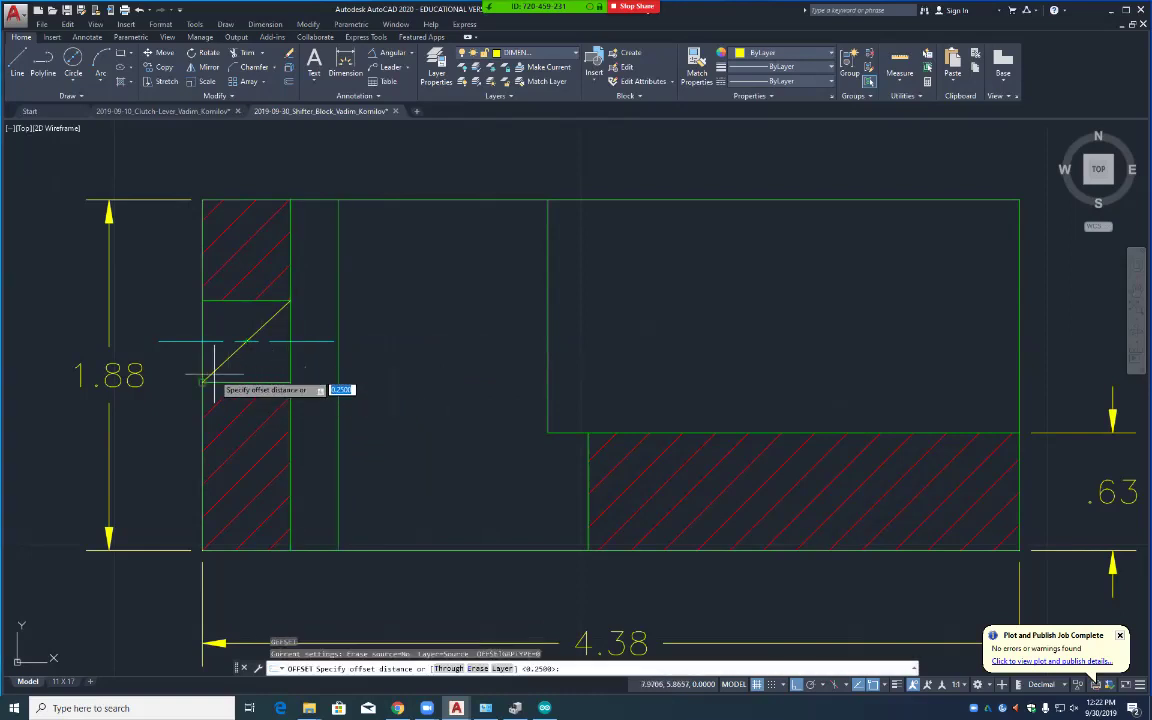
pyautogui.press('Return')
pyautogui.click(203, 445)
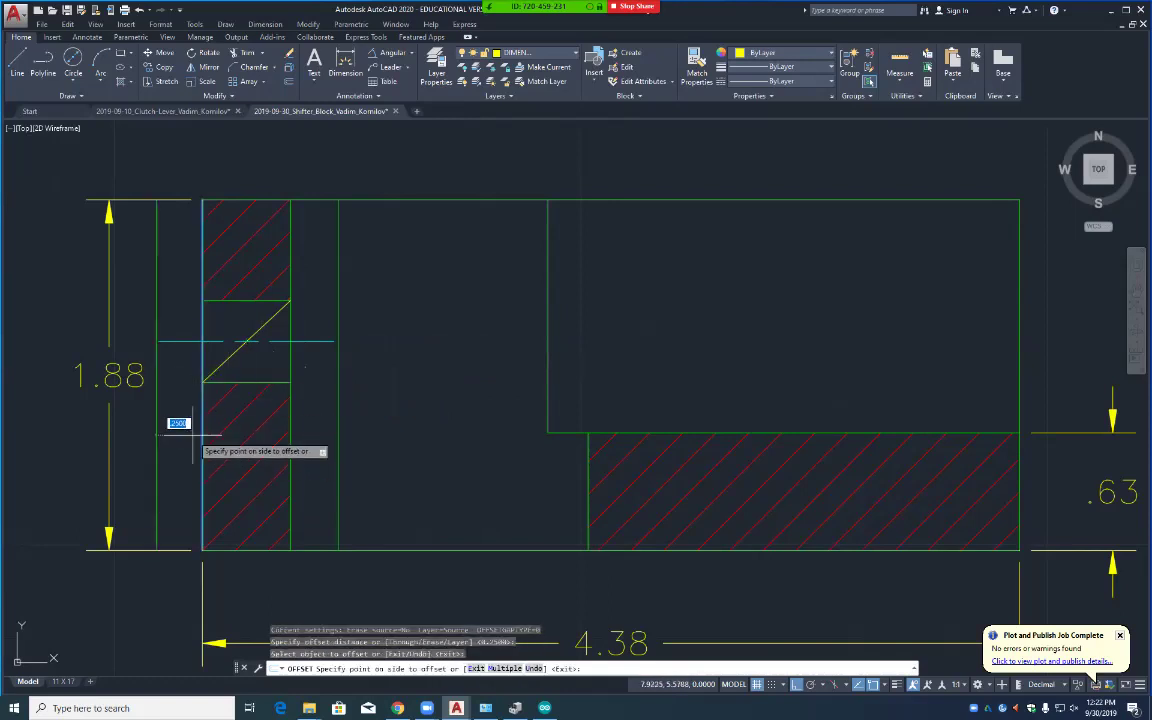
pyautogui.click(185, 432)
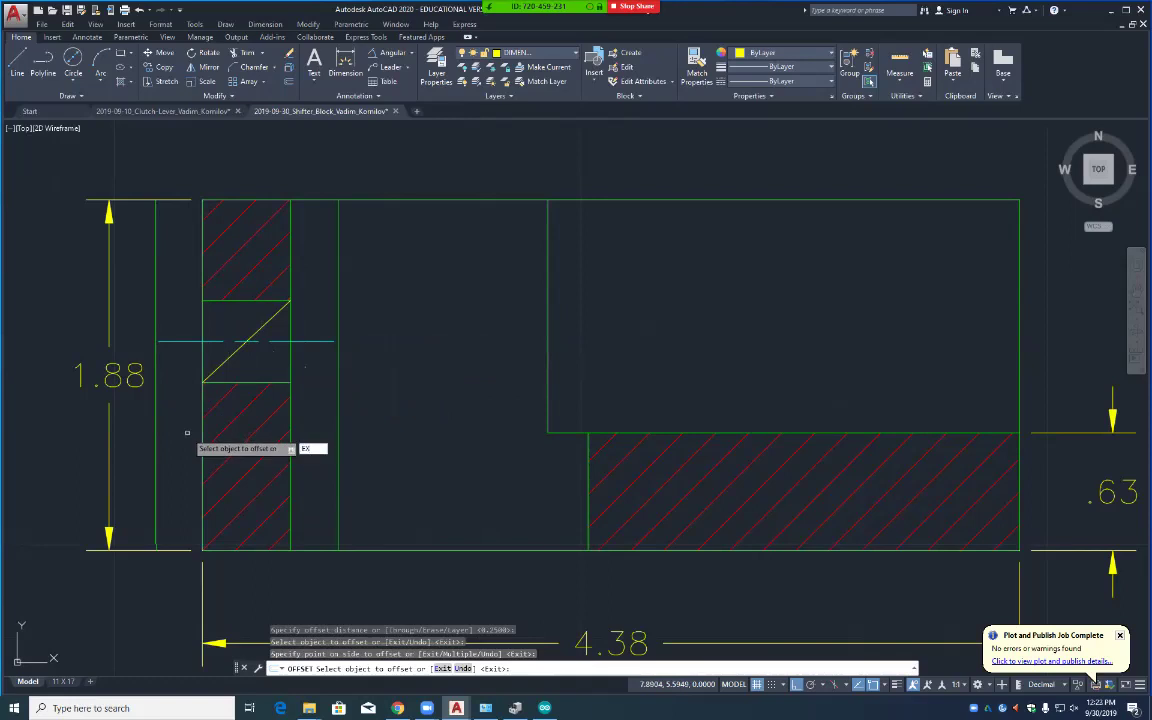
pyautogui.press('Return')
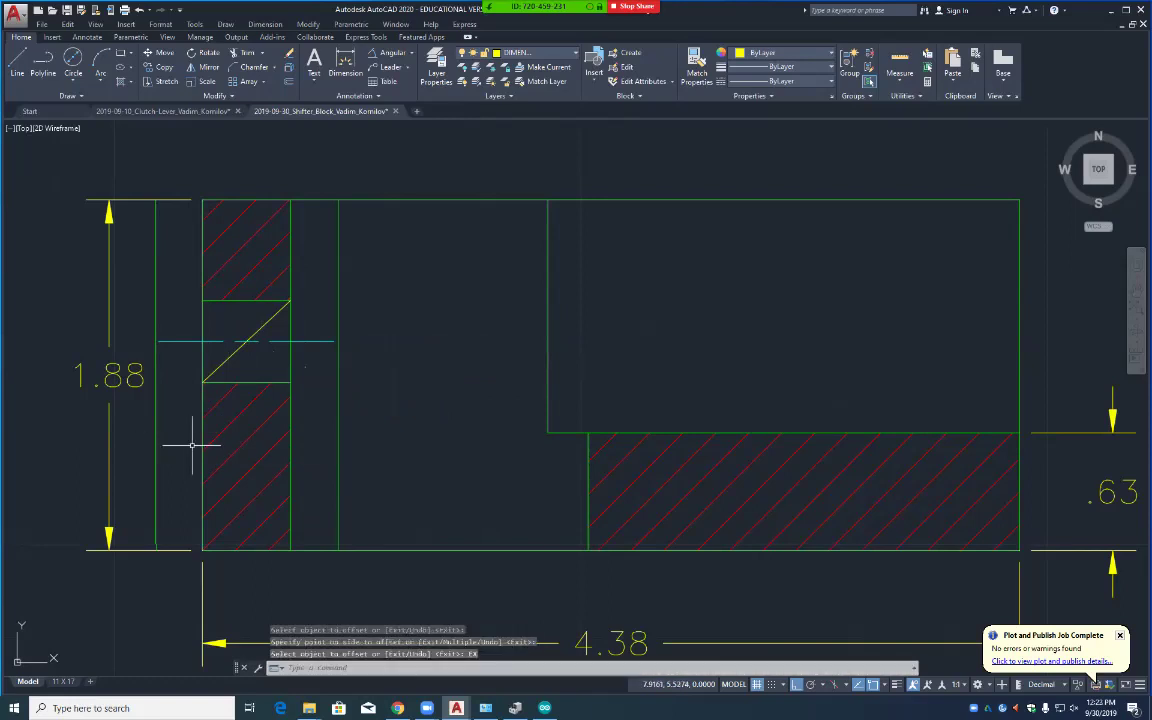
pyautogui.press('Escape')
pyautogui.press('Escape')
# Step: Extend the outer segments of the small hole's centerline to the offset line and the vertical line just inside the hatched wall
pyautogui.write('EX')
pyautogui.press('Return')
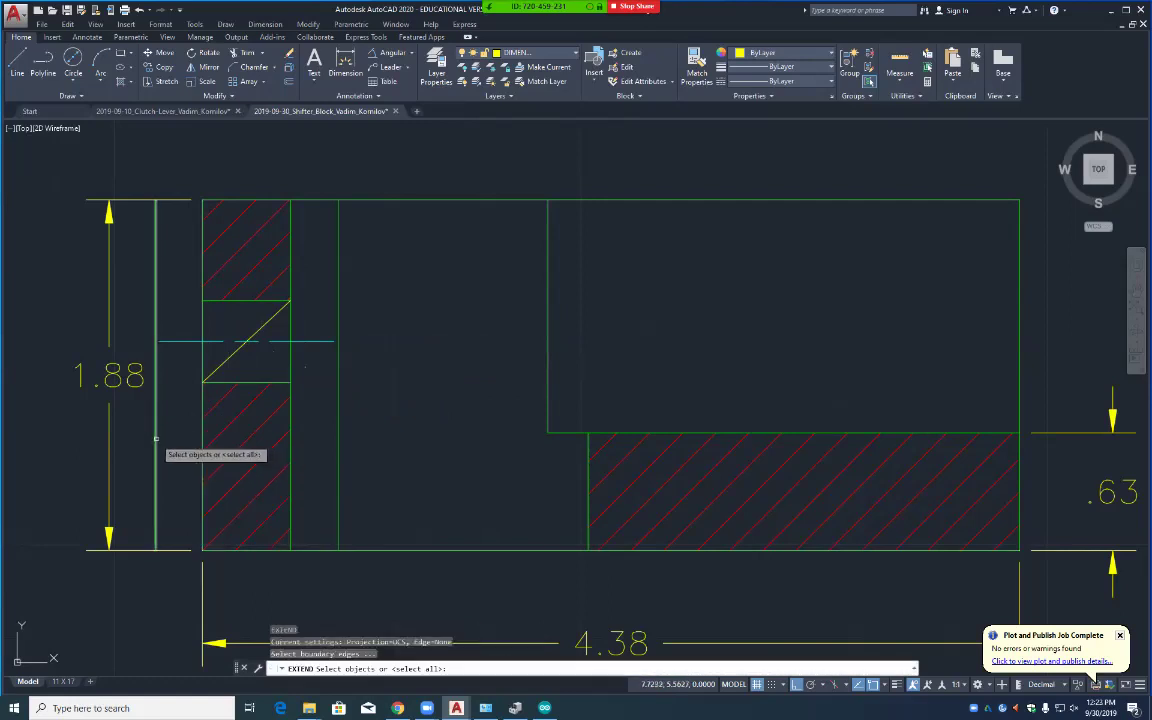
pyautogui.click(338, 447)
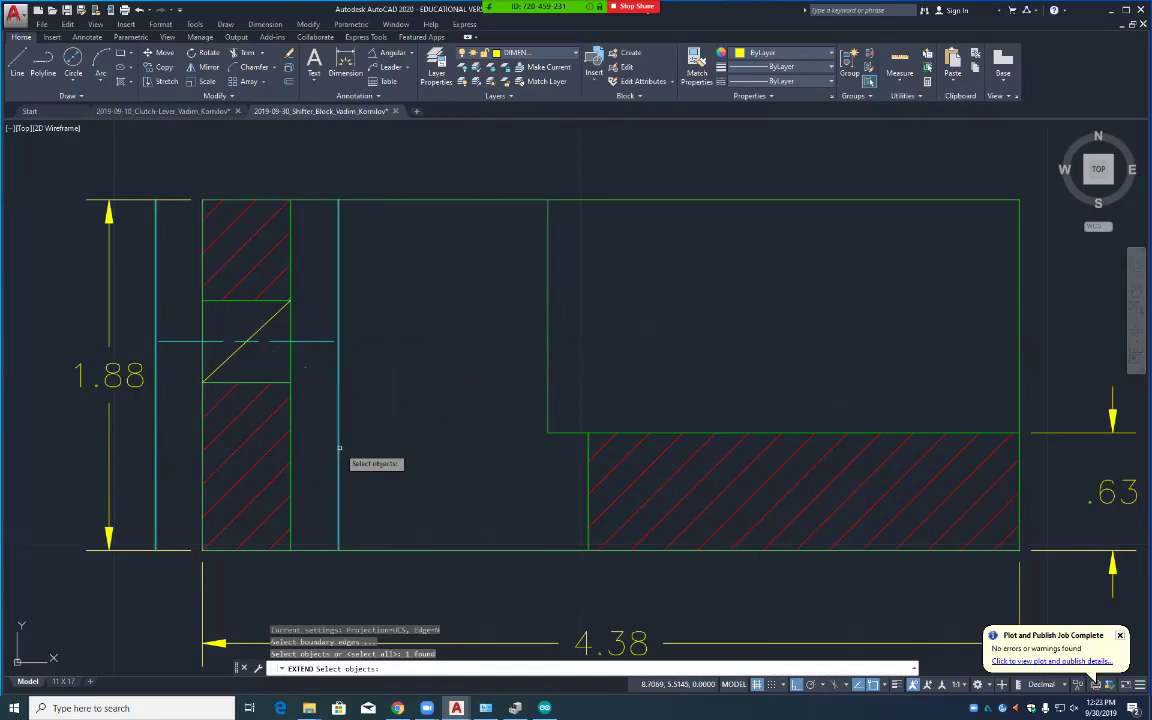
pyautogui.press('Return')
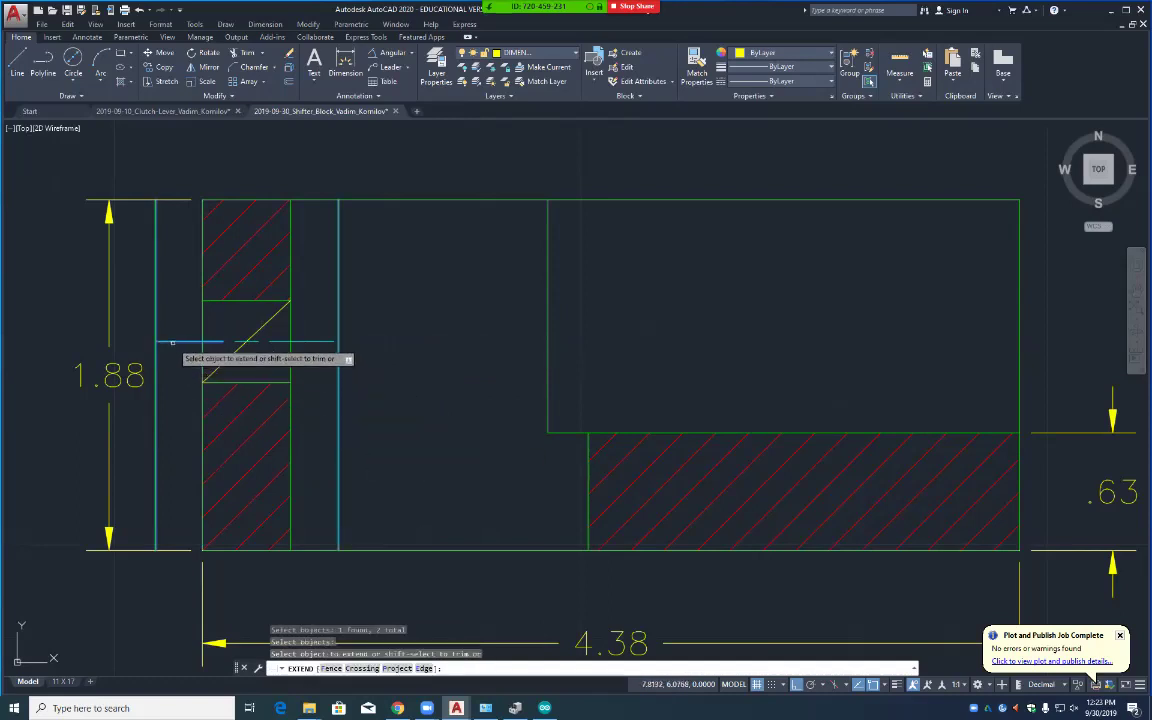
pyautogui.click(178, 342)
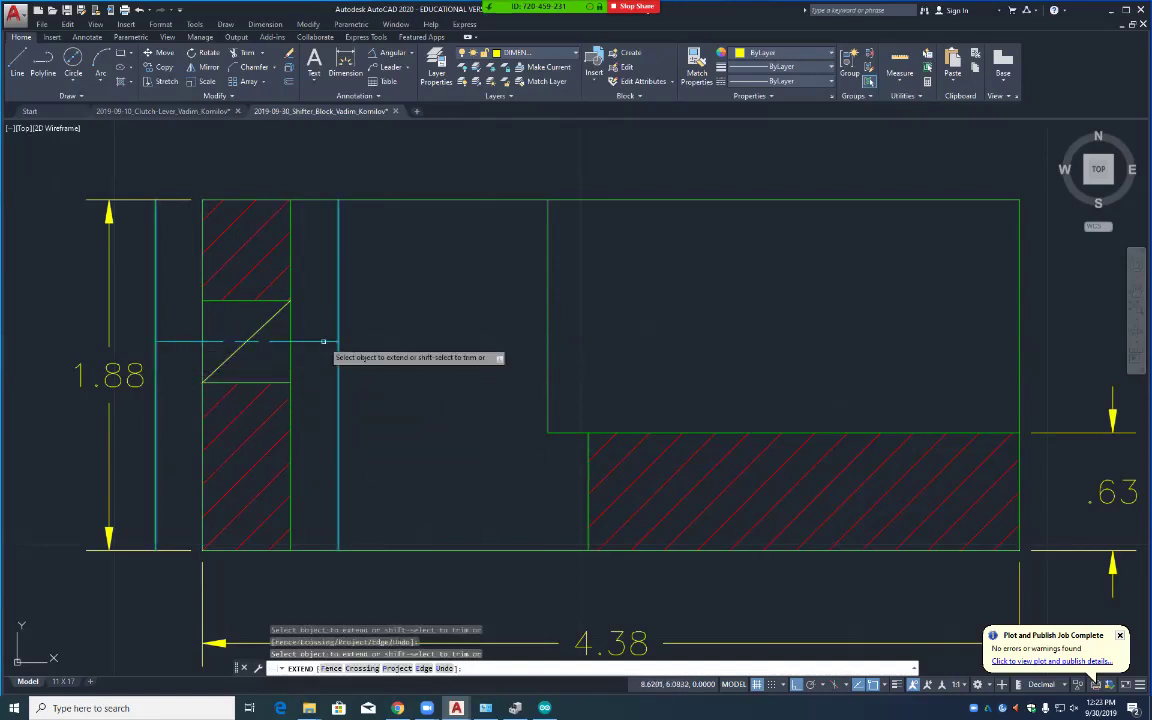
pyautogui.press('Return')
# Step: Erase the hole's diagonal construction line and the two vertical lines at the centerline's ends in the section view
pyautogui.click(339, 388)
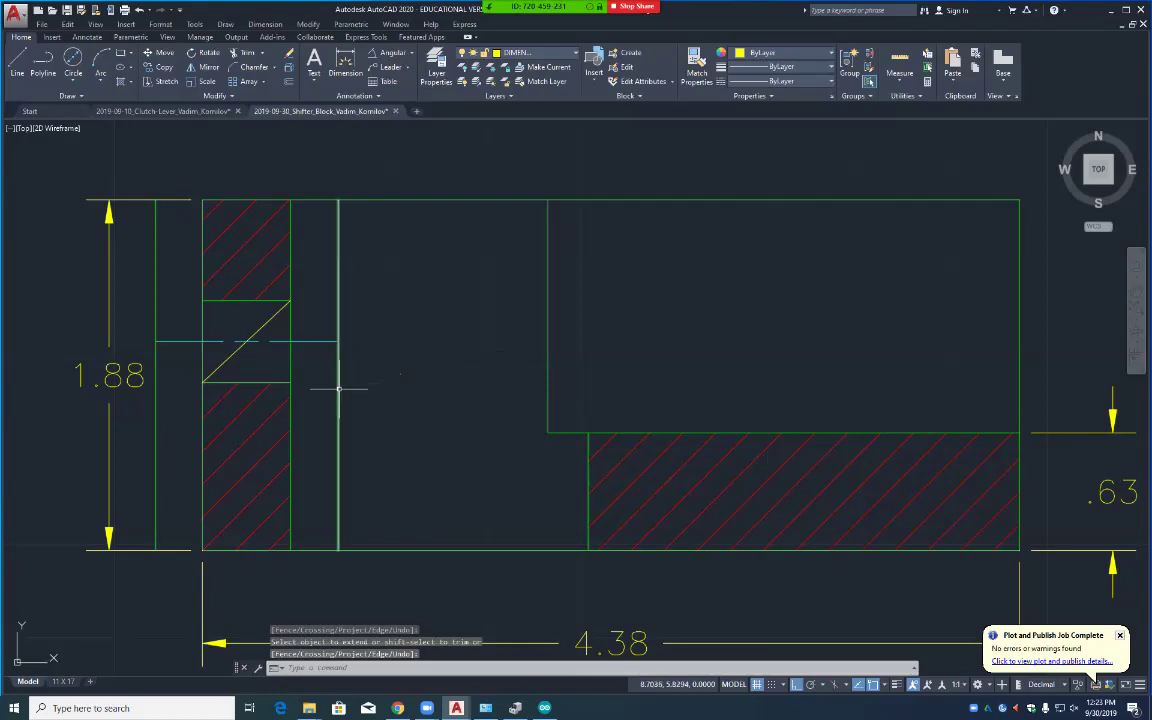
pyautogui.click(224, 363)
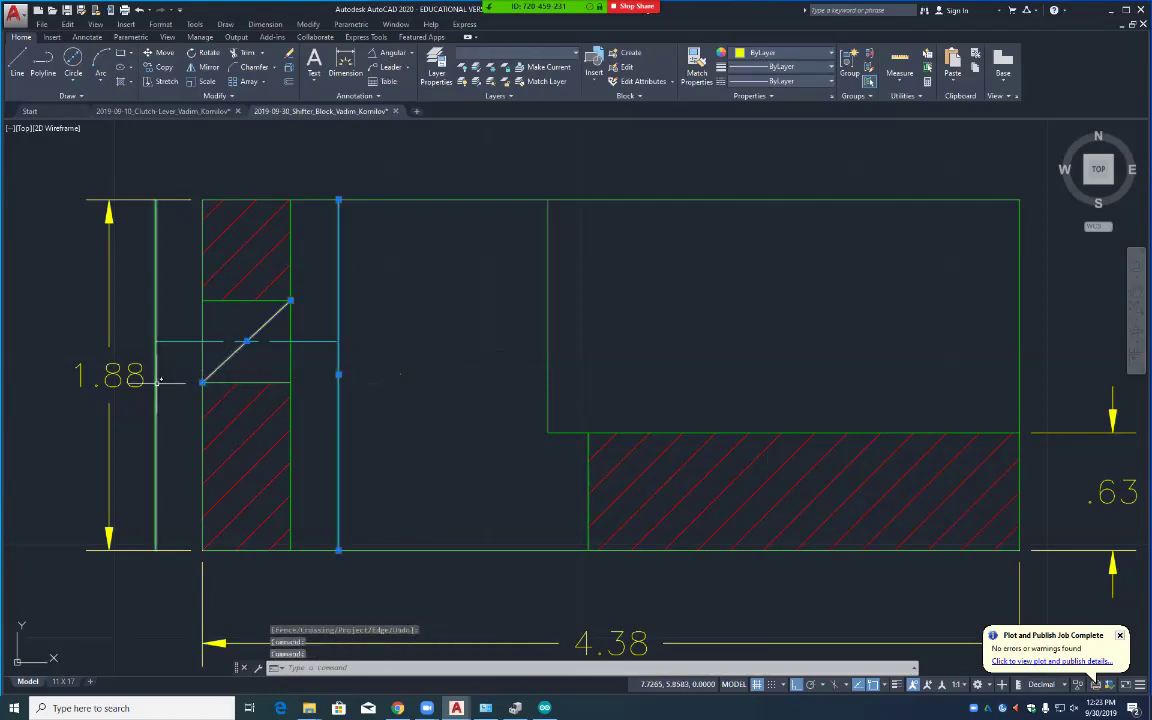
pyautogui.click(155, 347)
pyautogui.press('Delete')
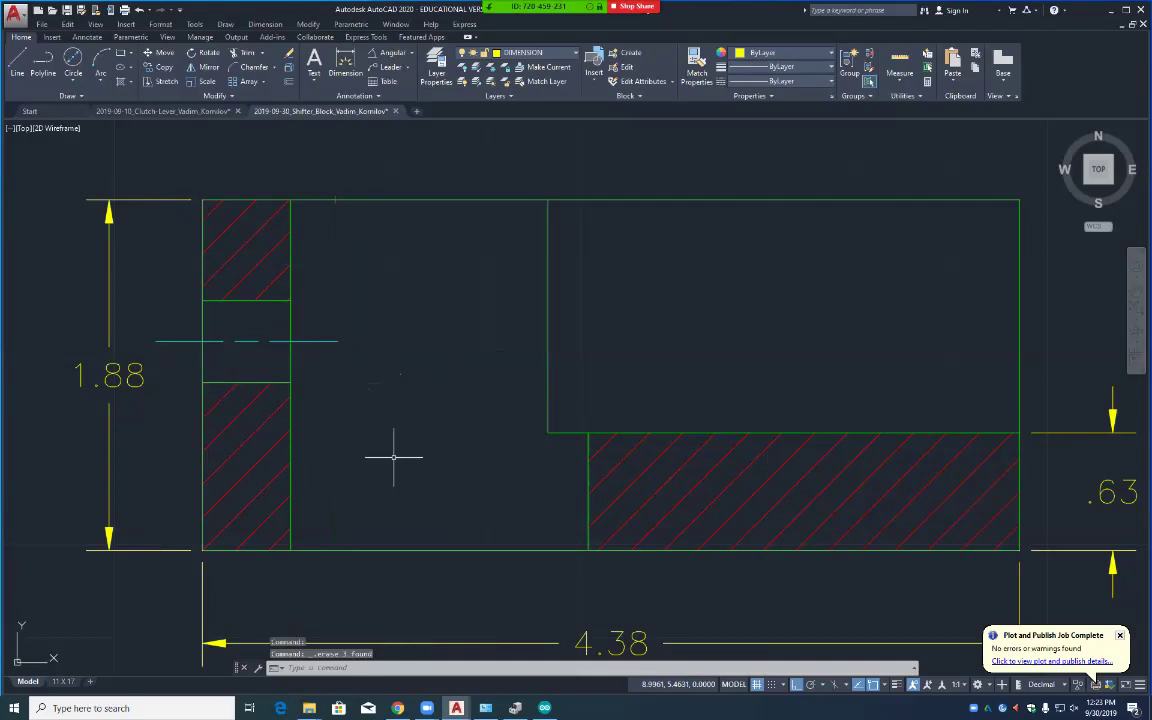
# Step: Draw a horizontal construction line across the section view from the right edge's midpoint to the left edge's midpoint
pyautogui.scroll(-3, 402, 464)
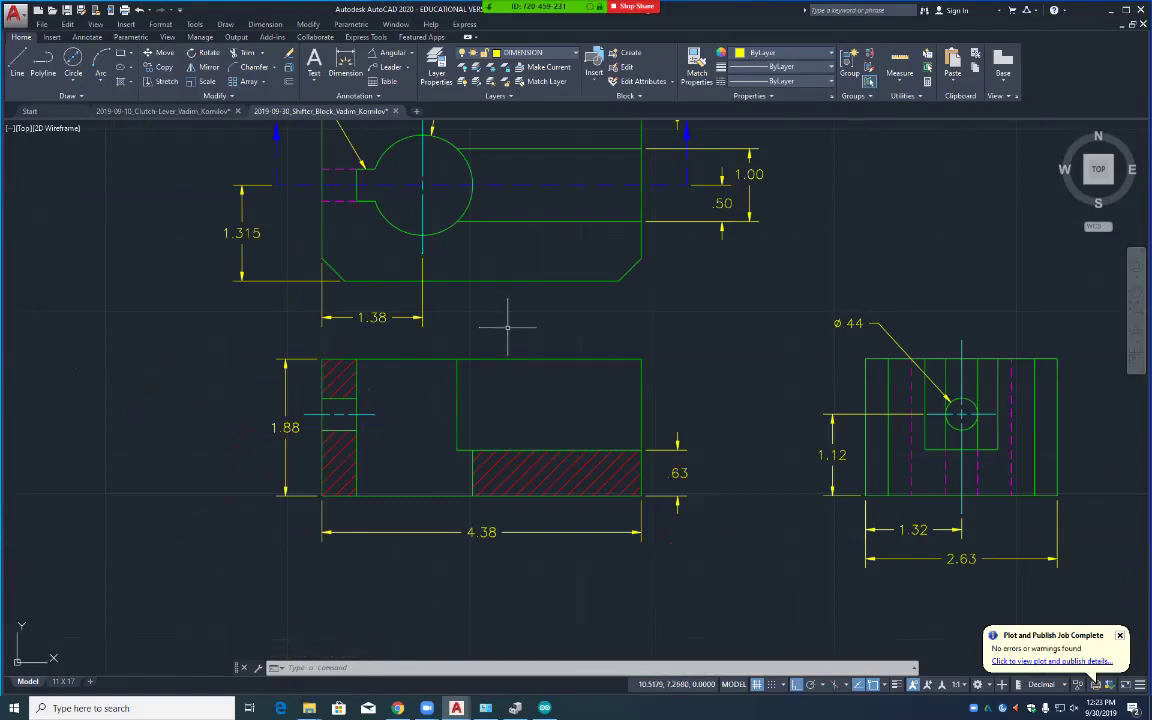
pyautogui.press('Return')
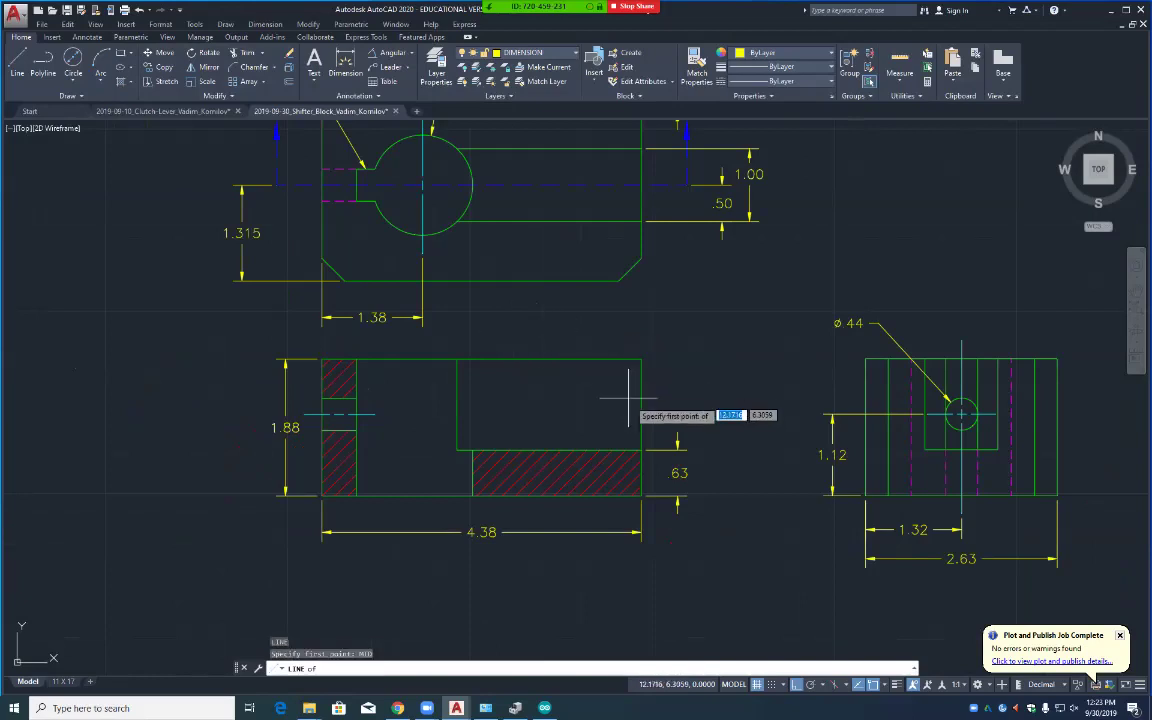
pyautogui.press('Return')
pyautogui.click(644, 430)
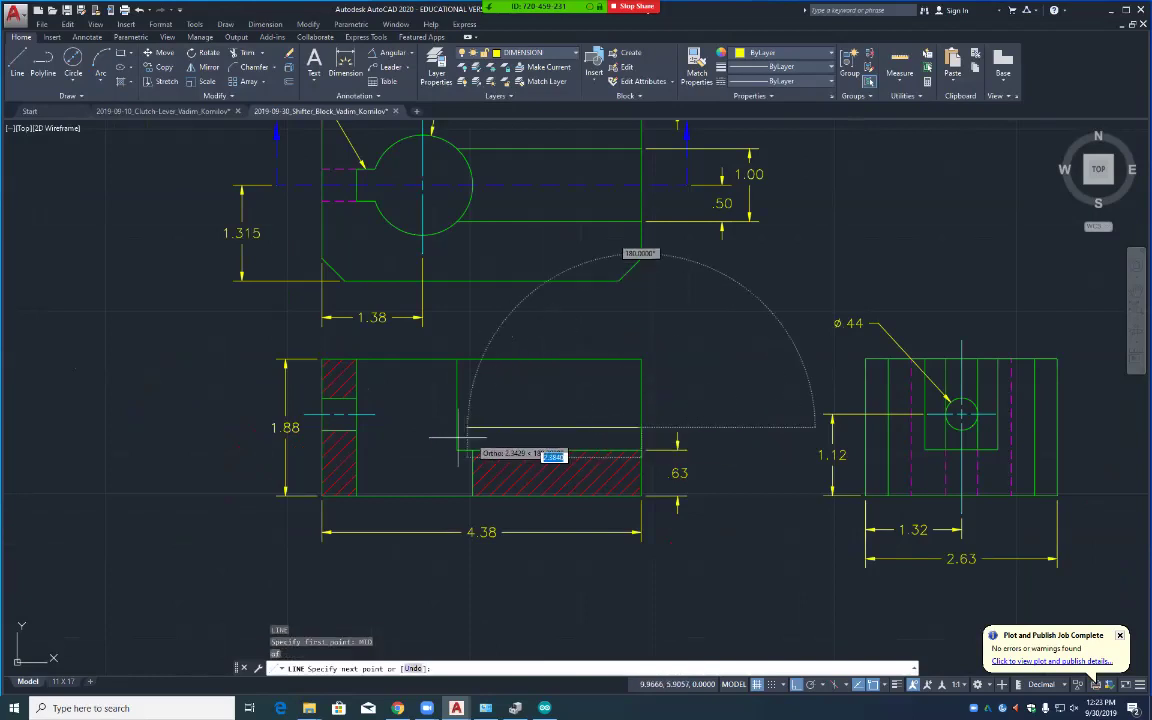
pyautogui.write('M')
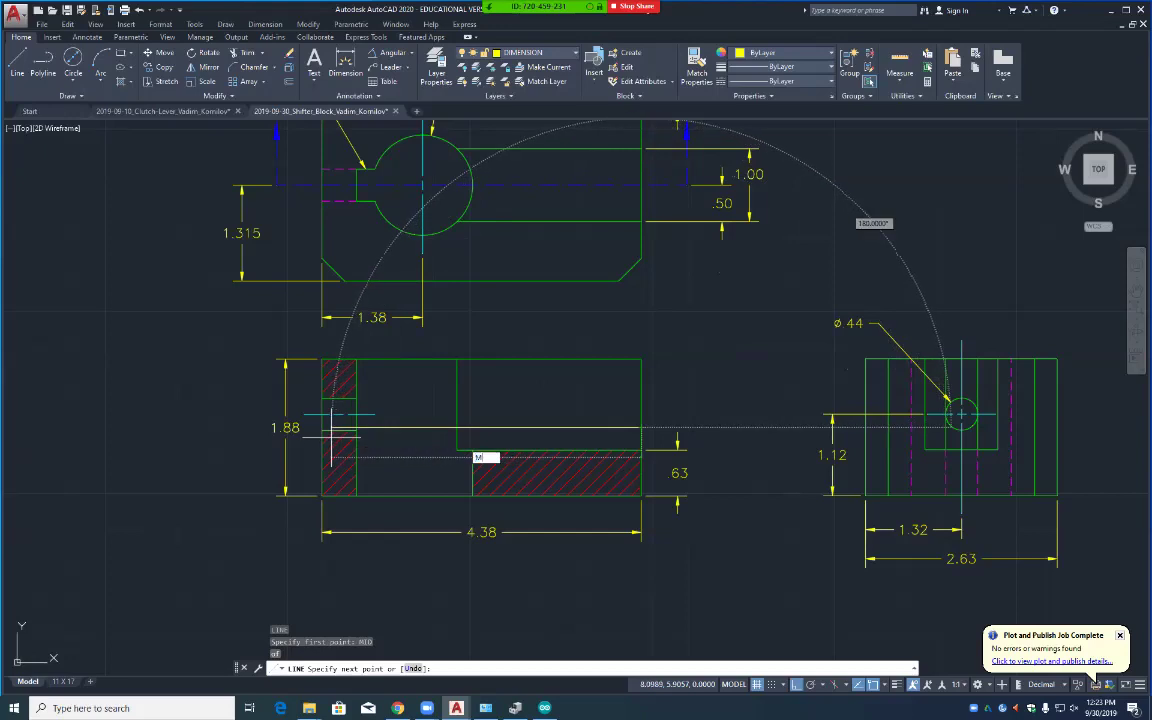
pyautogui.write('ID')
pyautogui.press('Return')
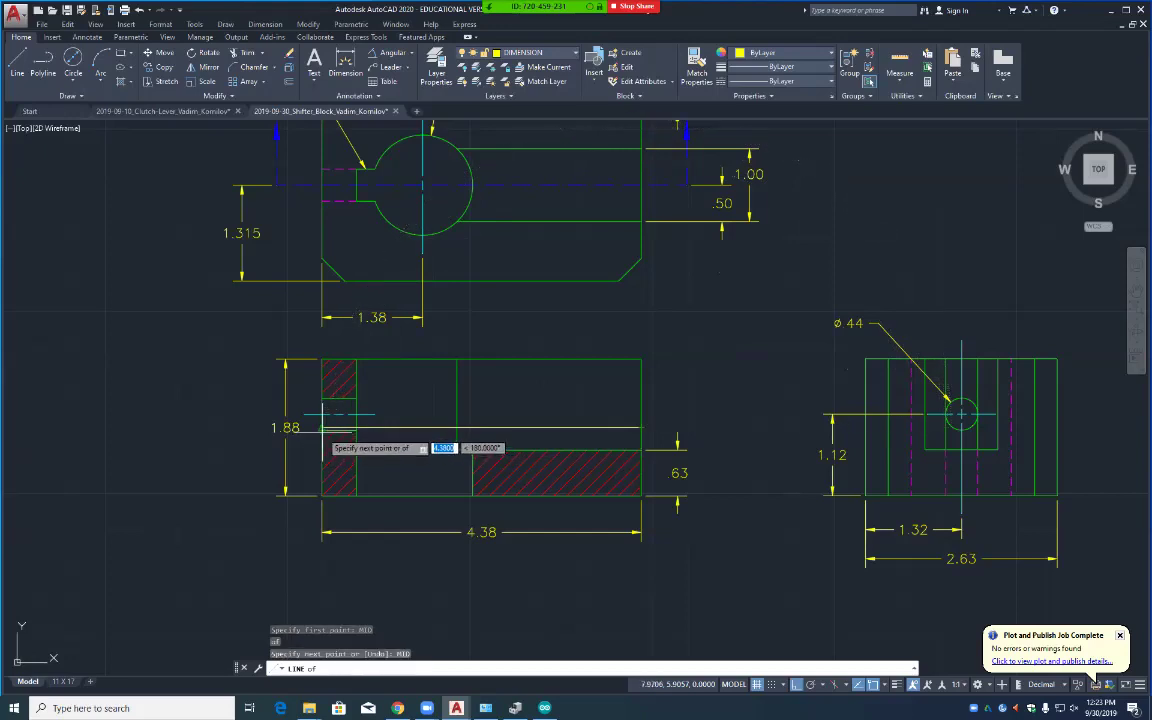
pyautogui.click(322, 424)
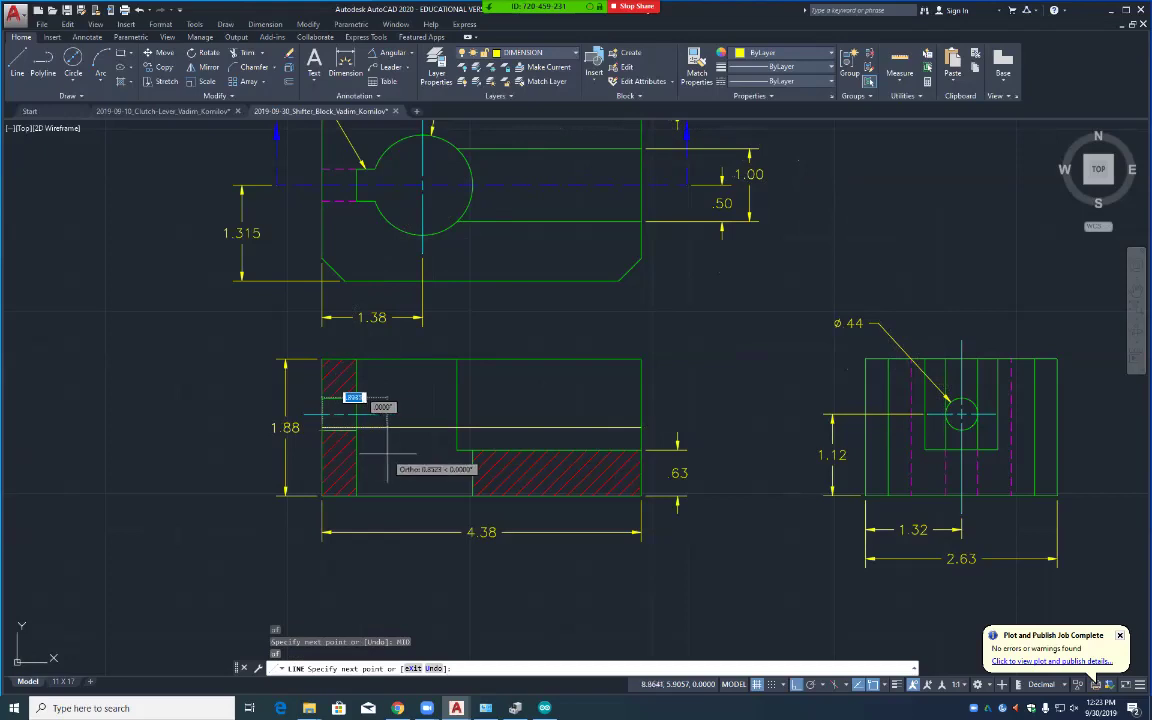
pyautogui.press('Return')
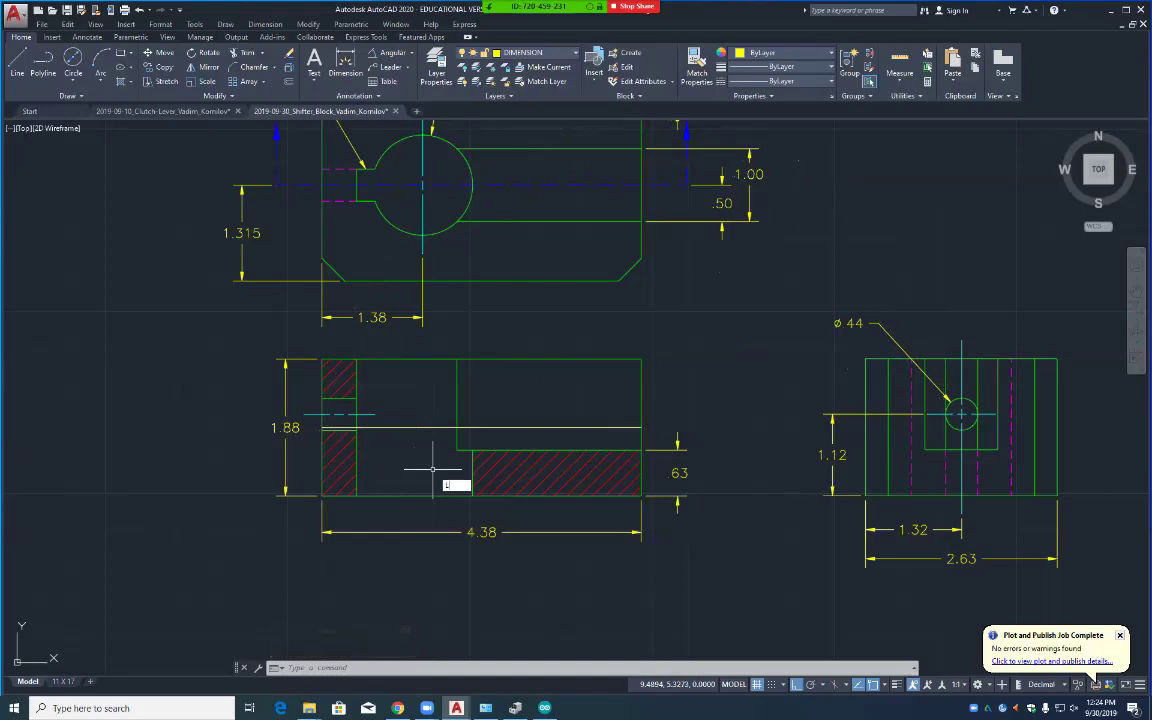
# Step: Draw a vertical construction line from the lower end of the 1.375 hole's centerline down past the section view's base
pyautogui.press('Return')
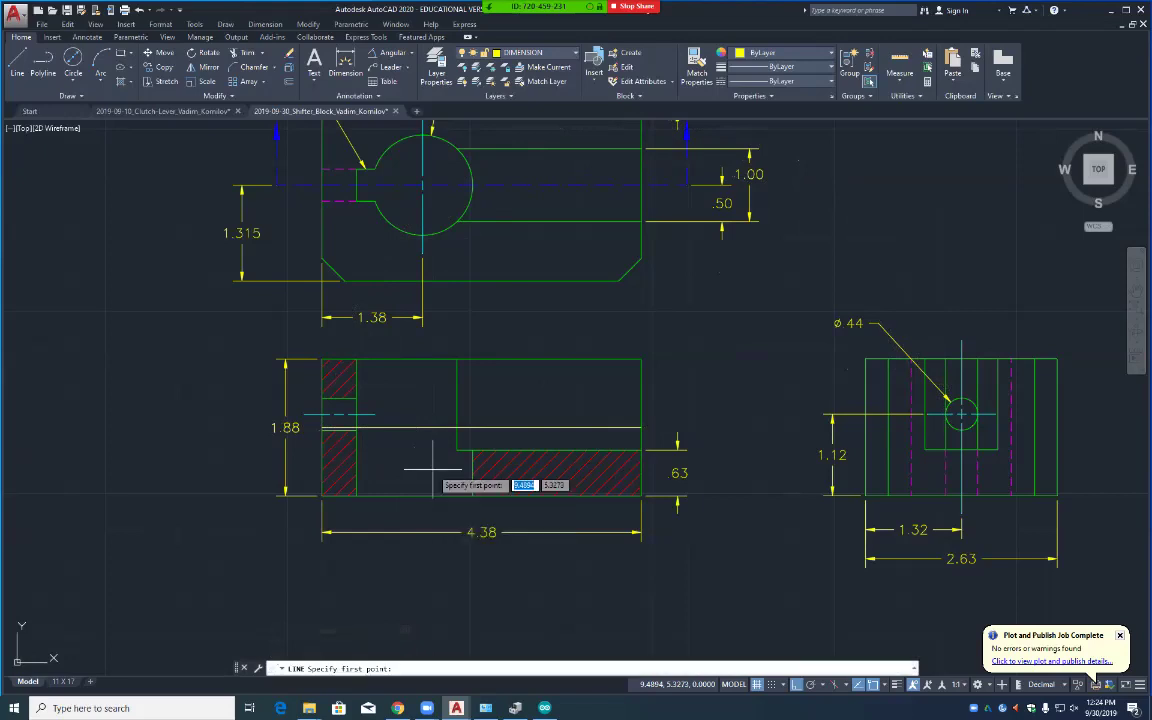
pyautogui.click(422, 253)
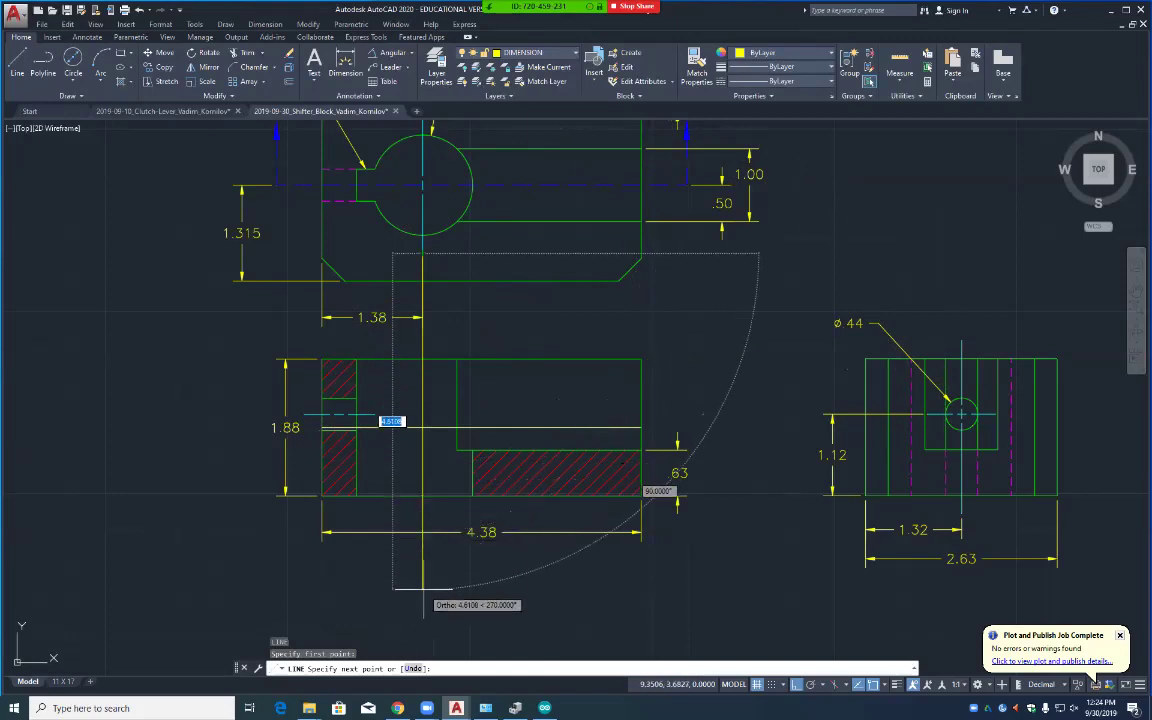
pyautogui.click(422, 589)
pyautogui.press('Escape')
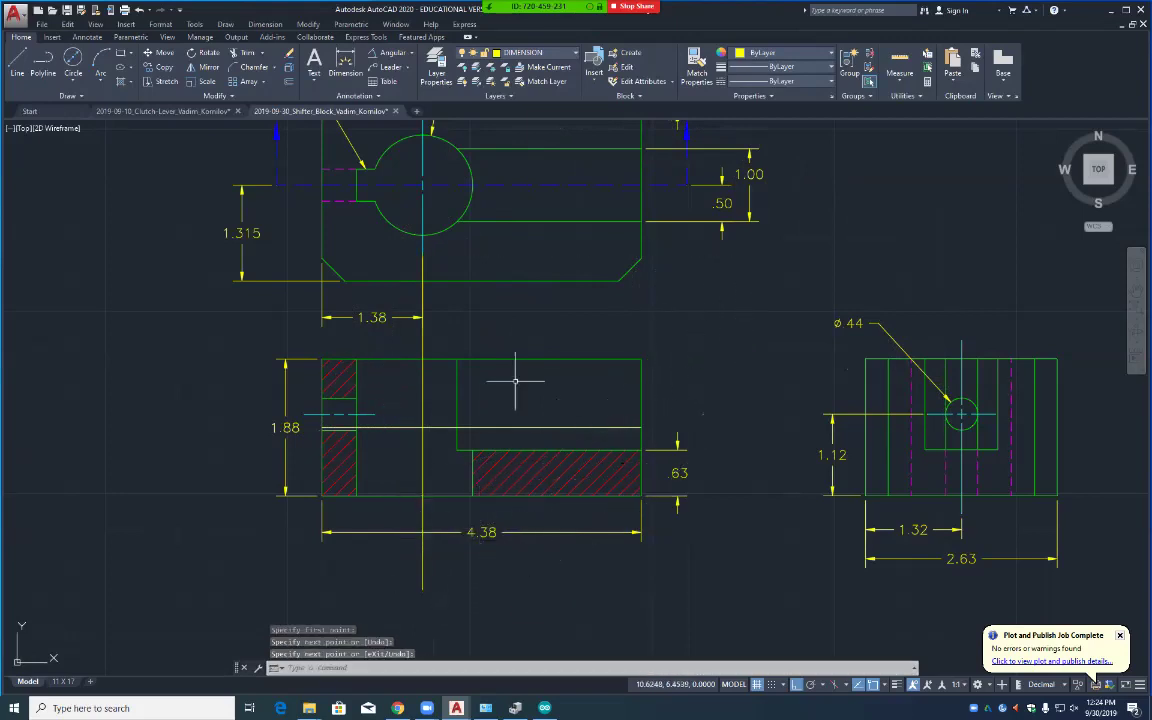
# Step: Copy the three segments of the 1.375 hole's vertical centerline from its intersection with the section line to the construction lines' intersection in the section view
pyautogui.write('ct o')
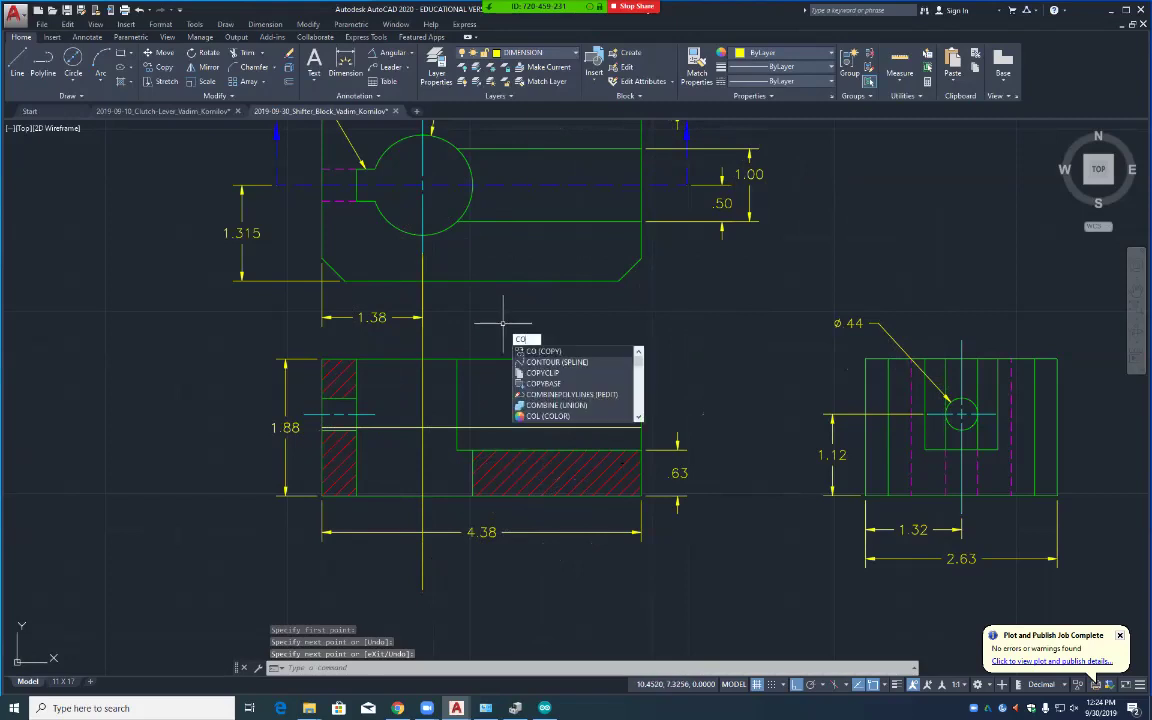
pyautogui.press('Return')
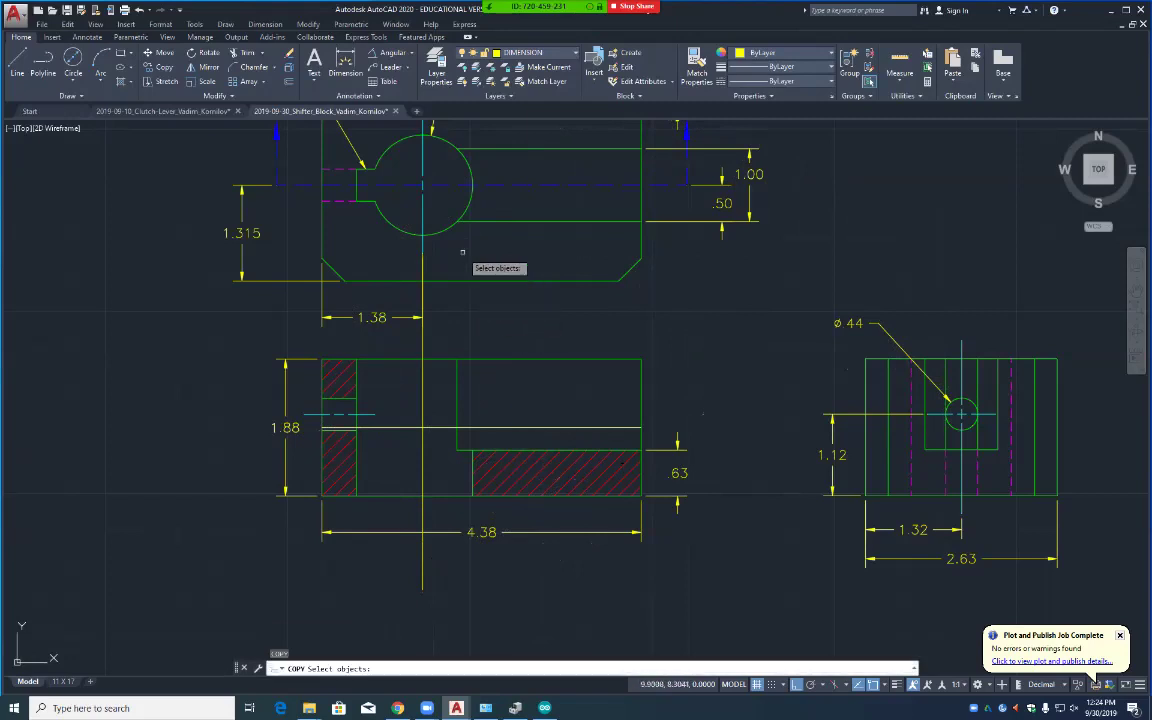
pyautogui.click(422, 221)
pyautogui.click(422, 184)
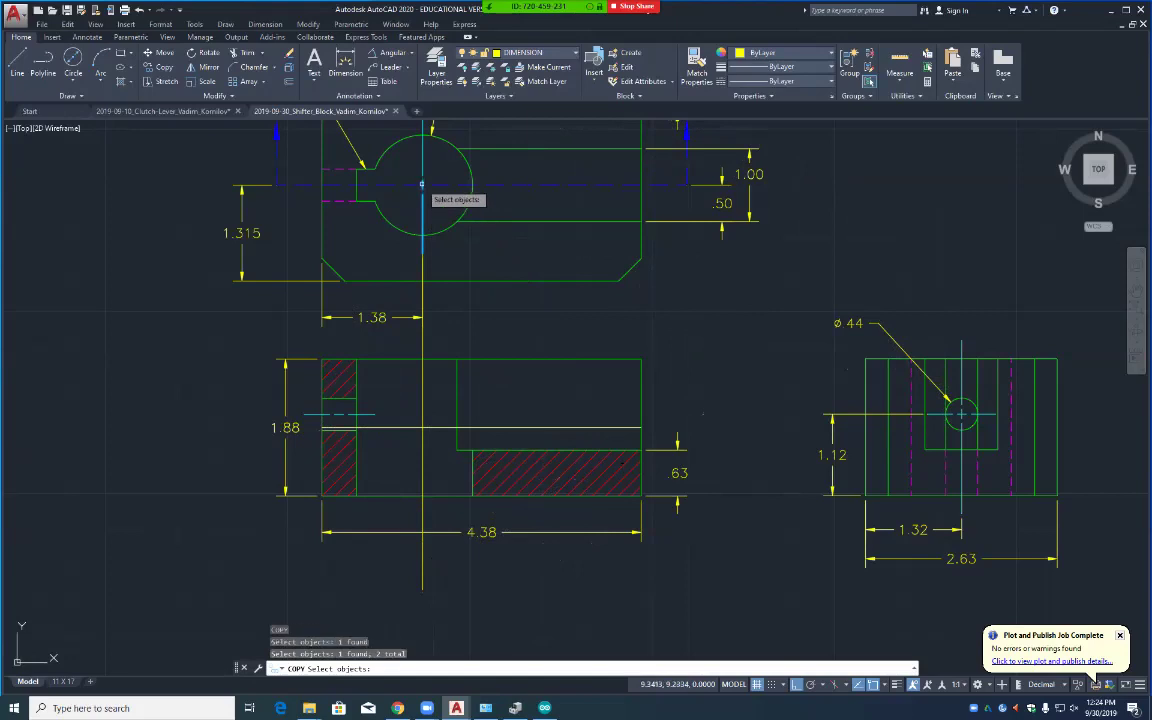
pyautogui.click(421, 165)
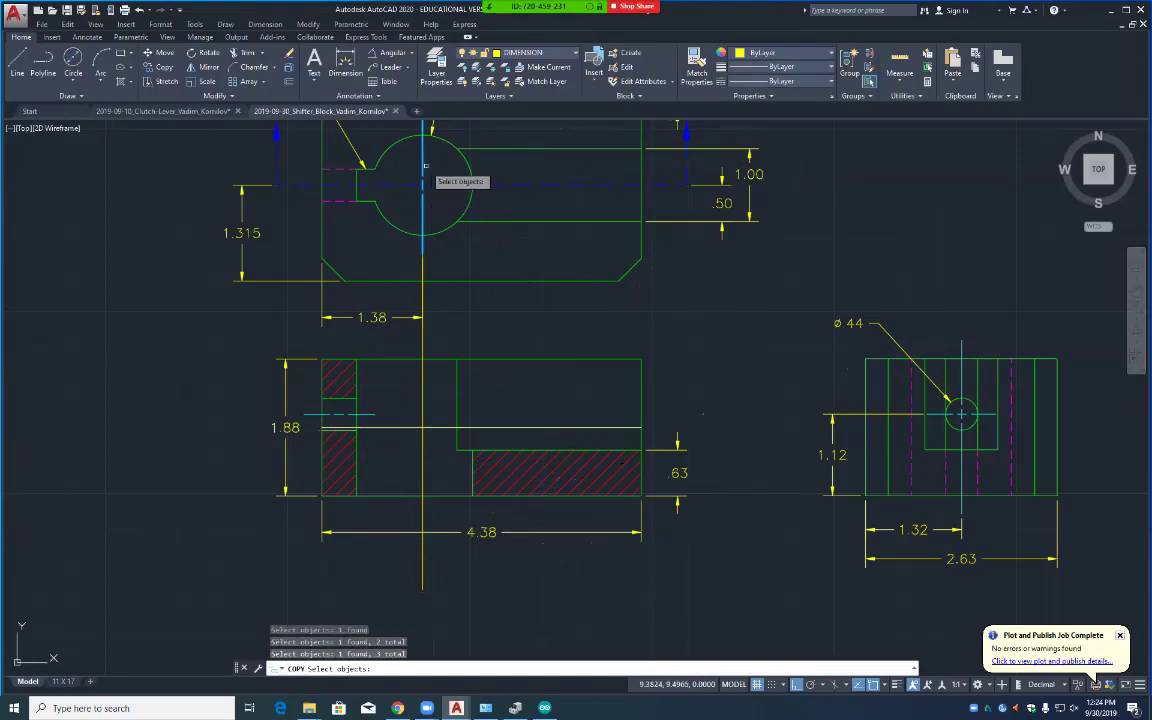
pyautogui.scroll(5, 455, 212)
pyautogui.moveTo(415, 190)
pyautogui.mouseDown(button='middle')
pyautogui.moveTo(455, 319)
pyautogui.moveTo(463, 404)
pyautogui.mouseUp(button='middle')
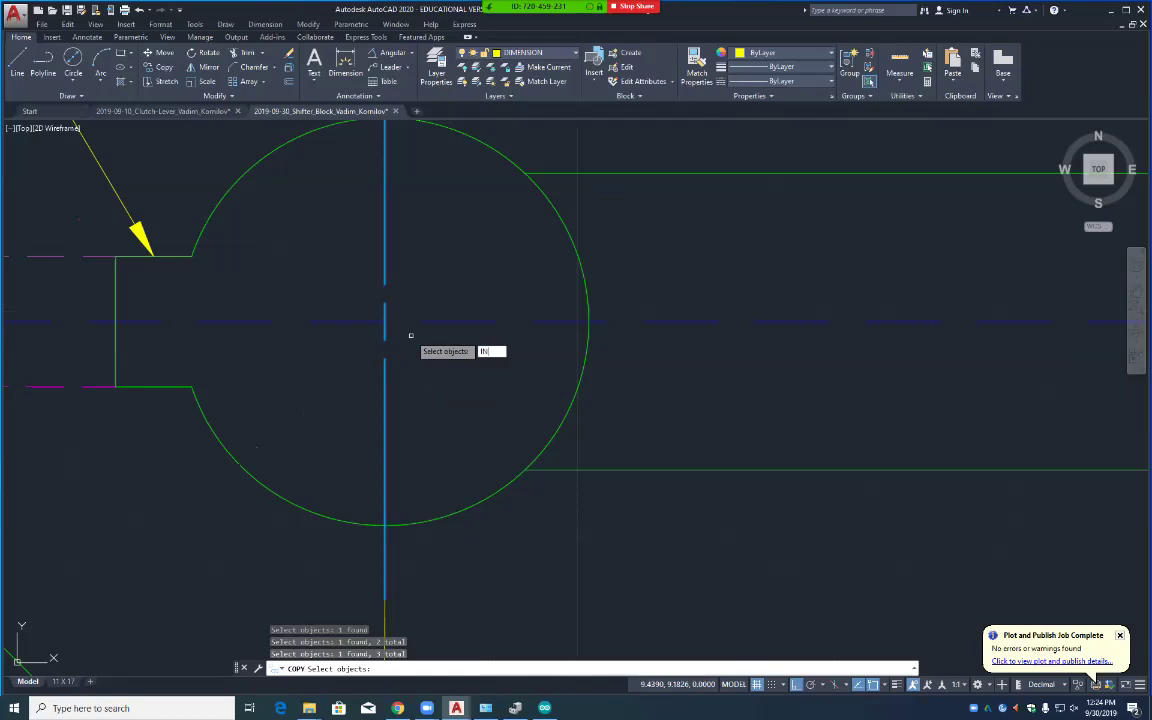
pyautogui.press('Return')
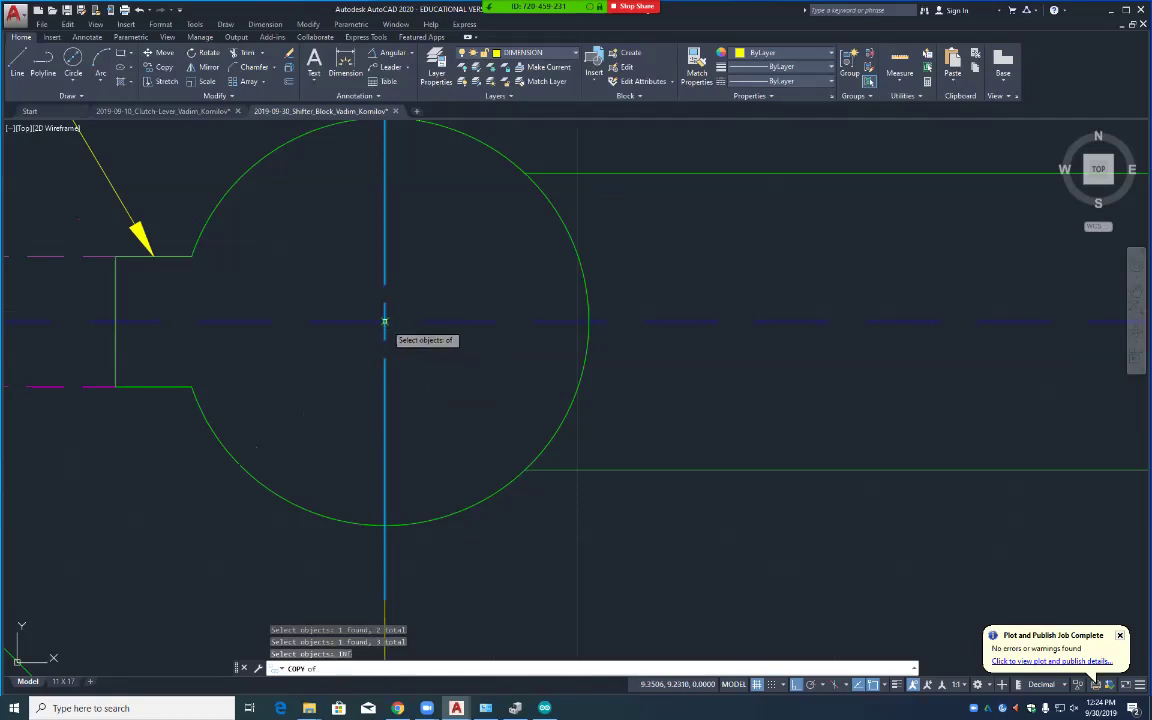
pyautogui.click(384, 322)
pyautogui.scroll(-5, 455, 430)
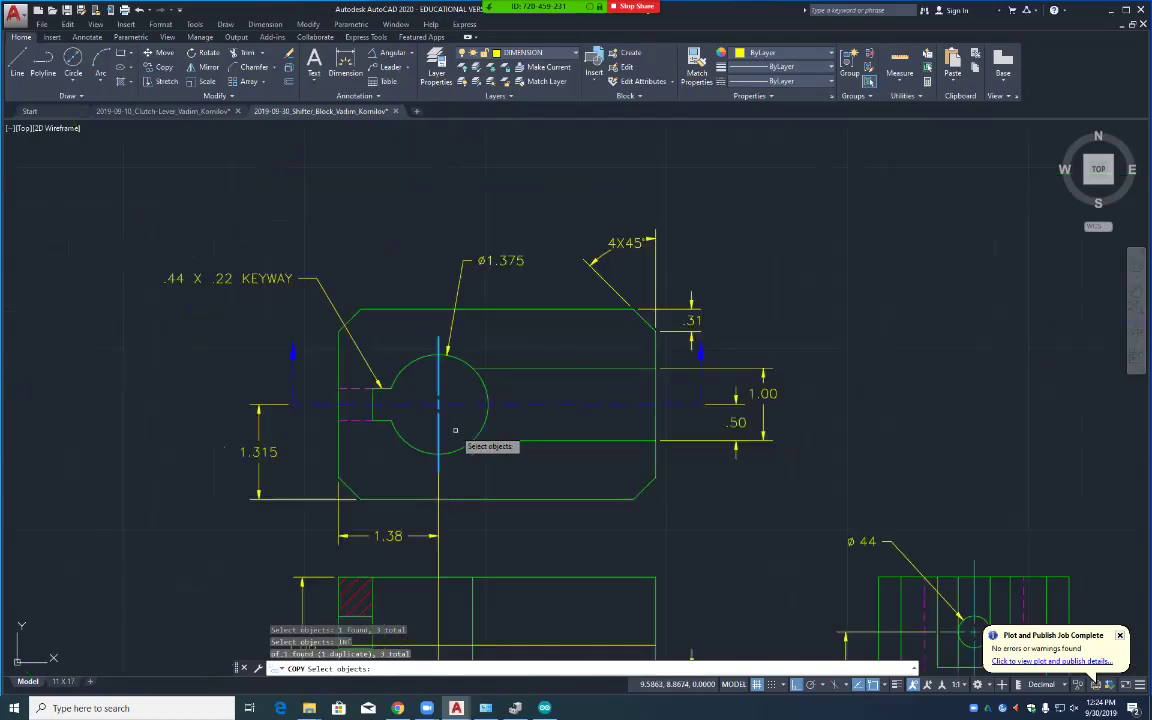
pyautogui.moveTo(494, 555); pyautogui.dragTo(476, 299, button='middle')
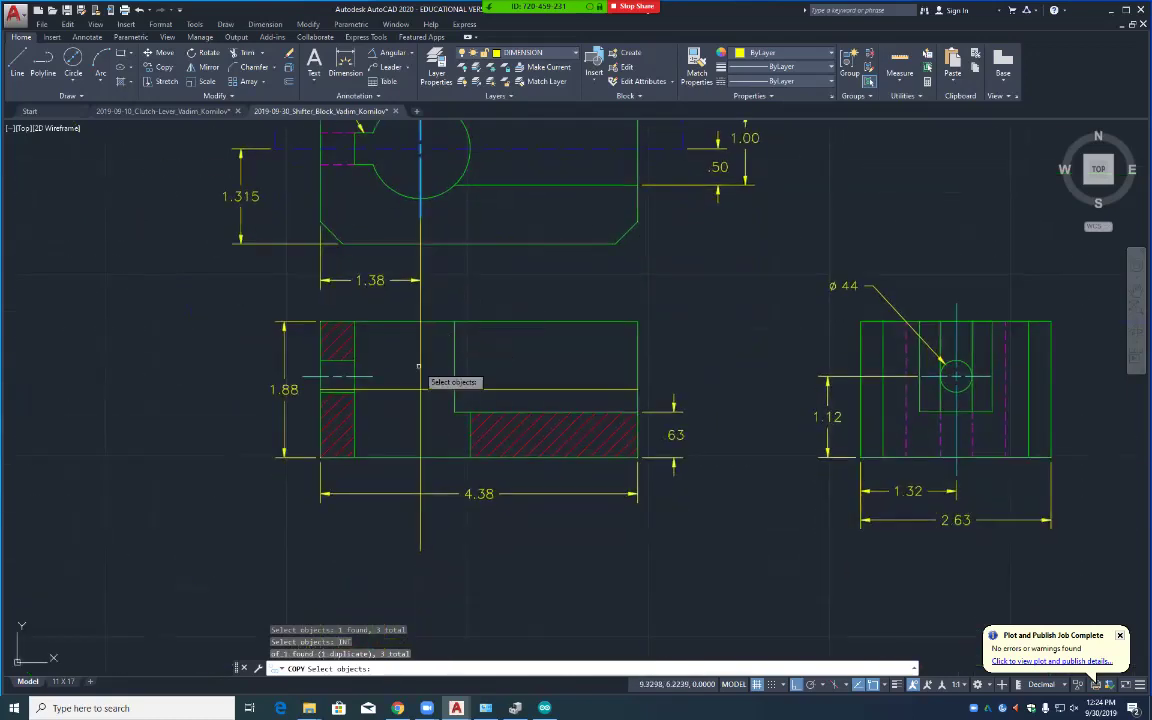
pyautogui.scroll(5, 421, 404)
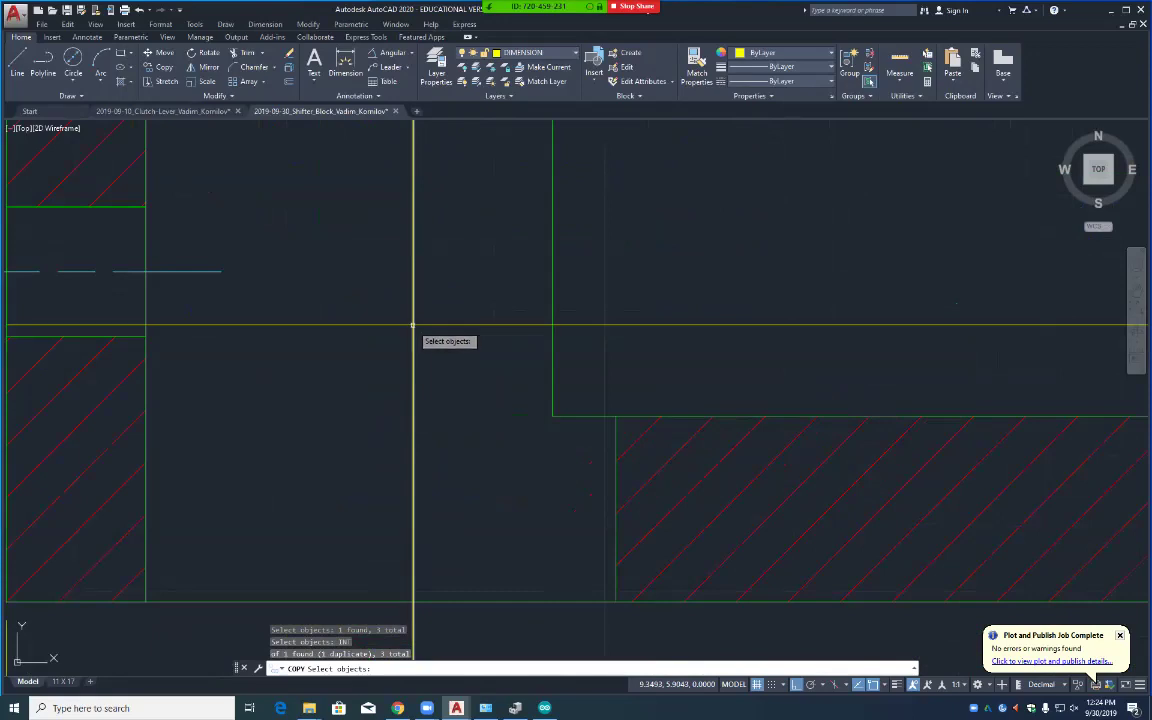
pyautogui.scroll(-5, 457, 371)
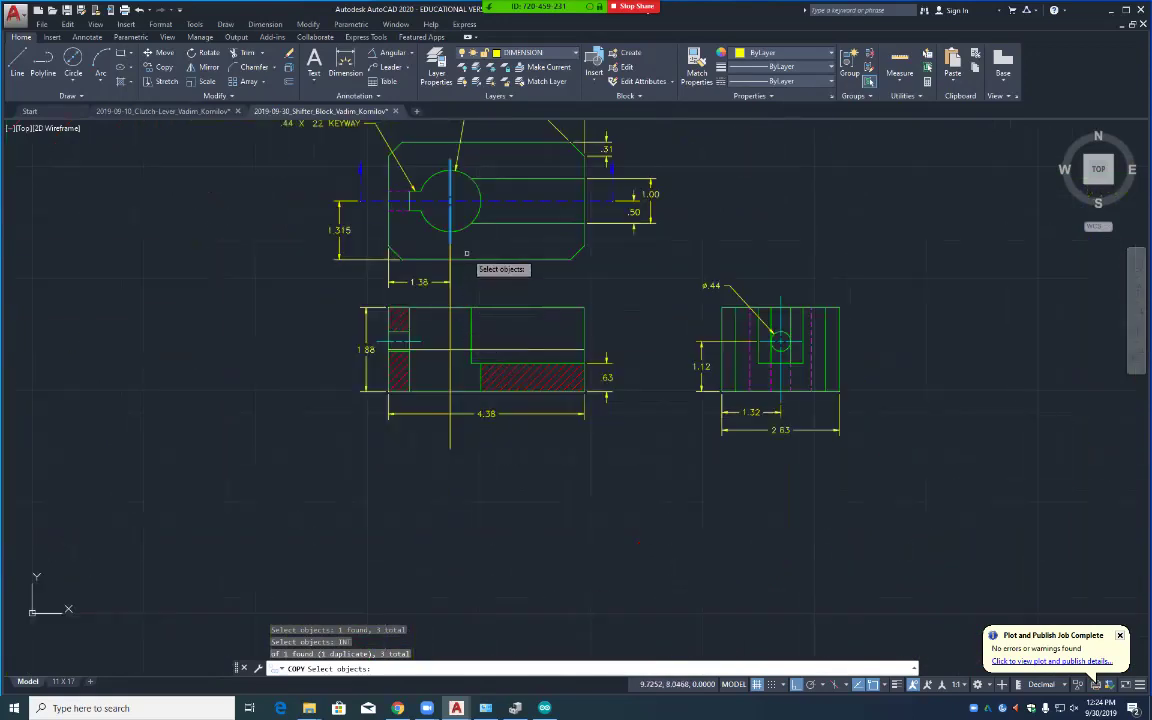
pyautogui.moveTo(466, 253); pyautogui.dragTo(521, 445, button='middle')
pyautogui.scroll(10, 515, 445)
pyautogui.moveTo(522, 219); pyautogui.dragTo(522, 431, button='middle')
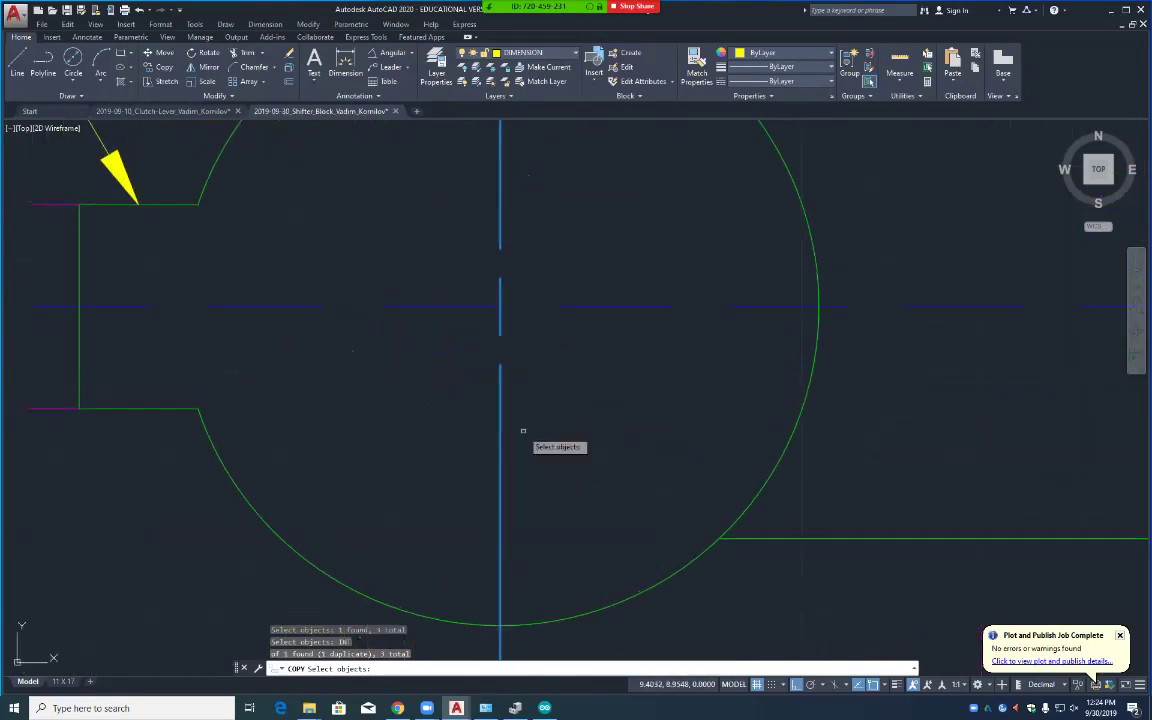
pyautogui.press('Return')
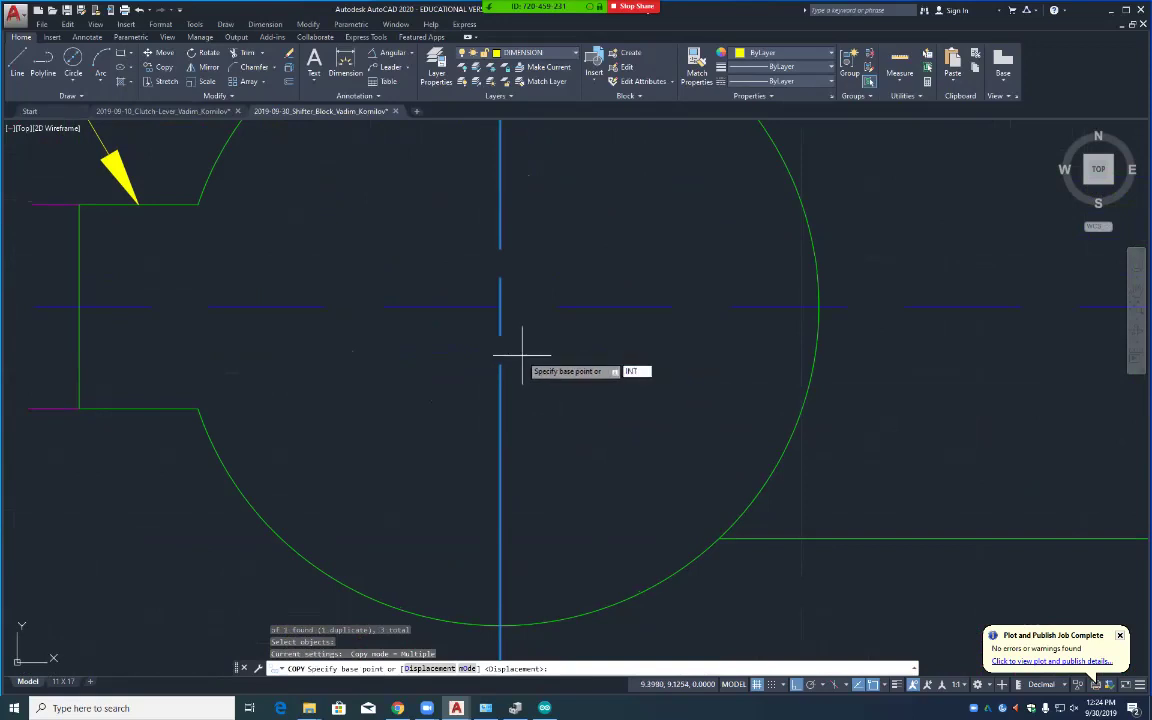
pyautogui.write('INT')
pyautogui.press('Return')
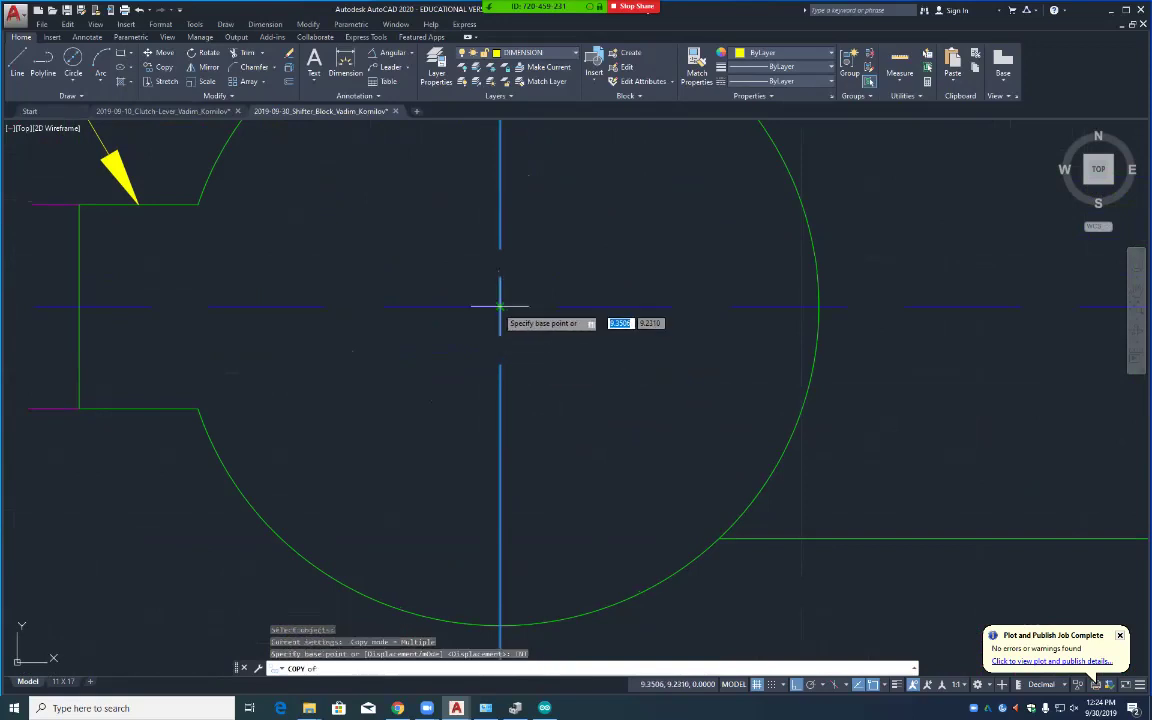
pyautogui.click(500, 307)
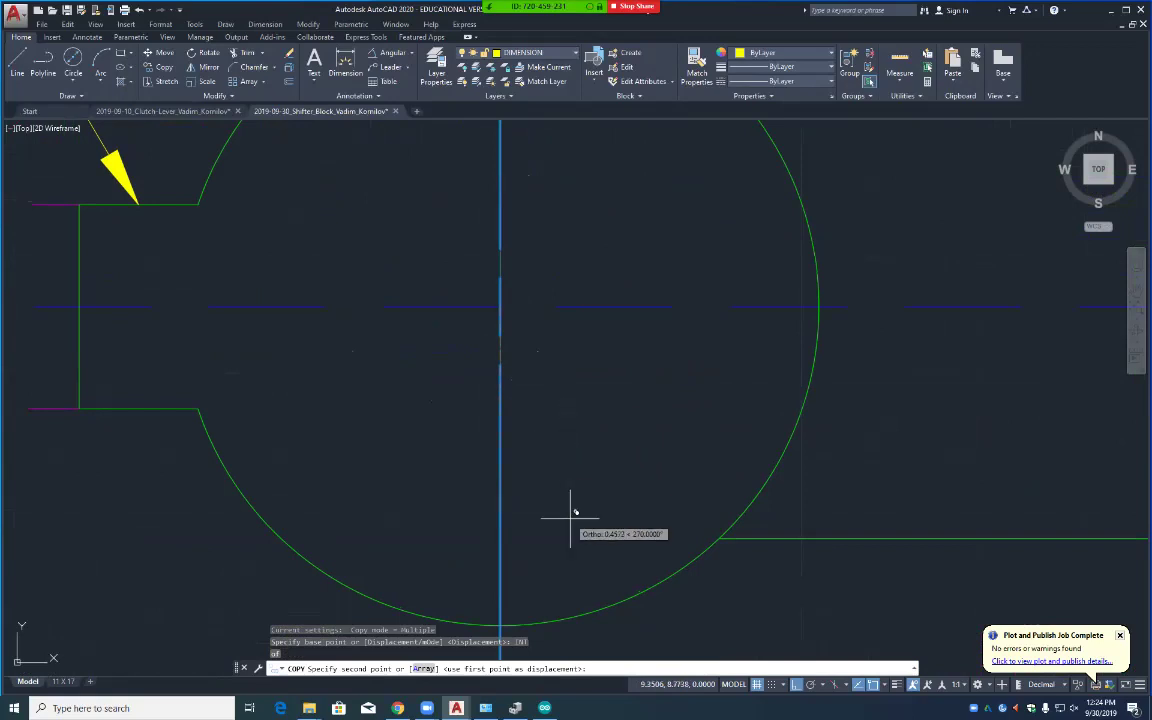
pyautogui.scroll(-8, 573, 513)
pyautogui.moveTo(599, 605)
pyautogui.mouseDown(button='middle')
pyautogui.moveTo(491, 314)
pyautogui.moveTo(469, 390)
pyautogui.mouseUp(button='middle')
pyautogui.scroll(8, 447, 404)
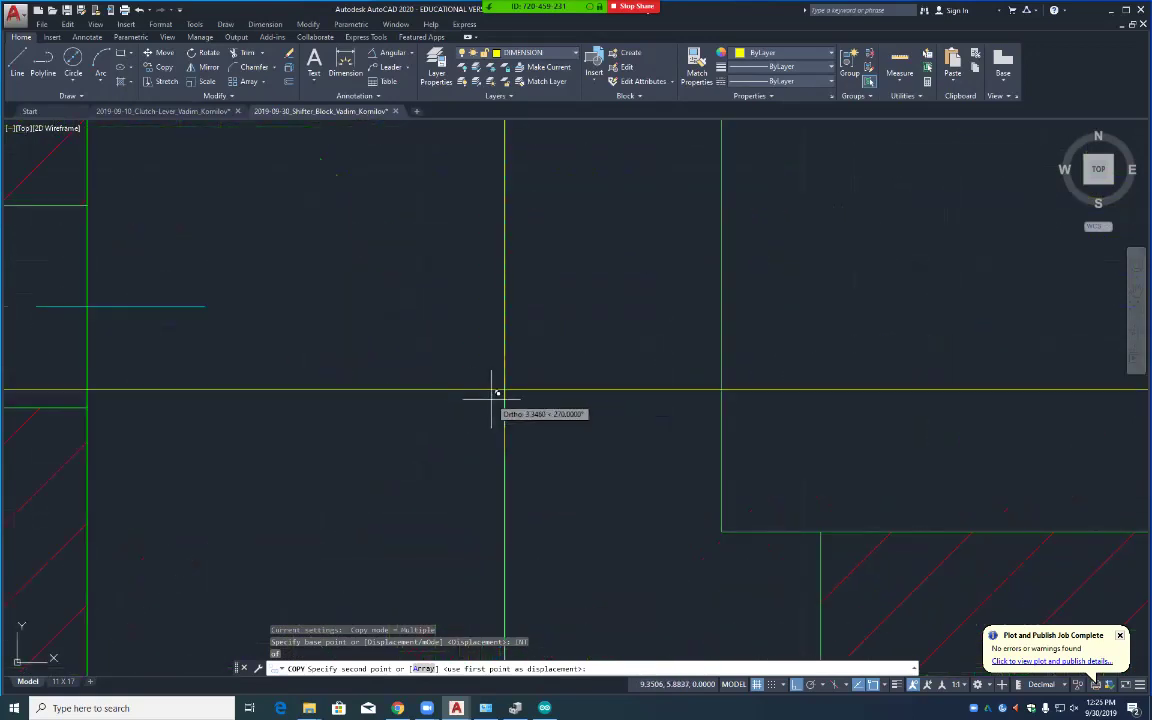
pyautogui.write('1')
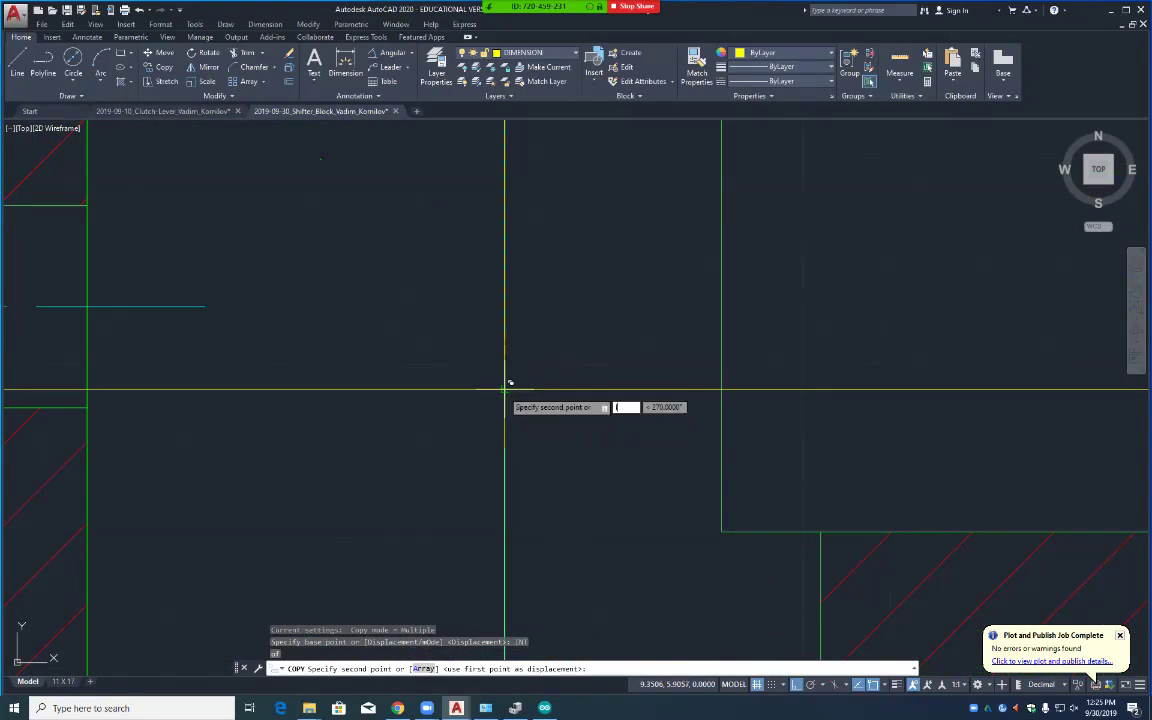
pyautogui.write('NT')
pyautogui.press('Return')
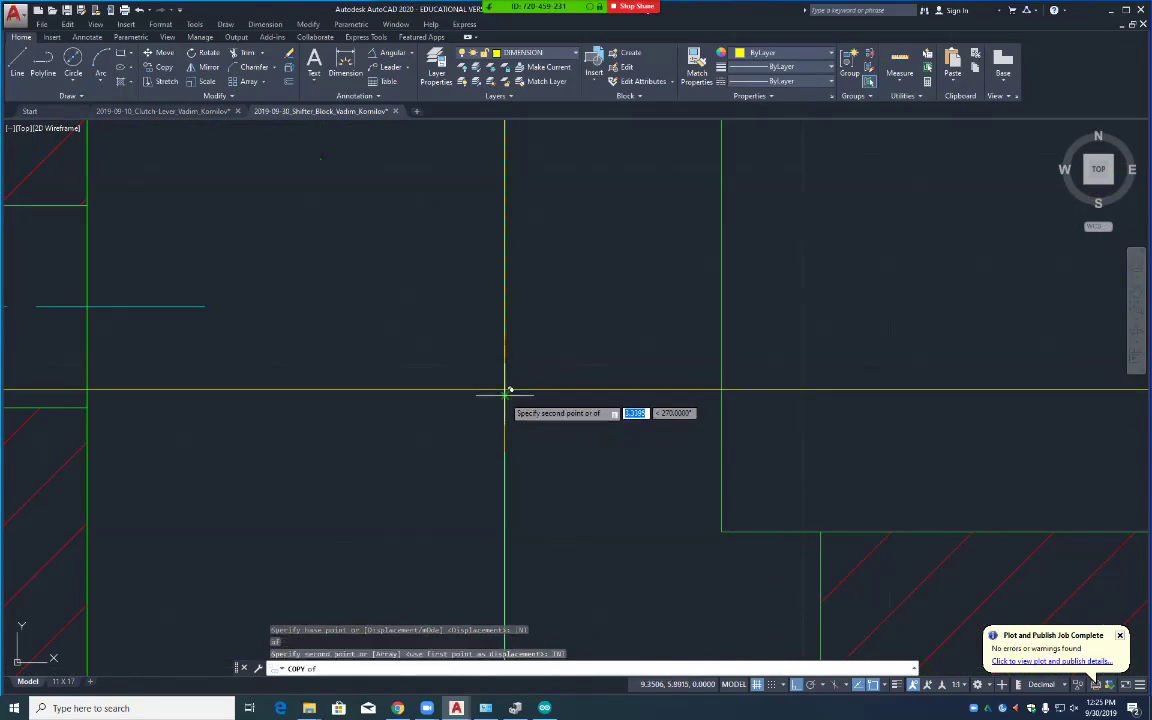
pyautogui.click(507, 386)
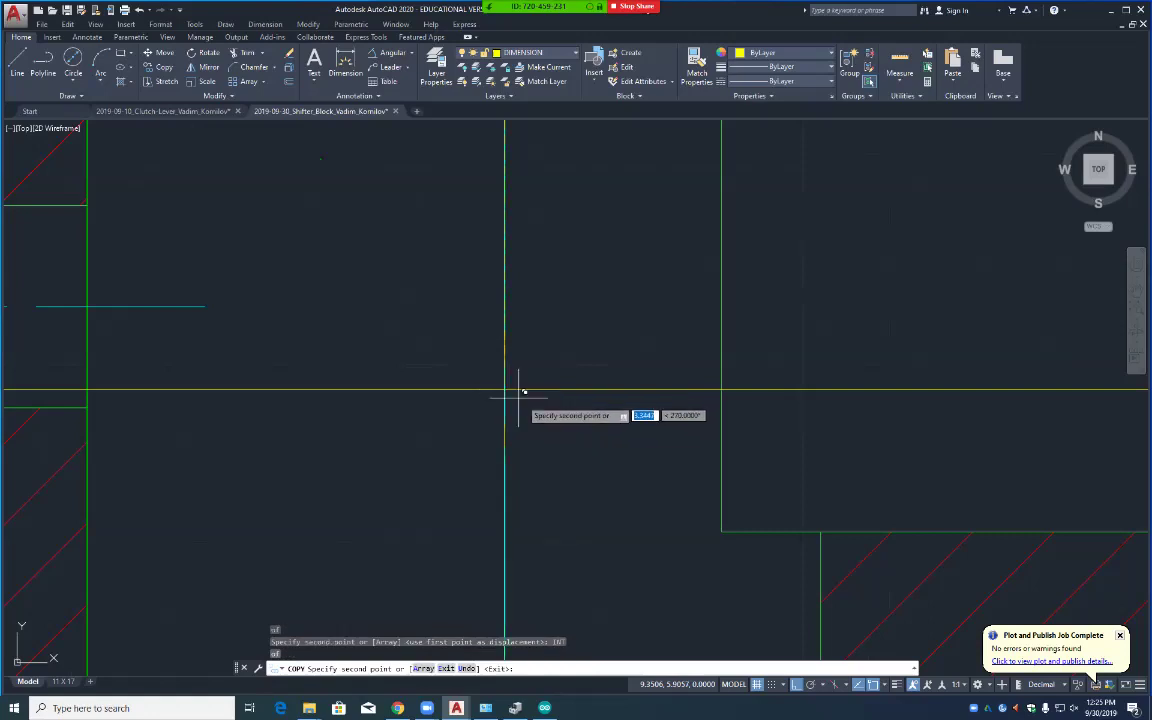
pyautogui.press('Return')
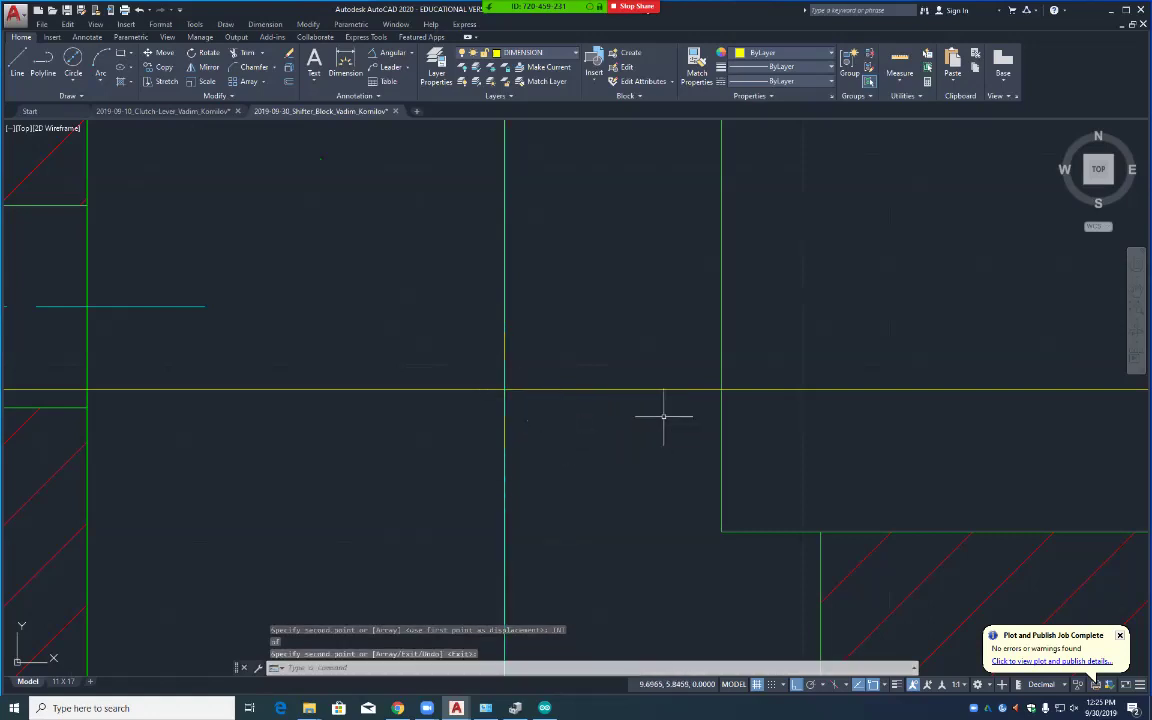
# Step: Erase the horizontal construction line across the section view and the vertical construction line projected from the 1.375 hole
pyautogui.click(753, 390)
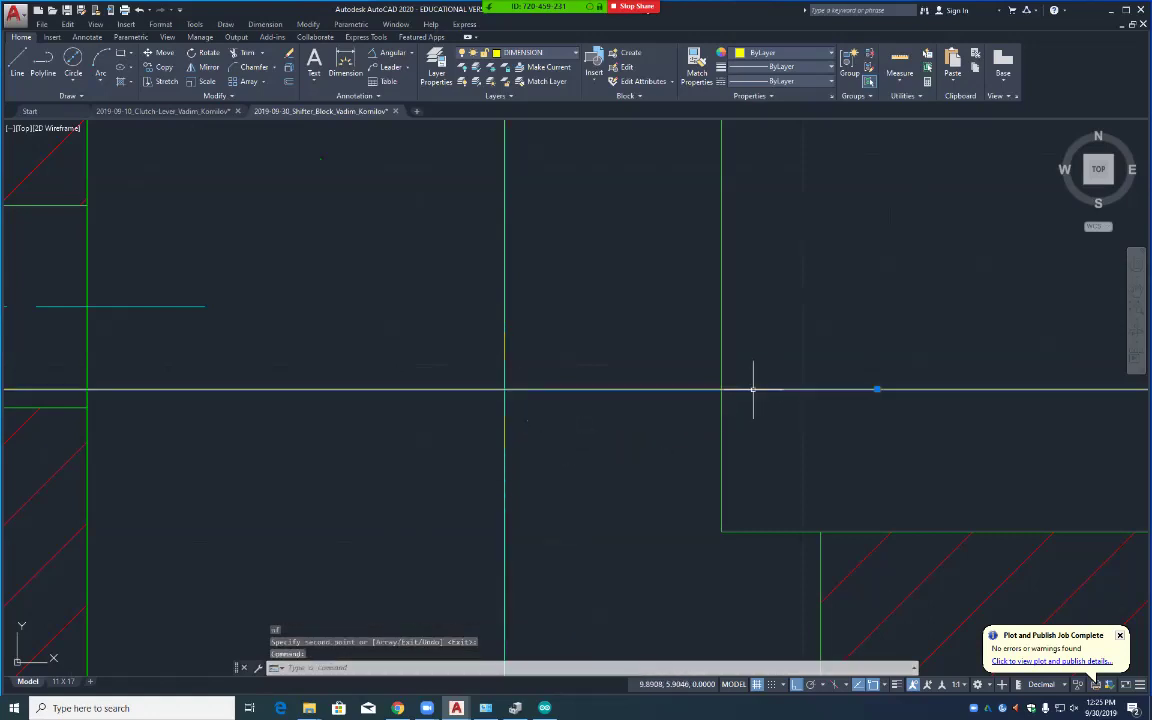
pyautogui.press('Delete')
pyautogui.scroll(-5, 586, 483)
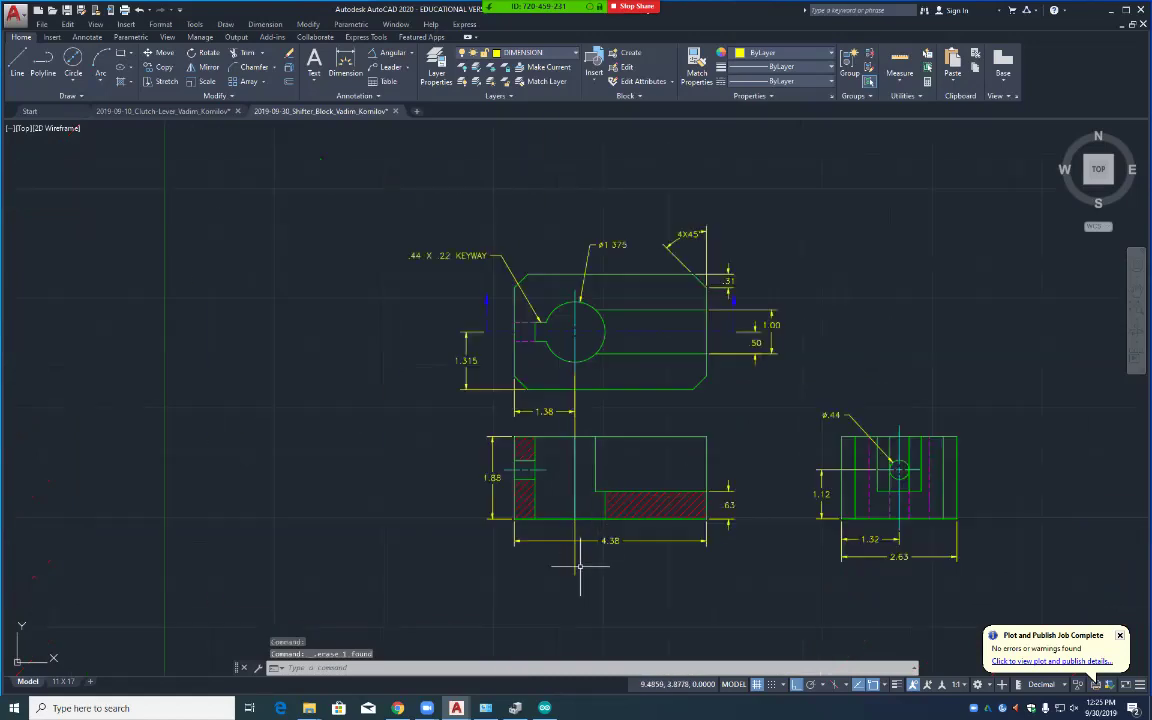
pyautogui.click(576, 567)
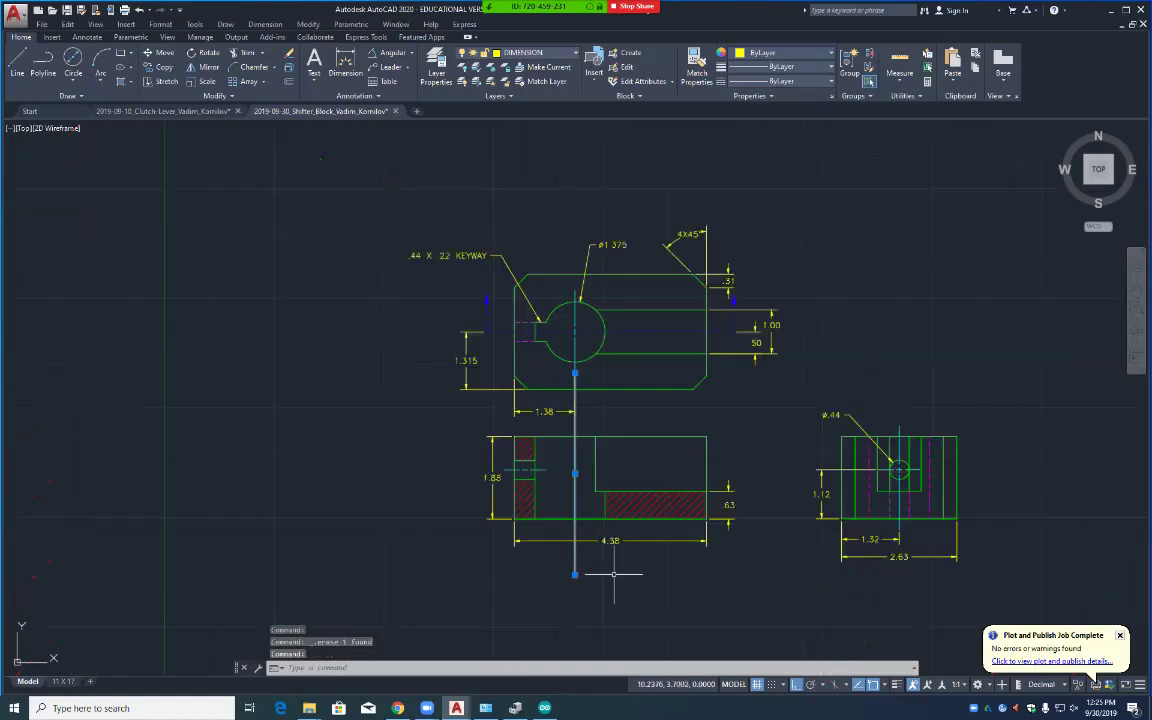
pyautogui.press('Delete')
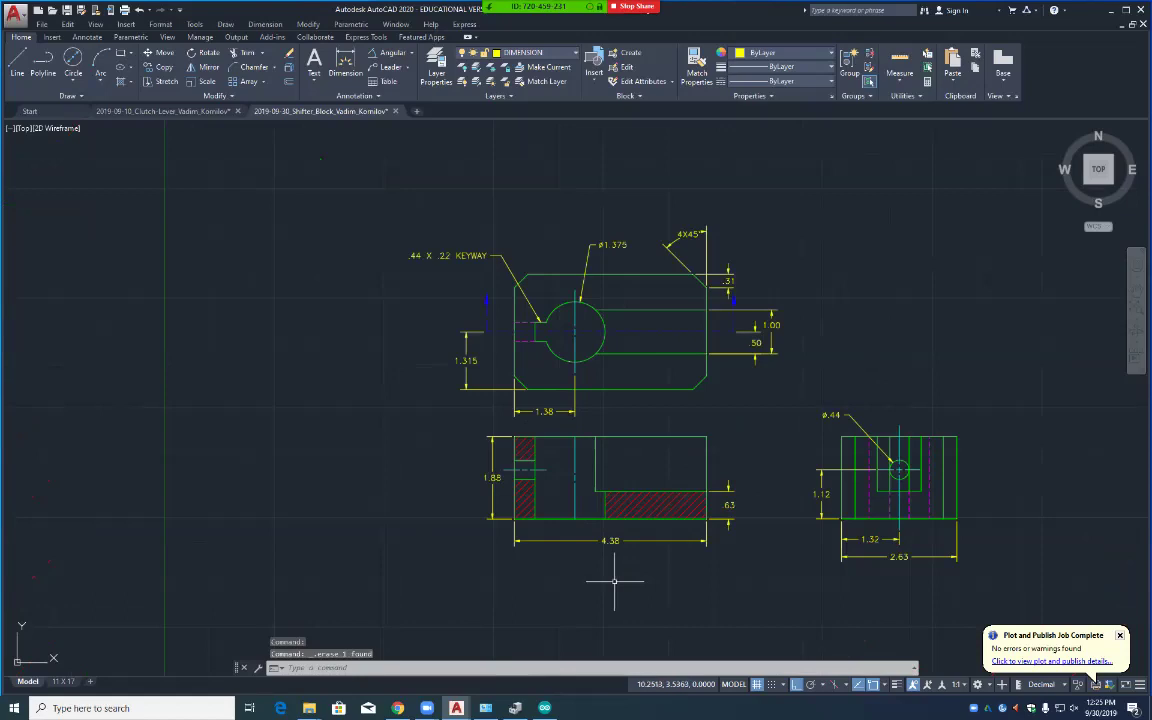
# Step: Offset the section view's top and bottom edges outward by 0.25
pyautogui.scroll(4, 614, 580)
pyautogui.write('o')
pyautogui.press('Return')
pyautogui.press('Return')
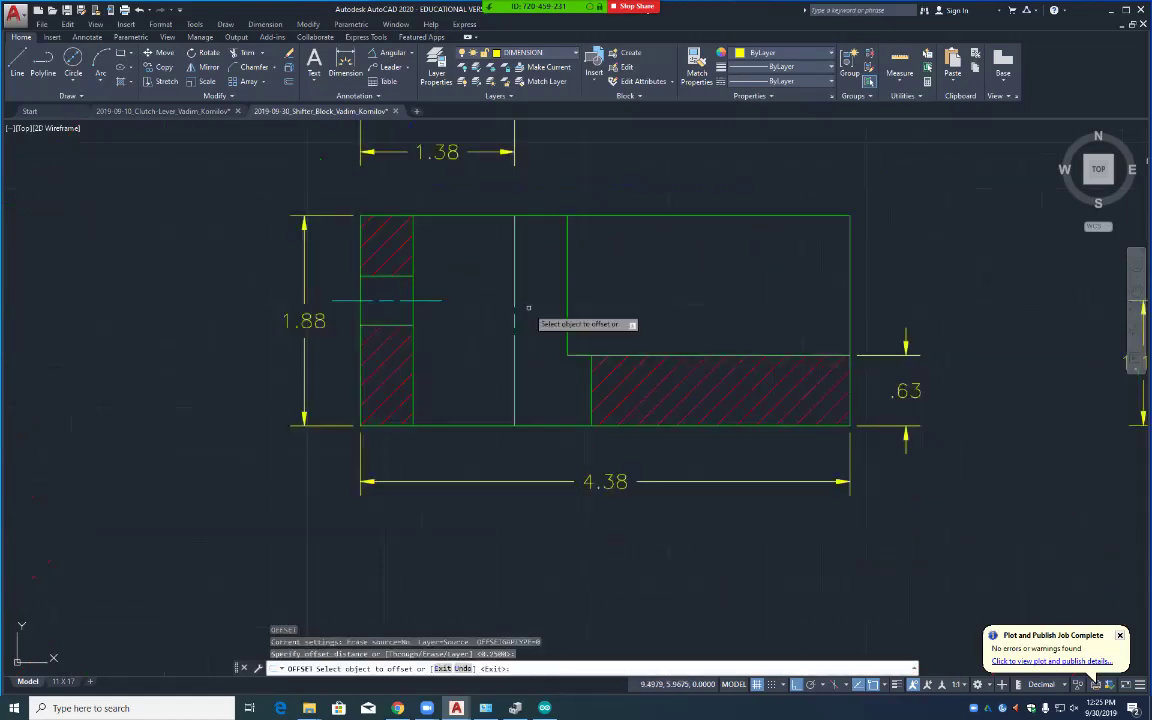
pyautogui.click(530, 214)
pyautogui.click(527, 195)
pyautogui.click(540, 425)
pyautogui.click(547, 458)
pyautogui.press('Return')
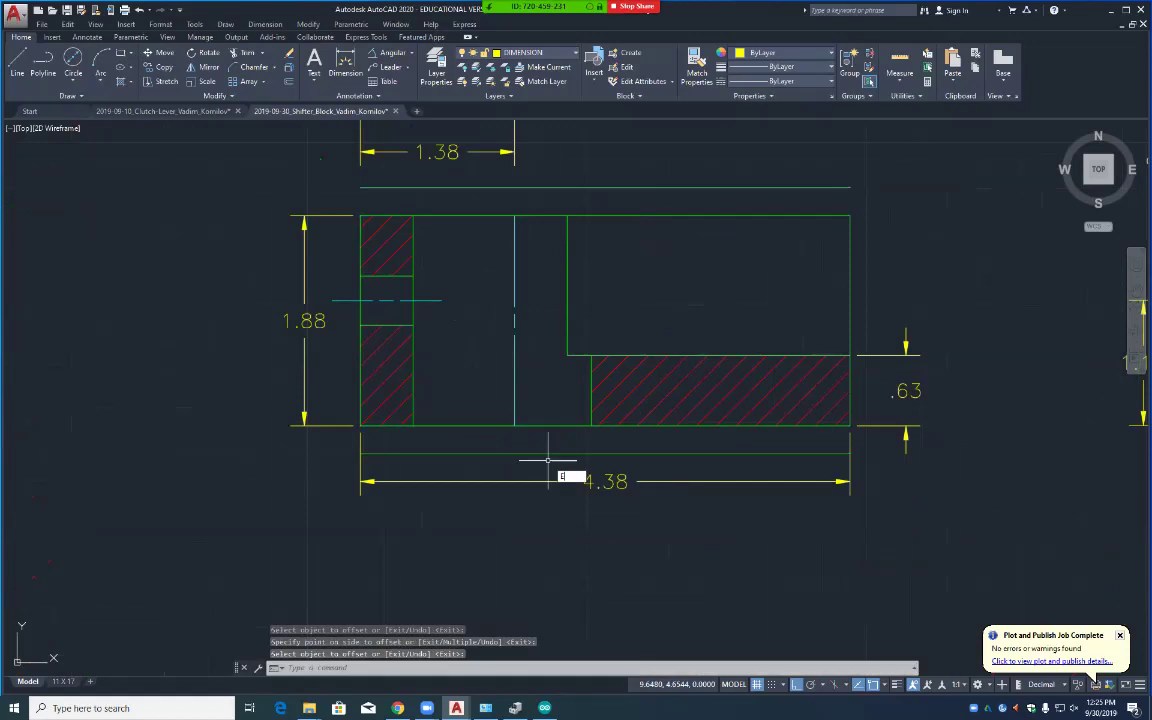
# Step: Extend the outer segments of the 1.375 hole's centerline in the section view to the two offset lines
pyautogui.write('EX')
pyautogui.press('Return')
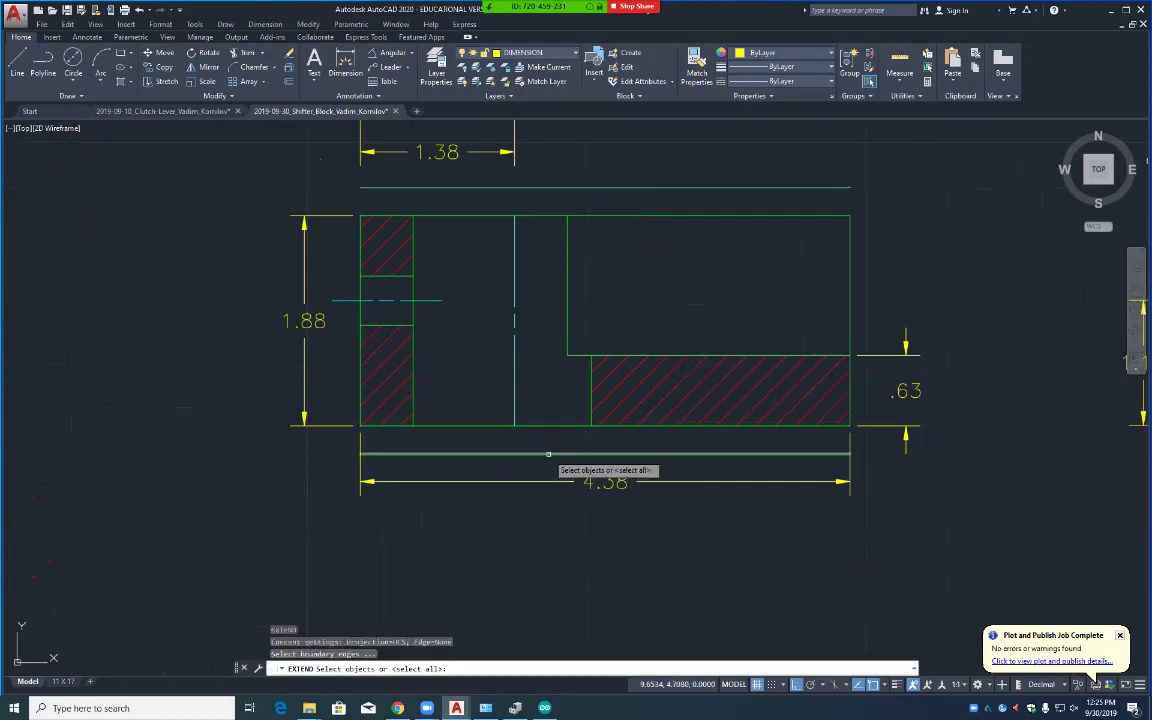
pyautogui.click(547, 455)
pyautogui.click(531, 187)
pyautogui.press('Return')
pyautogui.click(514, 225)
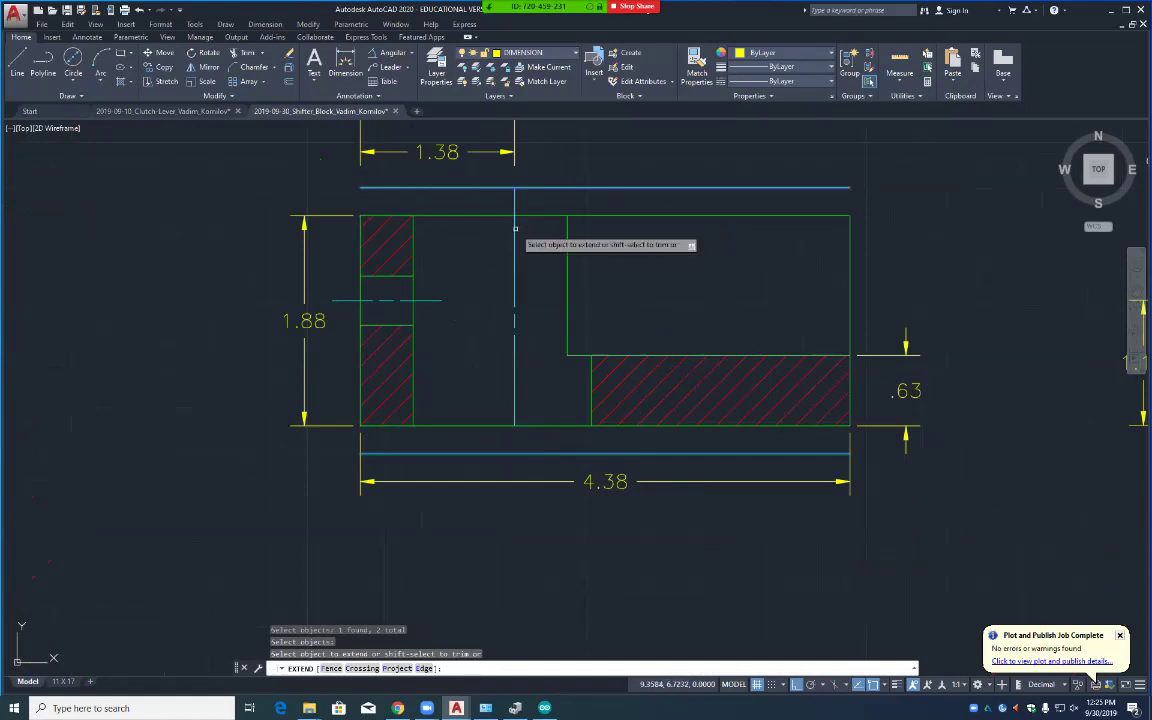
pyautogui.click(514, 418)
pyautogui.press('Return')
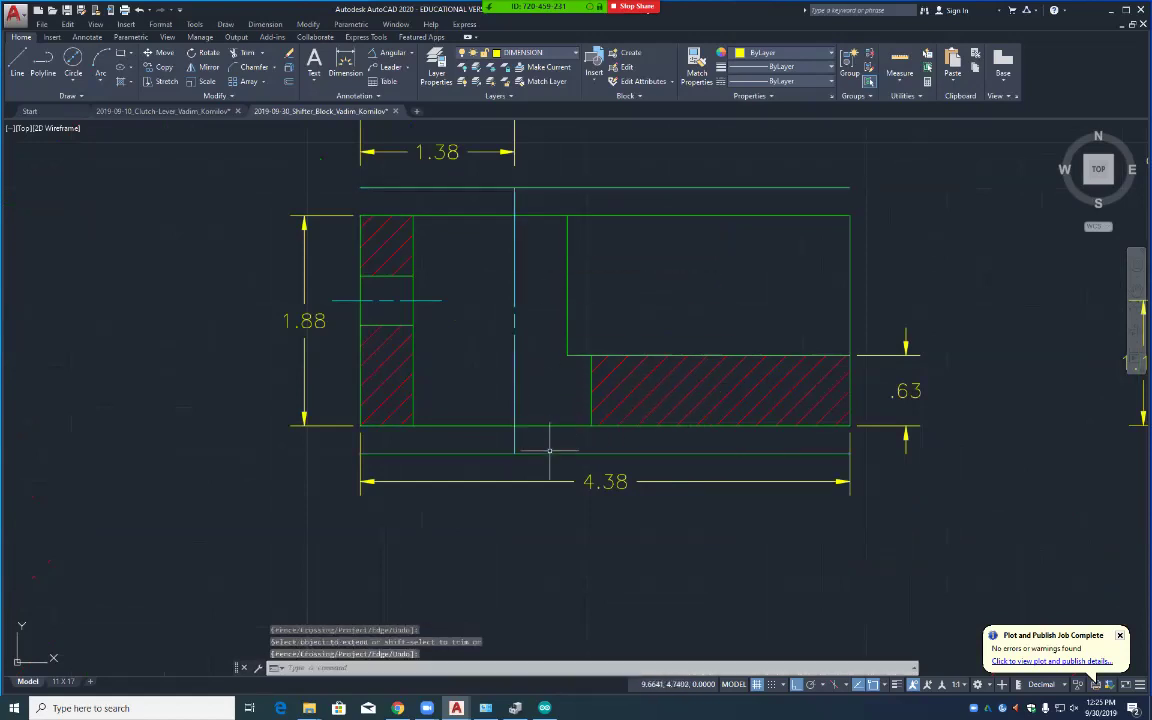
# Step: Erase the two offset lines above and below the section view and save the drawing
pyautogui.click(548, 453)
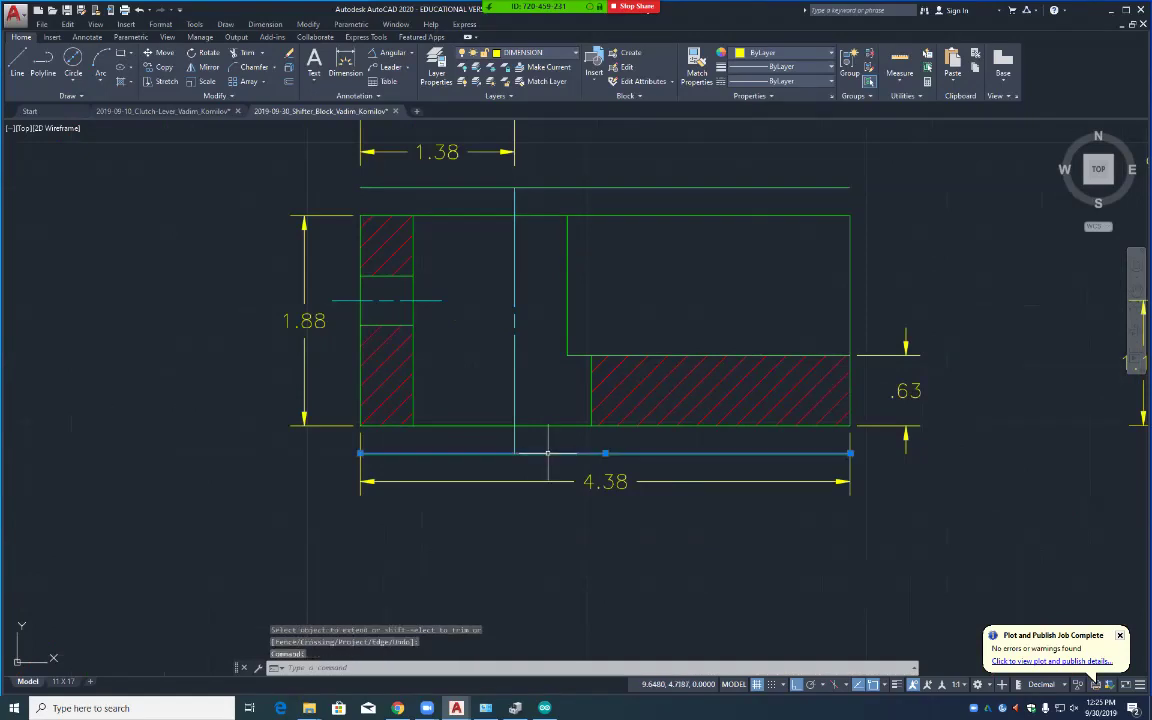
pyautogui.click(551, 187)
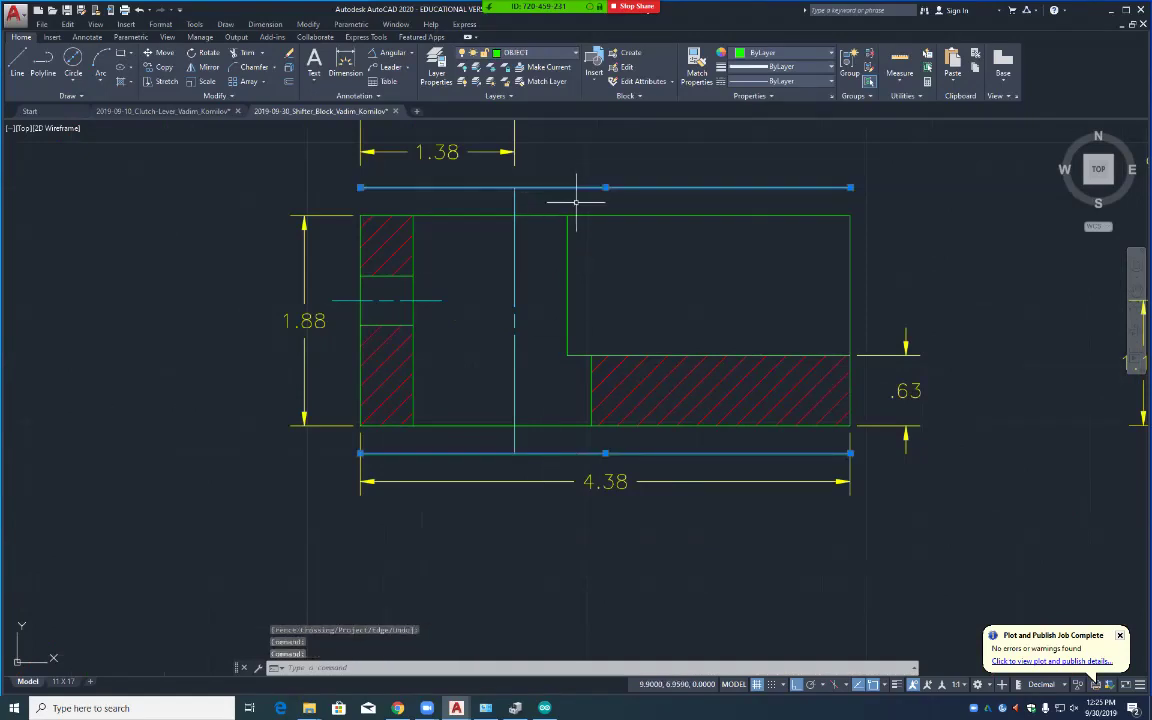
pyautogui.press('Delete')
pyautogui.scroll(-2, 577, 210)
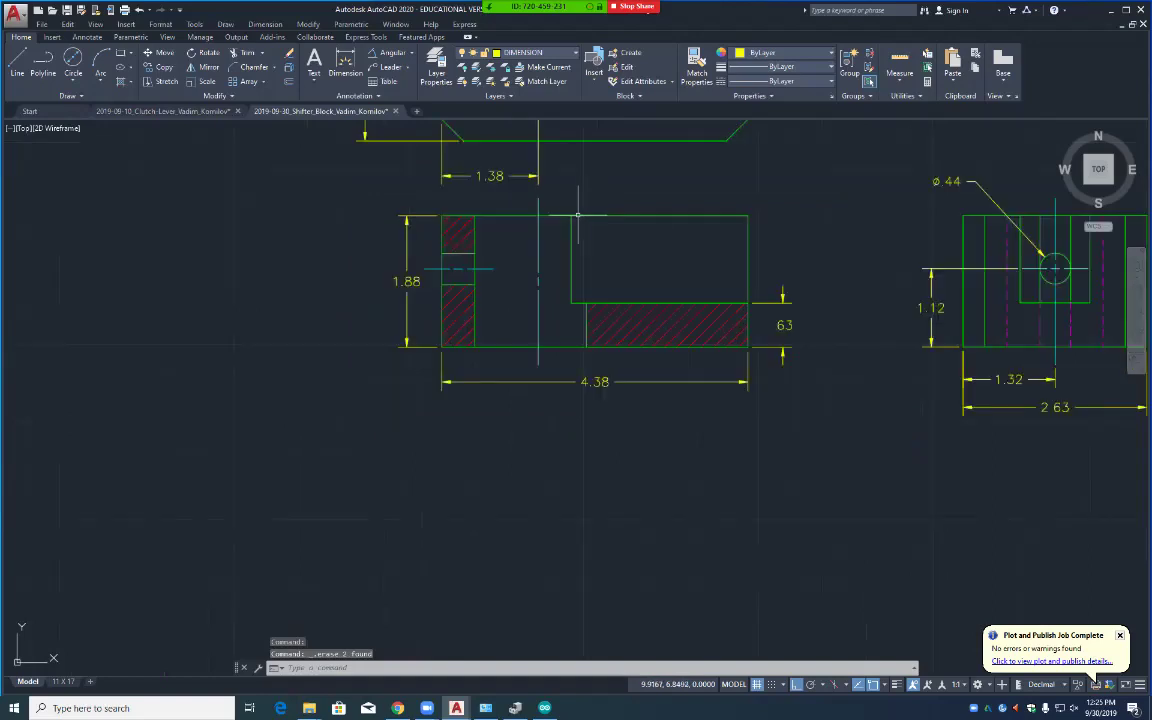
pyautogui.moveTo(607, 186)
pyautogui.mouseDown(button='middle')
pyautogui.moveTo(563, 301)
pyautogui.moveTo(501, 404)
pyautogui.mouseUp(button='middle')
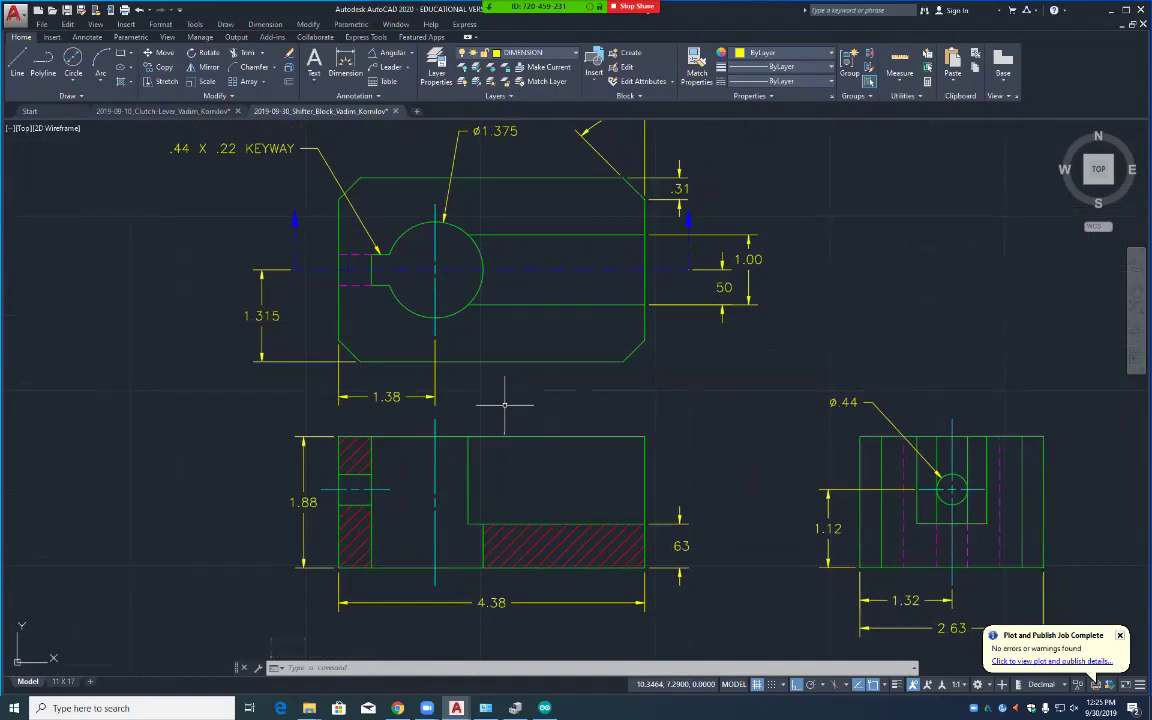
pyautogui.hotkey('ctrl', 's')
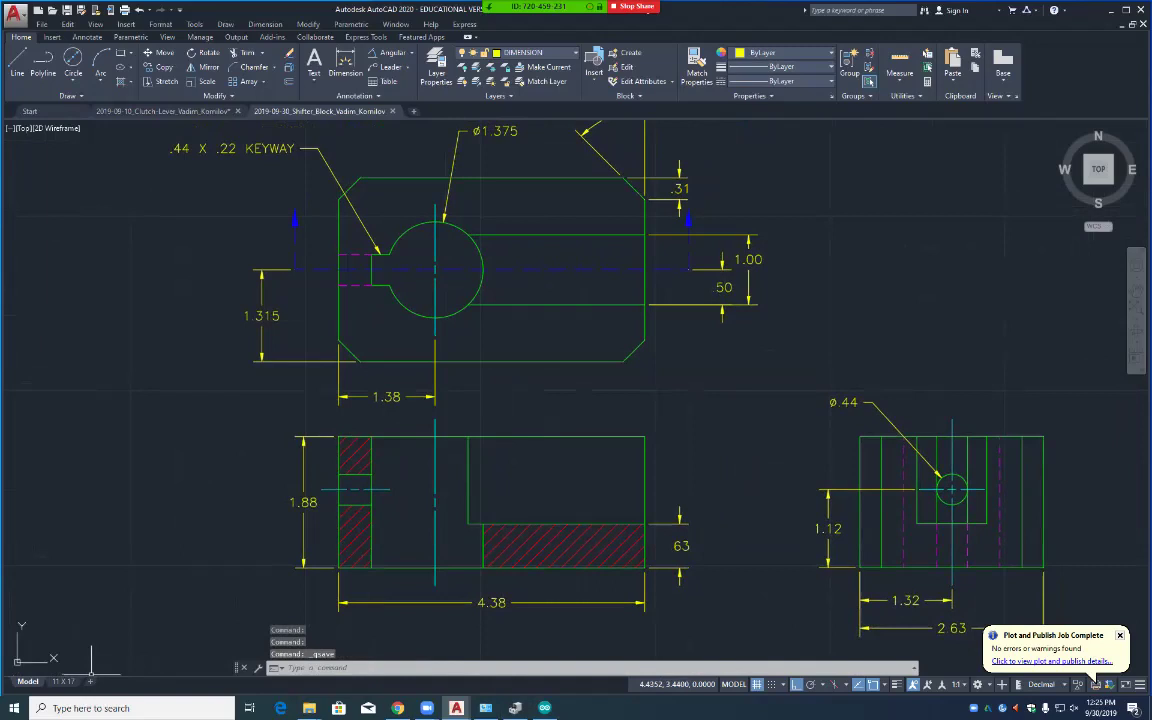
# Step: Plot the 11 X 17 layout of the shifter block on the WTEC-220-HPm712 printer and save the drawing
pyautogui.click(733, 684)
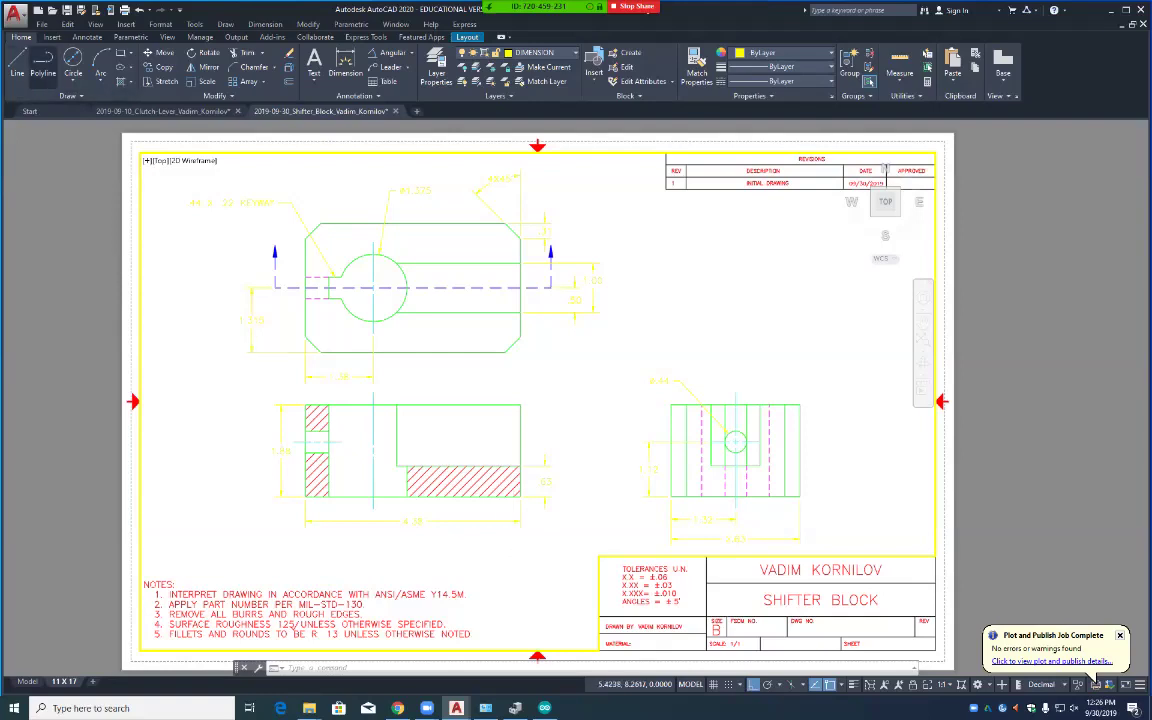
pyautogui.click(14, 14)
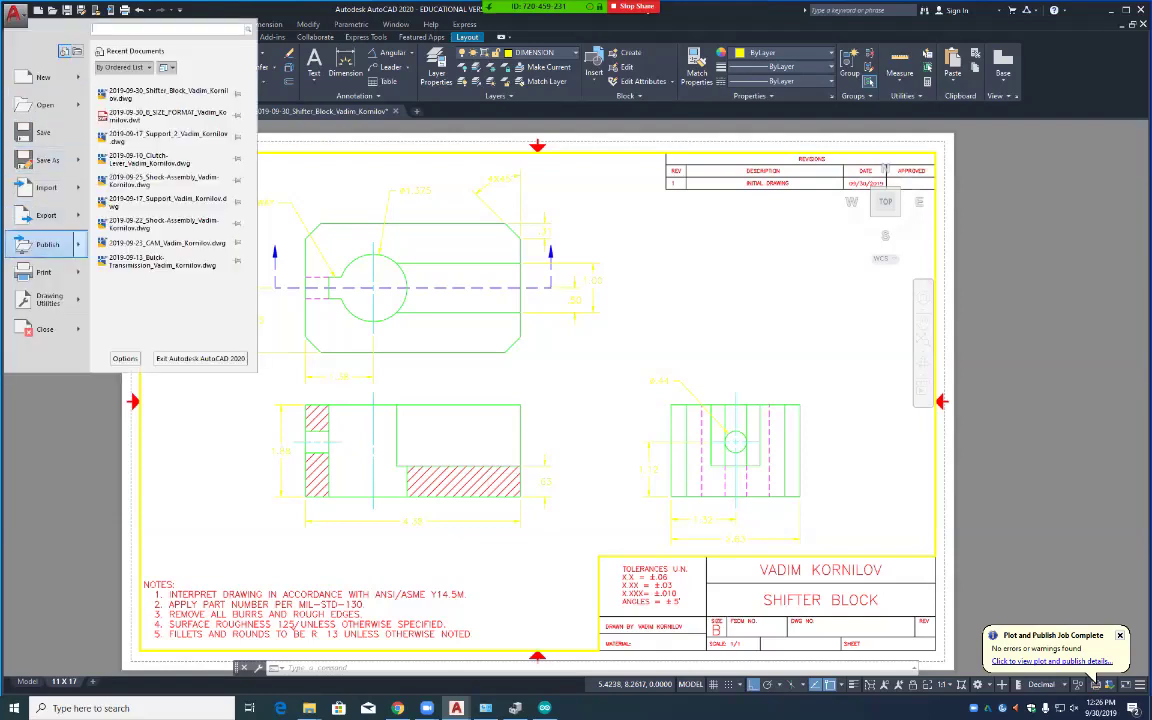
pyautogui.moveTo(44, 271)
pyautogui.click(130, 84)
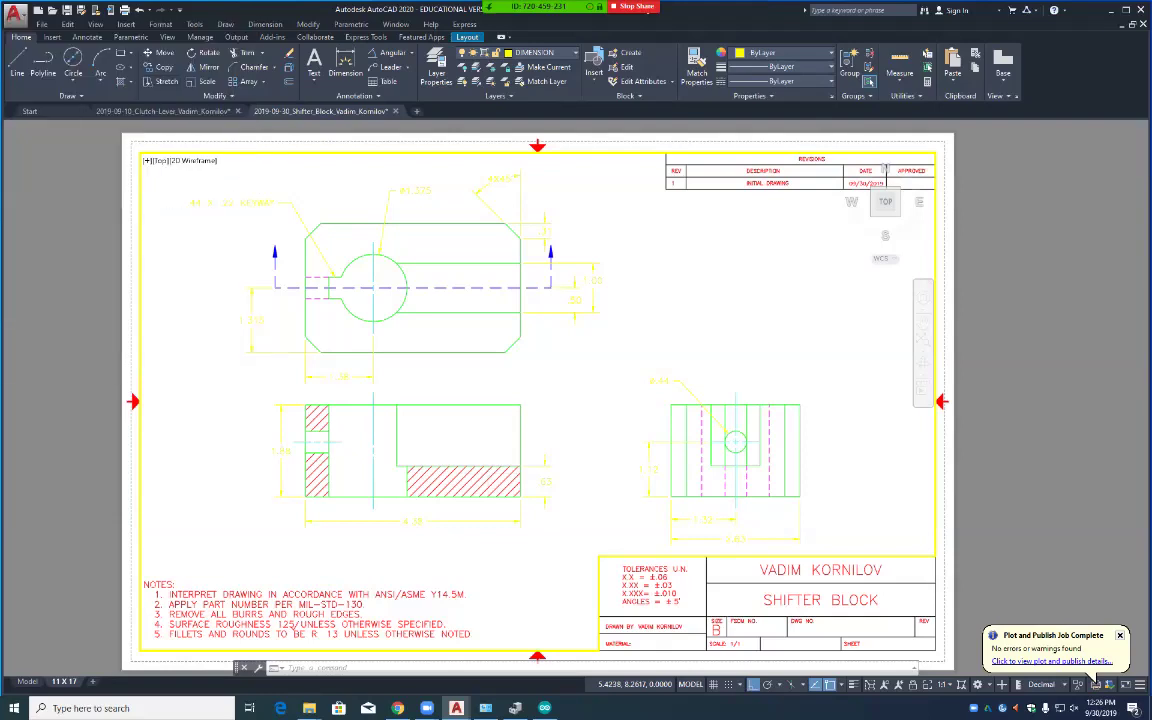
pyautogui.click(535, 382)
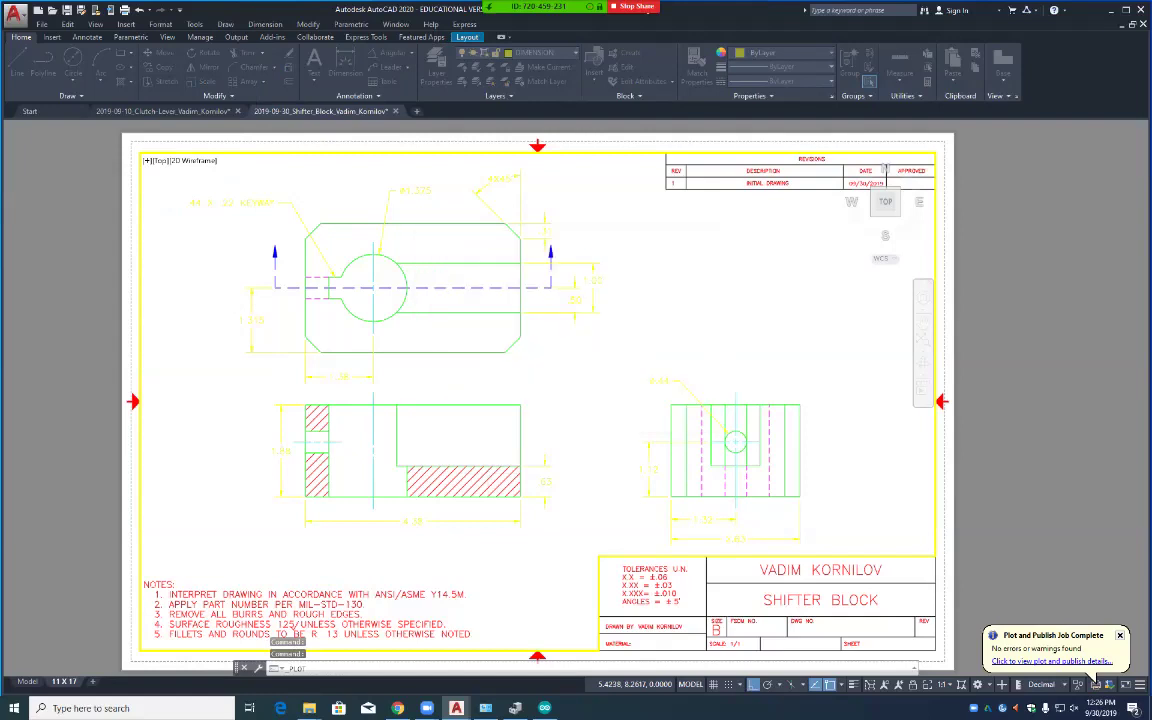
pyautogui.click(668, 384)
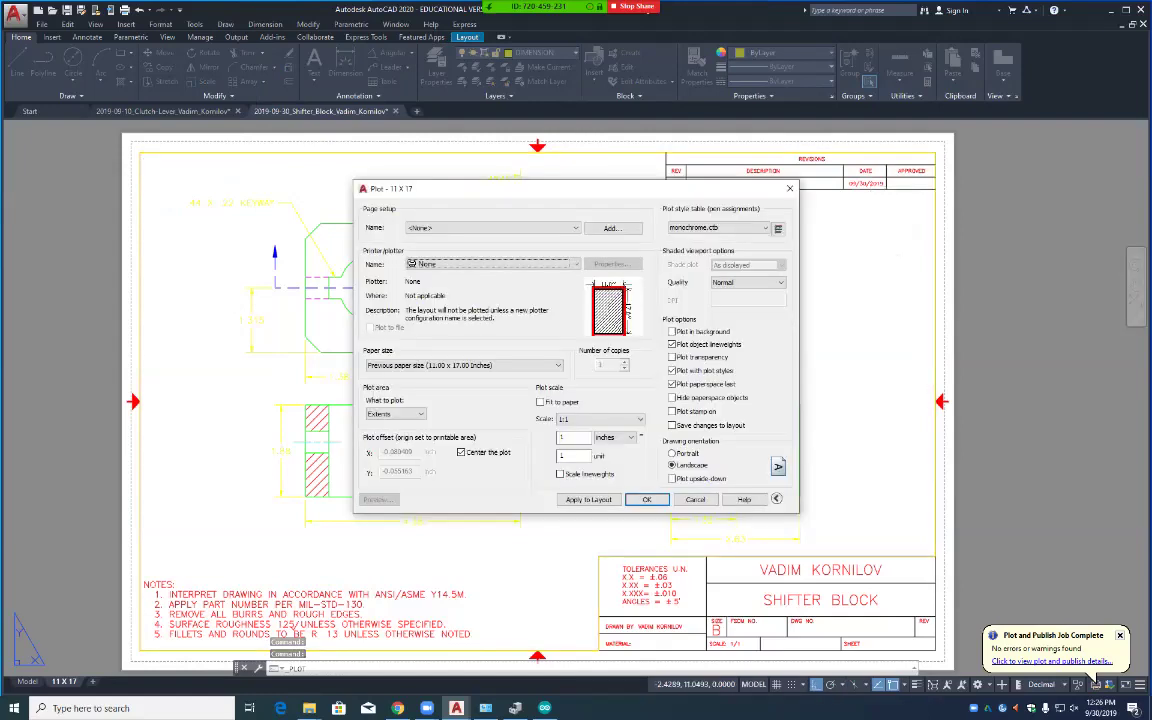
pyautogui.click(575, 264)
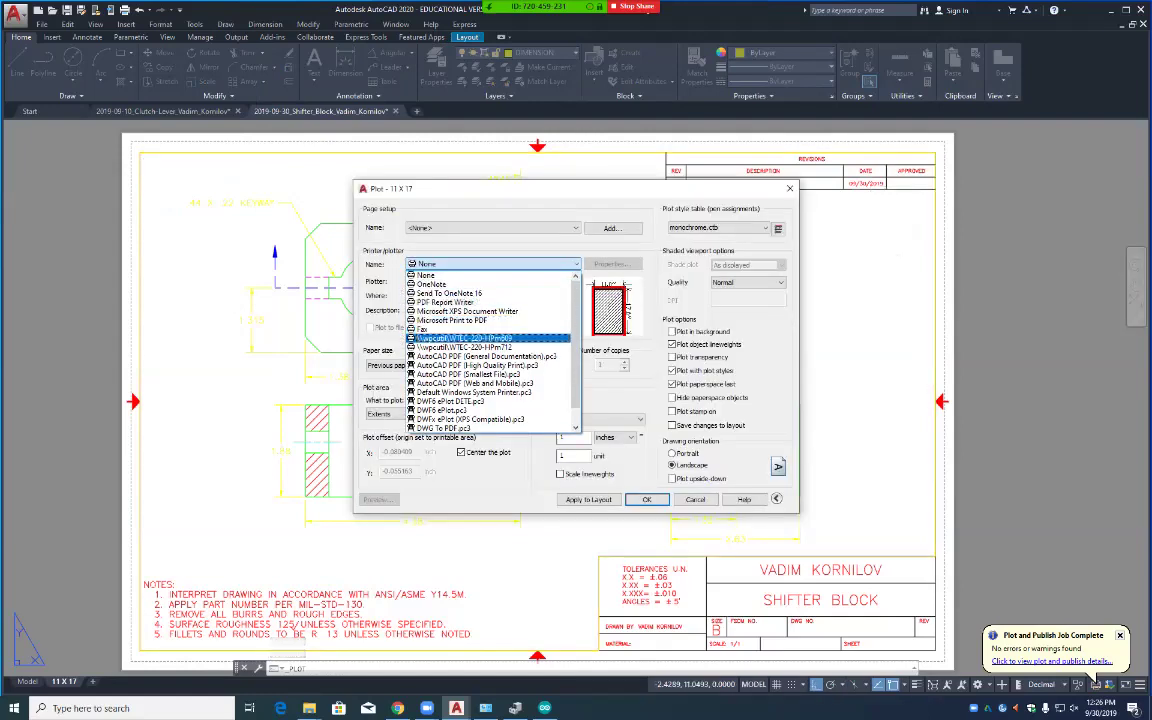
pyautogui.click(465, 347)
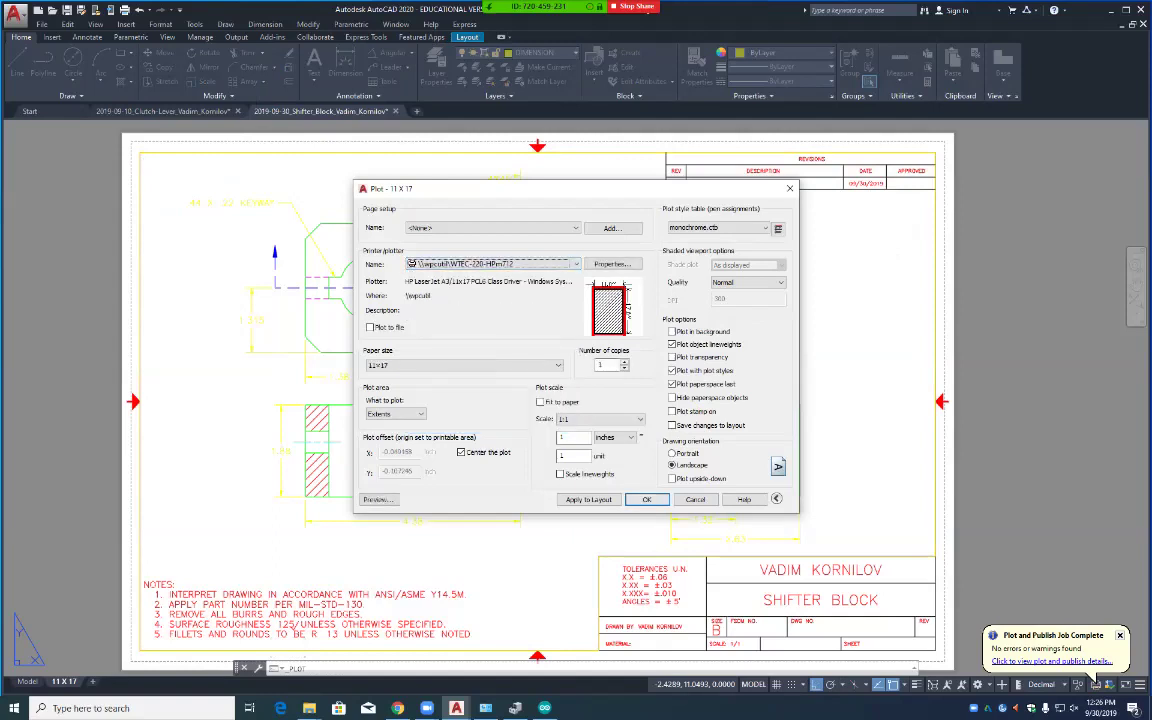
pyautogui.click(647, 499)
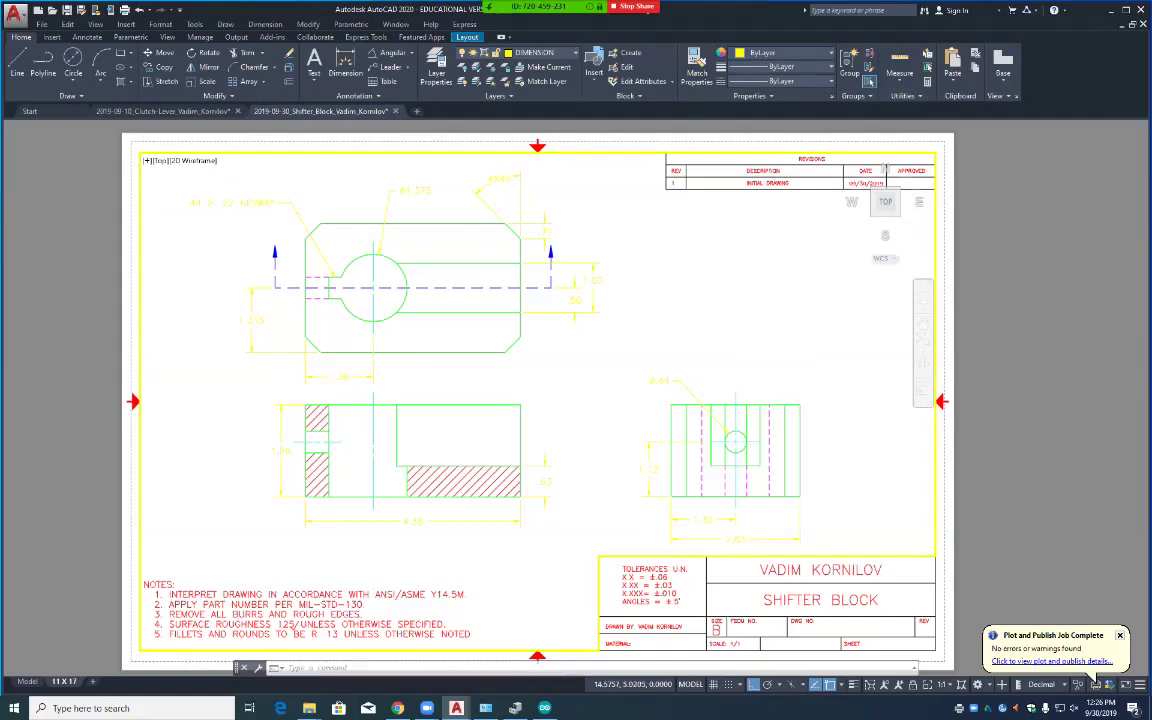
pyautogui.hotkey('ctrl', 's')
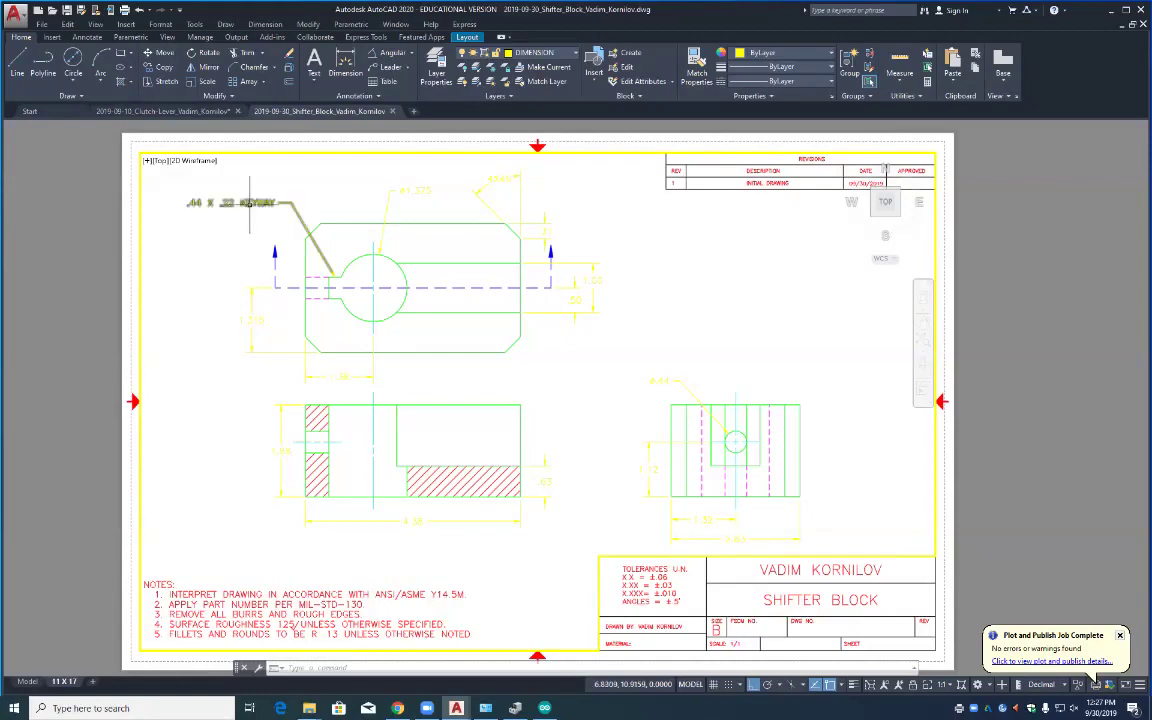
# Step: Open the 2019-09-17 Support_2 drawing from the Intro to AutoCAD folder and switch it to model space
pyautogui.moveTo(250, 203)
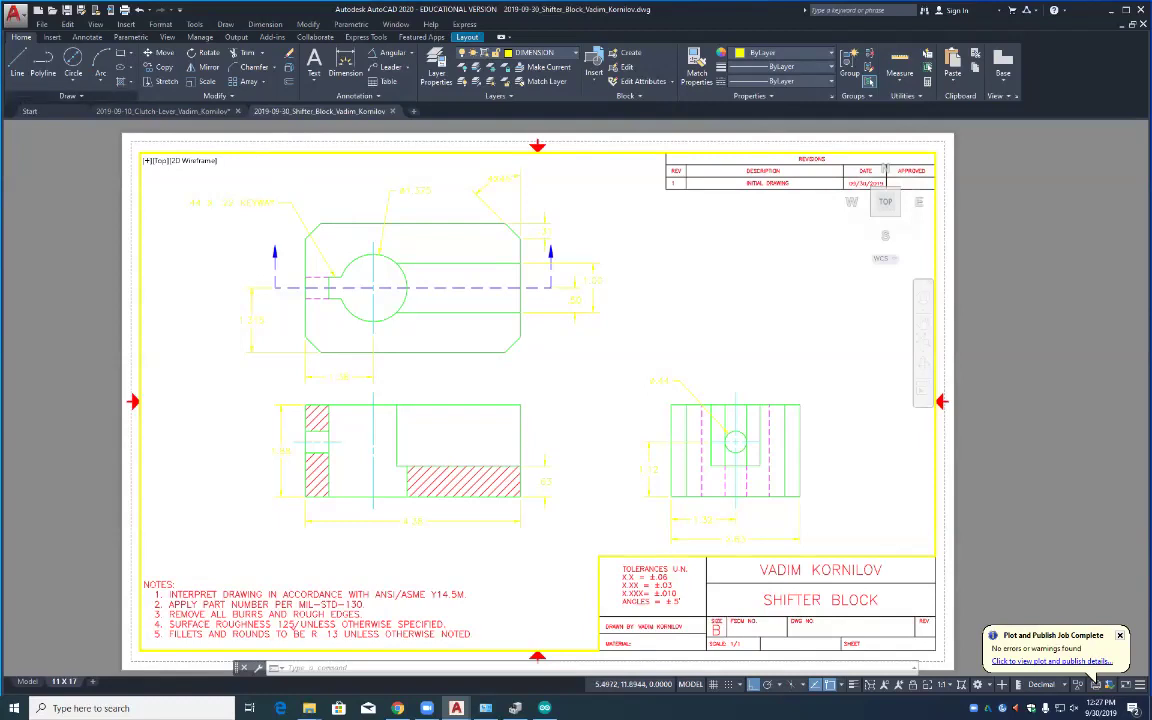
pyautogui.click(13, 12)
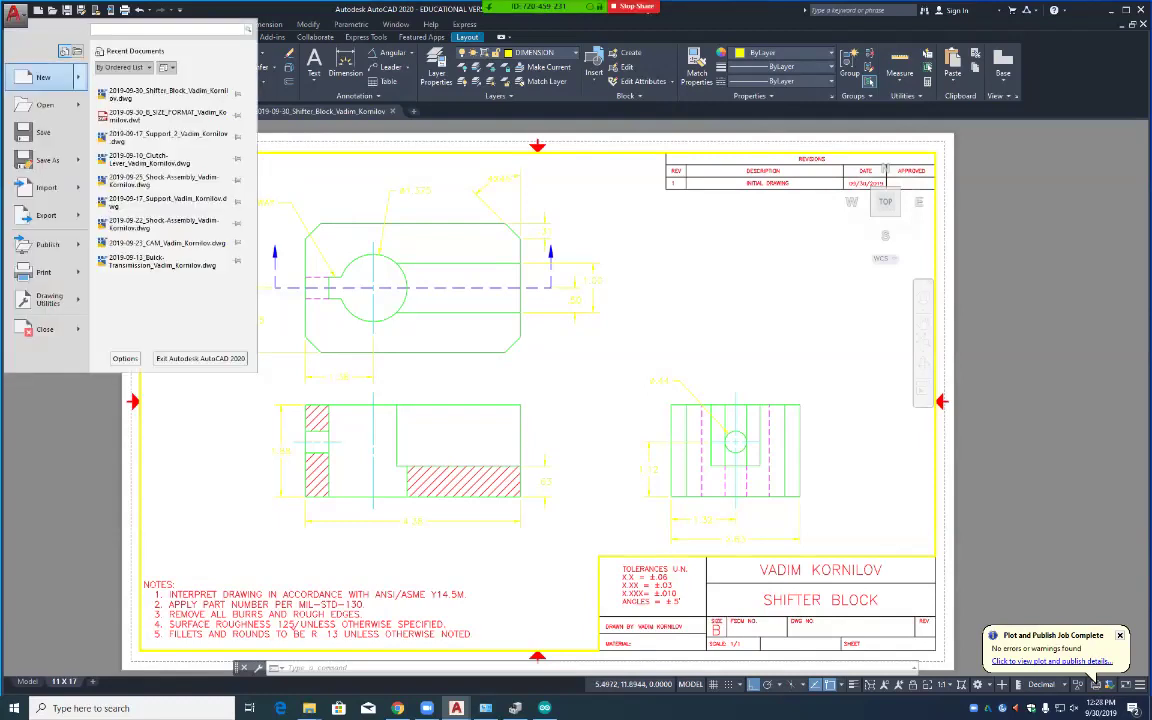
pyautogui.moveTo(45, 105)
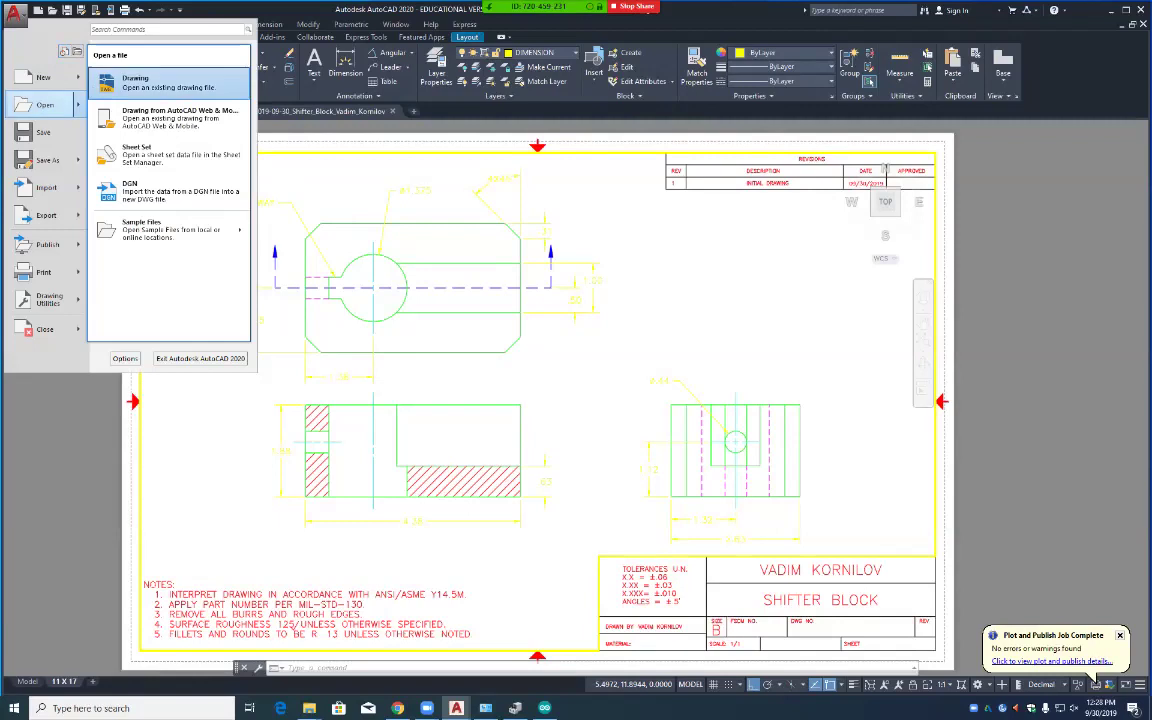
pyautogui.click(150, 75)
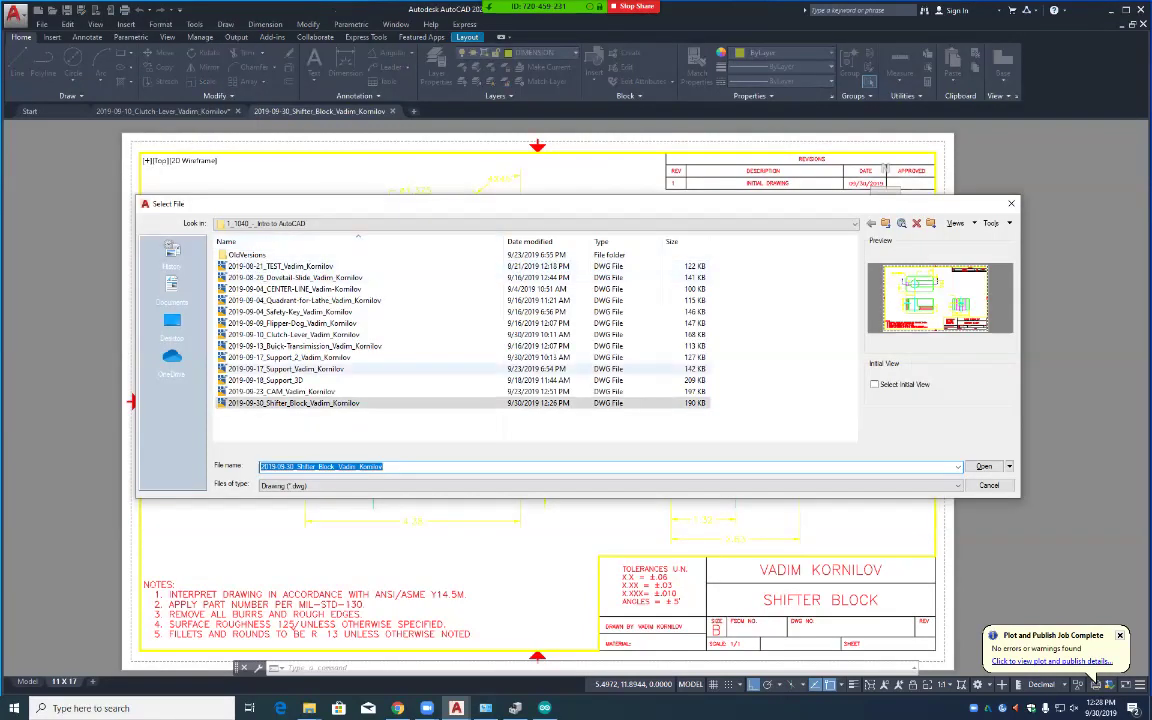
pyautogui.click(290, 357)
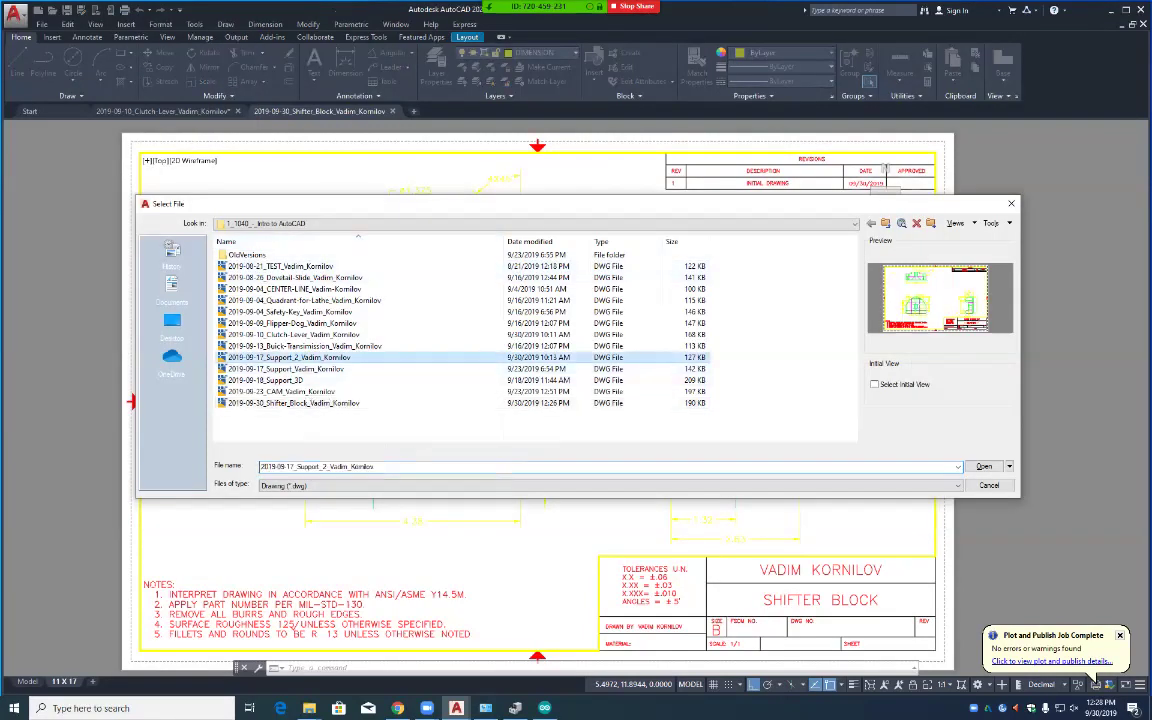
pyautogui.click(984, 466)
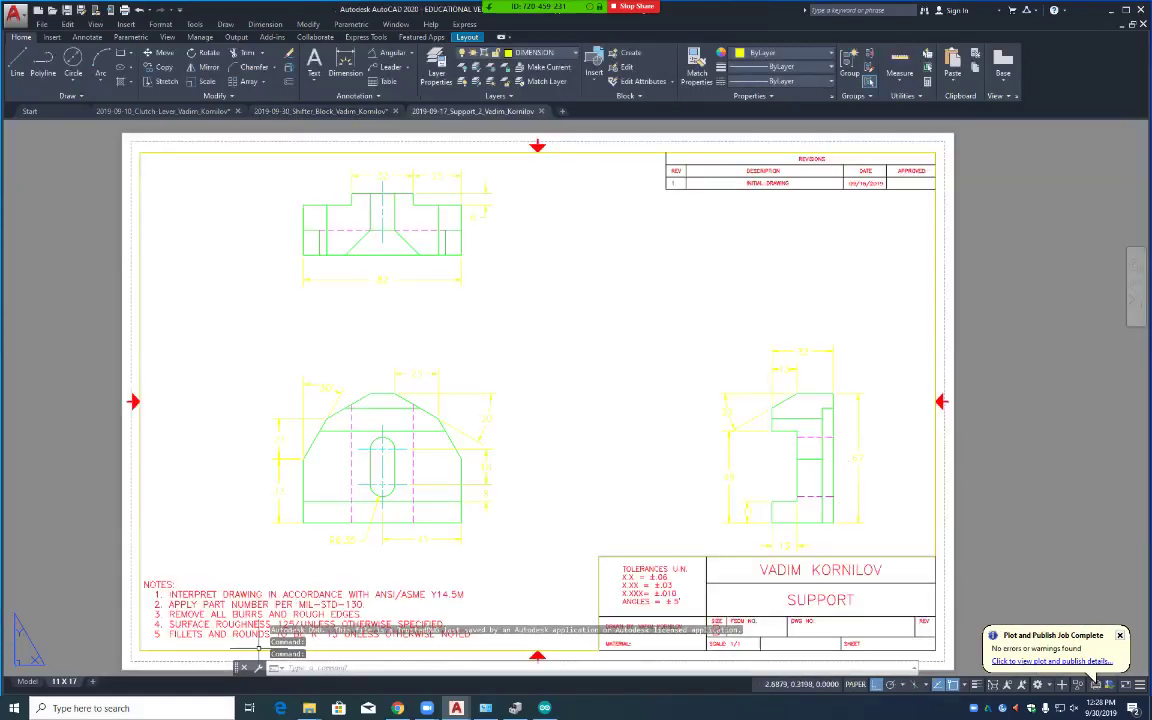
pyautogui.click(27, 681)
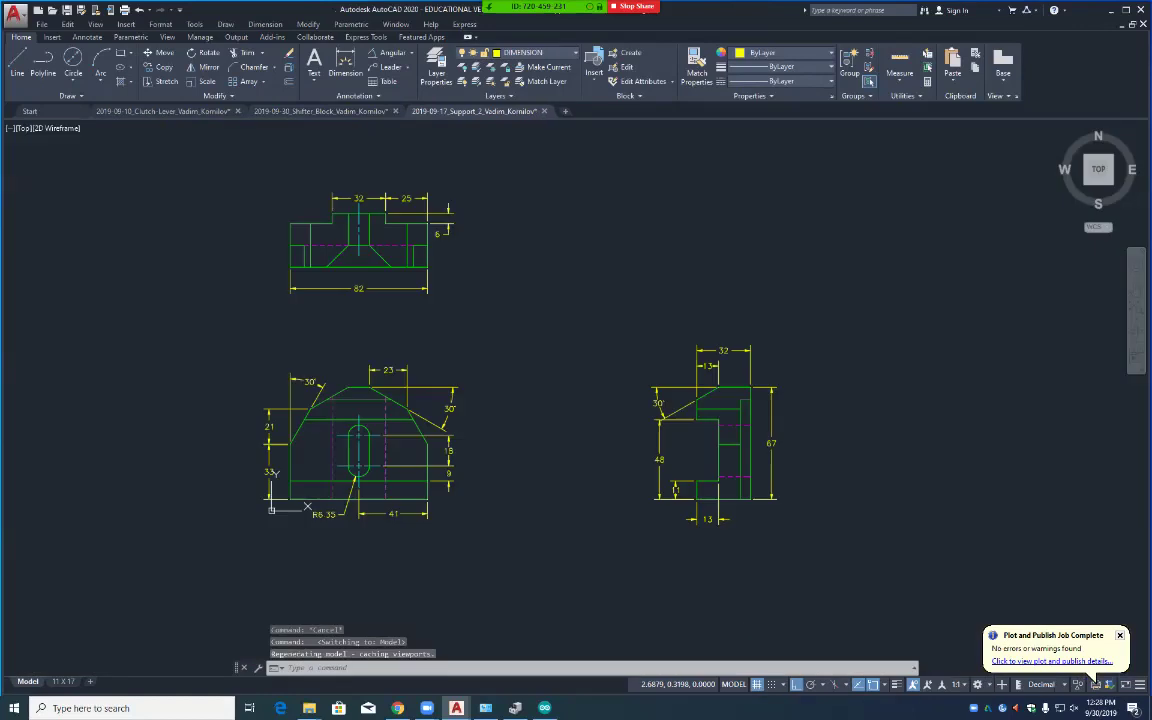
# Step: Add the prefix 2X to the vertical 21 dimension beside the front view's slanted edge
pyautogui.moveTo(538, 451); pyautogui.dragTo(788, 420, button='middle')
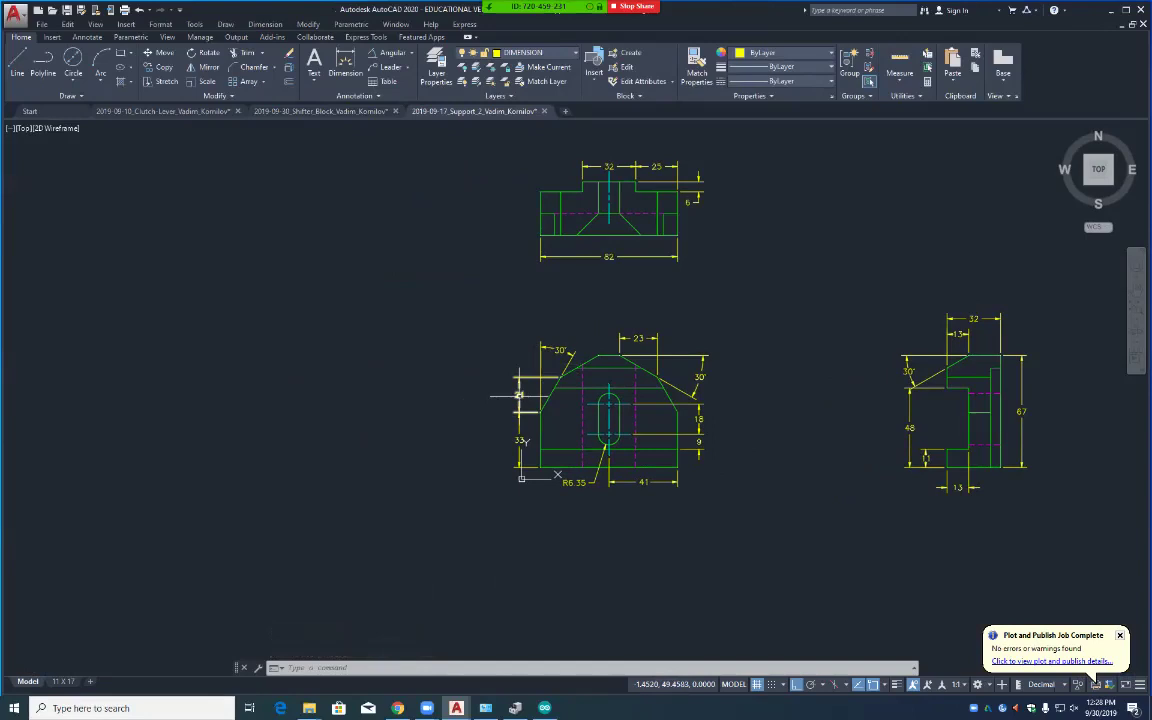
pyautogui.doubleClick(519, 396)
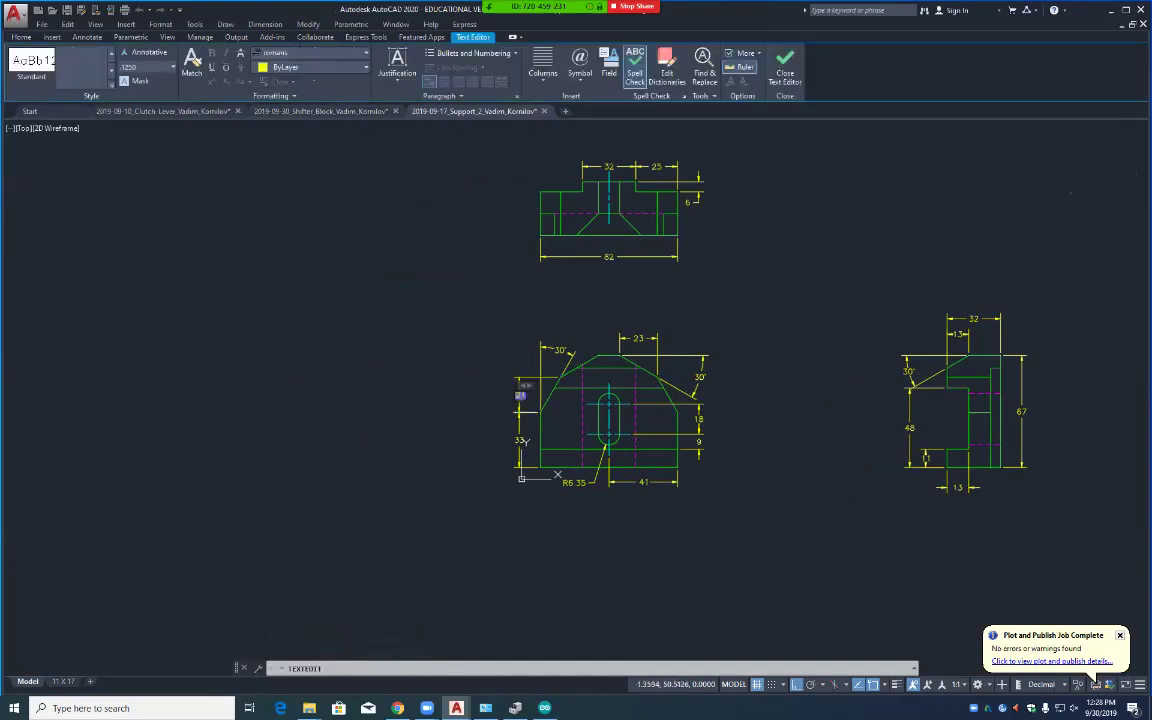
pyautogui.write('22x')
pyautogui.press('Escape')
pyautogui.click(593, 354)
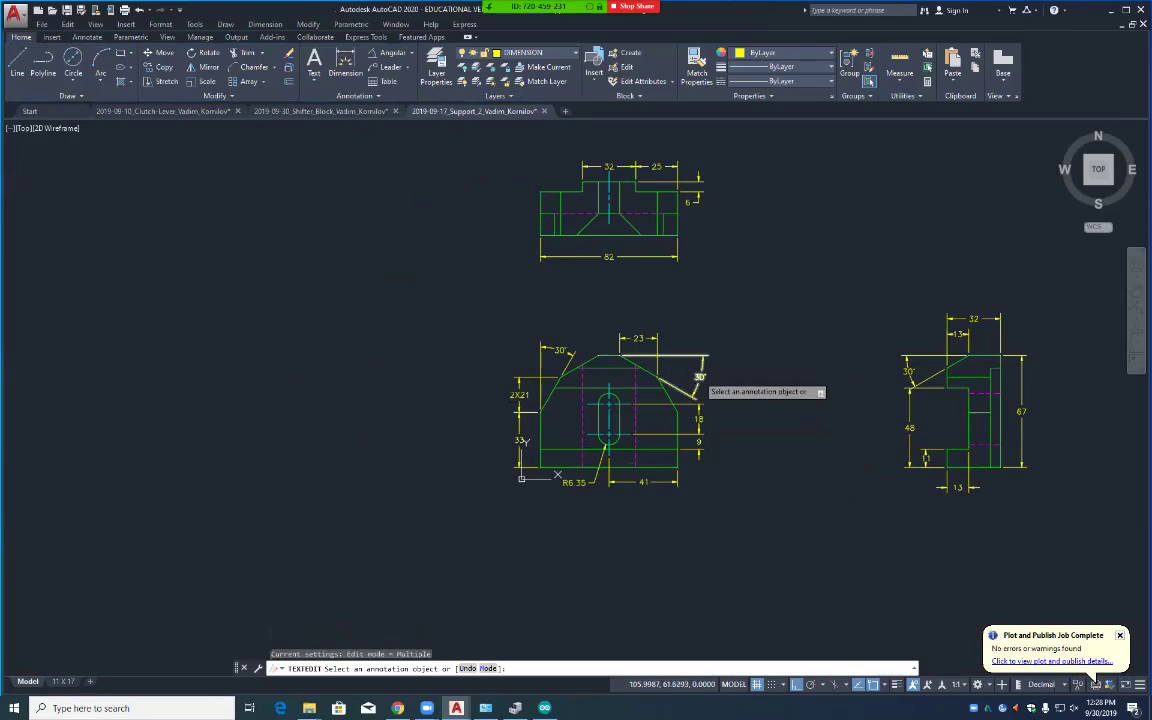
# Step: Add the prefix 2X to the 30° angular dimension at the front view's upper right edge and finish text editing
pyautogui.click(700, 376)
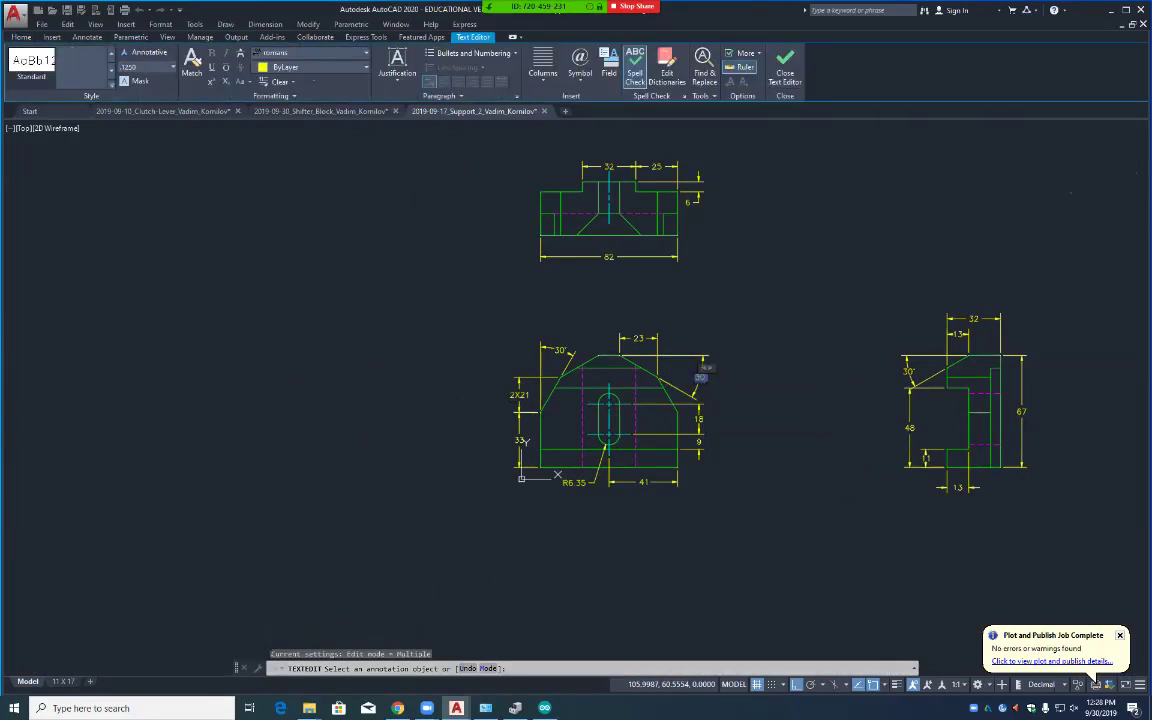
pyautogui.press('Home')
pyautogui.write('2X')
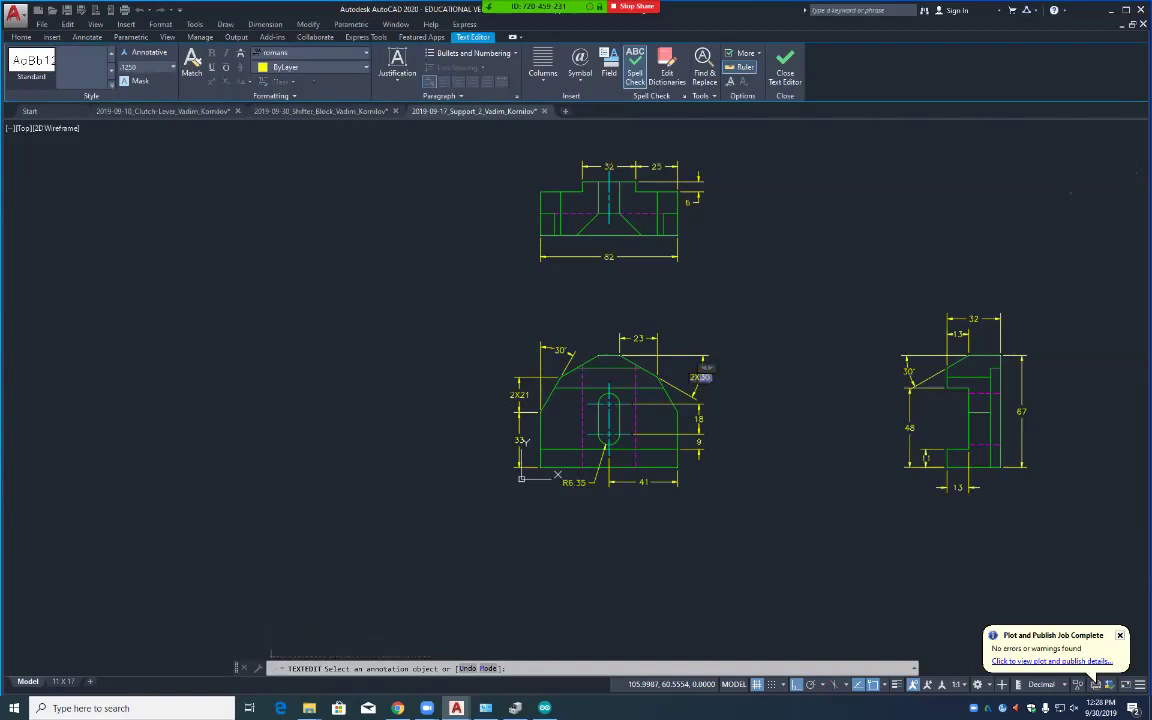
pyautogui.press('Escape')
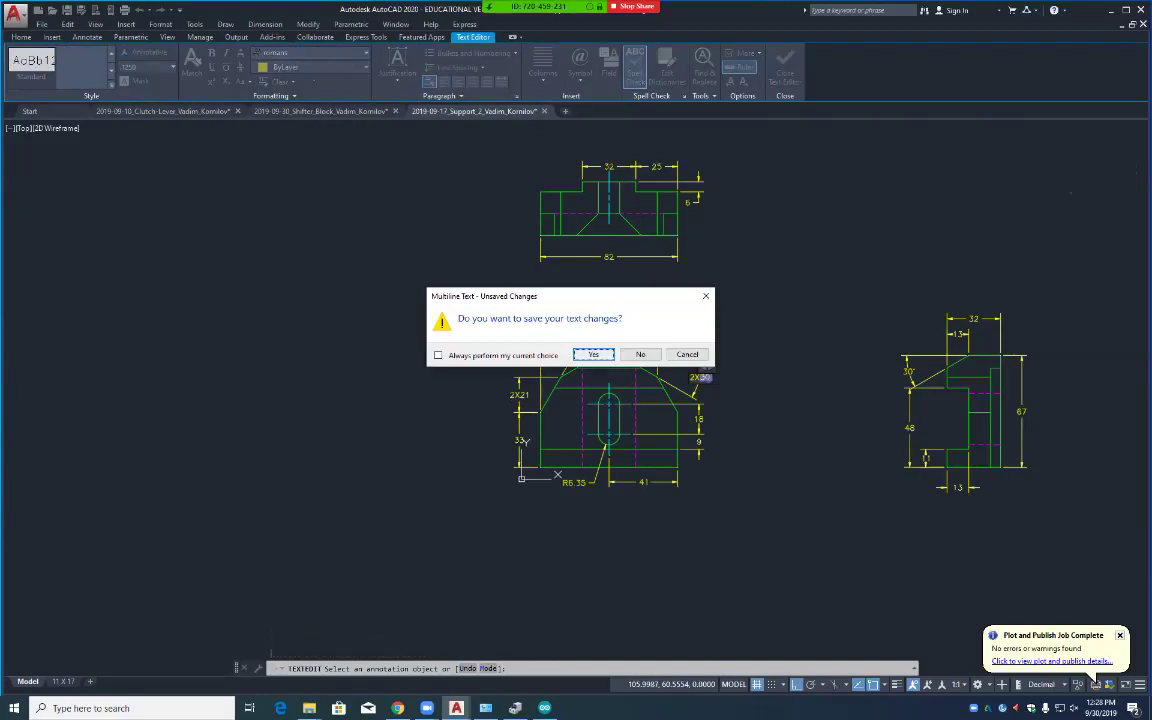
pyautogui.click(593, 354)
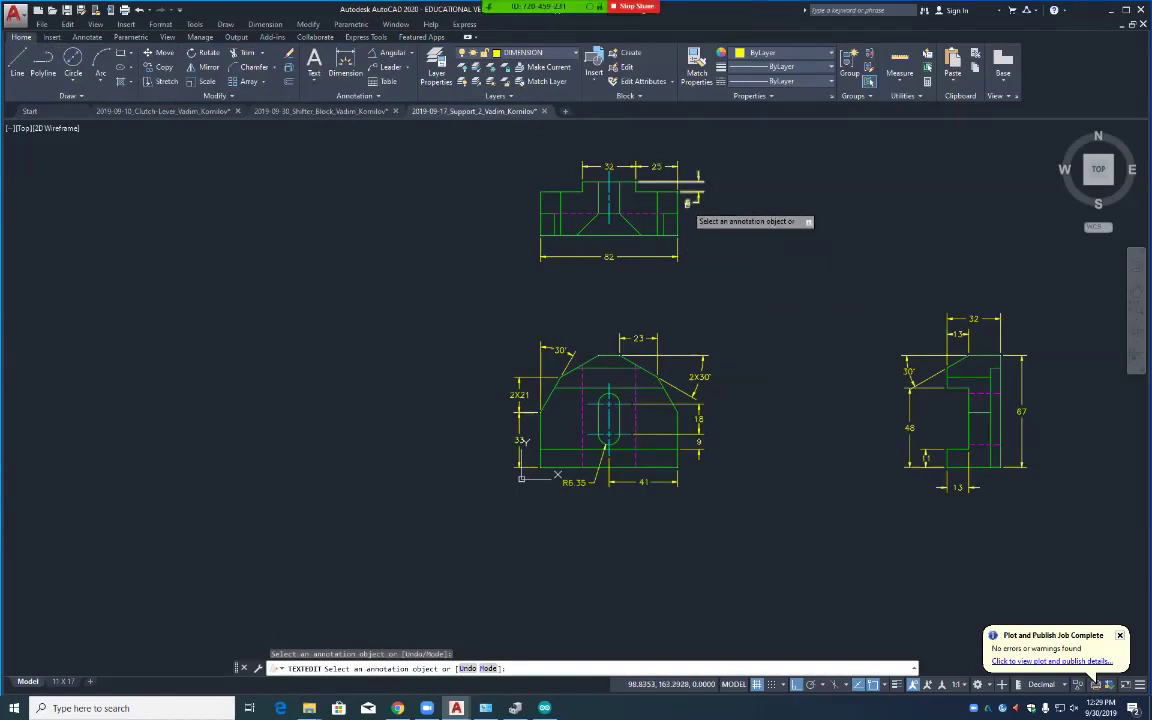
pyautogui.press('Escape')
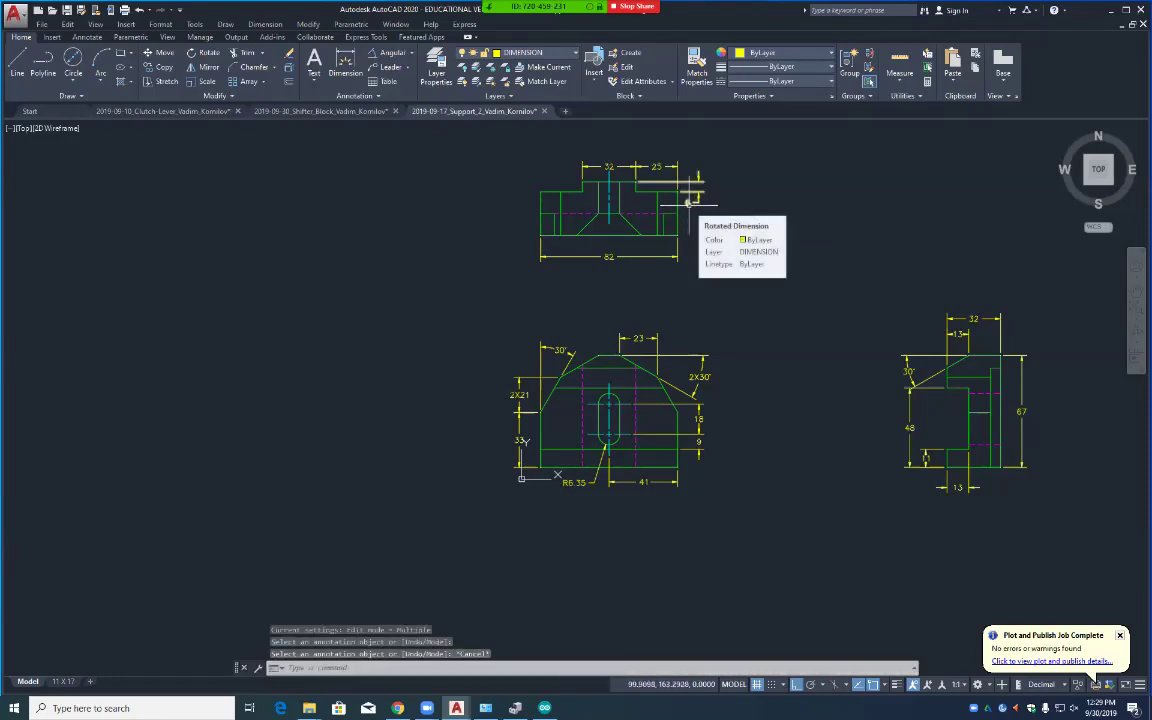
# Step: Add the prefix 2X to the vertical 6 dimension of the step in the top view
pyautogui.click(688, 201)
pyautogui.doubleClick(688, 201)
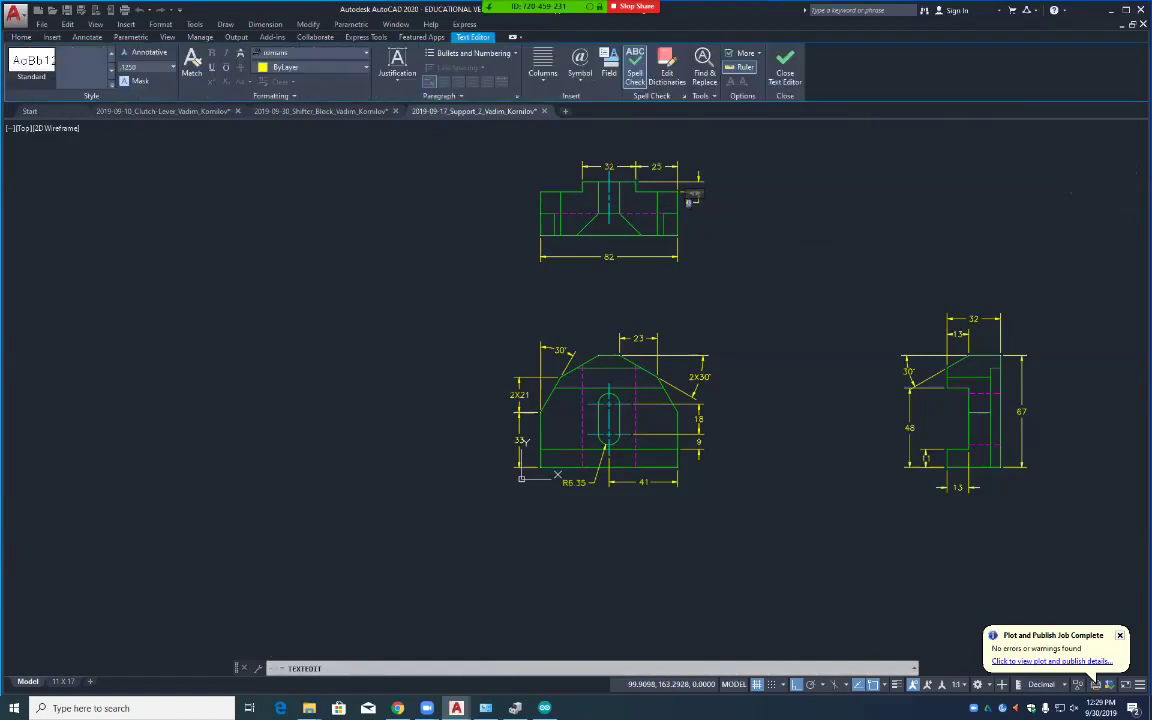
pyautogui.write('2X')
pyautogui.press('Escape')
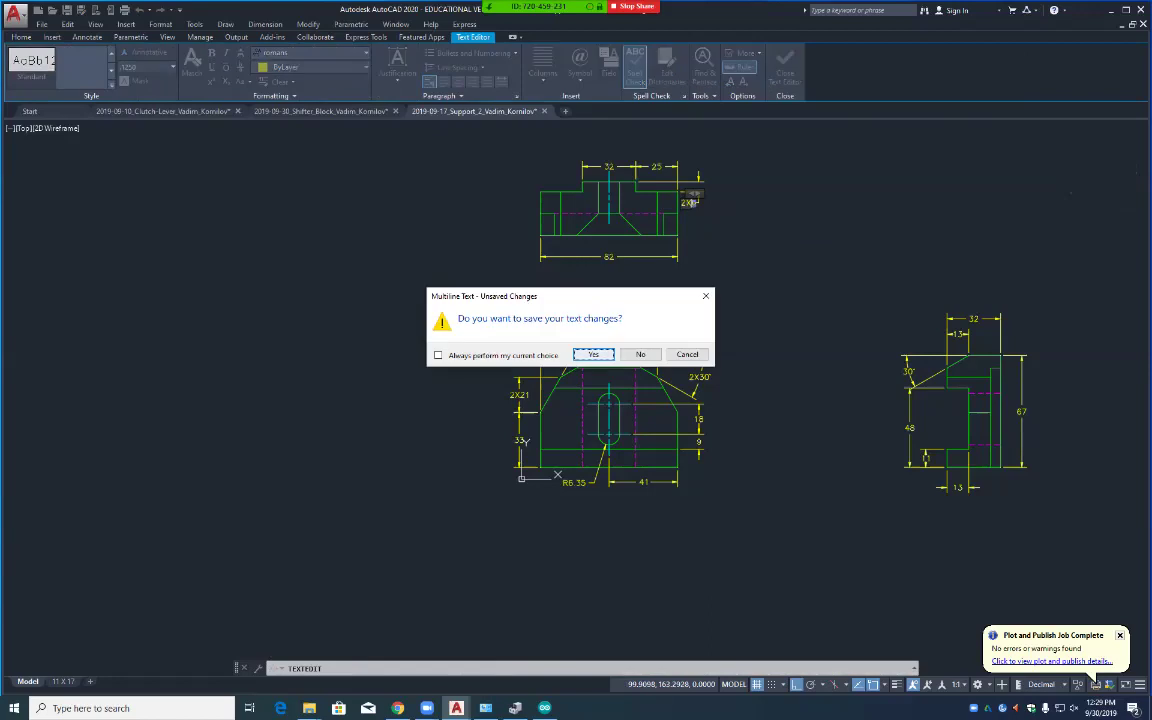
pyautogui.press('Return')
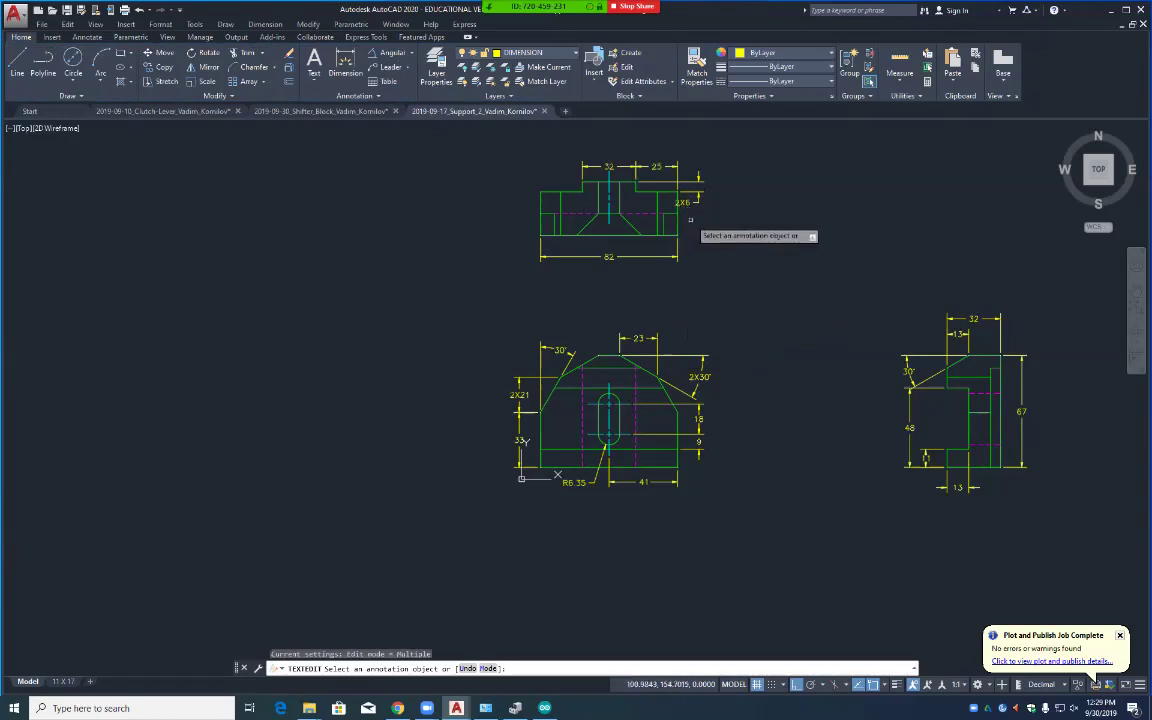
pyautogui.scroll(3, 698, 182)
pyautogui.moveTo(697, 179); pyautogui.dragTo(707, 442, button='middle')
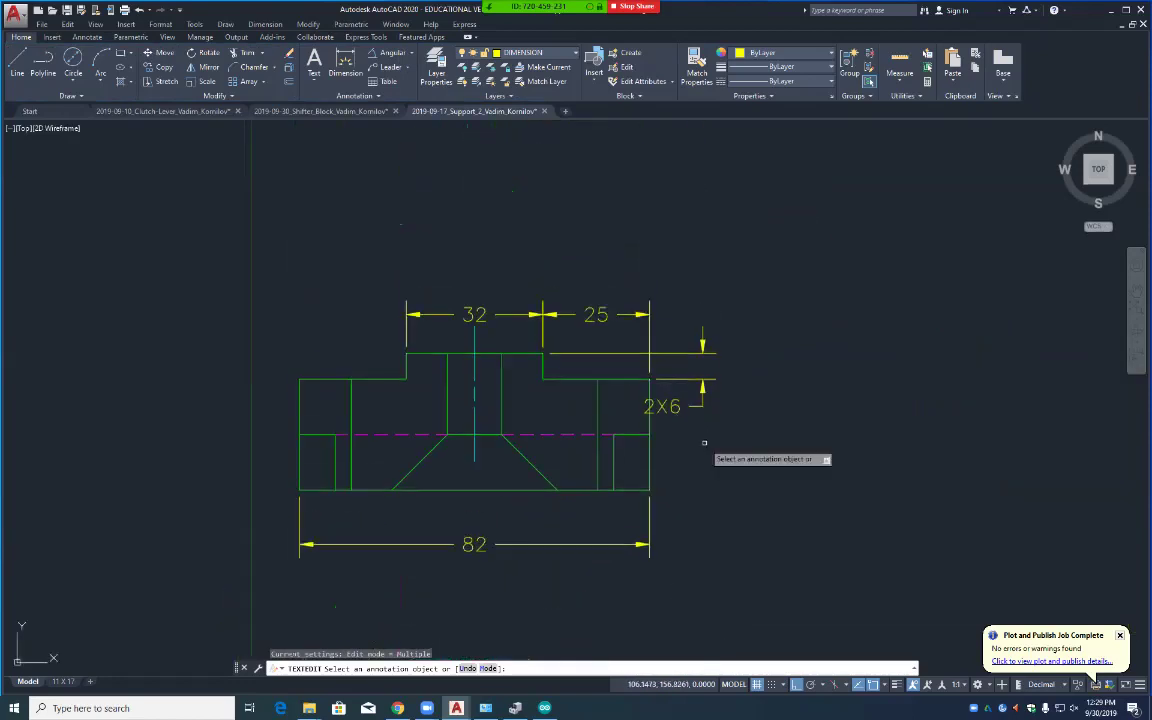
pyautogui.click(670, 405)
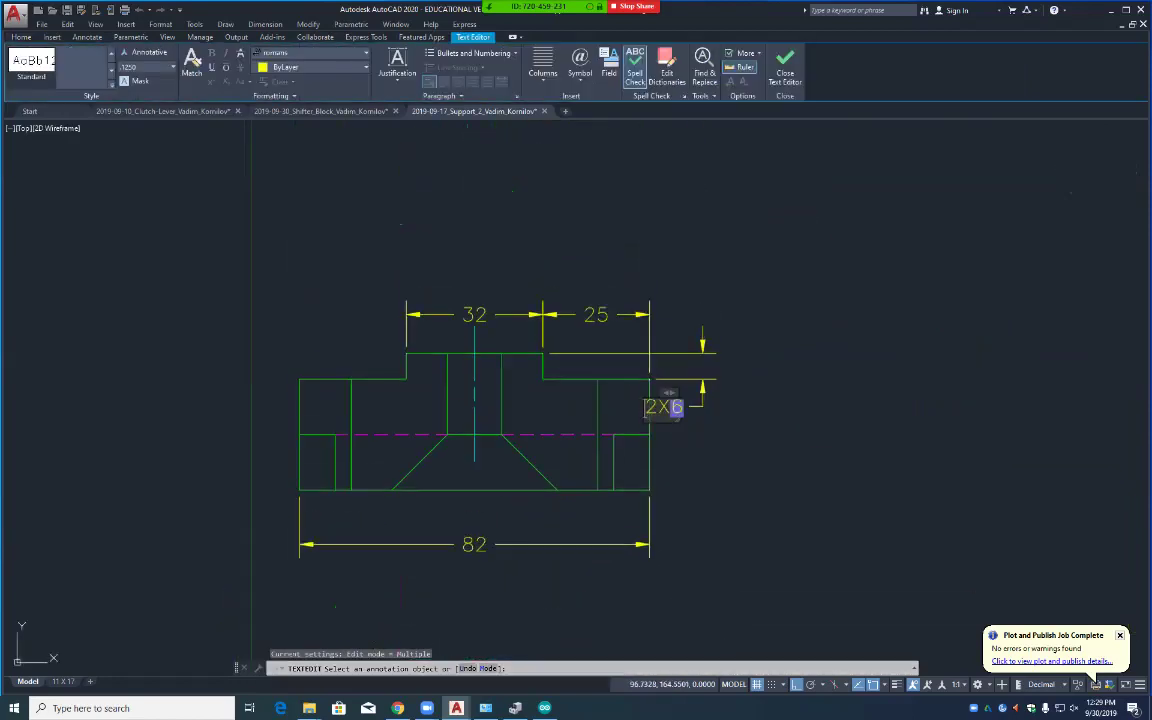
pyautogui.press('Escape')
pyautogui.press('Escape')
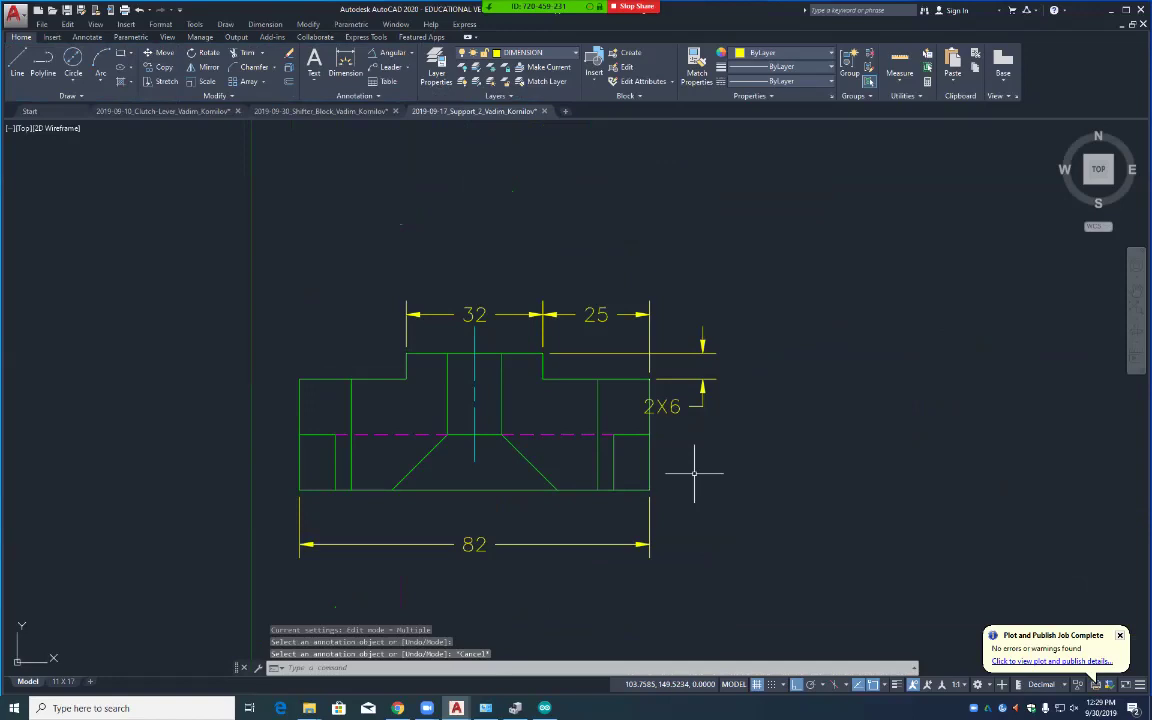
# Step: With Ortho off, move the 2X6 dimension text away from the top view's outline, up beside its upper arrow
pyautogui.click(661, 406)
pyautogui.click(661, 406)
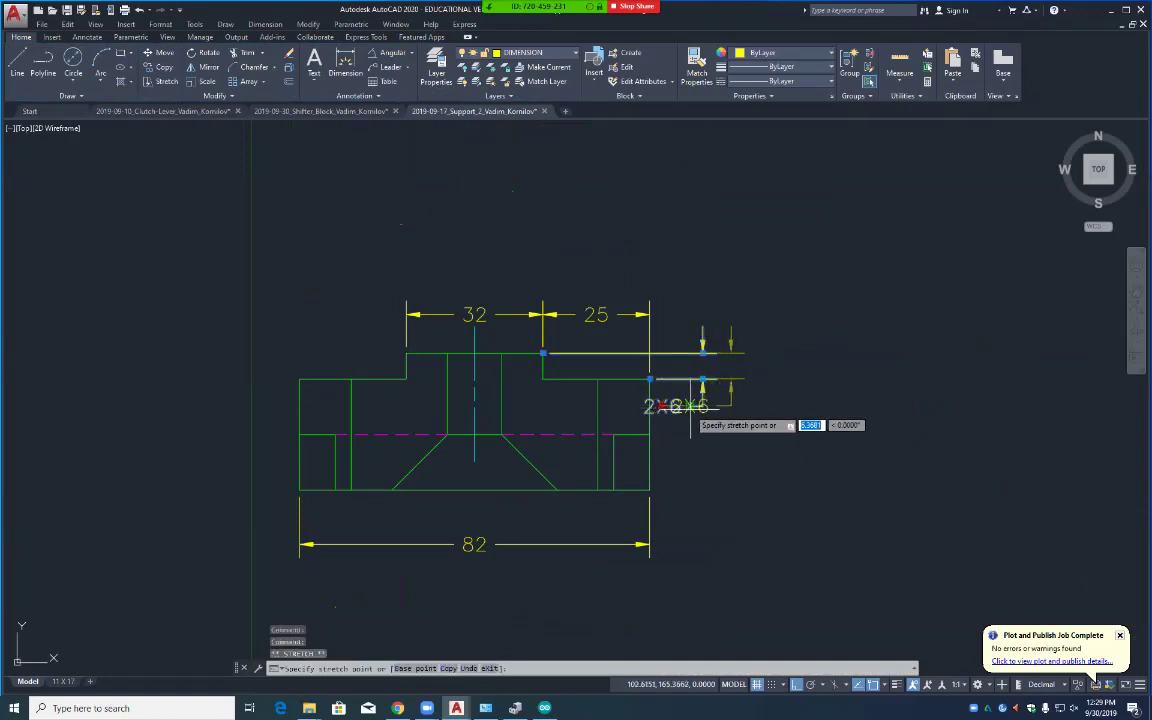
pyautogui.rightClick(727, 329)
pyautogui.press('F8')
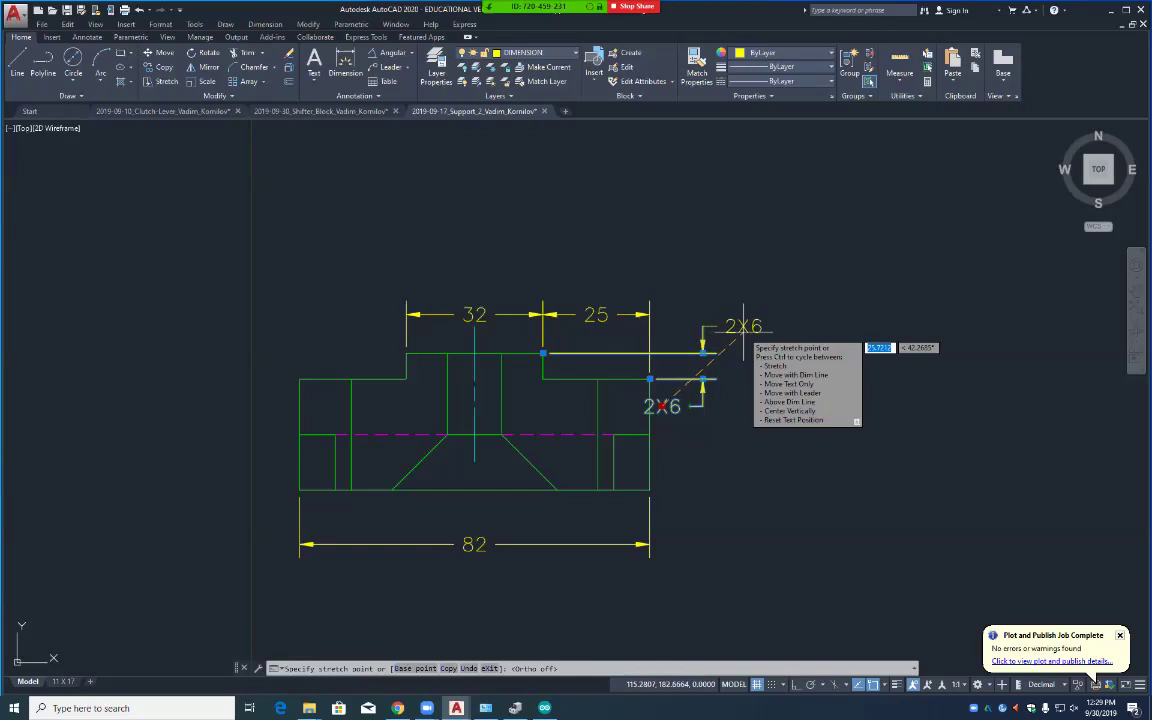
pyautogui.press('Escape')
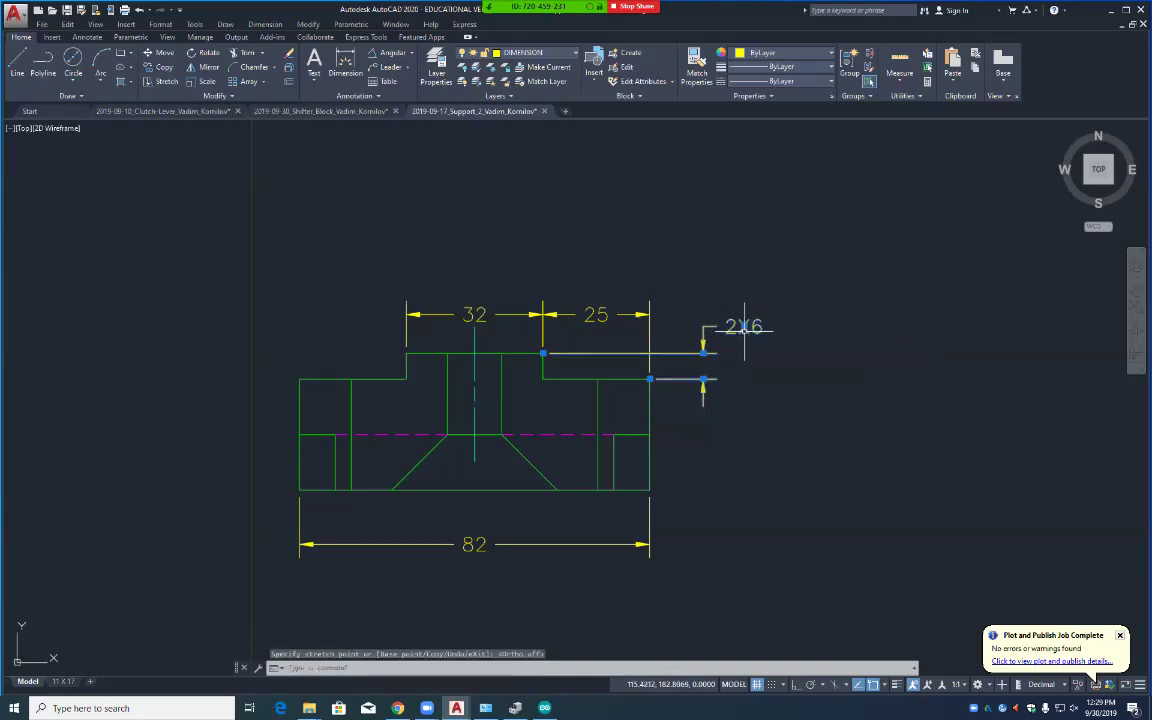
pyautogui.press('Escape')
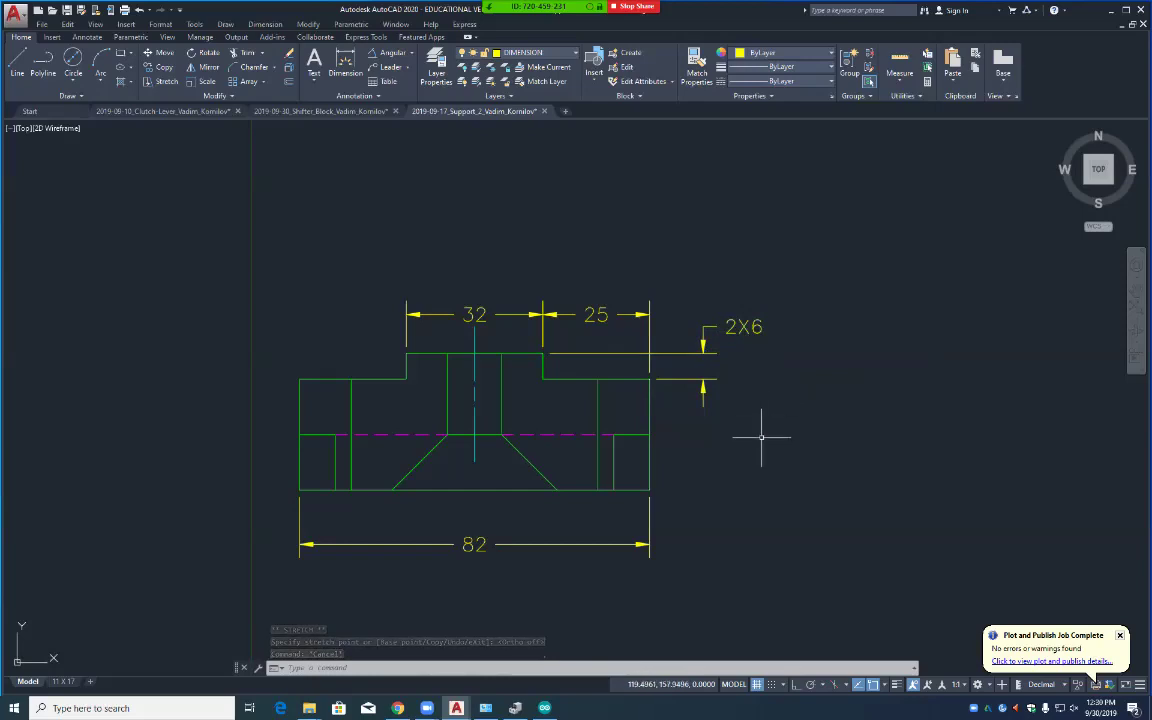
pyautogui.scroll(-4, 760, 437)
pyautogui.moveTo(805, 476); pyautogui.dragTo(727, 306, button='middle')
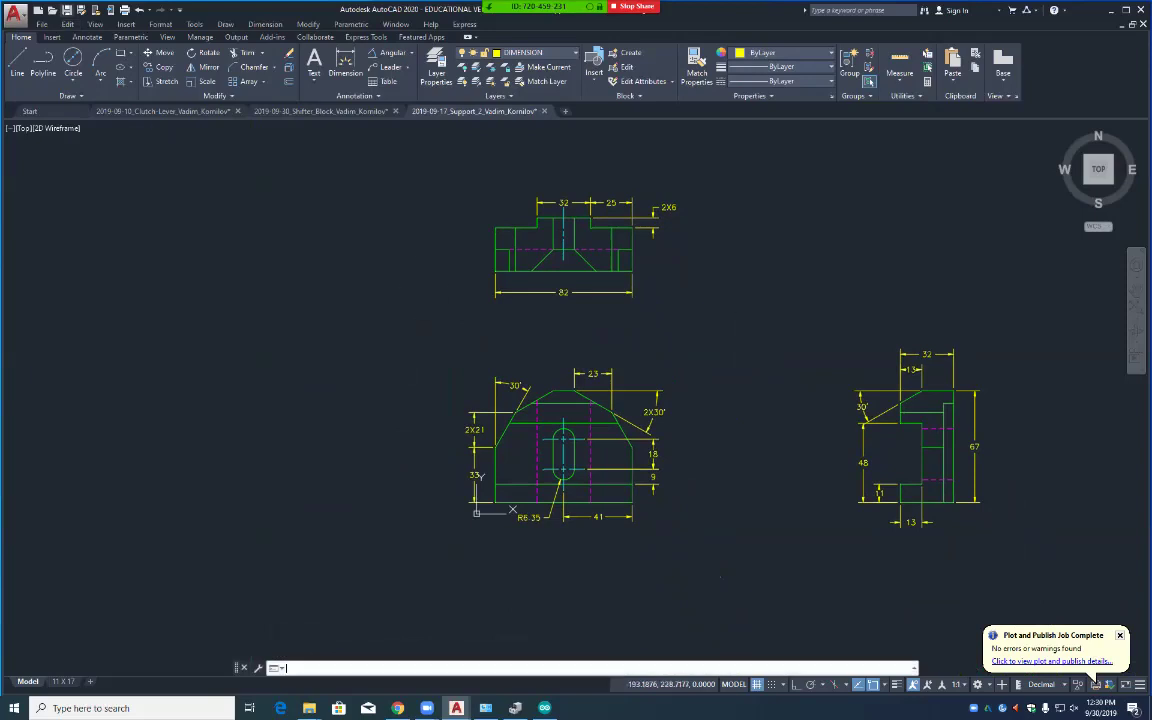
# Step: Save the Support_2 drawing and open the plot settings for a single sheet of its 11 X 17 layout
pyautogui.hotkey('ctrl', 's')
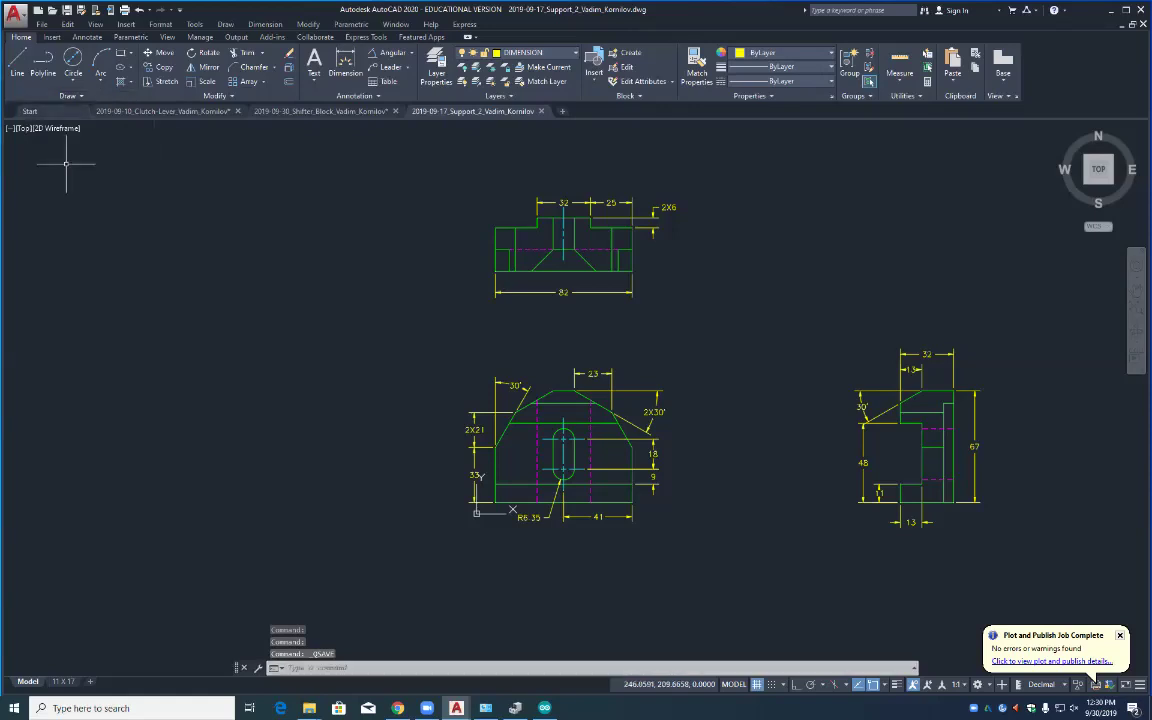
pyautogui.click(734, 684)
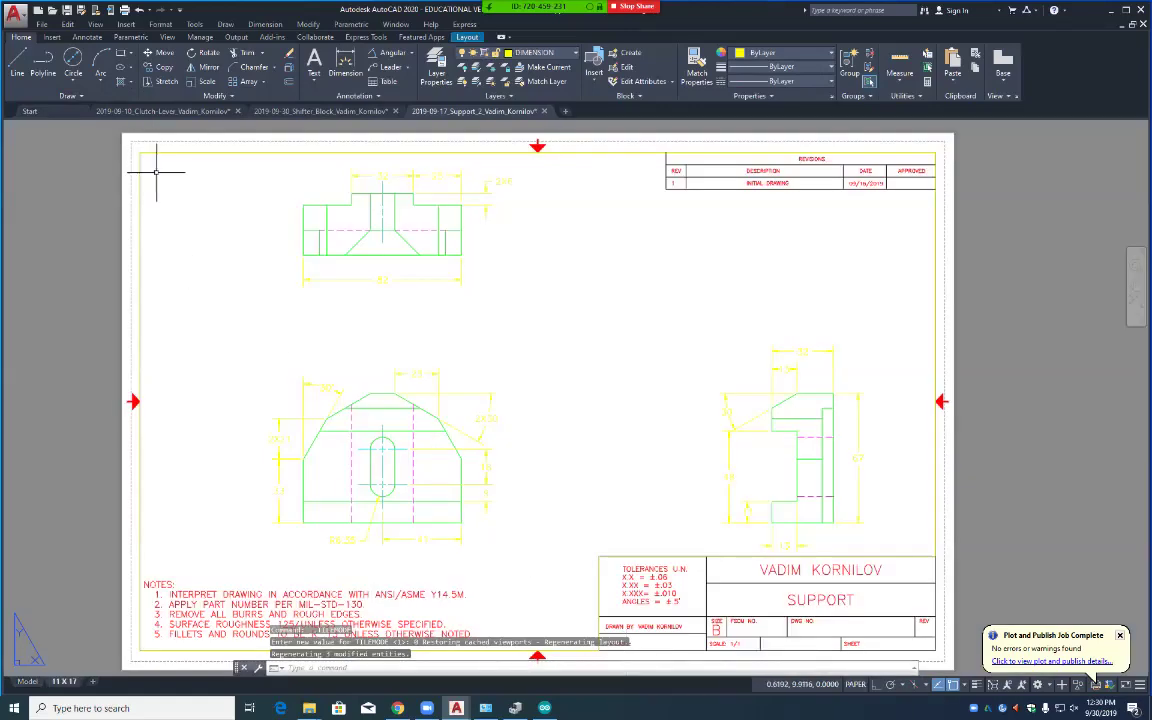
pyautogui.click(14, 14)
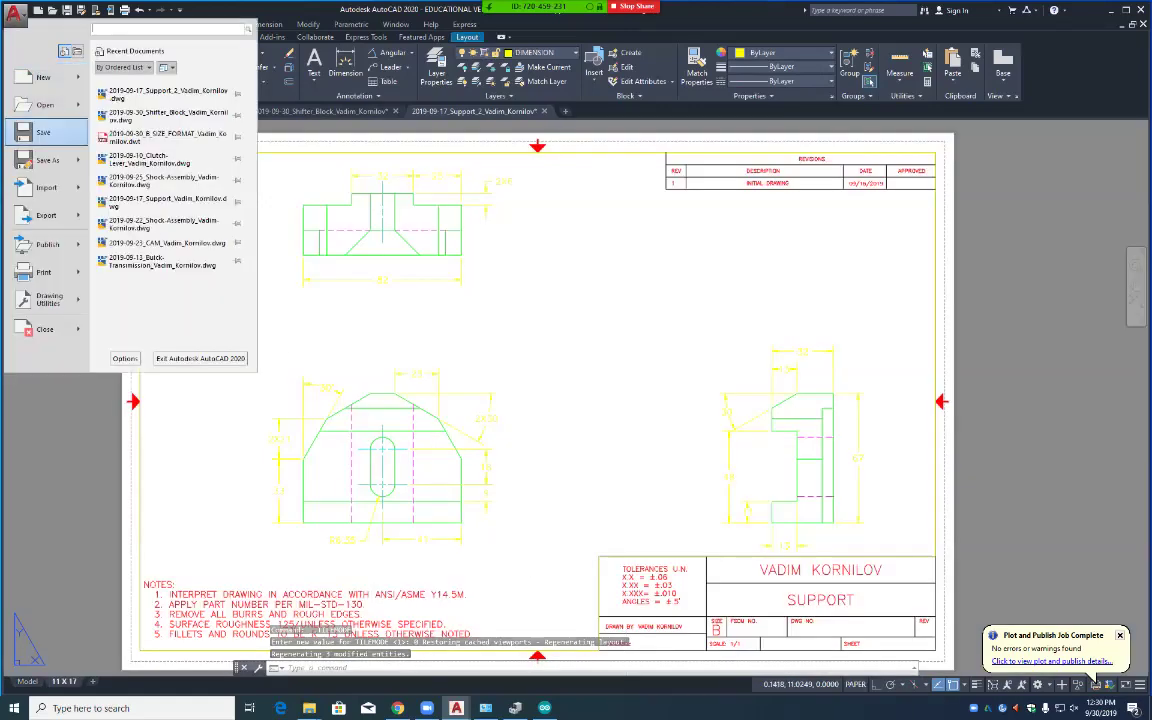
pyautogui.moveTo(44, 272)
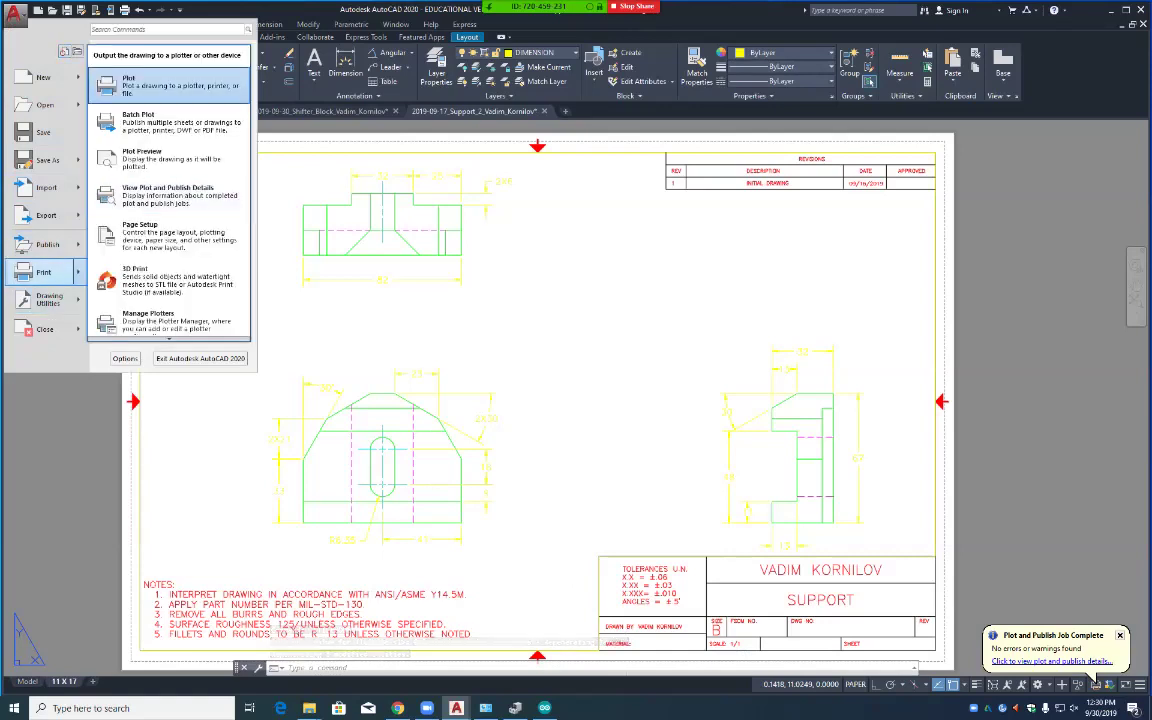
pyautogui.click(125, 78)
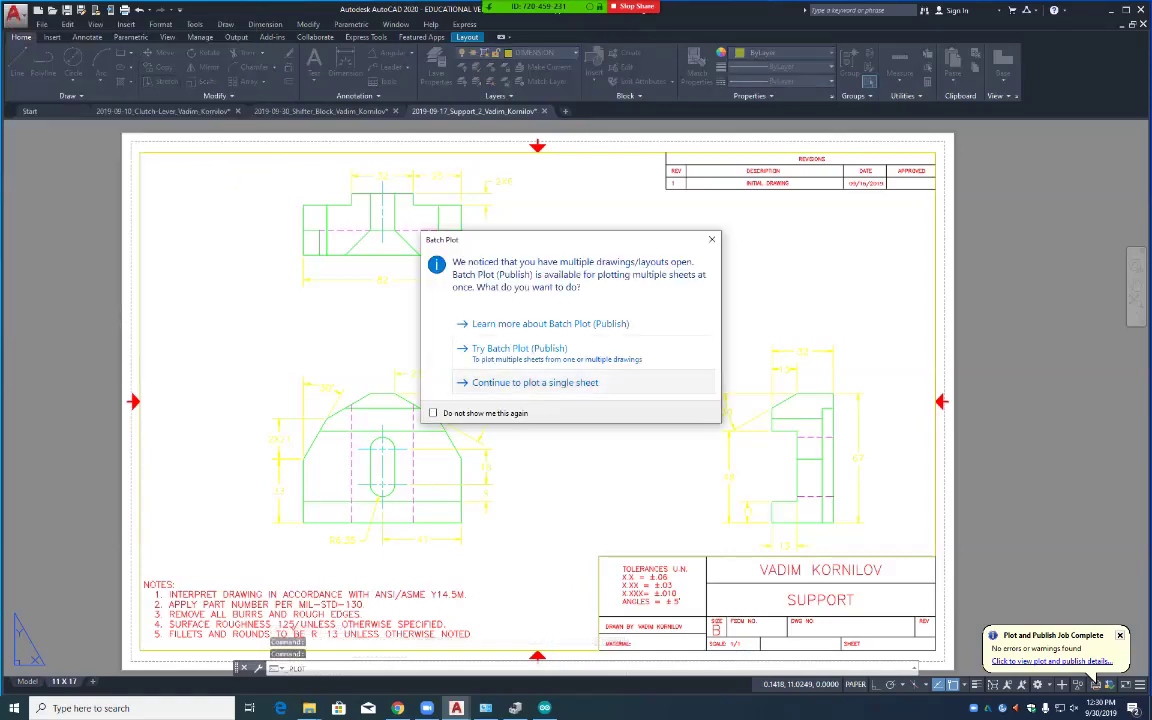
pyautogui.click(500, 381)
pyautogui.press('Return')
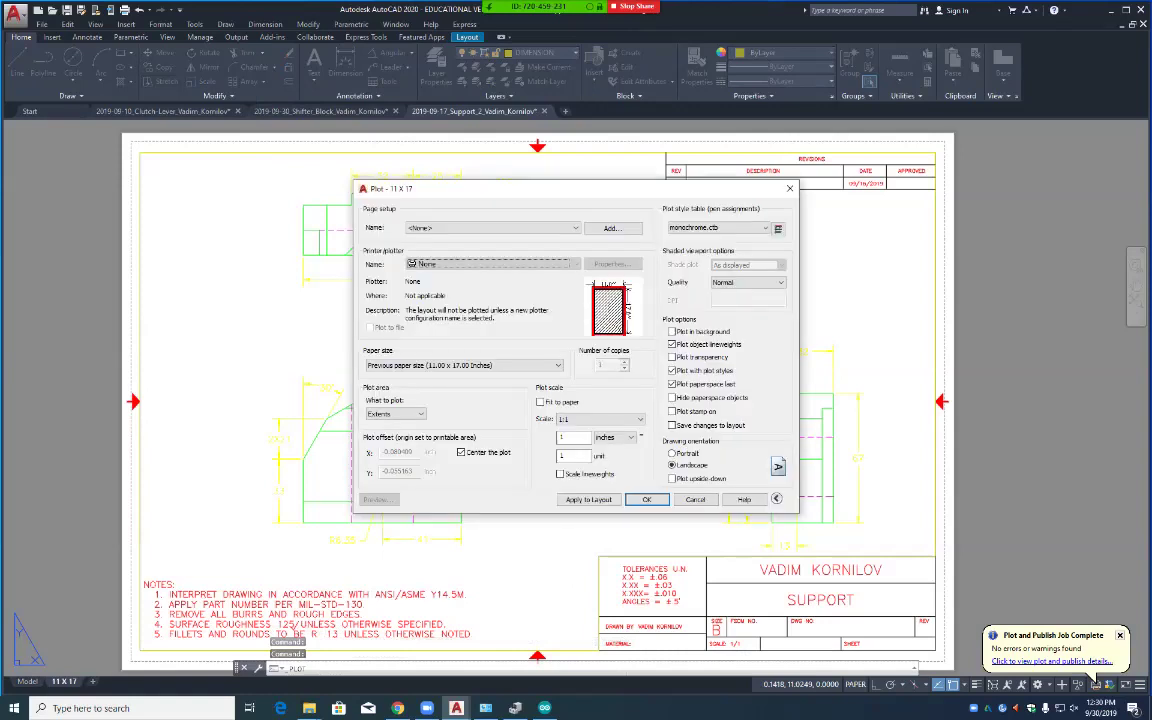
# Step: Plot the Support_2 layout on the WTEC-220-HPm712 network printer using 11x17 paper
pyautogui.hotkey('alt', 'Down')
pyautogui.press('Down')
pyautogui.press('Down')
pyautogui.press('Down')
pyautogui.press('Down')
pyautogui.press('Down')
pyautogui.press('Down')
pyautogui.press('Return')
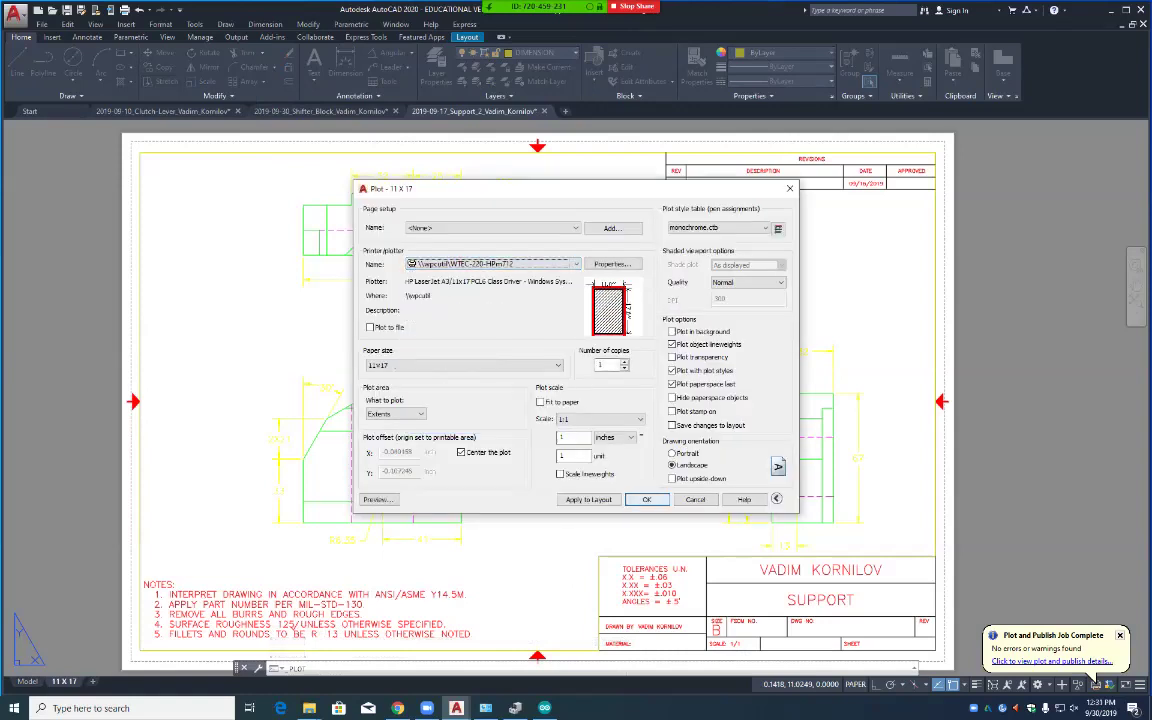
pyautogui.press('Return')
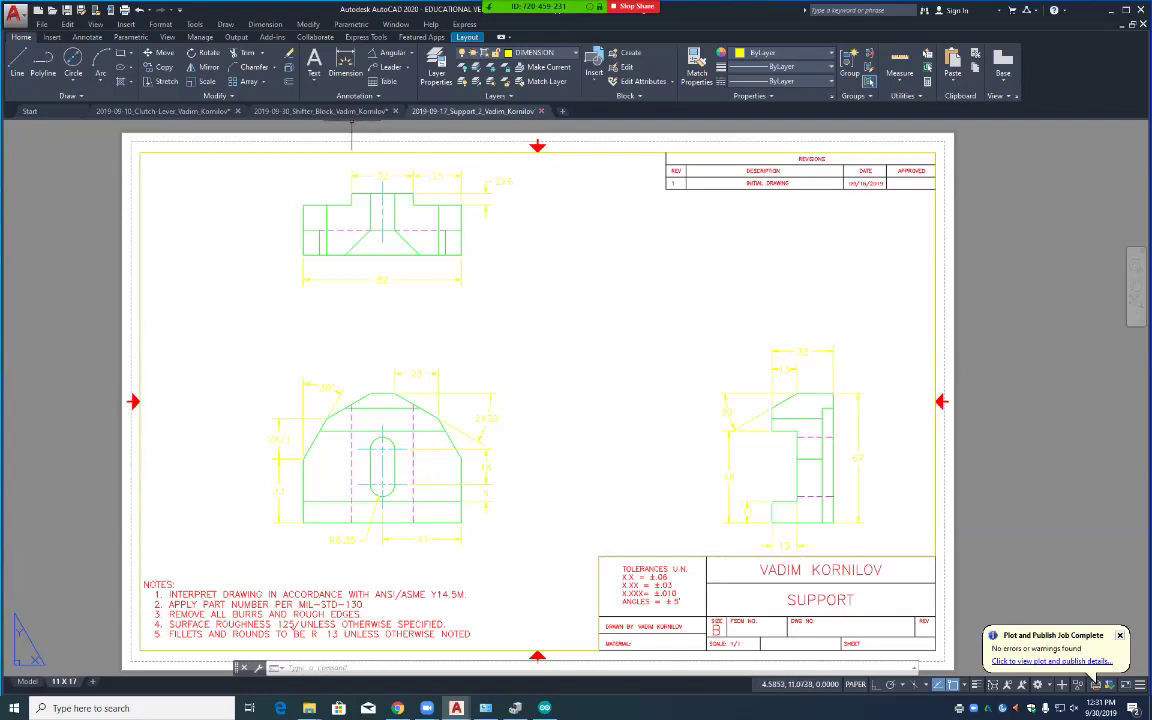
# Step: Close the Support_2 drawing with its changes saved, and save and close the Shifter_Block drawing
pyautogui.click(541, 111)
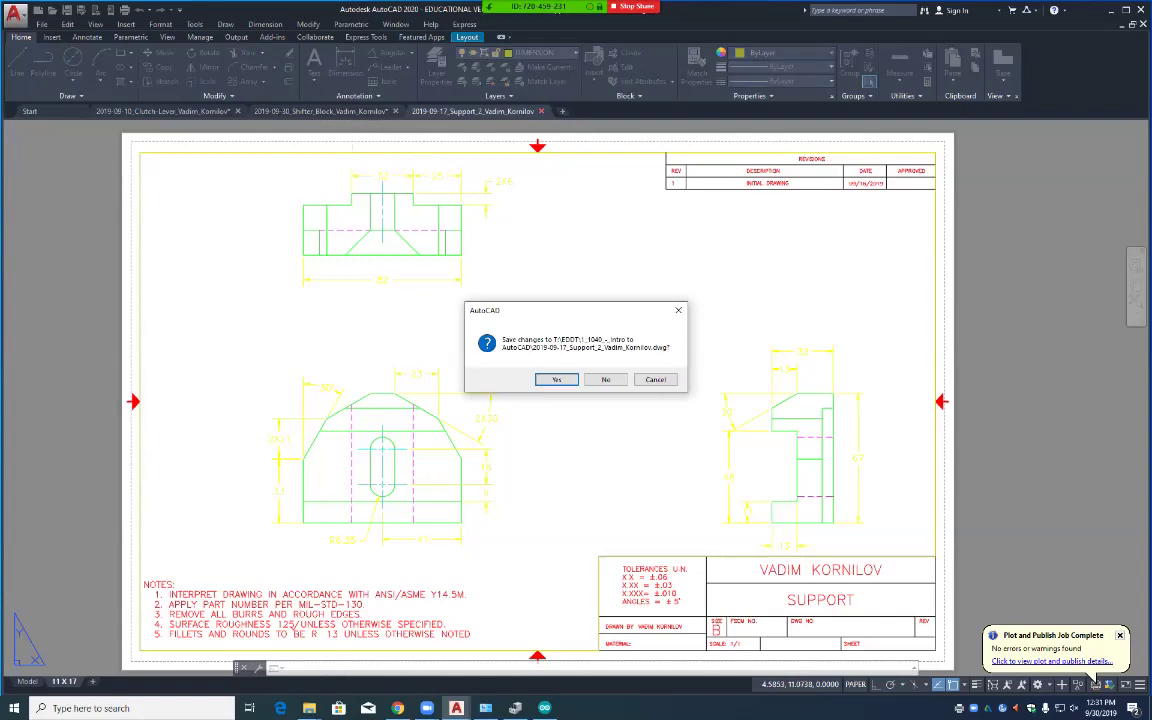
pyautogui.press('Return')
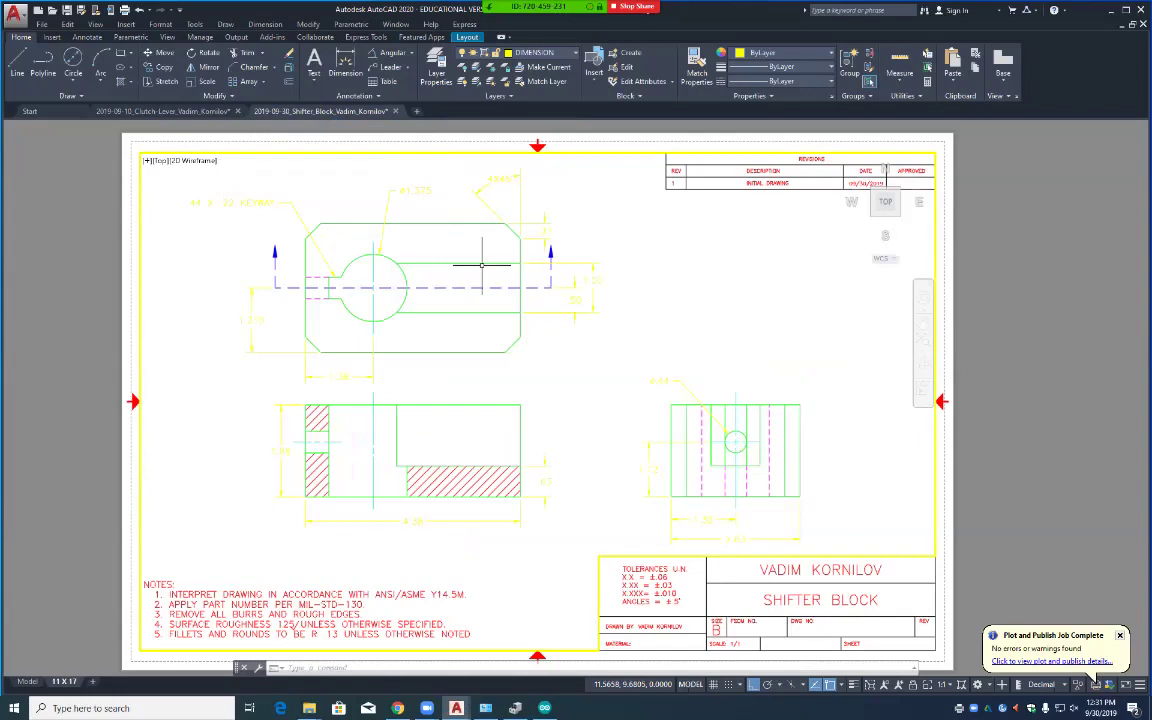
pyautogui.hotkey('ctrl', 's')
pyautogui.click(392, 111)
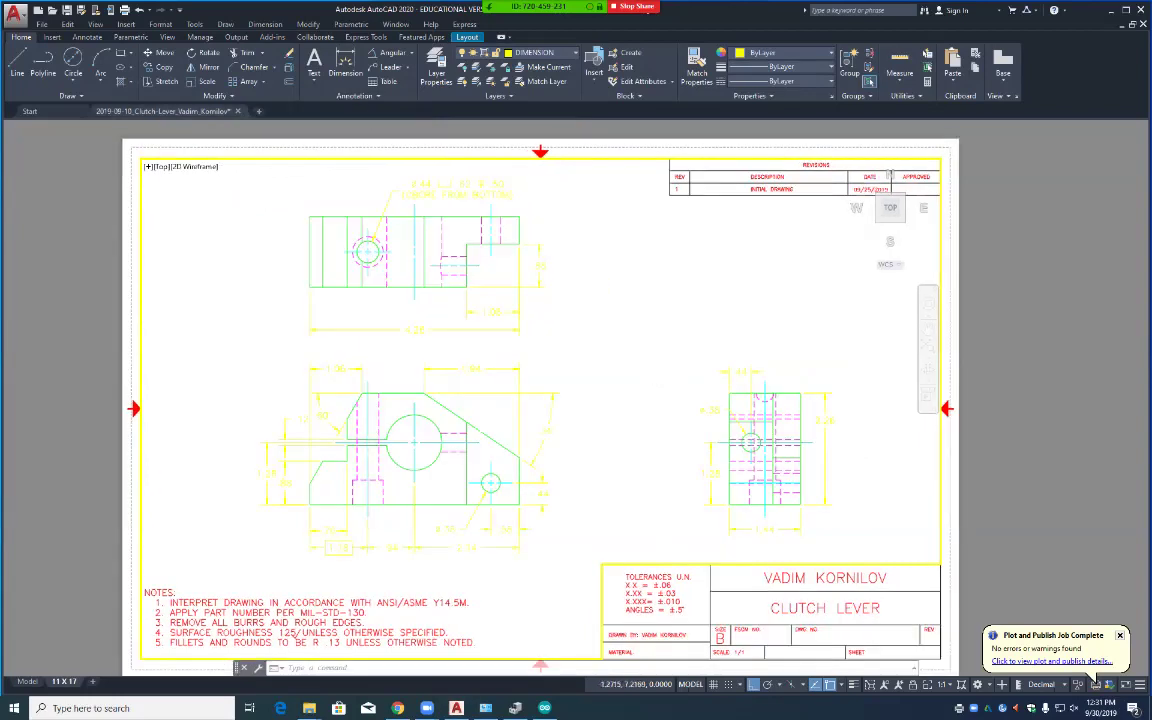
# Step: Save and close the Clutch-Lever drawing
pyautogui.moveTo(200, 111)
pyautogui.hotkey('ctrl', 's')
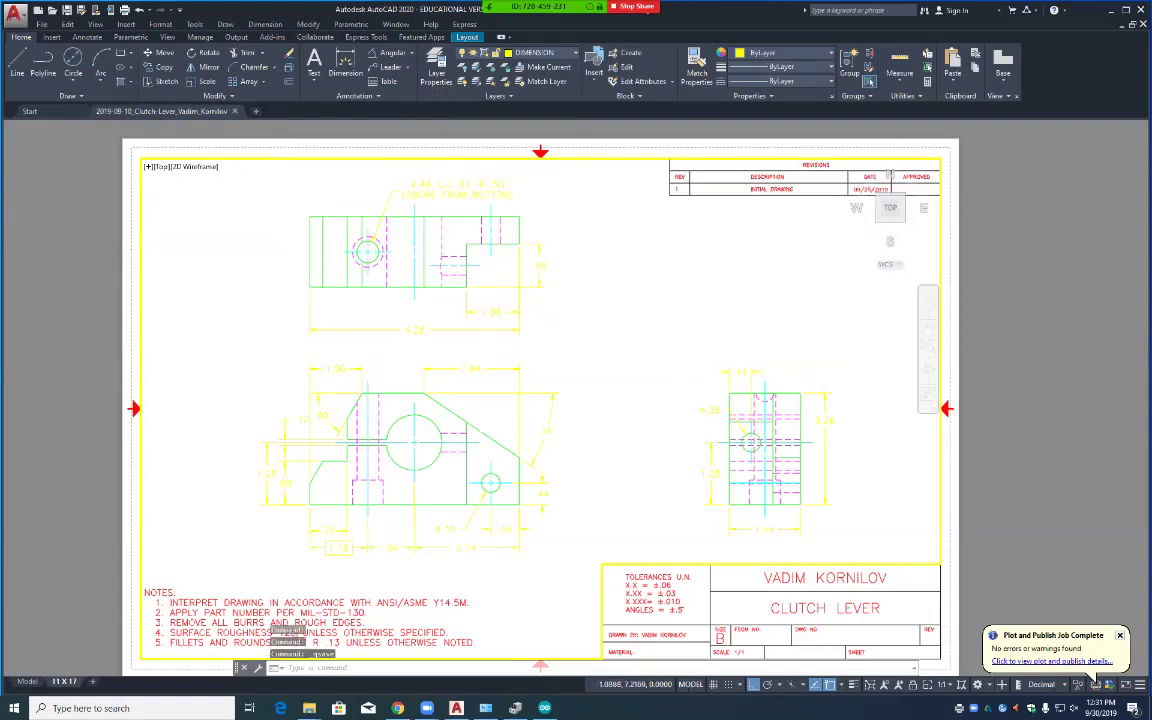
pyautogui.hotkey('ctrl', 'F4')
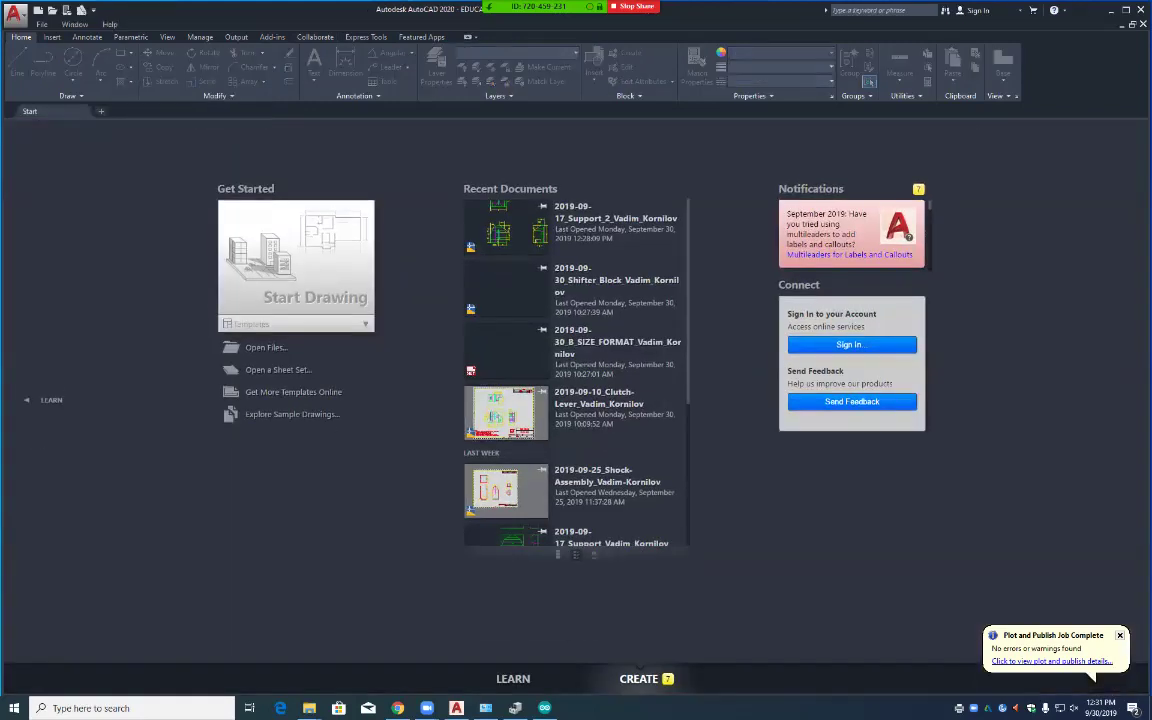